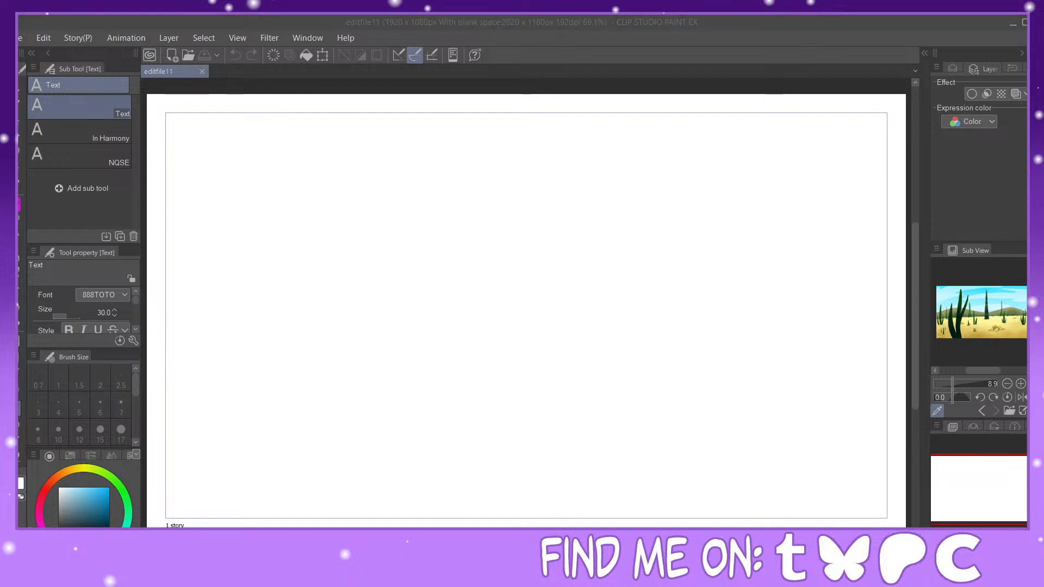
Step: Open the storyboard sketch board33.png alongside editfile11
left_click(730, 43)
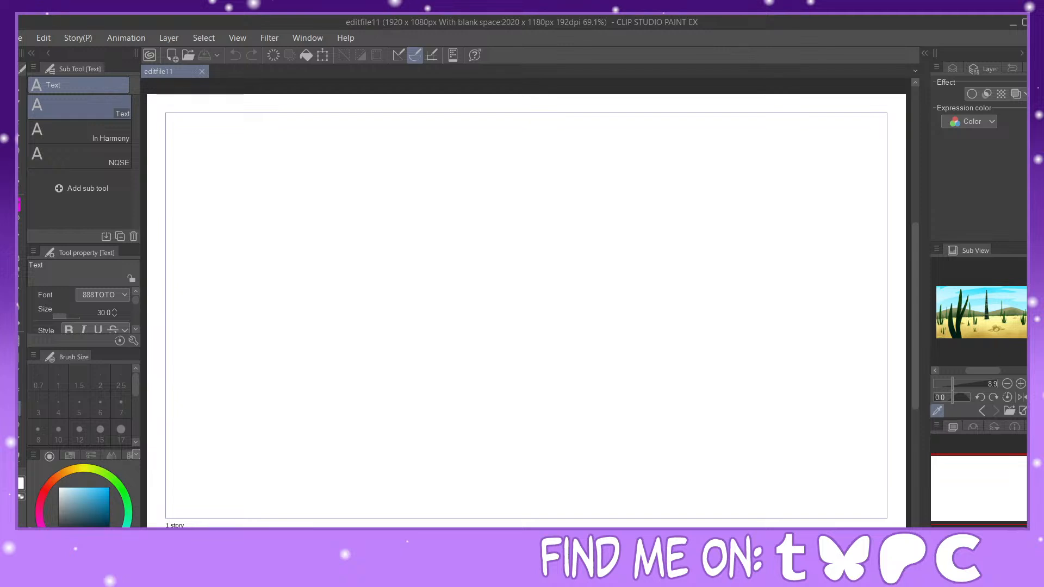
left_click(67, 86)
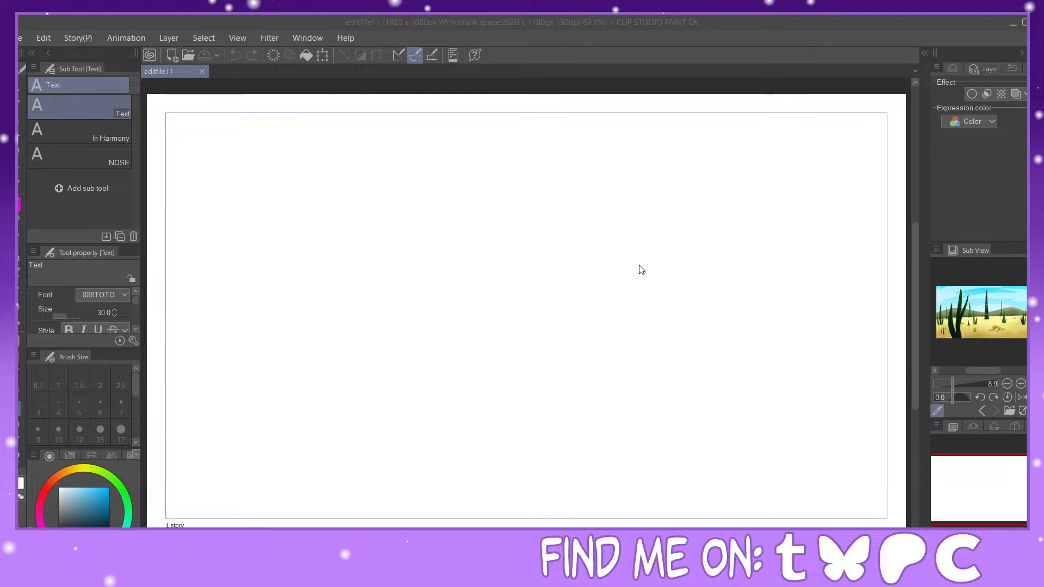
double_click(153, 321)
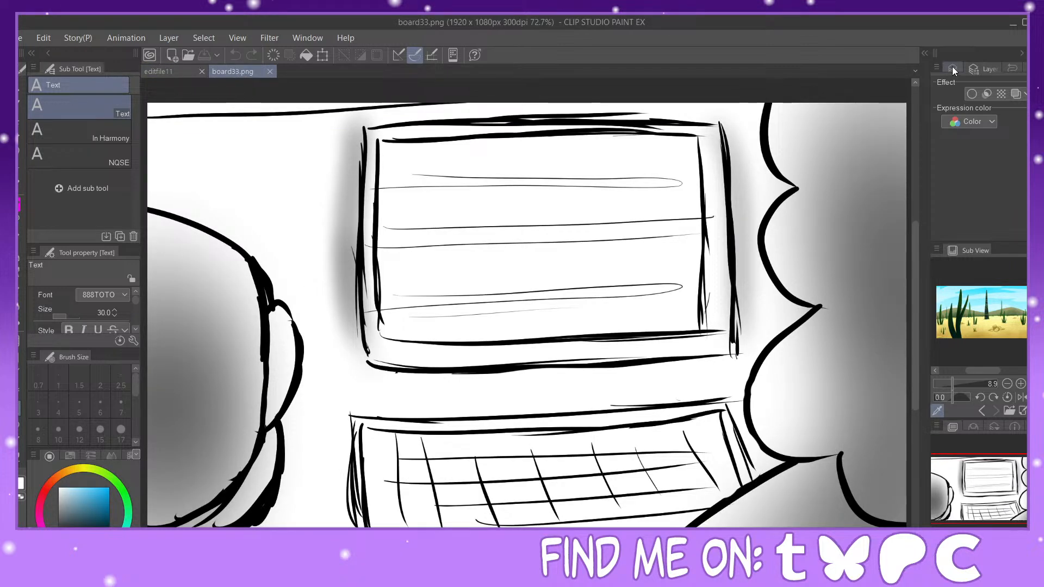
Step: Copy the board33 sketch layer into editfile11 and close board33.png
left_click(984, 69)
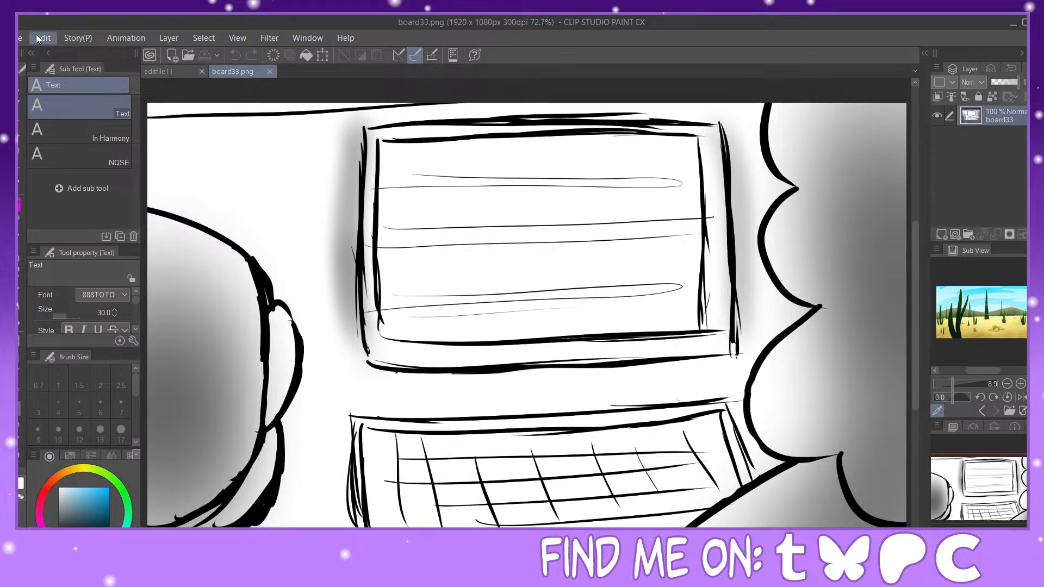
left_click(156, 73)
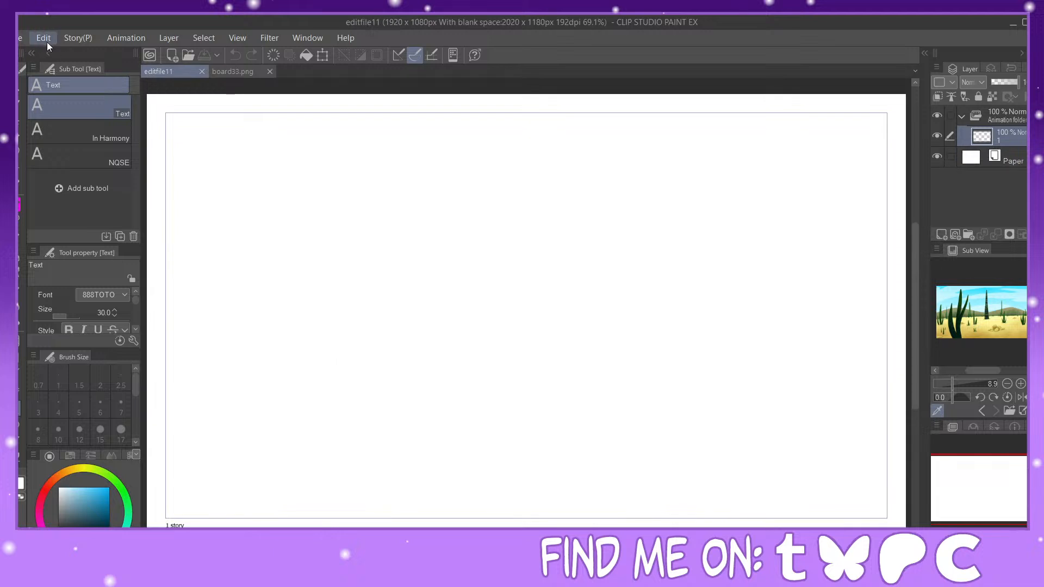
key("ctrl+v")
left_click(270, 71)
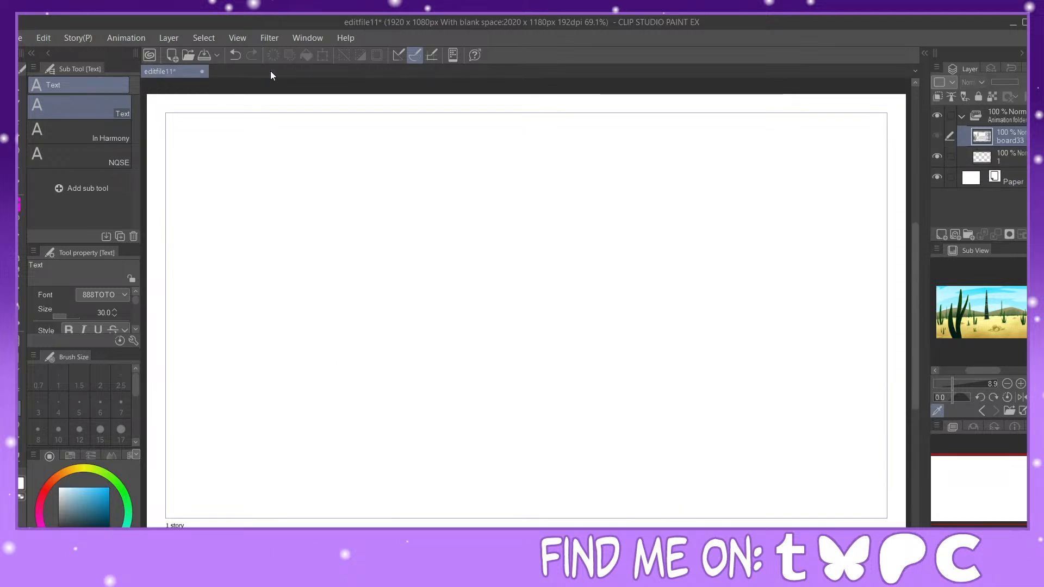
Step: Place the board33 layer outside and below the animation folder, and align the sketch with the canvas's inner frame
mouse_move(1003, 141)
left_mouse_down()
mouse_move(1007, 176)
mouse_move(996, 178)
left_mouse_up()
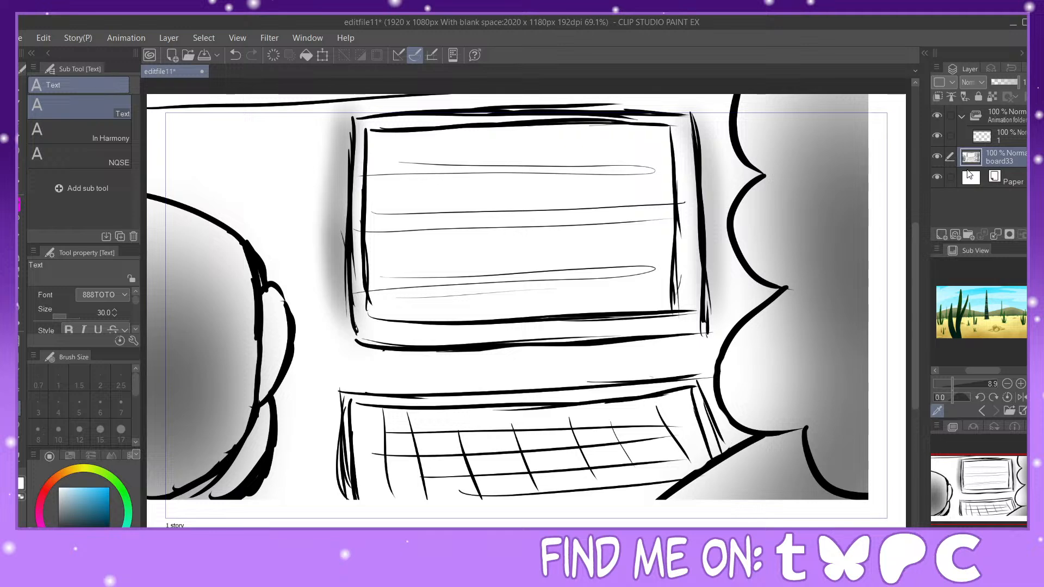
scroll(625, 316, "down", 1)
scroll(625, 316, "up", 1)
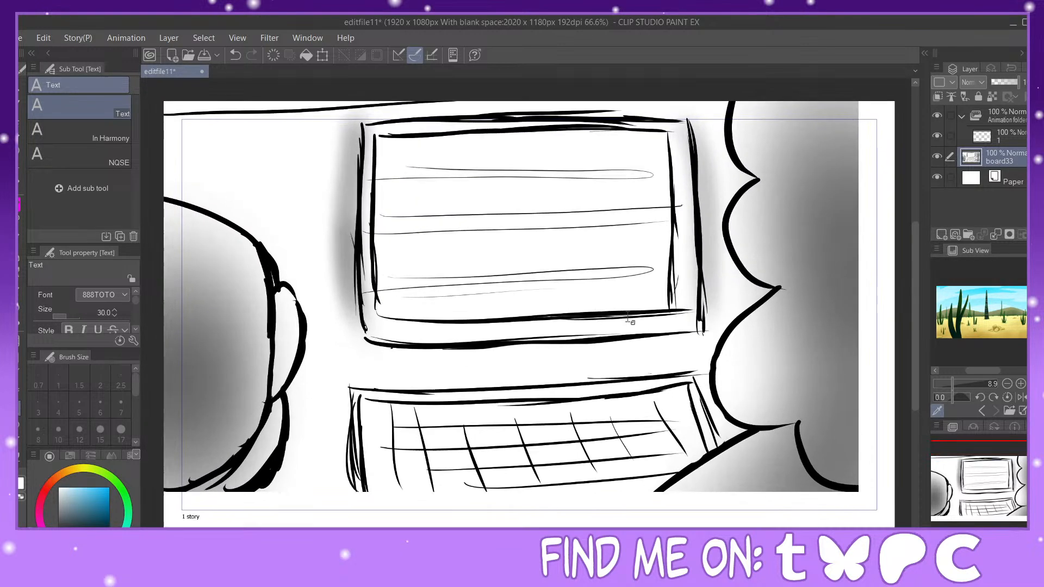
scroll(625, 315, "down", 2)
left_click(19, 147)
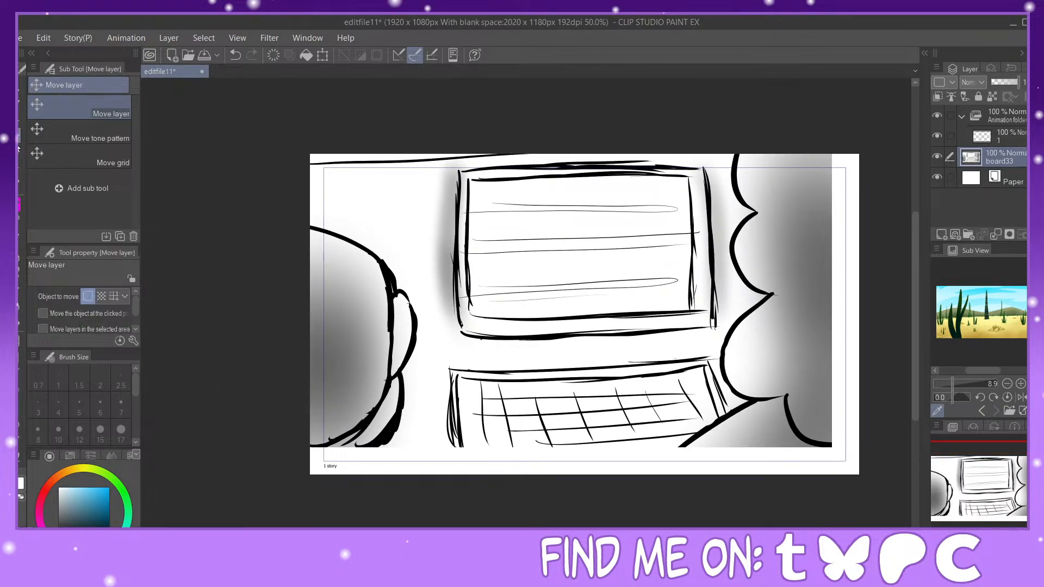
left_click_drag(734, 287, 744, 299)
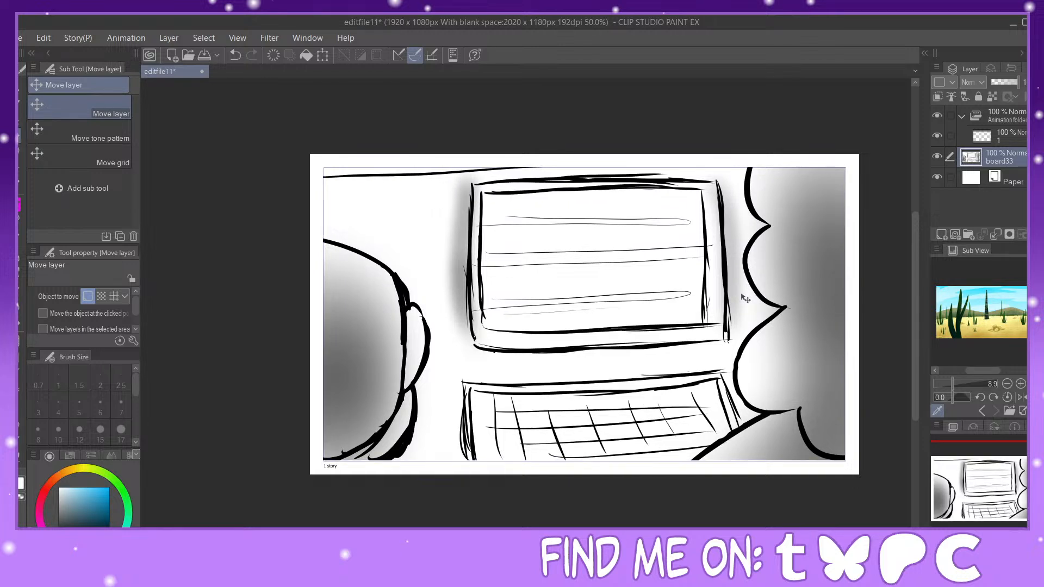
Step: Delete the animation folder and lower the board33 layer's opacity to 28%
left_click(1010, 121)
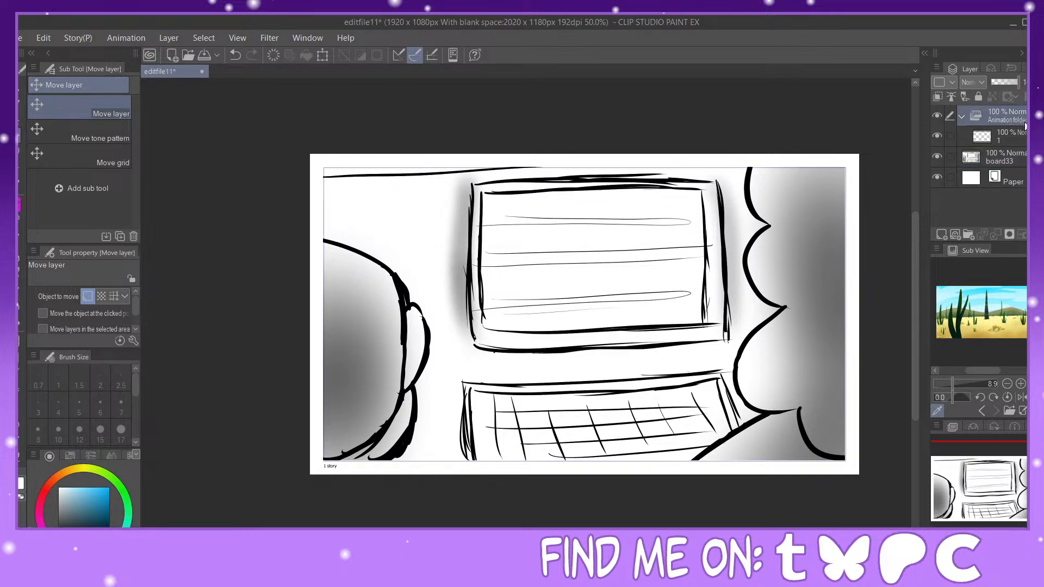
key("ctrl+z")
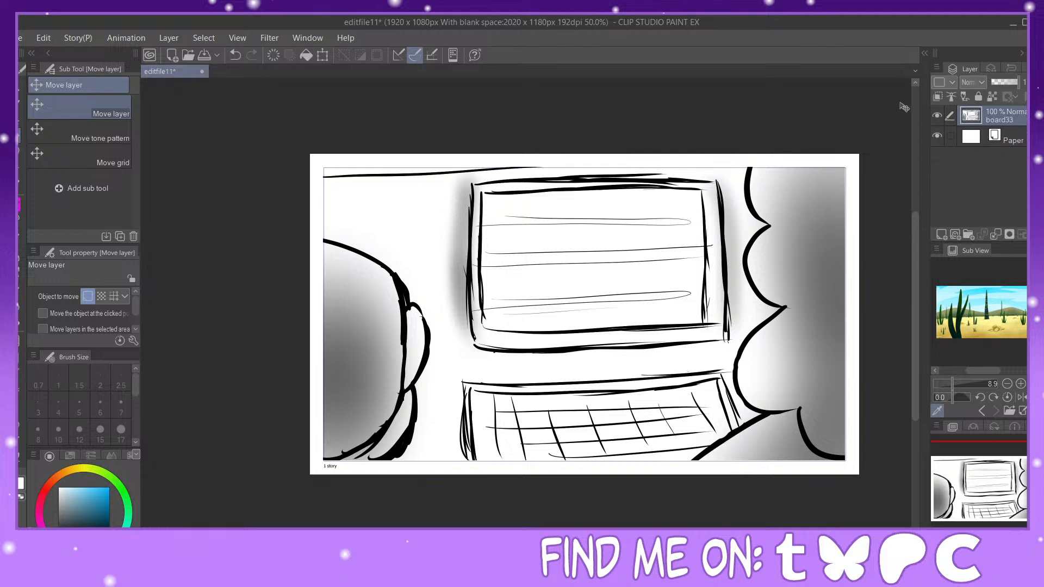
left_click(999, 79)
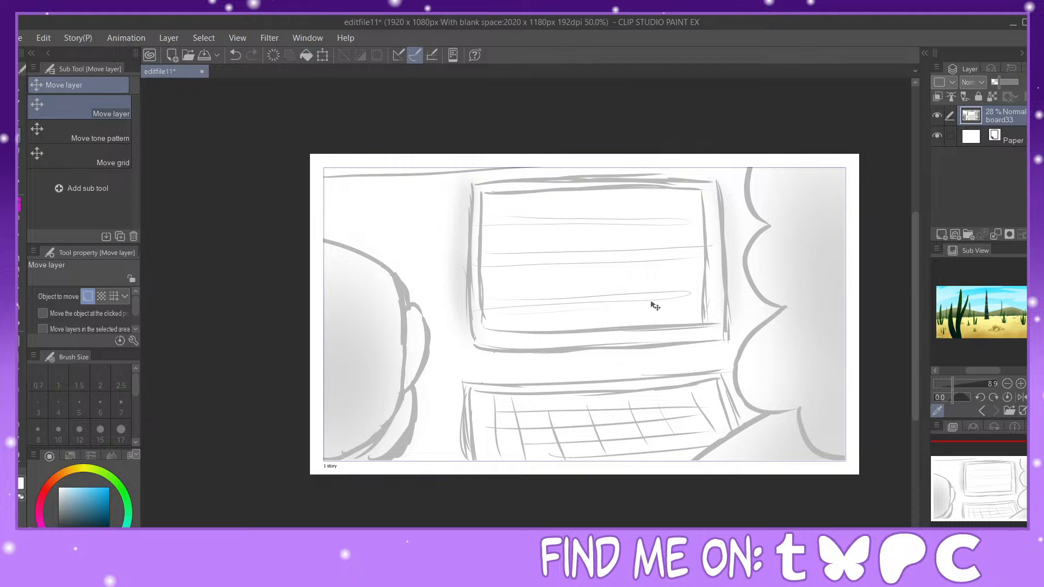
Step: Open editfile2, examine the control console and its green screens up close, and return to editfile11
left_click(22, 38)
left_click(50, 80)
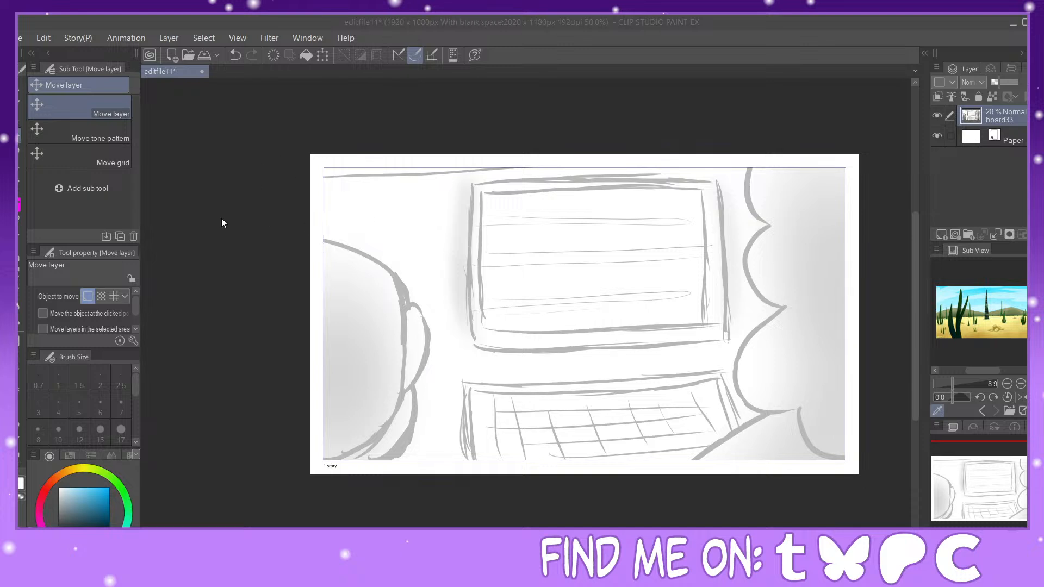
double_click(233, 230)
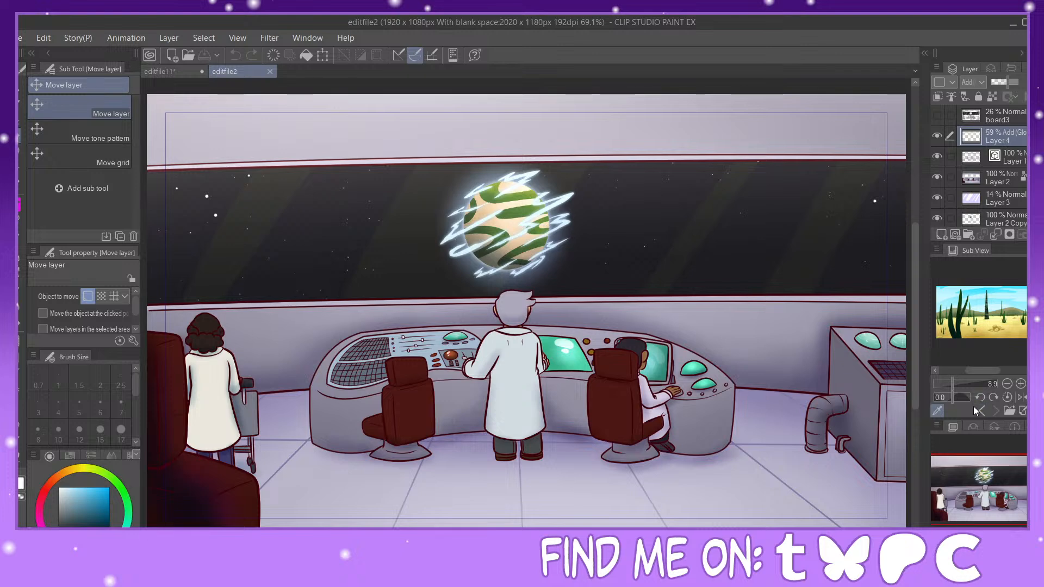
scroll(744, 385, "up", 1)
scroll(744, 385, "up", 3)
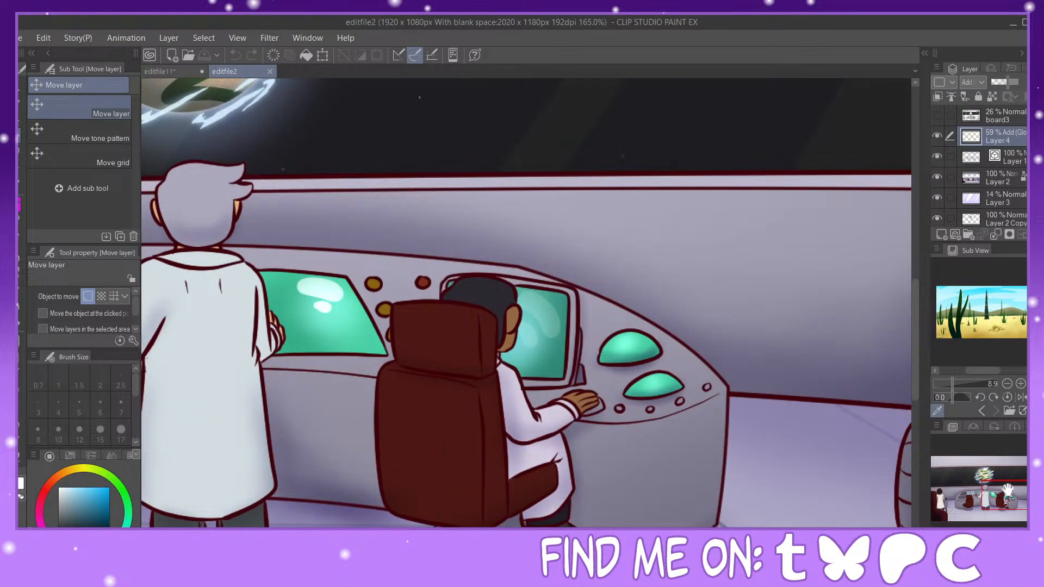
left_click_drag(1008, 490, 1006, 496)
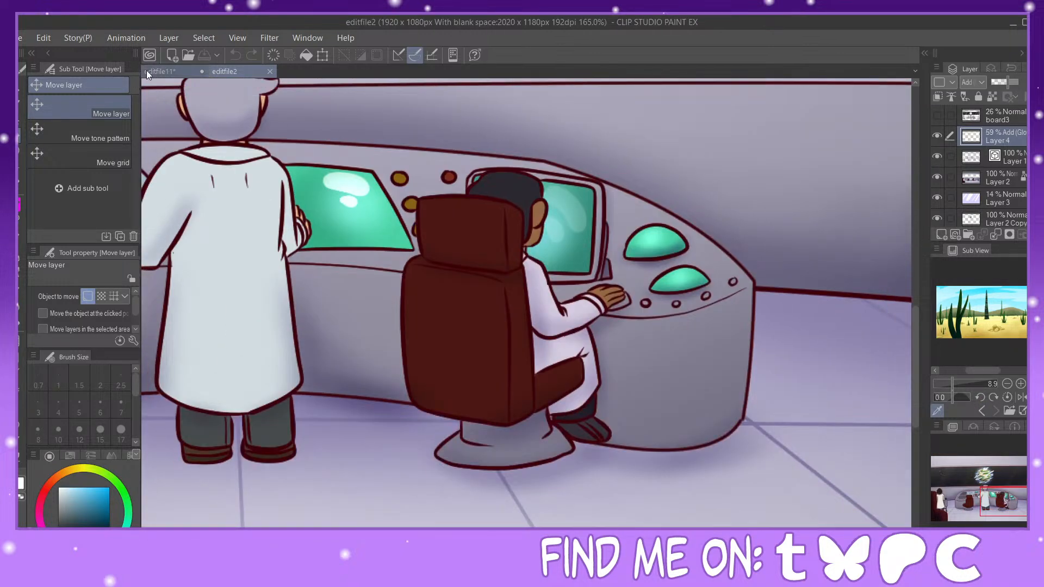
left_click(157, 71)
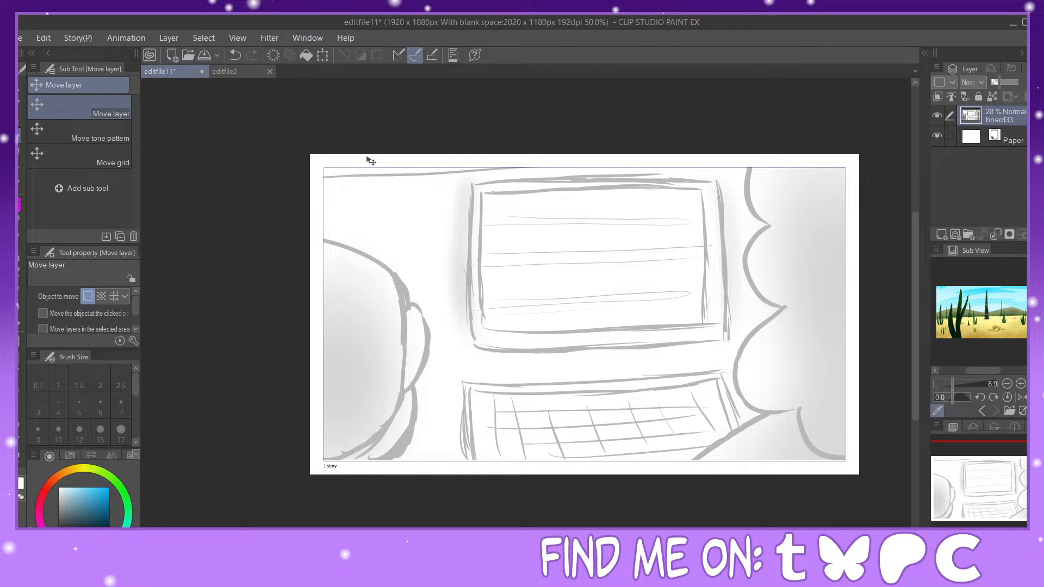
Step: Hide the board33 layer and, with the Text tool active, sample light green from the enlarged tower in the reference image
left_click(937, 116)
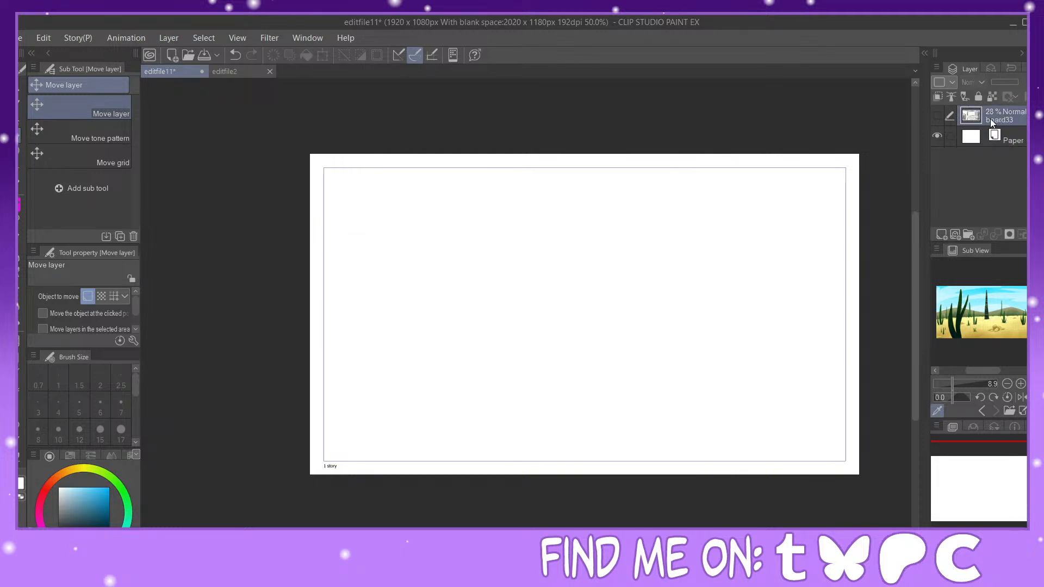
key("t")
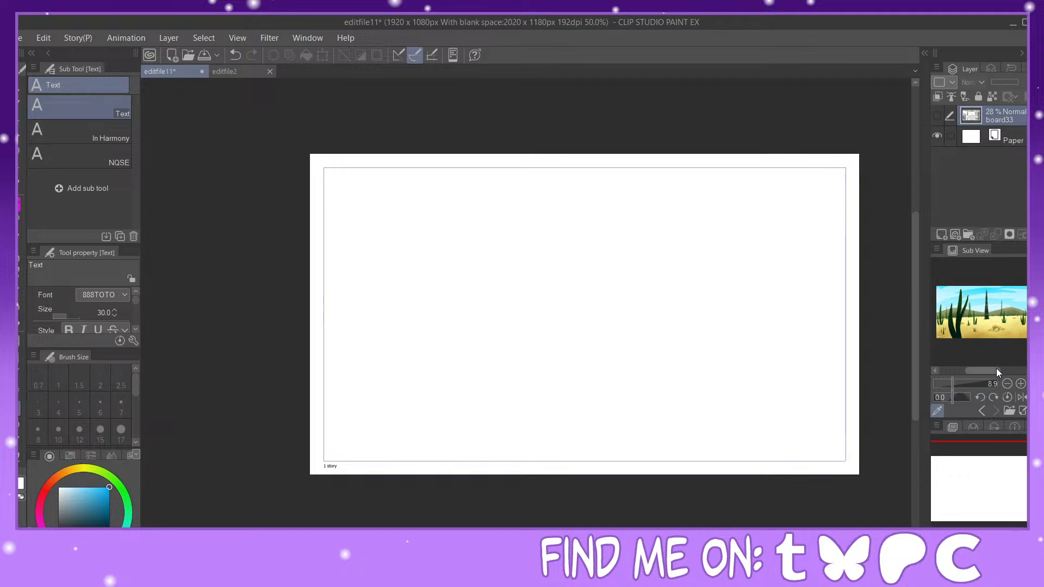
left_click(967, 388)
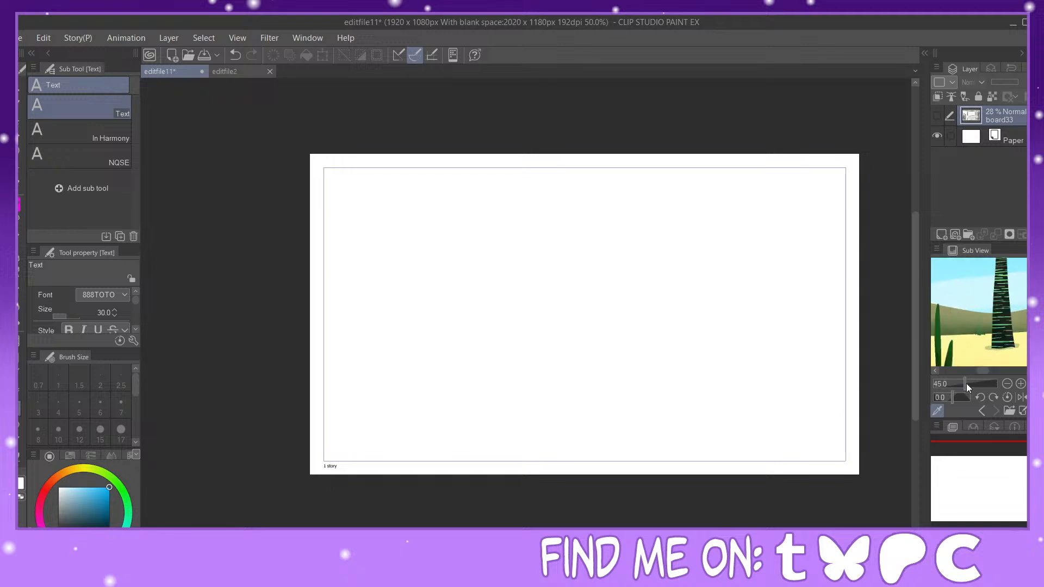
left_click_drag(977, 388, 988, 377)
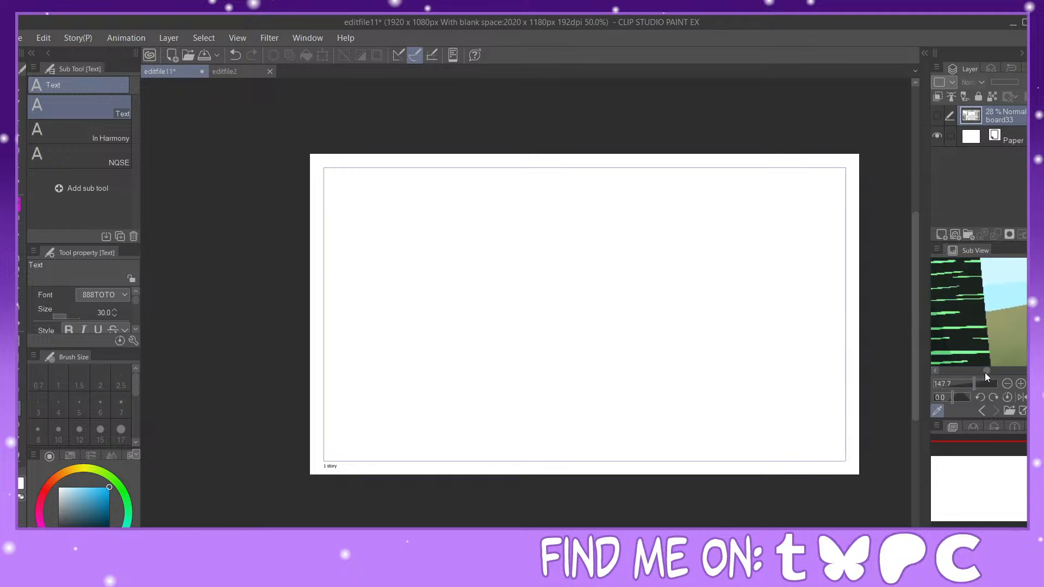
left_click(999, 322)
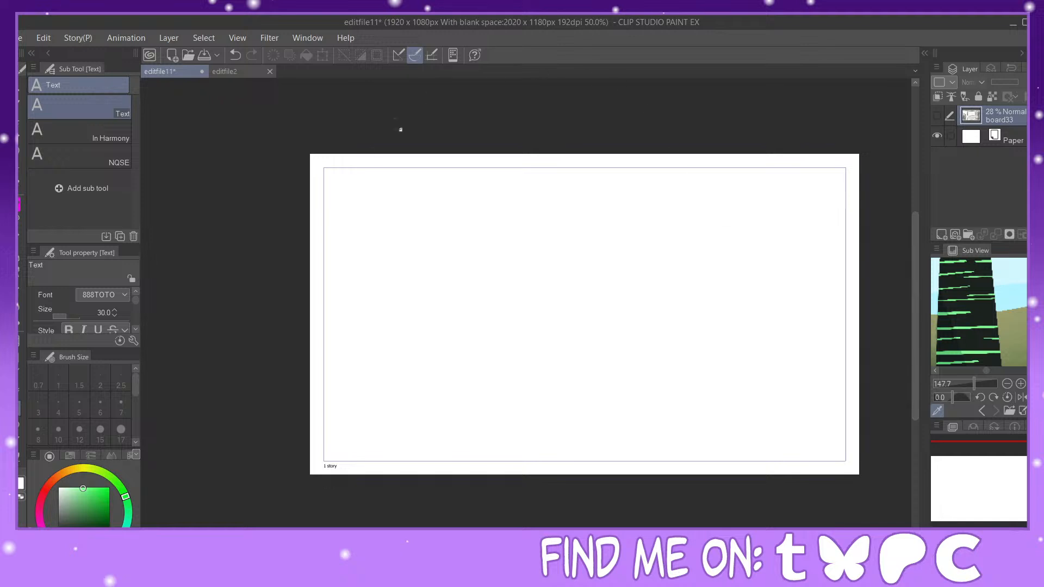
Step: Start a text object on the canvas in the Alien Language font at size 30 and paste the copied text
left_click_drag(968, 506, 982, 490)
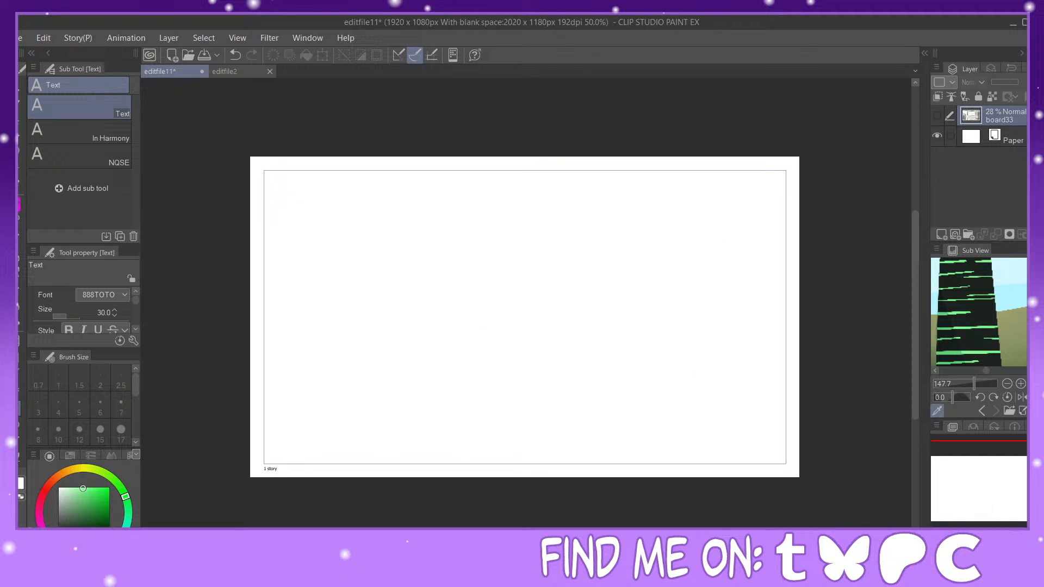
scroll(112, 295, "down", 1)
left_click(503, 254)
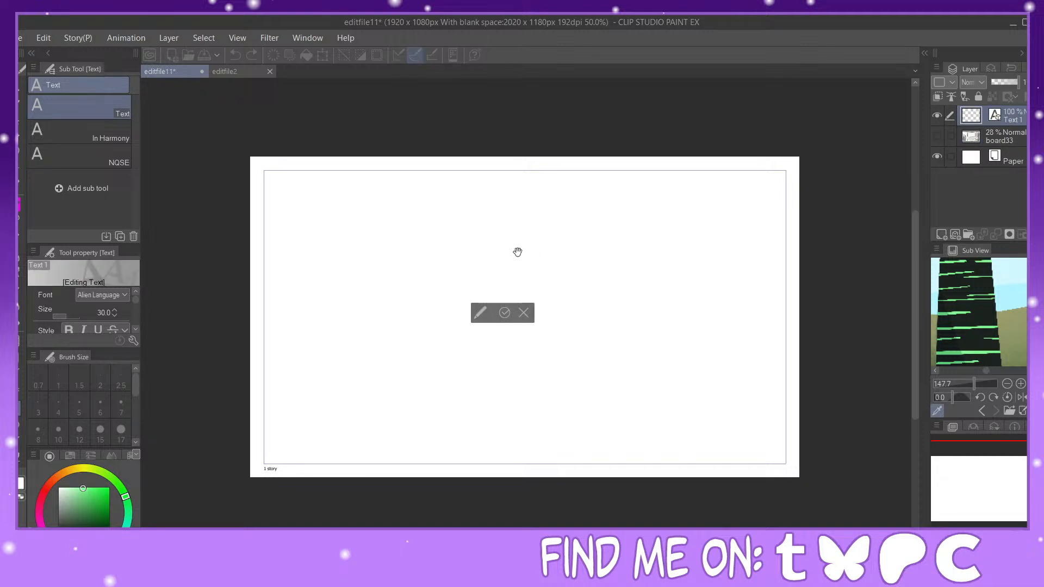
key("ctrl+v")
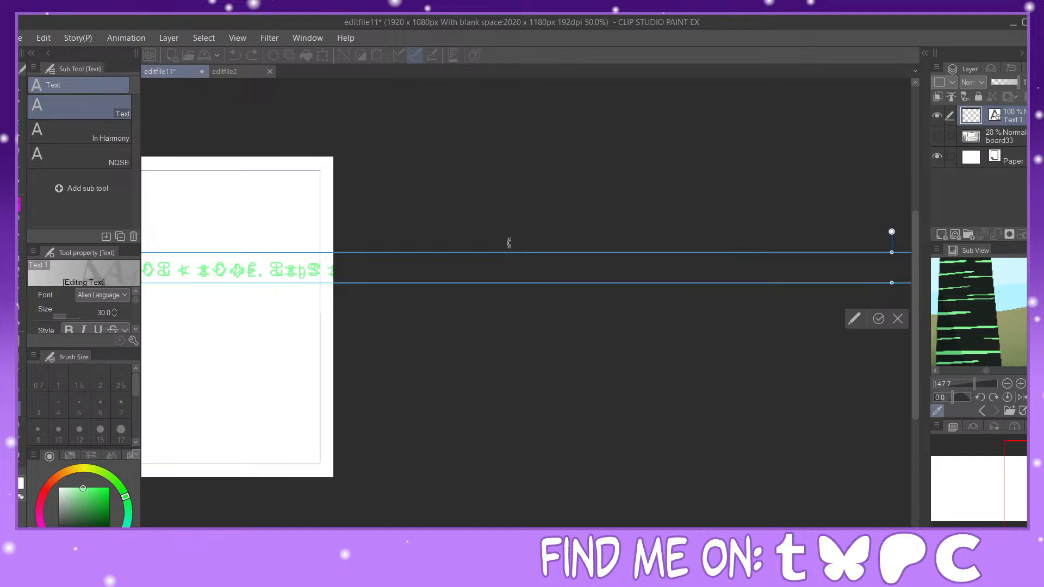
Step: Move the pasted text to the canvas's left margin and break it into a second line after the comma
left_click_drag(1033, 471, 962, 467)
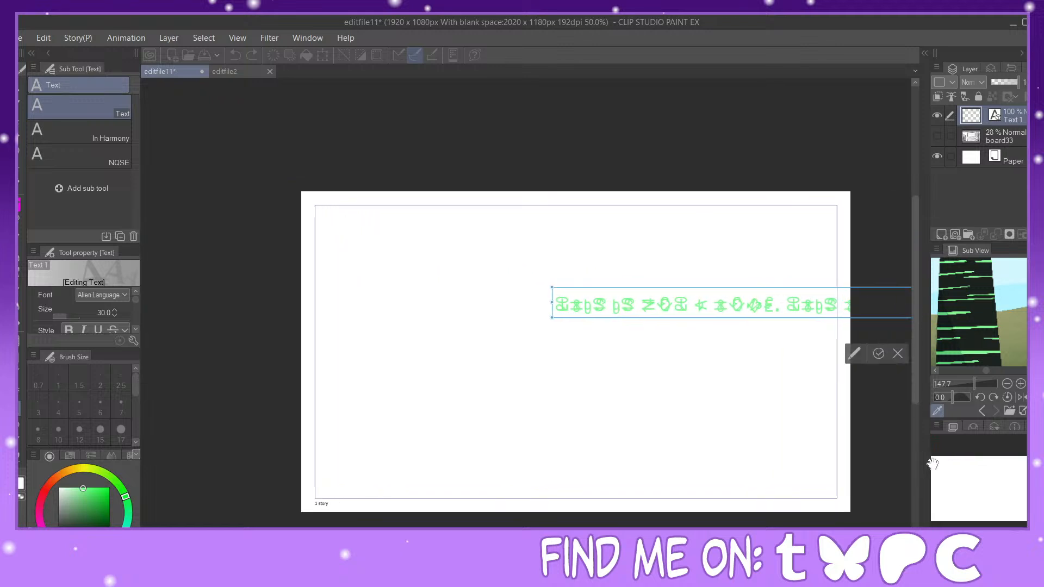
left_click_drag(738, 290, 496, 210)
left_click(805, 242)
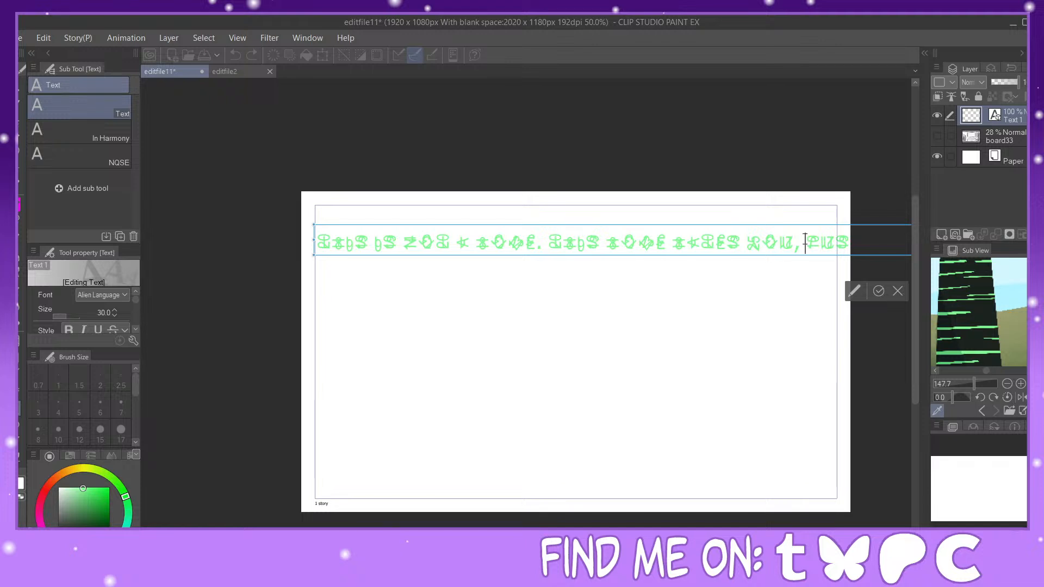
key("Return")
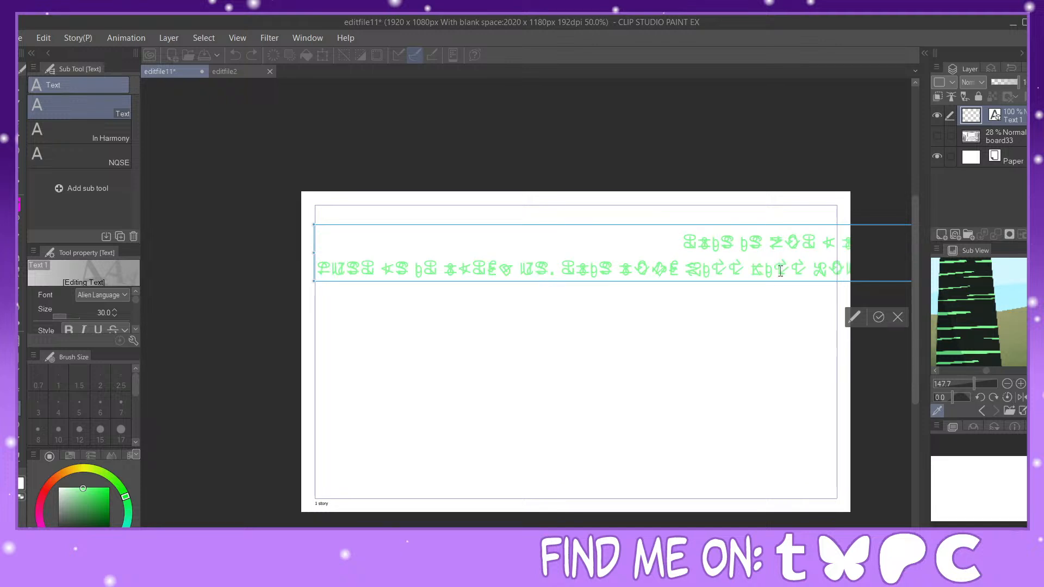
Step: Split the remaining long text with two more line breaks and position the four-line block across the upper part of the canvas
scroll(690, 283, "down", 1)
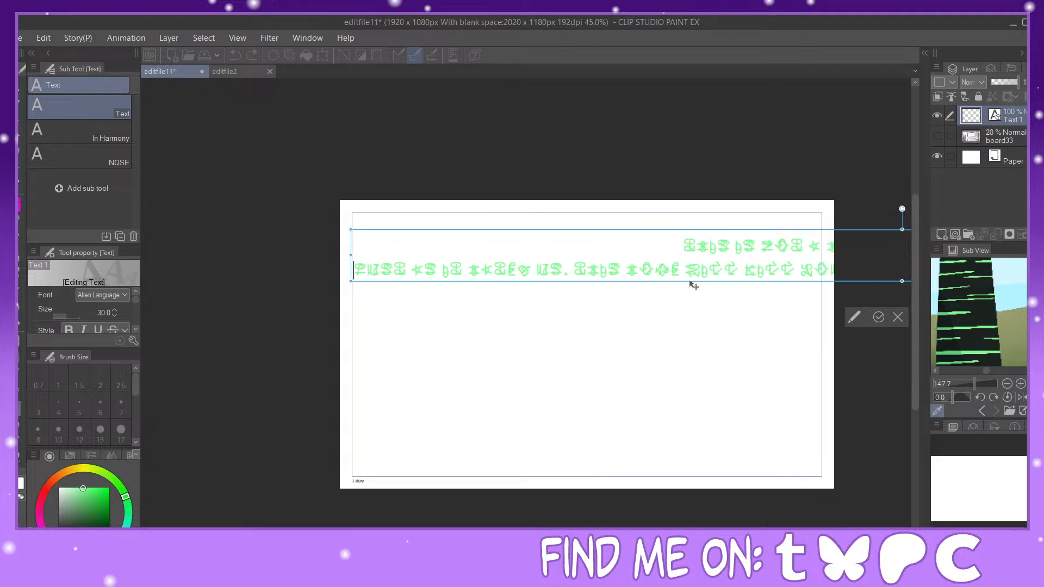
left_click_drag(756, 233, 590, 254)
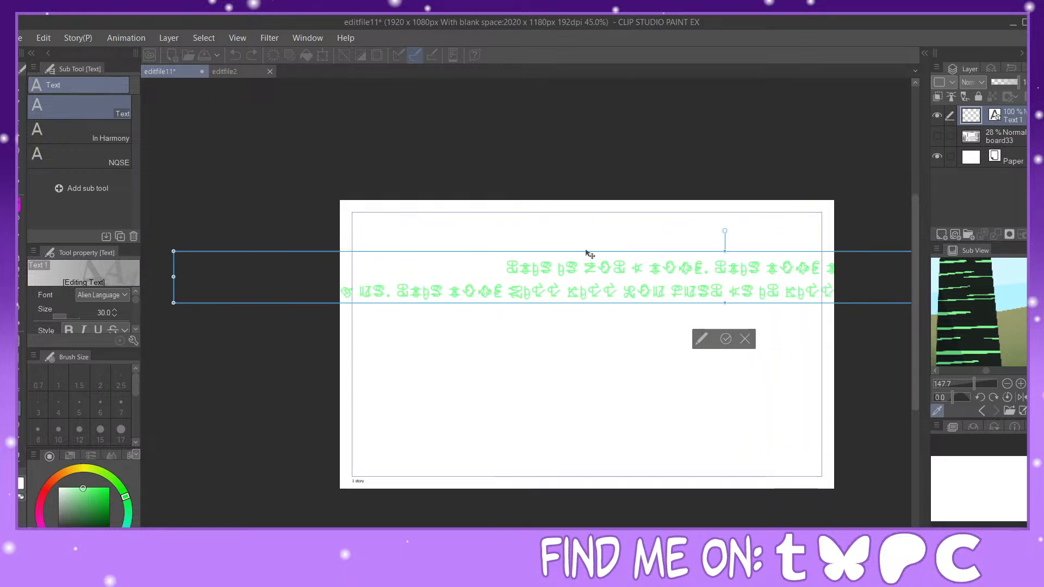
left_click(623, 292)
key("Return")
left_click_drag(613, 257, 714, 238)
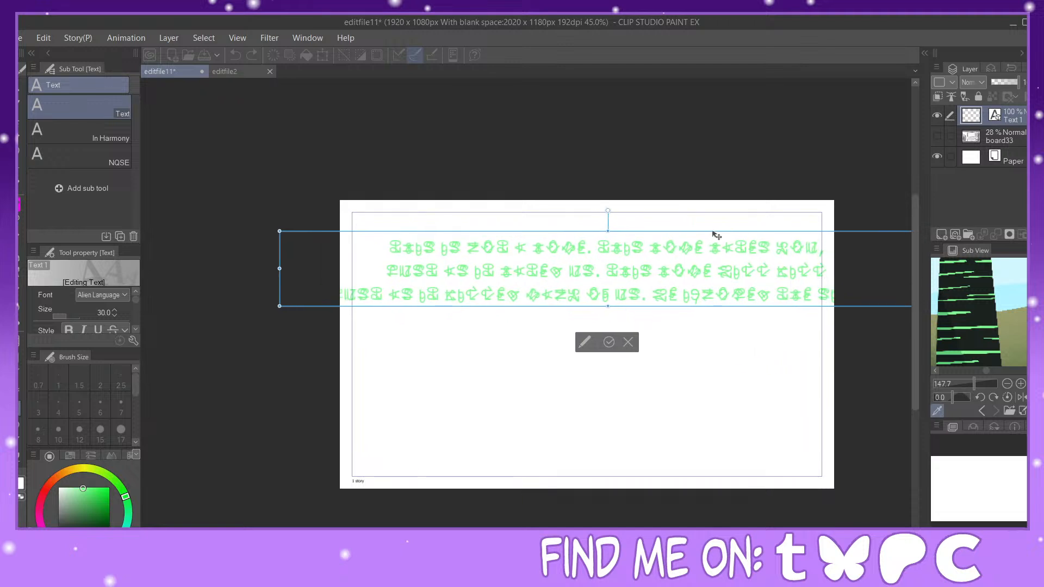
key("Return")
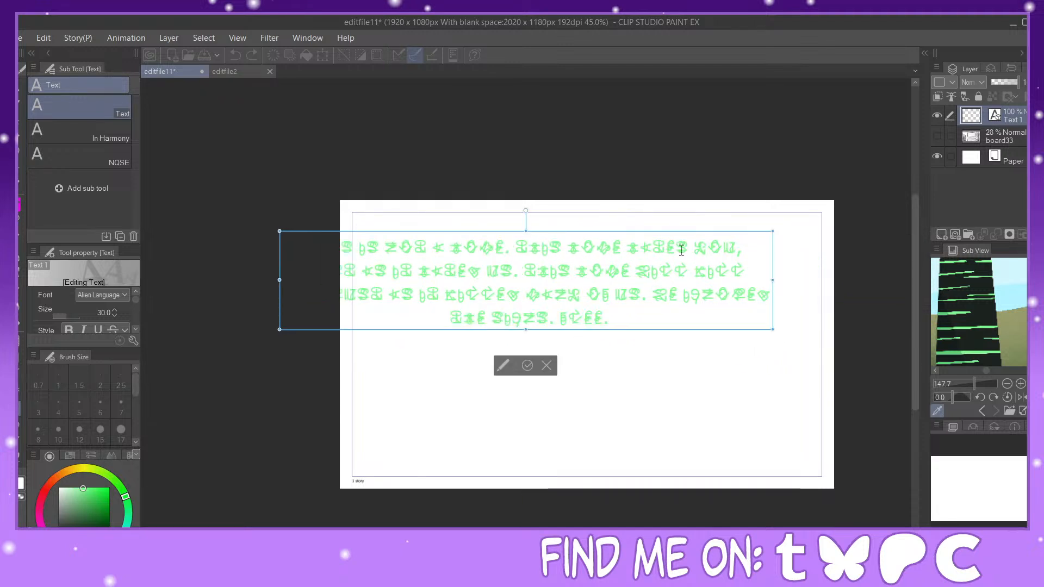
left_click_drag(664, 232, 713, 211)
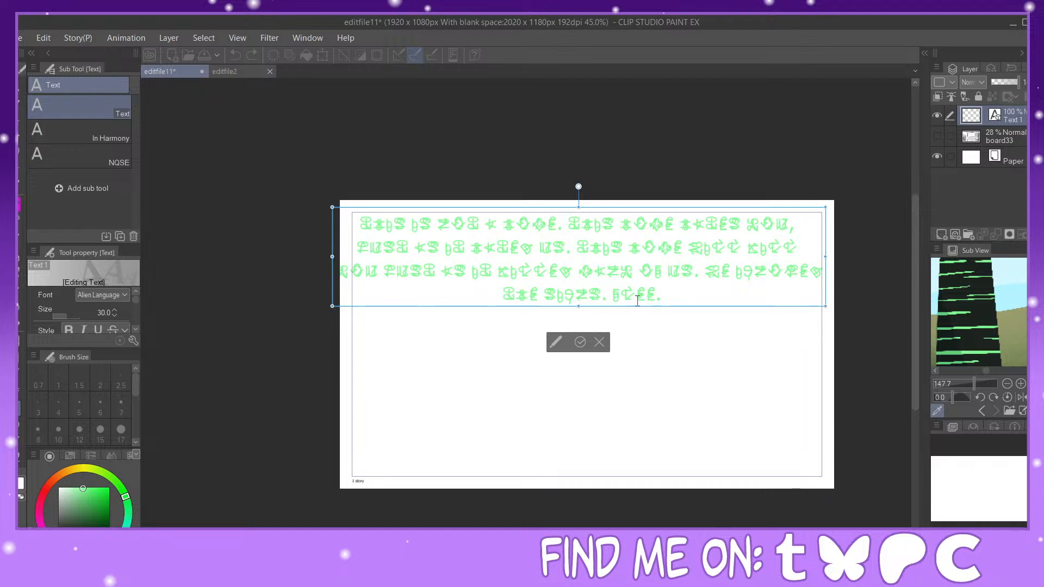
left_click(668, 294)
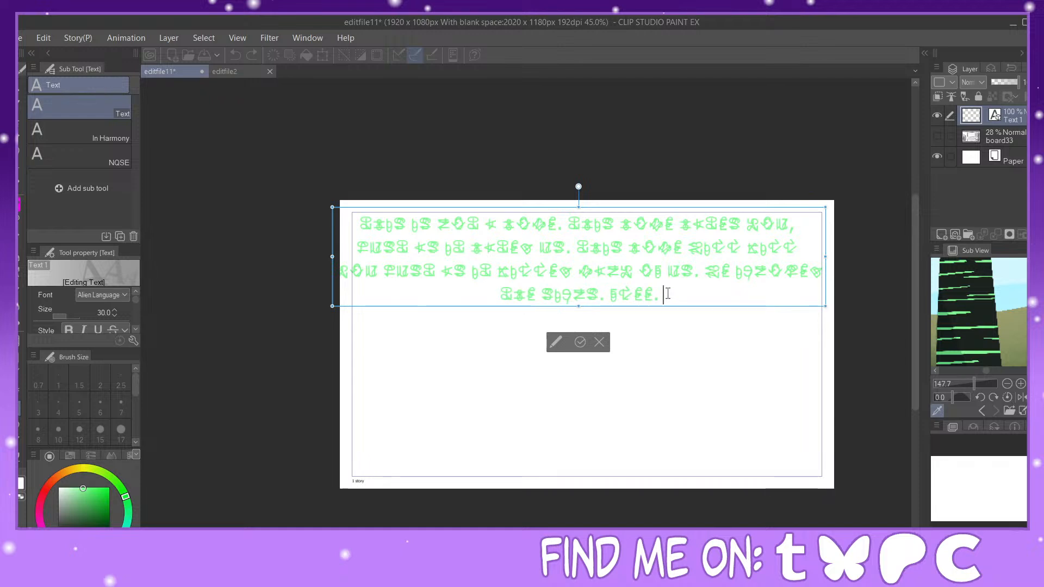
Step: Paste a second copy of the text after the last line, split it with three line breaks, and move the block back over the canvas
type("This is not a home. This home hates you, just as it hated us. This home will kill you just as it killed many of us. We ignored the signs. Flee.")
left_click_drag(1031, 495, 929, 492)
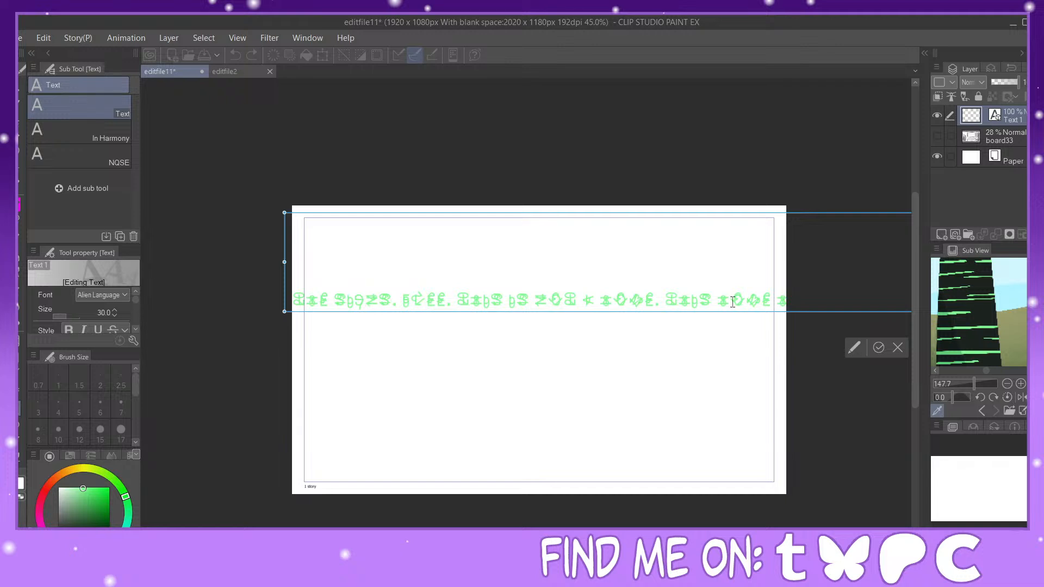
left_click(666, 299)
key("Return")
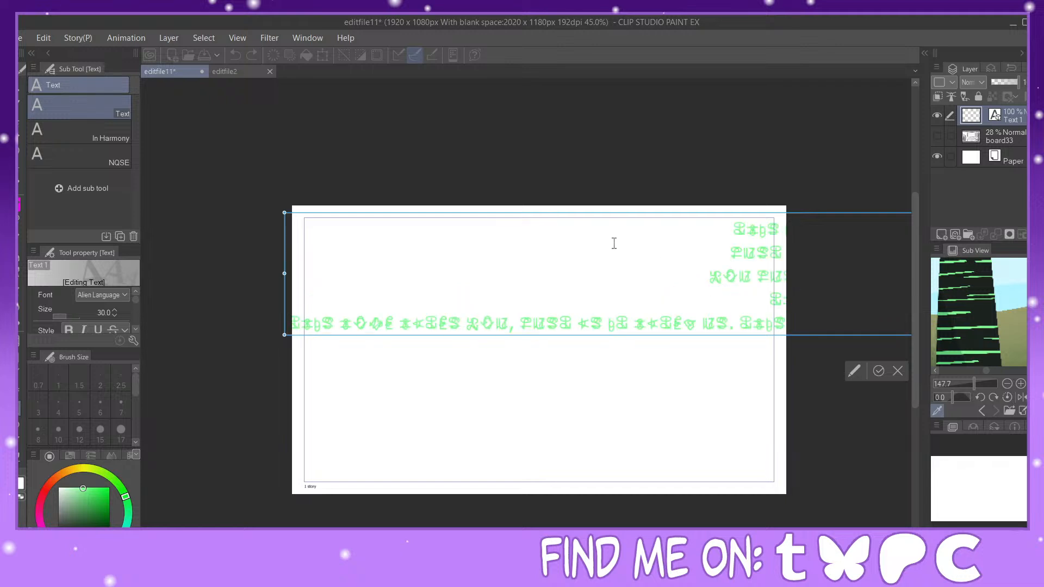
left_click(735, 324)
key("Return")
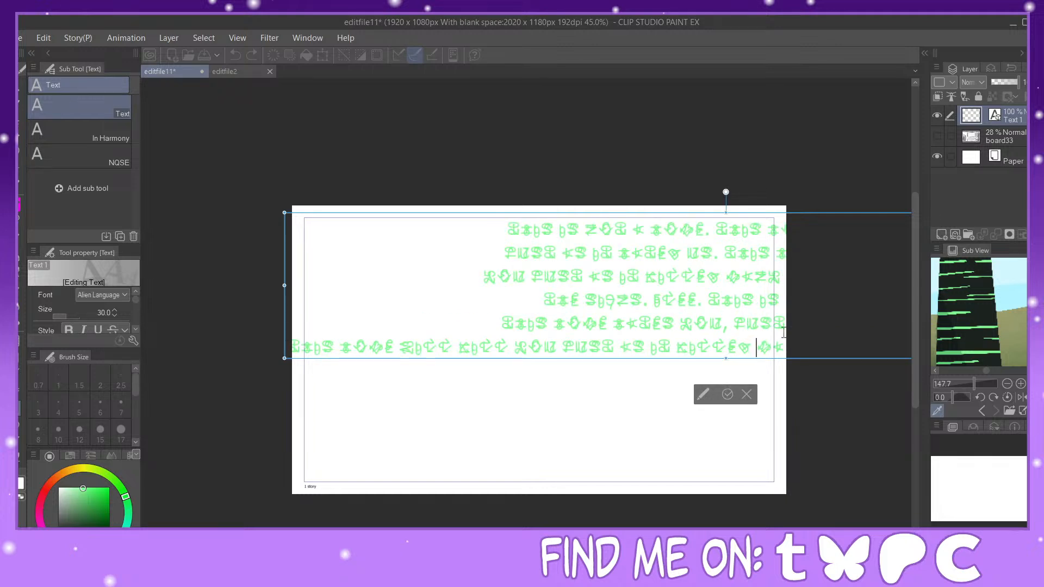
key("Return")
left_click_drag(614, 213, 618, 211)
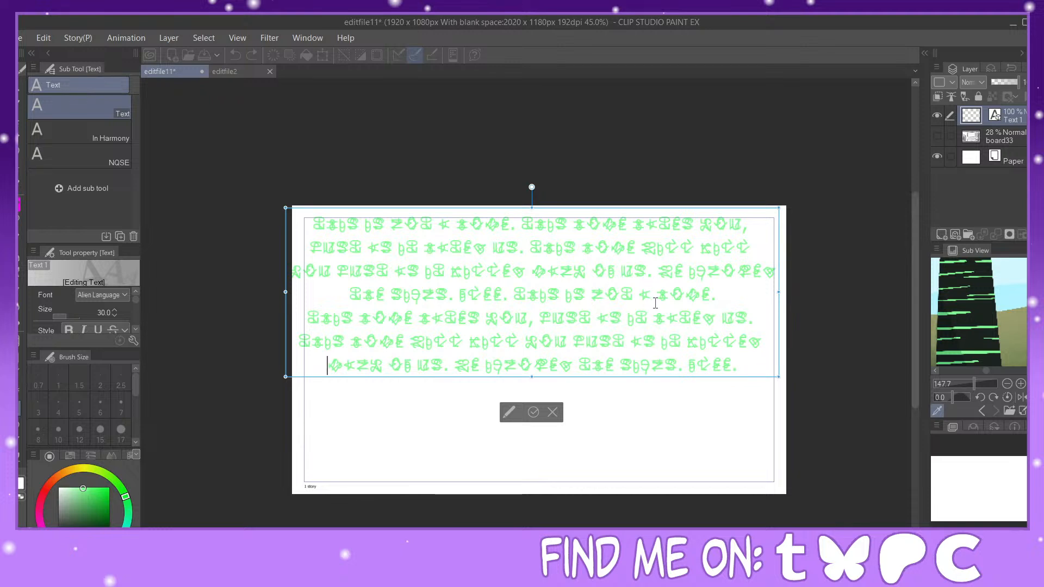
Step: Paste a third copy of the text at the end of the block and break it into four lines that fit the canvas width
left_click(744, 361)
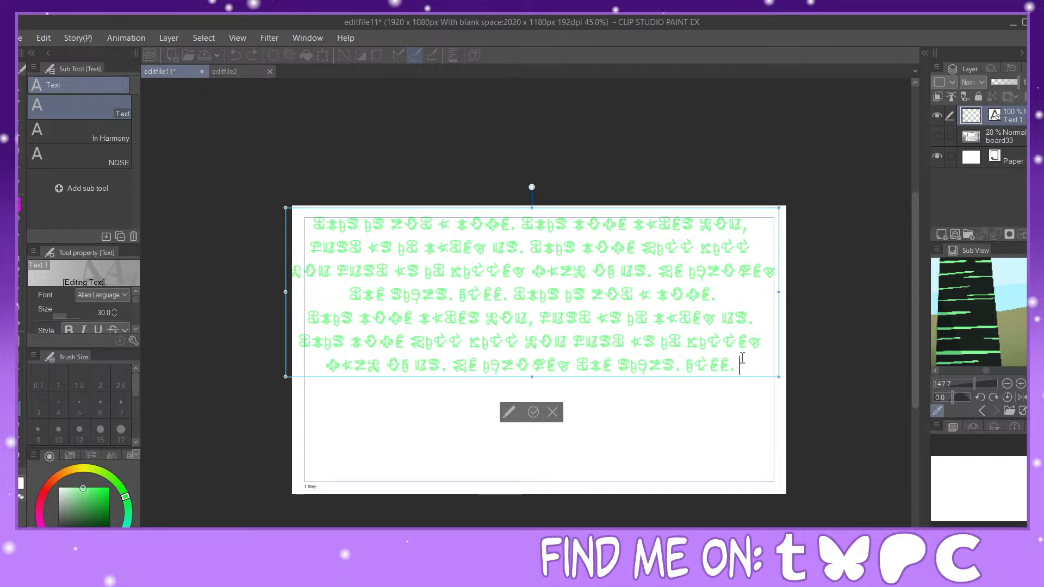
key("ctrl+v")
left_click_drag(461, 504, 907, 491)
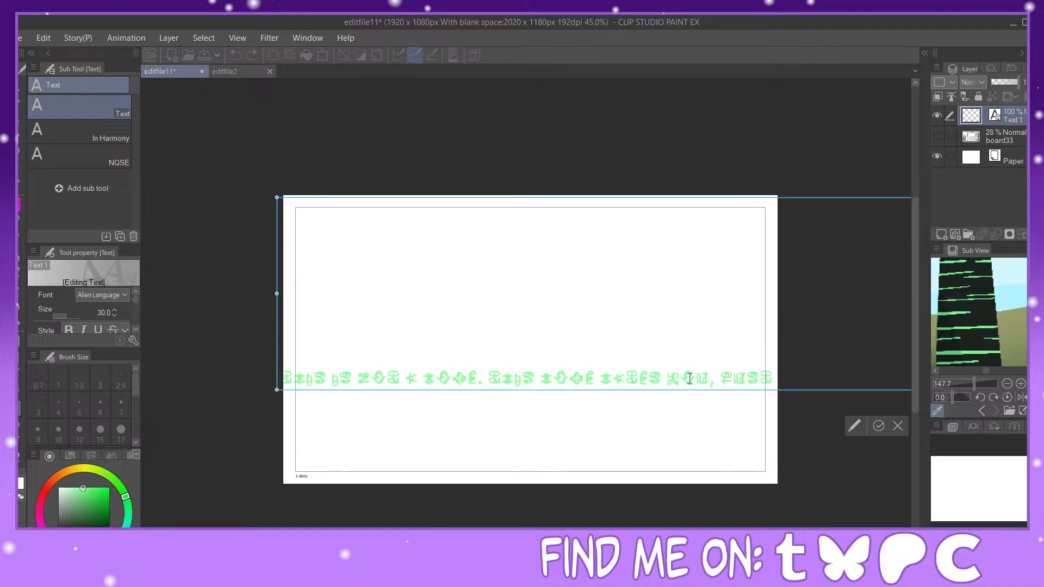
key("Return")
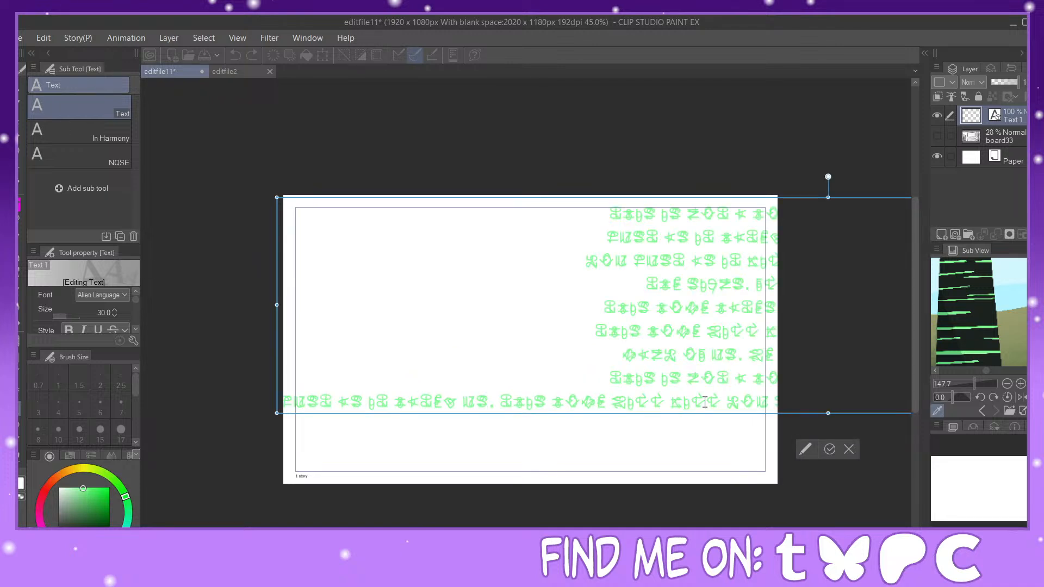
key("Return")
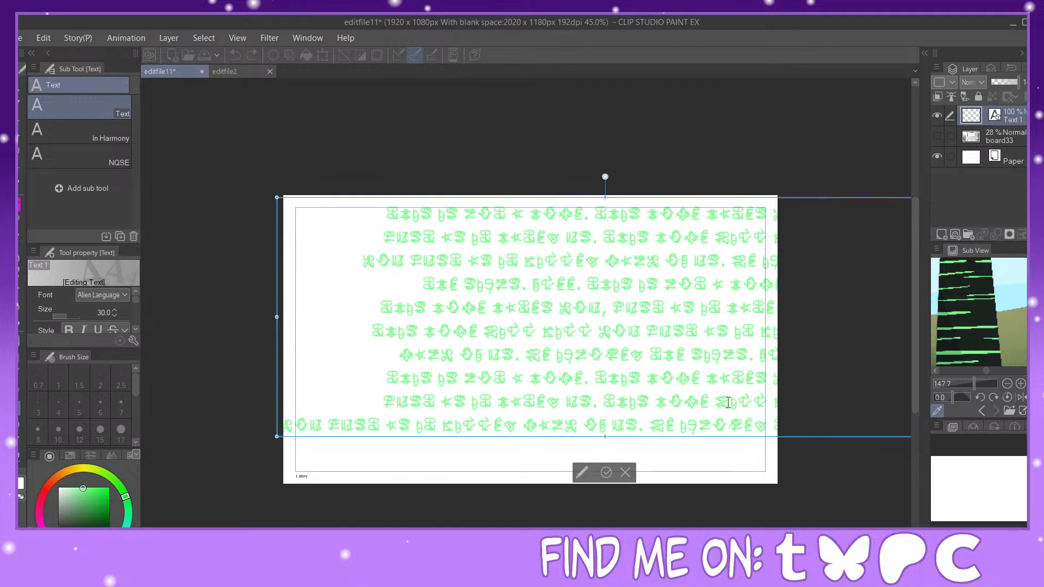
key("Return")
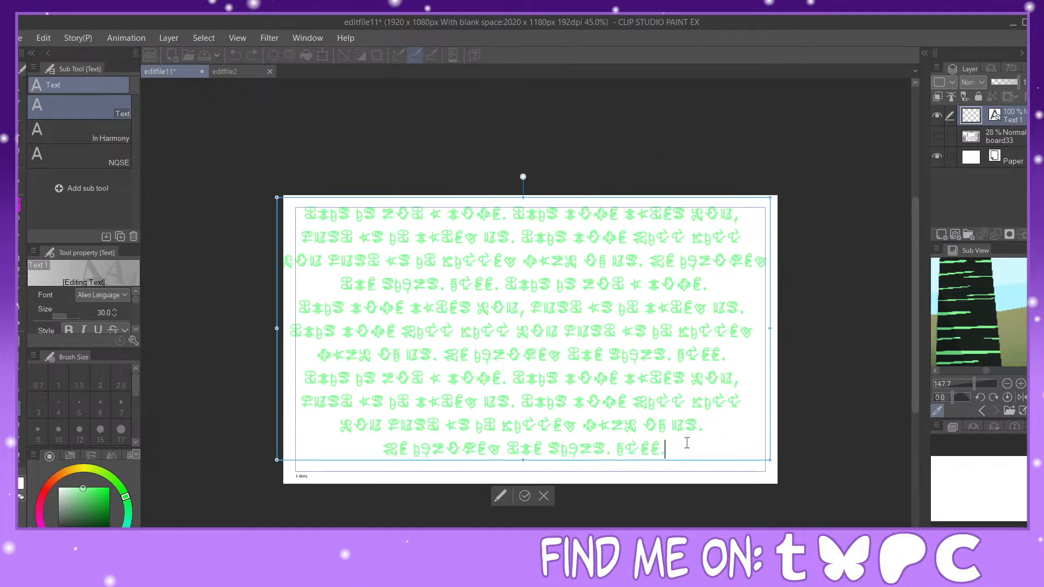
Step: Paste a fourth copy of the text at the end of the block and split it with three line breaks
type("This is not a home. This home hates you, just as it hated us. This home will kill you just as it killed many of us. We ignored the signs. Flee.")
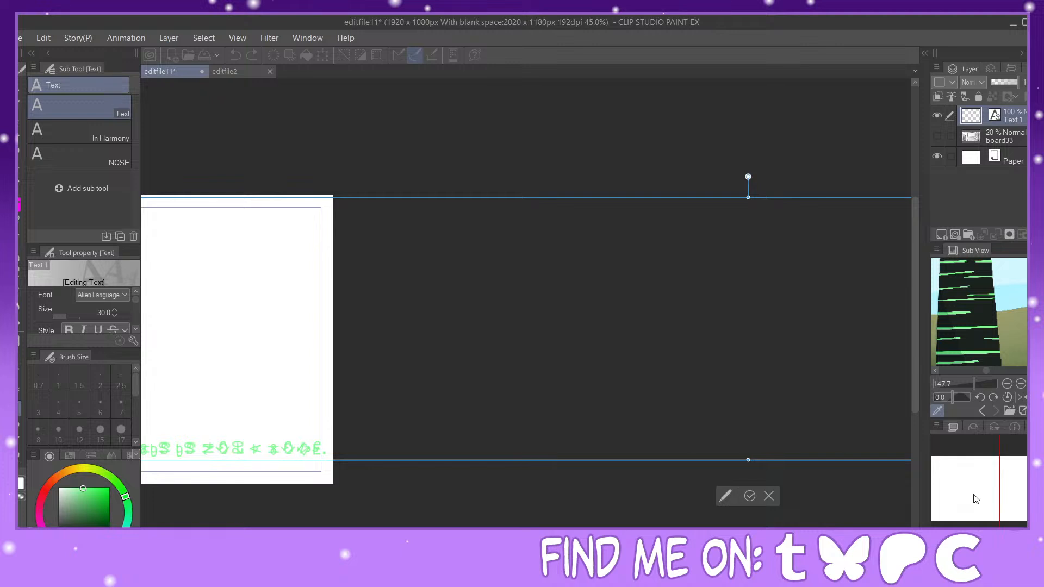
left_click_drag(1018, 490, 734, 474)
left_click_drag(921, 503, 898, 503)
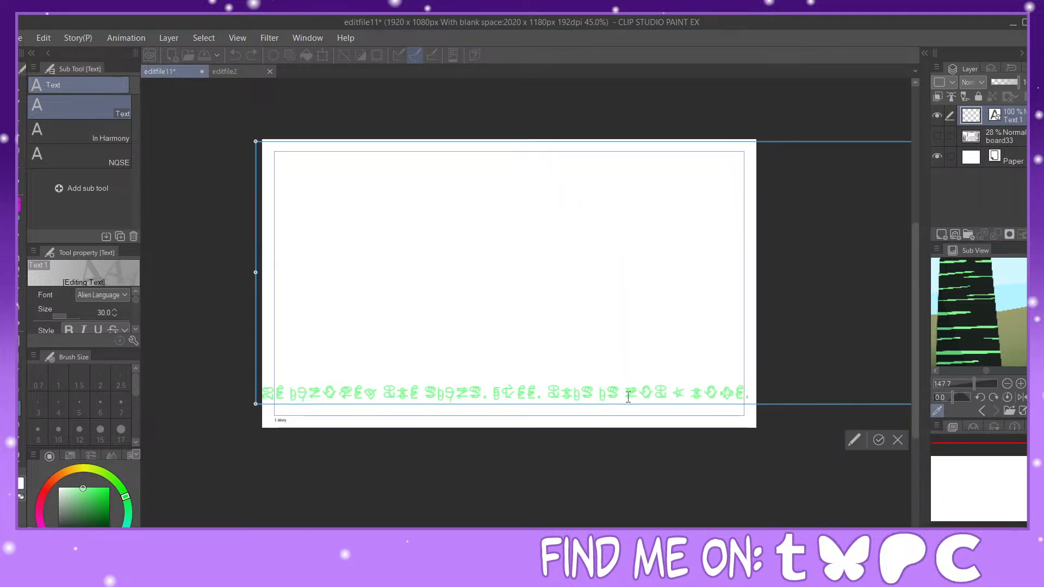
key("Return")
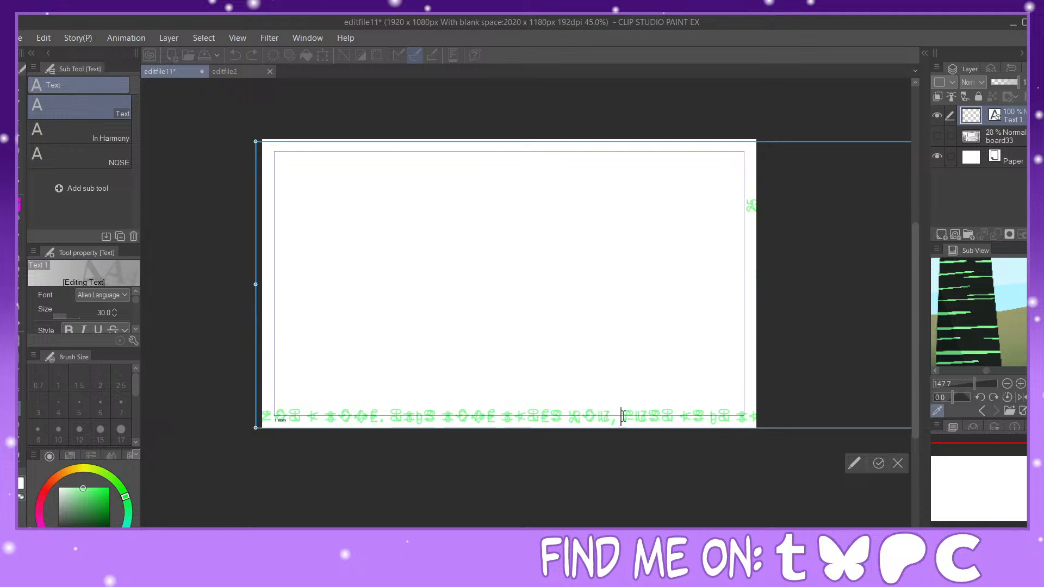
key("Return")
left_click_drag(714, 142, 388, 78)
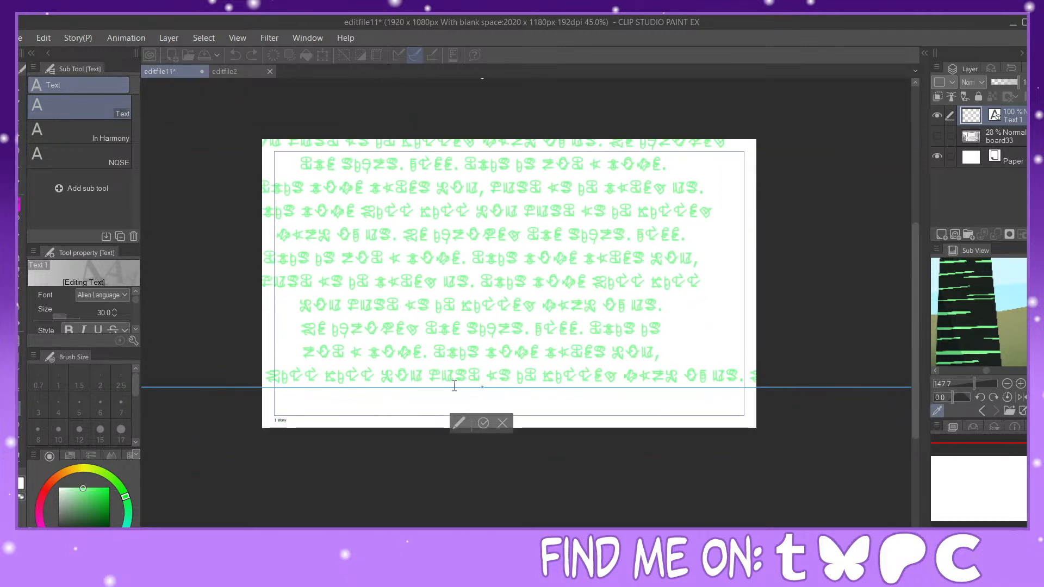
left_click(483, 377)
key("Return")
left_click_drag(997, 505, 1016, 494)
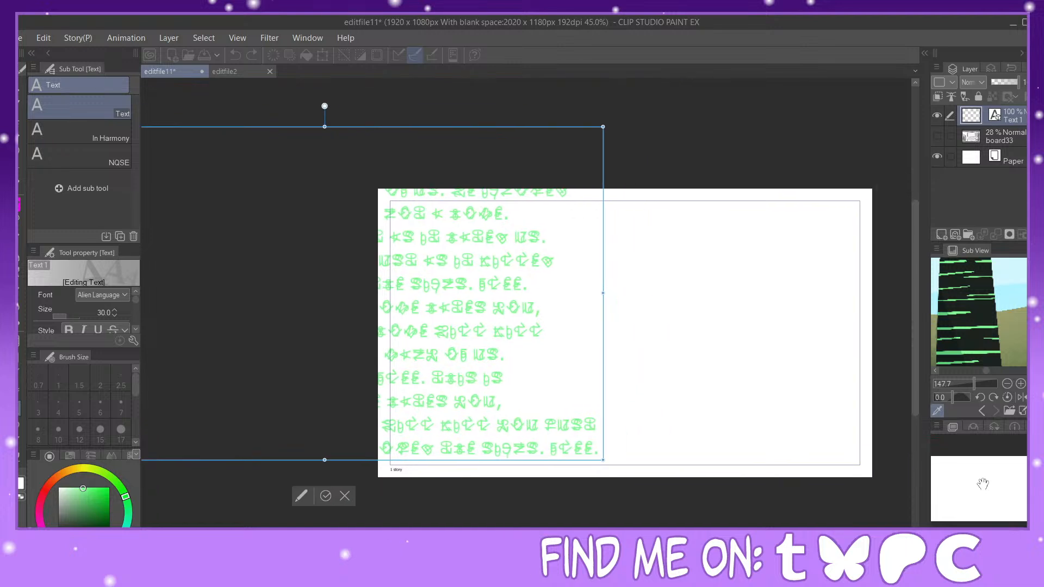
Step: Position the whole text block so its lines cover the entire canvas and commit the text
scroll(542, 384, "down", 3)
left_click_drag(494, 341, 529, 351)
left_click_drag(488, 234, 667, 262)
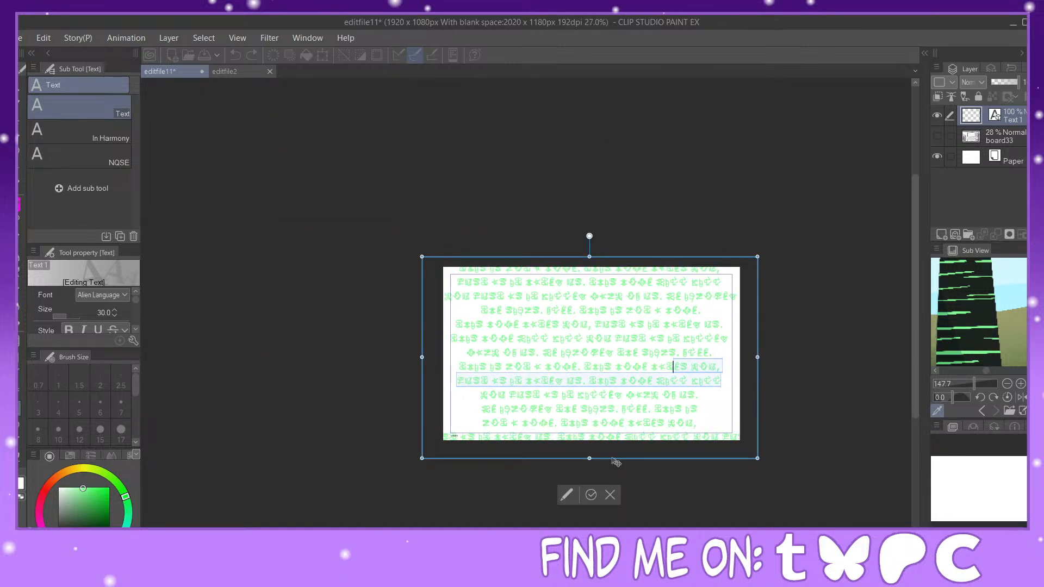
left_click(592, 496)
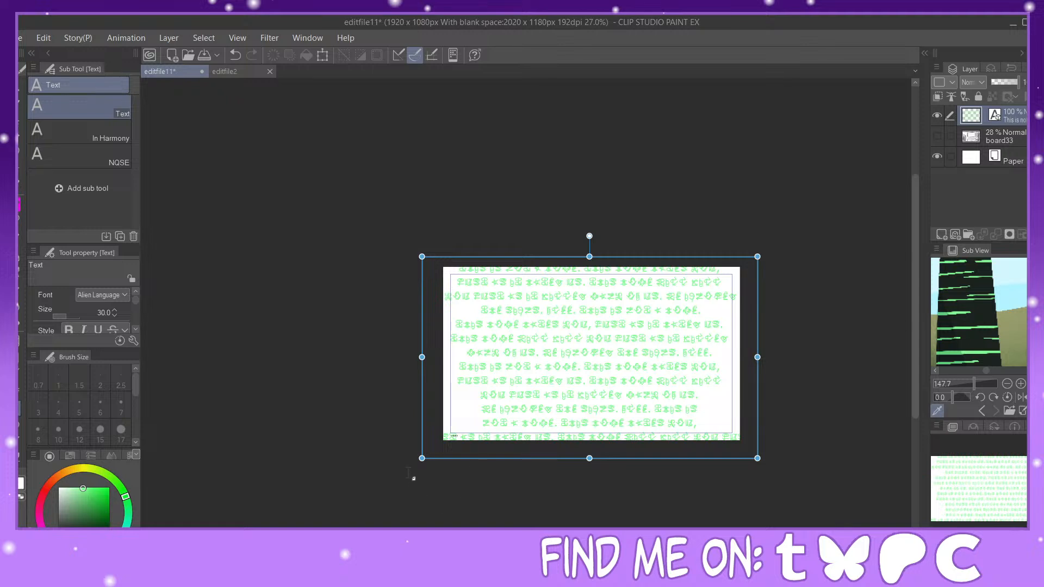
Step: Enlarge the text block to size 41.2, centre it so it overflows the canvas on all sides, and commit it
left_click_drag(421, 458, 370, 501)
left_click_drag(546, 366, 581, 370)
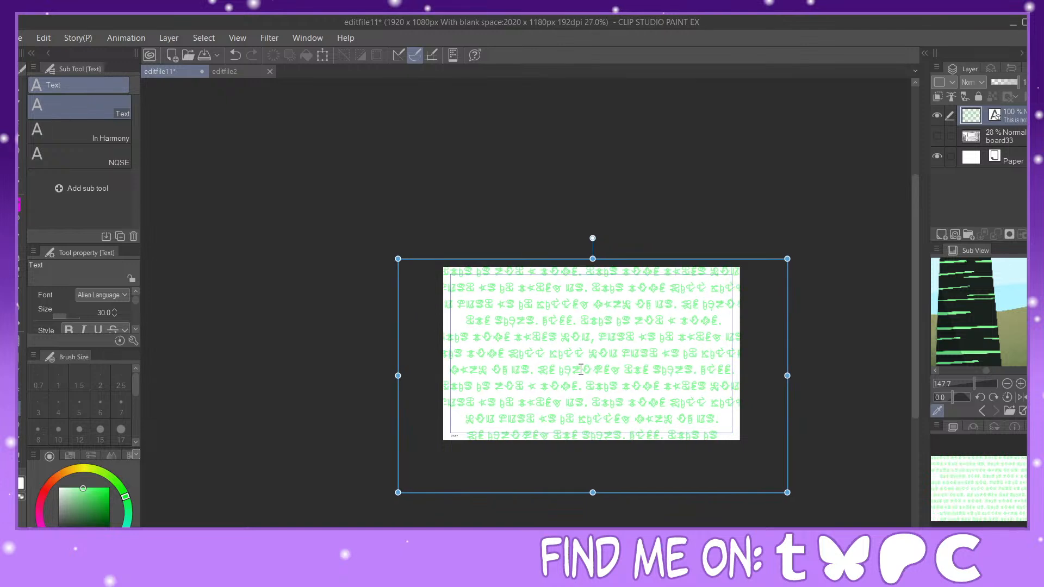
left_click(398, 260)
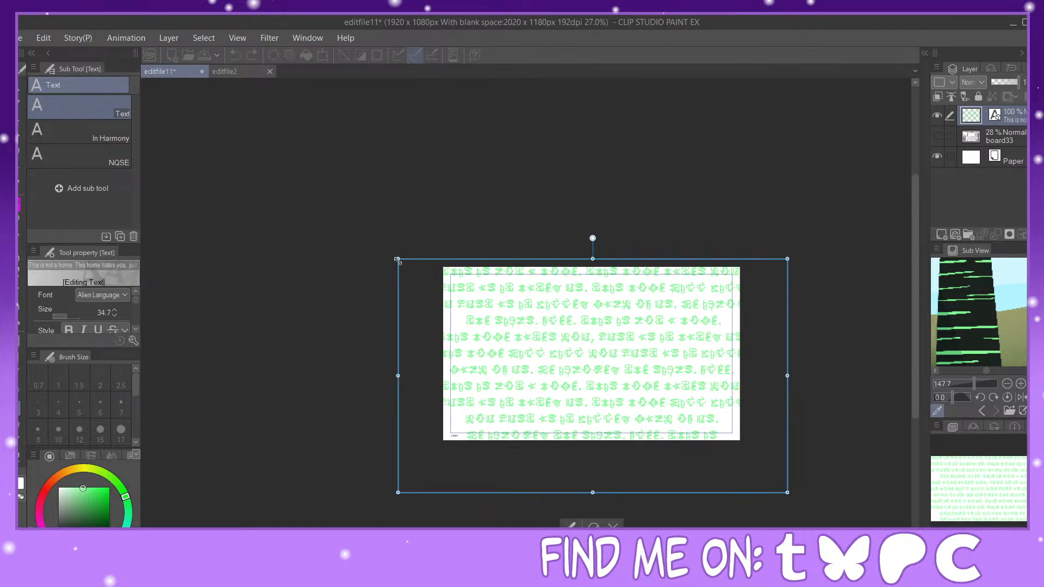
left_click_drag(397, 259, 328, 217)
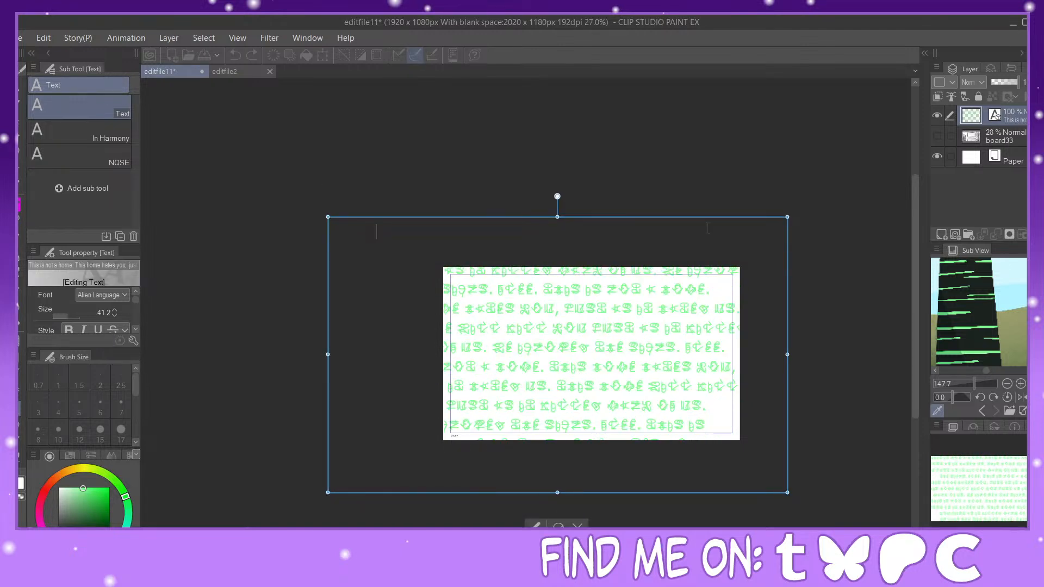
left_click_drag(684, 219, 712, 216)
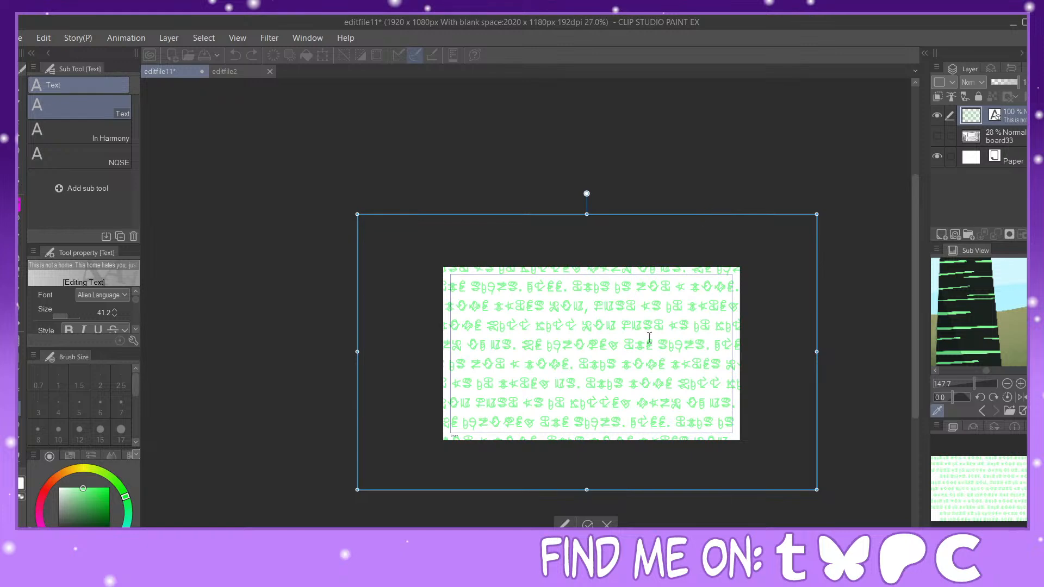
left_click(588, 525)
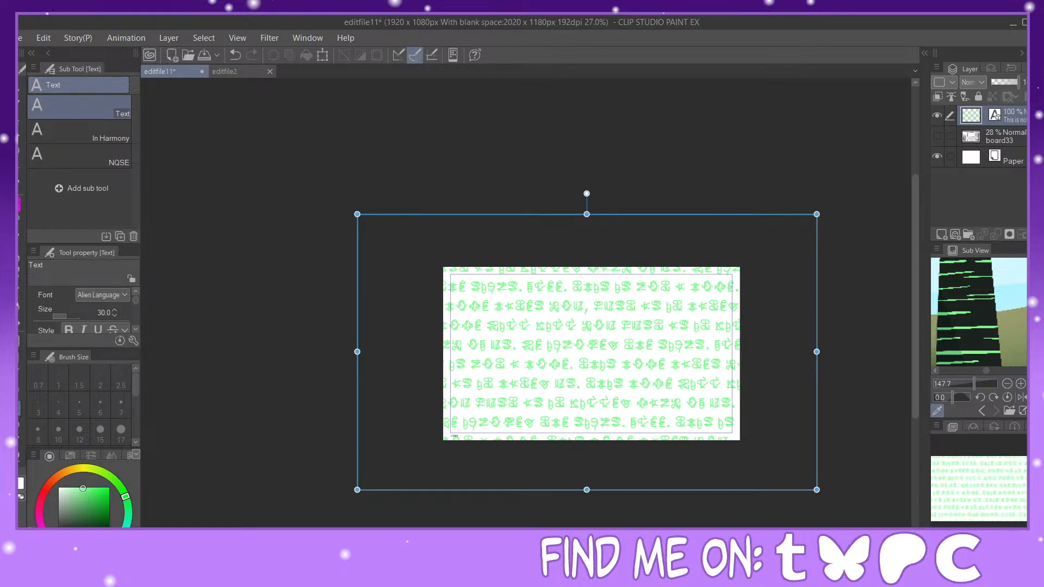
Step: Add a new layer above board33 and fill it with the dark green-black sampled from the tower in the reference image
scroll(664, 287, "up", 3)
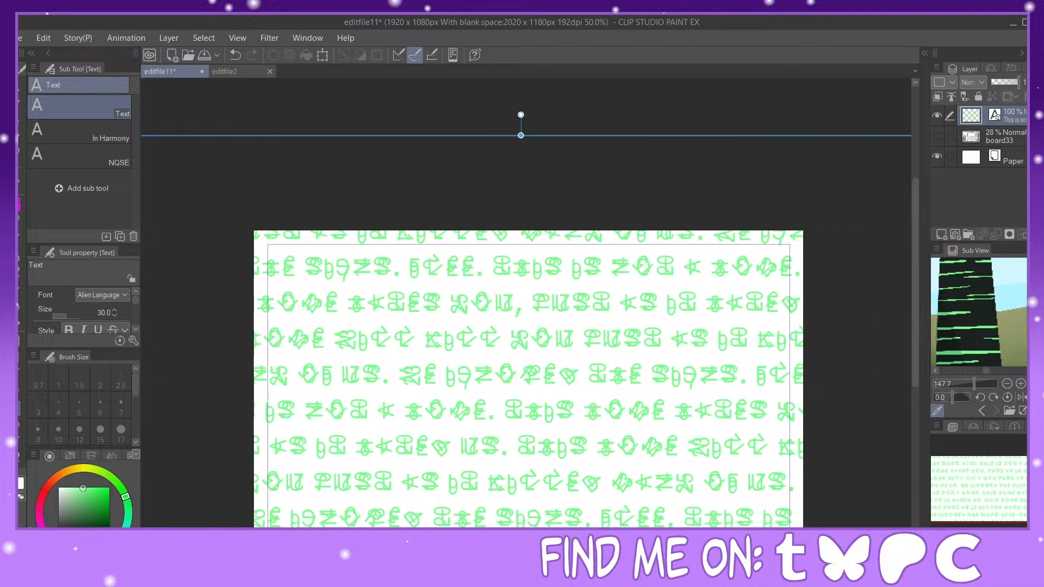
scroll(505, 421, "down", 1)
left_click_drag(944, 471, 954, 488)
left_click(1013, 137)
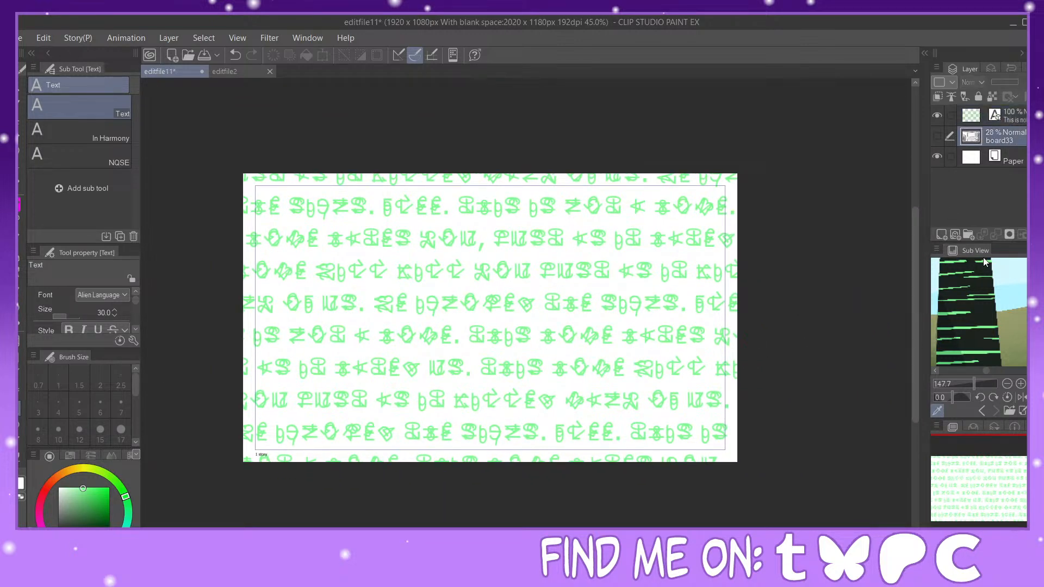
left_click(987, 306)
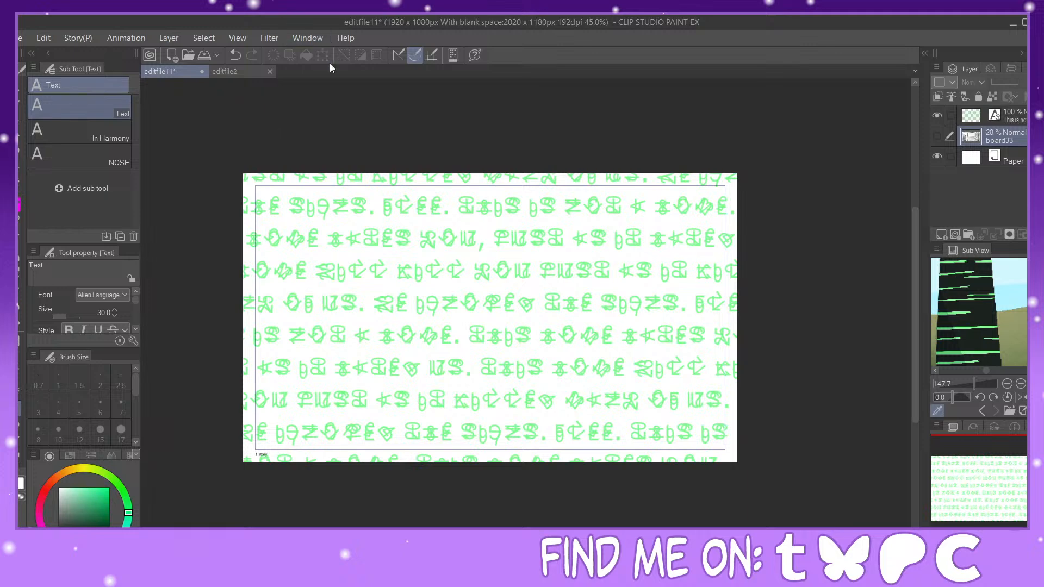
left_click(941, 234)
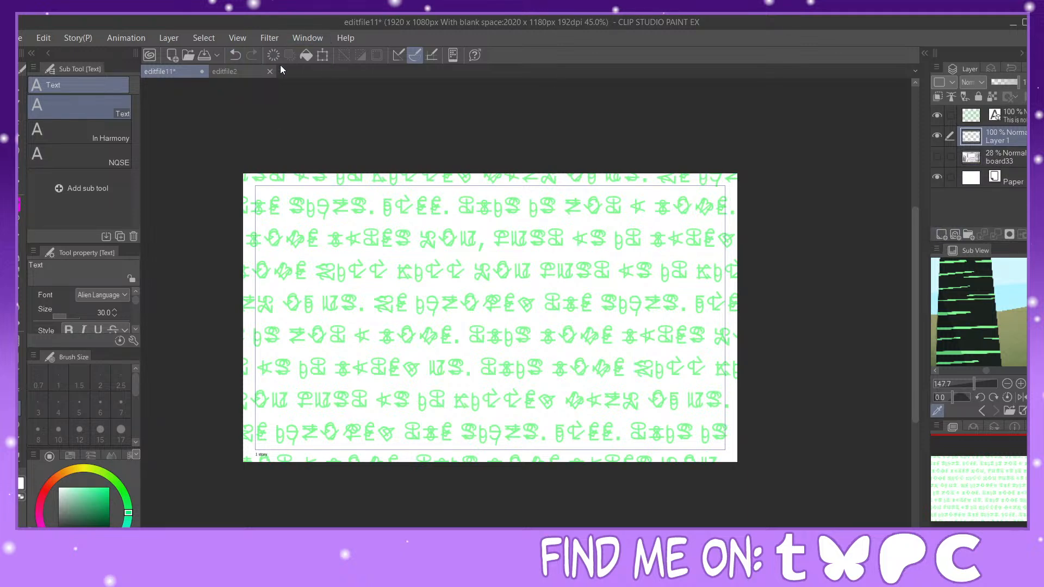
left_click(305, 55)
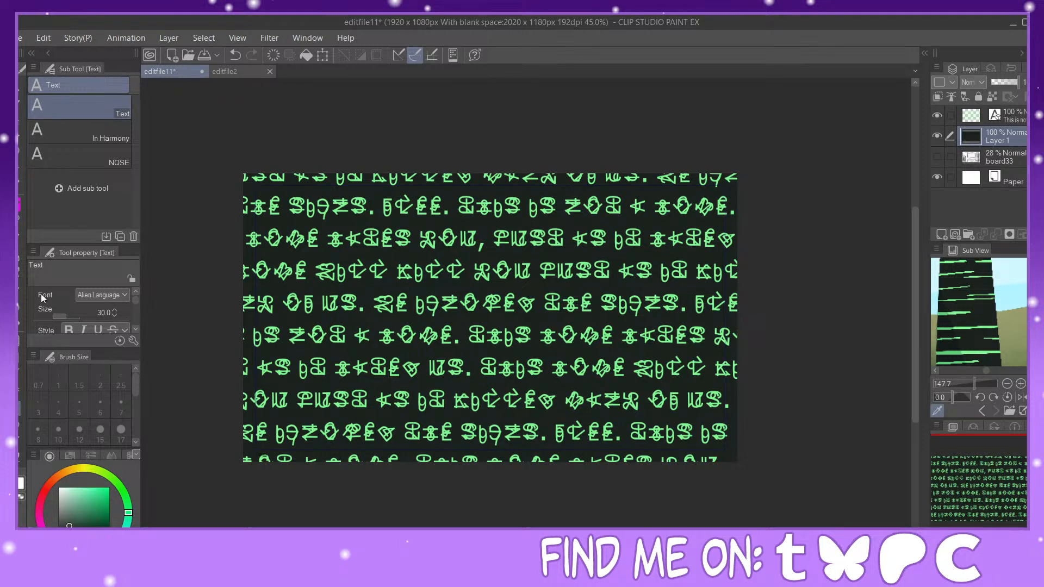
Step: Choose the Soft airbrush and set its brush size to 600
left_click(19, 255)
left_click_drag(133, 393, 136, 422)
left_click(79, 434)
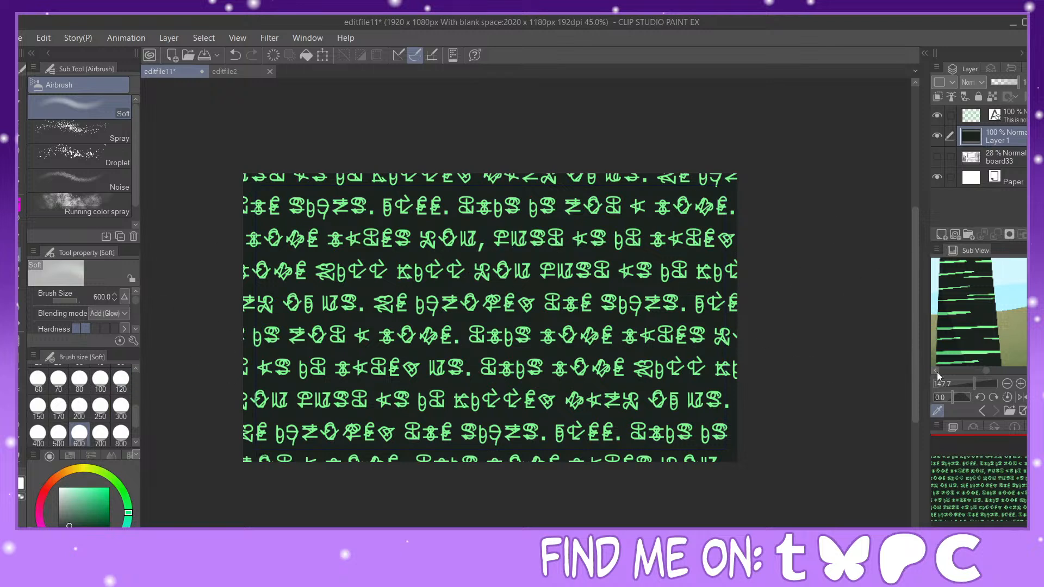
Step: Try vertical Add (Glow) airbrush strokes down the middle and sides of the dark background, and undo them
mouse_move(487, 185)
left_mouse_down()
mouse_move(413, 264)
mouse_move(462, 332)
mouse_move(466, 455)
mouse_move(517, 455)
left_mouse_up()
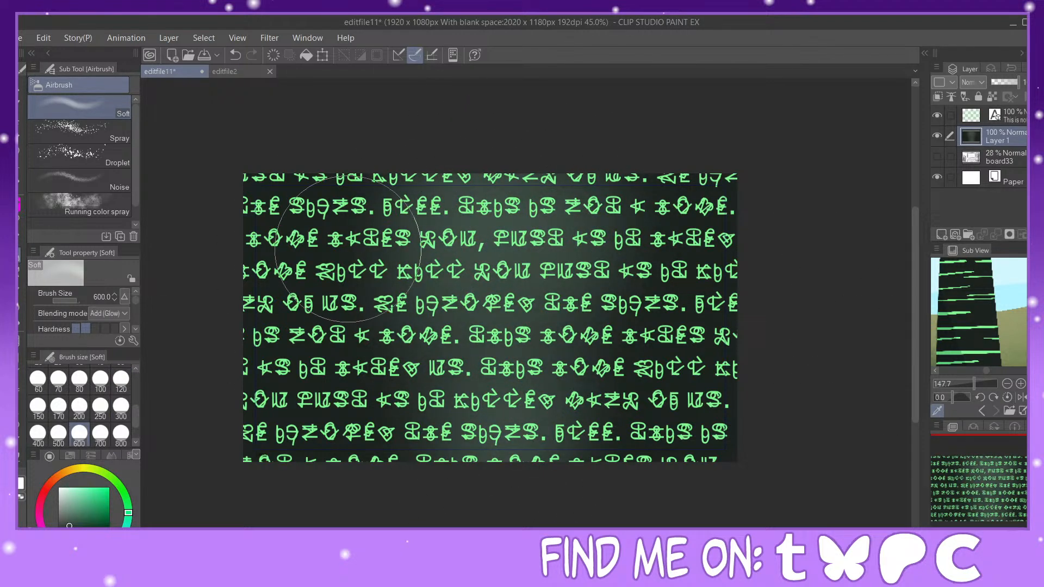
mouse_move(377, 238)
left_mouse_down()
mouse_move(345, 248)
mouse_move(328, 296)
mouse_move(407, 329)
mouse_move(432, 396)
mouse_move(390, 506)
left_mouse_up()
mouse_move(614, 190)
left_mouse_down()
mouse_move(673, 220)
mouse_move(582, 475)
left_mouse_up()
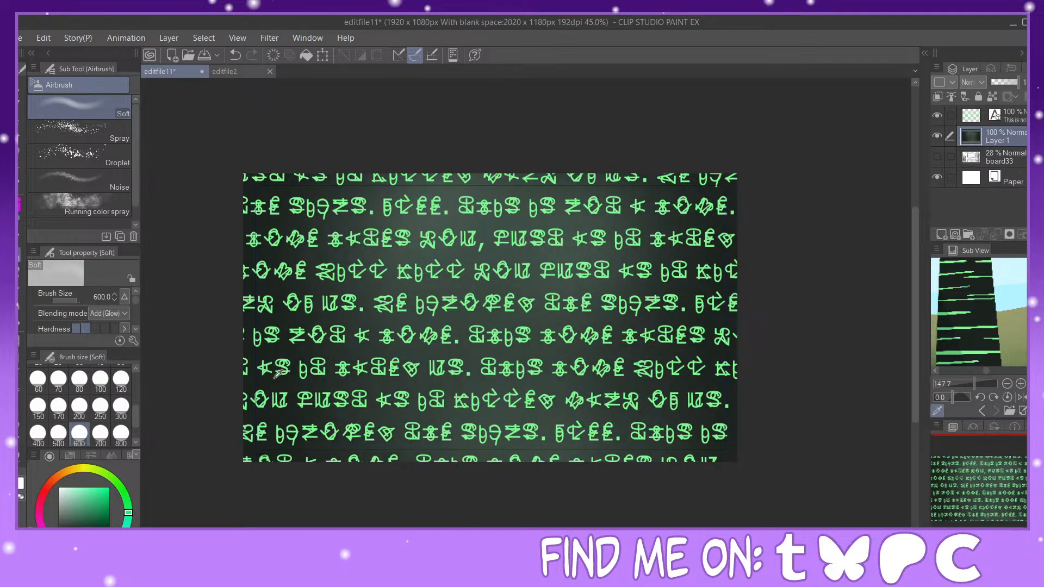
mouse_move(339, 166)
left_mouse_down()
mouse_move(337, 354)
mouse_move(382, 447)
left_mouse_up()
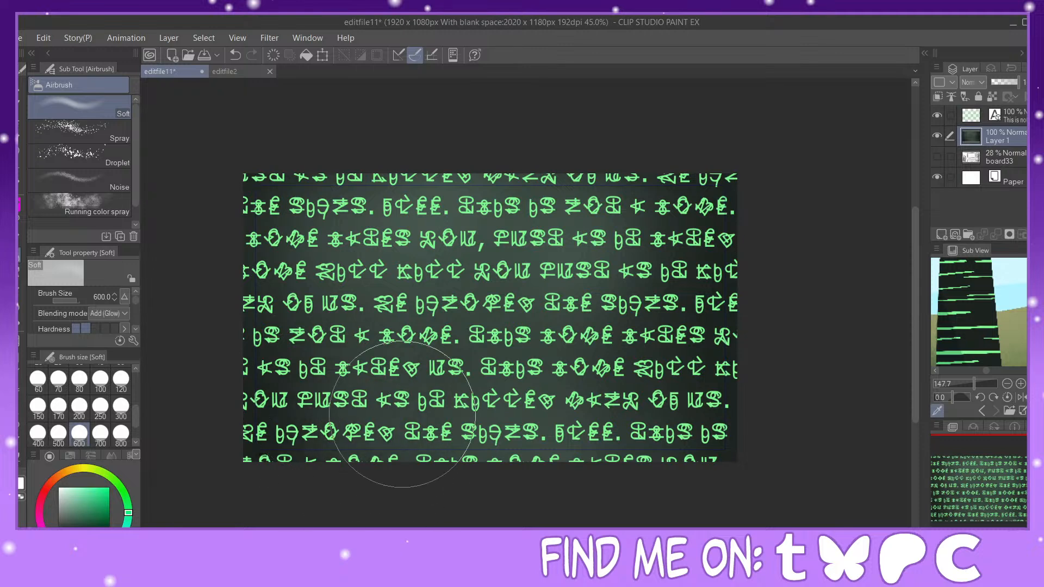
left_click(234, 56)
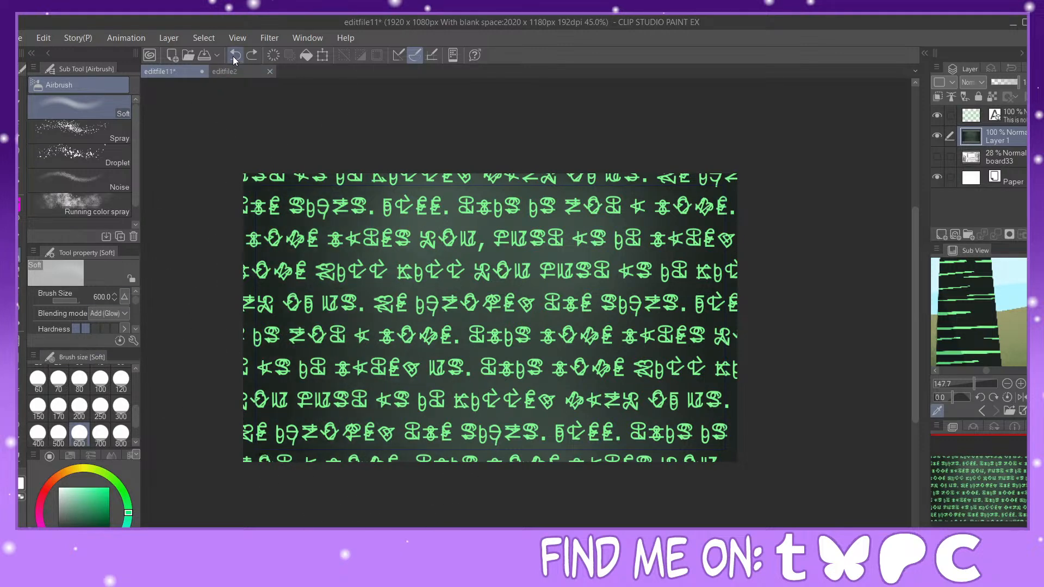
left_click(234, 55)
left_click(235, 55)
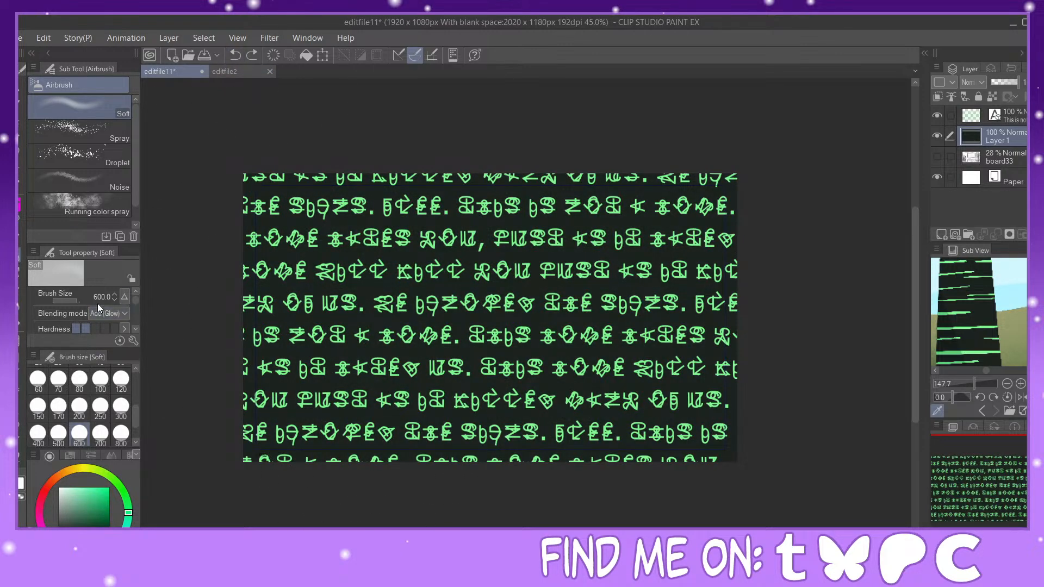
Step: Airbrush a soft glow over the middle of the background in a slightly adjusted dark green, using Normal blending and brush size 800
left_click(93, 36)
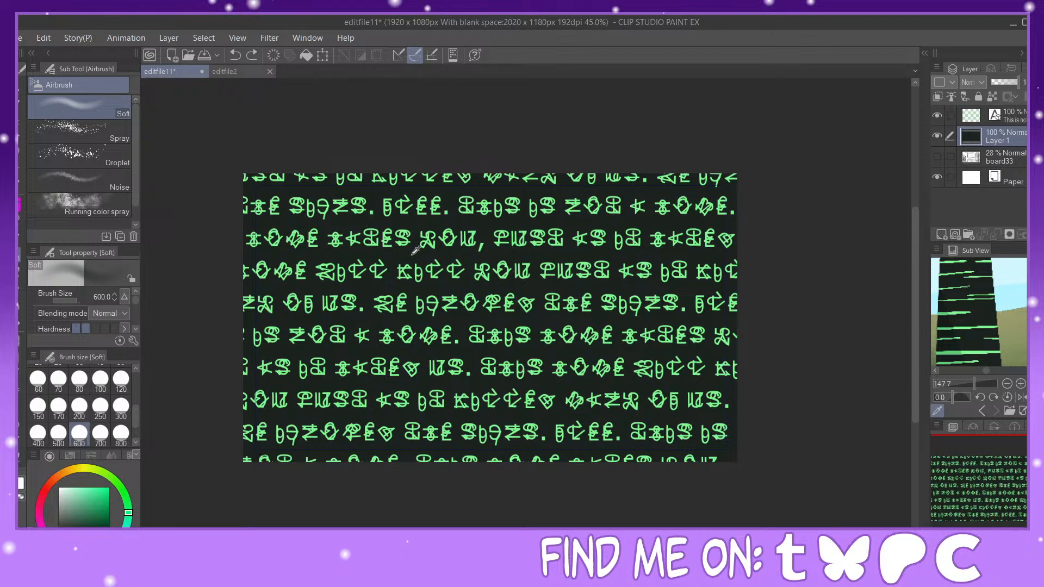
left_click(67, 523)
left_click(121, 433)
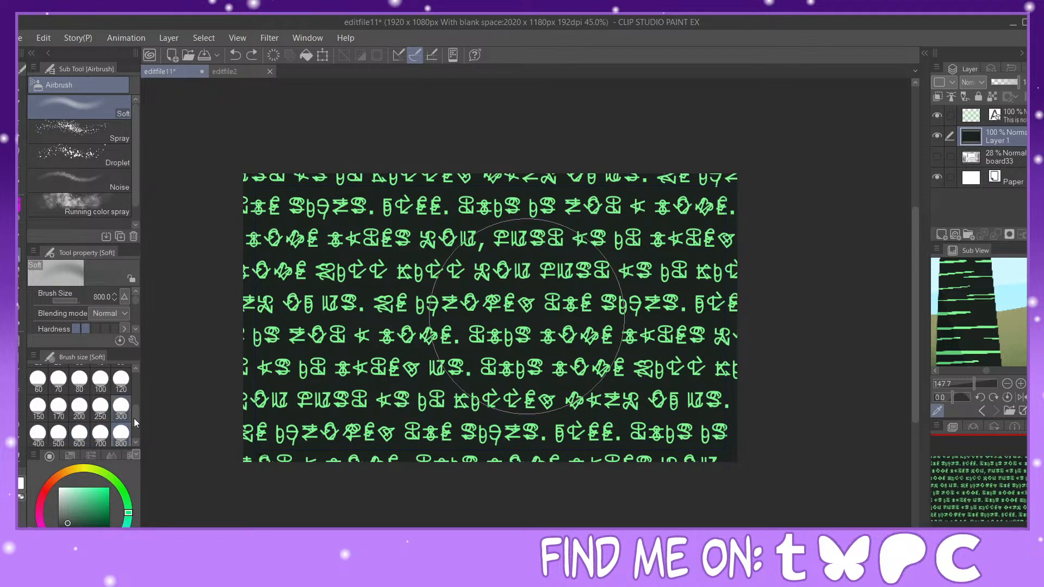
mouse_move(552, 262)
left_mouse_down()
mouse_move(533, 347)
mouse_move(483, 461)
left_mouse_up()
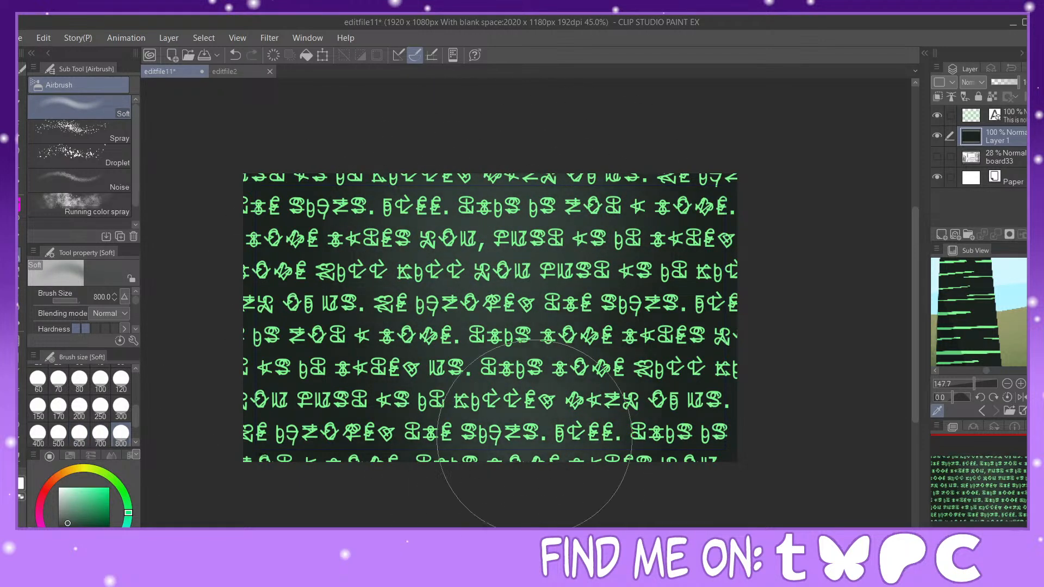
Step: Airbrush vertical dark green strokes on both sides of the background's middle, using a colour sampled from the canvas
left_click(304, 284, "alt")
left_click(304, 284, "alt")
left_click_drag(356, 202, 416, 438)
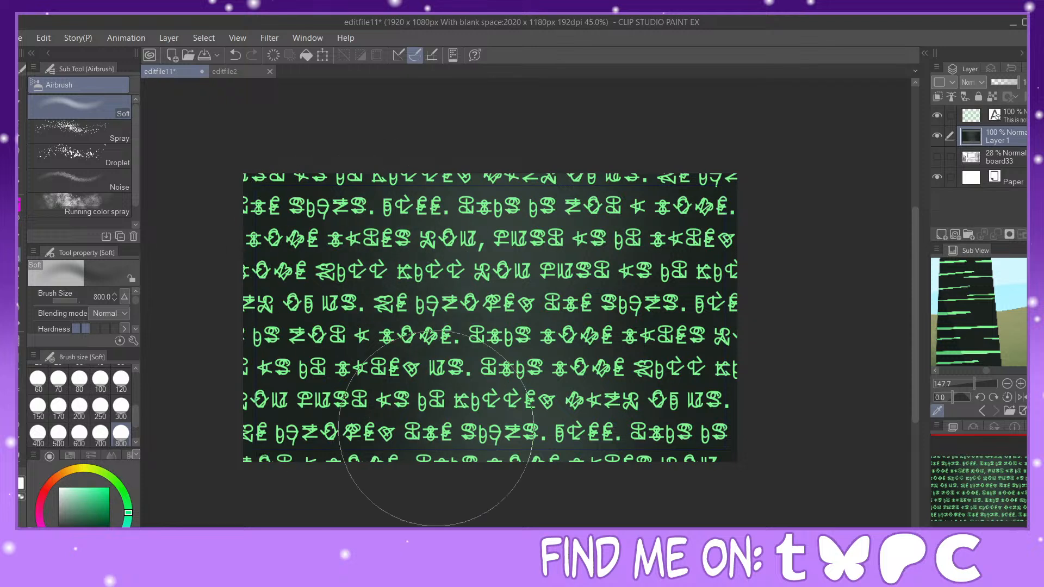
left_click_drag(658, 154, 608, 467)
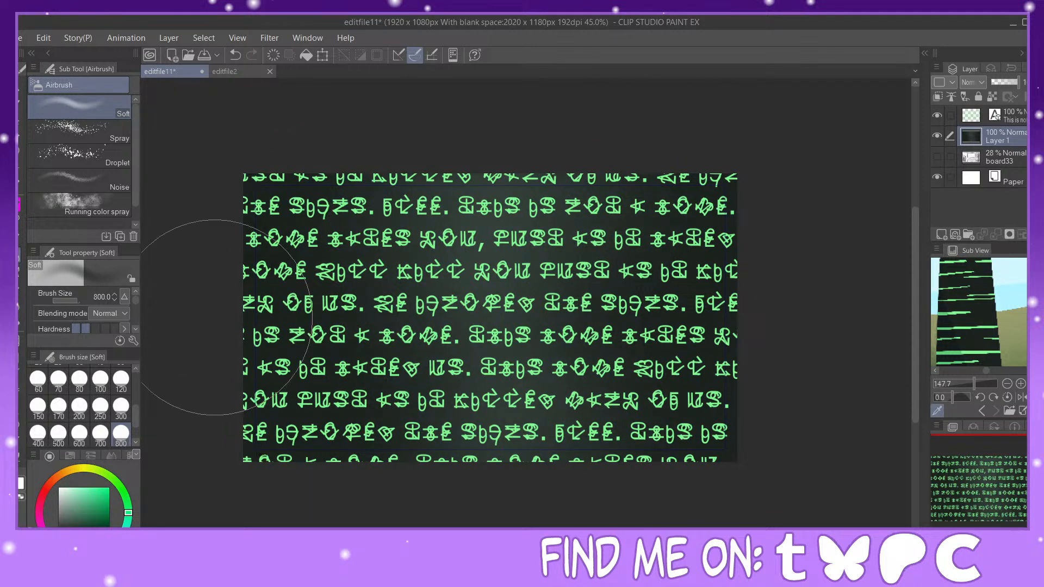
Step: Fade patches of the green text layer with the Kneaded eraser at brush size 800
left_click(990, 119)
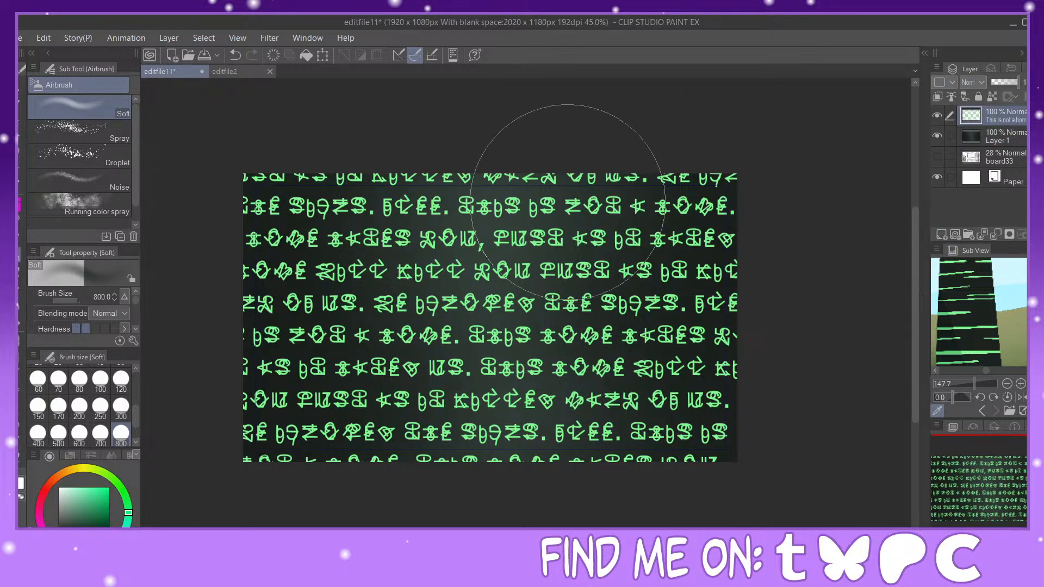
left_click(17, 286)
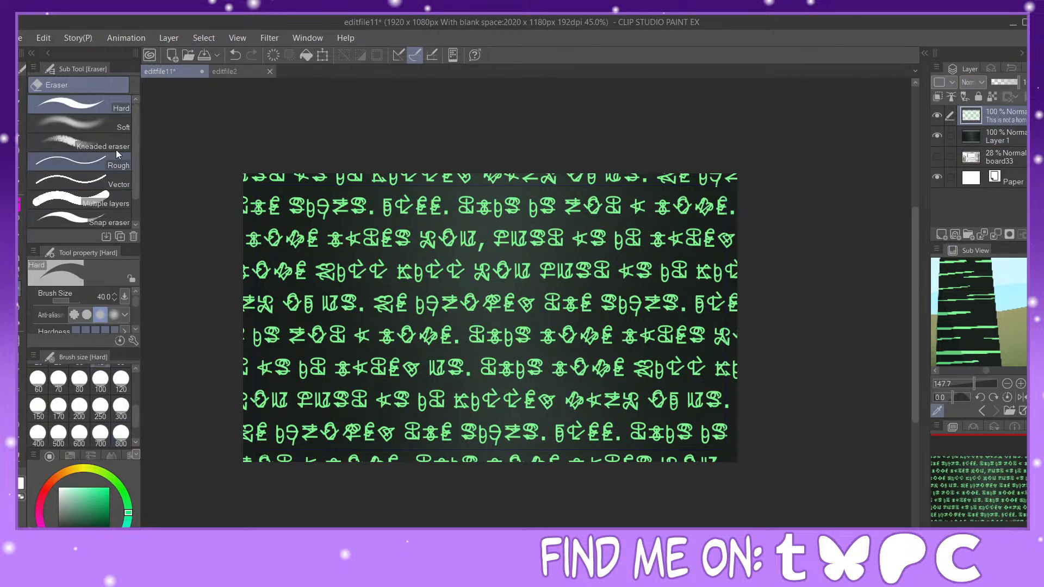
left_click(112, 144)
mouse_move(346, 248)
left_mouse_down()
mouse_move(363, 281)
mouse_move(335, 271)
mouse_move(288, 332)
left_mouse_up()
left_click(121, 433)
mouse_move(318, 285)
left_mouse_down()
mouse_move(341, 351)
mouse_move(363, 255)
mouse_move(405, 296)
mouse_move(390, 327)
mouse_move(445, 384)
mouse_move(399, 411)
left_mouse_up()
mouse_move(647, 198)
left_mouse_down()
mouse_move(664, 228)
mouse_move(544, 179)
mouse_move(509, 265)
mouse_move(544, 326)
mouse_move(603, 388)
mouse_move(744, 361)
left_mouse_up()
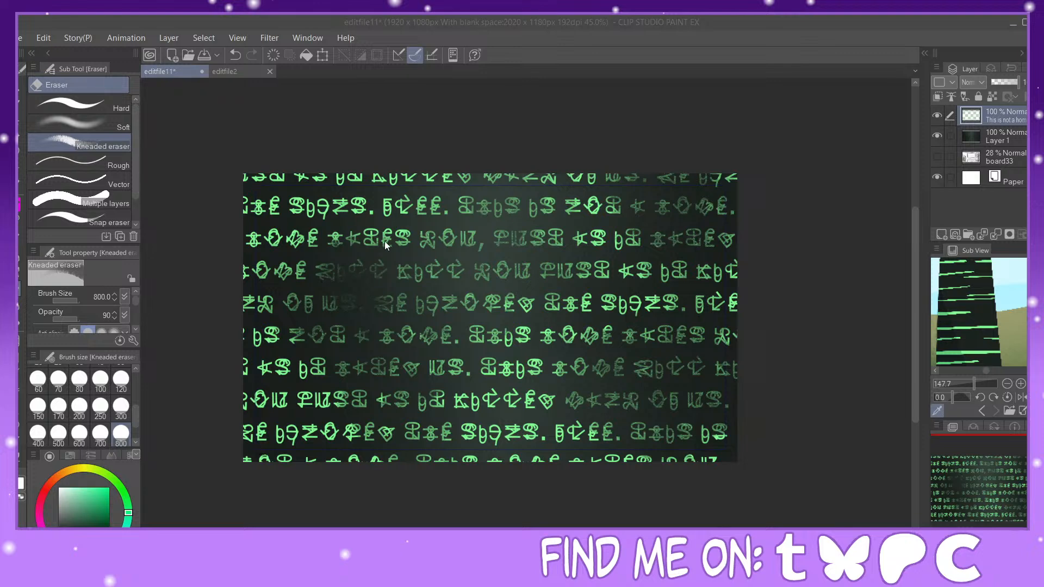
Step: Open color1.png, examine the striped tower up close, and close the image
double_click(407, 209)
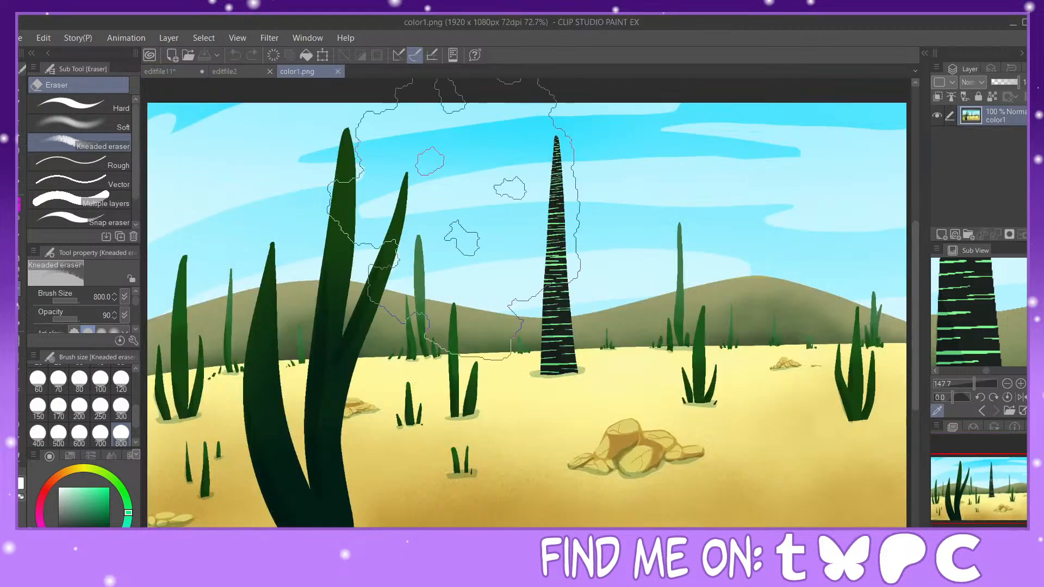
left_click_drag(762, 268, 658, 384)
key("ctrl+plus")
key("ctrl+plus")
left_click_drag(1000, 479, 994, 485)
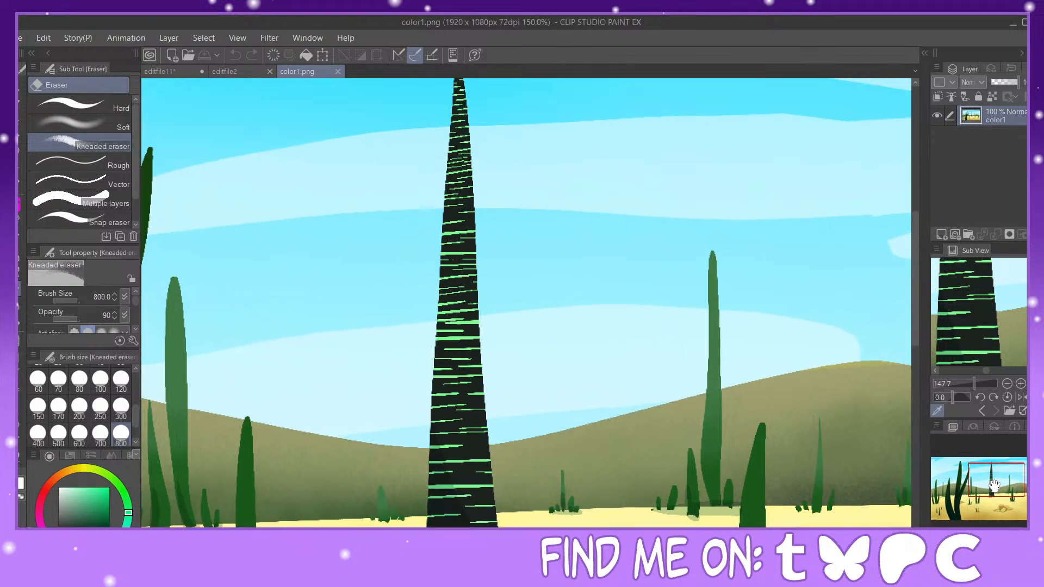
left_click(338, 72)
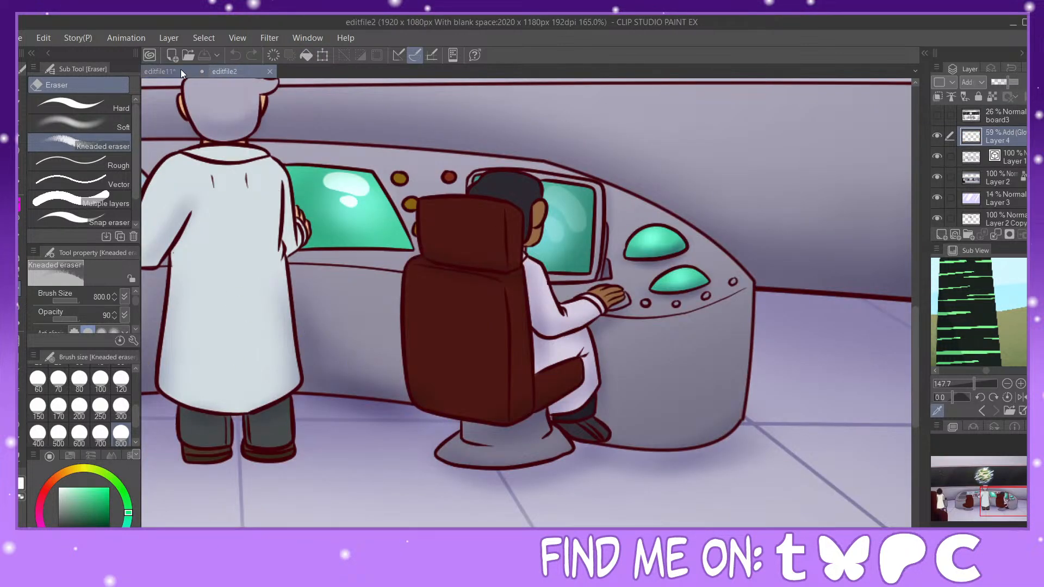
Step: Return to editfile11 and fade more of the text near the canvas's lower right and lower left with the Kneaded eraser
left_click(184, 70)
left_click_drag(549, 392, 707, 413)
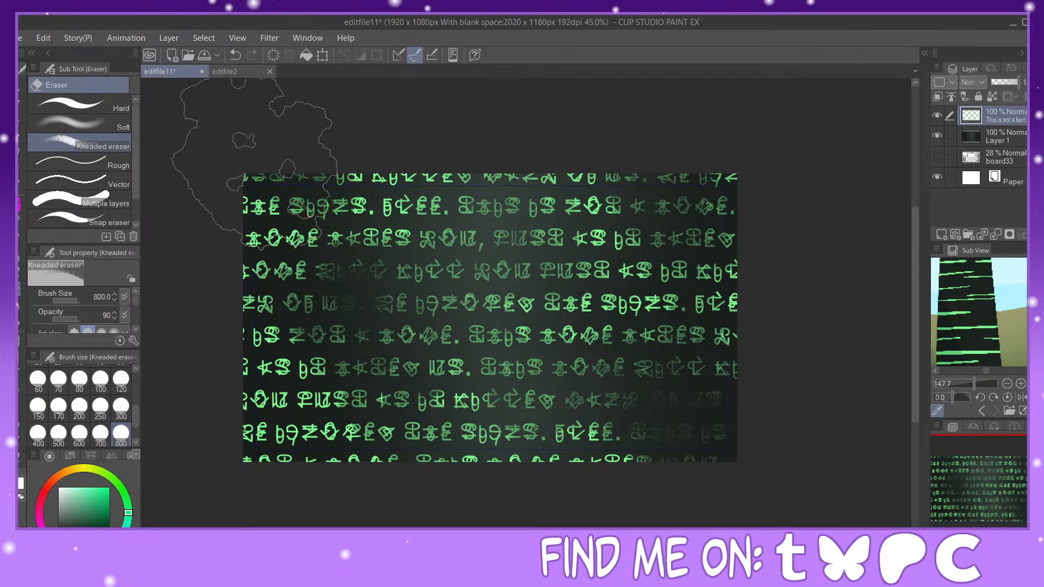
left_click_drag(280, 411, 304, 416)
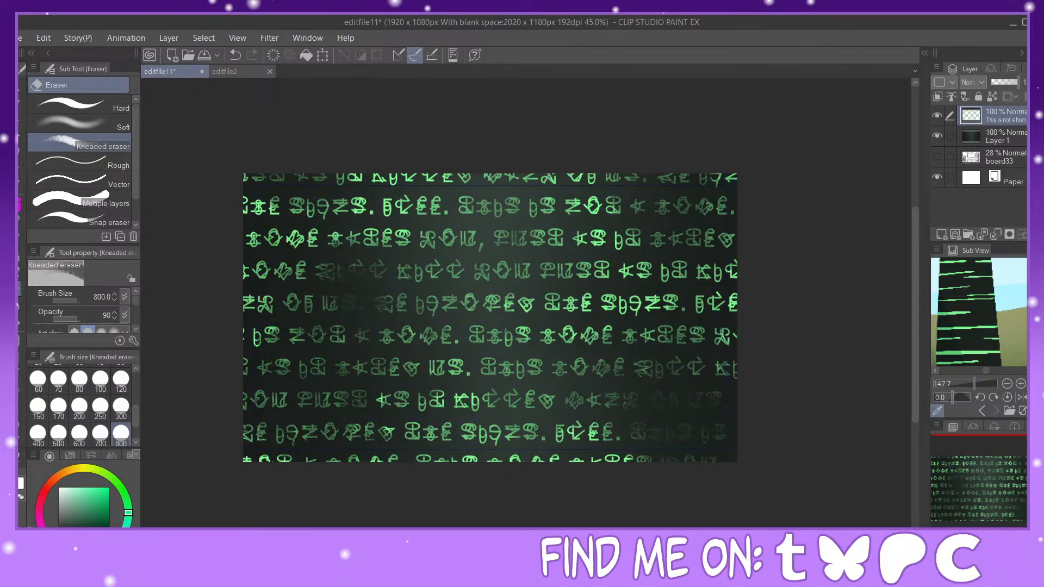
Step: Examine the faded text against the dark background, both from a distance and up close
scroll(990, 516, "down", 2)
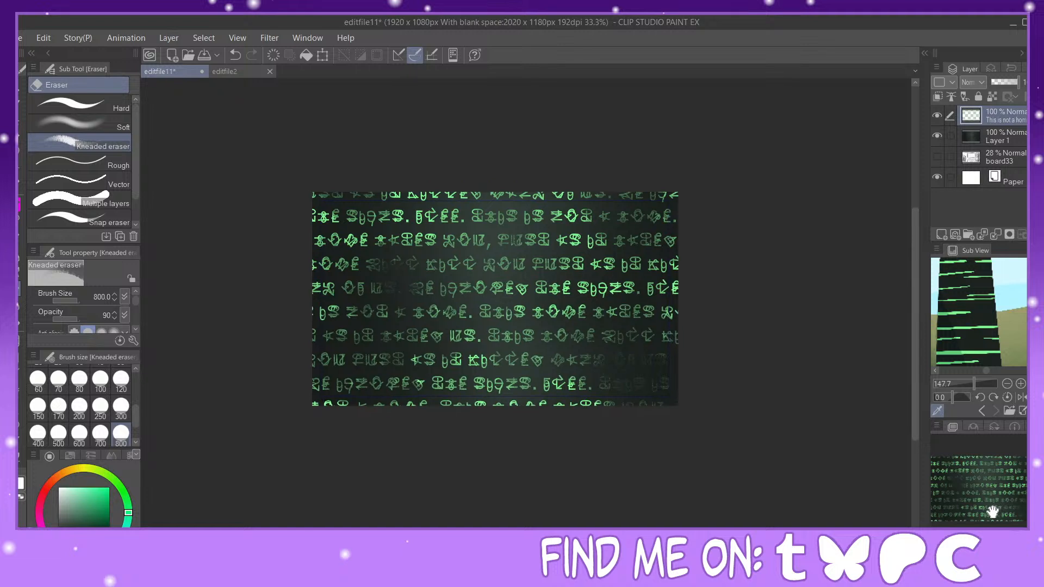
left_click_drag(989, 518, 980, 520)
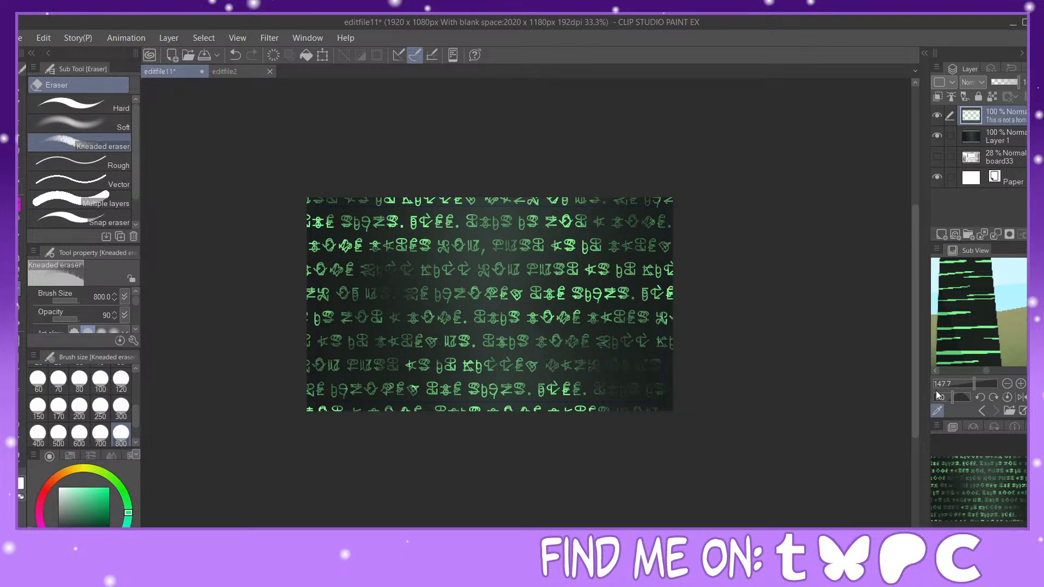
scroll(997, 509, "down", 1)
left_click_drag(997, 510, 995, 501)
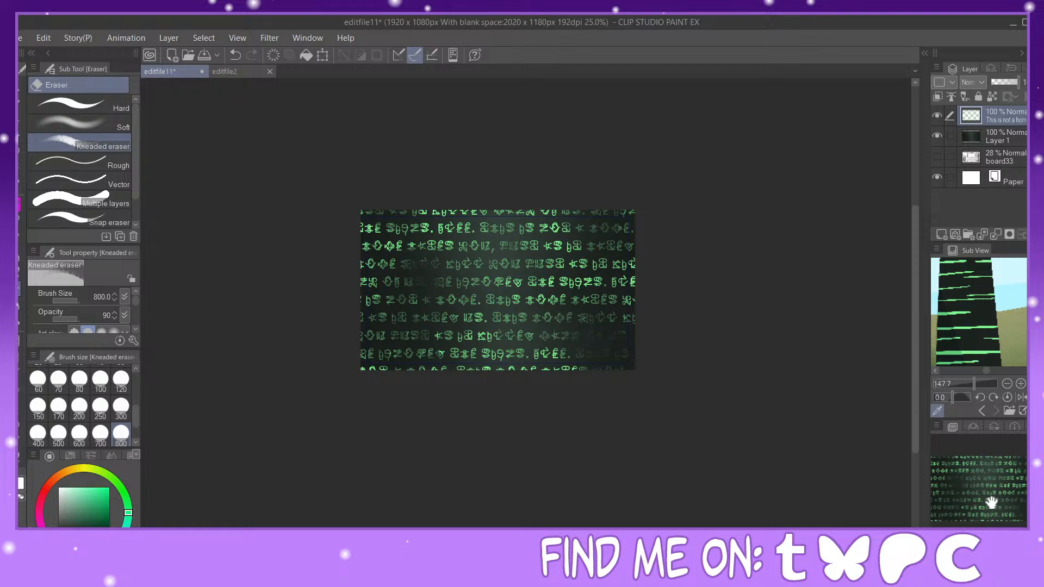
left_click_drag(1006, 497, 960, 516)
scroll(963, 517, "up", 12)
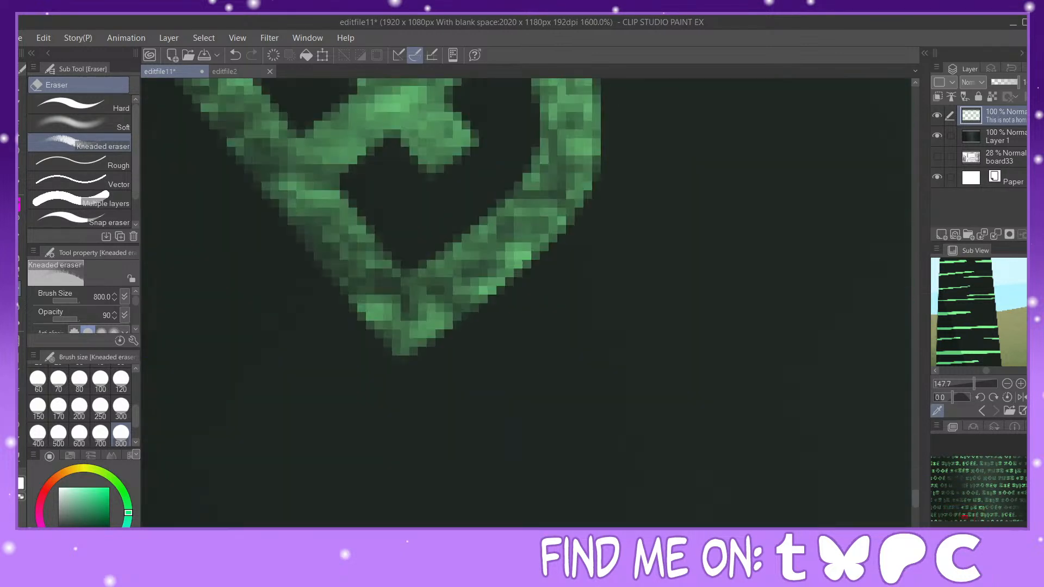
scroll(964, 516, "down", 10)
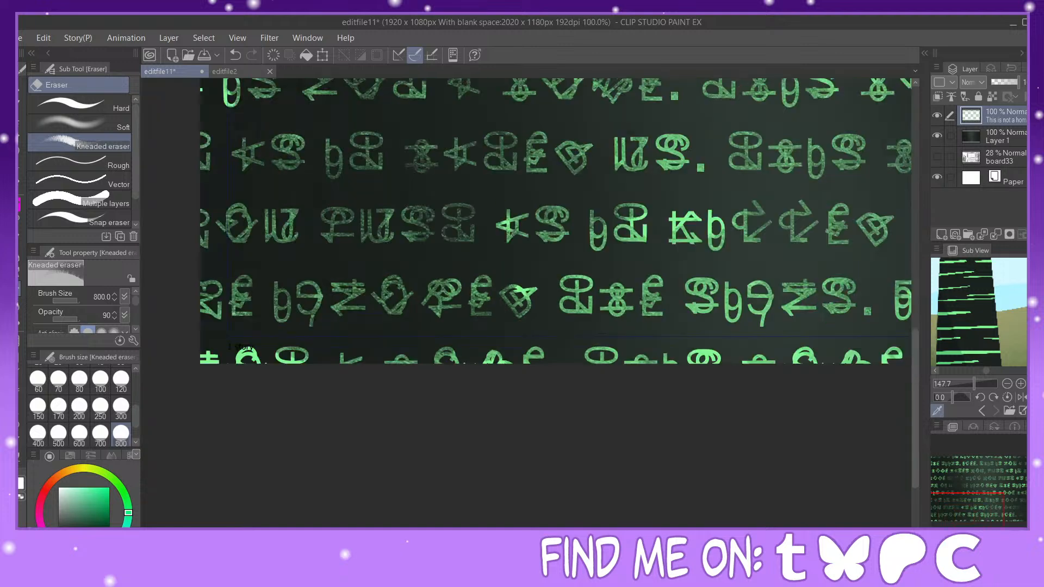
left_click_drag(991, 497, 1018, 471)
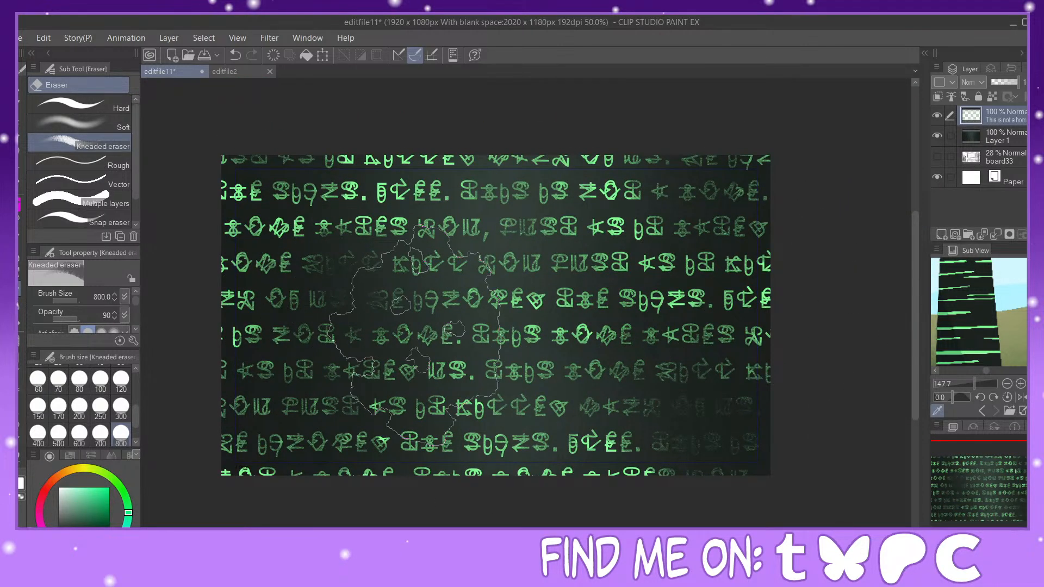
key("ctrl+minus")
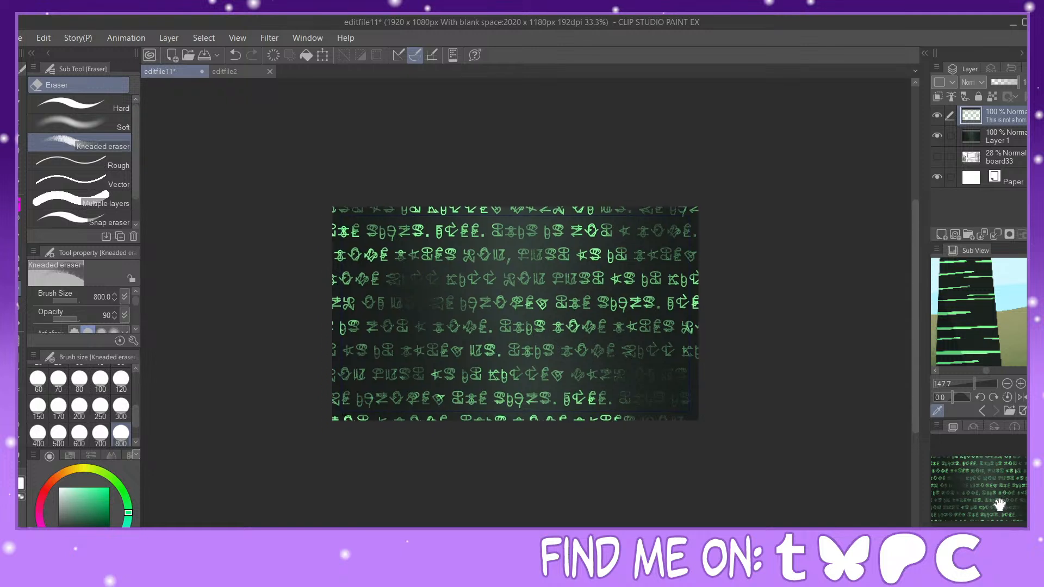
Step: Merge the text layer into the dark green background layer and add a new Multiply layer above it
left_click(938, 115)
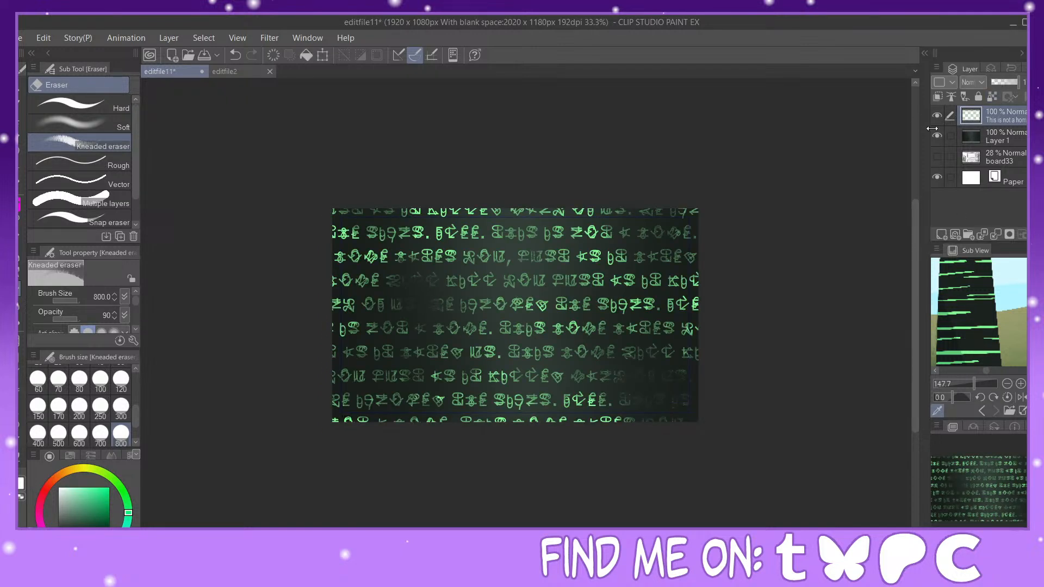
key("ctrl+e")
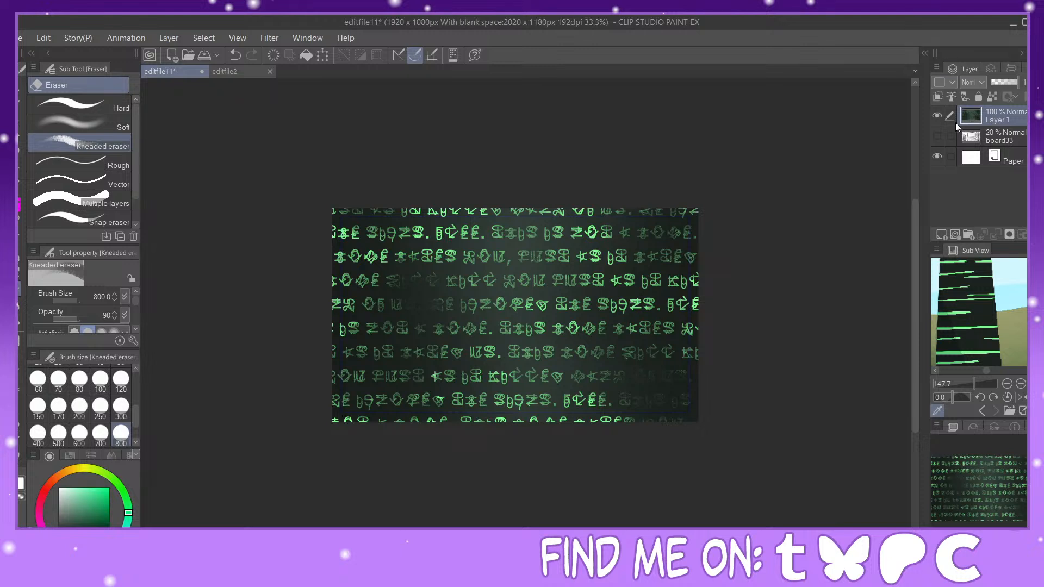
left_click(943, 235)
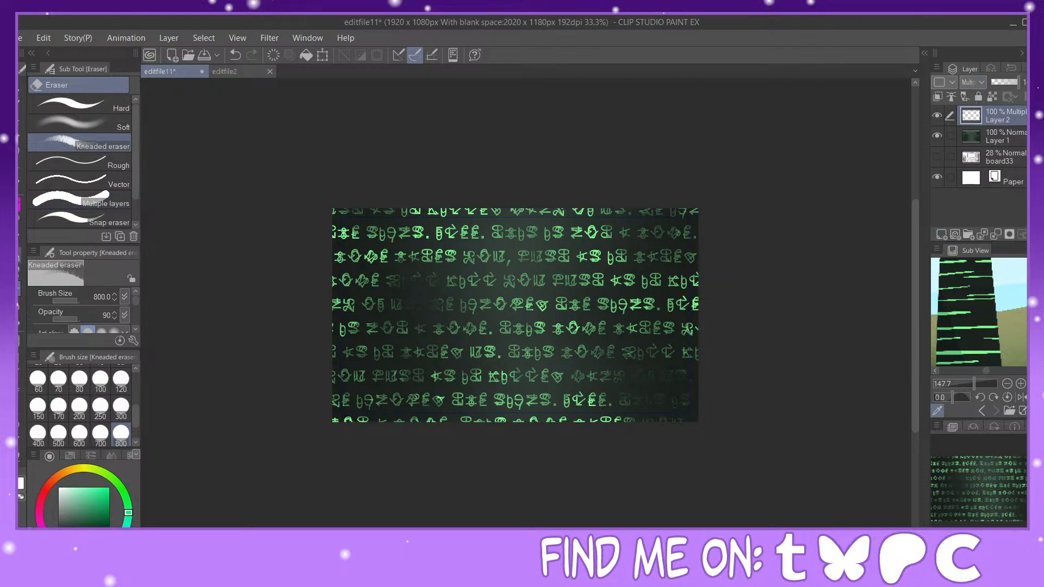
Step: Airbrush a light blue tint sampled from the reference image's sky onto the Multiply layer, and compare the artwork with and without it
key("b")
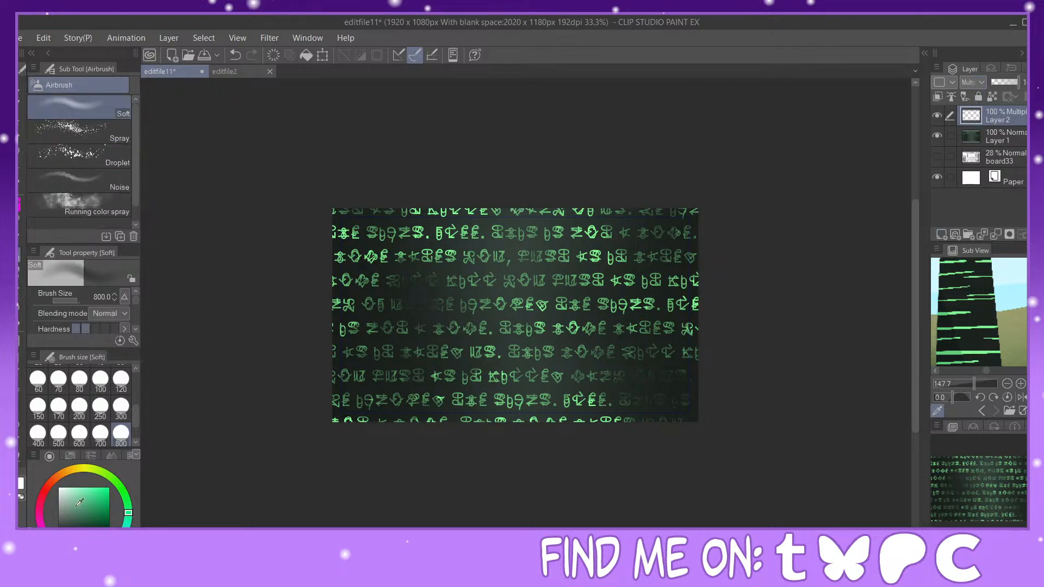
left_click(1016, 278)
left_click(985, 410)
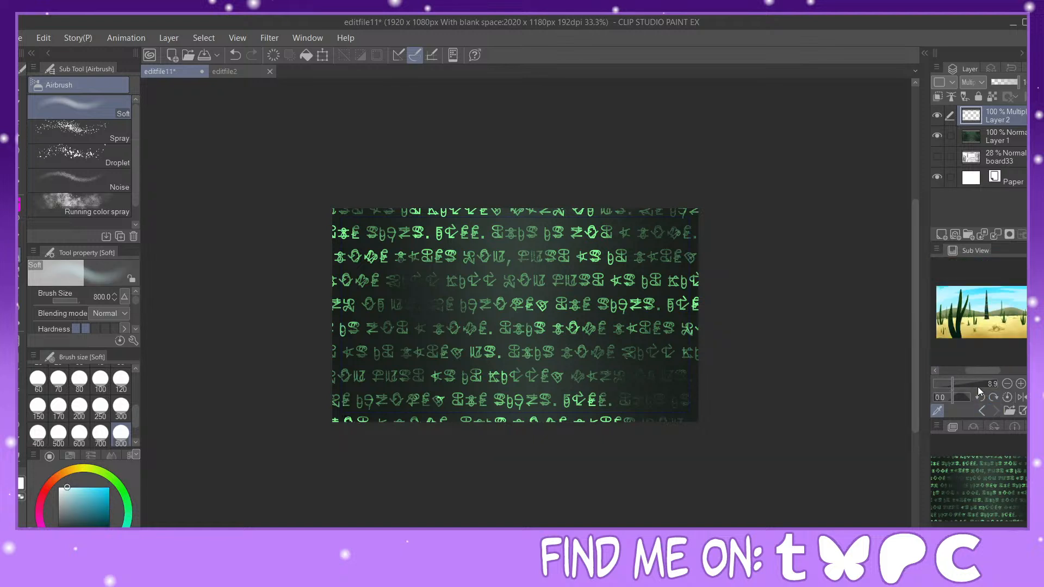
left_click_drag(951, 383, 959, 384)
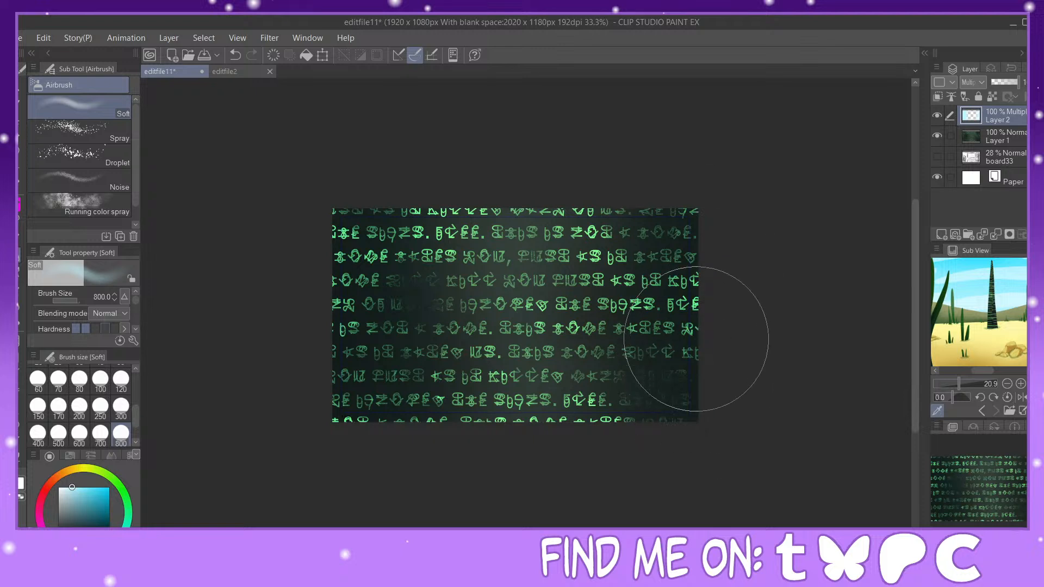
left_click(938, 115)
left_click(938, 116)
left_click(936, 115)
left_click(937, 116)
Step: Add an Add (Glow) layer and airbrush a muted yellow glow through the middle of the canvas at brush size 1000
left_click(942, 234)
left_click(974, 82)
left_click(980, 240)
left_click(77, 469)
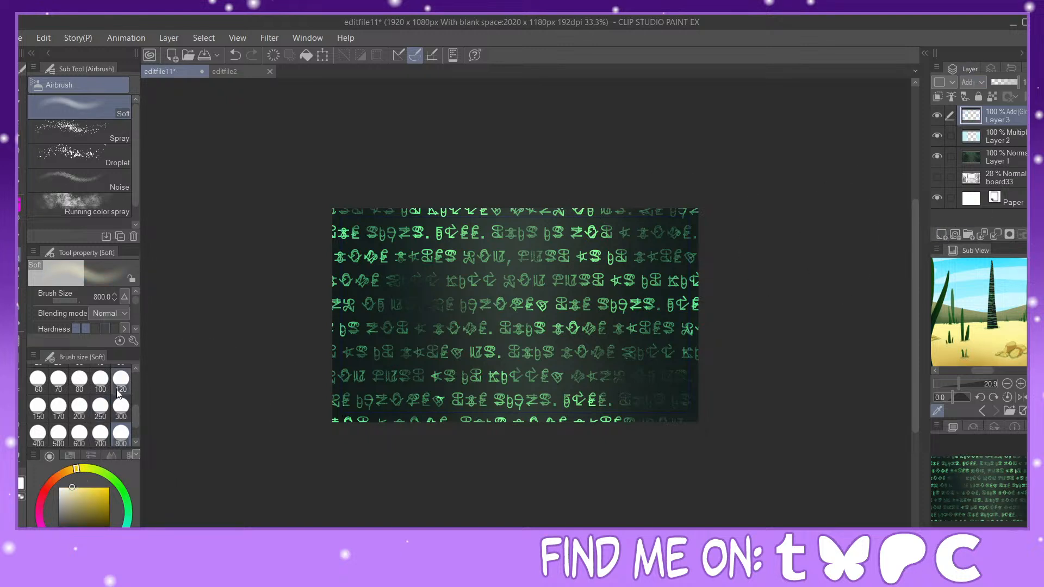
scroll(133, 441, "down", 1)
left_click(38, 433)
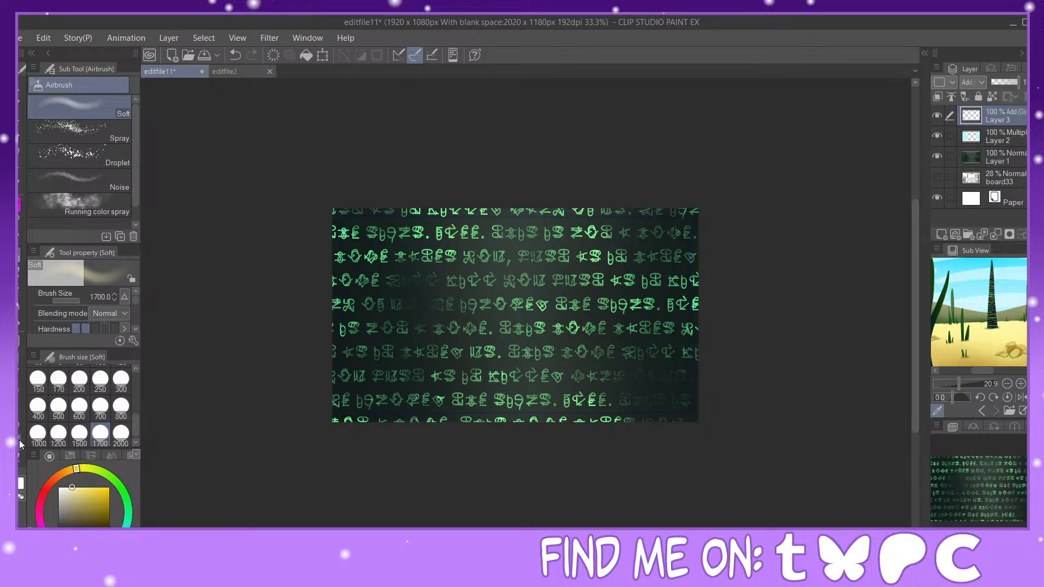
mouse_move(392, 234)
left_mouse_down()
mouse_move(479, 282)
mouse_move(549, 430)
mouse_move(478, 353)
left_mouse_up()
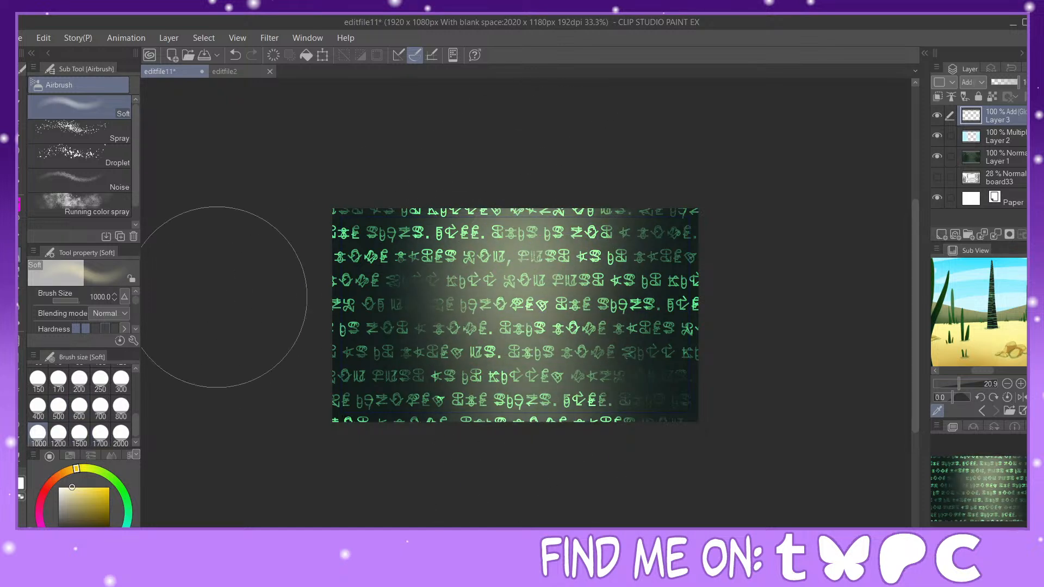
Step: Soften the yellow glow with the Blur tool at brush size 800 and lower its layer's opacity to 22%
left_click(22, 276)
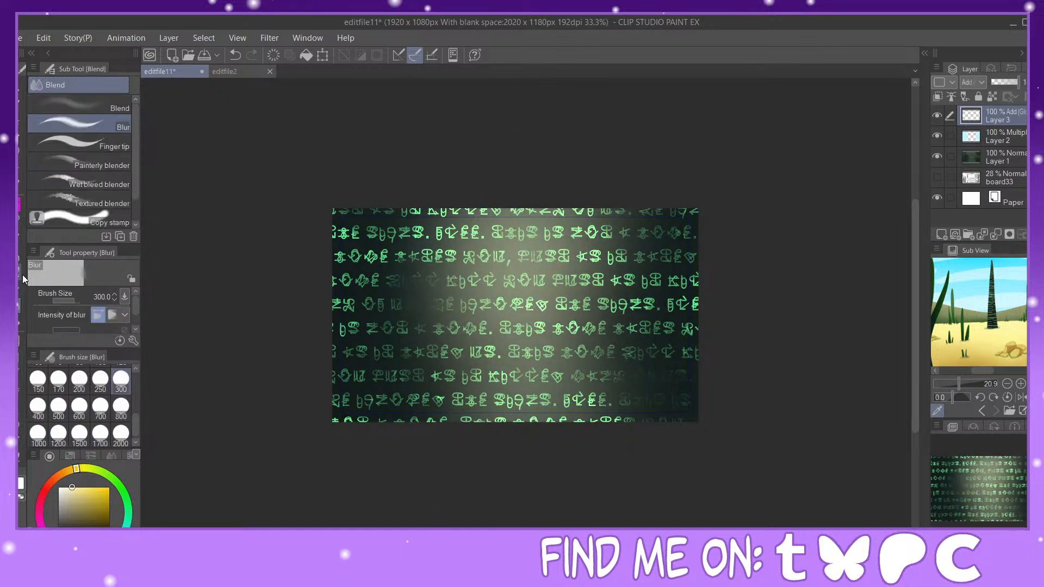
left_click(121, 408)
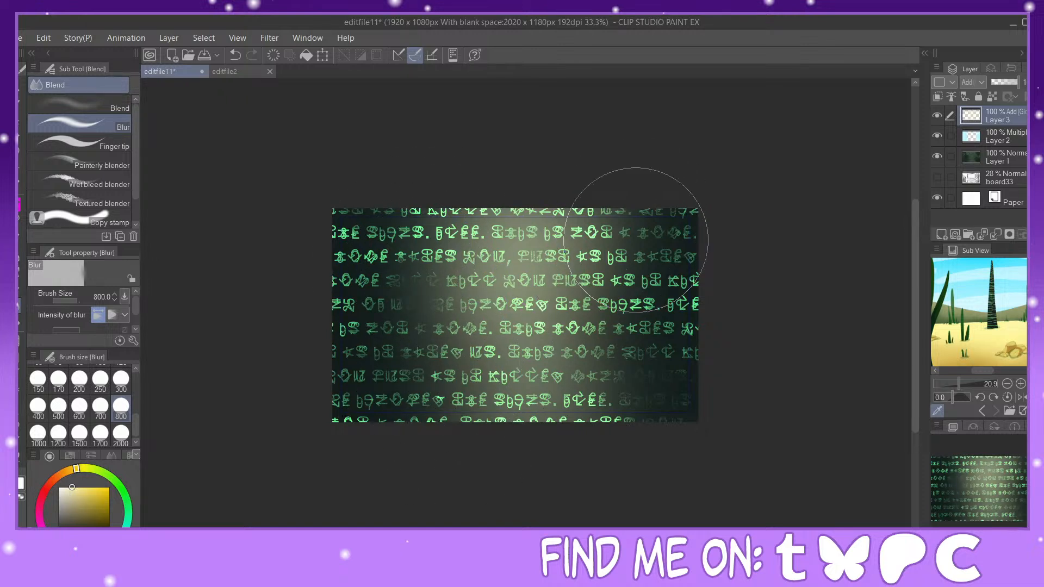
left_click(1000, 81)
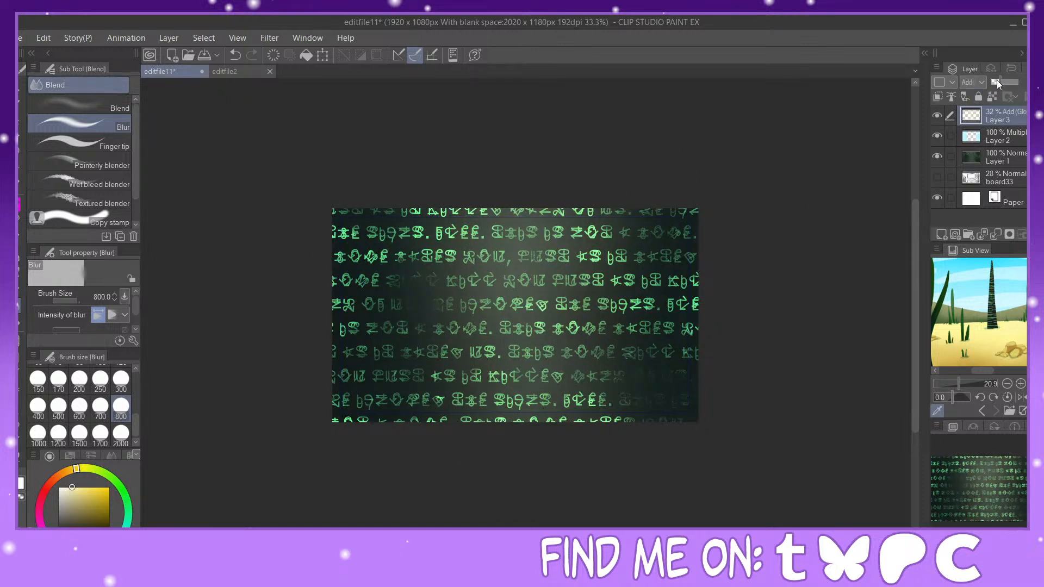
left_click(996, 82)
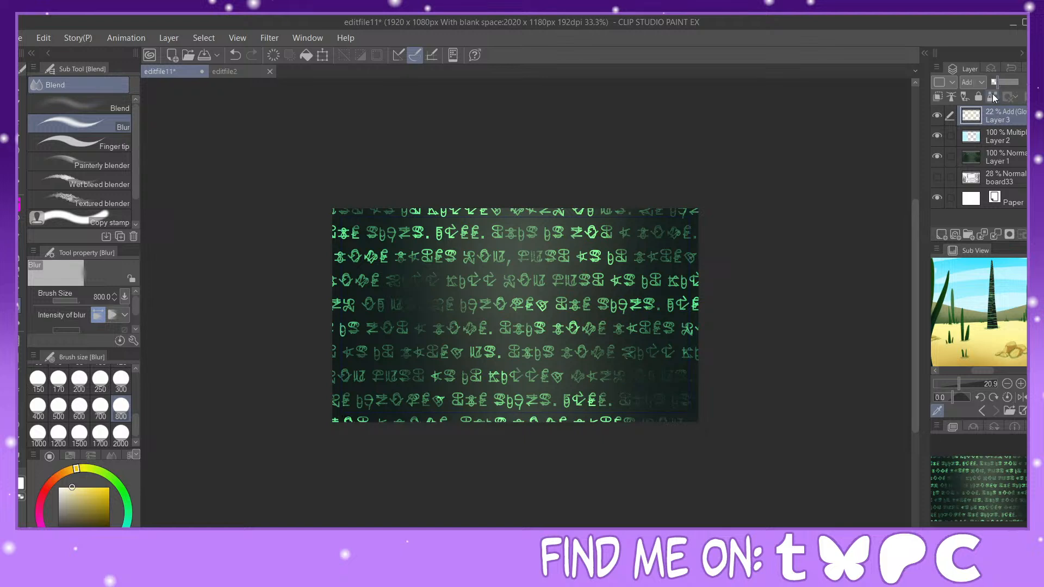
Step: Merge the Add (Glow), Multiply and text background layers into one layer and save editfile11
left_click(110, 487)
left_click_drag(994, 486, 993, 490)
left_click_drag(952, 118, 950, 157)
key("ctrl+shift+e")
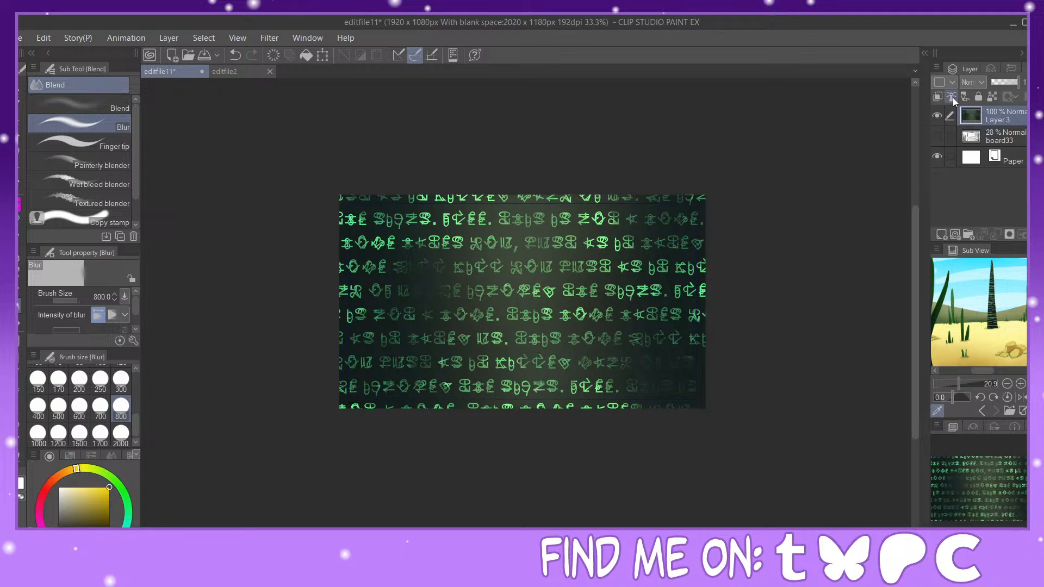
left_click(938, 114)
left_click(938, 116)
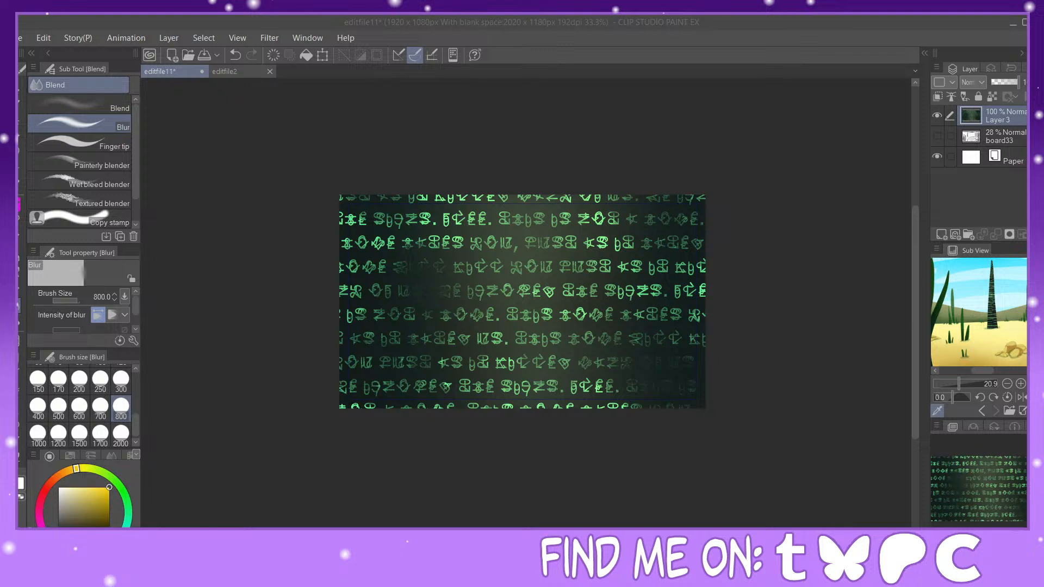
key("ctrl+s")
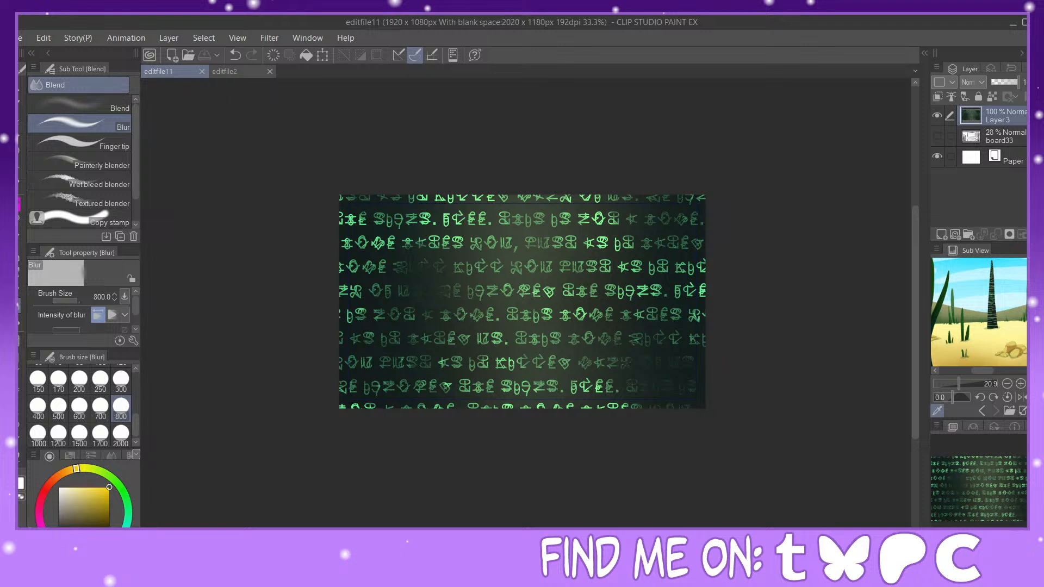
Step: Show the board33 sketch layer and place it above the merged text layer
left_click(933, 116)
left_click(933, 121)
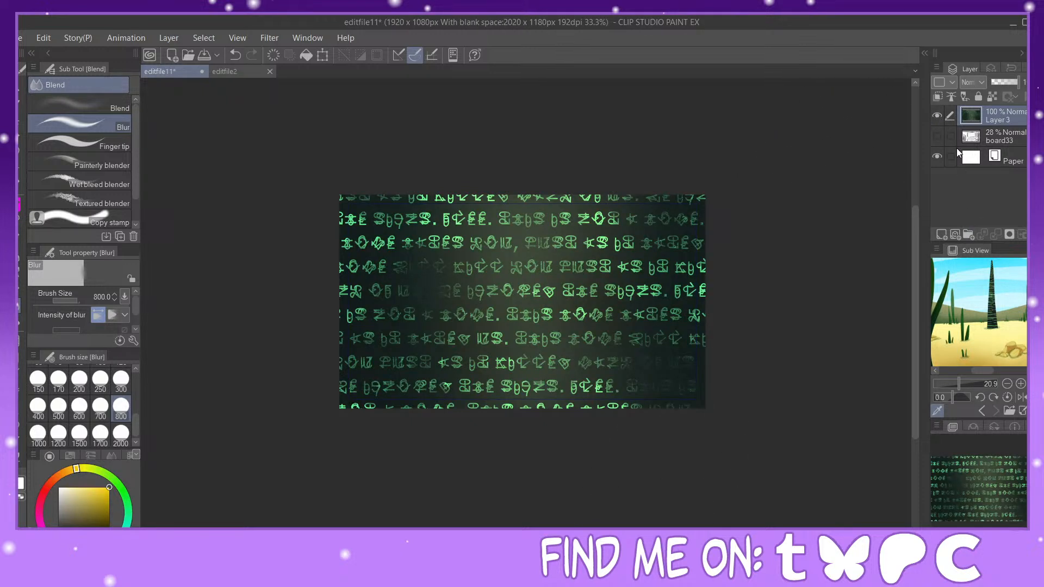
left_click(937, 136)
left_click_drag(997, 143, 997, 145)
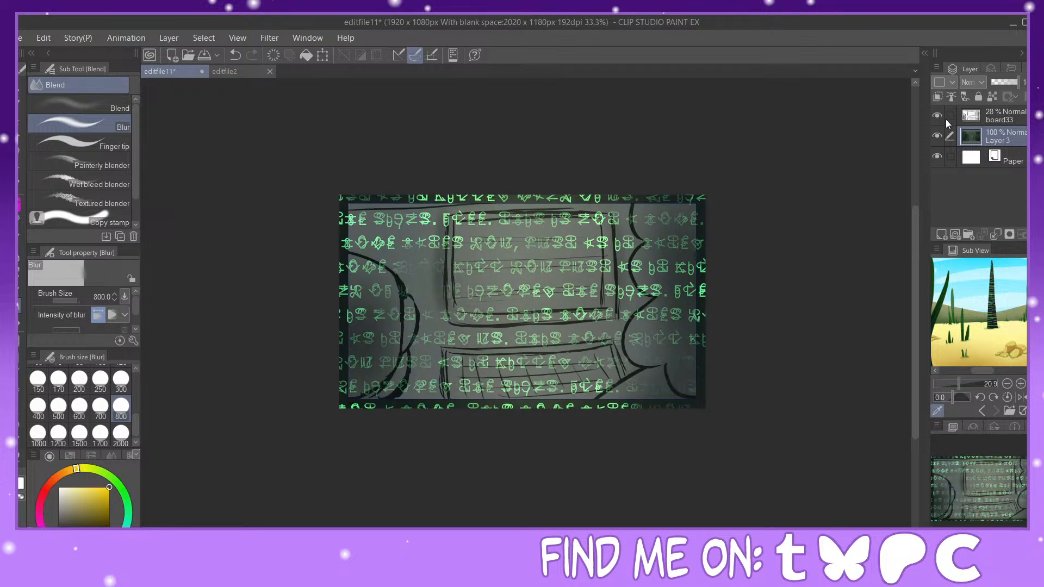
Step: Duplicate the merged text layer, hide the original, and scale the copy down to fit over the sketched monitor
left_click(927, 175)
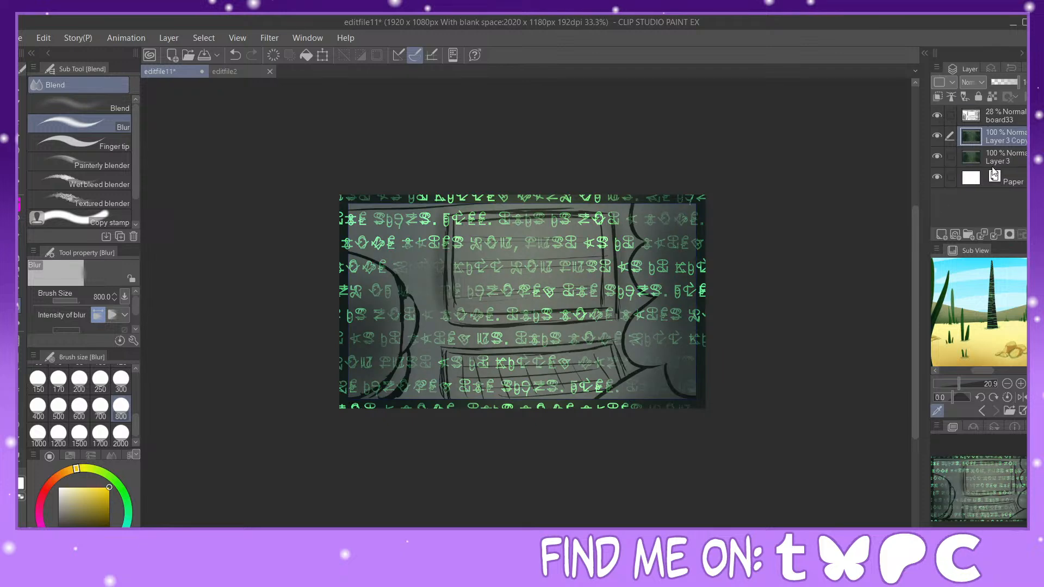
left_click(937, 157)
left_click(322, 55)
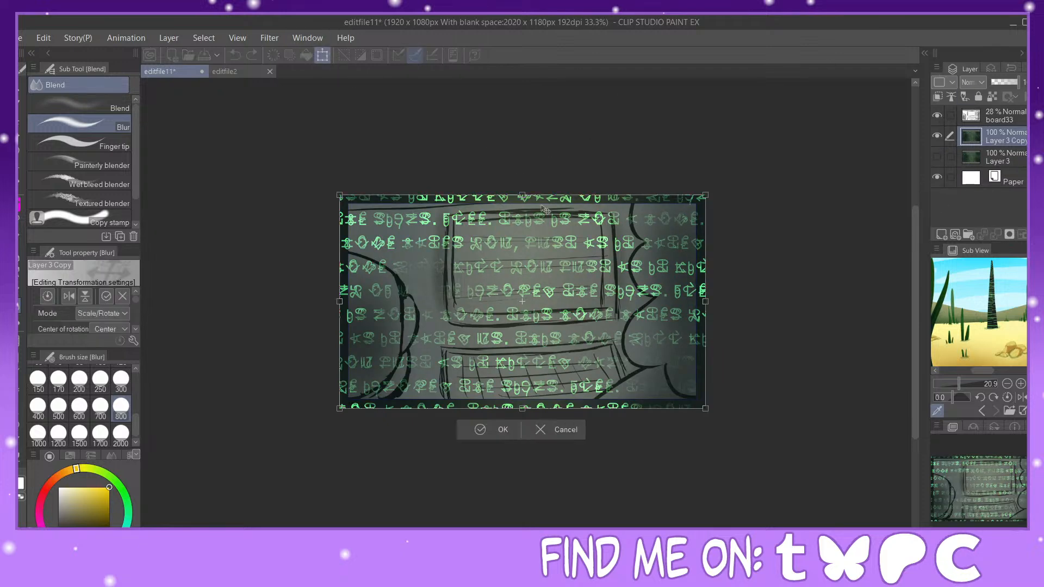
left_click_drag(522, 194, 515, 299)
mouse_move(546, 334)
left_mouse_down()
mouse_move(551, 245)
mouse_move(525, 216)
left_mouse_up()
left_click_drag(536, 281, 537, 280)
left_click(485, 338)
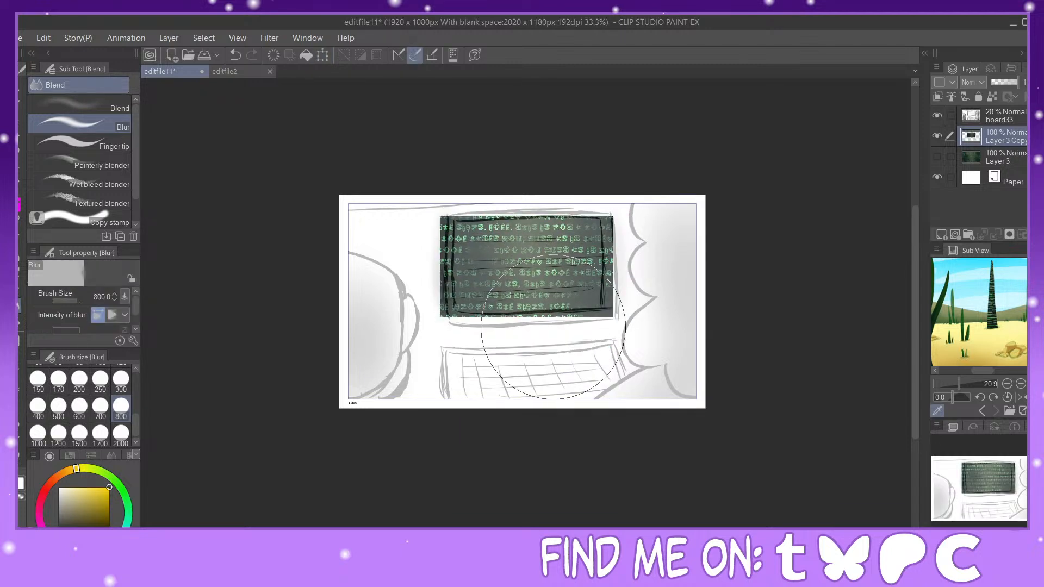
Step: Hide the scaled text copy and sample the dark red line colour from the lab-coat character's reference palette for the Straight line tool
left_click(1005, 118)
left_click(937, 136)
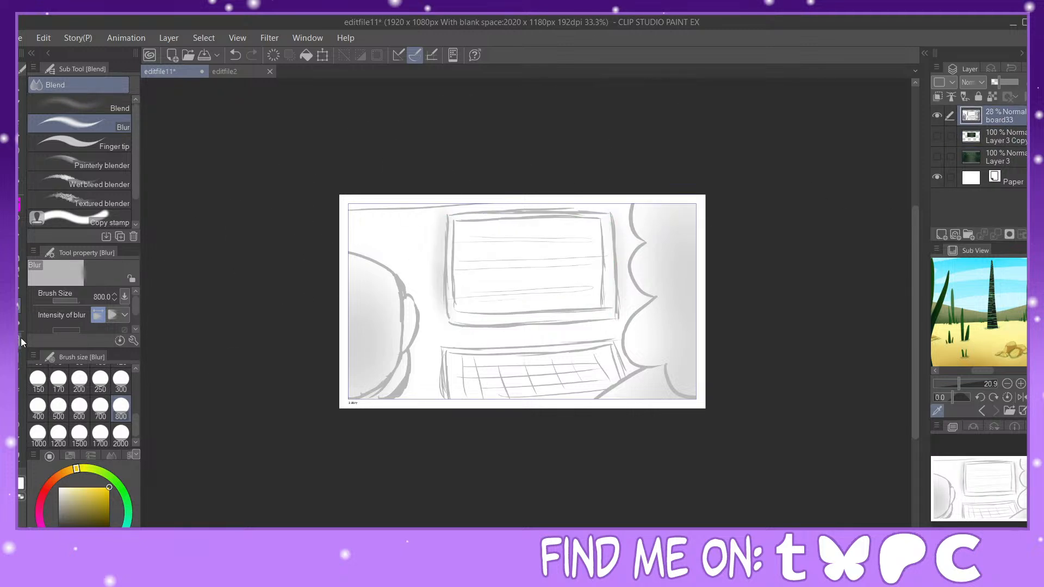
left_click(20, 375)
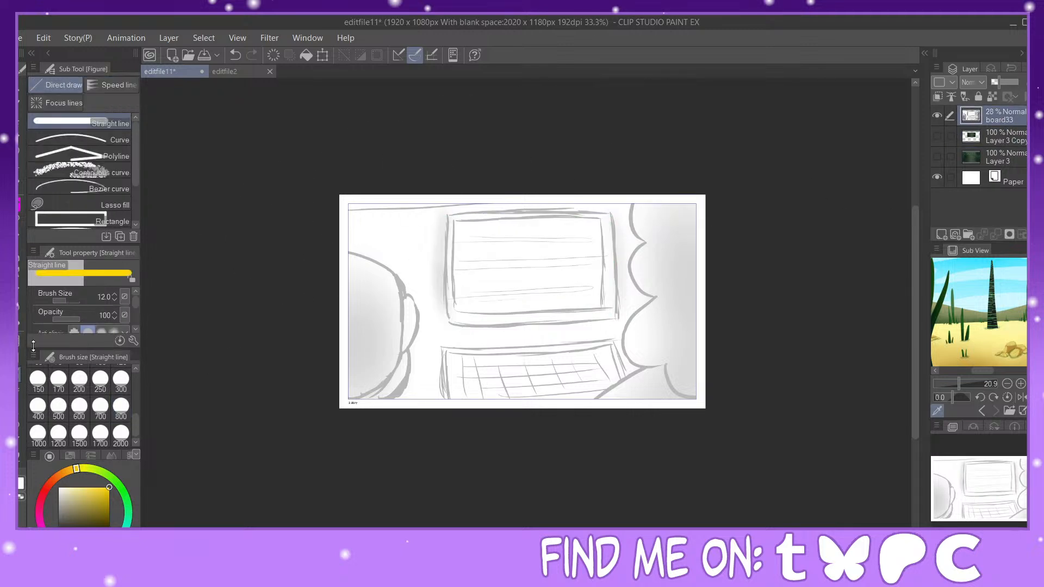
left_click(982, 410)
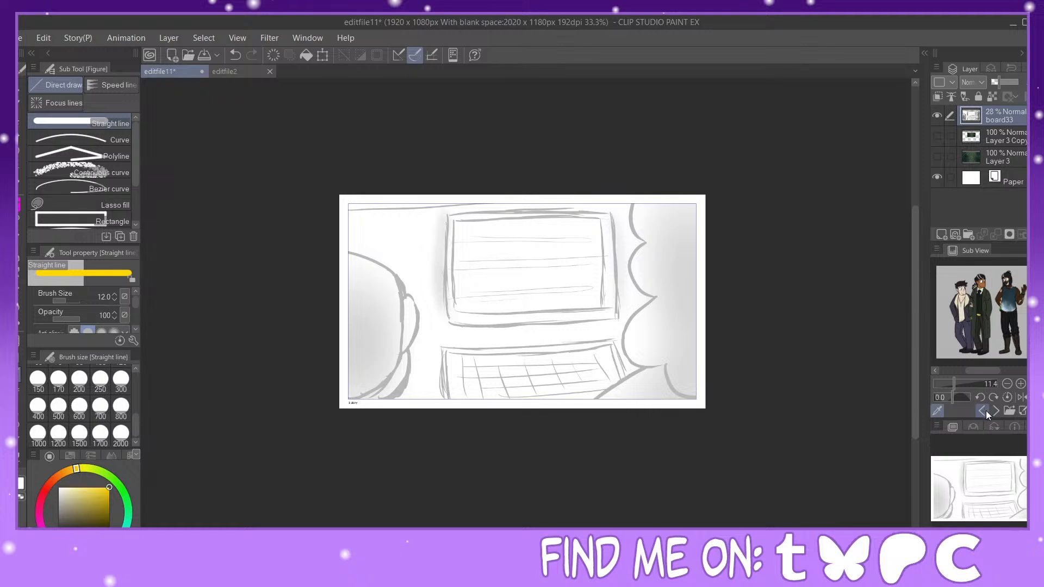
left_click(983, 412)
left_click(982, 409)
left_click(982, 409)
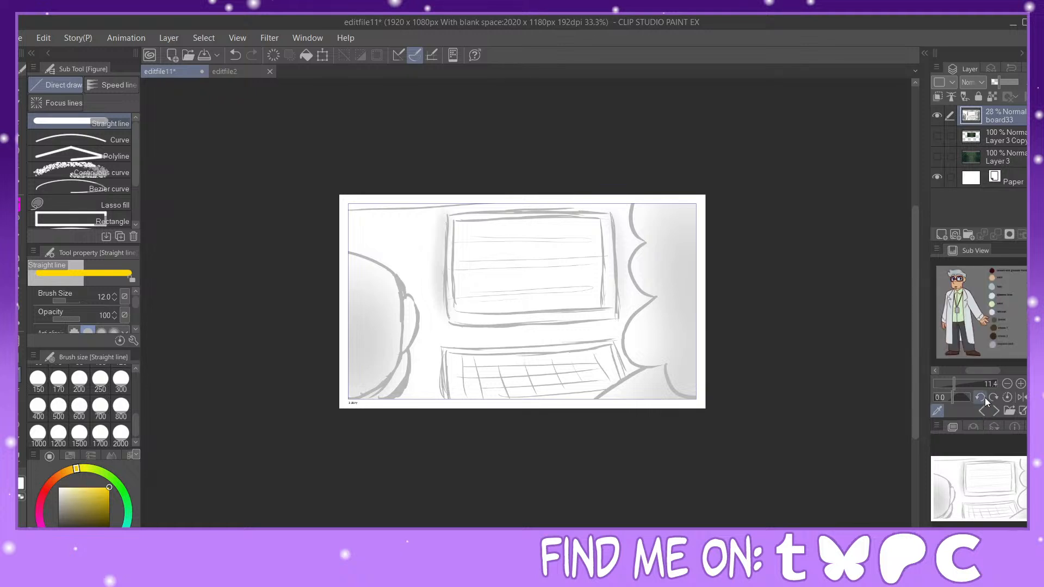
left_click(964, 384)
scroll(1004, 326, "up", 5)
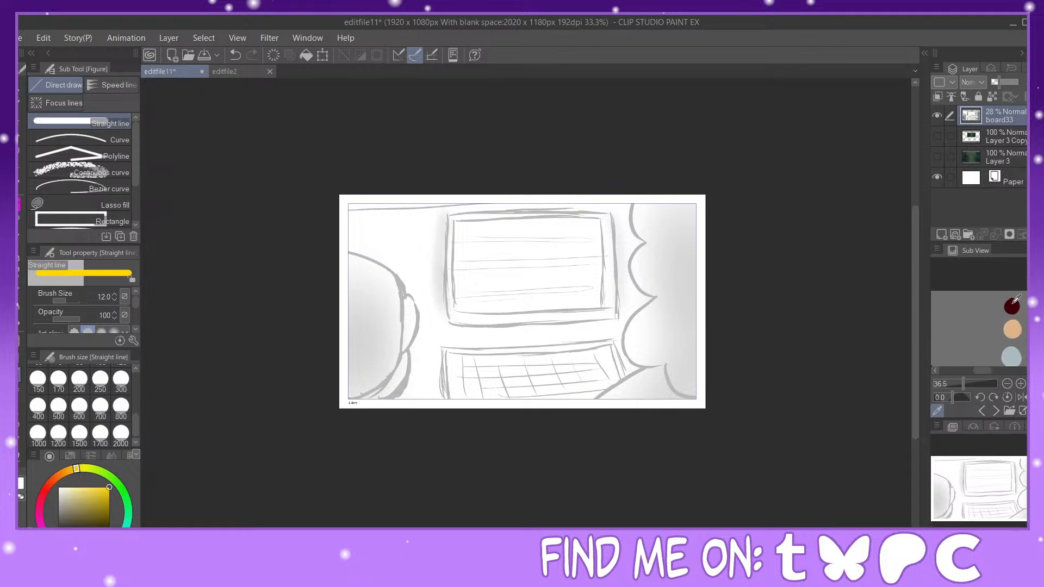
left_click(1012, 303)
Step: Close the editfile2 document and bring up the drawing of the green computer screen as the reference image
left_click(995, 533)
left_click(994, 533)
left_click_drag(994, 481, 995, 473)
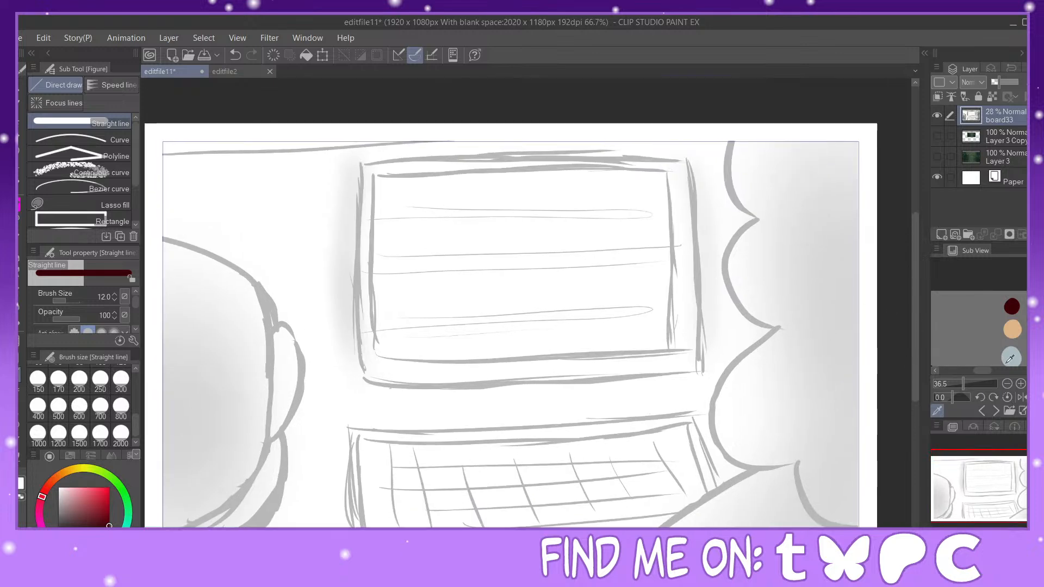
left_click(218, 70)
left_click(170, 70)
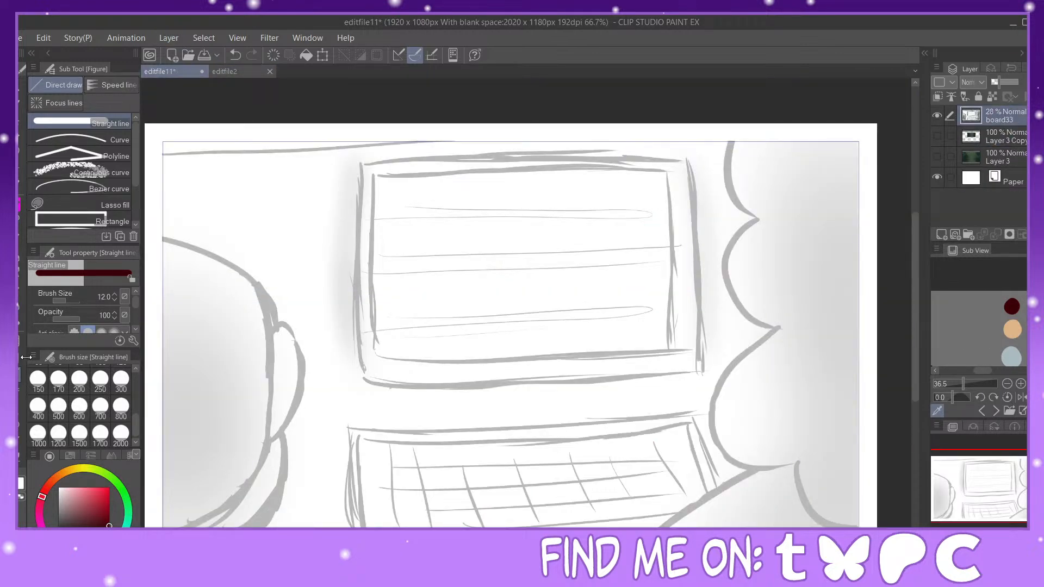
left_click(270, 71)
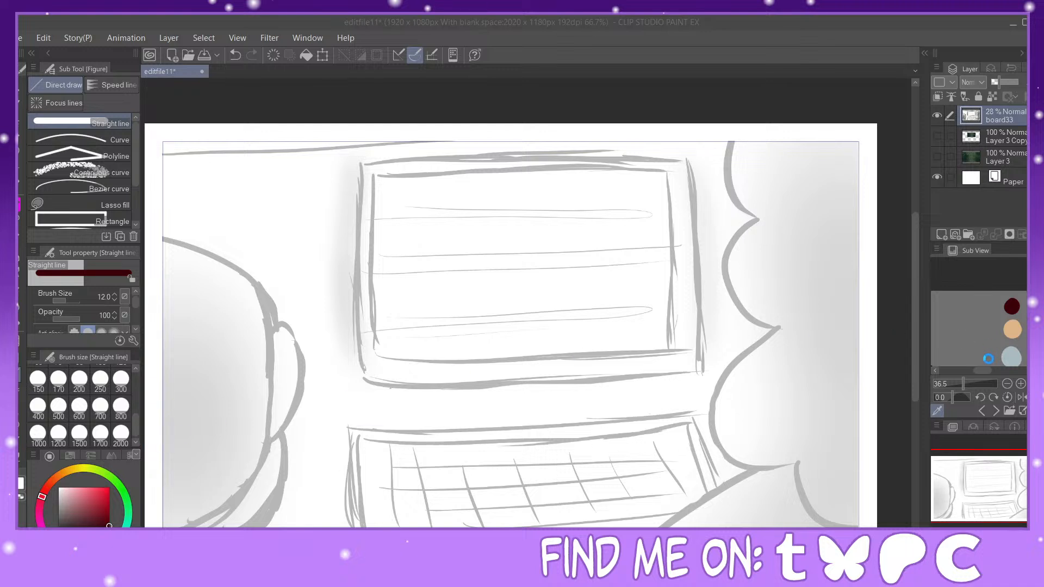
left_click(997, 411)
mouse_move(953, 384)
left_mouse_down()
mouse_move(1000, 372)
mouse_move(957, 384)
left_mouse_up()
scroll(970, 313, "down", 3)
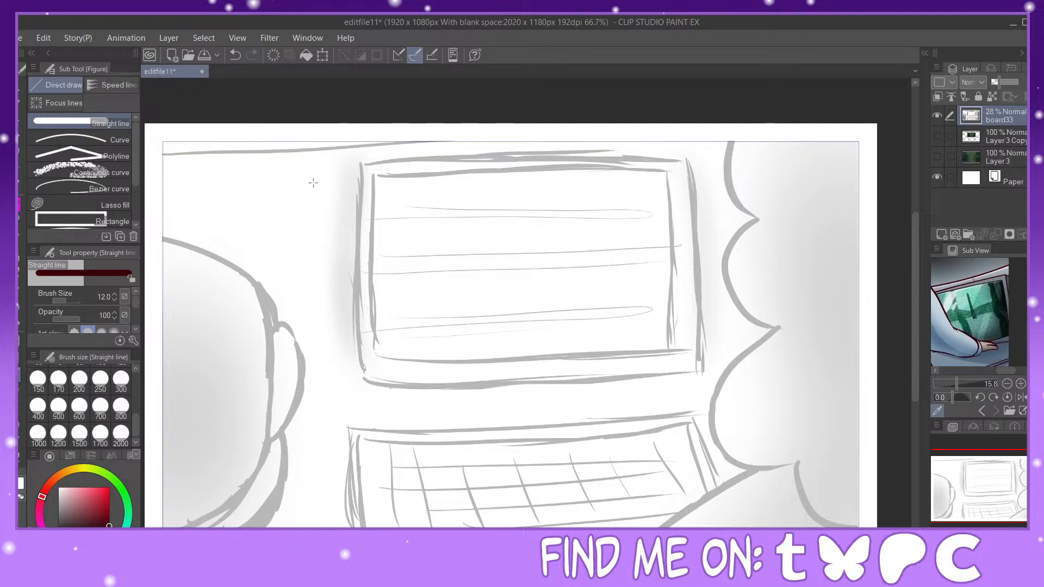
Step: Set the line brush size to 5, choose the Curve tool, and add a new vector layer above the board33 sketch
left_click_drag(136, 420, 139, 375)
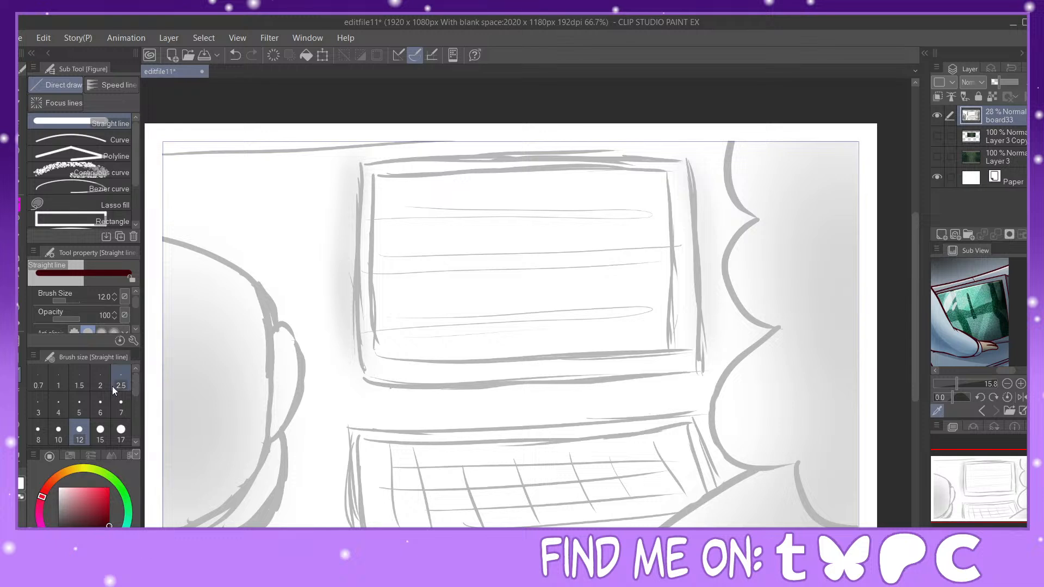
left_click(79, 406)
left_click_drag(349, 235, 455, 183)
left_click(235, 55)
left_click(87, 140)
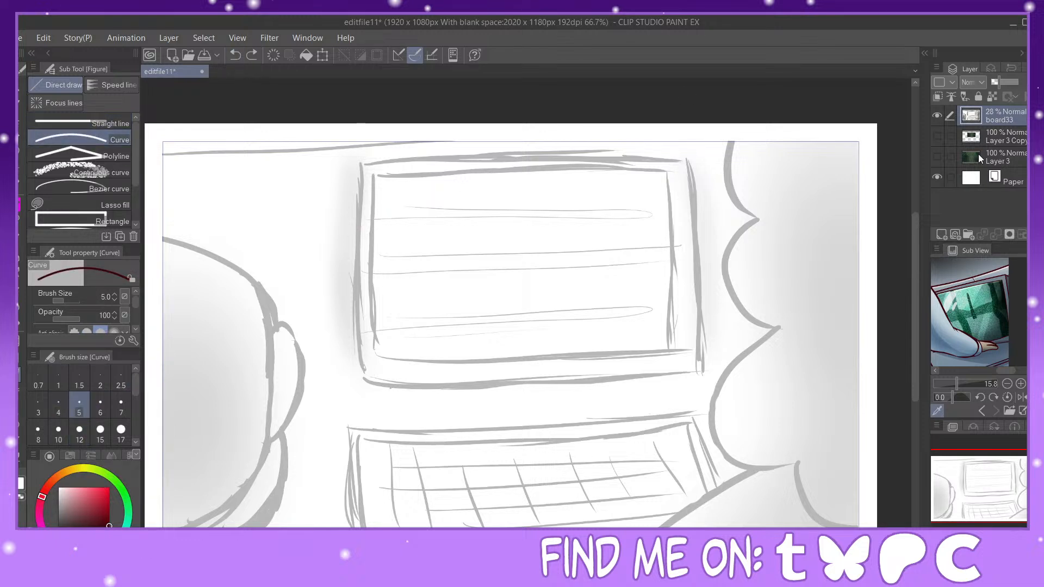
left_click(956, 231)
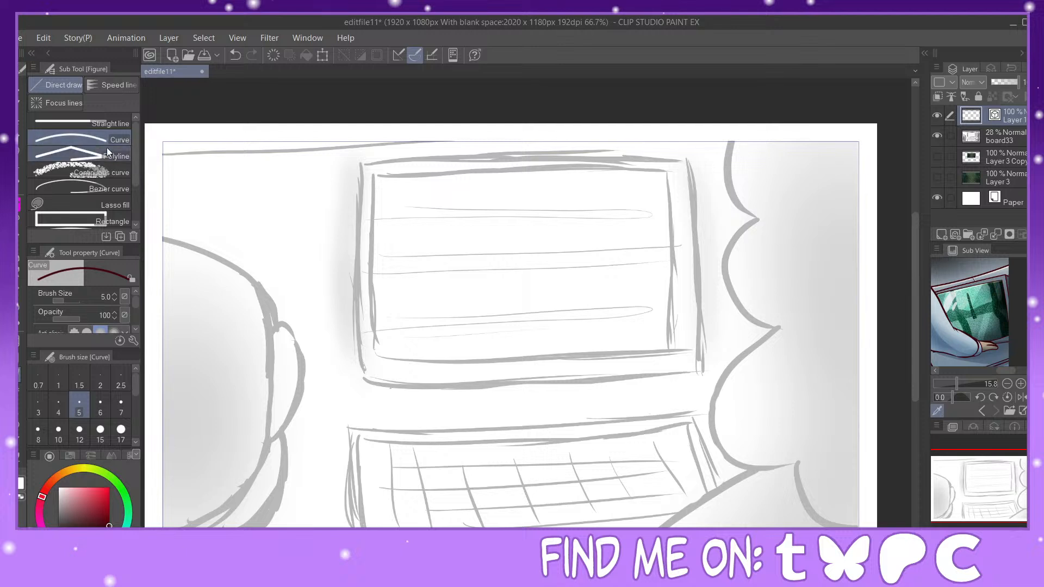
Step: Trace the monitor's outer frame over the sketch with four slightly outward-bowed dark red curves
left_click_drag(359, 160, 685, 159)
left_click(507, 130)
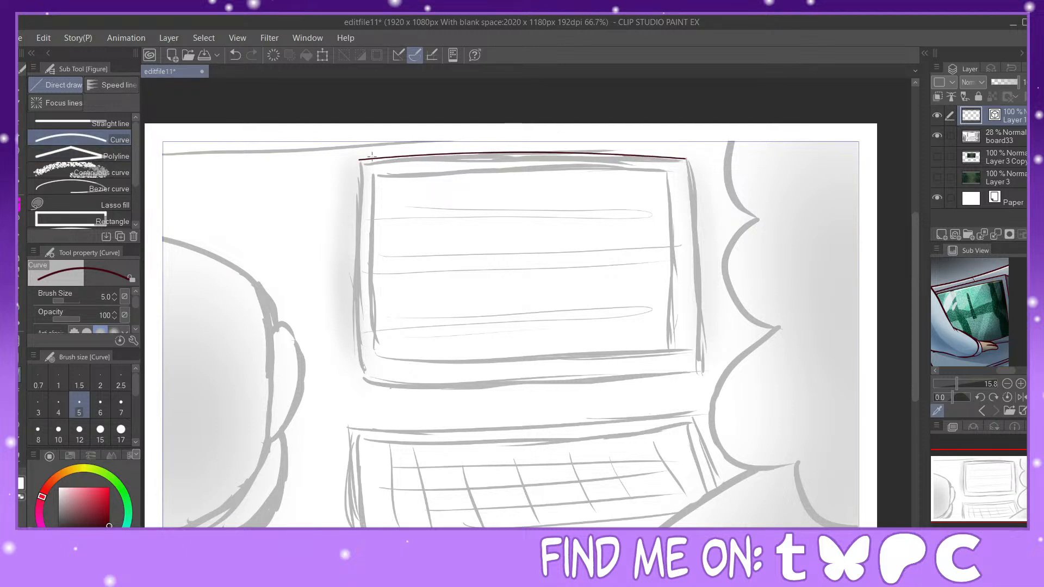
left_click_drag(359, 160, 364, 379)
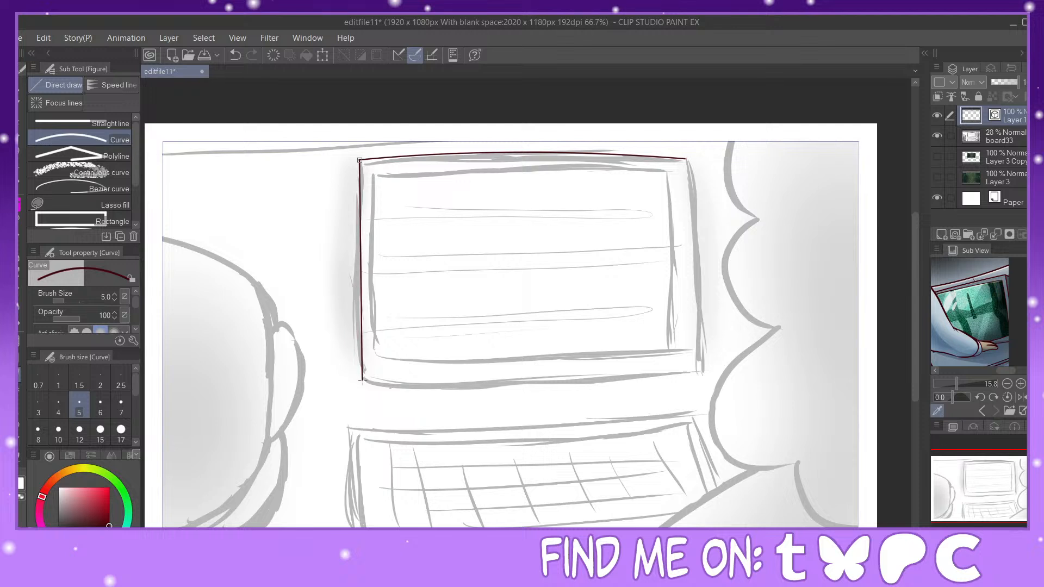
left_click(347, 297)
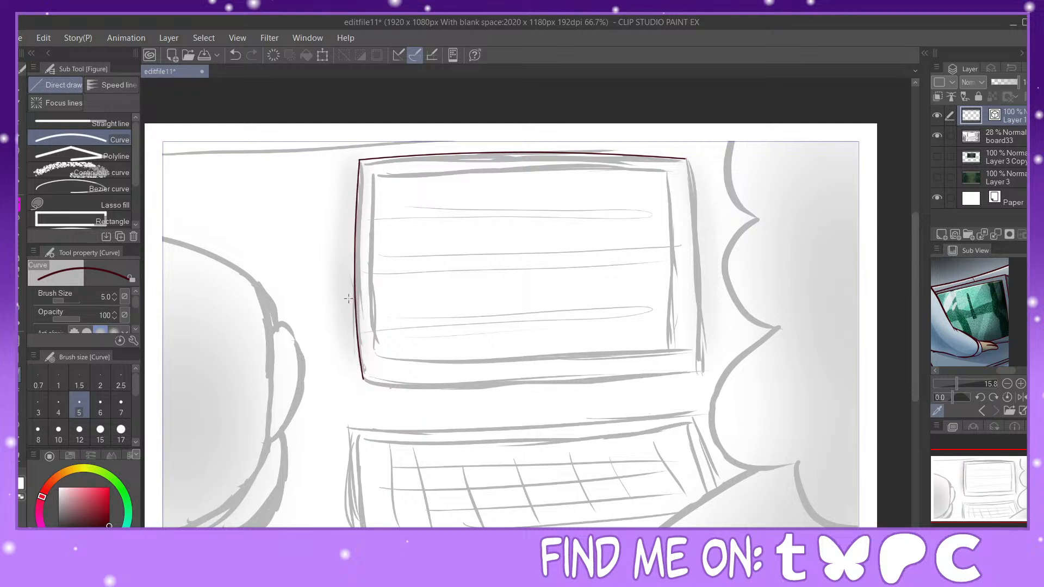
left_click_drag(687, 160, 694, 371)
left_click(695, 239)
left_click_drag(364, 383, 694, 371)
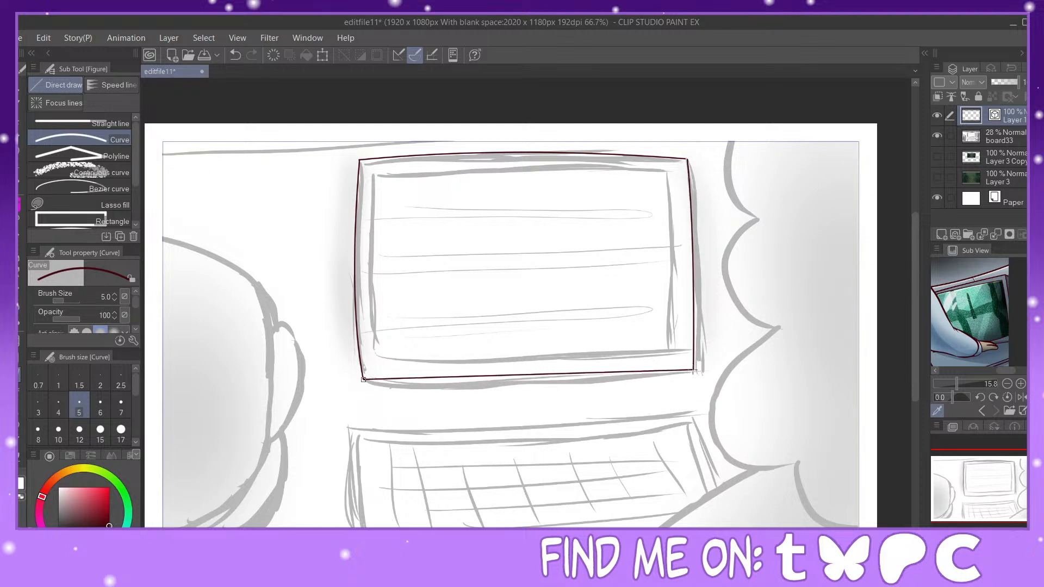
left_click(513, 393)
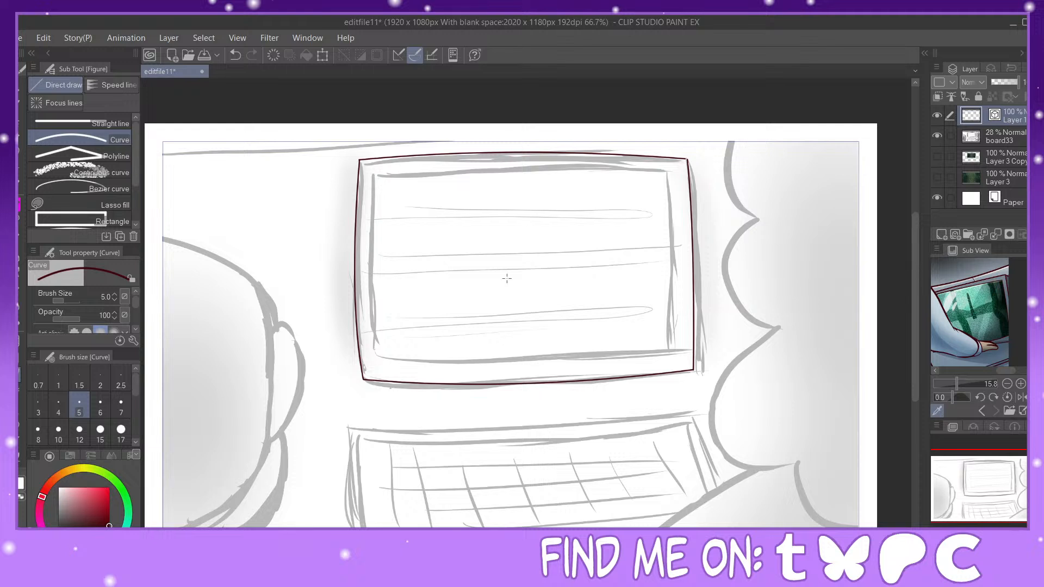
Step: Join the outer frame's corners with the Connect vector lines tool
key("y")
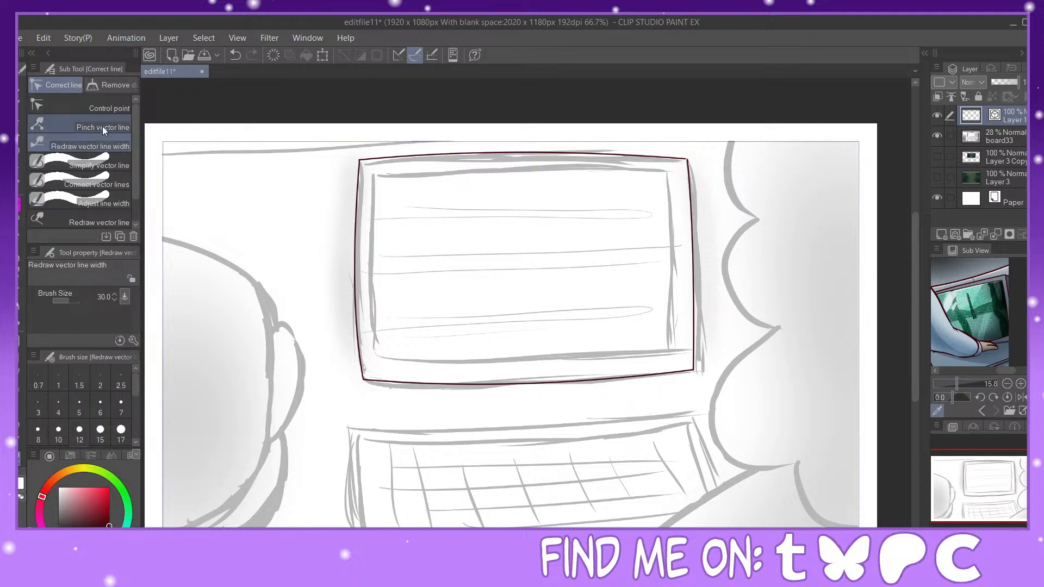
left_click(102, 128)
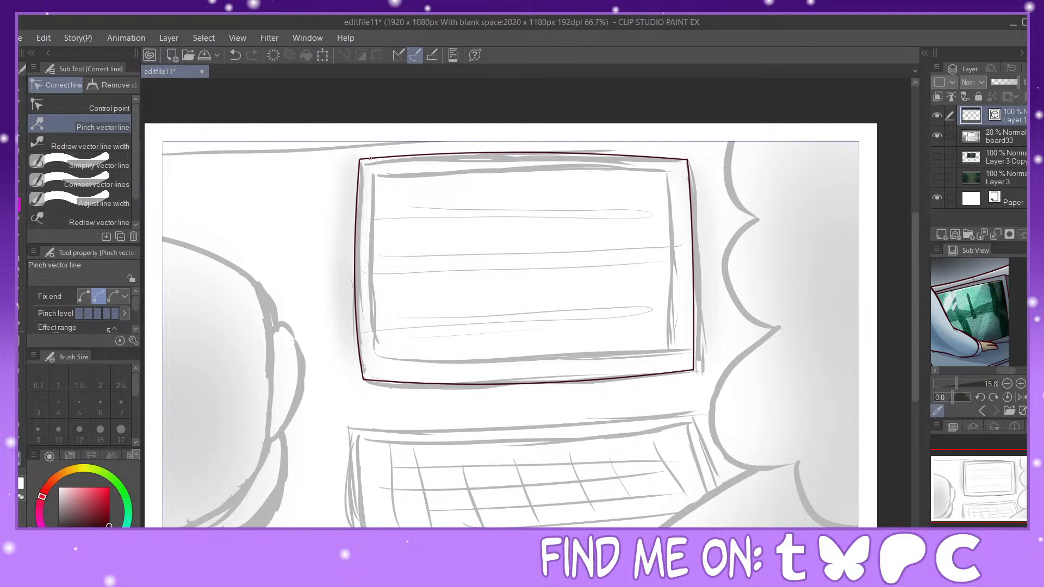
left_click(99, 185)
left_click_drag(361, 379, 363, 381)
left_click_drag(687, 151, 689, 161)
left_click_drag(699, 360, 681, 369)
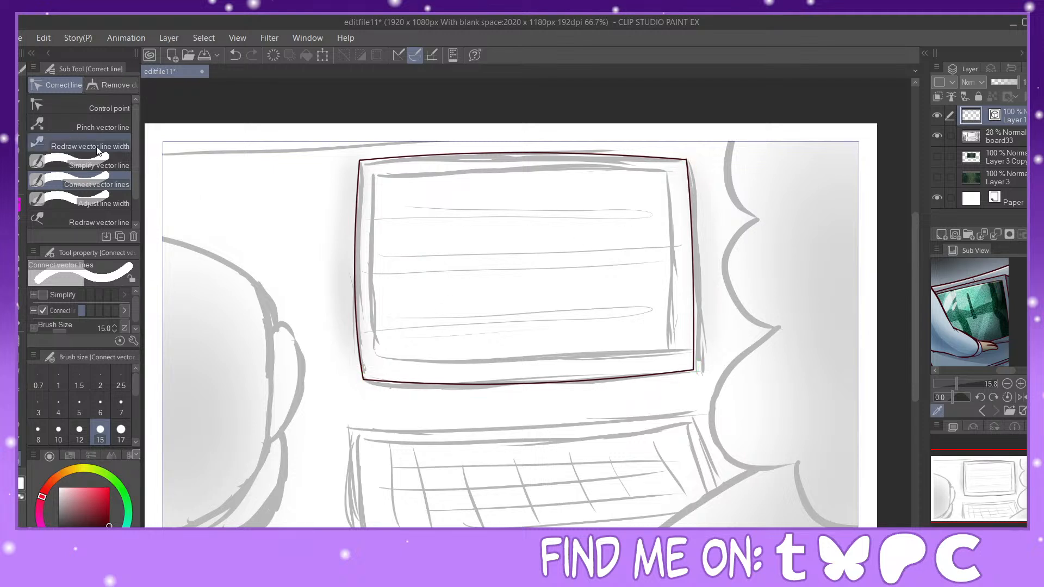
Step: Draw bowed curves for the inner screen border's left and top edges and pinch the top line near their shared corner
key("u")
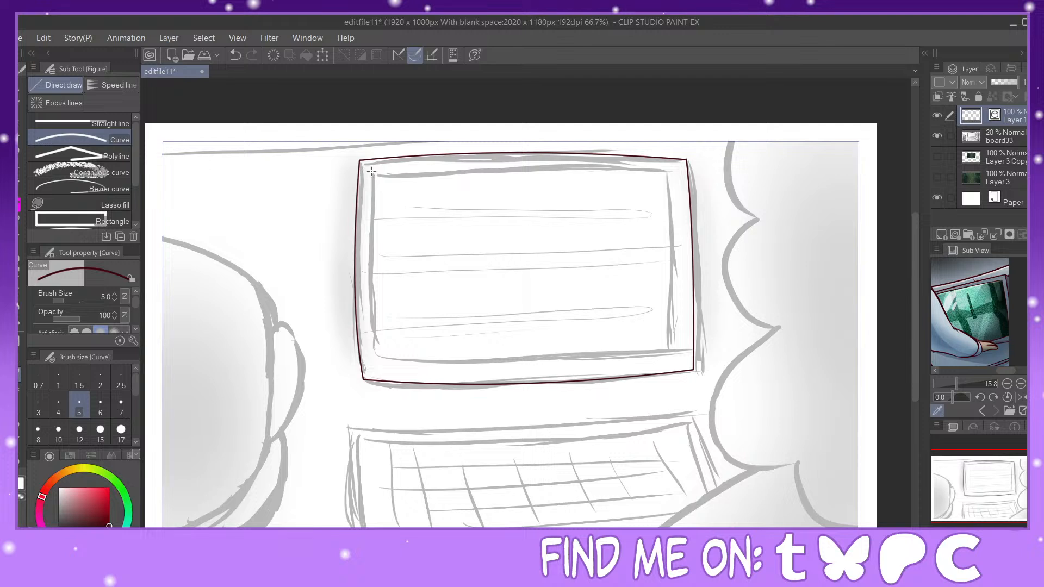
left_click_drag(370, 169, 373, 372)
left_click(359, 280)
left_click_drag(370, 166, 675, 170)
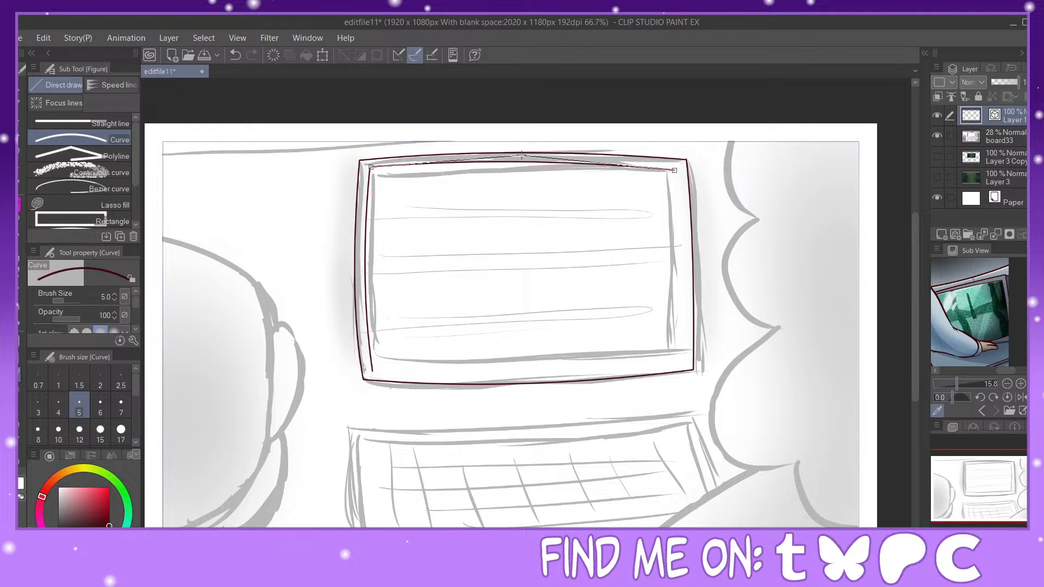
left_click(516, 156)
left_click(19, 459)
left_click(81, 125)
left_click_drag(386, 165, 387, 167)
Step: Draw the inner screen border's right edge as an outward-bowed curve and adjust its lower end with Pinch vector line
key("u")
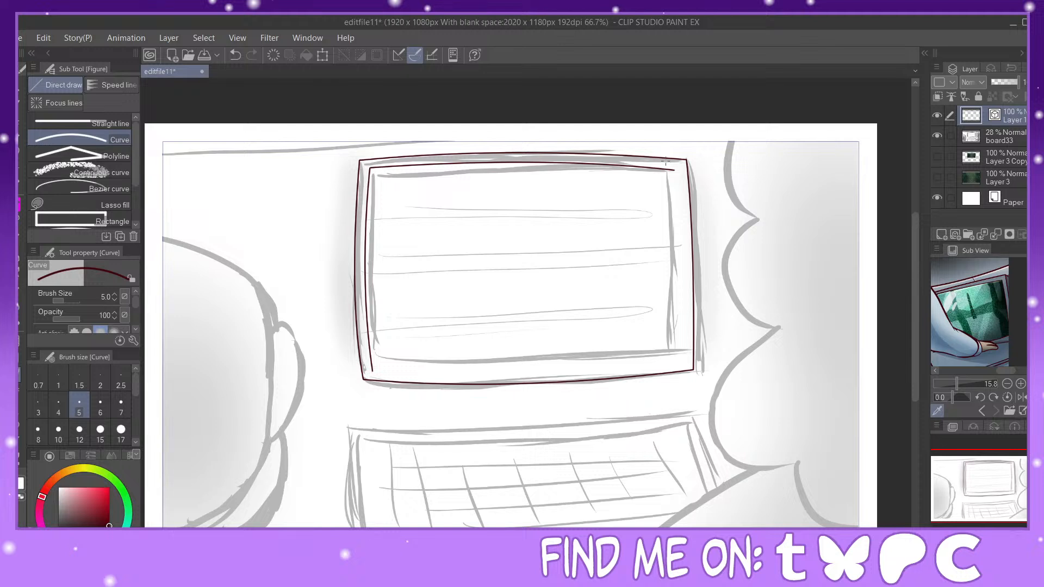
left_click_drag(674, 170, 682, 360)
left_click(699, 220)
key("y")
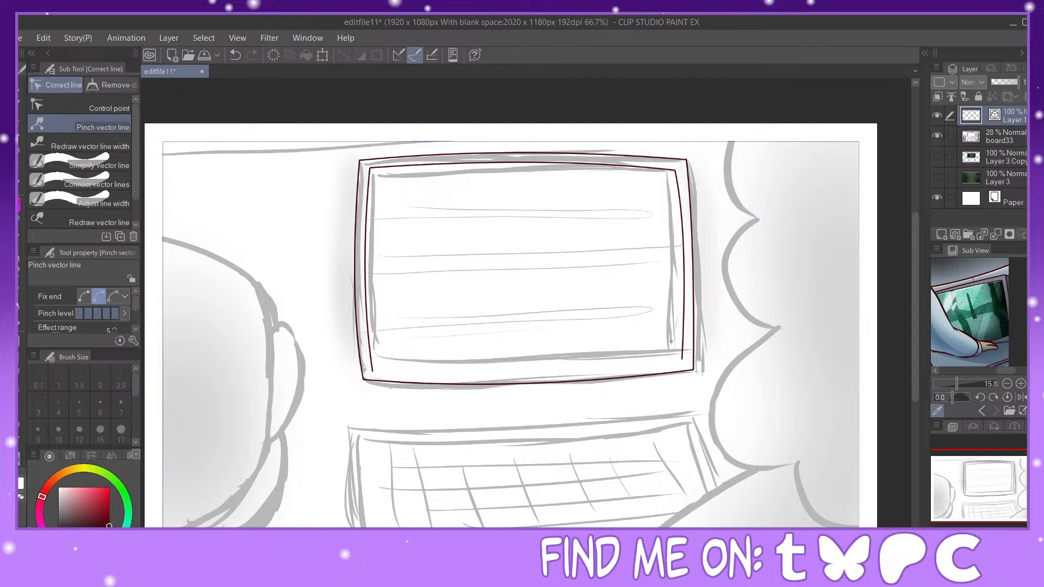
left_click_drag(682, 358, 687, 325)
Step: Close the inner screen border with a bowed bottom curve and pinch its two lower corners into place
left_click(24, 378)
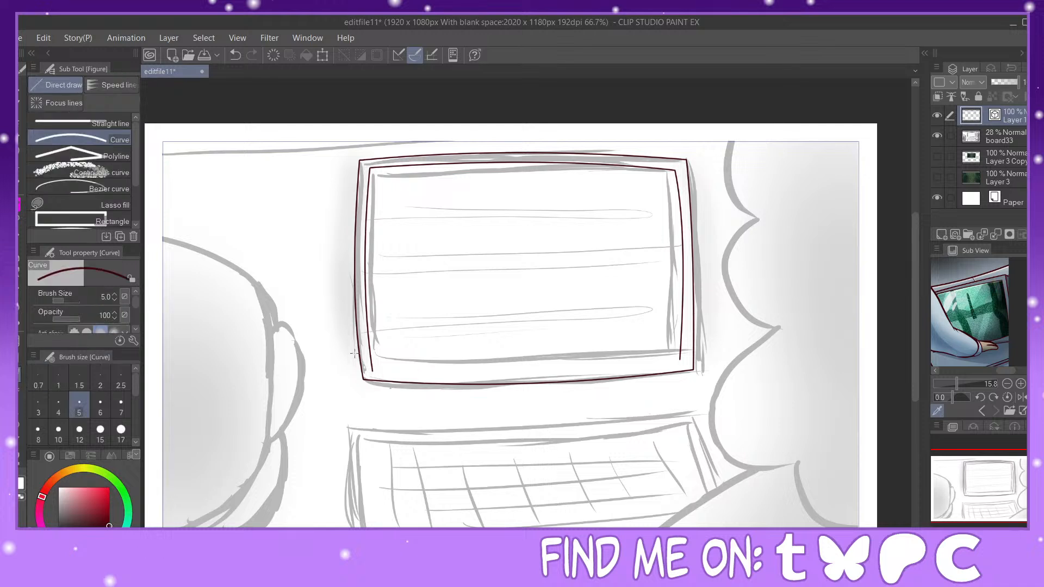
left_click_drag(373, 371, 679, 359)
left_click(571, 370)
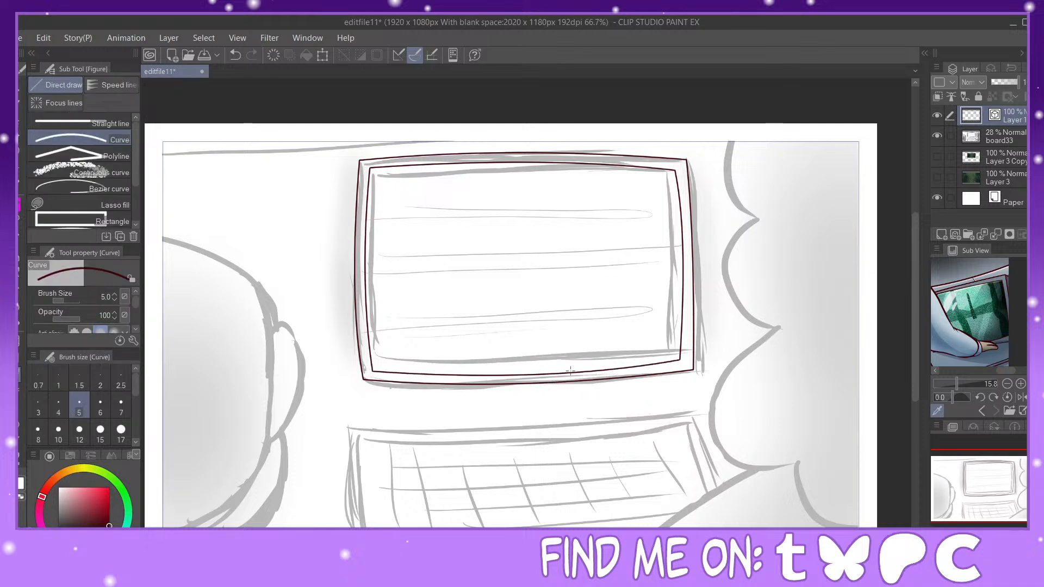
left_click(21, 460)
left_click_drag(372, 371, 372, 369)
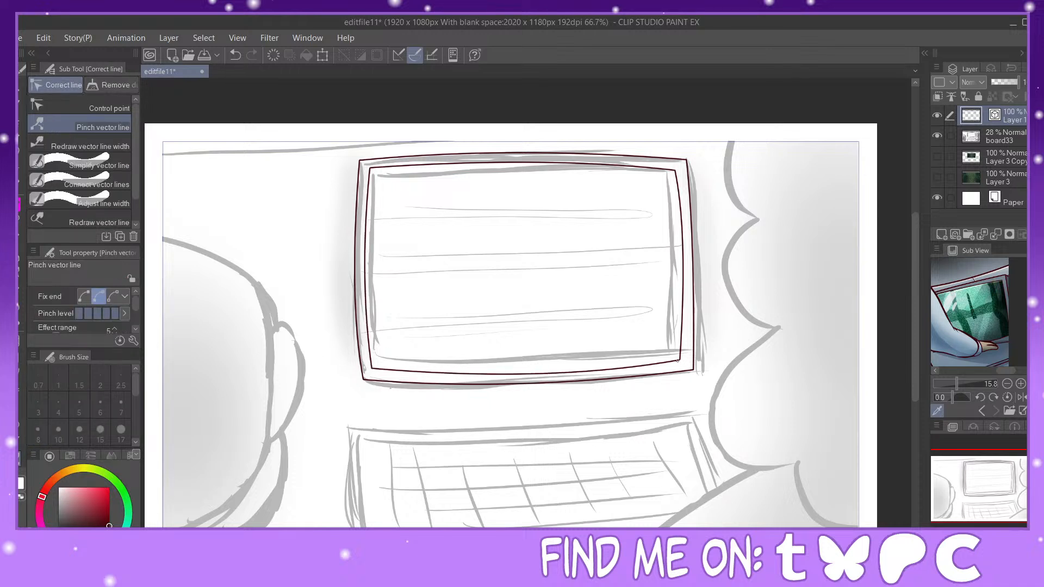
left_click_drag(679, 360, 705, 336)
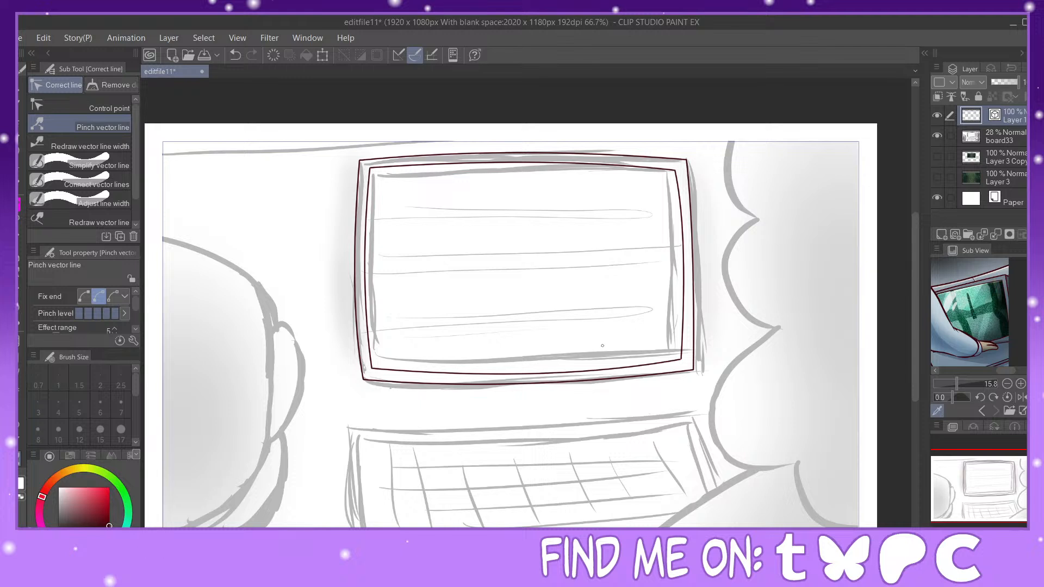
Step: Draw the keyboard's top edge over the sketch as a slightly downward-bowed curve
left_click(20, 392)
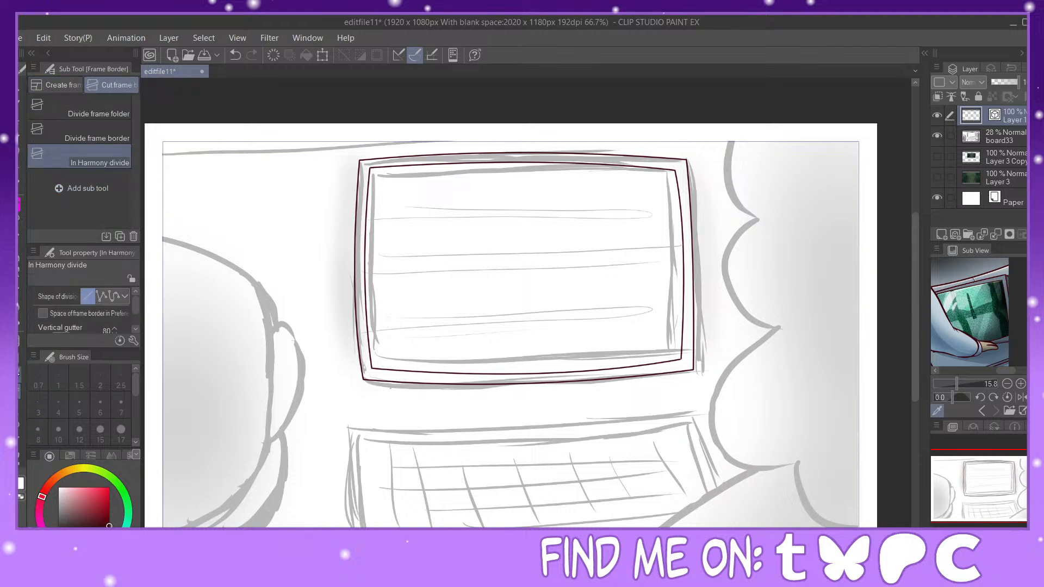
left_click(18, 371)
scroll(311, 335, "down", 3)
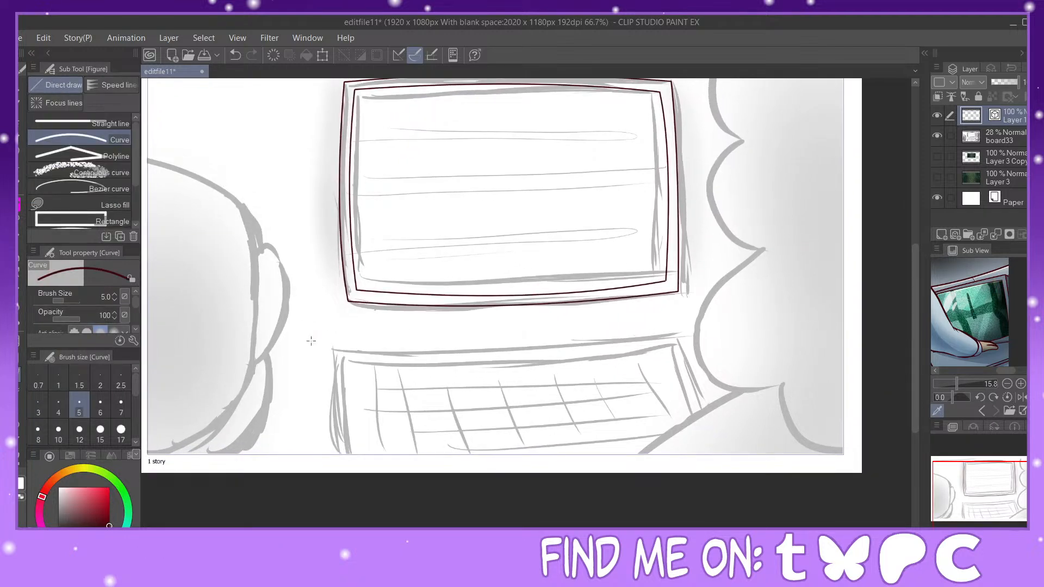
left_click_drag(336, 350, 678, 341)
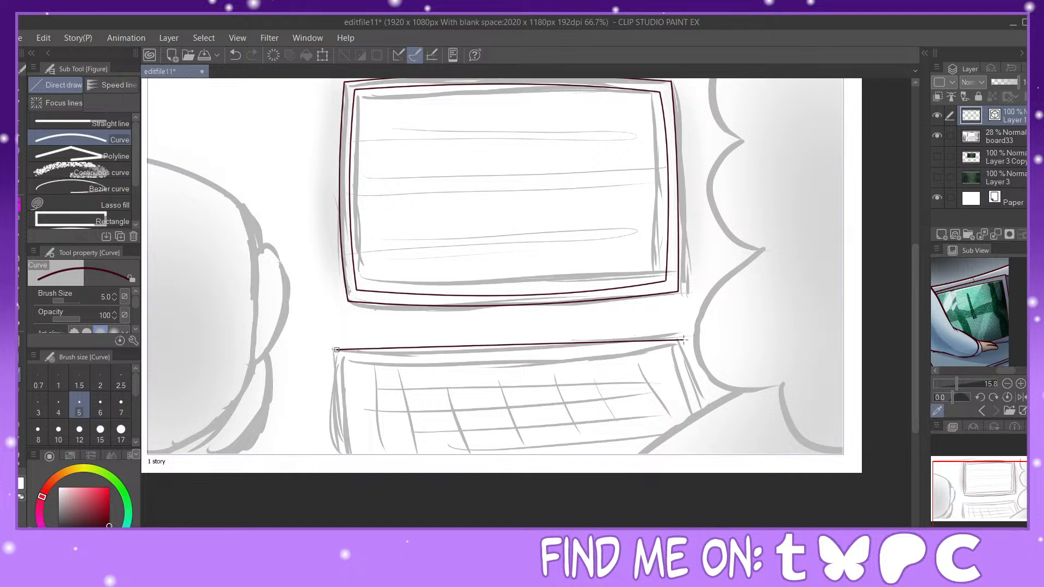
left_click(526, 353)
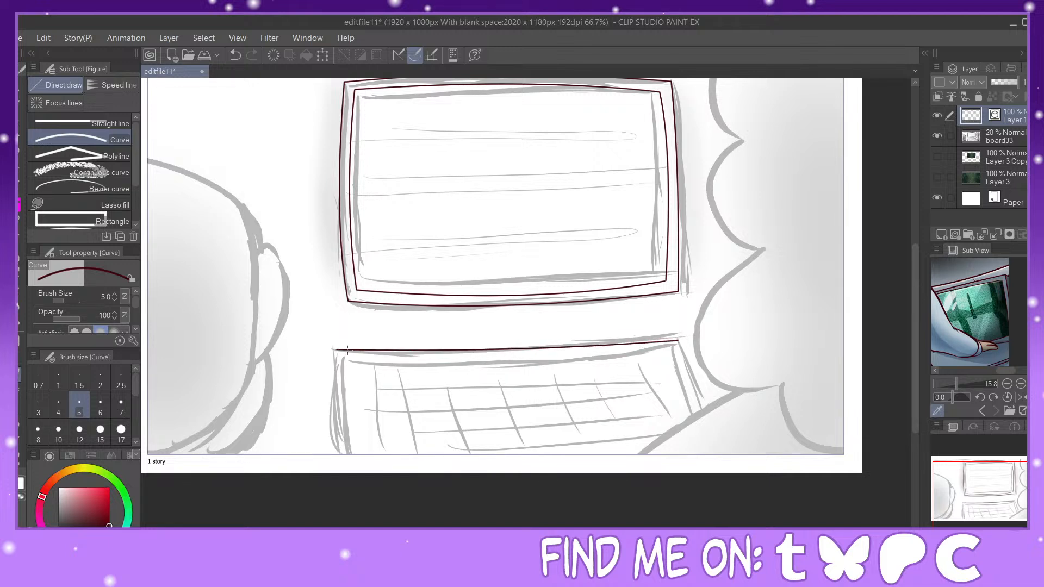
Step: Close the keyboard's outer outline with outward-slanting left and right edges and a slightly downward-bowed bottom curve
left_click_drag(335, 353, 291, 457)
left_click(318, 409)
left_click_drag(679, 341, 743, 455)
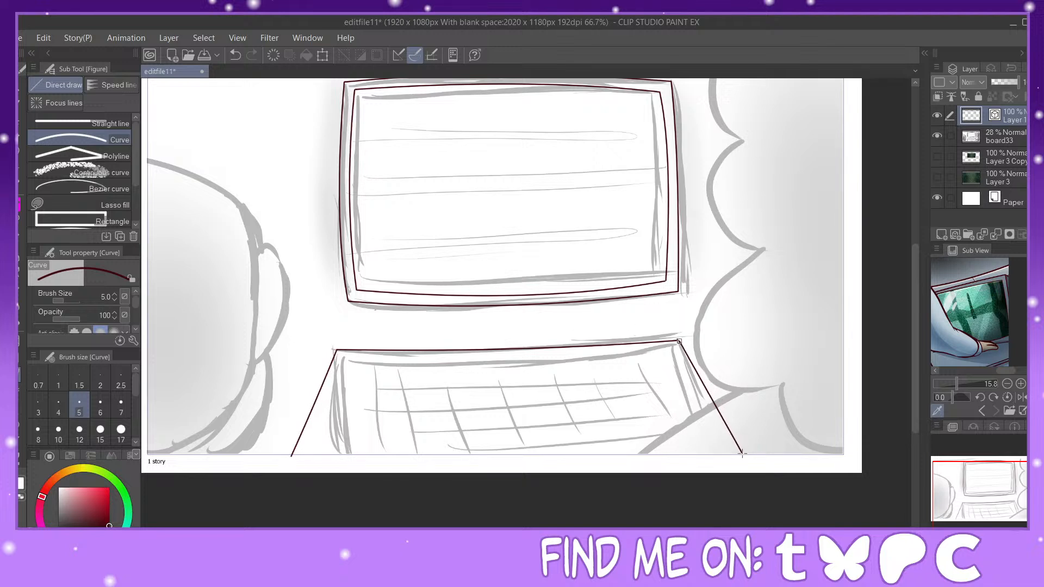
left_click(701, 395)
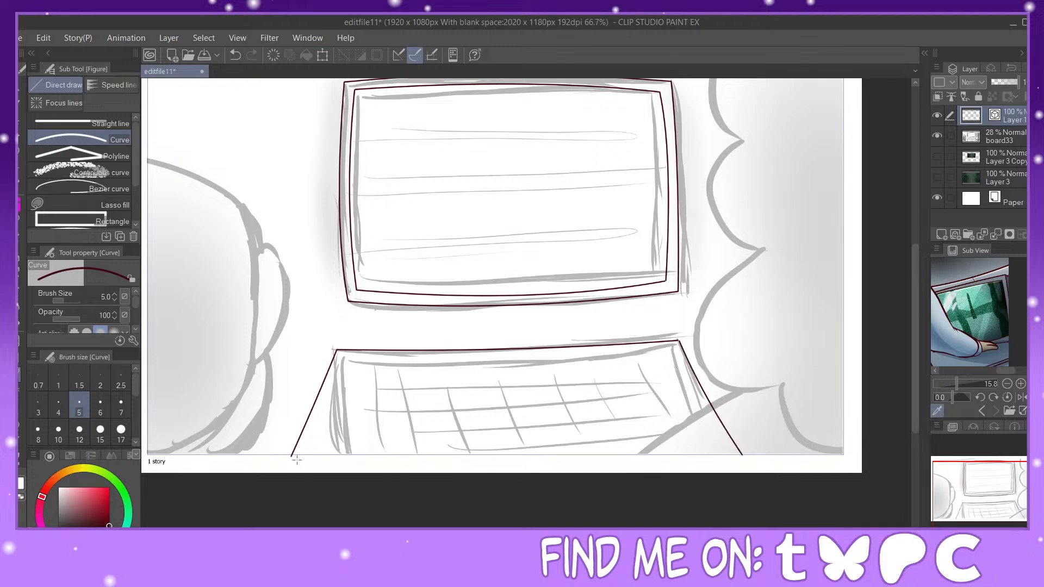
left_click_drag(291, 457, 620, 437)
left_click_drag(737, 457, 745, 450)
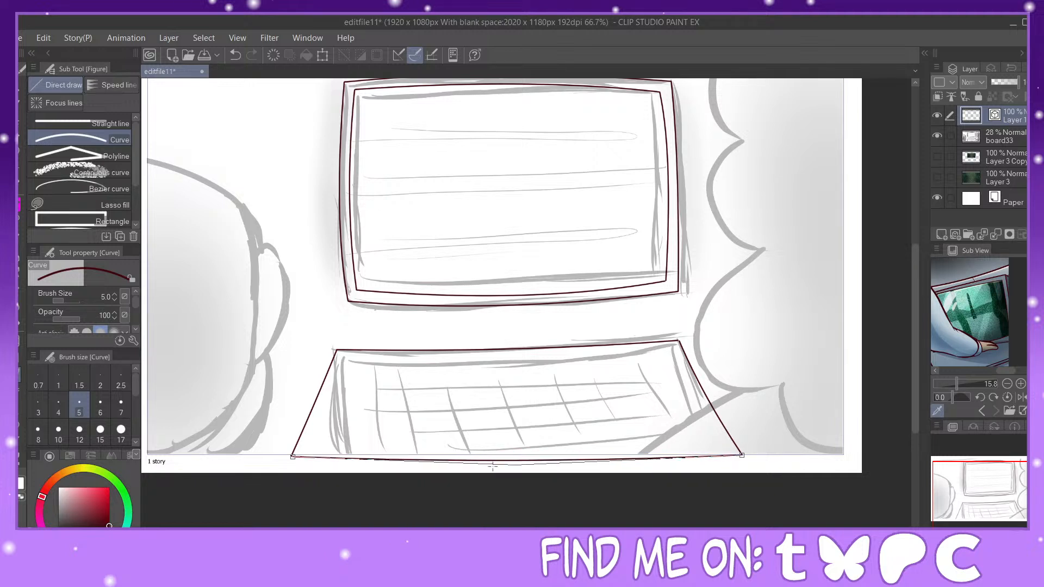
left_click(471, 464)
Step: Draw the keyboard's inner left and top edges parallel to the outline and pinch the lines near their shared corner
left_click_drag(342, 358, 300, 451)
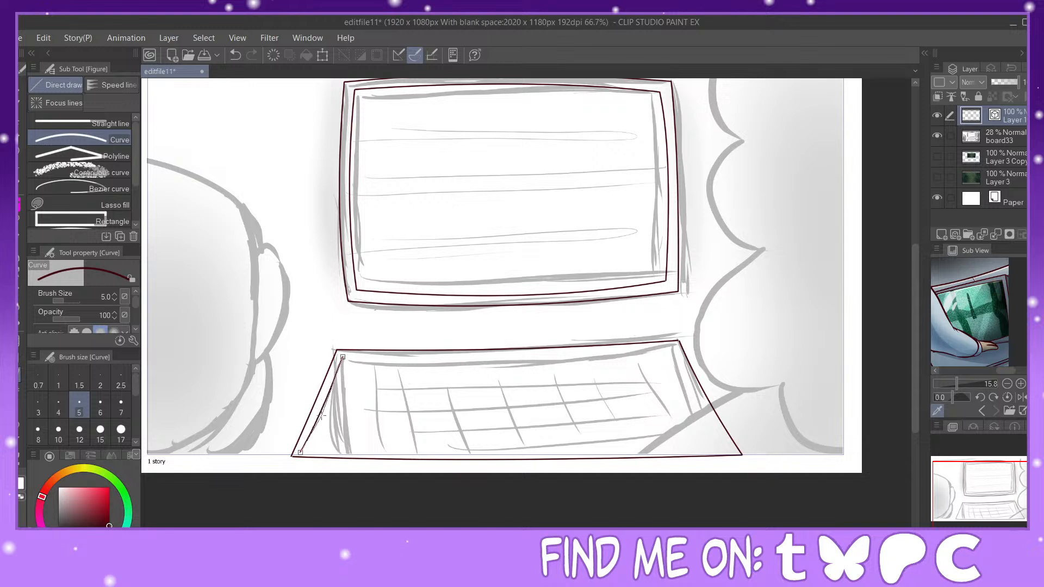
left_click(343, 357)
left_click_drag(343, 357, 677, 346)
left_click(676, 346)
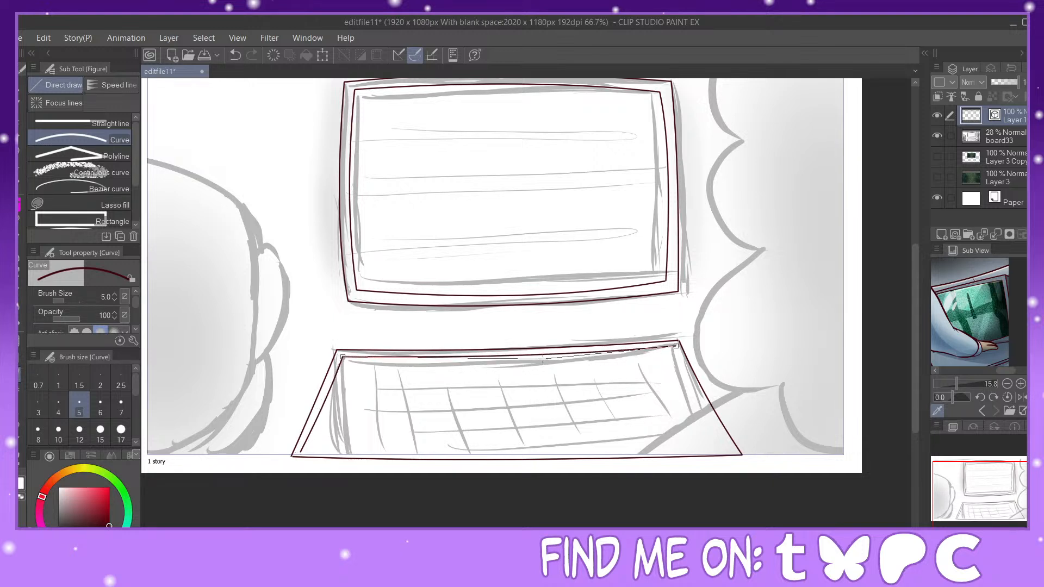
key("y")
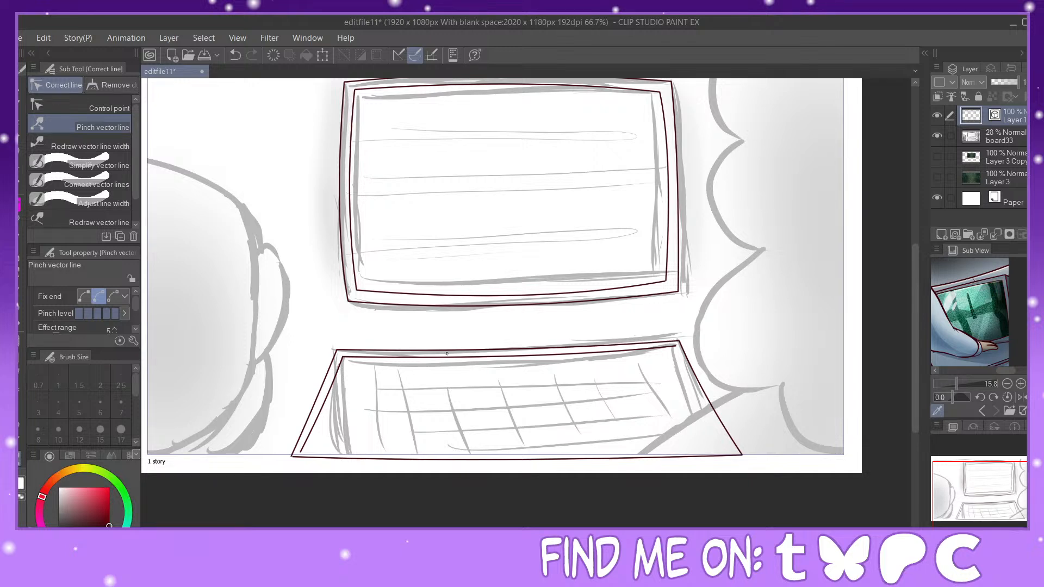
left_click_drag(343, 357, 340, 357)
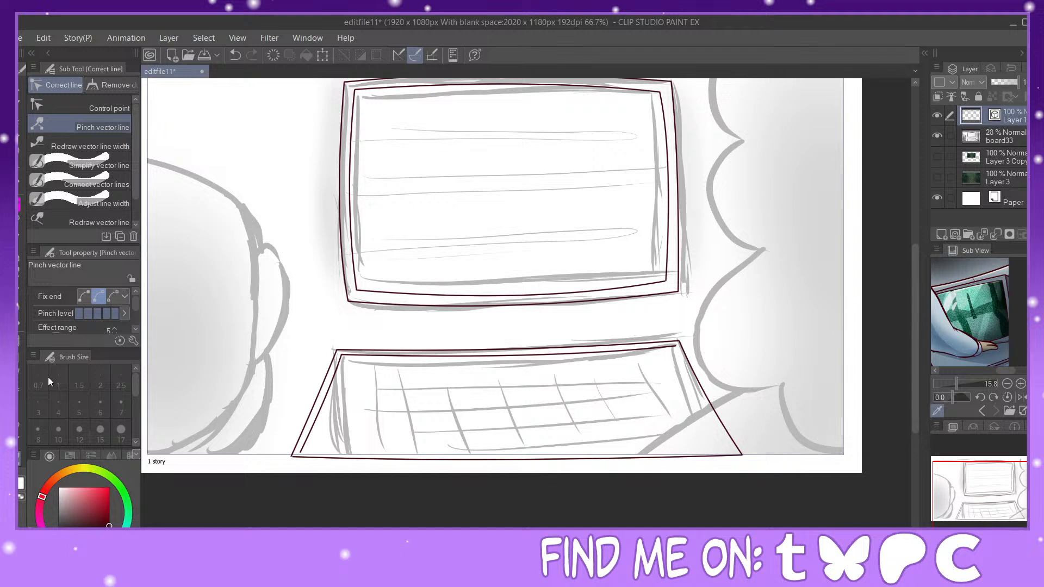
Step: Close the keyboard's inner border with a slightly bowed bottom curve and a slanted right edge
key("u")
left_click_drag(300, 452, 732, 451)
left_click(504, 460)
left_click_drag(675, 347, 732, 451)
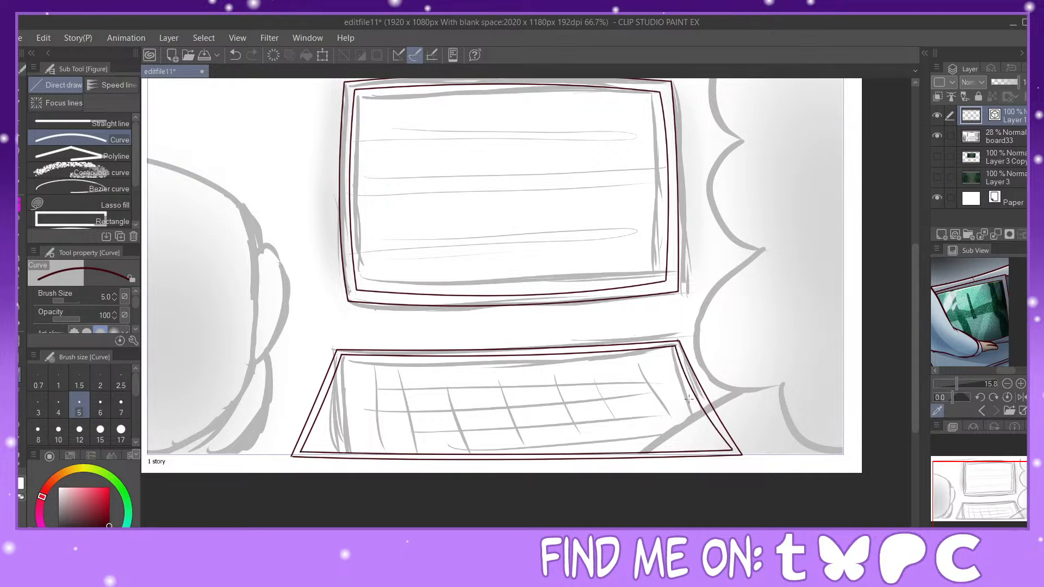
left_click(19, 456)
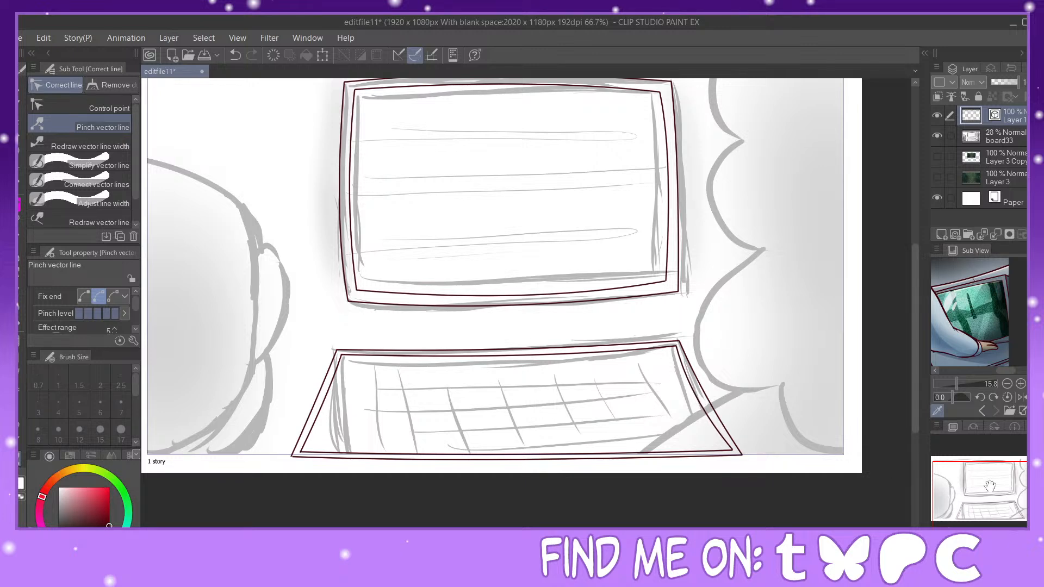
Step: Select the area inside the keyboard's inner border with Auto select referring to the editing layer only
key("ctrl+plus")
left_click_drag(1000, 496, 1001, 503)
left_click(18, 175)
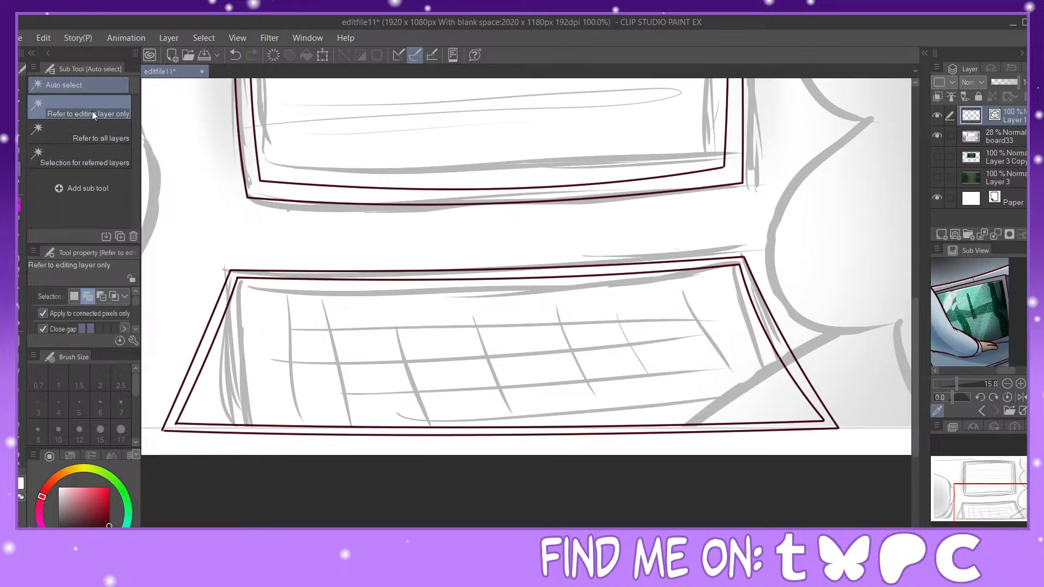
left_click(687, 327)
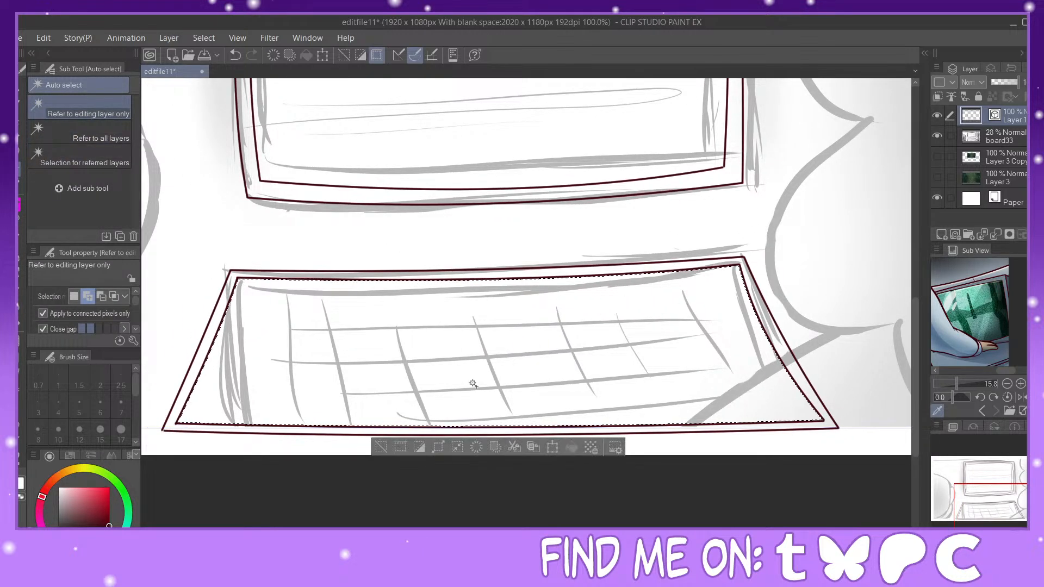
left_click(438, 453)
left_click(631, 259)
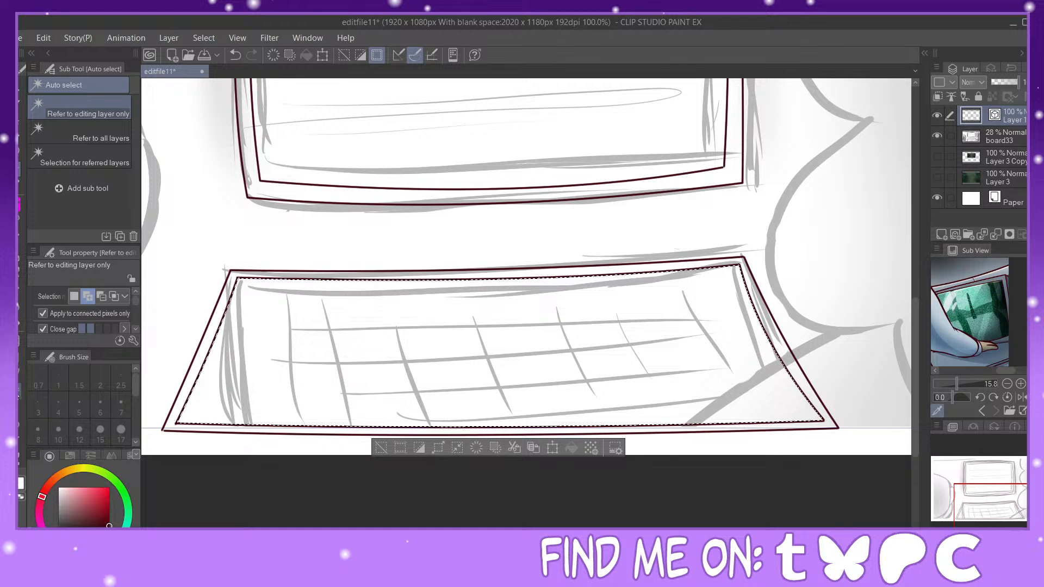
Step: Draw four downward-bowed horizontal curves across the selected keyboard area to separate the key rows
left_click(20, 375)
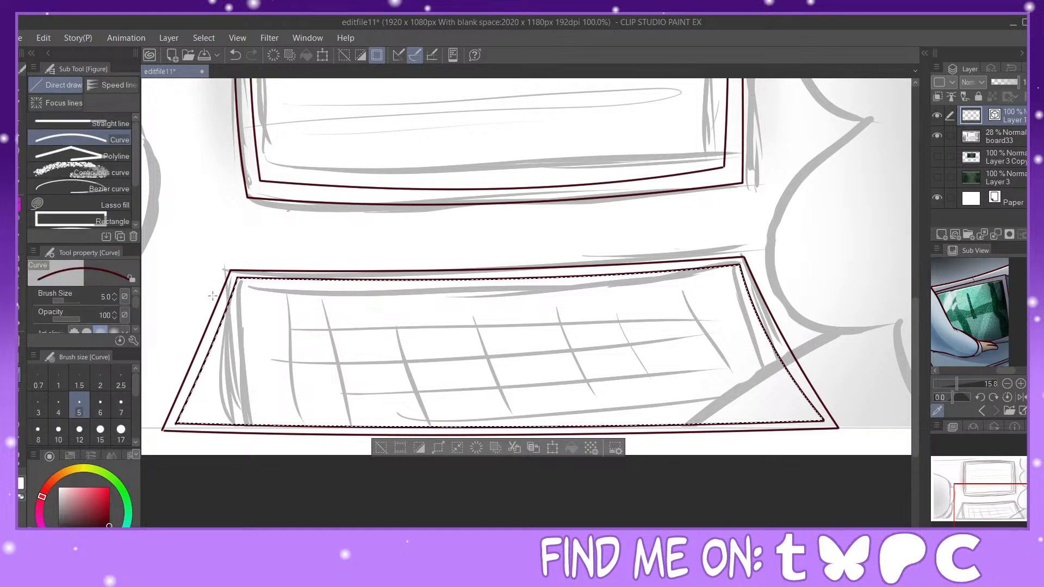
left_click_drag(746, 285, 799, 282)
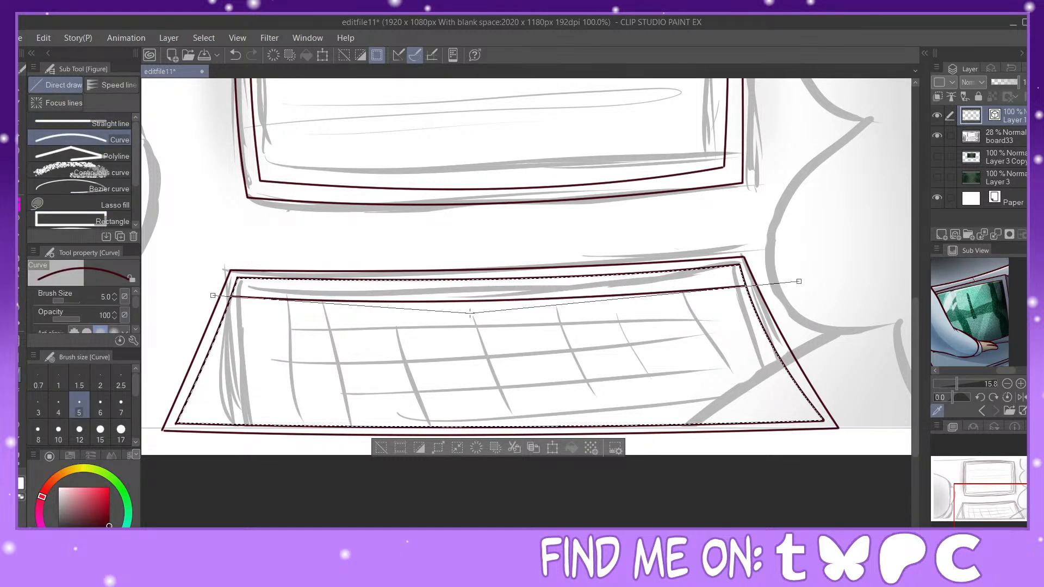
left_click(501, 311)
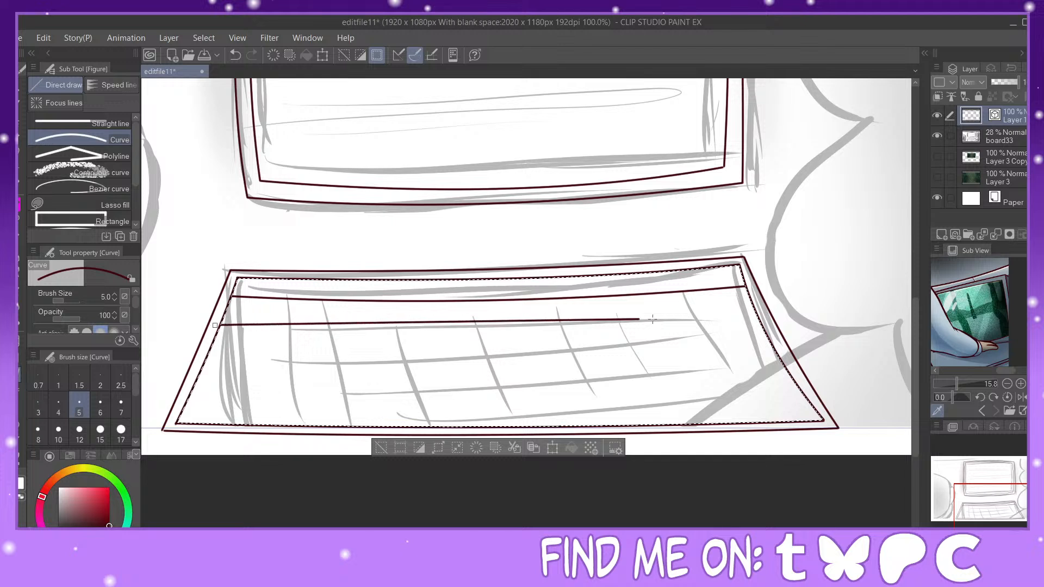
left_click_drag(823, 311, 823, 311)
left_click(504, 346)
left_click(842, 350)
left_click(522, 388)
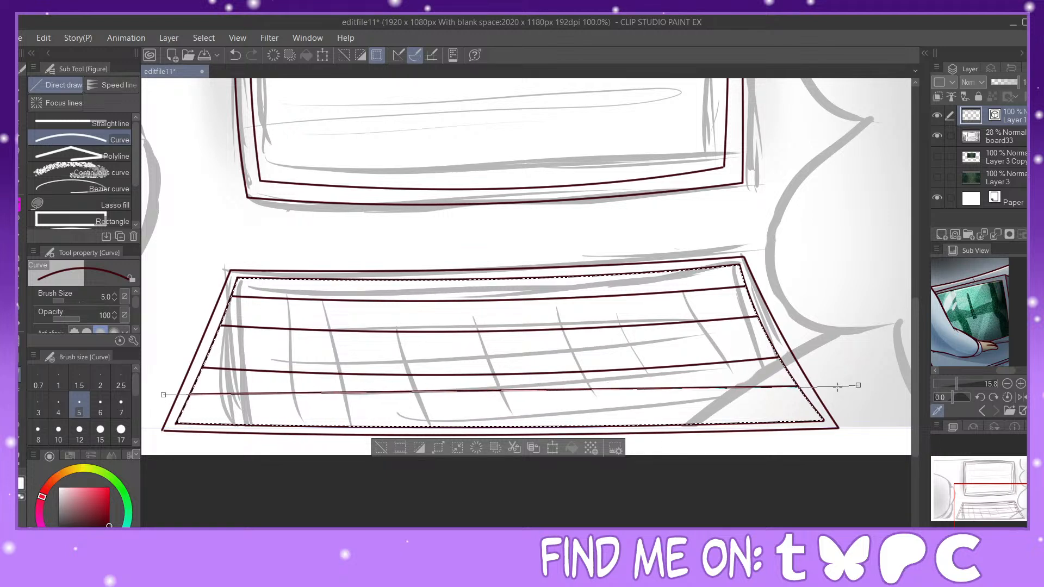
left_click(506, 412)
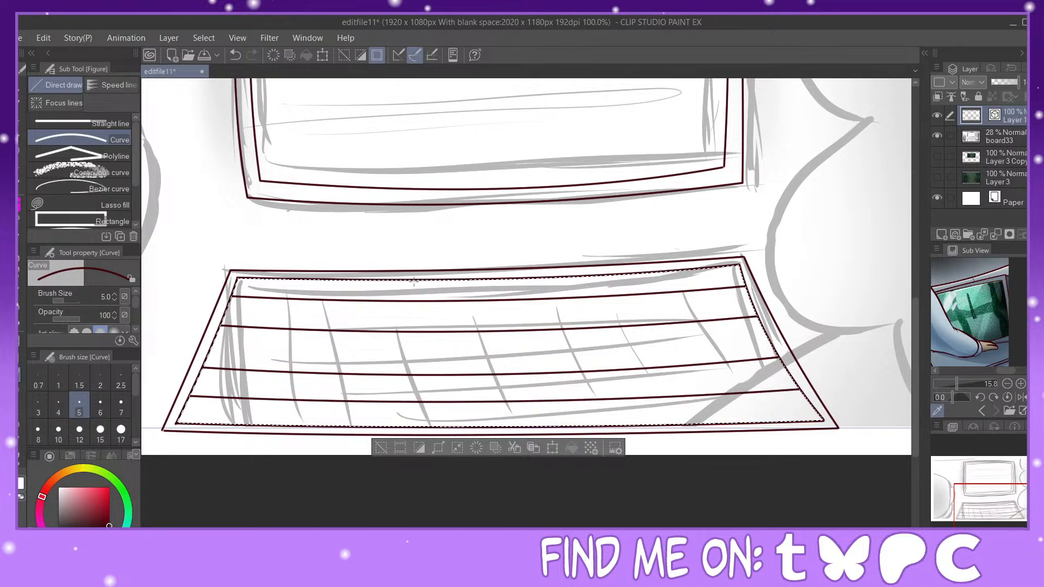
Step: Divide the key rows with curved lines fanning outward, leaving a wide space-bar key in the bottom row, and clear the selection
left_click(394, 480)
left_click(420, 355)
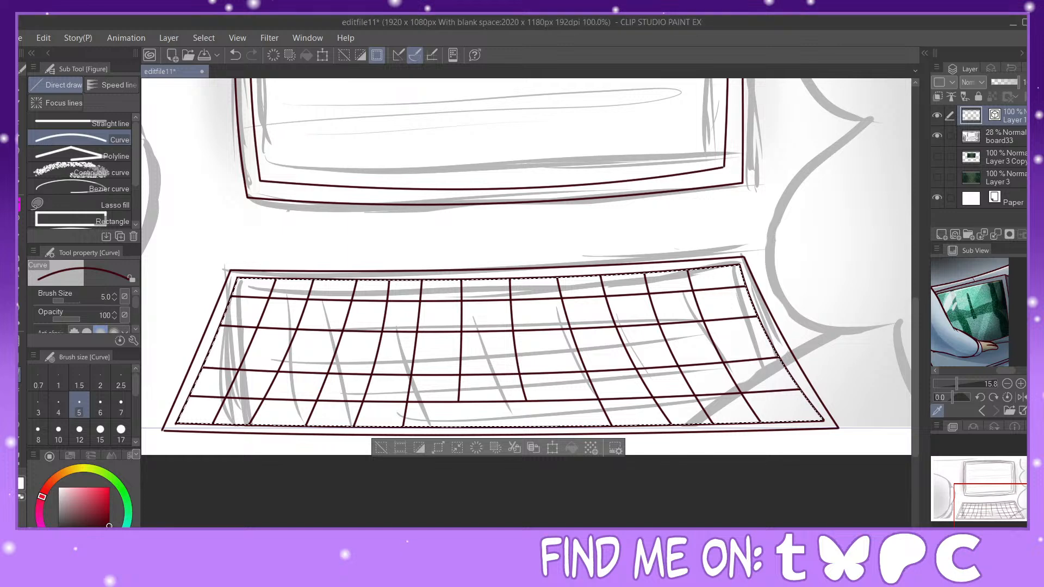
left_click(382, 450)
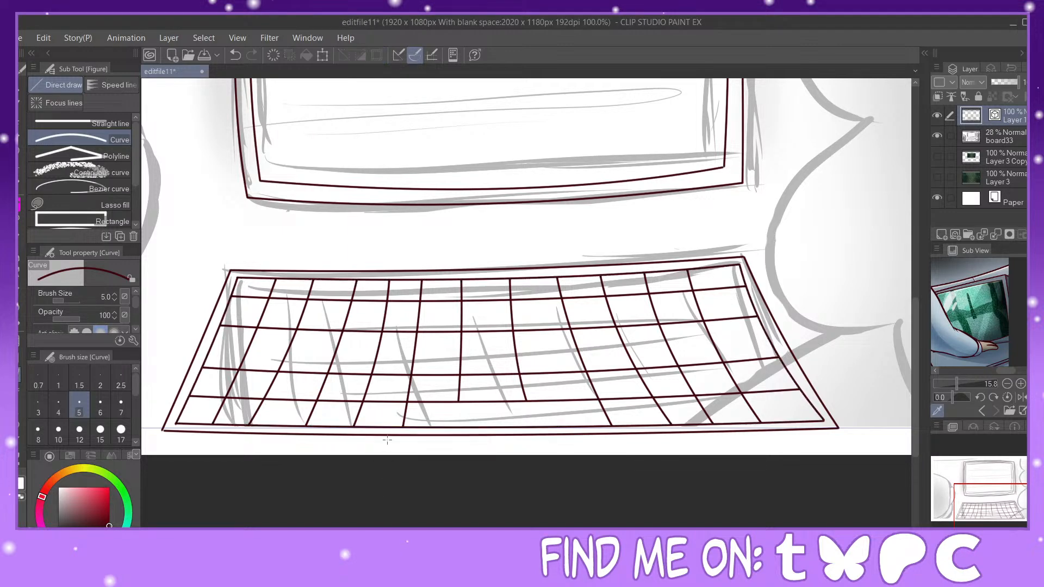
Step: Lasso the whole keyboard and rotate it slightly clockwise with Scale/Rotate
key("m")
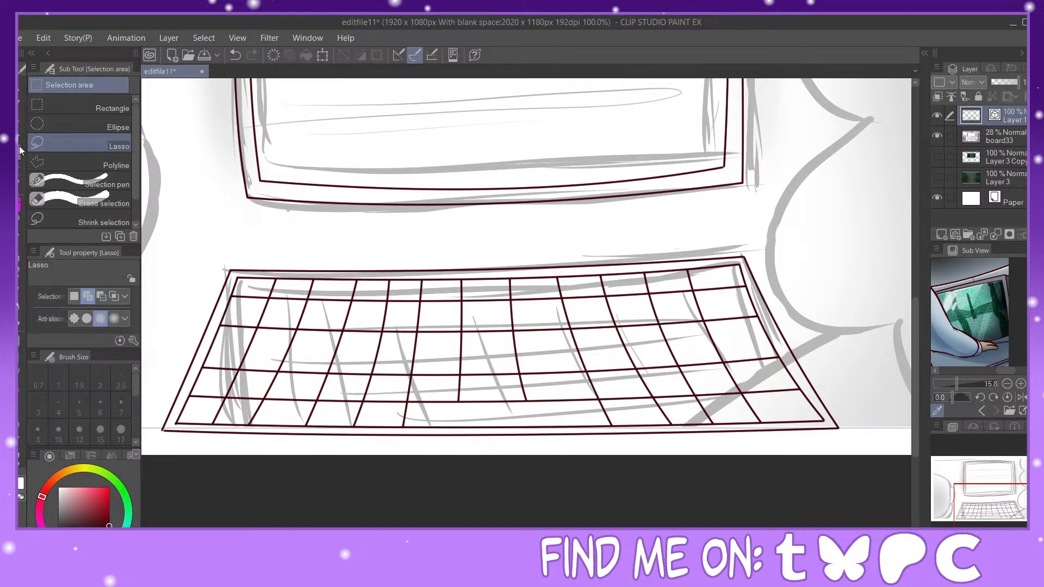
scroll(667, 335, "down", 1)
mouse_move(389, 266)
left_mouse_down()
mouse_move(331, 432)
mouse_move(709, 458)
mouse_move(786, 331)
mouse_move(674, 247)
left_mouse_up()
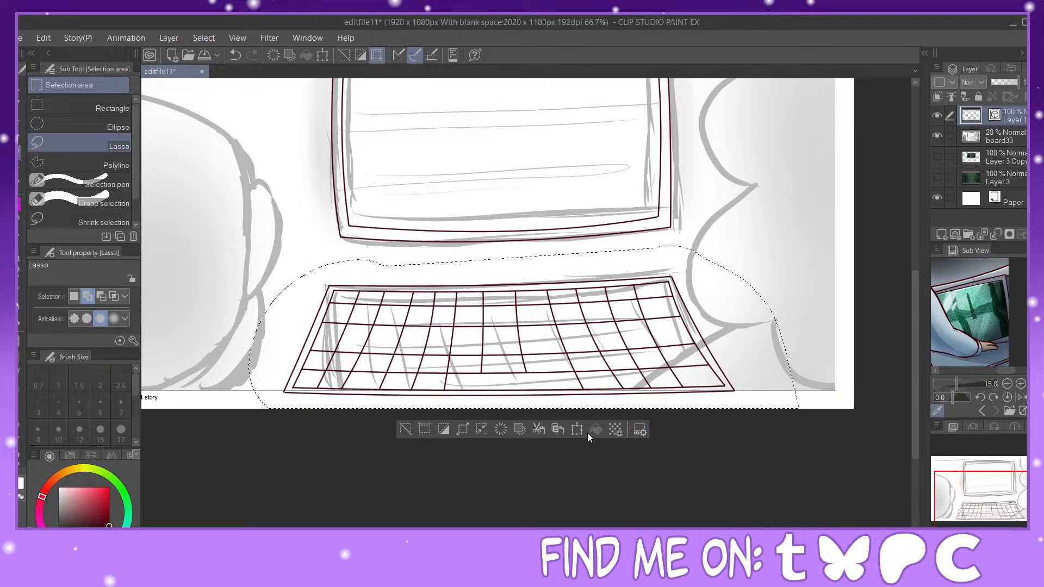
key("ctrl+t")
left_click_drag(821, 333, 829, 342)
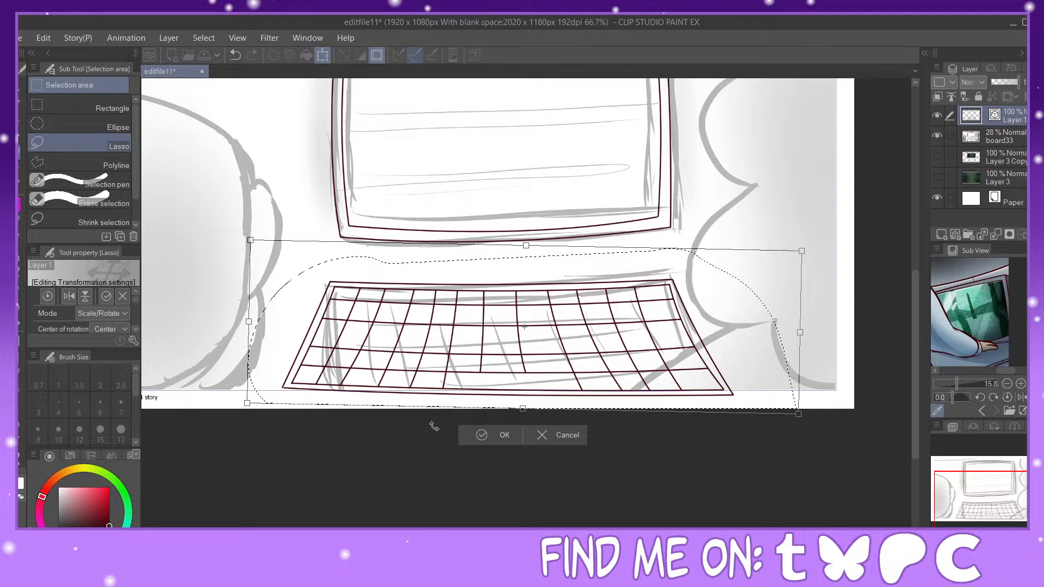
Step: Adjust the keyboard's perspective with Free Transform, pulling both upper corners inward, then apply it and clear the selection
left_click(102, 313)
left_click(94, 356)
left_click_drag(250, 240, 274, 243)
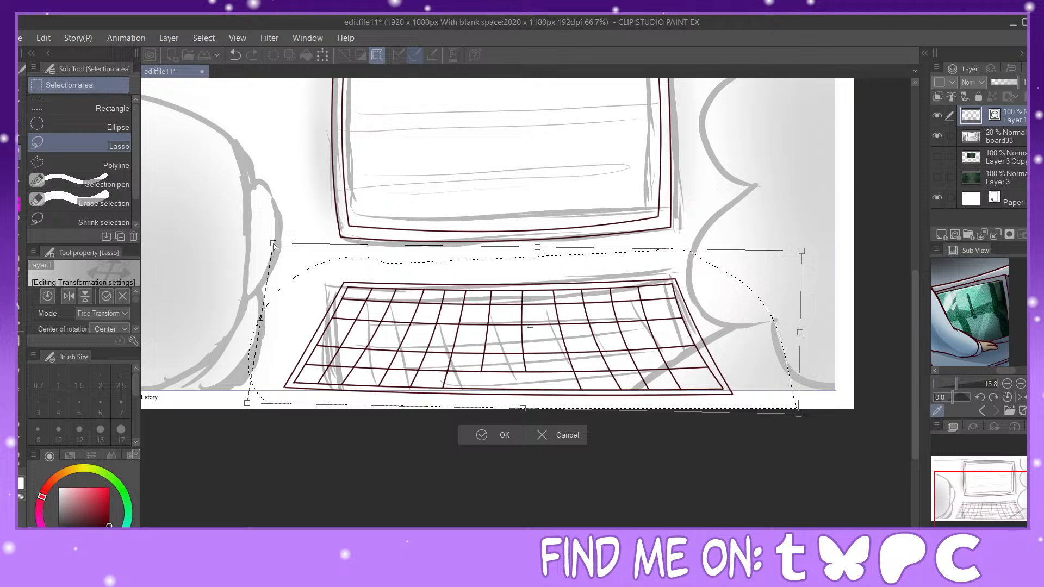
left_click_drag(819, 332, 823, 329)
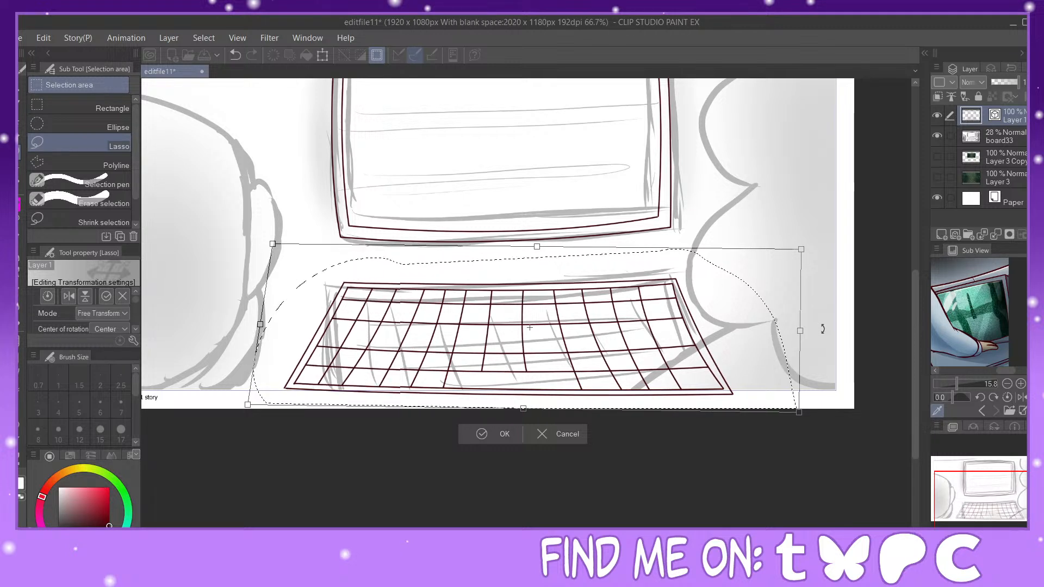
left_click_drag(800, 252, 797, 261)
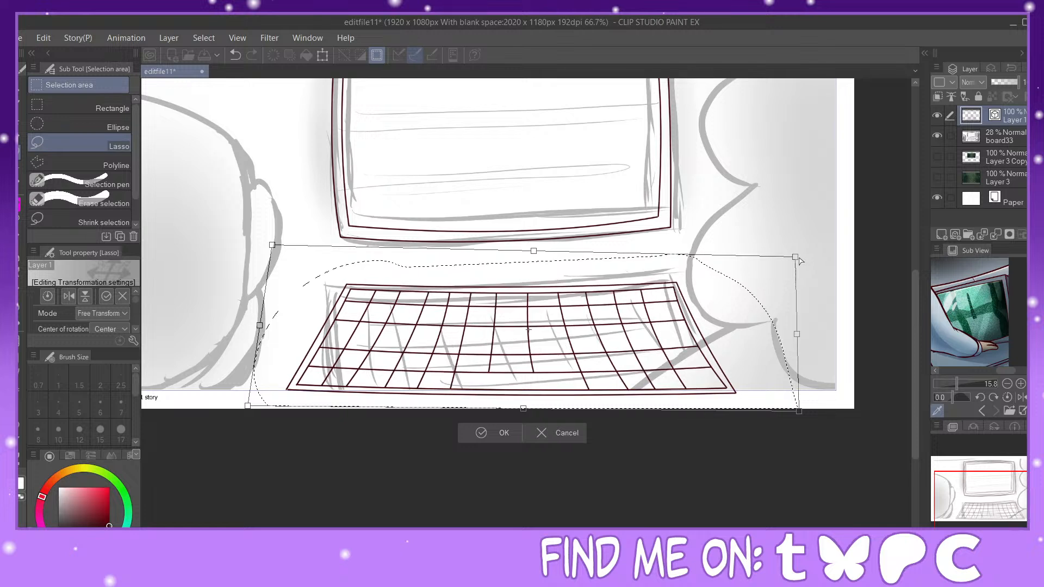
left_click_drag(546, 350, 546, 349)
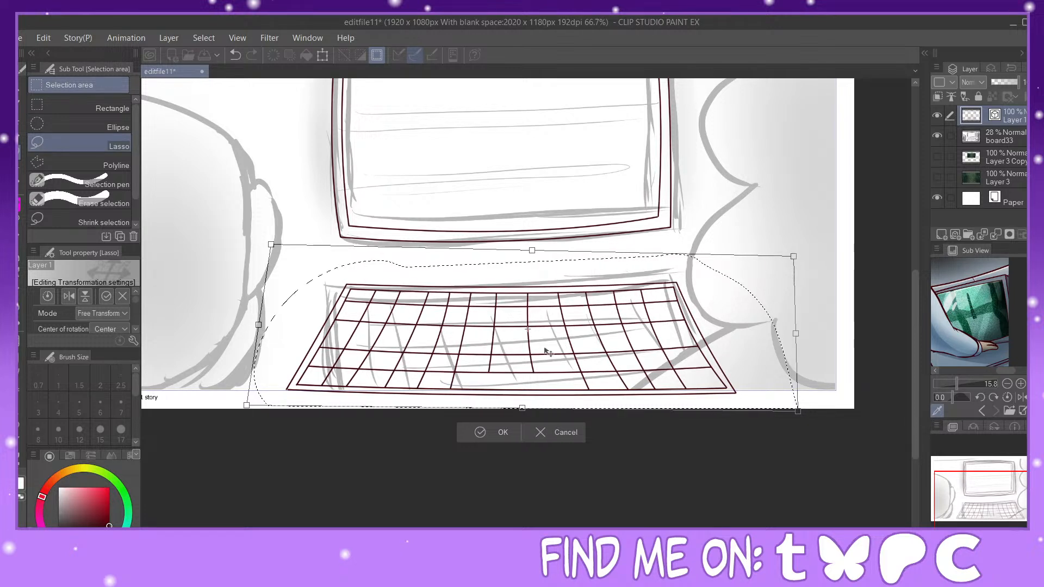
left_click(490, 432)
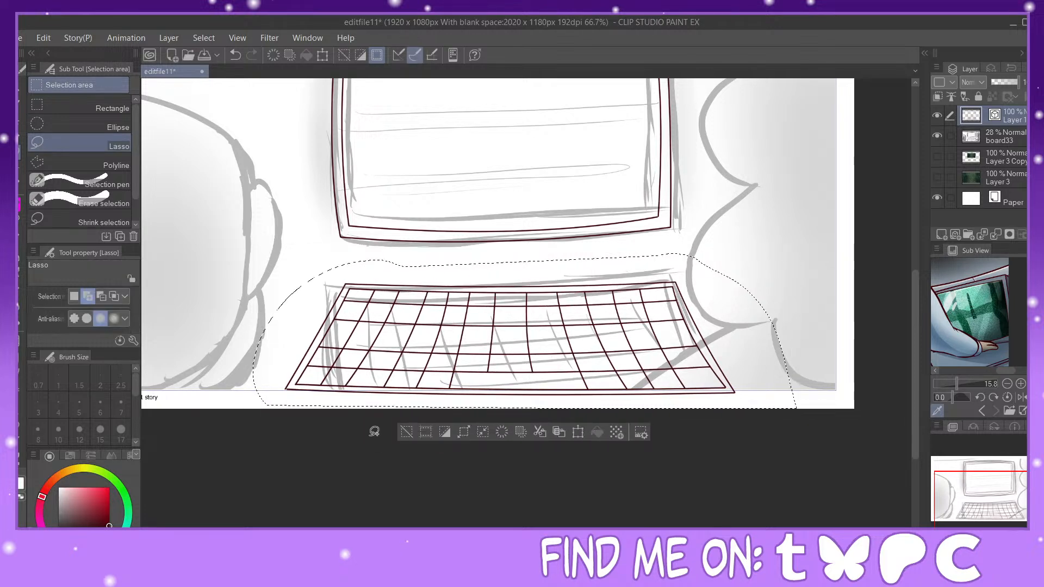
left_click(405, 432)
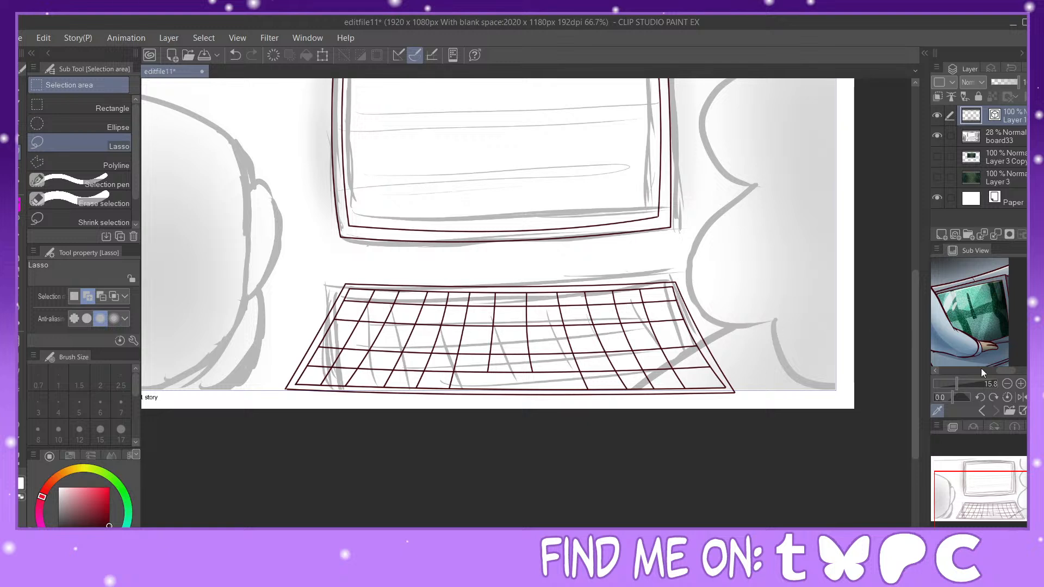
Step: Zoom the reference image out to the full figure, then lasso the keyboard and move it left, partly past the canvas edge
left_click(951, 384)
left_click_drag(1002, 371, 989, 375)
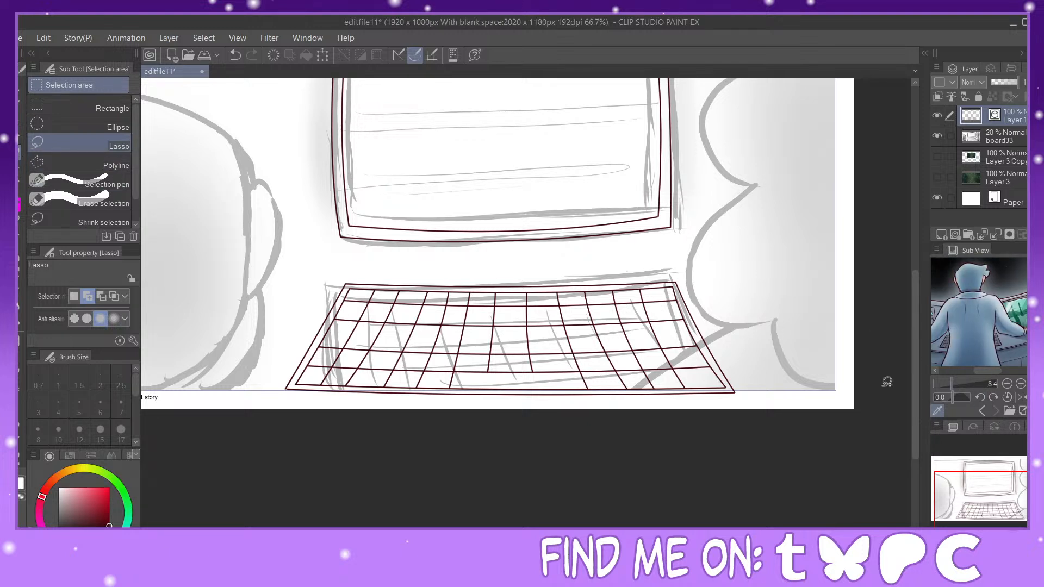
mouse_move(1007, 496)
left_mouse_down()
mouse_move(984, 495)
mouse_move(994, 489)
left_mouse_up()
mouse_move(479, 308)
left_mouse_down()
mouse_move(368, 348)
mouse_move(561, 511)
mouse_move(875, 443)
mouse_move(749, 296)
left_mouse_up()
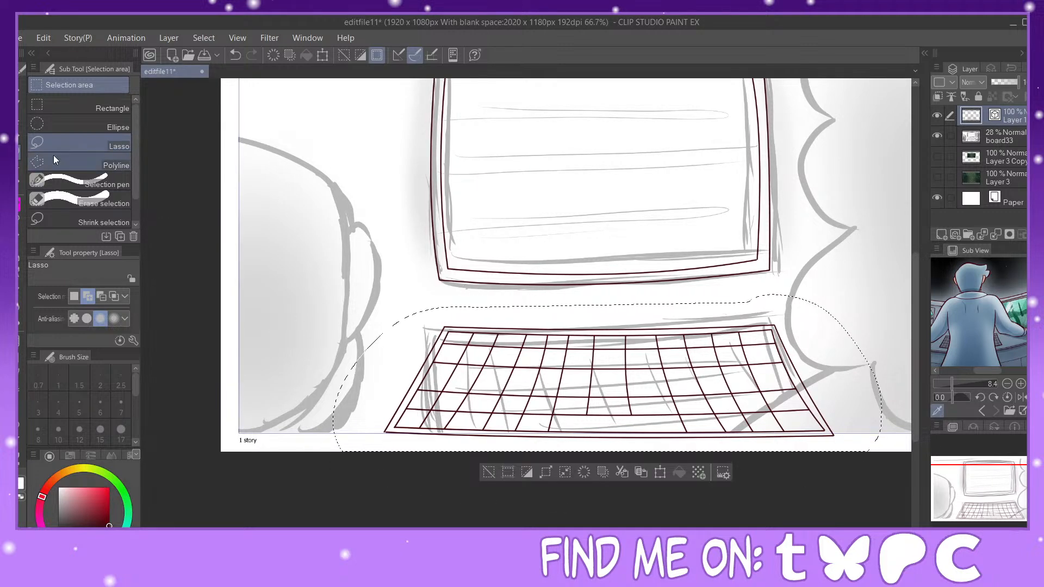
key("k")
mouse_move(614, 380)
left_mouse_down()
mouse_move(244, 370)
mouse_move(233, 375)
mouse_move(238, 393)
left_mouse_up()
key("ctrl+d")
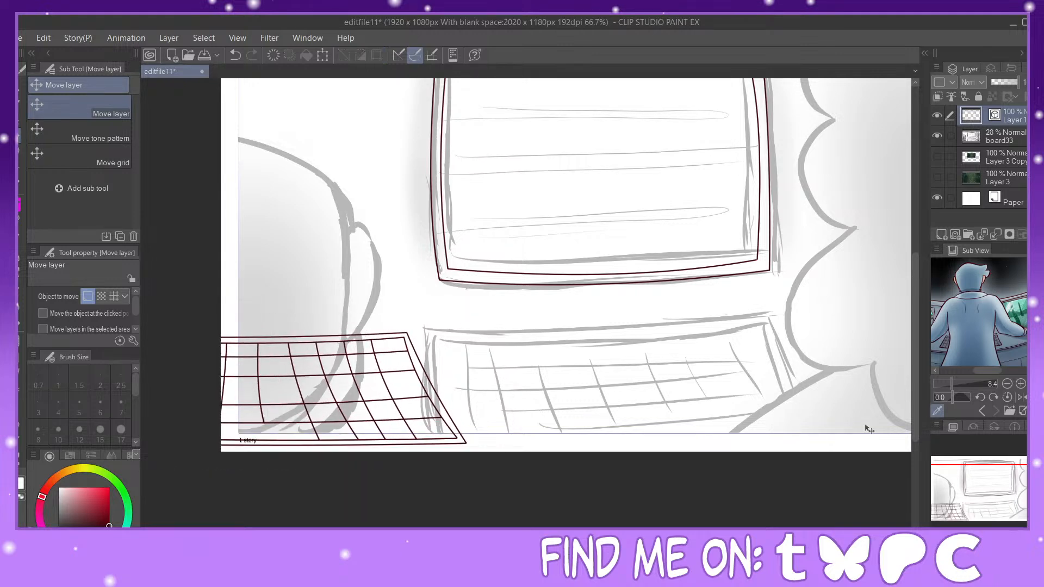
Step: Draw a slightly downward-bowed curve across the full canvas width above the monitor
mouse_move(985, 488)
left_mouse_down()
mouse_move(995, 477)
mouse_move(984, 480)
left_mouse_up()
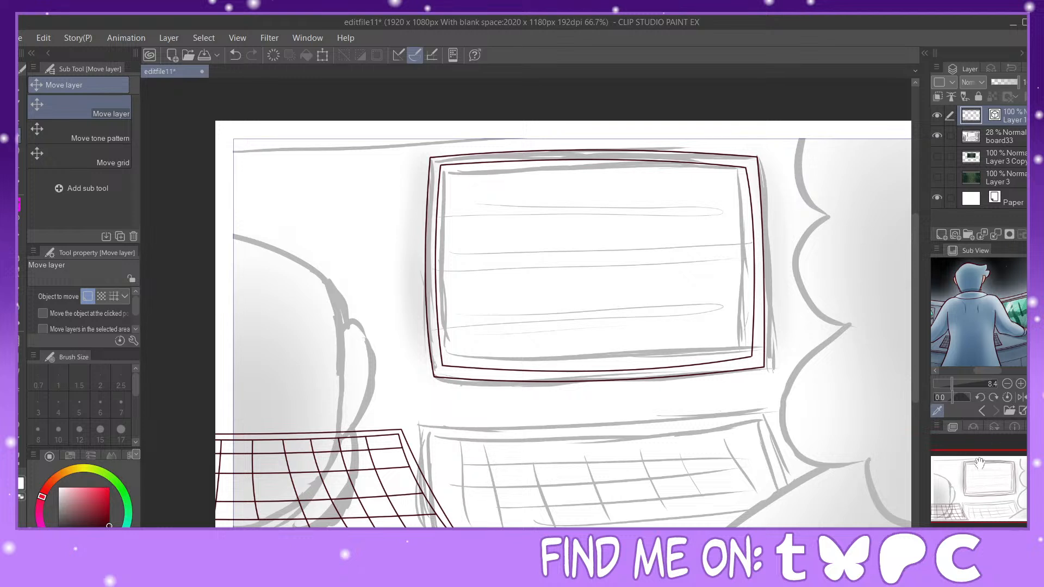
left_click(20, 374)
left_click_drag(213, 132, 875, 123)
left_click(646, 141)
Step: Draw a row of evenly spaced short curved strokes across the line above the monitor using the Painty Sai Pen at size 10
left_click(20, 204)
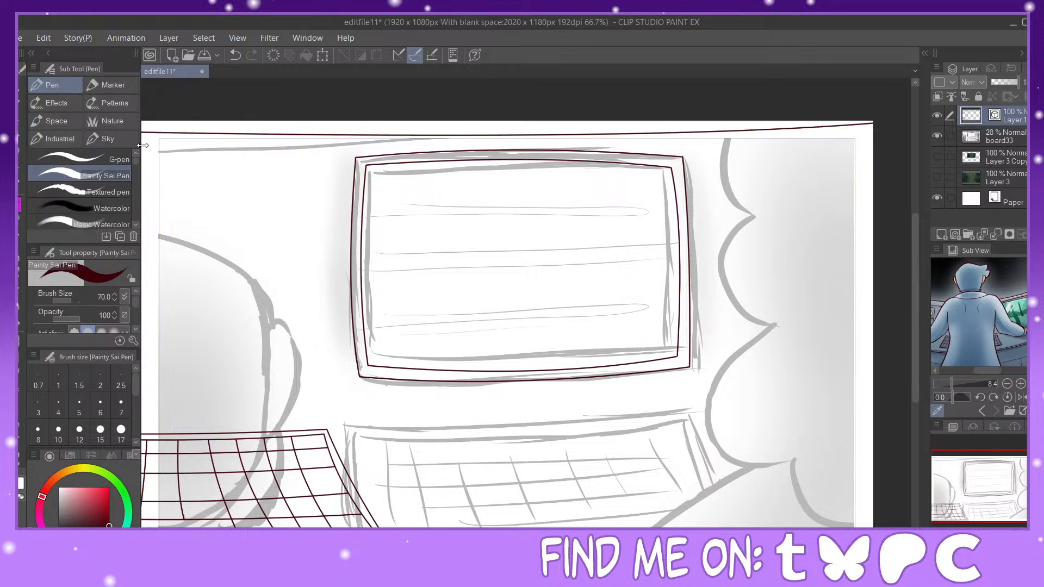
left_click(58, 434)
left_click_drag(979, 484, 968, 476)
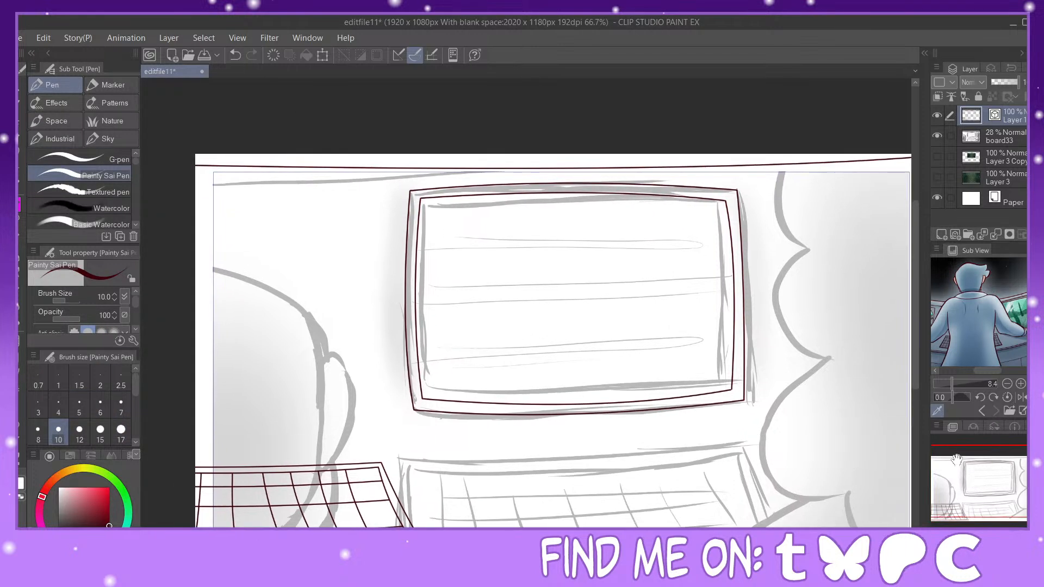
left_click_drag(218, 156, 219, 166)
left_click_drag(281, 154, 281, 166)
left_click_drag(428, 154, 433, 166)
left_click_drag(505, 154, 508, 166)
left_click_drag(576, 154, 580, 166)
mouse_move(660, 167)
left_mouse_down()
mouse_move(651, 154)
mouse_move(546, 141)
mouse_move(588, 171)
left_mouse_up()
key("ctrl+z")
left_click_drag(638, 146, 675, 175)
left_click_drag(718, 146, 743, 166)
key("e")
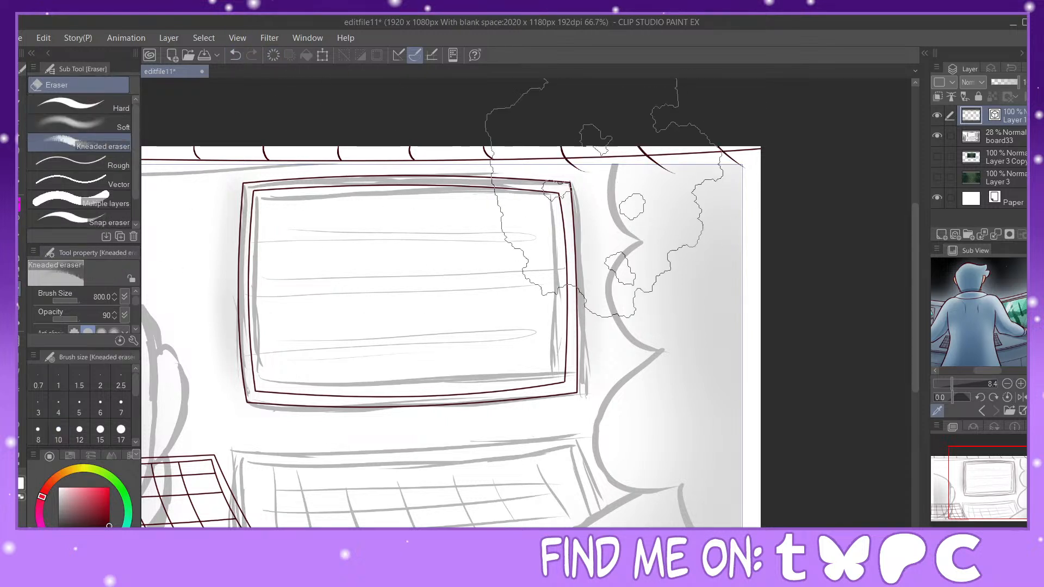
Step: Trim the ends of the short curved strokes that overshoot the line above the monitor with the Vector eraser
left_click_drag(595, 162, 743, 165)
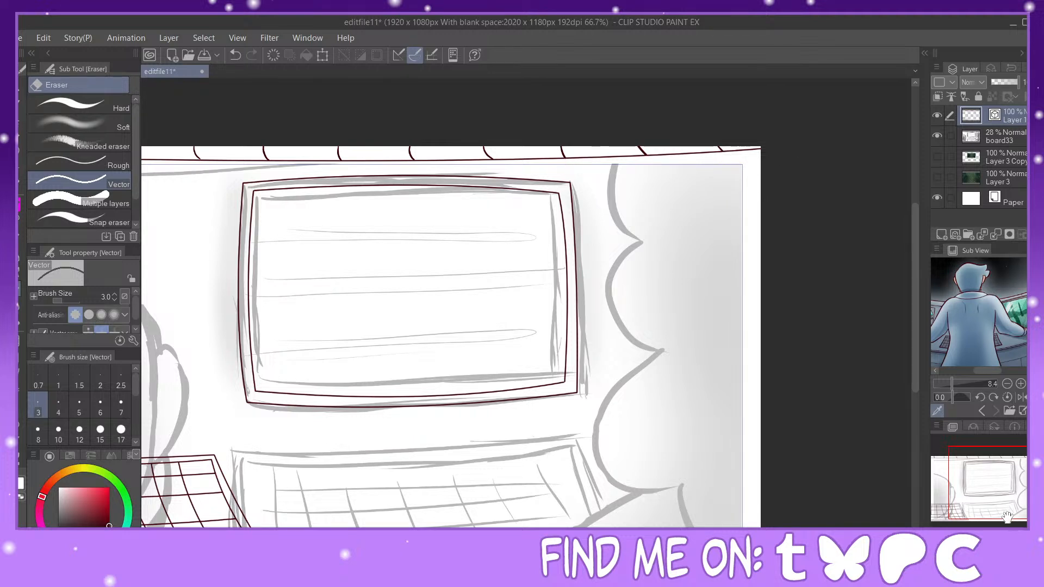
Step: Ink the scalloped outline beside the monitor with the Painty Sai Pen at size 12 and erase the line art overlapping it above
mouse_move(1007, 492)
left_mouse_down()
mouse_move(980, 500)
mouse_move(1012, 494)
left_mouse_up()
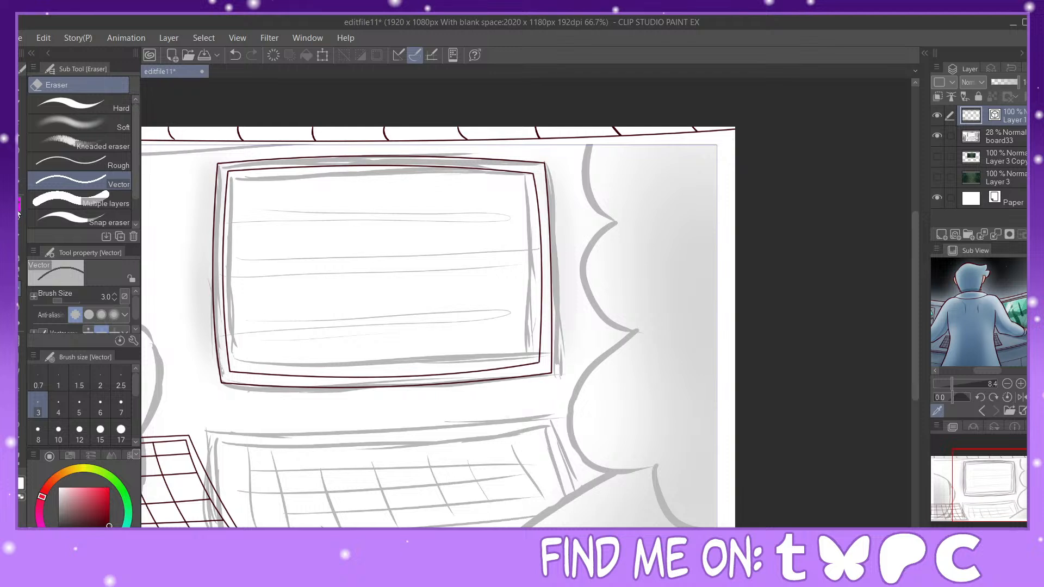
key("p")
left_click(87, 429)
mouse_move(593, 128)
left_mouse_down()
mouse_move(580, 150)
mouse_move(616, 215)
mouse_move(578, 233)
mouse_move(596, 336)
mouse_move(643, 343)
mouse_move(536, 239)
mouse_move(508, 357)
mouse_move(607, 374)
mouse_move(583, 407)
mouse_move(682, 439)
left_mouse_up()
left_click_drag(1011, 494, 1016, 472)
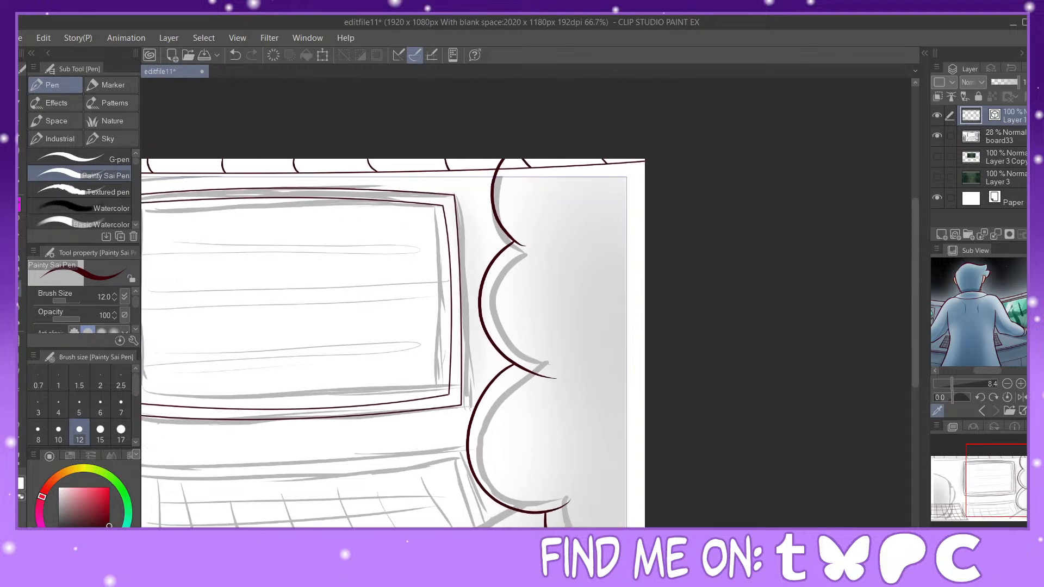
key("e")
left_click_drag(583, 173, 593, 164)
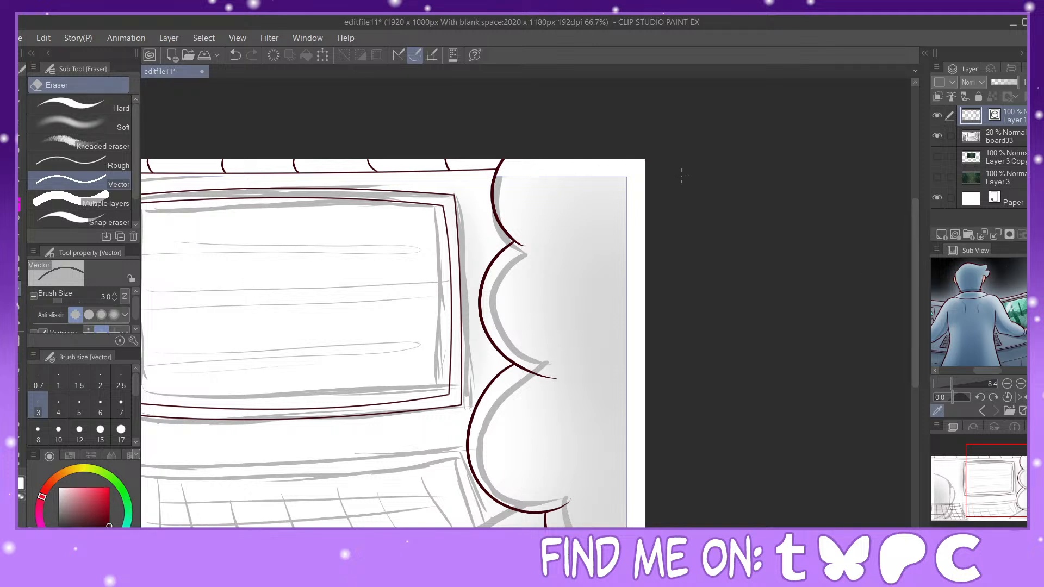
Step: Ink the mug's rounded body over the small keyboard, from the canvas edge around to its base, redrawing the outline once
left_click_drag(999, 476, 941, 494)
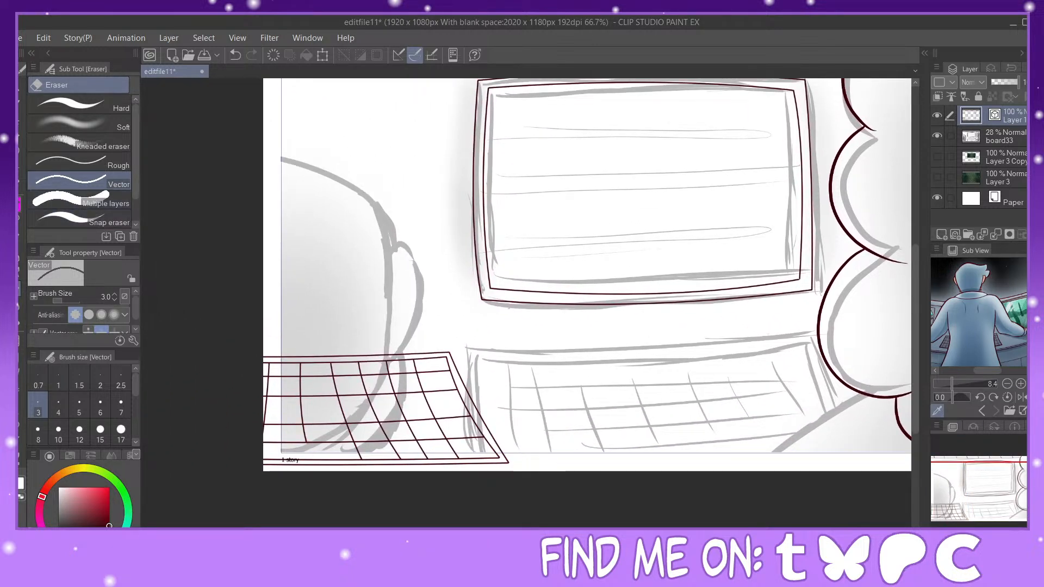
key("p")
mouse_move(265, 155)
left_mouse_down()
mouse_move(365, 192)
mouse_move(385, 335)
left_mouse_up()
mouse_move(371, 390)
left_mouse_down()
mouse_move(342, 443)
mouse_move(264, 450)
left_mouse_up()
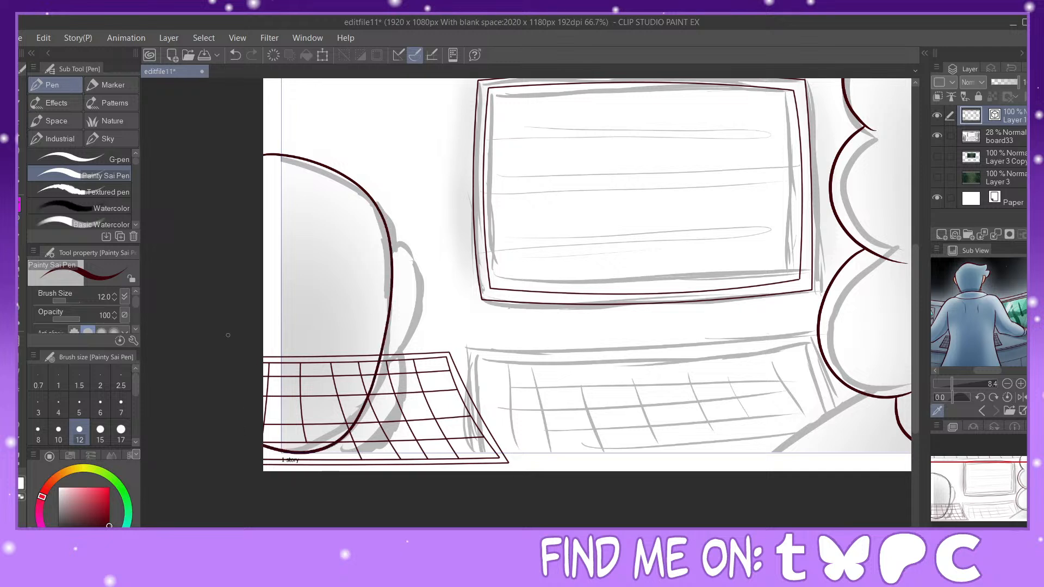
left_click(236, 54)
mouse_move(260, 157)
left_mouse_down()
mouse_move(343, 174)
mouse_move(385, 215)
mouse_move(389, 290)
mouse_move(376, 387)
mouse_move(355, 436)
mouse_move(264, 467)
left_mouse_up()
Step: Erase the keyboard lines that run inside the mug's body with the Vector eraser
key("e")
mouse_move(266, 413)
left_mouse_down()
mouse_move(342, 359)
mouse_move(342, 391)
mouse_move(369, 354)
left_mouse_up()
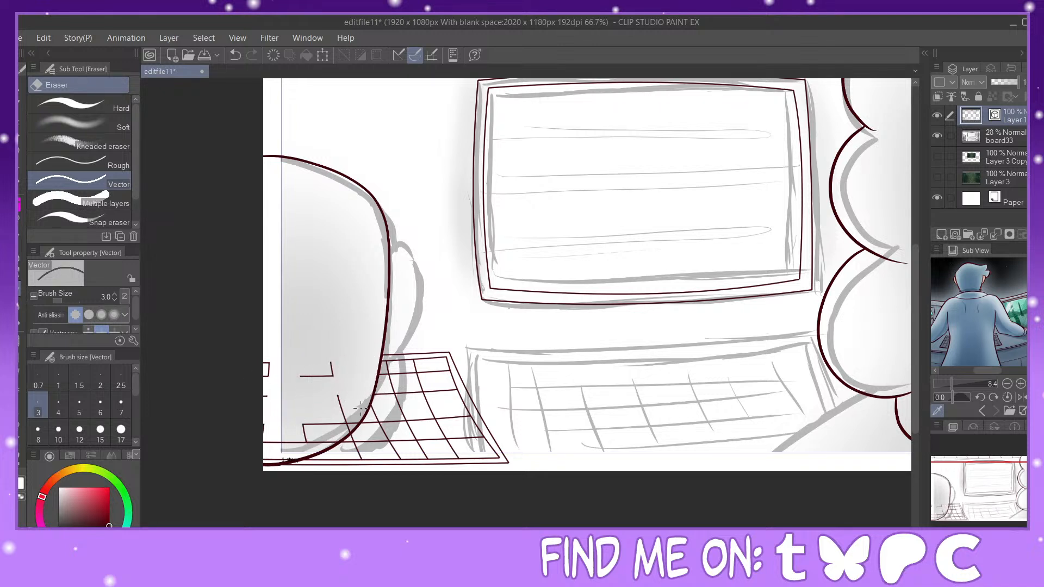
left_click_drag(336, 432, 344, 409)
left_click_drag(332, 374, 348, 364)
left_click_drag(288, 441, 285, 459)
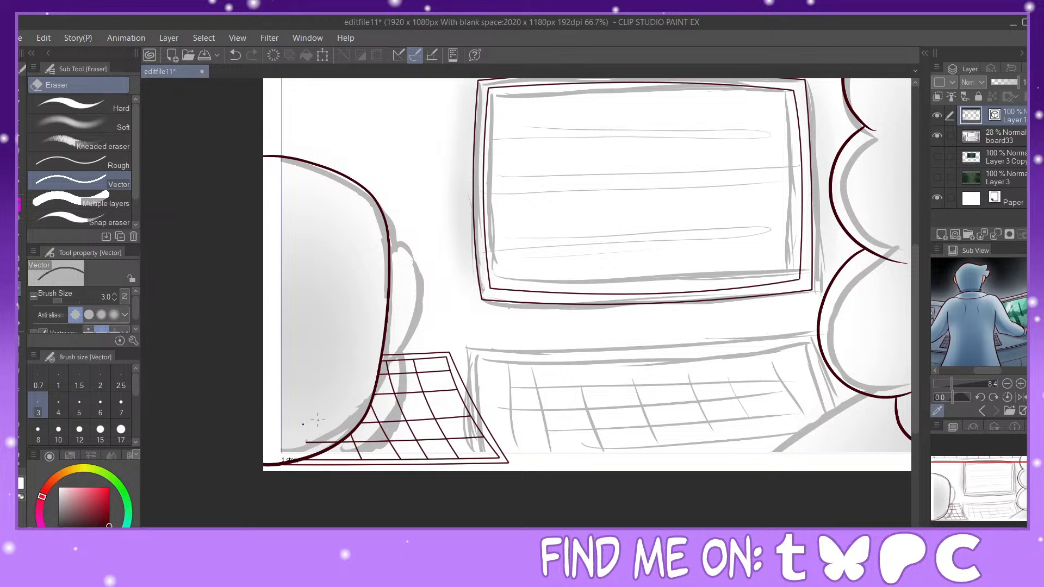
left_click(311, 442)
Step: Draw the mug's curved handle along the sketch and adjust its lower end with Pinch vector line to meet the body
left_click(20, 205)
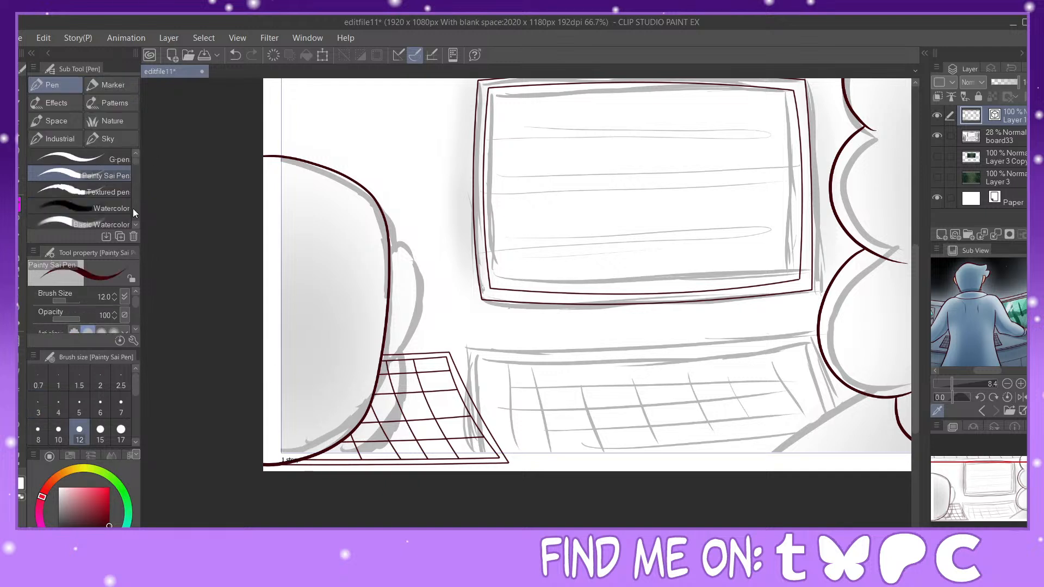
left_click_drag(983, 504, 970, 518)
key("ctrl+plus")
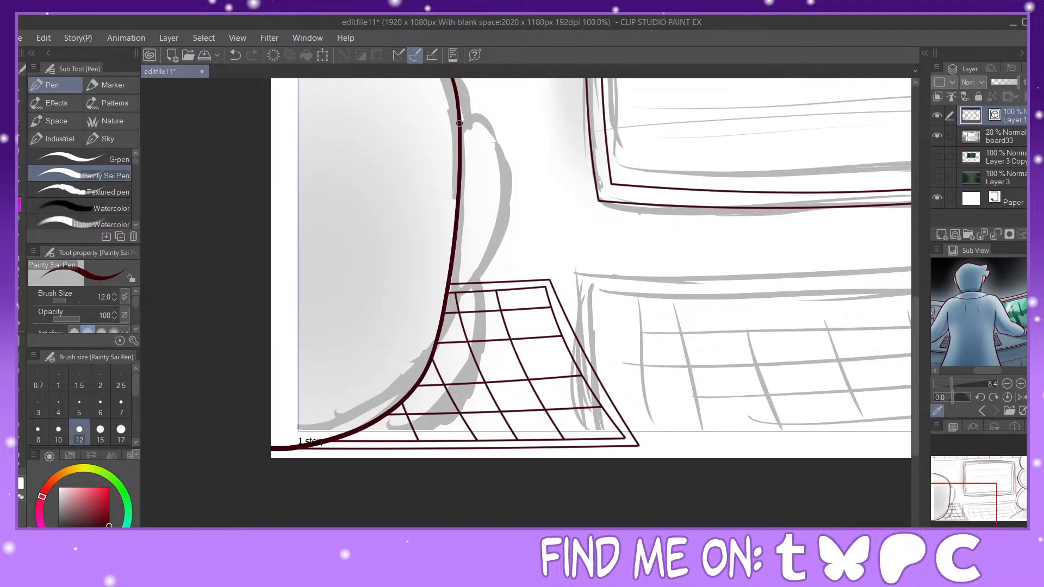
mouse_move(461, 128)
left_mouse_down()
mouse_move(501, 210)
mouse_move(448, 293)
left_mouse_up()
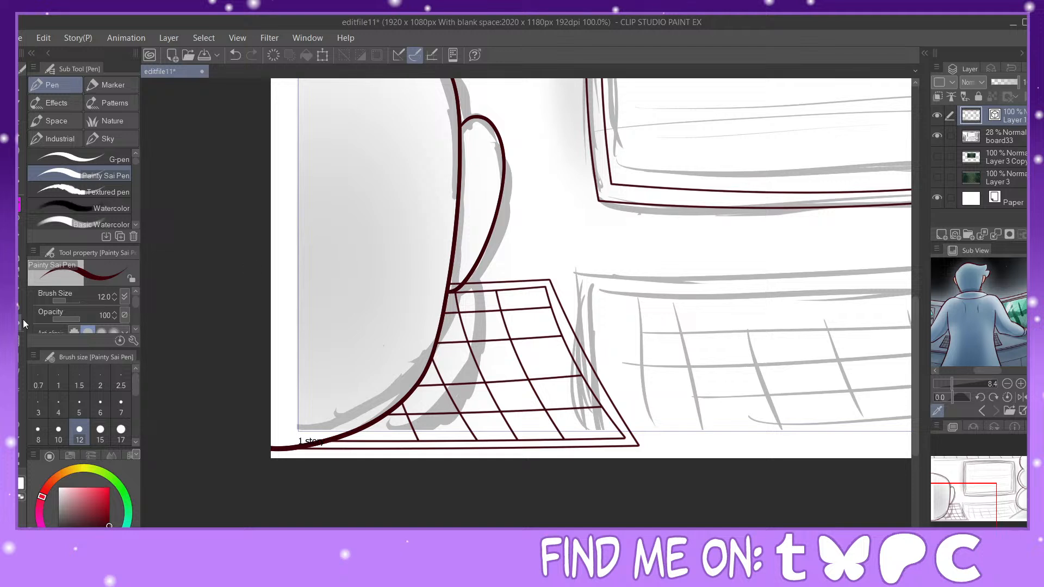
key("y")
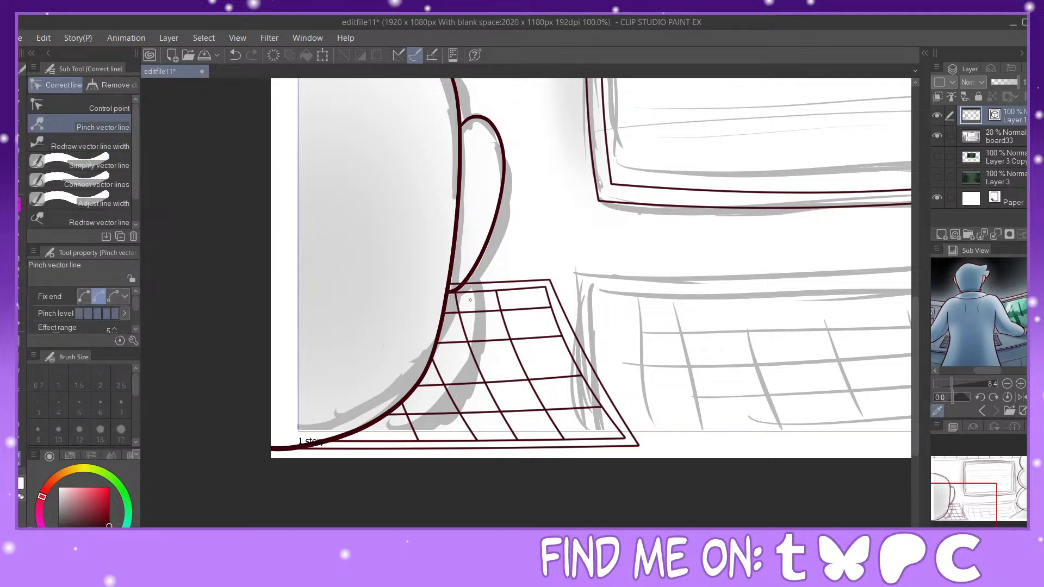
left_click_drag(456, 293, 458, 285)
key("e")
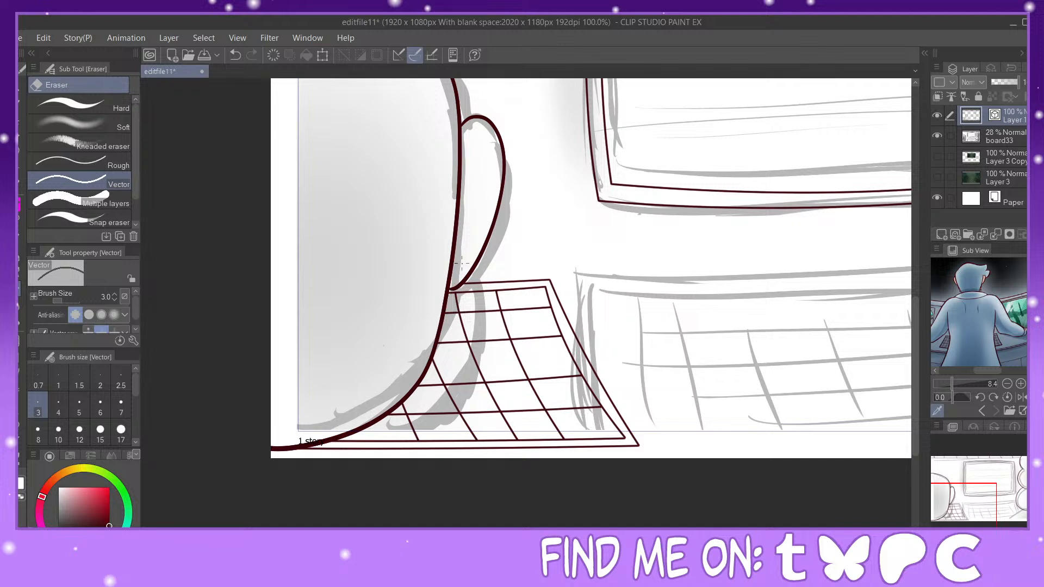
Step: Draw a short stroke from under the mug down to the canvas edge and erase the keyboard lines on its mug side
key("p")
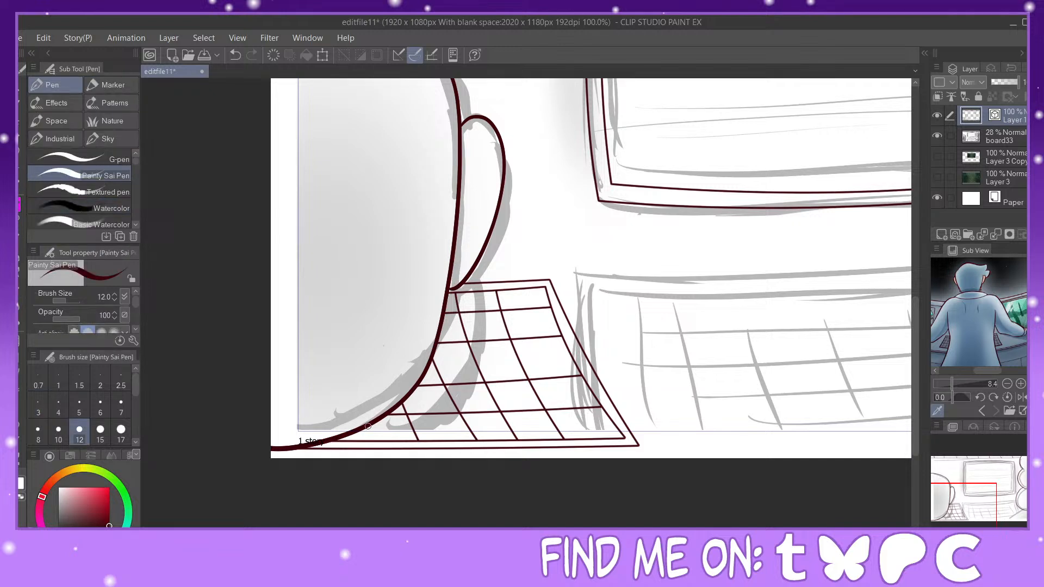
left_click_drag(364, 430, 372, 460)
key("e")
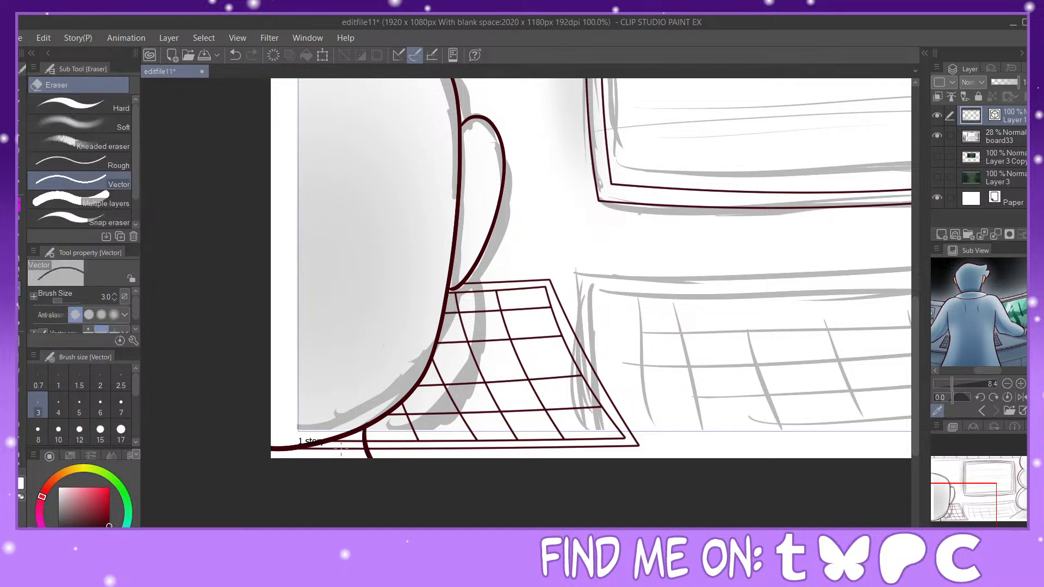
Step: Draw the mug's lower base line and a short curve beside it, pinch the curve out past the canvas edge, and trim the excess
key("p")
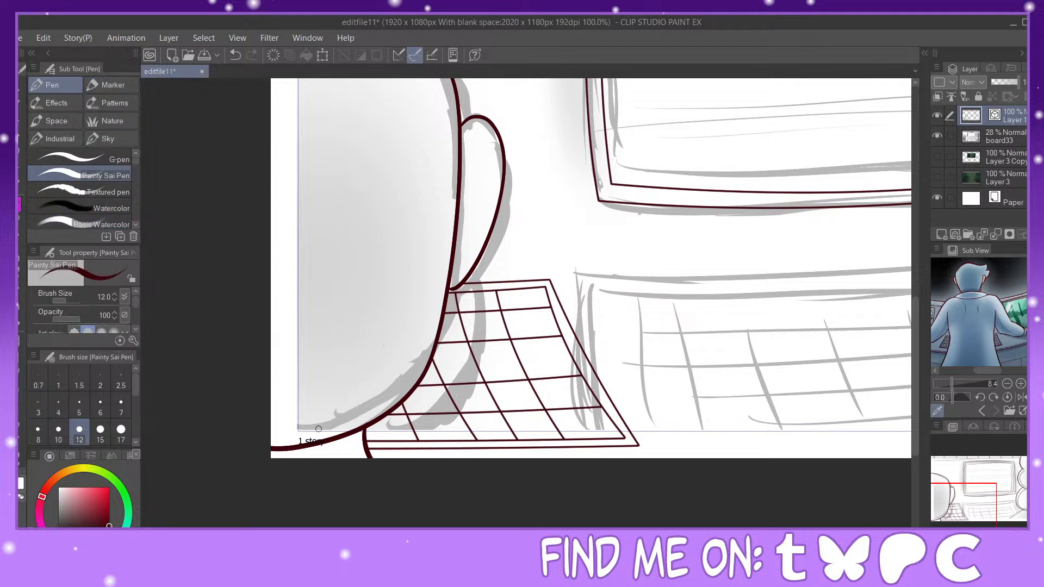
mouse_move(277, 456)
left_mouse_down()
mouse_move(369, 447)
mouse_move(397, 458)
left_mouse_up()
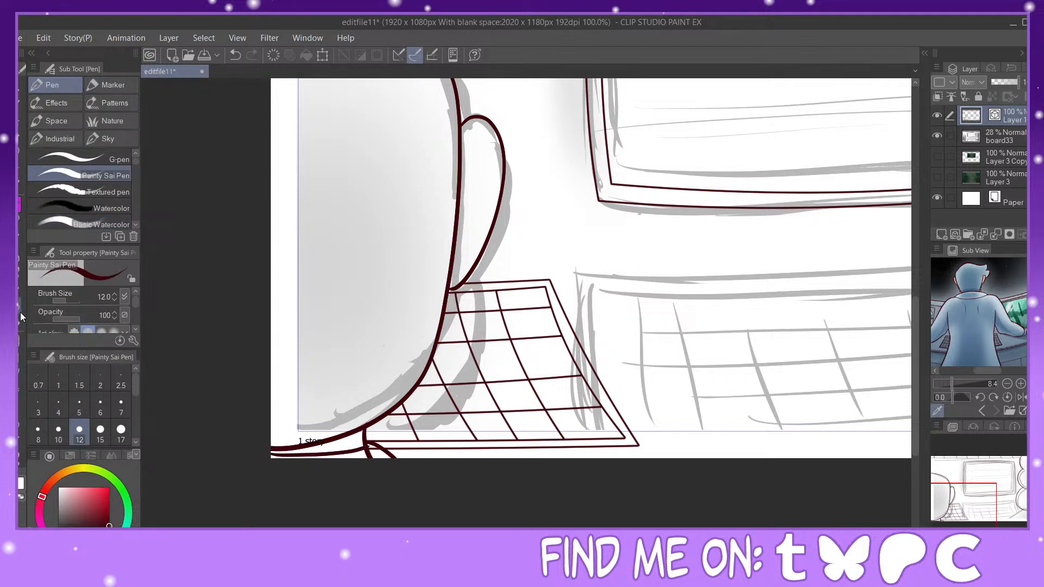
key("y")
left_click_drag(394, 456, 434, 461)
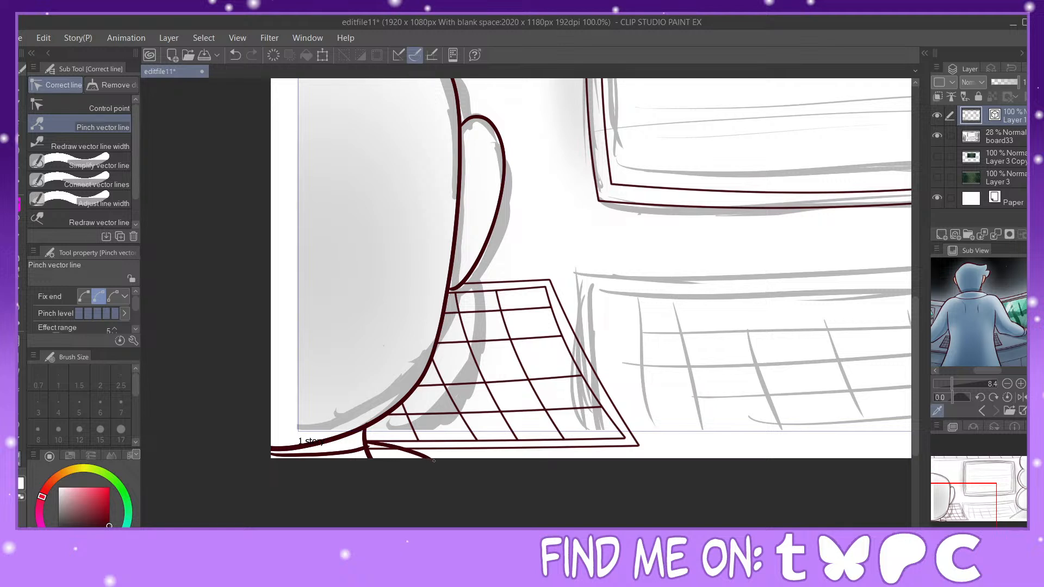
left_click(20, 290)
left_click_drag(373, 448, 369, 453)
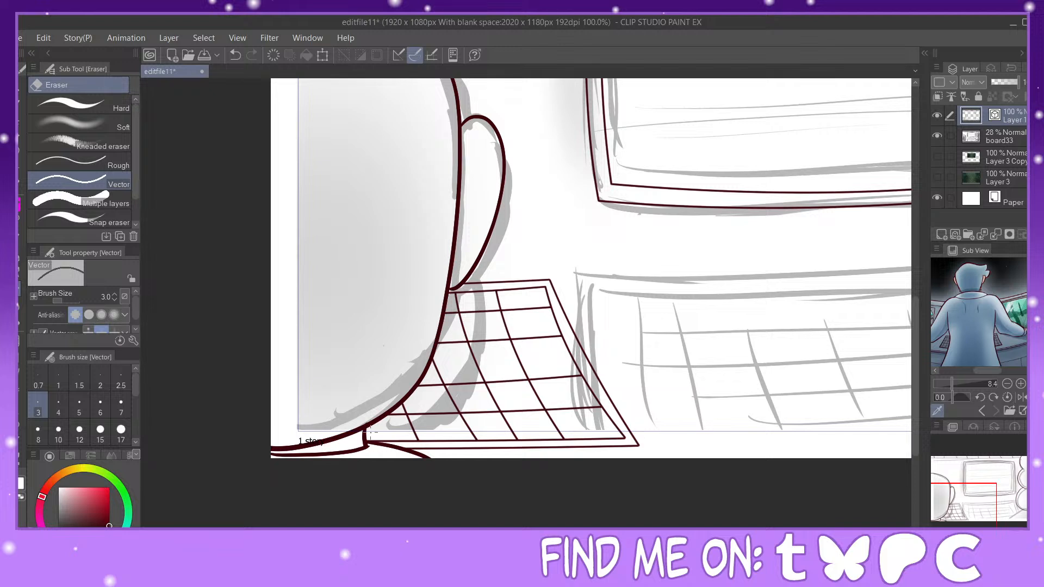
left_click(20, 206)
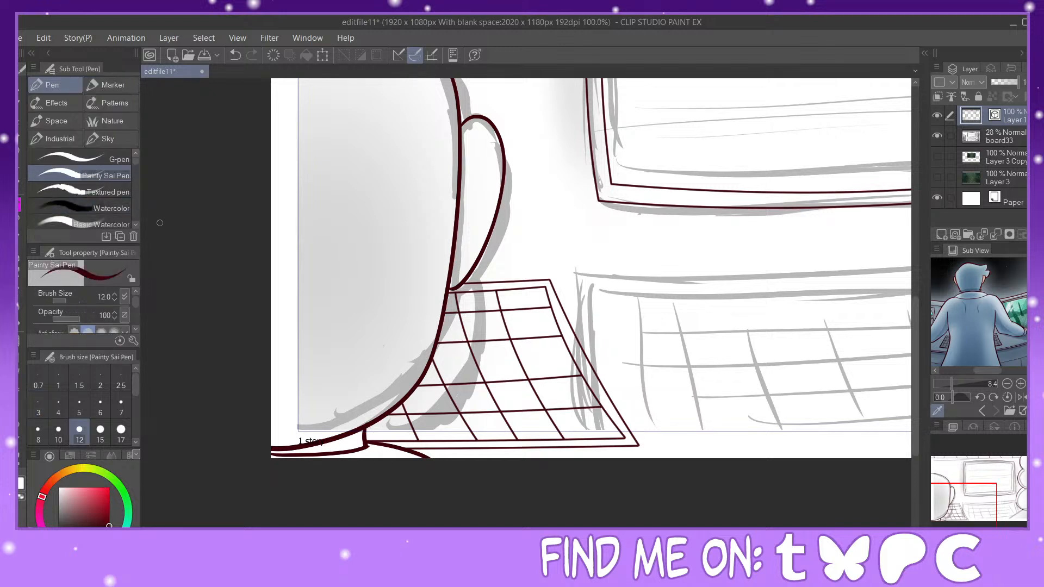
mouse_move(452, 291)
left_mouse_down()
mouse_move(442, 363)
mouse_move(363, 427)
mouse_move(380, 422)
left_mouse_up()
left_click(24, 456)
left_click(233, 57)
left_click(236, 54)
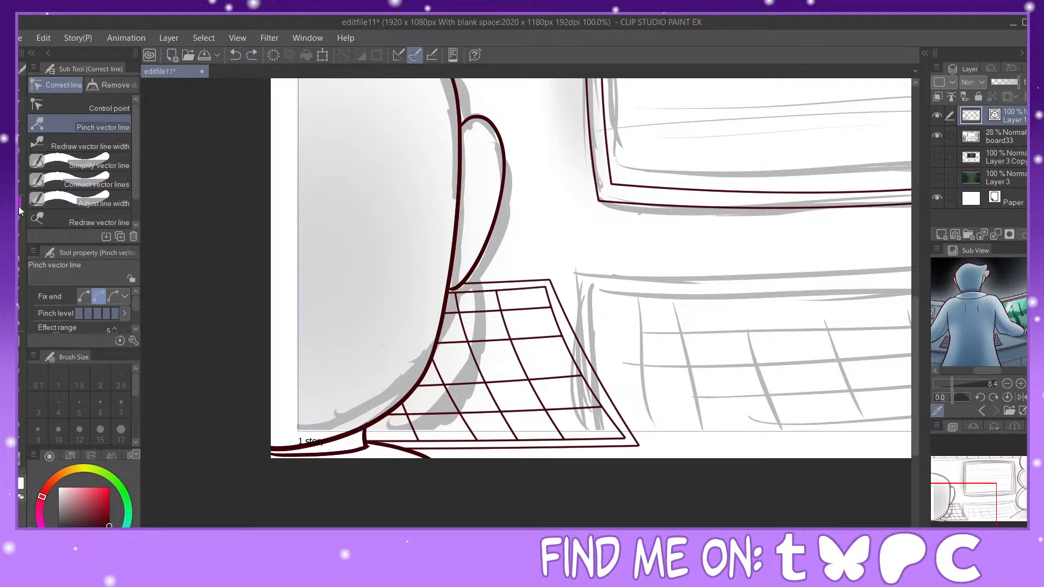
Step: Draw a second curve outside the mug's lower body from the handle to the base, and try trimming its overshooting end
key("p")
mouse_move(452, 289)
left_mouse_down()
mouse_move(440, 383)
mouse_move(352, 426)
left_mouse_up()
key("y")
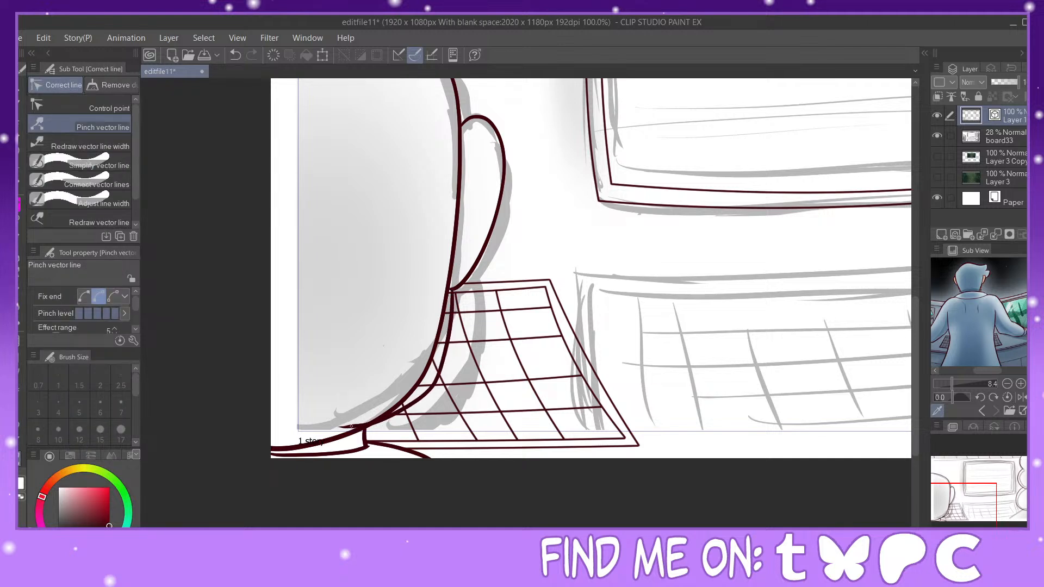
key("e")
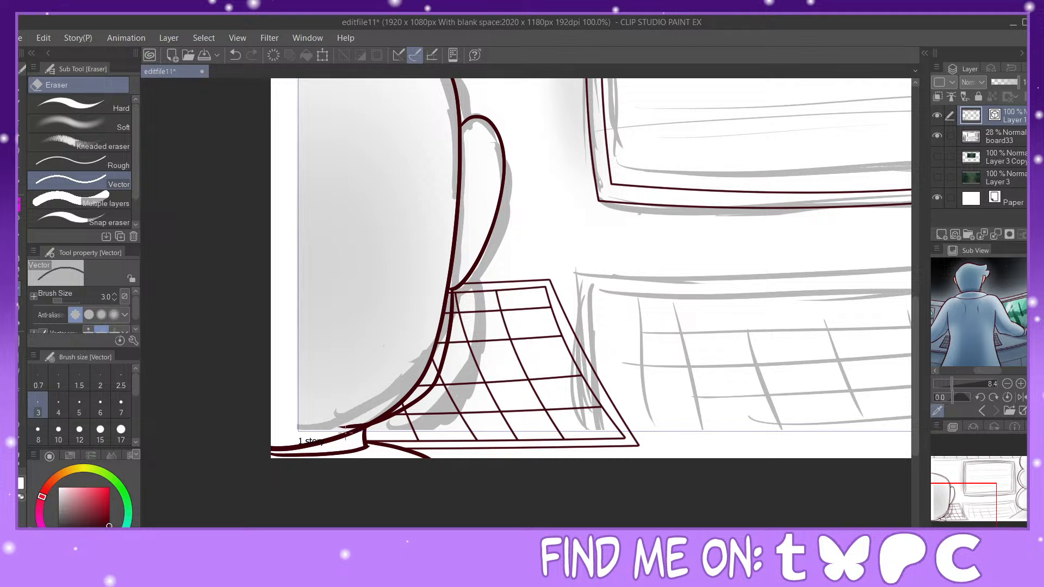
left_click(345, 428)
left_click(238, 54)
Step: Draw a diagonal line from the scalloped outline down past the canvas's lower edge and adjust it with Pinch vector line
mouse_move(964, 493)
left_mouse_down()
mouse_move(980, 501)
mouse_move(1024, 492)
mouse_move(1024, 483)
mouse_move(981, 500)
mouse_move(1010, 494)
mouse_move(1023, 512)
left_mouse_up()
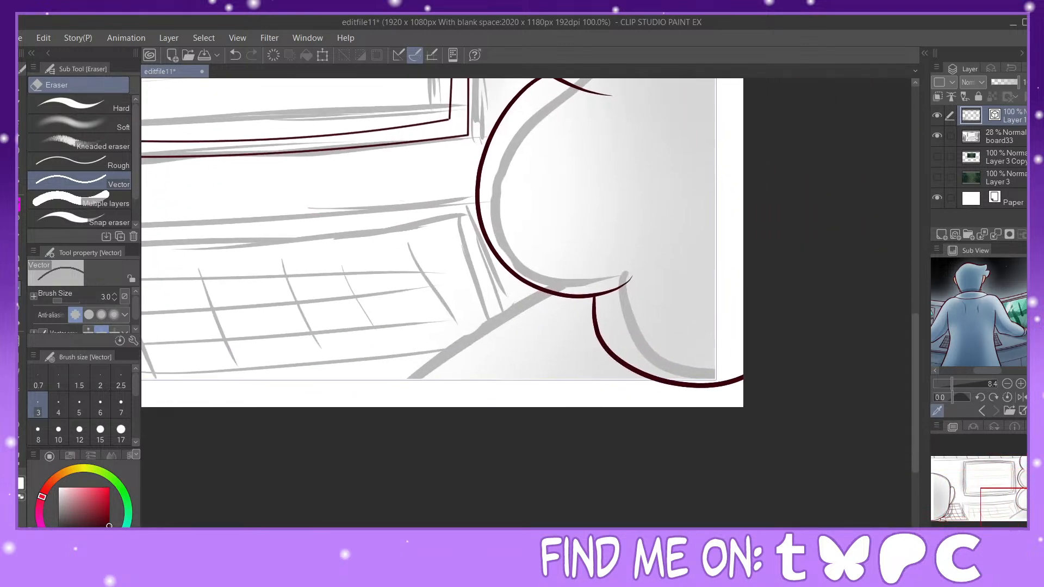
left_click(18, 211)
mouse_move(542, 291)
left_mouse_down()
mouse_move(410, 348)
mouse_move(331, 430)
mouse_move(351, 405)
left_mouse_up()
left_click(19, 461)
Step: Draw a tilted oval for a computer mouse over the sketched large keyboard and pinch its open end into place
mouse_move(1012, 509)
left_mouse_down()
mouse_move(976, 471)
mouse_move(978, 492)
mouse_move(961, 469)
mouse_move(982, 486)
left_mouse_up()
left_click_drag(990, 372, 999, 372)
left_click_drag(1000, 493, 1004, 499)
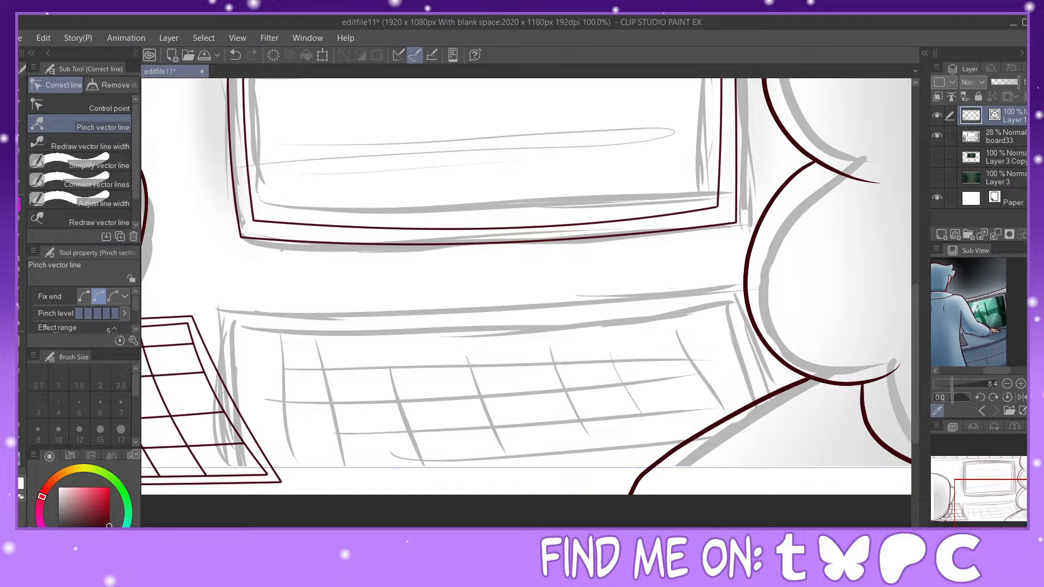
left_click(21, 204)
mouse_move(443, 450)
left_mouse_down()
mouse_move(439, 413)
mouse_move(551, 326)
mouse_move(640, 367)
mouse_move(644, 404)
mouse_move(570, 463)
mouse_move(490, 474)
mouse_move(444, 451)
left_mouse_up()
left_click(20, 462)
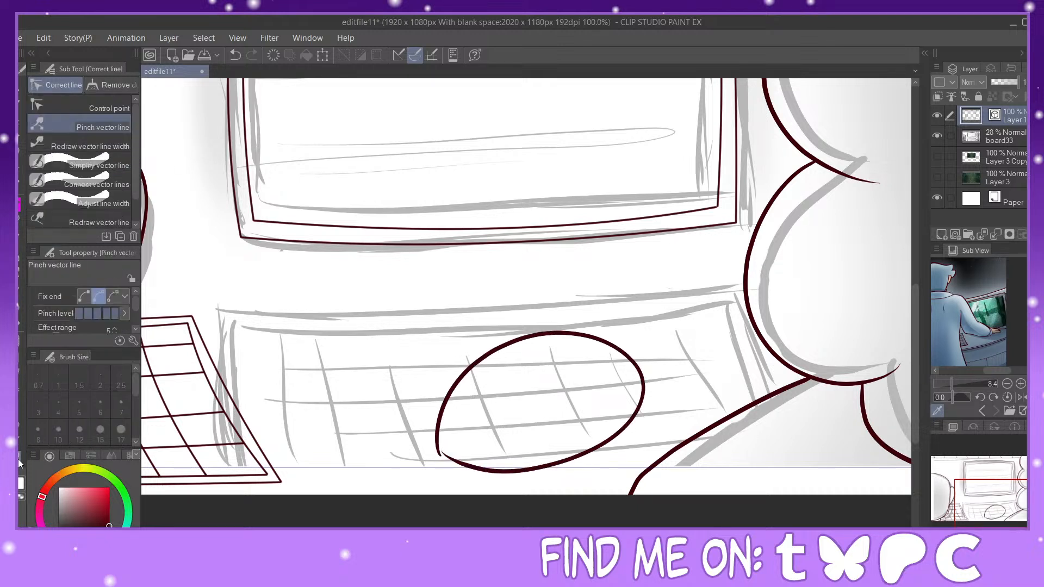
left_click_drag(438, 450, 446, 398)
Step: Lasso the mouse oval, scale it down and shift it slightly lower, then apply the transformation and clear the selection
key("m")
mouse_move(524, 302)
left_mouse_down()
mouse_move(575, 496)
mouse_move(538, 290)
left_mouse_up()
key("ctrl+t")
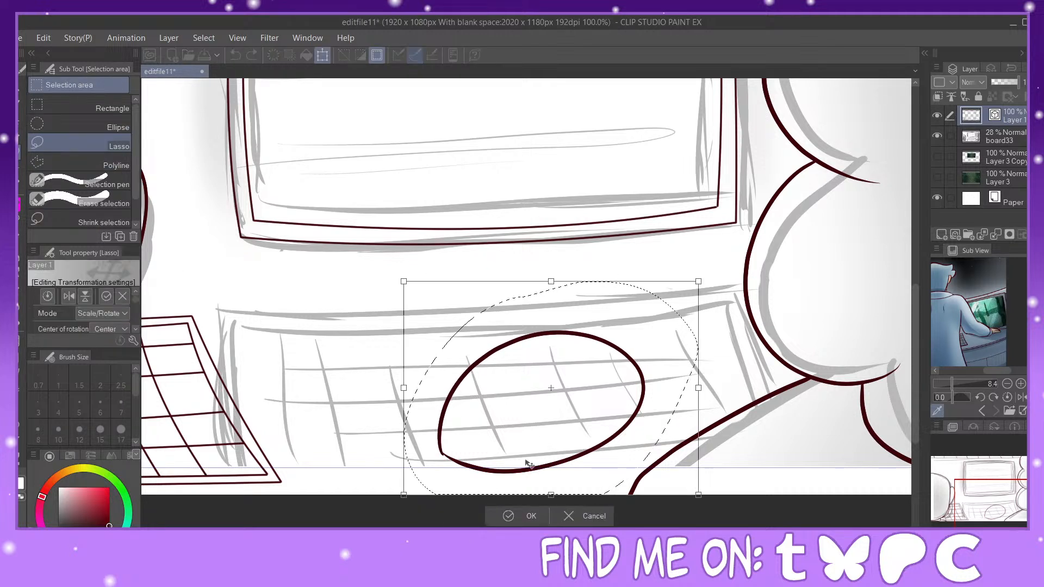
left_click_drag(551, 494, 551, 464)
left_click_drag(569, 414, 565, 441)
left_click_drag(547, 491, 548, 483)
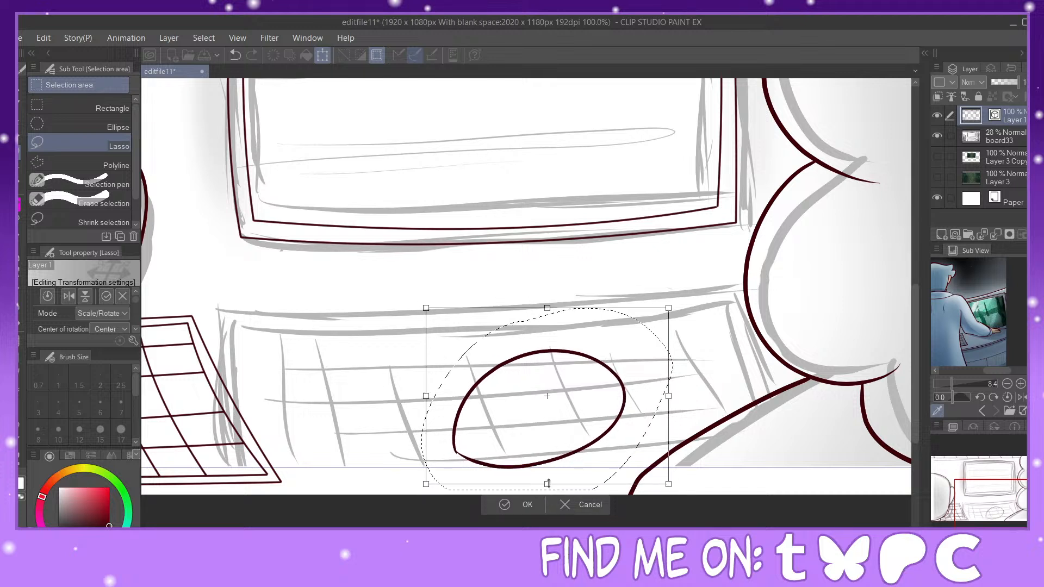
left_click(527, 504)
key("ctrl+d")
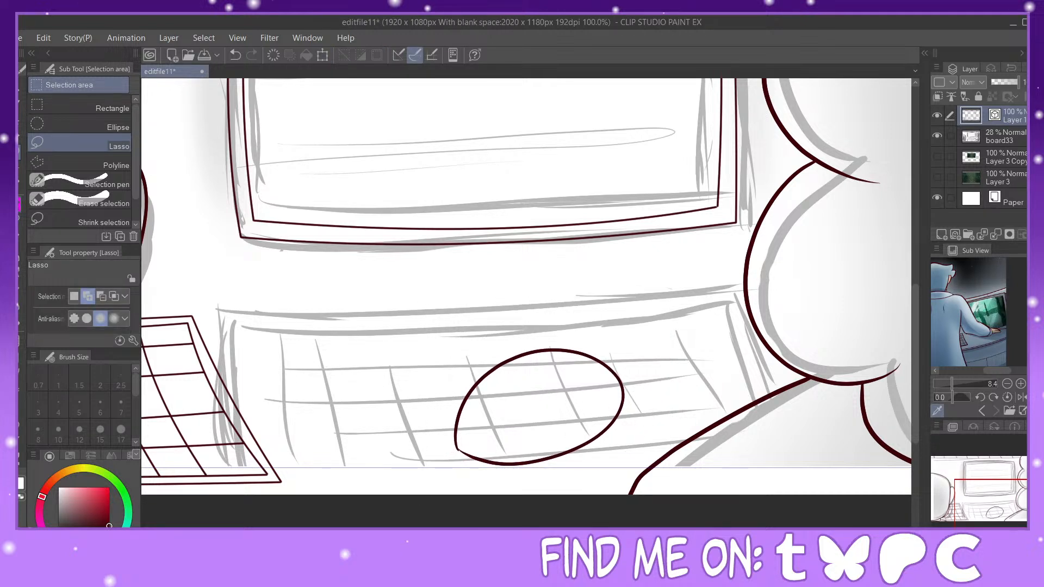
Step: Draw a curved dividing line across the mouse, refine it with Pinch vector line, and trim the end outside the oval
key("p")
mouse_move(532, 352)
left_mouse_down()
mouse_move(571, 374)
mouse_move(606, 454)
left_mouse_up()
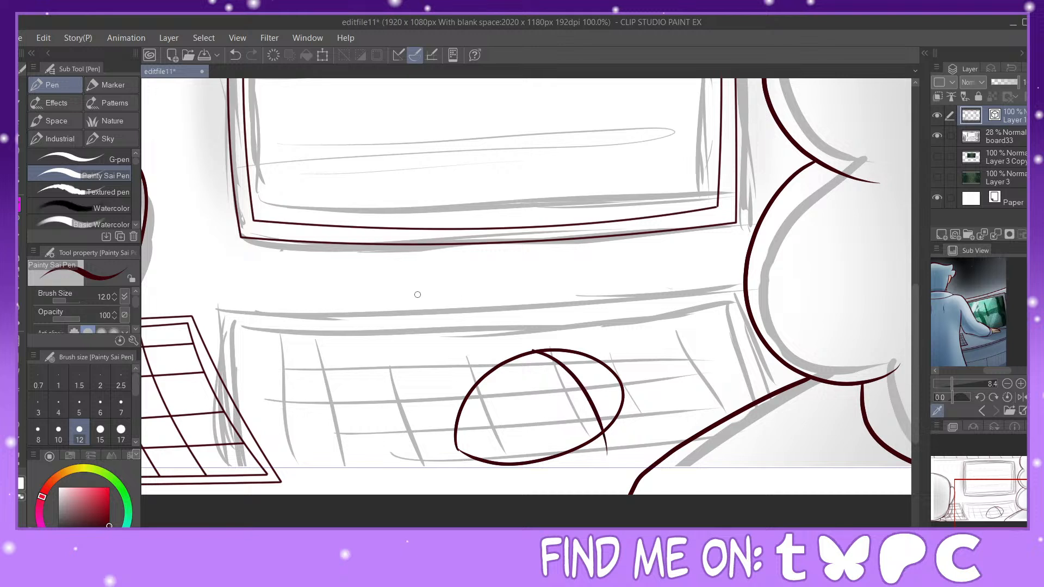
left_click(18, 468)
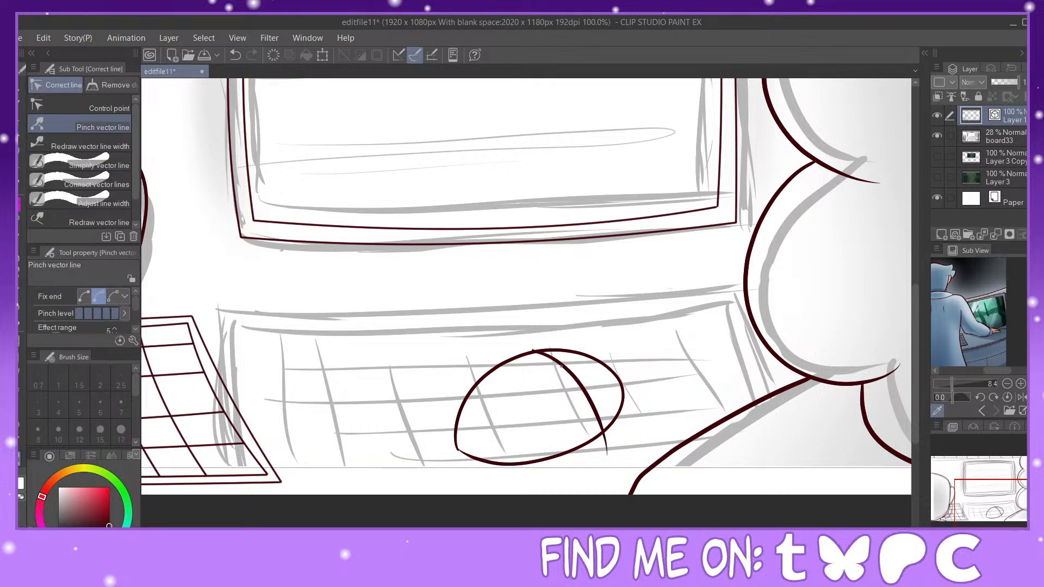
left_click_drag(560, 365, 560, 366)
left_click(20, 296)
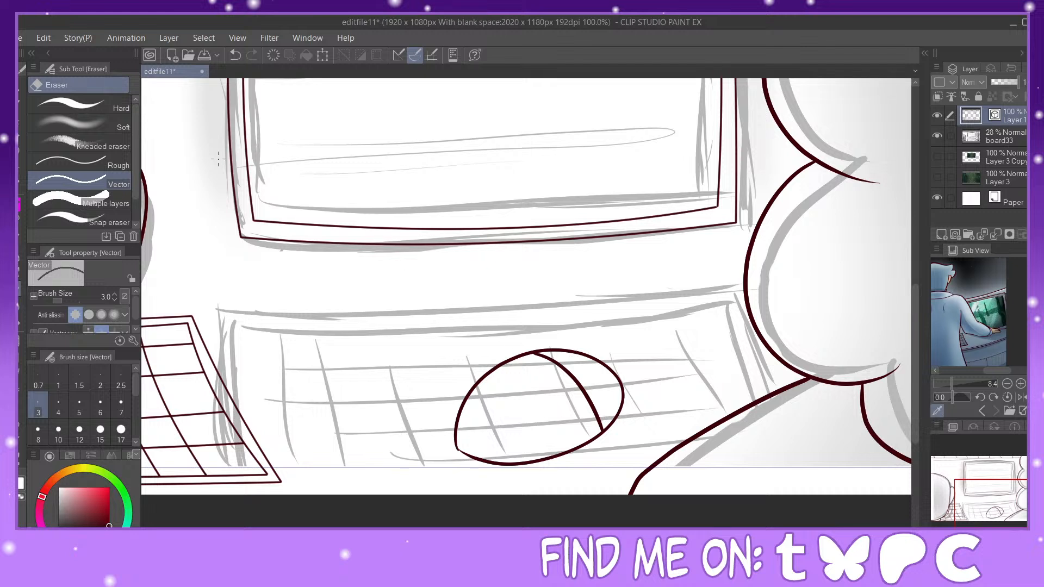
Step: Draw a short curve from the mouse's dividing line to its outline to separate the buttons, and trim the overshoot
key("p")
left_click_drag(567, 365, 618, 362)
left_click(19, 285)
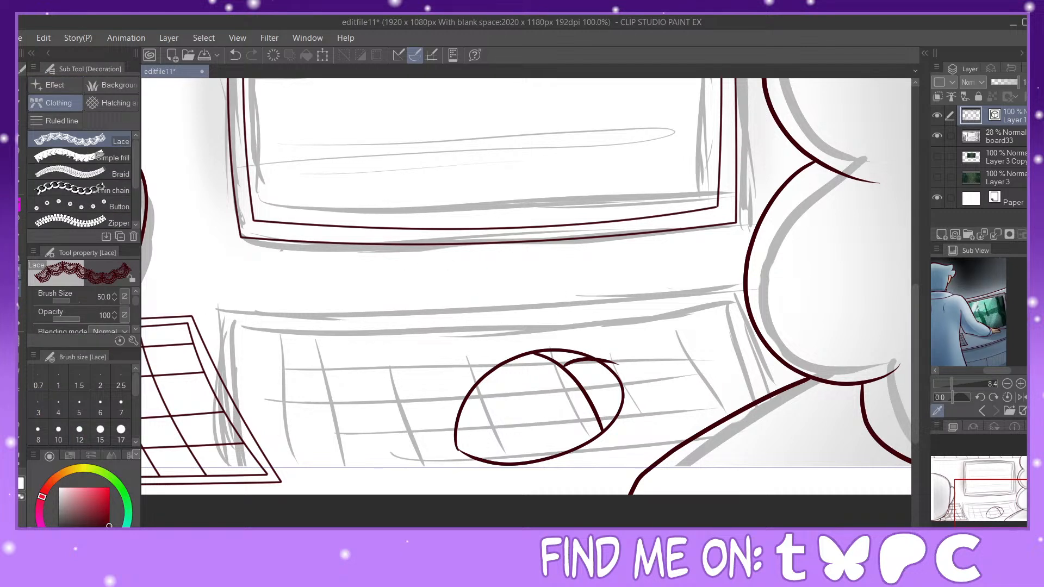
left_click(19, 297)
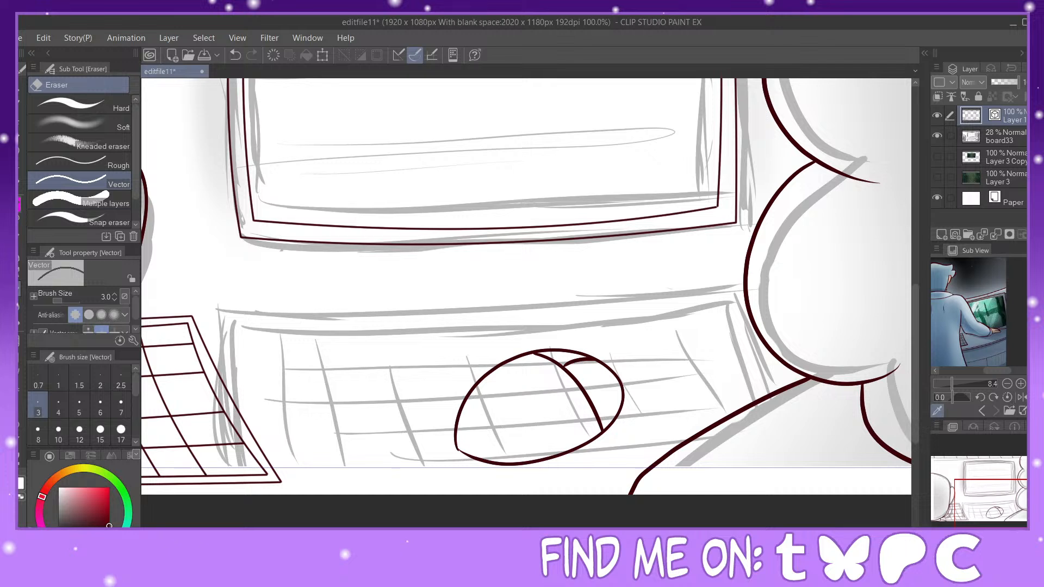
key("p")
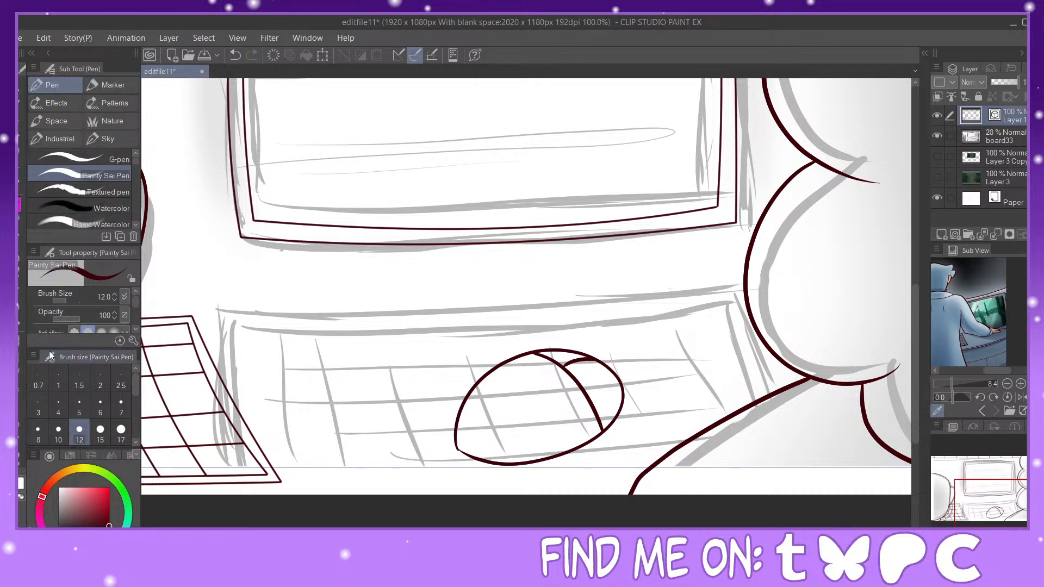
Step: Adjust the computer mouse outline's lower end with Pinch vector line and hide the board33 sketch layer
key("y")
left_click_drag(456, 443, 479, 419)
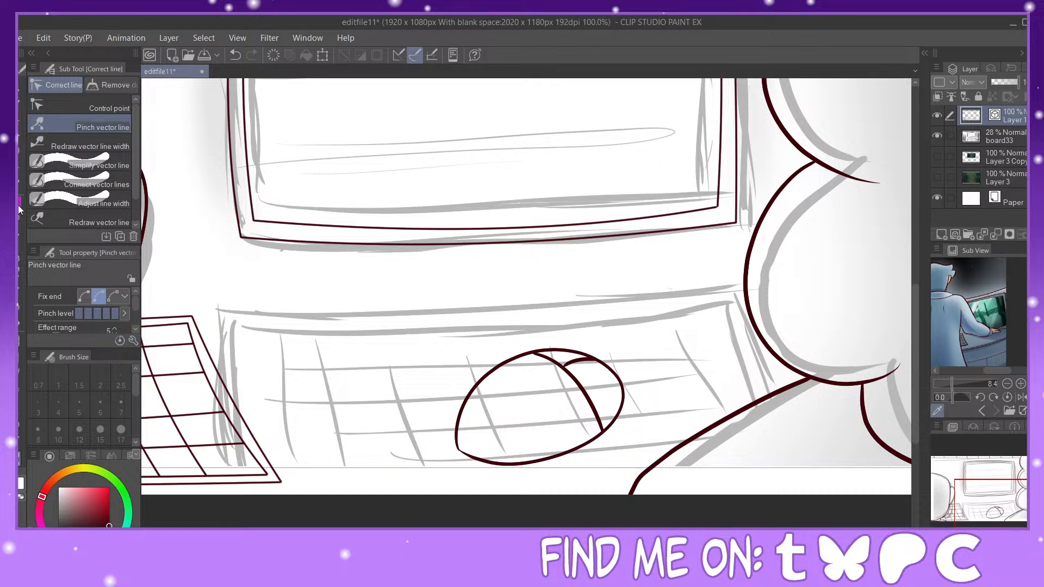
key("p")
mouse_move(1003, 499)
left_mouse_down()
mouse_move(1002, 472)
mouse_move(989, 497)
mouse_move(1006, 474)
mouse_move(1026, 478)
left_mouse_up()
left_click(937, 136)
Step: Thicken the scalloped outline and the diagonal line branching from it using Redraw vector line width at size 30
key("ctrl+minus")
key("ctrl+minus")
key("ctrl+minus")
key("ctrl+minus")
key("ctrl+plus")
key("ctrl+plus")
key("ctrl+plus")
key("y")
left_click(65, 144)
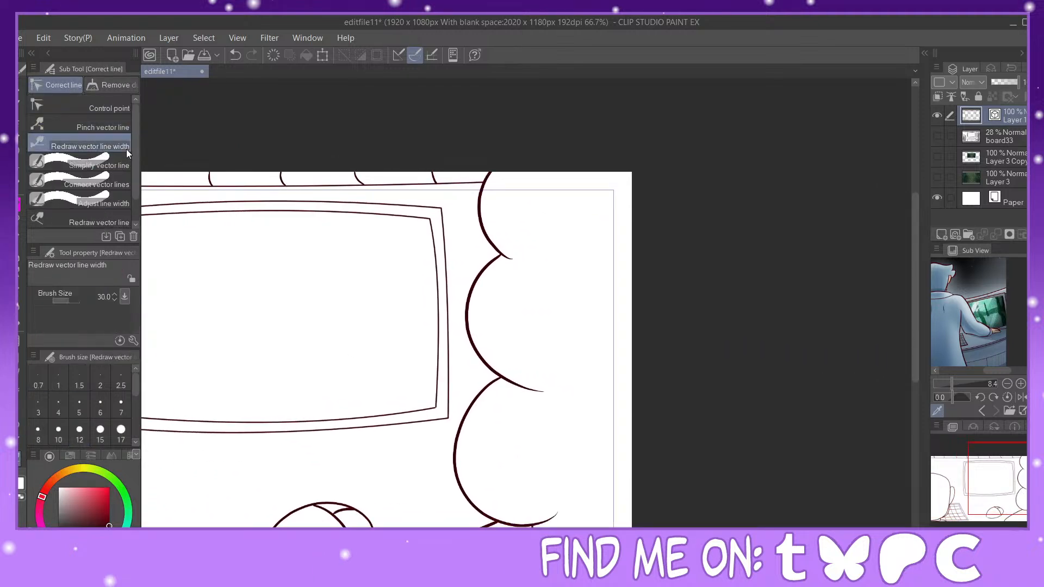
mouse_move(496, 248)
left_mouse_down()
mouse_move(538, 131)
mouse_move(472, 289)
mouse_move(557, 401)
left_mouse_up()
mouse_move(494, 382)
left_mouse_down()
mouse_move(460, 471)
mouse_move(496, 520)
left_mouse_up()
scroll(512, 288, "down", 3)
mouse_move(522, 285)
left_mouse_down()
mouse_move(515, 366)
mouse_move(549, 389)
mouse_move(574, 386)
mouse_move(603, 447)
mouse_move(631, 452)
left_mouse_up()
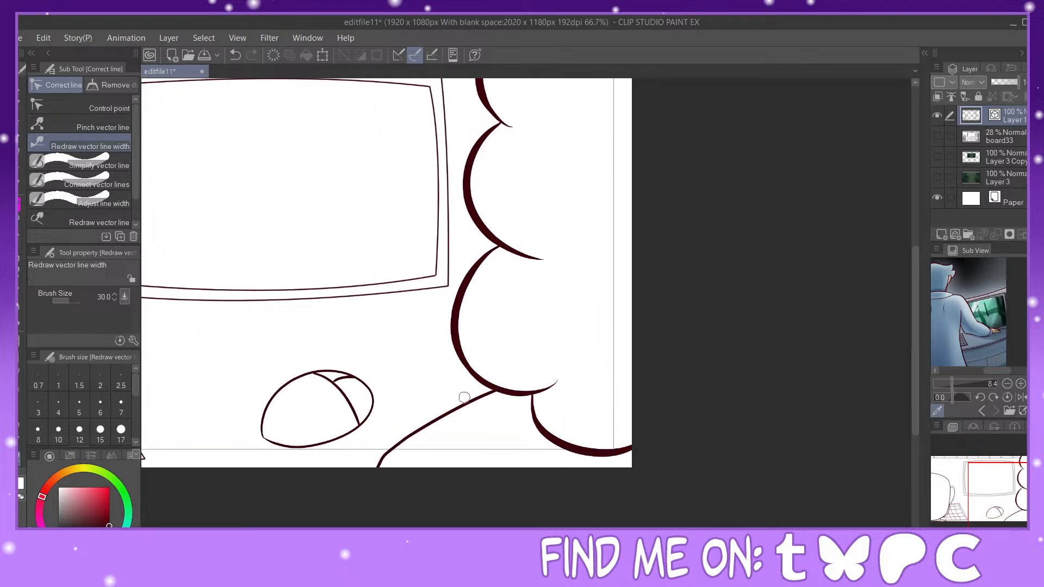
mouse_move(461, 398)
left_mouse_down()
mouse_move(435, 412)
mouse_move(366, 494)
left_mouse_up()
Step: Thicken the upper edge of the computer mouse outline, undoing the first pass and redoing it
left_click_drag(990, 483, 959, 484)
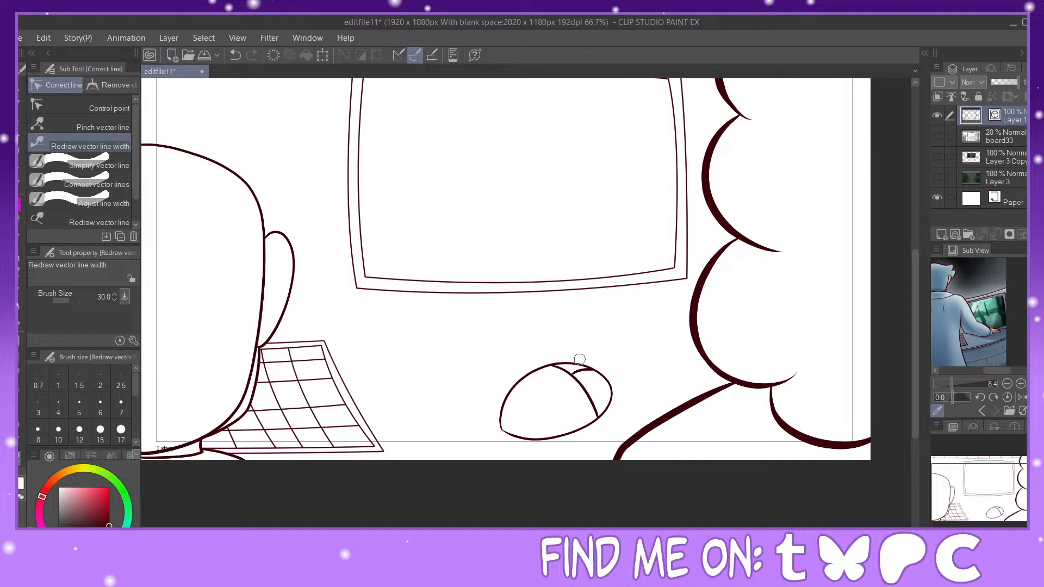
left_click_drag(498, 405, 611, 357)
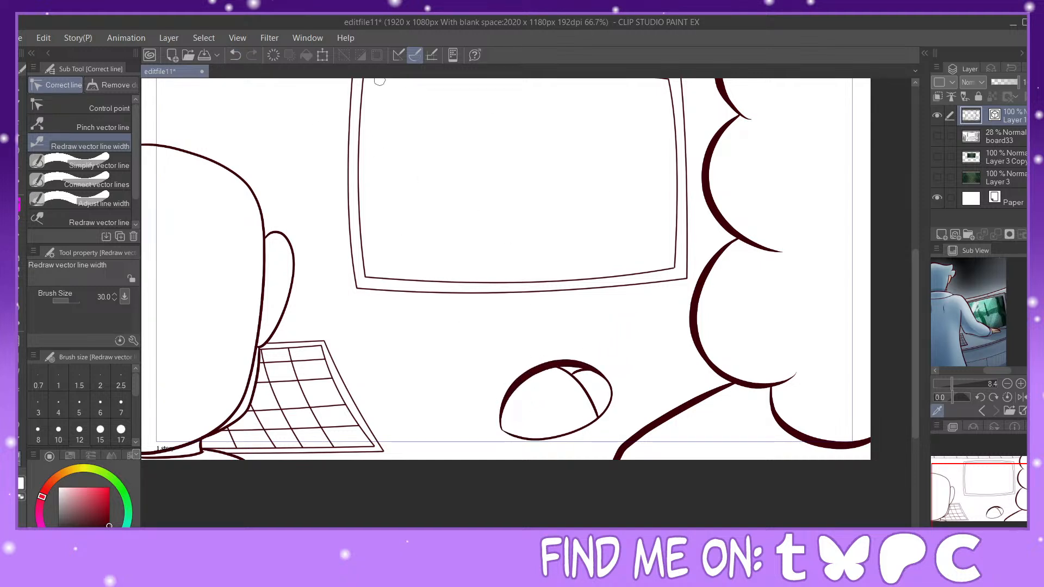
left_click(239, 57)
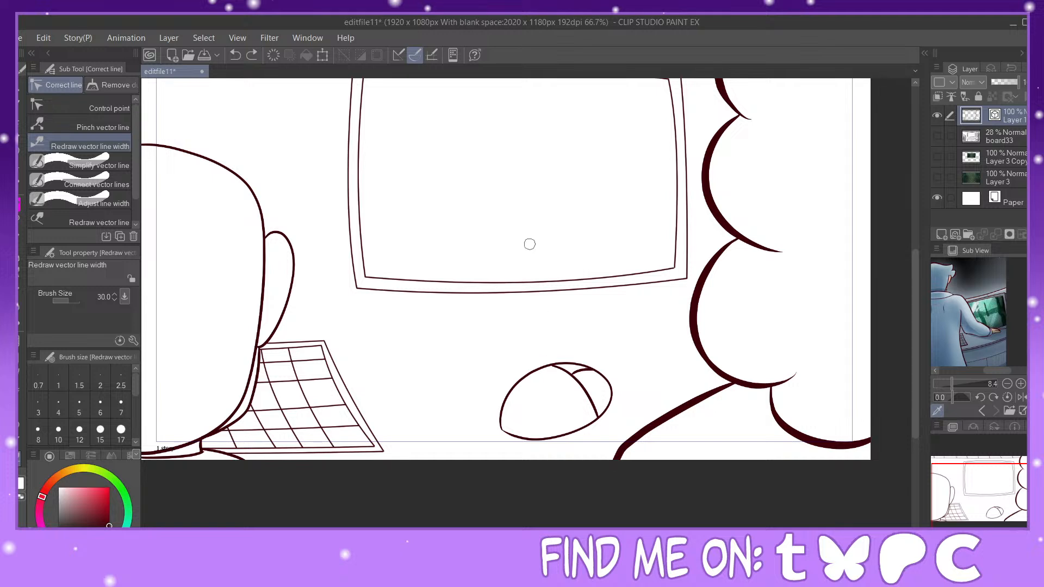
left_click_drag(501, 405, 611, 375)
Step: Thicken the outlines of the large rounded mug, its handle and its lower edge with Redraw vector line width
left_click_drag(973, 508, 952, 506)
mouse_move(331, 143)
left_mouse_down()
mouse_move(427, 185)
mouse_move(460, 350)
left_mouse_up()
left_click_drag(450, 231, 454, 364)
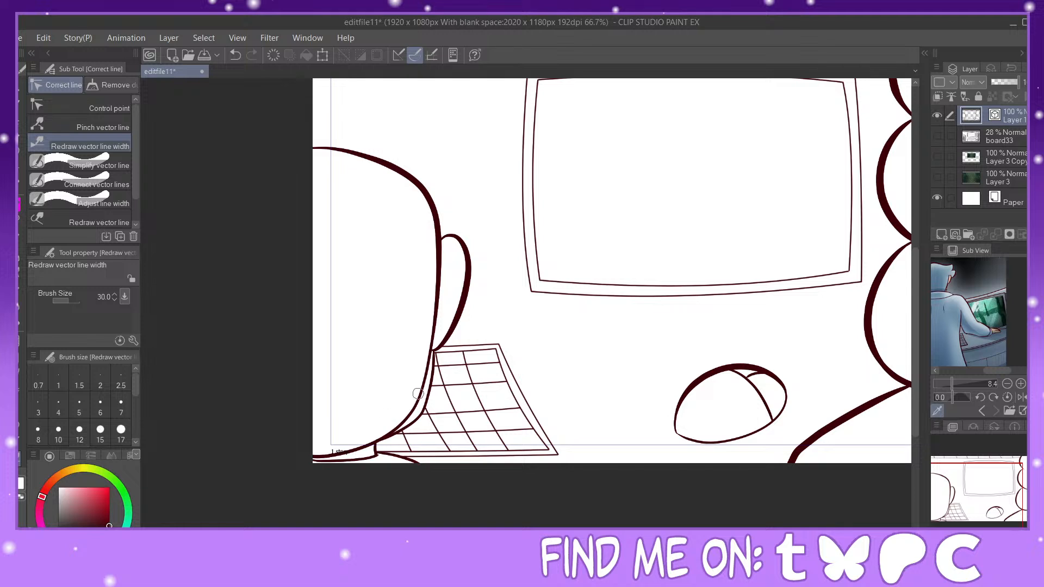
left_click_drag(417, 395, 333, 456)
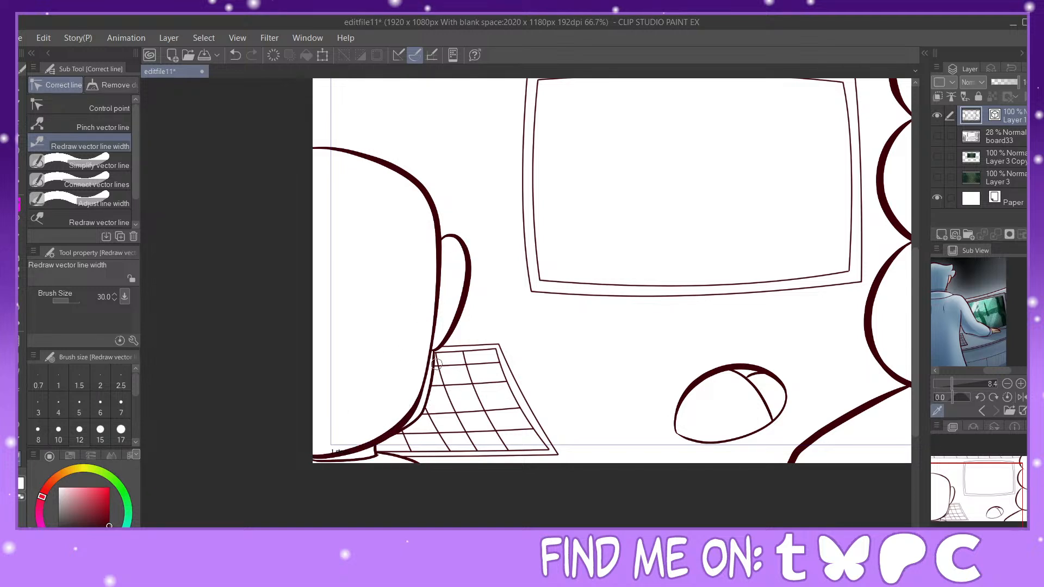
mouse_move(433, 372)
left_mouse_down()
mouse_move(407, 434)
mouse_move(421, 463)
left_mouse_up()
Step: Reduce the line width brush to 20 and thicken the small keyboard's outer border
left_click_drag(443, 349, 503, 344)
left_click(241, 57)
scroll(135, 384, "down", 2)
left_click(41, 423)
left_click_drag(455, 347, 498, 339)
left_click_drag(554, 447, 562, 464)
left_click_drag(413, 454, 569, 459)
Step: Lasso the whole monitor frame, enlarge it and move it toward the mug, then apply the transformation and clear the selection
mouse_move(954, 511)
left_mouse_down()
mouse_move(993, 480)
mouse_move(984, 488)
left_mouse_up()
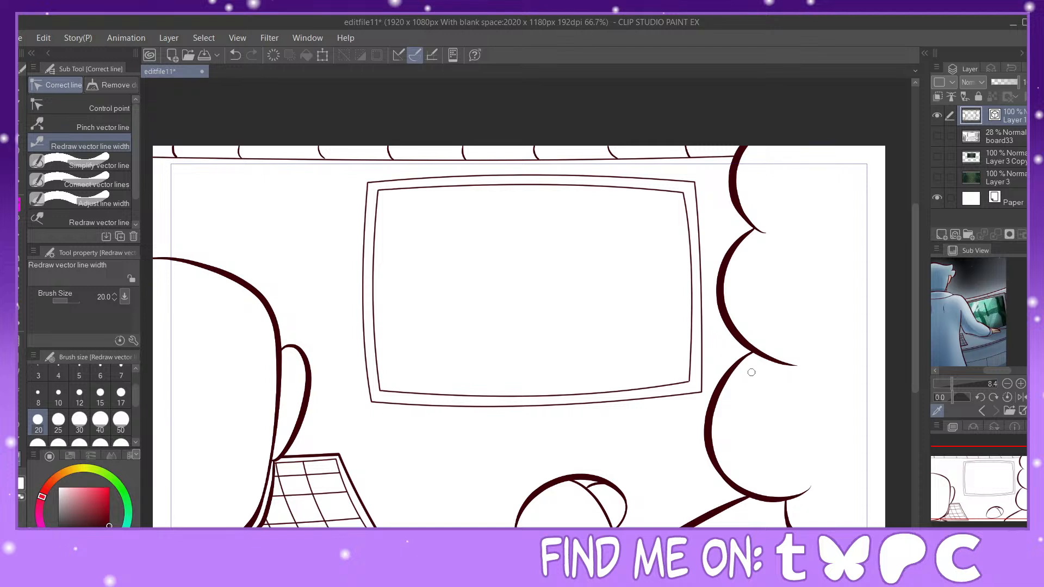
key("m")
mouse_move(440, 170)
left_mouse_down()
mouse_move(416, 167)
mouse_move(346, 288)
mouse_move(456, 416)
mouse_move(707, 391)
mouse_move(717, 367)
mouse_move(711, 191)
mouse_move(639, 162)
left_mouse_up()
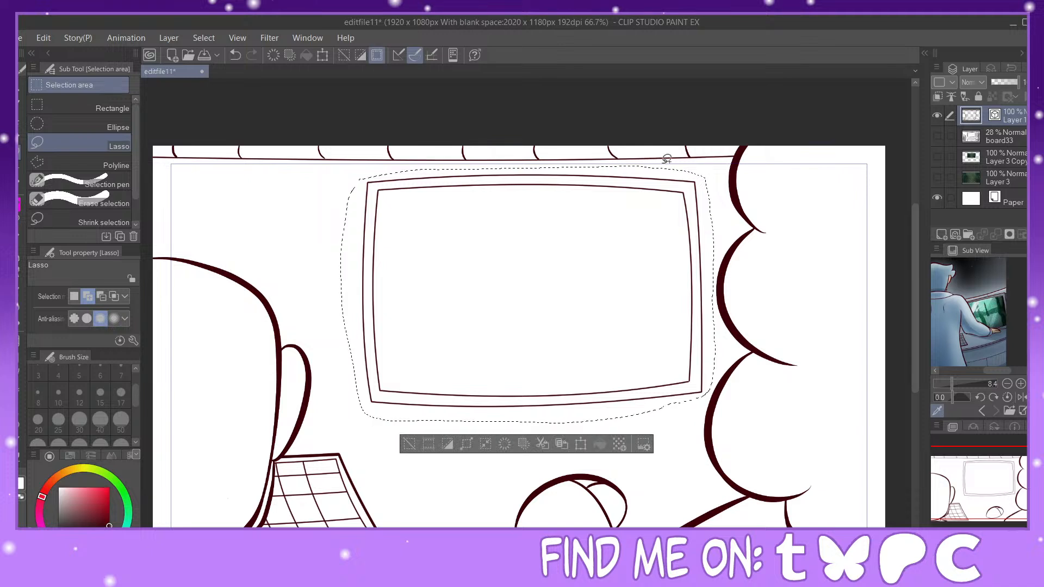
left_click(581, 441)
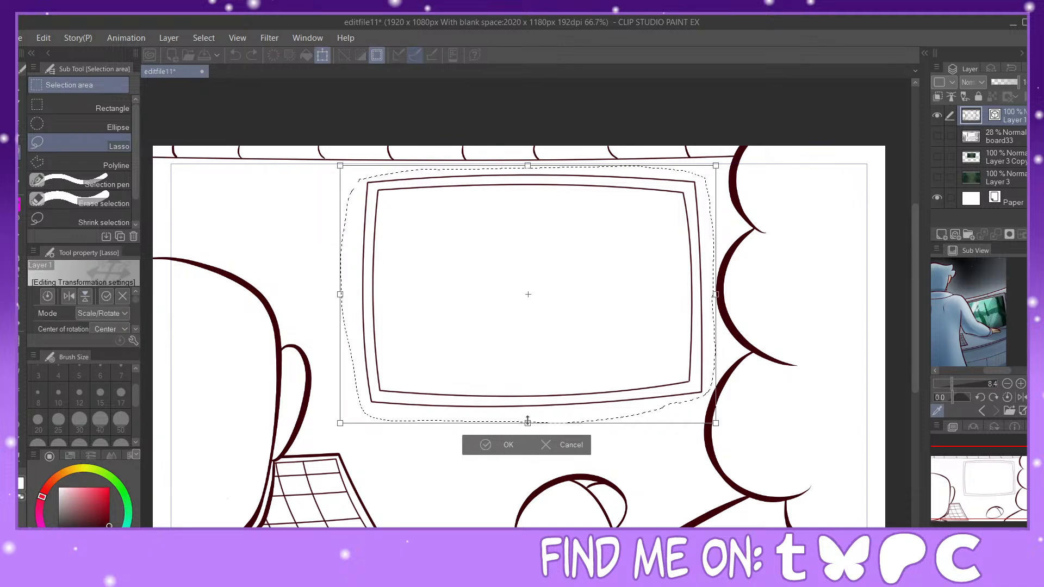
left_click_drag(526, 420, 540, 473)
left_click_drag(547, 401, 524, 396)
key("Return")
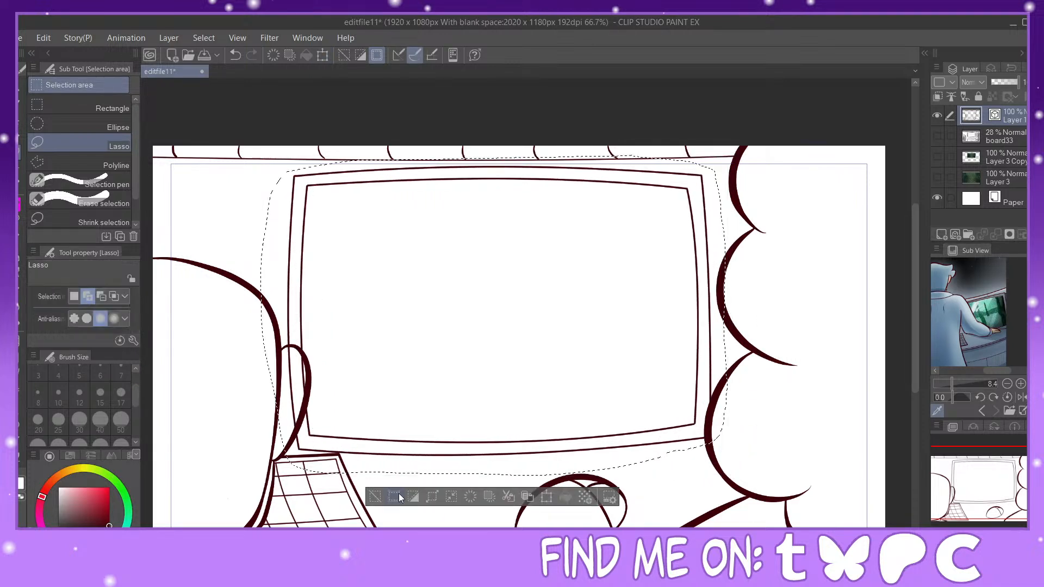
key("ctrl+d")
Step: Erase the monitor lines crossing the mug handle and pinch the frame's lower corner beside it into place
key("e")
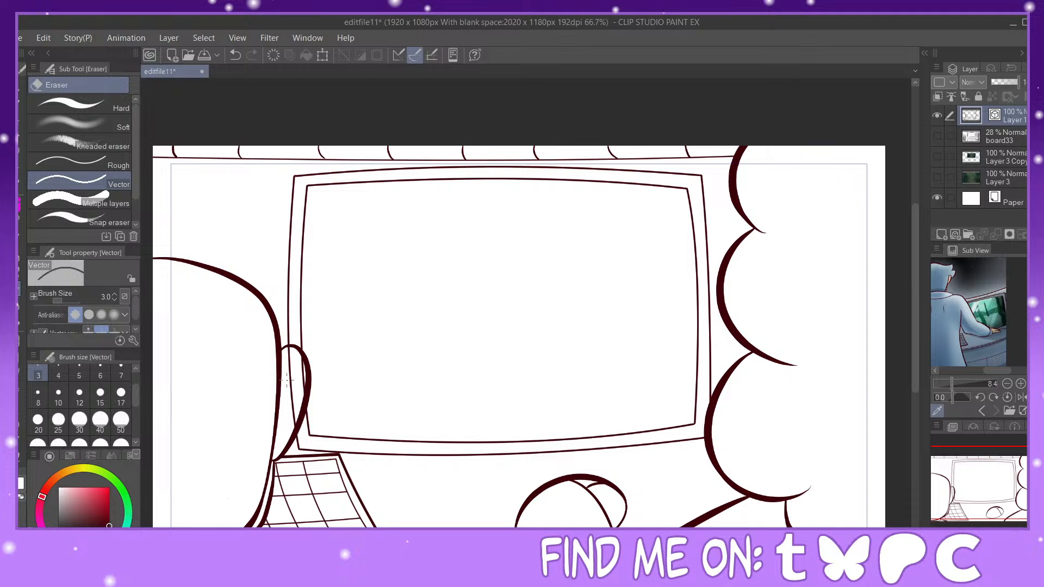
left_click_drag(306, 374, 295, 388)
key("y")
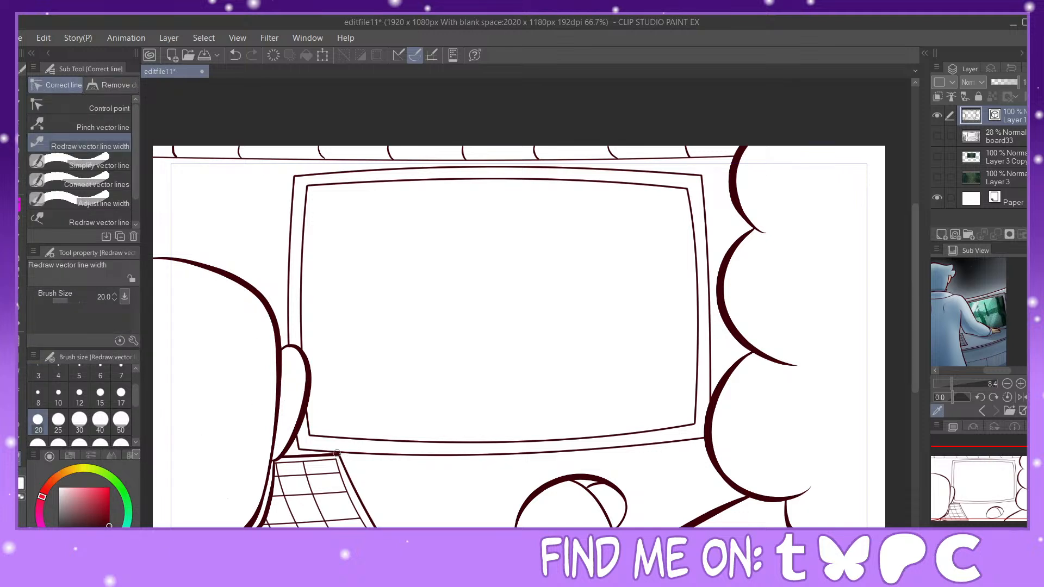
left_click(81, 124)
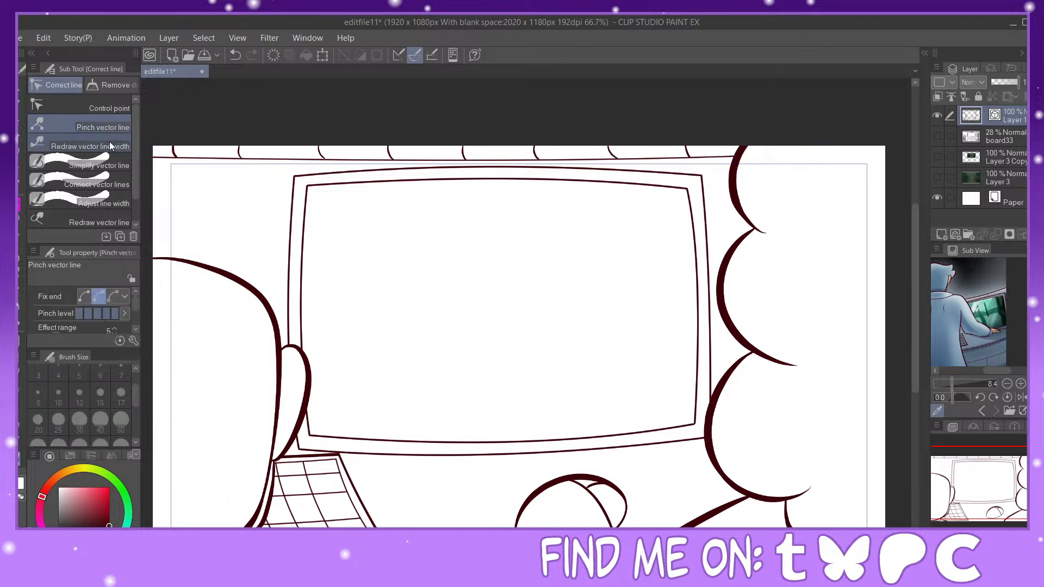
left_click_drag(305, 451, 306, 447)
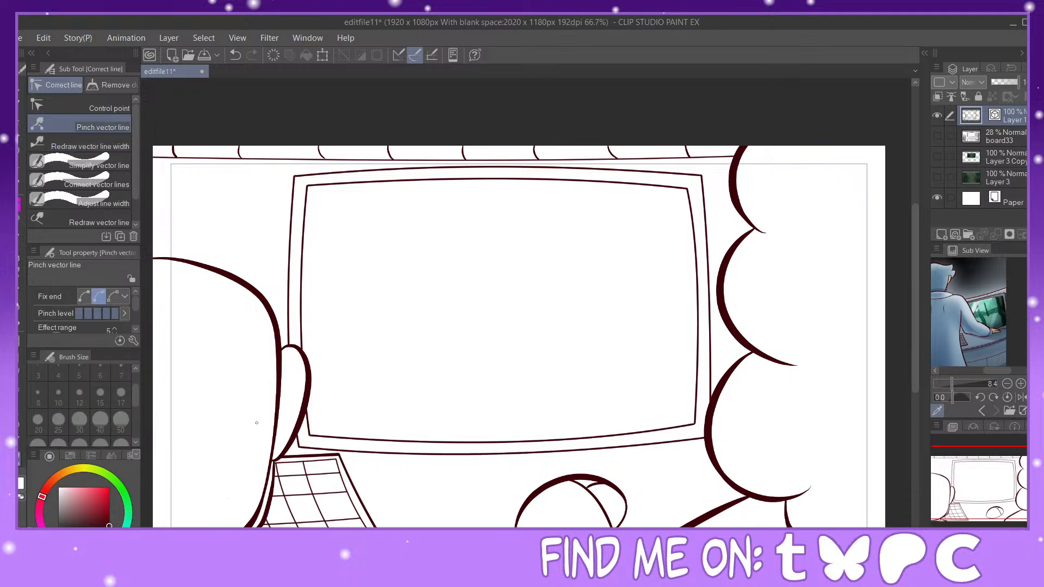
Step: Thicken the monitor's outer and inner frame lines and the long line above it using Redraw vector line width at size 20
left_click(90, 142)
mouse_move(291, 209)
left_mouse_down()
mouse_move(297, 183)
mouse_move(598, 173)
left_mouse_up()
left_click_drag(690, 181, 688, 185)
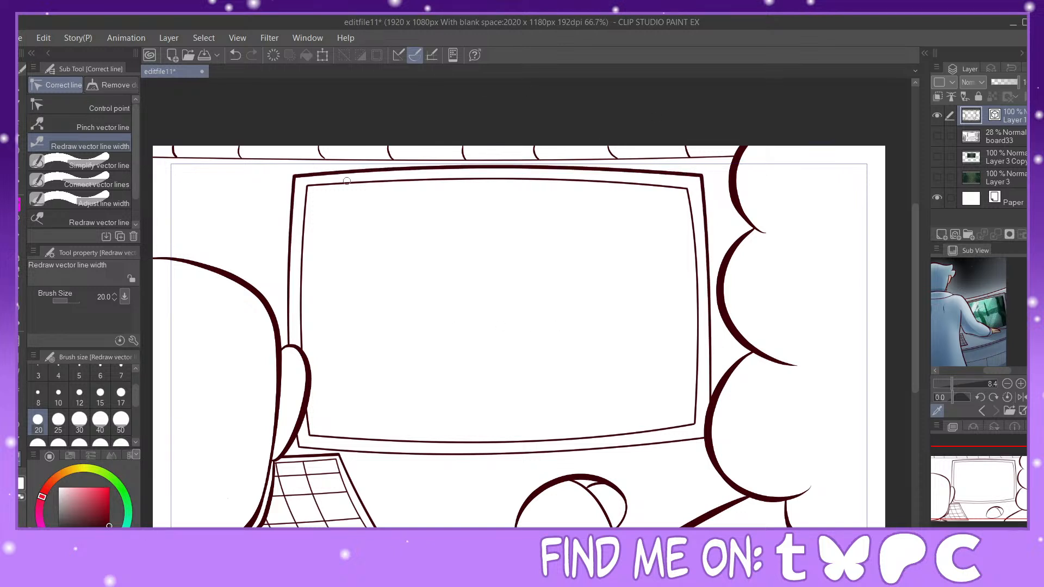
left_click_drag(306, 186, 305, 328)
left_click_drag(301, 333, 299, 337)
left_click_drag(316, 428, 316, 393)
mouse_move(691, 212)
left_mouse_down()
mouse_move(710, 289)
mouse_move(701, 379)
mouse_move(702, 263)
left_mouse_up()
left_click_drag(699, 421, 346, 436)
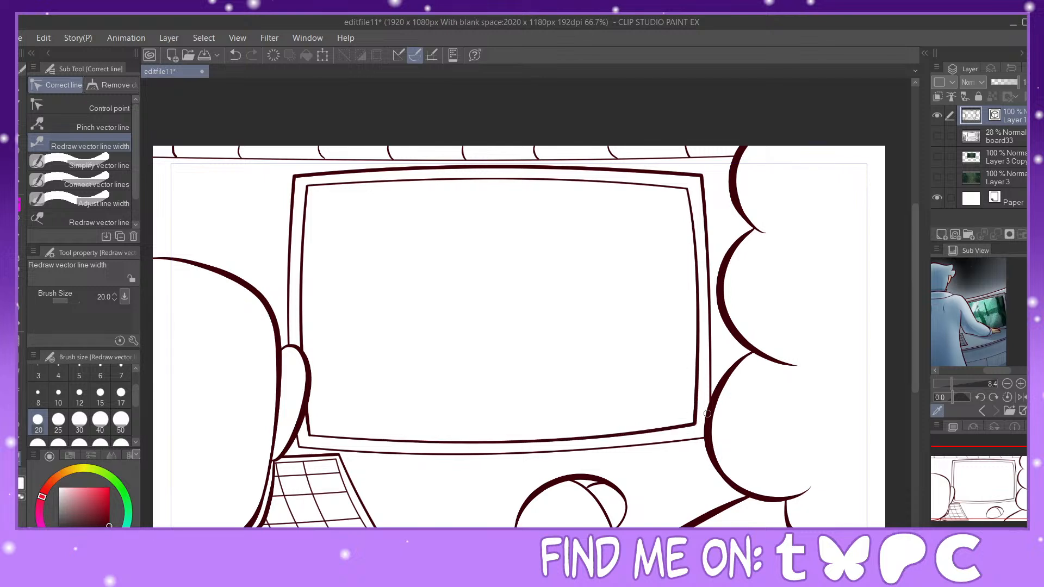
left_click_drag(195, 157, 506, 143)
left_click_drag(694, 158, 709, 161)
Step: Fill in the corner at the scalloped outline's uppermost junction with the Painty Sai Pen at size 12
mouse_move(1004, 488)
left_mouse_down()
mouse_move(973, 504)
mouse_move(1026, 483)
mouse_move(1010, 461)
mouse_move(1028, 474)
mouse_move(1014, 471)
left_mouse_up()
left_click(994, 535)
left_click(994, 535)
left_click(995, 534)
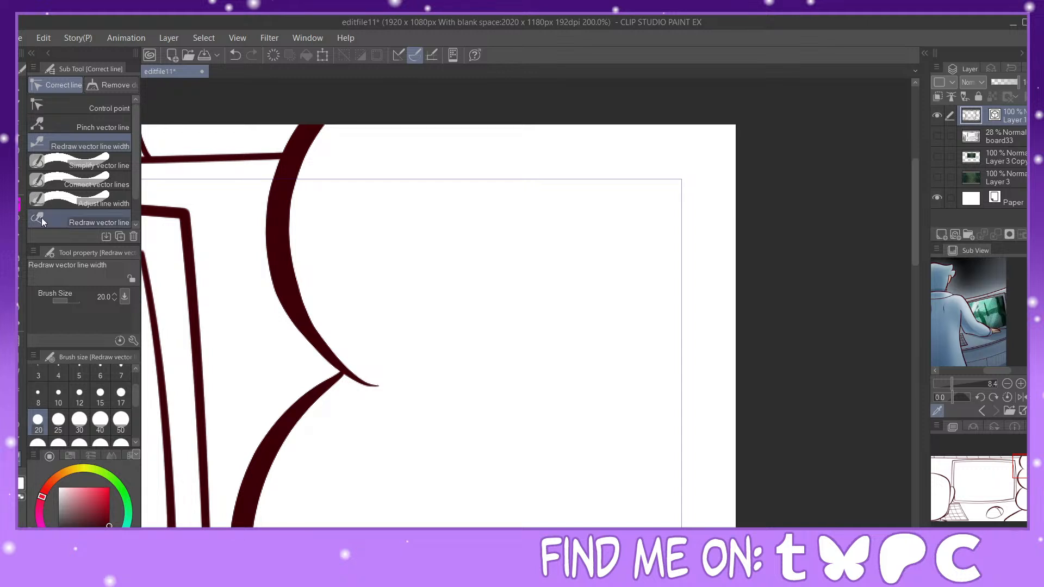
key("p")
mouse_move(327, 356)
left_mouse_down()
mouse_move(331, 377)
mouse_move(337, 367)
mouse_move(330, 381)
mouse_move(319, 350)
mouse_move(326, 373)
mouse_move(297, 409)
mouse_move(298, 398)
mouse_move(337, 394)
mouse_move(293, 424)
mouse_move(325, 398)
mouse_move(419, 387)
left_mouse_up()
mouse_move(341, 374)
left_mouse_down()
mouse_move(366, 384)
mouse_move(355, 385)
left_mouse_up()
Step: Draw a rounded corner at the scalloped outline's next junction down and fill the gap inside it
left_click_drag(1026, 485, 1028, 488)
left_click_drag(401, 310, 381, 354)
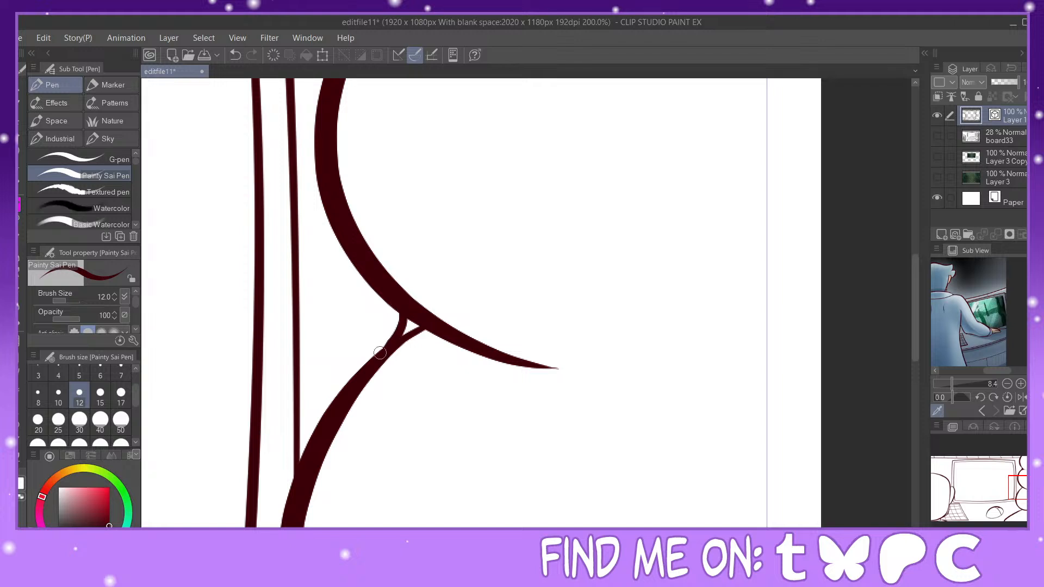
left_click_drag(408, 317, 399, 337)
left_click_drag(387, 297, 368, 367)
left_click_drag(387, 294, 368, 352)
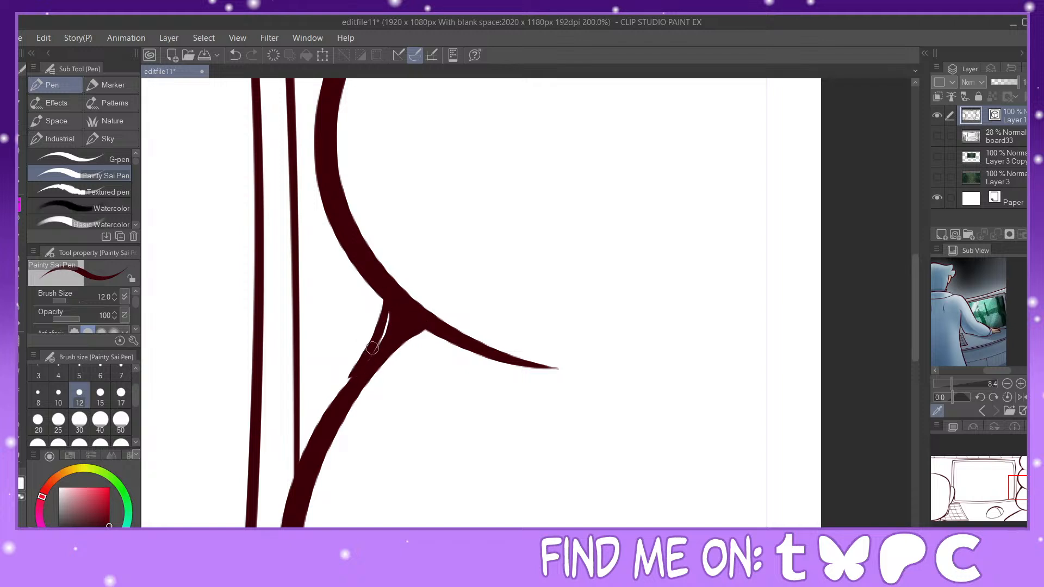
mouse_move(389, 298)
left_mouse_down()
mouse_move(373, 352)
mouse_move(372, 344)
left_mouse_up()
left_click_drag(343, 385, 363, 352)
left_click(235, 56)
left_click(235, 56)
left_click(240, 60)
Step: Smooth both sides of the middle scallop junction and fill the corners at the lower junctions, including the diagonal line's
left_click_drag(388, 300, 397, 323)
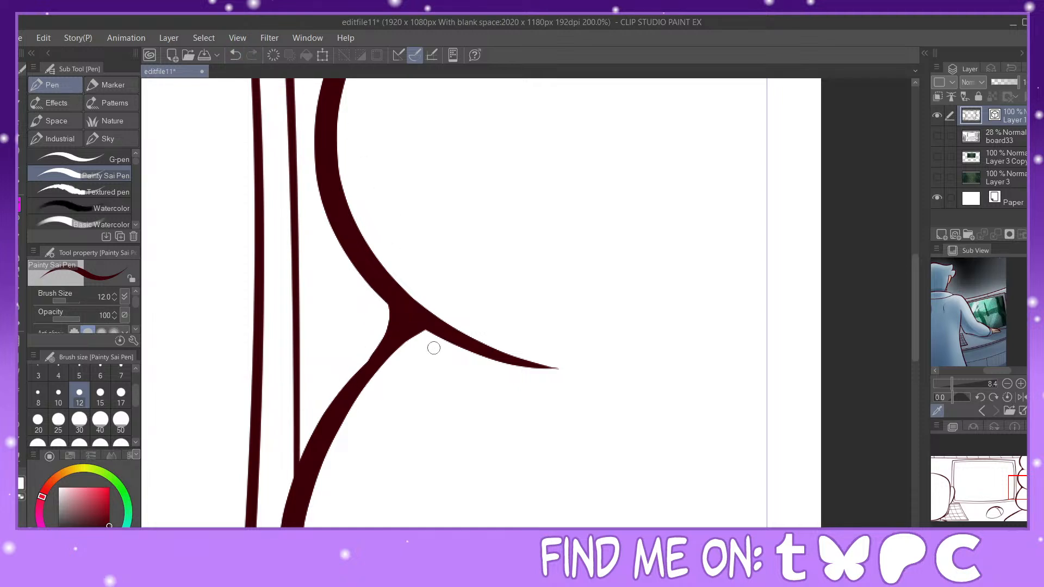
mouse_move(371, 370)
left_mouse_down()
mouse_move(417, 341)
mouse_move(451, 339)
mouse_move(403, 346)
left_mouse_up()
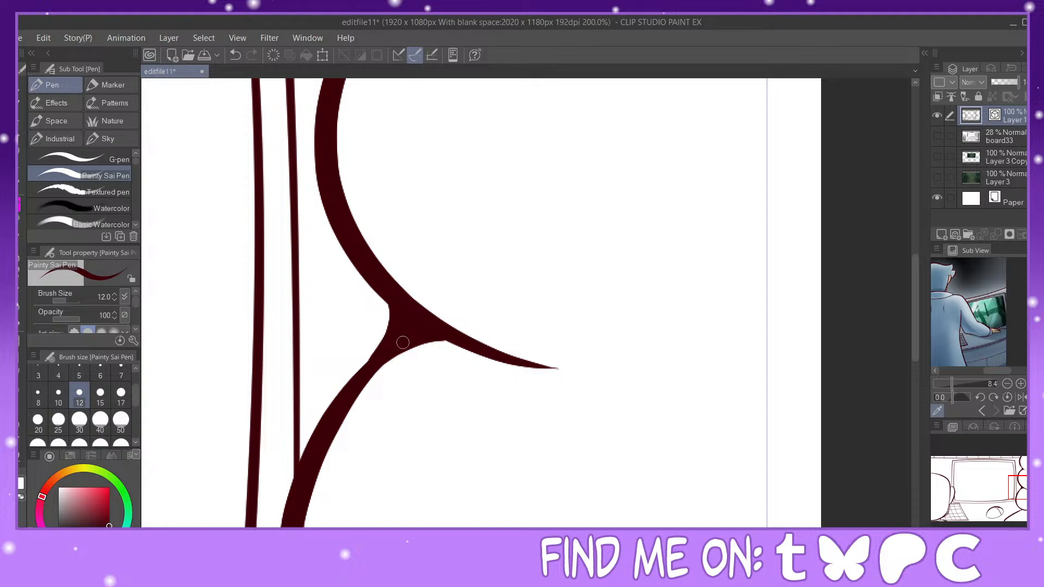
mouse_move(1018, 496)
left_mouse_down()
mouse_move(1012, 519)
mouse_move(1012, 493)
mouse_move(1020, 511)
left_mouse_up()
mouse_move(454, 322)
left_mouse_down()
mouse_move(480, 389)
mouse_move(461, 320)
mouse_move(476, 344)
mouse_move(464, 320)
mouse_move(475, 335)
mouse_move(475, 320)
mouse_move(461, 320)
mouse_move(494, 323)
mouse_move(485, 321)
mouse_move(482, 366)
mouse_move(490, 389)
left_mouse_up()
mouse_move(338, 315)
left_mouse_down()
mouse_move(363, 305)
mouse_move(339, 287)
mouse_move(327, 324)
left_mouse_up()
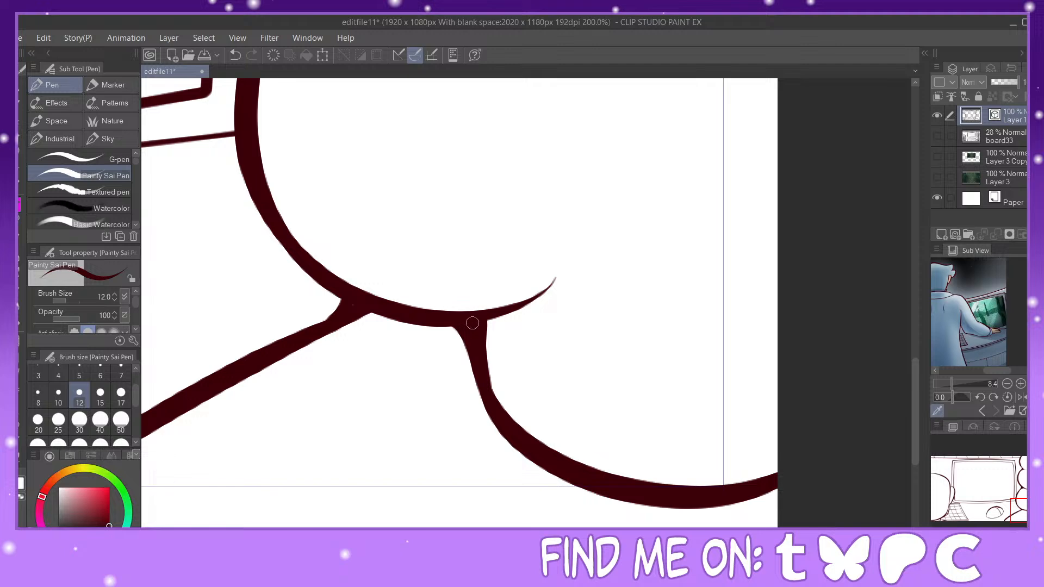
Step: Fill the narrow ends of the gap between the mug's two outlines beside the small keyboard
left_click_drag(1006, 501, 966, 505)
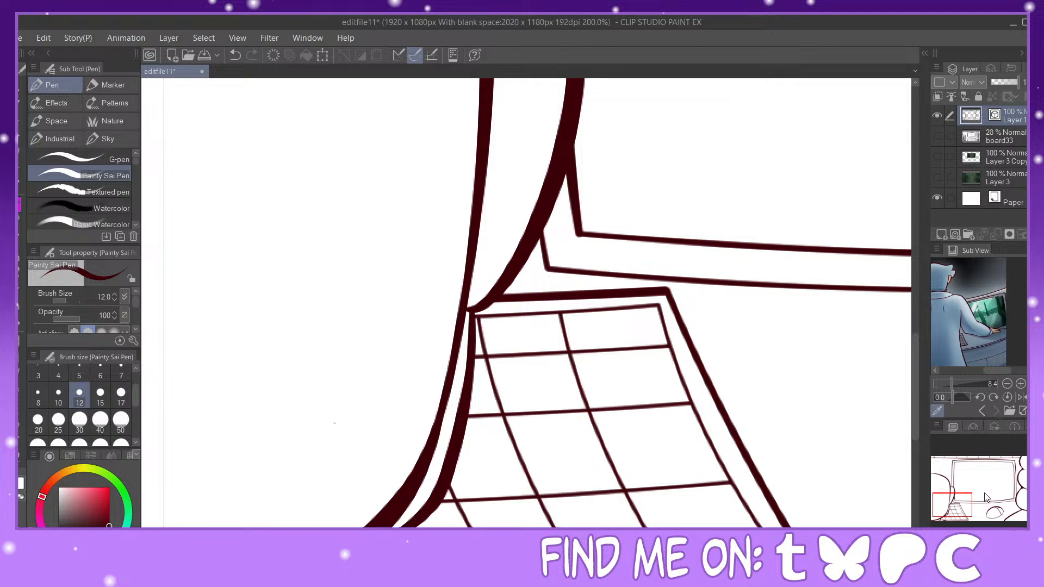
left_click_drag(964, 507, 959, 512)
left_click_drag(489, 423, 472, 444)
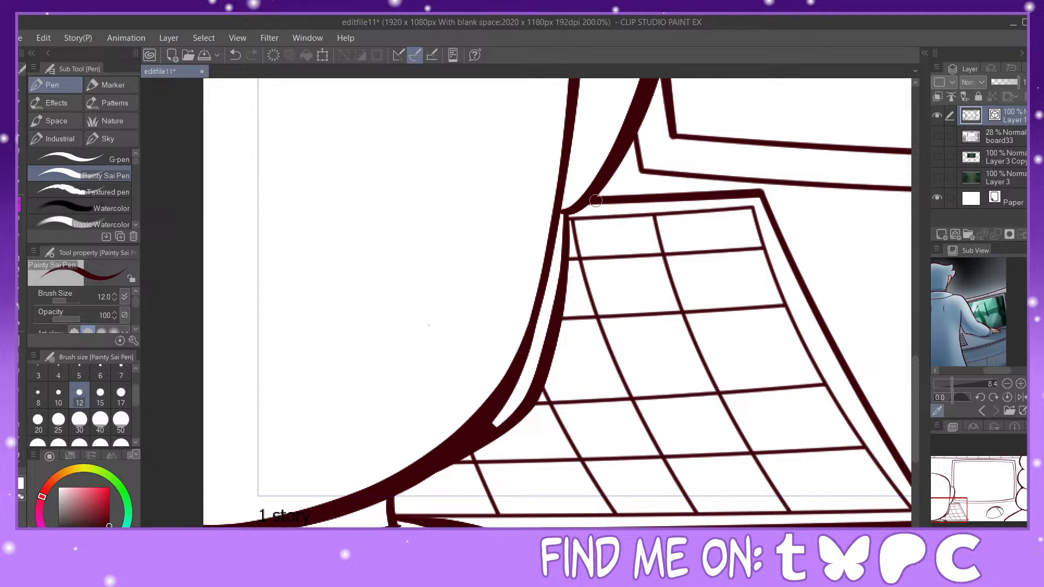
left_click_drag(562, 218, 553, 243)
Step: Thicken the line corners at the mug's base and where its handle meets the mug and monitor frame
left_click_drag(974, 508, 972, 513)
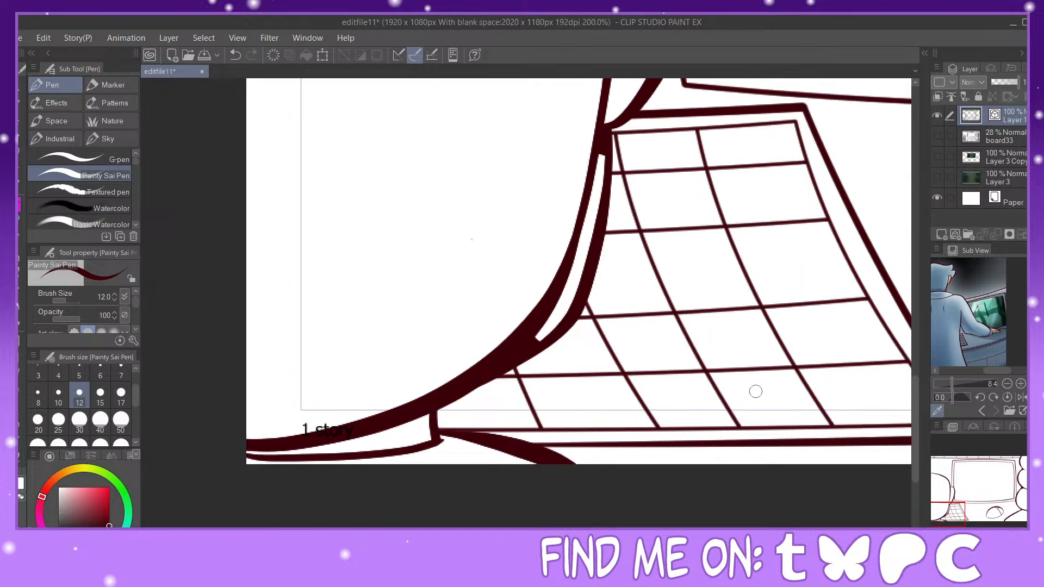
left_click_drag(261, 456, 244, 454)
mouse_move(444, 438)
left_mouse_down()
mouse_move(492, 424)
mouse_move(464, 429)
mouse_move(511, 431)
mouse_move(507, 442)
mouse_move(495, 438)
mouse_move(561, 445)
left_mouse_up()
left_click_drag(963, 517, 970, 503)
mouse_move(409, 431)
left_mouse_down()
mouse_move(421, 438)
mouse_move(413, 442)
left_mouse_up()
left_click_drag(982, 505, 978, 491)
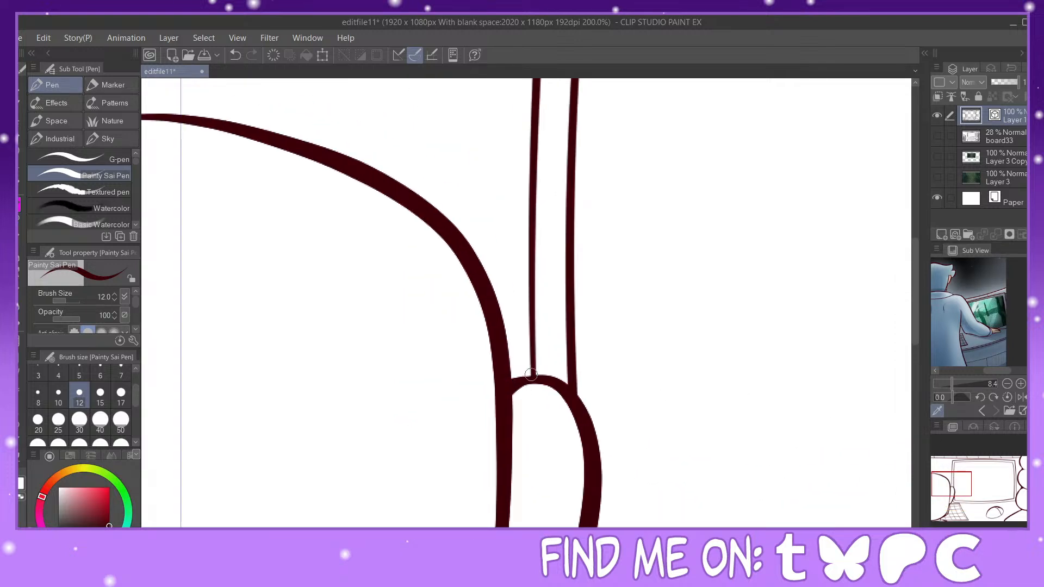
left_click_drag(513, 379, 535, 356)
Step: Fill the corners where the first three short curves along the canvas's upper edge meet the long horizontal line
left_click_drag(955, 490, 950, 461)
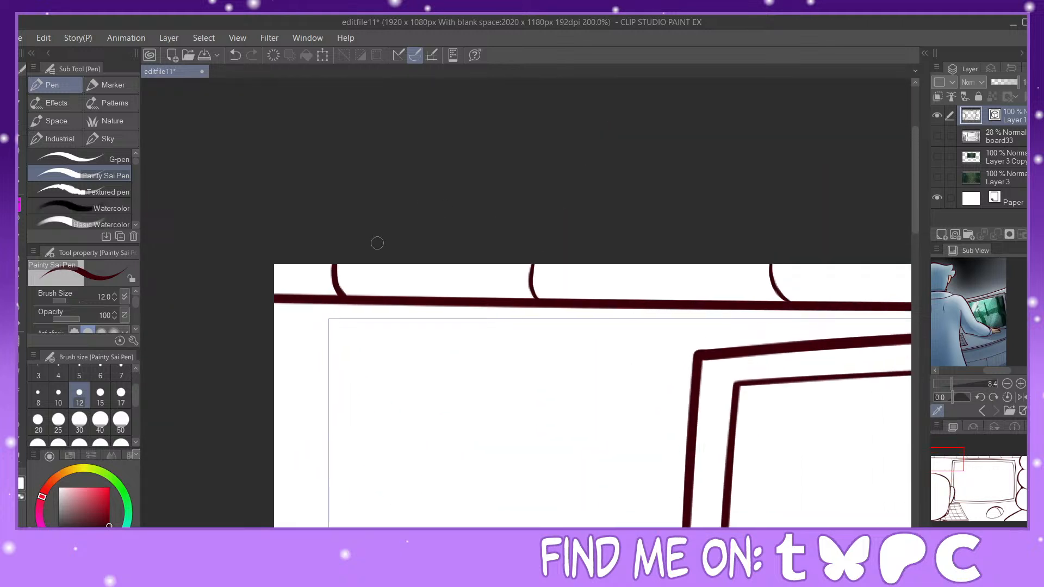
left_click_drag(328, 297, 334, 281)
left_click(235, 55)
mouse_move(529, 299)
left_mouse_down()
mouse_move(533, 269)
mouse_move(532, 279)
left_mouse_up()
mouse_move(773, 299)
left_mouse_down()
mouse_move(772, 279)
mouse_move(791, 307)
left_mouse_up()
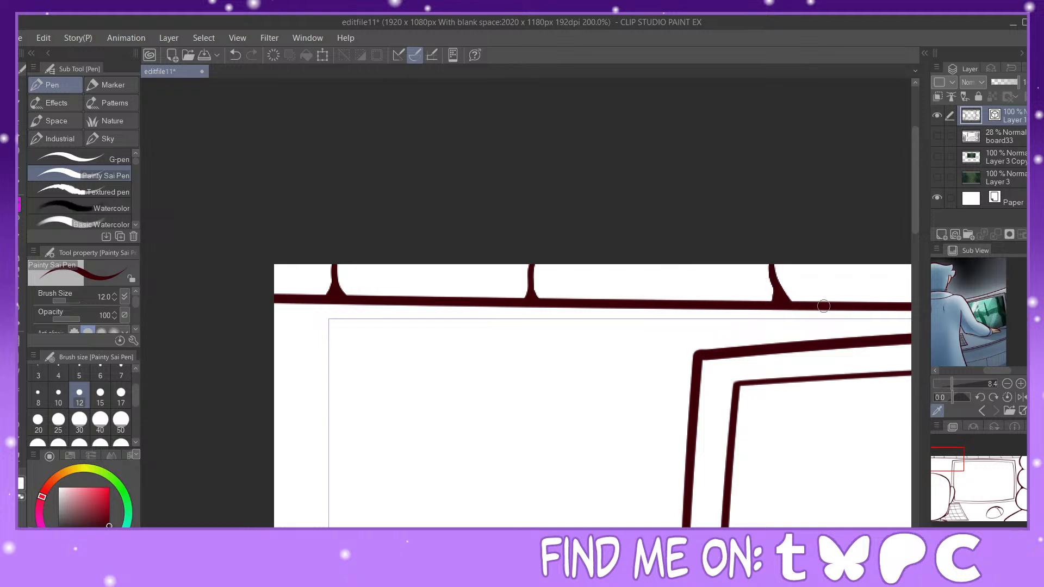
Step: Fill the corners where the remaining short curves above the monitor meet the long horizontal line
left_click_drag(948, 462, 979, 459)
mouse_move(389, 325)
left_mouse_down()
mouse_move(405, 282)
mouse_move(398, 323)
mouse_move(390, 278)
left_mouse_up()
mouse_move(609, 327)
left_mouse_down()
mouse_move(621, 278)
mouse_move(615, 315)
left_mouse_up()
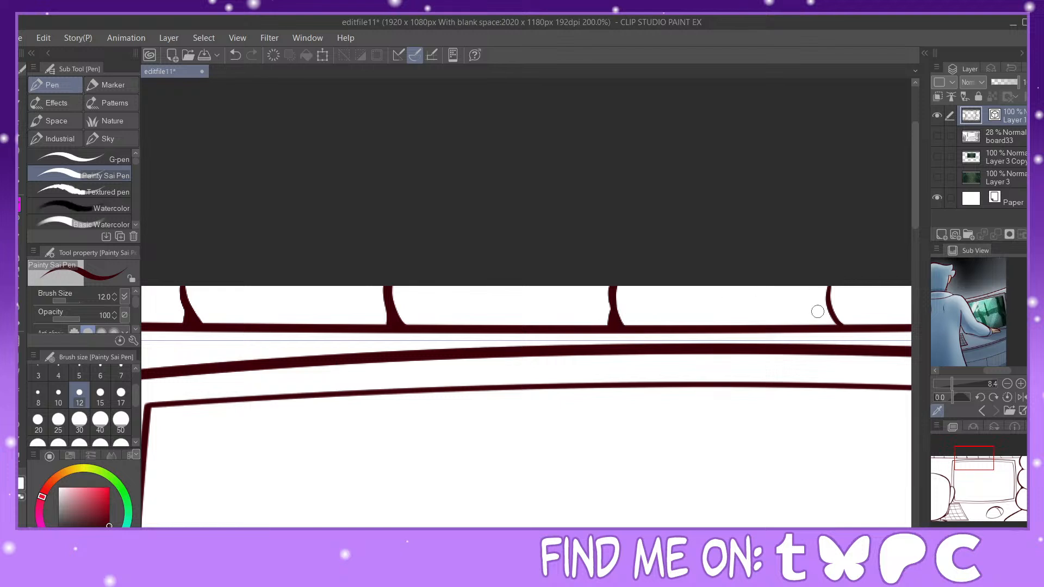
left_click_drag(979, 458, 1015, 456)
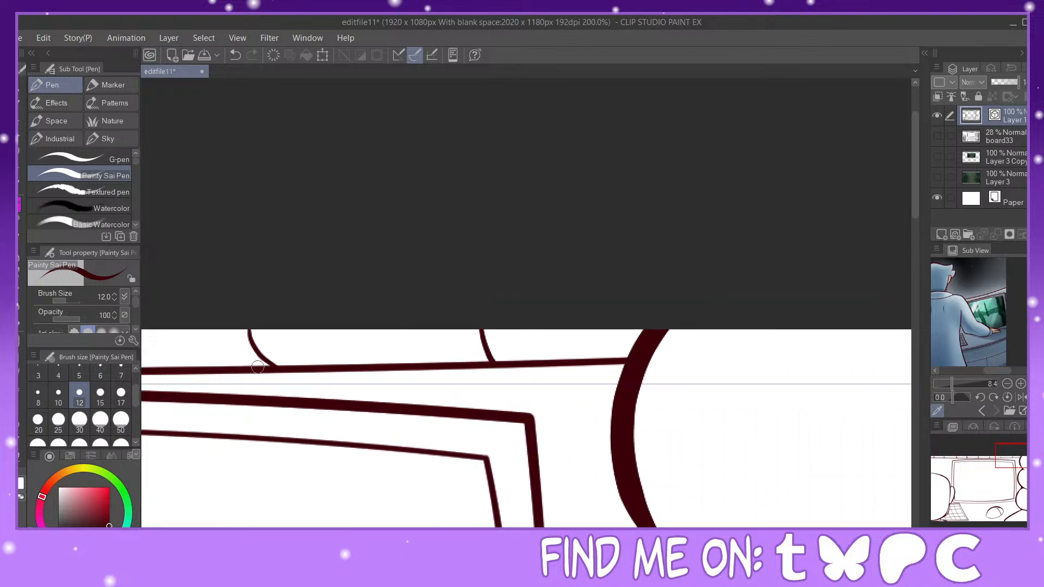
left_click_drag(262, 360, 264, 360)
mouse_move(483, 362)
left_mouse_down()
mouse_move(485, 339)
mouse_move(490, 362)
left_mouse_up()
left_click_drag(280, 367, 251, 324)
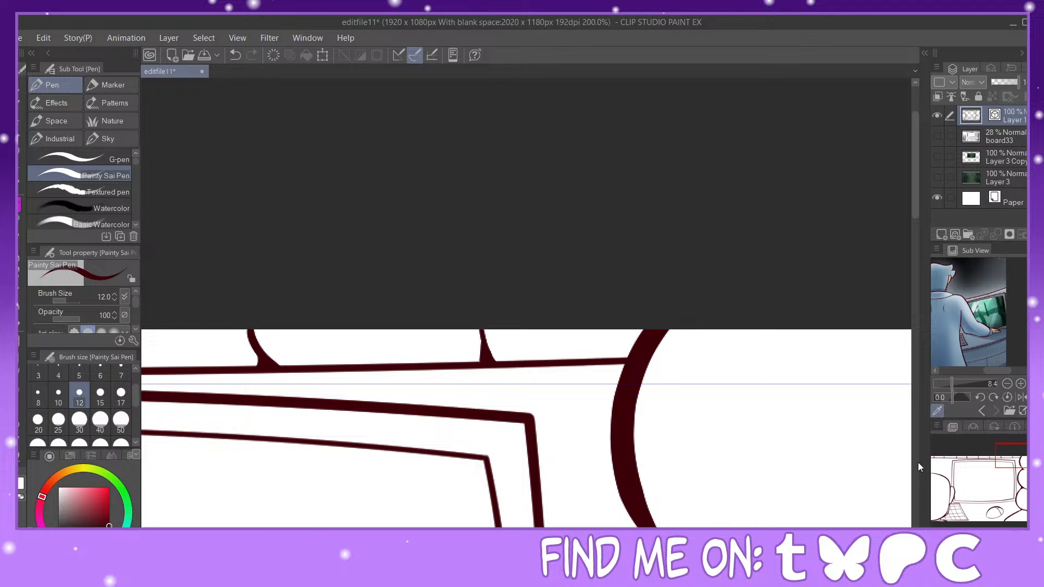
Step: Try to thicken the monitor's outer frame line with Redraw vector line width at brush size 20
key("ctrl+minus")
key("ctrl+minus")
left_click_drag(1004, 481, 985, 486)
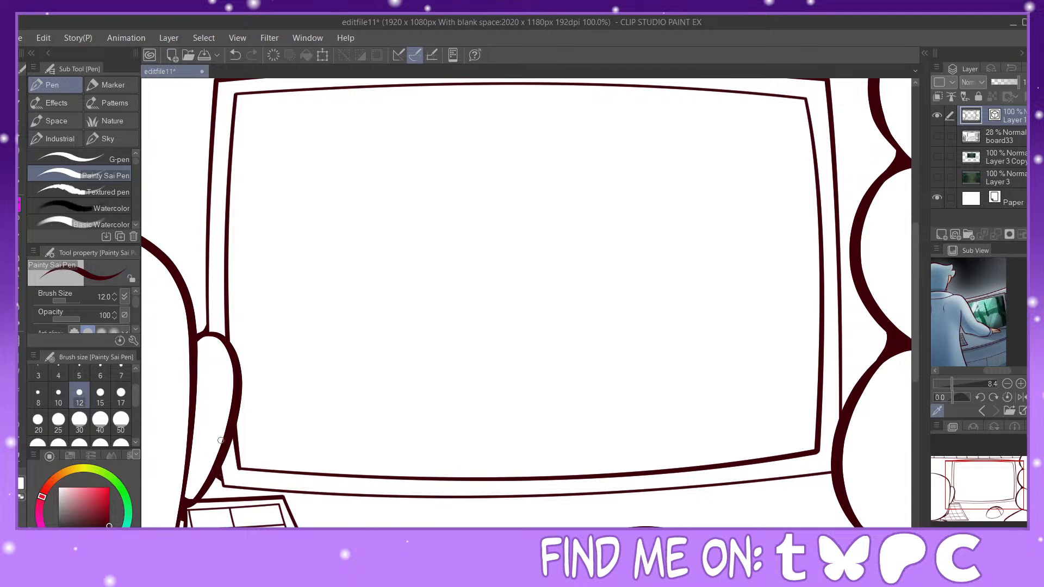
key("y")
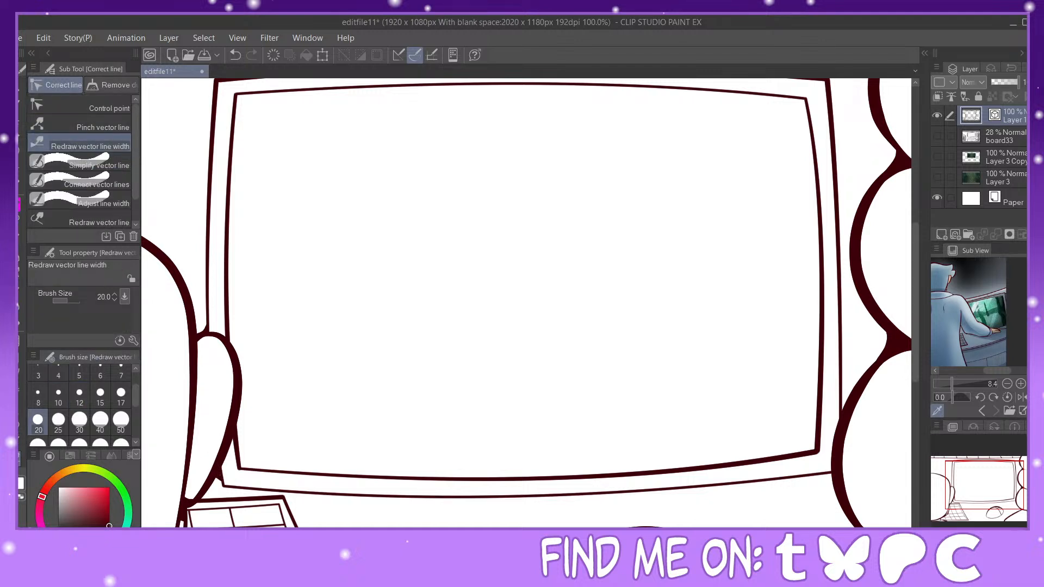
left_click_drag(590, 495, 621, 490)
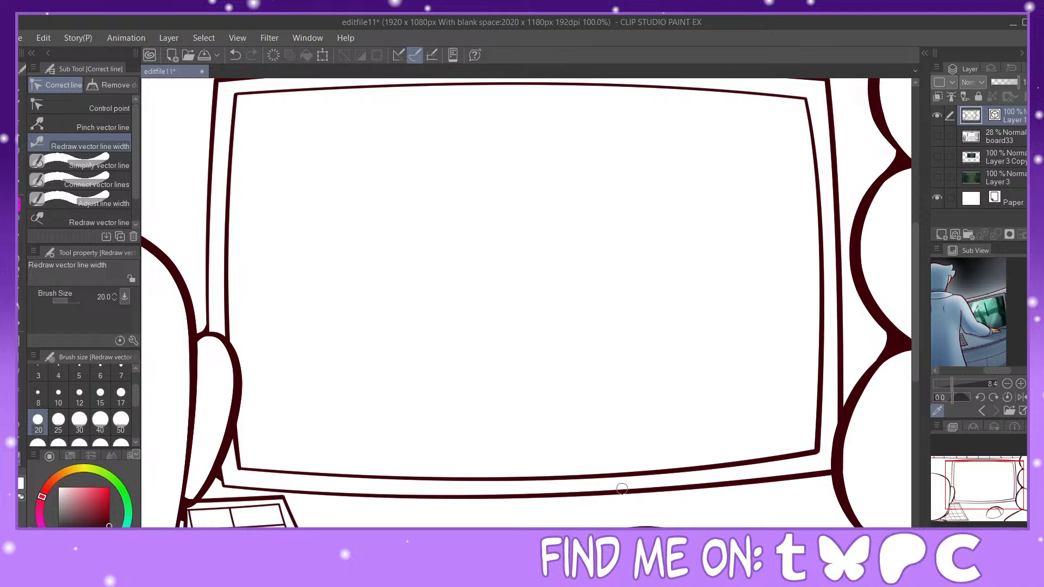
left_click(235, 56)
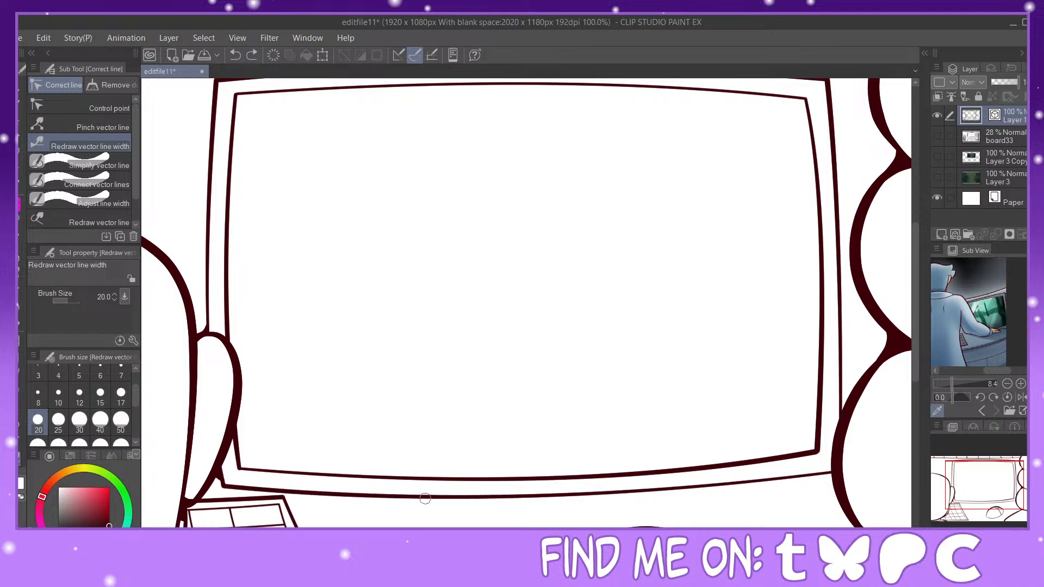
key("p")
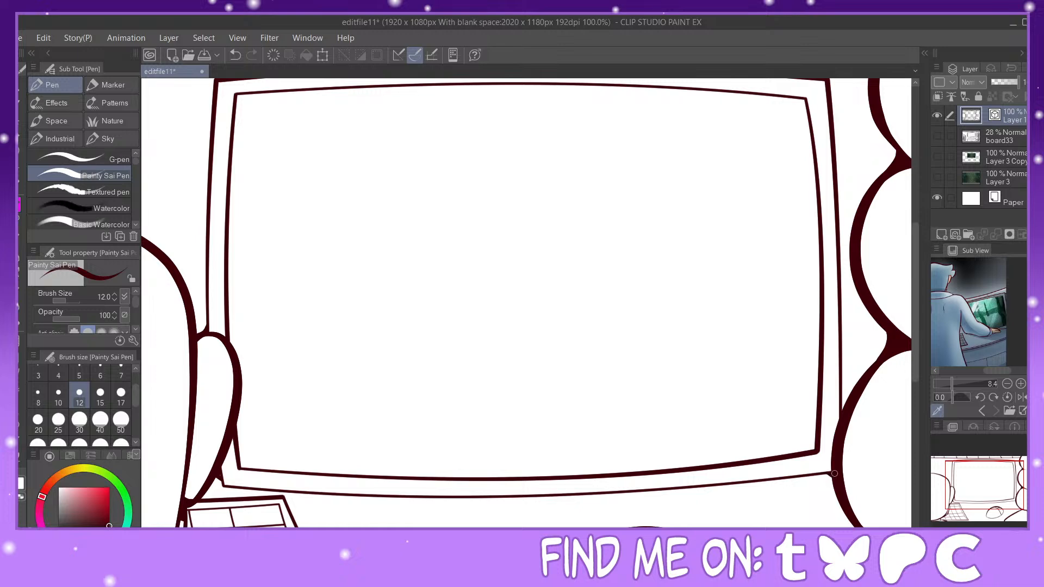
Step: Show the Layer 3 Copy alien text and enlarge and reposition it so it covers the whole monitor screen
left_click_drag(966, 471, 996, 494)
key("ctrl+minus")
left_click(966, 156)
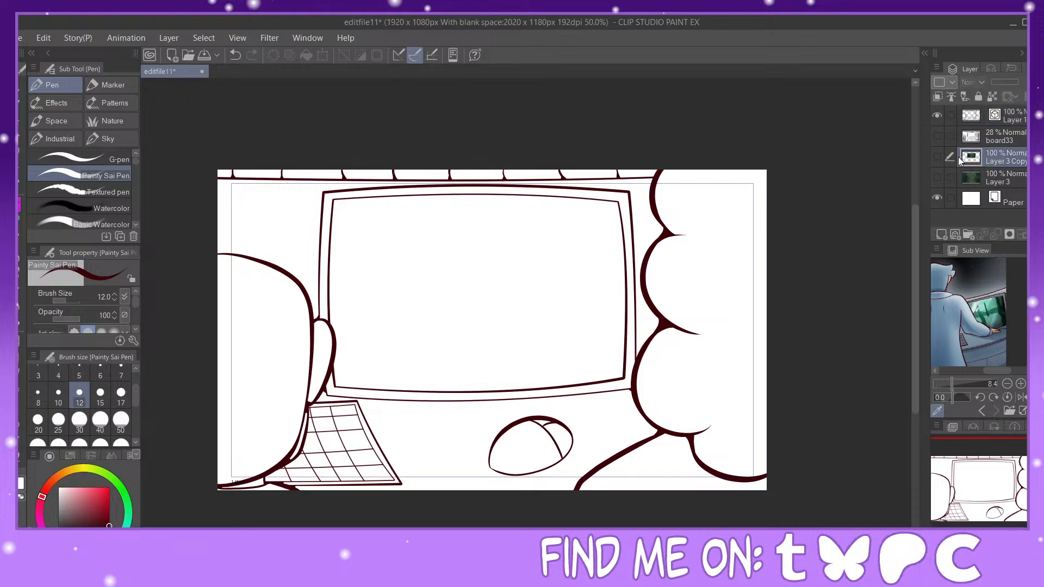
left_click(936, 157)
left_click(323, 60)
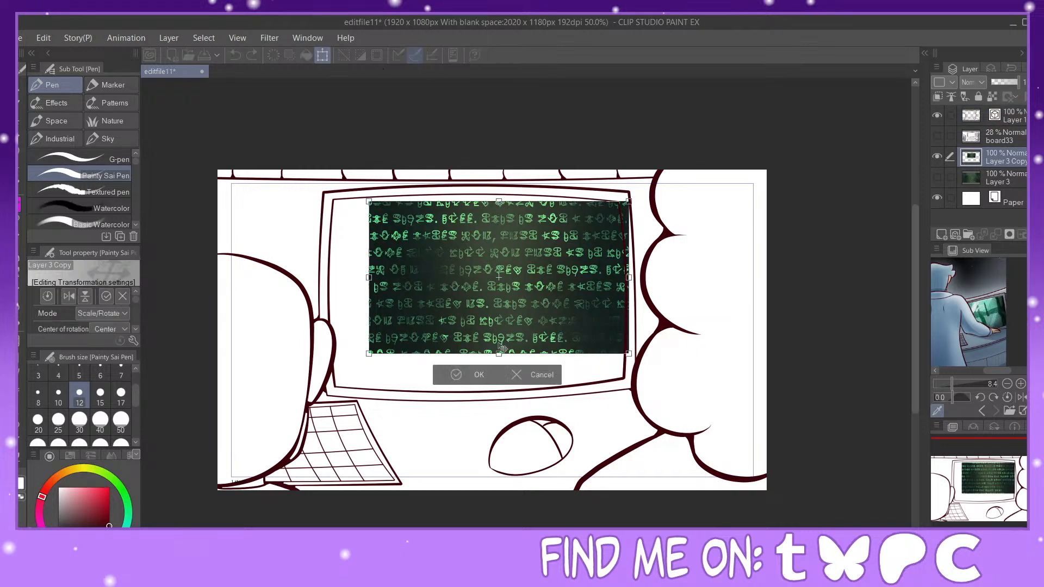
left_click_drag(498, 353, 499, 397)
left_click_drag(515, 336, 490, 326)
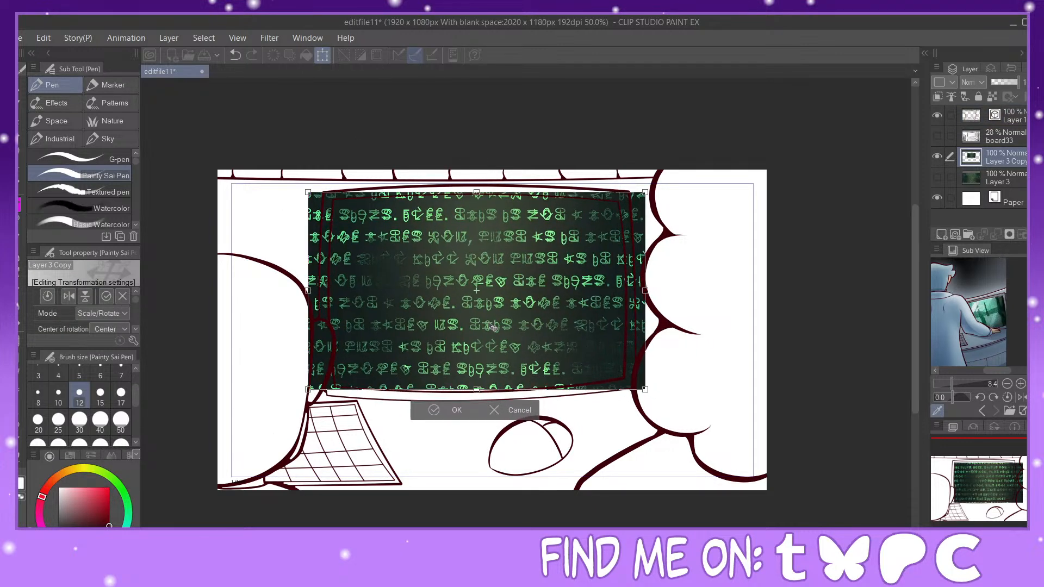
left_click(430, 412)
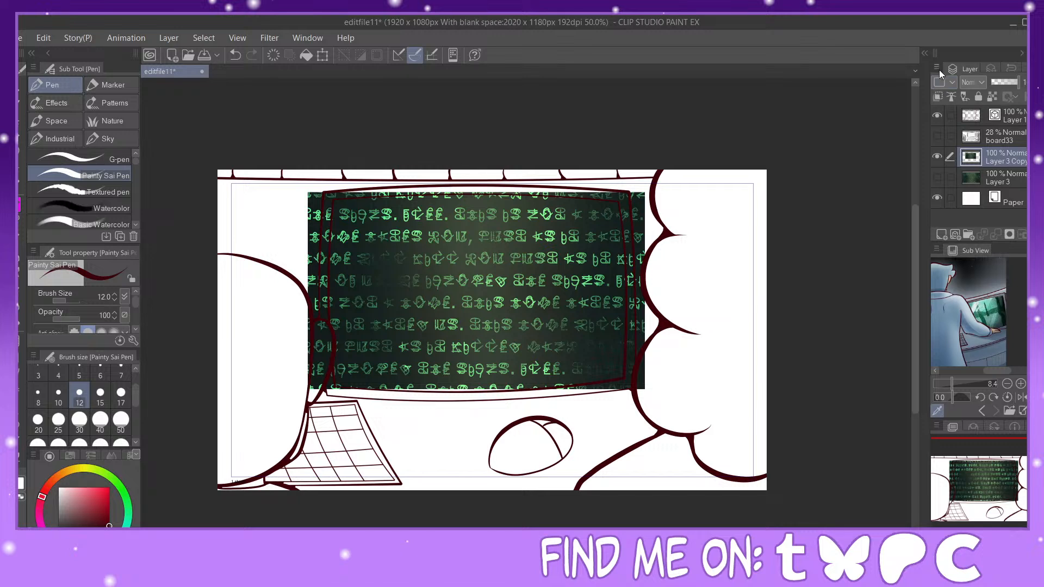
Step: Select the alien text rectangle's area and render fine, high-contrast black-and-white Perlin noise inside it on a new layer
left_click(972, 157, "ctrl")
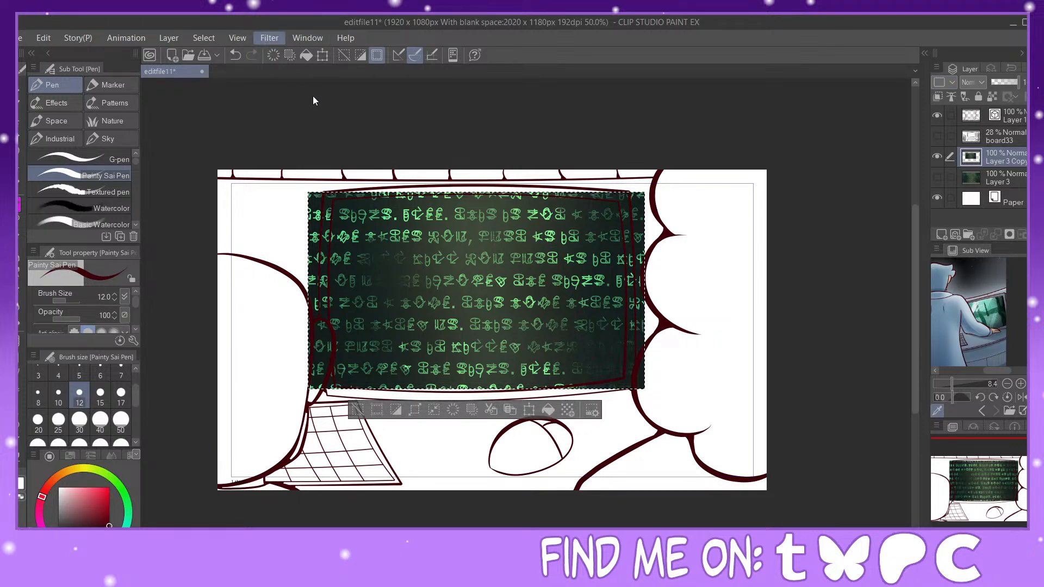
key("ctrl+shift+n")
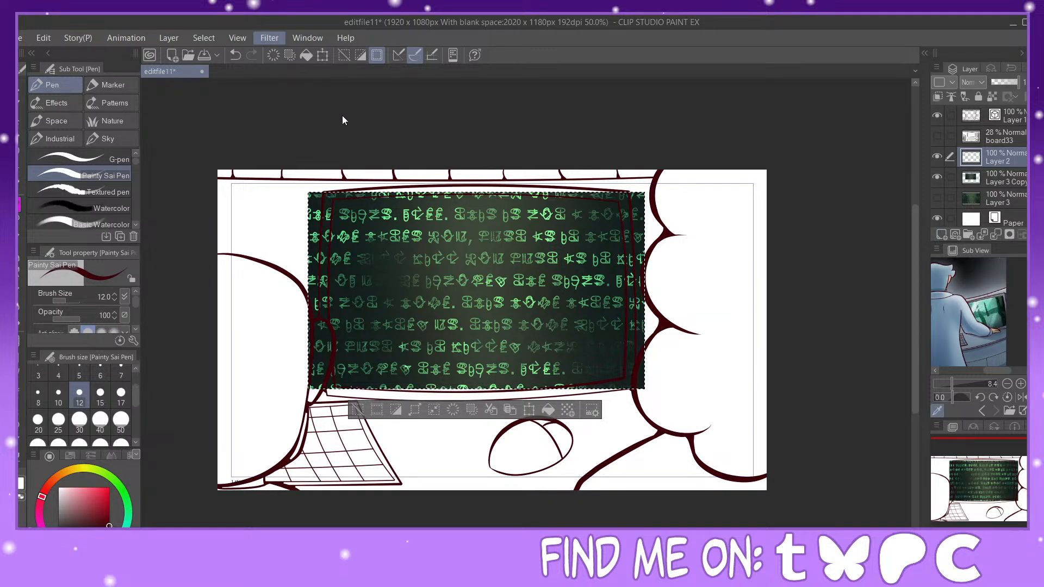
left_click(485, 100)
left_click(616, 396)
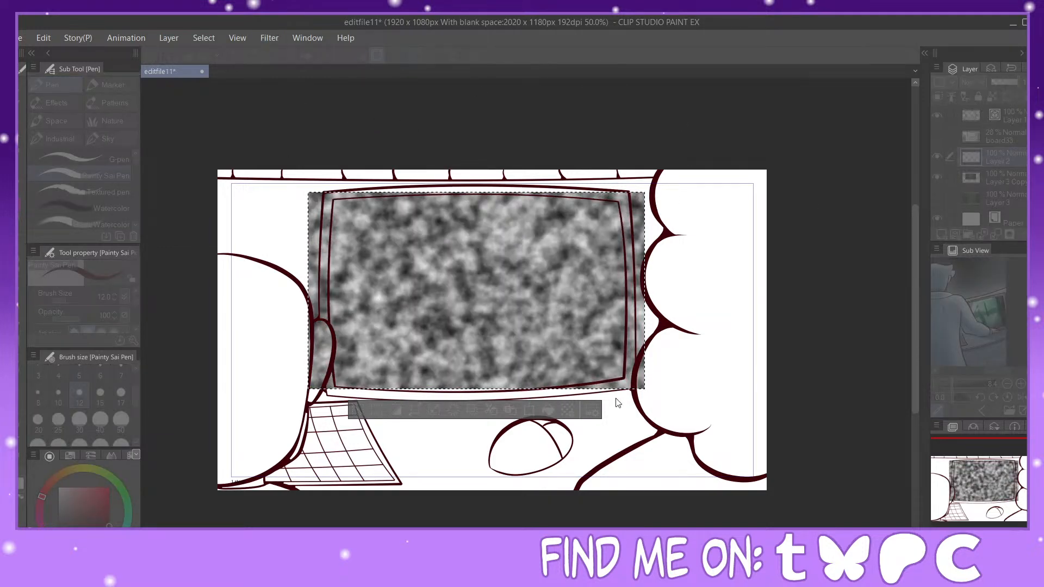
left_click_drag(622, 218, 613, 218)
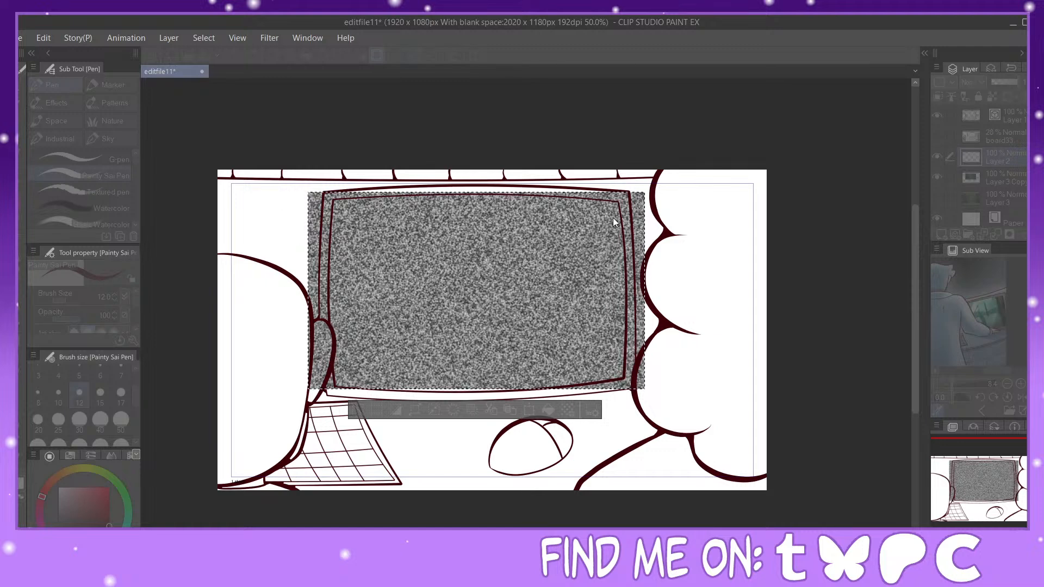
left_click_drag(622, 254, 586, 298)
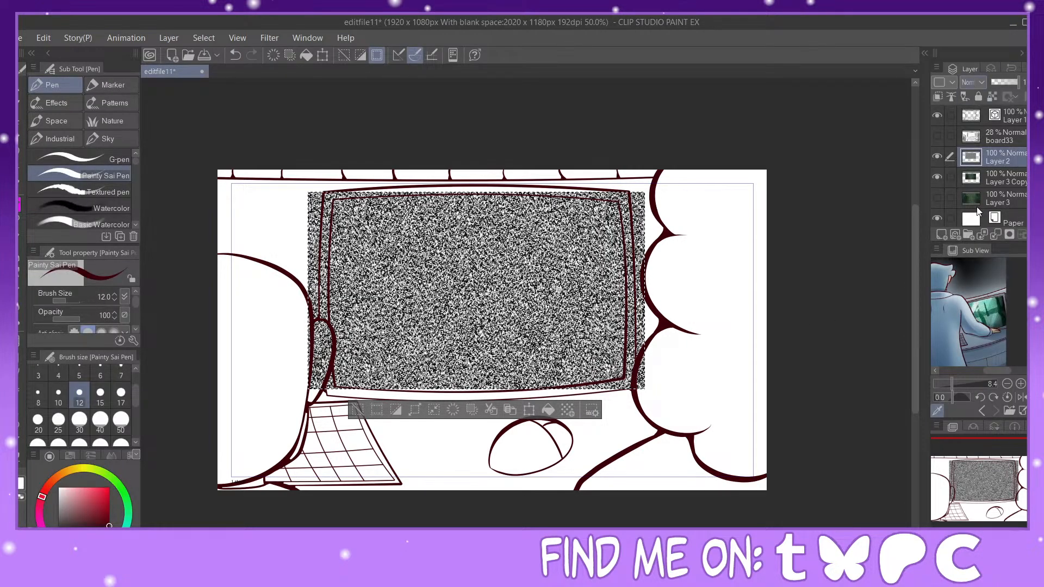
Step: Set the noise layer's blending mode to Overlay and its opacity to 82%
left_click(973, 83)
left_click(984, 257)
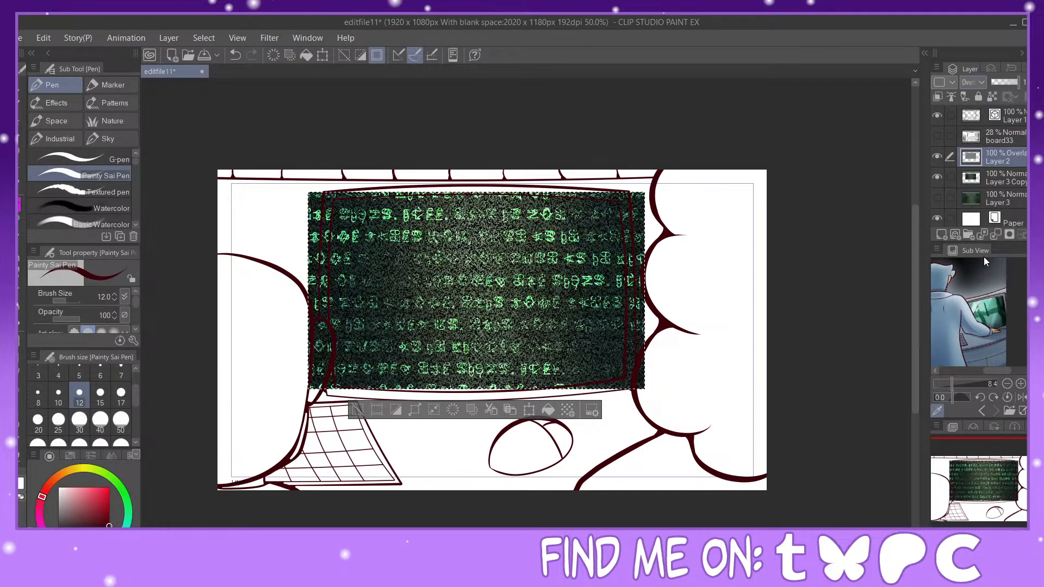
left_click(973, 82)
left_click(981, 190)
left_click_drag(1001, 81, 1011, 82)
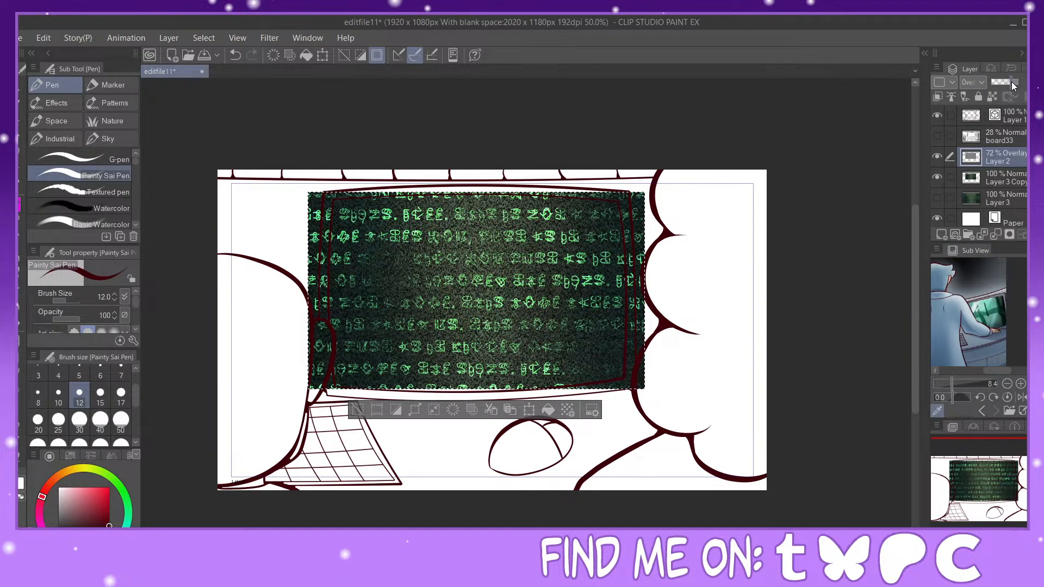
Step: Add a layer above Layer 3 Copy and fill the selected screen area with teal sampled from the reference image's monitor
left_click(983, 181)
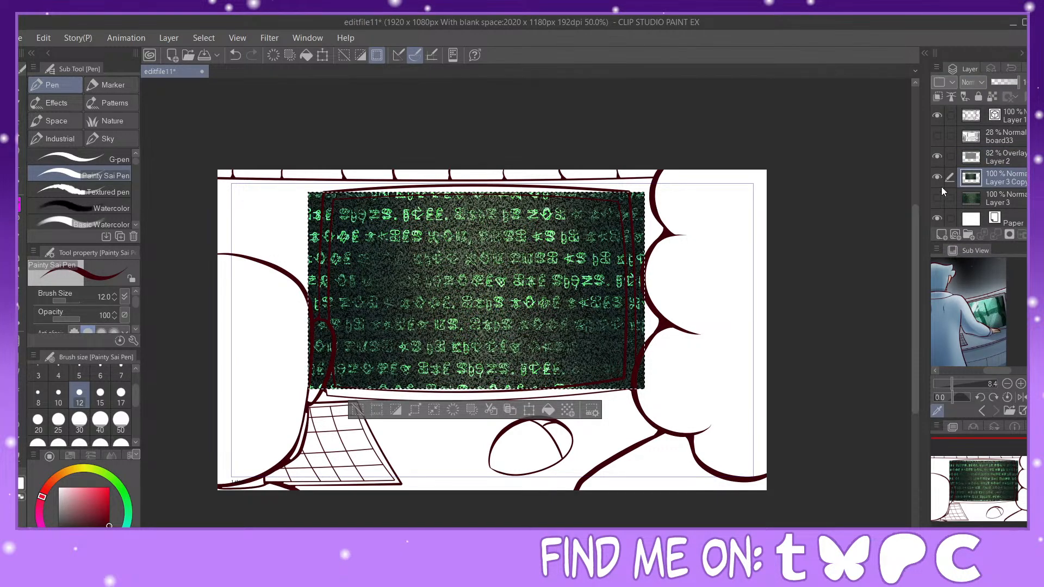
left_click(942, 233)
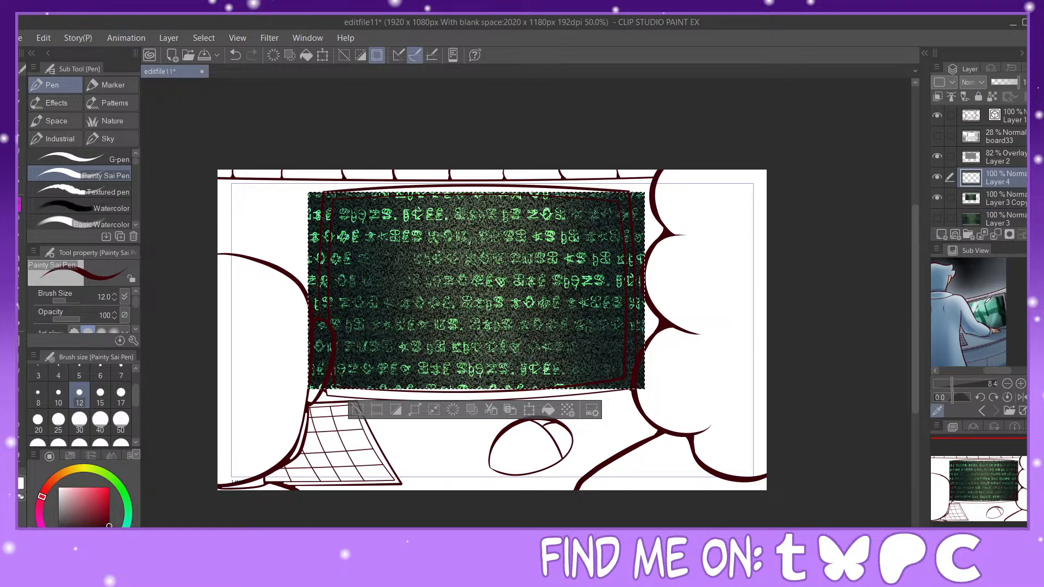
left_click(986, 302)
left_click(988, 301)
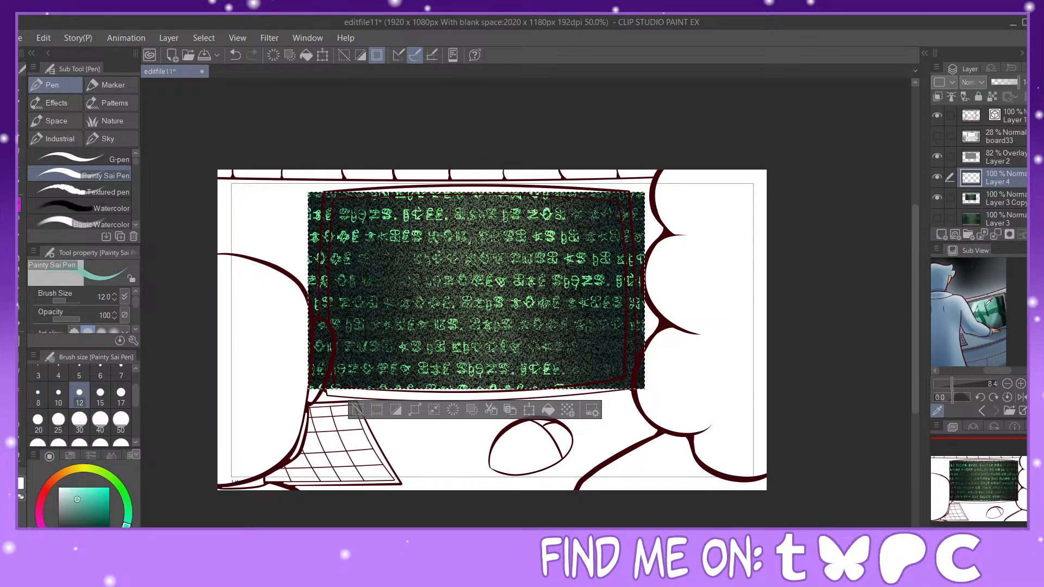
key("alt+BackSpace")
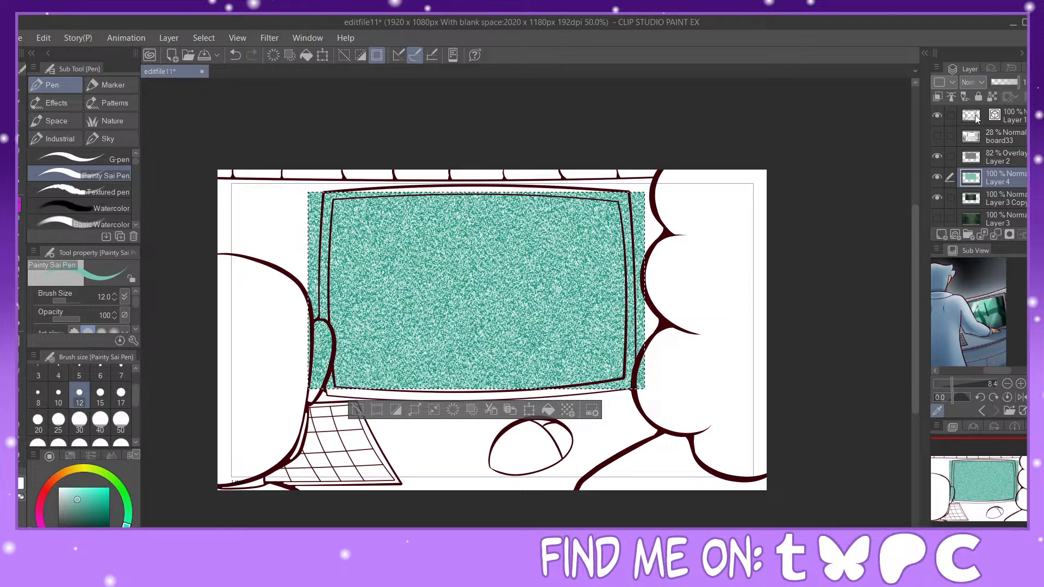
Step: Set the teal layer's blending mode to Color at 100% opacity
left_click(979, 414)
left_click(974, 83)
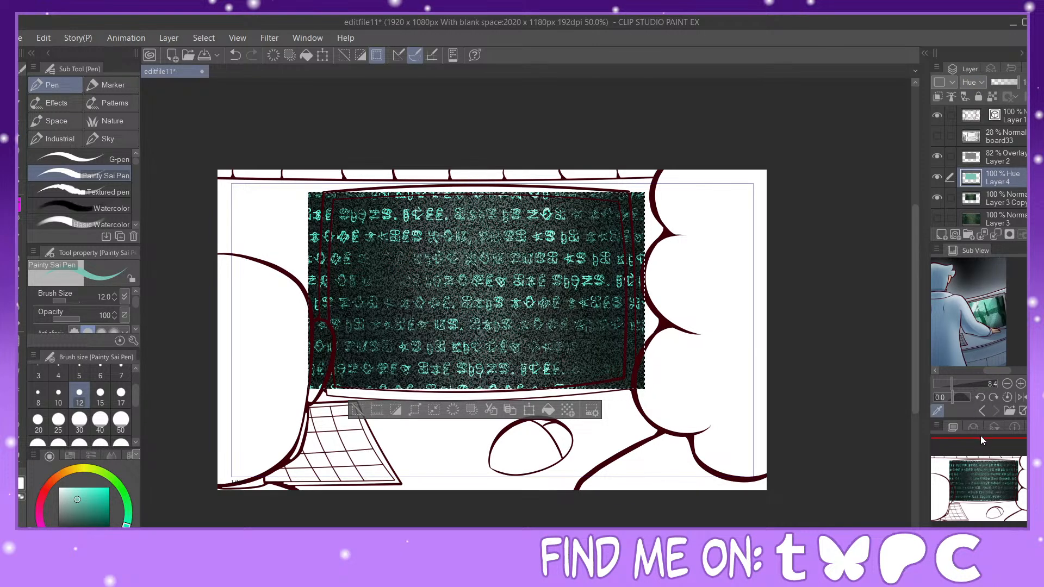
left_click_drag(1007, 82, 1024, 83)
Step: Remove the noise overlay layer and undo that removal
left_click(995, 157)
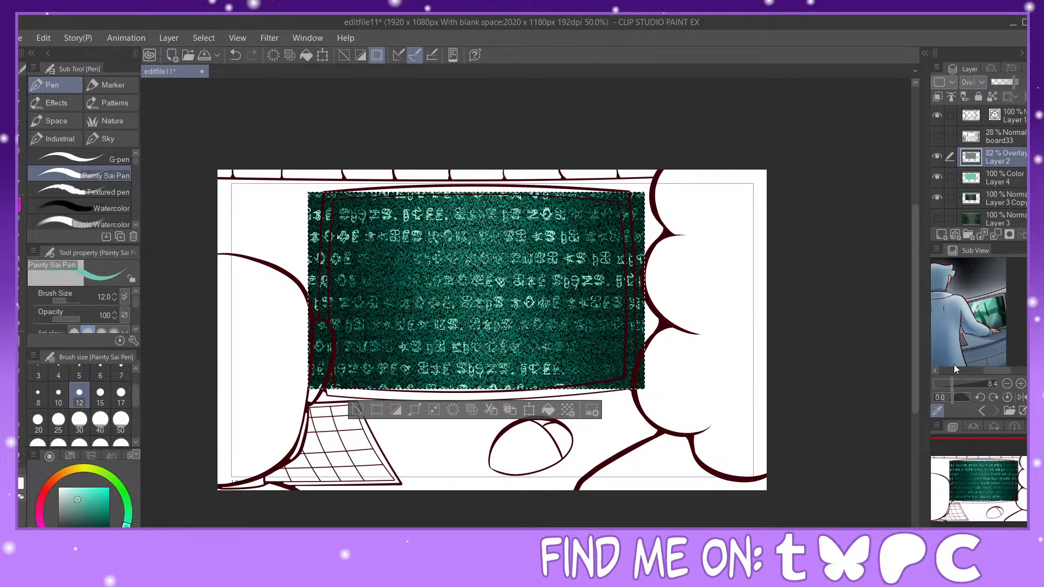
left_click(1036, 234)
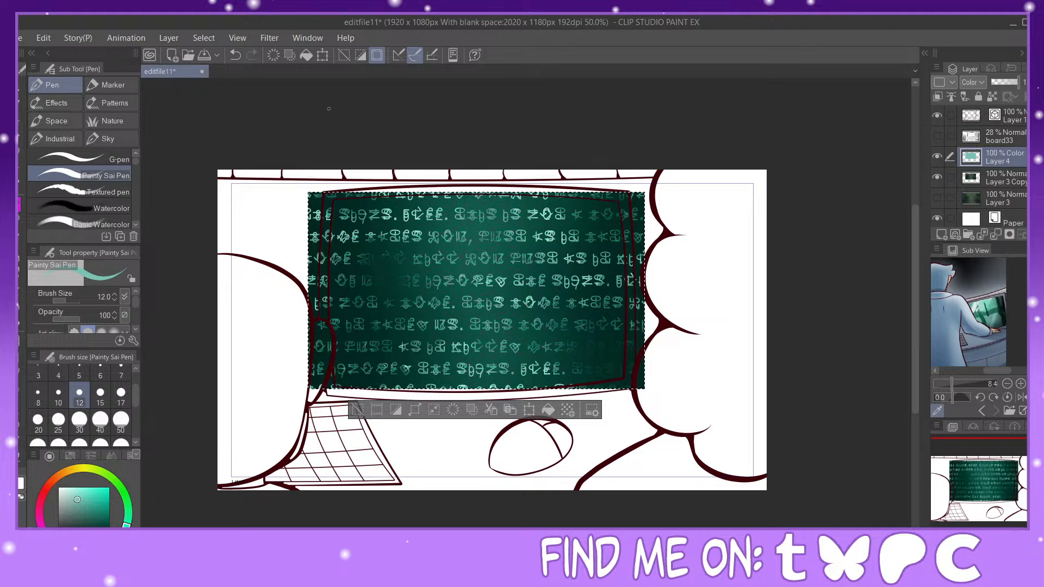
left_click(236, 54)
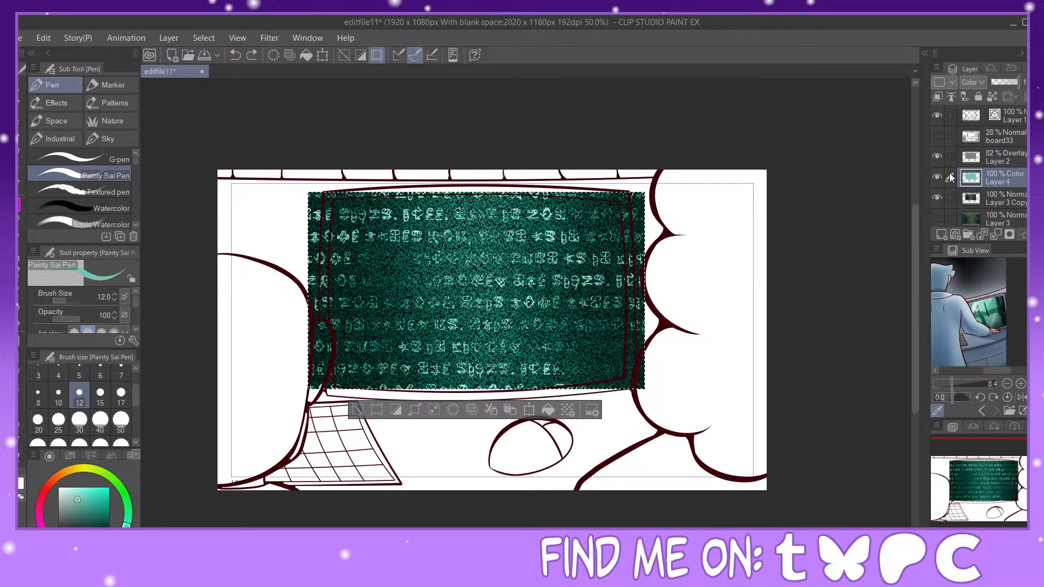
Step: Merge the teal and noise layers down into Layer 3 Copy, keeping the original Layer 3 hidden
left_click(996, 234)
left_click(994, 157)
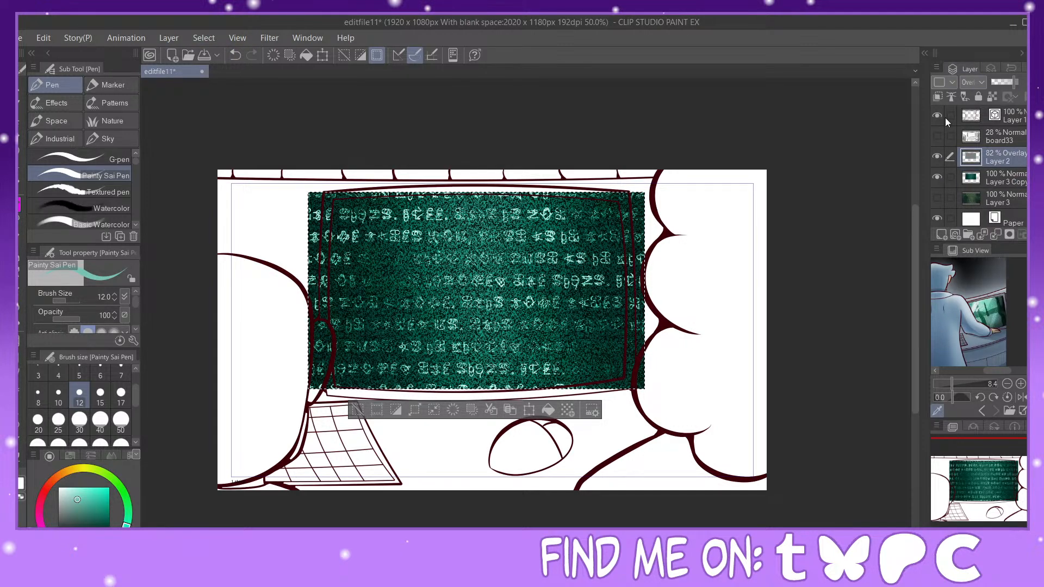
key("ctrl+e")
left_click(936, 158)
left_click(935, 157)
left_click(937, 173)
left_click(937, 157)
left_click(938, 161)
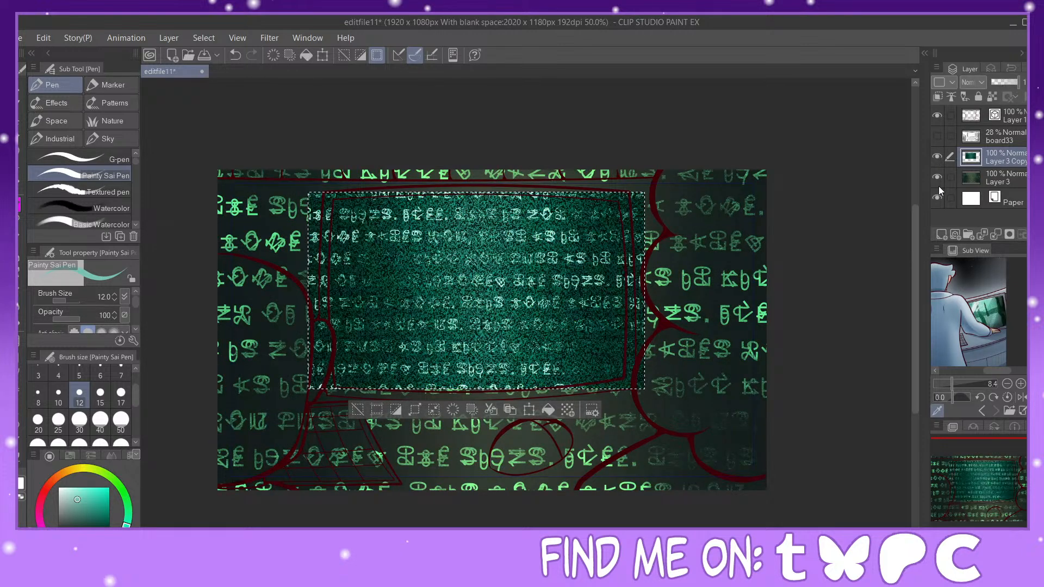
left_click(939, 184)
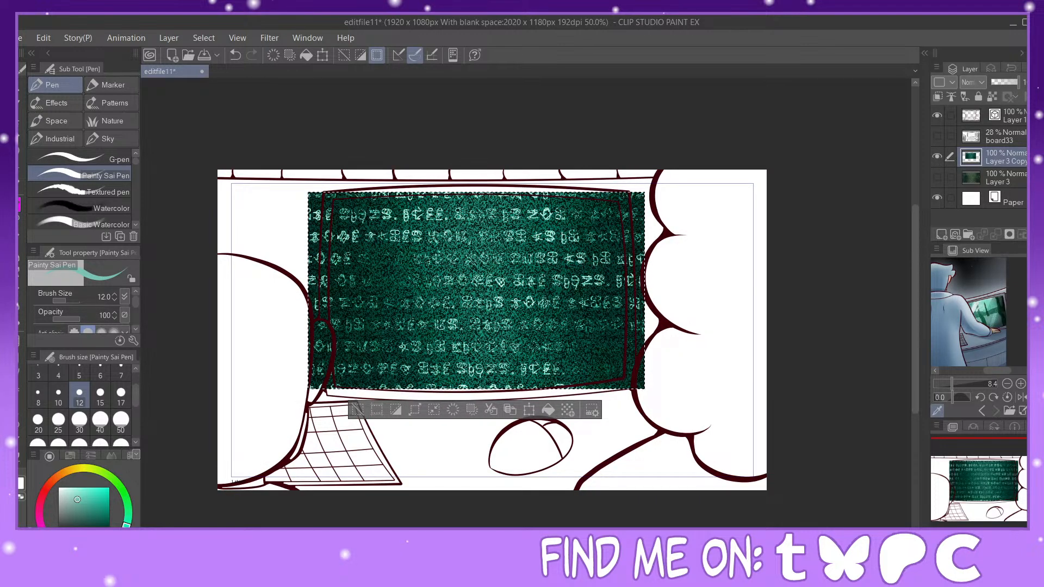
Step: Clear the selection and mesh-transform the screen texture, bulging its upper inner points and pulling its upper-right corner inward and down
key("ctrl+minus")
left_click_drag(489, 326, 494, 322)
left_click(393, 383)
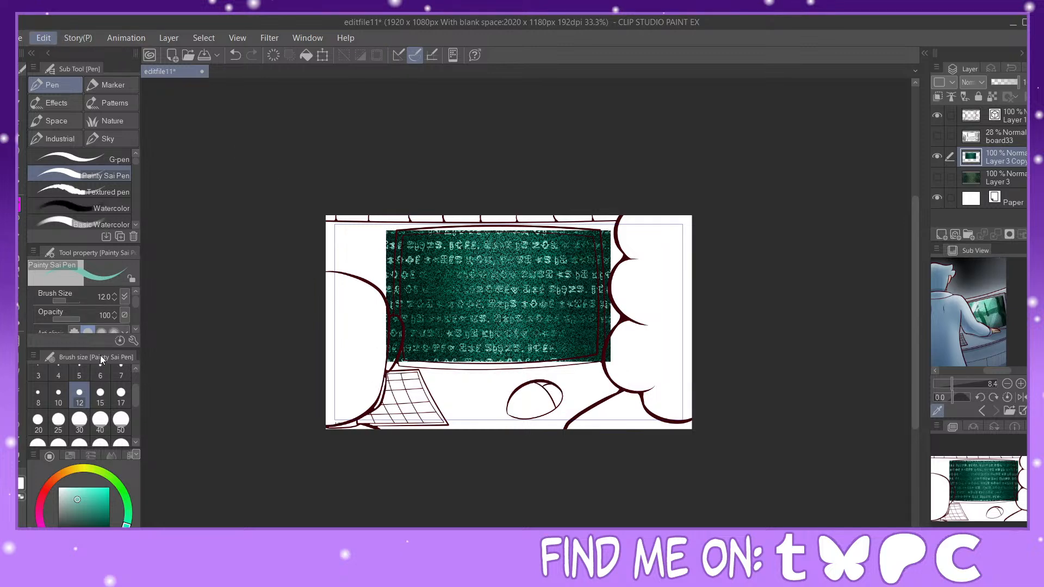
key("ctrl+t")
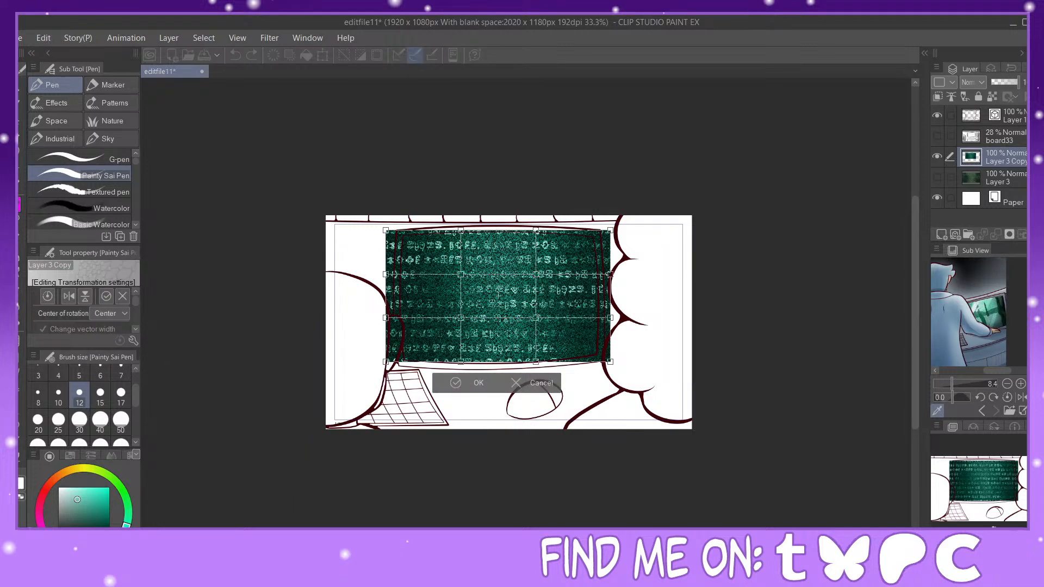
key("ctrl+plus")
key("ctrl+plus")
key("ctrl+plus")
left_click_drag(997, 488, 990, 480)
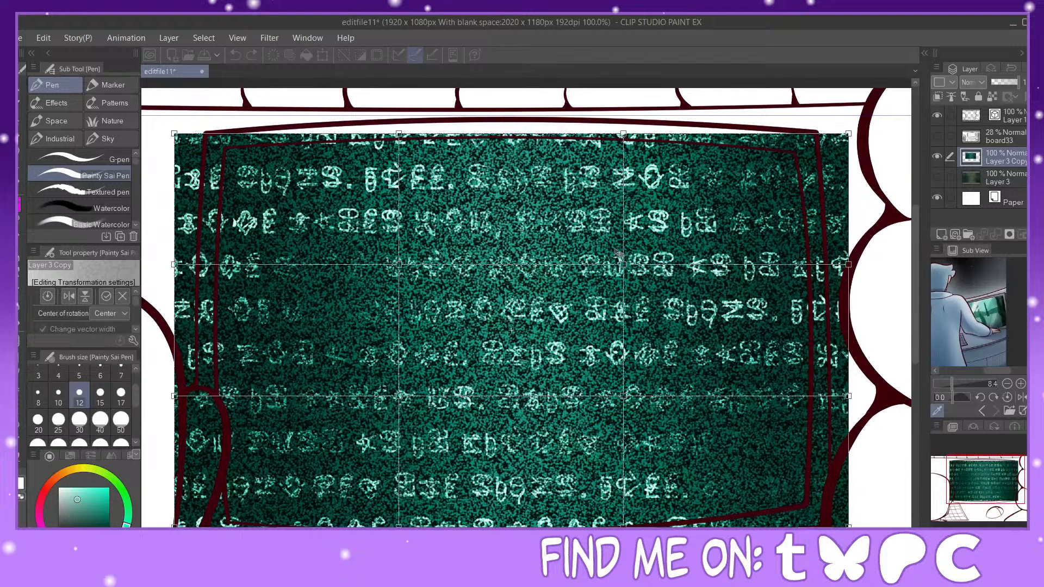
left_click_drag(623, 263, 633, 245)
left_click_drag(849, 134, 851, 160)
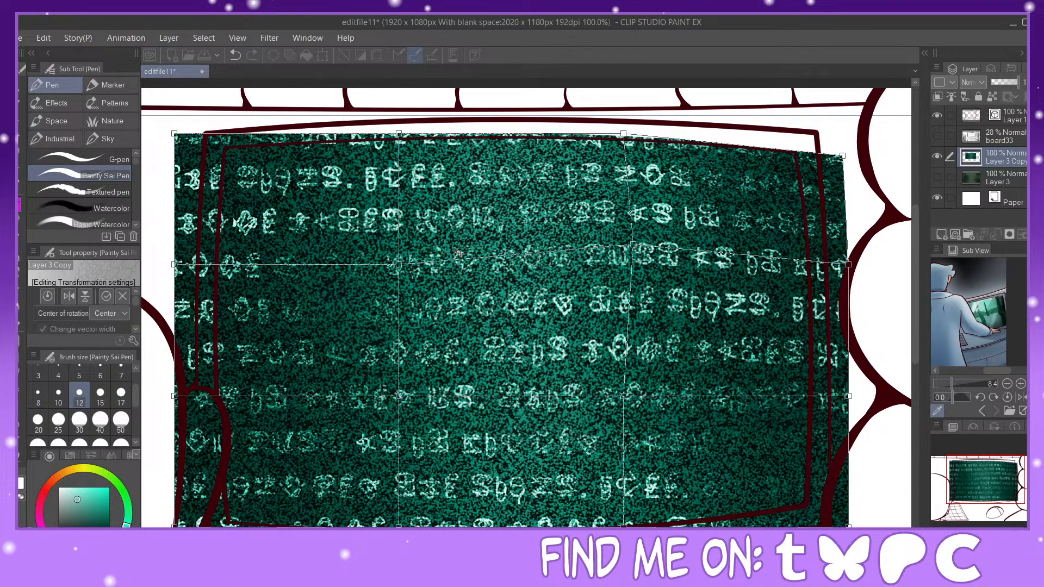
left_click_drag(399, 262, 390, 258)
Step: Bulge the texture mesh's lower inner points downward and pull its lower corners and bottom-edge points to the monitor's curve
key("ctrl+minus")
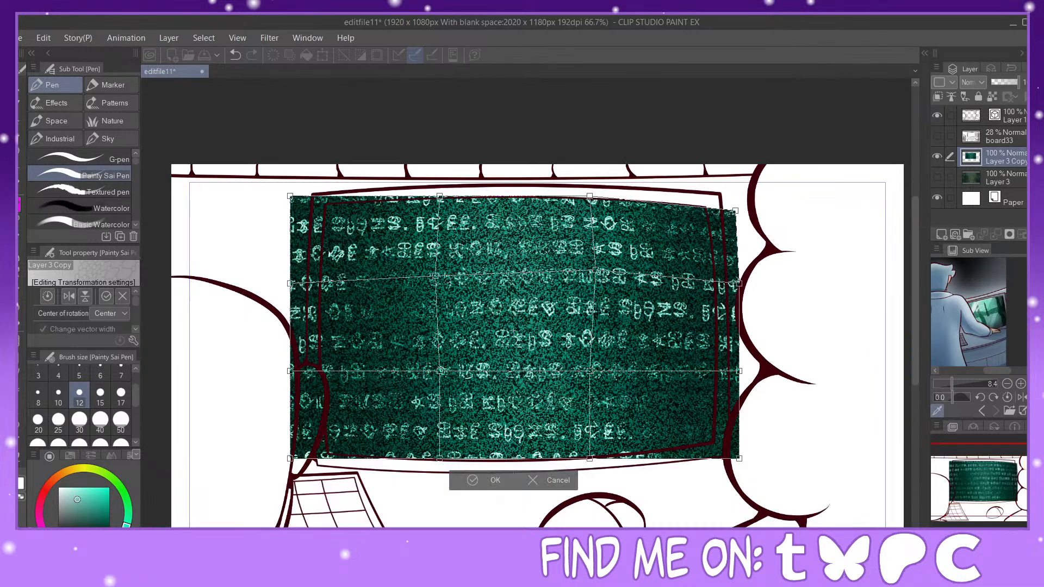
left_click_drag(590, 371, 598, 375)
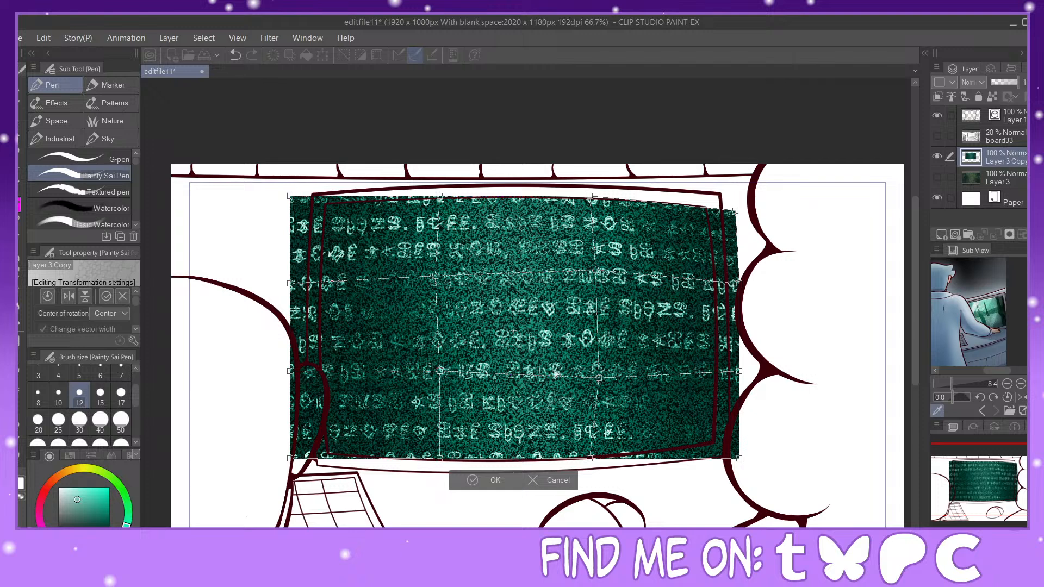
left_click_drag(440, 372, 440, 381)
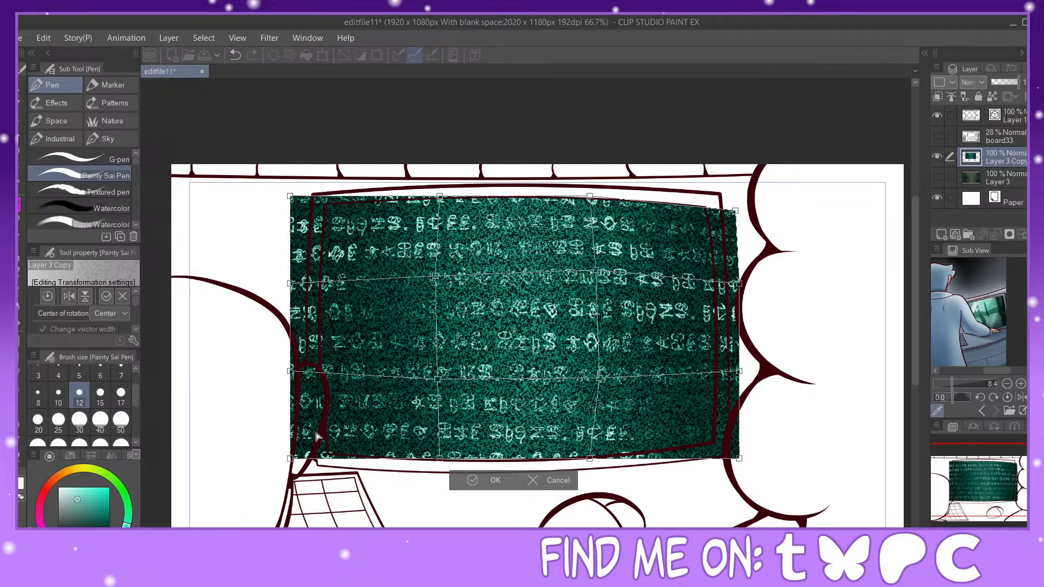
left_click_drag(291, 459, 302, 469)
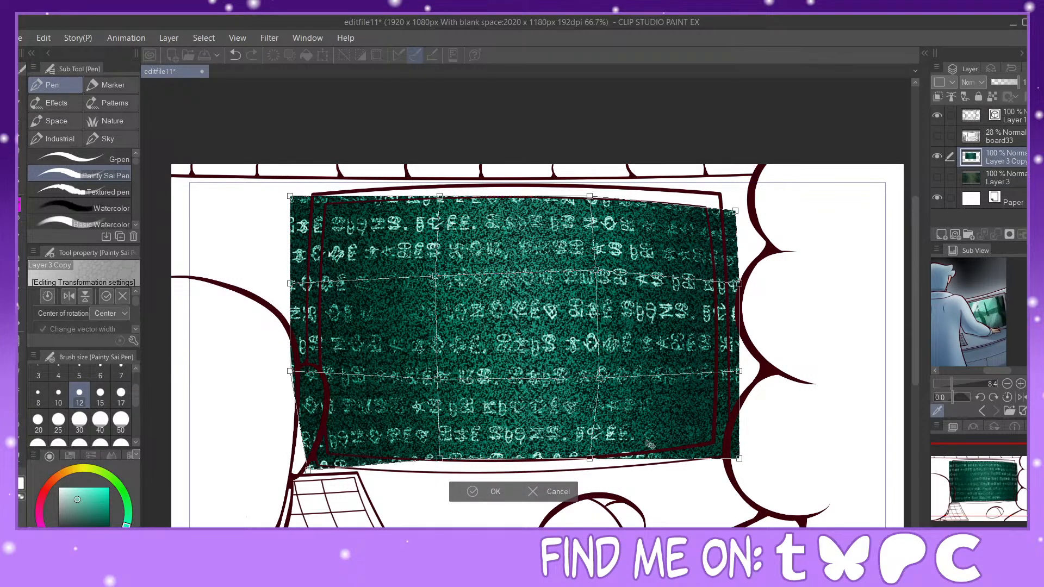
left_click_drag(740, 460, 737, 472)
left_click_drag(441, 459, 442, 466)
left_click_drag(590, 459, 592, 464)
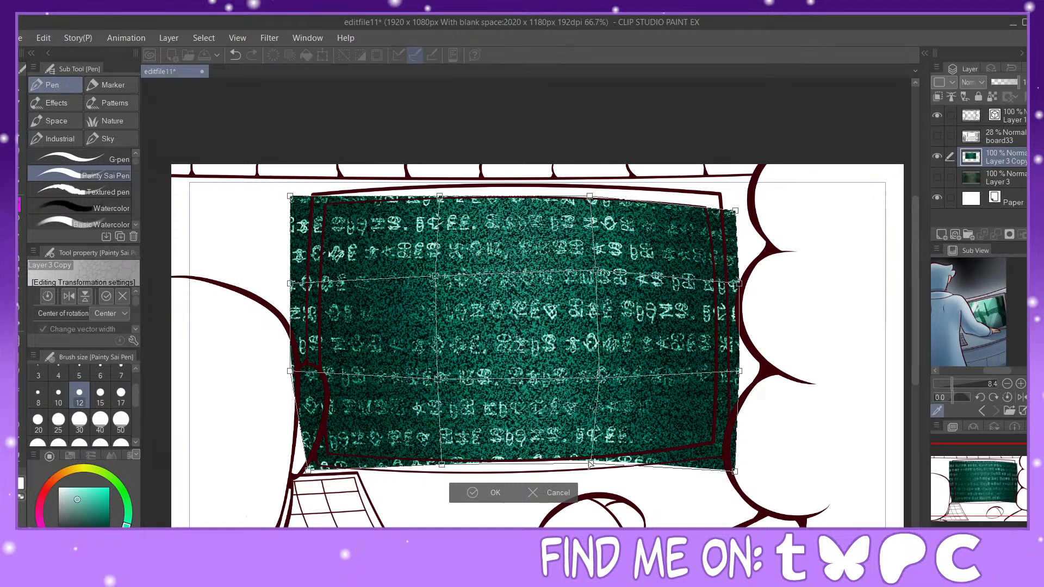
Step: Raise the texture mesh's two middle top-edge points, pull its upper corners inward, and apply the transformation
left_click_drag(441, 196, 444, 193)
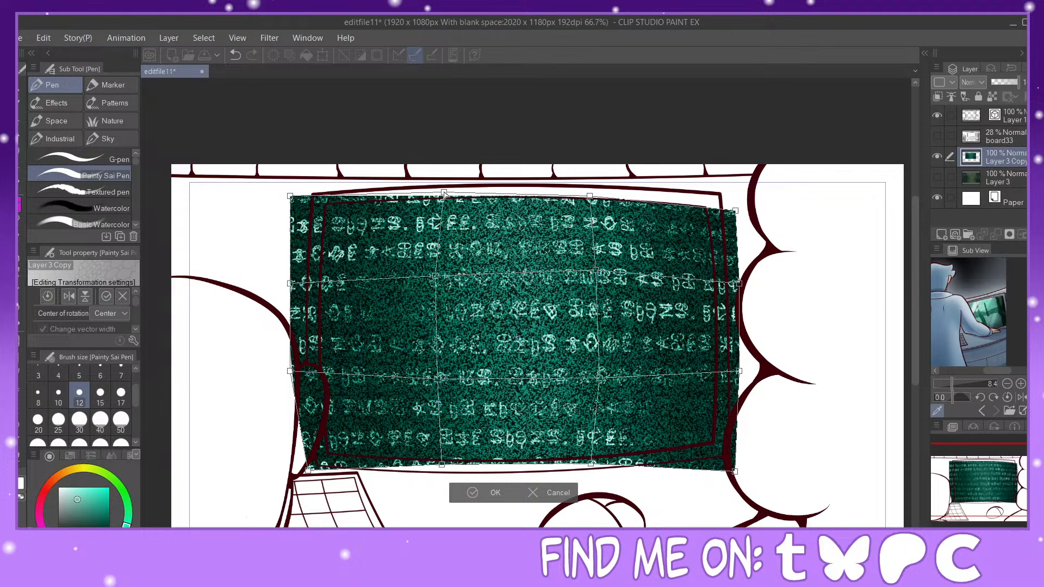
left_click_drag(589, 196, 583, 191)
left_click_drag(735, 211, 731, 210)
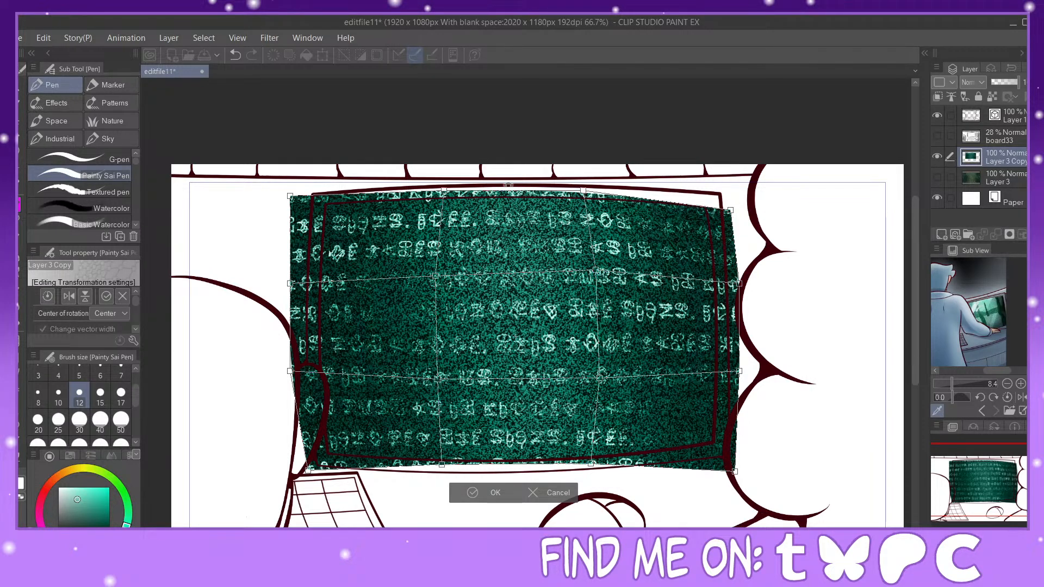
left_click_drag(290, 196, 293, 207)
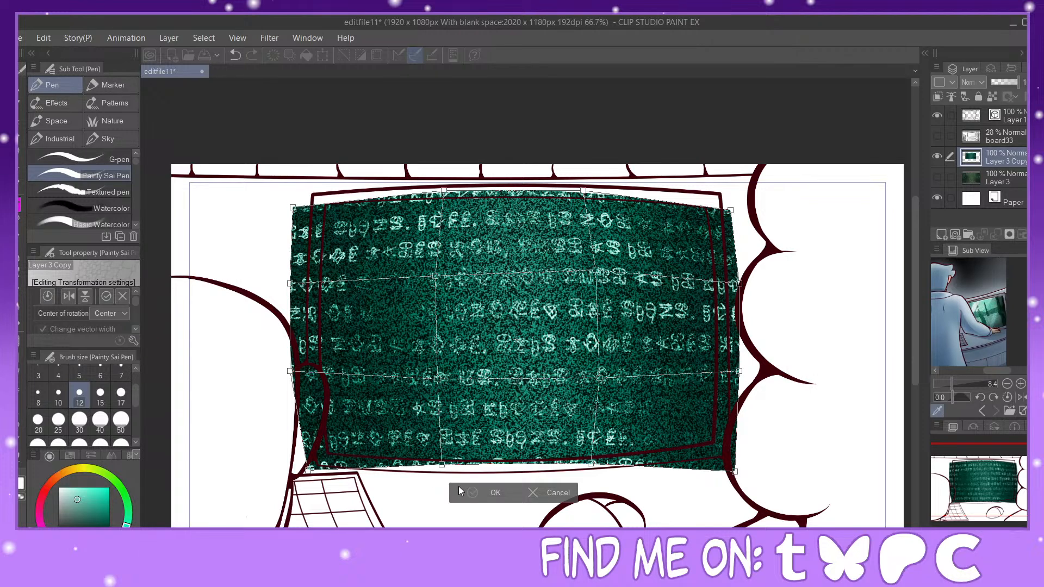
left_click(475, 491)
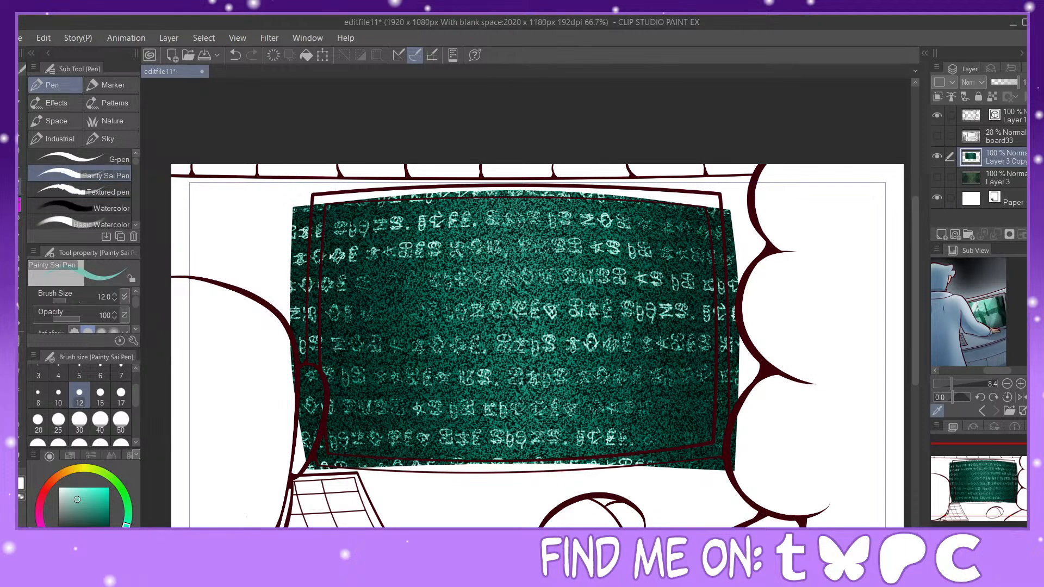
Step: Select the monitor's inner screen area from the line art, erase everything outside it on Layer 3 Copy, and deselect
key("w")
left_click(1002, 116)
left_click(569, 273)
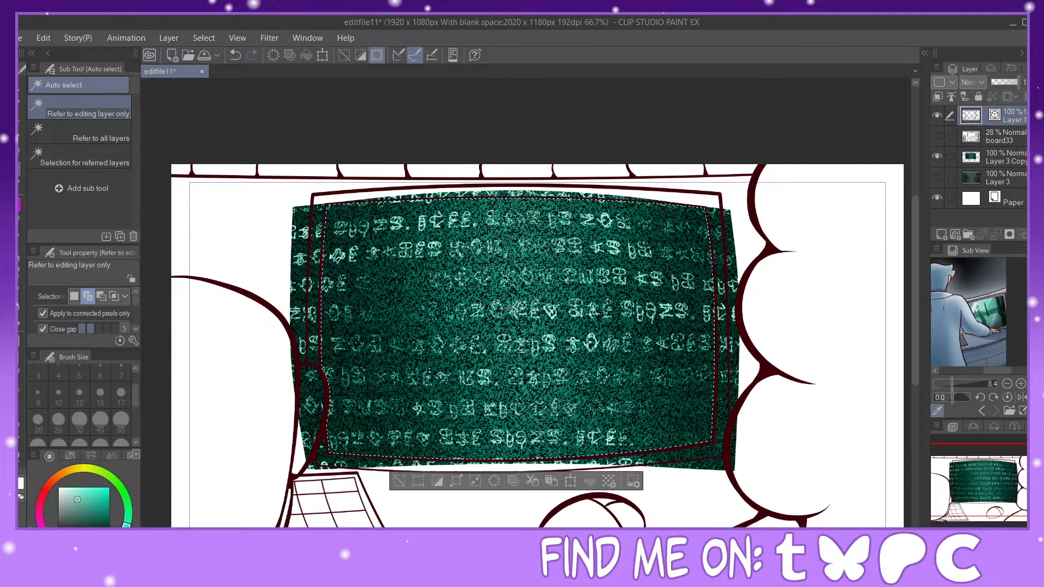
left_click(979, 155)
left_click(498, 480)
left_click(400, 481)
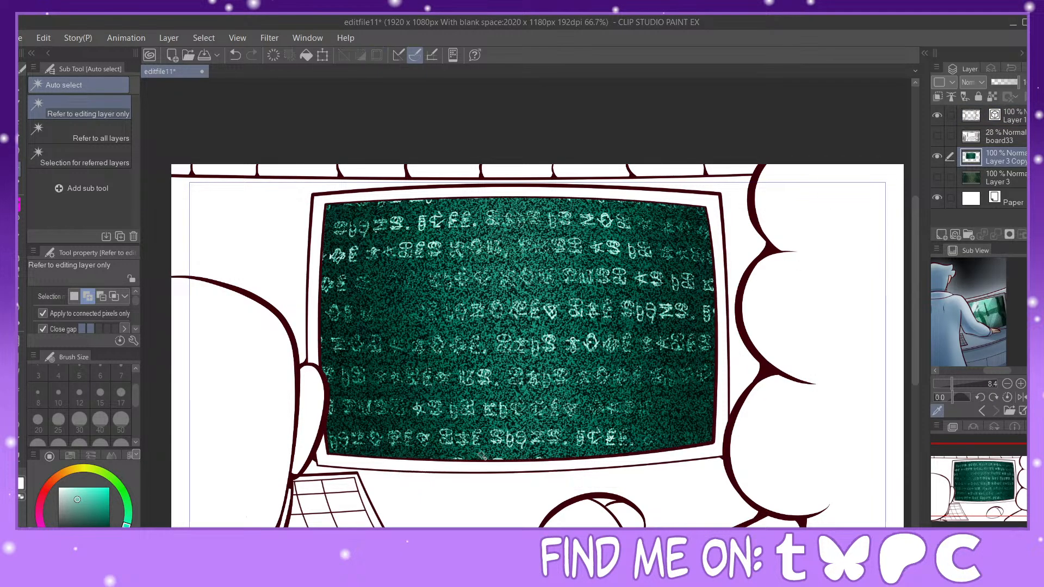
Step: Move Layer 3 Copy above board33, restore the screen-area selection, and add a new raster layer above the texture
scroll(994, 493, "down", 2)
left_click_drag(993, 493, 995, 496)
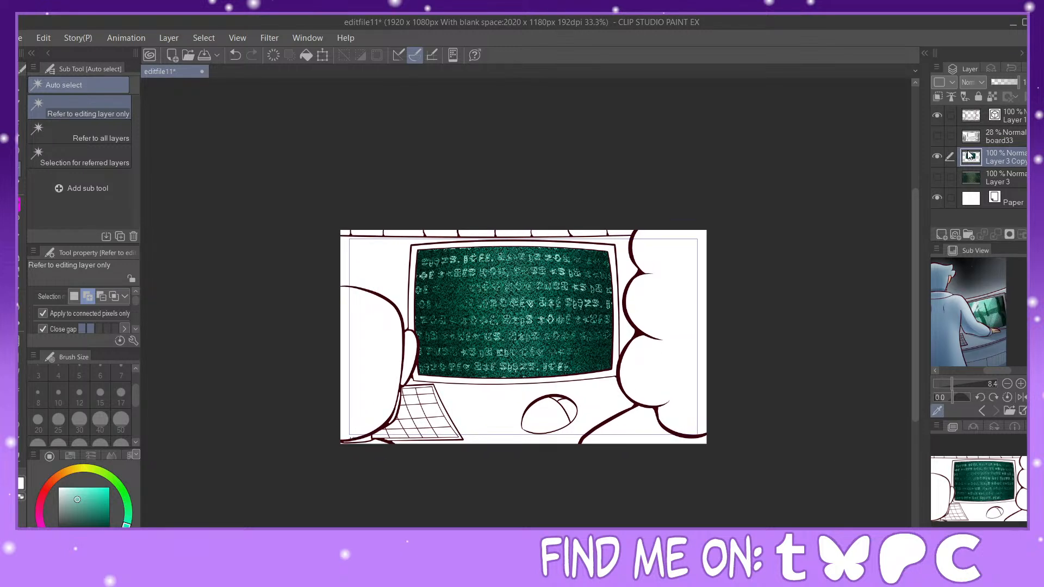
left_click(988, 121)
left_click(211, 39)
left_click(226, 82)
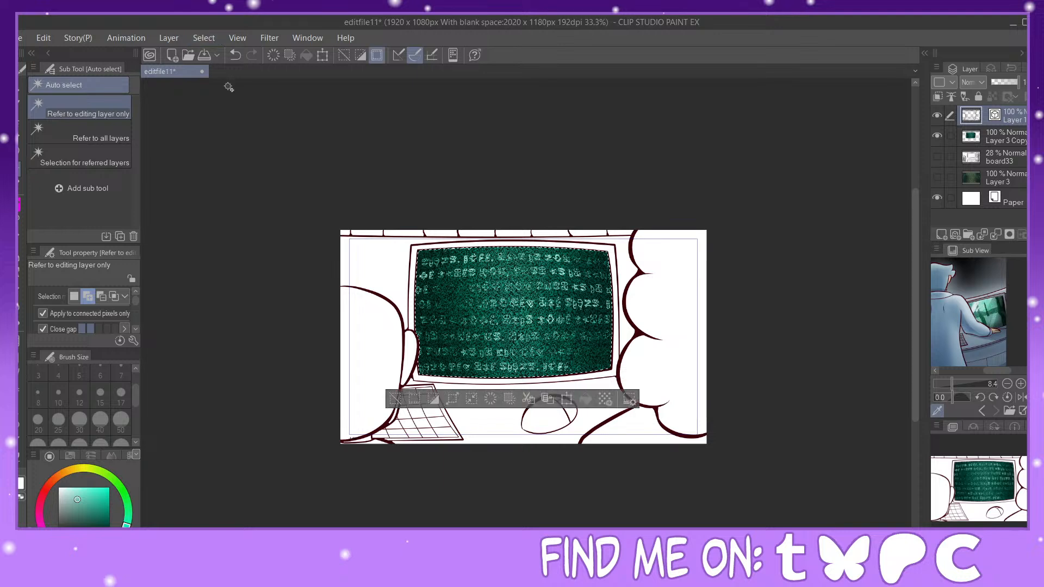
left_click(991, 135)
left_click(941, 235)
Step: Paint pale glare spots on the screen's upper-left area with the G-pen at size 300, set layer opacity to 18%, and deselect
key("p")
left_click(64, 489)
left_click(121, 444)
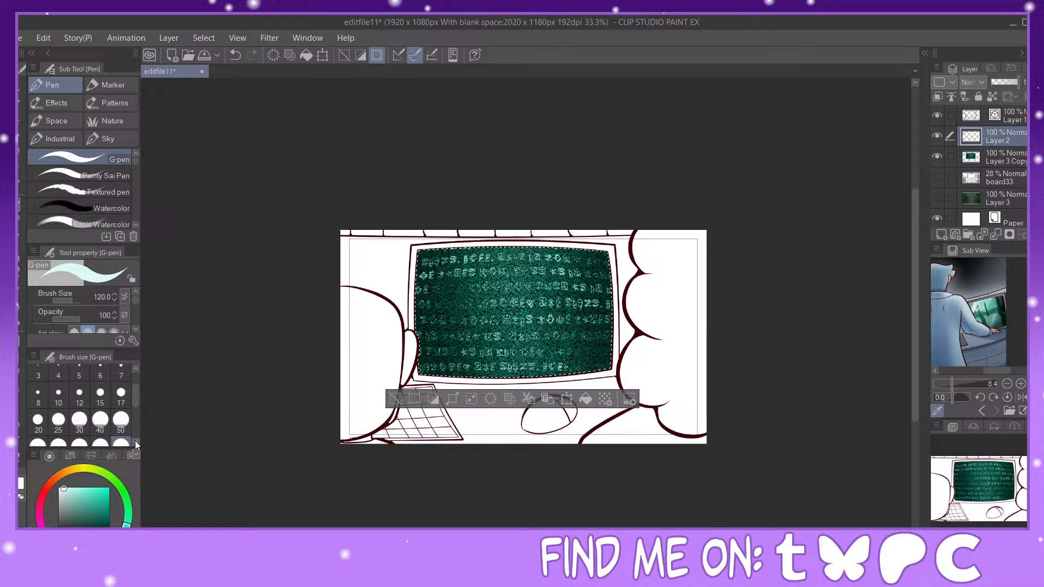
scroll(135, 430, "down", 2)
left_click(121, 422)
mouse_move(484, 269)
left_mouse_down()
mouse_move(456, 306)
mouse_move(493, 322)
left_mouse_up()
left_click_drag(1001, 81, 997, 83)
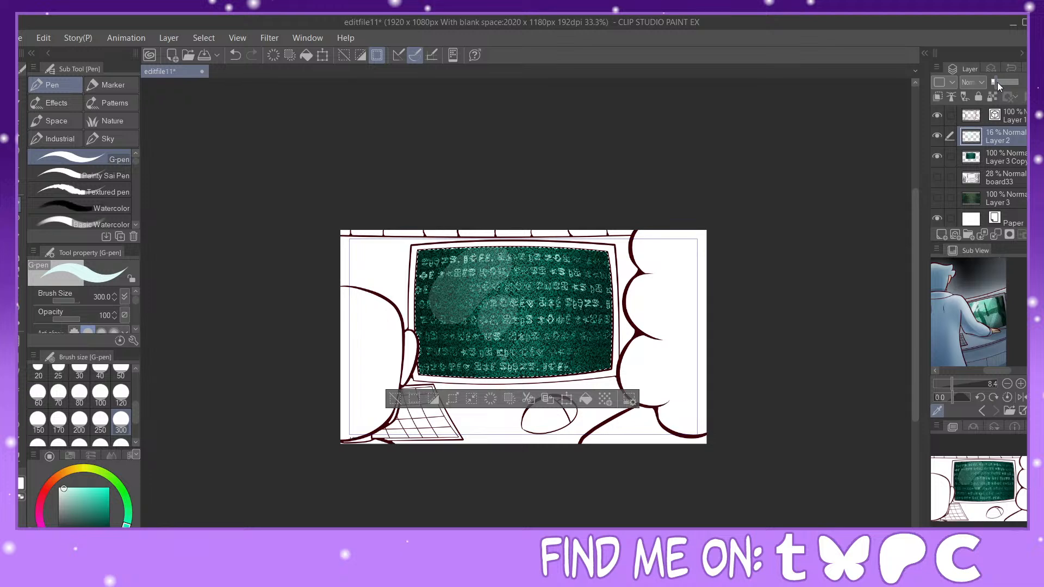
left_click(396, 399)
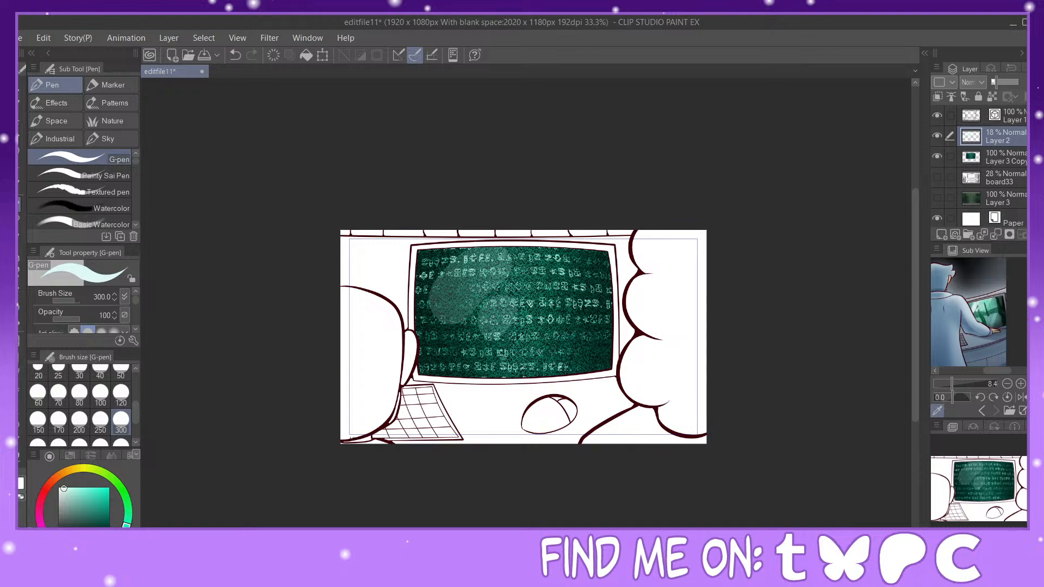
Step: Merge the glare layer with Layer 3 Copy
key("ctrl+plus")
key("ctrl+plus")
key("ctrl+plus")
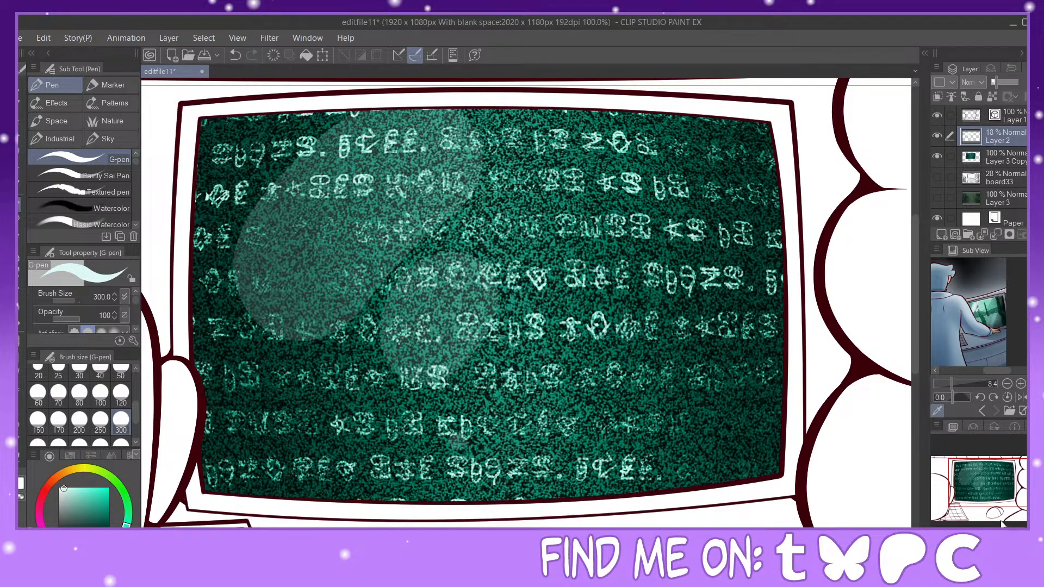
key("ctrl+minus")
key("ctrl+minus")
left_click_drag(994, 491, 998, 493)
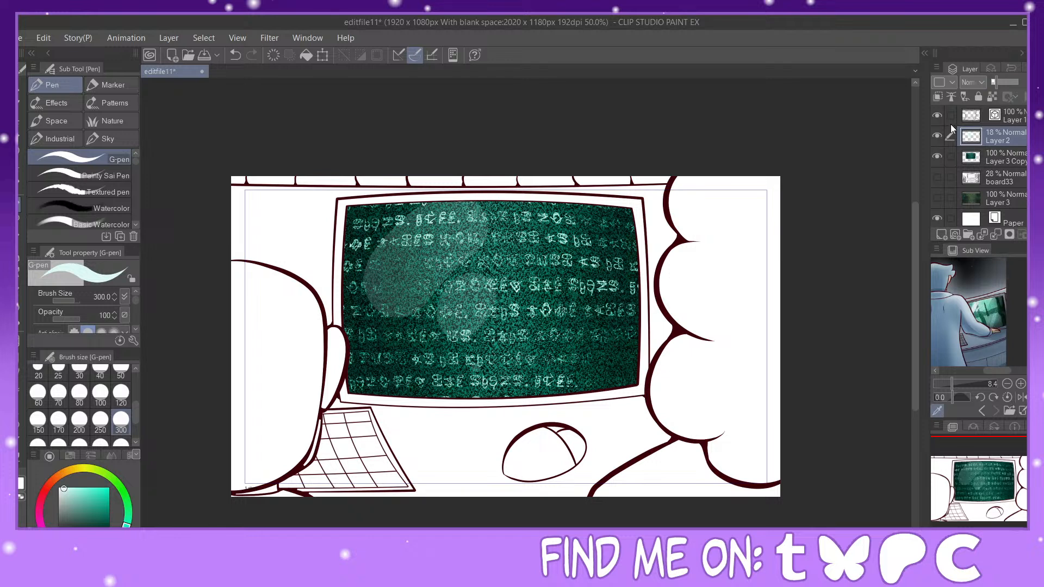
left_click(950, 157)
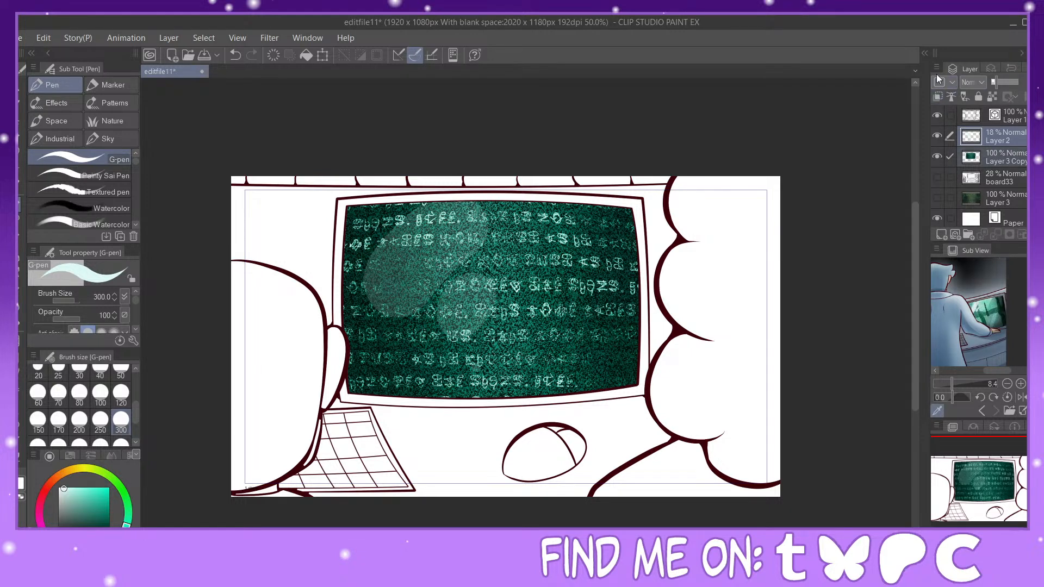
key("alt+shift+e")
Step: Add a raster layer above board33 and fill it with the blue-grey sampled from the reference image
left_click(985, 157)
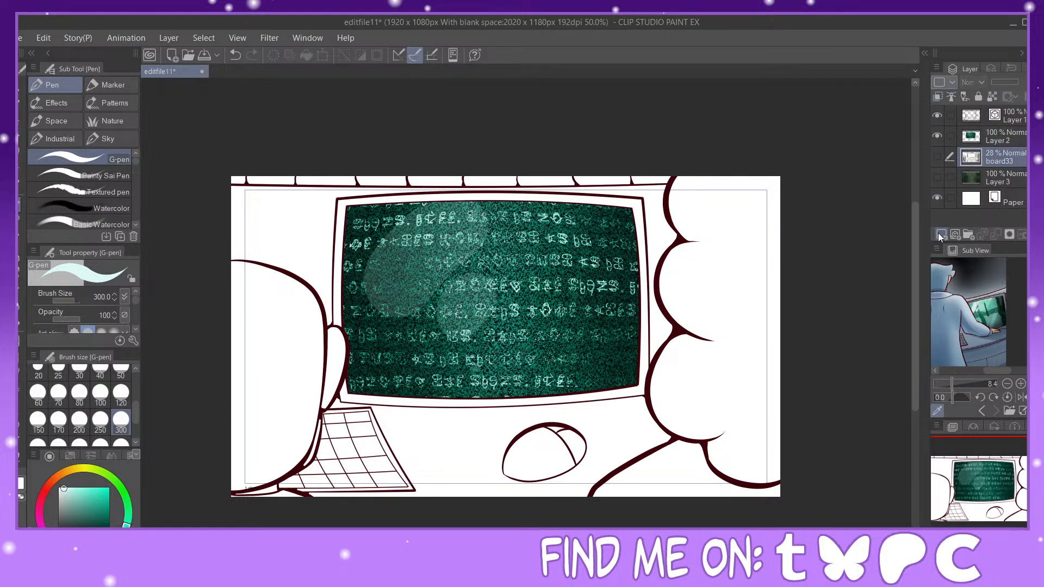
left_click(939, 234)
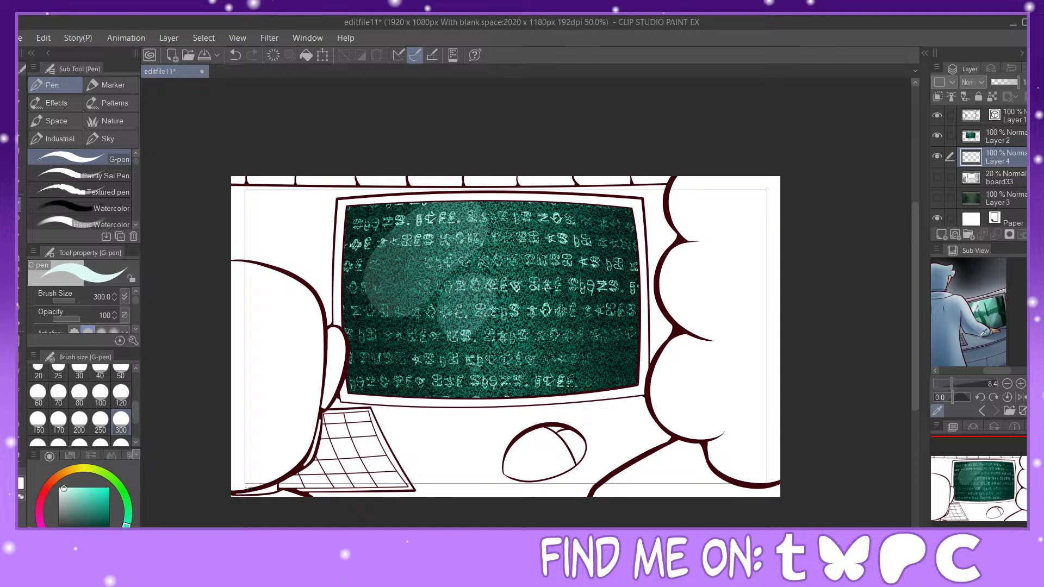
left_click(980, 333)
left_click(307, 57)
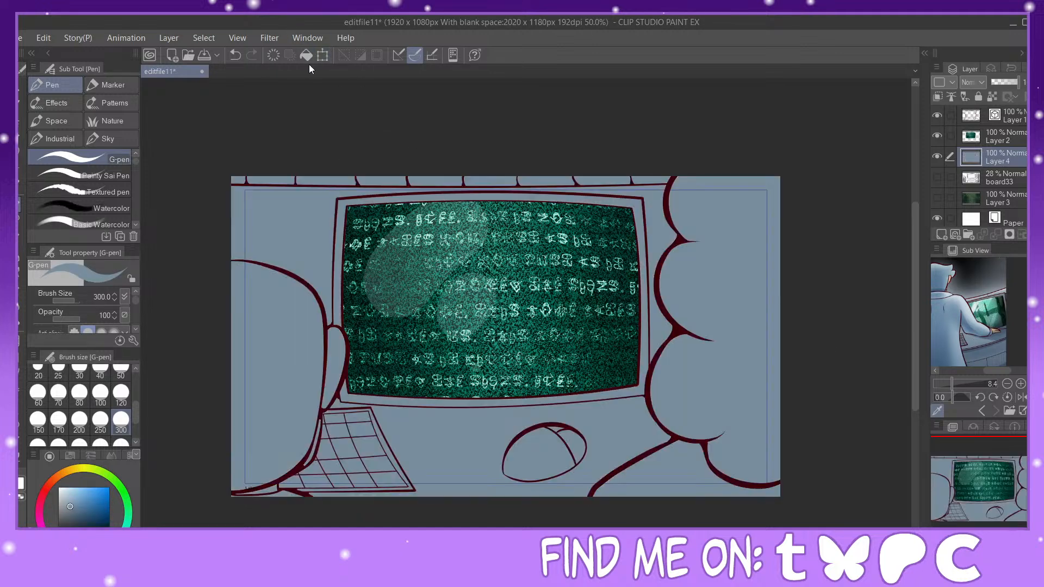
Step: Brighten the blue-grey background with a lighter blue using the Soft airbrush at size 800
left_click(20, 239)
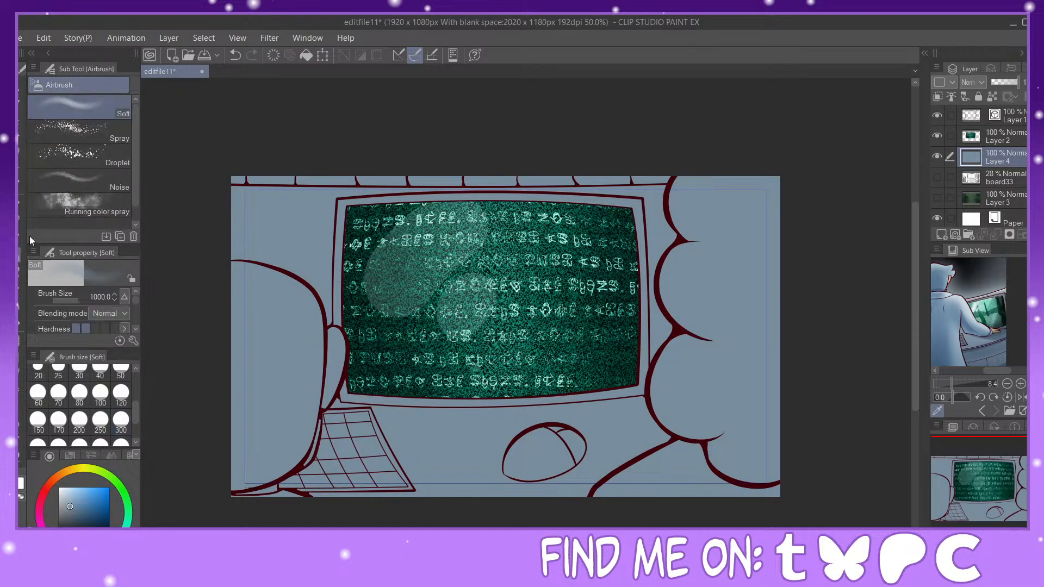
left_click(67, 497)
left_click(121, 442)
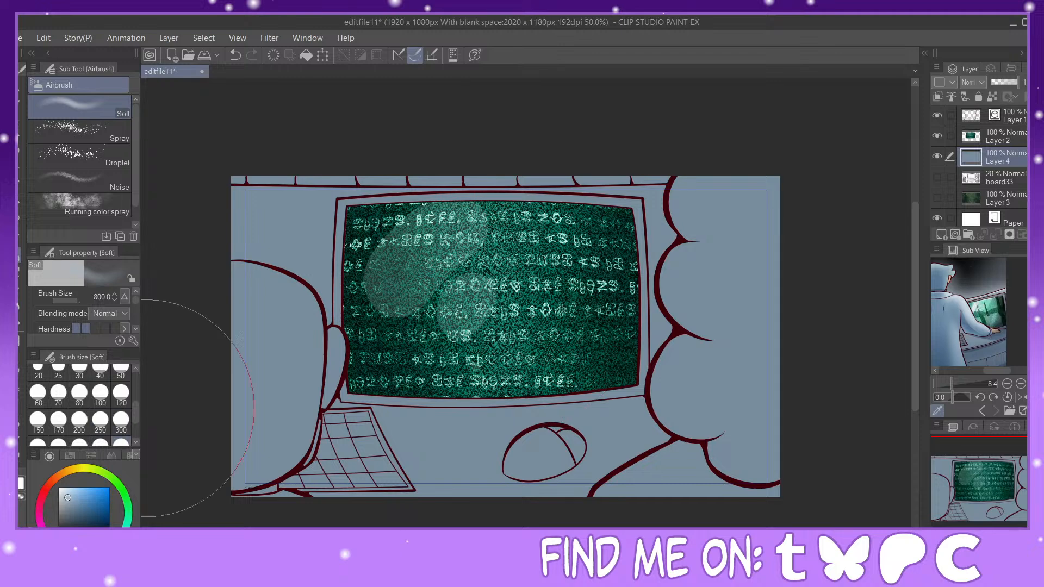
mouse_move(327, 174)
left_mouse_down()
mouse_move(610, 178)
mouse_move(690, 204)
mouse_move(711, 272)
left_mouse_up()
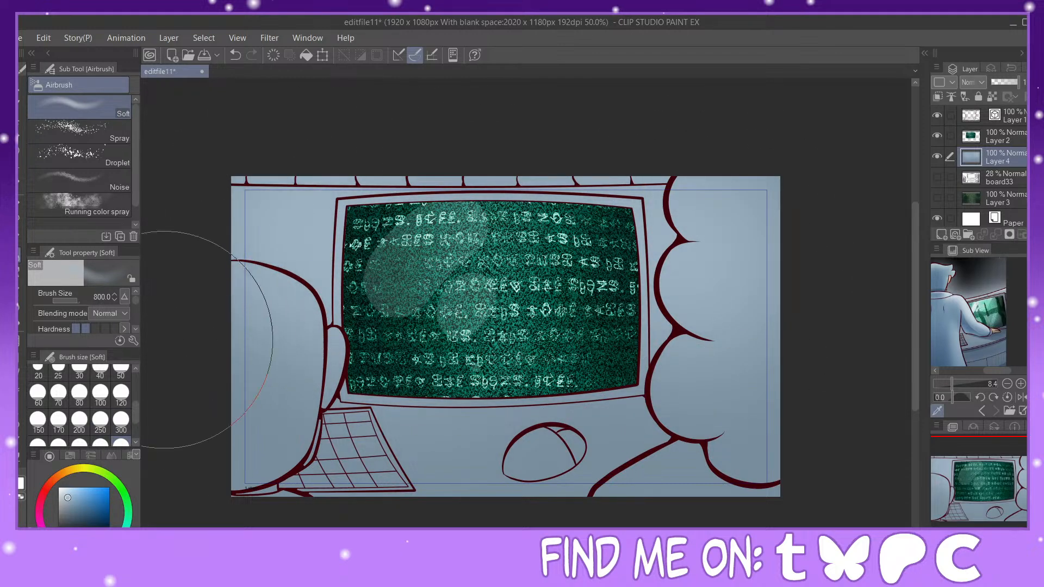
Step: Sample the background's blue tones and airbrush softer light around the monitor's upper edges with the Soft airbrush at size 300
left_click(428, 496, "alt")
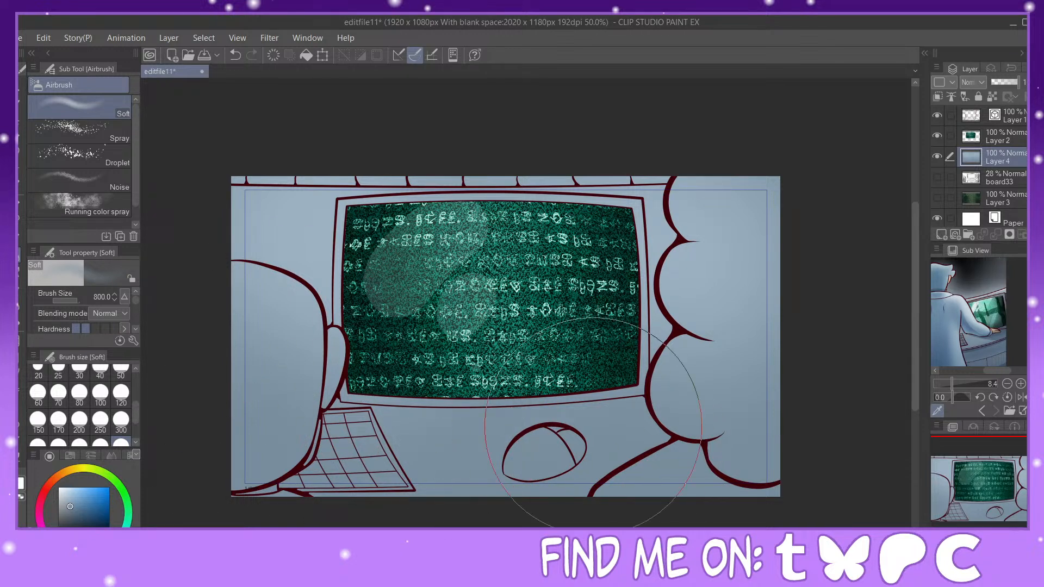
left_click(705, 212, "alt")
left_click(121, 419)
mouse_move(304, 190)
left_mouse_down()
mouse_move(302, 255)
mouse_move(256, 263)
mouse_move(252, 286)
mouse_move(338, 329)
left_mouse_up()
mouse_move(636, 164)
left_mouse_down()
mouse_move(705, 274)
mouse_move(497, 157)
mouse_move(463, 185)
left_mouse_up()
left_click(260, 453, "alt")
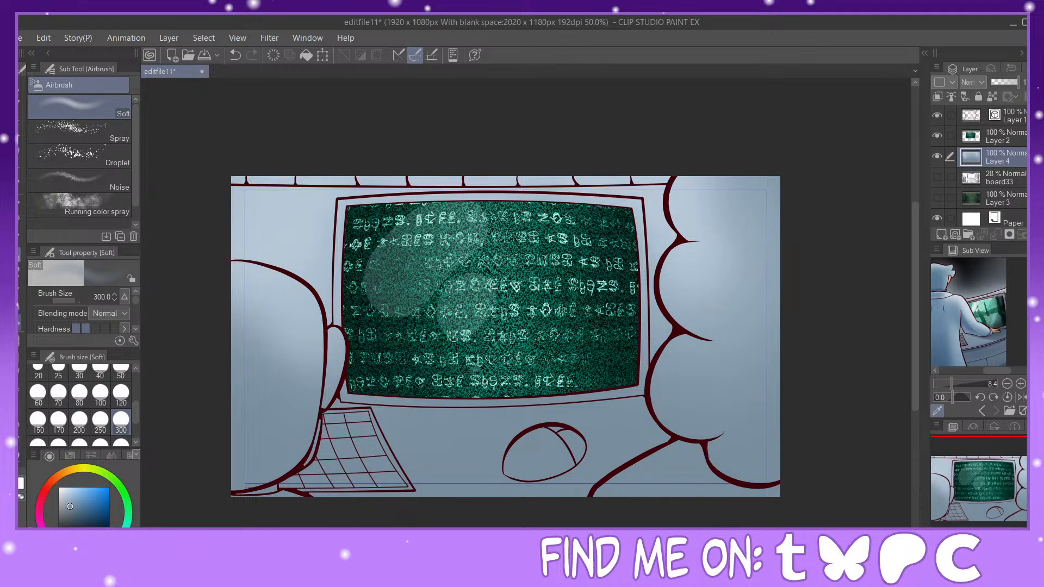
left_click(20, 323)
left_click(956, 384)
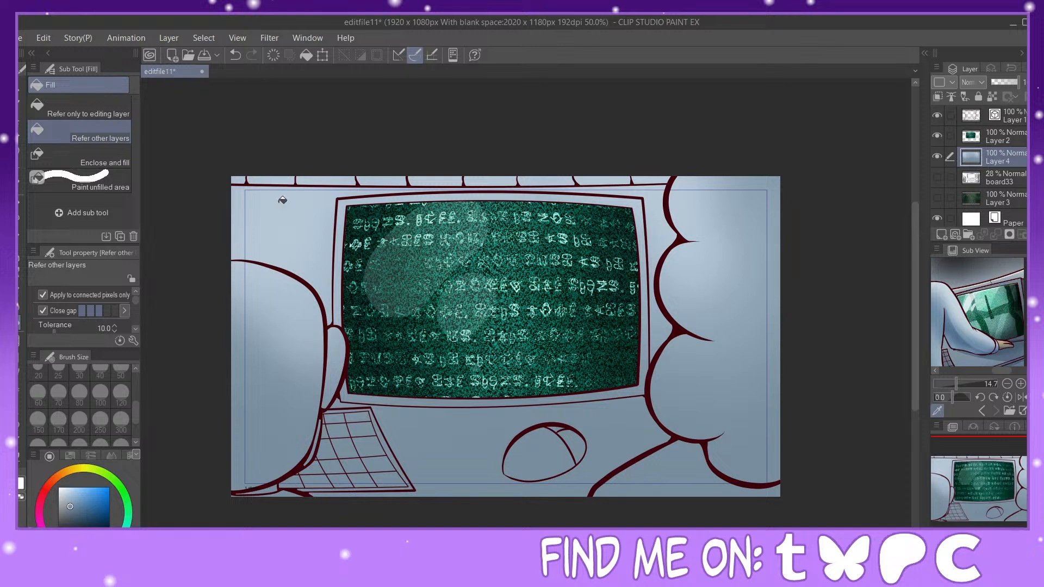
left_click_drag(241, 179, 663, 173)
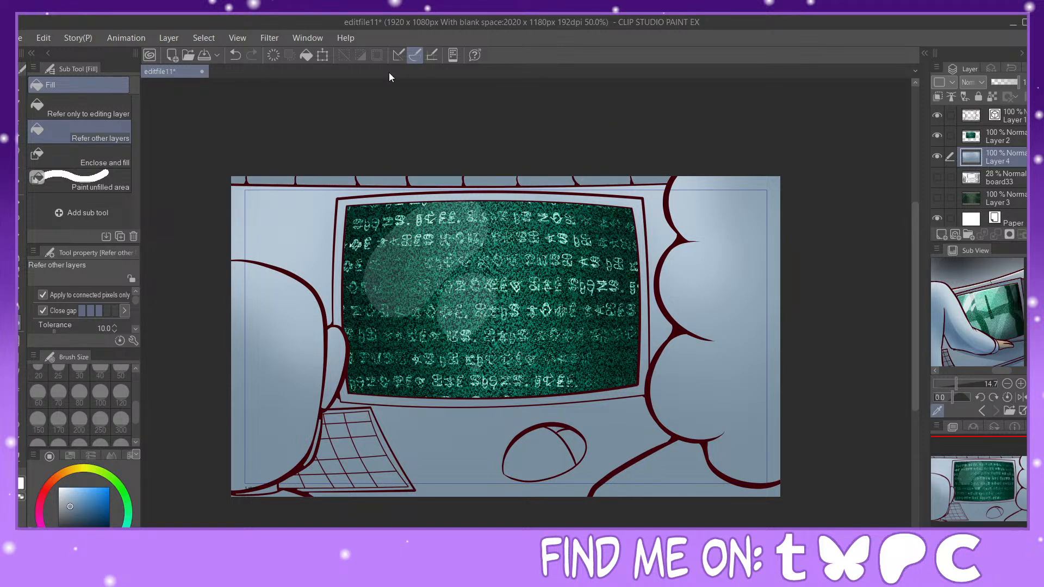
Step: Auto-select every panel in the strip along the artwork's upper edge, referring to all layers, and shade them with the Soft airbrush at size 50
left_click(19, 174)
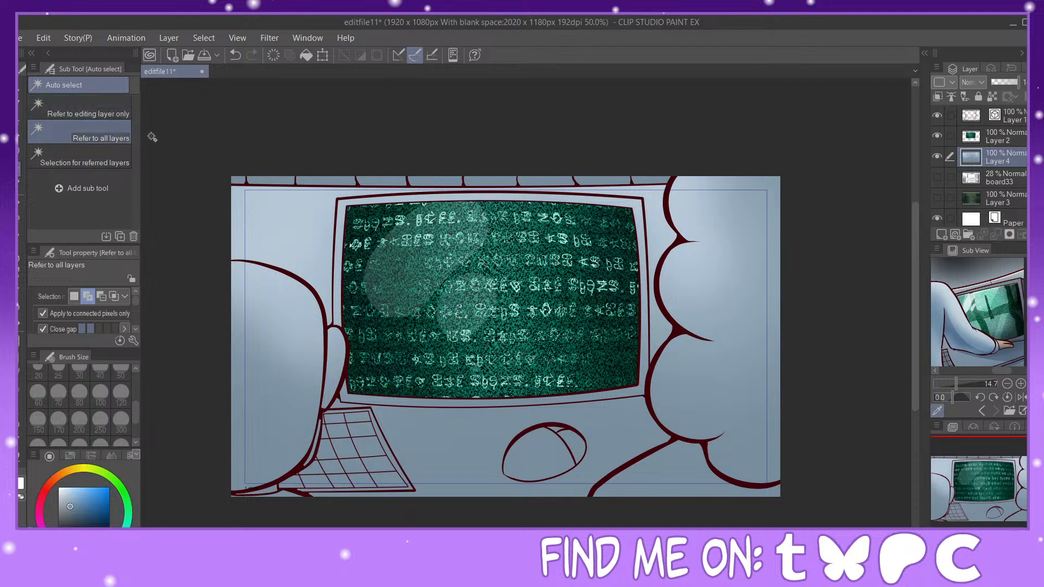
left_click(246, 180)
left_click(322, 181)
left_click(384, 180)
left_click(435, 180)
left_click(502, 178)
left_click(544, 180)
left_click(598, 179)
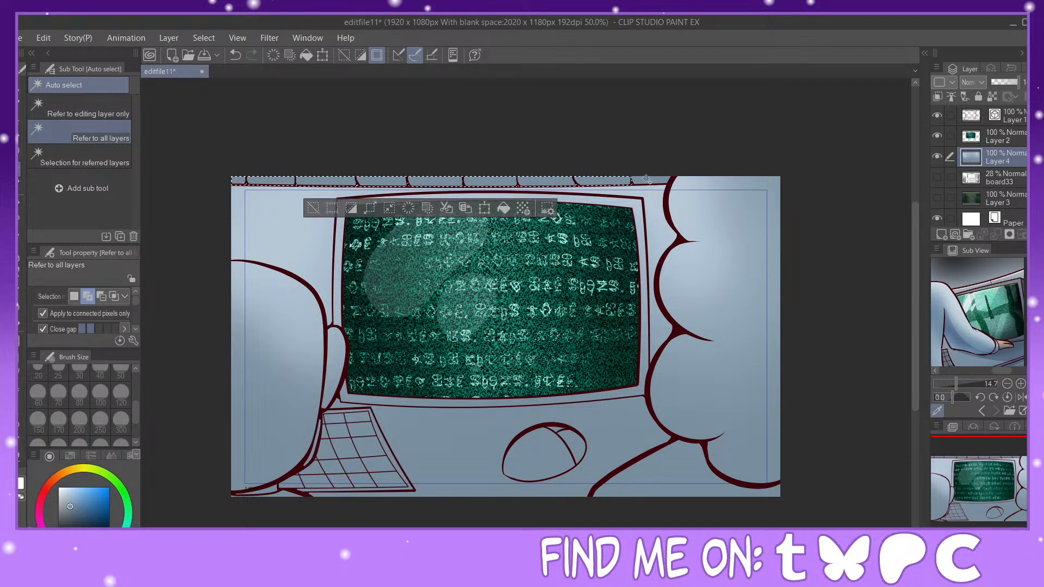
left_click(647, 179)
left_click(20, 240)
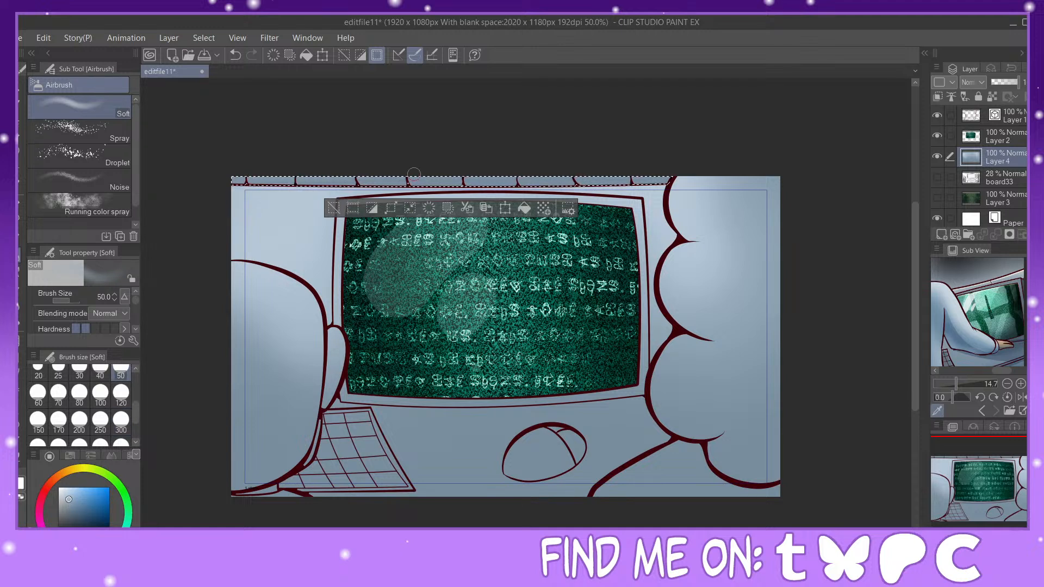
left_click_drag(284, 181, 444, 178)
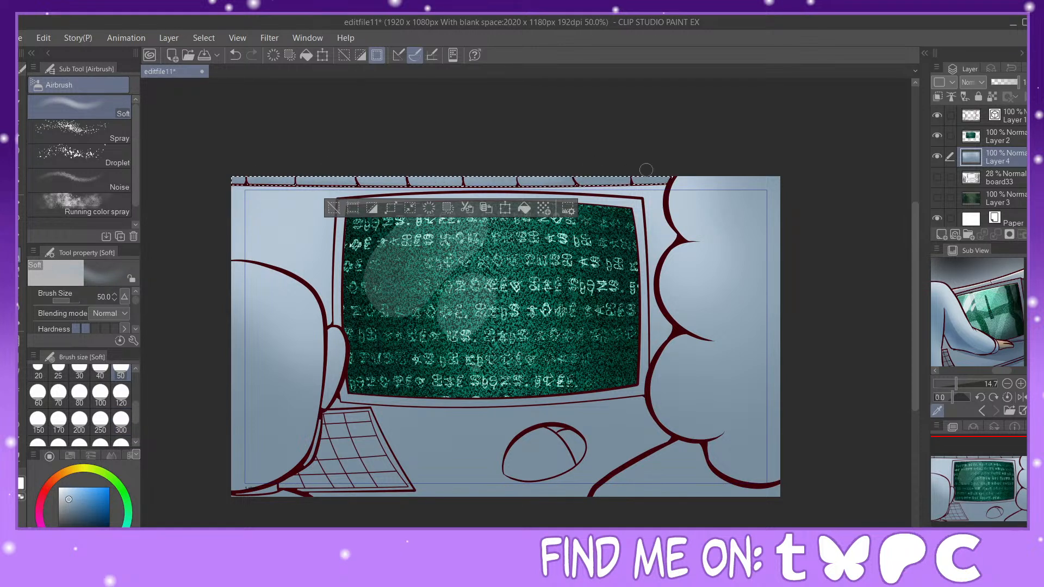
Step: Airbrush a paler blue-grey highlight over the selected strip of panels and clear the selection
left_click(66, 493)
left_click_drag(228, 191, 467, 175)
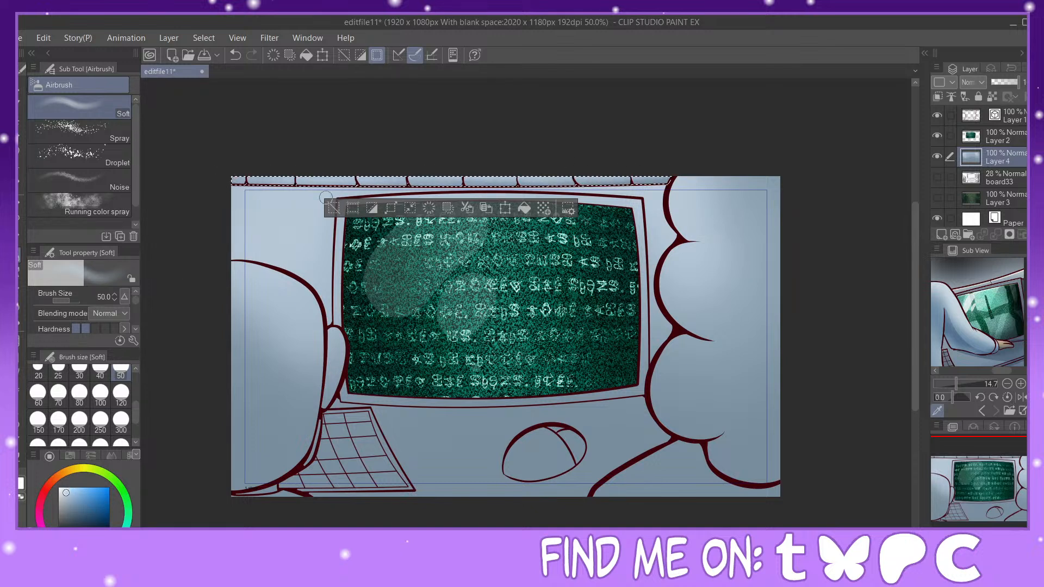
key("ctrl+d")
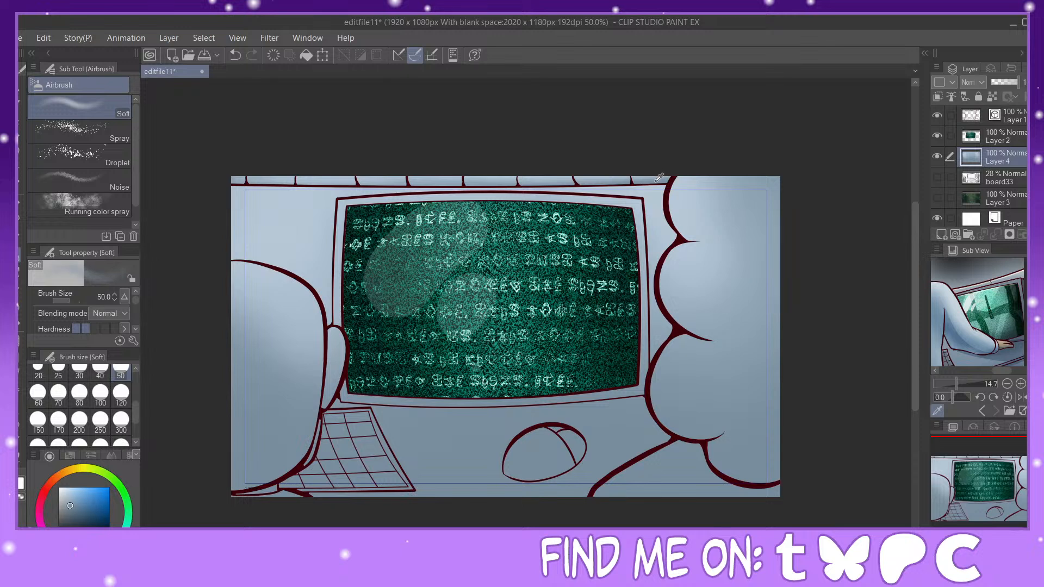
Step: Reselect the panel strip along the artwork's upper edge, airbrush a sampled darker blue-grey across it with the Soft airbrush at size 30, and clear the selection
left_click(646, 183, "alt")
left_click(649, 176, "alt")
key("ctrl+shift+d")
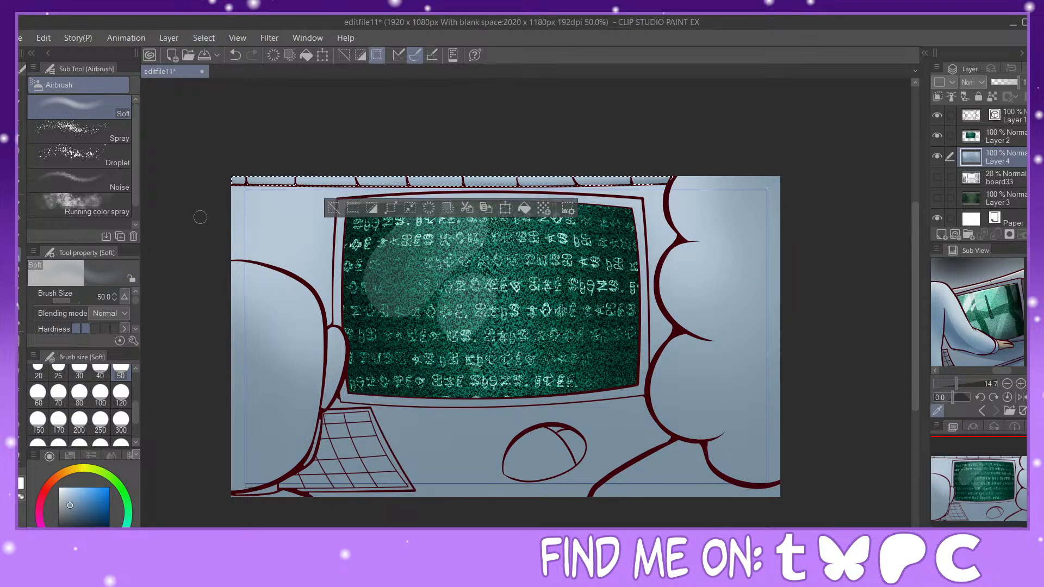
left_click(79, 371)
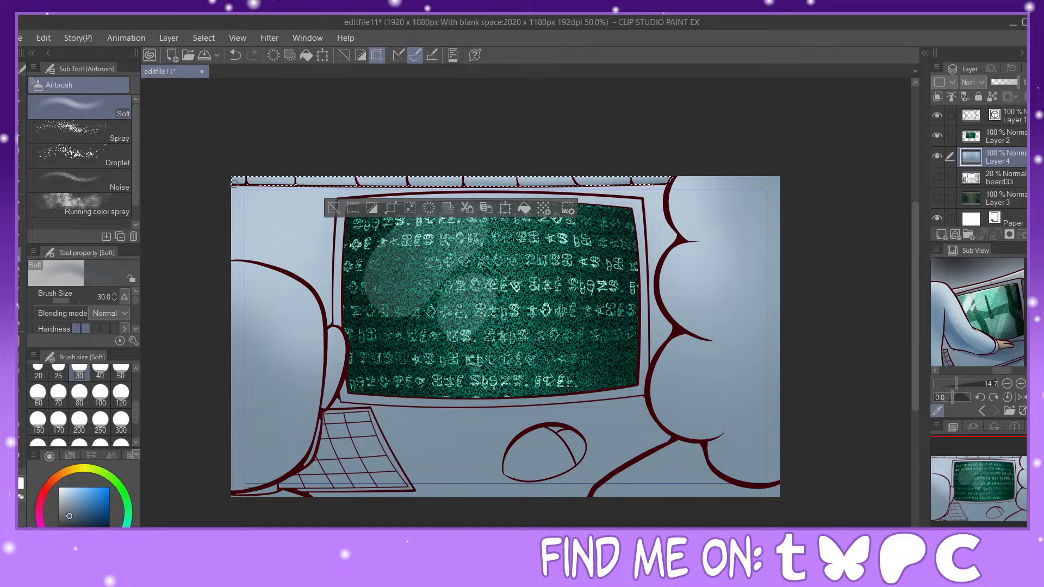
mouse_move(249, 183)
left_mouse_down()
mouse_move(528, 188)
mouse_move(515, 182)
mouse_move(667, 179)
left_mouse_up()
left_click(333, 209)
Step: Sample a grey from the reference image and fill the monitor's frame with it, referring to other layers
left_click(1020, 275)
left_click(17, 329)
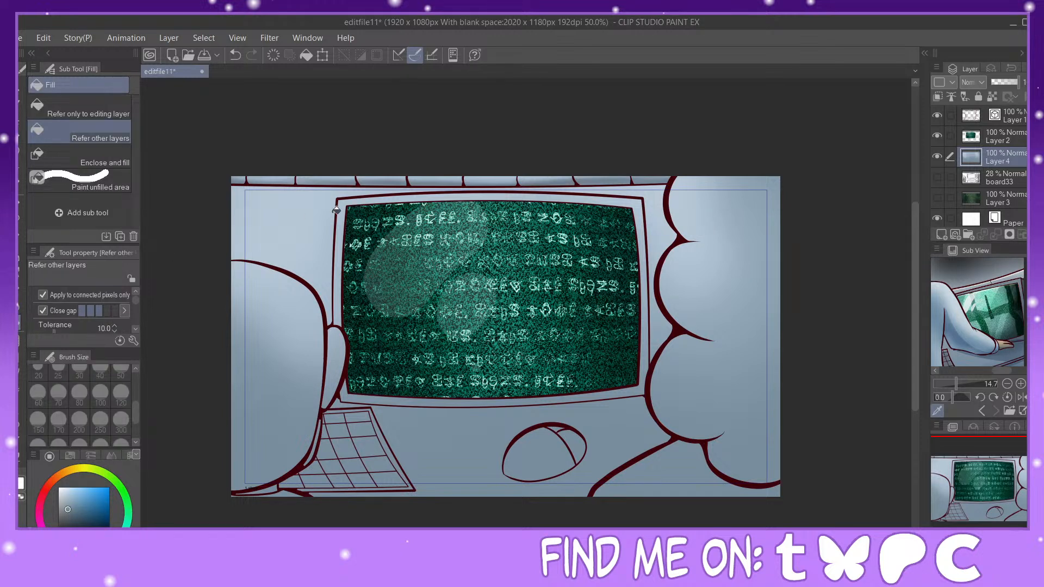
left_click(647, 336)
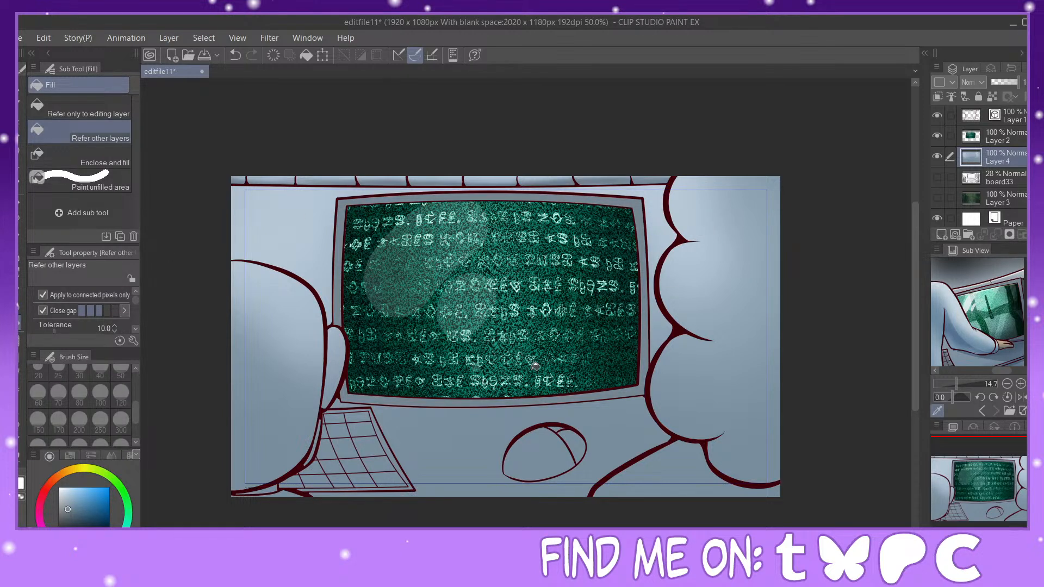
Step: Bring up the character reference with the purple shirt and lab coat, sample the brown skin tone, and fill the ear and neck of the dark-haired figure
left_click(982, 412)
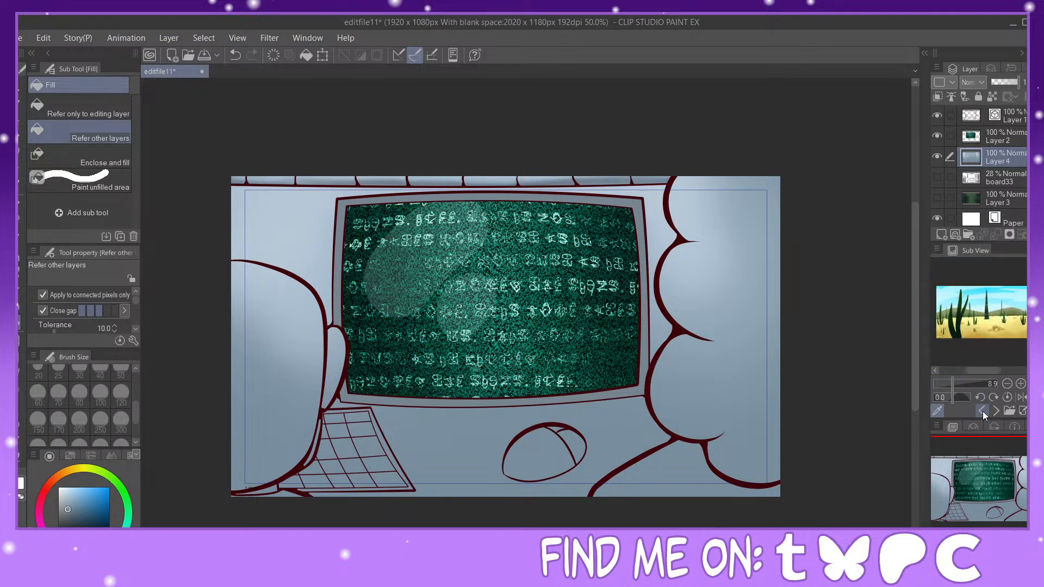
left_click(981, 412)
left_click(980, 411)
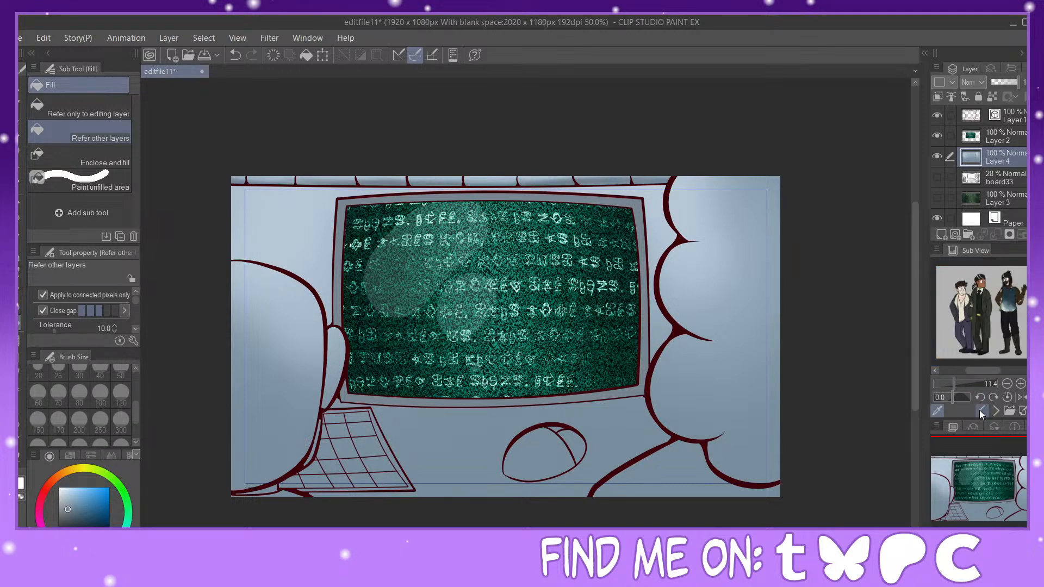
left_click(979, 411)
left_click_drag(952, 384, 1013, 372)
left_click(961, 385)
left_click_drag(1019, 373, 1000, 373)
left_click(1008, 283)
left_click(340, 364)
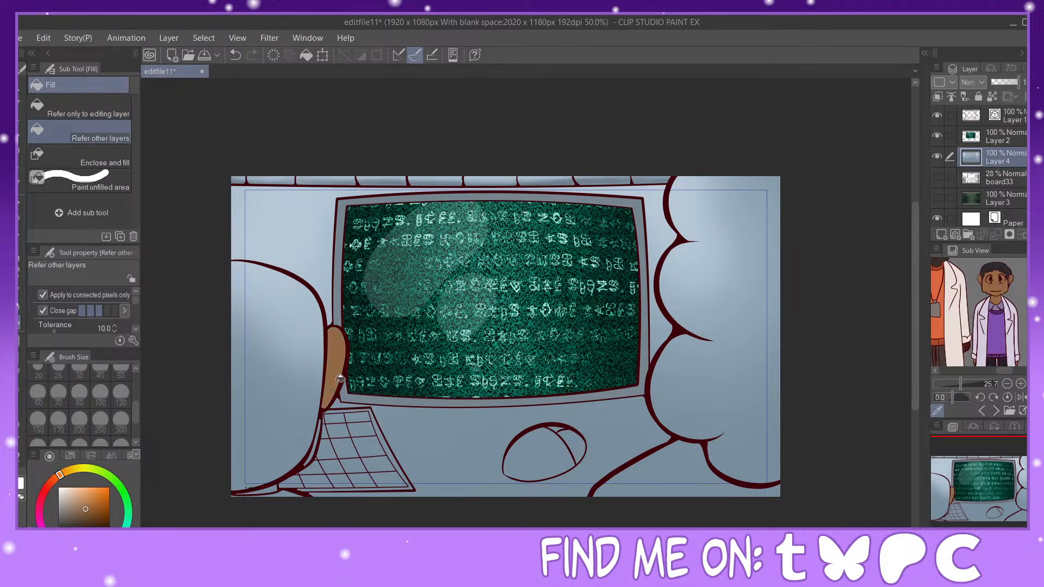
left_click(310, 457)
left_click(277, 485)
Step: Fill the near figure's collar with the reference's coat white and the head beside the keyboard with the sampled dark hair colour
left_click(1017, 310)
left_click(296, 491)
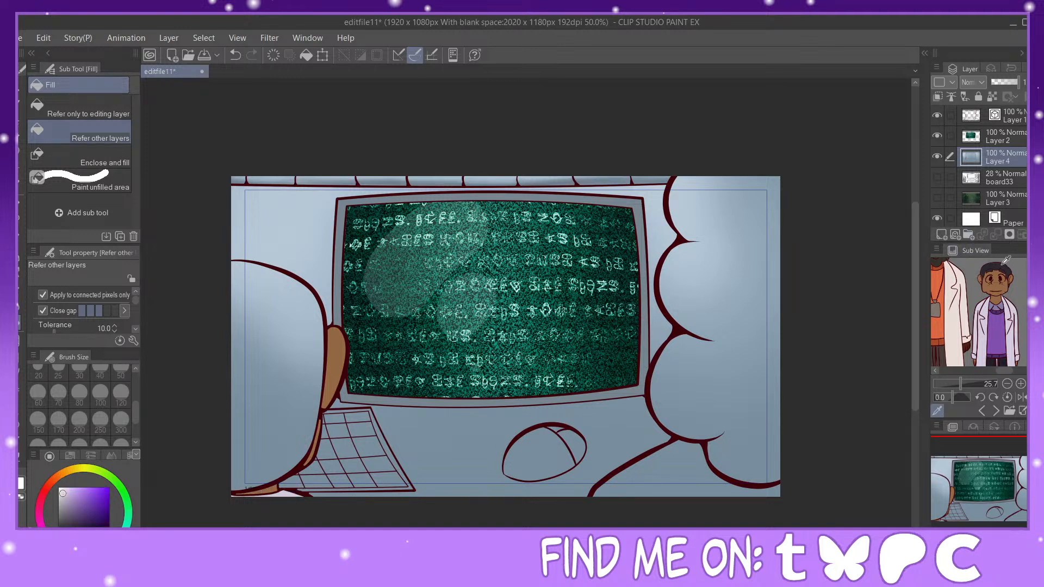
left_click(286, 367)
left_click(294, 302)
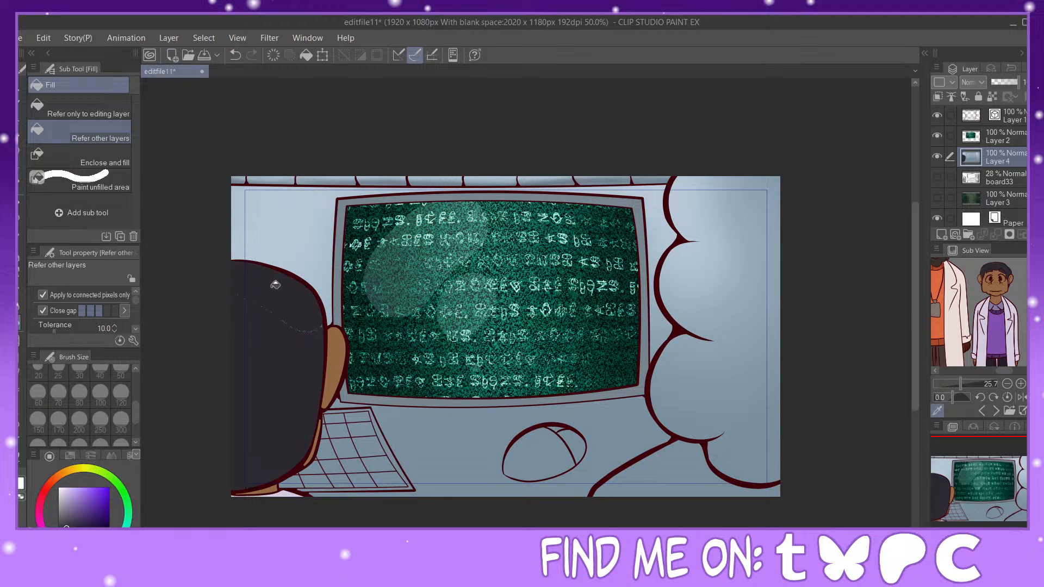
key("p")
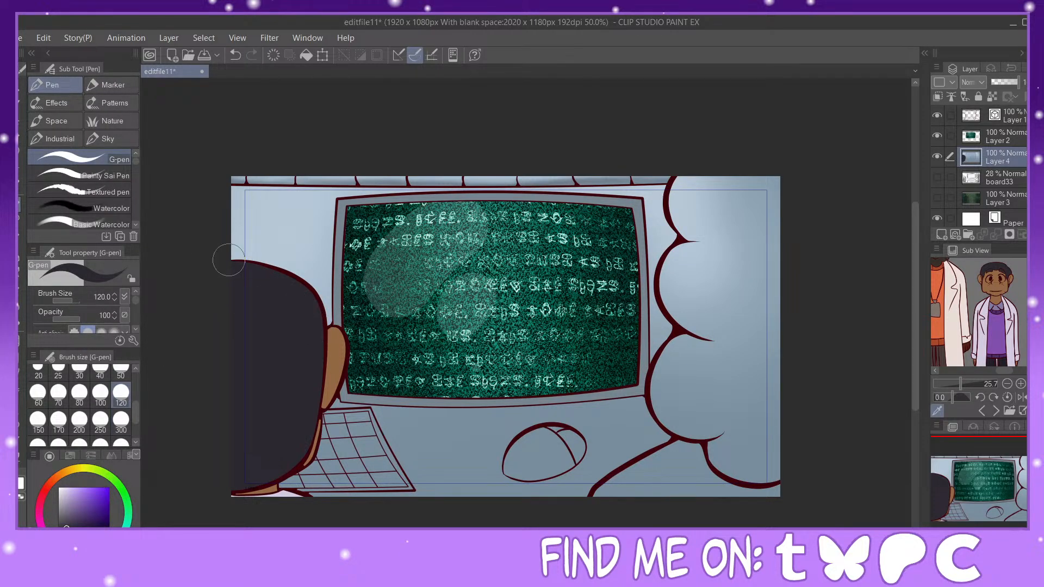
key("g")
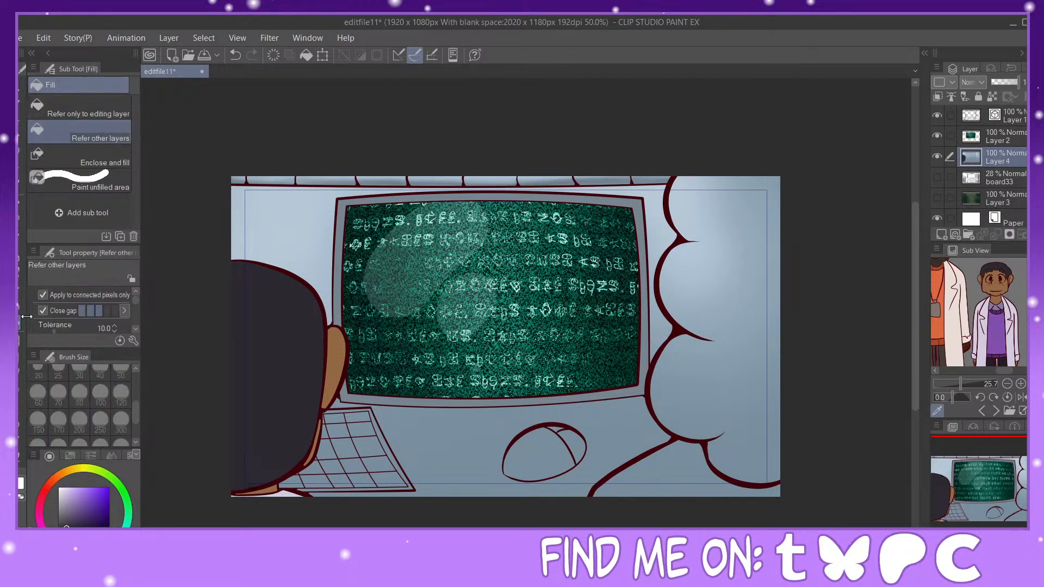
Step: Bring up the curly-haired character reference, sample the brown hair colour, and fill every section of the curly hair beside the monitor
left_click(983, 410)
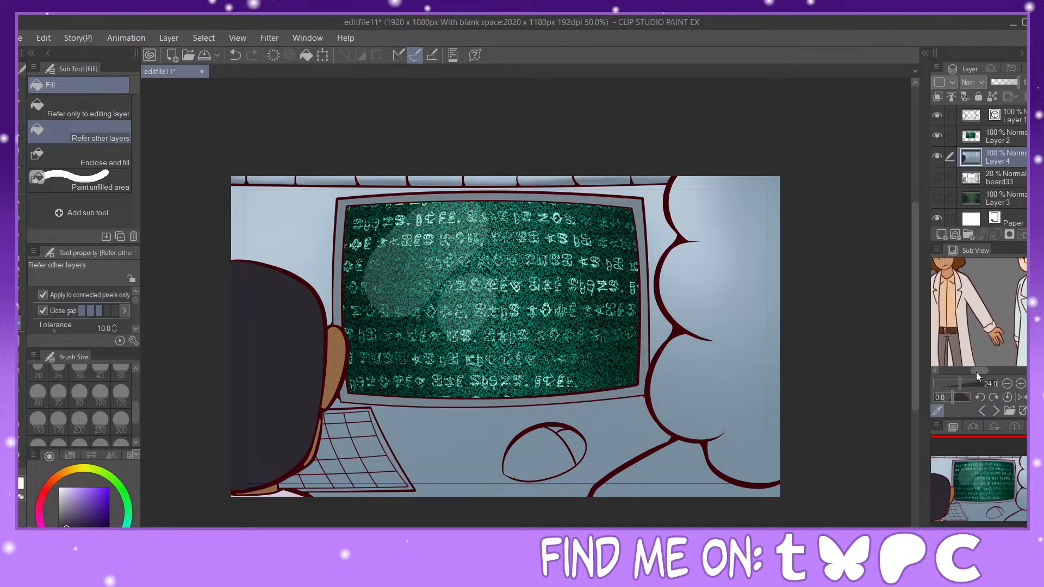
mouse_move(964, 386)
left_mouse_down()
mouse_move(974, 386)
mouse_move(955, 382)
mouse_move(995, 370)
mouse_move(949, 380)
mouse_move(963, 383)
left_mouse_up()
scroll(979, 304, "up", 3)
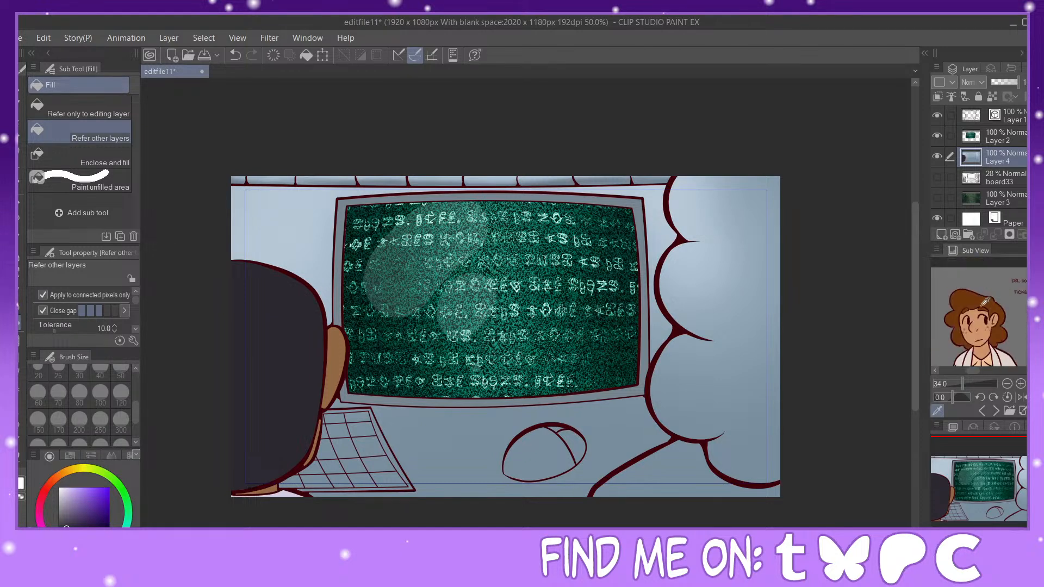
left_click(972, 298)
left_click(696, 283)
left_click(742, 370)
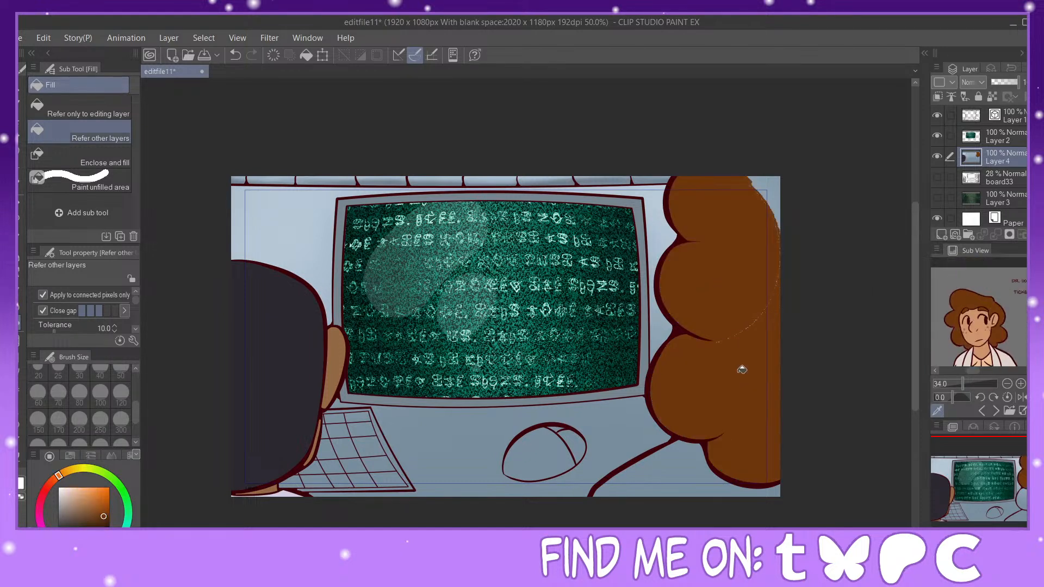
left_click(773, 191)
Step: Sample the off-white of the reference character's coat and fill the shoulder below the curly hair
key("p")
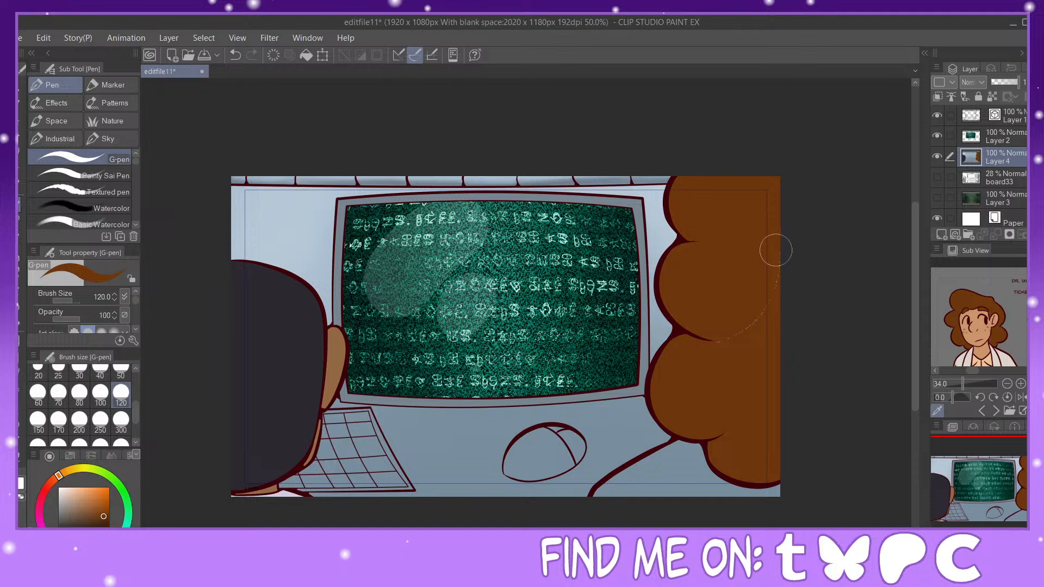
left_click(1006, 355)
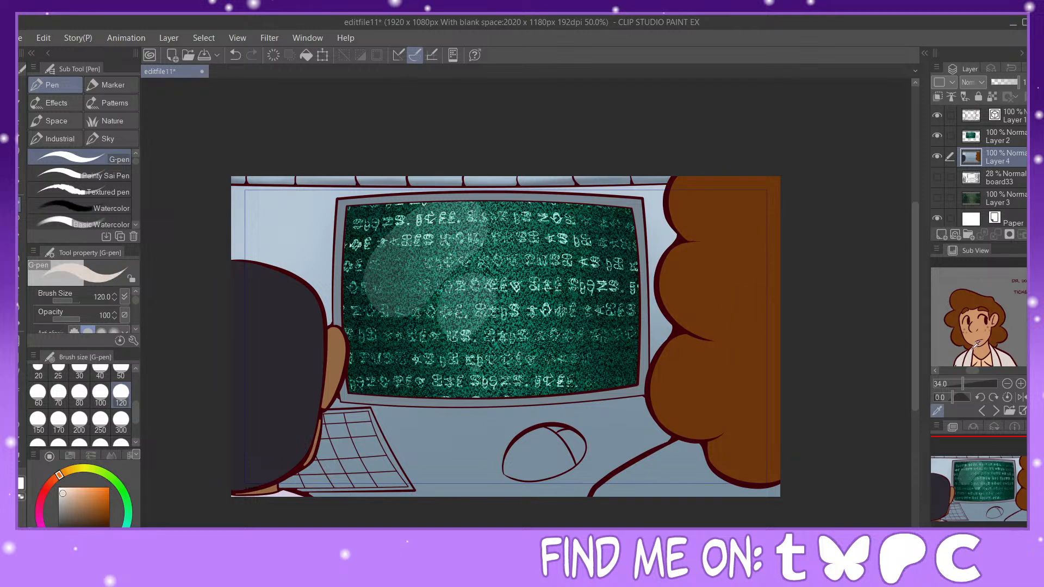
key("g")
left_click(617, 455)
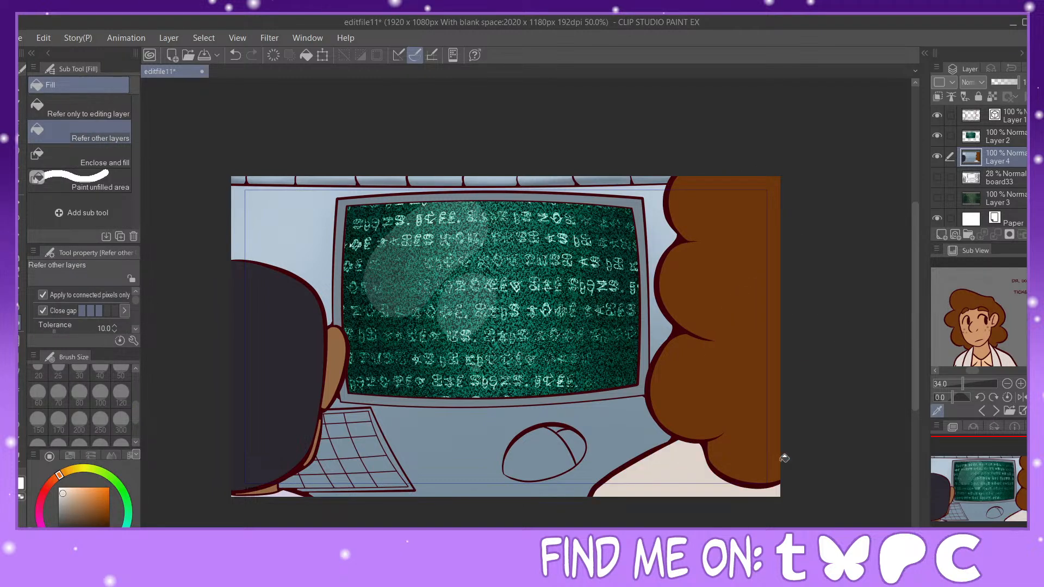
Step: Return to the blue control-panel reference, enlarge it around the green dome and buttons, and sample a blue-grey from it
left_click_drag(972, 496, 967, 485)
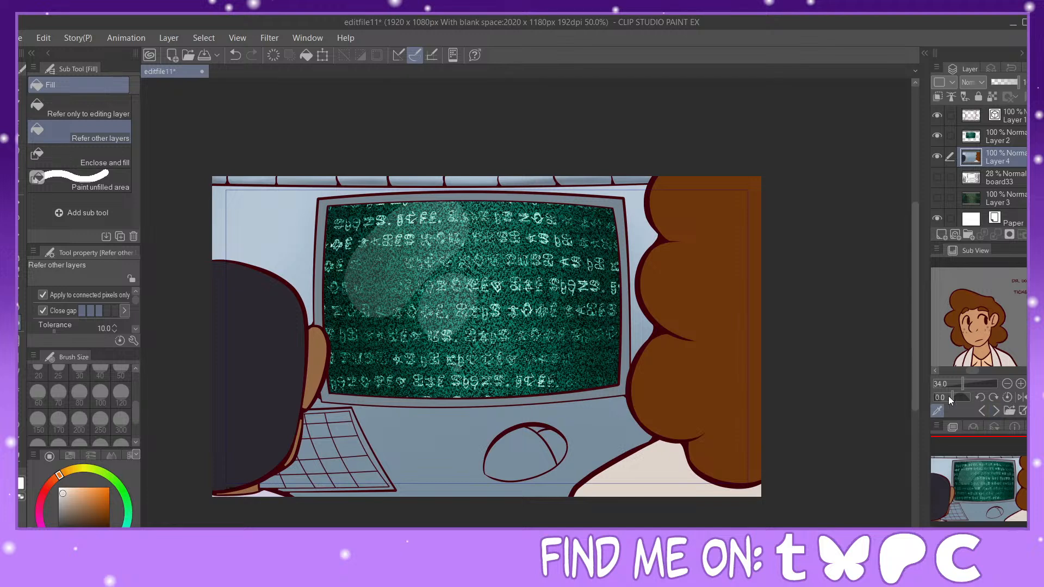
left_click_drag(964, 384, 961, 386)
mouse_move(1036, 303)
left_mouse_down()
mouse_move(1036, 323)
mouse_move(1035, 312)
left_mouse_up()
left_click(993, 410)
left_click(994, 411)
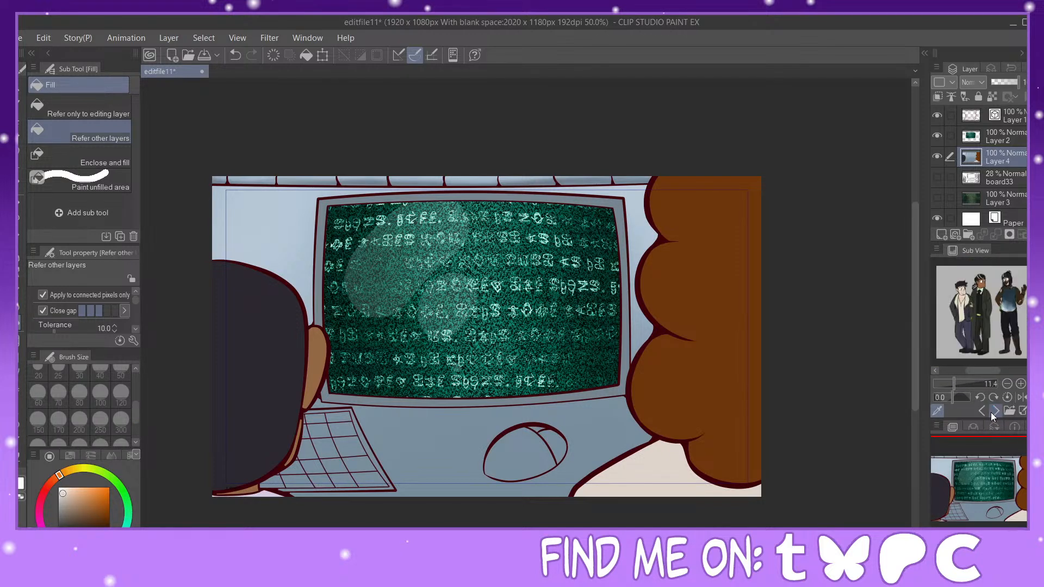
left_click(995, 411)
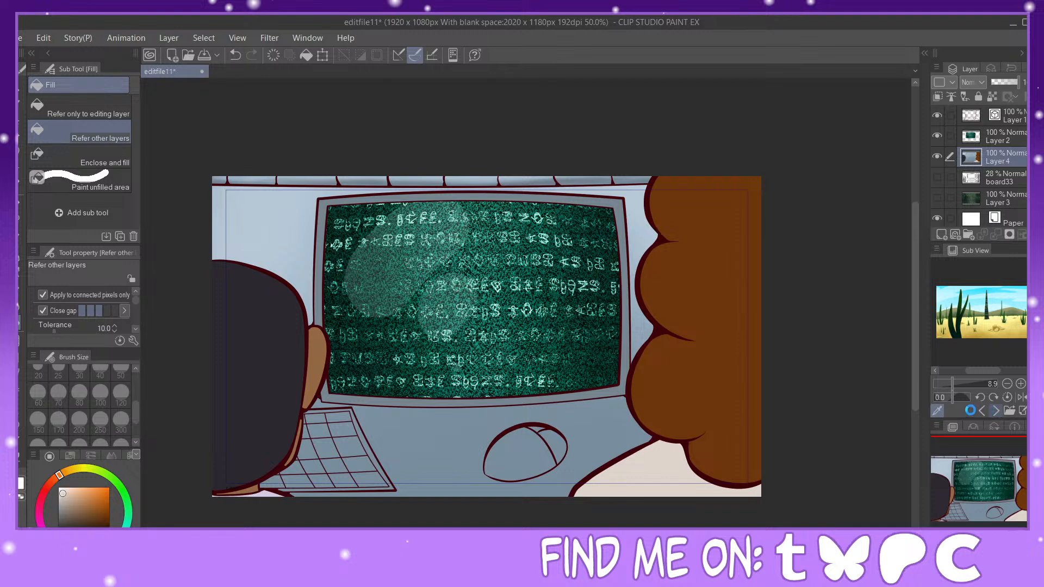
left_click(994, 412)
left_click(963, 384)
left_click_drag(983, 373, 961, 384)
left_click_drag(1035, 302, 1036, 318)
left_click(954, 312)
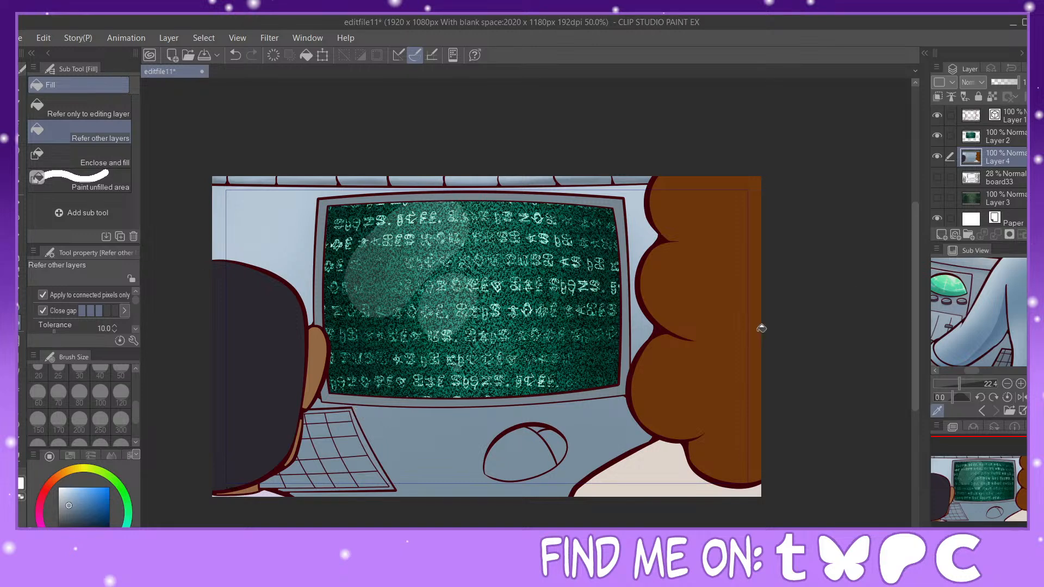
Step: Fill the keyboard's keys with the sampled darker blue-grey, referring to other layers
left_click(333, 415)
left_click(315, 417)
left_click(321, 417)
mouse_move(308, 431)
left_mouse_down()
mouse_move(350, 438)
mouse_move(374, 482)
mouse_move(332, 444)
mouse_move(301, 456)
mouse_move(307, 477)
mouse_move(280, 472)
left_mouse_up()
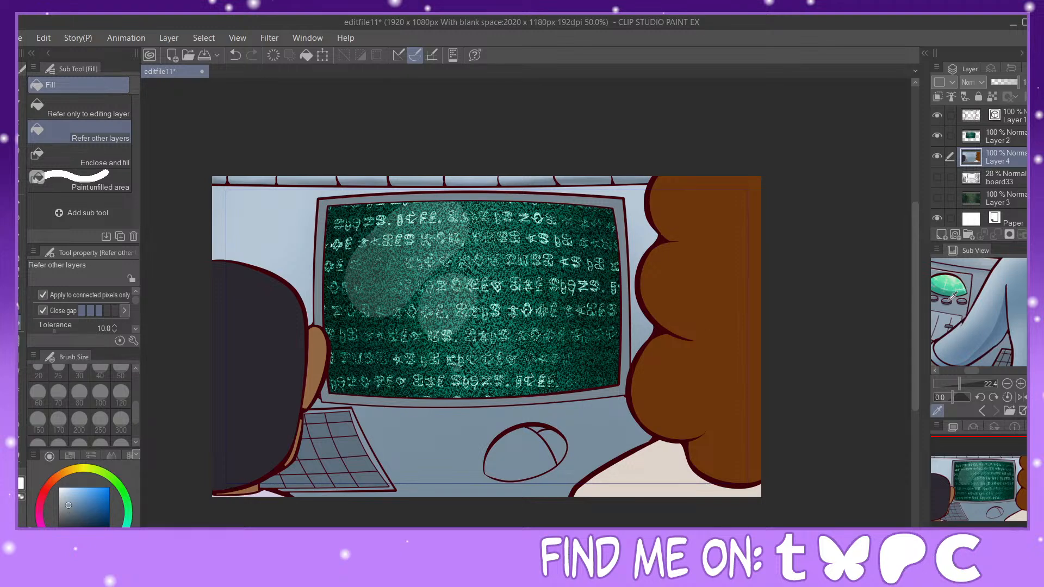
left_click(360, 426)
left_click(348, 487)
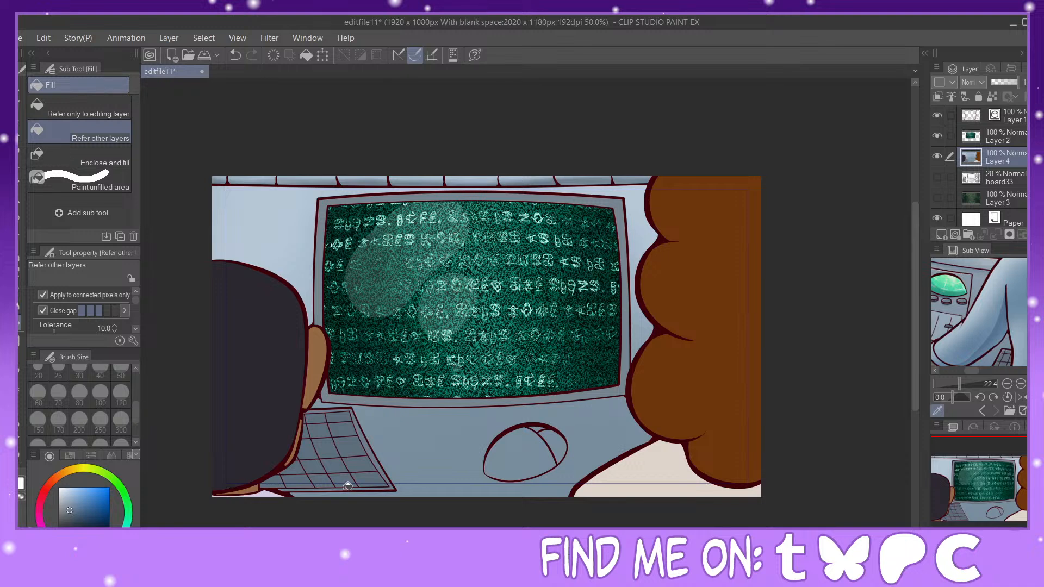
Step: Fill the computer mouse's body with dark blue-grey and its buttons with a lighter blue sampled from the upper panel strip
left_click(559, 435)
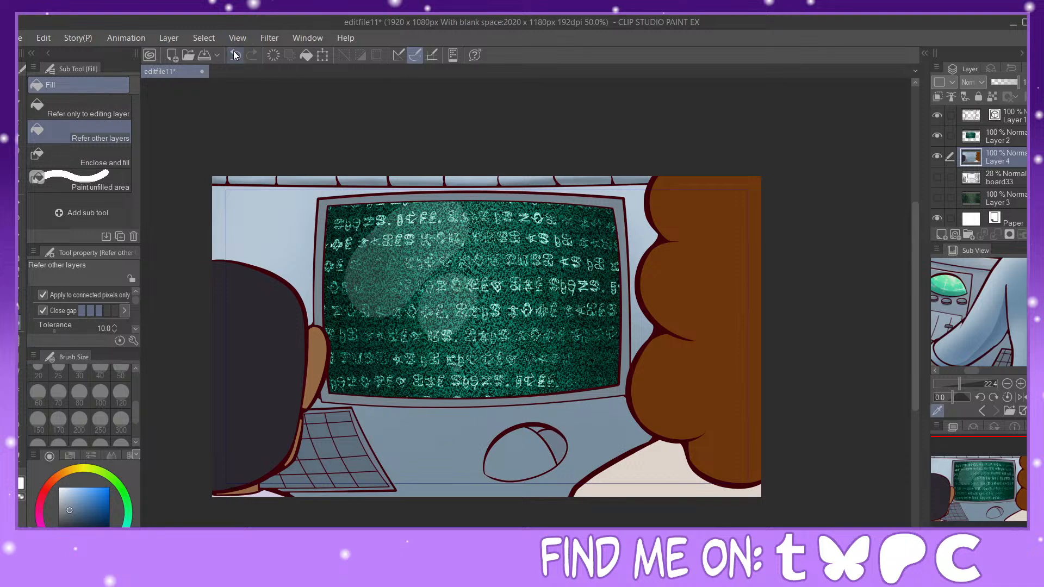
left_click(507, 442)
left_click(319, 179, "alt")
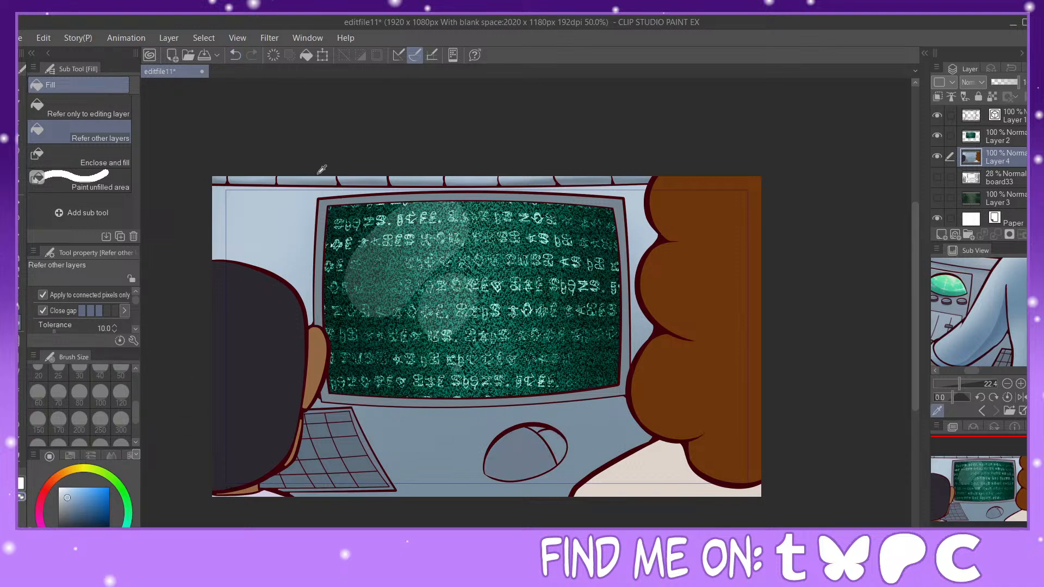
left_click(541, 427)
Step: Auto-select the computer mouse, referring to all layers, and shade its body and buttons with the Soft airbrush at size 120
left_click(19, 169)
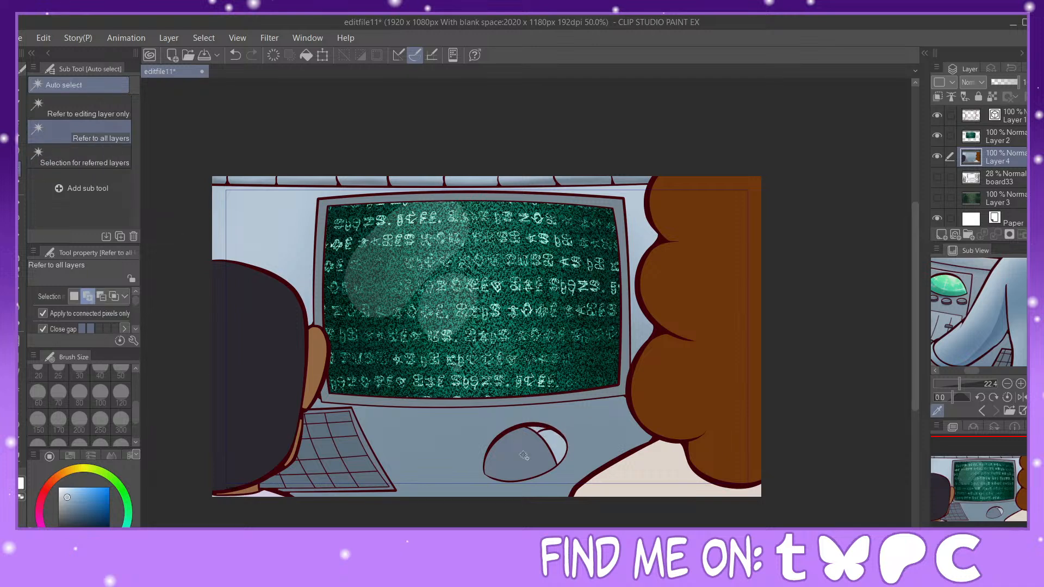
left_click(520, 452)
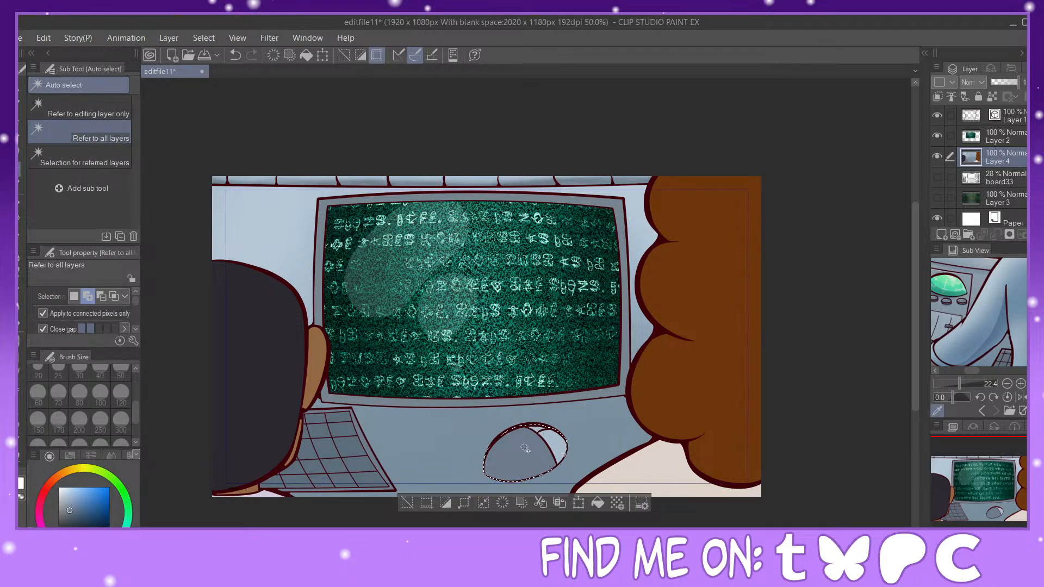
left_click(19, 254)
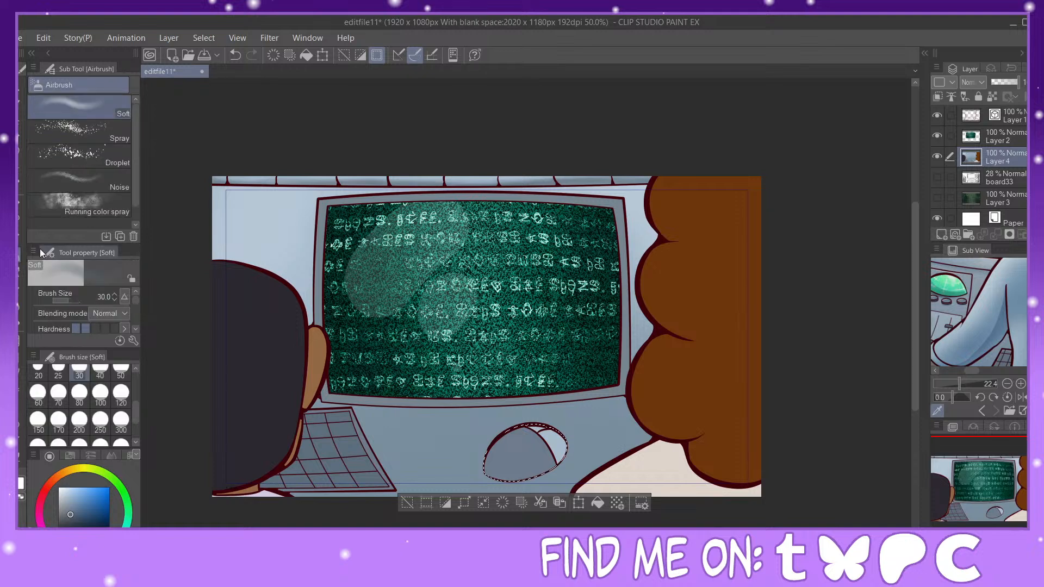
left_click(121, 393)
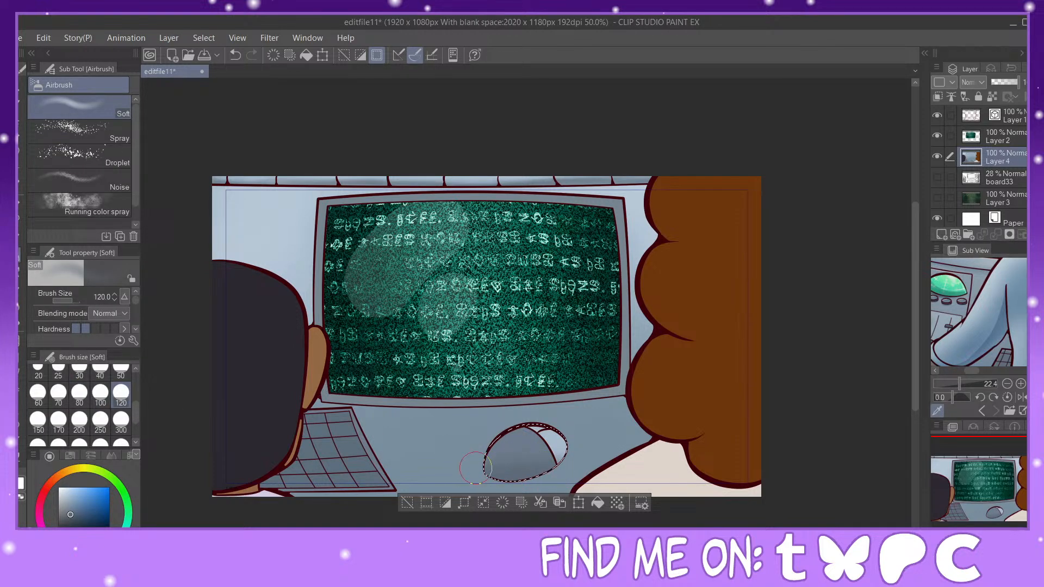
left_click(65, 496)
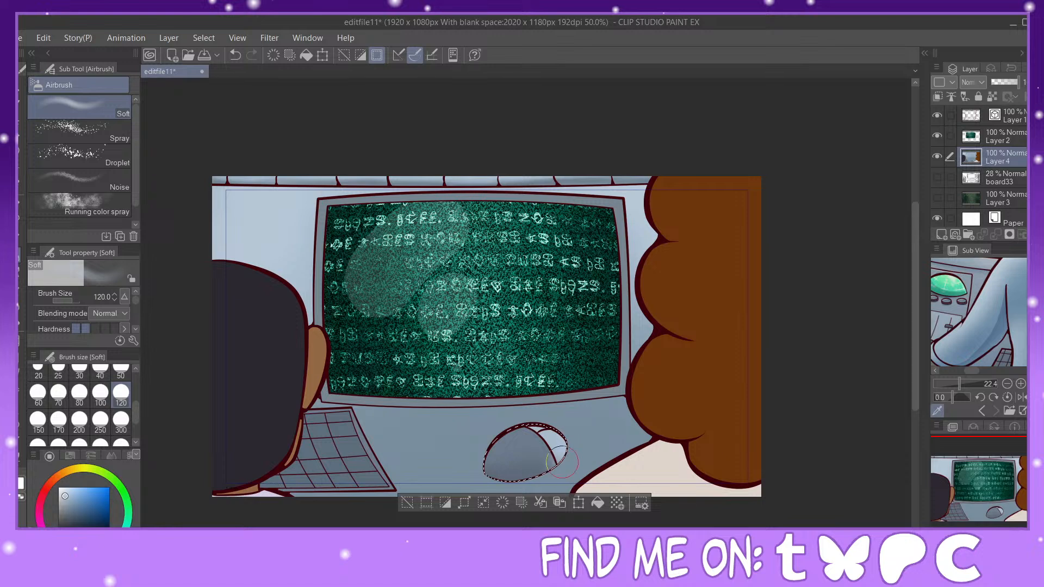
left_click(534, 467, "alt")
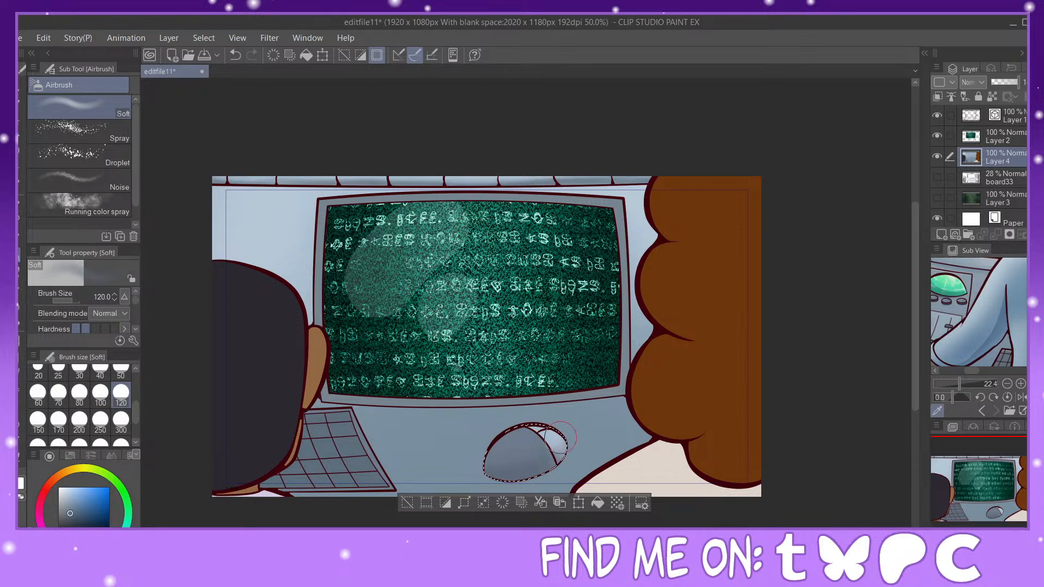
Step: Airbrush a pale blue highlight onto the mouse with the Soft airbrush at size 30 and clear the selection
left_click(431, 445, "alt")
left_click(63, 490)
left_click(79, 371)
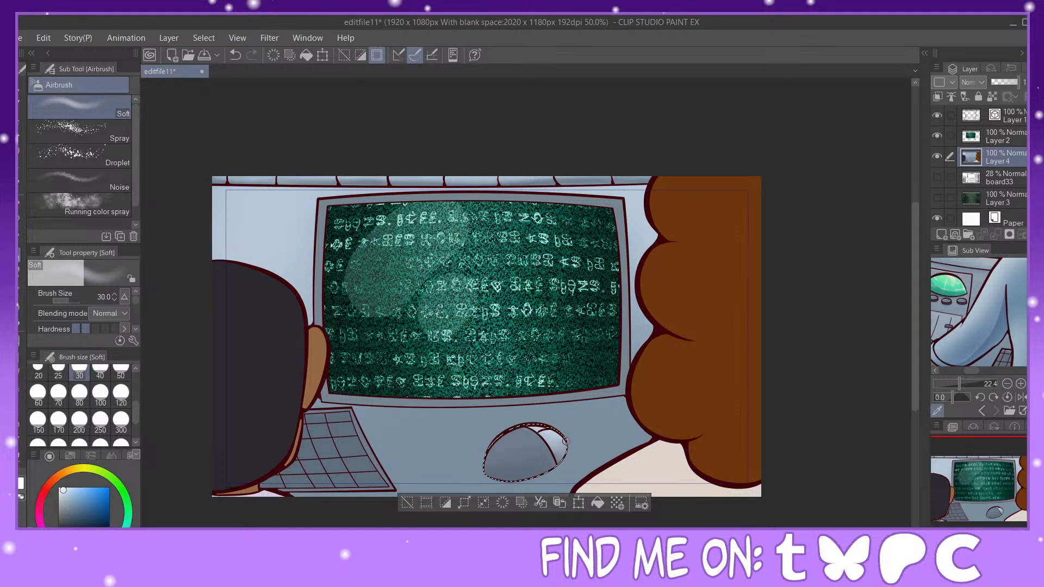
left_click(407, 502)
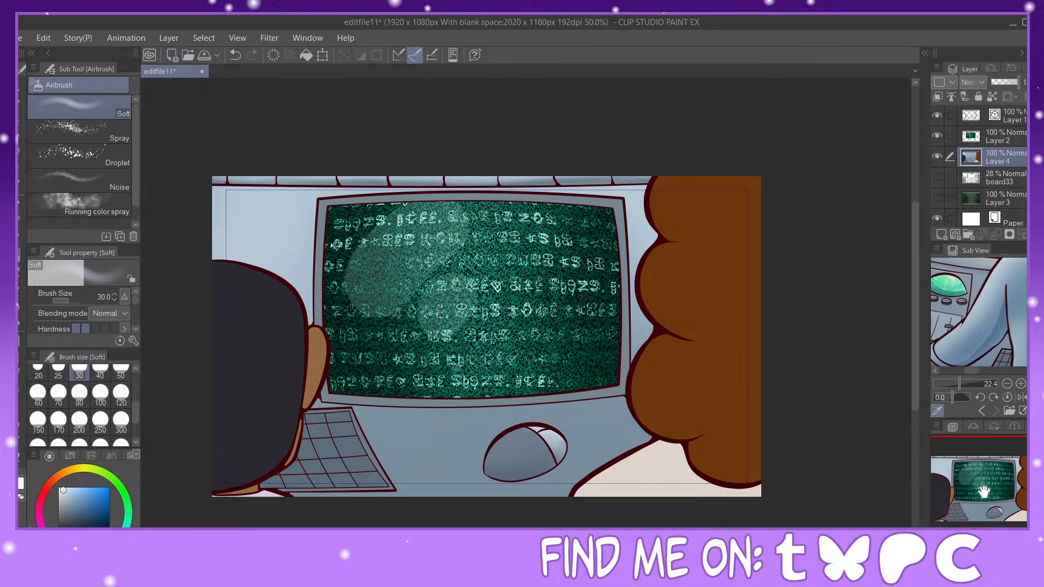
Step: Add a Multiply layer above Layer 2 and an Add (Glow) layer above the line art, and sample the screen's green
left_click_drag(987, 493, 983, 493)
left_click(950, 136)
left_click(950, 115)
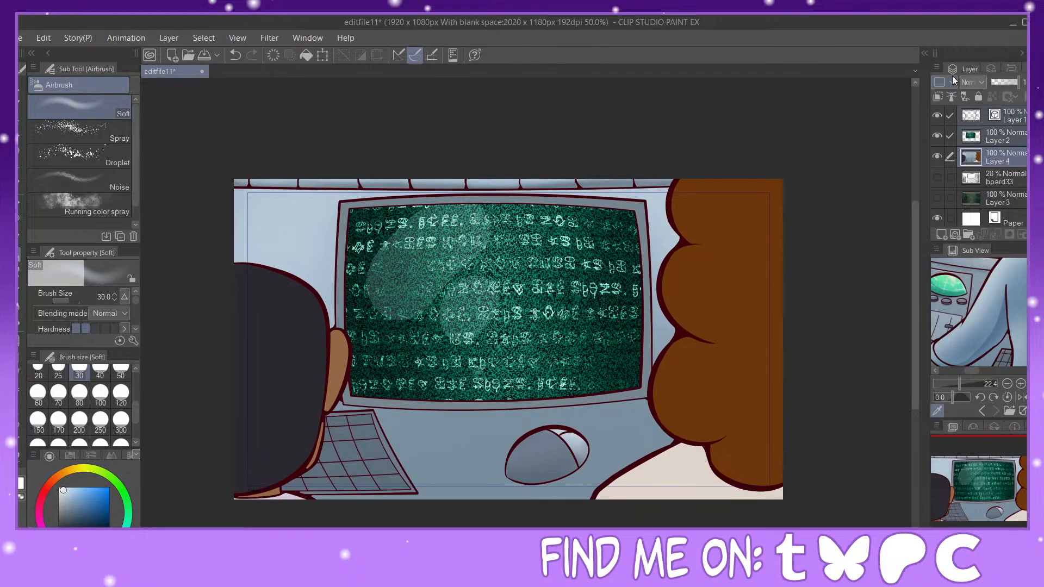
left_click(1010, 136)
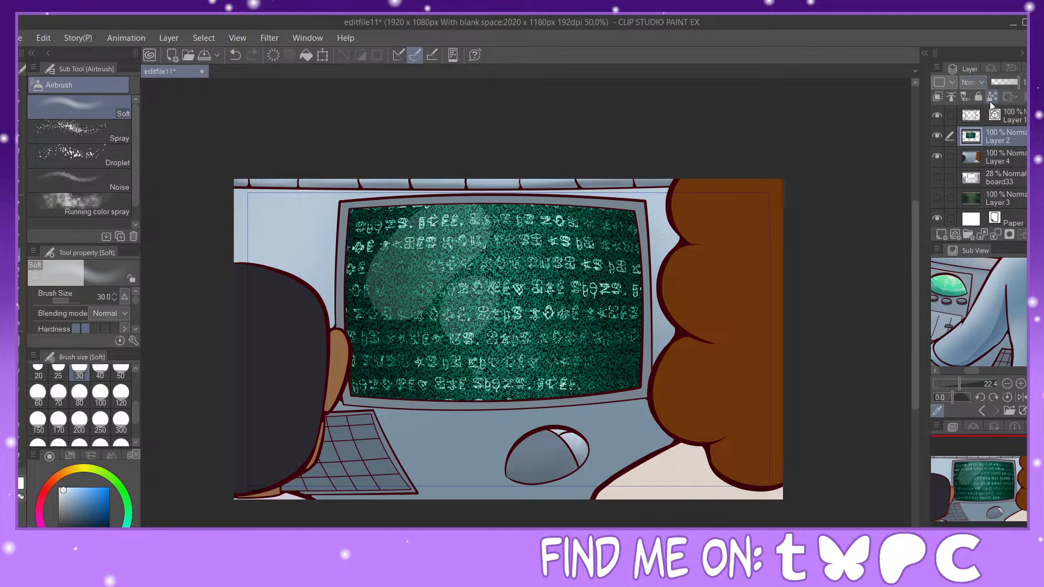
left_click(942, 234)
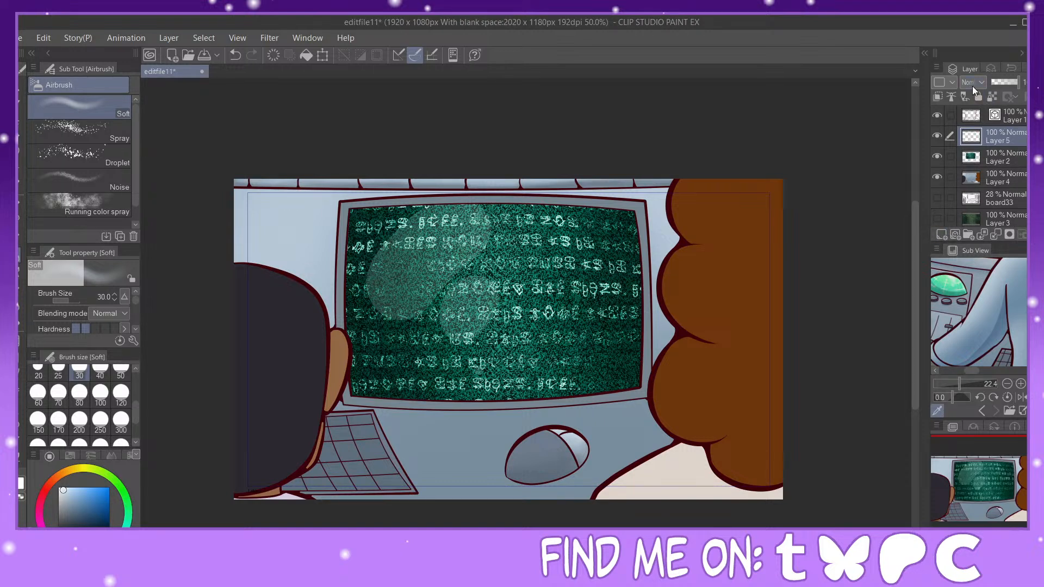
left_click(987, 116)
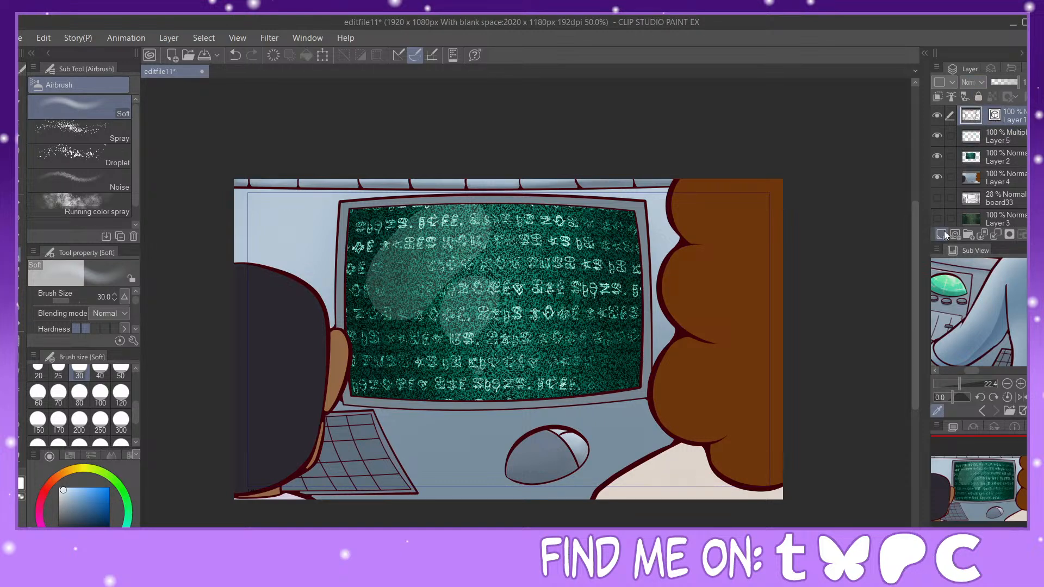
left_click(942, 233)
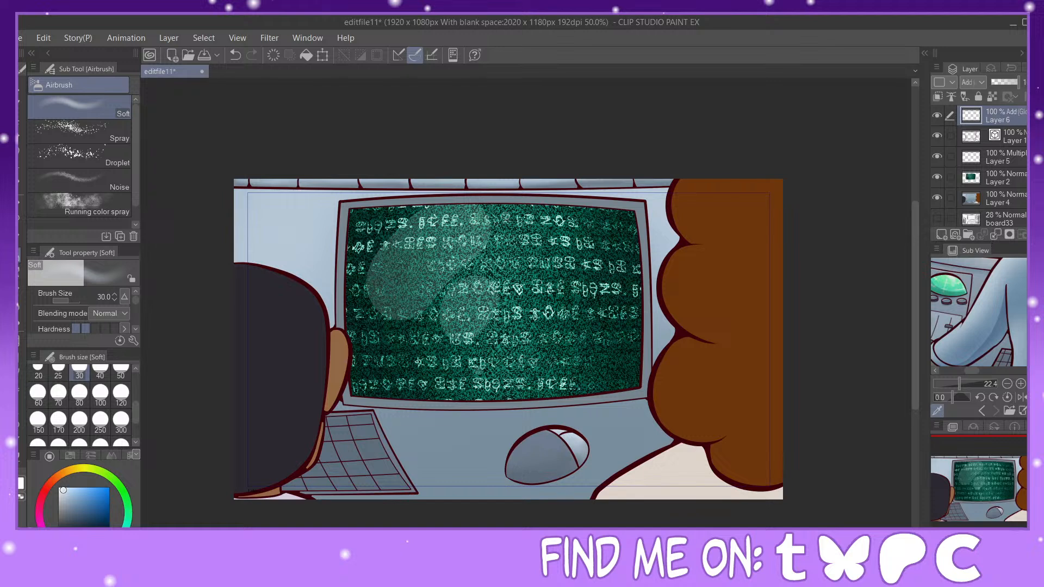
left_click(532, 237, "alt")
left_click(117, 426)
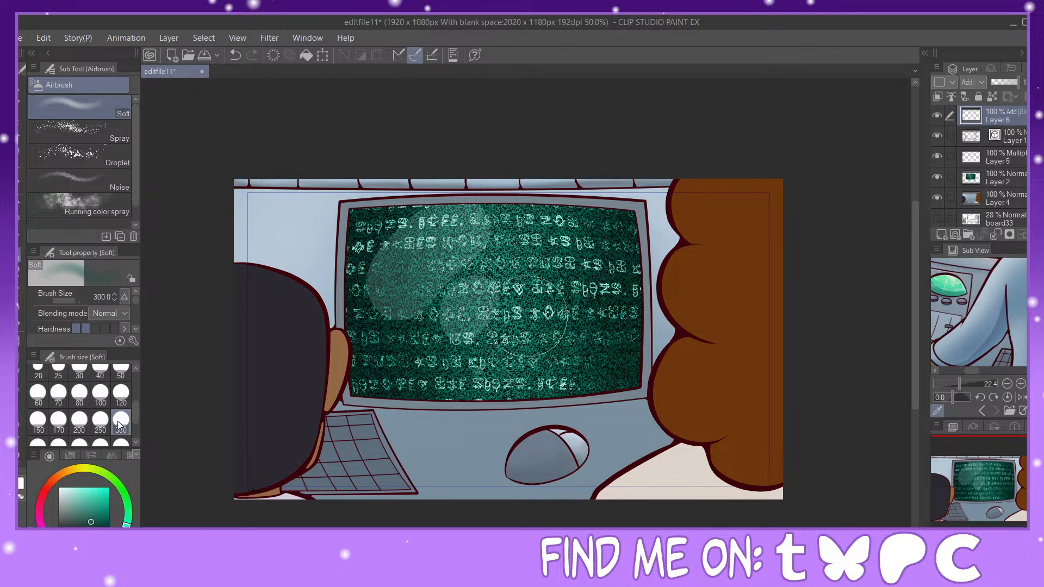
mouse_move(366, 228)
left_mouse_down()
mouse_move(394, 375)
mouse_move(402, 367)
mouse_move(381, 386)
mouse_move(410, 360)
mouse_move(443, 382)
mouse_move(521, 355)
mouse_move(588, 372)
mouse_move(613, 390)
mouse_move(632, 334)
mouse_move(629, 220)
mouse_move(612, 201)
mouse_move(518, 230)
mouse_move(406, 231)
mouse_move(553, 297)
mouse_move(571, 283)
left_mouse_up()
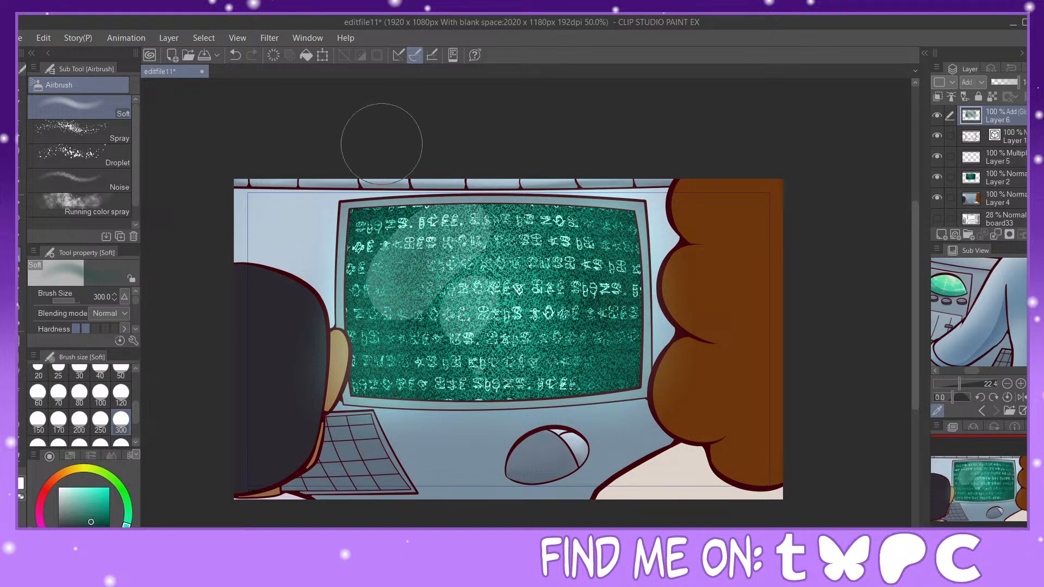
left_click(274, 58)
left_click(122, 442)
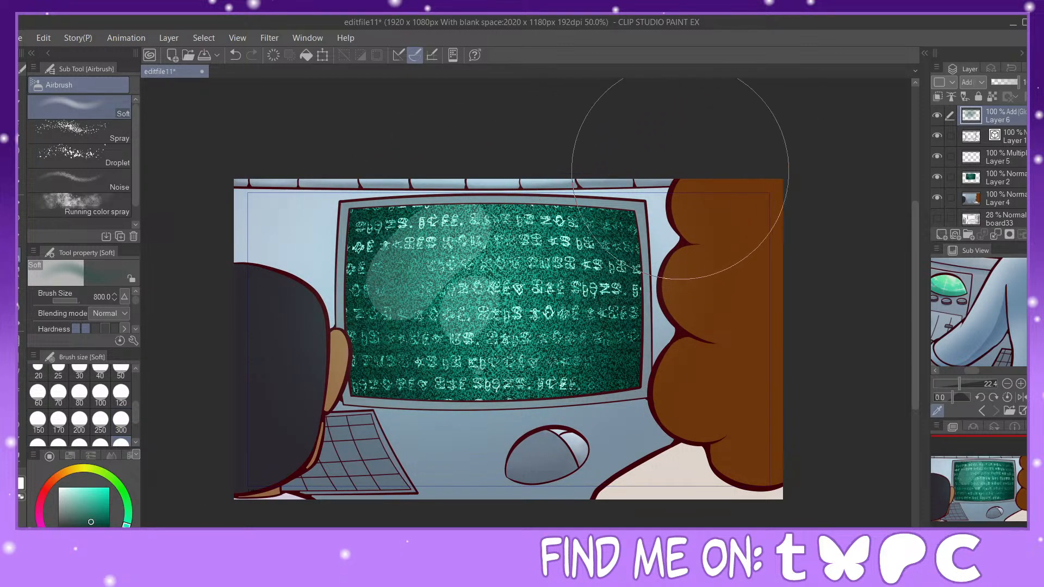
left_click(274, 55)
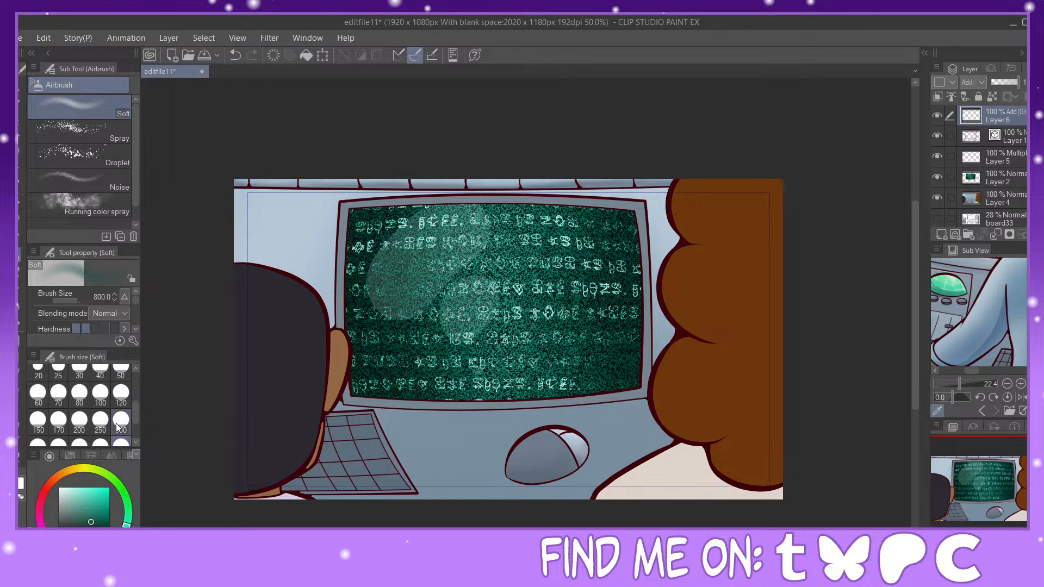
Step: Lasso the area around the monitor, airbrush a green glow over it with the Soft airbrush at size 200, and clear the selection
left_click(79, 418)
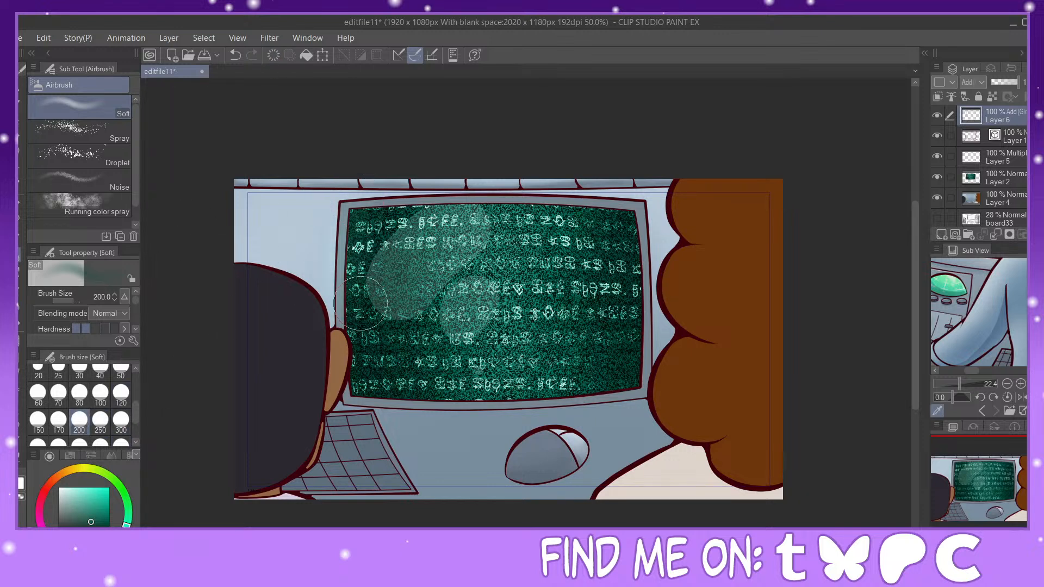
left_click_drag(374, 219, 514, 214)
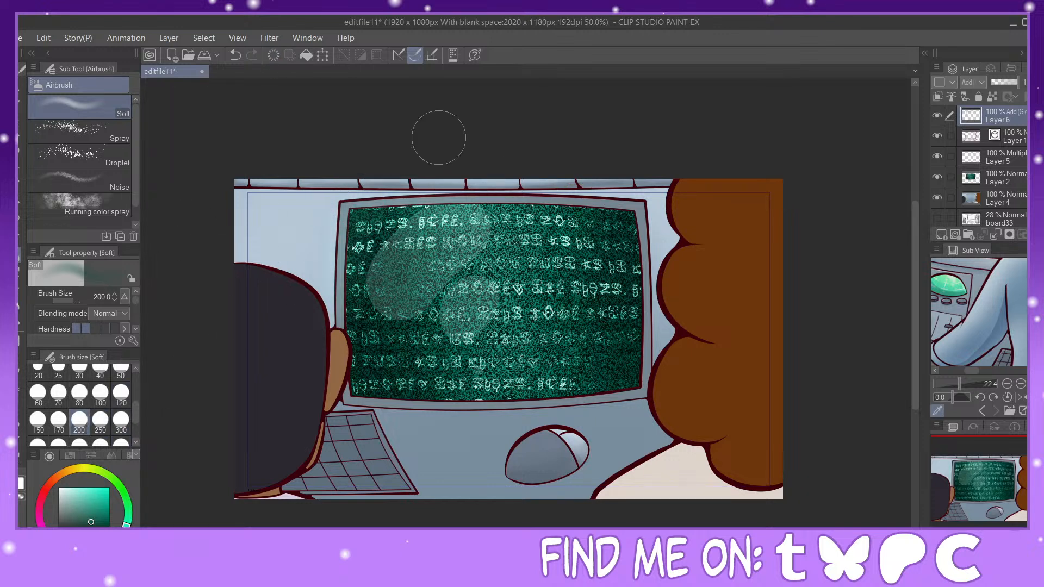
left_click(270, 59)
key("m")
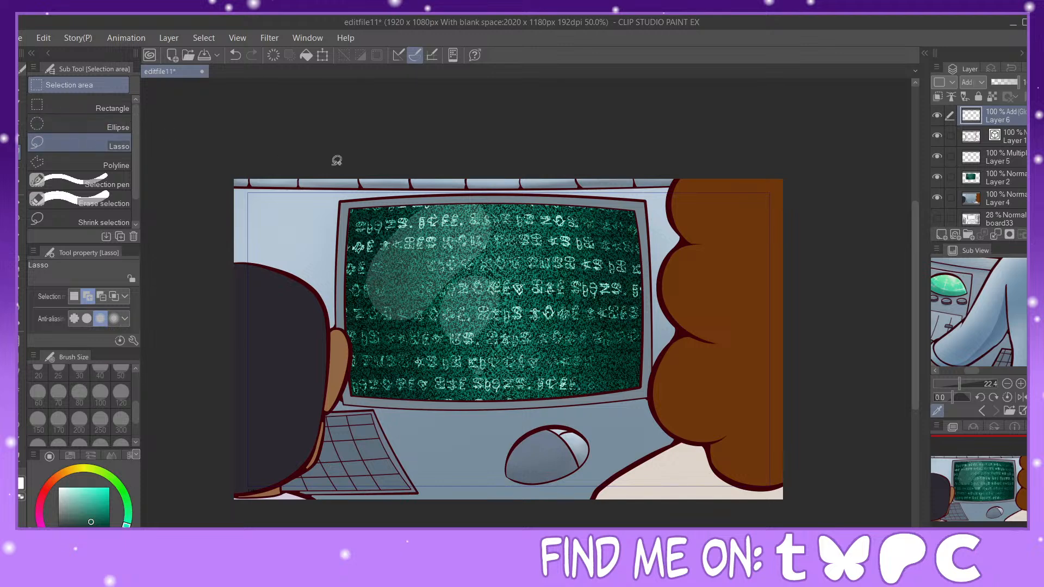
mouse_move(371, 192)
left_mouse_down()
mouse_move(327, 351)
mouse_move(336, 396)
mouse_move(370, 413)
mouse_move(510, 415)
mouse_move(680, 390)
mouse_move(686, 268)
mouse_move(660, 187)
mouse_move(381, 185)
left_mouse_up()
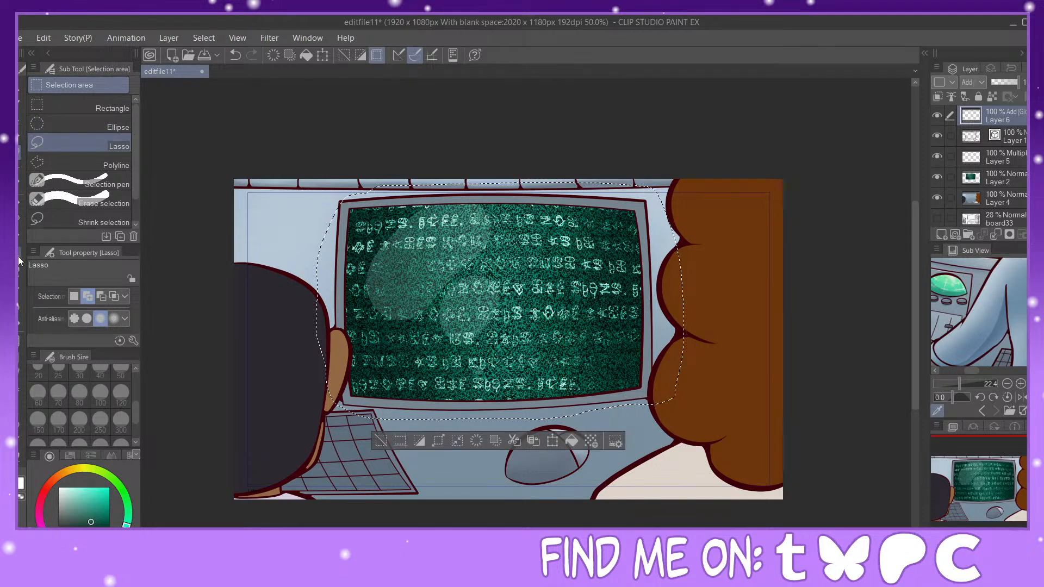
key("b")
mouse_move(359, 277)
left_mouse_down()
mouse_move(374, 368)
mouse_move(395, 391)
mouse_move(569, 387)
mouse_move(624, 359)
mouse_move(616, 339)
mouse_move(635, 316)
mouse_move(618, 205)
mouse_move(563, 225)
mouse_move(383, 231)
mouse_move(375, 242)
mouse_move(396, 346)
mouse_move(434, 329)
mouse_move(473, 355)
mouse_move(538, 350)
mouse_move(594, 329)
mouse_move(601, 280)
left_mouse_up()
left_click(381, 442)
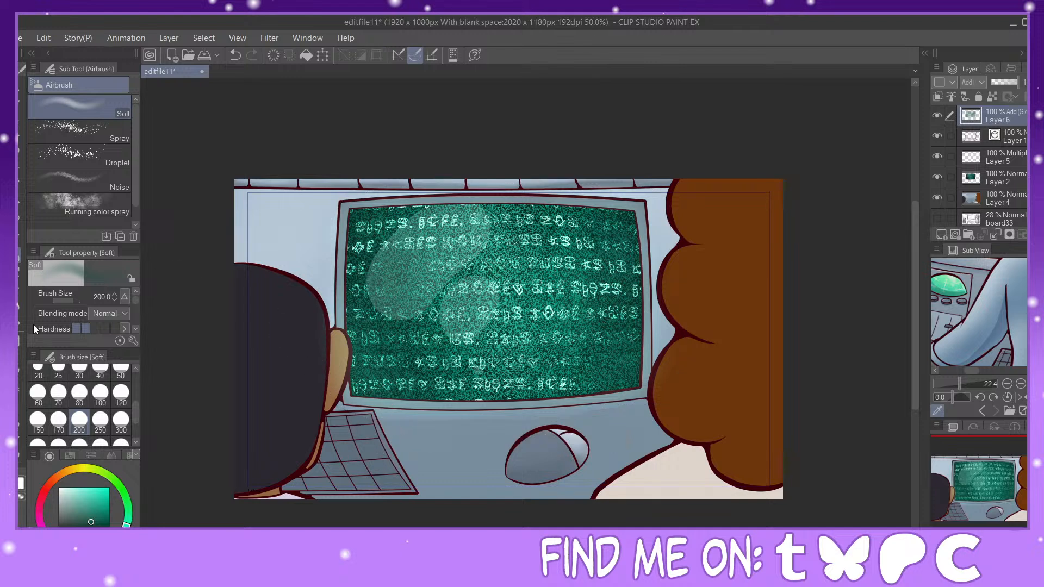
Step: Soften the monitor glow with Blur at size 300 and remove its spill from the left figure's head and ear with the Soft eraser at size 60
left_click(18, 311)
left_click(121, 419)
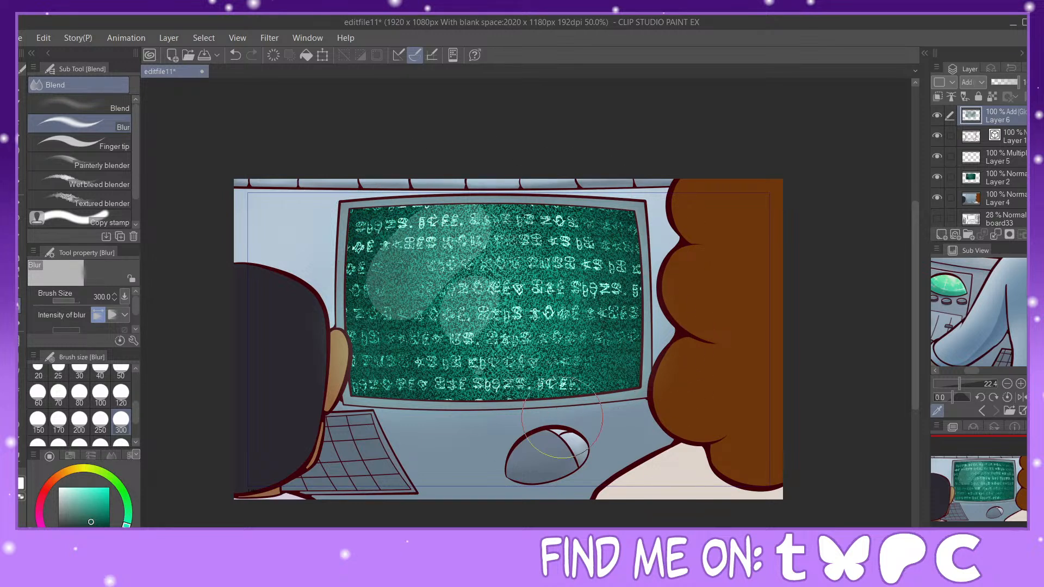
left_click(21, 279)
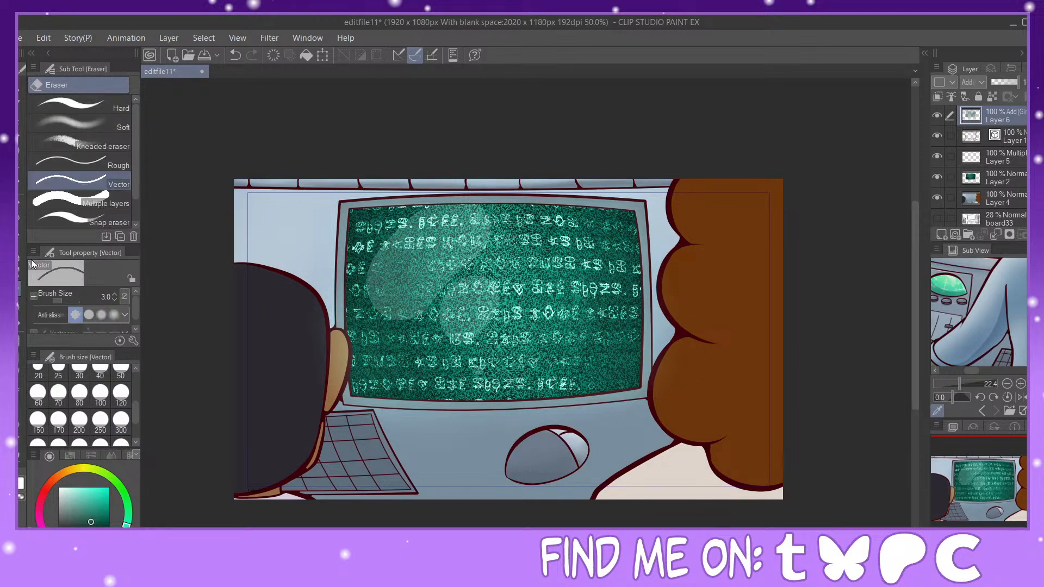
left_click(80, 393)
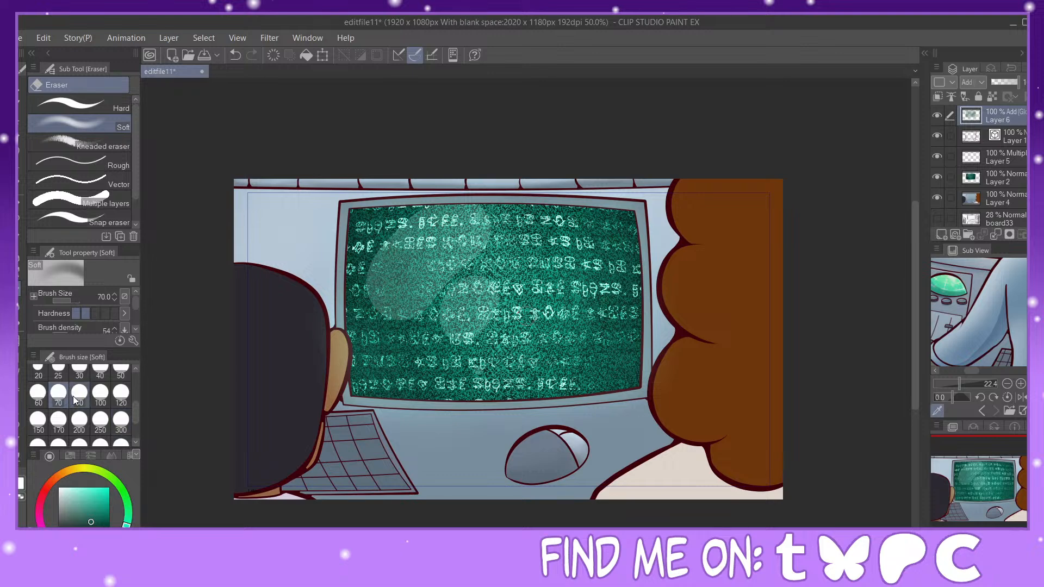
scroll(635, 337, "up", 1)
scroll(522, 315, "up", 1)
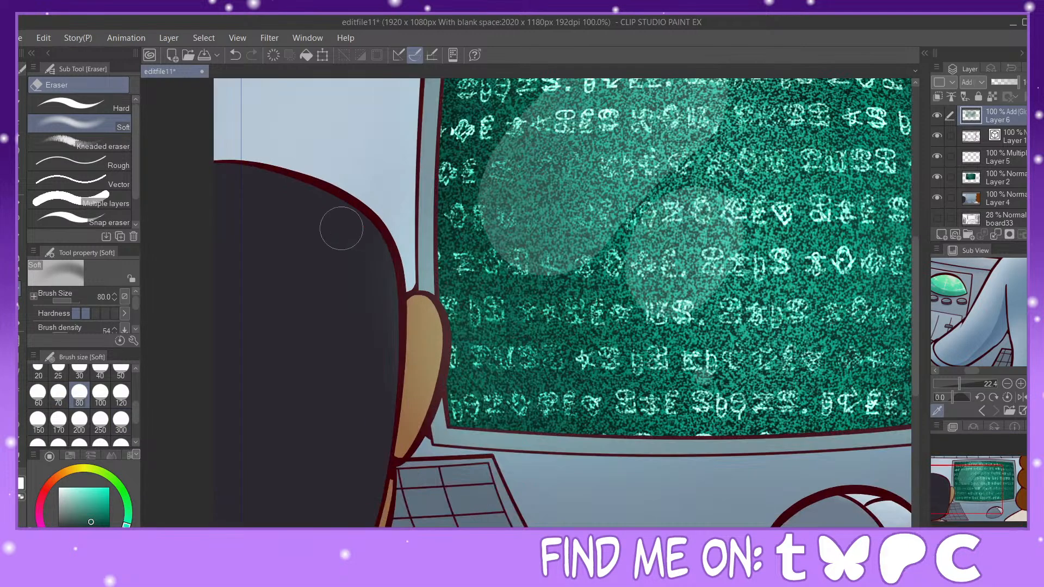
left_click(37, 393)
mouse_move(429, 305)
left_mouse_down()
mouse_move(405, 446)
mouse_move(403, 386)
mouse_move(424, 334)
mouse_move(415, 376)
left_mouse_up()
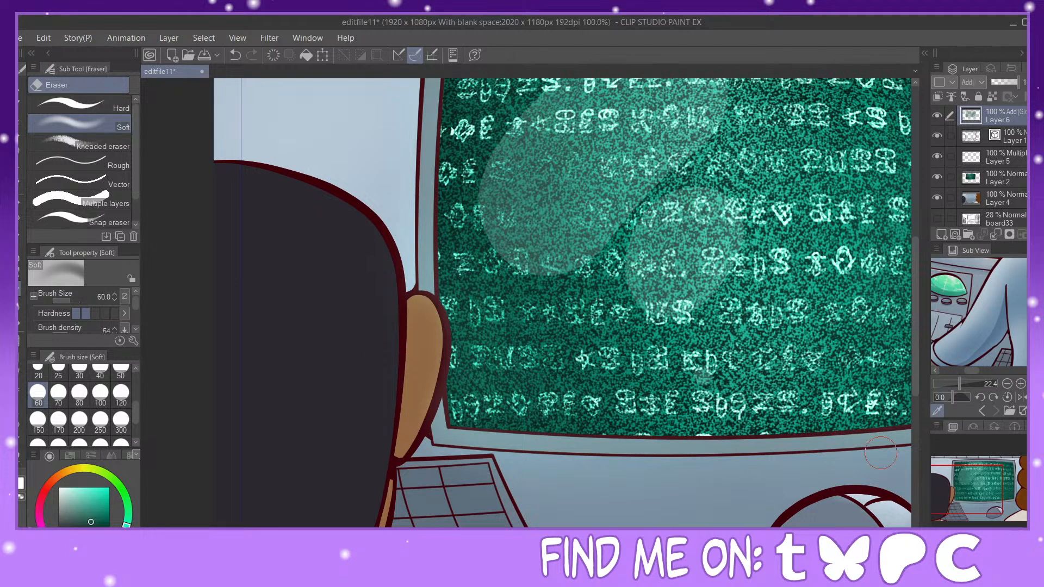
key("ctrl+minus")
key("ctrl+minus")
mouse_move(992, 503)
left_mouse_down()
mouse_move(1023, 492)
mouse_move(1008, 493)
left_mouse_up()
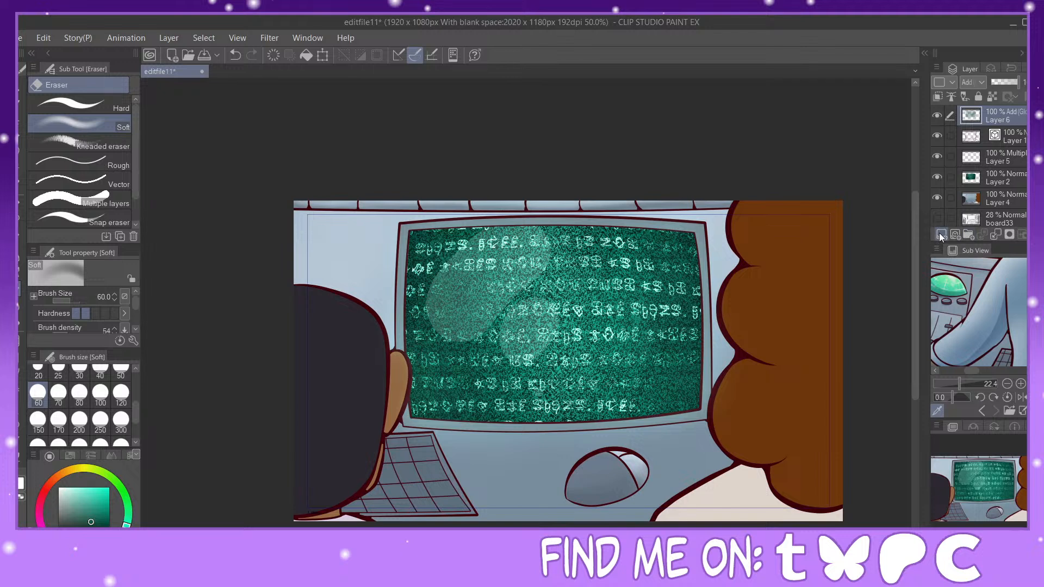
Step: Paint green highlight strokes inside the screen's two pale reflection shapes with the G-pen at size 120, redoing the first stroke
left_click(17, 205)
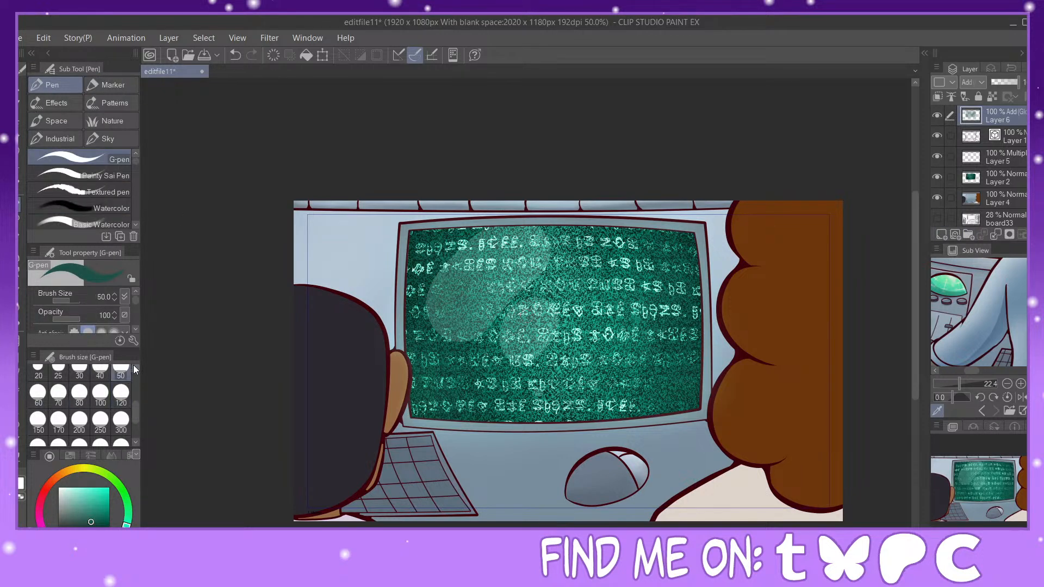
left_click(55, 396)
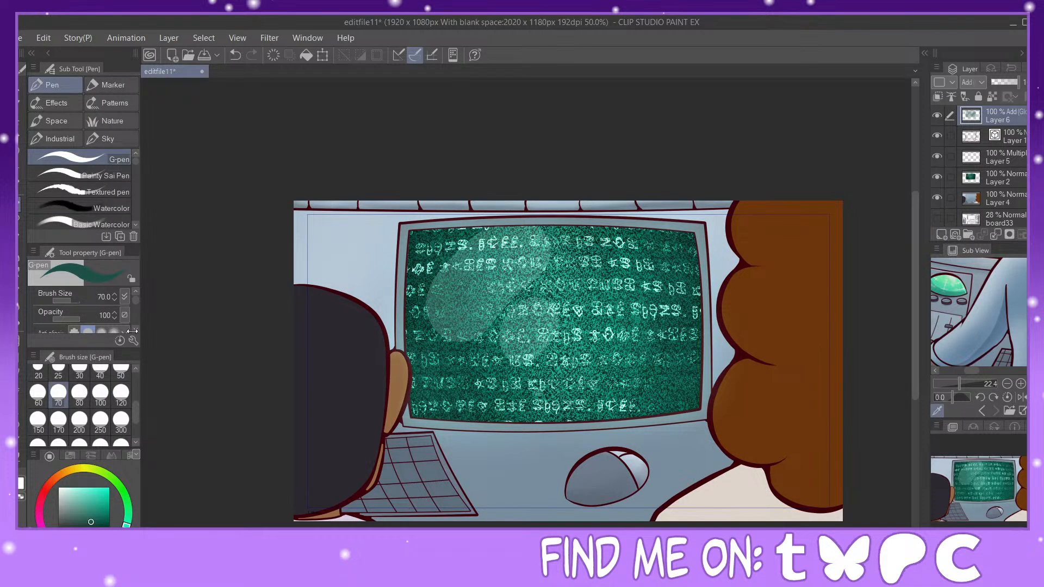
scroll(131, 396, "up", 3)
scroll(134, 408, "down", 3)
left_click(120, 429)
left_click_drag(484, 242, 446, 296)
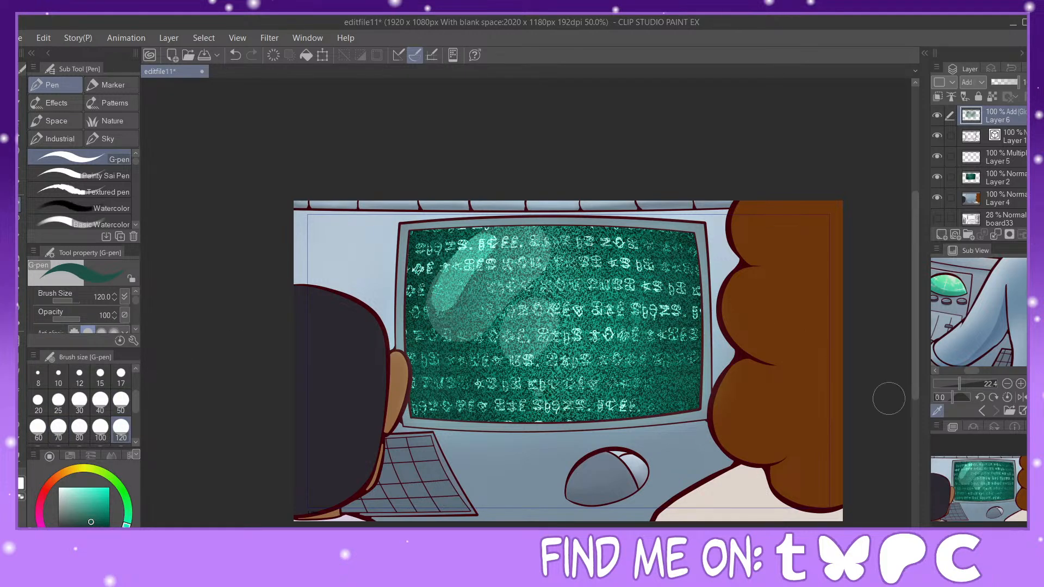
key("ctrl+plus")
key("ctrl+plus")
left_click_drag(988, 479, 985, 477)
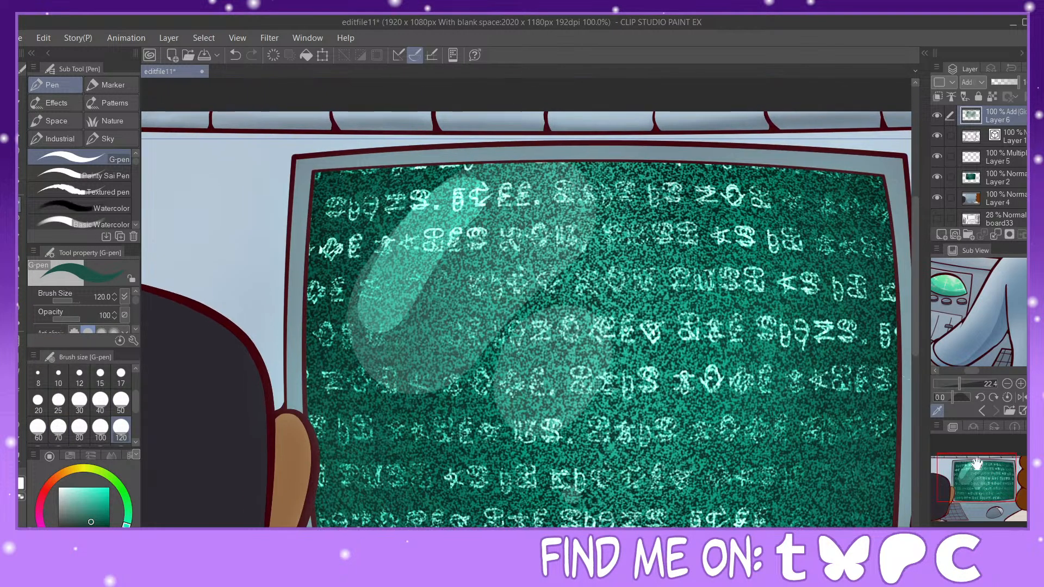
left_click(235, 55)
mouse_move(462, 223)
left_mouse_down()
mouse_move(399, 279)
mouse_move(386, 326)
left_mouse_up()
left_click_drag(536, 349, 522, 376)
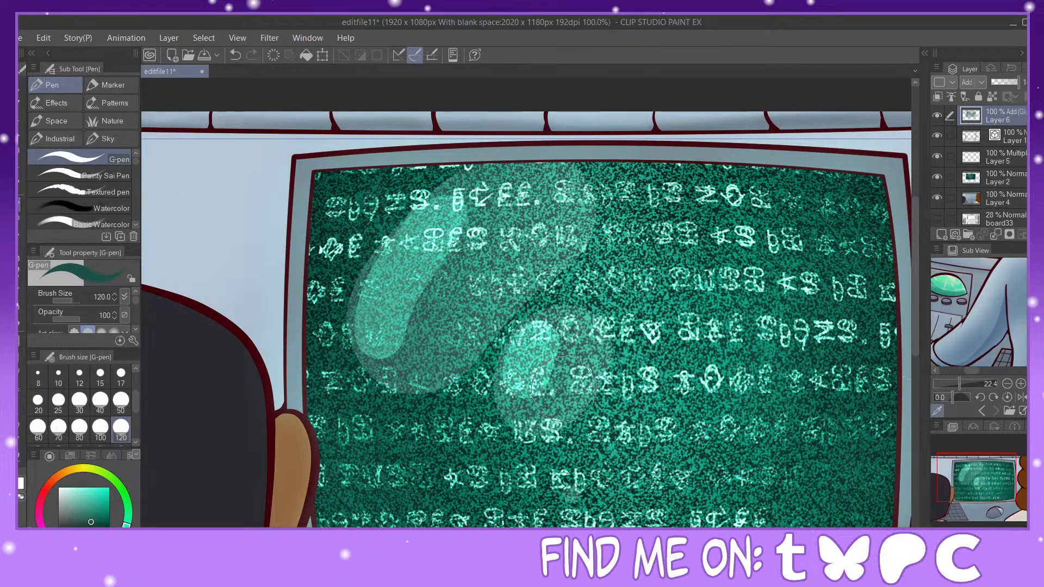
left_click(568, 391)
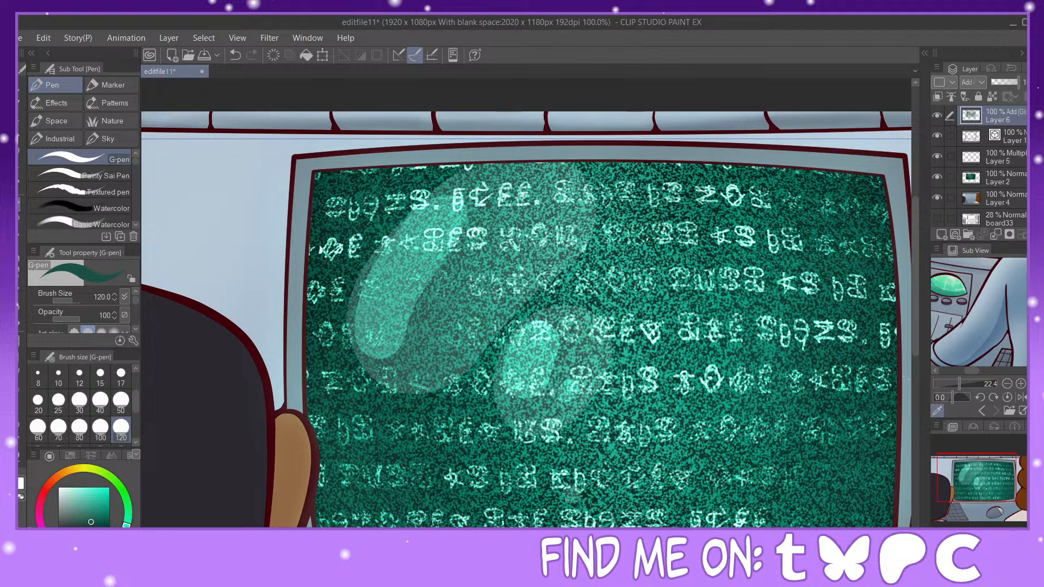
Step: Hide and show the Add (Glow) layer to compare the whole scene with and without the glow
scroll(995, 506, "down", 1)
left_click_drag(988, 472, 996, 489)
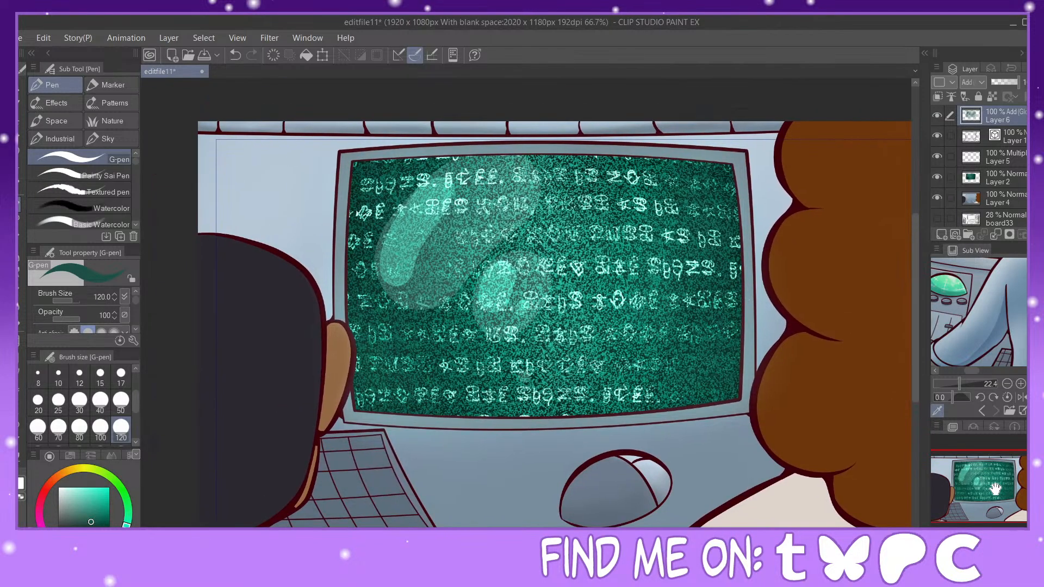
left_click(938, 117)
left_click(938, 115)
scroll(1019, 465, "down", 1)
left_click_drag(1017, 476, 1022, 463)
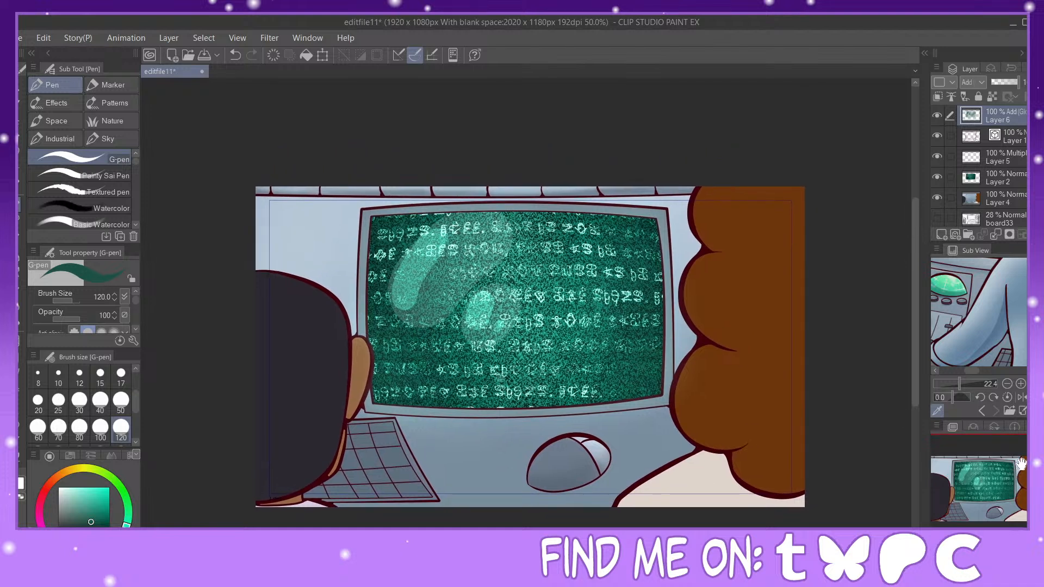
Step: Select the Multiply layer and sample the sky in the desert reference, adjusting the colour to a muted mid-blue
left_click(1006, 153)
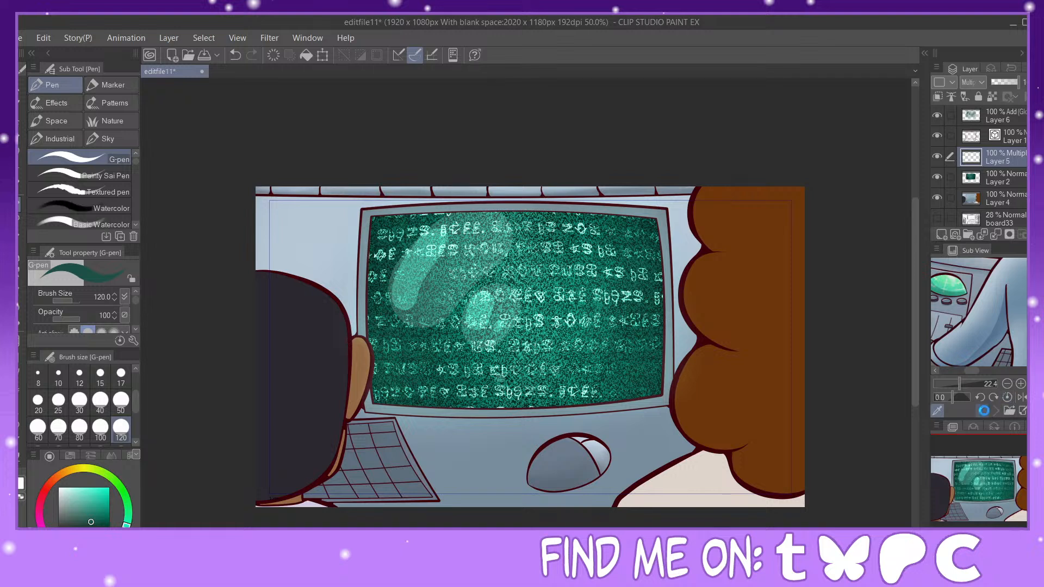
left_click(996, 281)
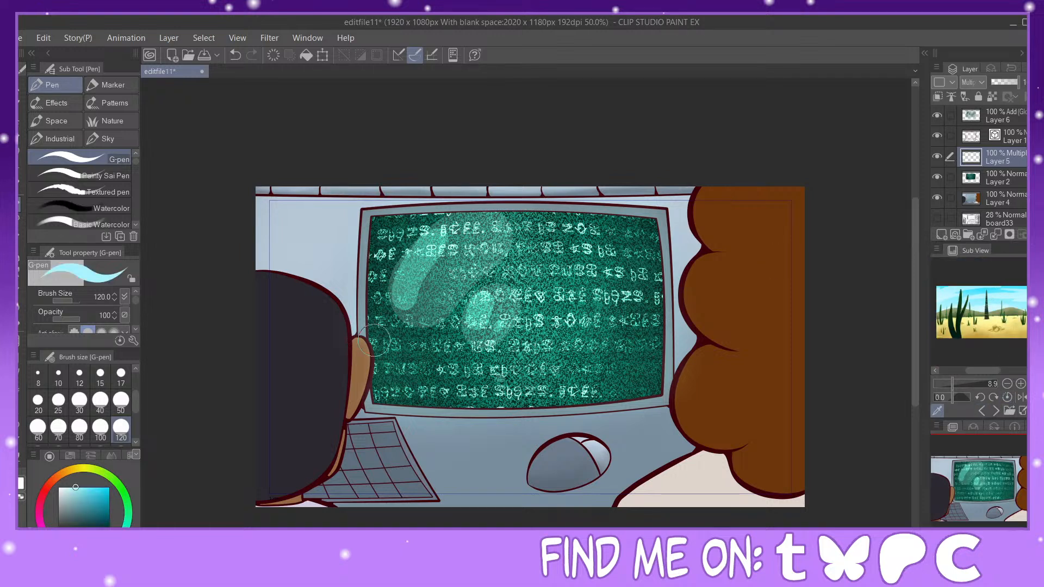
left_click(99, 554)
left_click_drag(75, 503, 75, 499)
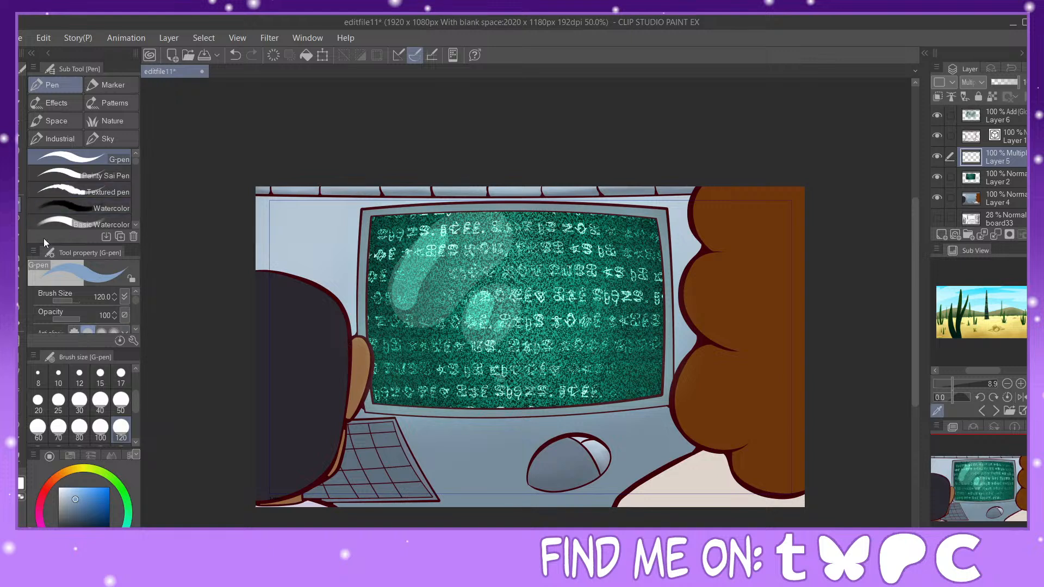
Step: Airbrush soft shadows with the size 60 Soft airbrush on the wall beside the monitor's left edge and along the top trim
left_click(19, 256)
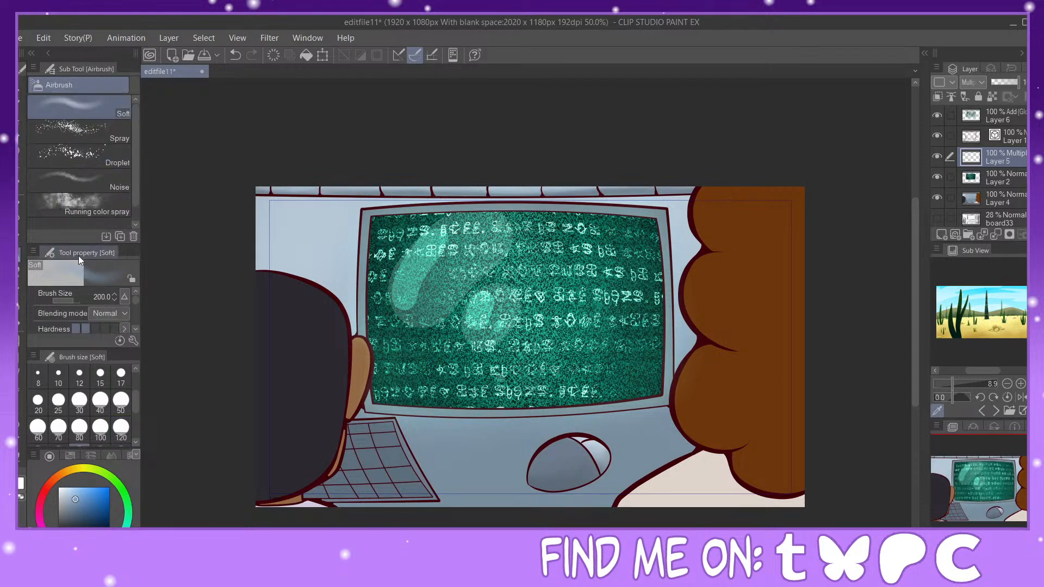
left_click(100, 429)
mouse_move(353, 218)
left_mouse_down()
mouse_move(358, 304)
mouse_move(350, 224)
mouse_move(346, 243)
left_mouse_up()
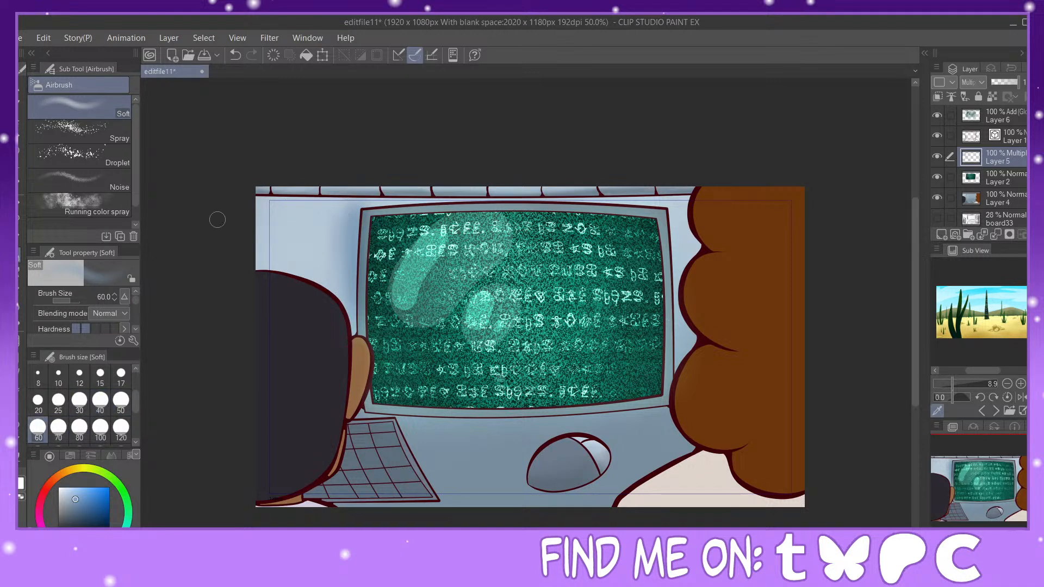
left_click_drag(252, 198, 684, 195)
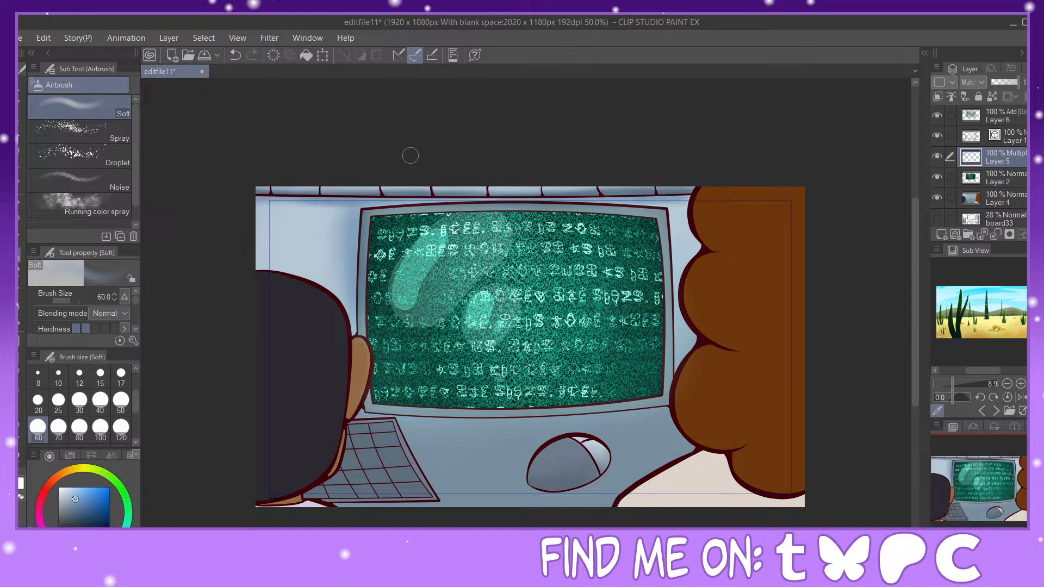
Step: Shade the dark-haired head on the left with the Soft airbrush, finishing its lower part at size 200
scroll(124, 430, "down", 1)
left_click(121, 427)
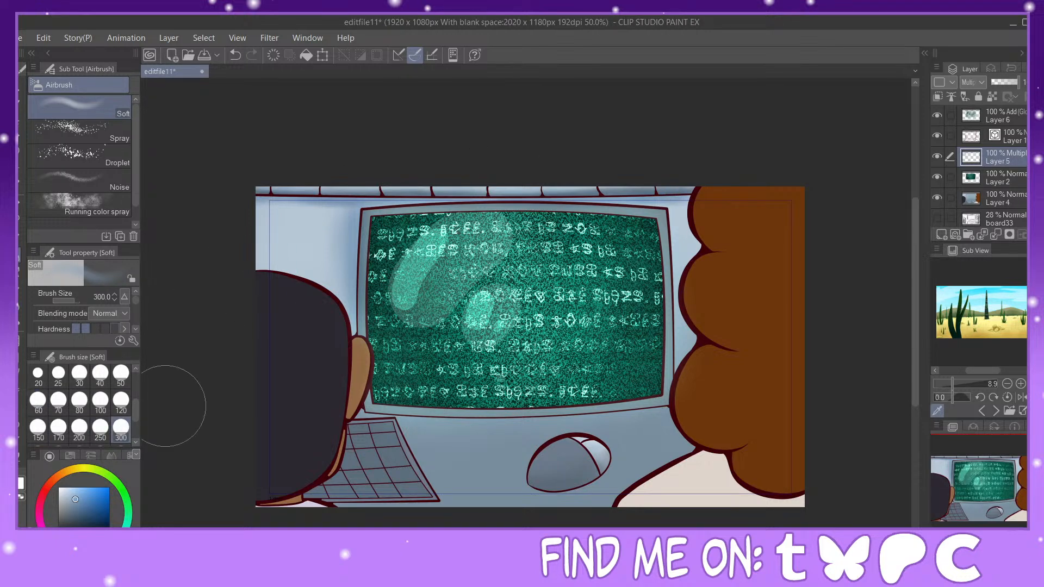
left_click(136, 442)
left_click(37, 428)
left_click_drag(259, 460, 273, 452)
left_click(80, 402)
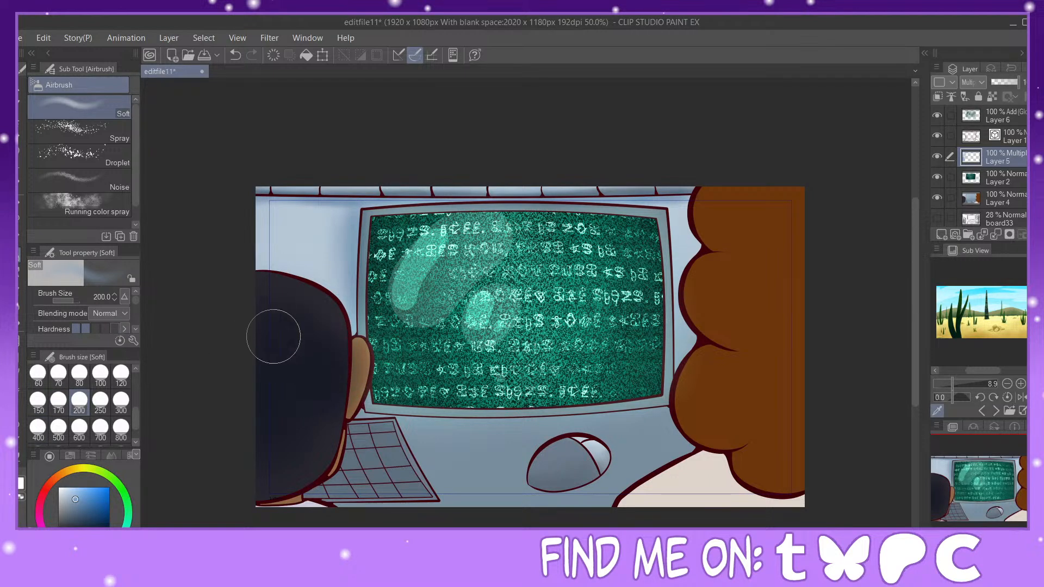
left_click_drag(282, 498, 267, 497)
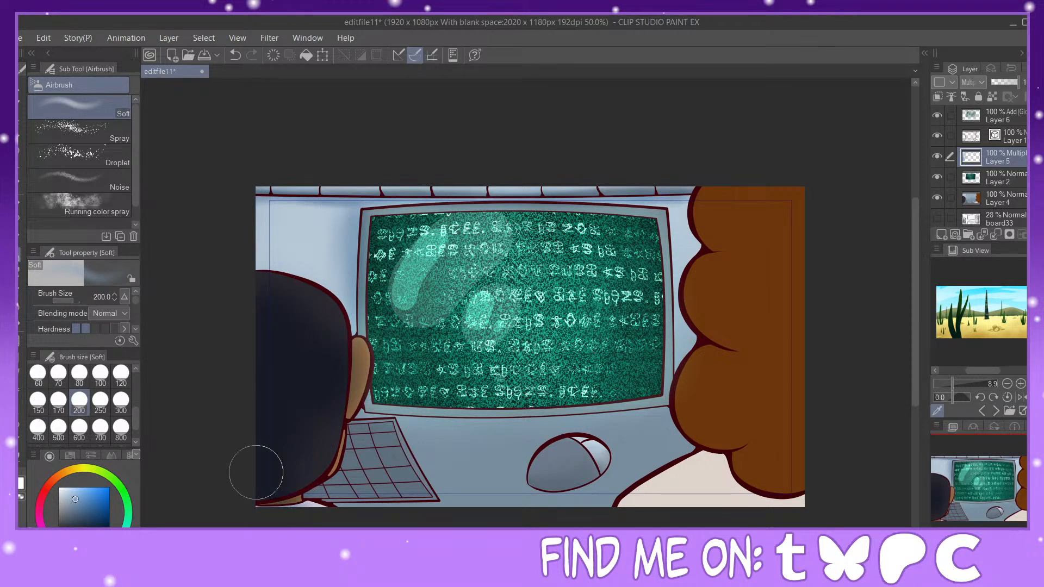
Step: Shade the outer part of the brown curly hair and the shirt below it with the Soft airbrush at size 300
left_click(120, 402)
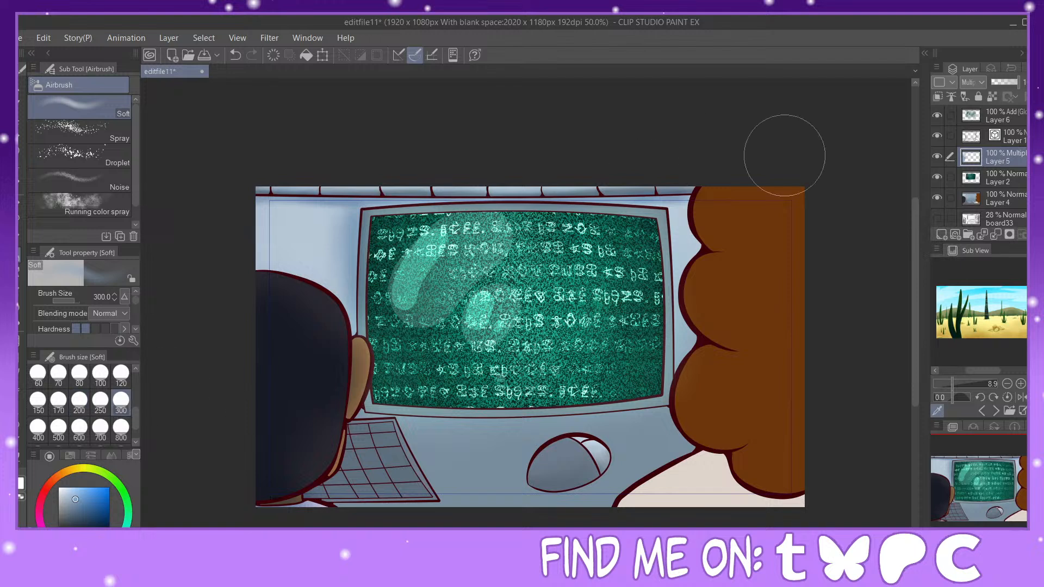
mouse_move(765, 196)
left_mouse_down()
mouse_move(740, 211)
mouse_move(753, 251)
mouse_move(773, 263)
mouse_move(821, 253)
mouse_move(809, 309)
mouse_move(794, 212)
mouse_move(788, 304)
mouse_move(748, 327)
mouse_move(774, 323)
mouse_move(802, 374)
mouse_move(800, 409)
mouse_move(782, 379)
mouse_move(714, 403)
mouse_move(773, 439)
mouse_move(785, 504)
mouse_move(805, 411)
mouse_move(759, 466)
mouse_move(770, 447)
mouse_move(785, 479)
mouse_move(738, 514)
left_mouse_up()
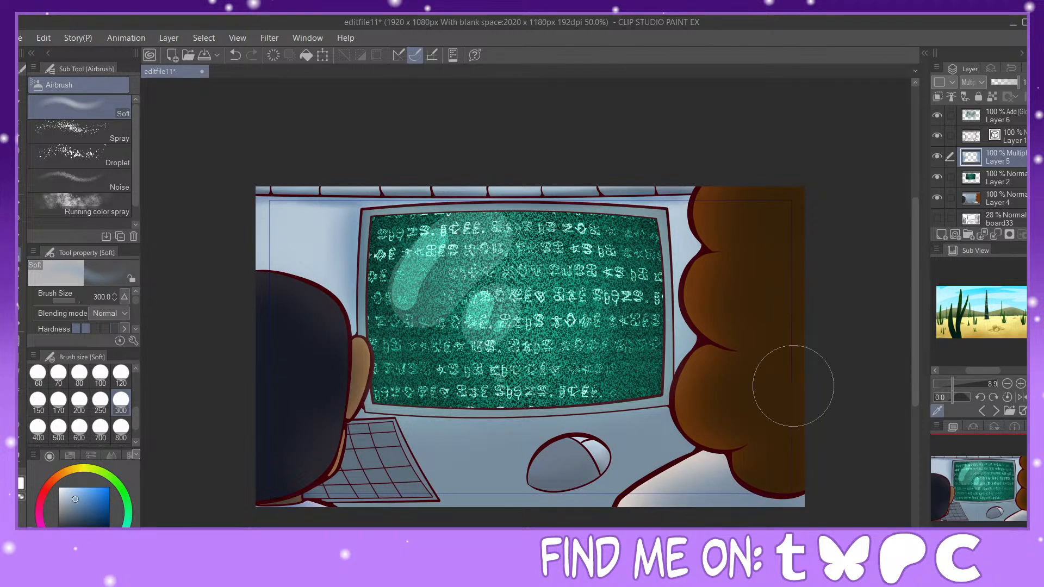
left_click(21, 205)
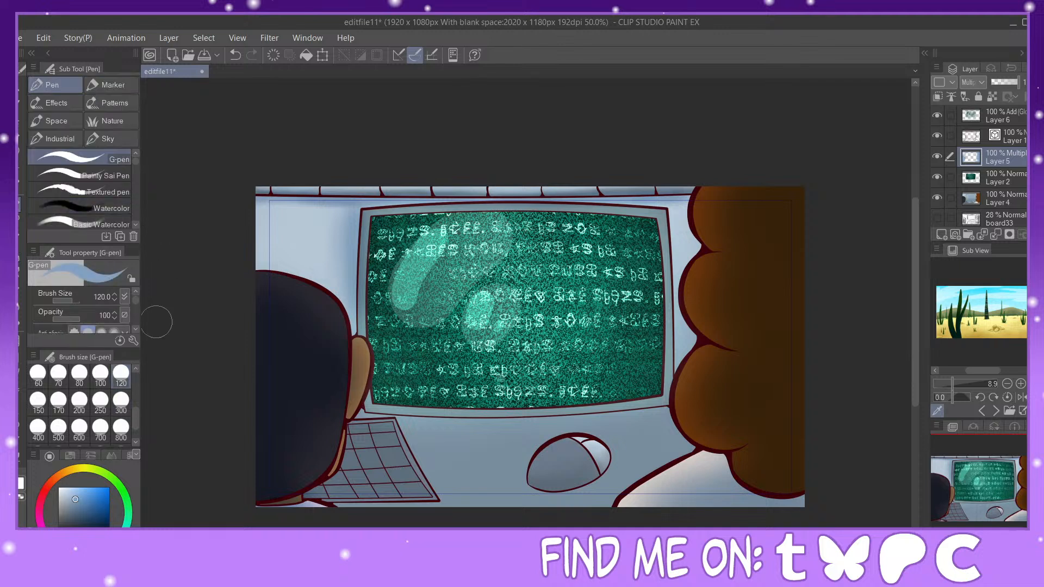
left_click(59, 373)
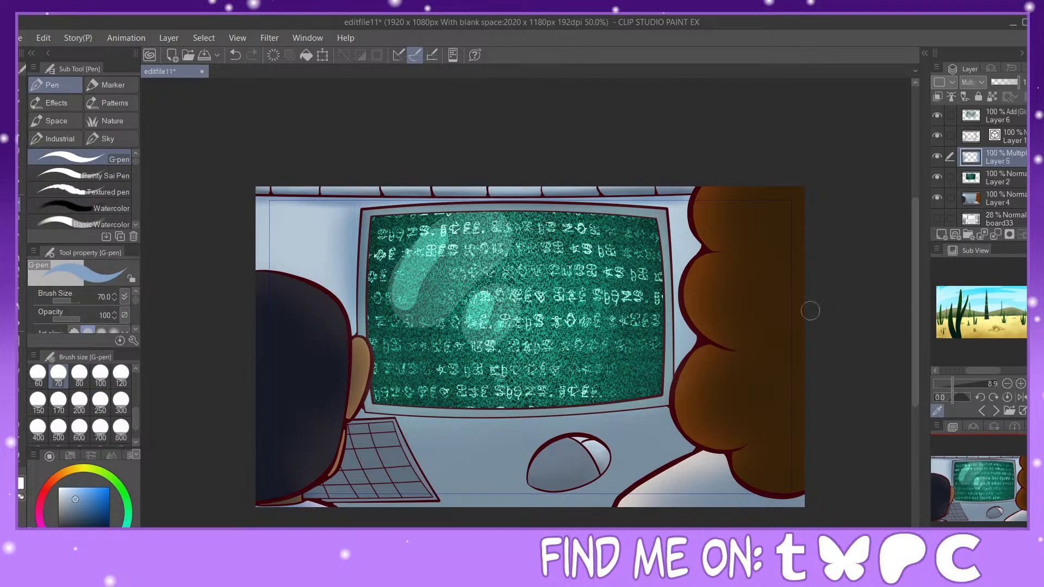
Step: Shade the underside of the computer mouse and its shadow on the desk with the Soft airbrush at size 60
left_click(19, 273)
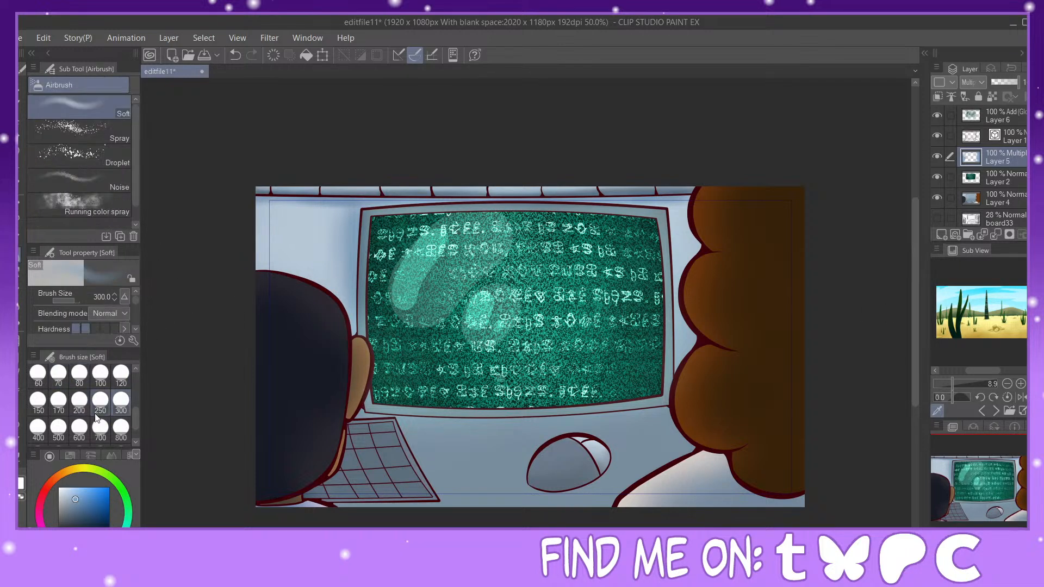
left_click(78, 374)
key("ctrl+plus")
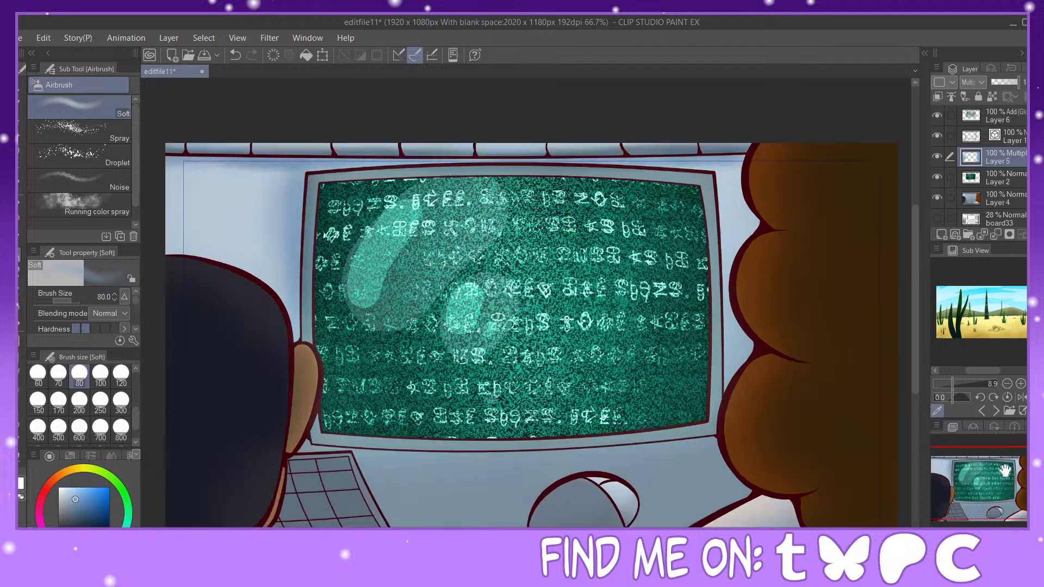
left_click_drag(999, 469, 1001, 486)
left_click(38, 375)
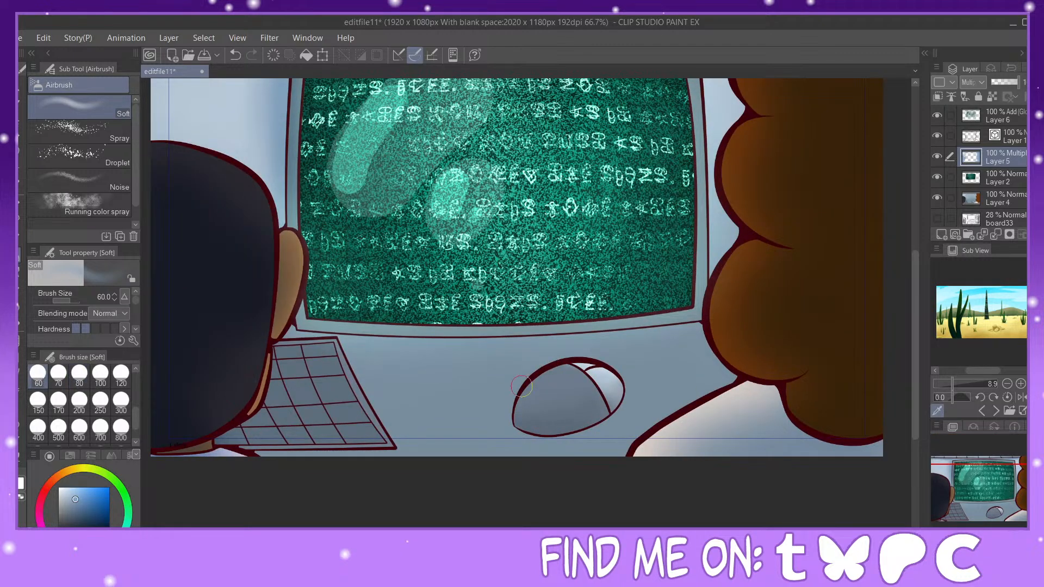
mouse_move(518, 426)
left_mouse_down()
mouse_move(618, 400)
mouse_move(559, 435)
mouse_move(623, 386)
mouse_move(558, 429)
mouse_move(605, 410)
mouse_move(529, 436)
mouse_move(555, 418)
mouse_move(566, 431)
mouse_move(519, 421)
mouse_move(532, 391)
mouse_move(524, 418)
mouse_move(633, 393)
mouse_move(582, 440)
mouse_move(546, 455)
mouse_move(509, 440)
mouse_move(484, 409)
left_mouse_up()
left_click(21, 305)
left_click(100, 376)
Step: Airbrush a shadow over the keyboard's lower edge and the corner next to the head, using brush sizes 20 and 120
left_click(20, 255)
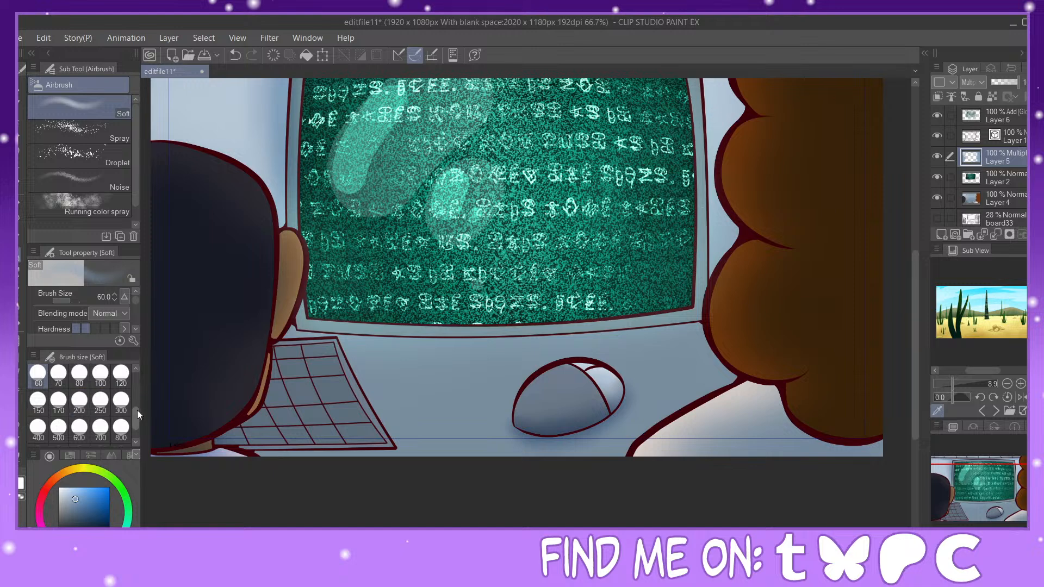
scroll(134, 417, "up", 2)
left_click(100, 400)
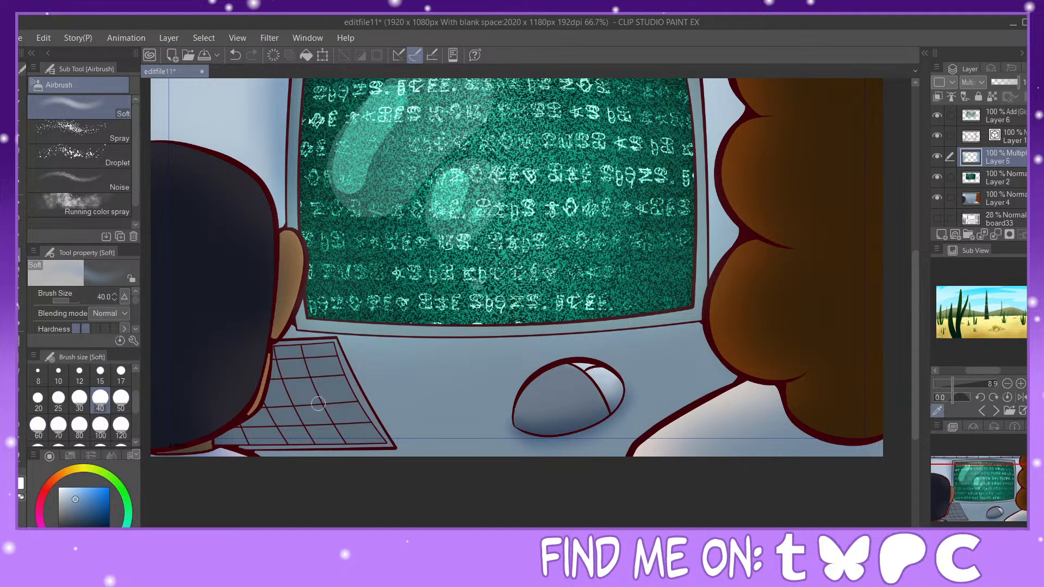
left_click(39, 399)
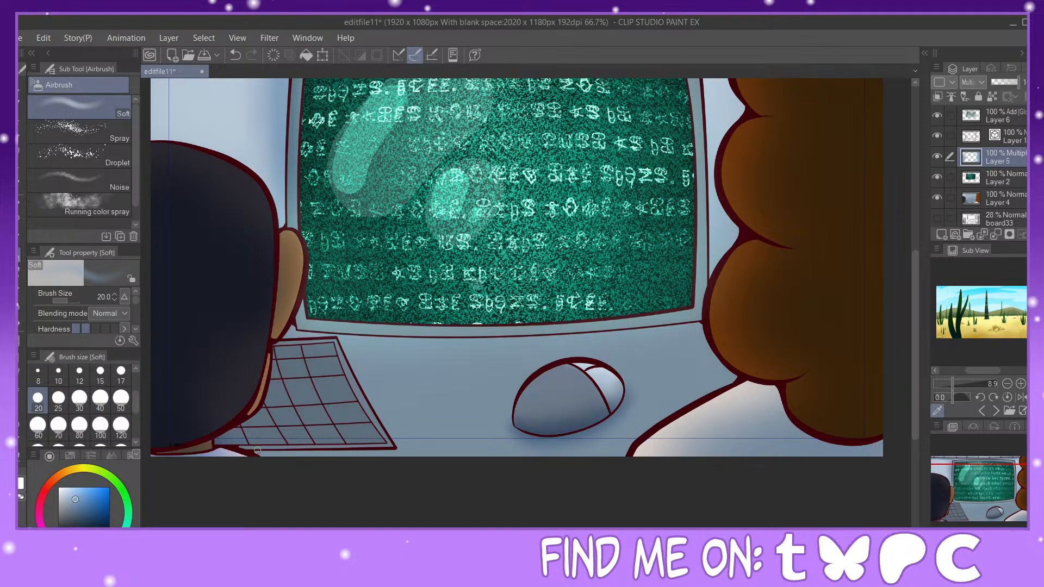
left_click_drag(263, 452, 382, 451)
left_click(120, 400)
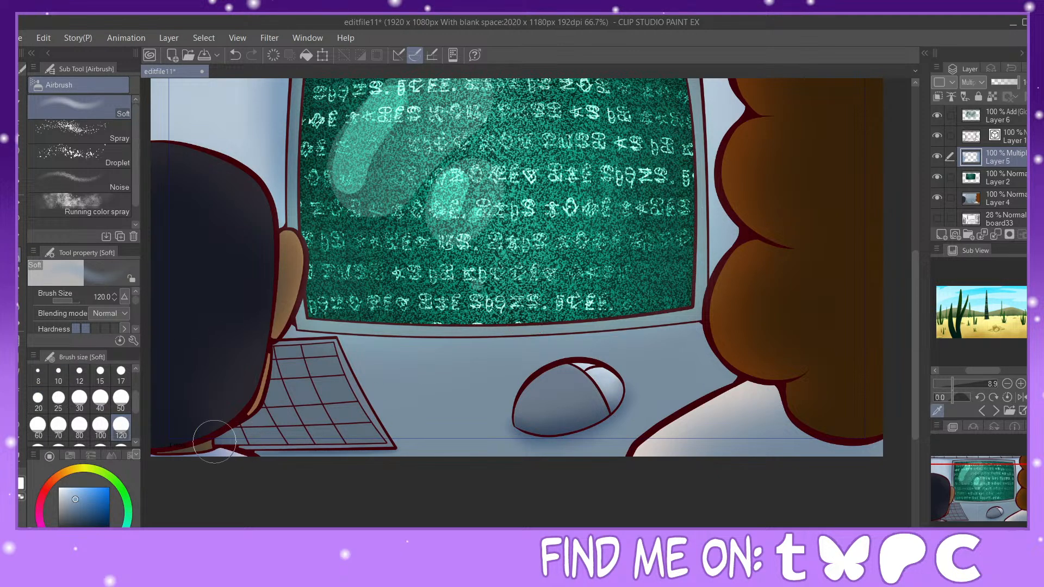
mouse_move(247, 427)
left_mouse_down()
mouse_move(264, 448)
mouse_move(286, 438)
mouse_move(296, 449)
mouse_move(266, 442)
mouse_move(363, 446)
left_mouse_up()
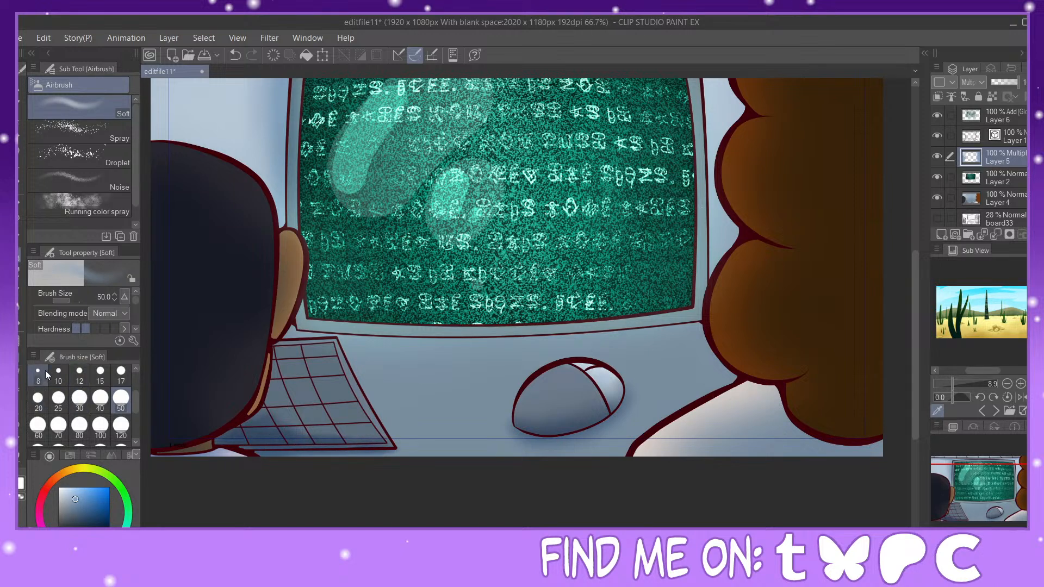
Step: Soften the shadow on the keyboard with the Blur tool at size 100
left_click(79, 426)
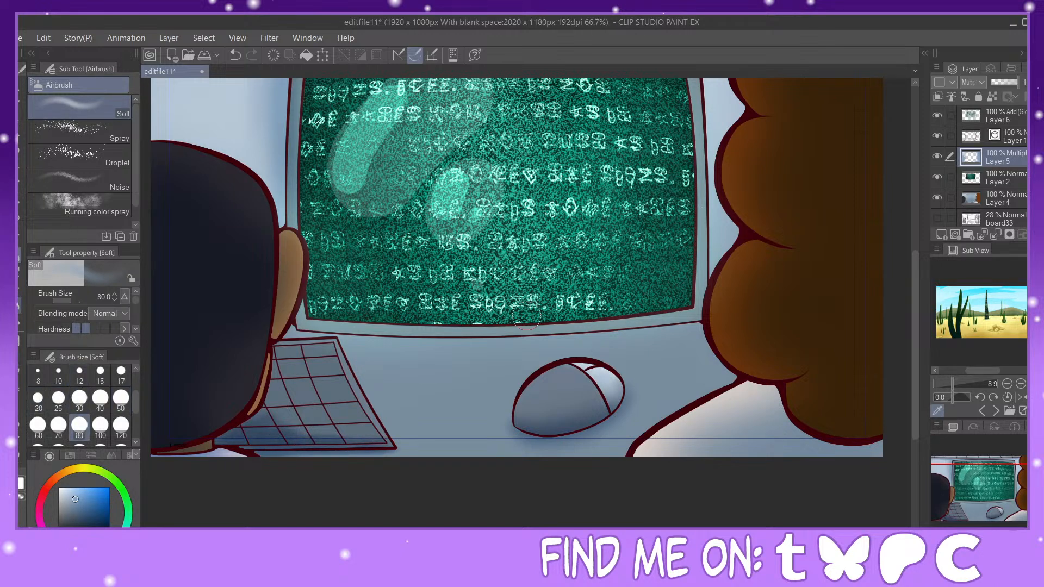
key("j")
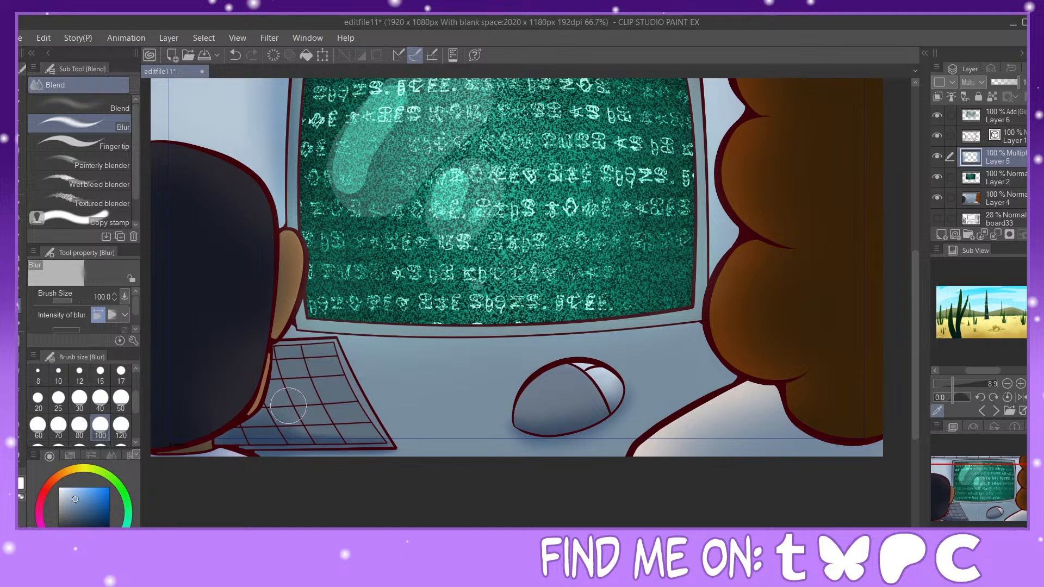
mouse_move(316, 425)
left_mouse_down()
mouse_move(355, 435)
mouse_move(369, 426)
mouse_move(346, 411)
mouse_move(366, 424)
mouse_move(400, 416)
left_mouse_up()
left_click_drag(989, 521, 981, 504)
key("p")
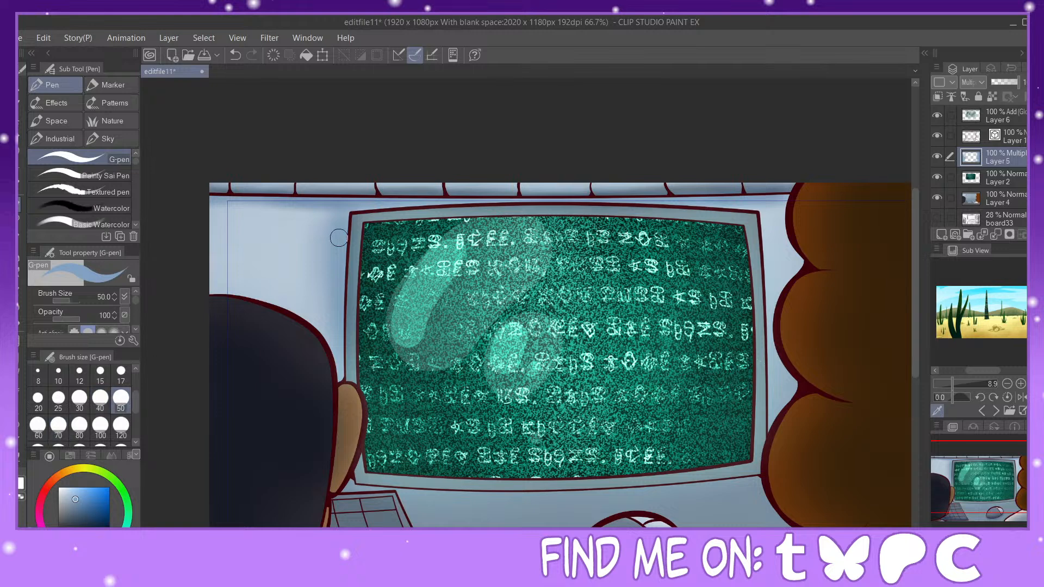
left_click_drag(347, 210, 336, 365)
left_click(234, 54)
left_click(233, 54)
left_click(234, 55)
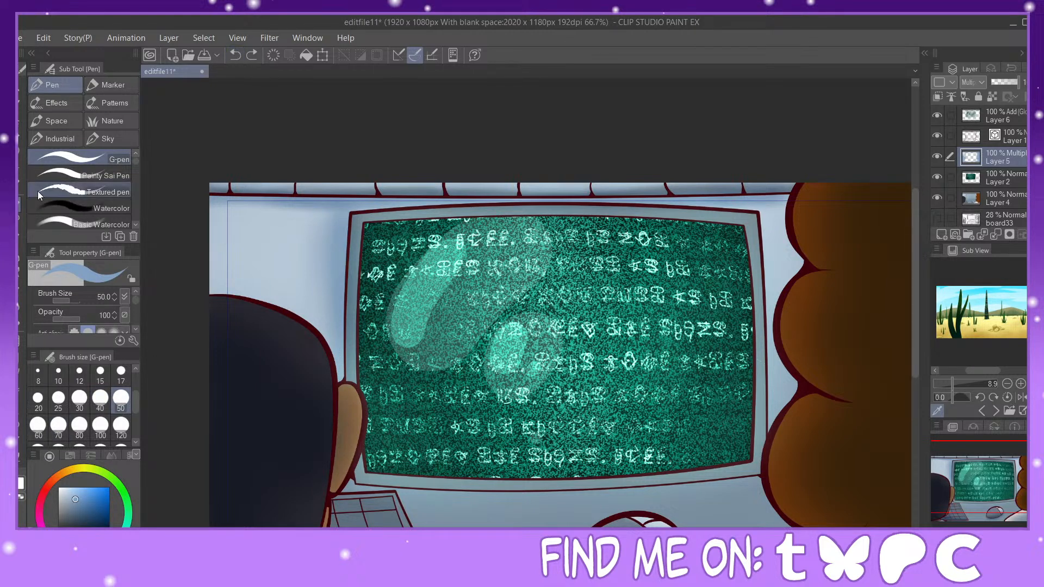
key("b")
left_click(58, 426)
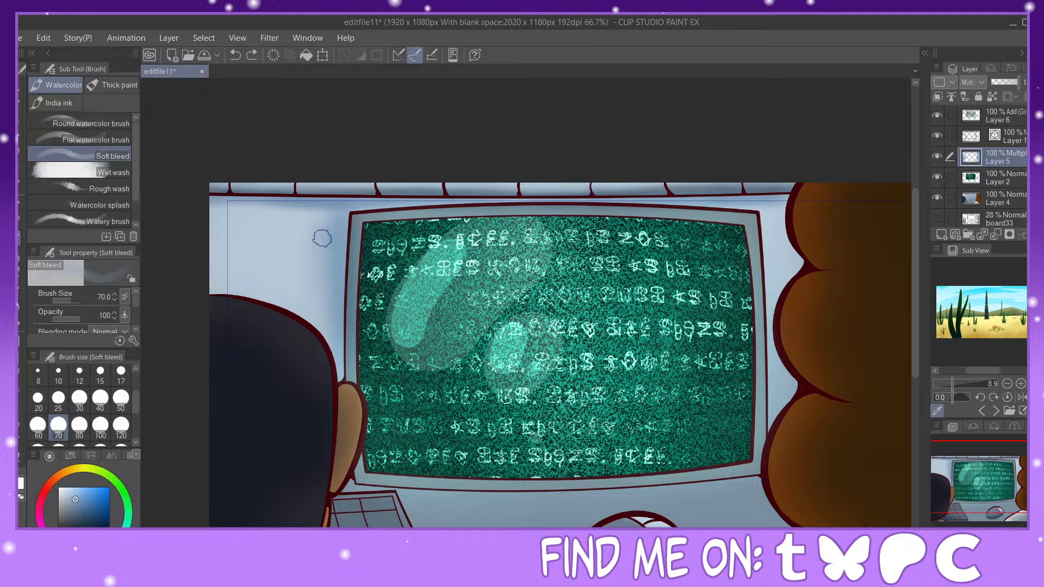
left_click_drag(344, 215, 327, 219)
left_click(230, 56)
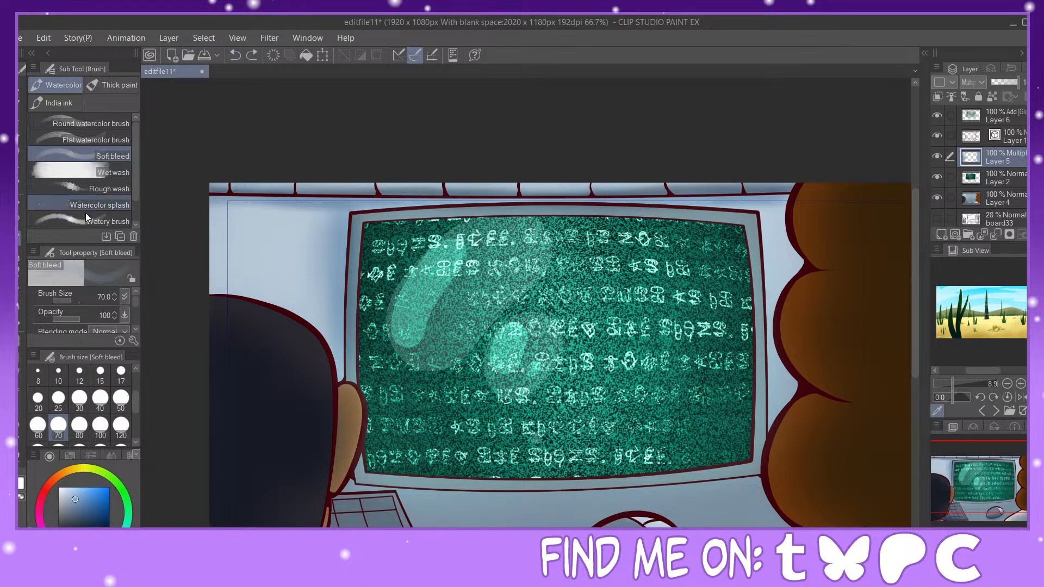
Step: Darken the wall shadow along the monitor's left edge with the Soft airbrush at size 50 and soften it with Blur
left_click(18, 265)
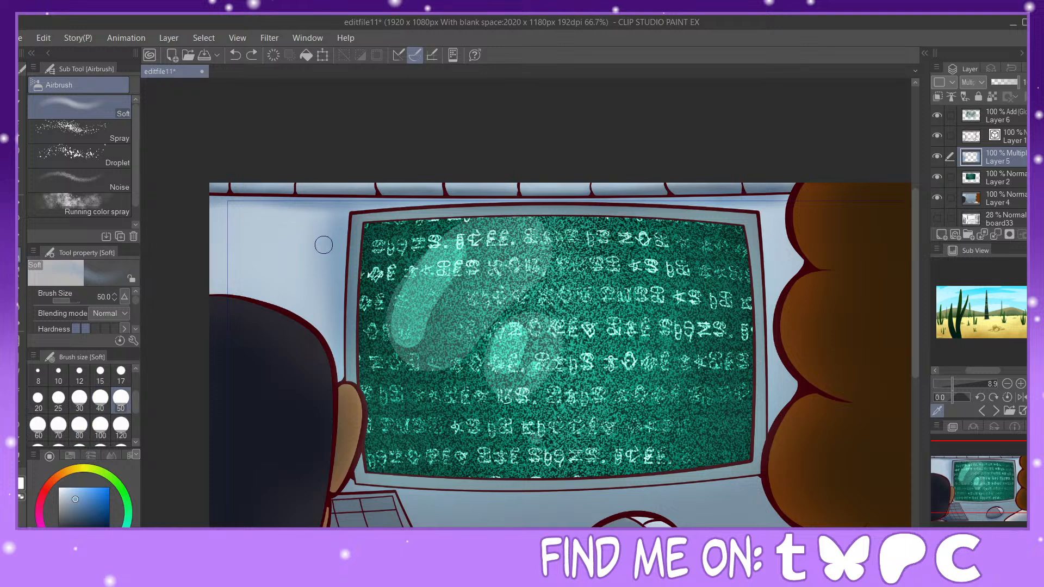
mouse_move(349, 213)
left_mouse_down()
mouse_move(333, 365)
mouse_move(342, 265)
left_mouse_up()
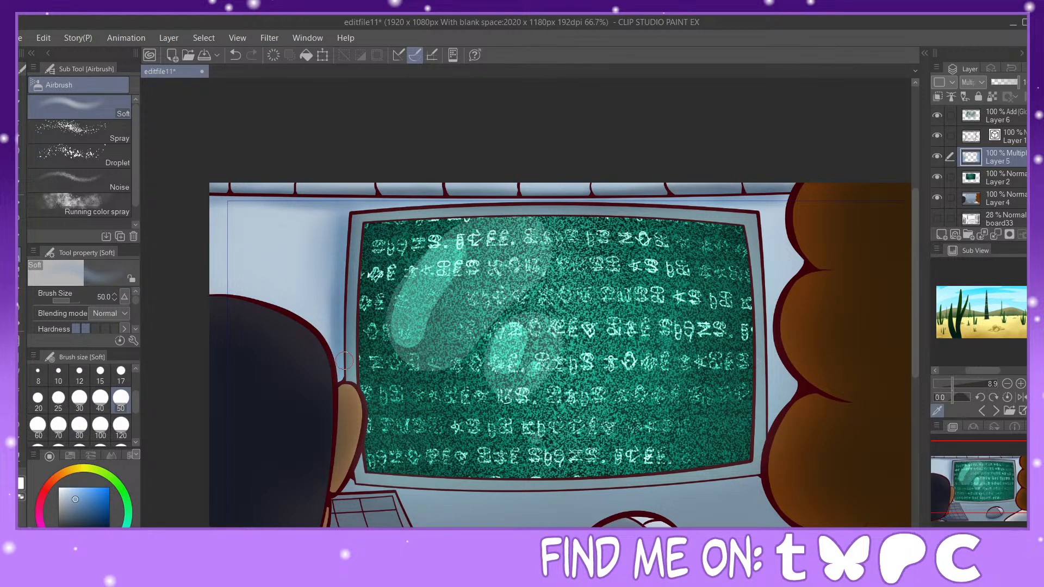
left_click(19, 276)
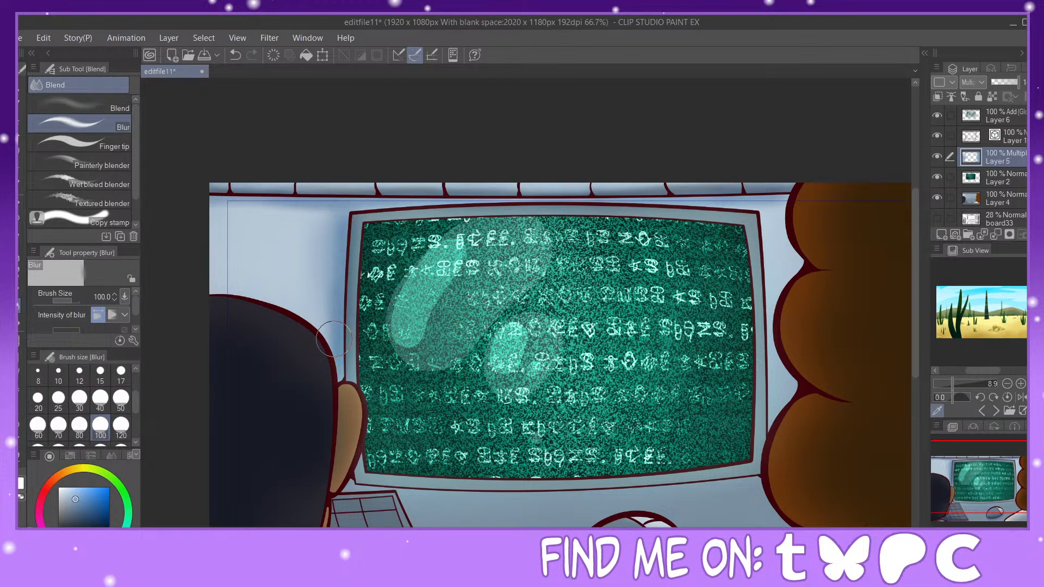
Step: Airbrush a shadow at size 50 on the wall between the monitor's right edge and the curly hair, redoing the first attempt
left_click_drag(996, 503, 1019, 504)
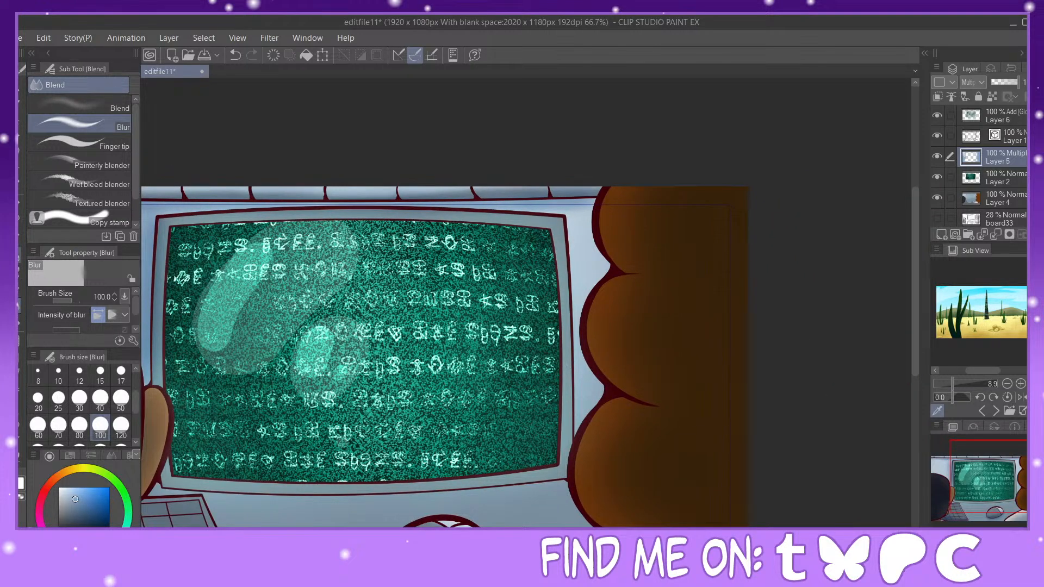
left_click(20, 255)
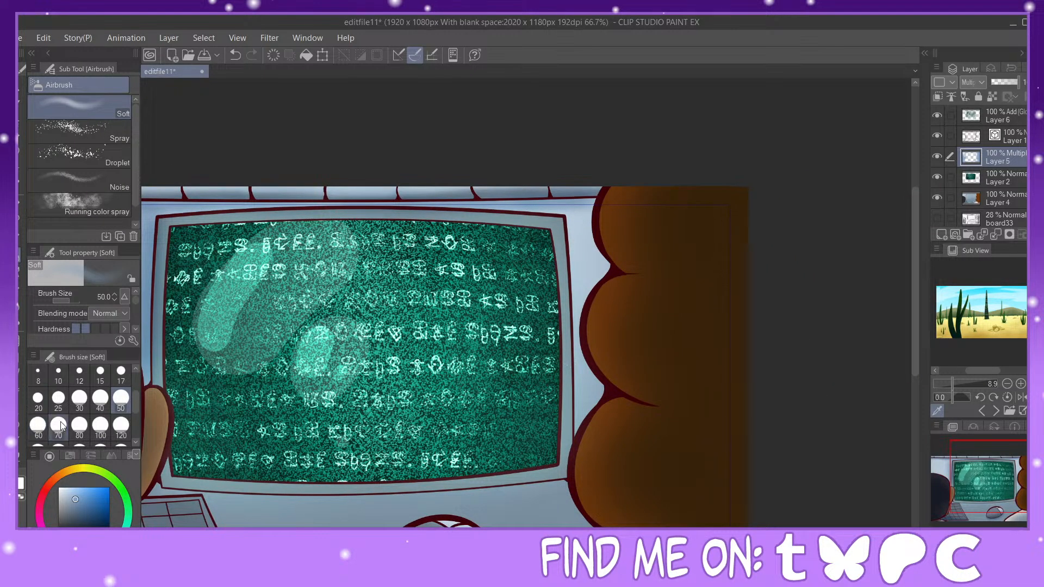
mouse_move(567, 216)
left_mouse_down()
mouse_move(583, 430)
mouse_move(582, 348)
left_mouse_up()
key("ctrl+z")
left_click(235, 55)
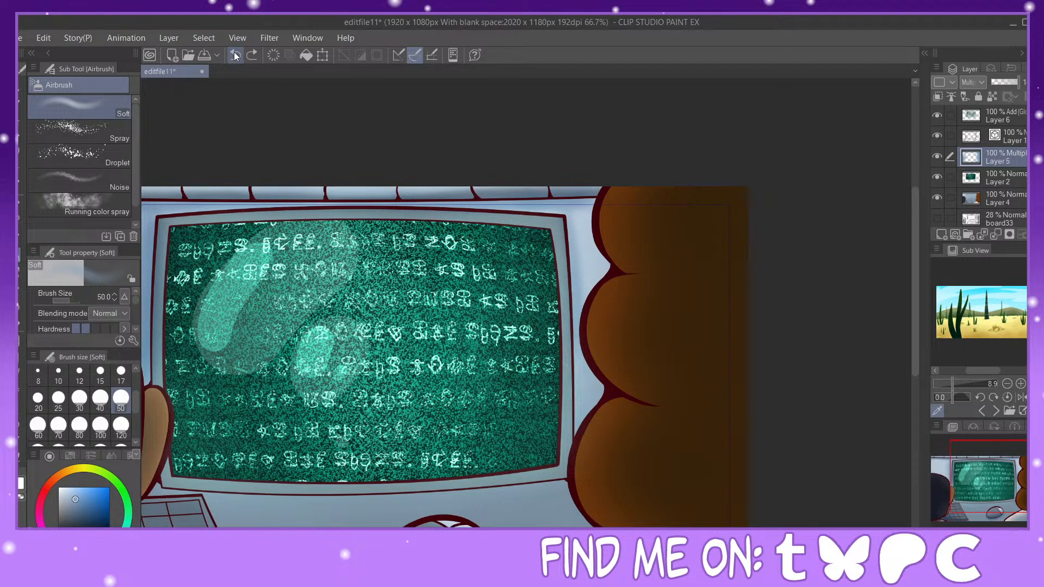
left_click_drag(570, 217, 579, 426)
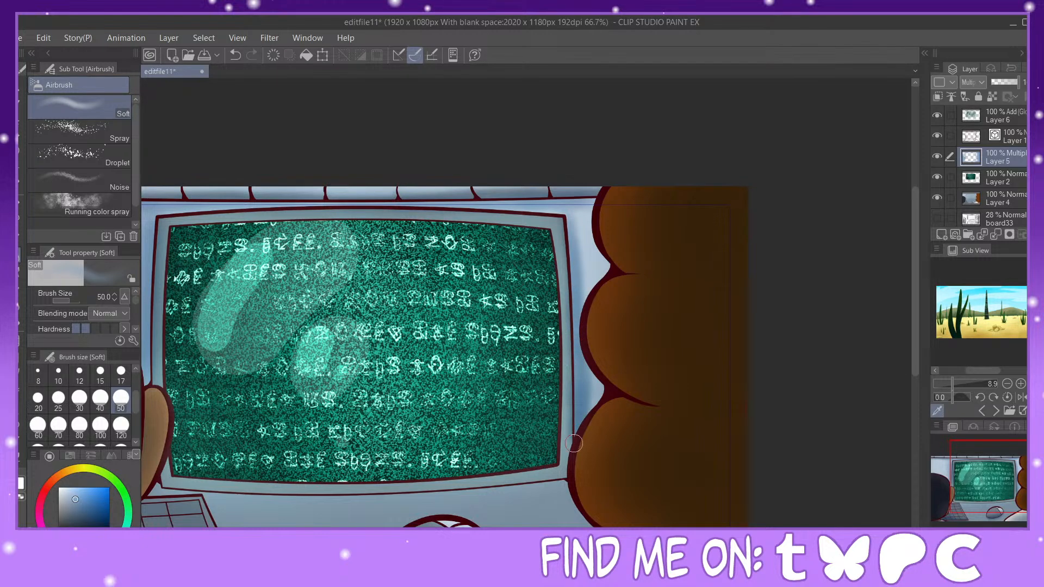
Step: Clean the shadow spill off the monitor's right frame with the Soft eraser at size 40 and soften the shading with Blur
left_click(18, 290)
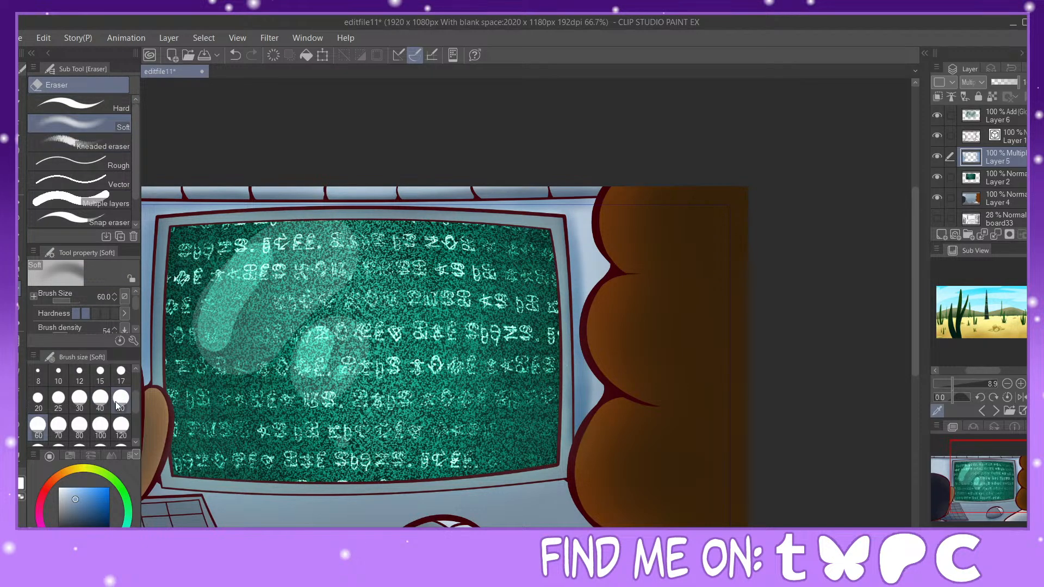
left_click_drag(567, 379, 567, 439)
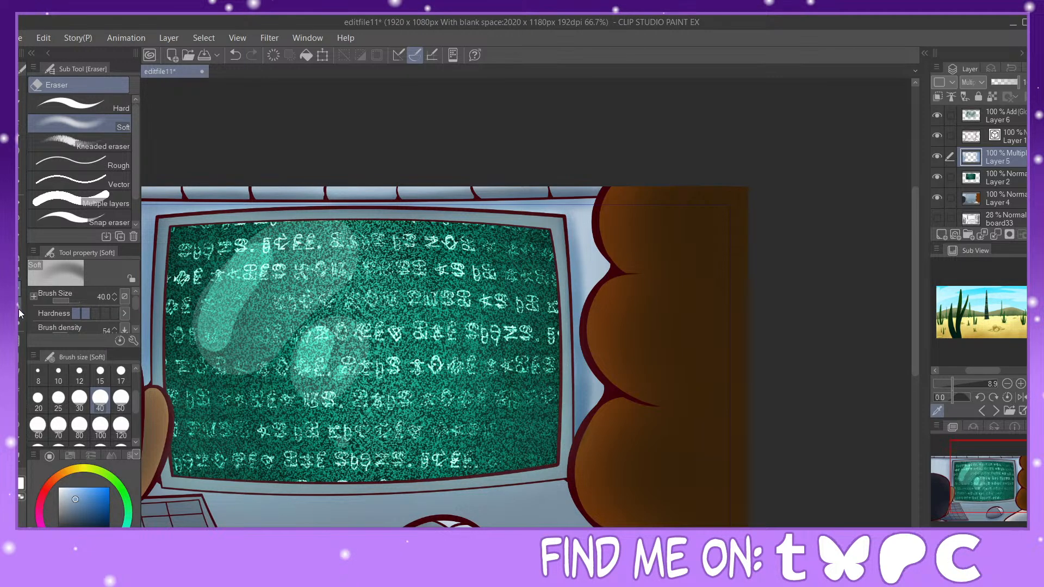
key("j")
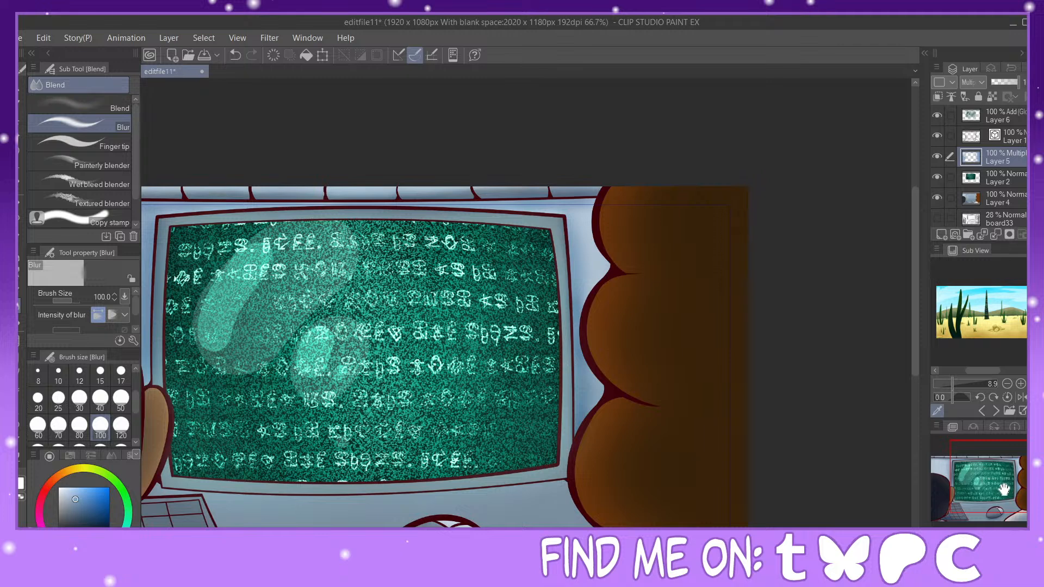
left_click_drag(984, 506, 969, 453)
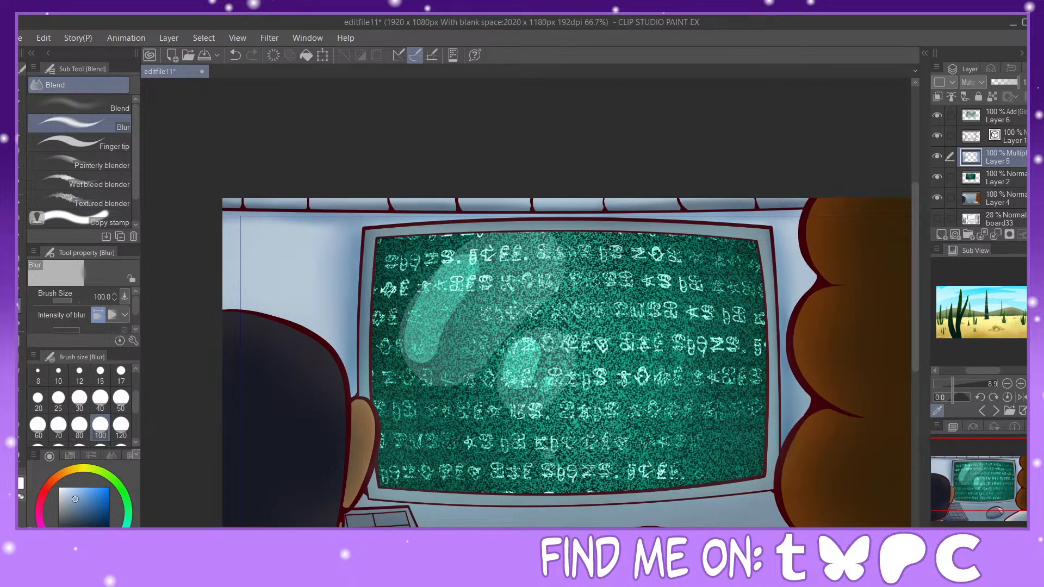
Step: Airbrush a soft blue shadow on the wall strip above the monitor with the Soft airbrush, finishing its far end at size 40
key("b")
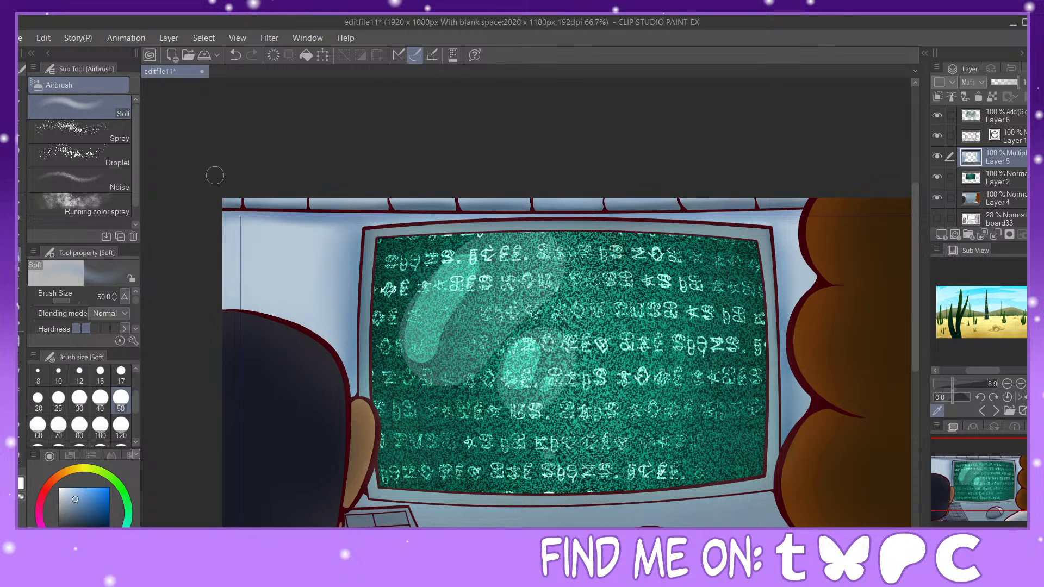
left_click(20, 484)
left_click_drag(369, 197, 619, 197)
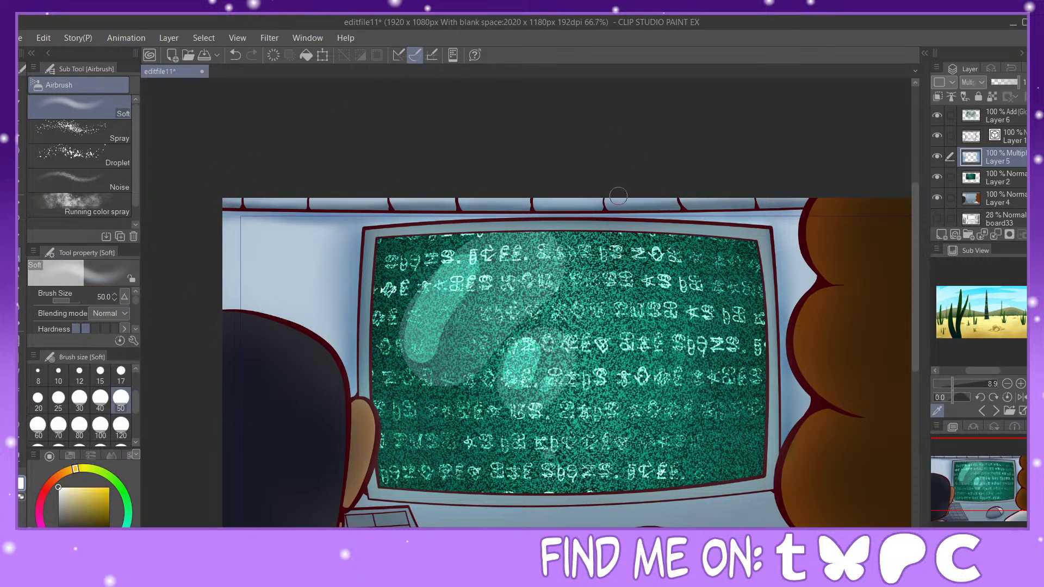
left_click(59, 397)
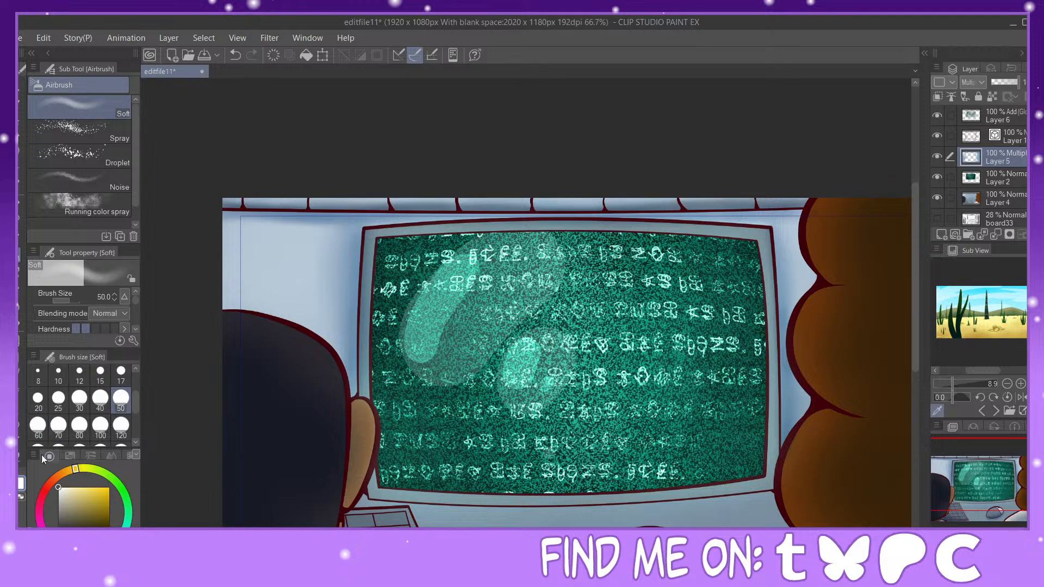
key("x")
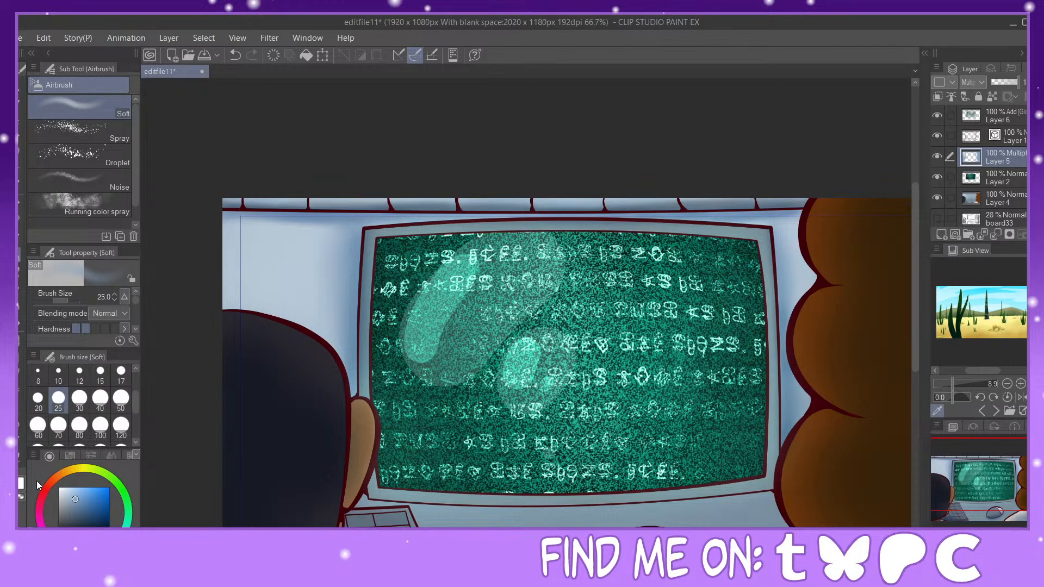
left_click(100, 398)
left_click_drag(657, 218, 785, 222)
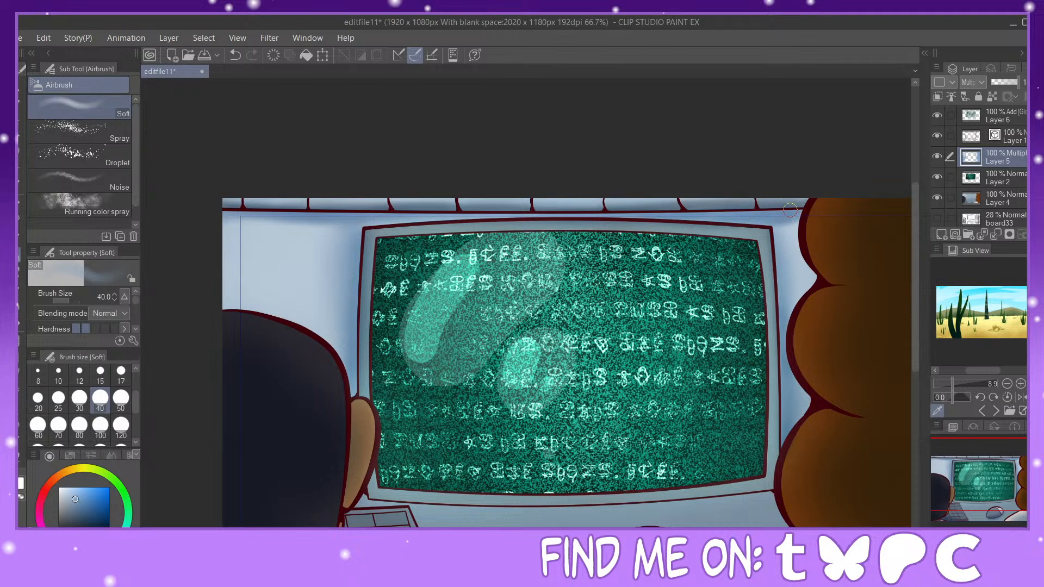
Step: Soften the wall shadow above the monitor with the Blur tool at sizes 70 and 100
key("j")
left_click(58, 425)
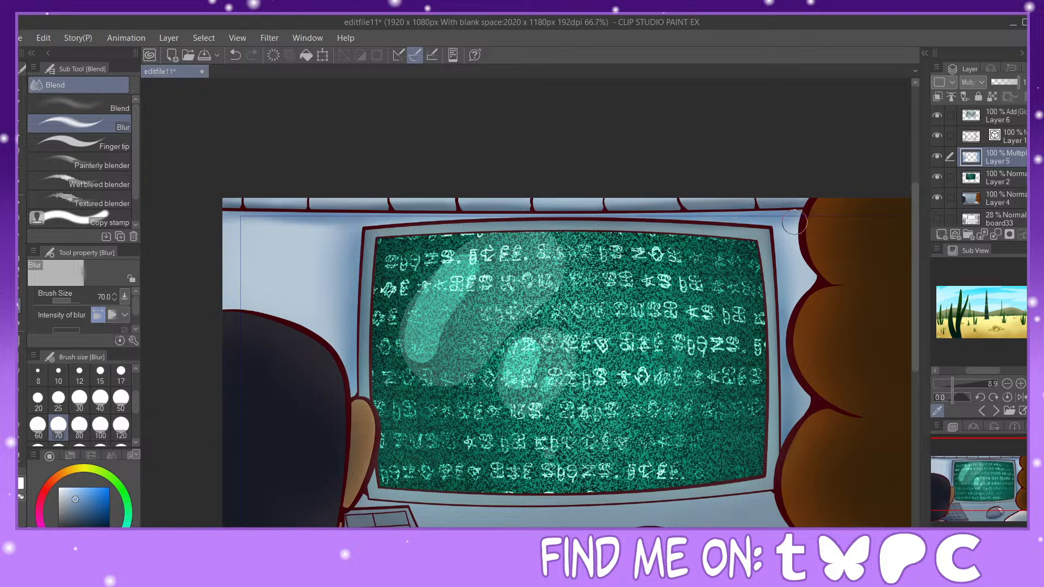
left_click(100, 425)
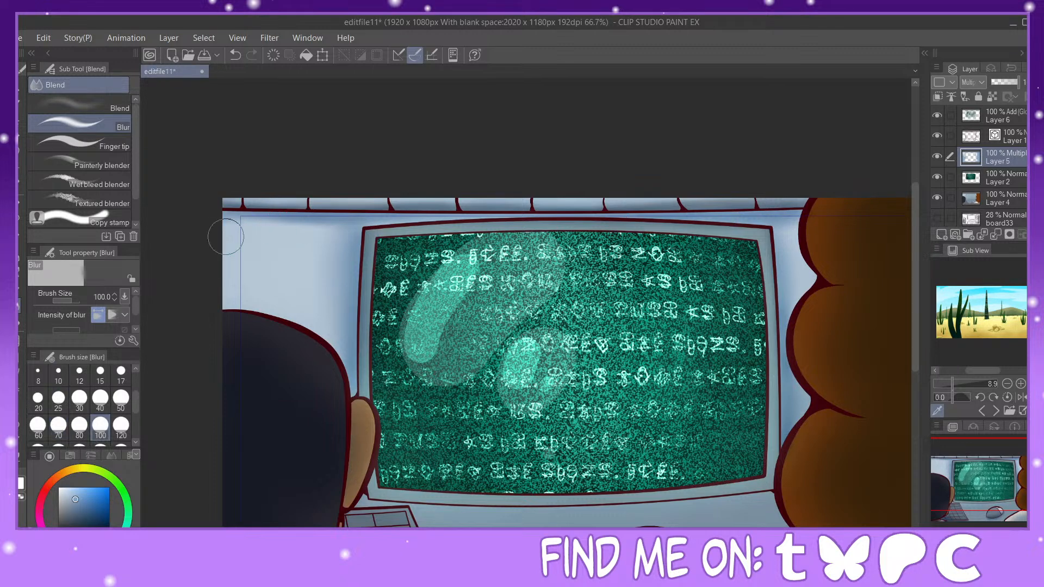
Step: Airbrush a shadow along the monitor's bottom edge at sizes 30 and 40 and soften it with Blur at size 100
left_click_drag(987, 482, 1013, 512)
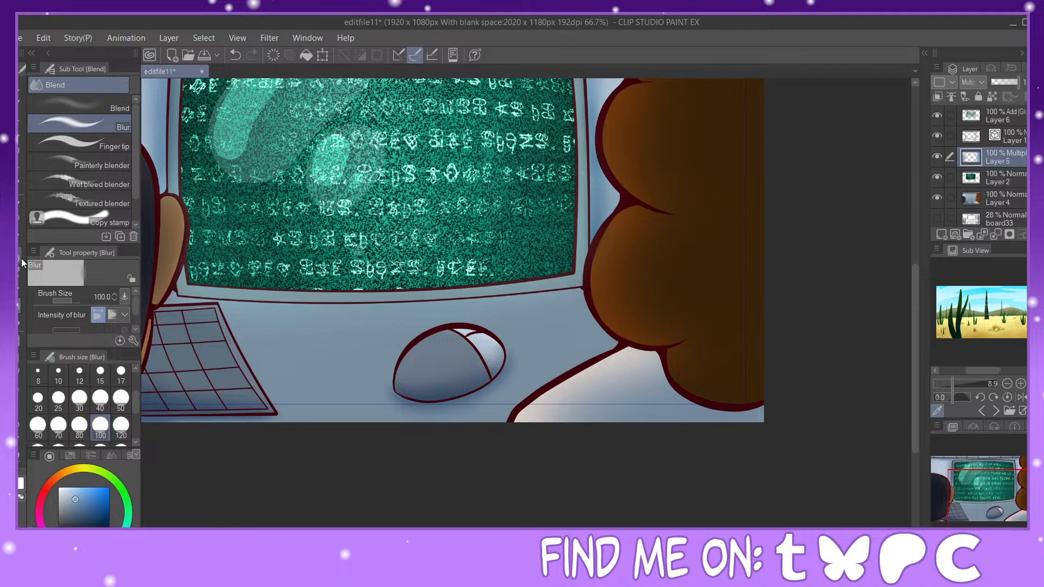
left_click(21, 255)
left_click(80, 399)
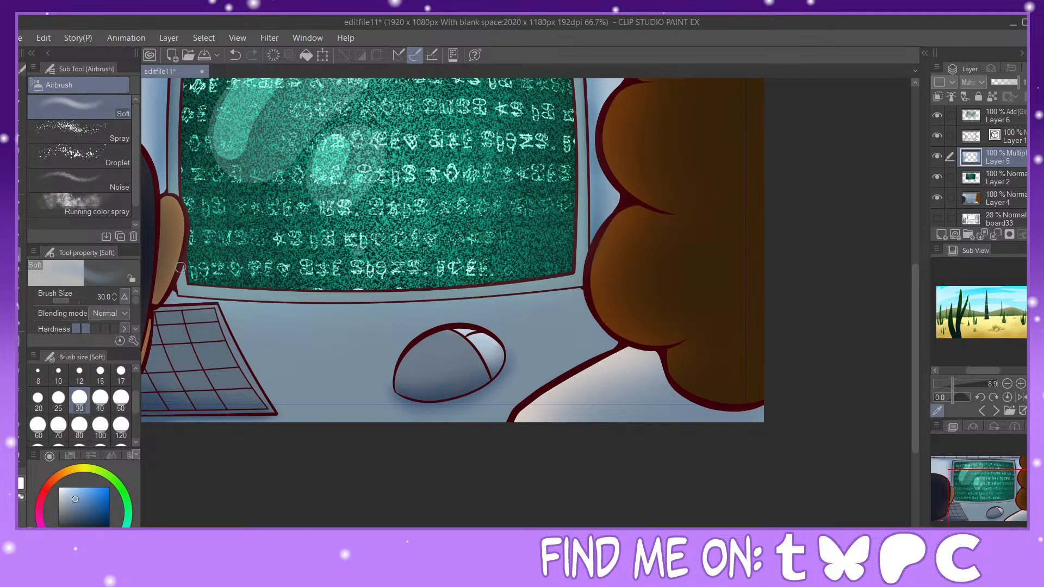
mouse_move(276, 303)
left_mouse_down()
mouse_move(215, 304)
mouse_move(412, 304)
mouse_move(355, 311)
mouse_move(402, 299)
left_mouse_up()
left_click(100, 399)
mouse_move(293, 308)
left_mouse_down()
mouse_move(435, 311)
mouse_move(563, 294)
mouse_move(392, 301)
mouse_move(512, 291)
left_mouse_up()
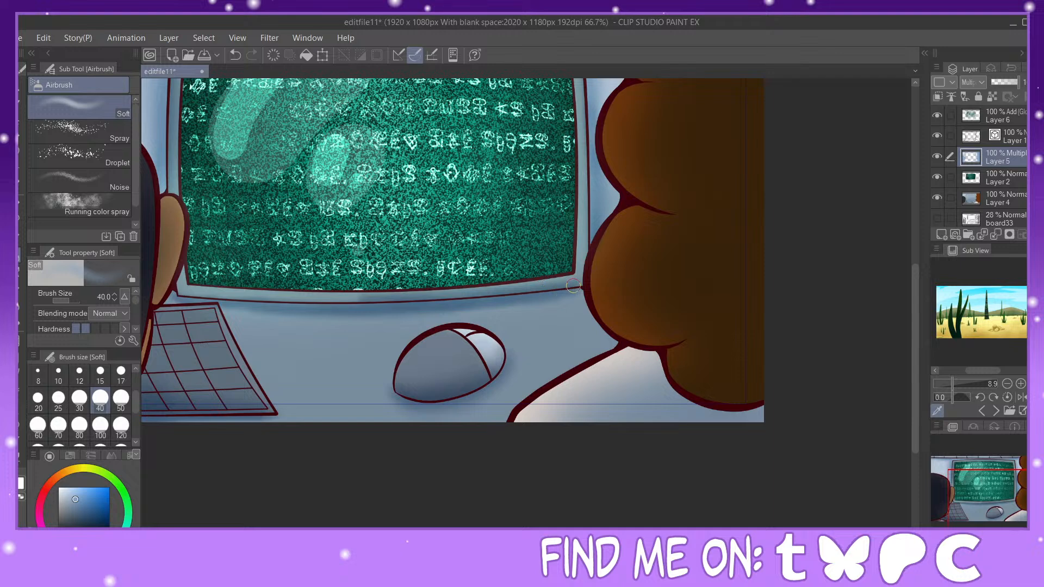
left_click_drag(347, 293, 376, 300)
left_click(19, 310)
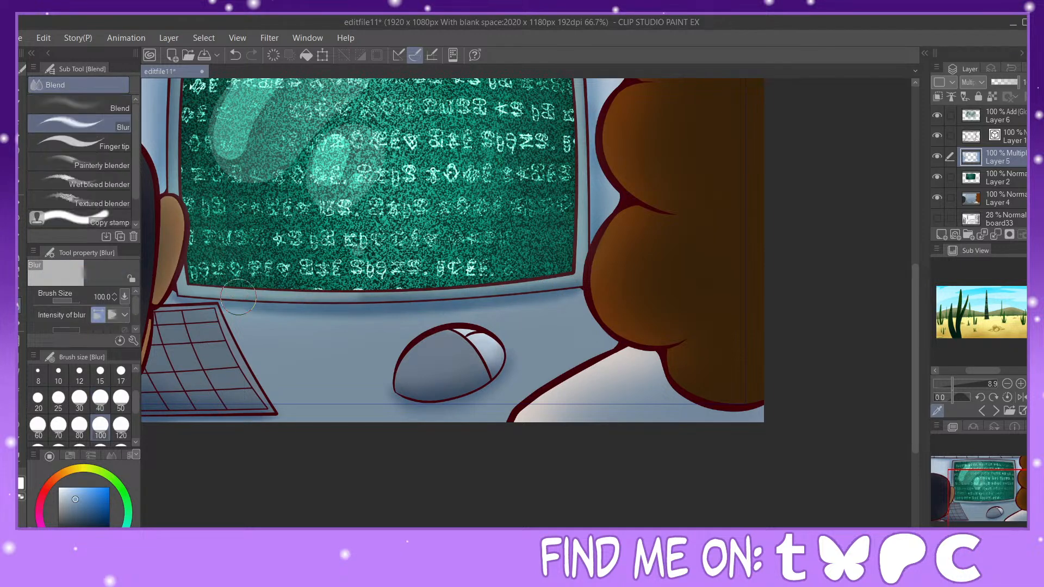
Step: Airbrush a shadow on the desk along the keyboard's right edge at size 25 and soften it with Blur at size 100
left_click(21, 255)
left_click(60, 401)
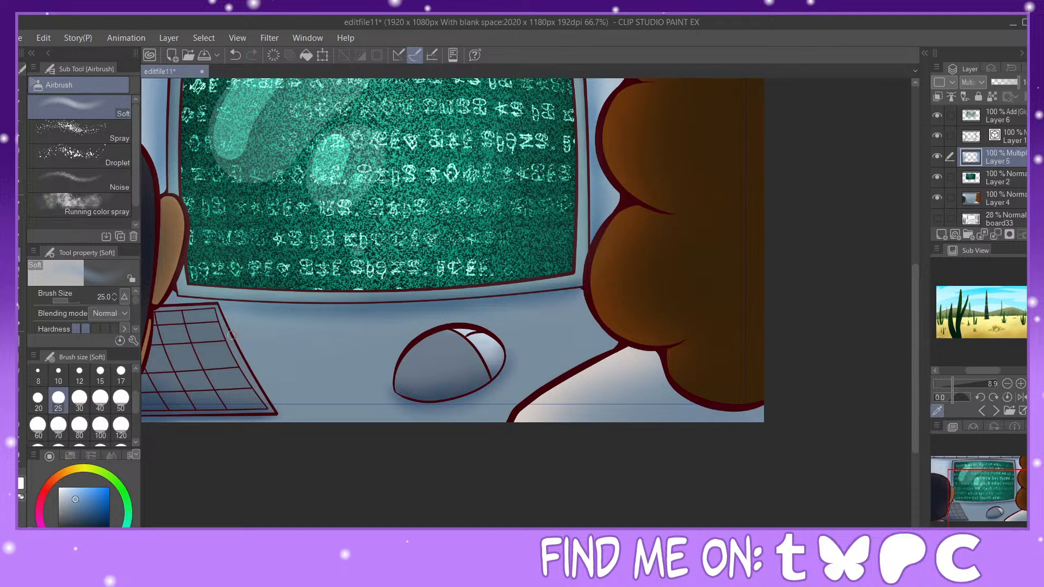
left_click_drag(241, 349, 274, 405)
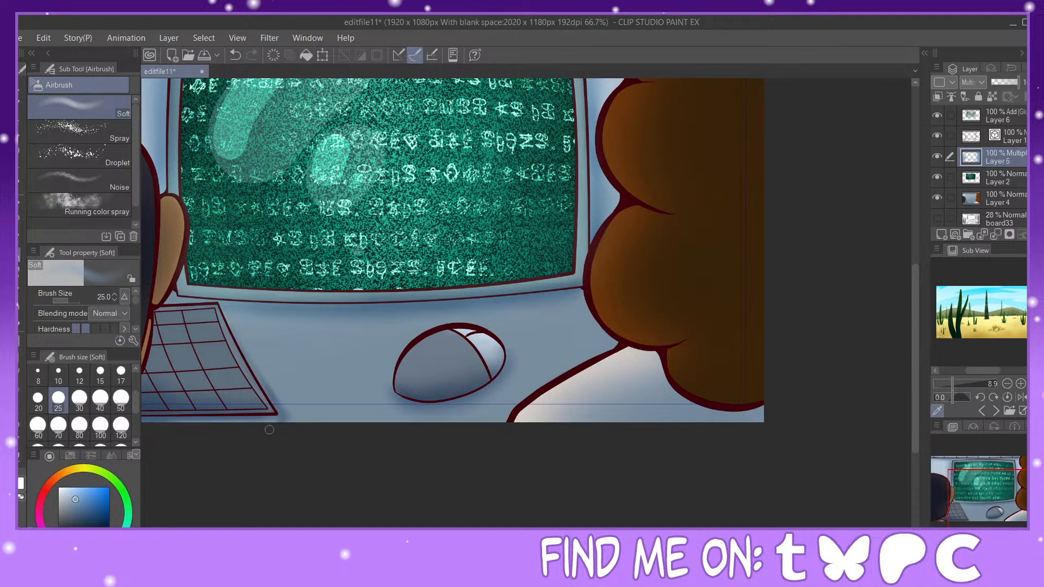
mouse_move(220, 307)
left_mouse_down()
mouse_move(291, 410)
mouse_move(285, 425)
left_mouse_up()
left_click(20, 305)
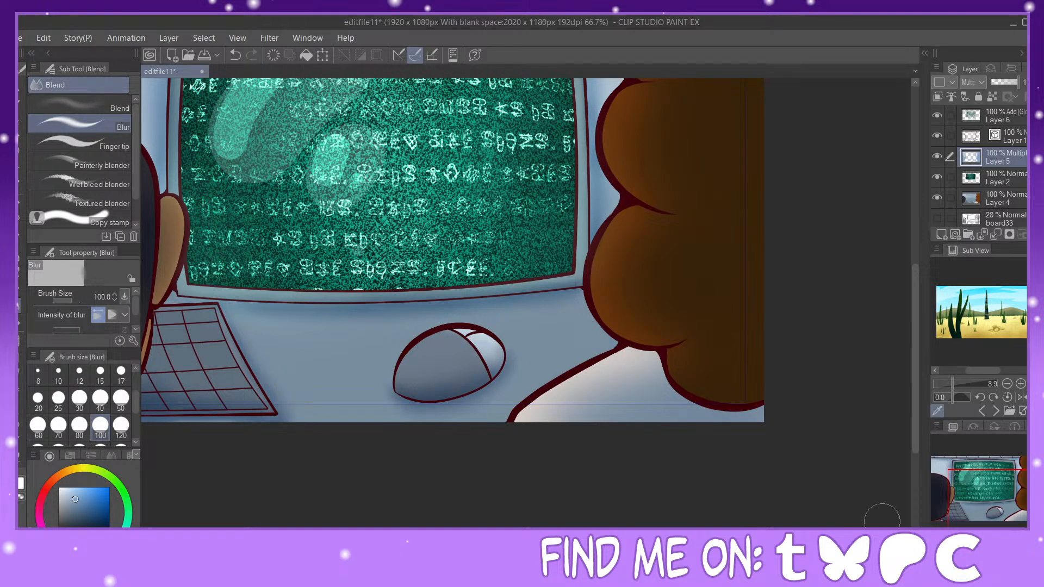
Step: Shade the left and lower areas of the green monitor screen with the Soft airbrush at size 100
left_click_drag(994, 499, 981, 485)
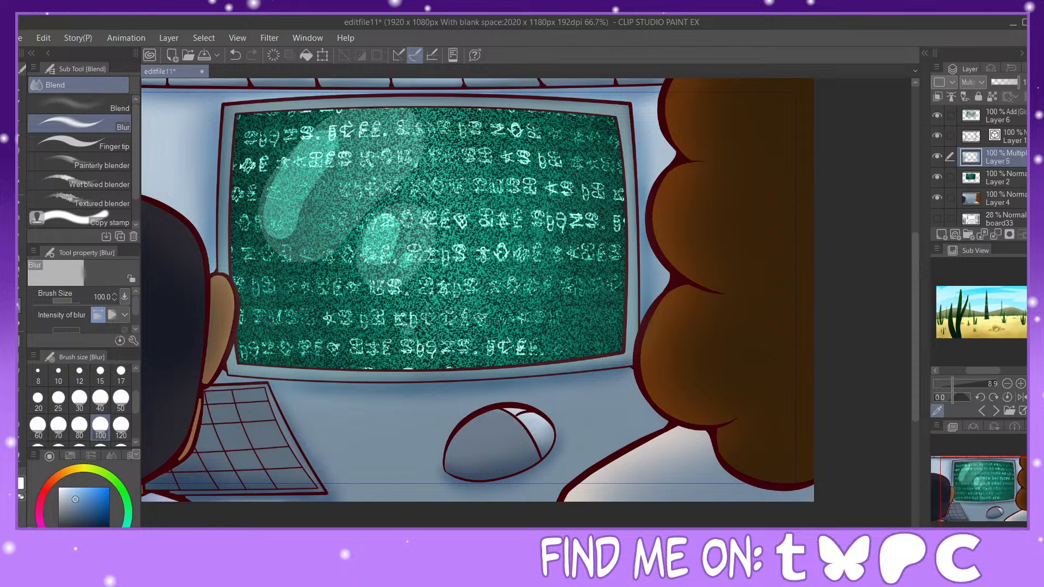
left_click(18, 259)
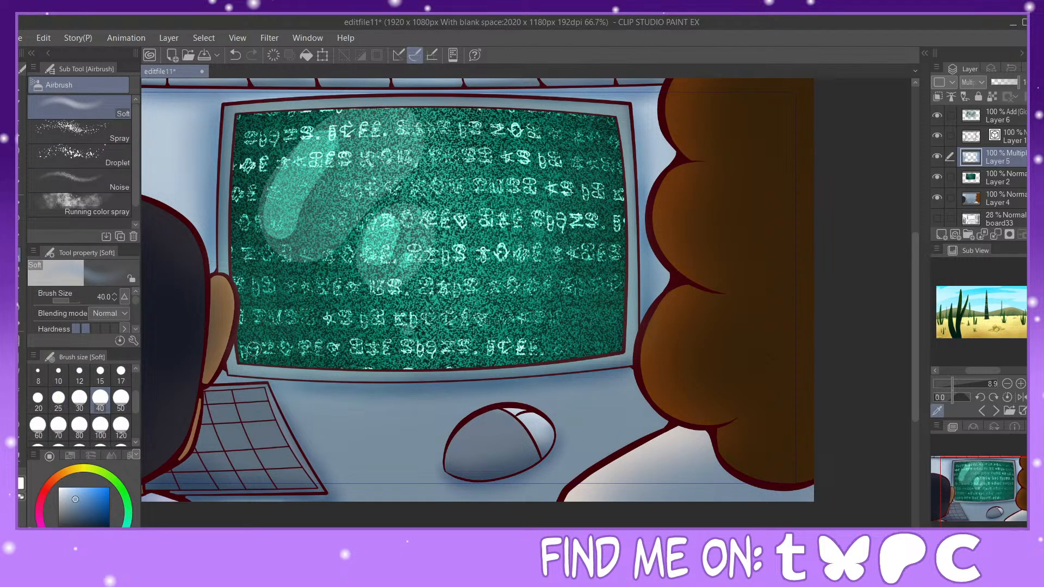
left_click(101, 424)
left_click_drag(253, 344, 422, 366)
left_click_drag(256, 287, 257, 322)
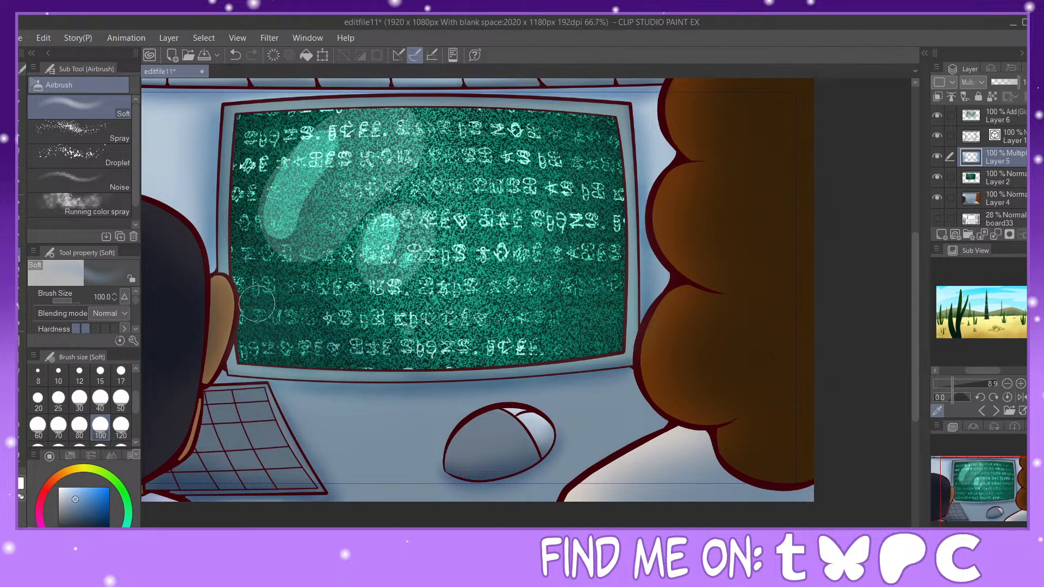
mouse_move(247, 141)
left_mouse_down()
mouse_move(270, 286)
mouse_move(355, 334)
mouse_move(506, 360)
mouse_move(591, 340)
mouse_move(386, 355)
left_mouse_up()
mouse_move(584, 325)
left_mouse_down()
mouse_move(609, 261)
mouse_move(613, 298)
mouse_move(563, 330)
mouse_move(353, 340)
left_mouse_up()
Step: Soften the shading on the monitor screen with the Blur tool at sizes 120 and 200
key("j")
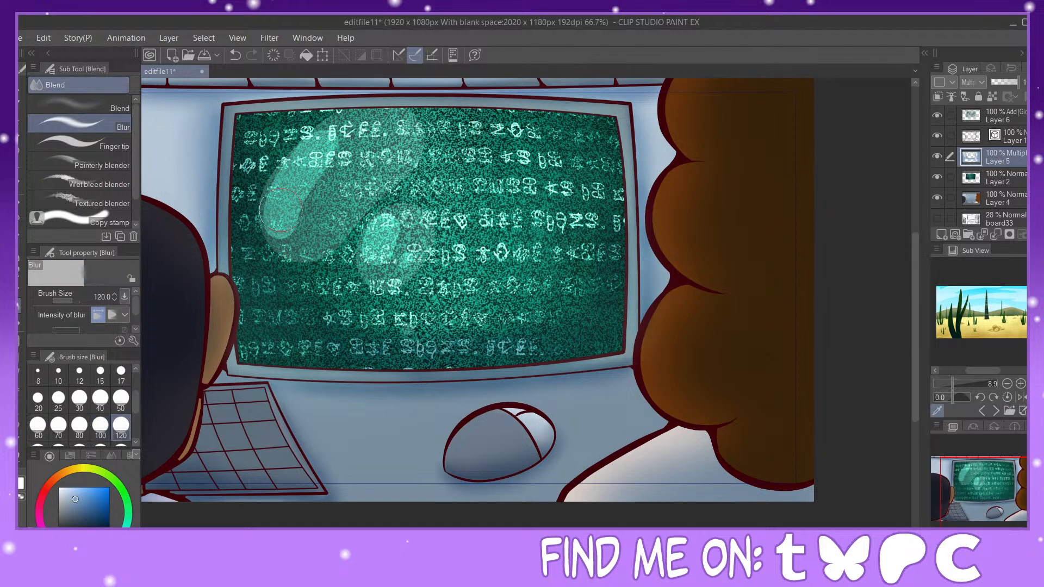
scroll(130, 405, "down", 2)
left_click(79, 416)
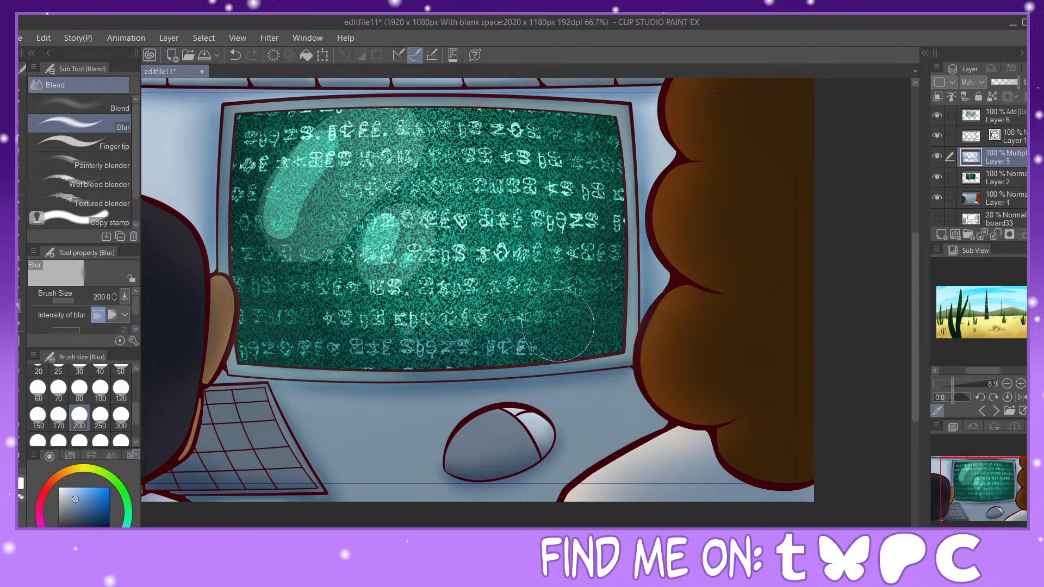
Step: Add a new layer above Layer 5 and set its blending mode to Multiply
mouse_move(979, 498)
left_mouse_down()
mouse_move(962, 493)
mouse_move(995, 499)
left_mouse_up()
key("ctrl+minus")
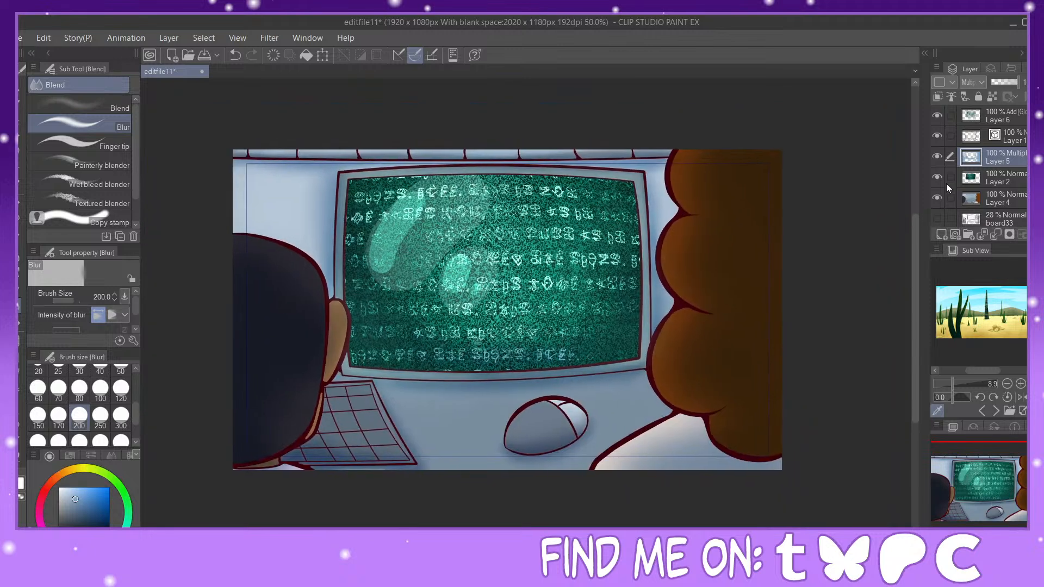
left_click(942, 238)
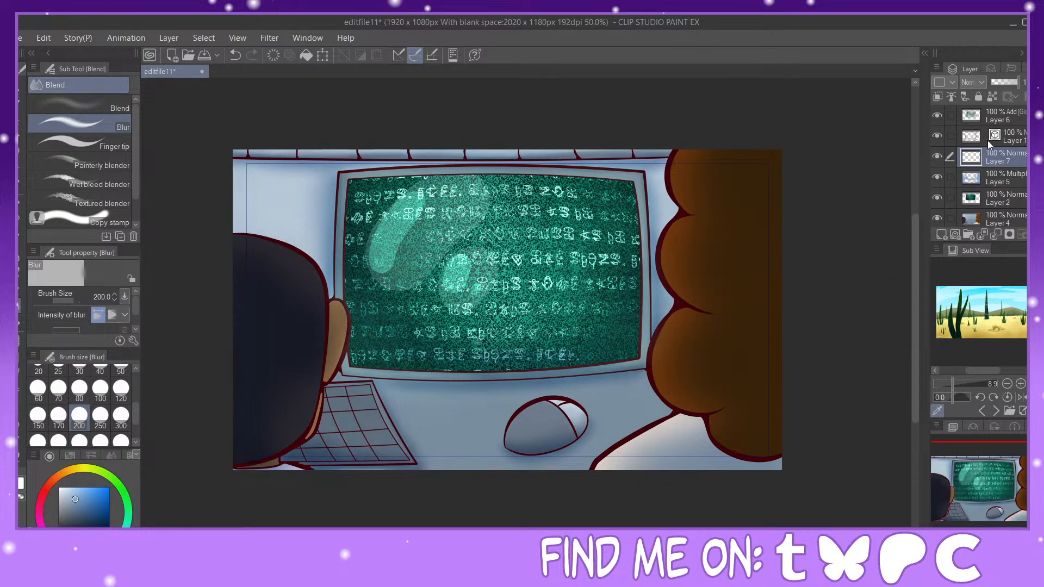
left_click(985, 122)
Step: Darken the dark-haired head and the outer side of the curly-haired character on Layer 7 with the Soft airbrush at size 300
left_click(97, 439)
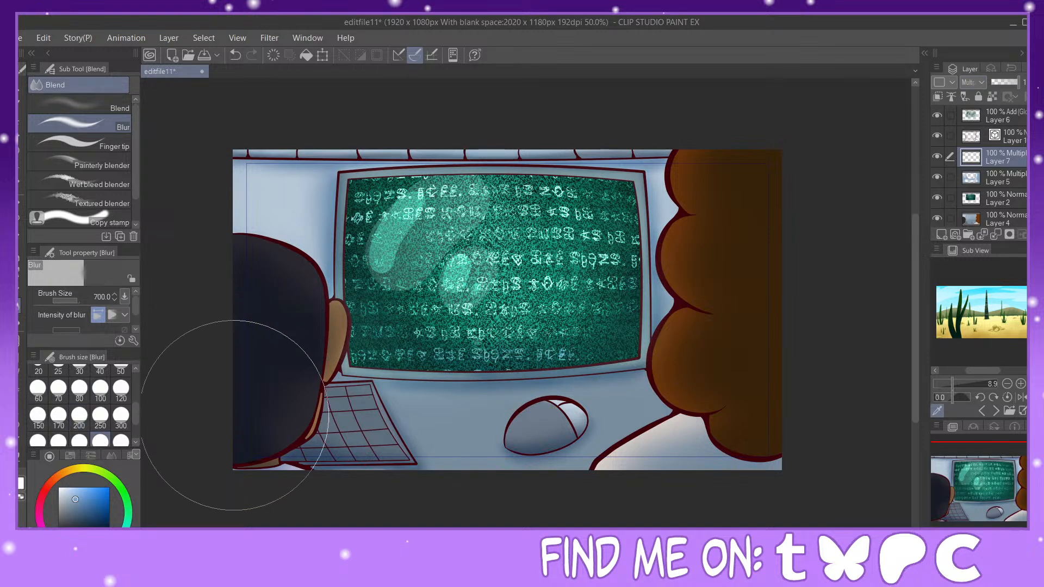
left_click(121, 416)
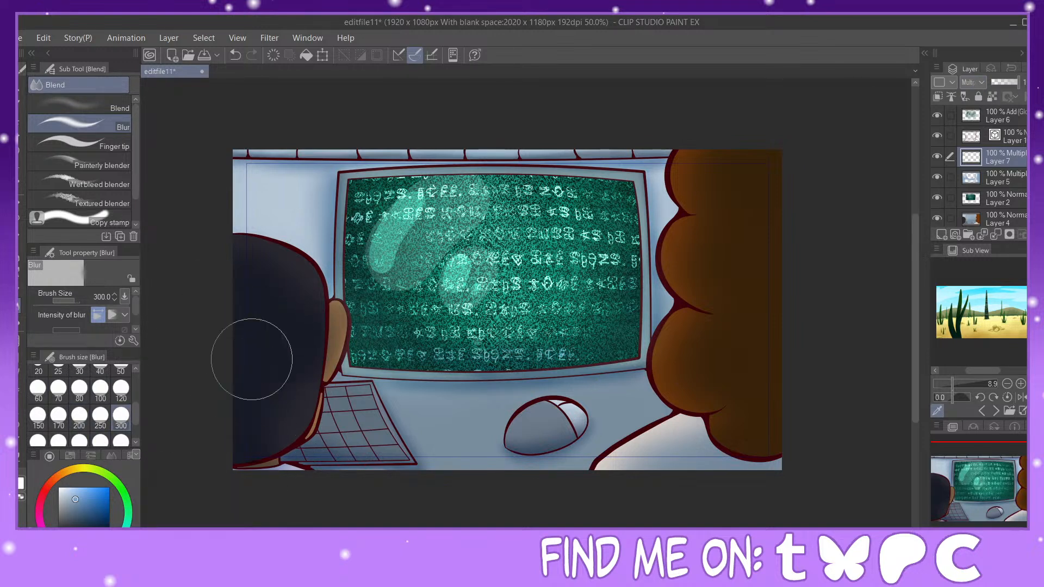
left_click(19, 279)
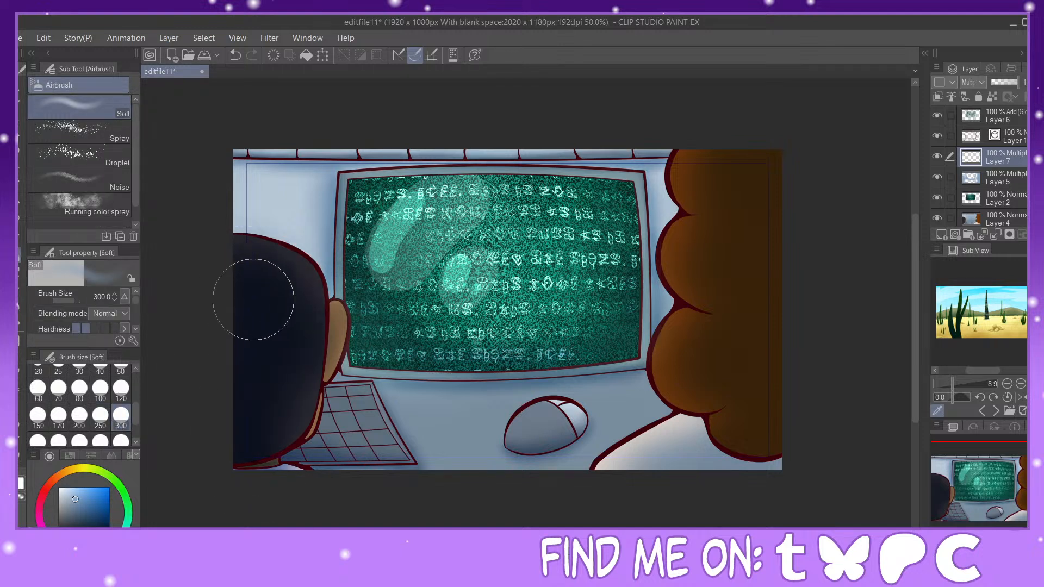
left_click(37, 415)
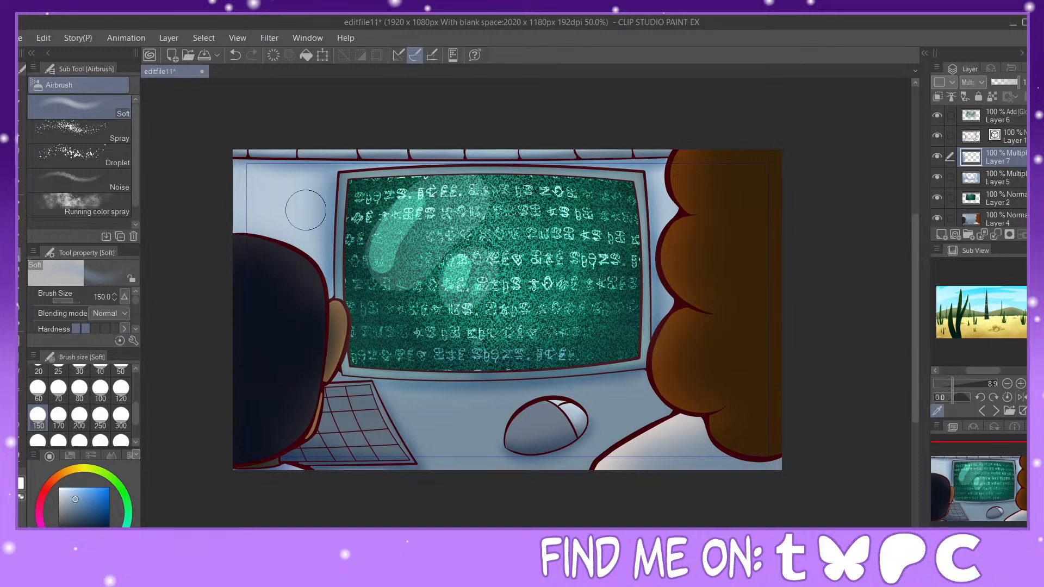
left_click(58, 415)
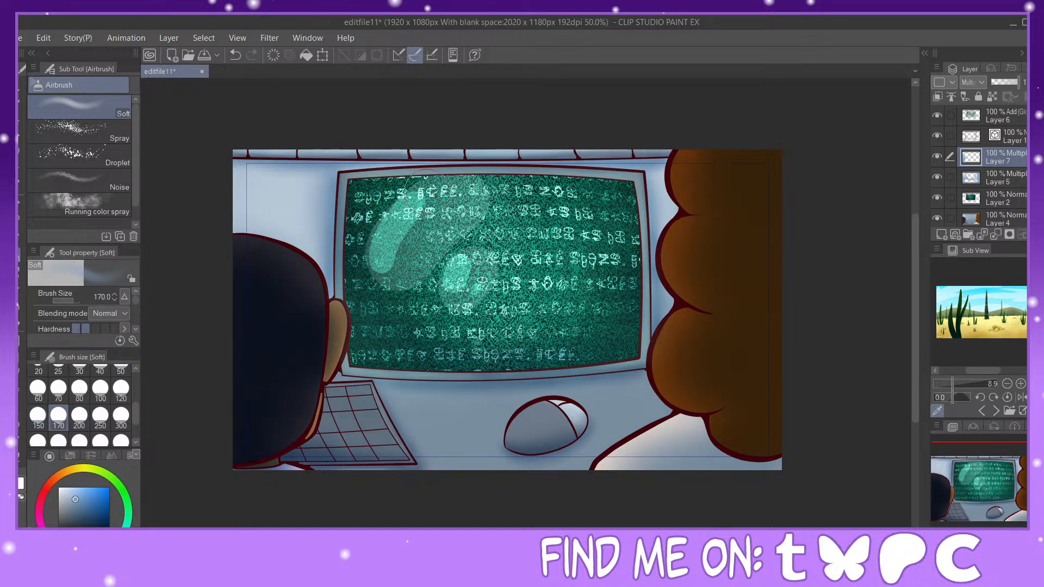
left_click(120, 415)
mouse_move(752, 197)
left_mouse_down()
mouse_move(741, 311)
mouse_move(723, 280)
mouse_move(744, 282)
mouse_move(768, 313)
mouse_move(764, 364)
mouse_move(726, 374)
mouse_move(778, 381)
mouse_move(794, 410)
mouse_move(779, 460)
mouse_move(744, 486)
mouse_move(660, 487)
mouse_move(670, 480)
mouse_move(642, 502)
mouse_move(792, 469)
left_mouse_up()
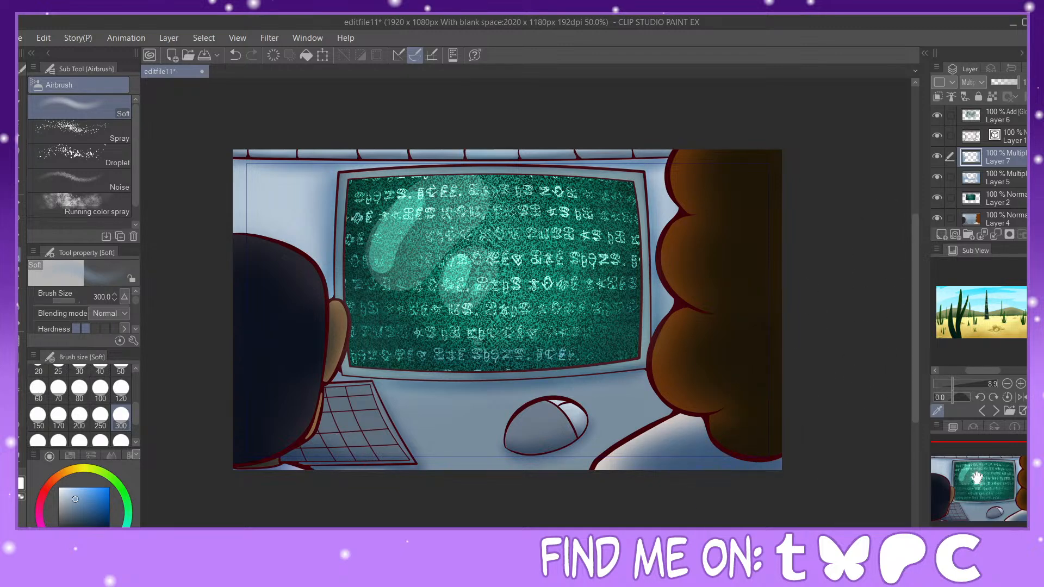
Step: On Layer 5, draw a curved shadow line across the computer mouse with the Painty Sai Pen at size 25, replacing the G-pen attempt
left_click(1021, 546)
left_click_drag(1004, 504, 986, 493)
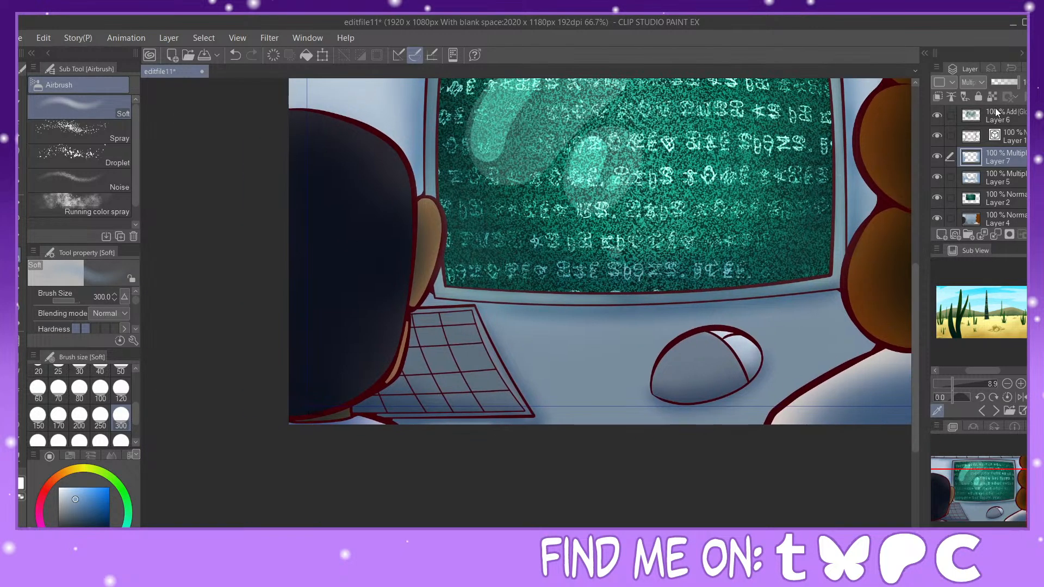
left_click(998, 179)
left_click(19, 204)
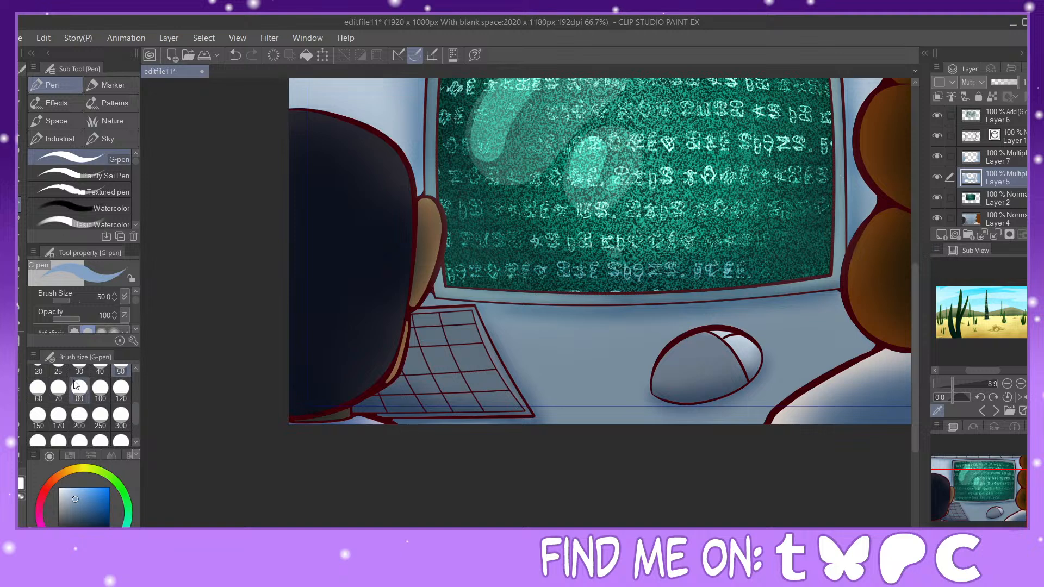
left_click(38, 372)
scroll(997, 507, "up", 2)
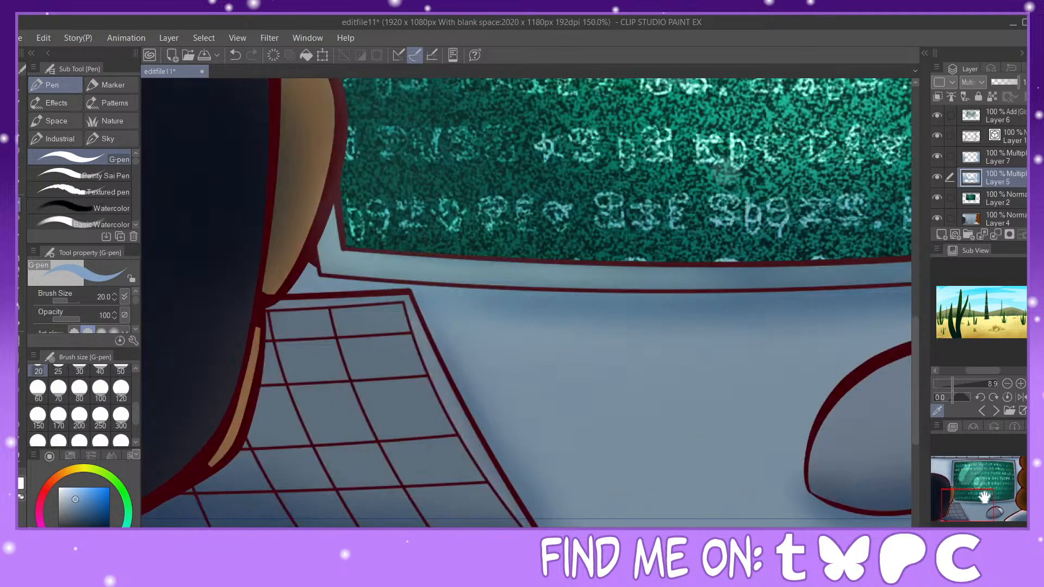
left_click_drag(997, 507, 1000, 506)
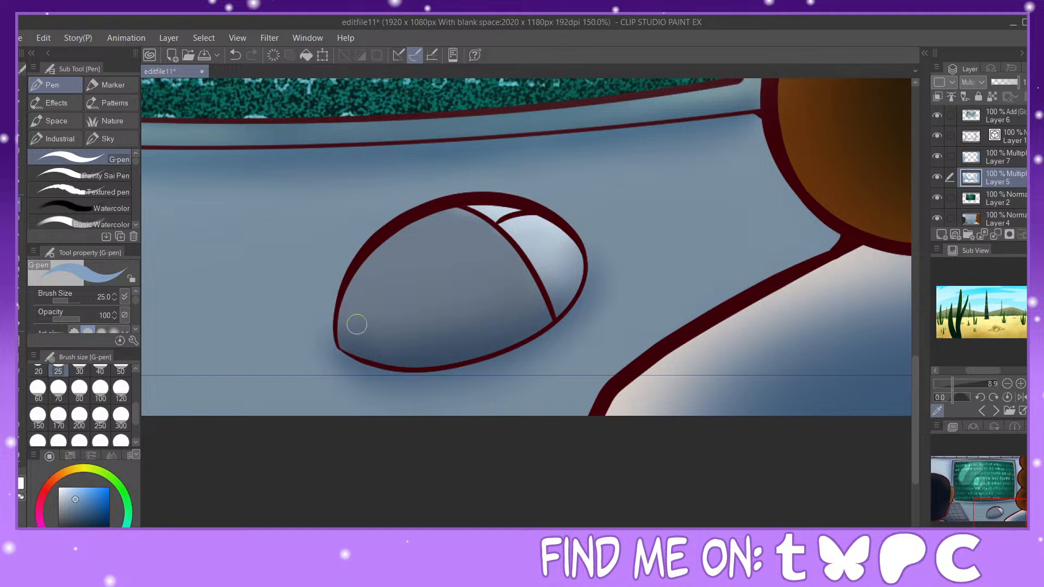
mouse_move(337, 321)
left_mouse_down()
mouse_move(513, 308)
mouse_move(571, 249)
left_mouse_up()
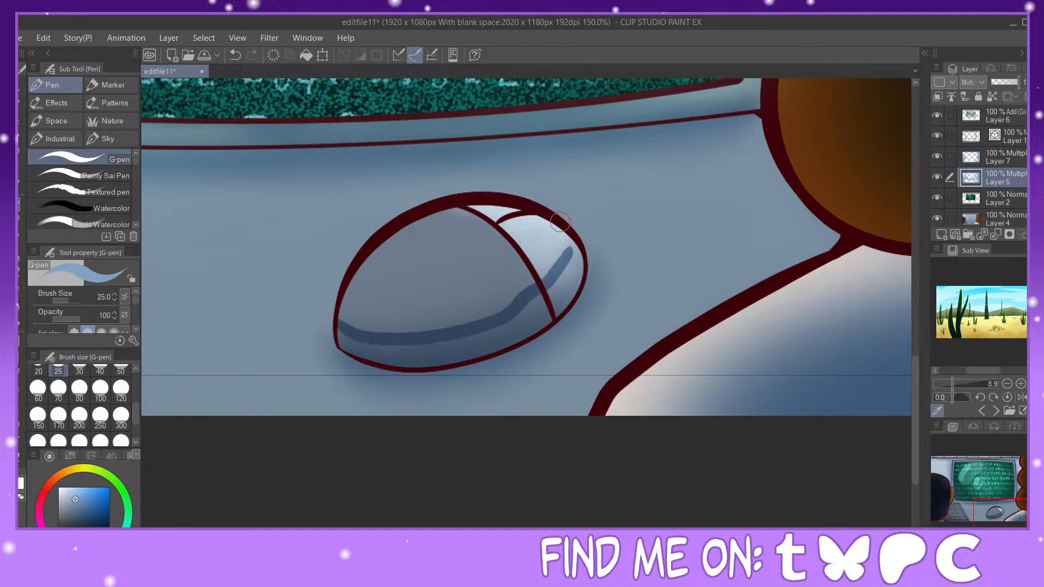
left_click(233, 54)
left_click(93, 175)
mouse_move(340, 321)
left_mouse_down()
mouse_move(404, 338)
mouse_move(549, 287)
mouse_move(578, 253)
left_mouse_up()
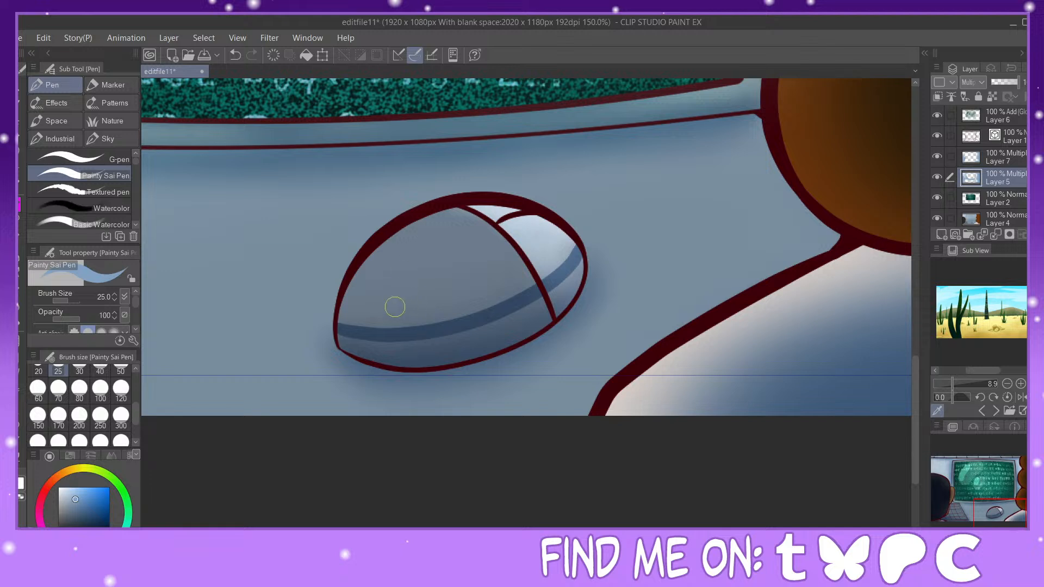
Step: Try to thicken the curved shadow line and fill the area beneath it on the computer mouse
mouse_move(340, 332)
left_mouse_down()
mouse_move(393, 341)
mouse_move(454, 310)
left_mouse_up()
left_click(237, 53)
left_click(22, 329)
left_click(495, 329)
left_click(235, 54)
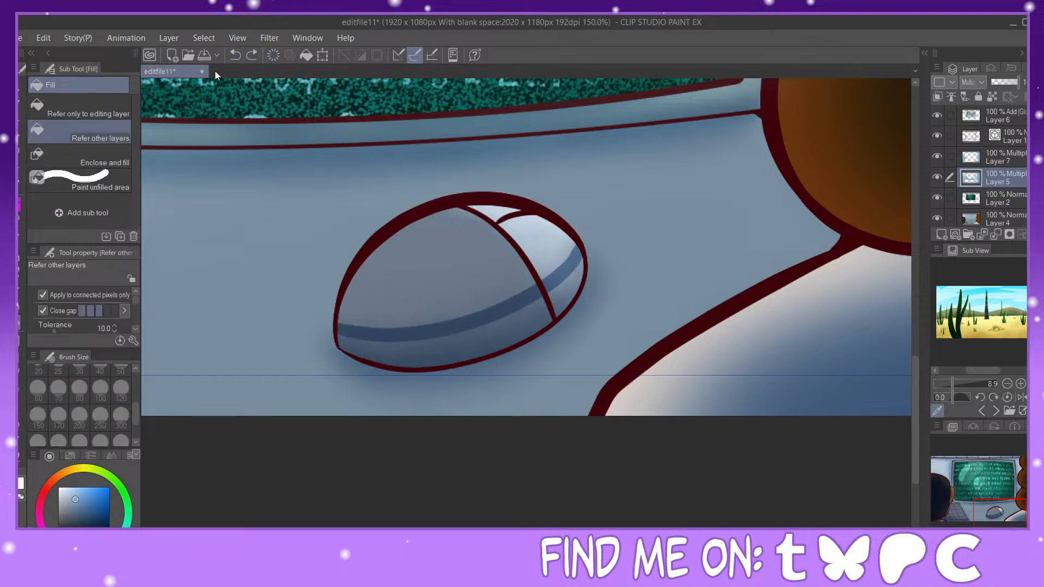
key("p")
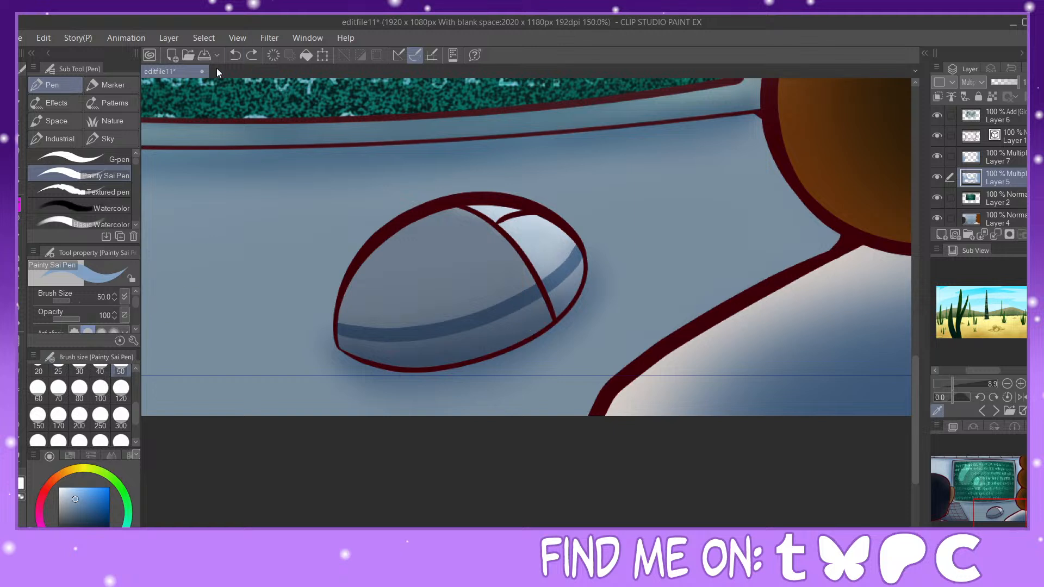
Step: Fill the shadow along the computer mouse's lower edge and draw its cast shadow on the desk with the Painty Sai Pen at size 25
left_click(233, 55)
mouse_move(350, 336)
left_mouse_down()
mouse_move(401, 354)
mouse_move(580, 275)
mouse_move(563, 301)
left_mouse_up()
left_click(59, 370)
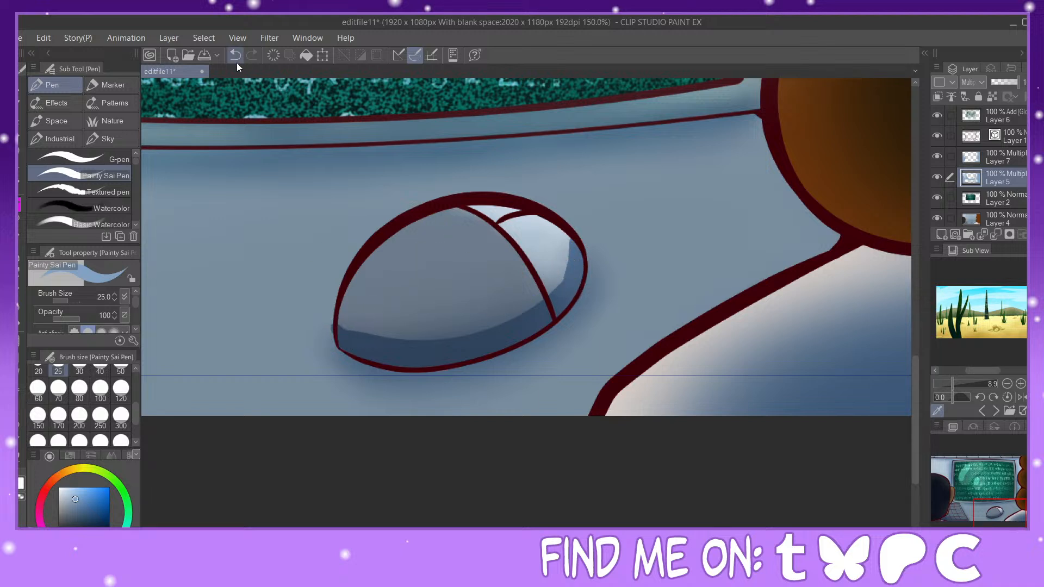
left_click_drag(338, 323, 365, 342)
mouse_move(409, 374)
left_mouse_down()
mouse_move(488, 364)
mouse_move(527, 342)
left_mouse_up()
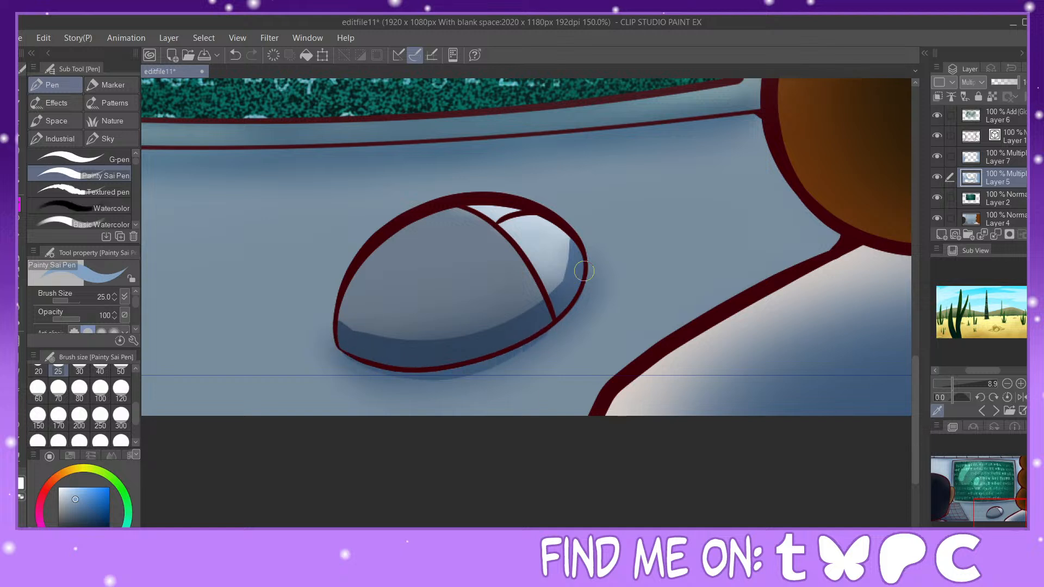
mouse_move(584, 255)
left_mouse_down()
mouse_move(581, 303)
mouse_move(530, 353)
mouse_move(468, 374)
mouse_move(413, 373)
left_mouse_up()
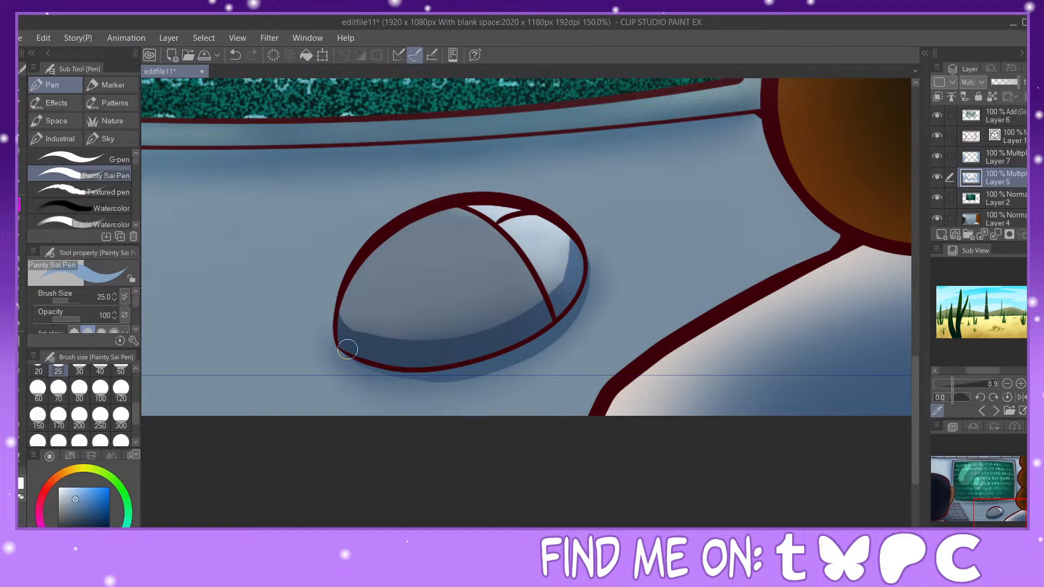
Step: Draw a curved shadow line on the desk along the monitor's lower edge with the Curve tool at size 15
mouse_move(1009, 519)
left_mouse_down()
mouse_move(982, 503)
mouse_move(997, 517)
left_mouse_up()
key("ctrl+minus")
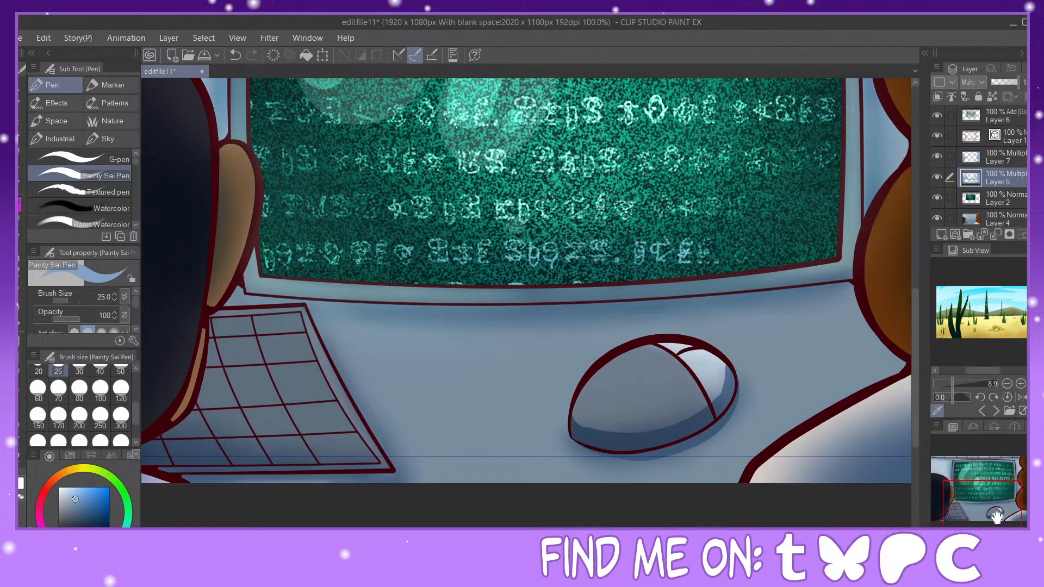
key("u")
scroll(135, 403, "up", 3)
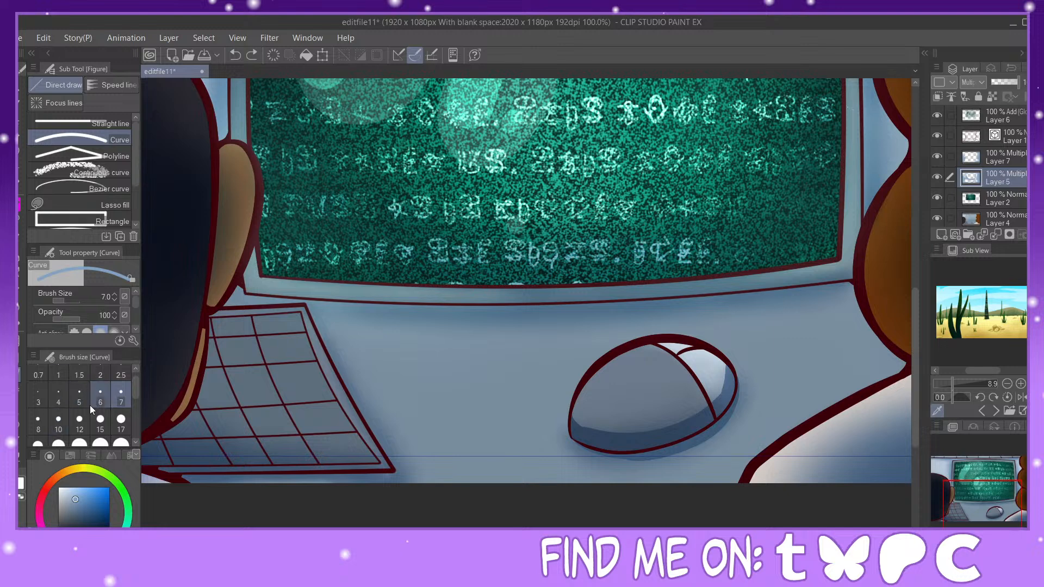
left_click(110, 126)
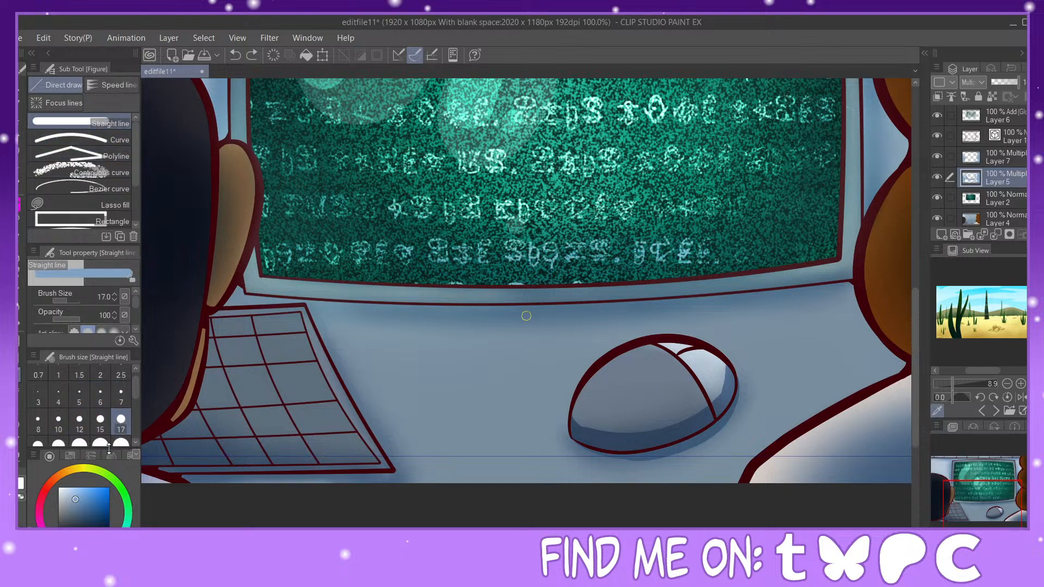
left_click(38, 443)
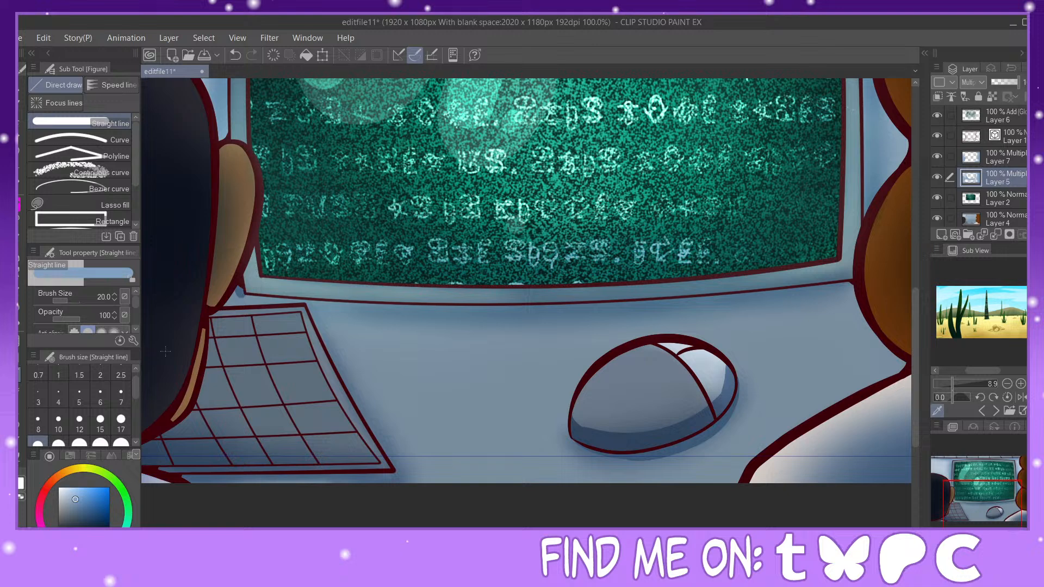
left_click(116, 138)
left_click(100, 419)
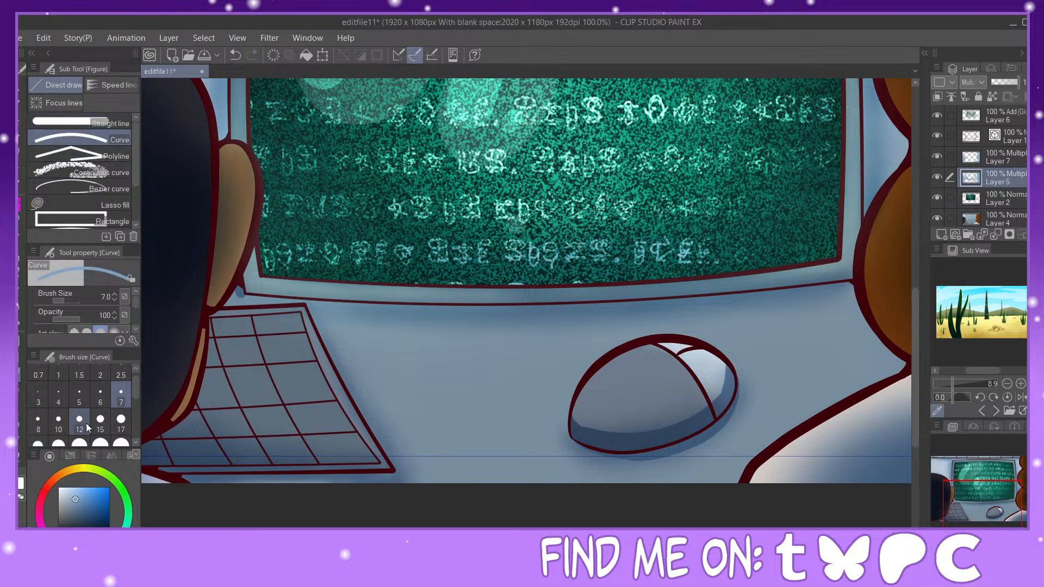
left_click_drag(242, 294, 851, 282)
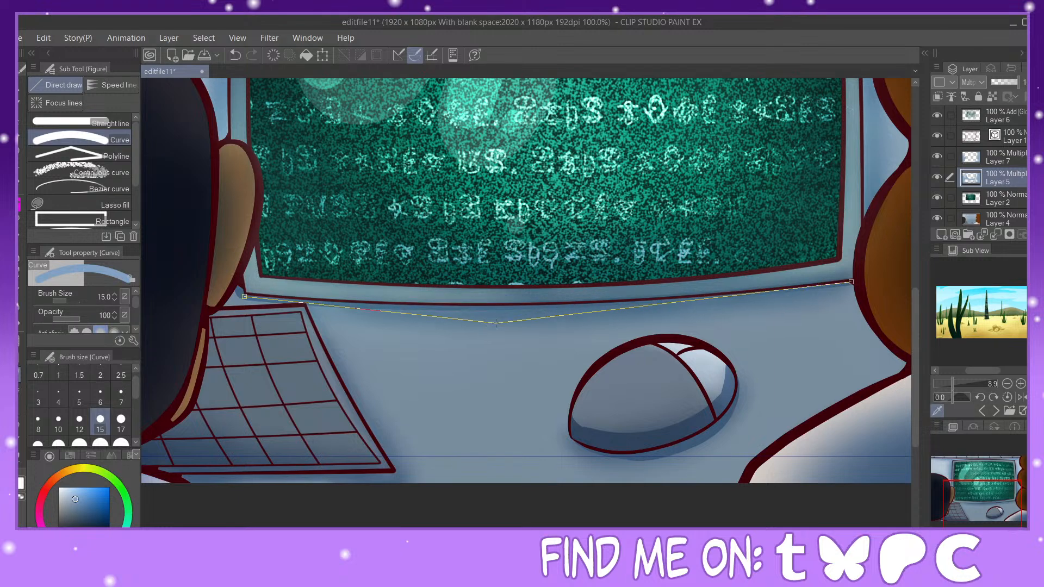
left_click(543, 321)
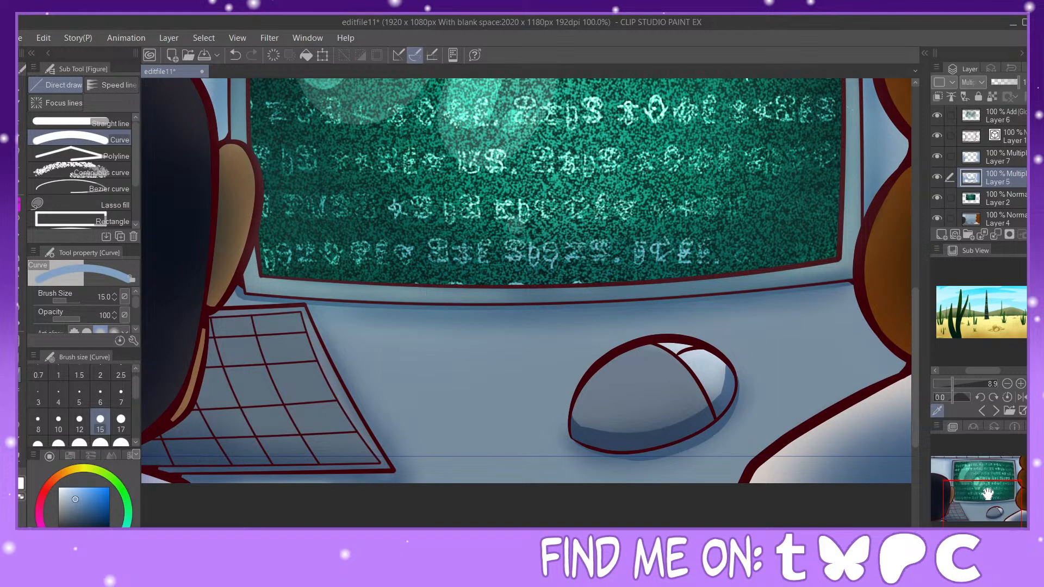
Step: Draw a shadow line along the monitor's outer side edge near the curly-haired character with the Straight line tool at size 12
left_click_drag(990, 493, 1008, 469)
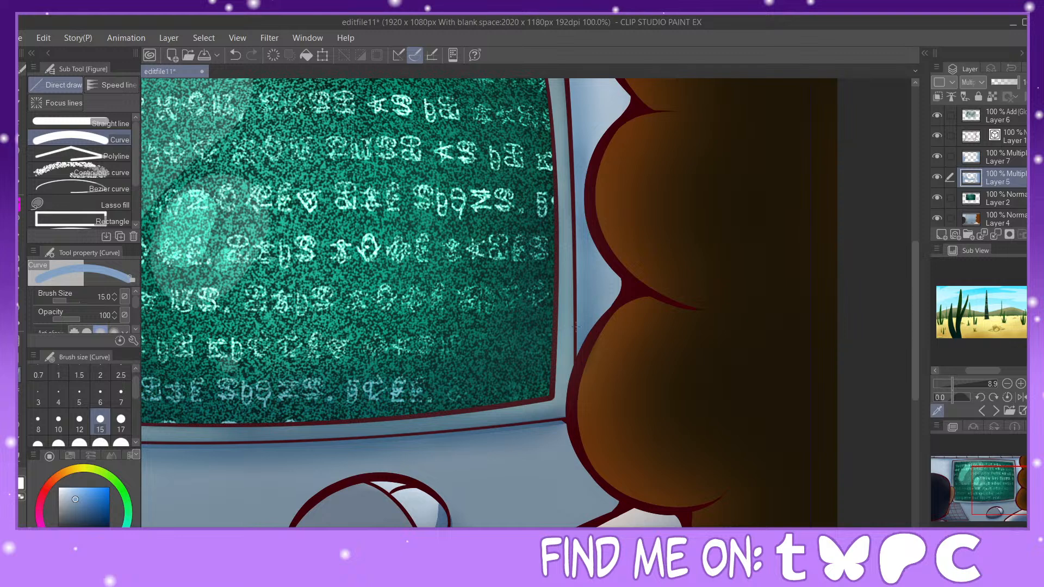
left_click_drag(579, 359, 578, 359)
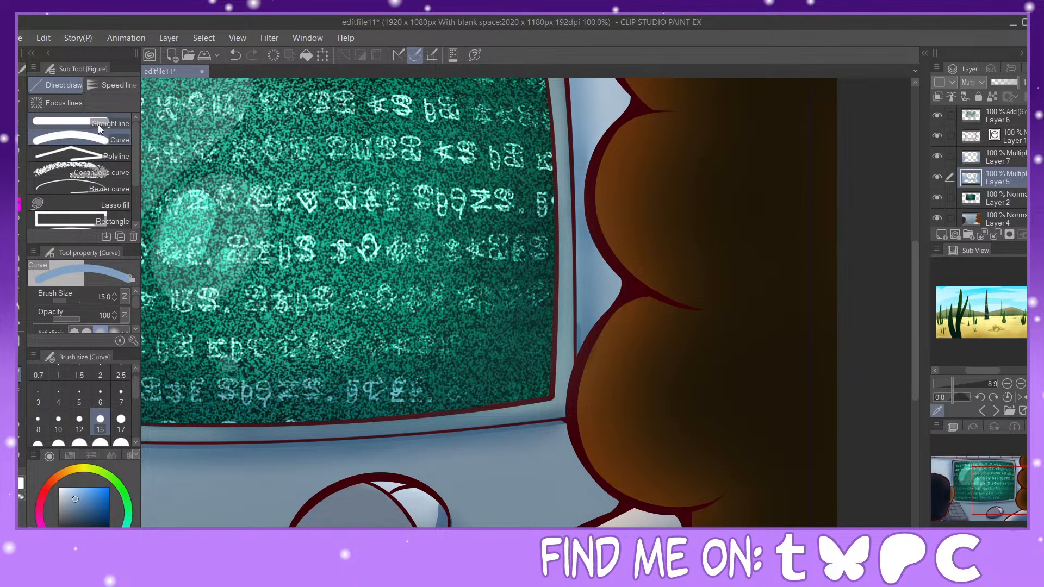
left_click(71, 122)
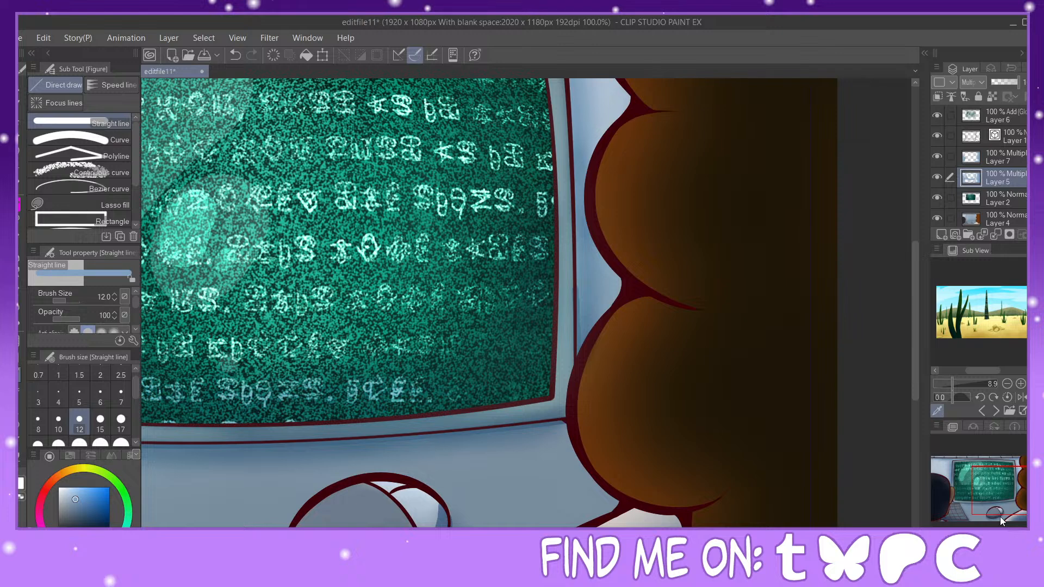
Step: Draw curved shadow lines along the keyboard's front and outer side edges with the Curve tool at size 12
left_click_drag(1000, 517, 953, 510)
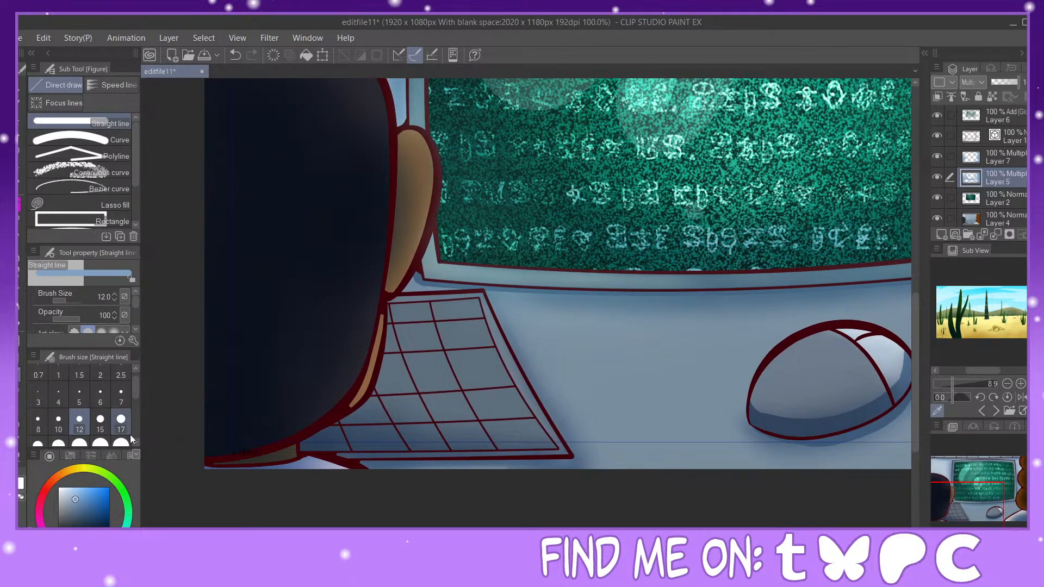
left_click(104, 139)
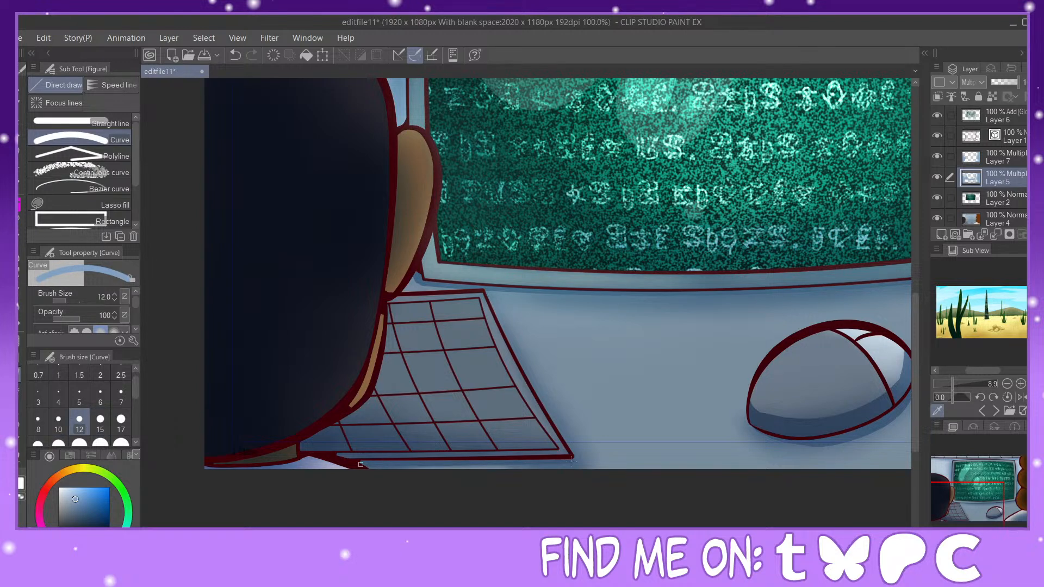
left_click_drag(573, 459, 574, 458)
left_click(468, 467)
left_click_drag(486, 289, 573, 453)
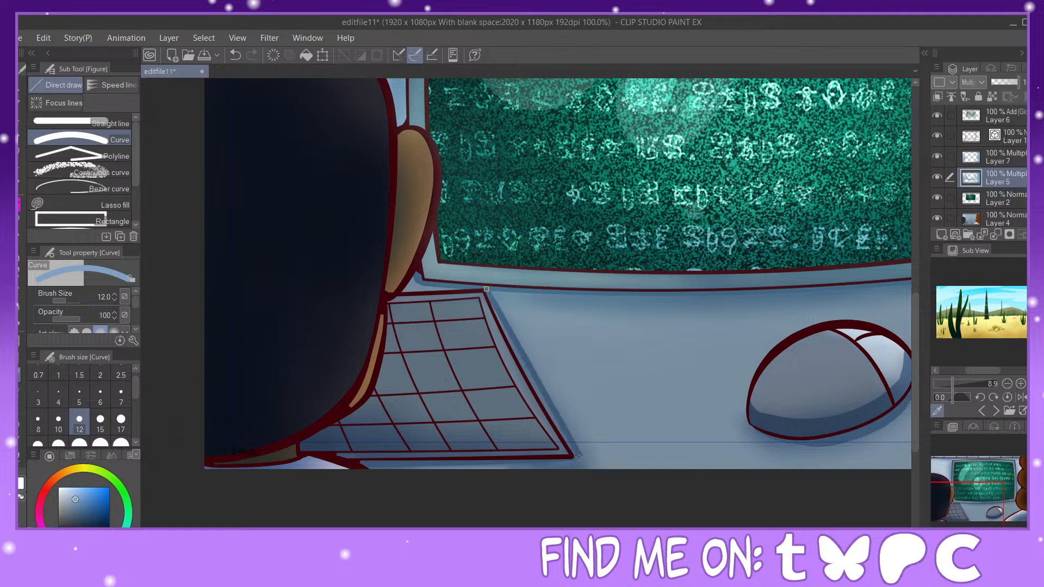
left_click(528, 375)
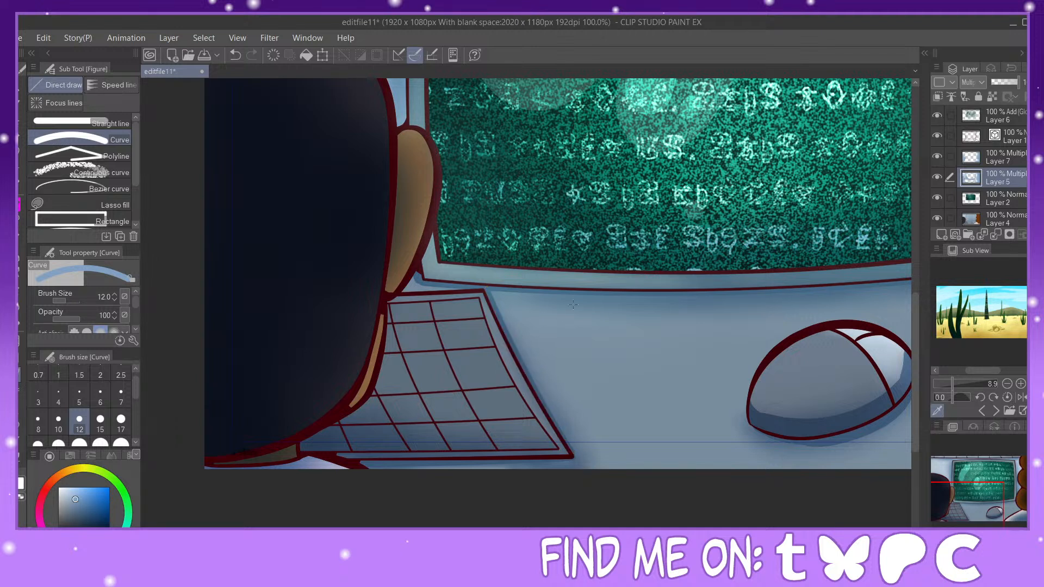
Step: Shade the interior of the dark-haired character's head with the Painty Sai Pen at size 120, undoing the size 170 attempt
left_click(19, 212)
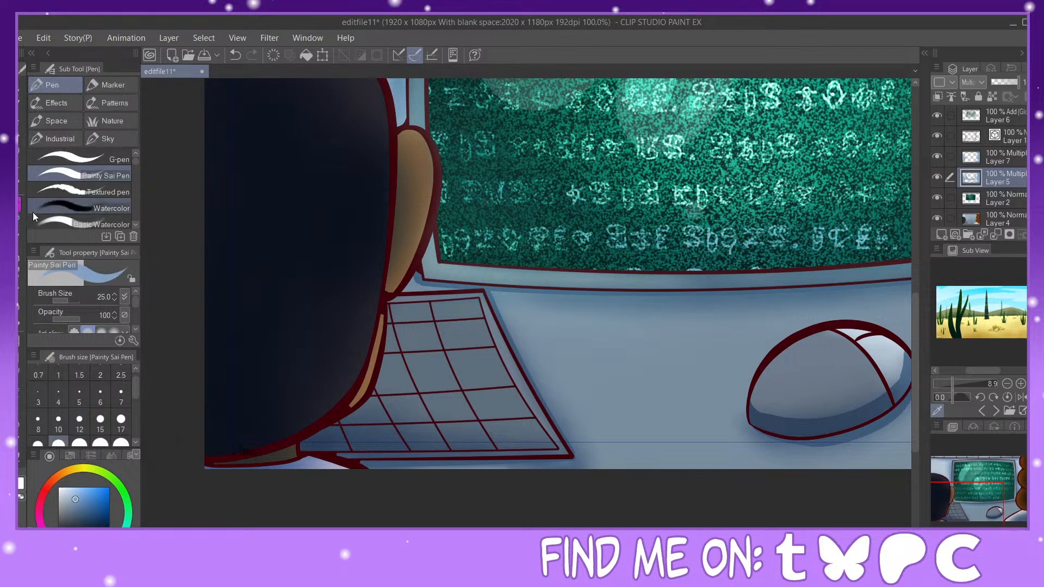
scroll(135, 445, "down", 3)
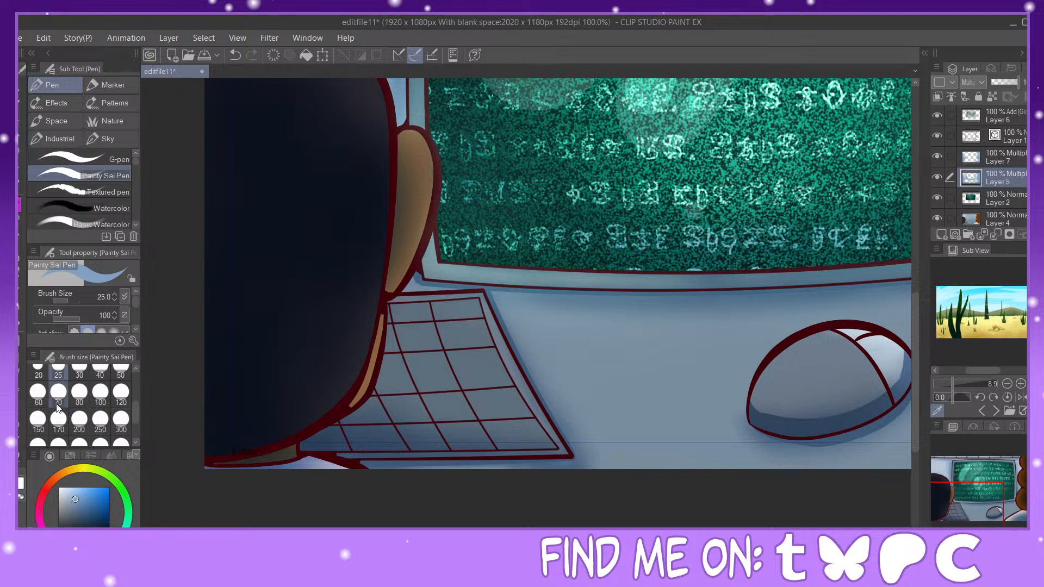
left_click(79, 394)
scroll(397, 238, "down", 2)
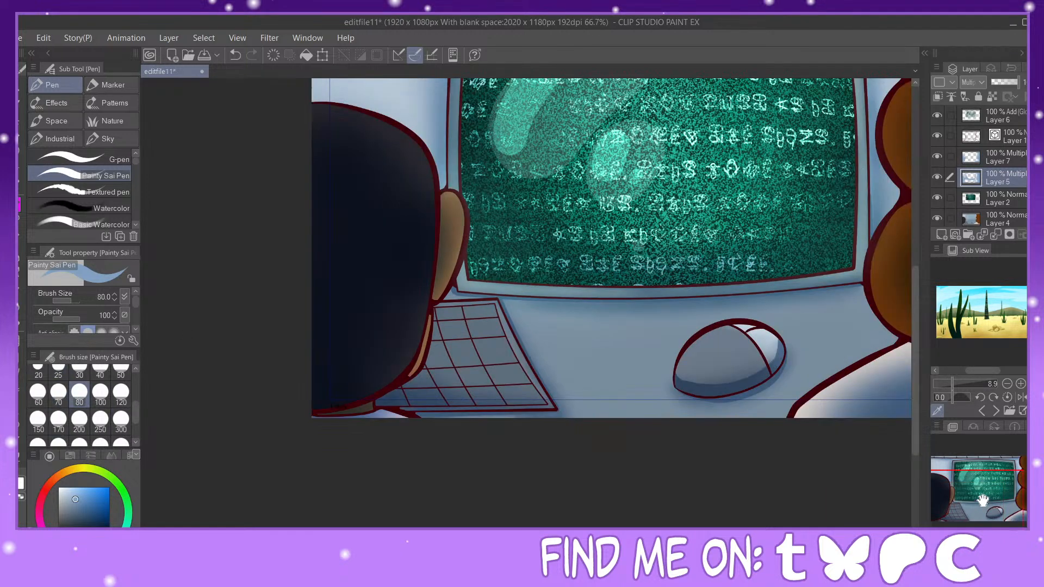
left_click(115, 387)
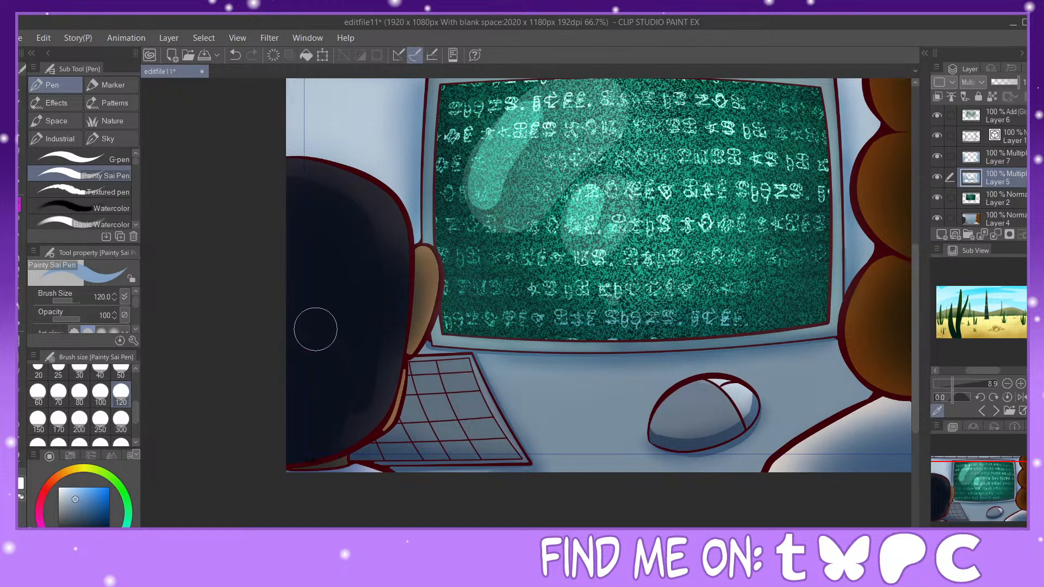
left_click(58, 418)
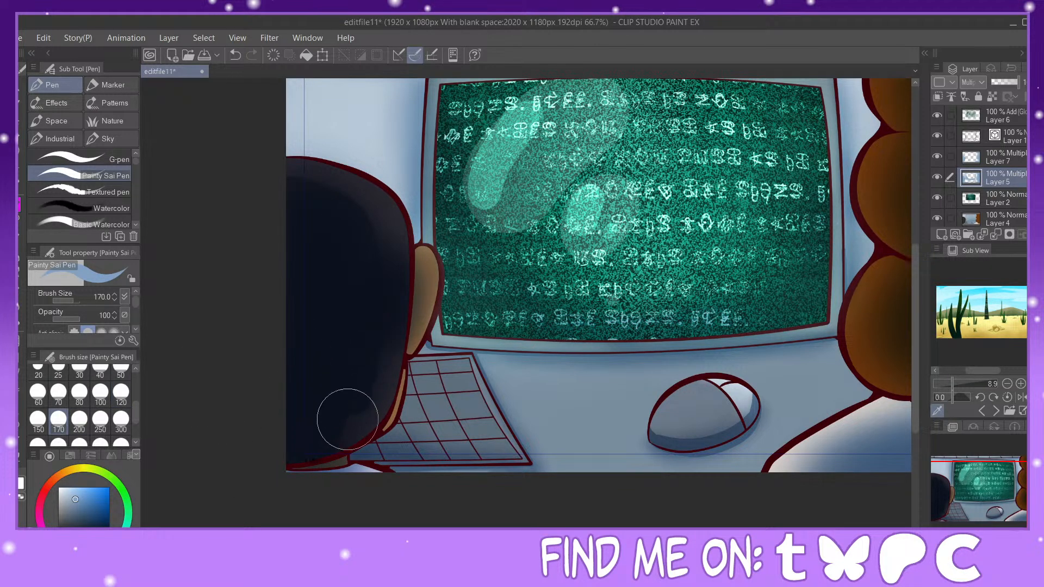
left_click(236, 56)
left_click(120, 392)
mouse_move(360, 387)
left_mouse_down()
mouse_move(332, 439)
mouse_move(303, 462)
mouse_move(319, 443)
mouse_move(326, 466)
left_mouse_up()
Step: Shade the inner side of the dark-haired character's ear with the Painty Sai Pen at size 40, replacing the size 70 stroke
left_click(65, 395)
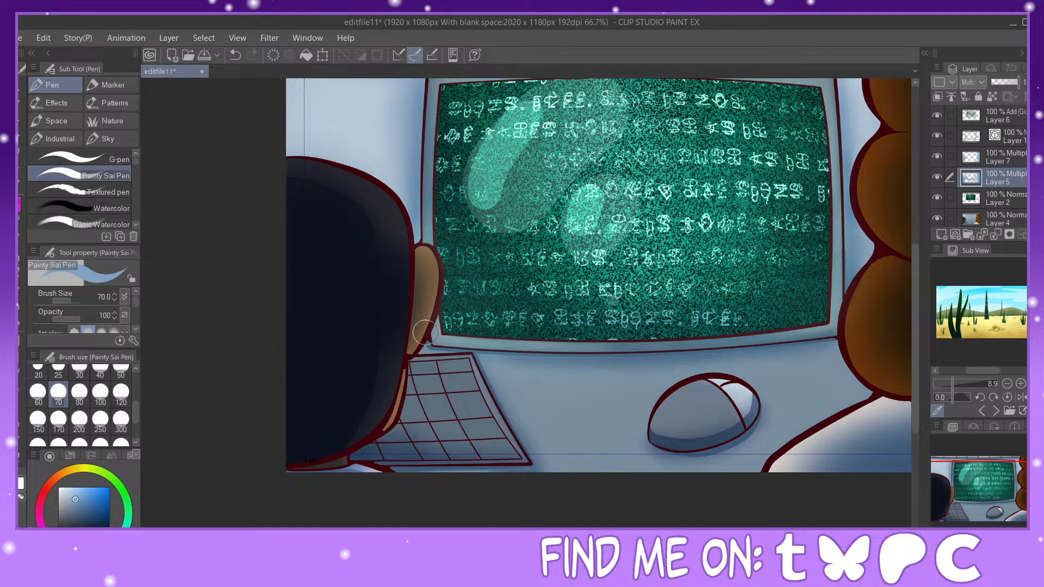
mouse_move(415, 265)
left_mouse_down()
mouse_move(424, 296)
mouse_move(412, 340)
left_mouse_up()
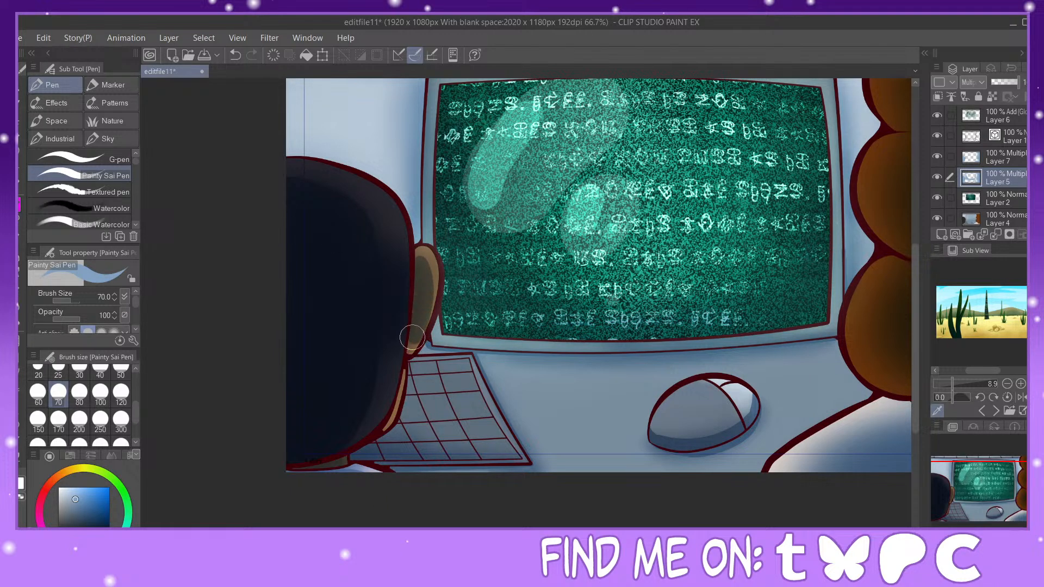
left_click(235, 55)
left_click(100, 373)
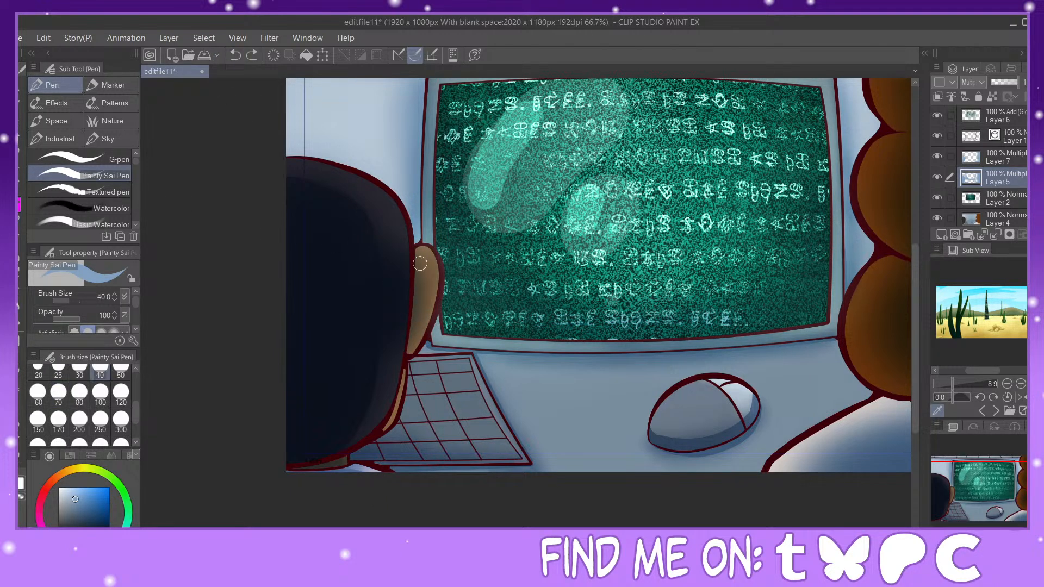
mouse_move(414, 264)
left_mouse_down()
mouse_move(418, 321)
mouse_move(408, 355)
left_mouse_up()
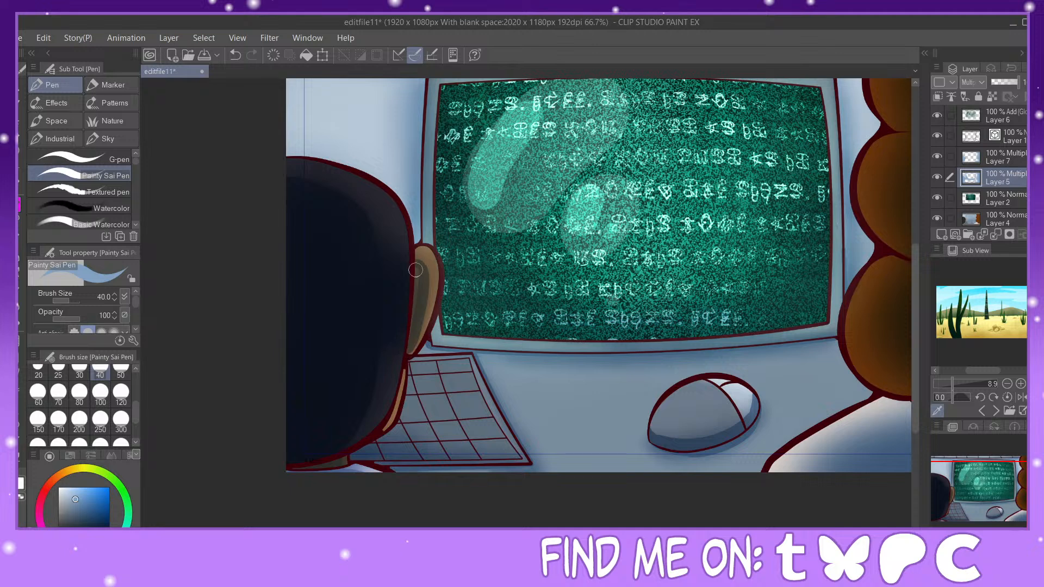
Step: Paint a darker shadow over the inner part of the curly hair with the Painty Sai Pen at size 250
left_click_drag(985, 498, 1021, 489)
left_click(100, 419)
mouse_move(611, 115)
left_mouse_down()
mouse_move(634, 114)
mouse_move(588, 136)
mouse_move(659, 157)
mouse_move(659, 101)
mouse_move(618, 226)
mouse_move(606, 211)
mouse_move(623, 286)
mouse_move(670, 235)
mouse_move(650, 185)
mouse_move(601, 343)
mouse_move(604, 332)
mouse_move(596, 402)
mouse_move(661, 353)
mouse_move(642, 319)
mouse_move(626, 442)
mouse_move(634, 390)
mouse_move(660, 444)
mouse_move(672, 114)
left_mouse_up()
Step: Draw a shadow line on the wall just beneath the segmented strip with the Curve tool at size 15, replacing the size 10 line
mouse_move(1005, 489)
left_mouse_down()
mouse_move(998, 501)
mouse_move(972, 488)
left_mouse_up()
key("u")
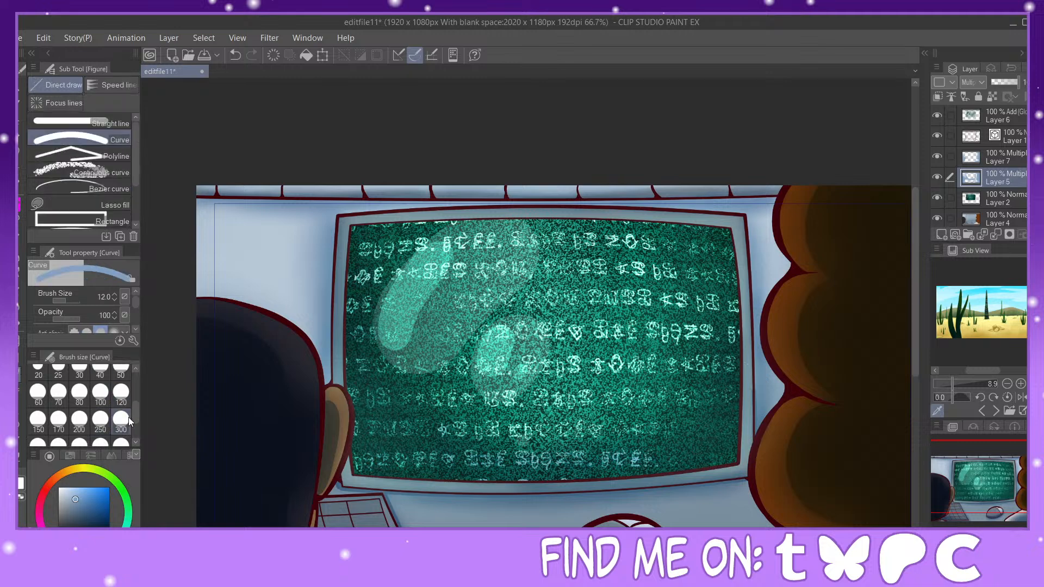
scroll(136, 390, "down", 1)
left_click(60, 416)
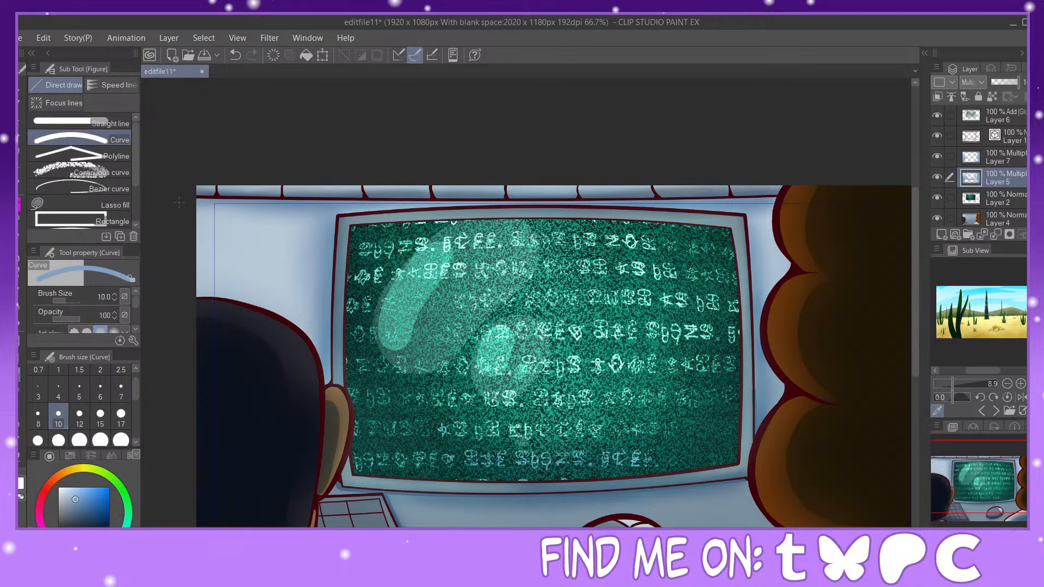
left_click_drag(313, 203, 772, 196)
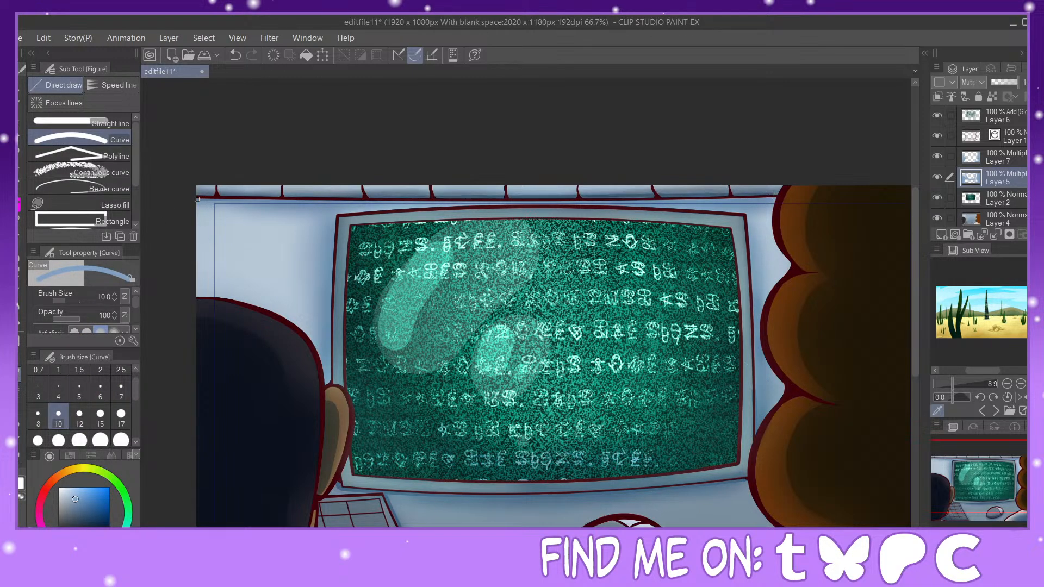
left_click(593, 204)
left_click(234, 55)
left_click(100, 416)
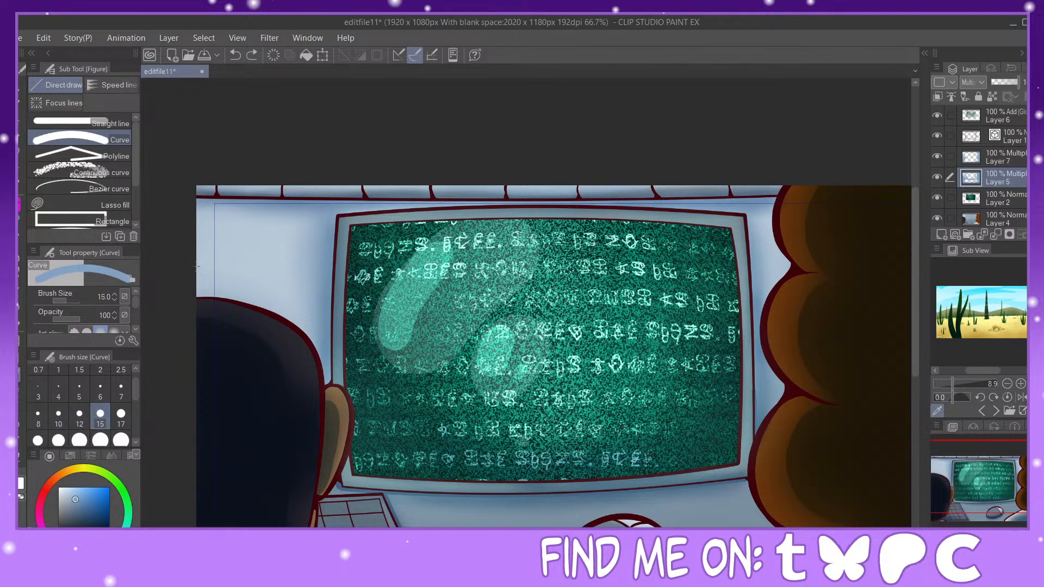
left_click_drag(197, 199, 777, 196)
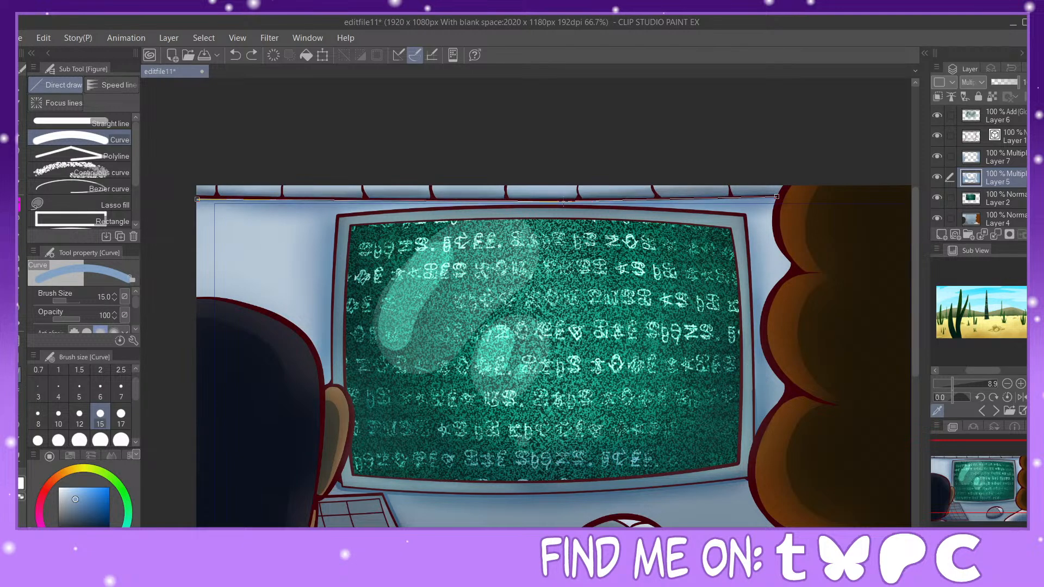
left_click(565, 204)
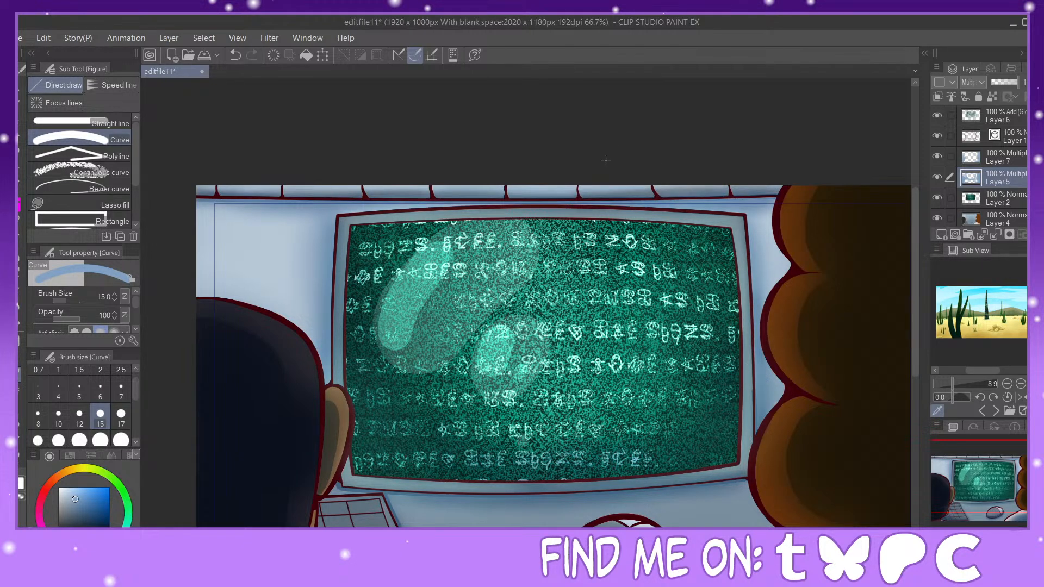
Step: Draw a curved shadow across the segmented strip above the monitor with the Curve tool at size 20
left_click(37, 439)
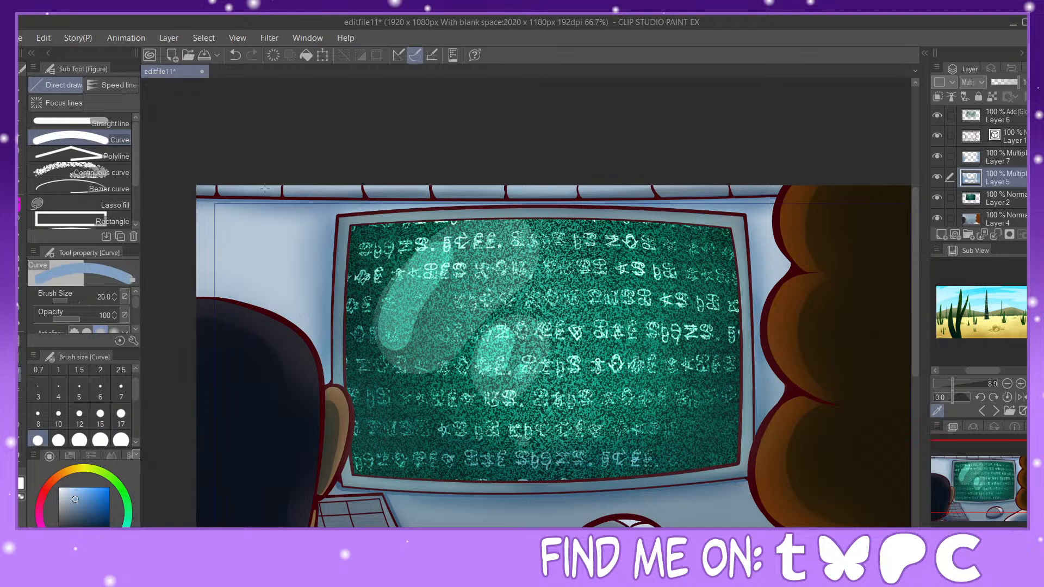
left_click_drag(197, 193, 779, 195)
left_click(558, 176)
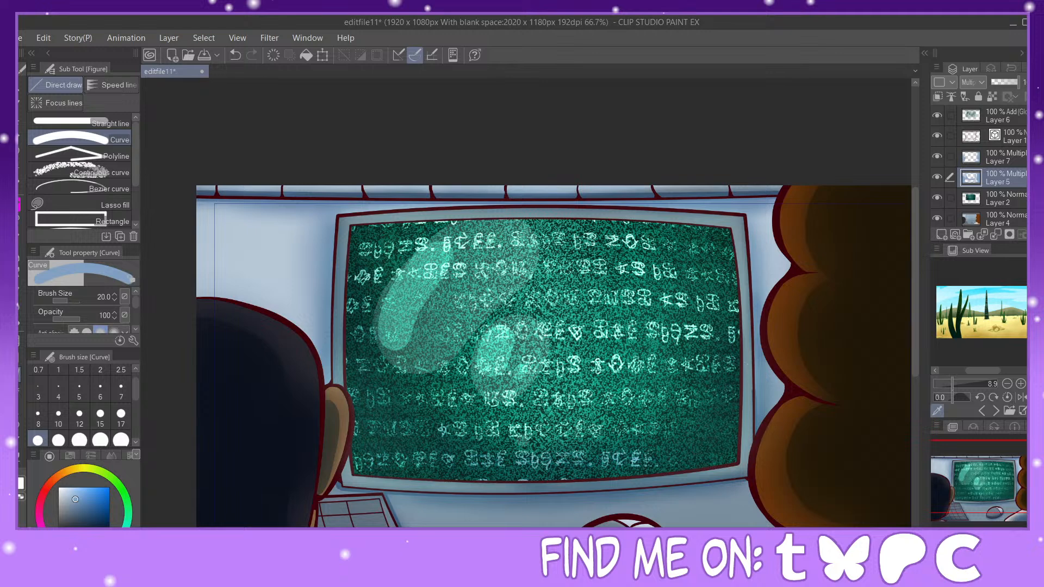
left_click_drag(990, 492, 996, 502)
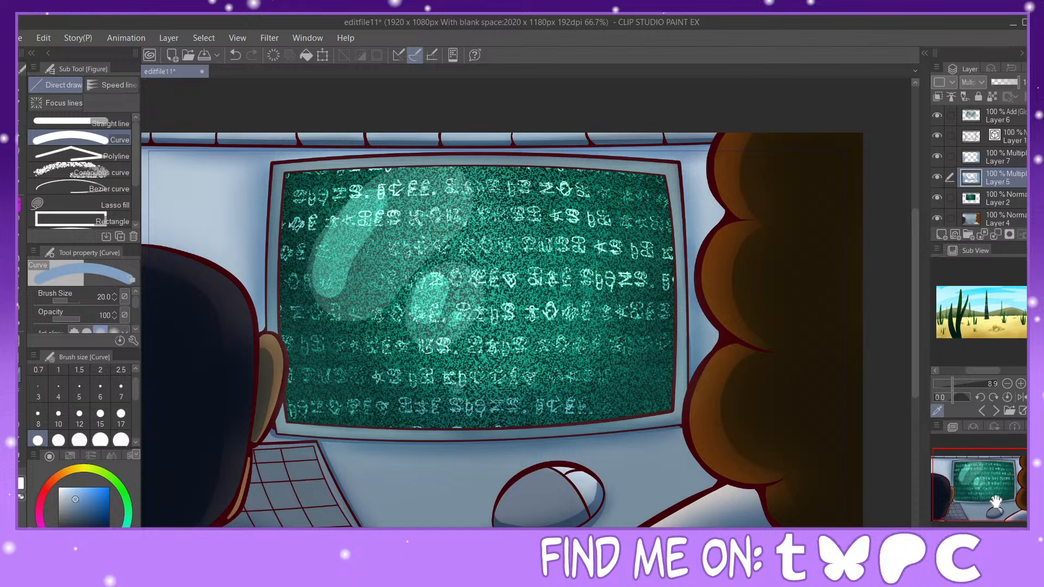
Step: Check the whole illustration zoomed out and close the reference image Ref- Kaeso (new).png
mouse_move(990, 508)
left_mouse_down()
mouse_move(989, 483)
mouse_move(1000, 510)
left_mouse_up()
key("ctrl+minus")
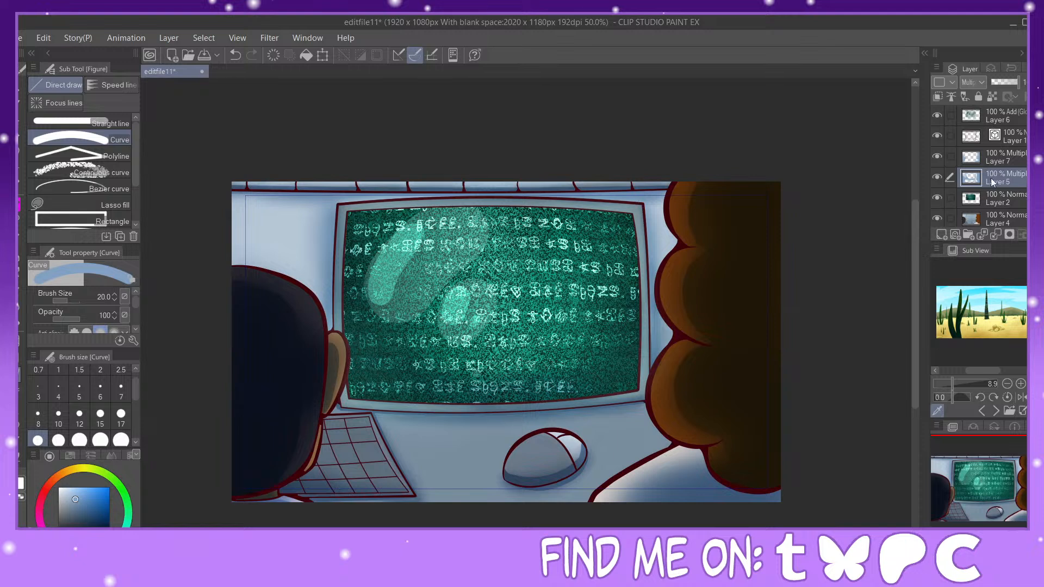
scroll(979, 166, "down", 2)
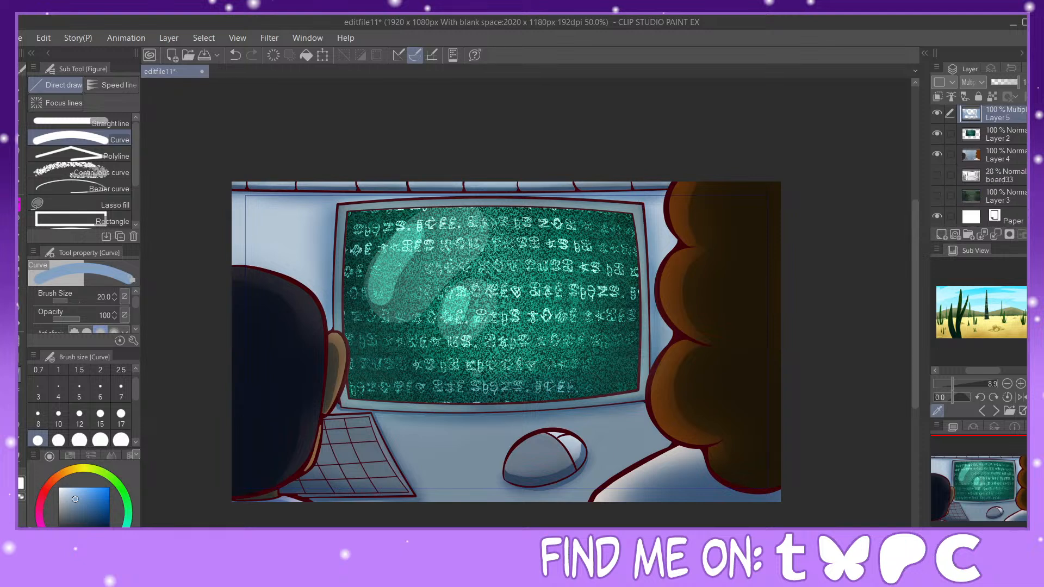
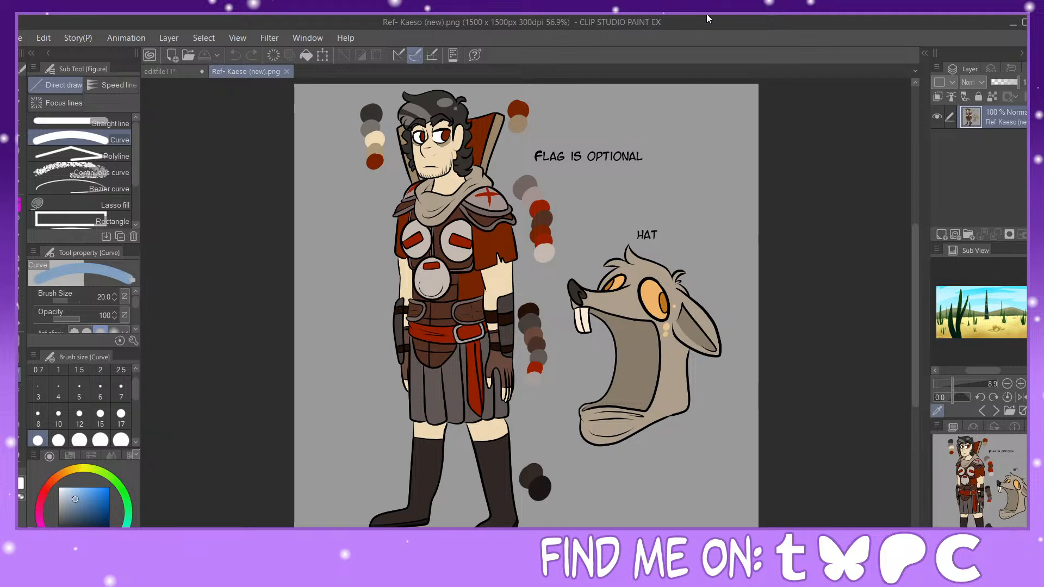
left_click(287, 71)
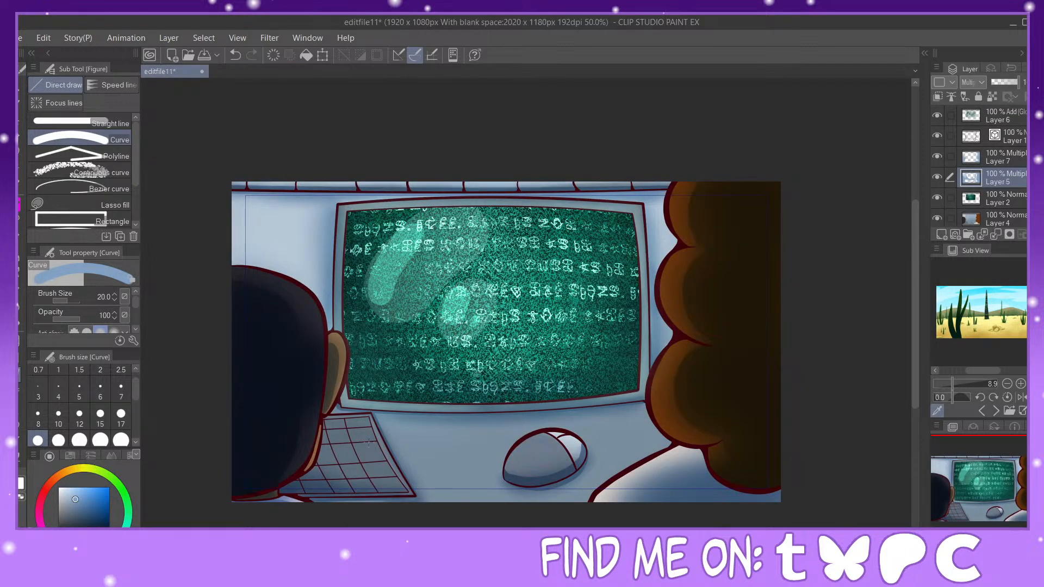
Step: Toggle the visibility of the Multiply shading on Layer 5 to compare the picture with and without it
left_click(395, 437)
left_click(235, 55)
left_click_drag(977, 481, 973, 487)
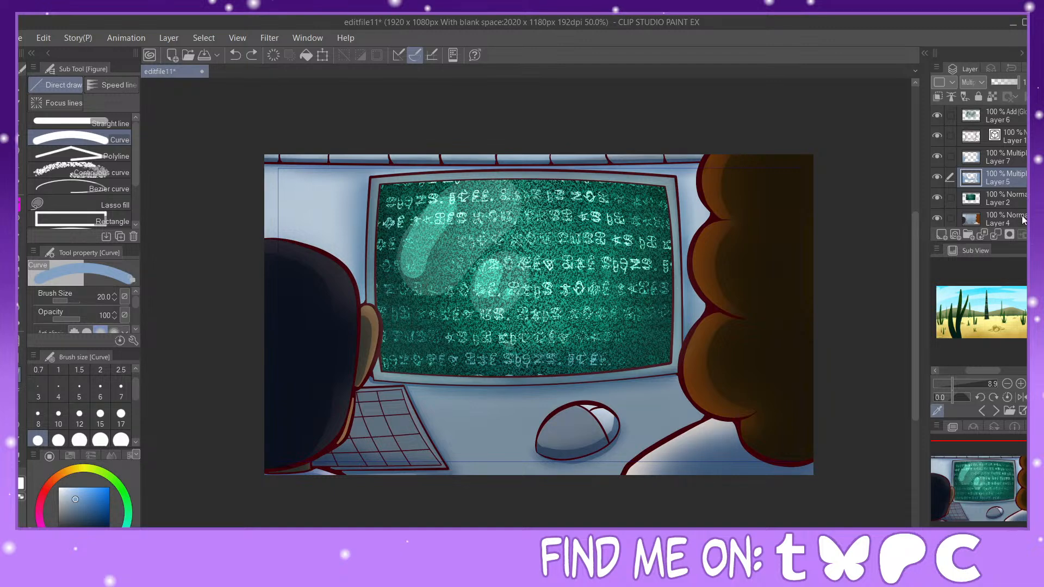
left_click(938, 178)
left_click(937, 178)
left_click(990, 484)
scroll(979, 166, "down", 3)
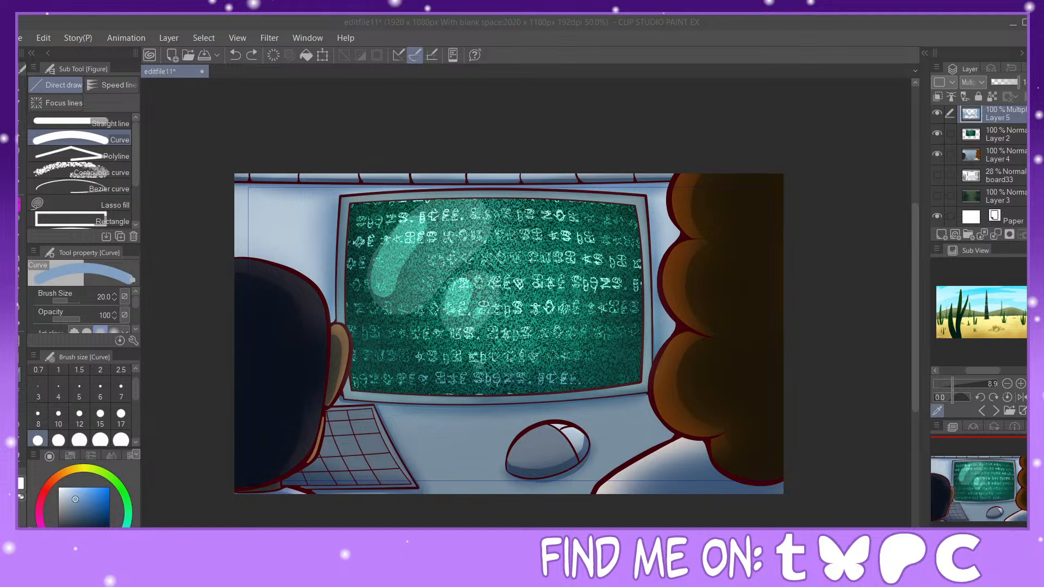
Step: Open two robot reference pictures from the clipboard as new illustrations
left_click(29, 23)
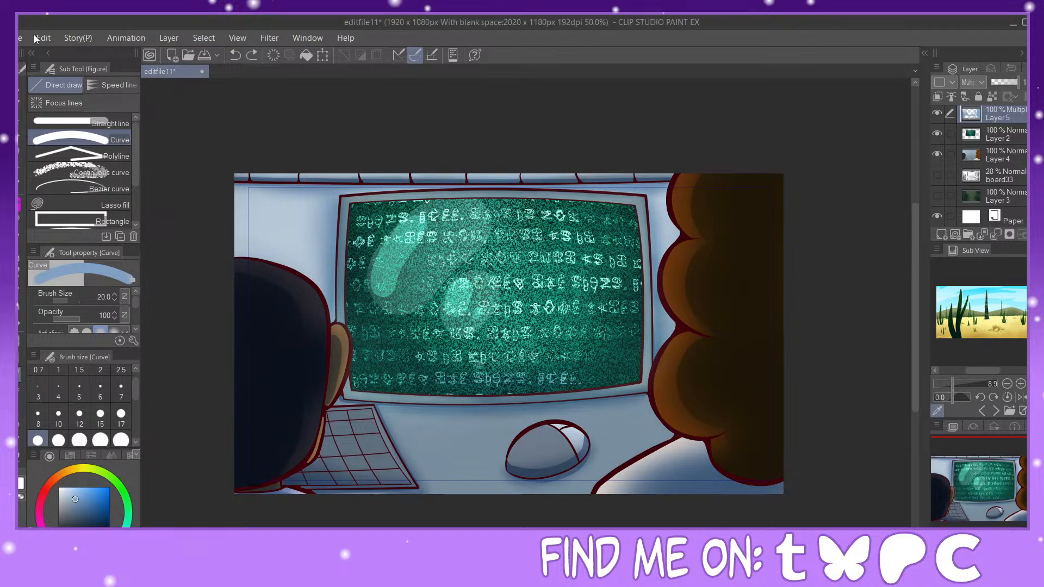
left_click(20, 42)
left_click(28, 74)
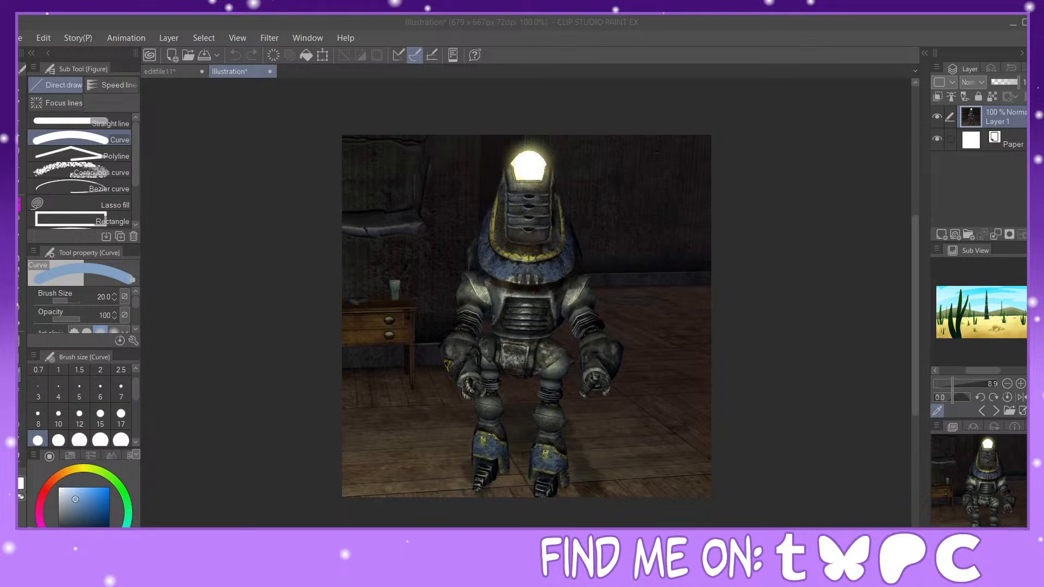
left_click(114, 299)
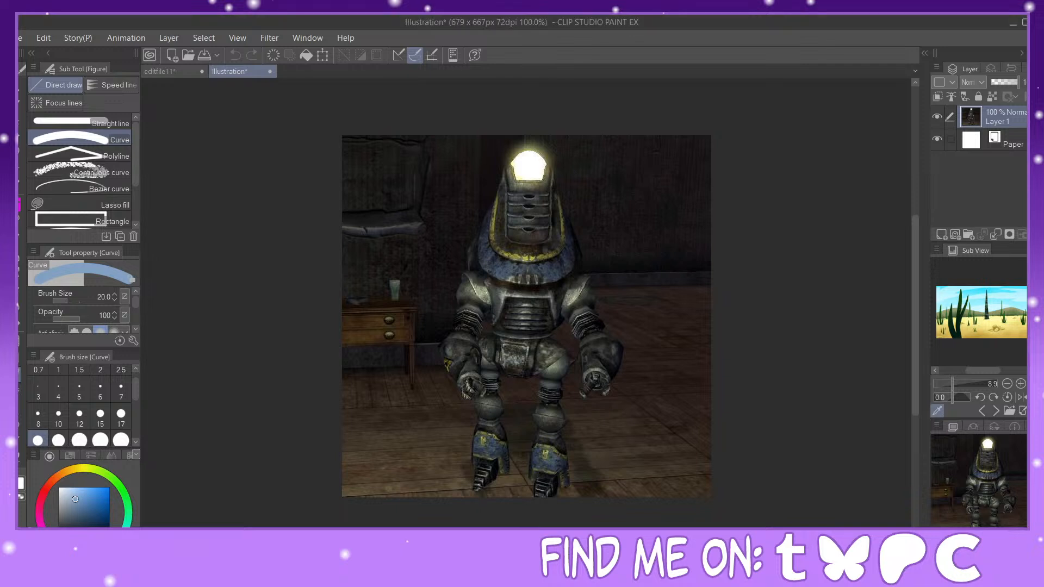
left_click(22, 38)
left_click(45, 70)
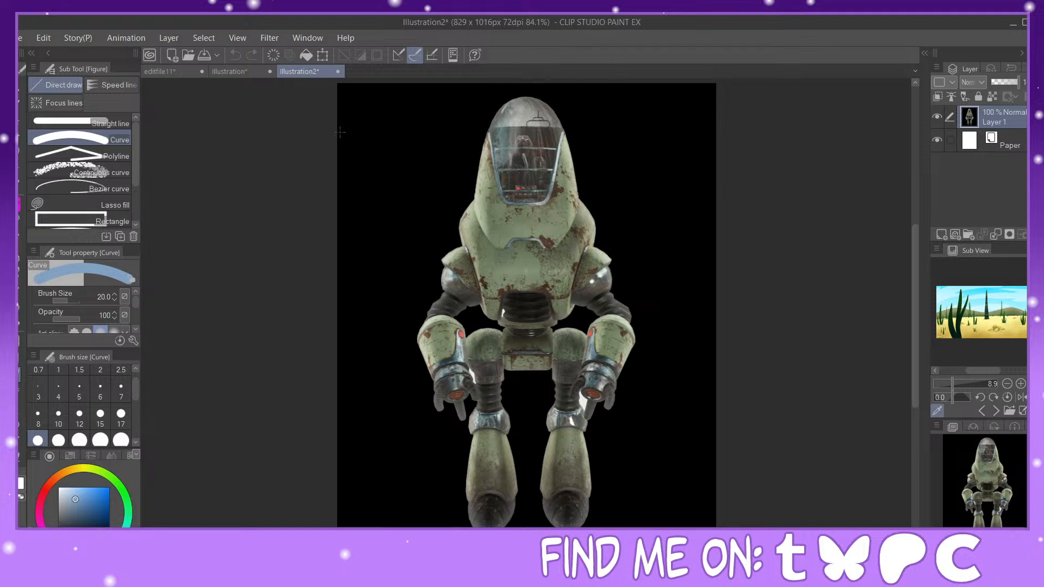
Step: Look at the dark robot picture again and close both robot reference illustrations without saving
left_click(248, 72)
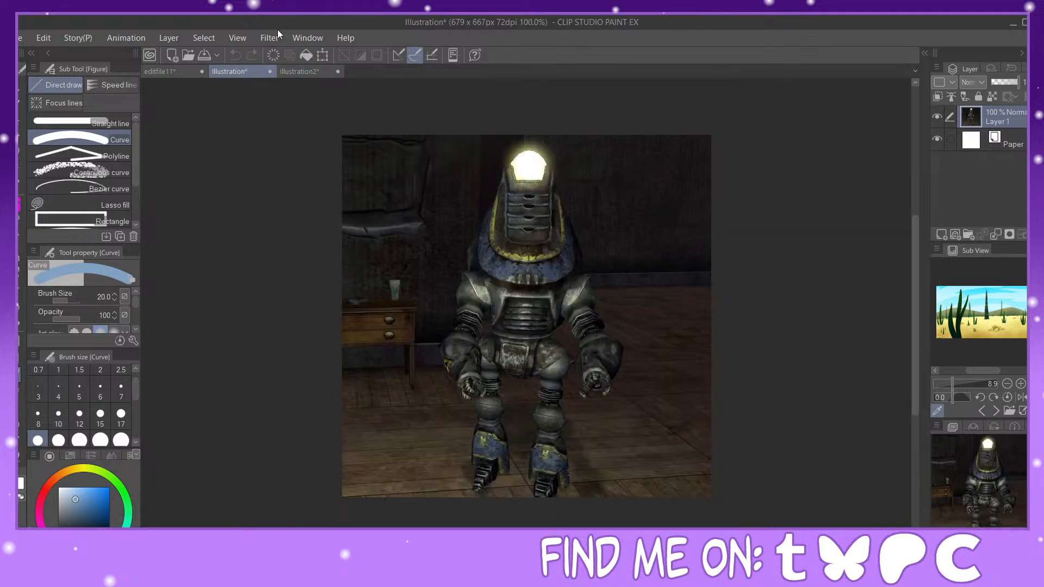
left_click(270, 71)
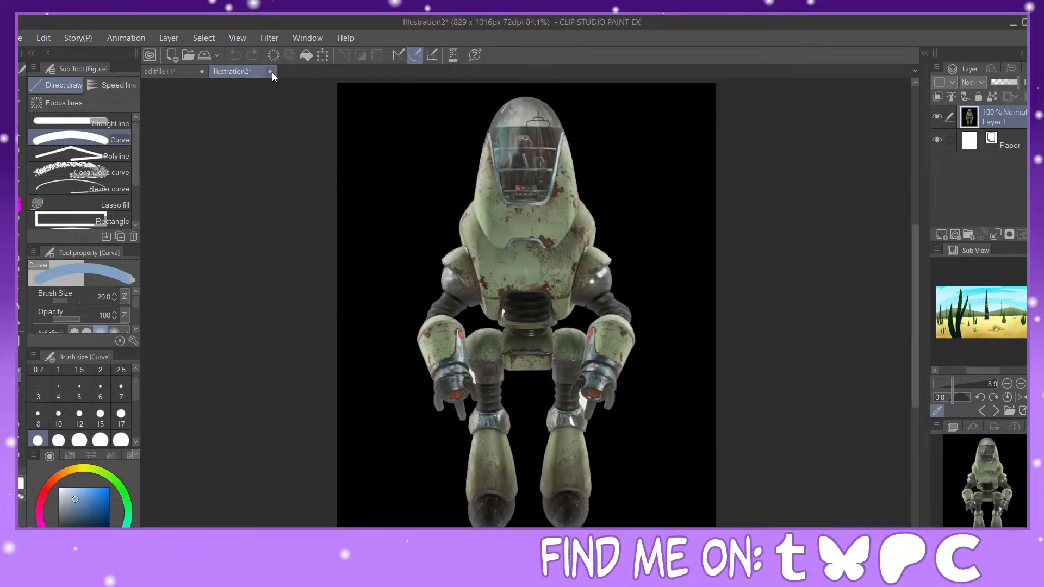
left_click(542, 233)
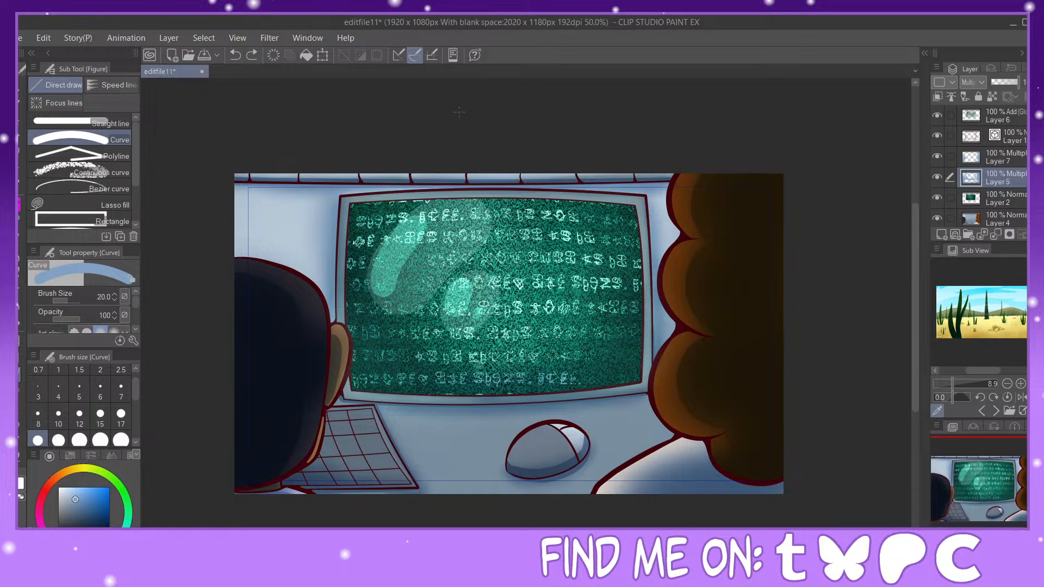
Step: Save editfile11 with its finished shading and close it
mouse_move(972, 482)
left_mouse_down()
mouse_move(975, 493)
mouse_move(972, 479)
left_mouse_up()
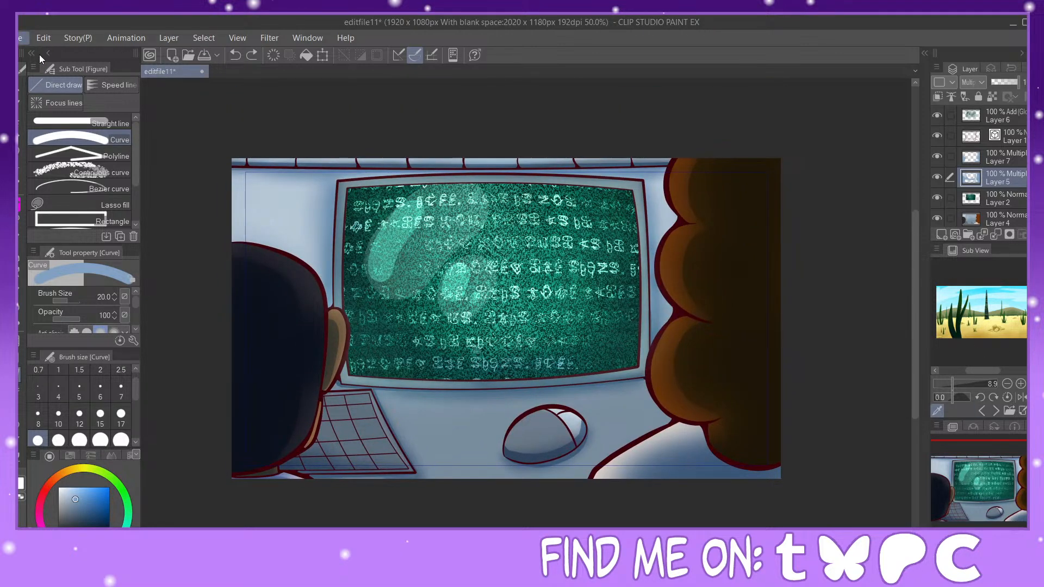
key("ctrl+s")
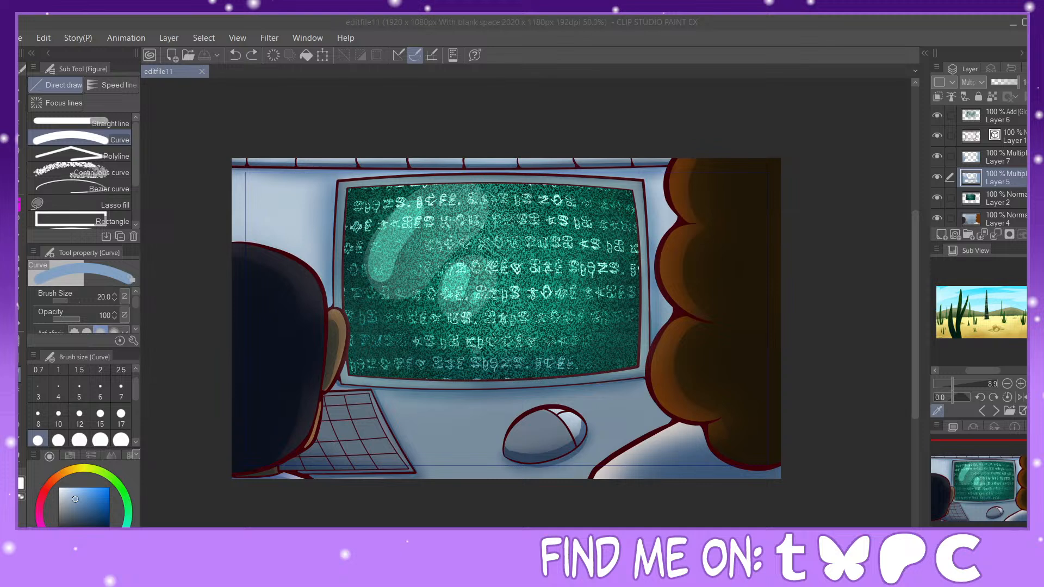
left_click(202, 72)
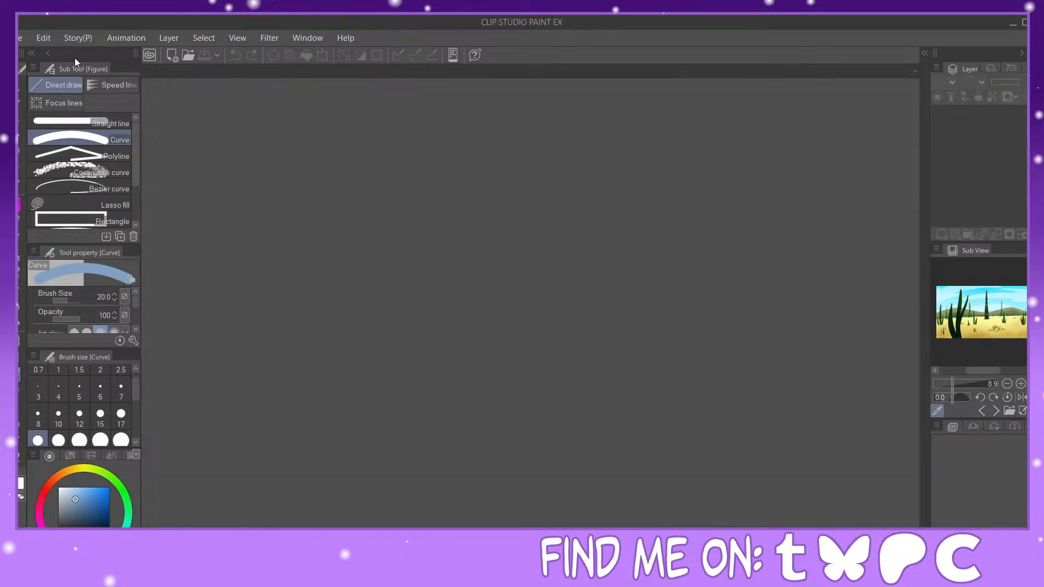
Step: Create a new 1920 x 1080 px animation file at 192 dpi named editfile12
left_click(28, 53)
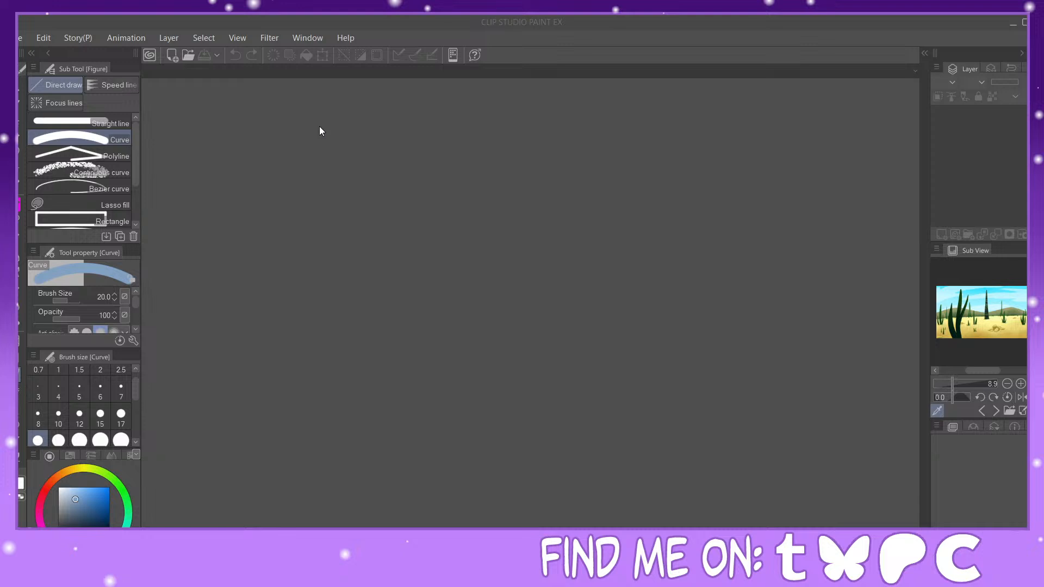
key("Return")
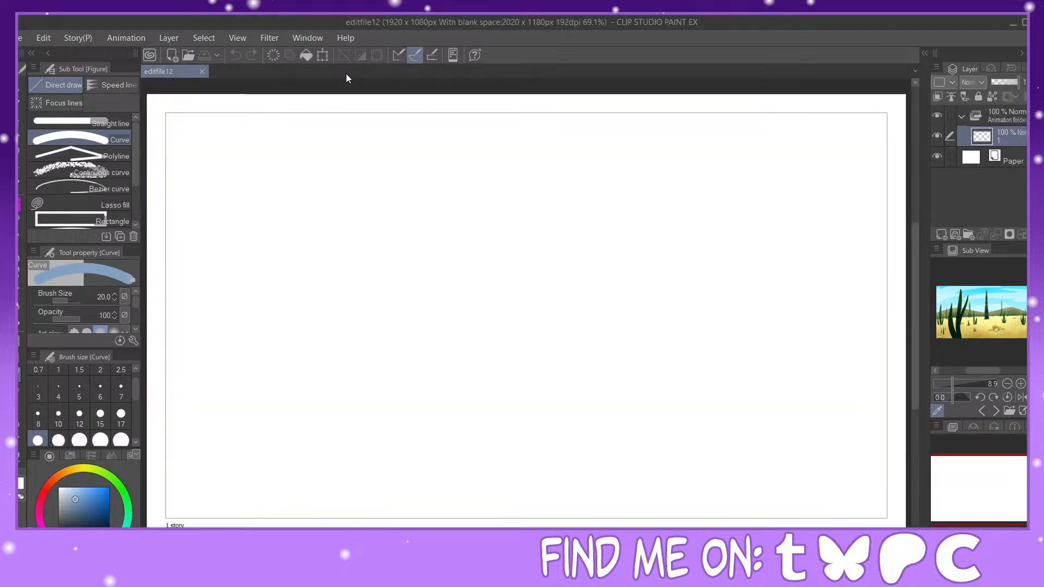
Step: Open board34.png to board37.png, close their separate documents, and bring the four boards into editfile12's animation folder as layers
left_click(39, 111)
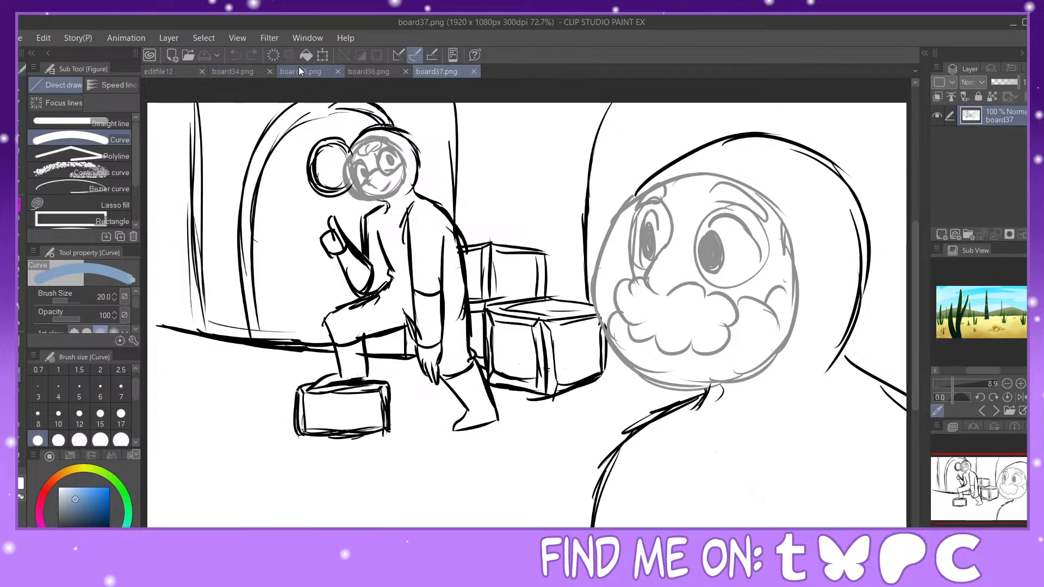
left_click(270, 71)
left_click(269, 71)
left_click(270, 71)
left_click(270, 71)
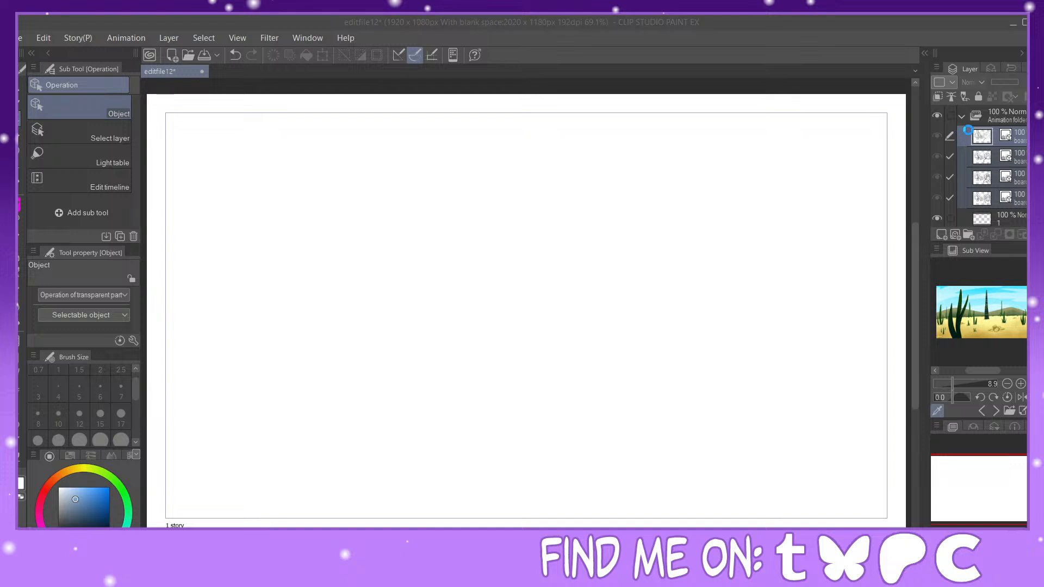
Step: In editfile6, show the hidden editfile6 video layer at 100% opacity and move it to the top of the layer stack
scroll(991, 173, "down", 3)
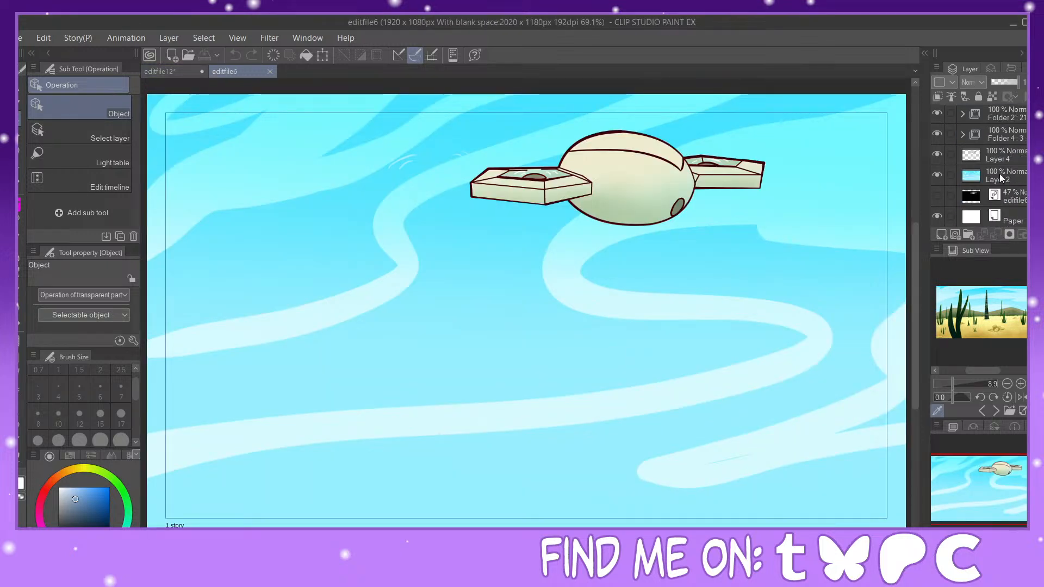
left_click(1004, 197)
left_click(937, 196)
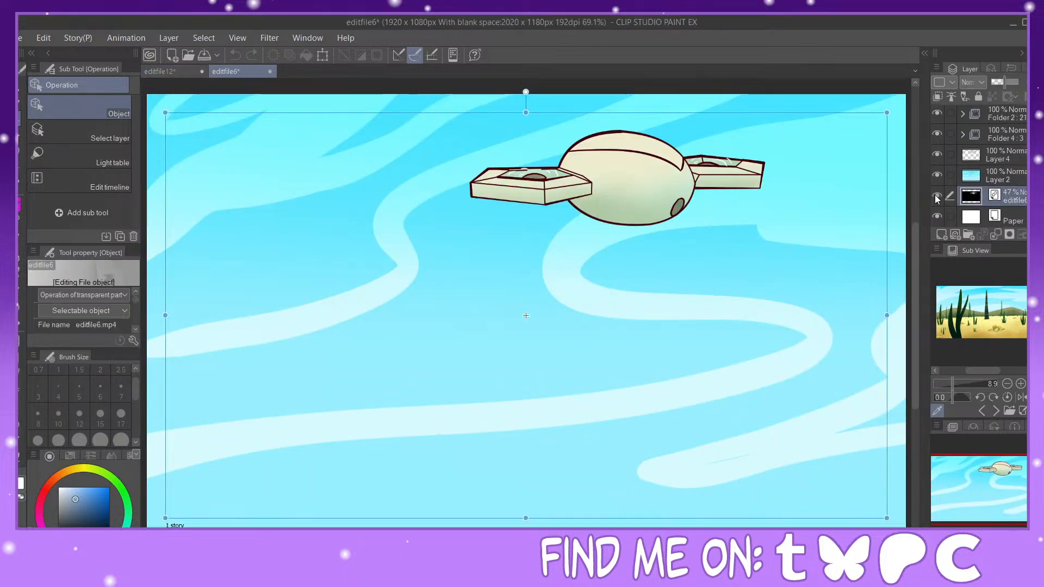
left_click_drag(1010, 200, 1009, 113)
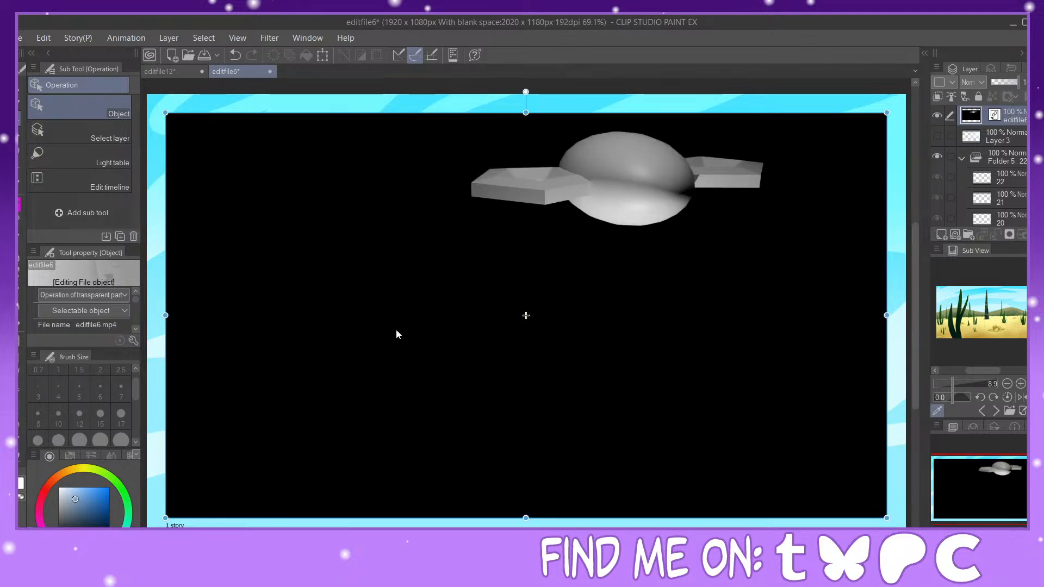
Step: Show the timeline and play the 3D reference video in editfile6, stopping after a review
left_click(148, 535)
scroll(572, 264, "down", 2)
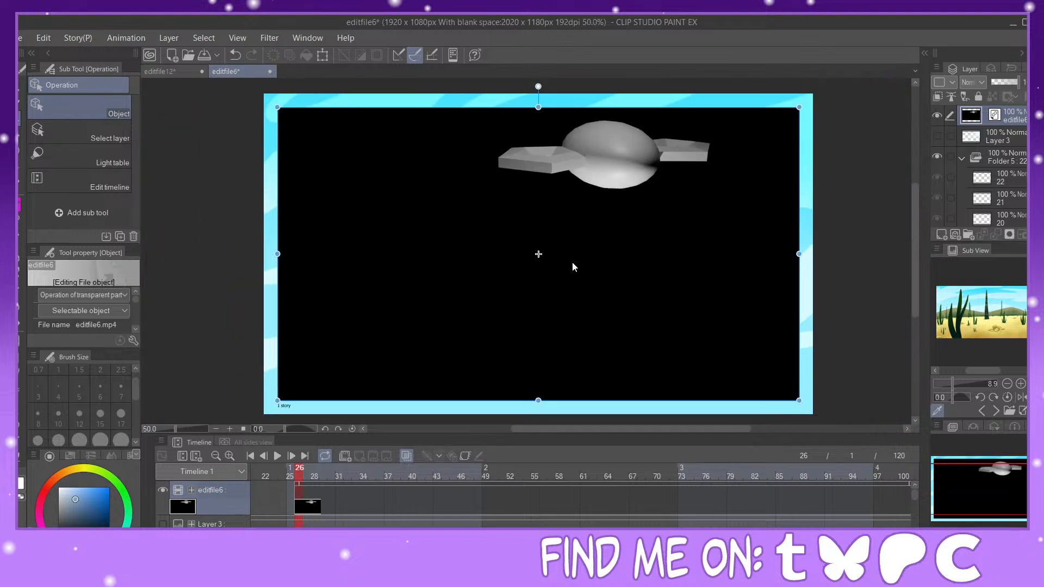
left_click_drag(987, 484, 992, 483)
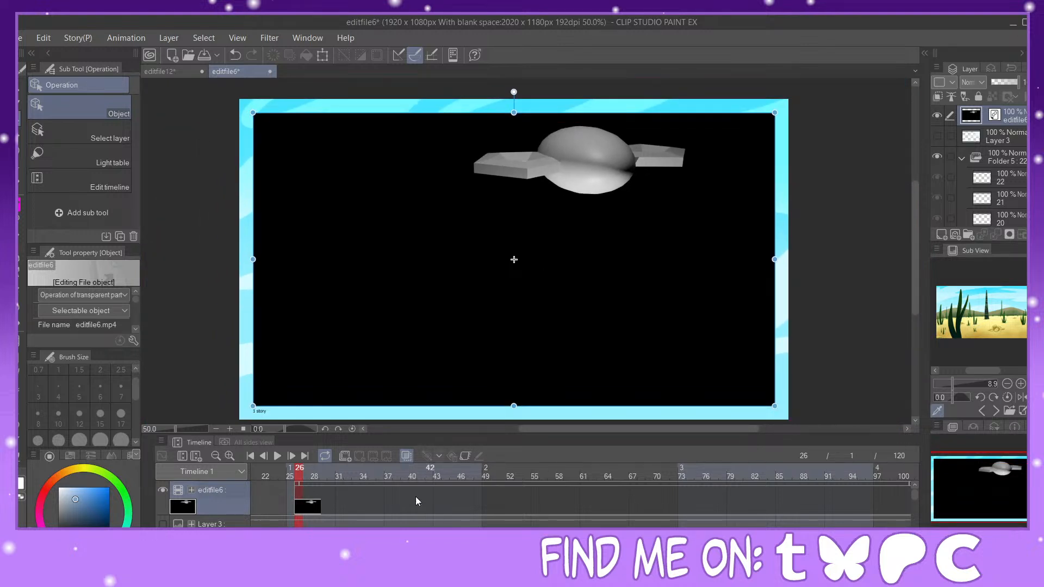
left_click(278, 456)
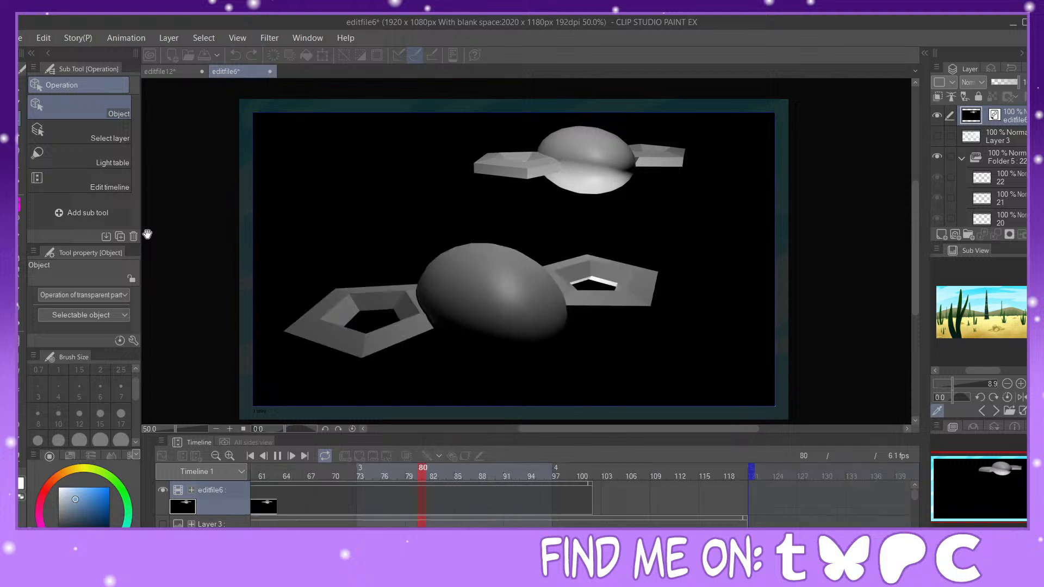
left_click(278, 456)
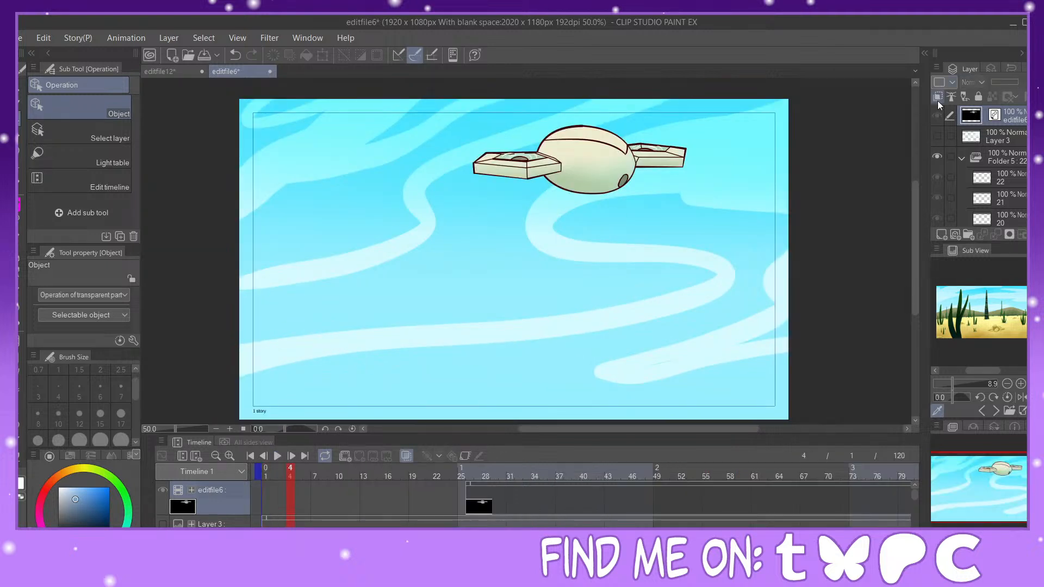
Step: Hide the editfile6 video layer and play the drawn aircraft animation from frame 1
left_click(939, 115)
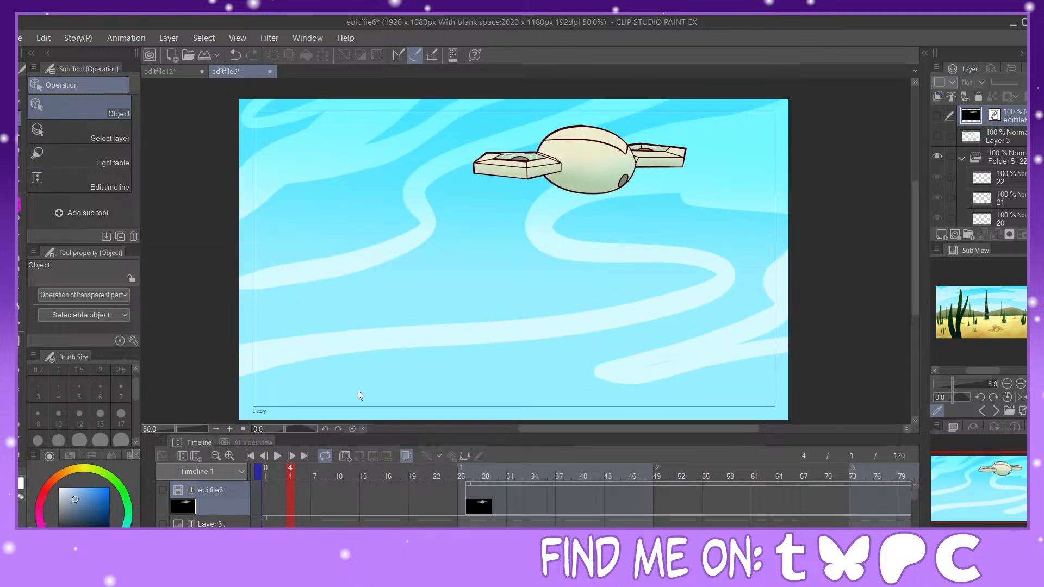
left_click(269, 489)
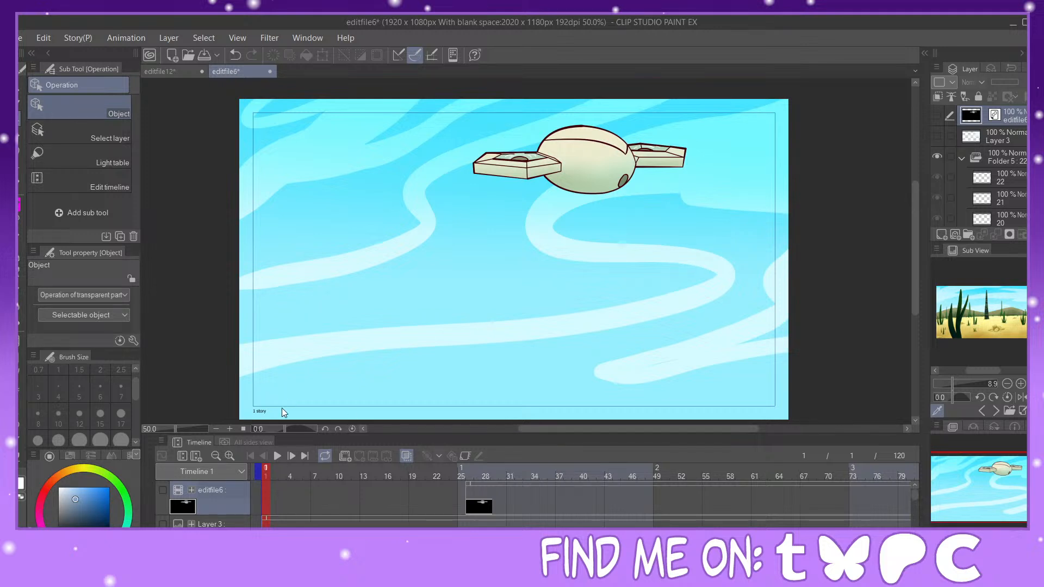
left_click(276, 456)
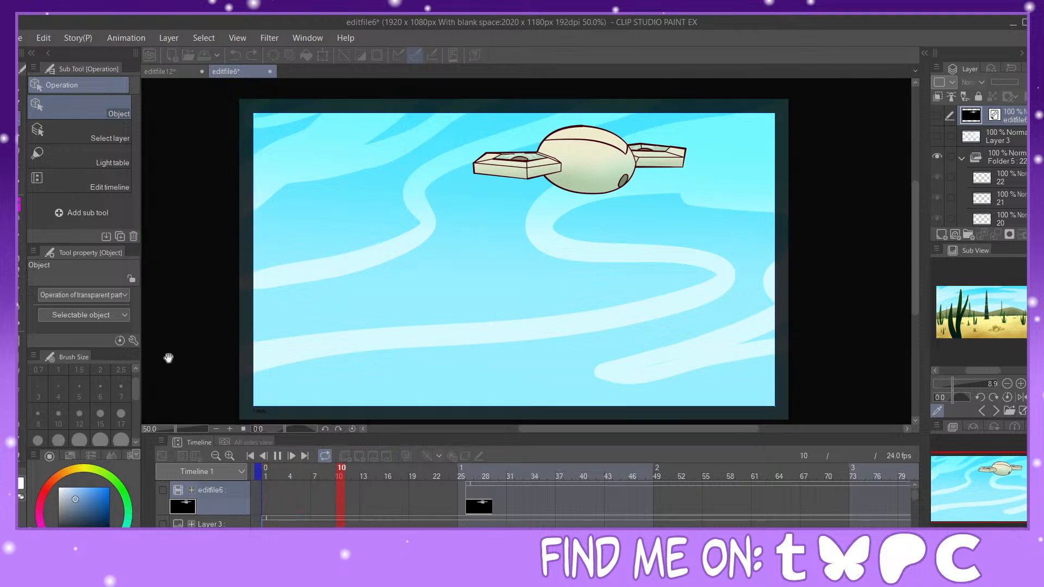
left_click(279, 456)
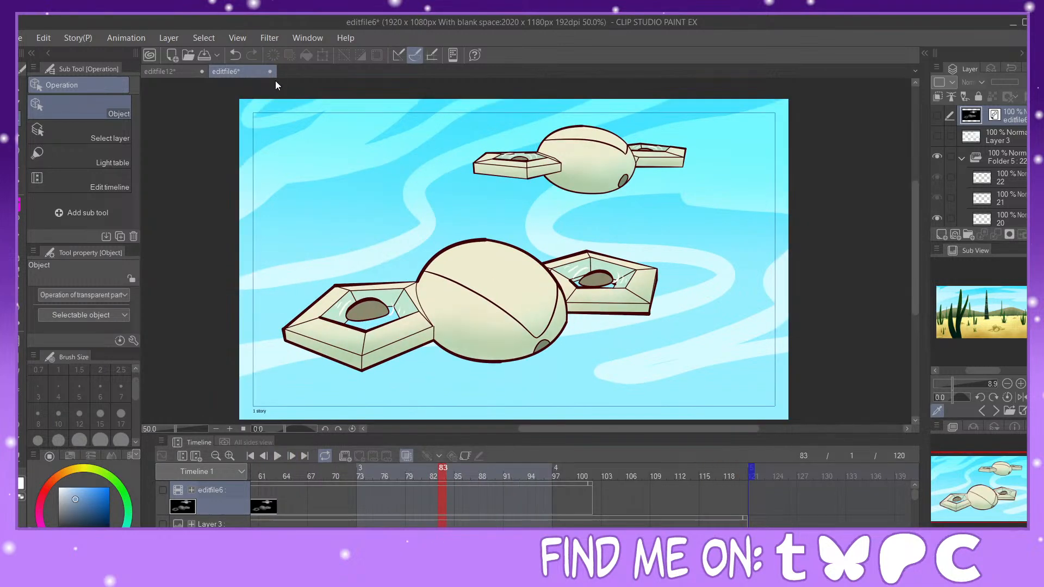
Step: Close editfile6 without saving its changes and select layer 1 in editfile12's animation folder
left_click(273, 73)
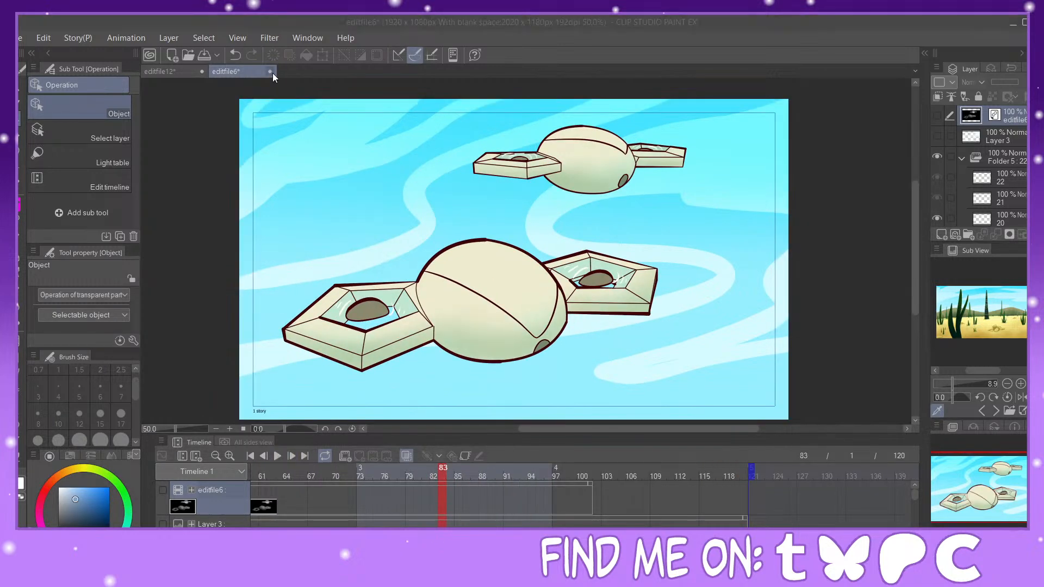
left_click(544, 231)
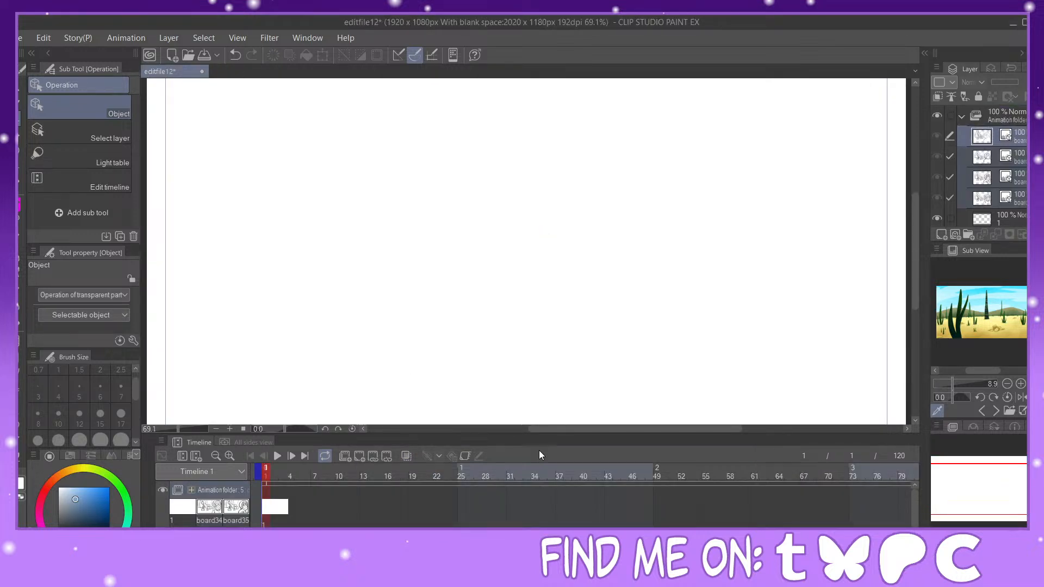
key("ctrl+0")
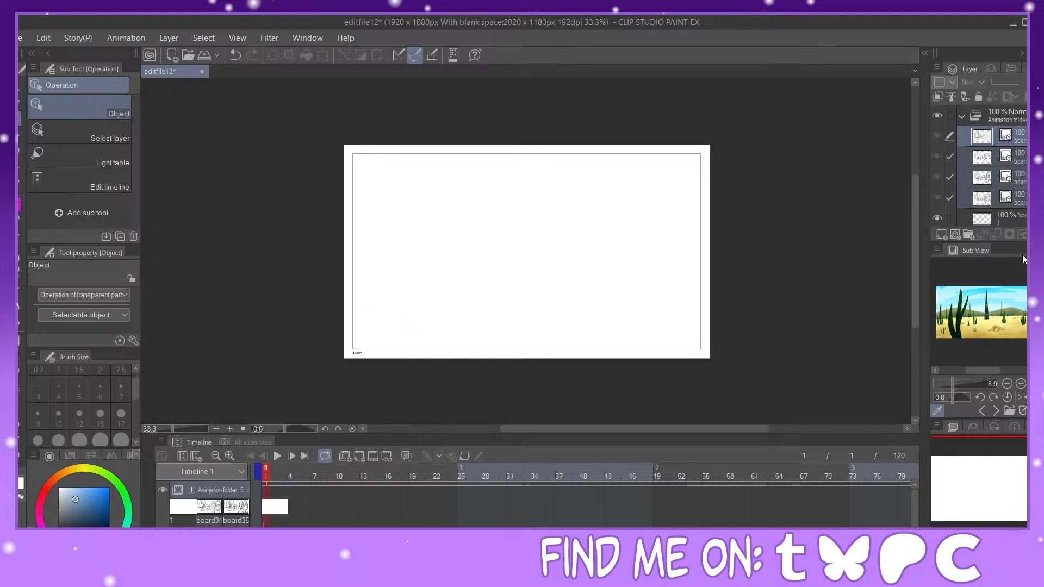
left_click(1012, 220)
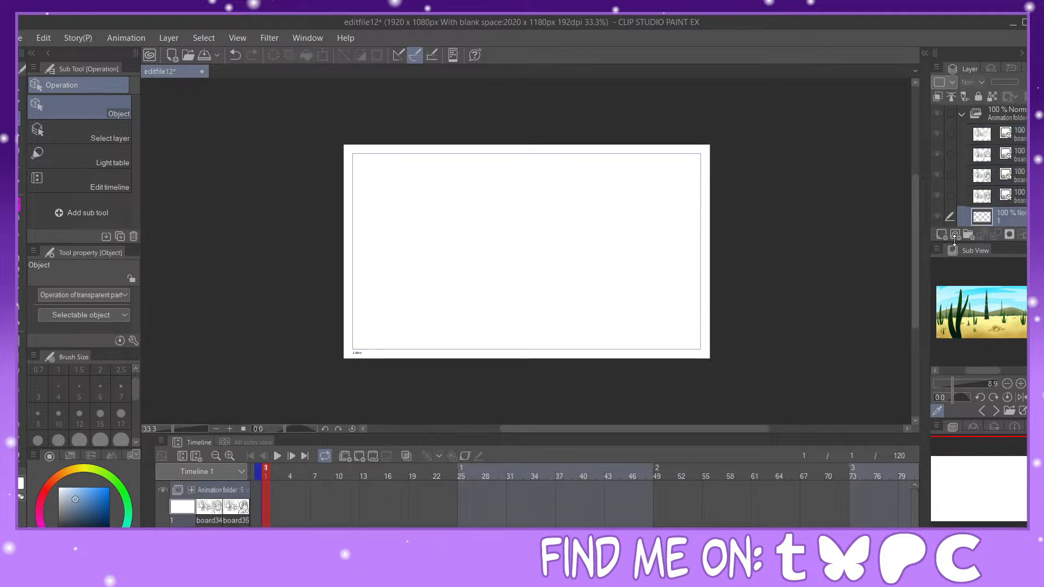
Step: Delete the empty layer 1 from the animation folder, assign board34 to frame 1 and play the timeline to time the next cel
left_click(1037, 234)
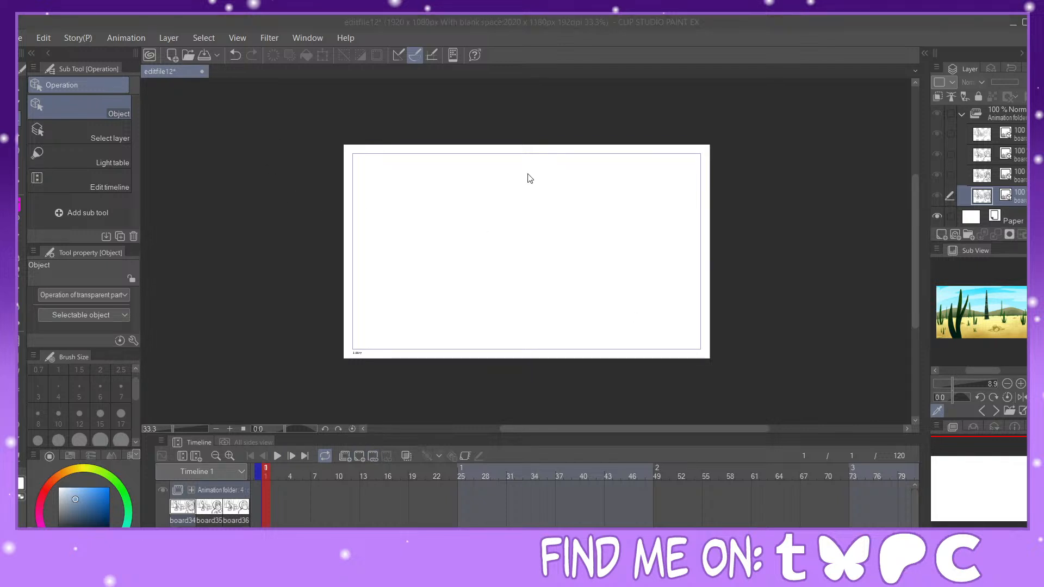
left_click(277, 455)
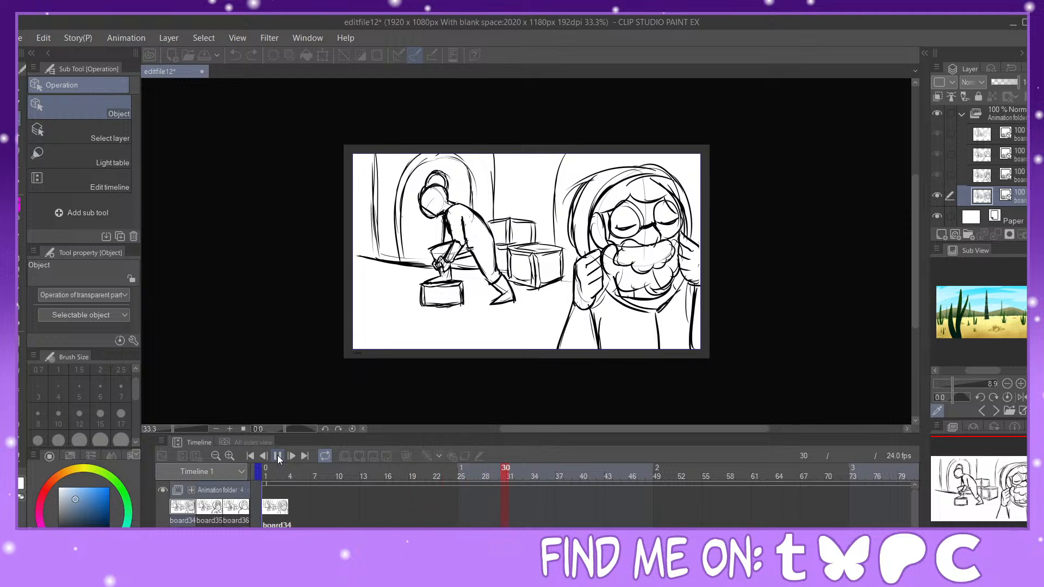
left_click(277, 456)
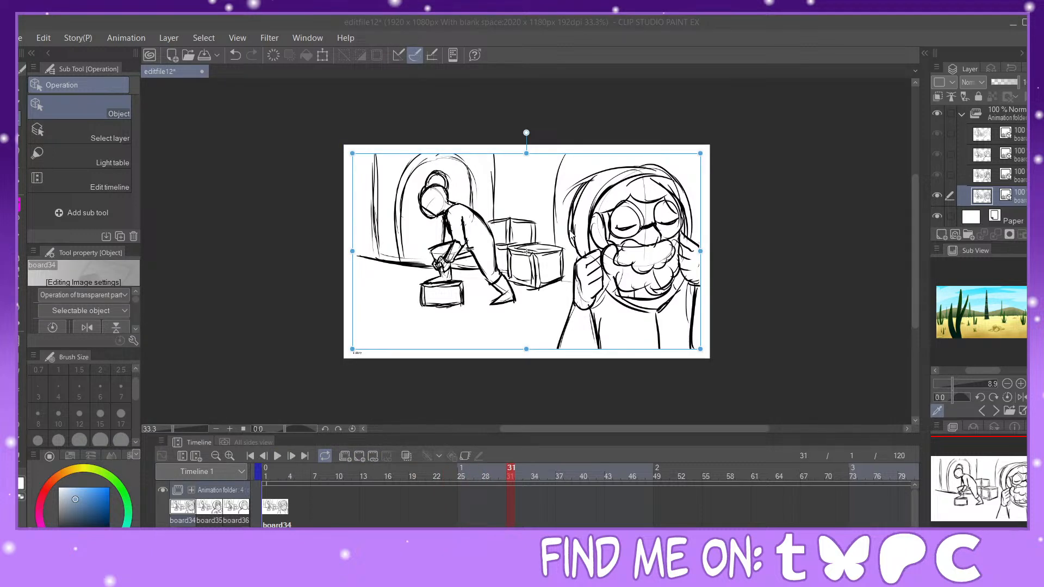
Step: Assign board35 to frame 31, continue playback for timing, and assign board36 to frame 51
left_click(675, 234)
left_click(430, 476)
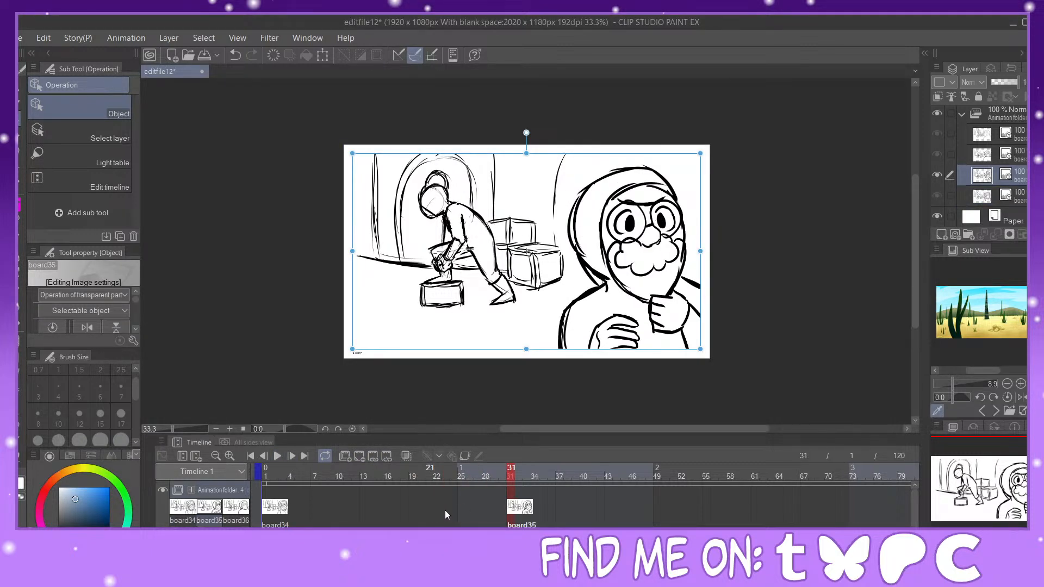
left_click(277, 456)
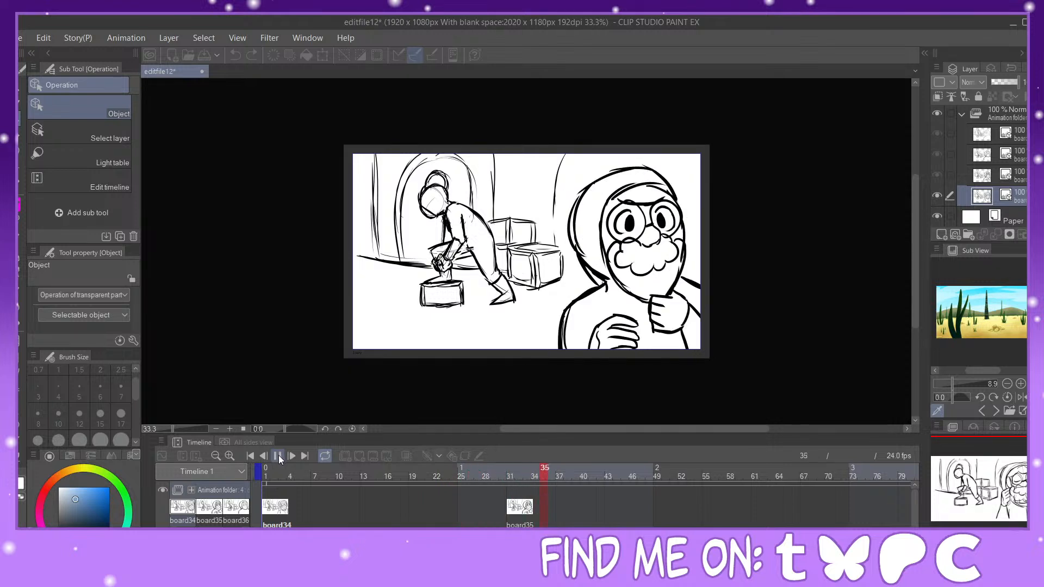
left_click(277, 456)
left_click(674, 516)
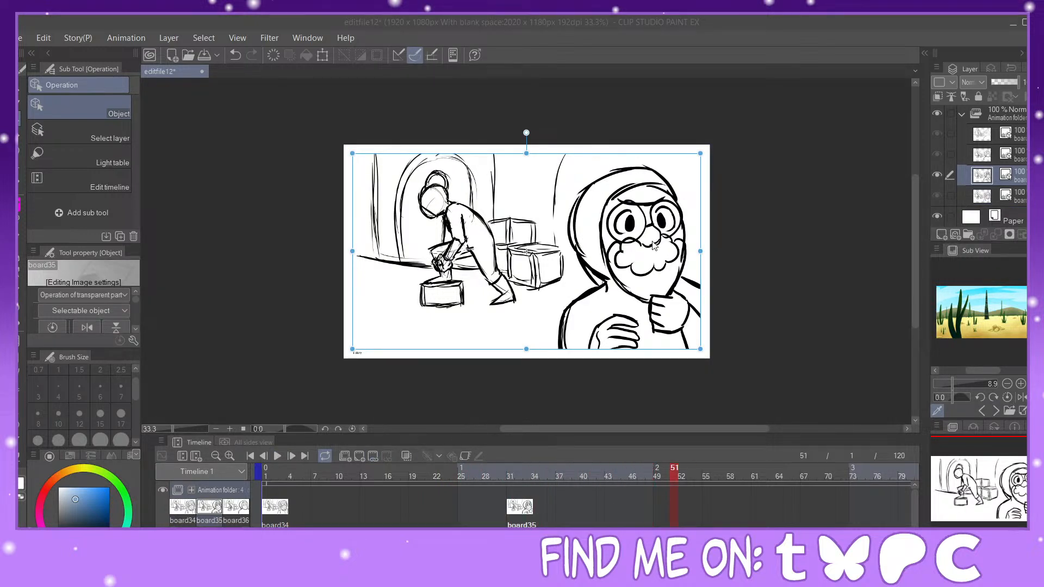
left_click(373, 456)
Step: Play on to judge the timing, move board36 to about frame 64 and assign board37 to frame 88
left_click(277, 455)
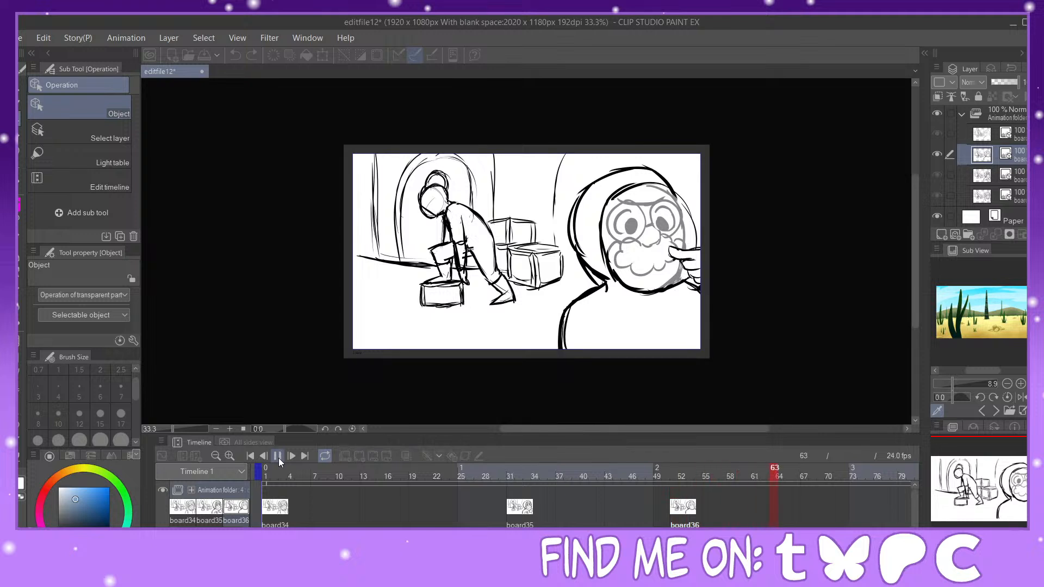
left_click(277, 457)
left_click_drag(550, 535, 626, 534)
left_click(517, 524)
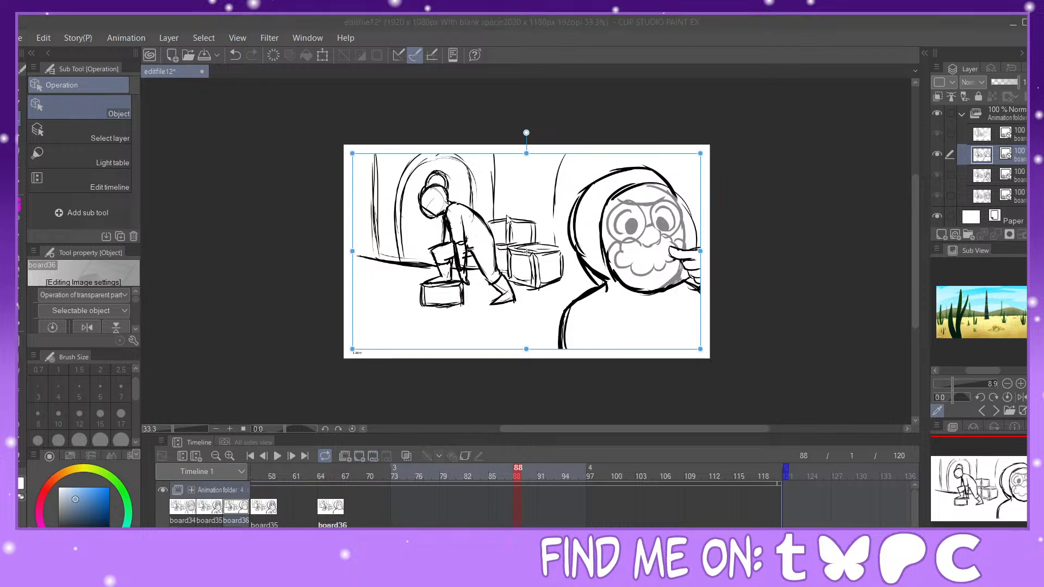
double_click(659, 248)
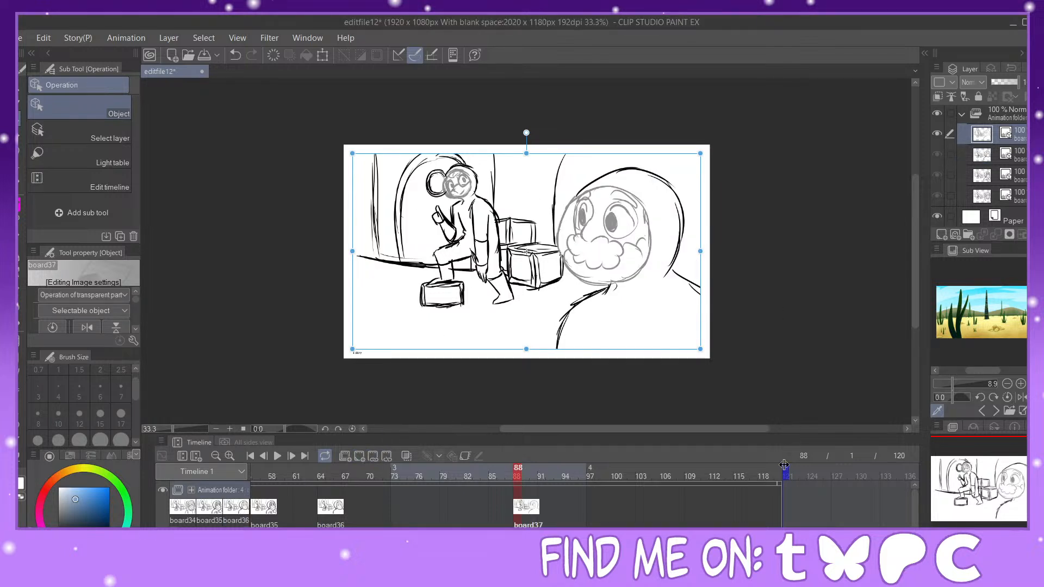
Step: Extend the end of the timeline to 140 frames
left_click_drag(787, 471, 941, 485)
mouse_move(617, 534)
left_mouse_down()
mouse_move(402, 534)
mouse_move(726, 534)
left_mouse_up()
left_click_drag(915, 511, 916, 516)
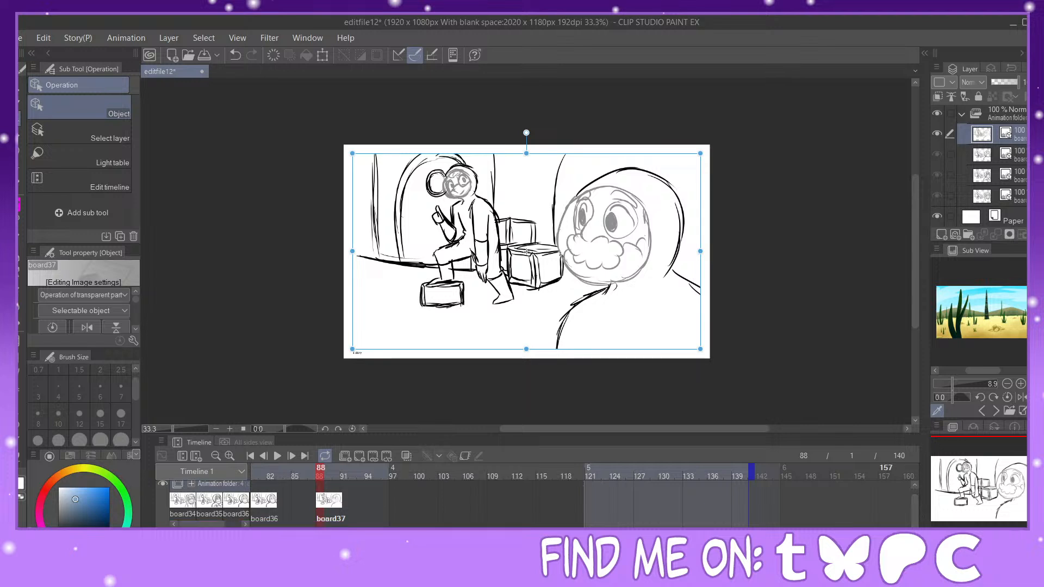
Step: Lengthen the Paper and animation folder clips on the timeline so both last until frame 140
left_click(584, 531)
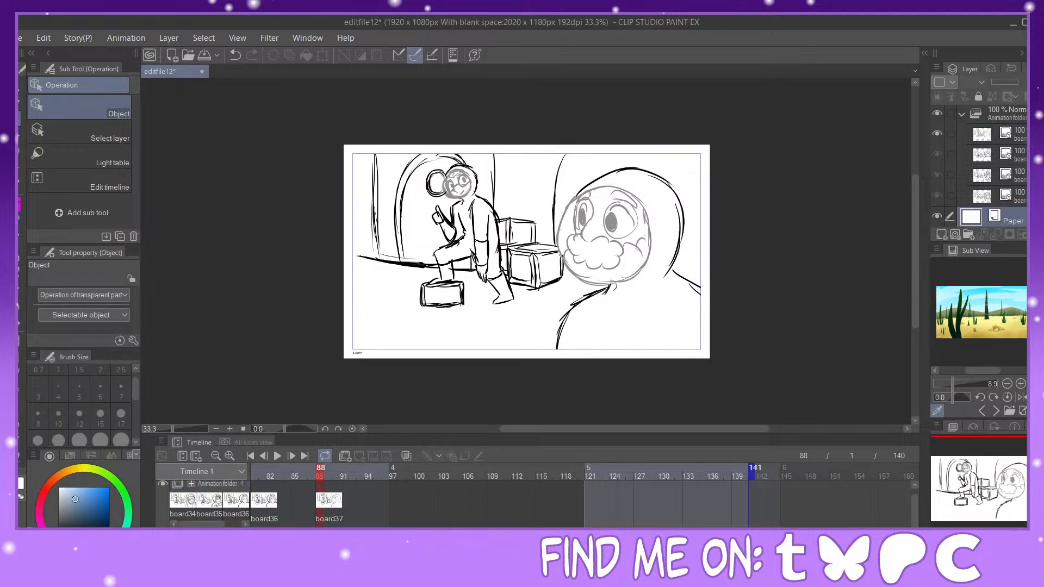
left_click(747, 471)
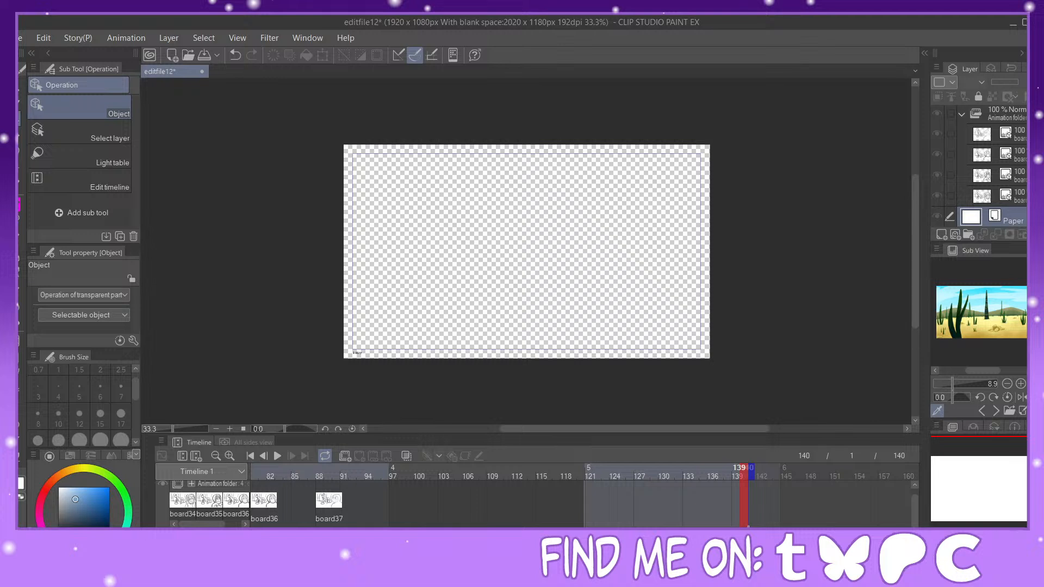
left_click(936, 216)
scroll(910, 484, "up", 1)
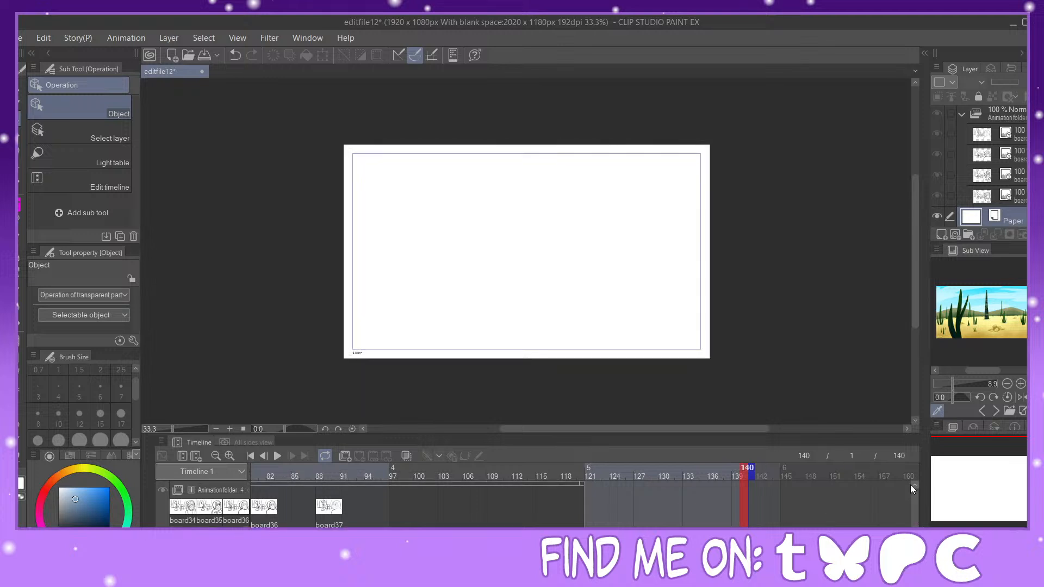
left_click(582, 483)
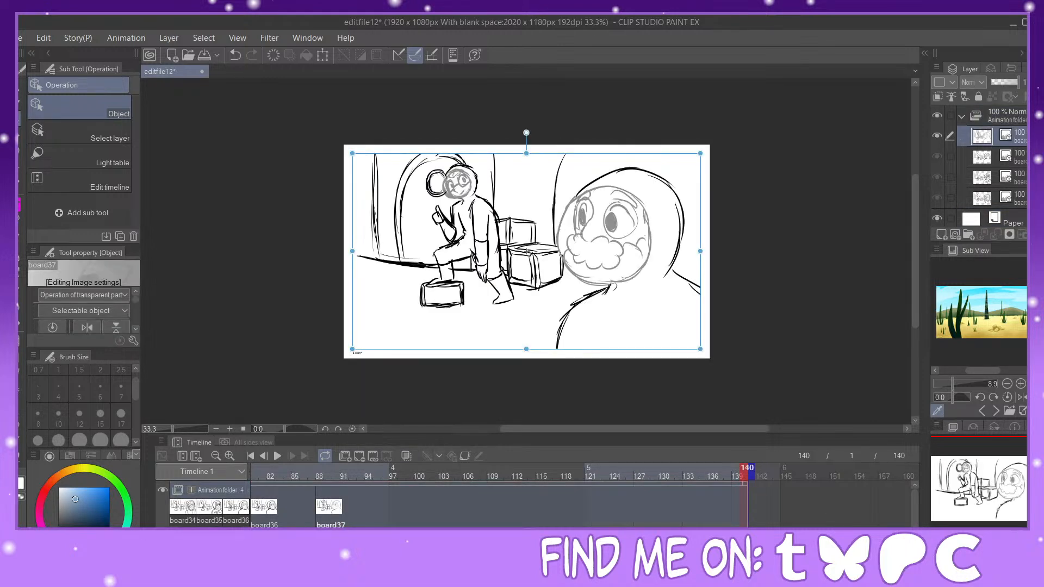
Step: Play the storyboard sequence from frame 1 to review the timing of all four boards, and return to frame 1
scroll(369, 513, "left", 5)
left_click(368, 513)
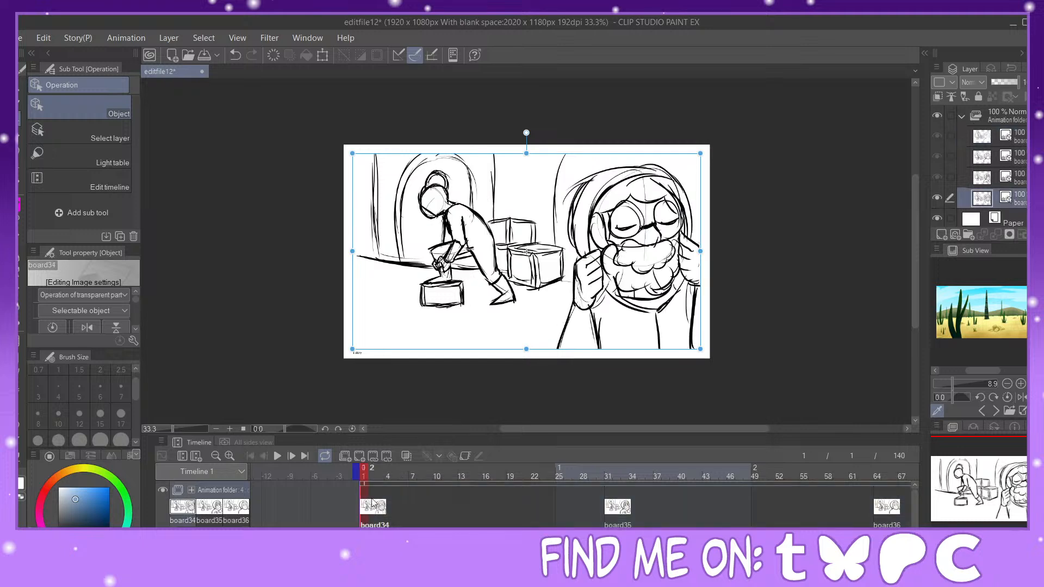
left_click(278, 456)
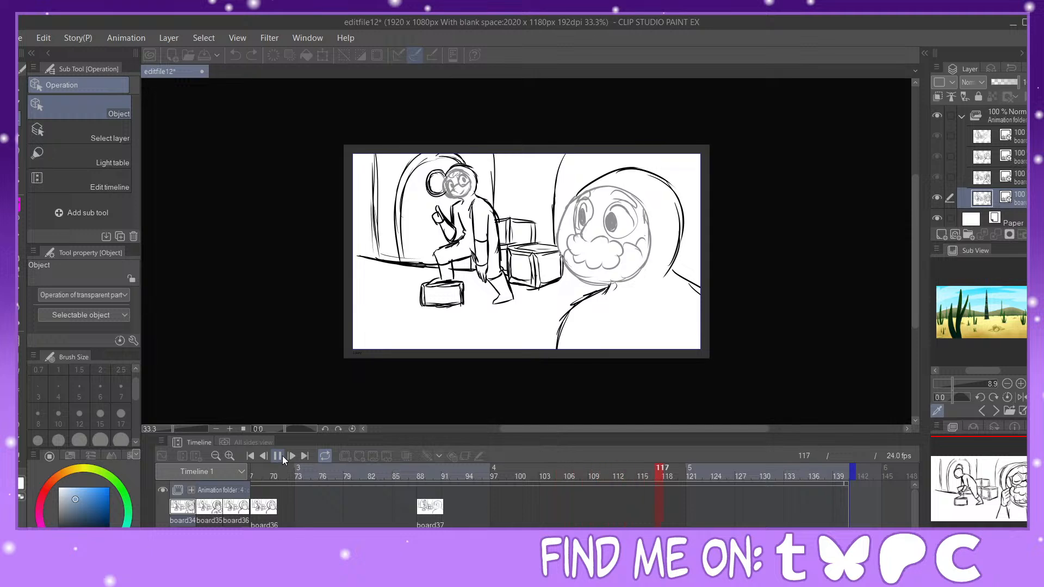
left_click(280, 458)
left_click(250, 456)
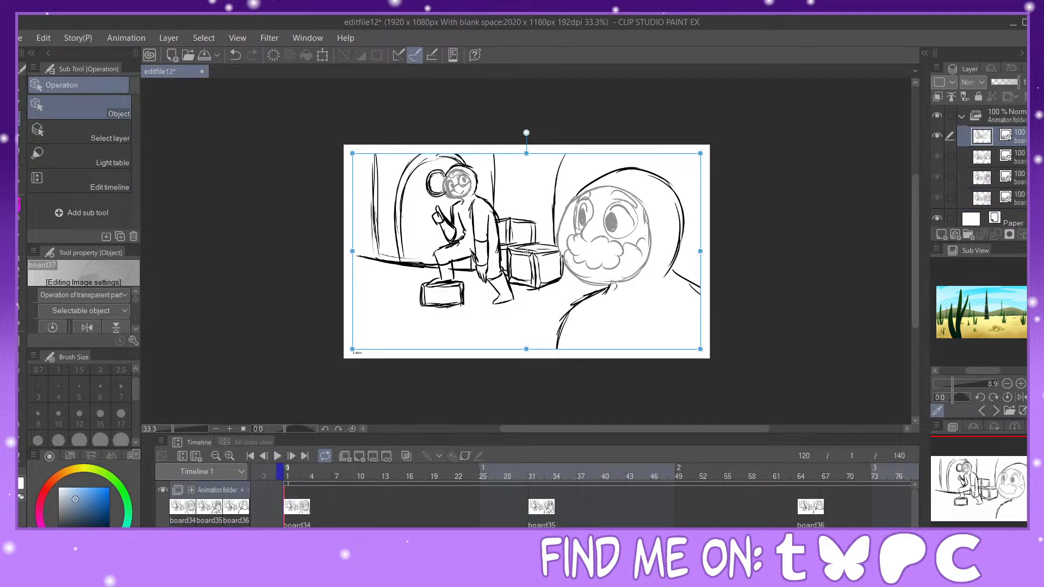
left_click(287, 506)
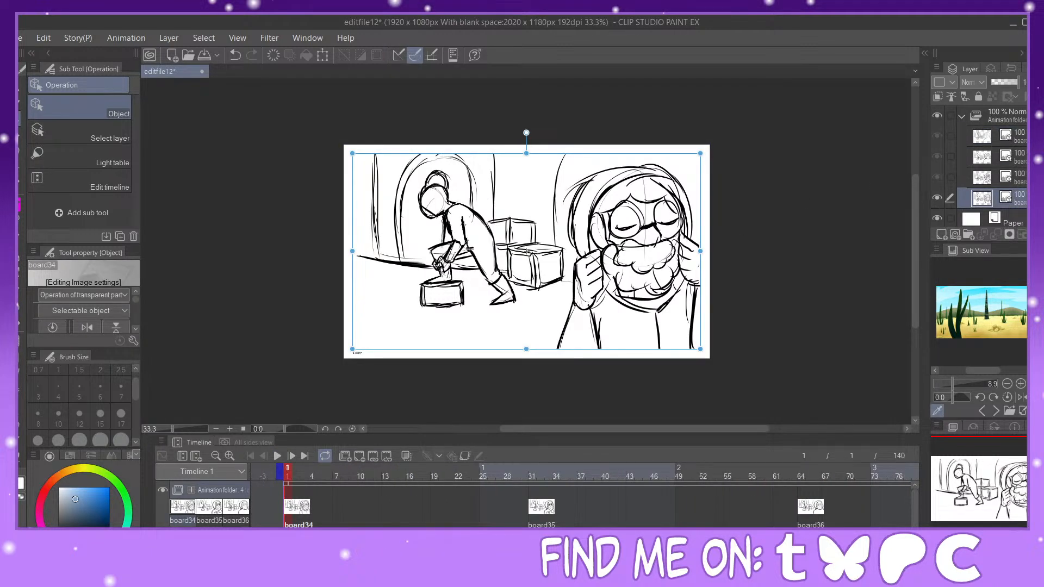
Step: Lower the storyboard animation folder's opacity to 20% and add a vector layer above the Paper layer
left_click(1002, 116)
left_click_drag(1001, 79, 998, 80)
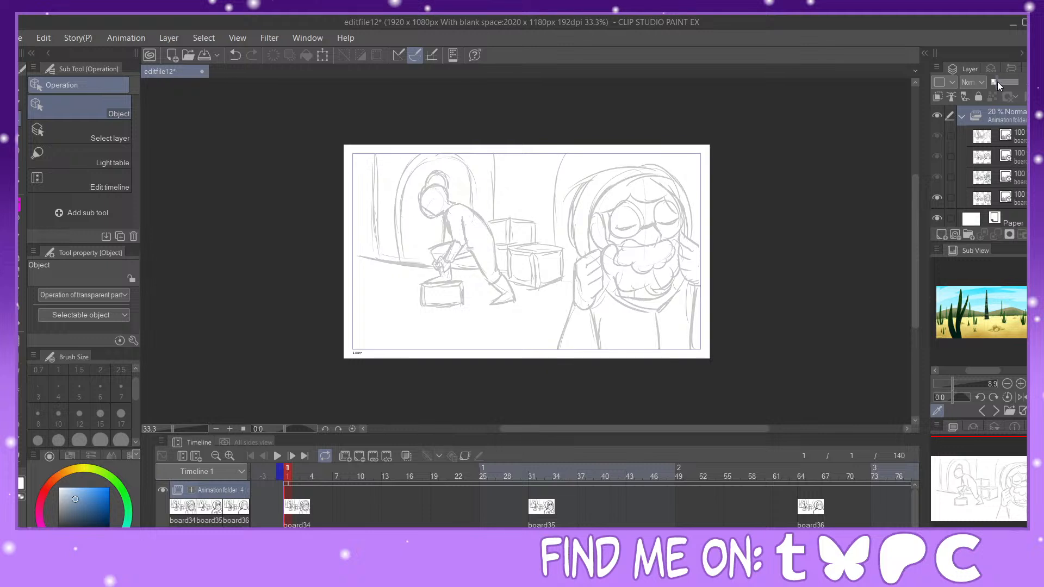
scroll(969, 218, "down", 1)
left_click(968, 220)
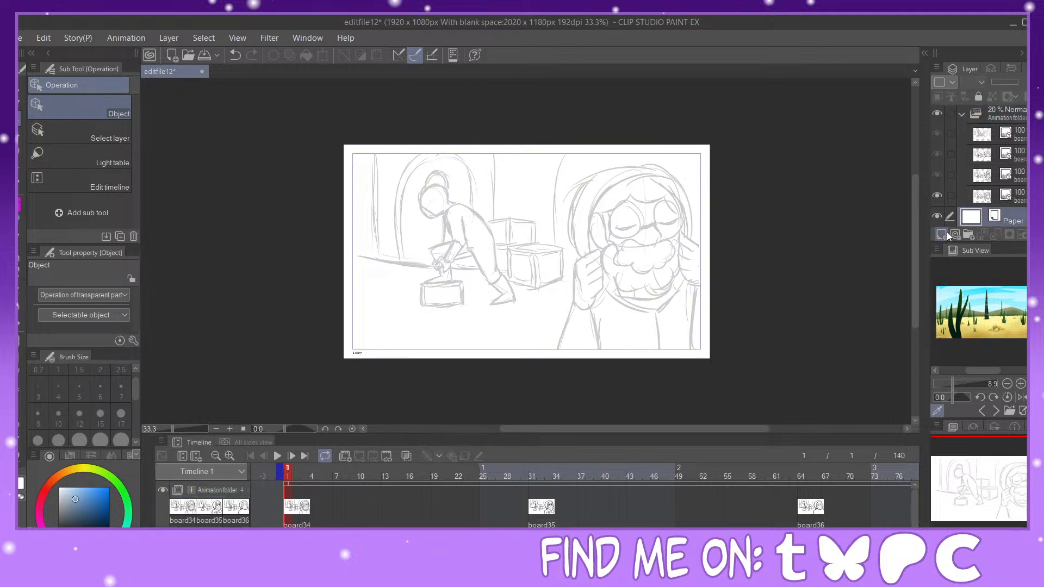
left_click(955, 234)
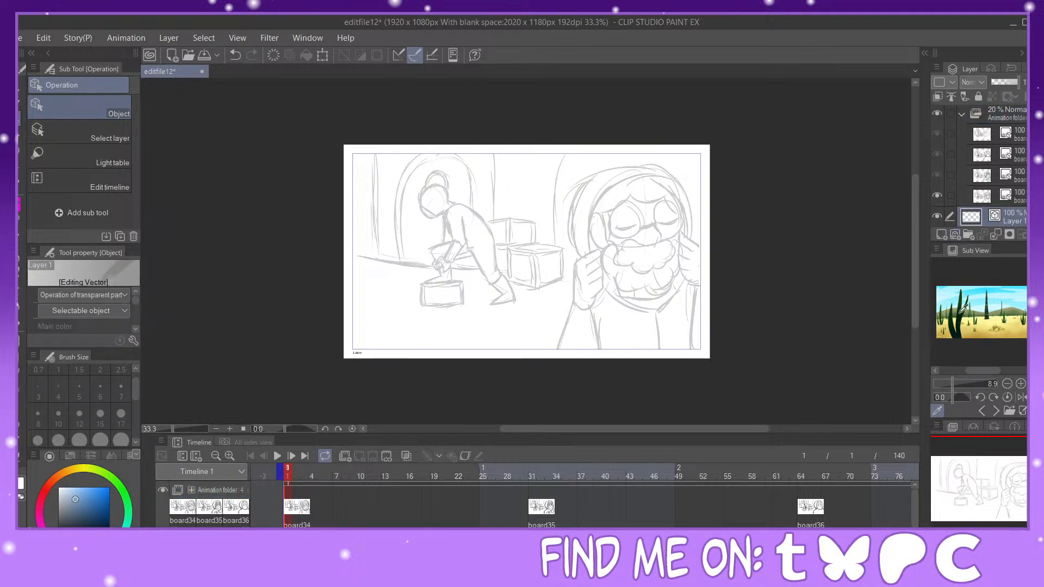
Step: Browse the Sub View references to the lab-coat character's palette, enlarge it to 48.3 and sample the dark maroon lines swatch
left_click(997, 406)
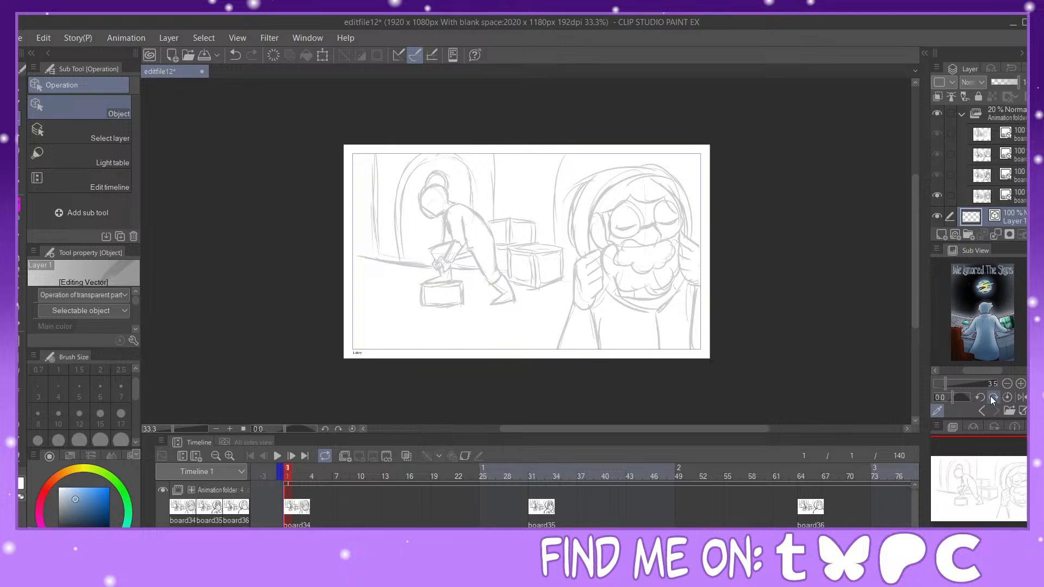
left_click(983, 410)
left_click(984, 409)
left_click(980, 410)
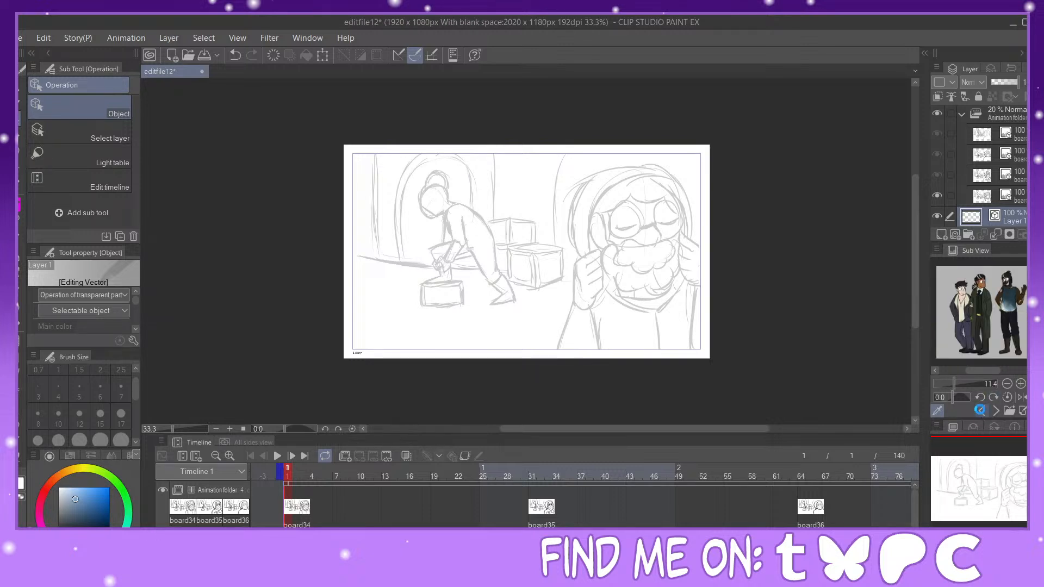
left_click(981, 410)
left_click(981, 410)
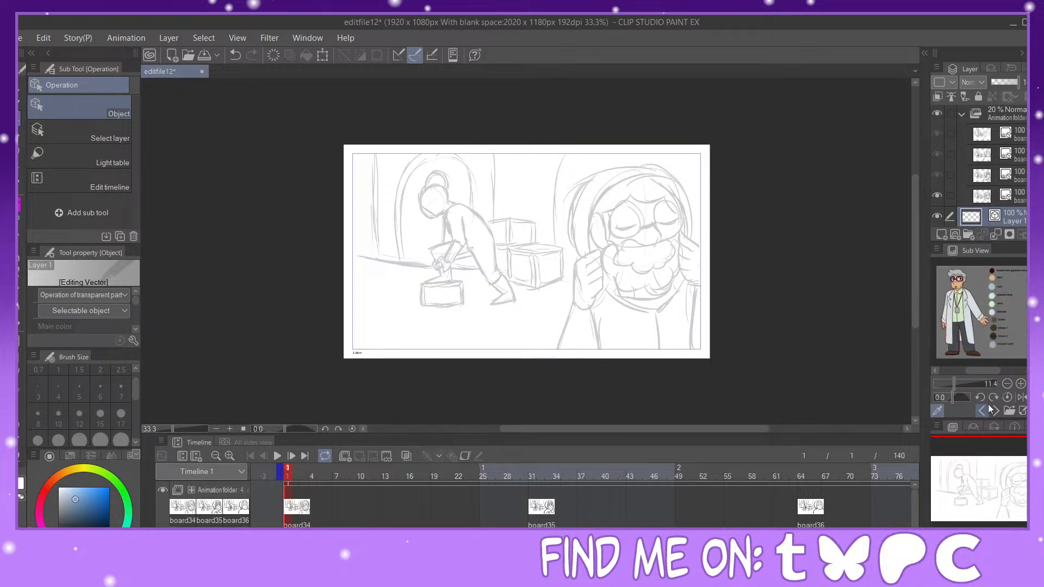
left_click(961, 385)
left_click_drag(1036, 320, 1036, 294)
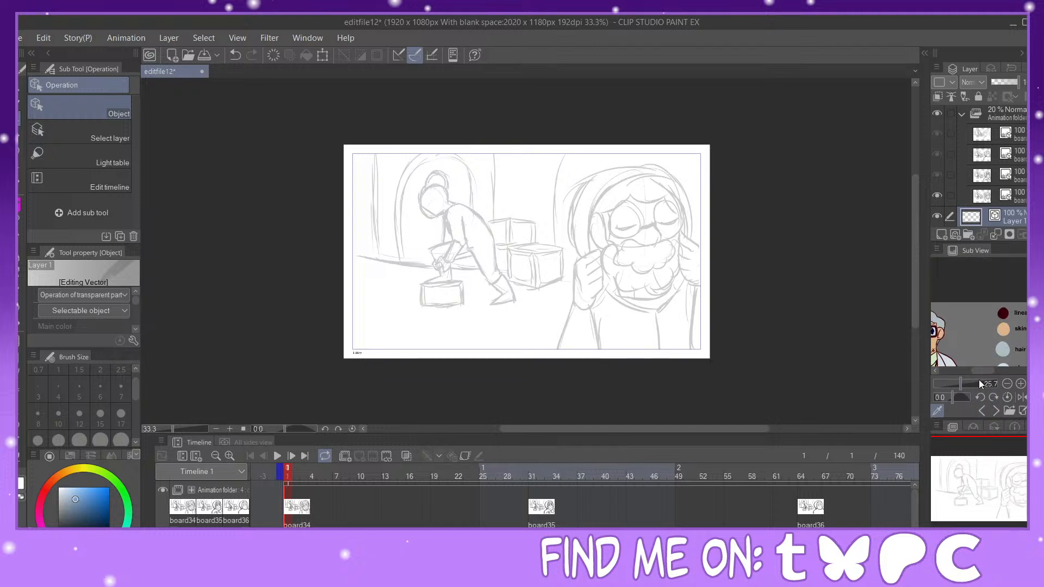
left_click(965, 384)
left_click(1018, 312)
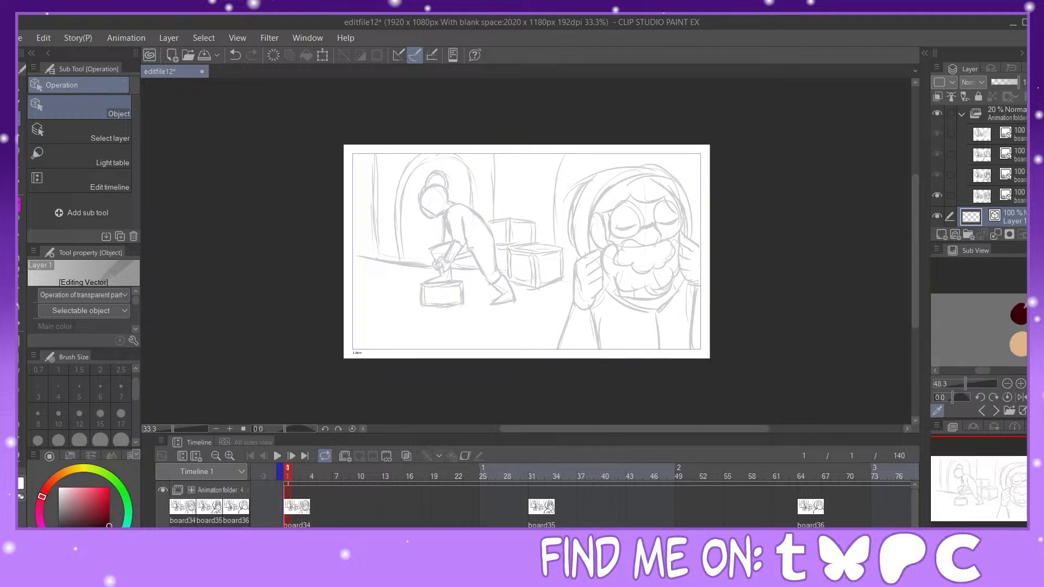
Step: Choose the Straight line tool with brush size 8, draw a diagonal test line across the canvas and undo it
left_click(20, 375)
left_click(122, 121)
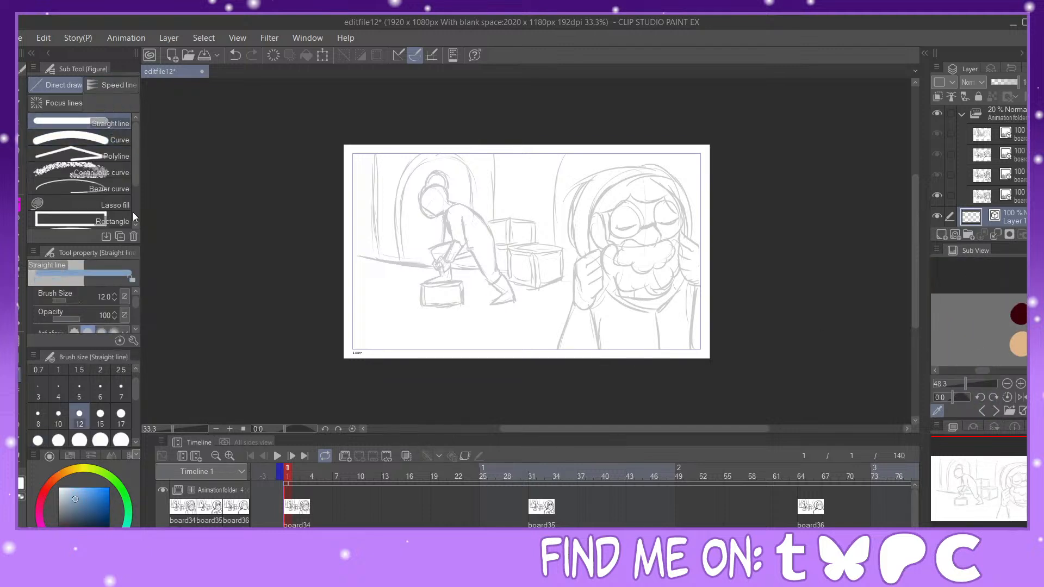
left_click(38, 415)
left_click_drag(427, 272, 566, 177)
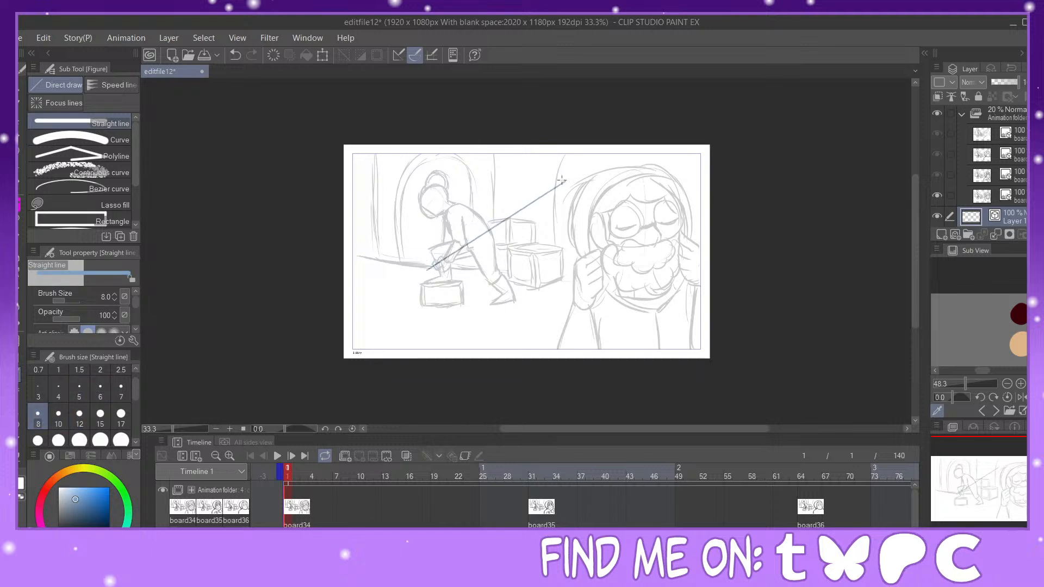
left_click(235, 54)
Step: Sample the dark maroon lines swatch for the Straight line tool, undo a test stroke and set the brush size to 7
left_click(1022, 314)
left_click_drag(396, 300, 527, 214)
left_click(235, 55)
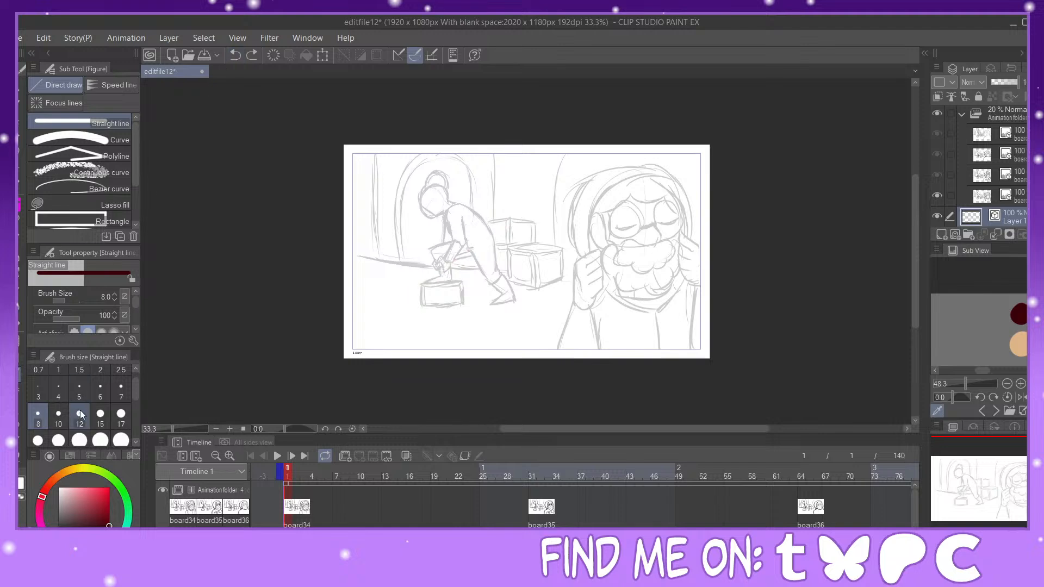
left_click(121, 389)
Step: Show the spacecraft exterior design in the Sub View as the background reference, scaled to 20.9
key("ctrl+plus")
key("ctrl+plus")
mouse_move(1016, 489)
left_mouse_down()
mouse_move(1012, 469)
mouse_move(1009, 483)
left_mouse_up()
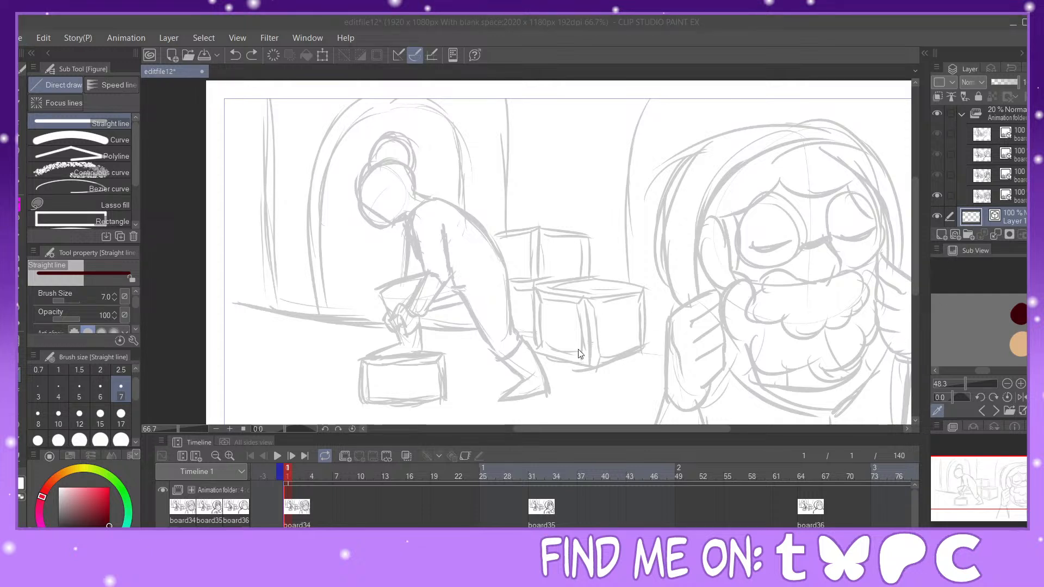
double_click(714, 222)
left_click(959, 382)
left_click_drag(980, 370, 994, 377)
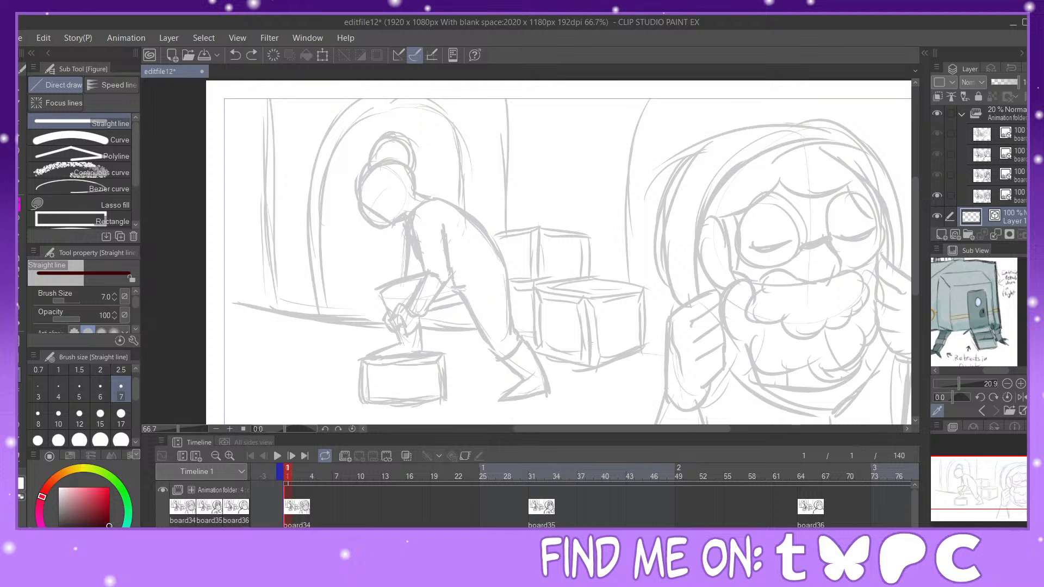
Step: Draw a straight floor line sloping down across the whole canvas and two parallel vertical wall lines meeting it near the centre
scroll(434, 293, "down", 1)
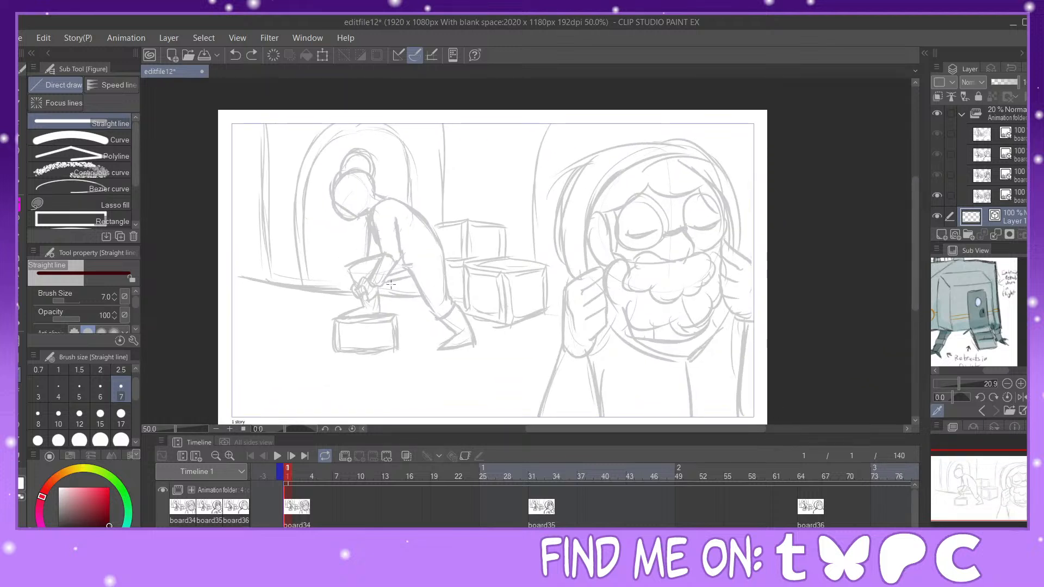
left_click_drag(218, 272, 896, 368)
mouse_move(493, 109)
left_mouse_down()
mouse_move(496, 326)
mouse_move(496, 314)
left_mouse_up()
mouse_move(522, 103)
left_mouse_down()
mouse_move(525, 326)
mouse_move(525, 315)
left_mouse_up()
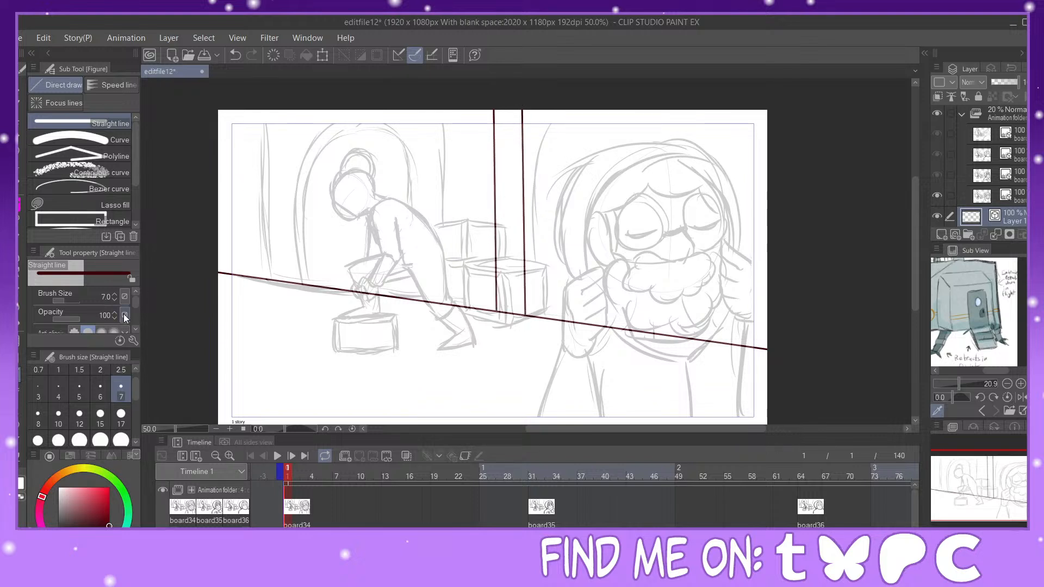
Step: Use Pinch vector line to shift the lower end of the second vertical wall line slightly toward the first
left_click(20, 460)
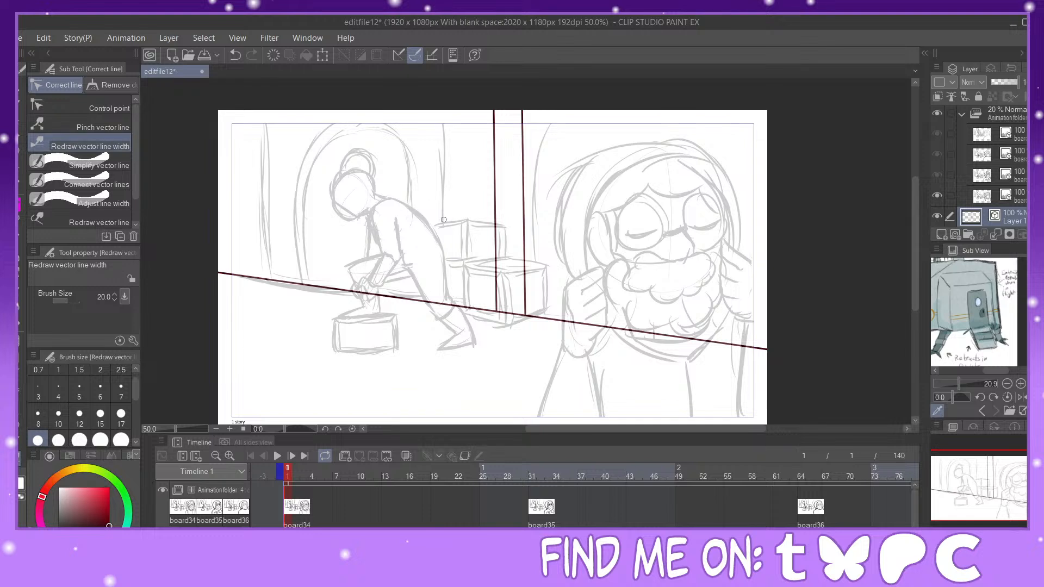
left_click(87, 124)
left_click_drag(526, 307, 523, 308)
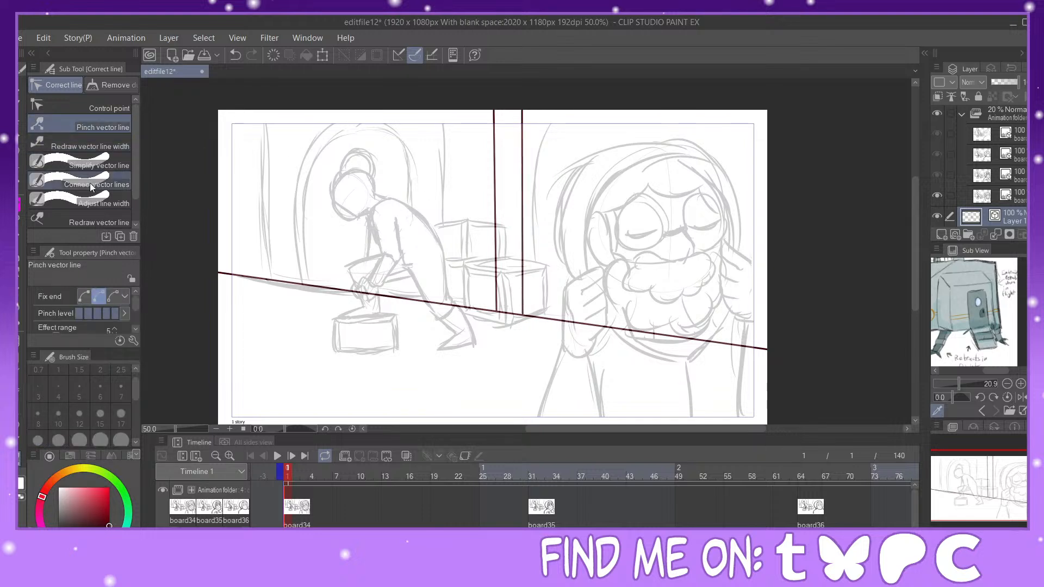
Step: Draw a rectangular frame of size 5 straight lines around the crouching figure, standing on the floor line, and close its corner with Pinch vector line
left_click(21, 385)
left_click(75, 400)
mouse_move(449, 303)
left_mouse_down()
mouse_move(454, 119)
mouse_move(229, 111)
mouse_move(258, 111)
mouse_move(254, 276)
left_mouse_up()
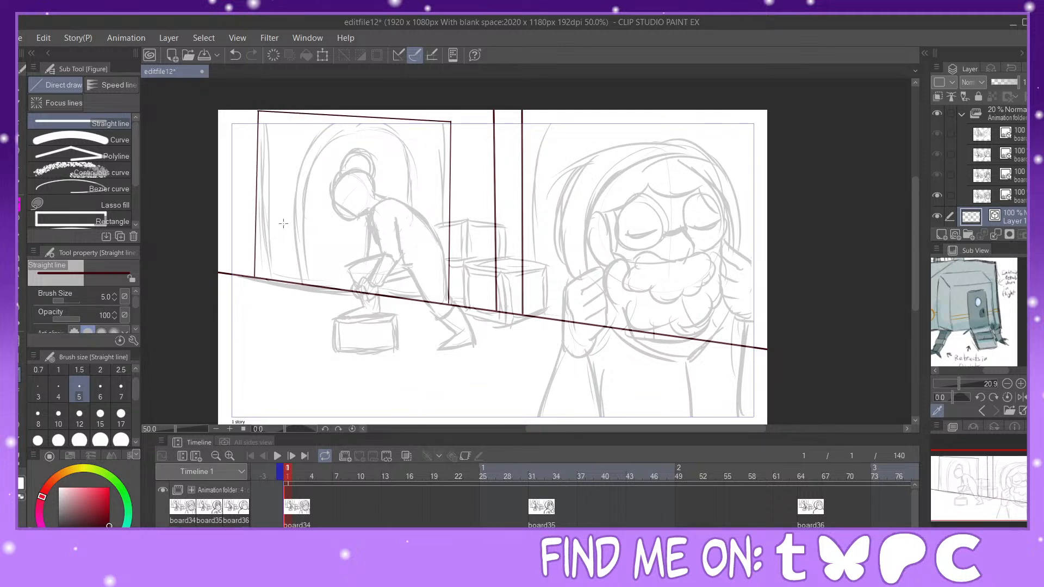
key("y")
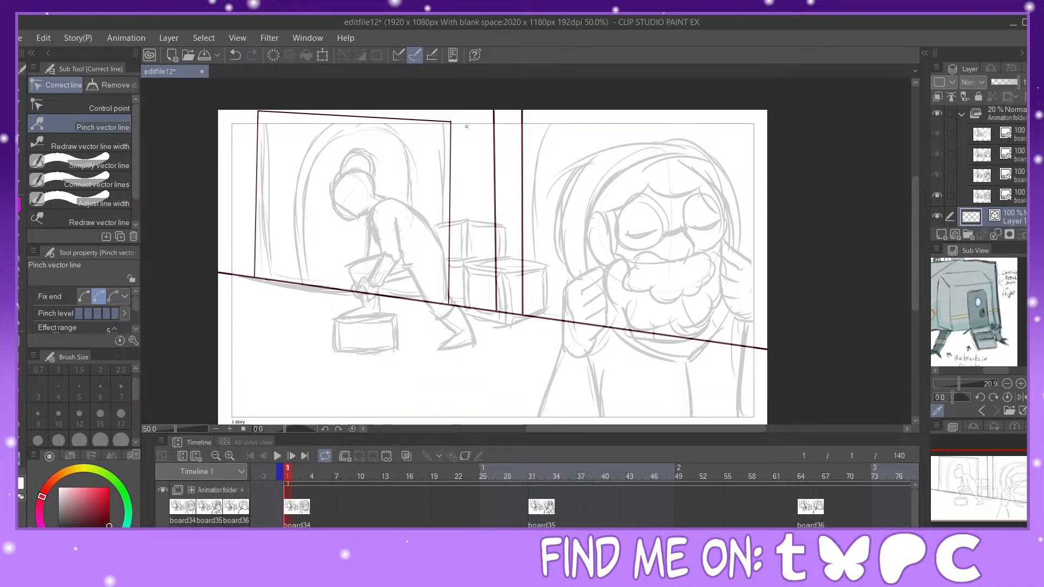
left_click_drag(447, 125, 447, 124)
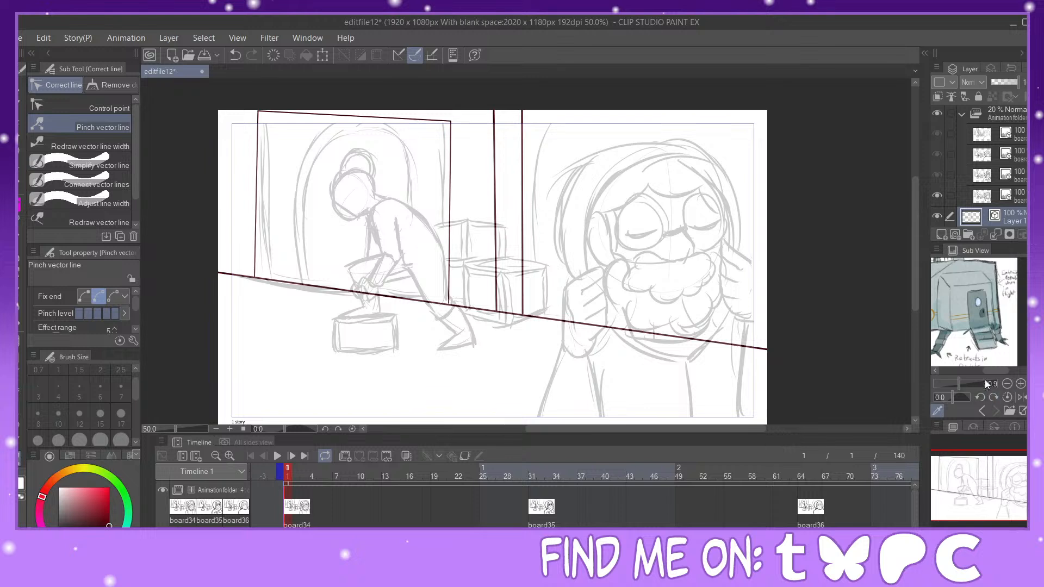
Step: View the whole spacecraft design in the Sub View by scaling it down to 12.5
left_click(954, 385)
left_click_drag(993, 374, 981, 374)
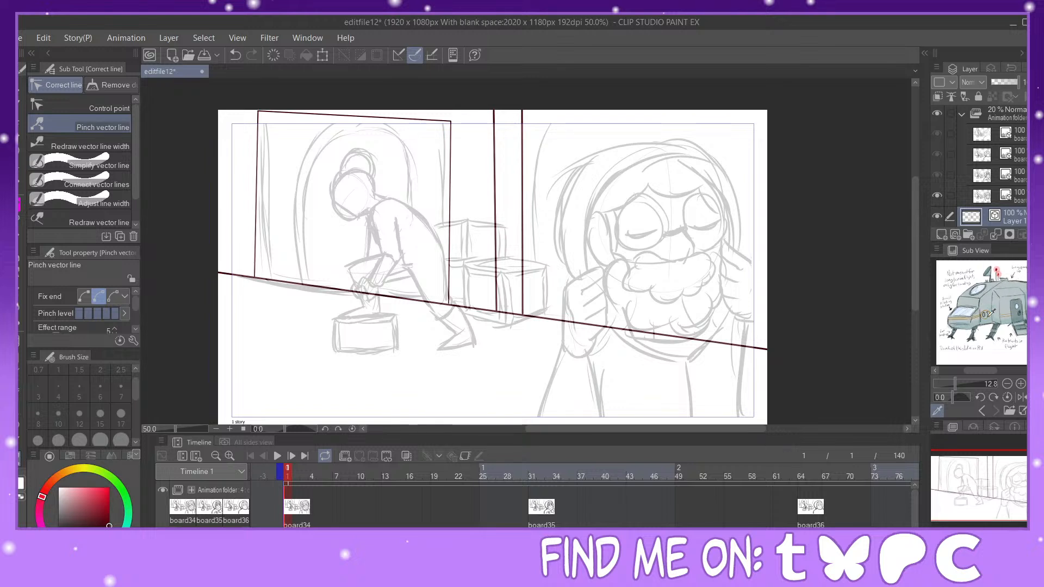
left_click_drag(956, 384, 986, 380)
left_click(1007, 384)
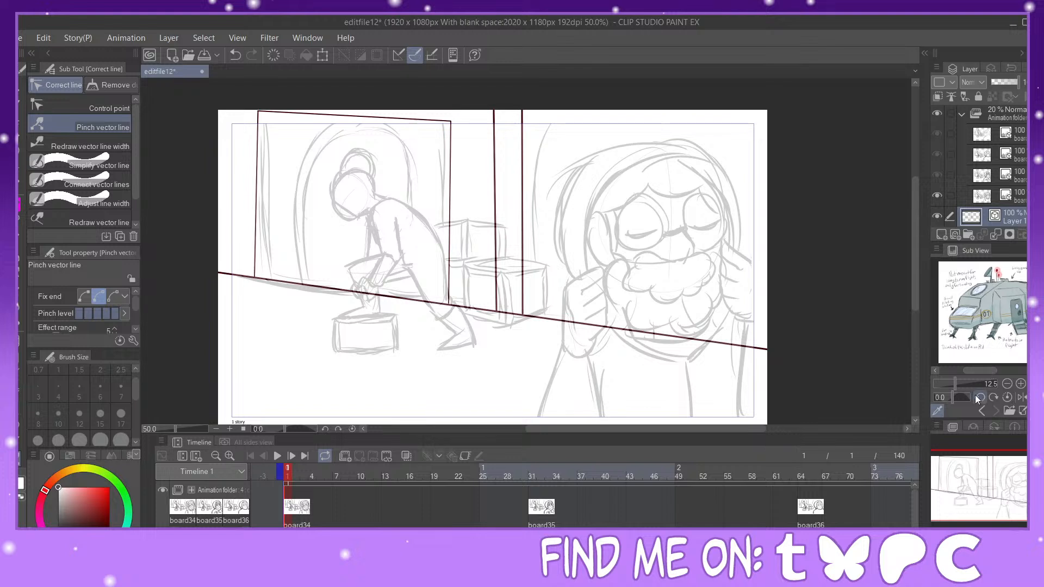
Step: Sample the dark maroon line colour from the lab-coat character's palette in the Sub View, enlarged to 36.5
left_click(984, 411)
left_click(984, 411)
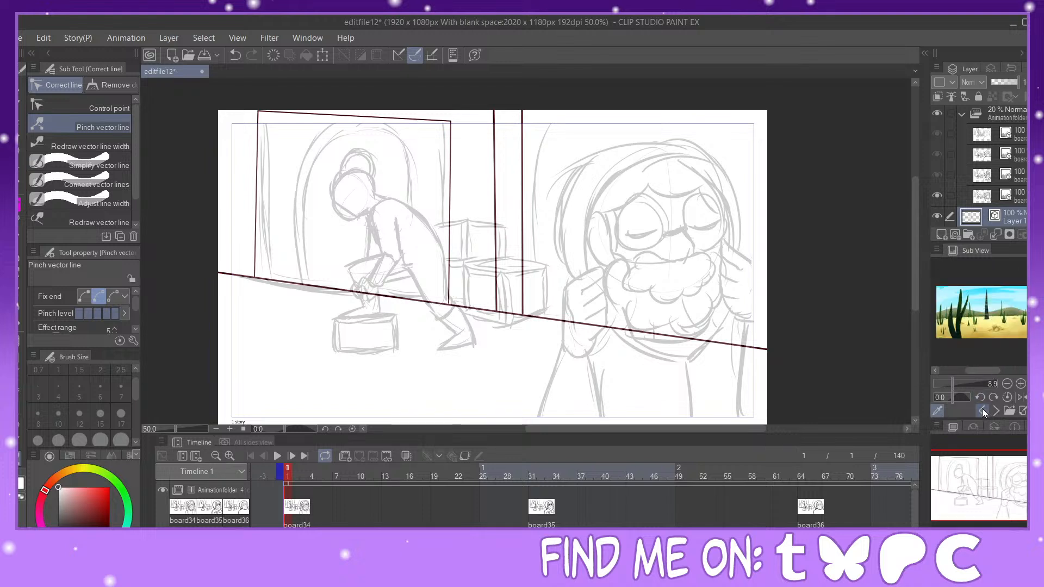
left_click(984, 411)
left_click(982, 411)
left_click(981, 411)
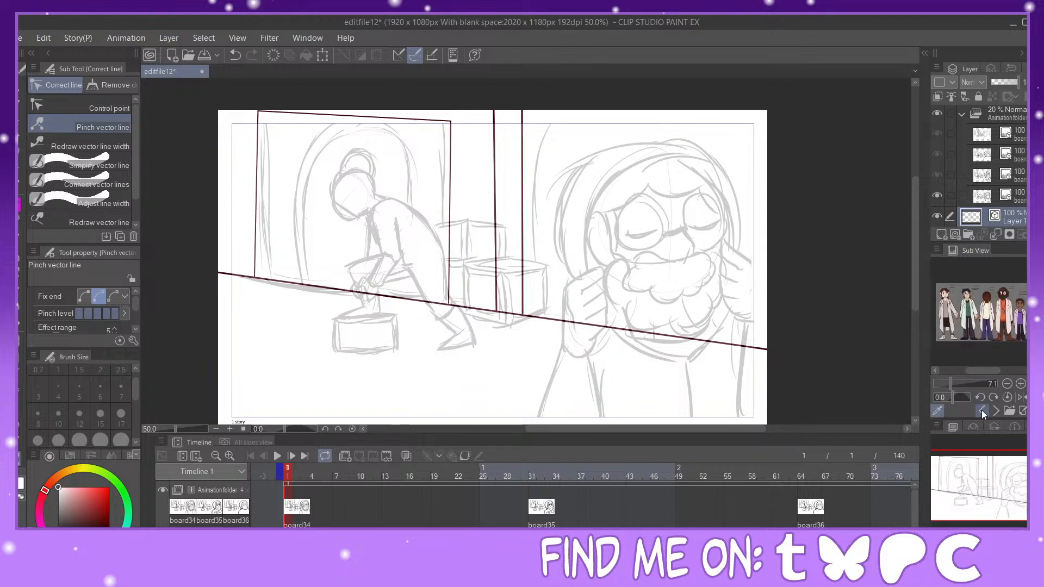
left_click(981, 411)
left_click(980, 410)
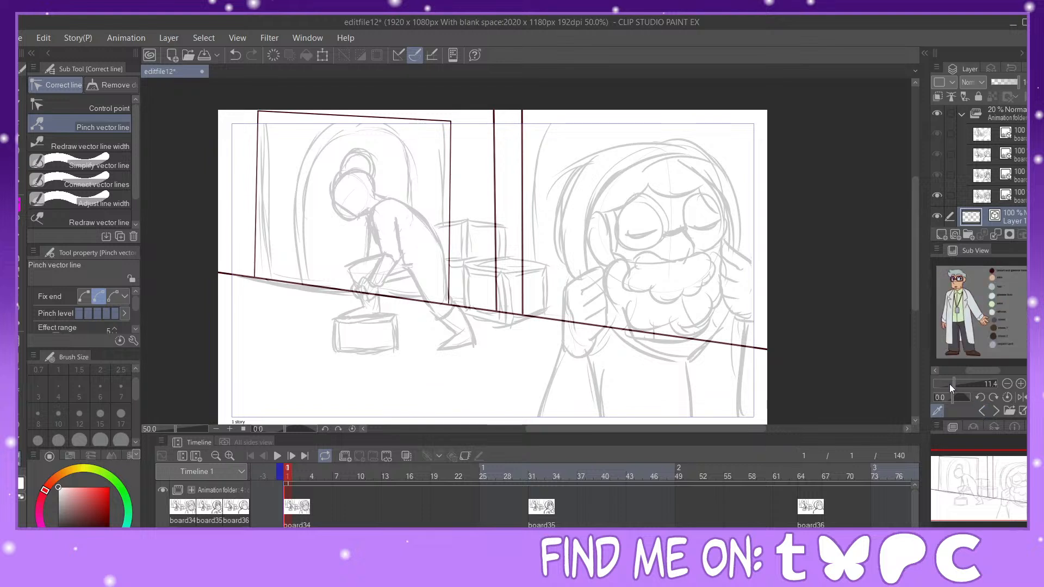
left_click_drag(949, 383, 964, 382)
left_click_drag(1031, 313, 1031, 296)
left_click(1012, 271)
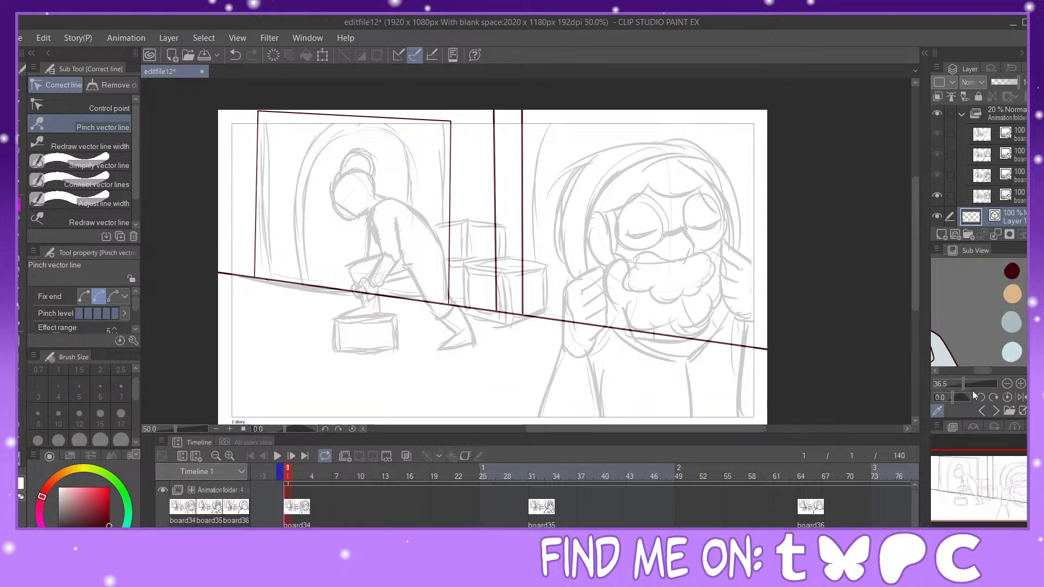
Step: Bring the spacecraft exterior design back into the Sub View at 11.4 as the background reference
left_click(983, 411)
left_click(994, 410)
left_click(994, 410)
left_click(995, 410)
left_click(995, 410)
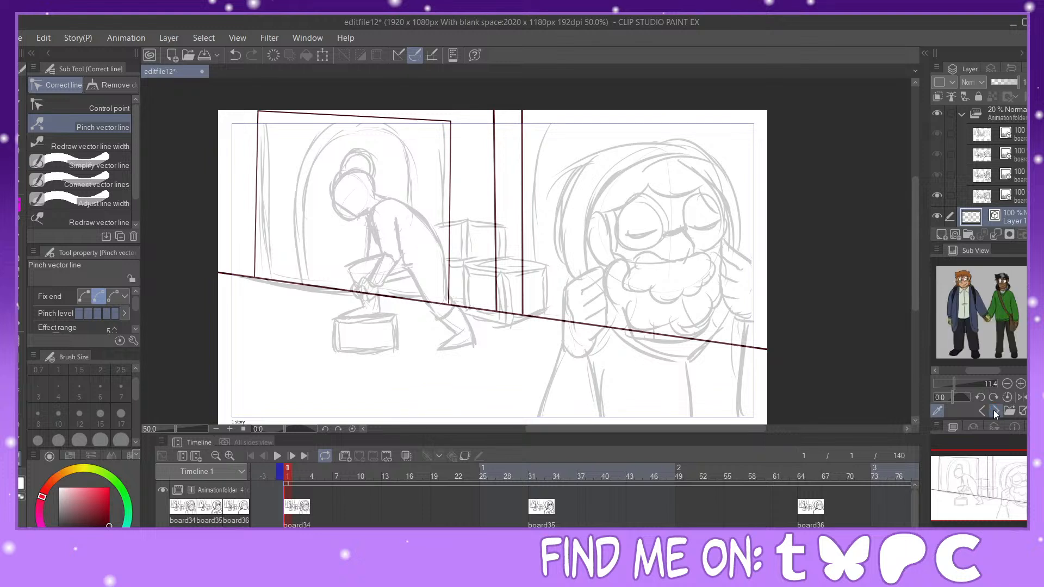
left_click(994, 410)
left_click(994, 410)
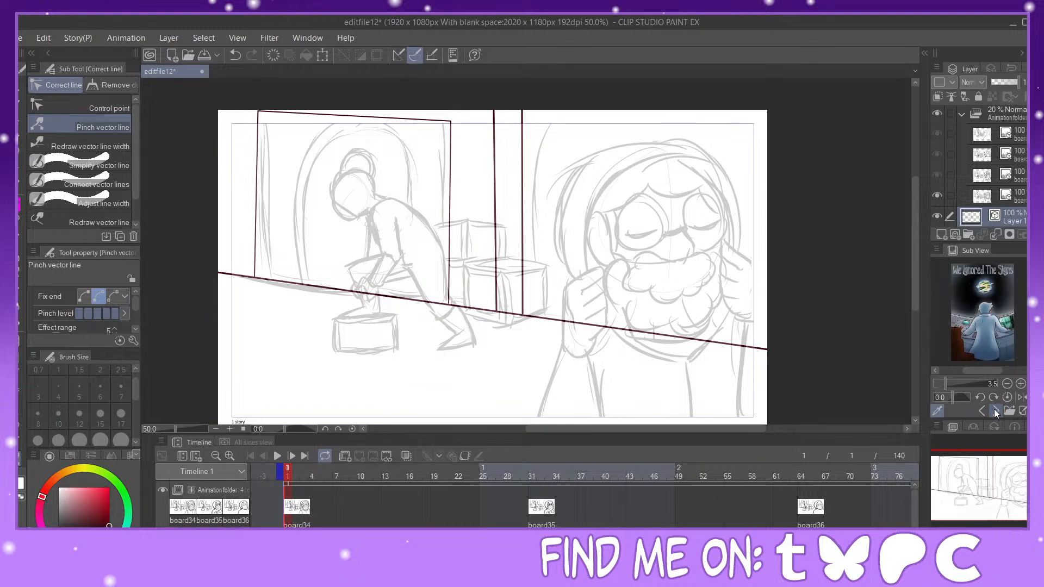
left_click(995, 411)
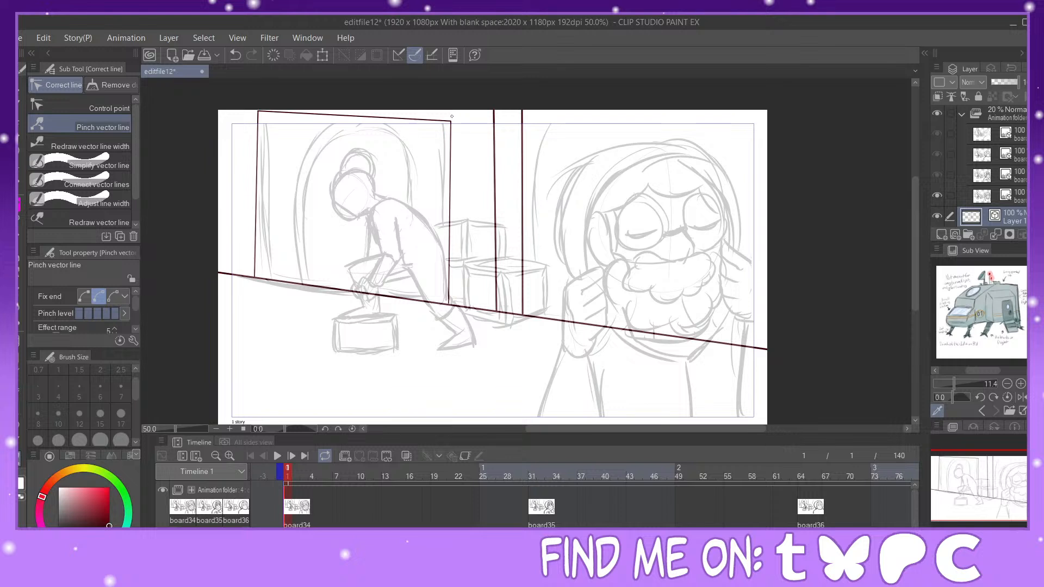
Step: Use Pinch vector line to shift the frame's two upper corners outward or inward until its sides are vertical and its top nearly level
left_click_drag(451, 121, 449, 116)
left_click_drag(258, 112, 253, 112)
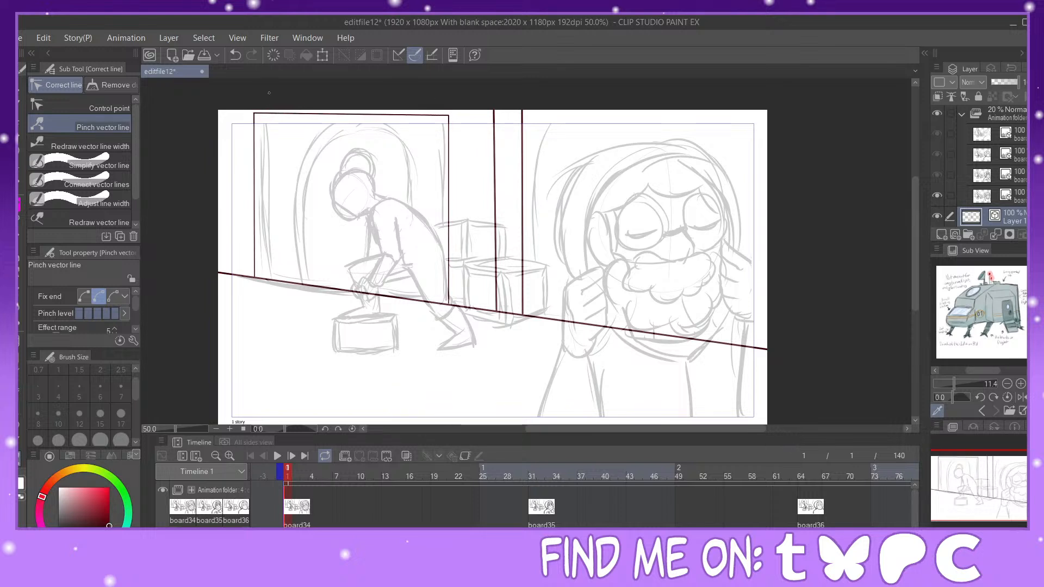
key("u")
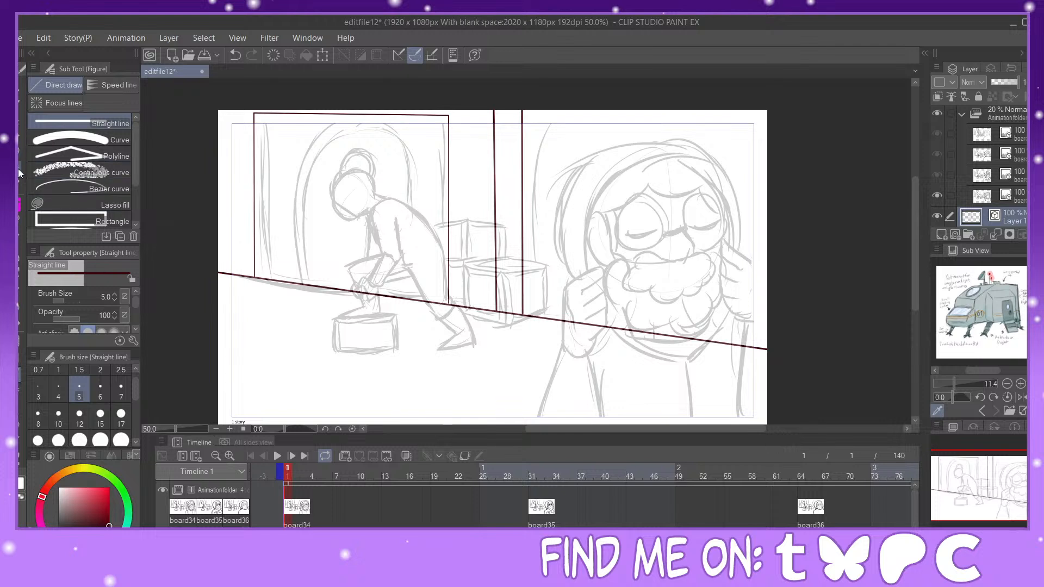
key("y")
Step: Erase the two vertical wall lines near the canvas centre with the Vector eraser
key("e")
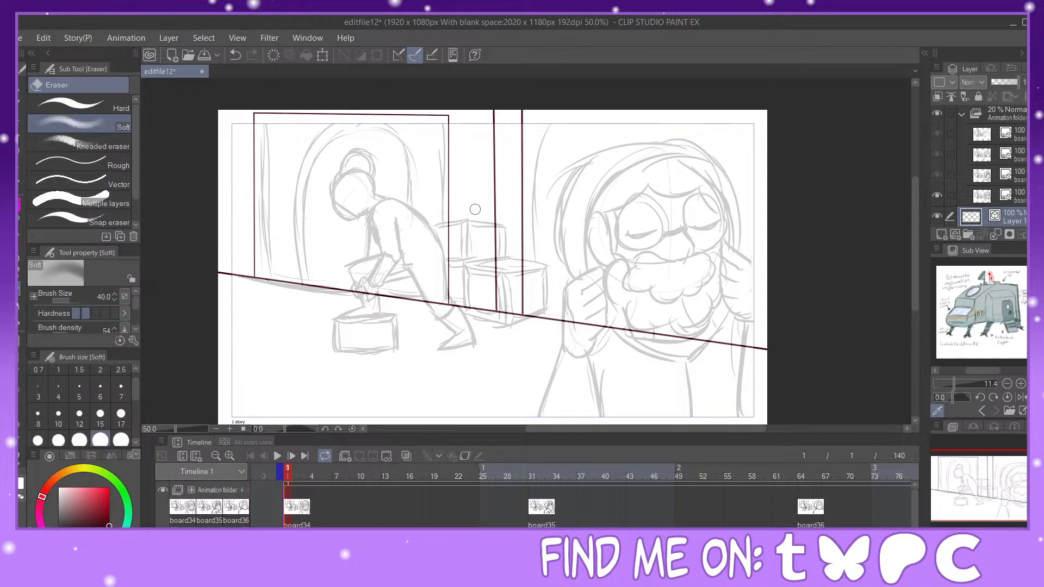
left_click(113, 176)
mouse_move(463, 155)
left_mouse_down()
mouse_move(486, 184)
mouse_move(529, 195)
left_mouse_up()
key("u")
left_click_drag(525, 314, 524, 112)
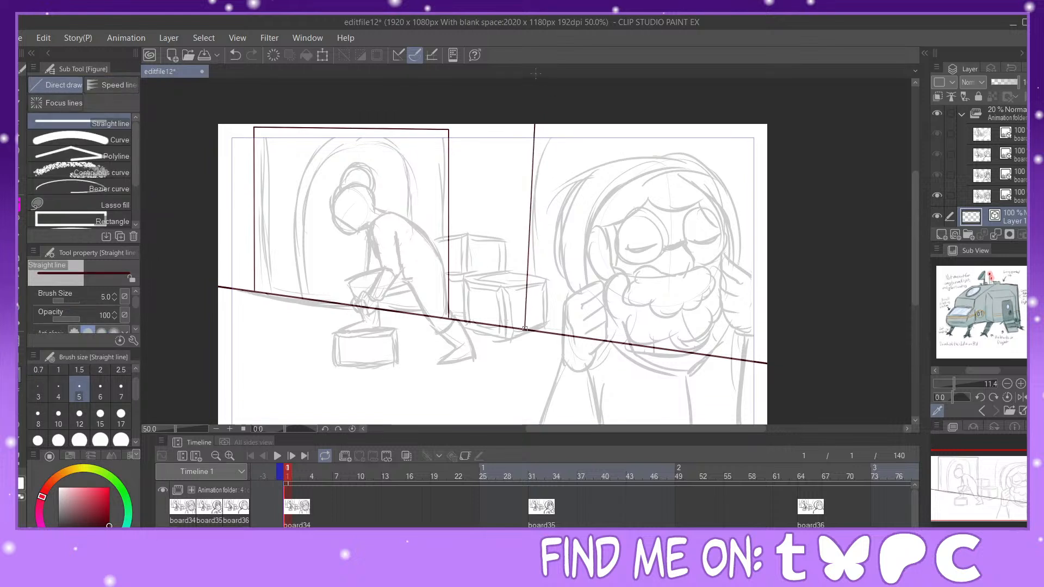
scroll(442, 108, "up", 2)
left_click(236, 55)
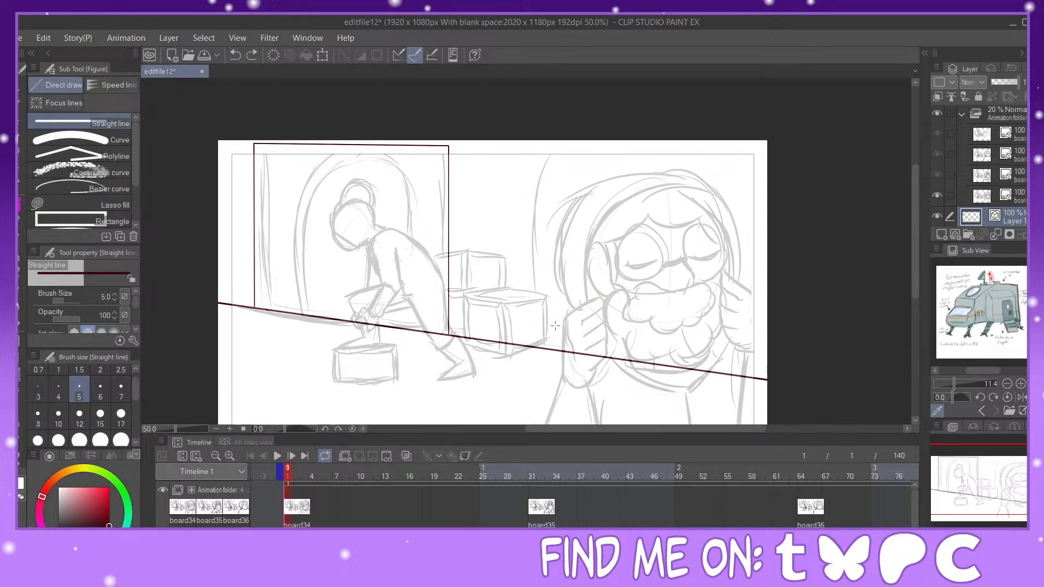
Step: Draw two parallel vertical wall lines at brush size 7 from the floor line past the canvas top, between the frame and the bearded man
left_click(122, 388)
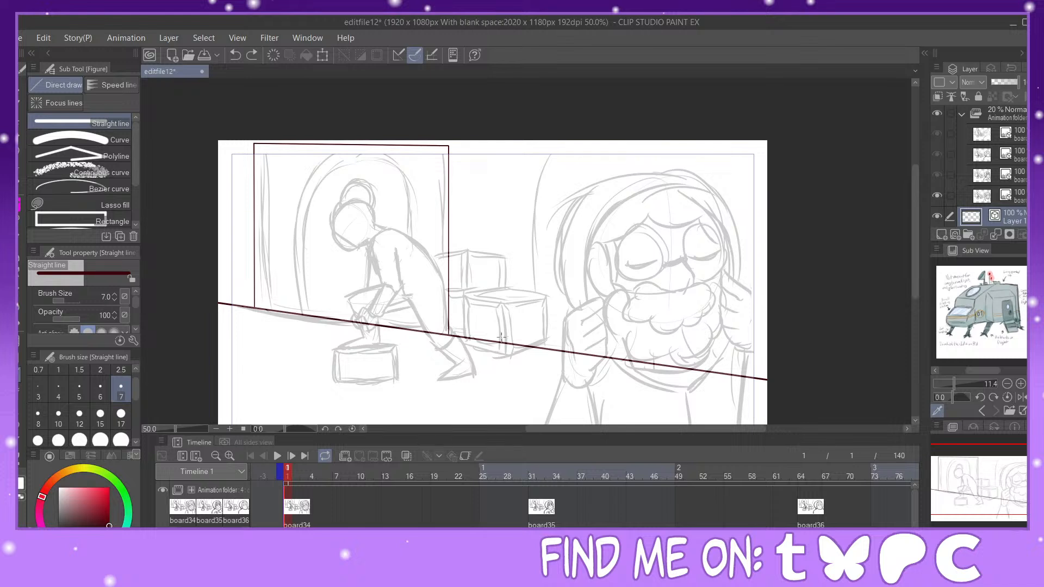
left_click_drag(500, 342, 502, 102)
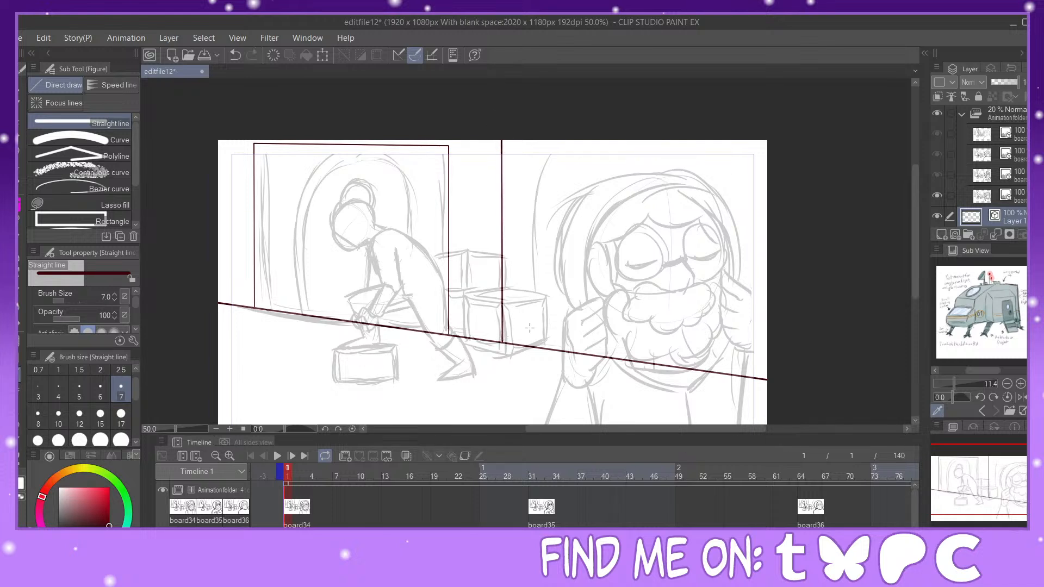
mouse_move(540, 349)
left_mouse_down()
mouse_move(527, 177)
mouse_move(540, 108)
left_mouse_up()
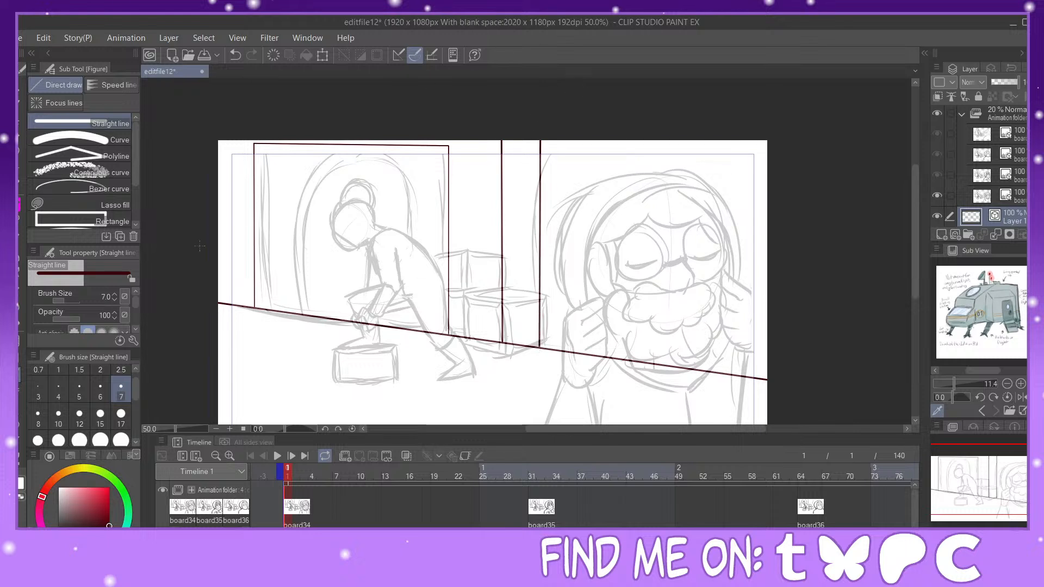
Step: Draw a second frame's vertical side and top edge behind the bearded man at brush size 5, and pinch the top edge upward until level
left_click(79, 387)
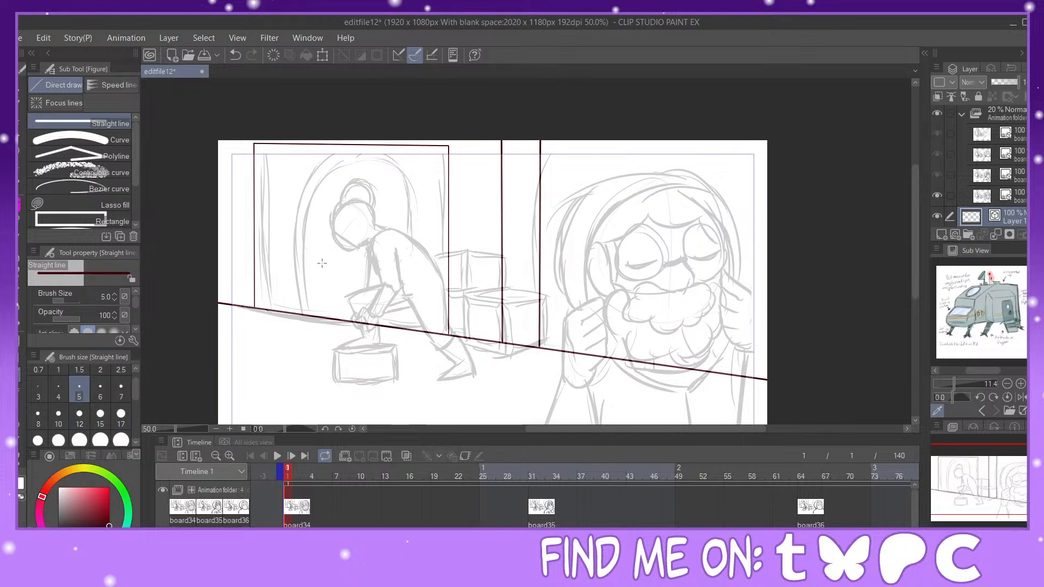
left_click_drag(576, 353, 578, 95)
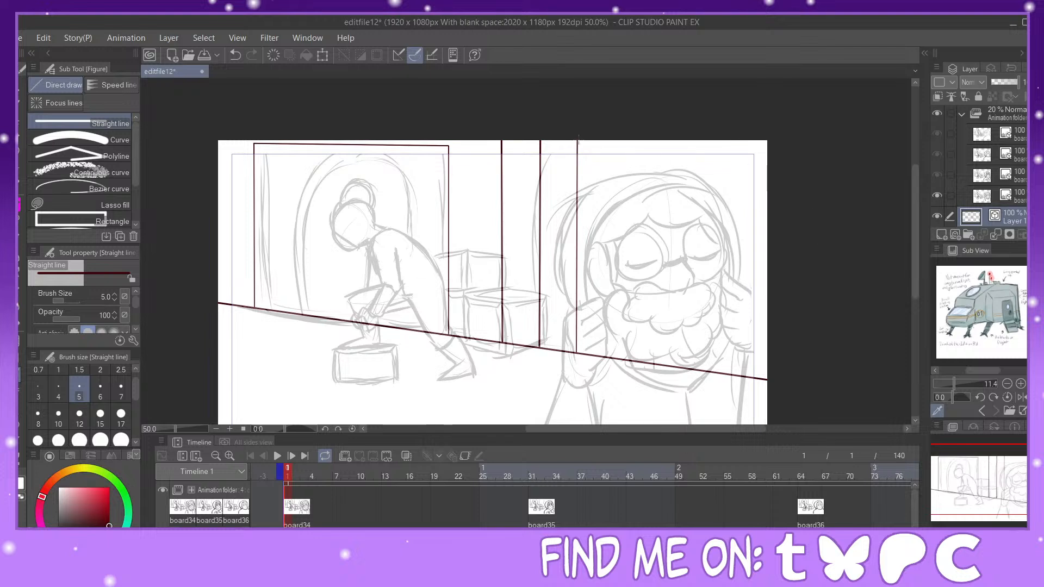
left_click_drag(572, 146, 819, 148)
key("y")
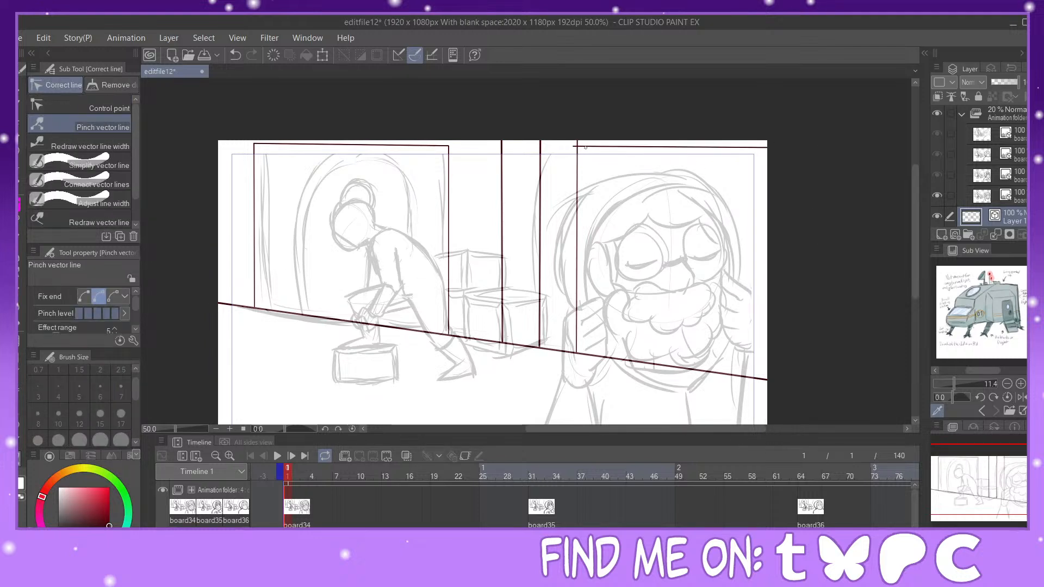
left_click_drag(768, 147, 770, 140)
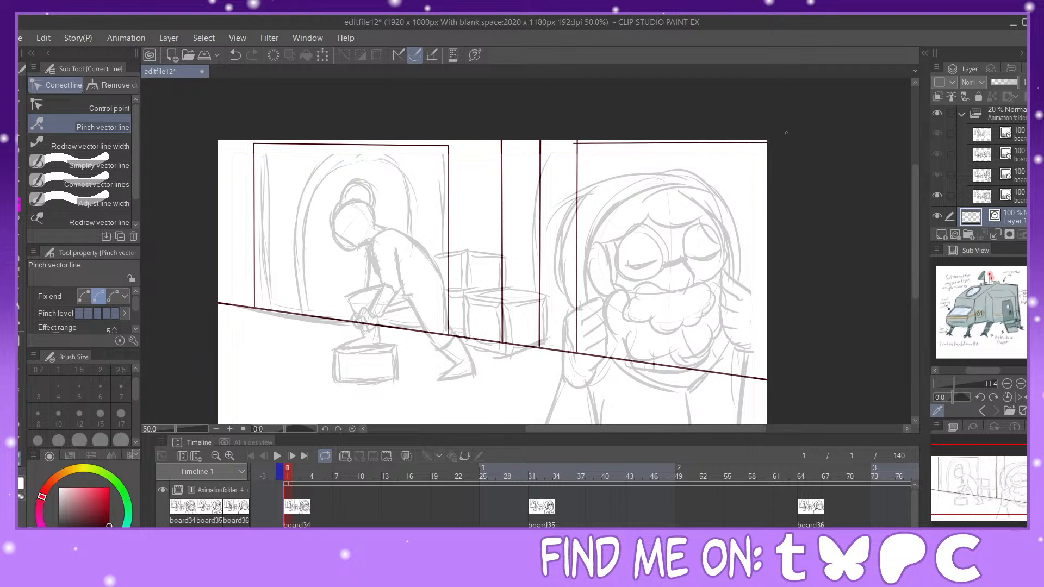
Step: Pinch the first frame's top edge level at its corner and erase the overhanging stub of the second frame's top edge
key("e")
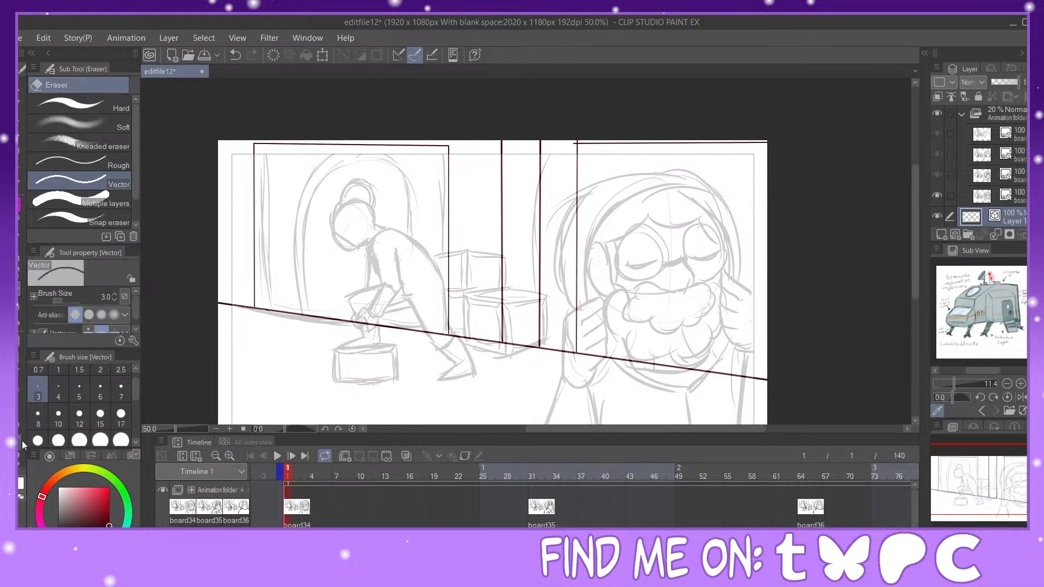
key("y")
left_click_drag(448, 146, 449, 142)
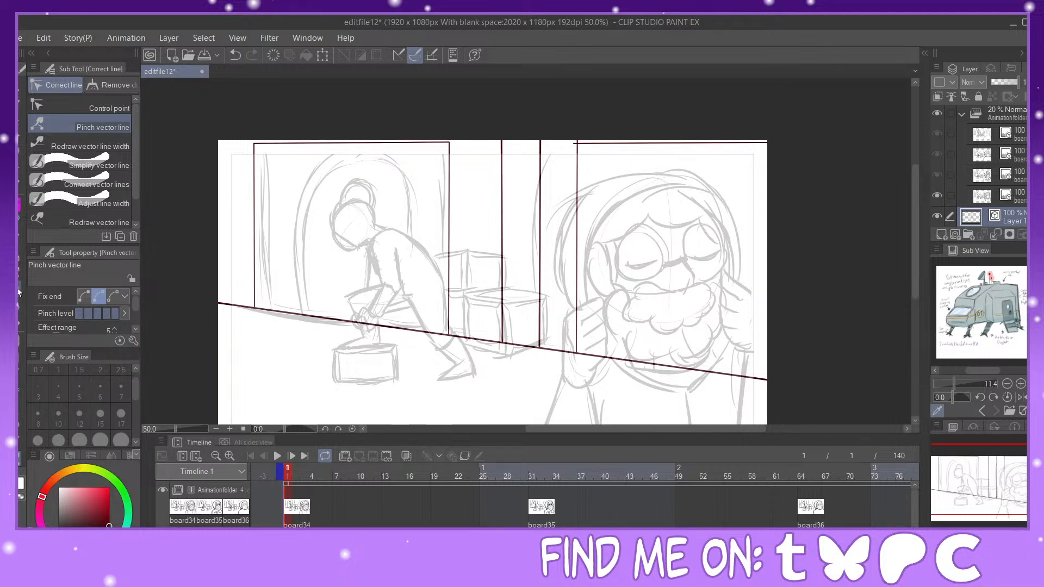
key("e")
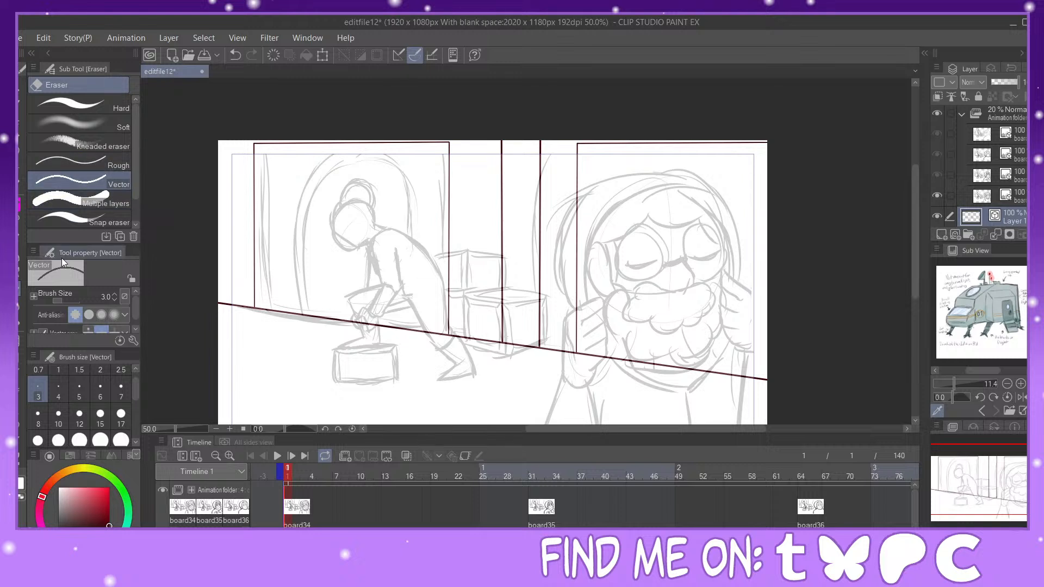
Step: Draw size 5 straight lines up from the floor for both doorway sides behind the crouching figure and the near doorway side behind the bearded man
key("u")
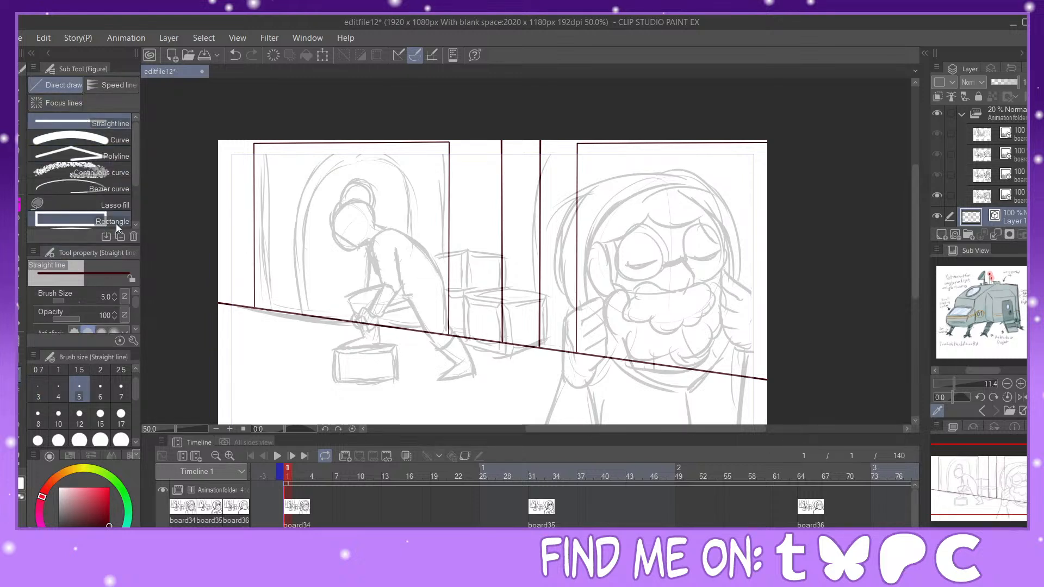
left_click(122, 138)
left_click(73, 401)
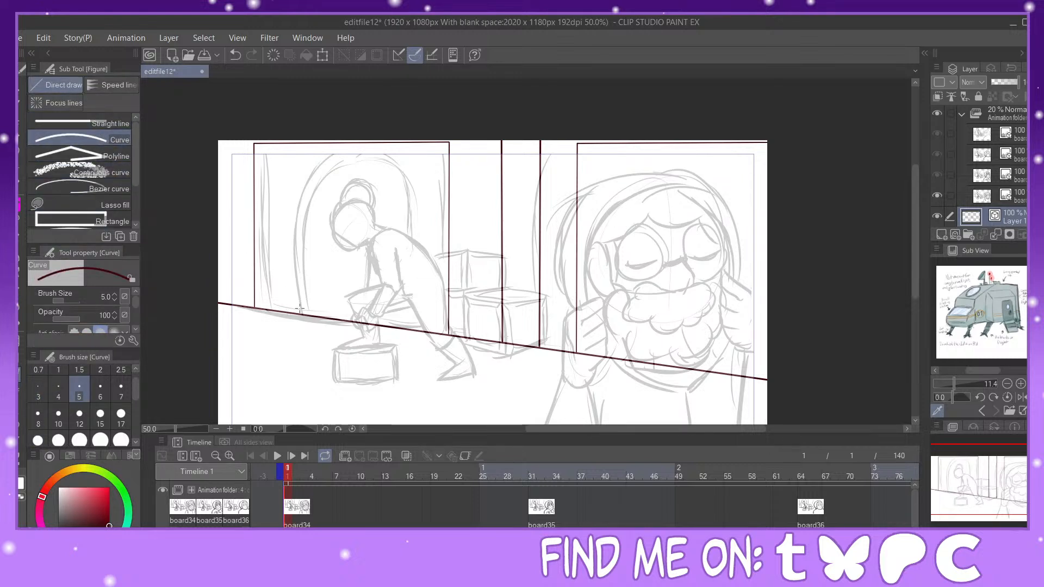
left_click(115, 124)
left_click_drag(300, 314, 302, 203)
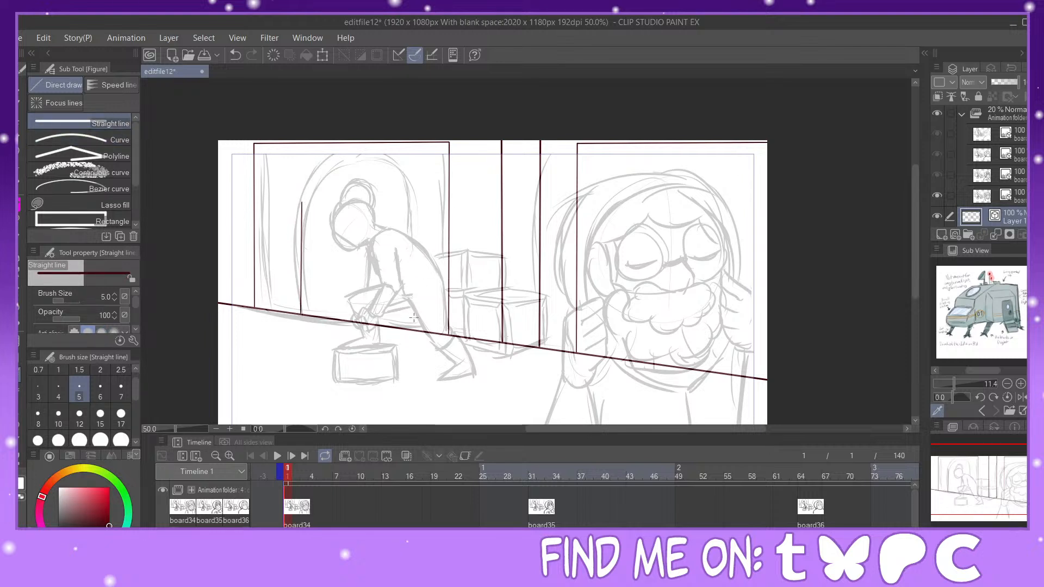
left_click_drag(411, 330, 408, 202)
left_click_drag(611, 358, 605, 217)
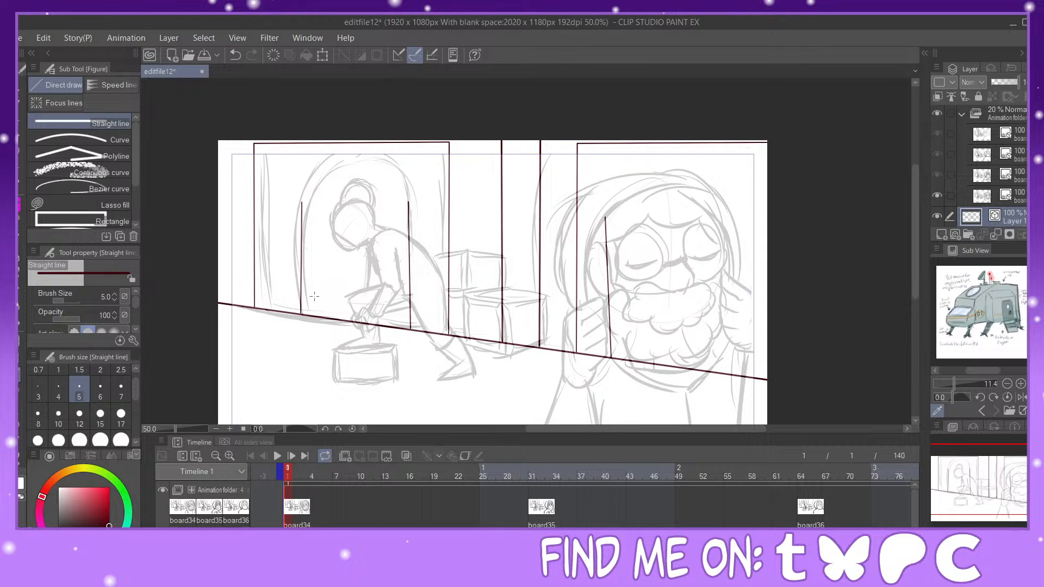
Step: Draw a second line closely parallel to each of the three doorway side lines to give them thickness
left_click_drag(297, 313, 299, 204)
left_click_drag(415, 330, 412, 202)
left_click_drag(614, 357, 609, 217)
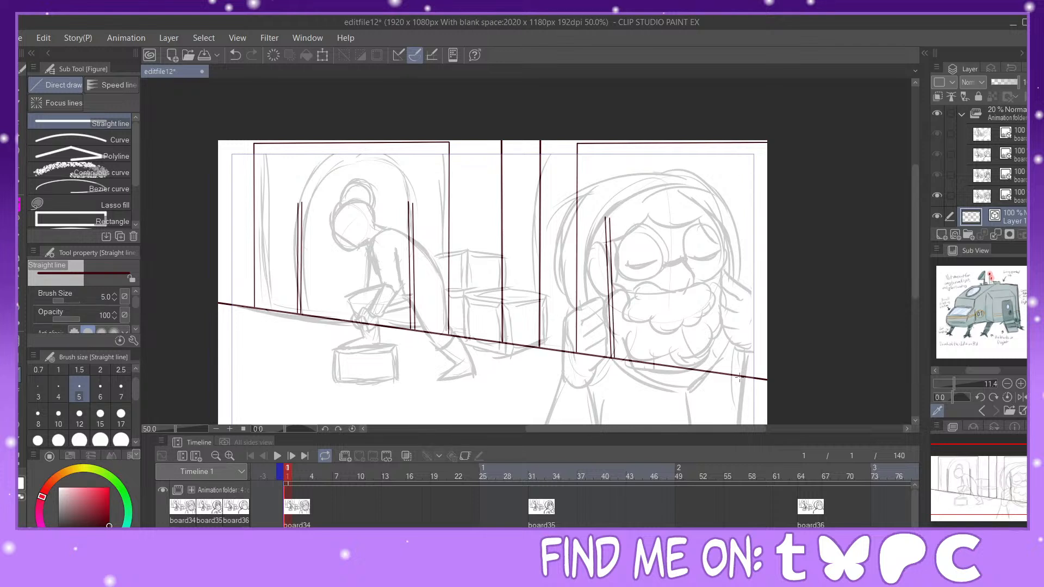
Step: Draw the far side of the bearded man's doorway as two close parallel lines rising from the floor line
left_click_drag(737, 373, 738, 363)
left_click_drag(731, 221, 730, 219)
left_click_drag(741, 375, 733, 219)
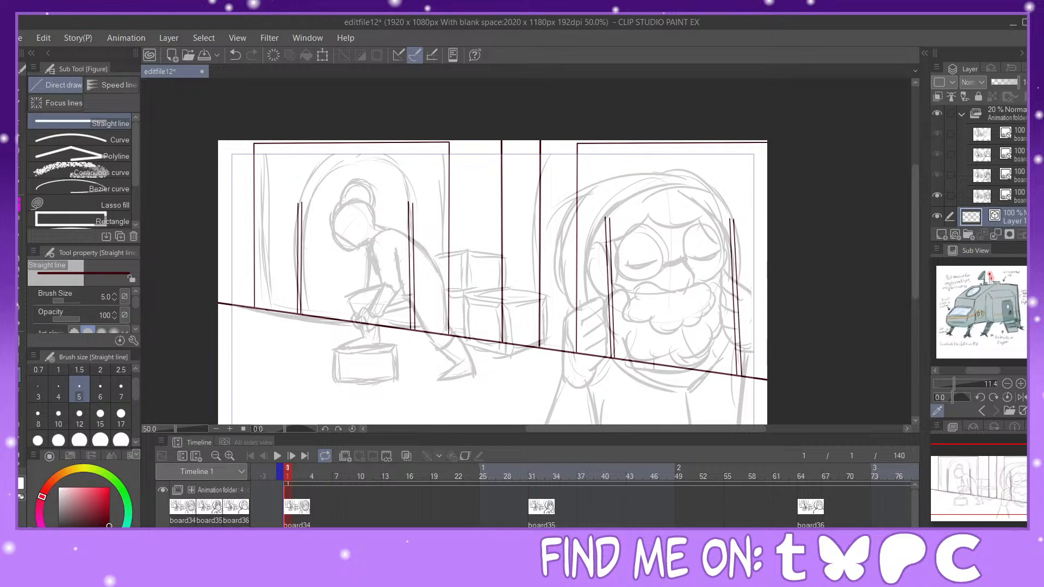
Step: Use Pinch vector line to move the upper ends of the near doorway pair behind the bearded man until both lines stand vertical
key("ctrl+plus")
left_click_drag(1006, 489, 1027, 484)
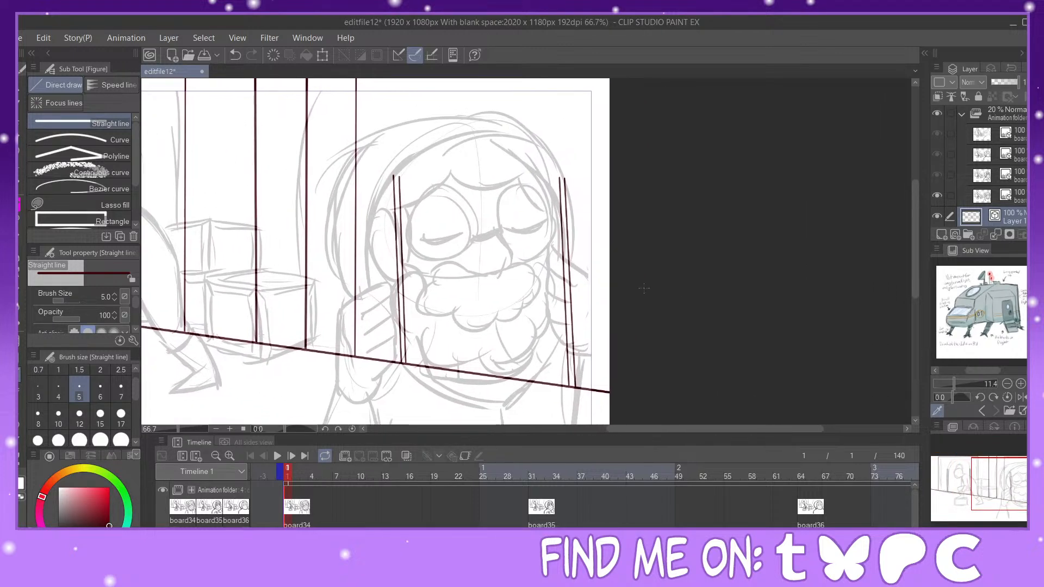
key("y")
left_click_drag(399, 178, 400, 176)
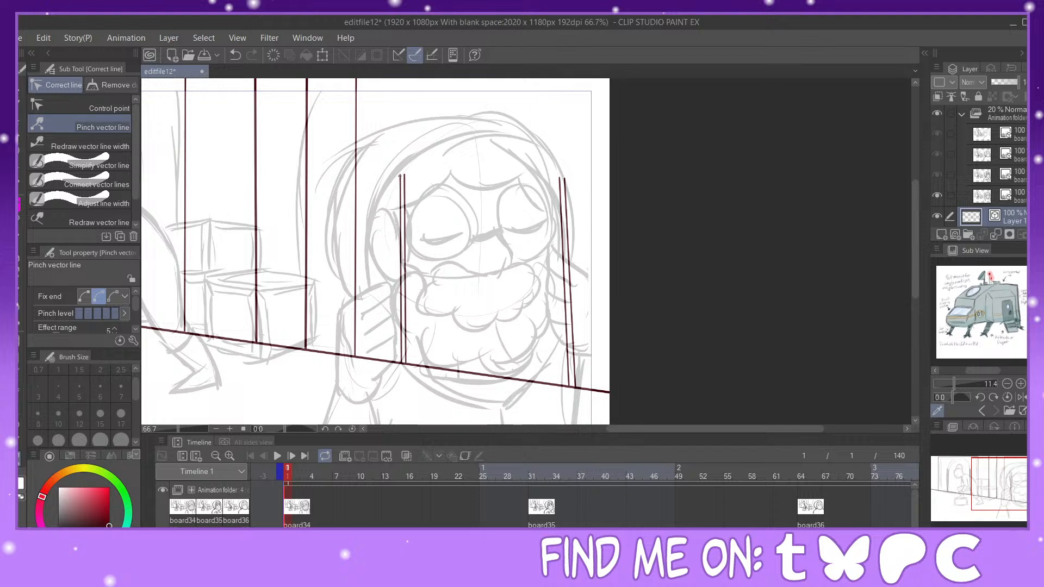
Step: Use Pinch vector line to shift the upper ends of the far doorway pair behind the bearded man toward vertical
left_click_drag(565, 185, 574, 181)
Step: Draw the inner arch over the crouching figure's doorway as two size 5 curves meeting at the top between the inner side lines
left_click_drag(1011, 472, 968, 467)
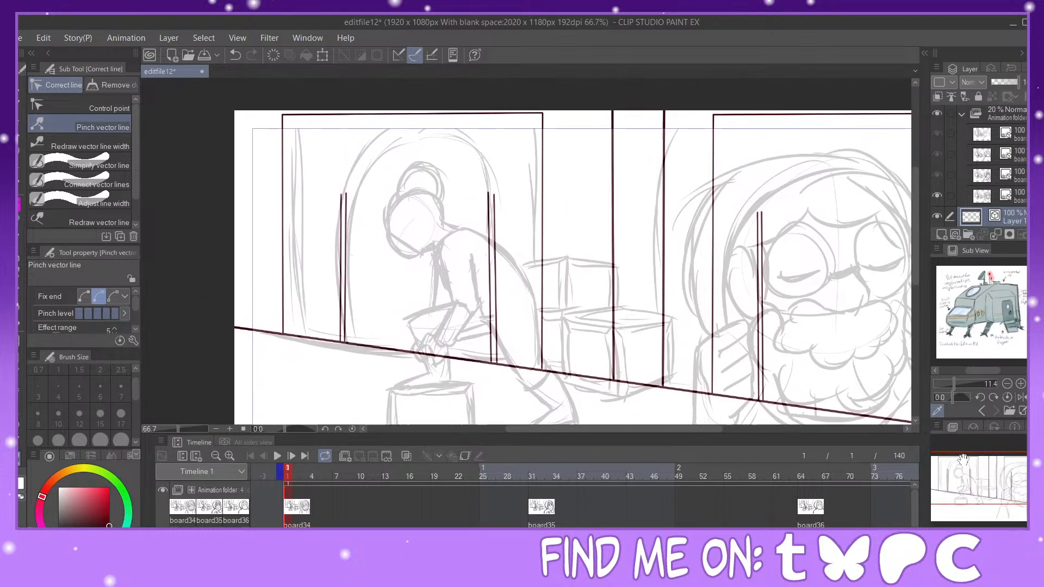
key("u")
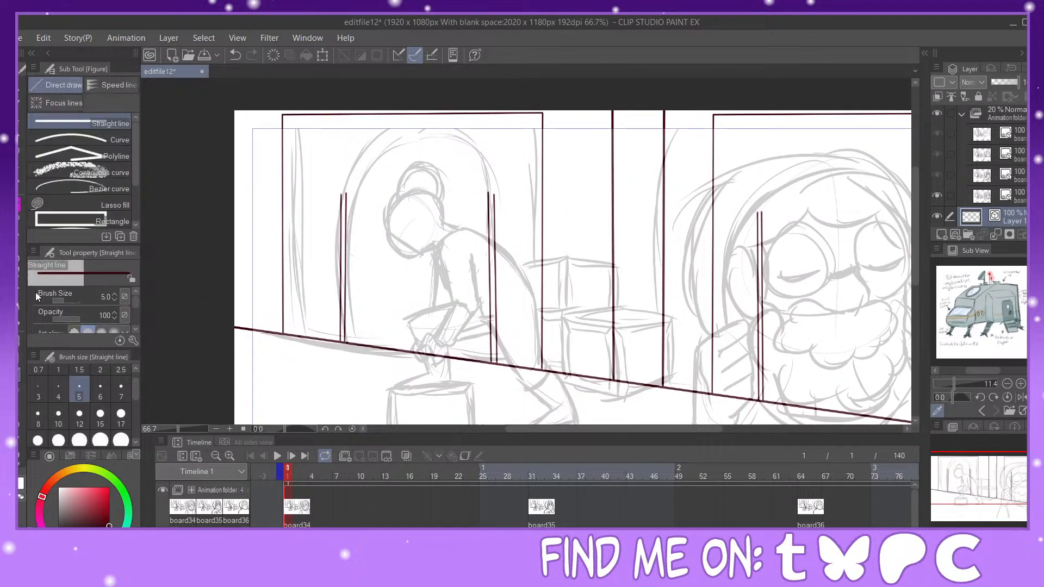
key("ctrl+plus")
mouse_move(289, 176)
left_mouse_down()
mouse_move(323, 192)
mouse_move(337, 235)
mouse_move(418, 132)
left_mouse_up()
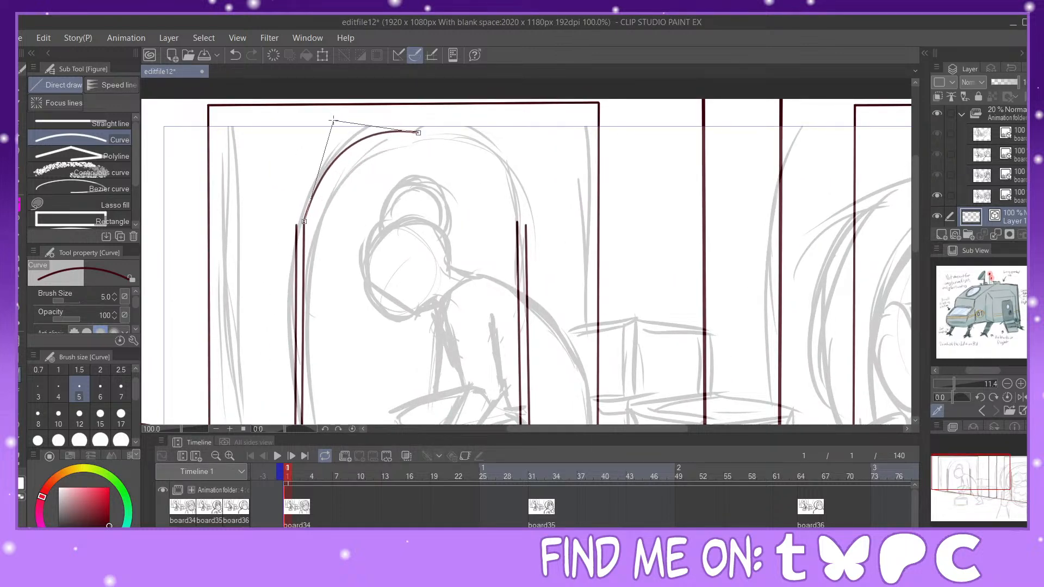
left_click(333, 119)
key("y")
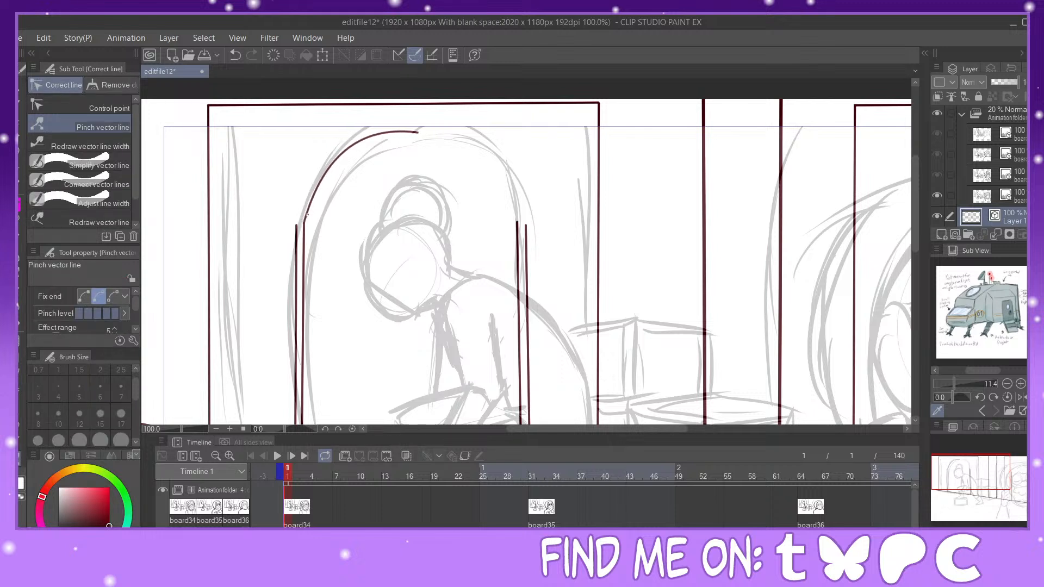
left_click(51, 184)
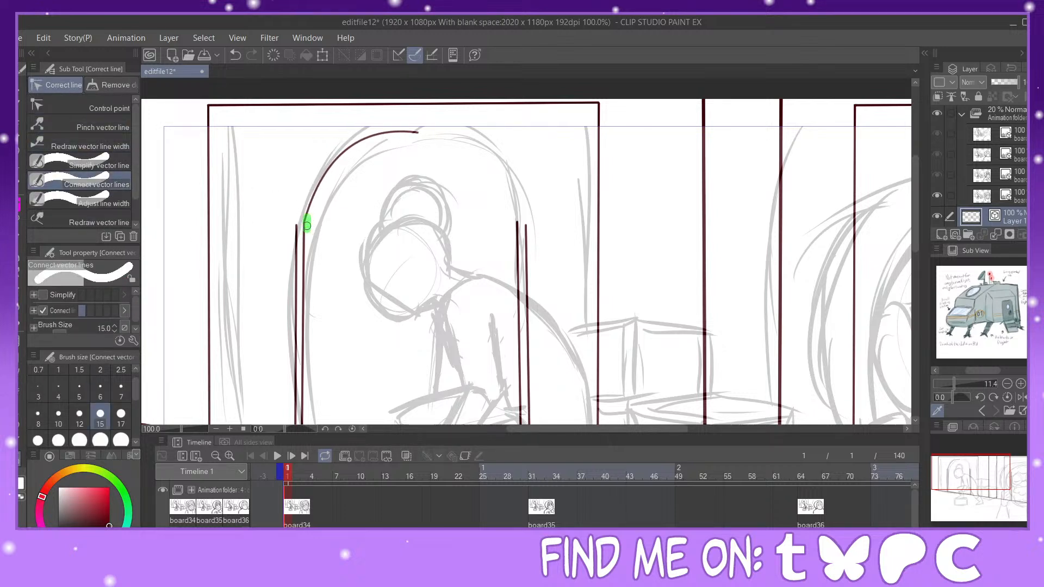
left_click(21, 374)
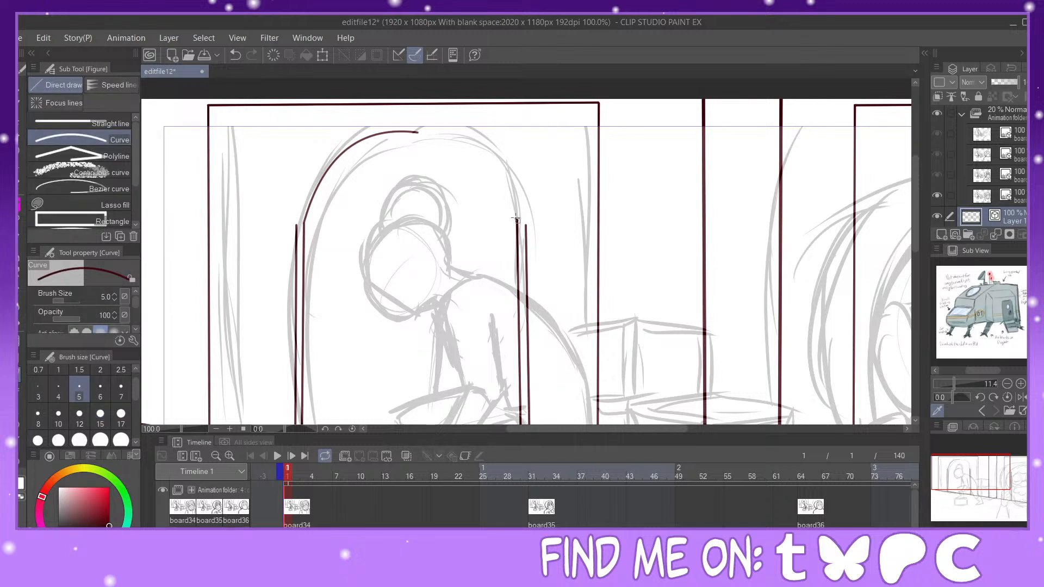
left_click(510, 132)
Step: Pinch the inner arch's peak and far-side joint behind the crouching figure so the curve segments flow smoothly together
left_click(23, 460)
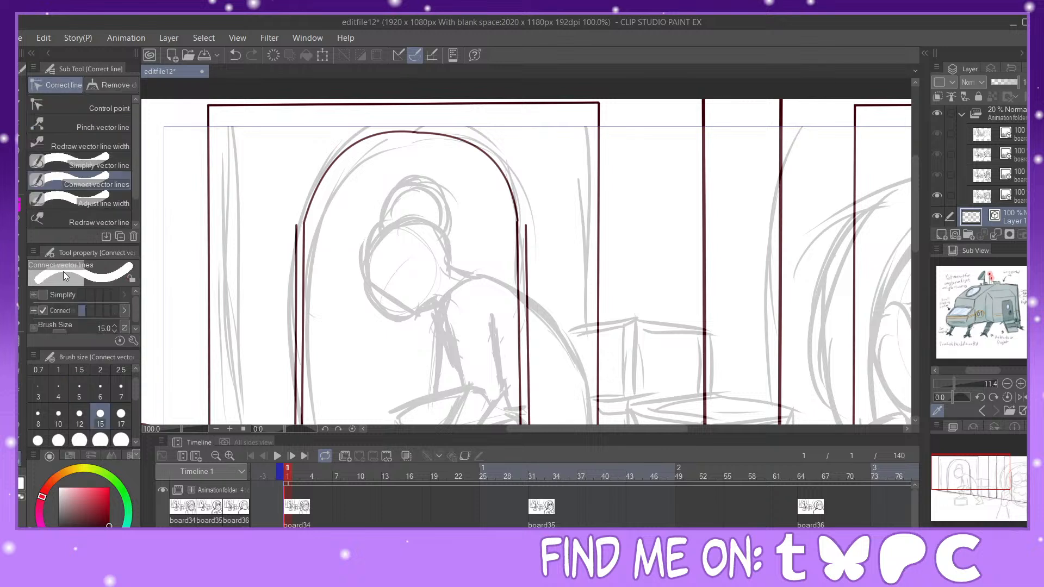
left_click(109, 125)
mouse_move(415, 132)
left_mouse_down()
mouse_move(364, 135)
mouse_move(408, 128)
left_mouse_up()
left_click_drag(518, 217, 515, 204)
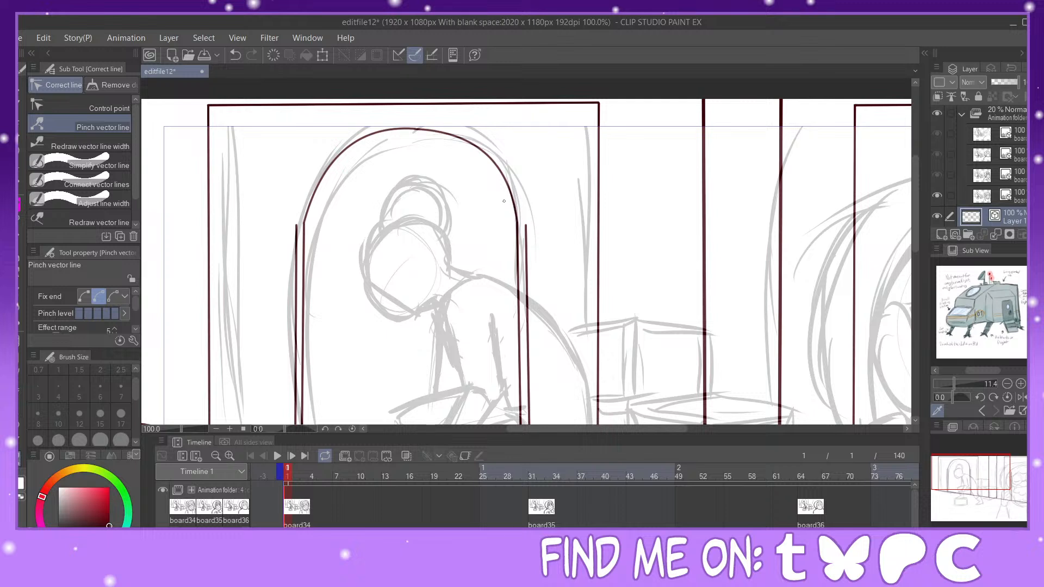
key("e")
key("j")
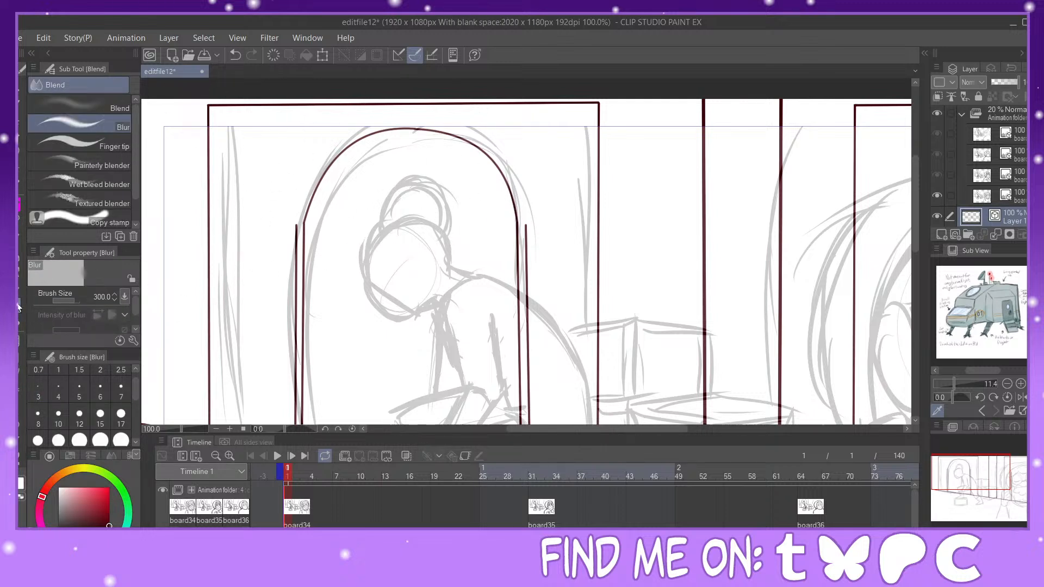
key("y")
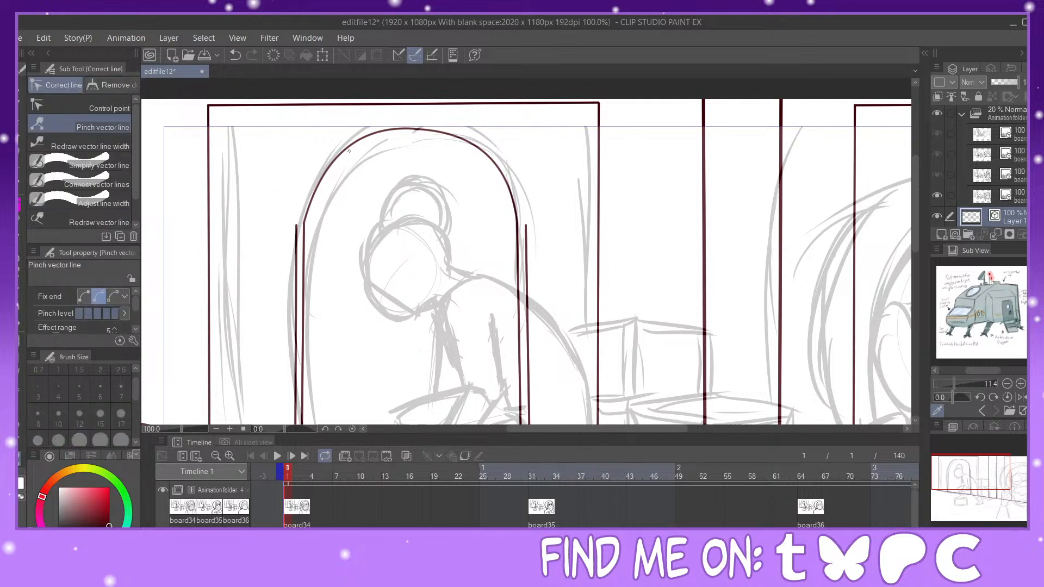
left_click(100, 187)
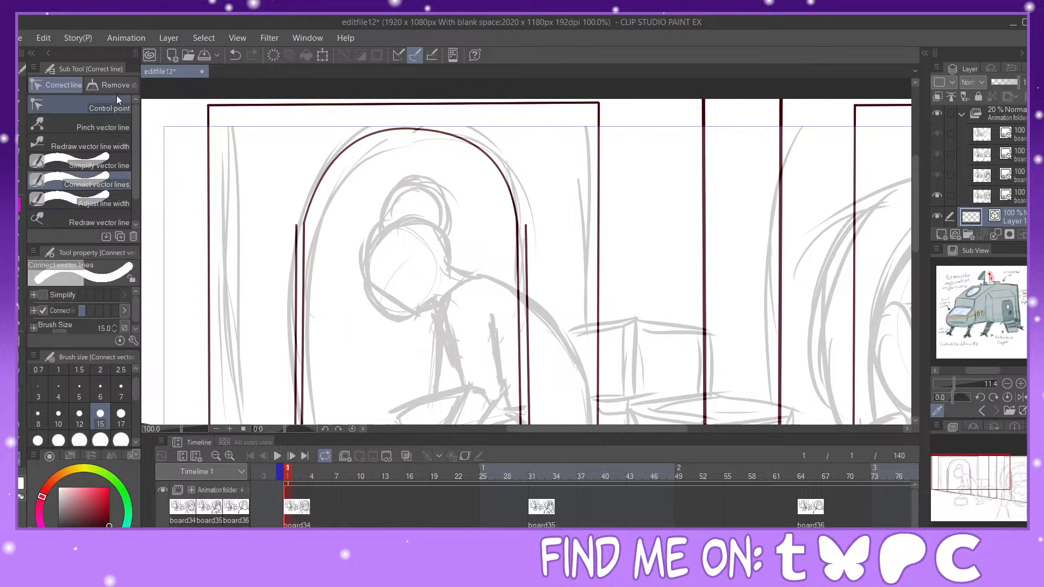
Step: Draw a parallel outer arch over the crouching figure's doorway with two curves joining the outer side lines
key("u")
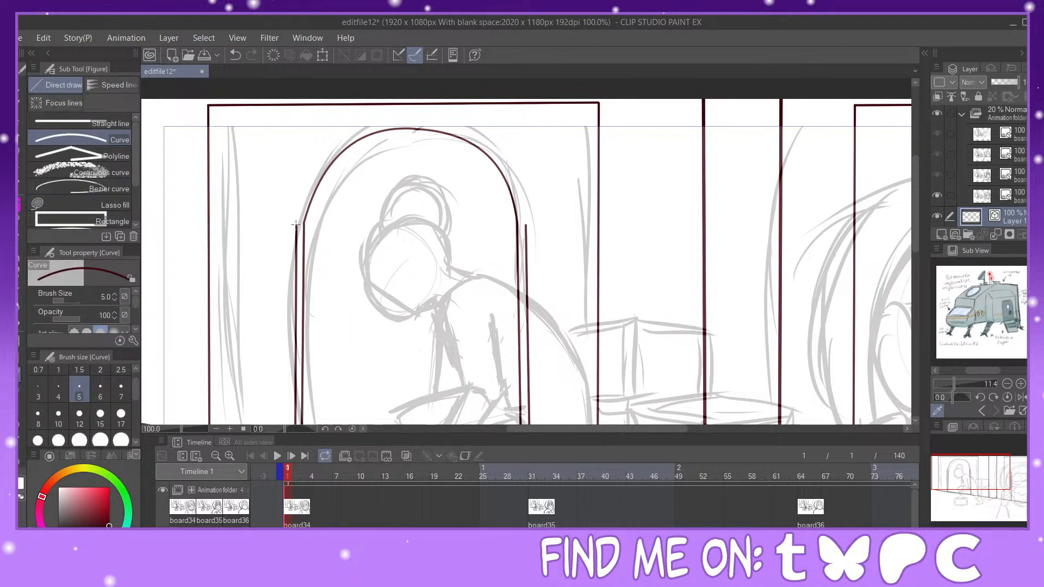
left_click_drag(302, 207, 417, 123)
left_click(382, 107)
left_click_drag(418, 123, 526, 225)
left_click(513, 126)
Step: Pinch the outer arch's peak and near-side joint into alignment and connect the arch's vector lines at the peak and both sides
left_click(20, 459)
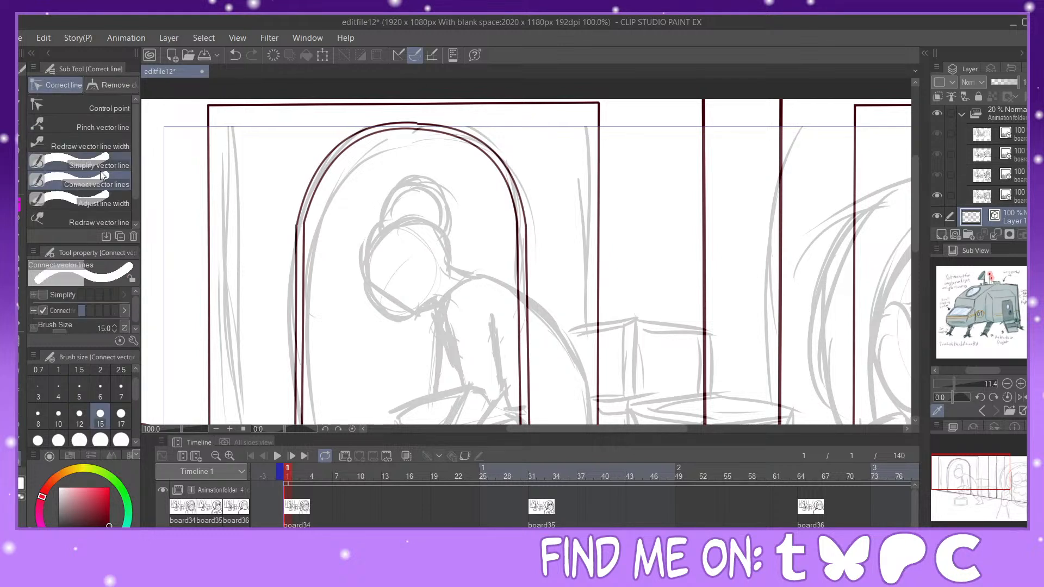
left_click(113, 123)
left_click_drag(423, 124, 422, 123)
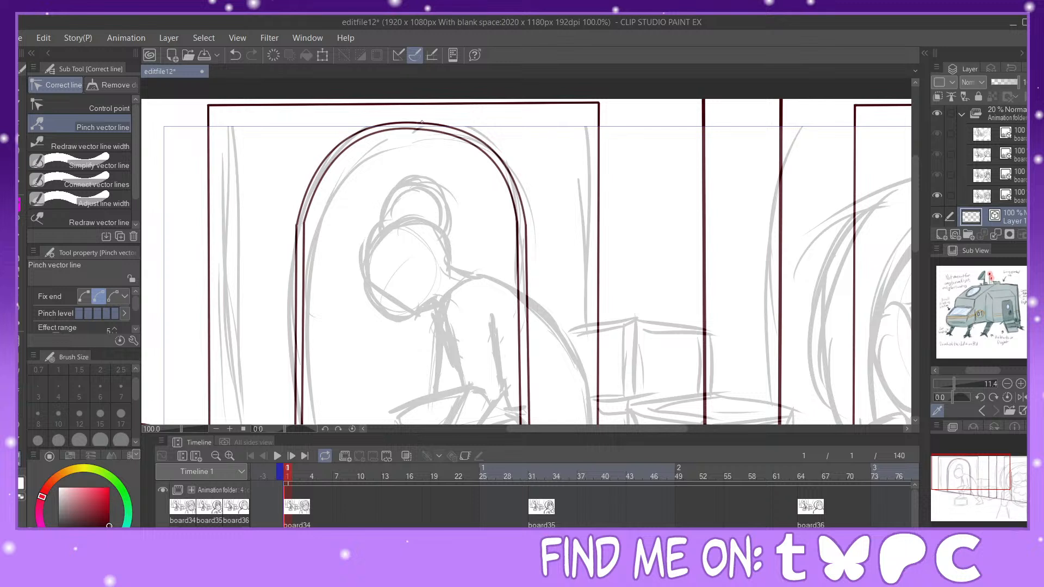
left_click_drag(298, 220, 297, 220)
left_click_drag(297, 219, 299, 218)
left_click(97, 184)
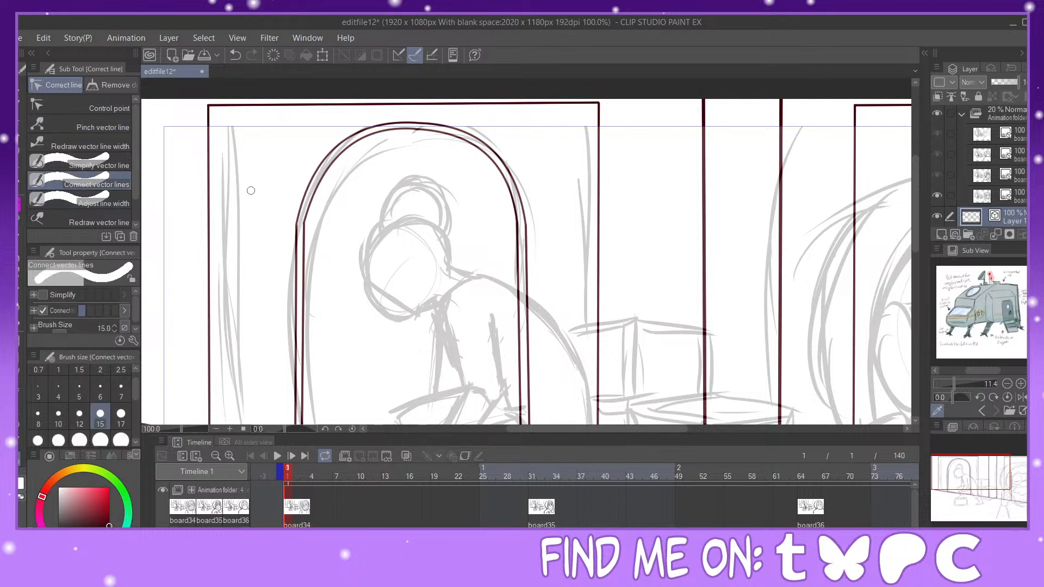
left_click_drag(297, 221, 298, 223)
left_click_drag(434, 123, 407, 131)
left_click_drag(524, 215, 527, 233)
Step: Draw an oval window in the door behind the crouching figure with a size 7 ellipse and a slightly smaller size 5 ellipse inside it
mouse_move(990, 488)
left_mouse_down()
mouse_move(1009, 492)
mouse_move(988, 491)
left_mouse_up()
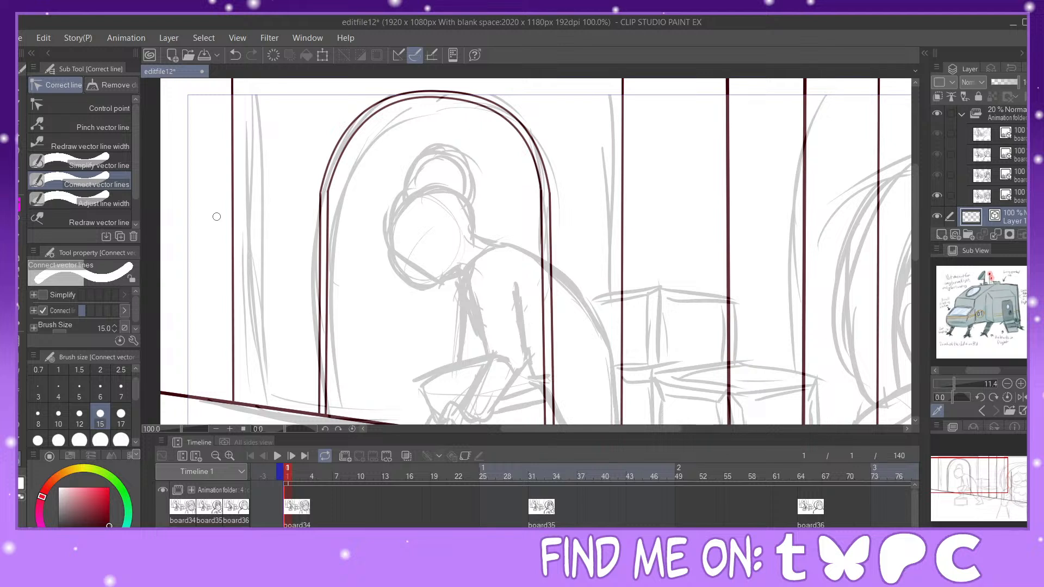
left_click(18, 371)
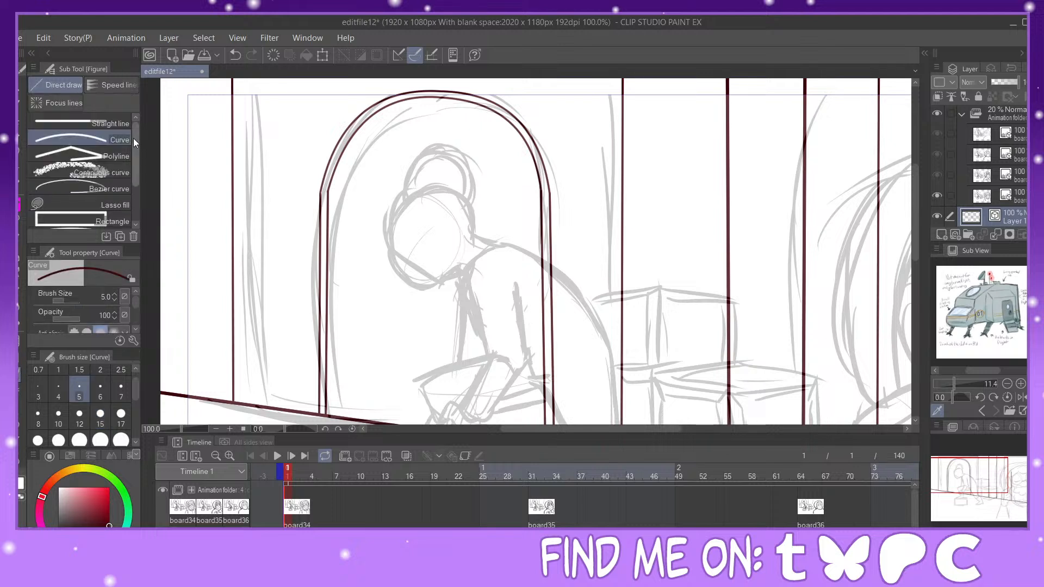
left_click_drag(137, 153, 134, 185)
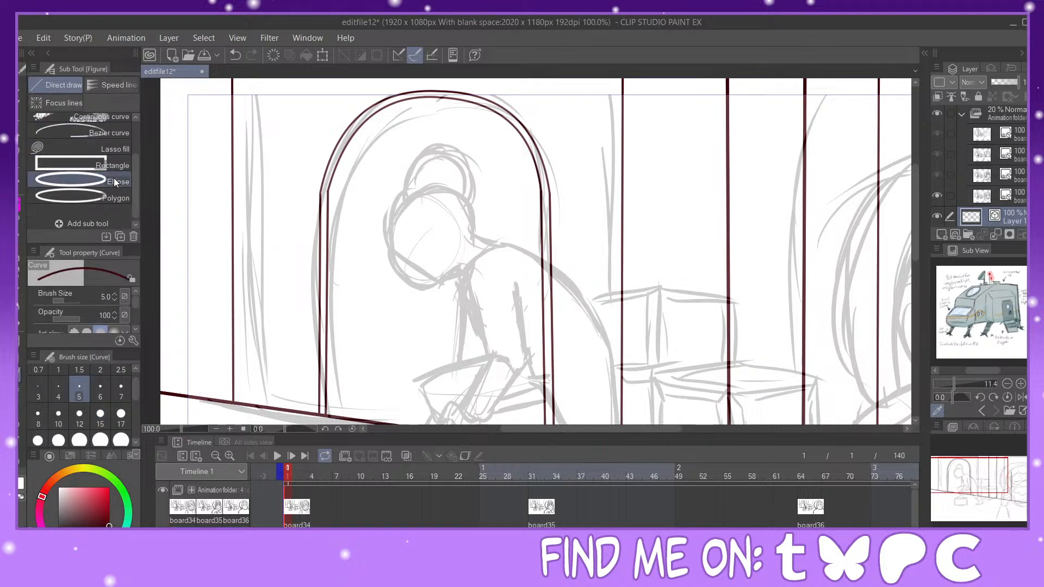
left_click(113, 181)
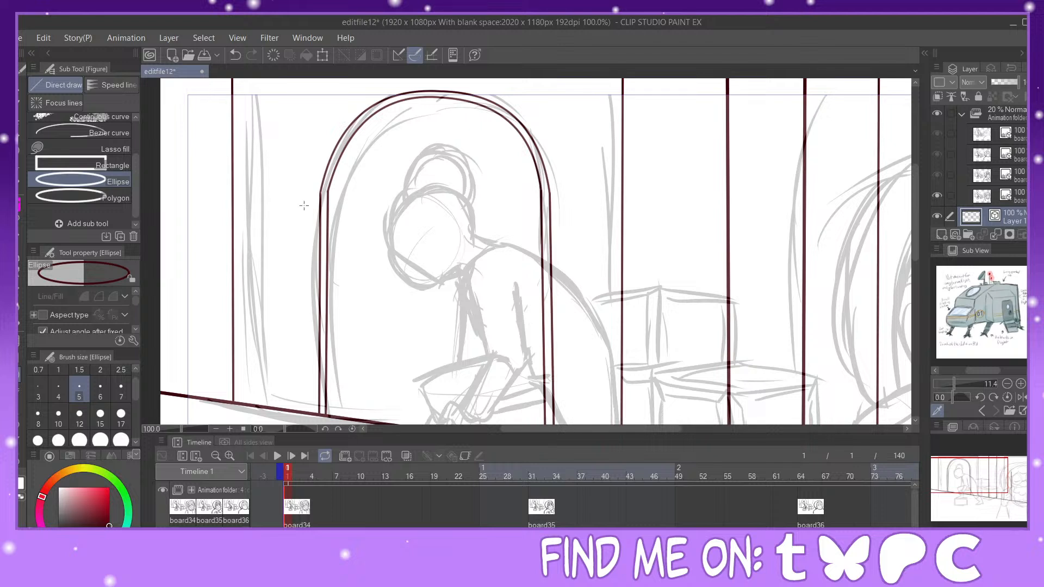
left_click(120, 391)
left_click_drag(397, 147, 451, 238)
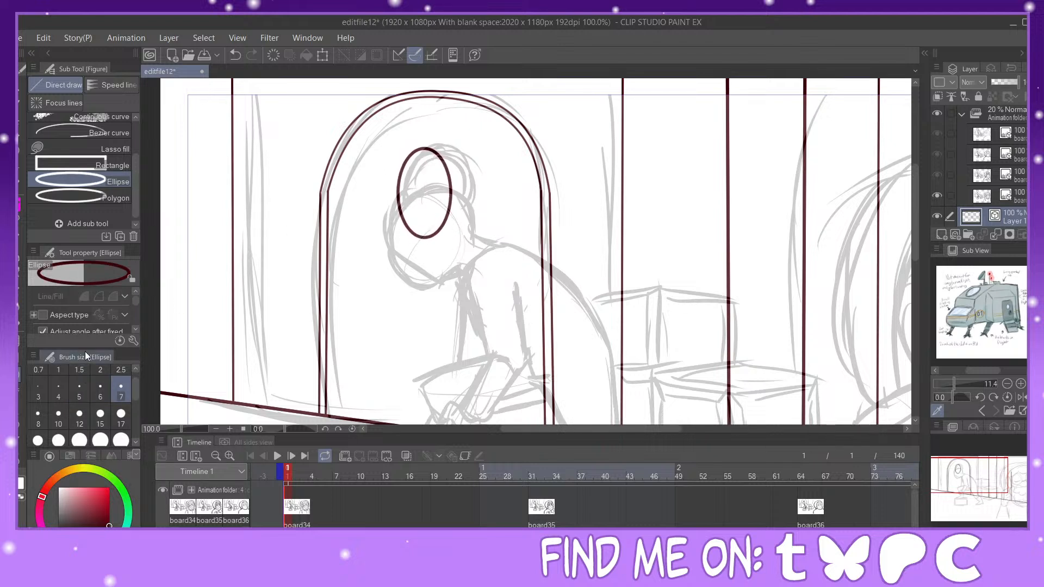
left_click(79, 391)
left_click_drag(404, 152, 445, 234)
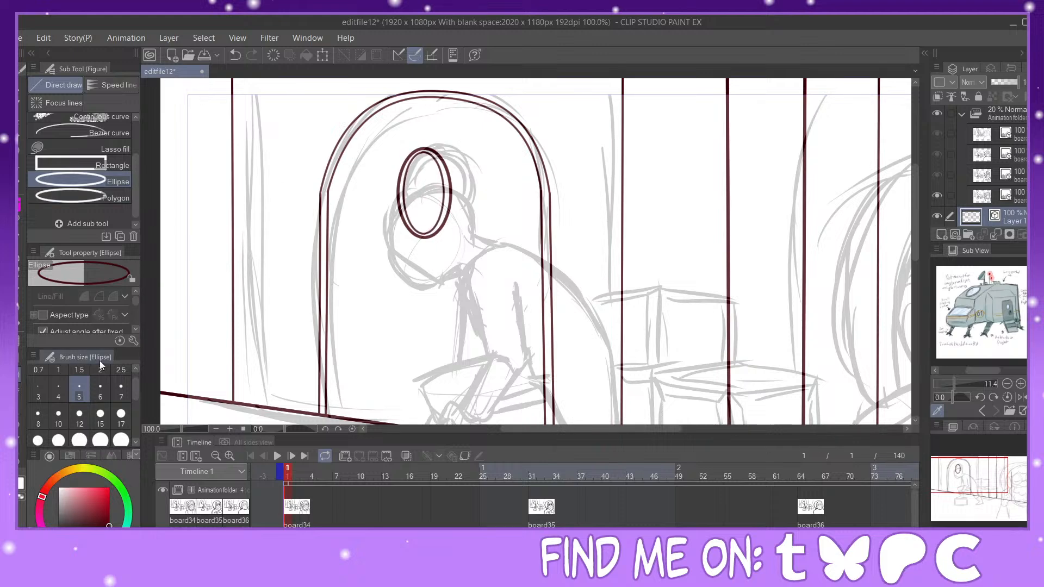
left_click(121, 391)
Step: Draw the inner arch of the bearded man's doorway as two size 5 curves meeting at the top between the inner side lines
left_click_drag(969, 482, 1022, 484)
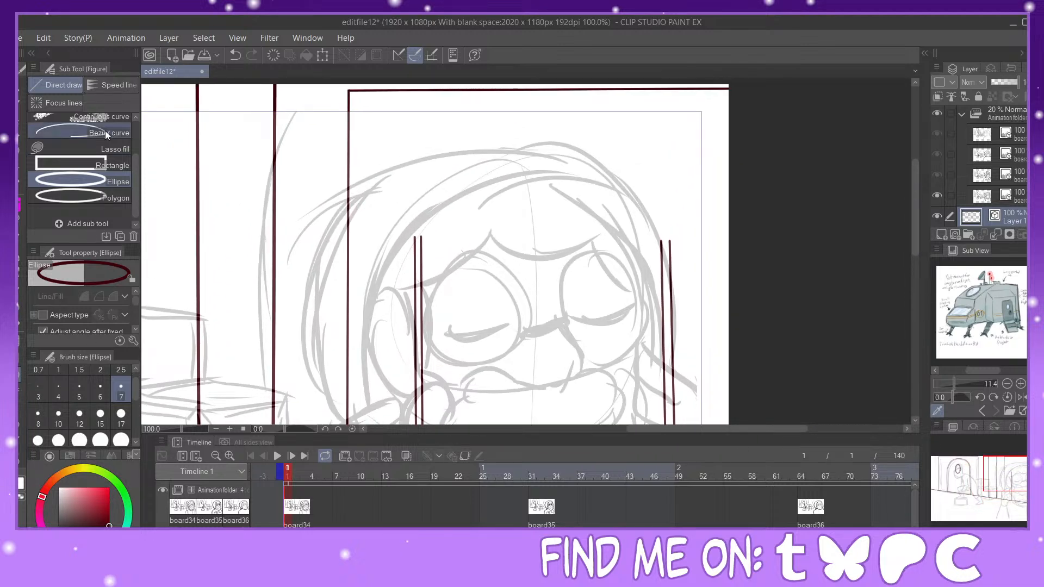
scroll(132, 157, "up", 3)
left_click(118, 140)
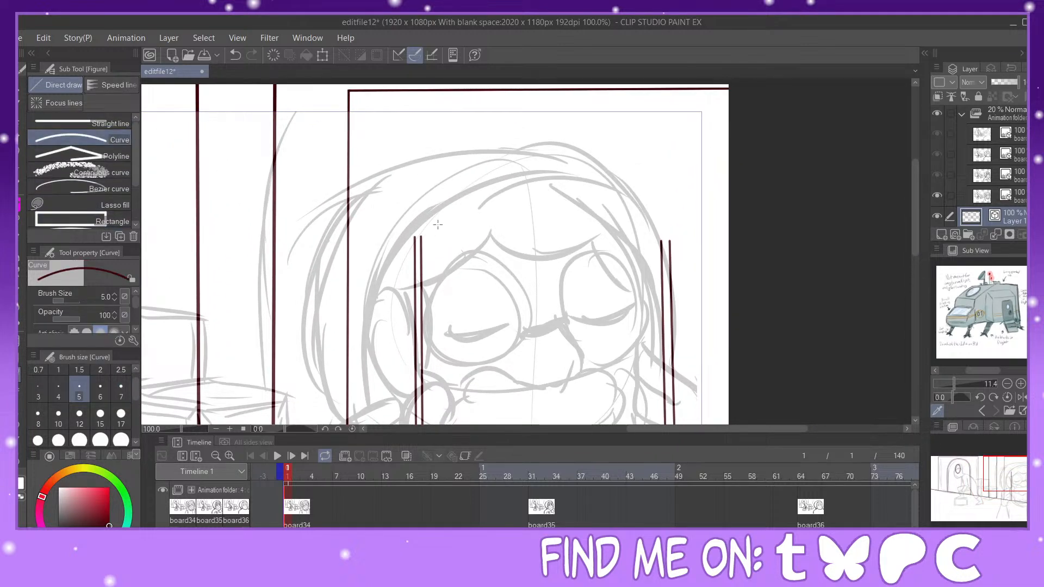
left_click_drag(421, 236, 529, 121)
left_click(432, 111)
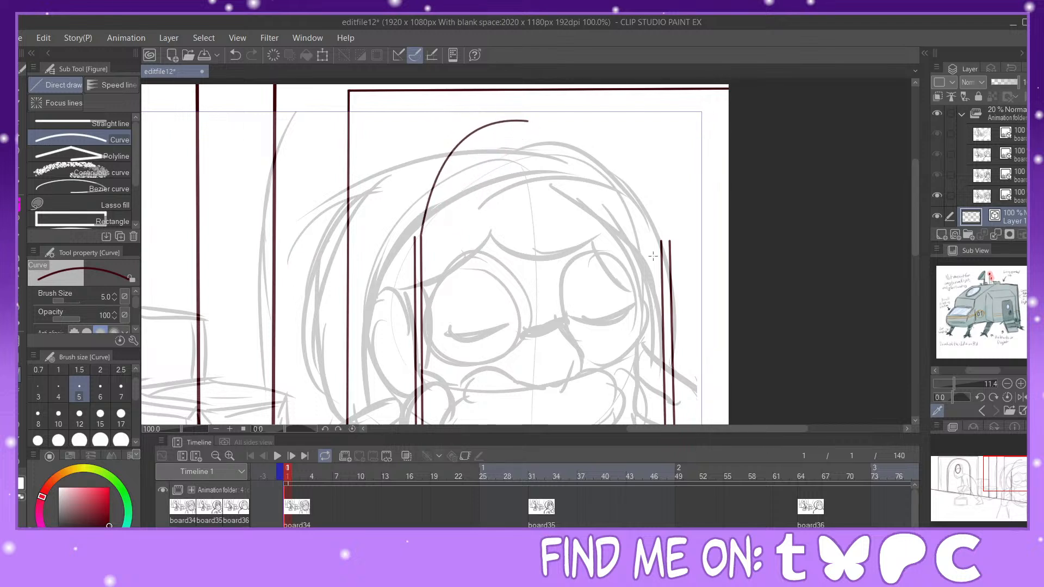
left_click_drag(661, 241, 528, 121)
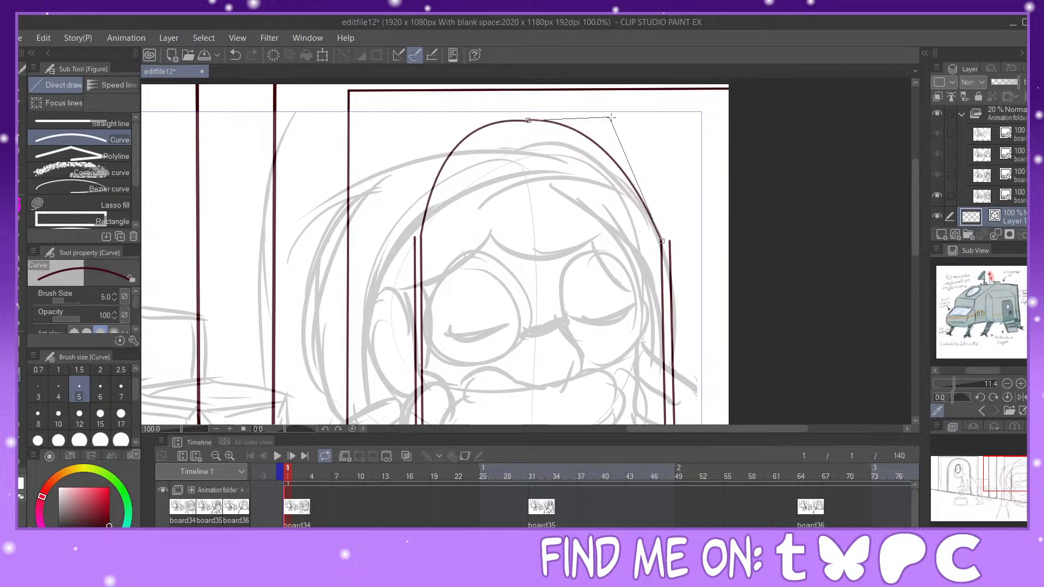
left_click(645, 126)
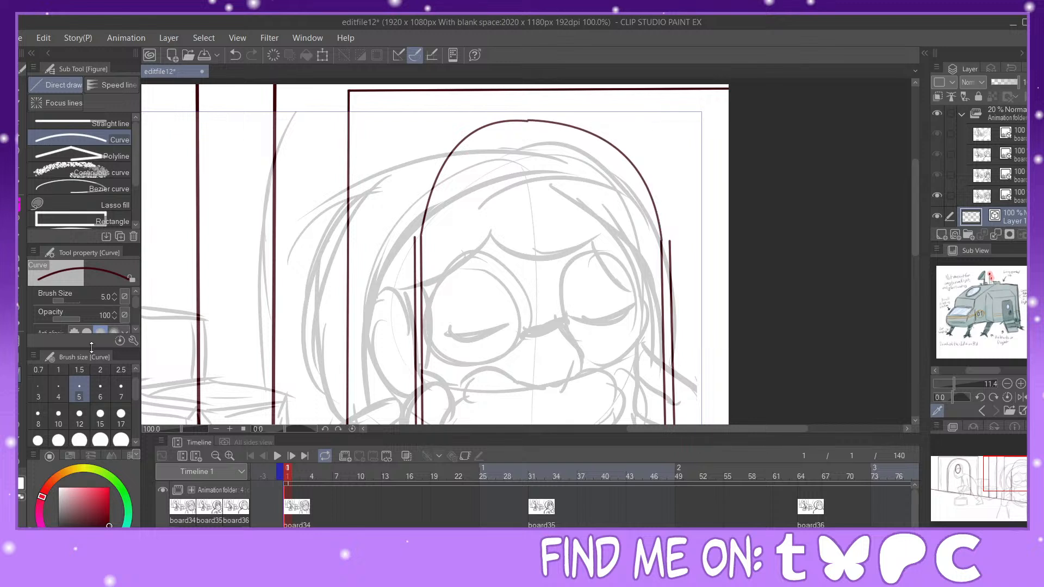
Step: Pinch the inner arch's peak and far-side joint behind the bearded man to smooth where the segments meet
left_click(18, 459)
left_click(104, 127)
mouse_move(532, 121)
left_mouse_down()
mouse_move(544, 124)
mouse_move(535, 118)
left_mouse_up()
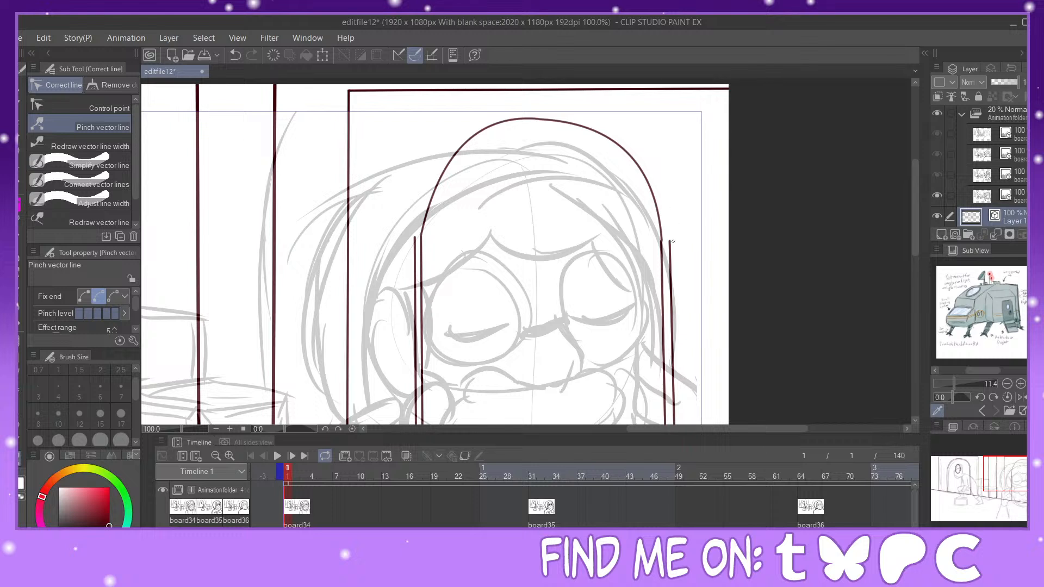
left_click_drag(662, 235, 662, 232)
Step: Draw a parallel outer arch over the bearded man's doorway with two curves joining the outer side lines
key("u")
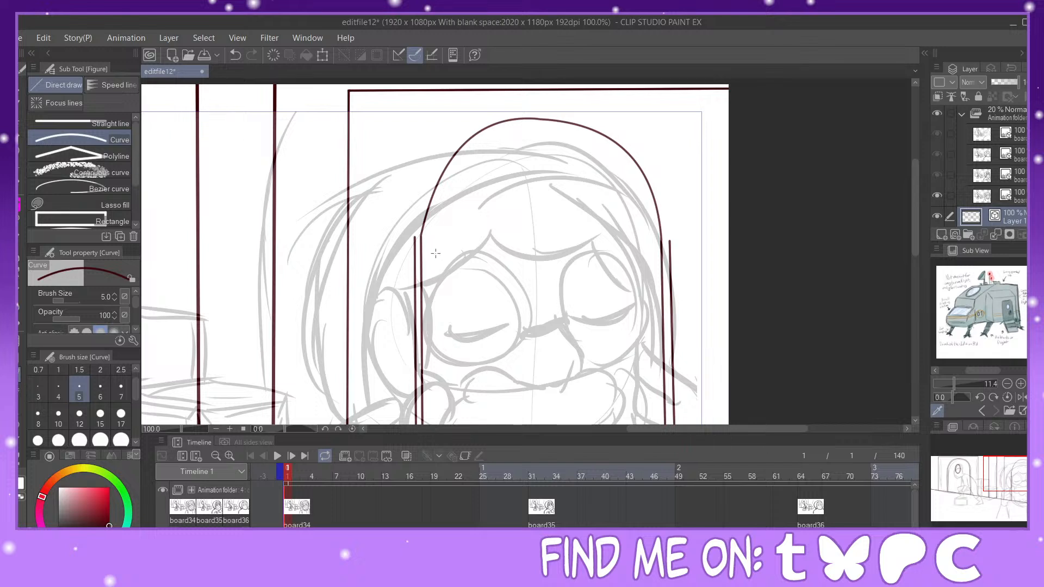
left_click_drag(414, 236, 542, 113)
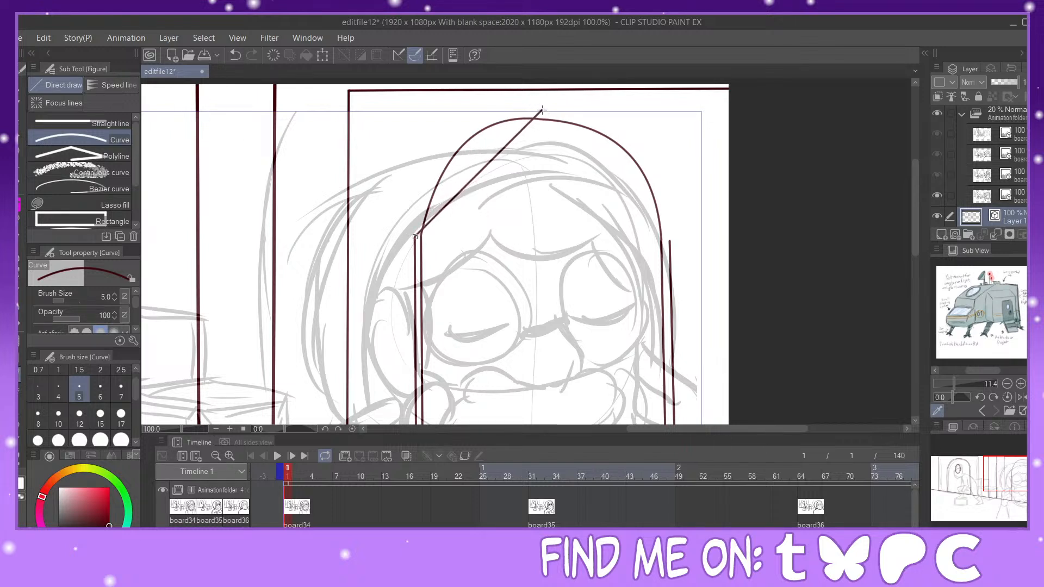
left_click(426, 104)
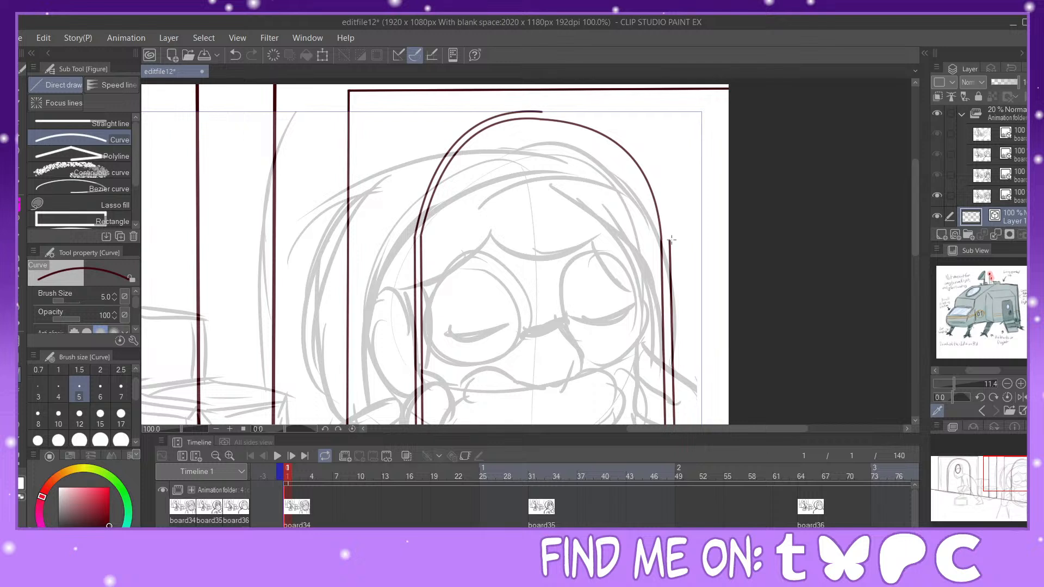
left_click_drag(670, 239, 542, 112)
left_click(645, 109)
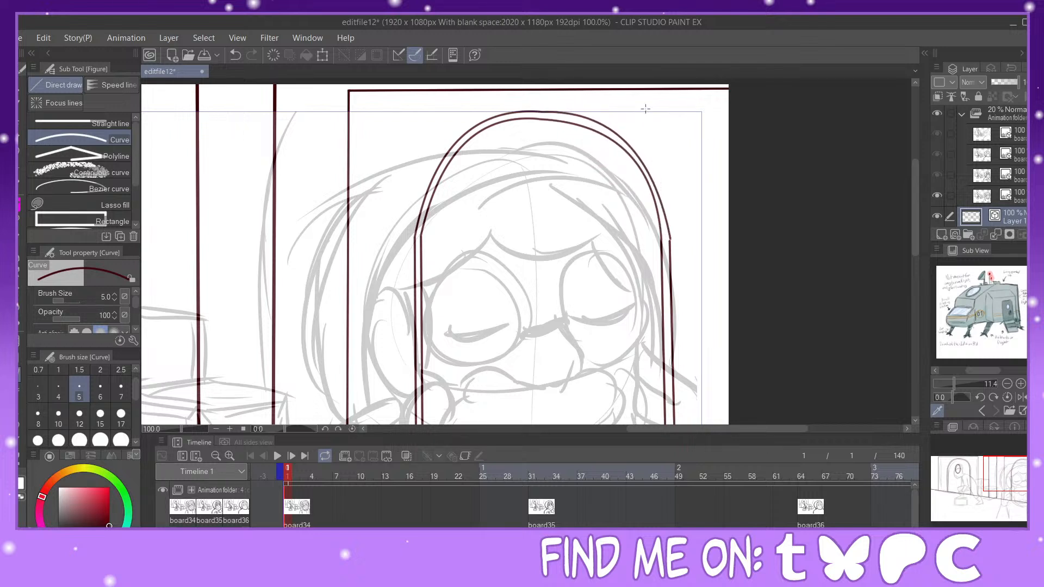
Step: Pinch the outer arch's far half, peak and side joint behind the bearded man to even its spacing and align the line ends
key("y")
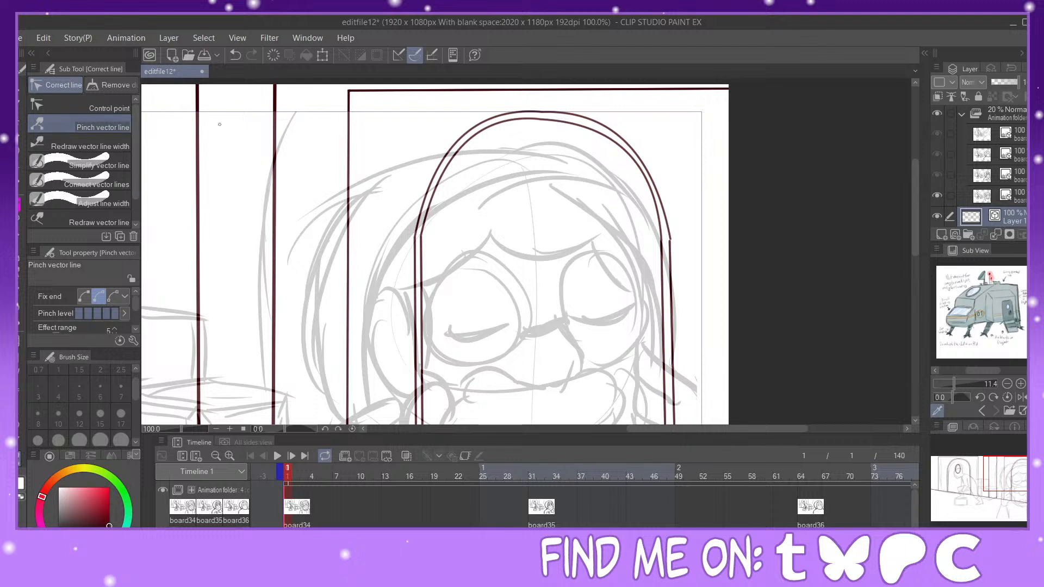
left_click_drag(672, 231, 672, 235)
left_click_drag(649, 144, 644, 147)
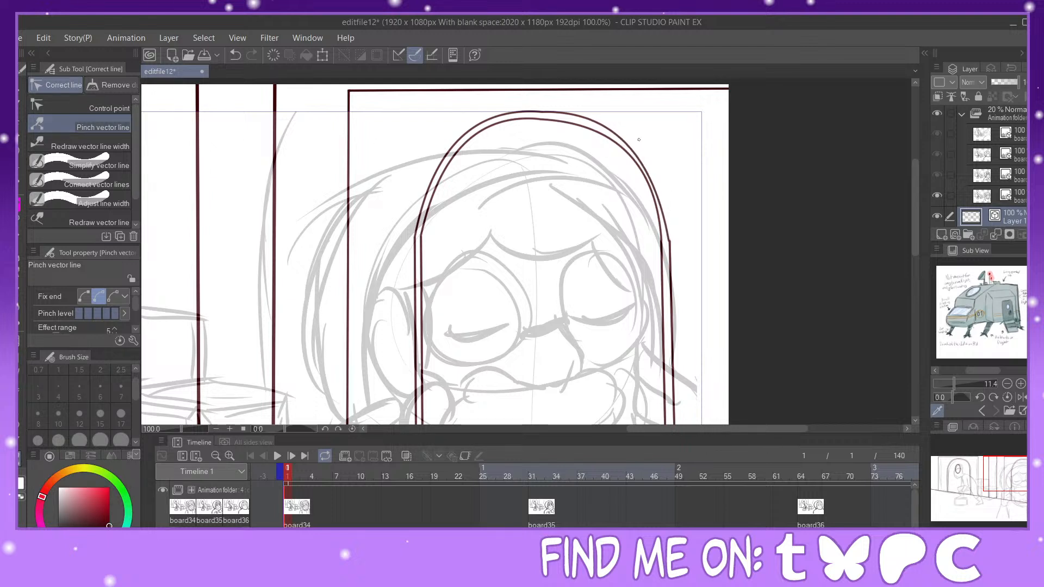
left_click_drag(542, 112, 545, 114)
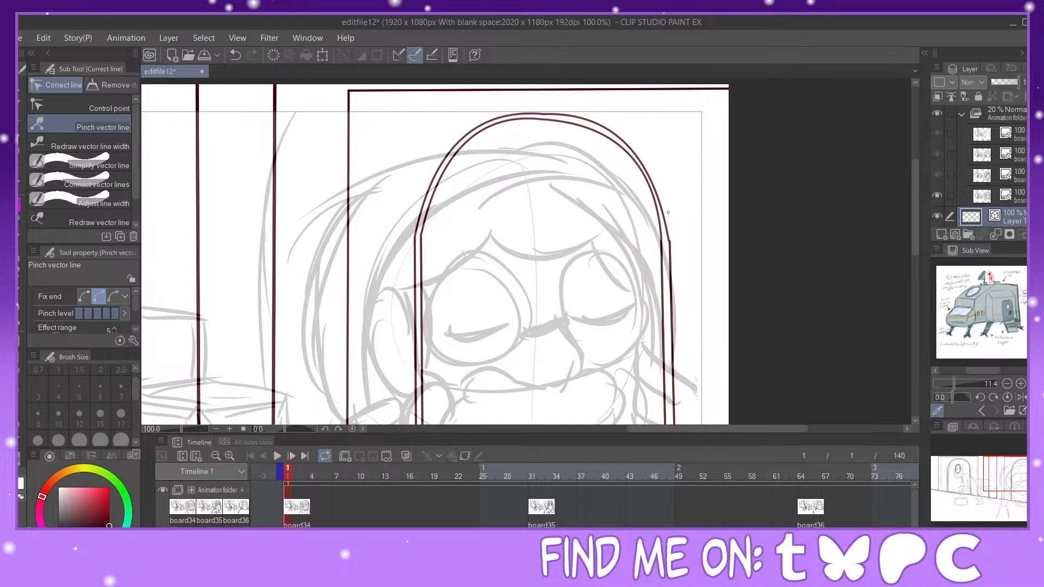
left_click_drag(668, 227, 667, 241)
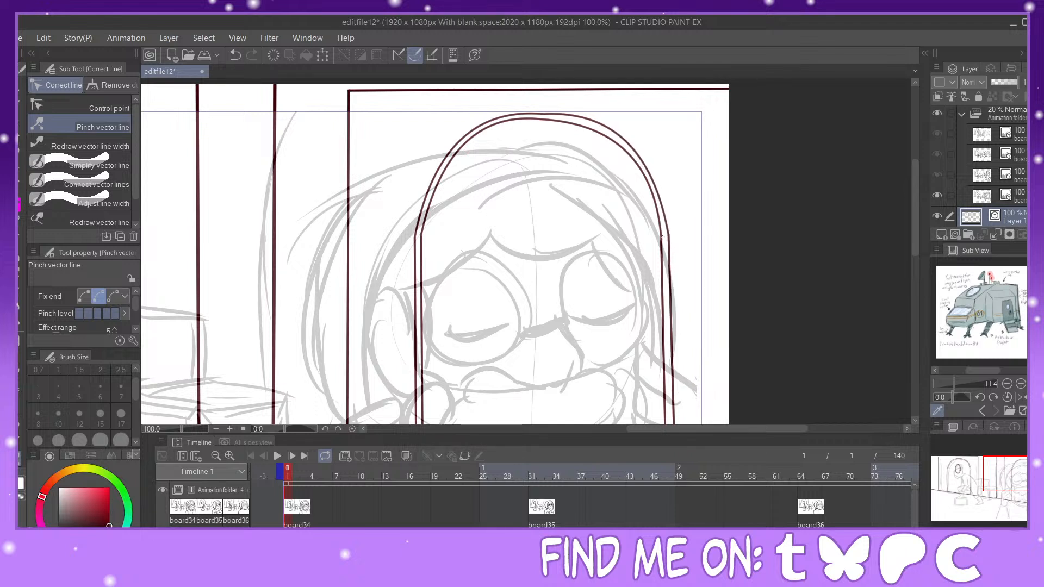
Step: Connect the arch to its near-side line behind the bearded man and try to join the outer arch's halves at the peak
left_click(96, 147)
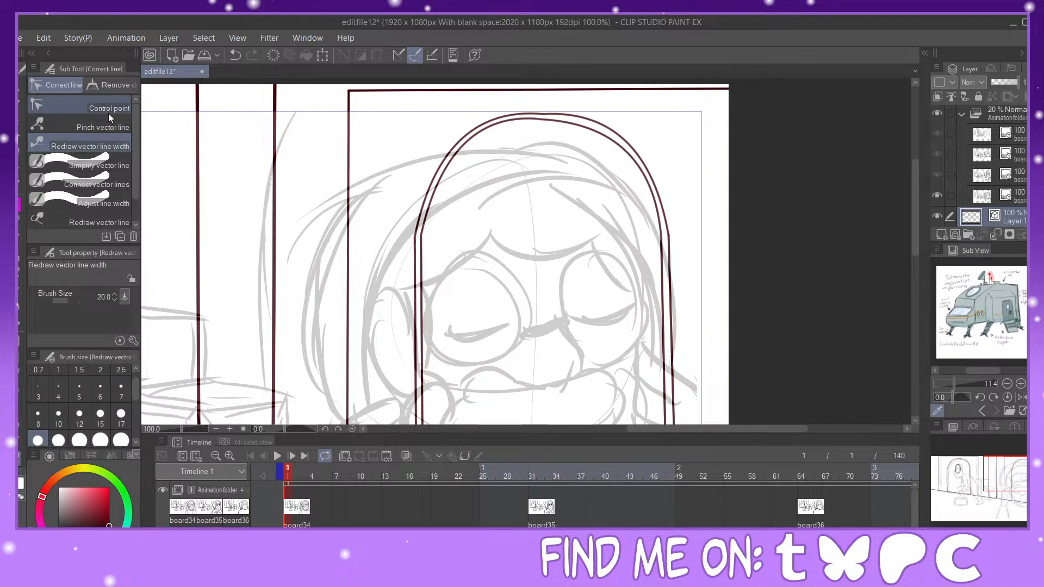
left_click(113, 186)
left_click_drag(413, 230, 423, 239)
left_click_drag(540, 117, 565, 111)
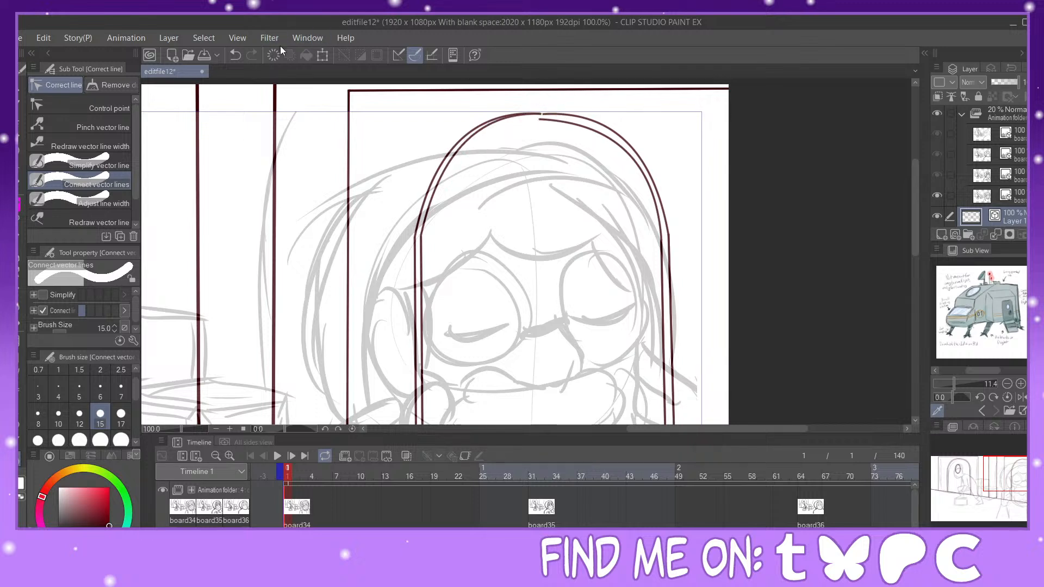
key("ctrl+z")
left_click_drag(542, 108, 555, 110)
key("ctrl+z")
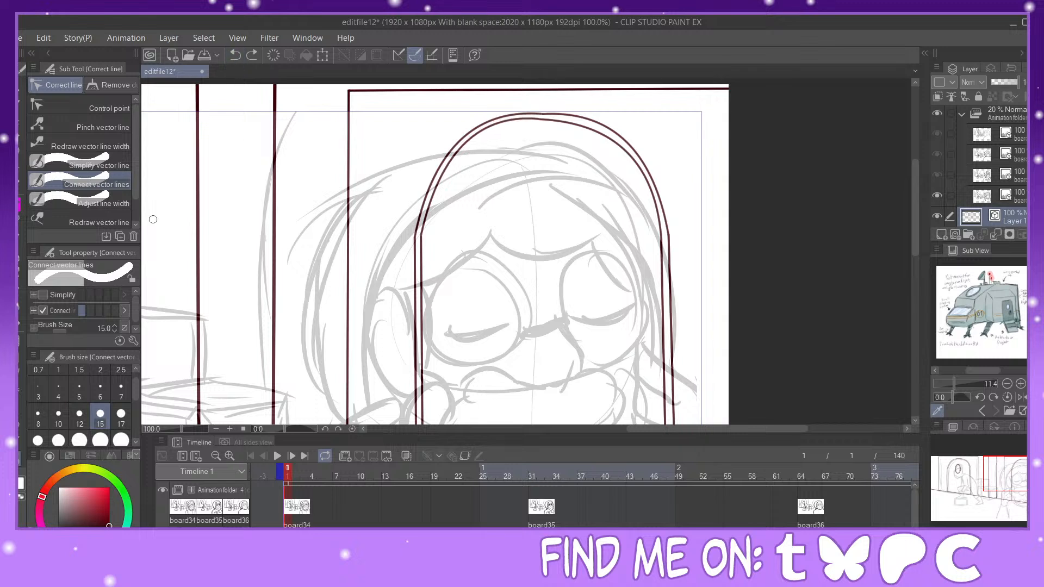
Step: Pinch the outer arch's peak into line behind the bearded man and connect the arch segments at the peak and far-side joint
left_click(81, 125)
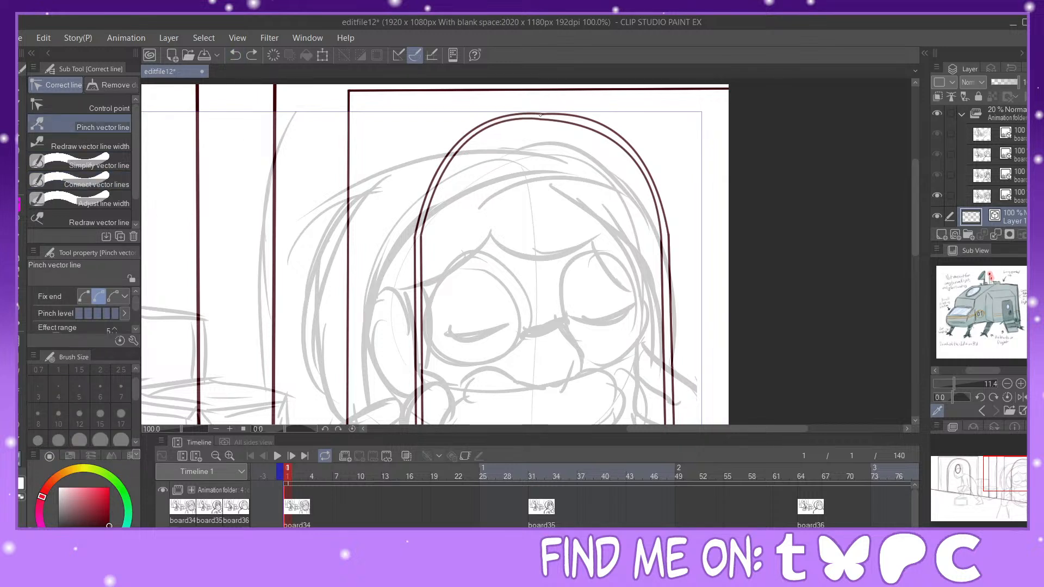
left_click_drag(542, 115, 542, 112)
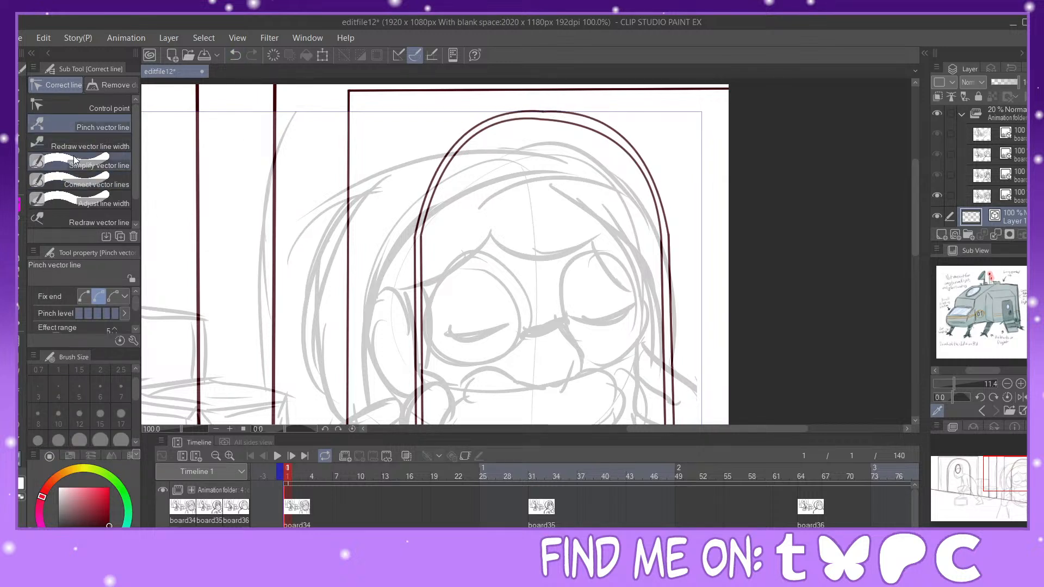
left_click(92, 184)
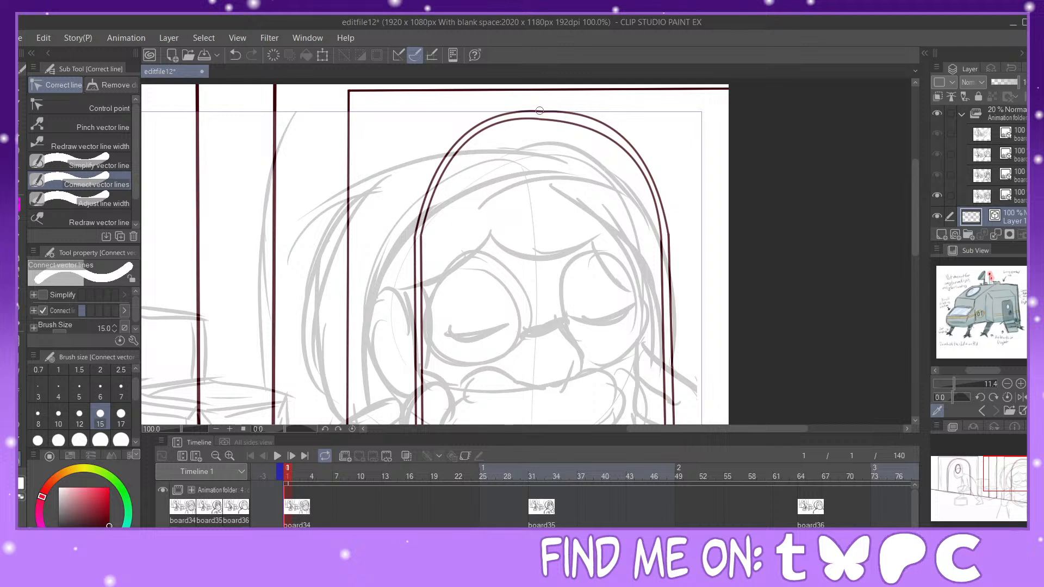
left_click_drag(534, 121, 556, 121)
left_click_drag(672, 228, 669, 243)
Step: Draw a tall upright size 6 ellipse as the window outline in the doorway behind the bearded man
key("ctrl+minus")
mouse_move(1012, 483)
left_mouse_down()
mouse_move(1012, 503)
mouse_move(977, 487)
mouse_move(1014, 490)
left_mouse_up()
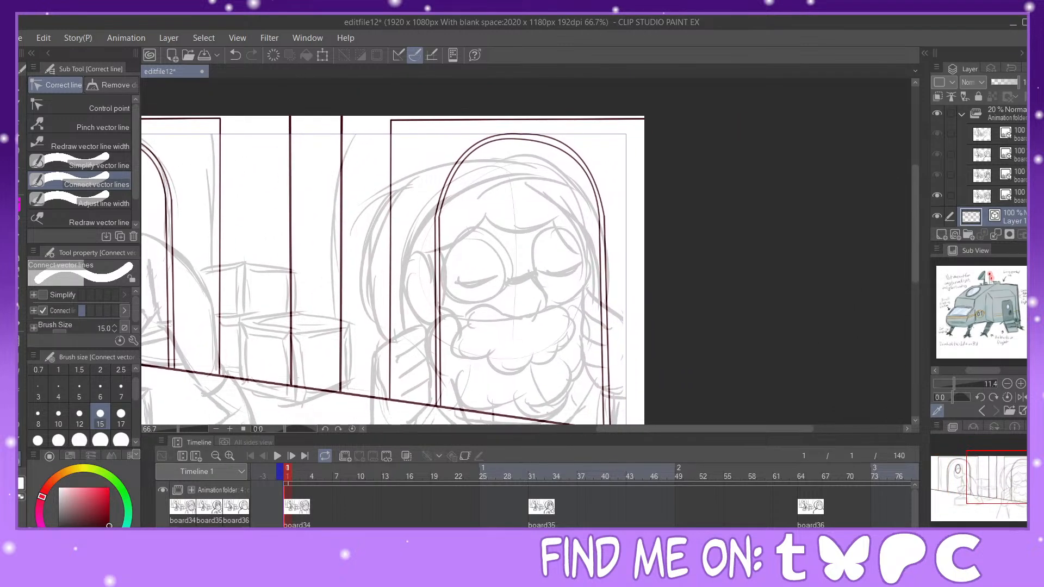
key("ctrl+plus")
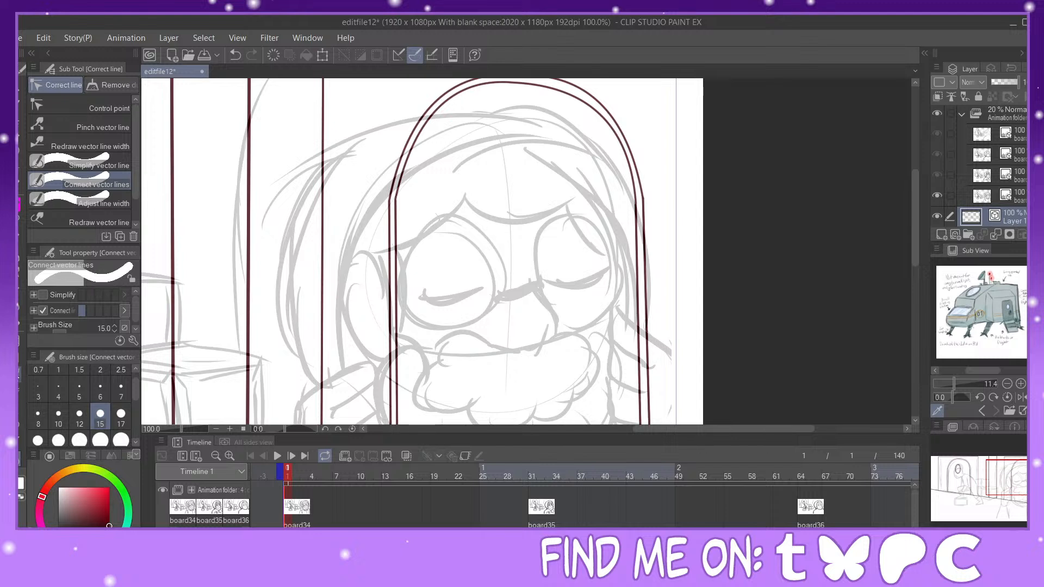
left_click(20, 374)
scroll(136, 151, "down", 2)
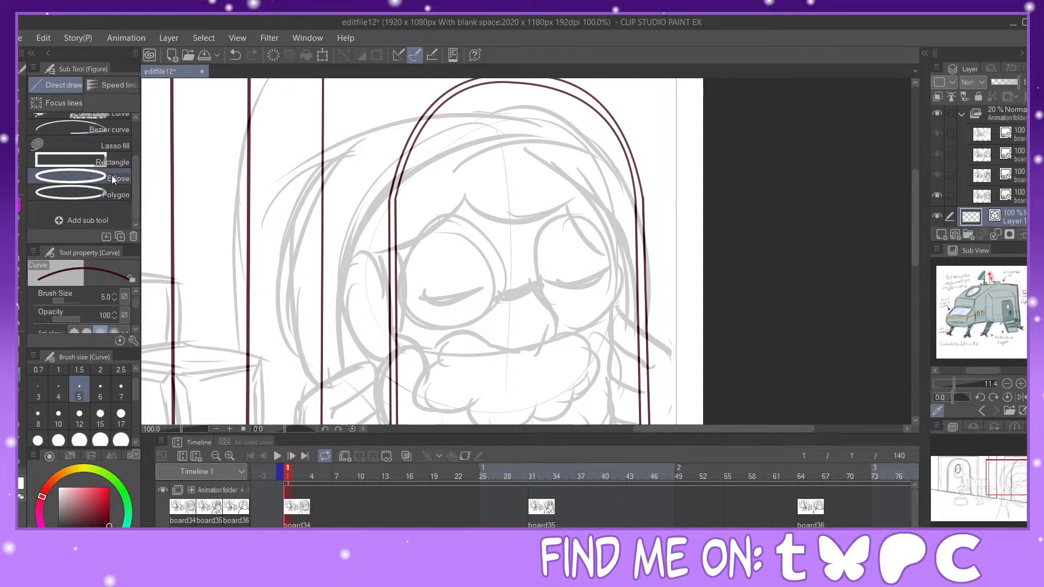
left_click(76, 179)
left_click_drag(491, 159, 546, 283)
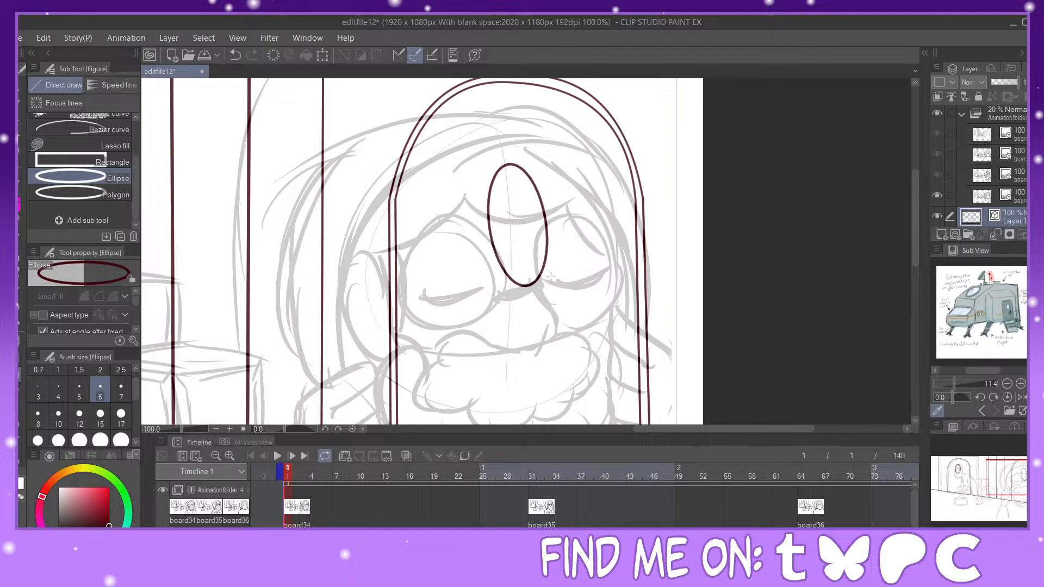
key("ctrl+z")
left_click_drag(482, 166, 545, 281)
left_click(510, 247)
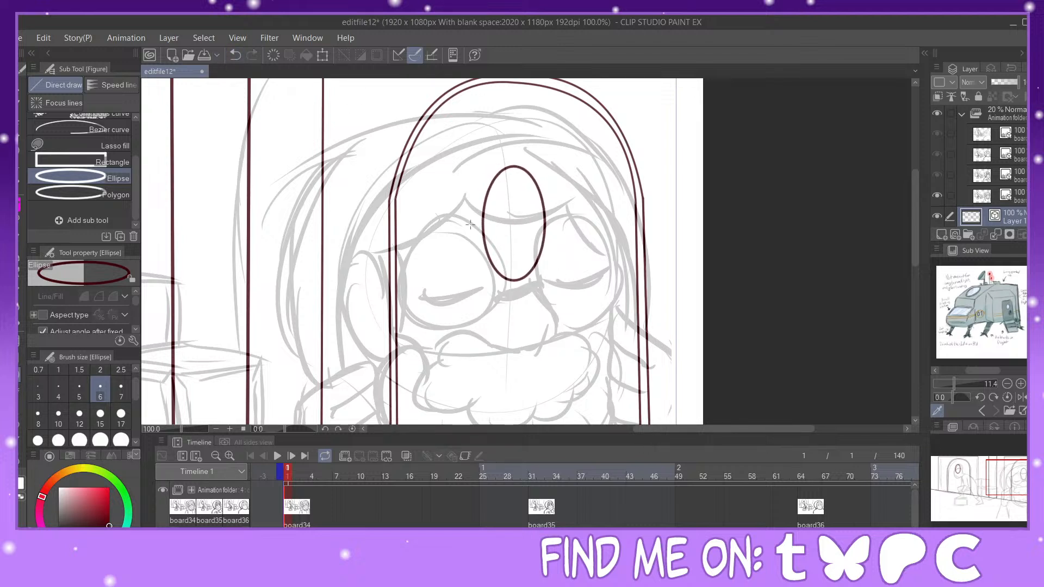
Step: Draw a size 5 ellipse just inside the window outline behind the bearded man and pinch it to even the spacing
left_click_drag(491, 176, 535, 272)
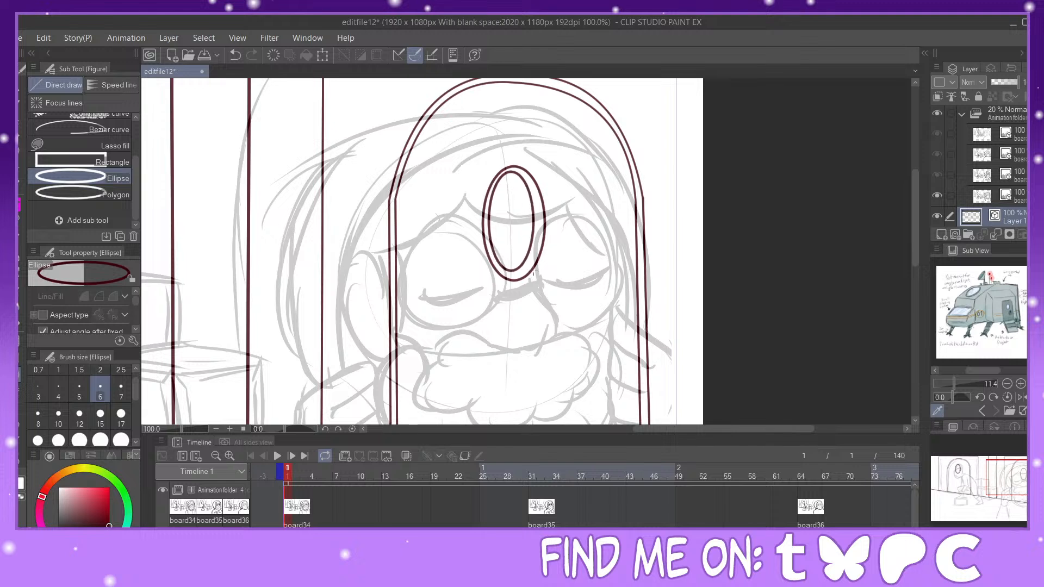
key("ctrl+z")
key("bracketleft")
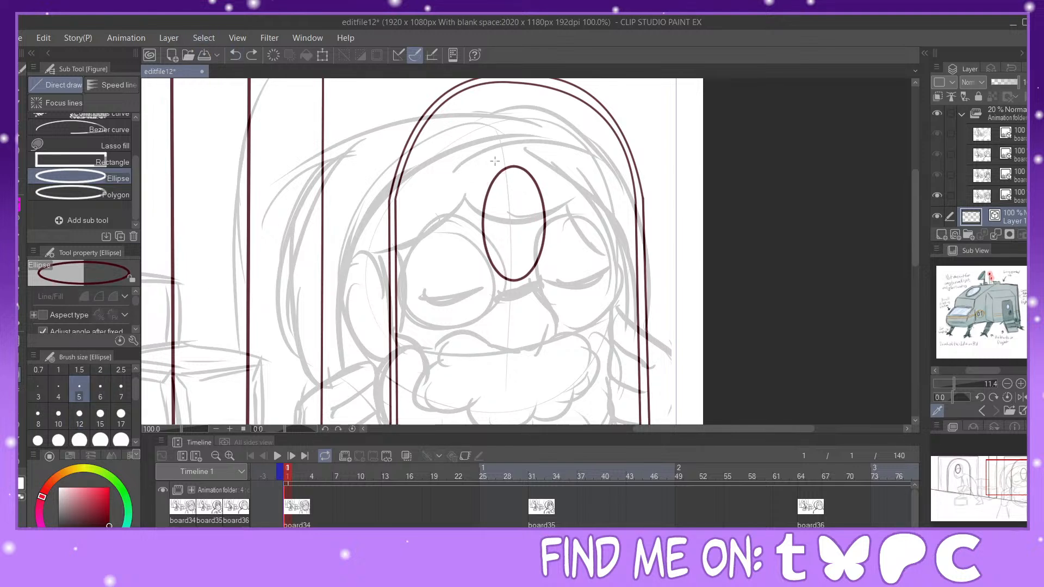
left_click_drag(489, 169, 539, 278)
left_click(514, 251)
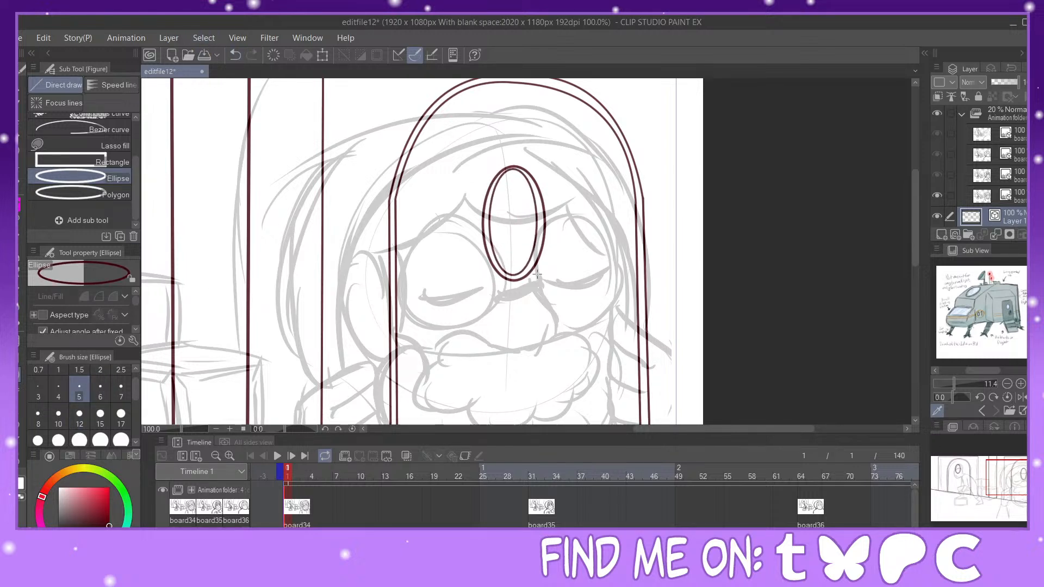
left_click(20, 459)
left_click(80, 125)
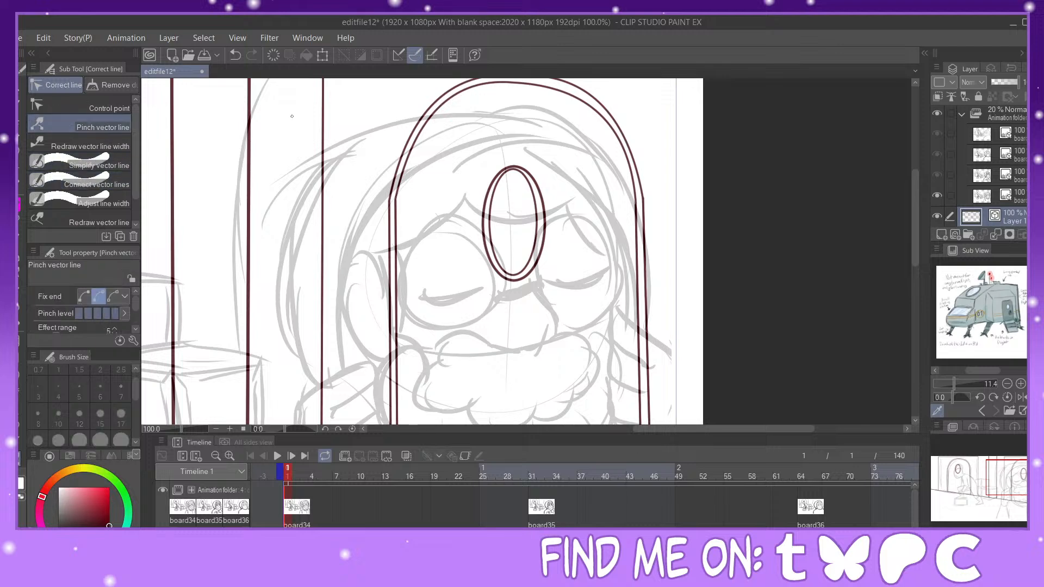
left_click_drag(518, 172, 520, 172)
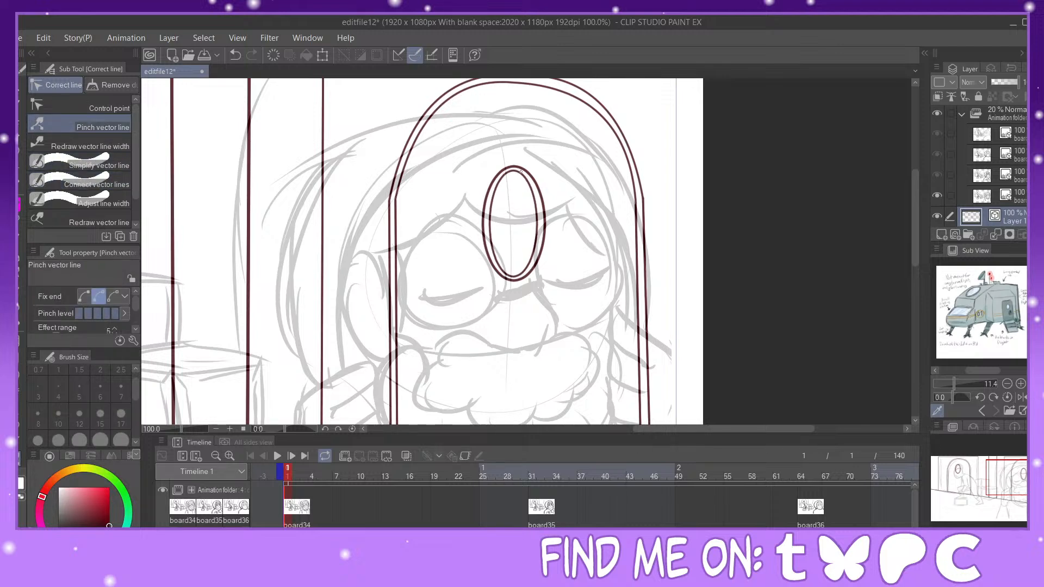
Step: Lasso the double arch over the crouching figure's doorway and shift it slightly upward with Free Transform
key("ctrl+minus")
key("ctrl+minus")
left_click_drag(1011, 505, 983, 509)
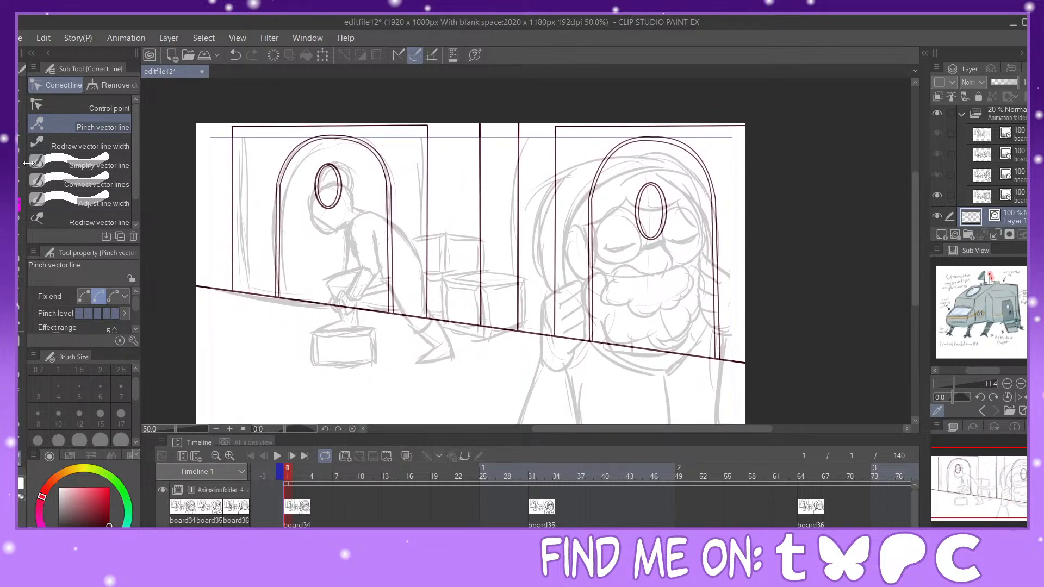
left_click(20, 154)
mouse_move(291, 189)
left_mouse_down()
mouse_move(358, 166)
mouse_move(370, 205)
mouse_move(401, 218)
mouse_move(391, 124)
mouse_move(284, 114)
mouse_move(272, 203)
left_mouse_up()
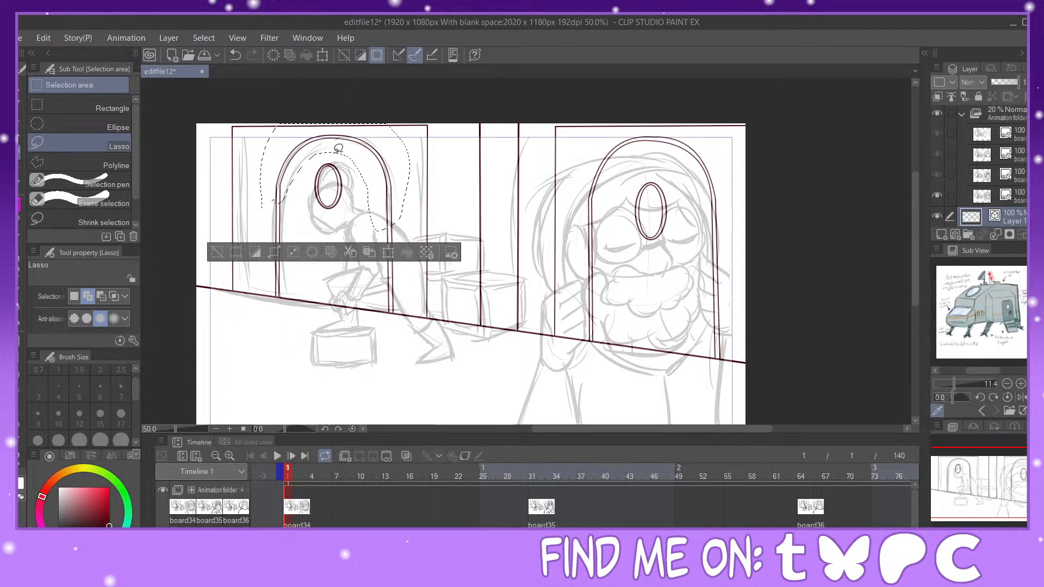
left_click(215, 253)
mouse_move(307, 133)
left_mouse_down()
mouse_move(265, 188)
mouse_move(356, 161)
mouse_move(380, 215)
mouse_move(372, 126)
mouse_move(327, 129)
left_mouse_up()
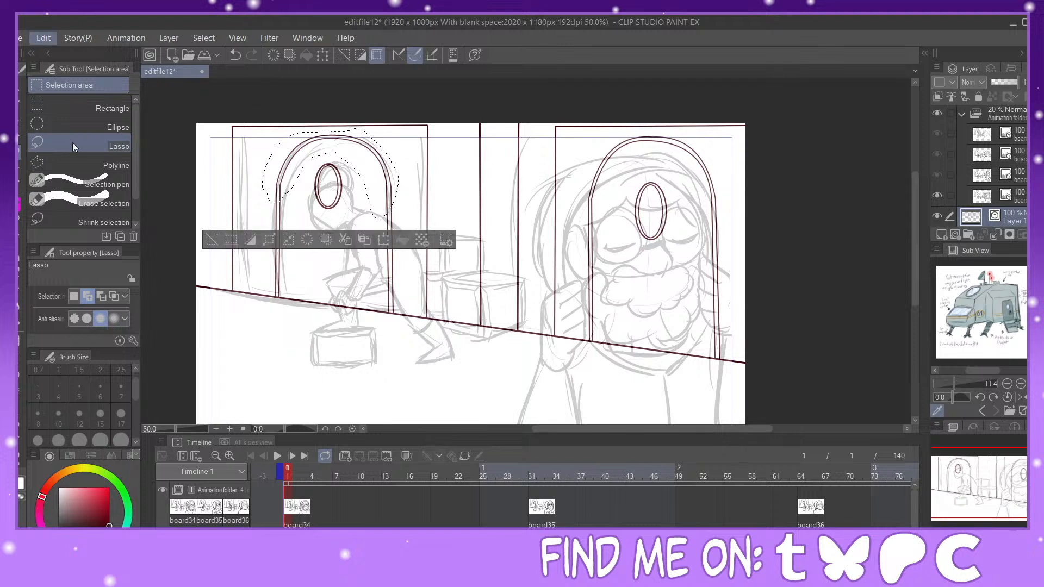
key("ctrl+t")
left_click_drag(330, 129, 331, 124)
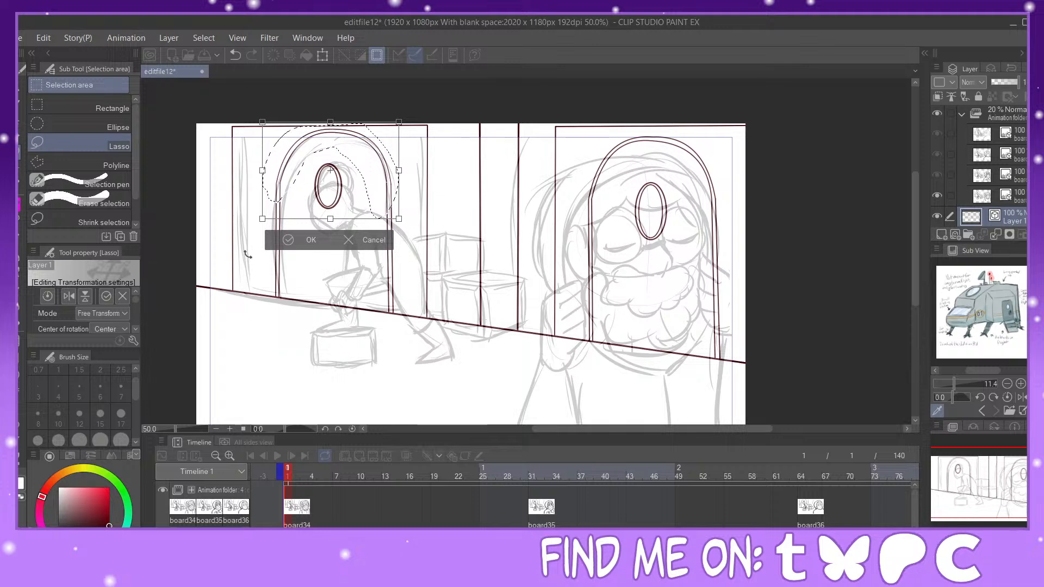
key("Return")
left_click(234, 233)
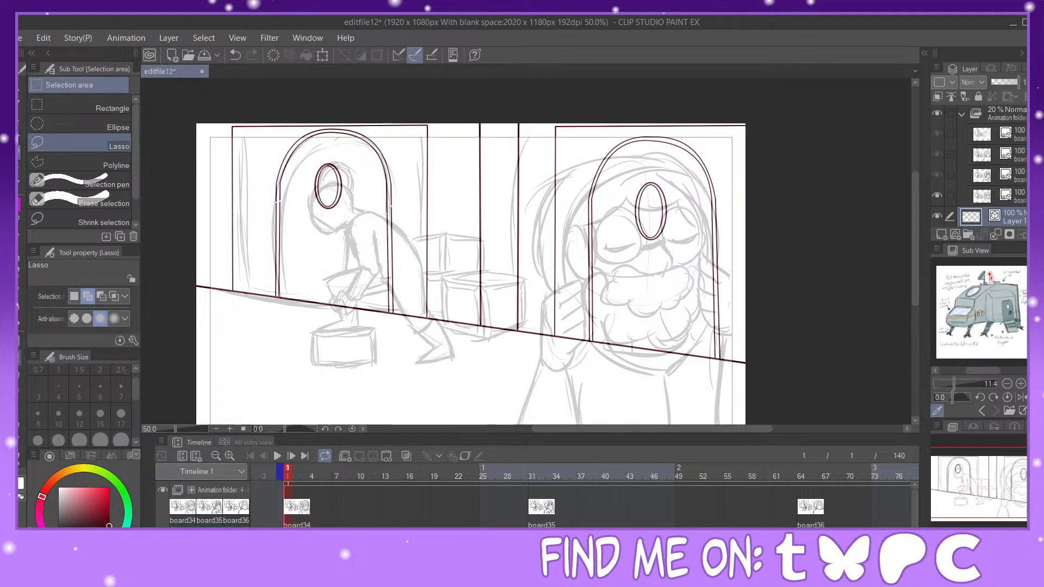
Step: Pinch the vector line ends of the crouching figure's doorway to close the gaps between the raised arch and its side lines
key("y")
key("ctrl+plus")
key("ctrl+plus")
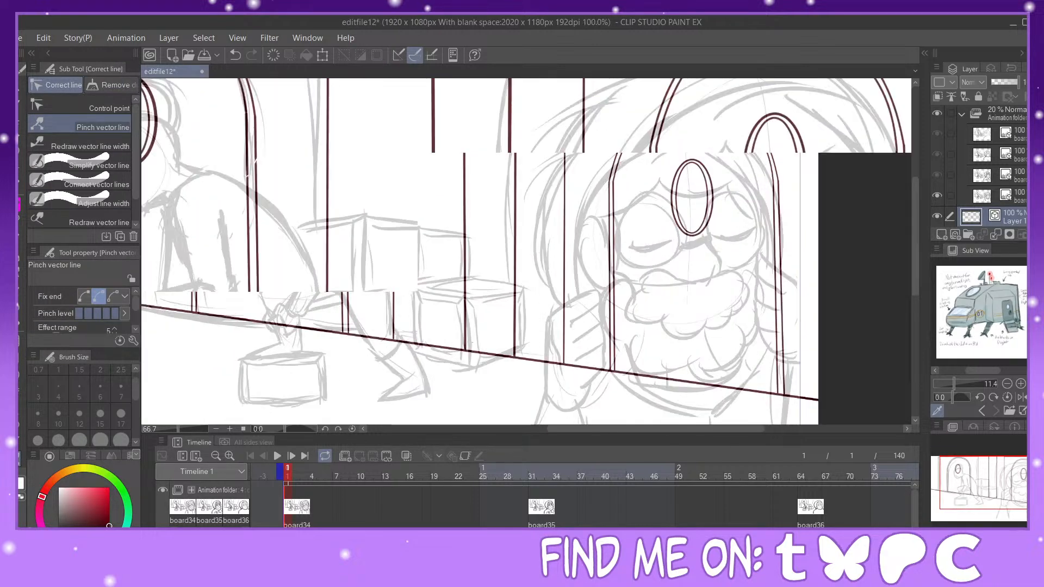
left_click_drag(1006, 507, 968, 472)
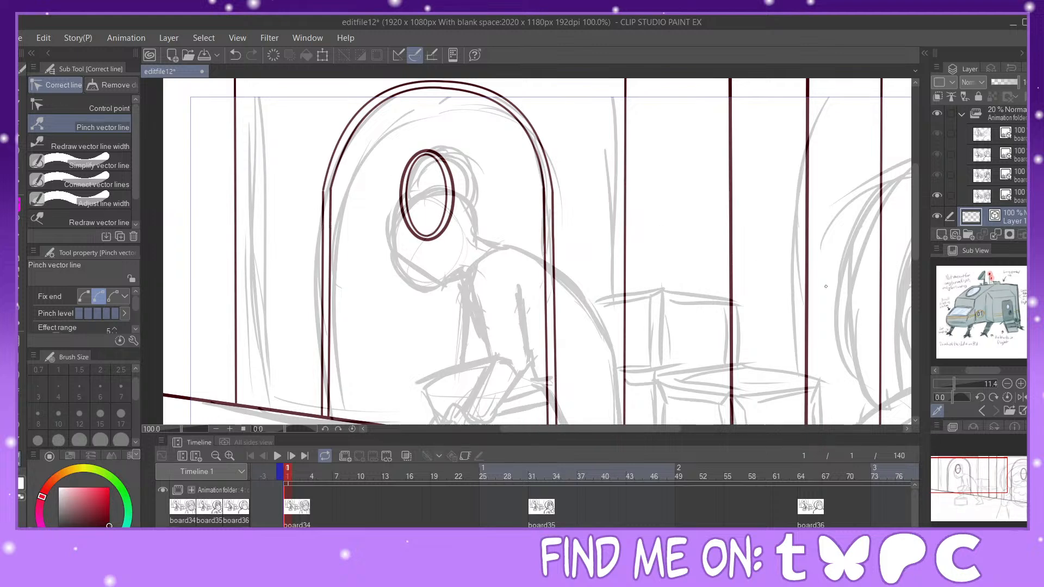
Step: Draw the large crate's bottom edges and far vertical edge as size 4 straight lines over the sketch, extending the front base line toward the crouching figure
mouse_move(988, 480)
left_mouse_down()
mouse_move(998, 473)
mouse_move(998, 497)
mouse_move(1016, 466)
mouse_move(1007, 490)
mouse_move(993, 477)
left_mouse_up()
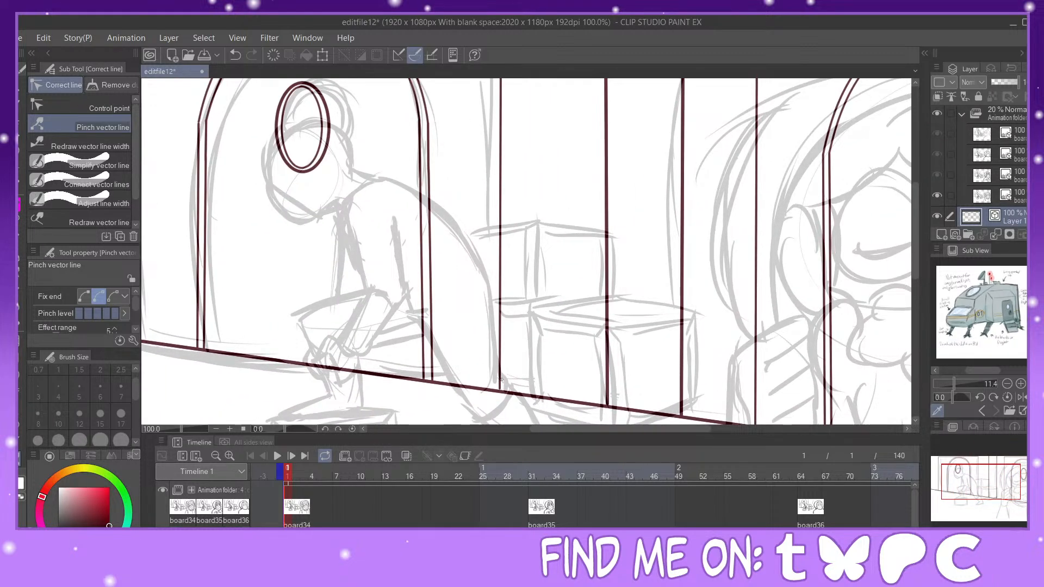
left_click_drag(989, 489, 994, 489)
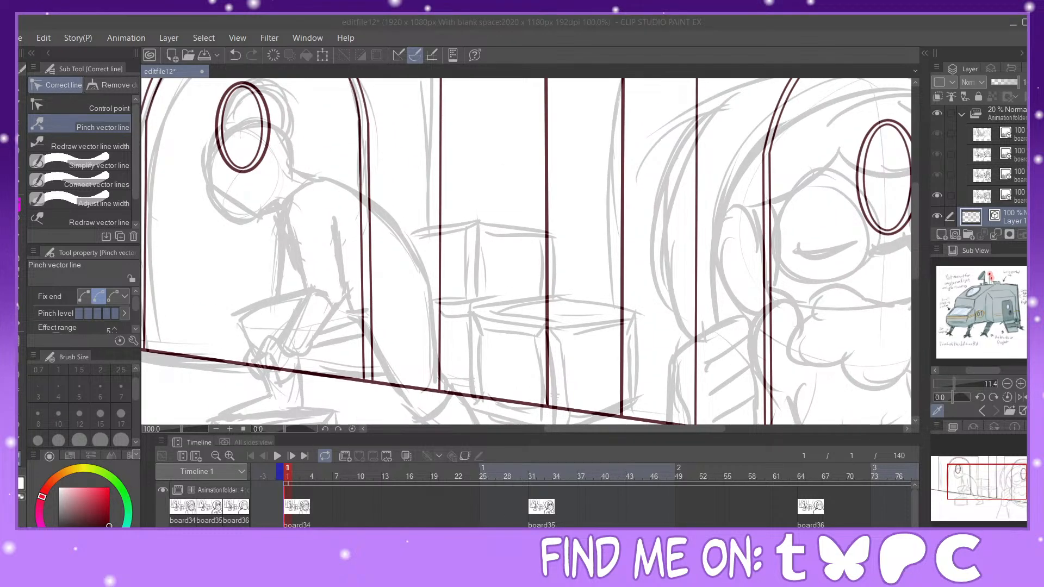
key("alt+Tab")
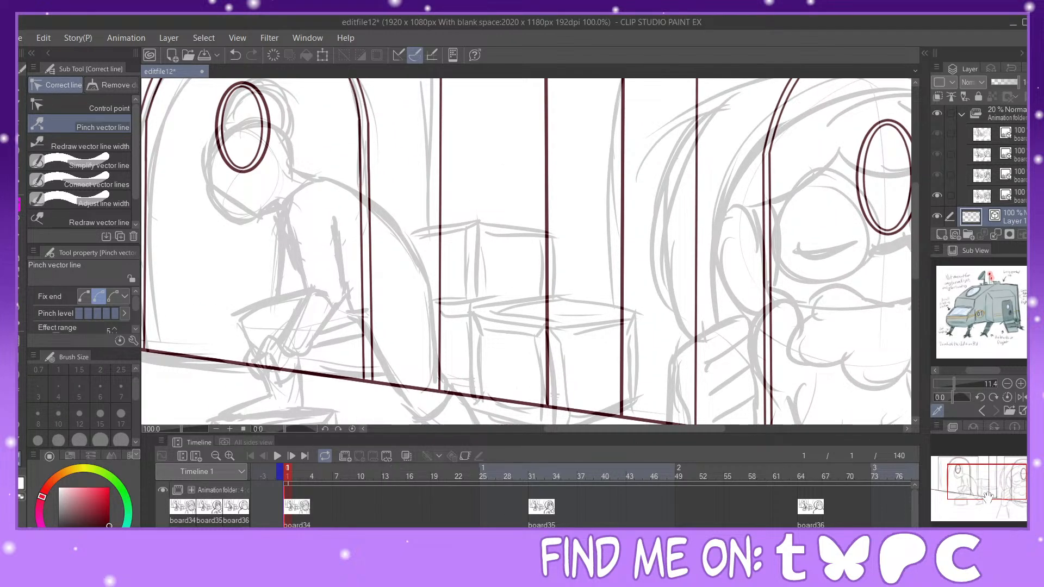
left_click_drag(984, 509, 981, 515)
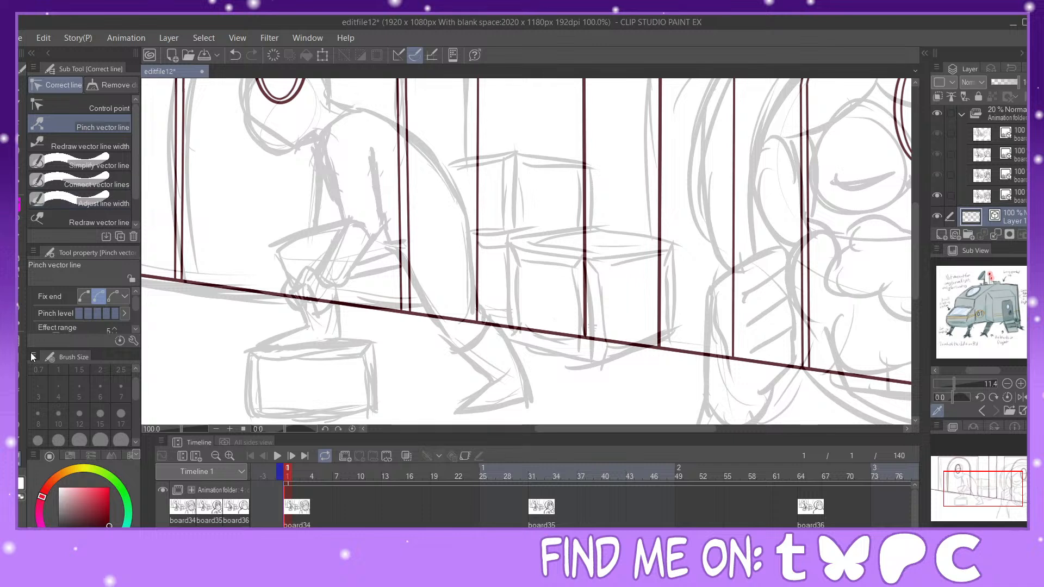
key("u")
left_click_drag(134, 140, 132, 119)
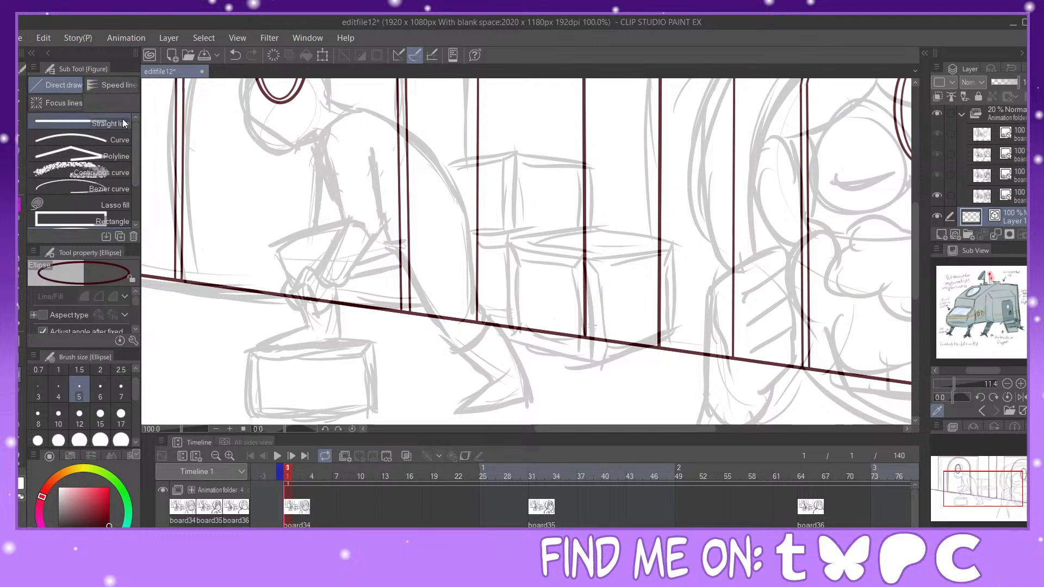
left_click(126, 119)
left_click_drag(546, 189, 500, 241)
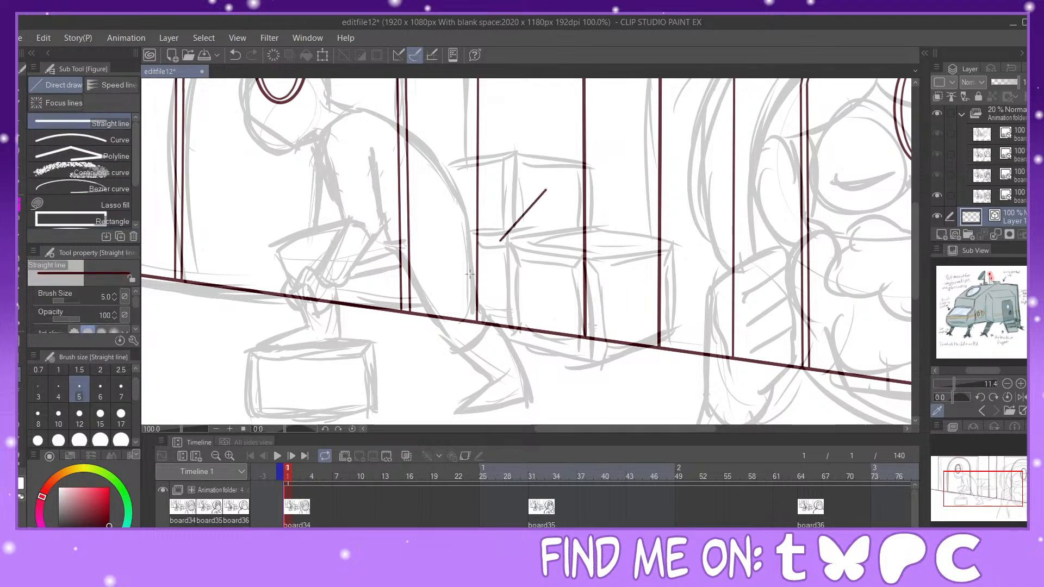
left_click(235, 55)
left_click(58, 389)
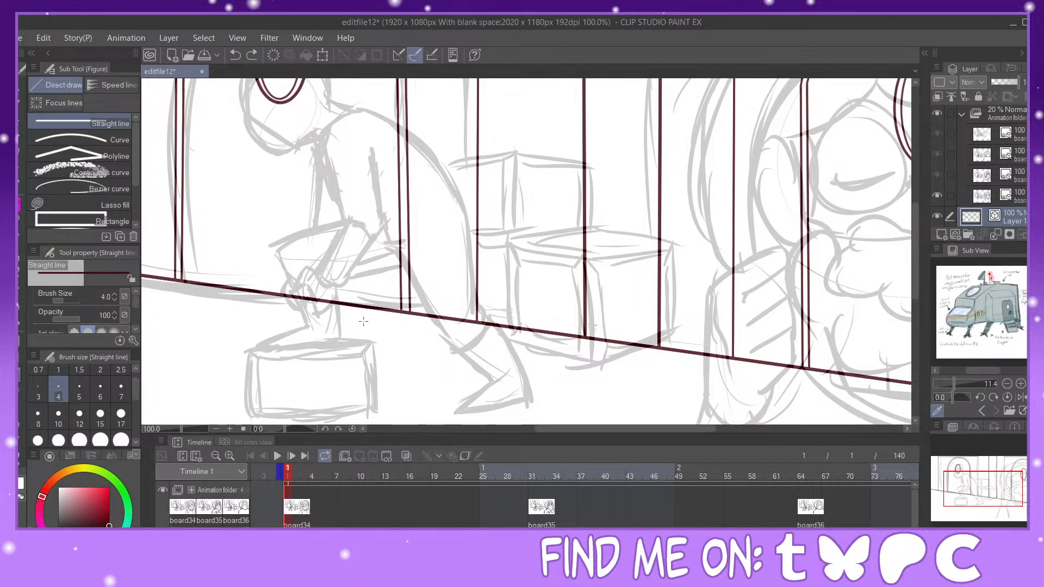
mouse_move(346, 326)
left_mouse_down()
mouse_move(598, 370)
mouse_move(668, 348)
mouse_move(673, 244)
left_mouse_up()
left_click(22, 456)
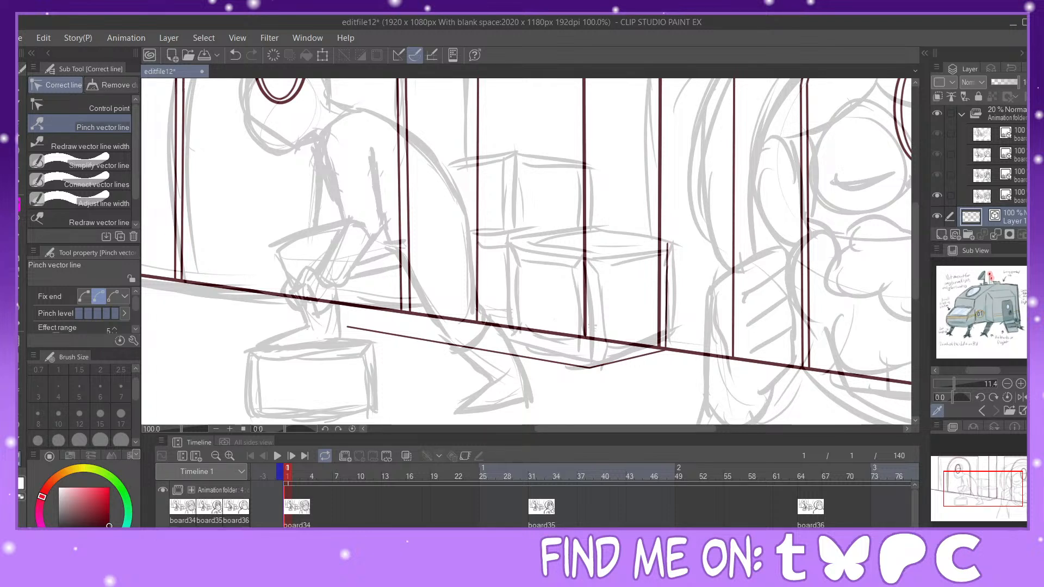
Step: Complete the large crate's outline with its back top edges and near vertical edge, and vector-erase the wall and floor lines crossing it
left_click(20, 374)
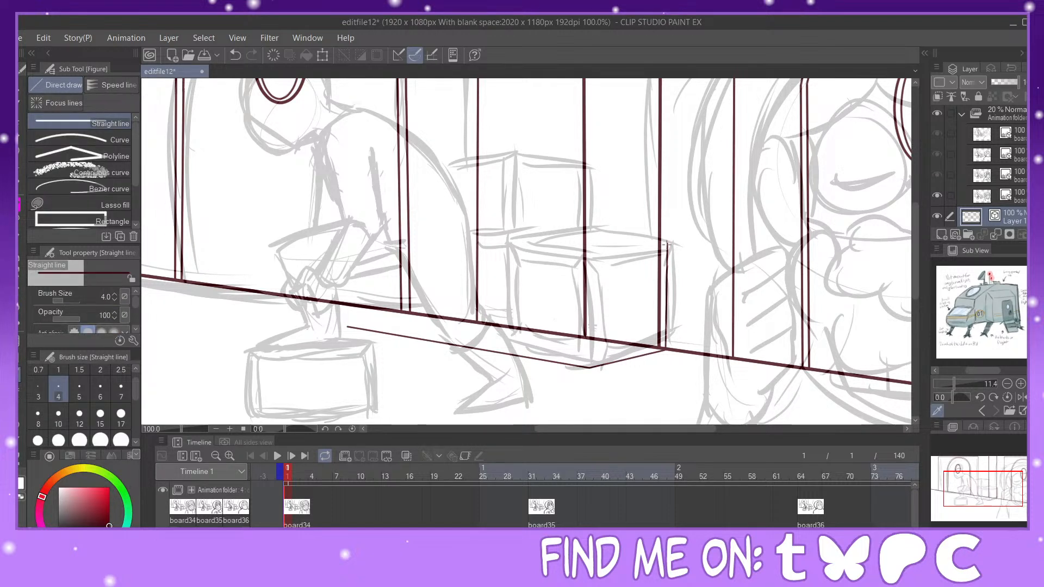
mouse_move(668, 242)
left_mouse_down()
mouse_move(578, 224)
mouse_move(492, 243)
mouse_move(499, 353)
left_mouse_up()
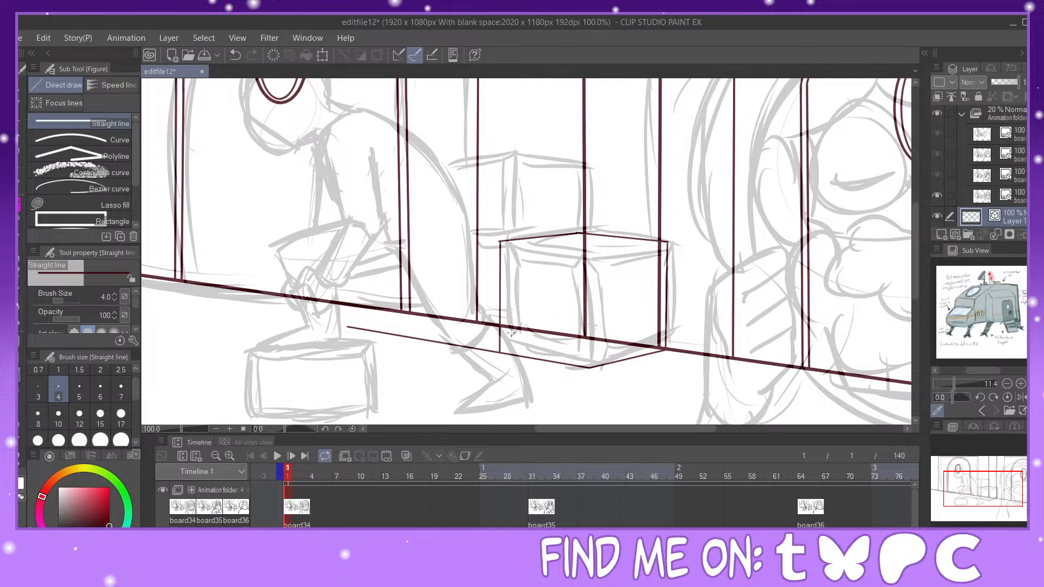
key("e")
mouse_move(584, 337)
left_mouse_down()
mouse_move(597, 318)
mouse_move(663, 349)
left_mouse_up()
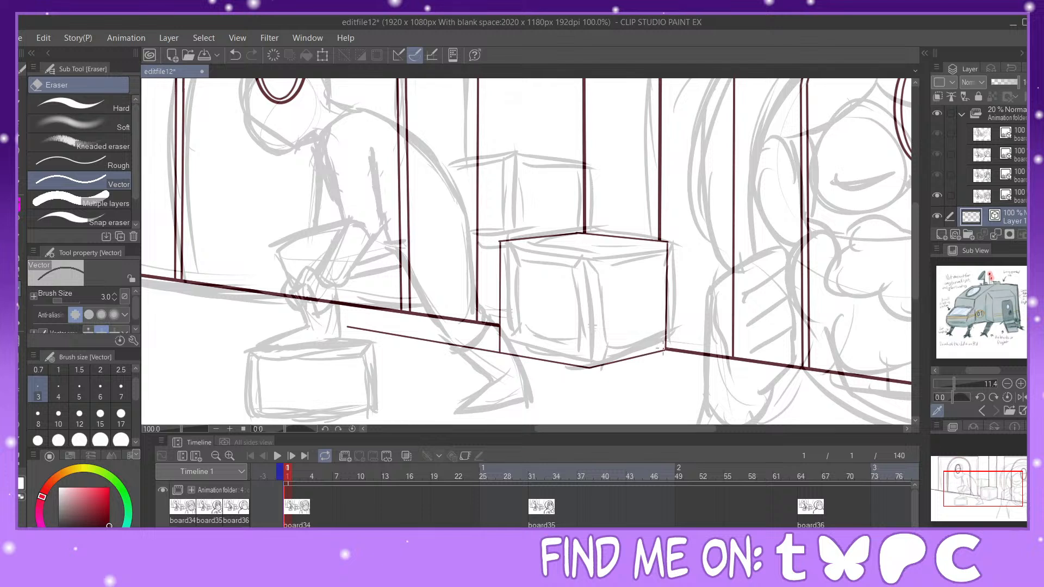
key("y")
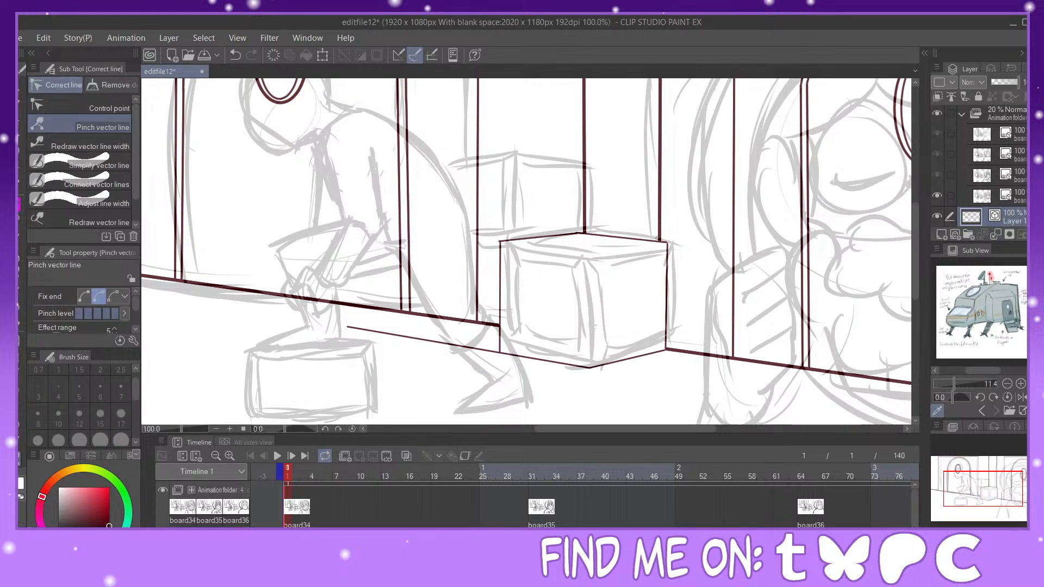
Step: Adjust the large crate's back top edges, draw its front top edges and near vertical edge as size 4 straight lines, and pinch their corner together
left_click_drag(653, 240, 660, 237)
left_click_drag(586, 235, 586, 237)
left_click_drag(505, 241, 507, 241)
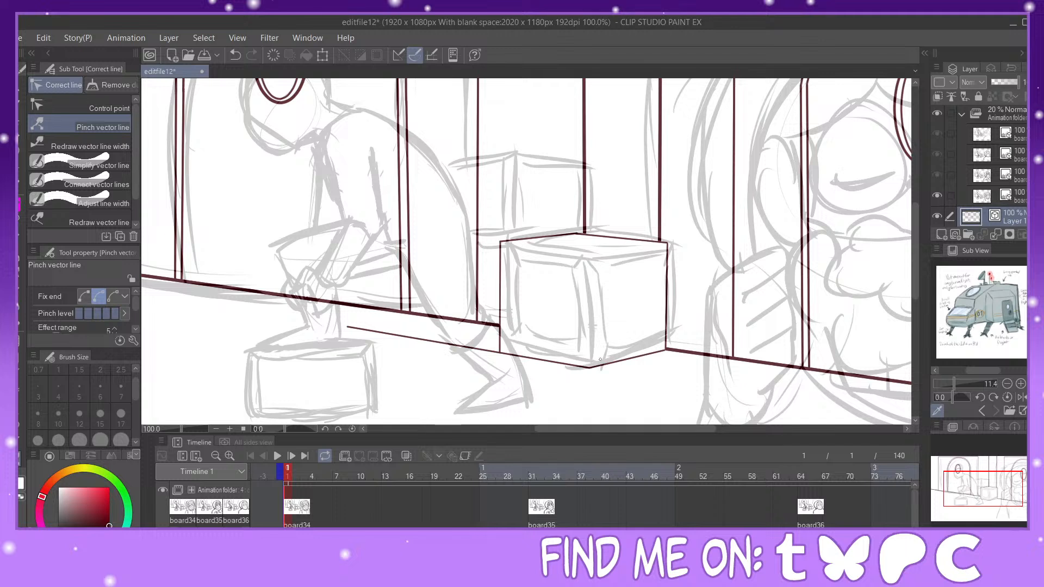
left_click(20, 372)
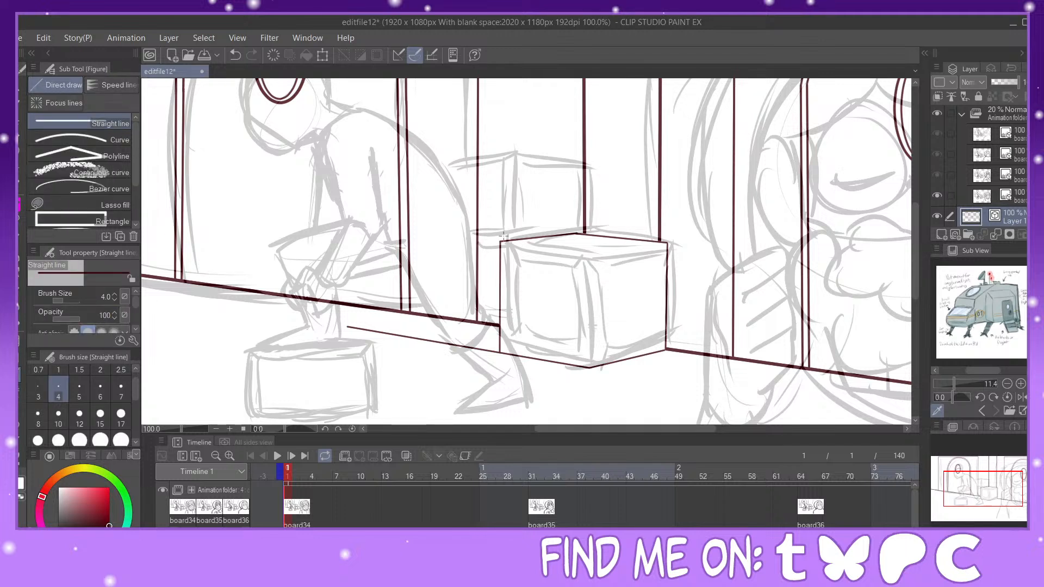
mouse_move(503, 243)
left_mouse_down()
mouse_move(591, 260)
mouse_move(668, 244)
left_mouse_up()
left_click_drag(590, 369, 589, 257)
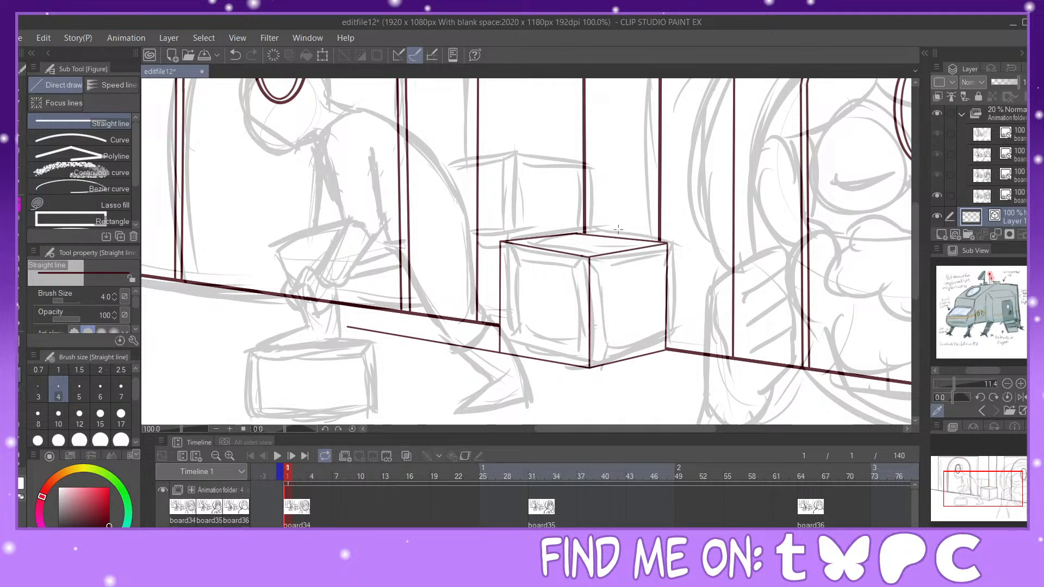
key("y")
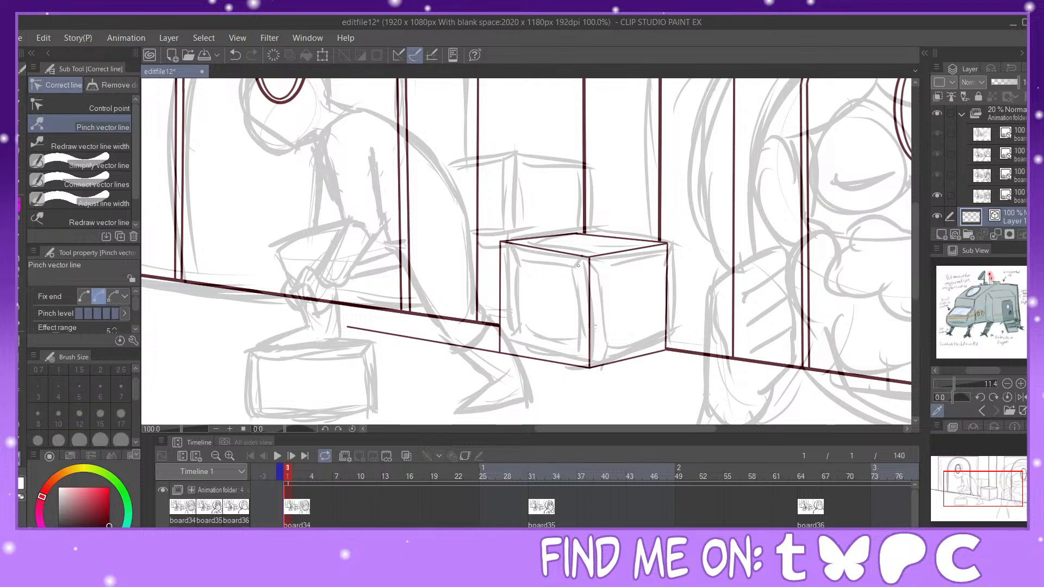
left_click_drag(589, 257, 591, 255)
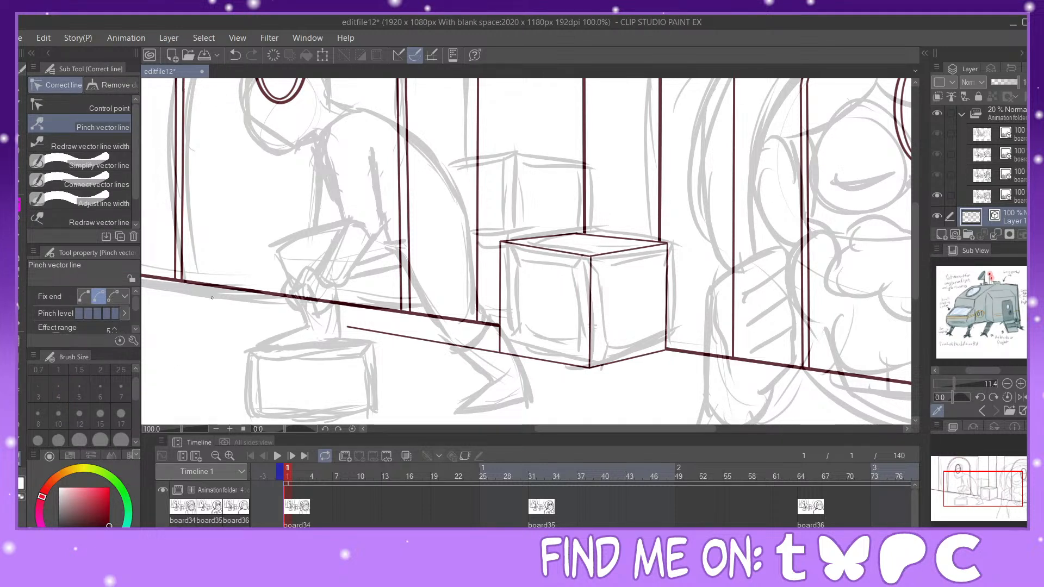
Step: Erase the large crate's extended base line, and draw a second crate's front bottom edge and outer vertical edge behind the crouching figure with straight lines
left_click(21, 295)
left_click_drag(489, 332, 490, 350)
left_click(20, 377)
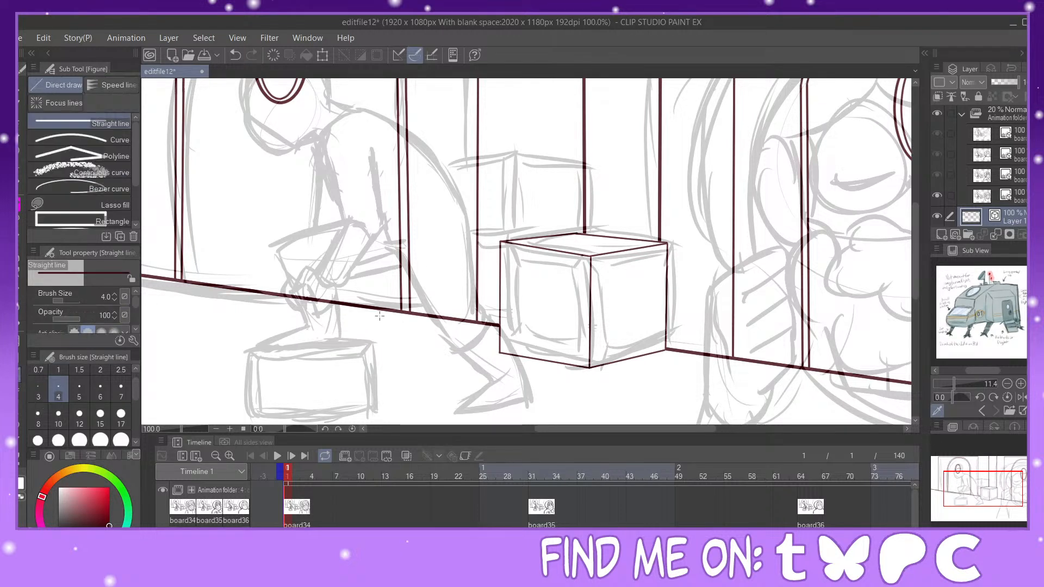
left_click_drag(370, 320, 474, 333)
key("y")
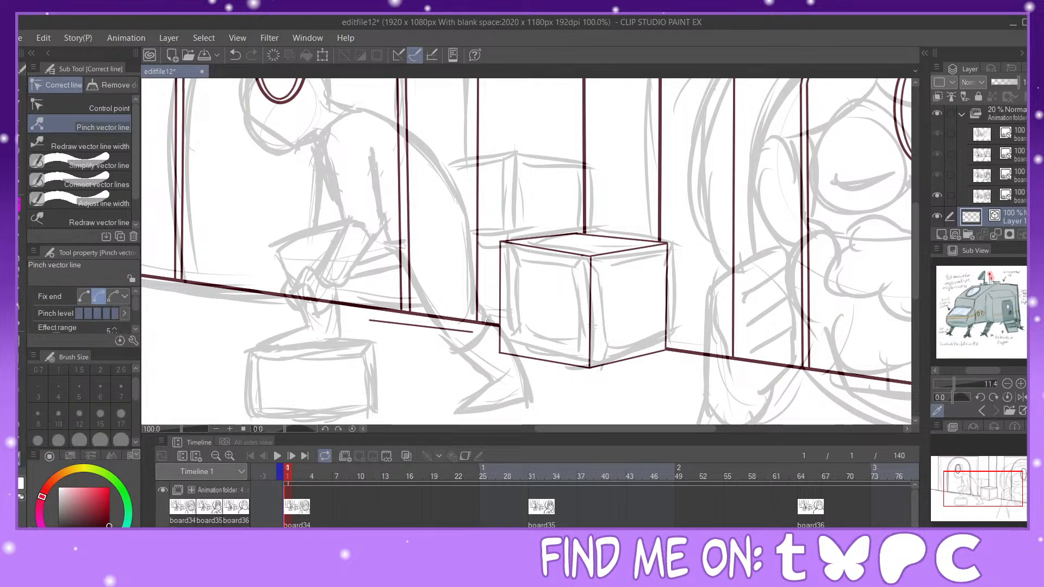
left_click_drag(463, 332, 472, 325)
key("u")
mouse_move(370, 320)
left_mouse_down()
mouse_move(371, 195)
mouse_move(371, 213)
left_mouse_up()
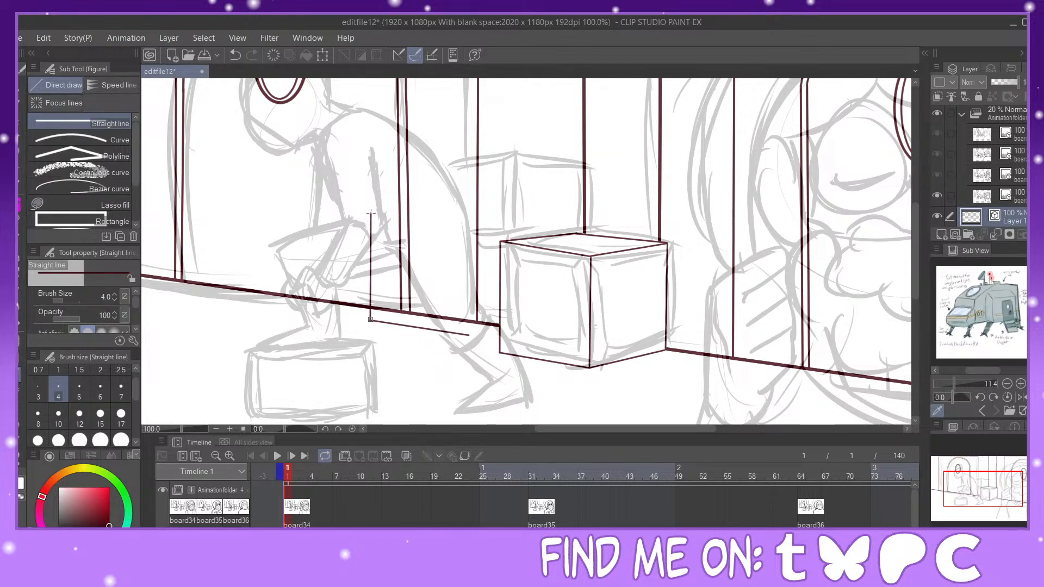
Step: Pinch the large crate's back top edge and outer corner to correct the perspective of its top face
key("y")
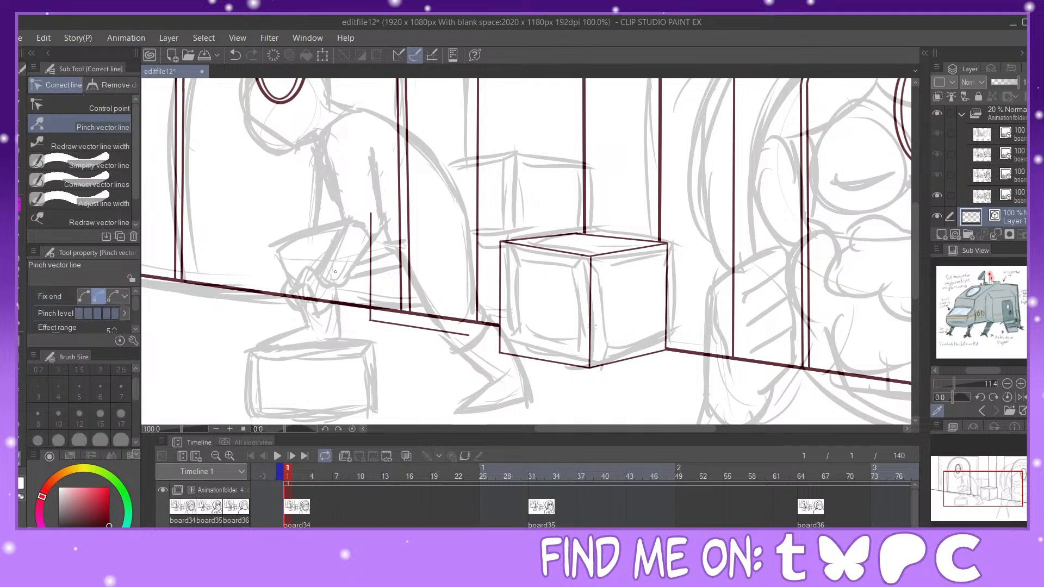
left_click_drag(515, 243, 501, 246)
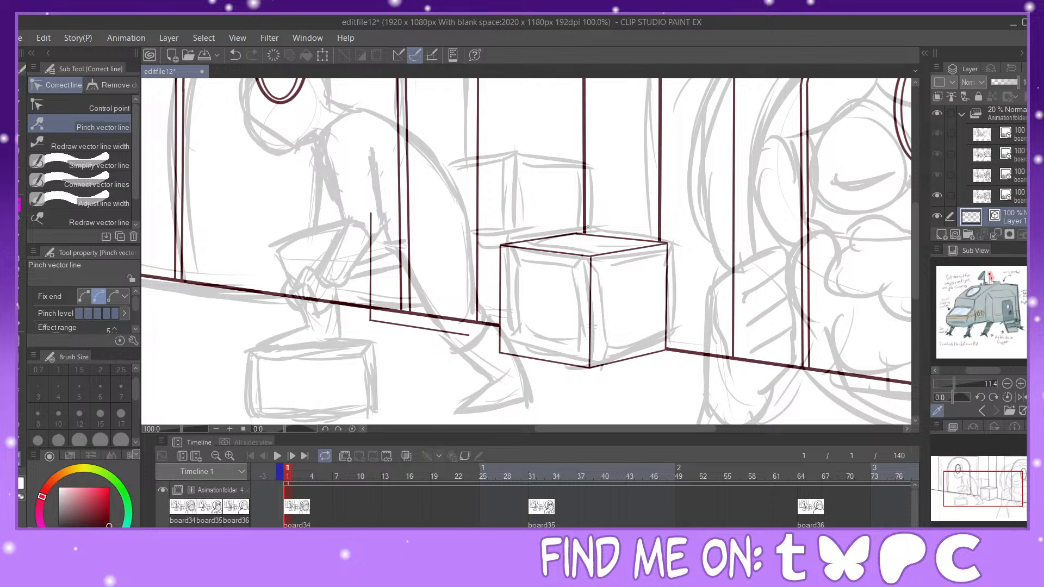
left_click_drag(585, 228, 584, 234)
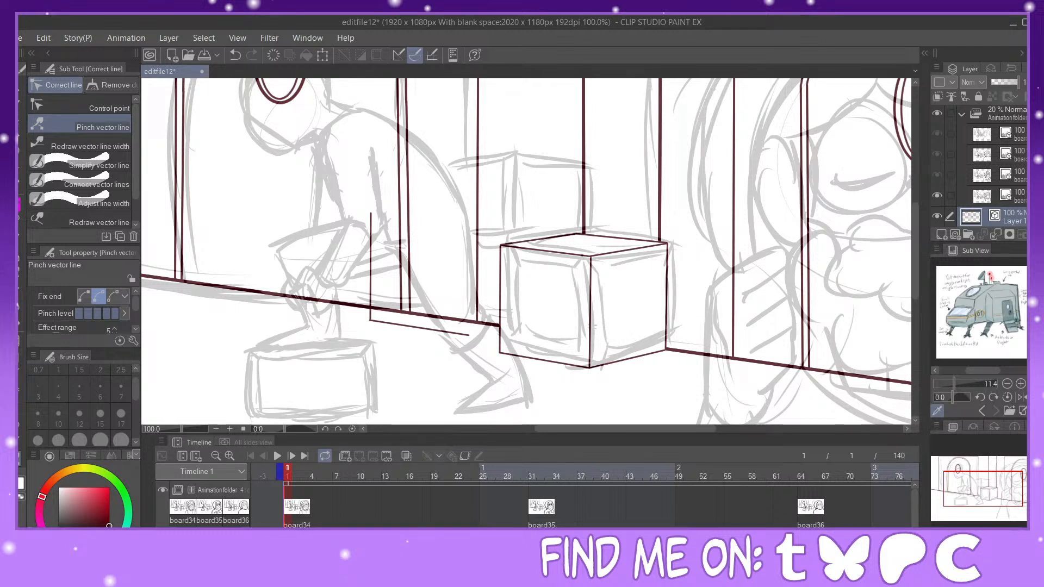
Step: Complete the second crate's front face, and draw its side face's top, back vertical and bottom edges up to the large crate as straight lines
left_click(18, 373)
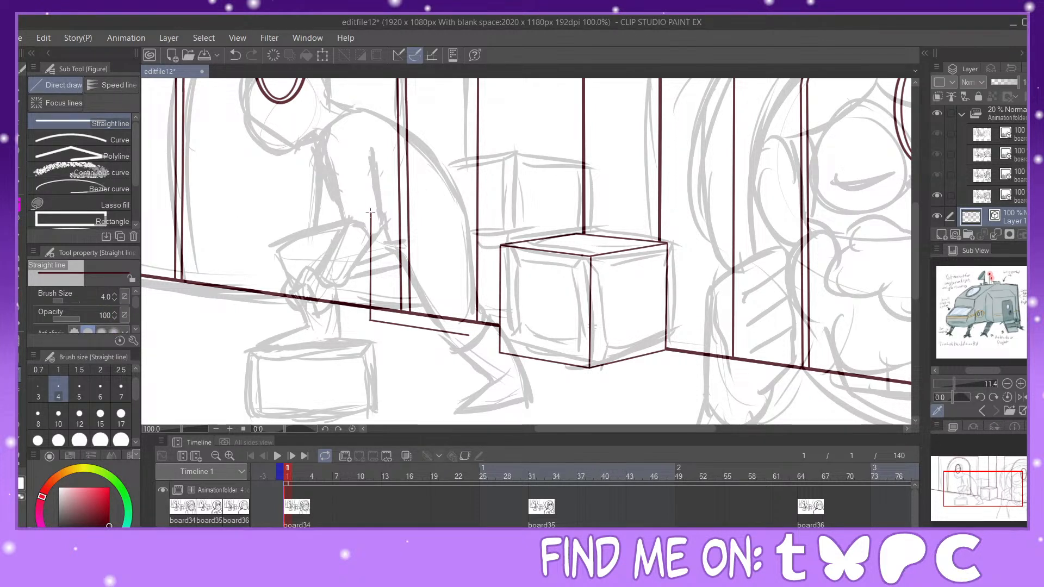
mouse_move(371, 213)
left_mouse_down()
mouse_move(472, 219)
mouse_move(469, 335)
left_mouse_up()
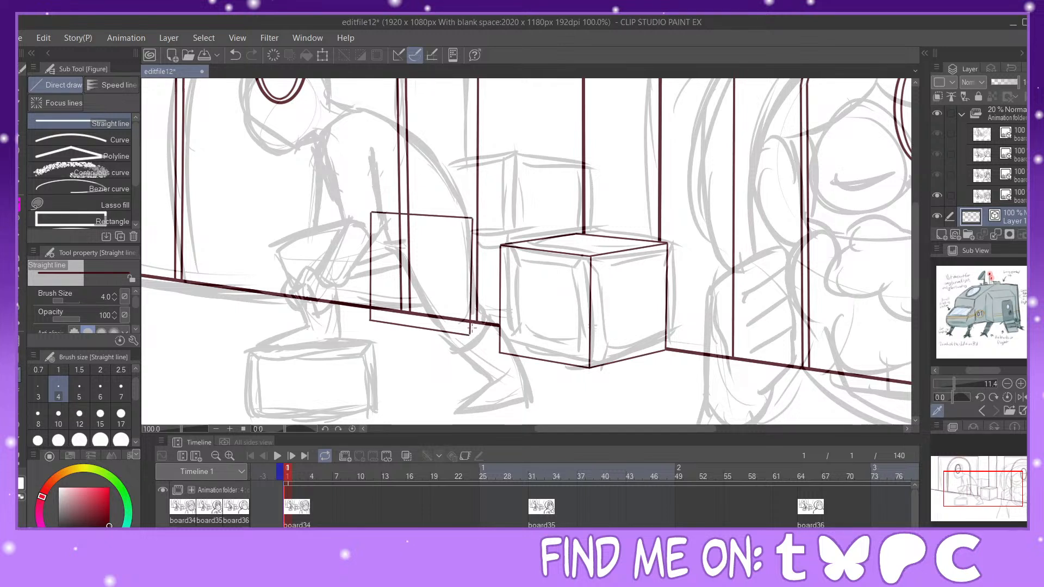
key("y")
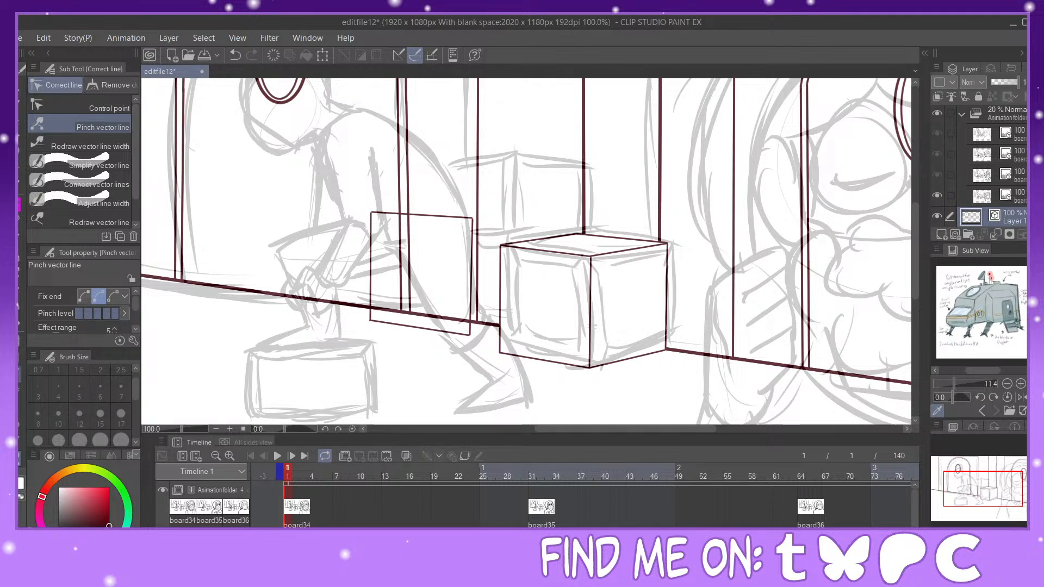
key("u")
left_click_drag(472, 218, 545, 237)
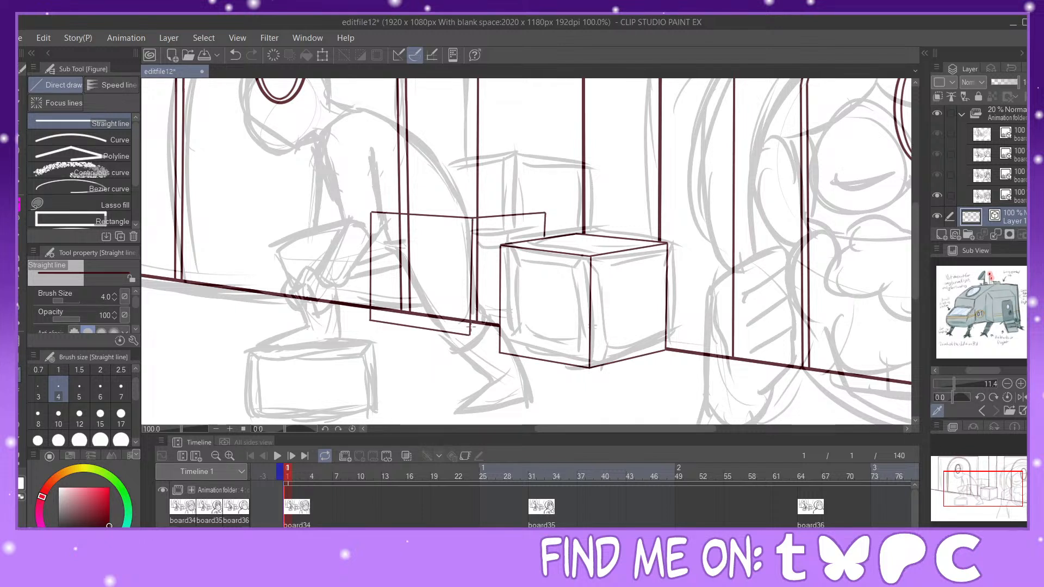
left_click_drag(470, 336, 501, 328)
Step: Pinch the second crate's side face slightly narrower and close its top face with two straight back edges
key("y")
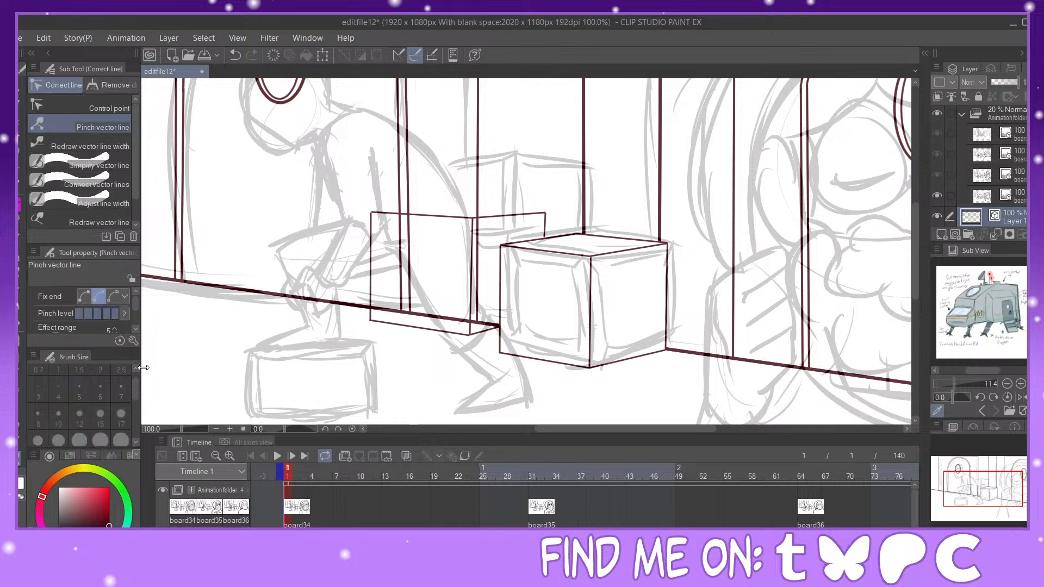
left_click_drag(546, 212, 540, 211)
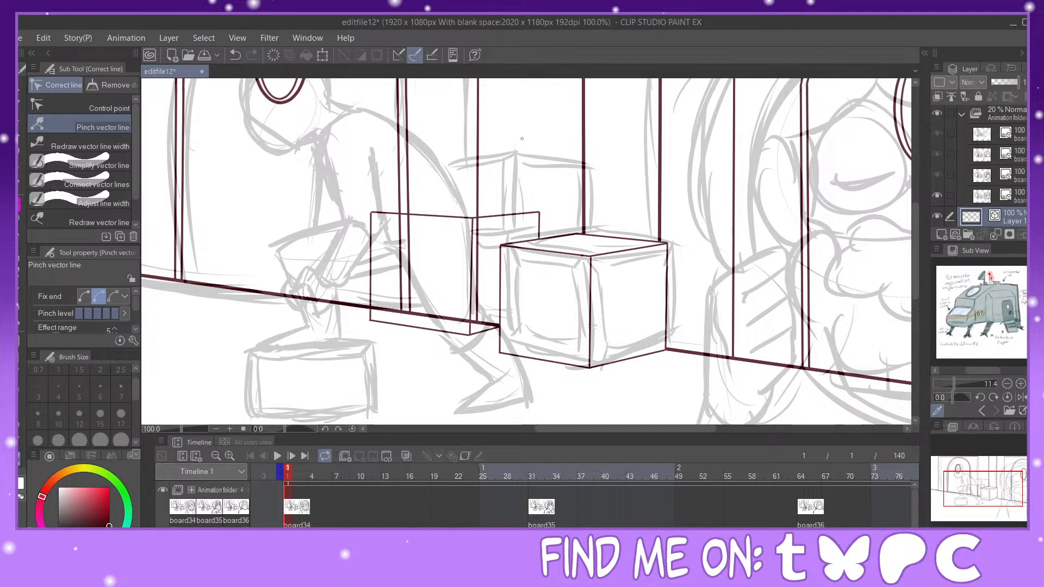
left_click(22, 380)
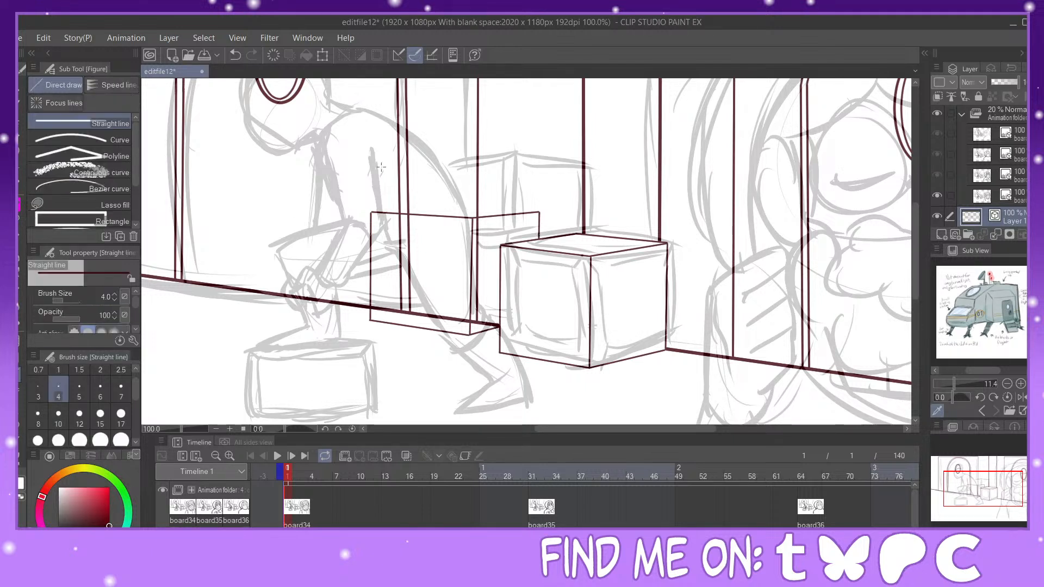
left_click(21, 451)
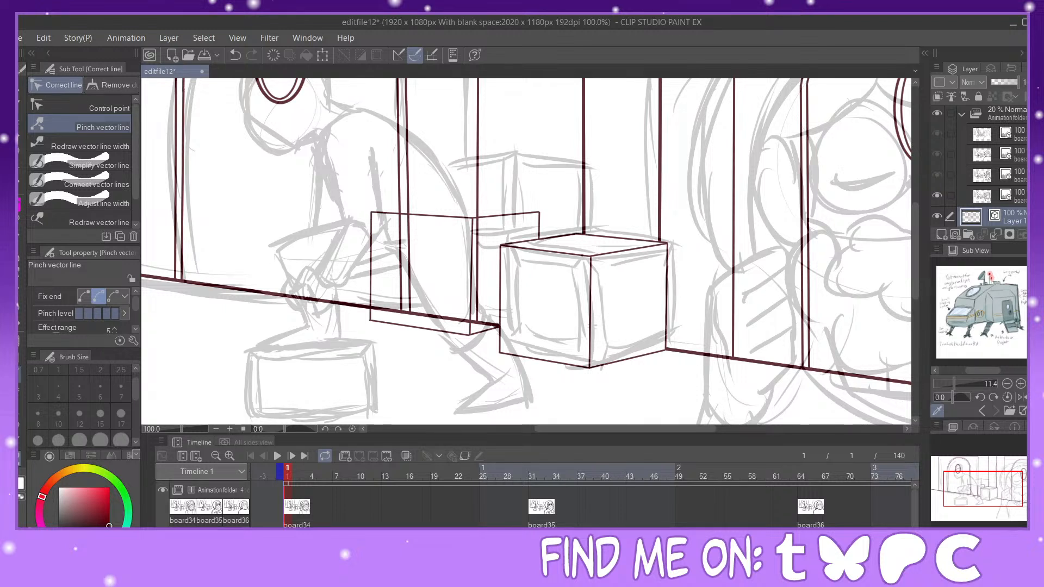
key("u")
left_click_drag(372, 212, 538, 212)
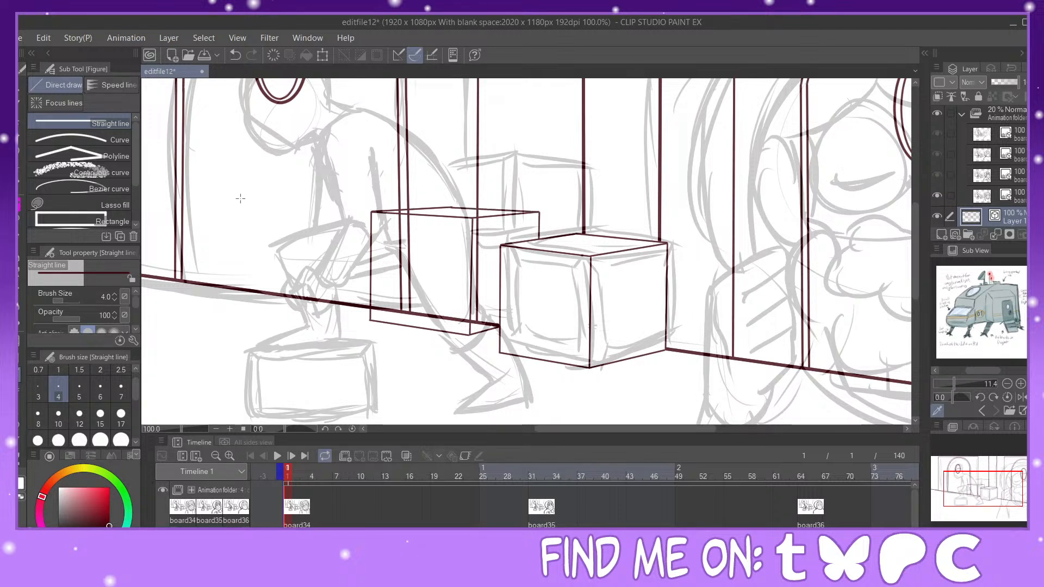
Step: Vector-erase the doorway, wall and floor lines crossing the second crate, and pinch its back top corner into place
key("e")
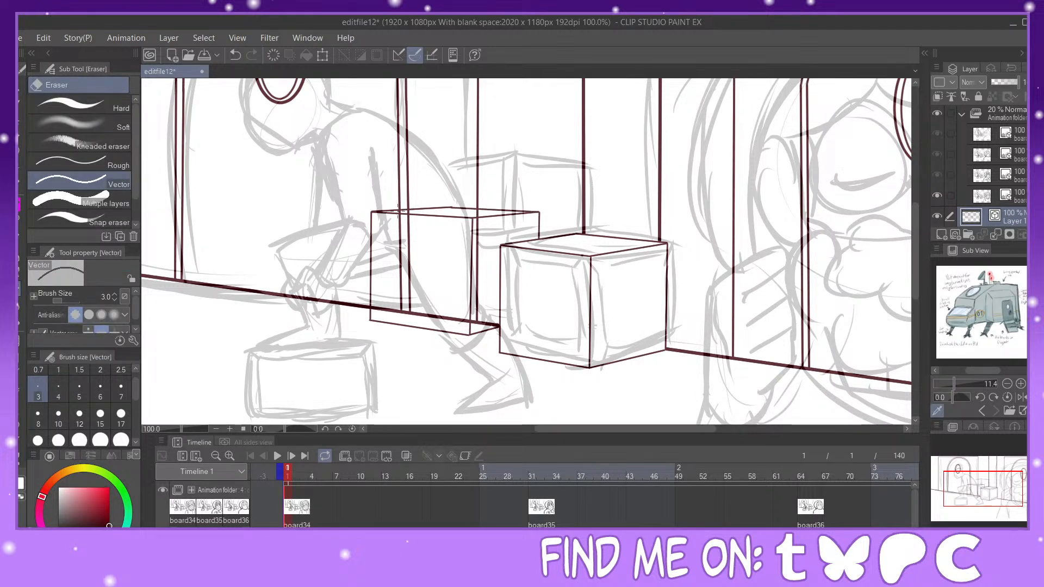
left_click_drag(400, 211, 446, 178)
left_click(230, 55)
left_click(406, 211)
left_click(234, 55)
left_click(410, 205)
left_click(477, 214)
left_click(479, 316)
left_click(486, 322)
left_click(446, 318)
left_click(397, 311)
left_click(401, 308)
left_click(410, 310)
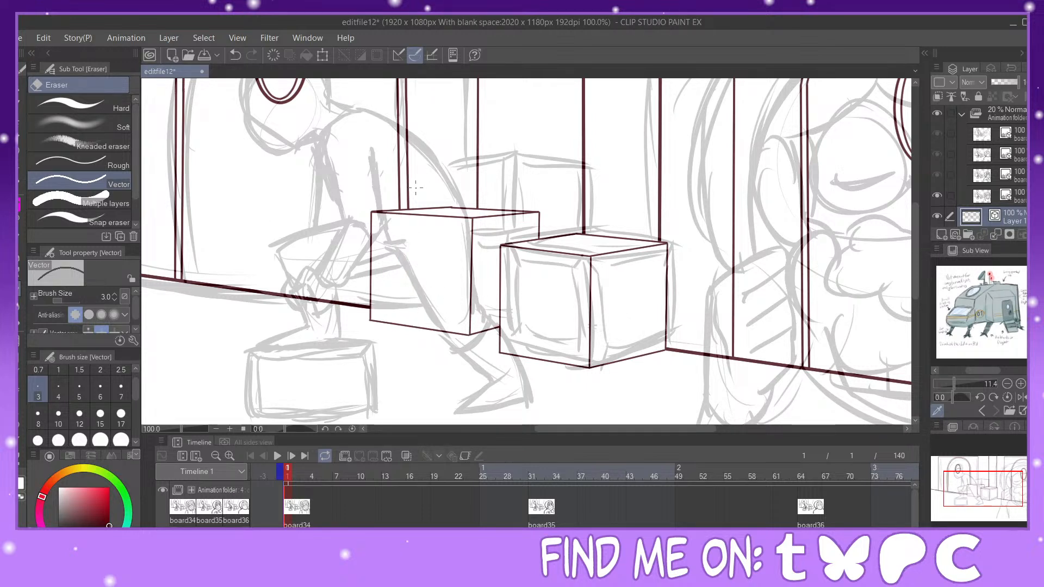
left_click(19, 461)
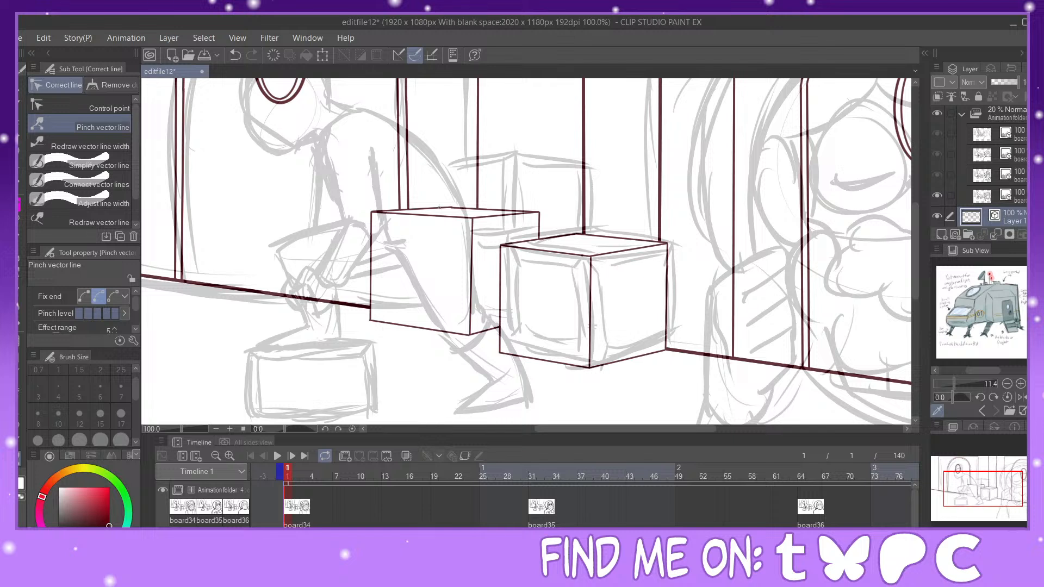
left_click_drag(444, 207, 444, 208)
left_click(19, 205)
left_click(20, 377)
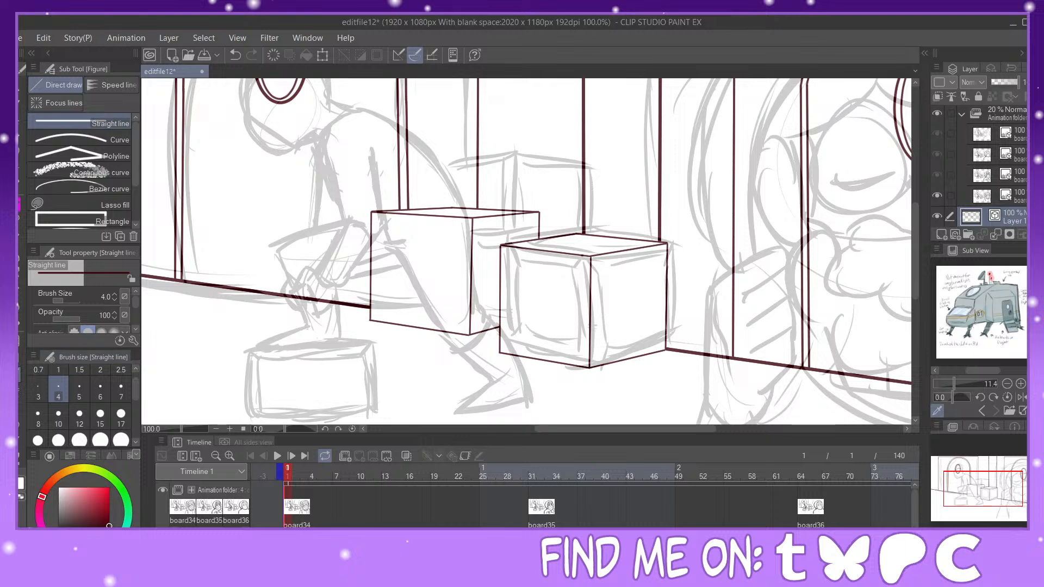
mouse_move(985, 483)
left_mouse_down()
mouse_move(985, 457)
mouse_move(987, 479)
left_mouse_up()
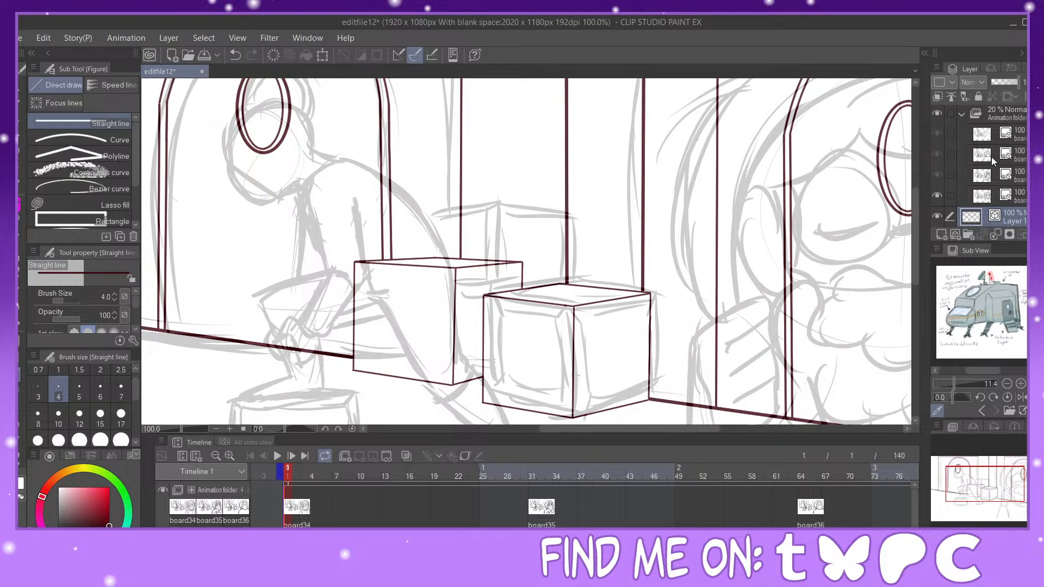
scroll(979, 168, "down", 1)
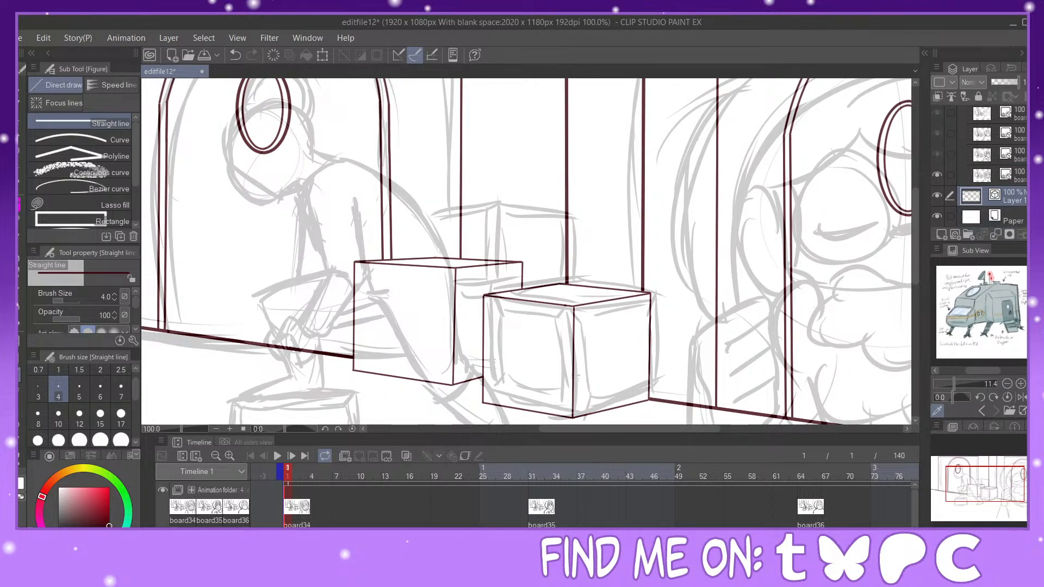
scroll(979, 168, "up", 1)
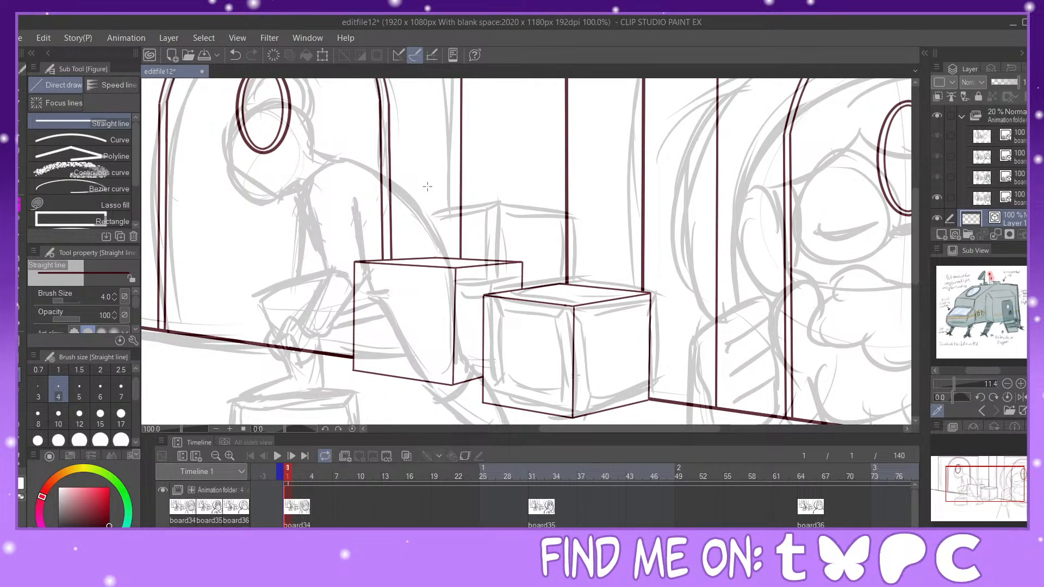
left_click_drag(424, 187, 427, 254)
key("ctrl+z")
mouse_move(421, 167)
left_mouse_down()
mouse_move(423, 259)
mouse_move(501, 271)
left_mouse_up()
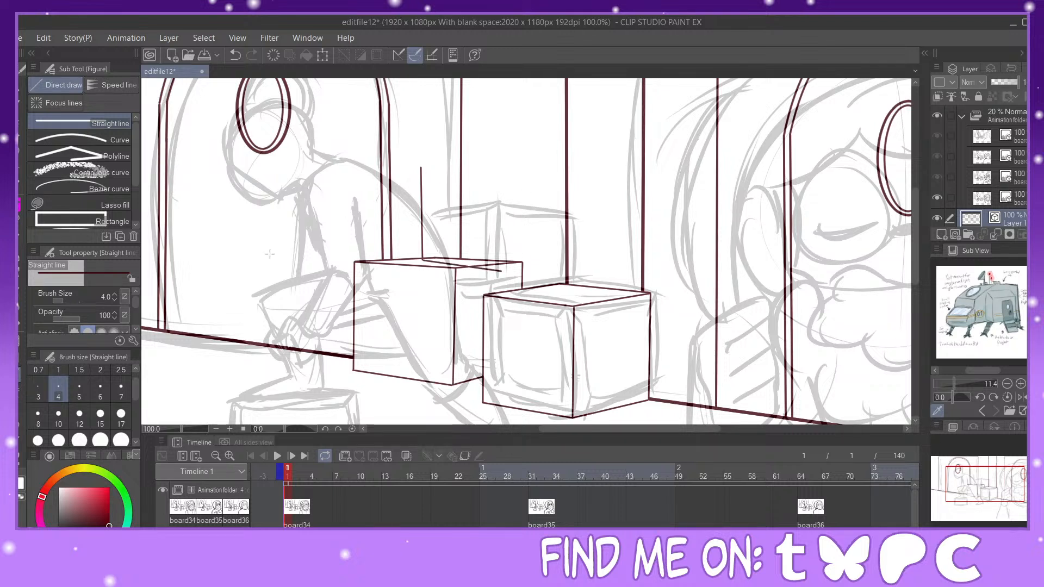
left_click(230, 53)
left_click(237, 57)
Step: Draw a tall four-sided face with a slanted top edge standing on the second crate, and pinch its edges to align and widen it
left_click_drag(404, 256, 483, 270)
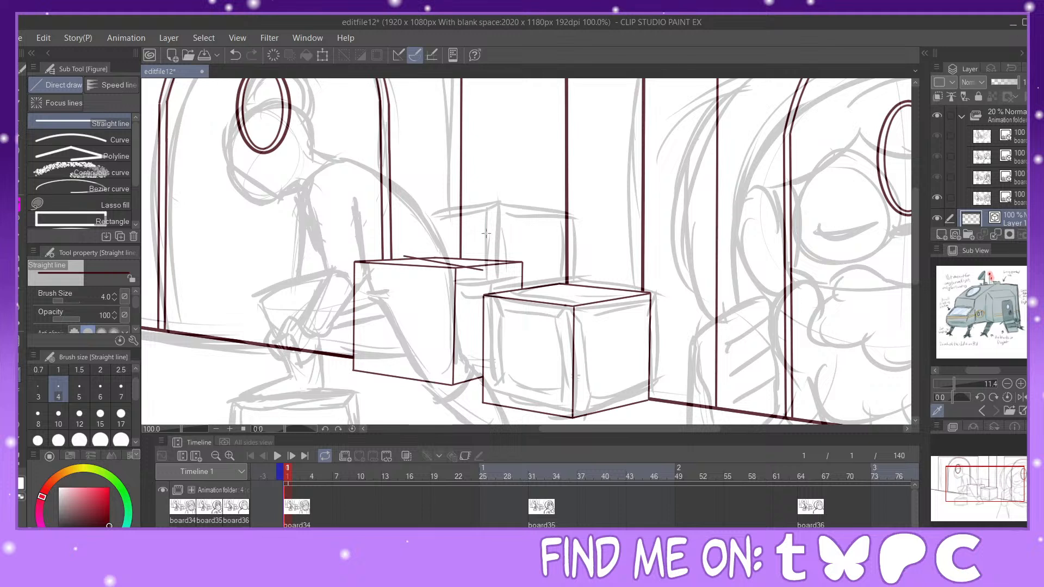
left_click_drag(404, 256, 471, 262)
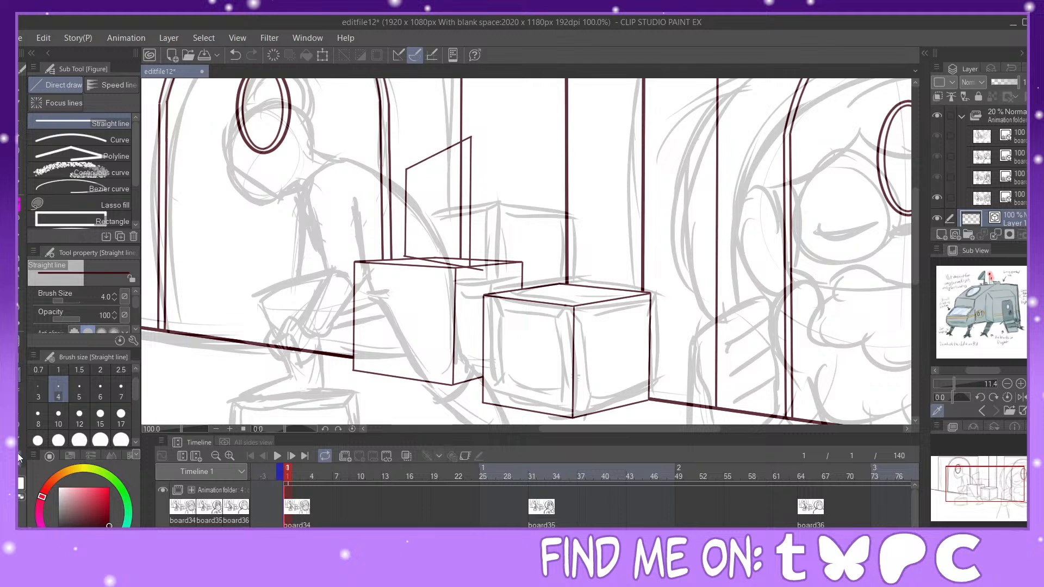
key("y")
left_click_drag(407, 169, 405, 193)
left_click_drag(405, 250, 404, 251)
left_click_drag(470, 136, 468, 143)
mouse_move(480, 271)
left_mouse_down()
mouse_move(466, 267)
mouse_move(478, 269)
left_mouse_up()
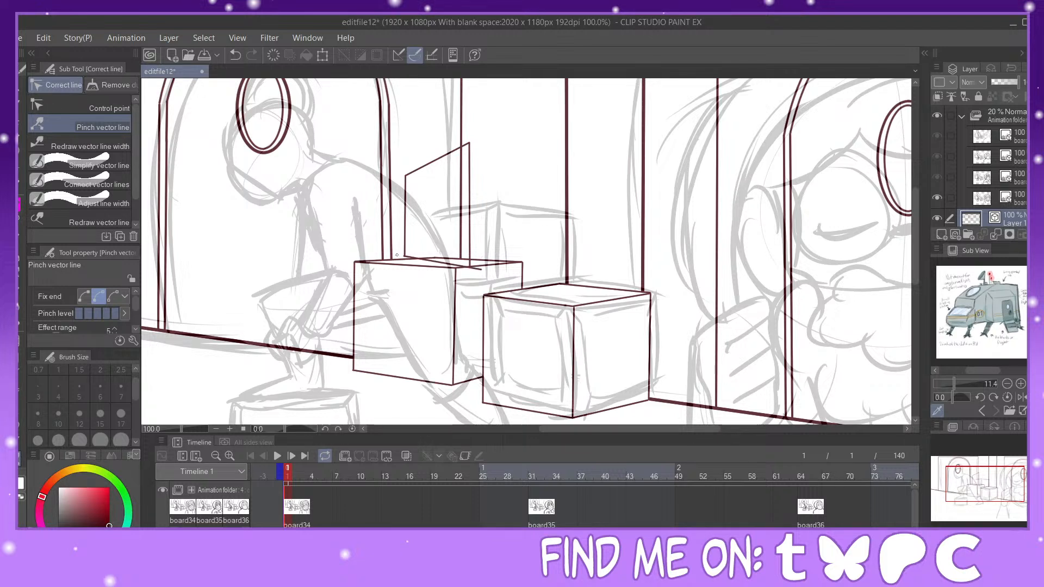
left_click_drag(405, 251, 406, 253)
left_click_drag(471, 143, 474, 145)
left_click_drag(470, 255, 474, 255)
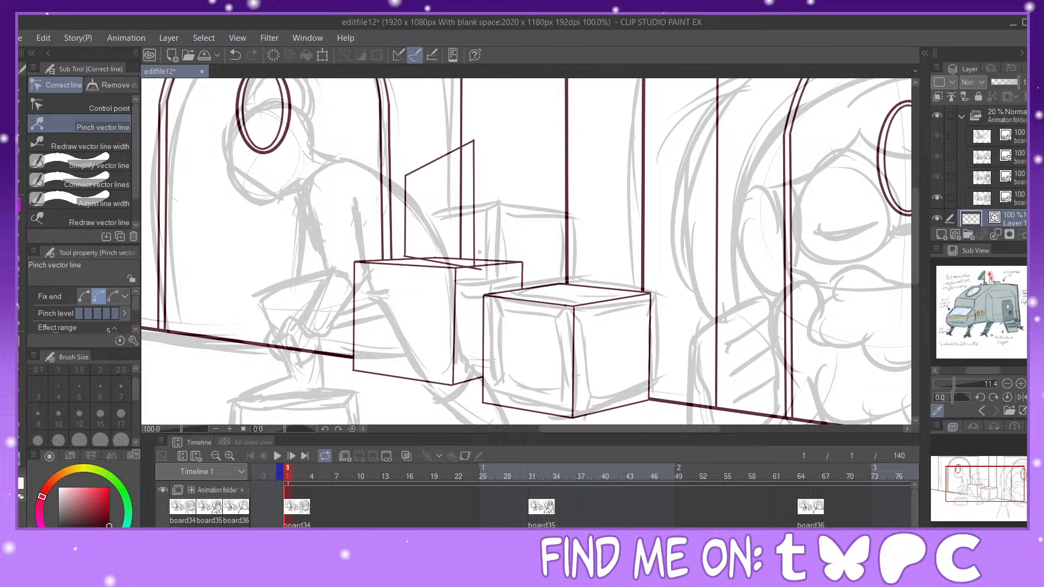
Step: Vector-erase the wall line and crate top edges crossing the tall face, along with its overshooting bottom edge
key("e")
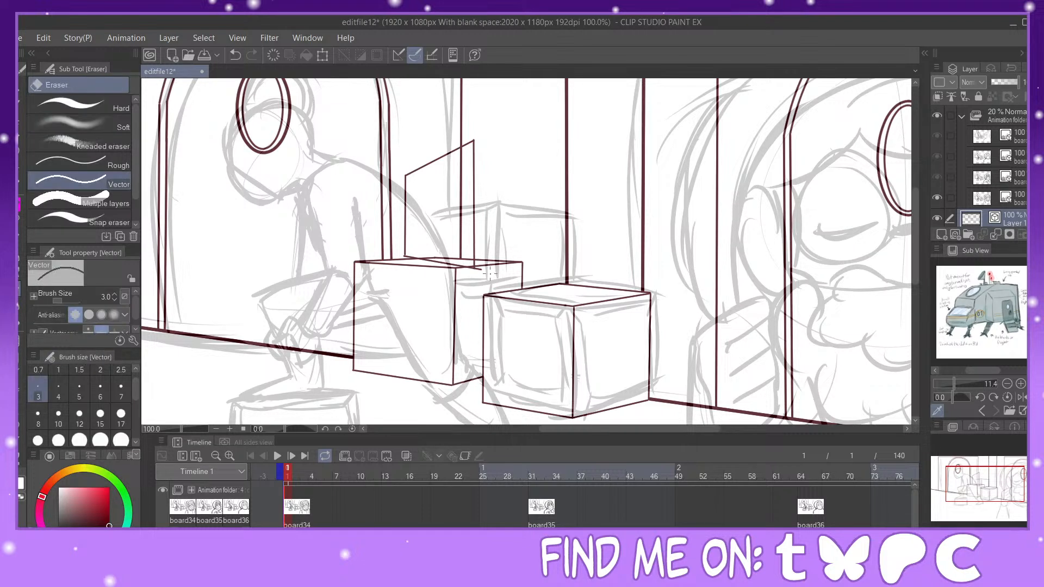
left_click(461, 256)
left_click(450, 258)
left_click(470, 265)
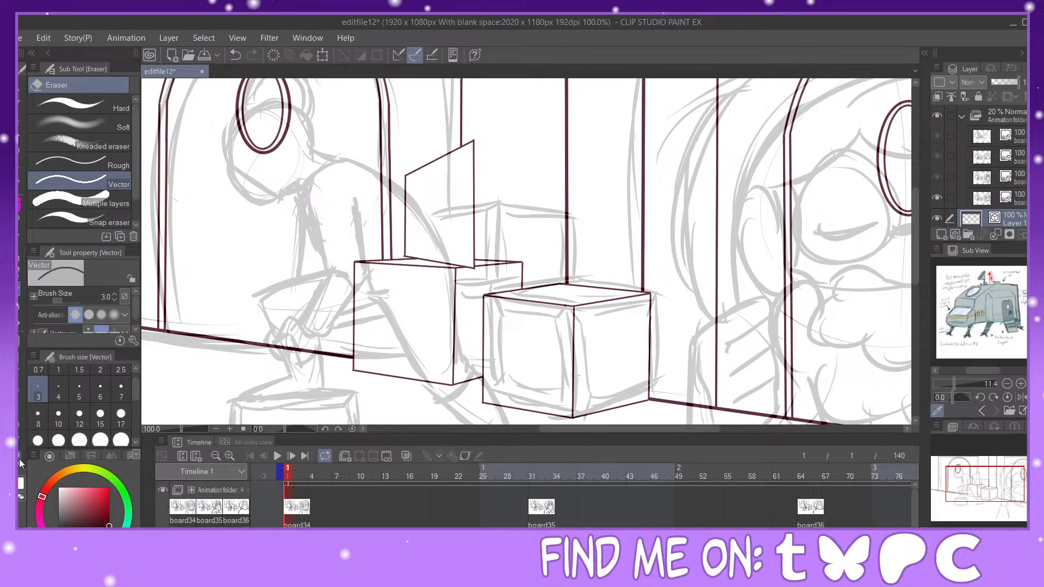
Step: Zoom to 200% on the tall face and pinch its bottom edge and corner to meet the side lines cleanly
key("y")
key("ctrl+plus")
left_click_drag(986, 483, 989, 481)
mouse_move(271, 279)
left_mouse_down()
mouse_move(282, 279)
mouse_move(276, 290)
left_mouse_up()
left_click_drag(400, 306, 398, 310)
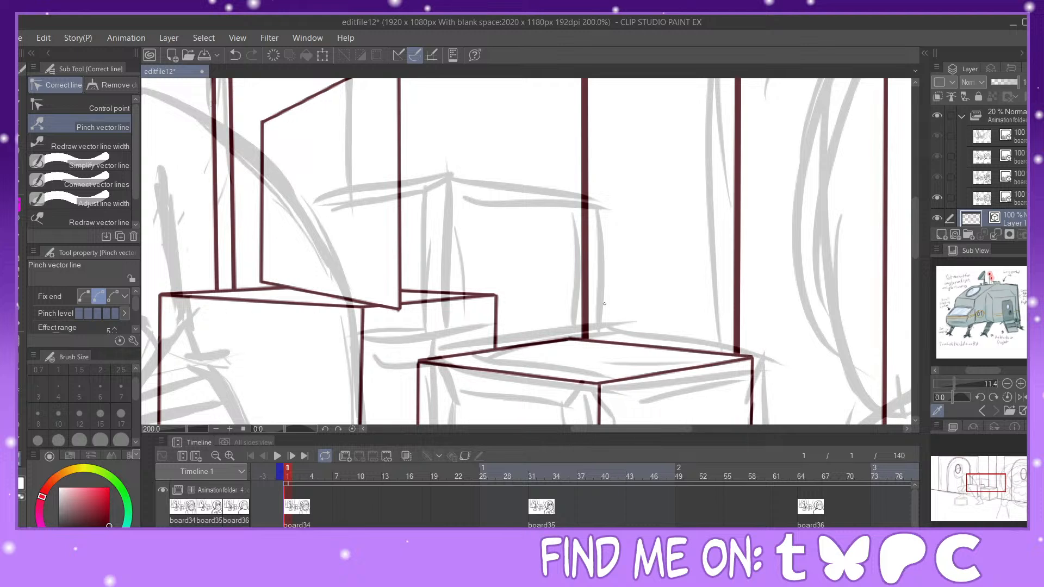
Step: Draw the slanted top edge of the upper crate's right face and pinch its ends to meet the front corner and stop short of the wall line
left_click(1008, 534)
left_click_drag(988, 480, 991, 475)
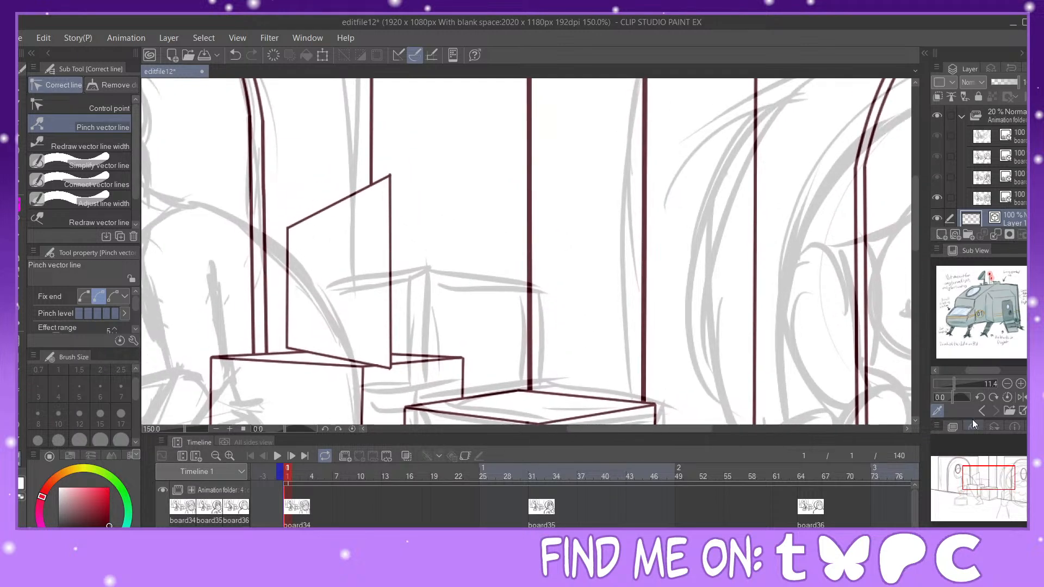
key("u")
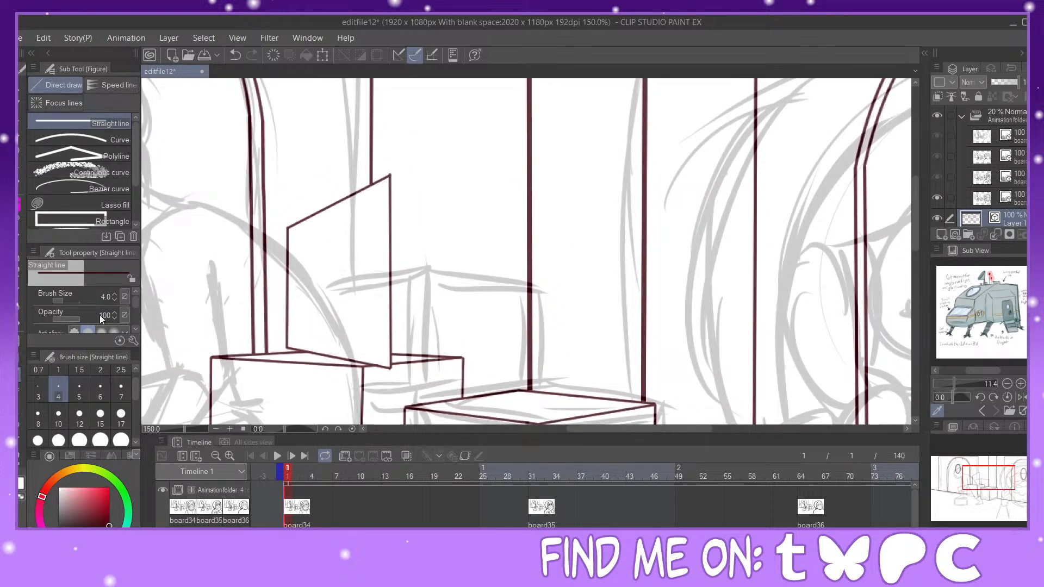
key("y")
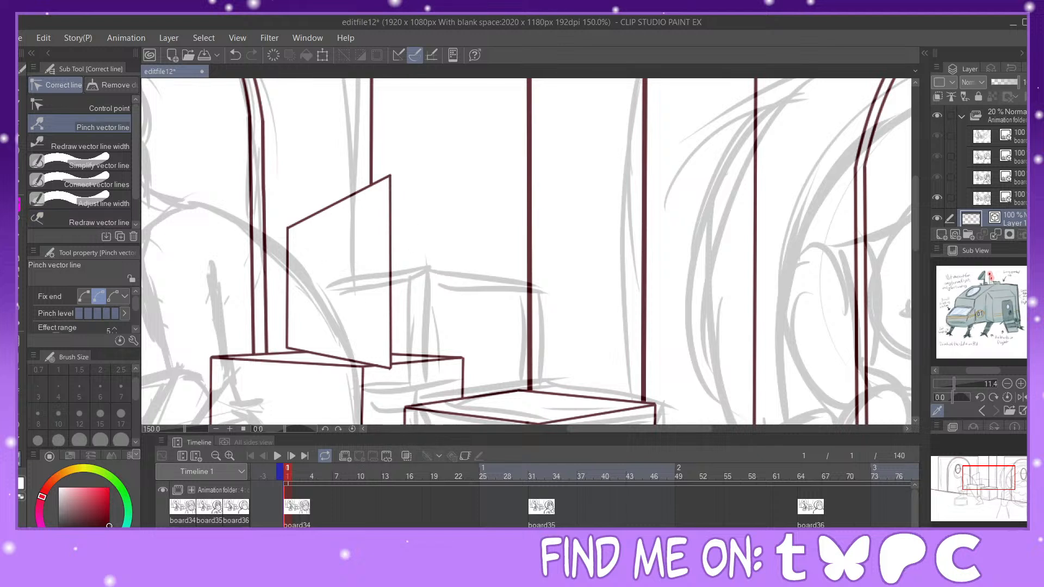
key("u")
left_click_drag(392, 174, 541, 210)
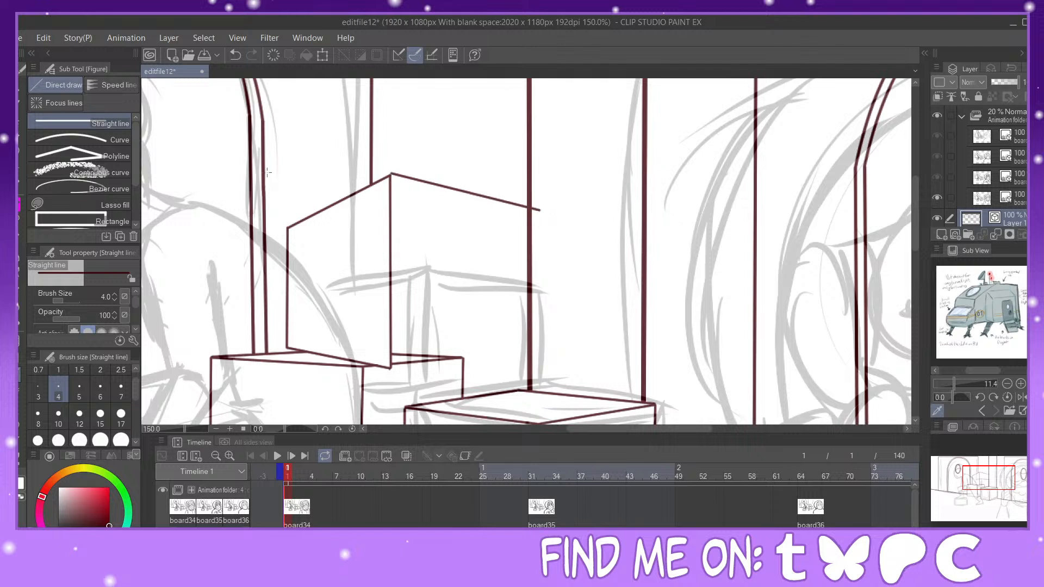
key("y")
left_click_drag(392, 174, 390, 176)
left_click_drag(537, 209, 499, 210)
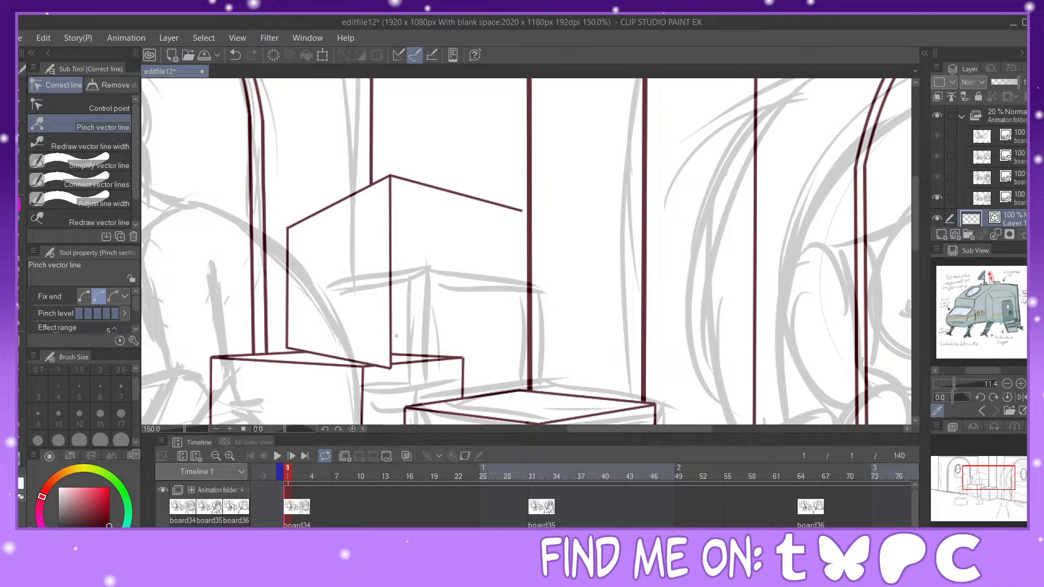
Step: Close the upper crate's right face with a bottom and a right edge, vector-erasing the lower crate's top edge behind it
left_click(22, 374)
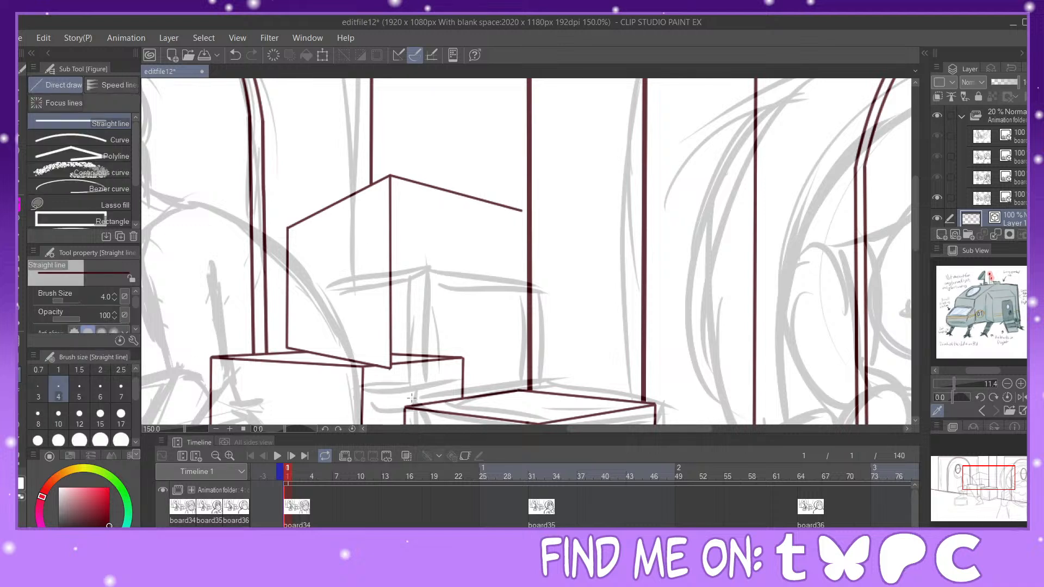
left_click_drag(390, 369, 521, 353)
key("e")
left_click(455, 358)
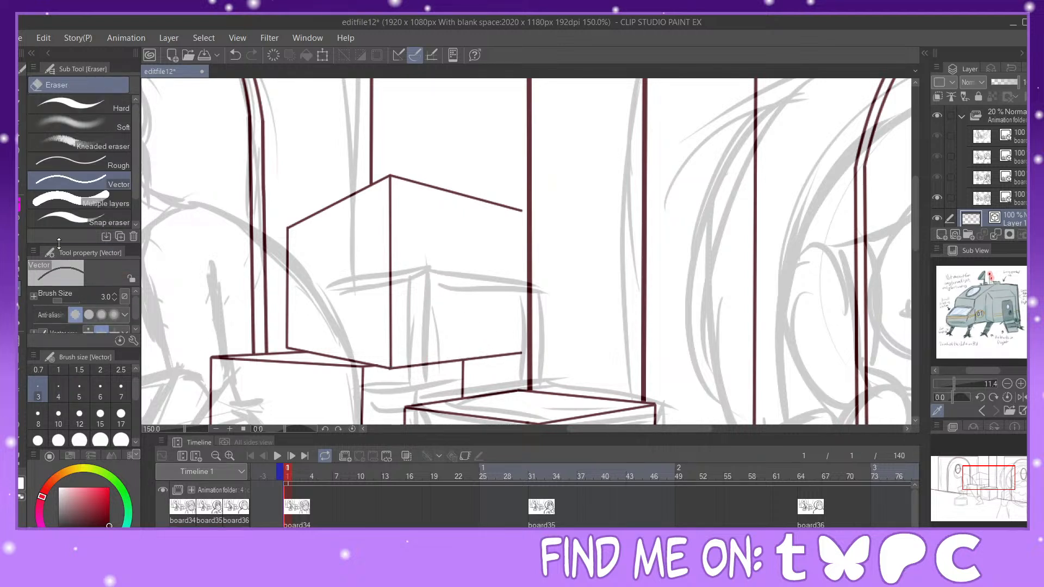
key("u")
left_click_drag(522, 211, 522, 350)
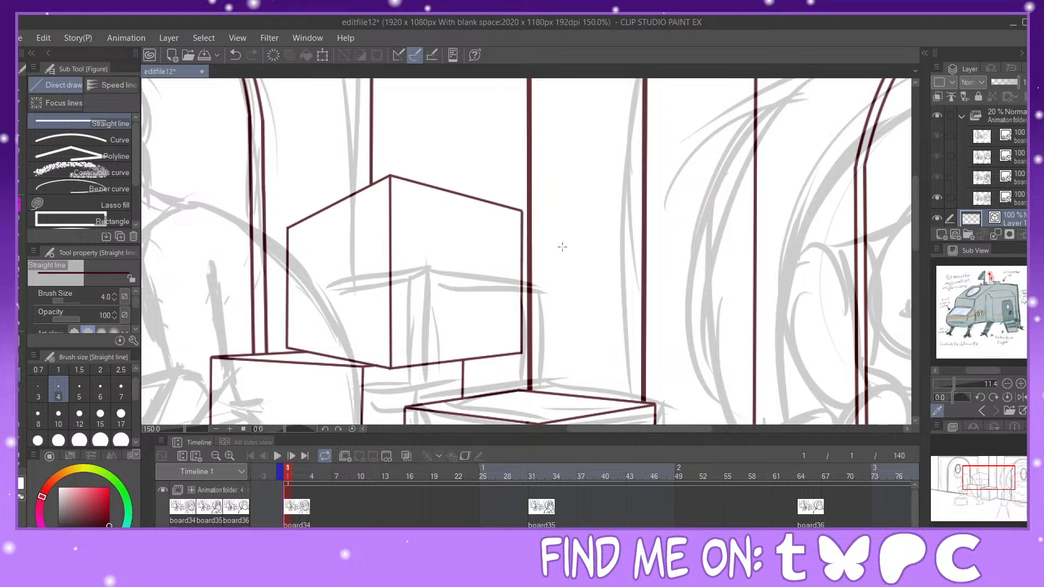
Step: Collapse and hide the storyboard animation folder so only the crate line art shows
mouse_move(999, 469)
left_mouse_down()
mouse_move(996, 489)
mouse_move(1003, 478)
left_mouse_up()
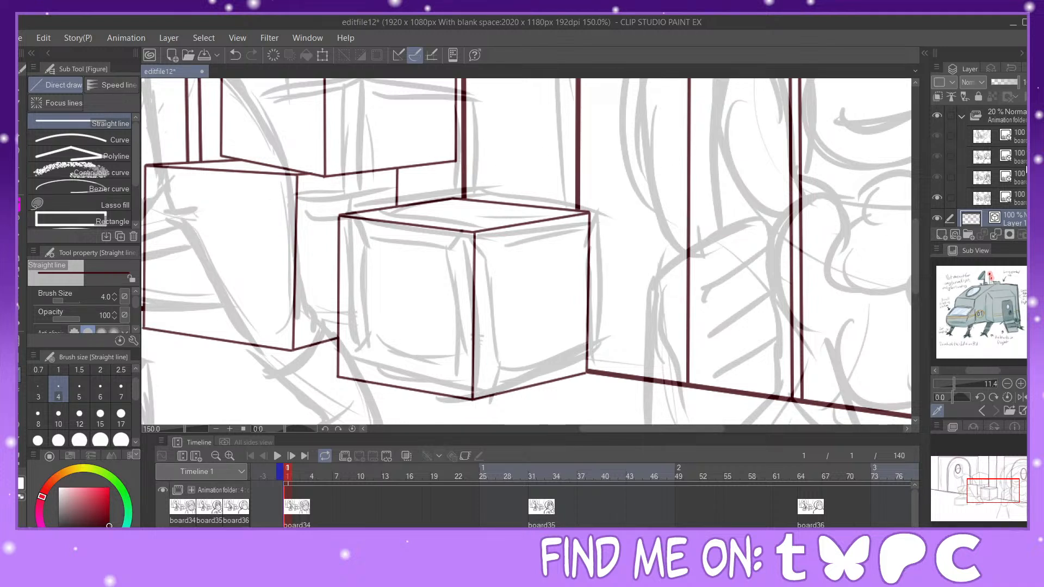
left_click(961, 116)
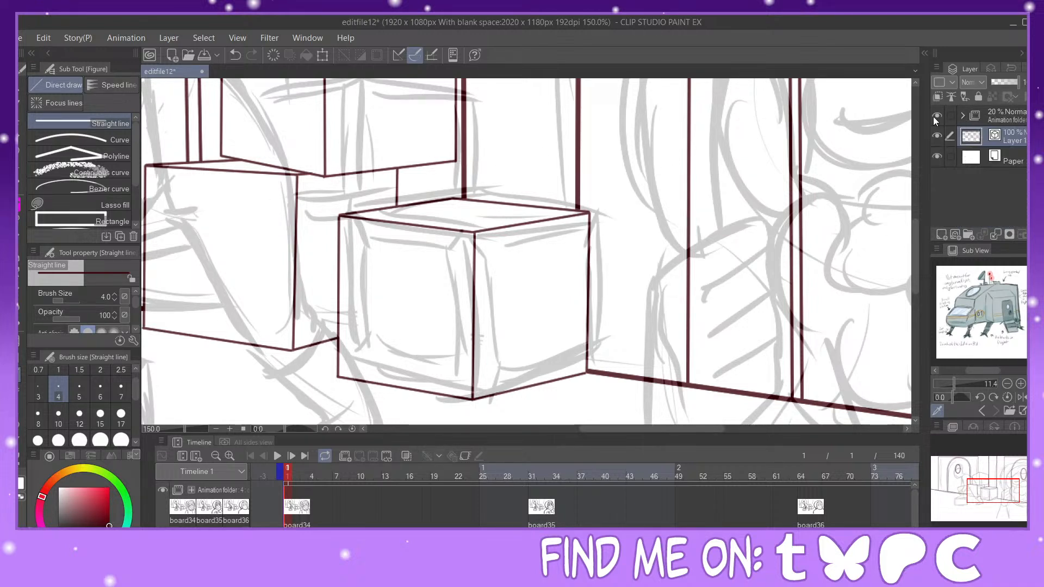
left_click(936, 116)
mouse_move(996, 486)
left_mouse_down()
mouse_move(991, 477)
mouse_move(995, 488)
left_mouse_up()
left_click(20, 460)
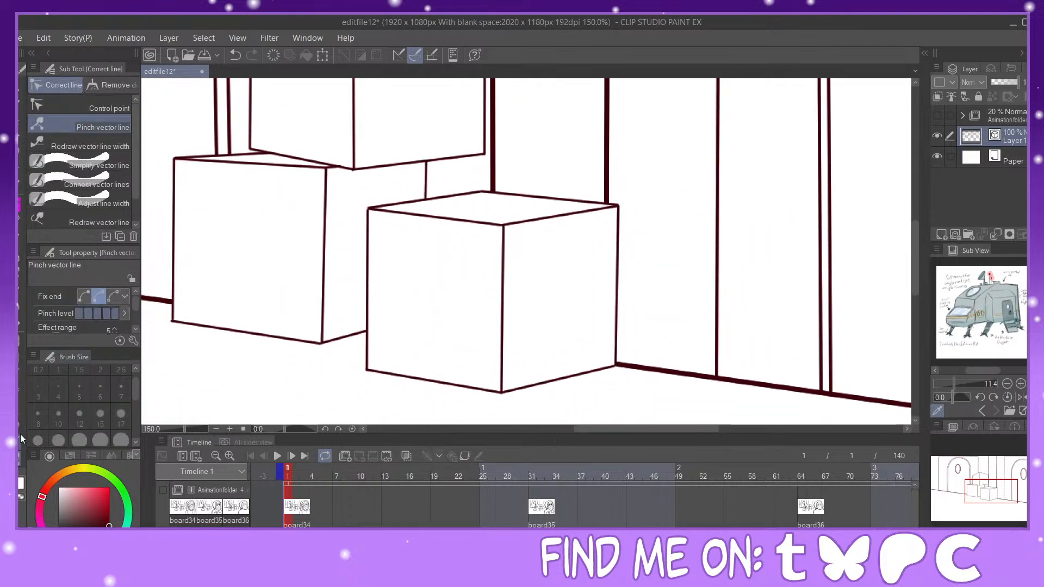
Step: Draw a size 3 inset frame with mitred corner lines on the front crate's left face, pinching its lower-left corner into place
left_click(18, 363)
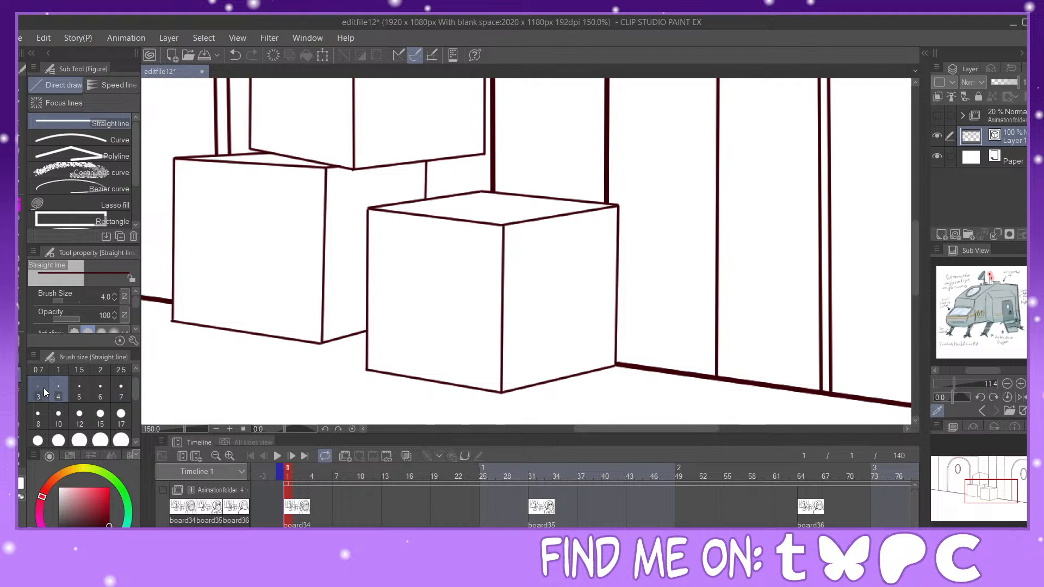
left_click_drag(368, 209, 383, 226)
mouse_move(382, 226)
left_mouse_down()
mouse_move(491, 238)
mouse_move(503, 223)
mouse_move(485, 381)
mouse_move(500, 392)
left_mouse_up()
left_click_drag(381, 226, 485, 375)
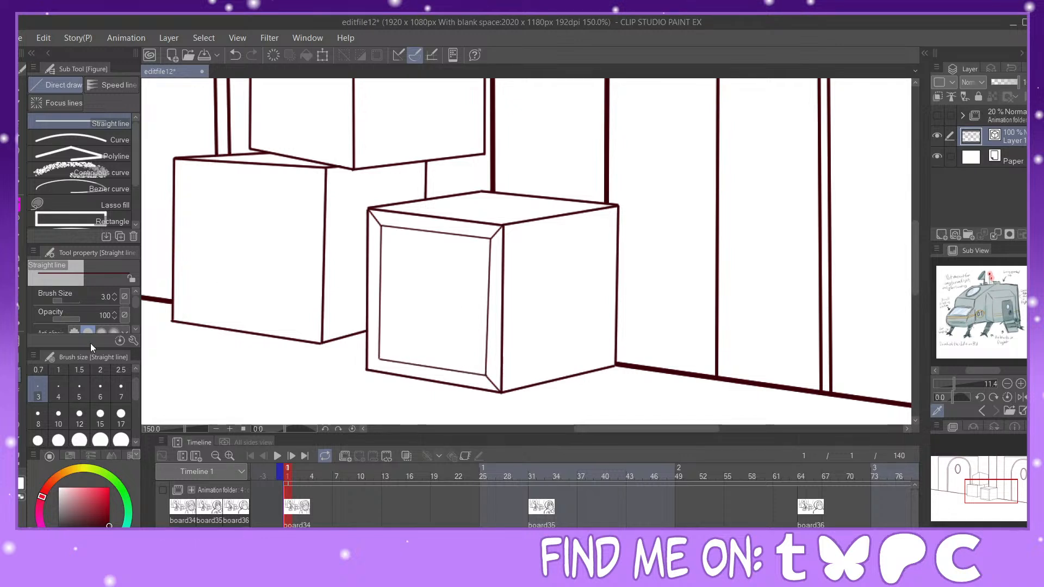
left_click(20, 454)
left_click_drag(379, 360, 381, 356)
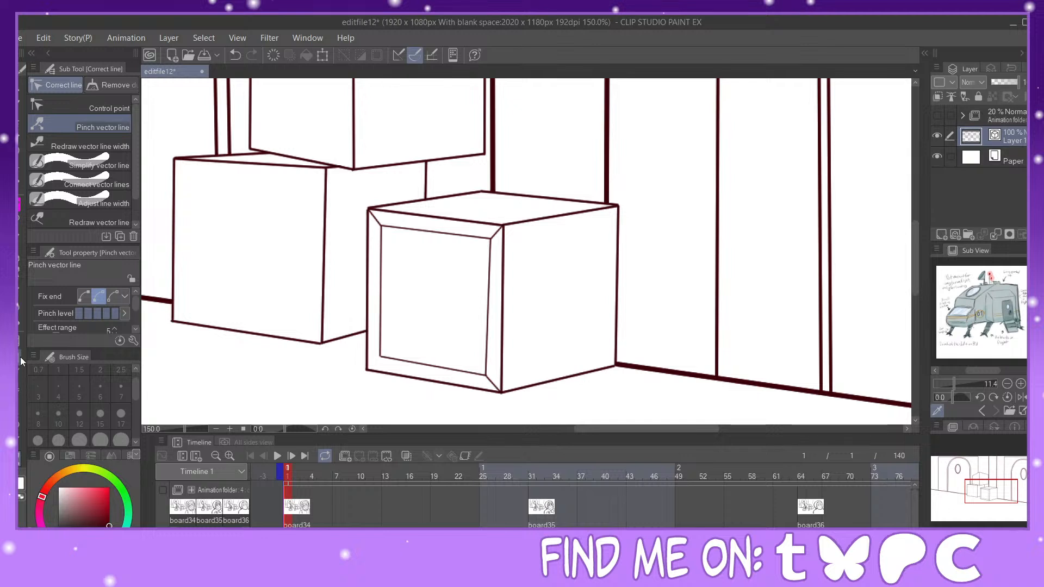
key("u")
left_click_drag(380, 357, 368, 371)
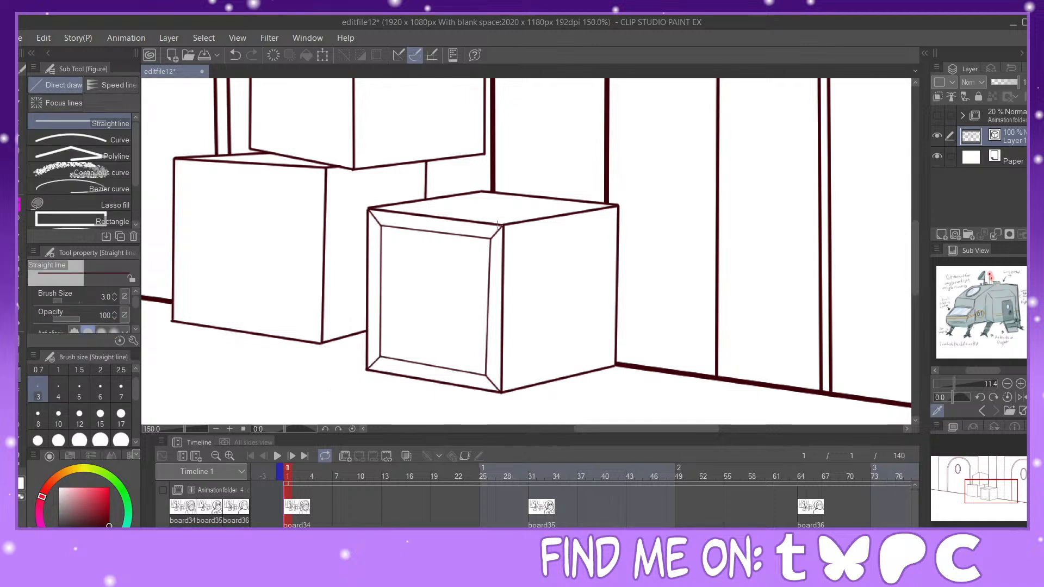
Step: Draw a matching inset frame with mitred corners on the front crate's right face and pinch its far side line into alignment
mouse_move(515, 236)
left_mouse_down()
mouse_move(611, 218)
mouse_move(618, 206)
left_mouse_up()
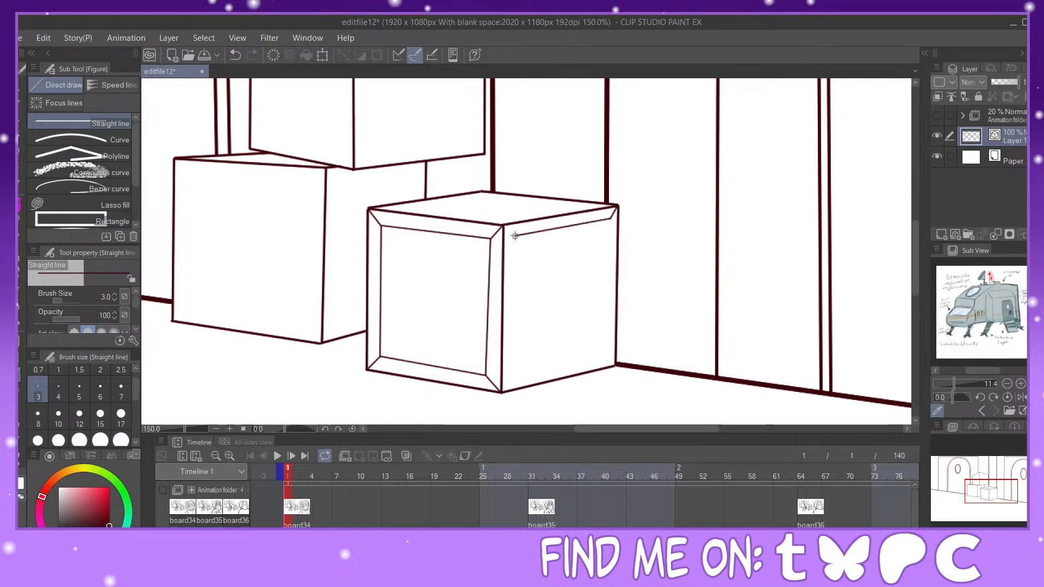
mouse_move(516, 236)
left_mouse_down()
mouse_move(503, 392)
mouse_move(549, 368)
mouse_move(609, 356)
mouse_move(612, 220)
left_mouse_up()
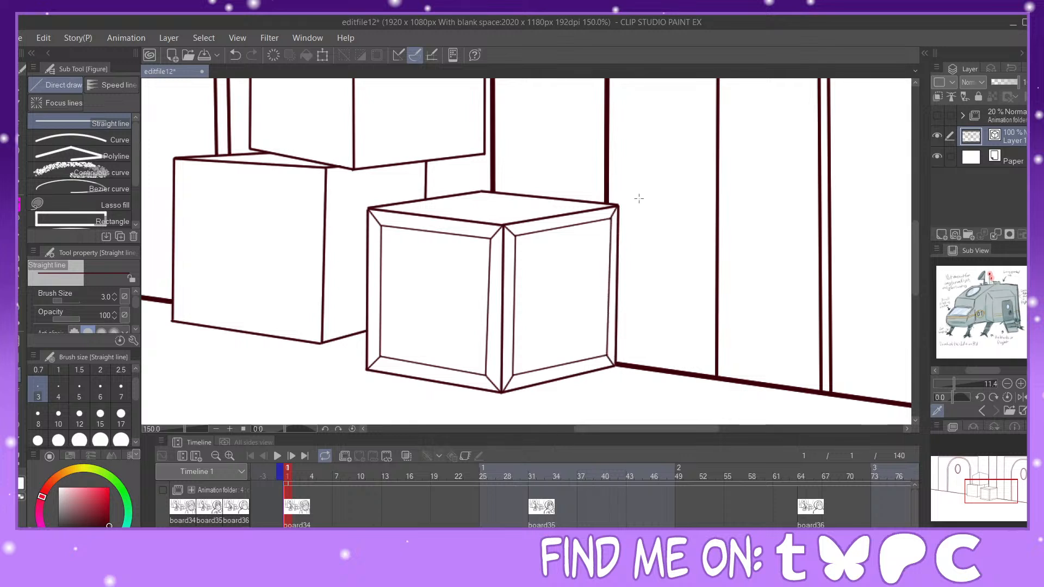
left_click(21, 461)
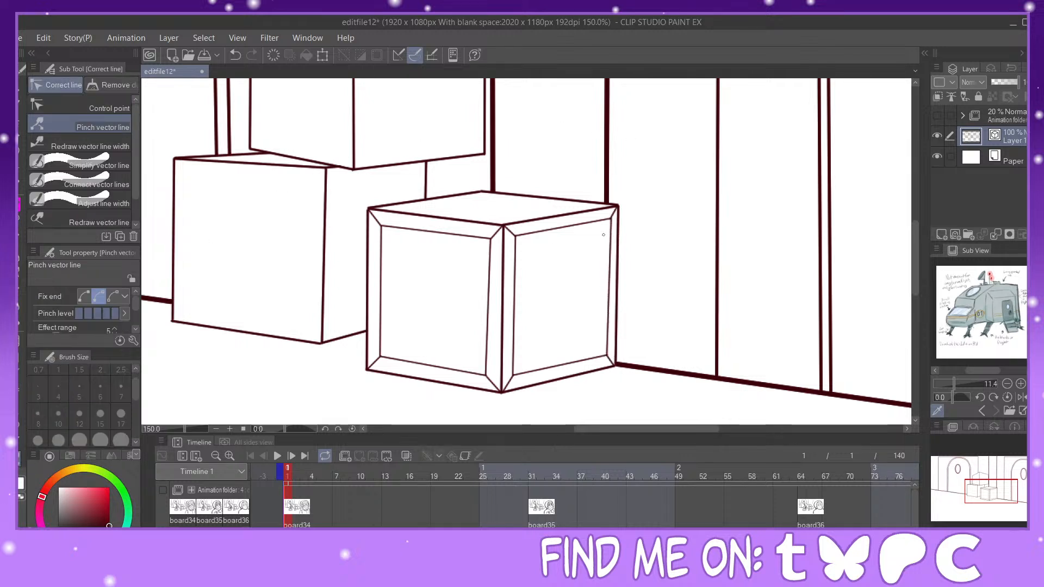
left_click_drag(610, 235, 610, 232)
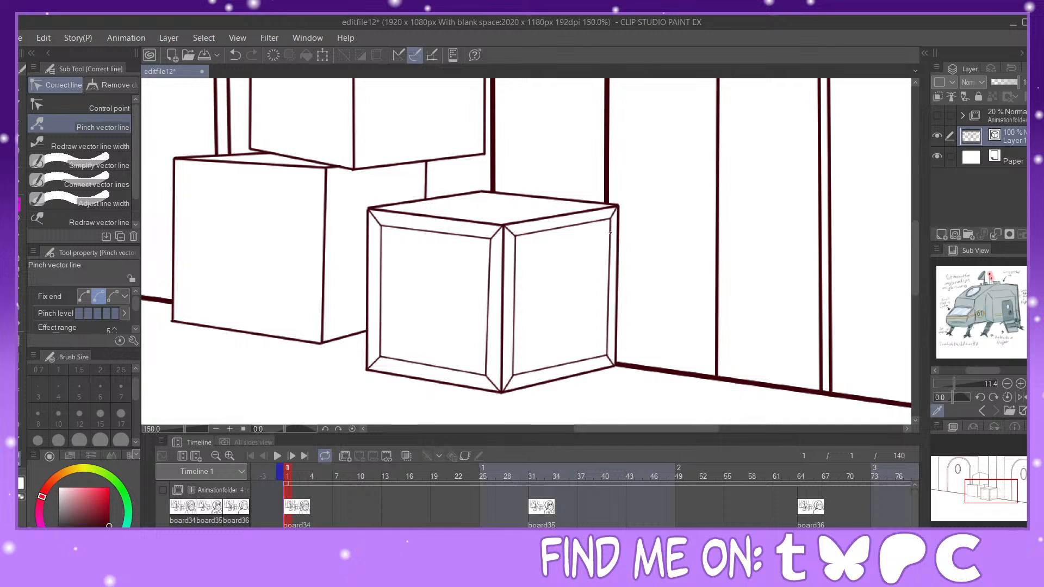
Step: Draw a narrow inset frame following the edges of the front crate's top face
left_click(20, 374)
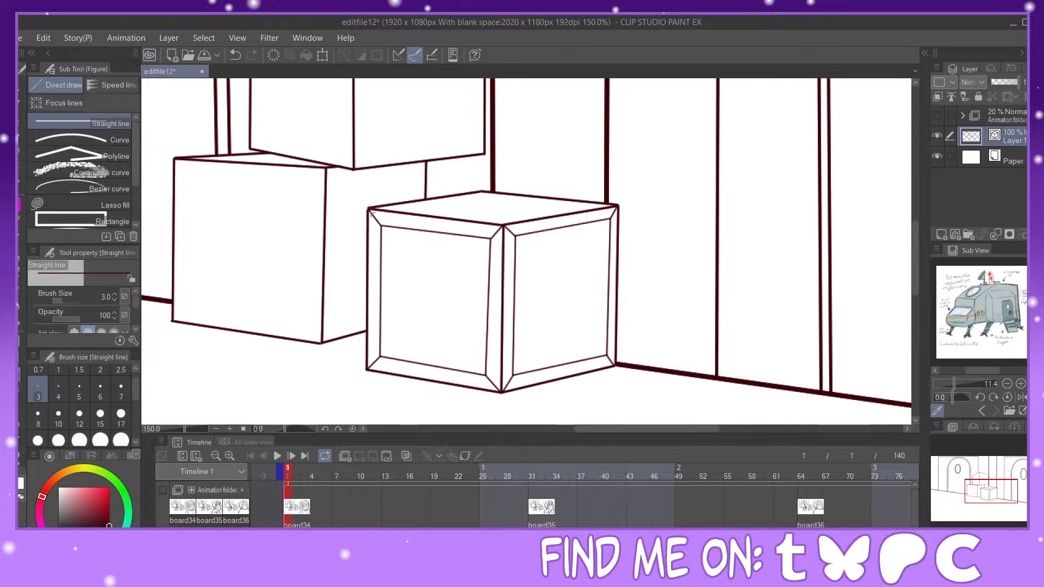
left_click_drag(376, 208, 501, 219)
mouse_move(500, 219)
left_mouse_down()
mouse_move(612, 204)
mouse_move(482, 194)
mouse_move(395, 212)
mouse_move(406, 206)
left_mouse_up()
key("y")
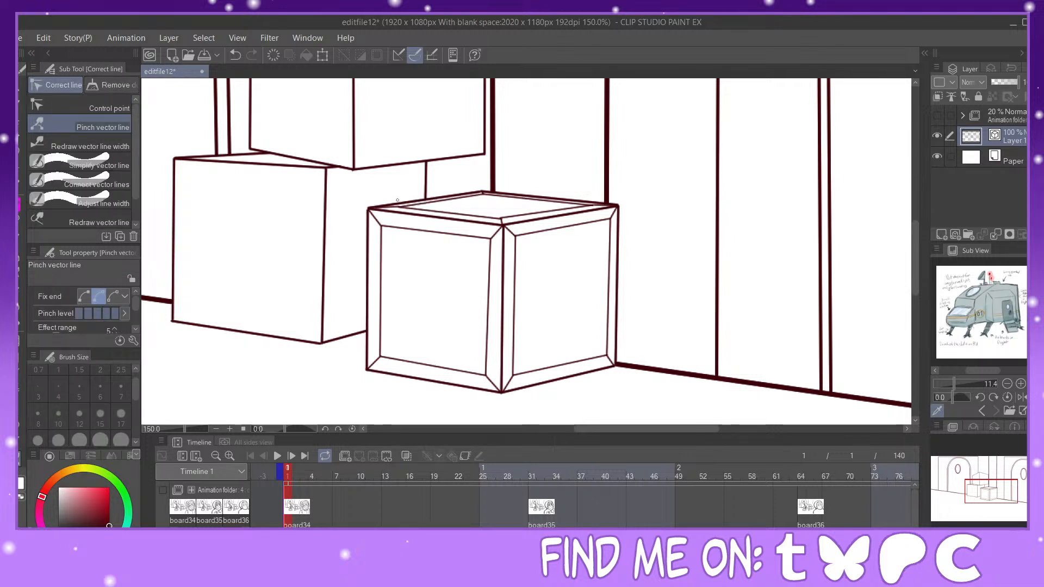
left_click(21, 377)
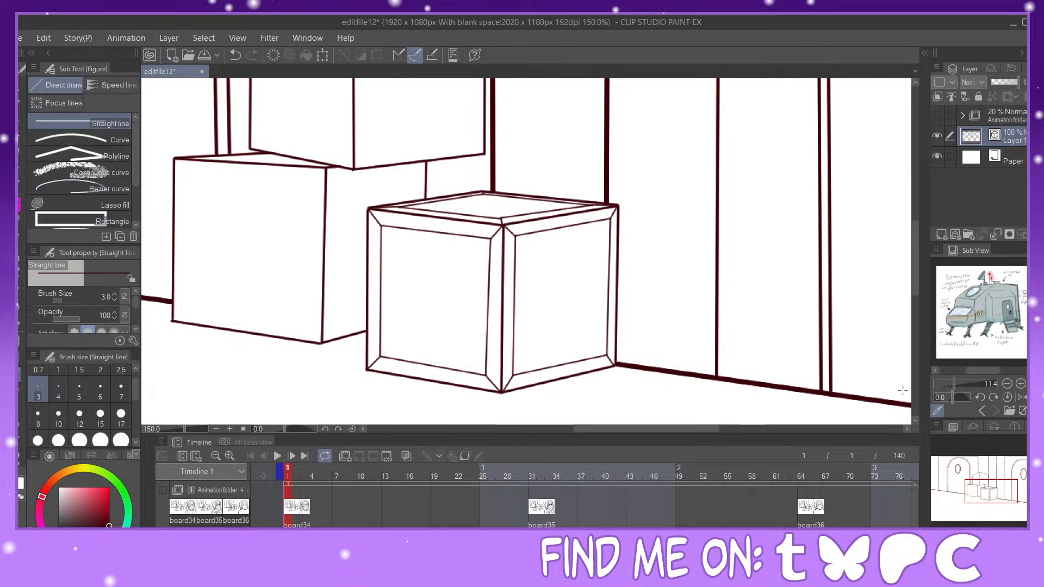
Step: Draw an inset frame with four mitred corner lines on the front face of the crate behind
left_click_drag(995, 491, 982, 490)
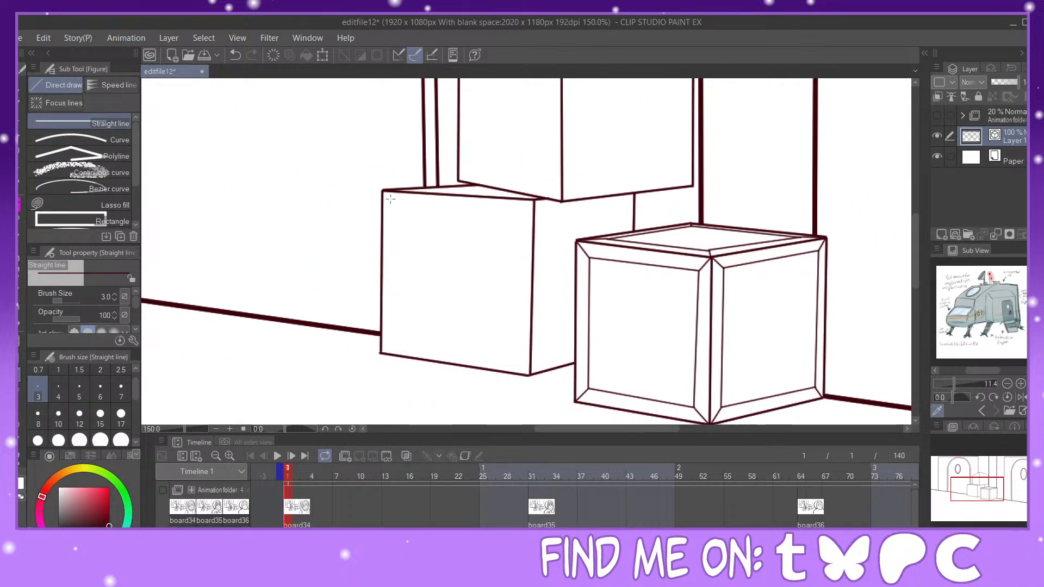
left_click(235, 57)
mouse_move(393, 205)
left_mouse_down()
mouse_move(519, 214)
mouse_move(513, 363)
mouse_move(387, 348)
mouse_move(394, 205)
mouse_move(382, 191)
left_mouse_up()
left_click_drag(518, 213, 534, 200)
left_click_drag(513, 362, 528, 376)
left_click_drag(391, 345, 381, 354)
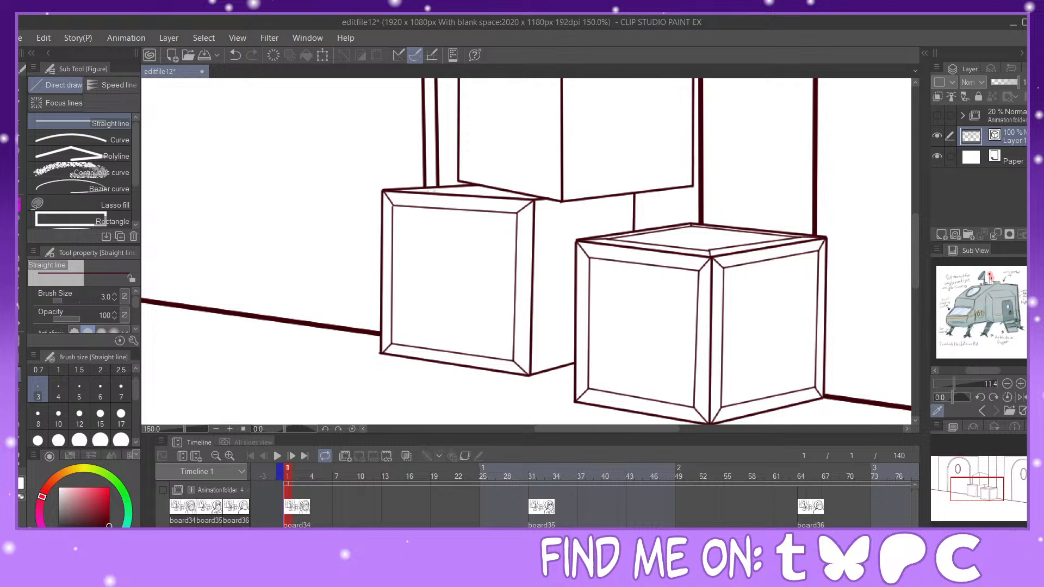
Step: Add inset frame lines along the visible edges of the rear crate's top face
left_click_drag(436, 191, 531, 196)
left_click_drag(438, 192, 397, 189)
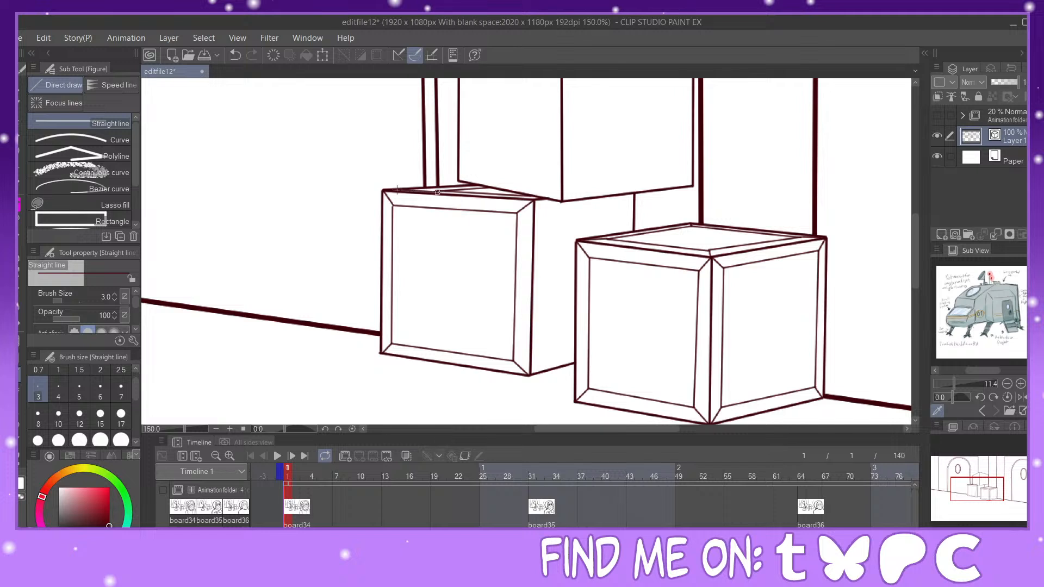
left_click(20, 460)
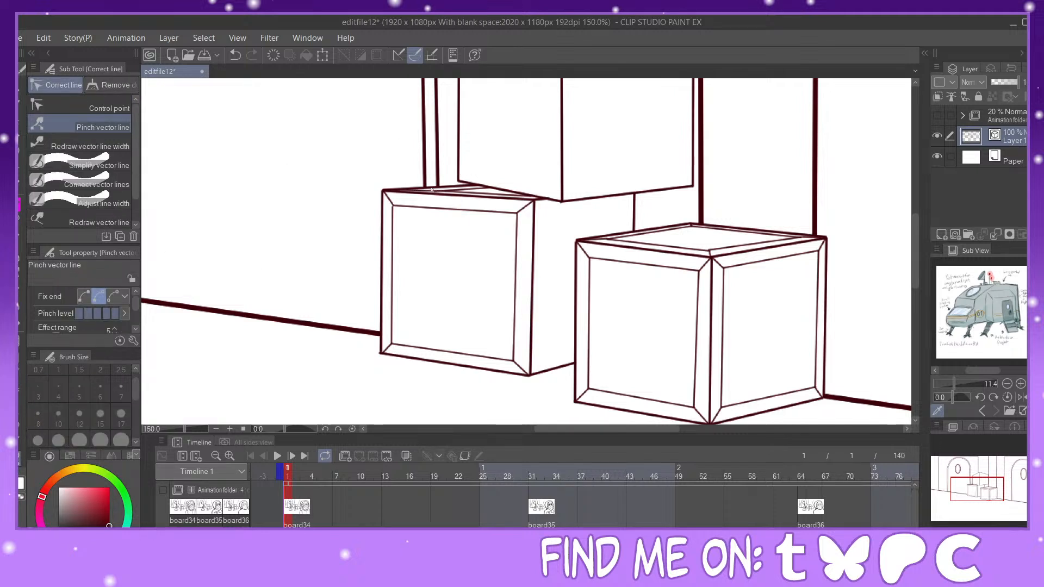
Step: Draw the inset frame lines on the visible part of the rear crate's right side face
key("u")
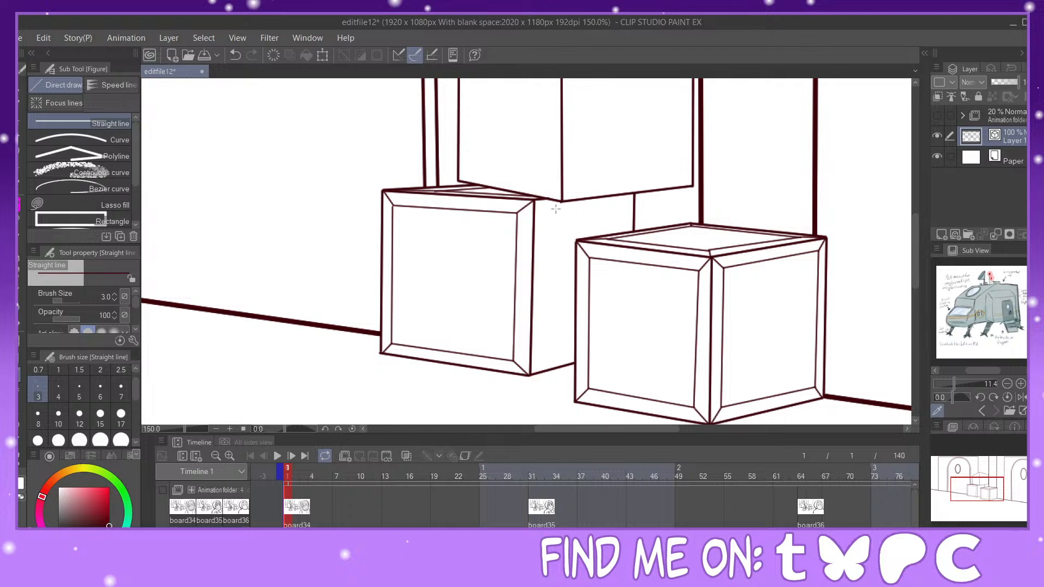
mouse_move(548, 210)
left_mouse_down()
mouse_move(627, 202)
mouse_move(627, 233)
mouse_move(633, 191)
left_mouse_up()
key("y")
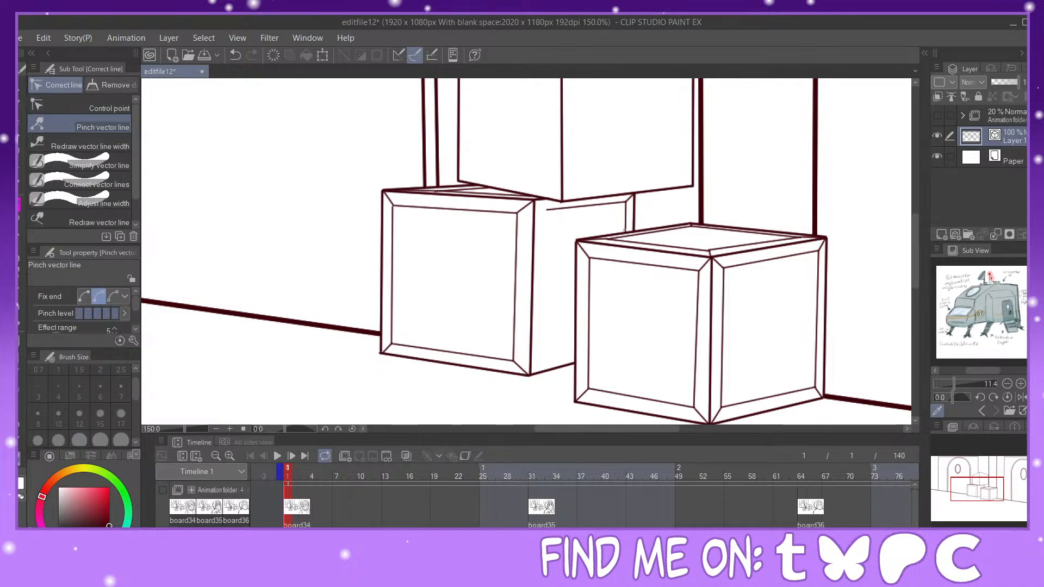
key("u")
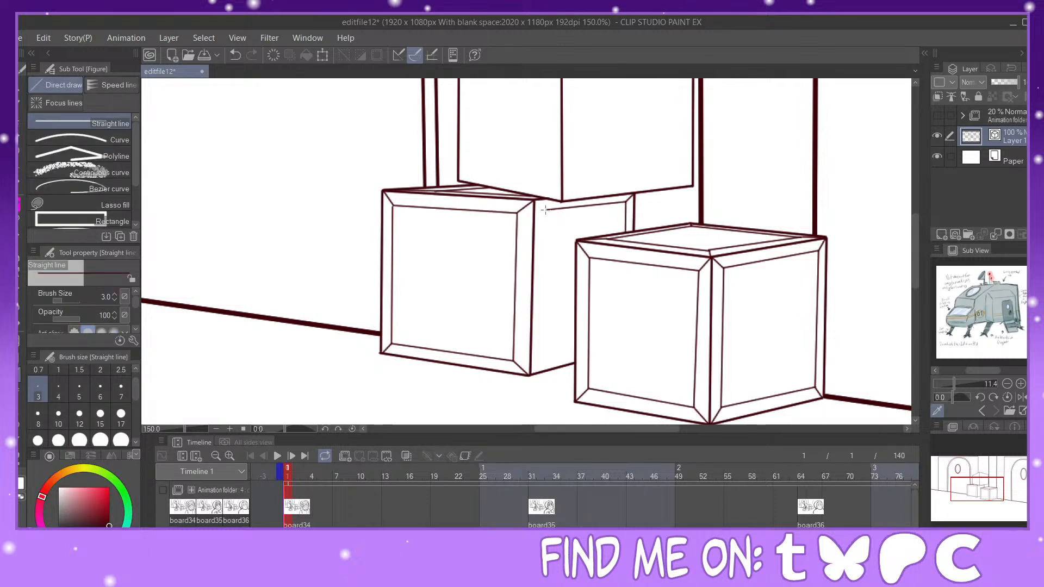
mouse_move(547, 211)
left_mouse_down()
mouse_move(543, 358)
mouse_move(574, 354)
mouse_move(544, 361)
left_mouse_up()
Step: Pinch the upper crate's bottom front corner into place, and draw and adjust an inset four-sided outline on its right face
left_click_drag(982, 483, 987, 476)
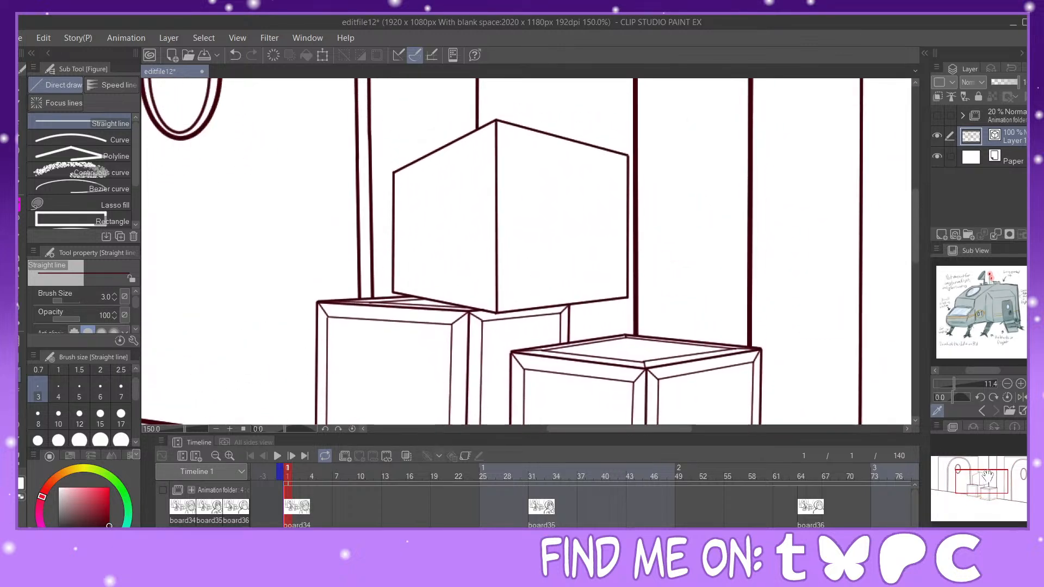
key("y")
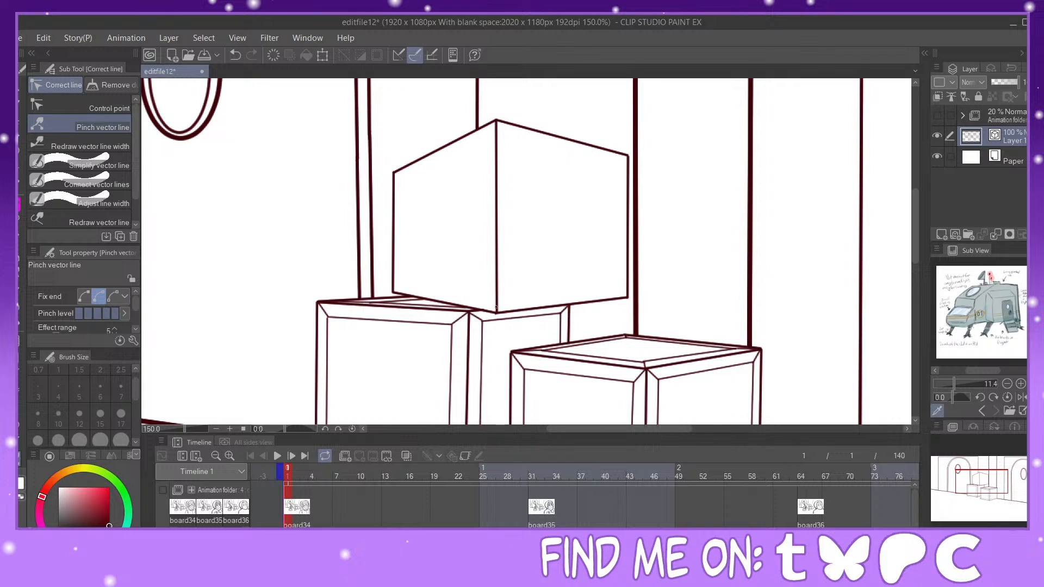
left_click_drag(505, 313, 492, 311)
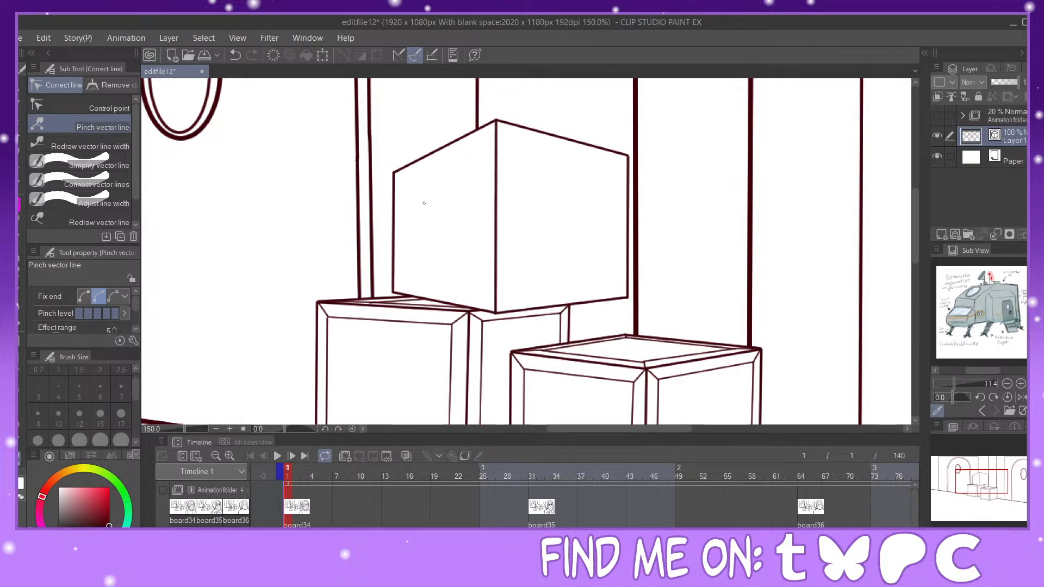
key("u")
mouse_move(507, 138)
left_mouse_down()
mouse_move(620, 165)
mouse_move(617, 289)
mouse_move(509, 298)
mouse_move(507, 138)
left_mouse_up()
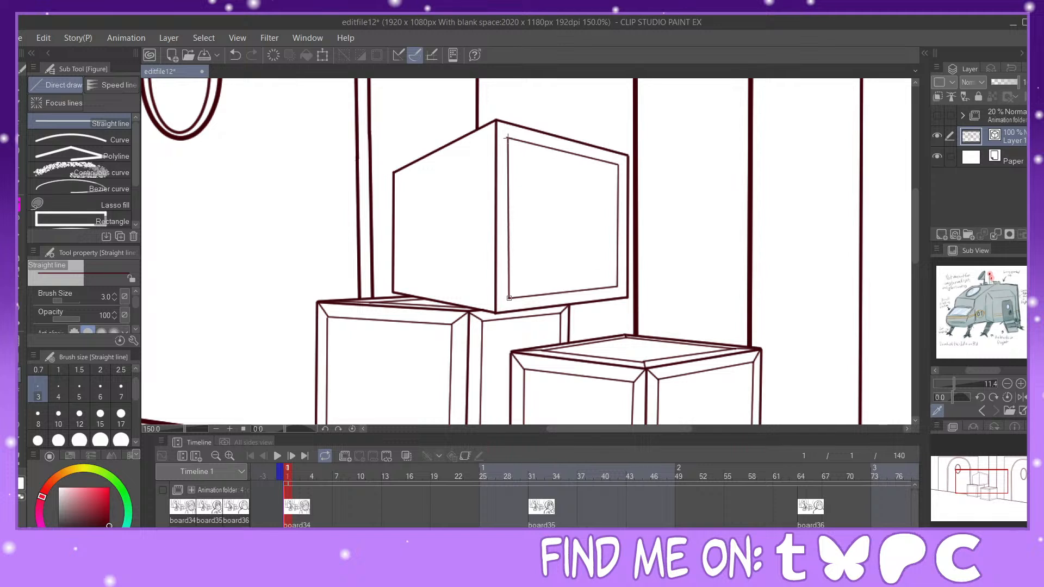
left_click(20, 459)
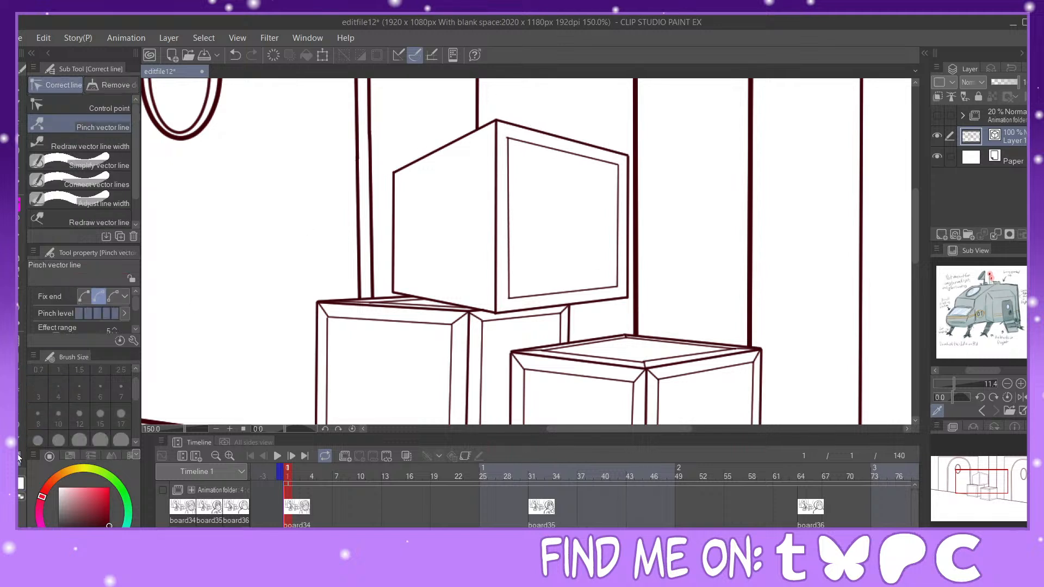
left_click_drag(509, 290, 508, 290)
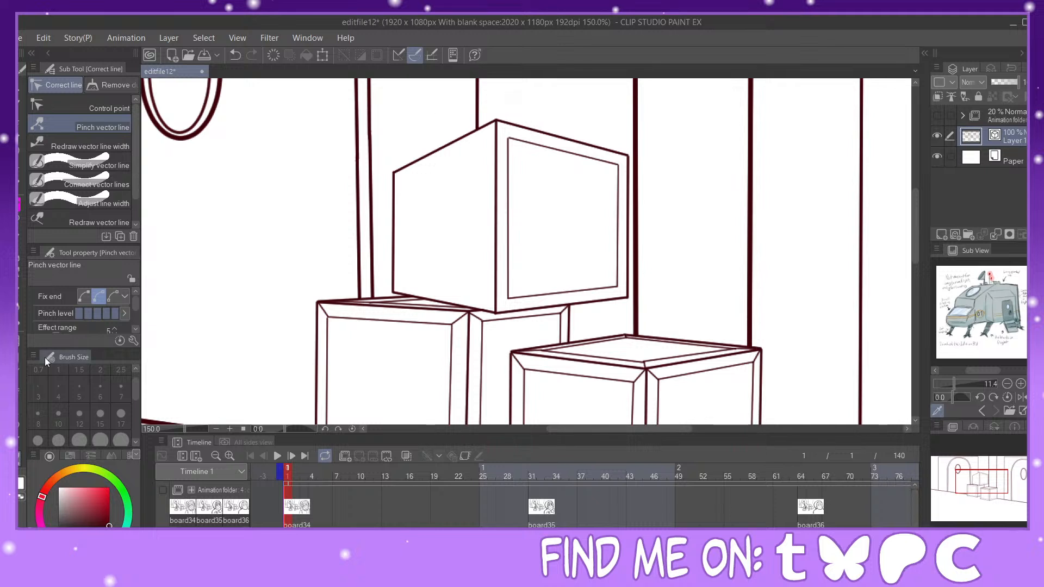
Step: Draw an inset frame on the upper crate's left face and join its corners to the crate's edges with mitre lines
left_click(20, 374)
mouse_move(400, 177)
left_mouse_down()
mouse_move(484, 136)
mouse_move(486, 299)
mouse_move(397, 286)
mouse_move(399, 175)
left_mouse_up()
left_click_drag(486, 136, 509, 139)
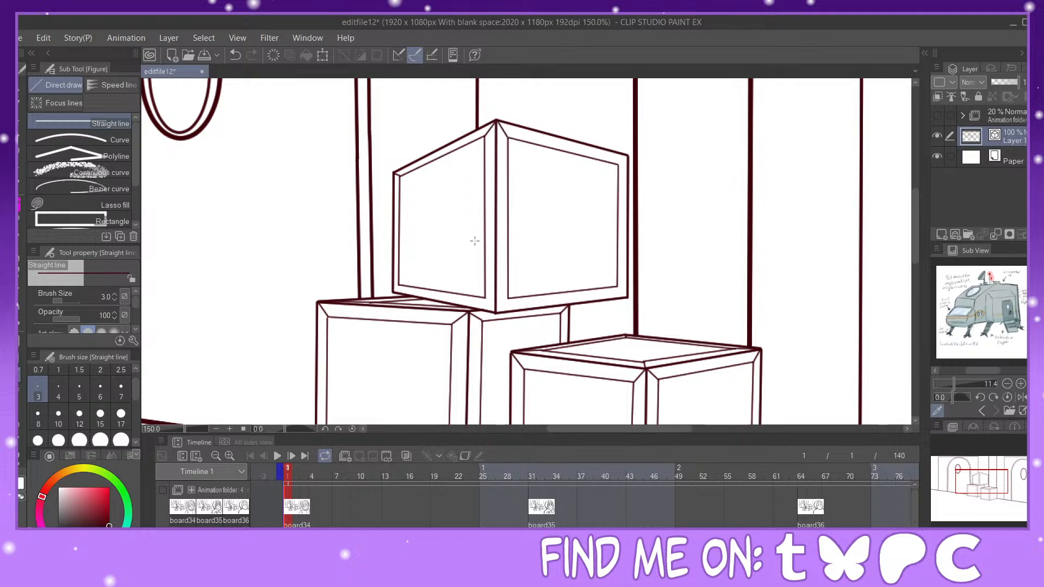
left_click_drag(485, 297, 495, 313)
left_click_drag(397, 288, 394, 292)
key("y")
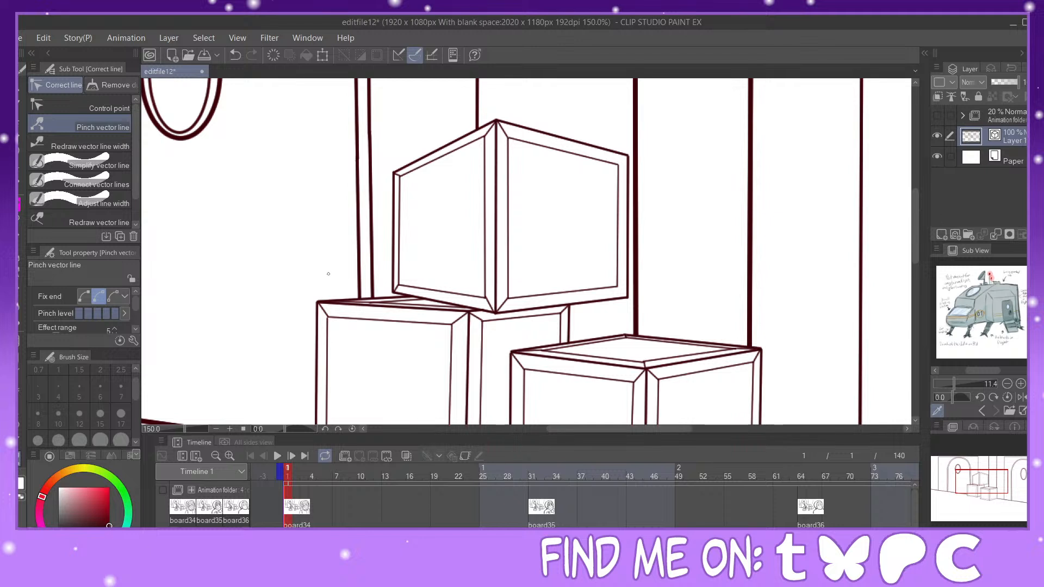
Step: Add mitred corner lines at the outer corners of the inset frame on the upper crate's right face
key("u")
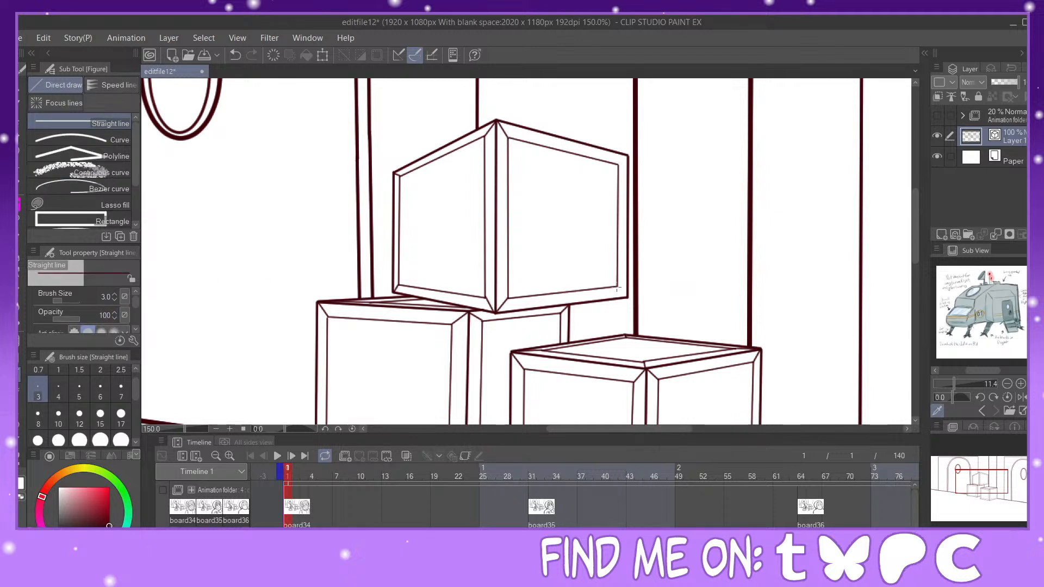
left_click_drag(619, 287, 628, 298)
left_click_drag(618, 163, 629, 156)
Step: Show the faded storyboard folder to compare it with the whole background line art, and hide it again
key("ctrl+minus")
key("ctrl+minus")
key("ctrl+minus")
mouse_move(1010, 498)
left_mouse_down()
mouse_move(1015, 486)
mouse_move(1008, 511)
mouse_move(1010, 500)
left_mouse_up()
left_click(938, 114)
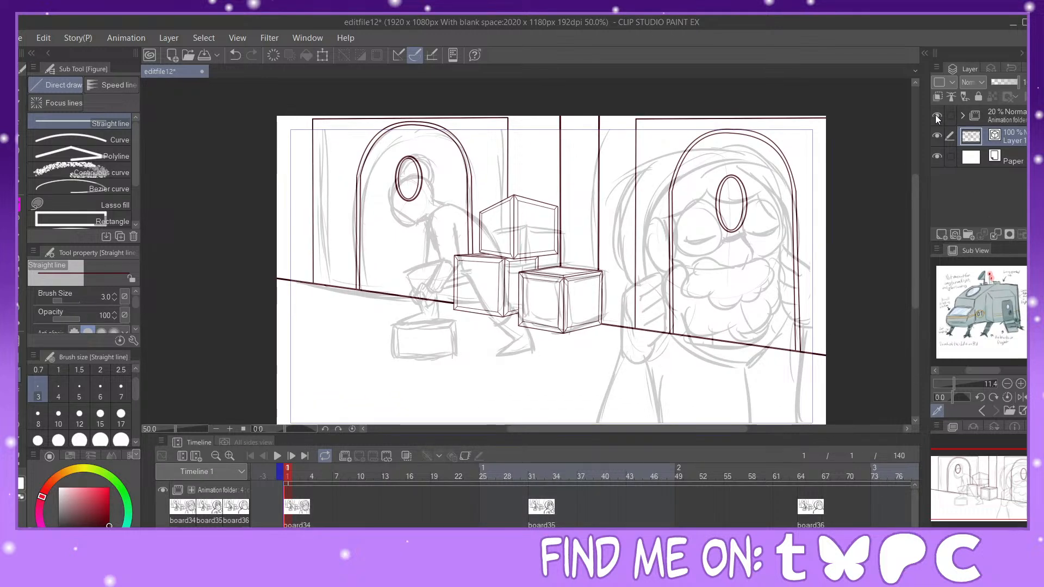
left_click(938, 116)
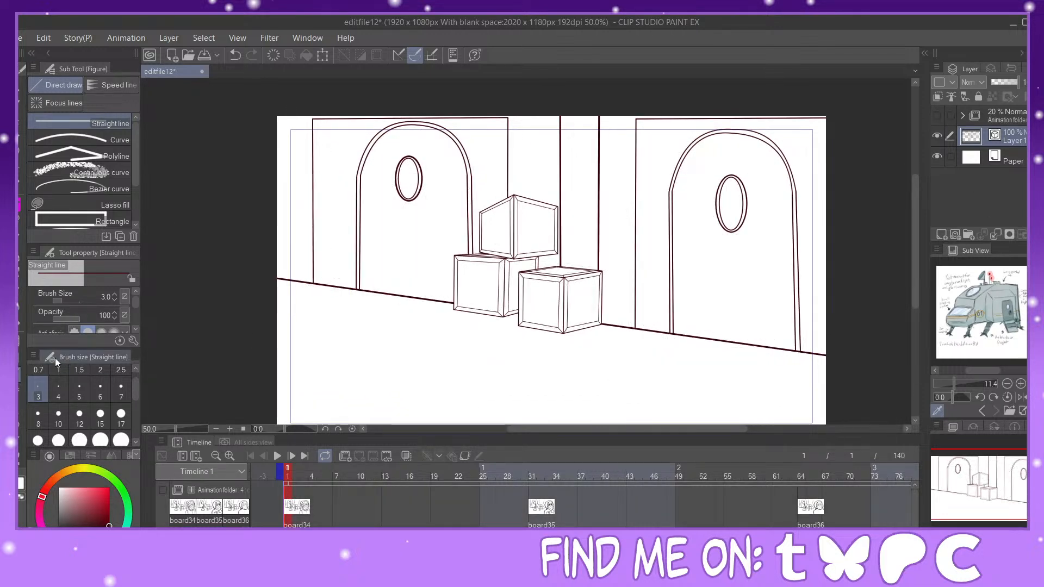
Step: Draw two closely spaced parallel straight lines across the full width of the floor, sloping down to the right below the crates
left_click_drag(998, 488, 1000, 491)
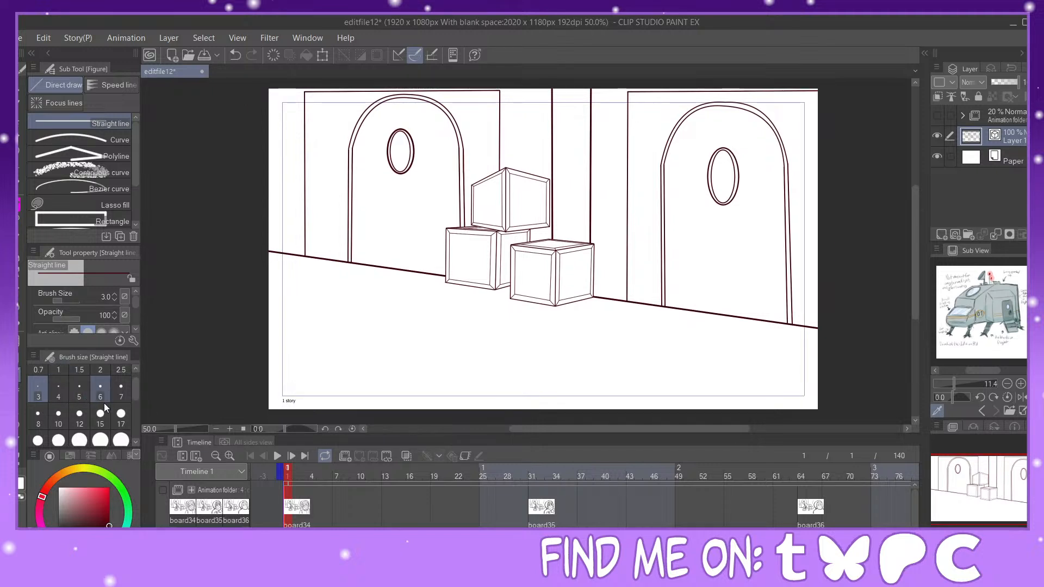
left_click_drag(260, 295, 872, 396)
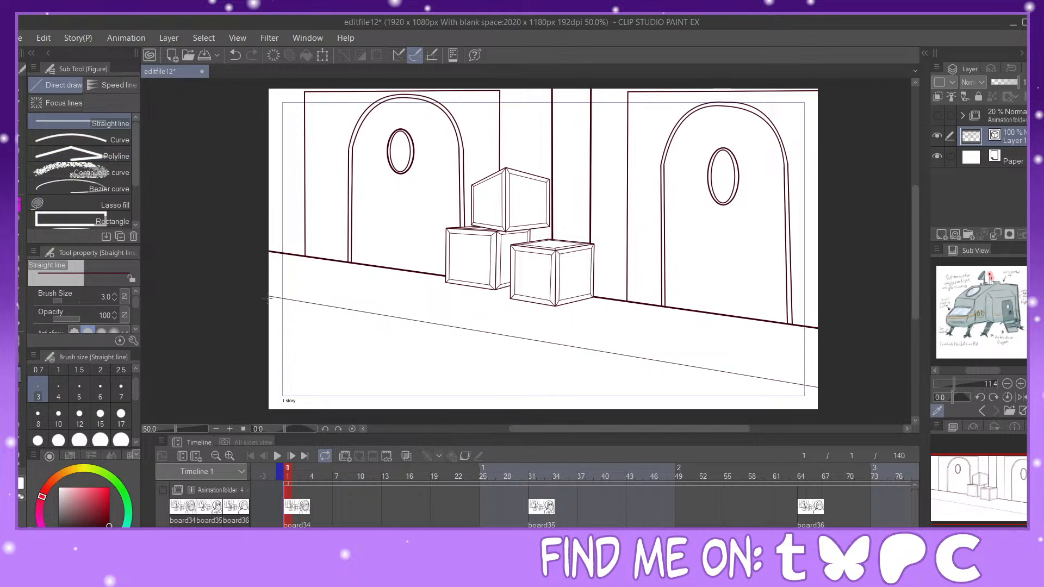
left_click_drag(268, 298, 920, 407)
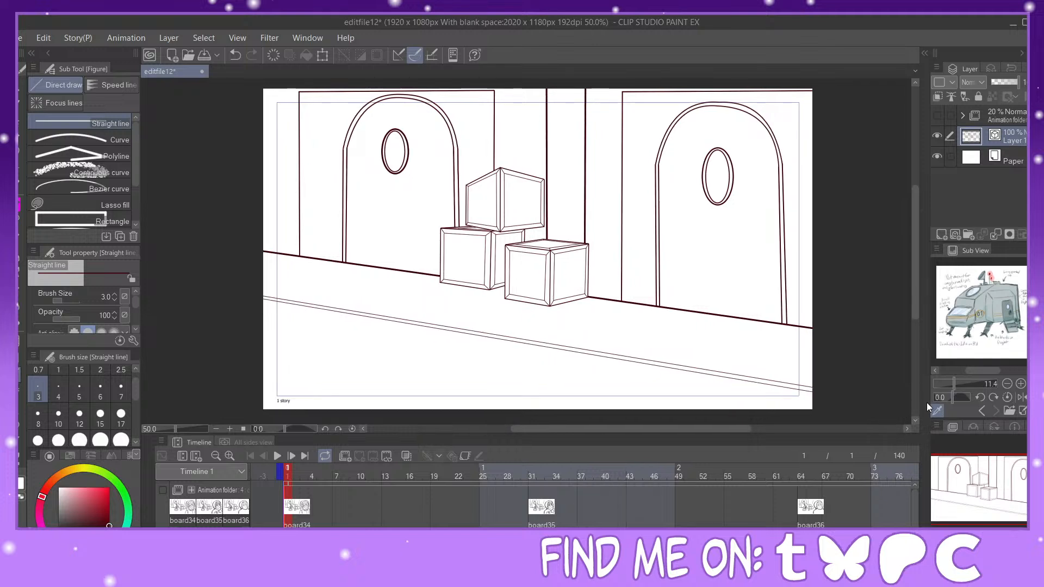
Step: Draw a pair of parallel floor seam lines from the lower long floor line to the canvas's left edge, and pinch their ends into place
left_click_drag(1039, 481, 1014, 493)
left_click_drag(458, 247, 330, 277)
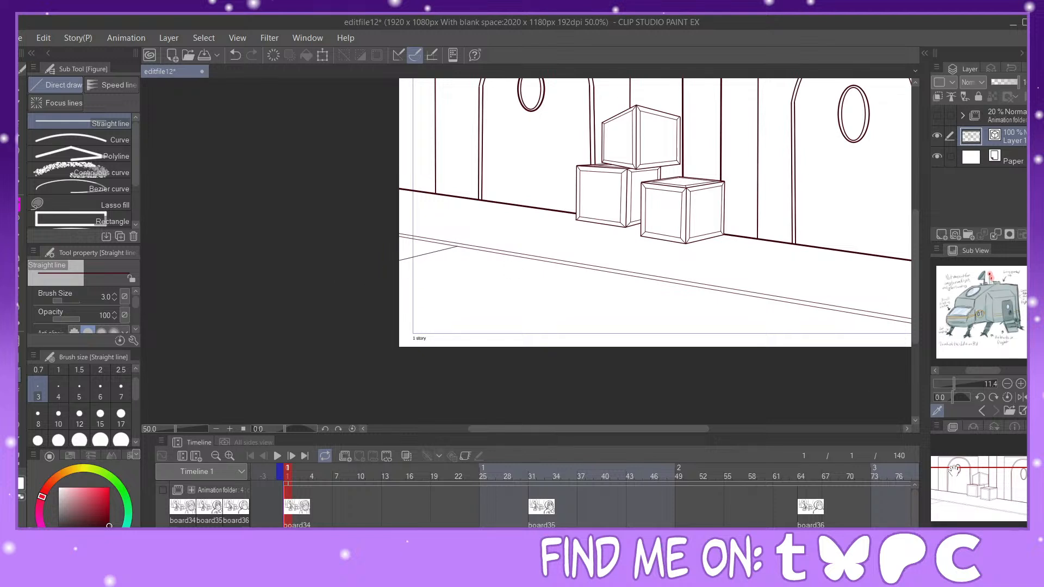
scroll(445, 272, "up", 5)
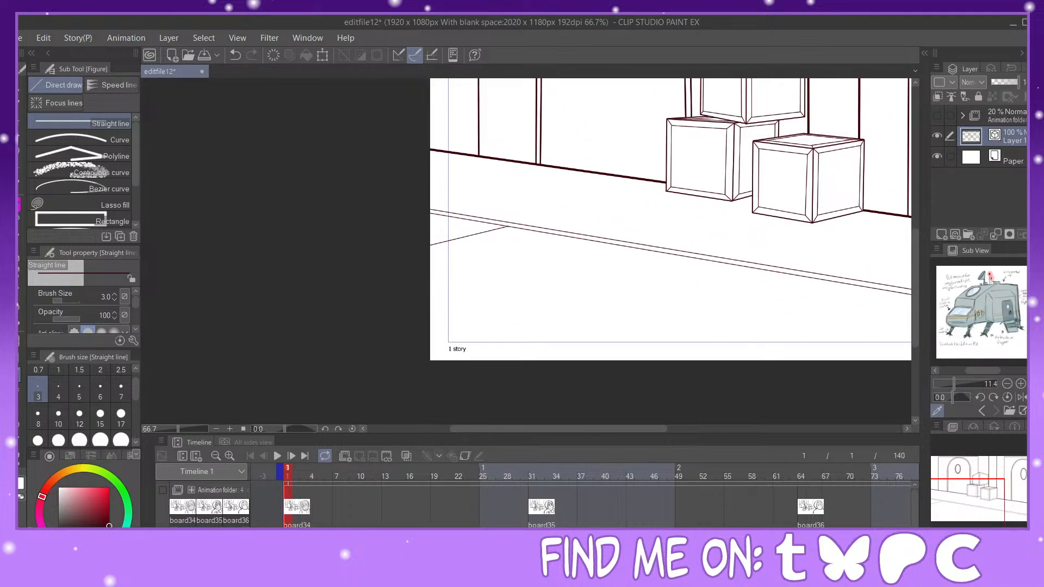
key("y")
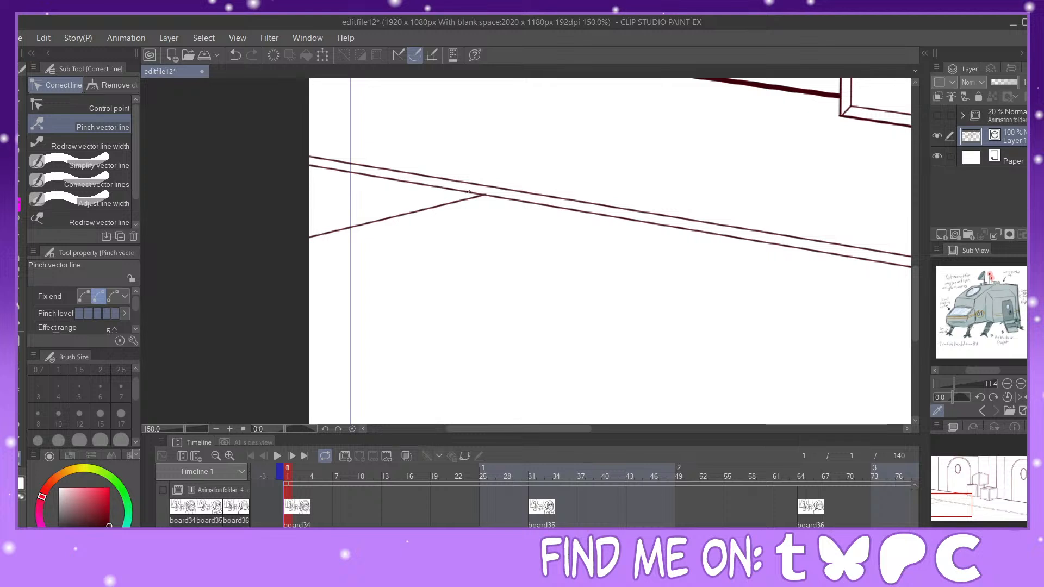
left_click_drag(471, 198, 472, 199)
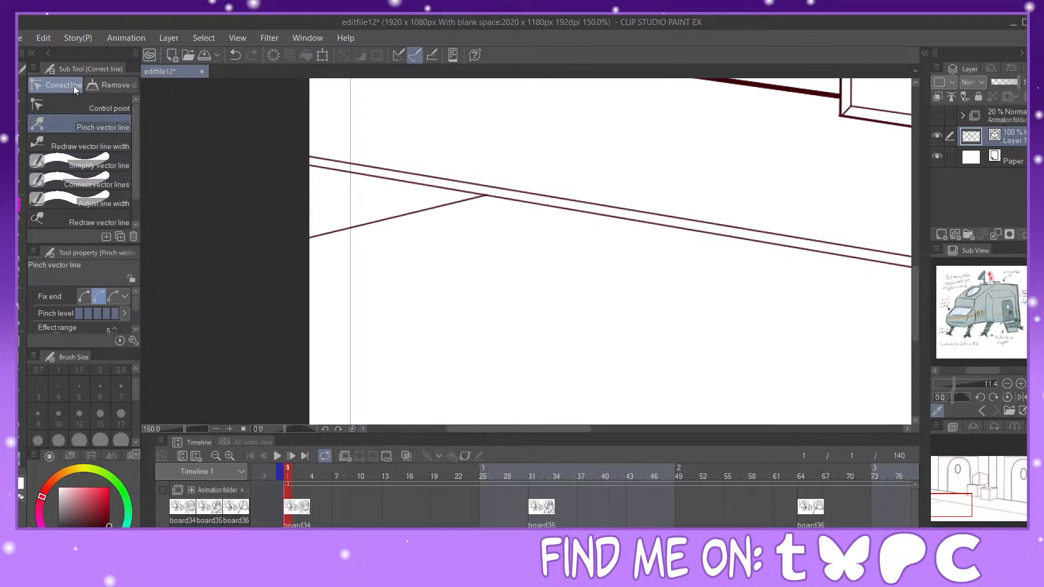
left_click(18, 375)
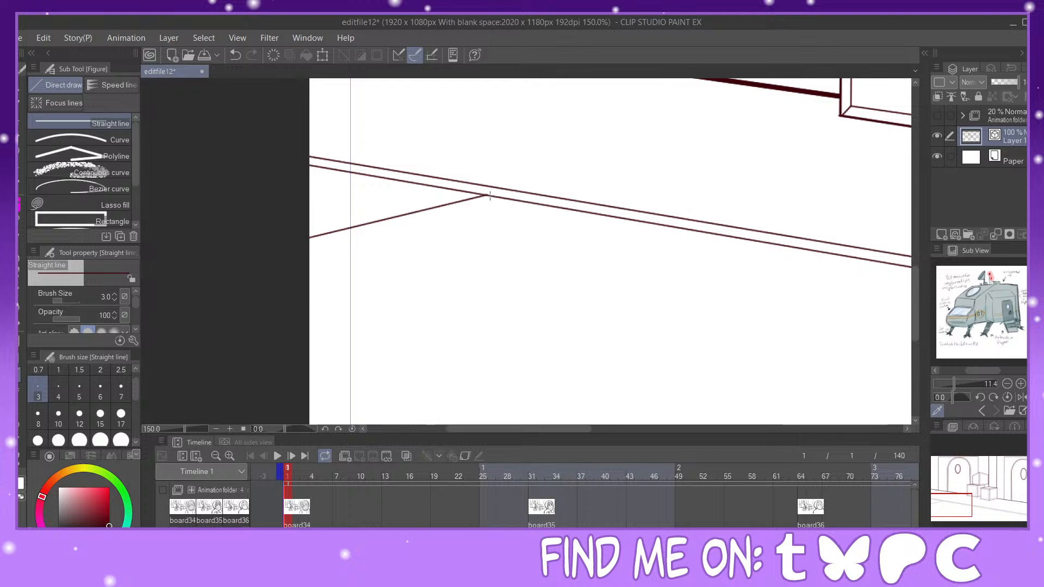
left_click_drag(493, 197, 232, 262)
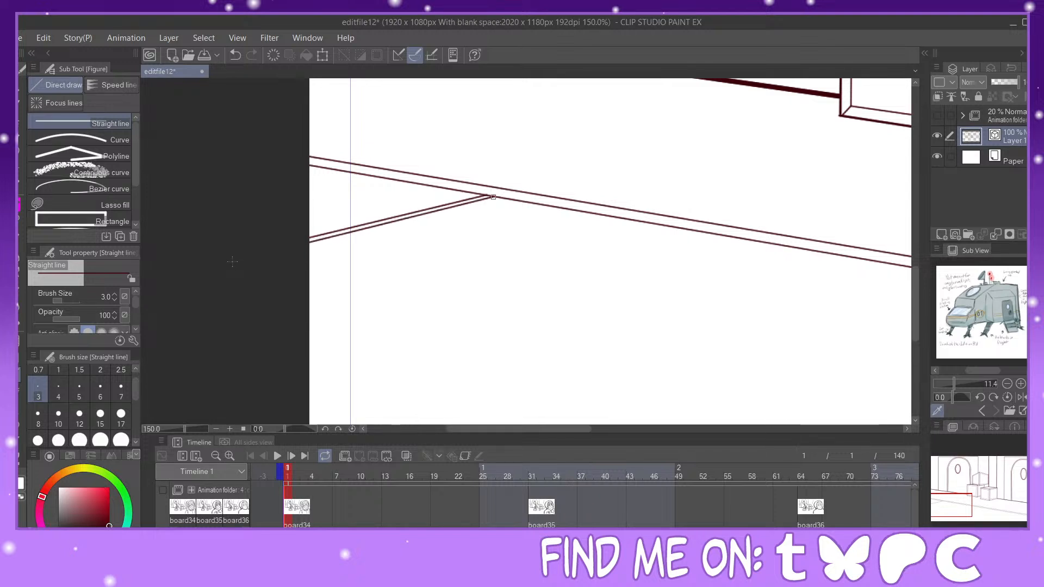
key("y")
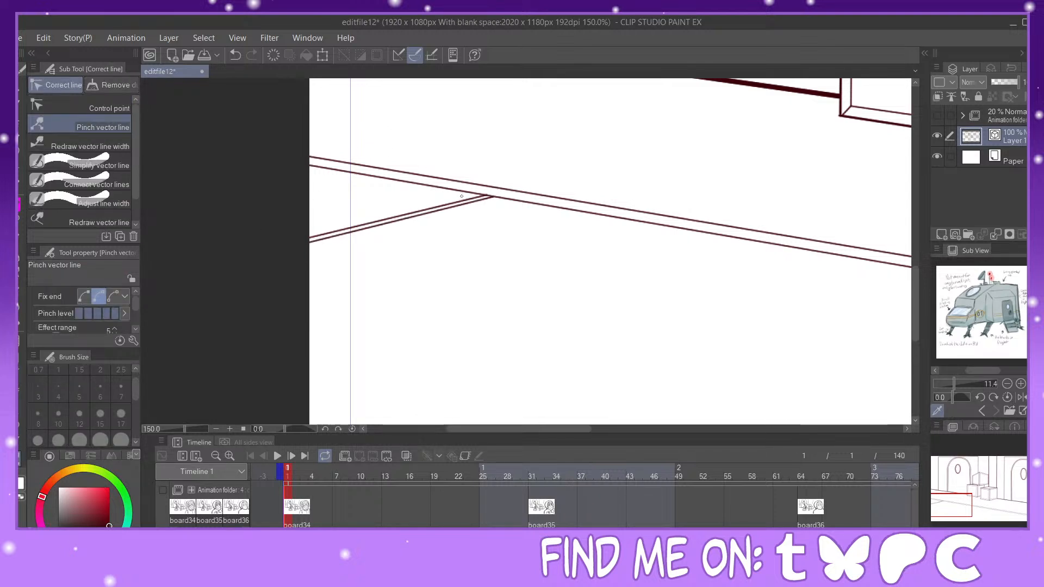
left_click_drag(465, 200, 463, 200)
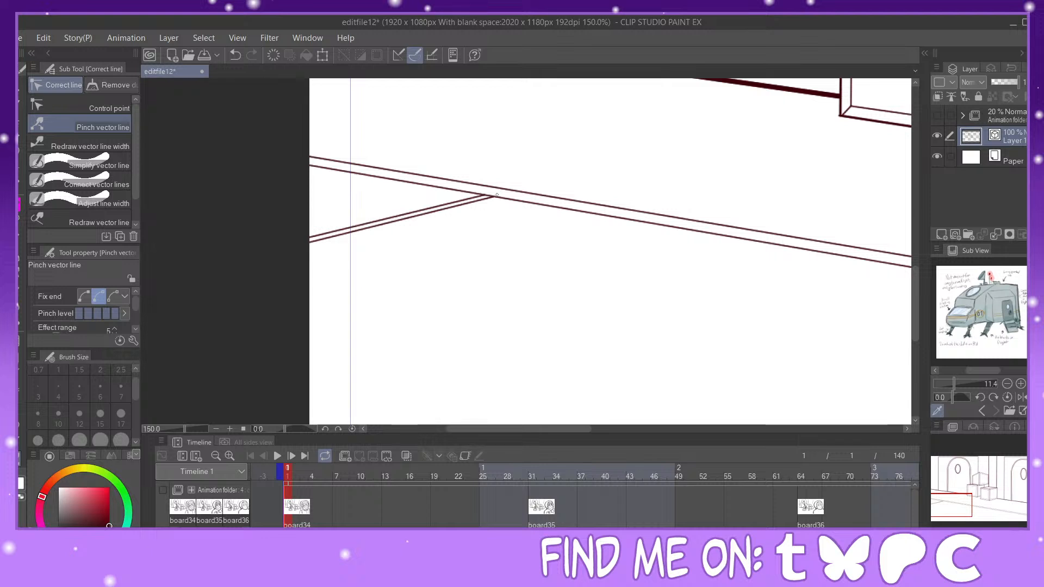
Step: Draw a second pair of parallel seam lines from the middle of the long floor line down to the canvas's bottom left corner
mouse_move(956, 513)
left_mouse_down()
mouse_move(976, 511)
mouse_move(967, 513)
left_mouse_up()
key("ctrl+minus")
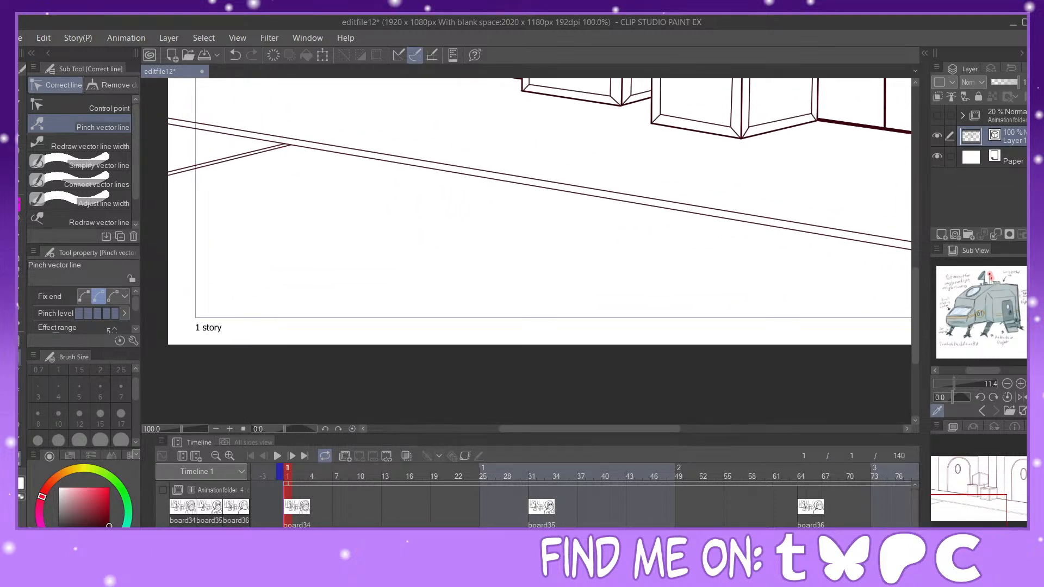
left_click(19, 374)
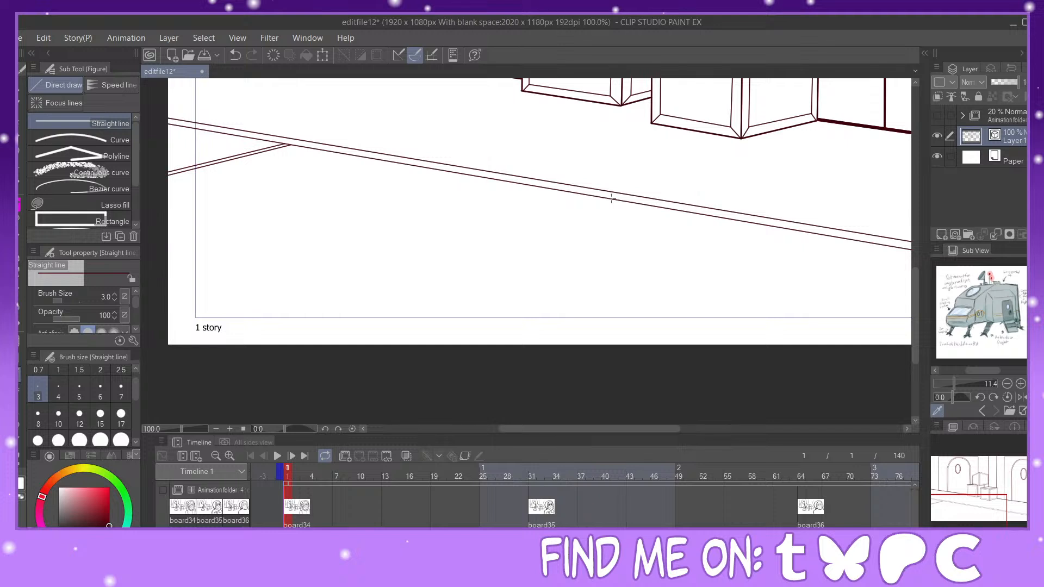
mouse_move(611, 199)
left_mouse_down()
mouse_move(366, 263)
mouse_move(261, 310)
mouse_move(225, 352)
left_mouse_up()
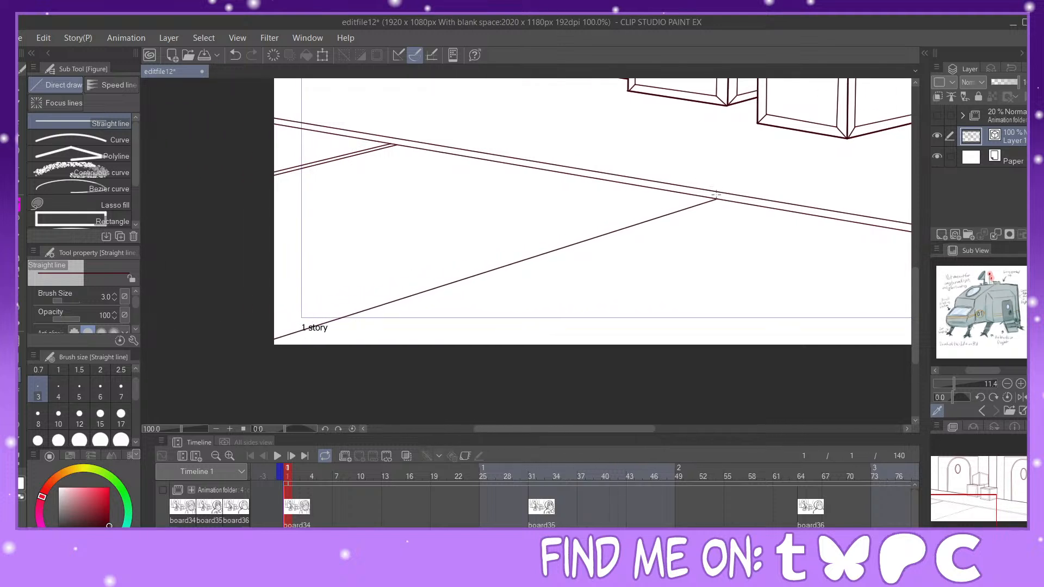
left_click_drag(723, 200, 236, 358)
Step: Draw two more pairs of parallel seam lines from the right half of the long floor line to the canvas's bottom edge
left_click_drag(980, 511, 1003, 512)
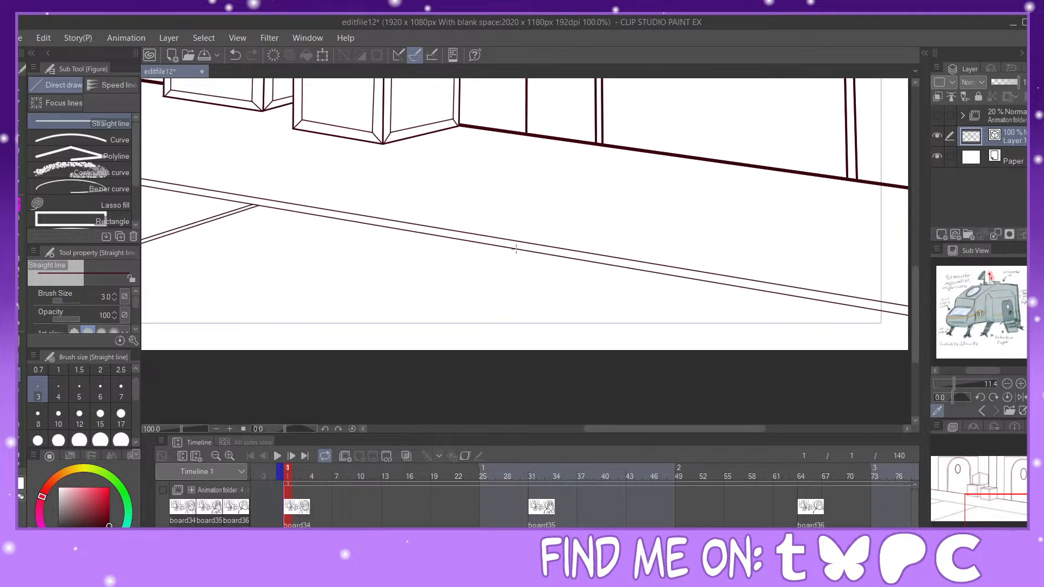
left_click_drag(544, 254, 365, 351)
left_click_drag(548, 255, 338, 372)
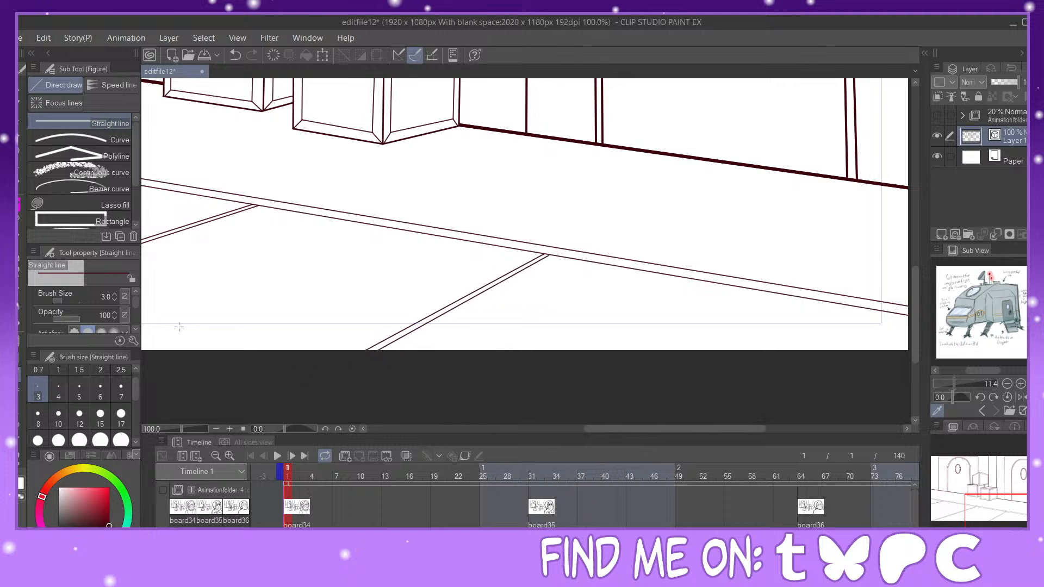
left_click_drag(1000, 505, 1023, 508)
left_click_drag(624, 274, 546, 328)
left_click_drag(628, 274, 563, 325)
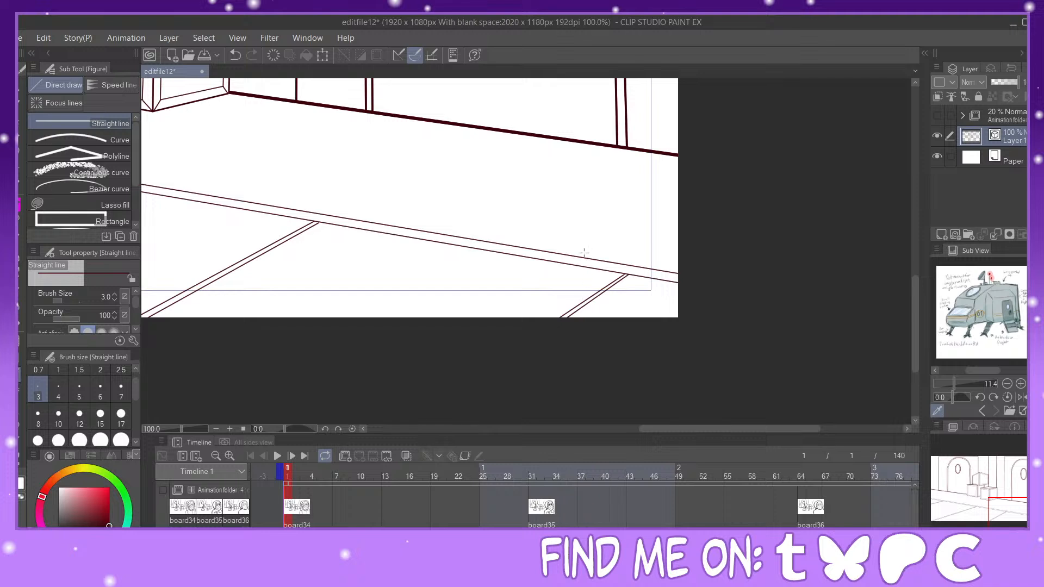
left_click(24, 452)
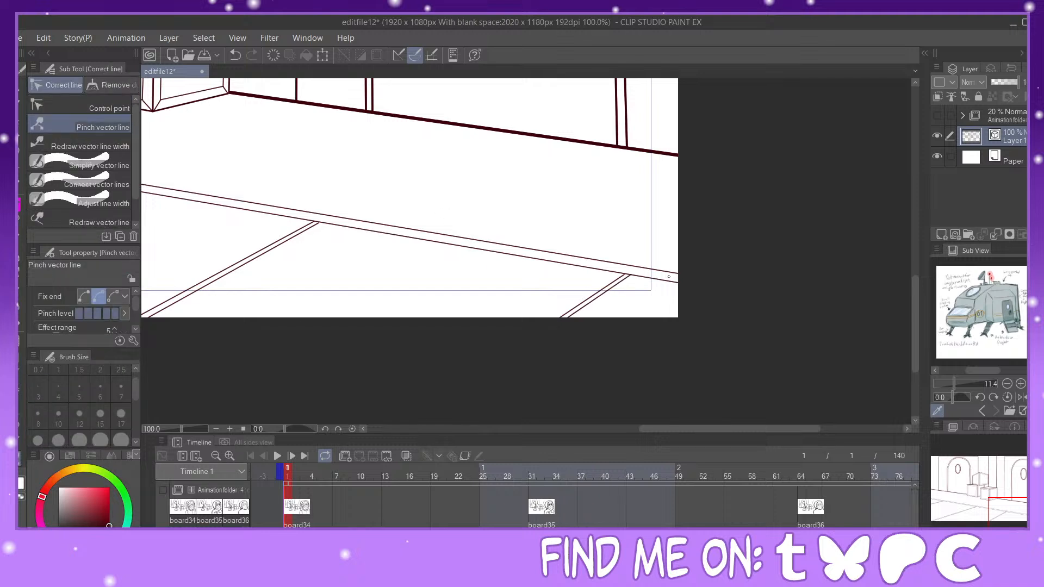
Step: Pinch the upper end of the rightmost floor seam line so it meets the long baseboard line
scroll(582, 301, "up", 5)
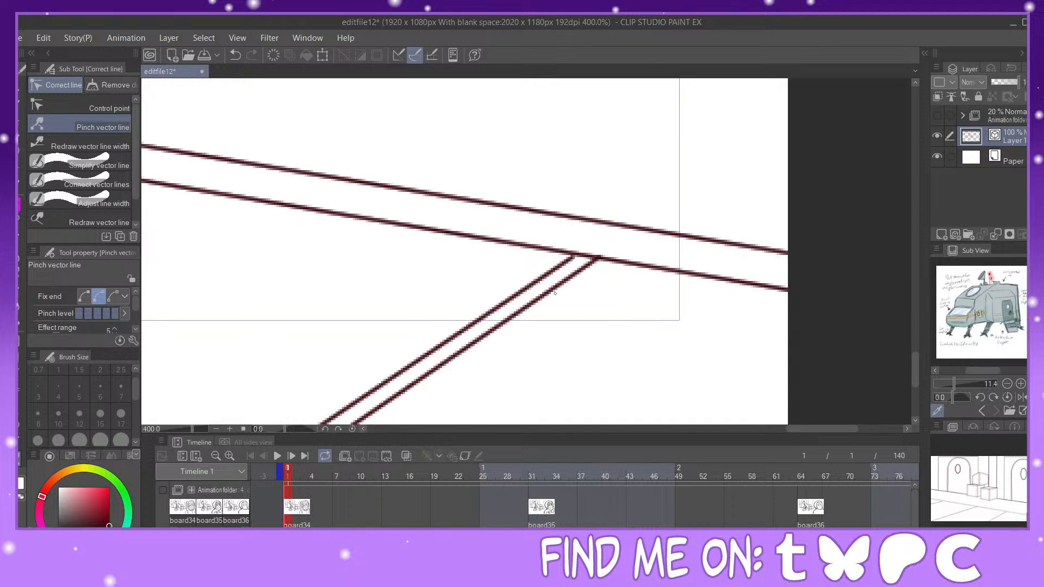
left_click_drag(568, 261, 578, 272)
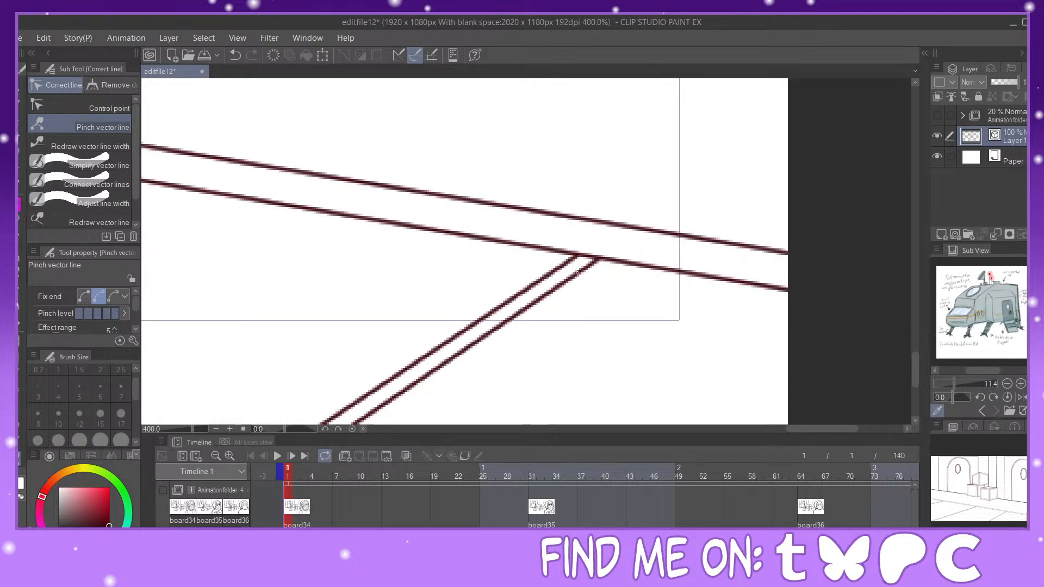
key("ctrl+minus")
key("ctrl+minus")
key("ctrl+minus")
key("ctrl+minus")
key("ctrl+minus")
Step: Examine the line art of both doors, the wall panels and the crates for uneven joins and widths
left_click_drag(1009, 522, 997, 486)
key("ctrl+plus")
key("ctrl+minus")
key("ctrl+minus")
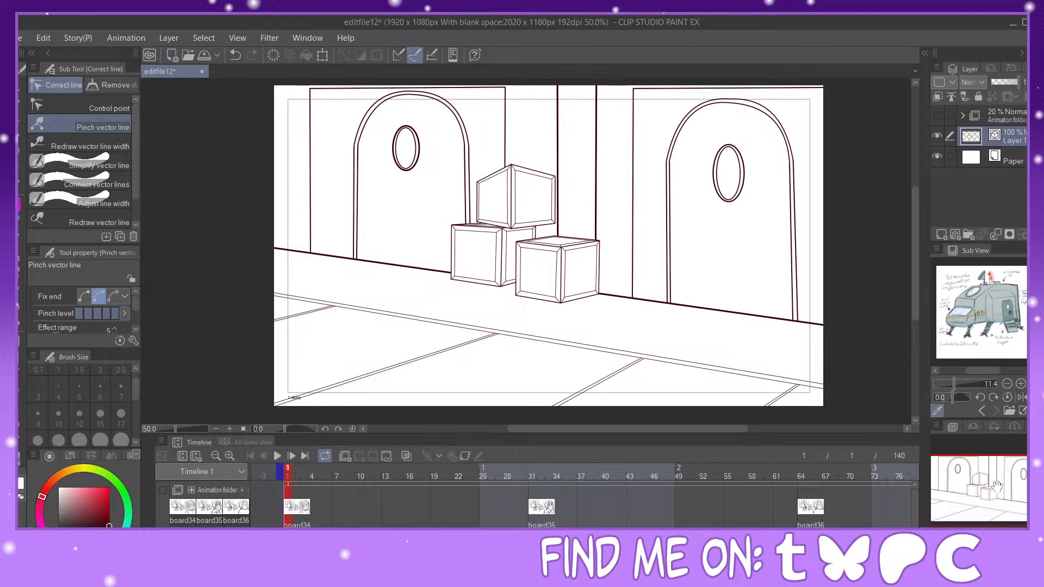
left_click_drag(1003, 493, 985, 507)
key("ctrl+plus")
key("ctrl+plus")
left_click_drag(712, 326, 782, 337)
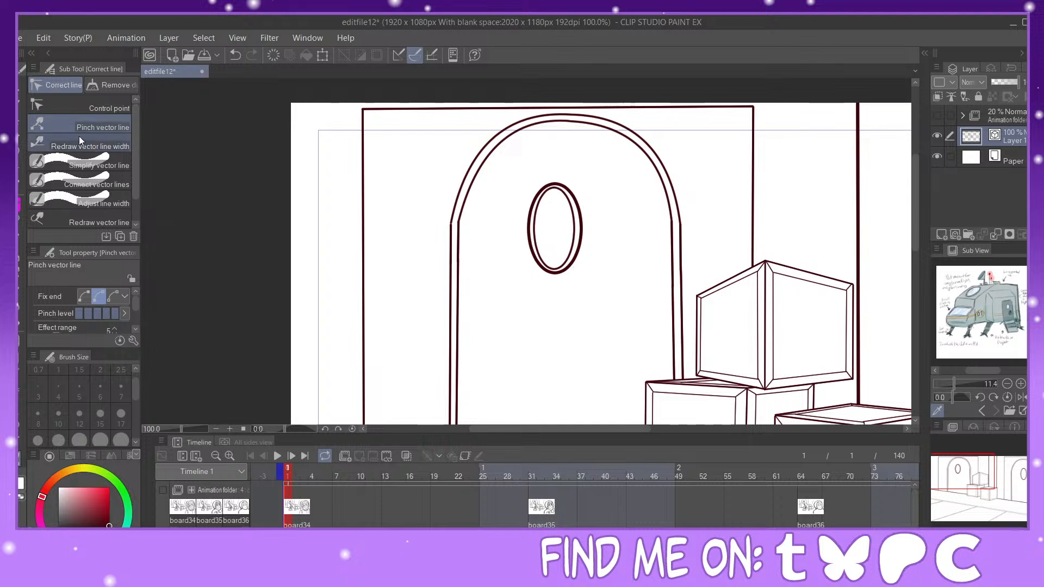
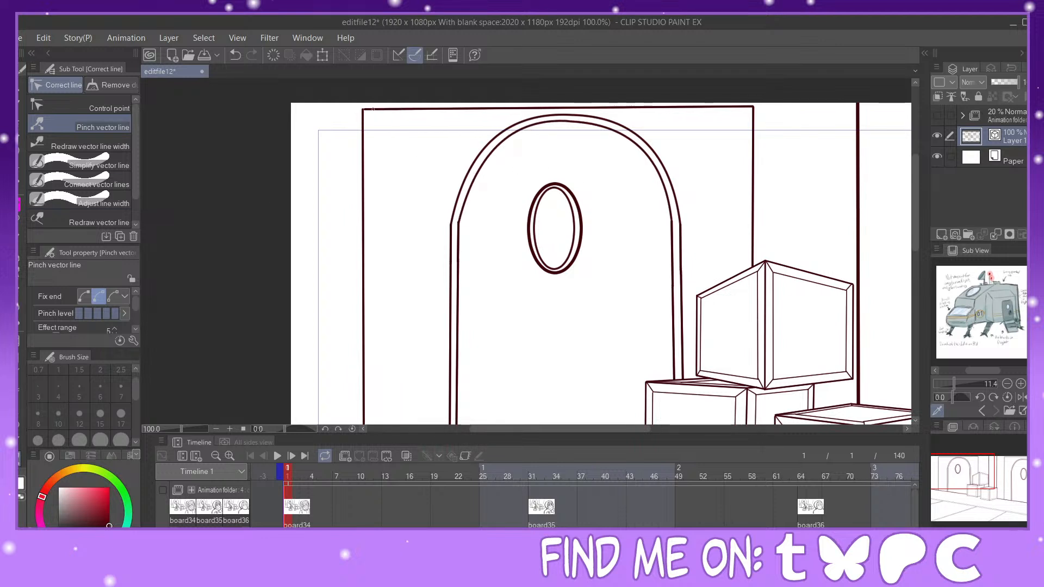
mouse_move(967, 478)
left_mouse_down()
mouse_move(1027, 514)
mouse_move(1026, 471)
left_mouse_up()
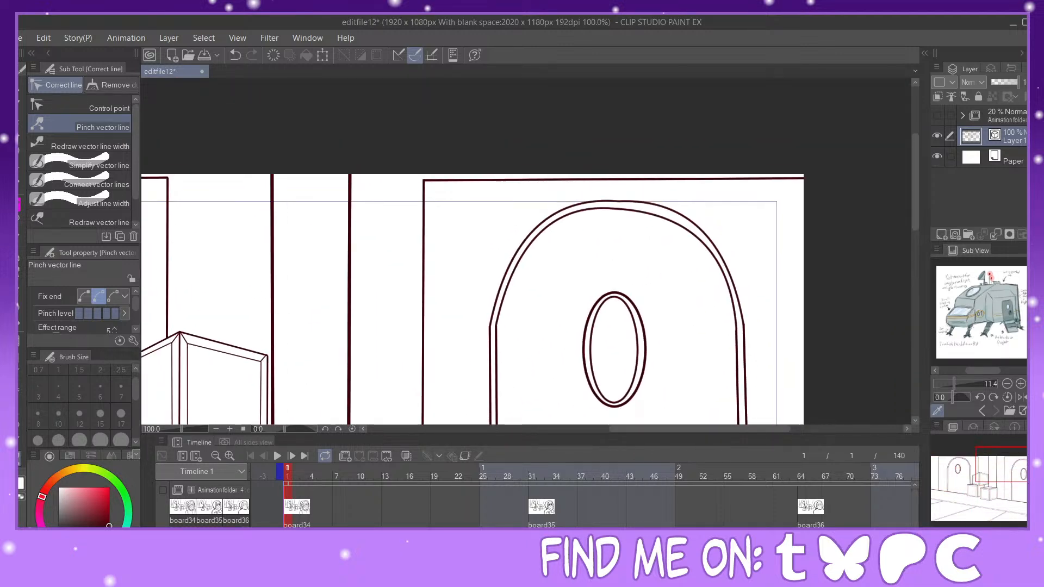
mouse_move(1000, 471)
left_mouse_down()
mouse_move(1001, 482)
mouse_move(955, 485)
mouse_move(979, 501)
mouse_move(999, 488)
left_mouse_up()
key("ctrl+minus")
Step: Try Redraw vector line width at size 20 on the left door's outer arch, undo it, and set the brush size to 15
left_click(109, 147)
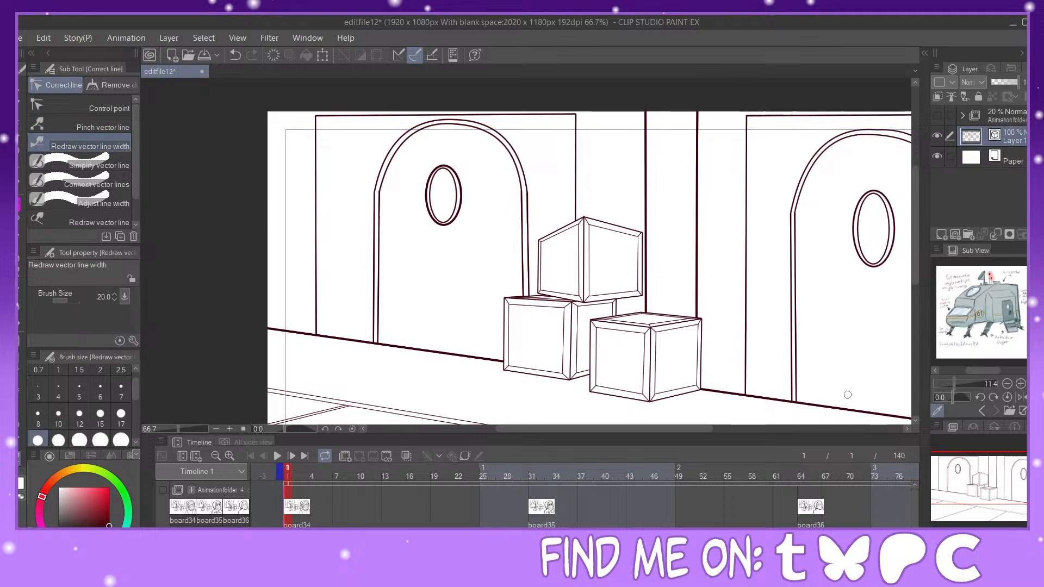
key("ctrl+plus")
left_click_drag(981, 465, 976, 454)
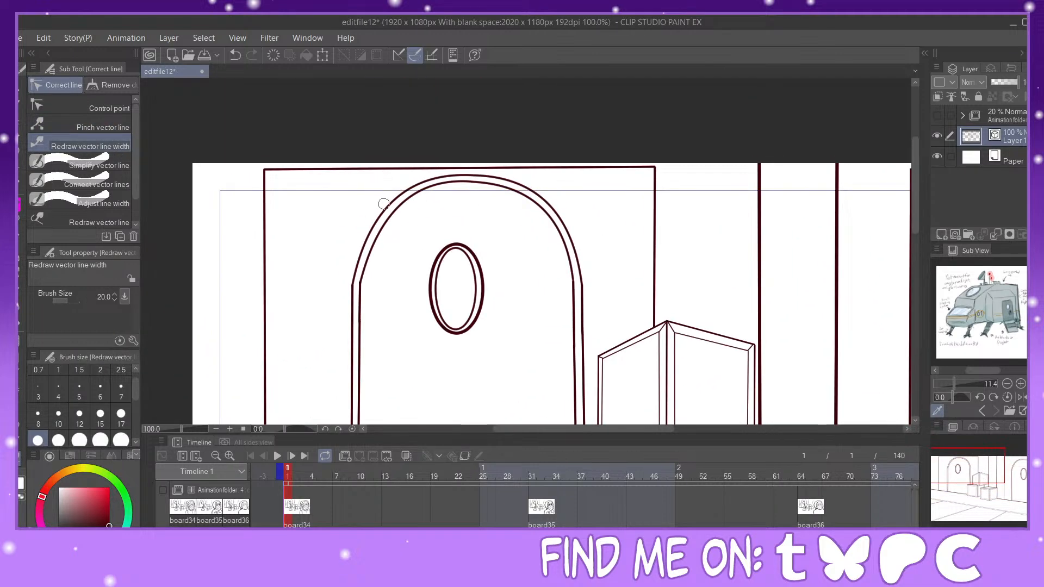
left_click_drag(387, 202, 353, 286)
left_click(238, 56)
left_click(100, 416)
Step: Try to thicken the left door's outer arch and left jamb line at brush size 15, and undo the strokes
mouse_move(355, 260)
left_mouse_down()
mouse_move(348, 295)
mouse_move(353, 283)
left_mouse_up()
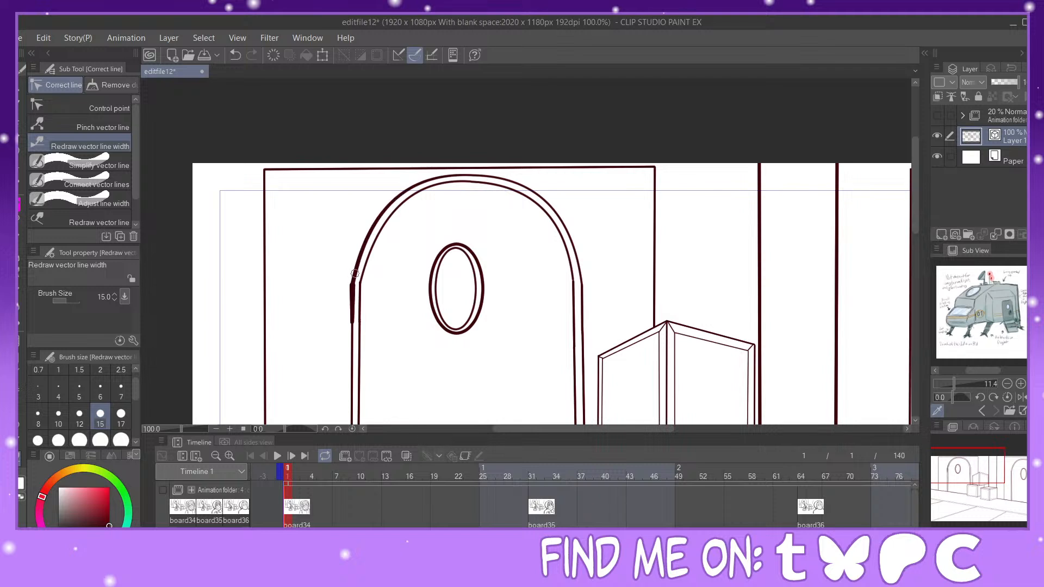
left_click(237, 55)
left_click(237, 55)
left_click_drag(403, 194, 587, 210)
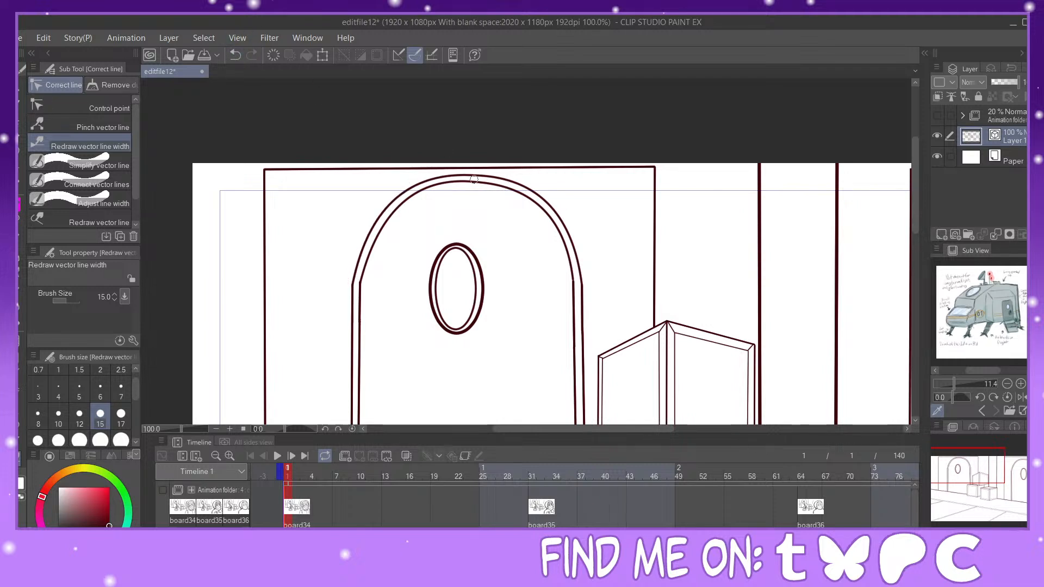
left_click_drag(371, 231, 505, 175)
left_click_drag(459, 313, 550, 223)
left_click_drag(444, 202, 444, 411)
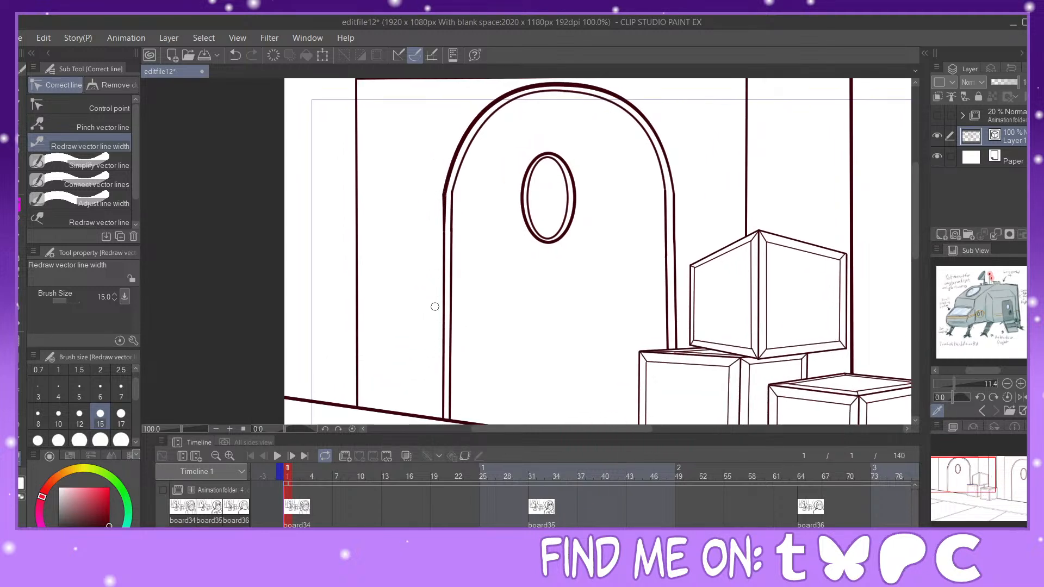
left_click(231, 57)
left_click(234, 57)
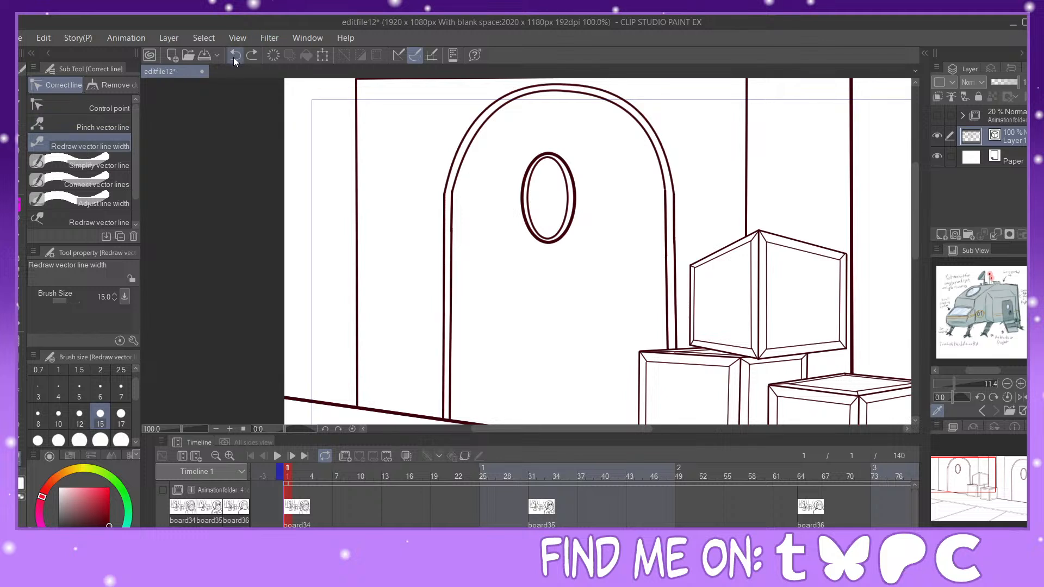
Step: Trace over the left door's outer arch-jamb join with Connect vector lines, and redraw the left jamb's line width at brush size 15
left_click(81, 183)
left_click_drag(443, 181, 443, 297)
left_click(87, 147)
left_click_drag(443, 205, 442, 395)
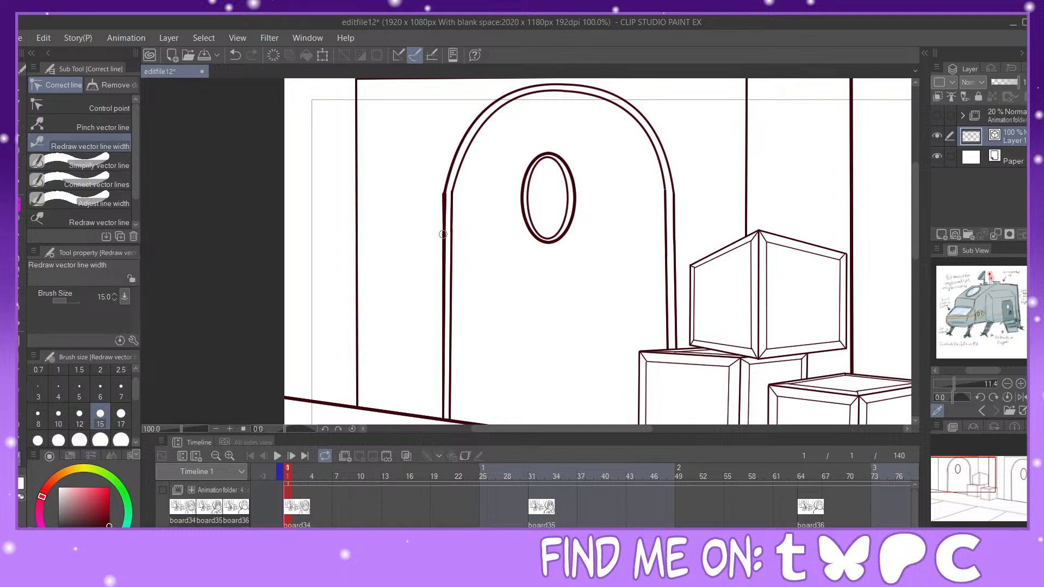
left_click_drag(445, 210, 445, 405)
Step: Thicken the upper part of the left door's outer left jamb with repeated line-width strokes just below the arch
left_click_drag(445, 235, 443, 175)
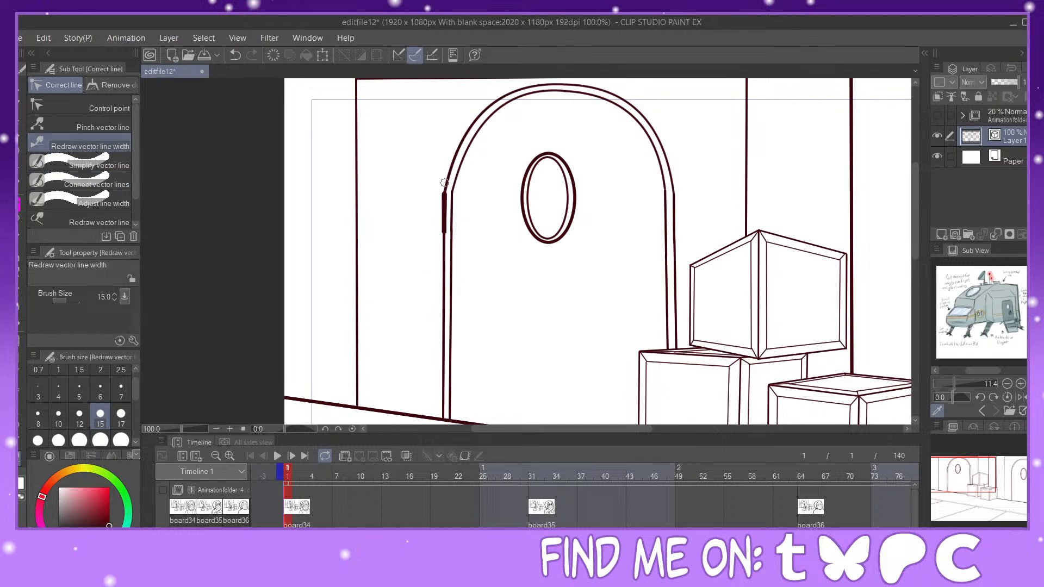
left_click(234, 55)
left_click_drag(442, 248, 444, 192)
mouse_move(445, 249)
left_mouse_down()
mouse_move(446, 189)
mouse_move(443, 270)
mouse_move(443, 196)
left_mouse_up()
left_click_drag(444, 246, 445, 195)
left_click_drag(444, 246, 445, 204)
left_click_drag(443, 247, 444, 199)
key("ctrl+plus")
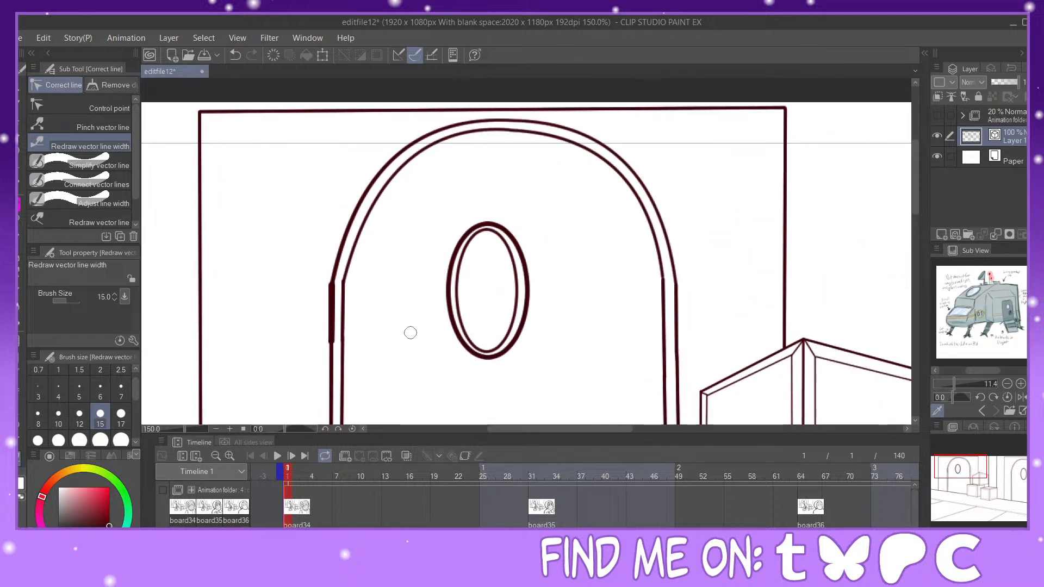
left_click_drag(963, 472, 957, 488)
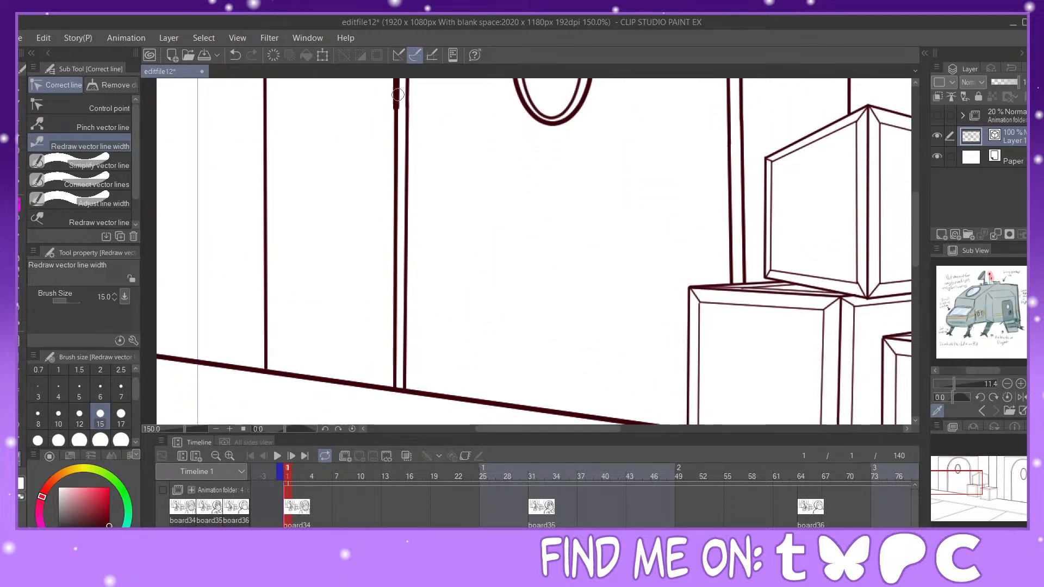
left_click_drag(398, 338, 395, 384)
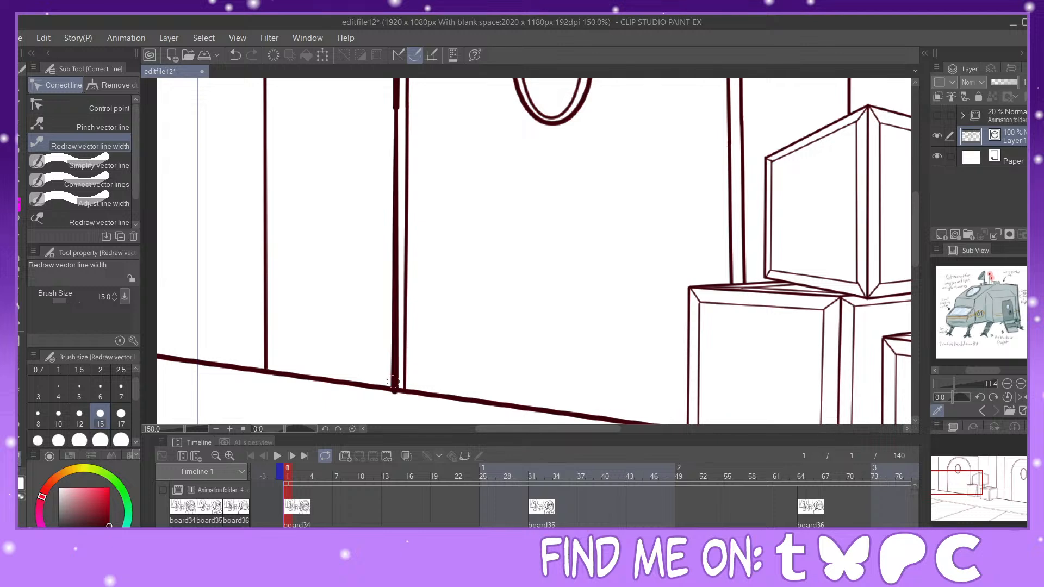
left_click(236, 50)
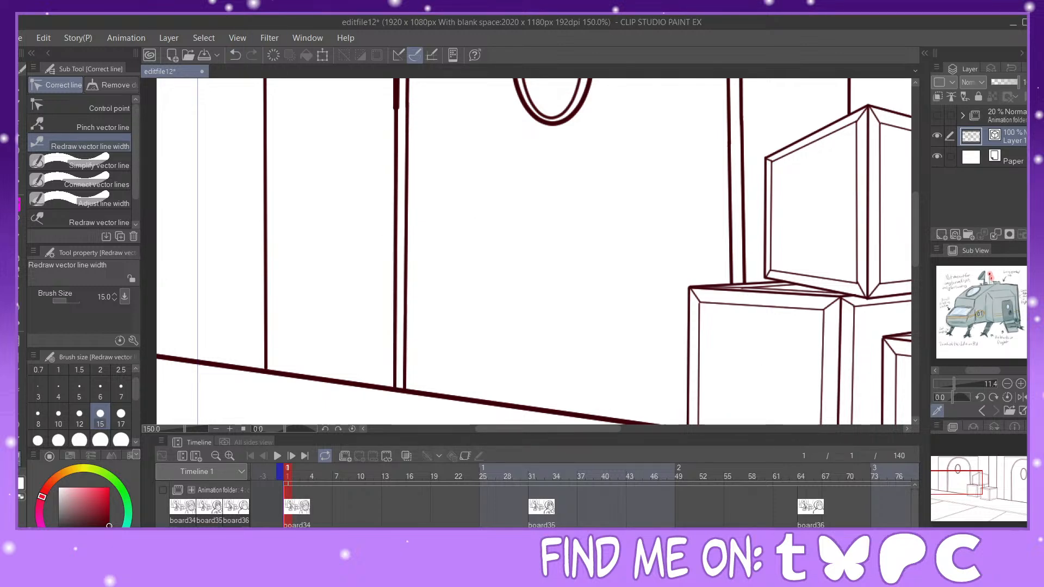
Step: Redraw the line width of the short jamb segment under the left door's arch and continue down the jamb
key("ctrl+minus")
key("ctrl+minus")
left_click_drag(522, 245, 431, 328)
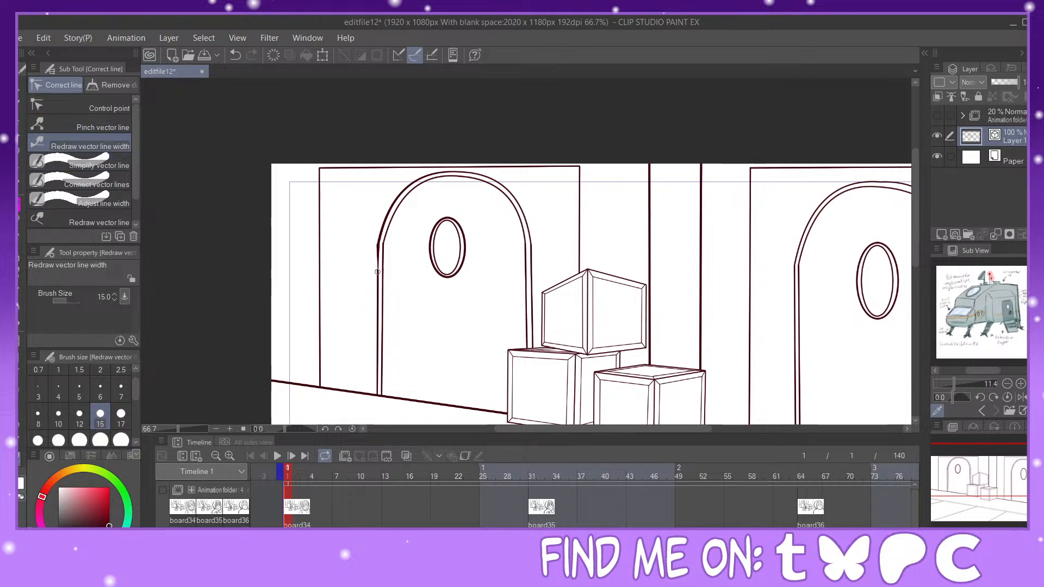
left_click_drag(378, 248, 377, 271)
mouse_move(552, 261)
left_mouse_down()
mouse_move(590, 293)
mouse_move(656, 298)
left_mouse_up()
key("ctrl+plus")
key("asciicircum")
key("ctrl+plus")
key("minus")
left_click_drag(968, 470, 972, 477)
mouse_move(359, 221)
left_mouse_down()
mouse_move(373, 234)
mouse_move(365, 314)
left_mouse_up()
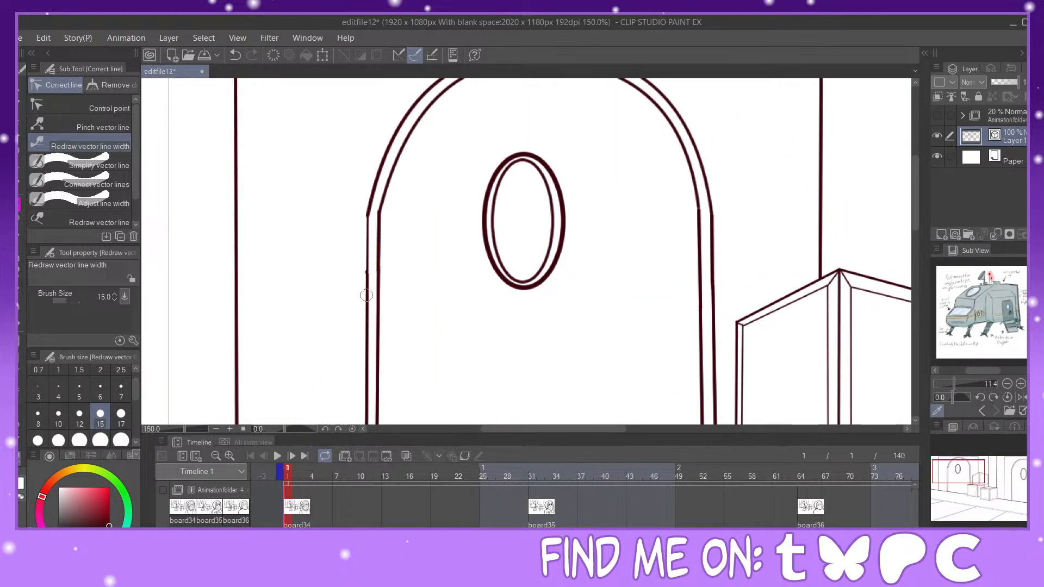
Step: Move the stray control points at the kink in the left door's outer left jamb so the line runs straight
left_click(96, 126)
key("ctrl+plus")
key("ctrl+plus")
key("ctrl+plus")
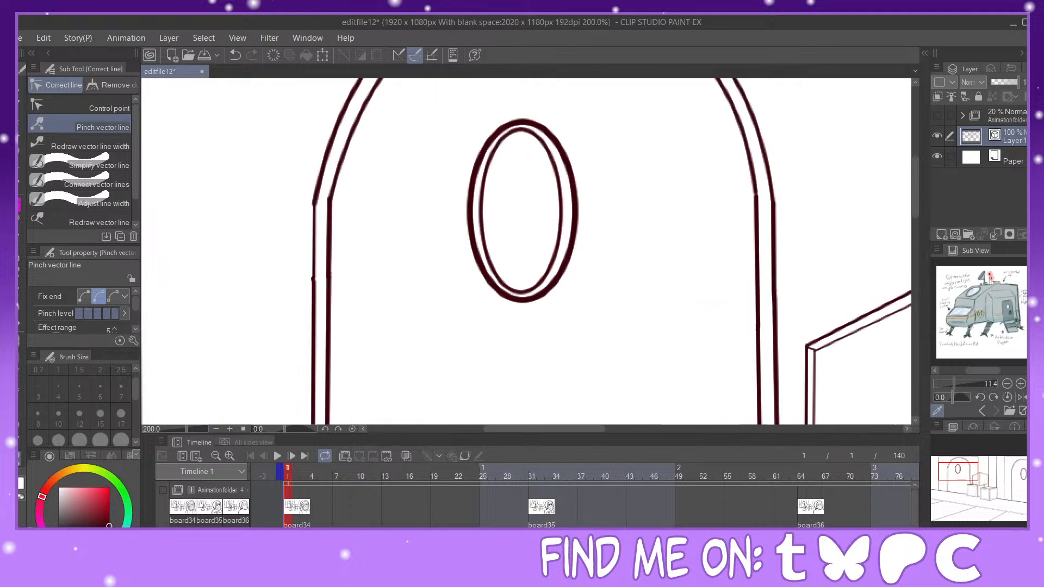
left_click_drag(958, 471, 954, 471)
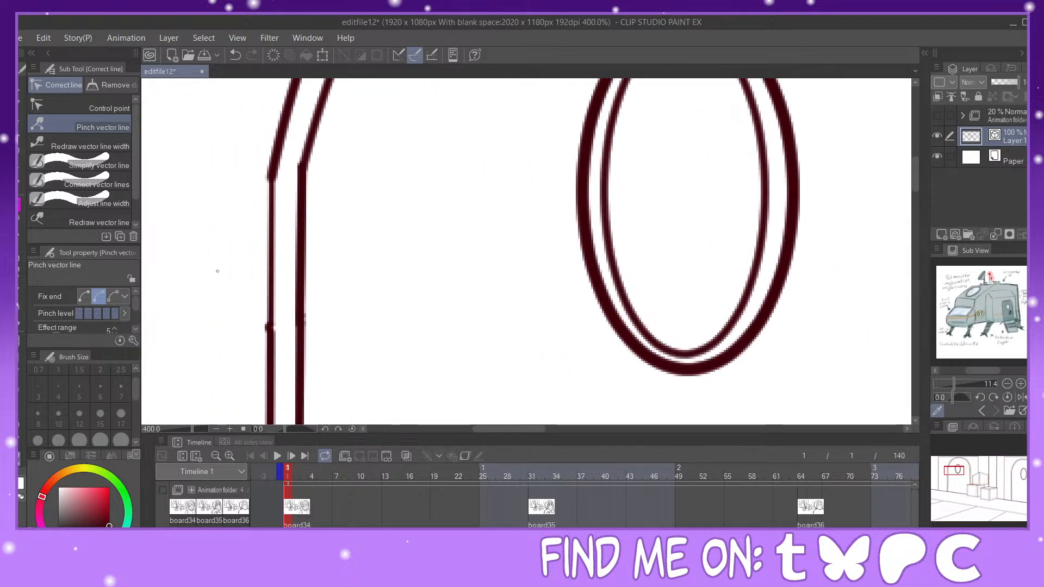
left_click(108, 107)
left_click_drag(970, 493, 945, 471)
scroll(987, 490, "up", 2)
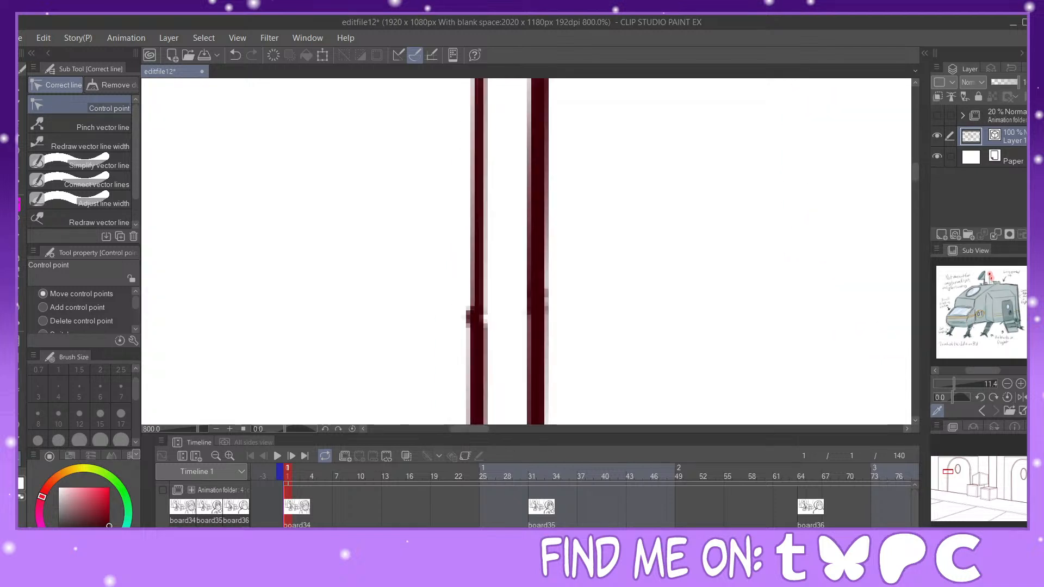
left_click_drag(915, 167, 915, 169)
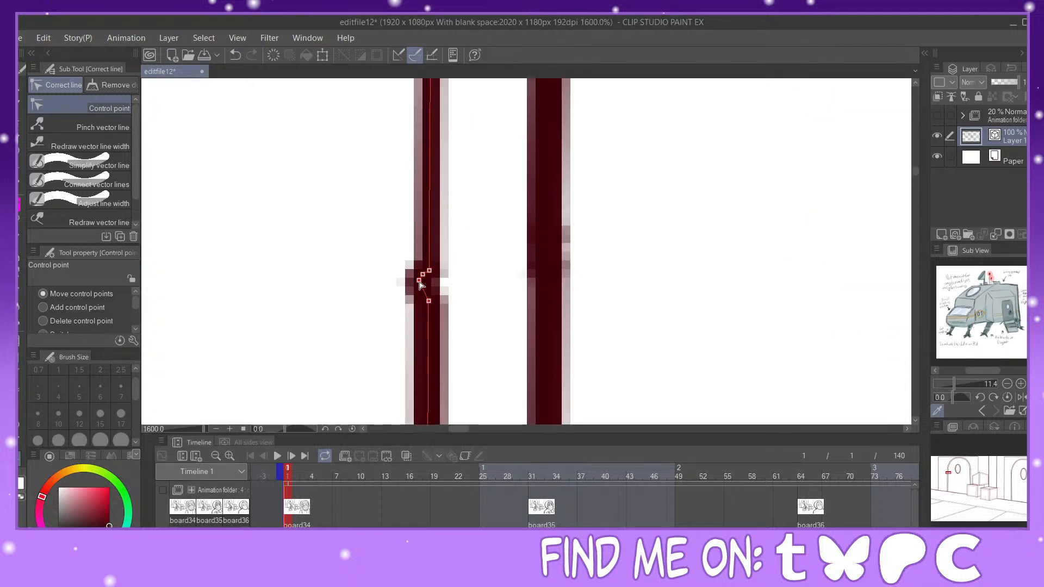
left_click_drag(424, 285, 430, 281)
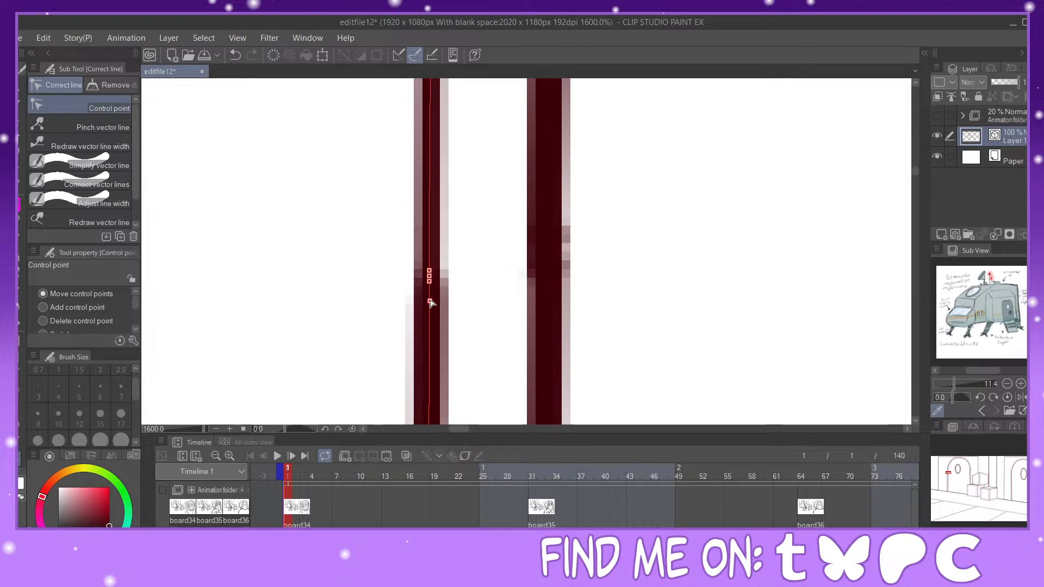
Step: Adjust the end control point of the left door's outer arch where it meets the top of the left jamb
key("ctrl+minus")
key("ctrl+minus")
key("ctrl+minus")
key("ctrl+minus")
key("ctrl+minus")
key("ctrl+minus")
key("ctrl+minus")
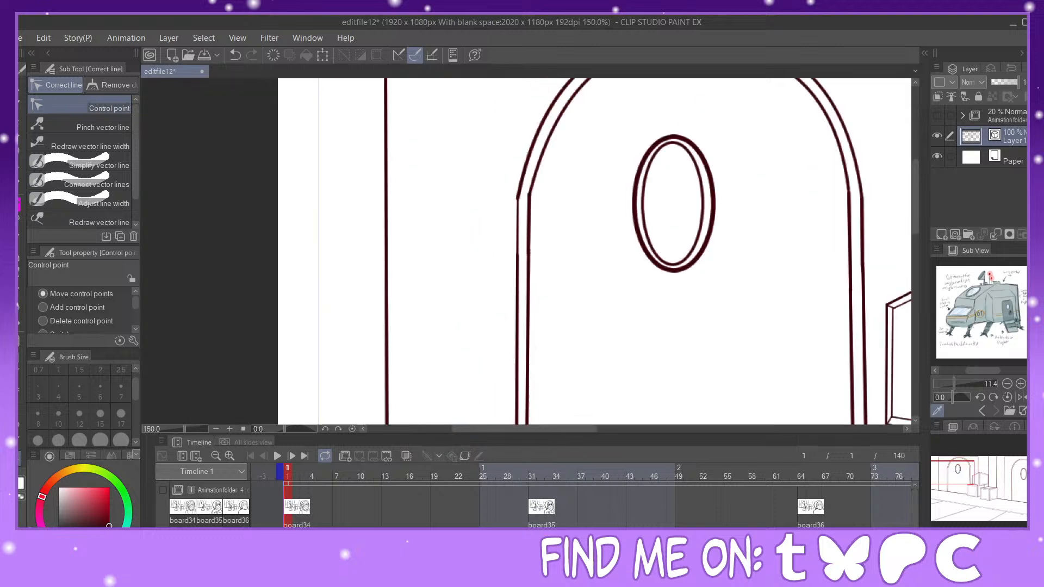
mouse_move(957, 475)
left_mouse_down()
mouse_move(990, 474)
mouse_move(948, 470)
left_mouse_up()
key("ctrl+plus")
key("ctrl+plus")
key("ctrl+plus")
key("ctrl+plus")
key("ctrl+plus")
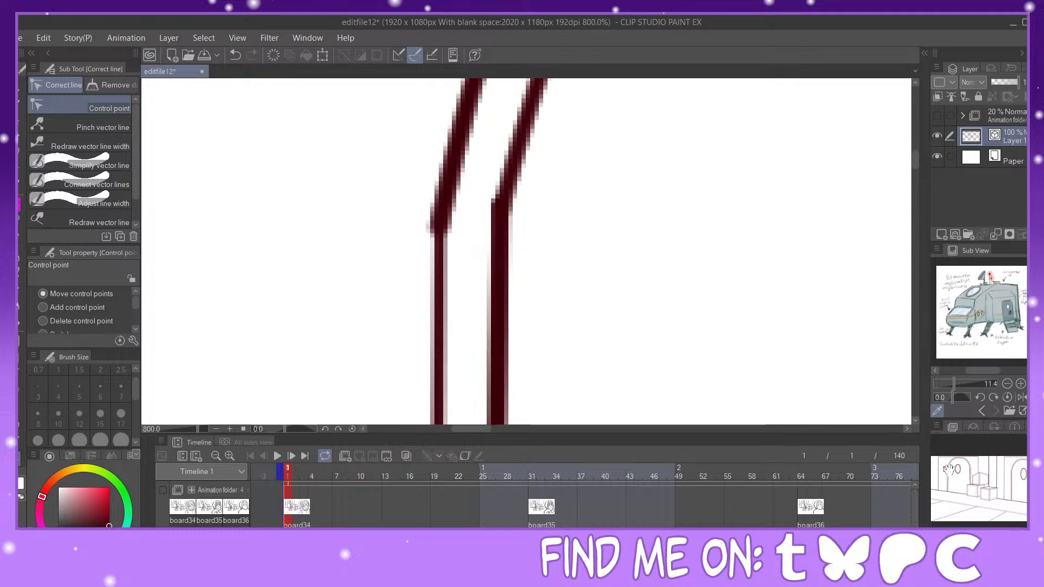
left_click_drag(439, 223, 440, 233)
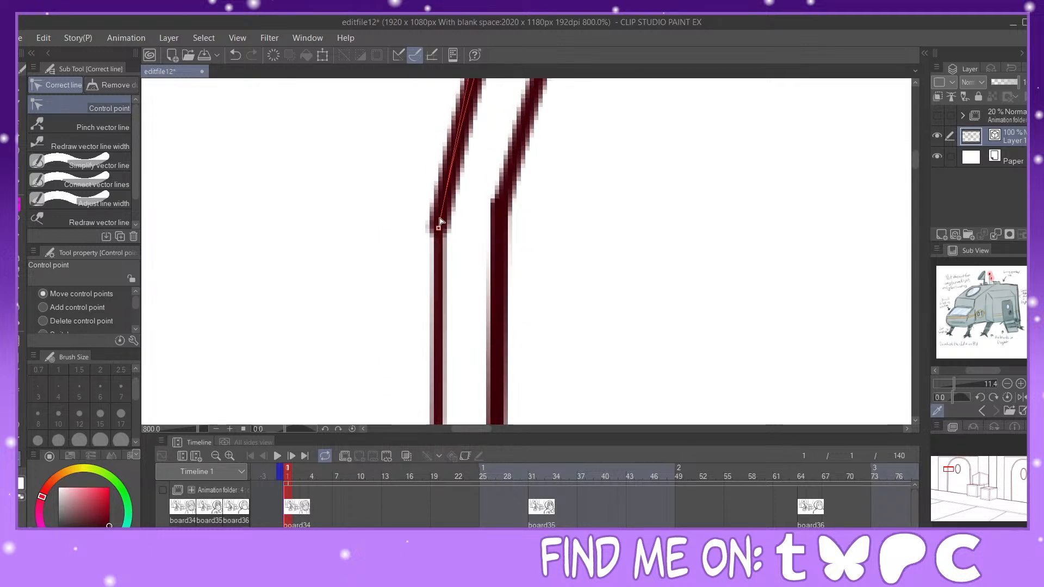
Step: Set the Redraw vector line width brush to size 10 and redraw the thin jamb line just below the left door's arch
left_click(85, 145)
left_click_drag(438, 297, 429, 196)
left_click(235, 54)
left_click(58, 416)
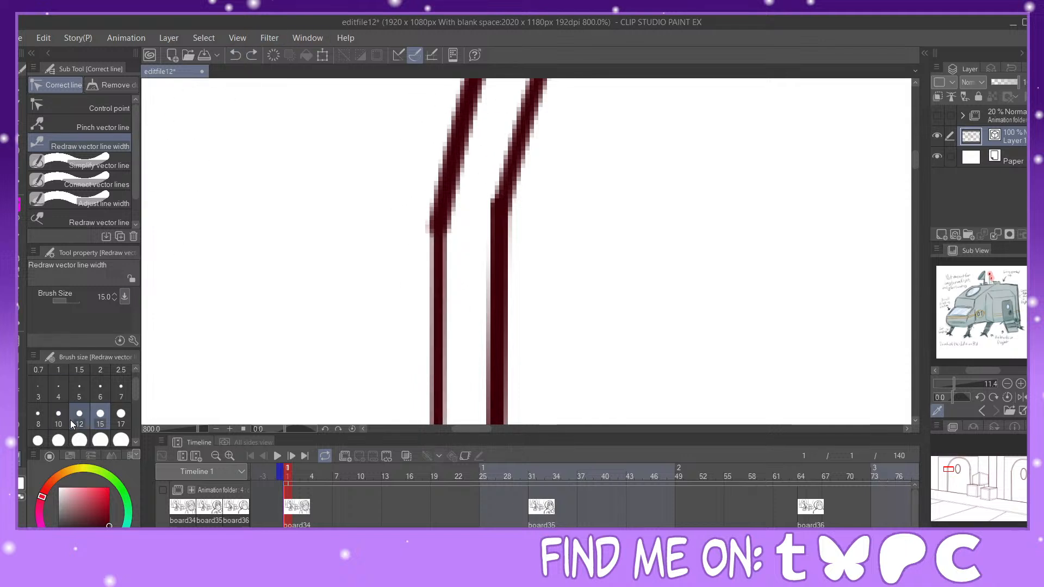
left_click(439, 241)
Step: Thicken the top crate's outer left edges, including its slanted upper edge, at brush size 10
left_click_drag(989, 536, 972, 536)
left_click_drag(958, 469, 994, 487)
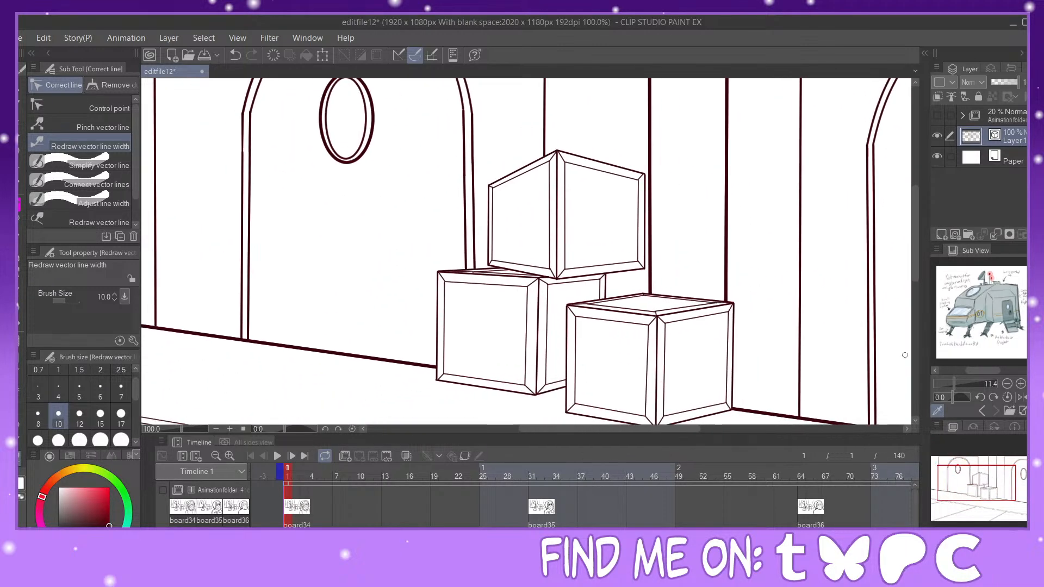
left_click_drag(499, 182, 489, 186)
mouse_move(489, 255)
left_mouse_down()
mouse_move(486, 177)
mouse_move(547, 156)
left_mouse_up()
left_click_drag(496, 265, 488, 270)
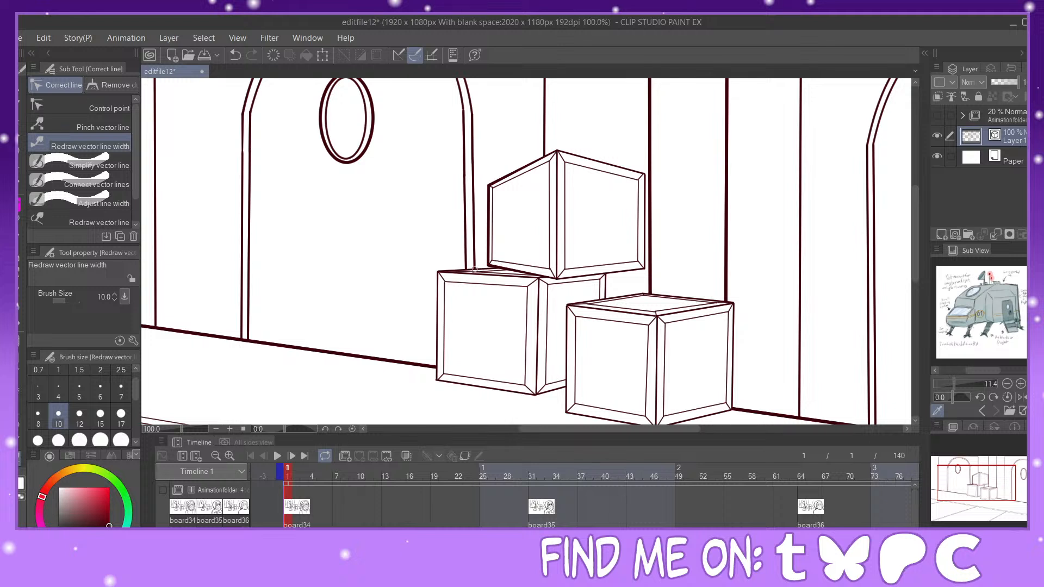
Step: Thicken the outer left and bottom edges of the lower-left crate and the left edge of the front crate
left_click_drag(438, 284, 441, 271)
left_click_drag(519, 392, 436, 381)
left_click_drag(974, 492, 983, 496)
left_click_drag(457, 309, 468, 367)
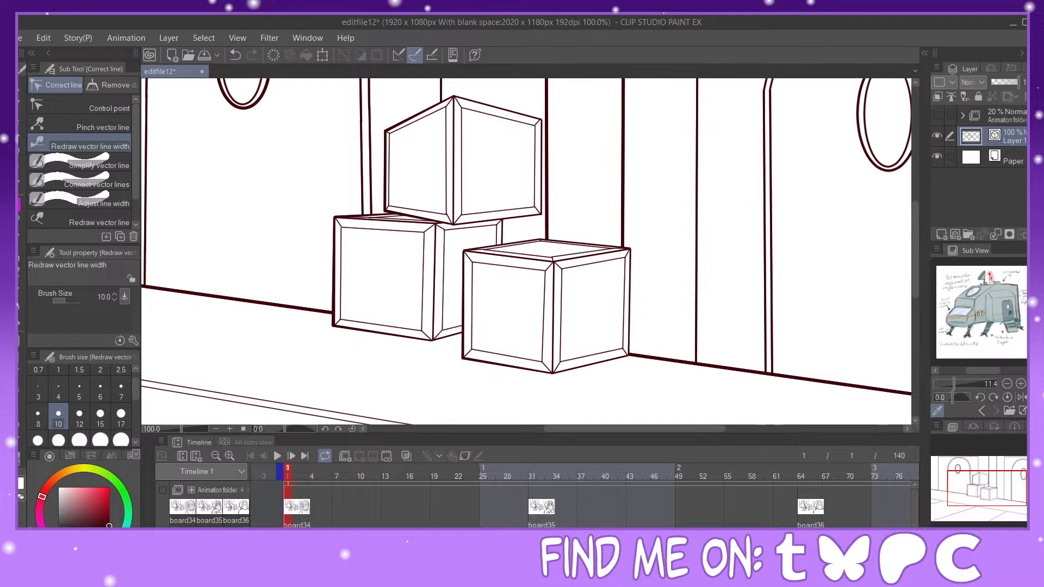
Step: Pinch the front crate's left edge line to tidy its upper-left corner, and switch back to Redraw vector line width
key("ctrl+plus")
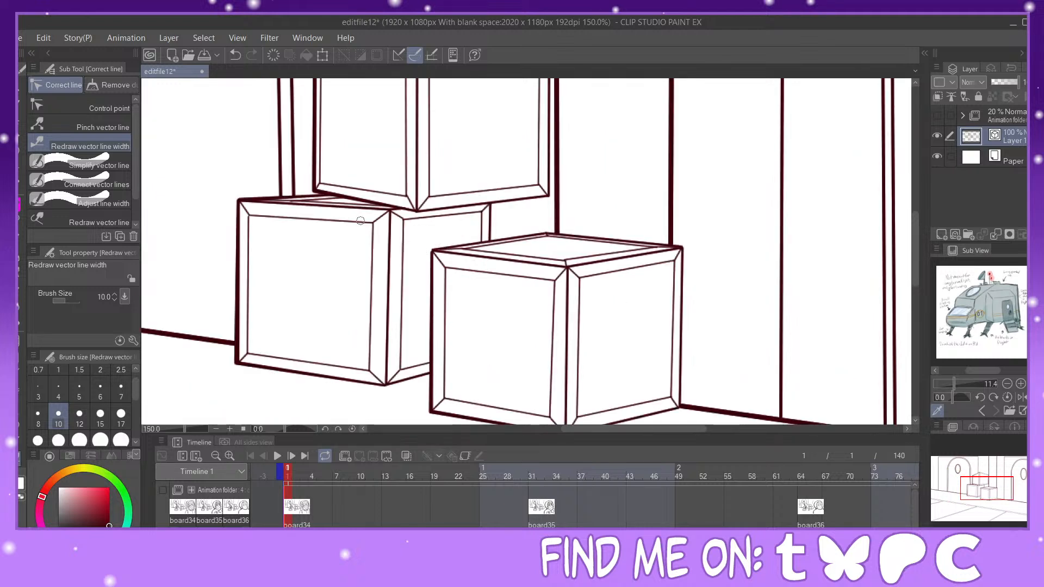
left_click(93, 126)
left_click_drag(432, 262, 435, 257)
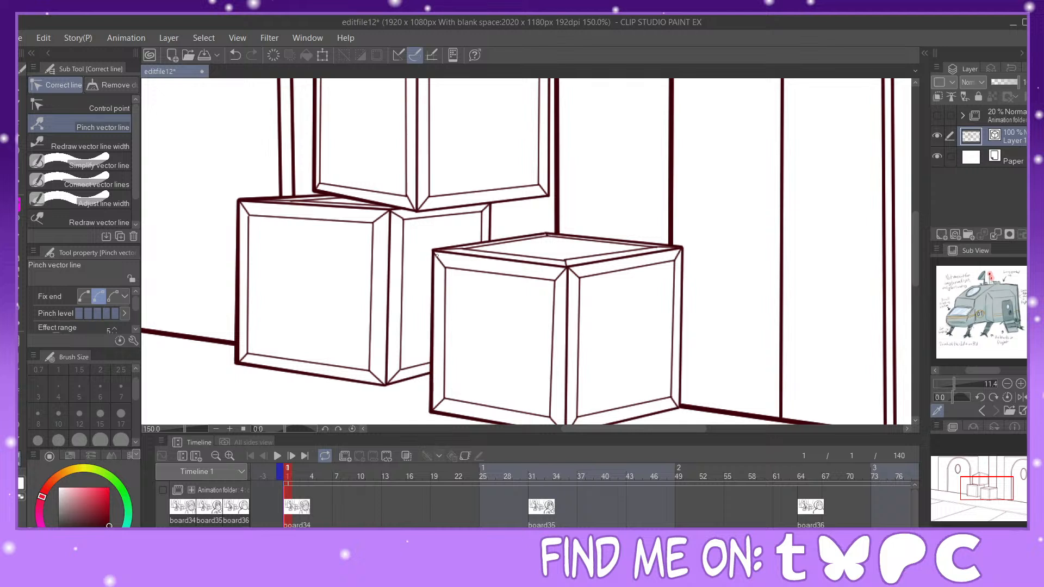
left_click(92, 146)
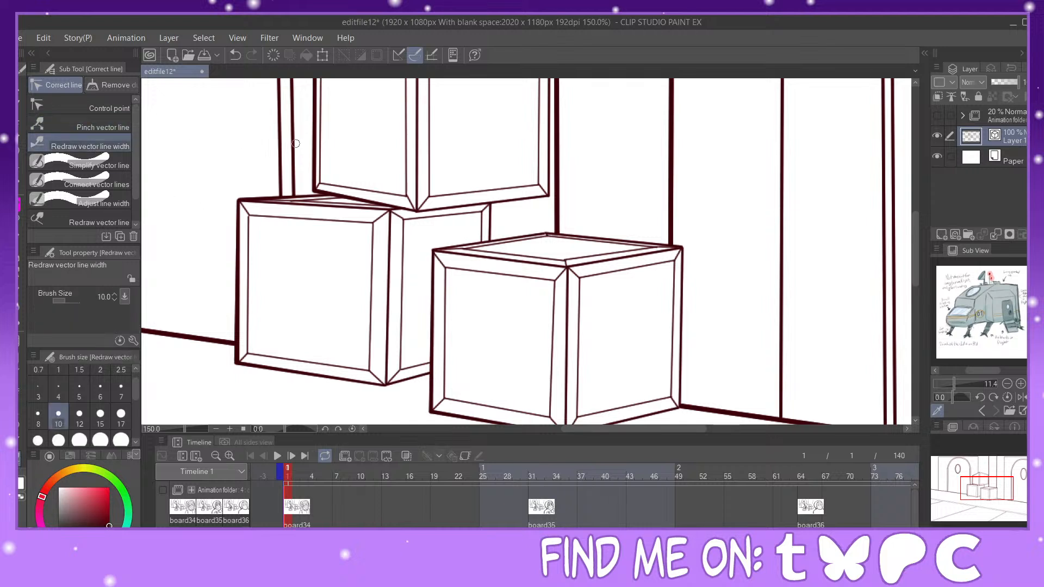
Step: Thicken the top crate's bottom and right edges and the front crate's right edge at brush size 10
left_click_drag(428, 212, 325, 192)
left_click_drag(564, 203, 551, 200)
left_click_drag(682, 268, 683, 259)
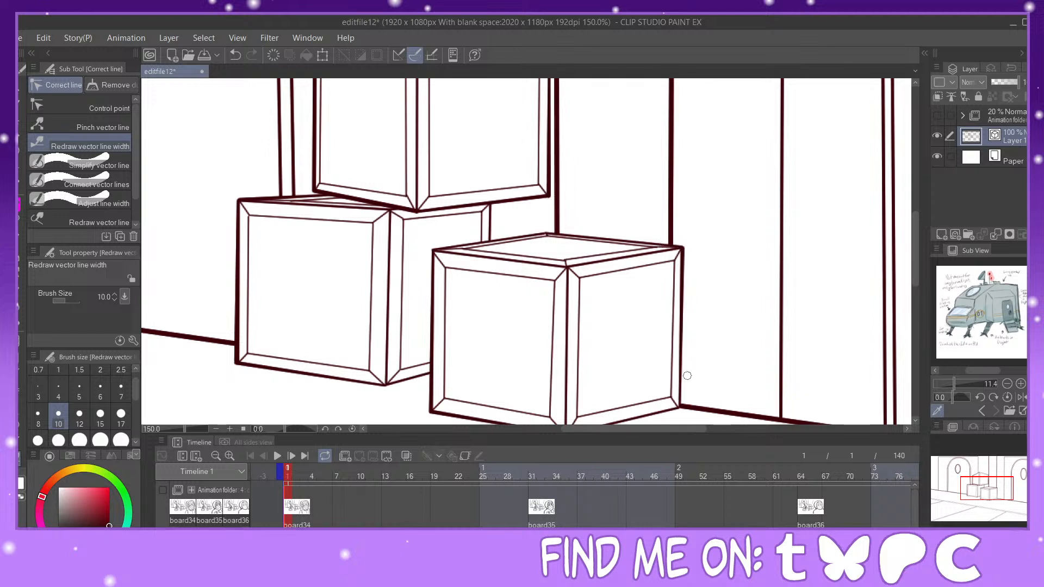
Step: Set the line width brush to size 25 and thicken the vertical wall line rising behind the front crate's right corner
left_click_drag(997, 486, 1002, 491)
left_click_drag(505, 368, 488, 375)
mouse_move(992, 496)
left_mouse_down()
mouse_move(1009, 499)
mouse_move(1011, 487)
mouse_move(999, 488)
left_mouse_up()
scroll(1010, 495, "down", 2)
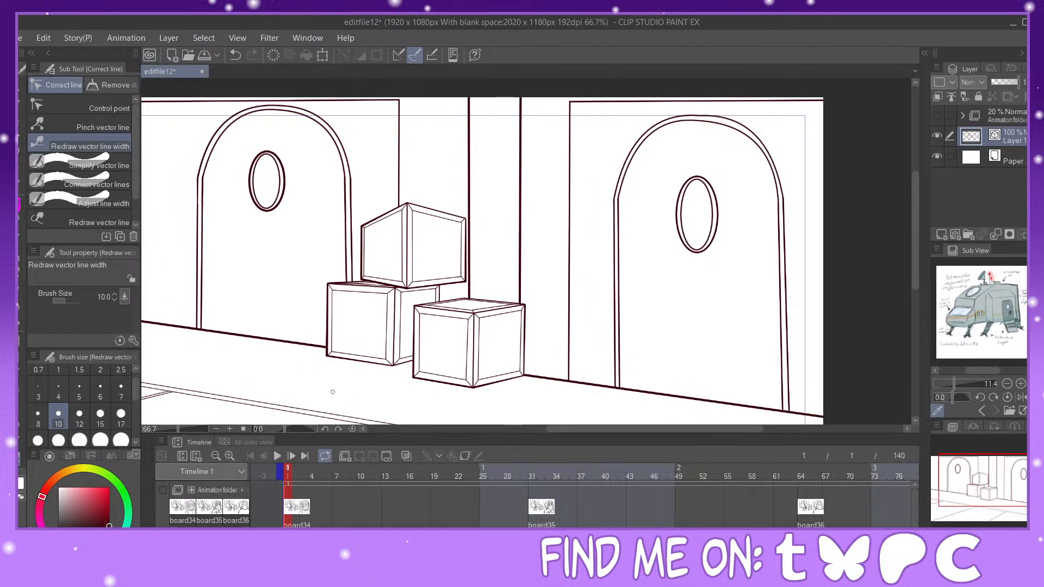
left_click(58, 440)
left_click_drag(524, 271, 523, 109)
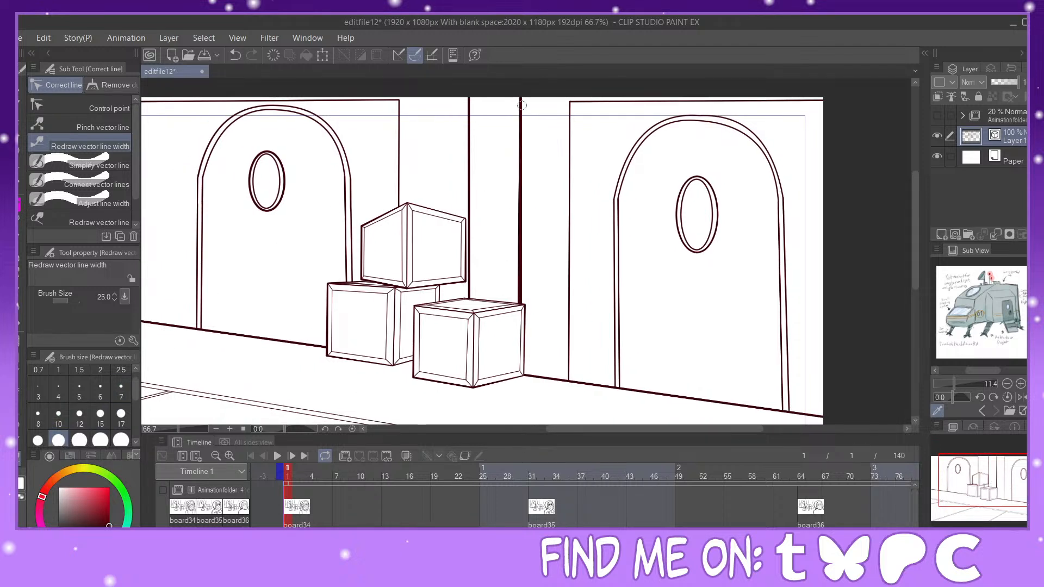
Step: Set the brush to size 17 and thicken the outer left line of the right door's arched frame
left_click_drag(980, 486, 1008, 488)
left_click(120, 415)
mouse_move(447, 163)
left_mouse_down()
mouse_move(429, 233)
mouse_move(444, 159)
mouse_move(434, 225)
left_mouse_up()
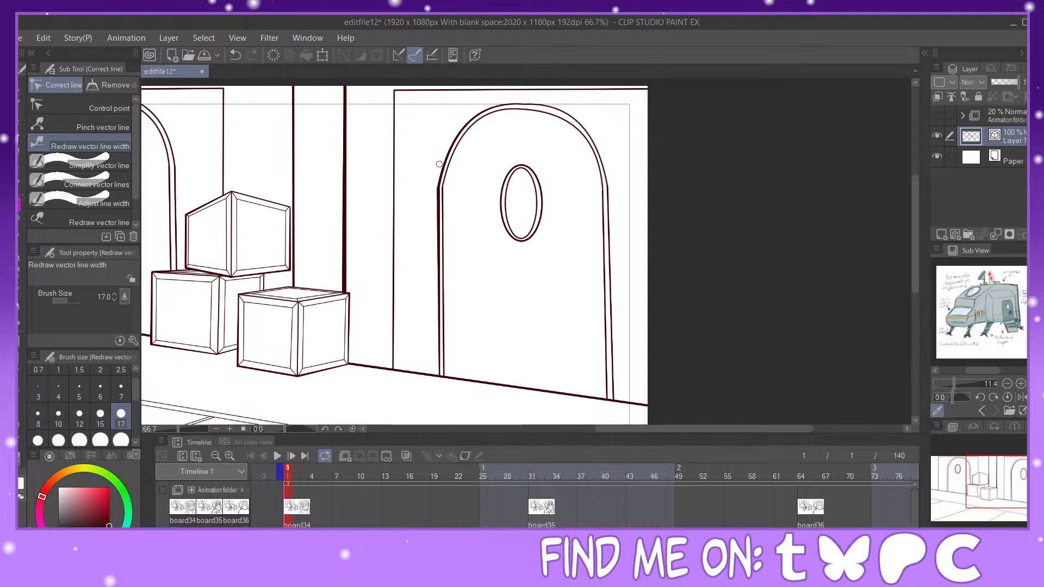
left_click(236, 55)
left_click(235, 54)
key("ctrl+plus")
left_click_drag(1001, 483, 990, 474)
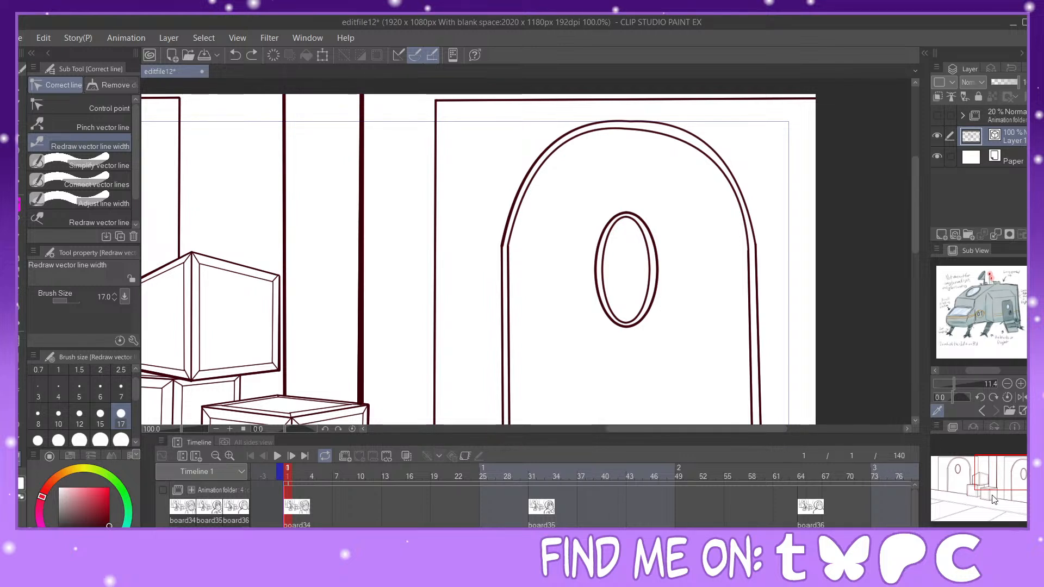
mouse_move(502, 259)
left_mouse_down()
mouse_move(506, 224)
mouse_move(501, 248)
left_mouse_up()
Step: Try to thicken the front crate's upper back edges at brush size 17, and undo those strokes
left_click_drag(1014, 471, 1008, 488)
left_click_drag(429, 328, 428, 360)
left_click_drag(1007, 487, 991, 490)
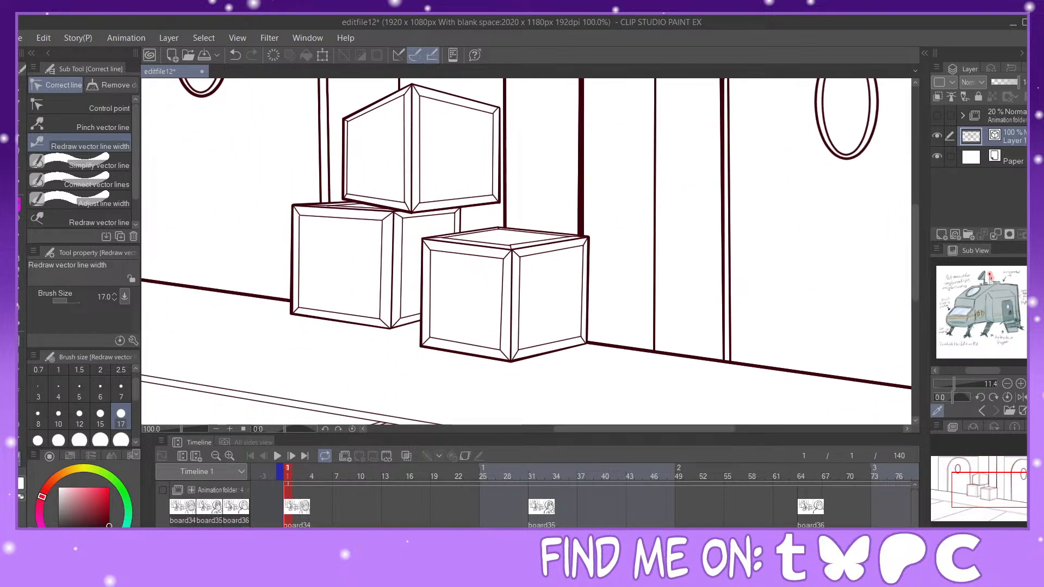
key("ctrl+plus")
left_click_drag(605, 226, 492, 216)
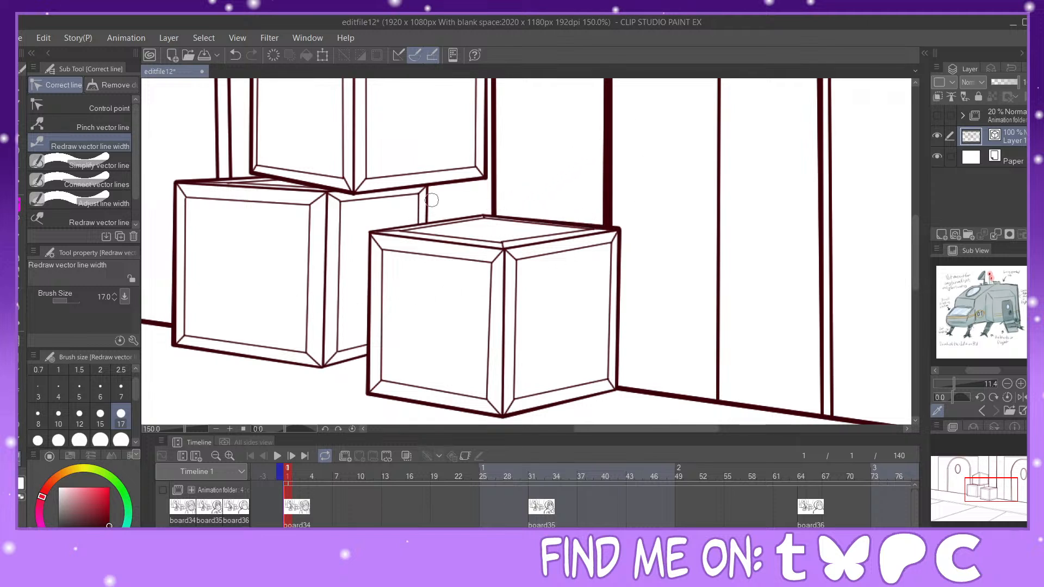
left_click_drag(452, 217, 479, 214)
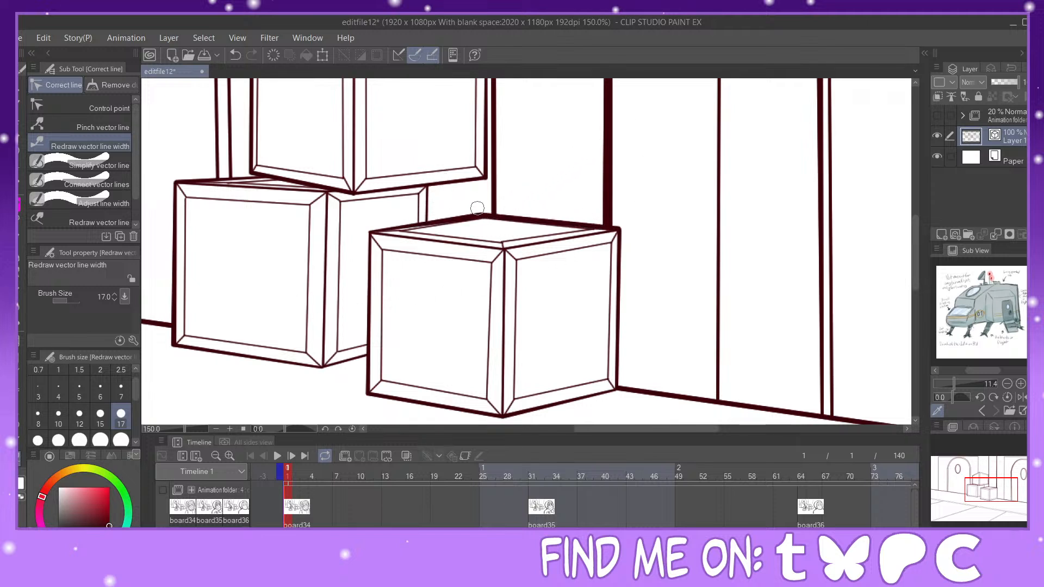
left_click(235, 55)
left_click(235, 55)
left_click(235, 55)
Step: Set the brush to size 10 and redraw the width of the front crate's upper back and left edges
left_click(58, 415)
left_click_drag(456, 220, 486, 212)
left_click(234, 55)
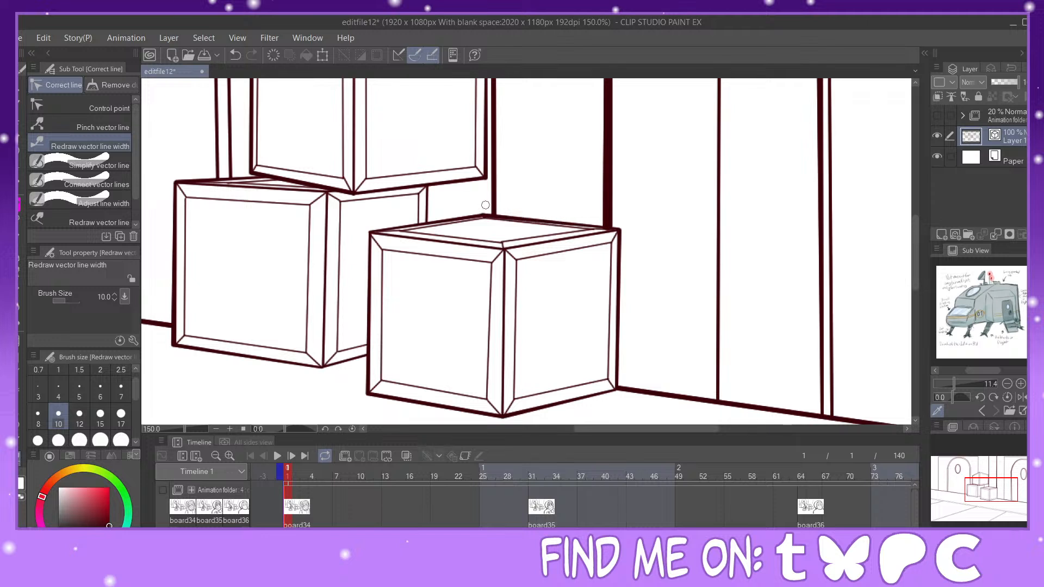
left_click(235, 55)
left_click_drag(364, 274, 371, 231)
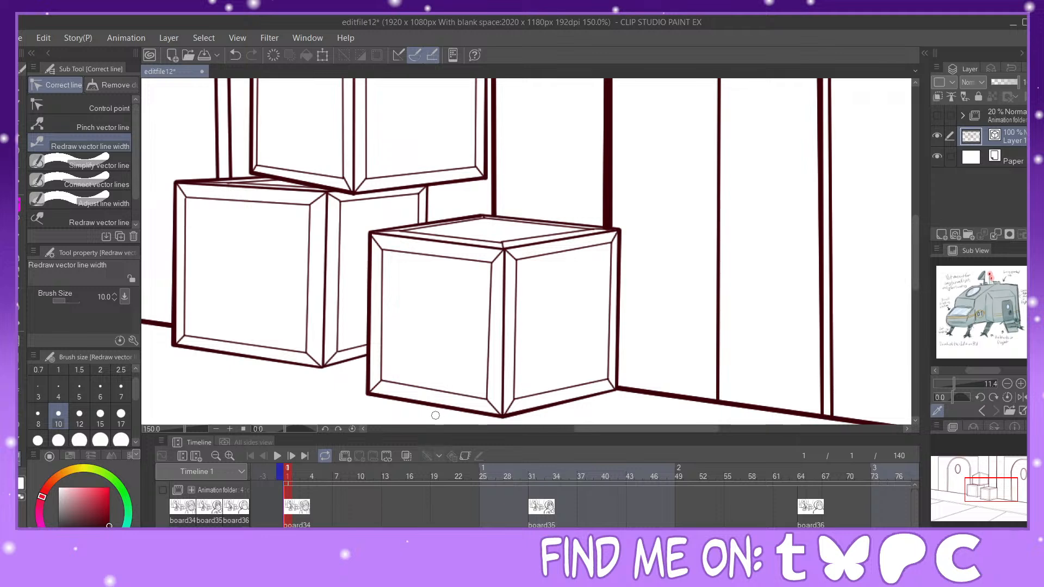
Step: Enlarge the ship reference image in the Sub View and center it on the door
key("ctrl+minus")
key("ctrl+minus")
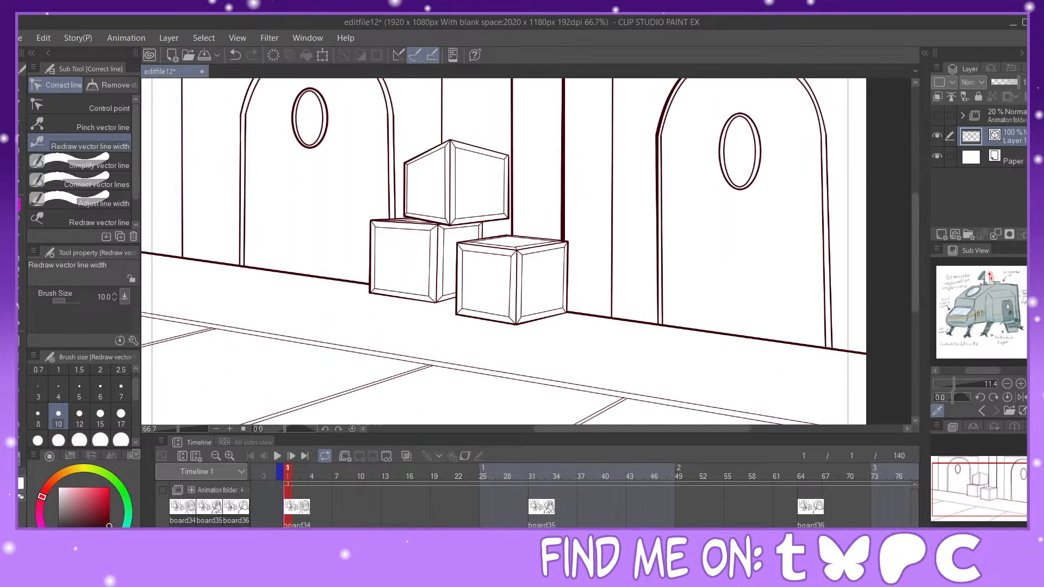
left_click_drag(1001, 485, 968, 464)
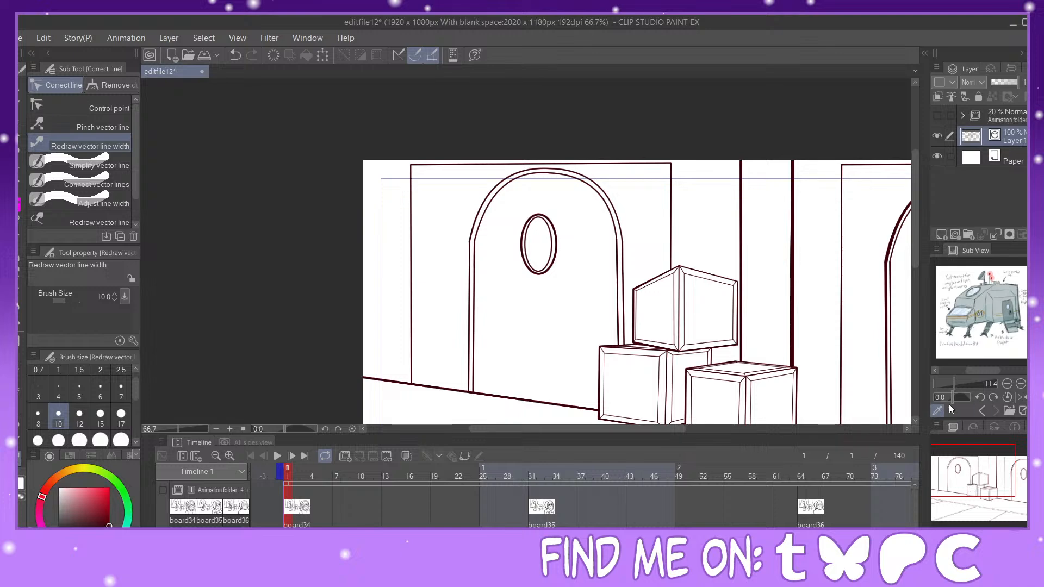
left_click(963, 384)
left_click_drag(983, 372, 997, 376)
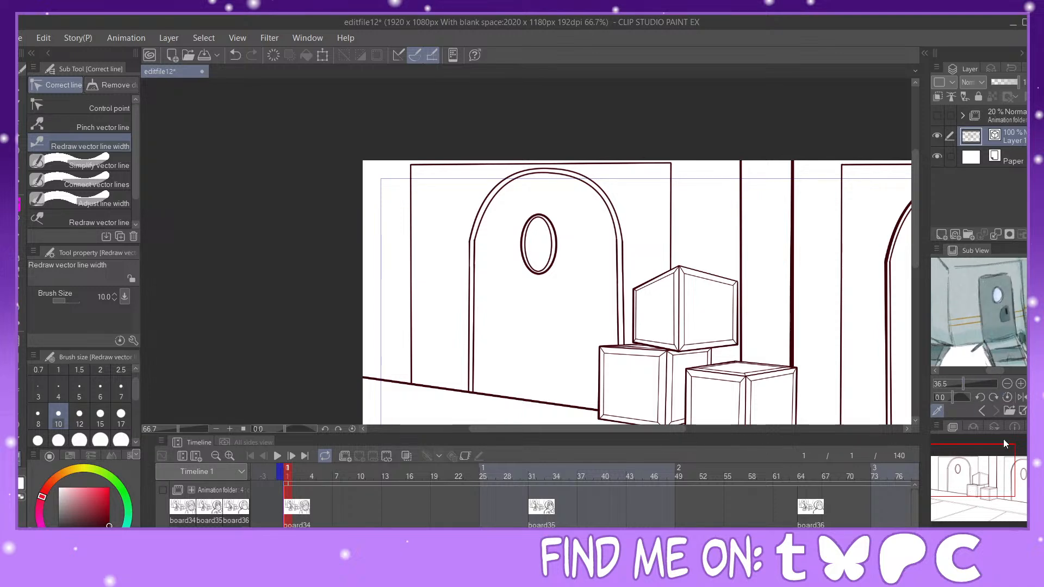
Step: Draw a size 3 vertical straight line on the left door above the lower-left crate and pinch its upper end to the left
mouse_move(995, 476)
left_mouse_down()
mouse_move(1005, 485)
mouse_move(980, 473)
left_mouse_up()
scroll(973, 473, "up", 3)
left_click(19, 375)
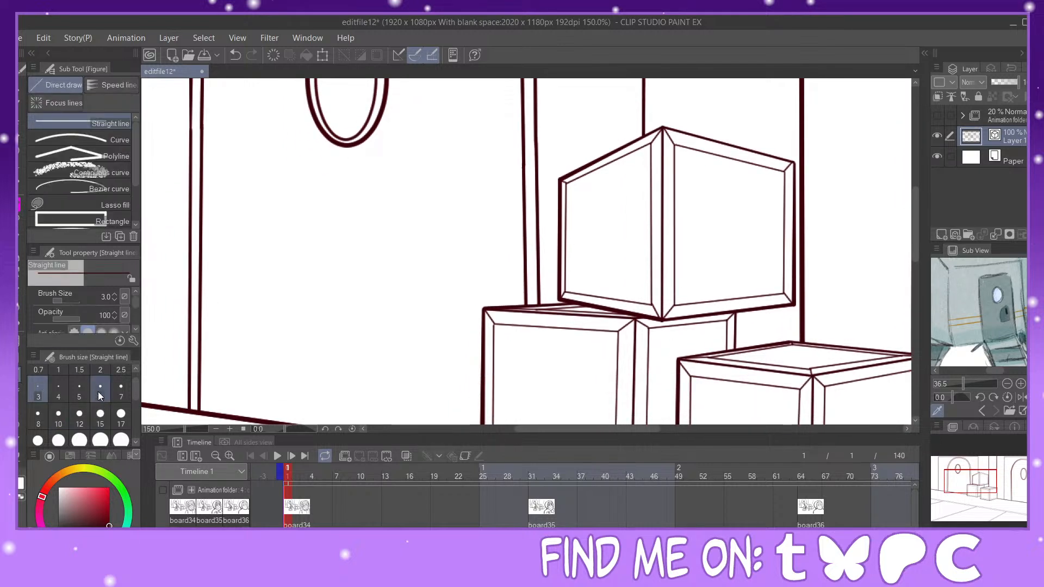
left_click_drag(509, 302, 513, 173)
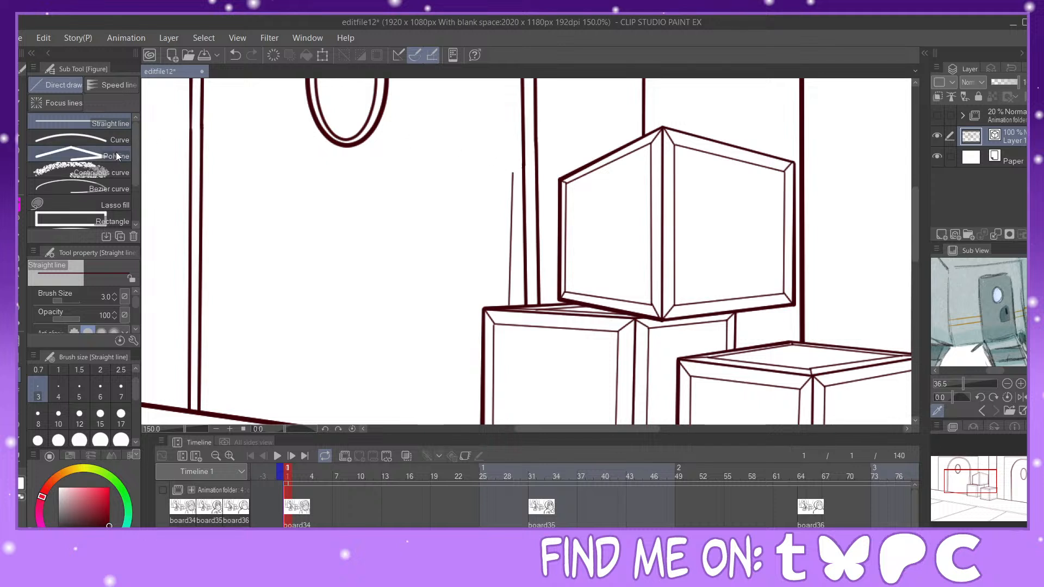
left_click(22, 461)
left_click(96, 126)
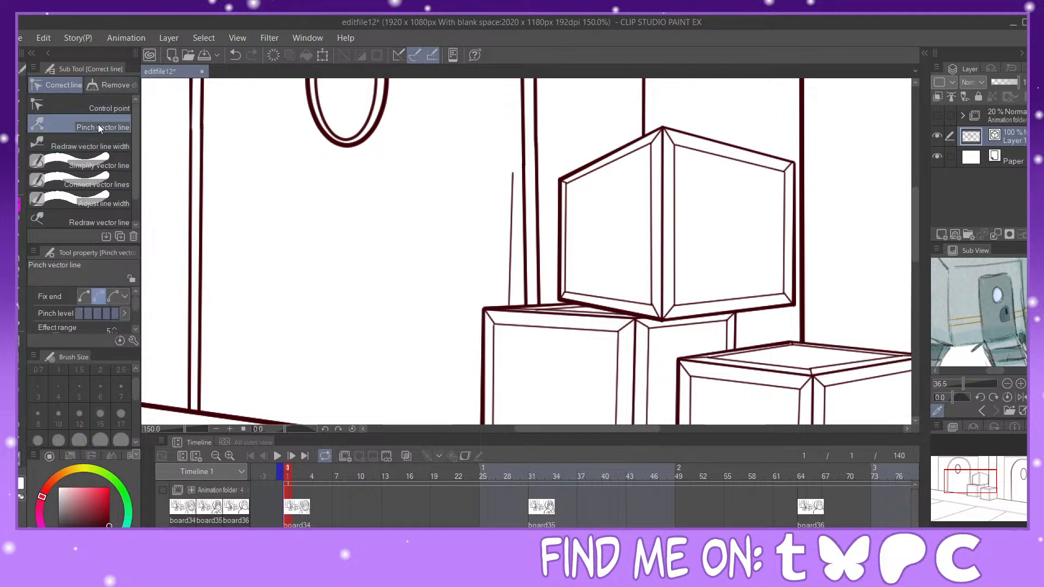
left_click_drag(513, 184, 507, 184)
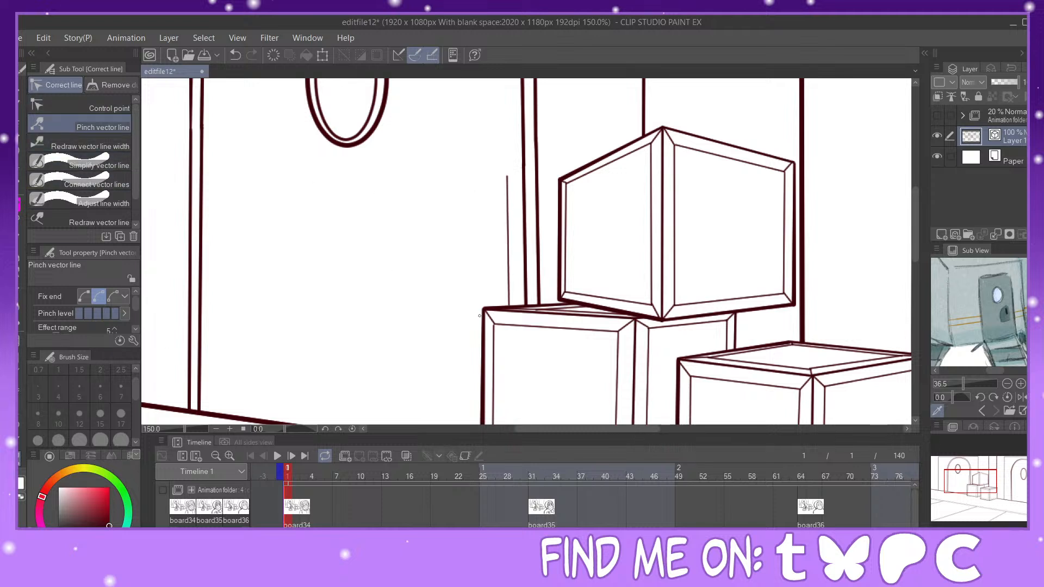
Step: Draw the bottom edge and left side of the left door's handle panel with straight lines, and shorten the side's upper end slightly
left_click(22, 370)
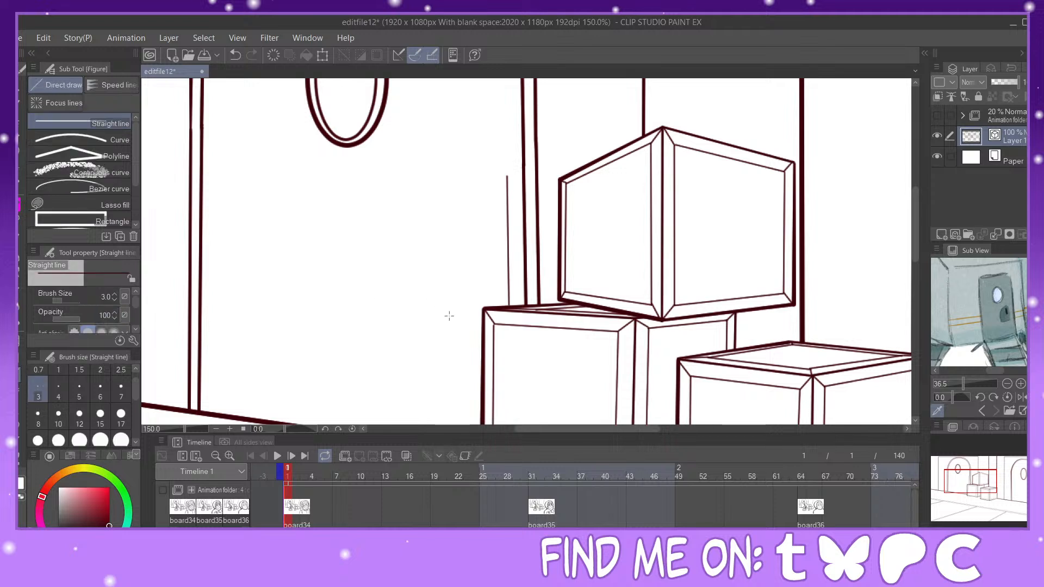
left_click_drag(481, 318, 430, 221)
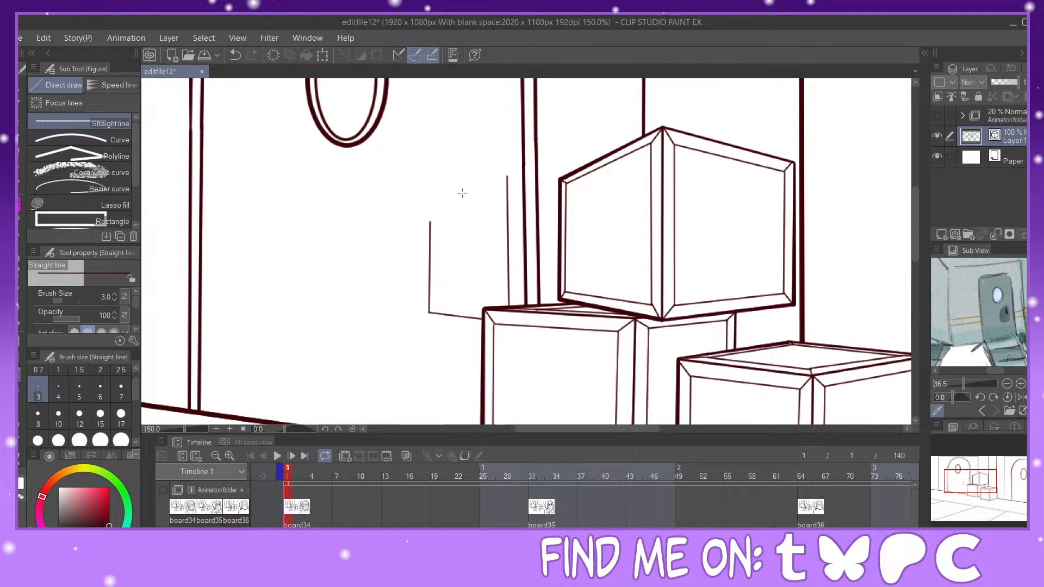
left_click(20, 459)
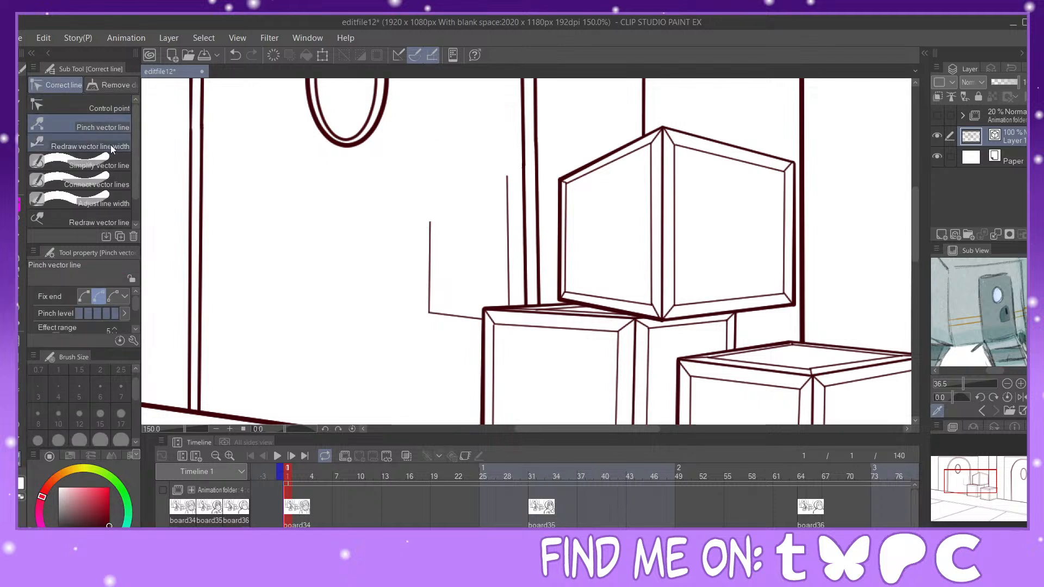
mouse_move(429, 231)
left_mouse_down()
mouse_move(425, 244)
mouse_move(429, 235)
left_mouse_up()
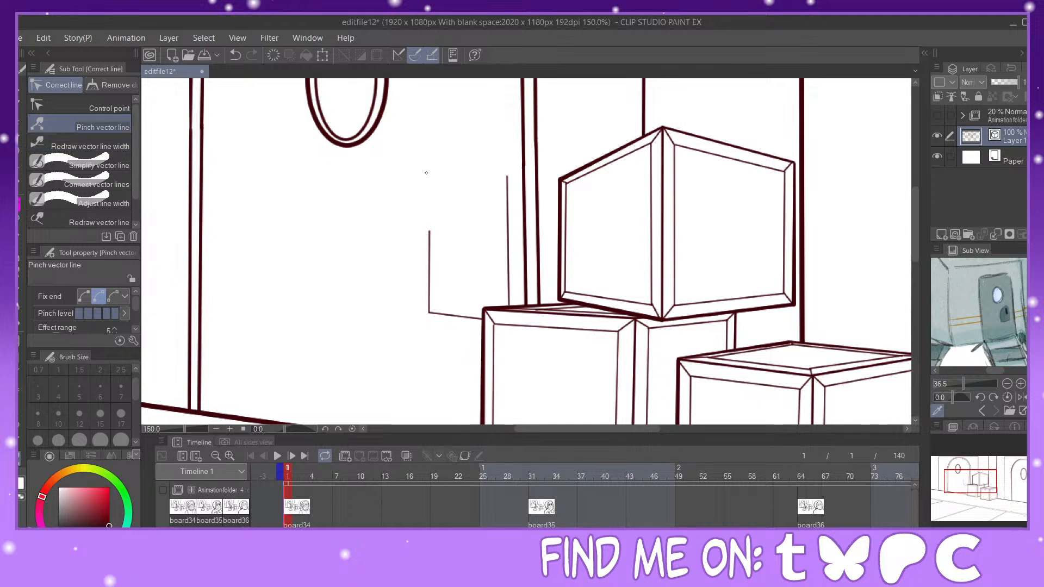
Step: Draw a size 3 curve joining the upper ends of the handle panel's two sides as a rounded corner
left_click(20, 374)
left_click(99, 142)
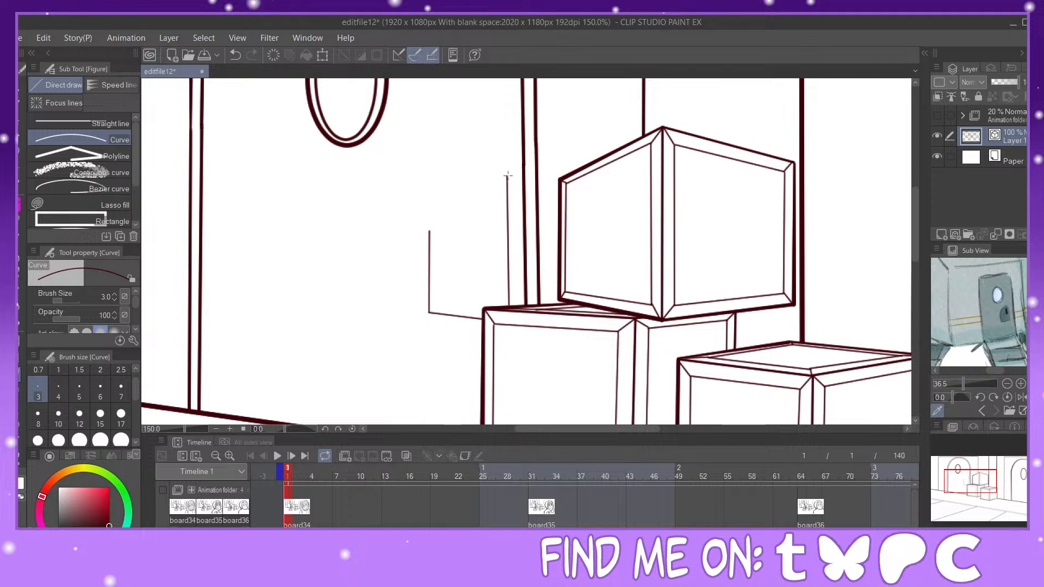
left_click_drag(507, 176, 430, 230)
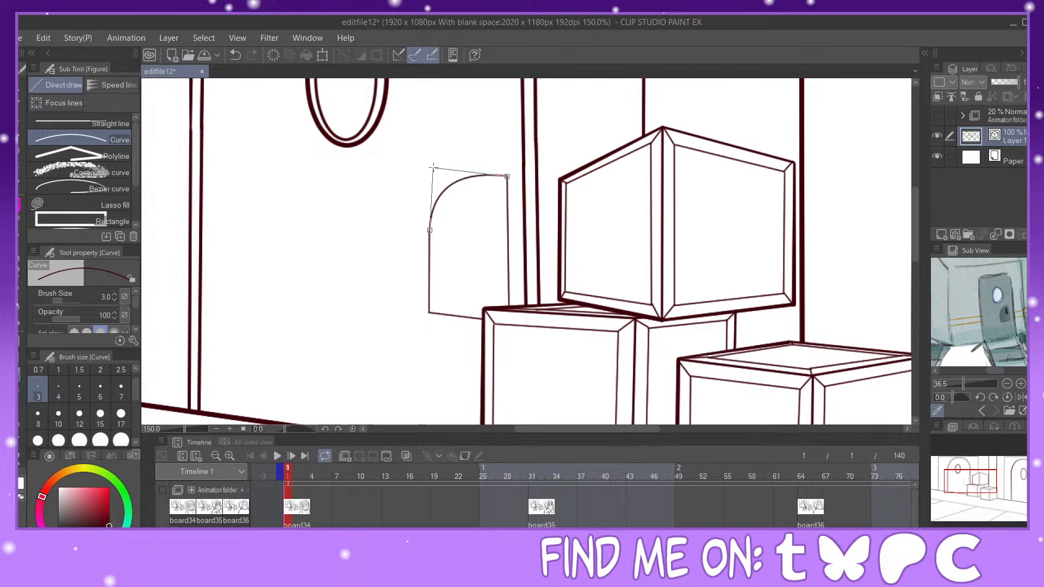
left_click(439, 170)
Step: Connect the handle panel's outline segments with Connect vector lines at brush size 15, and return to Redraw vector line width
left_click(20, 457)
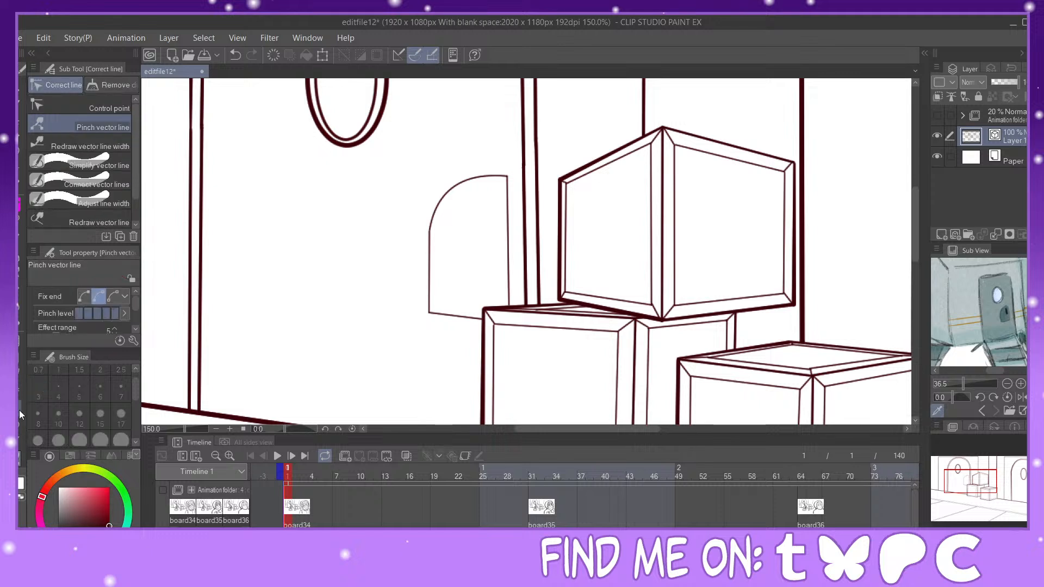
left_click(74, 142)
left_click_drag(434, 217, 433, 233)
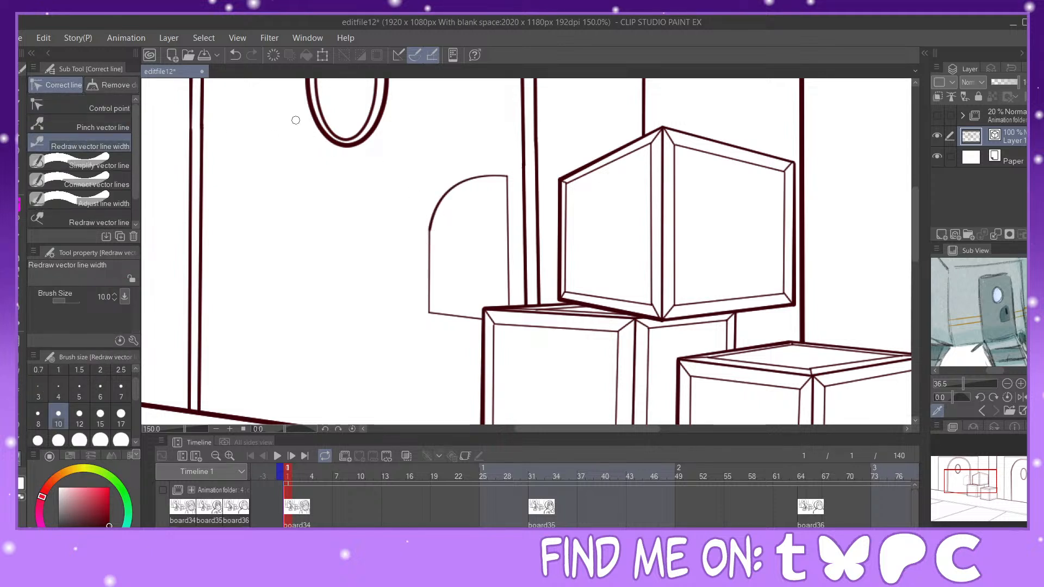
left_click(108, 187)
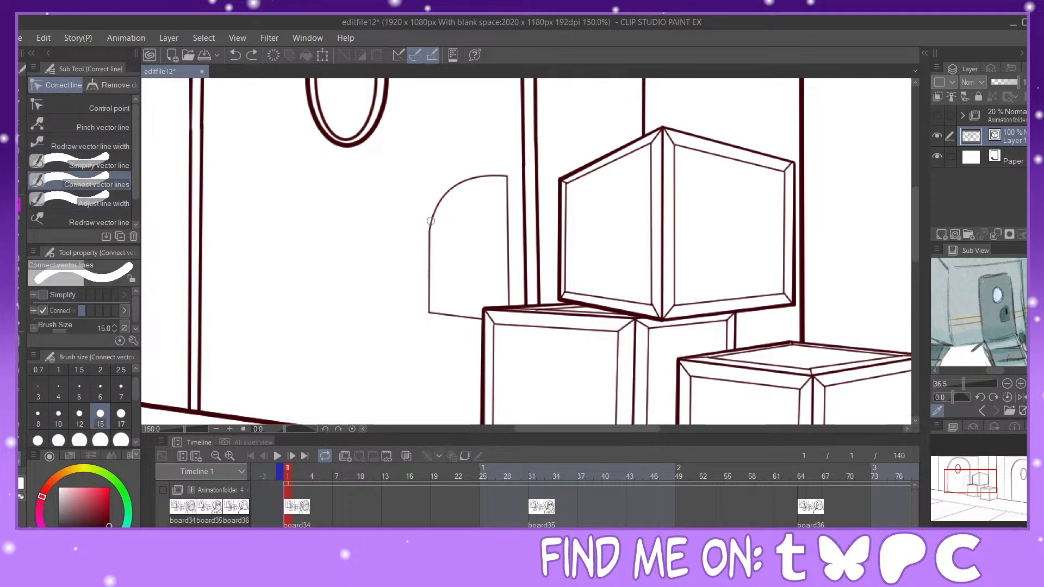
left_click_drag(429, 298, 428, 320)
left_click(108, 144)
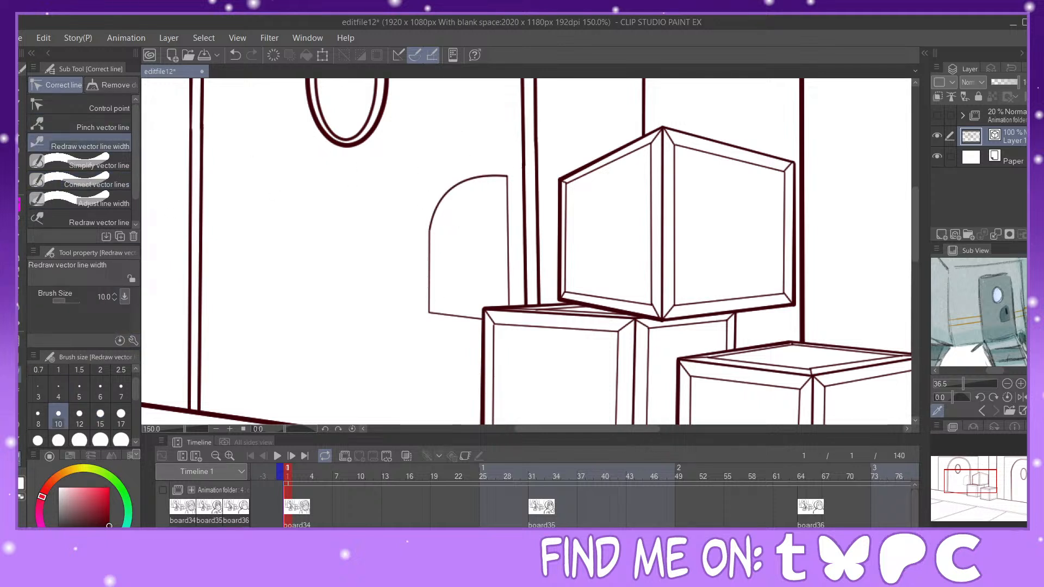
Step: Thicken the handle panel's right side and curved top at brush size 10, undoing the stroke along its left side
key("u")
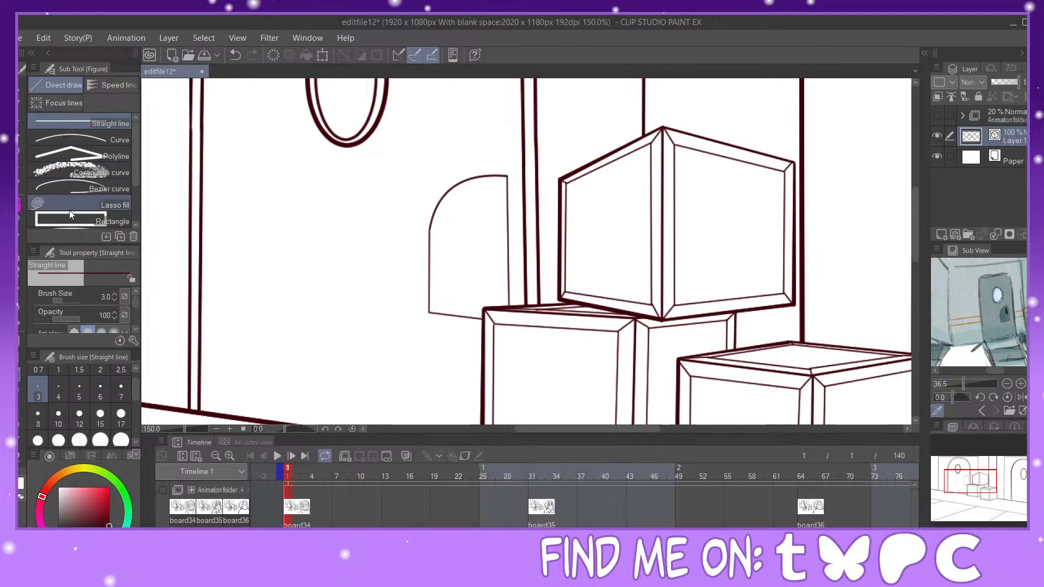
key("y")
mouse_move(427, 293)
left_mouse_down()
mouse_move(431, 198)
mouse_move(432, 212)
left_mouse_up()
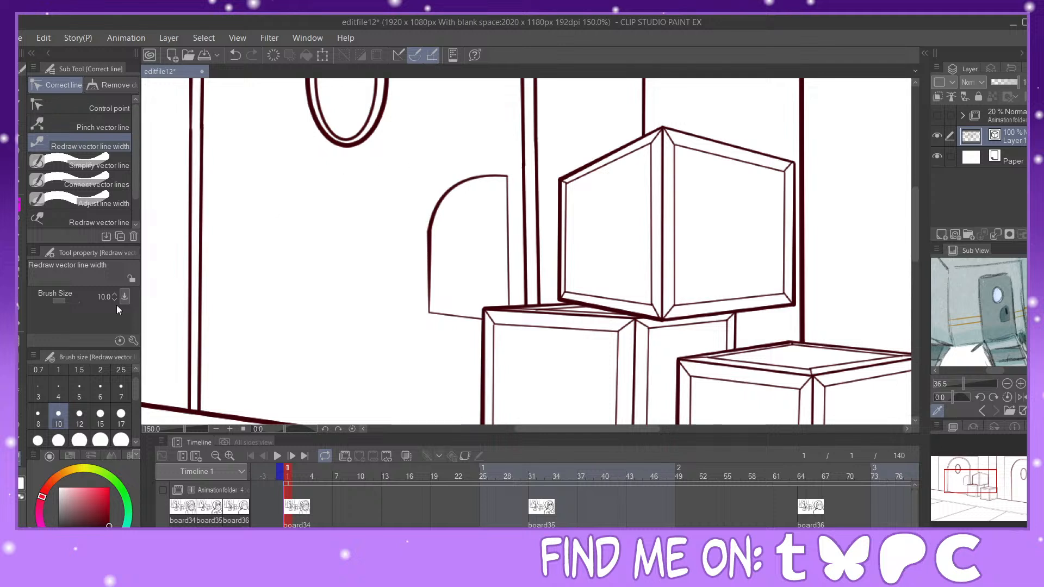
left_click(235, 54)
left_click(235, 54)
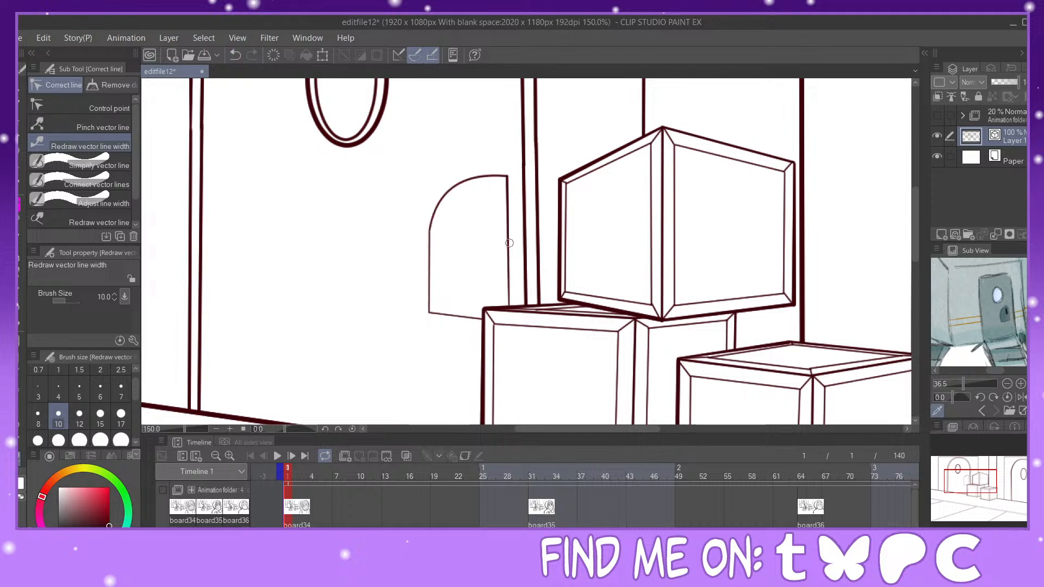
mouse_move(507, 292)
left_mouse_down()
mouse_move(514, 198)
mouse_move(433, 225)
left_mouse_up()
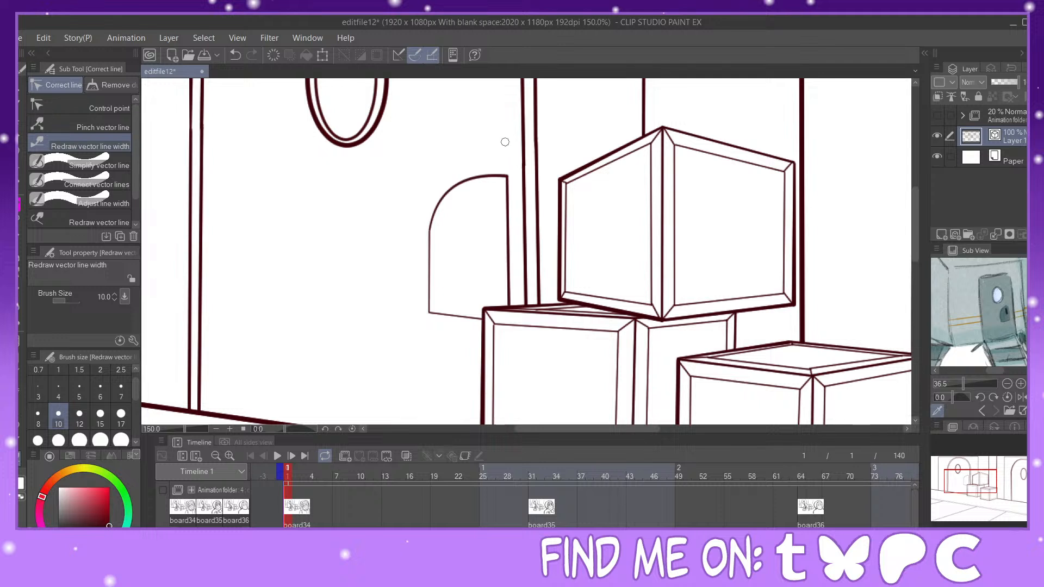
Step: Draw a narrow upright four-sided handle from size 3 straight lines inside the panel, near its right side
key("u")
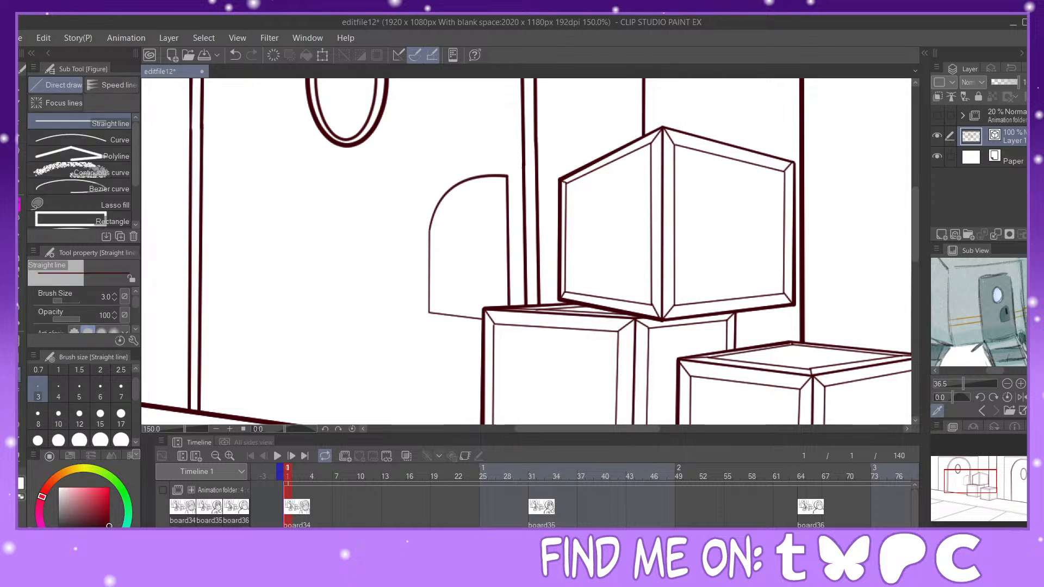
scroll(560, 356, "up", 4)
left_click_drag(420, 208, 419, 384)
left_click_drag(421, 204, 462, 203)
mouse_move(462, 203)
left_mouse_down()
mouse_move(455, 375)
mouse_move(464, 391)
left_mouse_up()
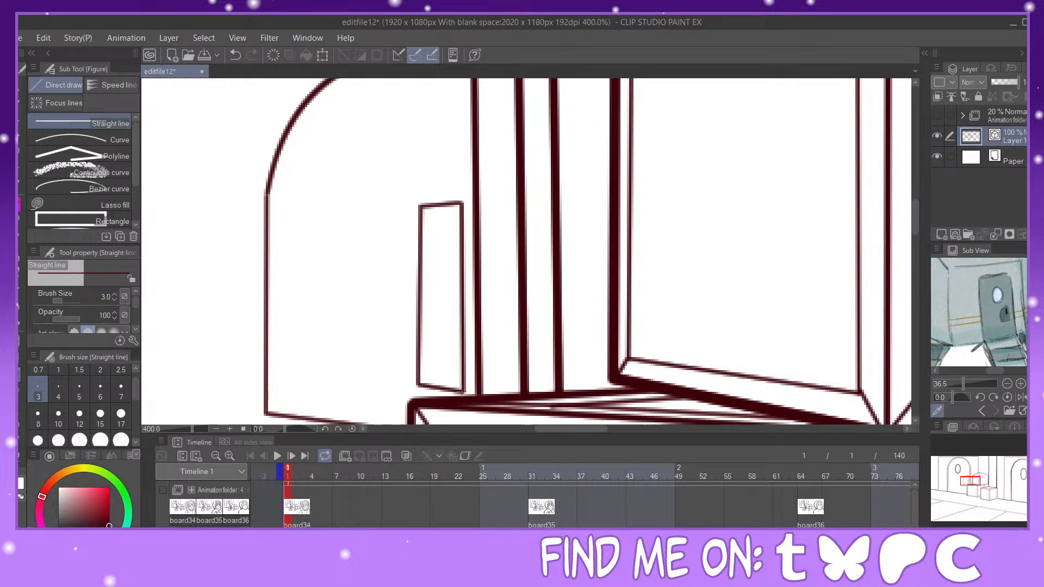
Step: Pinch the handle's lower-right corner slightly upward to level its bottom edge
left_click(20, 460)
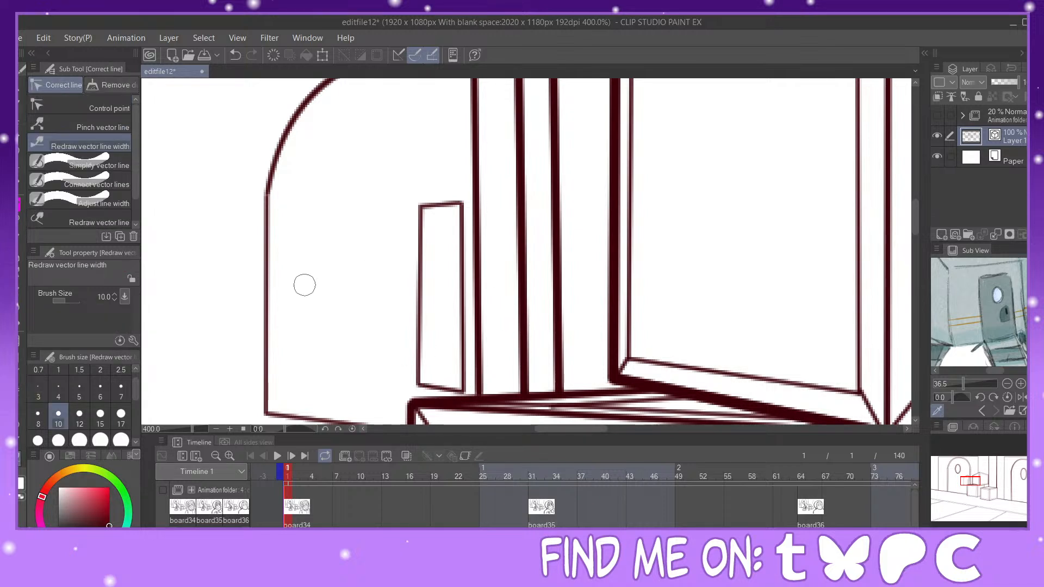
left_click(90, 127)
left_click_drag(465, 392, 463, 387)
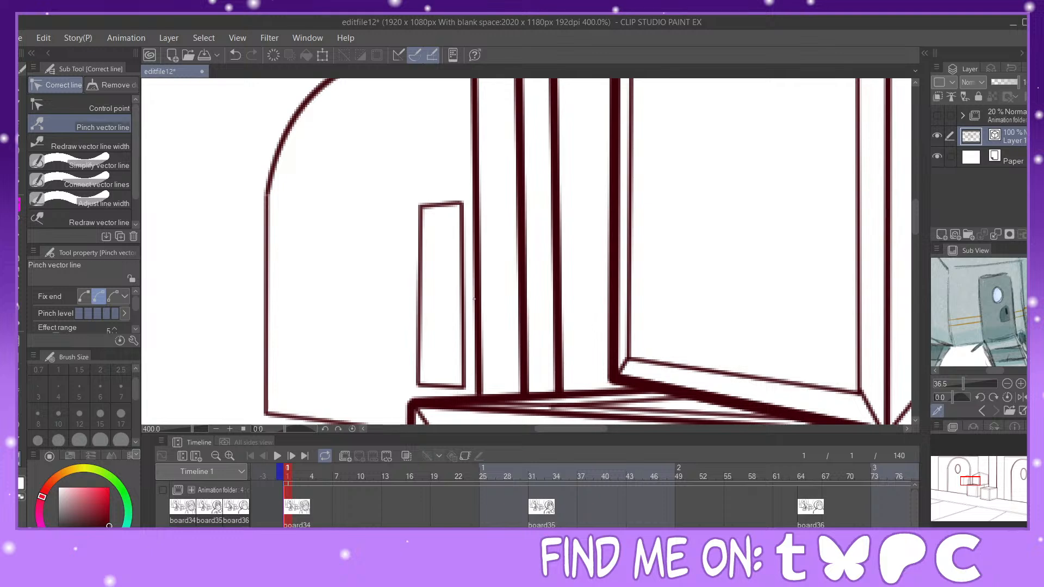
Step: Draw the right, bottom and left sides of a handle panel on the right door with size 3 straight lines
key("ctrl+minus")
key("ctrl+minus")
key("ctrl+minus")
key("ctrl+minus")
left_click_drag(762, 327, 219, 174)
scroll(423, 178, "down", 1)
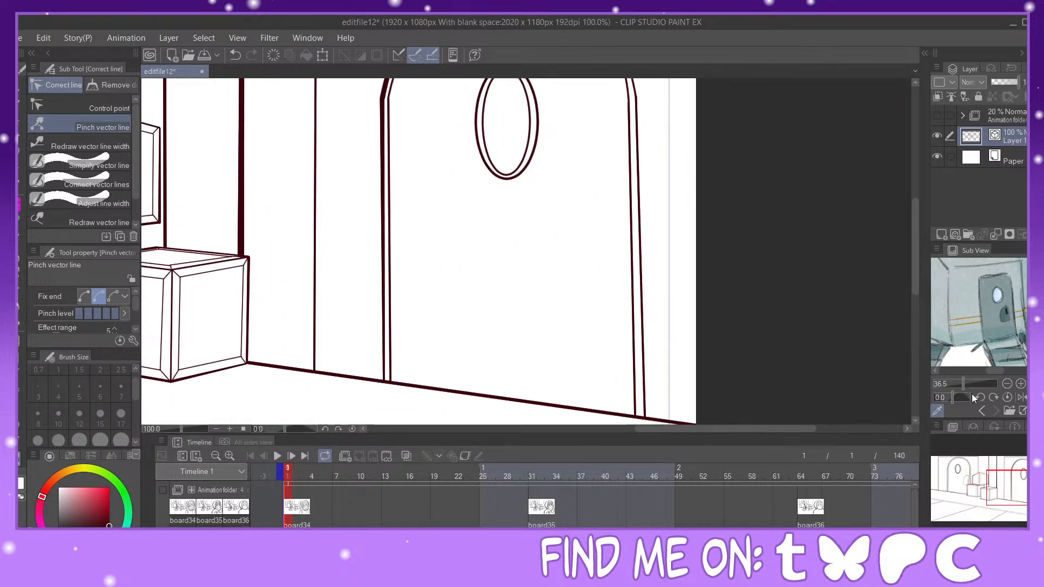
key("u")
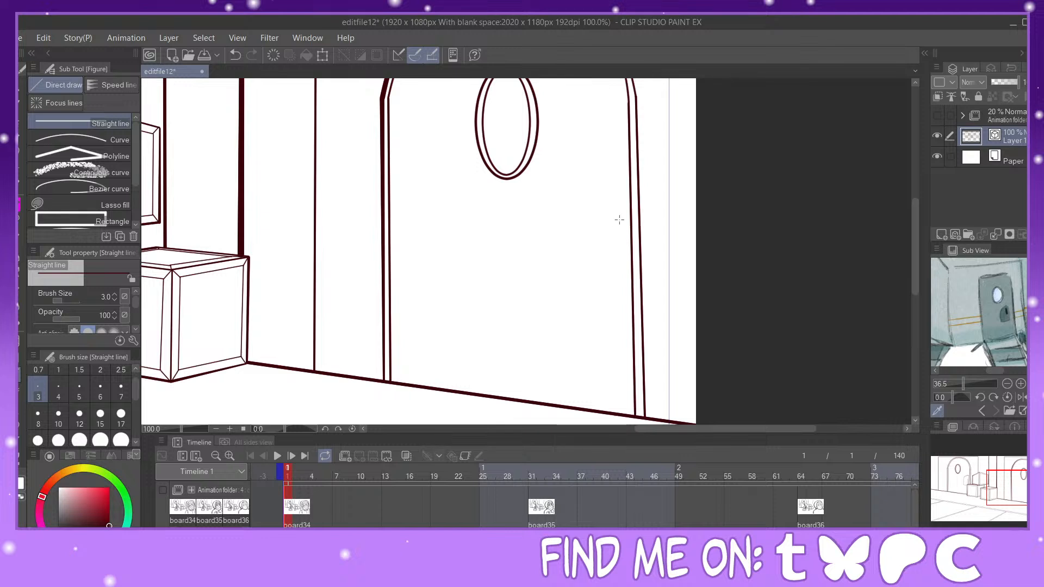
mouse_move(619, 221)
left_mouse_down()
mouse_move(625, 376)
mouse_move(623, 335)
left_mouse_up()
left_click(564, 328)
left_click_drag(564, 327, 409, 220)
Step: Pinch both ends of the right door panel's right side to make that side vertical
key("ctrl+plus")
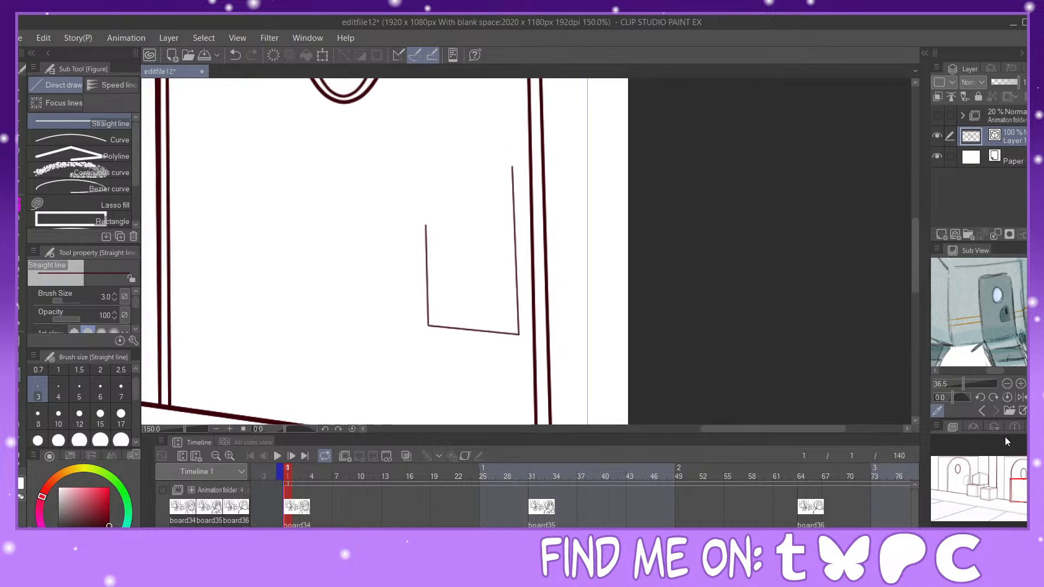
left_click(18, 455)
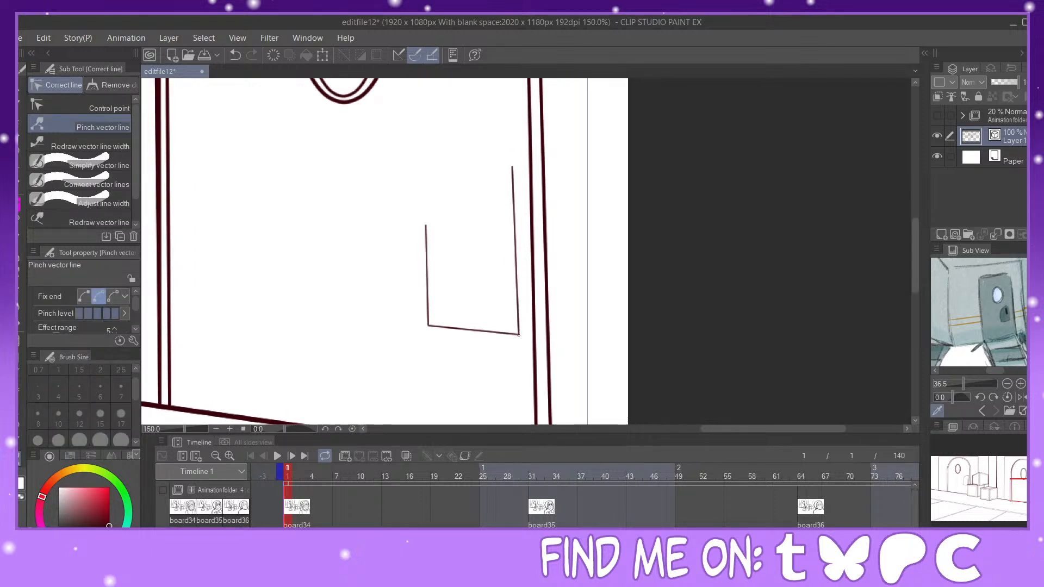
left_click_drag(518, 334, 516, 335)
left_click_drag(512, 176, 517, 176)
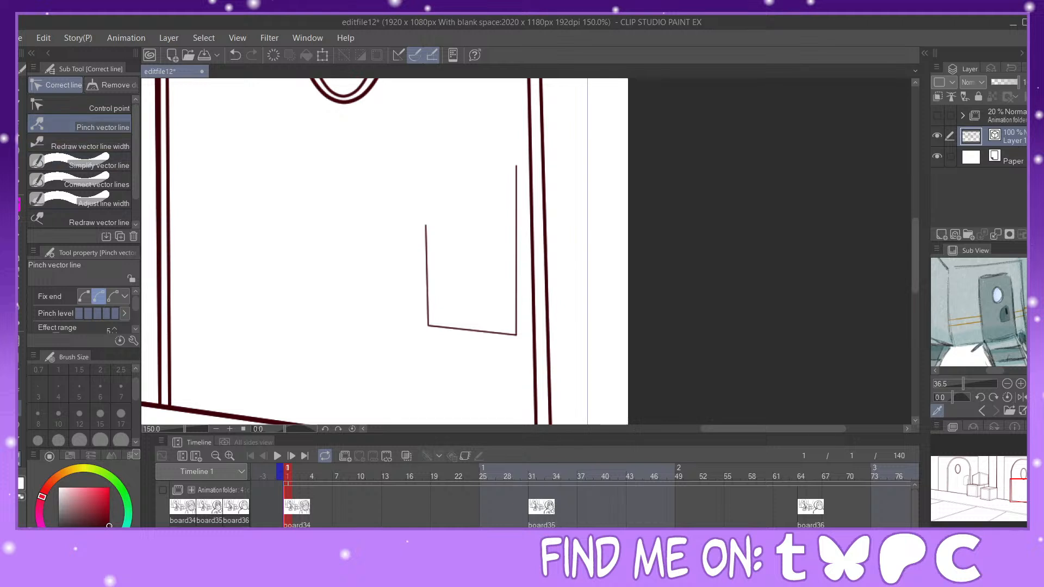
Step: Close the right door panel's top with a size 3 curve and pinch its upper-right corner slightly inward
key("u")
left_click(128, 142)
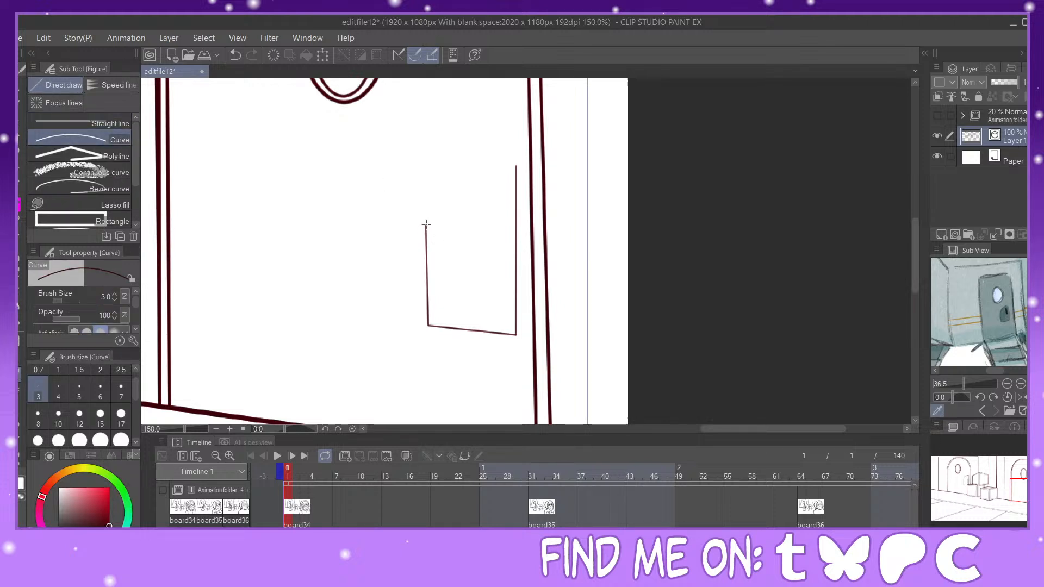
left_click_drag(426, 225, 516, 166)
left_click(411, 153)
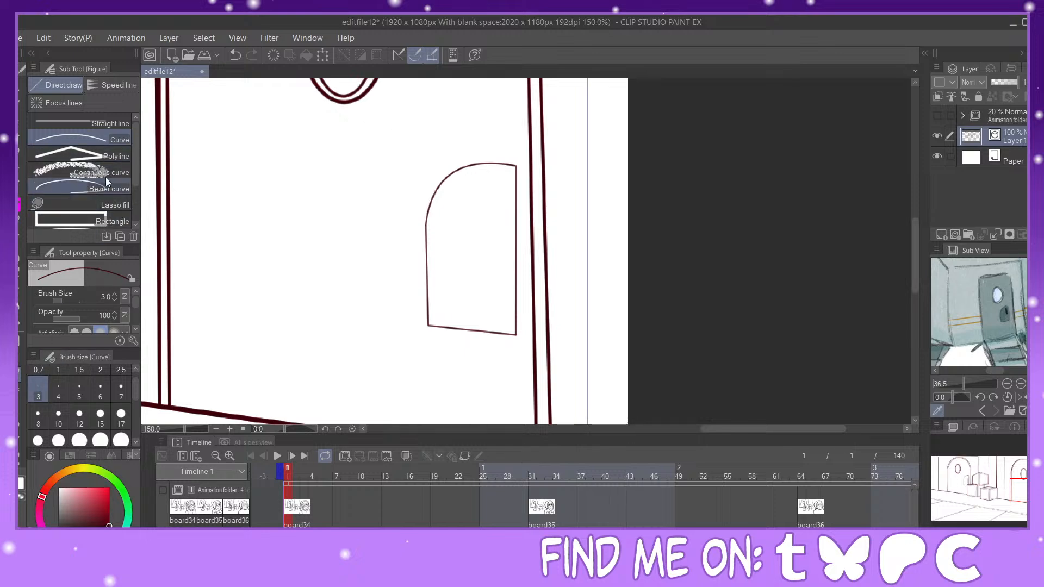
left_click(92, 123)
mouse_move(1021, 499)
left_mouse_down()
mouse_move(1034, 497)
mouse_move(1022, 505)
mouse_move(1023, 493)
mouse_move(1018, 508)
mouse_move(1026, 486)
left_mouse_up()
key("ctrl+plus")
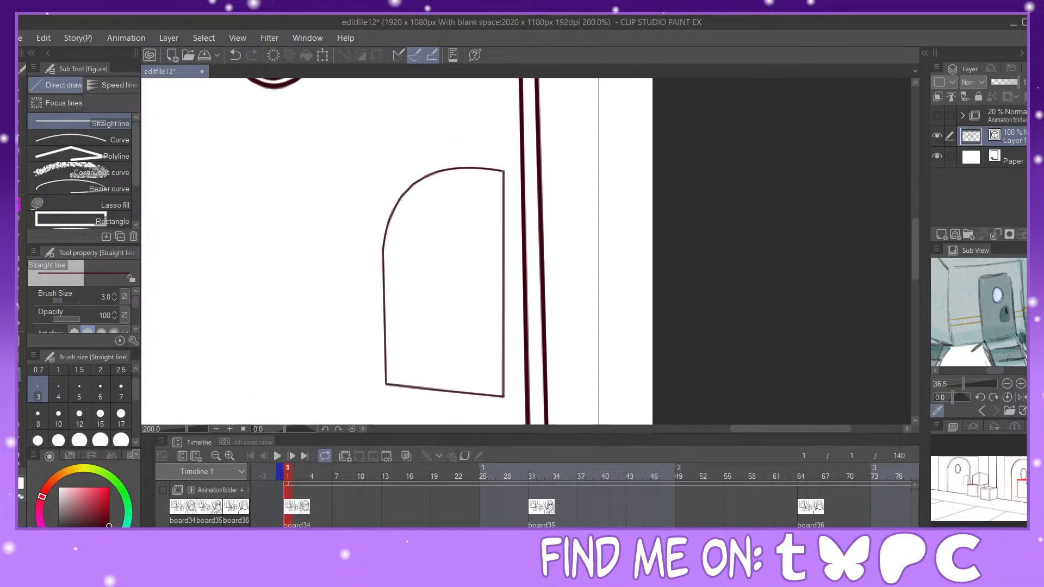
key("y")
left_click_drag(504, 170, 501, 171)
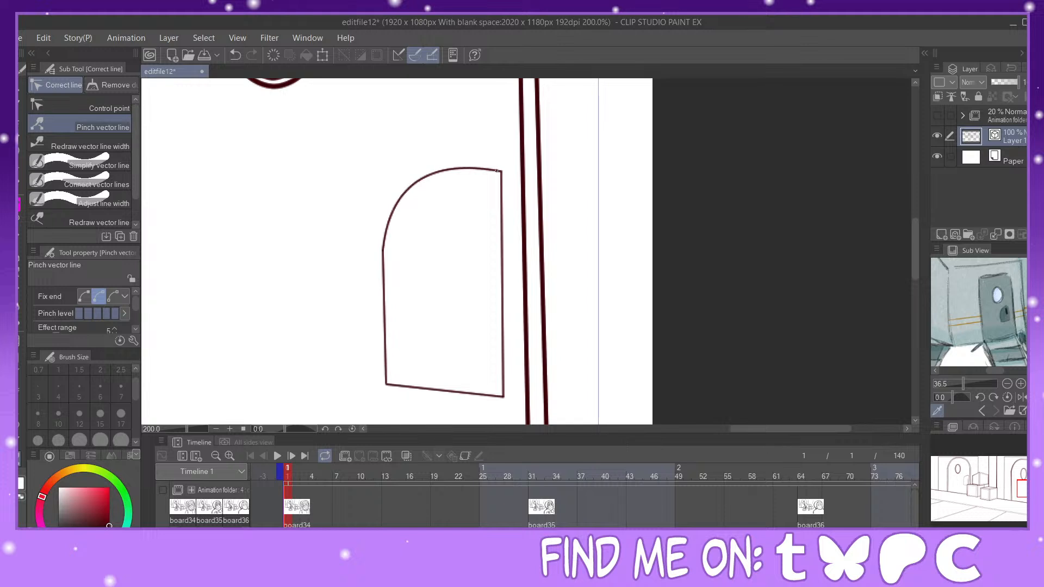
Step: Draw a narrow upright handle from size 3 straight lines inside the right door's panel and adjust its upper-left corner with Pinch vector line
key("u")
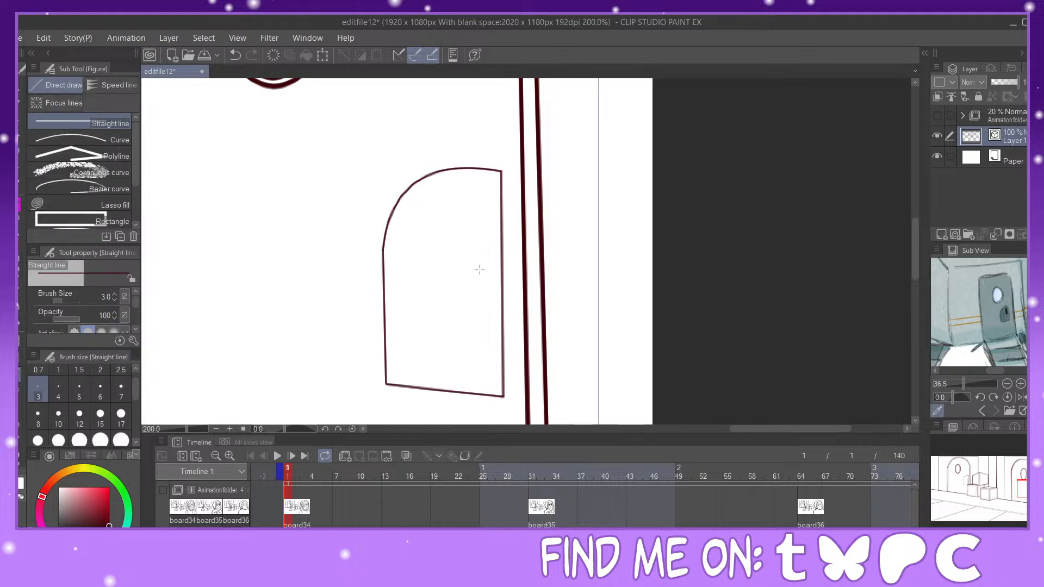
mouse_move(481, 274)
left_mouse_down()
mouse_move(481, 373)
mouse_move(496, 372)
mouse_move(495, 275)
left_mouse_up()
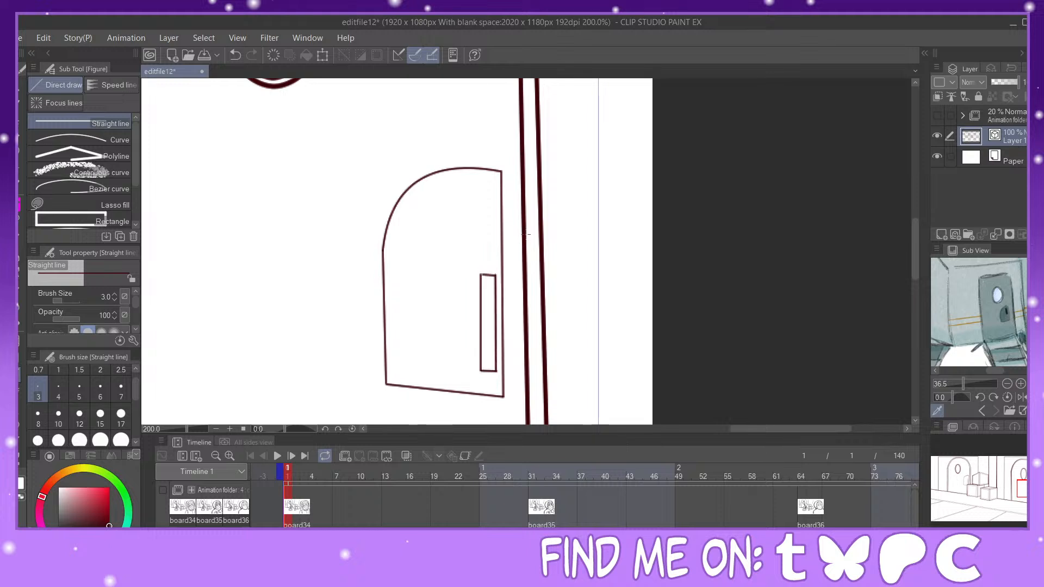
left_click(20, 460)
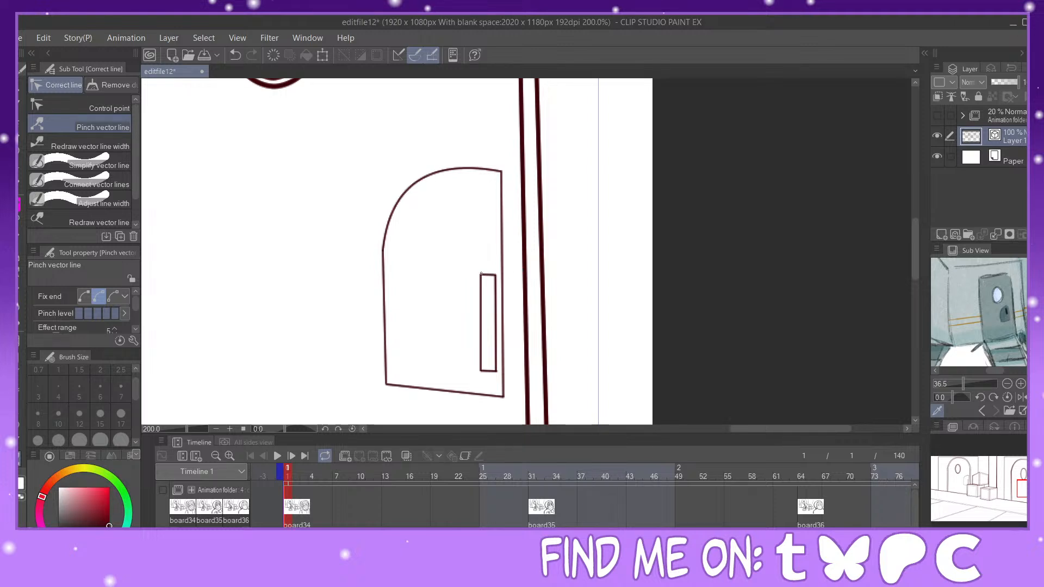
left_click_drag(481, 273, 480, 276)
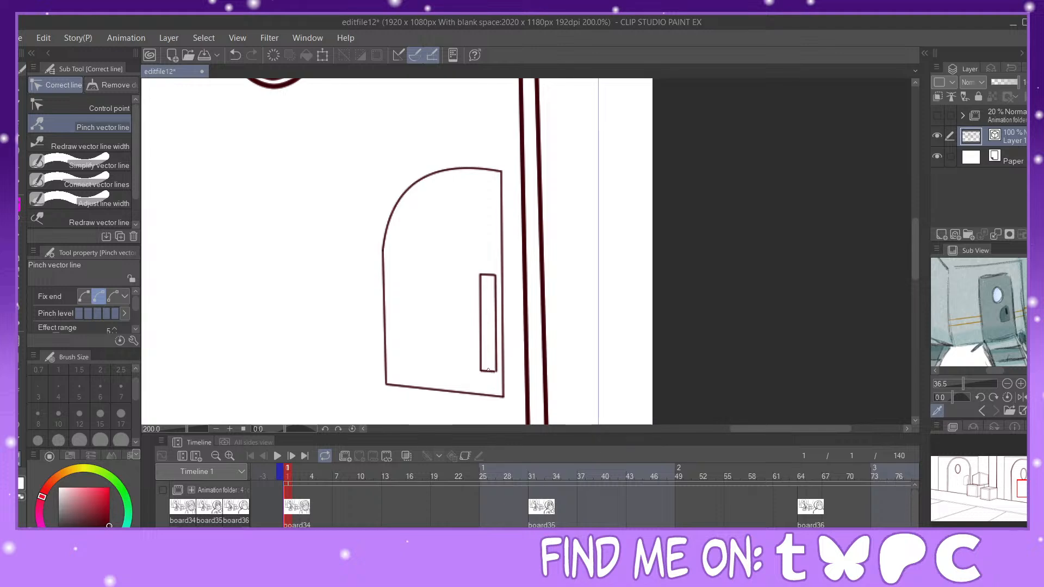
Step: Narrow the left door's handle by pinching its upper-left and lower-left corners inward, keeping its left side upright
key("ctrl+minus")
key("ctrl+minus")
left_click_drag(1018, 491, 966, 482)
key("ctrl+plus")
key("ctrl+plus")
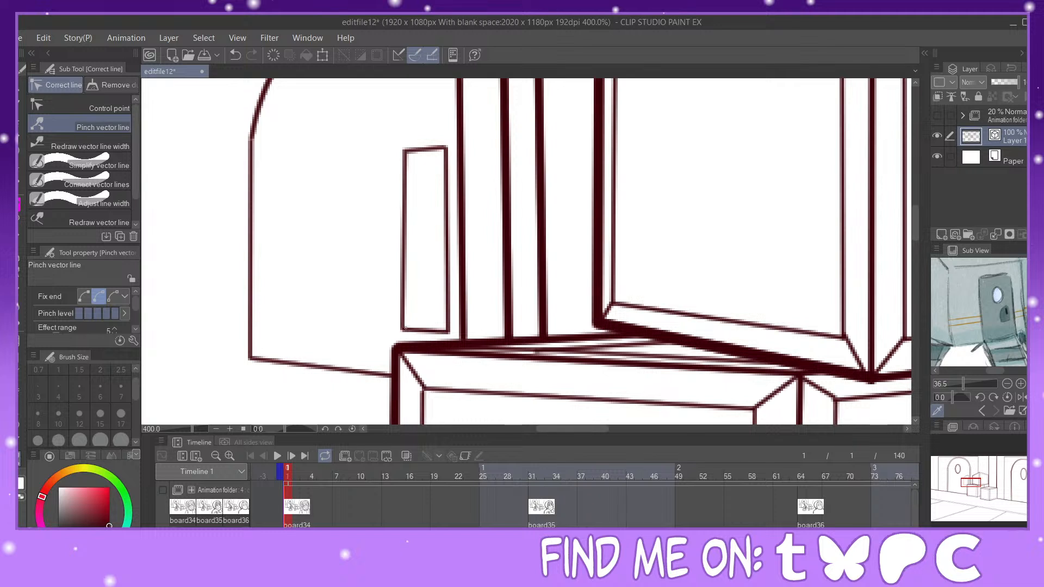
left_click_drag(403, 329, 414, 329)
left_click_drag(400, 146, 417, 153)
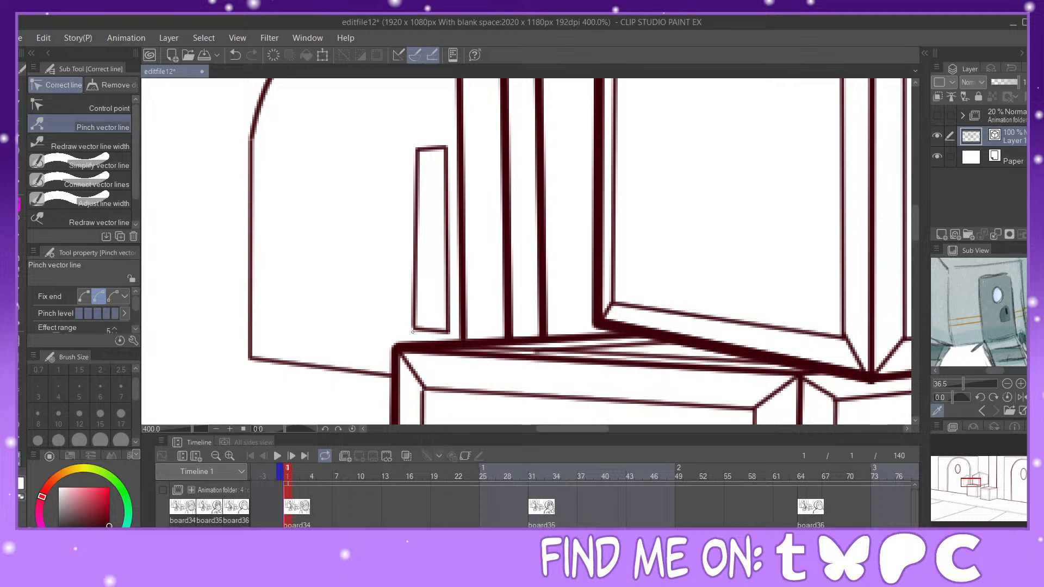
left_click_drag(414, 328, 417, 328)
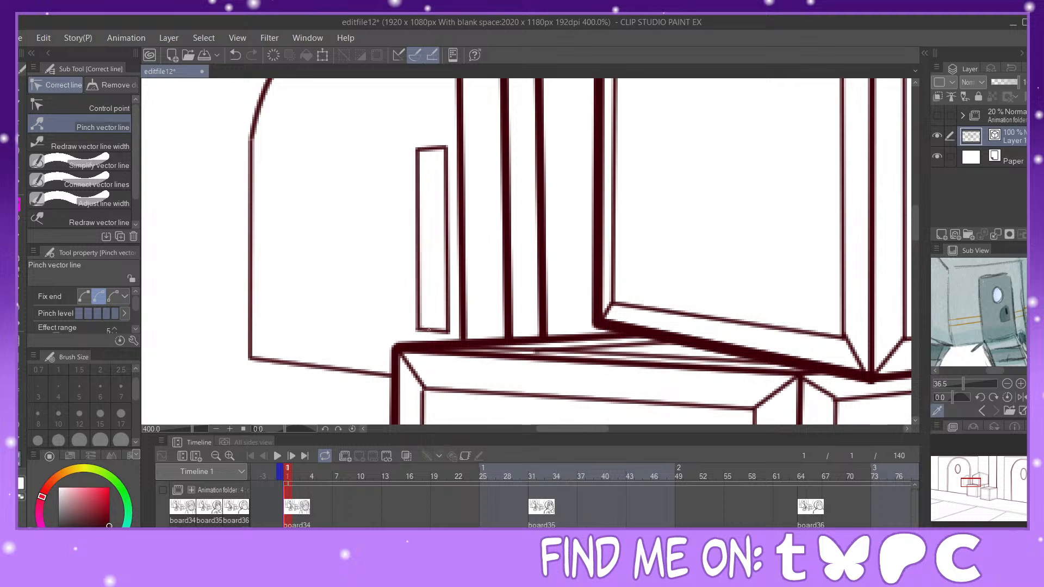
Step: Join the outline segments of the right door's handle panel with Connect vector lines at brush size 15
key("ctrl+minus")
key("ctrl+minus")
key("ctrl+minus")
left_click_drag(892, 245, 27, 71)
left_click_drag(522, 250, 538, 283)
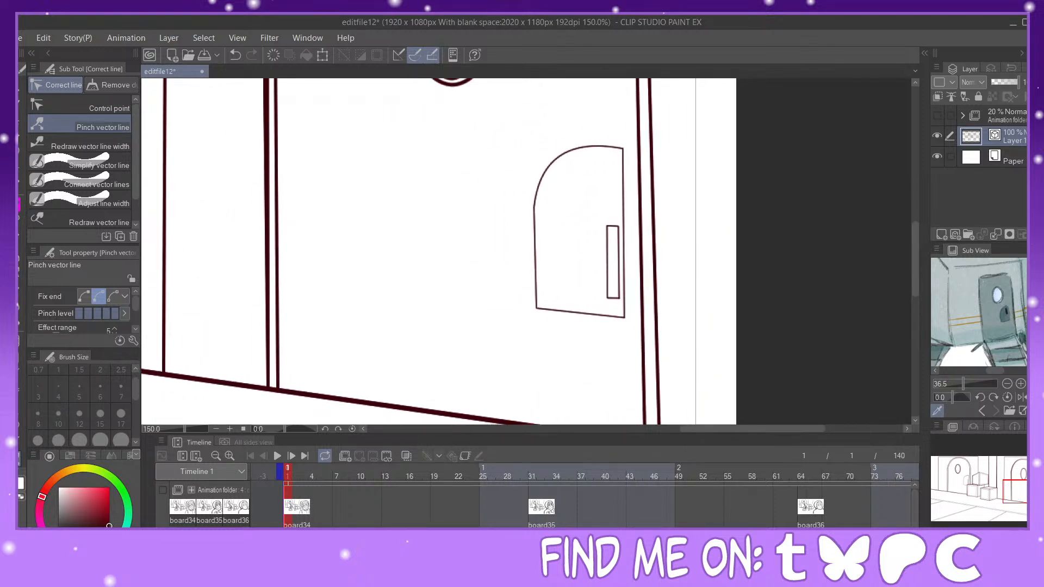
key("ctrl+plus")
left_click_drag(587, 234, 469, 267)
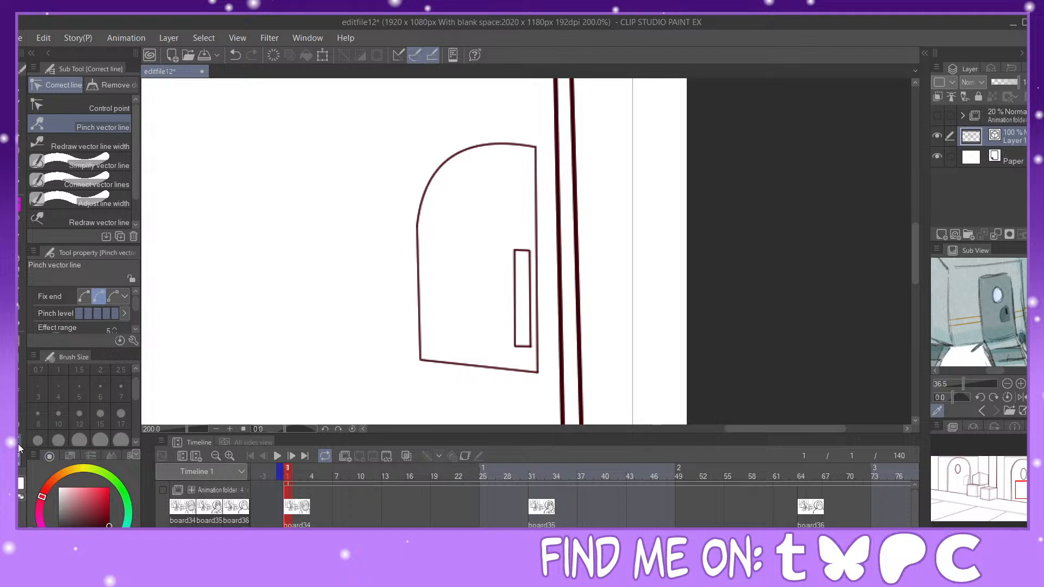
left_click(93, 183)
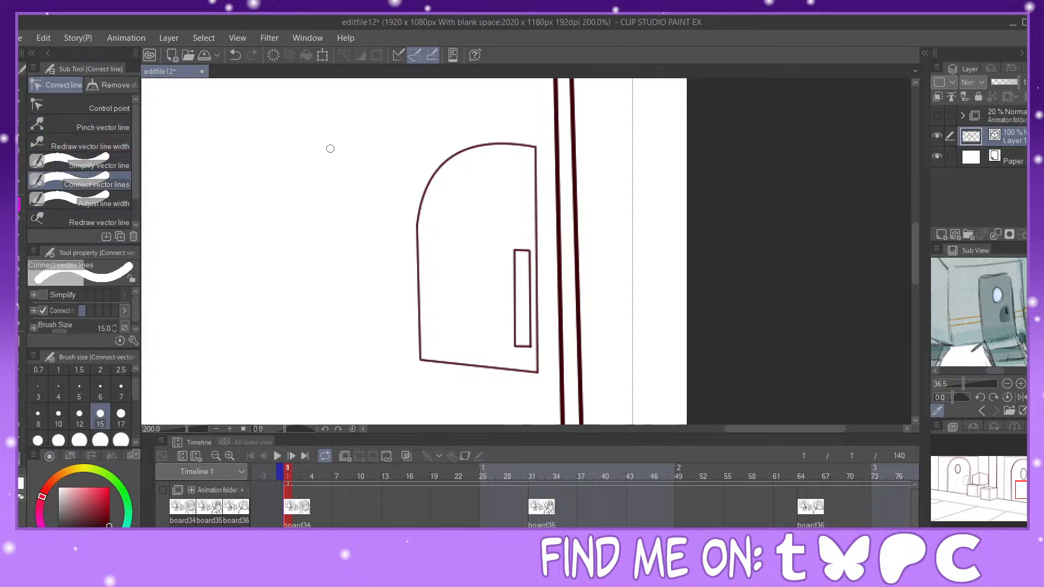
left_click_drag(423, 206, 415, 244)
left_click_drag(536, 141, 538, 146)
left_click_drag(535, 359, 539, 375)
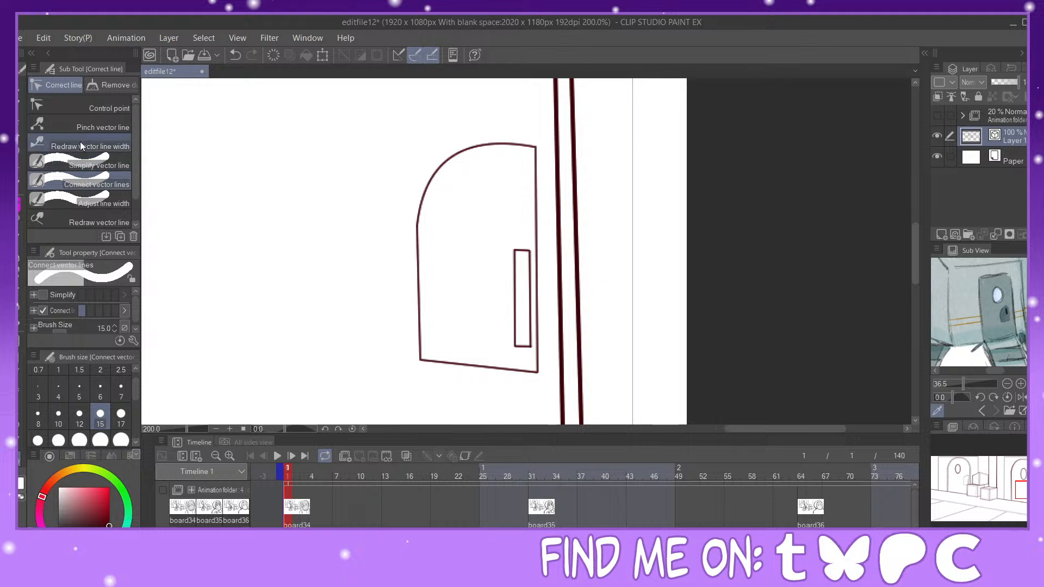
Step: Thicken the right door panel's curved top and right side at brush size 10, undoing the stroke along the handle's left side
left_click(99, 147)
left_click_drag(413, 198, 536, 145)
mouse_move(539, 183)
left_mouse_down()
mouse_move(534, 137)
mouse_move(537, 329)
left_mouse_up()
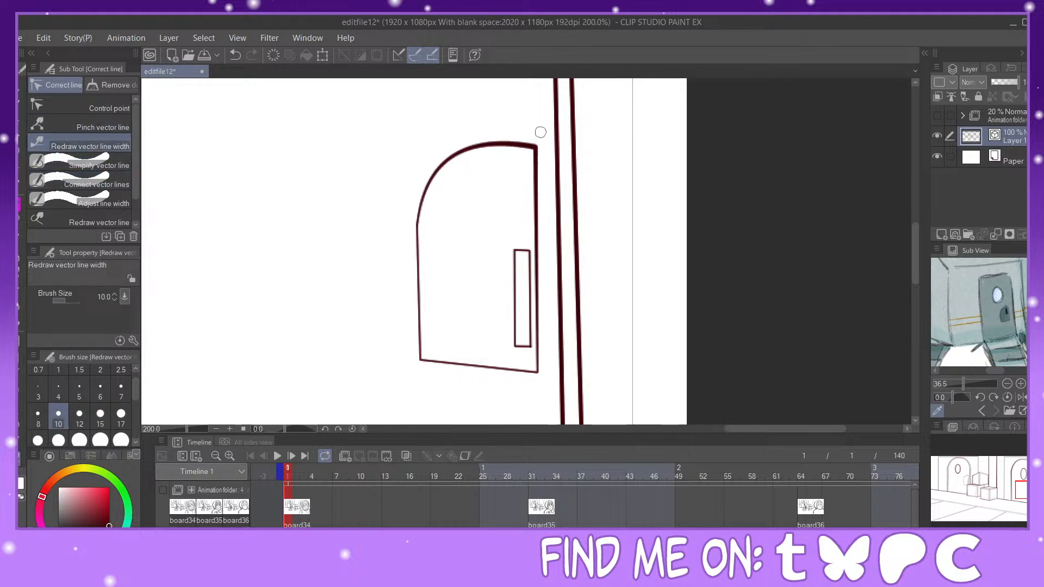
mouse_move(514, 251)
left_mouse_down()
mouse_move(516, 347)
mouse_move(515, 334)
left_mouse_up()
left_click(235, 55)
Step: Shift the right vertical line of the wall frame around the left door outward by pinching its lower end and top corner
key("ctrl+minus")
key("ctrl+minus")
mouse_move(1011, 489)
left_mouse_down()
mouse_move(954, 479)
mouse_move(965, 463)
mouse_move(966, 488)
mouse_move(997, 467)
mouse_move(1013, 483)
left_mouse_up()
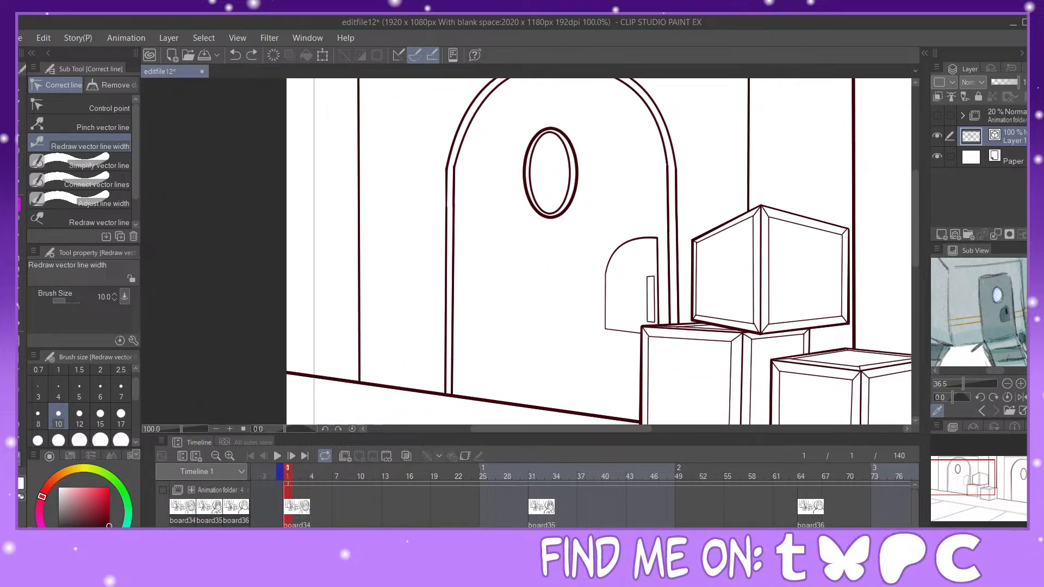
scroll(601, 248, "down", 1)
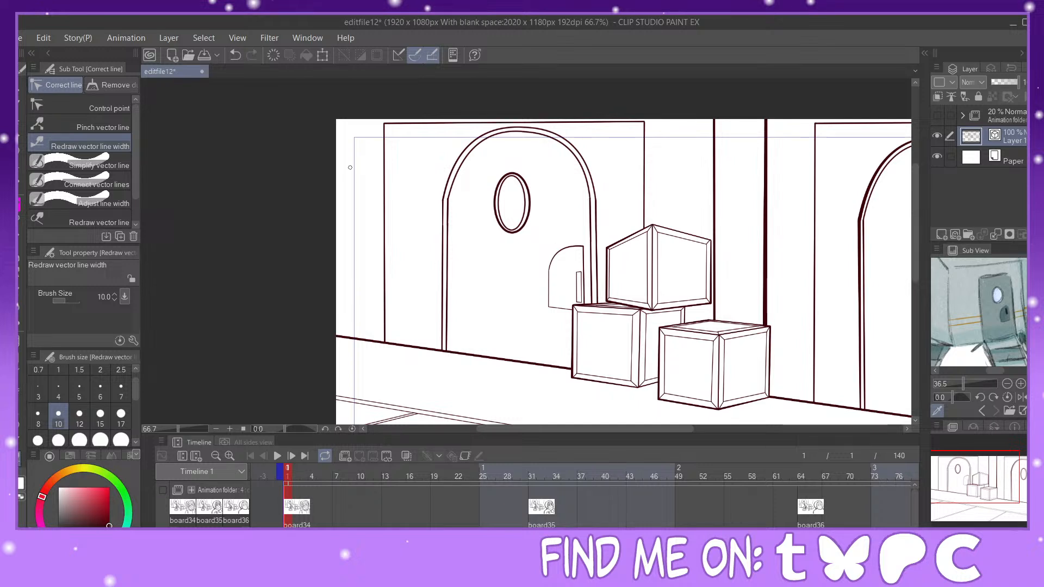
left_click(96, 127)
scroll(986, 480, "up", 1)
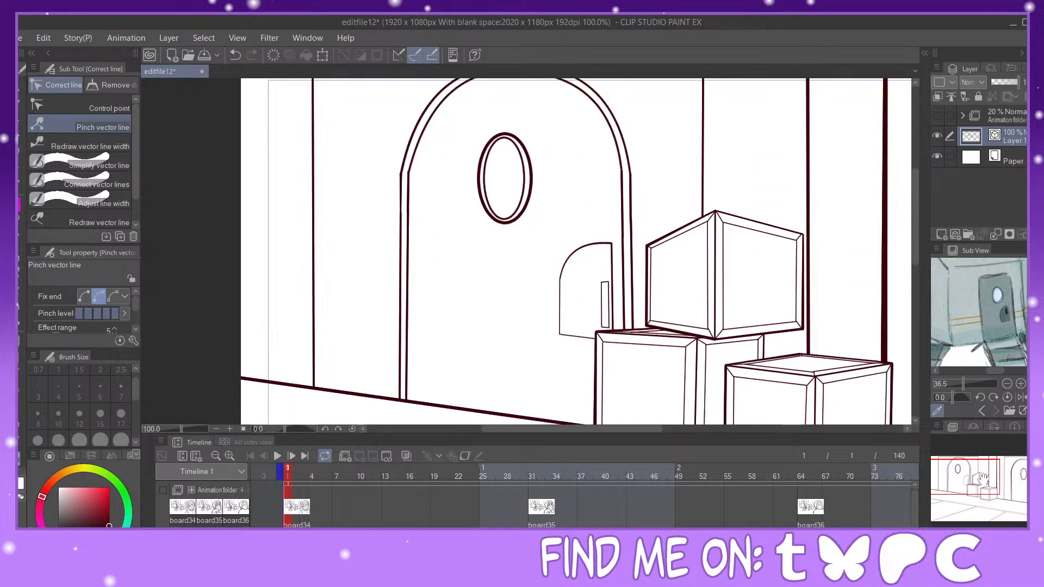
left_click_drag(986, 480, 998, 464)
left_click_drag(512, 251, 529, 244)
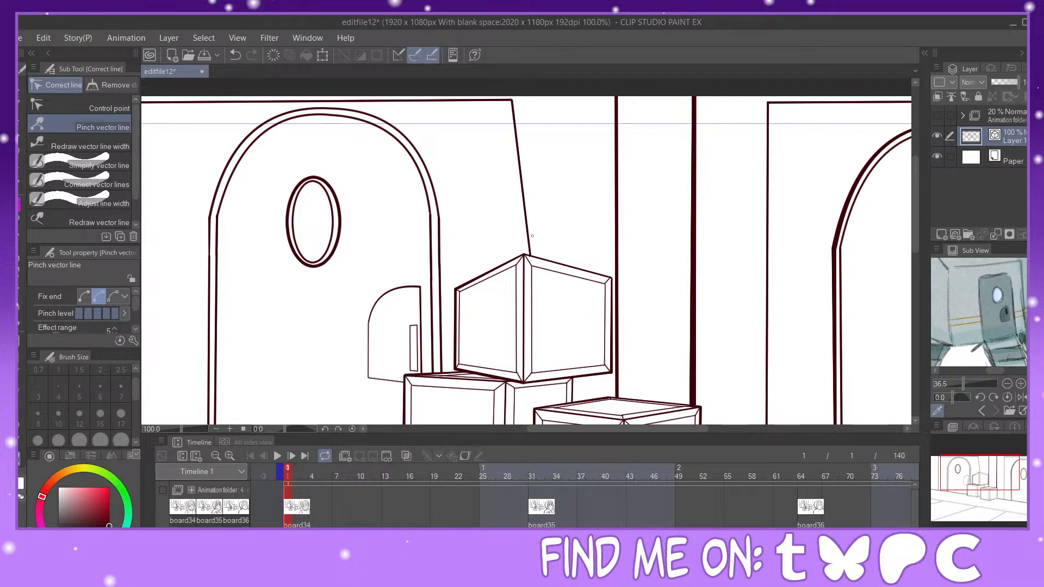
left_click_drag(512, 99, 536, 98)
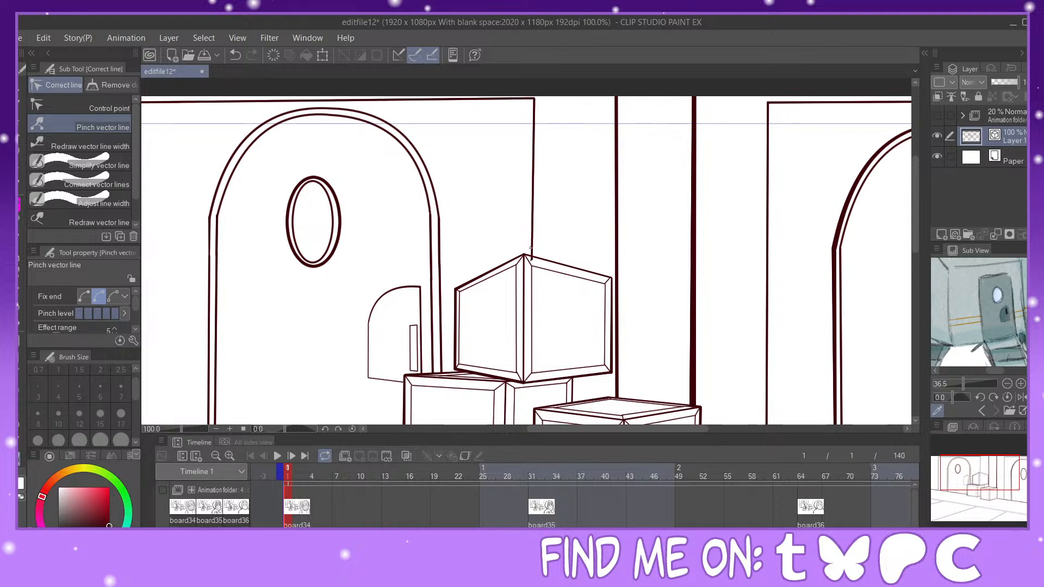
Step: Trim the end of the shifted wall line overlapping the top crate with the size 3 Vector eraser, undoing the first attempt
left_click(22, 293)
left_click_drag(532, 246, 539, 254)
left_click(235, 55)
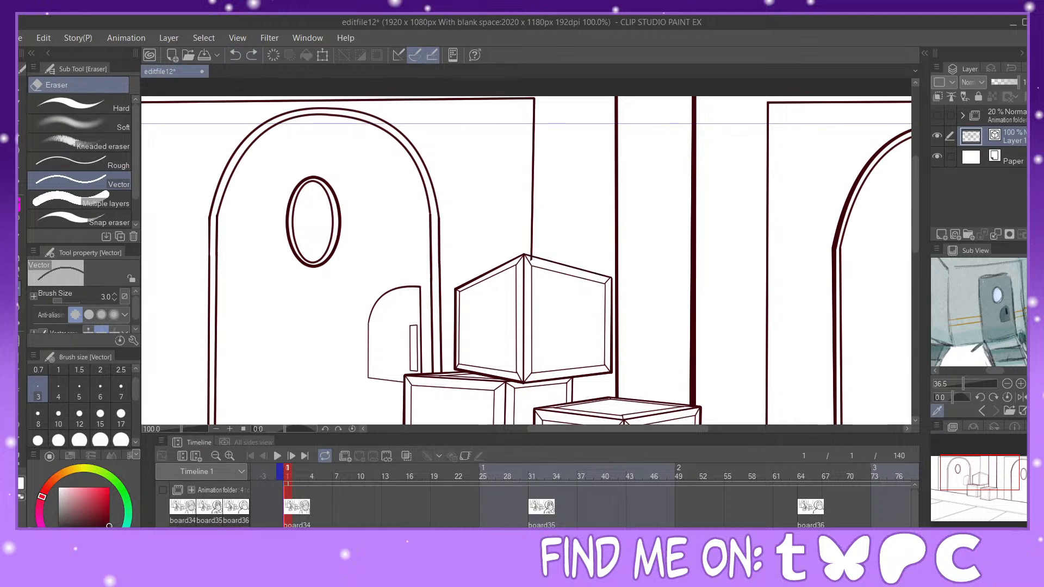
key("ctrl+plus")
key("ctrl+plus")
key("ctrl+plus")
left_click(543, 280)
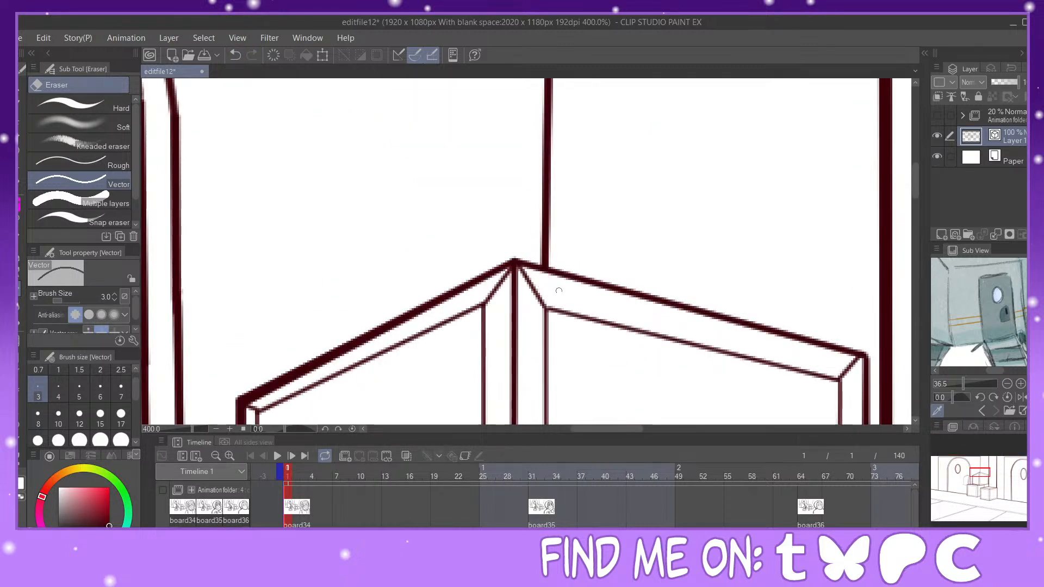
Step: Move the left vertical line of the left door's wall frame closer to the door by pinching its top corner and lower end
key("ctrl+minus")
key("ctrl+minus")
key("ctrl+minus")
key("ctrl+minus")
mouse_move(977, 473)
left_mouse_down()
mouse_move(961, 479)
mouse_move(1026, 477)
mouse_move(958, 472)
mouse_move(1012, 477)
mouse_move(974, 476)
left_mouse_up()
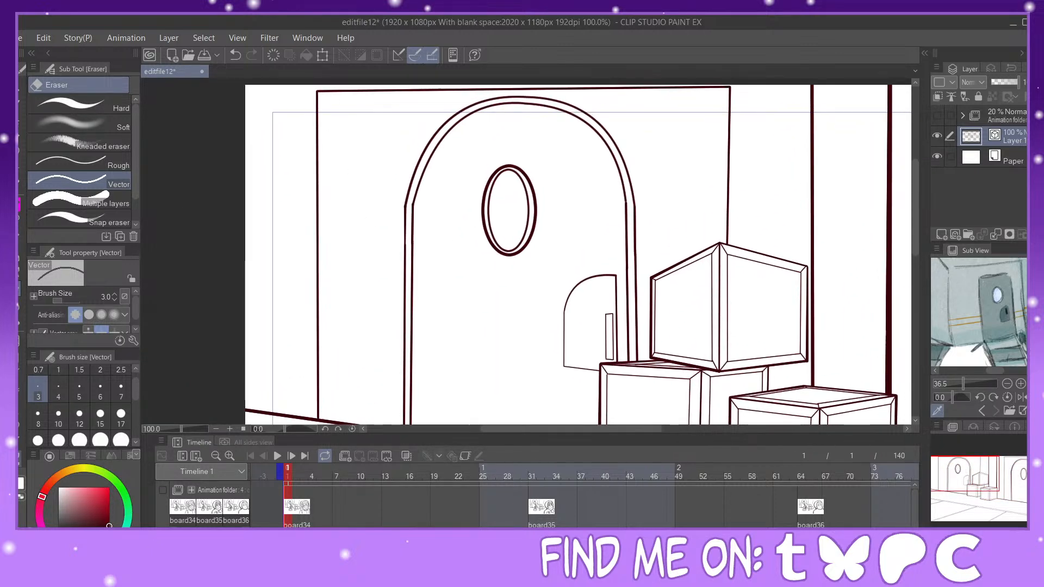
key("y")
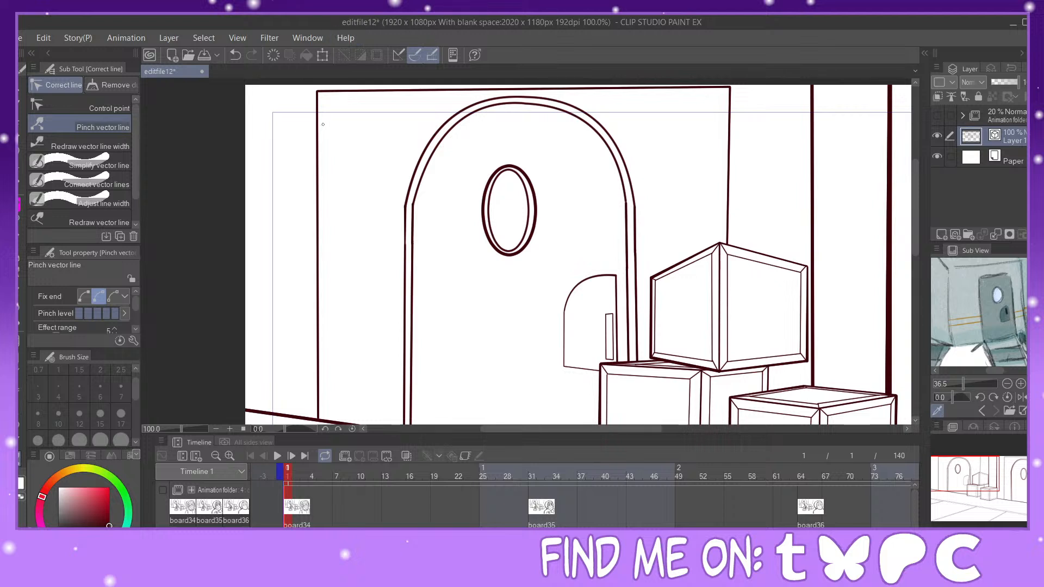
left_click_drag(317, 92, 358, 90)
left_click_drag(315, 403, 354, 412)
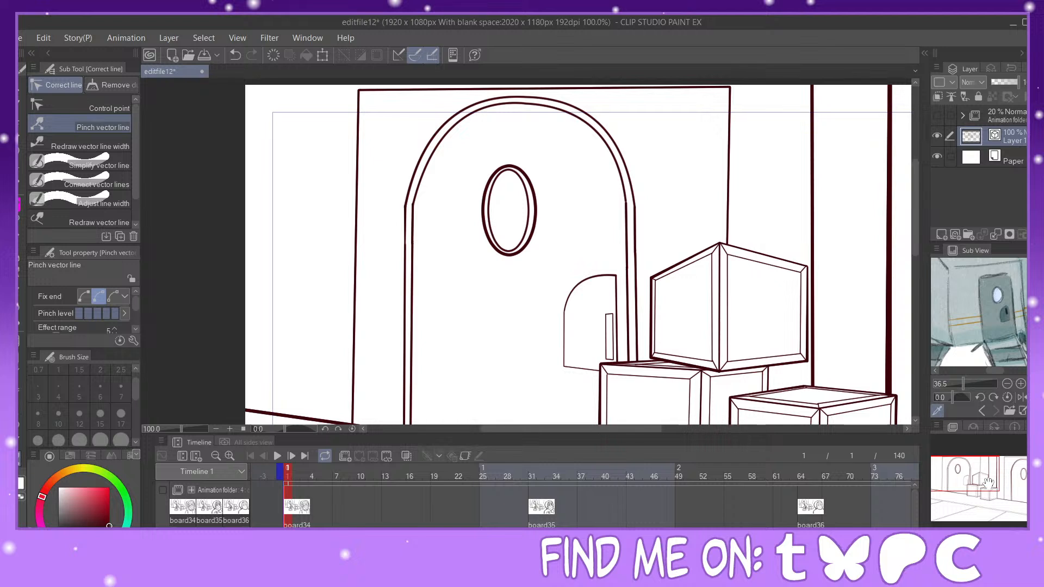
left_click_drag(989, 485, 988, 489)
left_click_drag(350, 388, 369, 387)
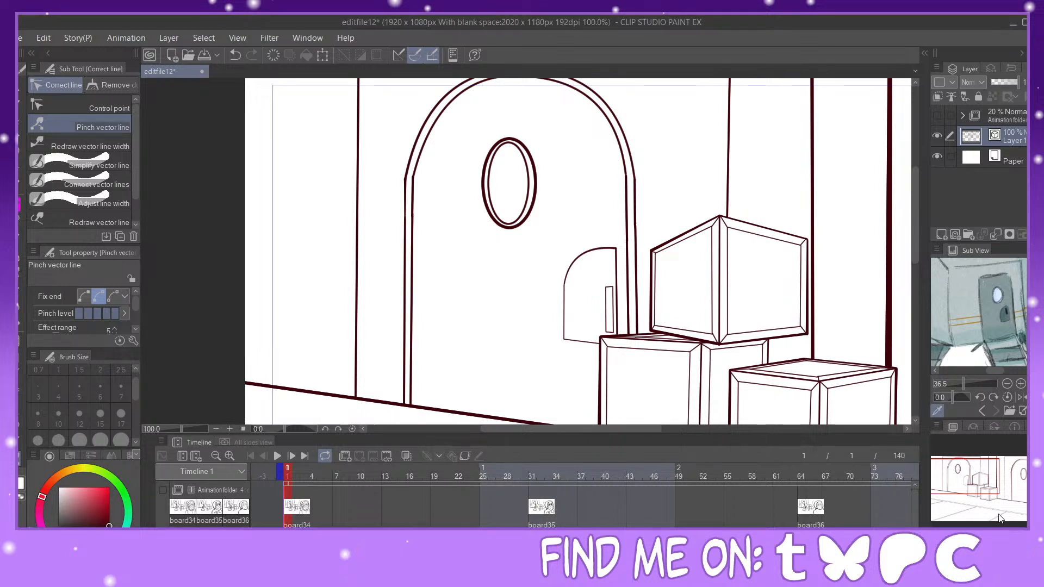
Step: Show the animation folder with the rough character and crate sketch over the hallway line art
key("ctrl+minus")
key("ctrl+minus")
key("ctrl+minus")
mouse_move(989, 502)
left_mouse_down()
mouse_move(1021, 514)
mouse_move(989, 509)
left_mouse_up()
key("ctrl+plus")
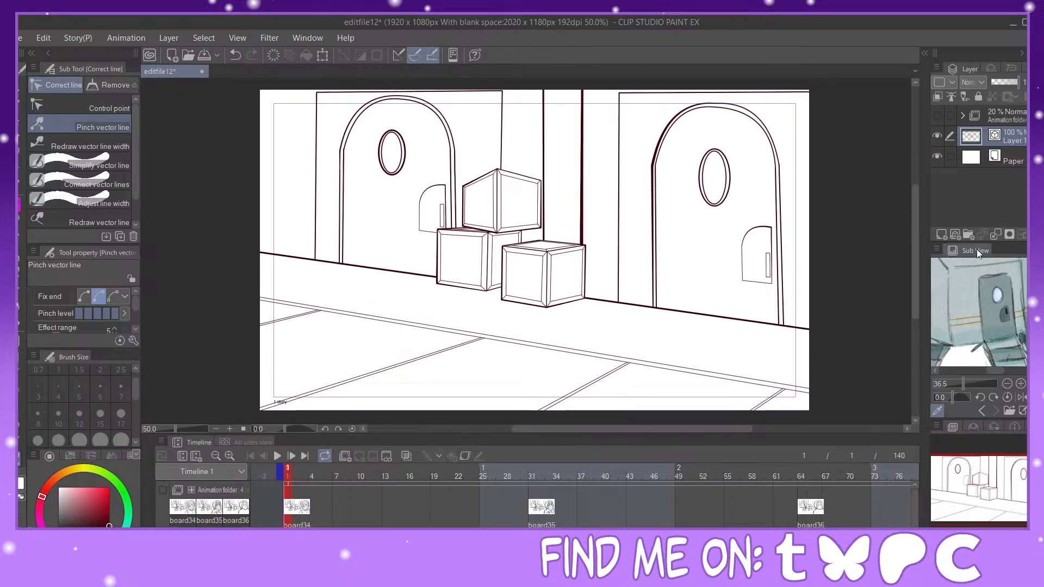
left_click(938, 116)
left_click(937, 116)
left_click(937, 115)
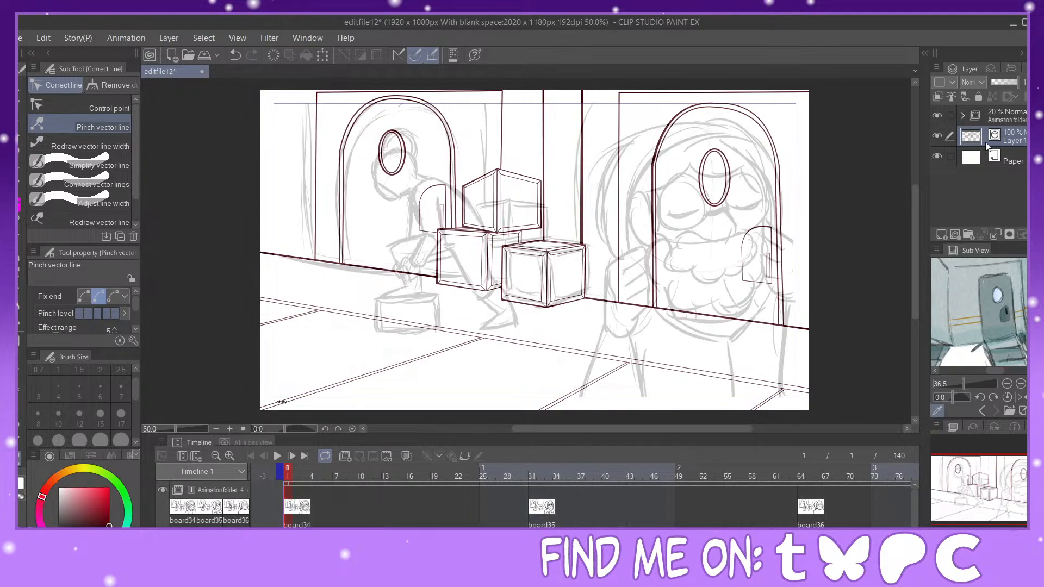
scroll(381, 304, "up", 1)
mouse_move(381, 304)
left_mouse_down()
mouse_move(581, 201)
mouse_move(545, 231)
left_mouse_up()
scroll(528, 248, "up", 4)
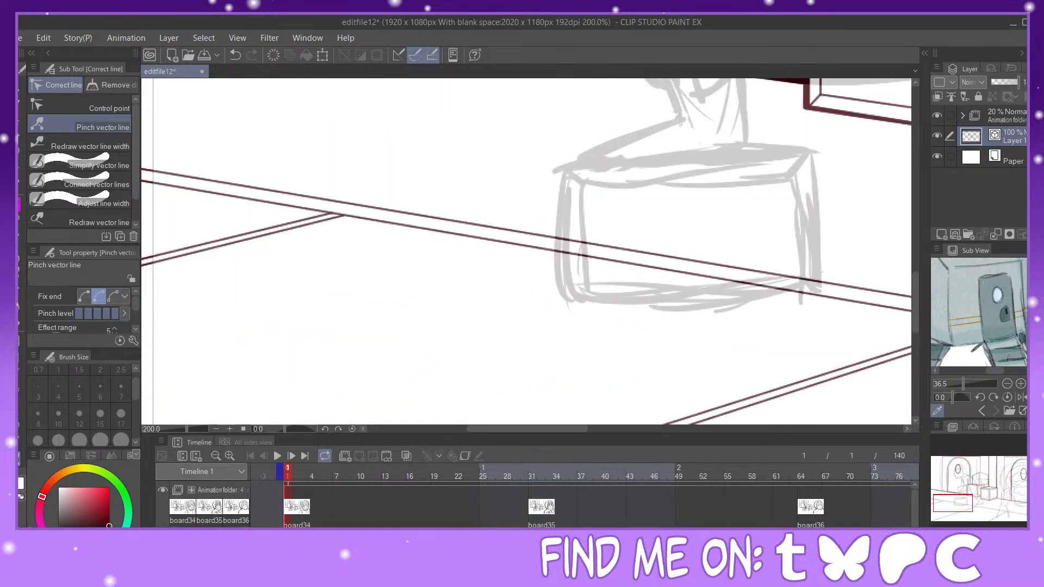
Step: Outline the front face of the small floor crate with size 5 straight lines and erase the floor lines crossing it
left_click_drag(958, 504, 966, 496)
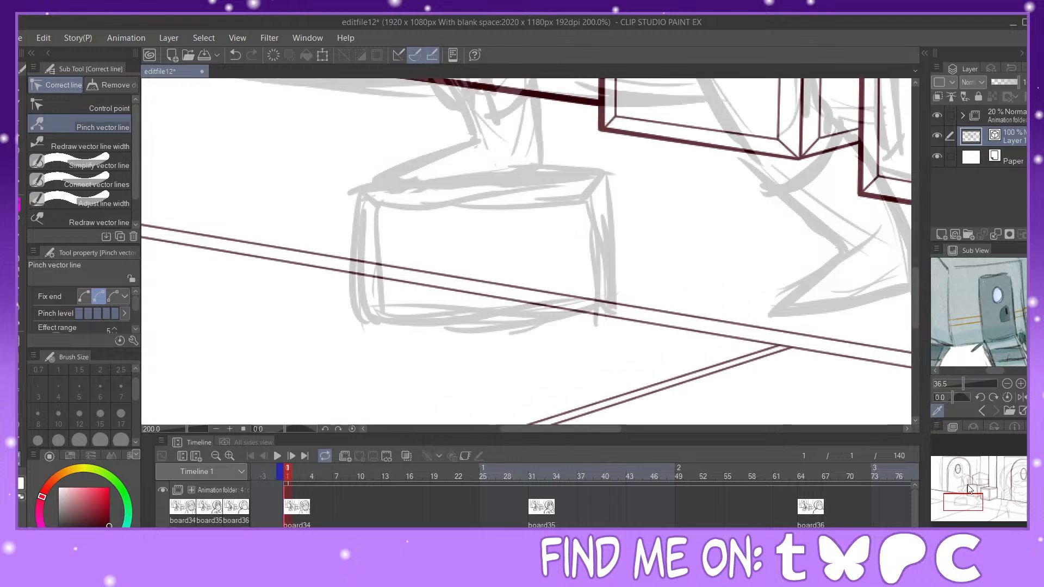
left_click(20, 374)
left_click_drag(352, 182, 351, 322)
left_click(235, 55)
left_click(79, 390)
mouse_move(357, 190)
left_mouse_down()
mouse_move(354, 322)
mouse_move(616, 313)
mouse_move(607, 172)
mouse_move(351, 190)
left_mouse_up()
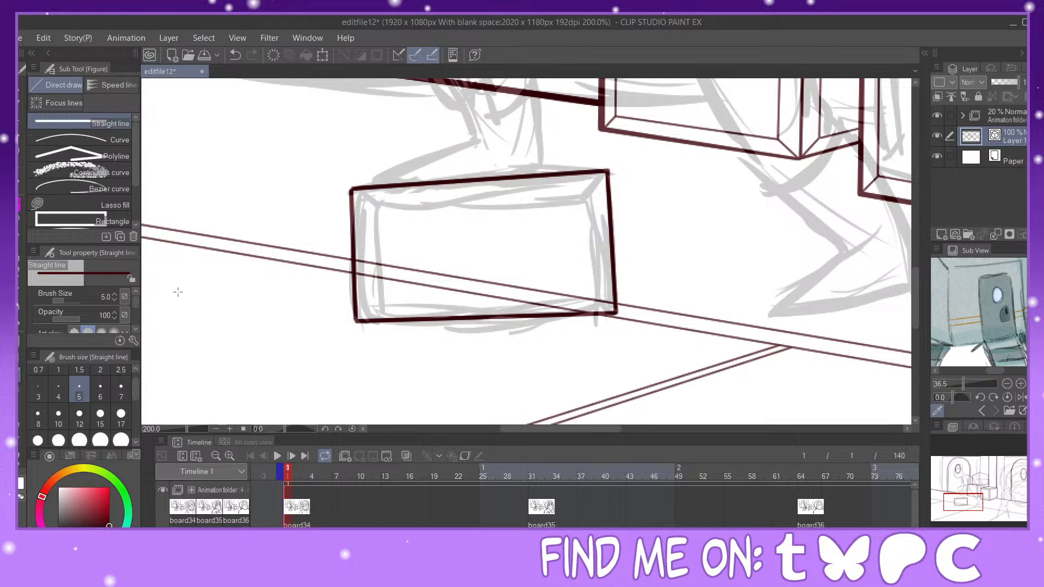
key("e")
left_click_drag(443, 297, 437, 267)
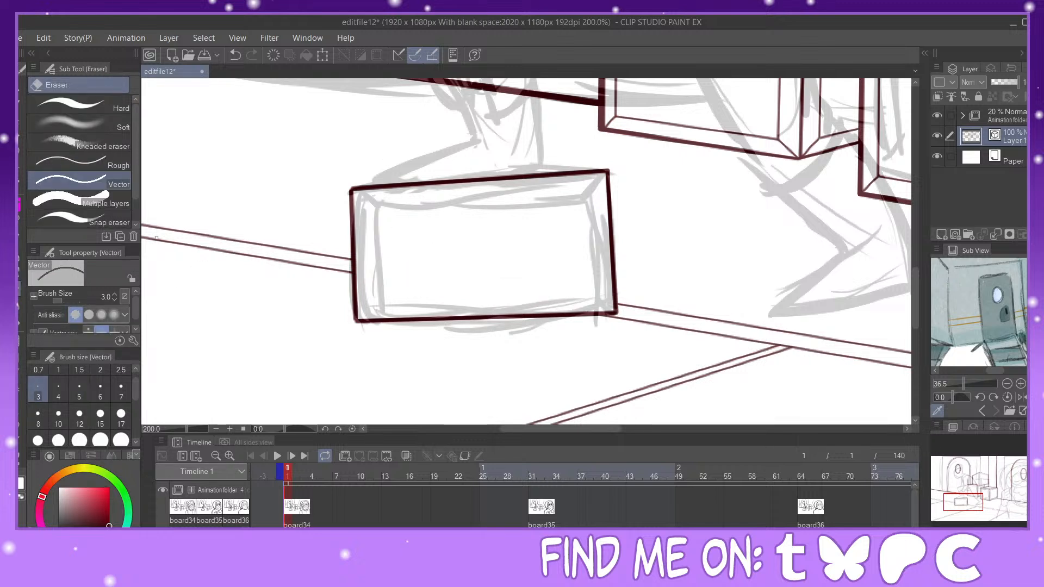
Step: Draw an inner rectangle inside the small crate's front face with size 3 straight lines
key("u")
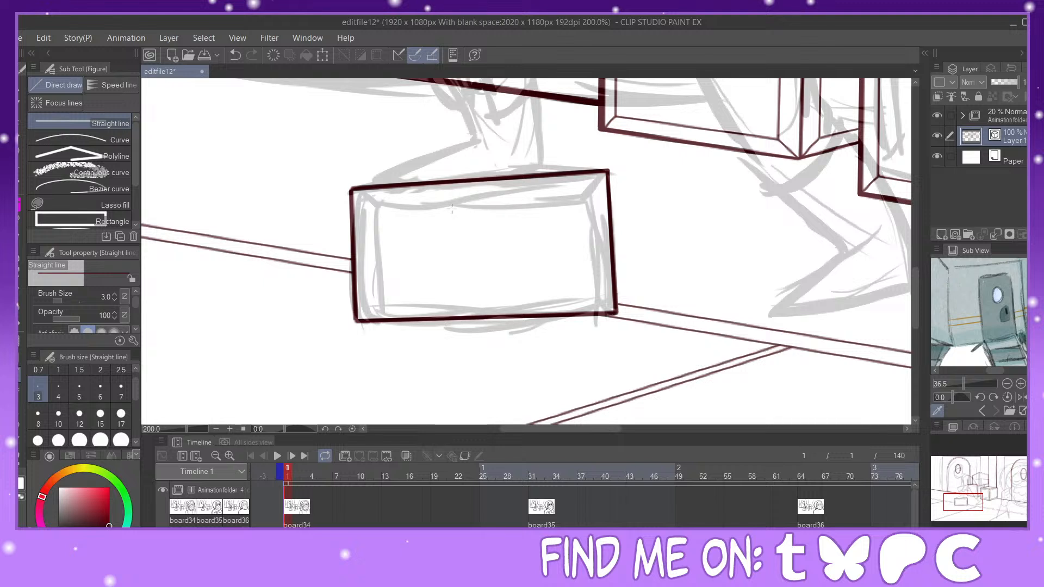
mouse_move(370, 204)
left_mouse_down()
mouse_move(592, 190)
mouse_move(600, 305)
mouse_move(372, 305)
left_mouse_up()
left_click_drag(372, 304, 366, 203)
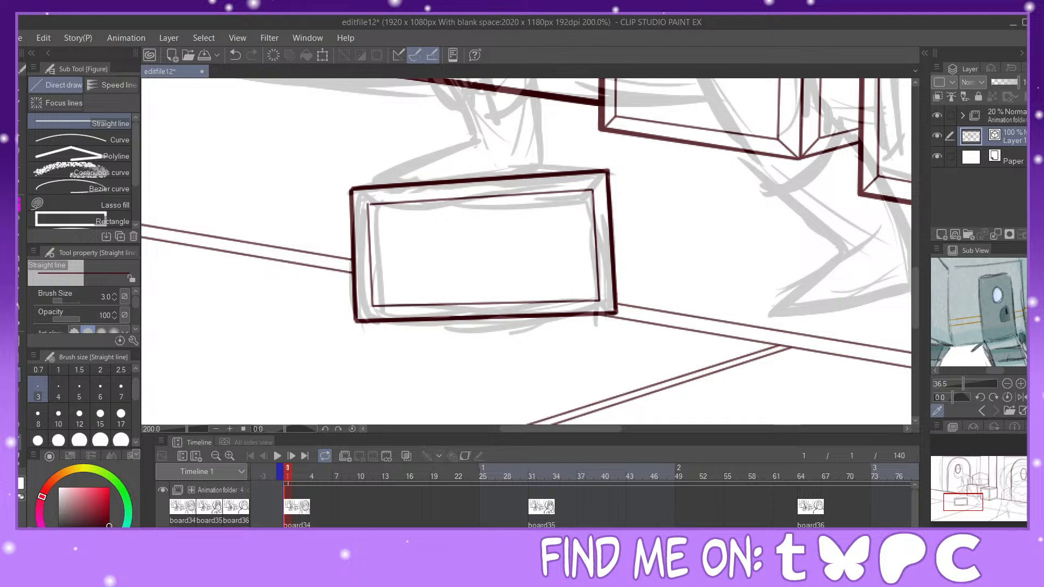
Step: Pinch the upper corners and lower left corner of the inner rectangle slightly outward to even out the crate's border
key("y")
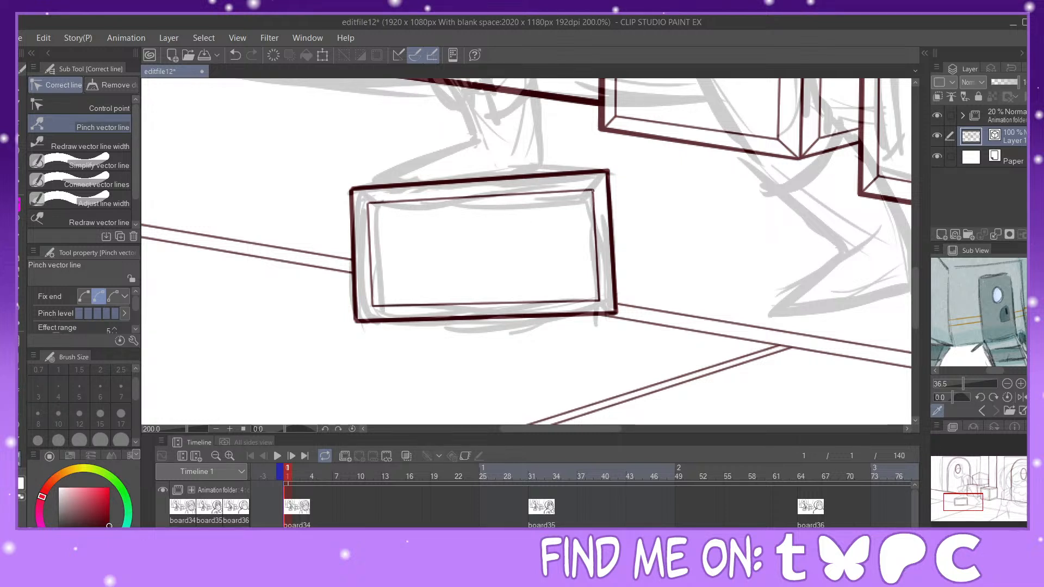
left_click_drag(592, 190, 592, 188)
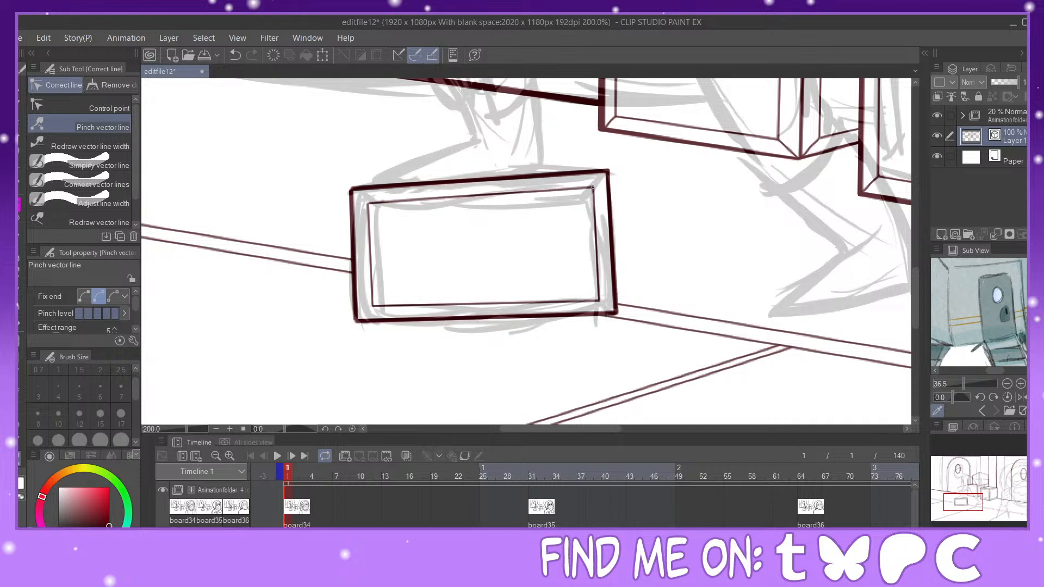
left_click_drag(369, 203, 367, 201)
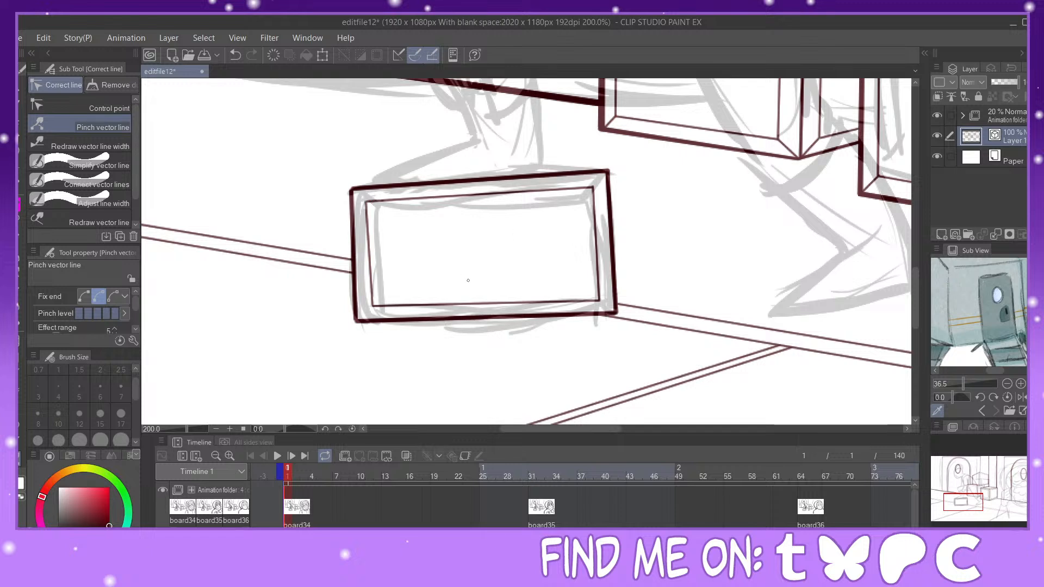
left_click_drag(587, 187, 589, 185)
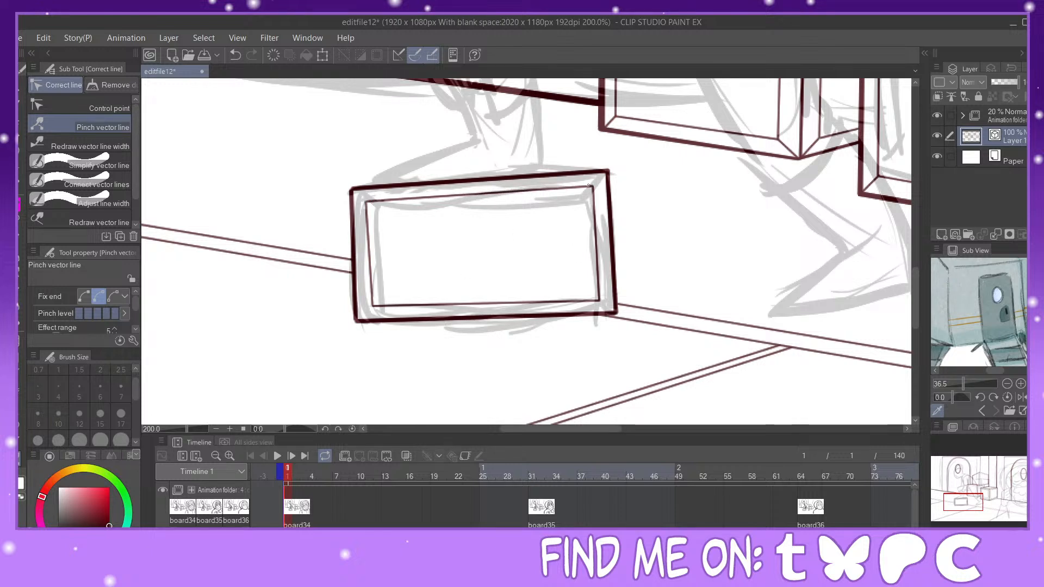
left_click_drag(373, 306, 369, 308)
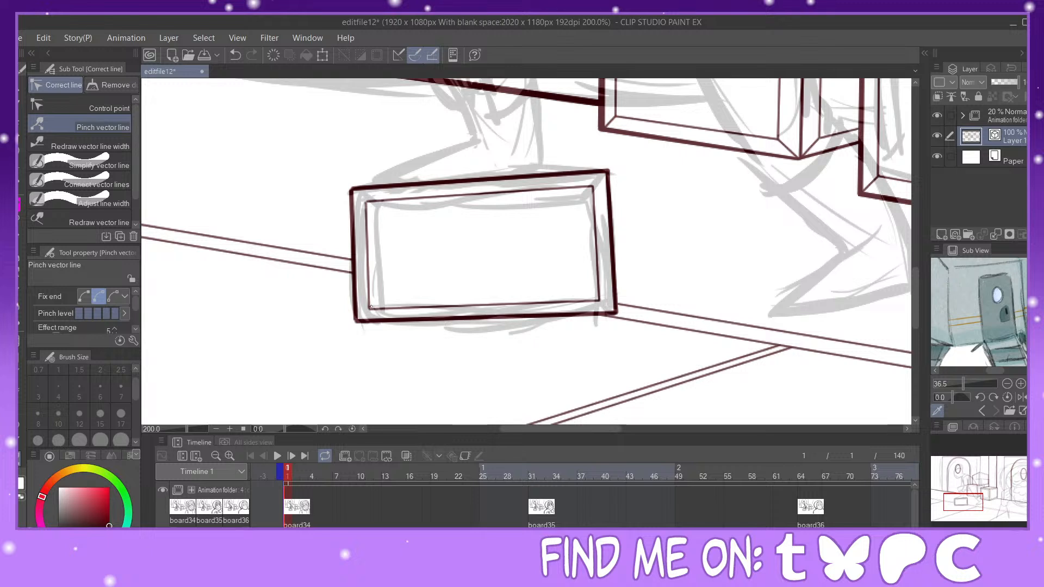
Step: Connect the four corners of the inner rectangle to the small crate's outer corners with size 3 straight lines
key("u")
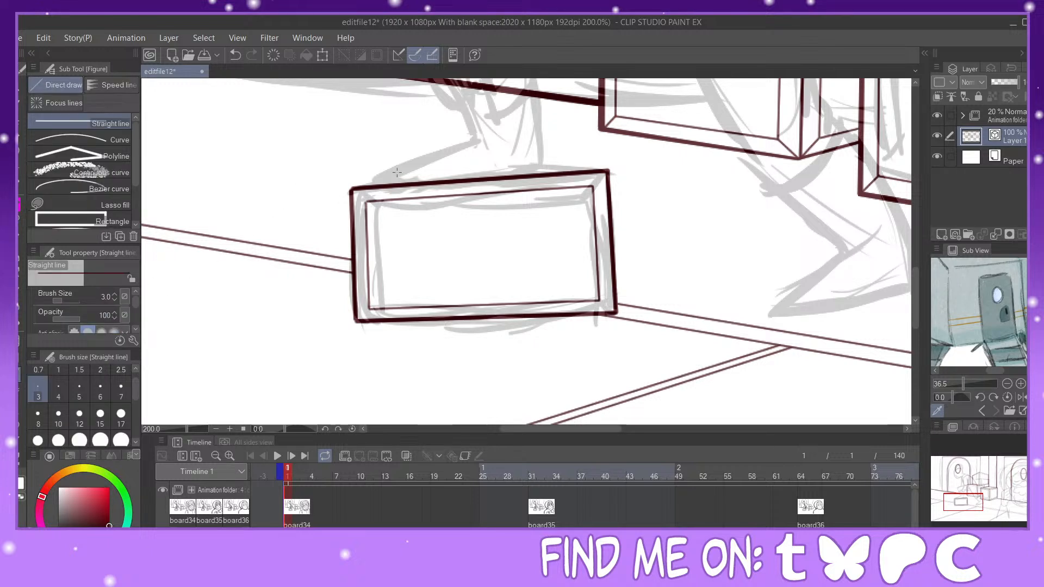
left_click_drag(354, 190, 367, 203)
left_click_drag(369, 308, 357, 322)
left_click_drag(593, 185, 608, 173)
left_click_drag(601, 301, 617, 314)
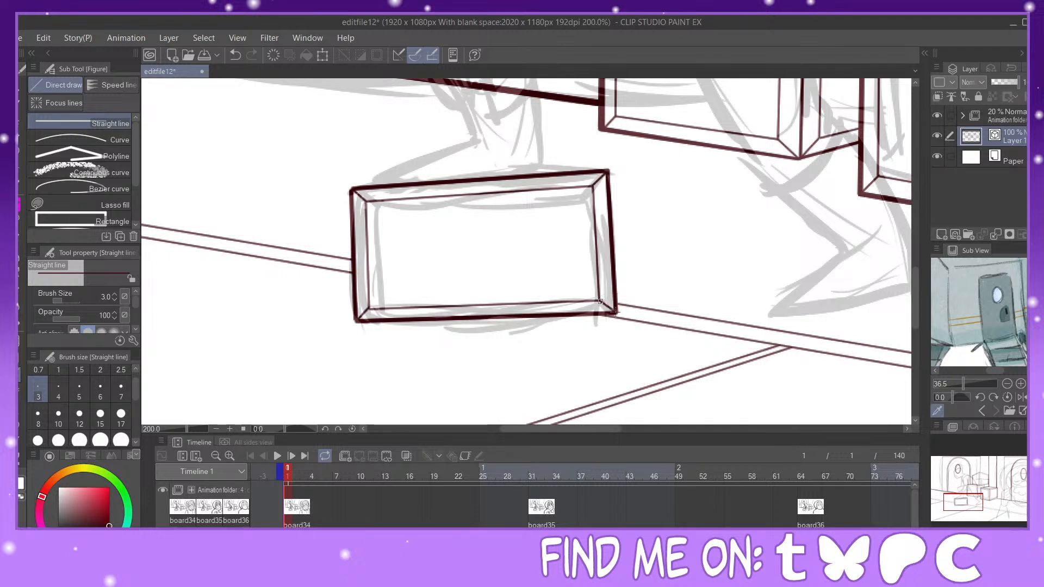
Step: Draw the small crate's narrow top face with size 5 straight lines and add its inner border in size 3
key("ctrl+minus")
key("ctrl+minus")
key("ctrl+minus")
key("ctrl+minus")
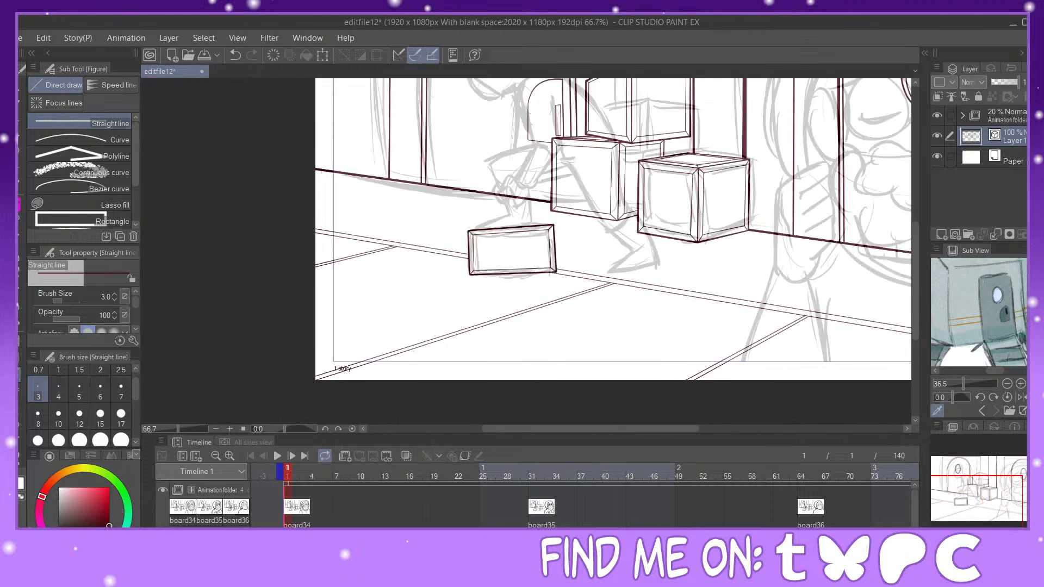
key("ctrl+plus")
key("ctrl+plus")
key("ctrl+plus")
key("ctrl+plus")
key("ctrl+plus")
key("ctrl+plus")
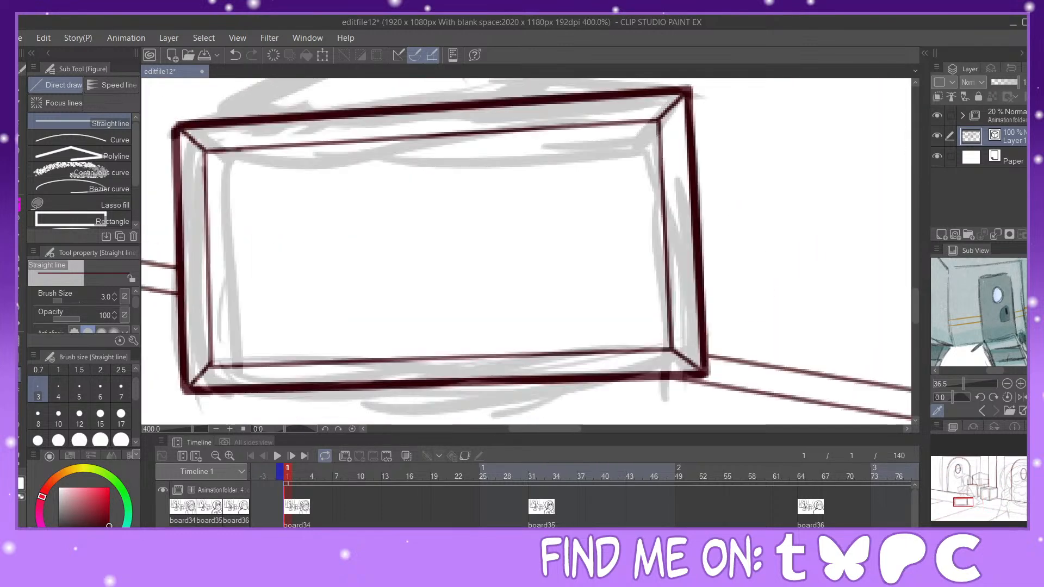
mouse_move(506, 175)
left_mouse_down()
mouse_move(531, 321)
mouse_move(567, 342)
left_mouse_up()
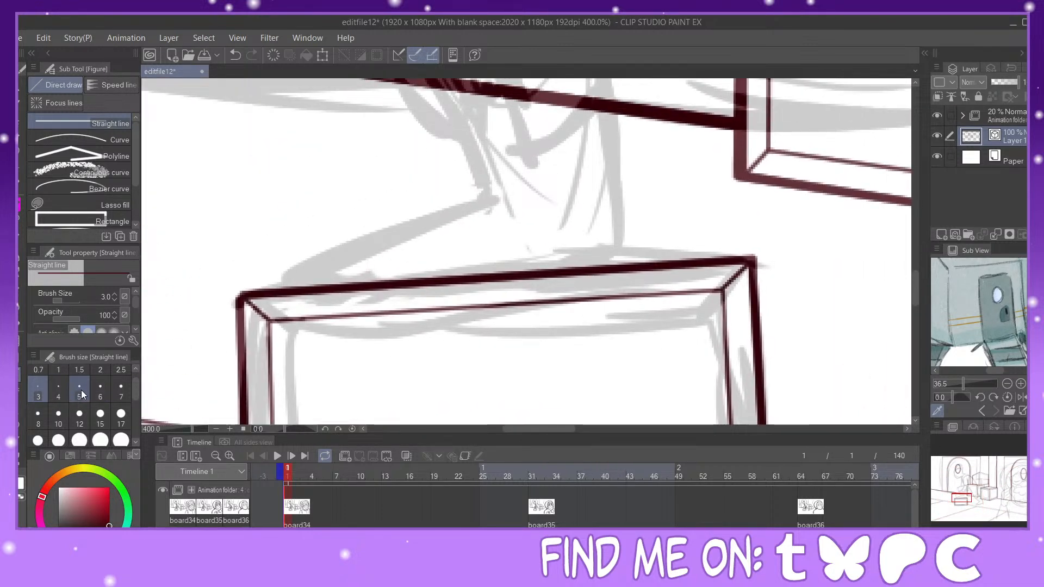
left_click(79, 388)
mouse_move(240, 297)
left_mouse_down()
mouse_move(298, 266)
mouse_move(676, 226)
mouse_move(673, 237)
mouse_move(761, 261)
mouse_move(754, 257)
left_mouse_up()
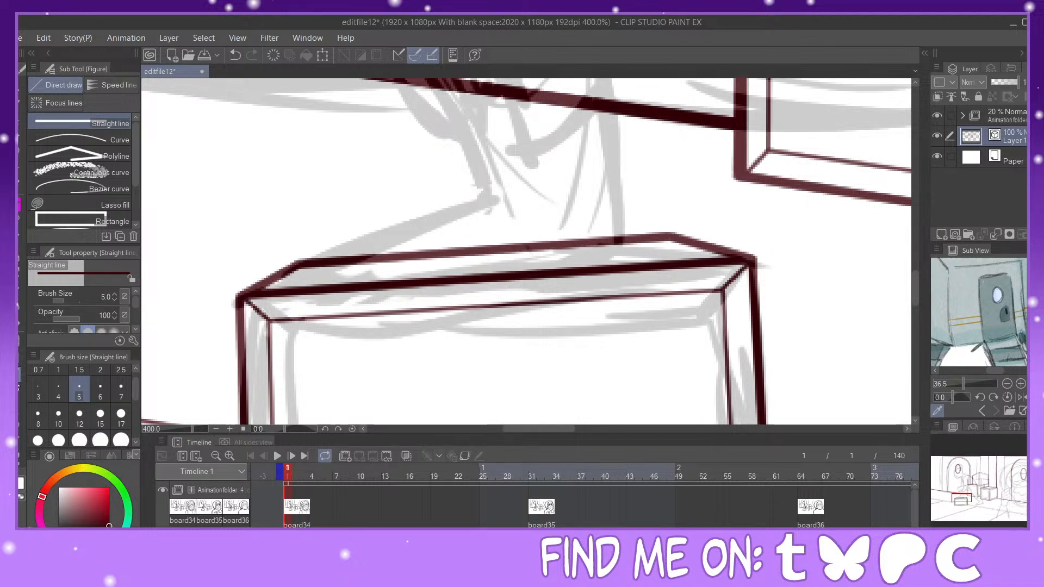
left_click(38, 388)
mouse_move(269, 285)
left_mouse_down()
mouse_move(330, 270)
mouse_move(296, 266)
mouse_move(660, 241)
mouse_move(715, 261)
mouse_move(325, 276)
left_mouse_up()
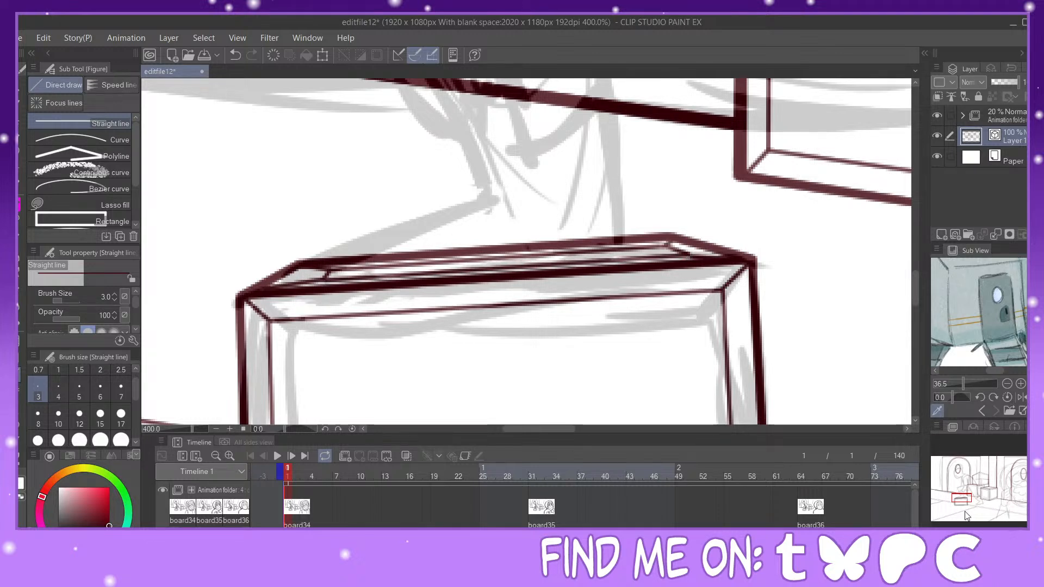
Step: Create a new animation folder above the sketch folder with a vector cel 1 and assign that cel to frame 1
key("ctrl+minus")
key("ctrl+minus")
key("ctrl+minus")
key("ctrl+minus")
key("ctrl+minus")
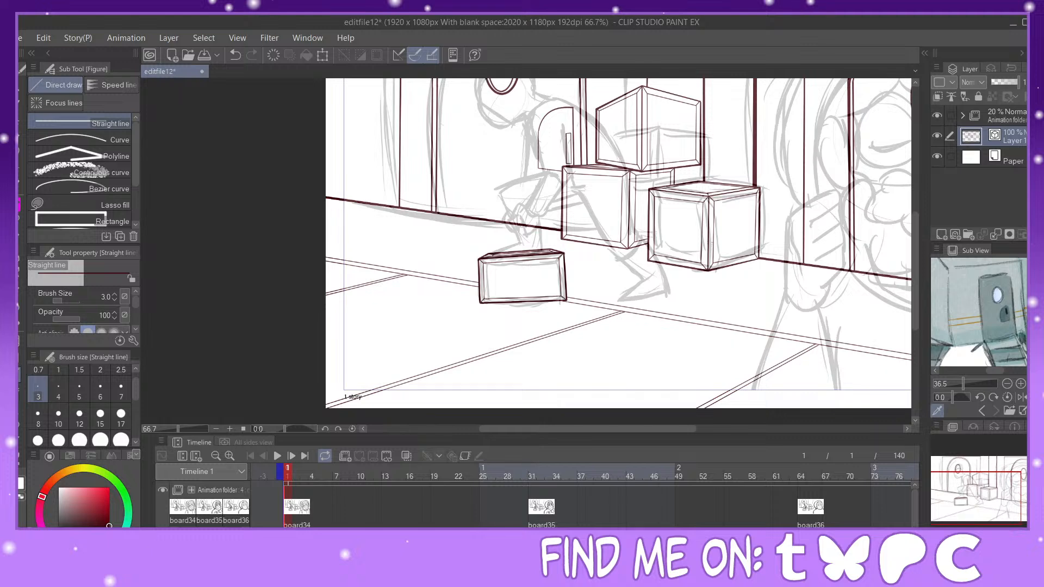
key("ctrl+minus")
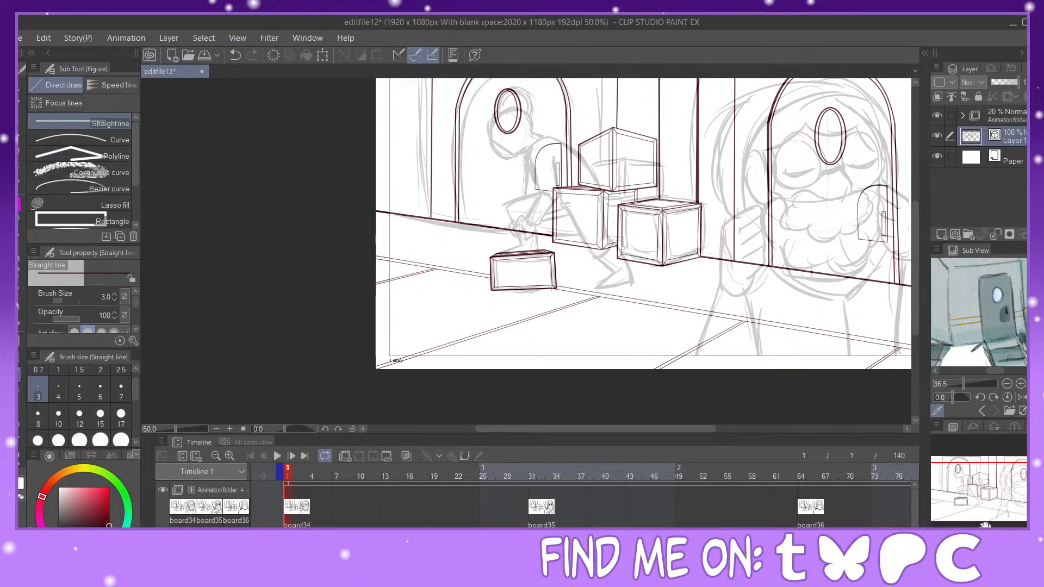
left_click_drag(991, 501, 1005, 501)
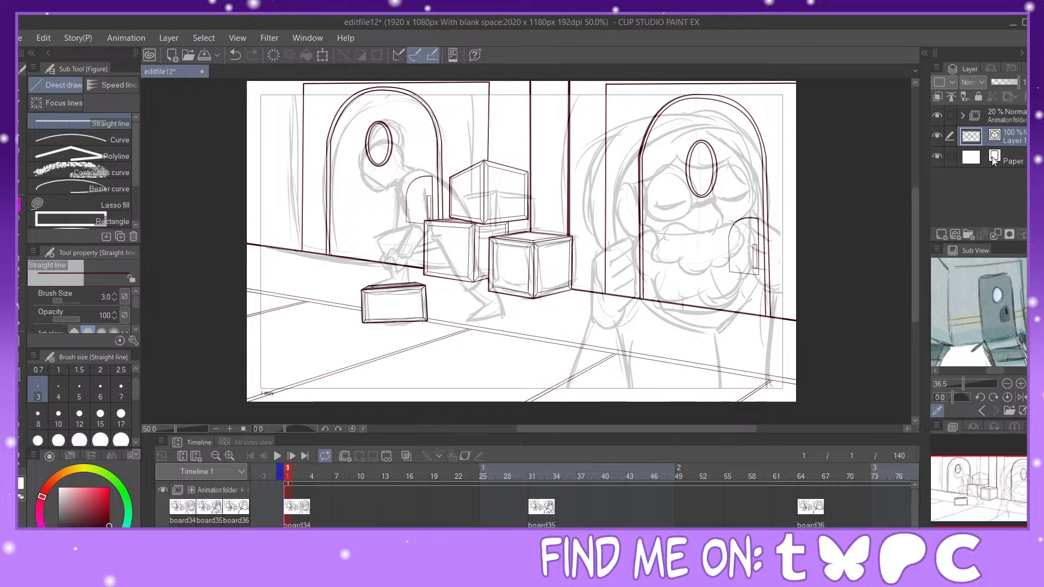
left_click(956, 233)
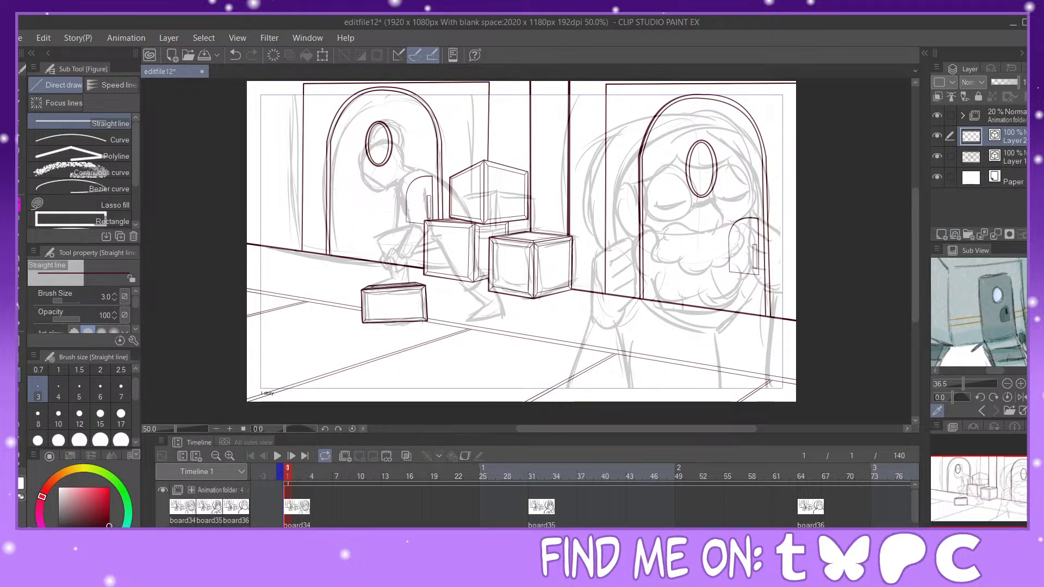
left_click(1036, 234)
left_click(996, 119)
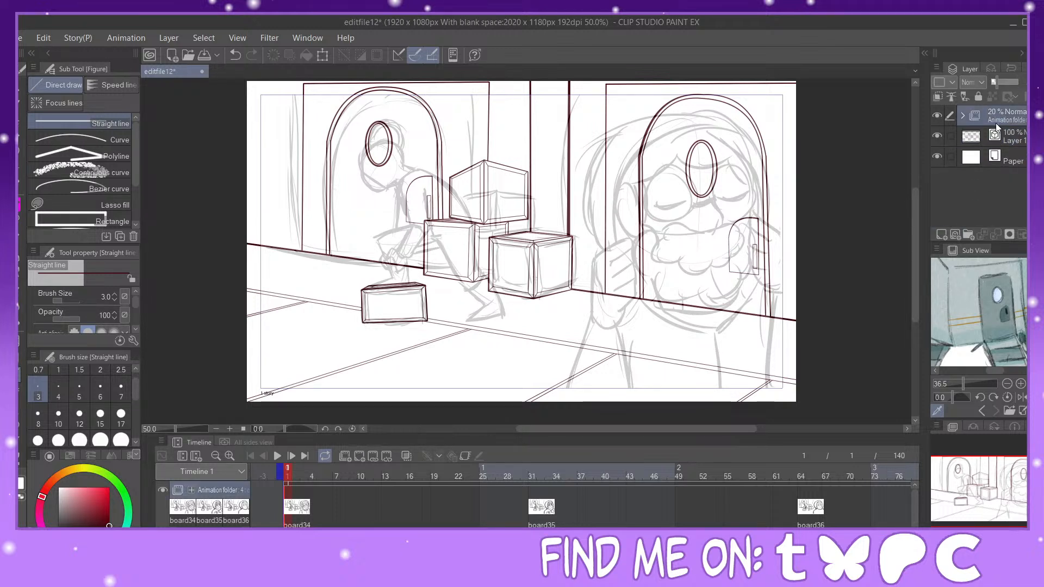
left_click(341, 461)
left_click(956, 232)
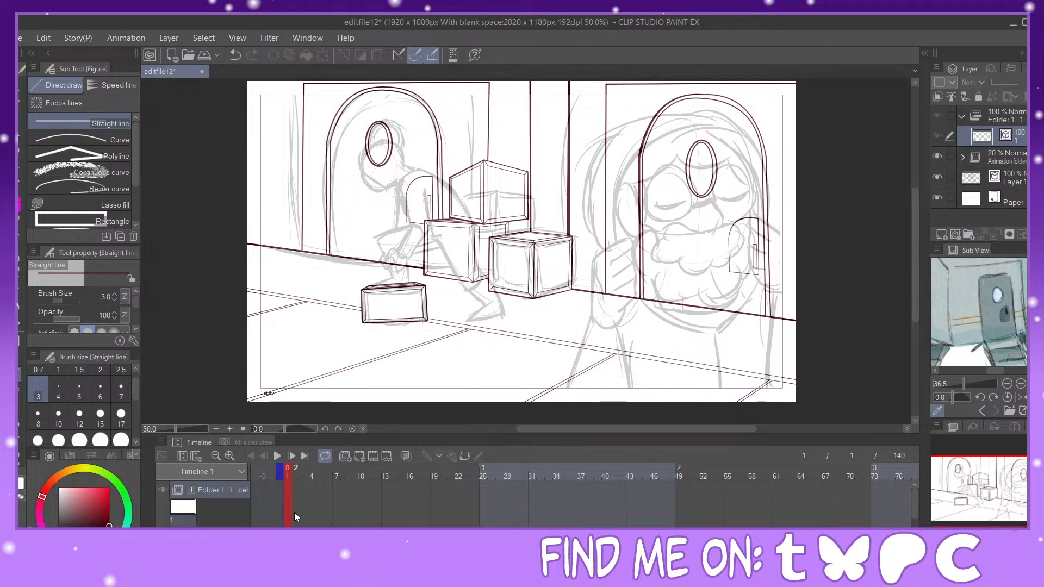
left_click(373, 457)
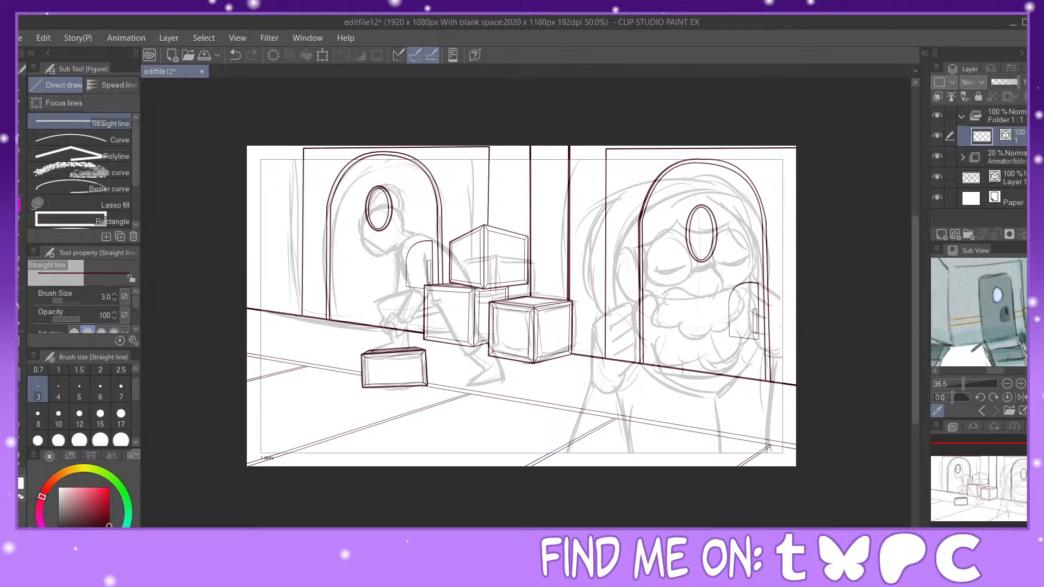
Step: Sample the pale blue of the round door window from the vehicle reference in the Sub View
key("ctrl+plus")
key("ctrl+plus")
key("ctrl+plus")
mouse_move(994, 482)
left_mouse_down()
mouse_move(978, 467)
mouse_move(976, 477)
left_mouse_up()
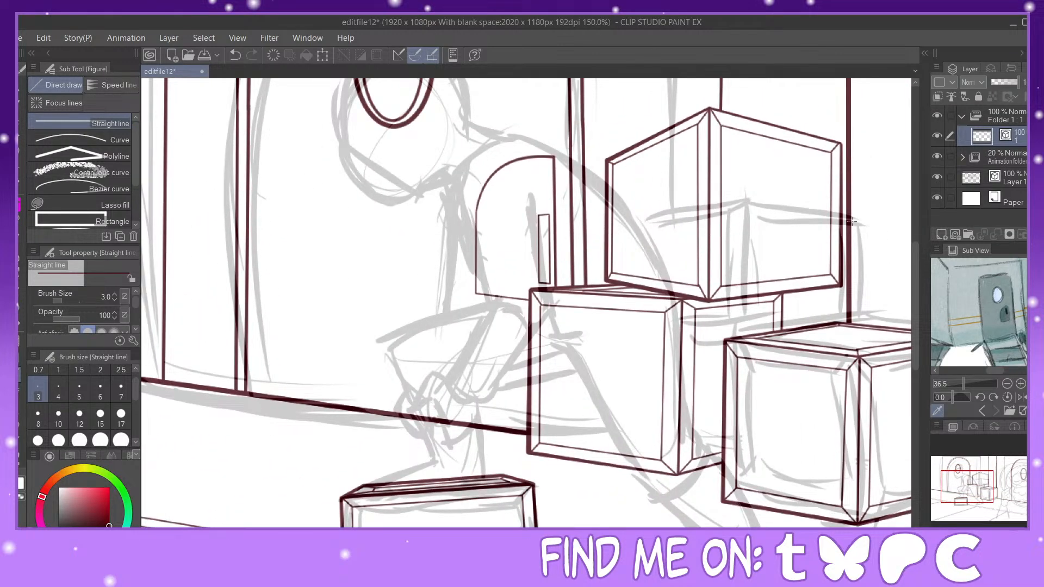
left_click(984, 411)
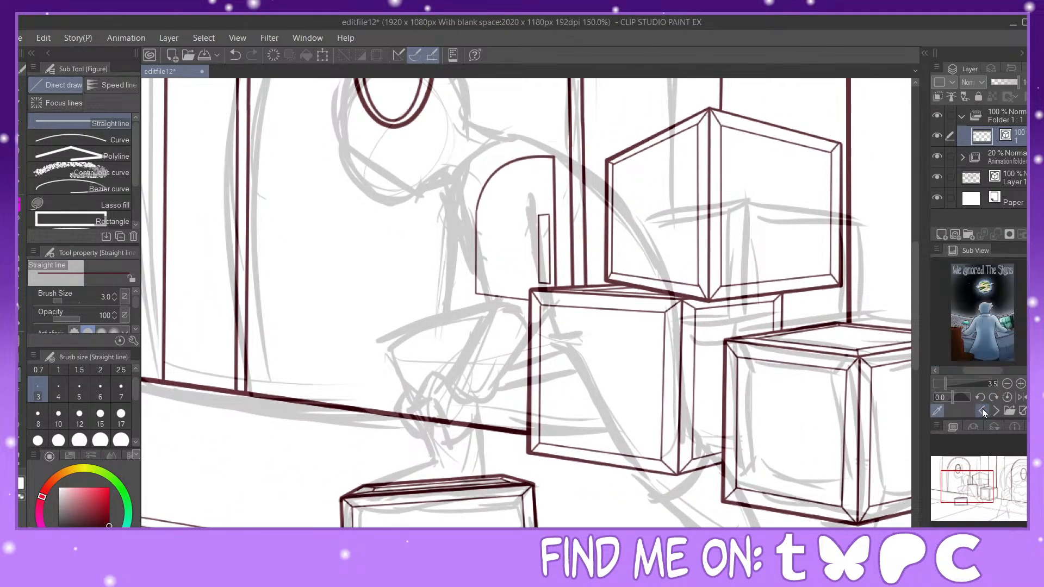
left_click(994, 410)
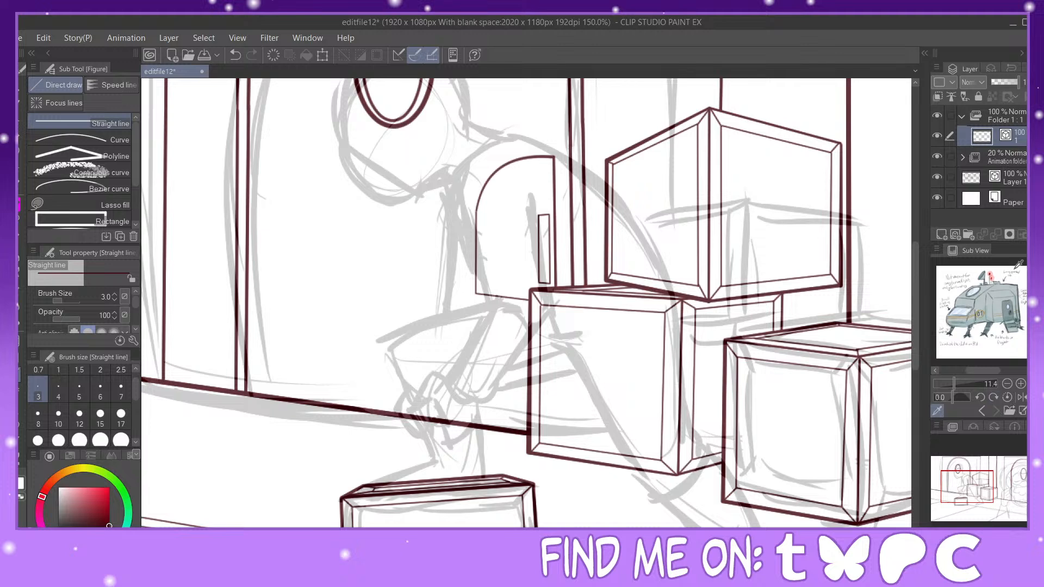
left_click(963, 384)
left_click_drag(983, 371, 996, 374)
left_click(988, 297)
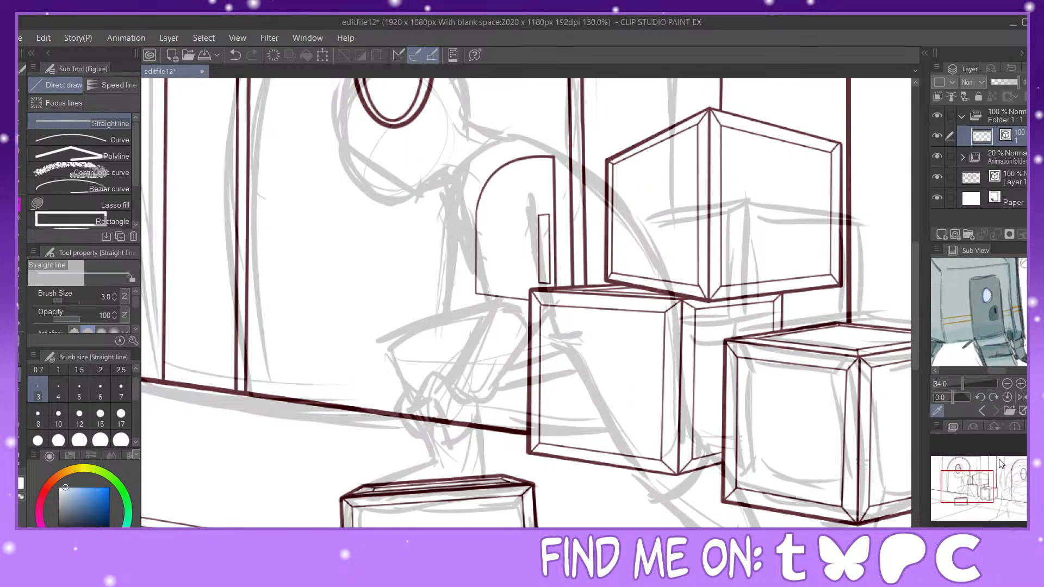
Step: Outline the visor shape across the lower part of the crouching character's head with the size 10 Painty Sai Pen in pale blue
left_click(965, 479)
left_click(22, 221)
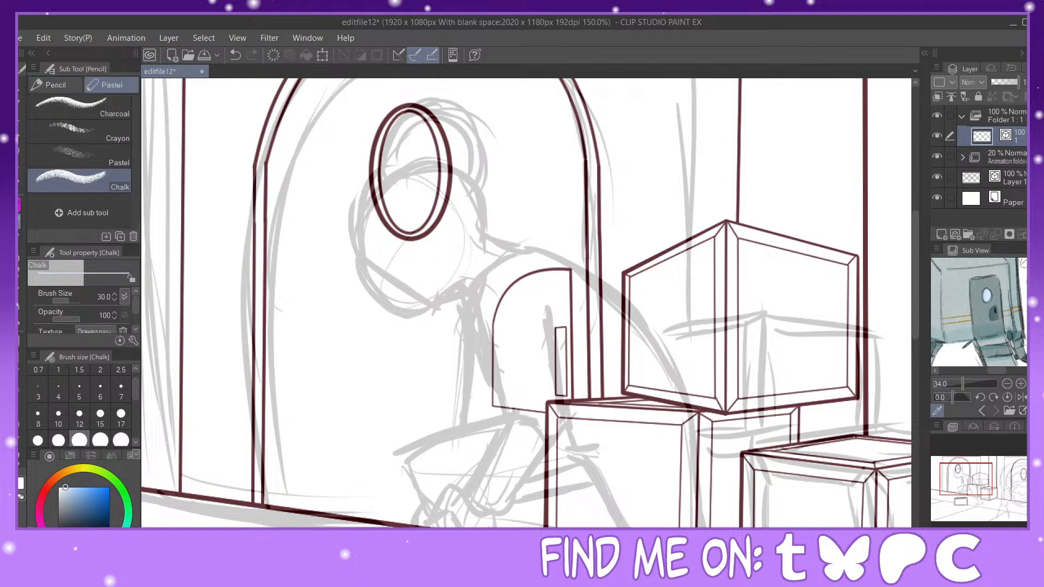
left_click(22, 204)
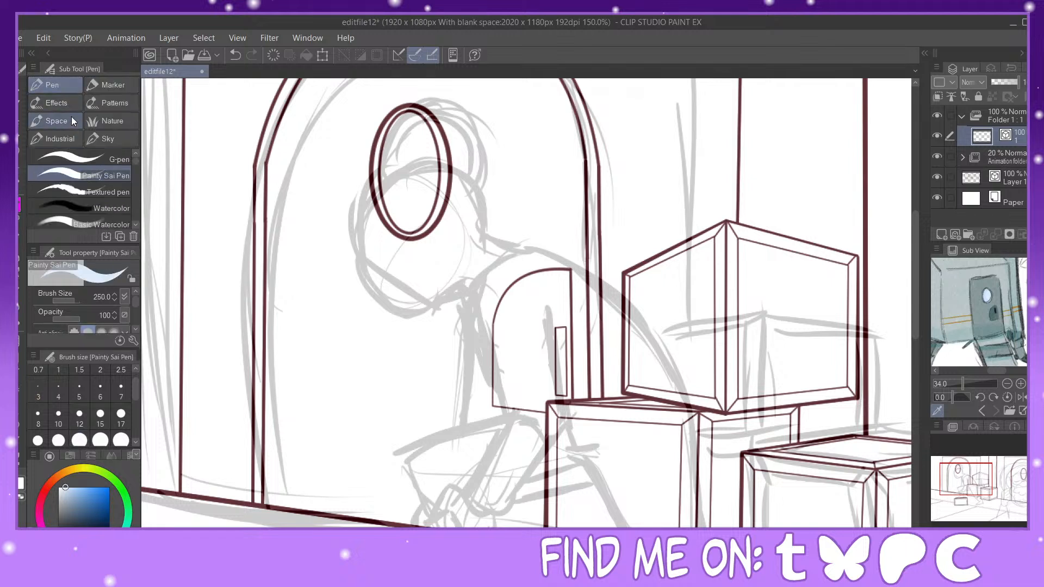
left_click(59, 418)
mouse_move(359, 270)
left_mouse_down()
mouse_move(390, 317)
mouse_move(444, 297)
left_mouse_up()
scroll(988, 500, "up", 1)
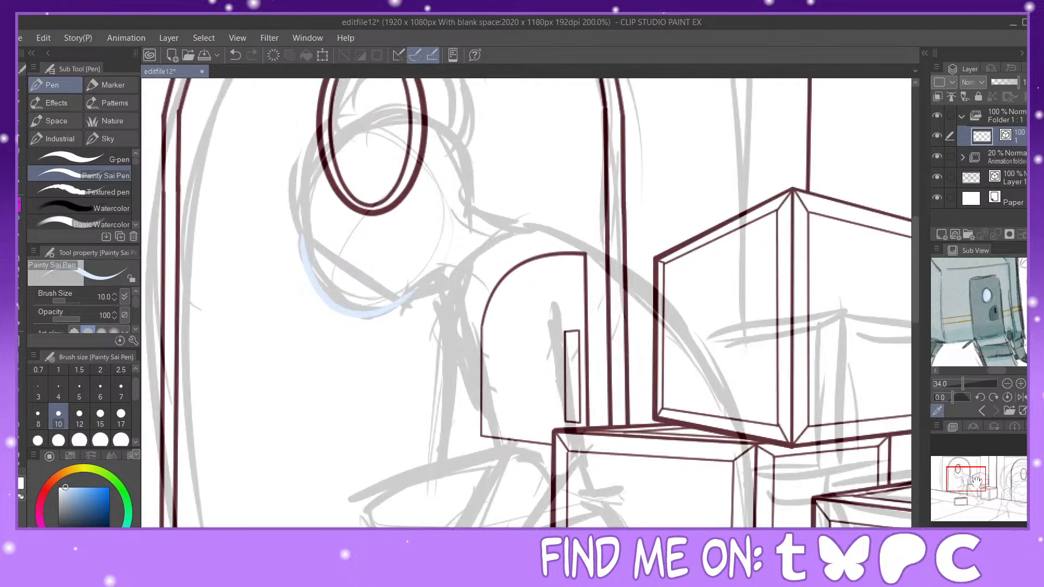
key("ctrl+z")
mouse_move(300, 218)
left_mouse_down()
mouse_move(314, 297)
mouse_move(380, 319)
mouse_move(422, 288)
mouse_move(304, 223)
left_mouse_up()
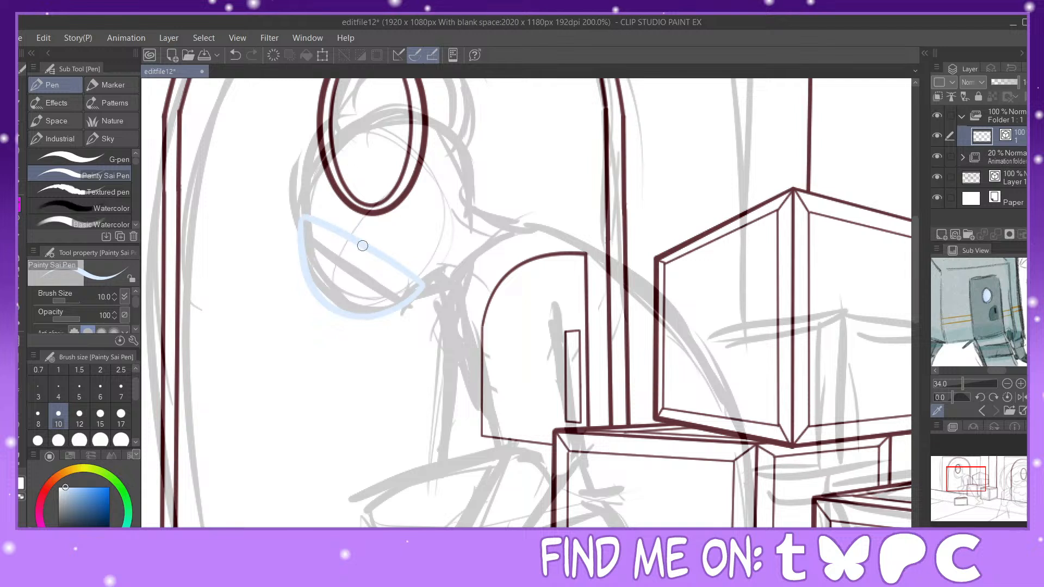
Step: Bring up the character lineup in the Sub View and examine the face of the white-haired character with glasses
left_click(982, 411)
left_click(991, 409)
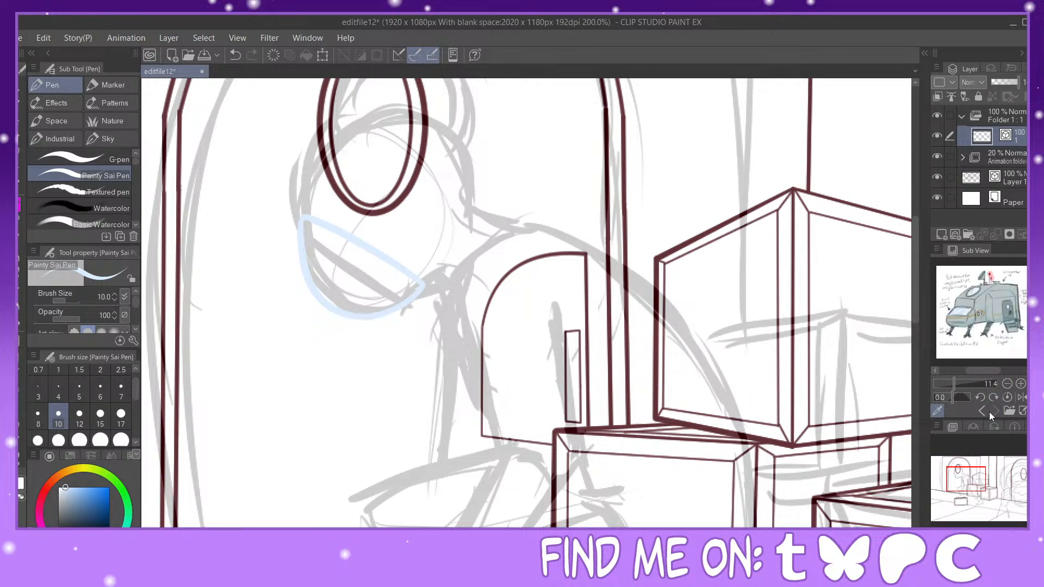
left_click(984, 411)
left_click(983, 413)
left_click(983, 414)
left_click(983, 413)
left_click(983, 413)
left_click(982, 413)
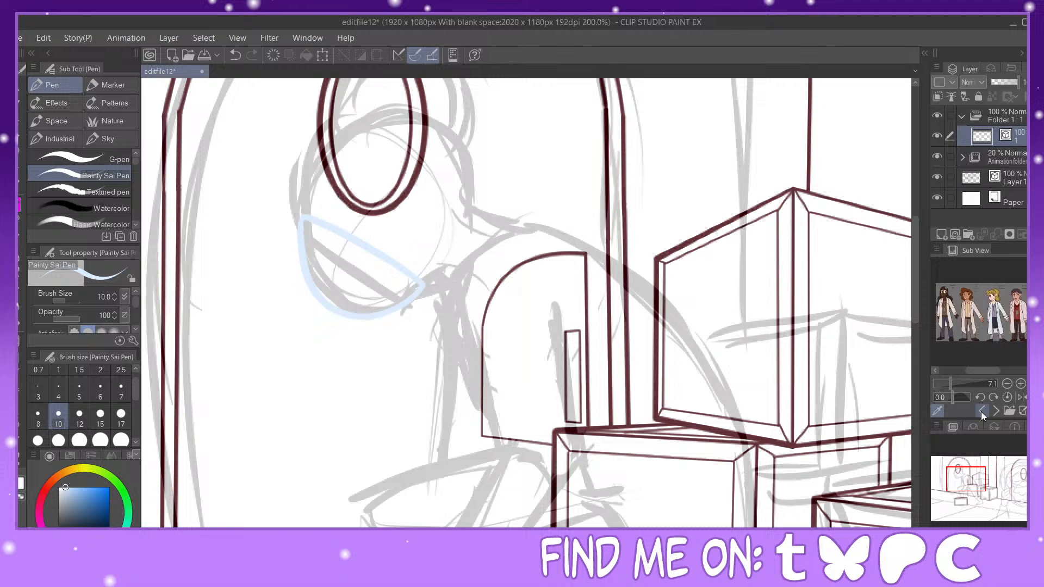
left_click(982, 412)
left_click(960, 386)
left_click_drag(985, 372, 973, 373)
left_click(968, 385)
left_click_drag(1032, 310, 1031, 296)
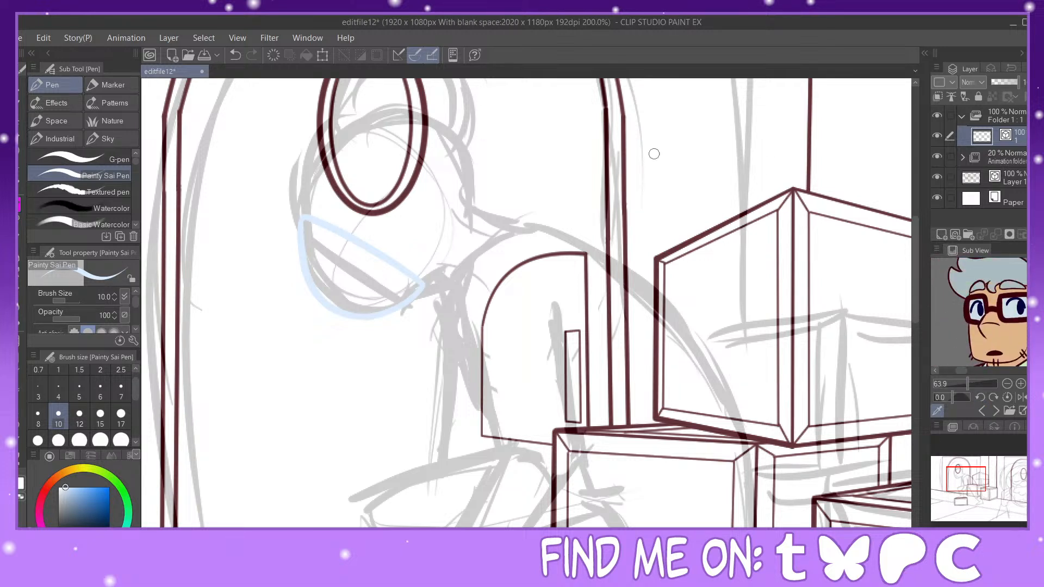
Step: Clear the visor drawing and redraw its outline in a pale blue-grey sampled from the character's glasses lens in the Sub View
left_click(273, 56)
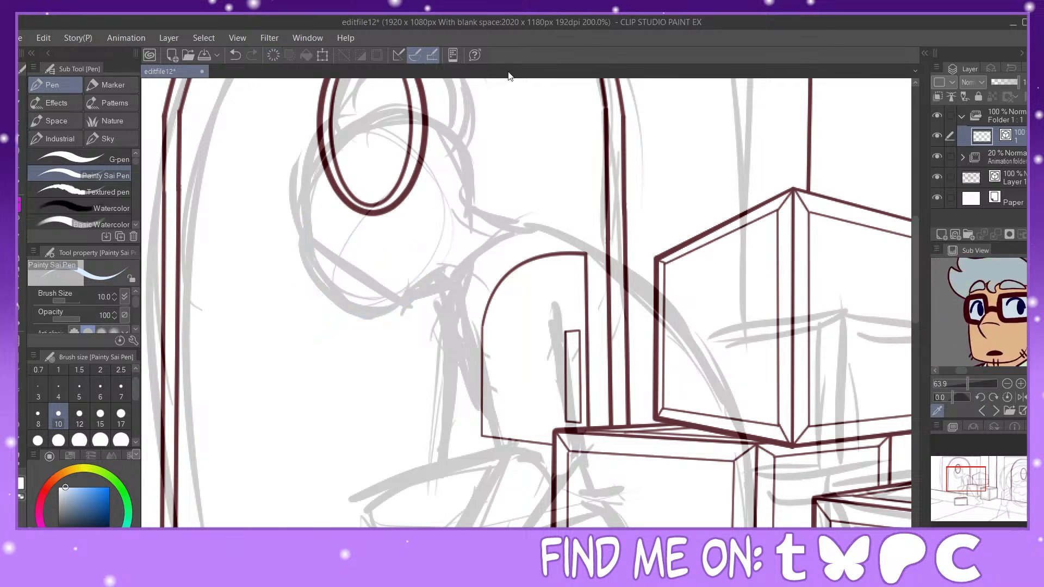
left_click(1014, 299)
mouse_move(302, 236)
left_mouse_down()
mouse_move(337, 310)
mouse_move(407, 302)
mouse_move(414, 292)
mouse_move(301, 224)
left_mouse_up()
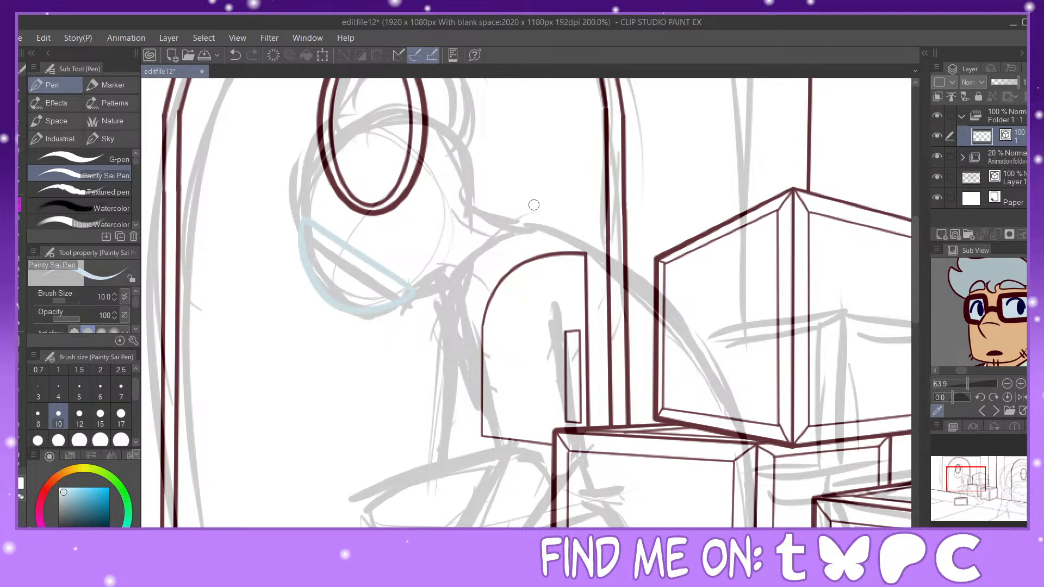
Step: Sample the dark maroon line colour from the Sub View reference and outline the crouching character's head from the visor to the nape
left_click(1004, 302)
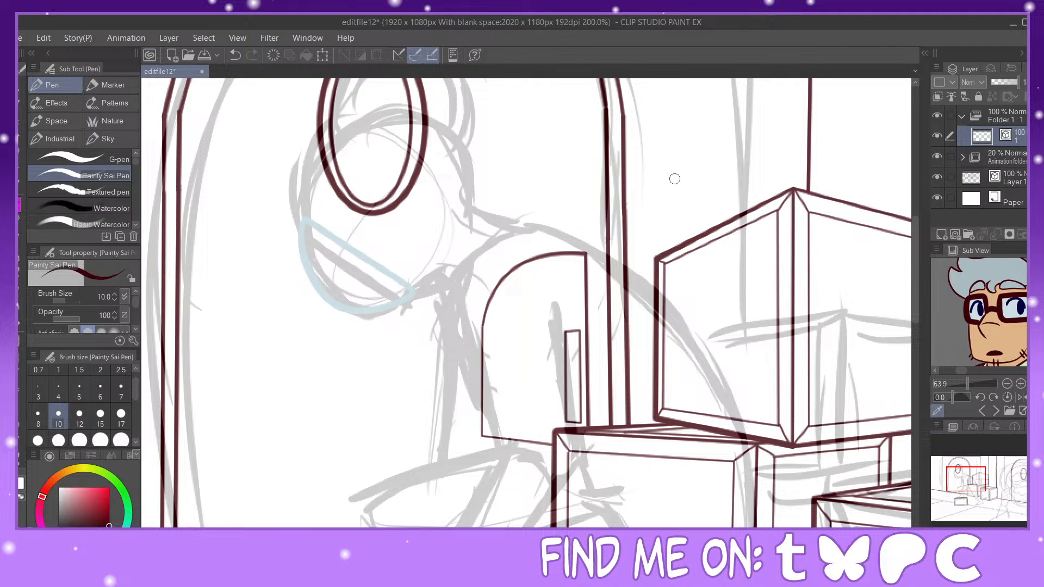
mouse_move(307, 218)
left_mouse_down()
mouse_move(318, 144)
mouse_move(465, 136)
mouse_move(483, 211)
left_mouse_up()
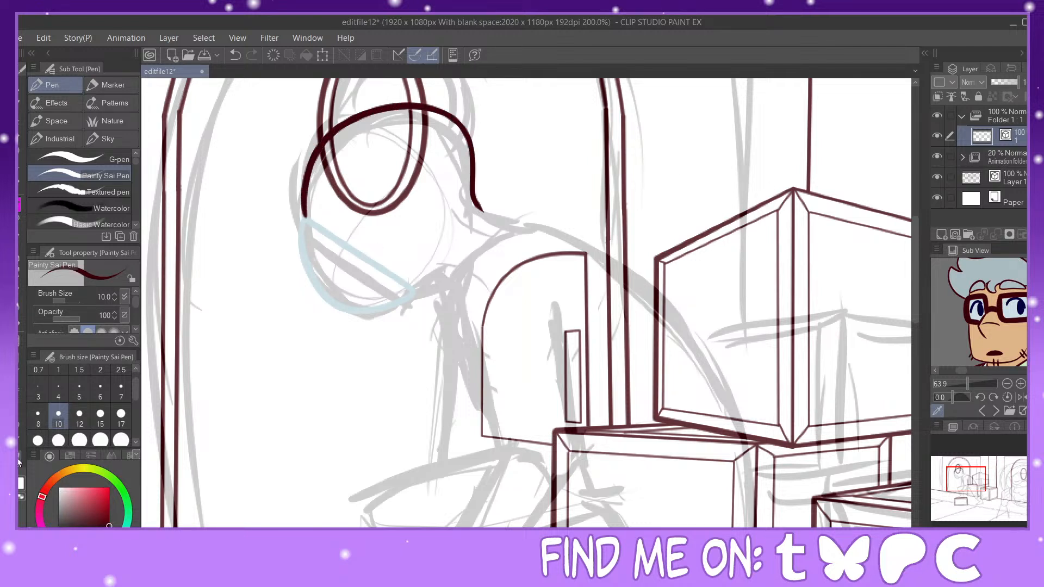
key("y")
Step: Lower the opacity of the background line art on Layer 1 to 28% and reselect cel 1
left_click(1004, 183)
left_click(1000, 82)
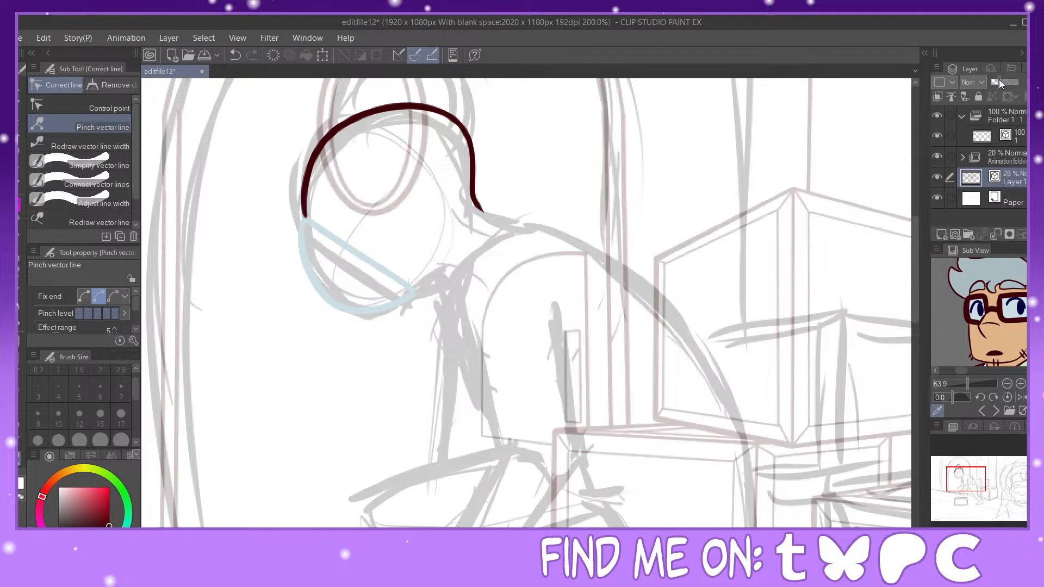
left_click(1011, 137)
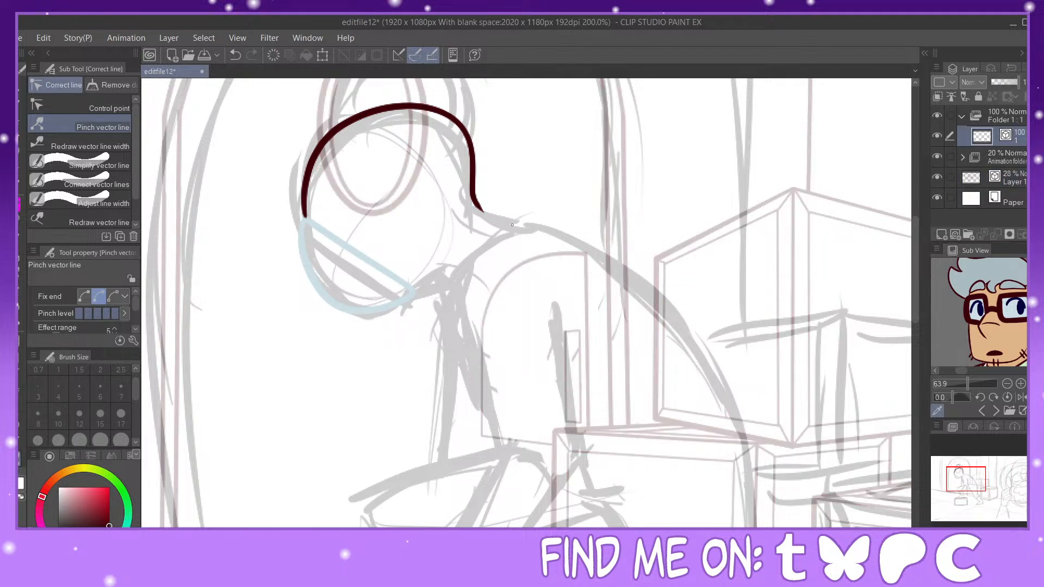
Step: Outline the upper back, the near arm's rolled sleeve and the start of its hem with the size 10 Painty Sai Pen in dark maroon
key("p")
mouse_move(477, 202)
left_mouse_down()
mouse_move(588, 237)
mouse_move(632, 273)
left_mouse_up()
mouse_move(524, 229)
left_mouse_down()
mouse_move(457, 268)
mouse_move(454, 300)
mouse_move(494, 443)
left_mouse_up()
mouse_move(561, 304)
left_mouse_down()
mouse_move(583, 457)
mouse_move(571, 473)
left_mouse_up()
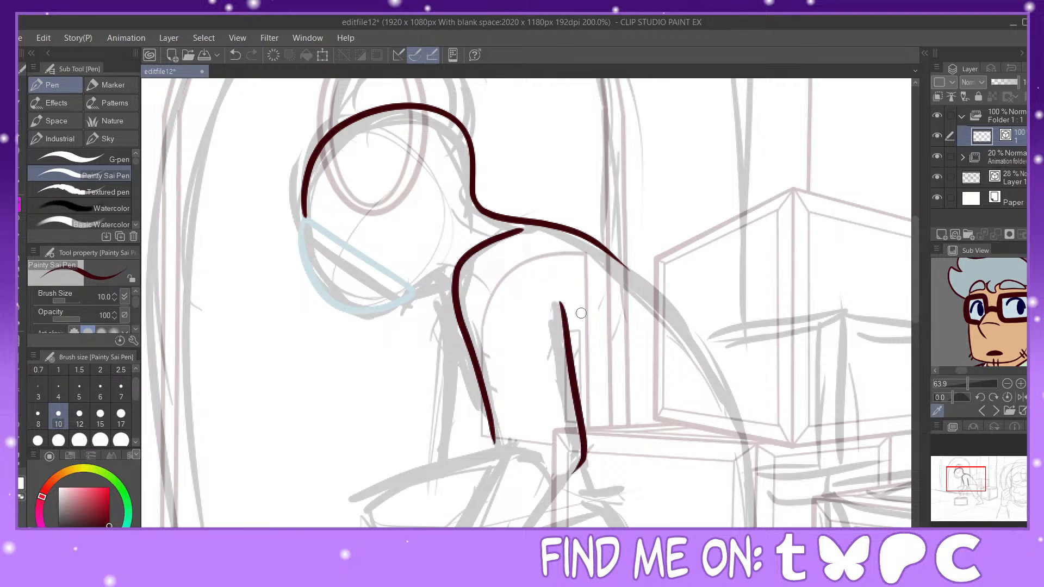
mouse_move(493, 424)
left_mouse_down()
mouse_move(507, 446)
mouse_move(540, 457)
mouse_move(504, 437)
mouse_move(545, 453)
left_mouse_up()
Step: Draw the neck line below the visor and a short collar line joining it to the near shoulder
left_click_drag(418, 290, 464, 254)
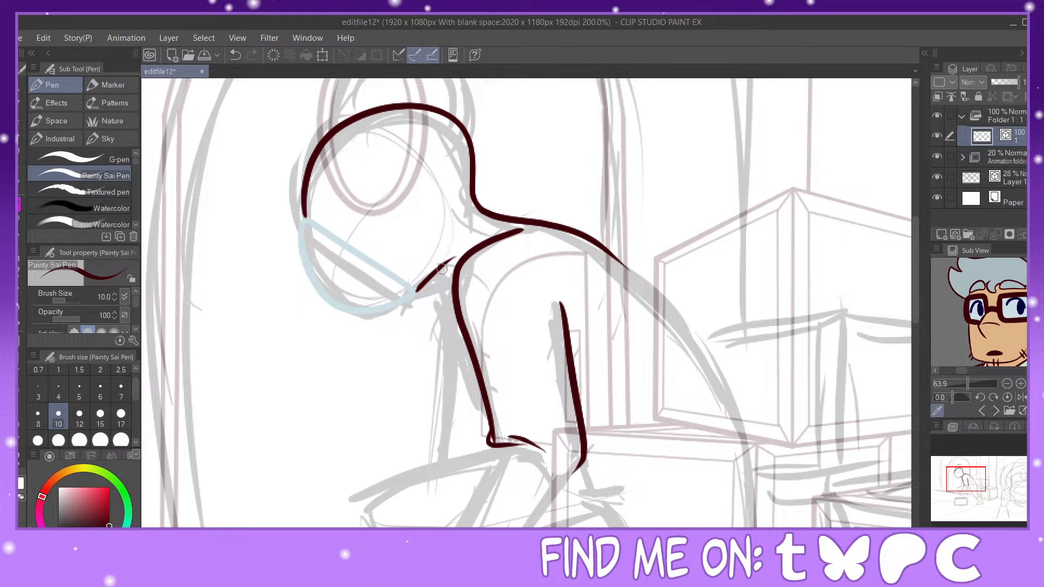
left_click_drag(978, 491, 979, 492)
left_click(235, 56)
mouse_move(412, 215)
left_mouse_down()
mouse_move(420, 232)
mouse_move(424, 223)
mouse_move(420, 244)
left_mouse_up()
key("ctrl+z")
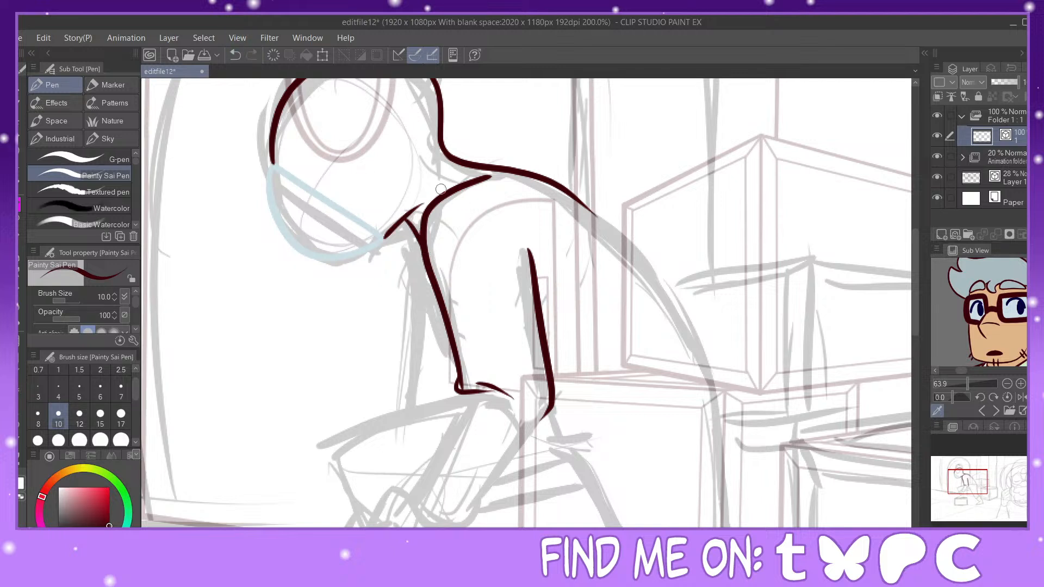
Step: Complete the near sleeve's hem, outline the forearm below it and adjust the forearm line with Pinch vector line
mouse_move(470, 393)
left_mouse_down()
mouse_move(547, 427)
mouse_move(555, 392)
left_mouse_up()
left_click_drag(983, 500, 982, 507)
mouse_move(491, 243)
left_mouse_down()
mouse_move(457, 345)
mouse_move(463, 364)
mouse_move(491, 376)
mouse_move(505, 368)
mouse_move(569, 278)
left_mouse_up()
key("y")
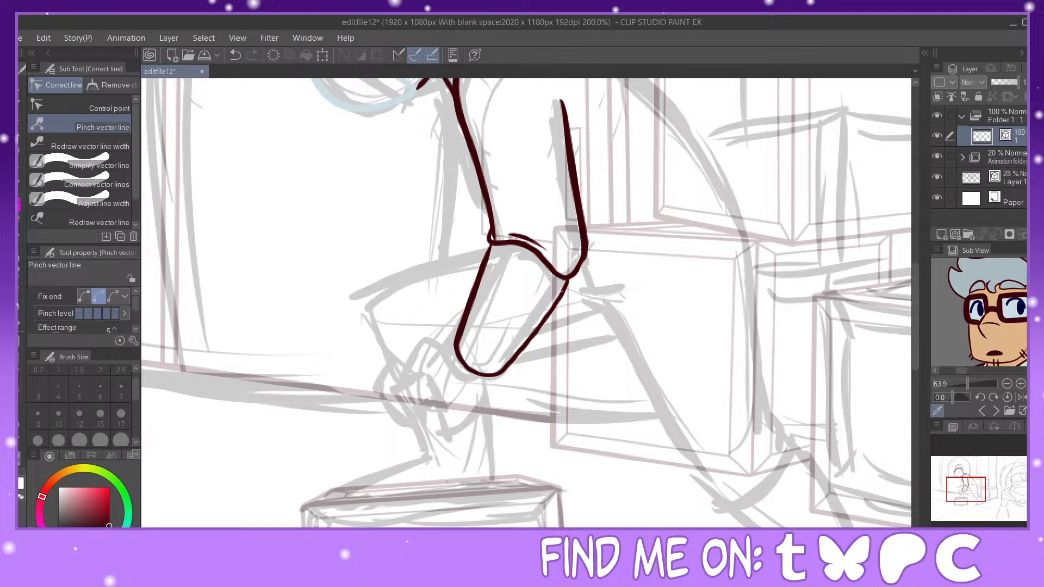
left_click_drag(565, 285, 557, 284)
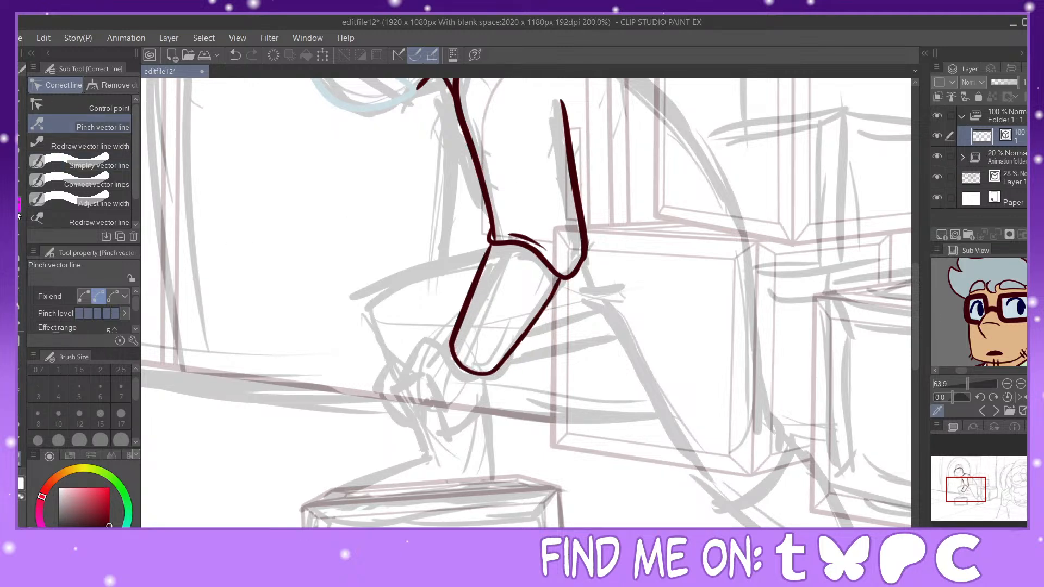
Step: Draw the near hand at the end of the forearm, with its back, squared thumb and curled fingers
key("p")
left_click_drag(968, 488, 967, 491)
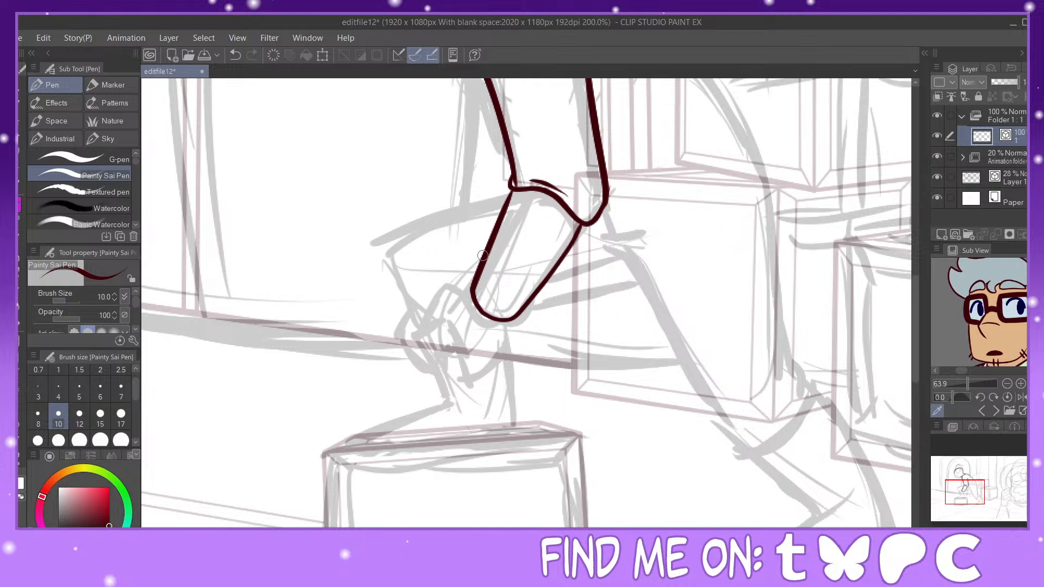
mouse_move(475, 286)
left_mouse_down()
mouse_move(447, 280)
mouse_move(428, 304)
mouse_move(429, 321)
mouse_move(454, 324)
mouse_move(452, 354)
left_mouse_up()
mouse_move(449, 314)
left_mouse_down()
mouse_move(416, 334)
mouse_move(428, 358)
mouse_move(460, 352)
left_mouse_up()
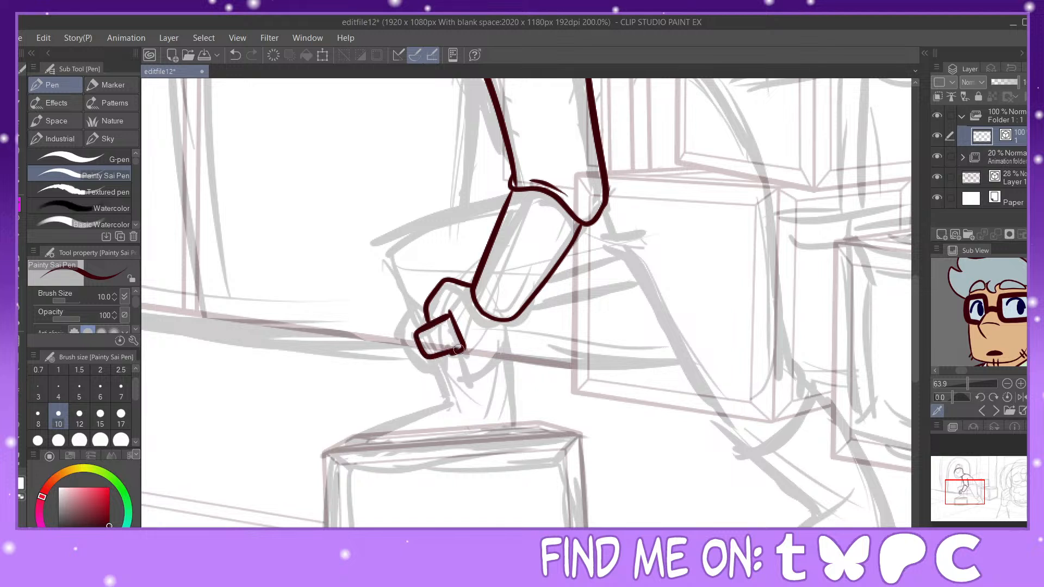
key("y")
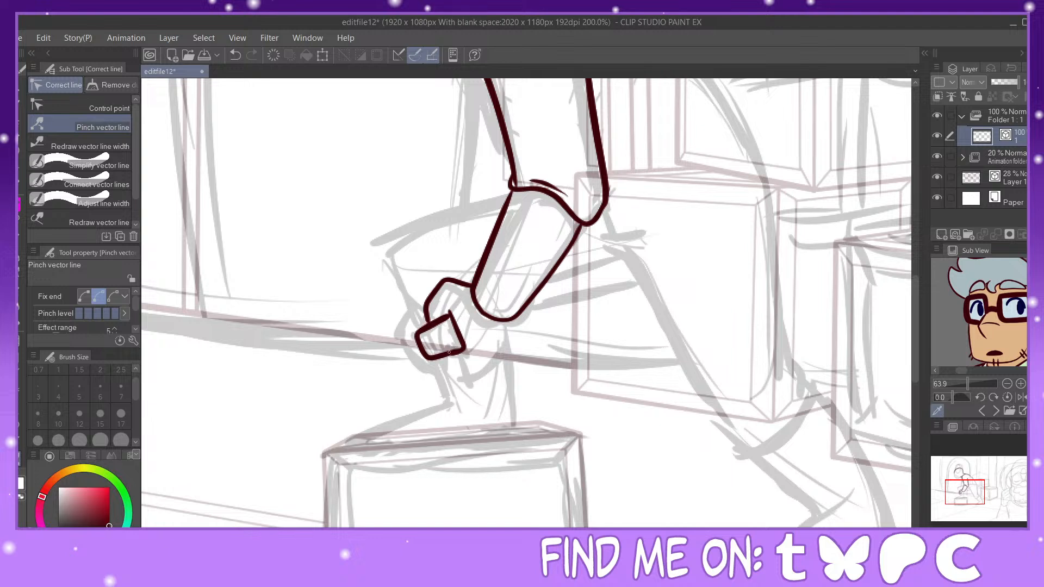
key("p")
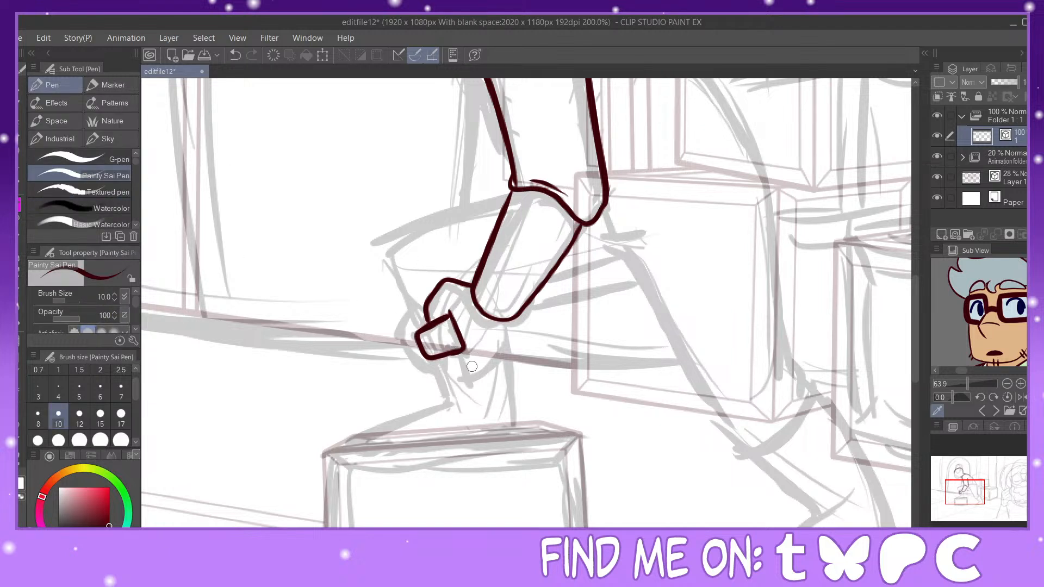
mouse_move(442, 357)
left_mouse_down()
mouse_move(481, 358)
mouse_move(481, 341)
mouse_move(496, 357)
mouse_move(511, 320)
left_mouse_up()
Step: Outline the boot standing on the crate, pinch its bottom line straight and add the sole line
mouse_move(438, 360)
left_mouse_down()
mouse_move(443, 401)
mouse_move(373, 423)
mouse_move(365, 443)
mouse_move(510, 435)
left_mouse_up()
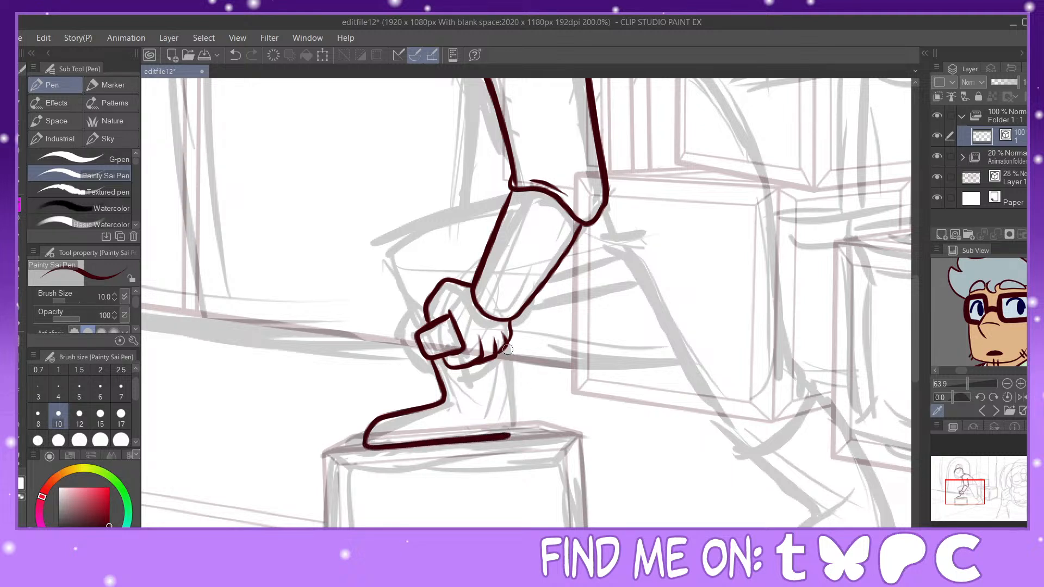
mouse_move(507, 336)
left_mouse_down()
mouse_move(517, 427)
mouse_move(492, 436)
left_mouse_up()
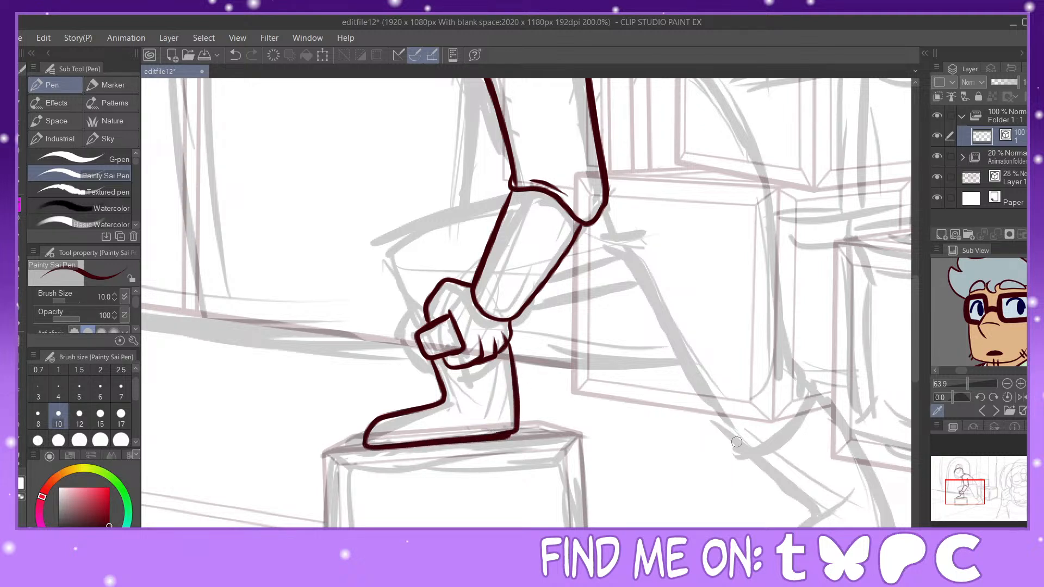
key("y")
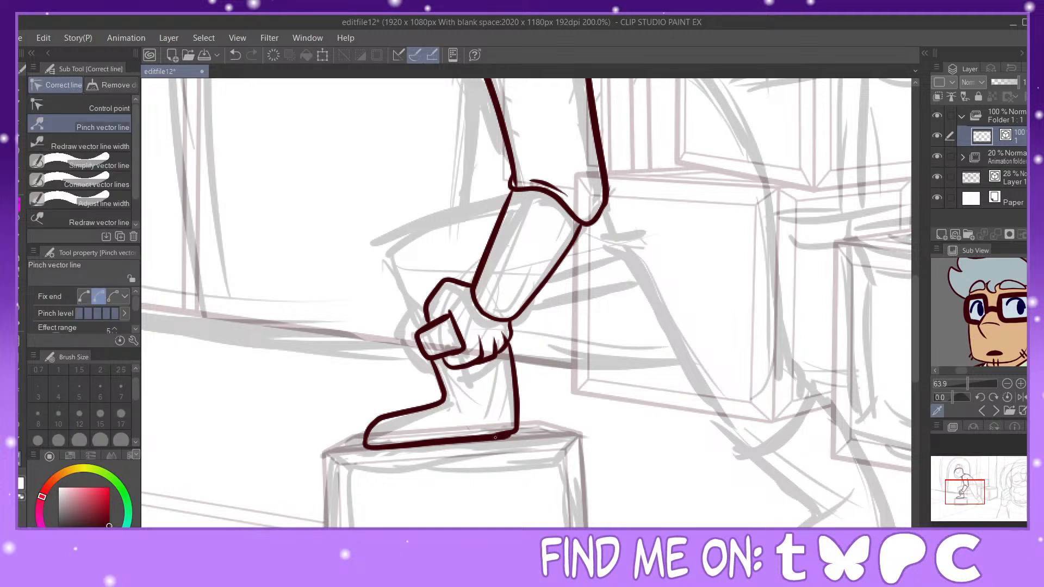
left_click_drag(474, 438, 475, 437)
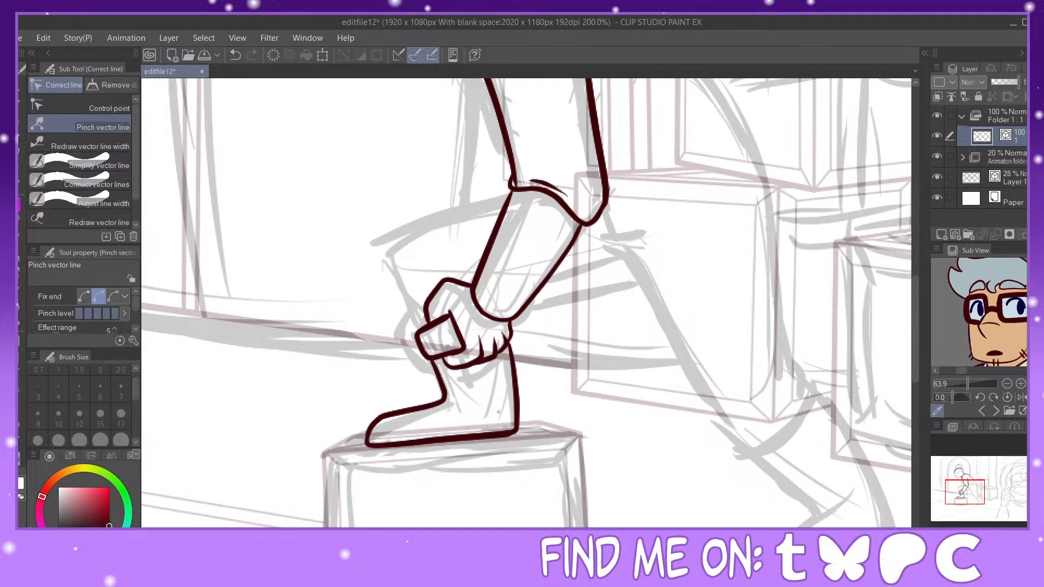
key("p")
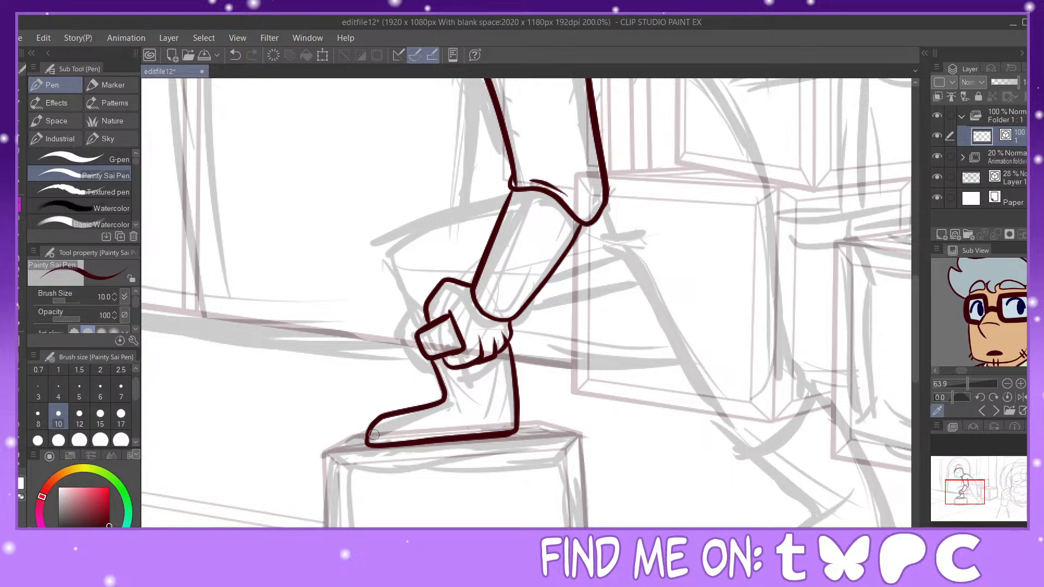
left_click_drag(370, 438, 520, 426)
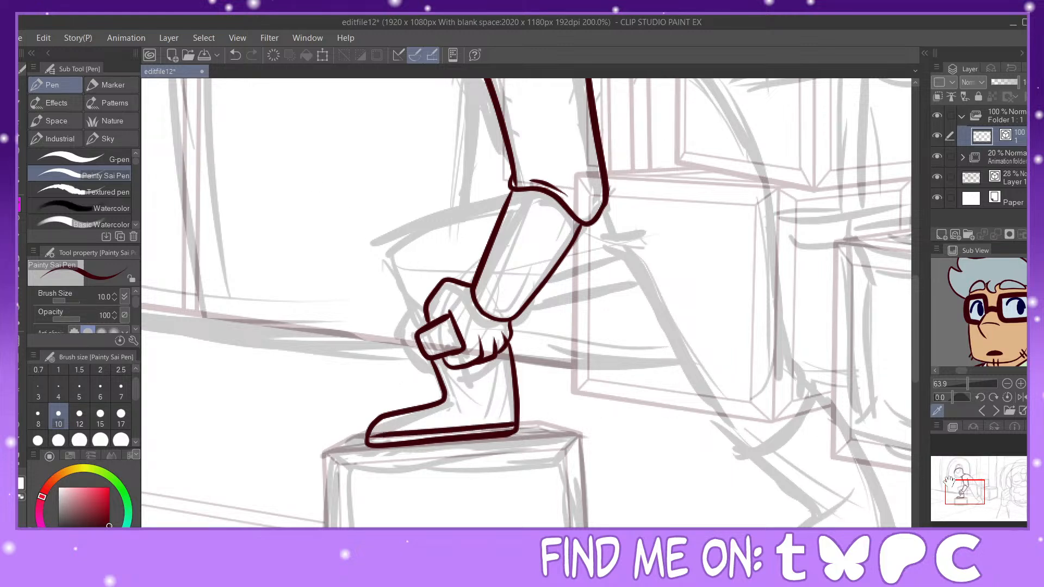
Step: Draw the sleeve seam curving down from the near shoulder and extend the back outline down along the sketch
mouse_move(974, 491)
left_mouse_down()
mouse_move(976, 481)
mouse_move(989, 493)
mouse_move(989, 481)
left_mouse_up()
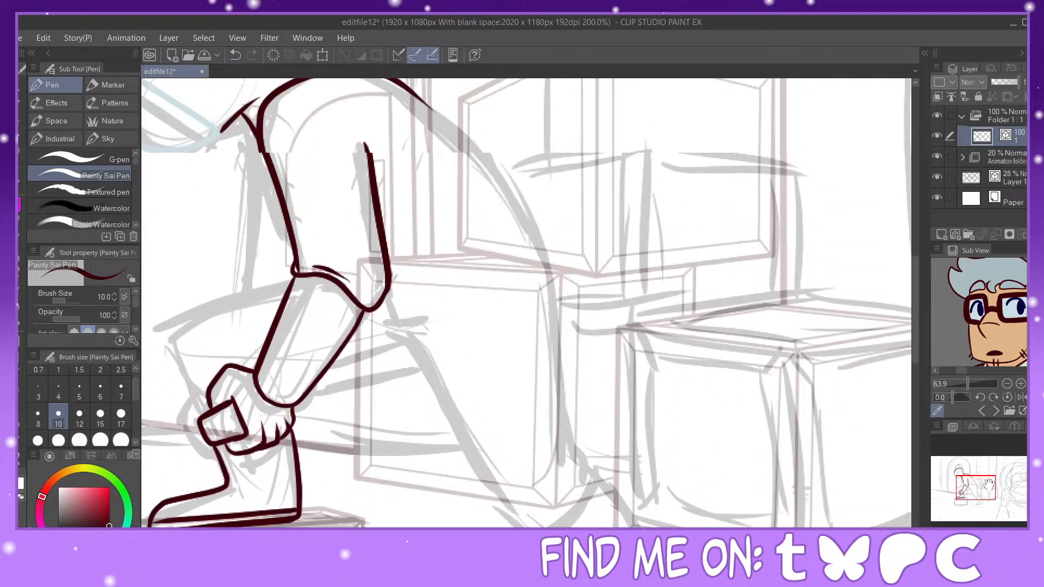
left_click_drag(354, 162, 387, 203)
left_click(236, 55)
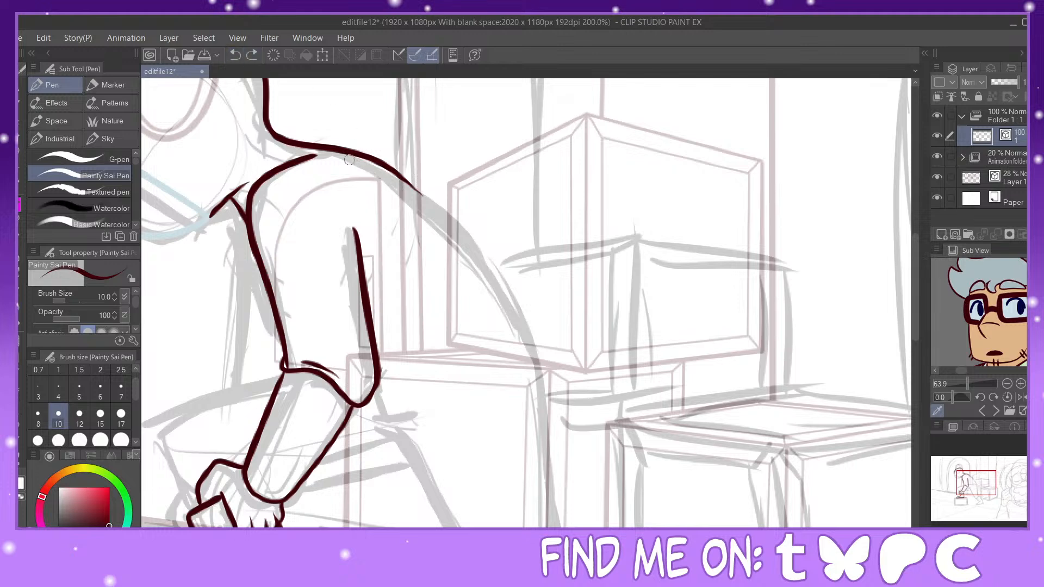
mouse_move(333, 149)
left_mouse_down()
mouse_move(368, 161)
mouse_move(388, 189)
mouse_move(387, 221)
left_mouse_up()
mouse_move(388, 169)
left_mouse_down()
mouse_move(501, 274)
mouse_move(543, 393)
left_mouse_up()
Step: Outline the front leg's raised thigh and bent knee, and draw the far arm's sleeve beside the near arm
left_click_drag(991, 493, 978, 501)
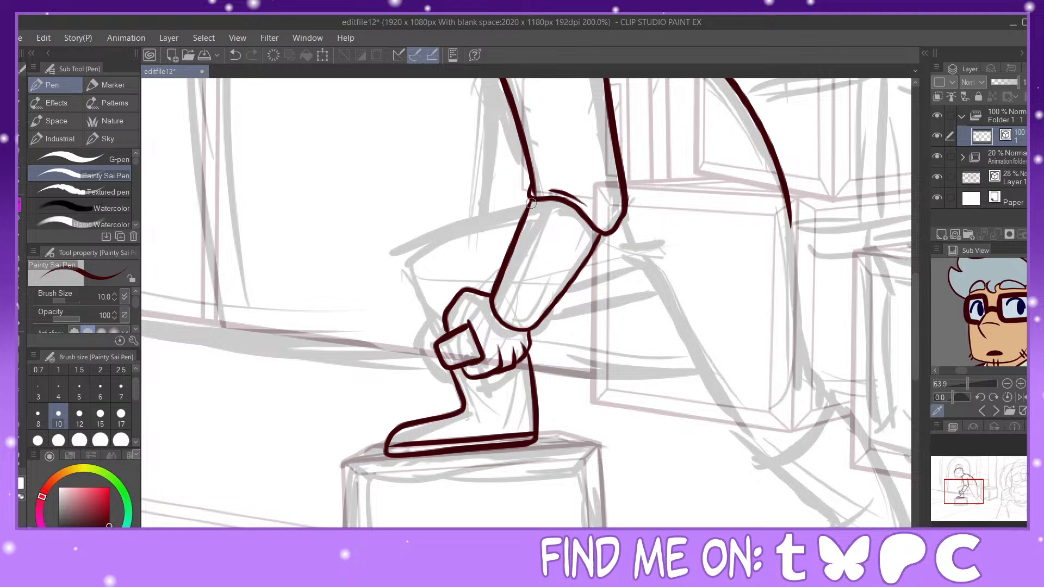
mouse_move(527, 204)
left_mouse_down()
mouse_move(415, 245)
mouse_move(412, 282)
mouse_move(440, 339)
mouse_move(423, 337)
mouse_move(459, 378)
left_mouse_up()
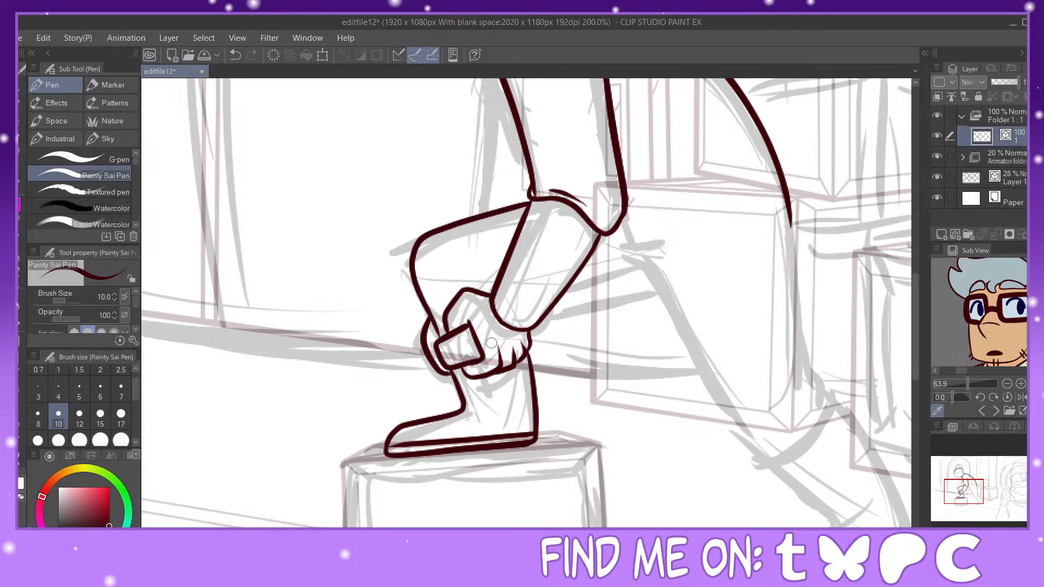
left_click_drag(971, 492, 959, 465)
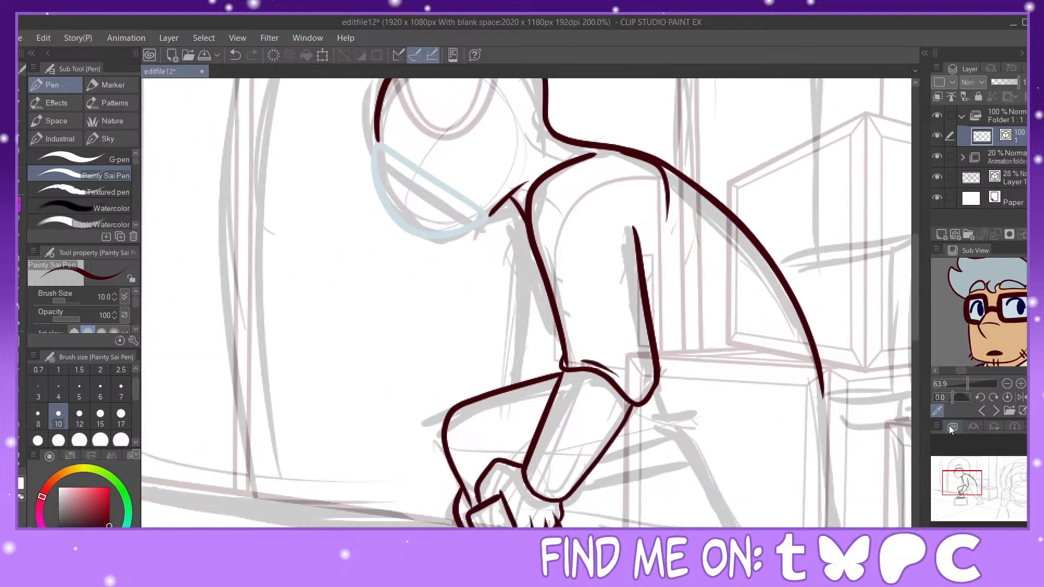
mouse_move(509, 202)
left_mouse_down()
mouse_move(535, 317)
mouse_move(517, 382)
left_mouse_up()
left_click(234, 55)
mouse_move(517, 208)
left_mouse_down()
mouse_move(533, 347)
mouse_move(529, 339)
mouse_move(524, 364)
mouse_move(555, 377)
left_mouse_up()
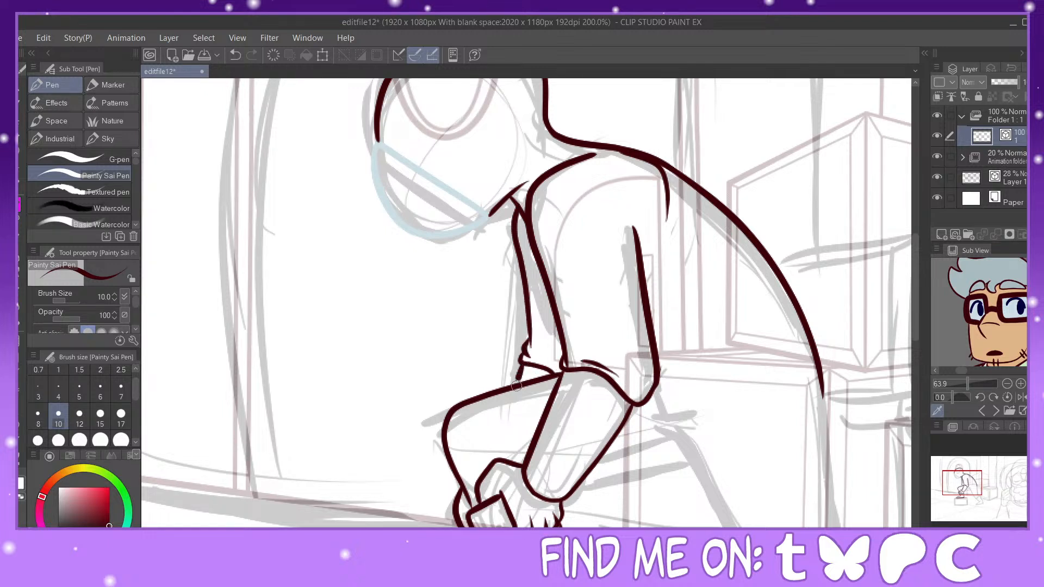
Step: Reshape the near shoulder's sleeve seam with Pinch vector line so it follows the back outline
mouse_move(973, 491)
left_mouse_down()
mouse_move(991, 504)
mouse_move(984, 485)
left_mouse_up()
key("y")
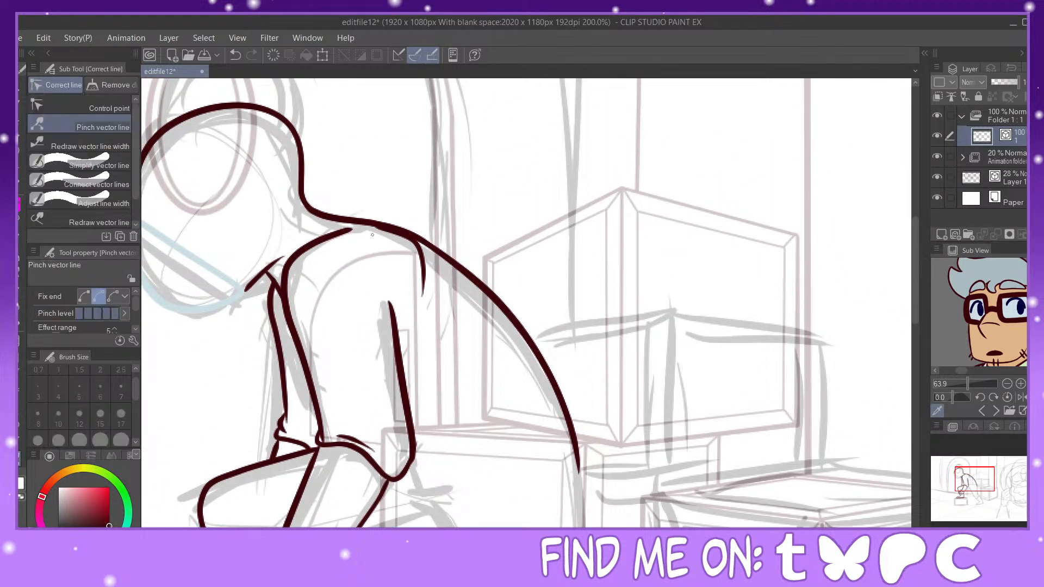
left_click_drag(380, 230, 375, 230)
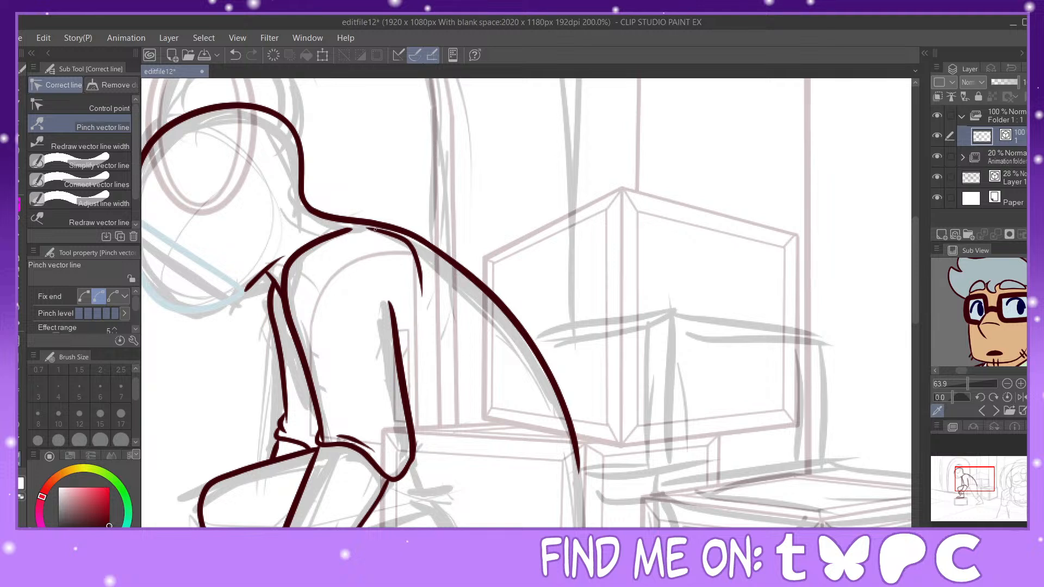
left_click_drag(418, 263, 416, 259)
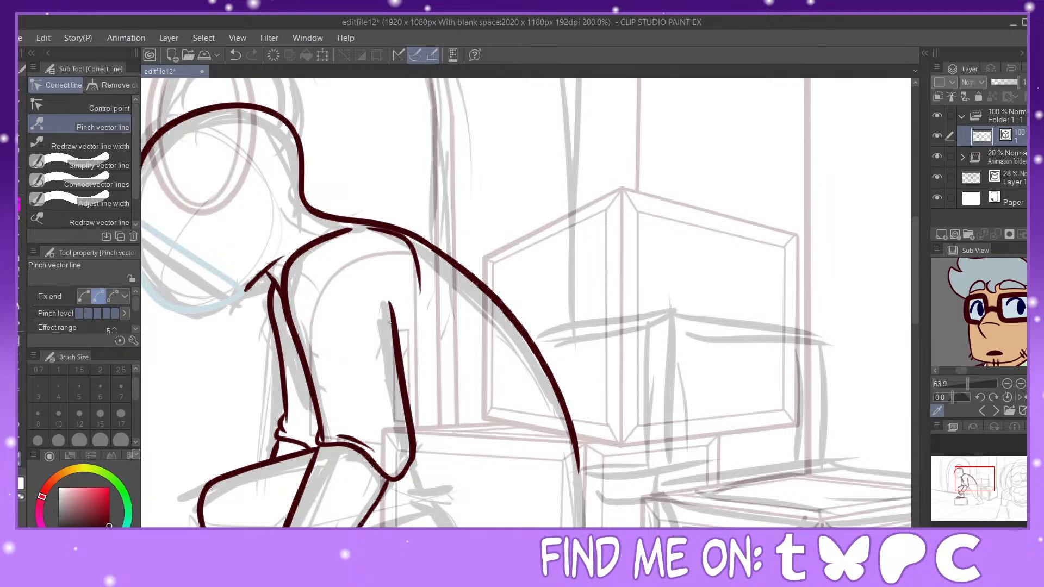
Step: Erase the upper part of the near sleeve's rear line with the Hard eraser at size 30
left_click(20, 207)
left_click(19, 289)
left_click(80, 440)
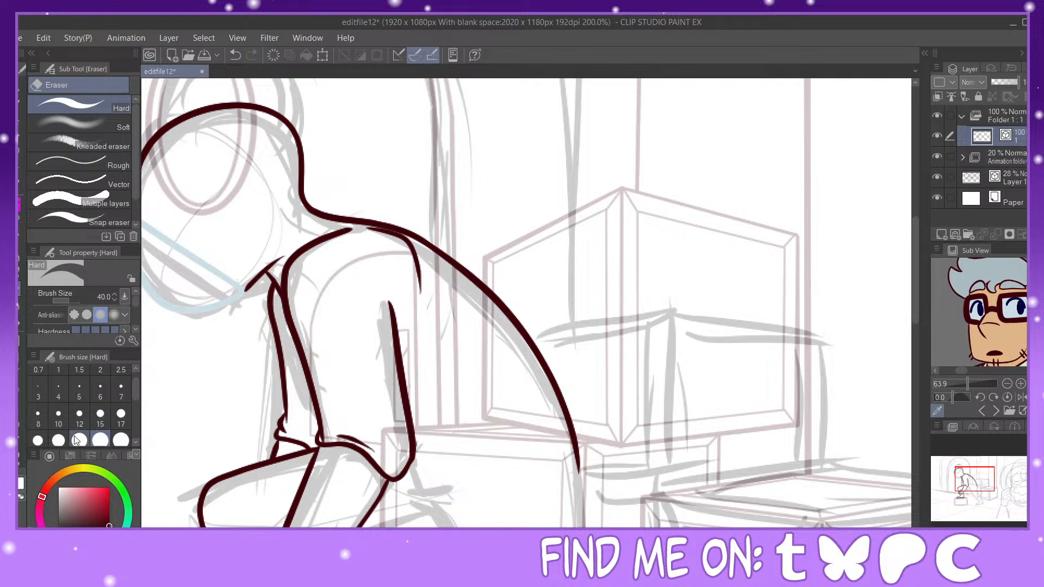
left_click_drag(377, 304, 433, 392)
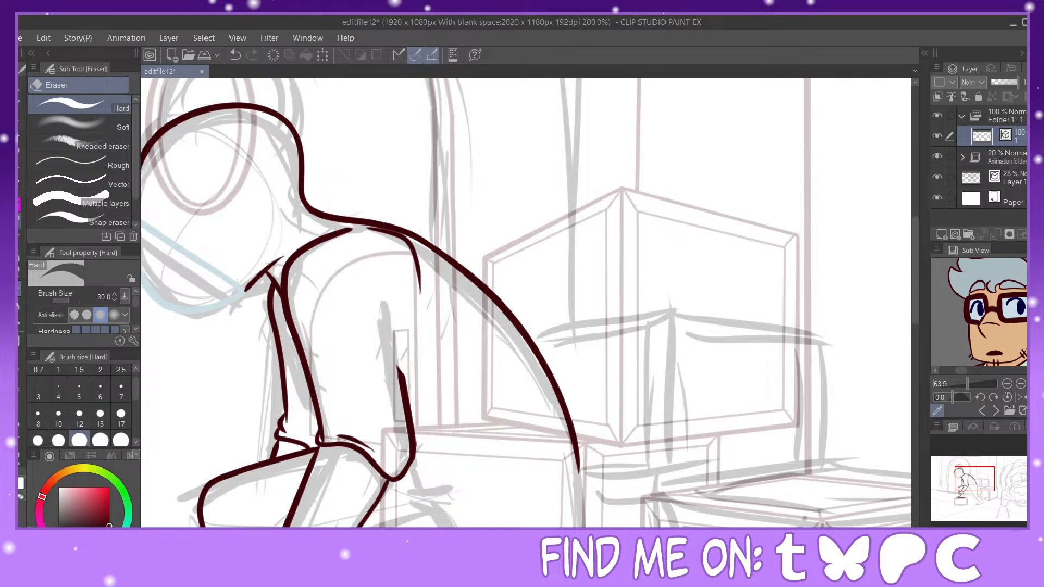
Step: Redraw the upper part of the near sleeve's rear line, pinch it into place and add a small fold stroke
left_click(20, 218)
left_click_drag(407, 311, 405, 408)
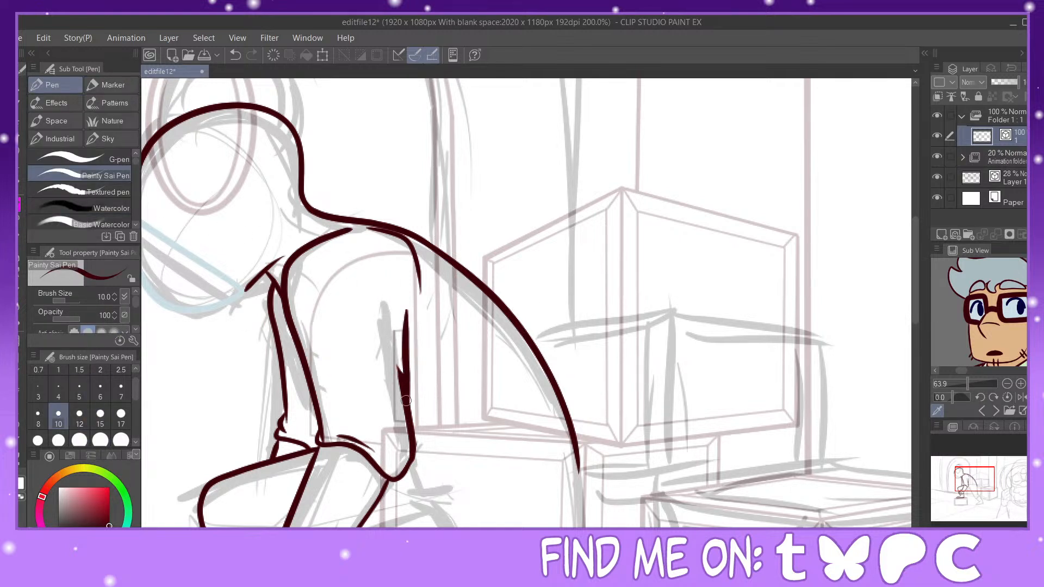
left_click(20, 471)
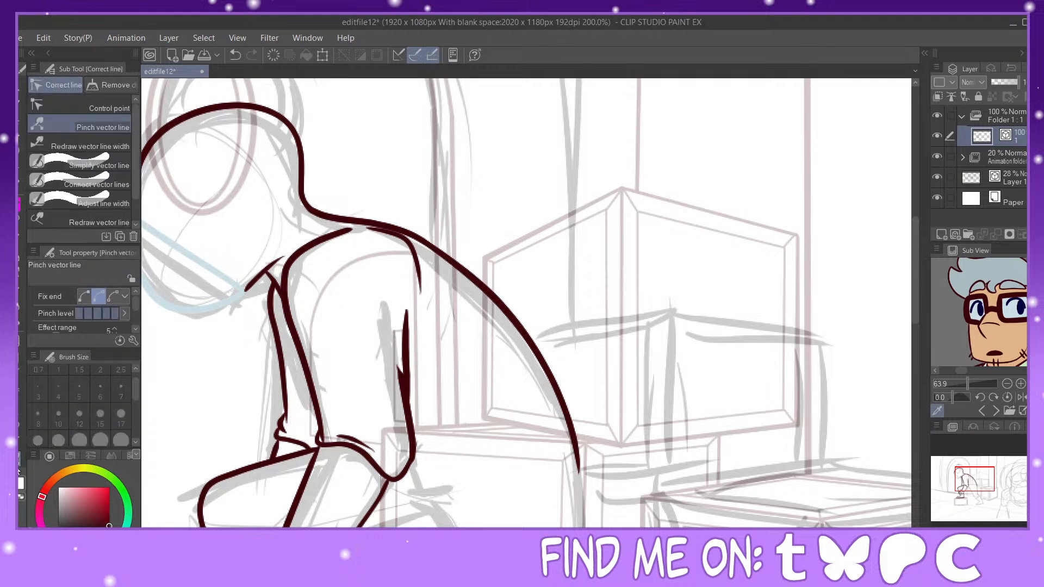
left_click_drag(407, 373, 399, 364)
key("p")
left_click_drag(415, 324, 405, 348)
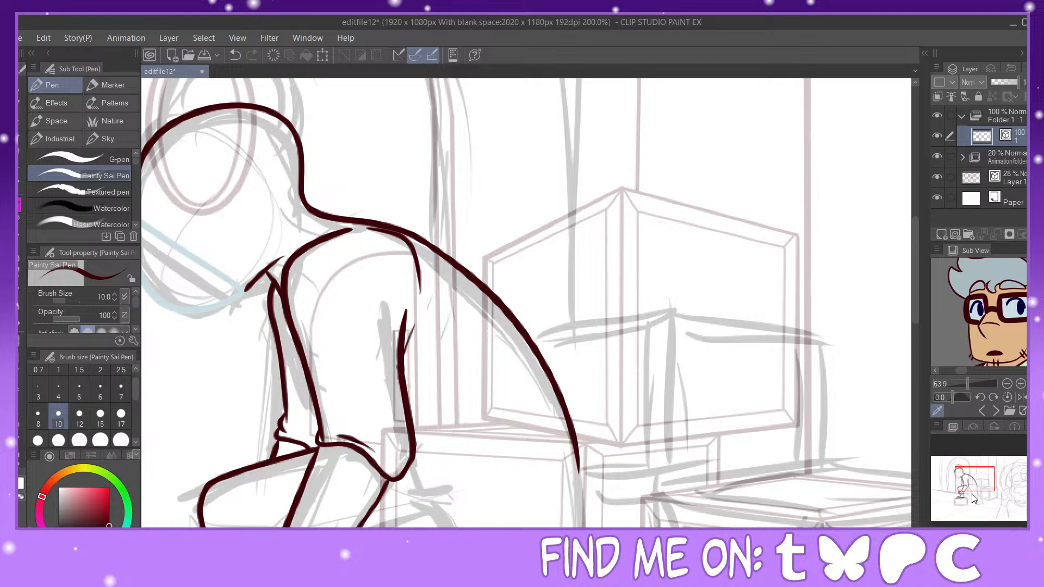
Step: Outline the back leg's trousers from the hip and crotch down to a rolled cuff with fold lines
left_click_drag(977, 481, 978, 496)
left_click_drag(402, 194, 438, 216)
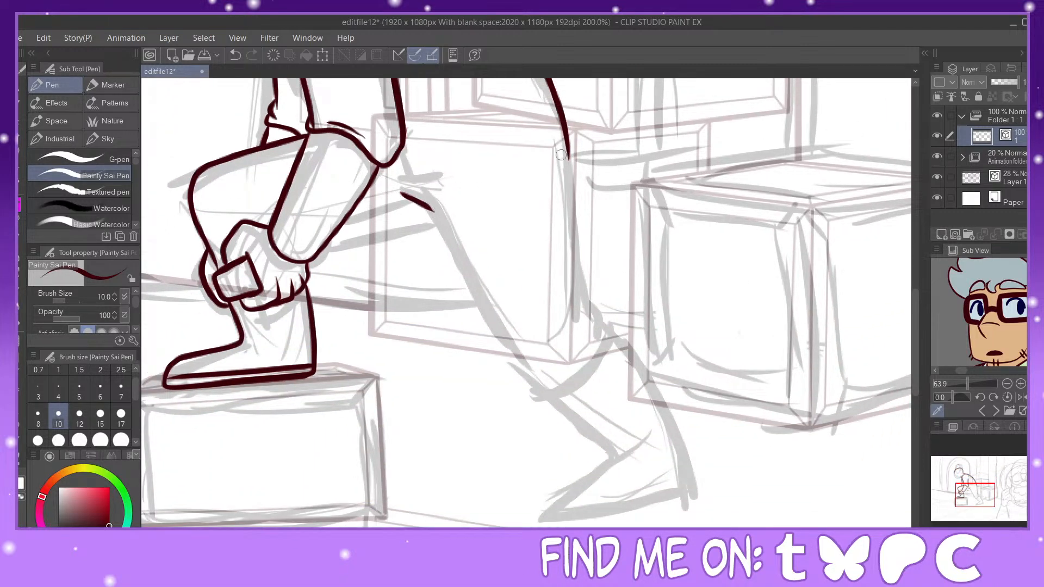
left_click_drag(567, 143, 592, 330)
mouse_move(429, 208)
left_mouse_down()
mouse_move(506, 361)
mouse_move(552, 367)
mouse_move(540, 397)
mouse_move(569, 399)
mouse_move(614, 352)
mouse_move(594, 308)
left_mouse_up()
mouse_move(530, 349)
left_mouse_down()
mouse_move(589, 342)
mouse_move(553, 357)
mouse_move(604, 340)
left_mouse_up()
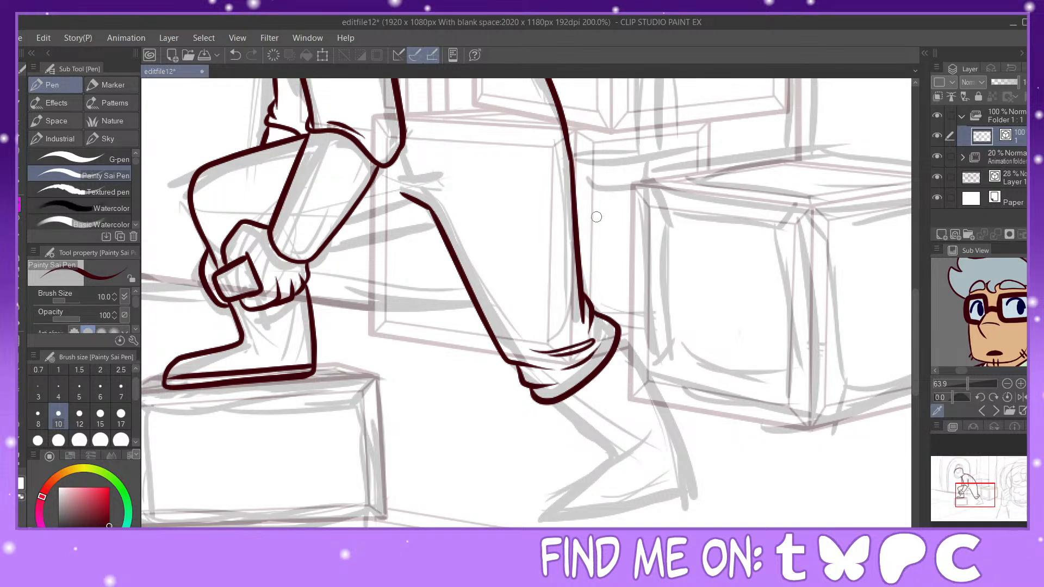
Step: Draw the back foot's boot below the rolled cuff, add its sole line and pinch that line into place
mouse_move(619, 337)
left_mouse_down()
mouse_move(664, 403)
mouse_move(692, 482)
left_mouse_up()
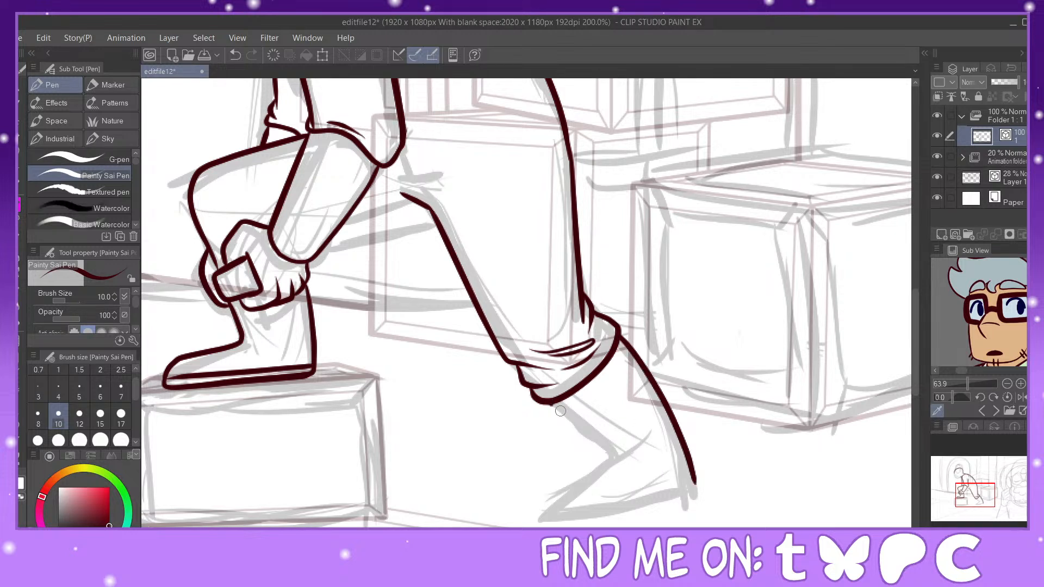
left_click_drag(547, 402, 609, 454)
mouse_move(603, 466)
left_mouse_down()
mouse_move(547, 517)
mouse_move(563, 525)
mouse_move(697, 483)
left_mouse_up()
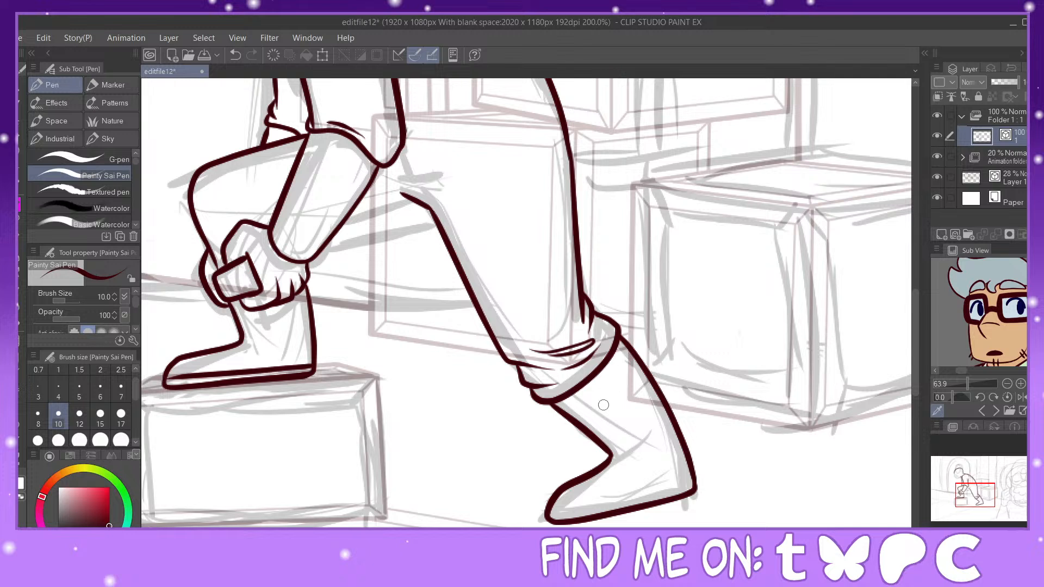
left_click_drag(548, 509, 562, 509)
key("ctrl+z")
left_click(21, 463)
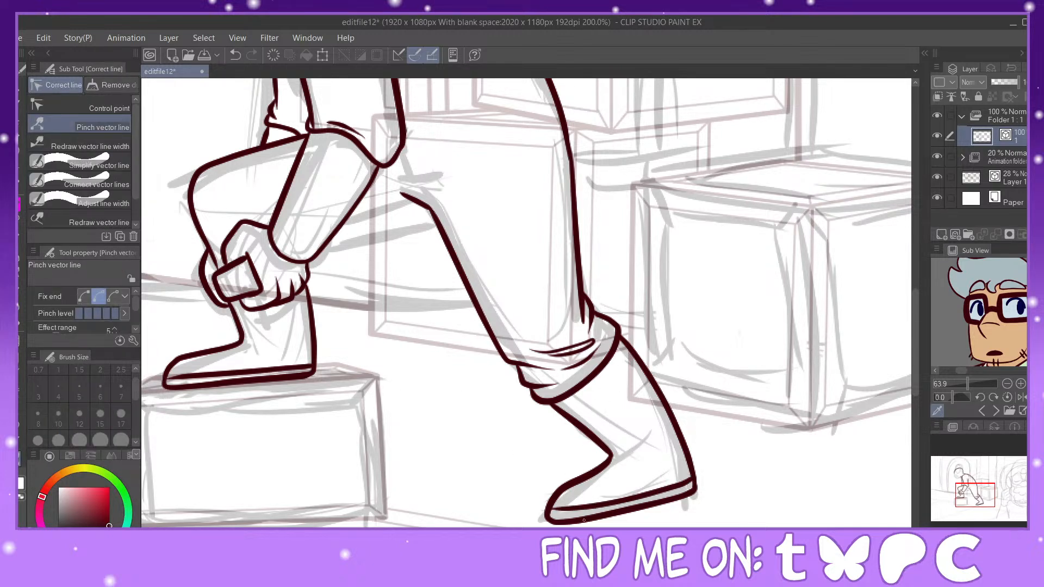
left_click_drag(564, 511, 562, 513)
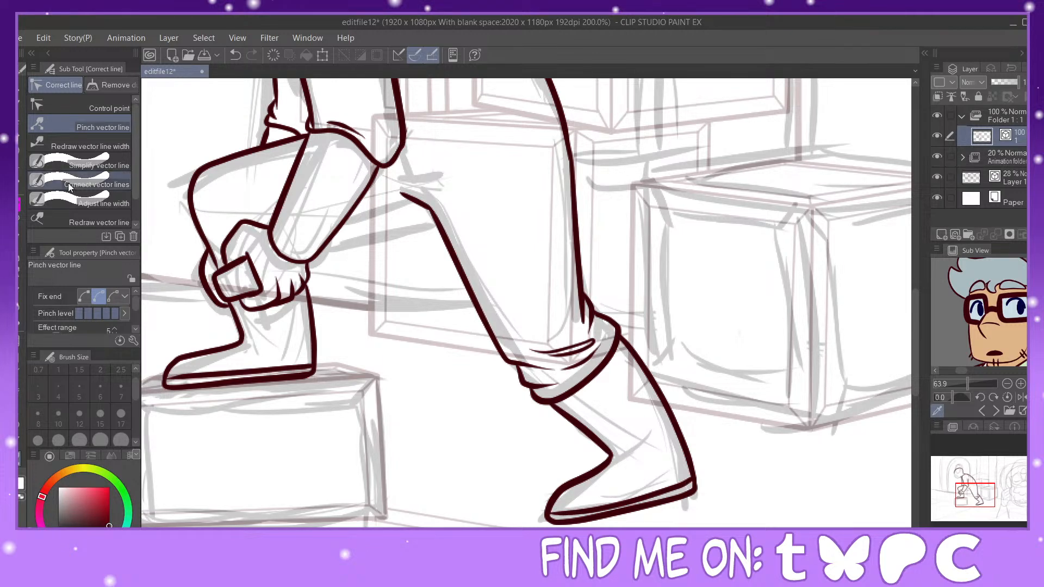
Step: Draw the front thigh's underside lines between the forearm and back leg, and try a short stroke at the waist
key("p")
left_click_drag(978, 508, 972, 502)
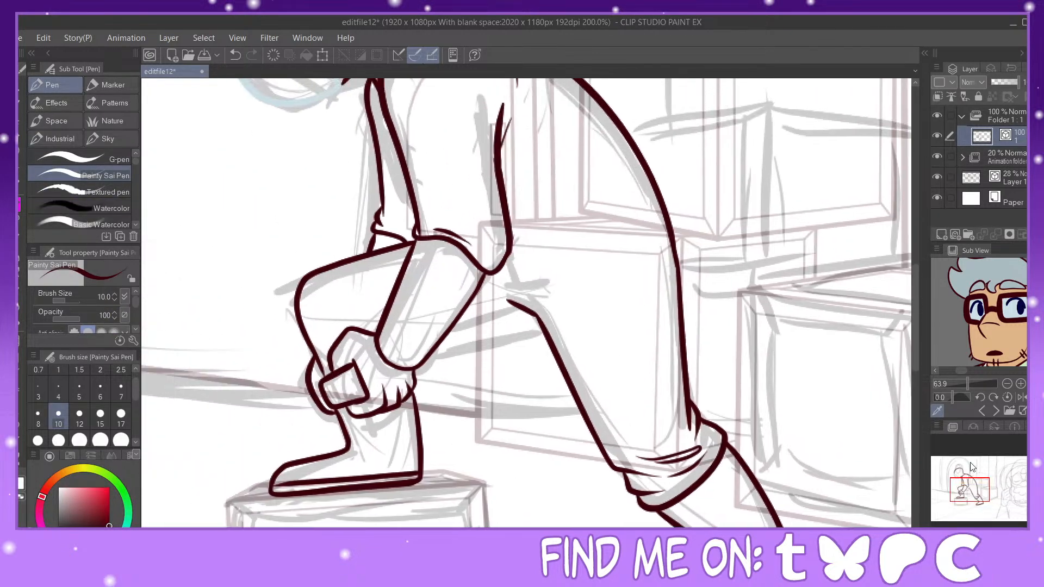
left_click_drag(425, 363, 546, 338)
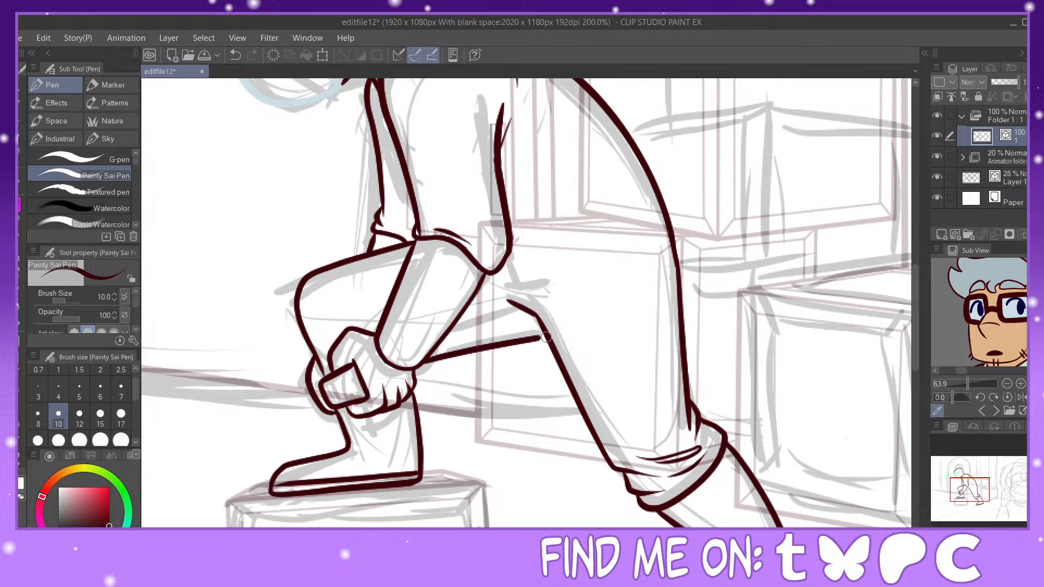
mouse_move(512, 302)
left_mouse_down()
mouse_move(529, 312)
mouse_move(457, 327)
left_mouse_up()
left_click_drag(970, 497, 979, 487)
left_click_drag(471, 350, 508, 344)
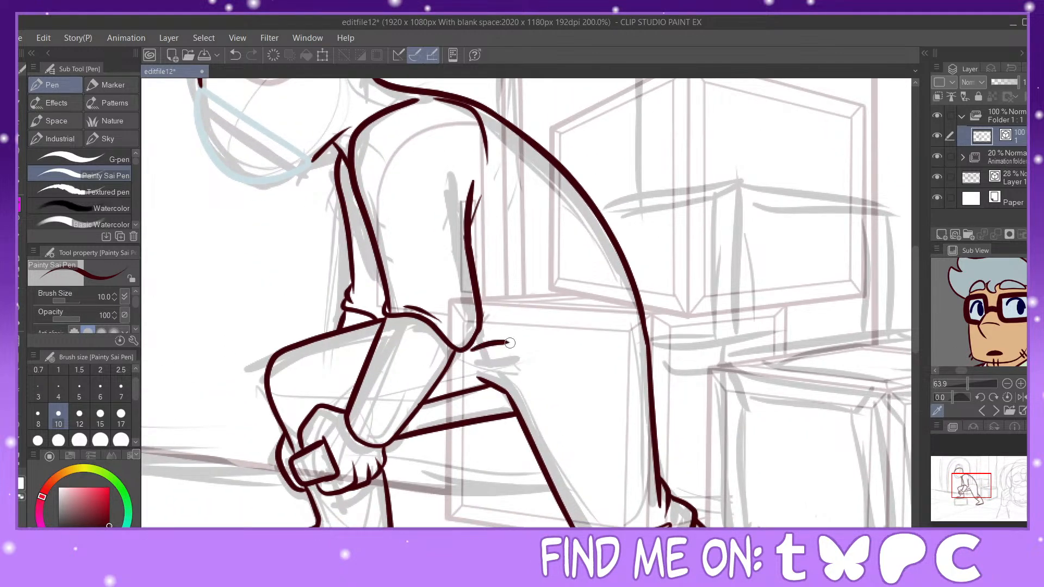
left_click(235, 54)
Step: Duplicate the line-art cel as cel 2 in Folder 1 and assign it to frame 31 of the timeline
mouse_move(979, 486)
left_mouse_down()
mouse_move(986, 498)
mouse_move(972, 493)
mouse_move(975, 474)
mouse_move(969, 490)
mouse_move(981, 474)
left_mouse_up()
key("ctrl+minus")
key("ctrl+minus")
key("ctrl+minus")
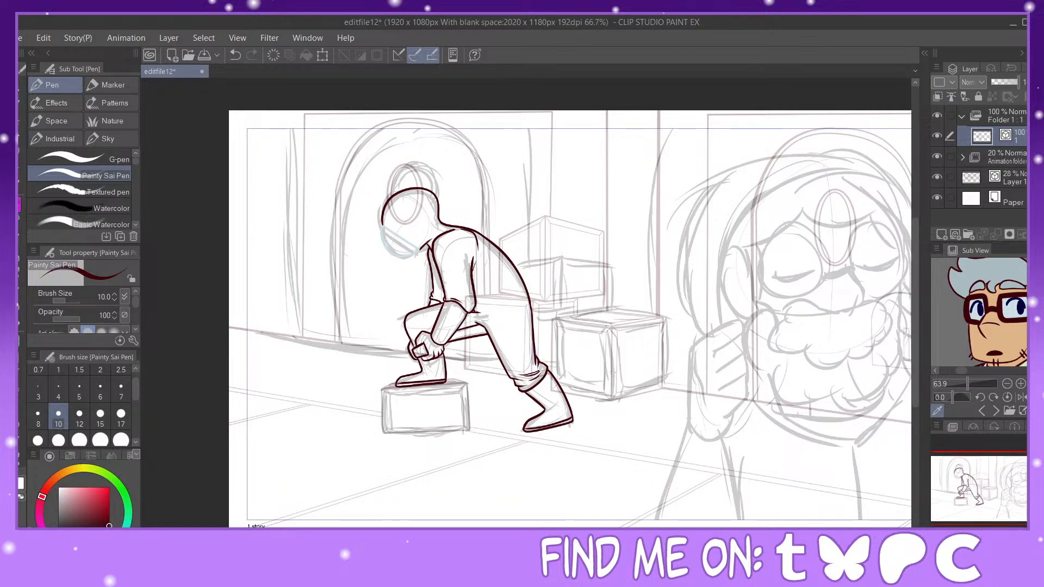
key("Tab")
left_click_drag(974, 494, 972, 492)
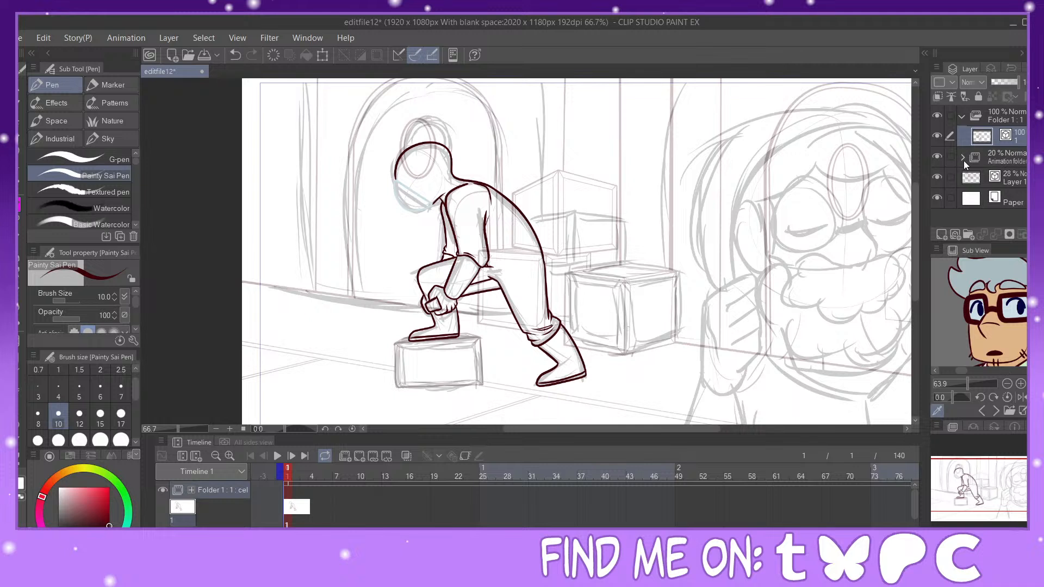
left_click(534, 472)
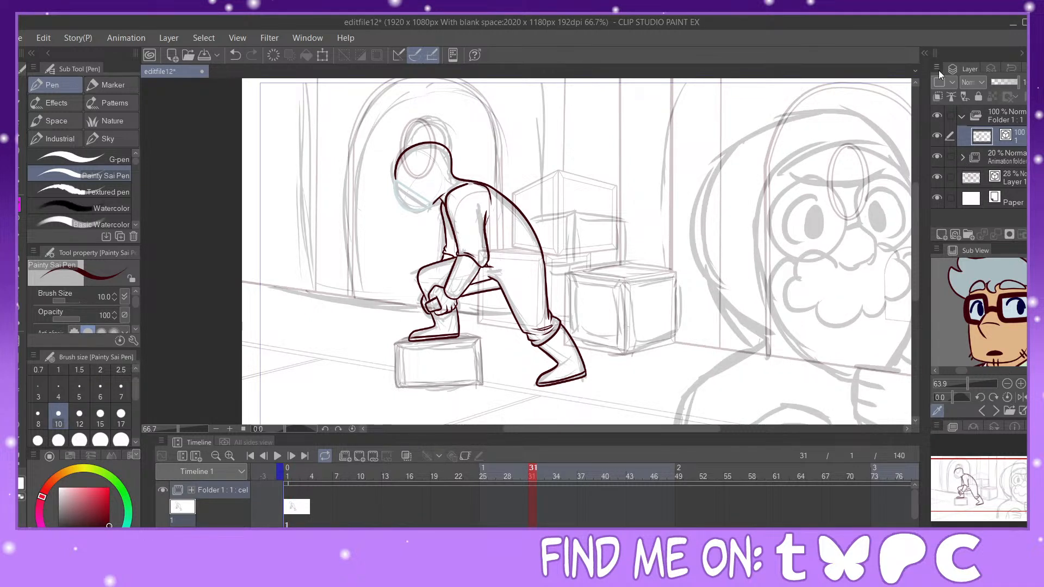
left_click(942, 235)
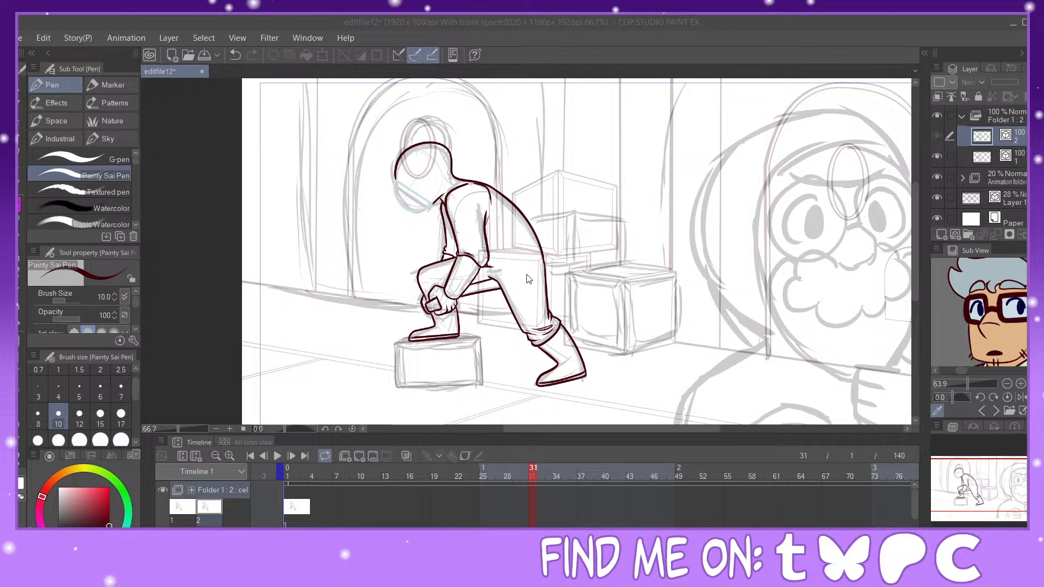
key("Return")
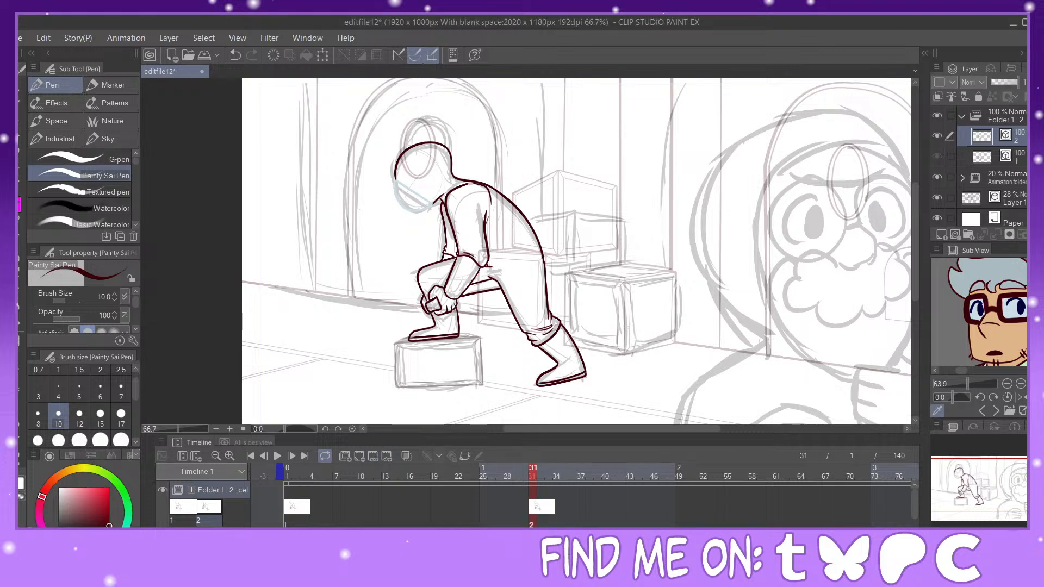
key("F7")
Step: Erase the far arm's sleeve lines on cel 2 with the Vector eraser at size 3
key("ctrl+plus")
key("ctrl+plus")
key("ctrl+plus")
key("ctrl+plus")
key("ctrl+plus")
left_click_drag(998, 502, 988, 489)
key("ctrl+minus")
key("ctrl+minus")
key("ctrl+minus")
key("ctrl+minus")
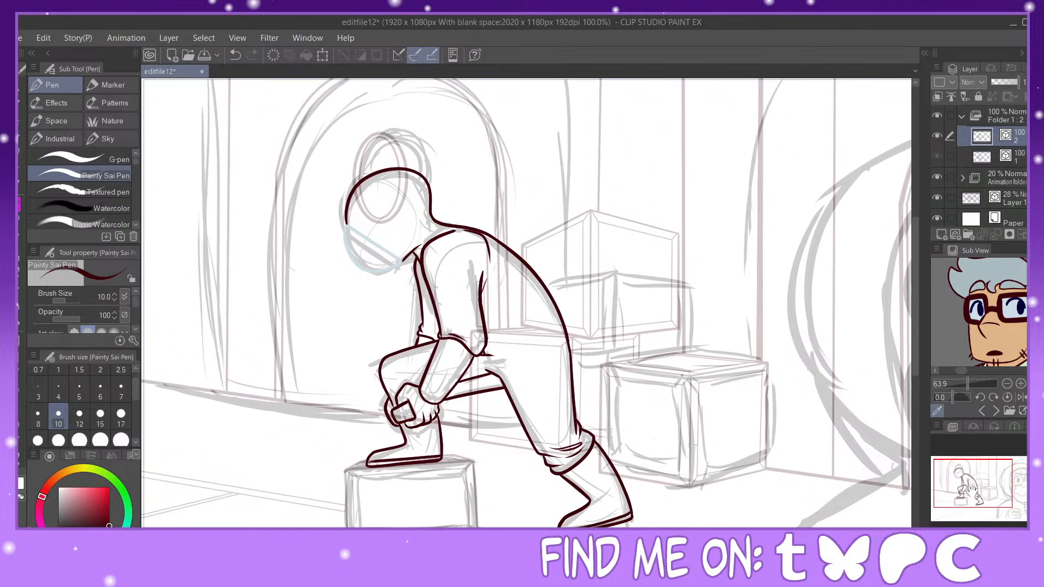
key("e")
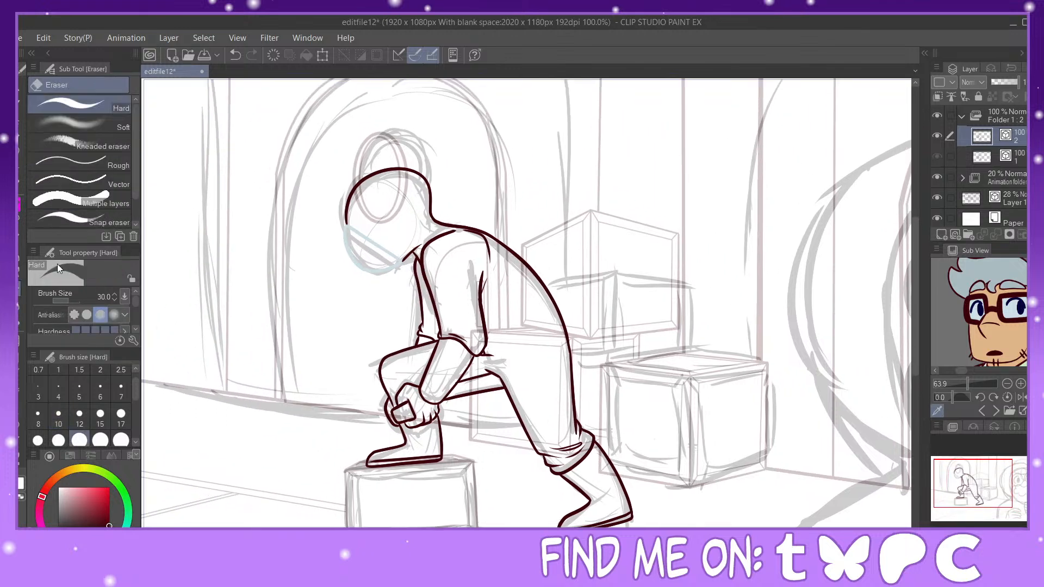
left_click(85, 184)
left_click_drag(420, 327, 426, 329)
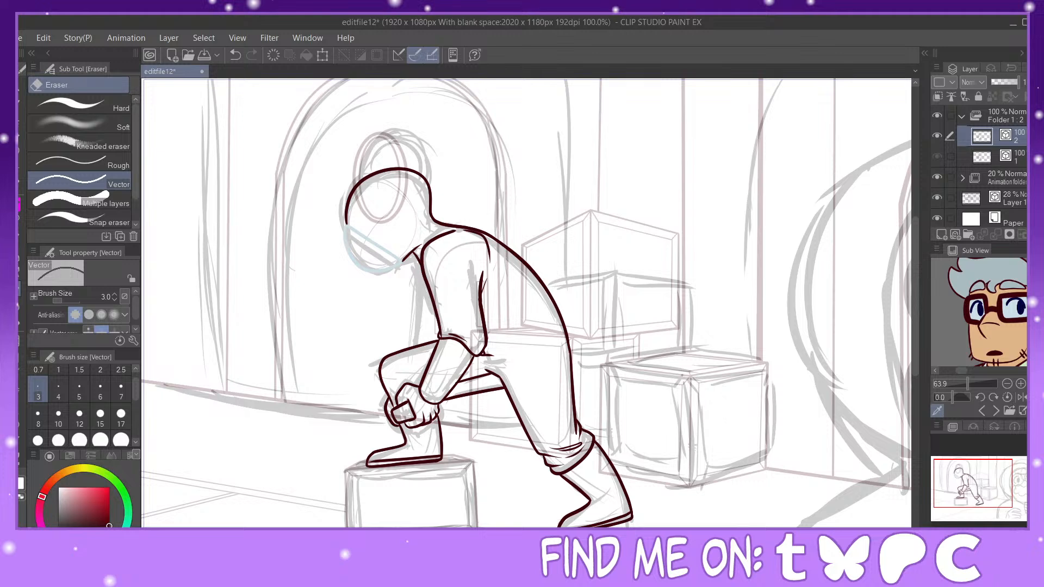
Step: Enable onion skin in the timeline to show cel 1's lines beneath cel 2
left_click(149, 567)
left_click(409, 452)
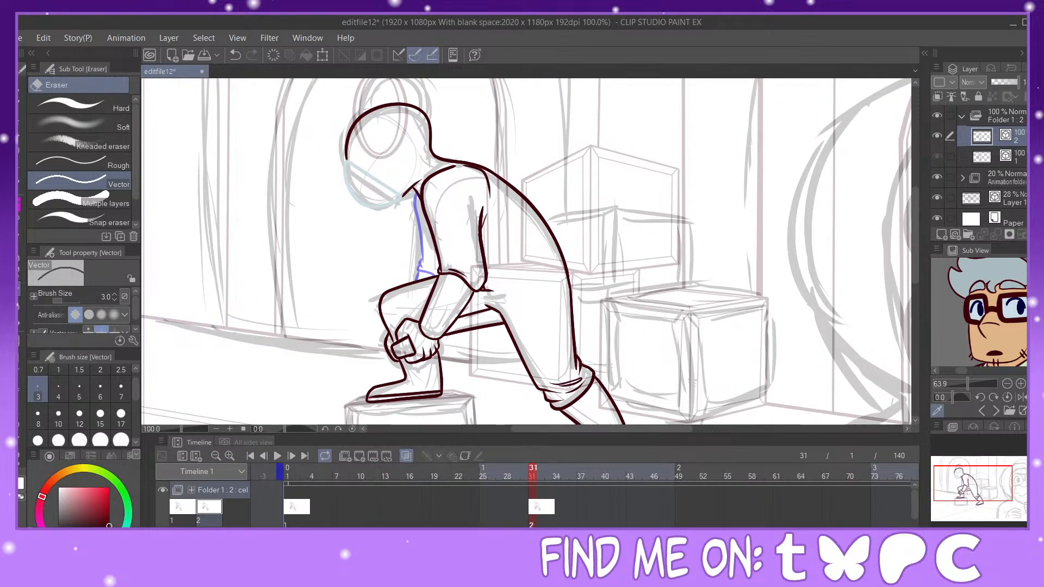
left_click(149, 567)
Step: Erase the near arm's shoulder seam and the sleeve's rear line on cel 2
left_click_drag(439, 232, 487, 240)
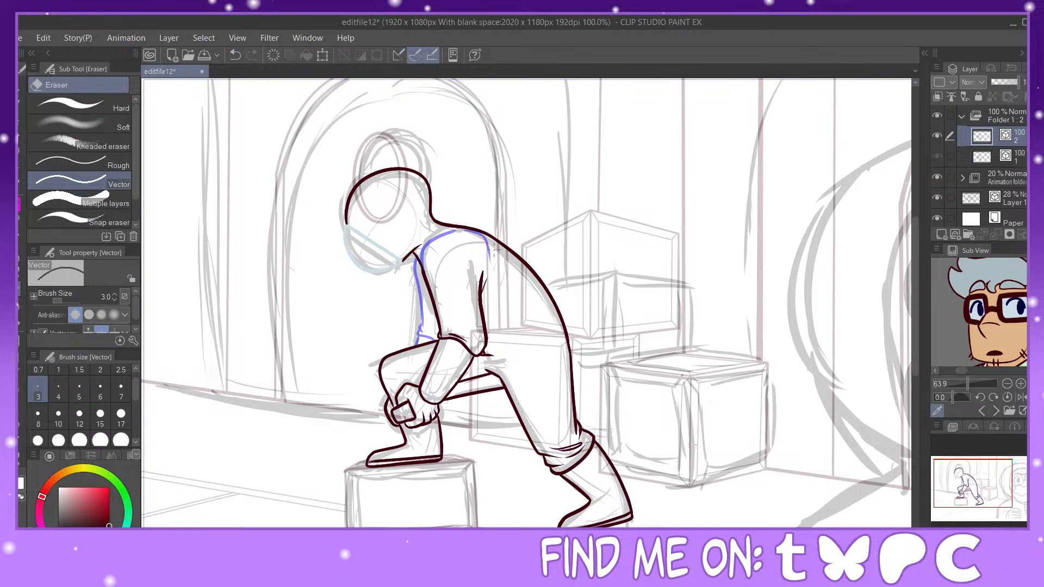
left_click_drag(474, 292, 485, 290)
left_click_drag(468, 316, 521, 294)
Step: Erase the near sleeve's front line and its cuff at the elbow on cel 2
key("ctrl+plus")
left_click_drag(979, 476, 975, 480)
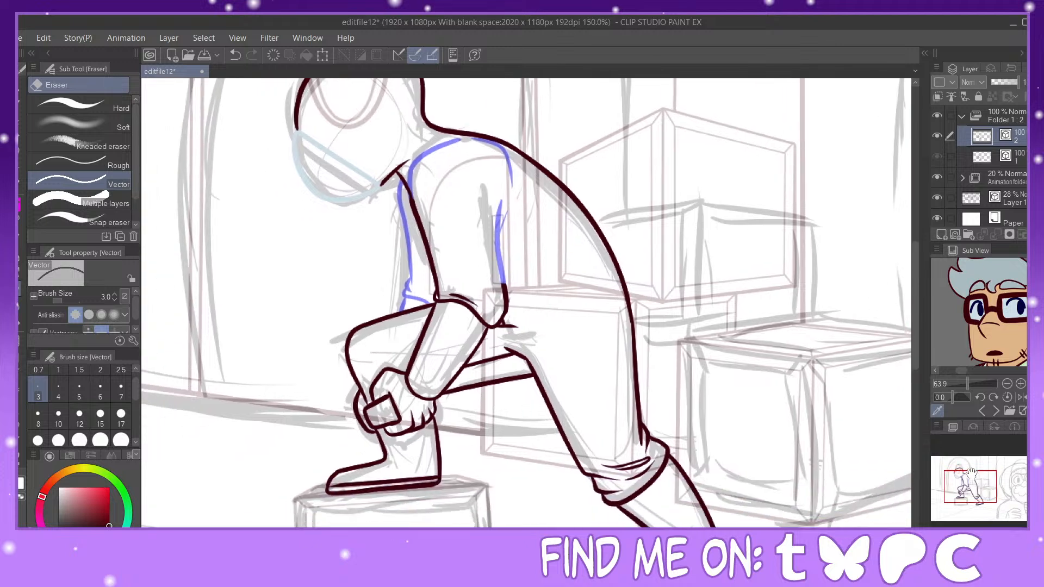
left_click_drag(414, 184, 419, 229)
left_click_drag(433, 266, 441, 289)
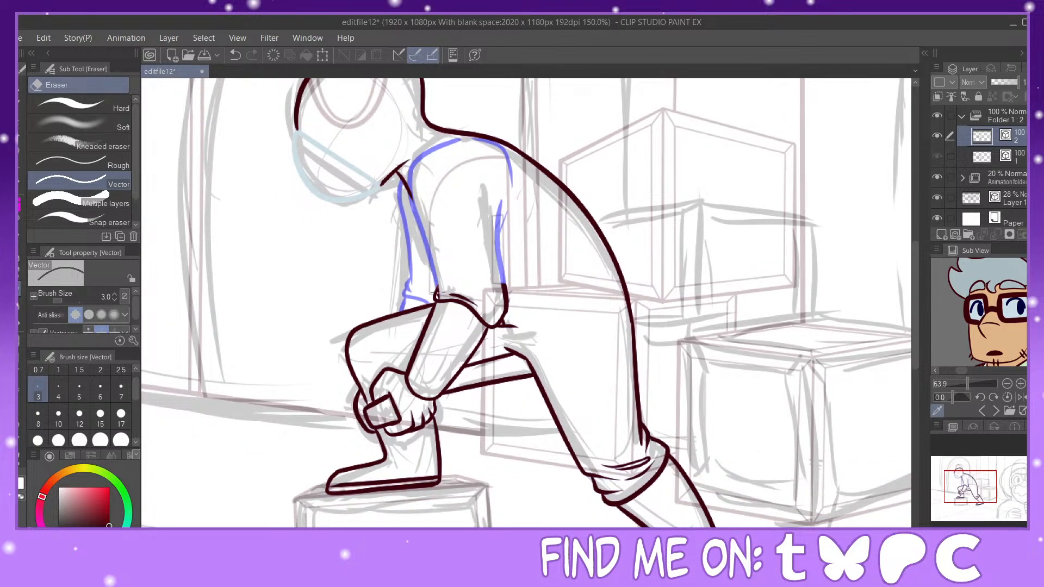
left_click(988, 157)
left_click(987, 141)
mouse_move(492, 299)
left_mouse_down()
mouse_move(511, 289)
mouse_move(499, 284)
mouse_move(465, 296)
left_mouse_up()
left_click_drag(494, 329, 506, 313)
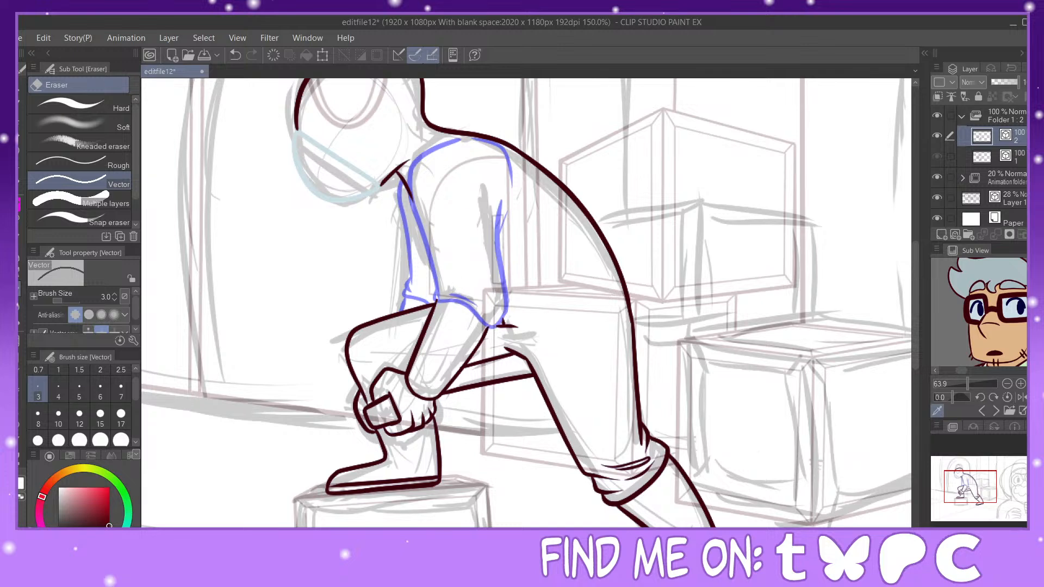
Step: Erase both hands, the small held box and the near forearm's lines on cel 2
key("ctrl+plus")
left_click_drag(422, 417, 497, 423)
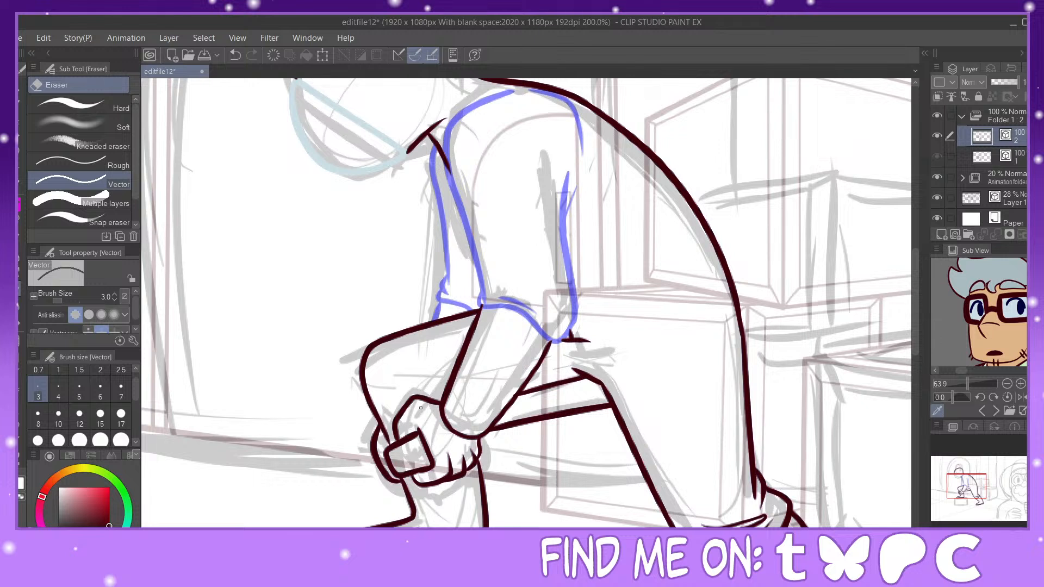
mouse_move(404, 417)
left_mouse_down()
mouse_move(381, 444)
mouse_move(400, 470)
mouse_move(408, 433)
left_mouse_up()
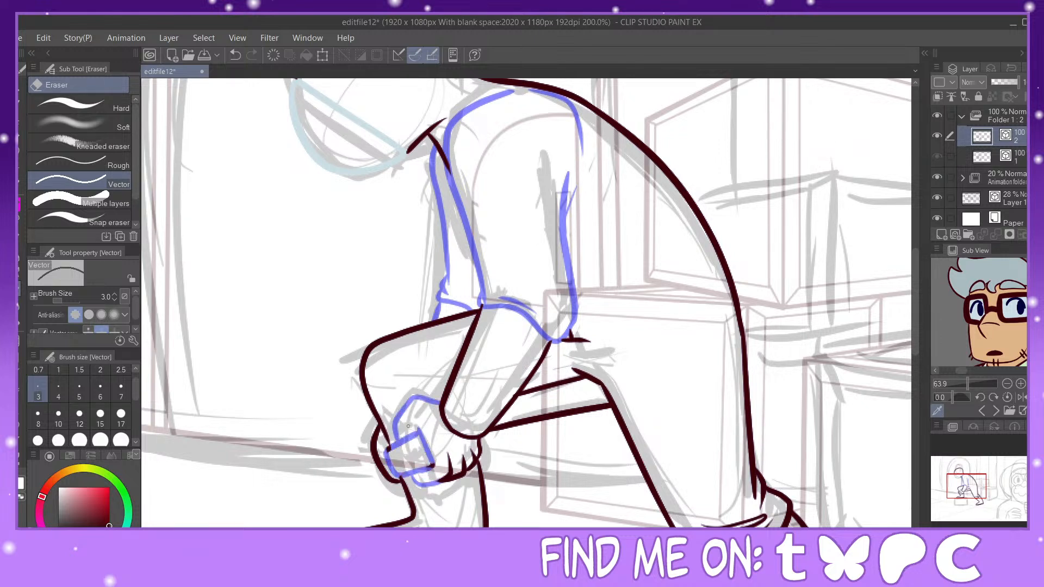
left_click_drag(463, 455, 480, 466)
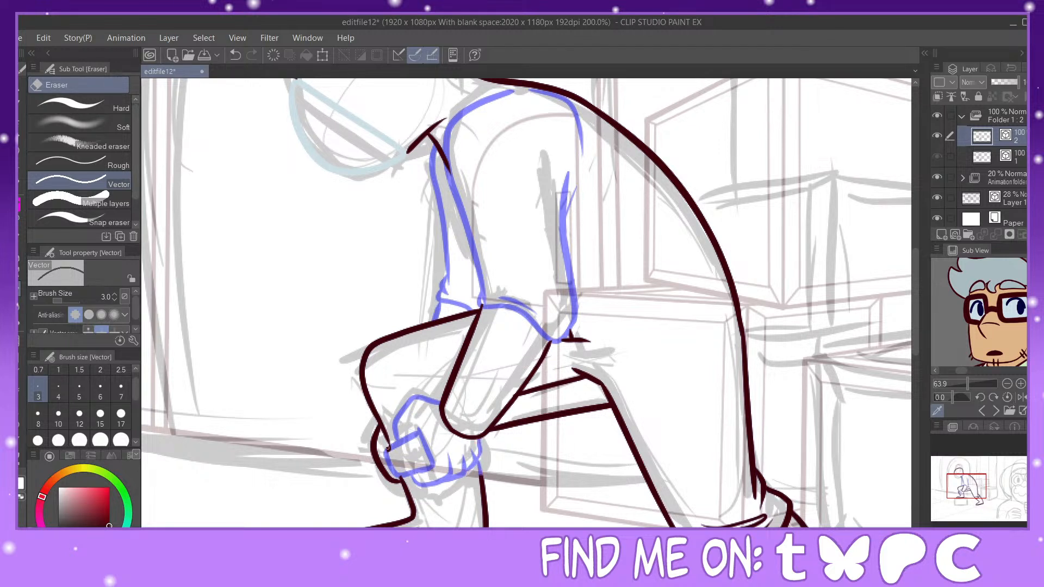
mouse_move(372, 436)
left_mouse_down()
mouse_move(399, 467)
mouse_move(384, 467)
mouse_move(397, 487)
left_mouse_up()
mouse_move(467, 329)
left_mouse_down()
mouse_move(440, 434)
mouse_move(476, 414)
mouse_move(506, 408)
left_mouse_up()
left_click_drag(535, 375, 550, 362)
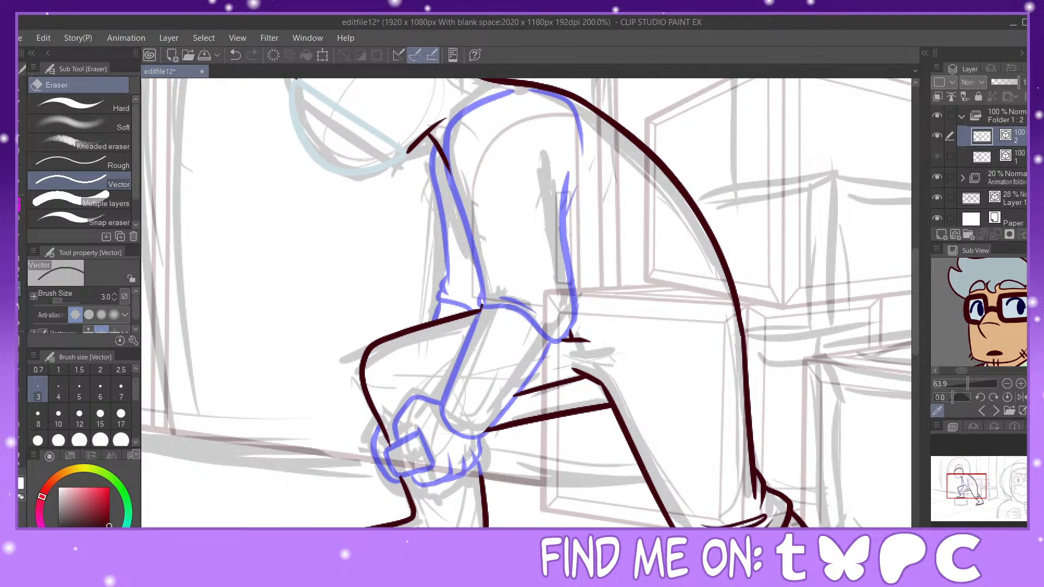
Step: Draw the front boot's shaft and curved top edge with the Painty Sai Pen, clean up the shin line and add trouser folds at both sides
key("p")
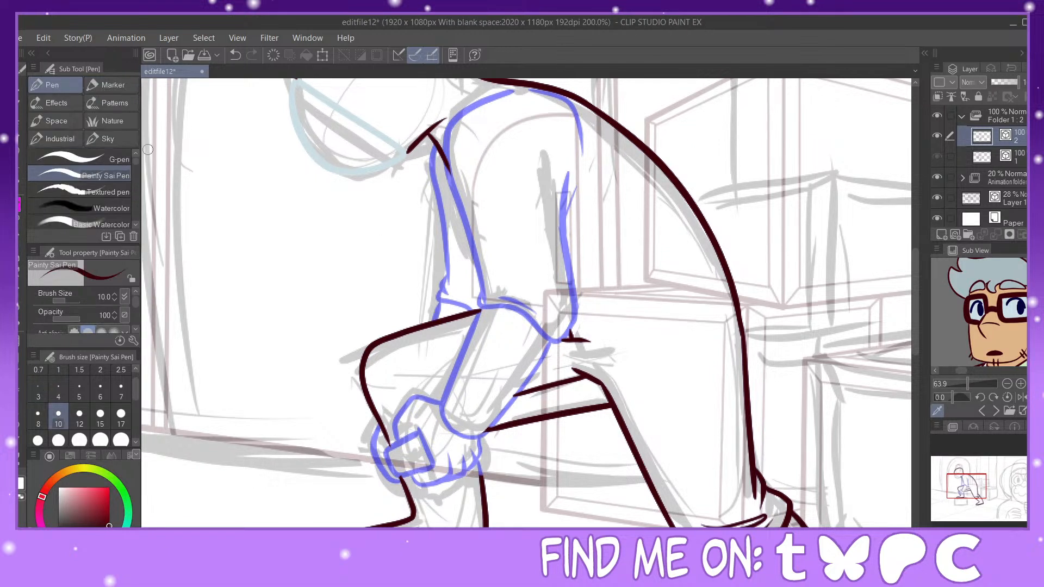
mouse_move(403, 484)
left_mouse_down()
mouse_move(380, 431)
mouse_move(388, 420)
mouse_move(451, 417)
mouse_move(469, 424)
mouse_move(488, 518)
left_mouse_up()
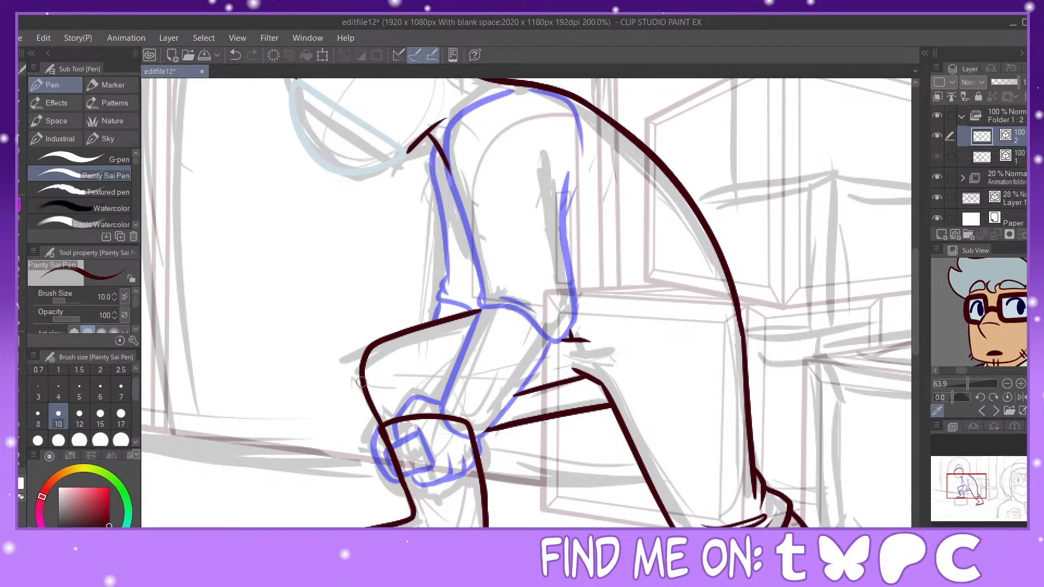
left_click_drag(378, 415, 372, 433)
key("e")
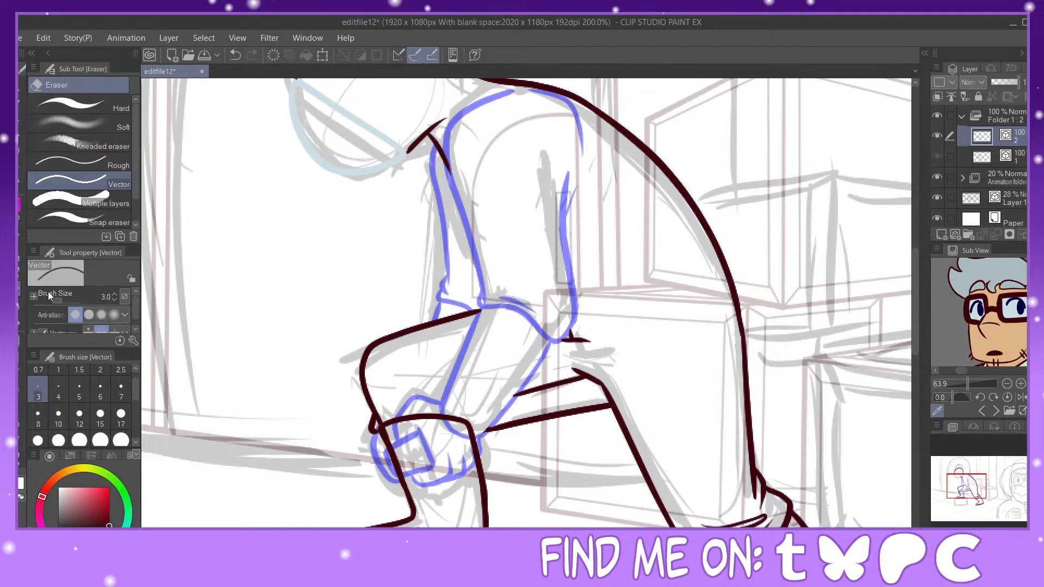
key("p")
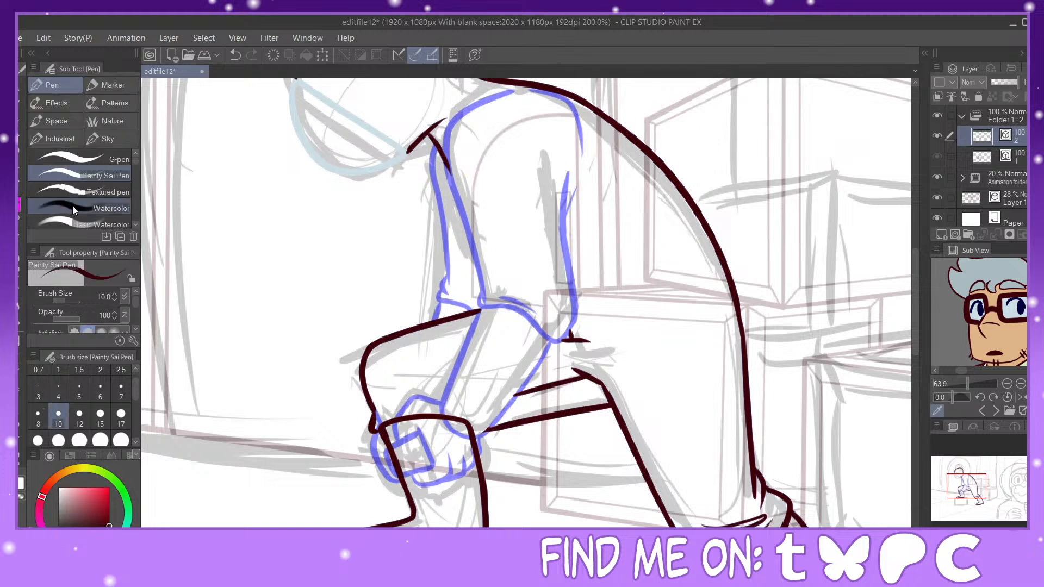
left_click_drag(465, 406, 468, 425)
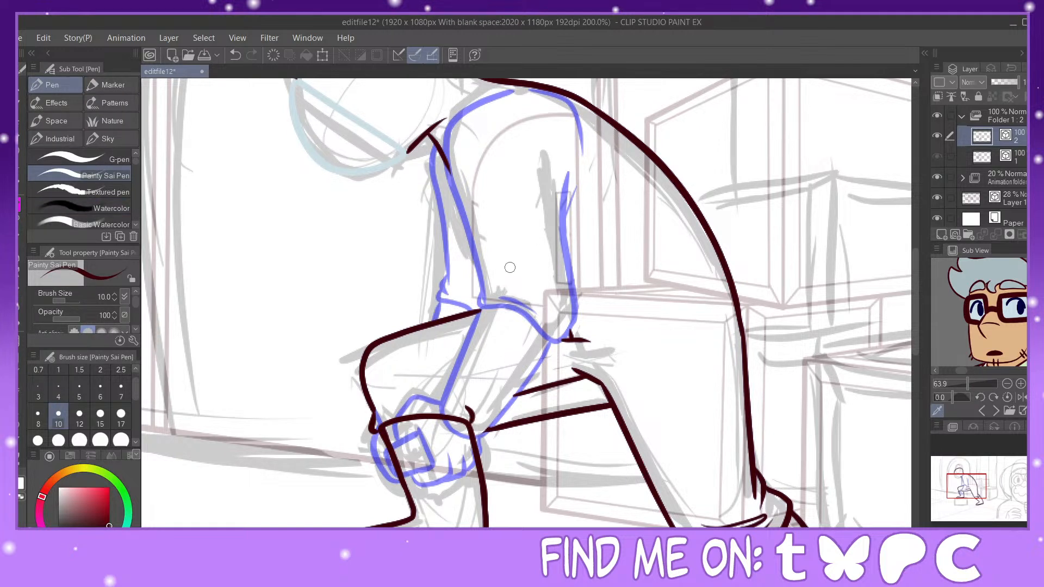
mouse_move(435, 392)
left_mouse_down()
mouse_move(394, 404)
mouse_move(374, 430)
mouse_move(425, 431)
mouse_move(430, 500)
mouse_move(442, 443)
left_mouse_up()
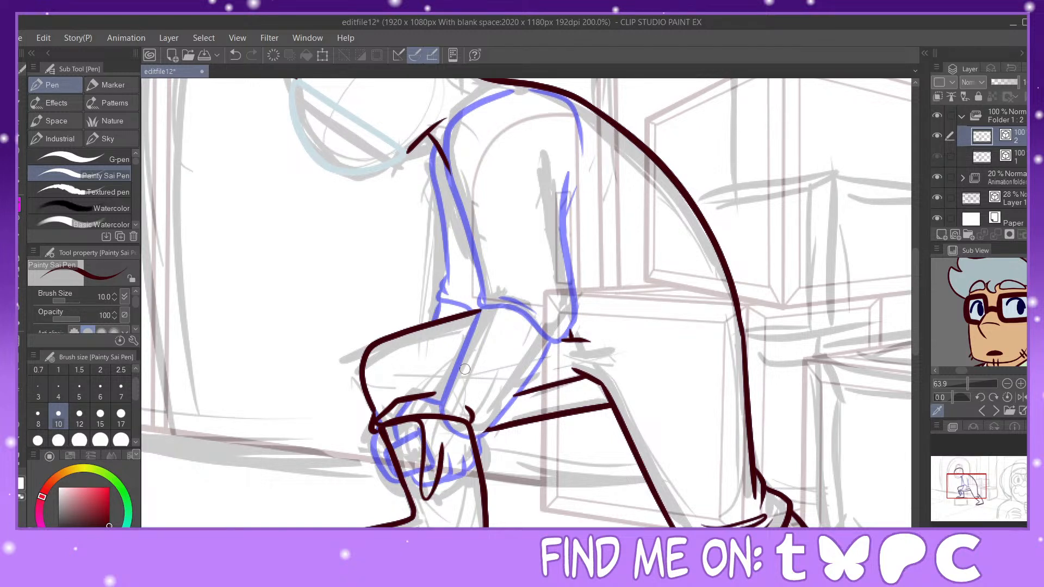
left_click(233, 55)
left_click(233, 56)
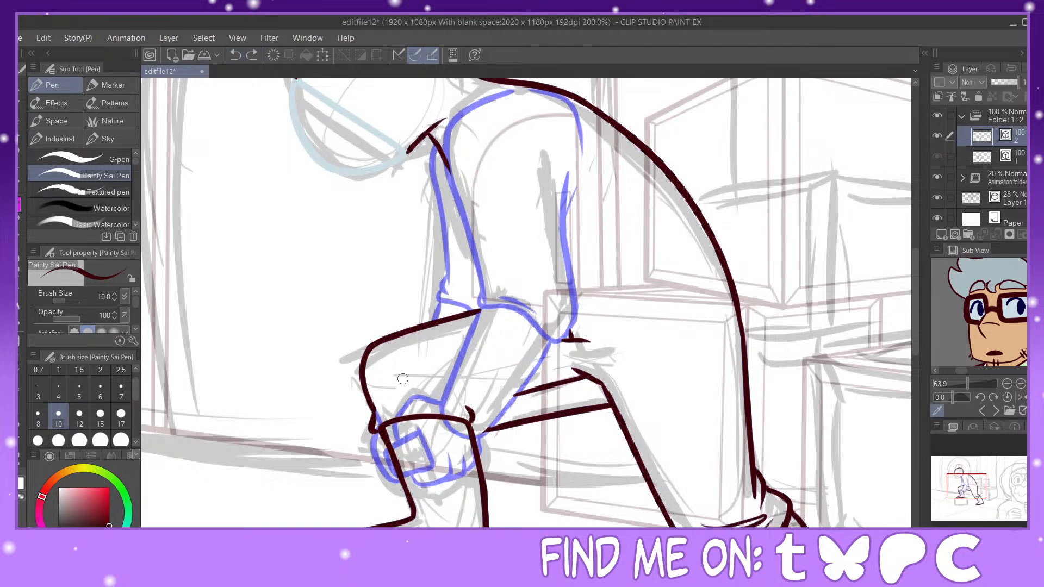
Step: Draw the near hand hanging over the front boot's top edge on cel 2, with its thumb, fingers and rounded back
mouse_move(402, 416)
left_mouse_down()
mouse_move(430, 378)
mouse_move(435, 492)
mouse_move(449, 458)
mouse_move(445, 424)
mouse_move(452, 433)
mouse_move(431, 437)
left_mouse_up()
key("y")
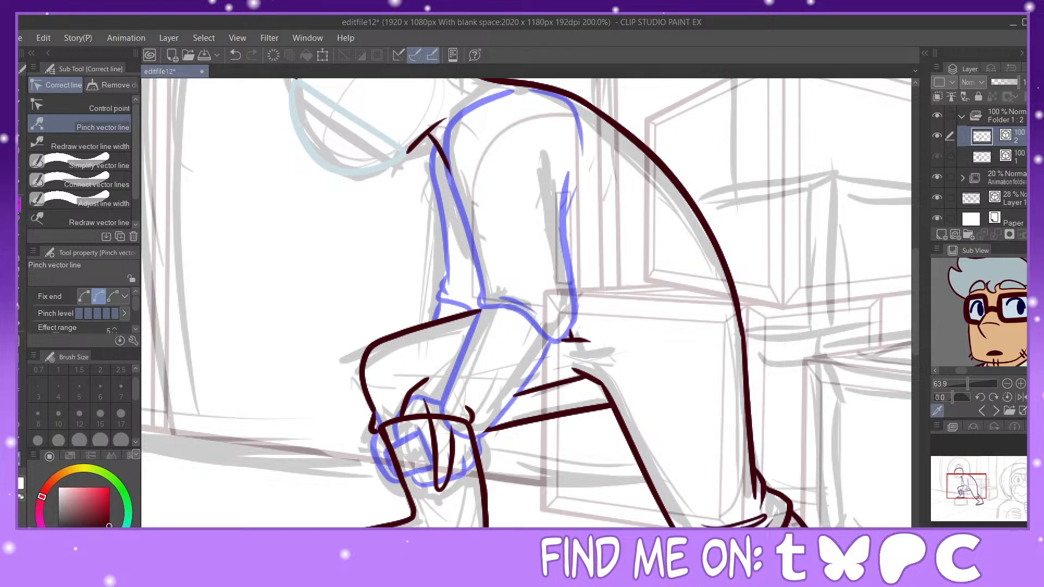
key("p")
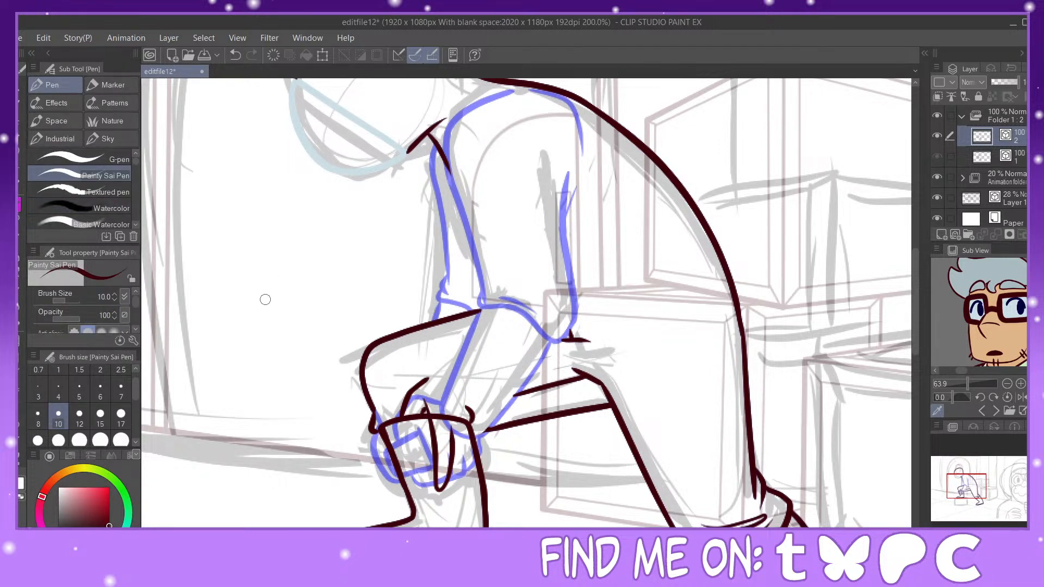
key("e")
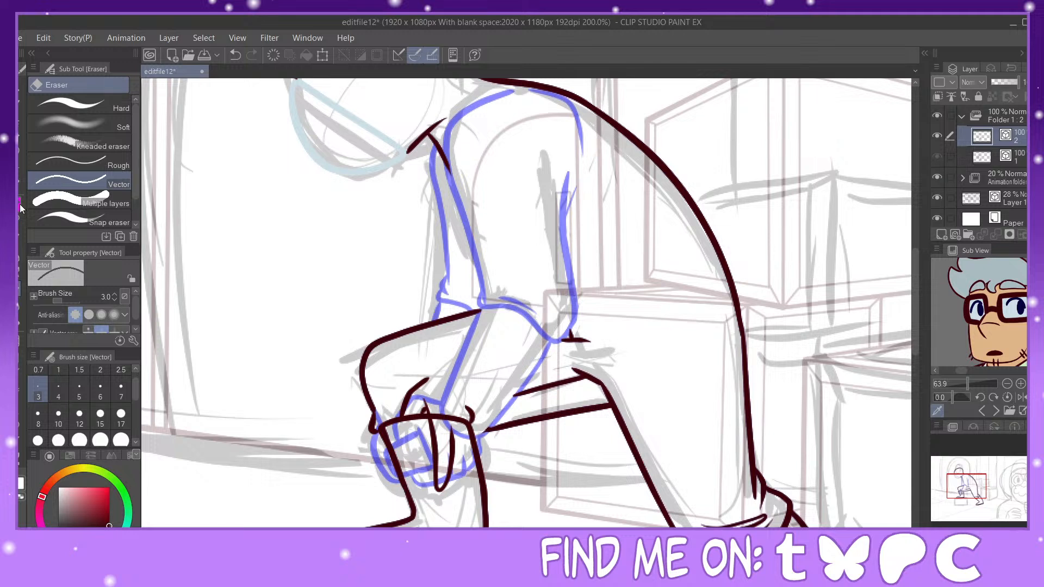
key("p")
left_click_drag(468, 433, 442, 491)
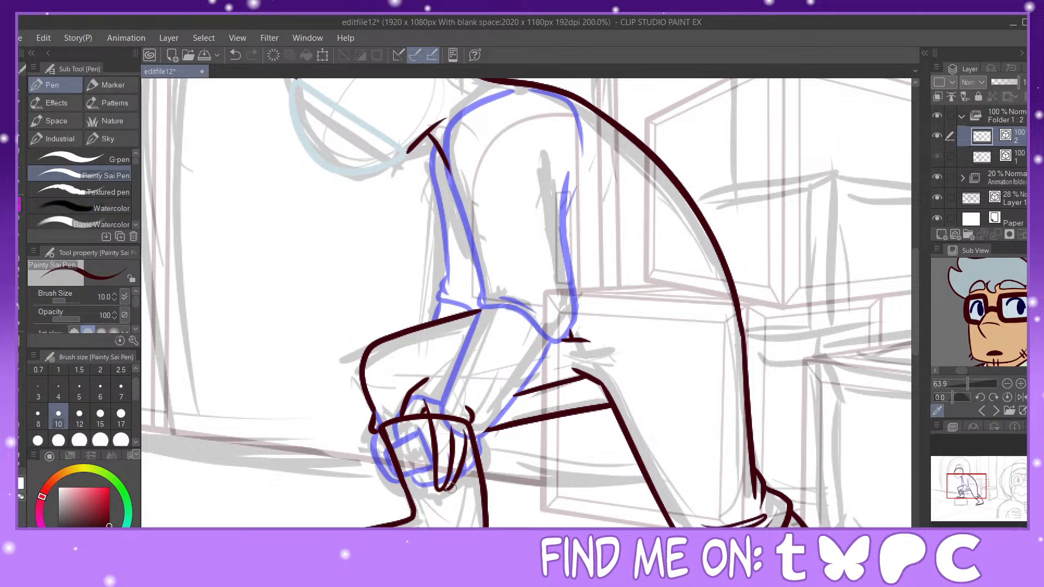
mouse_move(448, 489)
left_mouse_down()
mouse_move(468, 479)
mouse_move(471, 423)
left_mouse_up()
mouse_move(469, 479)
left_mouse_down()
mouse_move(482, 433)
mouse_move(469, 400)
mouse_move(441, 370)
mouse_move(419, 383)
left_mouse_up()
Step: Erase the parts of the boot's top edge and shaft that cross the near hand
key("y")
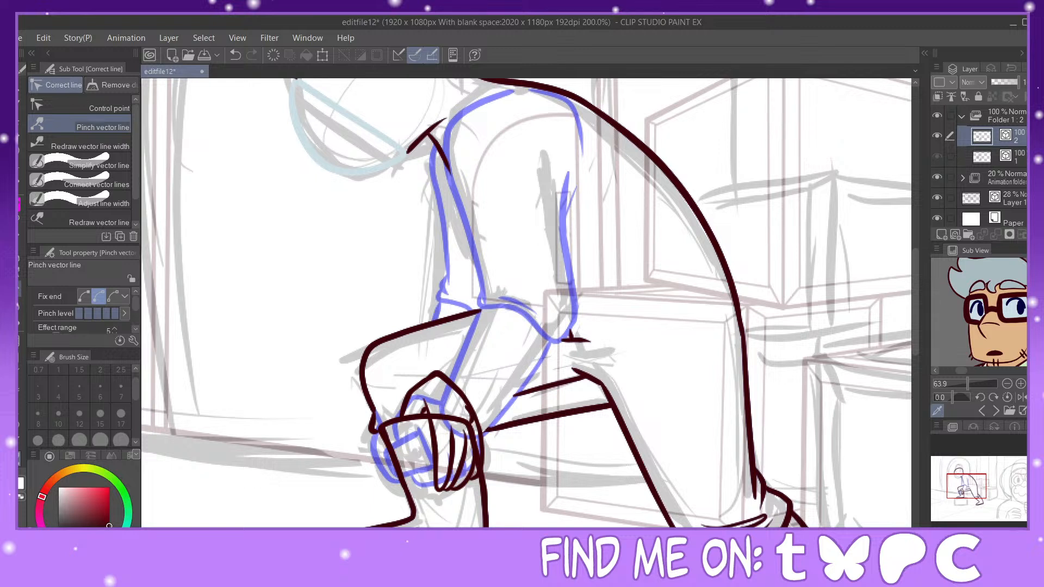
key("e")
left_click_drag(475, 425, 477, 451)
left_click_drag(455, 410, 465, 421)
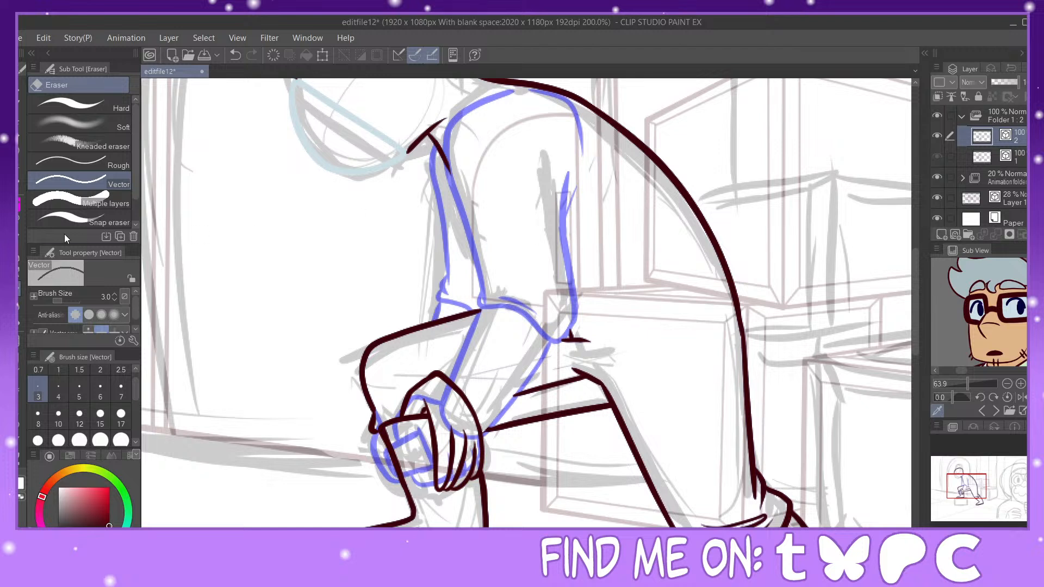
key("p")
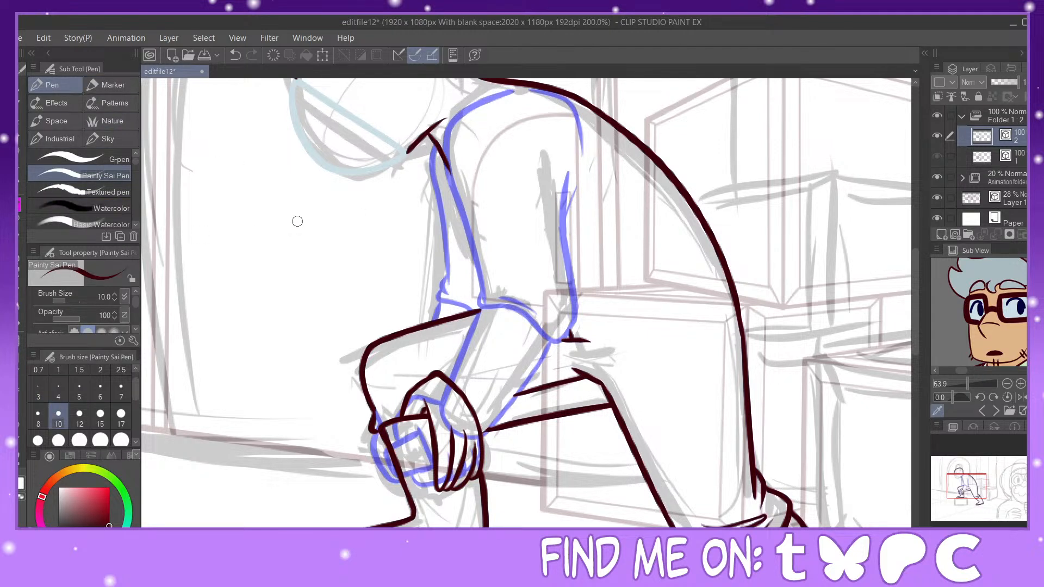
mouse_move(436, 374)
left_mouse_down()
mouse_move(515, 296)
mouse_move(548, 327)
left_mouse_up()
key("ctrl+z")
mouse_move(438, 373)
left_mouse_down()
mouse_move(520, 283)
mouse_move(552, 285)
mouse_move(570, 334)
left_mouse_up()
key("ctrl+z")
key("ctrl+z")
Step: Draw the near forearm from the wrist up to a rounded sleeve cuff at the elbow, including its underside
mouse_move(439, 373)
left_mouse_down()
mouse_move(520, 287)
mouse_move(554, 348)
left_mouse_up()
mouse_move(472, 408)
left_mouse_down()
mouse_move(552, 365)
mouse_move(556, 344)
left_mouse_up()
left_click_drag(483, 403, 547, 384)
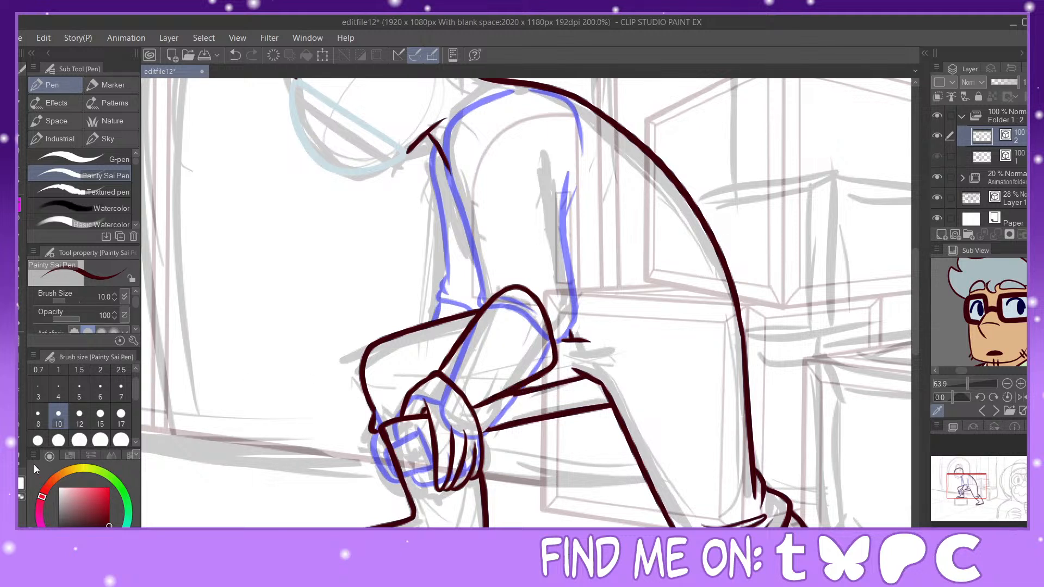
key("y")
left_click_drag(490, 429, 482, 430)
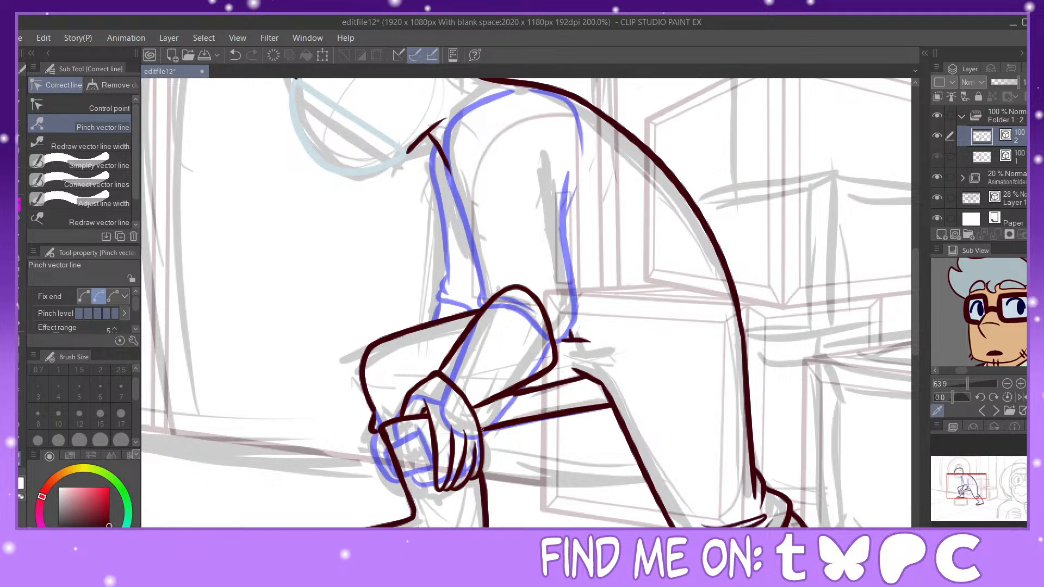
Step: Draw the near sleeve's front and rear lines between shoulder and elbow, and pinch the rear line's lower end outward
left_click_drag(973, 505, 976, 501)
key("p")
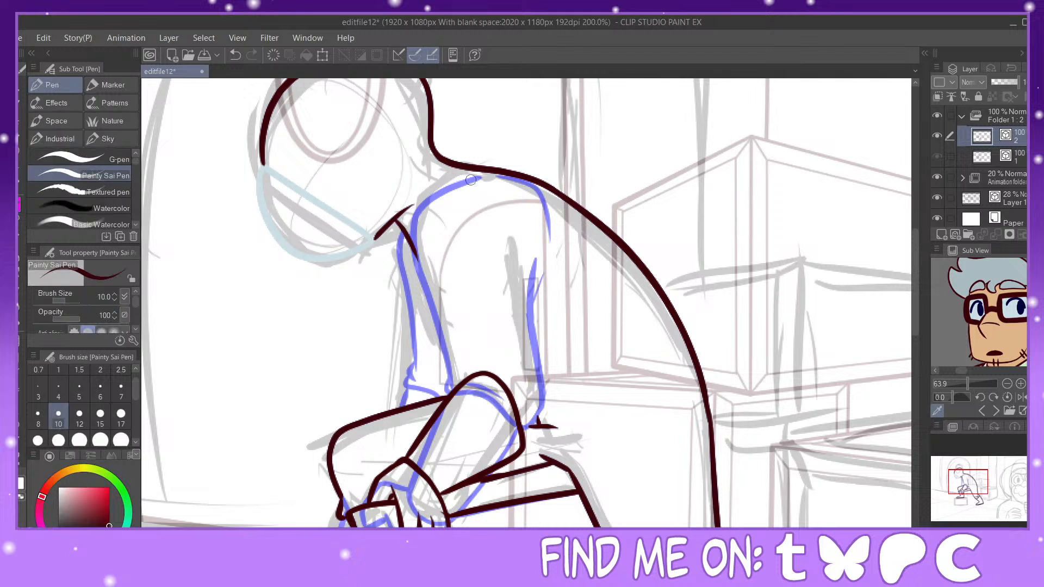
mouse_move(479, 177)
left_mouse_down()
mouse_move(415, 218)
mouse_move(450, 389)
left_mouse_up()
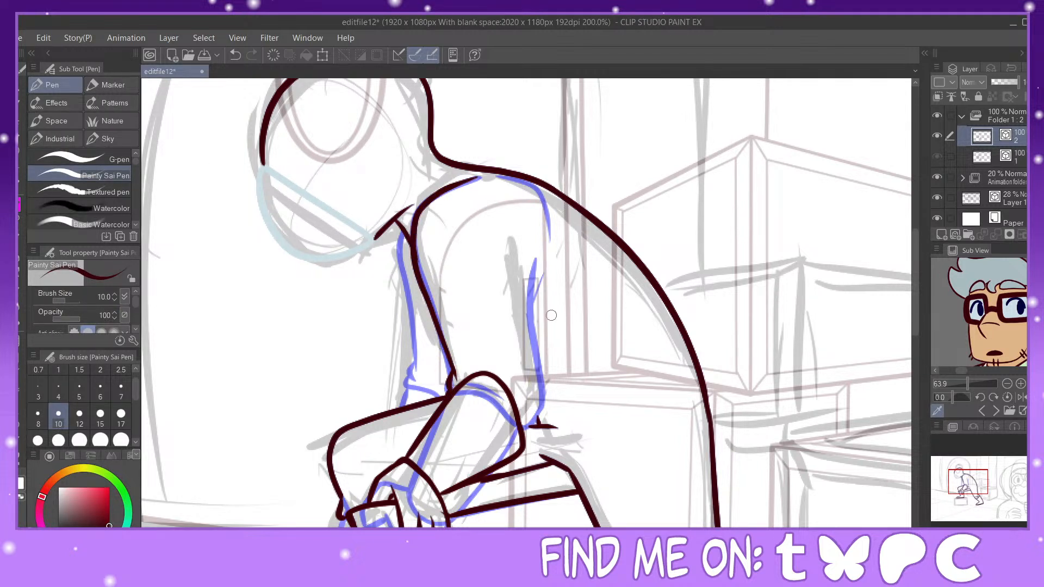
mouse_move(537, 256)
left_mouse_down()
mouse_move(553, 405)
mouse_move(517, 445)
left_mouse_up()
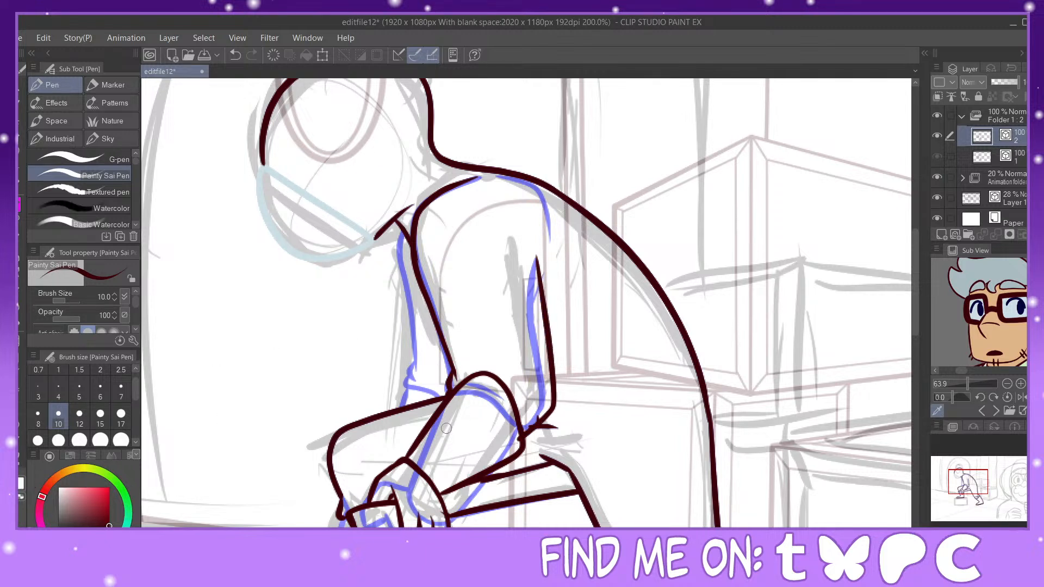
key("y")
left_click_drag(529, 434, 534, 439)
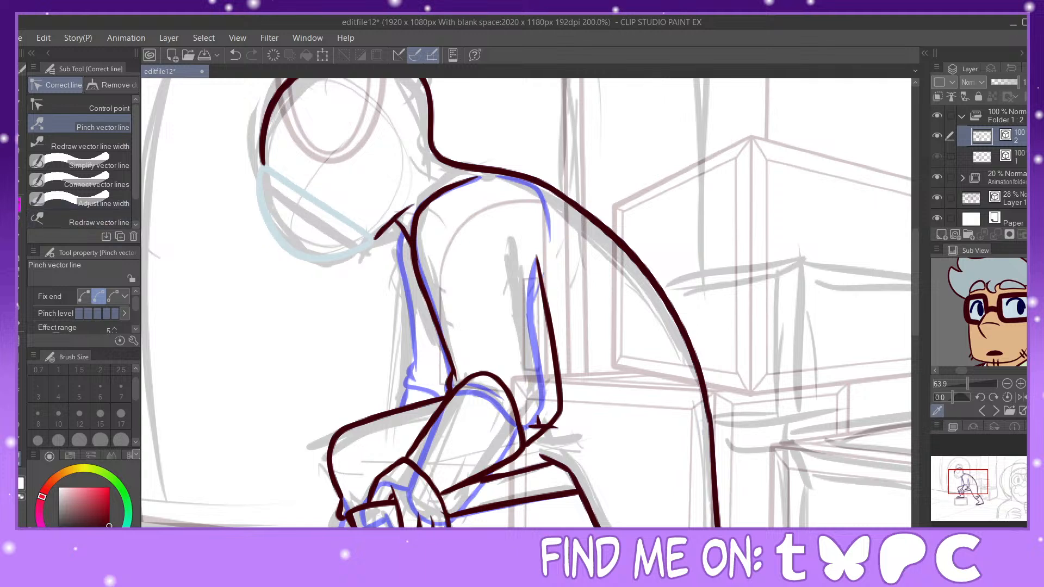
Step: Erase the stray line ends that cross the near sleeve around the elbow
key("p")
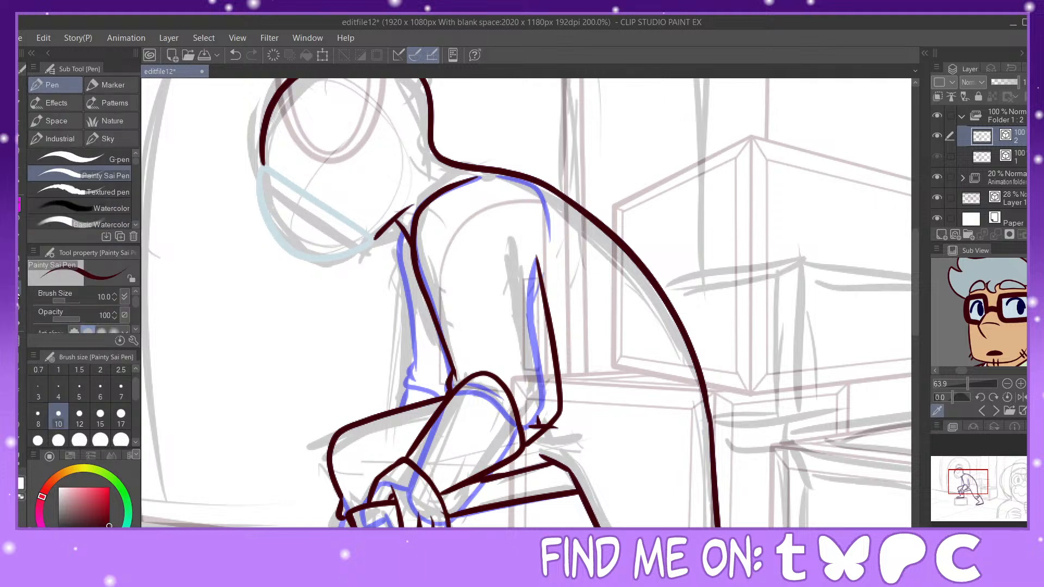
key("e")
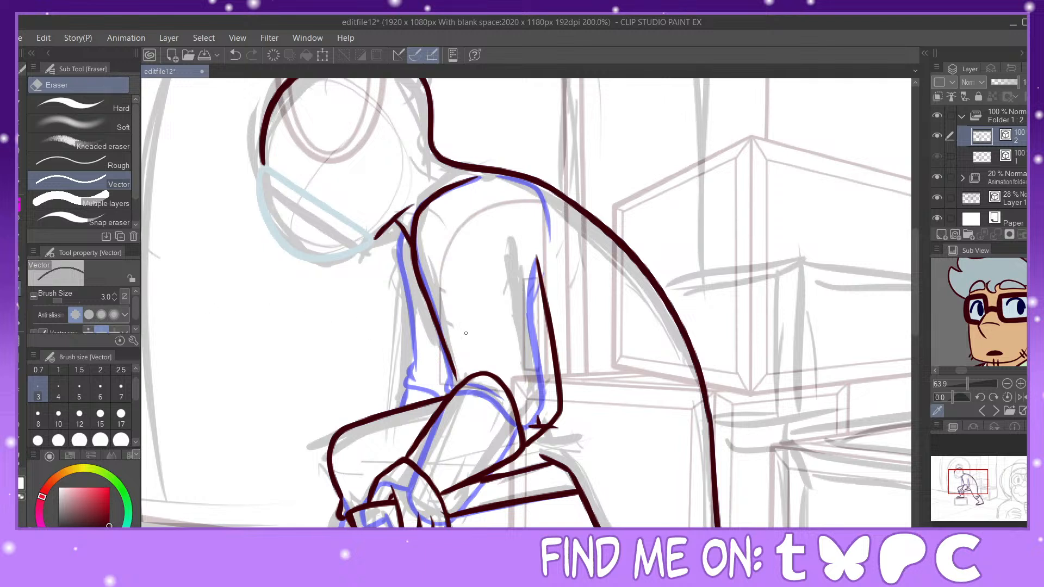
left_click_drag(541, 418, 536, 426)
Step: Add short fold marks around the elbow cuff and draw the near shoulder's rear curve
key("p")
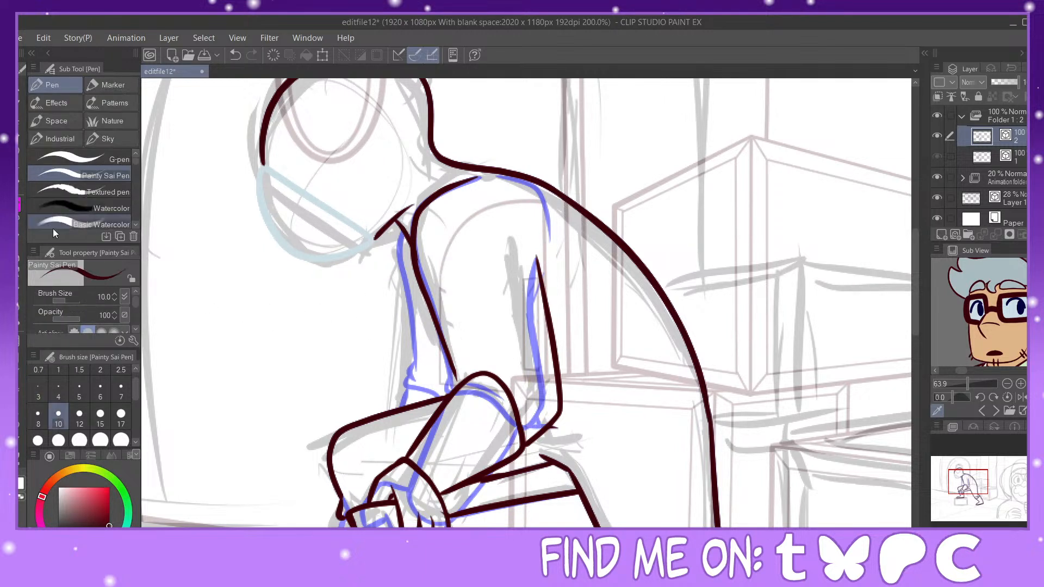
left_click_drag(466, 373, 507, 373)
left_click_drag(512, 374, 525, 406)
mouse_move(497, 176)
left_mouse_down()
mouse_move(531, 186)
mouse_move(547, 207)
mouse_move(549, 248)
left_mouse_up()
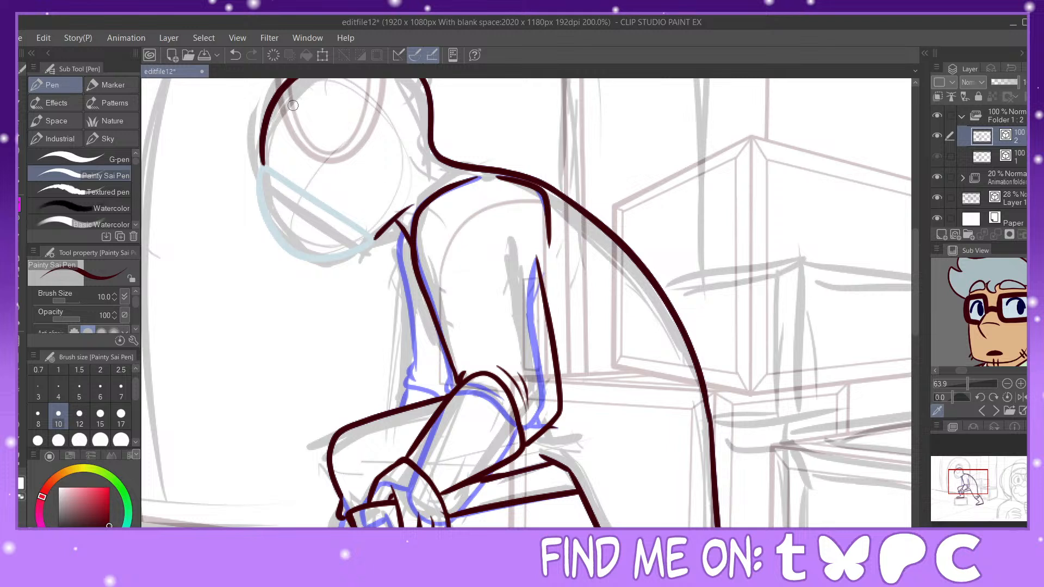
Step: Pinch the near shoulder's rear curve up to meet the back outline and trim the overlapping line
left_click(22, 459)
left_click_drag(538, 193, 551, 223)
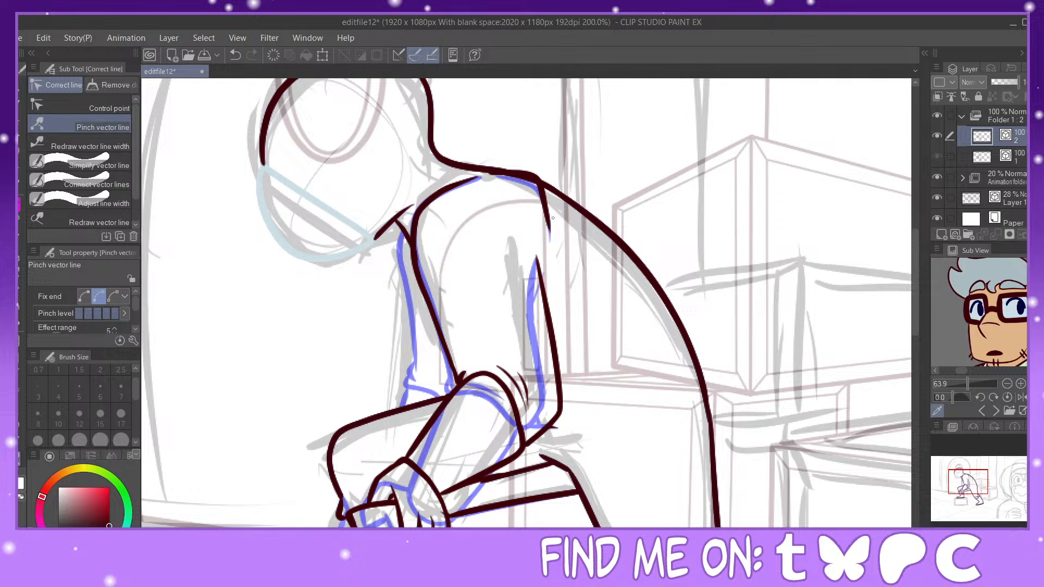
left_click(22, 285)
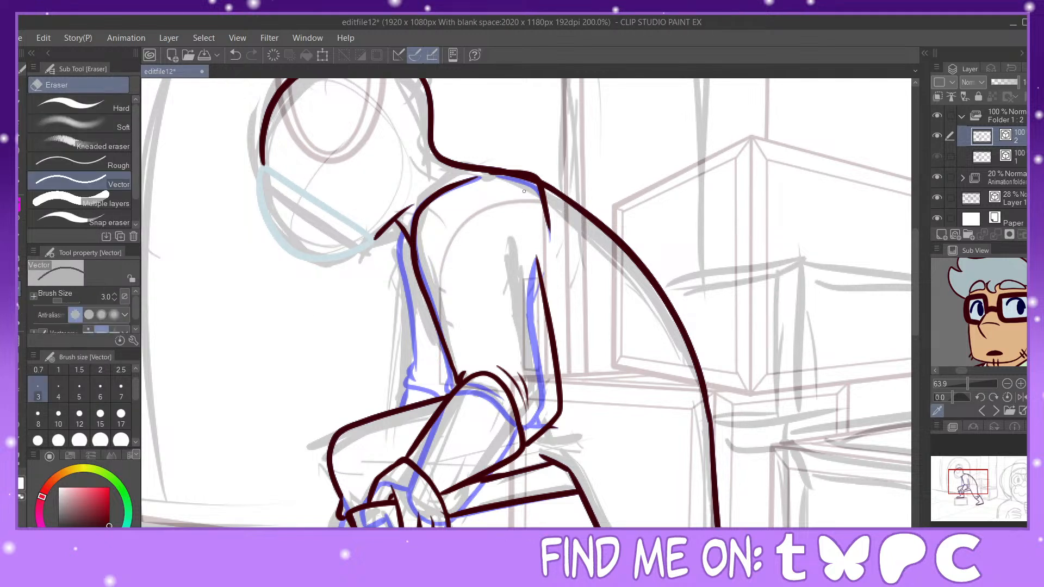
left_click(236, 57)
left_click(532, 176)
left_click(21, 460)
left_click_drag(507, 171, 539, 193)
left_click(236, 55)
Step: Draw the far arm's sleeve with its cuff folds, and the far hand's fingers along the front of the boot
key("p")
left_click_drag(984, 509, 977, 498)
mouse_move(413, 207)
left_mouse_down()
mouse_move(440, 318)
mouse_move(442, 306)
mouse_move(434, 299)
mouse_move(439, 323)
mouse_move(431, 315)
mouse_move(427, 329)
mouse_move(473, 342)
left_mouse_up()
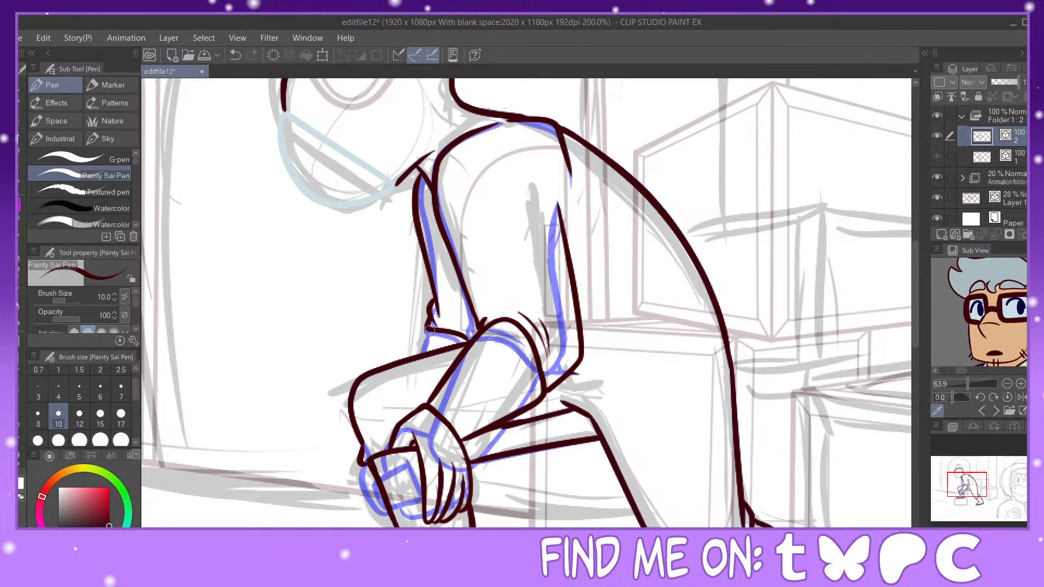
left_click_drag(979, 488, 976, 493)
left_click_drag(427, 376, 444, 423)
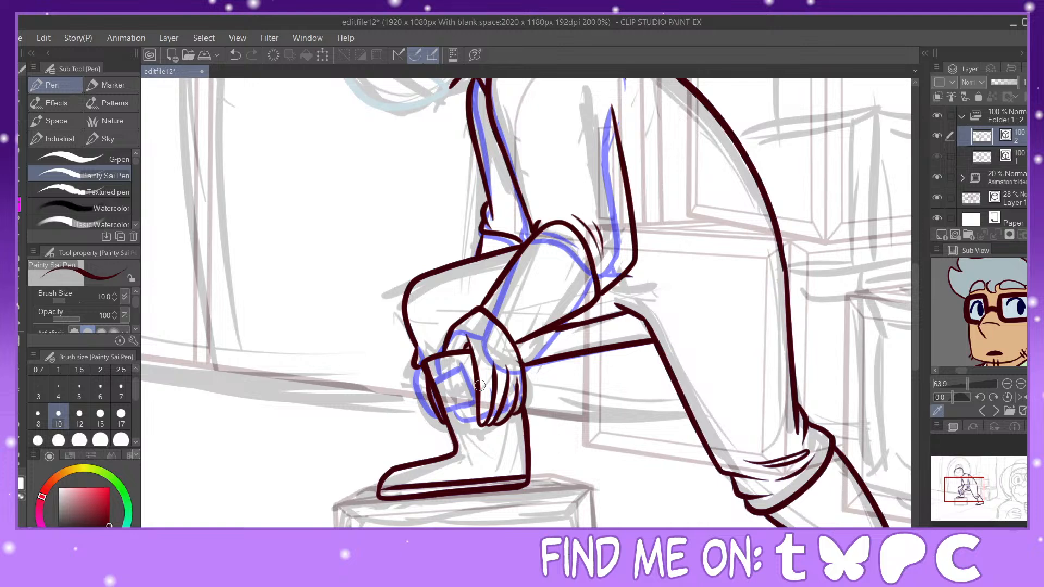
Step: Show the timeline and move to frame 64
left_click_drag(978, 492, 977, 477)
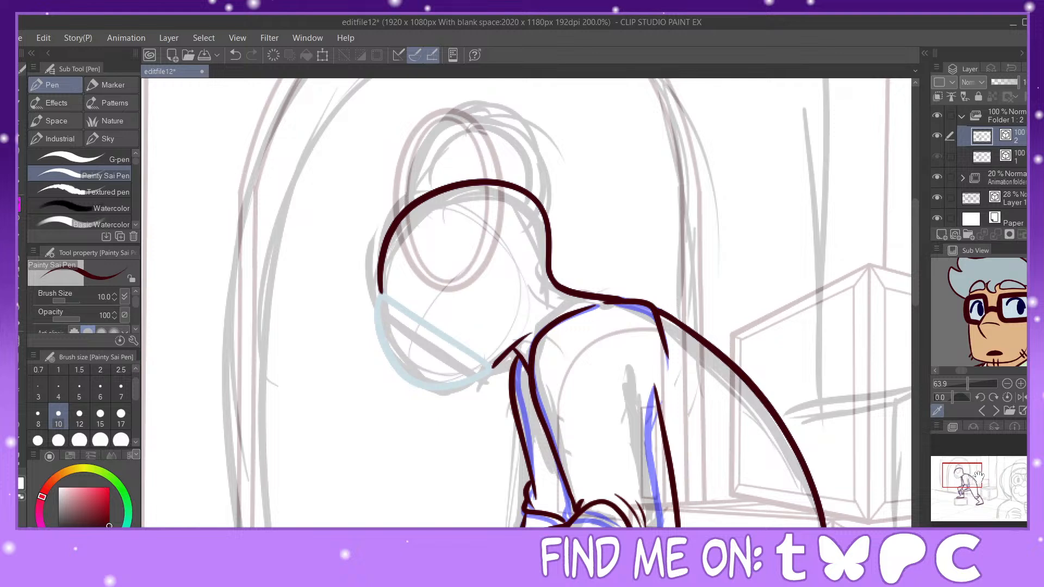
left_click(520, 566)
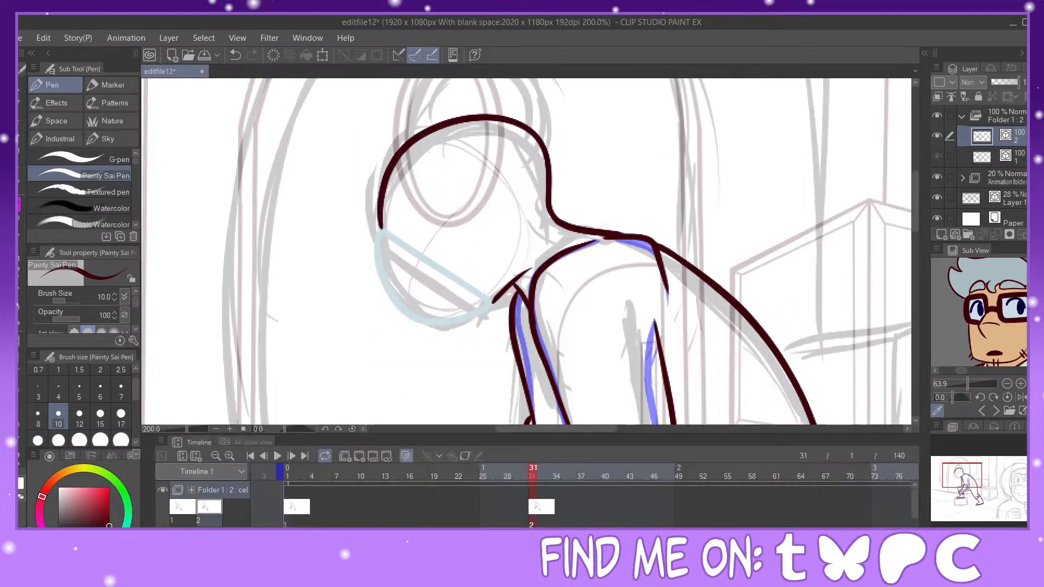
left_click(801, 514)
left_click(346, 456)
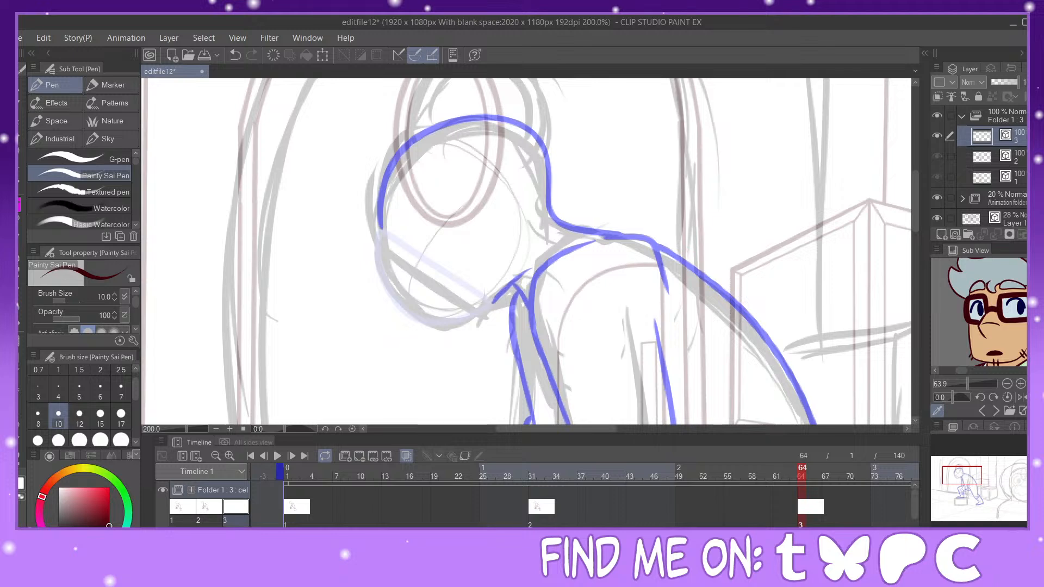
left_click(803, 439)
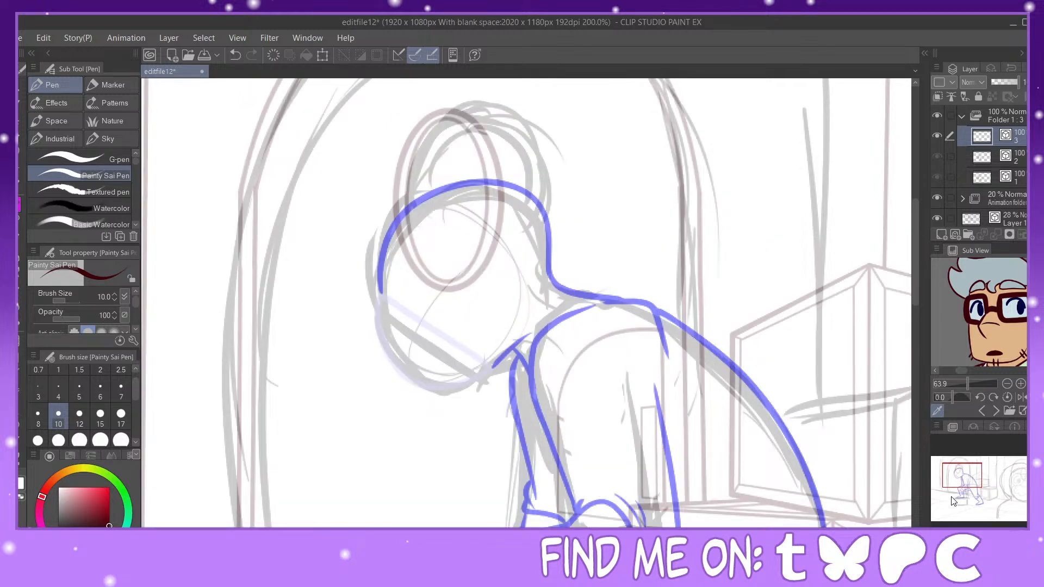
left_click(235, 55)
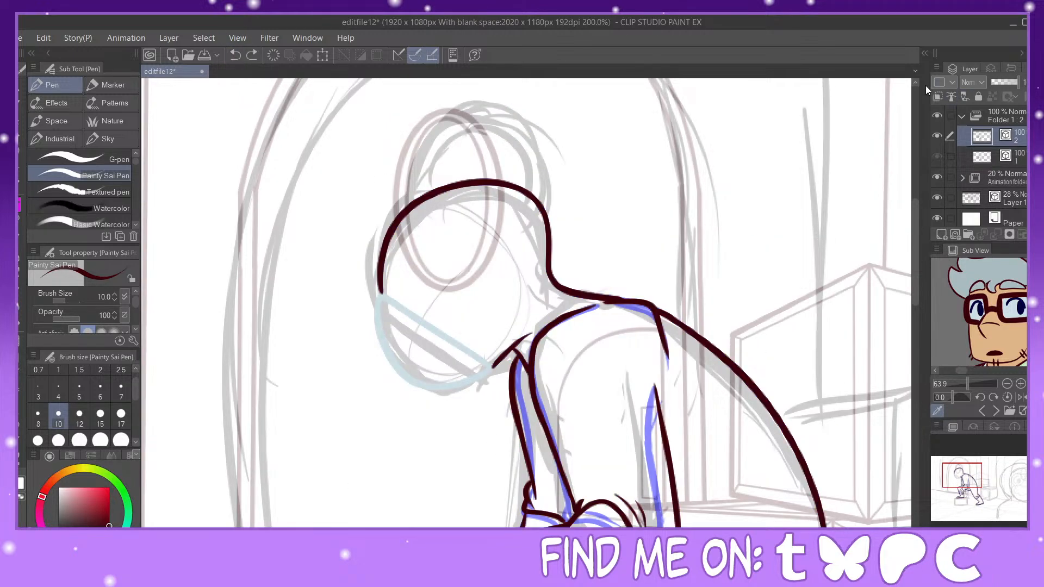
Step: Duplicate cel 2's line art as cel 3 and assign it to frame 64
key("ctrl+y")
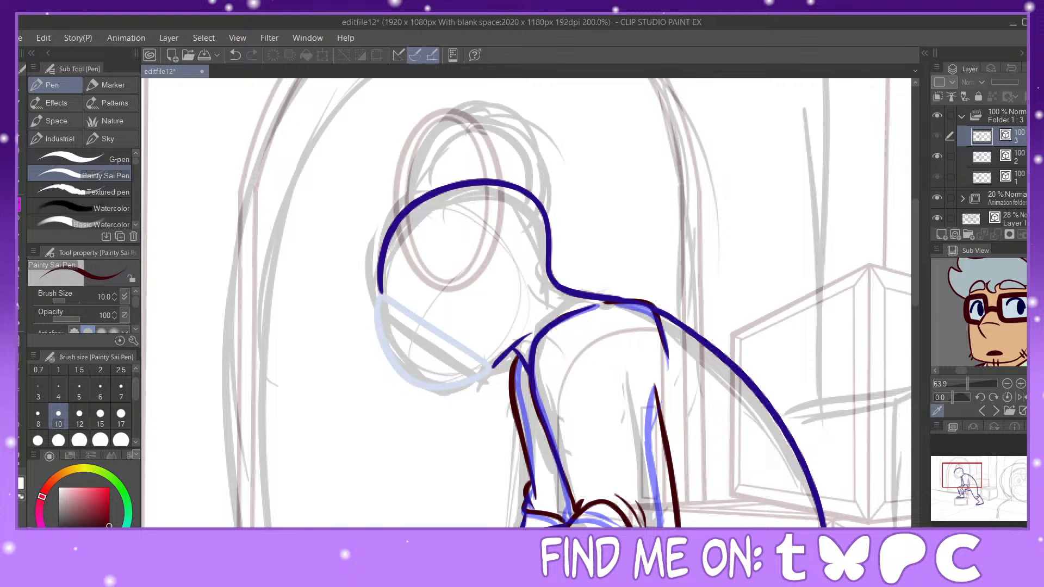
left_click(802, 568)
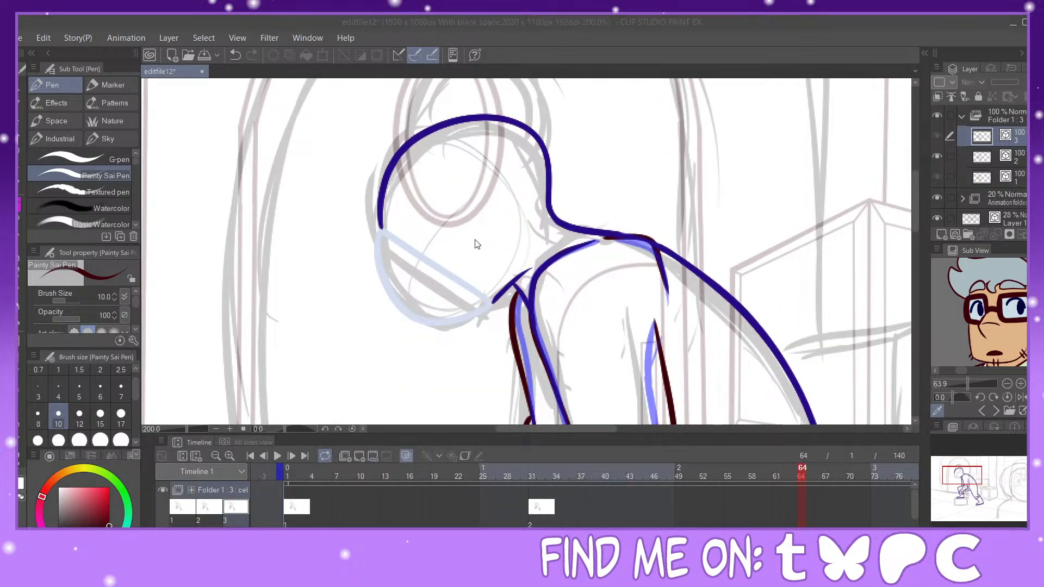
left_click(693, 238)
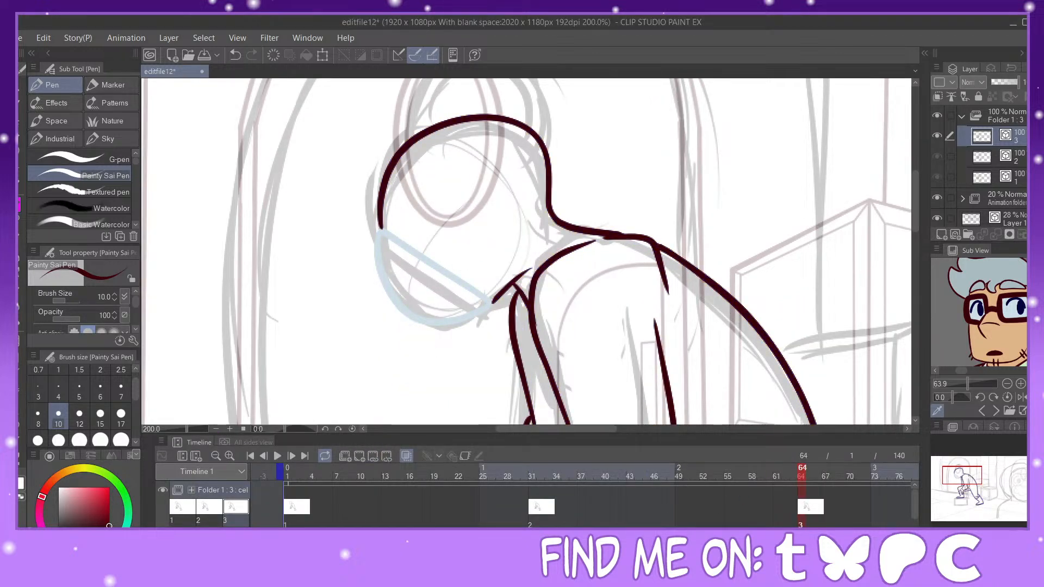
Step: Erase the far sleeve with its cuff and the near shoulder's curved lines on cel 3
mouse_move(971, 474)
left_mouse_down()
mouse_move(976, 499)
mouse_move(985, 485)
mouse_move(979, 504)
mouse_move(973, 480)
left_mouse_up()
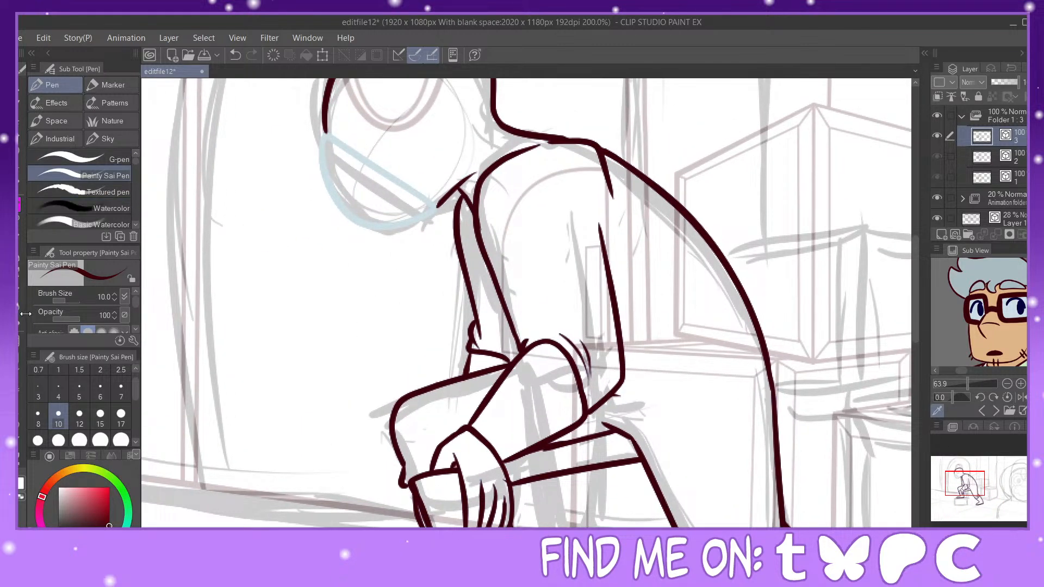
key("e")
left_click_drag(476, 308, 476, 347)
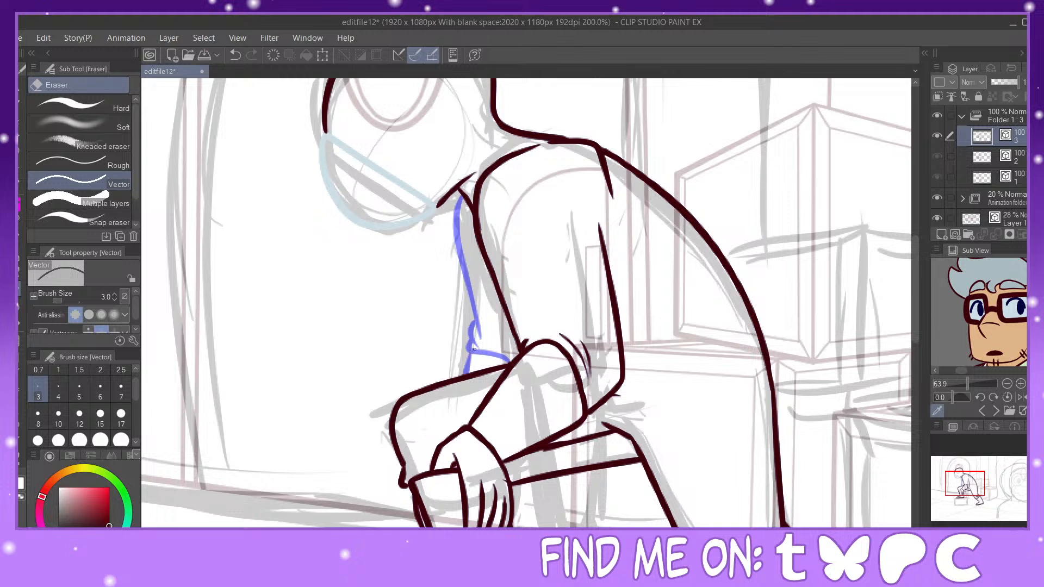
mouse_move(520, 174)
left_mouse_down()
mouse_move(598, 161)
mouse_move(627, 190)
mouse_move(594, 141)
mouse_move(604, 164)
left_mouse_up()
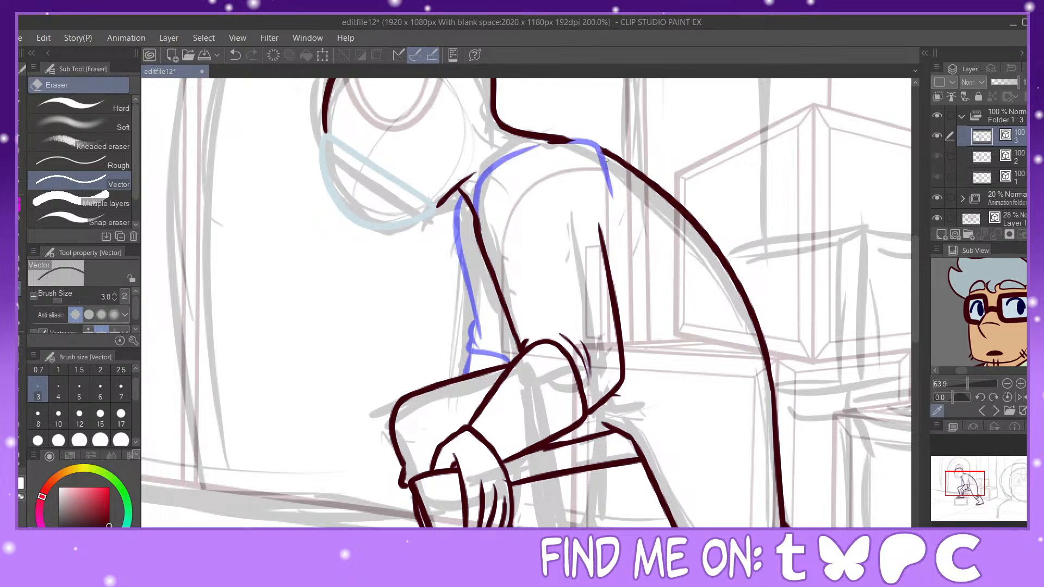
mouse_move(547, 141)
left_mouse_down()
mouse_move(582, 141)
mouse_move(549, 145)
left_mouse_up()
Step: Erase the near sleeve's front and rear lines, the elbow cuff with its folds and the forearm's upper line on cel 3
left_click_drag(618, 250, 620, 343)
left_click_drag(505, 304, 495, 240)
mouse_move(602, 241)
left_mouse_down()
mouse_move(622, 357)
mouse_move(627, 336)
mouse_move(608, 395)
left_mouse_up()
mouse_move(582, 362)
left_mouse_down()
mouse_move(566, 380)
mouse_move(593, 344)
mouse_move(583, 394)
left_mouse_up()
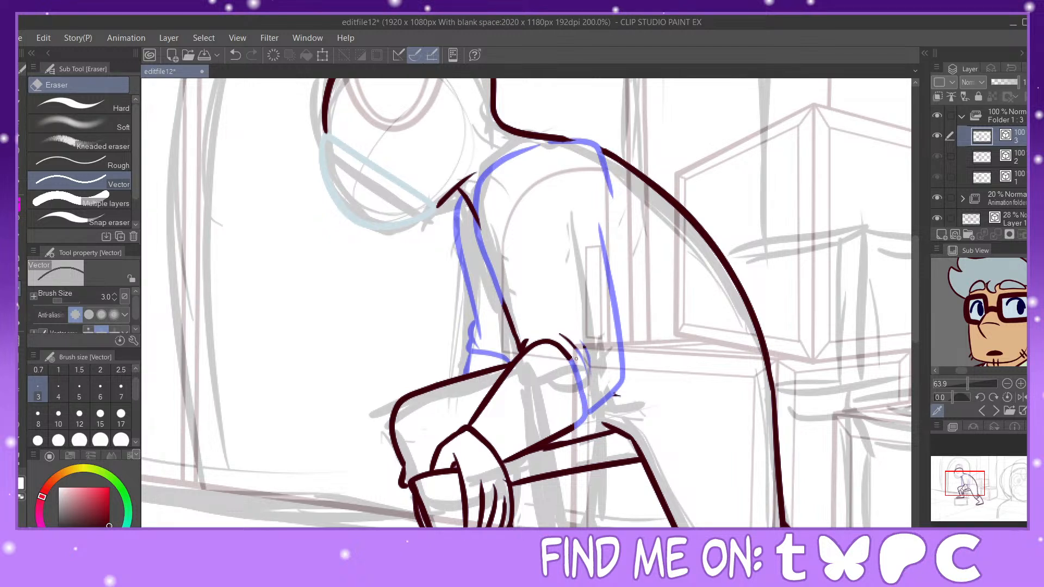
left_click_drag(547, 364, 592, 343)
left_click_drag(520, 330, 507, 377)
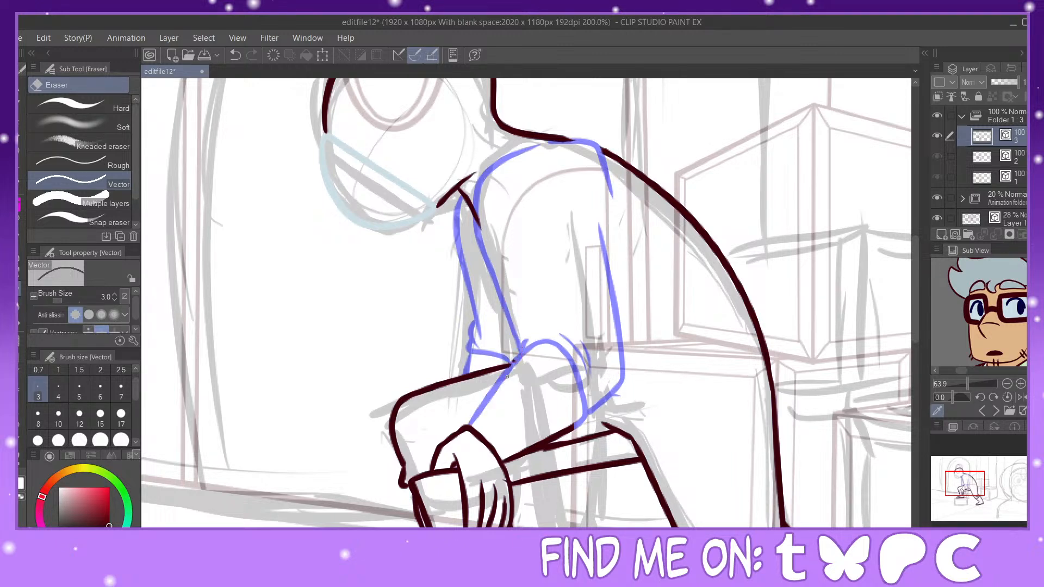
left_click_drag(965, 482, 967, 486)
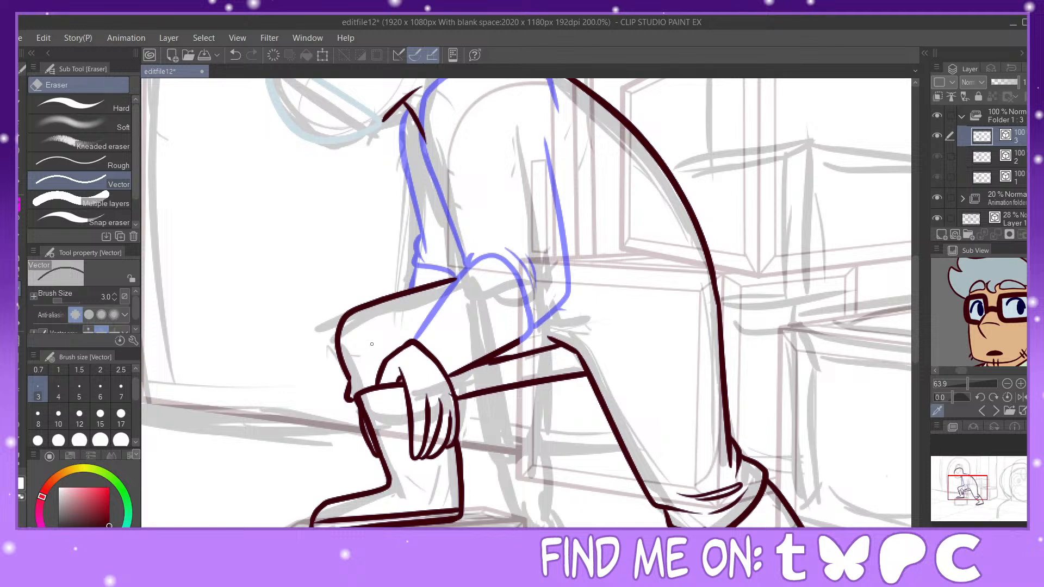
Step: Erase the near forearm's lower line, the back of the hand, all its fingers and the far hand's line beside the boot on cel 3
left_click_drag(487, 344, 520, 346)
mouse_move(459, 373)
left_mouse_down()
mouse_move(443, 388)
mouse_move(453, 390)
left_mouse_up()
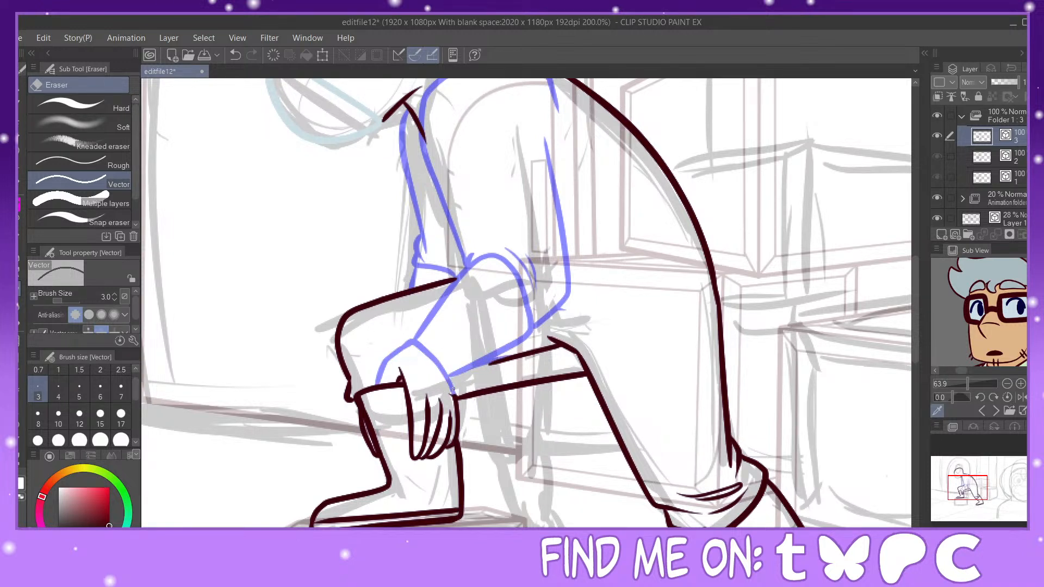
left_click_drag(448, 427, 441, 452)
mouse_move(455, 405)
left_mouse_down()
mouse_move(458, 436)
mouse_move(425, 391)
mouse_move(403, 402)
mouse_move(413, 427)
mouse_move(399, 380)
left_mouse_up()
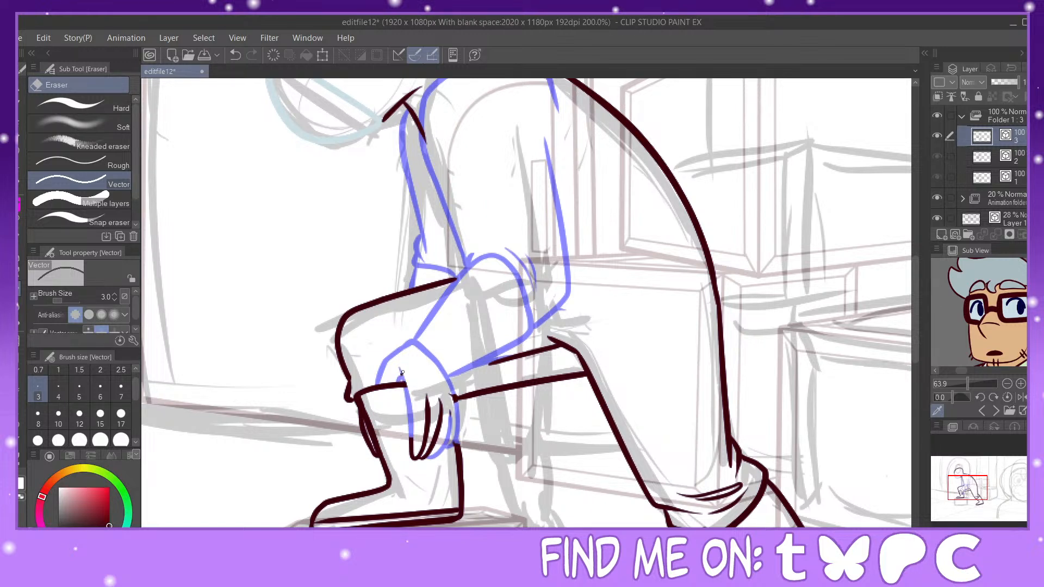
left_click_drag(361, 419, 375, 453)
mouse_move(430, 405)
left_mouse_down()
mouse_move(414, 454)
mouse_move(426, 452)
left_mouse_up()
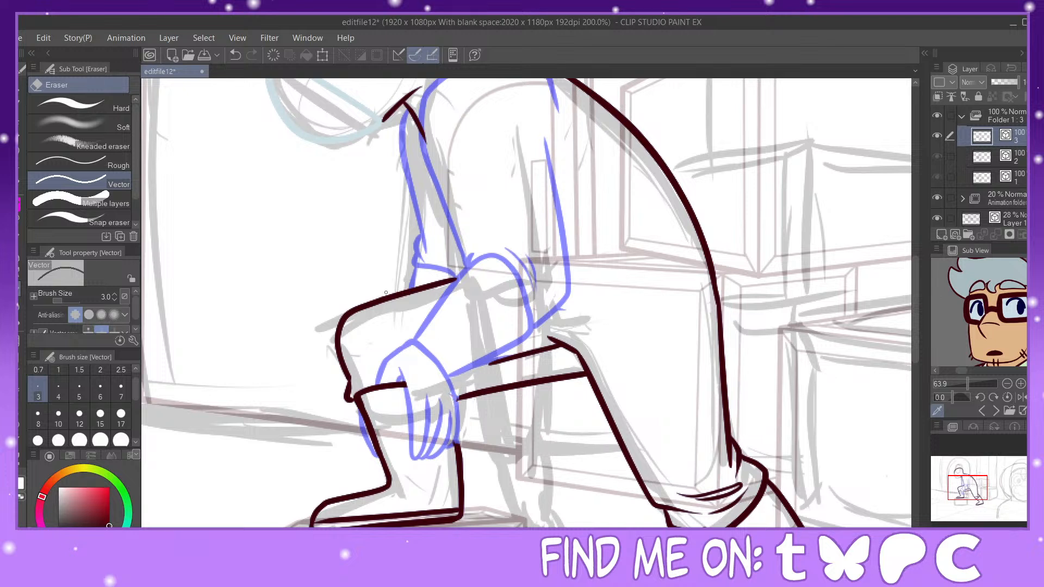
Step: Redraw the front boot's upper rim and rear edge, extend the rear leg's upper line forward to the boot, and straighten it with Pinch vector line
key("p")
mouse_move(394, 384)
left_mouse_down()
mouse_move(445, 390)
mouse_move(462, 460)
left_mouse_up()
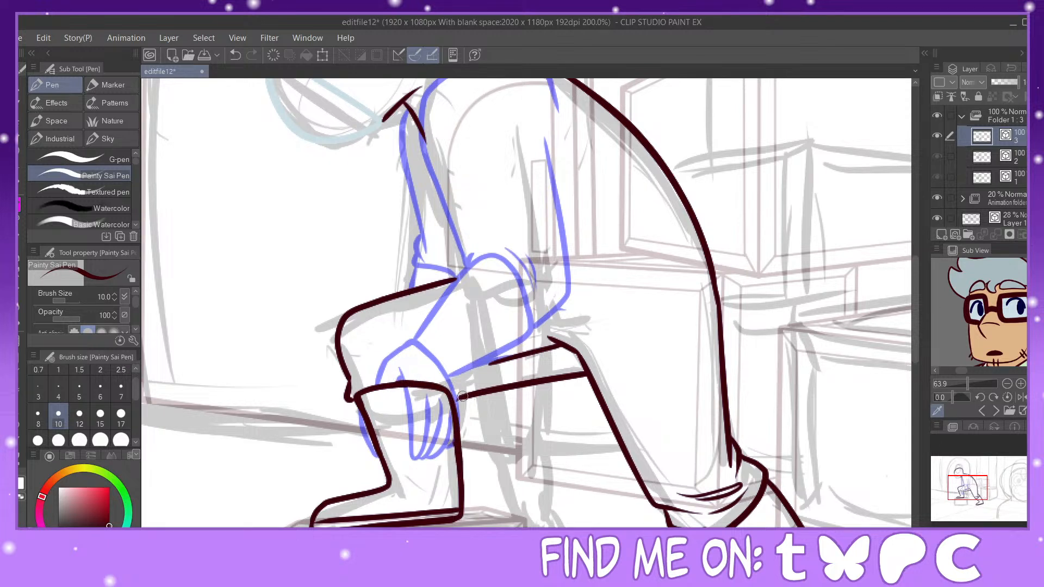
left_click_drag(500, 361, 418, 378)
key("y")
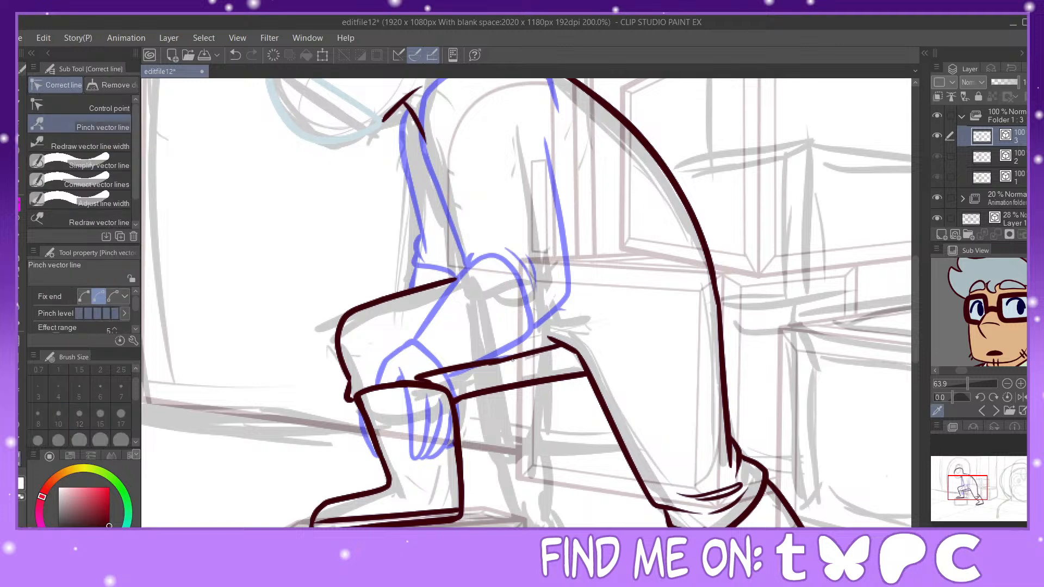
left_click_drag(482, 363, 483, 366)
Step: Draw the near arm's shoulder and front sleeve line down to the elbow, with the straight forearm hanging below it across the legs
key("p")
scroll(520, 117, "up", 3)
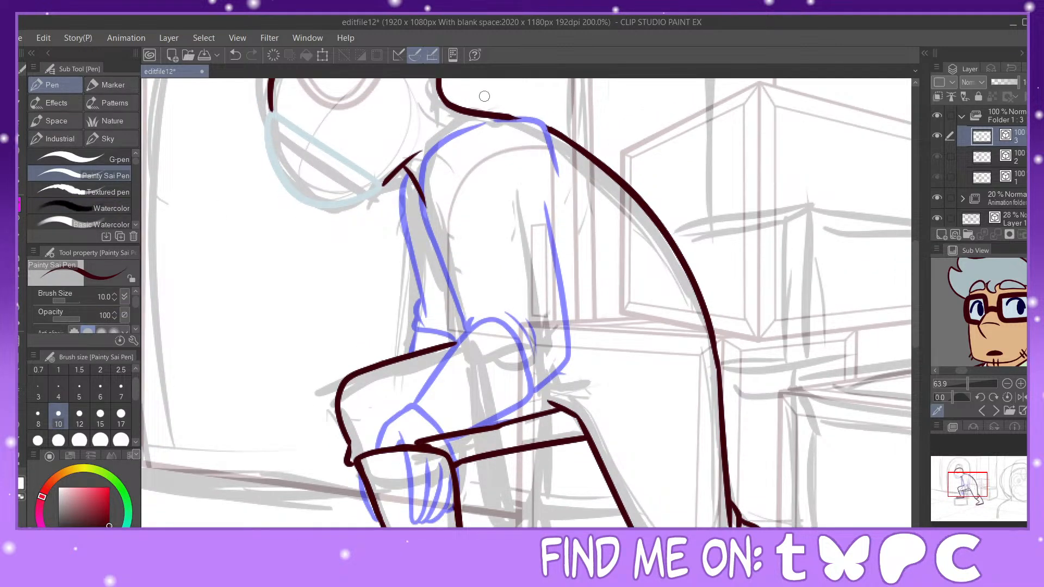
mouse_move(489, 123)
left_mouse_down()
mouse_move(430, 169)
mouse_move(435, 226)
mouse_move(479, 348)
mouse_move(469, 321)
mouse_move(478, 358)
mouse_move(468, 348)
mouse_move(469, 378)
mouse_move(490, 383)
left_mouse_up()
left_click(235, 55)
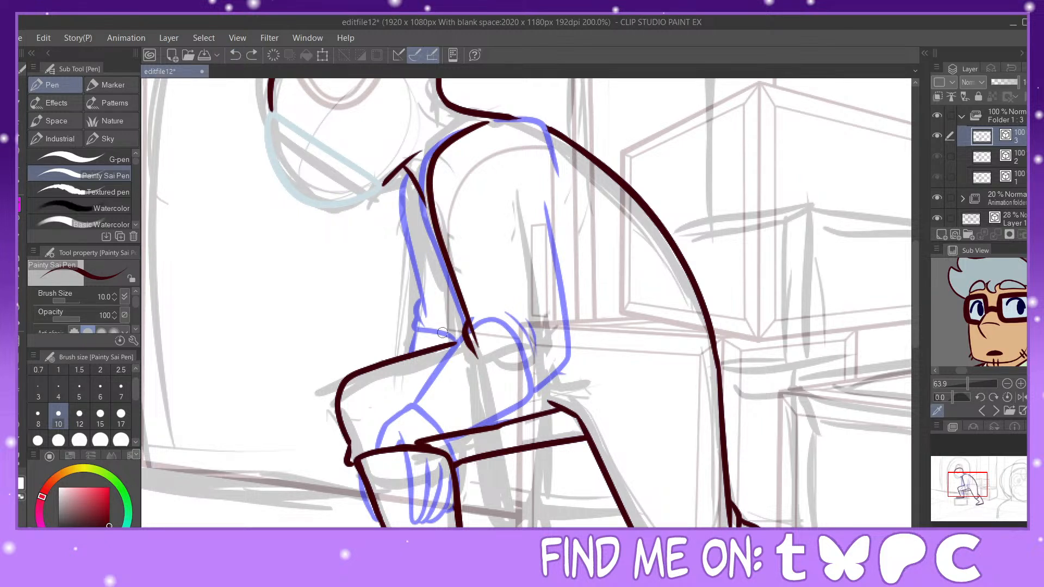
key("e")
mouse_move(487, 325)
left_mouse_down()
mouse_move(474, 357)
mouse_move(467, 326)
mouse_move(483, 346)
mouse_move(531, 337)
mouse_move(550, 345)
mouse_move(538, 509)
left_mouse_up()
key("p")
mouse_move(469, 347)
left_mouse_down()
mouse_move(497, 509)
mouse_move(526, 516)
mouse_move(542, 499)
left_mouse_up()
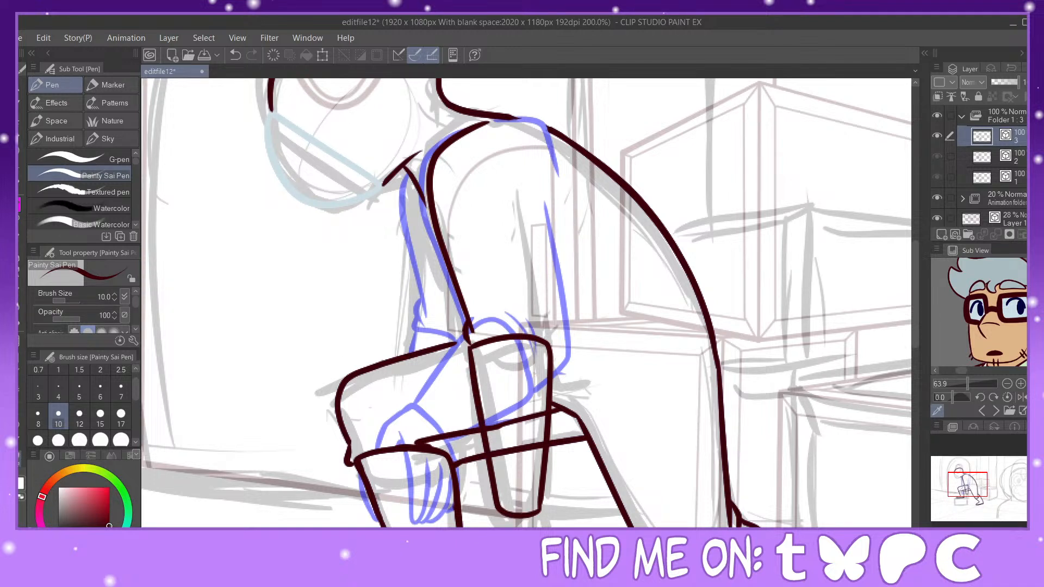
Step: Erase the sections of the leg lines that cross the hanging near forearm
key("y")
key("e")
left_click_drag(526, 417, 533, 443)
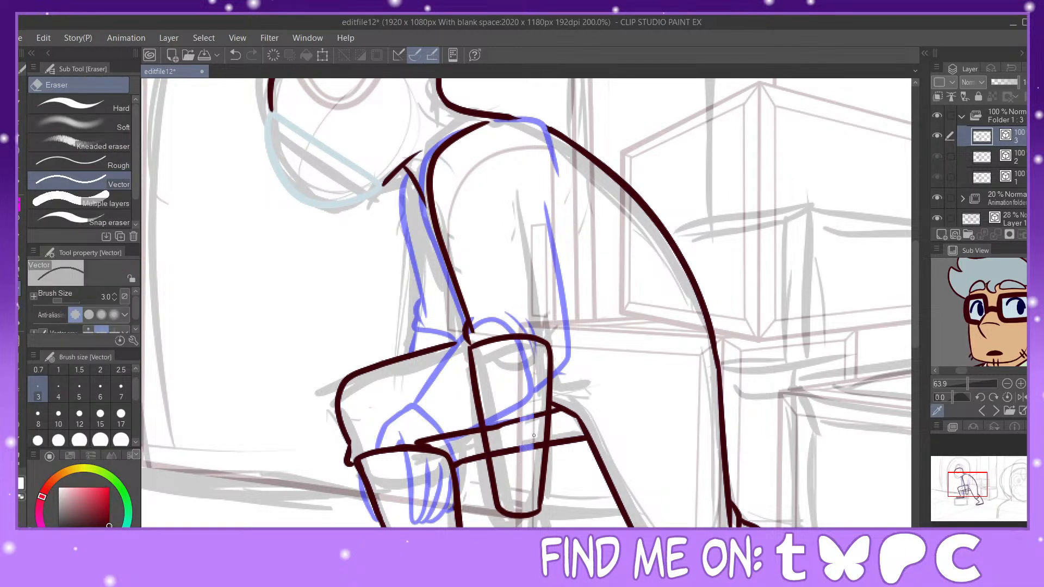
left_click_drag(501, 406, 507, 431)
Step: Draw the near sleeve's rear line and upper shoulder curve, close the knee line at the elbow, and add the far arm's straight line
key("p")
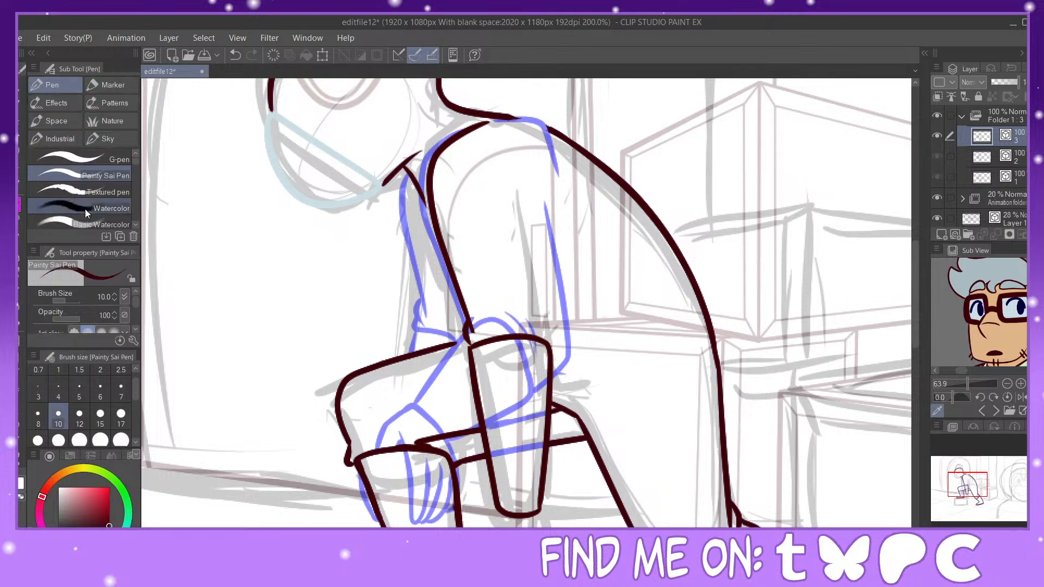
left_click_drag(548, 344, 550, 198)
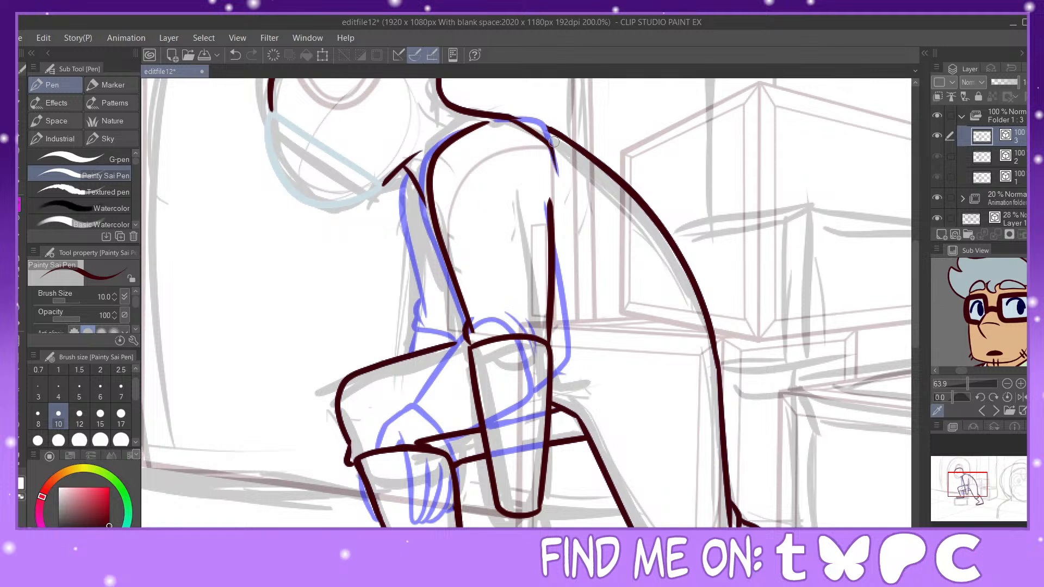
left_click_drag(506, 114, 571, 145)
left_click_drag(457, 344, 470, 339)
left_click_drag(411, 177, 441, 341)
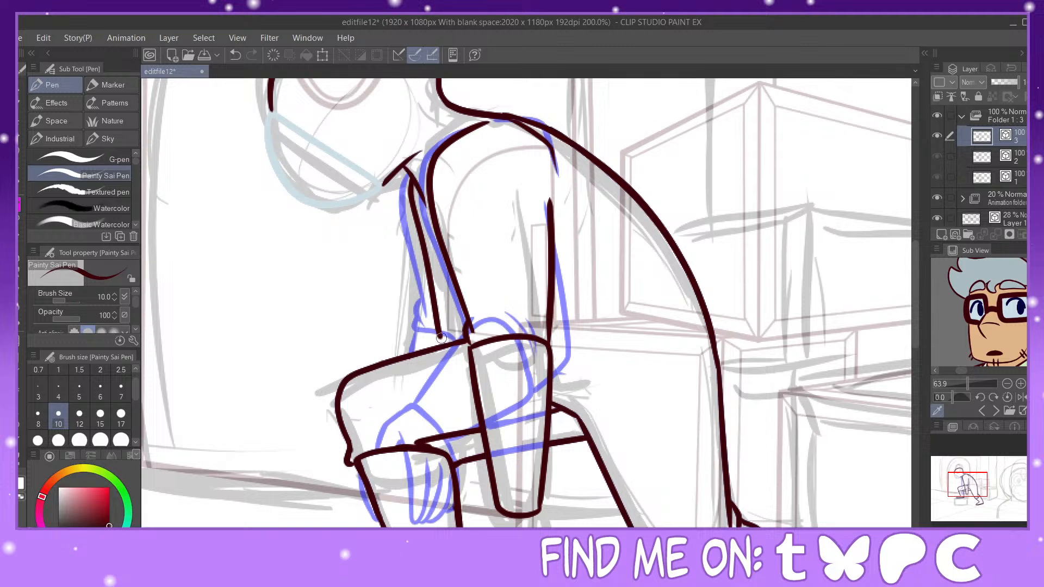
Step: Draw the near hand with its fingers below the forearm and refine it with Pinch vector line, then add the far hand's edge behind the boot
left_click_drag(966, 478, 966, 488)
mouse_move(497, 329)
left_mouse_down()
mouse_move(504, 387)
mouse_move(523, 409)
left_mouse_up()
mouse_move(541, 330)
left_mouse_down()
mouse_move(539, 416)
mouse_move(568, 432)
mouse_move(556, 408)
mouse_move(566, 418)
left_mouse_up()
mouse_move(516, 389)
left_mouse_down()
mouse_move(566, 434)
mouse_move(532, 420)
left_mouse_up()
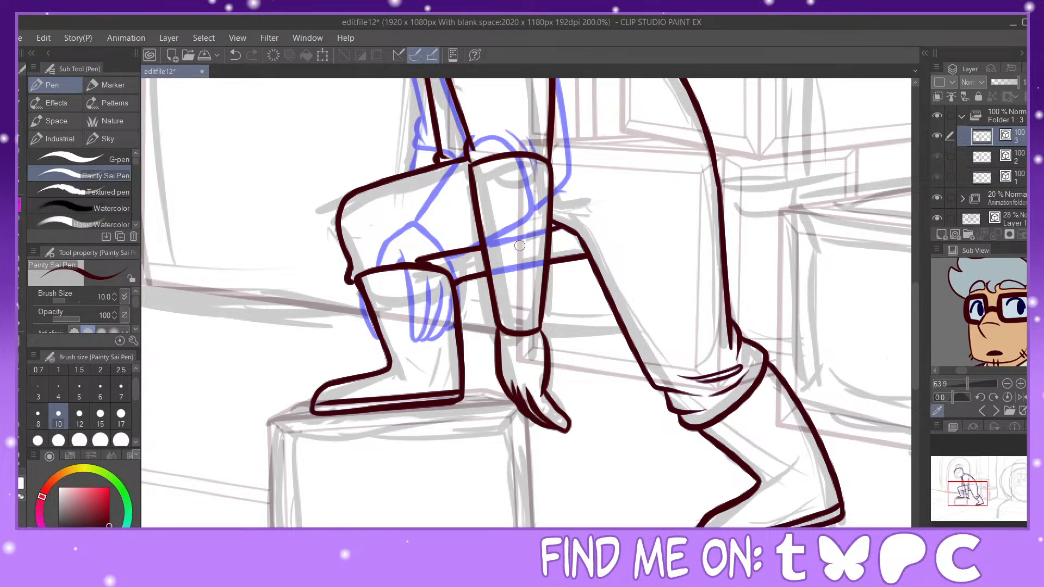
key("y")
left_click_drag(511, 384, 521, 409)
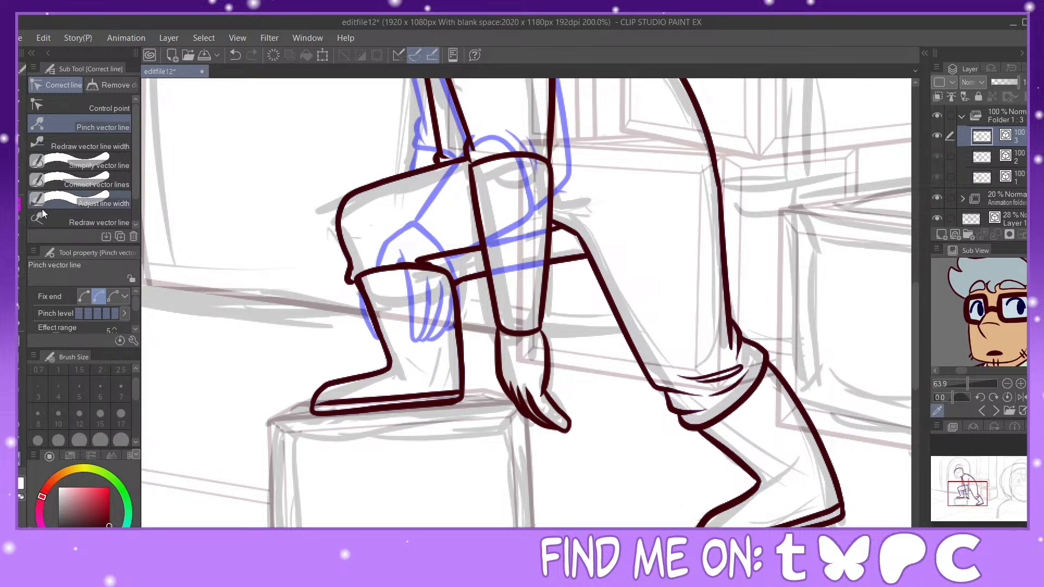
key("p")
left_click_drag(471, 278, 463, 391)
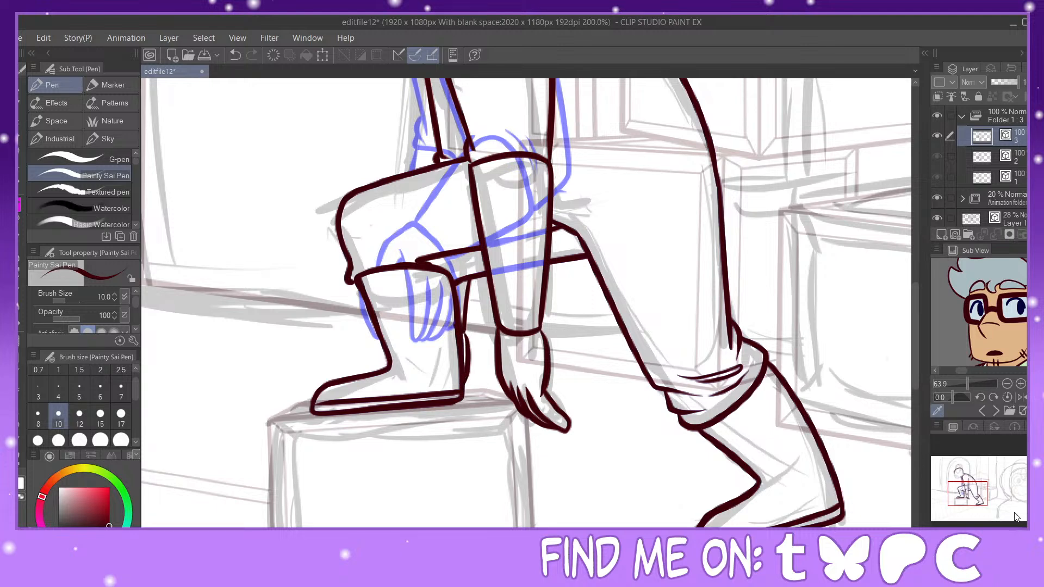
Step: Add a new blank animation cel at frame 88
left_click_drag(978, 488, 979, 476)
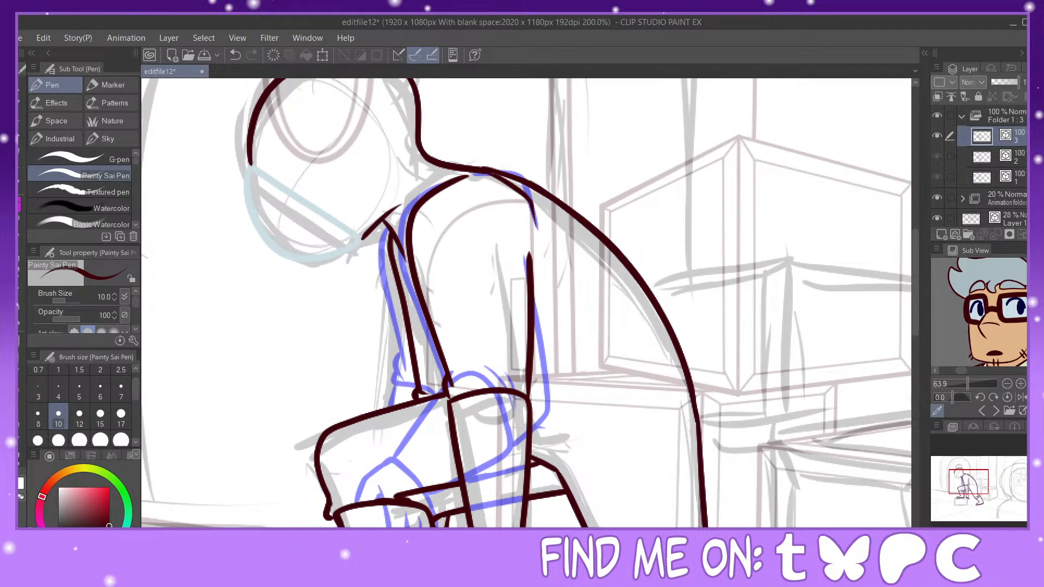
left_click(335, 520)
scroll(585, 498, "right", 7)
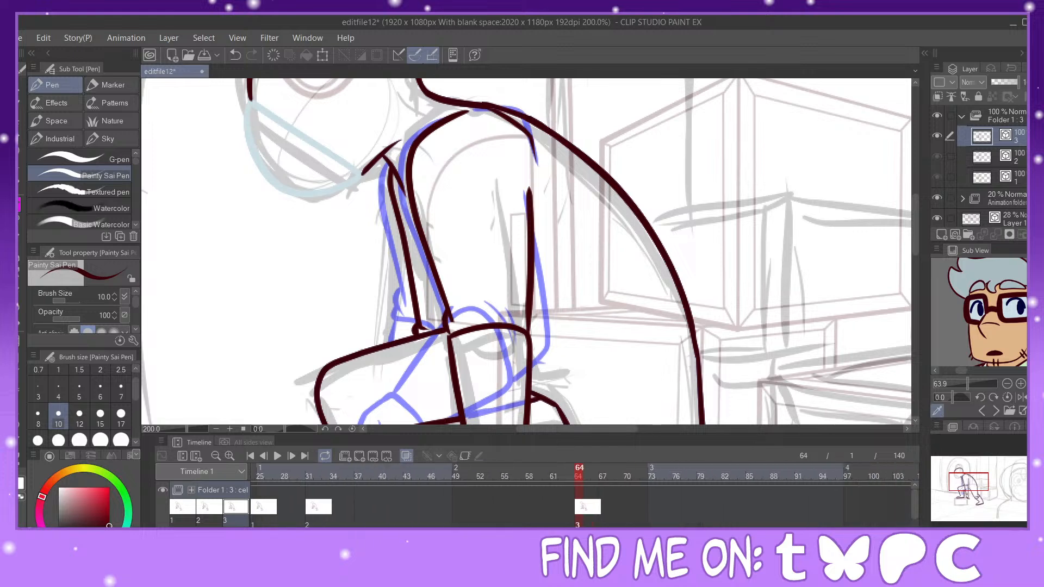
left_click(610, 513)
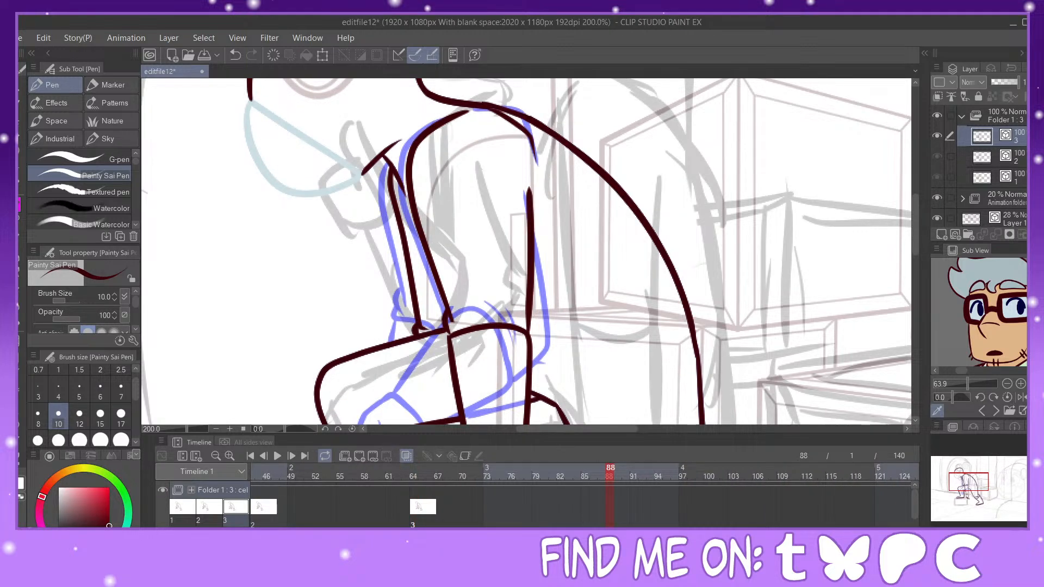
key("ctrl+minus")
key("ctrl+minus")
key("ctrl+minus")
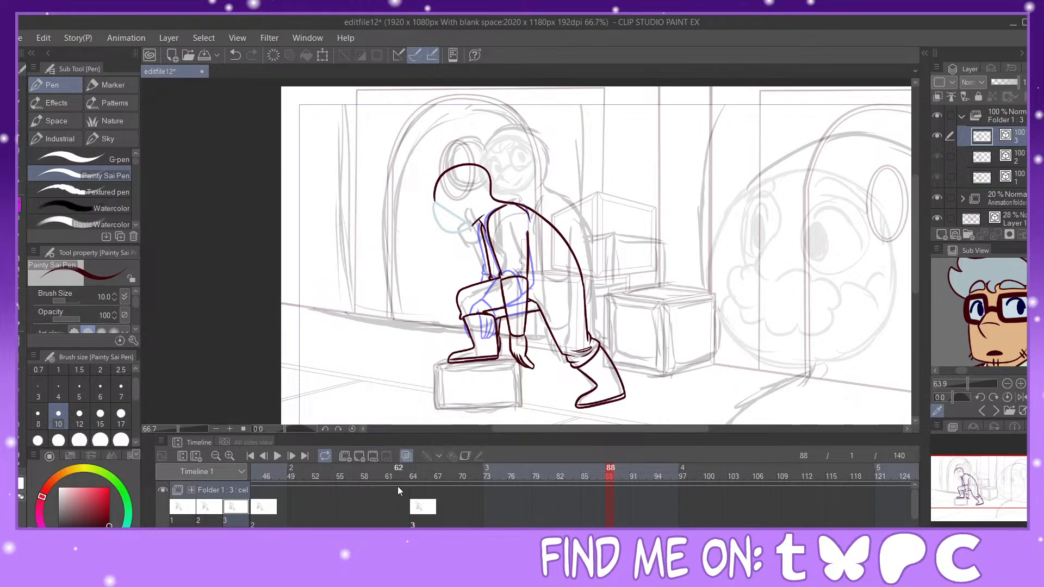
left_click(359, 456)
key("Tab")
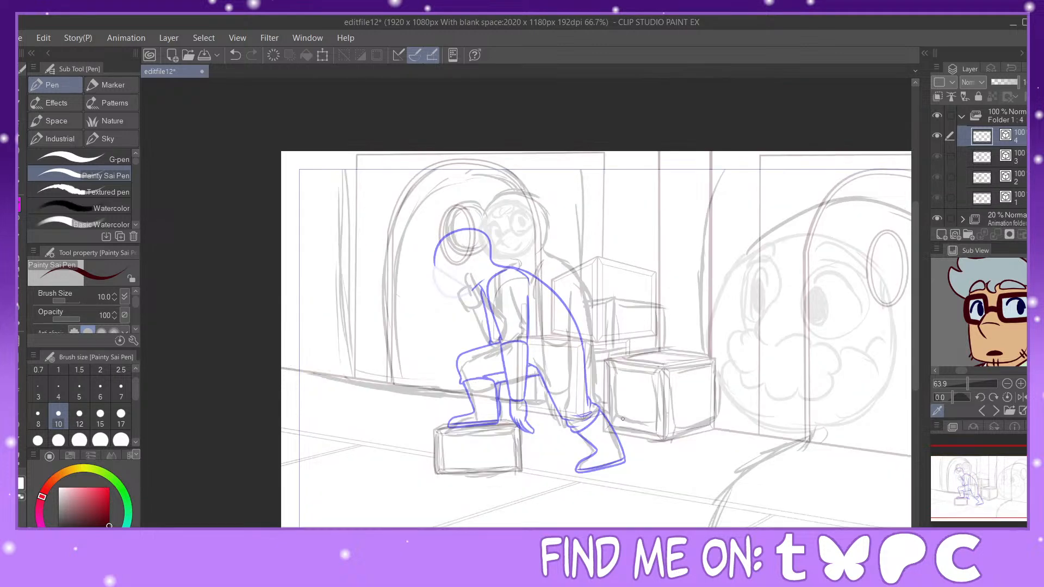
Step: Pick light blue from the reference image and draw the circular outline around the turned face on cel 4
key("ctrl+plus")
key("ctrl+plus")
key("ctrl+plus")
key("ctrl+plus")
key("ctrl+plus")
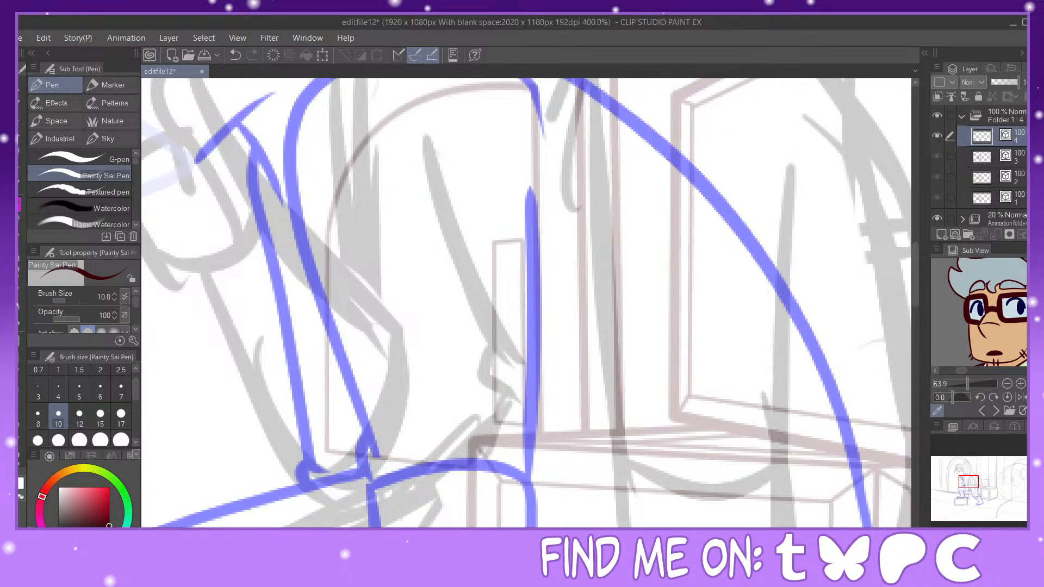
key("ctrl+minus")
key("ctrl+minus")
left_click_drag(969, 479, 969, 468)
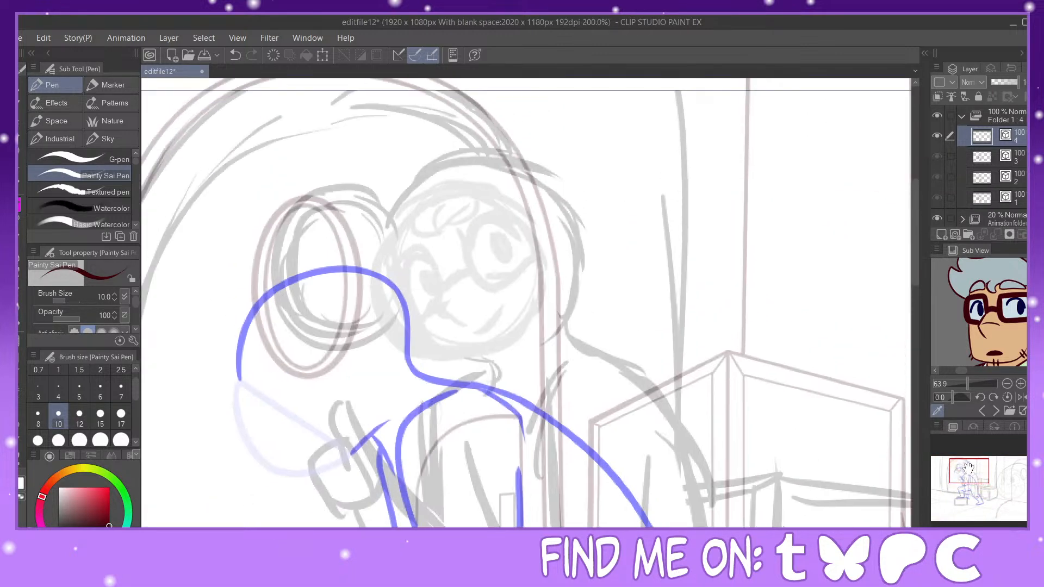
left_click(1014, 309)
mouse_move(373, 278)
left_mouse_down()
mouse_move(460, 190)
mouse_move(508, 225)
mouse_move(531, 268)
mouse_move(528, 306)
mouse_move(496, 348)
left_mouse_up()
mouse_move(371, 276)
left_mouse_down()
mouse_move(396, 342)
mouse_move(459, 353)
mouse_move(509, 338)
left_mouse_up()
left_click(19, 465)
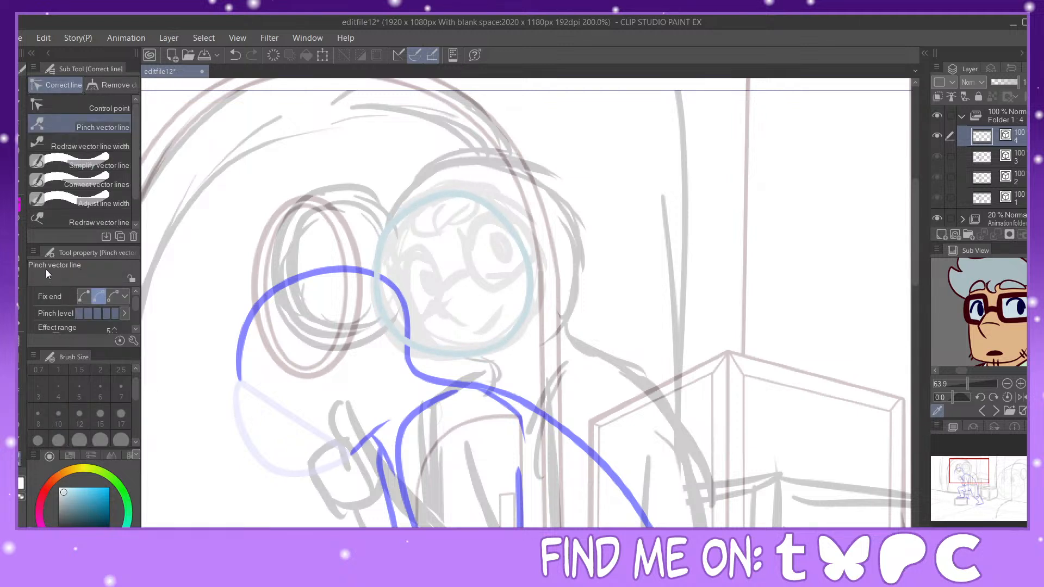
Step: Pick dark navy from the reference image and draw the glasses' two lenses and bridge, both eyes and the nose inside the face circle
left_click(19, 209)
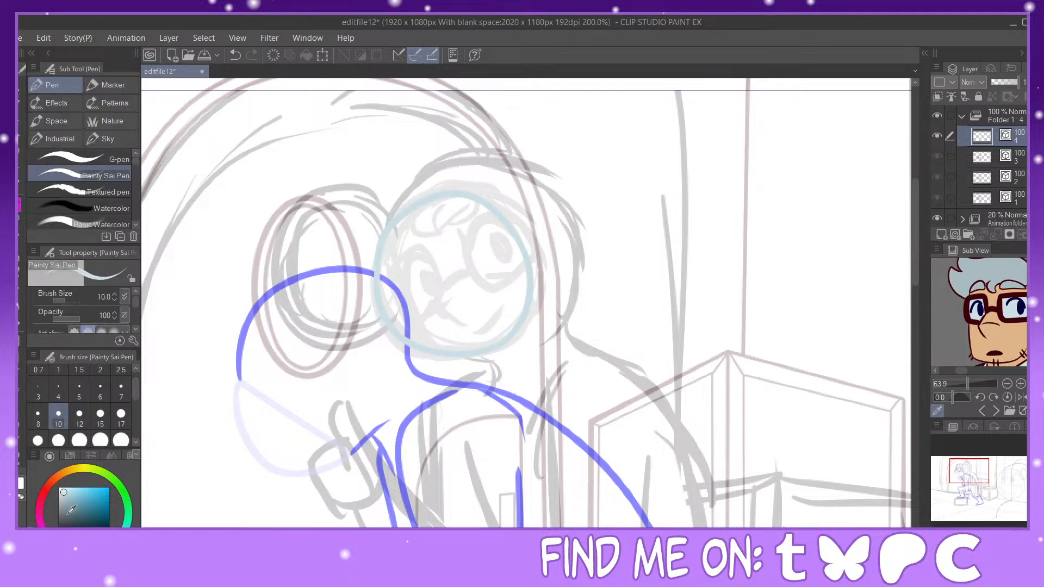
left_click(1020, 308)
mouse_move(456, 237)
left_mouse_down()
mouse_move(476, 280)
mouse_move(506, 286)
mouse_move(526, 272)
left_mouse_up()
mouse_move(456, 236)
left_mouse_down()
mouse_move(493, 216)
mouse_move(487, 227)
mouse_move(509, 230)
mouse_move(505, 266)
mouse_move(498, 234)
mouse_move(509, 249)
left_mouse_up()
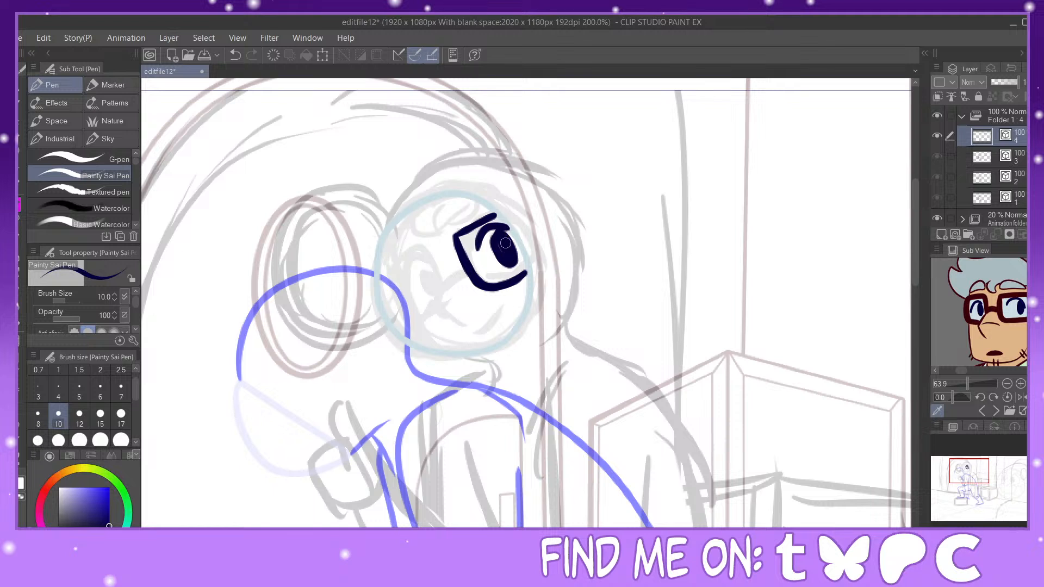
mouse_move(442, 280)
left_mouse_down()
mouse_move(435, 320)
mouse_move(462, 324)
mouse_move(473, 291)
mouse_move(442, 282)
mouse_move(425, 248)
mouse_move(394, 276)
mouse_move(413, 311)
mouse_move(433, 306)
left_mouse_up()
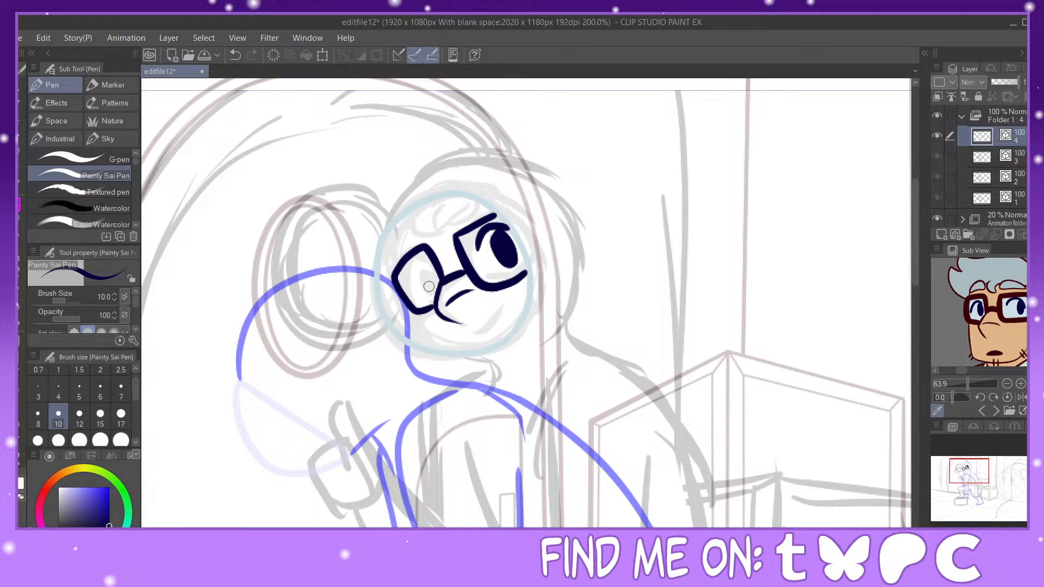
mouse_move(424, 264)
left_mouse_down()
mouse_move(411, 285)
mouse_move(419, 299)
mouse_move(432, 272)
left_mouse_up()
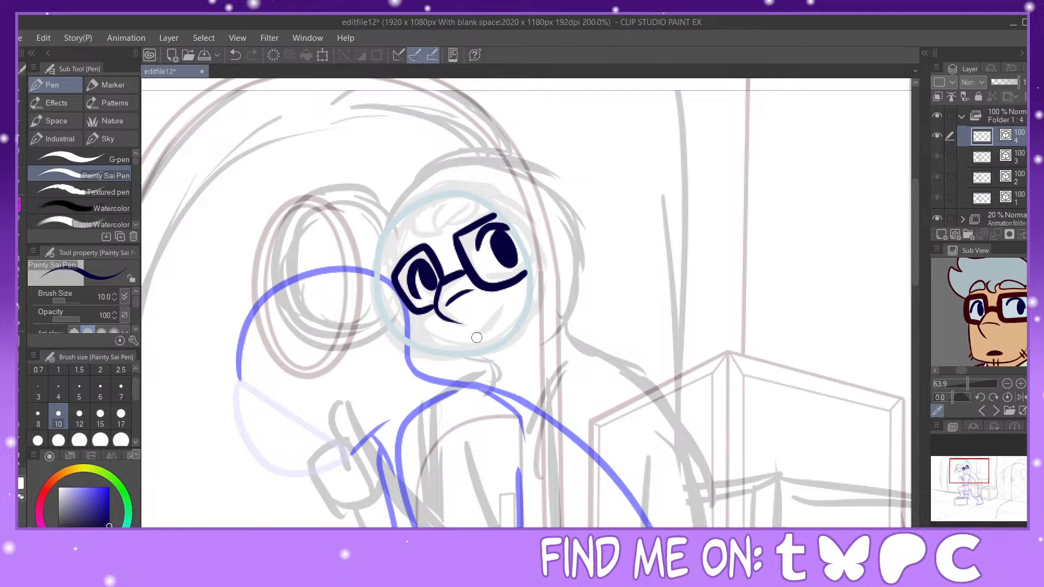
Step: Draw the cheek line and small smile below the glasses, and the wavy eyebrows above them
mouse_move(417, 313)
left_mouse_down()
mouse_move(447, 351)
mouse_move(504, 323)
left_mouse_up()
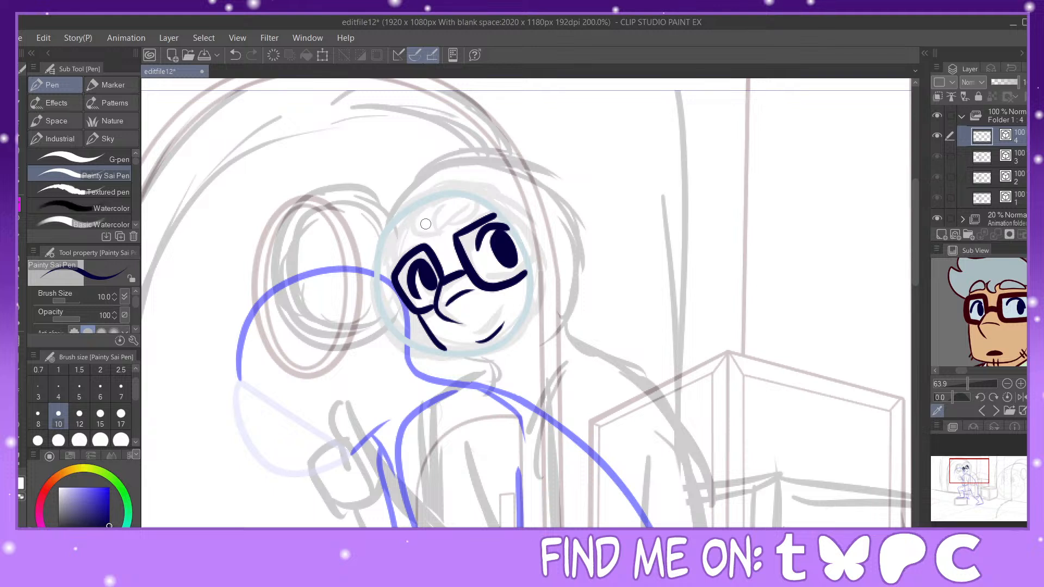
mouse_move(422, 218)
left_mouse_down()
mouse_move(443, 240)
mouse_move(443, 214)
mouse_move(471, 220)
mouse_move(452, 209)
mouse_move(466, 200)
mouse_move(488, 207)
mouse_move(414, 229)
mouse_move(384, 263)
mouse_move(402, 229)
mouse_move(452, 209)
left_mouse_up()
key("ctrl+z")
left_click_drag(395, 271, 385, 261)
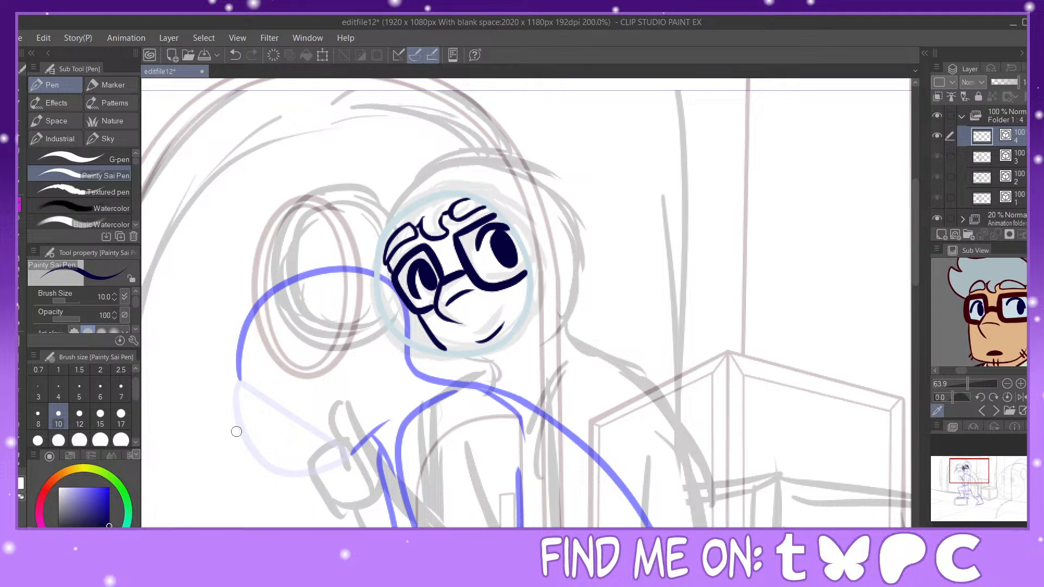
Step: Switch to dark red, draw the curved outer outline of the head around to the neck, and adjust its lower end with Pinch vector line
left_click(41, 497)
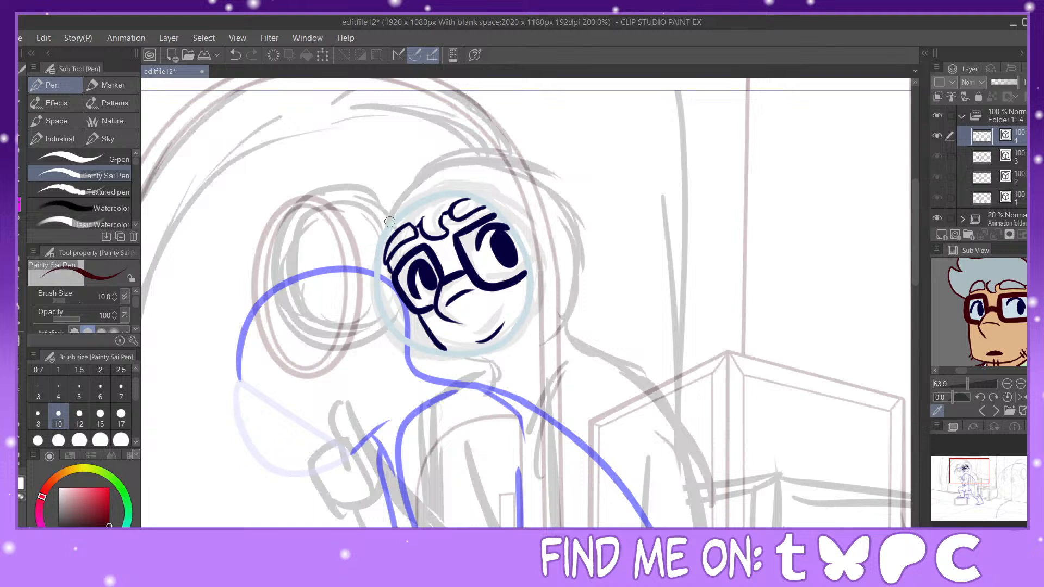
mouse_move(387, 222)
left_mouse_down()
mouse_move(415, 172)
mouse_move(505, 152)
mouse_move(560, 197)
left_mouse_up()
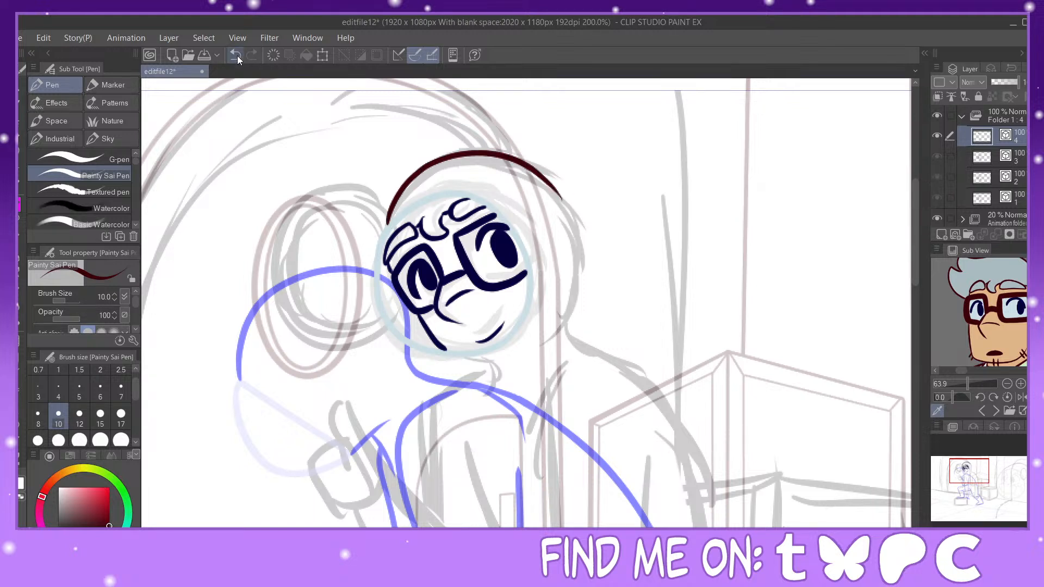
key("ctrl+z")
mouse_move(388, 222)
left_mouse_down()
mouse_move(488, 153)
mouse_move(558, 172)
mouse_move(578, 242)
mouse_move(546, 313)
left_mouse_up()
key("y")
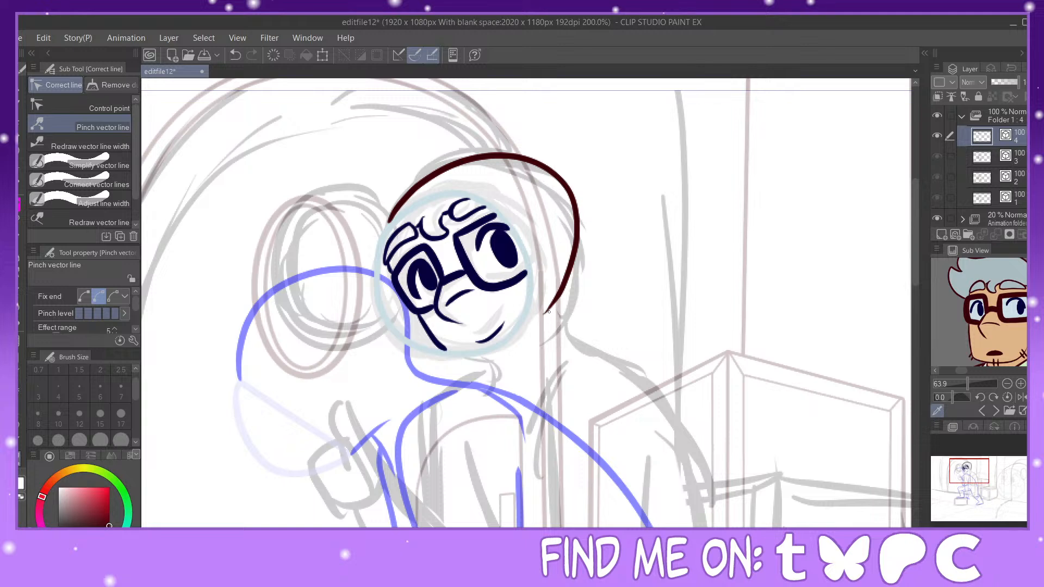
left_click_drag(545, 315, 563, 329)
Step: Draw the neck, shoulder and back line, and the near sleeve's front and rear lines with a rolled cuff at the elbow on cel 4
key("p")
mouse_move(972, 479)
left_mouse_down()
mouse_move(976, 495)
mouse_move(977, 484)
left_mouse_up()
mouse_move(470, 186)
left_mouse_down()
mouse_move(489, 215)
mouse_move(561, 253)
mouse_move(607, 438)
left_mouse_up()
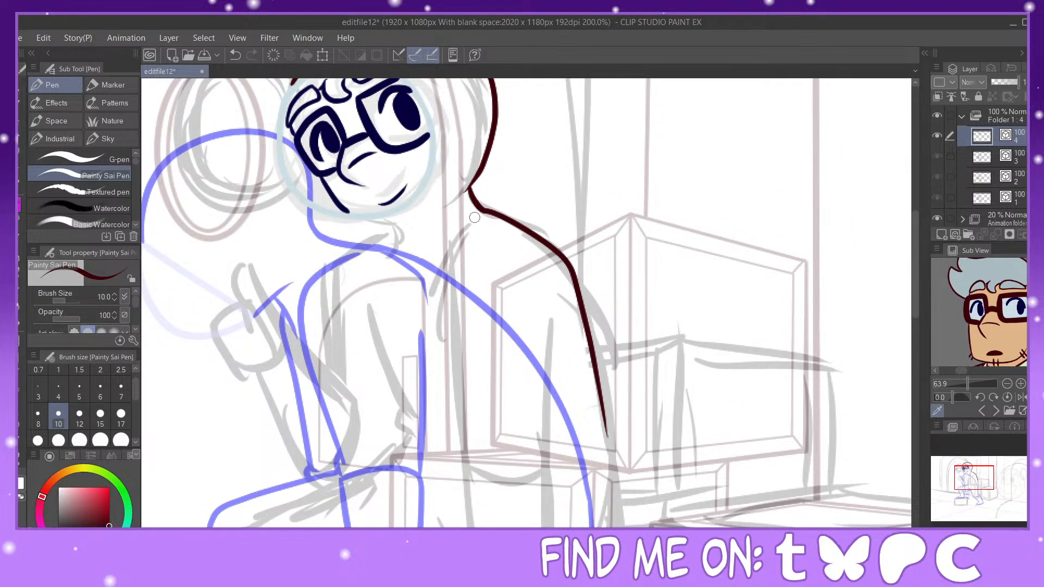
mouse_move(475, 225)
left_mouse_down()
mouse_move(450, 286)
mouse_move(466, 450)
left_mouse_up()
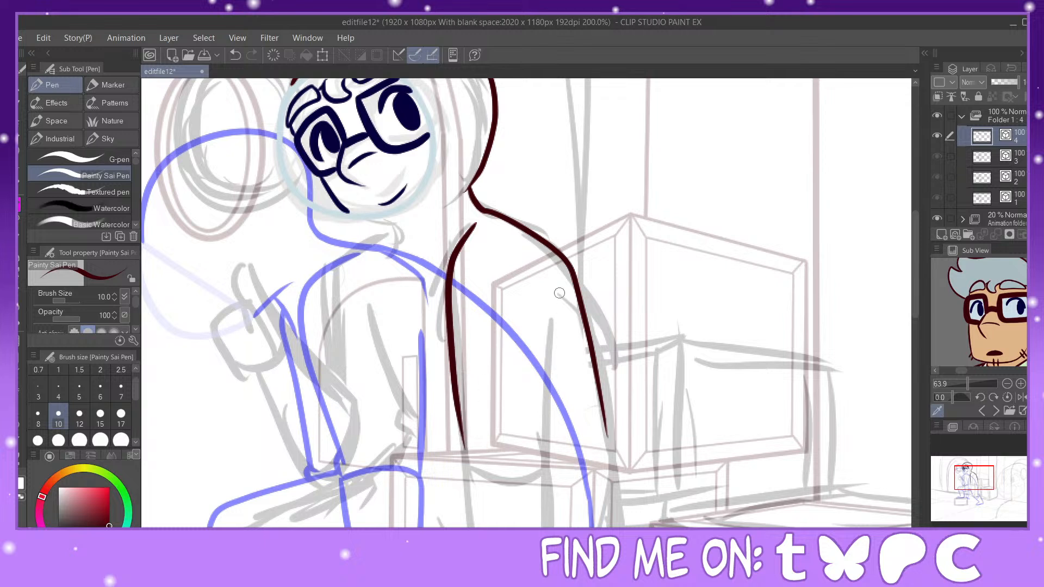
left_click_drag(564, 310, 555, 449)
mouse_move(457, 439)
left_mouse_down()
mouse_move(461, 472)
mouse_move(567, 469)
mouse_move(557, 446)
mouse_move(559, 468)
left_mouse_up()
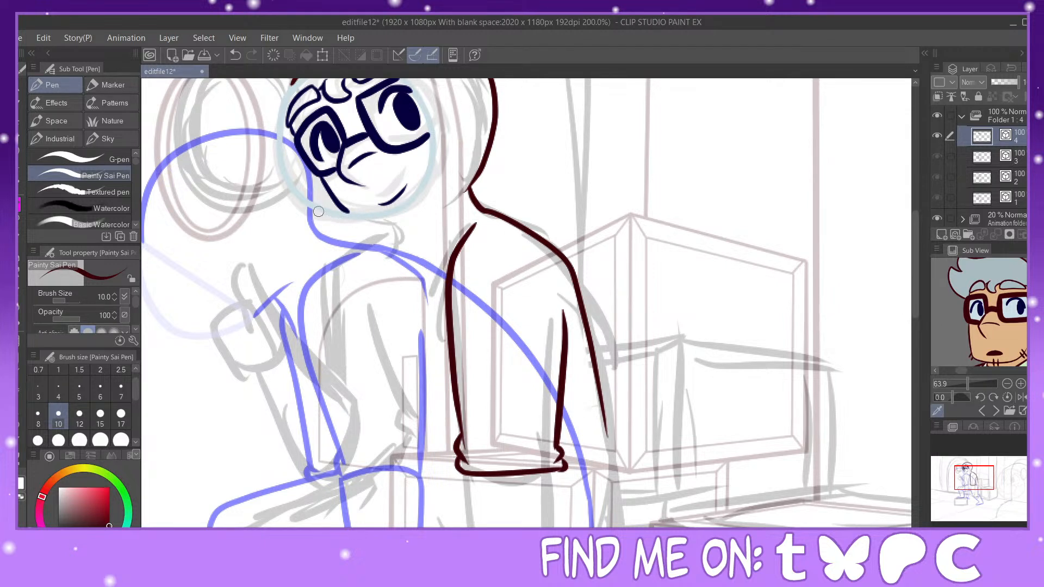
Step: Draw the jawline under the face, a short collar mark below it, and the far shoulder line running down the chest
mouse_move(320, 215)
left_mouse_down()
mouse_move(360, 236)
mouse_move(421, 225)
mouse_move(392, 259)
left_mouse_up()
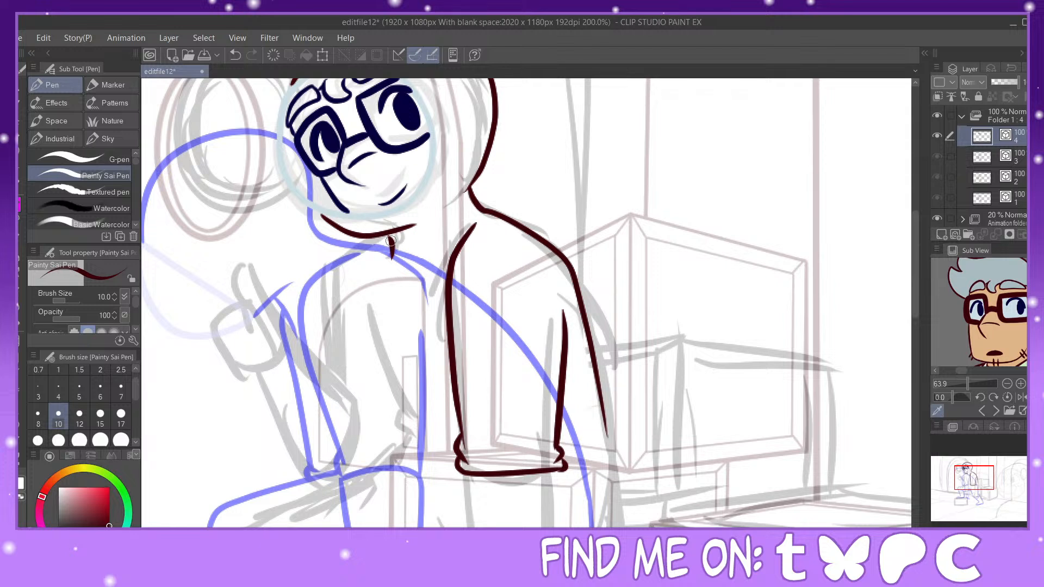
key("ctrl+z")
mouse_move(385, 238)
left_mouse_down()
mouse_move(357, 250)
mouse_move(334, 293)
mouse_move(343, 389)
left_mouse_up()
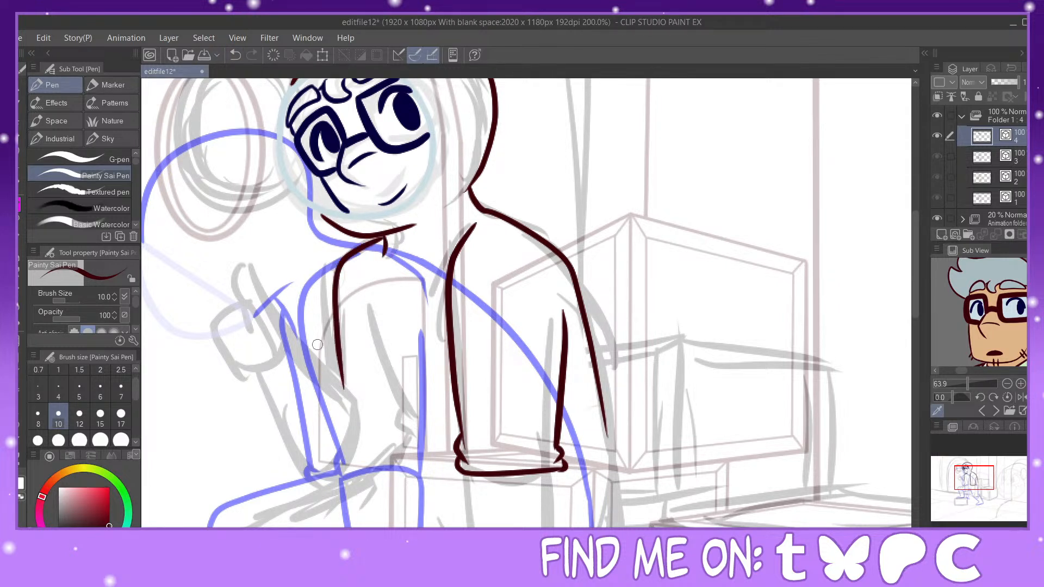
Step: Draw the raised arm's bent forearm and wrist line, and adjust the chest line's lower end with Pinch vector line
mouse_move(292, 338)
left_mouse_down()
mouse_move(359, 393)
mouse_move(359, 460)
left_mouse_up()
mouse_move(270, 382)
left_mouse_down()
mouse_move(333, 476)
mouse_move(368, 426)
left_mouse_up()
key("y")
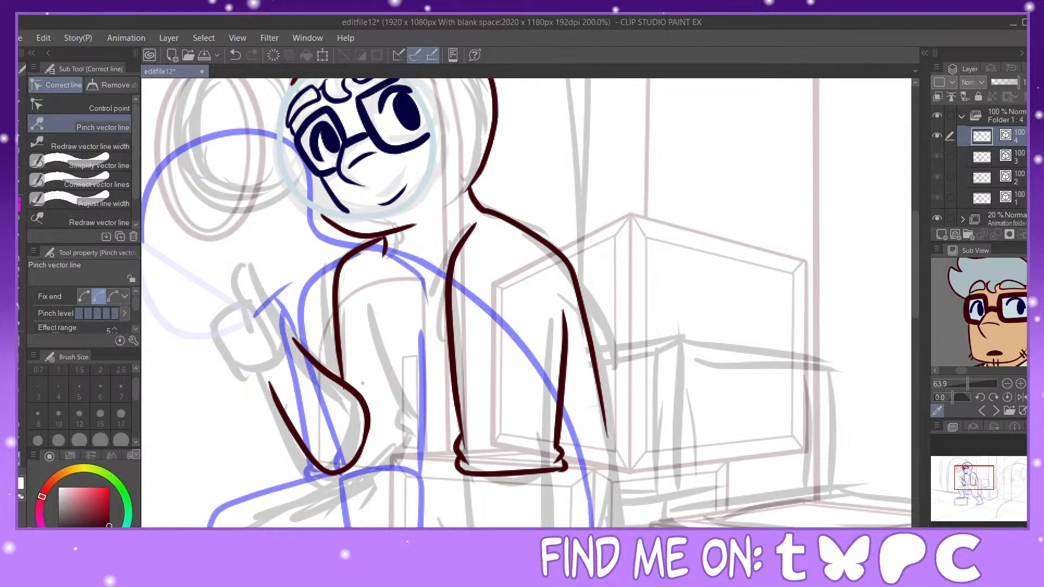
left_click_drag(339, 375, 338, 366)
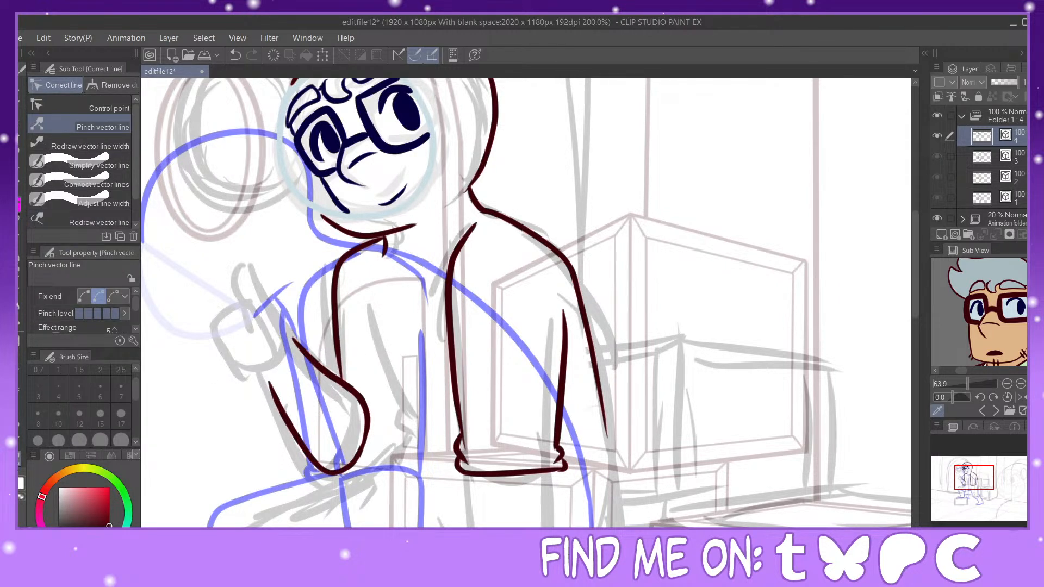
key("p")
left_click_drag(293, 338, 270, 384)
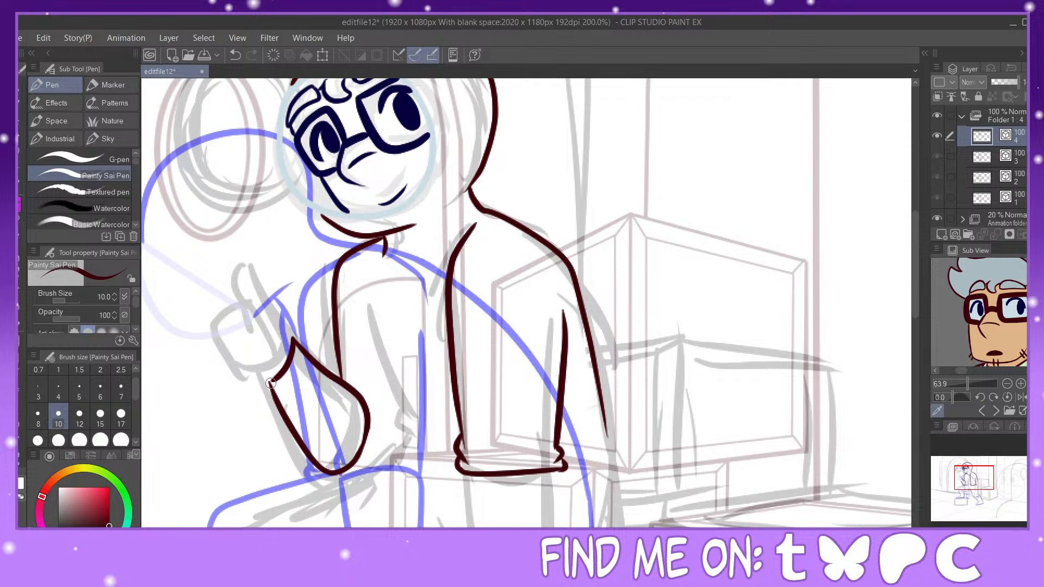
Step: Draw the raised hand's upright thumb and first curled finger above the wrist, and adjust the finger line with Pinch vector line
mouse_move(292, 338)
left_mouse_down()
mouse_move(252, 269)
mouse_move(242, 276)
mouse_move(255, 310)
mouse_move(238, 323)
mouse_move(267, 324)
mouse_move(234, 347)
mouse_move(222, 337)
mouse_move(244, 308)
mouse_move(265, 302)
left_mouse_up()
left_click(19, 442)
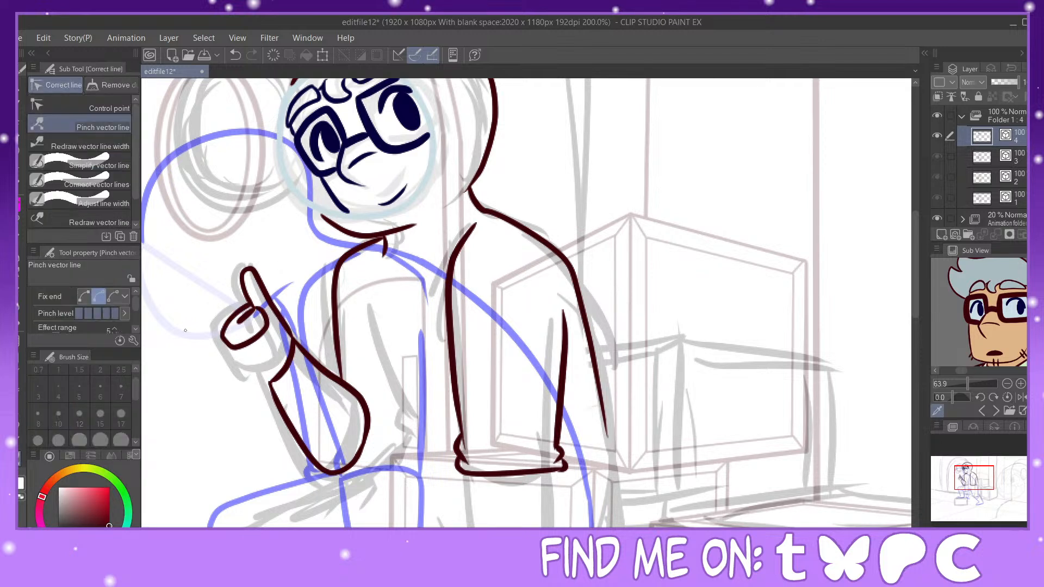
left_click_drag(244, 320, 241, 314)
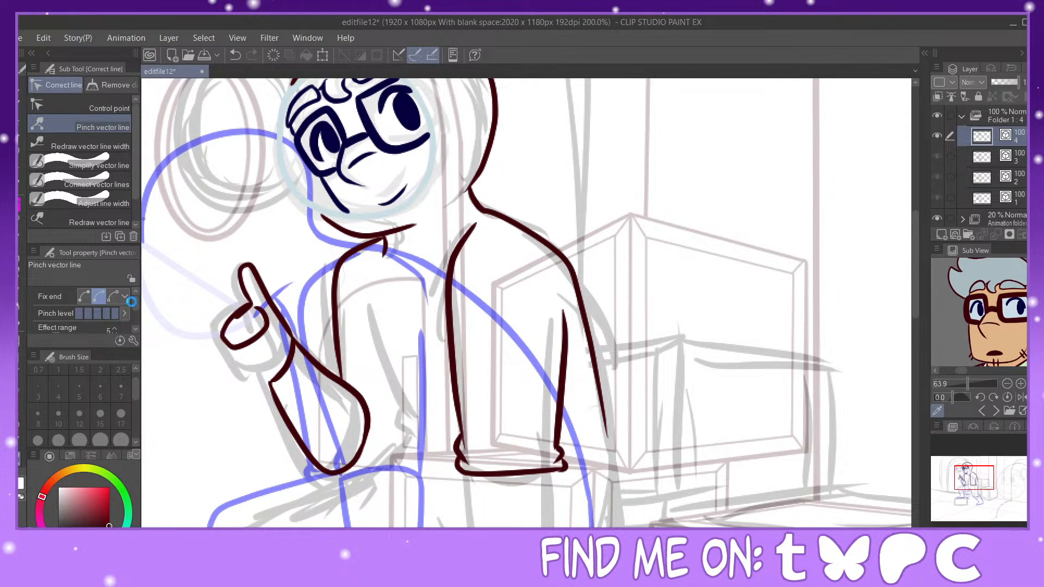
left_click(19, 212)
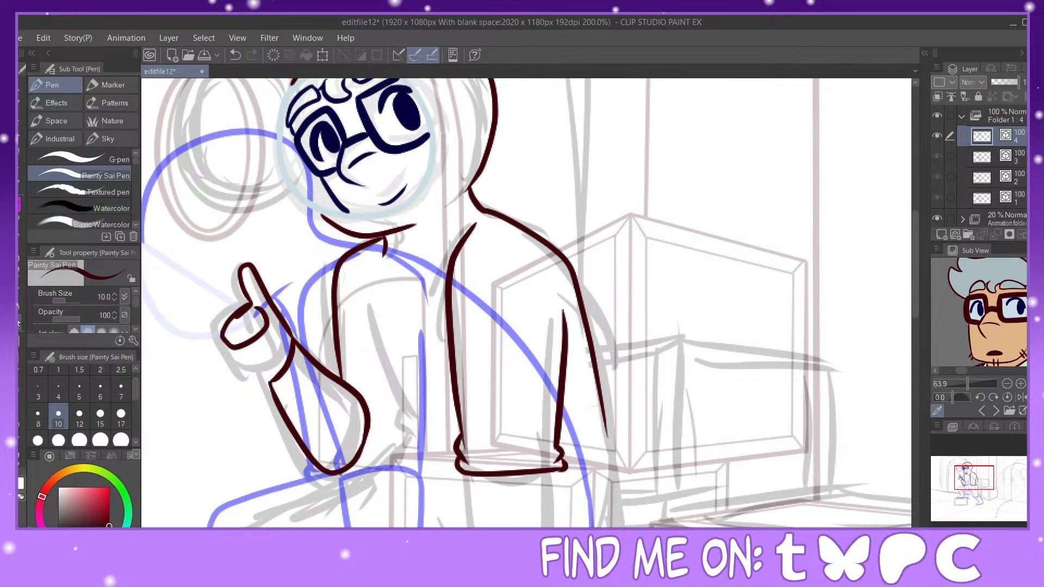
Step: Draw the remaining curled fingers and palm edge of the thumbs-up hand, and refine the thumb with Pinch vector line
mouse_move(246, 305)
left_mouse_down()
mouse_move(252, 313)
mouse_move(224, 336)
mouse_move(235, 361)
mouse_move(267, 333)
mouse_move(261, 318)
mouse_move(235, 342)
mouse_move(241, 366)
mouse_move(263, 364)
mouse_move(273, 326)
mouse_move(249, 374)
mouse_move(280, 363)
mouse_move(271, 332)
left_mouse_up()
key("p")
mouse_move(264, 384)
left_mouse_down()
mouse_move(281, 379)
mouse_move(278, 344)
left_mouse_up()
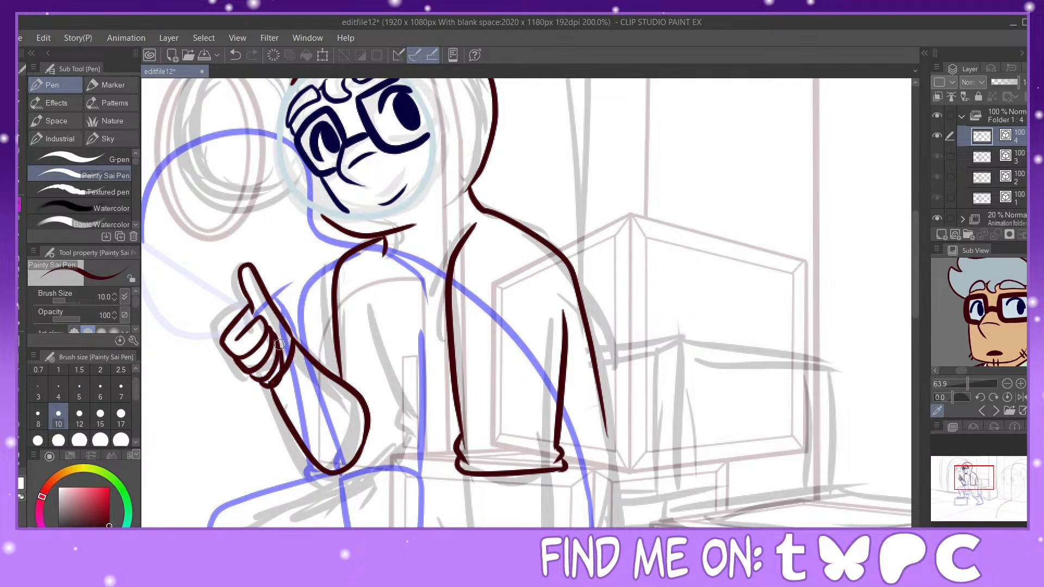
key("e")
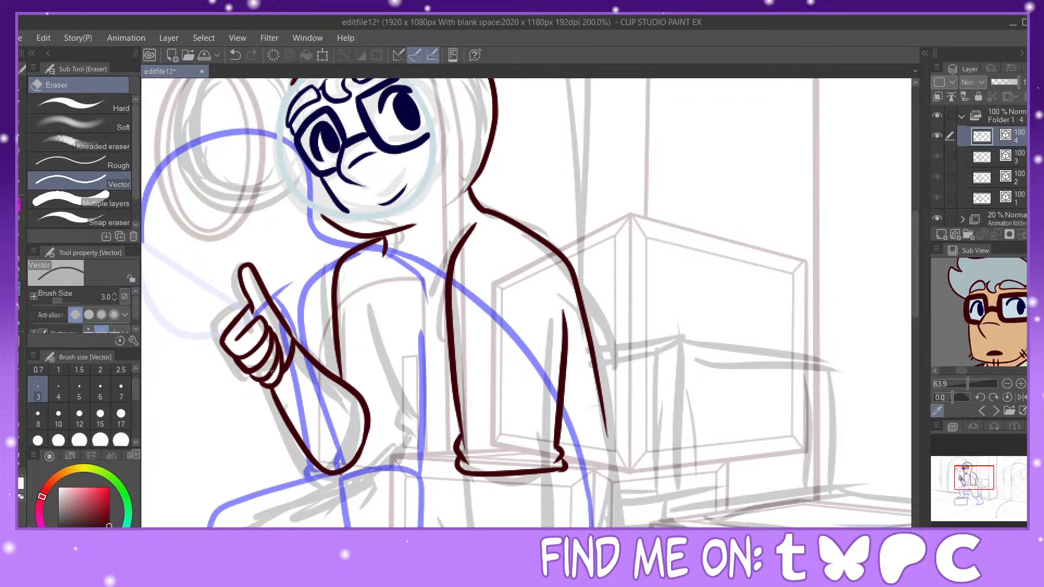
key("y")
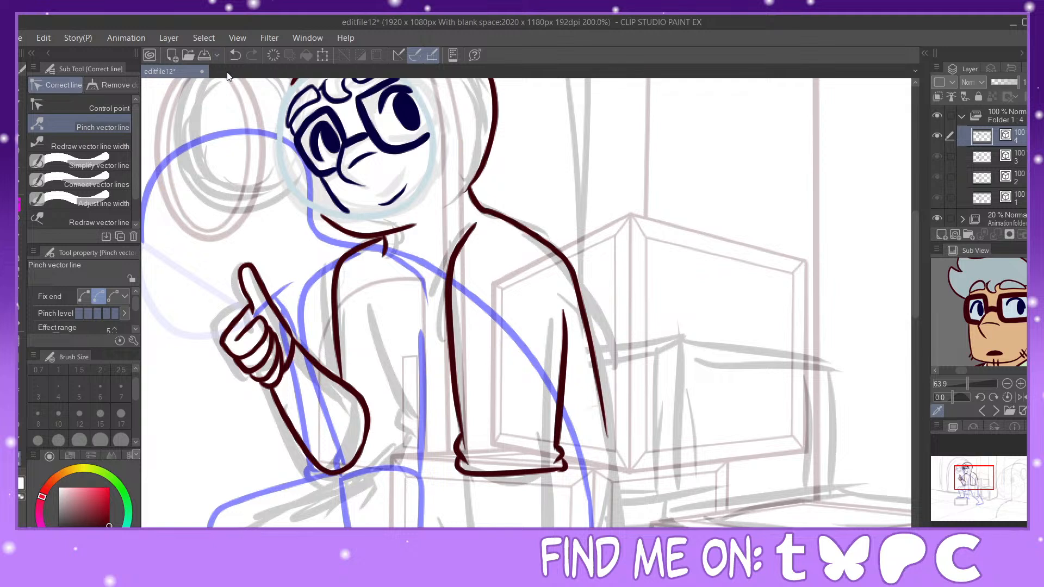
left_click_drag(241, 284, 244, 288)
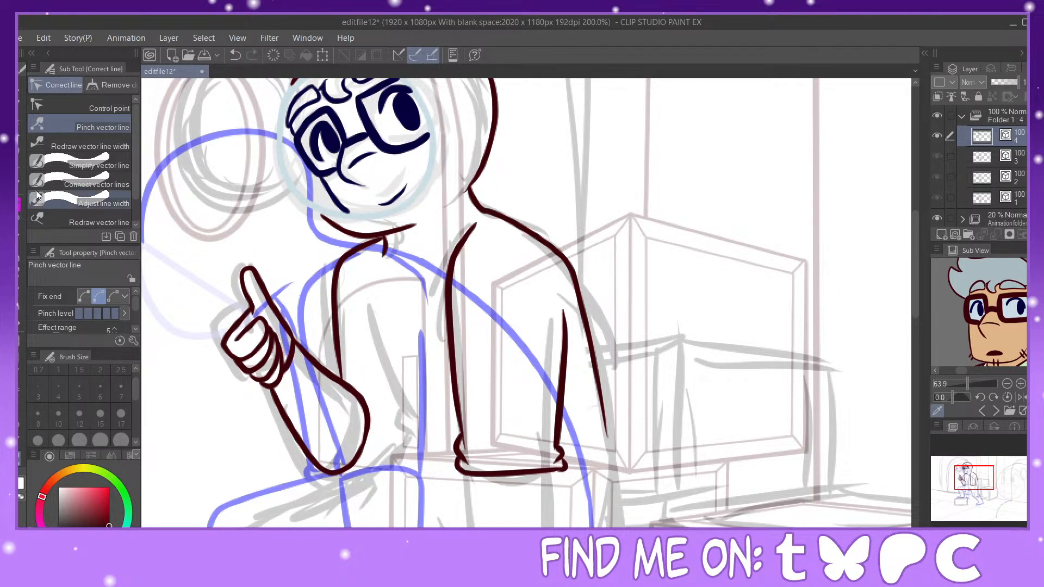
Step: Draw the raised arm's rear upper-arm line and a small rounded tag with an inner drop shape hanging below the neck
key("p")
left_click_drag(973, 482, 975, 481)
mouse_move(353, 246)
left_mouse_down()
mouse_move(387, 355)
mouse_move(412, 381)
left_mouse_up()
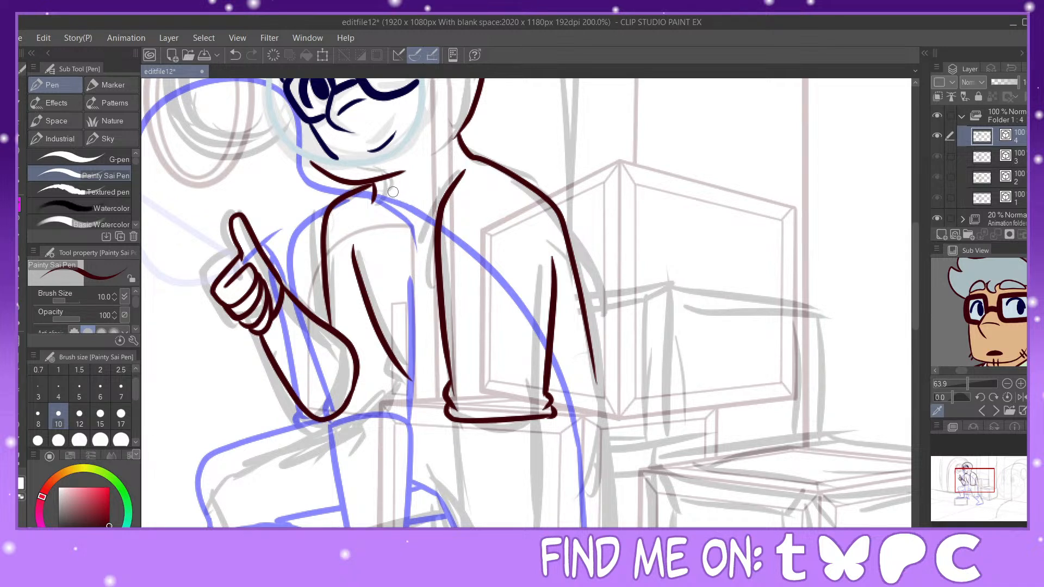
mouse_move(391, 191)
left_mouse_down()
mouse_move(406, 190)
mouse_move(417, 302)
mouse_move(441, 357)
left_mouse_up()
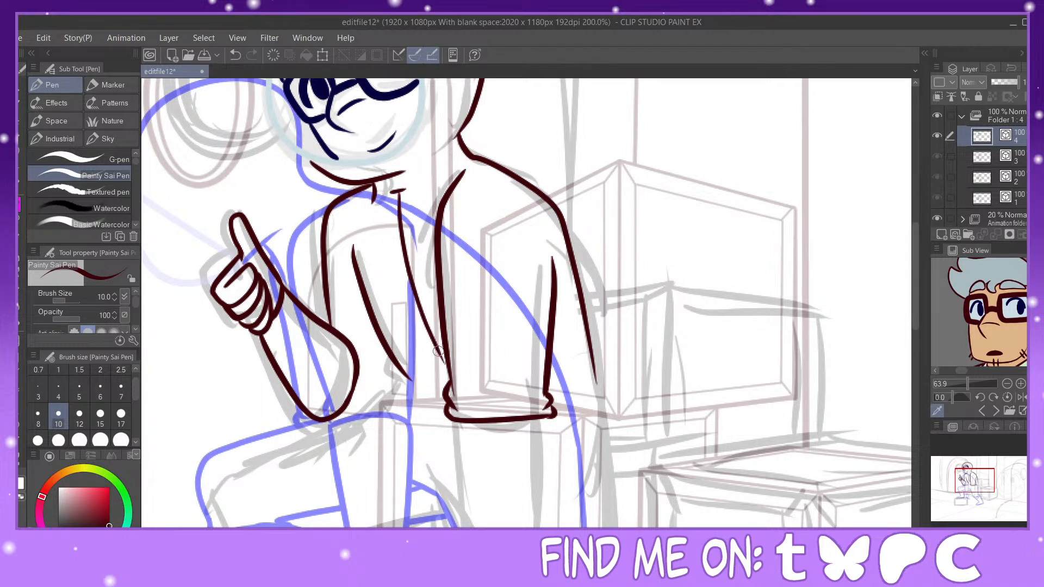
left_click(235, 57)
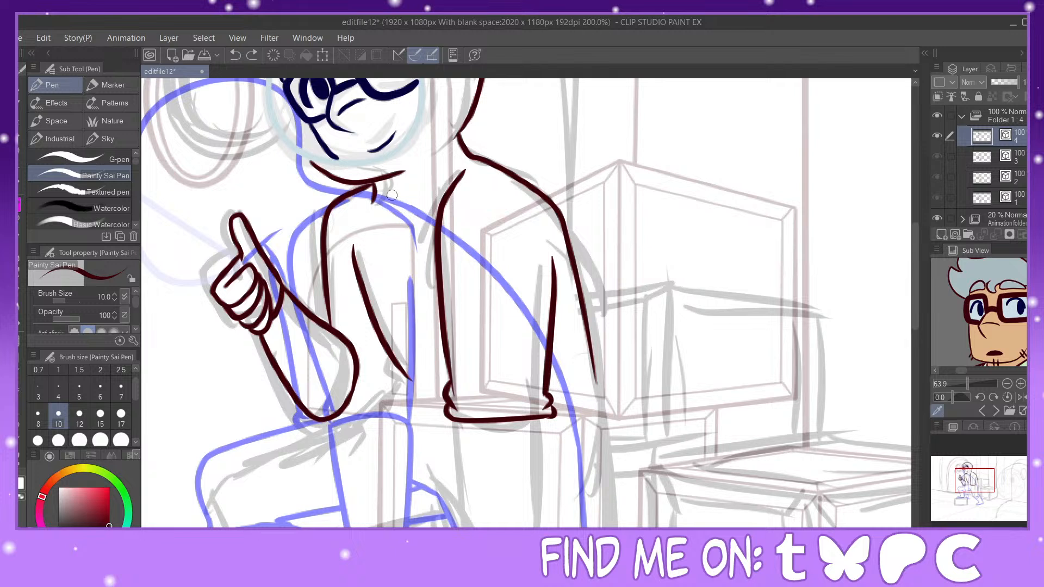
mouse_move(390, 198)
left_mouse_down()
mouse_move(388, 243)
mouse_move(416, 239)
mouse_move(412, 216)
mouse_move(419, 237)
mouse_move(388, 242)
mouse_move(419, 238)
left_mouse_up()
left_click(236, 55)
left_click_drag(409, 199, 423, 245)
left_click_drag(399, 211, 401, 239)
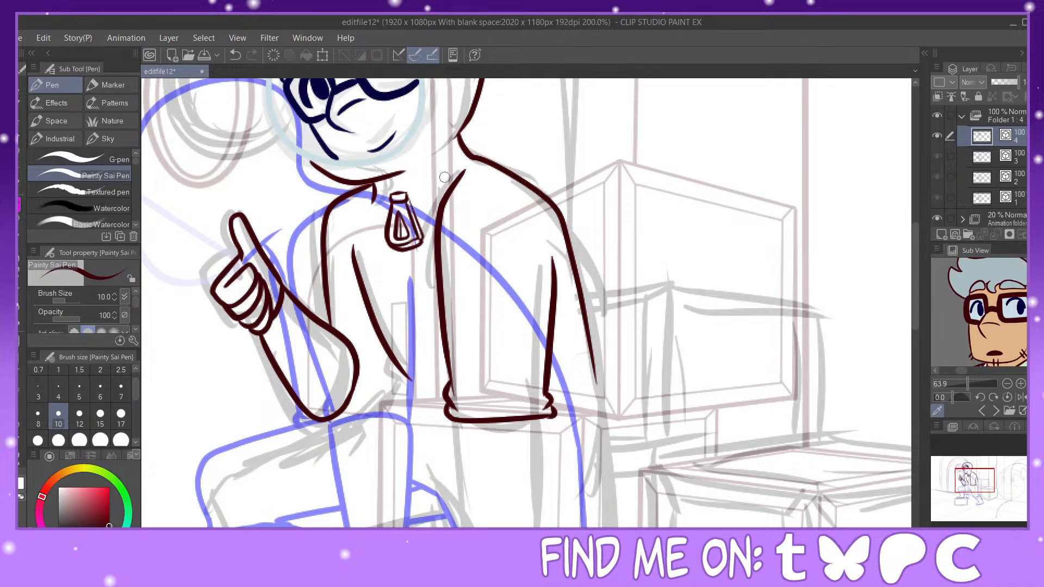
Step: Draw the near arm's tapering forearm below the rolled cuff, closed with a curved wrist line
left_click_drag(984, 473, 985, 483)
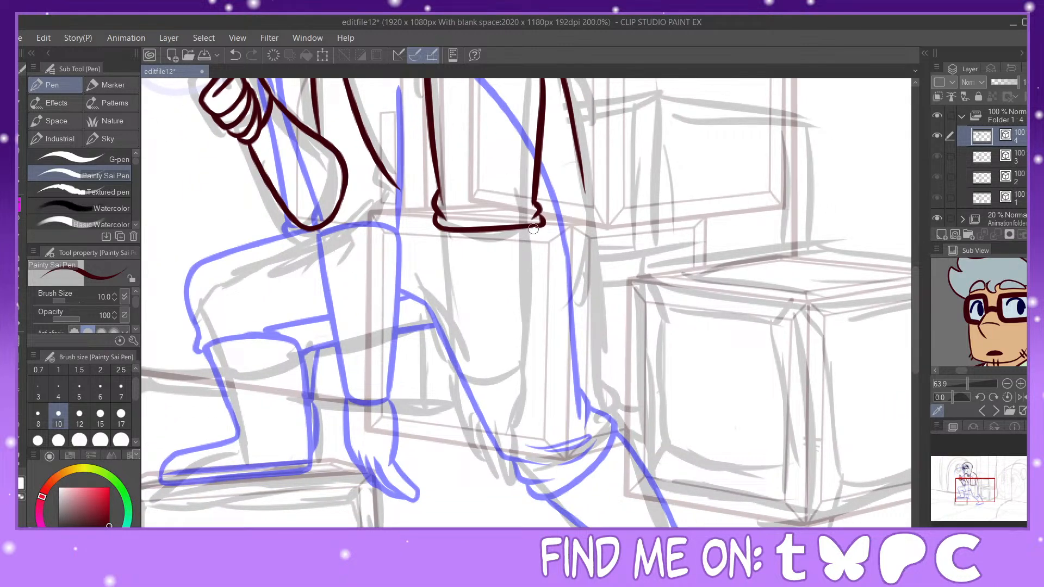
left_click_drag(534, 229, 524, 373)
mouse_move(446, 235)
left_mouse_down()
mouse_move(467, 373)
mouse_move(524, 370)
left_mouse_up()
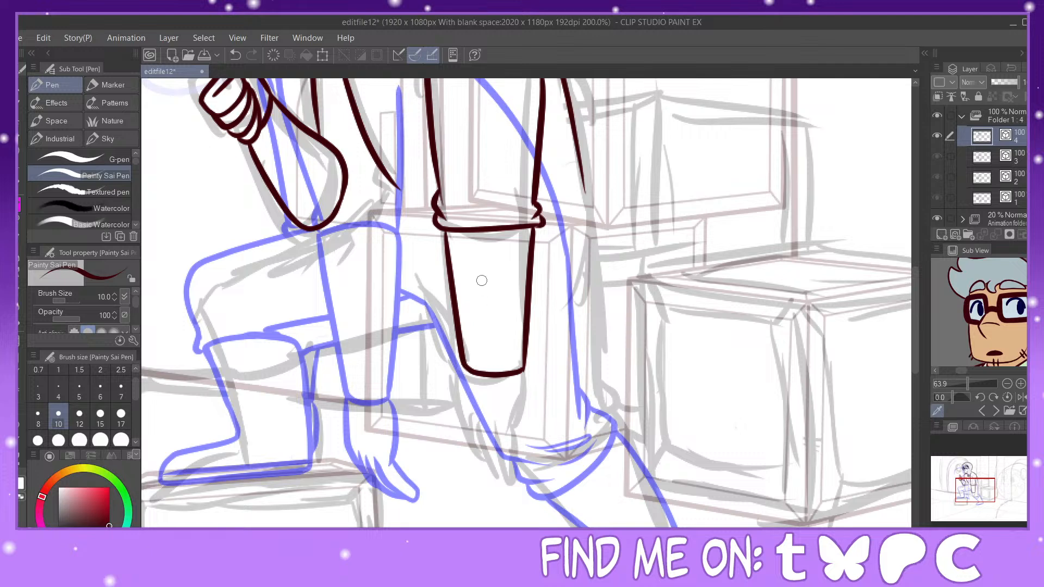
Step: Draw the torso line from the tag down to the near cuff, with small fold marks at the far elbow and waist
left_click_drag(981, 492, 966, 464)
left_click_drag(469, 286, 505, 420)
mouse_move(453, 395)
left_mouse_down()
mouse_move(464, 439)
mouse_move(510, 447)
mouse_move(497, 433)
mouse_move(513, 457)
left_mouse_up()
left_click_drag(985, 477, 988, 480)
left_click_drag(459, 166, 313, 213)
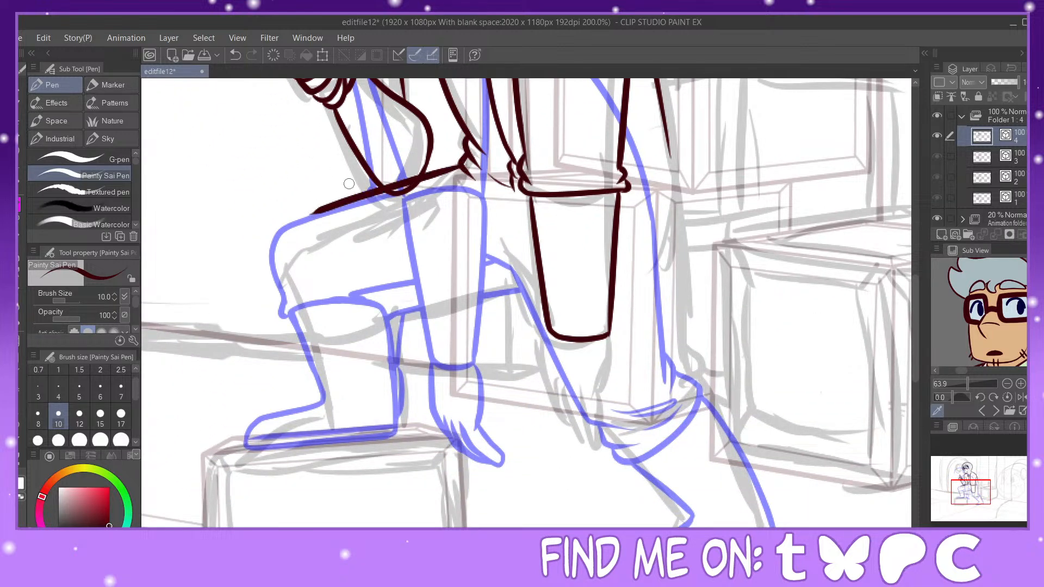
left_click(233, 55)
mouse_move(460, 166)
left_mouse_down()
mouse_move(376, 197)
mouse_move(334, 248)
mouse_move(314, 355)
left_mouse_up()
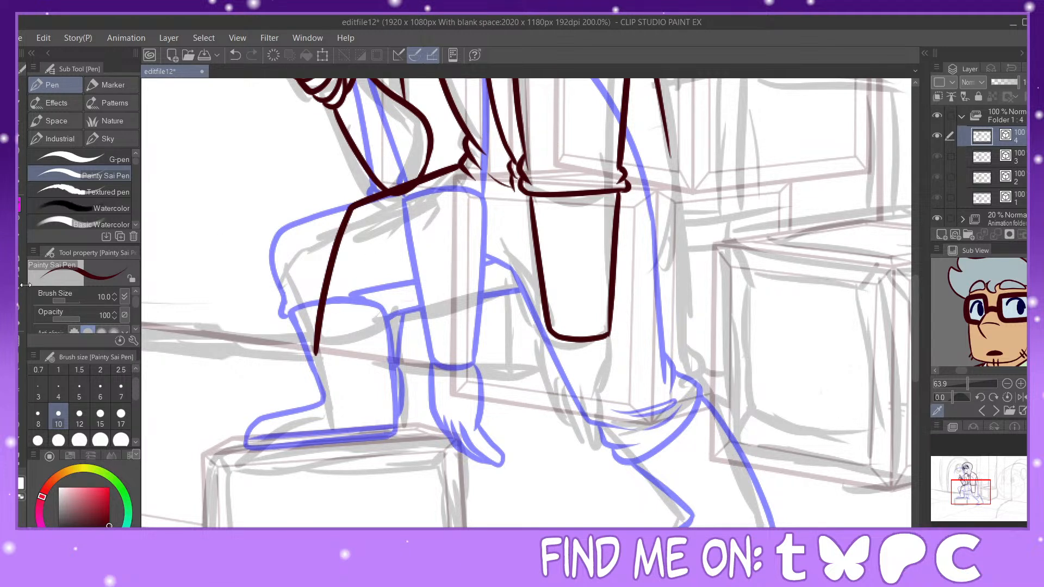
key("e")
key("p")
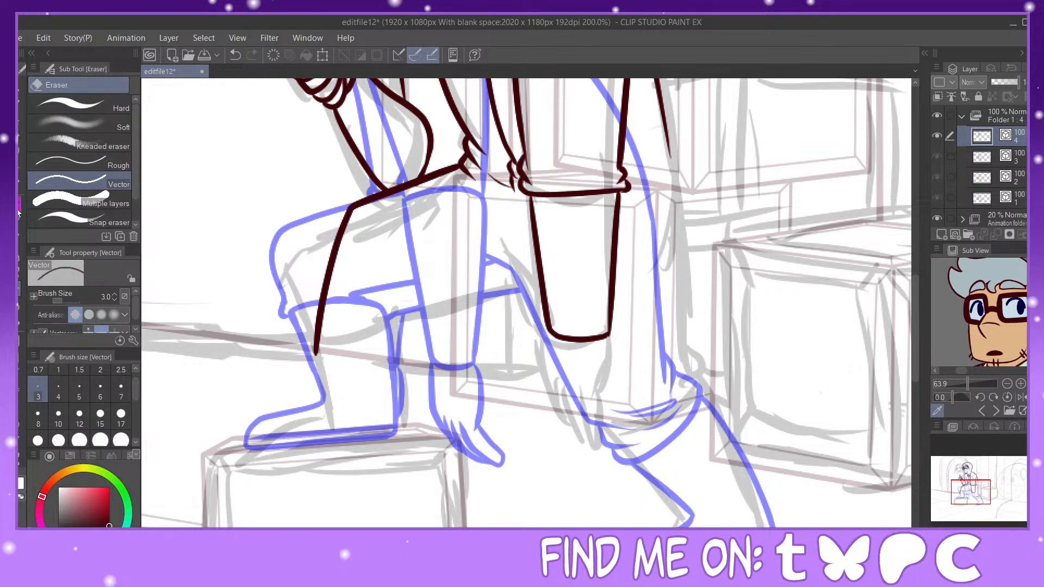
mouse_move(333, 272)
left_mouse_down()
mouse_move(402, 329)
mouse_move(393, 425)
left_mouse_up()
left_click_drag(326, 281, 315, 400)
left_click(235, 59)
left_click(234, 56)
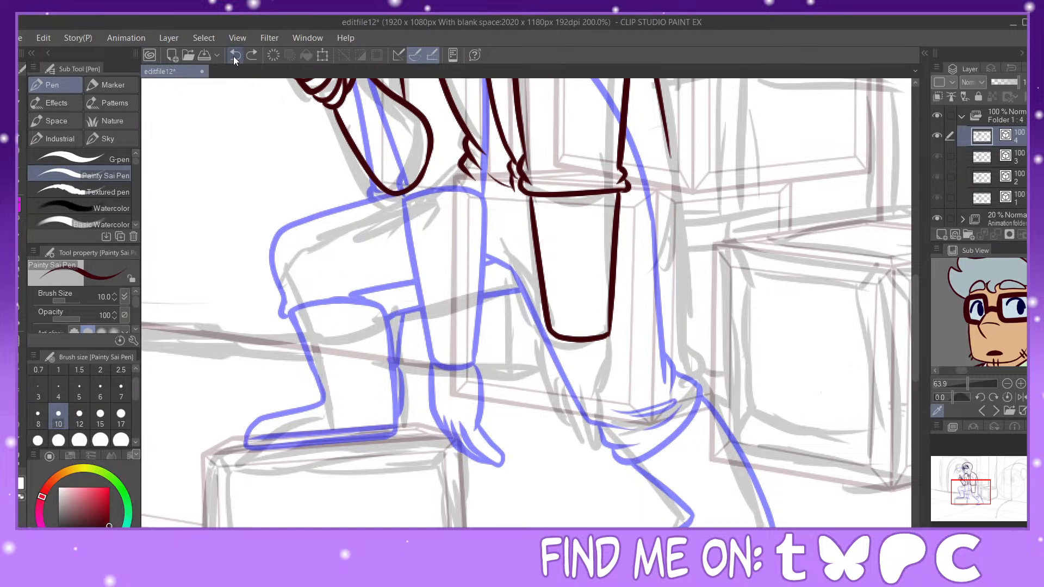
left_click(249, 55)
left_click(237, 55)
Step: Draw the boot resting on the crate, the bent thigh and knee above it, and the thigh's underside with a knee fold
mouse_move(324, 400)
left_mouse_down()
mouse_move(264, 420)
mouse_move(251, 449)
mouse_move(394, 432)
mouse_move(396, 315)
mouse_move(314, 317)
mouse_move(323, 401)
left_mouse_up()
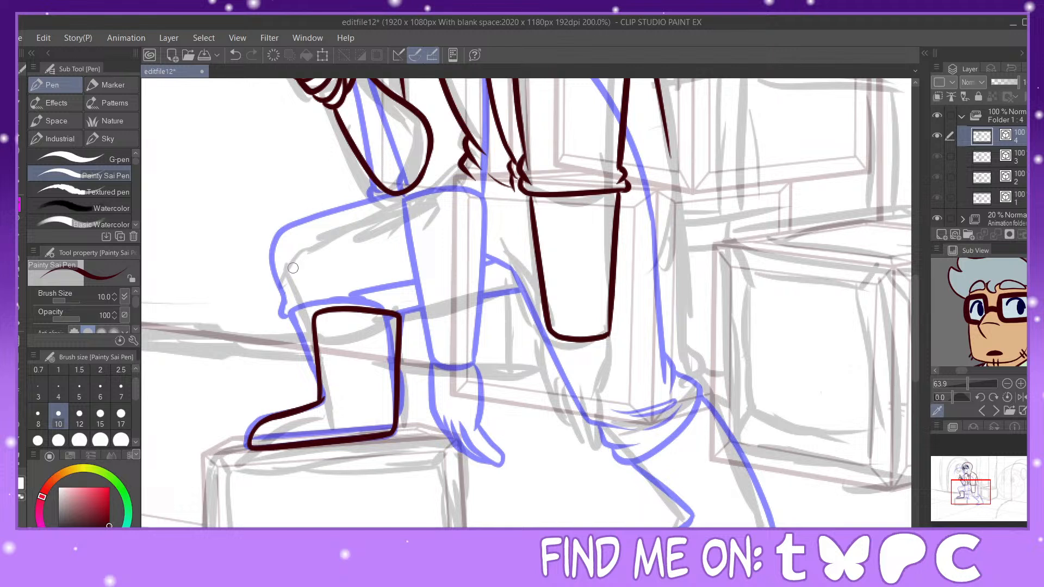
mouse_move(318, 316)
left_mouse_down()
mouse_move(323, 225)
mouse_move(471, 170)
left_mouse_up()
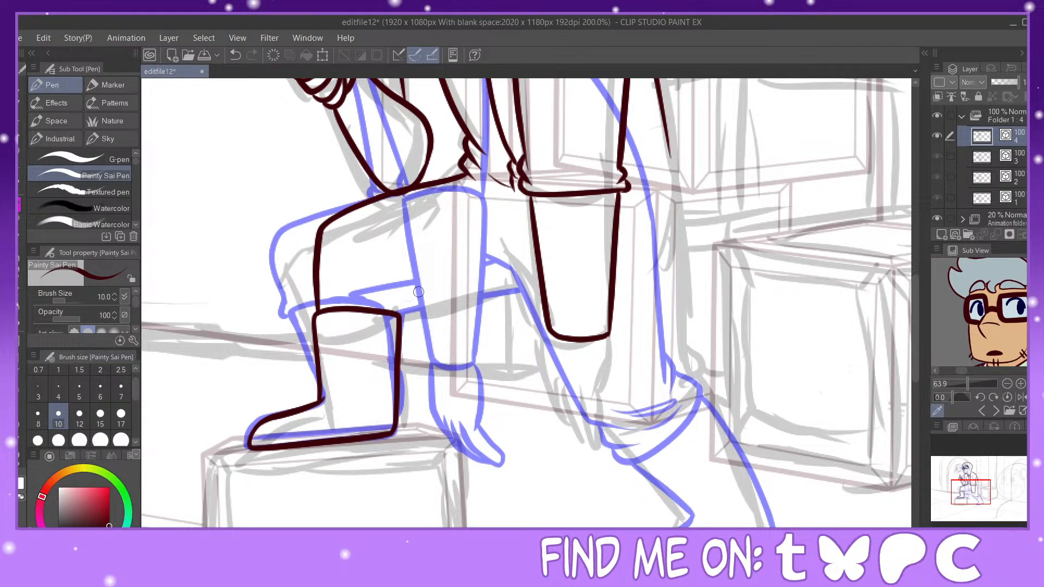
mouse_move(400, 316)
left_mouse_down()
mouse_move(399, 261)
mouse_move(432, 293)
mouse_move(517, 283)
left_mouse_up()
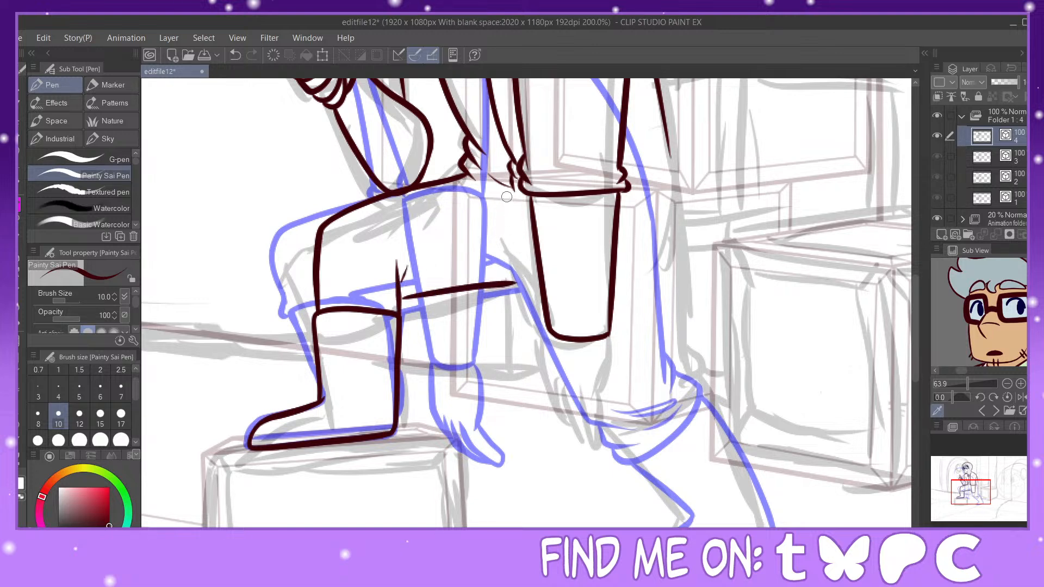
Step: Compare the waist area on cels 3, 1 and 2, and draw short hem lines beside the near cuff on cel 4
left_click(1009, 157)
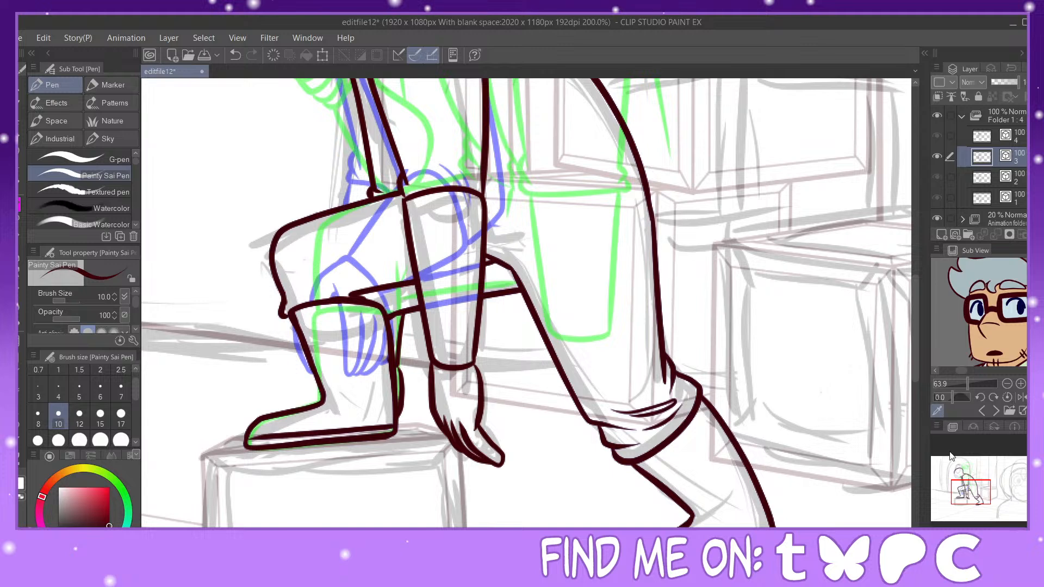
left_click_drag(983, 491, 983, 484)
left_click(999, 201)
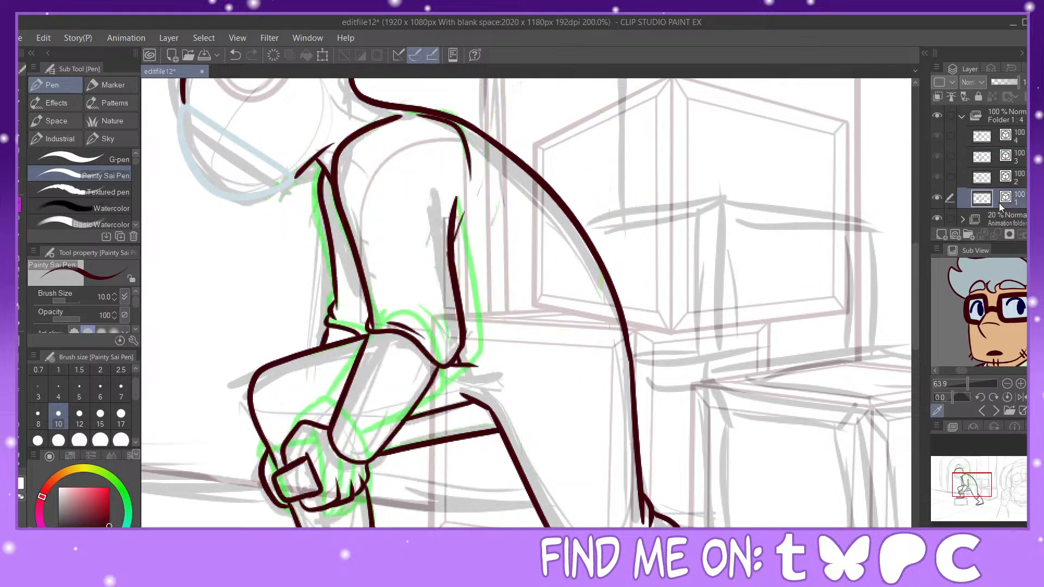
left_click(1003, 182)
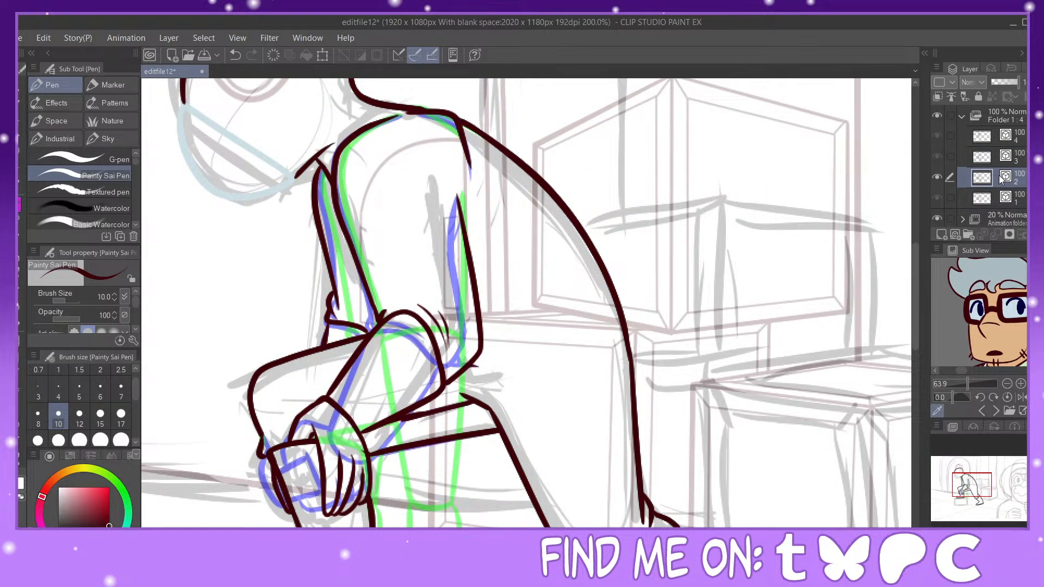
left_click(1006, 159)
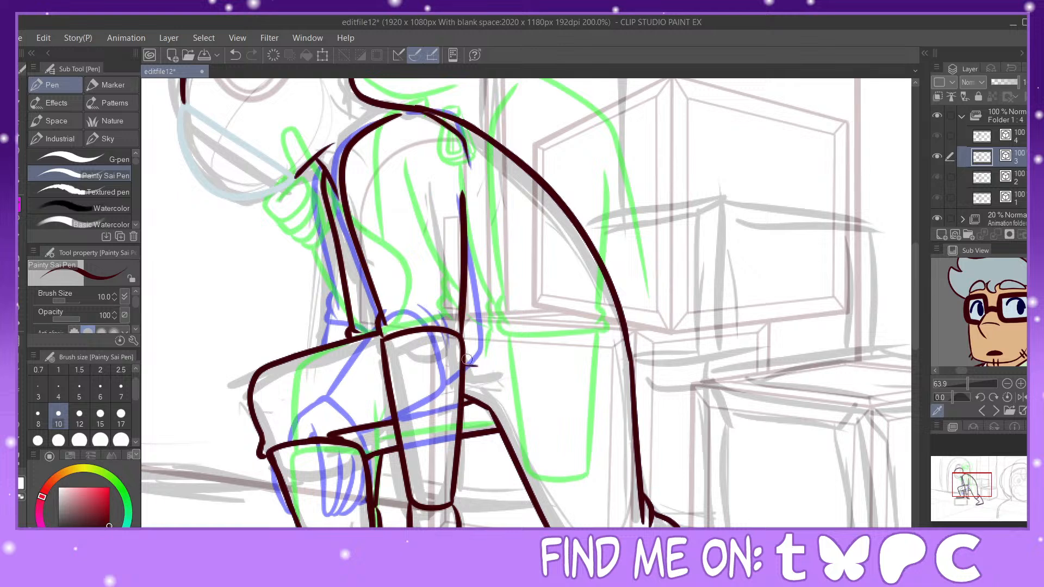
mouse_move(468, 365)
left_mouse_down()
mouse_move(464, 316)
mouse_move(504, 363)
left_mouse_up()
left_click(1021, 139)
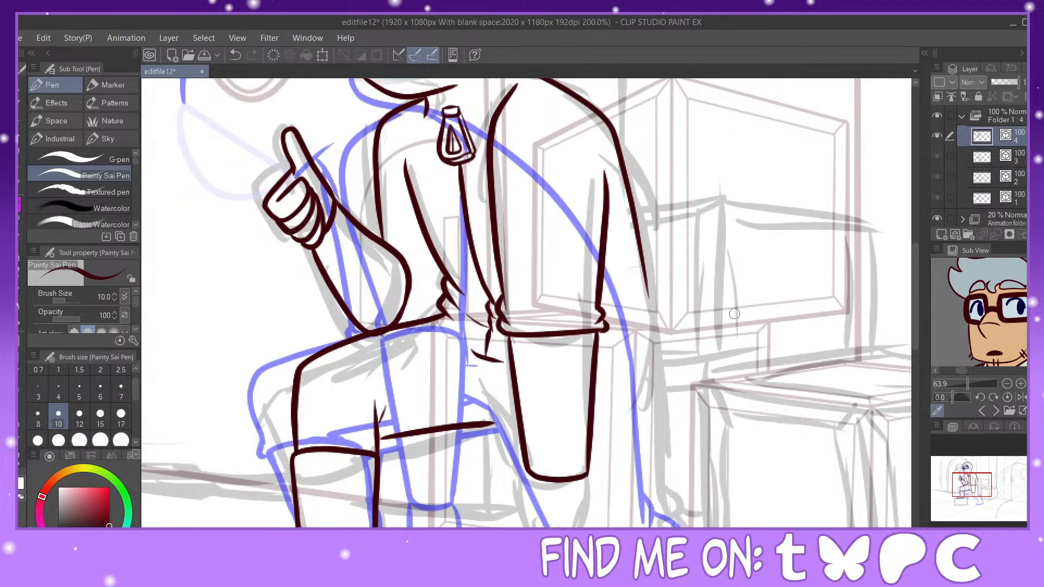
Step: Draw the rear leg's front line below the thigh and the near arm's hanging hand with its fingers
scroll(866, 321, "down", 5)
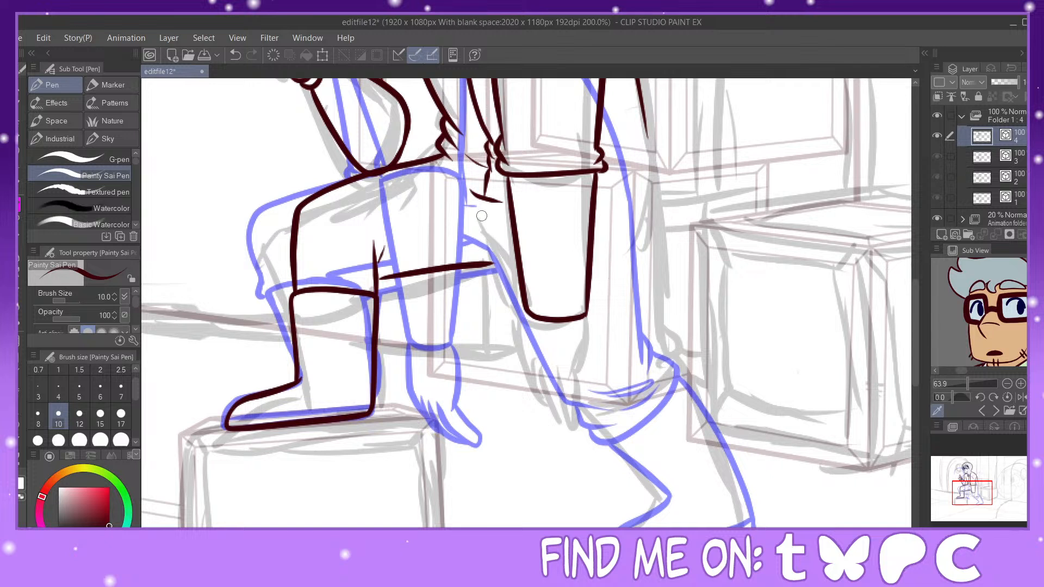
mouse_move(457, 233)
left_mouse_down()
mouse_move(496, 277)
mouse_move(537, 382)
left_mouse_up()
left_click_drag(583, 320, 574, 375)
mouse_move(529, 316)
left_mouse_down()
mouse_move(533, 390)
mouse_move(560, 419)
left_mouse_up()
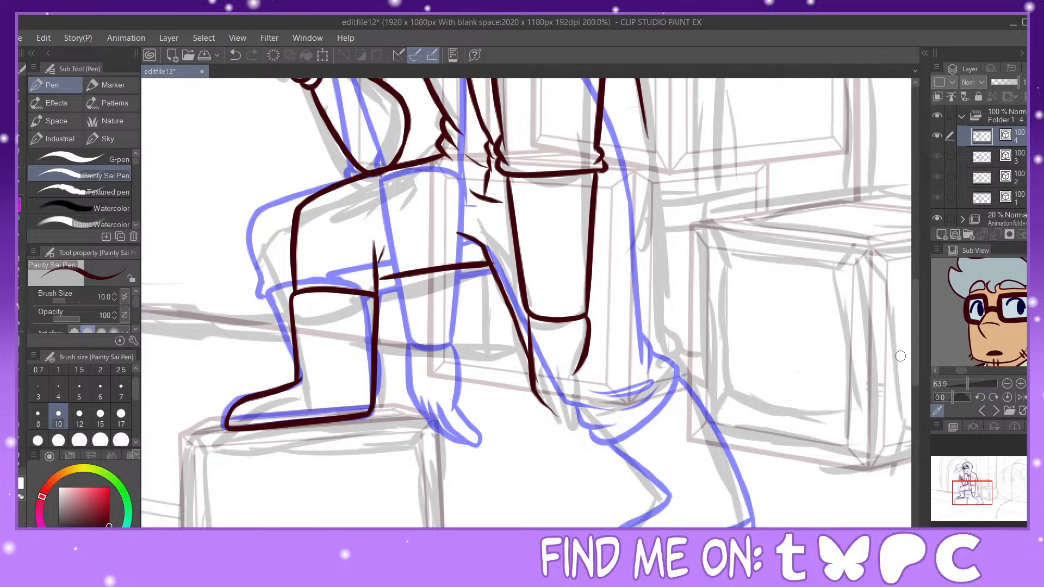
mouse_move(559, 371)
left_mouse_down()
mouse_move(581, 429)
mouse_move(579, 361)
mouse_move(555, 408)
mouse_move(575, 422)
left_mouse_up()
mouse_move(541, 368)
left_mouse_down()
mouse_move(551, 412)
mouse_move(570, 420)
left_mouse_up()
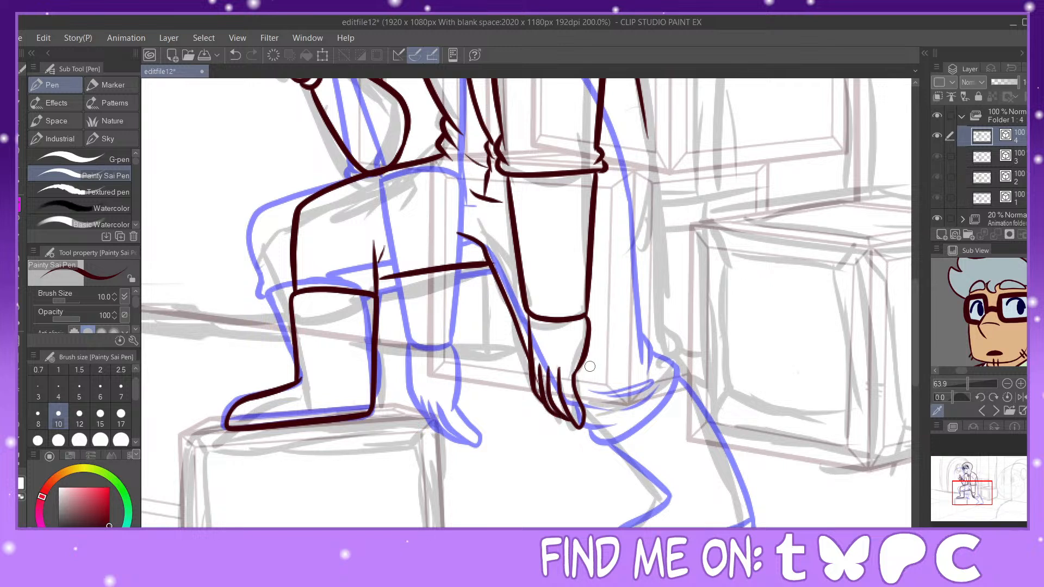
key("e")
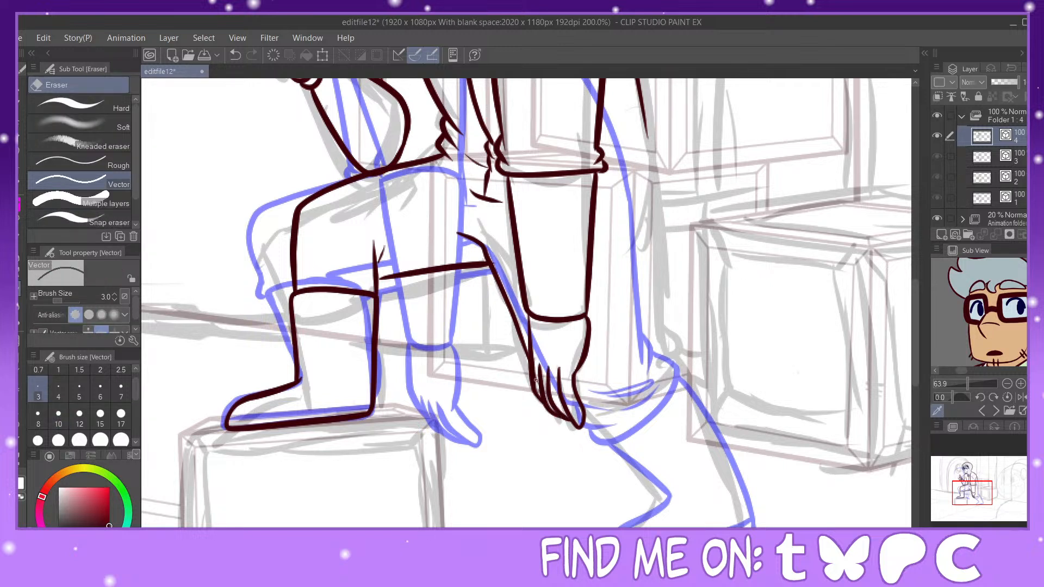
key("p")
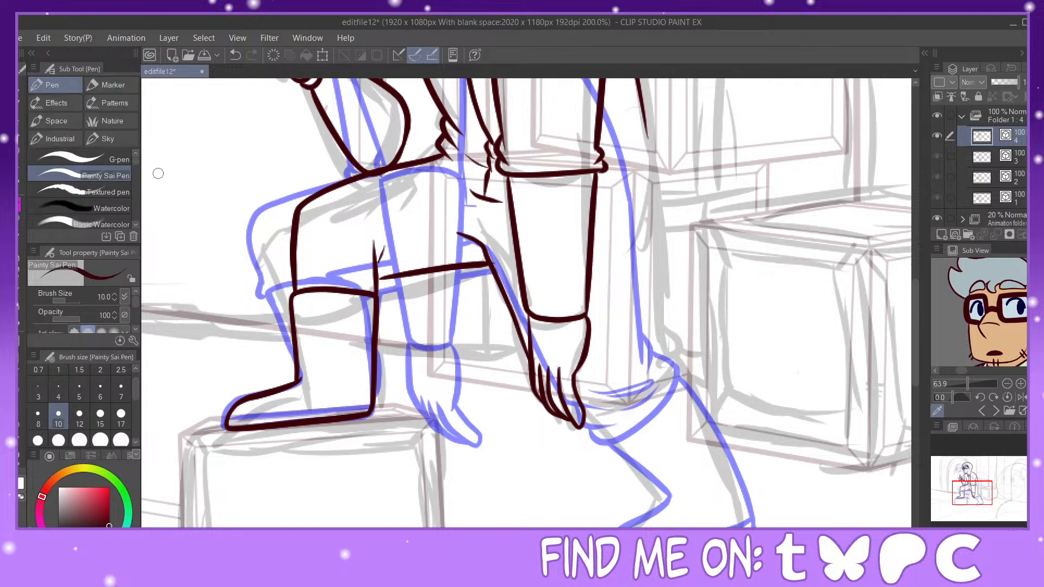
Step: Draw the bent thigh's upper underside line into the knee fold, and extend the back's outline down to the rear leg's cuff
mouse_move(464, 235)
left_mouse_down()
mouse_move(383, 254)
mouse_move(370, 298)
left_mouse_up()
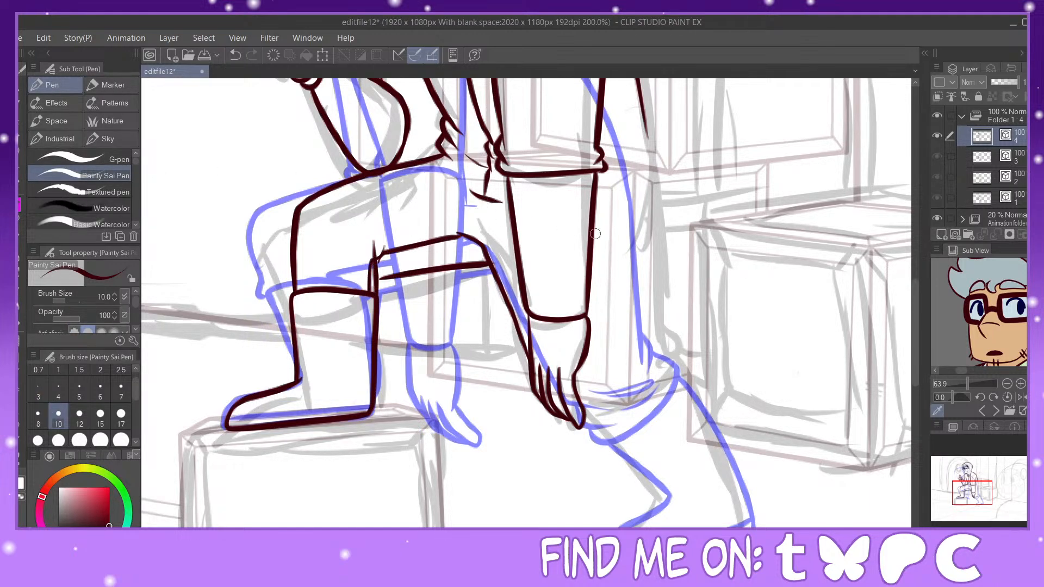
left_click_drag(985, 494, 994, 494)
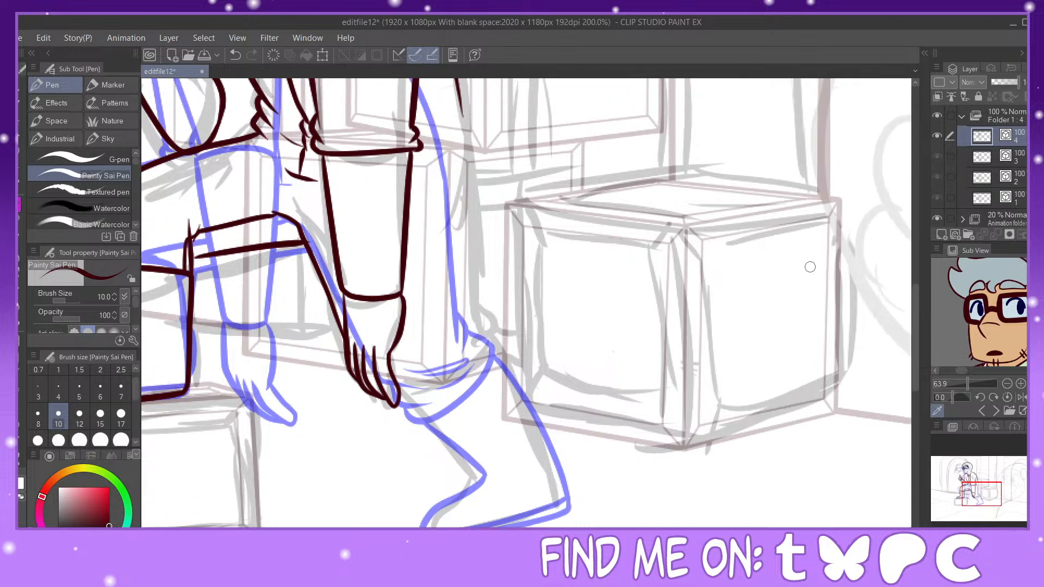
left_click_drag(463, 99, 484, 331)
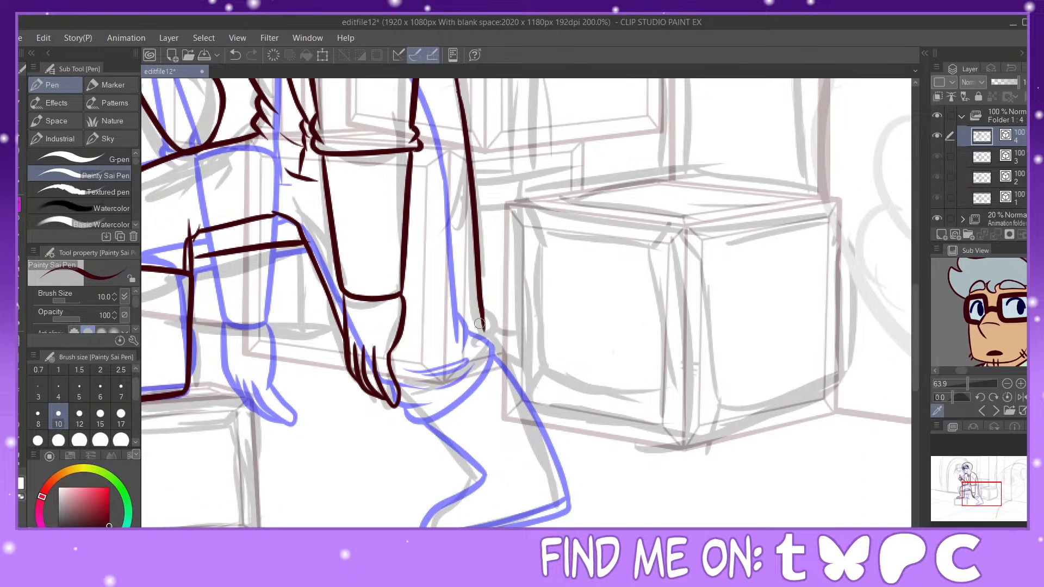
key("y")
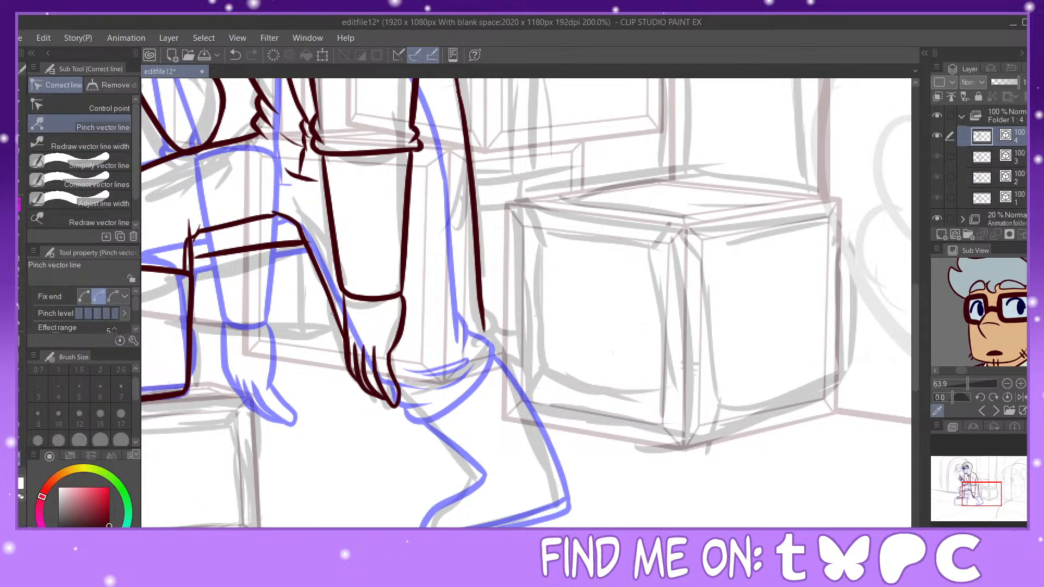
left_click_drag(340, 325, 359, 324)
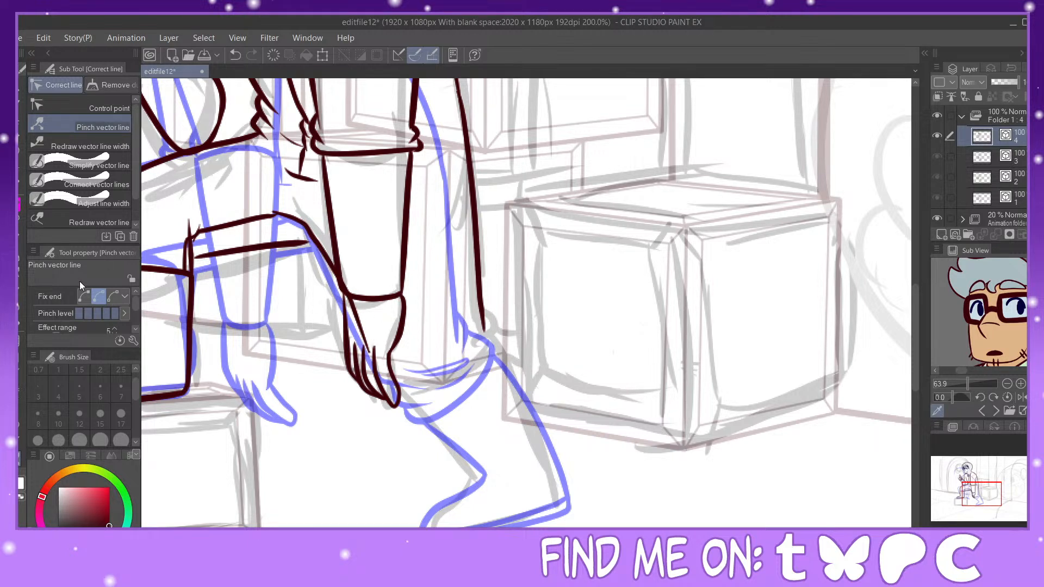
left_click(235, 54)
Step: Erase the rear leg's front line, redraw it curving from the thigh to the near forearm, and extend the lower thigh line to meet it
key("e")
left_click_drag(297, 224, 321, 232)
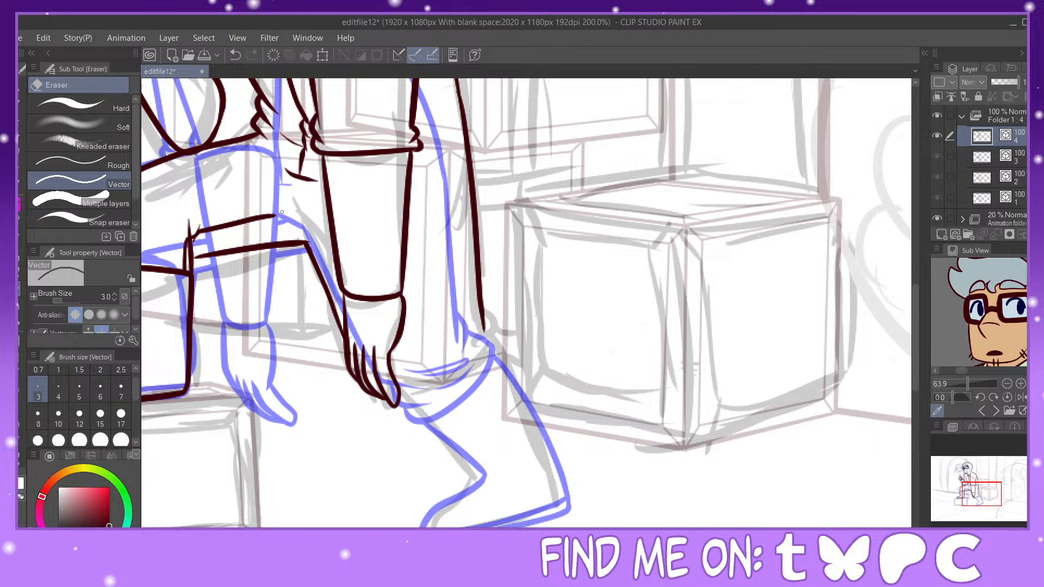
key("p")
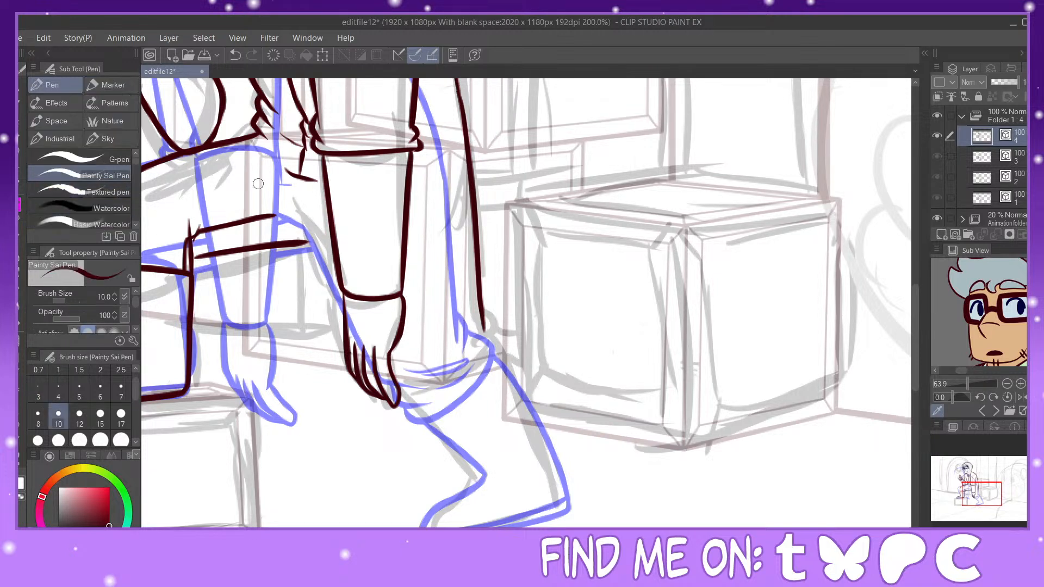
mouse_move(268, 215)
left_mouse_down()
mouse_move(308, 225)
mouse_move(338, 282)
left_mouse_up()
left_click_drag(294, 239, 320, 244)
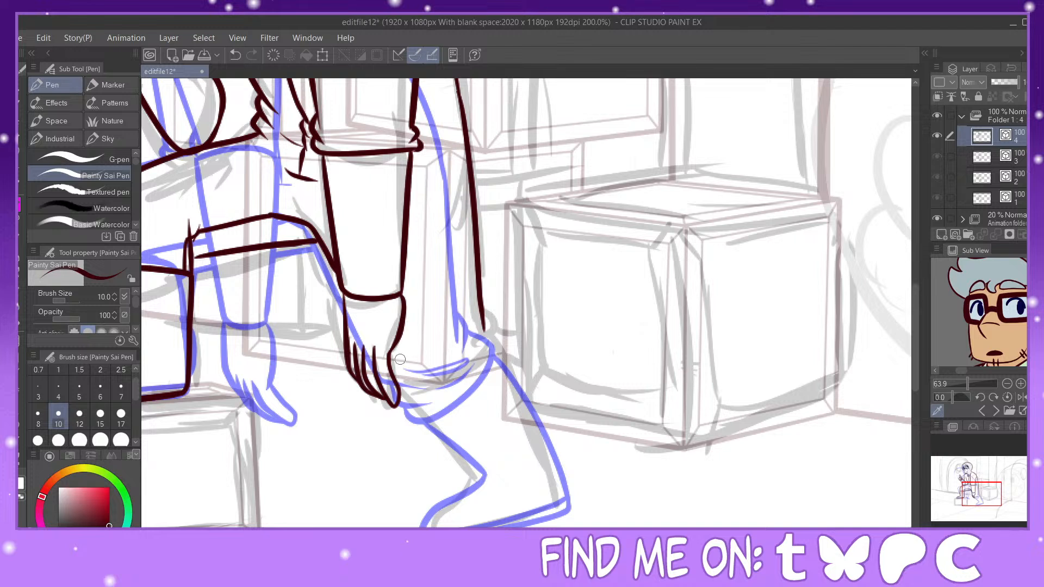
Step: Draw the rear leg's rolled trouser cuff below the hanging hand, with fold lines inside it
left_click_drag(389, 351, 414, 389)
mouse_move(485, 315)
left_mouse_down()
mouse_move(486, 348)
mouse_move(500, 343)
mouse_move(495, 363)
mouse_move(450, 409)
mouse_move(418, 419)
left_mouse_up()
left_click_drag(403, 380, 425, 418)
left_click_drag(435, 371, 463, 355)
Step: Draw the rear boot's back and front outlines below the cuff, and close it with the sole lines
mouse_move(439, 374)
left_mouse_down()
mouse_move(477, 351)
mouse_move(549, 437)
mouse_move(569, 512)
left_mouse_up()
mouse_move(432, 420)
left_mouse_down()
mouse_move(483, 479)
mouse_move(422, 527)
left_mouse_up()
left_click_drag(531, 523, 564, 505)
left_click_drag(432, 525, 568, 499)
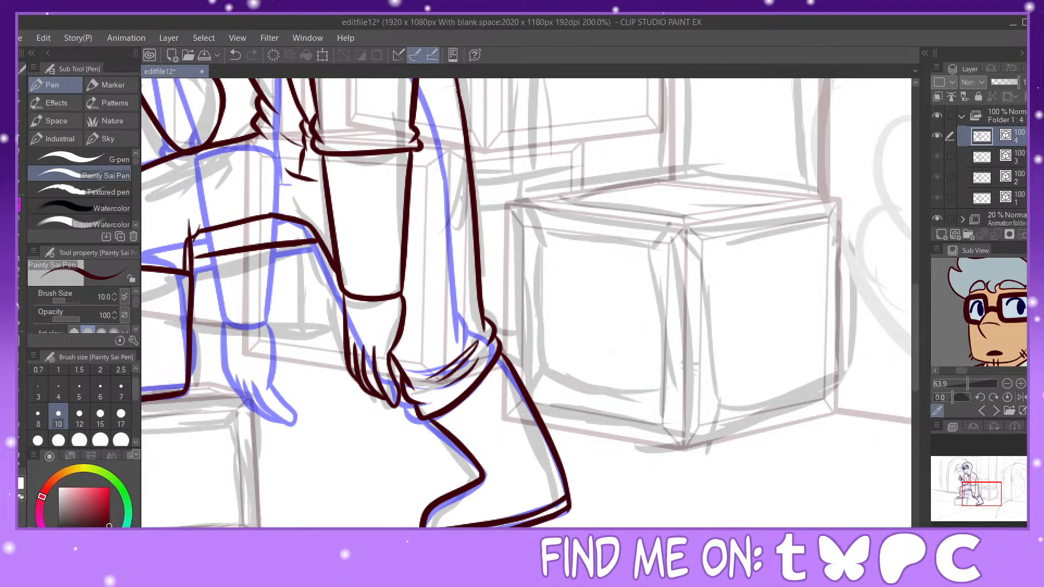
Step: Draw the sole line along the boot resting on the crate
scroll(526, 341, "down", 3)
left_click_drag(526, 340, 672, 385)
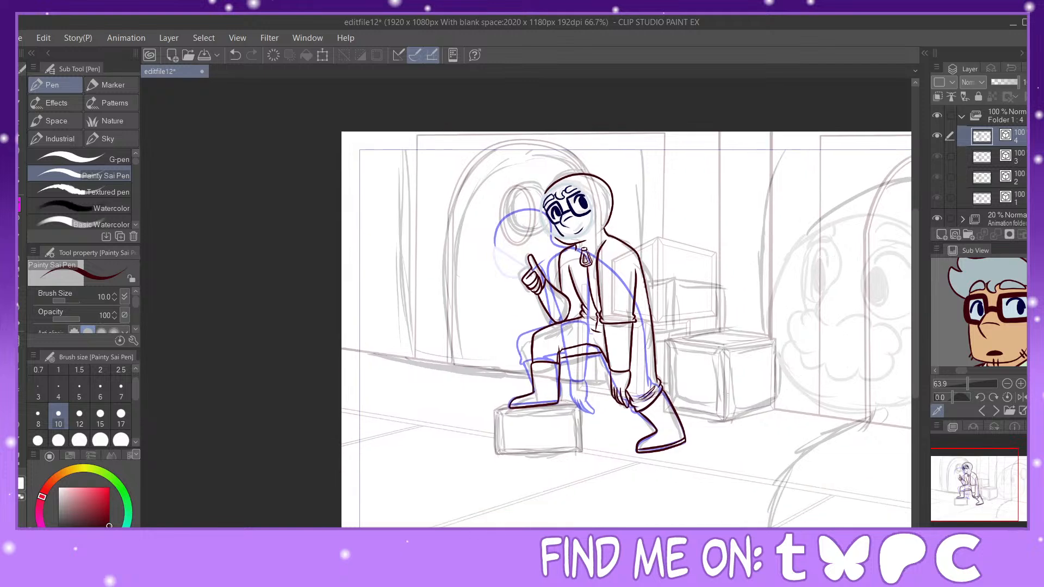
key("ctrl+plus")
key("ctrl+plus")
key("ctrl+plus")
left_click(965, 492)
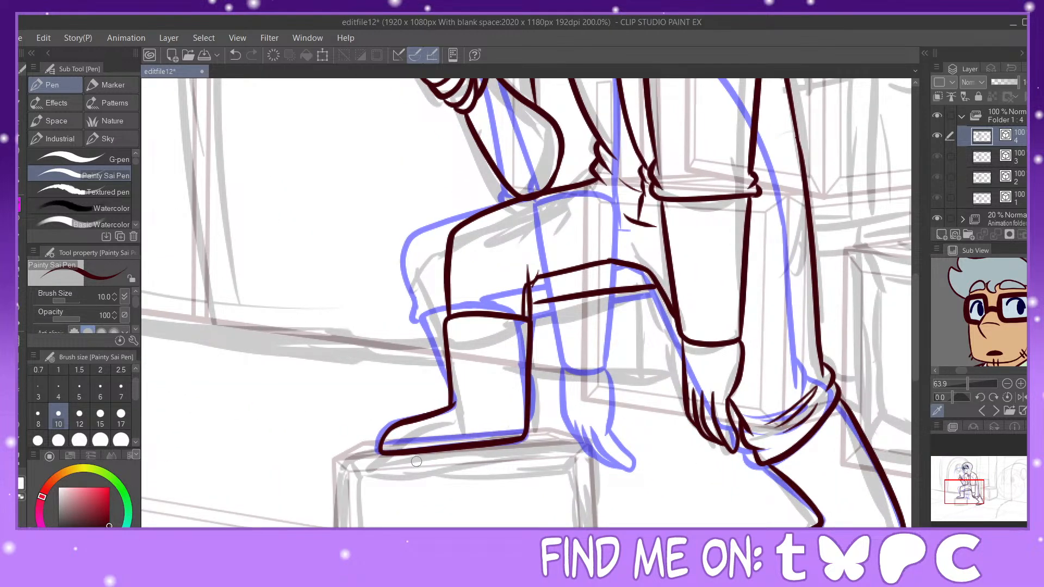
mouse_move(385, 442)
left_mouse_down()
mouse_move(525, 430)
mouse_move(549, 399)
mouse_move(500, 440)
left_mouse_up()
key("ctrl+minus")
key("ctrl+minus")
key("ctrl+minus")
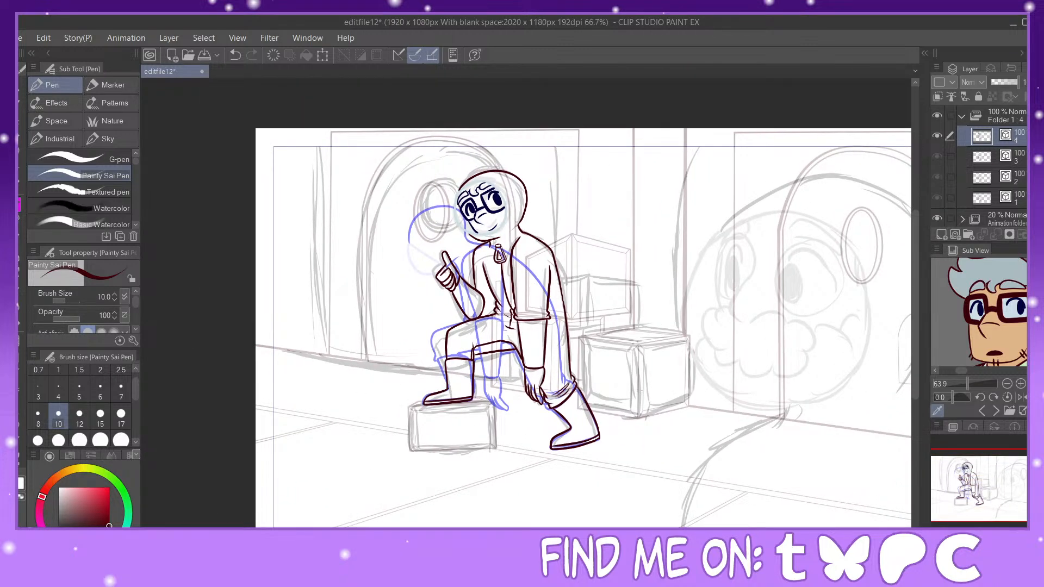
Step: Show the timeline and hide the 20% opacity rough sketch animation folder
key("t")
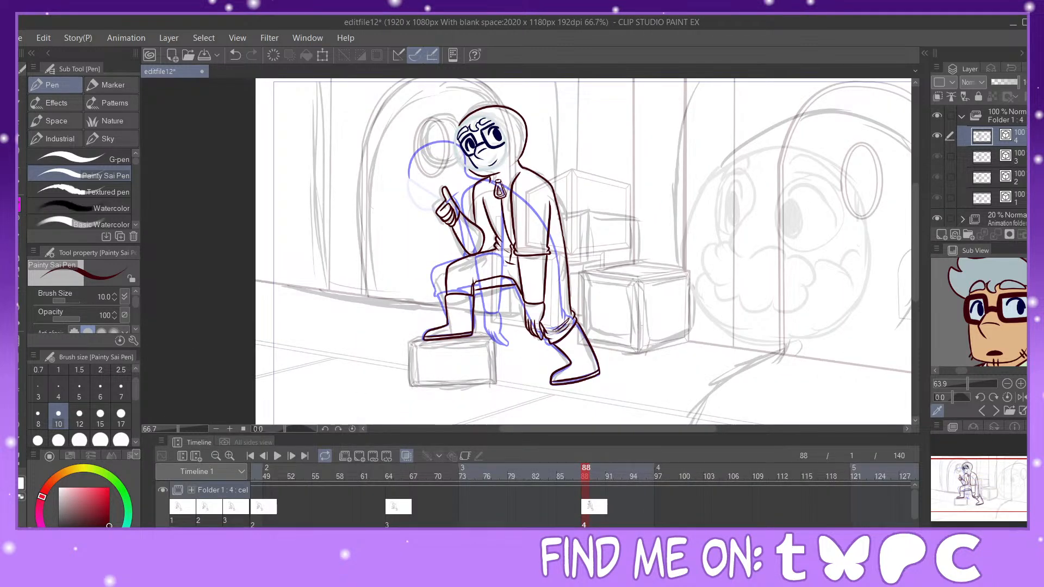
scroll(1010, 162, "down", 2)
left_click(938, 176)
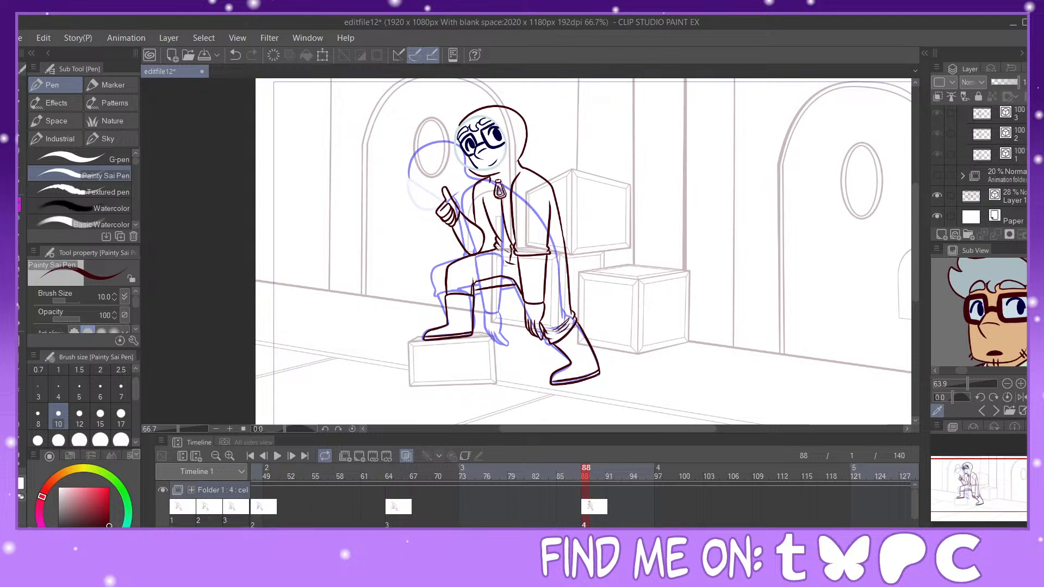
scroll(973, 164, "up", 2)
Step: Duplicate cel 1 and assign the copy to frame 25 on the timeline
left_click(250, 456)
left_click(324, 458)
left_click(438, 518)
left_click(460, 514)
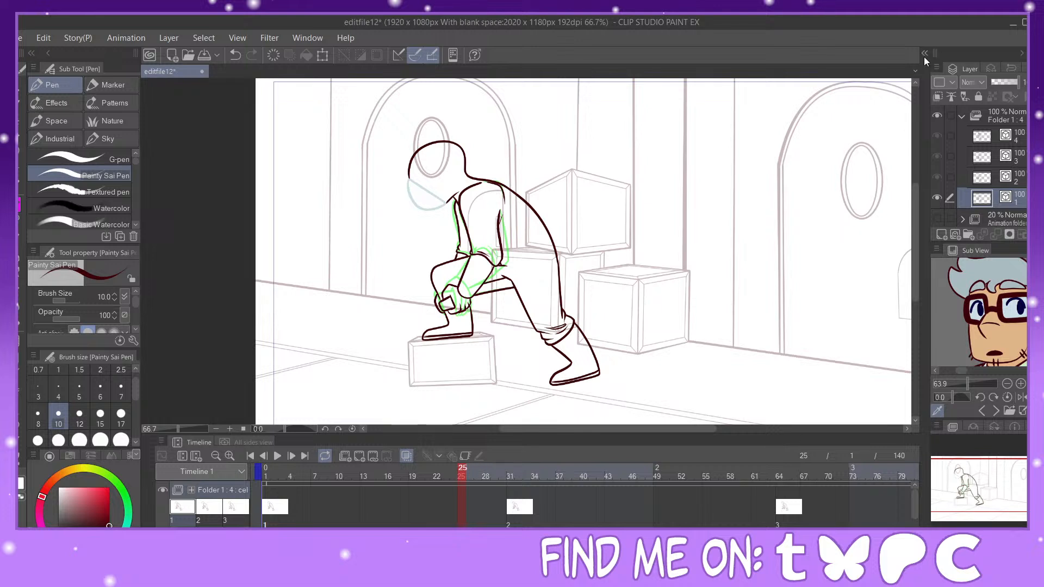
left_click(956, 234)
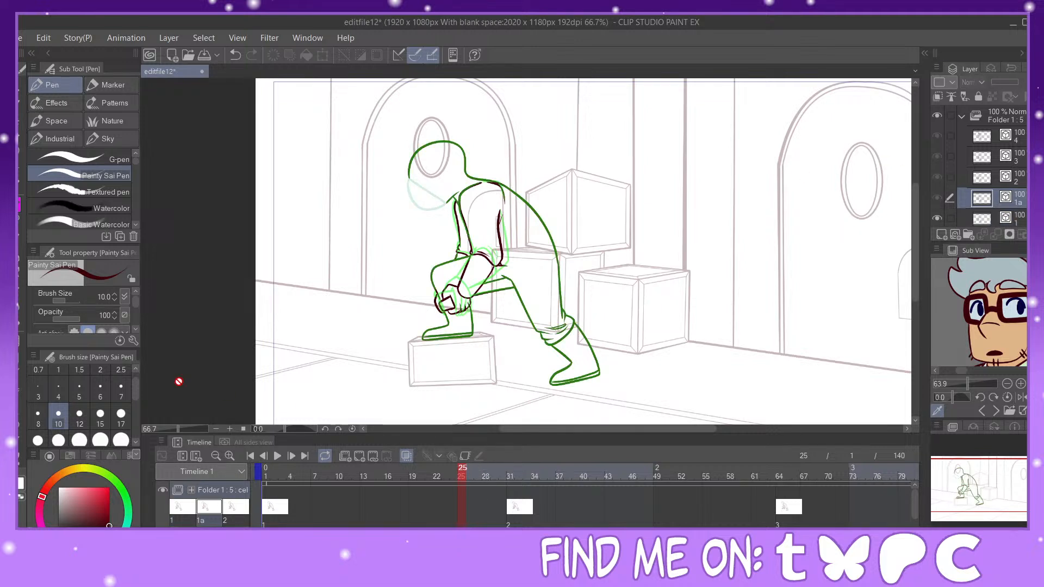
left_click(21, 289)
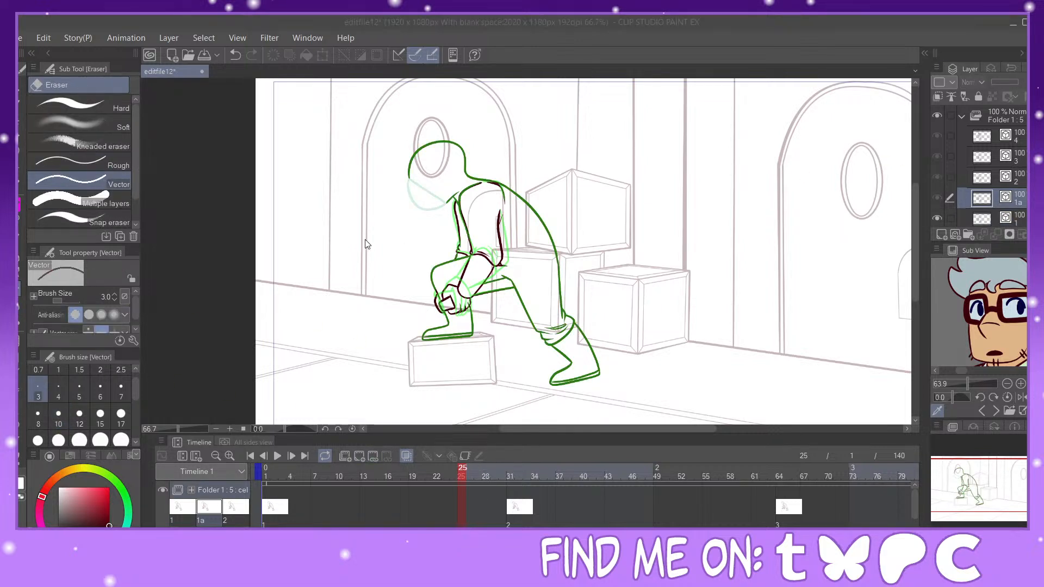
left_click(681, 235)
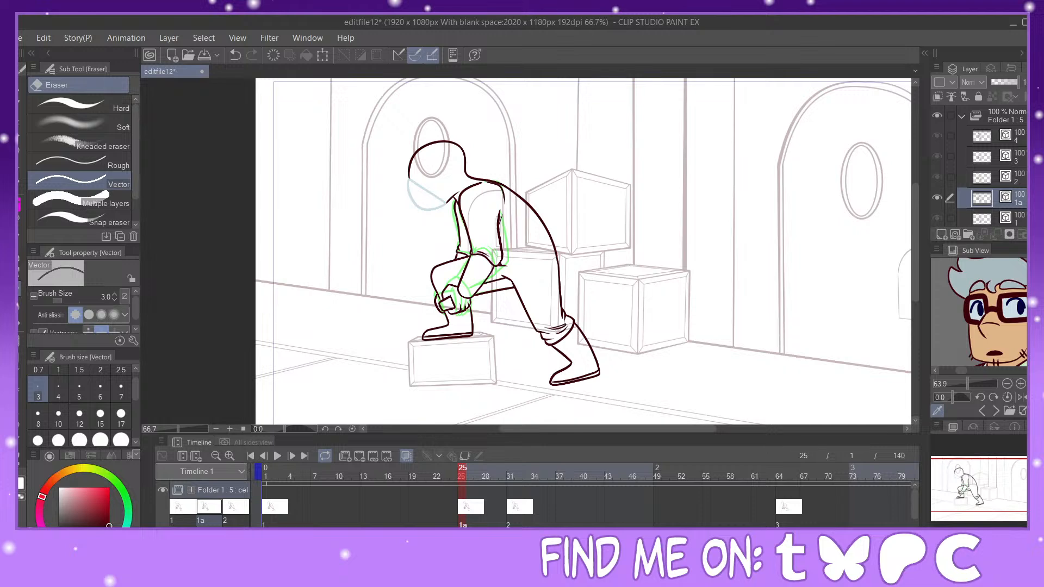
Step: Erase the hands and the near forearm on the copied cel with the Vector eraser
key("ctrl+plus")
key("ctrl+plus")
left_click_drag(995, 491, 991, 495)
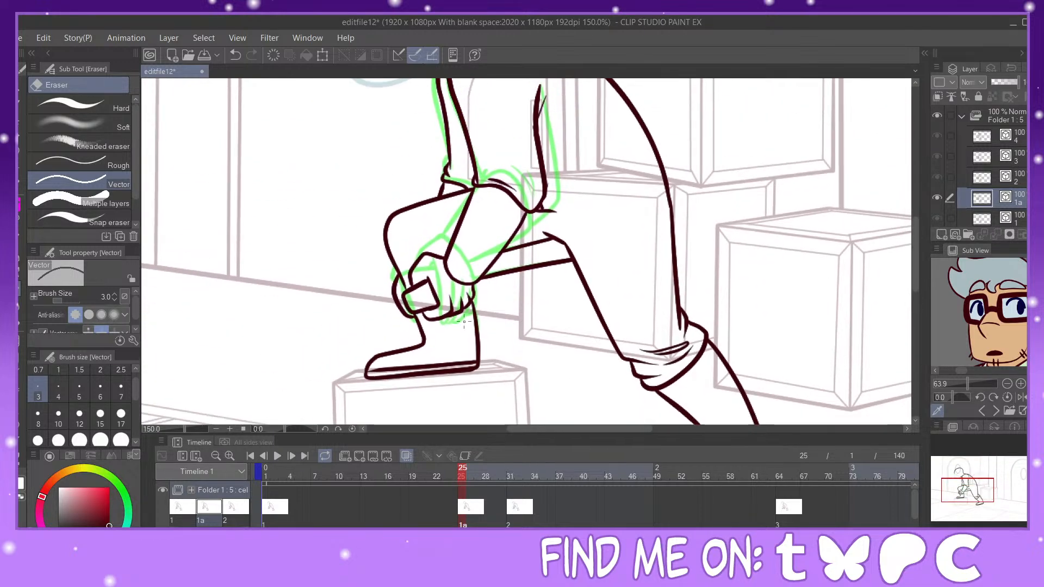
mouse_move(394, 288)
left_mouse_down()
mouse_move(414, 325)
mouse_move(415, 294)
mouse_move(401, 294)
mouse_move(420, 296)
mouse_move(404, 291)
mouse_move(420, 292)
mouse_move(429, 318)
mouse_move(423, 309)
mouse_move(471, 306)
mouse_move(430, 310)
left_mouse_up()
left_click(237, 59)
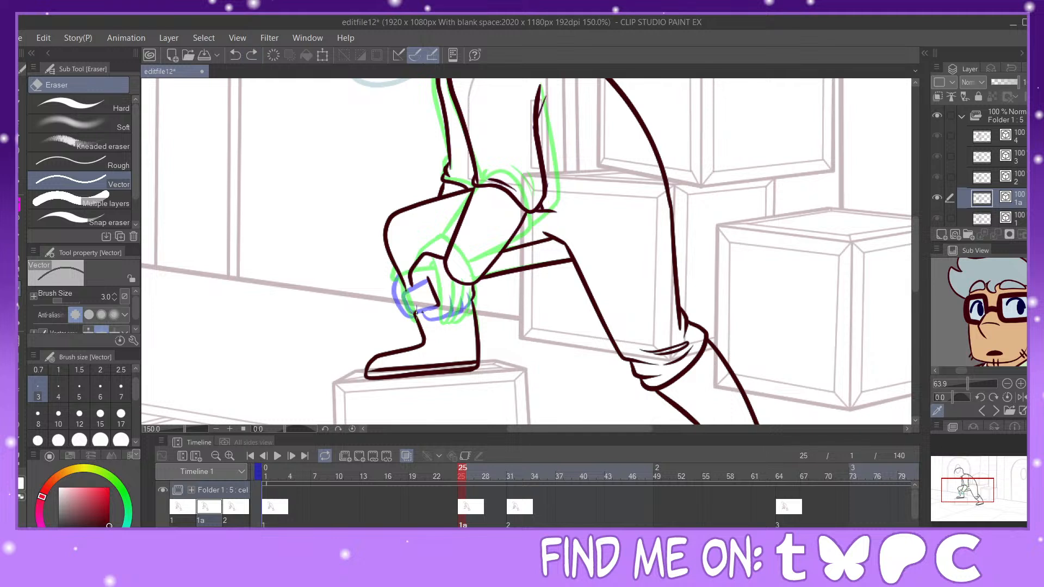
left_click_drag(433, 294, 430, 271)
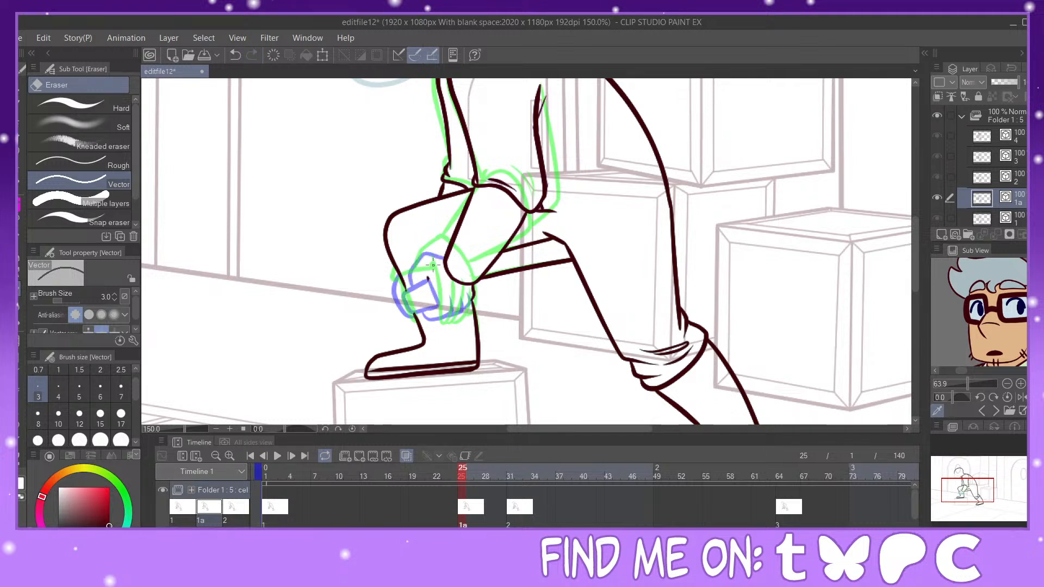
mouse_move(473, 188)
left_mouse_down()
mouse_move(475, 275)
mouse_move(527, 228)
left_mouse_up()
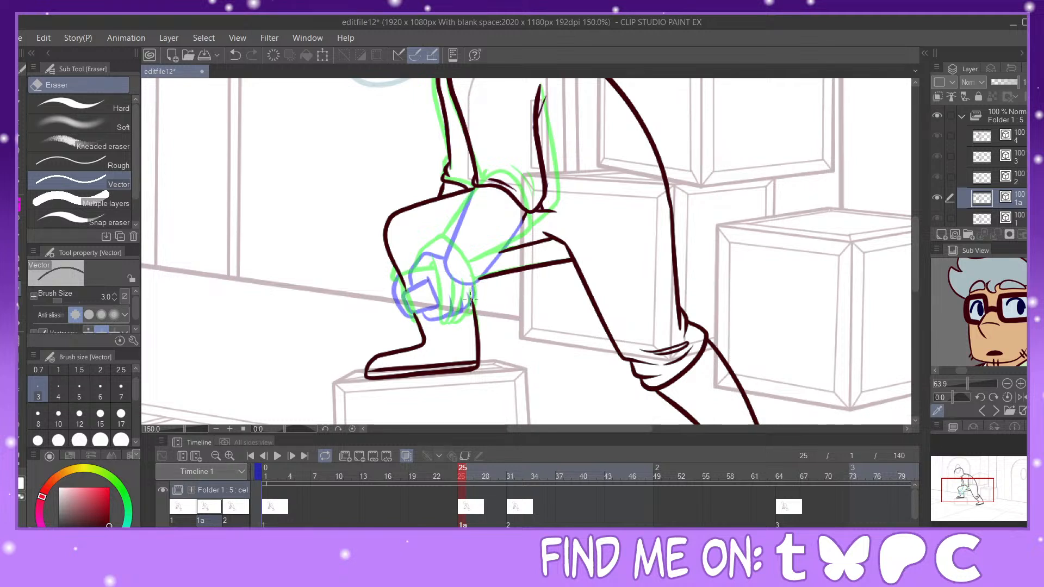
Step: Erase the near sleeve, its cuff and shoulder lines, and the far arm's remaining lines on the copied cel
scroll(502, 340, "up", 5)
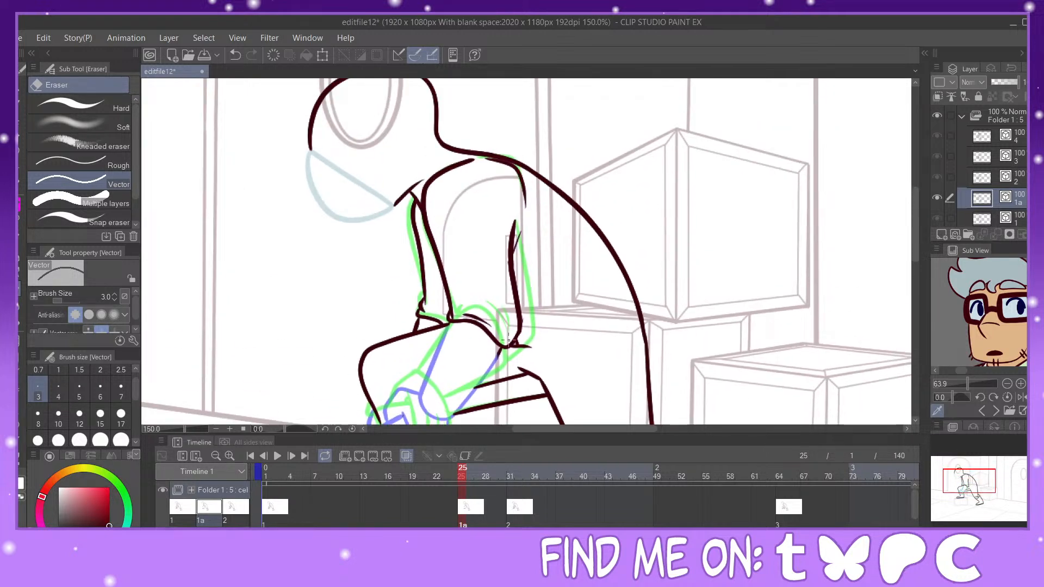
left_click_drag(510, 334, 508, 335)
left_click_drag(520, 272, 508, 279)
left_click_drag(522, 233, 510, 233)
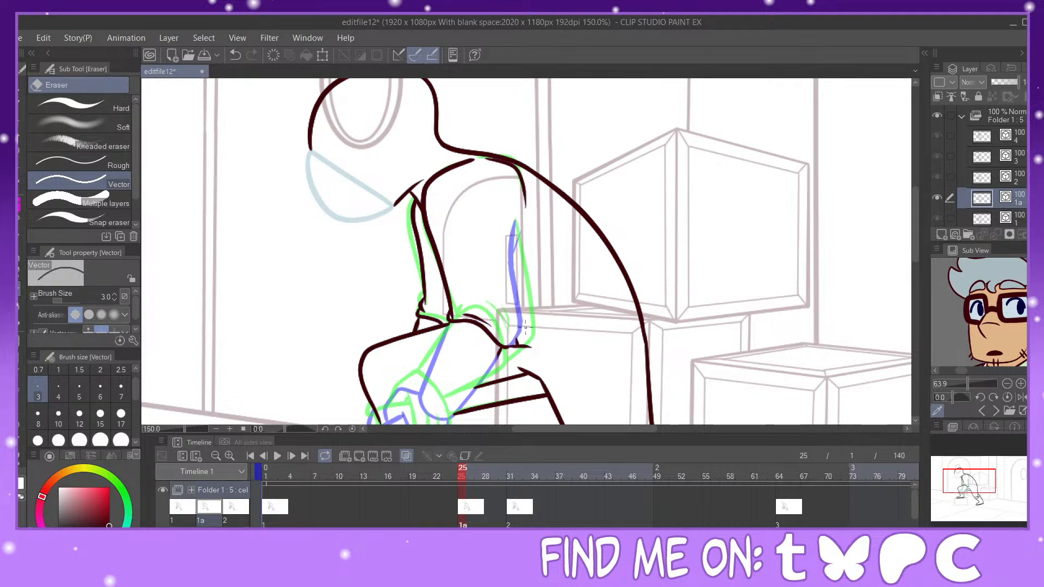
left_click_drag(491, 340, 505, 347)
left_click_drag(471, 313, 486, 315)
left_click_drag(450, 298, 444, 275)
left_click_drag(418, 195, 427, 204)
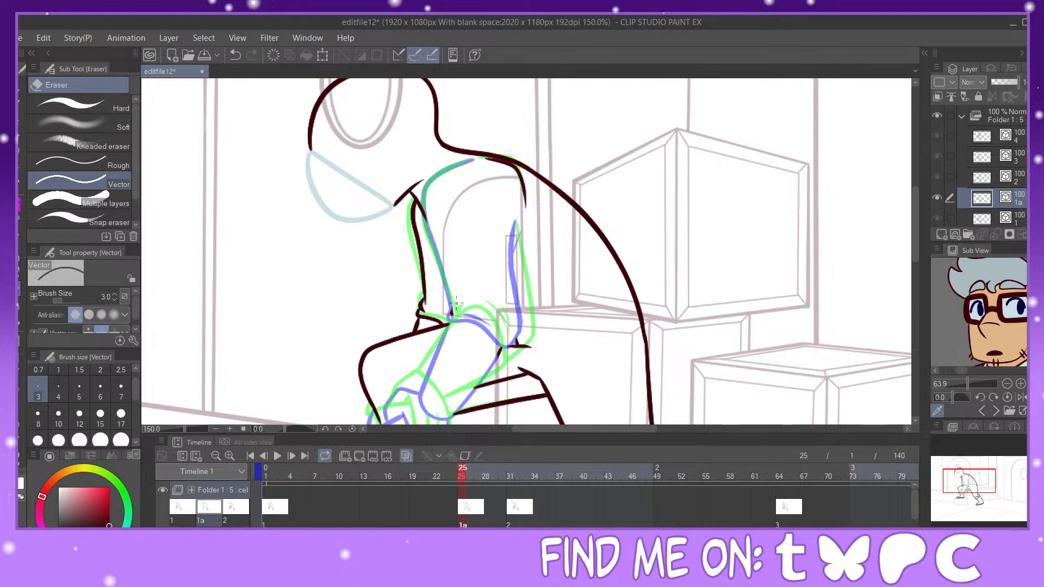
left_click_drag(514, 183, 535, 183)
mouse_move(419, 222)
left_mouse_down()
mouse_move(432, 276)
mouse_move(432, 305)
left_mouse_up()
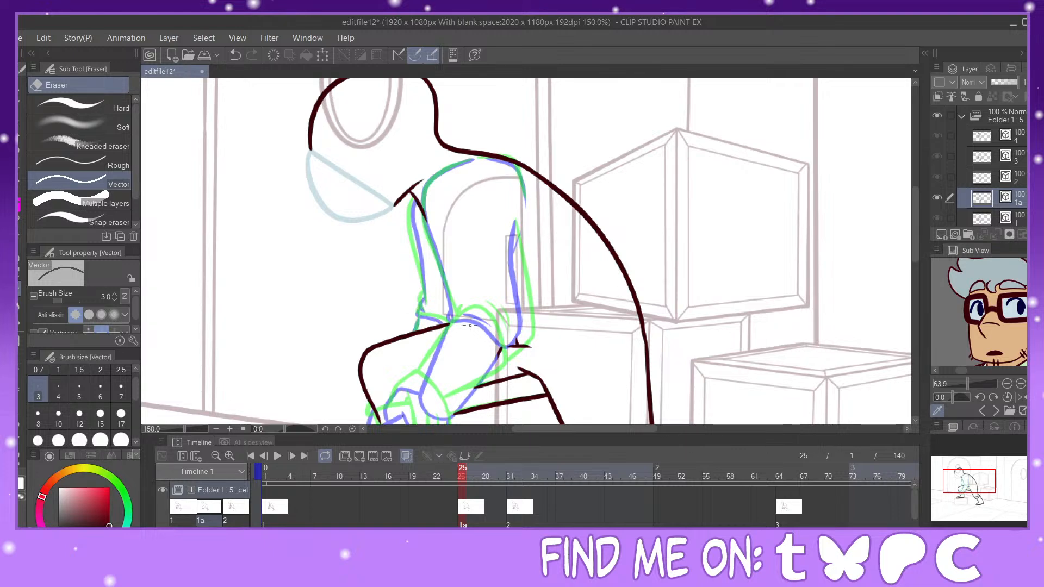
Step: Redraw the near shoulder's lines, the sleeve's front edge and the start of its cuff with the Painty Sai Pen
key("p")
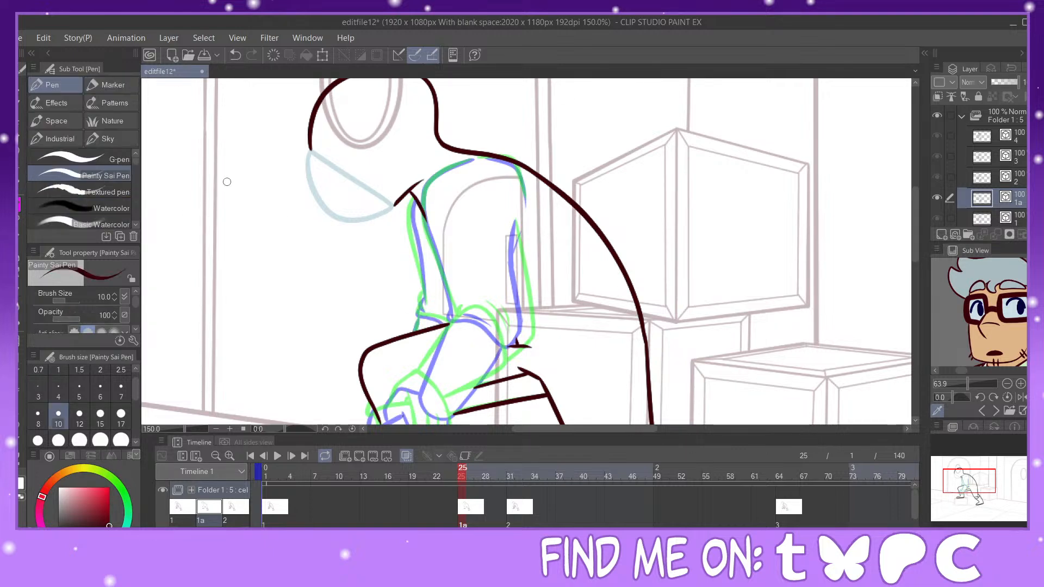
scroll(573, 188, "up", 1)
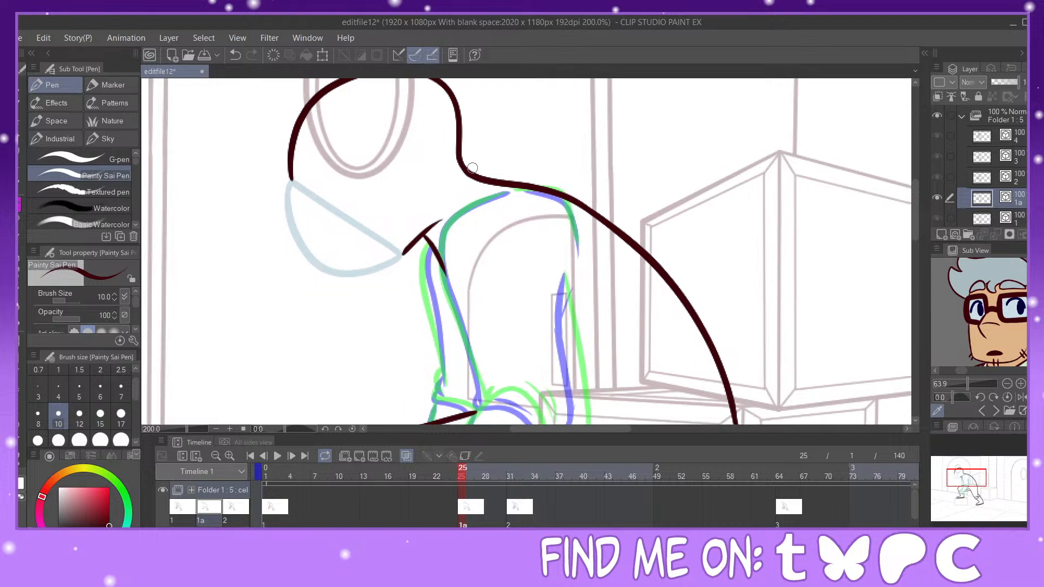
mouse_move(521, 191)
left_mouse_down()
mouse_move(563, 200)
mouse_move(577, 251)
left_mouse_up()
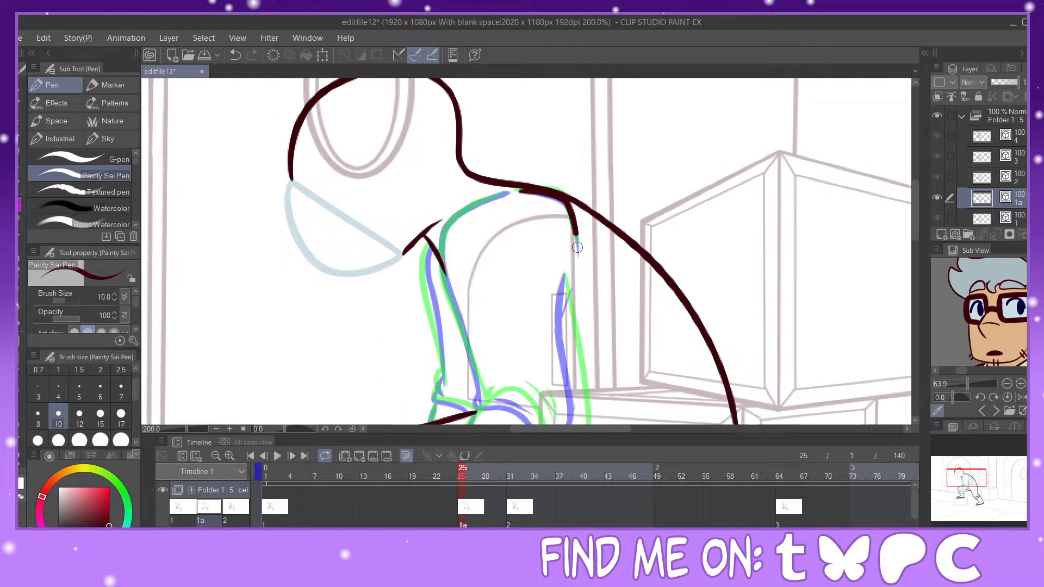
mouse_move(512, 193)
left_mouse_down()
mouse_move(456, 217)
mouse_move(444, 280)
mouse_move(479, 404)
left_mouse_up()
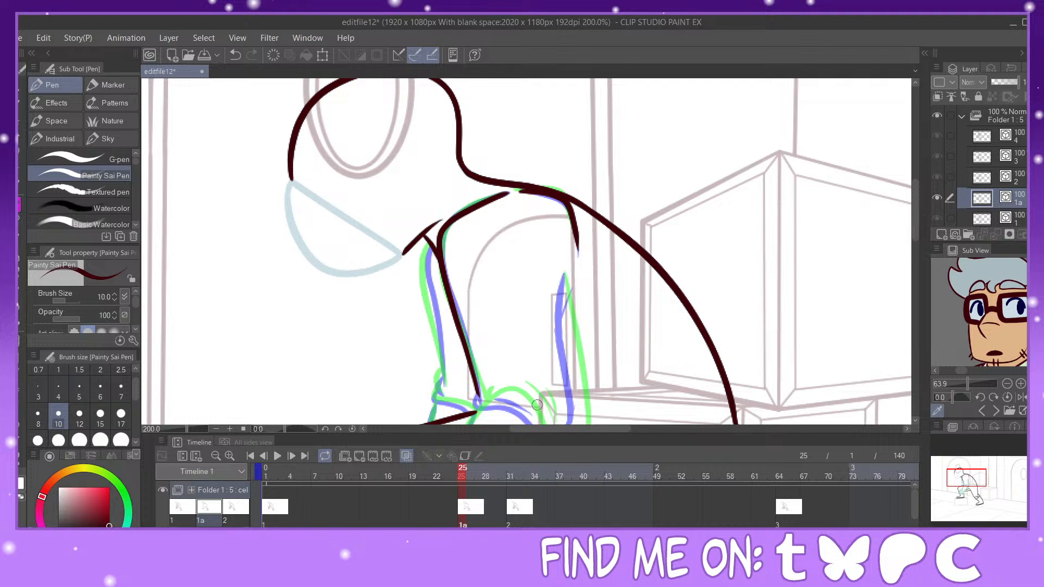
left_click_drag(478, 395, 540, 431)
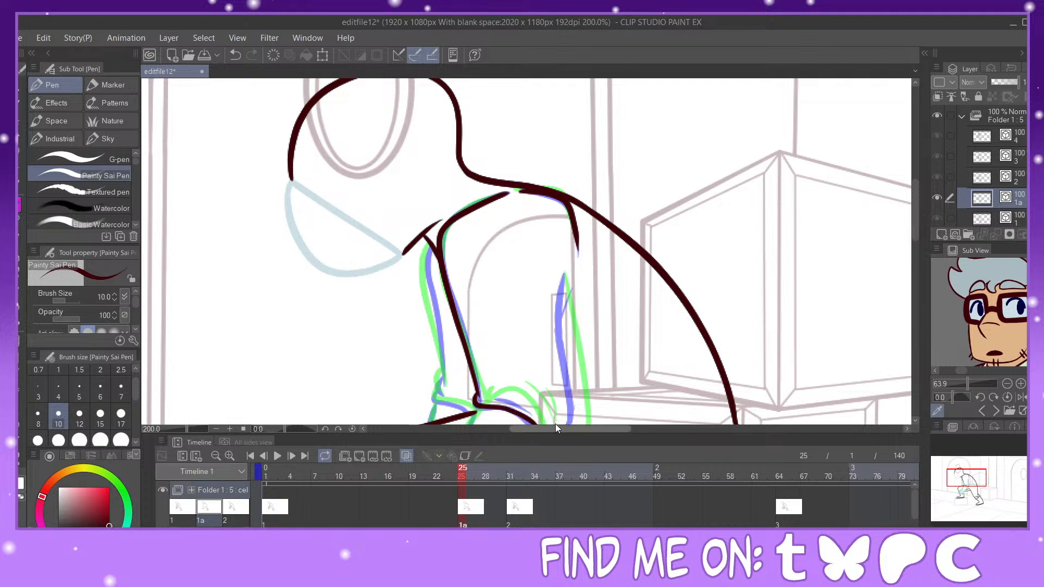
Step: Pinch the near sleeve's front line into place at the cuff, and draw the rest of the cuff and the sleeve's back edge
left_click_drag(976, 476, 979, 481)
key("y")
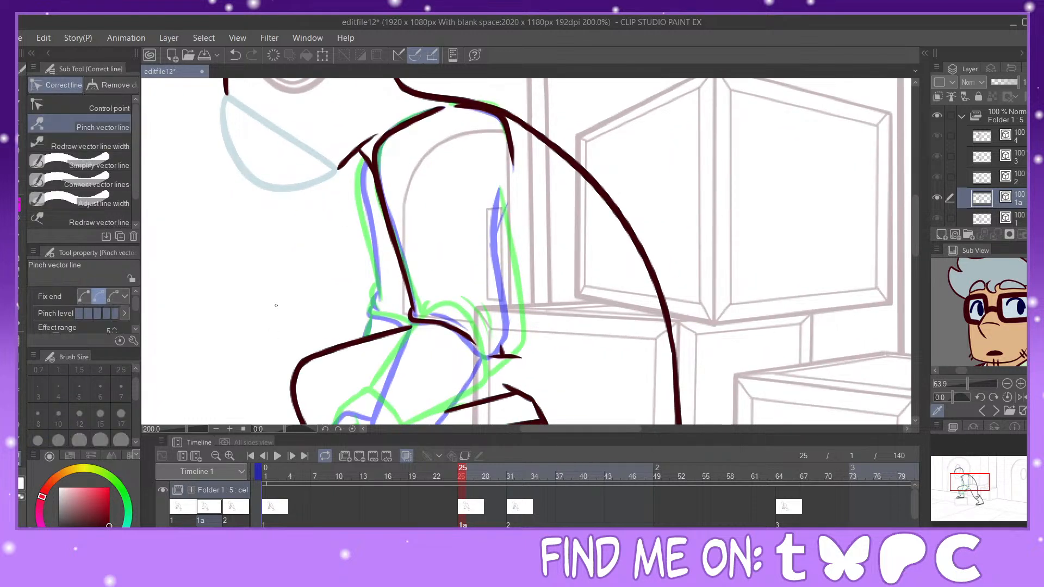
left_click_drag(410, 302, 416, 310)
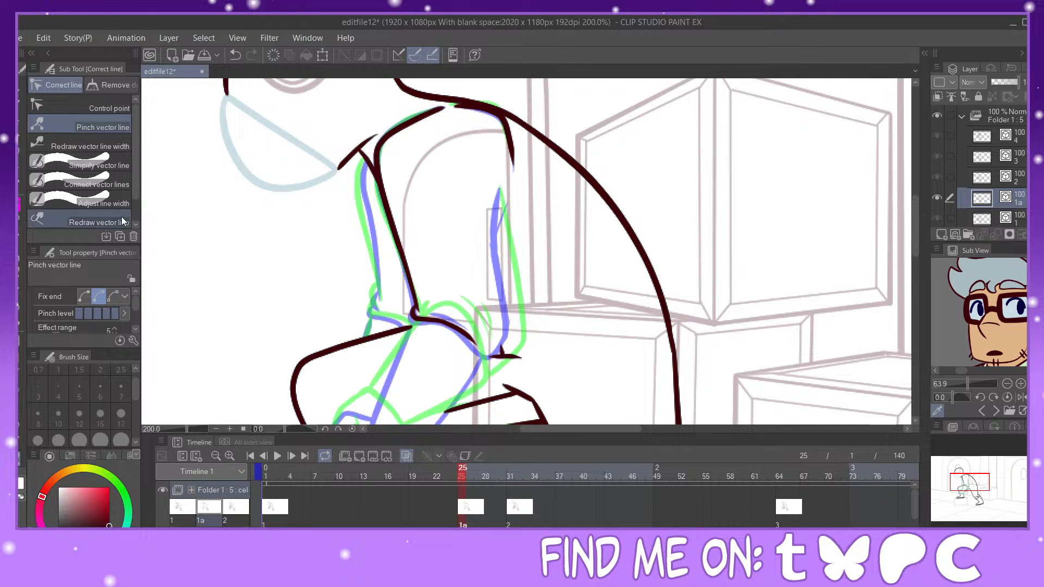
left_click(20, 204)
mouse_move(465, 337)
left_mouse_down()
mouse_move(490, 360)
mouse_move(507, 348)
mouse_move(501, 186)
left_mouse_up()
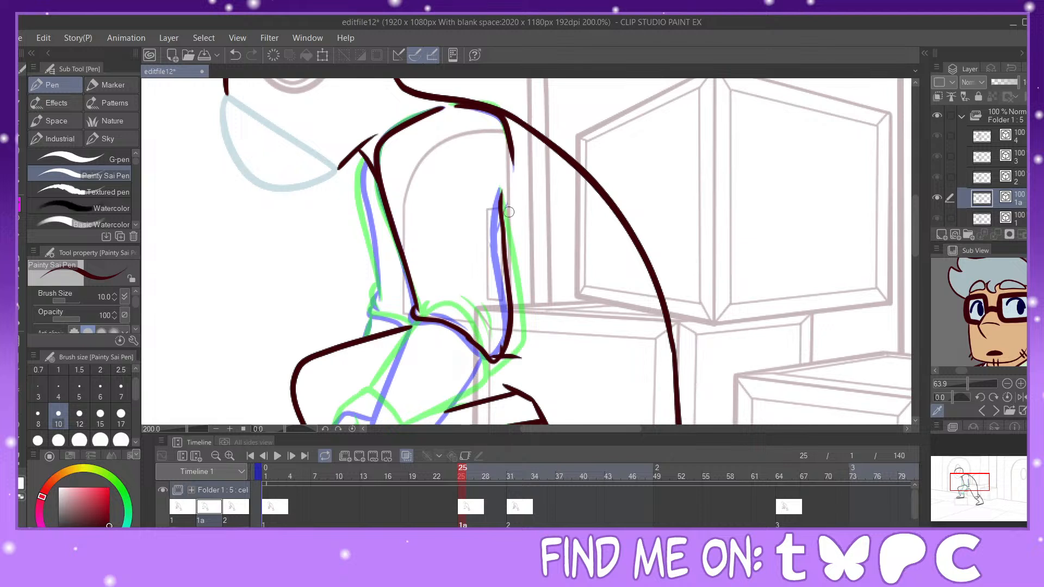
left_click(21, 283)
left_click_drag(496, 352, 504, 338)
left_click(235, 56)
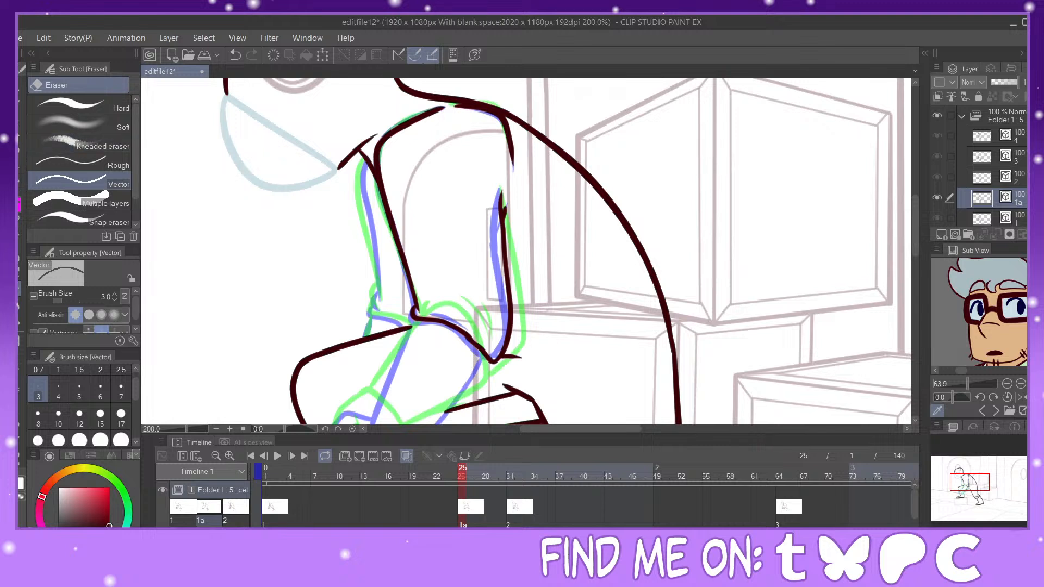
Step: Draw the fold line above the near cuff and the far arm's sleeve edge and cuff with the Painty Sai Pen
key("p")
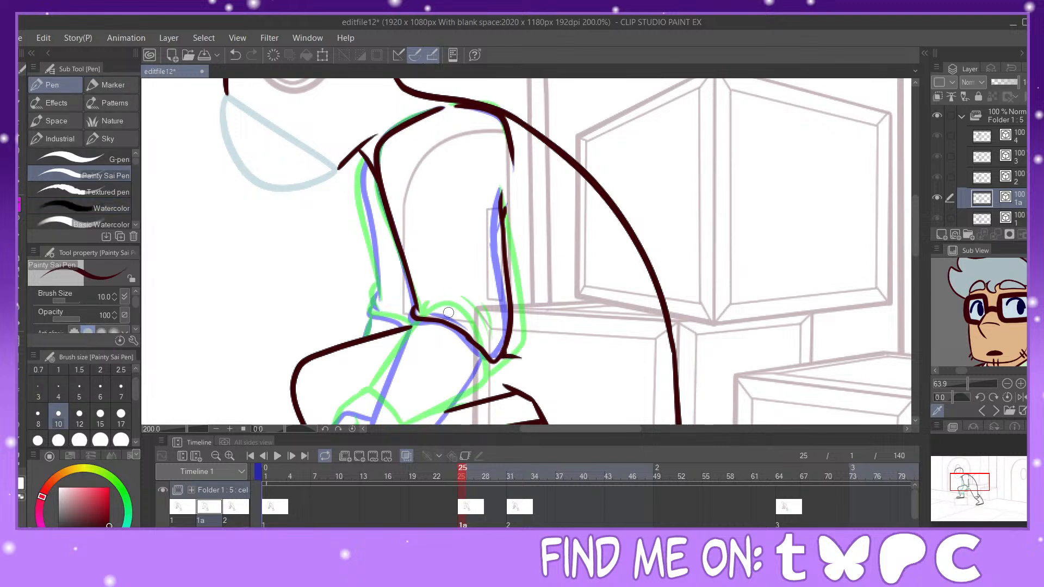
left_click_drag(435, 311, 479, 339)
mouse_move(364, 159)
left_mouse_down()
mouse_move(381, 295)
mouse_move(372, 316)
mouse_move(409, 326)
left_mouse_up()
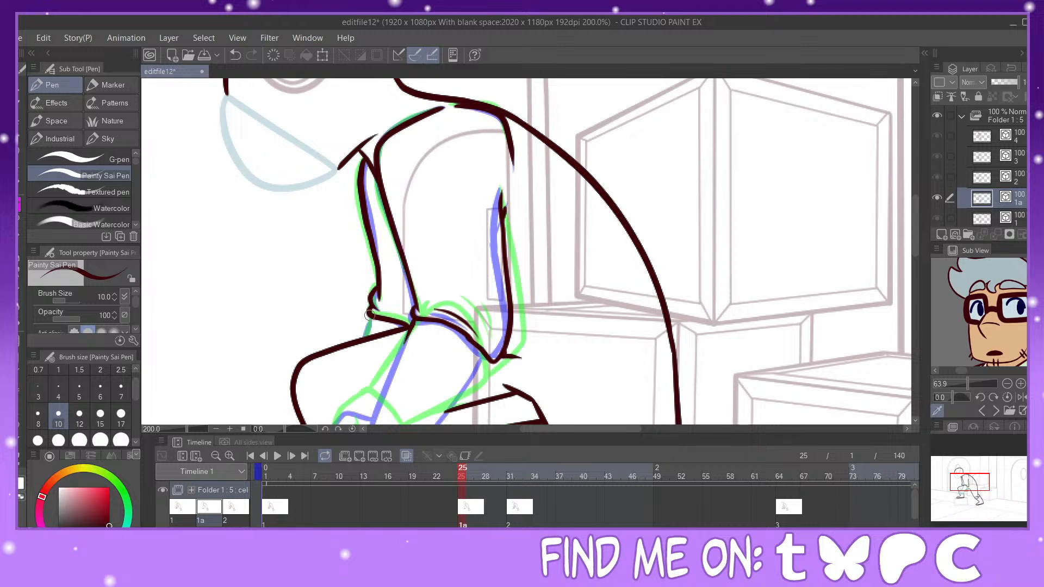
Step: Draw the near forearm's outline from the cuff down to the wrist and pinch its rounded lower end into line with the sketch
left_click_drag(990, 485, 990, 491)
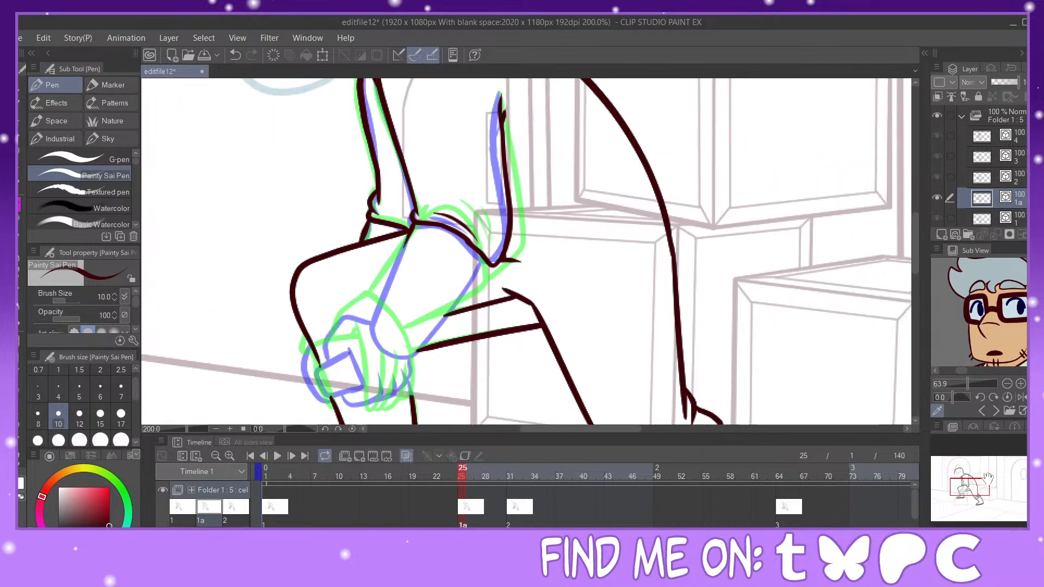
left_click_drag(488, 267, 422, 329)
key("ctrl+z")
mouse_move(489, 265)
left_mouse_down()
mouse_move(406, 349)
mouse_move(387, 336)
mouse_move(381, 296)
left_mouse_up()
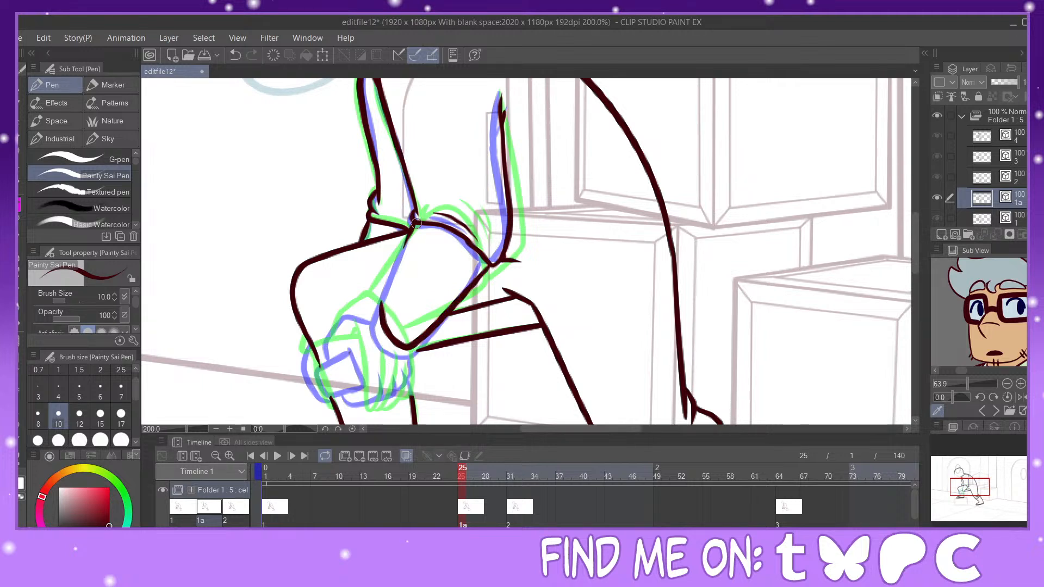
left_click(20, 457)
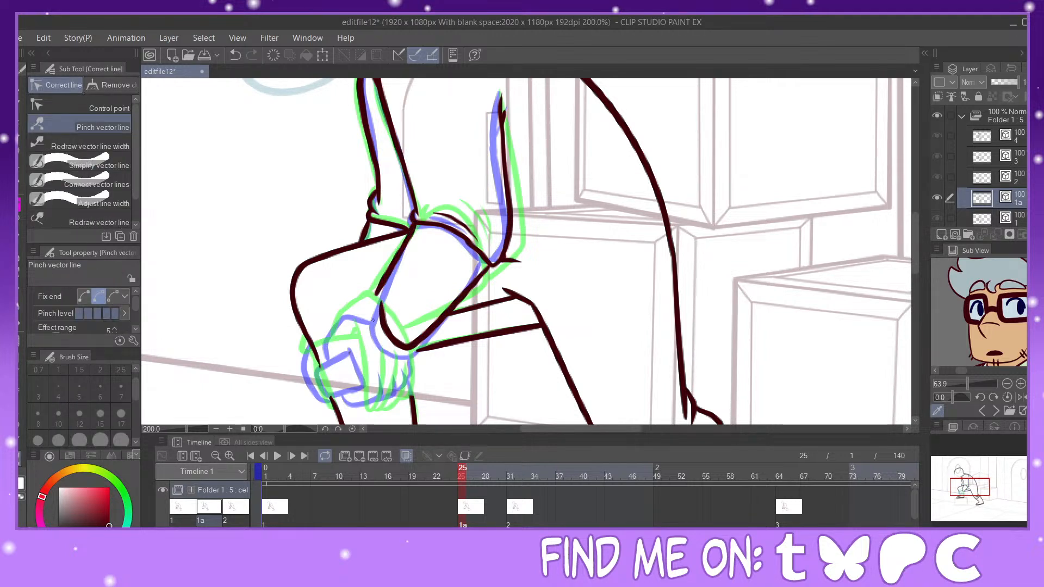
left_click_drag(381, 316, 433, 322)
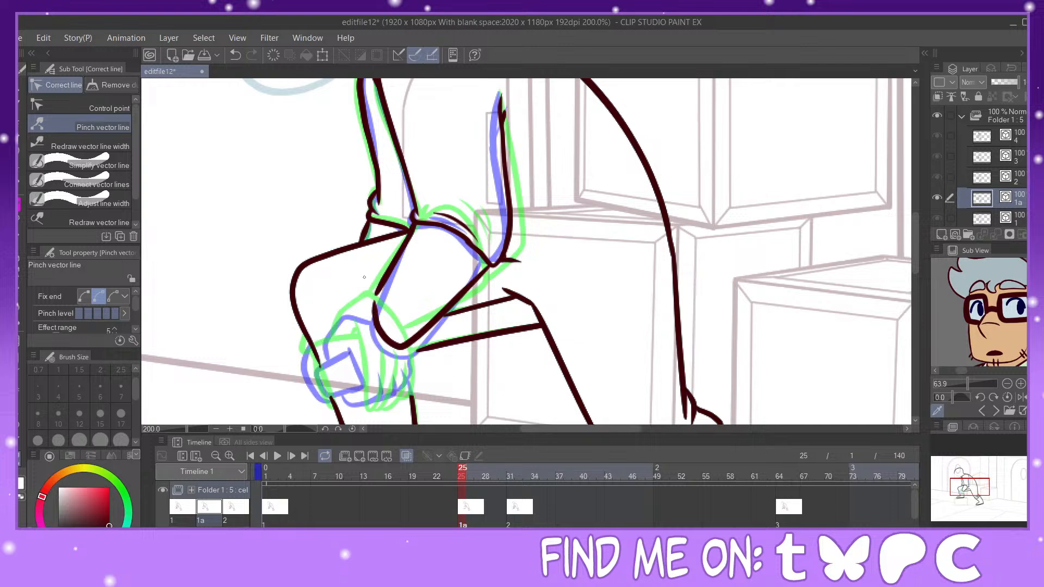
key("p")
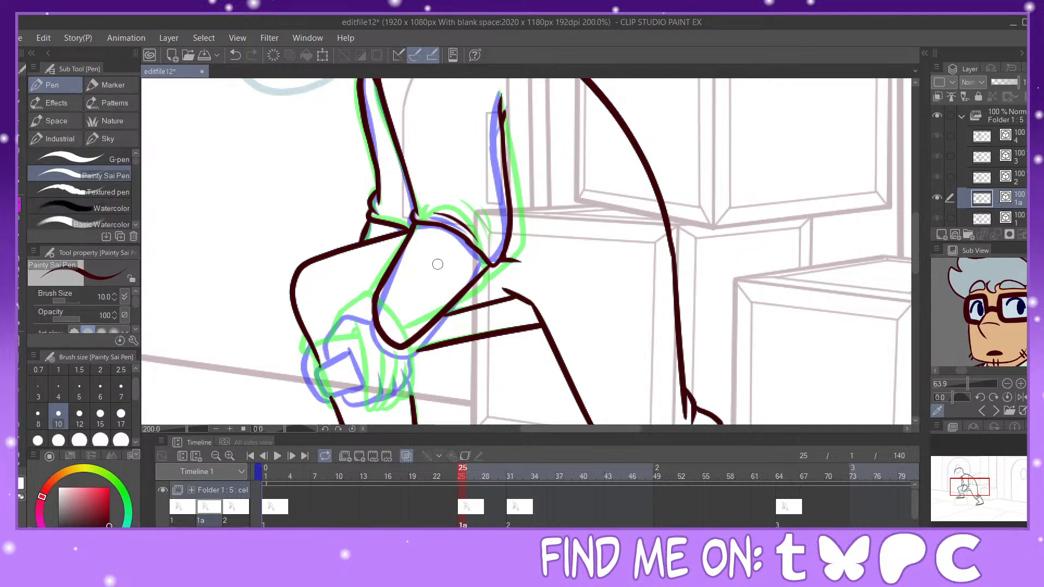
Step: Draw the gripping hand with its fingers and the rectangular object it holds, below the forearm
left_click_drag(968, 476, 969, 494)
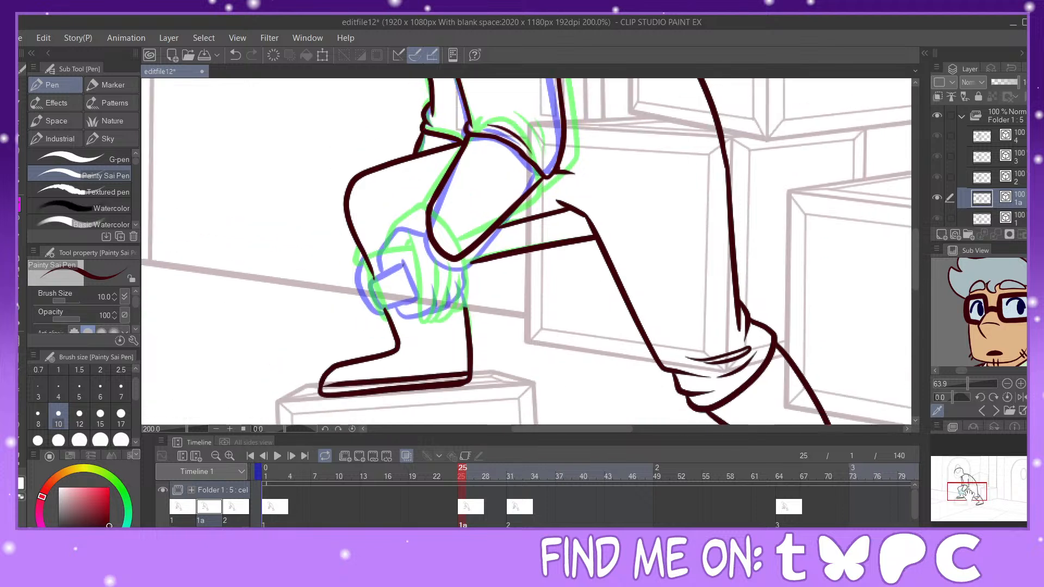
left_click(19, 296)
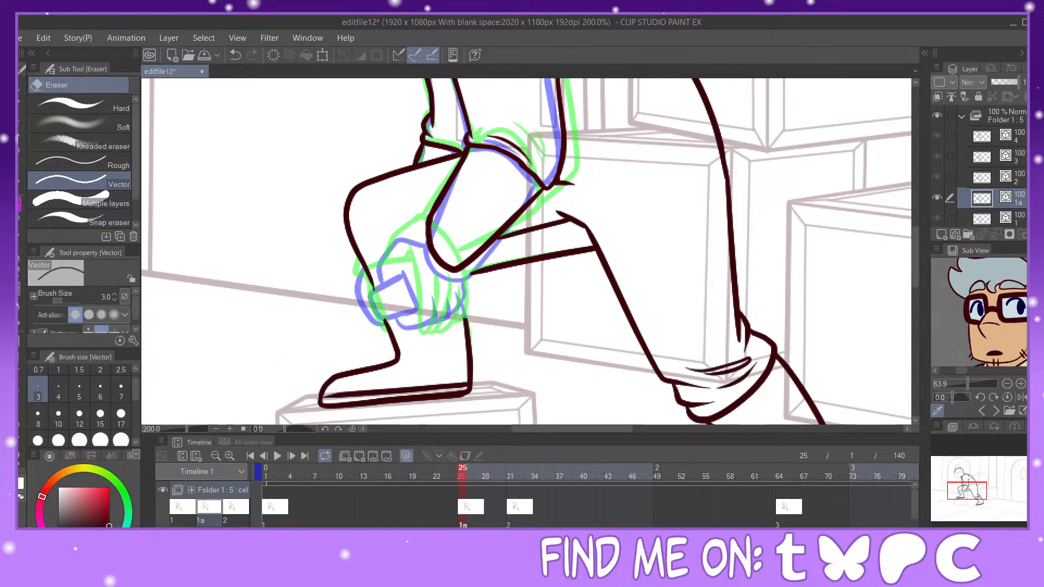
left_click(20, 222)
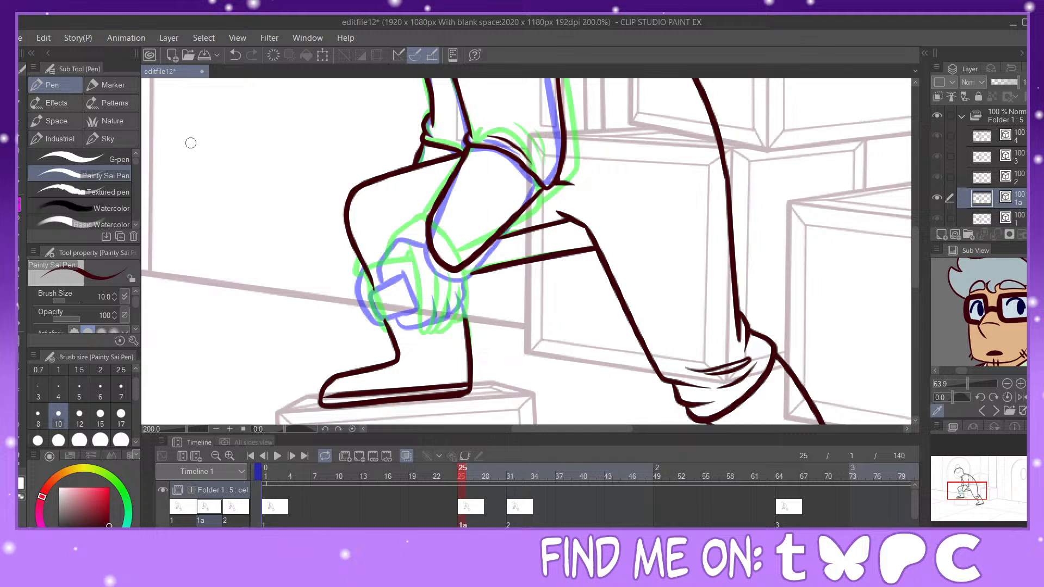
left_click_drag(467, 272, 565, 239)
mouse_move(524, 197)
left_mouse_down()
mouse_move(498, 200)
mouse_move(481, 223)
mouse_move(522, 257)
mouse_move(511, 284)
mouse_move(536, 267)
mouse_move(534, 250)
mouse_move(535, 283)
mouse_move(546, 275)
mouse_move(543, 255)
mouse_move(555, 273)
left_mouse_up()
left_click_drag(558, 237, 557, 263)
mouse_move(521, 197)
left_mouse_down()
mouse_move(488, 202)
mouse_move(459, 263)
mouse_move(476, 272)
mouse_move(521, 252)
mouse_move(514, 281)
left_mouse_up()
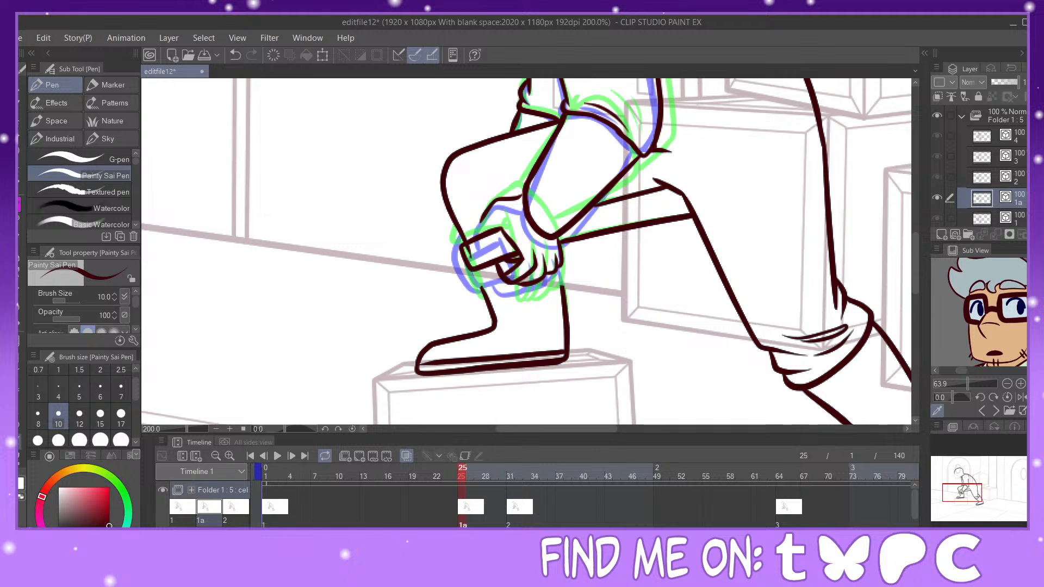
Step: Clean up the hand's overlapping lines, pinch its lower edge upward, and extend the hand and lower-leg lines to close their gaps
left_click(19, 453)
left_click(20, 302)
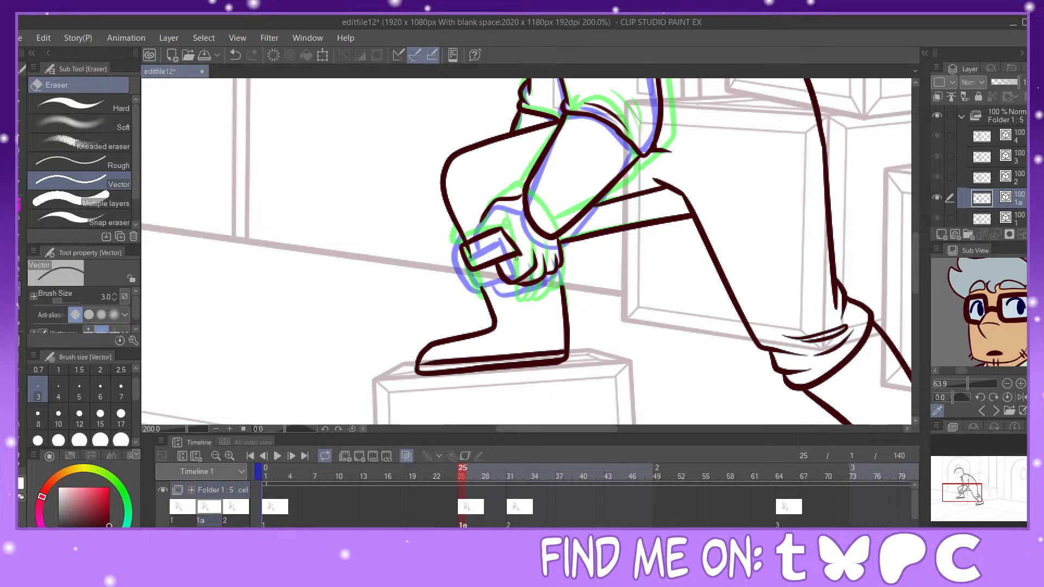
left_click(19, 452)
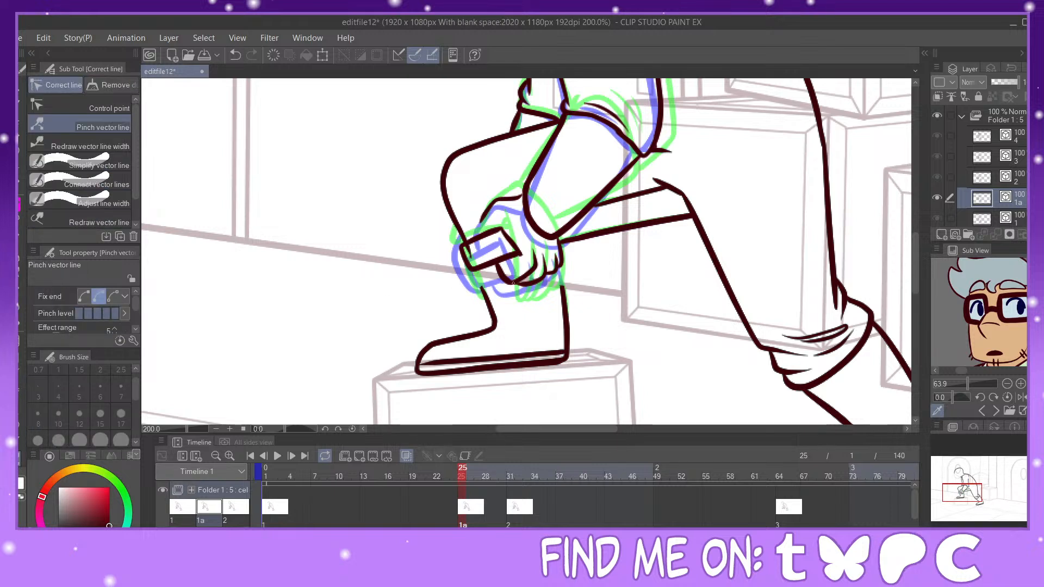
left_click_drag(511, 281, 518, 278)
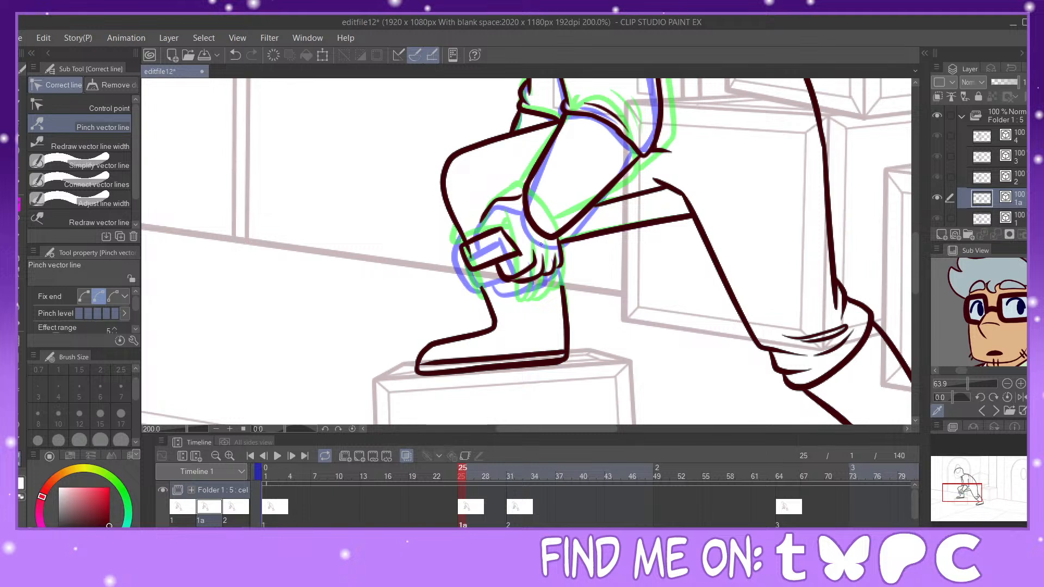
key("p")
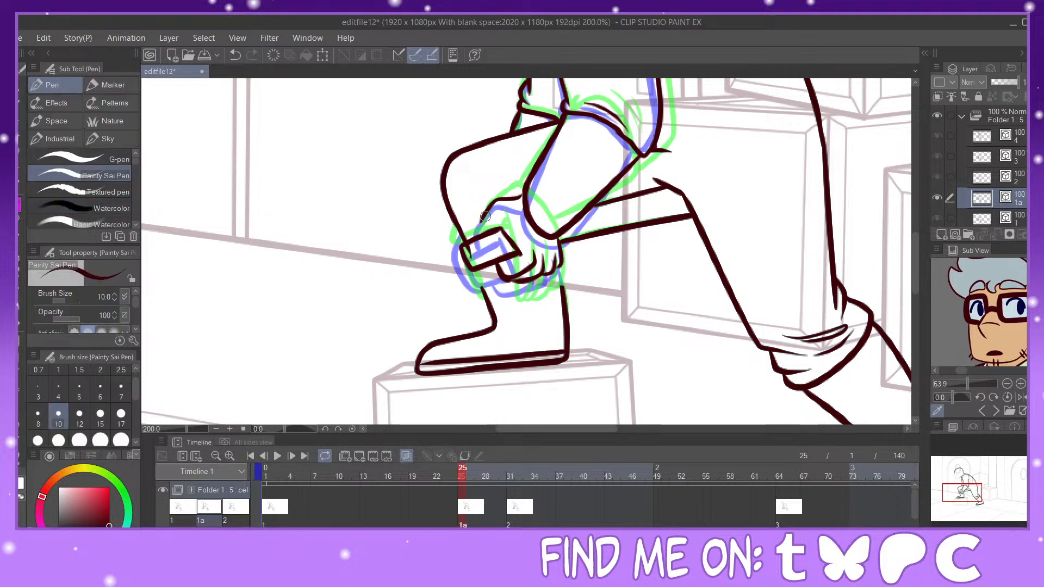
left_click_drag(483, 218, 482, 234)
key("e")
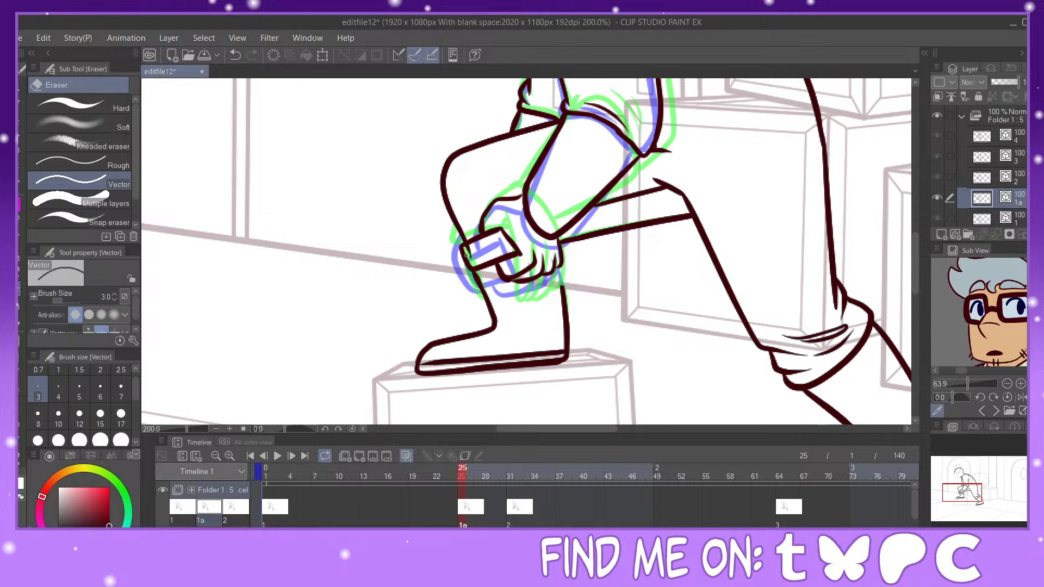
key("p")
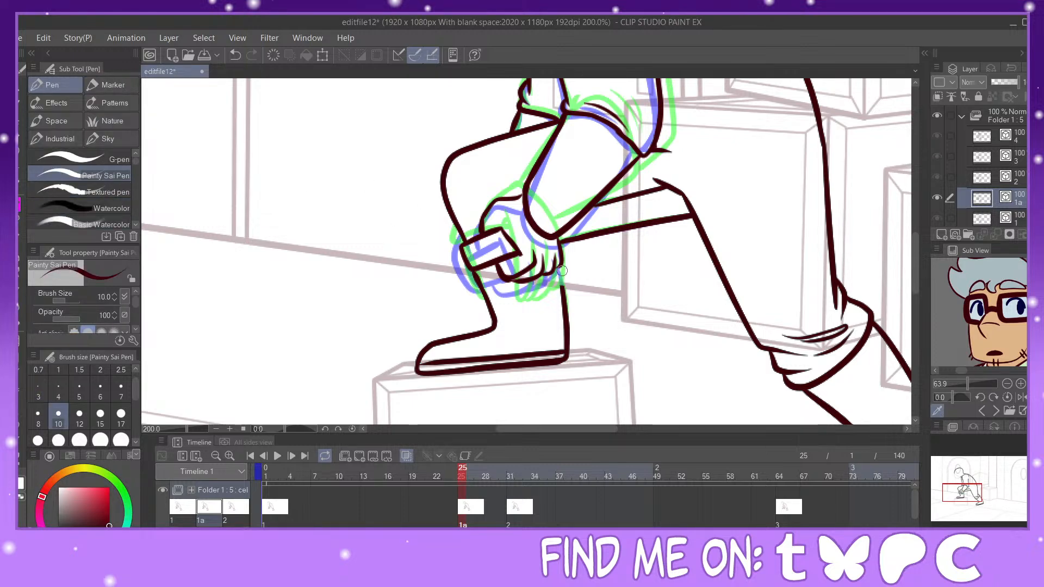
left_click_drag(559, 269, 565, 303)
Step: Duplicate cel 1a and assign the copy, 1b, to frame 27 on the timeline
left_click_drag(967, 490, 971, 477)
left_click(955, 235)
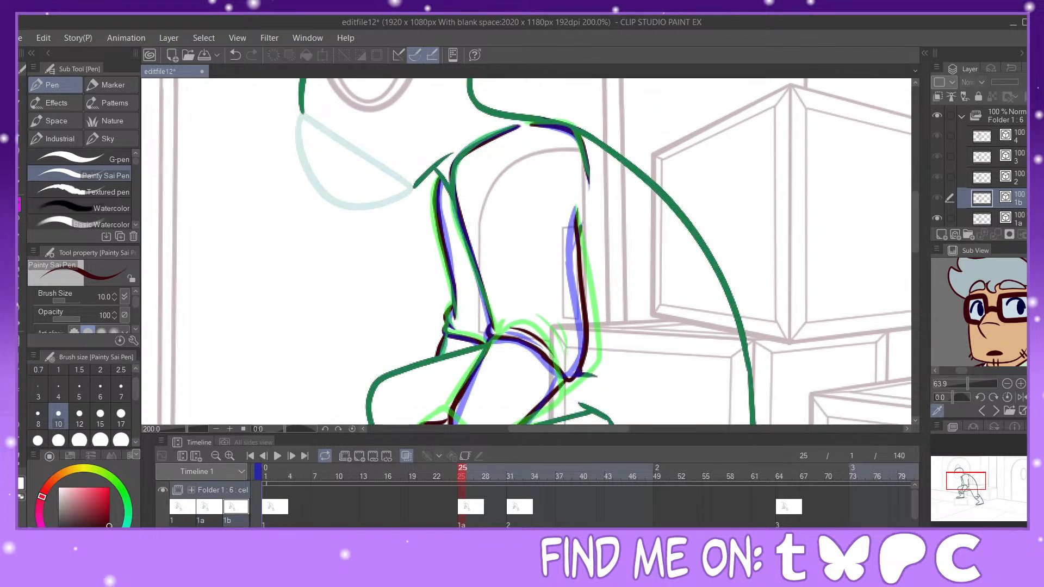
left_click(477, 523)
left_click(374, 457)
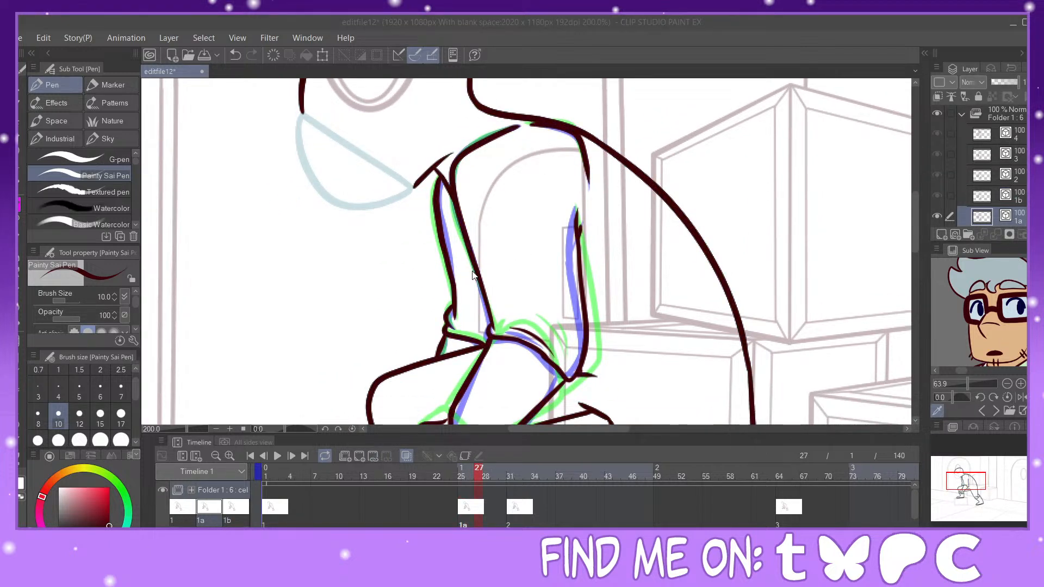
left_click(662, 238)
Step: Erase the shoulder lines and the upper edges of both sleeves on cel 1b with the Vector eraser
key("e")
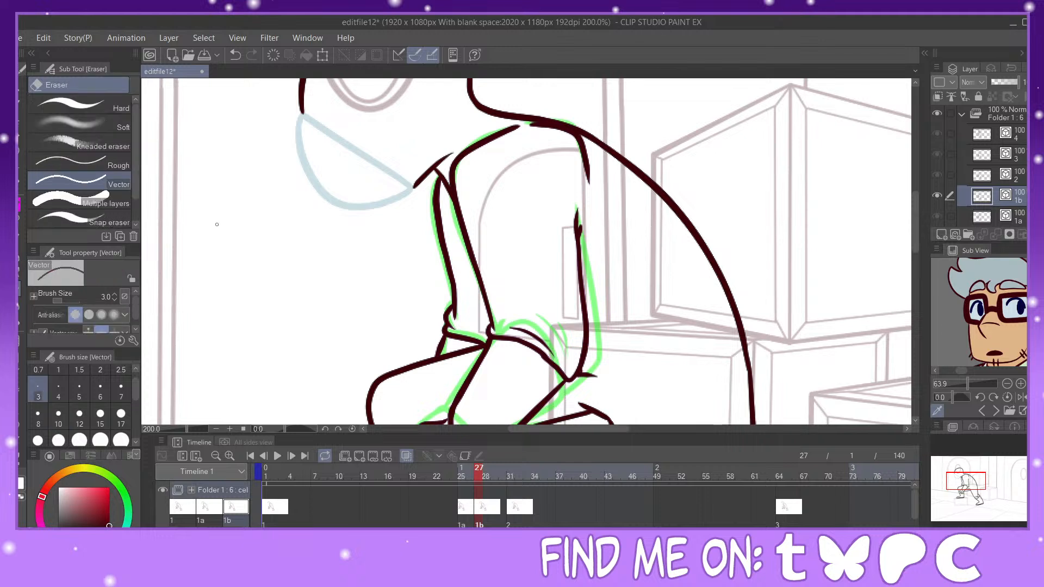
left_click_drag(435, 250, 477, 229)
mouse_move(541, 126)
left_mouse_down()
mouse_move(579, 142)
mouse_move(588, 174)
left_mouse_up()
left_click_drag(582, 277, 576, 209)
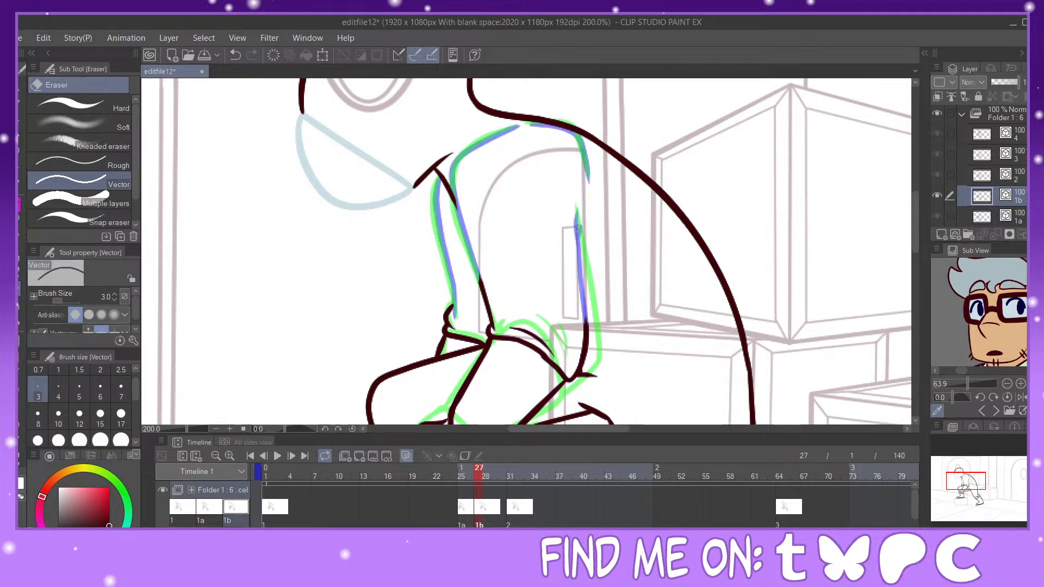
Step: Erase both cuffs and the near sleeve's remaining lower lines on cel 1b
left_click(452, 319)
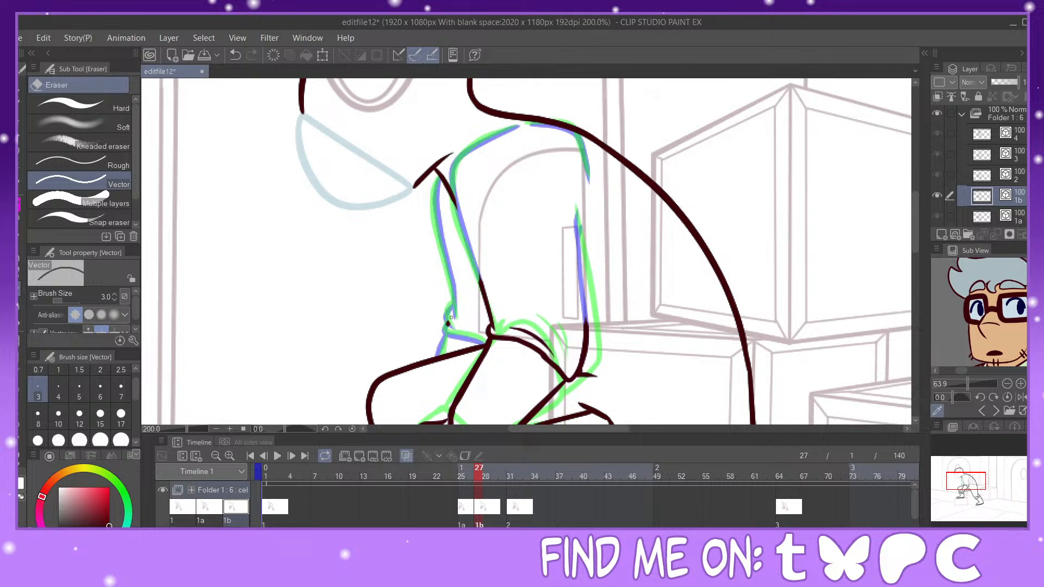
left_click_drag(481, 315, 497, 338)
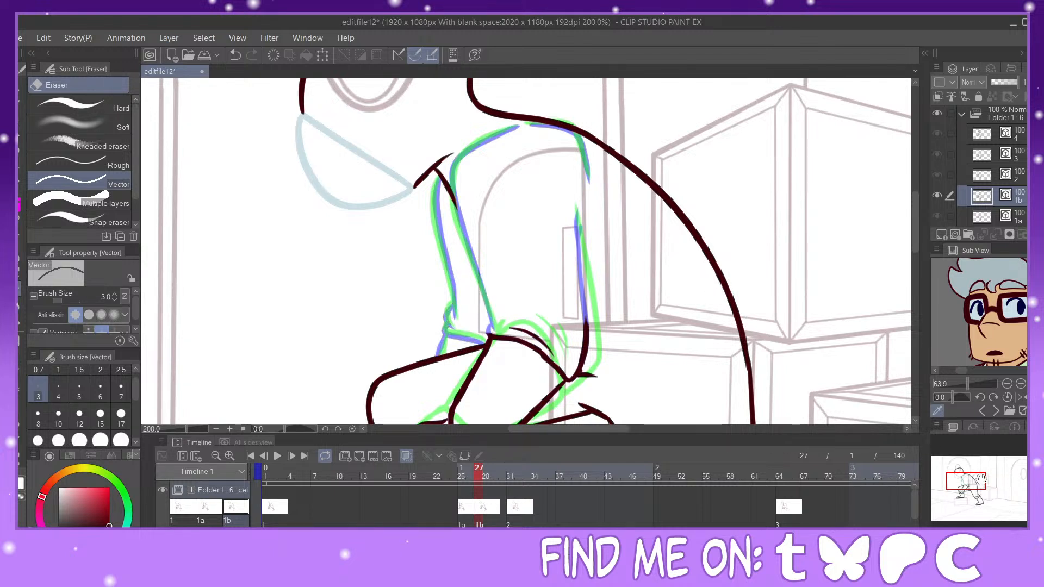
left_click_drag(697, 391, 654, 326)
mouse_move(543, 288)
left_mouse_down()
mouse_move(502, 311)
mouse_move(541, 293)
mouse_move(535, 303)
mouse_move(546, 282)
mouse_move(531, 281)
mouse_move(546, 269)
mouse_move(552, 234)
mouse_move(502, 294)
mouse_move(506, 260)
mouse_move(481, 266)
mouse_move(506, 283)
left_mouse_up()
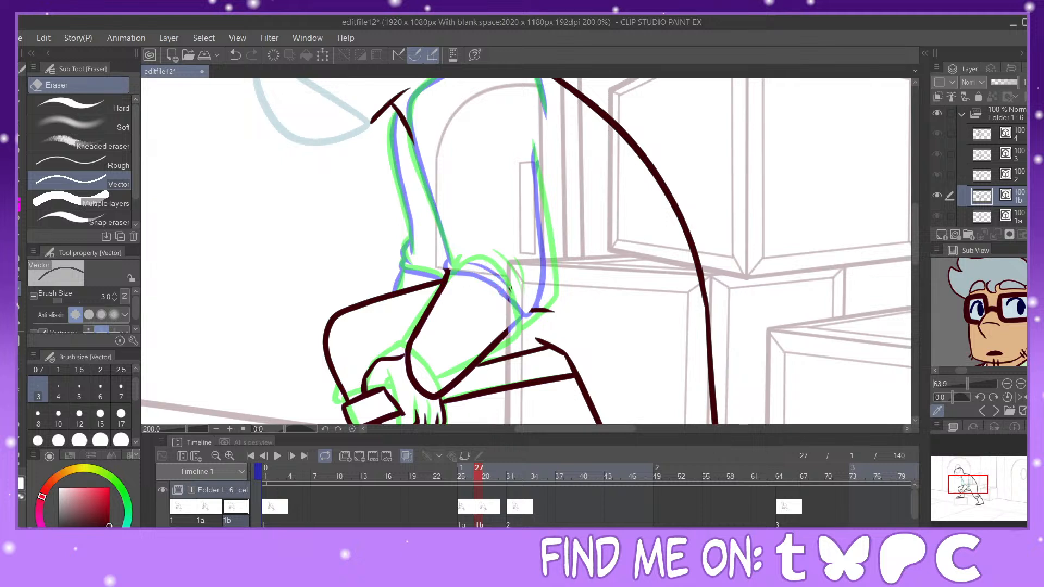
left_click_drag(985, 486, 981, 493)
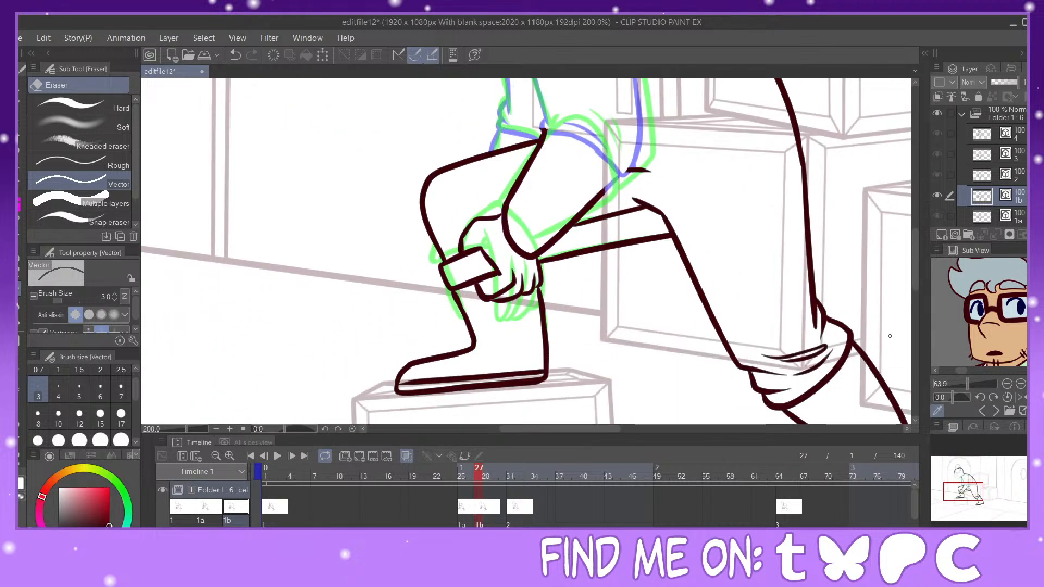
Step: Erase the hand, the shin band and the forearm outline of the crouching figure in cel 1b with the Vector eraser
mouse_move(477, 229)
left_mouse_down()
mouse_move(468, 257)
mouse_move(480, 300)
mouse_move(455, 261)
mouse_move(469, 232)
mouse_move(489, 266)
mouse_move(501, 265)
mouse_move(459, 267)
mouse_move(451, 256)
mouse_move(444, 266)
mouse_move(495, 262)
mouse_move(478, 285)
mouse_move(537, 278)
mouse_move(512, 292)
mouse_move(533, 286)
left_mouse_up()
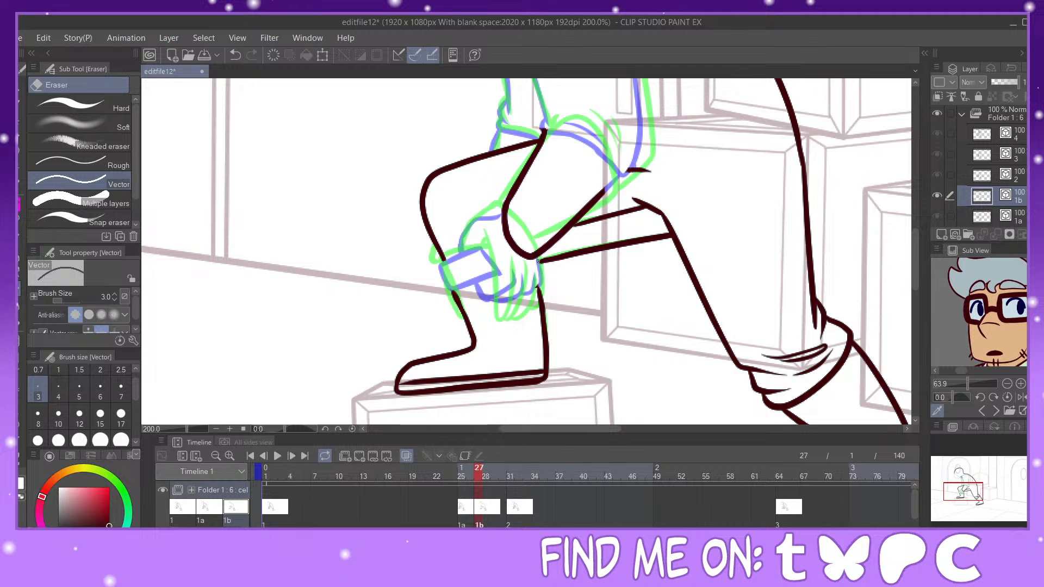
left_click_drag(544, 248, 554, 228)
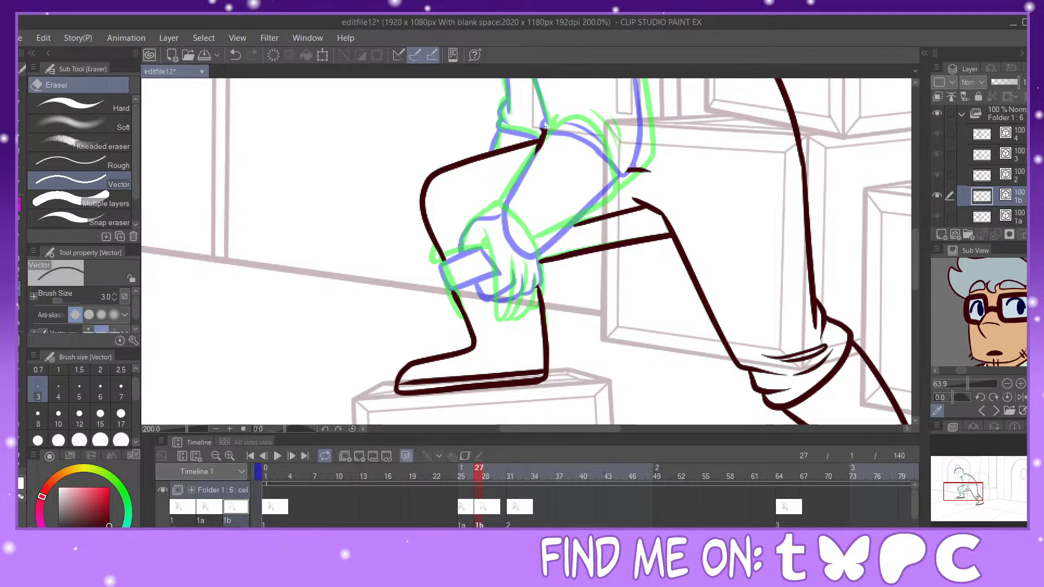
left_click_drag(542, 147, 543, 138)
Step: Ink the two curved edges of the band across the shin in cel 1b with the Painty Sai Pen at size 10
key("p")
left_click_drag(964, 491, 970, 485)
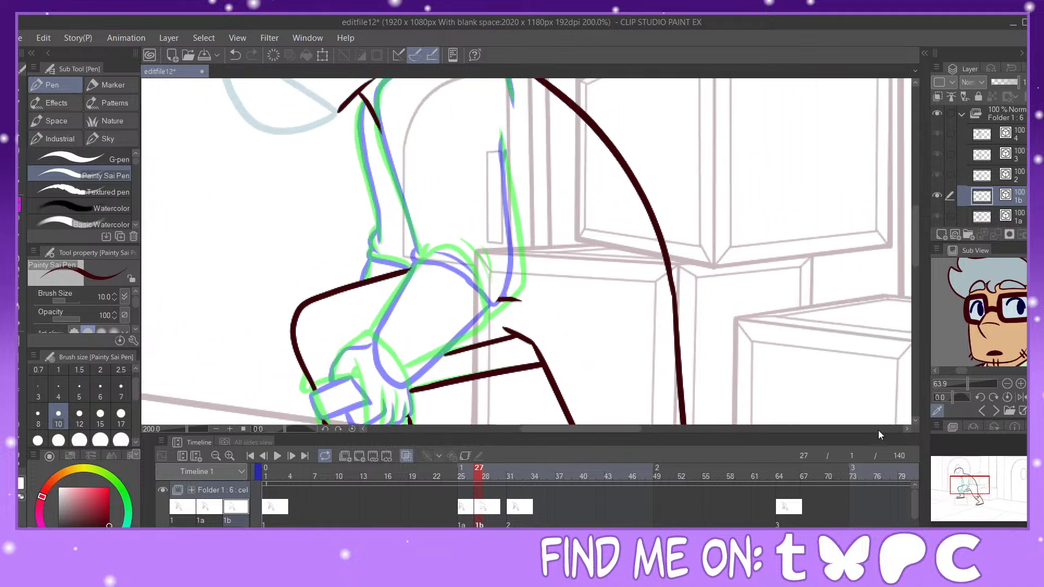
left_click(968, 487)
mouse_move(360, 344)
left_mouse_down()
mouse_move(441, 330)
mouse_move(449, 349)
mouse_move(366, 375)
mouse_move(357, 343)
left_mouse_up()
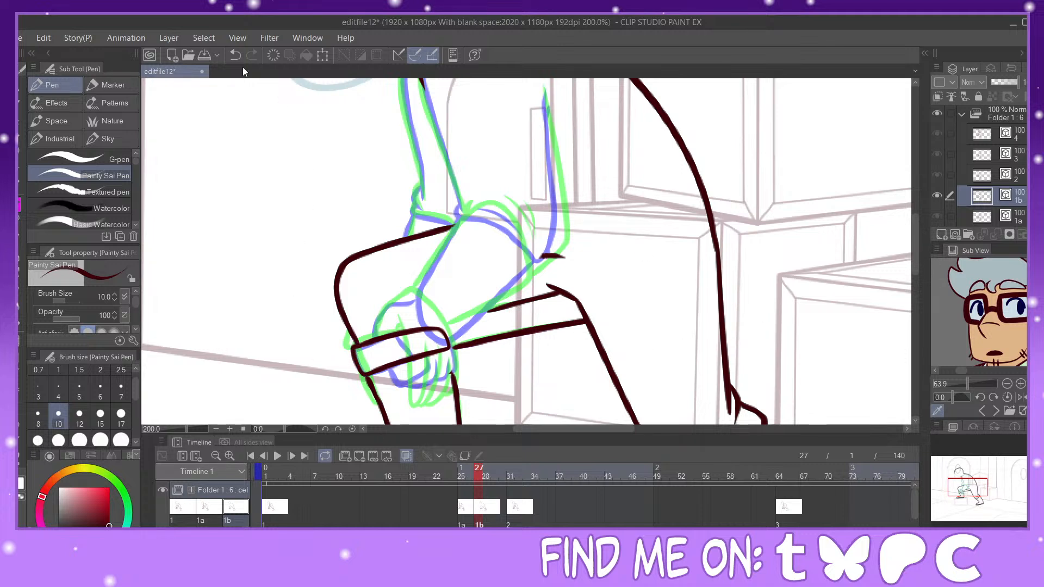
left_click(235, 55)
left_click(235, 54)
mouse_move(356, 348)
left_mouse_down()
mouse_move(443, 329)
mouse_move(450, 346)
mouse_move(419, 346)
mouse_move(362, 372)
mouse_move(355, 347)
mouse_move(380, 396)
left_mouse_up()
left_click_drag(446, 345, 458, 388)
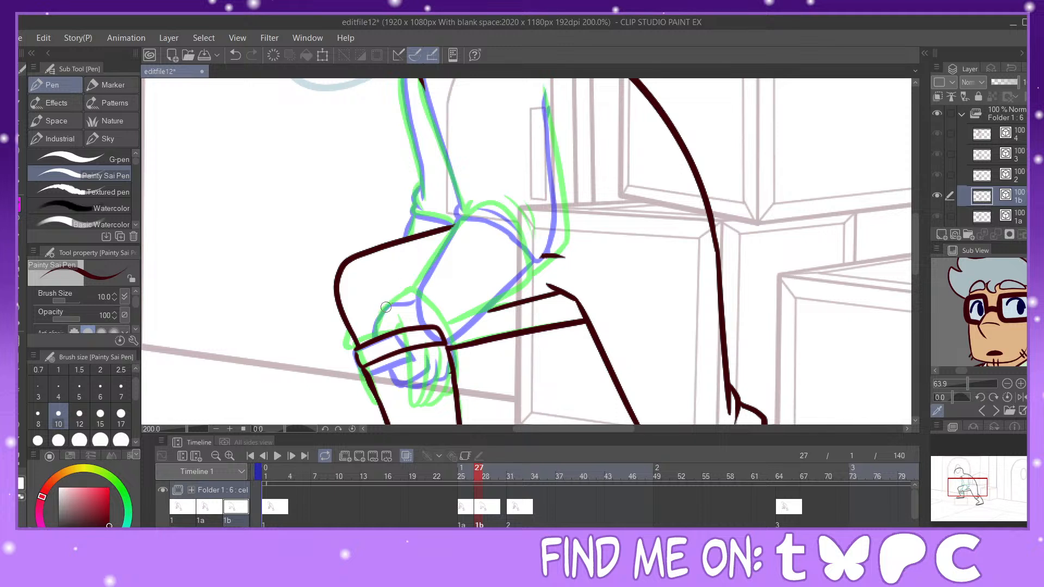
Step: Ink the back of the hand, thumb and fingers over the shin band, and erase the band and leg lines crossing the hand
mouse_move(376, 336)
left_mouse_down()
mouse_move(402, 296)
mouse_move(445, 333)
left_mouse_up()
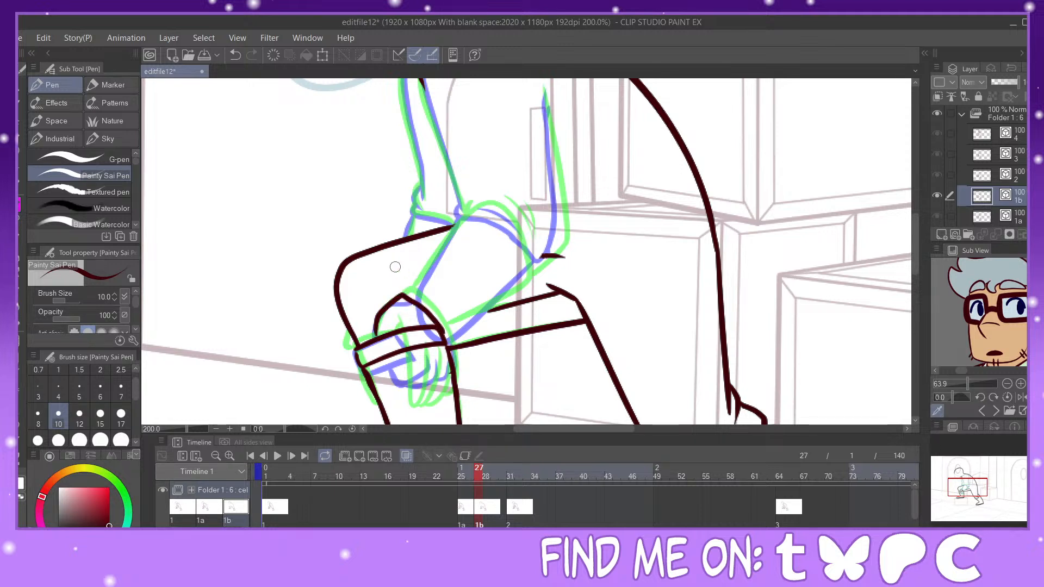
mouse_move(398, 328)
left_mouse_down()
mouse_move(406, 363)
mouse_move(388, 359)
mouse_move(389, 374)
mouse_move(424, 375)
mouse_move(428, 349)
mouse_move(428, 369)
mouse_move(408, 378)
mouse_move(431, 377)
mouse_move(436, 353)
mouse_move(441, 371)
mouse_move(431, 376)
mouse_move(443, 375)
mouse_move(444, 355)
mouse_move(454, 377)
left_mouse_up()
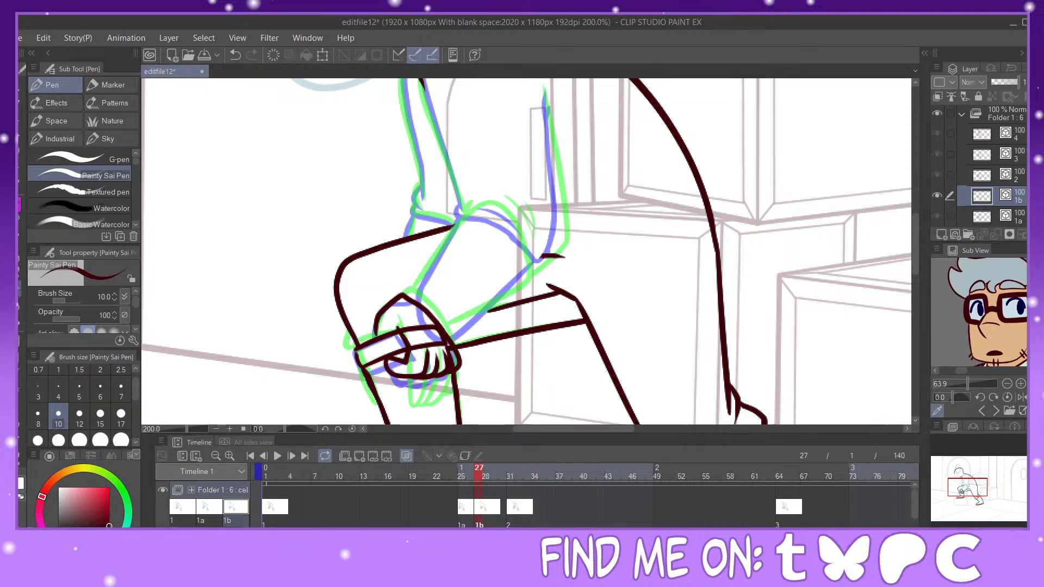
key("e")
mouse_move(416, 346)
left_mouse_down()
mouse_move(442, 332)
mouse_move(451, 352)
left_mouse_up()
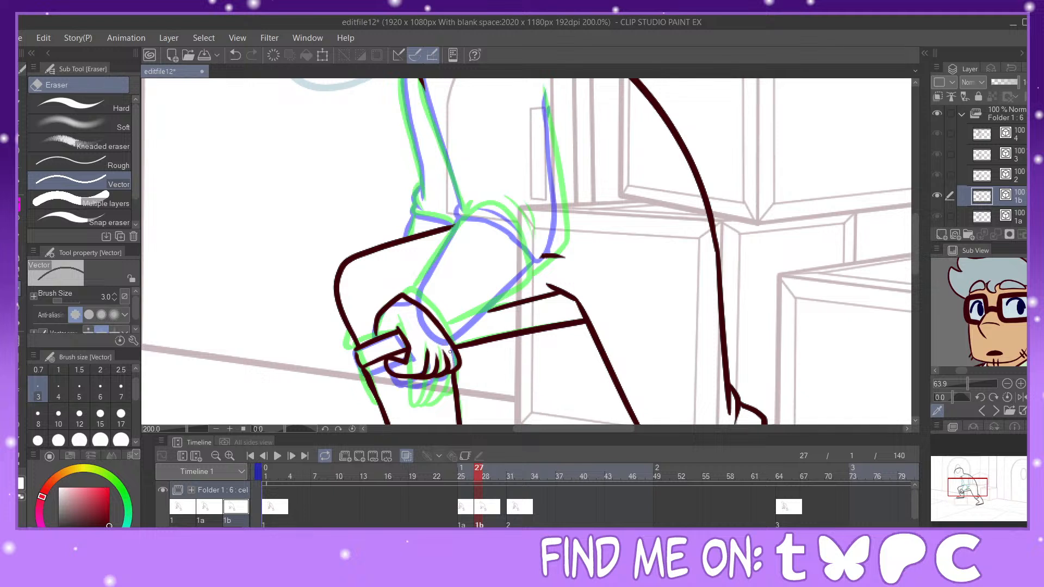
Step: Ink the forearm outline from the wrist over the curved inner elbow and along its underside in cel 1b
key("p")
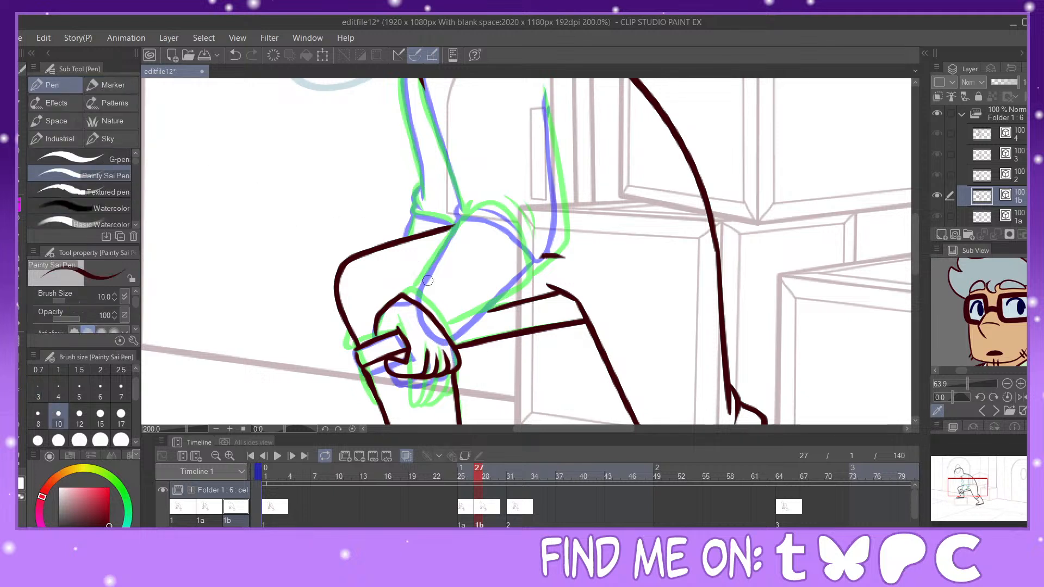
mouse_move(407, 295)
left_mouse_down()
mouse_move(451, 221)
mouse_move(473, 207)
mouse_move(531, 261)
left_mouse_up()
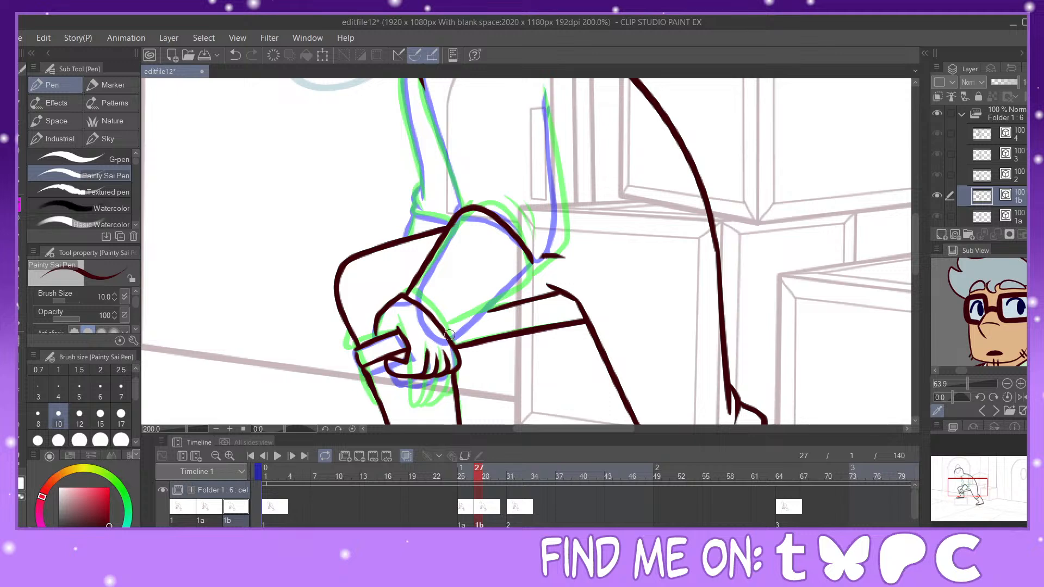
mouse_move(449, 333)
left_mouse_down()
mouse_move(519, 283)
mouse_move(528, 250)
left_mouse_up()
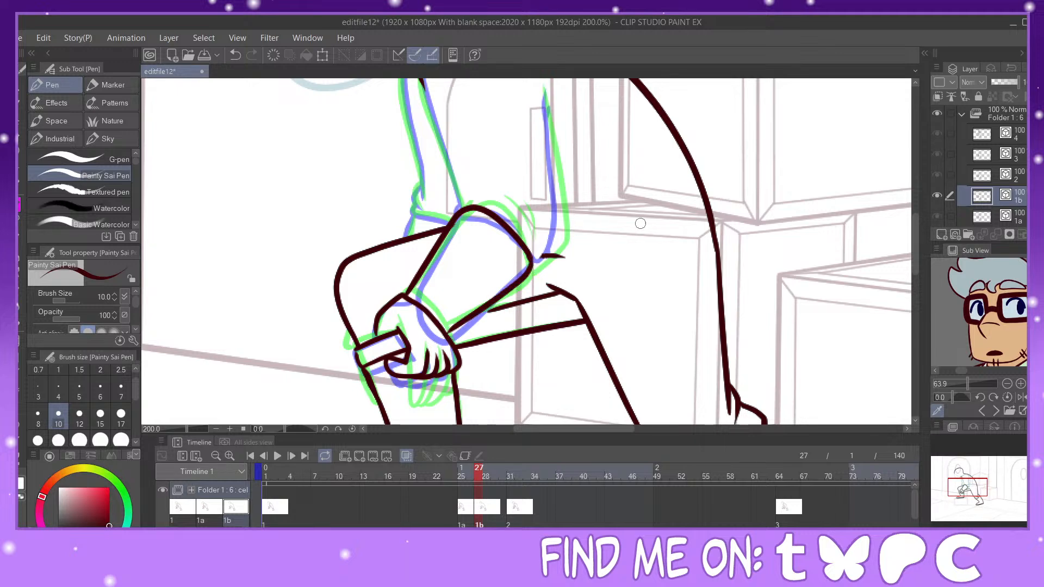
Step: Ink the front line of the upper arm from the shoulder down to the forearm, and fit its lower end with Pinch vector line
left_click_drag(977, 493, 977, 488)
mouse_move(460, 109)
left_mouse_down()
mouse_move(417, 133)
mouse_move(412, 158)
mouse_move(446, 295)
left_mouse_up()
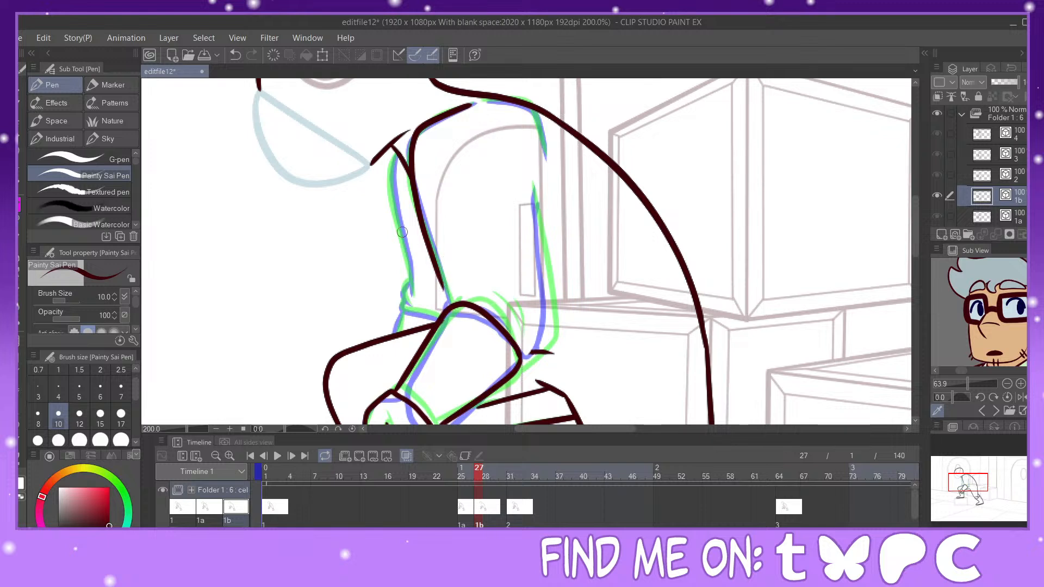
left_click(235, 55)
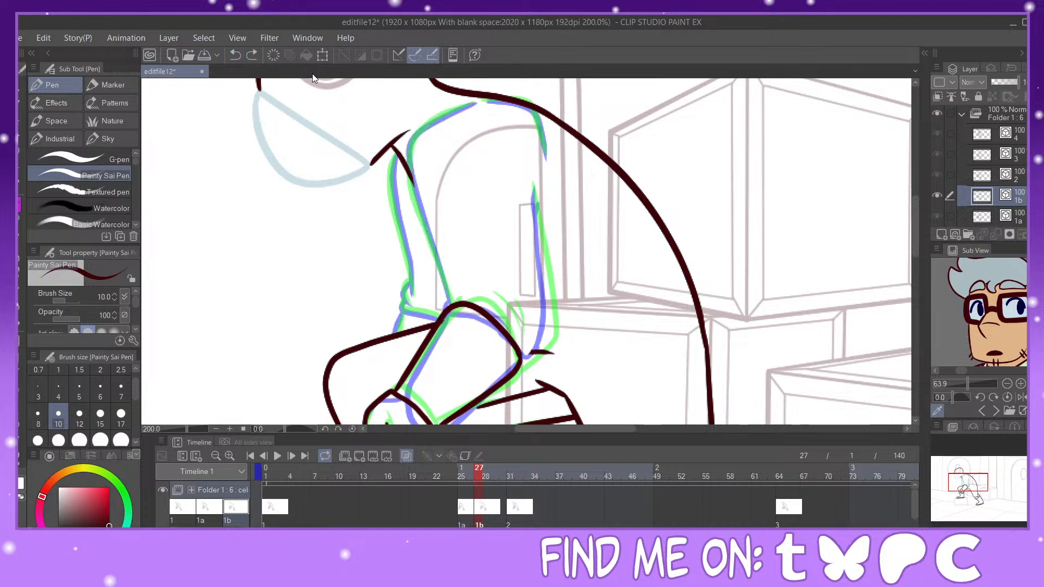
mouse_move(472, 104)
left_mouse_down()
mouse_move(429, 122)
mouse_move(406, 168)
mouse_move(457, 301)
left_mouse_up()
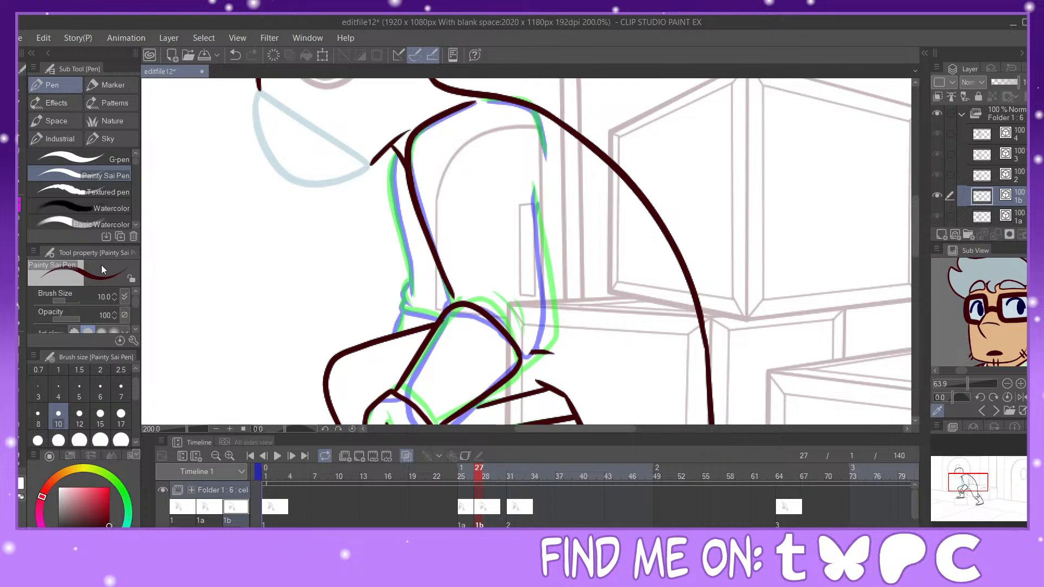
key("y")
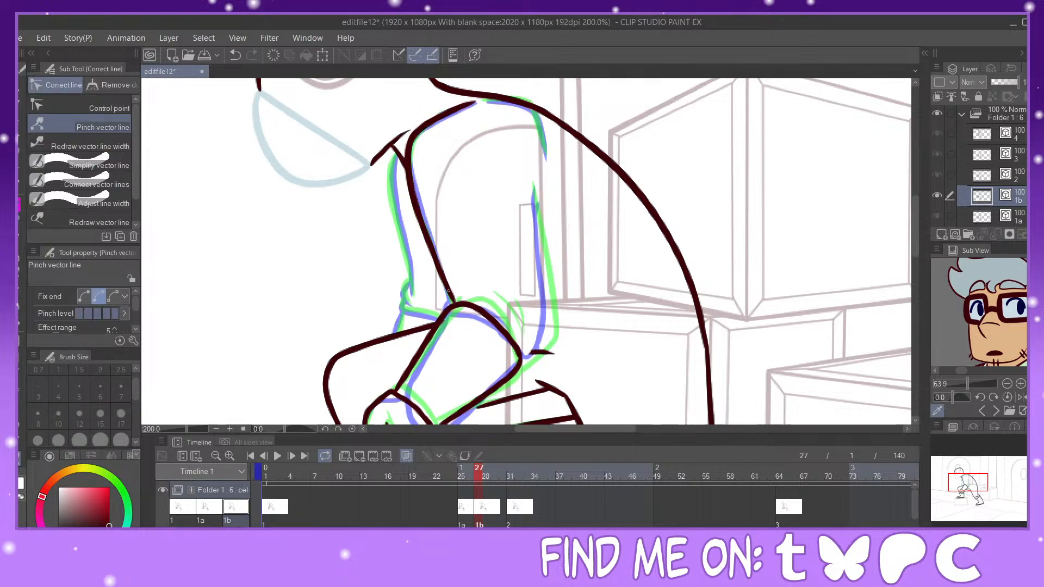
Step: Ink the back of the upper arm down to the elbow, the creases at the bend and the short shoulder line in cel 1b
key("p")
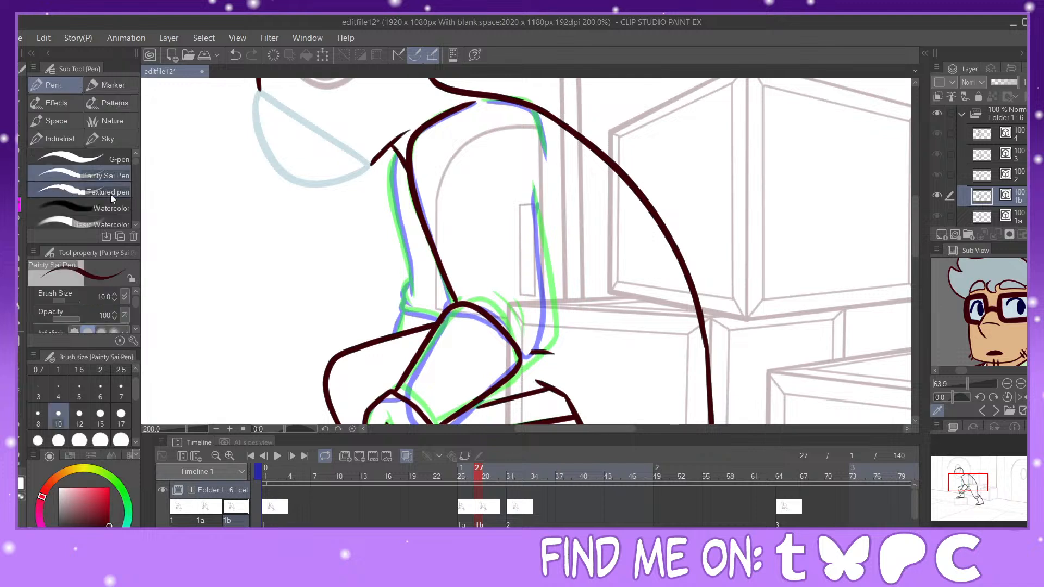
mouse_move(540, 190)
left_mouse_down()
mouse_move(547, 340)
mouse_move(523, 362)
left_mouse_up()
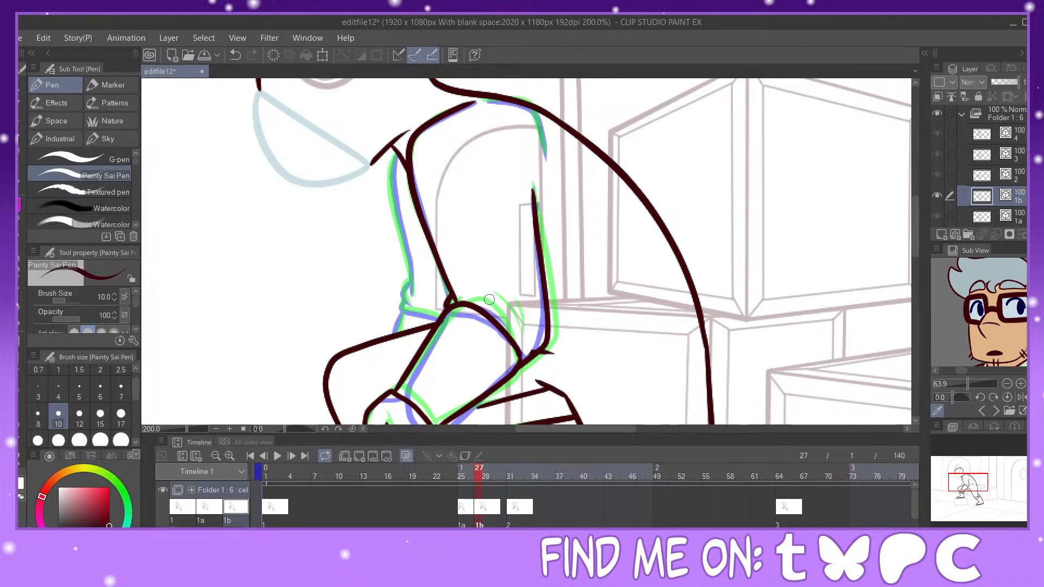
left_click_drag(491, 303, 516, 323)
mouse_move(488, 101)
left_mouse_down()
mouse_move(526, 103)
mouse_move(543, 120)
mouse_move(546, 157)
left_mouse_up()
Step: Ink the front line of the torso from the collar to the shirt hem in cel 1b
left_click_drag(975, 483, 976, 479)
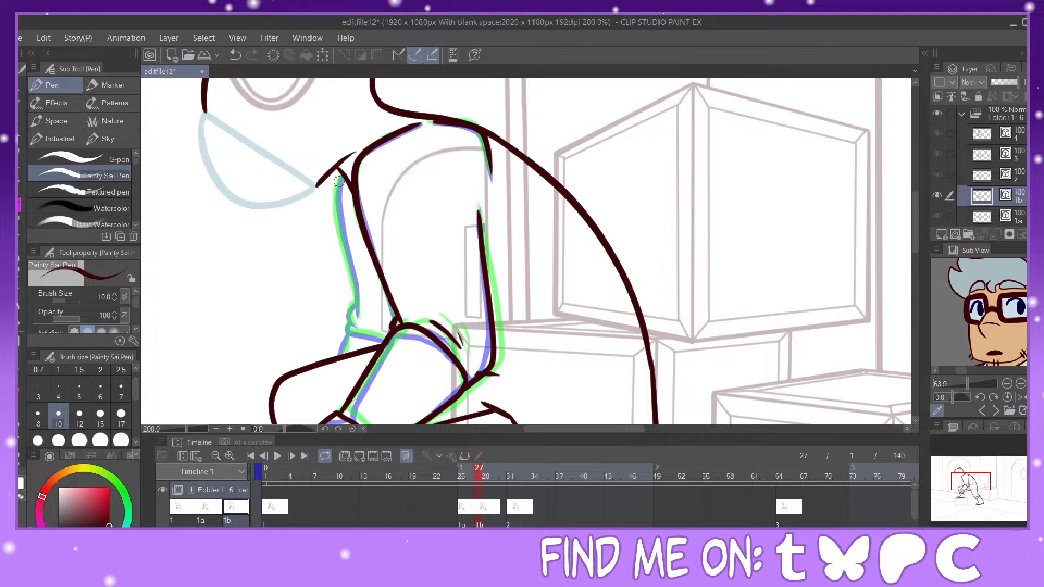
mouse_move(340, 181)
left_mouse_down()
mouse_move(356, 304)
mouse_move(347, 325)
mouse_move(385, 341)
mouse_move(339, 351)
mouse_move(337, 364)
left_mouse_up()
left_click(235, 54)
Step: Ink the small outward curve at the outer end of the shin band in both cel 1a and cel 1b
left_click_drag(974, 485, 967, 494)
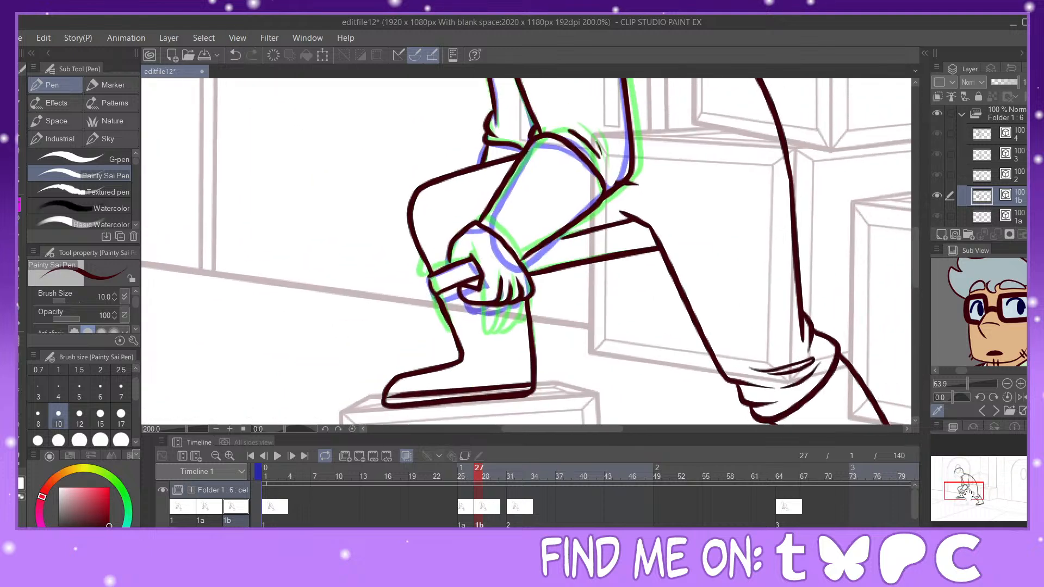
left_click(456, 514)
left_click(460, 515)
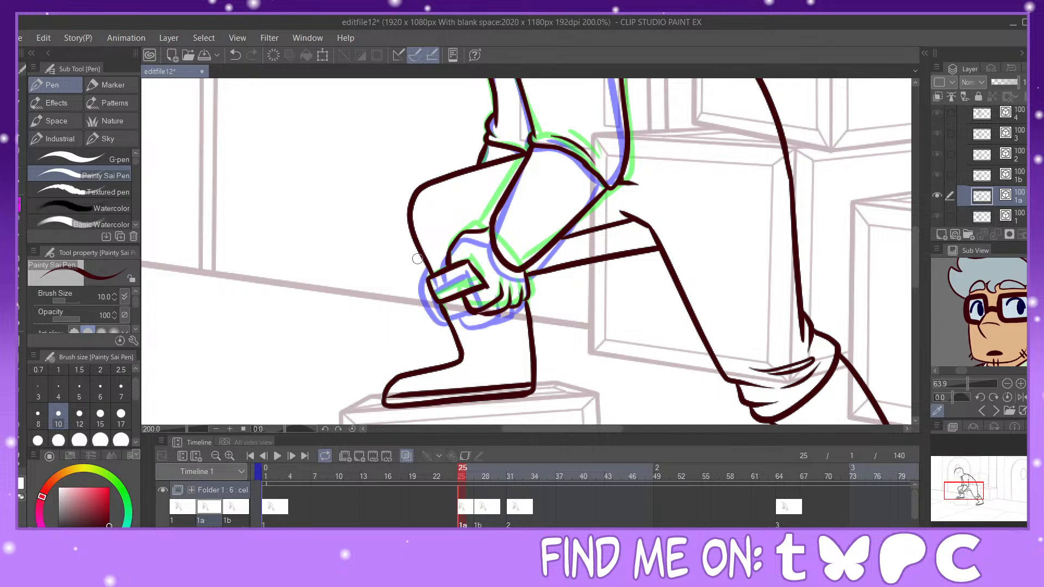
left_click_drag(423, 265, 439, 304)
left_click(481, 508)
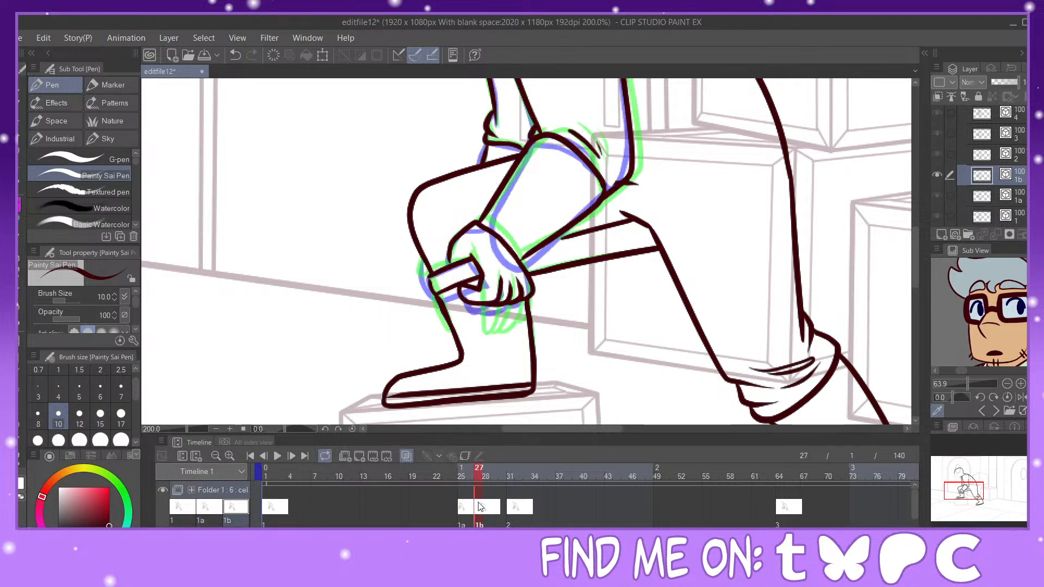
left_click_drag(420, 257, 436, 286)
Step: Add a copy of cel 1b as cel 1c and assign it to frame 29 on the timeline
left_click(491, 512)
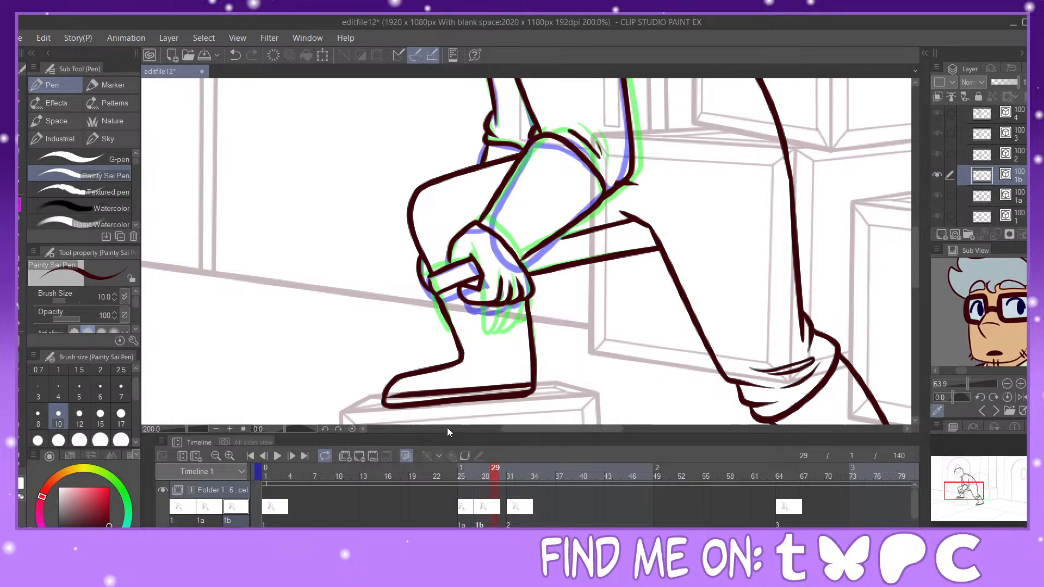
left_click(357, 456)
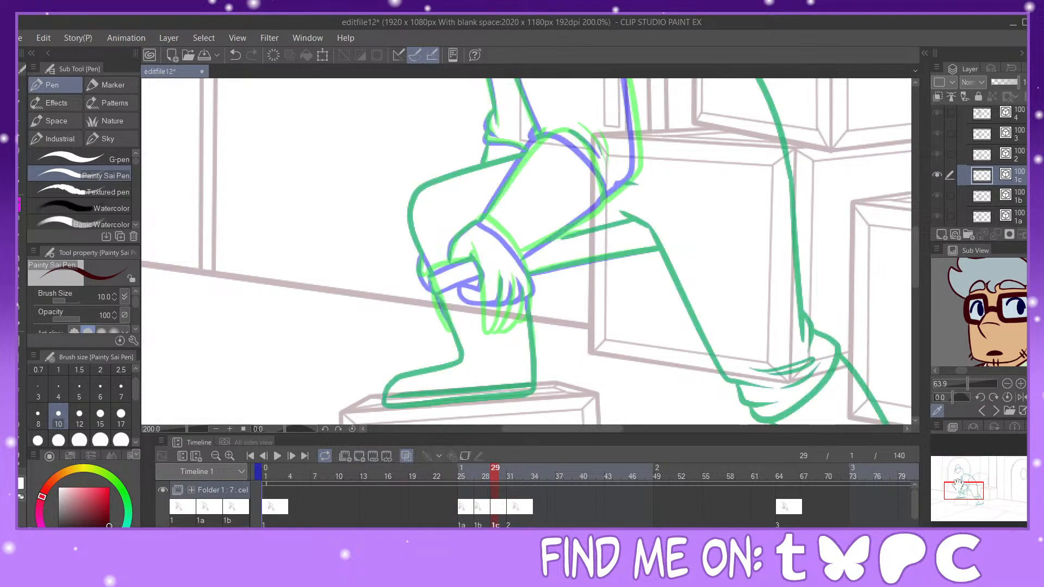
mouse_move(965, 489)
left_mouse_down()
mouse_move(969, 475)
mouse_move(964, 484)
left_mouse_up()
left_click(234, 55)
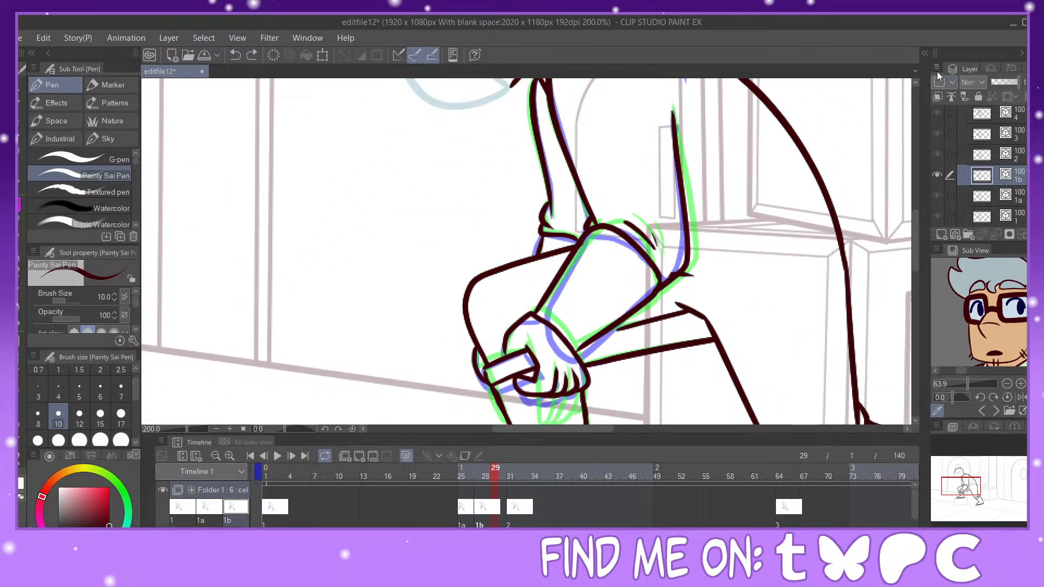
key("ctrl+y")
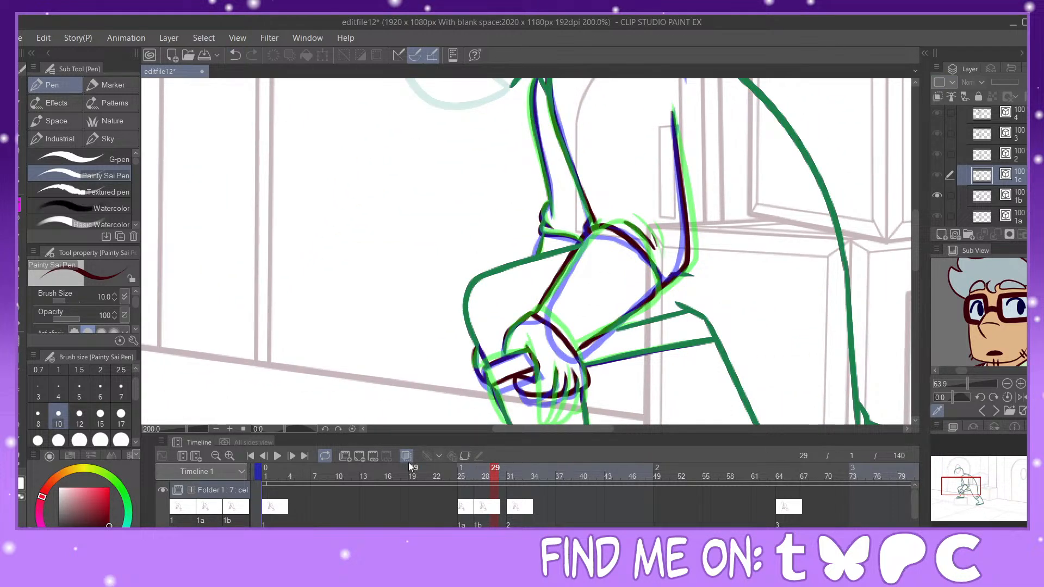
left_click(373, 458)
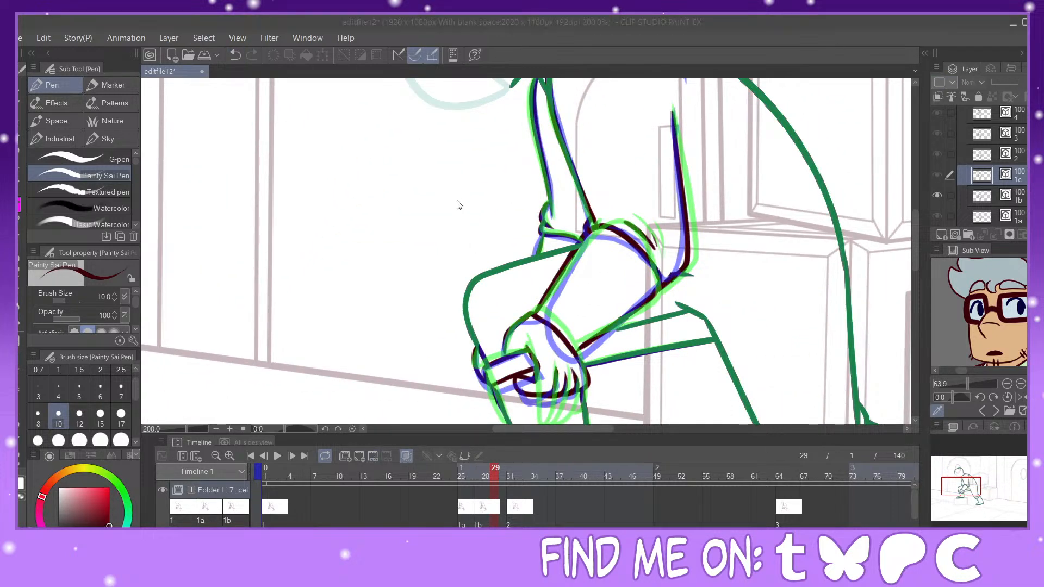
left_click(690, 240)
Step: Erase the torso front, shirt hem, upper arm front and short shoulder line in cel 1c with the Vector eraser
left_click_drag(967, 494, 976, 491)
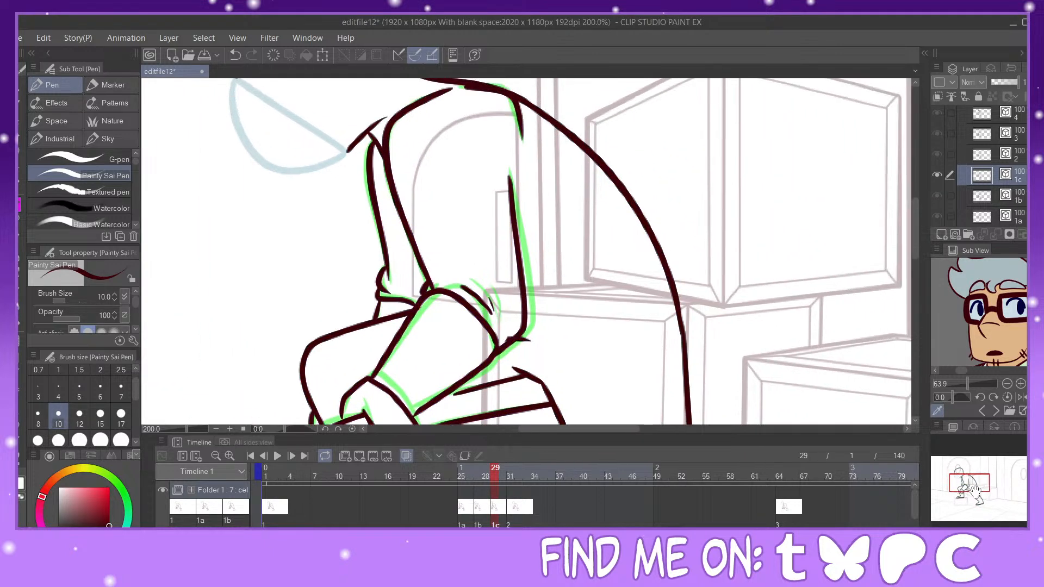
key("e")
mouse_move(387, 267)
left_mouse_down()
mouse_move(383, 304)
mouse_move(414, 287)
left_mouse_up()
mouse_move(390, 234)
left_mouse_down()
mouse_move(385, 264)
mouse_move(391, 191)
mouse_move(400, 238)
left_mouse_up()
left_click_drag(411, 105, 438, 94)
mouse_move(517, 124)
left_mouse_down()
mouse_move(468, 90)
mouse_move(523, 112)
left_mouse_up()
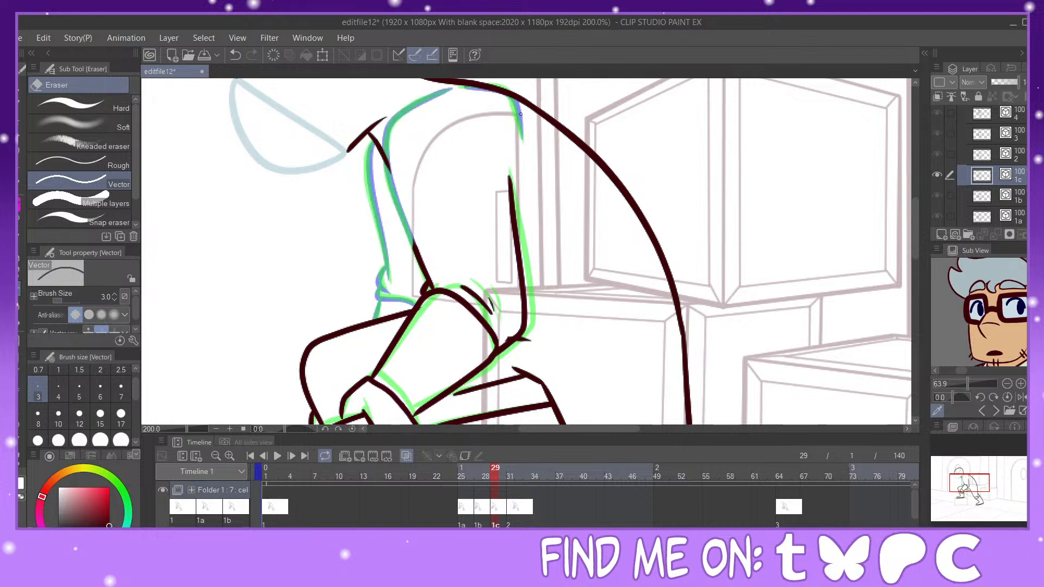
Step: Erase the back of the upper arm, the elbow creases and the curved top of the forearm in cel 1c
left_click_drag(509, 247, 526, 294)
left_click_drag(512, 241, 505, 181)
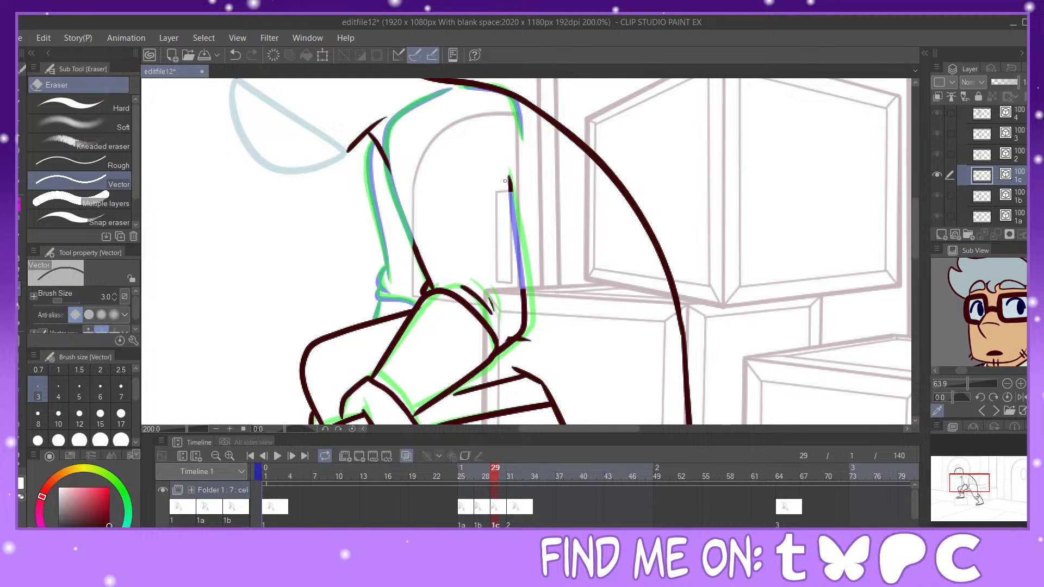
mouse_move(417, 245)
left_mouse_down()
mouse_move(444, 296)
mouse_move(471, 304)
mouse_move(498, 339)
left_mouse_up()
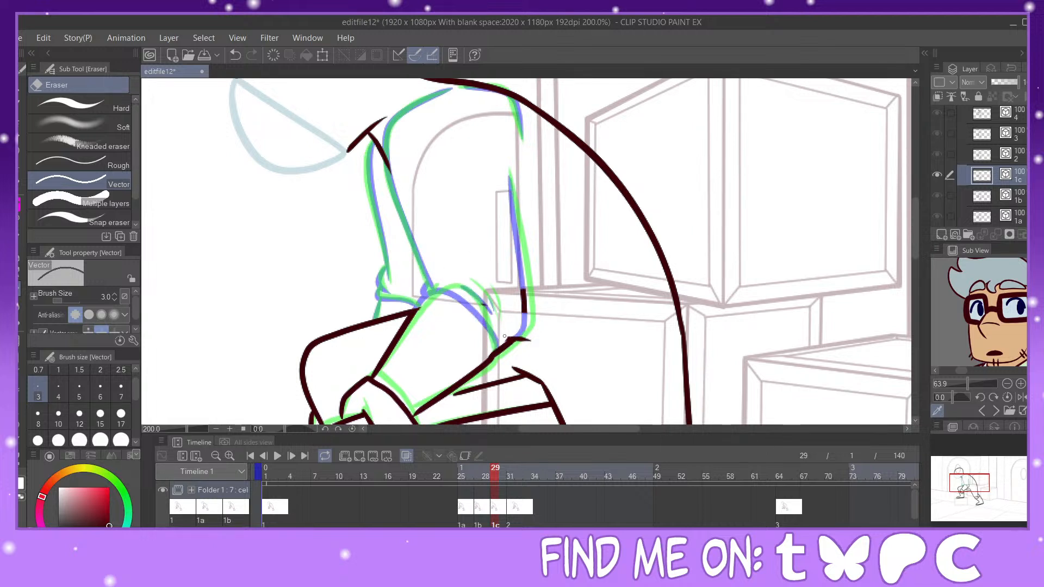
left_click_drag(529, 294, 528, 306)
Step: Erase the remaining forearm lines, the hand with its fingers and the shin band in cel 1c
left_click_drag(983, 484, 980, 490)
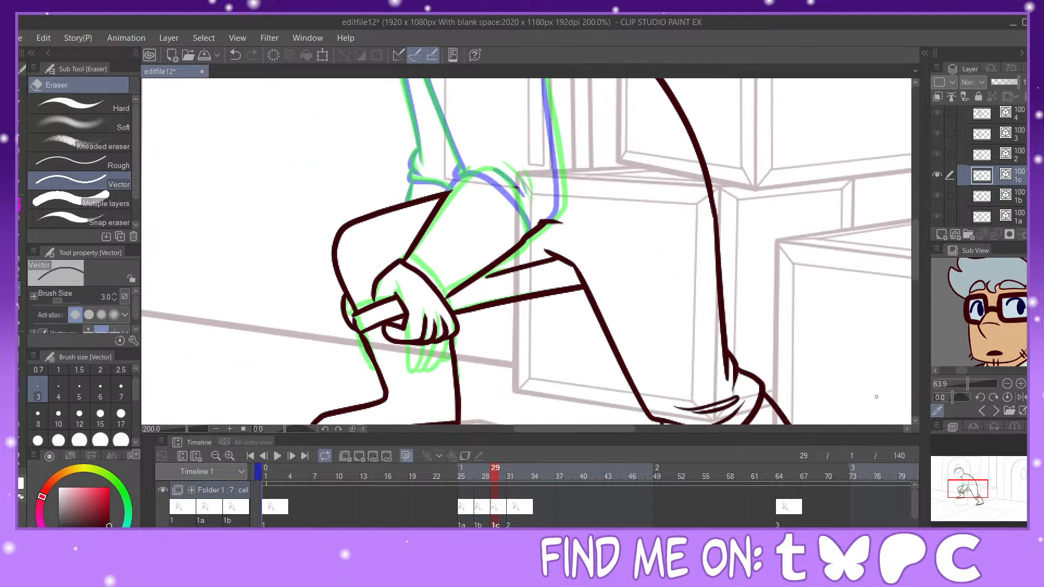
mouse_move(420, 302)
left_mouse_down()
mouse_move(393, 335)
mouse_move(438, 296)
left_mouse_up()
left_click_drag(356, 302, 351, 319)
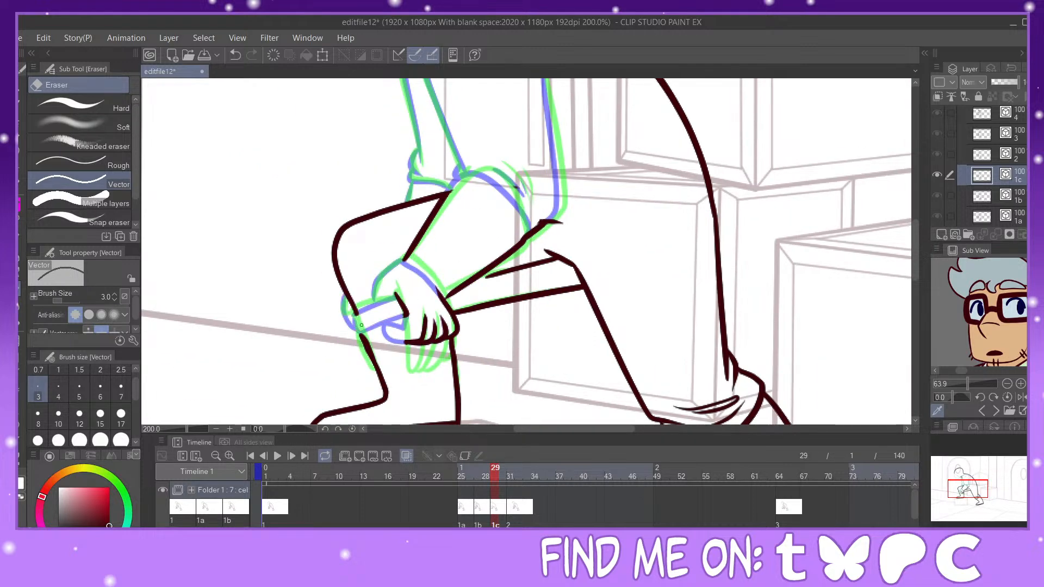
left_click_drag(400, 283, 403, 313)
left_click_drag(422, 231, 437, 227)
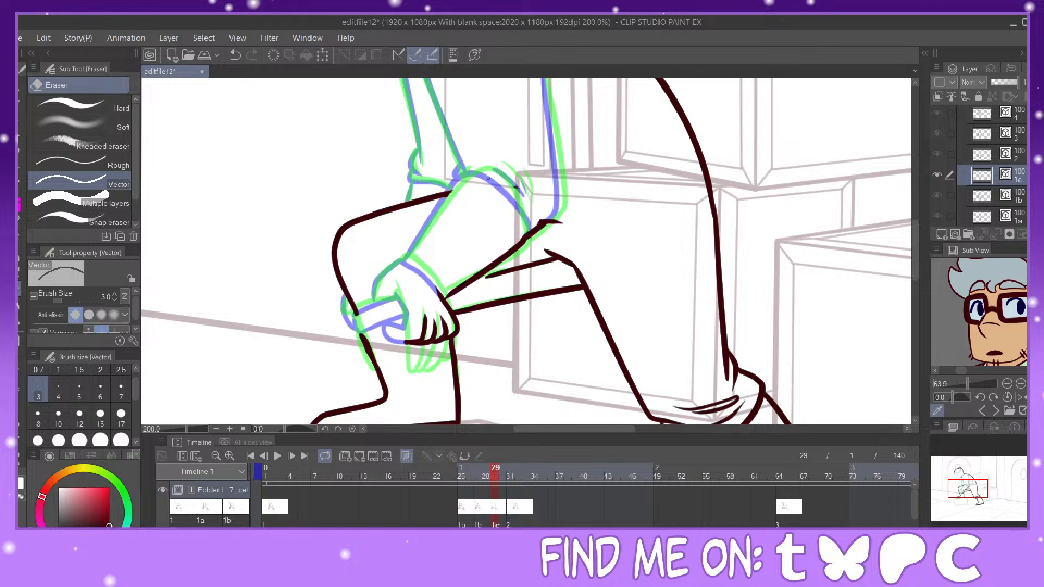
left_click_drag(537, 246, 527, 233)
left_click(480, 265)
left_click_drag(420, 327, 447, 298)
mouse_move(438, 335)
left_mouse_down()
mouse_move(406, 344)
mouse_move(437, 341)
left_mouse_up()
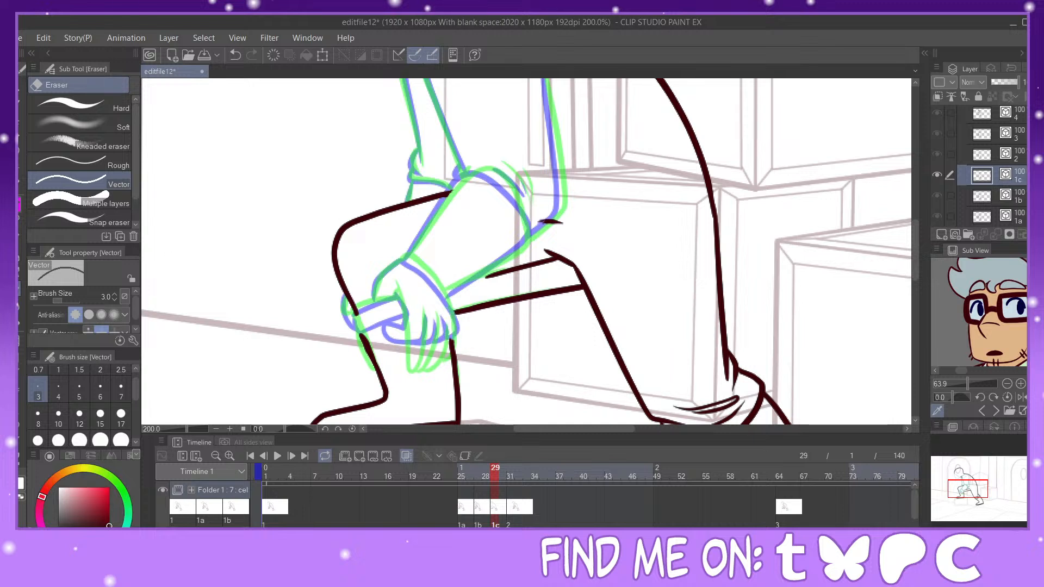
Step: Ink the hand with its wrist and fingers and the shin band in cel 1c with the Painty Sai Pen
key("p")
mouse_move(372, 303)
left_mouse_down()
mouse_move(404, 260)
mouse_move(442, 291)
mouse_move(418, 346)
mouse_move(395, 360)
mouse_move(404, 312)
mouse_move(387, 291)
mouse_move(360, 313)
mouse_move(398, 304)
mouse_move(359, 320)
mouse_move(377, 363)
left_mouse_up()
mouse_move(433, 316)
left_mouse_down()
mouse_move(429, 340)
mouse_move(403, 363)
left_mouse_up()
mouse_move(445, 318)
left_mouse_down()
mouse_move(436, 353)
mouse_move(415, 363)
left_mouse_up()
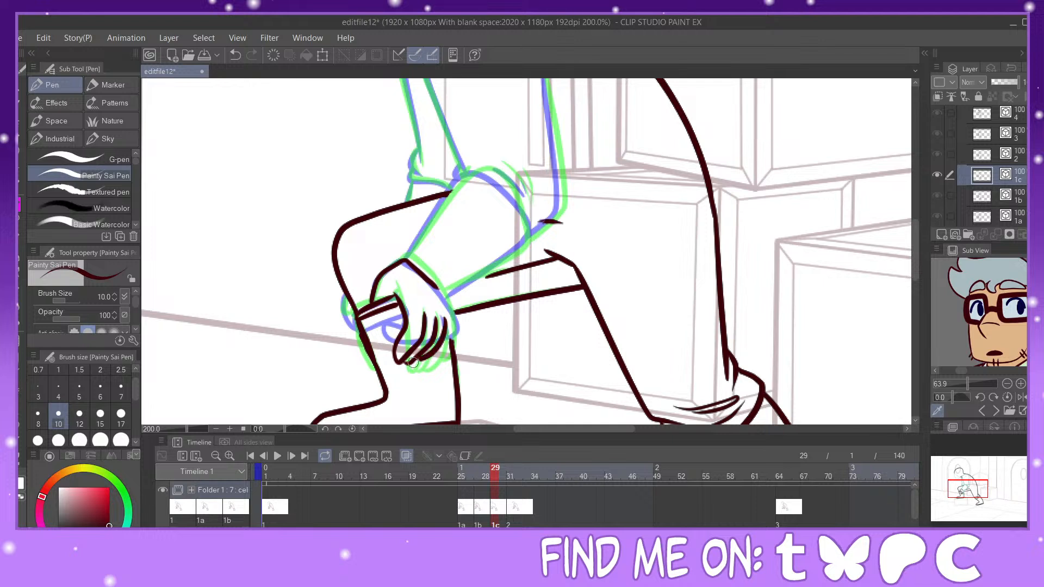
mouse_move(448, 297)
left_mouse_down()
mouse_move(452, 326)
mouse_move(429, 361)
left_mouse_up()
Step: Ink the forearm with its curved top and underside in cel 1c, plus the outer end of the shin band
mouse_move(407, 259)
left_mouse_down()
mouse_move(477, 173)
mouse_move(503, 185)
mouse_move(532, 229)
left_mouse_up()
mouse_move(442, 296)
left_mouse_down()
mouse_move(519, 245)
mouse_move(530, 224)
left_mouse_up()
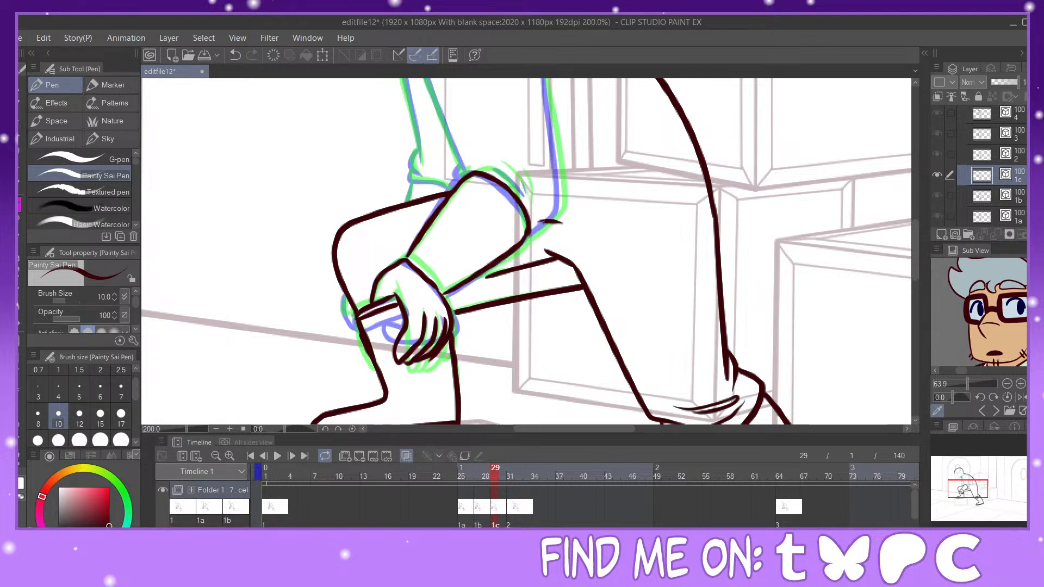
key("y")
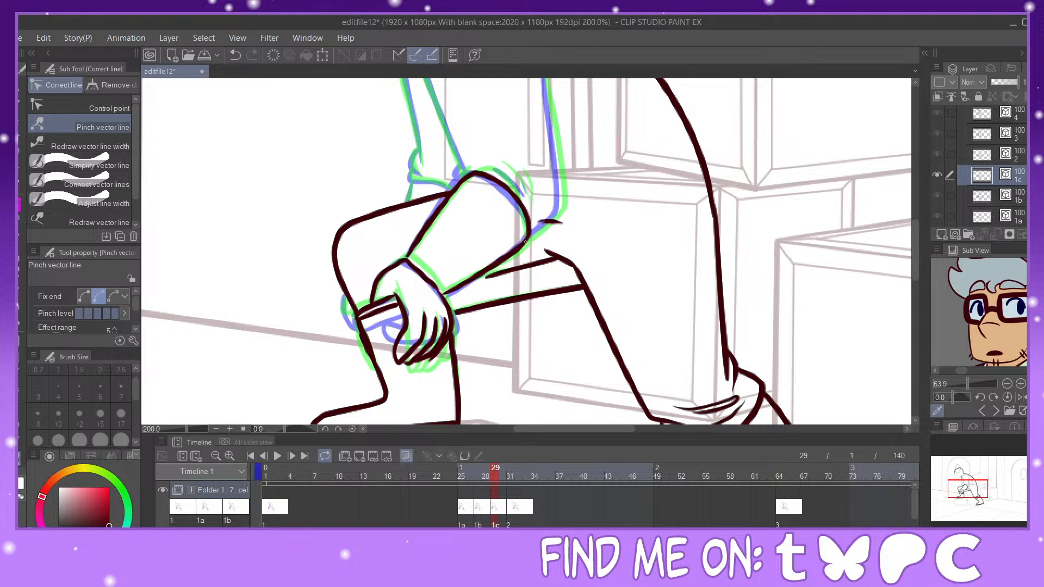
key("p")
left_click_drag(474, 281, 514, 270)
left_click_drag(349, 299, 363, 327)
Step: Ink the back of the upper arm in cel 1c and pull its lower end onto the elbow with Pinch vector line
left_click_drag(973, 489, 974, 483)
mouse_move(517, 357)
left_mouse_down()
mouse_move(547, 319)
mouse_move(526, 188)
mouse_move(536, 219)
left_mouse_up()
left_click(19, 446)
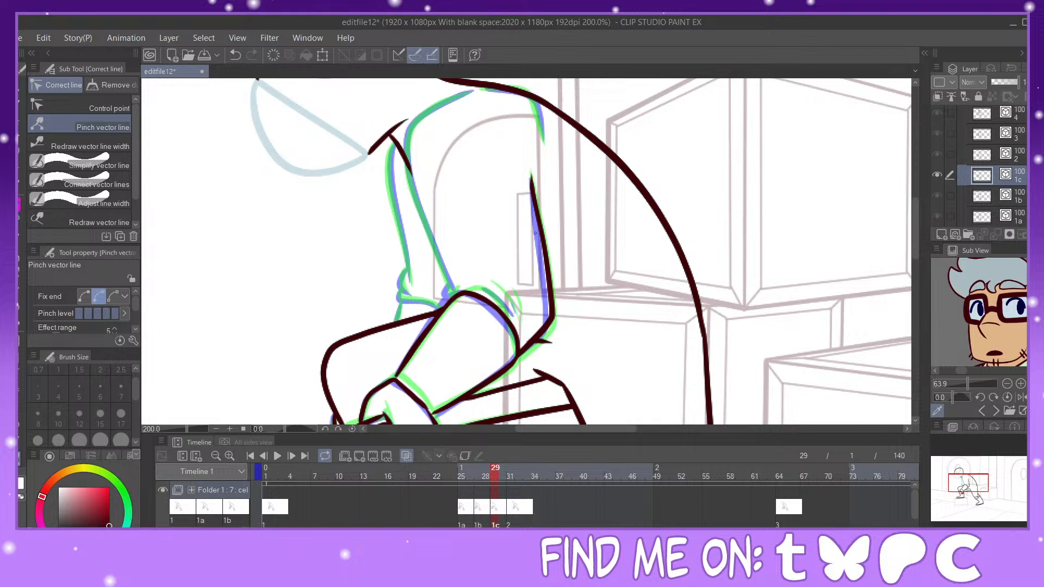
left_click_drag(546, 323, 543, 327)
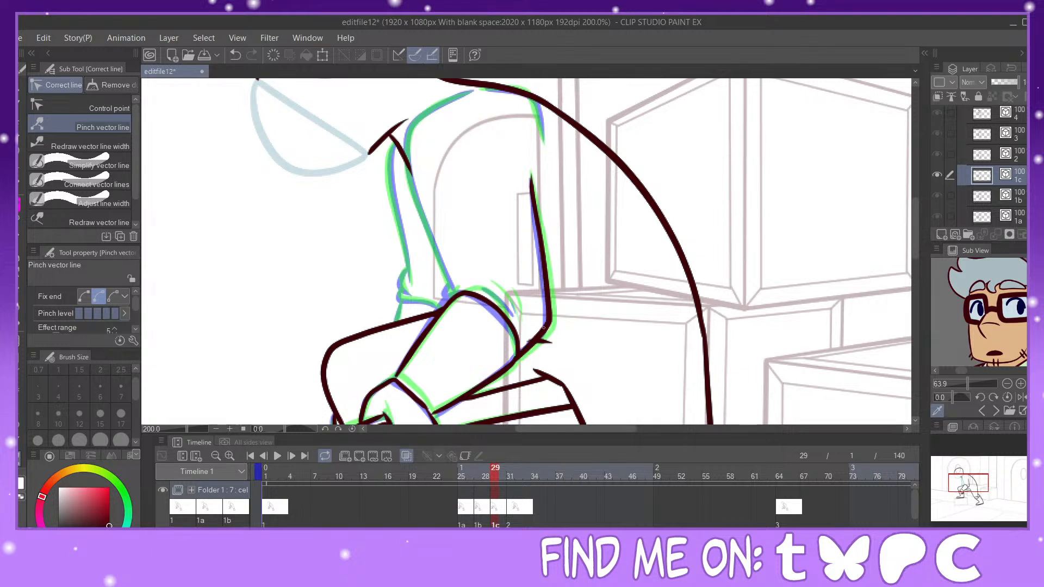
left_click(18, 273)
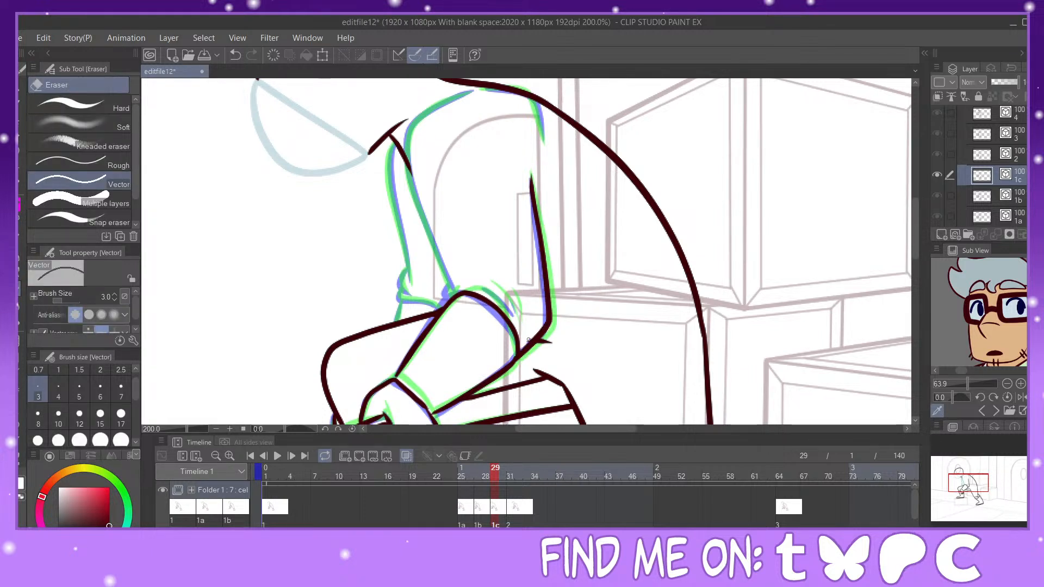
left_click(21, 226)
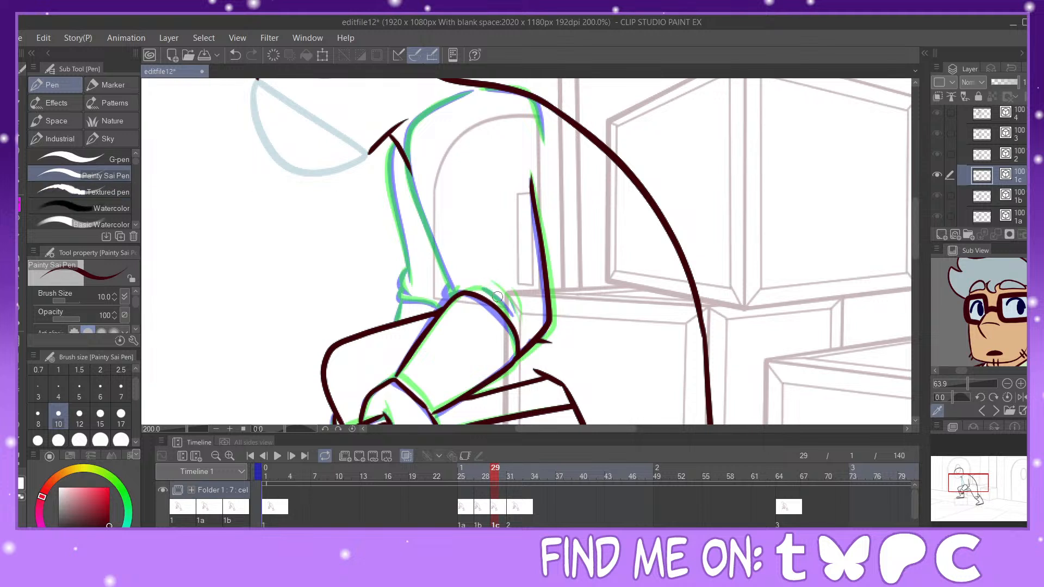
Step: Ink the elbow creases and the shoulder curve running down the front of the upper arm in cel 1c
left_click_drag(488, 290, 519, 310)
mouse_move(472, 90)
left_mouse_down()
mouse_move(414, 128)
mouse_move(406, 160)
mouse_move(419, 231)
left_mouse_up()
key("ctrl+z")
mouse_move(471, 93)
left_mouse_down()
mouse_move(410, 132)
mouse_move(408, 162)
mouse_move(448, 286)
left_mouse_up()
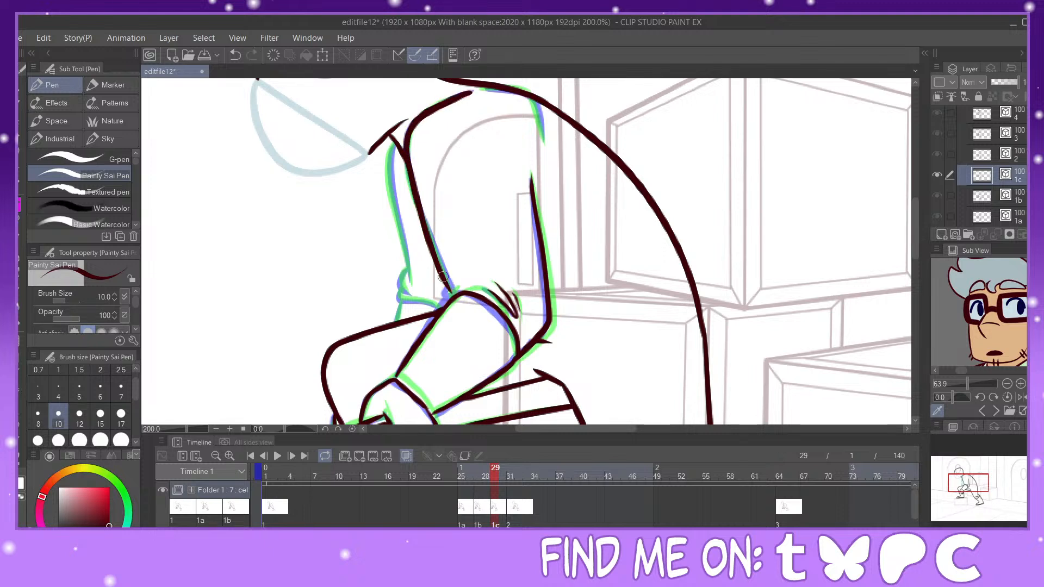
key("y")
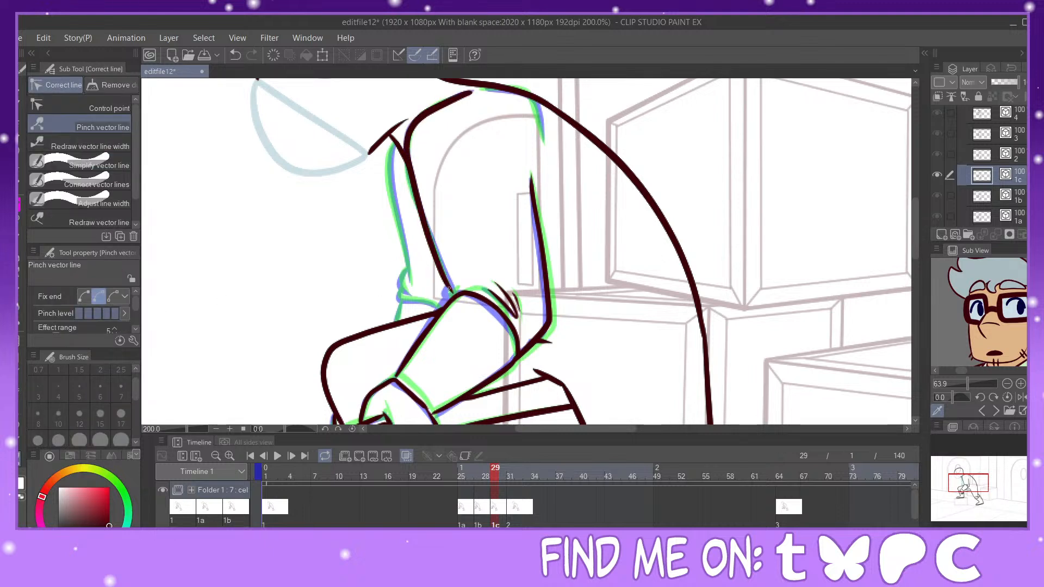
key("p")
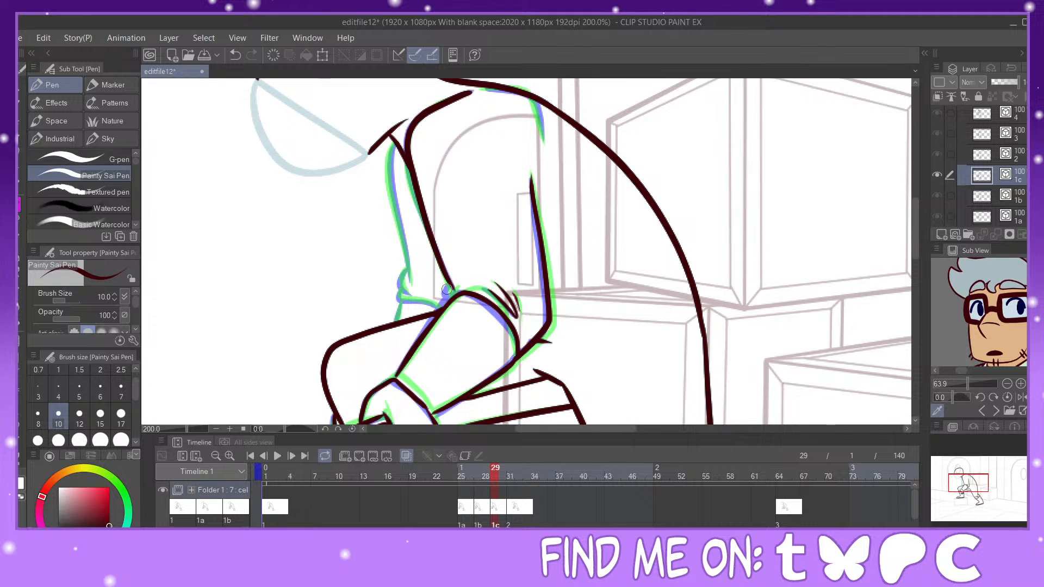
Step: Ink the inner elbow fold, the short shoulder line, the torso front and the shirt hem in cel 1c
left_click_drag(448, 292, 445, 298)
mouse_move(482, 86)
left_mouse_down()
mouse_move(533, 101)
mouse_move(542, 146)
left_mouse_up()
mouse_move(389, 146)
left_mouse_down()
mouse_move(411, 287)
mouse_move(405, 265)
mouse_move(410, 293)
mouse_move(399, 305)
mouse_move(439, 311)
mouse_move(397, 324)
left_mouse_up()
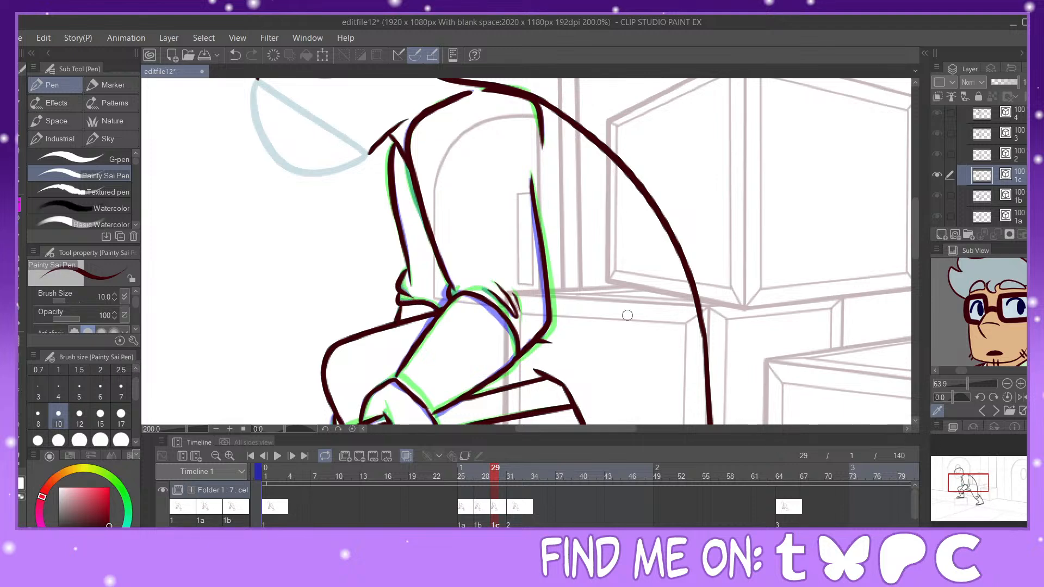
Step: Play the animation from the first frame to check the arm movement
left_click_drag(978, 480, 980, 500)
scroll(979, 496, "down", 4)
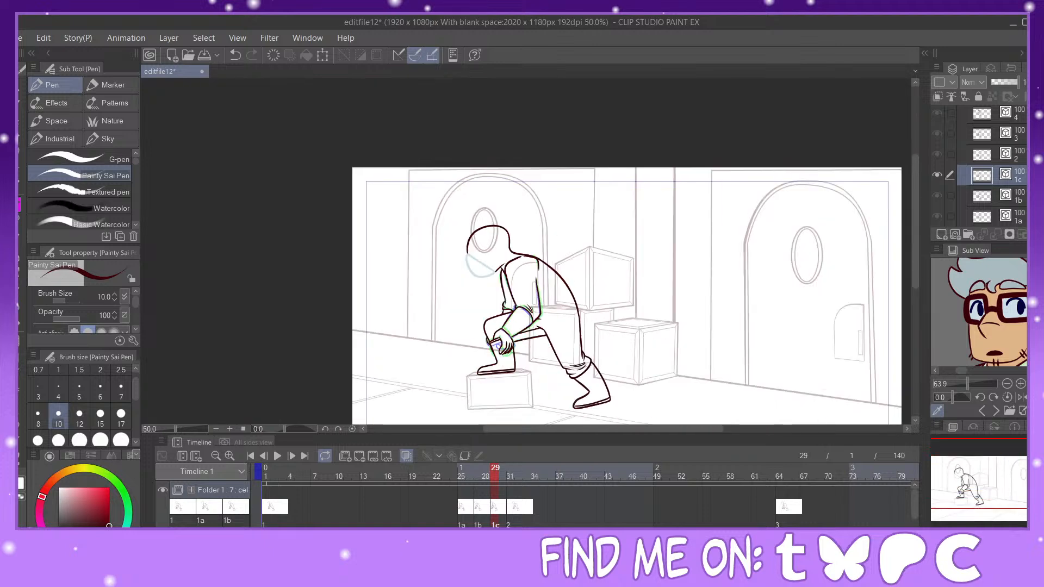
left_click(251, 456)
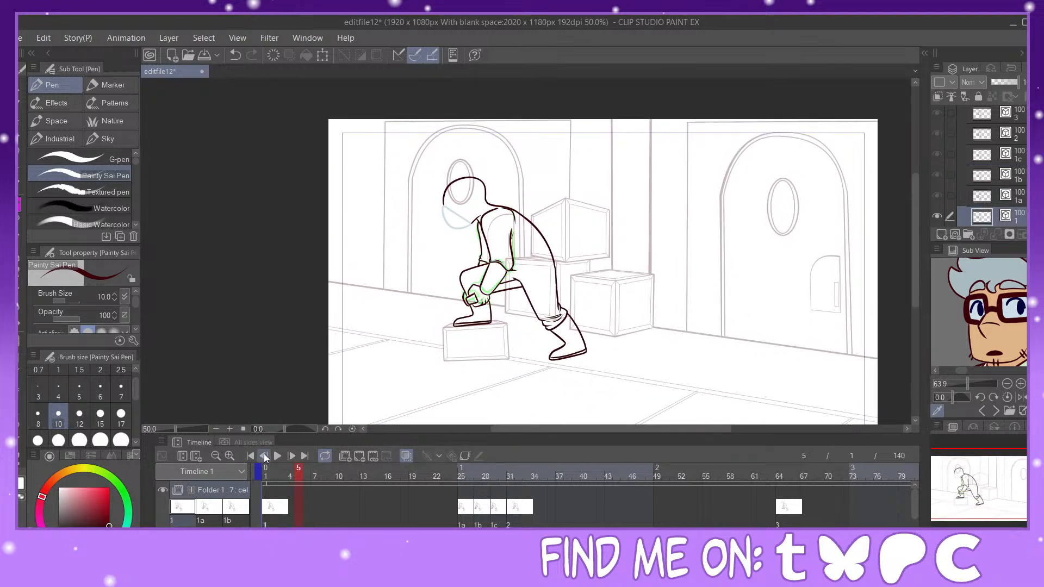
left_click(278, 456)
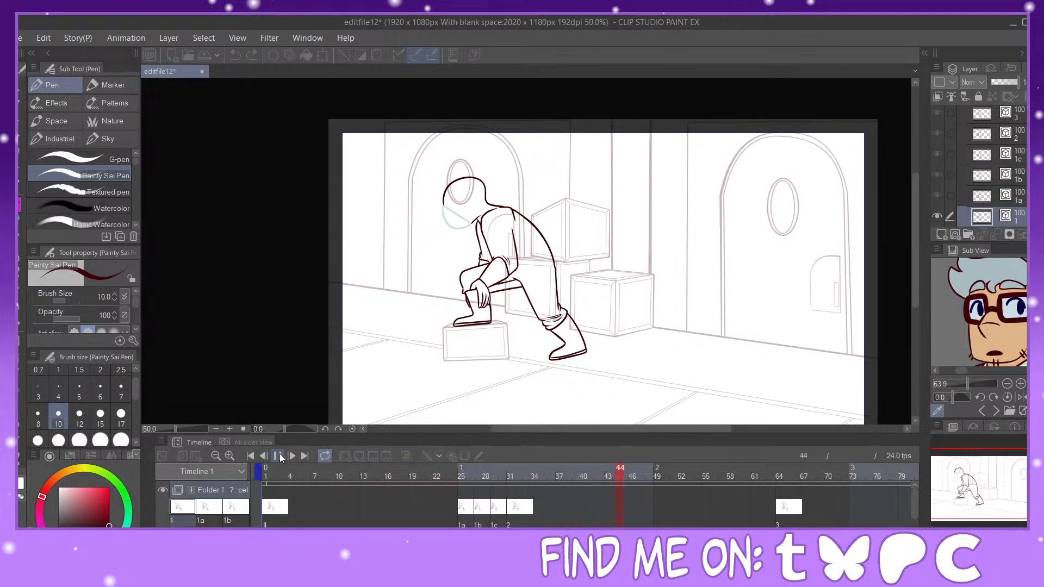
left_click(278, 456)
Step: Compare the drawings of cels 2 and 3 on the timeline and replay the animation to judge the timing
left_click(514, 521)
left_click(779, 515)
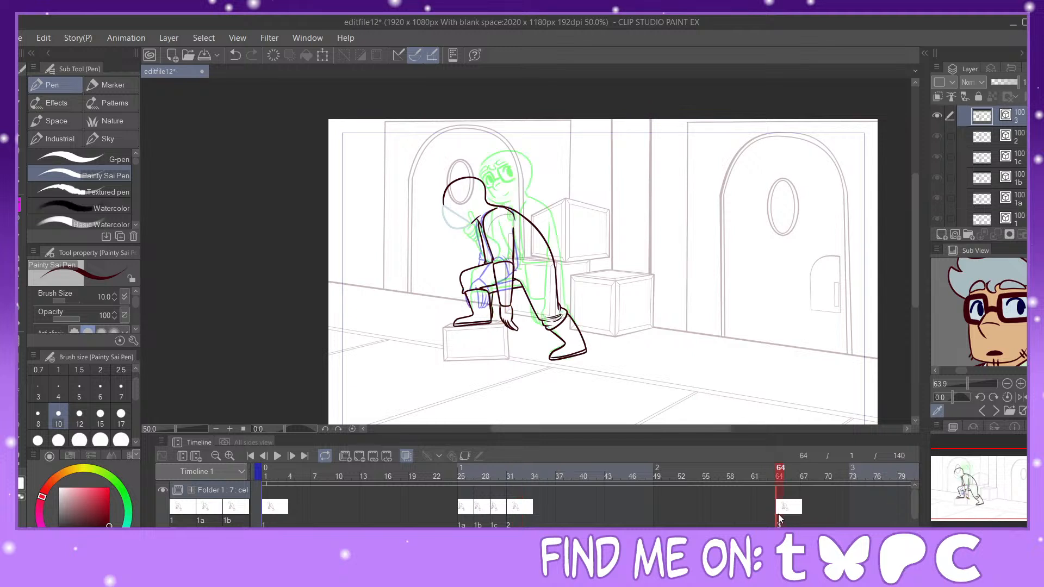
left_click(739, 515)
left_click(787, 507)
left_click(715, 485)
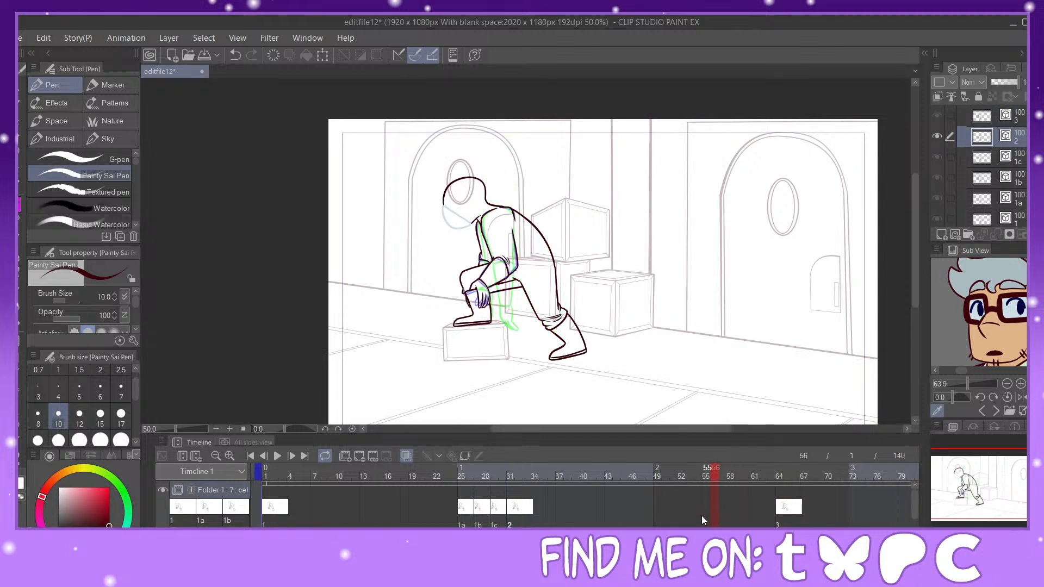
left_click(666, 508)
left_click(277, 456)
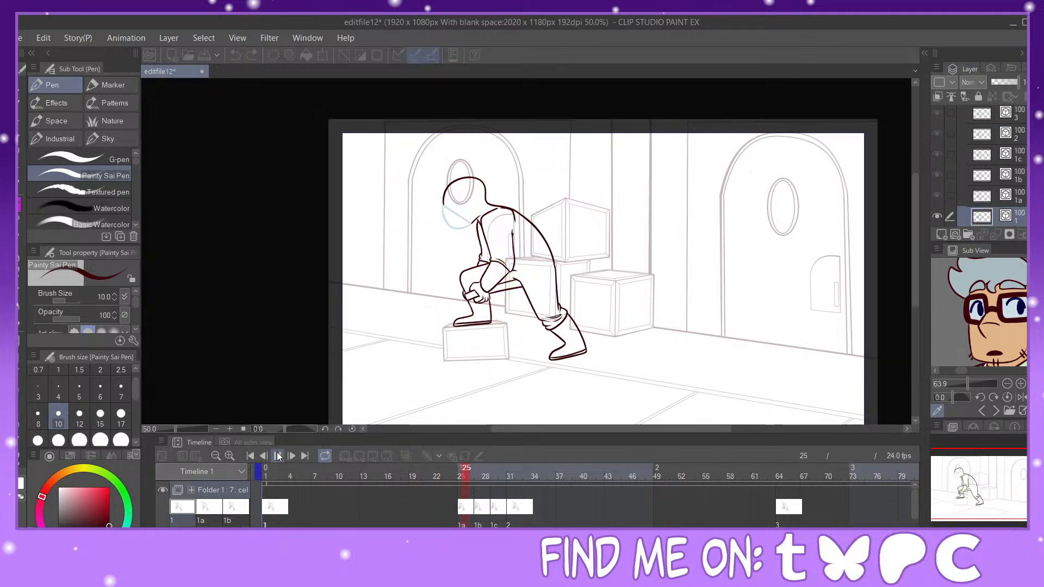
left_click(436, 505)
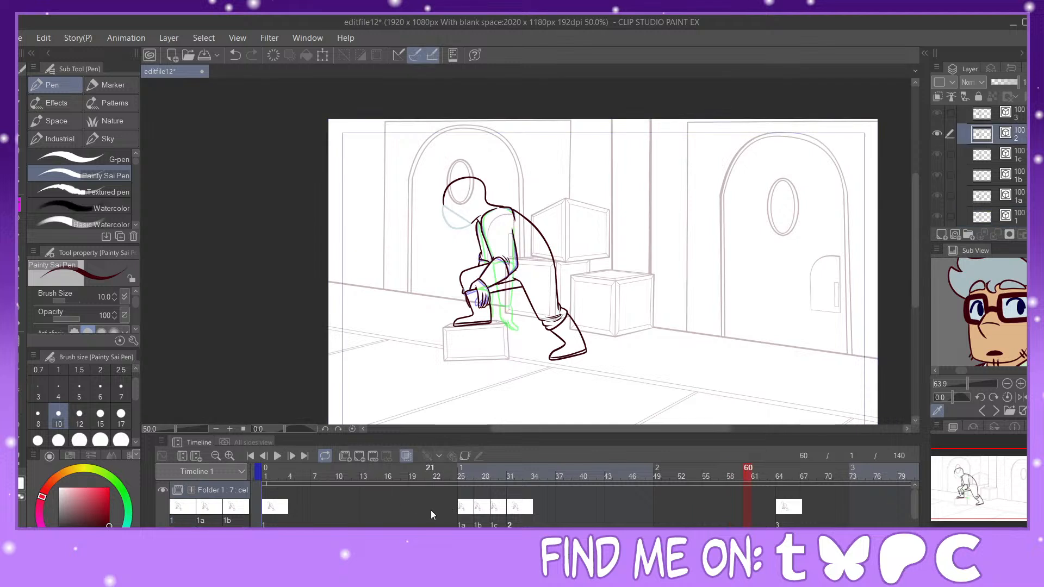
left_click(277, 456)
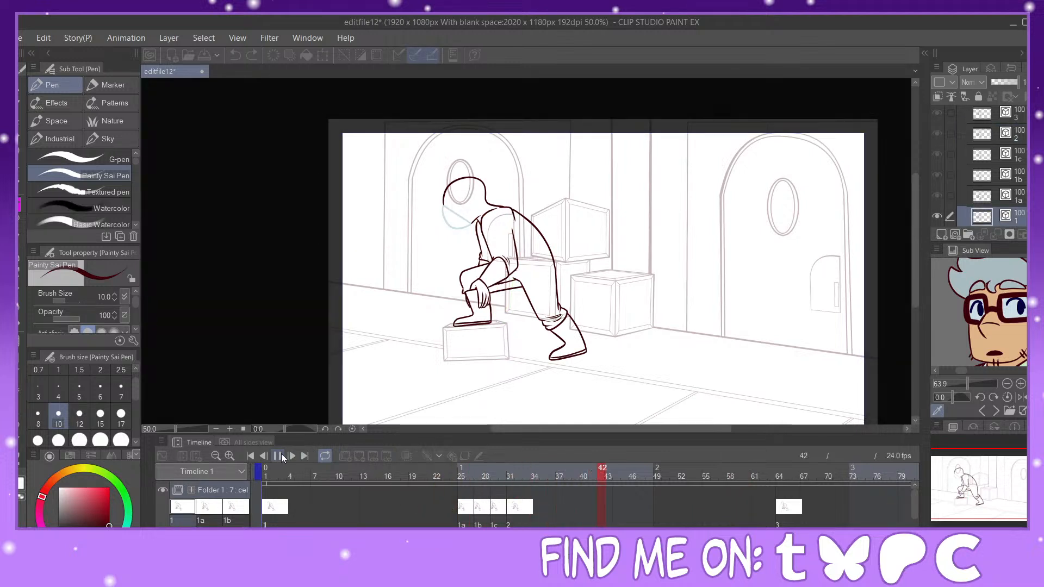
Step: Shift cels 1a, 1b and 1c two frames earlier on the timeline, to frames 23, 25 and 27
left_click(464, 519)
mouse_move(443, 505)
left_mouse_down()
mouse_move(496, 526)
mouse_move(477, 526)
left_mouse_up()
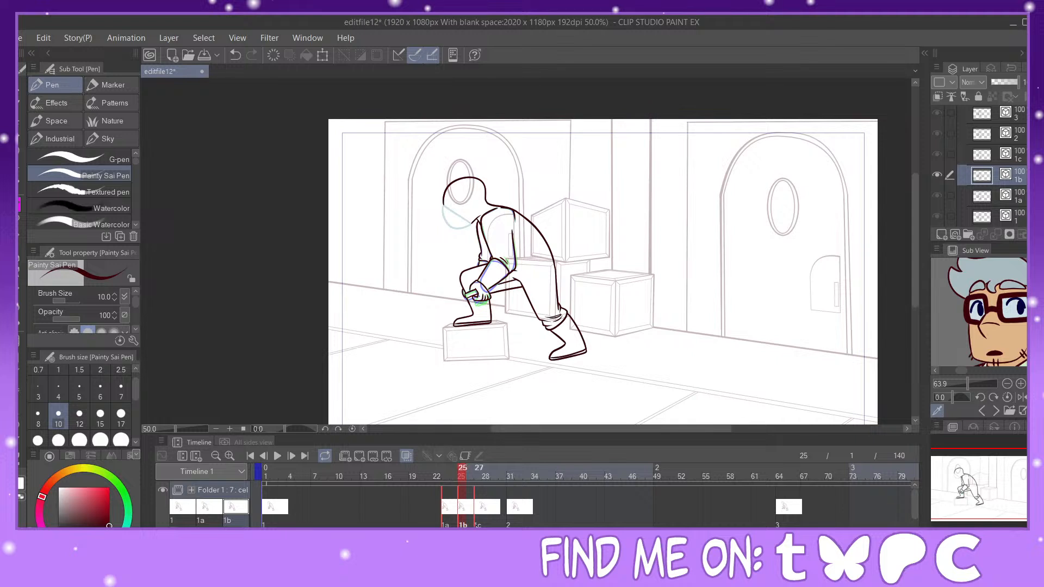
Step: Add a copy of cel 1c as cel 1d and assign it to frame 29 on the timeline
left_click(479, 520)
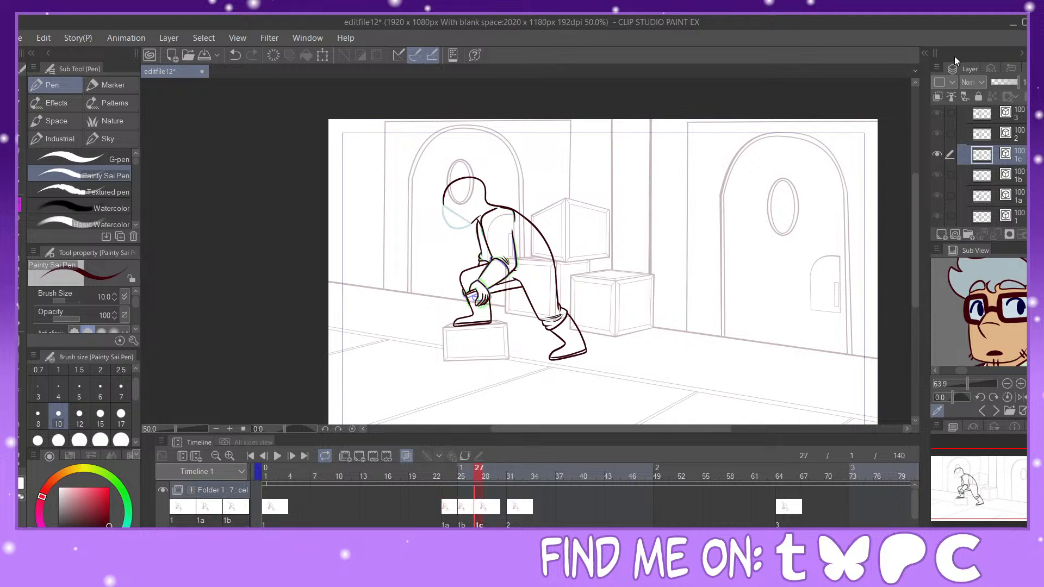
left_click(938, 99)
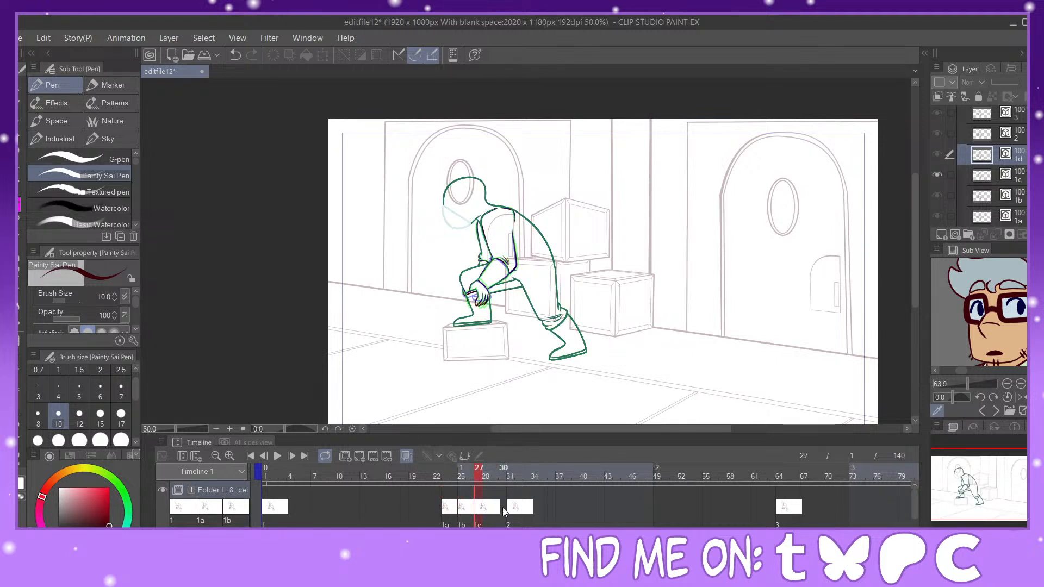
left_click(492, 521)
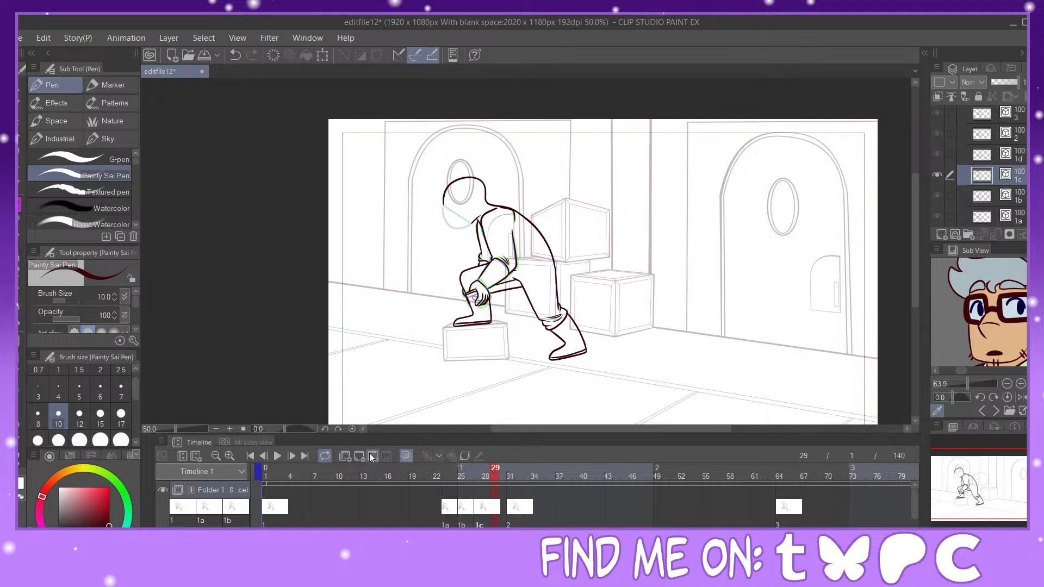
left_click(666, 245)
Step: Erase the shoulder curve, short shoulder line, torso front, elbow creases and upper part of the forearm curve in cel 1d with the Vector eraser
key("ctrl+plus")
key("ctrl+plus")
key("ctrl+plus")
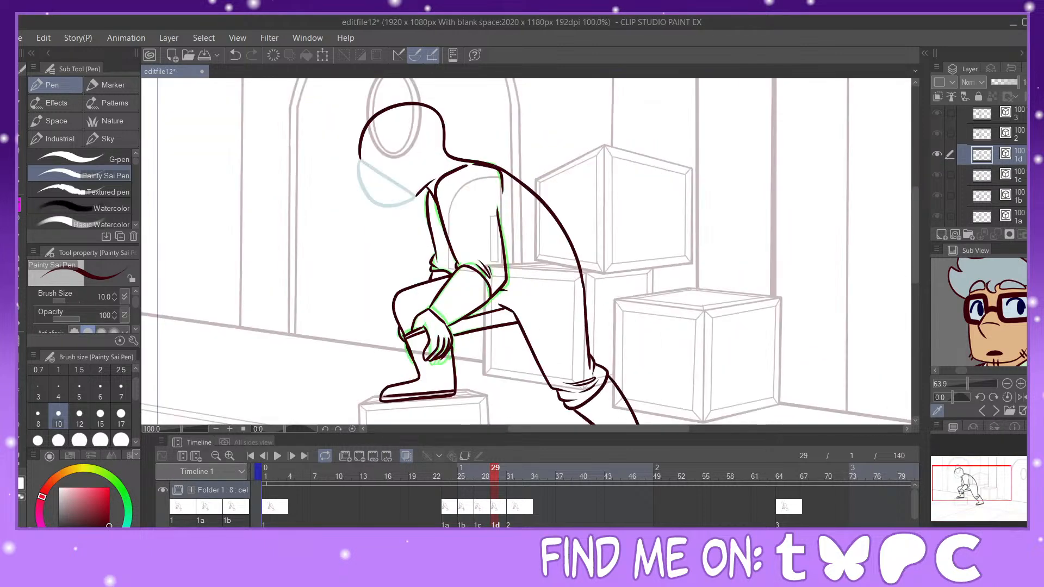
key("e")
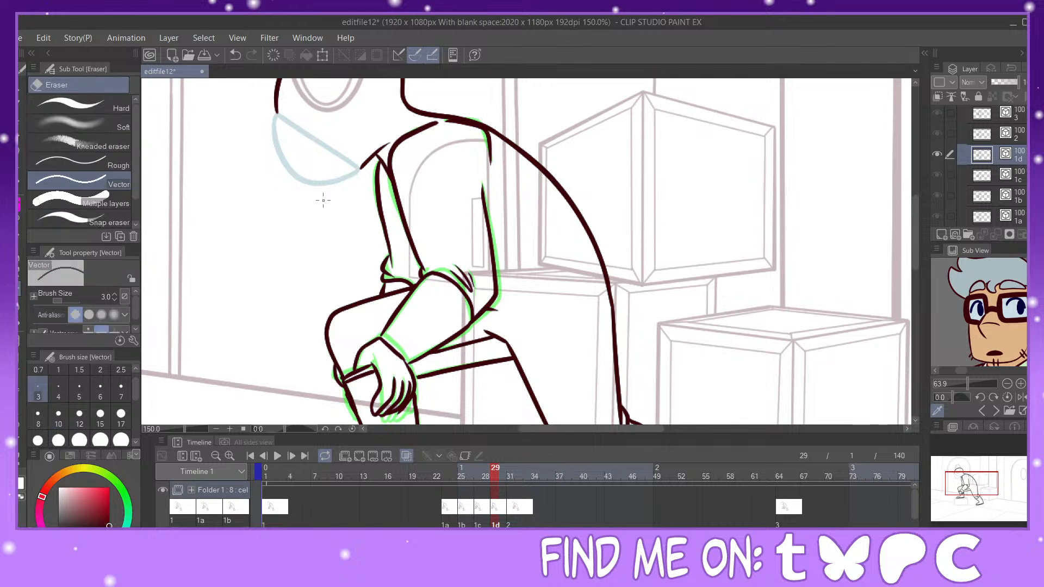
left_click_drag(403, 185, 407, 136)
left_click(484, 139)
left_click(487, 128)
left_click(487, 219)
left_click(464, 280)
left_click(439, 276)
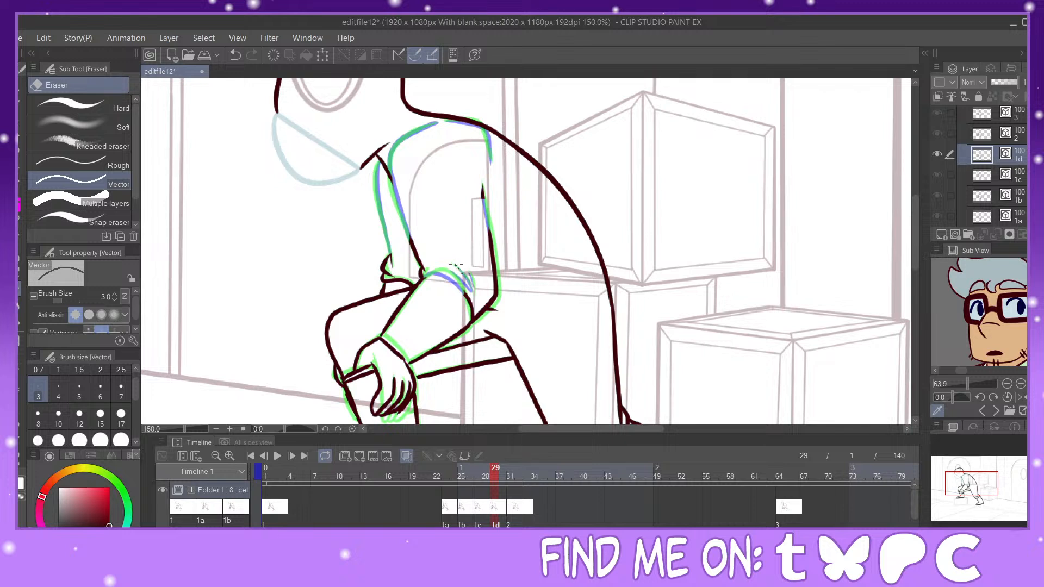
Step: Erase the back of the upper arm, the rest of the forearm curve and the remaining upper arm front in cel 1d
left_click(491, 216)
left_click(484, 200)
left_click(498, 283)
left_click(493, 295)
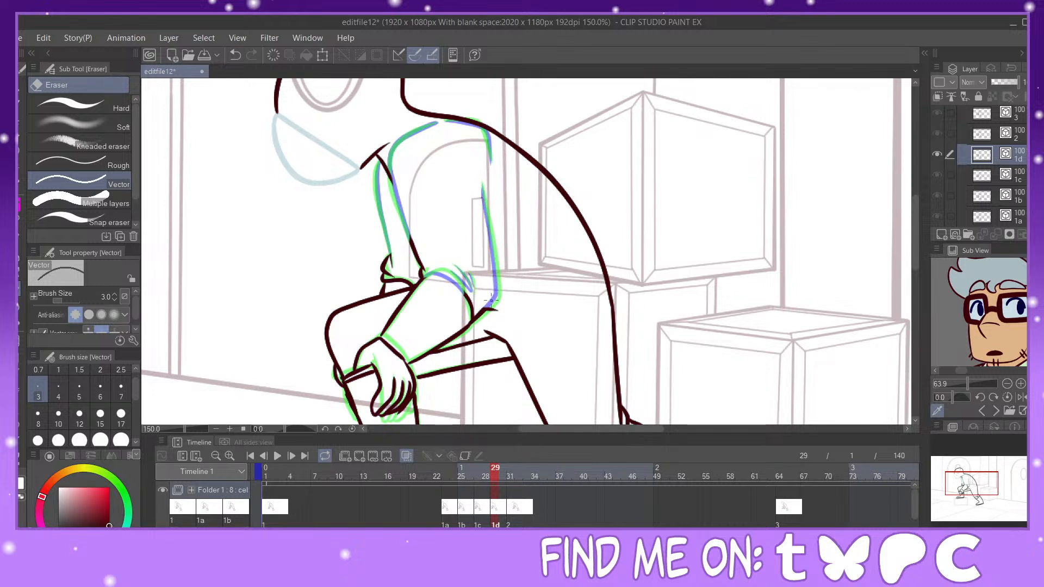
left_click(475, 319)
left_click(419, 256)
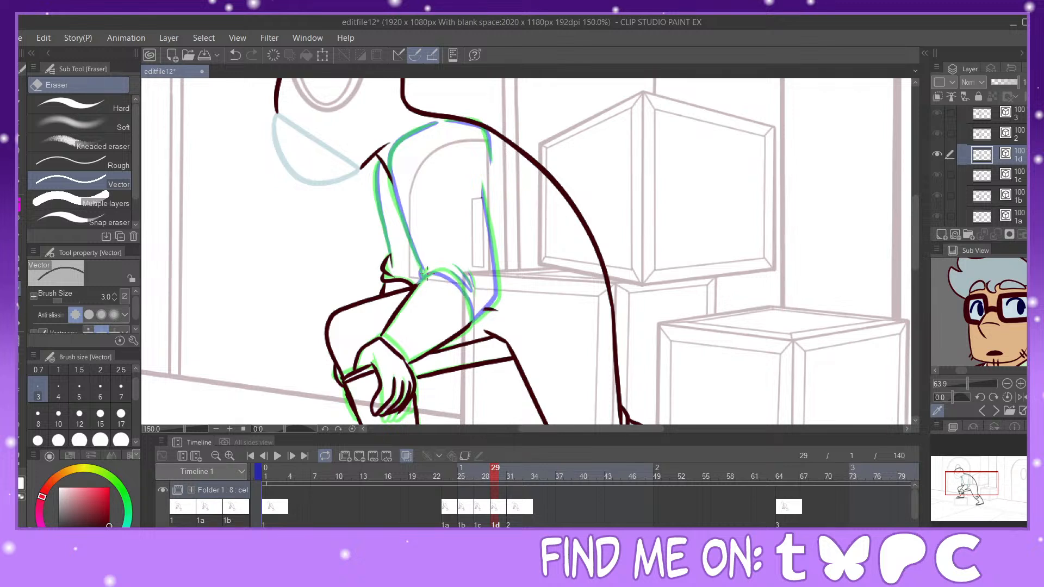
Step: Erase the shirt hem and the two long forearm lines in cel 1d
left_click(390, 261)
left_click(386, 270)
left_click(398, 279)
left_click(407, 300)
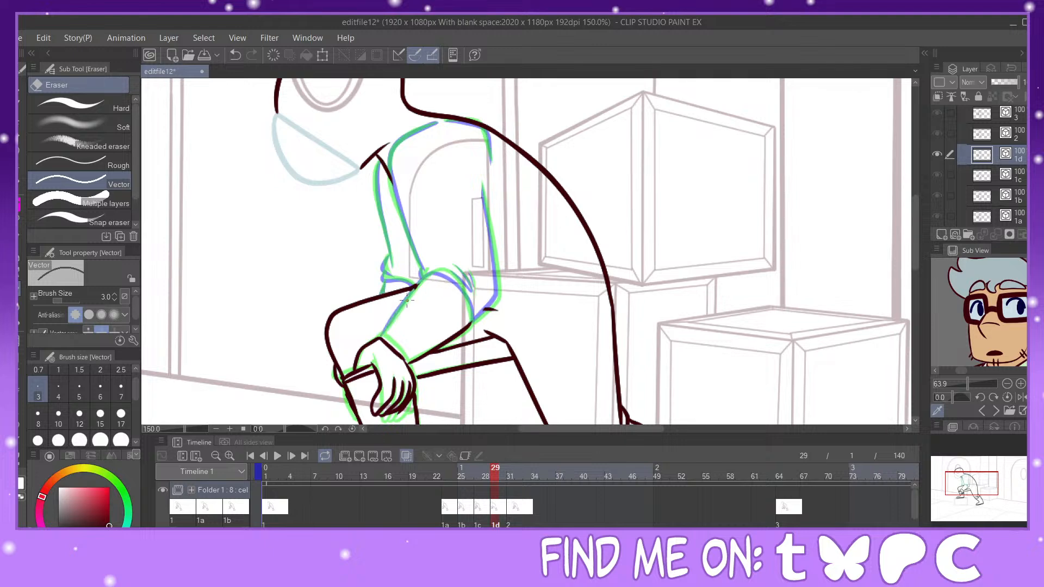
left_click(463, 327)
left_click(425, 354)
Step: Erase the hand with its wrist and fingers and the shin band in cel 1d
left_click_drag(961, 473, 957, 483)
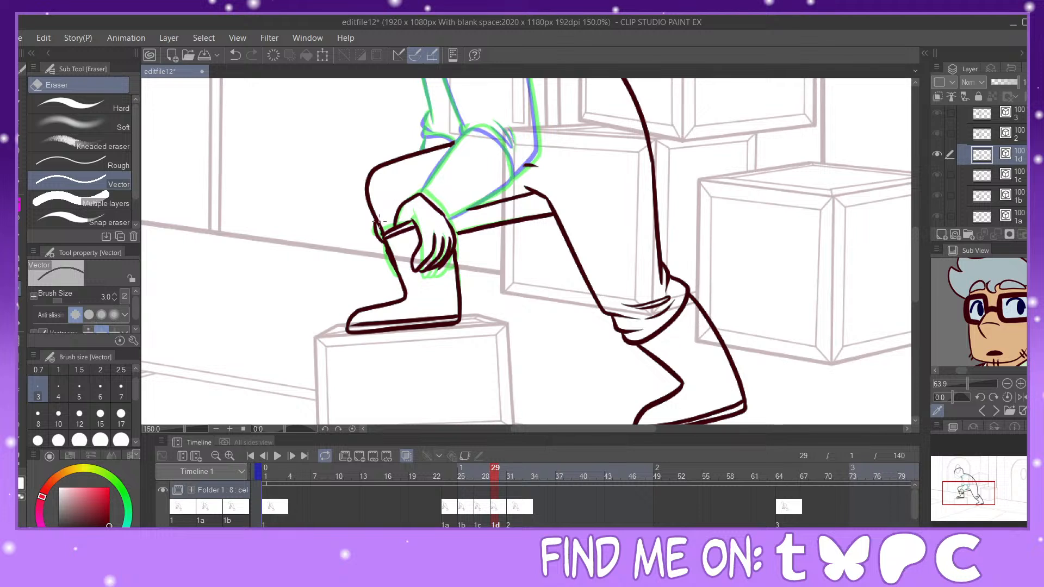
left_click(401, 227)
left_click(401, 208)
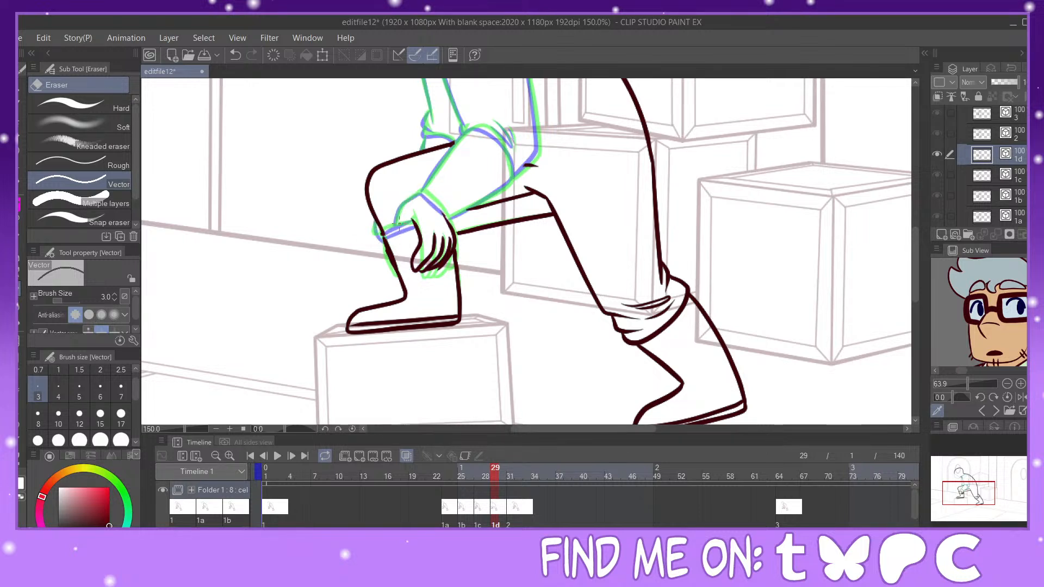
left_click(430, 238)
left_click_drag(429, 238, 441, 249)
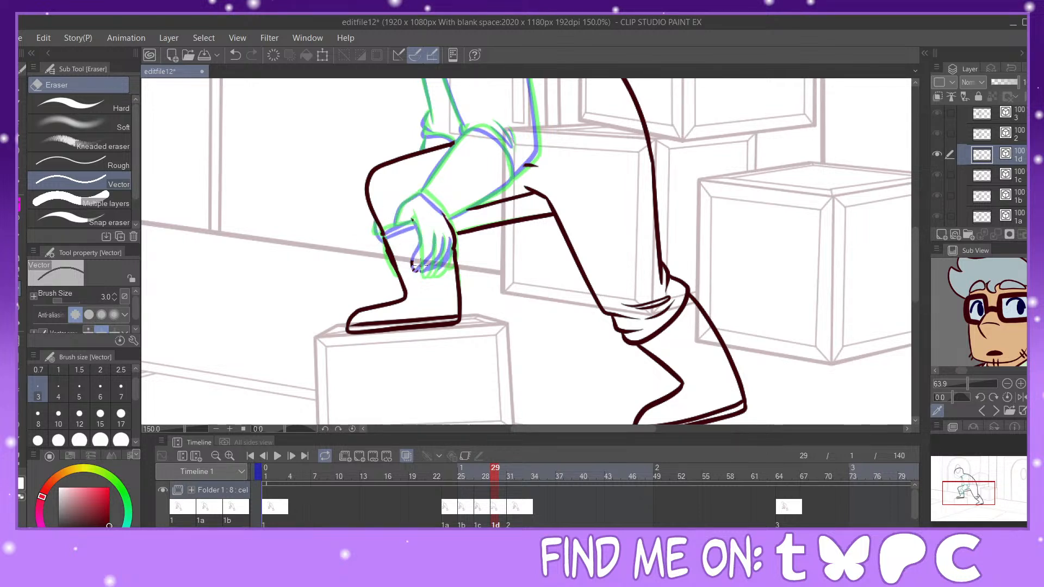
left_click(457, 238)
Step: Ink the hand with its fingers, the shin band and the underside of the forearm in cel 1d with the Painty Sai Pen
scroll(955, 488, "up", 4)
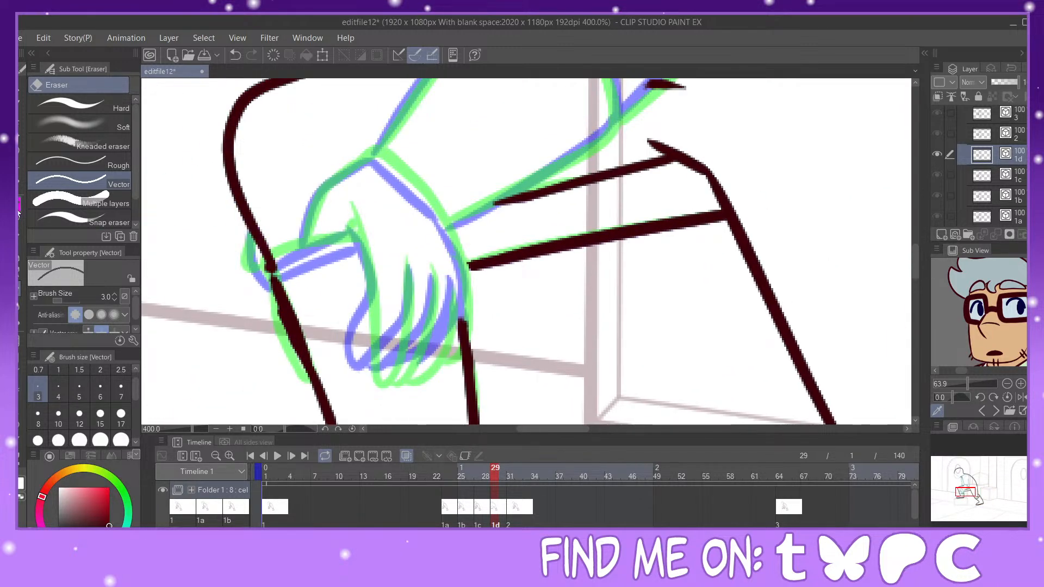
key("p")
mouse_move(272, 255)
left_mouse_down()
mouse_move(347, 233)
mouse_move(372, 278)
mouse_move(365, 380)
mouse_move(387, 352)
mouse_move(407, 256)
left_mouse_up()
mouse_move(375, 373)
left_mouse_down()
mouse_move(402, 375)
mouse_move(429, 288)
mouse_move(422, 372)
mouse_move(454, 309)
mouse_move(451, 274)
left_mouse_up()
mouse_move(430, 370)
left_mouse_down()
mouse_move(463, 313)
mouse_move(457, 256)
mouse_move(373, 159)
mouse_move(340, 172)
mouse_move(305, 223)
mouse_move(305, 242)
mouse_move(254, 270)
mouse_move(269, 277)
left_mouse_up()
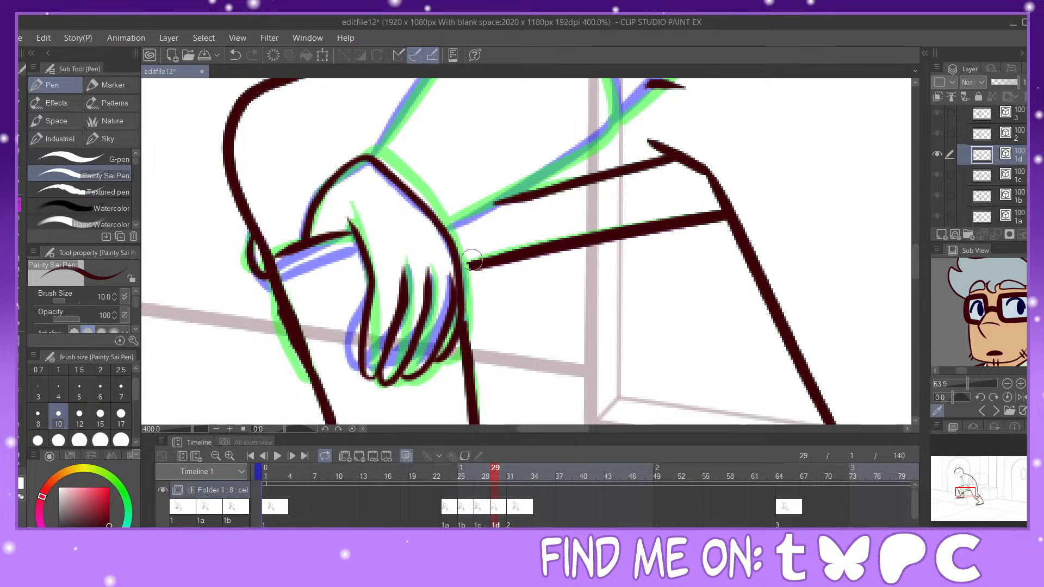
left_click_drag(448, 223, 658, 98)
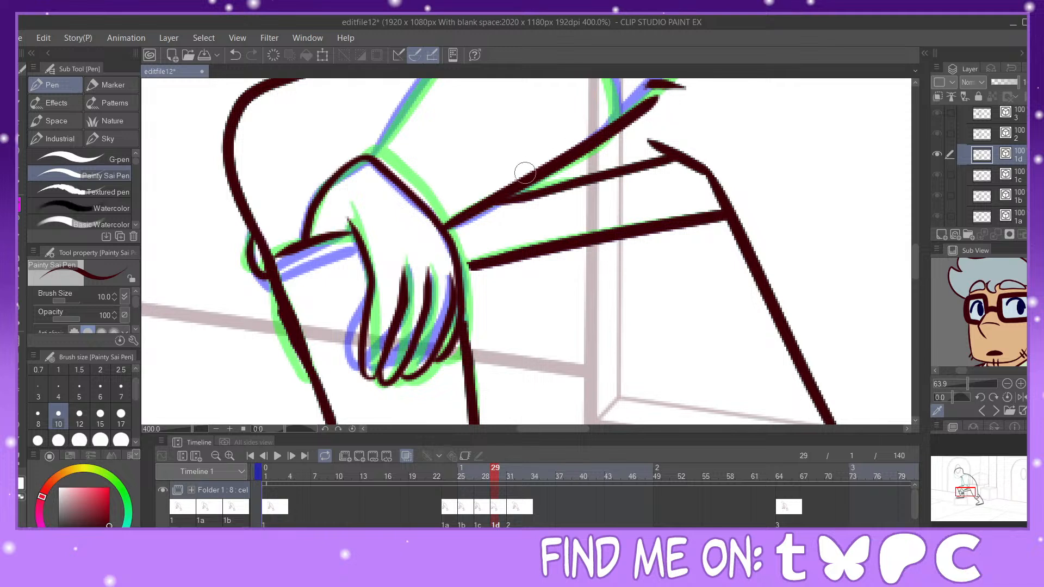
Step: Ink the forearm underside, the forearm with its elbow curve and the back of the upper arm in cel 1d
key("ctrl+z")
mouse_move(617, 113)
left_mouse_down()
mouse_move(468, 223)
mouse_move(454, 238)
mouse_move(478, 265)
mouse_move(461, 267)
left_mouse_up()
key("ctrl+minus")
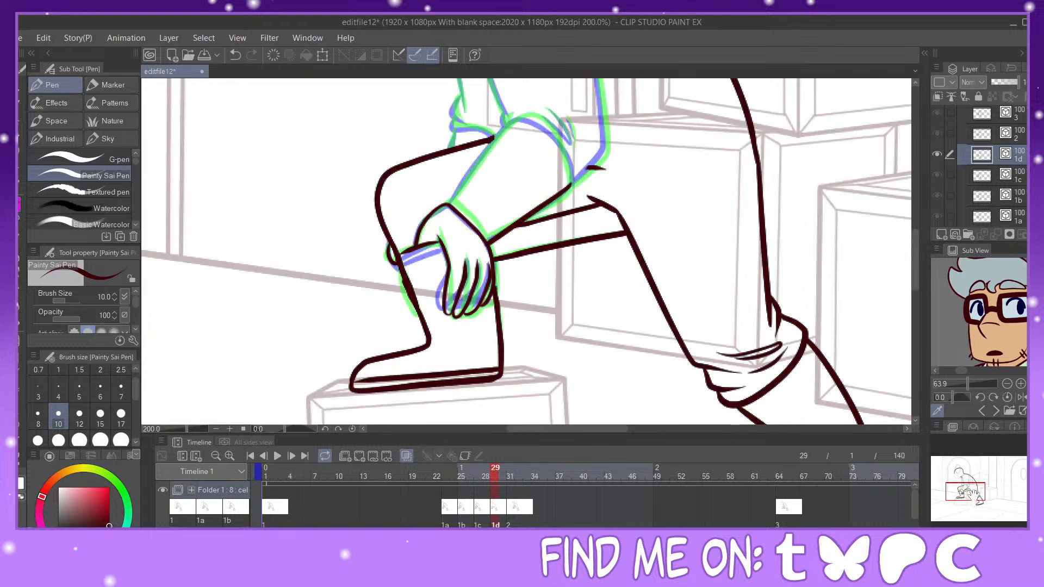
left_click_drag(967, 492, 968, 486)
mouse_move(405, 331)
left_mouse_down()
mouse_move(475, 249)
mouse_move(494, 252)
mouse_move(536, 308)
left_mouse_up()
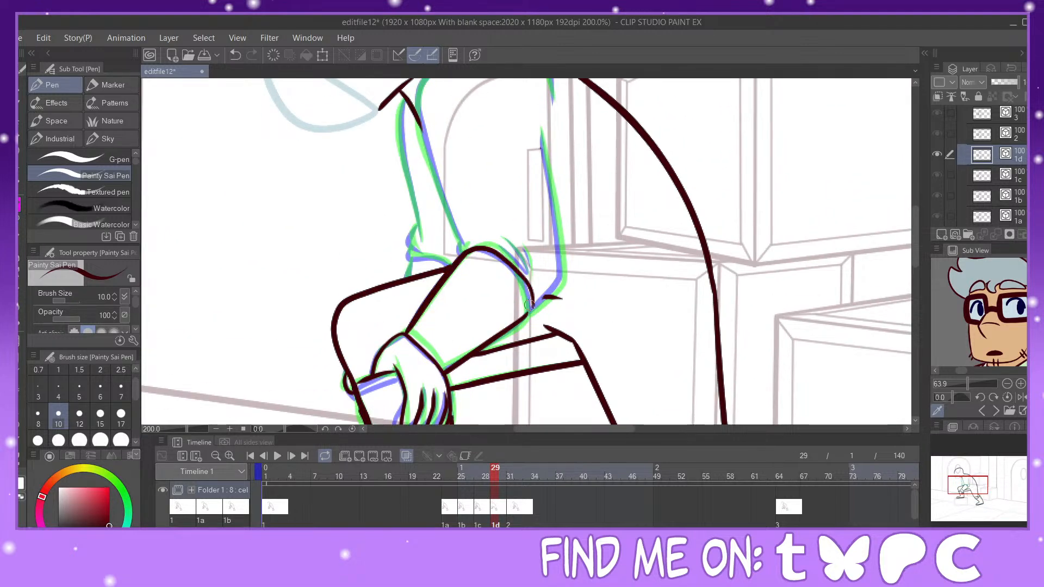
key("ctrl+z")
mouse_move(413, 326)
left_mouse_down()
mouse_move(474, 247)
mouse_move(494, 249)
mouse_move(530, 291)
mouse_move(519, 321)
mouse_move(561, 281)
mouse_move(541, 129)
left_mouse_up()
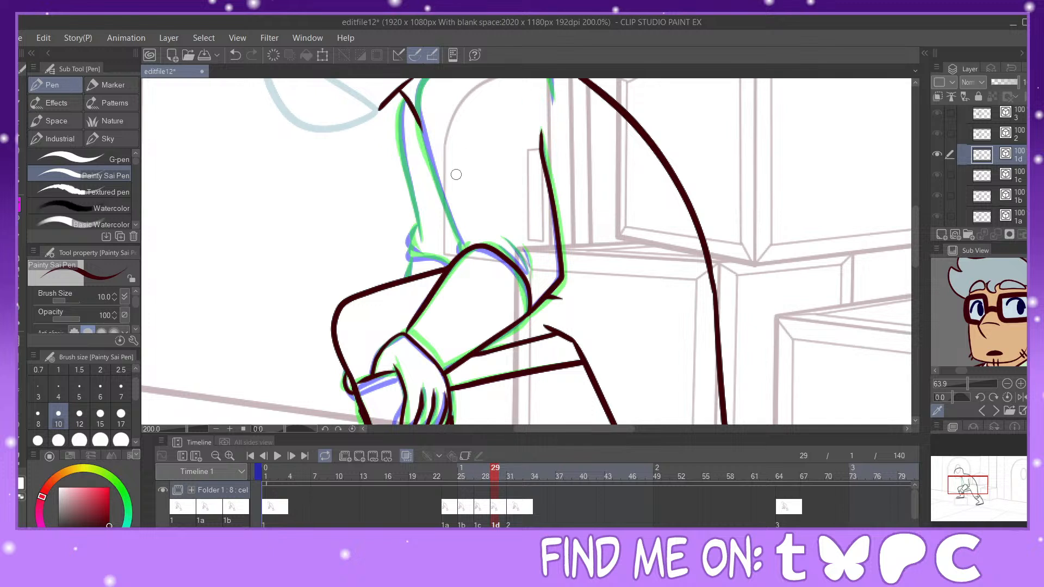
Step: Ink the sleeve folds at the elbow, the front of the upper arm, the hem and the shoulder line in cel 1d
mouse_move(505, 248)
left_mouse_down()
mouse_move(528, 270)
mouse_move(501, 234)
left_mouse_up()
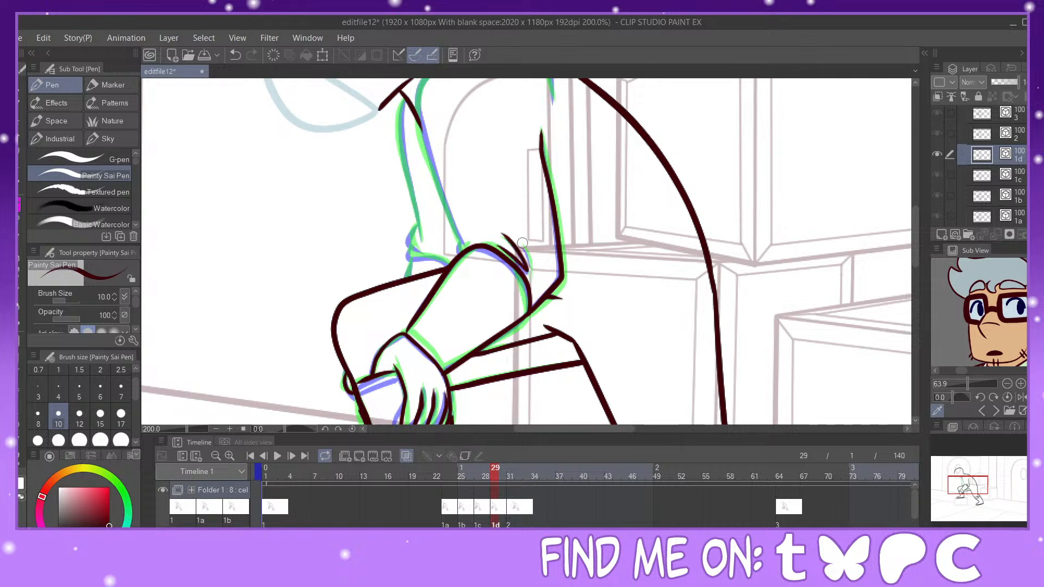
left_click_drag(529, 268, 522, 244)
mouse_move(460, 247)
left_mouse_down()
mouse_move(421, 83)
mouse_move(409, 169)
mouse_move(421, 239)
mouse_move(409, 238)
mouse_move(419, 254)
mouse_move(407, 258)
mouse_move(450, 268)
mouse_move(406, 278)
mouse_move(426, 229)
mouse_move(474, 208)
mouse_move(422, 226)
left_mouse_up()
left_click(968, 478)
key("y")
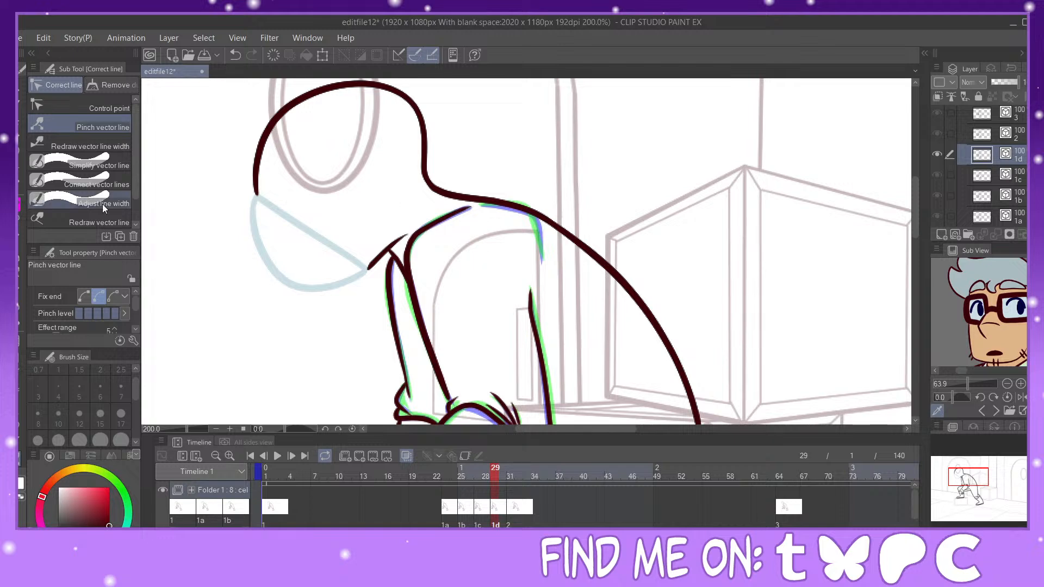
left_click(21, 205)
mouse_move(481, 206)
left_mouse_down()
mouse_move(540, 226)
mouse_move(543, 272)
mouse_move(495, 210)
left_mouse_up()
Step: Play the animation to check the arm's motion through the in-between cels
key("ctrl+minus")
key("ctrl+minus")
key("ctrl+minus")
left_click(279, 456)
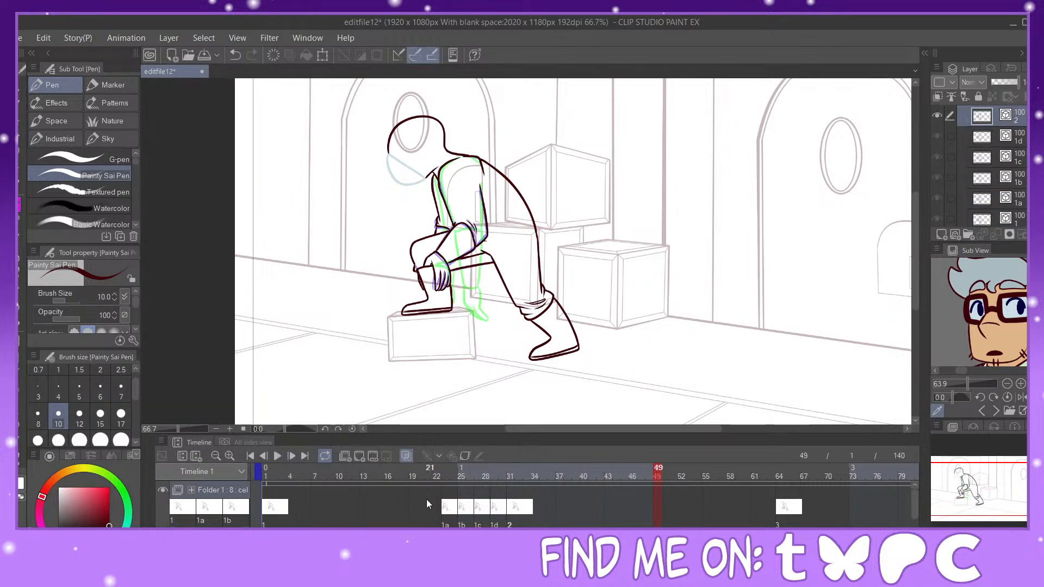
left_click(277, 457)
left_click(278, 458)
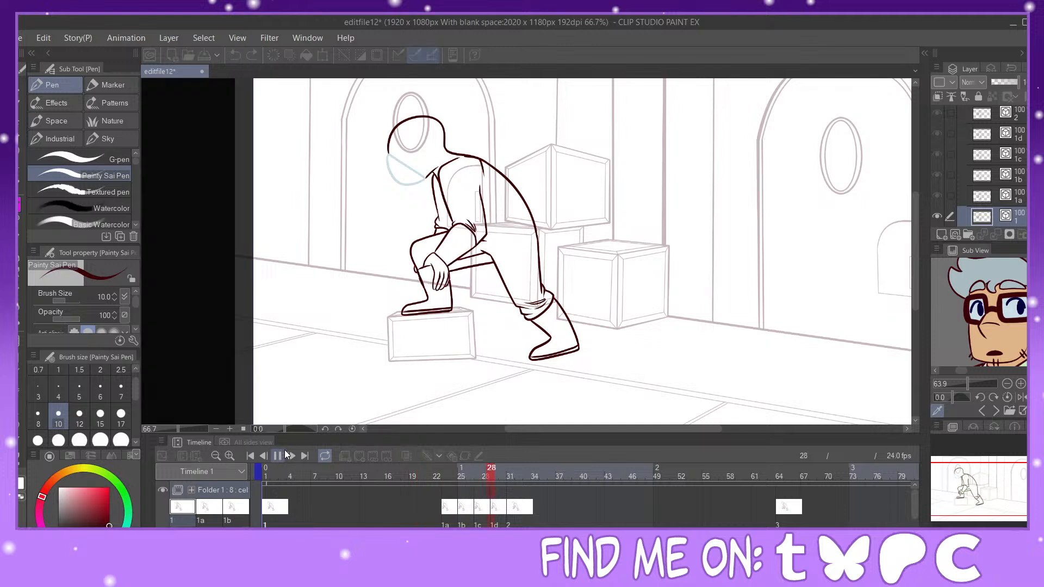
left_click(279, 457)
Step: Create cel 2a at frame 55 with a copy of cel 2's line art
left_click(707, 498)
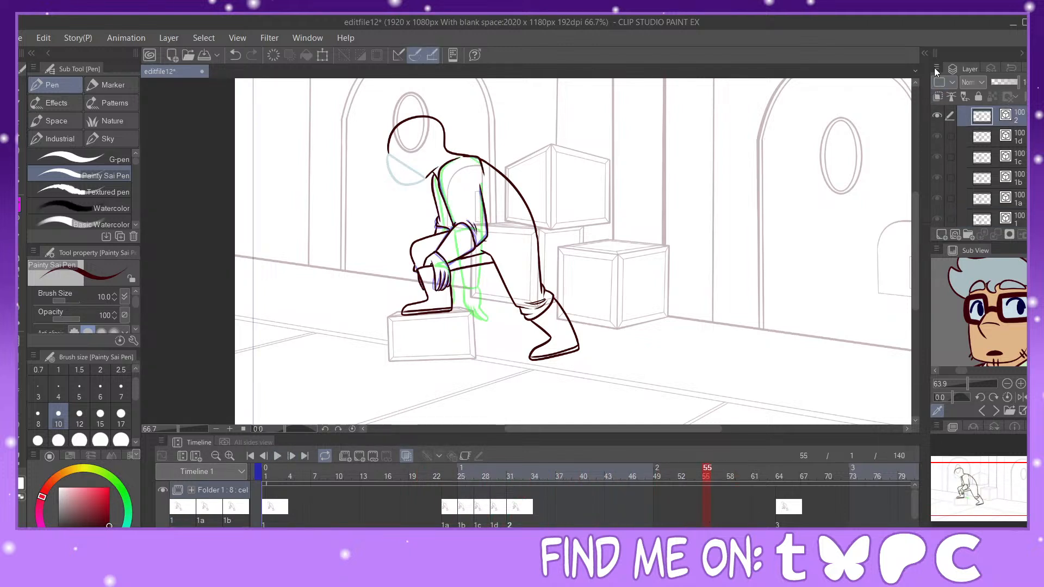
left_click(955, 234)
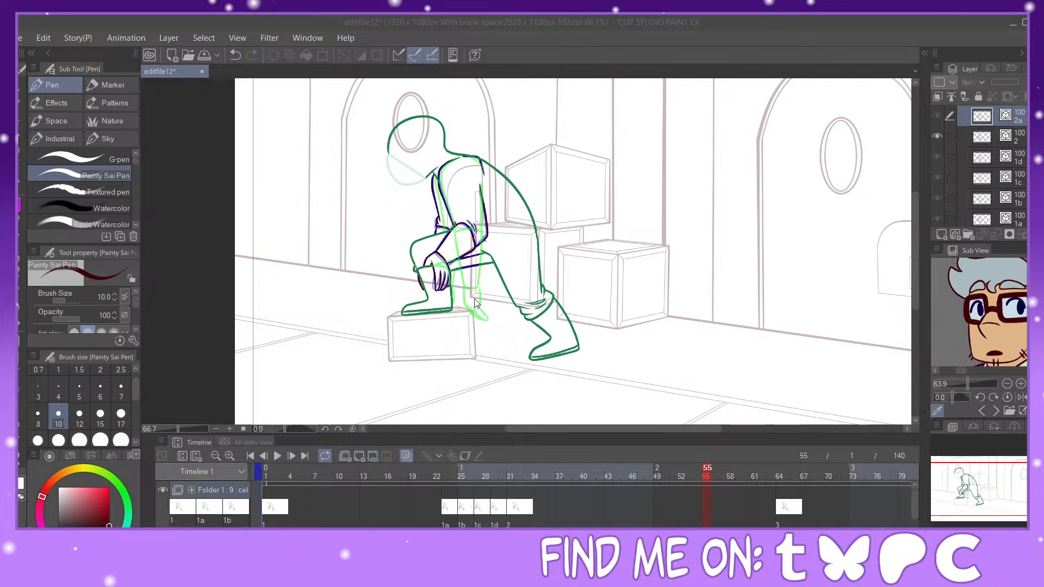
left_click(667, 245)
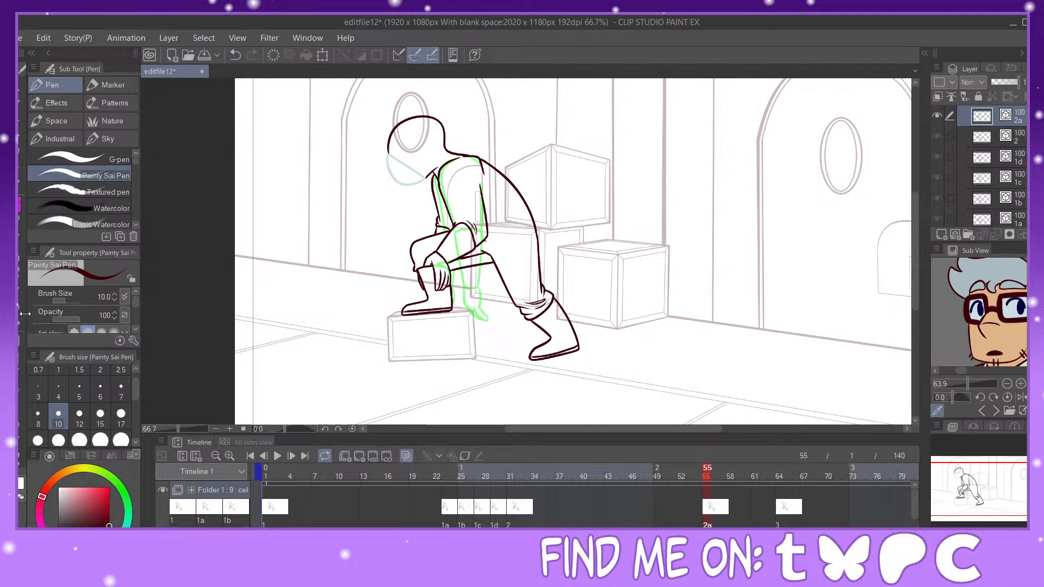
Step: Erase the far sleeve with its hem, the shoulder curve and the back of the upper arm in cel 2a with the Vector eraser
left_click(18, 293)
key("ctrl+plus")
key("ctrl+plus")
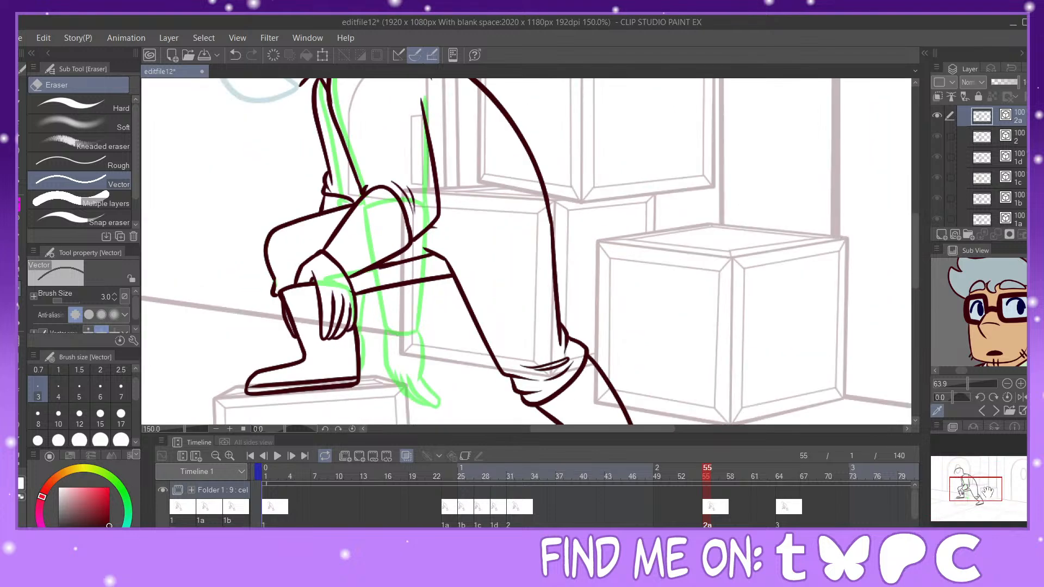
left_click_drag(979, 487, 973, 480)
left_click_drag(411, 270, 407, 294)
mouse_move(432, 140)
left_mouse_down()
mouse_move(500, 135)
mouse_move(500, 115)
mouse_move(493, 130)
mouse_move(469, 125)
mouse_move(505, 125)
mouse_move(436, 87)
mouse_move(481, 127)
mouse_move(516, 150)
left_mouse_up()
key("ctrl+z")
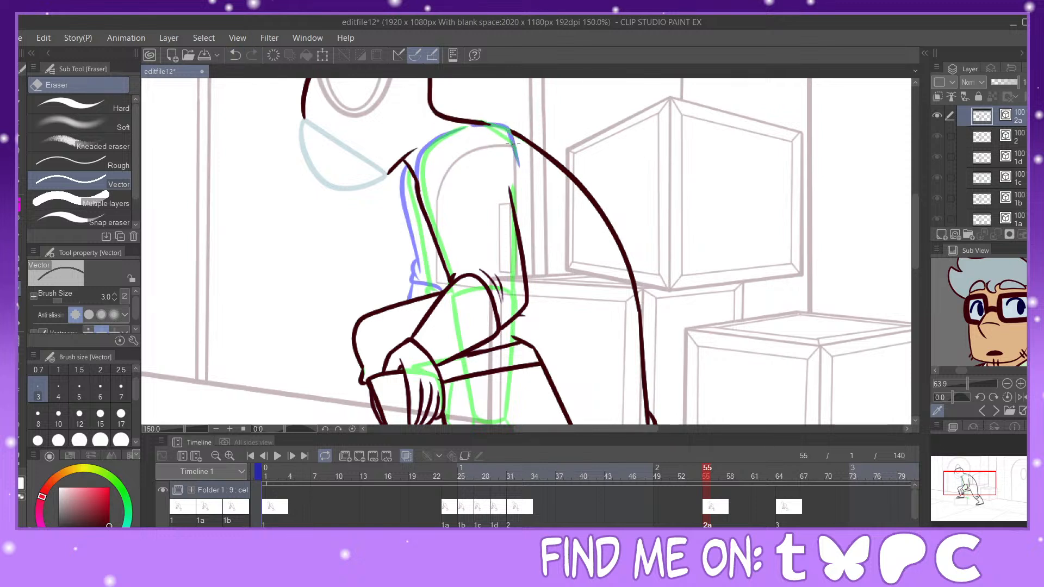
mouse_move(516, 203)
left_mouse_down()
mouse_move(532, 284)
mouse_move(520, 222)
mouse_move(527, 301)
mouse_move(512, 314)
mouse_move(502, 279)
mouse_move(513, 327)
left_mouse_up()
left_click(236, 55)
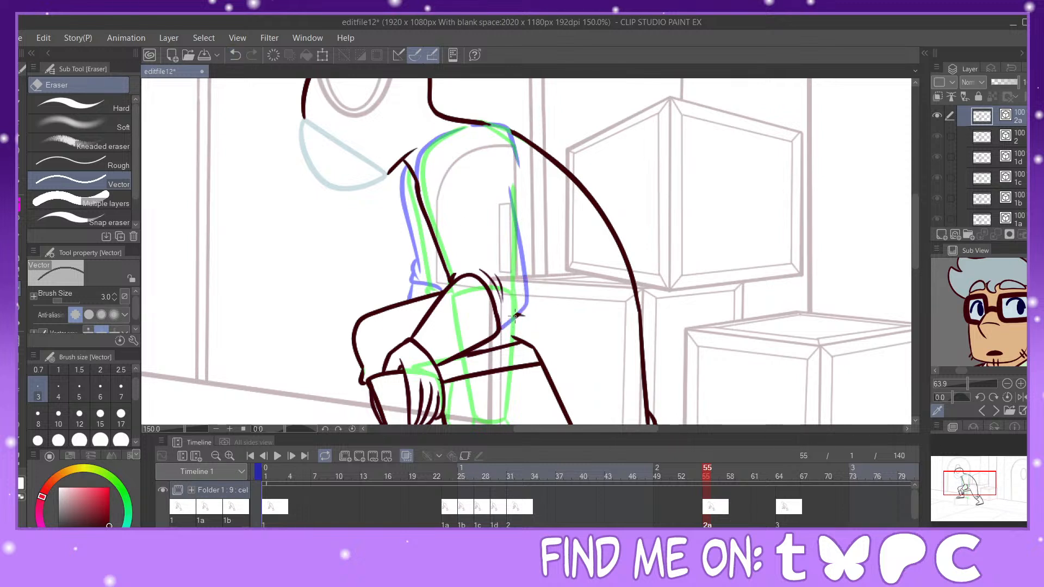
Step: Erase the sleeve folds, elbow curve, front of the upper arm and the forearm lines in cel 2a
mouse_move(504, 279)
left_mouse_down()
mouse_move(478, 267)
mouse_move(495, 299)
left_mouse_up()
left_click_drag(423, 217, 419, 176)
left_click_drag(441, 252, 456, 284)
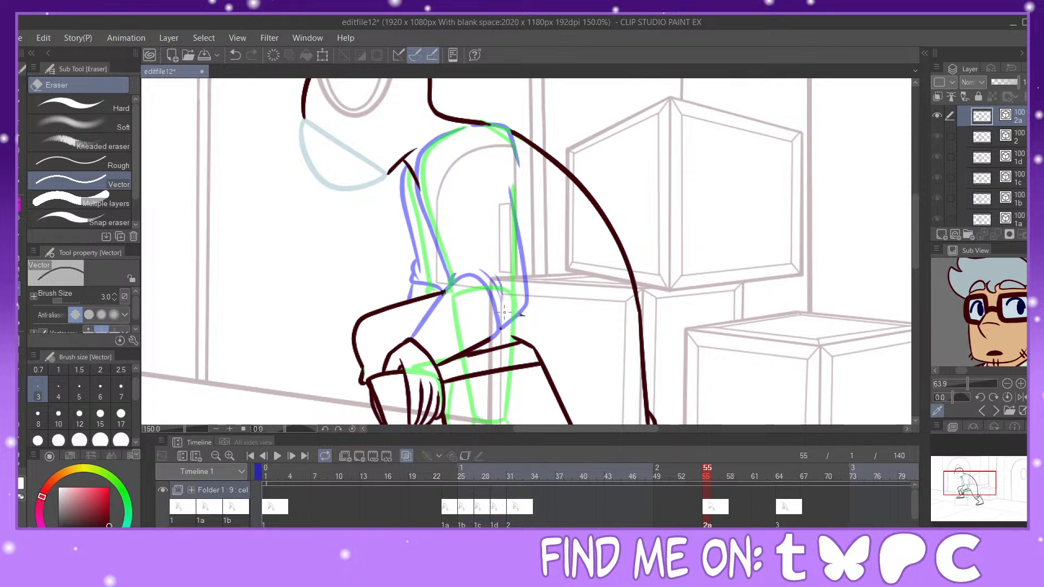
left_click_drag(485, 337, 530, 309)
Step: Erase the hand with its wrist and fingers and the short line beside the shin in cel 2a
left_click_drag(971, 479, 974, 488)
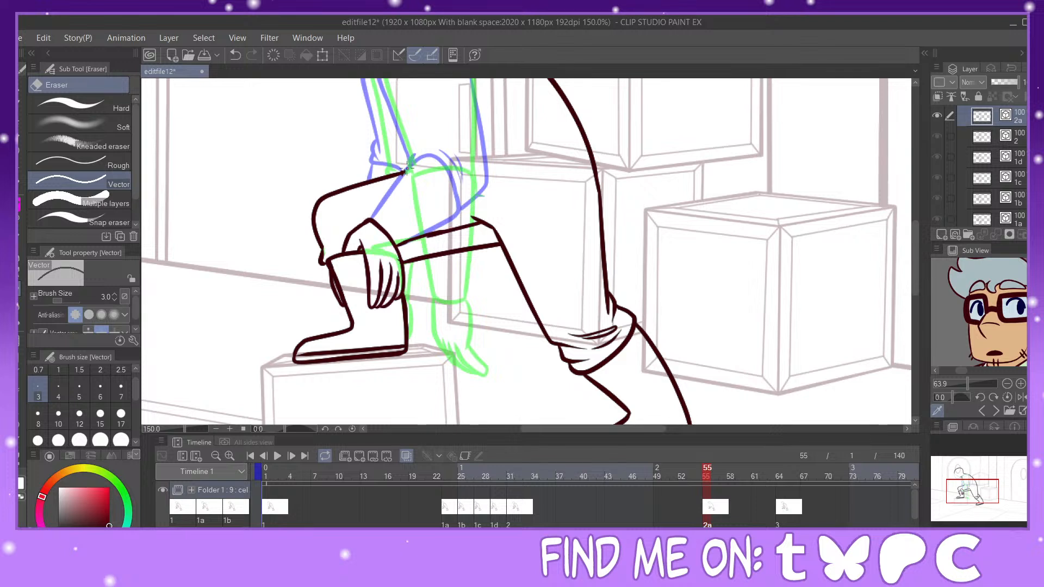
left_click_drag(355, 233, 351, 239)
left_click_drag(333, 288, 338, 297)
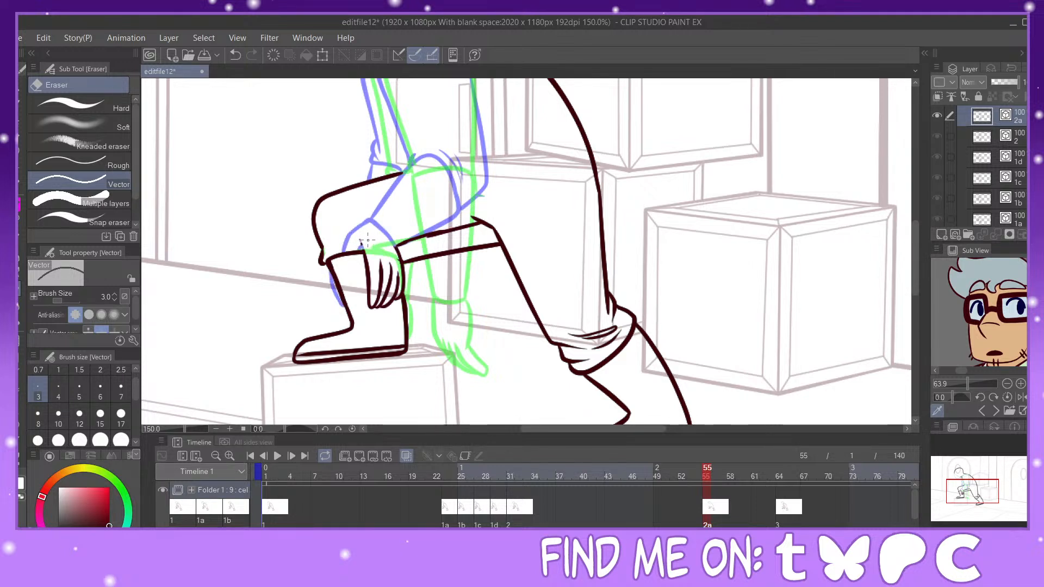
mouse_move(364, 264)
left_mouse_down()
mouse_move(386, 298)
mouse_move(364, 285)
mouse_move(373, 292)
mouse_move(385, 280)
mouse_move(381, 267)
mouse_move(406, 273)
mouse_move(401, 253)
left_mouse_up()
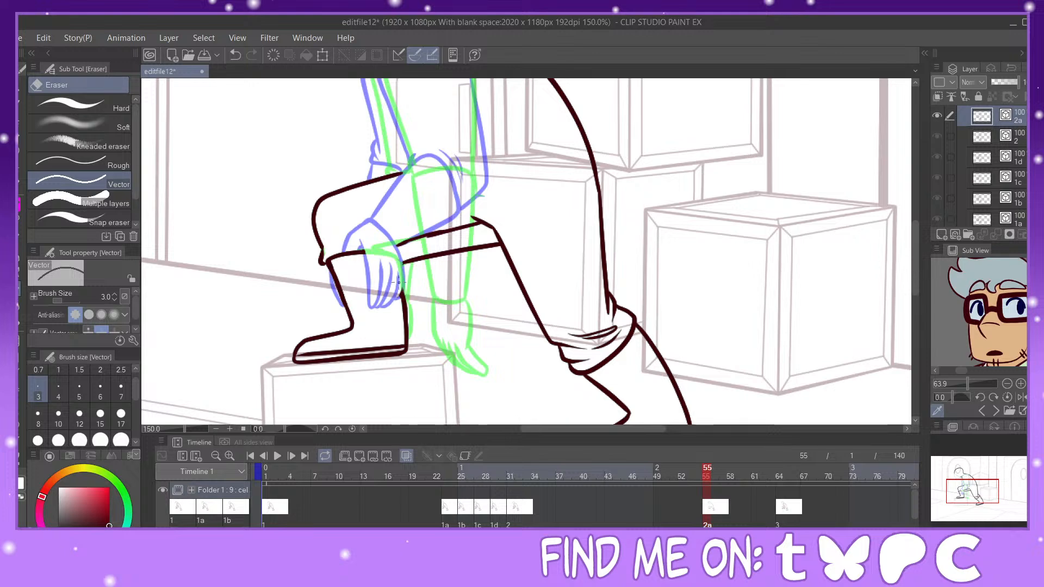
Step: Try inking a lowered forearm hanging across the thigh in cel 2a and erasing the thigh lines behind it
key("p")
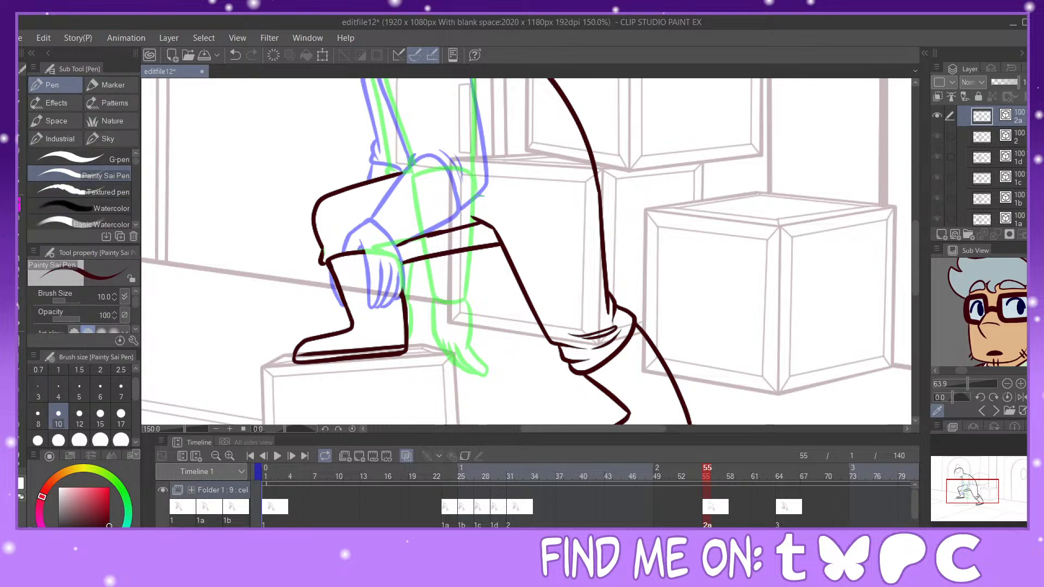
scroll(977, 493, "up", 1)
left_click_drag(968, 495, 968, 493)
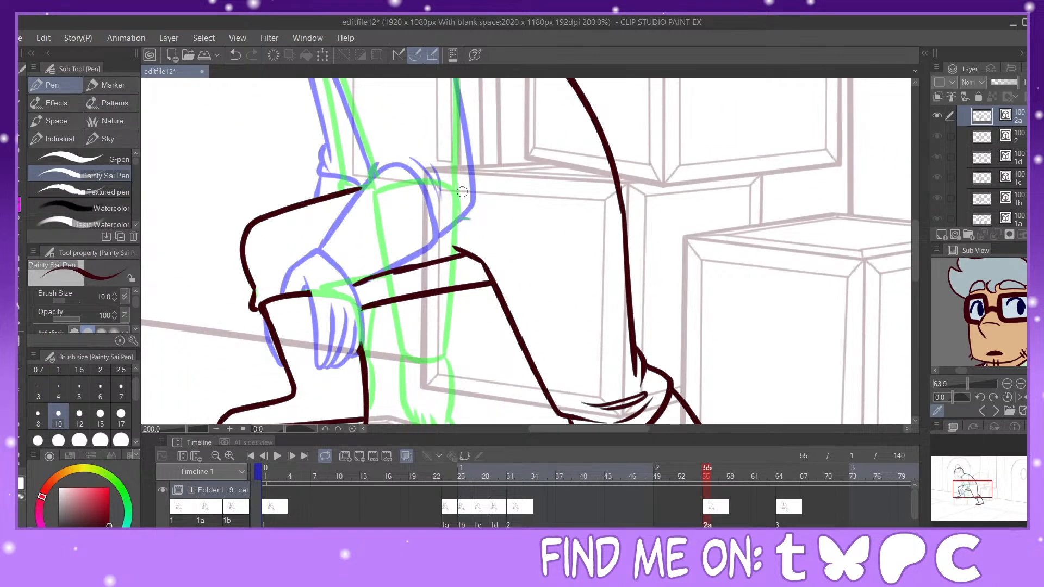
mouse_move(383, 180)
left_mouse_down()
mouse_move(402, 179)
mouse_move(439, 278)
mouse_move(424, 354)
left_mouse_up()
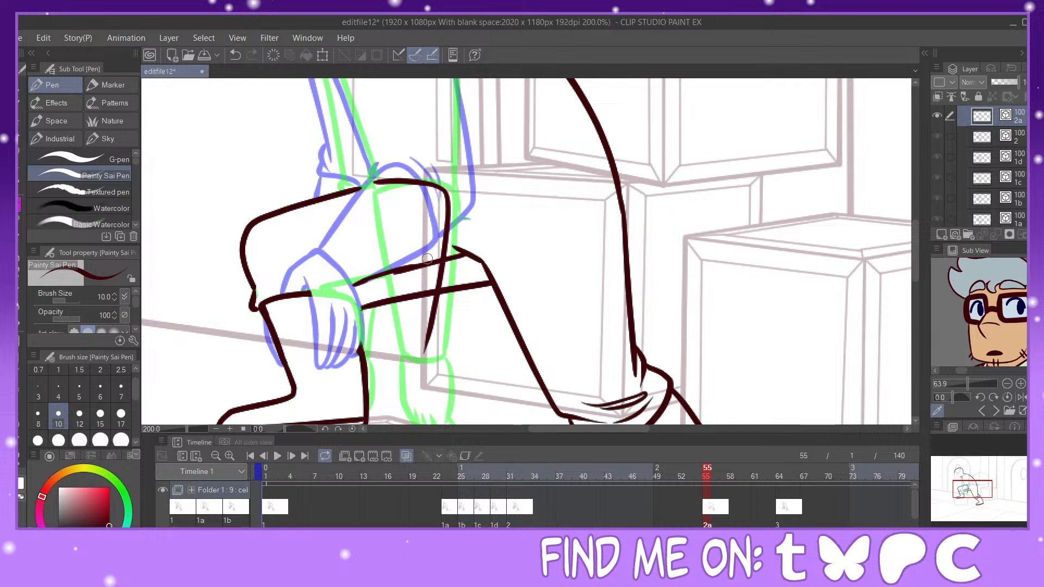
left_click(236, 55)
mouse_move(377, 179)
left_mouse_down()
mouse_move(438, 189)
mouse_move(450, 206)
mouse_move(403, 353)
left_mouse_up()
mouse_move(385, 176)
left_mouse_down()
mouse_move(365, 326)
mouse_move(407, 351)
left_mouse_up()
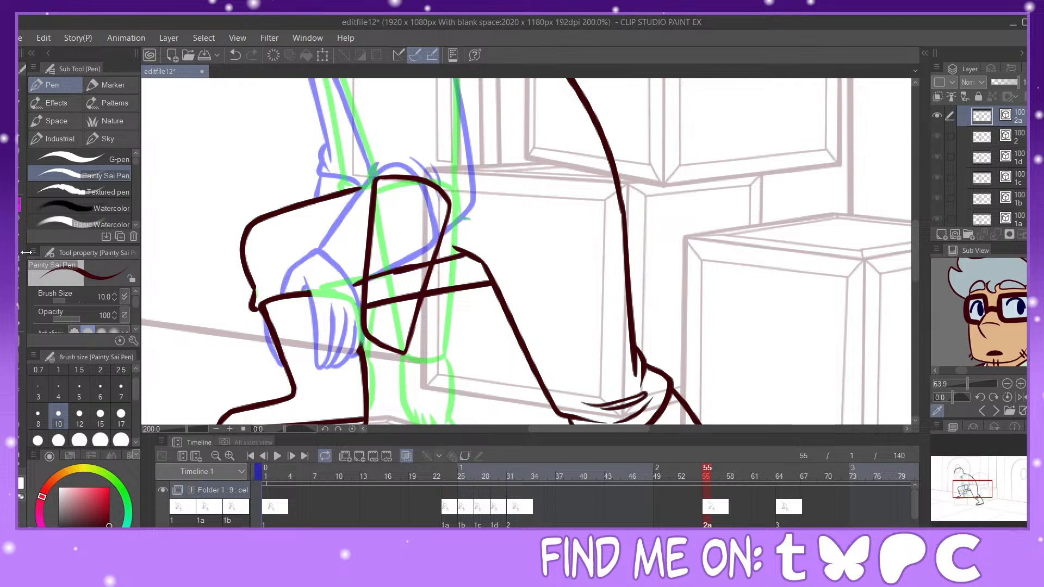
key("e")
left_click_drag(412, 253, 400, 301)
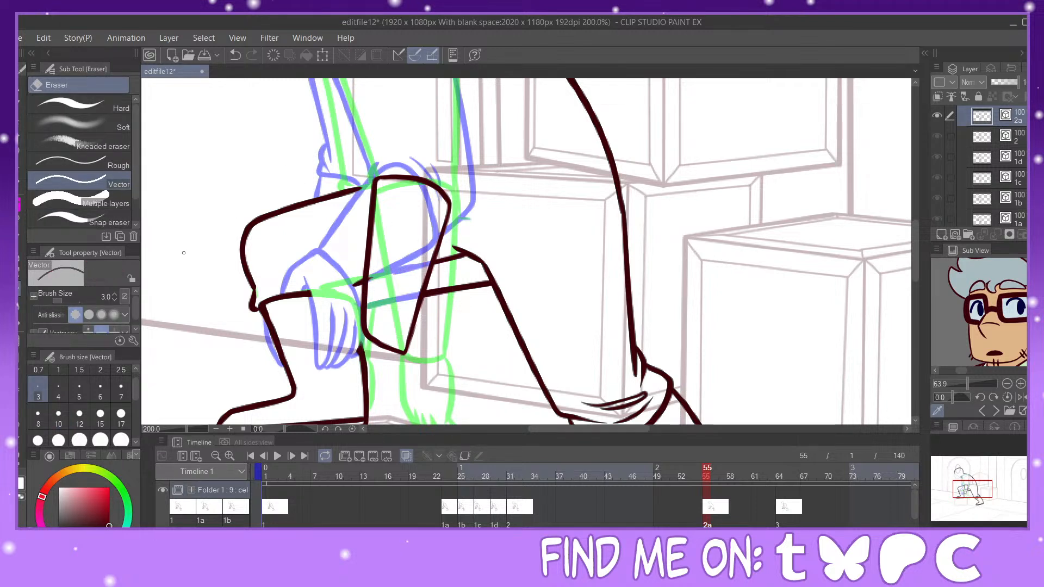
Step: Undo the lowered forearm and the thigh erasure, and try a shorter elbow curve in cel 2a
key("p")
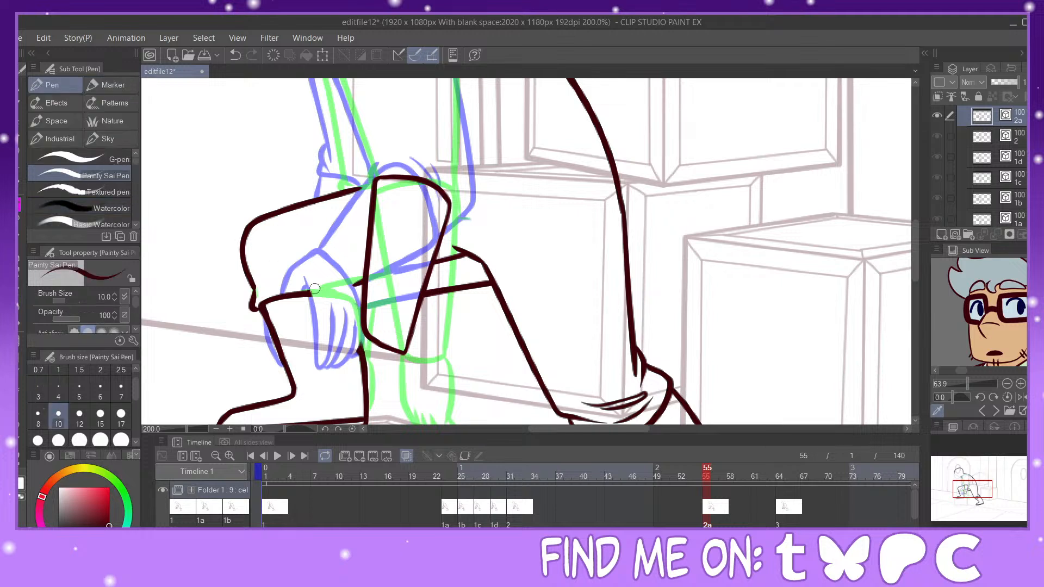
left_click_drag(305, 293, 356, 306)
left_click(235, 55)
left_click(236, 54)
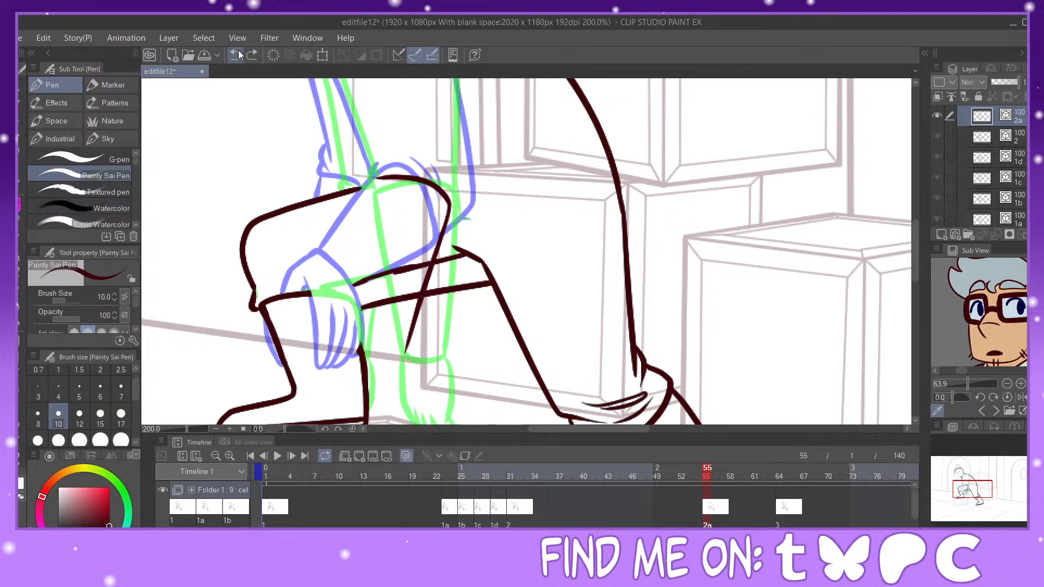
left_click(238, 52)
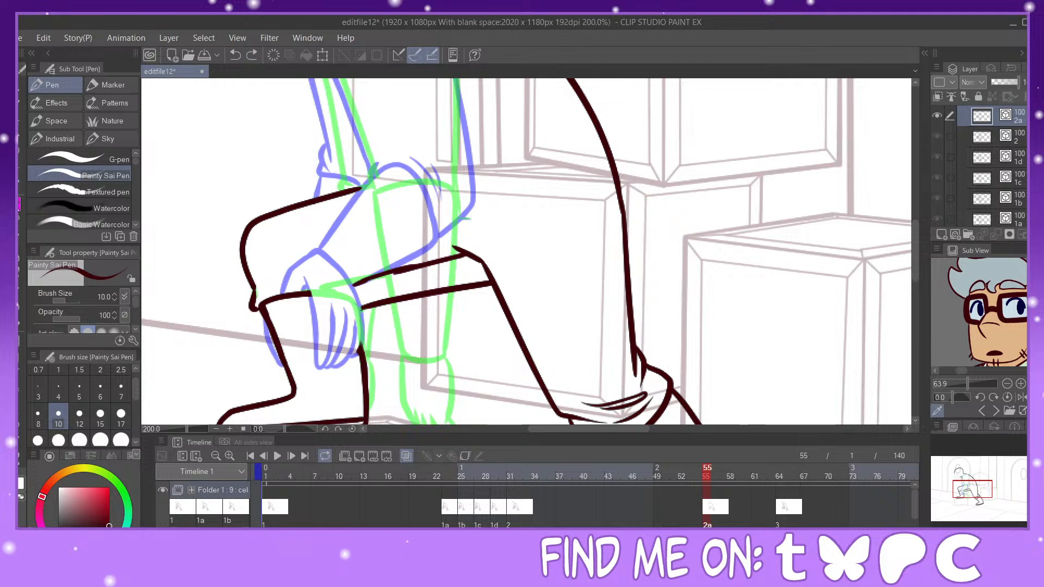
mouse_move(390, 174)
left_mouse_down()
mouse_move(421, 175)
mouse_move(449, 212)
mouse_move(402, 293)
mouse_move(381, 188)
mouse_move(352, 278)
left_mouse_up()
left_click(235, 55)
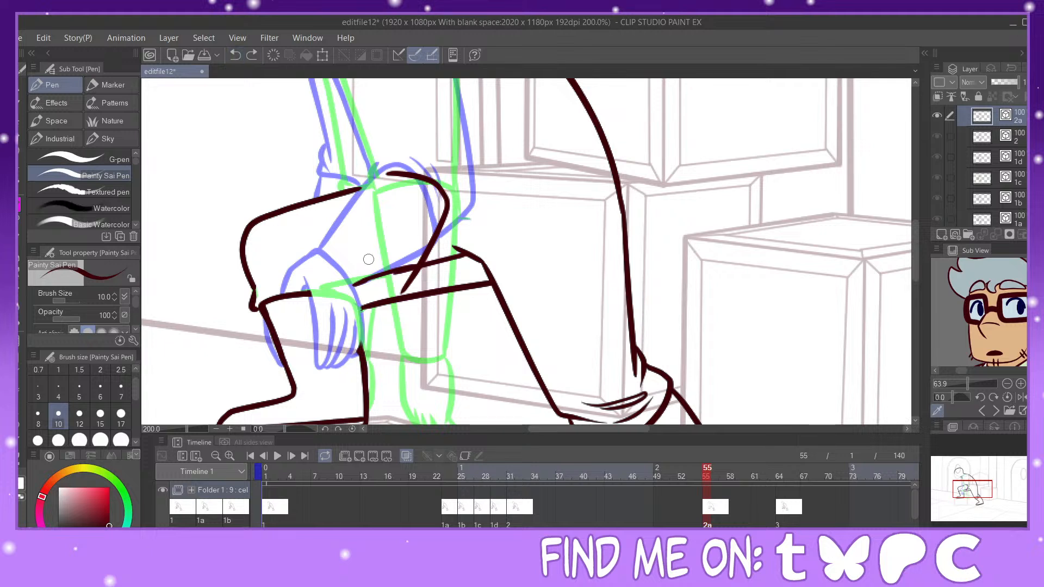
left_click(235, 55)
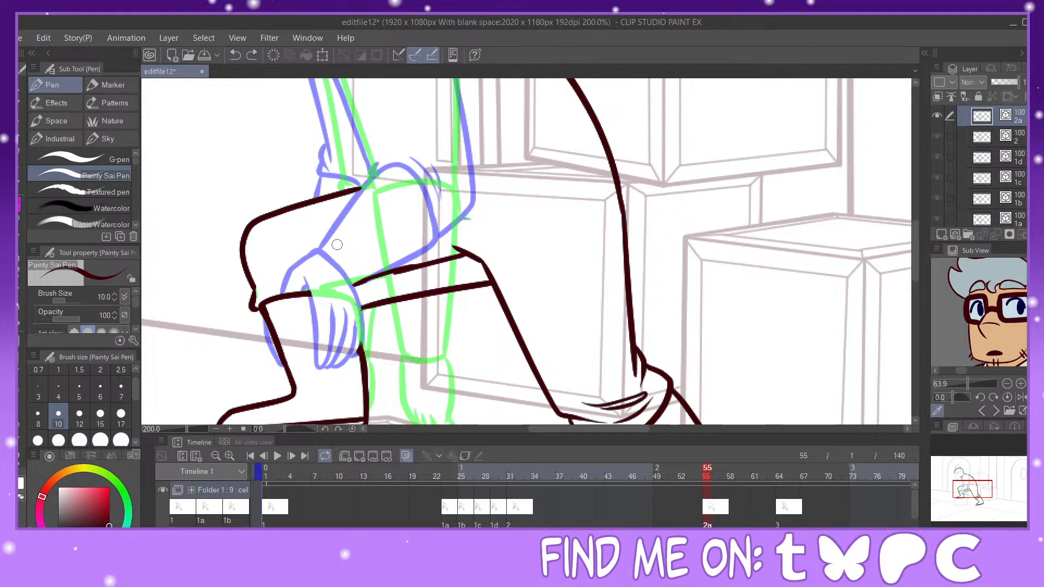
Step: Ink the fingers and outer edge of the hand resting over the shin in cel 2a with the Painty Sai Pen
mouse_move(345, 249)
left_mouse_down()
mouse_move(364, 327)
mouse_move(353, 355)
mouse_move(359, 313)
mouse_move(344, 363)
mouse_move(341, 347)
mouse_move(325, 365)
mouse_move(334, 306)
mouse_move(315, 369)
mouse_move(344, 341)
left_mouse_up()
key("y")
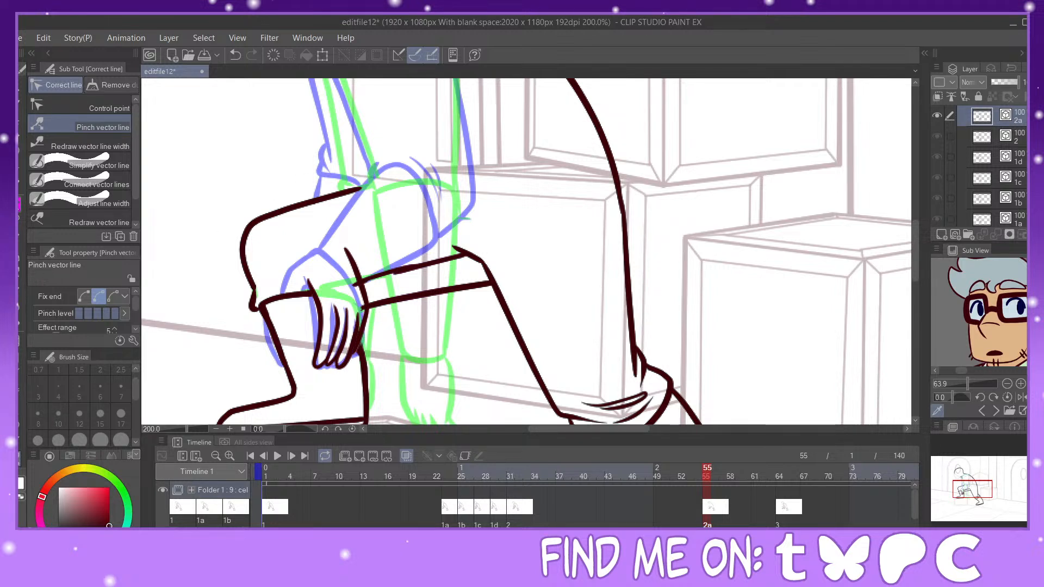
key("p")
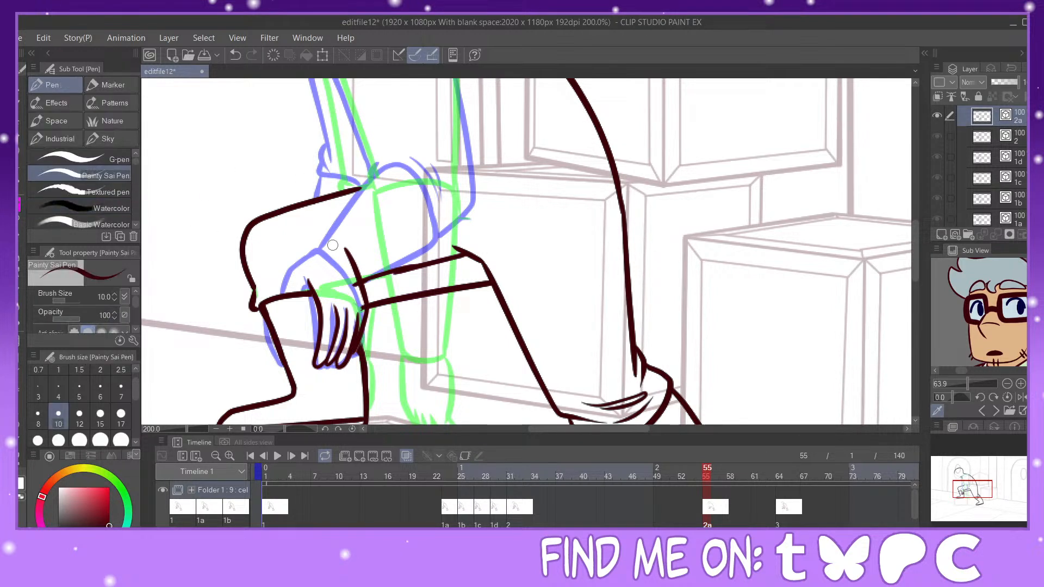
Step: Ink the back of the hand, the wrist and the forearm with its rounded elbow in cel 2a
left_click_drag(327, 248, 279, 297)
mouse_move(326, 251)
left_mouse_down()
mouse_move(361, 291)
mouse_move(373, 185)
mouse_move(416, 171)
mouse_move(443, 200)
mouse_move(445, 237)
mouse_move(372, 283)
left_mouse_up()
key("e")
key("p")
key("y")
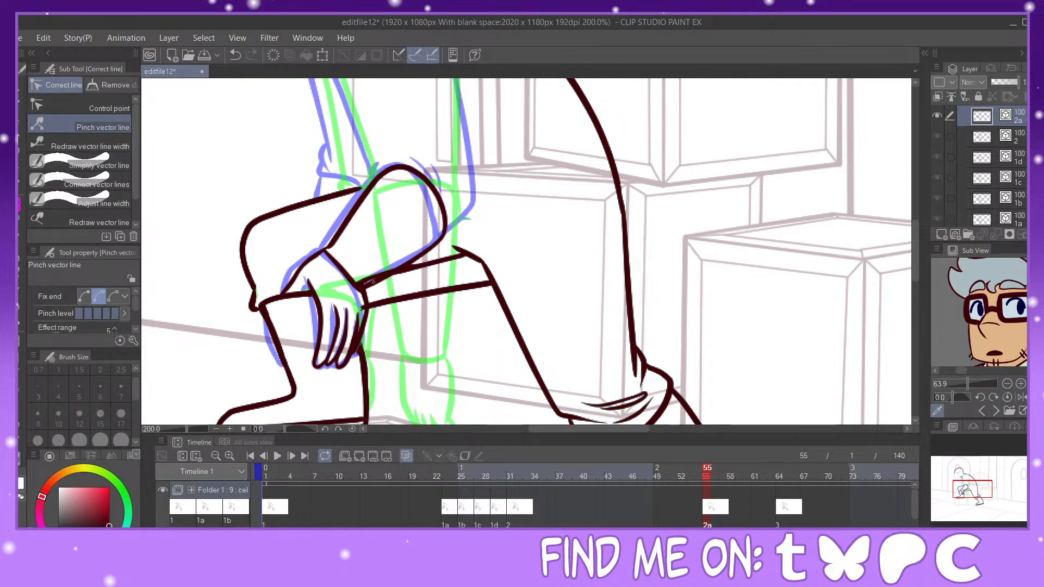
key("e")
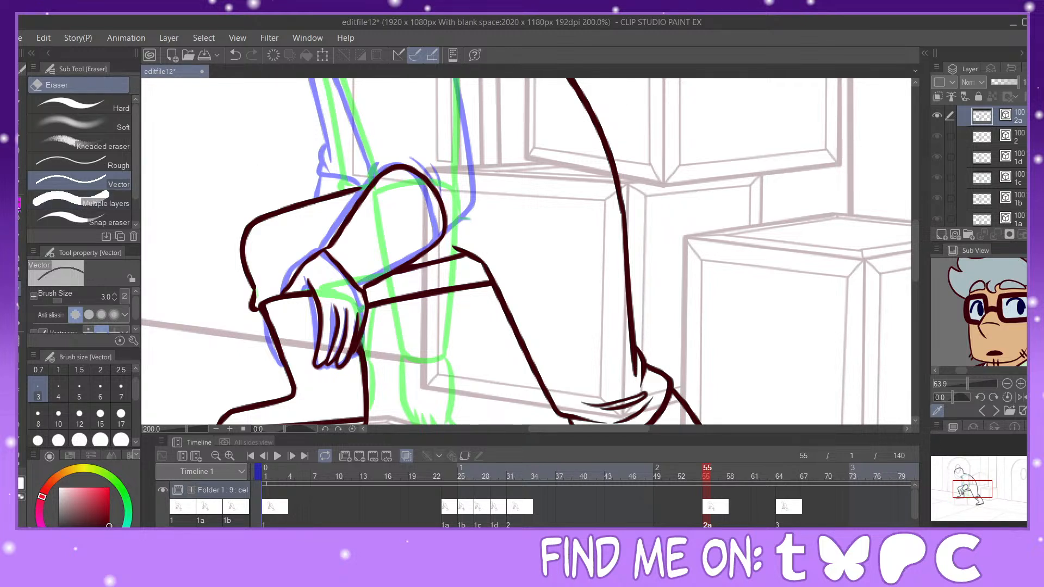
Step: Add short accent strokes around the top of the rounded elbow in cel 2a with the Painty Sai Pen
key("p")
left_click_drag(376, 174, 398, 152)
left_click_drag(418, 160, 451, 195)
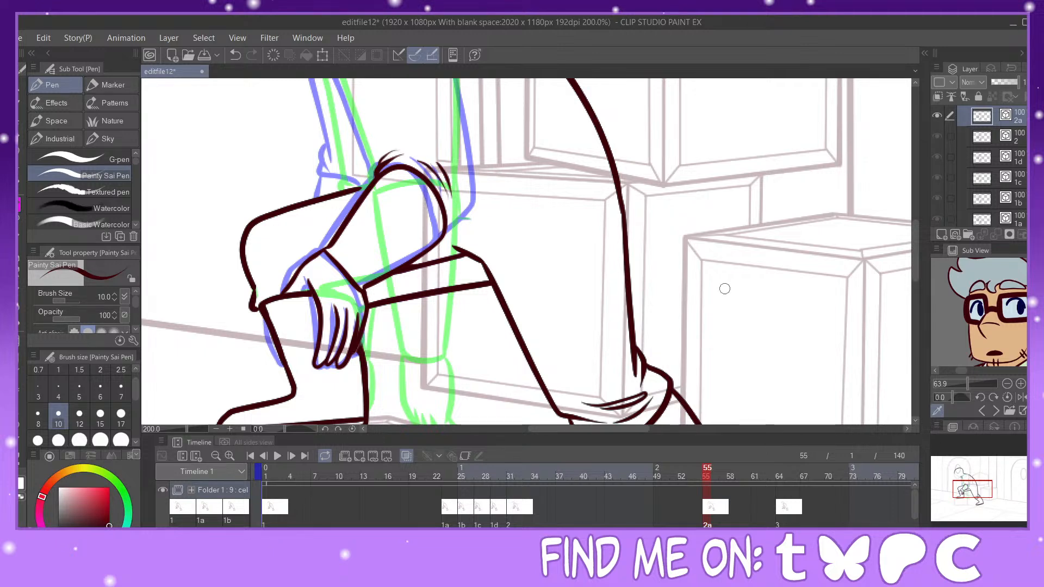
Step: Ink the back edge of the upper arm down to the elbow in cel 2a and pinch its lower curve onto the guide
left_click_drag(973, 492, 973, 483)
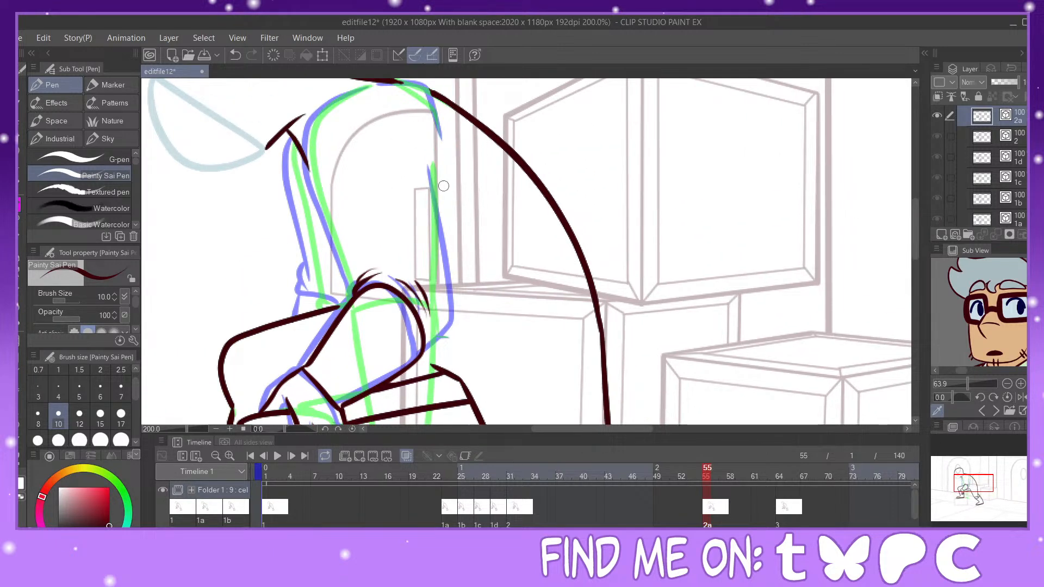
left_click_drag(429, 166, 439, 235)
mouse_move(443, 278)
left_mouse_down()
mouse_move(441, 329)
mouse_move(418, 355)
left_mouse_up()
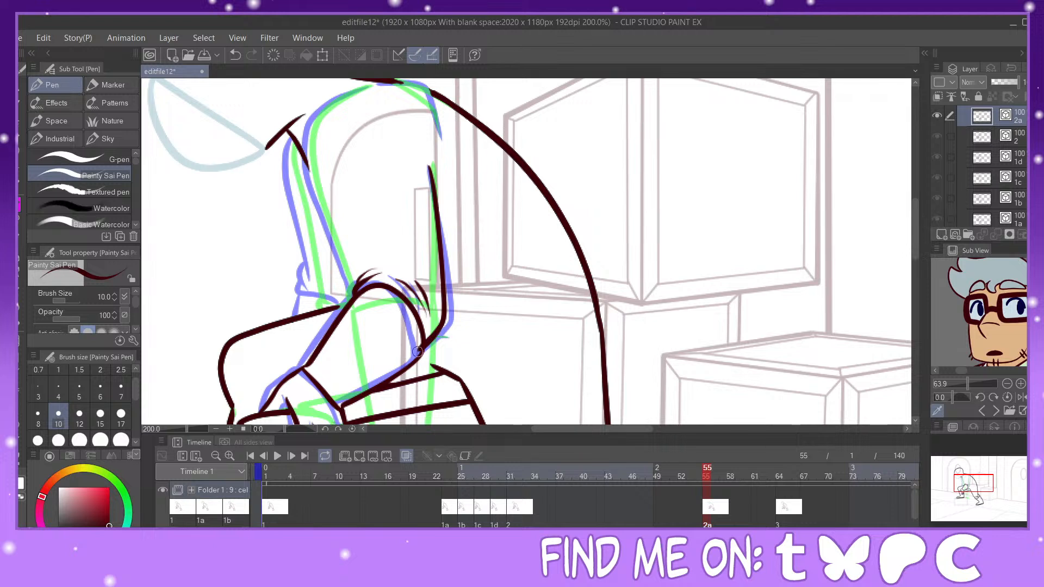
key("y")
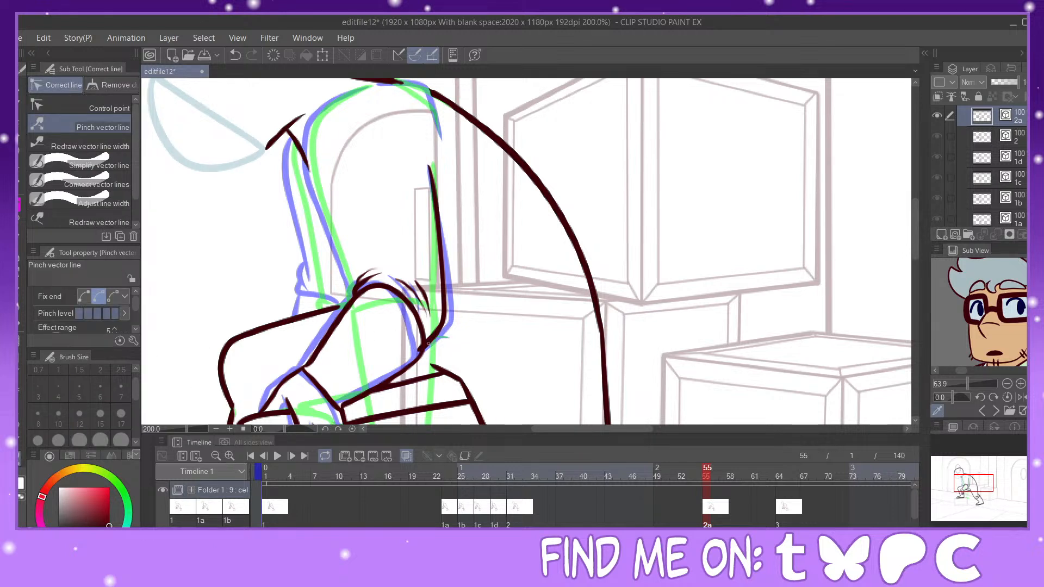
left_click_drag(432, 344, 433, 343)
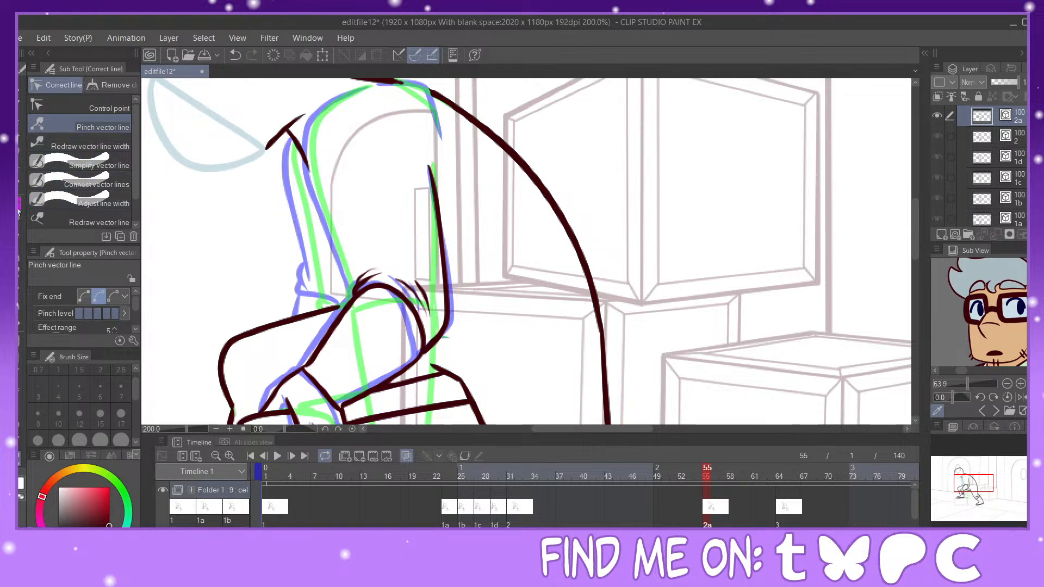
Step: Ink the shoulder, the front edge of the upper arm and the creased chest line down to the thigh in cel 2a
key("p")
left_click_drag(986, 483, 985, 481)
mouse_move(418, 127)
left_mouse_down()
mouse_move(454, 132)
mouse_move(472, 177)
left_mouse_up()
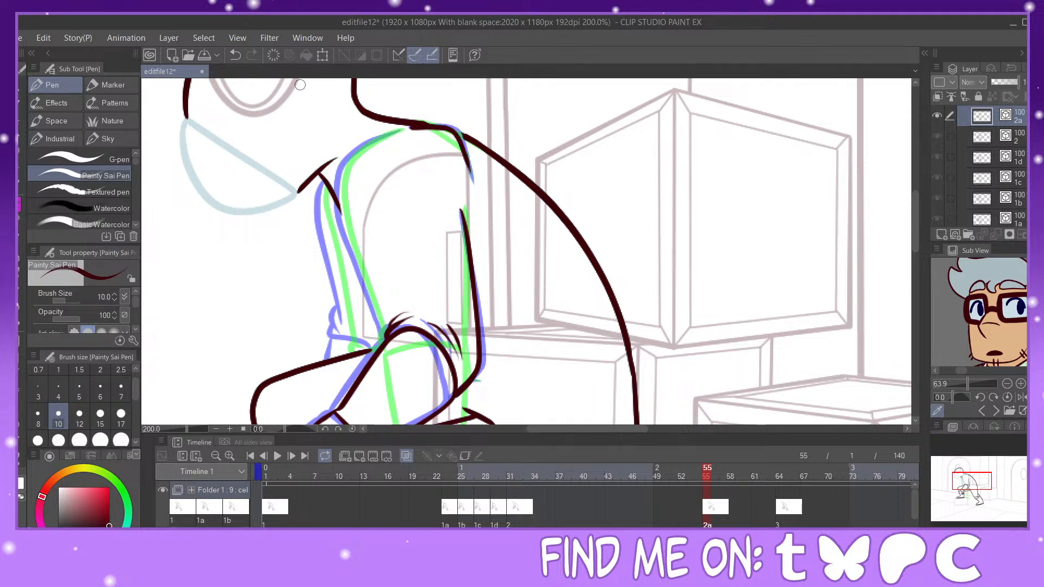
left_click(235, 55)
mouse_move(401, 127)
left_mouse_down()
mouse_move(455, 136)
mouse_move(472, 178)
left_mouse_up()
mouse_move(396, 133)
left_mouse_down()
mouse_move(349, 166)
mouse_move(337, 191)
mouse_move(383, 335)
left_mouse_up()
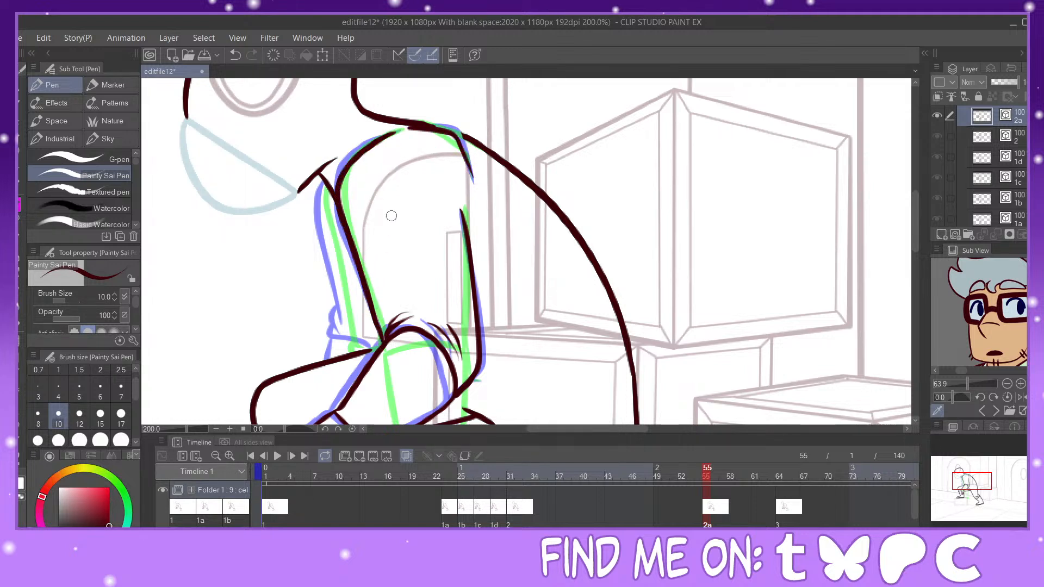
mouse_move(324, 184)
left_mouse_down()
mouse_move(321, 225)
mouse_move(345, 319)
mouse_move(342, 308)
mouse_move(335, 336)
mouse_move(365, 351)
mouse_move(382, 346)
mouse_move(336, 336)
mouse_move(333, 359)
left_mouse_up()
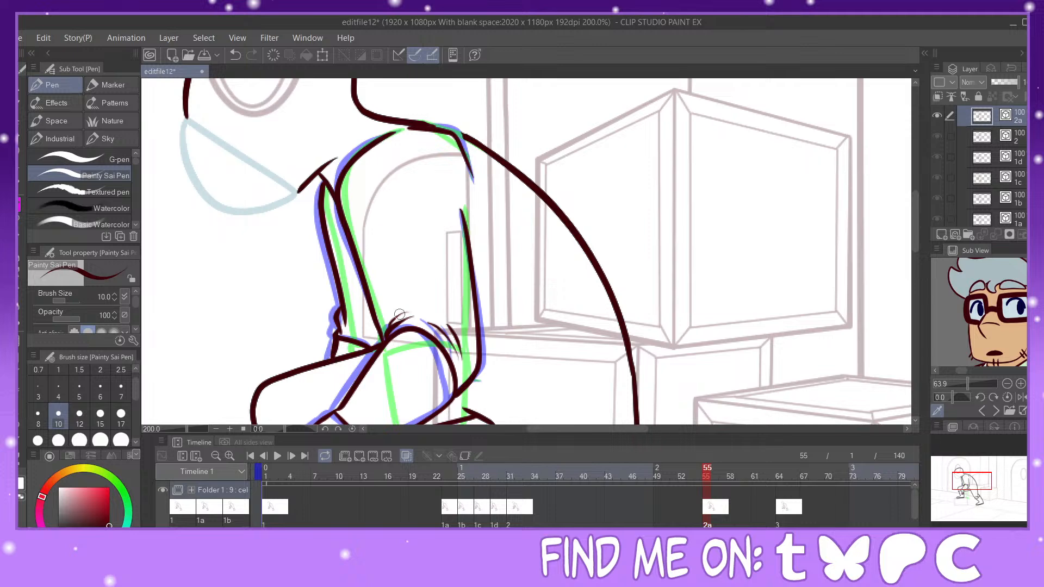
Step: Move cel 2a to frame 52 and place a duplicate of it, cel 2b, at frame 54
mouse_move(981, 483)
left_mouse_down()
mouse_move(979, 503)
mouse_move(974, 476)
left_mouse_up()
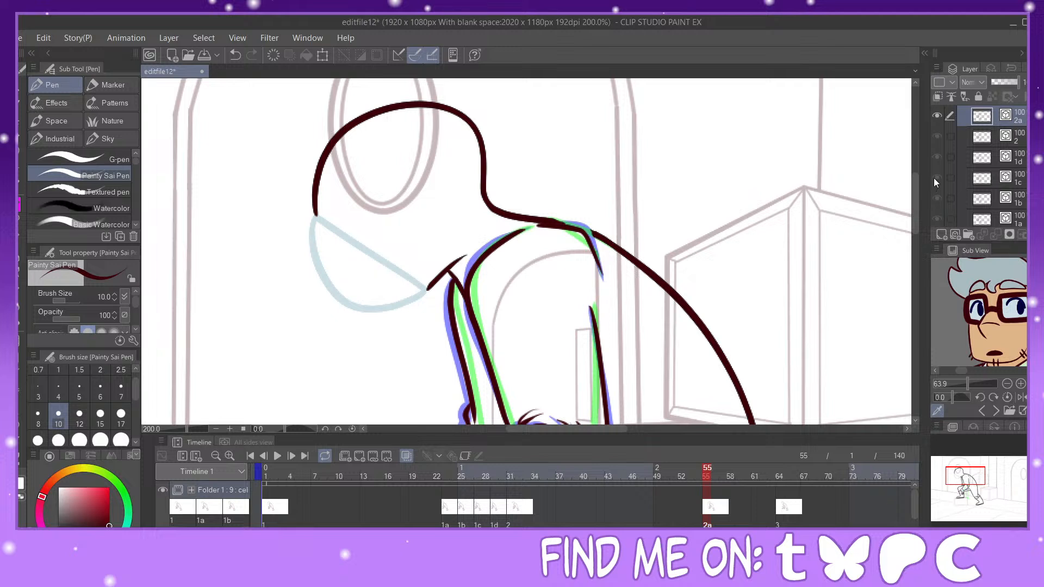
left_click(956, 235)
left_click(705, 520)
left_click_drag(704, 521, 684, 525)
left_click(701, 522)
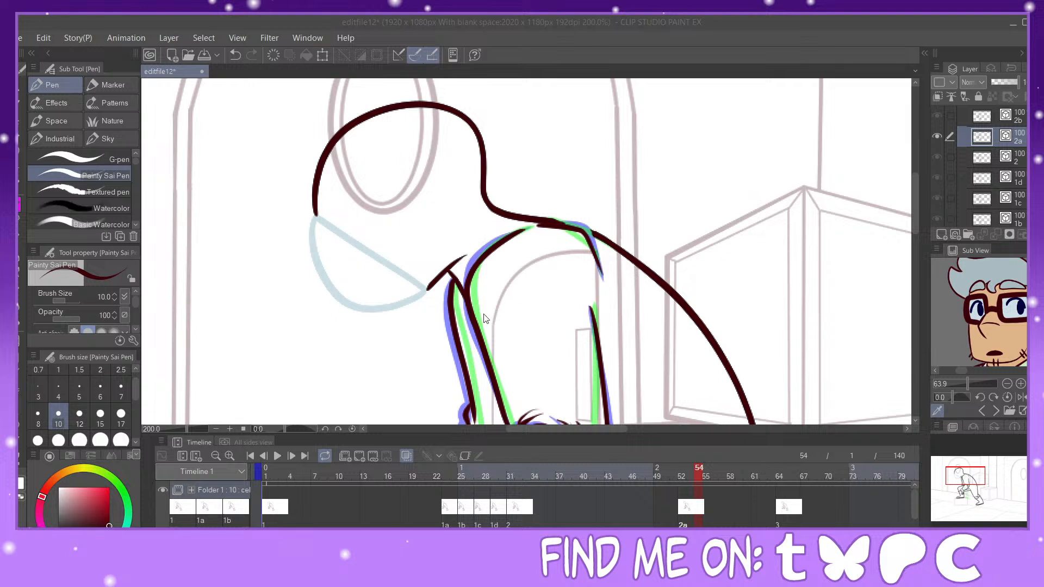
left_click(668, 244)
left_click(20, 288)
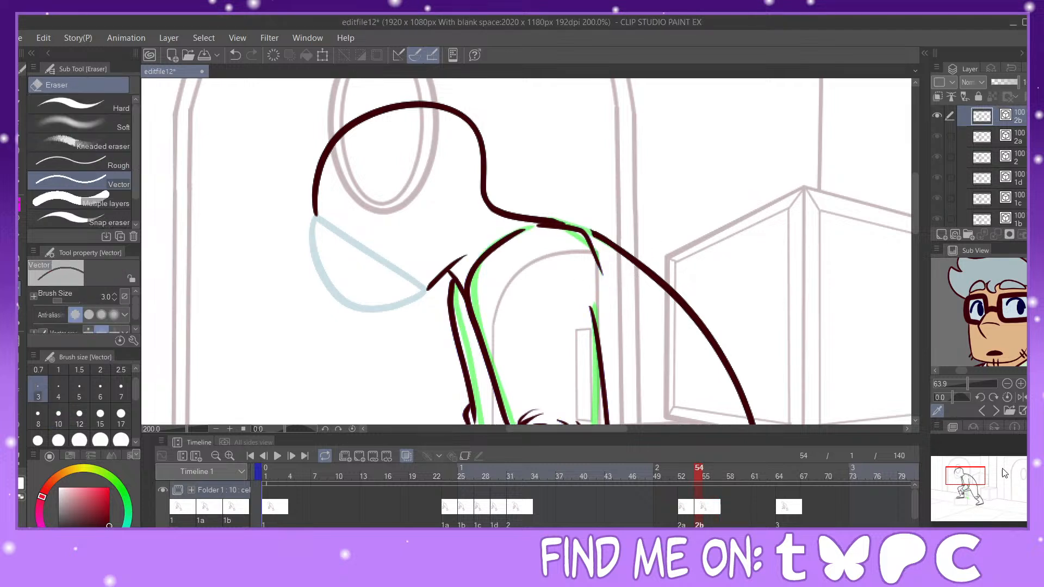
left_click(683, 502)
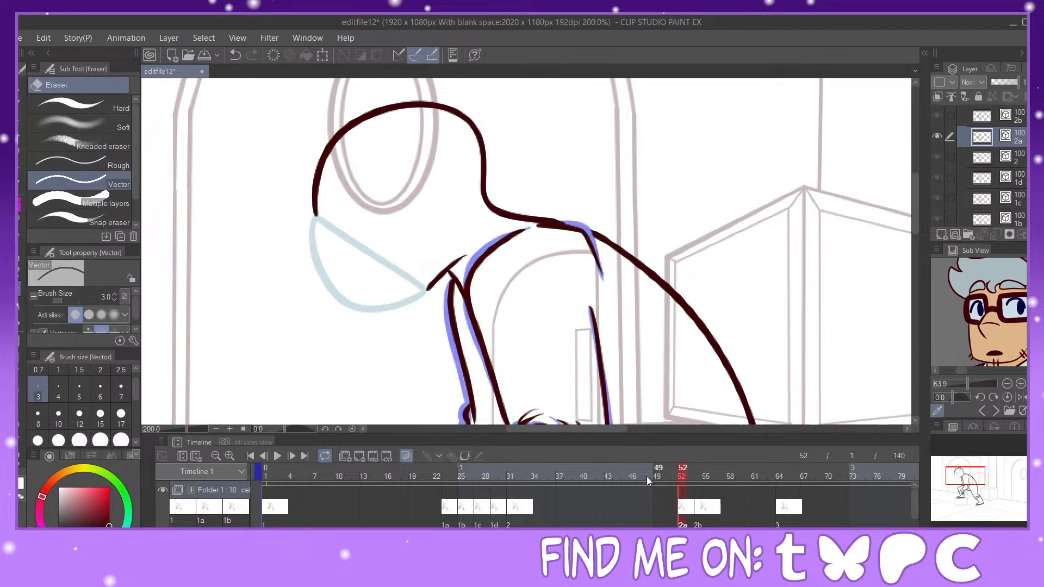
left_click(20, 208)
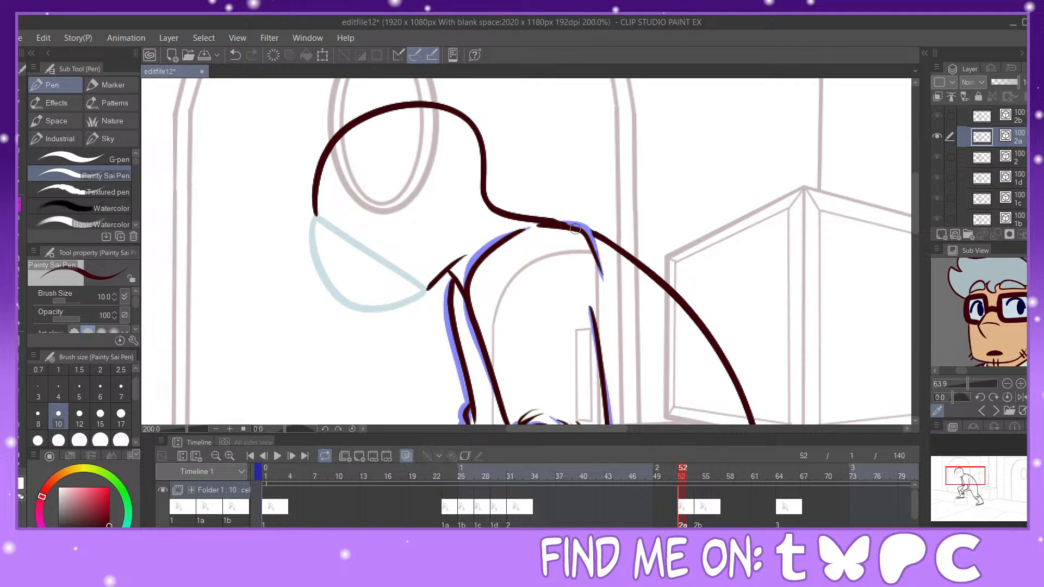
left_click(699, 506)
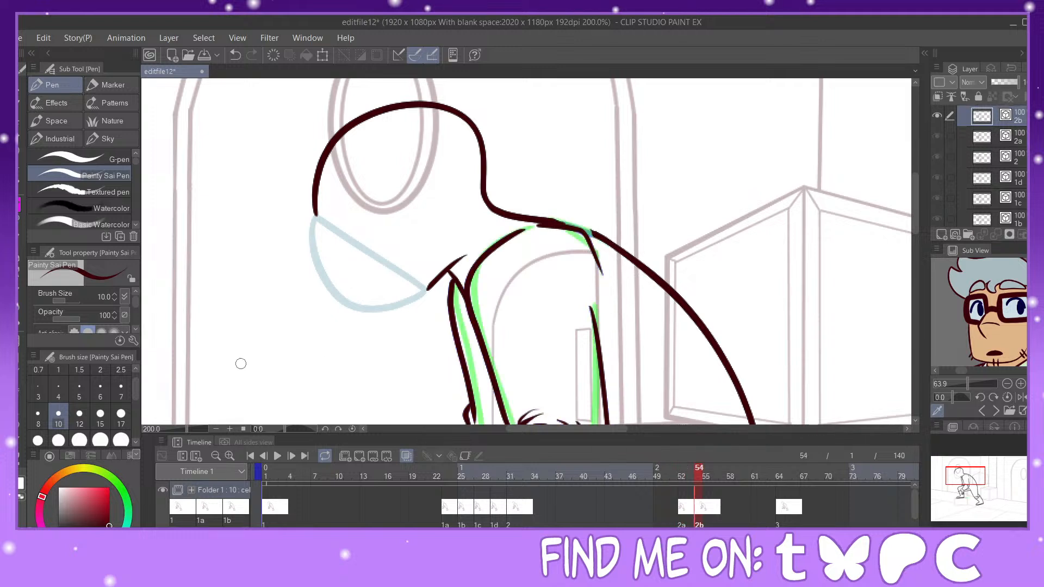
Step: Erase the shoulder, upper arm, creased chest line and rounded elbow from cel 2b with the Vector eraser
key("e")
left_click_drag(530, 212, 564, 257)
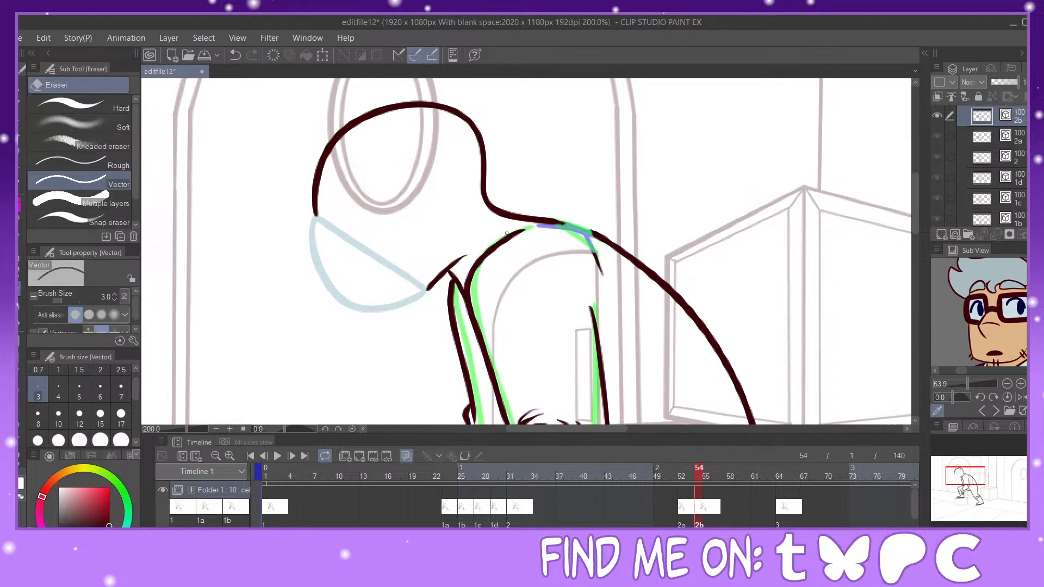
mouse_move(506, 236)
left_mouse_down()
mouse_move(565, 264)
mouse_move(594, 248)
left_mouse_up()
mouse_move(476, 405)
left_mouse_down()
mouse_move(346, 150)
mouse_move(392, 266)
left_mouse_up()
left_click_drag(367, 303, 394, 281)
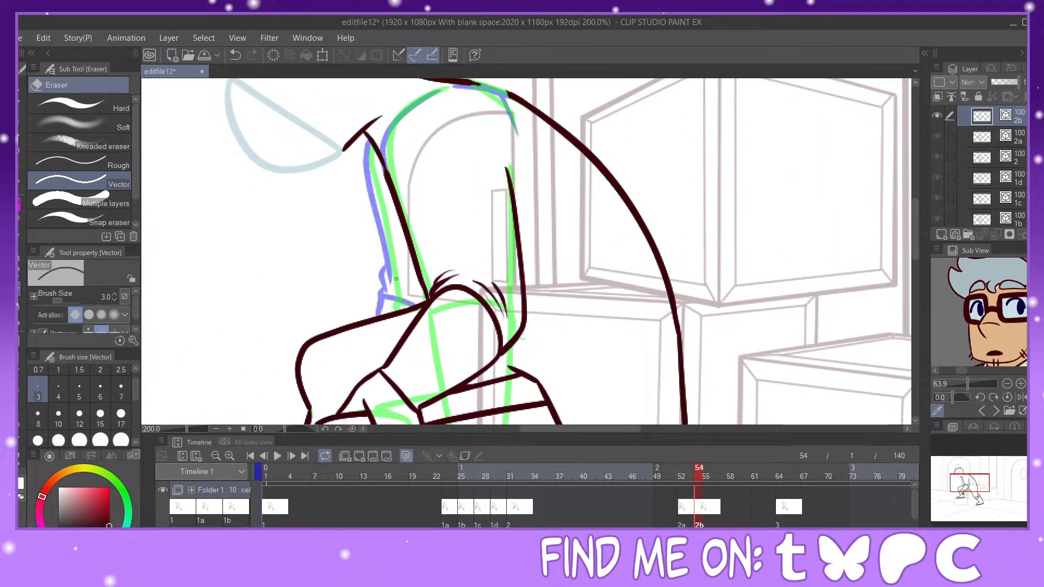
left_click_drag(406, 191, 452, 193)
mouse_move(404, 260)
left_mouse_down()
mouse_move(436, 295)
mouse_move(427, 290)
mouse_move(463, 274)
mouse_move(428, 293)
mouse_move(487, 279)
mouse_move(511, 329)
left_mouse_up()
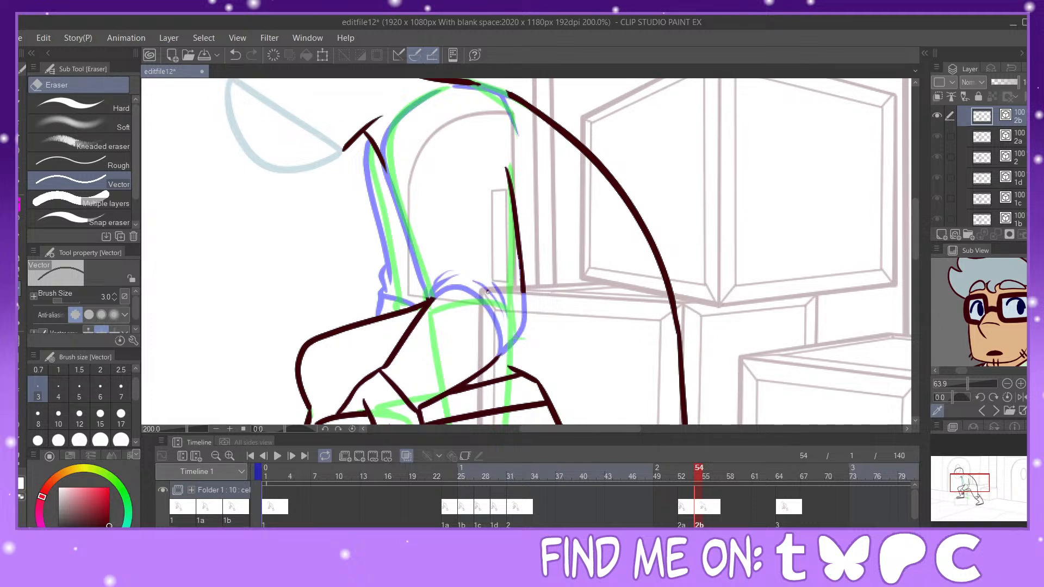
left_click_drag(510, 293, 512, 246)
left_click_drag(514, 164, 511, 189)
Step: Erase the forearm, wrist and hand with its fingers from cel 2b, keeping the leg lines
left_click_drag(971, 484, 965, 482)
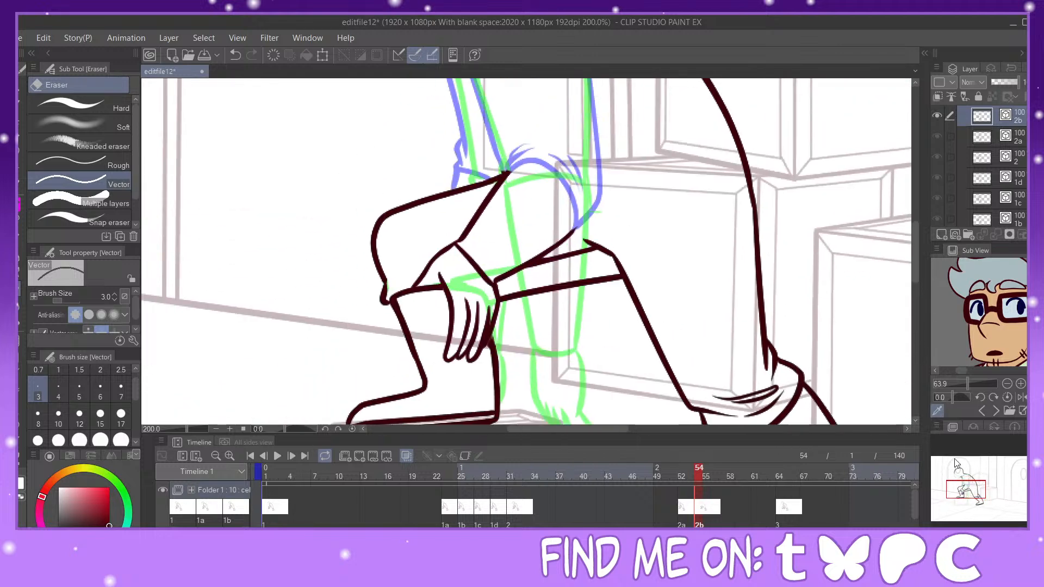
mouse_move(460, 267)
left_mouse_down()
mouse_move(506, 214)
mouse_move(537, 255)
mouse_move(488, 278)
mouse_move(501, 288)
left_mouse_up()
left_click_drag(441, 312, 458, 304)
mouse_move(443, 354)
left_mouse_down()
mouse_move(479, 337)
mouse_move(496, 318)
left_mouse_up()
left_click_drag(474, 361, 471, 341)
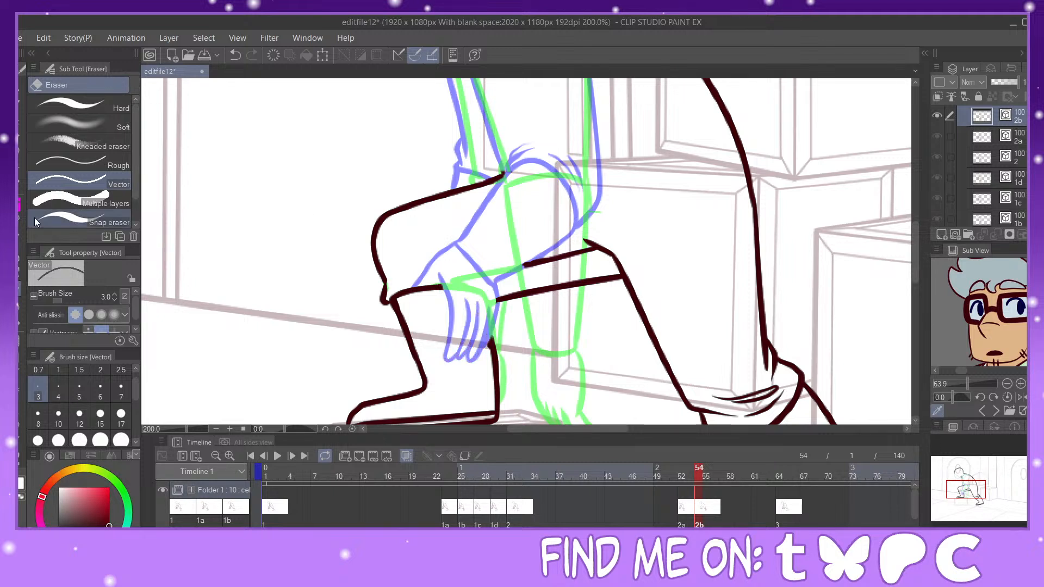
Step: Ink the hand's outer edge, the fingers and the thumb over the shin in cel 2b with the Painty Sai Pen
key("p")
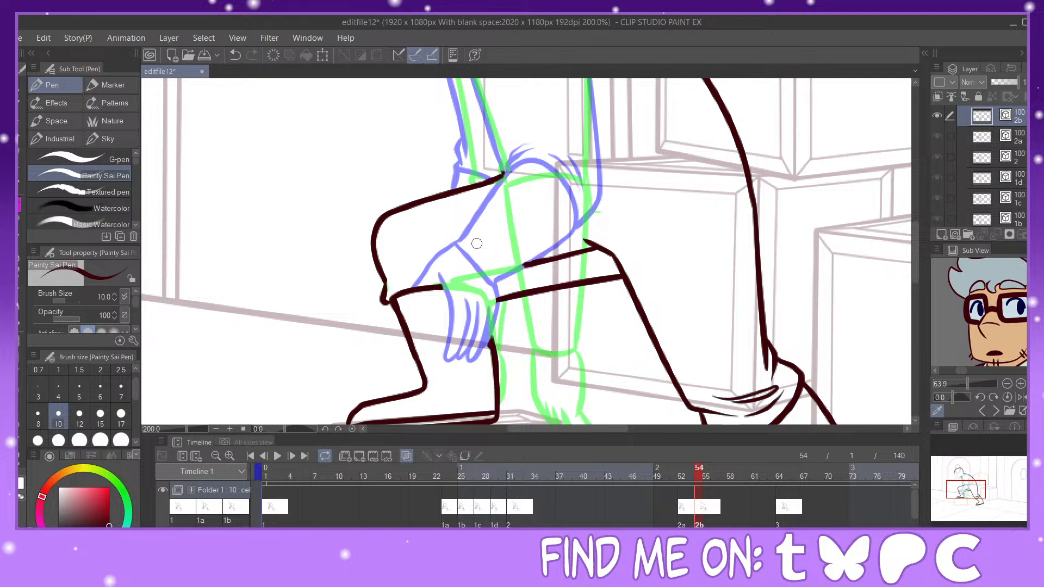
mouse_move(473, 240)
left_mouse_down()
mouse_move(506, 285)
mouse_move(486, 353)
left_mouse_up()
mouse_move(494, 315)
left_mouse_down()
mouse_move(486, 344)
mouse_move(468, 356)
left_mouse_up()
left_click_drag(491, 304, 464, 355)
mouse_move(484, 303)
left_mouse_down()
mouse_move(458, 356)
mouse_move(447, 355)
mouse_move(465, 293)
mouse_move(457, 275)
mouse_move(429, 289)
left_mouse_up()
Step: Ink the back of the hand up to the wrist in cel 2b and trim the thigh line behind it
left_click_drag(461, 245, 413, 288)
left_click(236, 55)
left_click_drag(452, 250, 412, 286)
left_click_drag(454, 247, 478, 243)
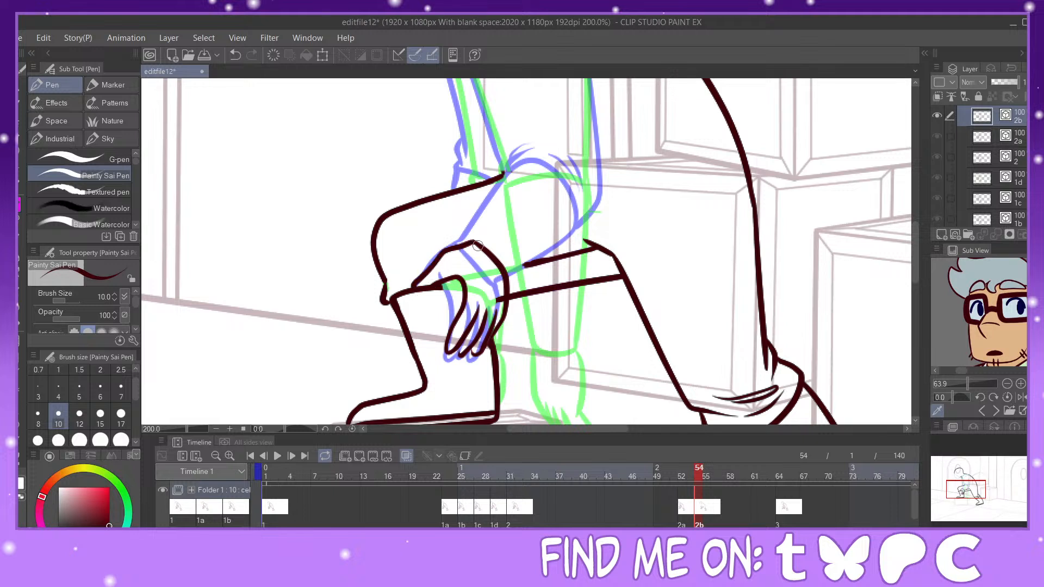
key("e")
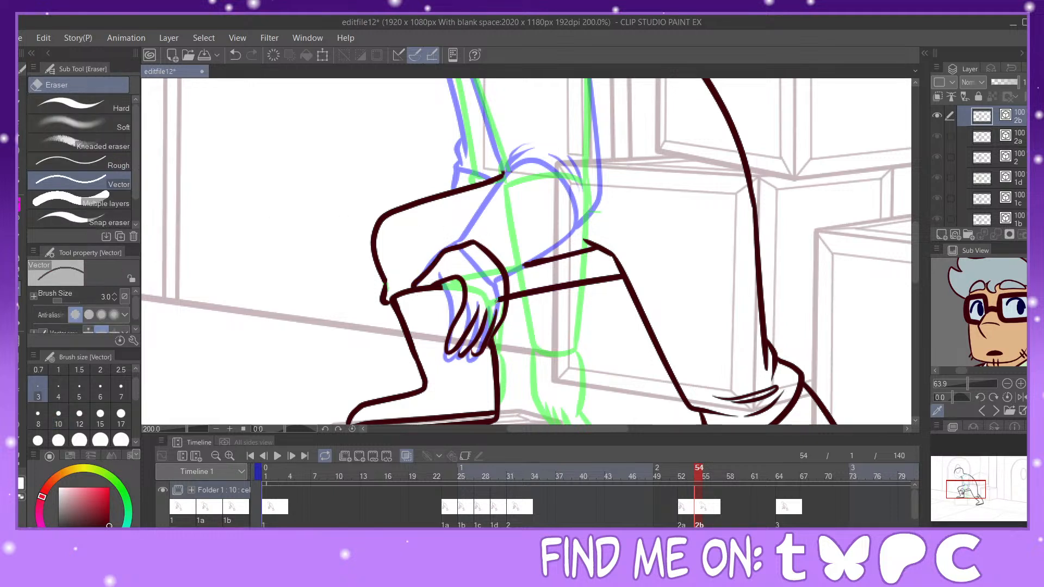
key("p")
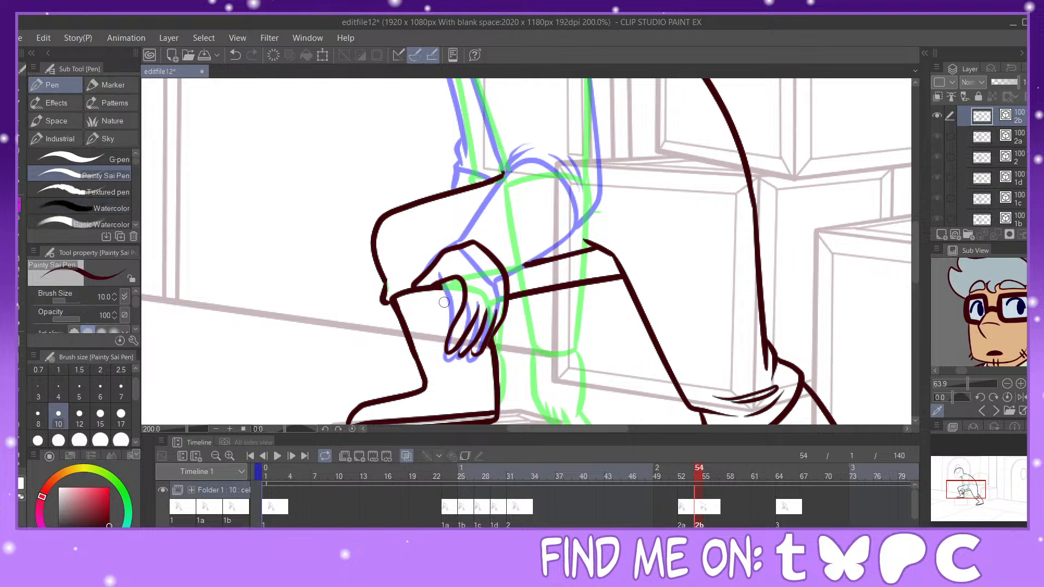
left_click_drag(429, 286, 465, 290)
left_click(236, 56)
Step: Ink the forearm with its rounded elbow in cel 2b, adjust the line and trim its end at the thigh
mouse_move(989, 489)
left_mouse_down()
mouse_move(1000, 481)
mouse_move(975, 476)
mouse_move(972, 486)
left_mouse_up()
mouse_move(351, 319)
left_mouse_down()
mouse_move(398, 232)
mouse_move(433, 232)
mouse_move(462, 273)
mouse_move(457, 300)
mouse_move(387, 365)
left_mouse_up()
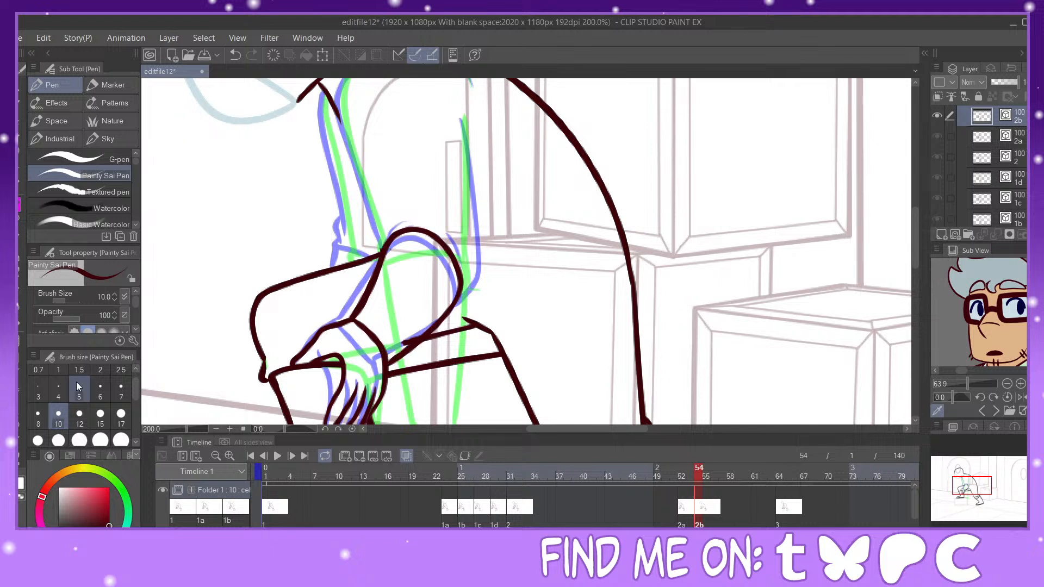
left_click(19, 460)
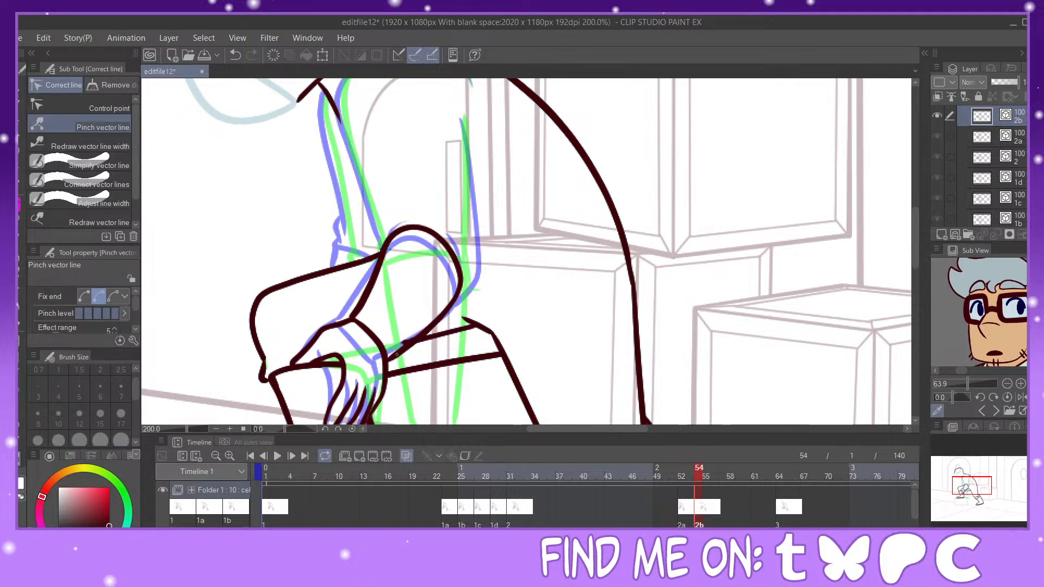
key("e")
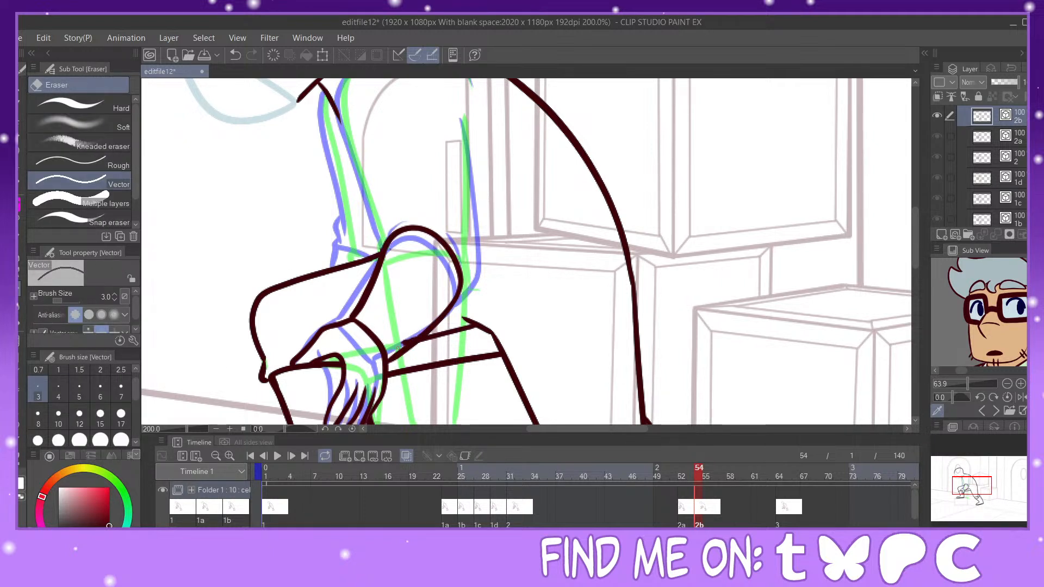
key("p")
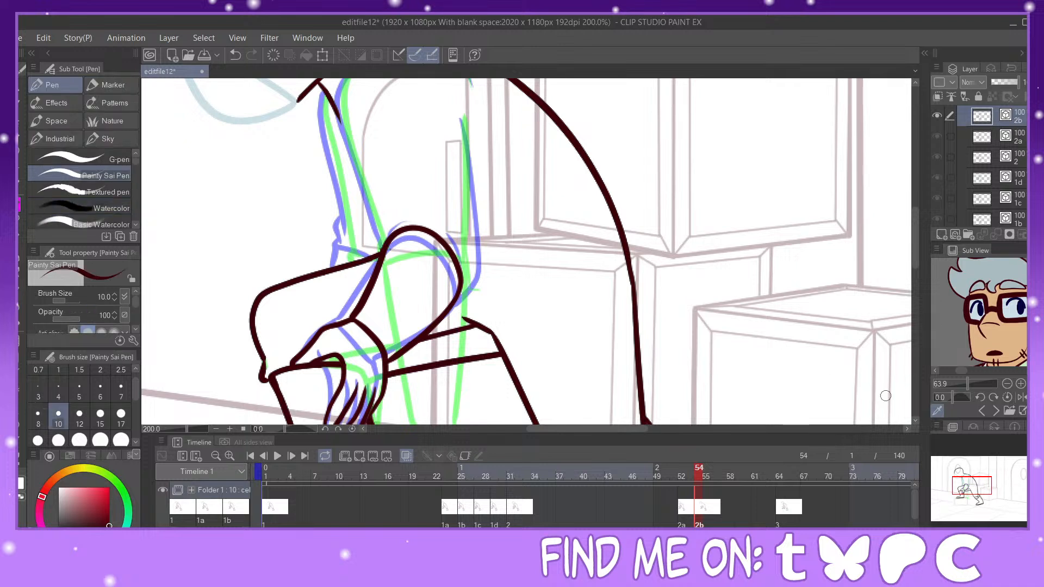
Step: Ink the shoulder and both edges of the upper arm down to the elbow in cel 2b, adjusting the front line's curve
left_click_drag(980, 487, 979, 481)
mouse_move(410, 147)
left_mouse_down()
mouse_move(366, 169)
mouse_move(347, 210)
mouse_move(387, 353)
mouse_move(368, 366)
mouse_move(389, 356)
left_mouse_up()
key("y")
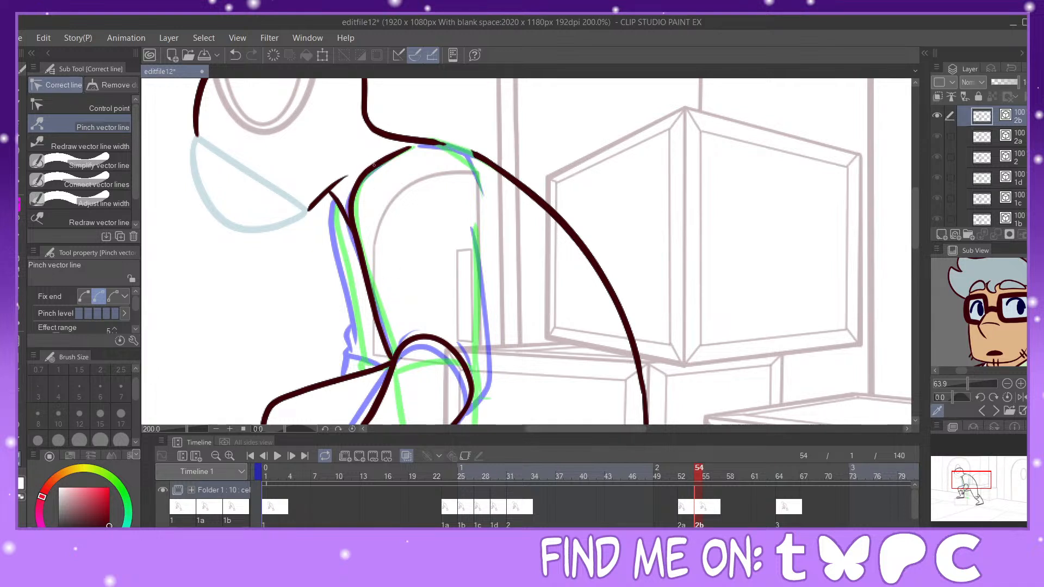
key("p")
mouse_move(439, 145)
left_mouse_down()
mouse_move(472, 154)
mouse_move(486, 199)
mouse_move(489, 374)
mouse_move(466, 412)
left_mouse_up()
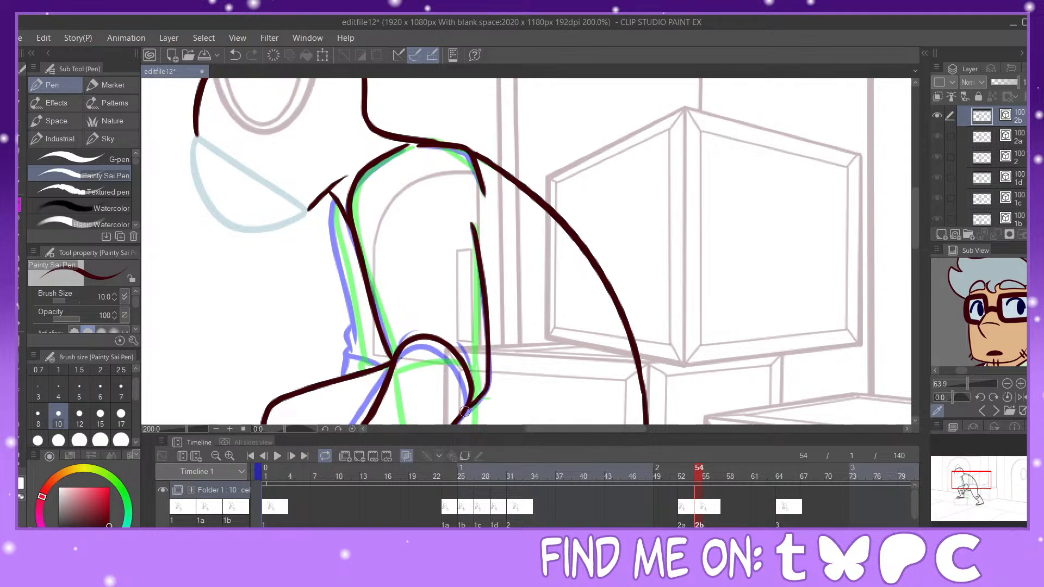
Step: Ink the chest line with its waist creases down to the thigh in cel 2b
left_click_drag(336, 199, 356, 333)
key("ctrl+z")
mouse_move(331, 197)
left_mouse_down()
mouse_move(358, 345)
mouse_move(347, 323)
mouse_move(345, 351)
mouse_move(382, 365)
left_mouse_up()
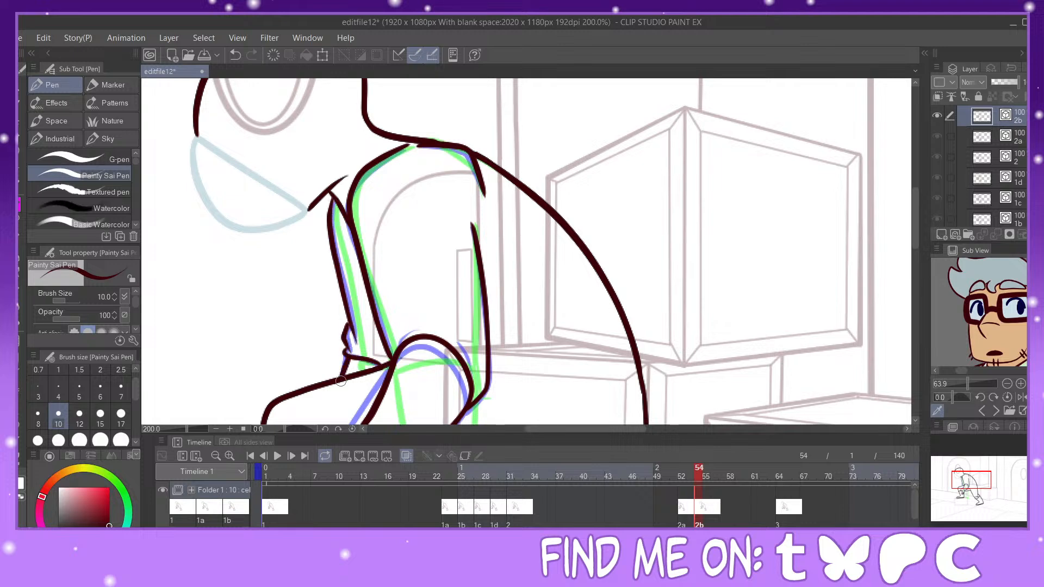
Step: Duplicate cel 2b as cel 2c and assign the copy to frame 56
mouse_move(982, 485)
left_mouse_down()
mouse_move(978, 496)
mouse_move(981, 487)
left_mouse_up()
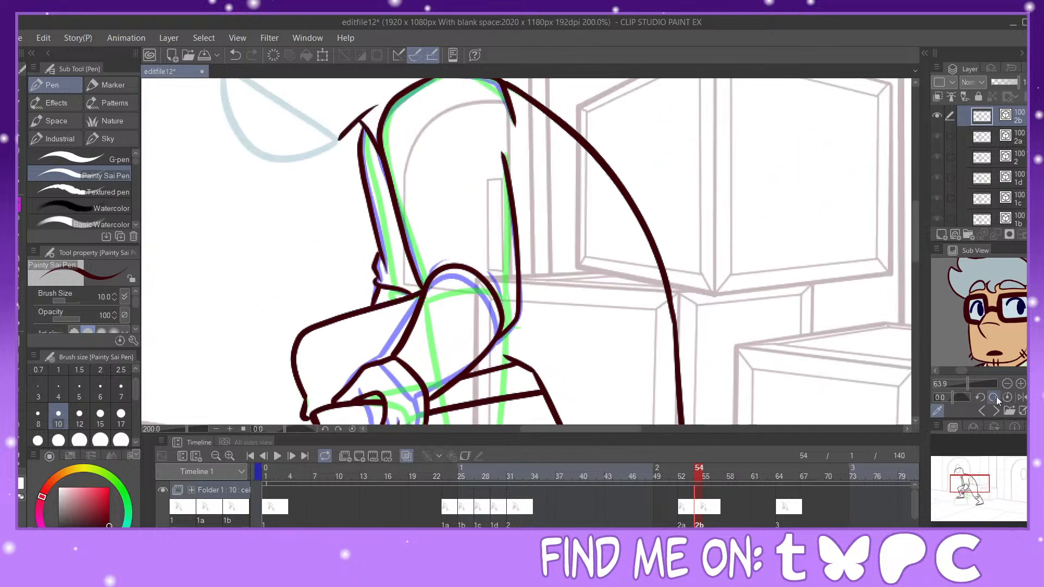
left_click(955, 234)
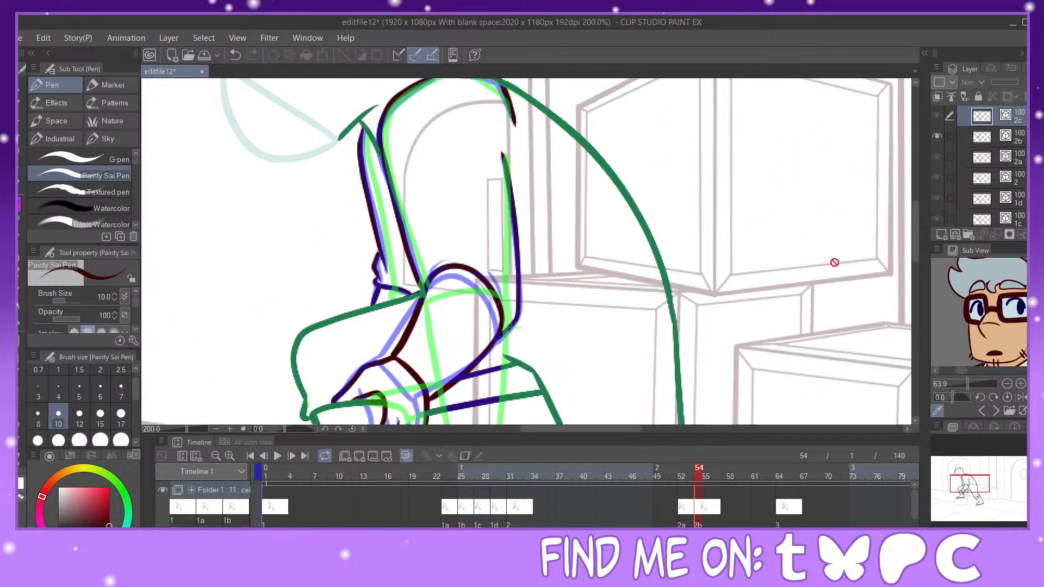
left_click(713, 518)
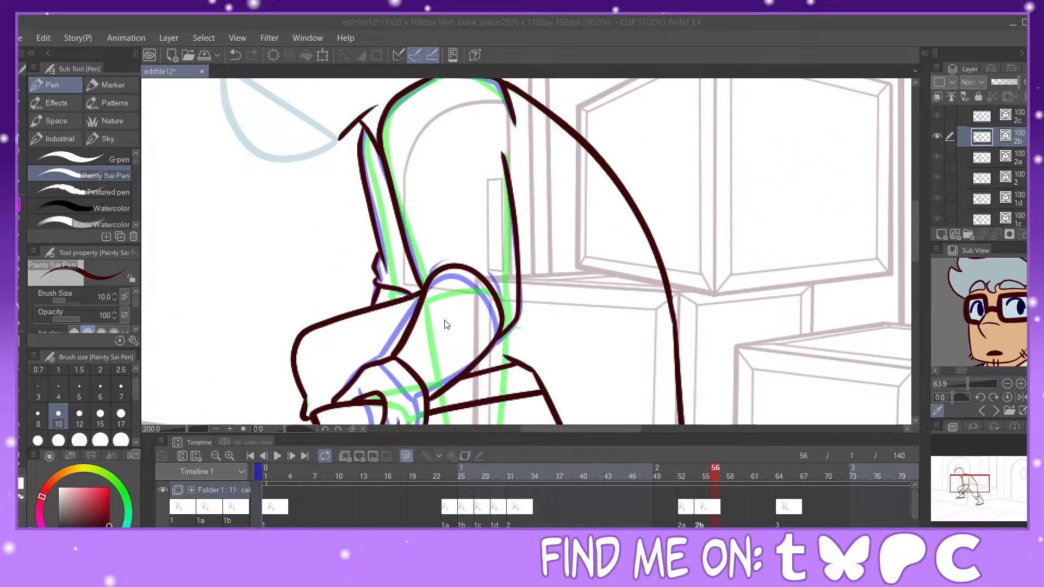
left_click(662, 240)
Step: Erase the chest line, shoulder and both edges of the upper arm in cel 2c with the Vector eraser
left_click(22, 287)
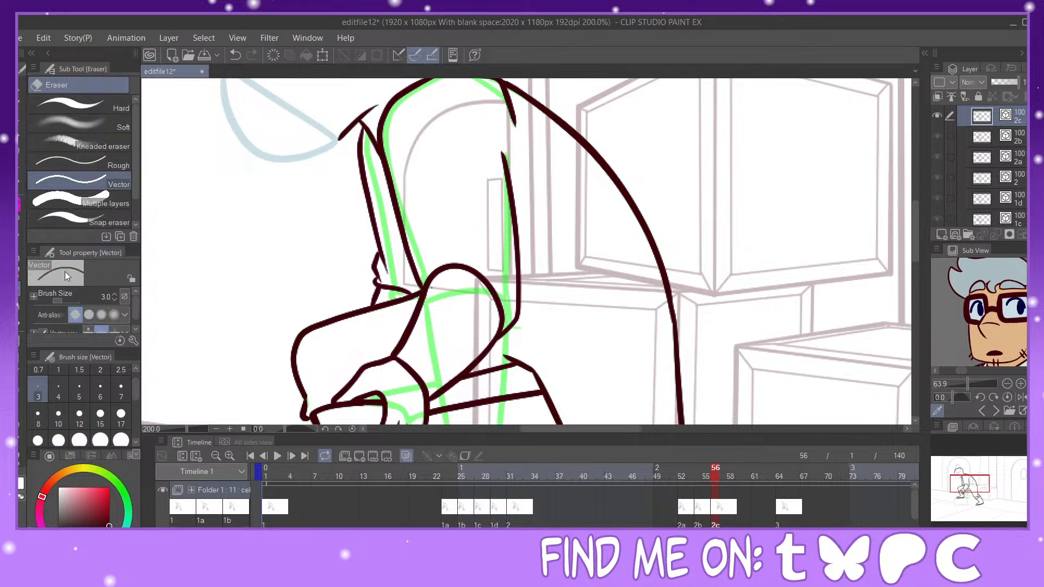
left_click_drag(380, 285, 392, 179)
left_click_drag(506, 104, 511, 119)
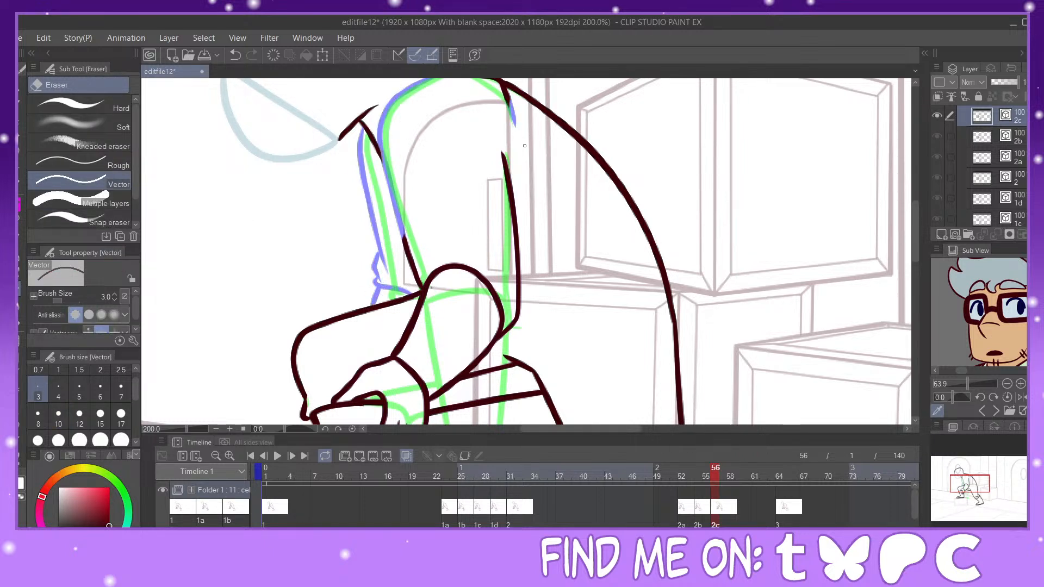
left_click_drag(510, 196, 507, 260)
left_click_drag(506, 174, 508, 184)
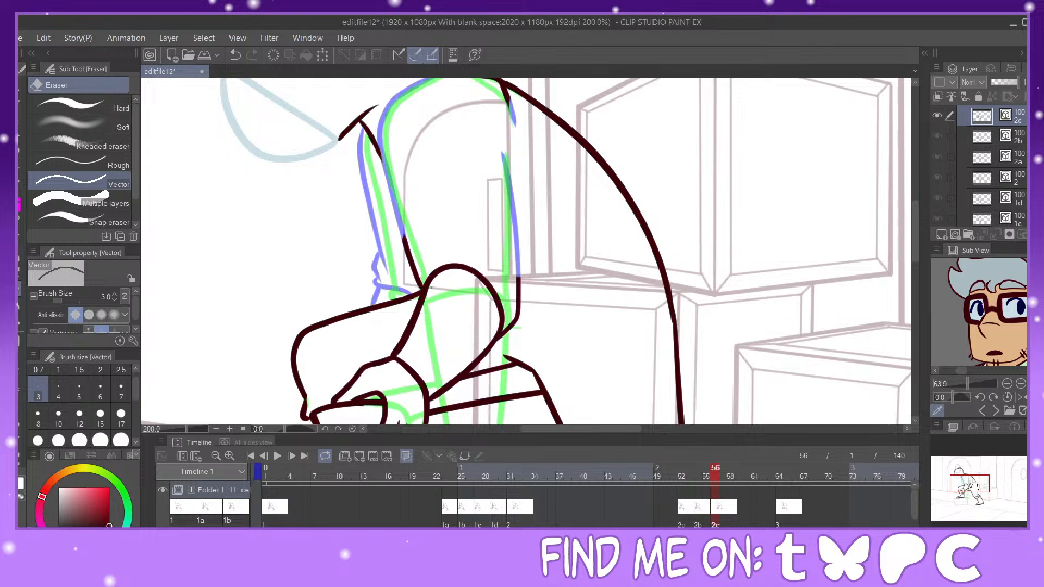
left_click_drag(501, 139, 457, 278)
left_click_drag(442, 208, 469, 251)
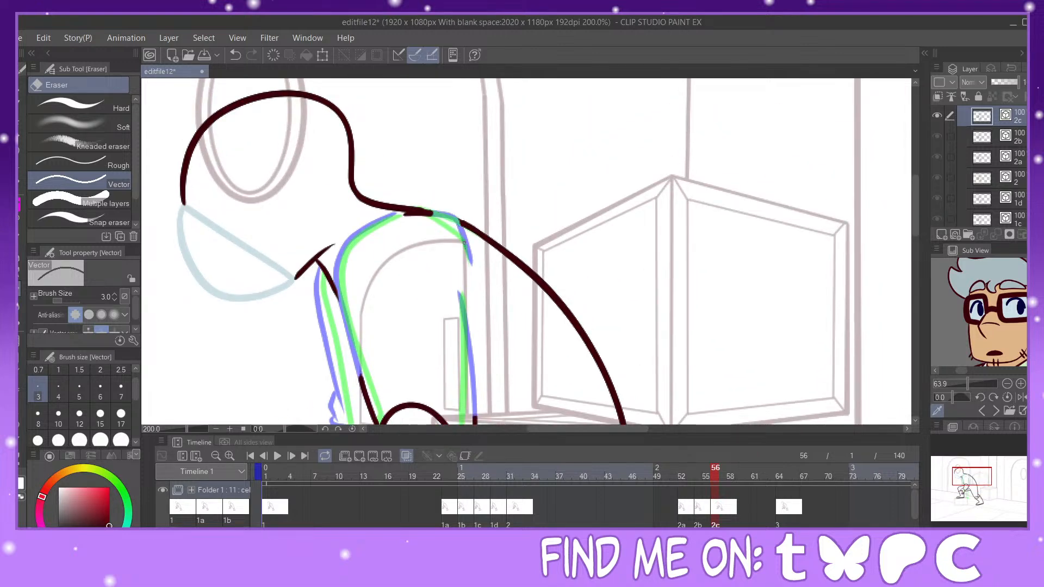
Step: Erase the leftover shoulder line overlapping the base of the neck in cel 2c, keeping the head outline
left_click(430, 213)
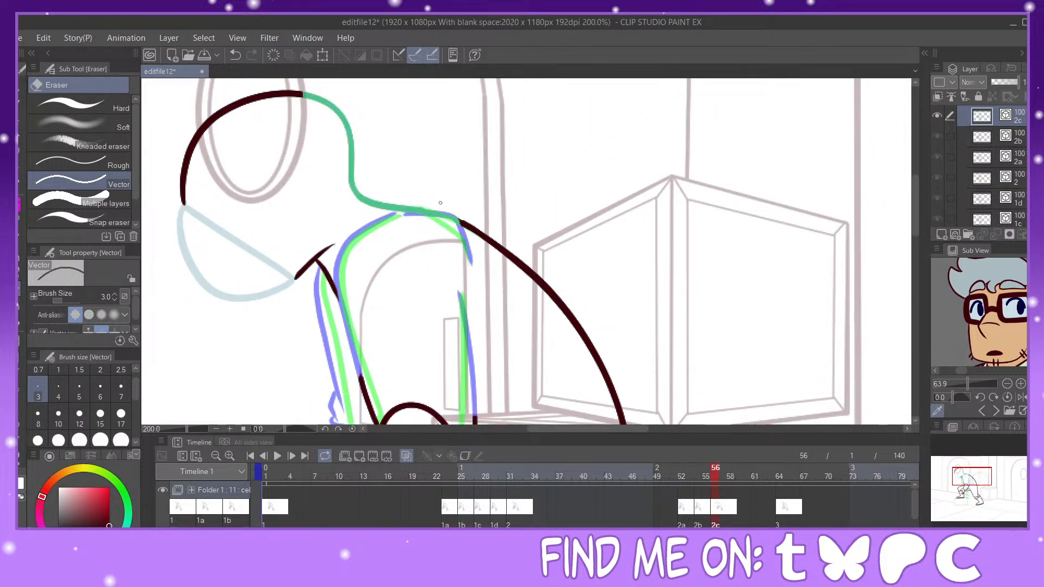
key("ctrl+z")
key("ctrl+y")
left_click(237, 52)
left_click(428, 217)
left_click(234, 54)
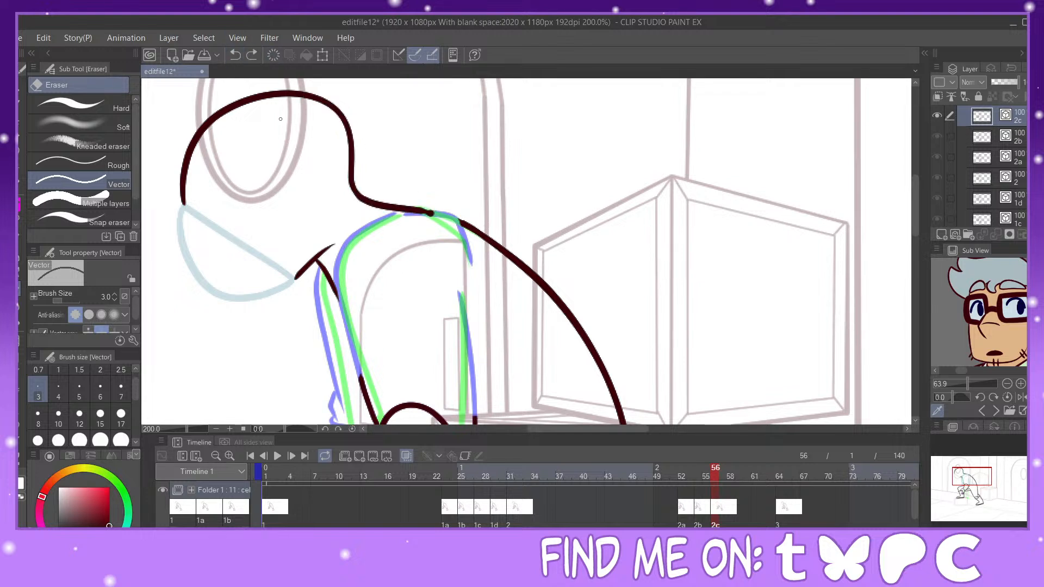
left_click(92, 105)
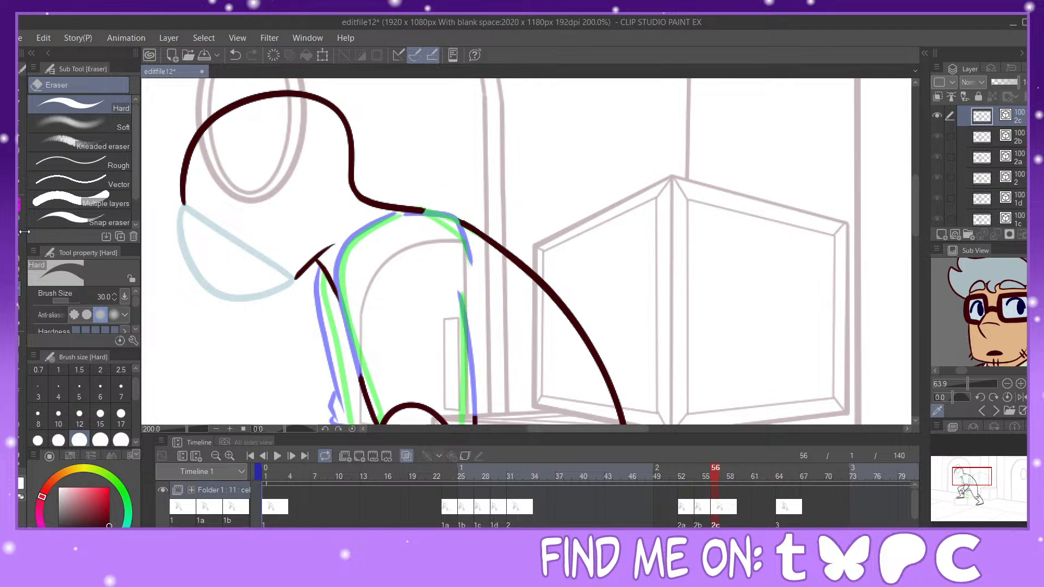
left_click(20, 205)
left_click(21, 289)
left_click(82, 181)
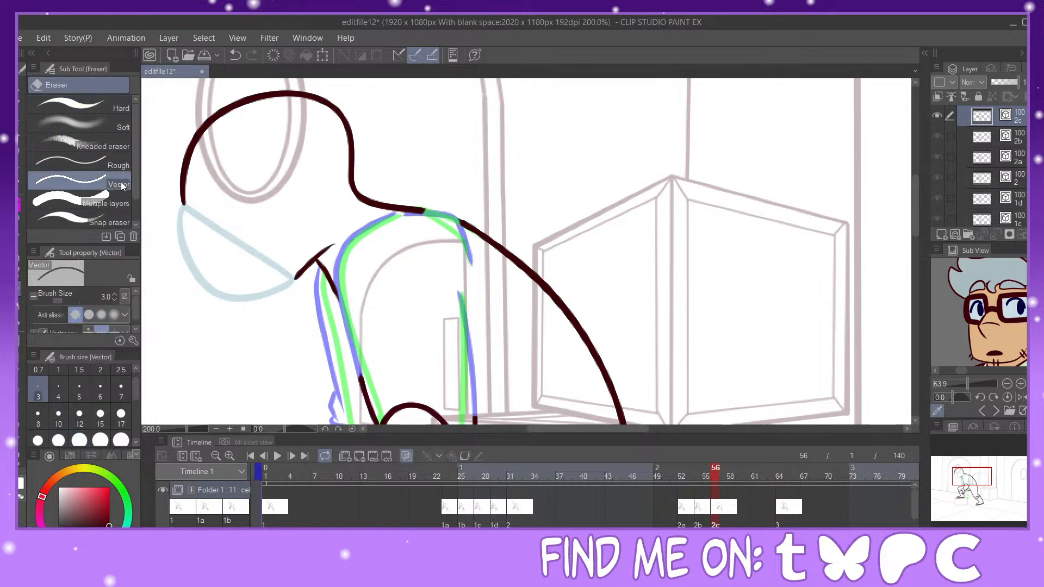
Step: Erase the remaining upper-arm ends, elbow curve and forearm outlines above the thigh in cel 2c
left_click_drag(985, 471, 983, 480)
mouse_move(362, 185)
left_mouse_down()
mouse_move(373, 208)
mouse_move(433, 211)
mouse_move(459, 247)
left_mouse_up()
left_click_drag(475, 215, 478, 236)
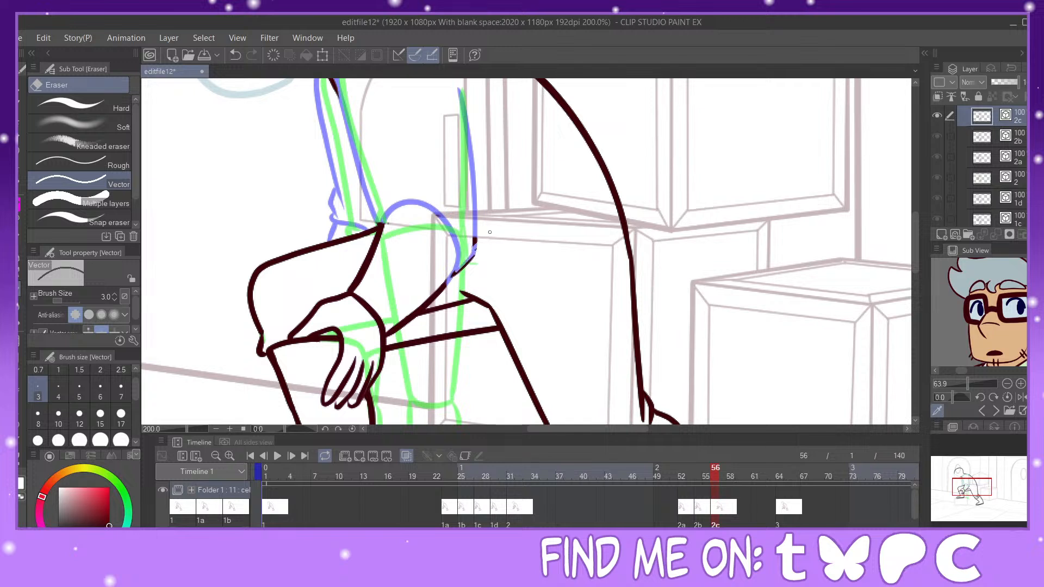
left_click_drag(385, 234, 386, 218)
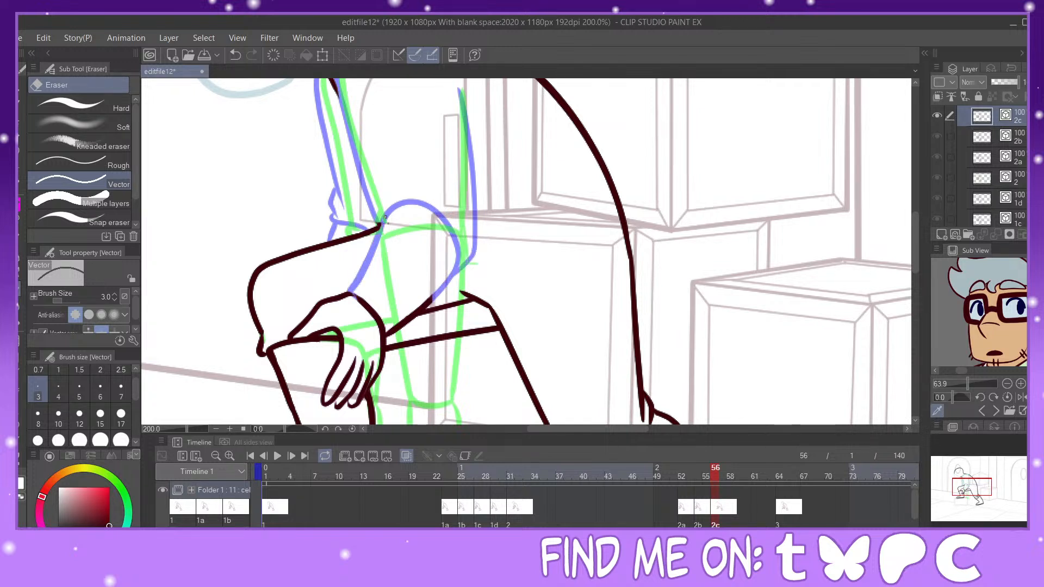
mouse_move(434, 298)
left_mouse_down()
mouse_move(391, 333)
mouse_move(433, 301)
left_mouse_up()
mouse_move(343, 293)
left_mouse_down()
mouse_move(333, 334)
mouse_move(364, 294)
left_mouse_up()
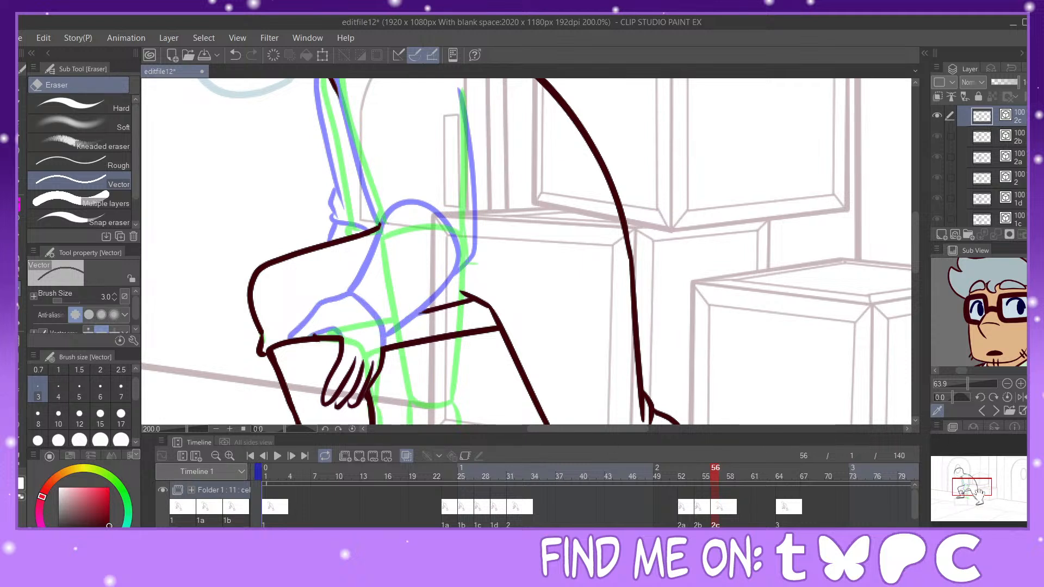
Step: Erase the old hand and finger lines hanging over the knee in cel 2c
left_click_drag(977, 484, 978, 486)
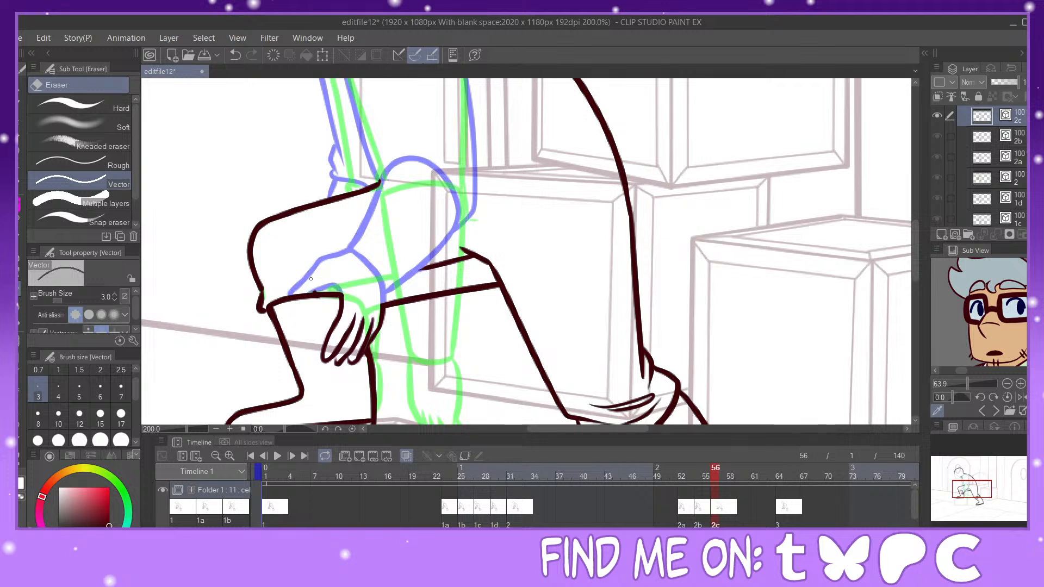
mouse_move(335, 342)
left_mouse_down()
mouse_move(363, 338)
mouse_move(336, 319)
left_mouse_up()
mouse_move(335, 359)
left_mouse_down()
mouse_move(364, 318)
mouse_move(386, 320)
left_mouse_up()
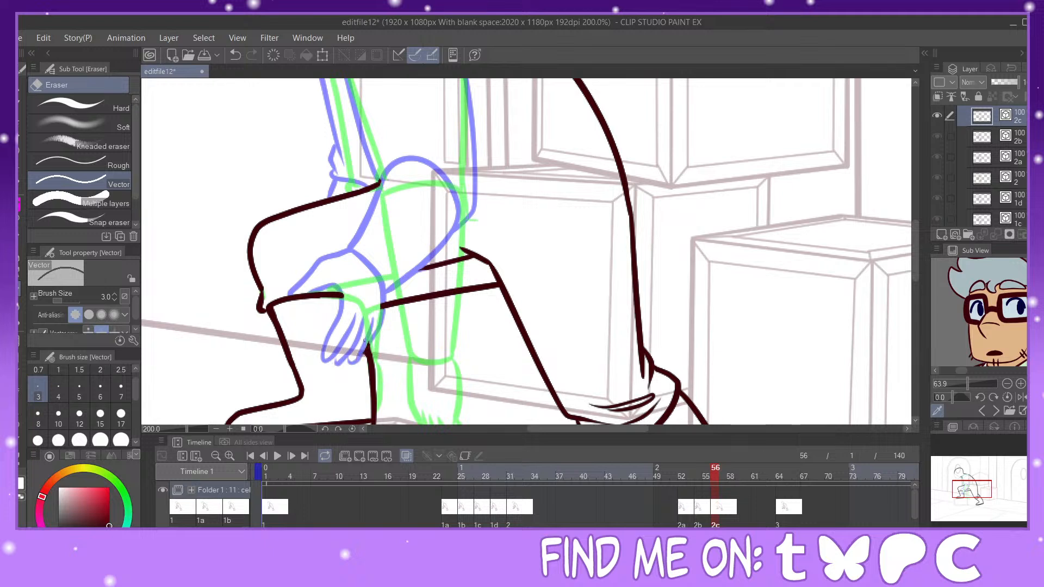
Step: Ink the rounded elbow in cel 2c between the two onion-skin poses and pinch its curve slightly outward
key("p")
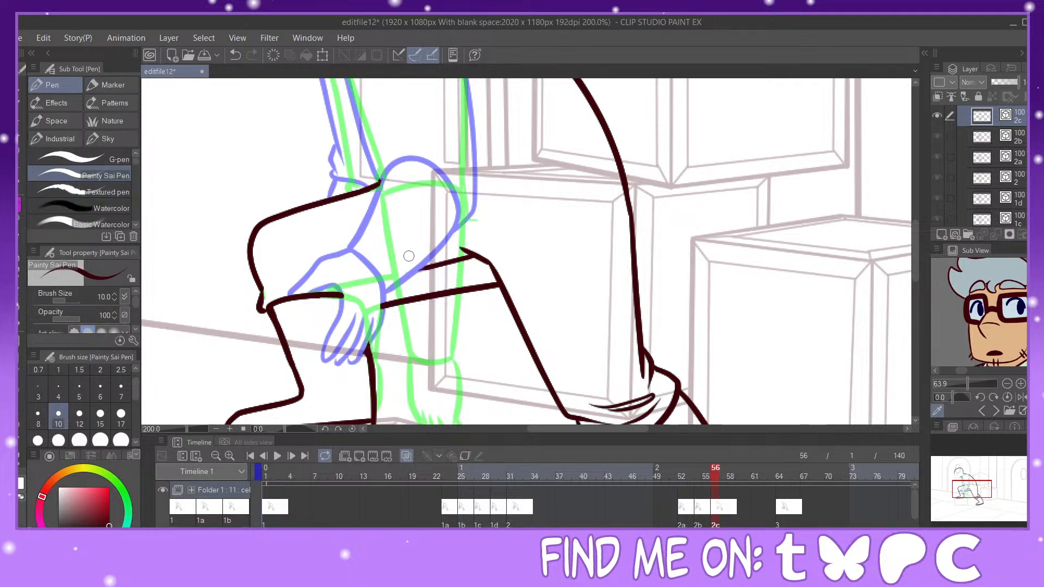
mouse_move(387, 174)
left_mouse_down()
mouse_move(438, 175)
mouse_move(460, 196)
mouse_move(462, 229)
mouse_move(389, 179)
mouse_move(384, 299)
mouse_move(439, 305)
mouse_move(449, 265)
left_mouse_up()
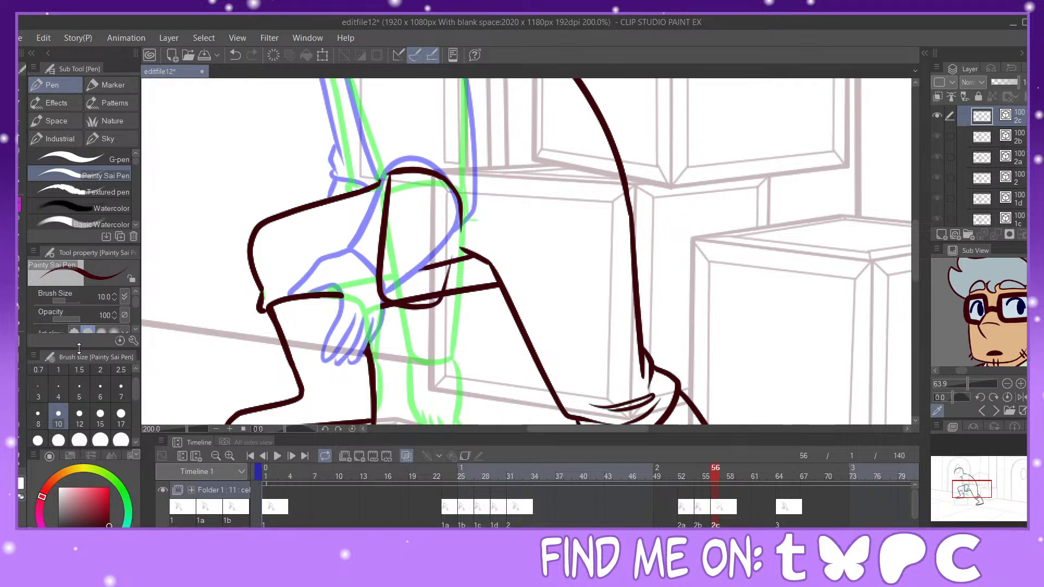
key("ctrl+z")
key("ctrl+z")
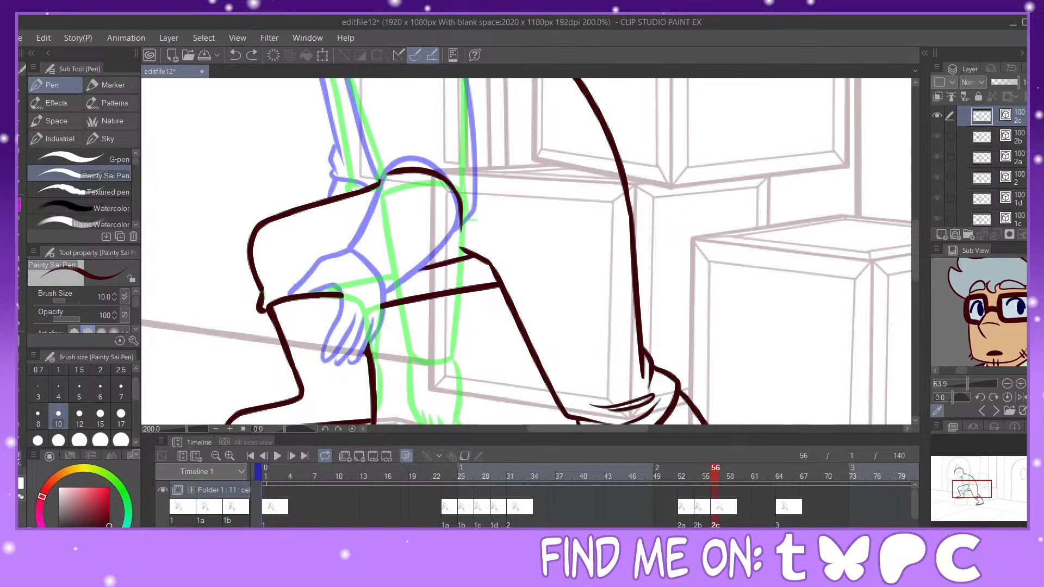
key("y")
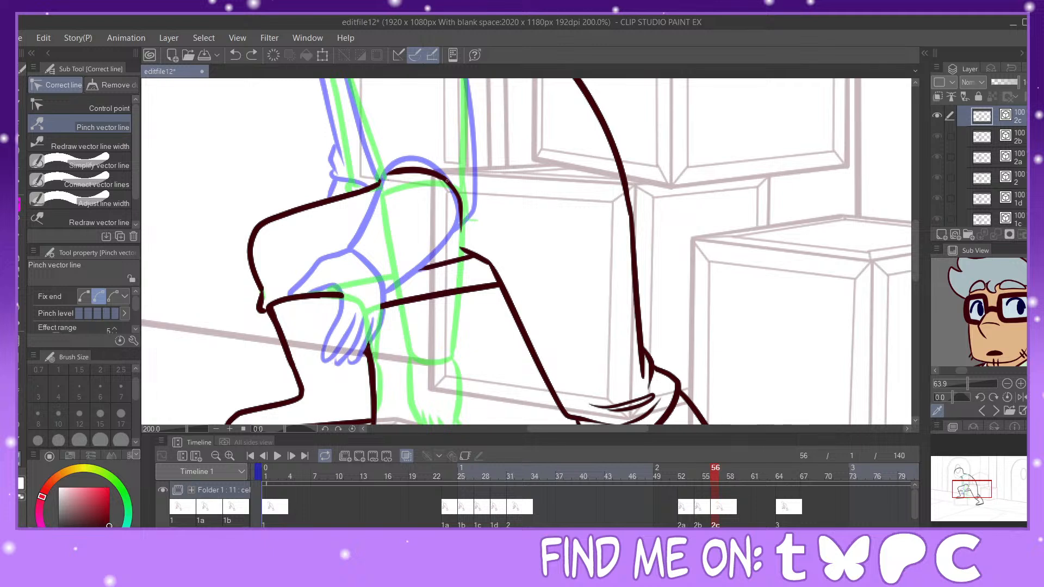
left_click_drag(450, 176, 449, 172)
Step: Ink the forearm down to the wrist in cel 2c, adjust its lines and erase the thigh lines inside it
key("p")
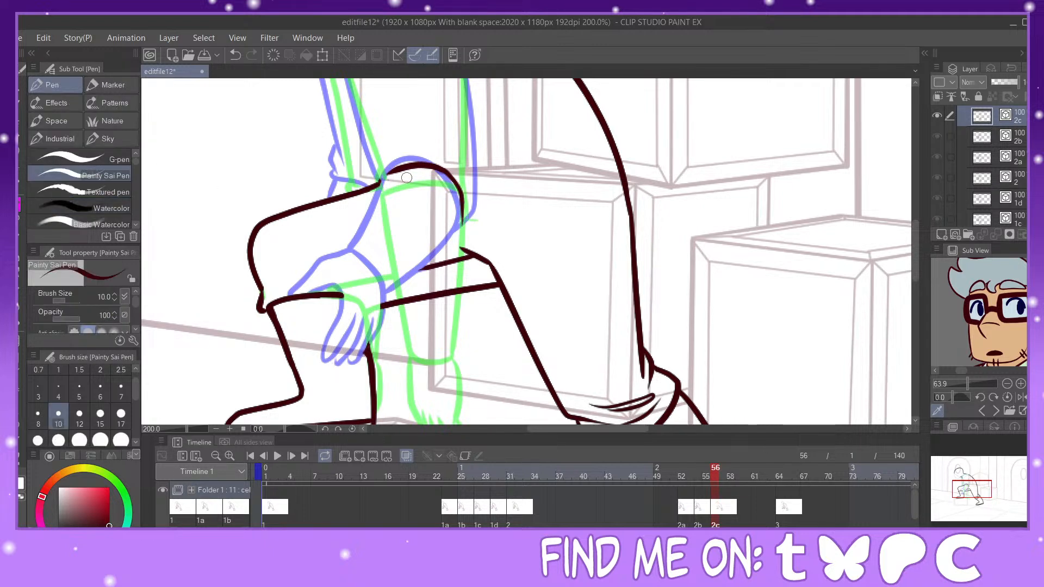
mouse_move(389, 173)
left_mouse_down()
mouse_move(378, 303)
mouse_move(422, 317)
mouse_move(442, 317)
mouse_move(459, 265)
mouse_move(464, 180)
left_mouse_up()
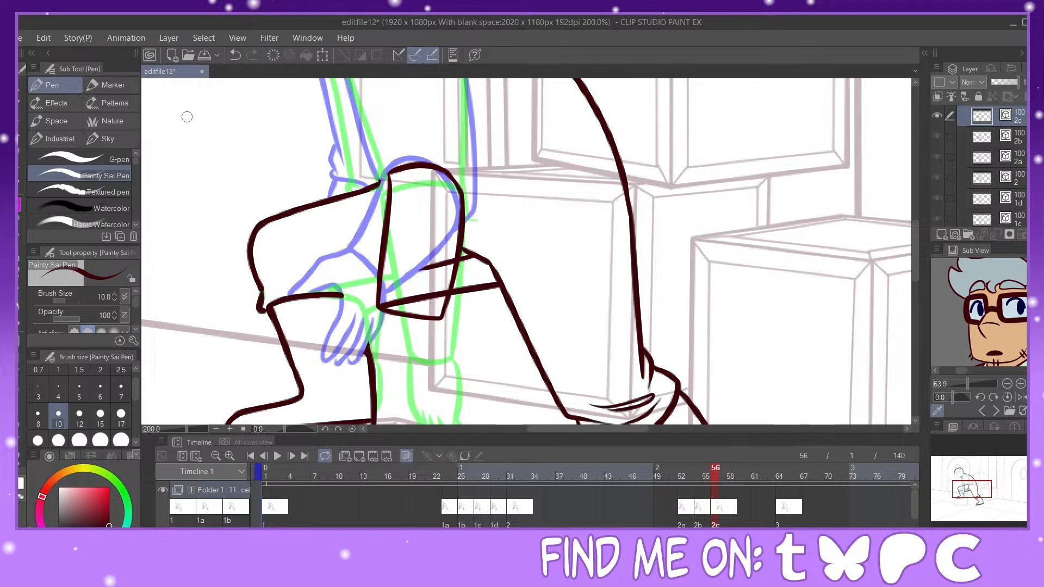
left_click(235, 55)
mouse_move(387, 173)
left_mouse_down()
mouse_move(377, 292)
mouse_move(417, 307)
mouse_move(441, 270)
mouse_move(462, 184)
left_mouse_up()
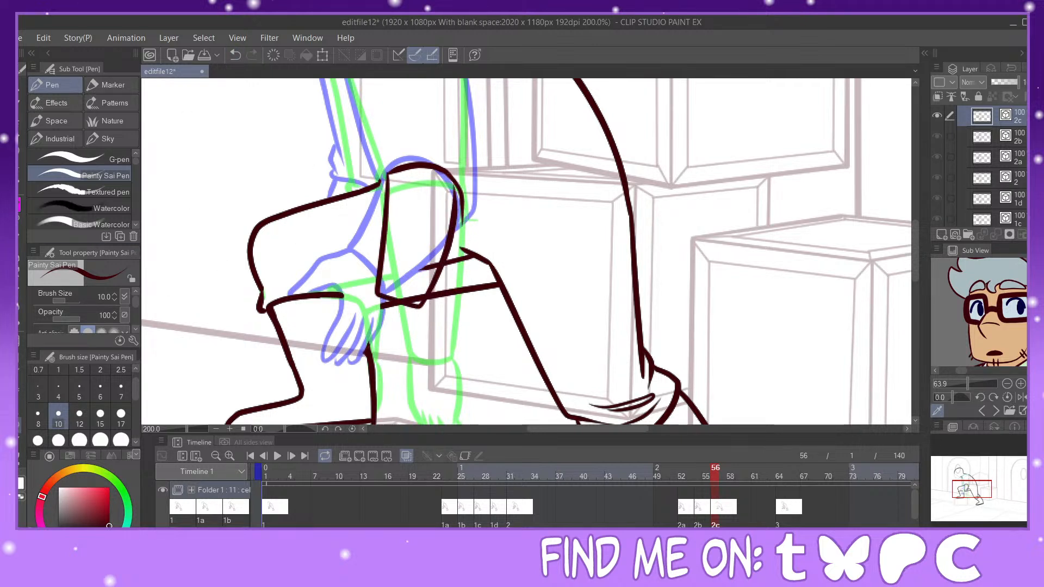
left_click(21, 460)
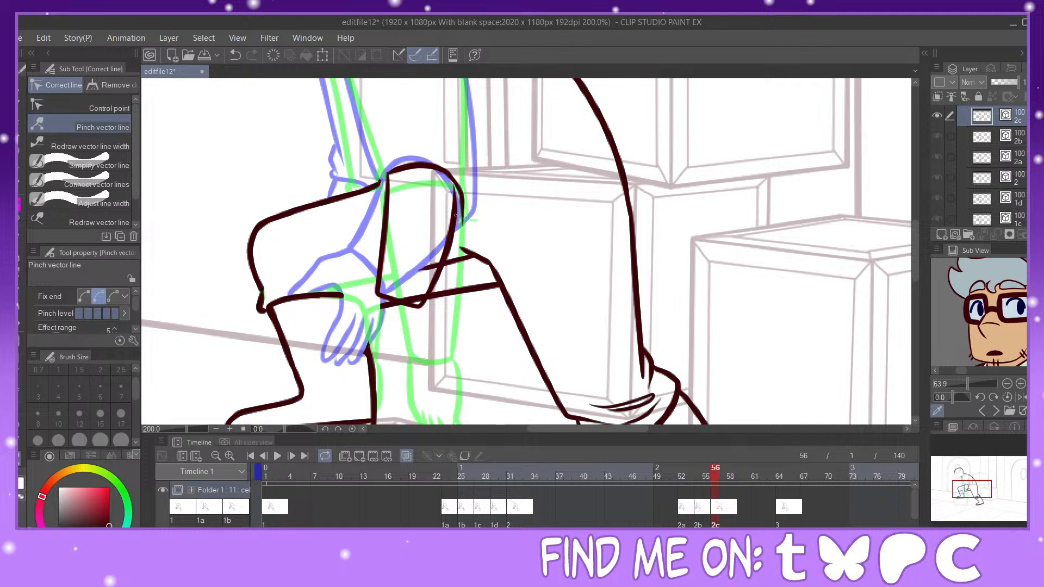
key("e")
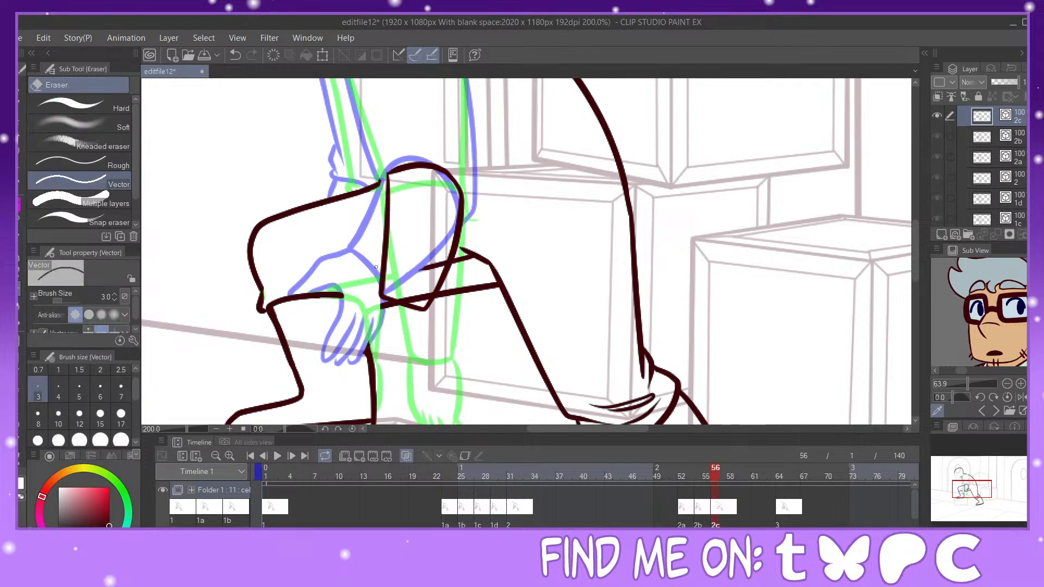
Step: Ink the hanging hand with its thumb and fingers below the wrist in cel 2c
key("p")
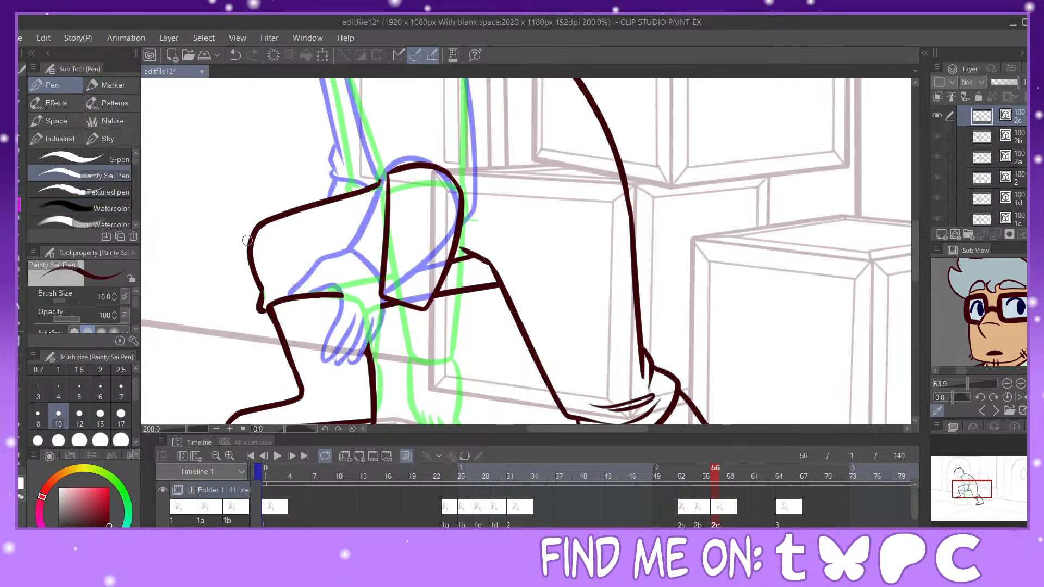
mouse_move(375, 298)
left_mouse_down()
mouse_move(340, 300)
mouse_move(320, 319)
mouse_move(367, 316)
left_mouse_up()
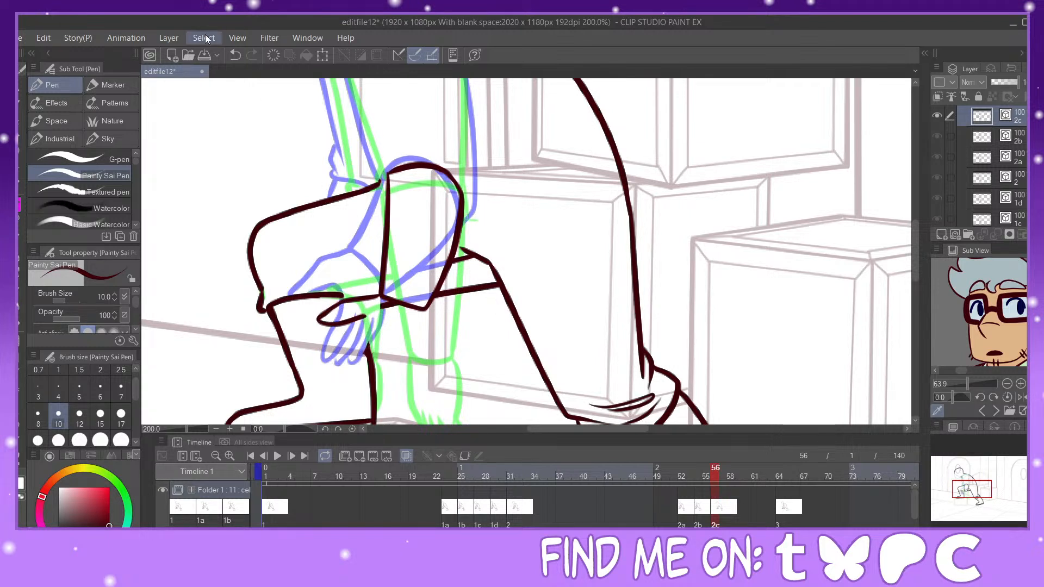
key("ctrl+z")
mouse_move(381, 294)
left_mouse_down()
mouse_move(324, 332)
mouse_move(373, 320)
mouse_move(355, 380)
mouse_move(366, 383)
mouse_move(379, 347)
mouse_move(363, 382)
mouse_move(394, 332)
left_mouse_up()
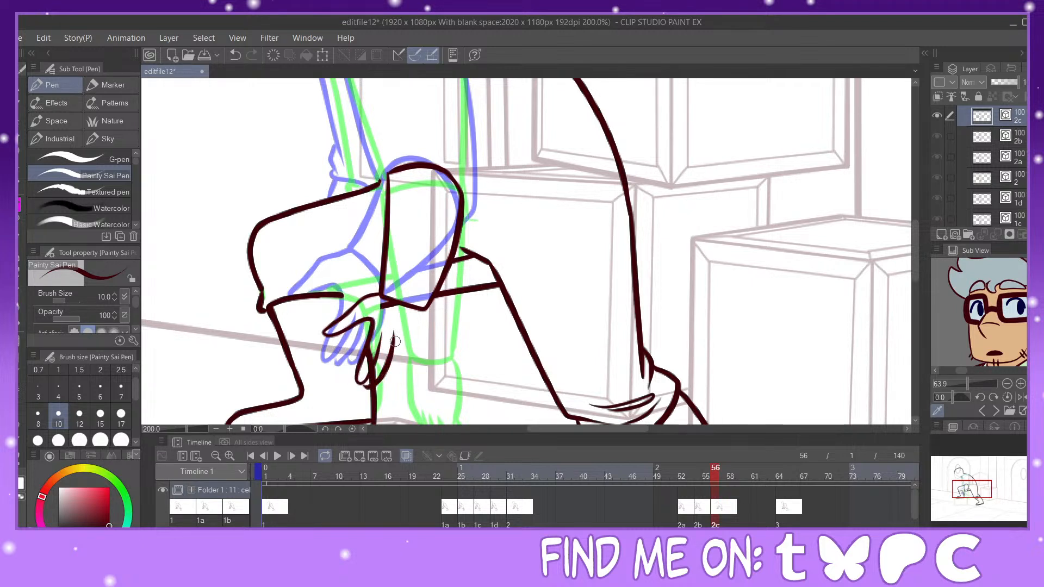
mouse_move(381, 391)
left_mouse_down()
mouse_move(407, 357)
mouse_move(421, 309)
mouse_move(385, 391)
left_mouse_up()
Step: Erase the leg lines crossing the hand in cel 2c and ink the thigh edge from the knee to the forearm
key("e")
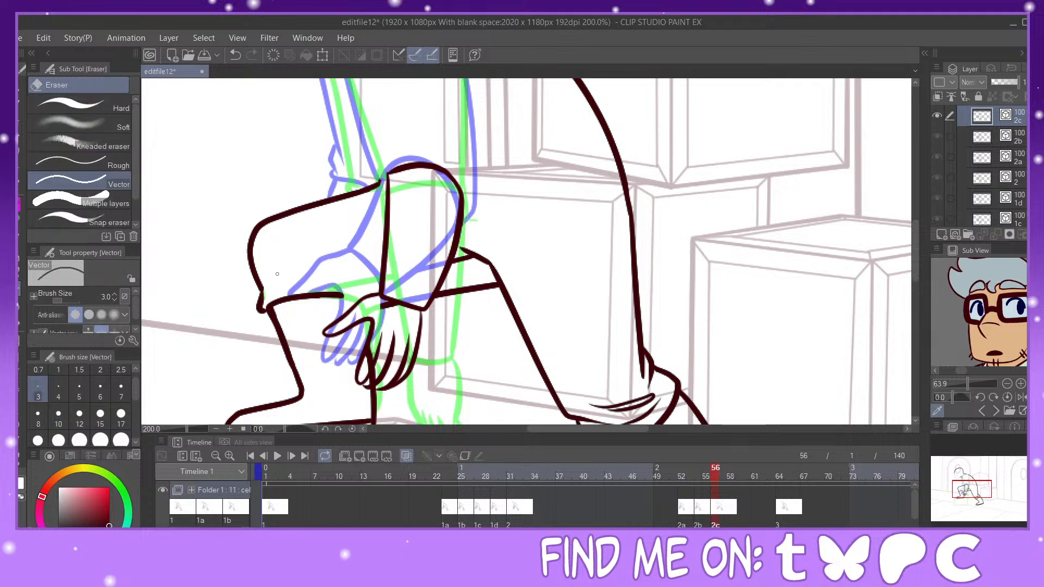
left_click_drag(385, 305, 389, 308)
left_click_drag(373, 348, 379, 369)
key("p")
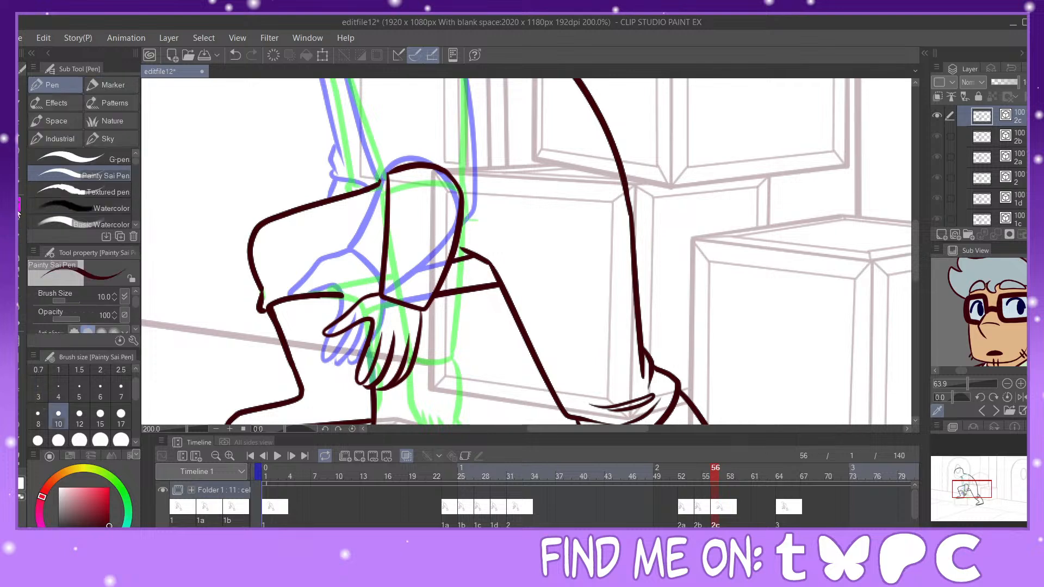
mouse_move(330, 295)
left_mouse_down()
mouse_move(362, 303)
mouse_move(348, 286)
mouse_move(382, 279)
left_mouse_up()
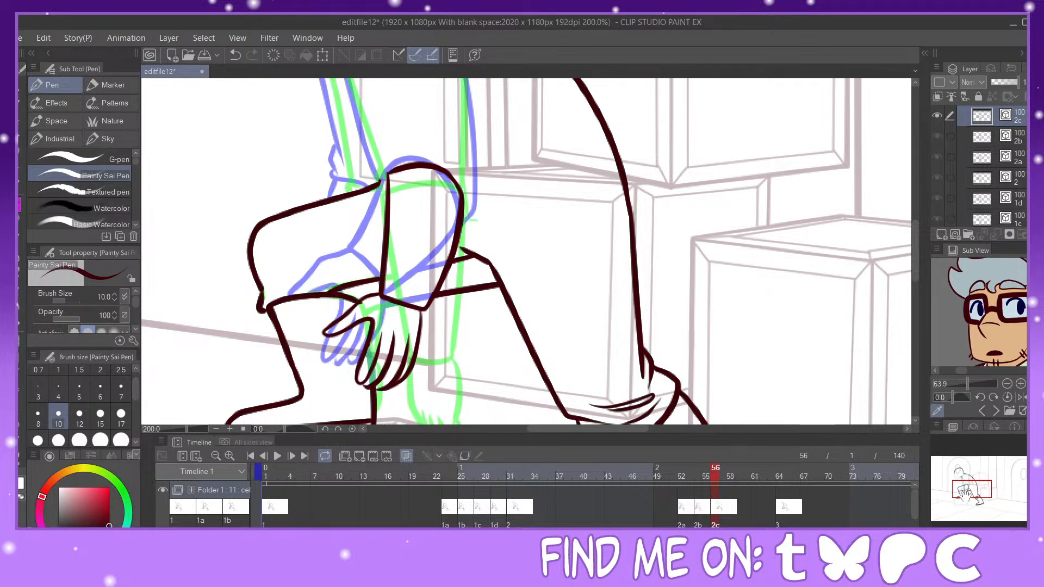
Step: Ink the back and front edges of the upper arm from the shoulder to the elbow in cel 2c
scroll(469, 276, "up", 3)
mouse_move(461, 163)
left_mouse_down()
mouse_move(464, 338)
mouse_move(475, 337)
left_mouse_up()
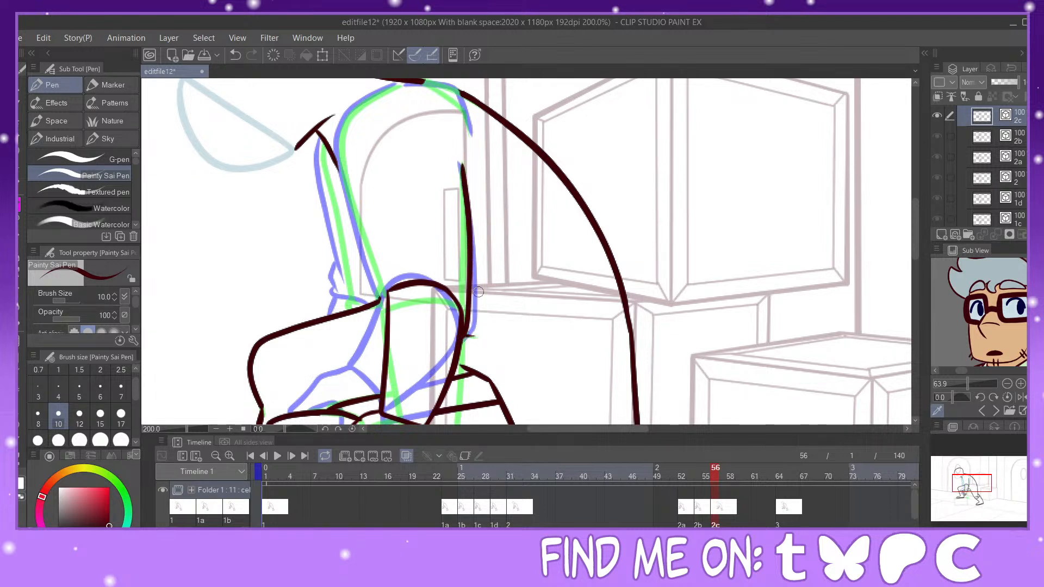
left_click_drag(970, 478, 970, 477)
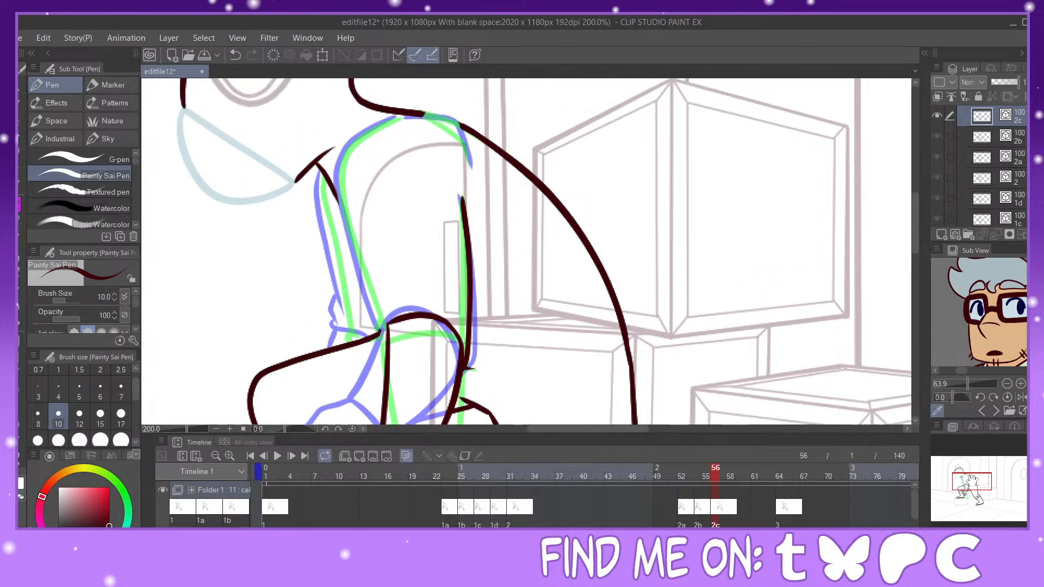
mouse_move(394, 118)
left_mouse_down()
mouse_move(359, 141)
mouse_move(343, 177)
mouse_move(385, 328)
left_mouse_up()
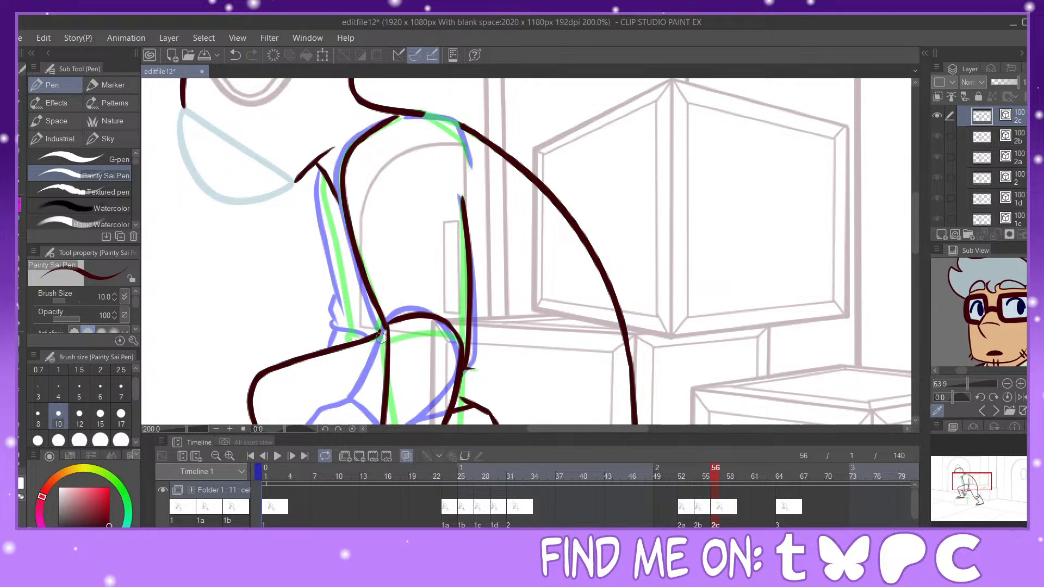
Step: Ink the chest line with its waist creases and the shoulder line behind the arm in cel 2c
mouse_move(324, 173)
left_mouse_down()
mouse_move(338, 321)
mouse_move(371, 339)
mouse_move(347, 344)
left_mouse_up()
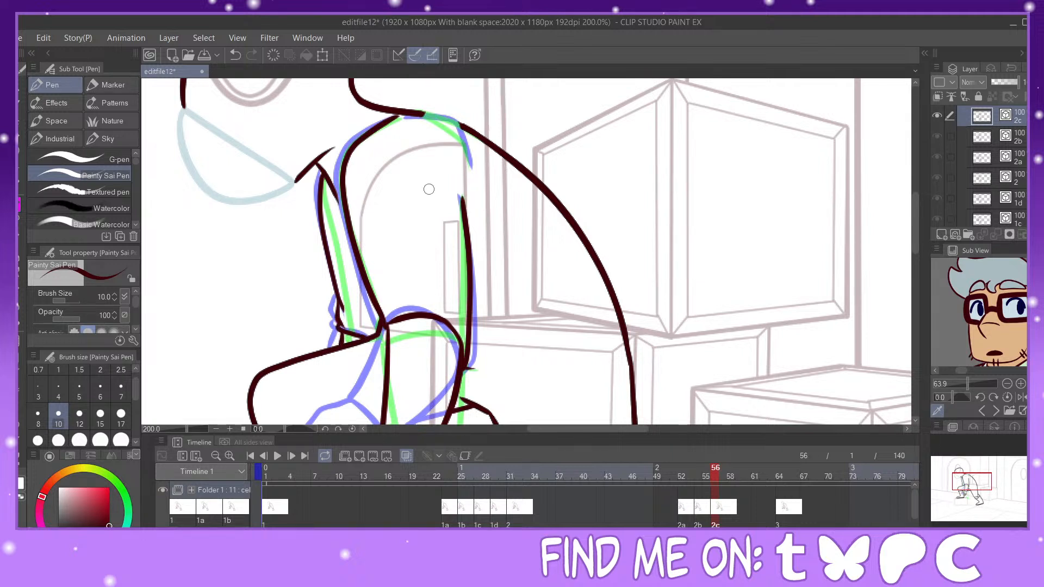
mouse_move(423, 114)
left_mouse_down()
mouse_move(465, 144)
mouse_move(470, 161)
left_mouse_up()
left_click(235, 55)
mouse_move(409, 115)
left_mouse_down()
mouse_move(446, 120)
mouse_move(471, 165)
left_mouse_up()
Step: Duplicate cel 2c as cel 2d and assign the copy to frame 58 on the timeline
left_click_drag(977, 478, 974, 488)
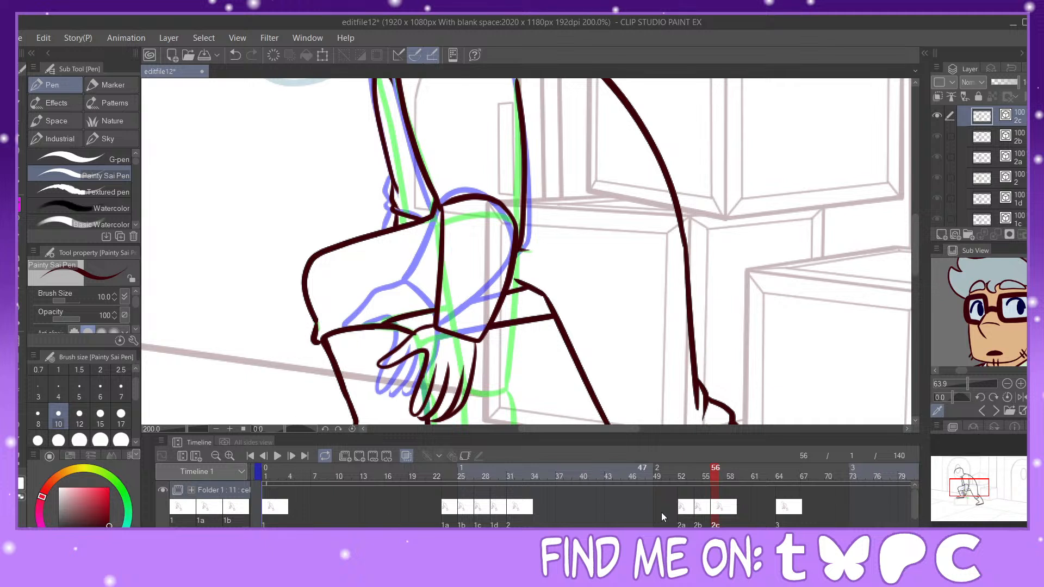
left_click_drag(544, 532, 641, 532)
left_click(519, 520)
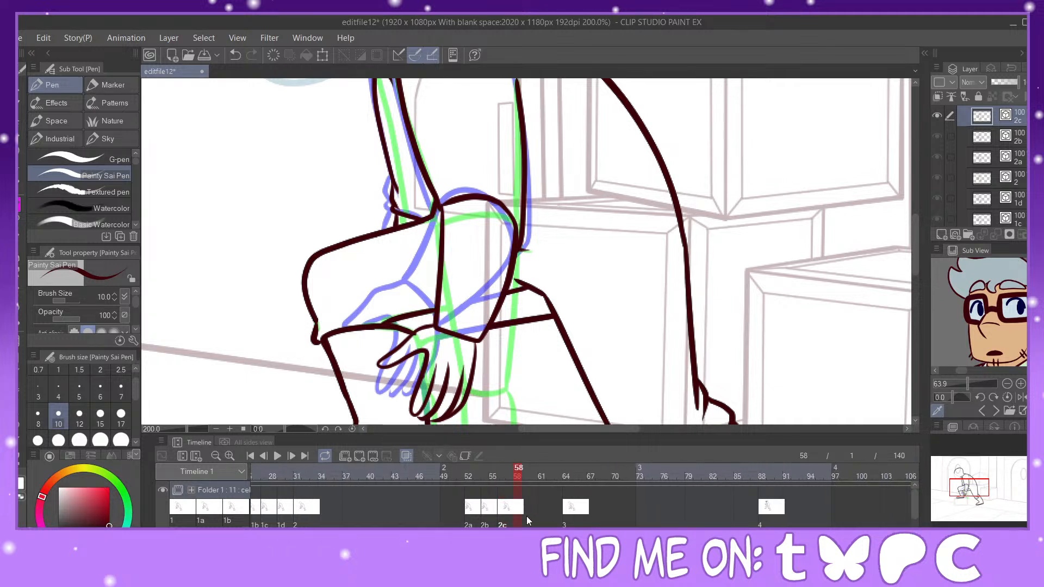
left_click(505, 523)
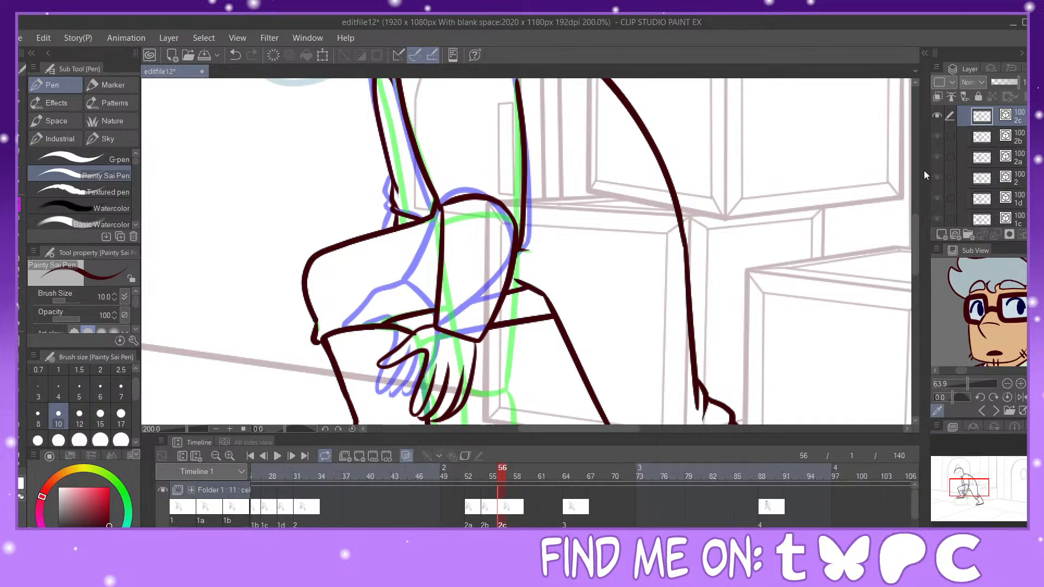
key("ctrl+c")
key("ctrl+v")
left_click(511, 526)
left_click(518, 507)
left_click(368, 455)
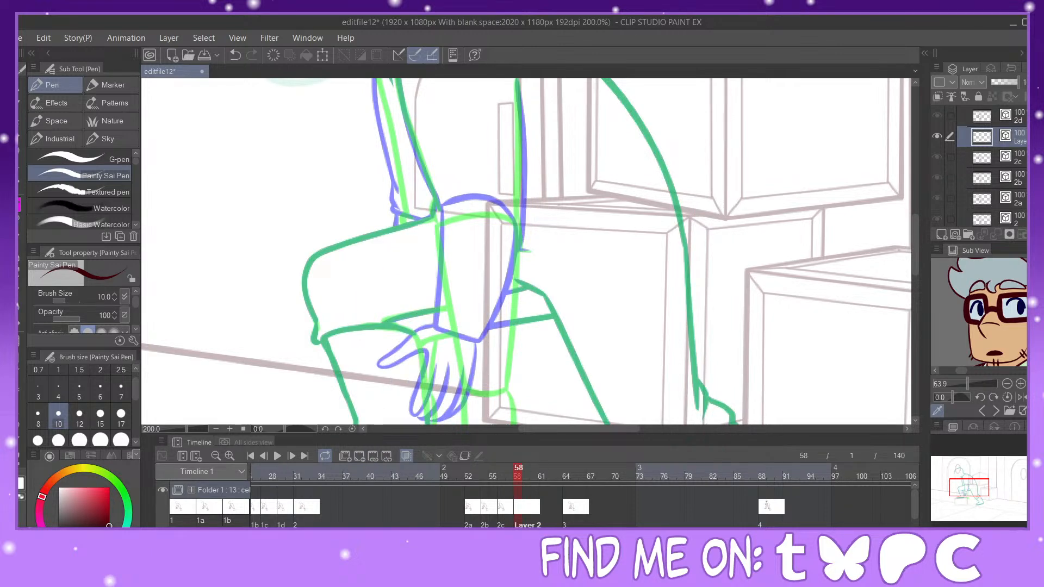
left_click(234, 54)
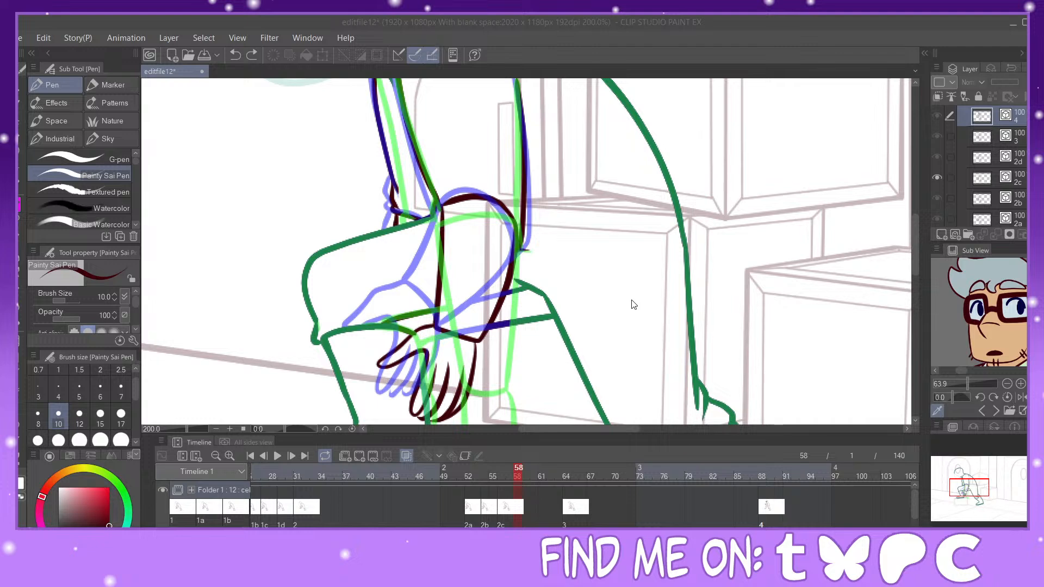
key("ctrl+y")
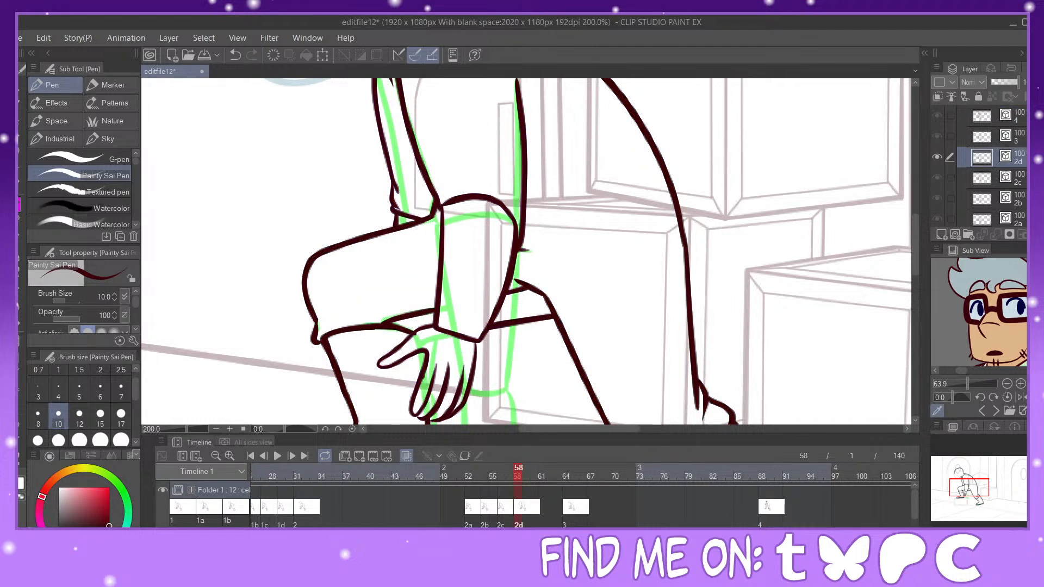
Step: Erase the copied shoulder, upper-arm and elbow lines and the chest line with its waist creases in cel 2d
left_click_drag(951, 480, 963, 478)
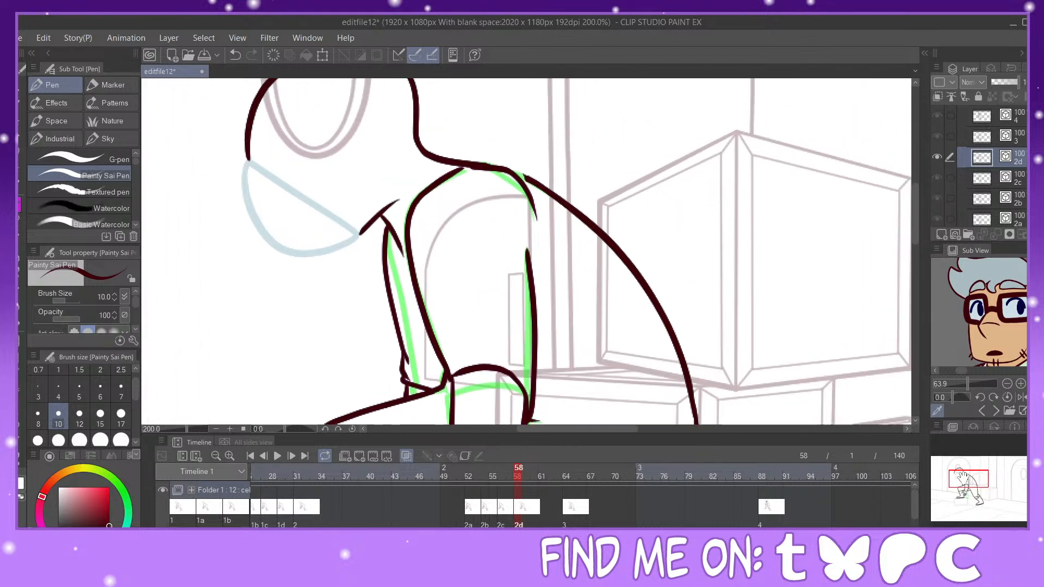
left_click(1002, 184)
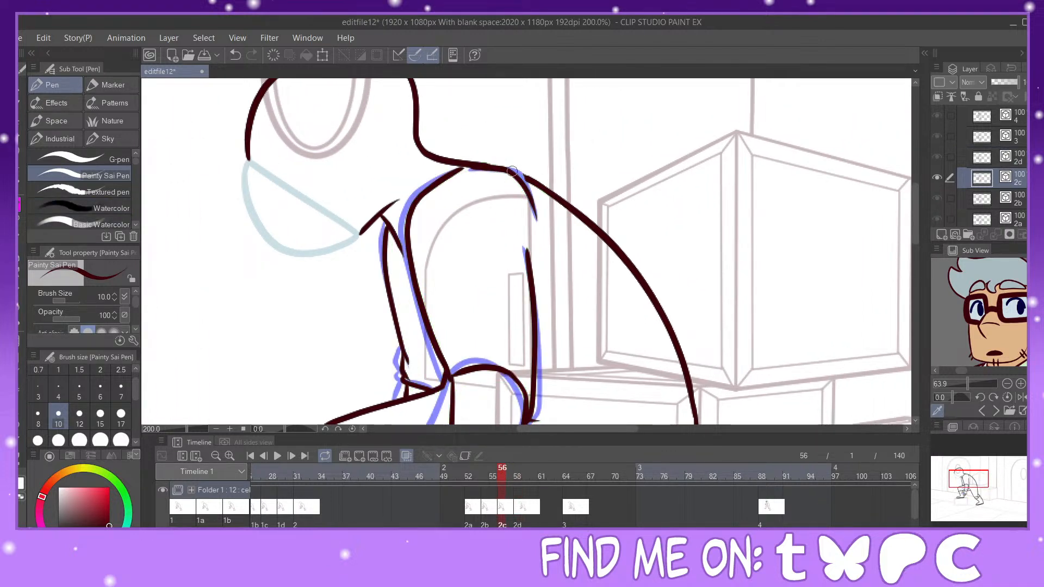
left_click(1019, 161)
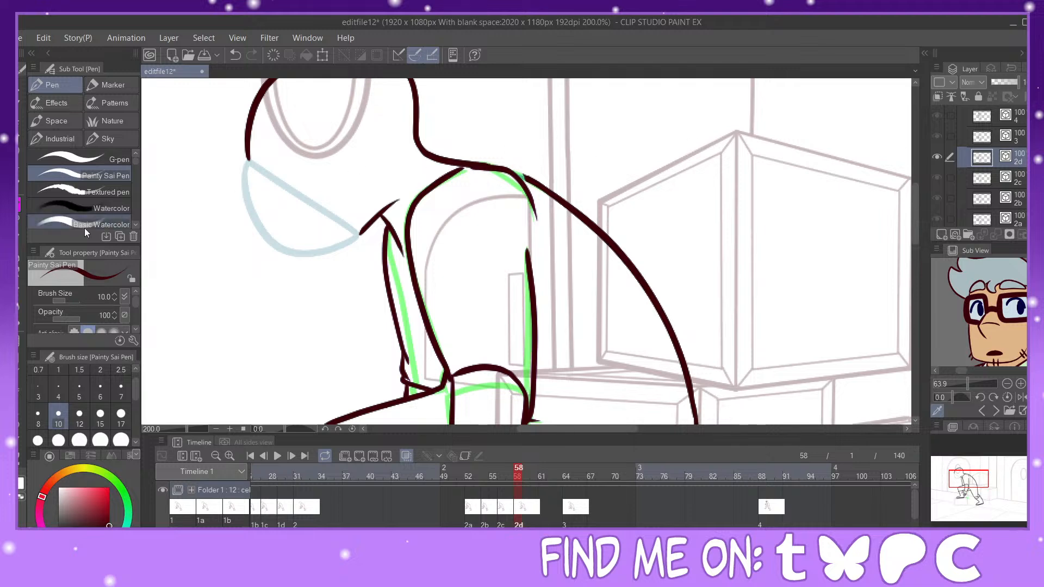
key("e")
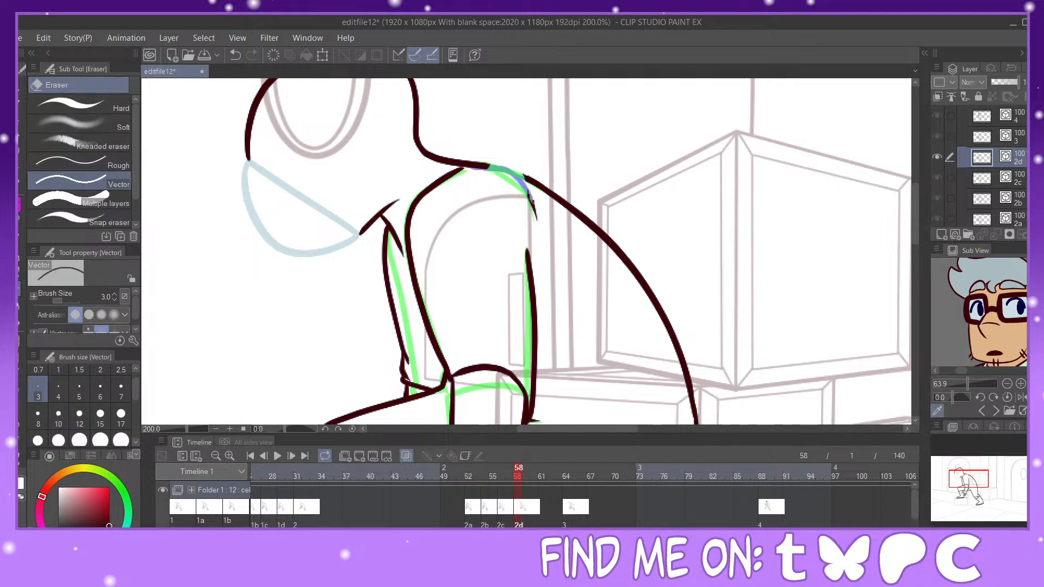
left_click_drag(440, 173, 456, 200)
left_click_drag(414, 305, 354, 191)
mouse_move(385, 251)
left_mouse_down()
mouse_move(400, 245)
mouse_move(384, 238)
left_mouse_up()
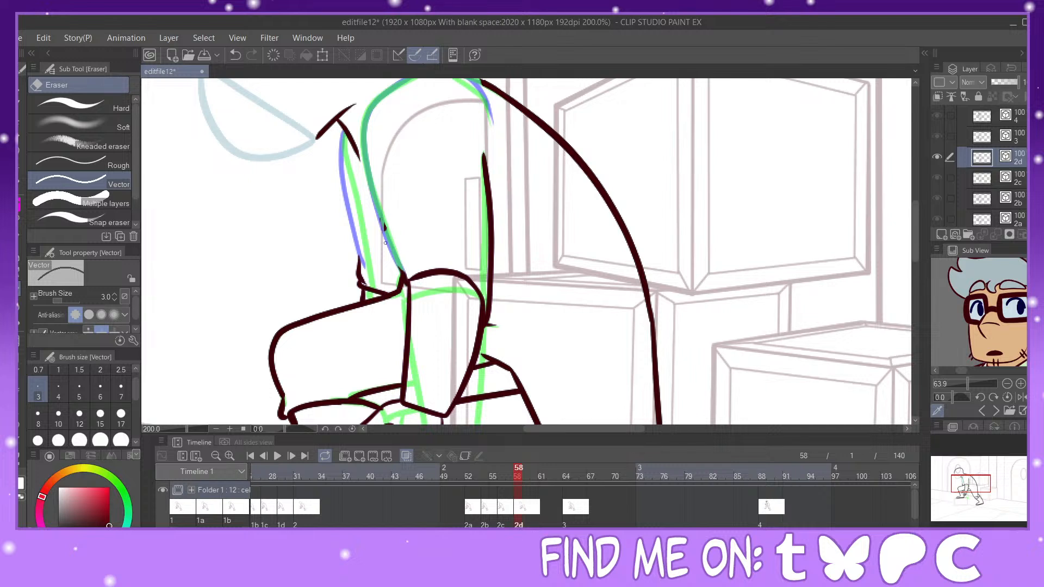
mouse_move(404, 274)
left_mouse_down()
mouse_move(424, 272)
mouse_move(363, 287)
mouse_move(380, 286)
left_mouse_up()
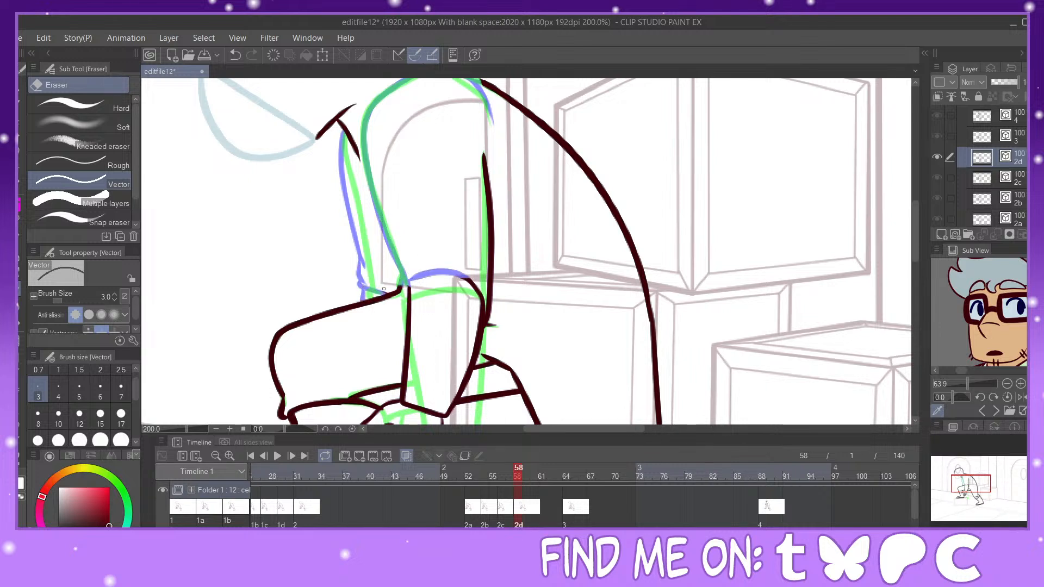
mouse_move(432, 253)
left_mouse_down()
mouse_move(504, 256)
mouse_move(442, 267)
mouse_move(463, 287)
mouse_move(498, 290)
mouse_move(482, 310)
mouse_move(501, 281)
mouse_move(483, 324)
left_mouse_up()
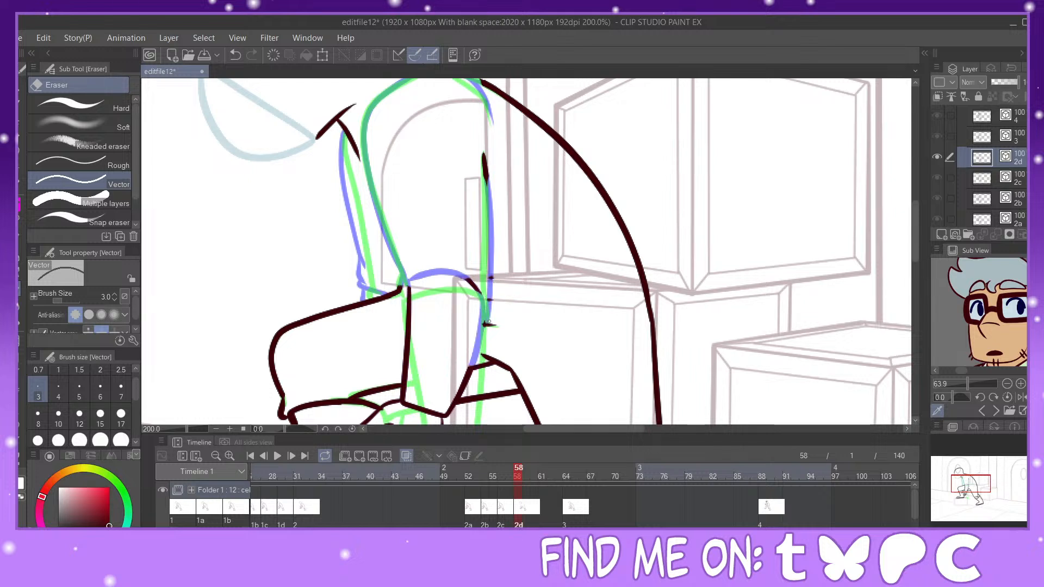
left_click_drag(478, 272, 490, 258)
Step: Erase the copied forearm edges, wrist line and whole hanging hand in cel 2d
left_click_drag(984, 484, 981, 481)
left_click_drag(321, 331, 326, 337)
mouse_move(355, 291)
left_mouse_down()
mouse_move(359, 303)
mouse_move(383, 305)
left_mouse_up()
mouse_move(423, 274)
left_mouse_down()
mouse_move(434, 283)
mouse_move(411, 309)
left_mouse_up()
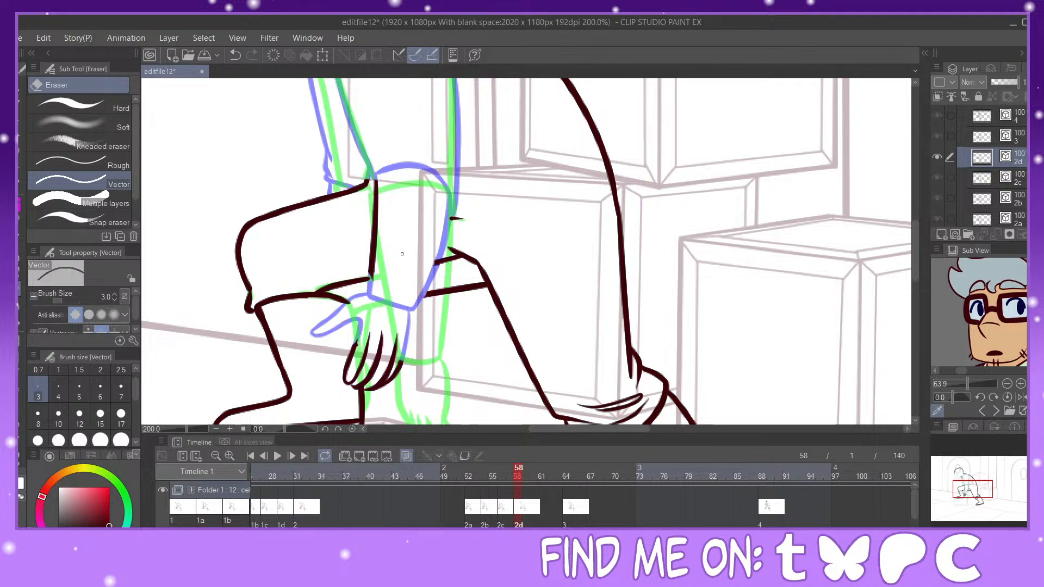
left_click_drag(374, 264, 382, 266)
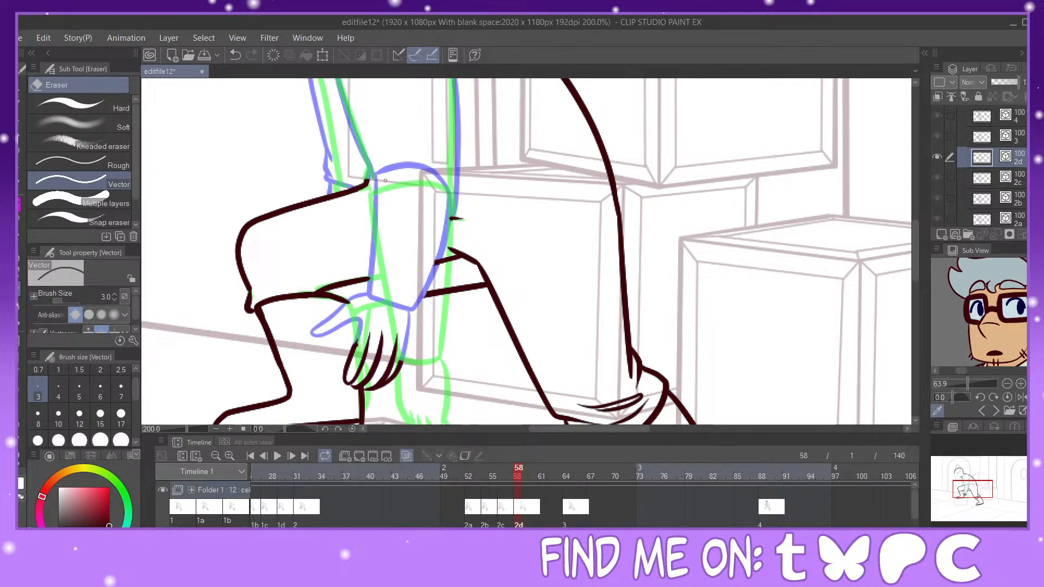
left_click_drag(974, 490, 974, 491)
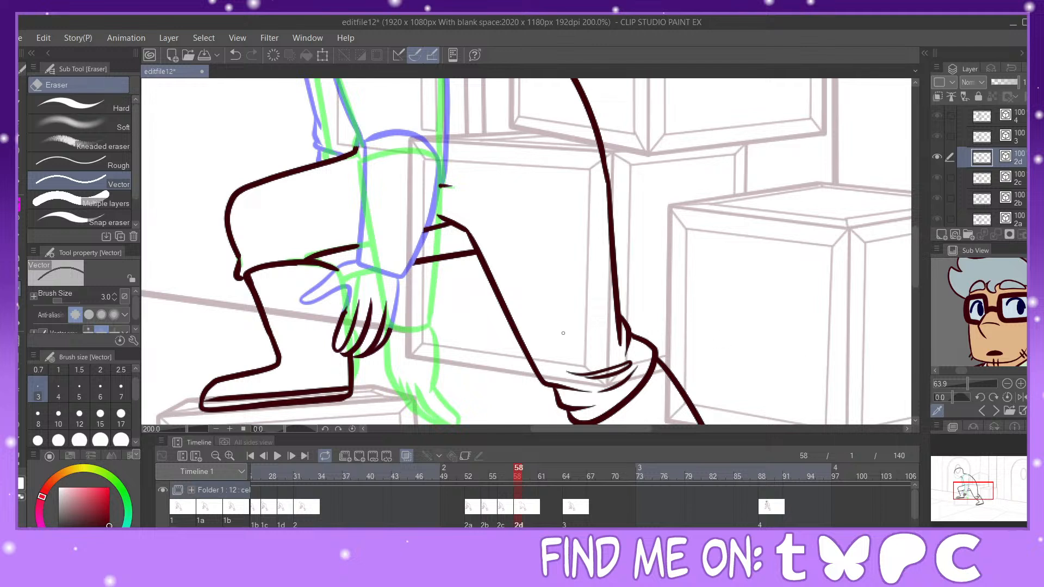
left_click_drag(381, 324, 327, 316)
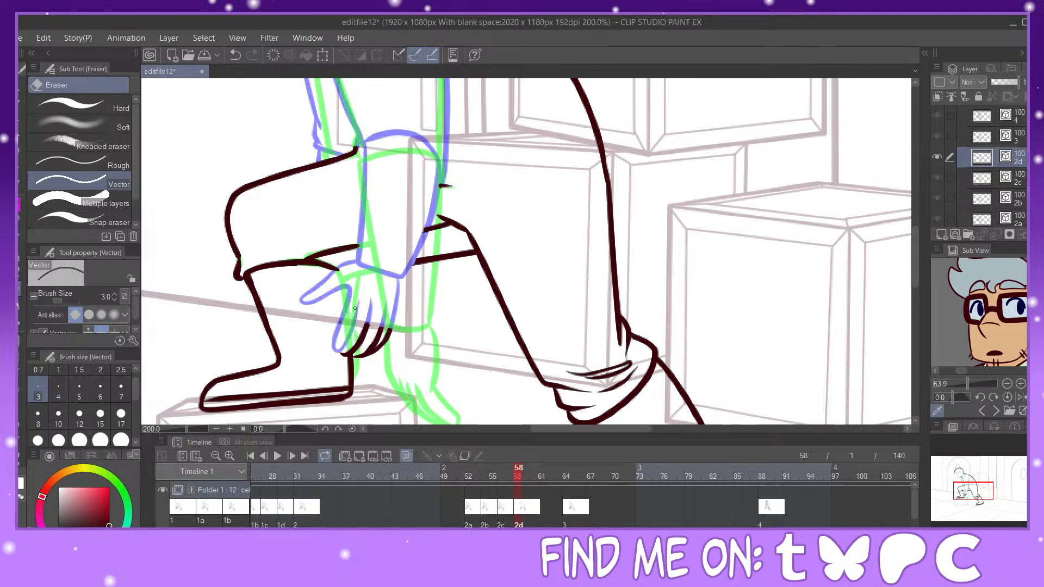
left_click_drag(369, 341, 351, 350)
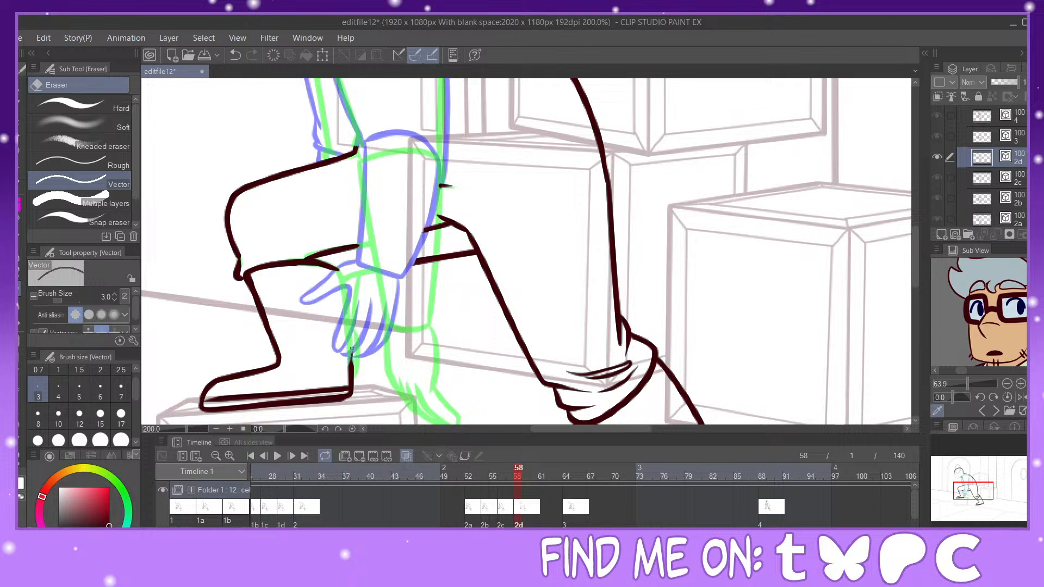
Step: Ink the front edge of the upper arm from the shoulder, the elbow curve and the back edge in cel 2d
key("p")
left_click_drag(974, 491, 973, 476)
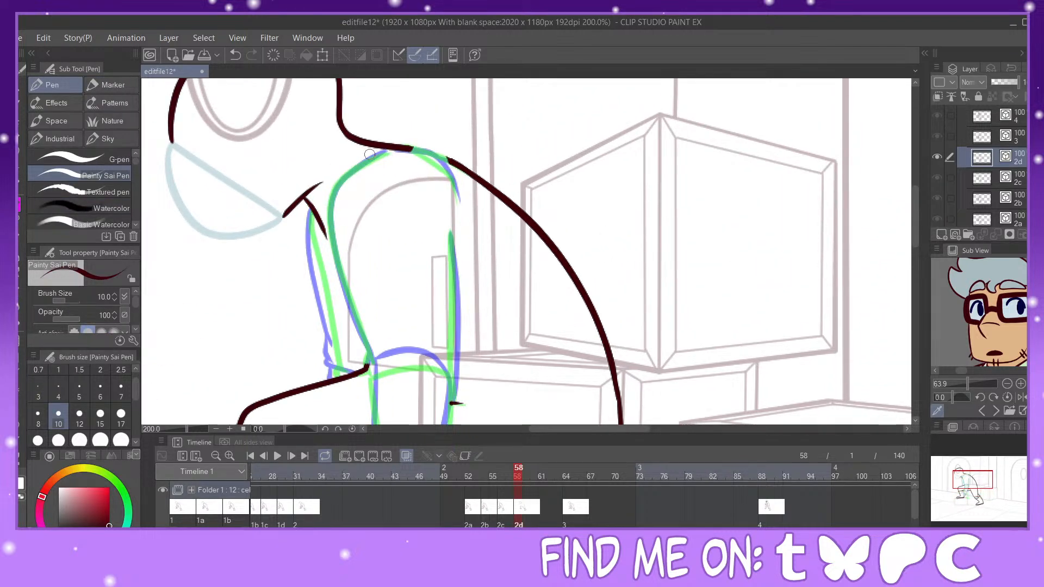
mouse_move(385, 152)
left_mouse_down()
mouse_move(334, 198)
mouse_move(331, 231)
mouse_move(370, 362)
mouse_move(380, 370)
mouse_move(428, 360)
mouse_move(455, 384)
left_mouse_up()
left_click_drag(450, 233, 459, 386)
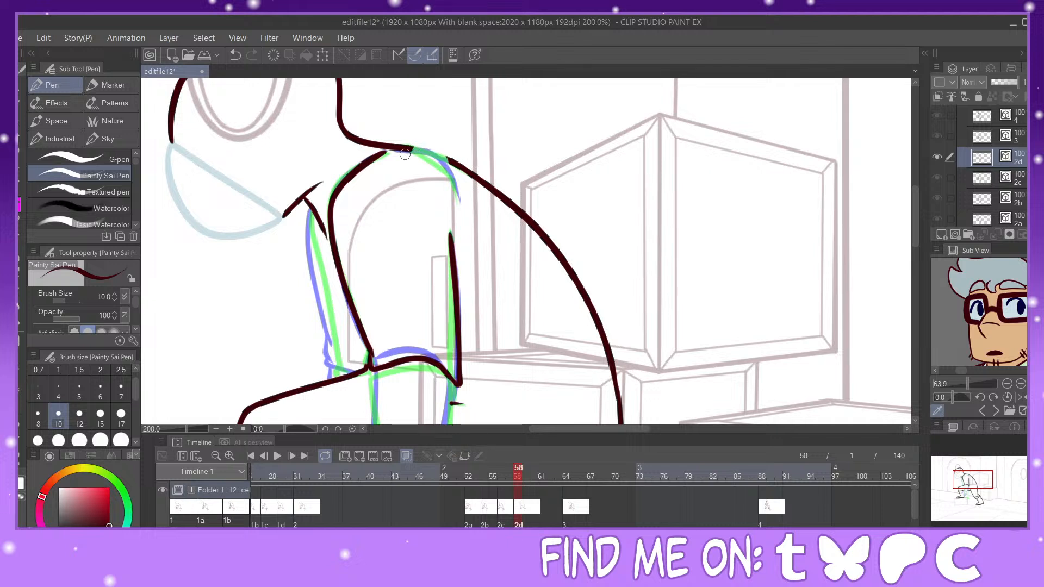
Step: Ink the shoulder line behind the arm and the chest line down to the waist creases in cel 2d
mouse_move(409, 148)
left_mouse_down()
mouse_move(443, 161)
mouse_move(455, 183)
mouse_move(461, 171)
left_mouse_up()
left_click_drag(325, 233, 331, 243)
mouse_move(312, 209)
left_mouse_down()
mouse_move(342, 360)
mouse_move(332, 346)
mouse_move(335, 375)
left_mouse_up()
Step: Ink the forearm from the elbow to a rounded cuff in cel 2d and pinch the cuff line into shape
scroll(584, 226, "down", 5)
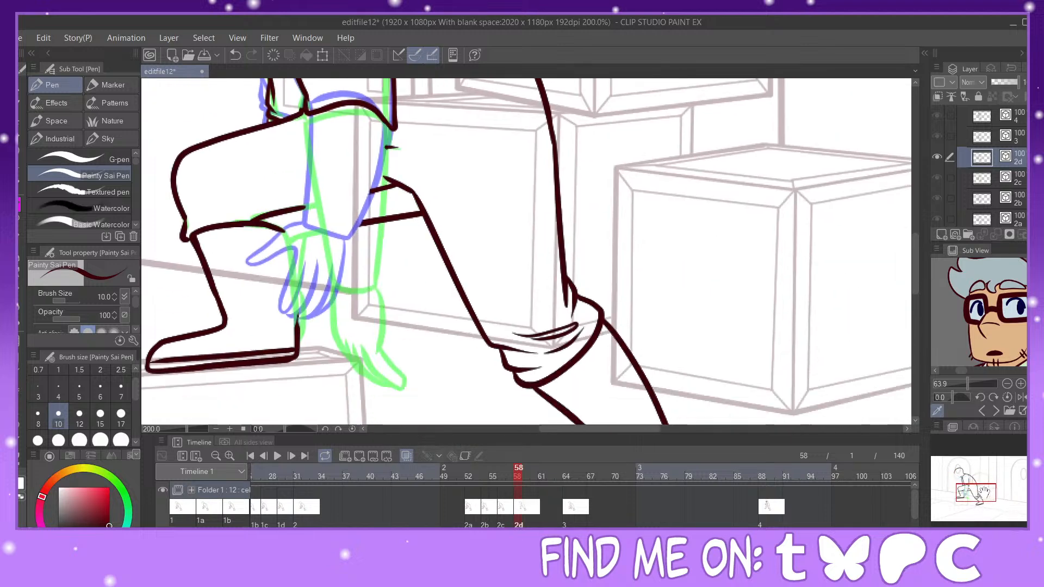
left_click_drag(458, 124, 439, 251)
mouse_move(372, 113)
left_mouse_down()
mouse_move(384, 253)
mouse_move(435, 251)
mouse_move(443, 226)
left_mouse_up()
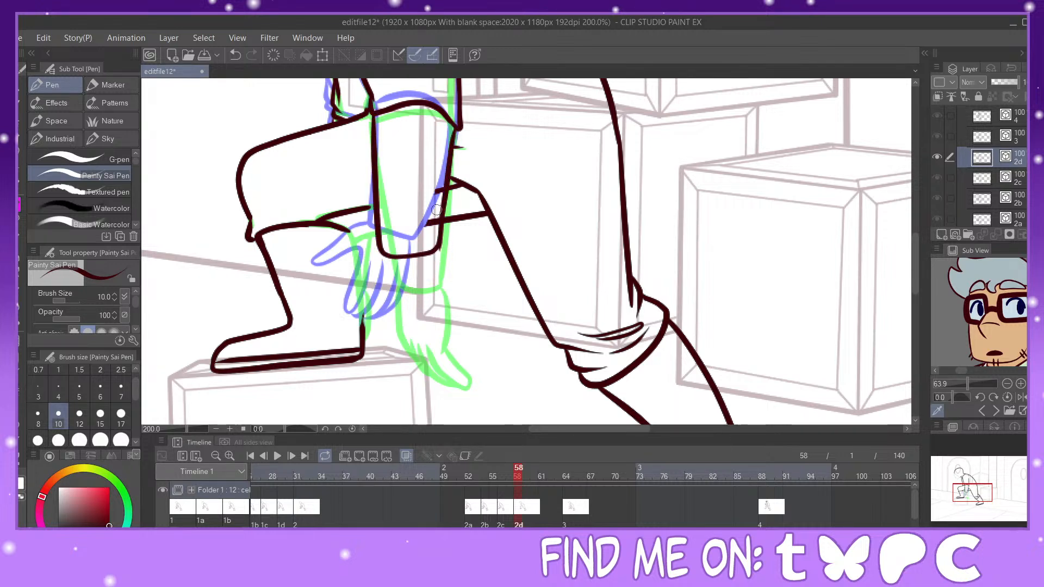
key("y")
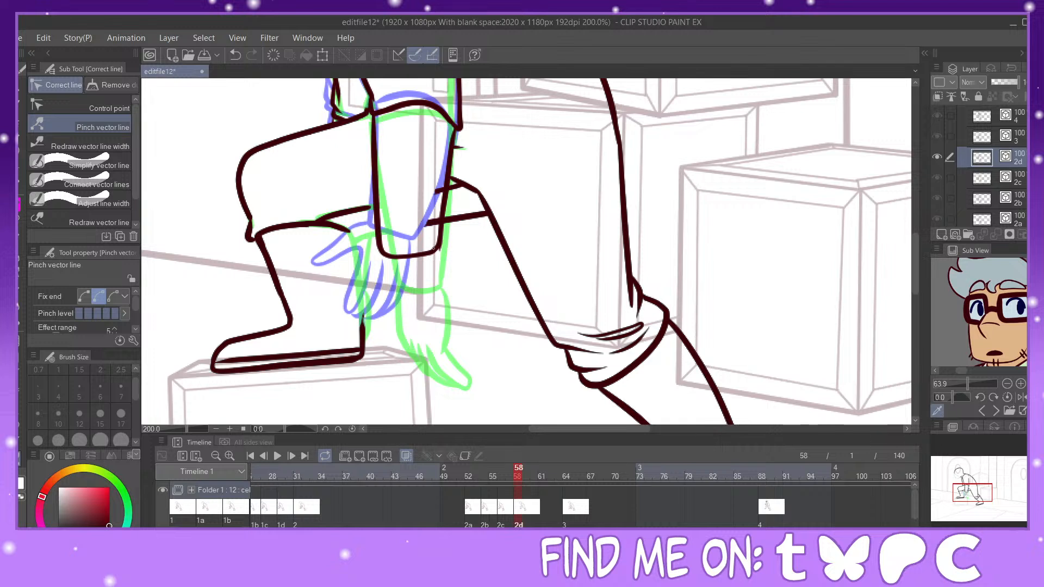
left_click_drag(429, 253, 437, 250)
Step: Erase the thigh lines crossing the forearm in cel 2d and ink the calf edge from behind the knee to the boot
key("e")
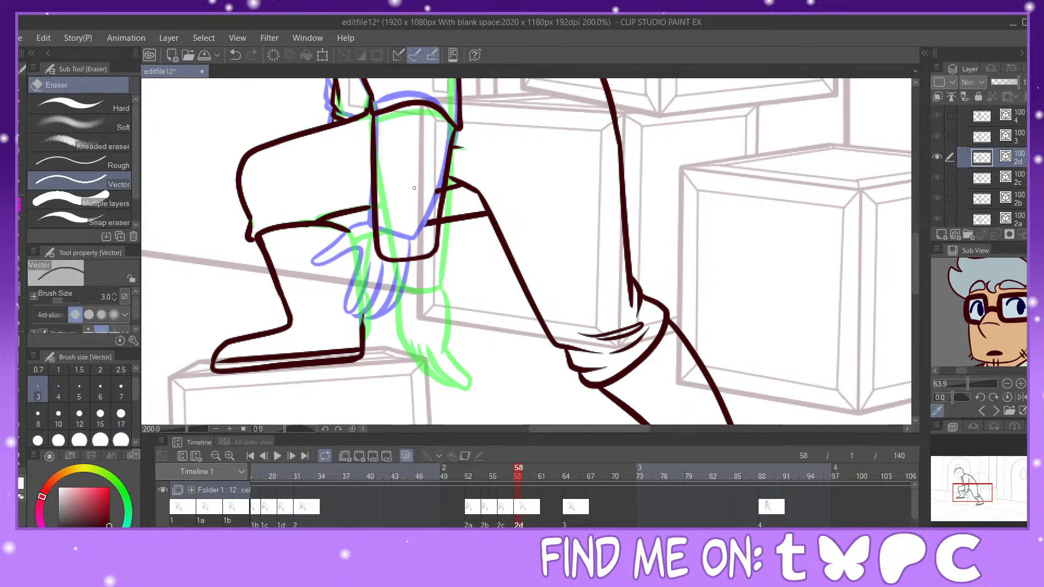
left_click_drag(436, 183, 430, 209)
key("p")
left_click_drag(342, 226, 363, 341)
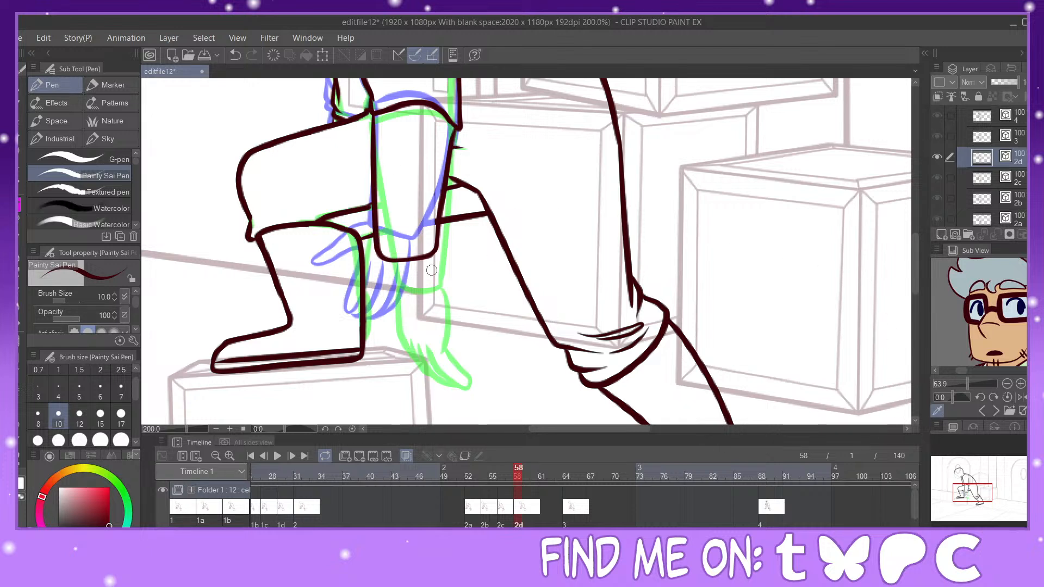
Step: Ink the hanging hand with its thumb and fingers below the cuff in cel 2d
left_click_drag(380, 256, 364, 311)
left_click(235, 55)
left_click_drag(376, 251, 342, 302)
mouse_move(368, 286)
left_mouse_down()
mouse_move(376, 272)
mouse_move(384, 348)
mouse_move(402, 273)
mouse_move(416, 288)
mouse_move(388, 343)
left_mouse_up()
left_click_drag(424, 280, 405, 341)
left_click_drag(420, 294, 402, 339)
left_click_drag(433, 259, 419, 319)
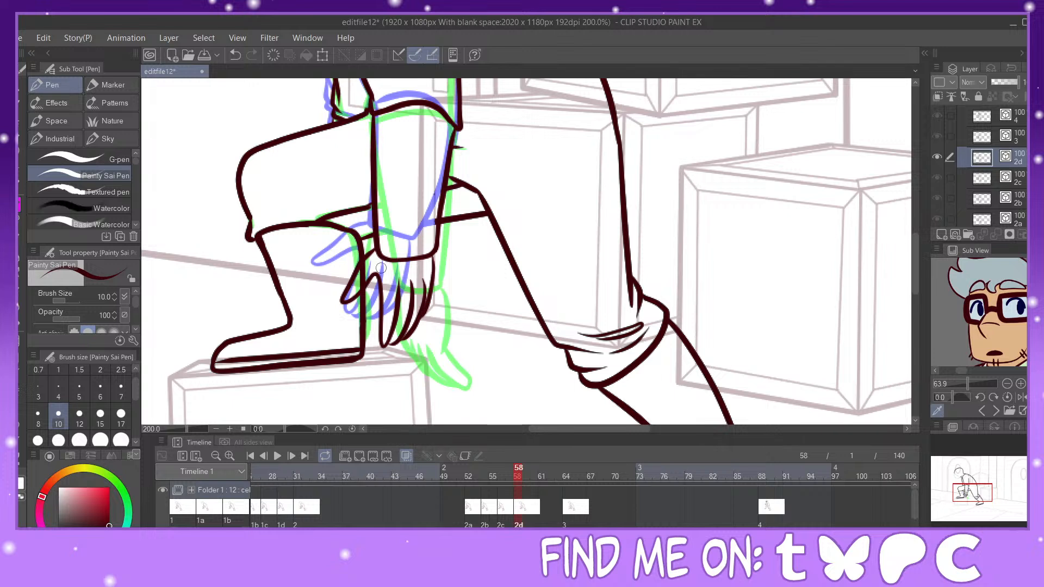
left_click_drag(379, 263, 382, 309)
Step: Erase the part of the calf line that crosses the thumb in cel 2d
key("e")
left_click_drag(361, 278, 372, 268)
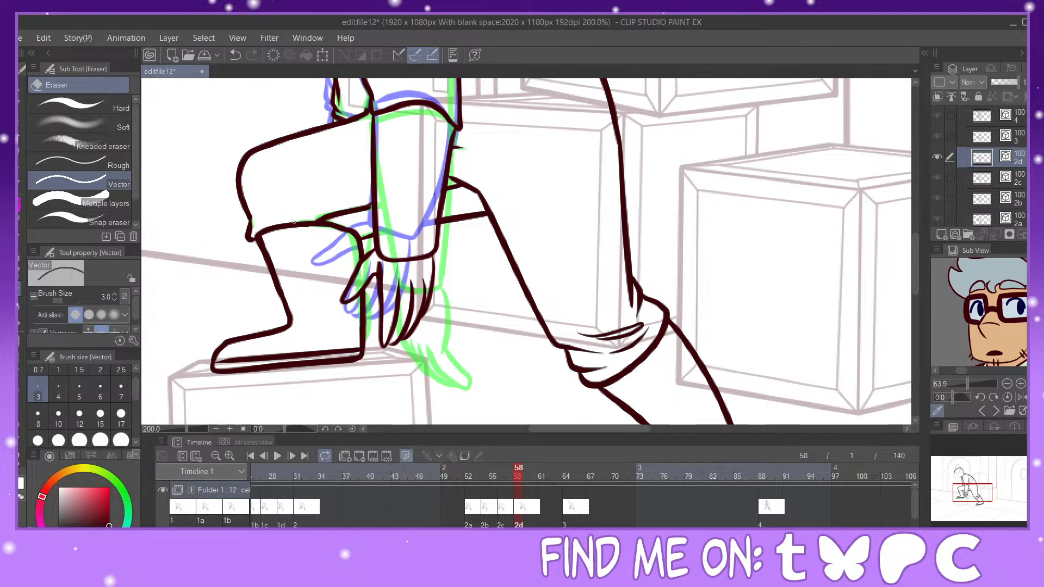
key("p")
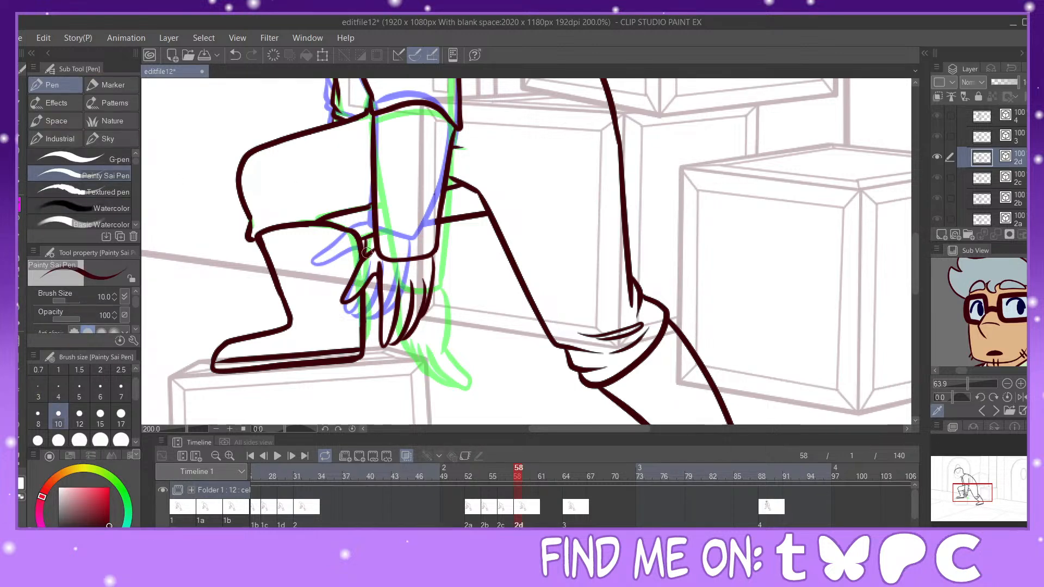
Step: Duplicate cel 2d as cel 2e and assign the copy to frame 60 on the timeline
left_click_drag(983, 495, 981, 489)
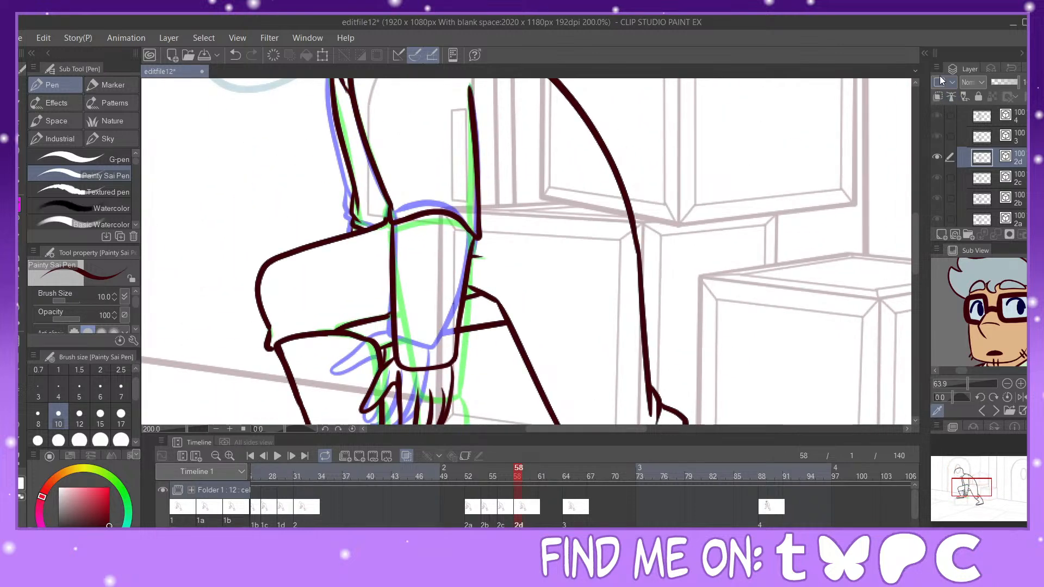
left_click(955, 234)
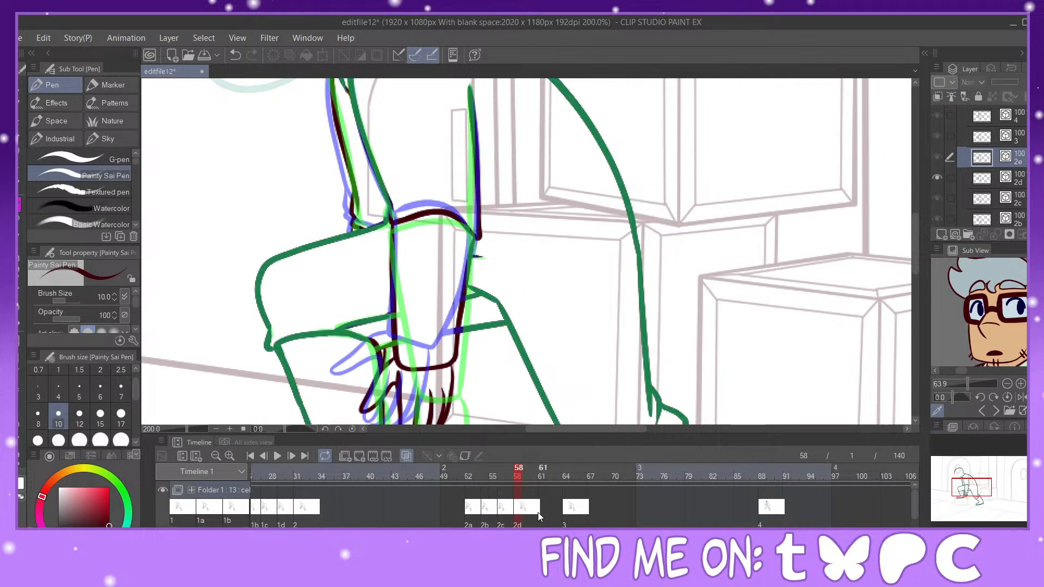
left_click(533, 515)
left_click(373, 456)
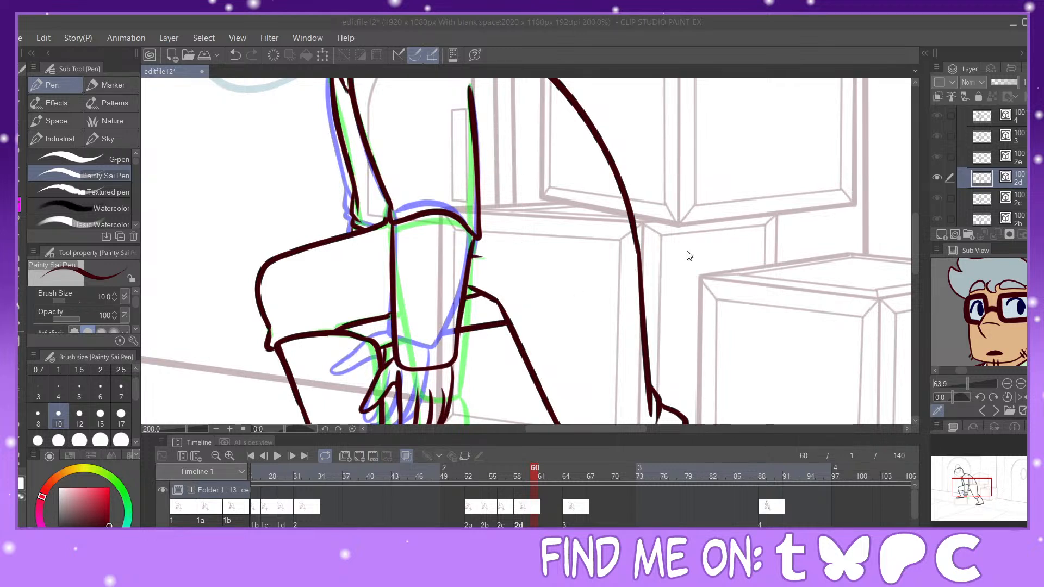
left_click(453, 304)
Step: Erase the copied chest line with its waist creases, the front upper-arm edge and the shoulder lines in cel 2e
key("j")
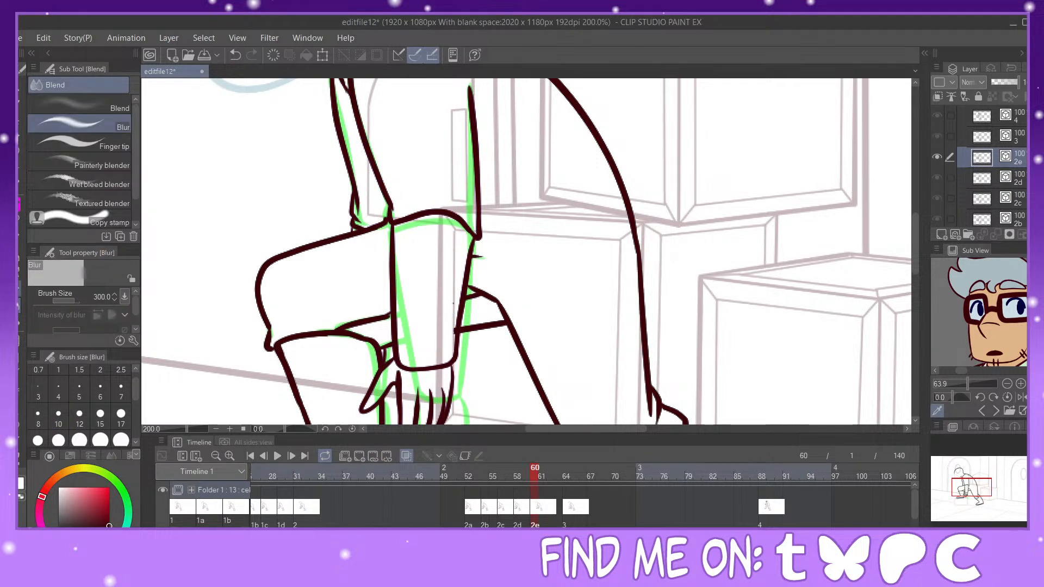
key("e")
left_click_drag(604, 228, 616, 271)
mouse_move(359, 238)
left_mouse_down()
mouse_move(371, 235)
mouse_move(363, 271)
left_mouse_up()
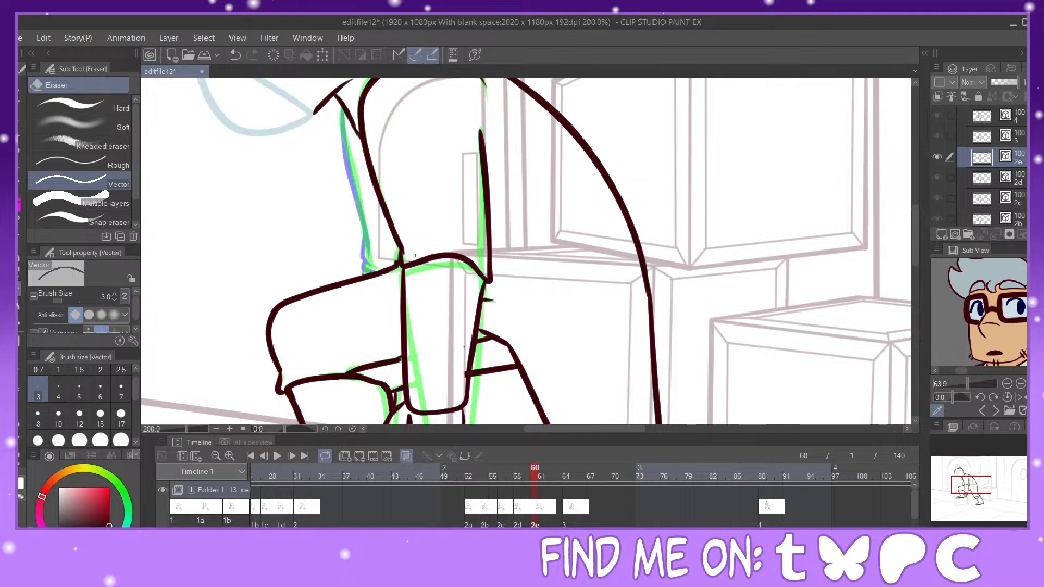
mouse_move(400, 193)
left_mouse_down()
mouse_move(380, 249)
mouse_move(402, 166)
mouse_move(388, 175)
mouse_move(374, 217)
left_mouse_up()
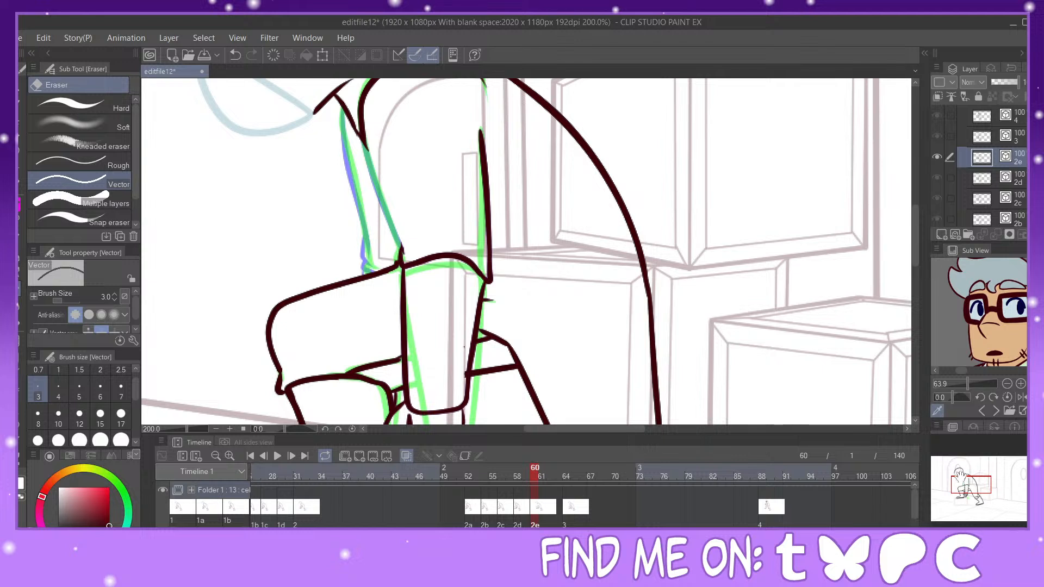
left_click_drag(962, 479, 960, 473)
left_click_drag(370, 218, 348, 211)
left_click_drag(444, 164, 461, 187)
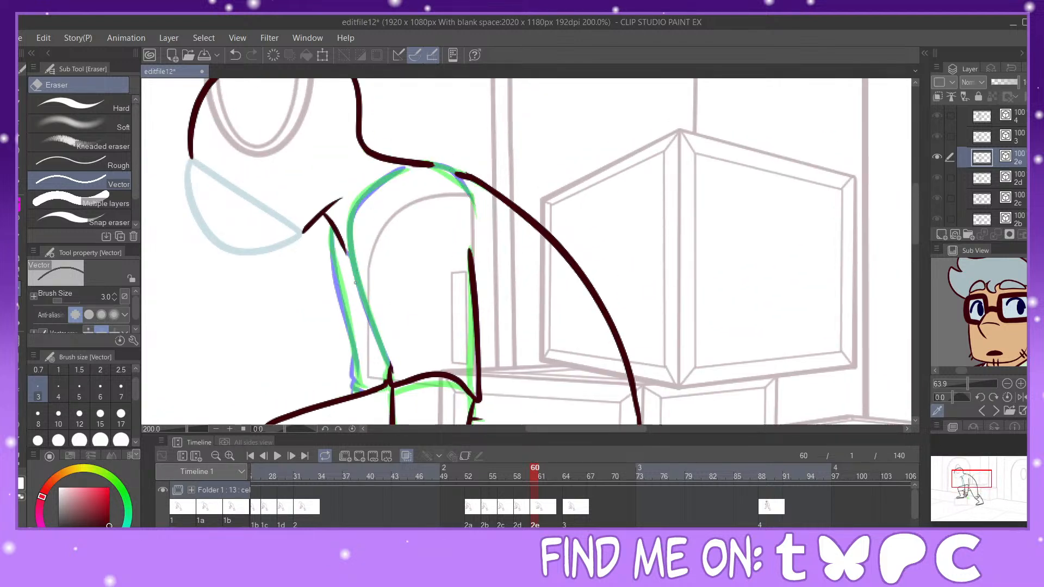
Step: Erase the copied rear upper-arm edge, the sleeve hem and both forearm edges in cel 2e
left_click_drag(459, 259, 473, 283)
left_click_drag(984, 481, 985, 493)
left_click(334, 156)
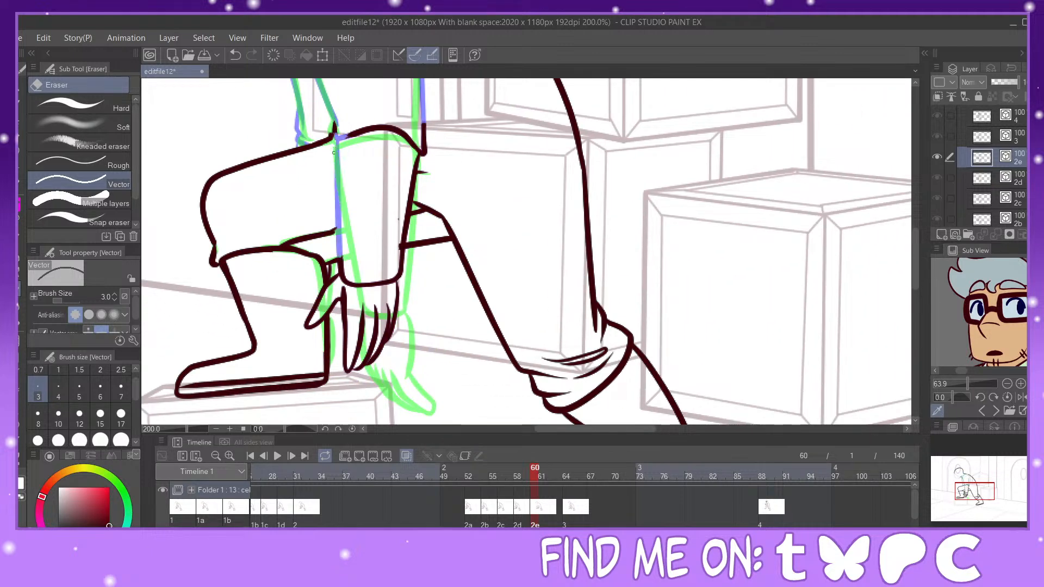
left_click_drag(338, 140, 388, 127)
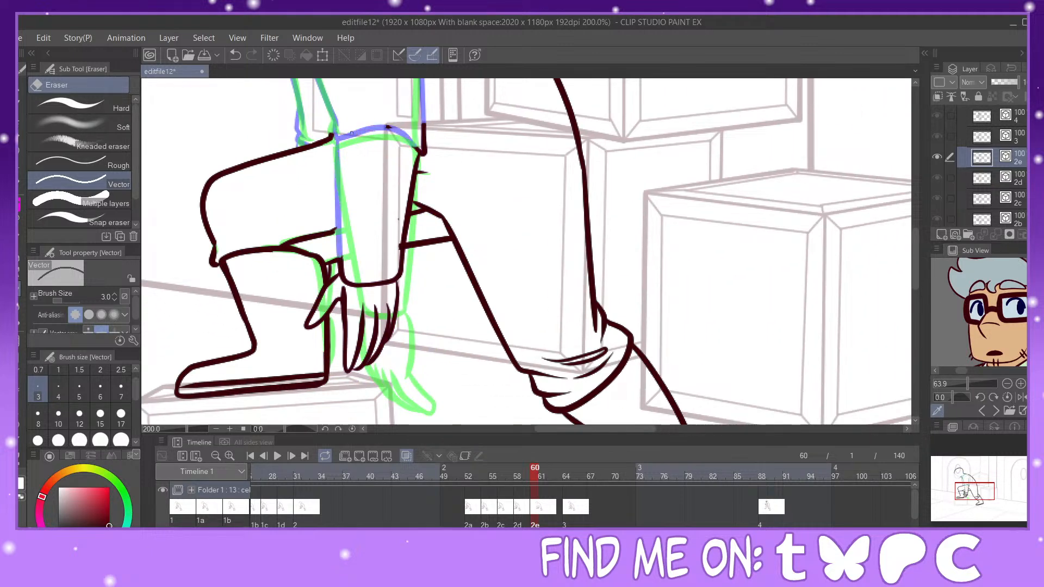
left_click(420, 143)
left_click(412, 190)
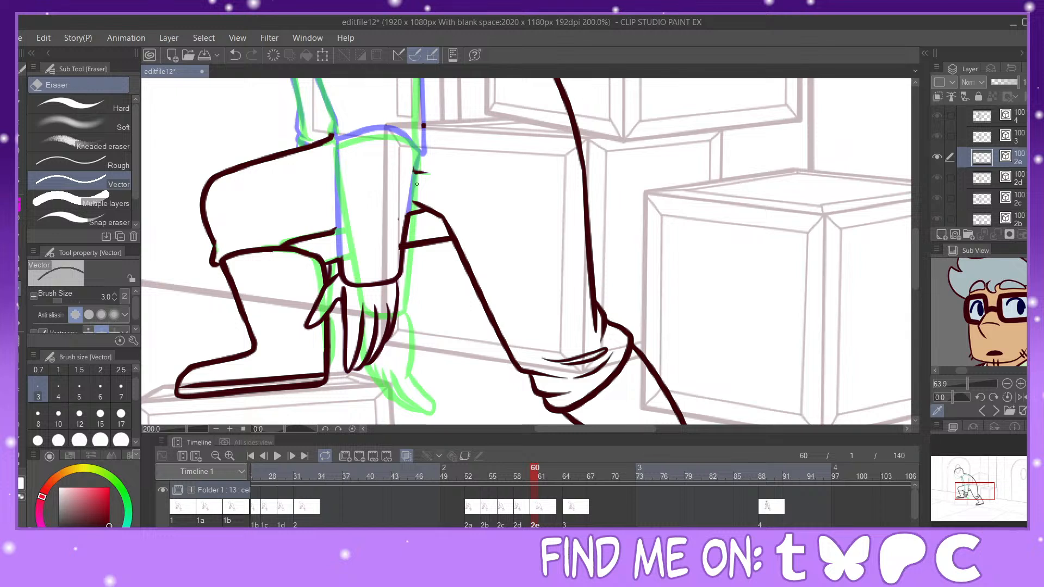
left_click(404, 229)
Step: Erase the copied cuff, fingers and thumb of the hanging hand in cel 2e
left_click_drag(388, 283, 383, 286)
mouse_move(394, 324)
left_mouse_down()
mouse_move(373, 338)
mouse_move(383, 342)
left_mouse_up()
left_click_drag(360, 303, 364, 312)
left_click_drag(346, 337, 359, 369)
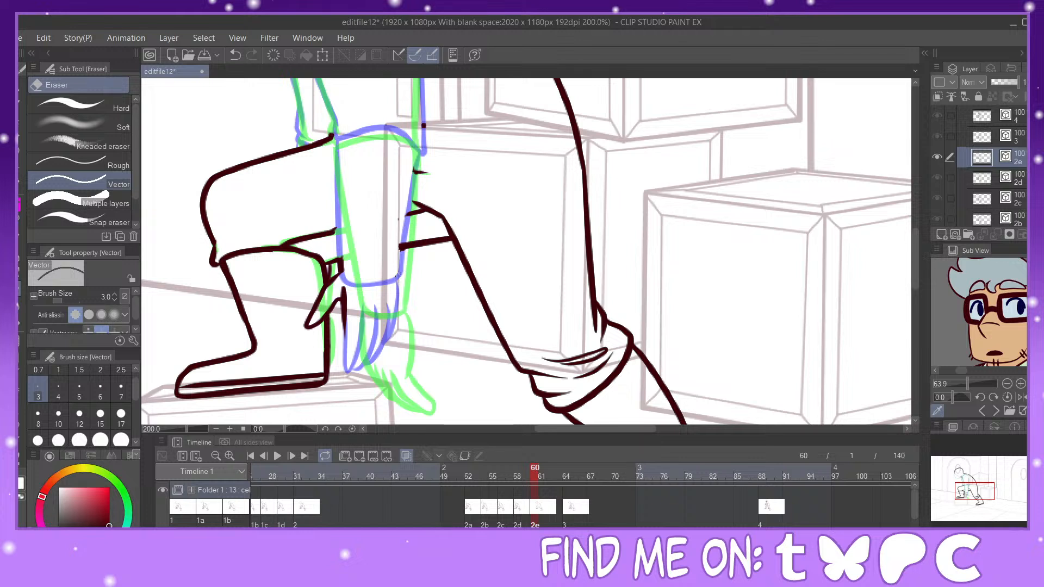
mouse_move(343, 308)
left_mouse_down()
mouse_move(346, 342)
mouse_move(340, 297)
mouse_move(304, 338)
mouse_move(335, 313)
left_mouse_up()
left_click(317, 316)
key("ctrl+z")
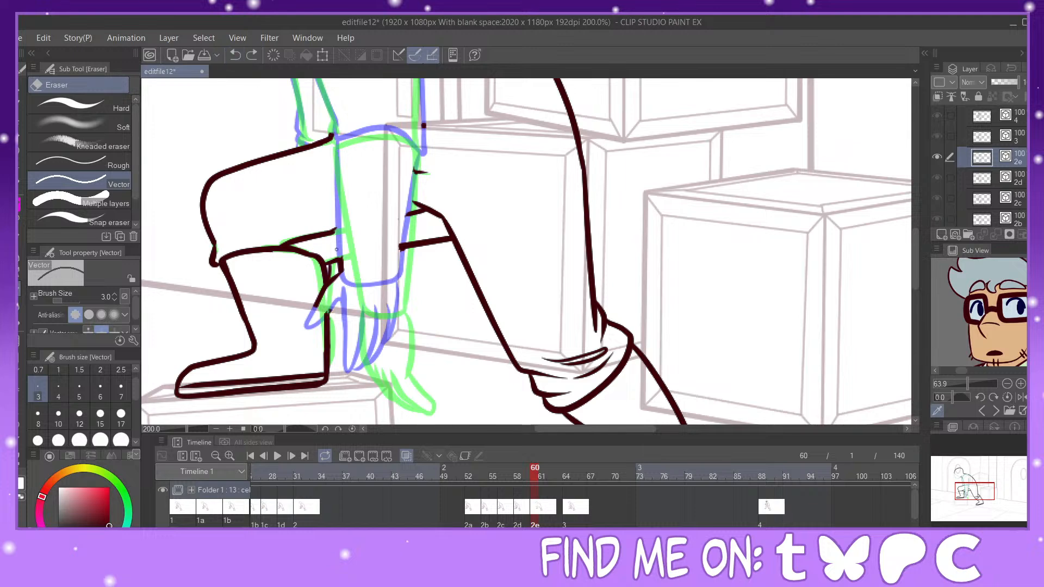
mouse_move(313, 298)
left_mouse_down()
mouse_move(337, 293)
mouse_move(346, 266)
left_mouse_up()
Step: Ink the shoulder lines, the front upper-arm edge and the sleeve hem in cel 2e with the Painty Sai Pen
key("p")
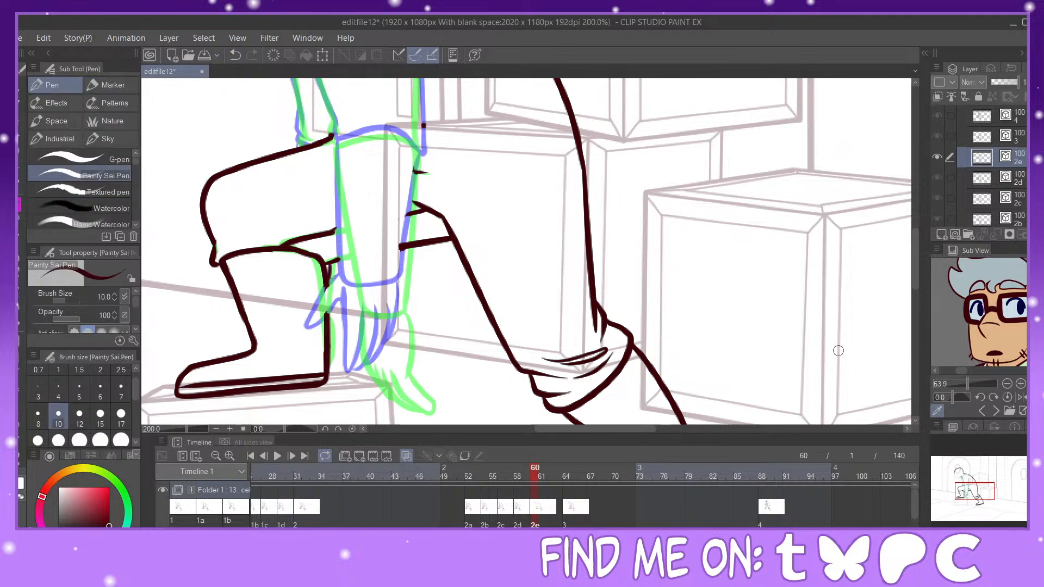
left_click_drag(975, 492, 971, 480)
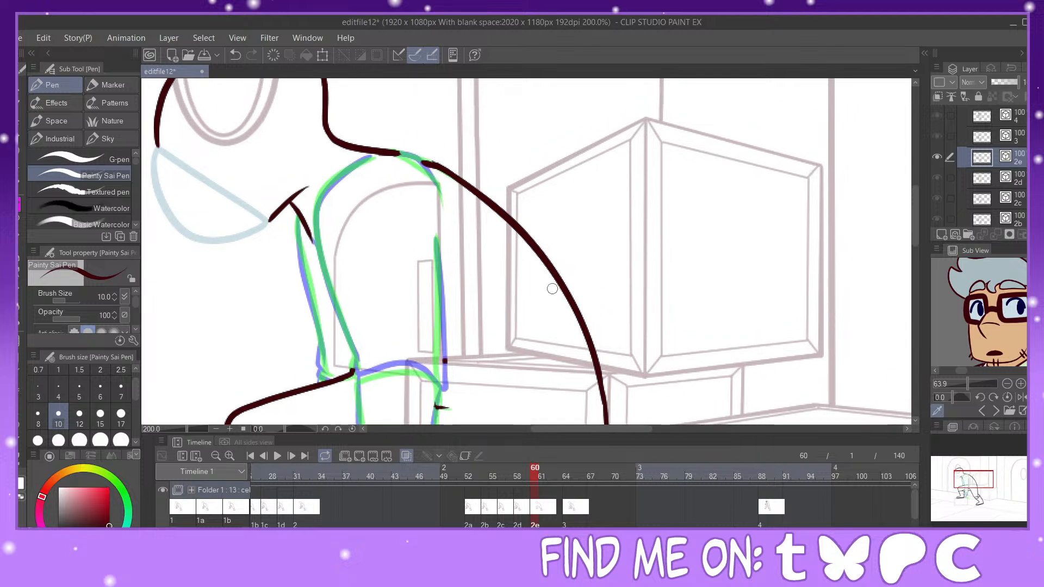
mouse_move(377, 154)
left_mouse_down()
mouse_move(409, 158)
mouse_move(442, 198)
left_mouse_up()
left_click_drag(366, 159, 320, 213)
left_click(235, 55)
mouse_move(365, 158)
left_mouse_down()
mouse_move(314, 225)
mouse_move(359, 364)
left_mouse_up()
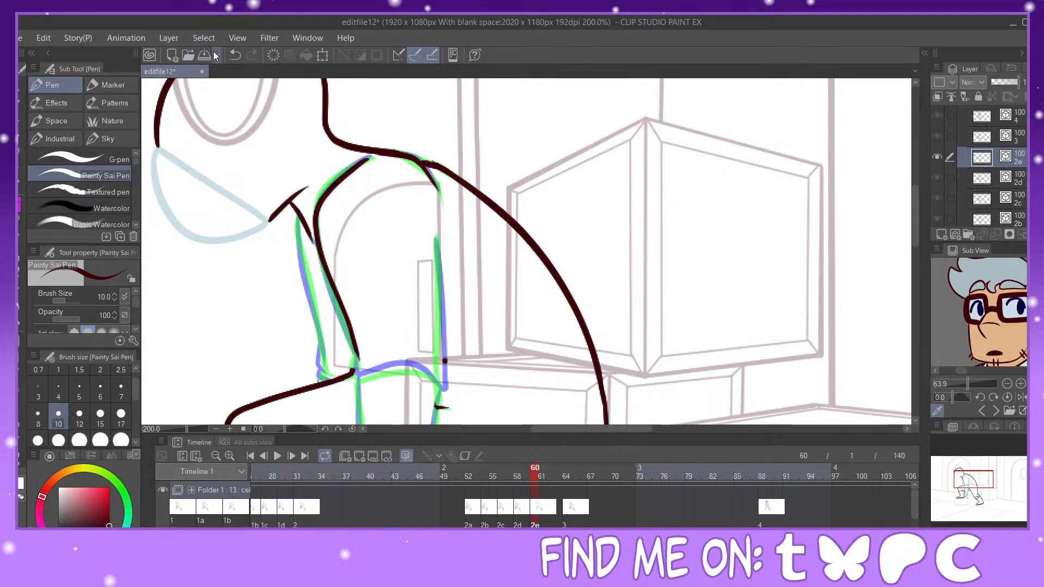
key("ctrl+z")
mouse_move(367, 159)
left_mouse_down()
mouse_move(322, 198)
mouse_move(326, 272)
mouse_move(359, 381)
mouse_move(394, 370)
mouse_move(443, 386)
left_mouse_up()
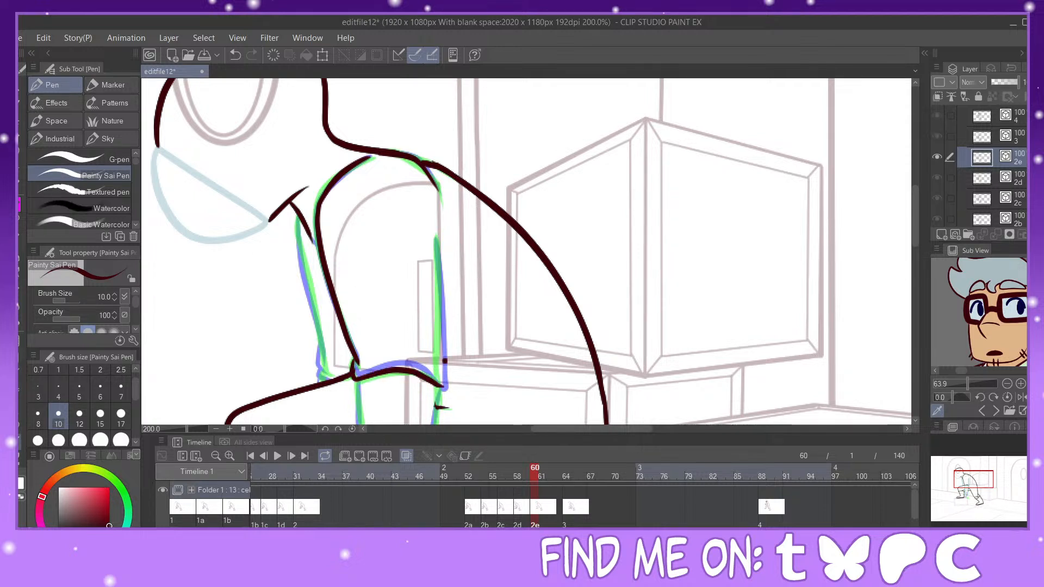
Step: Pinch the sleeve hem's curve slightly upward, clear the leftover speck beside it and ink the rear upper-arm edge in cel 2e
key("y")
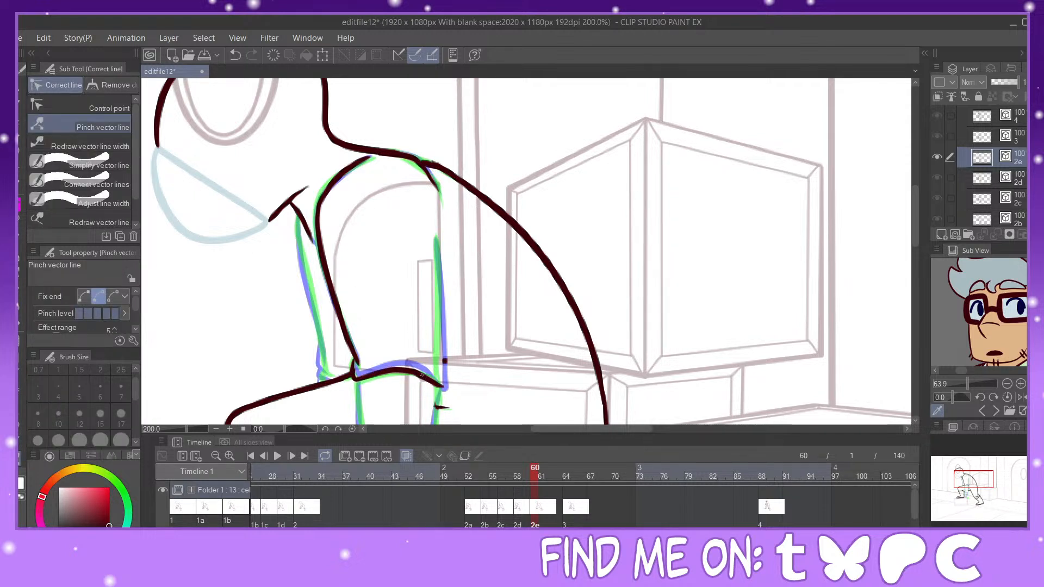
left_click_drag(423, 375, 422, 372)
left_click(20, 205)
left_click(20, 288)
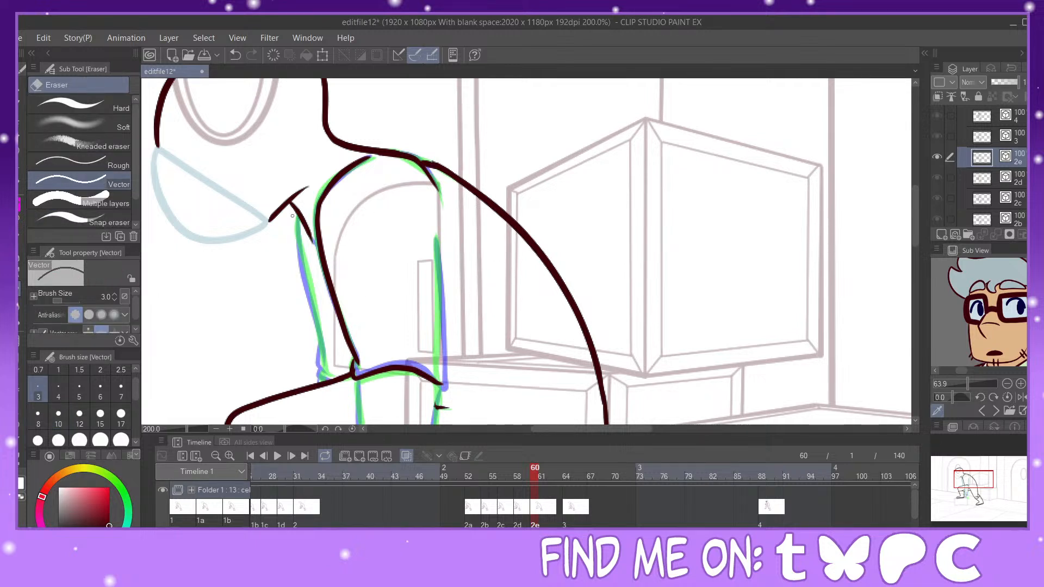
left_click(20, 206)
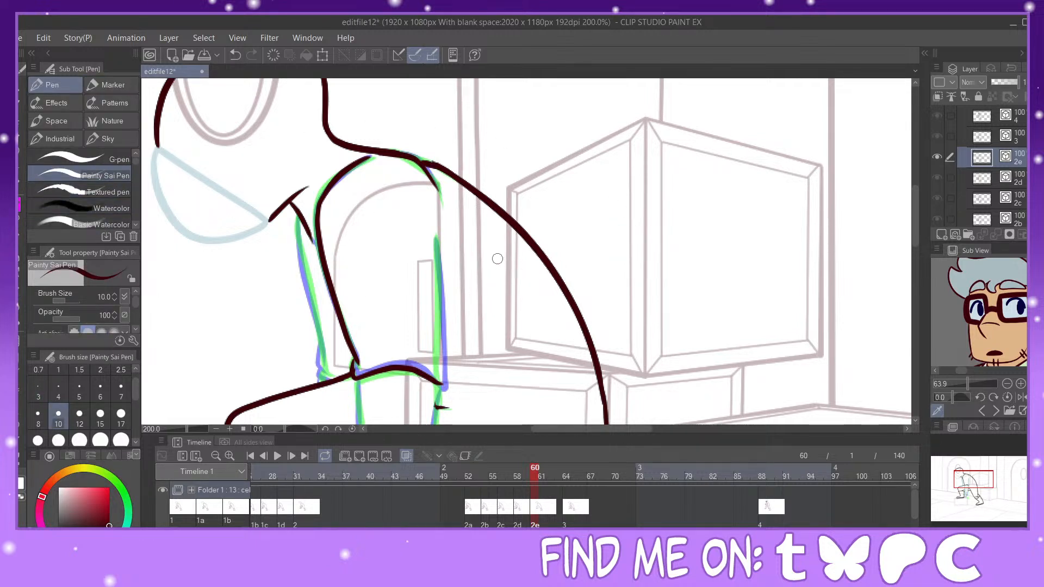
left_click_drag(435, 237, 439, 381)
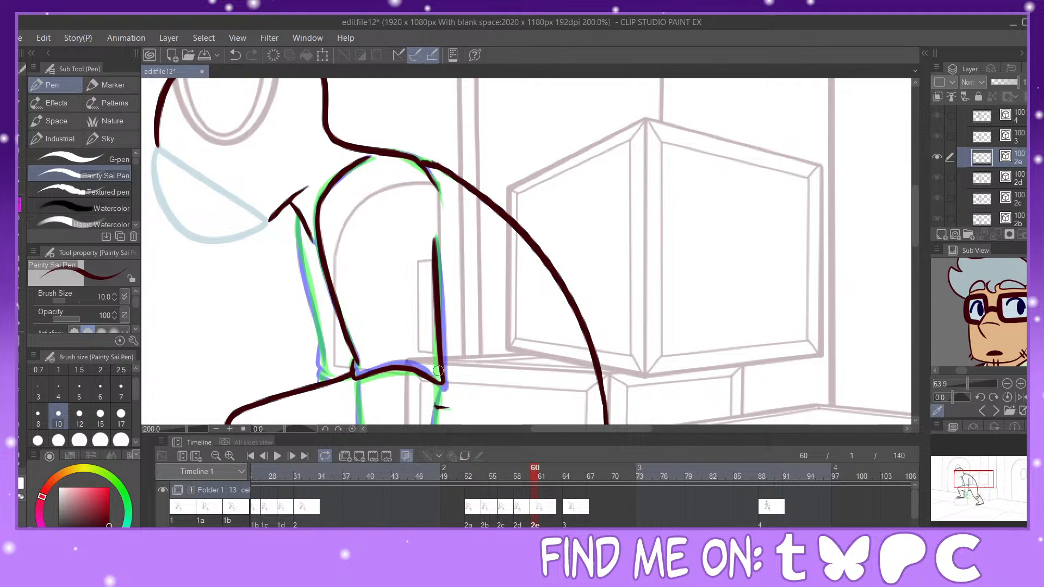
Step: Extend the collar crease to the arm and ink the chest line with its waist creases in cel 2e, adjusting its curve
left_click_drag(306, 227, 321, 253)
left_click_drag(298, 216, 323, 361)
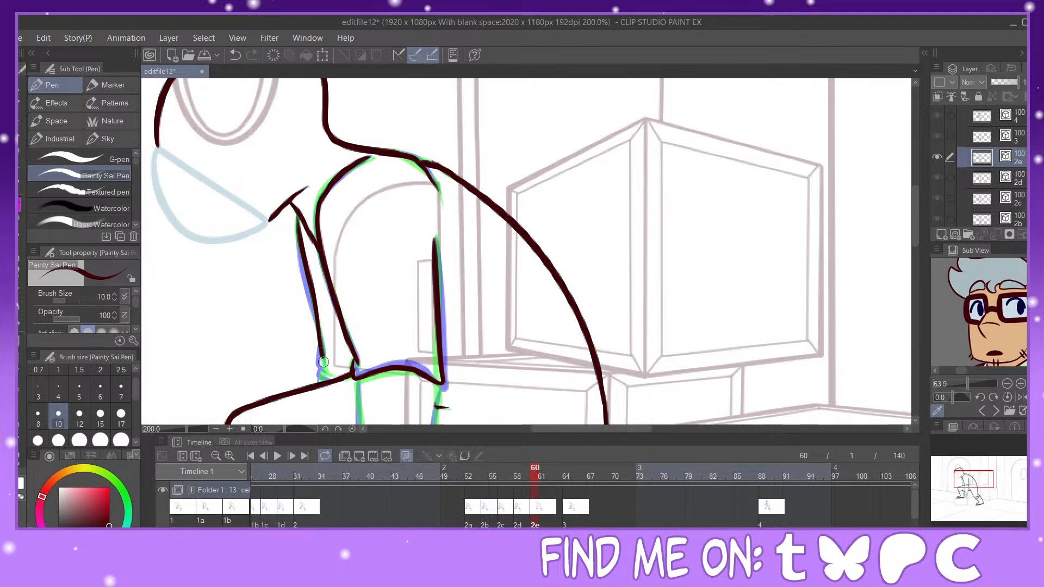
left_click(230, 53)
mouse_move(296, 212)
left_mouse_down()
mouse_move(327, 364)
mouse_move(321, 357)
left_mouse_up()
key("y")
left_click_drag(312, 310, 308, 311)
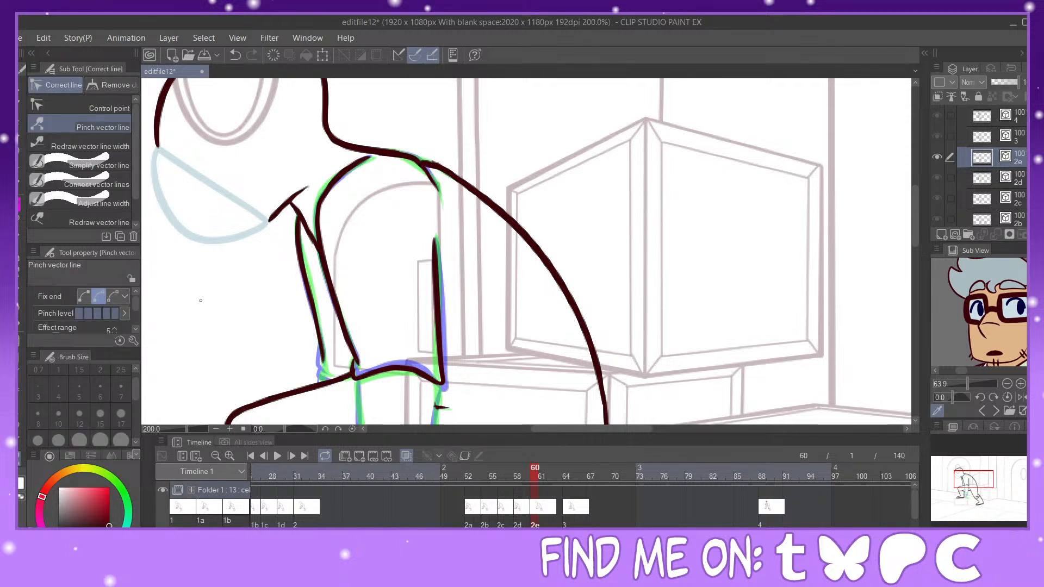
key("p")
left_click_drag(320, 354, 324, 383)
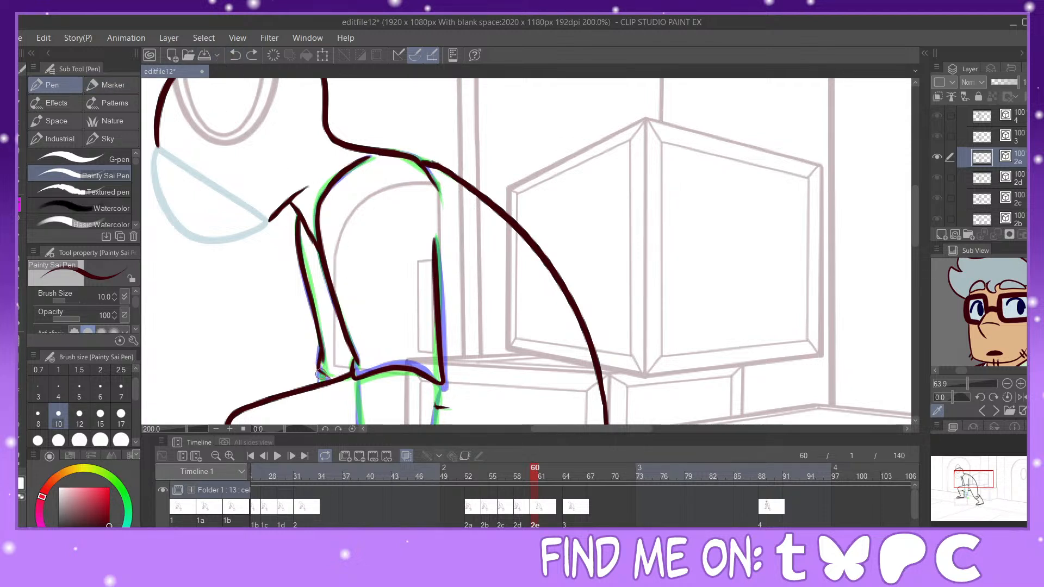
Step: Ink both forearm edges and the rounded cuff in cel 2e, and trim the leg line where it crosses the forearm
left_click_drag(979, 481, 984, 494)
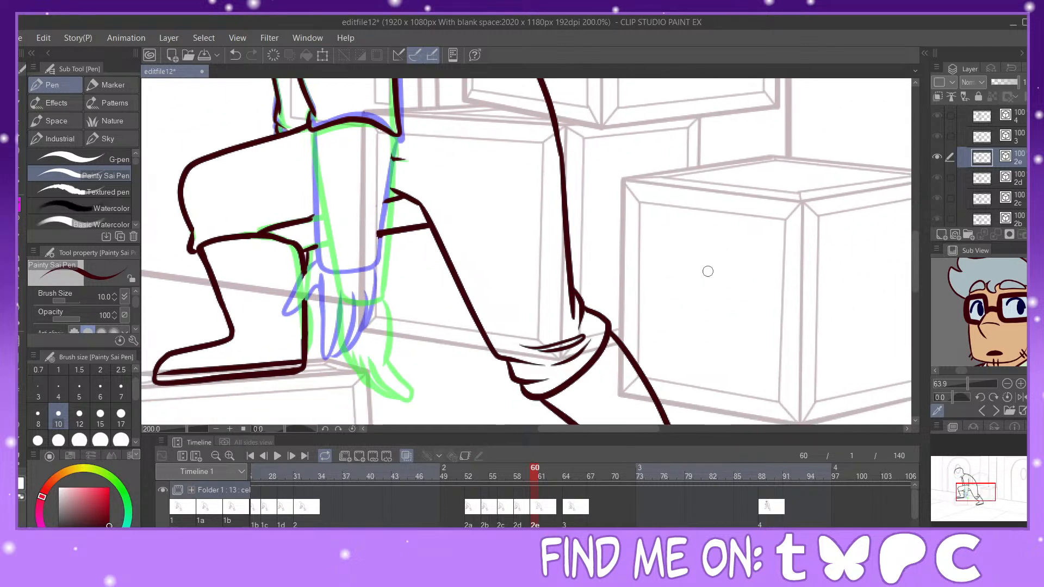
left_click_drag(393, 137, 376, 266)
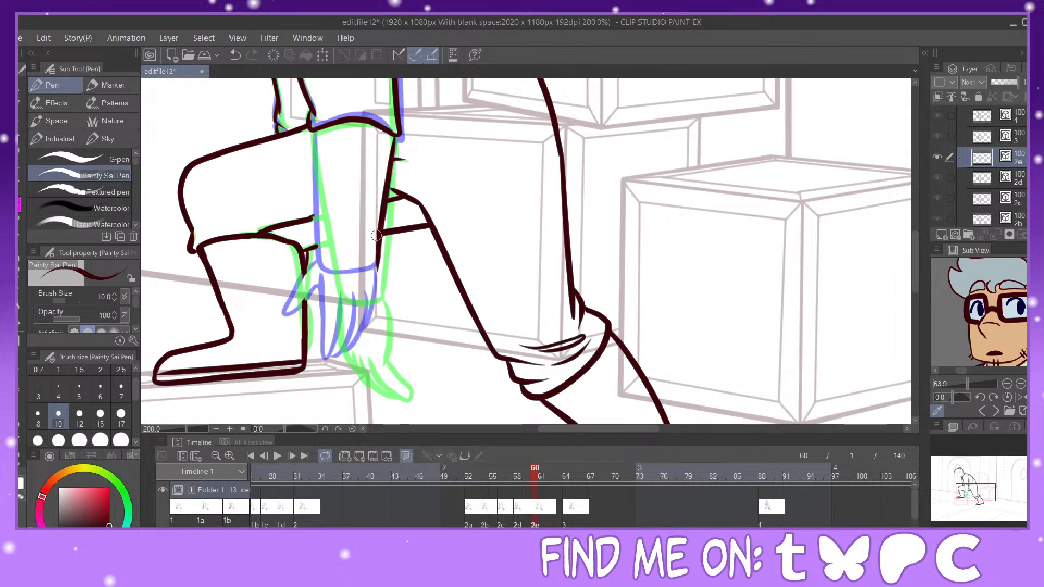
left_click(236, 55)
left_click_drag(398, 133, 374, 282)
left_click_drag(311, 129, 320, 268)
left_click(235, 55)
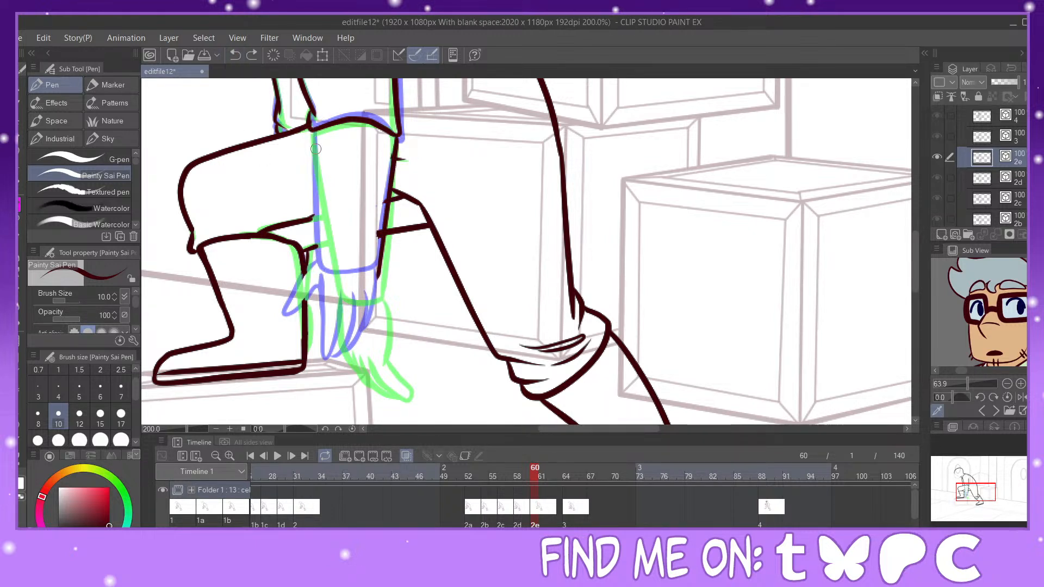
left_click_drag(311, 128, 321, 279)
key("ctrl+z")
mouse_move(313, 132)
left_mouse_down()
mouse_move(330, 282)
mouse_move(379, 270)
left_mouse_up()
key("e")
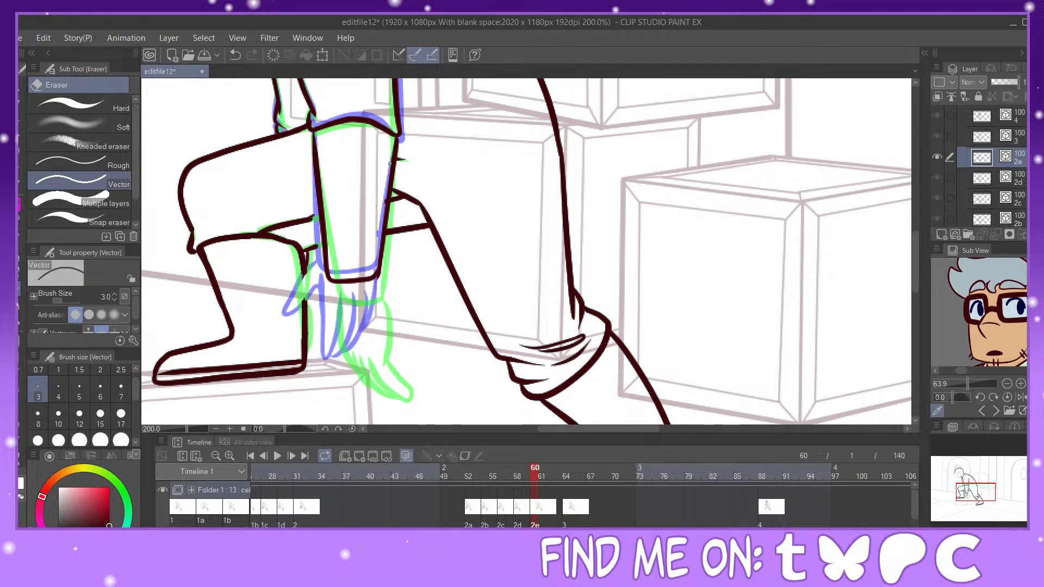
Step: Extend the bent leg's thigh and calf lines to meet the forearm's front edge in cel 2e
key("p")
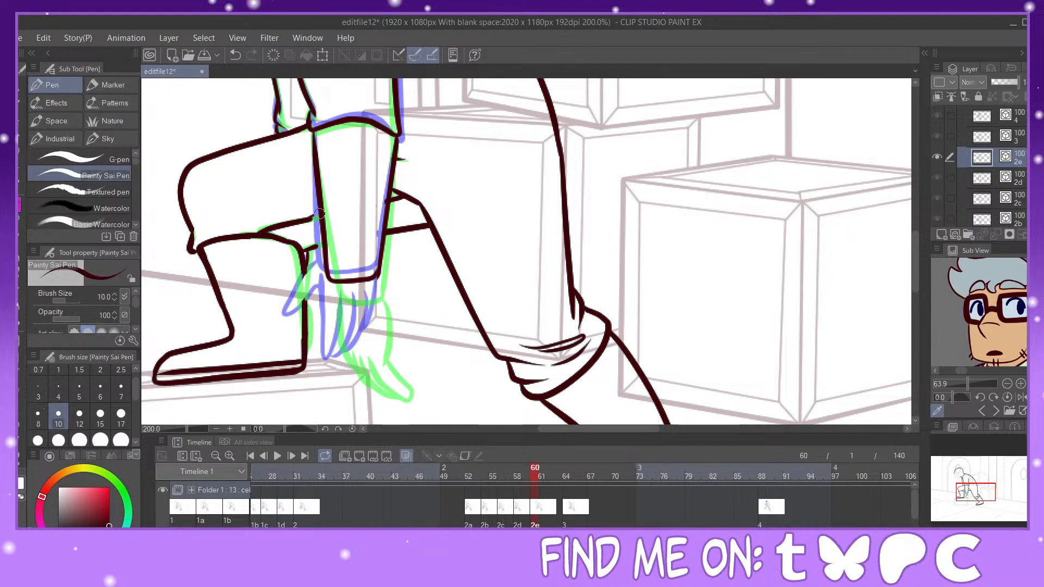
left_click_drag(303, 219, 321, 215)
left_click(235, 55)
left_click_drag(304, 251, 322, 243)
key("e")
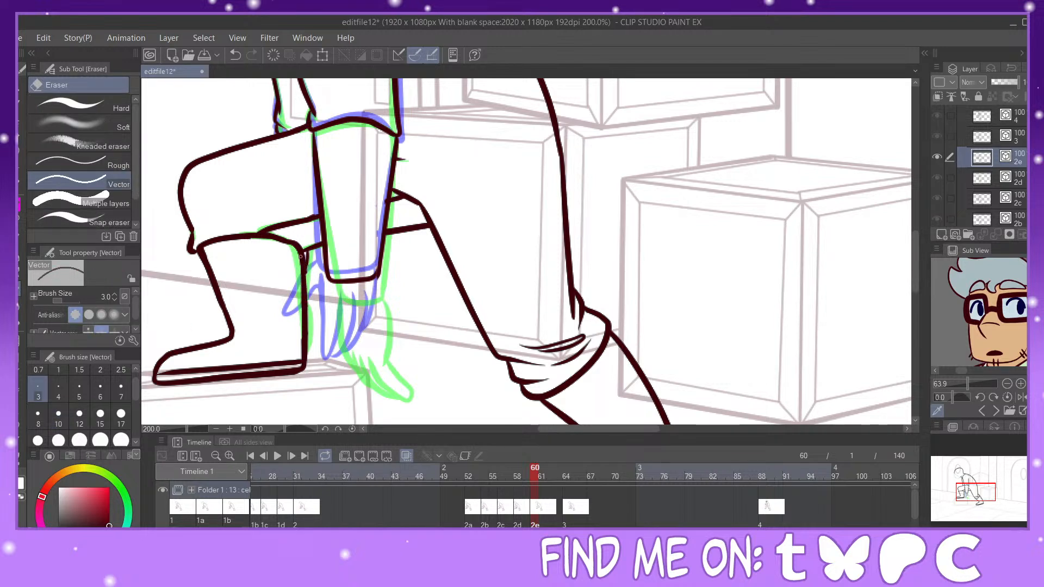
Step: Check the hand in cel 3 at frame 64, then ink the hanging hand and its fingers below the cuff in cel 2e
key("p")
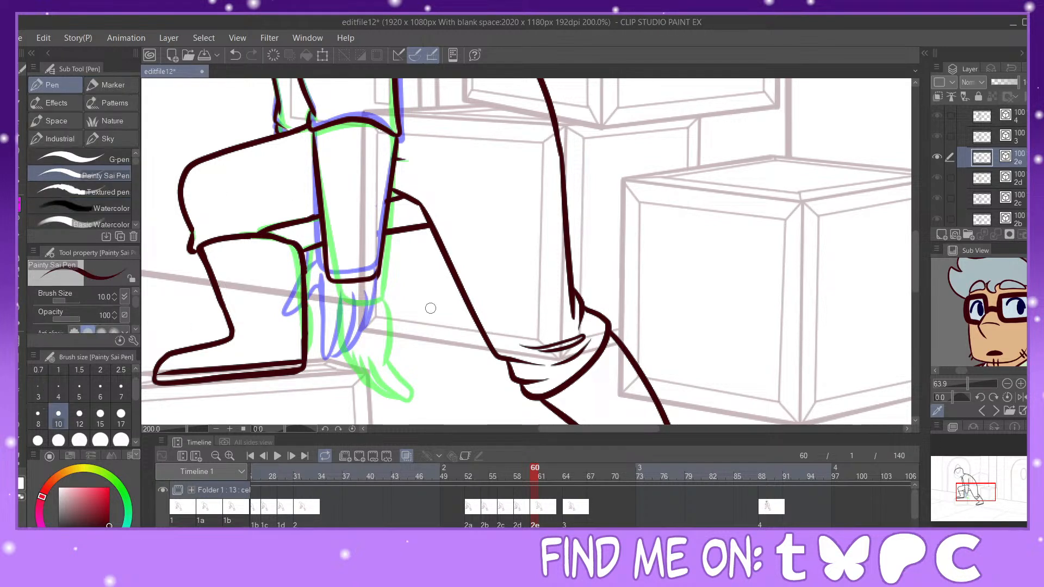
left_click(567, 509)
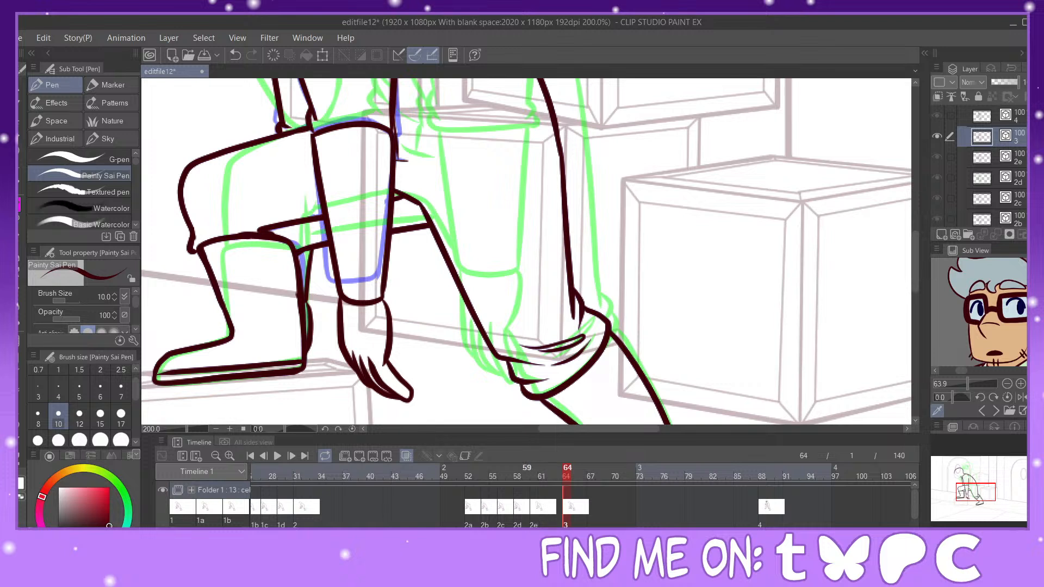
left_click(536, 514)
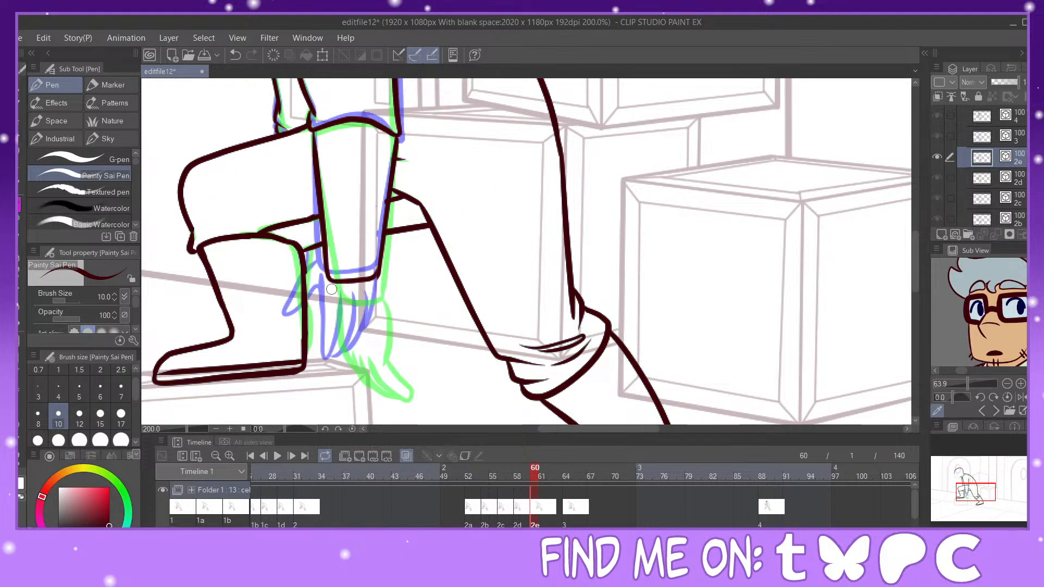
mouse_move(328, 279)
left_mouse_down()
mouse_move(325, 330)
mouse_move(343, 376)
mouse_move(345, 314)
left_mouse_up()
mouse_move(343, 360)
left_mouse_down()
mouse_move(352, 319)
mouse_move(371, 338)
mouse_move(366, 312)
mouse_move(381, 306)
mouse_move(371, 371)
left_mouse_up()
left_click_drag(328, 279, 334, 361)
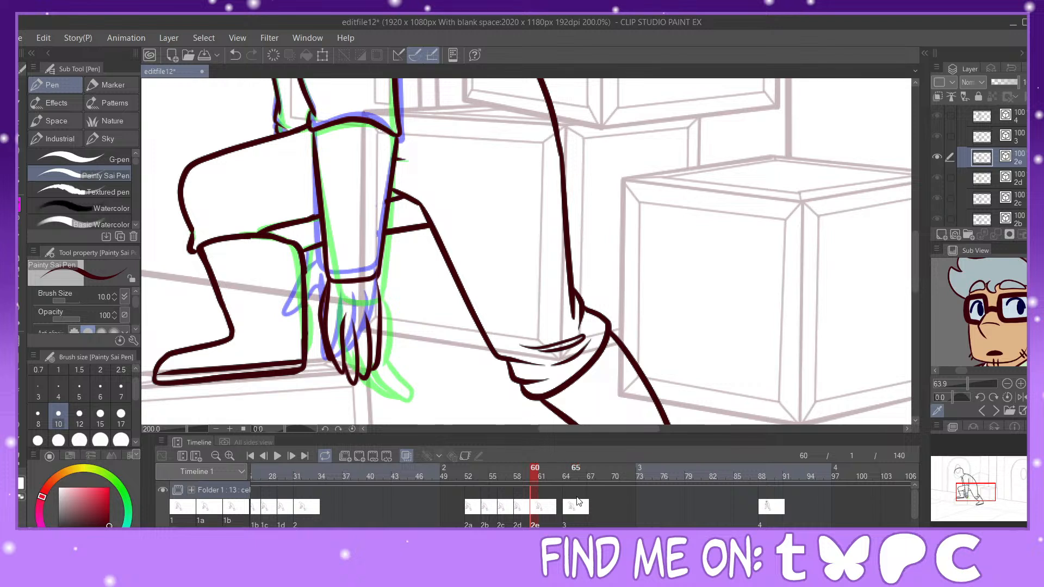
Step: Duplicate cel 2e as cel 2f and assign the copy to frame 62 on the timeline
left_click(551, 475)
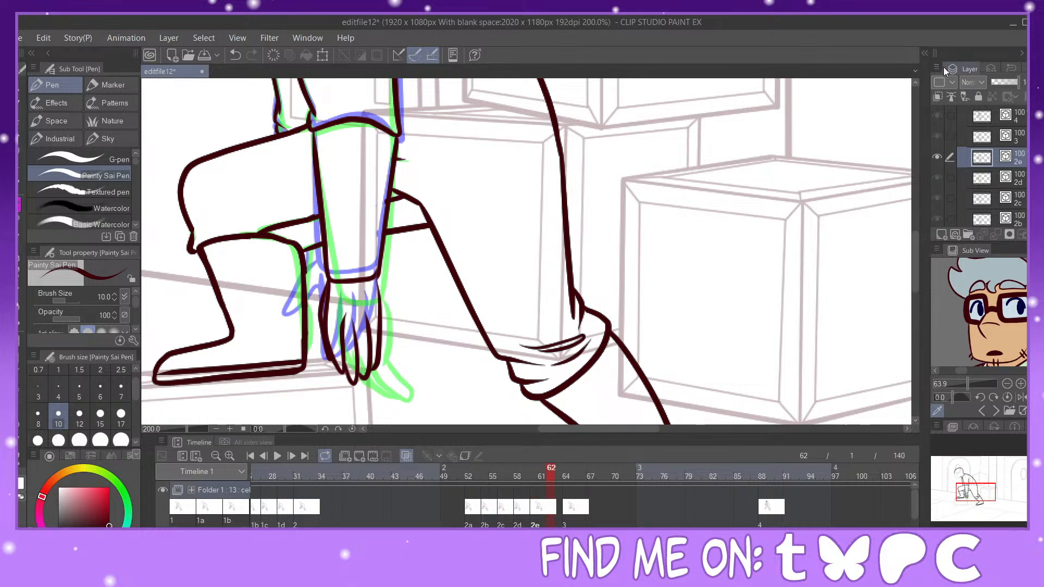
key("ctrl+shift+n")
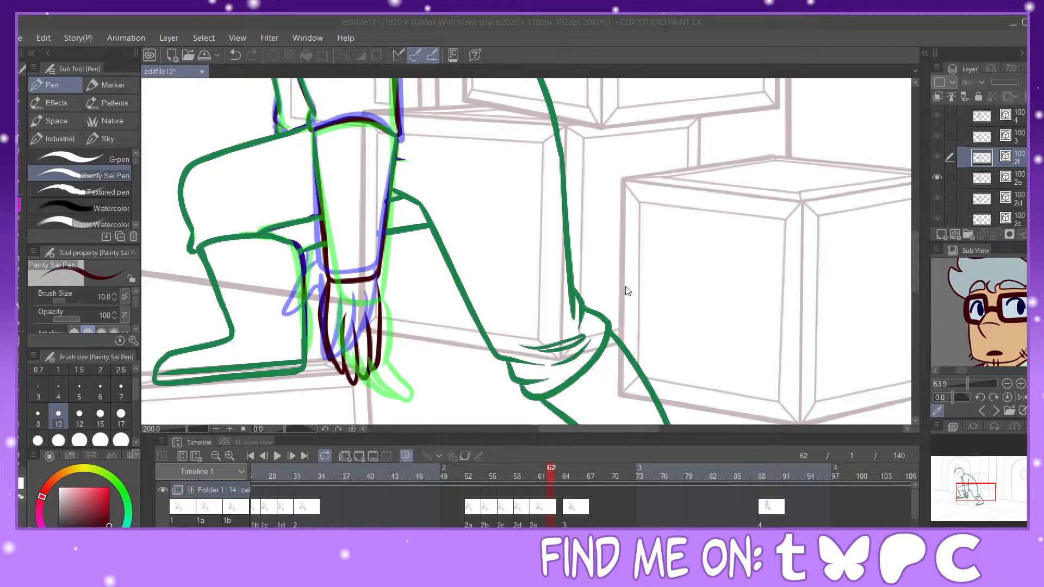
key("Return")
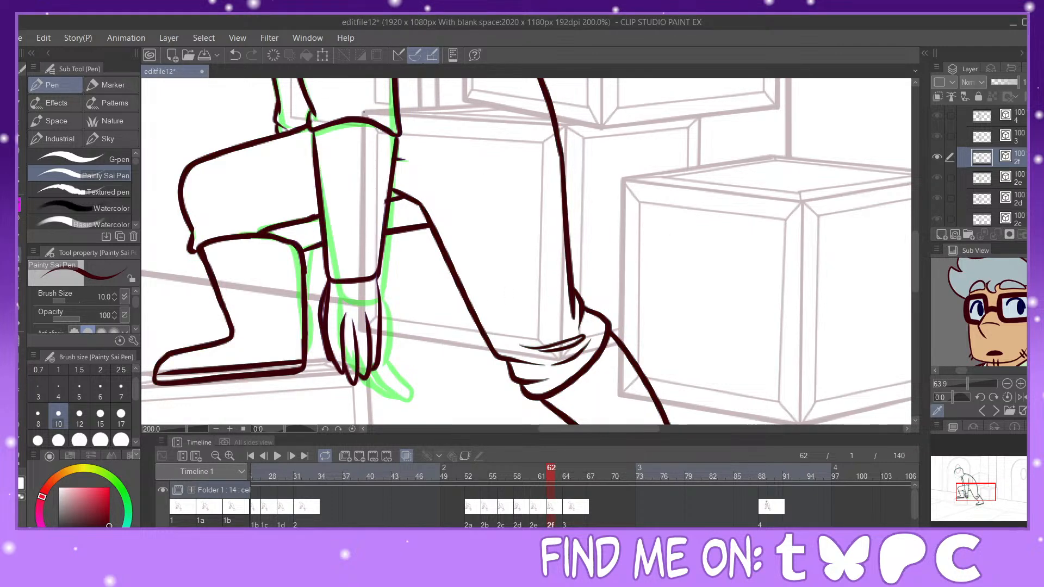
Step: Erase the copied shoulder lines, the front upper-arm edge and the chest line with its waist creases in cel 2f
key("e")
left_click_drag(982, 493, 979, 479)
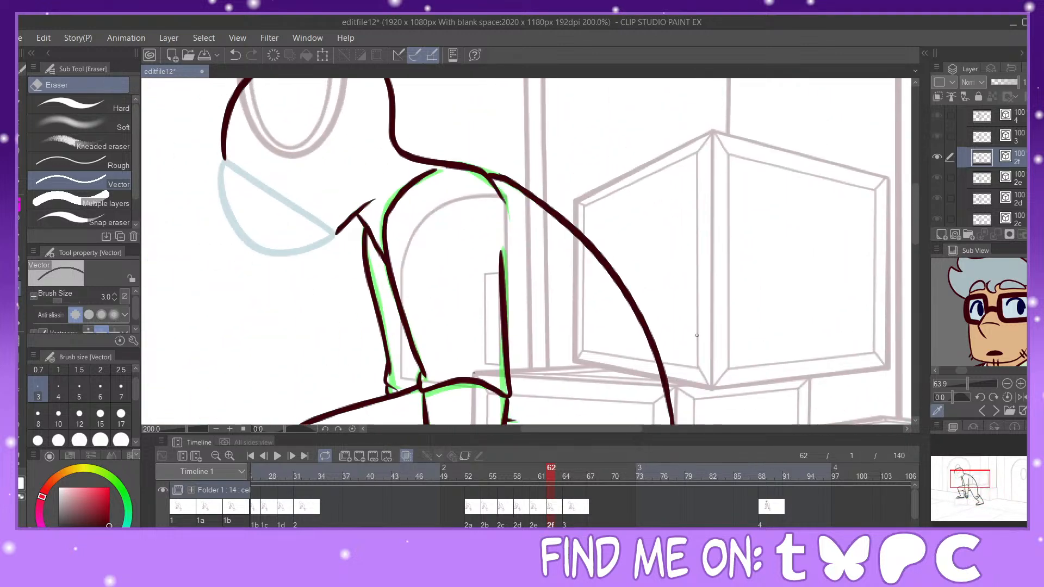
left_click_drag(505, 178, 467, 165)
left_click_drag(407, 178, 428, 187)
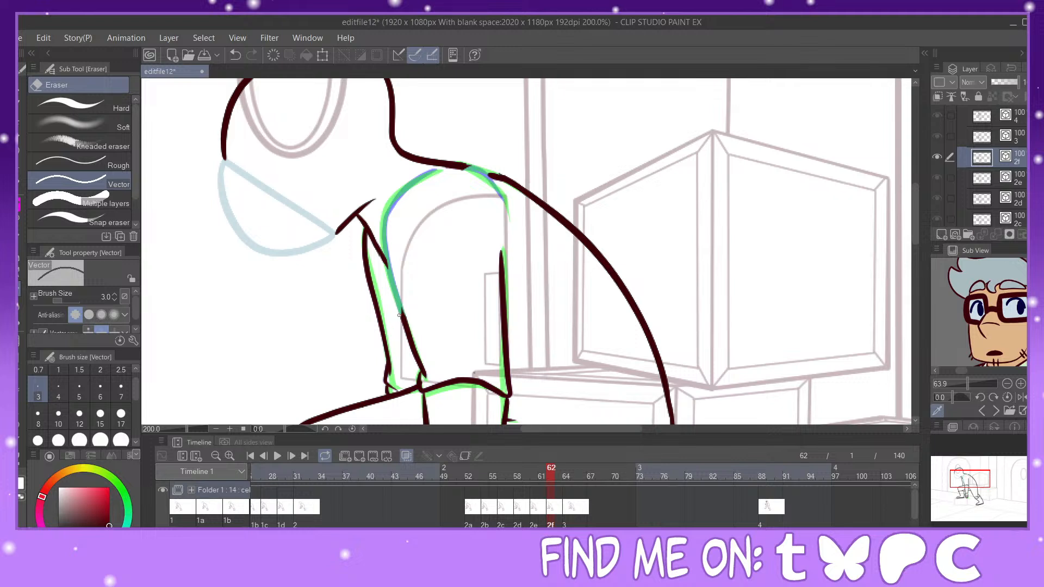
left_click_drag(398, 322, 416, 366)
left_click_drag(390, 387, 392, 361)
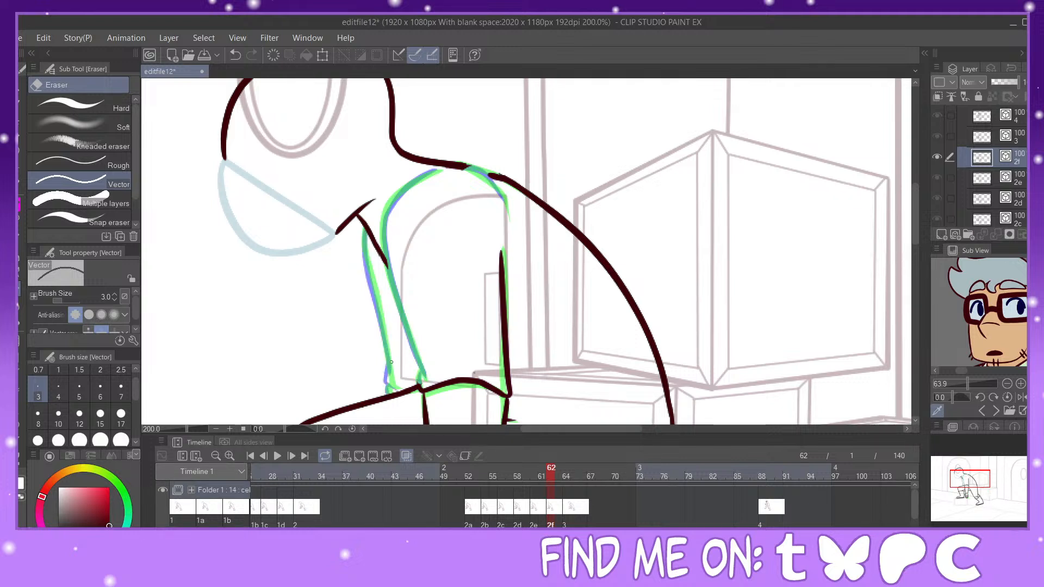
Step: Erase the copied sleeve hem, the rear upper-arm edge and the forearm edges in cel 2f
left_click_drag(423, 408, 430, 410)
mouse_move(467, 379)
left_mouse_down()
mouse_move(508, 386)
mouse_move(471, 385)
mouse_move(527, 369)
mouse_move(505, 354)
left_mouse_up()
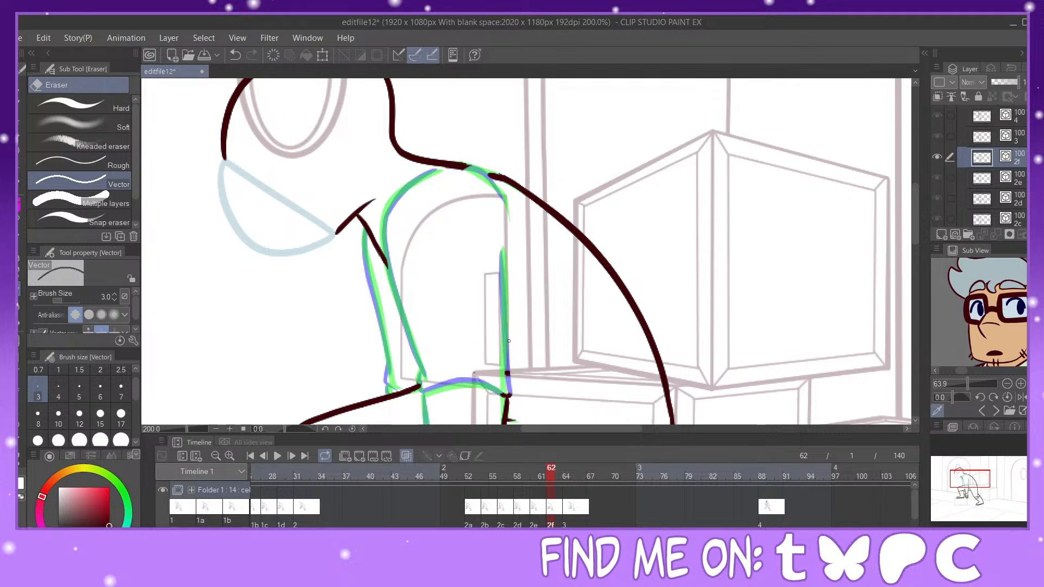
left_click_drag(971, 477, 971, 488)
left_click_drag(491, 172, 499, 147)
left_click_drag(494, 202, 493, 194)
mouse_move(427, 247)
left_mouse_down()
mouse_move(459, 250)
mouse_move(491, 228)
left_mouse_up()
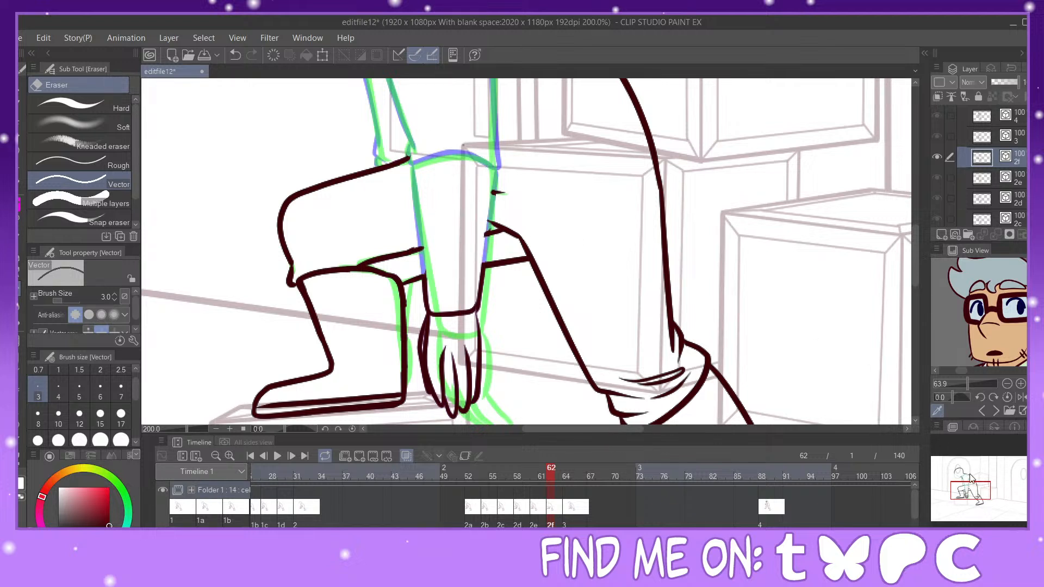
Step: Erase the rest of the front forearm edge, the cuff and the hanging hand in cel 2f
left_click_drag(982, 485, 983, 488)
mouse_move(422, 241)
left_mouse_down()
mouse_move(440, 229)
mouse_move(462, 260)
mouse_move(457, 354)
mouse_move(435, 302)
left_mouse_up()
mouse_move(411, 266)
left_mouse_down()
mouse_move(423, 332)
mouse_move(435, 304)
left_mouse_up()
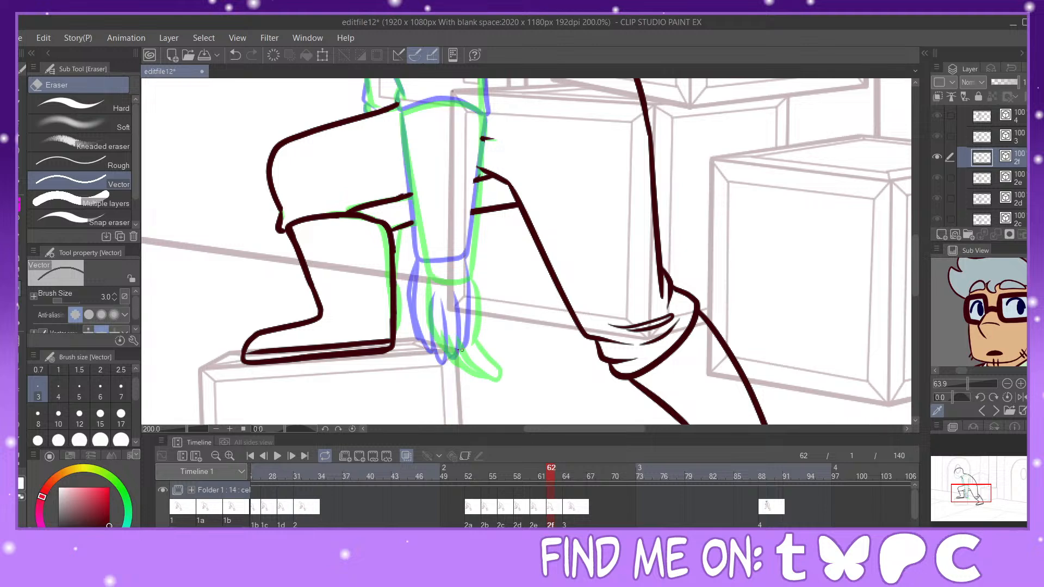
Step: Ink the short rear shoulder line where the upper arm meets the back in cel 2f, redrawing it once
left_click(22, 205)
left_click_drag(972, 491, 971, 476)
mouse_move(420, 185)
left_mouse_down()
mouse_move(447, 185)
mouse_move(484, 233)
left_mouse_up()
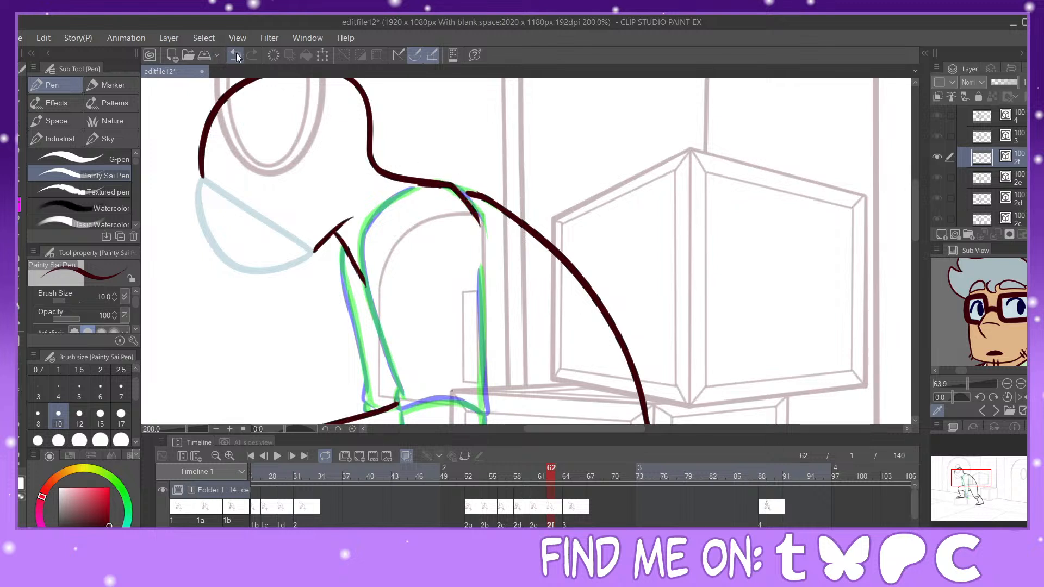
key("ctrl+z")
mouse_move(427, 183)
left_mouse_down()
mouse_move(474, 206)
mouse_move(484, 232)
left_mouse_up()
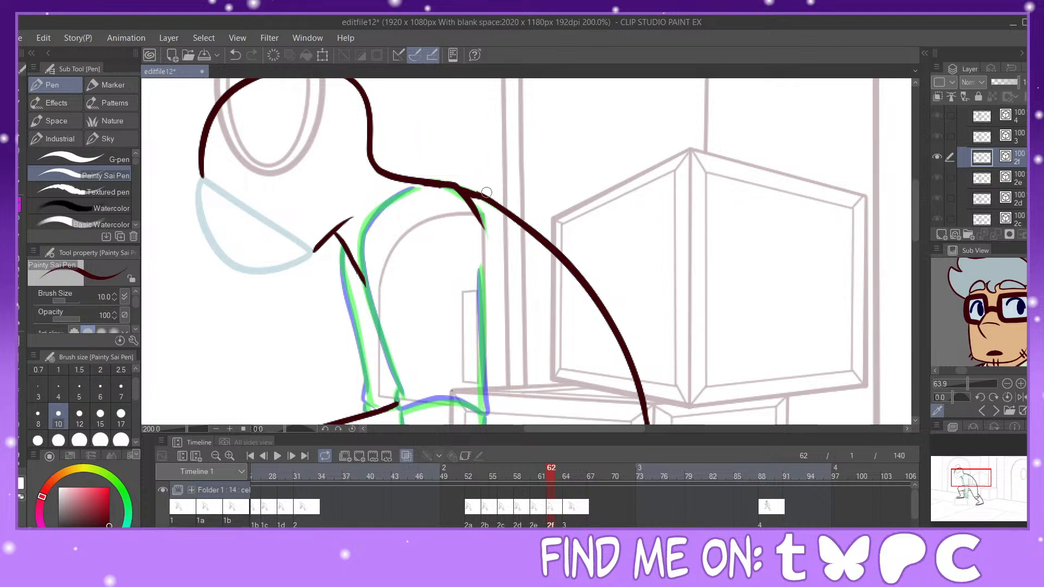
Step: Ink the front shoulder curve and upper-arm edge down to the elbow in cel 2f, redoing the stroke until it follows the onion-skin guides
left_click_drag(960, 483, 958, 487)
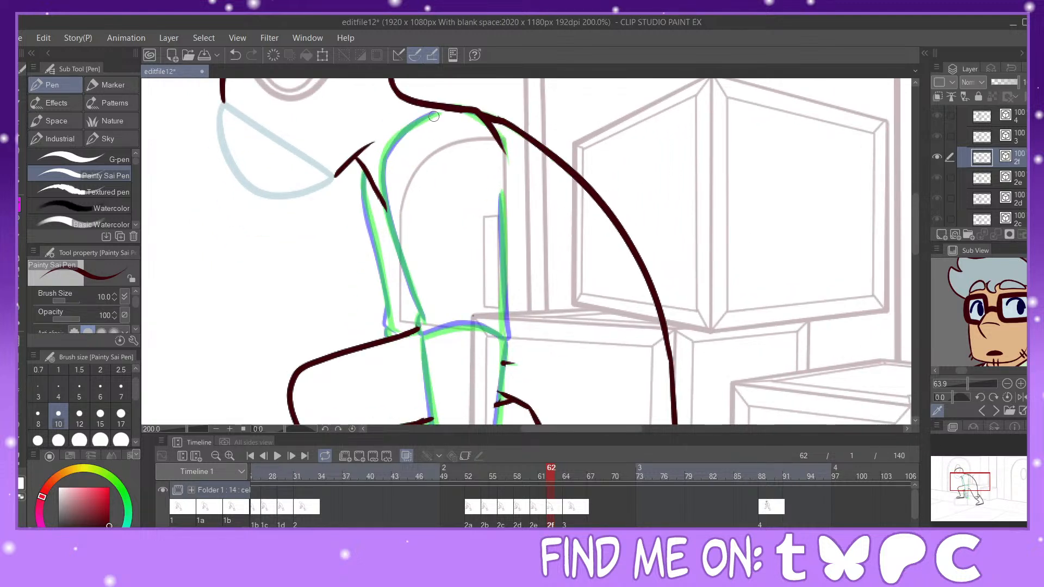
mouse_move(431, 115)
left_mouse_down()
mouse_move(382, 166)
mouse_move(382, 215)
left_mouse_up()
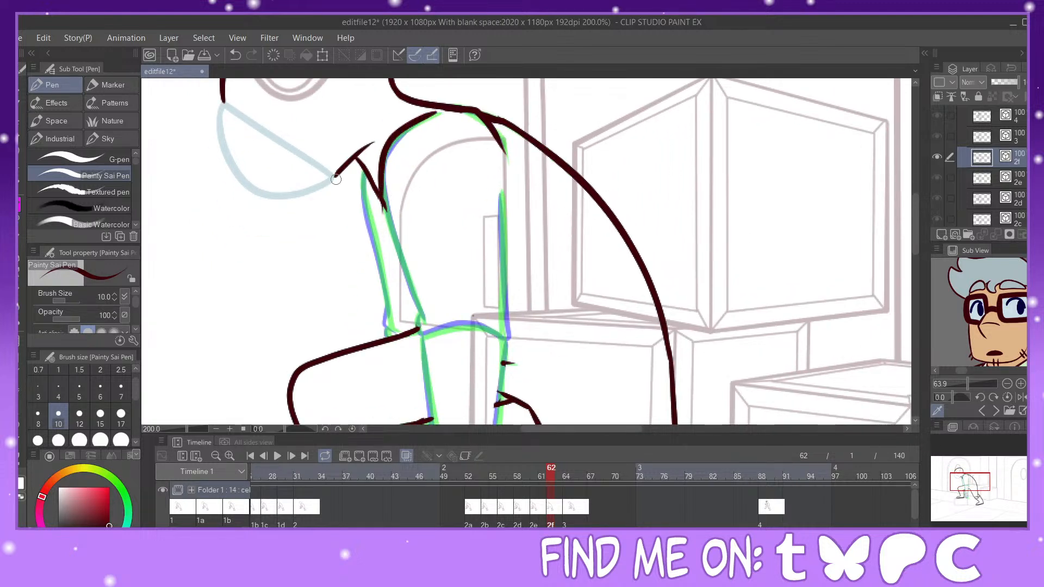
left_click(234, 55)
mouse_move(437, 113)
left_mouse_down()
mouse_move(386, 163)
mouse_move(427, 324)
left_mouse_up()
left_click(239, 55)
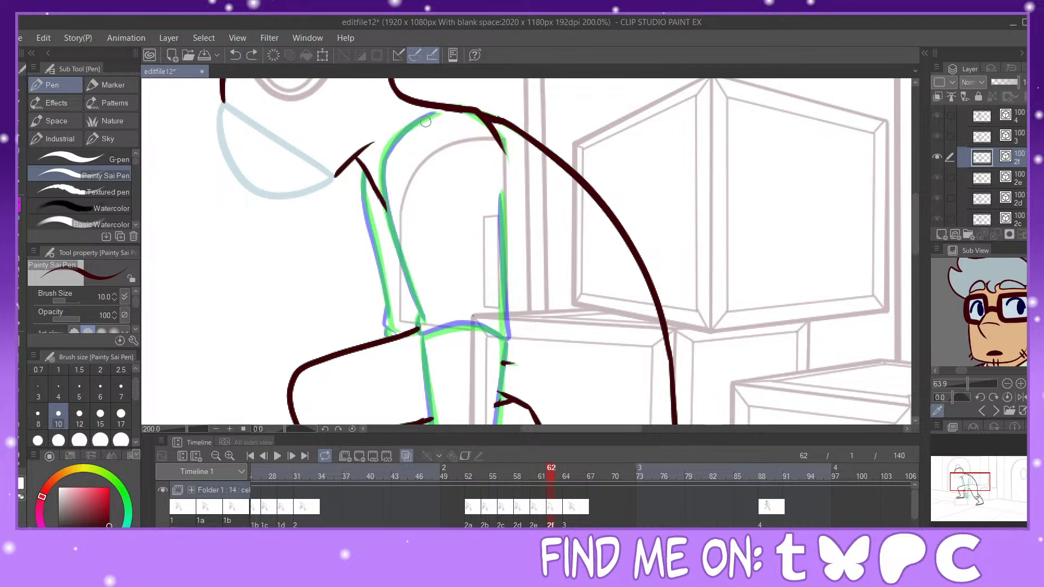
mouse_move(438, 112)
left_mouse_down()
mouse_move(386, 163)
mouse_move(398, 245)
left_mouse_up()
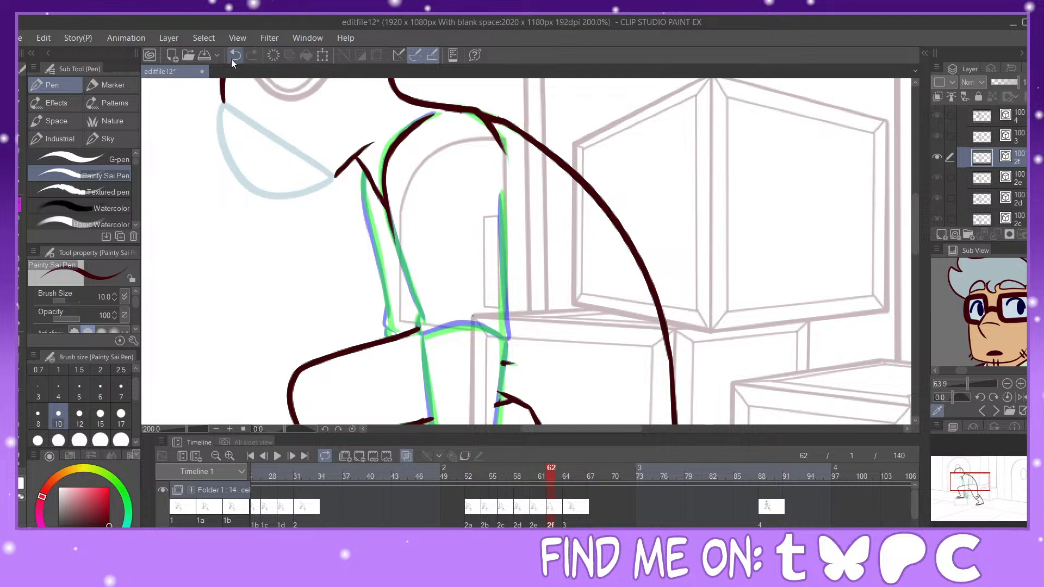
left_click(234, 55)
mouse_move(437, 113)
left_mouse_down()
mouse_move(381, 166)
mouse_move(394, 228)
left_mouse_up()
left_click(235, 54)
mouse_move(443, 111)
left_mouse_down()
mouse_move(419, 123)
mouse_move(382, 173)
mouse_move(419, 316)
left_mouse_up()
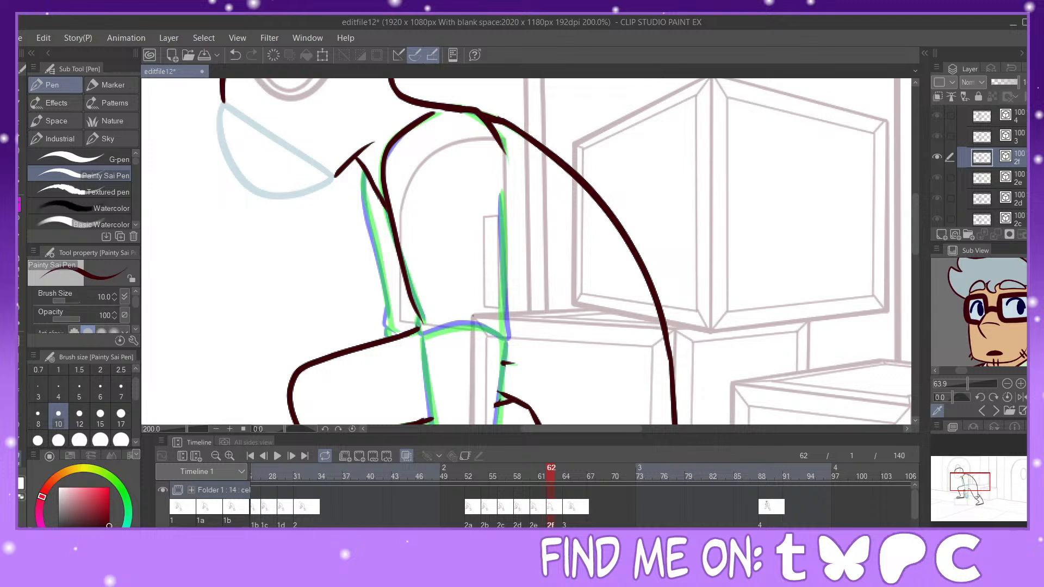
key("y")
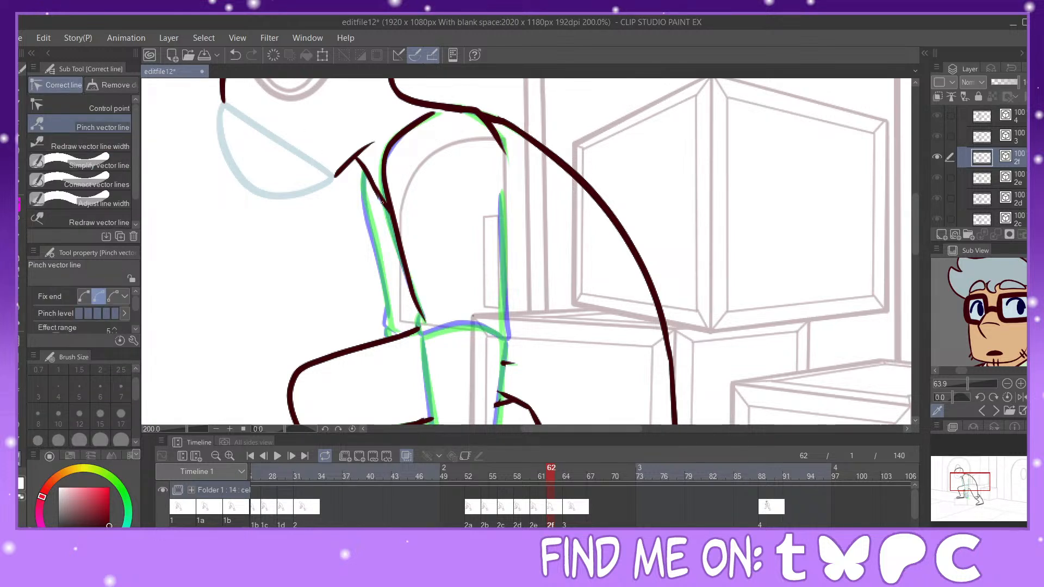
Step: Ink the sleeve hem across the elbow and the chest line running down to the knee in cel 2f
key("p")
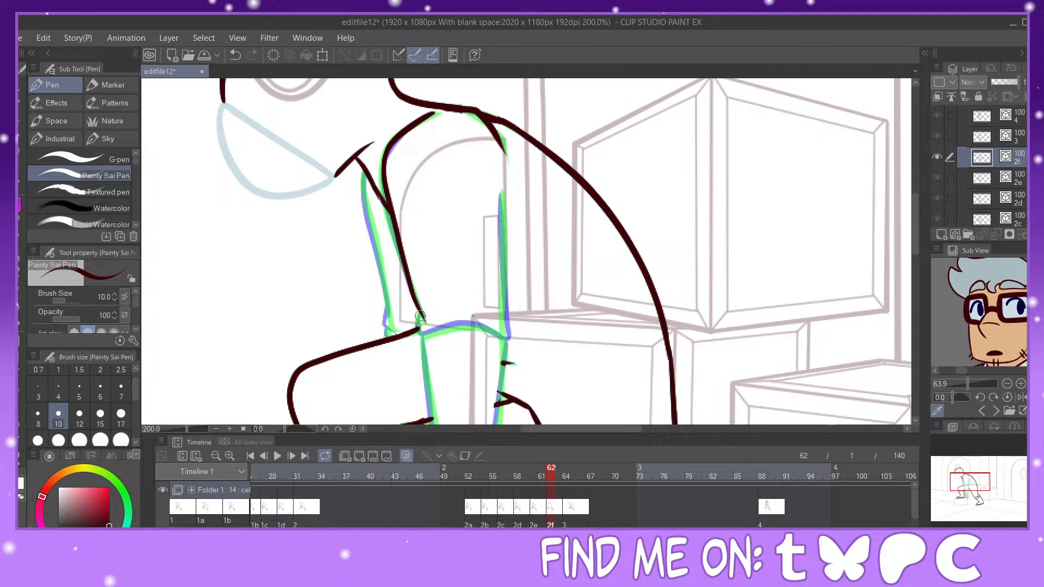
left_click_drag(426, 337, 509, 338)
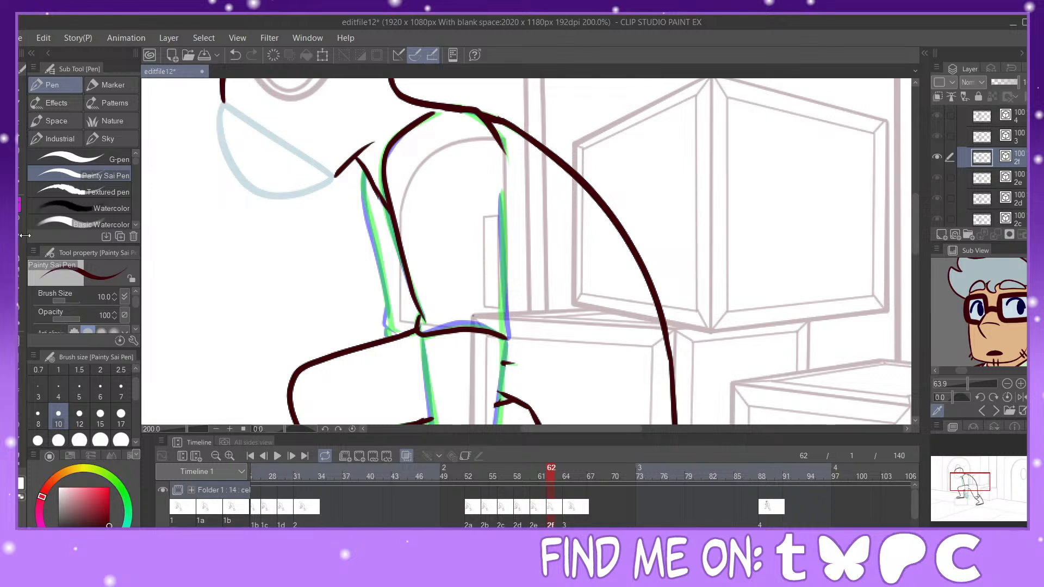
left_click_drag(362, 171, 388, 333)
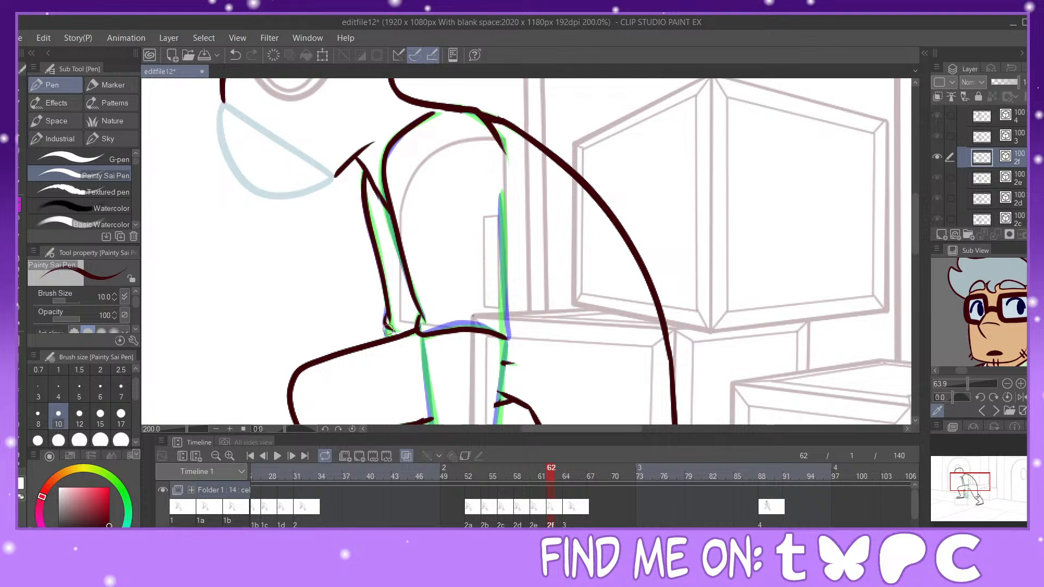
Step: Ink the rear upper-arm edge and the rear forearm edge down to the wrist in cel 2f
left_click_drag(500, 191, 517, 333)
left_click(236, 55)
left_click_drag(500, 189, 512, 331)
left_click(236, 55)
left_click_drag(538, 250, 461, 229)
mouse_move(423, 173)
left_mouse_down()
mouse_move(431, 317)
mouse_move(431, 144)
mouse_move(408, 293)
mouse_move(414, 282)
left_mouse_up()
left_click(20, 457)
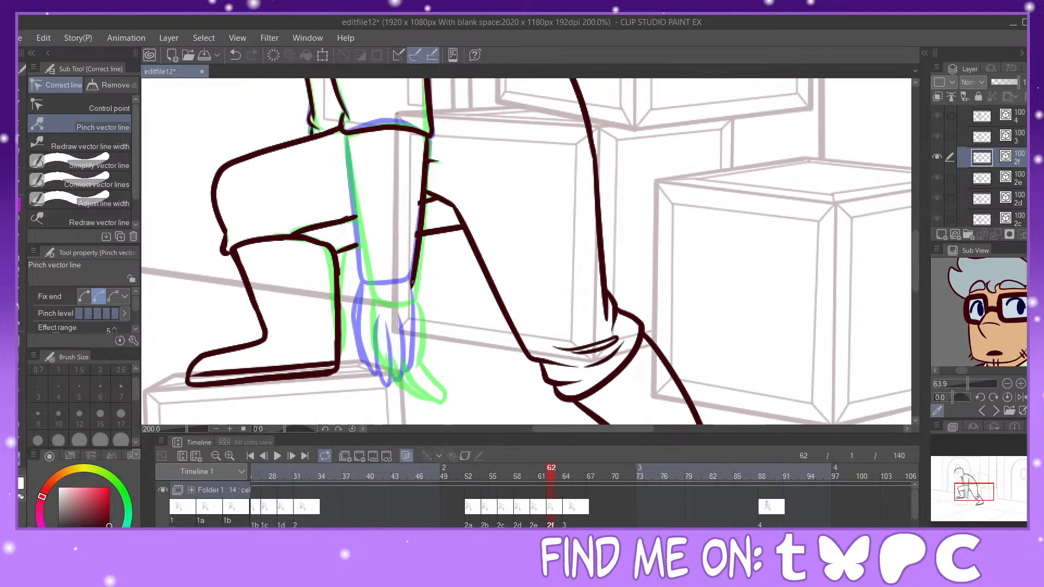
left_click(20, 295)
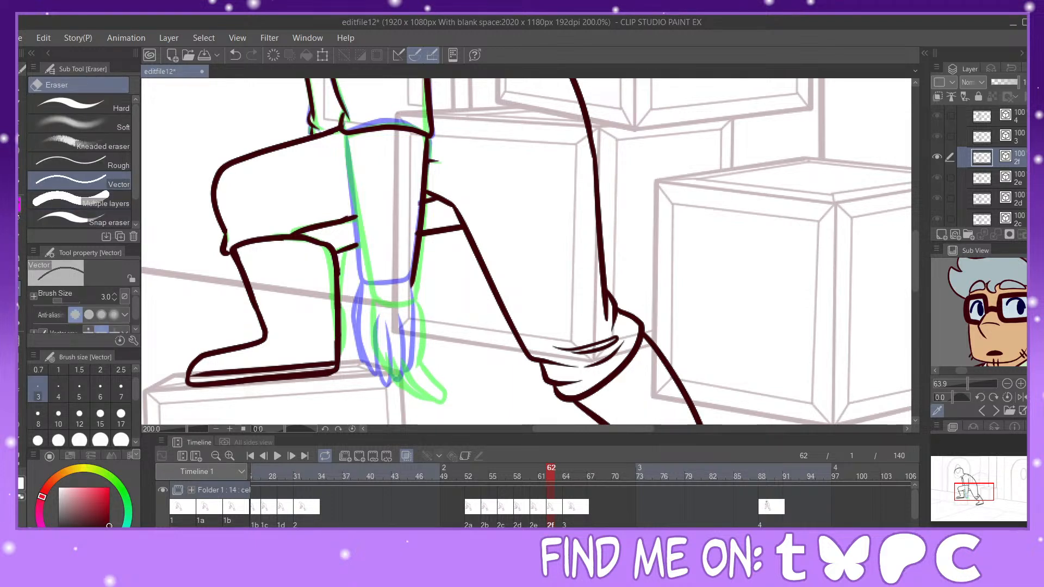
Step: Ink the front forearm edge, pinch its lower end inward and close the wrist with a curved cuff line in cel 2f
key("p")
left_click_drag(346, 139, 362, 279)
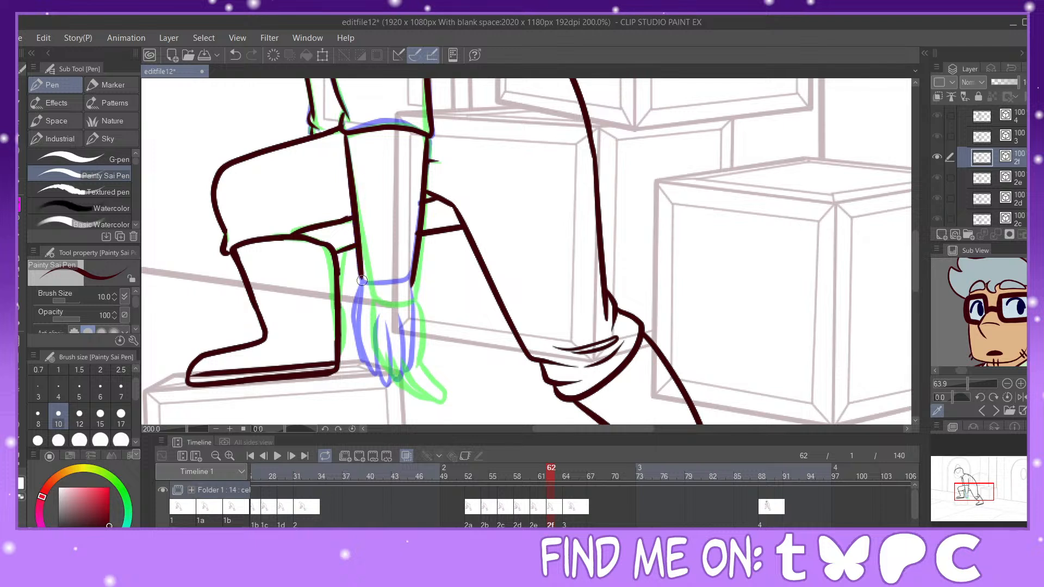
left_click(18, 460)
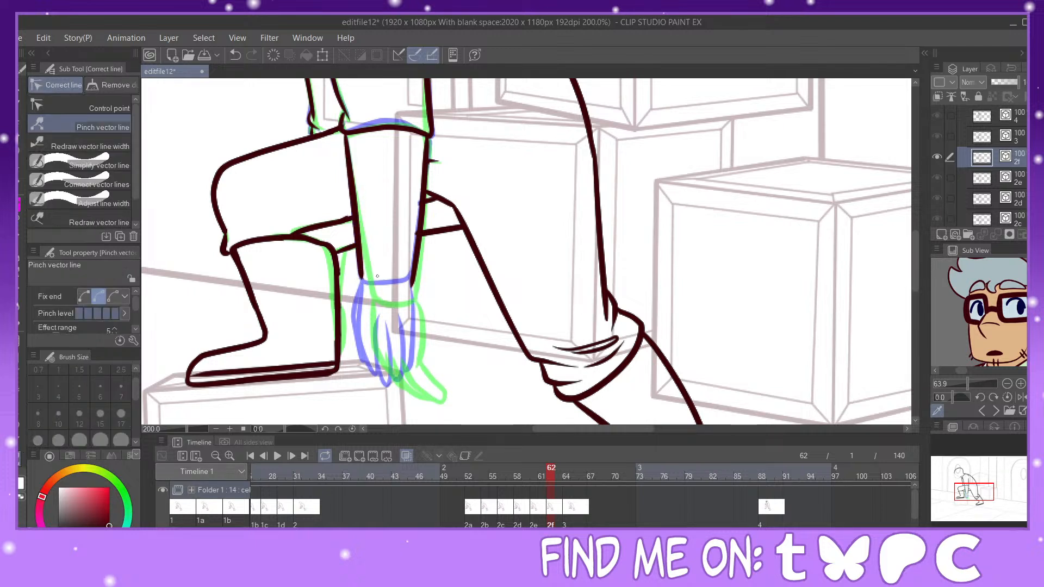
left_click_drag(360, 277, 365, 279)
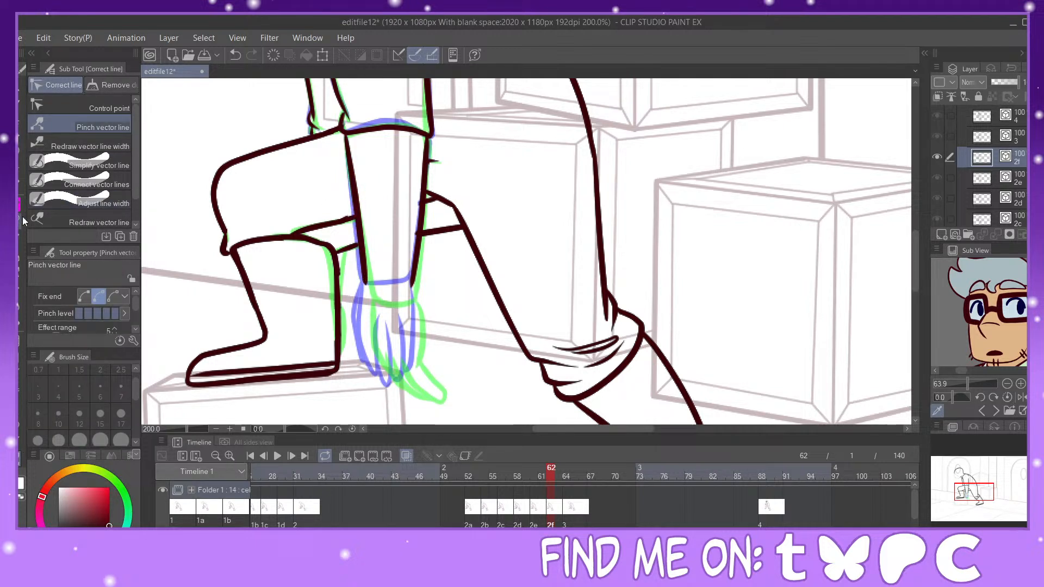
key("p")
mouse_move(367, 292)
left_mouse_down()
mouse_move(387, 298)
mouse_move(416, 272)
left_mouse_up()
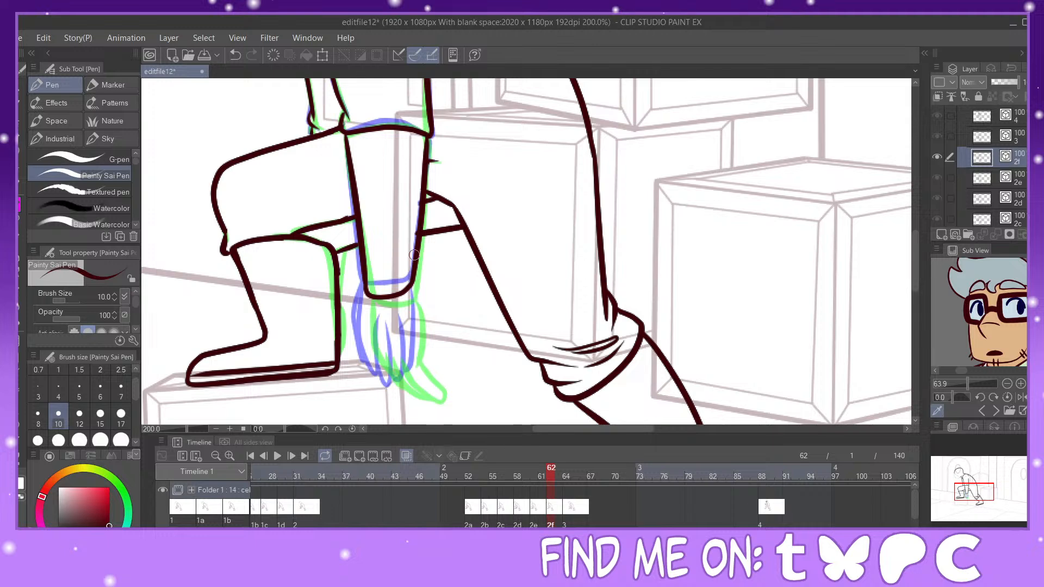
Step: Ink the hanging hand with its fingers below the cuff, midway between the blue and green onion-skin hands in cel 2f
left_click_drag(972, 495, 977, 495)
left_click_drag(376, 240, 380, 298)
left_click(235, 55)
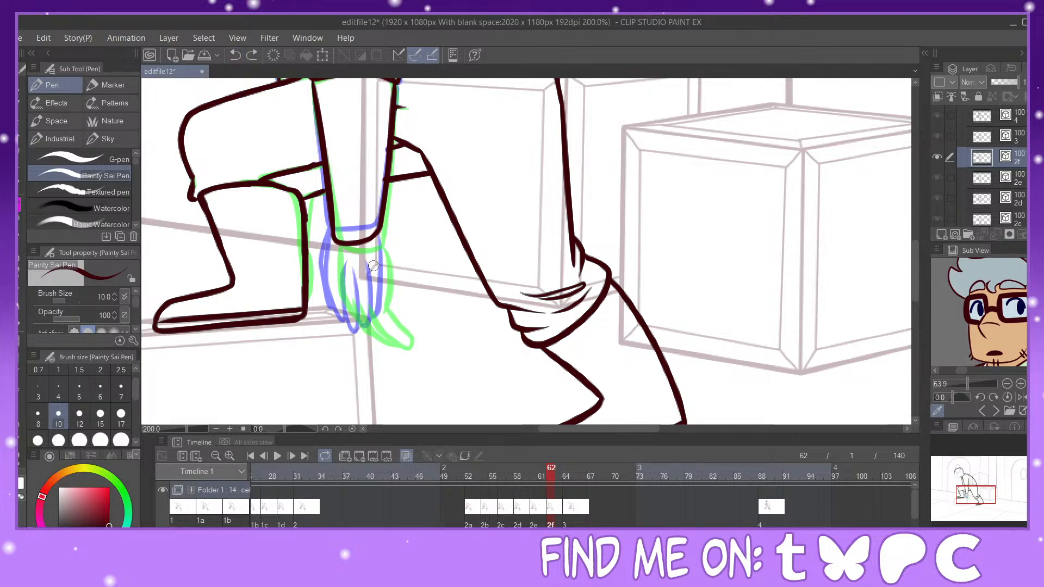
left_click_drag(377, 237, 382, 297)
left_click(234, 55)
mouse_move(376, 237)
left_mouse_down()
mouse_move(385, 285)
mouse_move(369, 309)
mouse_move(392, 335)
mouse_move(381, 297)
mouse_move(354, 313)
mouse_move(394, 335)
left_mouse_up()
mouse_move(338, 278)
left_mouse_down()
mouse_move(343, 314)
mouse_move(388, 332)
left_mouse_up()
mouse_move(331, 241)
left_mouse_down()
mouse_move(329, 293)
mouse_move(342, 313)
left_mouse_up()
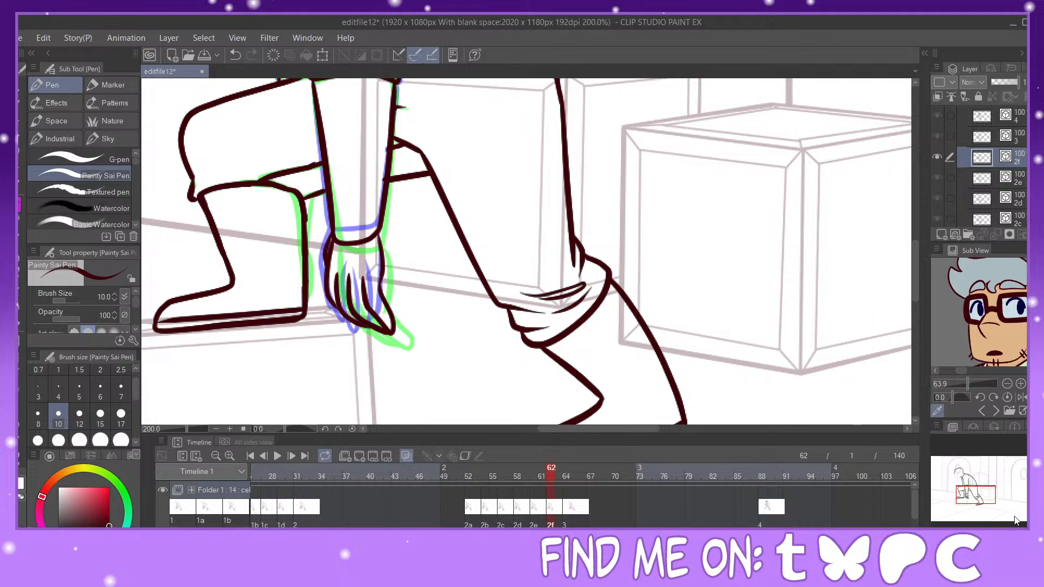
Step: Check cel 3 at frame 64, return to frame 62 and ink the line behind the front boot in cel 2f
left_click_drag(970, 499, 969, 492)
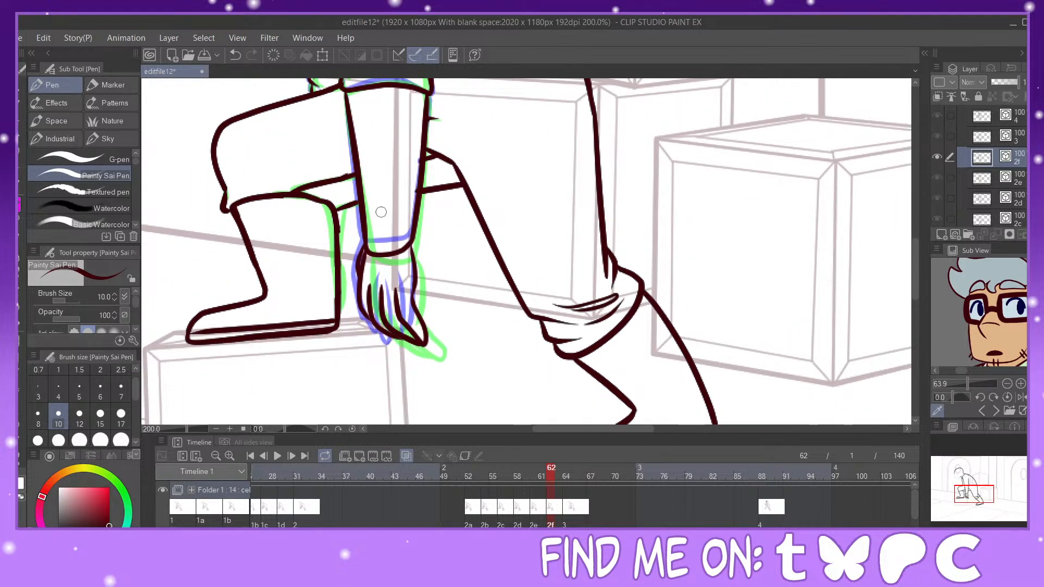
left_click(564, 515)
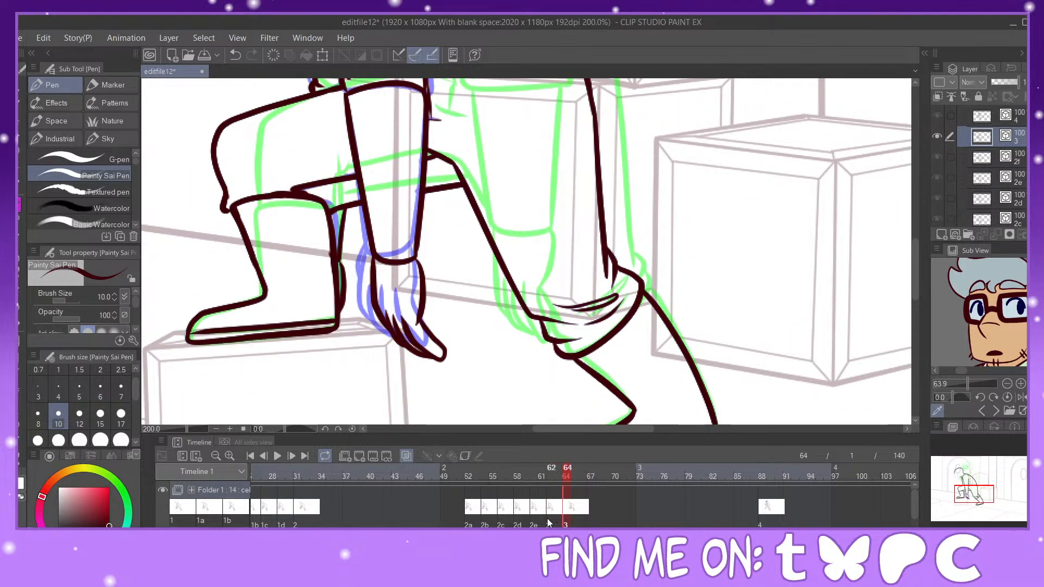
left_click(547, 517)
left_click_drag(345, 209, 341, 290)
Step: Duplicate cel 3 as cel 3a and assign the copy to frame 66 on the timeline
mouse_move(972, 498)
left_mouse_down()
mouse_move(968, 479)
mouse_move(971, 492)
left_mouse_up()
left_click(566, 506)
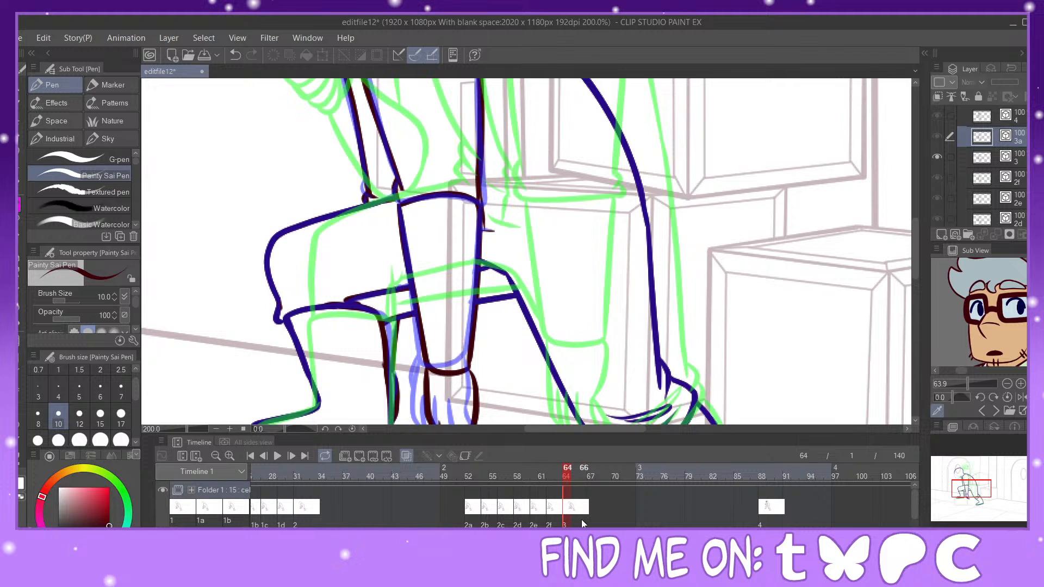
left_click(578, 506)
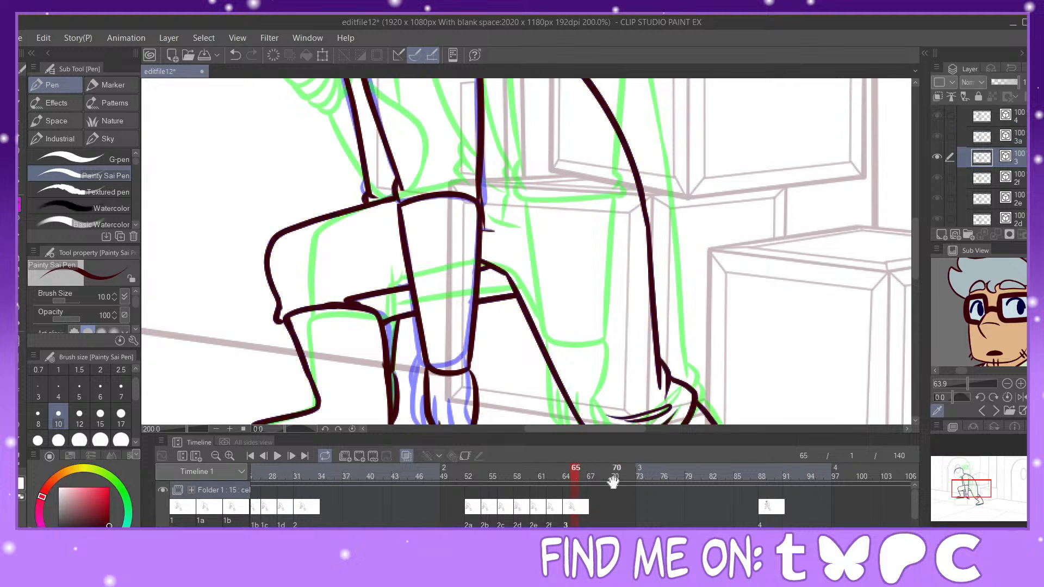
left_click(373, 458)
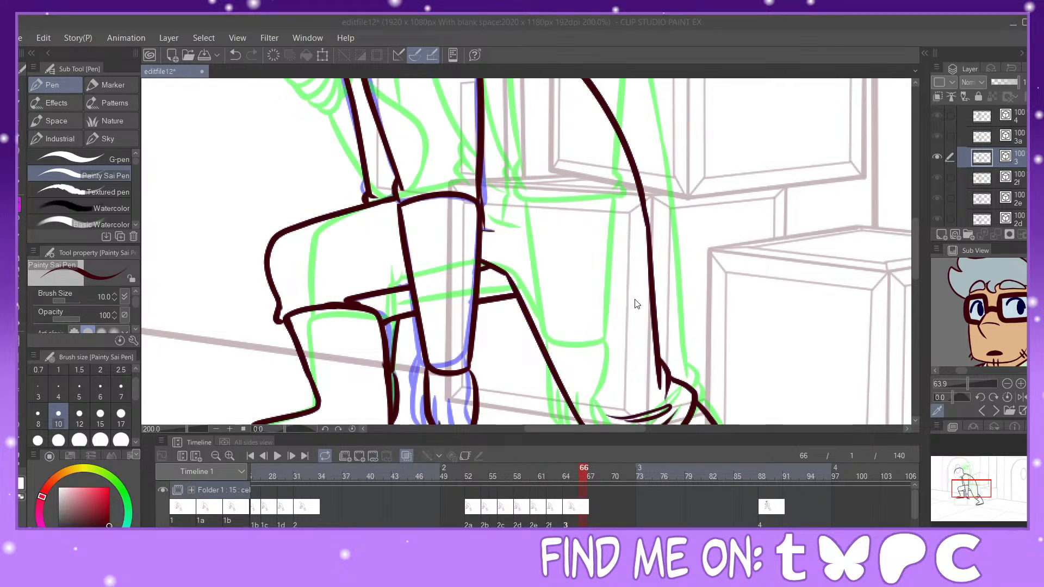
left_click(684, 236)
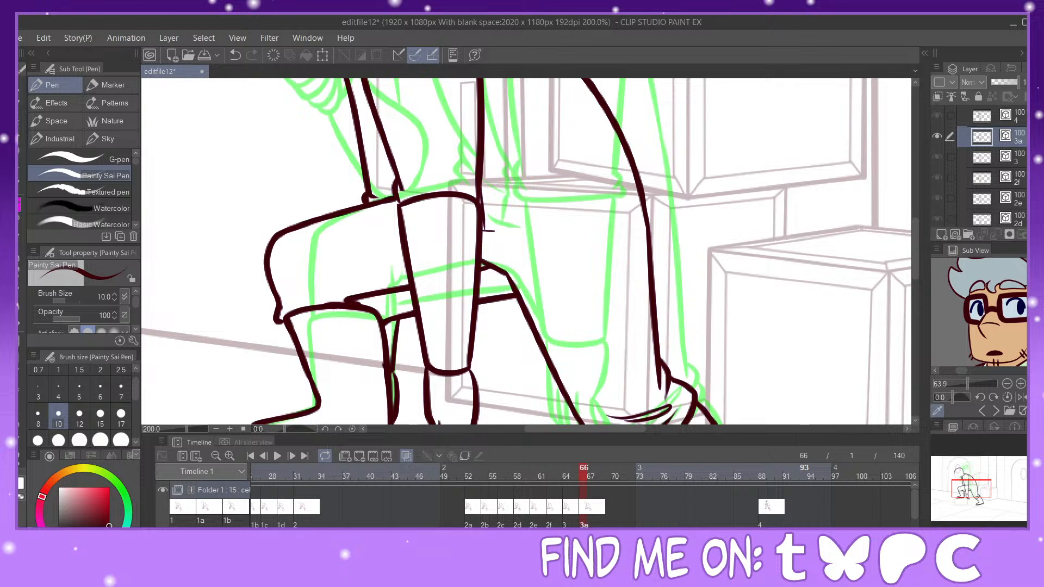
Step: Lasso the chest line and the line behind the front boot in cel 3a, shift them slightly forward together and clear the selection
left_click_drag(972, 495, 976, 487)
key("m")
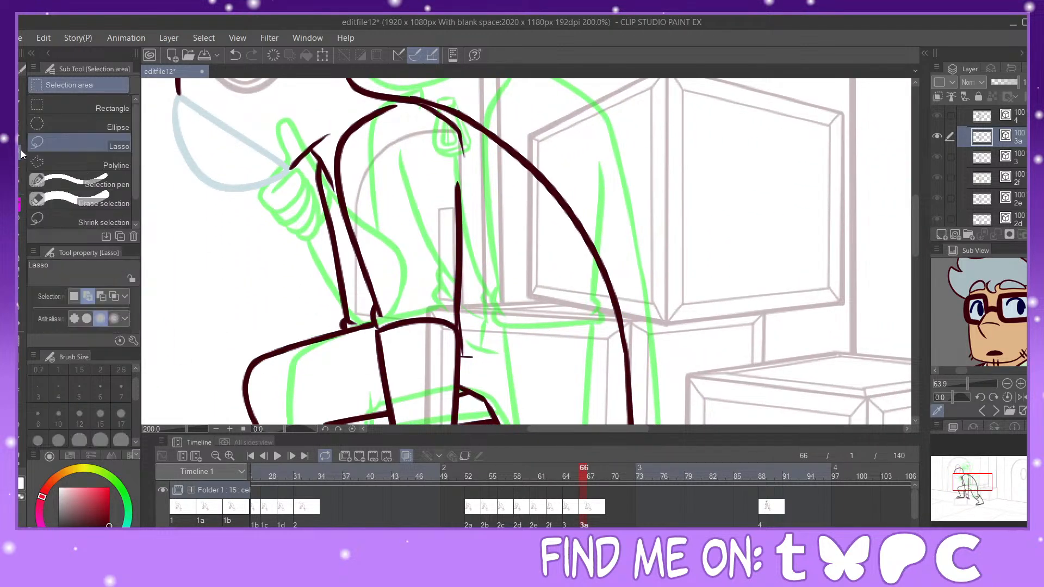
mouse_move(322, 157)
left_mouse_down()
mouse_move(304, 178)
mouse_move(313, 278)
mouse_move(341, 324)
mouse_move(370, 315)
left_mouse_up()
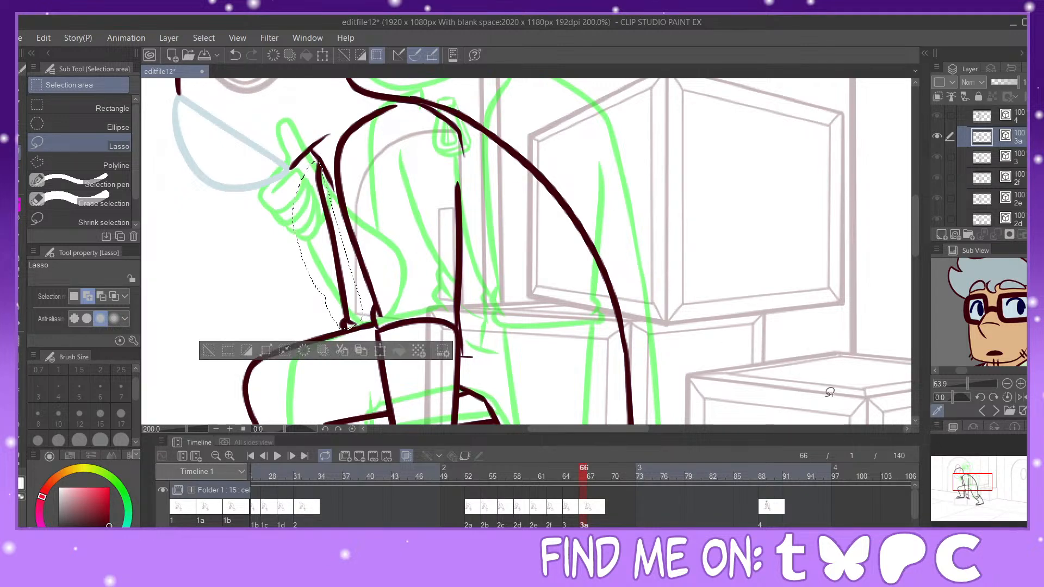
left_click_drag(973, 482, 973, 493)
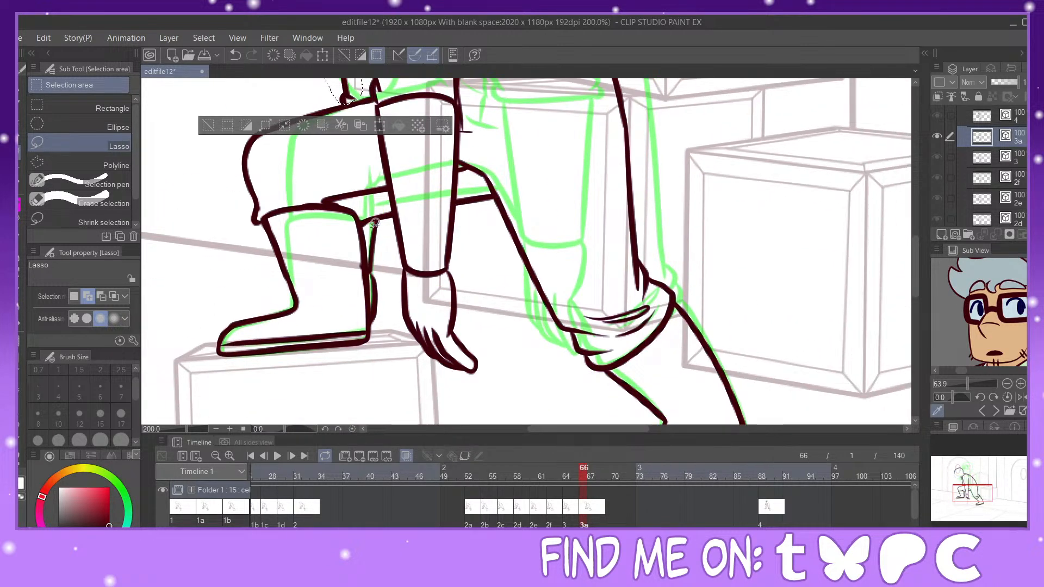
mouse_move(372, 255)
left_mouse_down()
mouse_move(375, 324)
mouse_move(395, 296)
left_mouse_up()
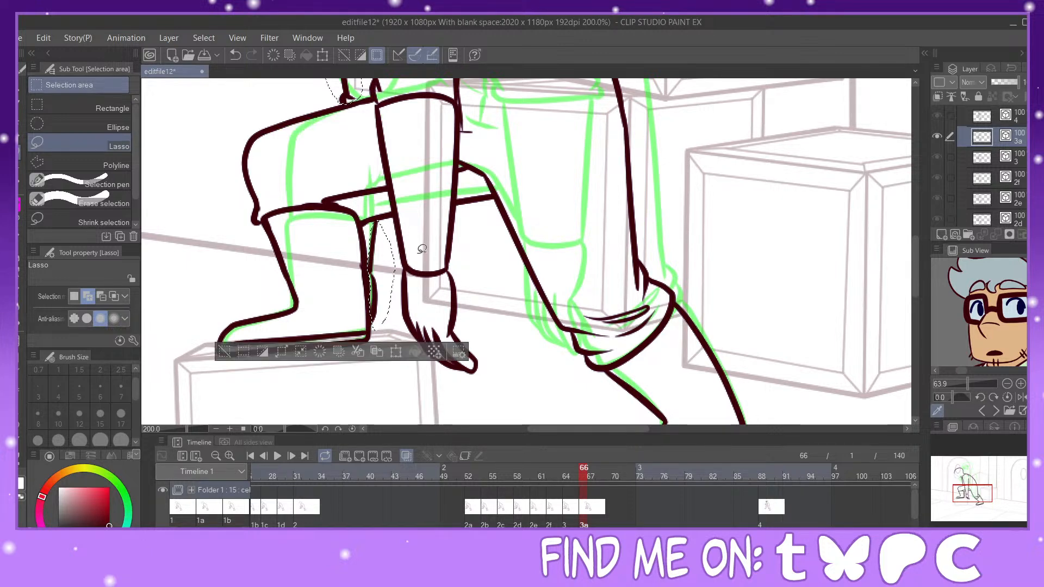
key("ctrl+t")
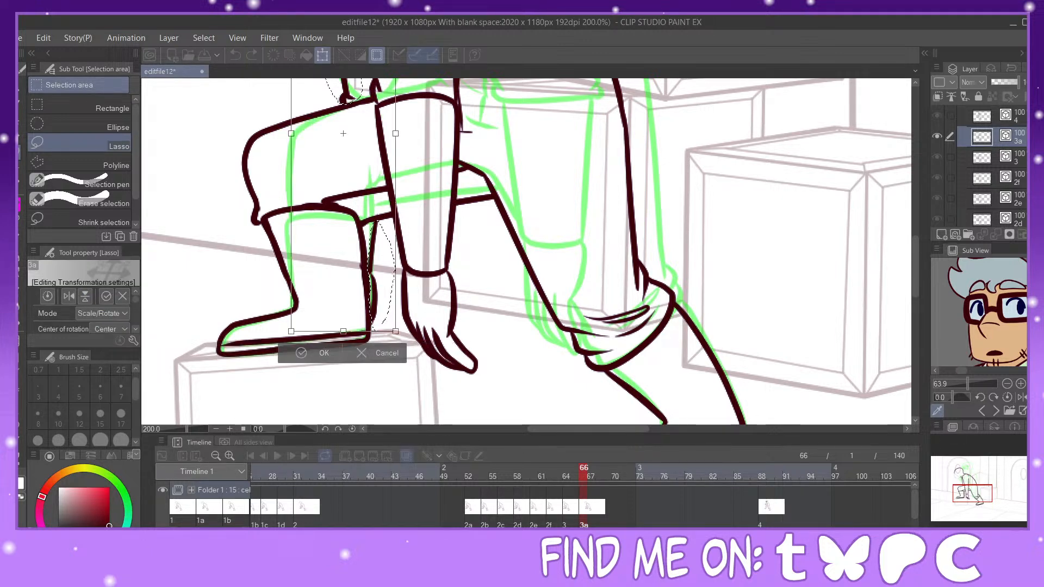
key("ctrl+minus")
scroll(414, 299, "up", 3)
left_click_drag(456, 207, 395, 219)
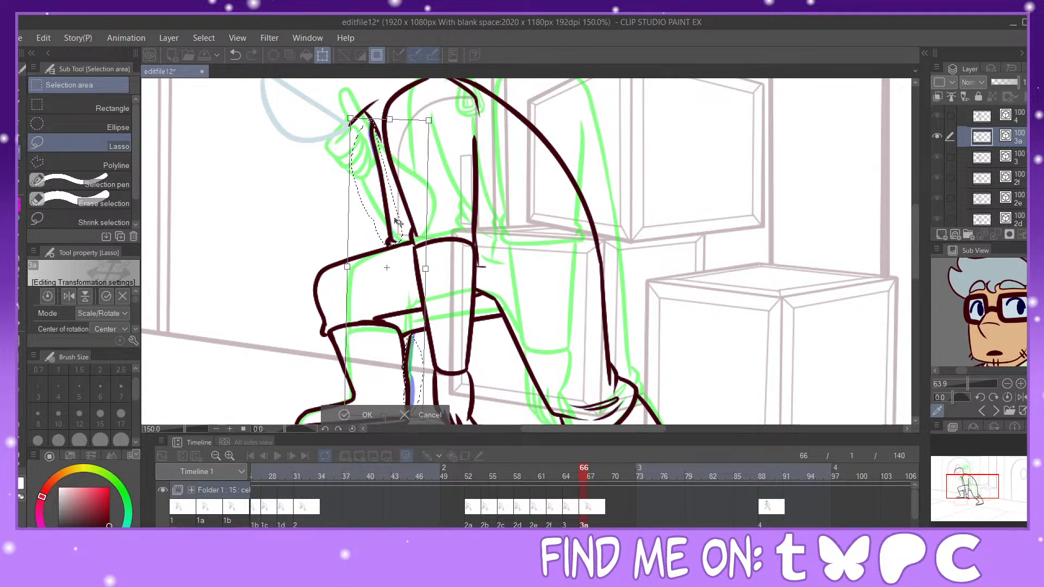
left_click(979, 501)
left_click_drag(979, 501, 971, 488)
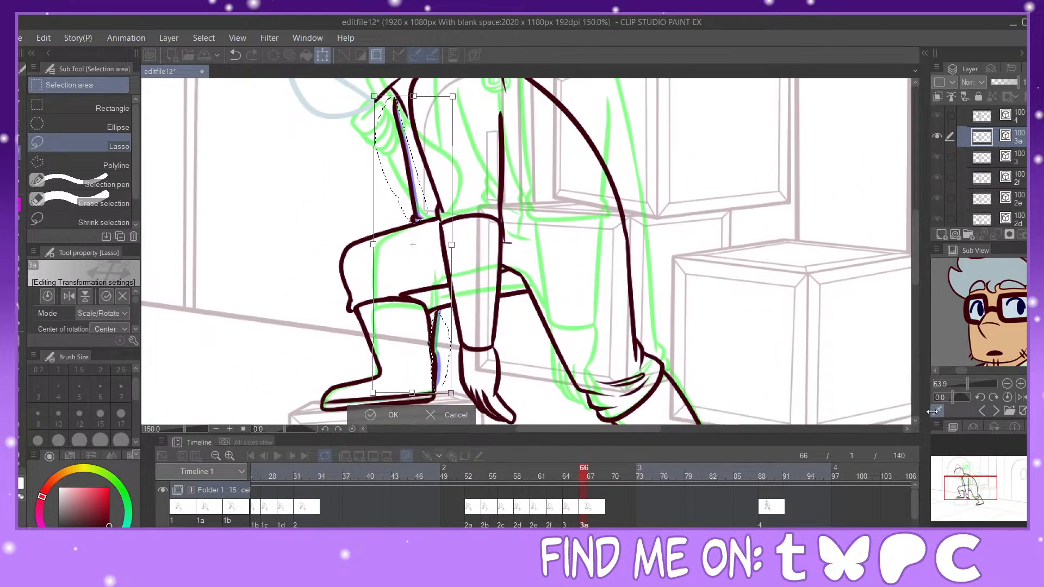
left_click_drag(393, 125, 394, 125)
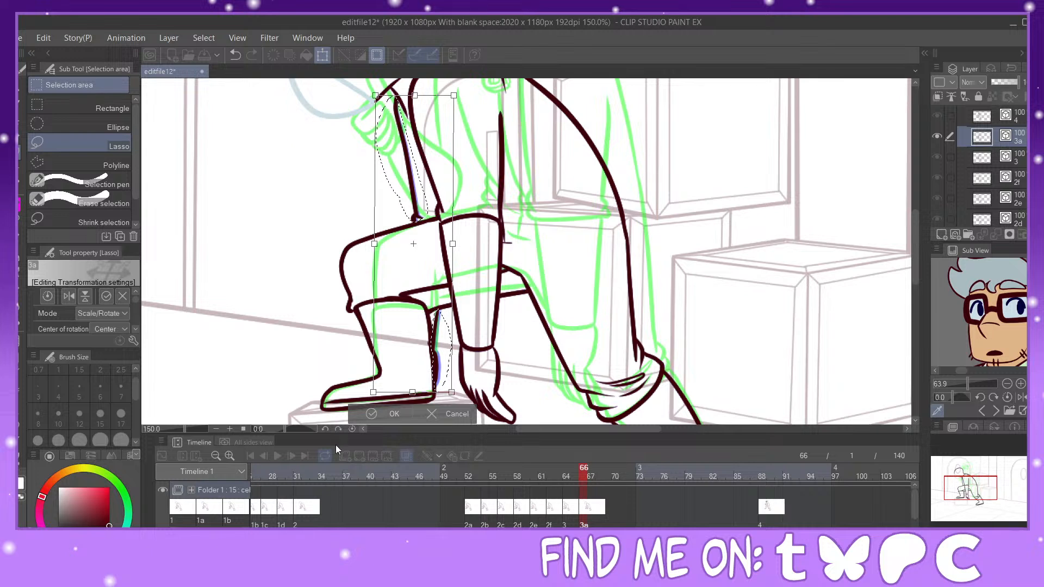
left_click(360, 415)
left_click(295, 412)
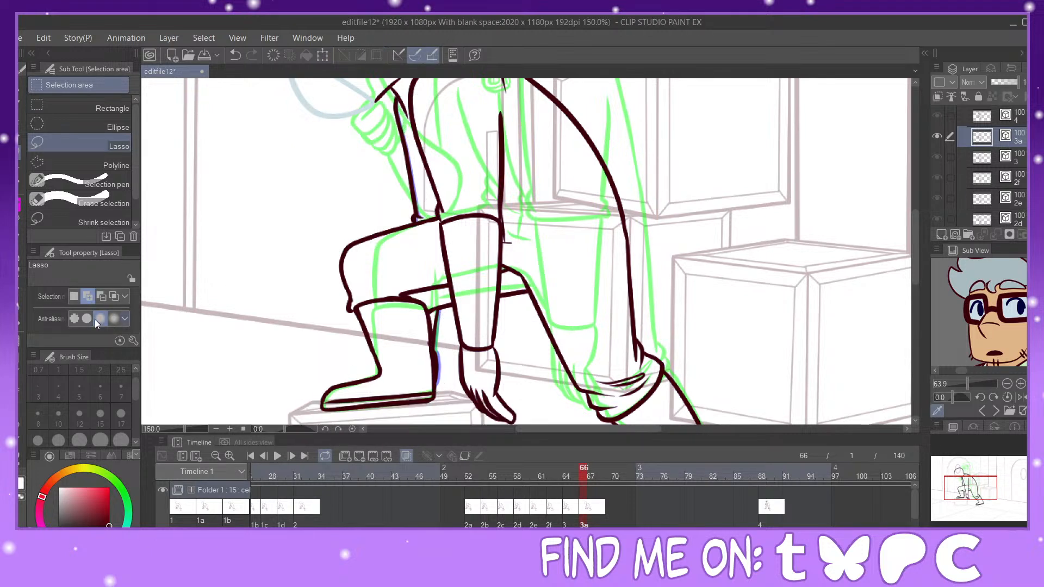
key("e")
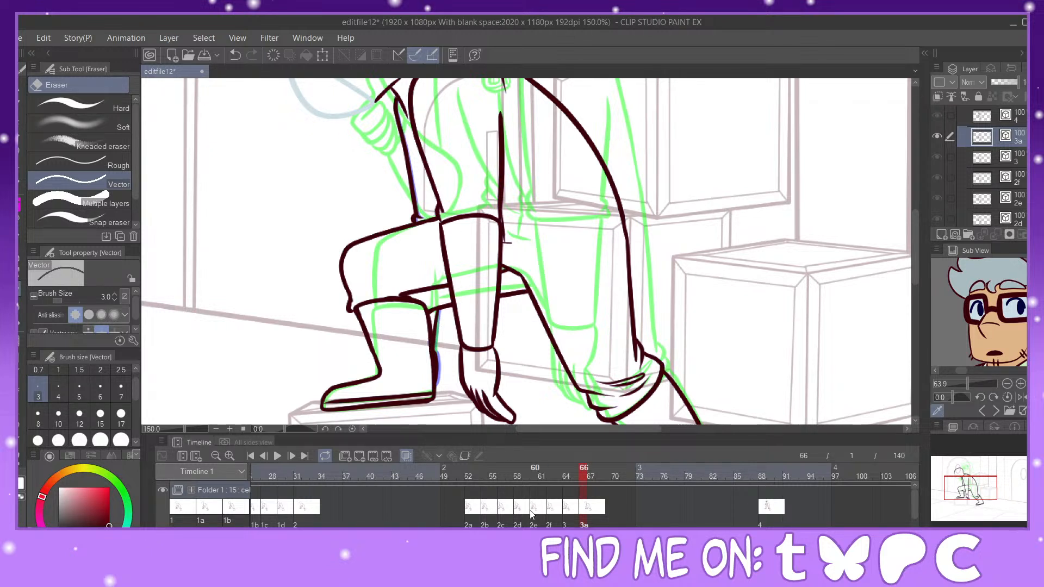
Step: Lasso the near arm and hanging hand in cel 3a, rotate them slightly toward the rear leg and clear the selection
key("m")
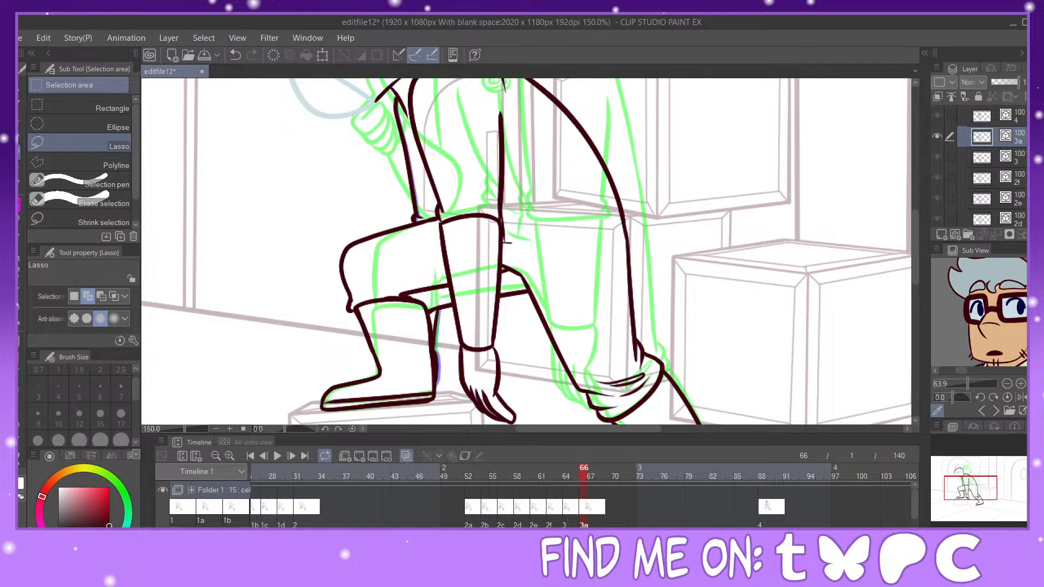
scroll(506, 242, "down", 2)
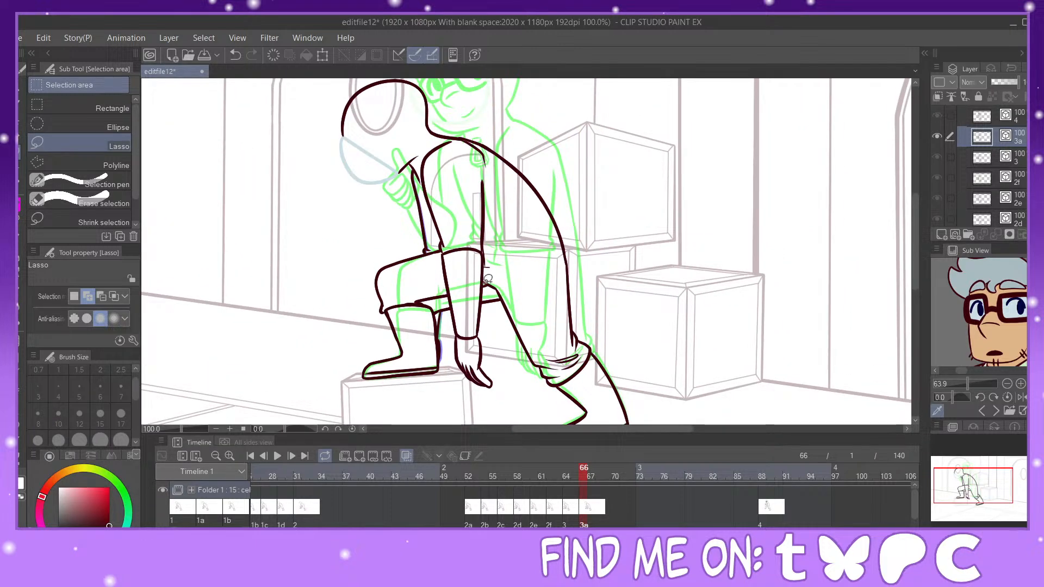
mouse_move(489, 268)
left_mouse_down()
mouse_move(501, 182)
mouse_move(460, 138)
mouse_move(443, 139)
mouse_move(422, 172)
mouse_move(441, 283)
mouse_move(457, 362)
mouse_move(494, 401)
mouse_move(497, 326)
mouse_move(484, 292)
mouse_move(493, 267)
left_mouse_up()
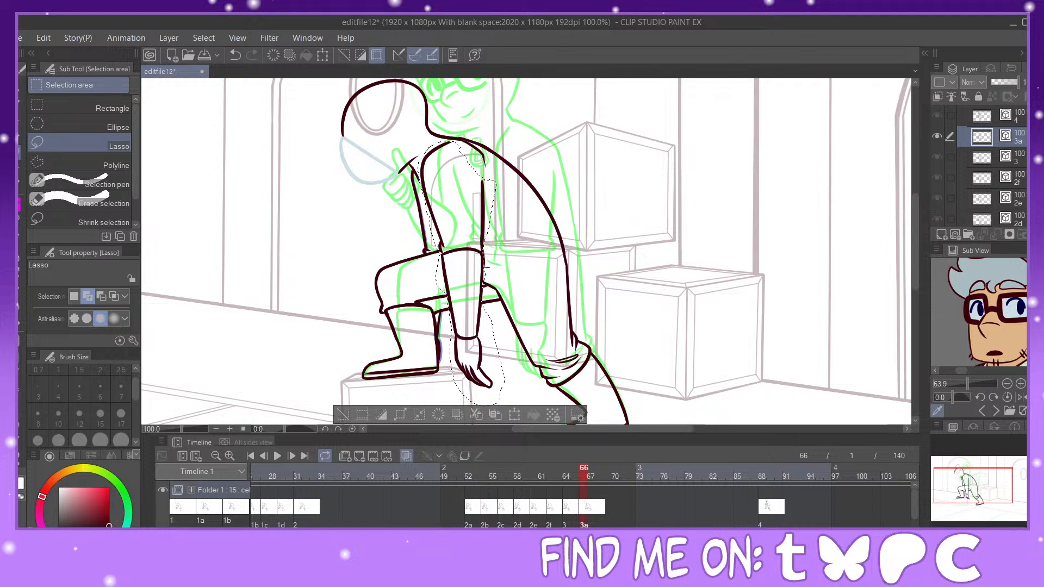
key("ctrl+plus")
left_click_drag(985, 492, 987, 496)
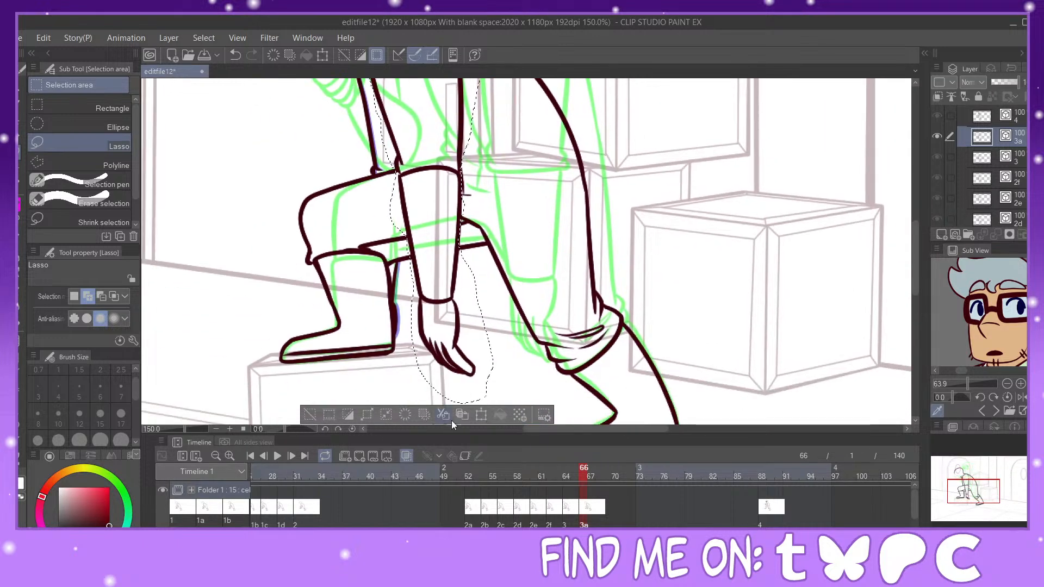
left_click(348, 416)
left_click_drag(465, 250, 463, 223)
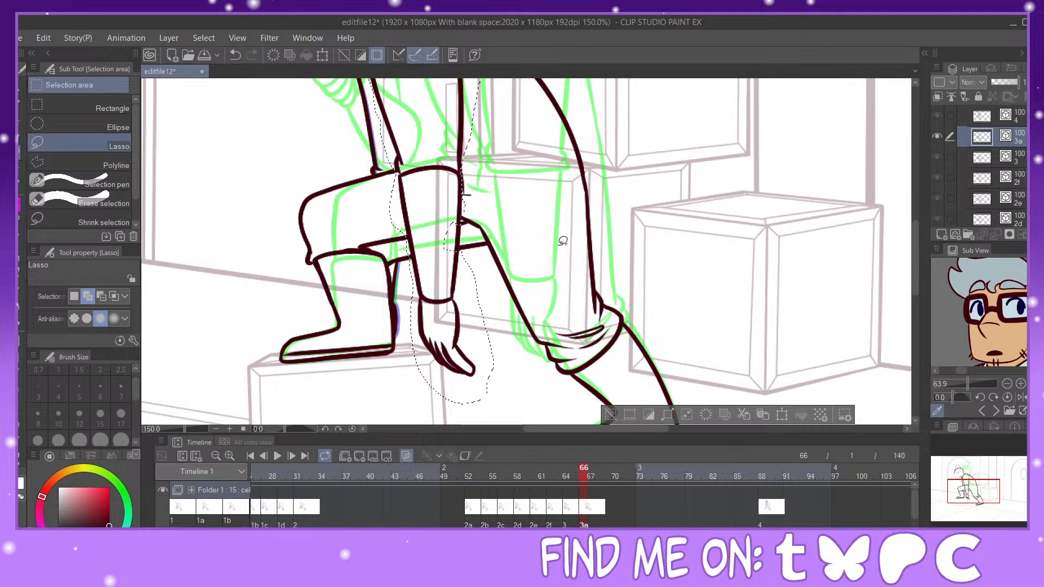
left_click(235, 55)
left_click(649, 415)
key("ctrl+alt+0")
left_click_drag(485, 212, 481, 298)
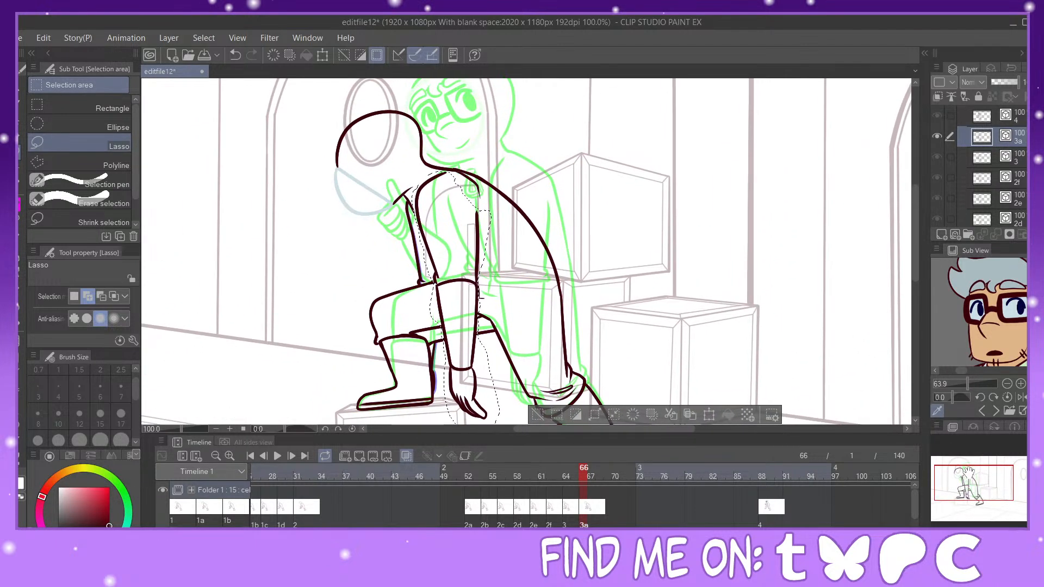
left_click(708, 415)
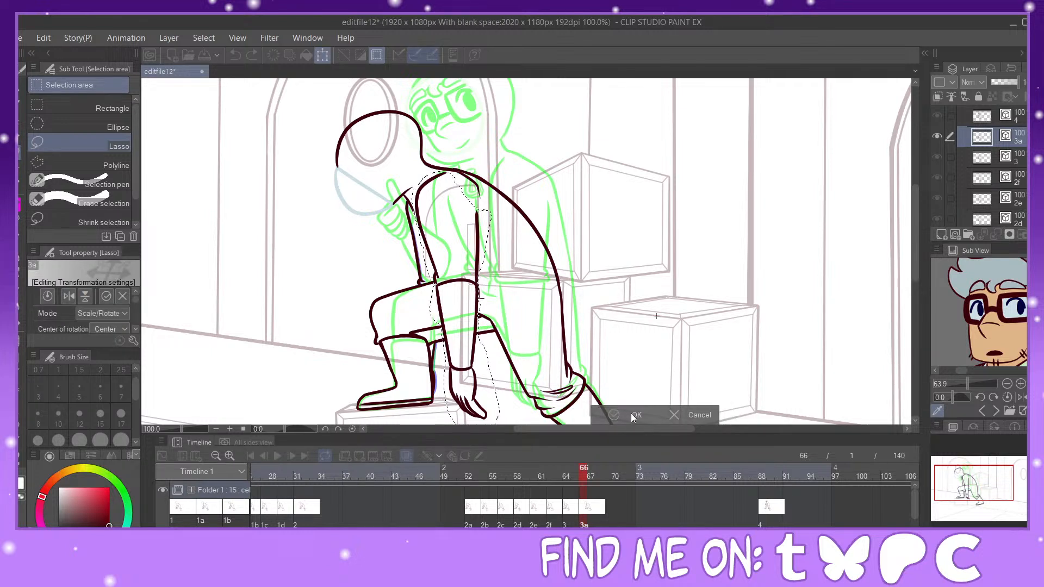
left_click(684, 415)
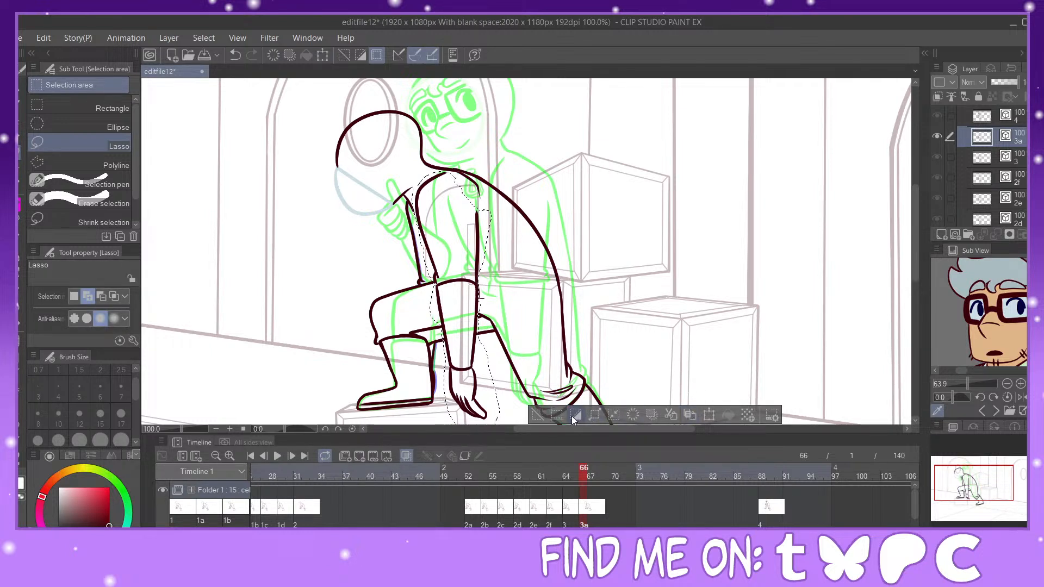
left_click(509, 414)
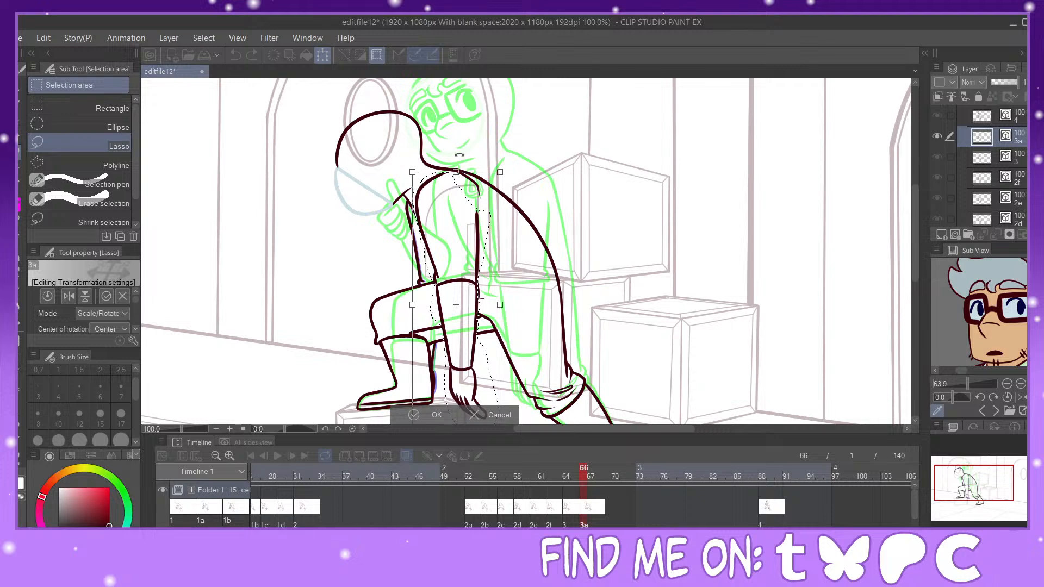
left_click_drag(460, 154, 457, 155)
left_click_drag(462, 199, 463, 199)
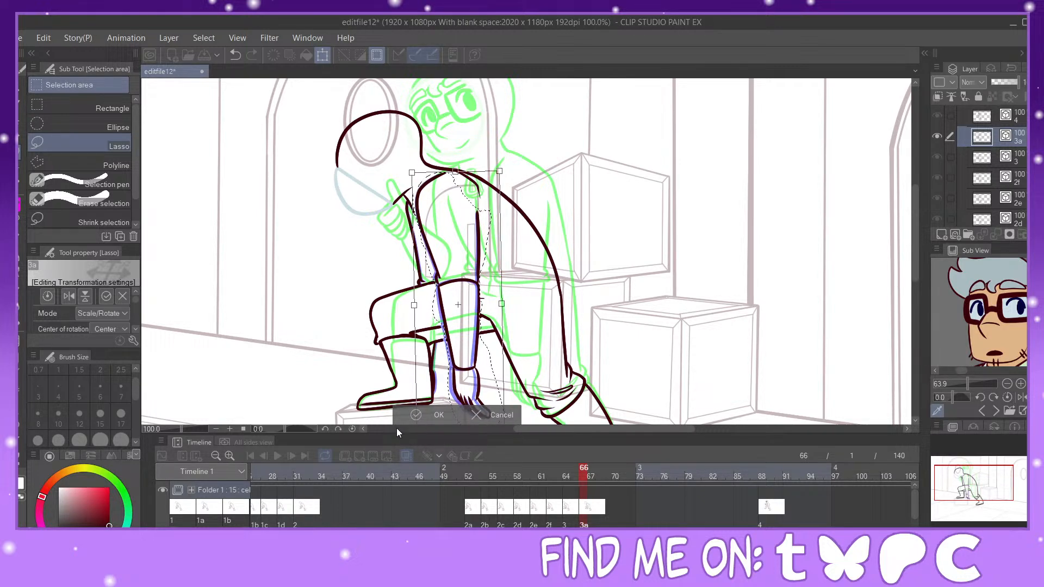
left_click(432, 415)
left_click(968, 486)
key("ctrl+plus")
key("ctrl+plus")
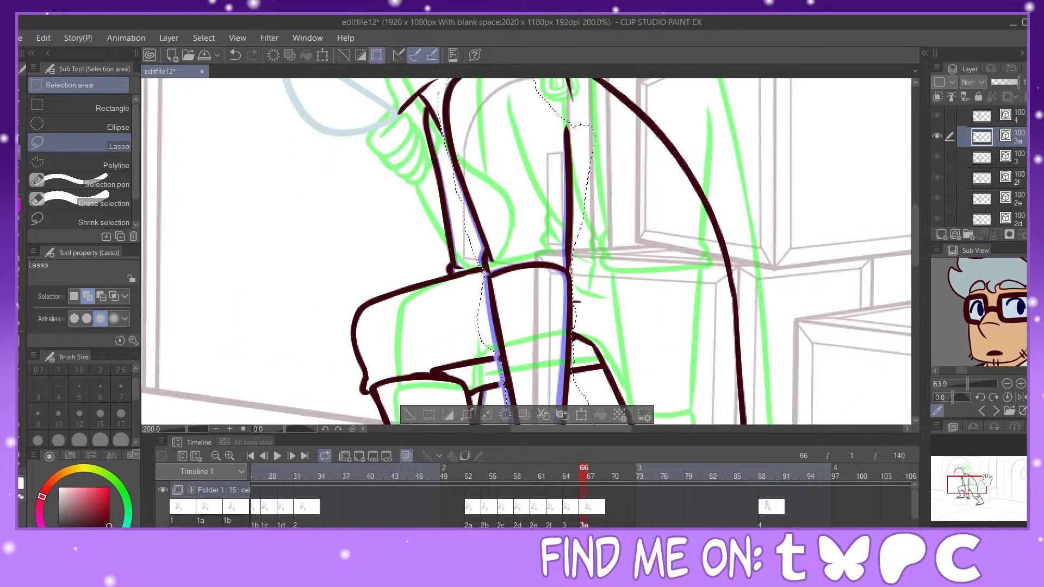
left_click_drag(968, 482, 970, 491)
left_click(357, 415)
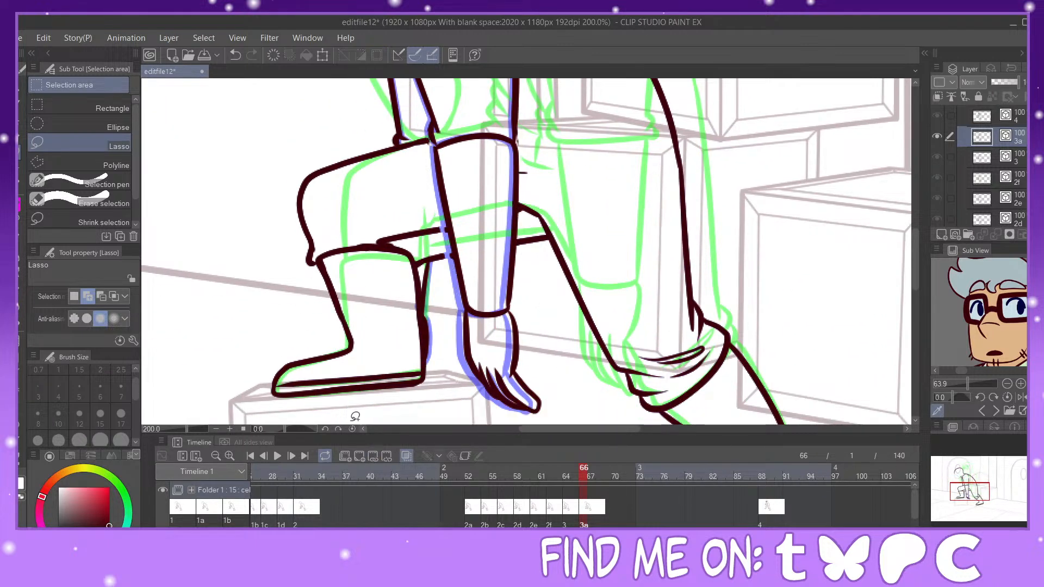
Step: Touch up the front thigh's underside lines in cel 3a so they meet the repositioned arm
key("e")
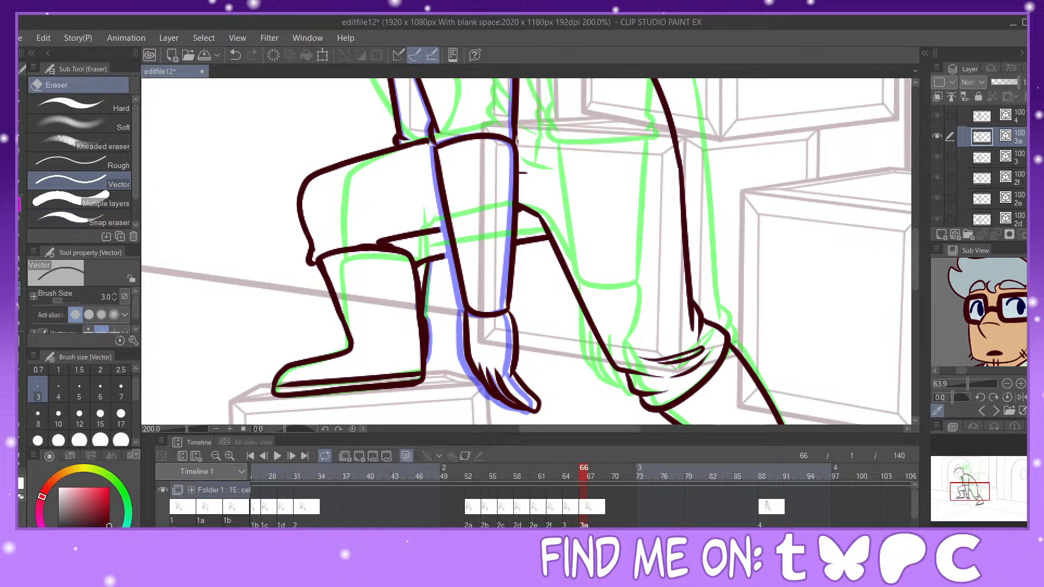
key("p")
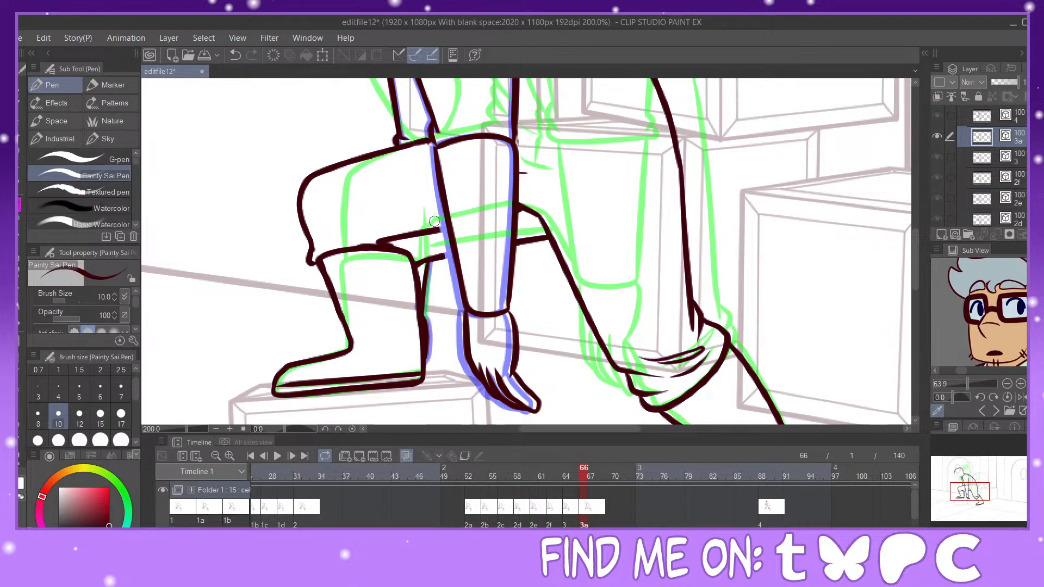
mouse_move(432, 233)
left_mouse_down()
mouse_move(451, 229)
mouse_move(425, 266)
left_mouse_up()
left_click(239, 55)
left_click(235, 55)
left_click_drag(968, 490, 968, 480)
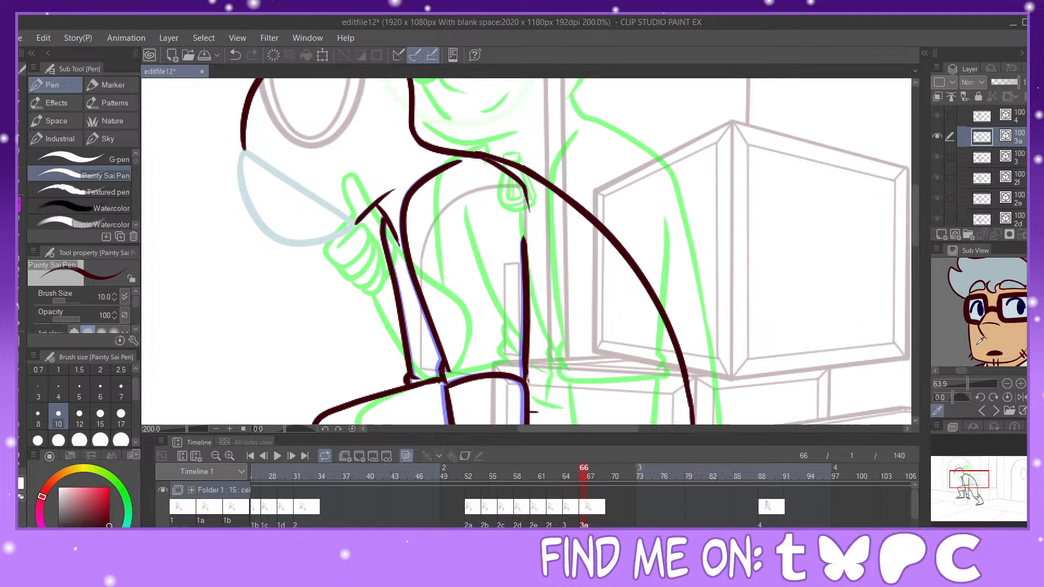
Step: Duplicate cel 3a as cel 3b and assign the copy to frame 68 on the timeline
left_click(955, 234)
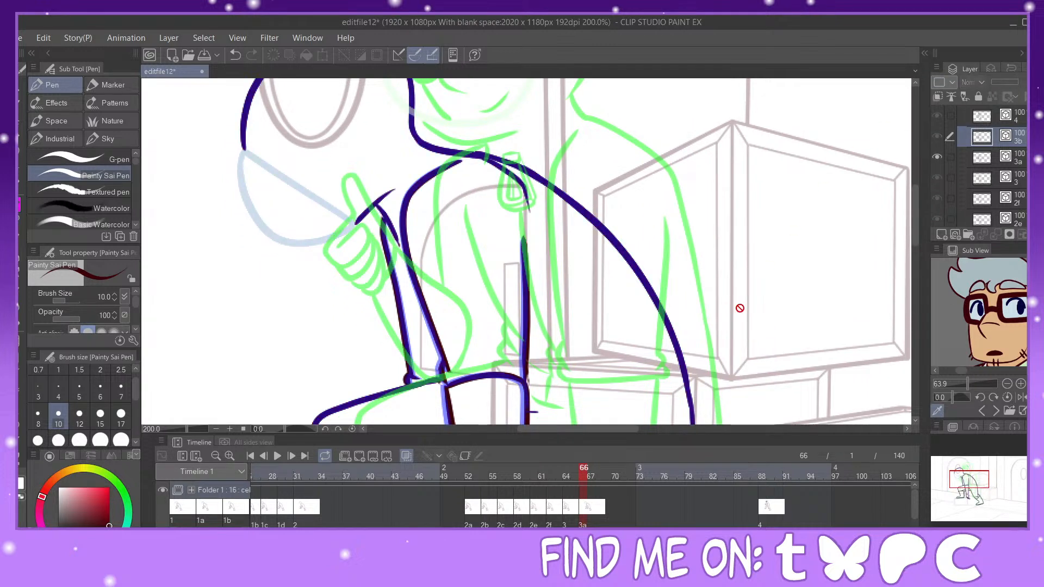
left_click(601, 519)
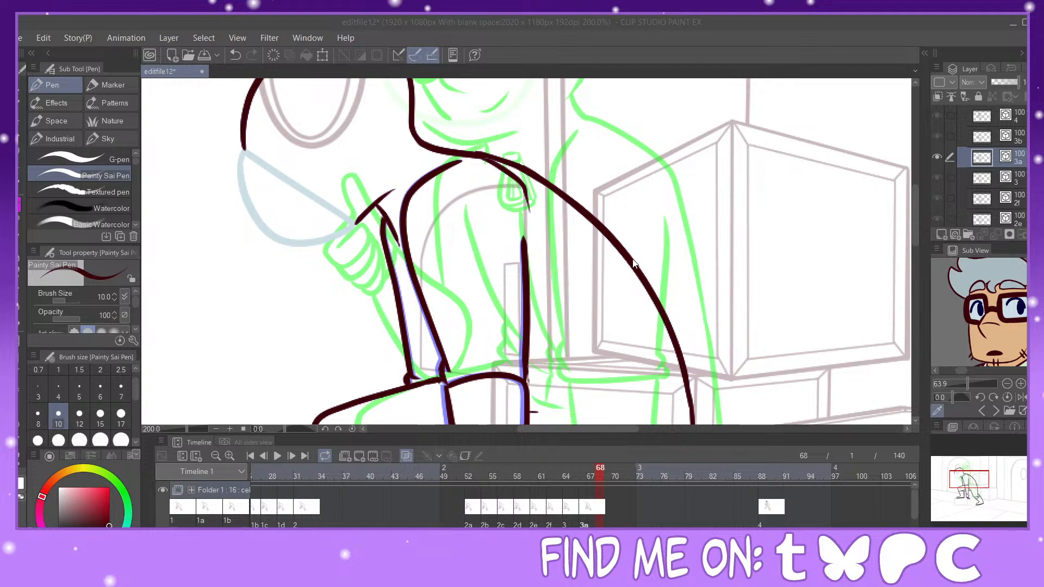
left_click(682, 237)
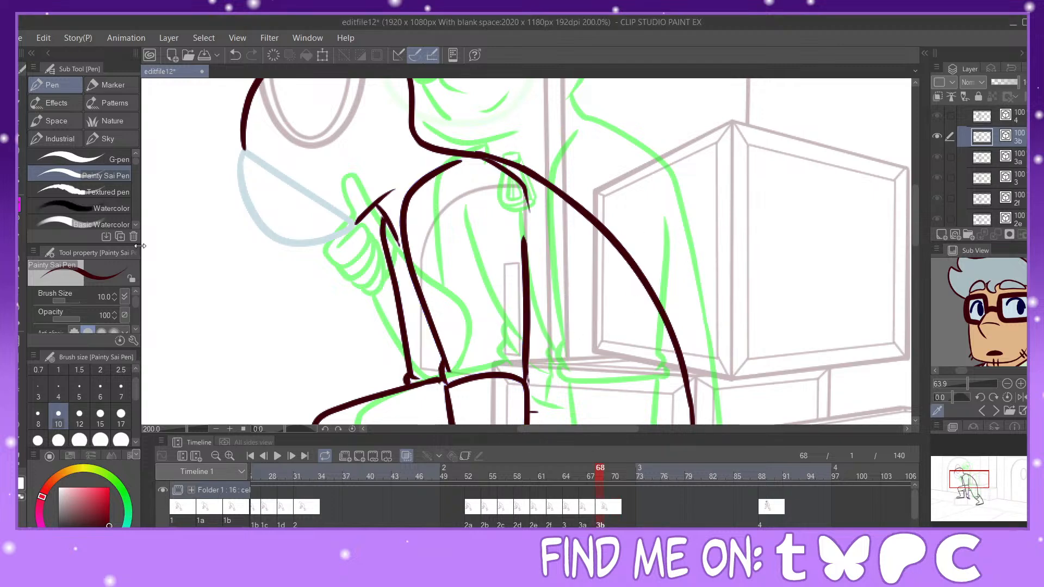
Step: Lasso the chest line and the line behind the front boot in cel 3b, rotate them slightly forward together and clear the selection
left_click(20, 151)
left_click_drag(969, 480, 968, 482)
mouse_move(412, 184)
left_mouse_down()
mouse_move(394, 264)
mouse_move(423, 337)
mouse_move(459, 345)
left_mouse_up()
left_click_drag(967, 482, 968, 495)
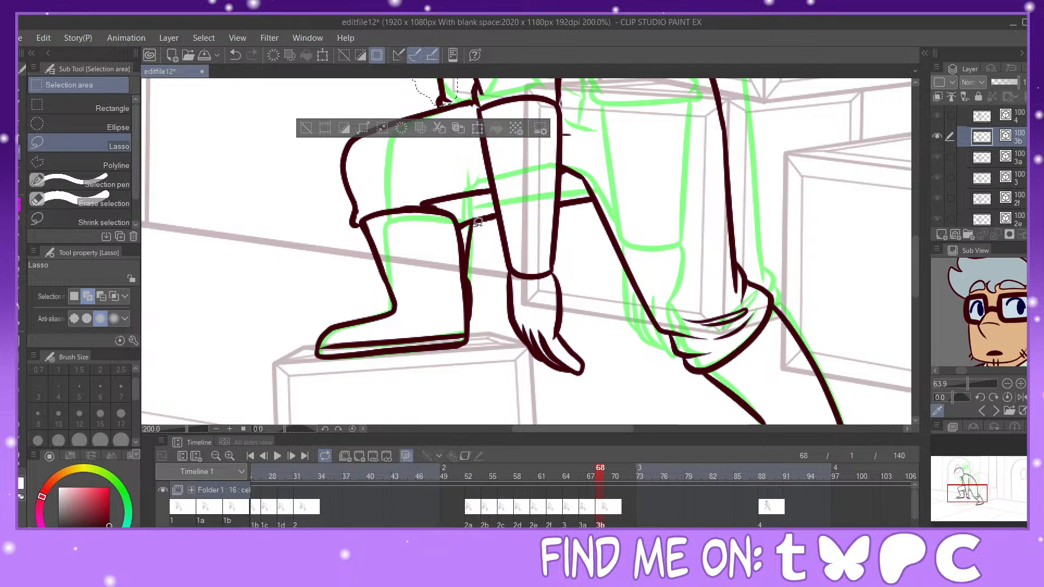
mouse_move(474, 221)
left_mouse_down()
mouse_move(475, 325)
mouse_move(492, 268)
mouse_move(472, 226)
left_mouse_up()
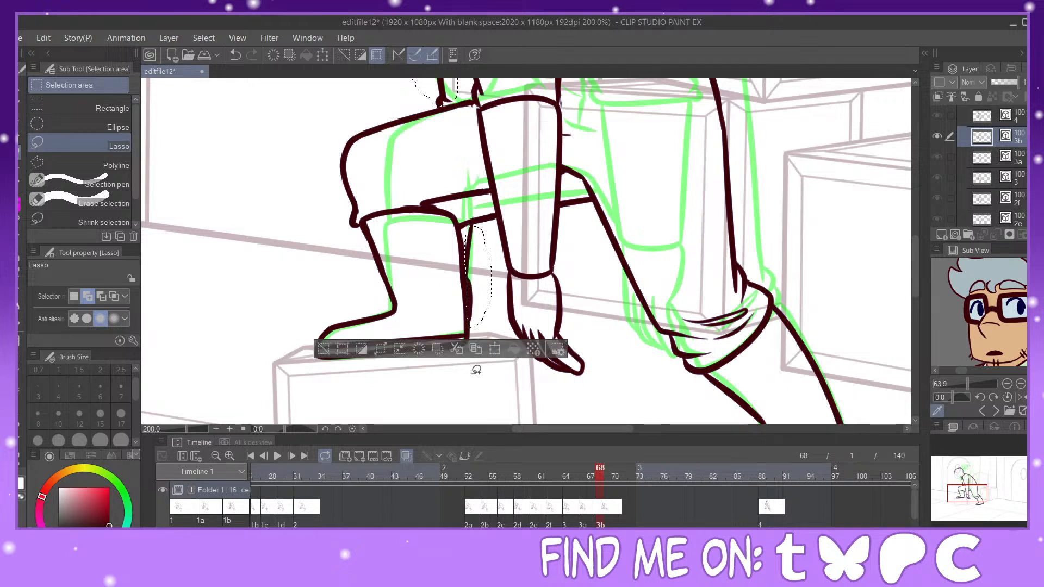
left_click(495, 349)
left_click_drag(513, 338, 509, 337)
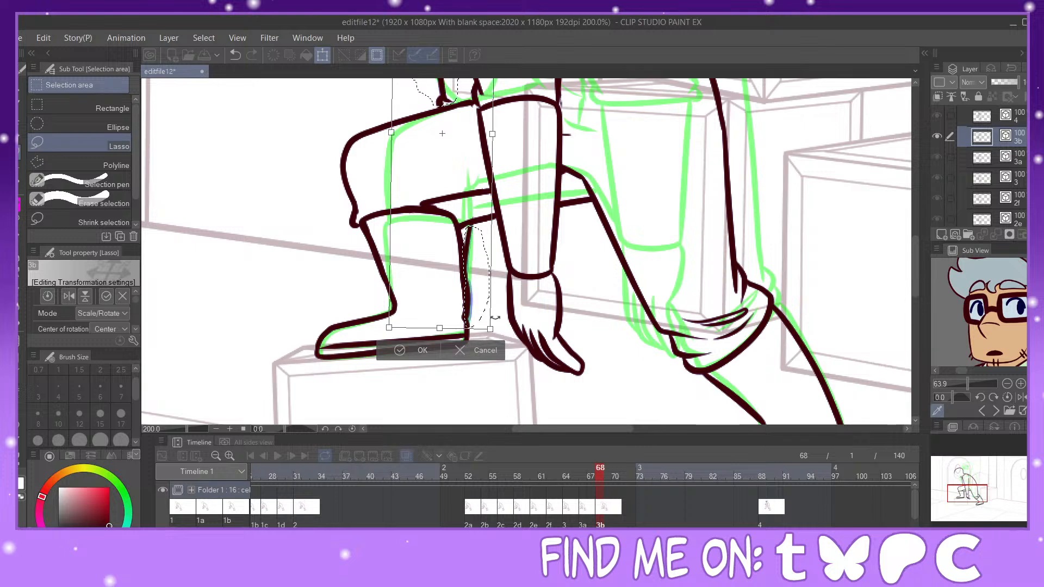
left_click_drag(956, 499, 980, 489)
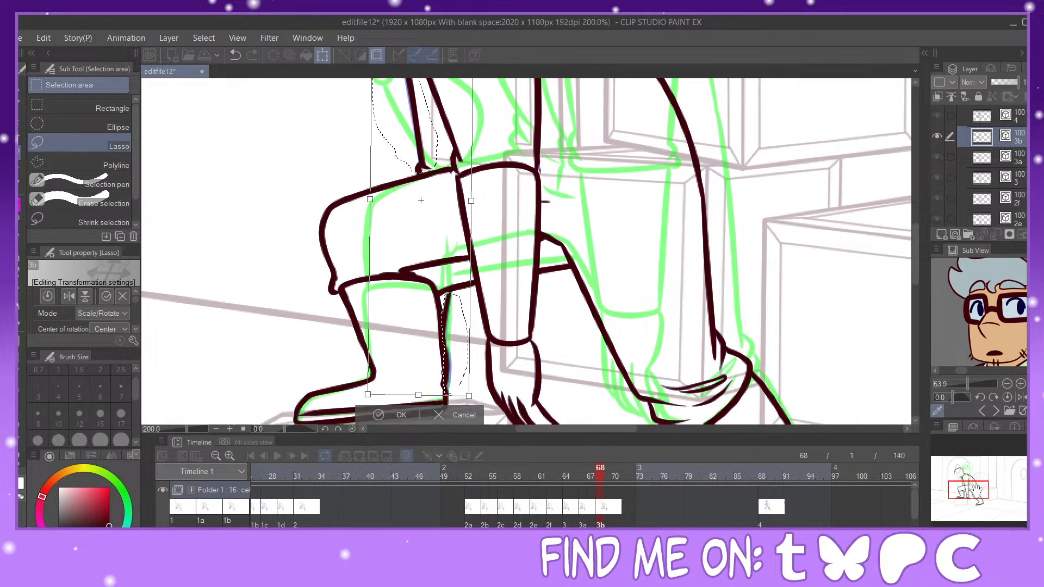
left_click(380, 415)
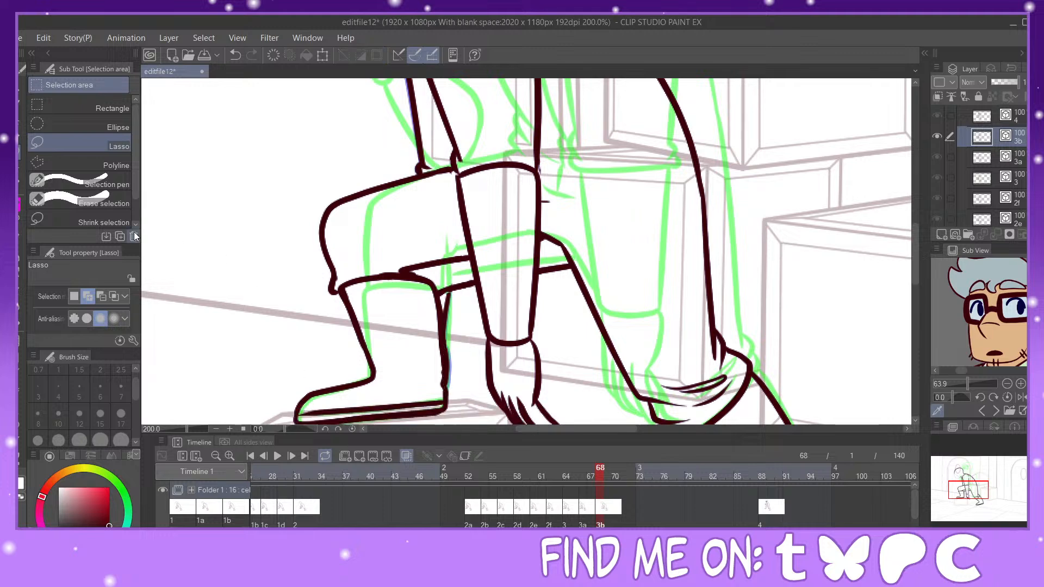
key("e")
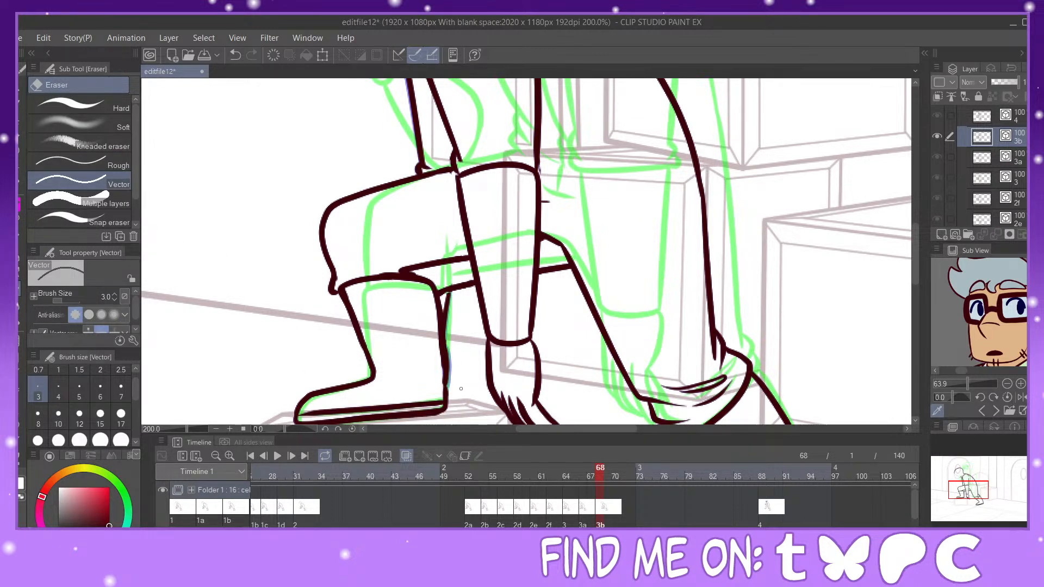
Step: Lasso the near arm from shoulder to hanging hand in cel 3b, rotate it slightly toward the rear leg and clear the selection
mouse_move(983, 492)
left_mouse_down()
mouse_move(978, 477)
mouse_move(982, 485)
left_mouse_up()
key("ctrl+minus")
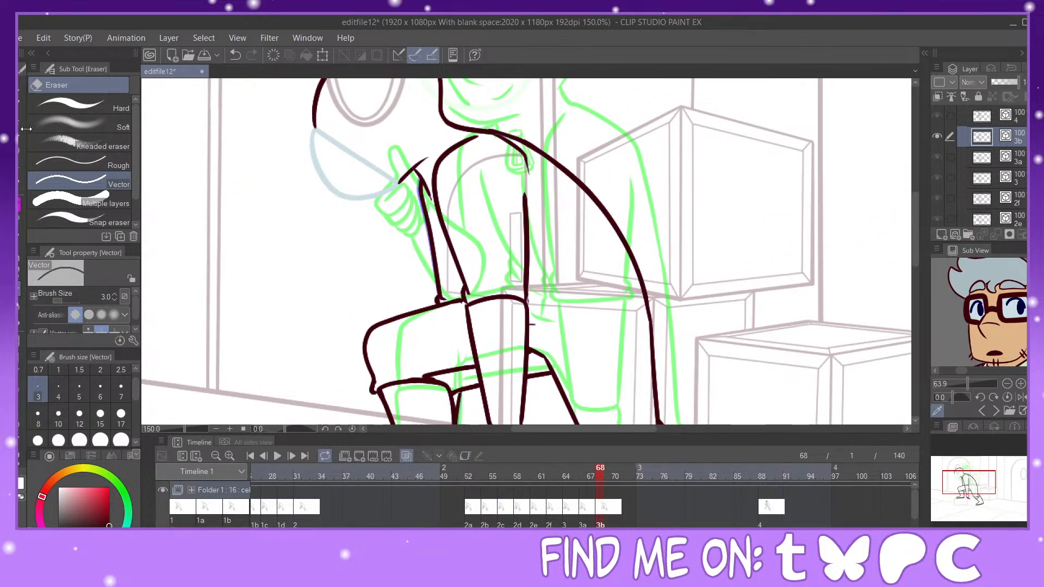
key("m")
mouse_move(479, 134)
left_mouse_down()
mouse_move(434, 145)
mouse_move(436, 213)
mouse_move(435, 150)
mouse_move(484, 136)
mouse_move(468, 168)
left_mouse_up()
left_click(344, 230)
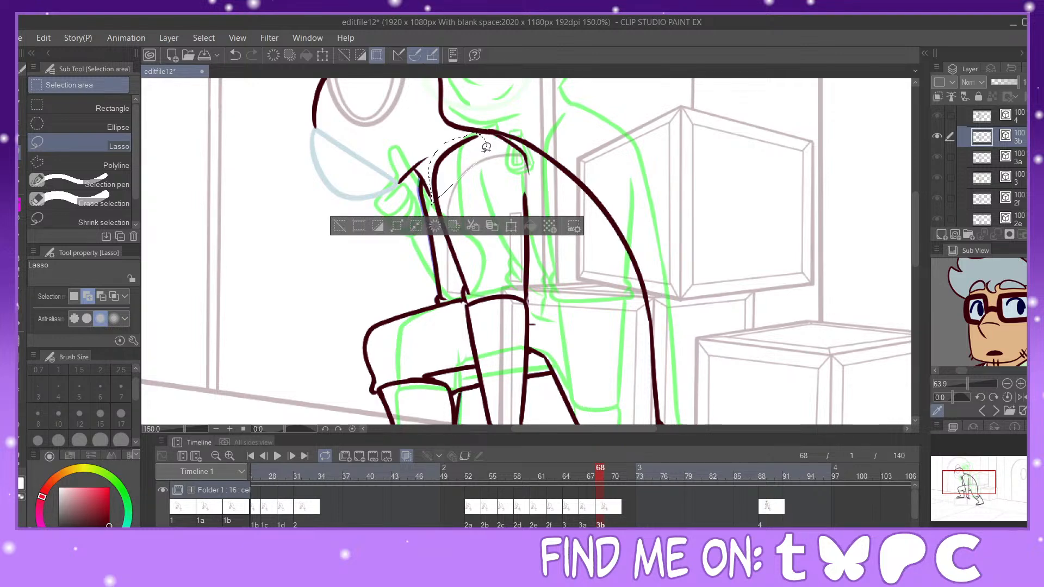
left_click(970, 489)
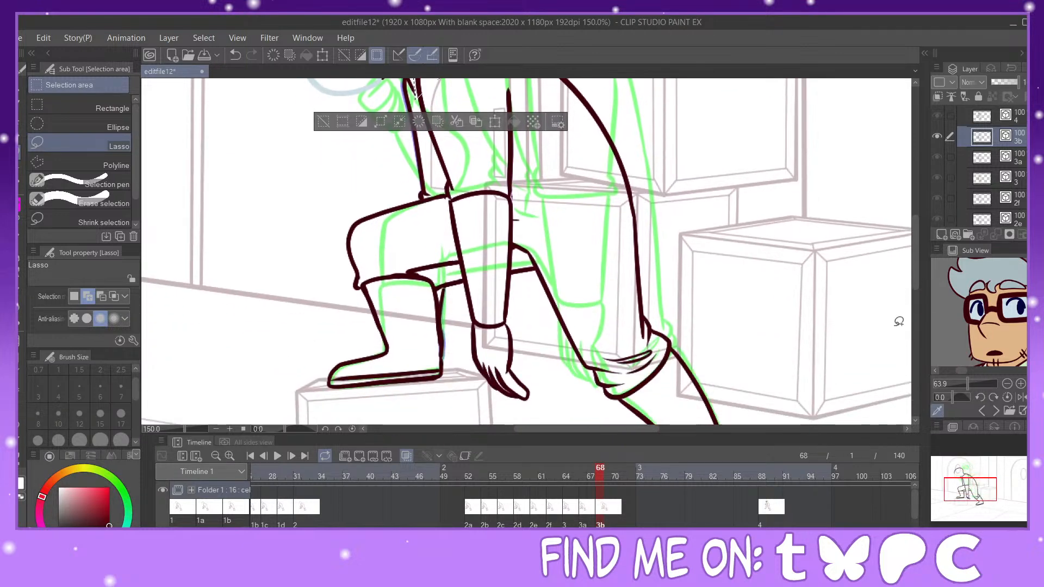
left_click(973, 484)
mouse_move(382, 162)
left_mouse_down()
mouse_move(409, 265)
mouse_move(424, 383)
mouse_move(450, 412)
mouse_move(481, 384)
mouse_move(485, 155)
mouse_move(401, 122)
left_mouse_up()
left_click(974, 494)
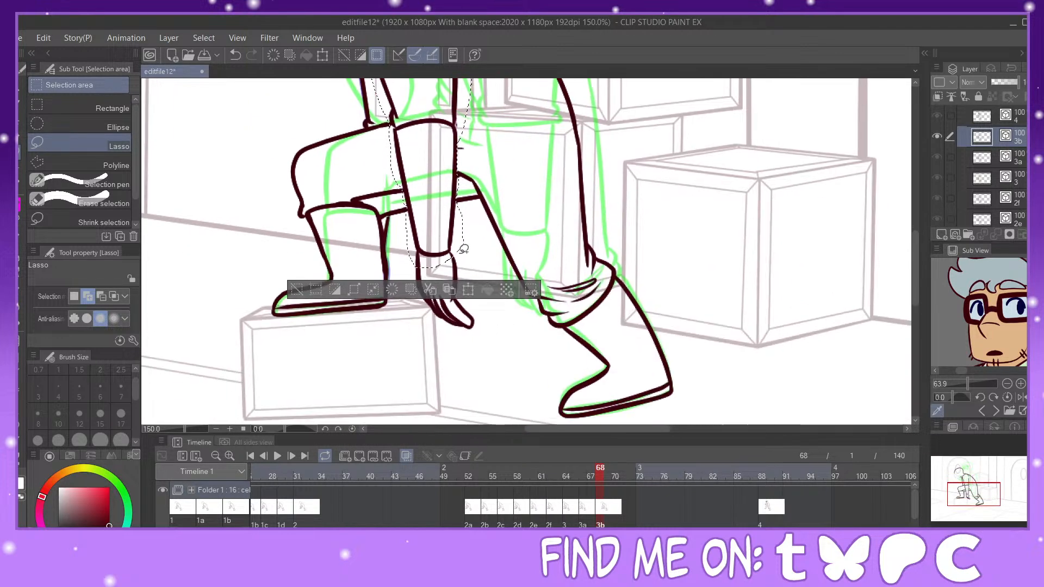
mouse_move(422, 242)
left_mouse_down()
mouse_move(436, 339)
mouse_move(458, 243)
left_mouse_up()
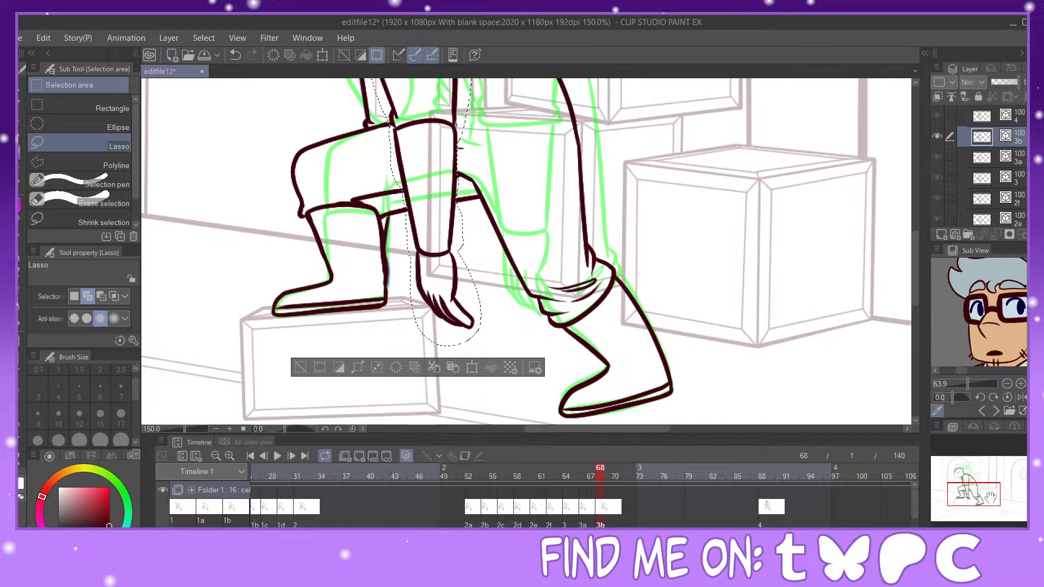
left_click_drag(988, 495, 990, 488)
left_click(495, 415)
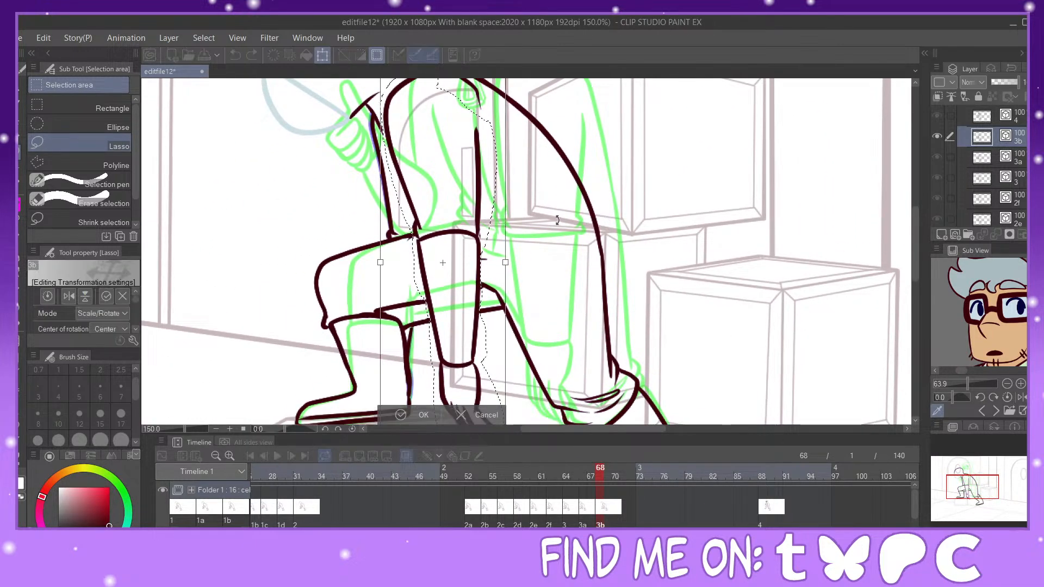
left_click_drag(974, 487, 973, 482)
left_click_drag(438, 150, 449, 155)
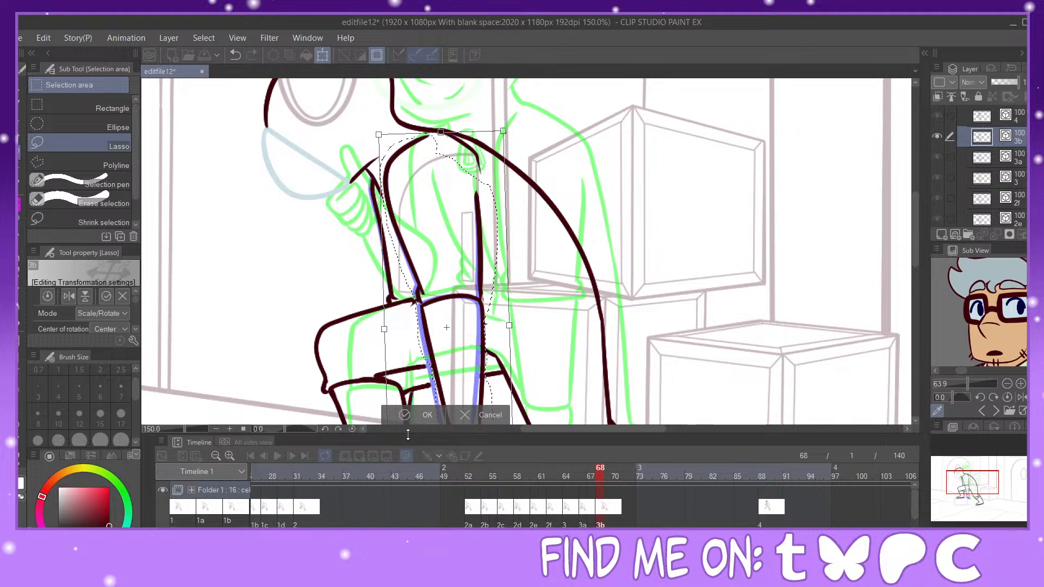
left_click(428, 415)
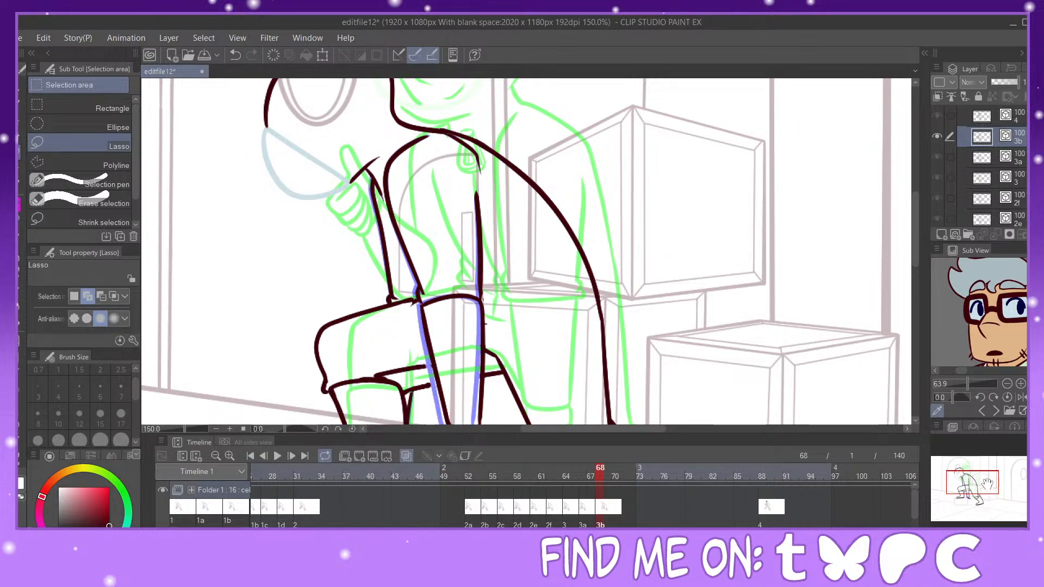
Step: Touch up the front thigh's underside line in cel 3b where it meets the repositioned arm
left_click_drag(989, 483, 986, 488)
scroll(985, 486, "up", 1)
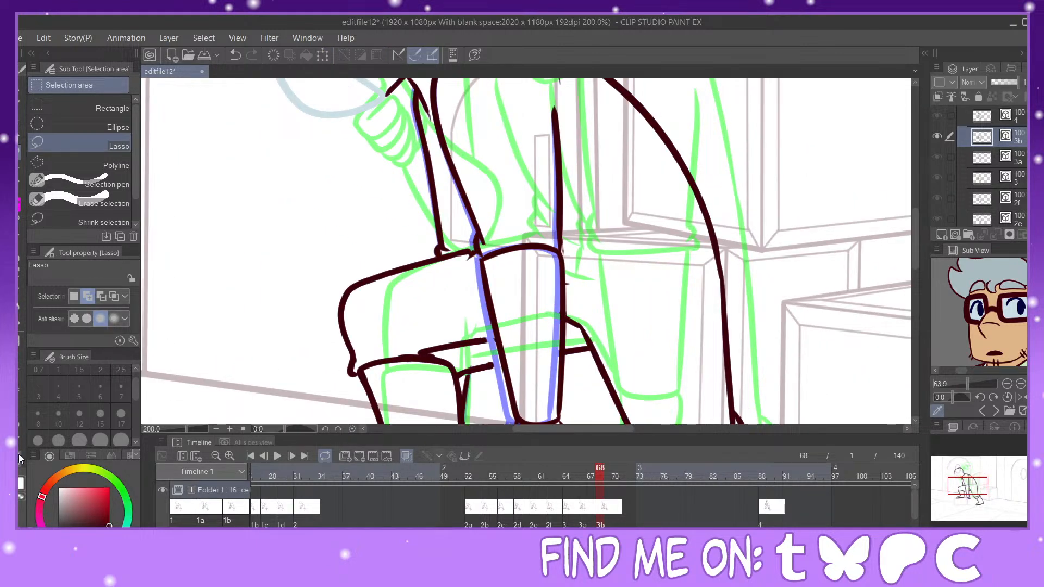
key("p")
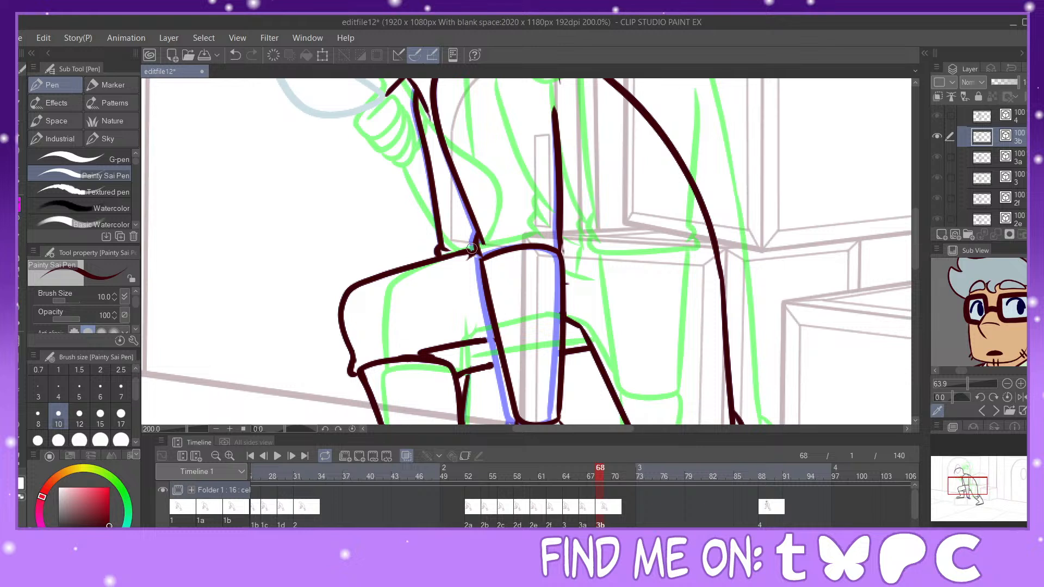
left_click_drag(498, 340, 472, 341)
left_click_drag(979, 486, 974, 490)
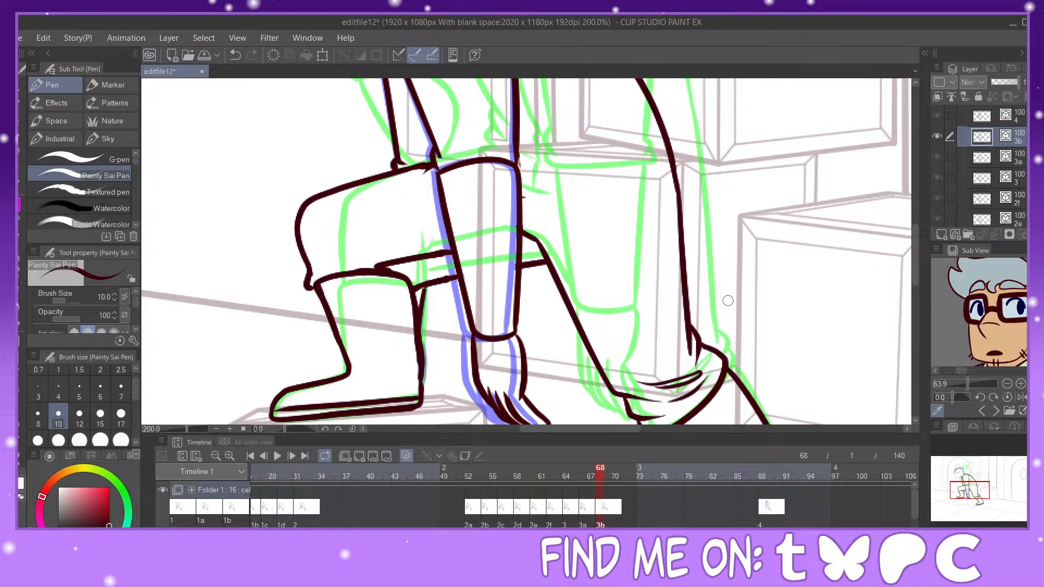
left_click_drag(979, 496, 959, 489)
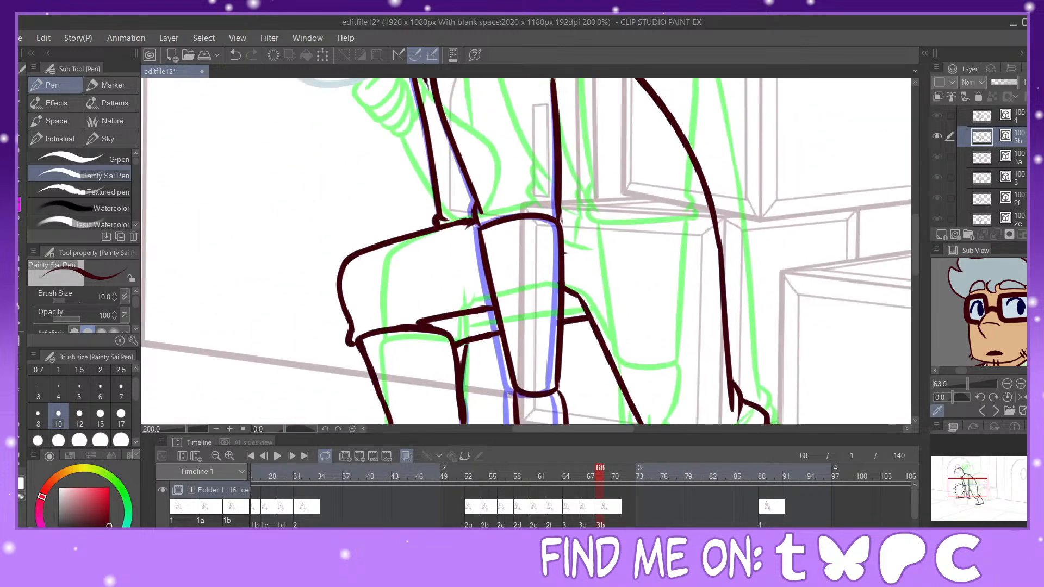
Step: Play back the animation to check the hand's movement through the in-between cels up to 3b
left_click(562, 512)
scroll(532, 253, "down", 1)
scroll(532, 253, "down", 3)
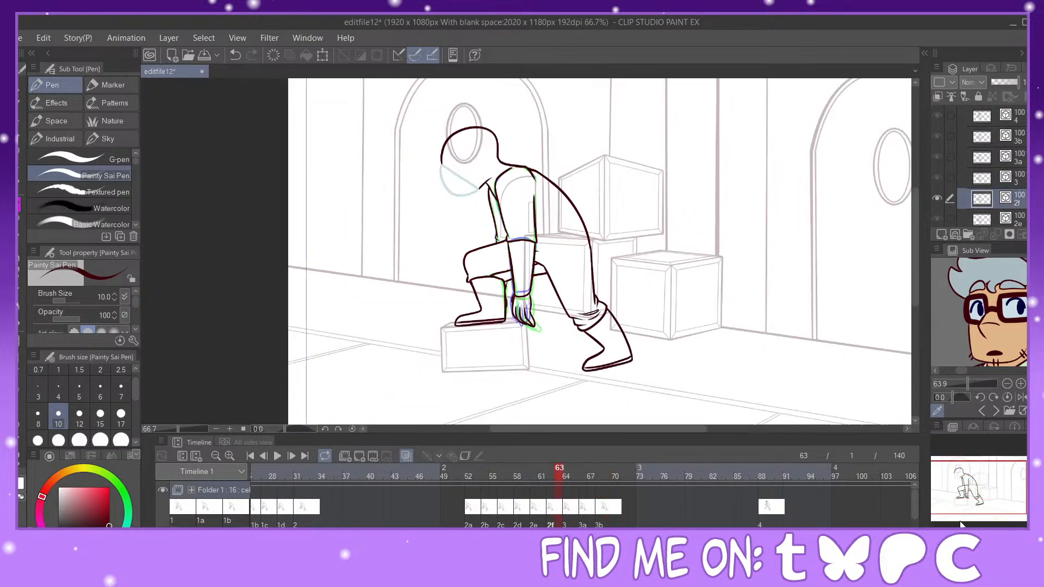
left_click(357, 453)
left_click(236, 54)
left_click(277, 455)
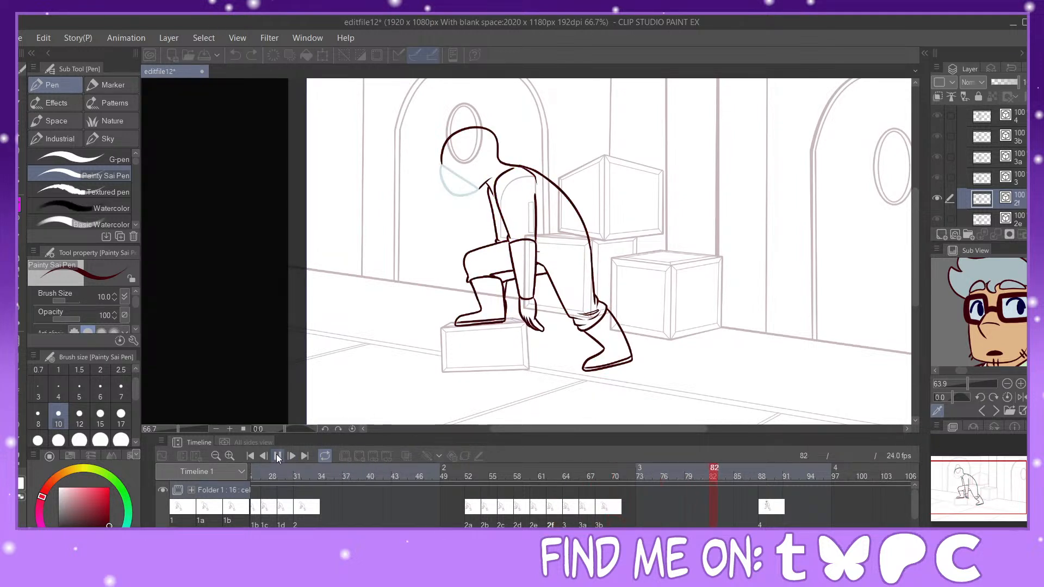
left_click(276, 456)
left_click(520, 522)
left_click(277, 456)
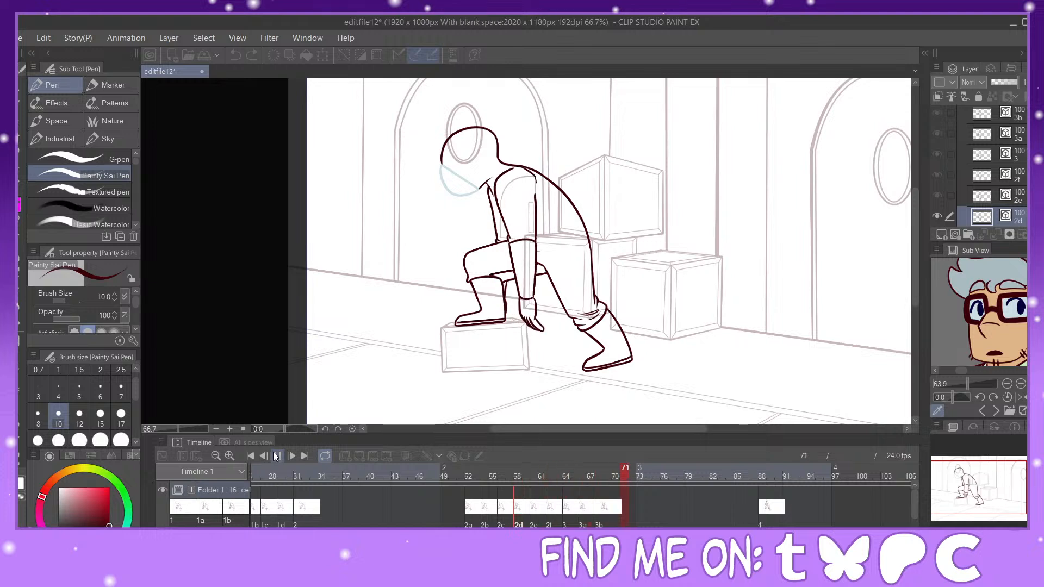
left_click(277, 456)
Step: Assign cels 3a, 3, 3a and 3 to frames 70, 72, 74 and 76 so the arm swings back and forth
mouse_move(612, 519)
left_mouse_down()
mouse_move(576, 516)
mouse_move(615, 515)
left_mouse_up()
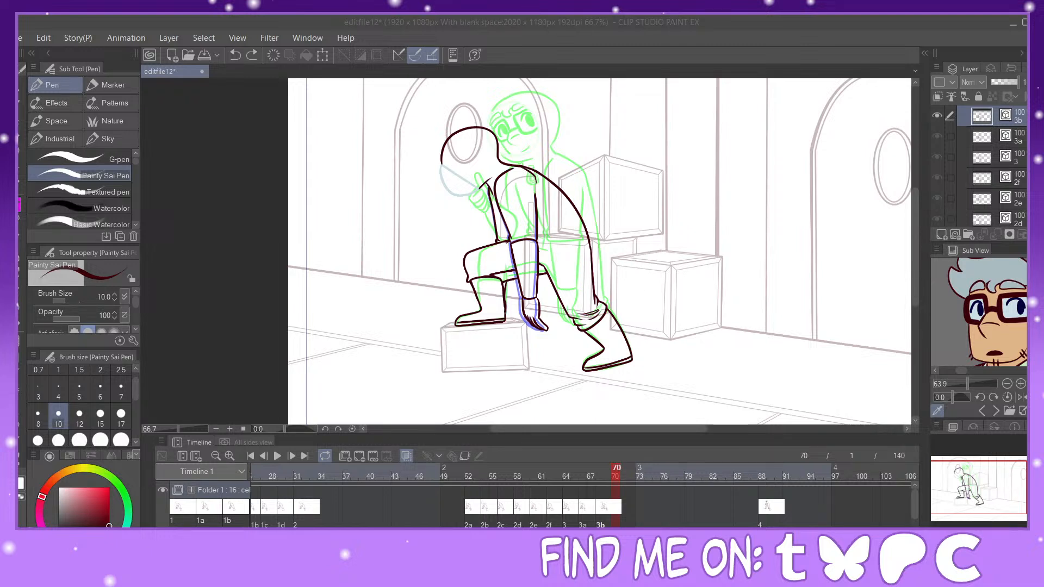
key("Return")
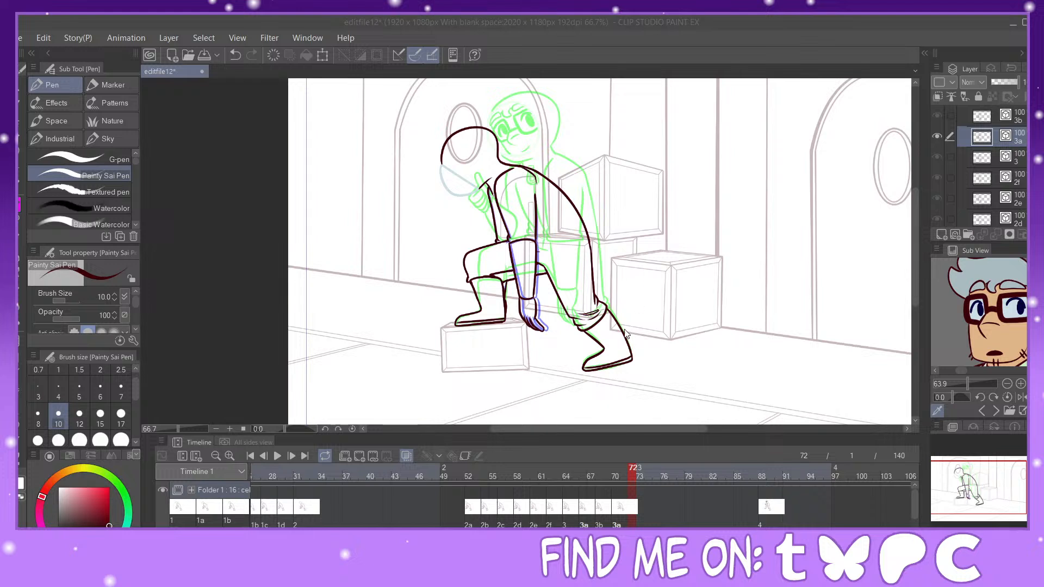
key("Return")
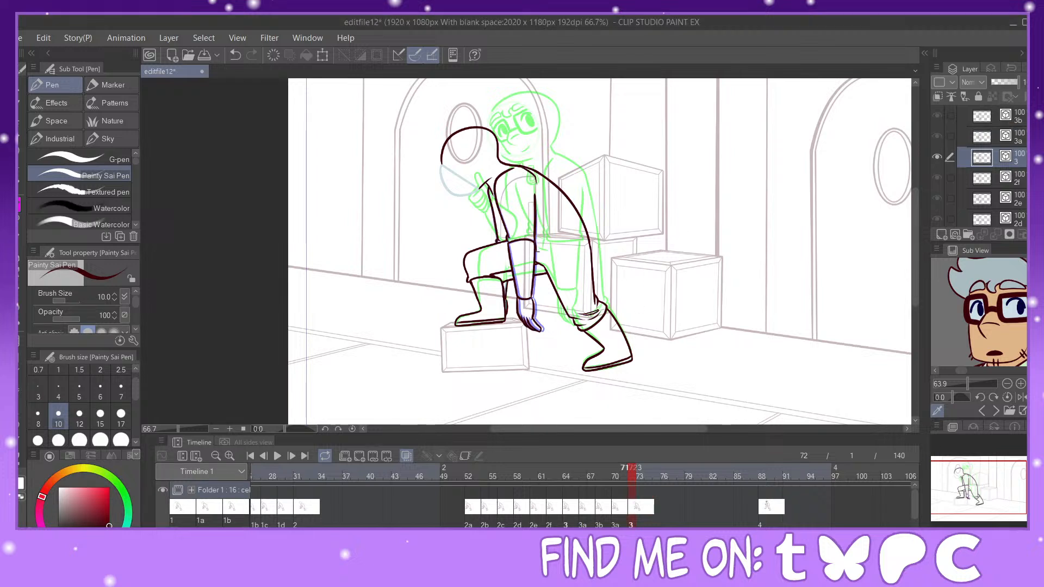
left_click(374, 456)
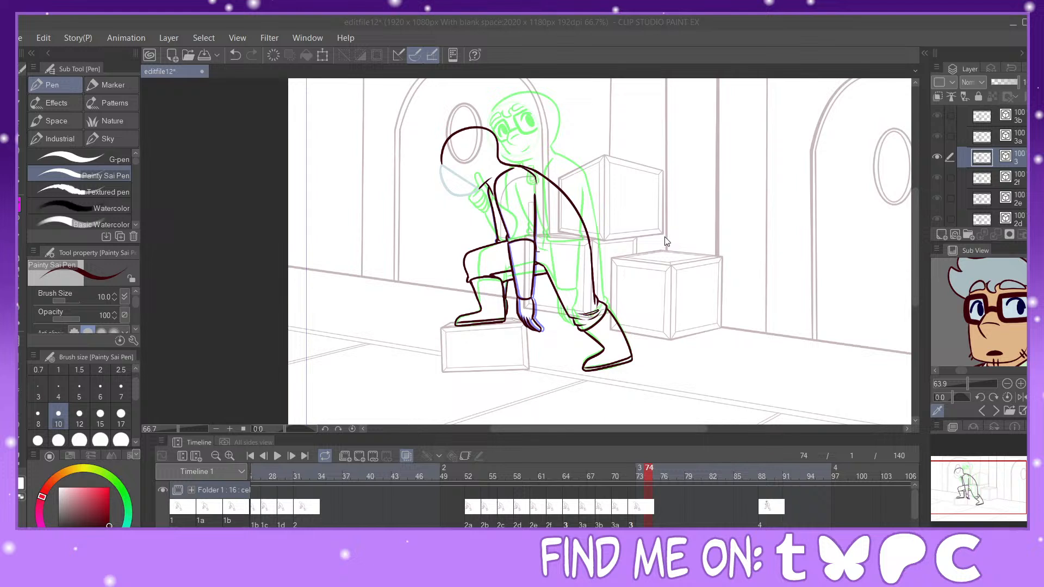
key("Return")
left_click(664, 515)
left_click(375, 456)
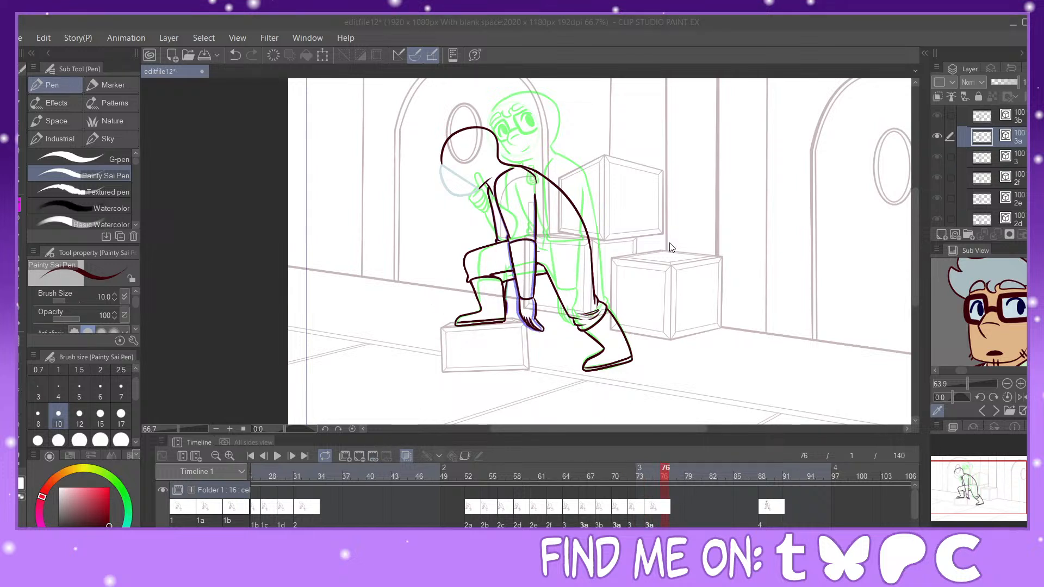
key("Return")
Step: Play back the extended arm swing from frame 49 and step through its individual frames to check the timing
left_click(277, 456)
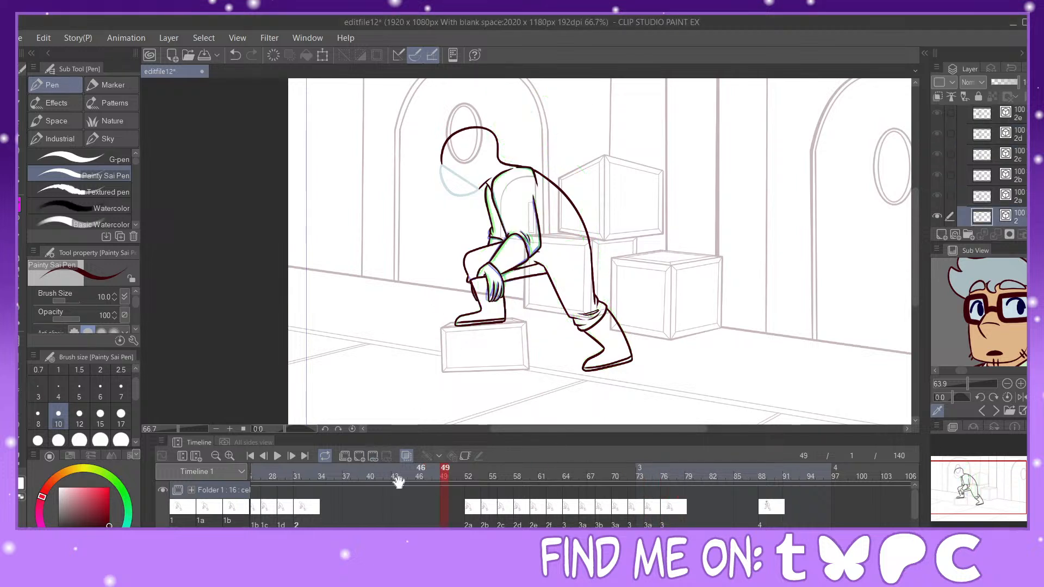
left_click(278, 456)
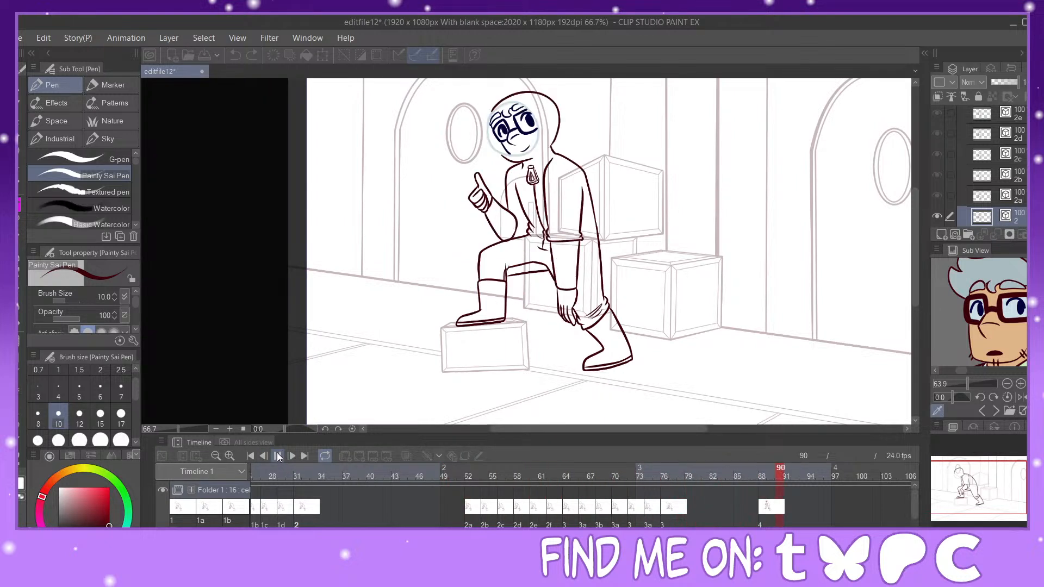
left_click(601, 505)
left_click(634, 516)
left_click(647, 516)
left_click(671, 515)
left_click(601, 518)
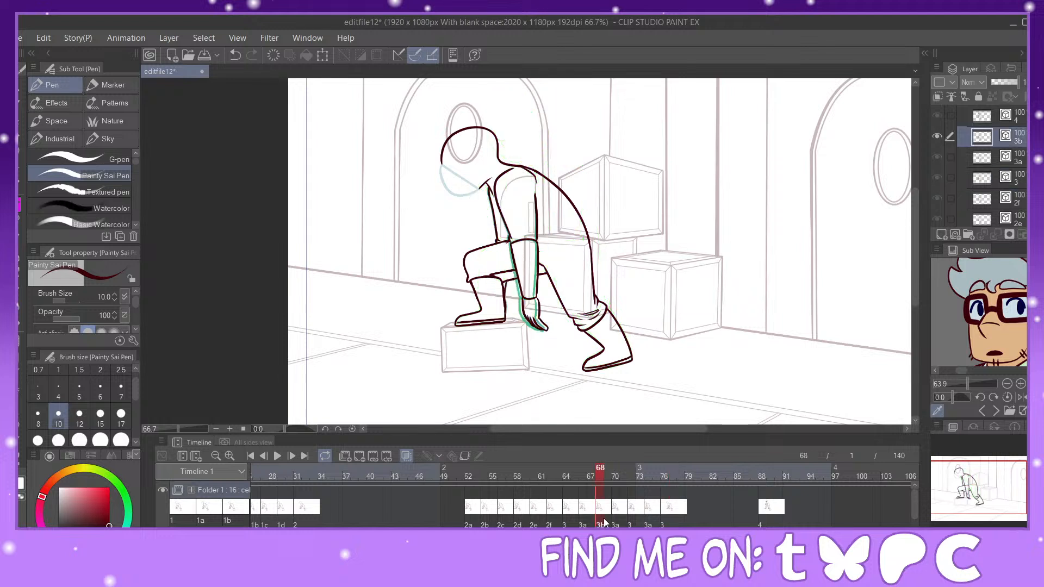
left_click(590, 520)
left_click(558, 520)
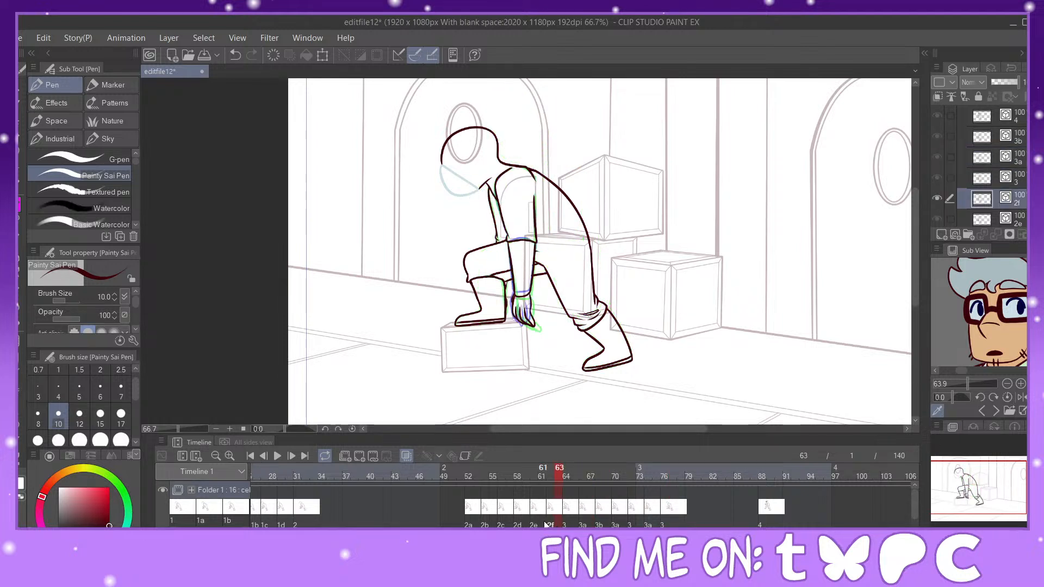
left_click(569, 518)
left_click(446, 512)
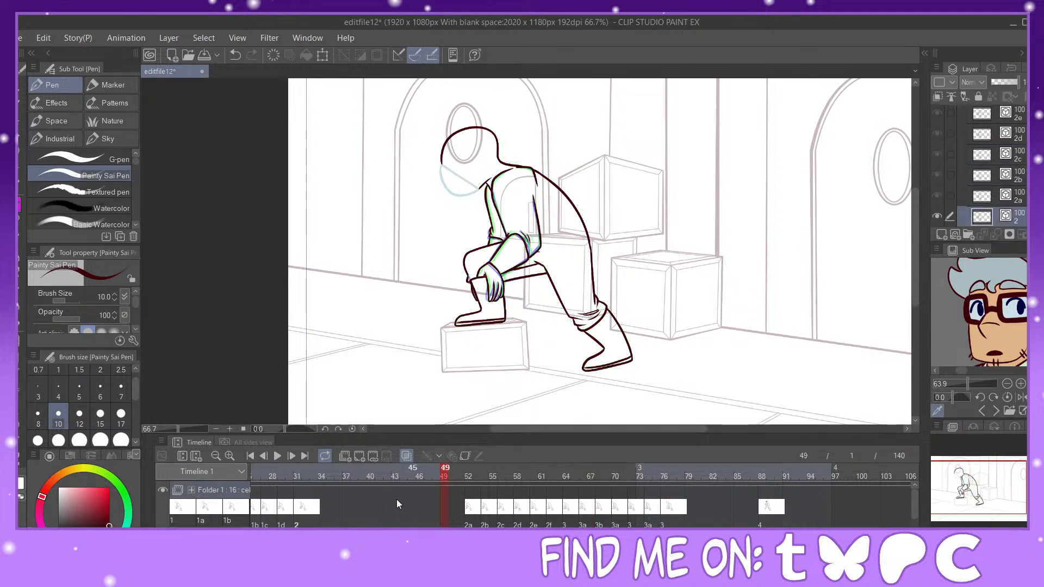
left_click(277, 456)
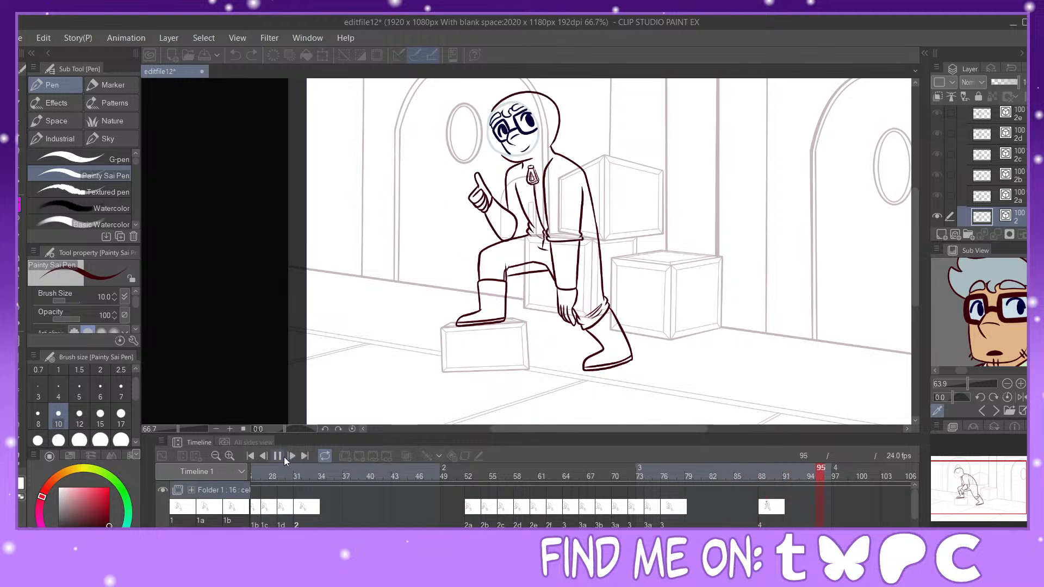
left_click(281, 458)
Step: Add a new blank animation cel at frame 78 and save the file
left_click(665, 520)
left_click(696, 517)
left_click(722, 511)
left_click(674, 516)
left_click(690, 517)
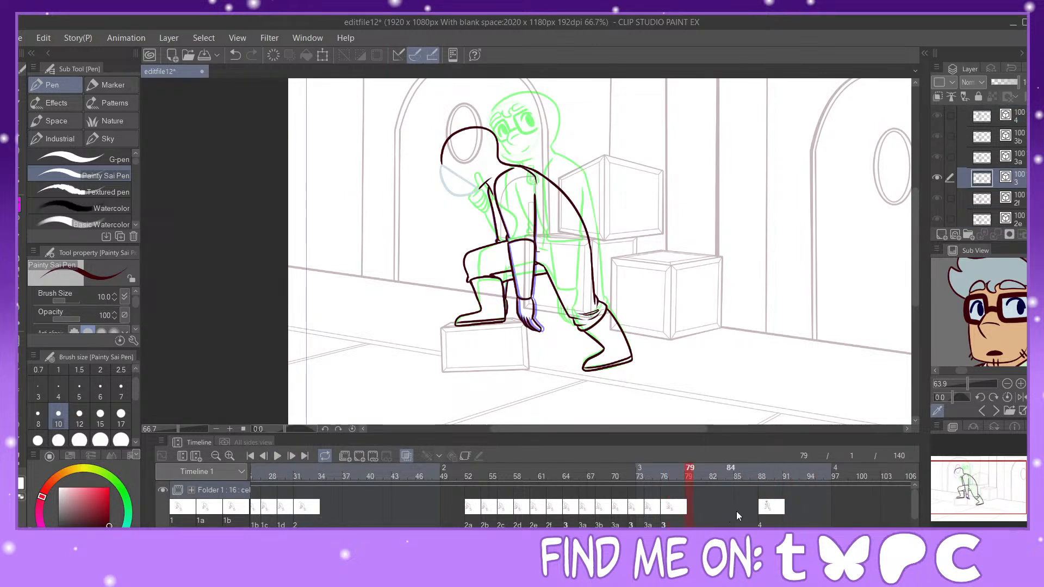
left_click(680, 519)
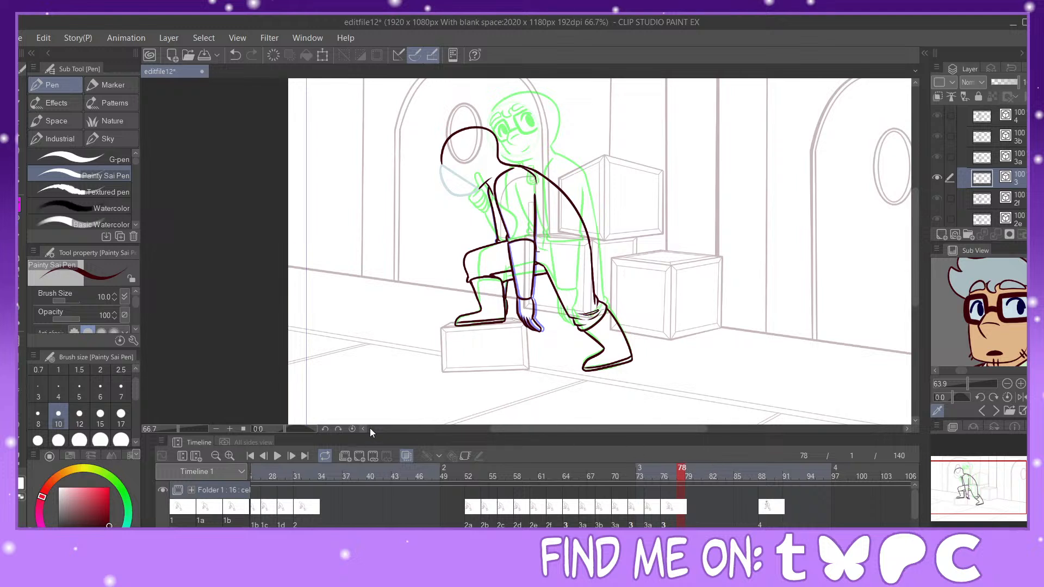
left_click(358, 456)
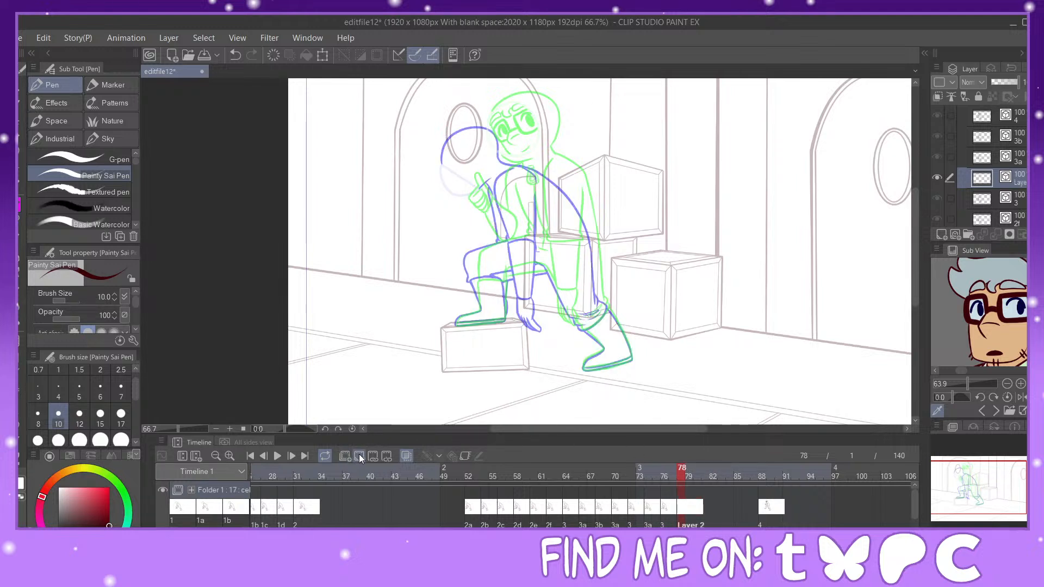
left_click(21, 38)
left_click(52, 135)
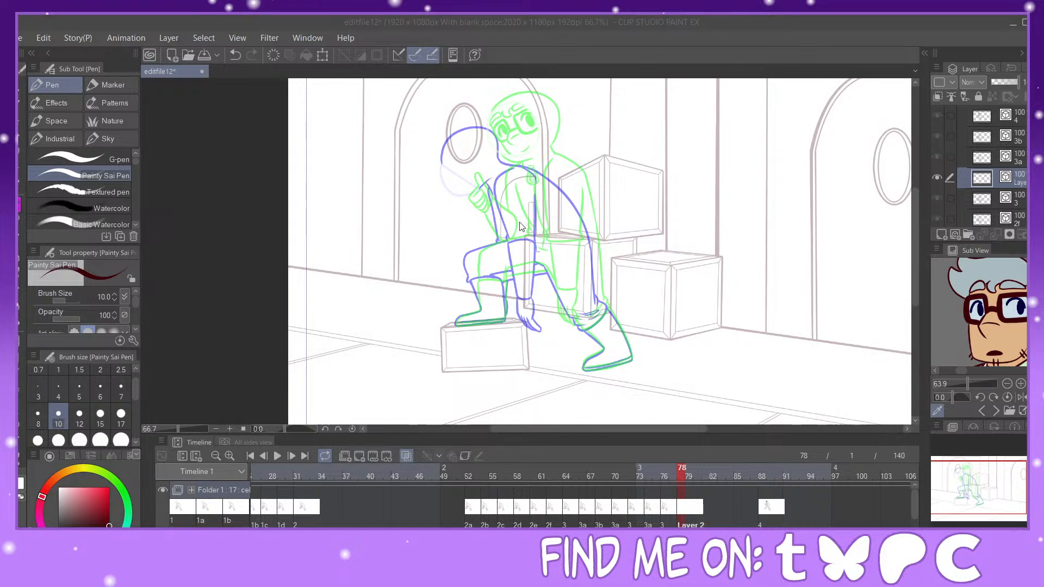
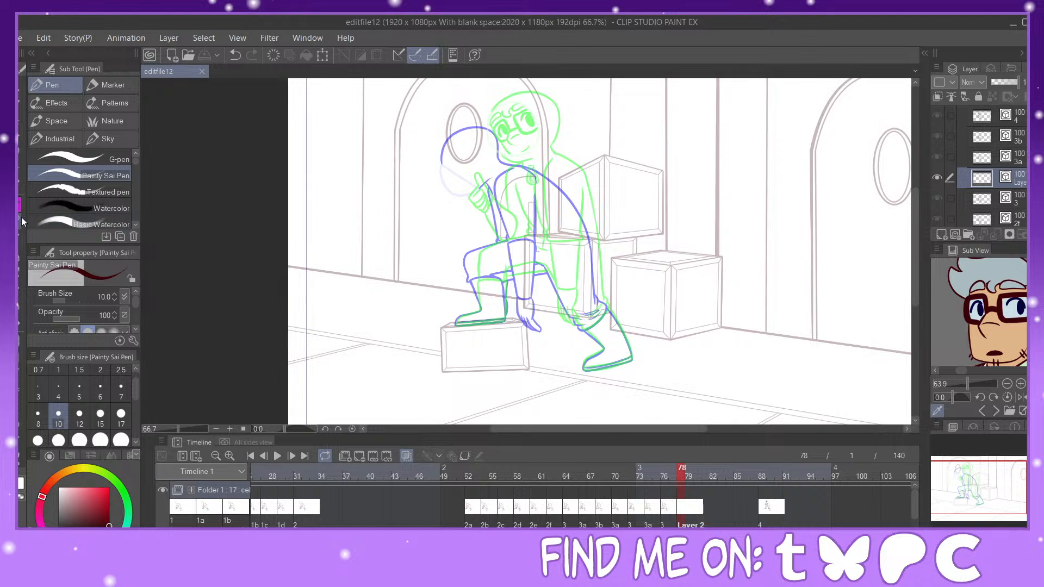
scroll(1003, 479, "up", 9)
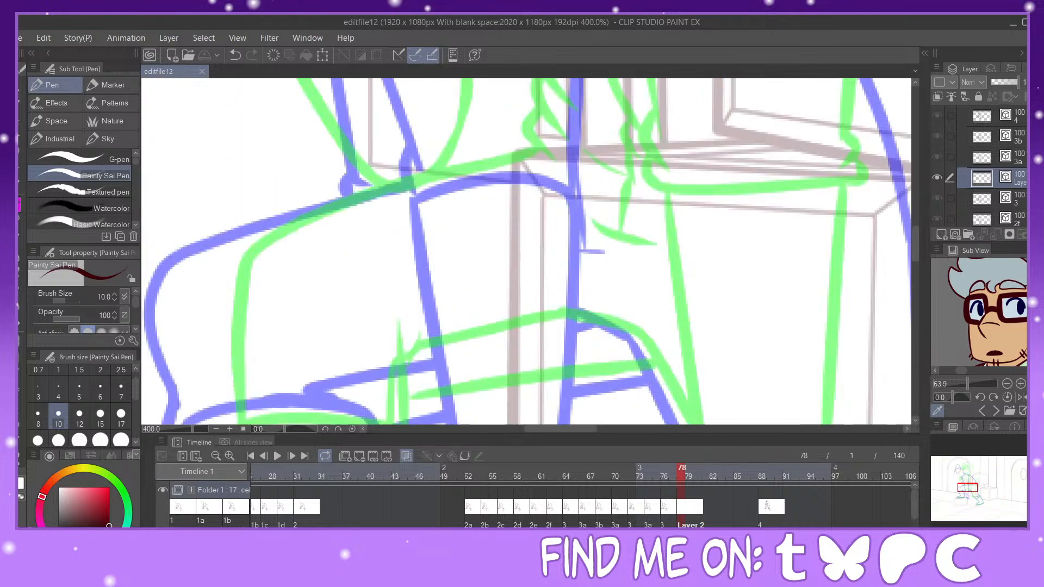
scroll(973, 486, "down", 4)
left_click_drag(970, 486, 965, 475)
scroll(966, 477, "down", 2)
left_click(998, 292)
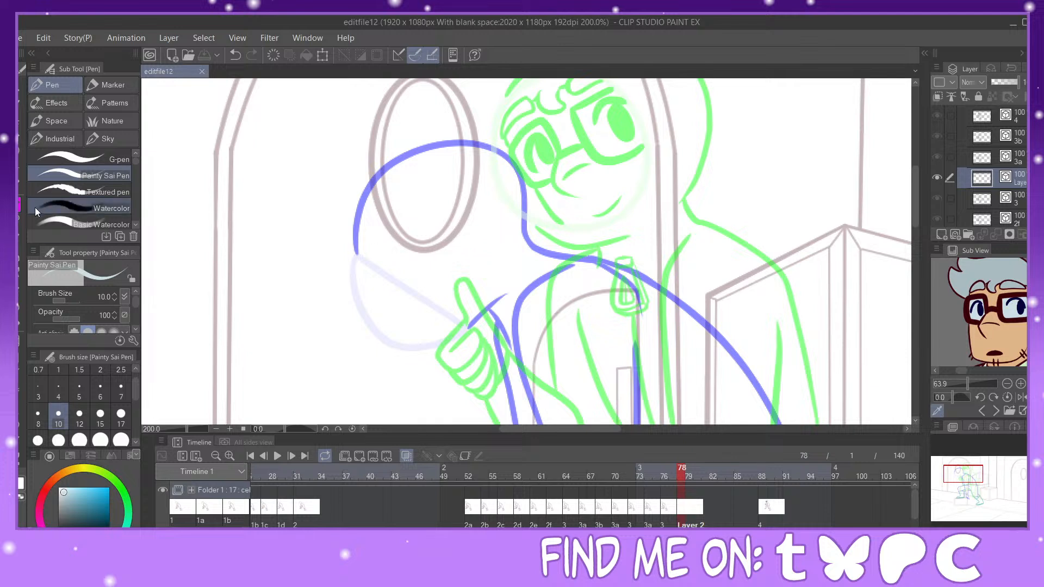
mouse_move(359, 251)
left_mouse_down()
mouse_move(464, 232)
mouse_move(502, 292)
mouse_move(492, 324)
left_mouse_up()
mouse_move(355, 255)
left_mouse_down()
mouse_move(392, 323)
mouse_move(454, 333)
mouse_move(487, 321)
mouse_move(497, 304)
mouse_move(488, 261)
left_mouse_up()
left_click(20, 458)
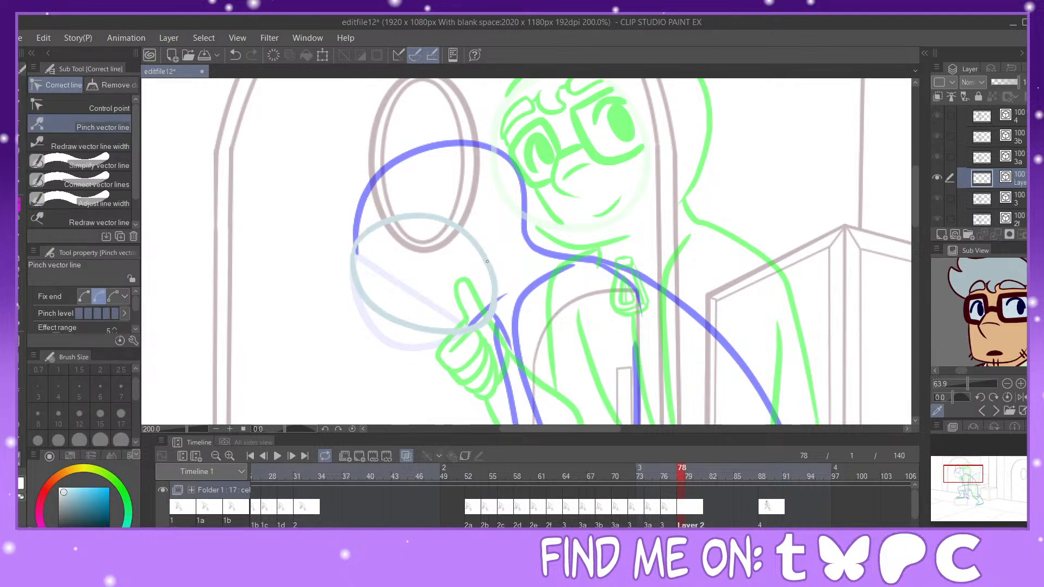
left_click_drag(415, 329, 407, 325)
left_click_drag(490, 269, 493, 268)
key("p")
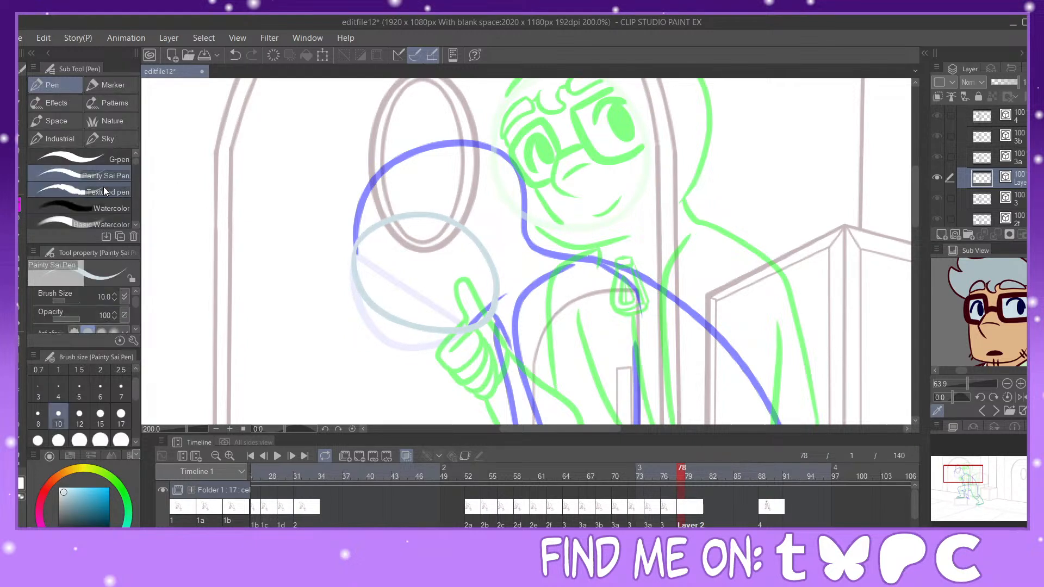
left_click(1023, 302)
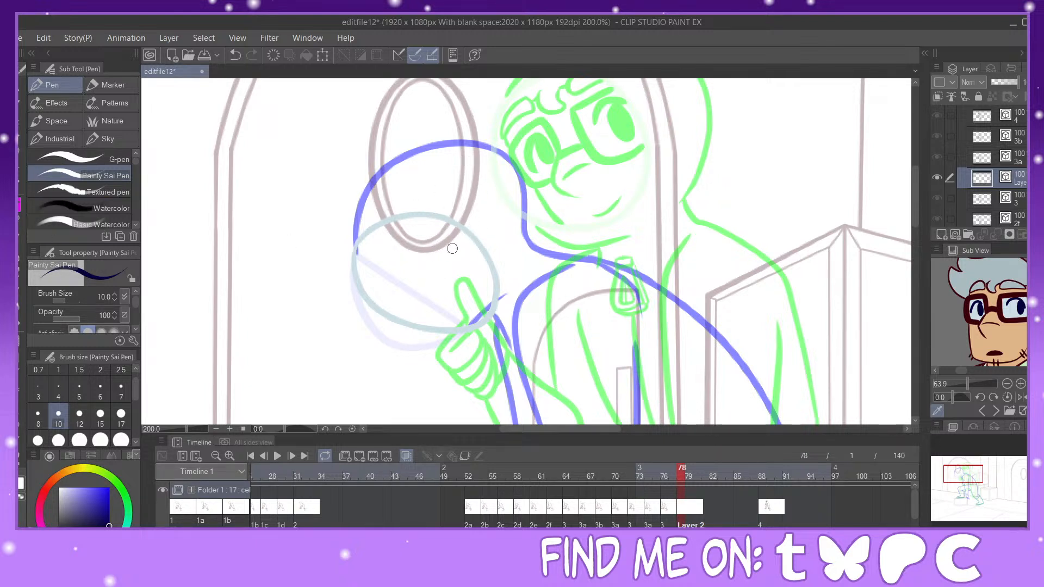
left_click(274, 55)
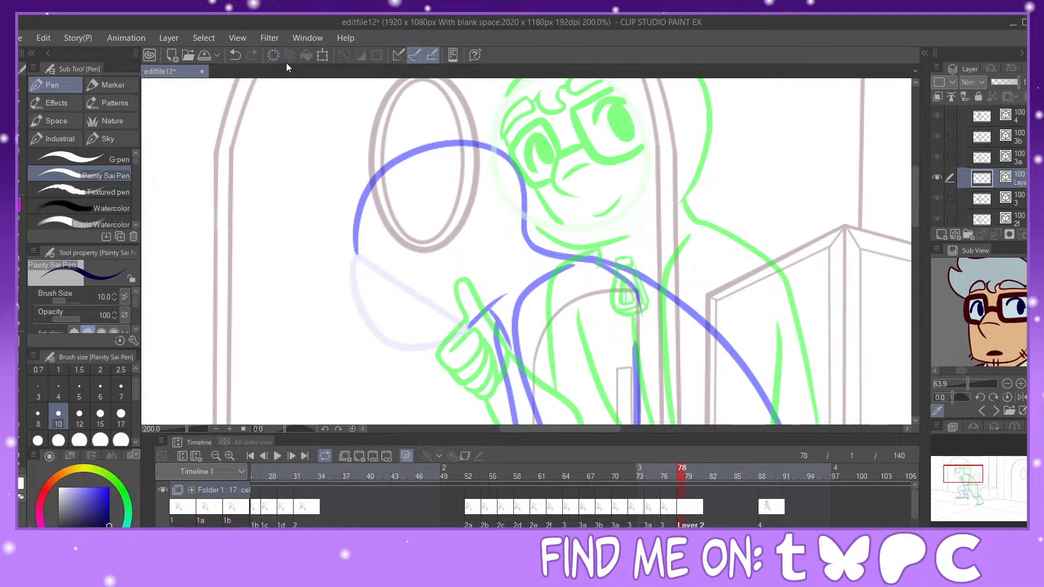
Step: Draw a narrow tilted ellipse in light blue over the lower front of the head as the face guide at frame 78
left_click(1018, 304)
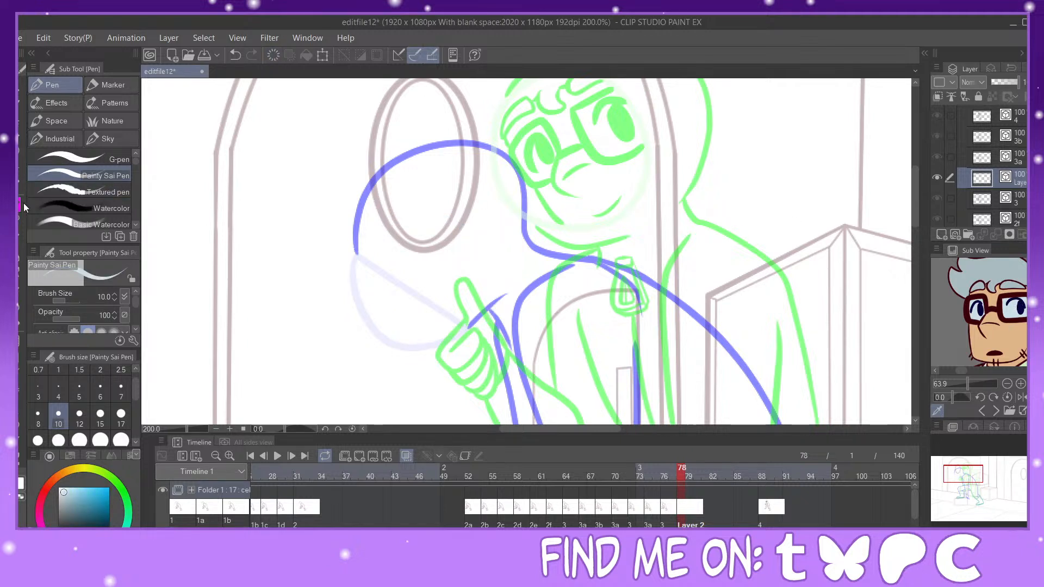
mouse_move(354, 246)
left_mouse_down()
mouse_move(377, 312)
mouse_move(441, 338)
mouse_move(471, 323)
mouse_move(467, 299)
mouse_move(406, 247)
mouse_move(354, 253)
left_mouse_up()
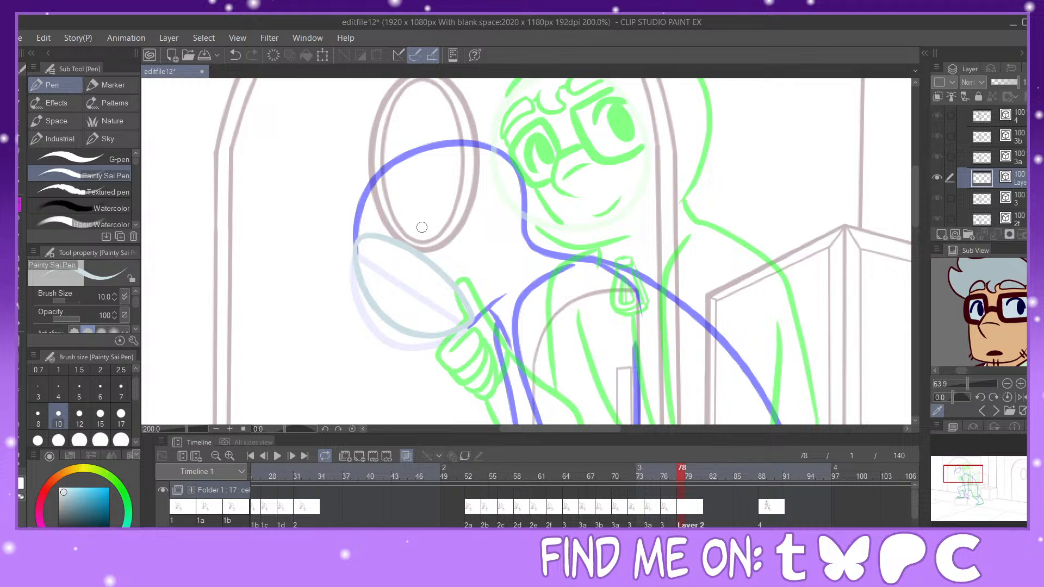
Step: Draw a jagged dark navy line with a short inner stroke across the face ellipse, sampling the colour from the character reference
left_click(1011, 302)
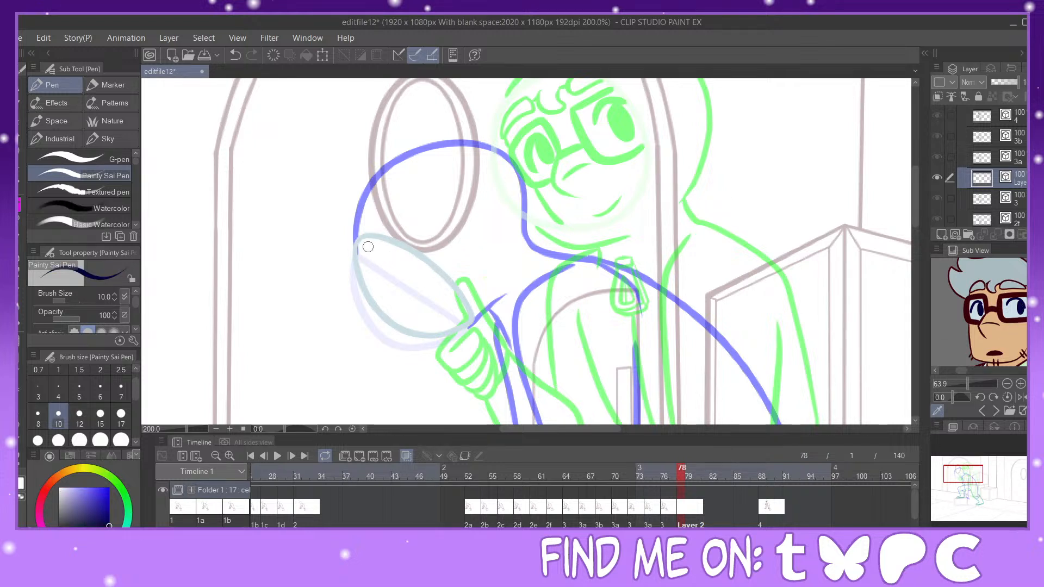
left_click_drag(363, 243, 447, 321)
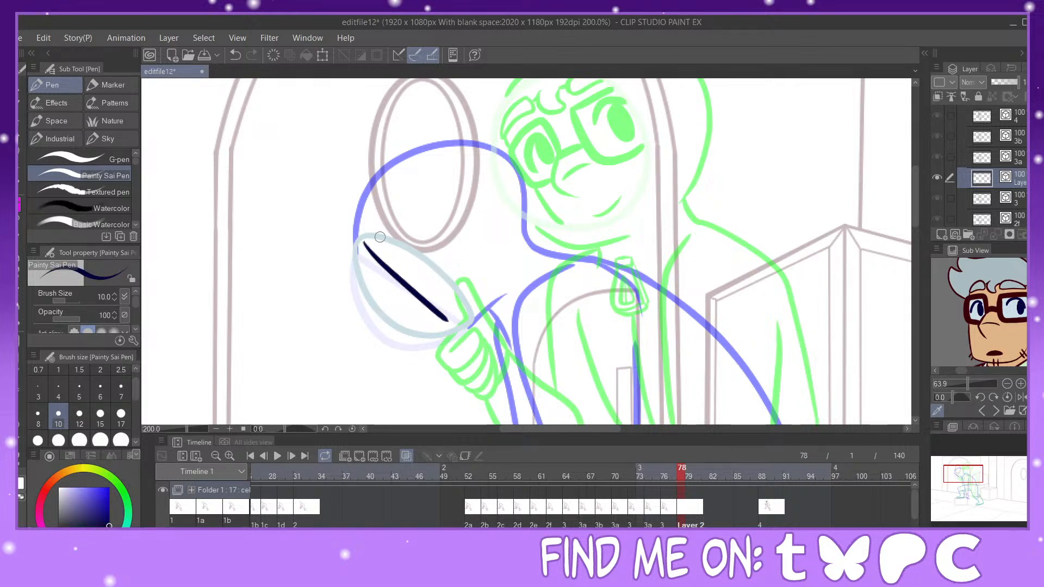
key("ctrl+z")
mouse_move(361, 243)
left_mouse_down()
mouse_move(431, 306)
mouse_move(468, 318)
left_mouse_up()
left_click(234, 55)
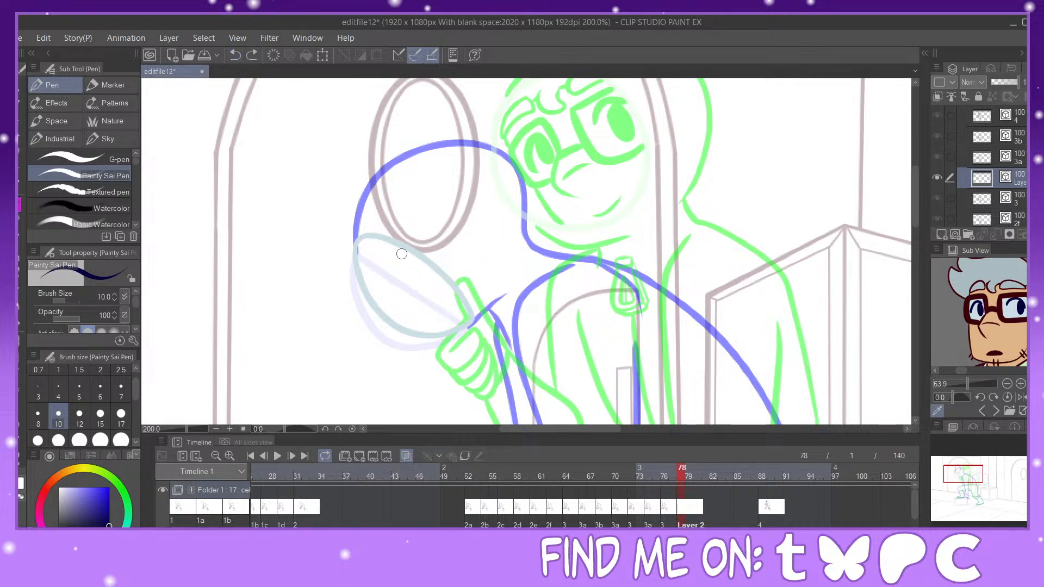
mouse_move(399, 251)
left_mouse_down()
mouse_move(413, 293)
mouse_move(450, 291)
left_mouse_up()
left_click(236, 54)
mouse_move(394, 254)
left_mouse_down()
mouse_move(397, 290)
mouse_move(436, 297)
left_mouse_up()
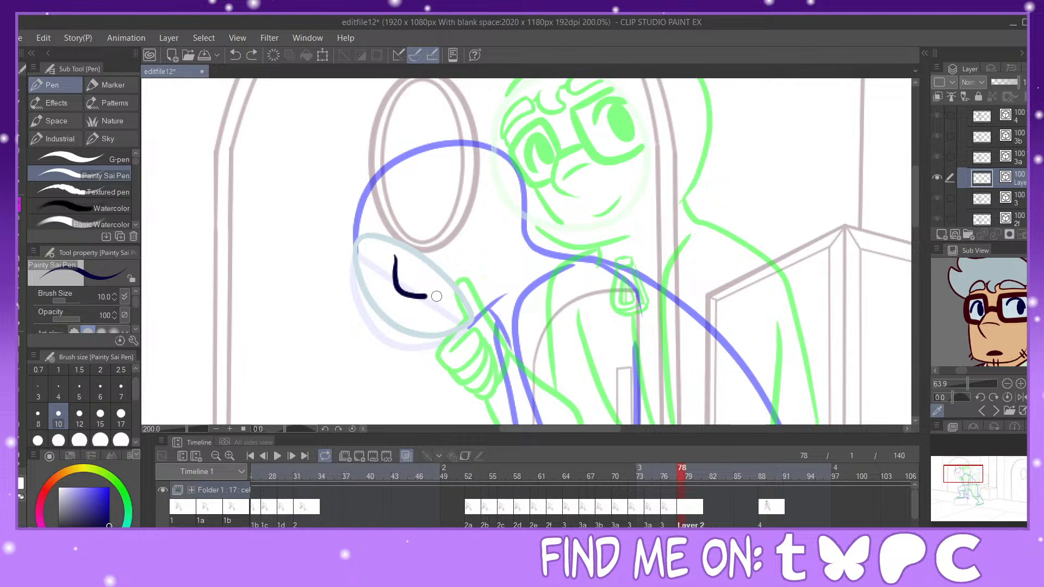
left_click(236, 55)
mouse_move(369, 241)
left_mouse_down()
mouse_move(409, 270)
mouse_move(418, 296)
mouse_move(445, 296)
mouse_move(467, 311)
mouse_move(433, 273)
left_mouse_up()
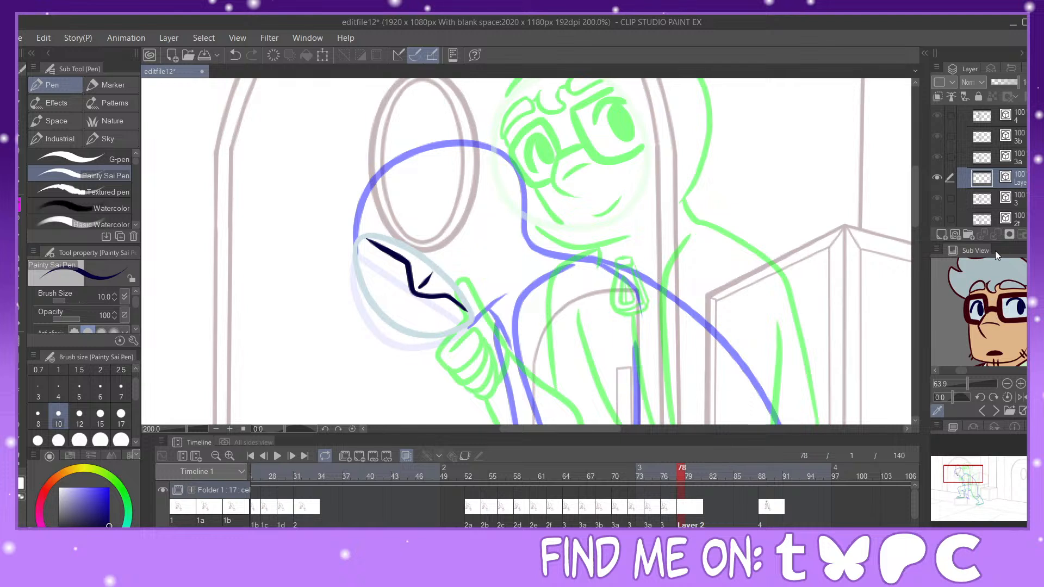
Step: Draw the rounded head outline down to the nape and a short slanted collar stroke under the chin in the reference's dark maroon
left_click(1012, 292)
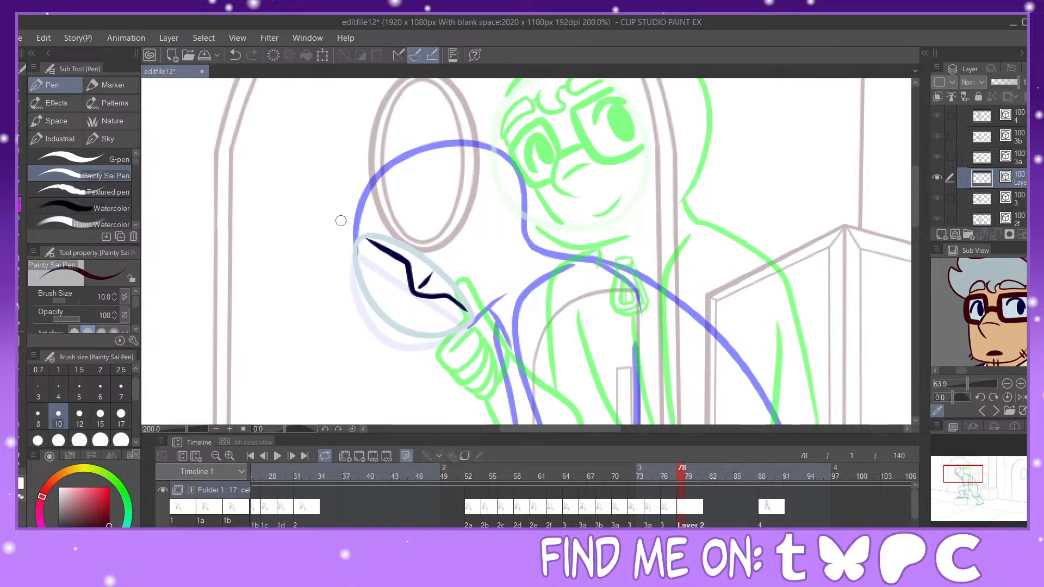
mouse_move(354, 240)
left_mouse_down()
mouse_move(460, 124)
mouse_move(536, 235)
mouse_move(534, 226)
left_mouse_up()
left_click(20, 459)
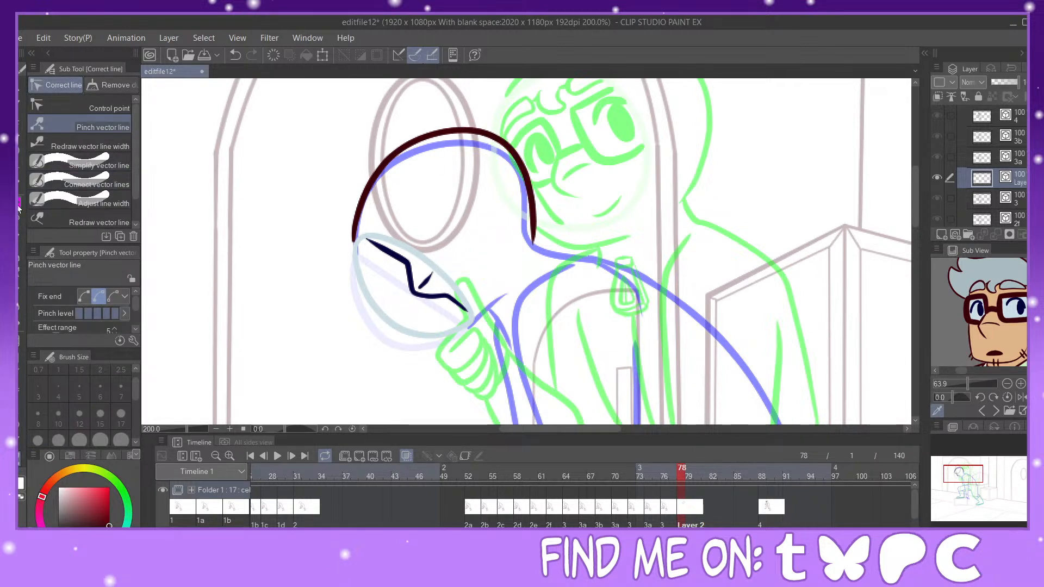
key("p")
left_click_drag(971, 476, 981, 478)
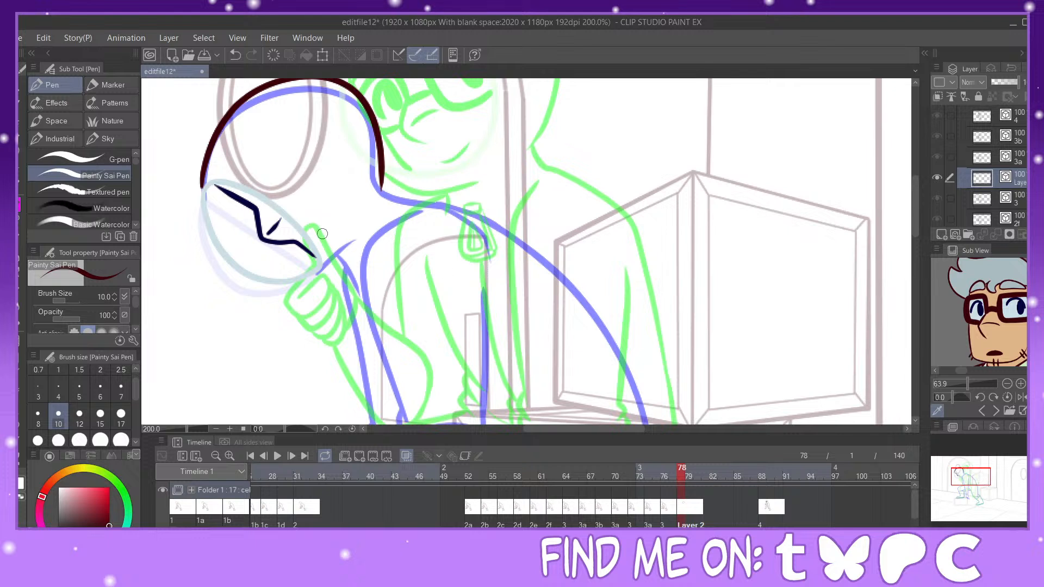
left_click_drag(321, 267, 362, 241)
left_click(235, 56)
left_click_drag(323, 266, 356, 237)
Step: Try to draw the back as one long curve from the nape toward the hip and smooth it with the vector pinch
mouse_move(383, 184)
left_mouse_down()
mouse_move(537, 246)
mouse_move(622, 360)
left_mouse_up()
left_click(236, 60)
mouse_move(383, 184)
left_mouse_down()
mouse_move(492, 217)
mouse_move(600, 318)
mouse_move(644, 395)
left_mouse_up()
left_click(21, 443)
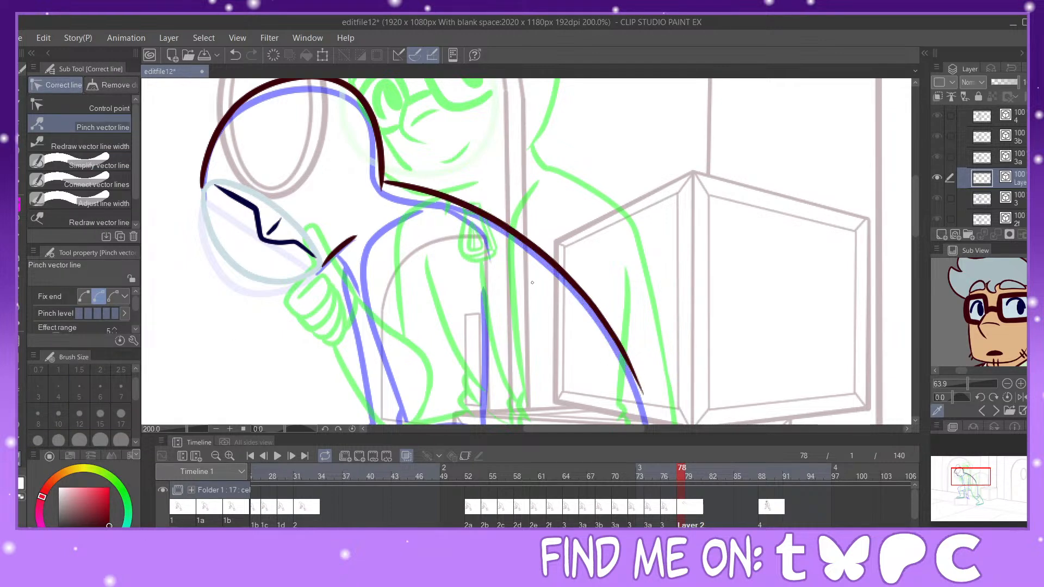
left_click(21, 204)
Step: Draw the near upper arm with its front and rear edges and a curved line across the elbow, trimming the overlapping ends
mouse_move(505, 326)
left_mouse_down()
mouse_move(509, 190)
mouse_move(490, 143)
mouse_move(494, 156)
left_mouse_up()
key("ctrl+minus")
left_click_drag(583, 158, 574, 184)
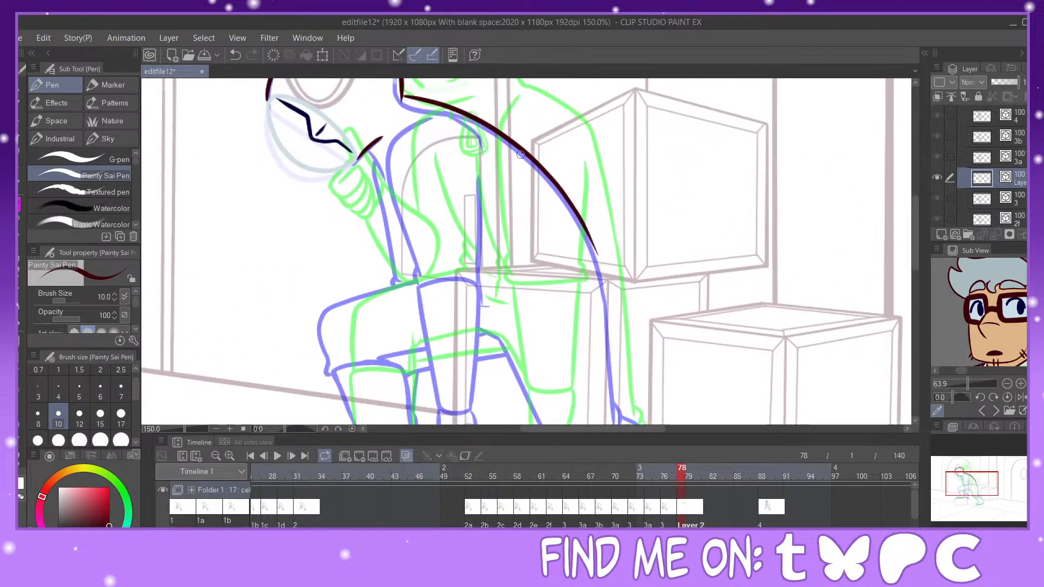
mouse_move(423, 117)
left_mouse_down()
mouse_move(413, 221)
mouse_move(425, 287)
left_mouse_up()
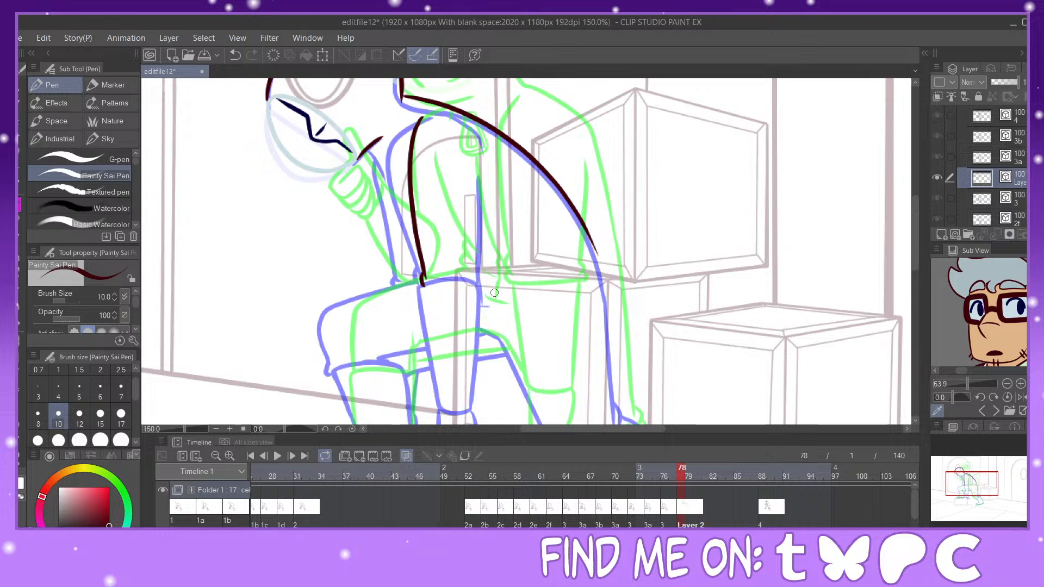
left_click_drag(422, 285, 492, 286)
mouse_move(488, 171)
left_mouse_down()
mouse_move(492, 283)
mouse_move(485, 268)
left_mouse_up()
key("y")
key("e")
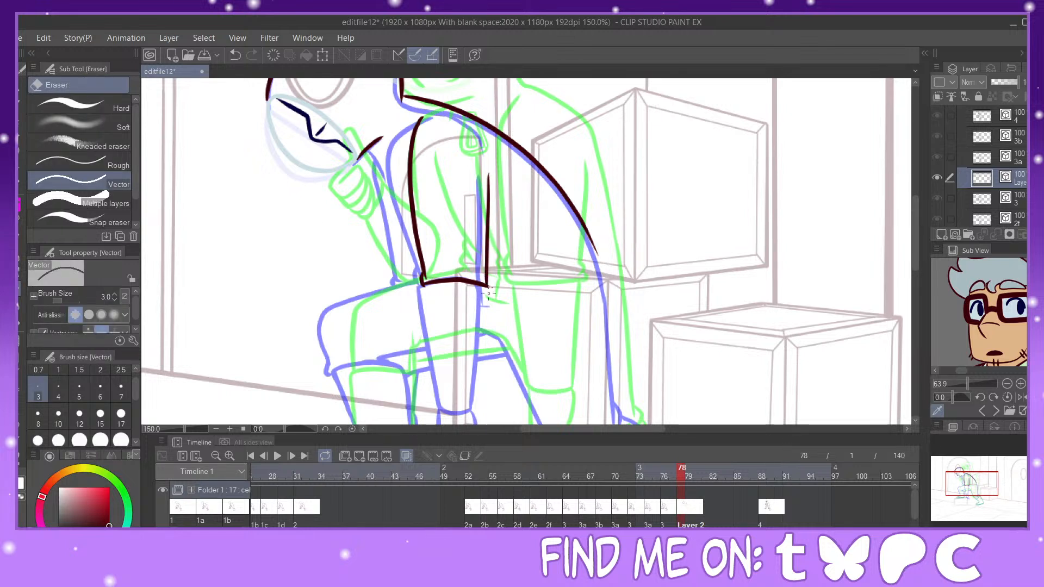
Step: Draw the tapered forearm sleeve from the elbow down to a rounded cuff and pinch its end to meet the rear edge
key("p")
left_click_drag(978, 485, 974, 489)
left_click_drag(463, 214, 456, 329)
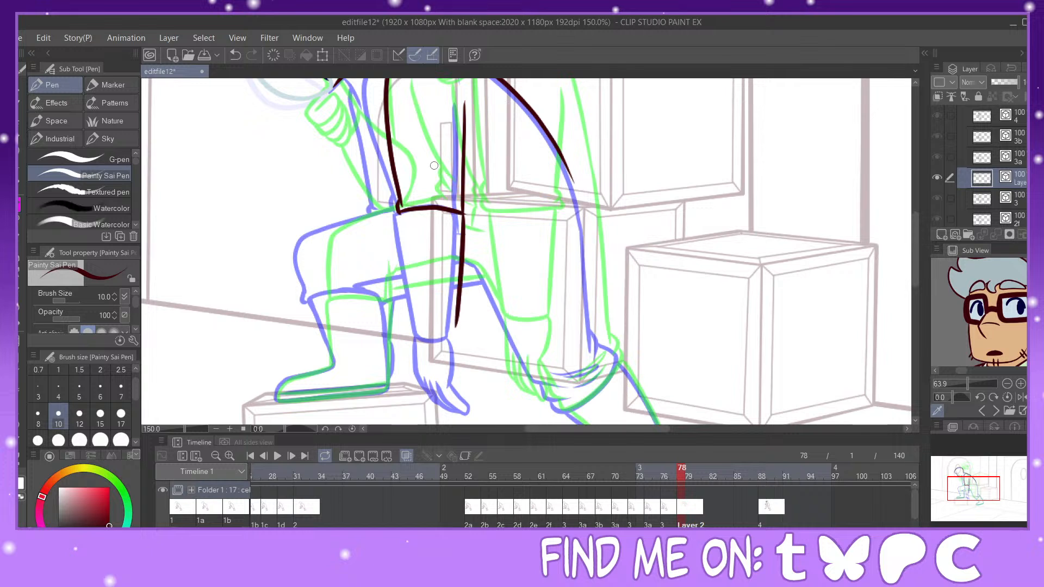
left_click_drag(400, 214, 414, 333)
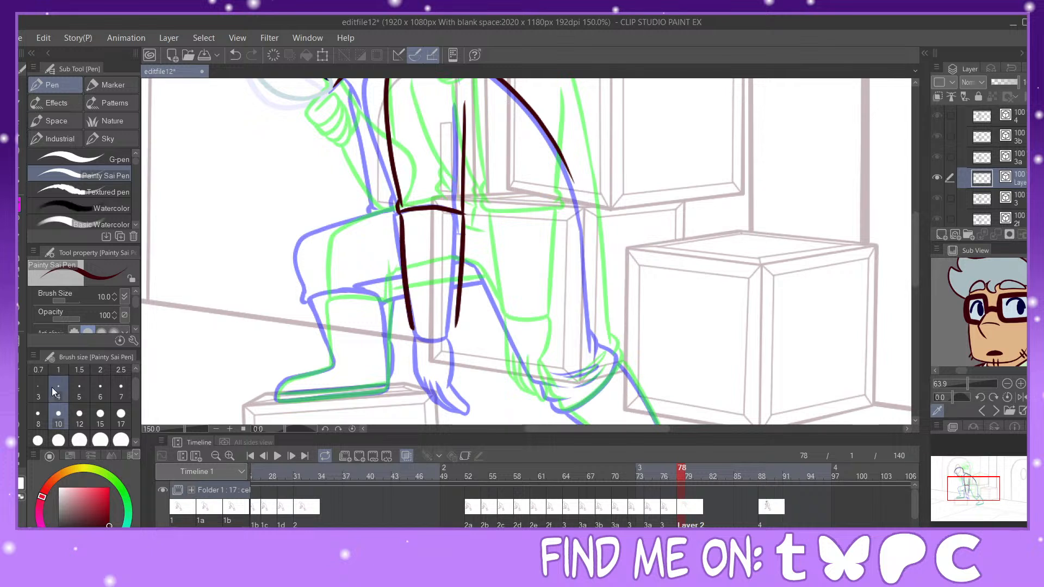
key("ctrl+z")
mouse_move(398, 212)
left_mouse_down()
mouse_move(421, 325)
mouse_move(454, 327)
left_mouse_up()
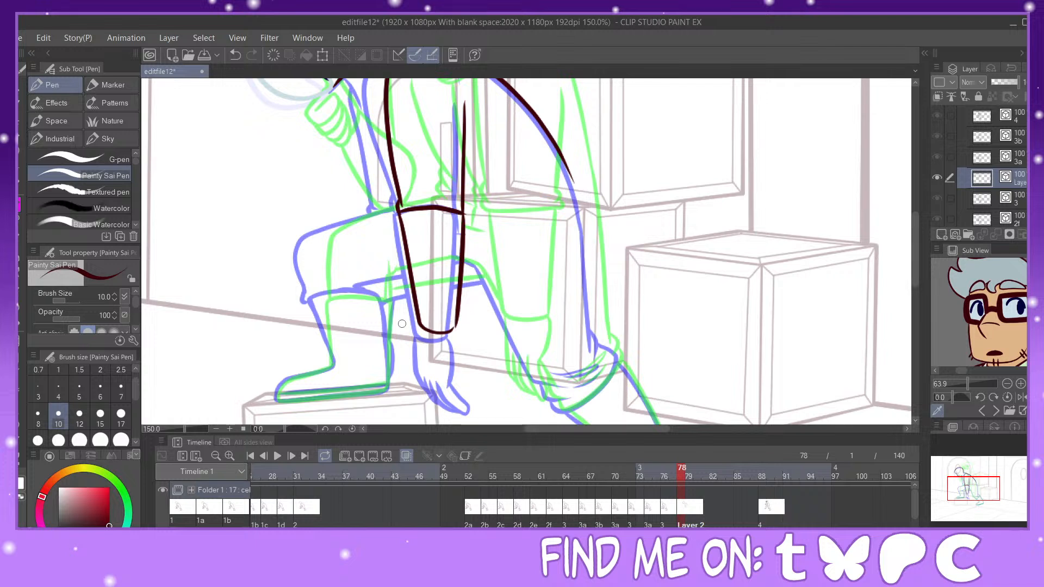
key("y")
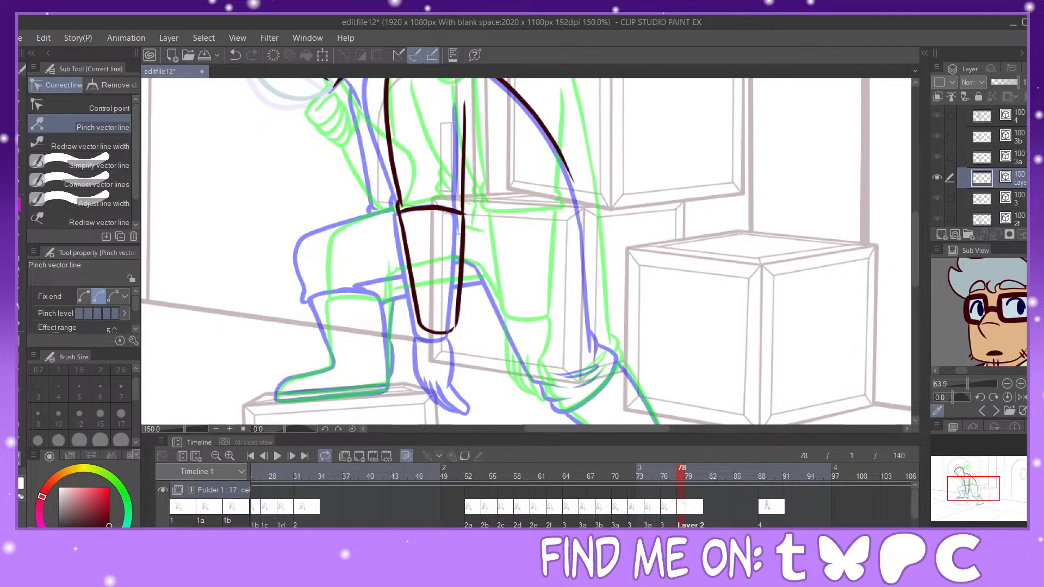
left_click_drag(450, 330, 454, 330)
key("p")
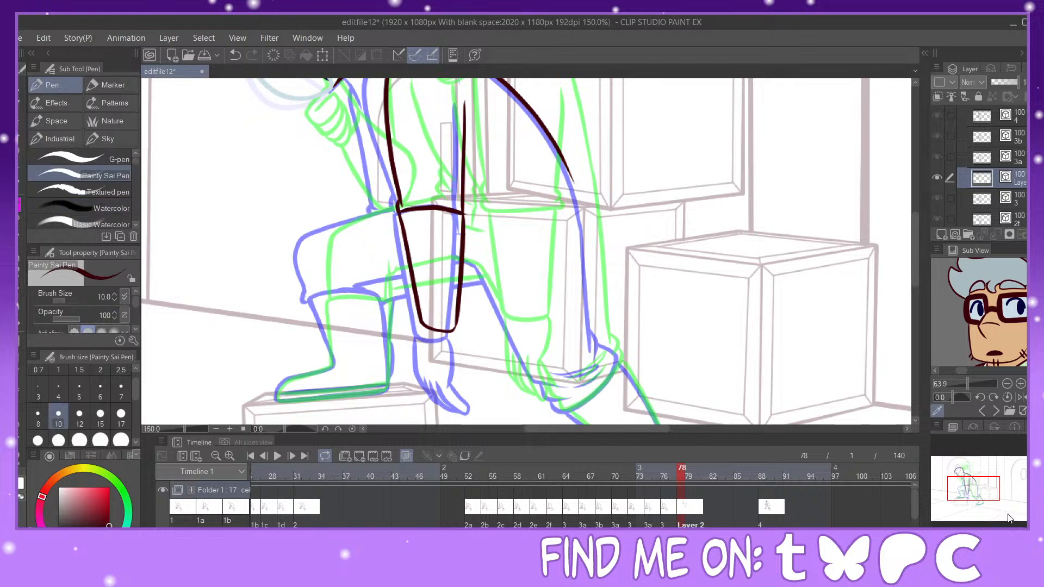
Step: Add a short chest curve below the collar, erase the upper back line and draw a curved neck-to-shoulder line instead
left_click_drag(979, 479, 972, 481)
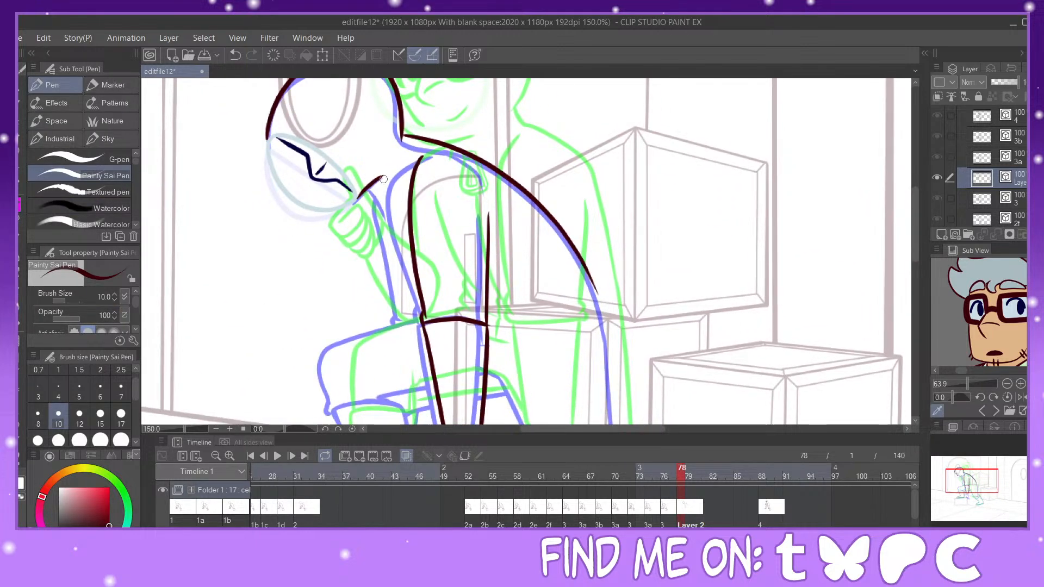
left_click_drag(373, 187, 387, 213)
key("e")
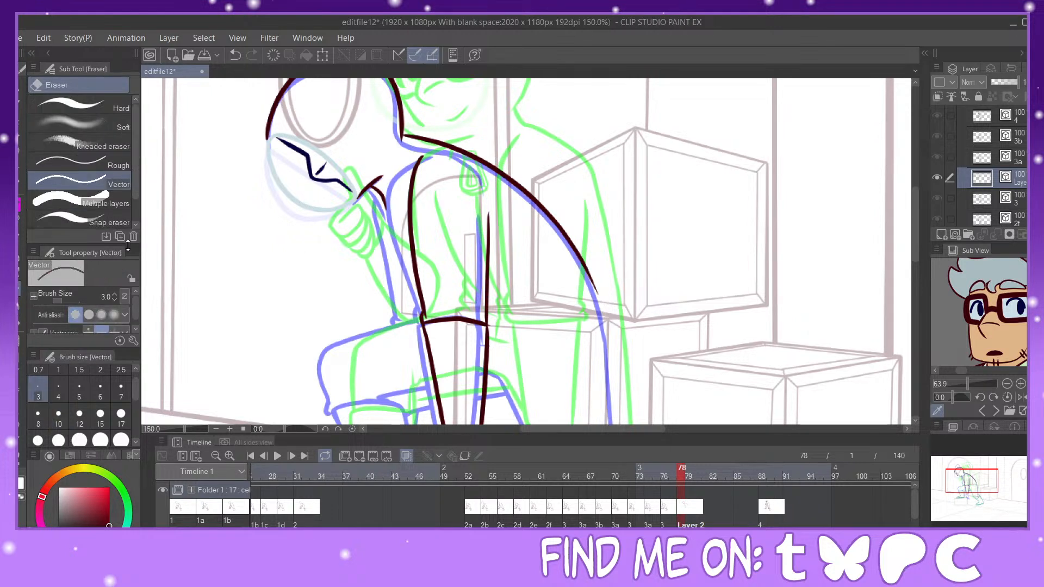
left_click(438, 144)
key("p")
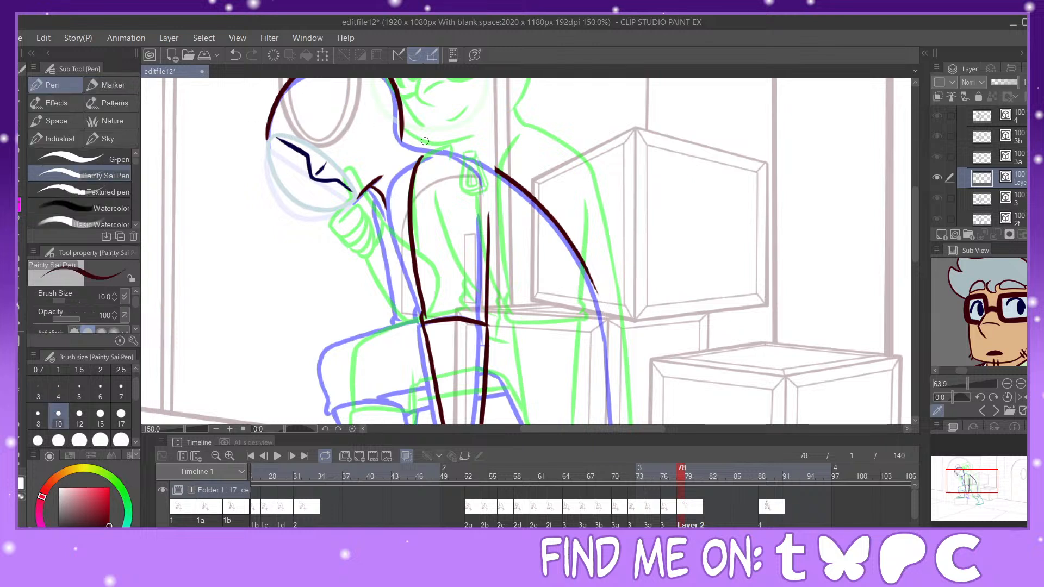
left_click_drag(403, 135, 509, 178)
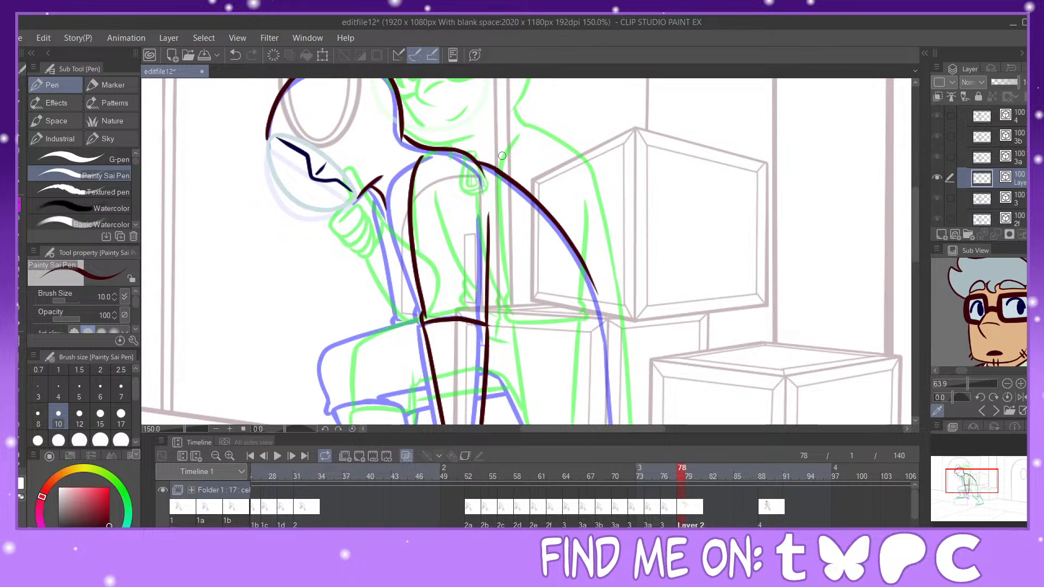
Step: Erase the remaining back line and redraw the back as a smooth arc from the shoulder down toward the hip
key("e")
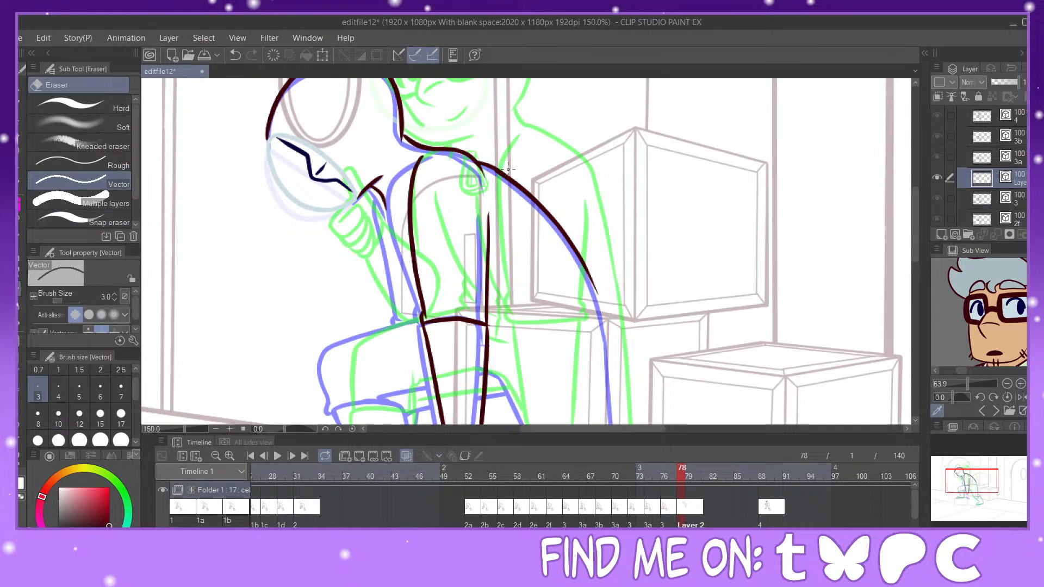
left_click(514, 177)
left_click_drag(530, 191, 562, 230)
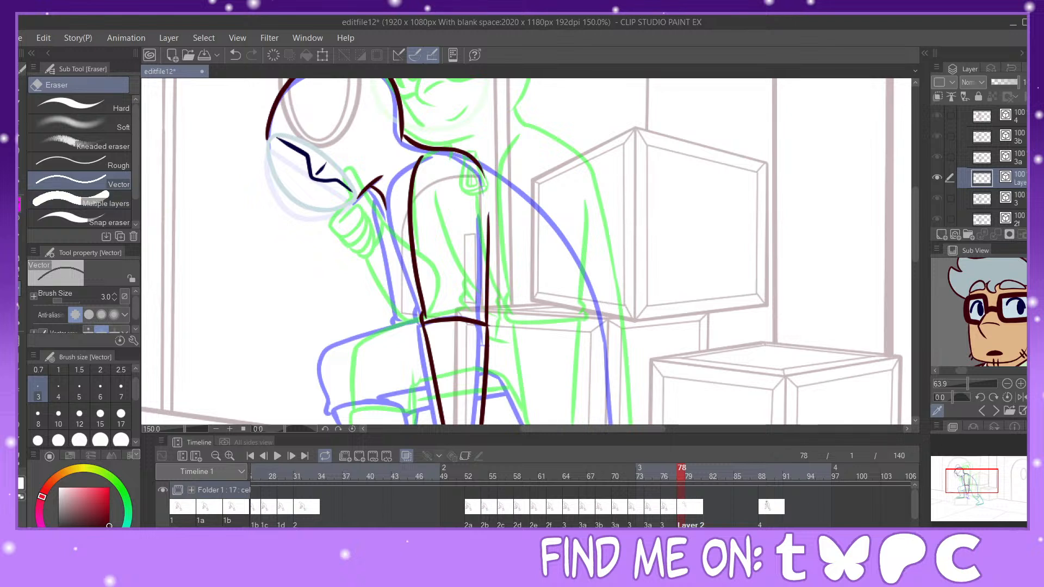
key("p")
mouse_move(476, 161)
left_mouse_down()
mouse_move(577, 249)
mouse_move(612, 370)
left_mouse_up()
Step: Draw the diagonal jacket opening line on the chest and a hanging zipper pull with a small top loop
left_click_drag(386, 223, 417, 270)
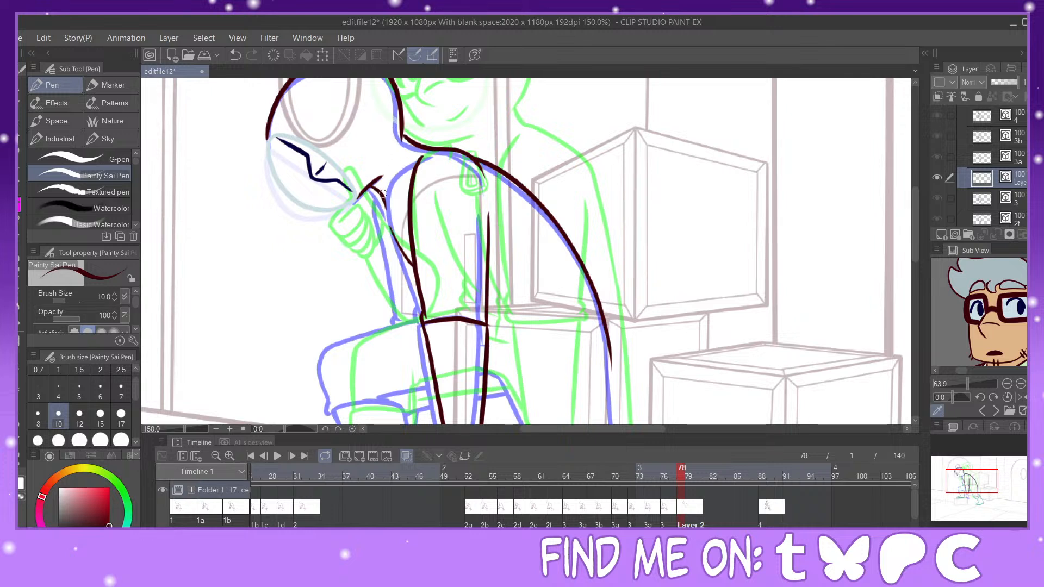
mouse_move(389, 209)
left_mouse_down()
mouse_move(400, 209)
mouse_move(388, 211)
left_mouse_up()
key("ctrl+plus")
key("ctrl+plus")
key("ctrl+plus")
mouse_move(660, 241)
left_mouse_down()
mouse_move(828, 282)
mouse_move(829, 302)
mouse_move(874, 339)
left_mouse_up()
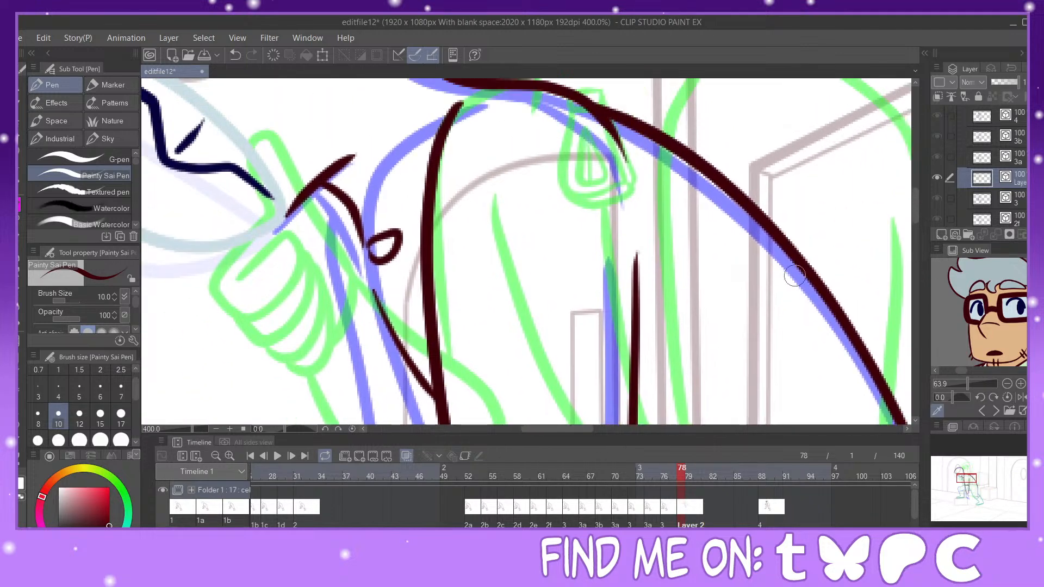
left_click(237, 56)
mouse_move(354, 234)
left_mouse_down()
mouse_move(368, 258)
mouse_move(393, 243)
mouse_move(389, 225)
mouse_move(355, 236)
mouse_move(378, 358)
mouse_move(422, 340)
mouse_move(417, 296)
mouse_move(392, 246)
mouse_move(427, 286)
left_mouse_up()
Step: Erase the jacket line running through the zipper pull and draw the narrow slot inside the pull
key("e")
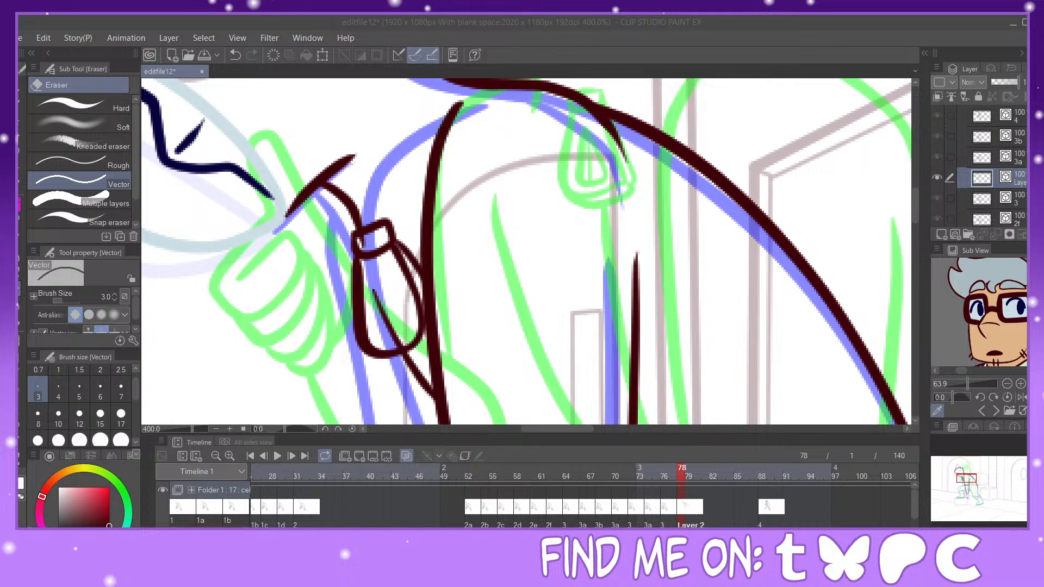
left_click(411, 436)
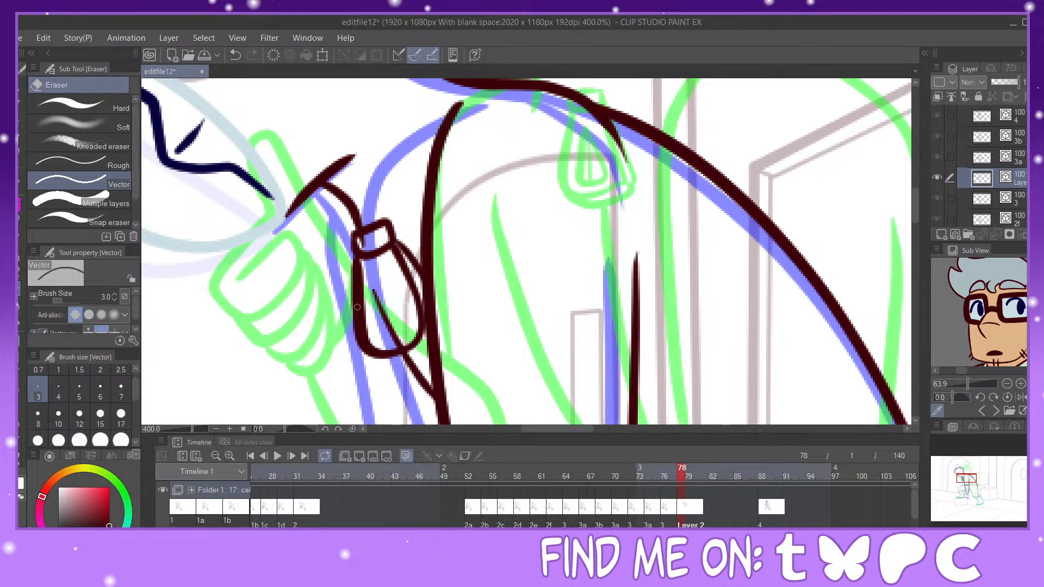
left_click_drag(353, 303, 381, 315)
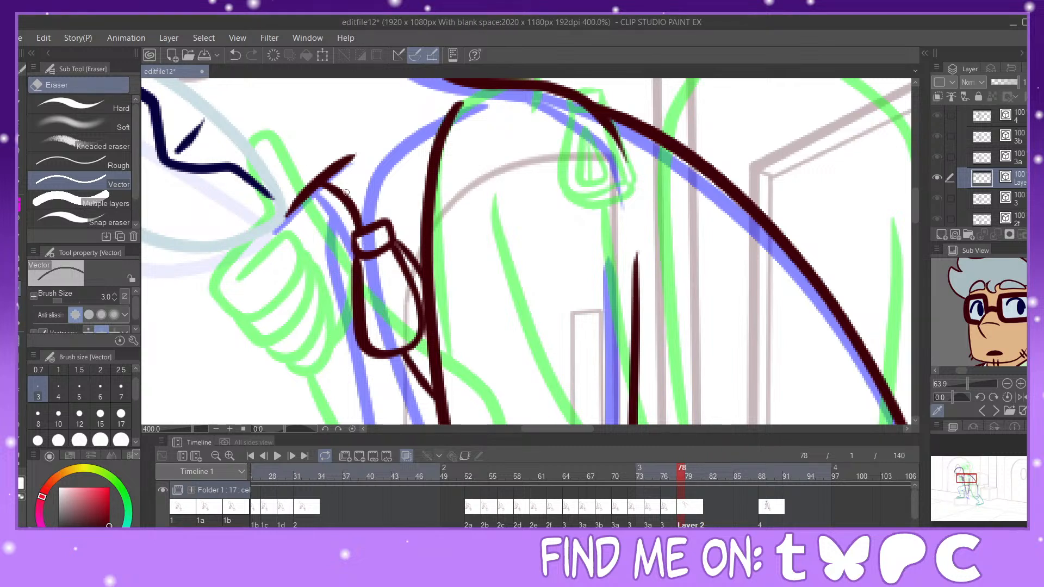
key("p")
mouse_move(374, 276)
left_mouse_down()
mouse_move(406, 323)
mouse_move(399, 335)
mouse_move(374, 331)
mouse_move(372, 273)
mouse_move(389, 290)
mouse_move(386, 330)
left_mouse_up()
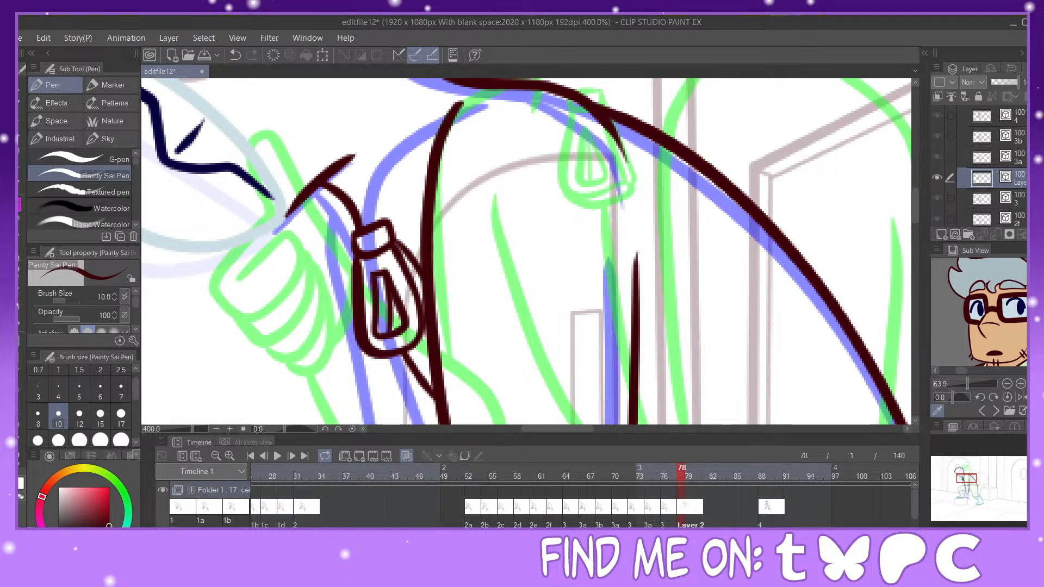
Step: Add a second diagonal jacket line below the zipper pull and draw the torso's front edge down to the thigh
key("ctrl+minus")
key("ctrl+minus")
key("ctrl+minus")
left_click_drag(981, 483, 987, 487)
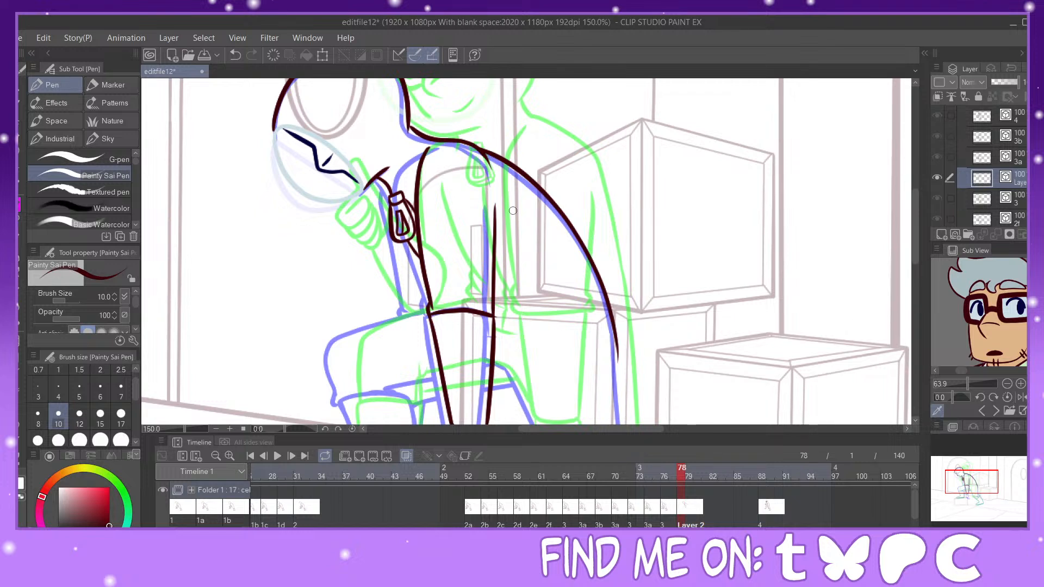
left_click_drag(399, 244, 426, 287)
left_click(234, 55)
left_click_drag(402, 252, 427, 290)
left_click_drag(388, 187, 391, 320)
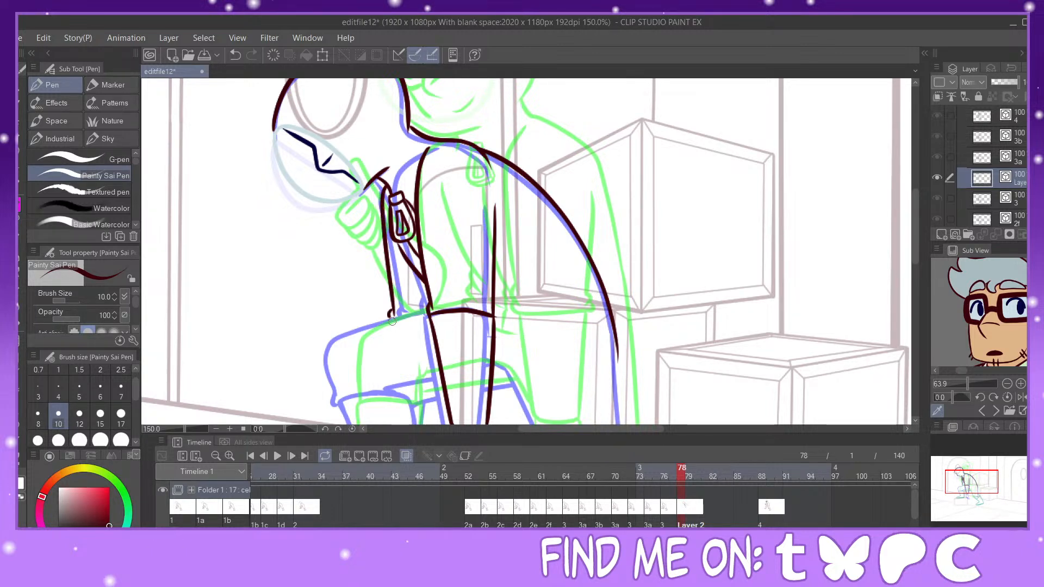
Step: Compare the pose with the cel at frame 76 and add a small fold stroke behind the elbow at frame 78
left_click_drag(978, 484, 986, 486)
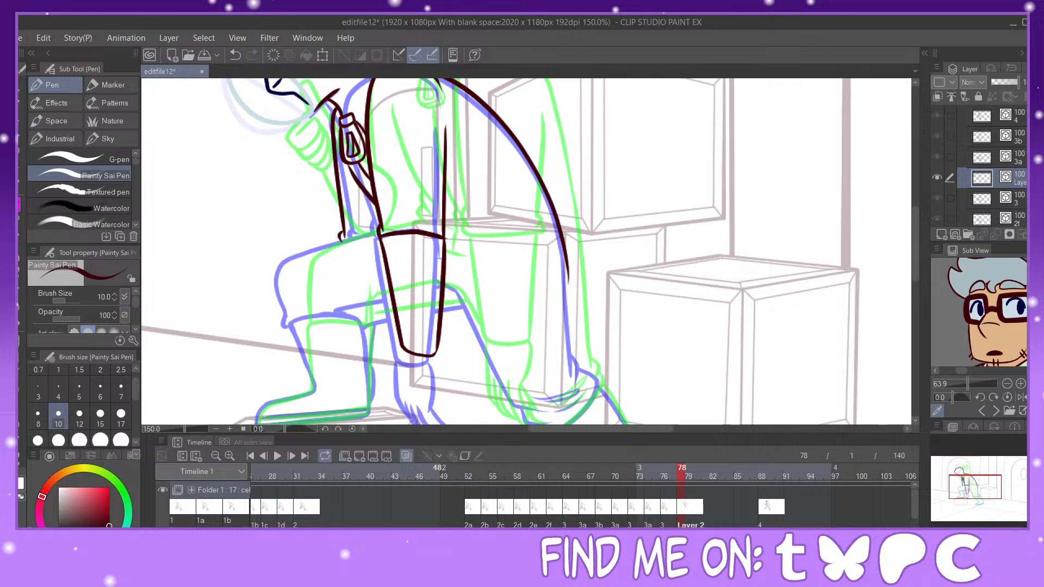
left_click(670, 520)
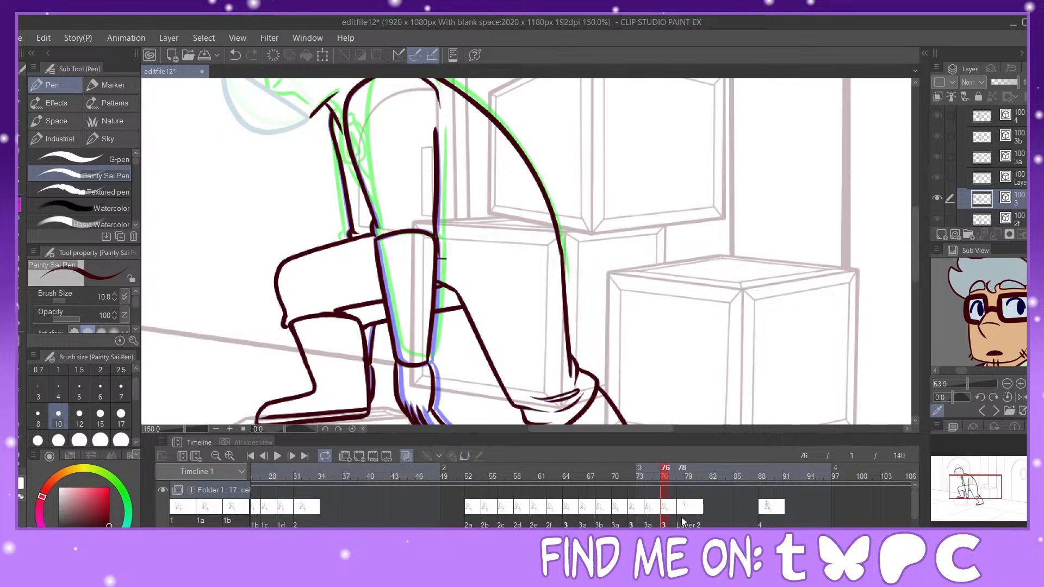
left_click(681, 517)
key("ctrl+plus")
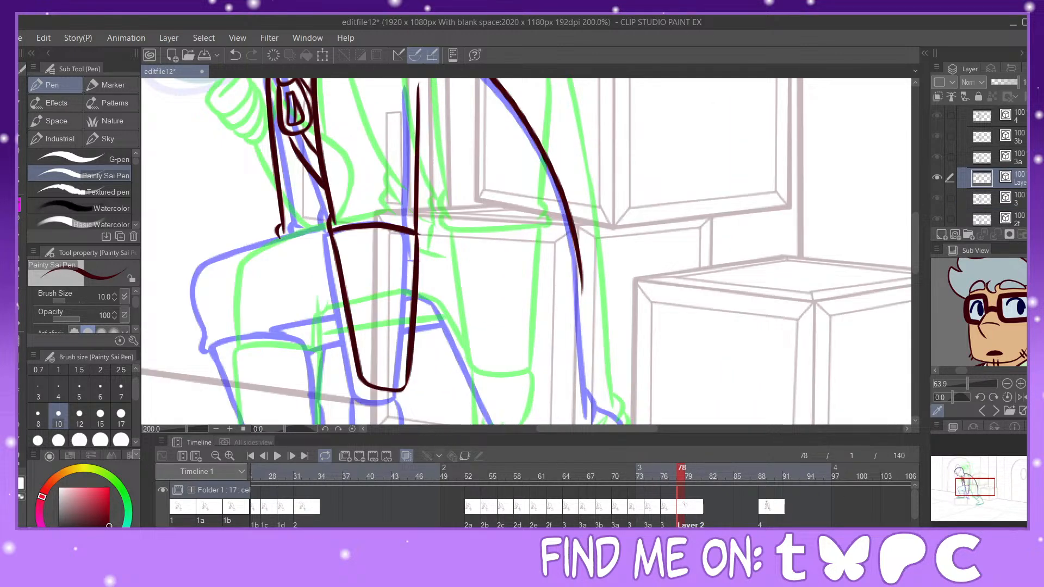
left_click_drag(417, 258, 433, 259)
key("ctrl+minus")
left_click_drag(490, 304, 642, 258)
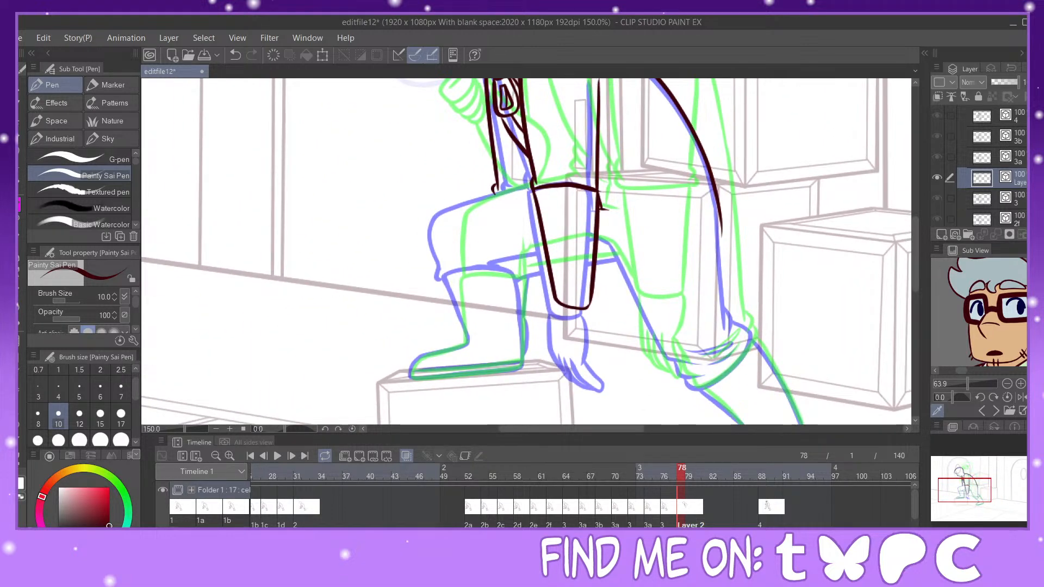
Step: Draw the front leg's thigh and rounded knee between the two onion-skin poses, closing it with the trouser hem above the boot
key("ctrl+plus")
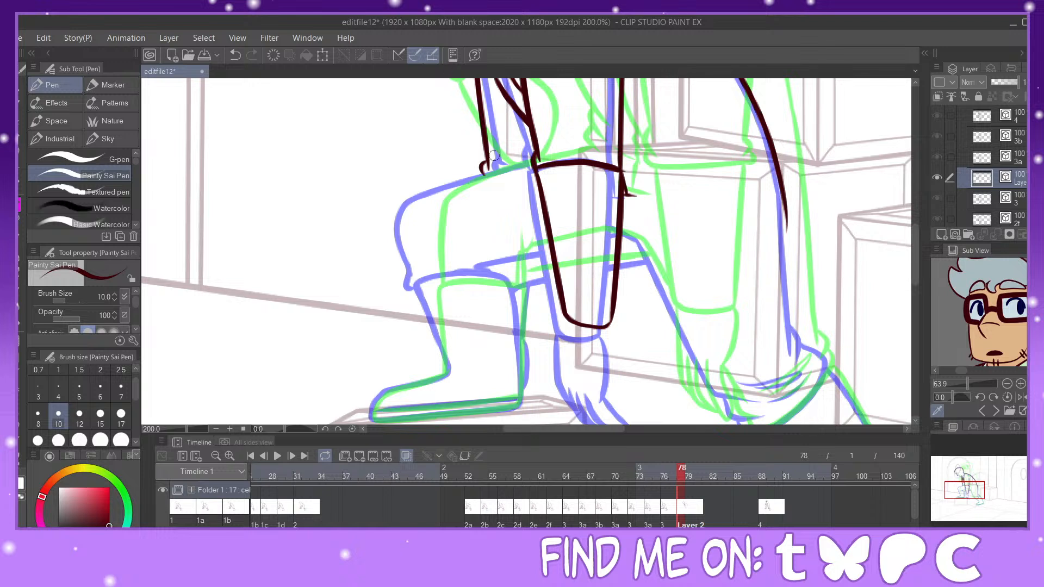
mouse_move(535, 162)
left_mouse_down()
mouse_move(434, 187)
mouse_move(415, 203)
left_mouse_up()
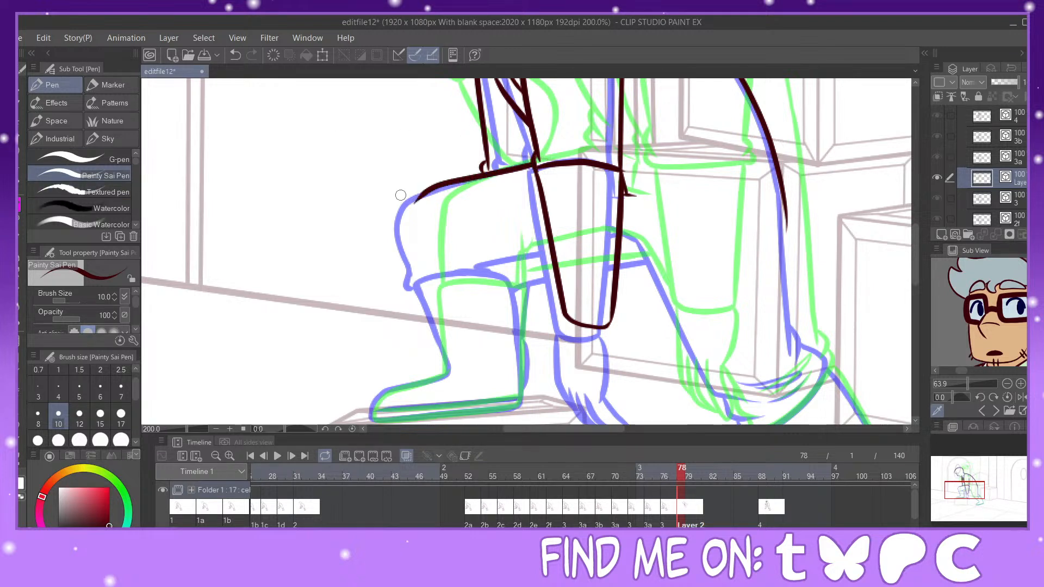
left_click(234, 55)
mouse_move(536, 163)
left_mouse_down()
mouse_move(450, 185)
mouse_move(424, 201)
mouse_move(415, 227)
mouse_move(428, 272)
mouse_move(420, 284)
mouse_move(510, 291)
left_mouse_up()
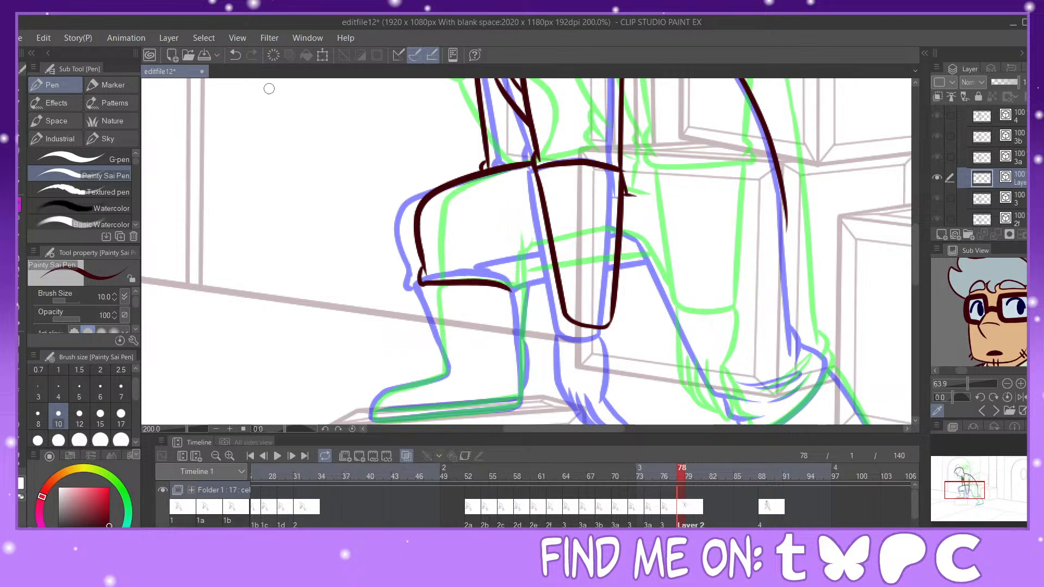
left_click(235, 54)
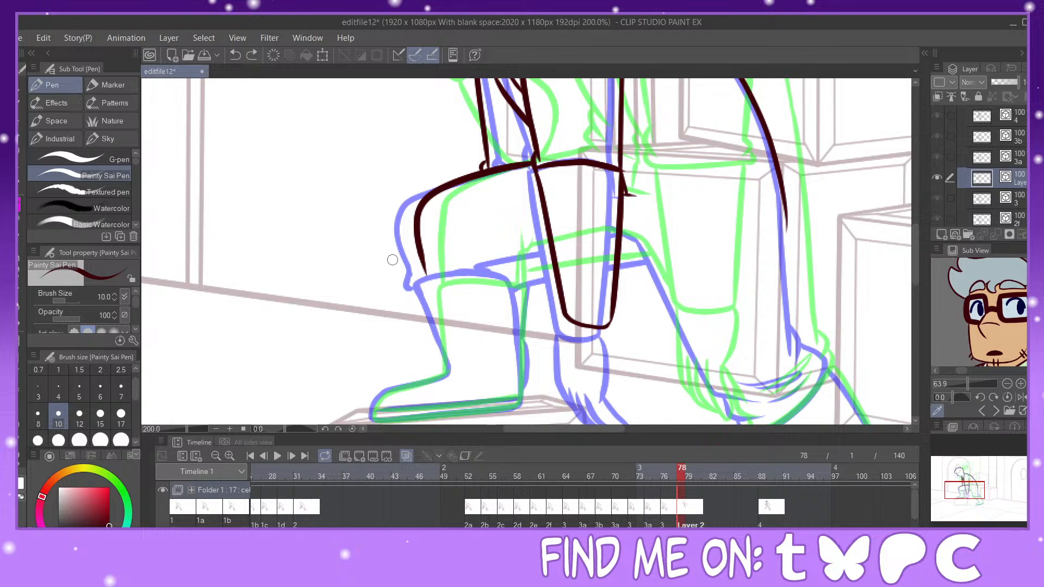
mouse_move(425, 268)
left_mouse_down()
mouse_move(438, 282)
mouse_move(523, 282)
left_mouse_up()
left_click_drag(974, 481, 972, 485)
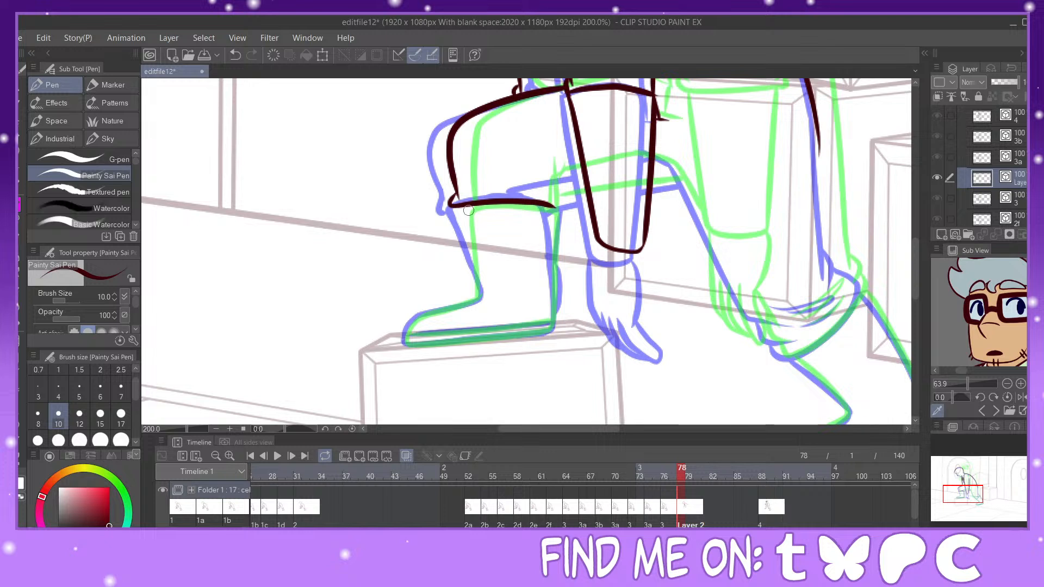
Step: Ink the front leg's boot over the sketch, closing its outline and adding a parallel line for the sole
mouse_move(455, 204)
left_mouse_down()
mouse_move(477, 265)
mouse_move(476, 298)
mouse_move(410, 326)
left_mouse_up()
key("ctrl+z")
mouse_move(454, 204)
left_mouse_down()
mouse_move(476, 279)
mouse_move(456, 306)
mouse_move(414, 319)
mouse_move(407, 344)
mouse_move(556, 328)
left_mouse_up()
left_click_drag(548, 207, 555, 328)
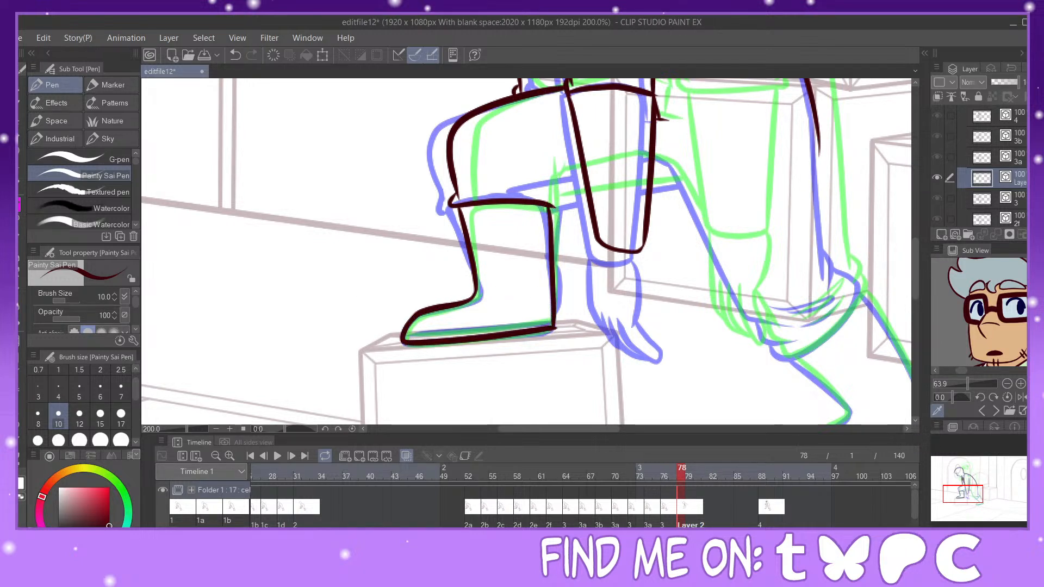
left_click(21, 443)
left_click(21, 459)
left_click_drag(545, 328, 552, 326)
key("p")
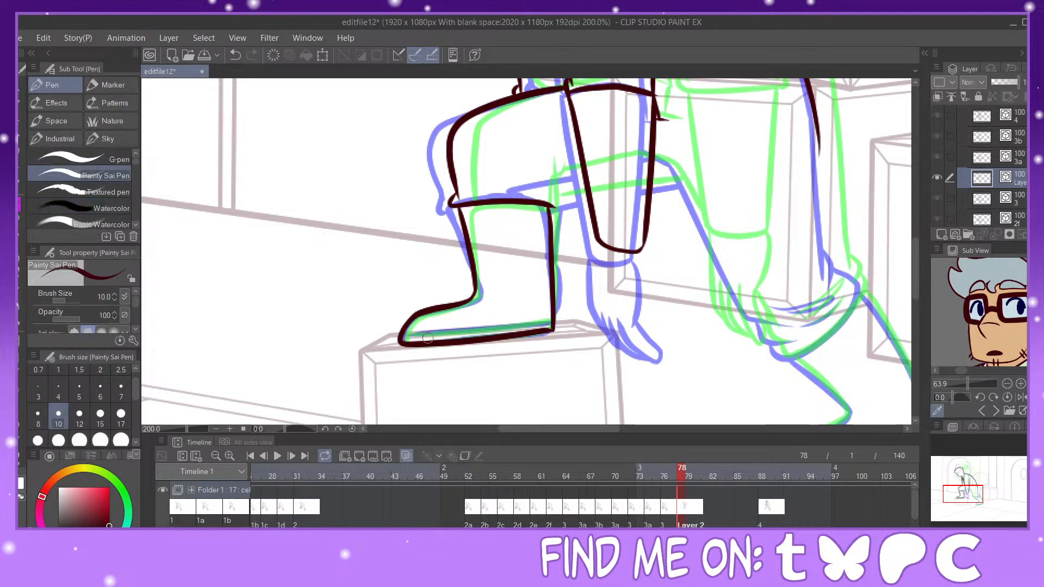
left_click_drag(405, 337, 552, 325)
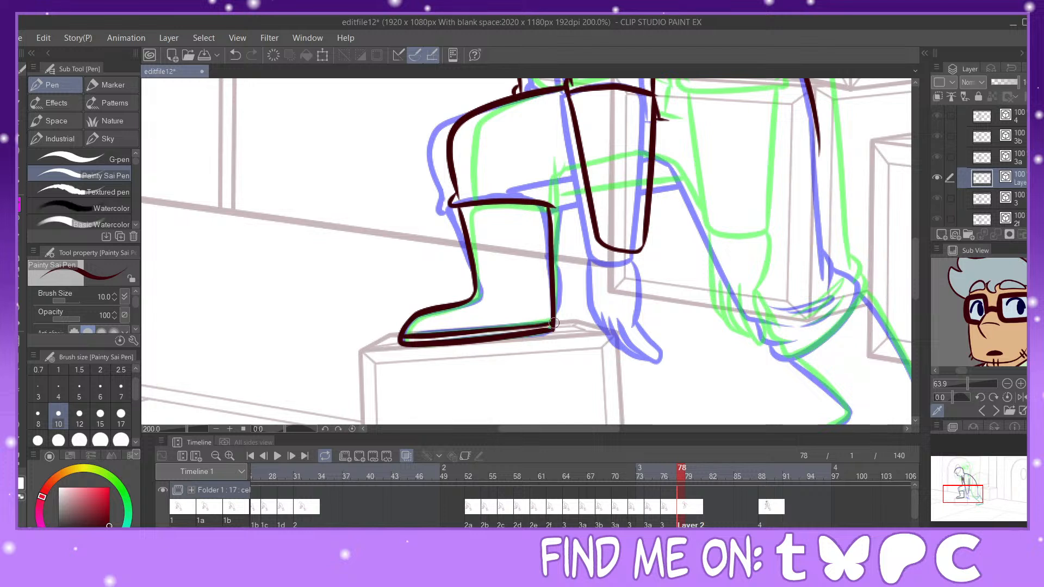
Step: Finish the front trouser cuff's corner and ink the hanging hand with its wrist and fingers below the sleeve
left_click_drag(553, 195, 555, 212)
left_click_drag(642, 252, 634, 311)
mouse_move(599, 243)
left_mouse_down()
mouse_move(602, 305)
mouse_move(644, 344)
left_mouse_up()
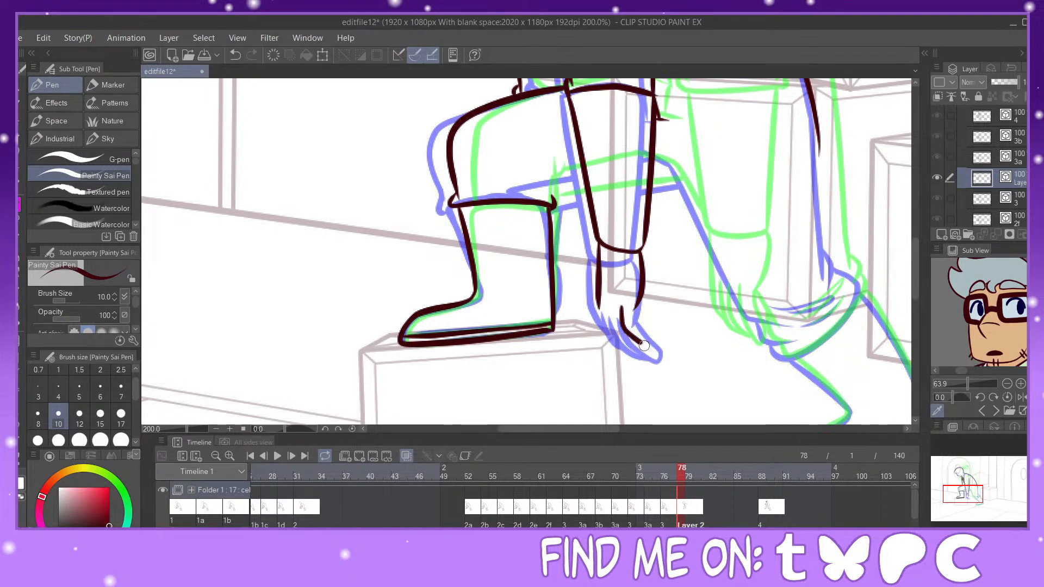
mouse_move(635, 308)
left_mouse_down()
mouse_move(656, 346)
mouse_move(628, 318)
mouse_move(620, 340)
mouse_move(642, 341)
left_mouse_up()
left_click_drag(604, 309, 621, 342)
left_click_drag(598, 297, 611, 333)
Step: Ink the rear leg's outer and inner edges and the folded cuff above its boot
left_click_drag(973, 493, 988, 488)
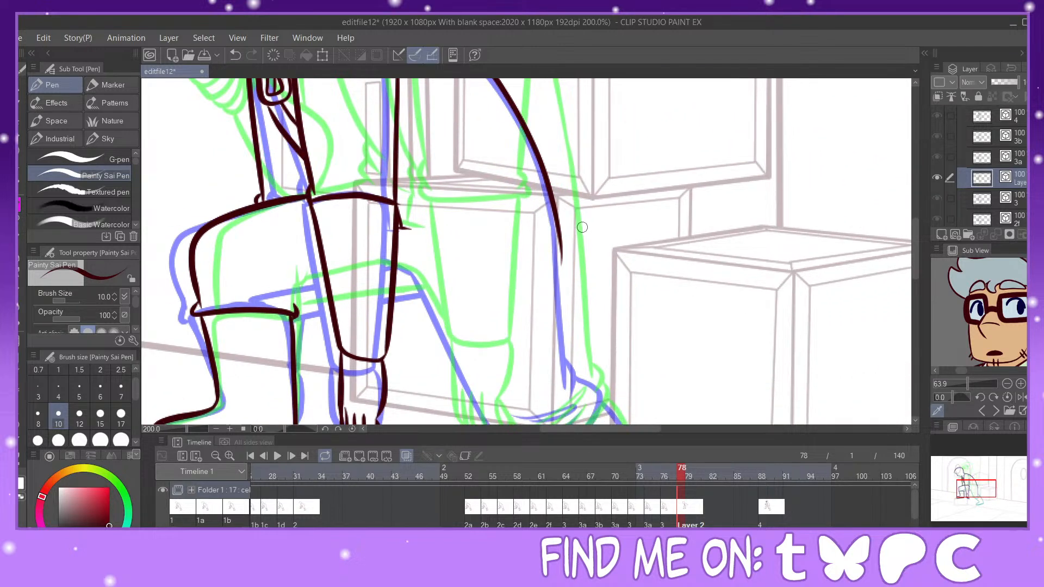
left_click_drag(557, 218, 582, 388)
left_click_drag(992, 487, 994, 492)
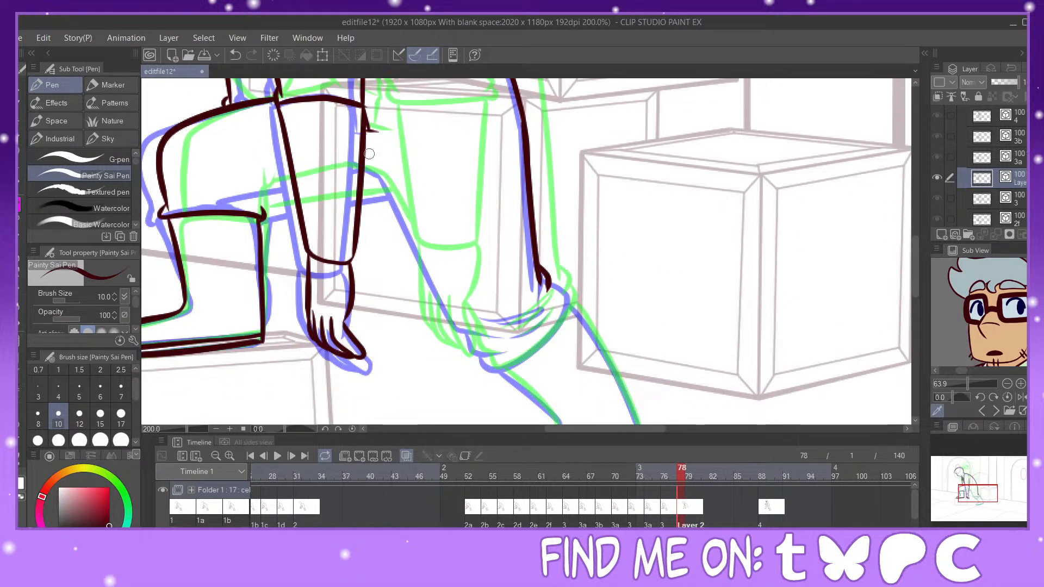
mouse_move(367, 161)
left_mouse_down()
mouse_move(392, 179)
mouse_move(445, 288)
left_mouse_up()
mouse_move(464, 326)
left_mouse_down()
mouse_move(535, 323)
mouse_move(481, 352)
mouse_move(507, 355)
mouse_move(508, 365)
mouse_move(545, 343)
mouse_move(548, 279)
left_mouse_up()
mouse_move(502, 322)
left_mouse_down()
mouse_move(546, 305)
mouse_move(499, 333)
left_mouse_up()
left_click_drag(552, 311, 511, 345)
Step: Ink the rear boot's outline and add the parallel sole line
left_click_drag(640, 340, 587, 194)
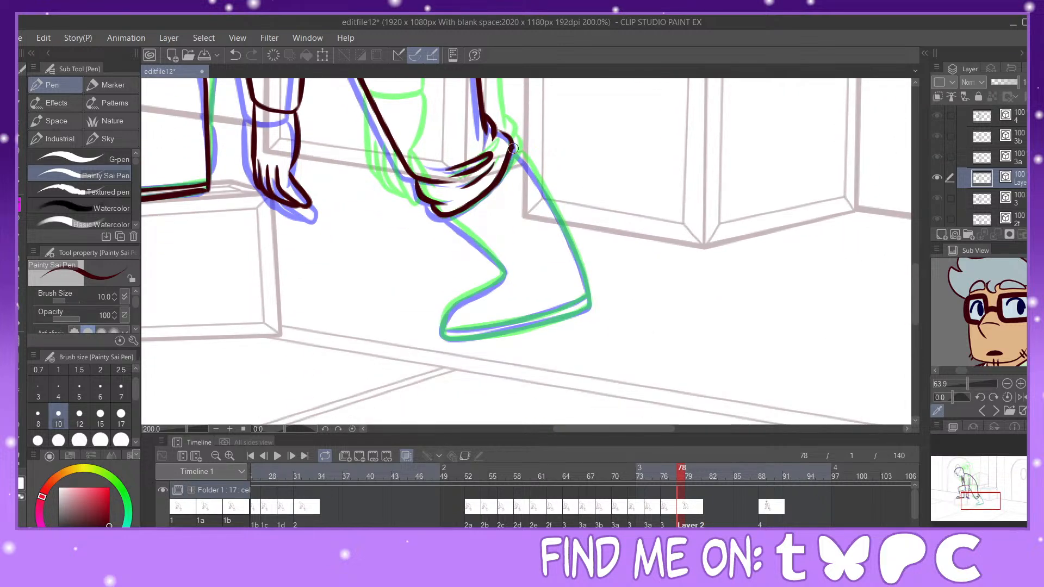
mouse_move(513, 145)
left_mouse_down()
mouse_move(569, 243)
mouse_move(588, 307)
left_mouse_up()
key("y")
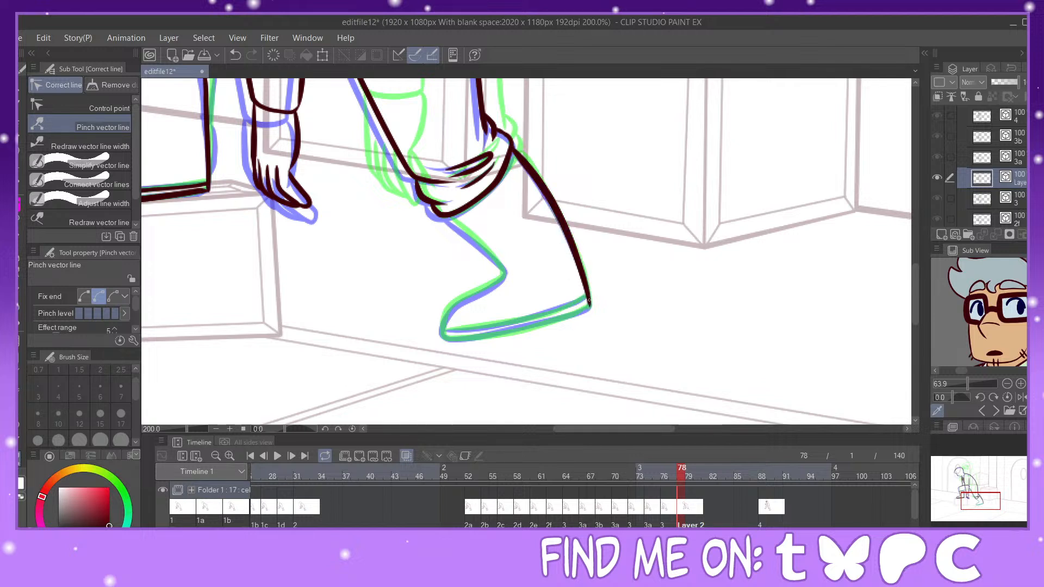
key("p")
mouse_move(445, 214)
left_mouse_down()
mouse_move(503, 269)
mouse_move(450, 308)
mouse_move(446, 340)
mouse_move(592, 306)
left_mouse_up()
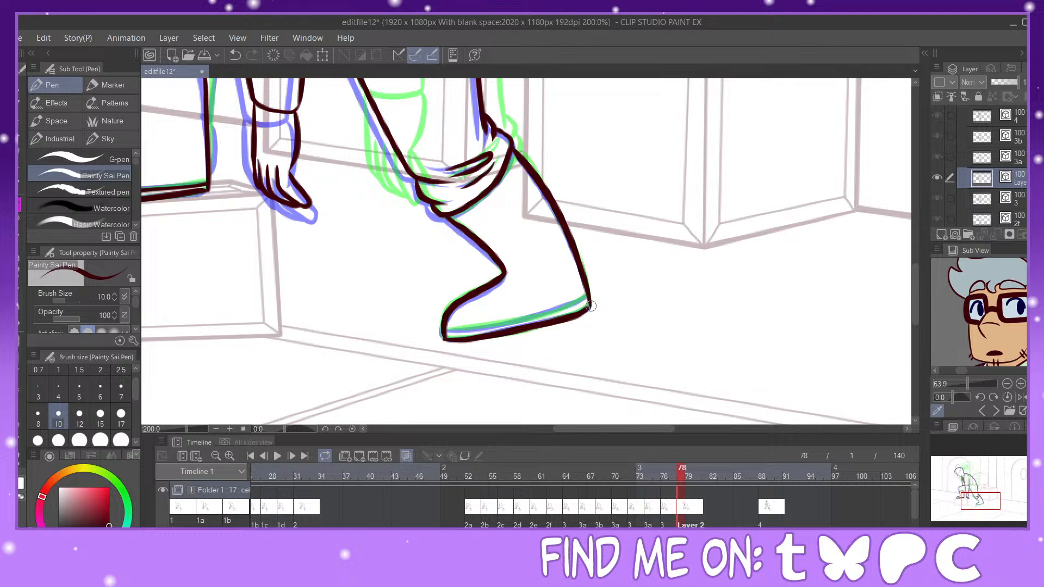
left_click_drag(446, 331, 590, 297)
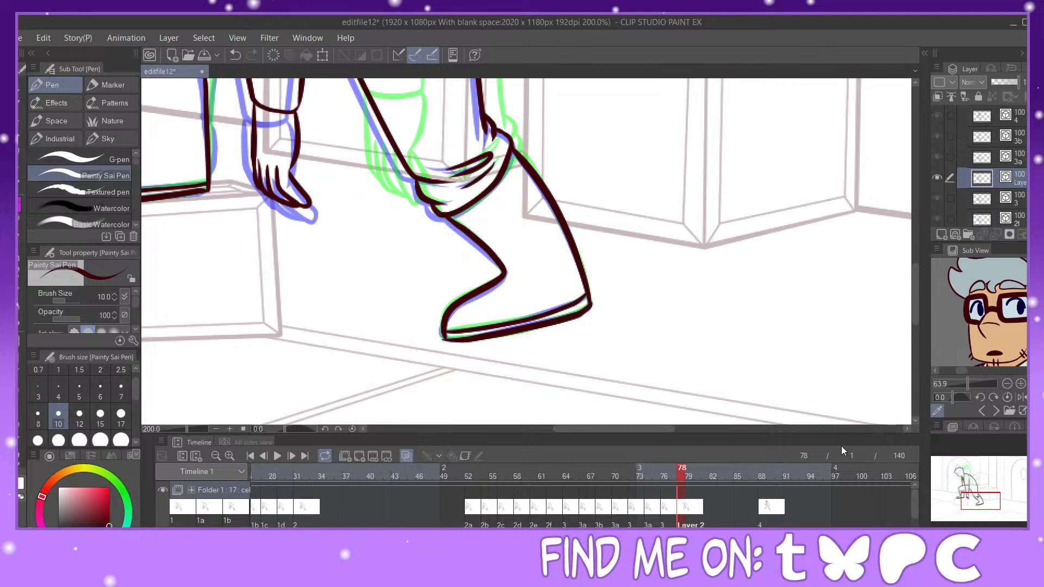
Step: Ink the rear thigh's underside, the jagged folds behind the front knee and the line behind the front boot
left_click_drag(984, 501, 979, 489)
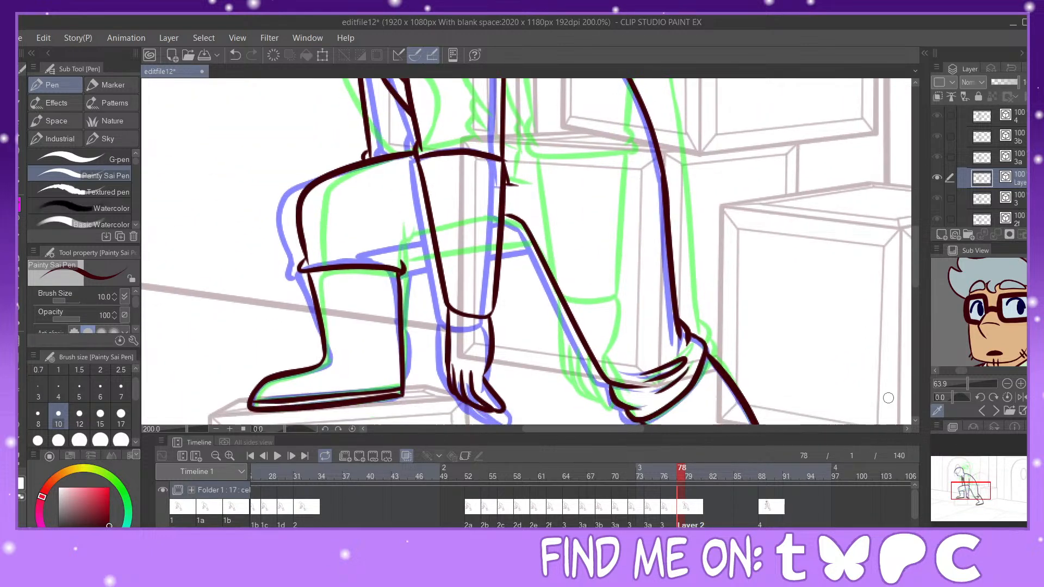
left_click_drag(533, 246, 499, 257)
mouse_move(437, 254)
left_mouse_down()
mouse_move(403, 261)
mouse_move(393, 247)
mouse_move(433, 219)
mouse_move(386, 239)
mouse_move(388, 267)
mouse_move(395, 234)
left_mouse_up()
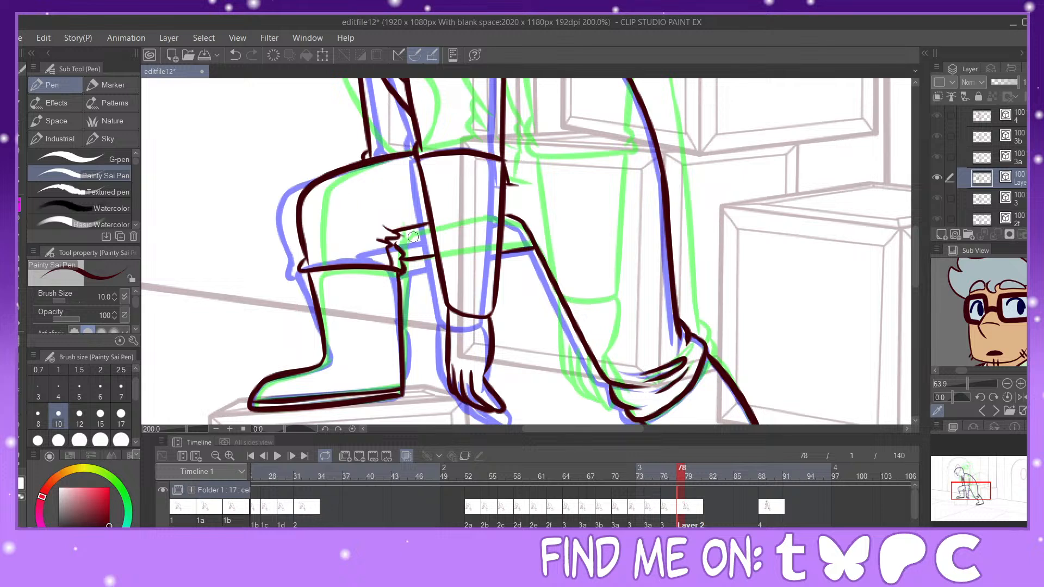
left_click_drag(425, 260, 405, 379)
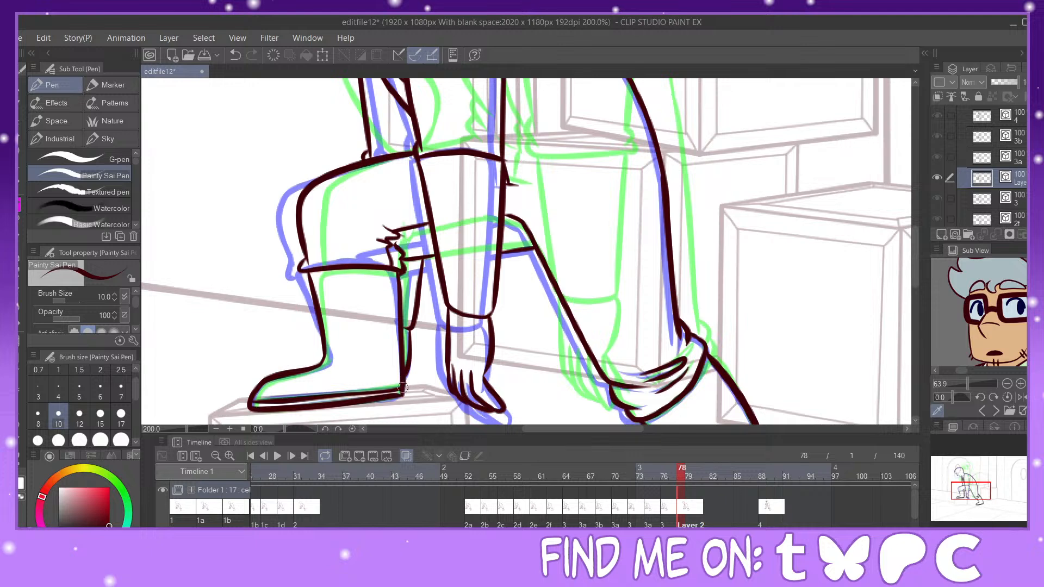
Step: Add a new animation cel at frame 80, directly after the finished drawing
left_click_drag(982, 490, 944, 479)
left_click(700, 519)
left_click_drag(626, 534, 753, 534)
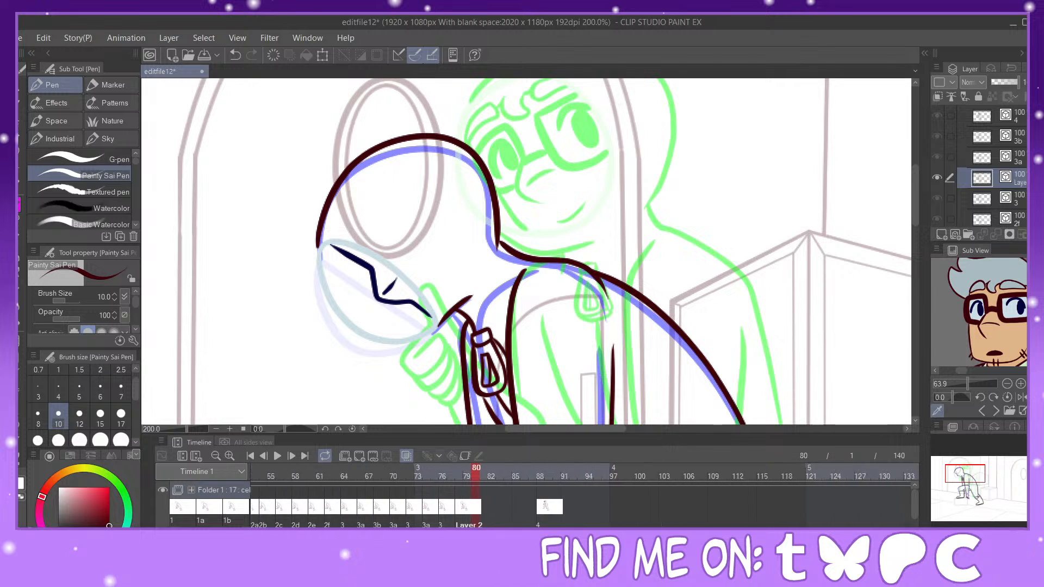
left_click(358, 456)
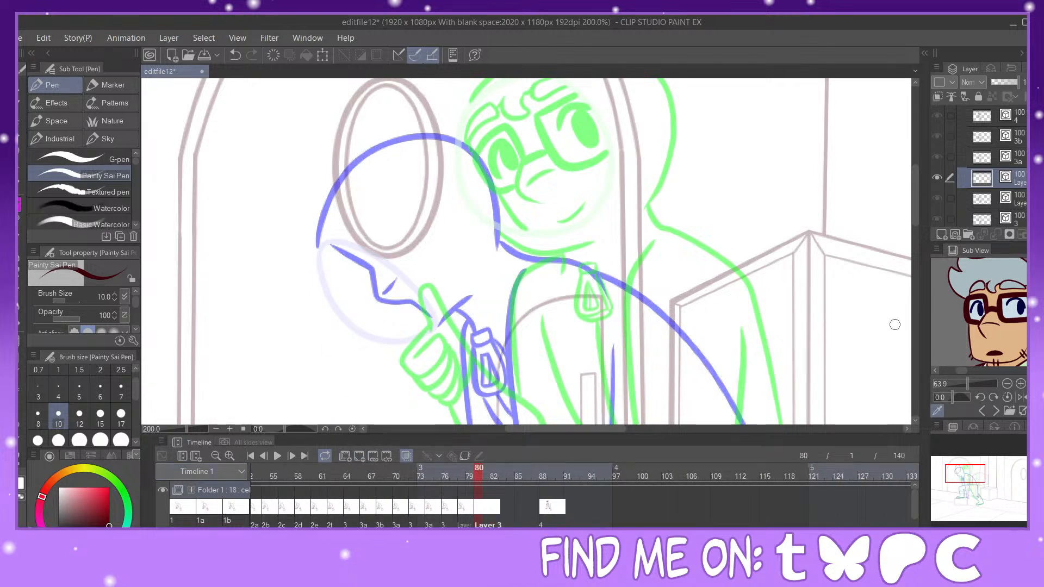
Step: Draw a pale blue-grey guide circle for the head and adjust its curve with Pinch vector line
left_click(989, 288)
mouse_move(328, 230)
left_mouse_down()
mouse_move(376, 196)
mouse_move(461, 269)
mouse_move(433, 322)
left_mouse_up()
mouse_move(327, 239)
left_mouse_down()
mouse_move(381, 321)
mouse_move(442, 313)
left_mouse_up()
left_click(20, 456)
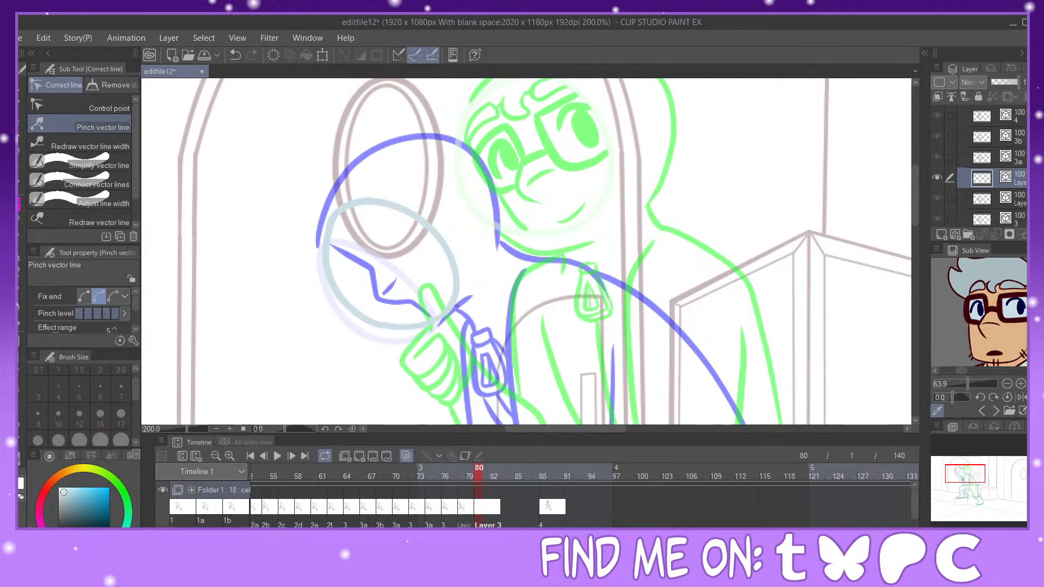
left_click_drag(451, 258, 454, 257)
left_click_drag(357, 202, 362, 200)
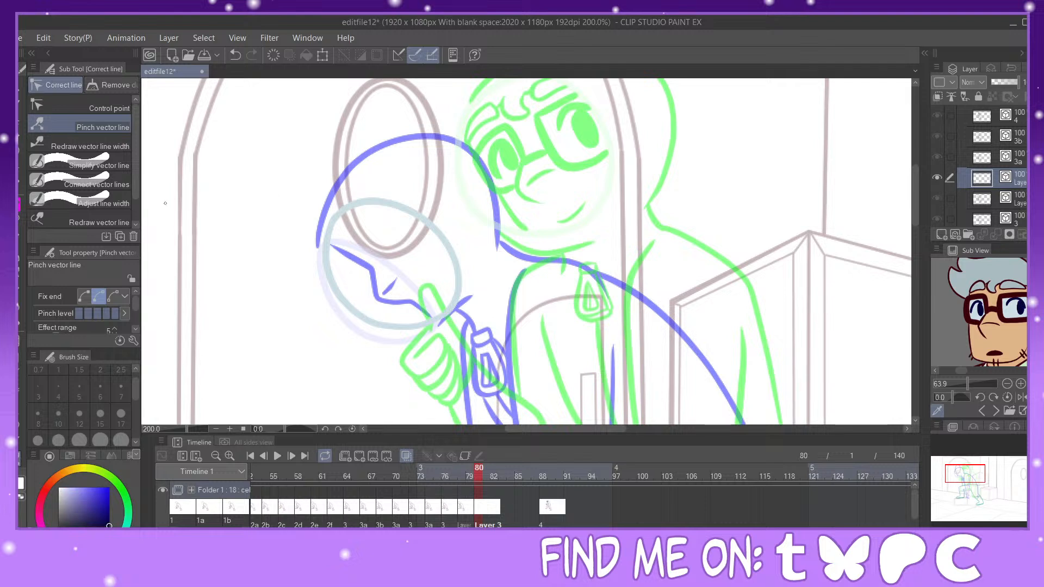
Step: Draw the tilted face's slanting front contour and a small curled eyebrow in dark navy
key("p")
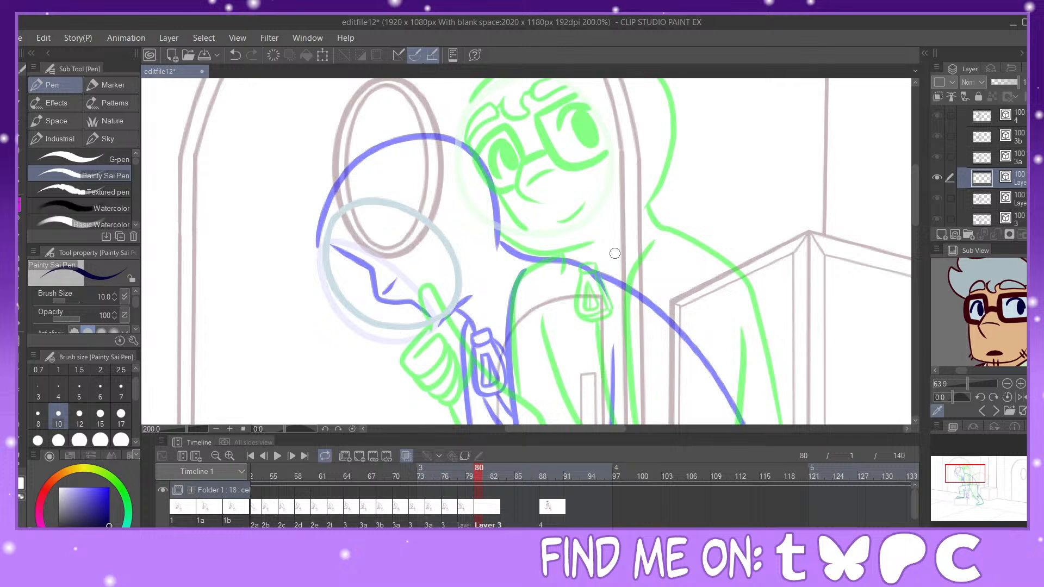
left_click_drag(333, 232, 423, 325)
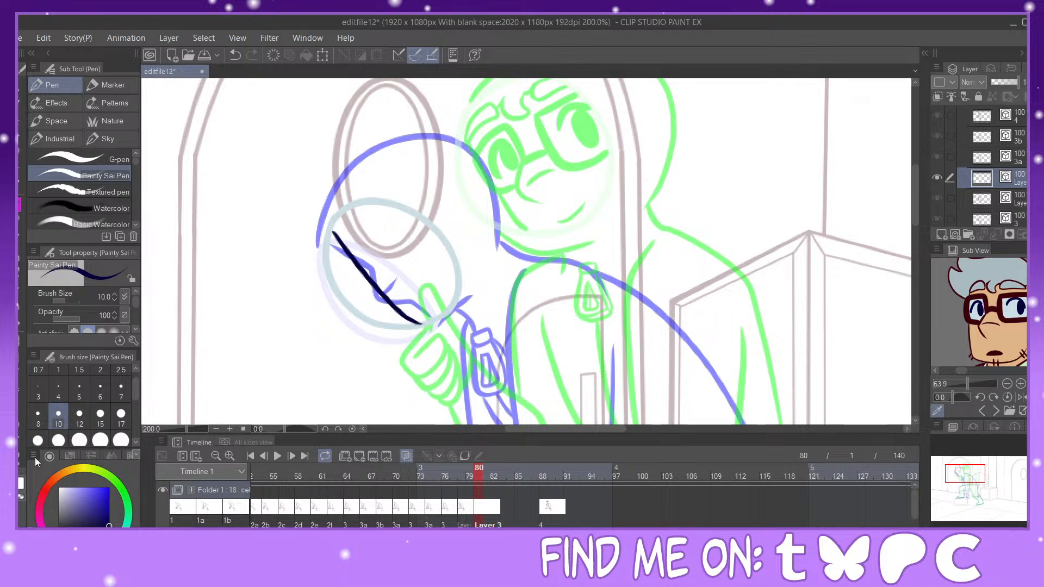
key("y")
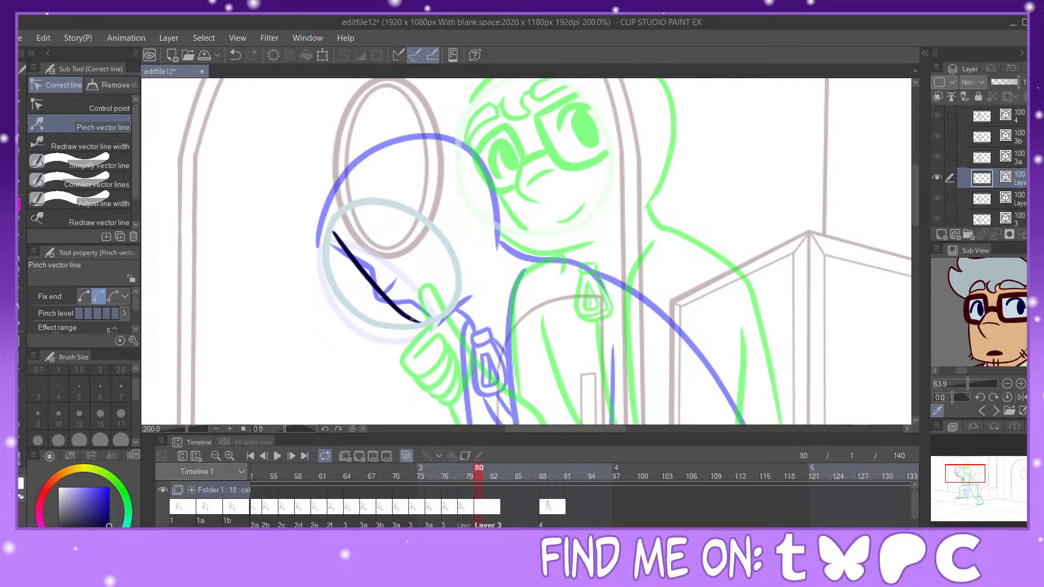
key("p")
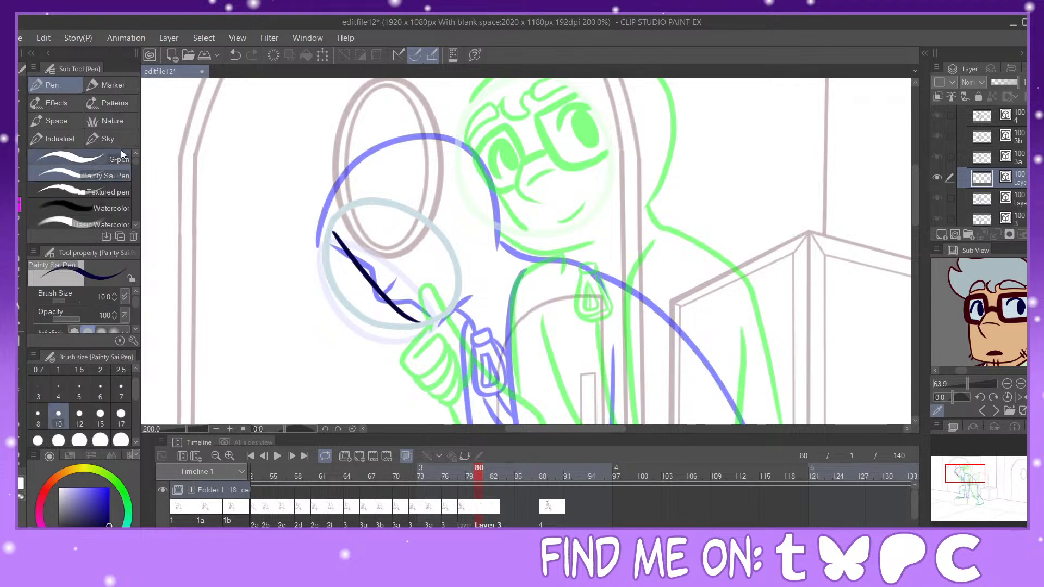
mouse_move(341, 214)
left_mouse_down()
mouse_move(352, 231)
mouse_move(377, 226)
mouse_move(357, 209)
mouse_move(365, 227)
mouse_move(370, 213)
mouse_move(359, 209)
left_mouse_up()
key("ctrl+z")
key("ctrl+z")
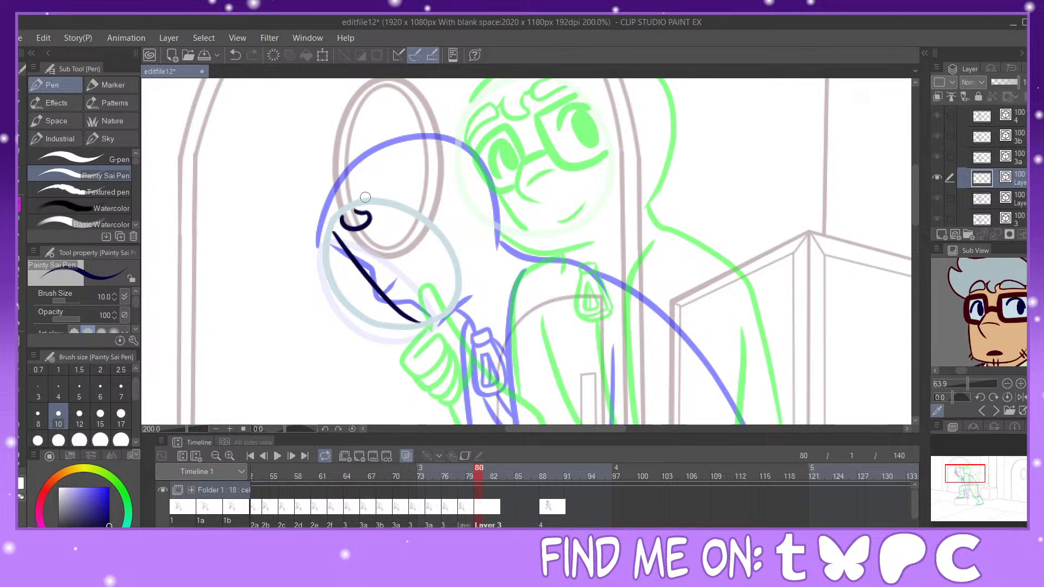
Step: Draw the nose and mouth profile using the previous cel as reference, erase the overlapping contour and mark the nostril
mouse_move(374, 260)
left_mouse_down()
mouse_move(374, 296)
mouse_move(410, 305)
left_mouse_up()
left_click(234, 55)
left_click(1015, 194)
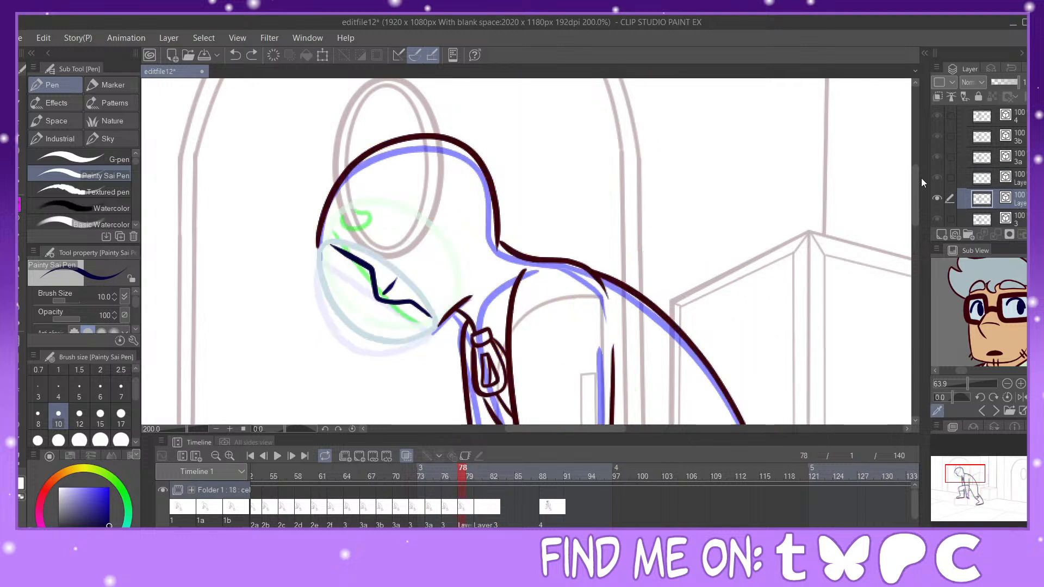
left_click(995, 180)
mouse_move(371, 251)
left_mouse_down()
mouse_move(371, 295)
mouse_move(414, 308)
left_mouse_up()
key("e")
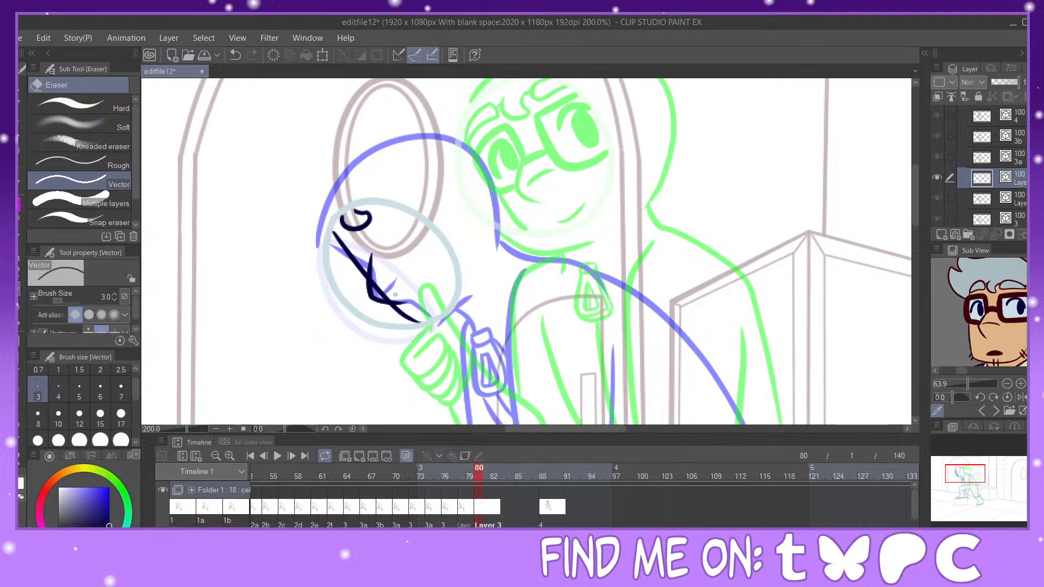
key("p")
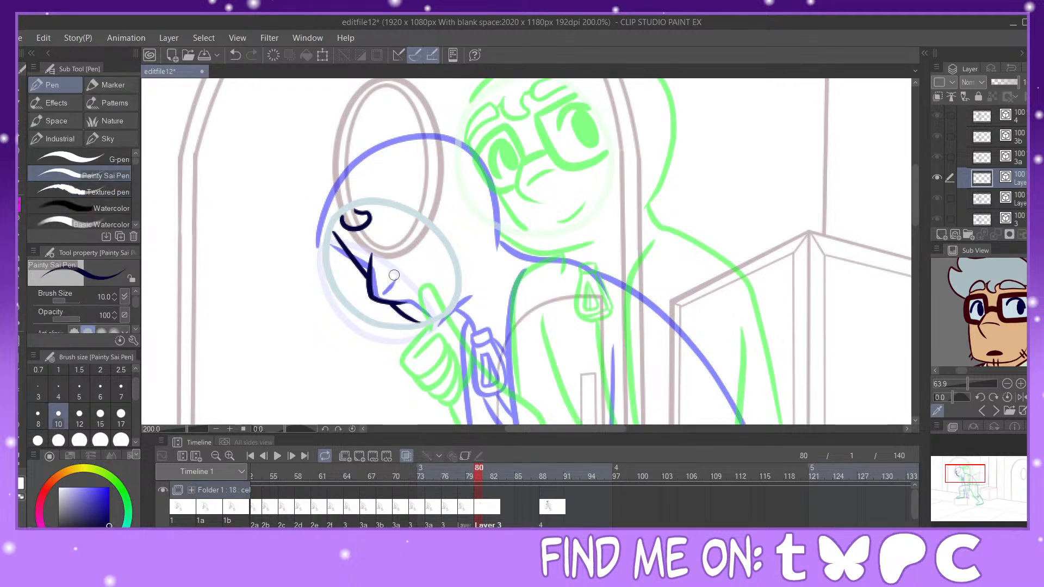
left_click_drag(382, 293, 400, 279)
key("ctrl+z")
Step: Draw both glasses lenses, the eyes and second eyebrow, and a short smile crease near the chin
mouse_move(376, 227)
left_mouse_down()
mouse_move(402, 261)
mouse_move(433, 243)
mouse_move(398, 212)
mouse_move(392, 227)
mouse_move(412, 218)
left_mouse_up()
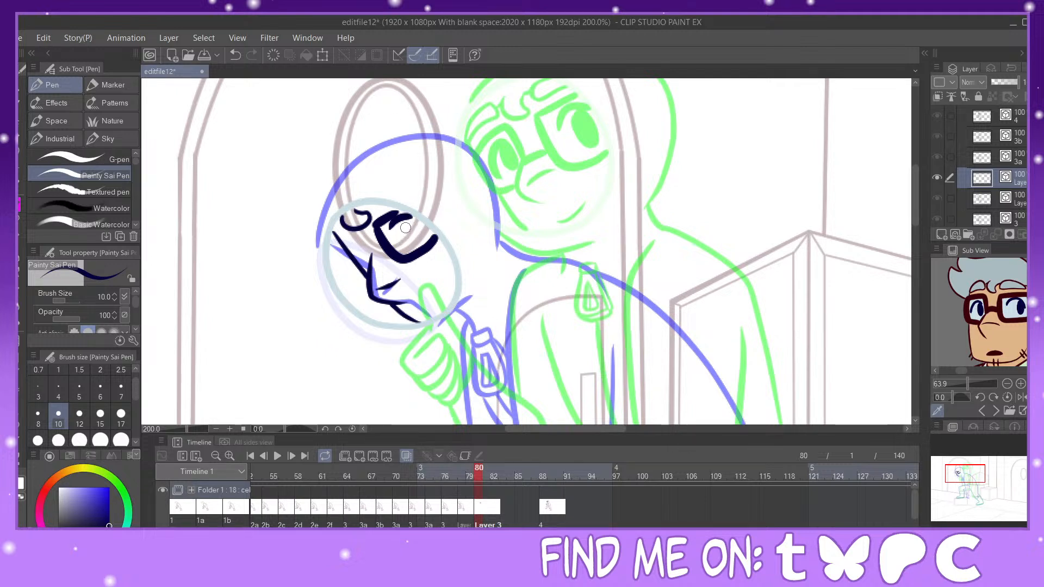
mouse_move(402, 228)
left_mouse_down()
mouse_move(409, 251)
mouse_move(413, 228)
mouse_move(403, 233)
mouse_move(415, 249)
mouse_move(370, 256)
mouse_move(359, 235)
mouse_move(341, 244)
mouse_move(373, 280)
left_mouse_up()
mouse_move(356, 243)
left_mouse_down()
mouse_move(359, 269)
mouse_move(360, 248)
mouse_move(366, 269)
mouse_move(358, 247)
left_mouse_up()
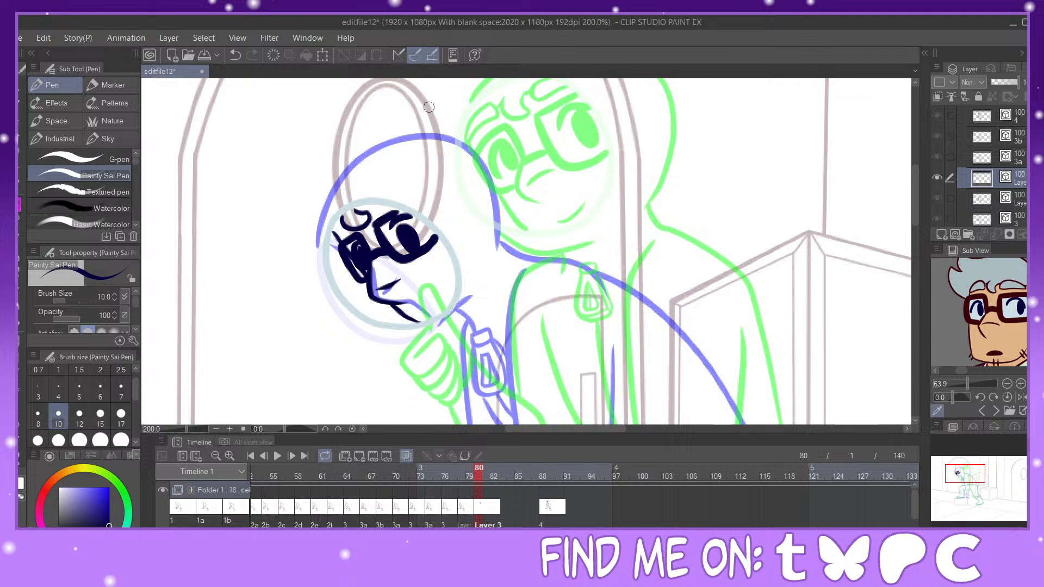
left_click_drag(419, 316, 439, 306)
Step: Sample the dark maroon line colour and move the drawn face slightly up and to the right
left_click(1007, 292)
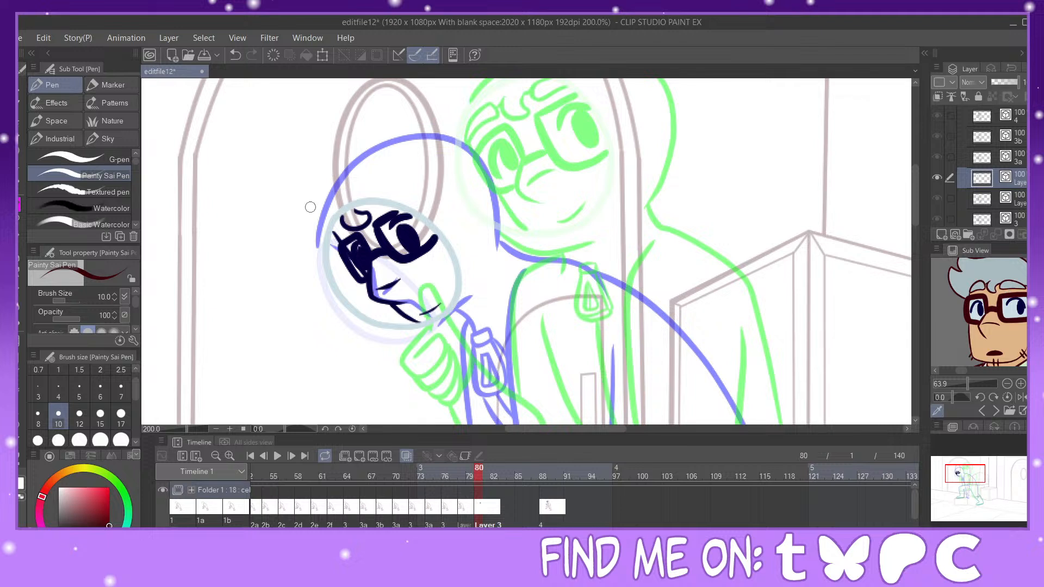
mouse_move(730, 227)
left_mouse_down()
mouse_move(680, 281)
mouse_move(687, 271)
left_mouse_up()
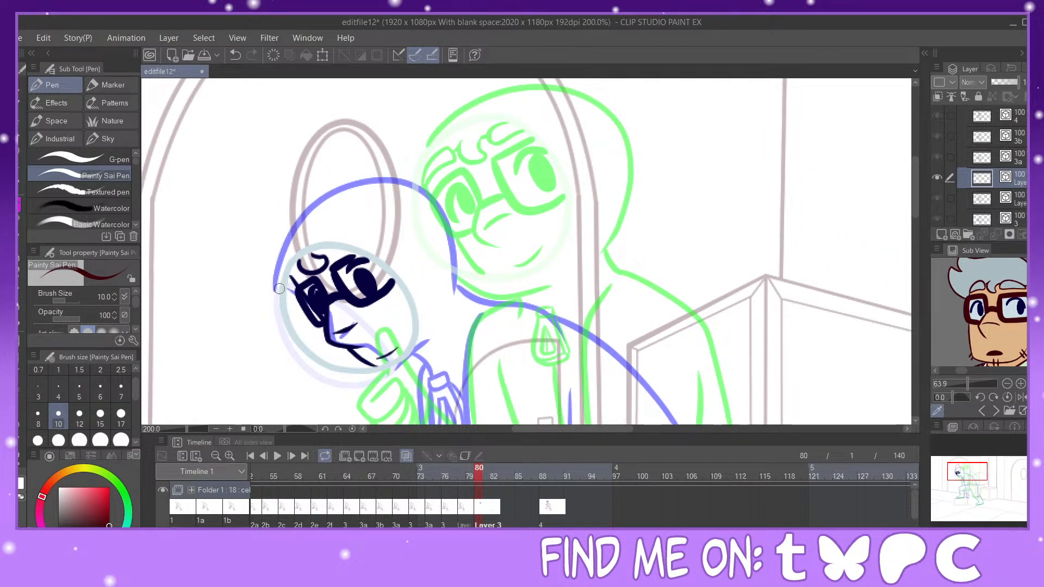
key("k")
left_click_drag(381, 313, 387, 289)
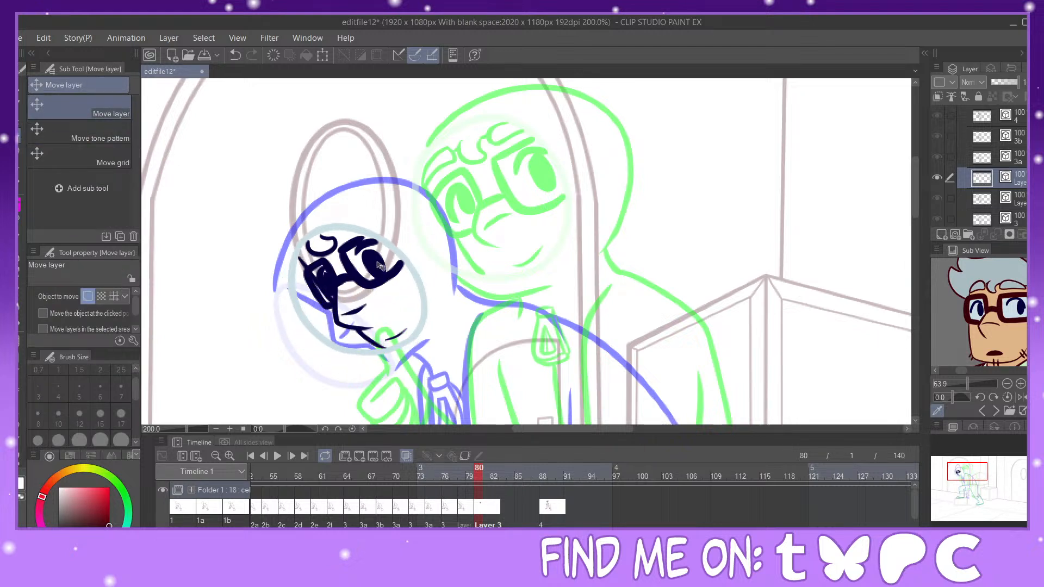
left_click(23, 203)
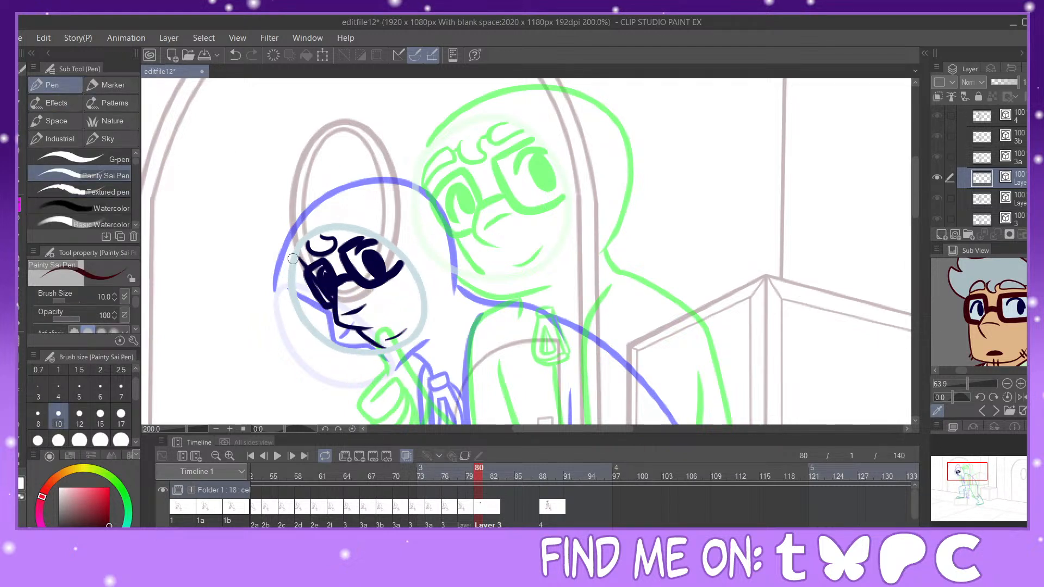
Step: Ink the hood's large curved outline around the head in dark maroon
mouse_move(287, 263)
left_mouse_down()
mouse_move(328, 183)
mouse_move(413, 157)
mouse_move(463, 216)
mouse_move(465, 284)
left_mouse_up()
key("ctrl+z")
mouse_move(283, 258)
left_mouse_down()
mouse_move(339, 177)
mouse_move(432, 166)
mouse_move(481, 223)
mouse_move(465, 293)
mouse_move(449, 276)
mouse_move(457, 302)
left_mouse_up()
key("y")
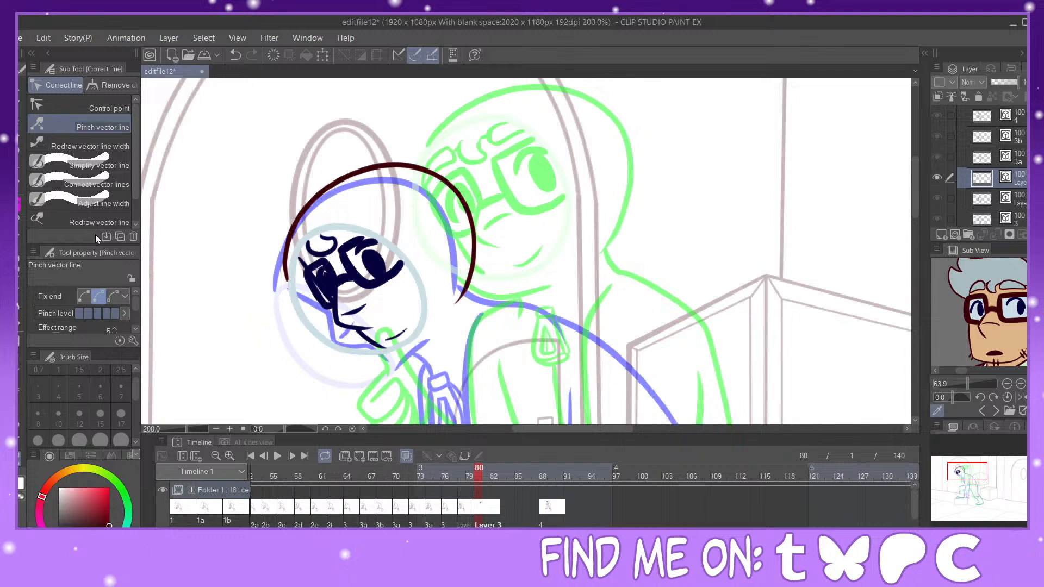
left_click(19, 214)
Step: Adjust the hood outline's front end and ink the short hood edge under the chin, replacing the first attempt
left_click_drag(962, 468, 966, 472)
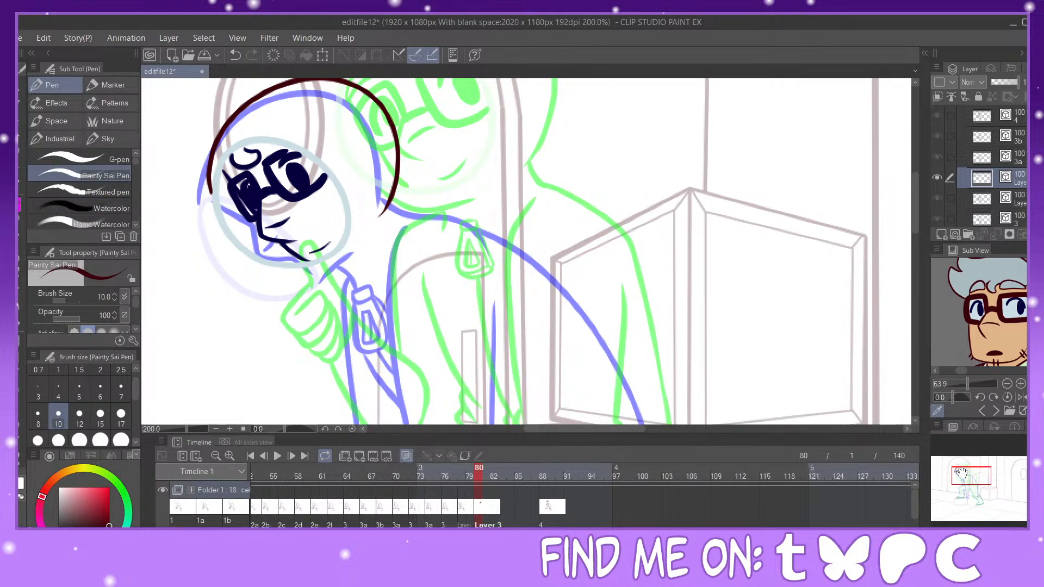
left_click_drag(288, 271, 362, 243)
left_click(20, 459)
mouse_move(208, 171)
left_mouse_down()
mouse_move(209, 159)
mouse_move(208, 173)
left_mouse_up()
left_click(21, 212)
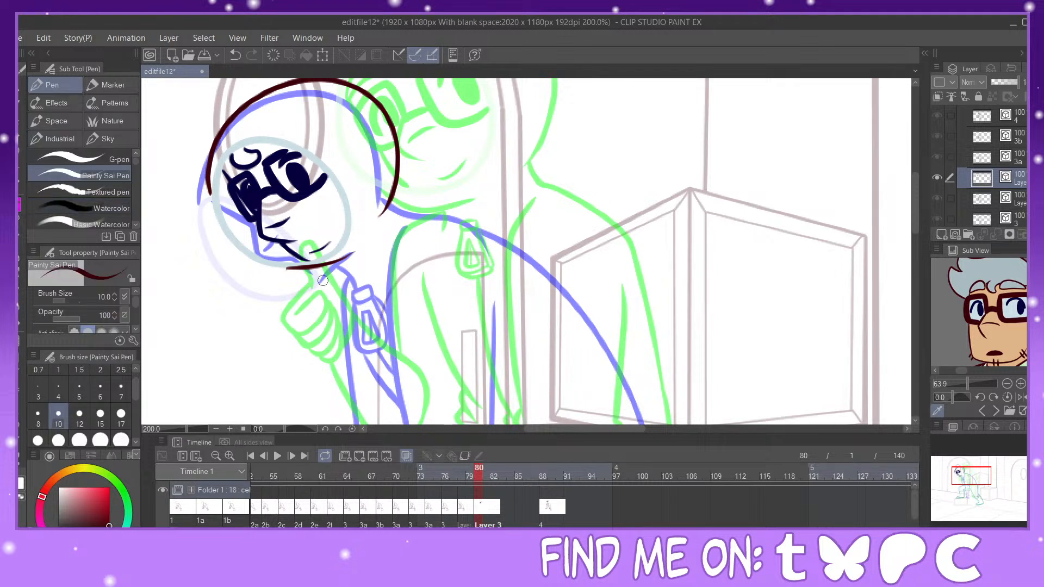
left_click(20, 289)
left_click(350, 252)
left_click(19, 210)
left_click_drag(302, 268, 357, 252)
key("y")
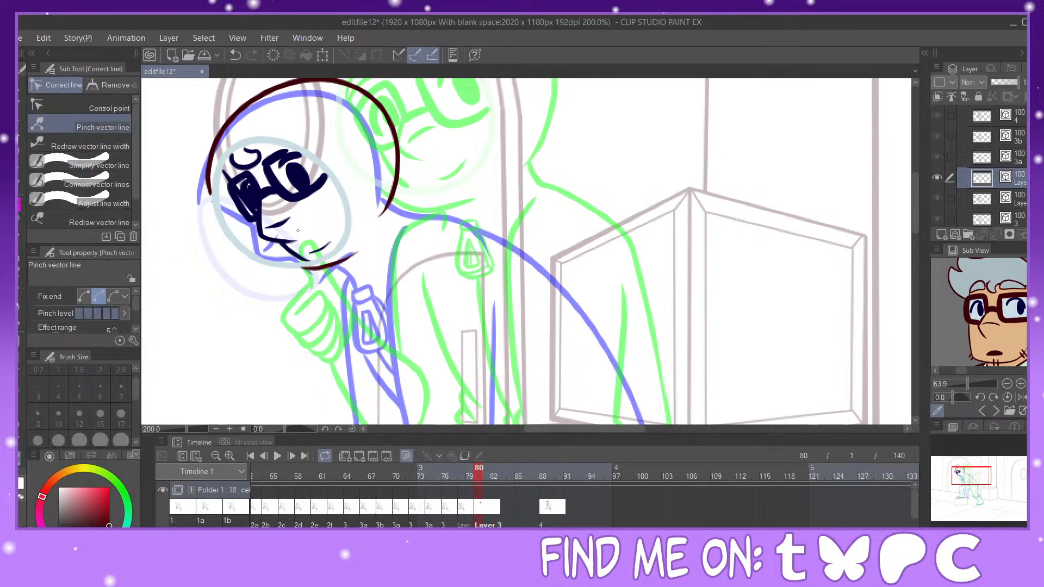
Step: Pull the hood outline's lower back end slightly inward
left_click_drag(389, 207, 386, 207)
left_click(24, 194)
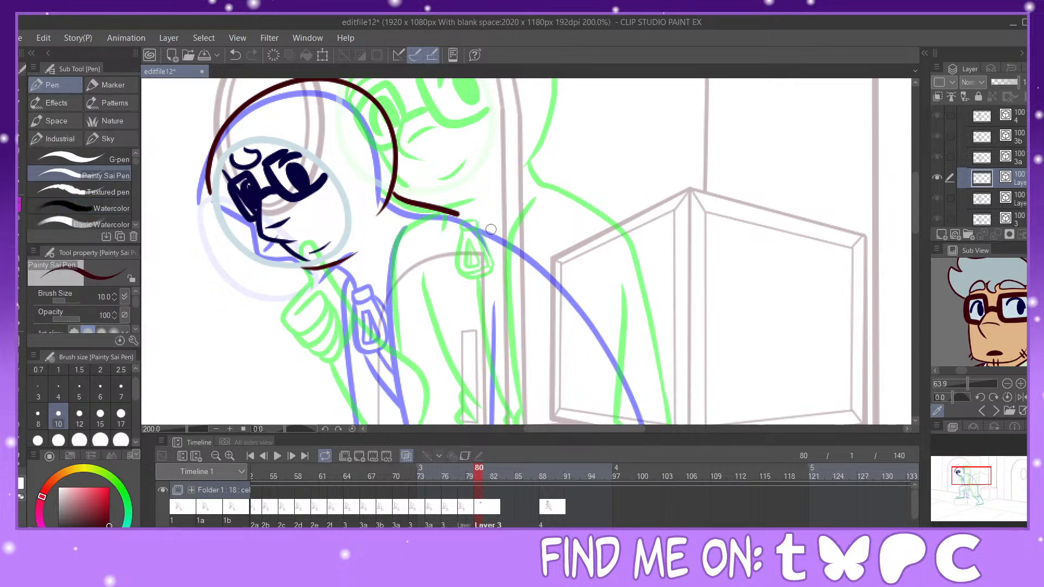
left_click_drag(980, 473, 982, 479)
left_click(242, 48)
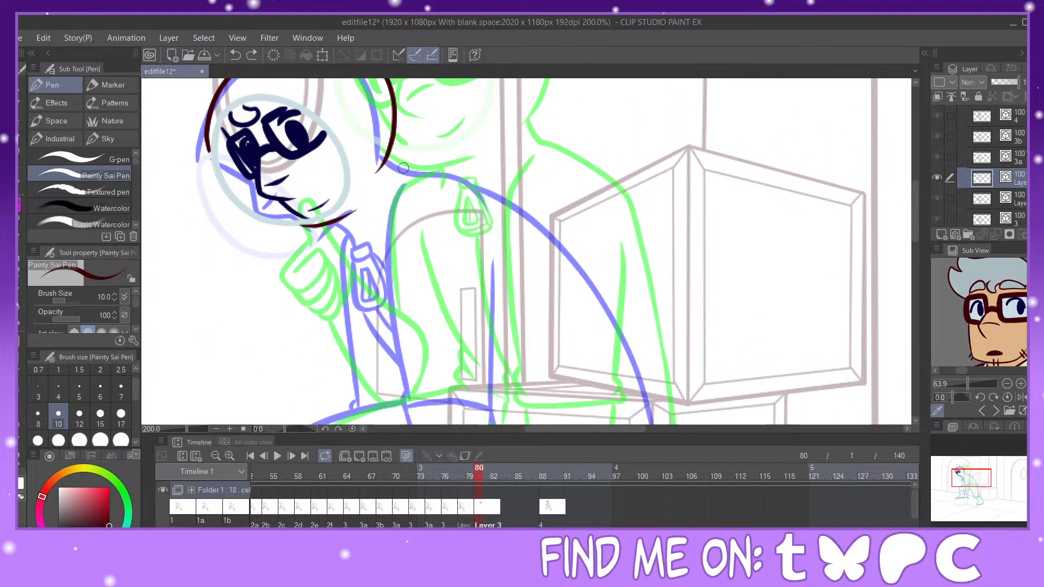
left_click_drag(388, 154, 526, 216)
left_click_drag(576, 256, 597, 288)
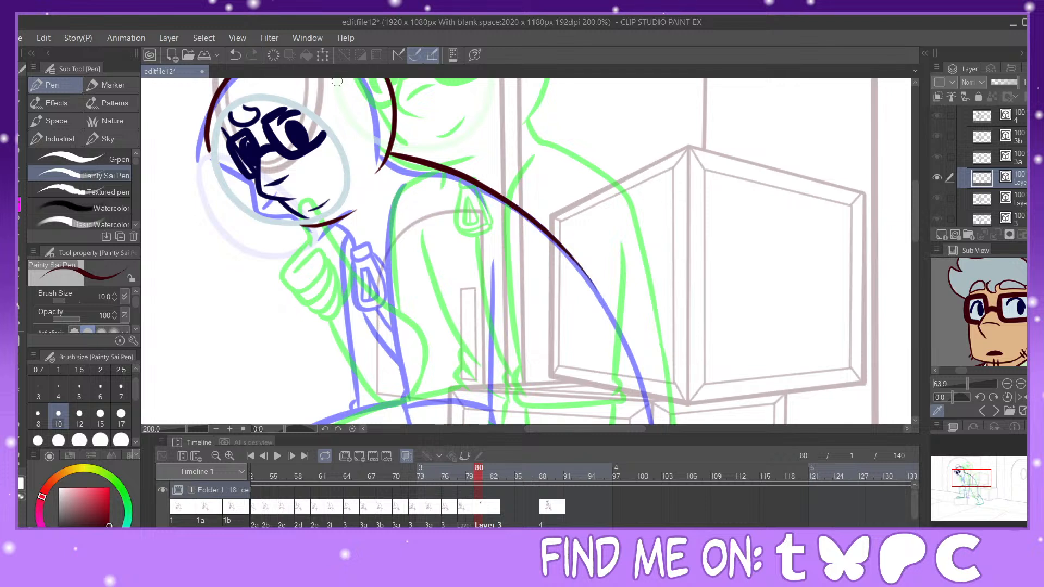
left_click(236, 55)
mouse_move(391, 155)
left_mouse_down()
mouse_move(445, 167)
mouse_move(562, 246)
mouse_move(612, 341)
left_mouse_up()
left_click(241, 55)
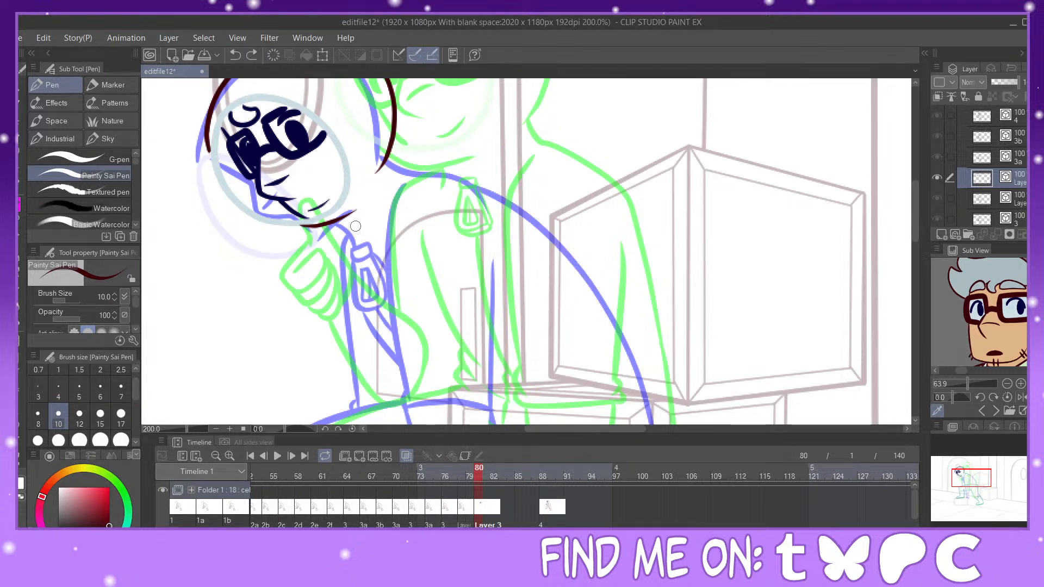
Step: Ink the short neck line below the chin and the curved chest line down to the elbow, replacing the first stroke
left_click_drag(342, 222, 366, 260)
left_click(235, 55)
mouse_move(344, 220)
left_mouse_down()
mouse_move(401, 356)
mouse_move(469, 402)
left_mouse_up()
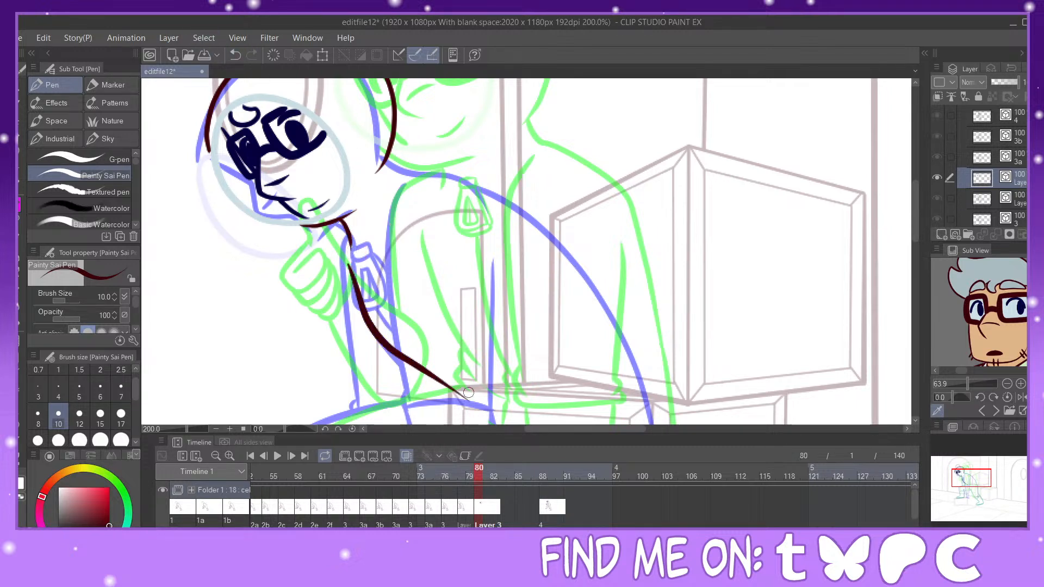
Step: Ink the shoulder from the hood and both long edges of the upper sleeve, redrawing the sleeve's front edge
mouse_move(419, 164)
left_mouse_down()
mouse_move(488, 180)
mouse_move(512, 257)
mouse_move(512, 300)
left_mouse_up()
left_click_drag(403, 206, 418, 340)
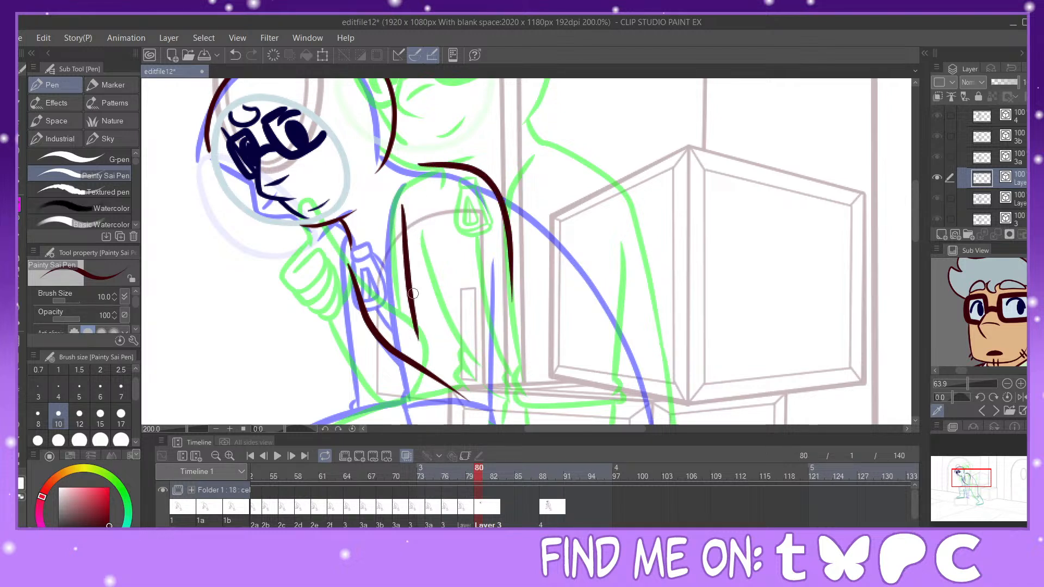
left_click(238, 54)
mouse_move(391, 148)
left_mouse_down()
mouse_move(429, 166)
mouse_move(465, 155)
left_mouse_up()
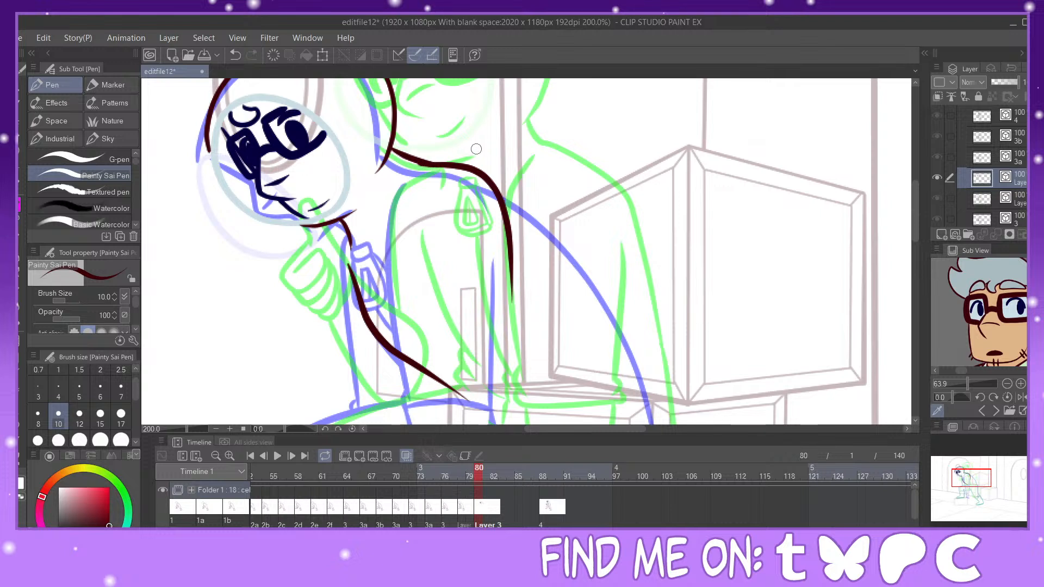
left_click_drag(978, 479, 977, 483)
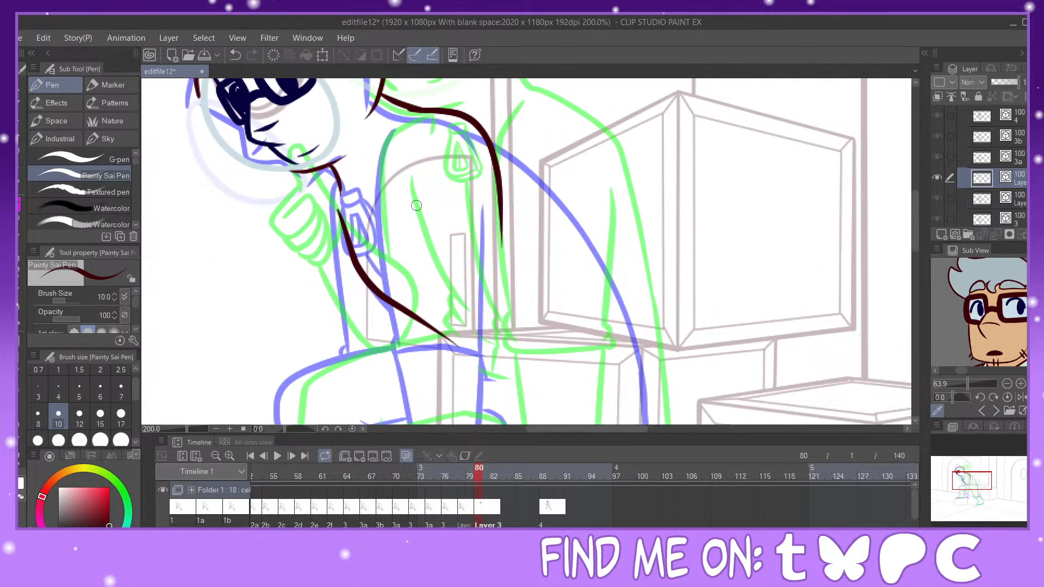
left_click_drag(390, 175, 418, 332)
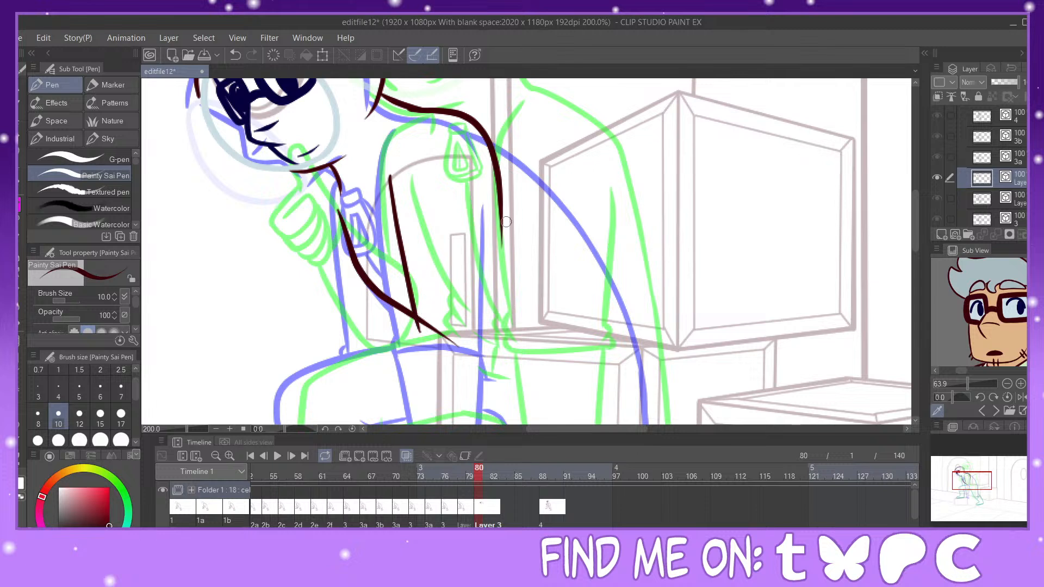
left_click_drag(498, 195, 506, 354)
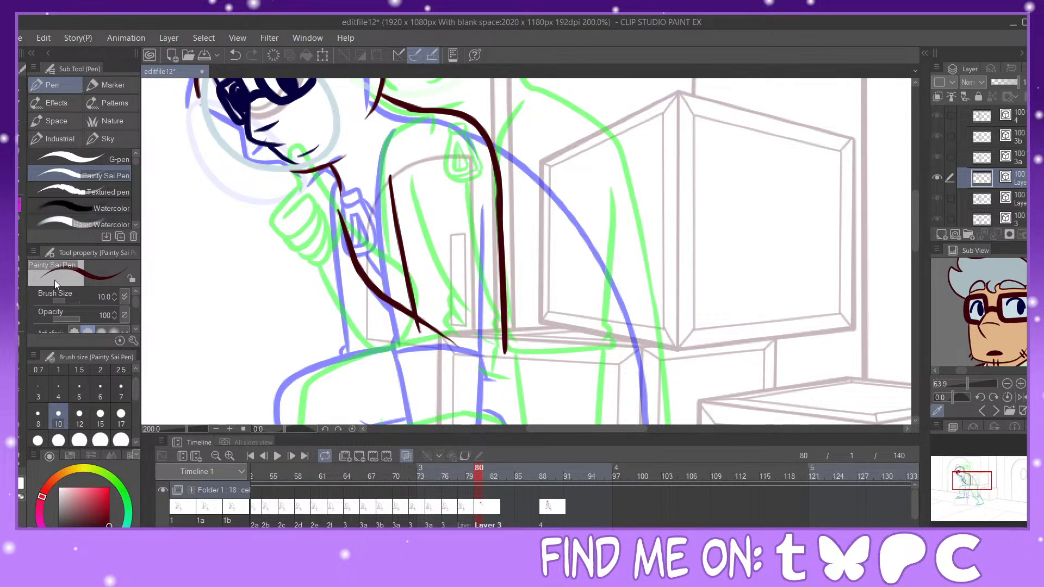
Step: Trim the overlapping ends where the chest line meets the sleeve's front edge, using the vector eraser
key("e")
left_click_drag(443, 366, 430, 326)
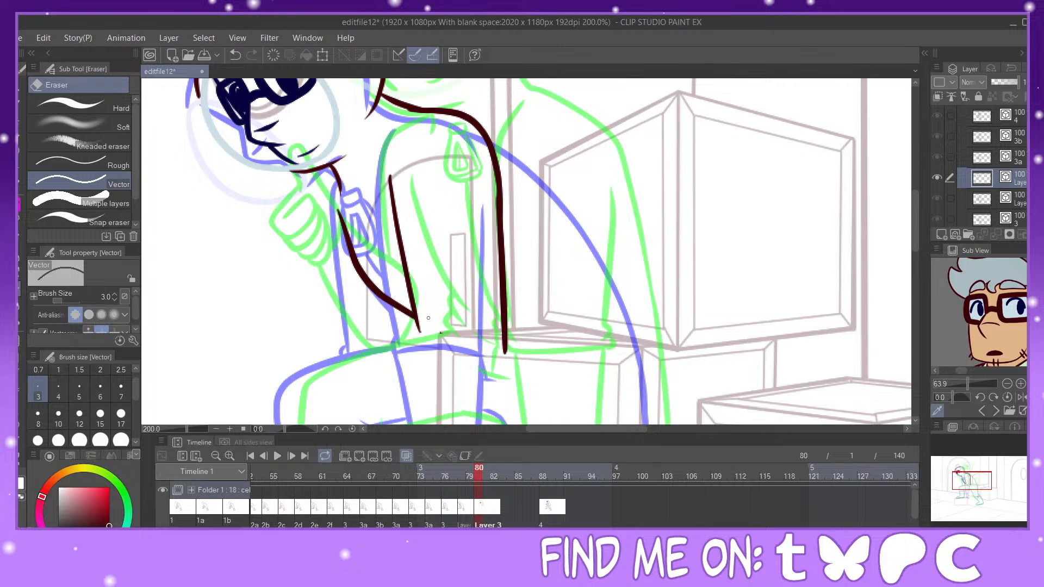
key("p")
left_click_drag(982, 485, 981, 491)
left_click_drag(441, 196, 435, 215)
key("e")
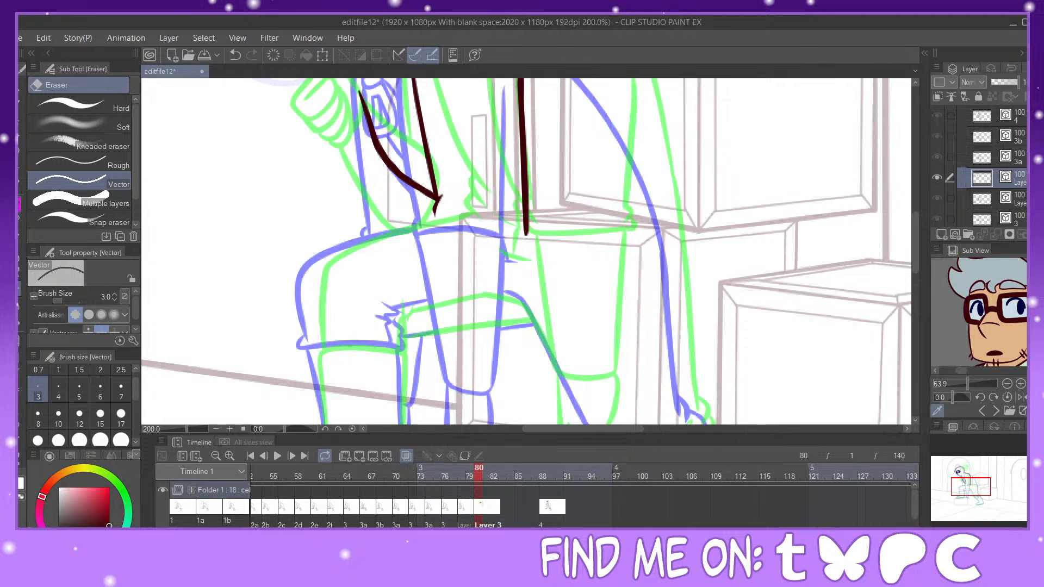
key("p")
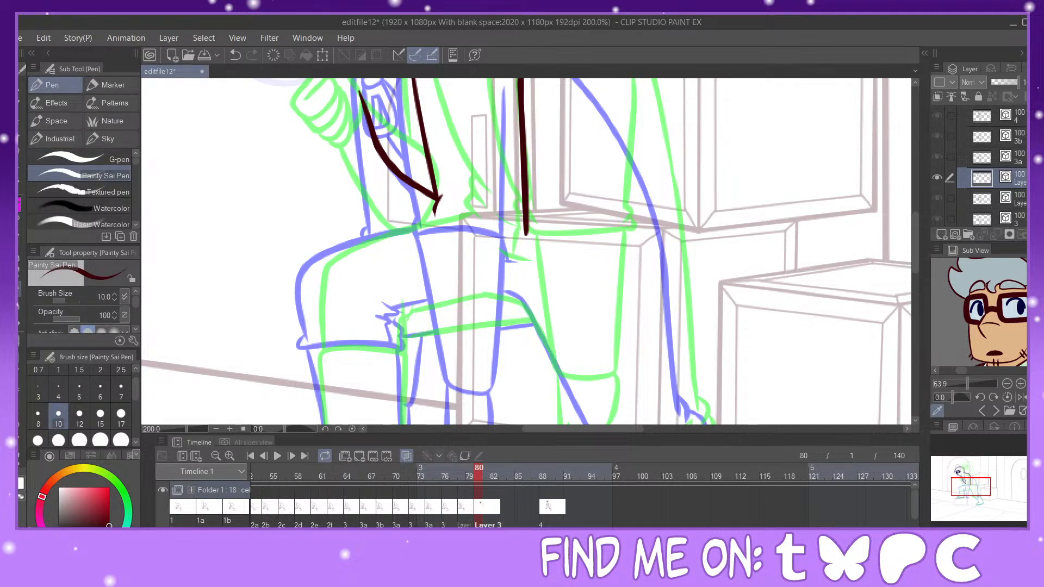
key("e")
mouse_move(442, 196)
left_mouse_down()
mouse_move(433, 205)
mouse_move(443, 199)
left_mouse_up()
left_click(235, 56)
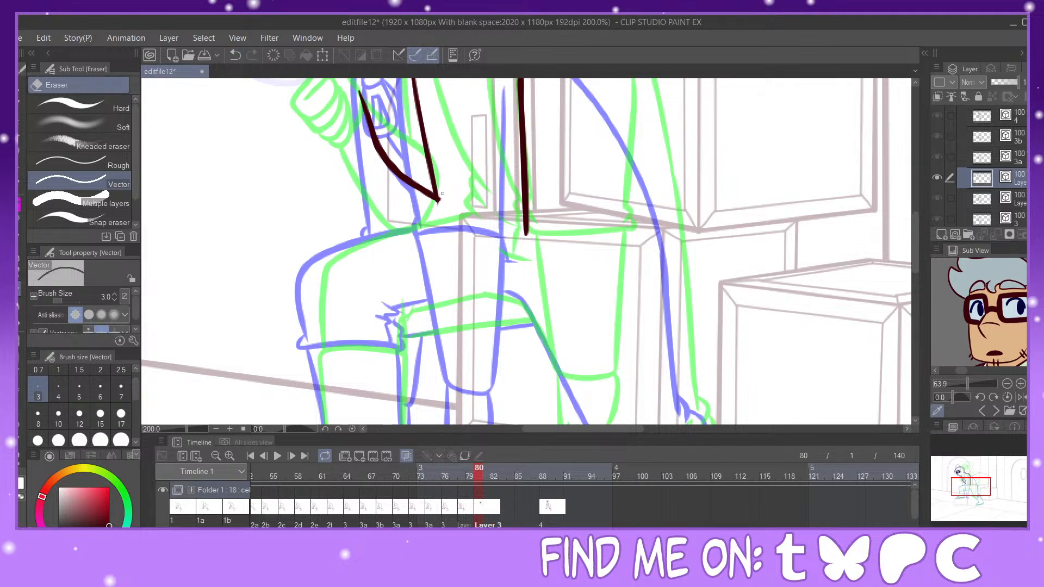
Step: Ink the upper sleeve's hem with a creased front corner and rounded back corner, and erase the overlapping line end
key("p")
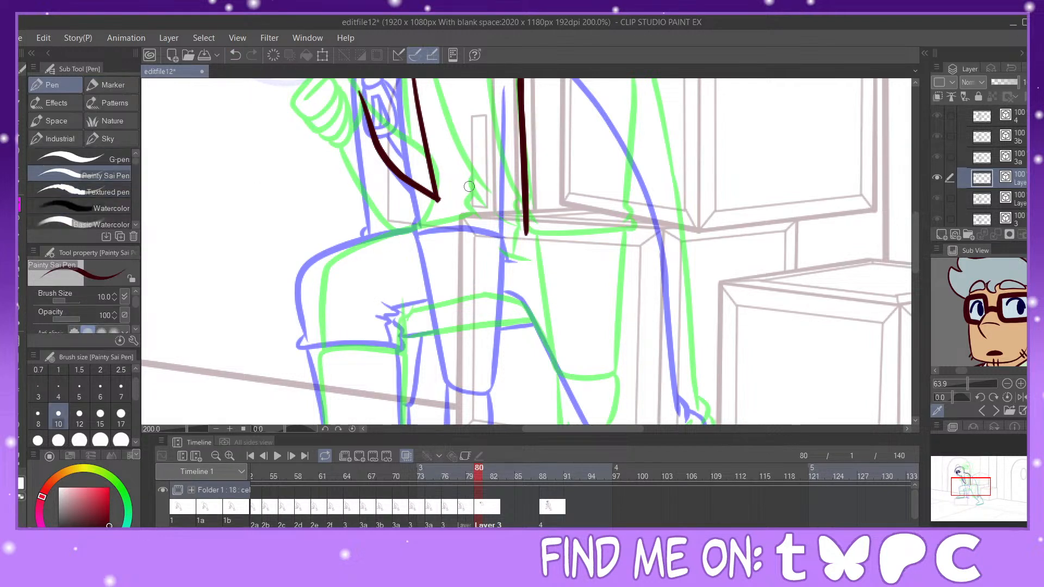
mouse_move(439, 192)
left_mouse_down()
mouse_move(445, 227)
mouse_move(533, 234)
mouse_move(522, 162)
left_mouse_up()
key("e")
left_click_drag(530, 228, 529, 221)
left_click(525, 215)
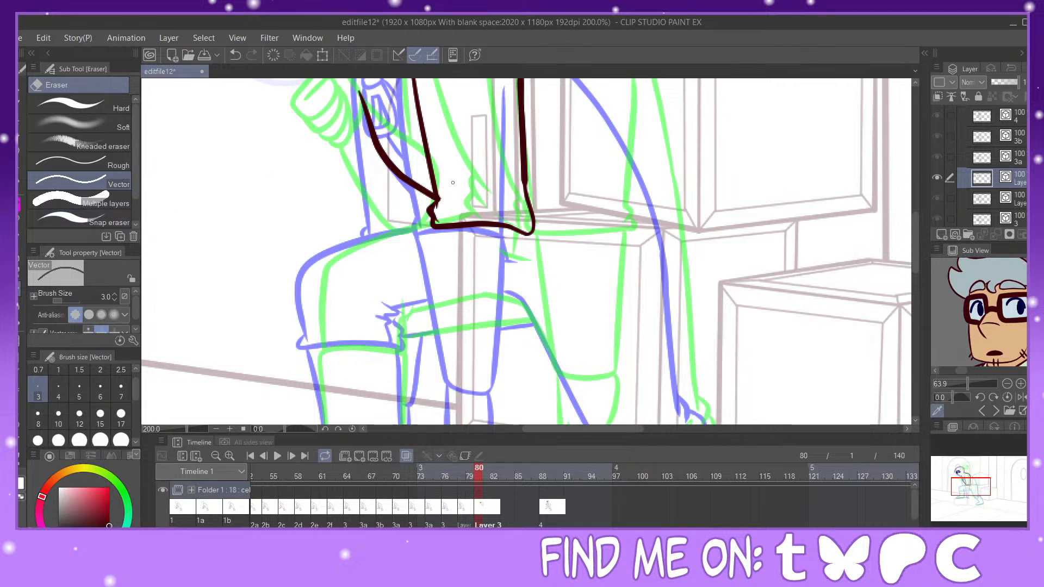
Step: Ink several thin horizontal fold lines just above the upper sleeve's hem
key("p")
left_click_drag(453, 206, 515, 210)
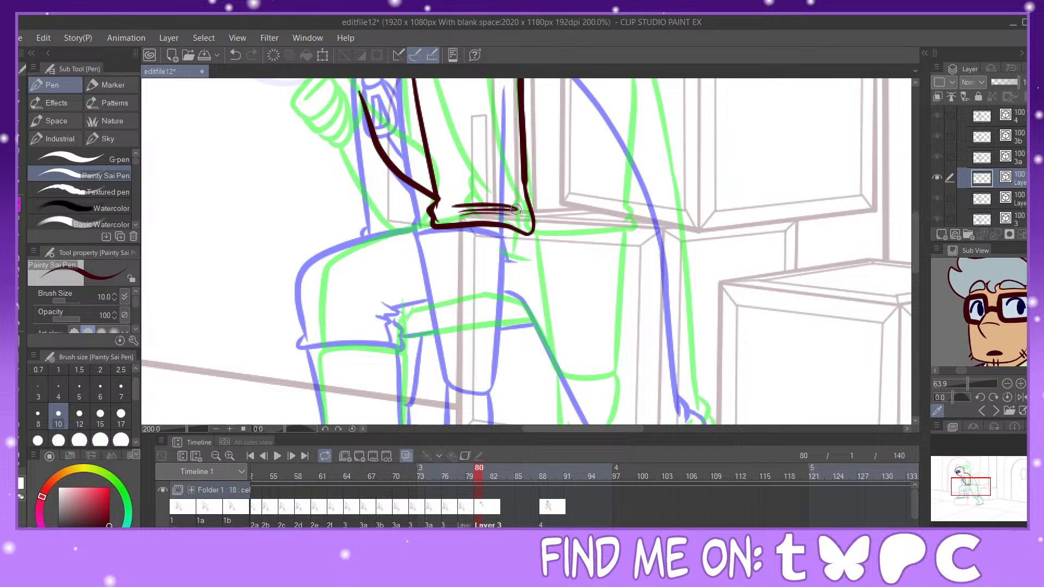
left_click_drag(971, 488, 975, 487)
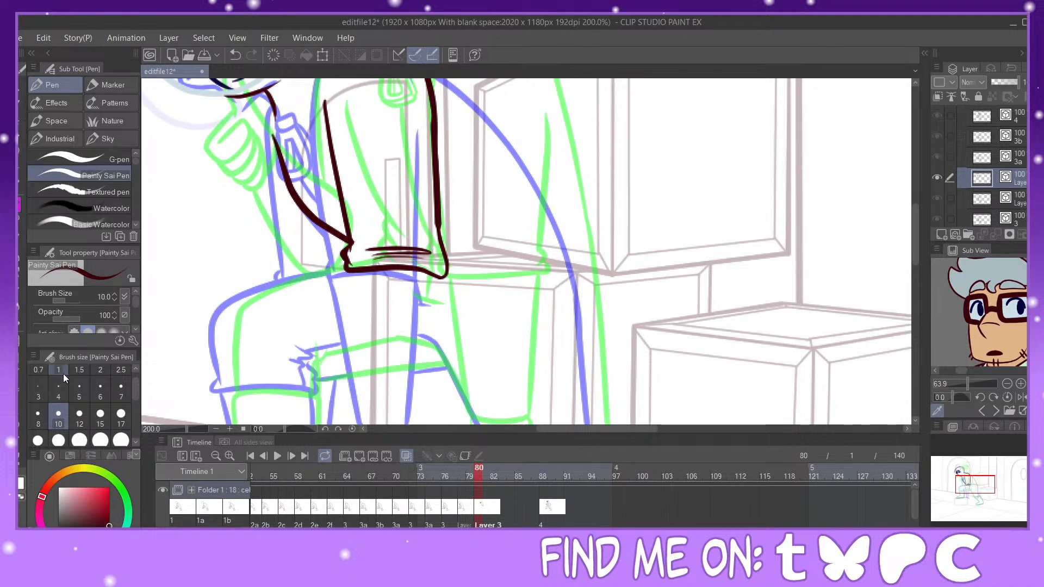
key("y")
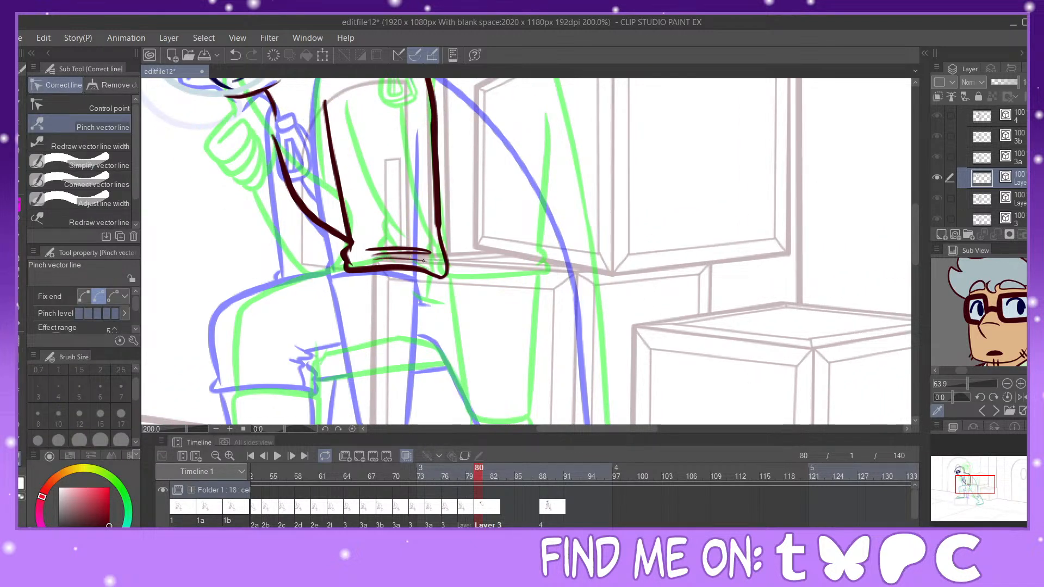
Step: Ink the tapering lower sleeve from the hem to a curved wrist opening, redrawing its back edge
key("p")
left_click_drag(990, 488, 987, 495)
left_click_drag(482, 161, 459, 305)
mouse_move(385, 146)
left_mouse_down()
mouse_move(416, 306)
mouse_move(435, 306)
mouse_move(462, 258)
left_mouse_up()
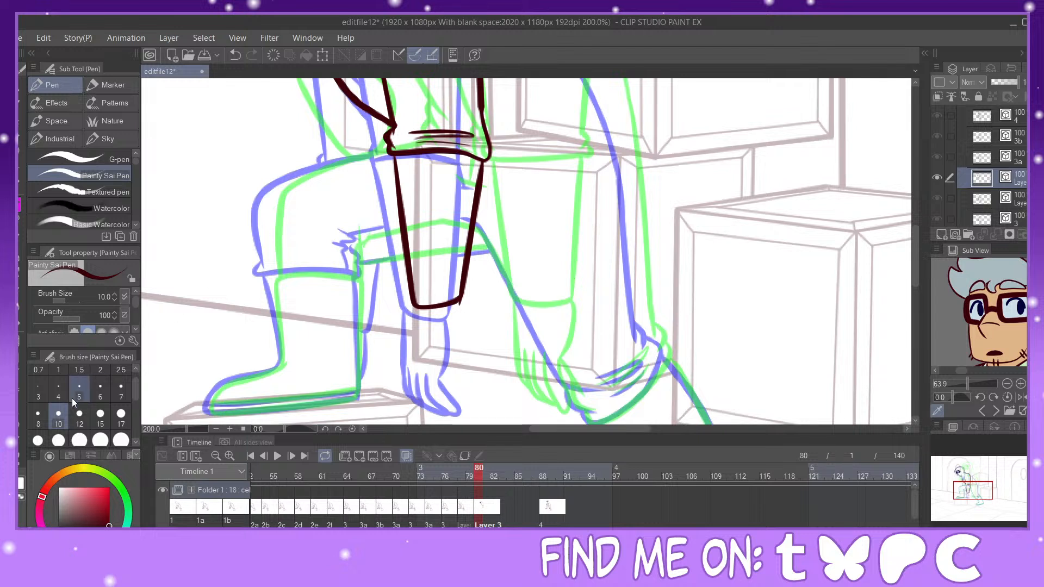
left_click(20, 455)
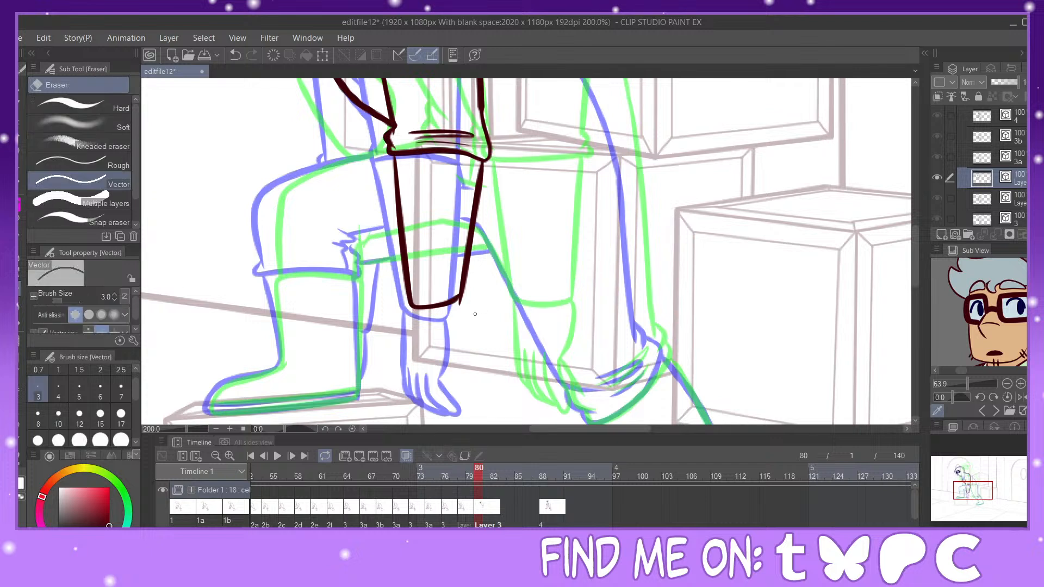
key("ctrl+z")
left_click(20, 209)
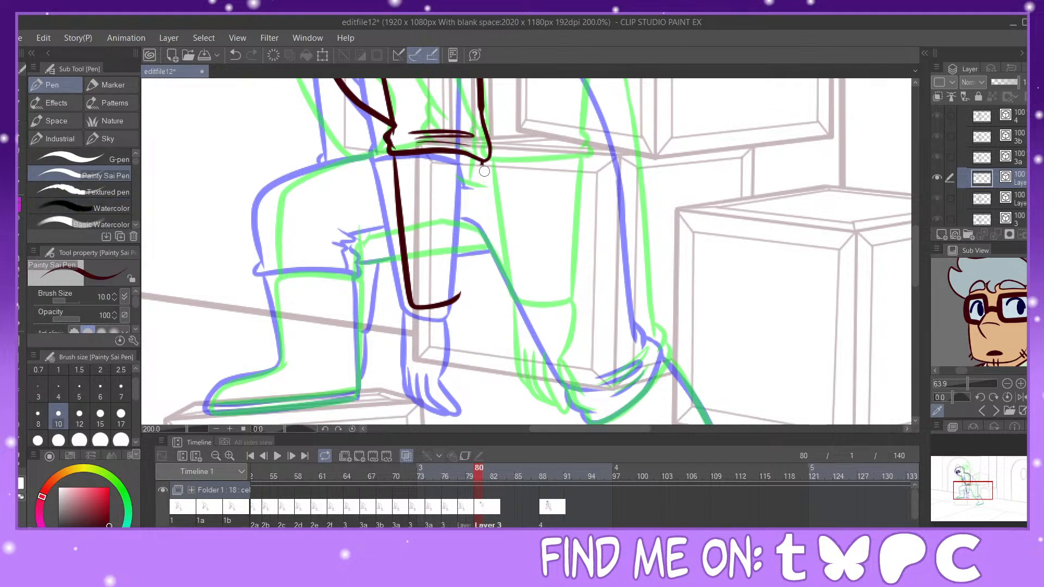
left_click_drag(483, 161, 460, 295)
left_click(20, 459)
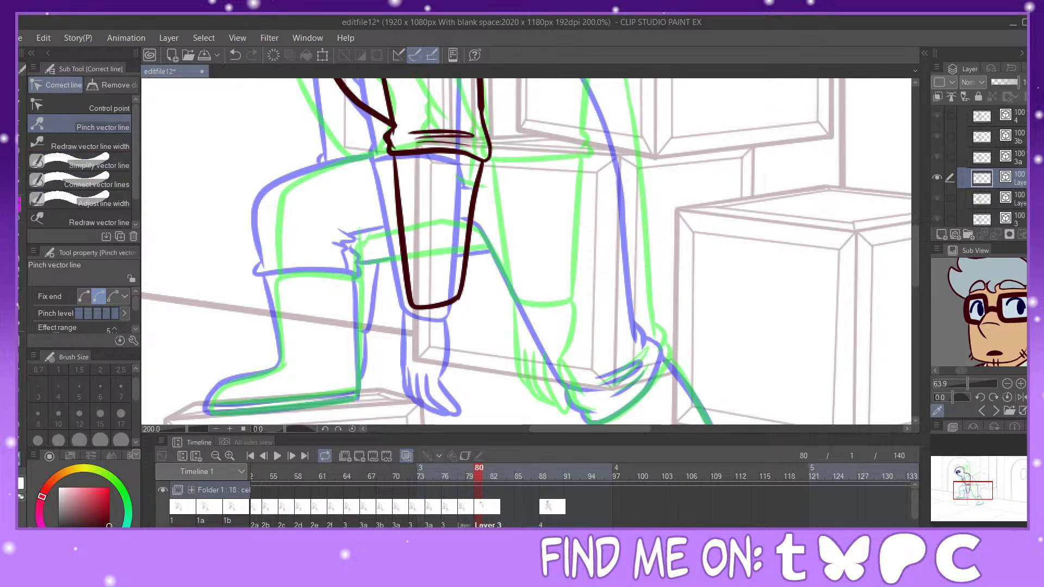
Step: Ink the bottle-shaped pendant with its small cap on the chest, and erase the chest line running through it
key("p")
left_click_drag(985, 489, 982, 479)
mouse_move(394, 198)
left_mouse_down()
mouse_move(386, 194)
mouse_move(412, 199)
mouse_move(390, 205)
mouse_move(386, 193)
mouse_move(384, 253)
mouse_move(414, 252)
mouse_move(404, 205)
mouse_move(414, 216)
left_mouse_up()
key("y")
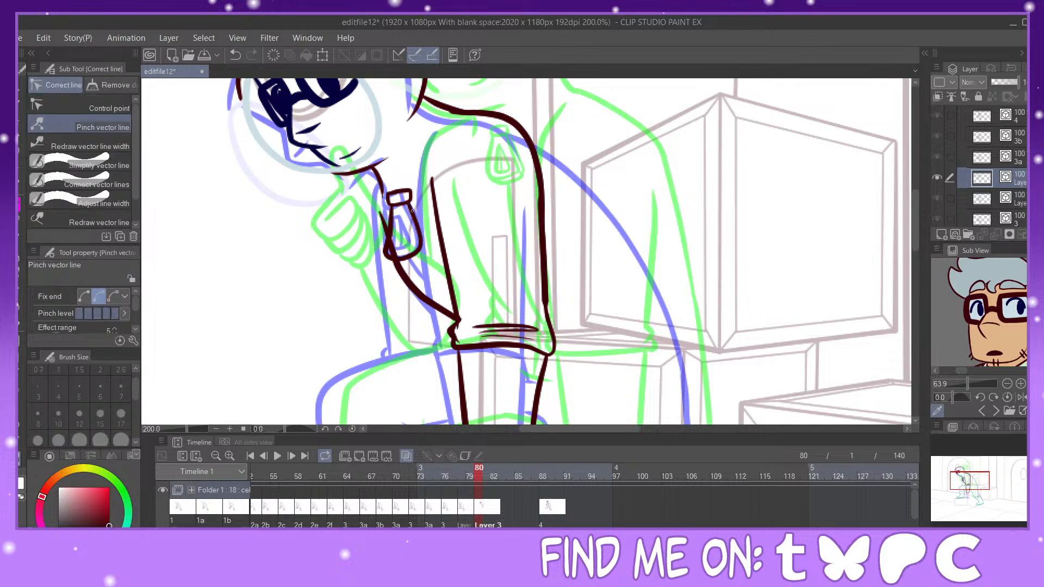
left_click(23, 278)
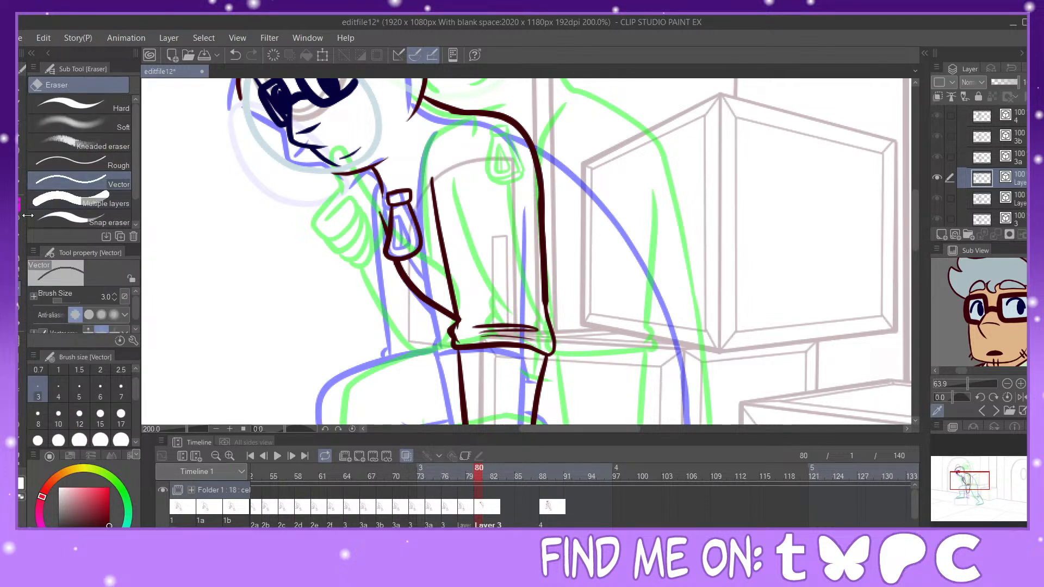
Step: Ink the teardrop detail inside the pendant and a second contour along its back edge, undoing the stray line beneath it
key("p")
mouse_move(398, 217)
left_mouse_down()
mouse_move(400, 249)
mouse_move(416, 244)
mouse_move(399, 214)
left_mouse_up()
key("y")
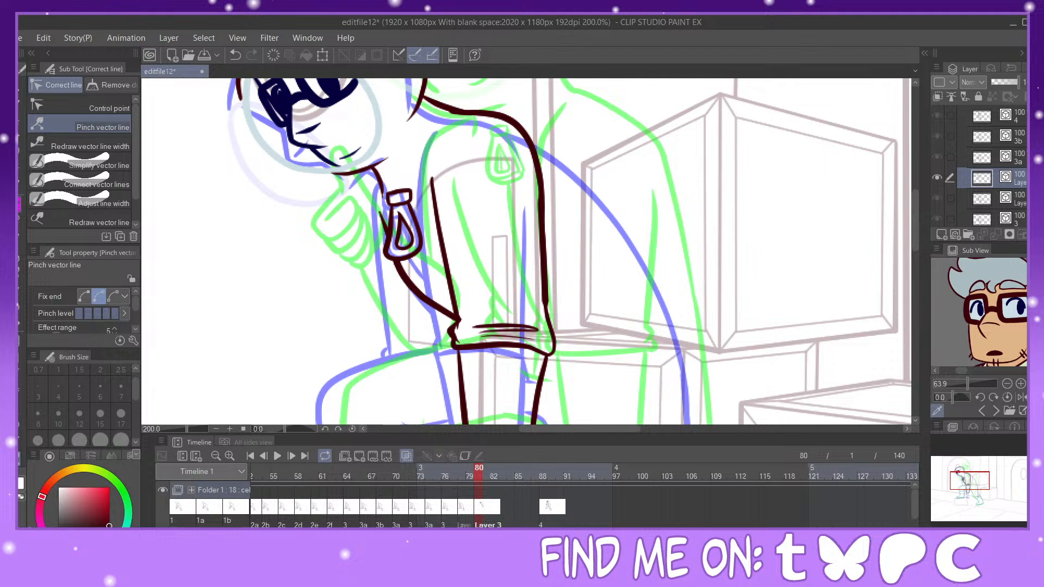
key("p")
mouse_move(405, 228)
left_mouse_down()
mouse_move(400, 250)
mouse_move(459, 305)
left_mouse_up()
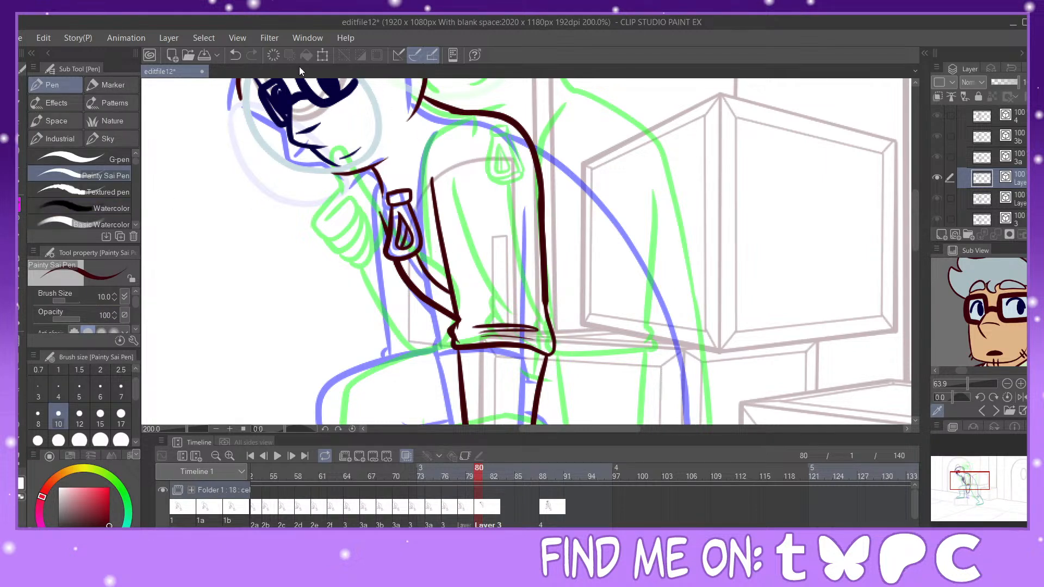
left_click(237, 56)
mouse_move(413, 202)
left_mouse_down()
mouse_move(427, 230)
mouse_move(420, 251)
mouse_move(399, 252)
left_mouse_up()
key("y")
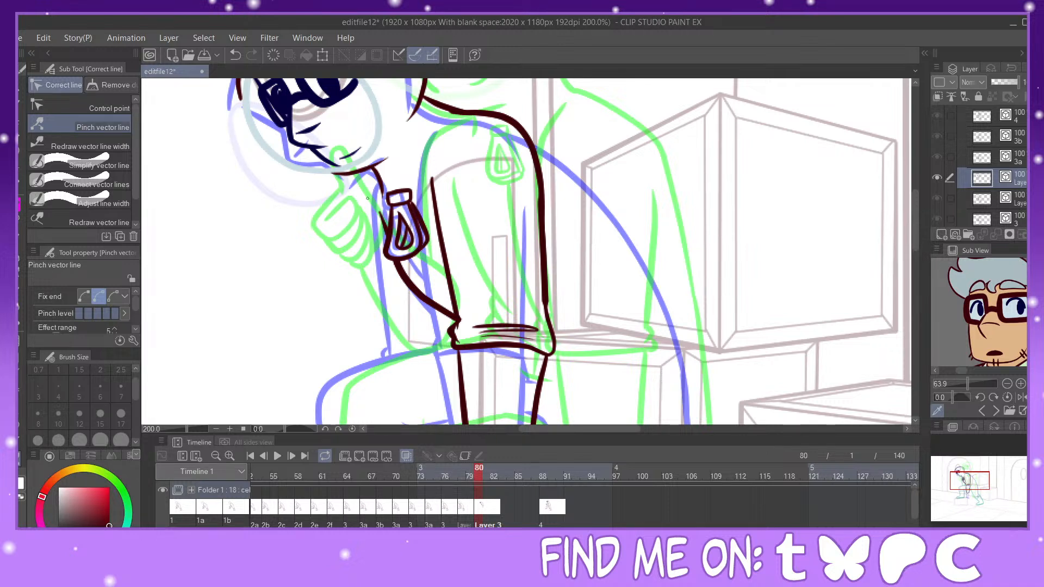
Step: Ink a second line from the pendant to the elbow and the torso's front edge from the neck down, replacing its first stroke
key("p")
left_click_drag(412, 255, 463, 315)
left_click_drag(377, 178, 368, 356)
left_click(239, 55)
left_click_drag(373, 173, 377, 355)
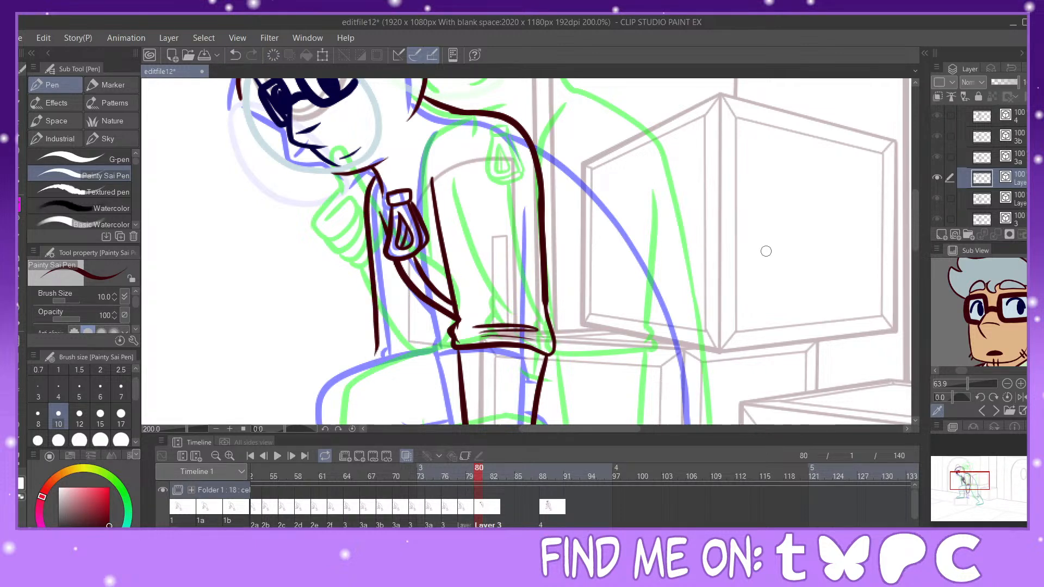
Step: Ink the hanging hand's back edge and nearest finger below the sleeve, replacing the earlier attempts
mouse_move(1004, 496)
left_mouse_down()
mouse_move(969, 485)
mouse_move(978, 483)
mouse_move(972, 492)
left_mouse_up()
left_click_drag(468, 233, 456, 299)
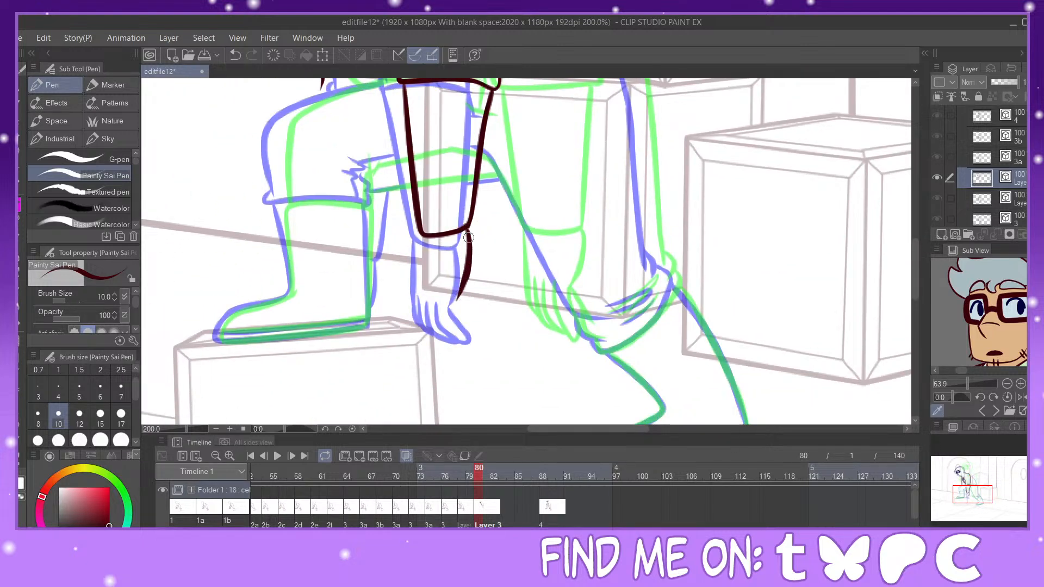
left_click(238, 55)
mouse_move(468, 229)
left_mouse_down()
mouse_move(468, 277)
mouse_move(470, 267)
mouse_move(450, 279)
mouse_move(467, 322)
left_mouse_up()
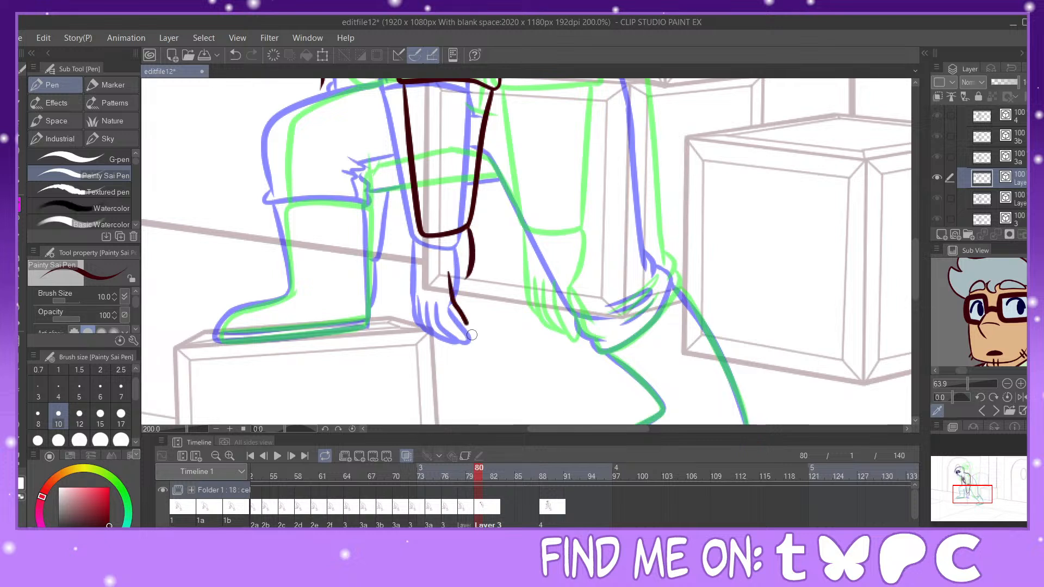
key("ctrl+z")
mouse_move(450, 270)
left_mouse_down()
mouse_move(478, 335)
mouse_move(471, 258)
mouse_move(450, 296)
mouse_move(469, 348)
mouse_move(476, 323)
mouse_move(467, 276)
left_mouse_up()
left_click(235, 54)
left_click(235, 54)
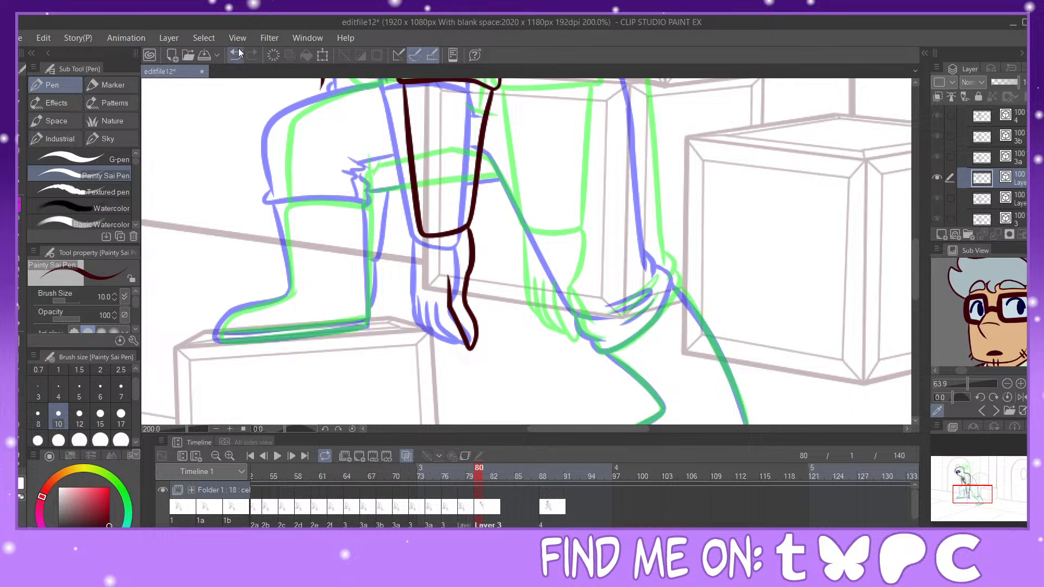
key("ctrl+z")
mouse_move(447, 287)
left_mouse_down()
mouse_move(479, 342)
mouse_move(470, 270)
left_mouse_up()
left_click(19, 464)
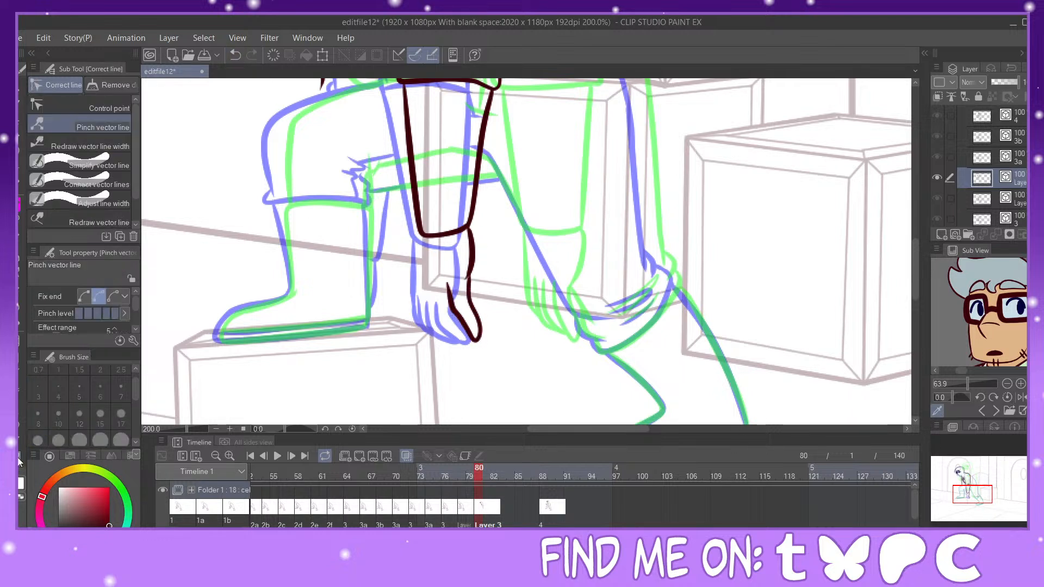
Step: Ink the remaining fingers and the hand's front edge from the sleeve opening to the fingertips
key("p")
mouse_move(436, 284)
left_mouse_down()
mouse_move(444, 320)
mouse_move(471, 342)
mouse_move(430, 293)
mouse_move(439, 328)
left_mouse_up()
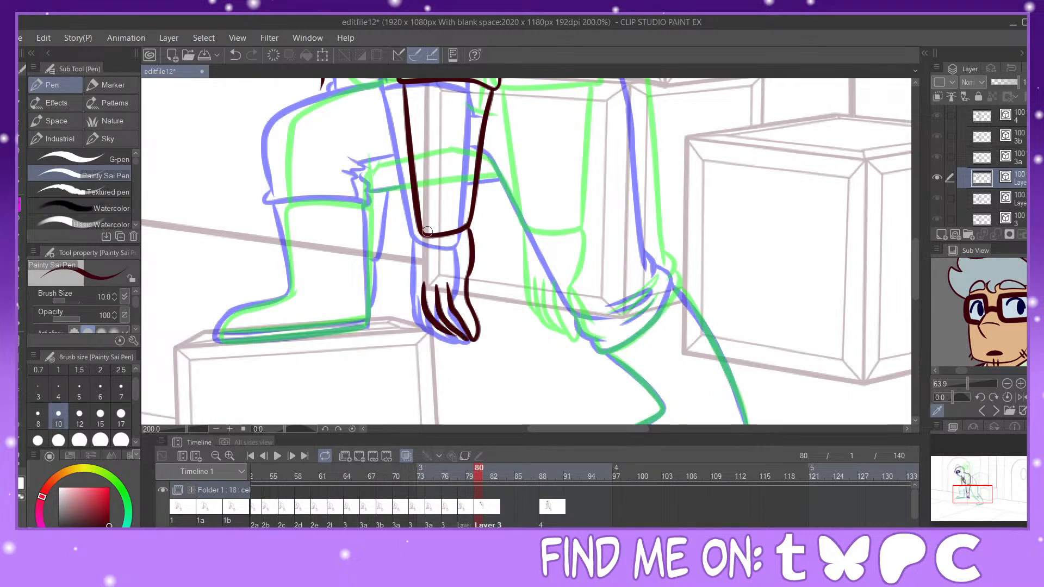
mouse_move(423, 234)
left_mouse_down()
mouse_move(422, 310)
mouse_move(456, 337)
left_mouse_up()
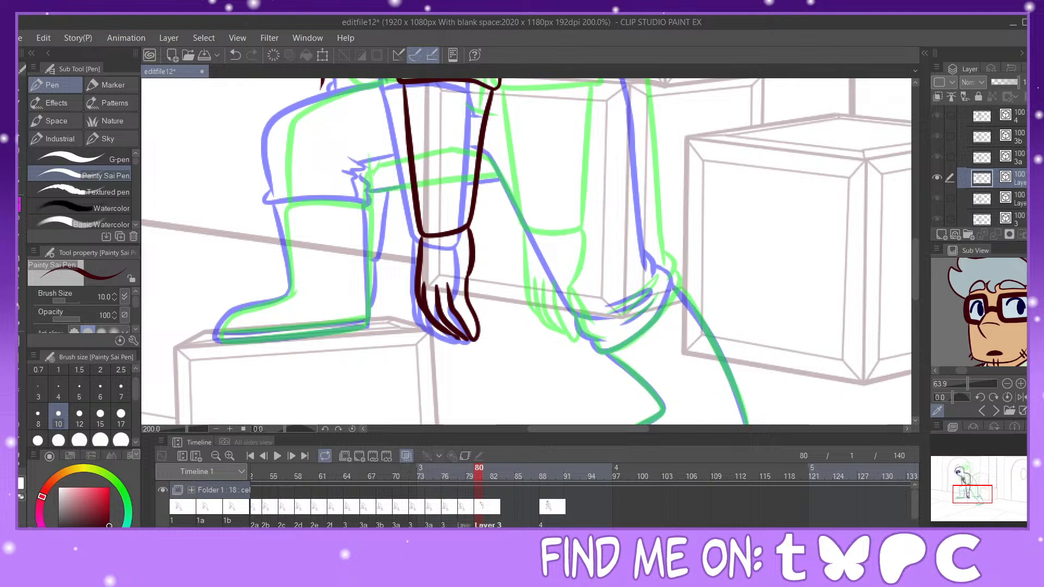
Step: Ink the long outer curve of the back from the shoulder down towards the rear knee, replacing its first stroke
left_click_drag(971, 496, 977, 484)
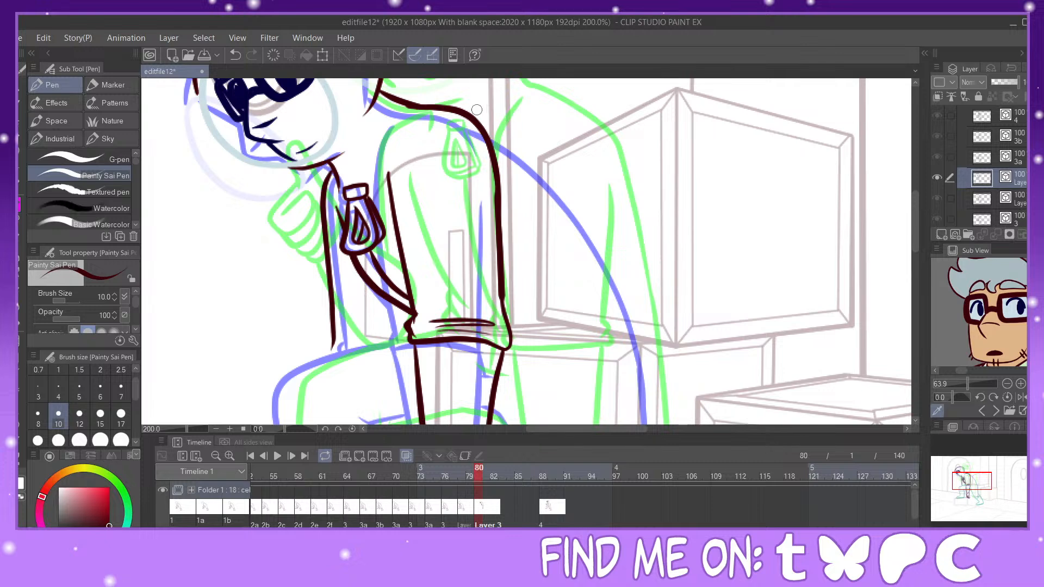
mouse_move(475, 116)
left_mouse_down()
mouse_move(612, 246)
mouse_move(659, 423)
left_mouse_up()
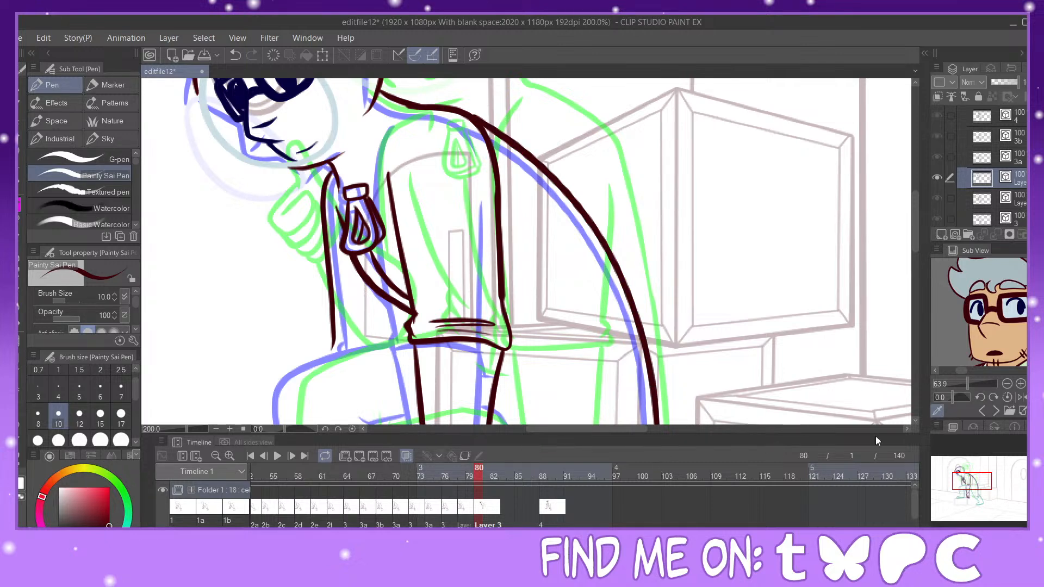
left_click_drag(974, 478, 981, 478)
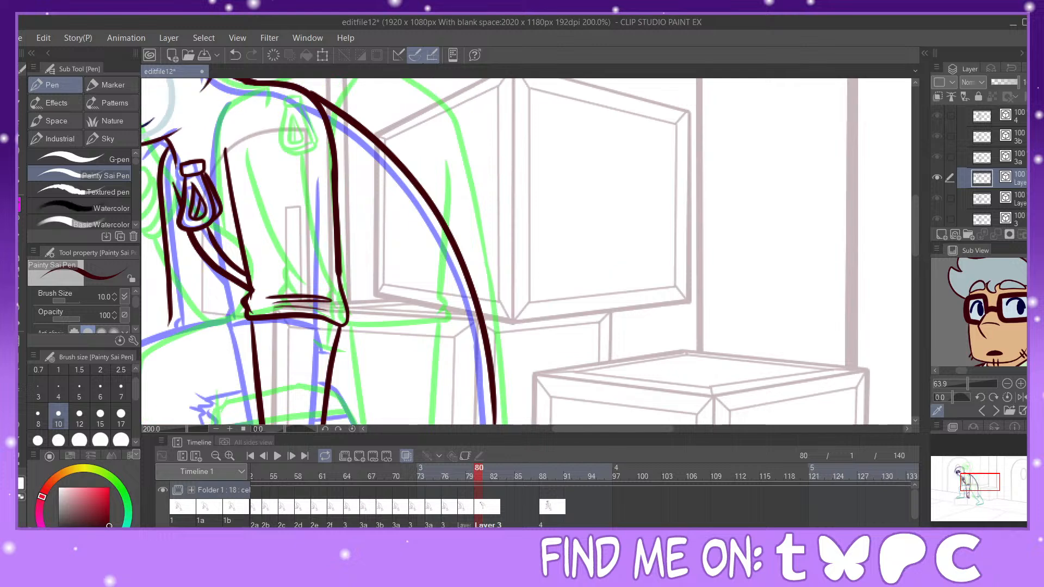
scroll(982, 478, "down", 1)
left_click(235, 55)
mouse_move(369, 138)
left_mouse_down()
mouse_move(396, 153)
mouse_move(473, 256)
mouse_move(498, 425)
left_mouse_up()
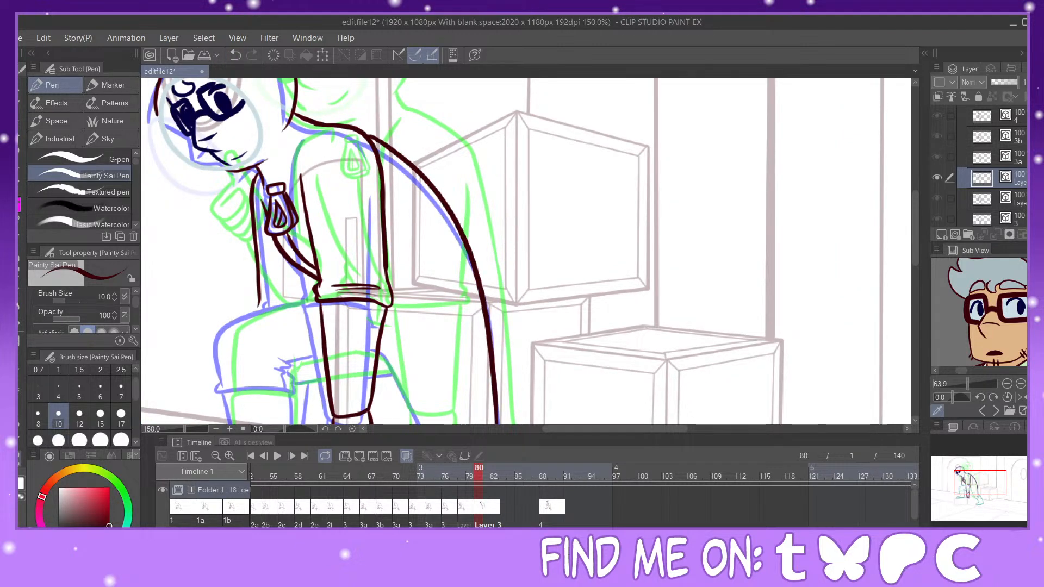
Step: Pinch the back curve's lower part and shoulder end into place, and ink a short stroke at the top of the shoulder
key("y")
left_click_drag(493, 373, 503, 378)
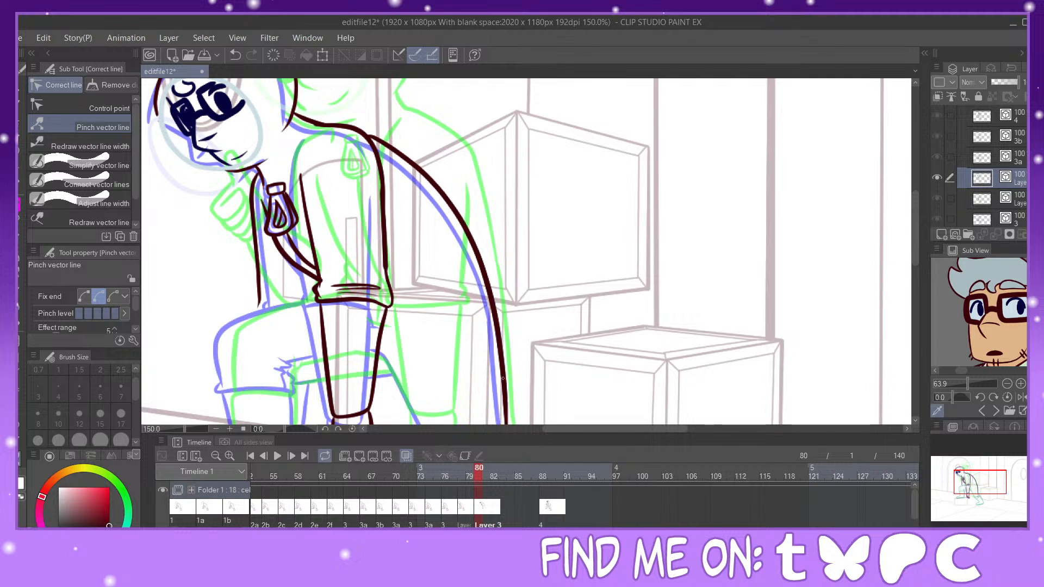
left_click_drag(383, 144, 379, 143)
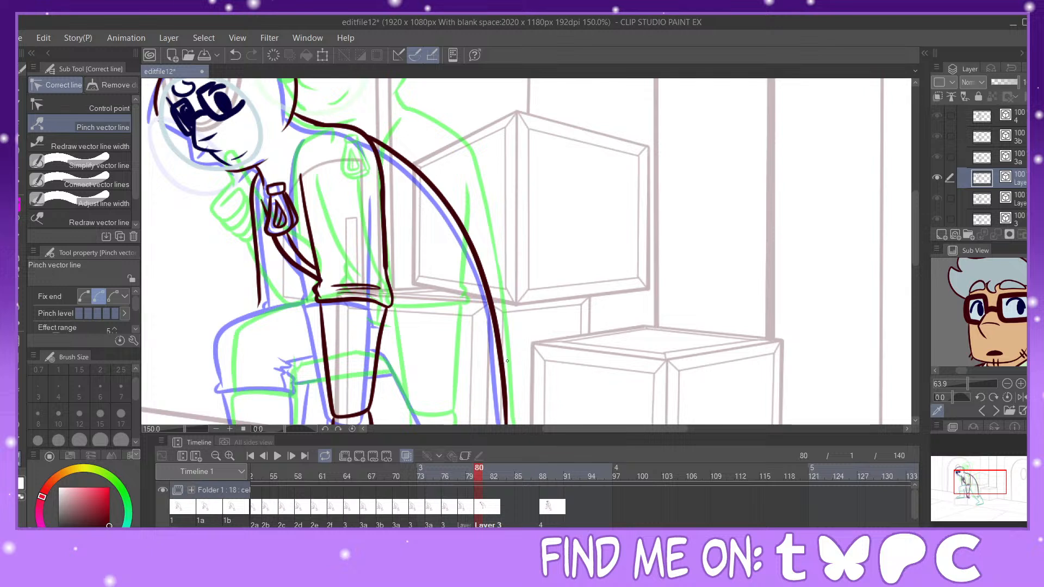
left_click_drag(502, 358, 503, 358)
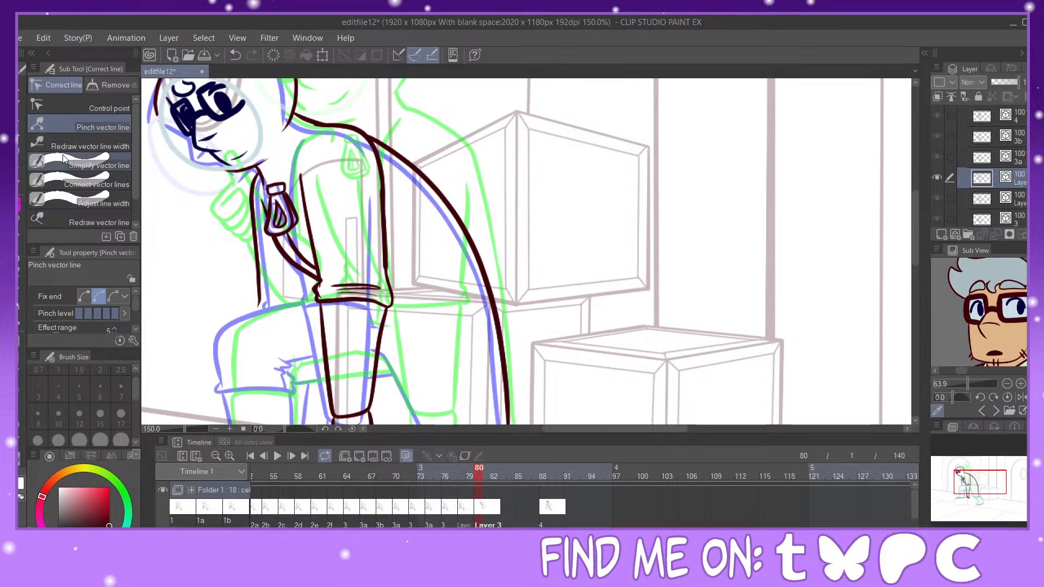
key("p")
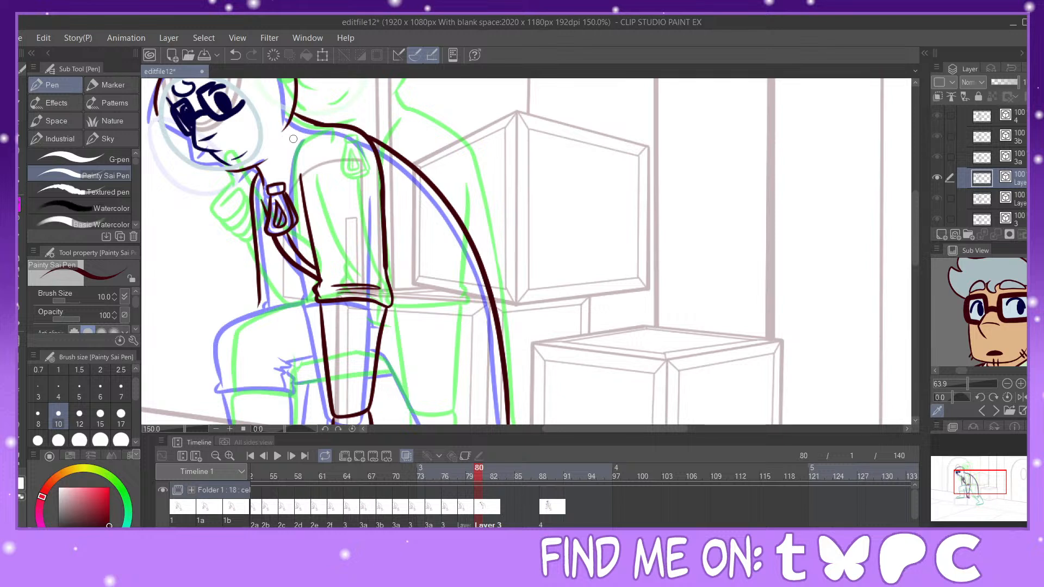
left_click_drag(305, 137, 323, 126)
Step: Ink the underside of the rear thigh and the trouser cuff around the knee, replacing the first thigh stroke
left_click_drag(970, 469, 973, 482)
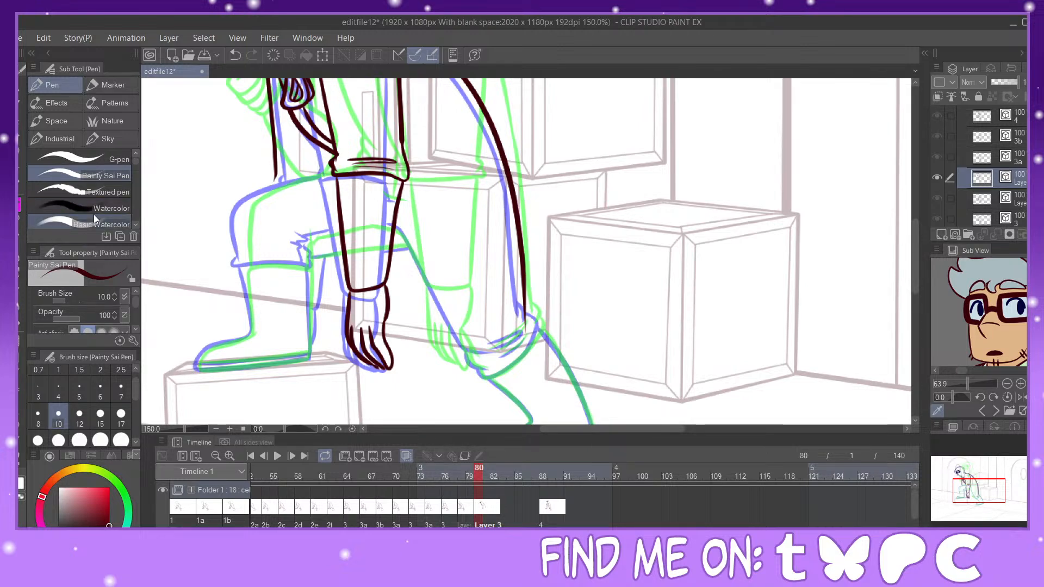
left_click_drag(972, 486, 962, 479)
scroll(961, 479, "up", 4)
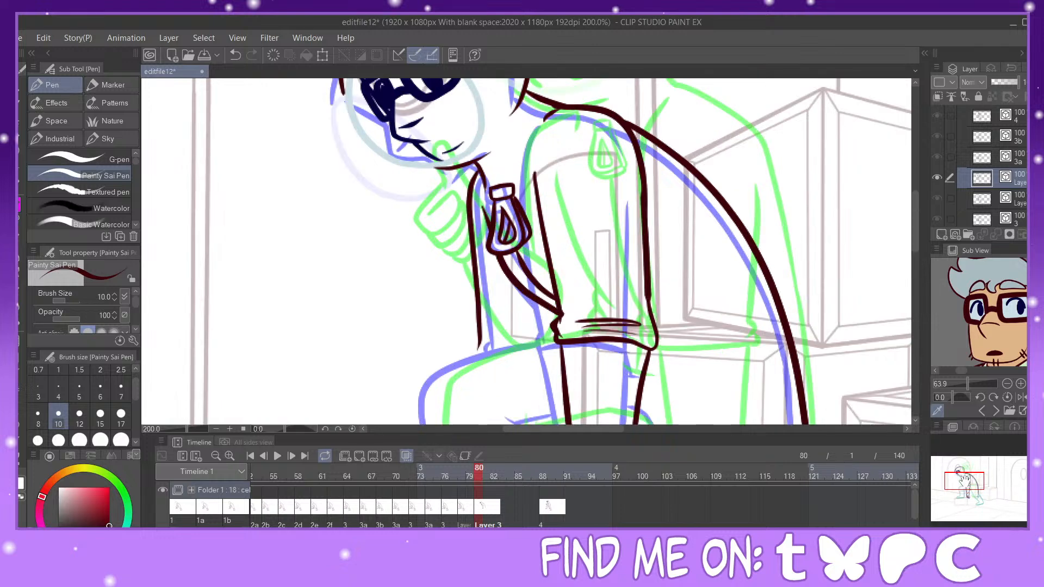
scroll(961, 479, "down", 2)
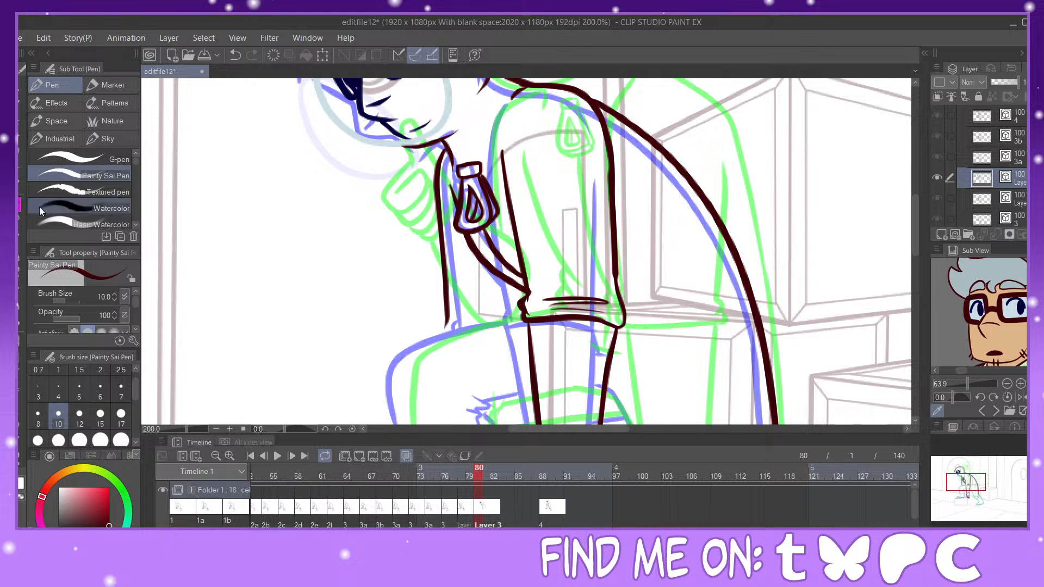
left_click_drag(989, 481, 999, 495)
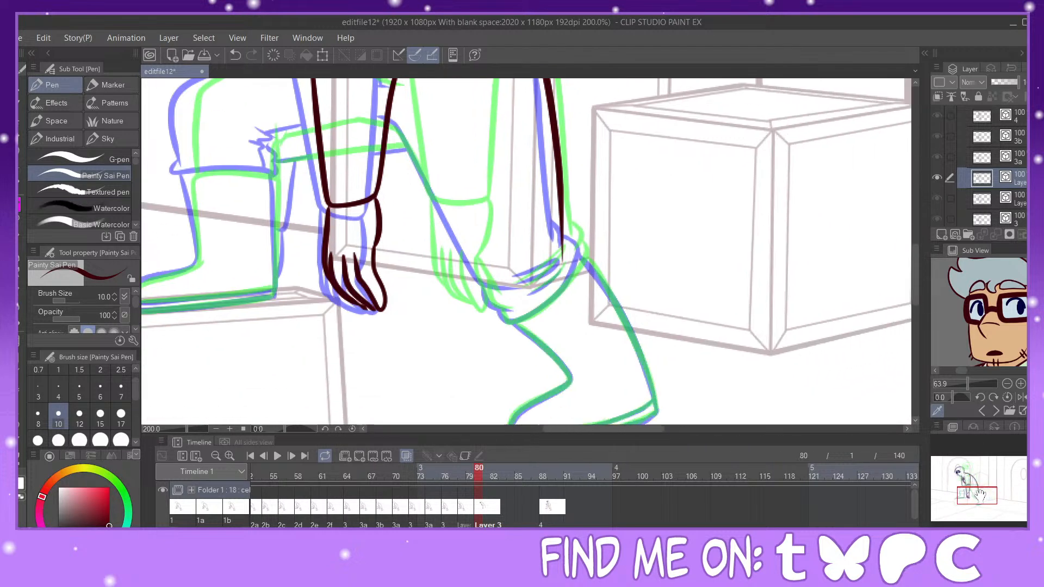
mouse_move(390, 121)
left_mouse_down()
mouse_move(476, 264)
mouse_move(516, 287)
left_mouse_up()
key("ctrl+z")
mouse_move(389, 121)
left_mouse_down()
mouse_move(477, 279)
mouse_move(522, 292)
mouse_move(482, 284)
mouse_move(495, 308)
mouse_move(524, 305)
mouse_move(501, 308)
mouse_move(512, 322)
mouse_move(547, 309)
mouse_move(579, 253)
left_mouse_up()
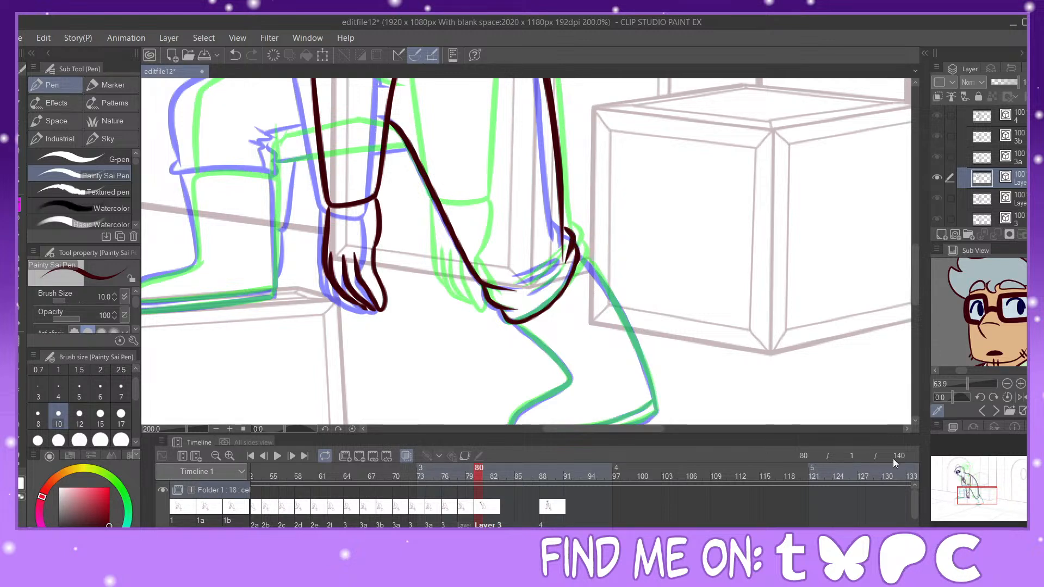
Step: Ink the fabric folds at the rear knee, both sides of the boot, its foot outline and the sole line
mouse_move(939, 503)
left_mouse_down()
mouse_move(973, 509)
mouse_move(949, 505)
left_mouse_up()
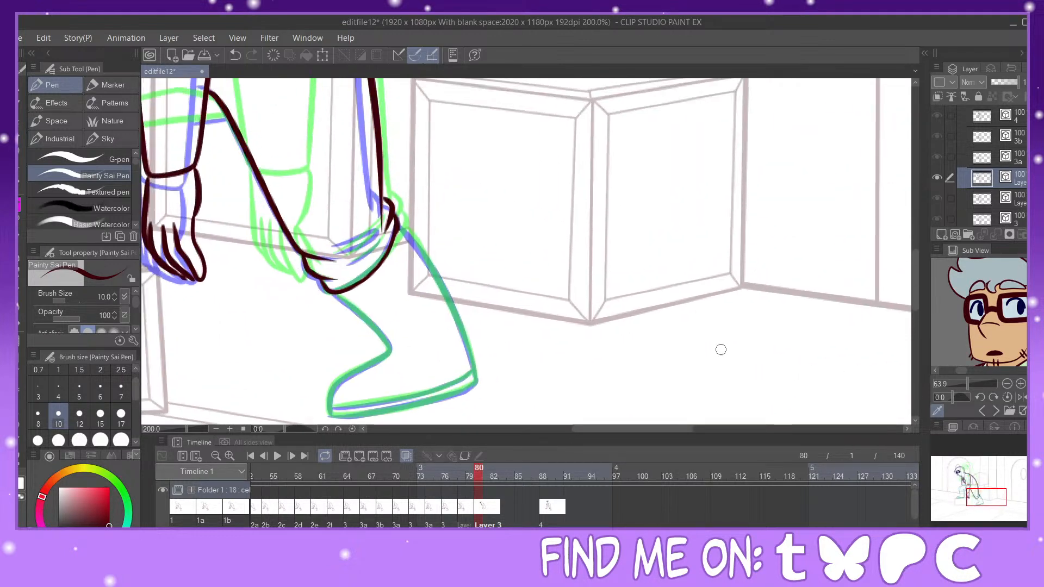
mouse_move(336, 248)
left_mouse_down()
mouse_move(382, 223)
mouse_move(380, 238)
mouse_move(399, 227)
mouse_move(414, 240)
mouse_move(474, 377)
left_mouse_up()
left_click_drag(328, 288, 392, 351)
left_click_drag(1002, 503, 1002, 504)
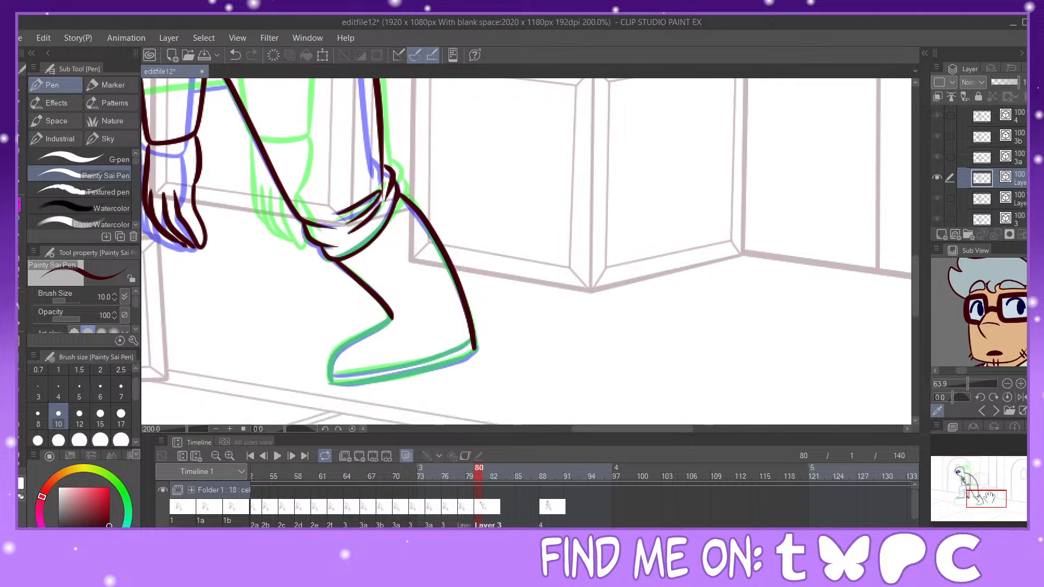
mouse_move(388, 314)
left_mouse_down()
mouse_move(348, 345)
mouse_move(333, 381)
mouse_move(456, 361)
mouse_move(475, 347)
left_mouse_up()
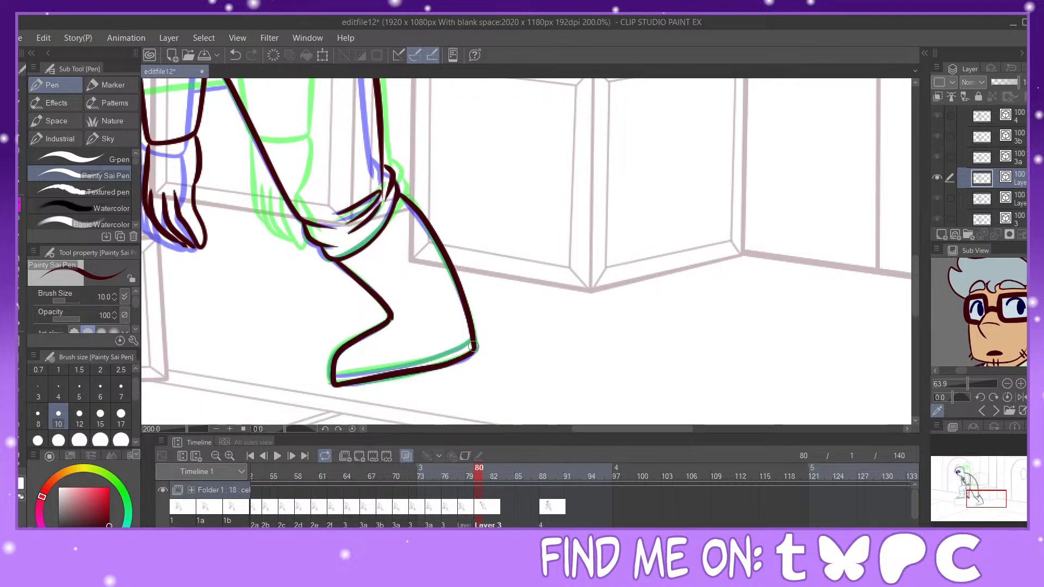
mouse_move(336, 374)
left_mouse_down()
mouse_move(462, 351)
mouse_move(473, 337)
left_mouse_up()
Step: Ink the front thigh's upper edge, the bent knee and the trouser cuff below it, replacing the first attempt
left_click_drag(1010, 501, 984, 496)
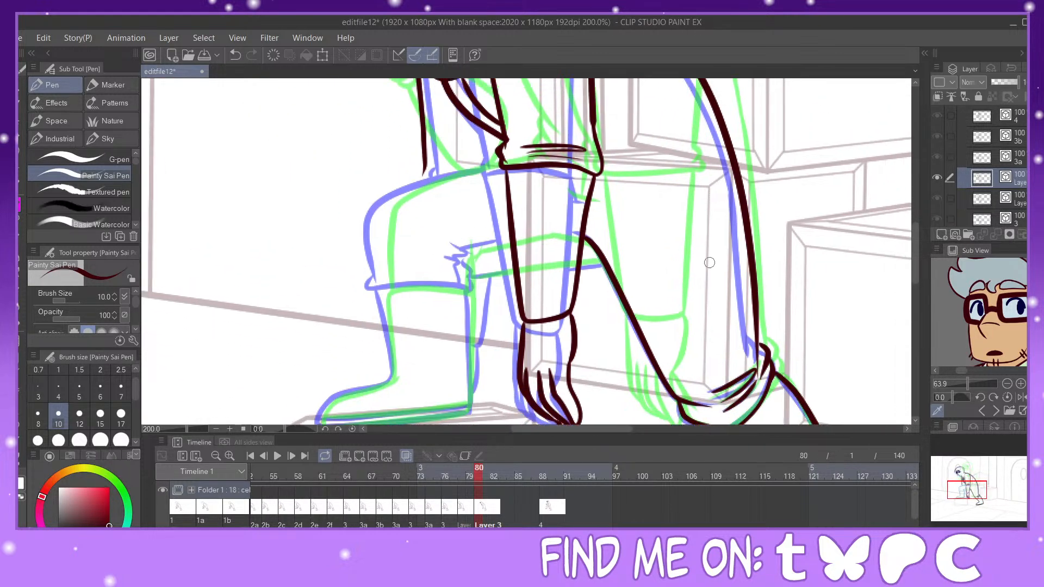
mouse_move(499, 163)
left_mouse_down()
mouse_move(397, 200)
mouse_move(379, 216)
mouse_move(375, 273)
left_mouse_up()
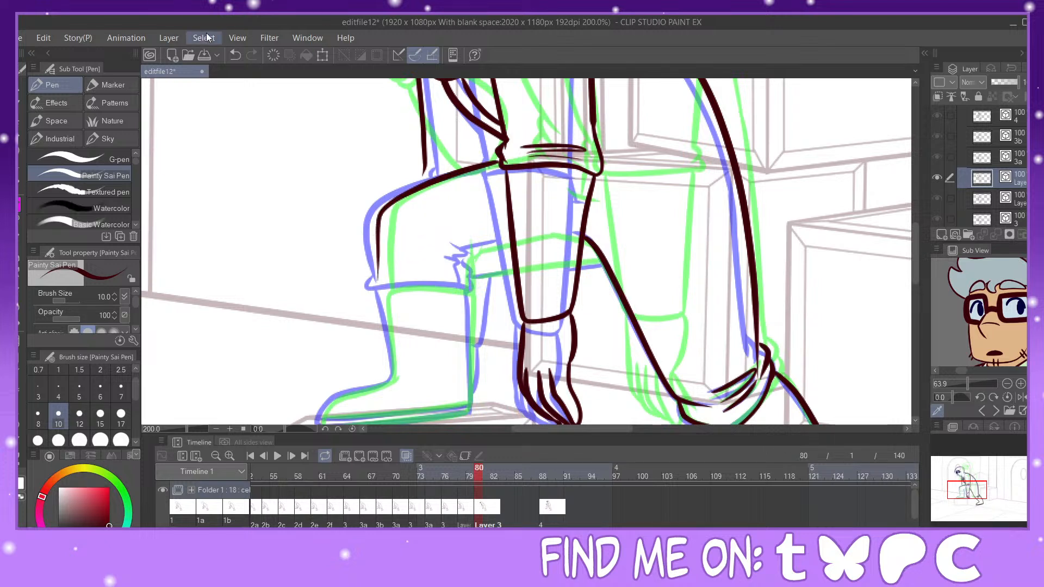
left_click(235, 55)
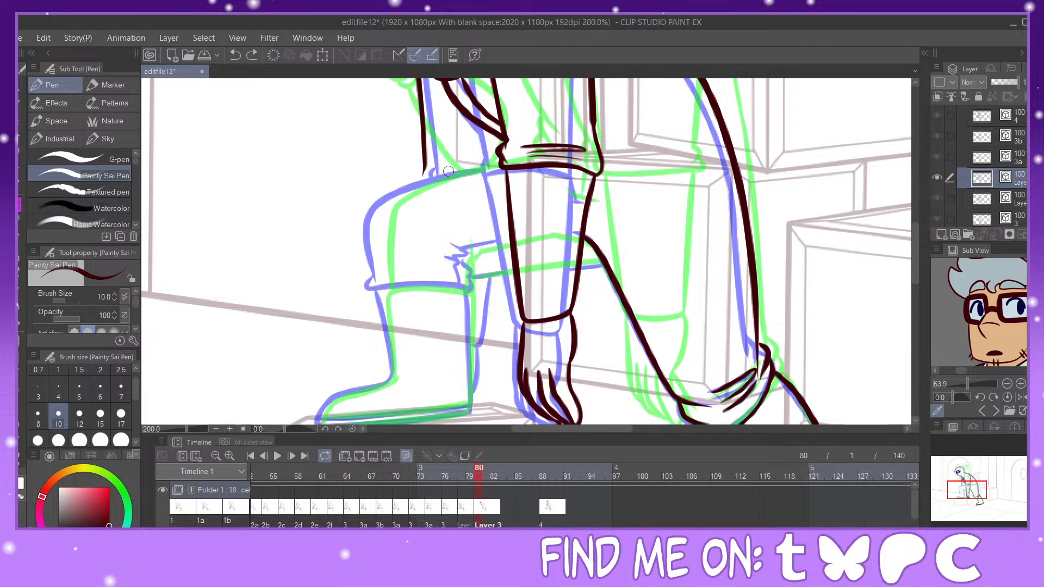
mouse_move(499, 163)
left_mouse_down()
mouse_move(382, 208)
mouse_move(388, 274)
mouse_move(378, 283)
mouse_move(388, 293)
mouse_move(396, 281)
mouse_move(471, 291)
left_mouse_up()
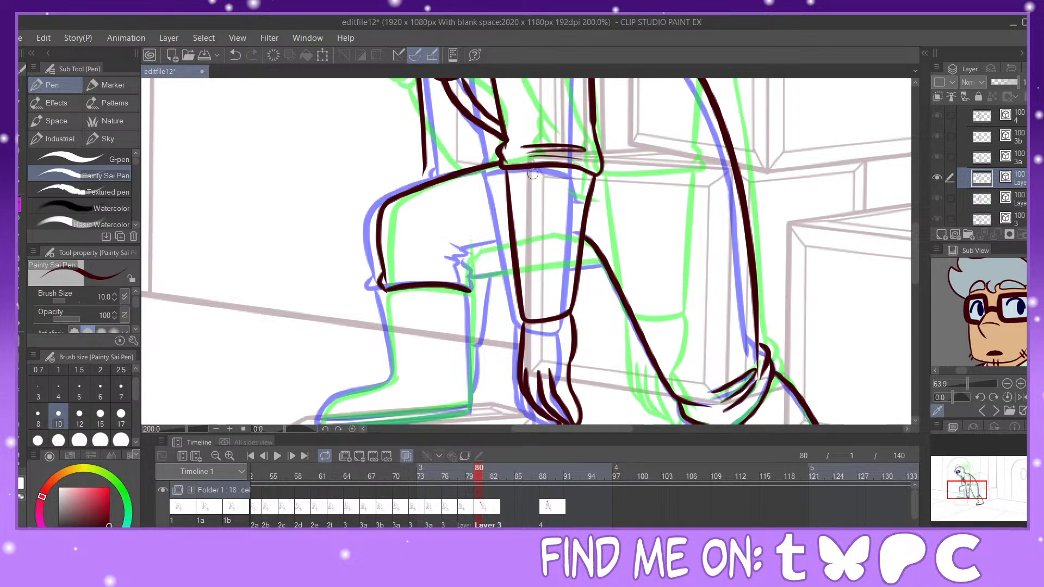
Step: Ink the creases behind the front knee and the two thigh underside lines either side of the hanging sleeve, redrawing the upper line
mouse_move(511, 239)
left_mouse_down()
mouse_move(465, 253)
mouse_move(455, 280)
mouse_move(469, 276)
mouse_move(463, 257)
mouse_move(478, 249)
left_mouse_up()
mouse_move(471, 291)
left_mouse_down()
mouse_move(478, 263)
mouse_move(514, 261)
left_mouse_up()
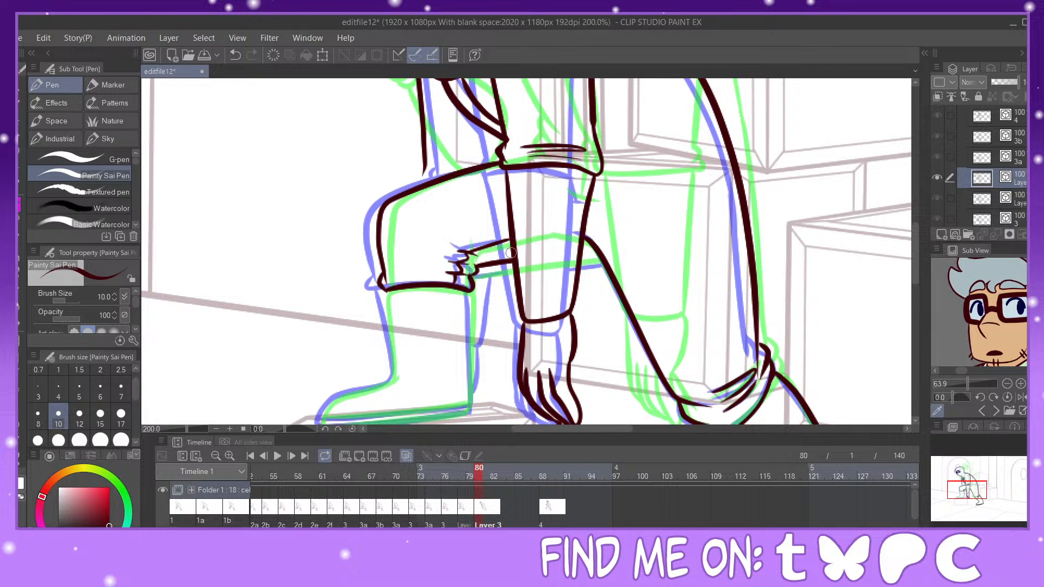
left_click_drag(581, 265, 603, 264)
key("e")
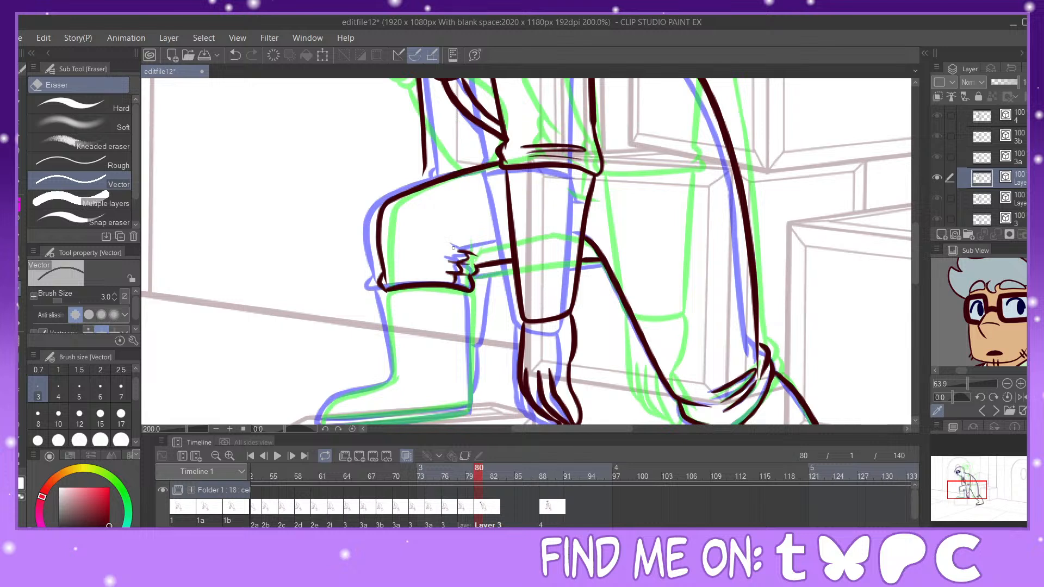
key("p")
left_click_drag(470, 254, 515, 240)
left_click(235, 54)
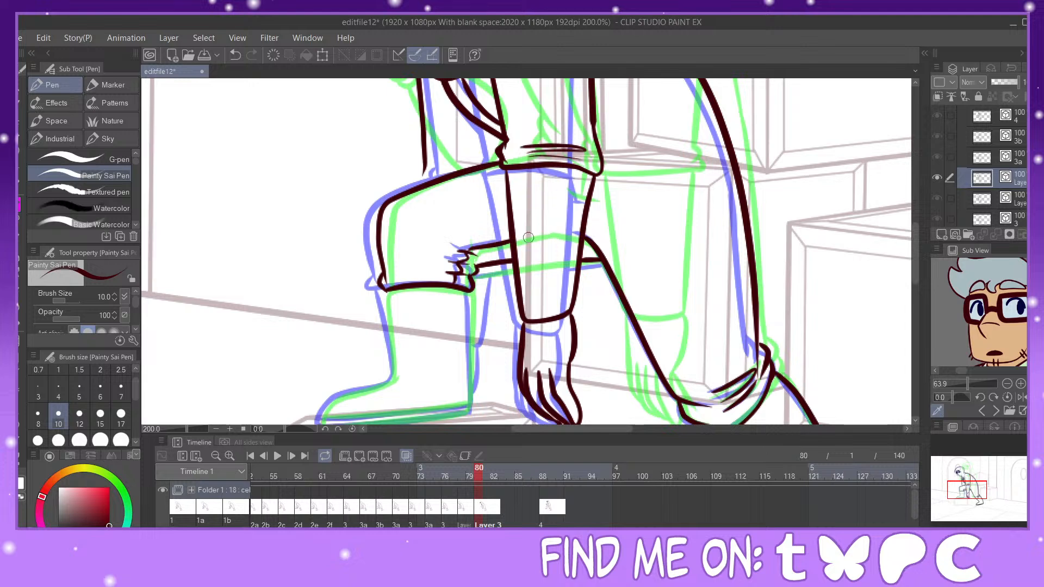
Step: Join the torso's front edge to the thigh and ink a short connecting line beside the sleeve's lower corner
left_click_drag(971, 490, 971, 482)
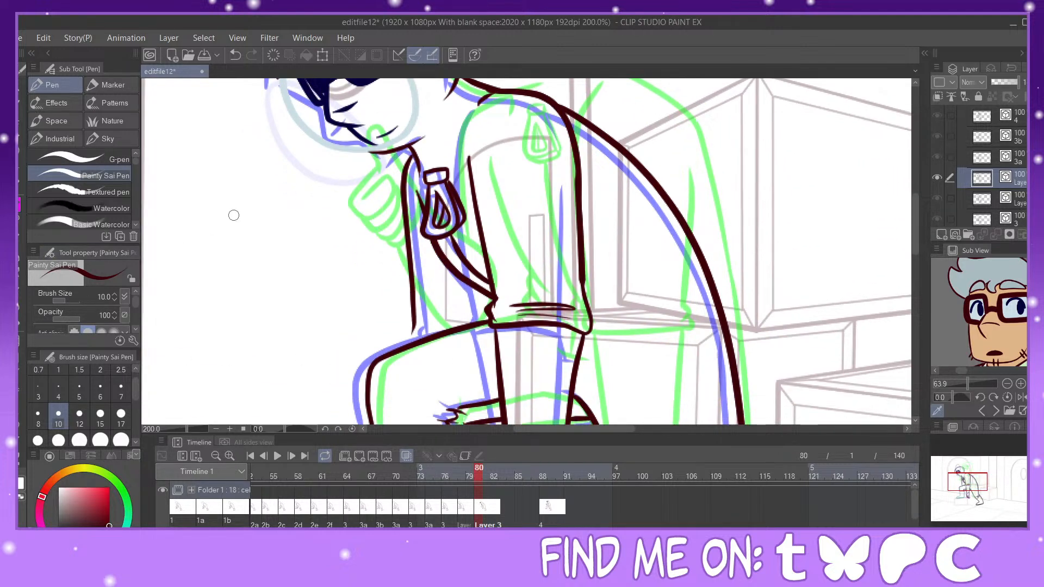
mouse_move(415, 325)
left_mouse_down()
mouse_move(407, 339)
mouse_move(442, 333)
left_mouse_up()
left_click_drag(486, 294, 484, 323)
Step: Ink the front boot's back edge, its shin and foot outline, and the sole line
left_click_drag(971, 477, 971, 489)
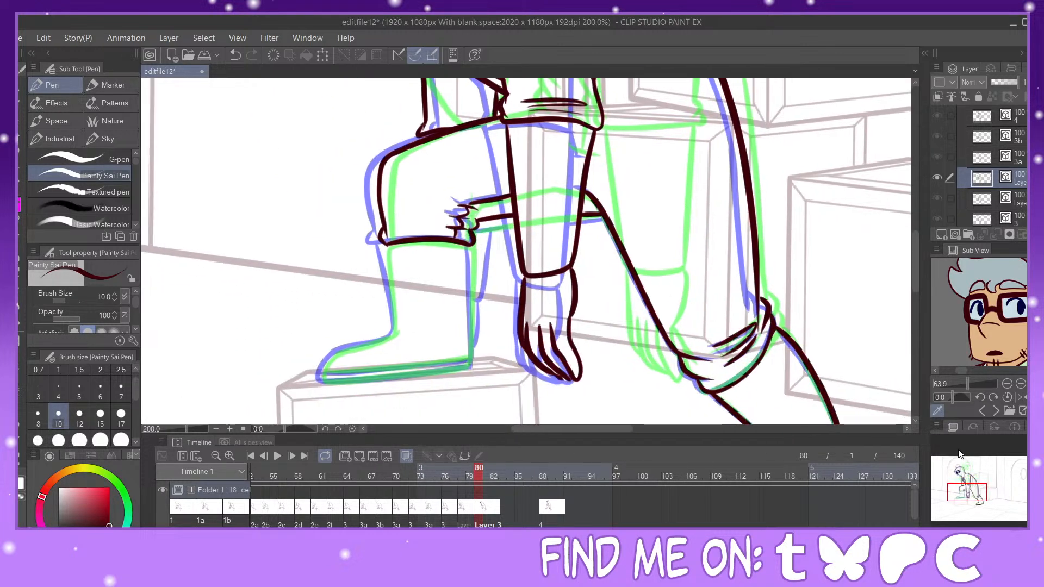
left_click_drag(468, 244, 470, 368)
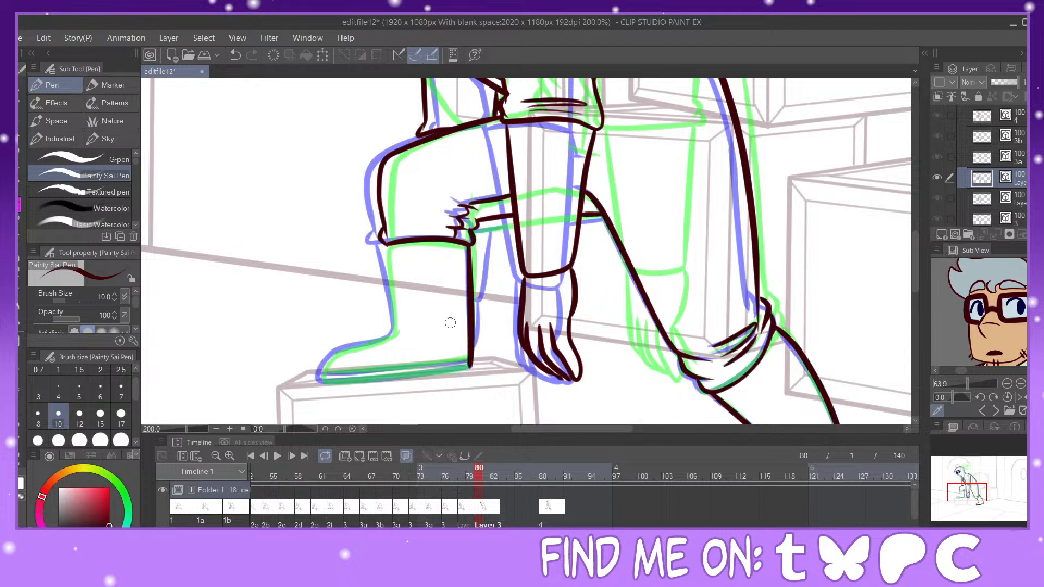
mouse_move(388, 248)
left_mouse_down()
mouse_move(387, 349)
mouse_move(386, 331)
mouse_move(338, 355)
mouse_move(324, 381)
mouse_move(472, 367)
left_mouse_up()
key("y")
key("p")
left_click_drag(322, 375, 469, 358)
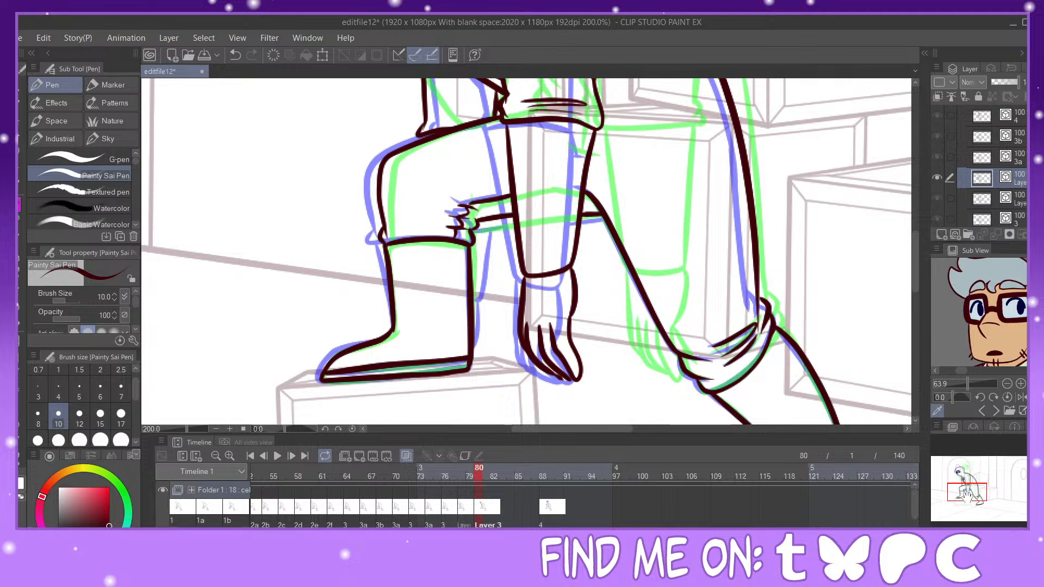
Step: Add a new animation cel at frame 82, collapse the timeline and bring the character's head into view
left_click_drag(592, 187, 646, 316)
left_click_drag(549, 386, 528, 311)
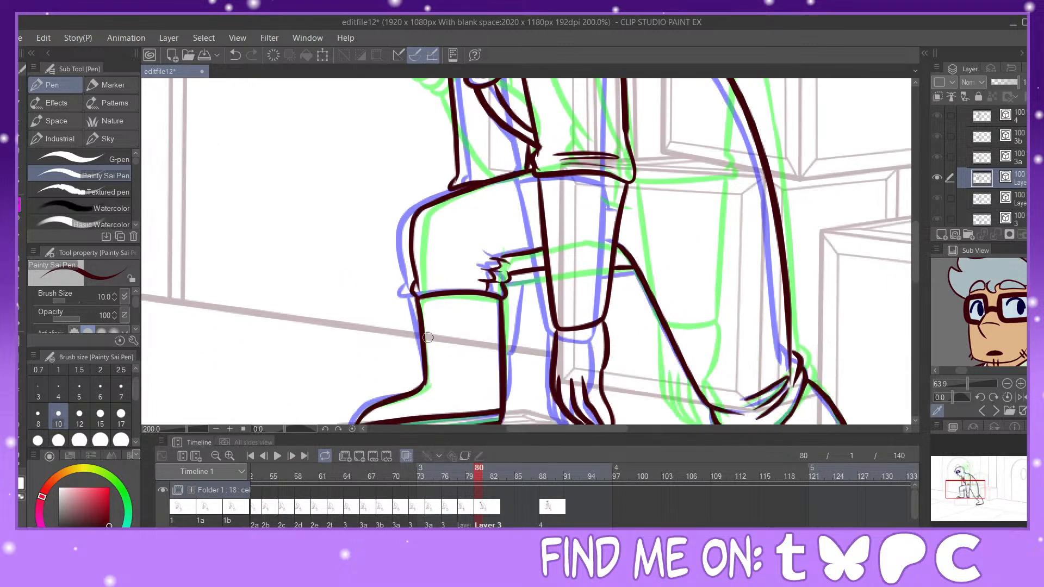
left_click_drag(967, 489, 972, 473)
left_click(494, 470)
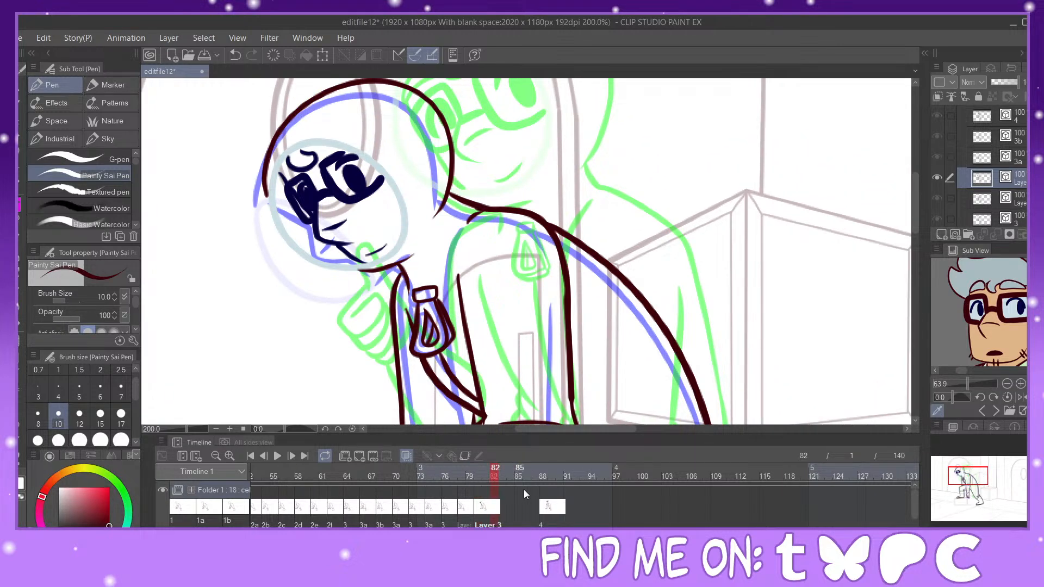
left_click(344, 455)
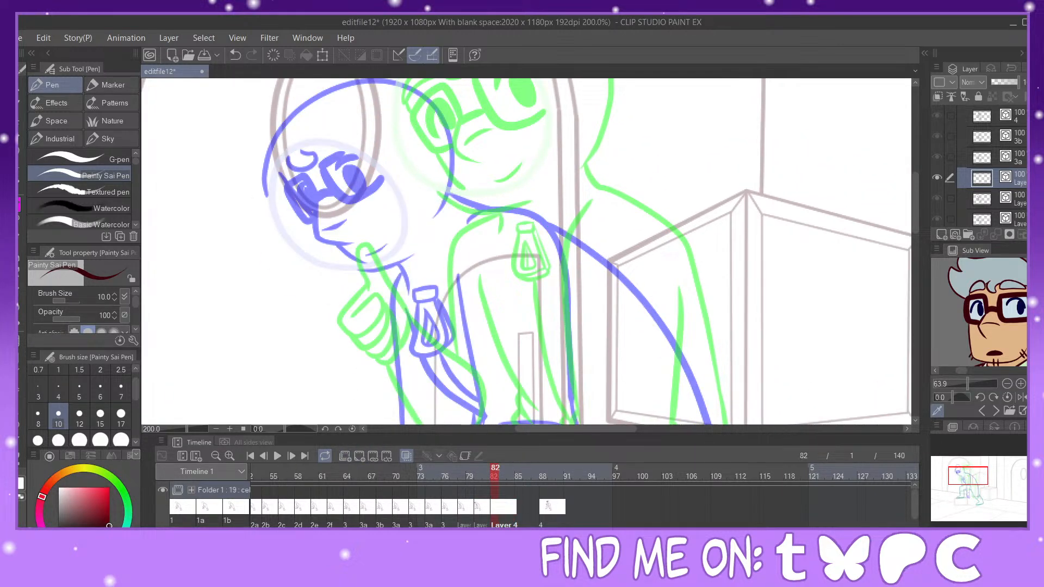
double_click(199, 442)
left_click_drag(966, 475, 965, 473)
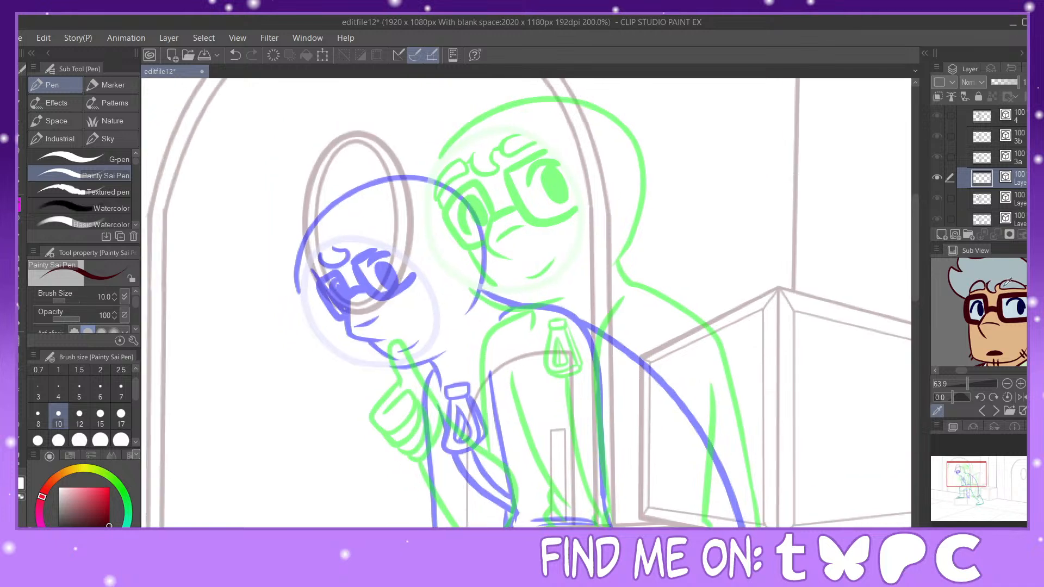
Step: Sample dark navy from the reference image and ink the glasses and eyes between the two onion-skinned heads
left_click(1022, 300)
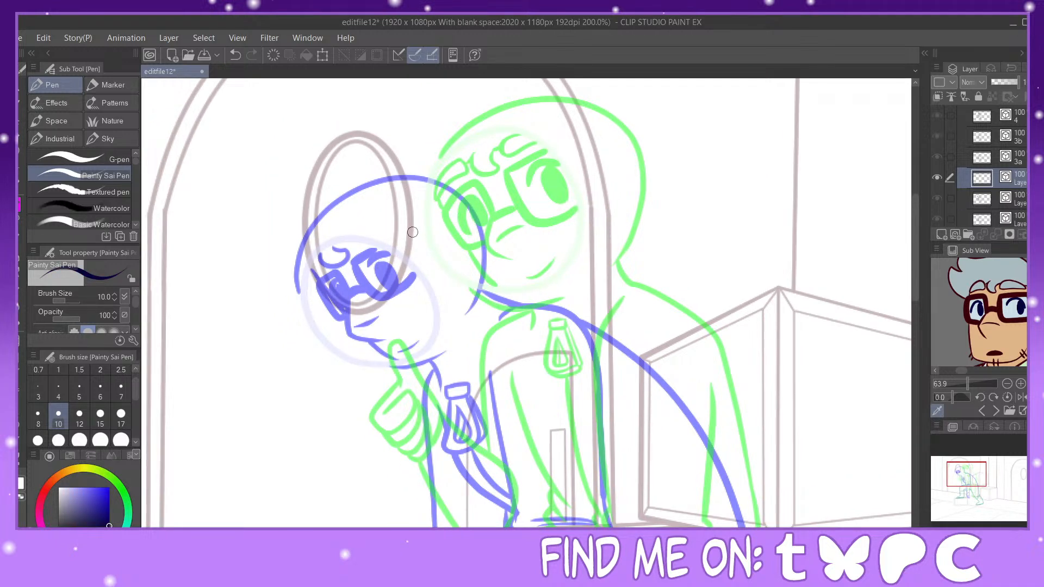
mouse_move(407, 235)
left_mouse_down()
mouse_move(435, 218)
mouse_move(448, 231)
mouse_move(431, 226)
mouse_move(431, 248)
mouse_move(444, 236)
mouse_move(430, 224)
mouse_move(439, 250)
mouse_move(435, 229)
mouse_move(351, 245)
mouse_move(354, 271)
mouse_move(383, 283)
mouse_move(376, 248)
mouse_move(391, 291)
mouse_move(413, 293)
mouse_move(419, 267)
left_mouse_up()
mouse_move(402, 225)
left_mouse_down()
mouse_move(423, 267)
mouse_move(458, 250)
mouse_move(411, 216)
mouse_move(440, 205)
left_mouse_up()
mouse_move(384, 250)
left_mouse_down()
mouse_move(374, 228)
mouse_move(338, 242)
mouse_move(351, 288)
mouse_move(386, 281)
mouse_move(388, 269)
left_mouse_up()
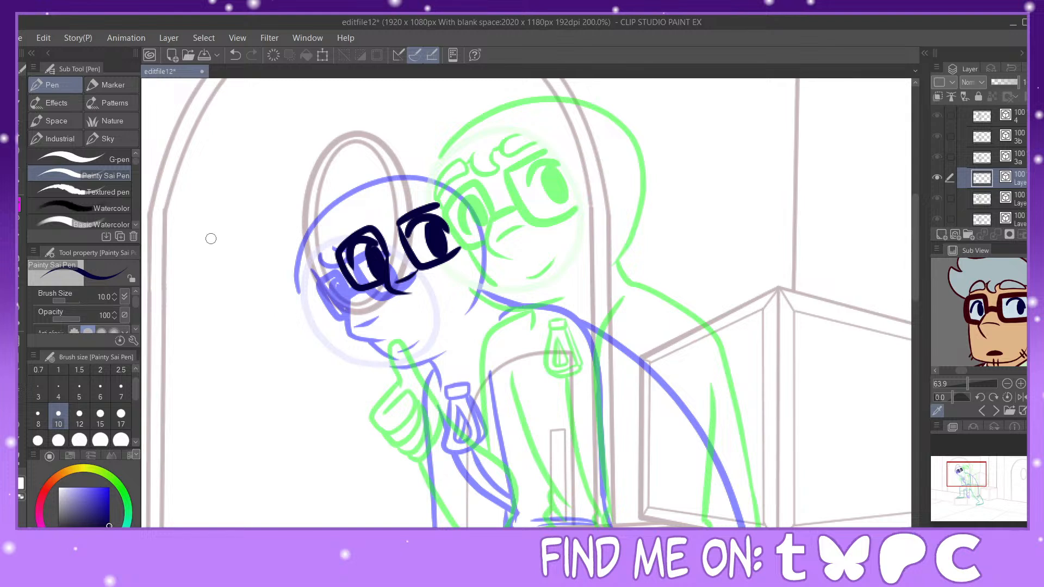
Step: Sample pale blue from the reference image, sketch the head's guide circle around the glasses and pinch its outline into shape
left_click(1011, 314)
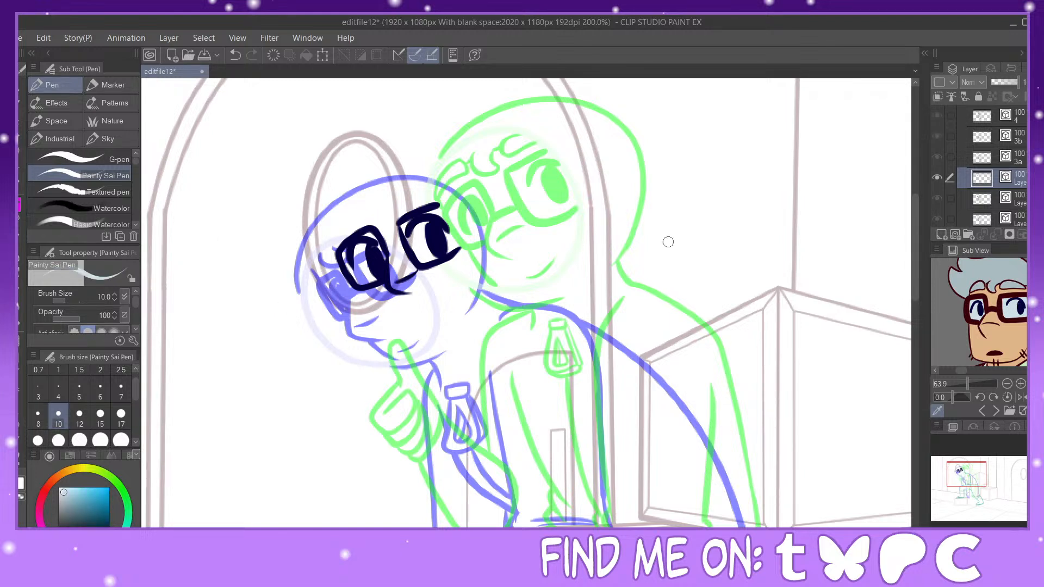
mouse_move(340, 230)
left_mouse_down()
mouse_move(327, 266)
mouse_move(374, 341)
mouse_move(444, 337)
mouse_move(480, 299)
mouse_move(474, 221)
mouse_move(437, 194)
mouse_move(377, 210)
mouse_move(351, 233)
mouse_move(403, 208)
mouse_move(360, 212)
left_mouse_up()
key("y")
left_click_drag(423, 343, 434, 348)
left_click_drag(336, 252, 327, 259)
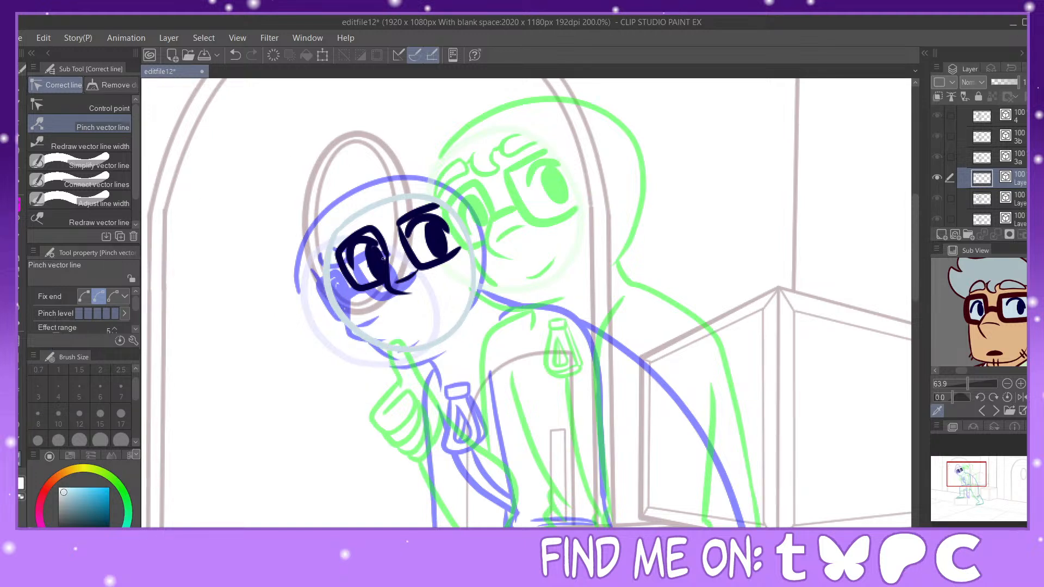
Step: Sample dark navy from the drawn eye, ink the front contour of the face and erase the left lens, its eye and the nose
left_click(434, 241, "alt")
key("p")
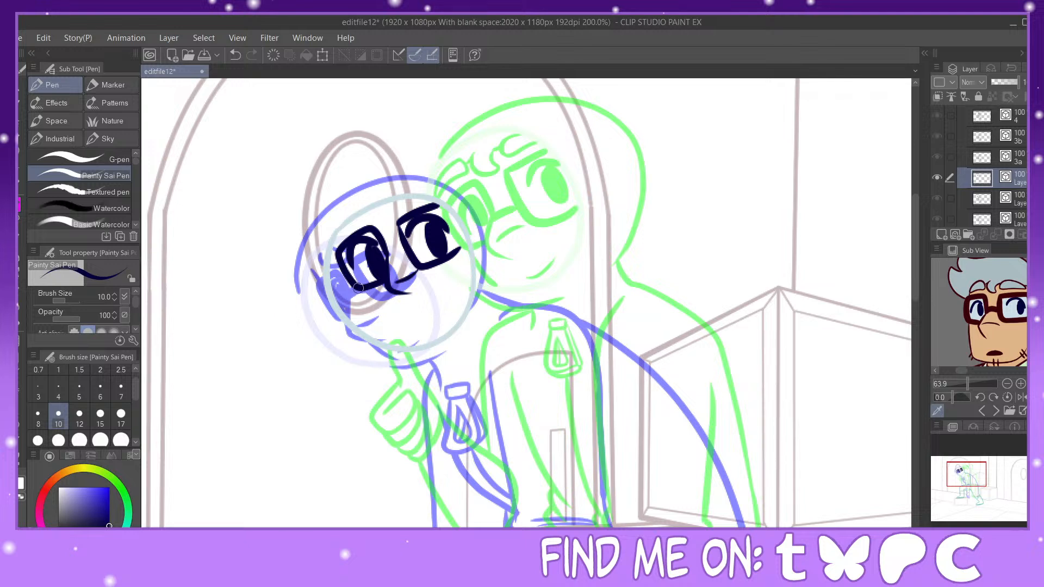
left_click_drag(358, 287, 401, 342)
key("y")
left_click_drag(391, 289, 384, 264)
key("e")
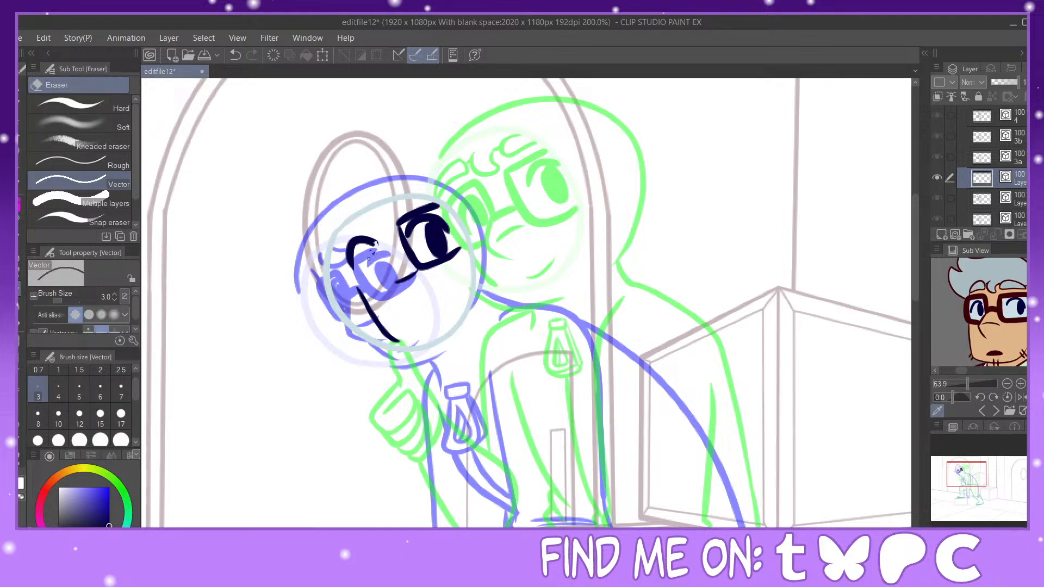
left_click(374, 243)
left_click_drag(403, 274, 414, 286)
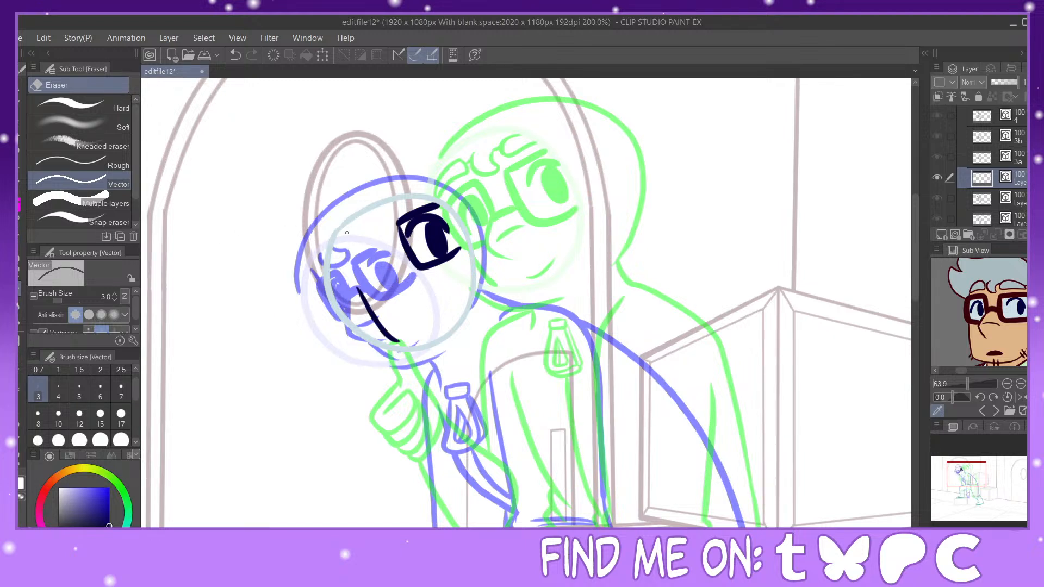
Step: Re-ink the left lens with its eye, the glasses bridge and the nose against the new face contour
key("p")
mouse_move(382, 260)
left_mouse_down()
mouse_move(381, 301)
mouse_move(405, 306)
left_mouse_up()
left_click(239, 54)
mouse_move(381, 261)
left_mouse_down()
mouse_move(379, 296)
mouse_move(407, 306)
left_mouse_up()
left_click(239, 55)
mouse_move(382, 260)
left_mouse_down()
mouse_move(393, 302)
mouse_move(413, 277)
mouse_move(418, 290)
mouse_move(407, 253)
mouse_move(366, 234)
mouse_move(342, 250)
mouse_move(339, 275)
mouse_move(359, 295)
mouse_move(388, 284)
mouse_move(362, 234)
mouse_move(343, 251)
mouse_move(364, 298)
mouse_move(385, 280)
mouse_move(354, 287)
mouse_move(378, 264)
mouse_move(370, 283)
mouse_move(371, 258)
mouse_move(375, 274)
left_mouse_up()
left_click(236, 56)
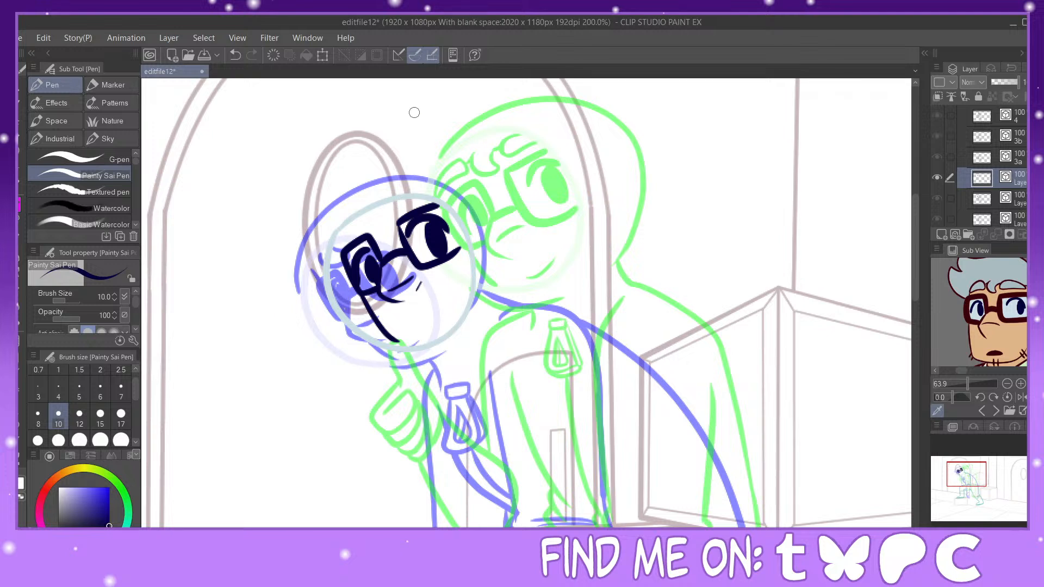
Step: Ink the eyebrows and forehead lines, pinch the cheek contour's lower end into place and draw the mouth
left_click_drag(393, 203, 429, 198)
mouse_move(363, 221)
left_mouse_down()
mouse_move(339, 245)
mouse_move(366, 214)
mouse_move(388, 222)
left_mouse_up()
mouse_move(368, 213)
left_mouse_down()
mouse_move(391, 234)
mouse_move(383, 203)
mouse_move(370, 214)
left_mouse_up()
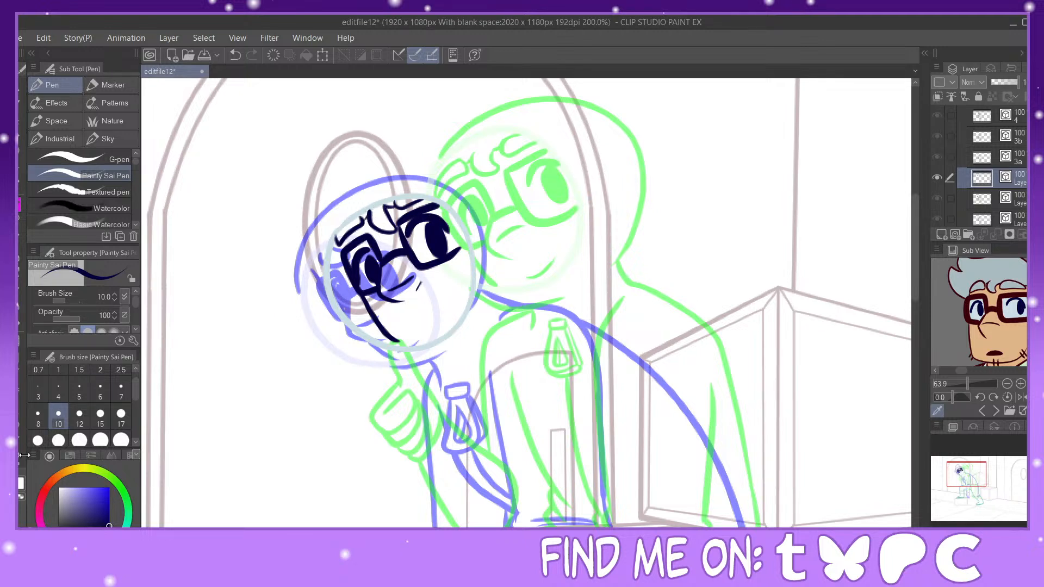
left_click(21, 460)
left_click_drag(399, 342, 396, 347)
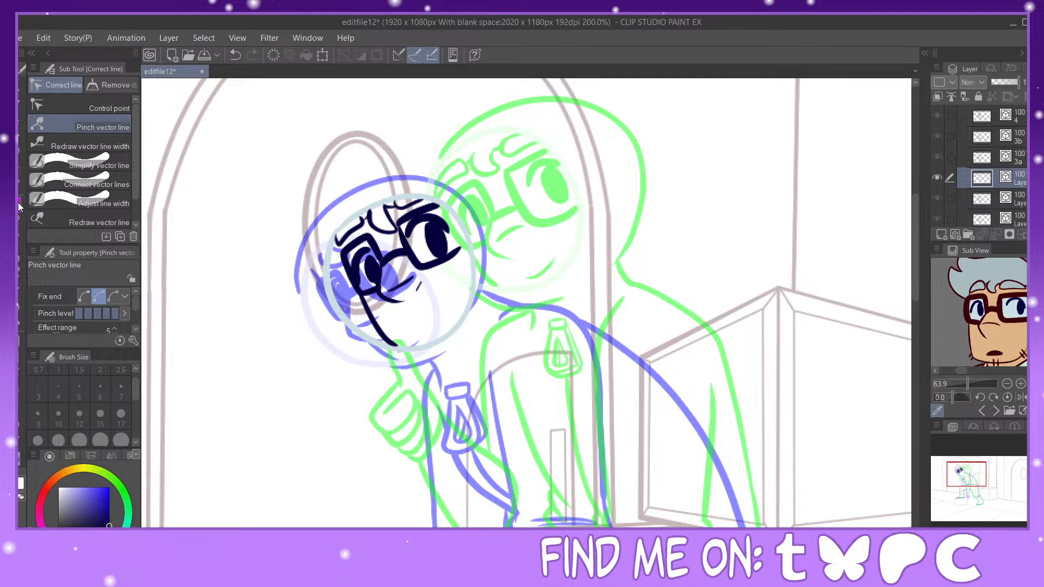
key("p")
left_click_drag(418, 333, 448, 308)
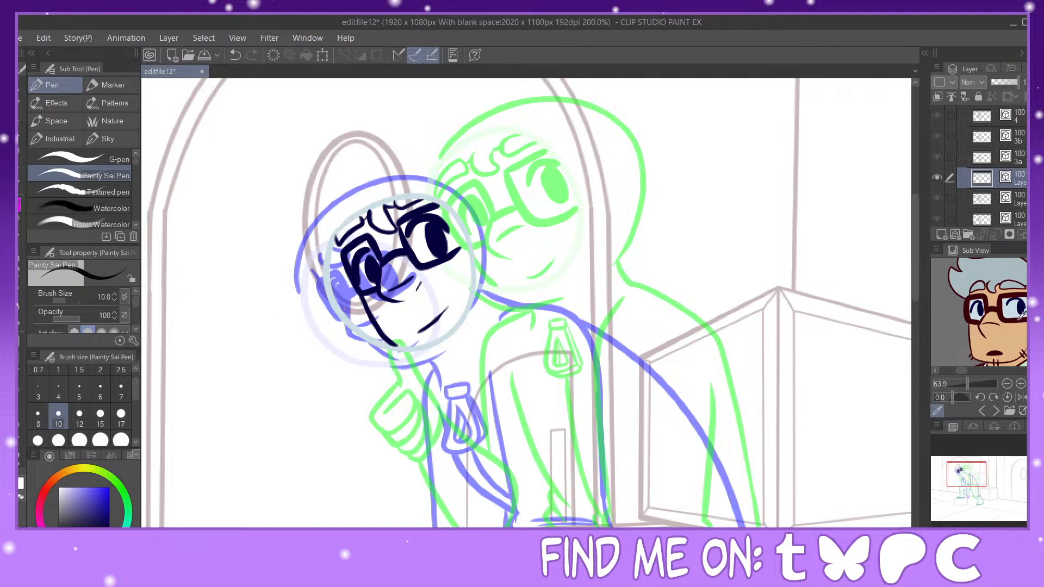
Step: Sample dark maroon from the reference image, ink the hood's outer curve over the head and pinch its front end into place
left_click(1018, 320)
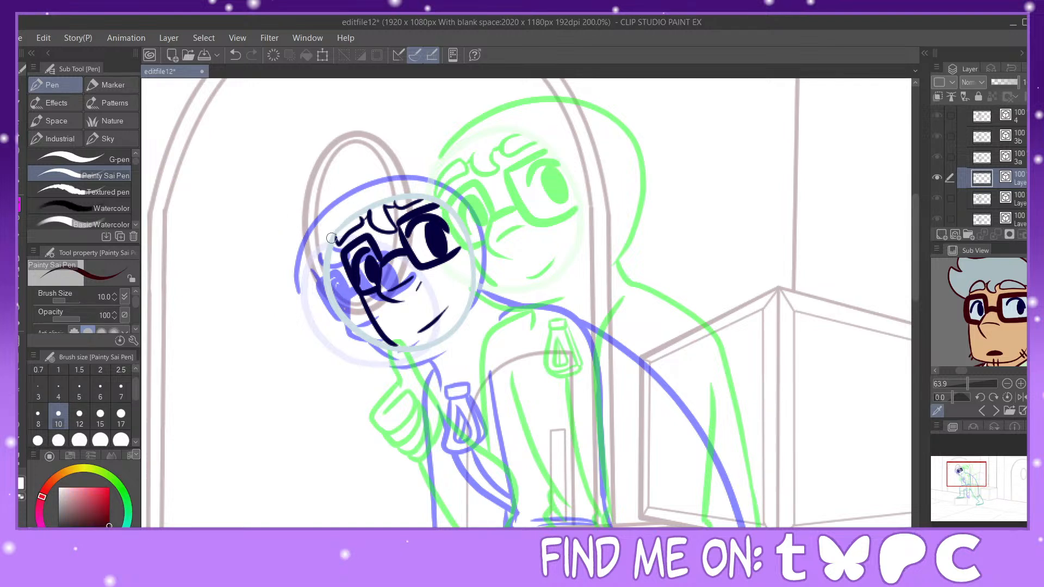
mouse_move(331, 236)
left_mouse_down()
mouse_move(369, 165)
mouse_move(472, 138)
mouse_move(521, 162)
left_mouse_up()
left_click(235, 55)
mouse_move(328, 245)
left_mouse_down()
mouse_move(336, 214)
mouse_move(426, 149)
mouse_move(498, 169)
mouse_move(527, 261)
mouse_move(497, 295)
mouse_move(513, 280)
left_mouse_up()
key("y")
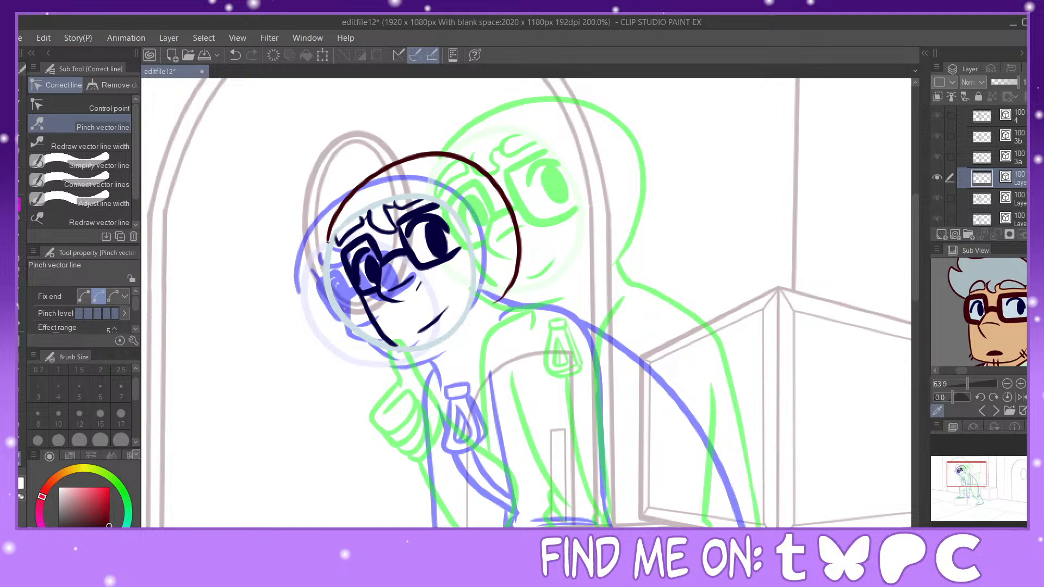
left_click_drag(329, 235, 326, 241)
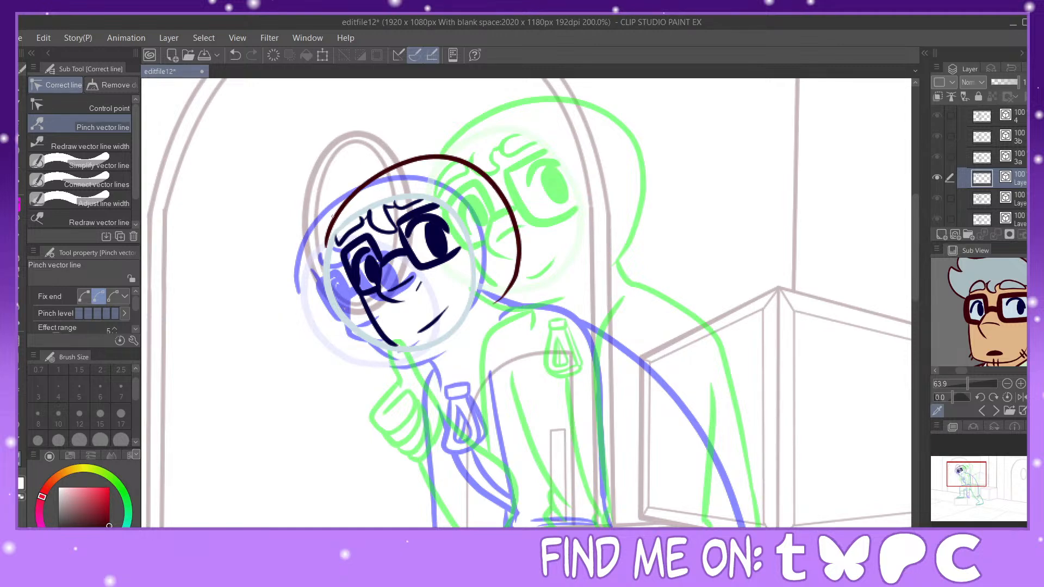
Step: Ink the shoulder, the near sleeve's two sides and cuff, and the long curve of the back down toward the rear leg
key("p")
left_click_drag(981, 492, 978, 484)
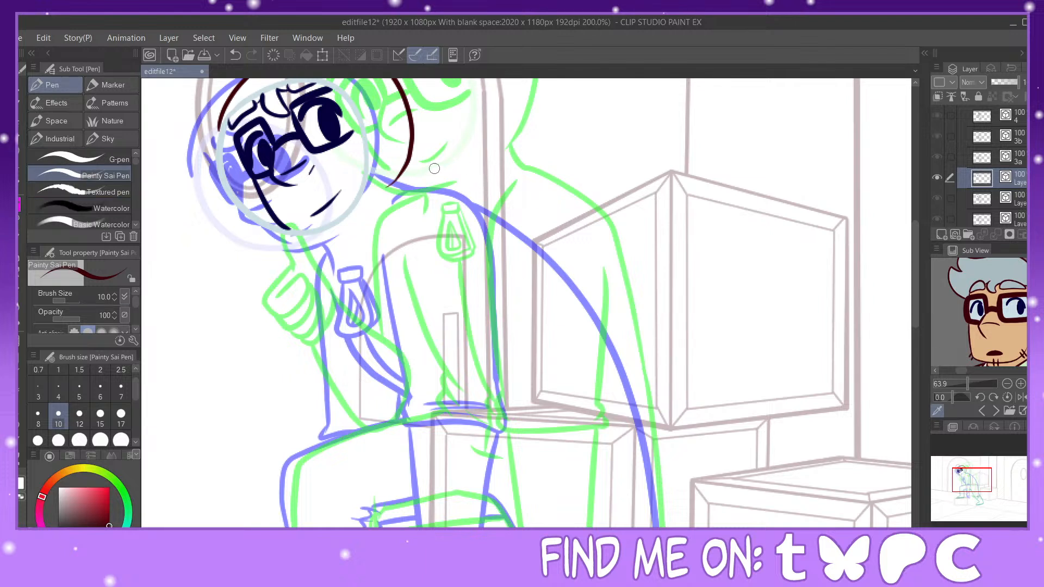
mouse_move(397, 180)
left_mouse_down()
mouse_move(417, 189)
mouse_move(455, 181)
mouse_move(482, 201)
mouse_move(495, 255)
left_mouse_up()
left_click(234, 55)
left_click_drag(396, 180, 427, 181)
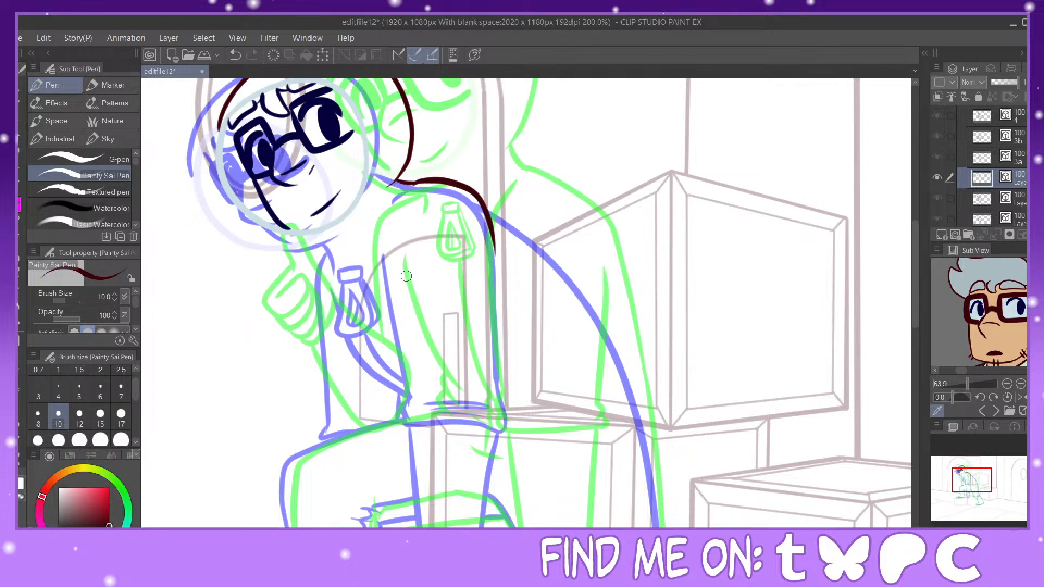
left_click_drag(392, 253, 426, 399)
left_click_drag(496, 278, 517, 421)
mouse_move(424, 385)
left_mouse_down()
mouse_move(437, 416)
mouse_move(421, 408)
mouse_move(419, 419)
mouse_move(520, 435)
mouse_move(521, 412)
left_mouse_up()
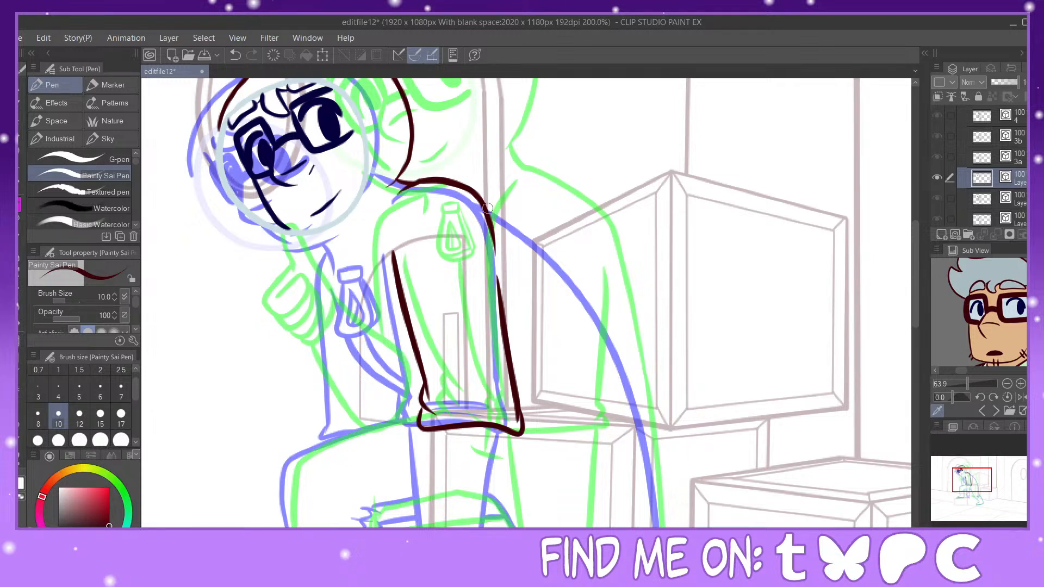
mouse_move(487, 202)
left_mouse_down()
mouse_move(599, 308)
mouse_move(655, 449)
mouse_move(661, 525)
left_mouse_up()
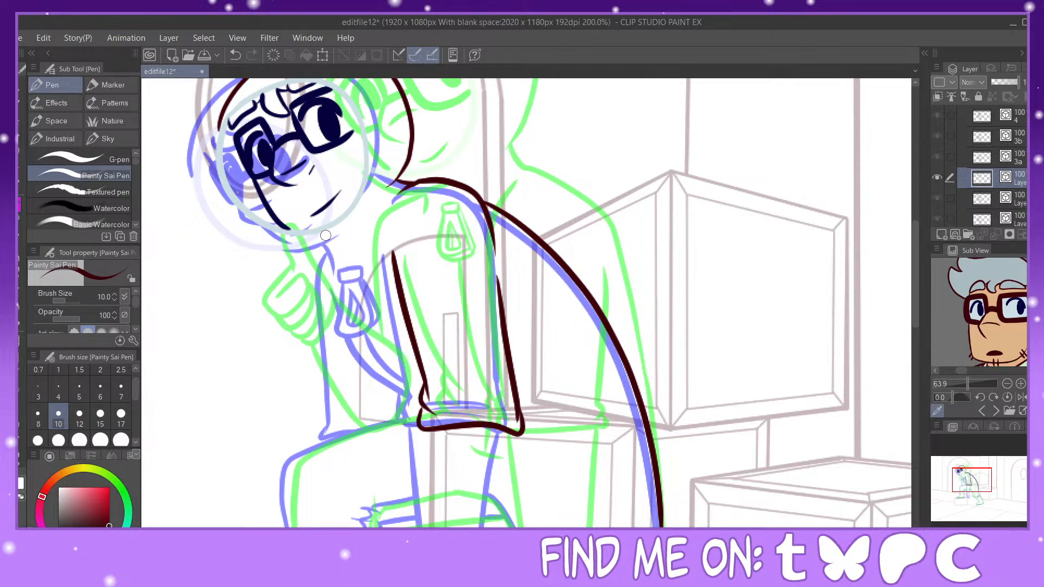
Step: Ink the hood's lower edge beneath the chin and pinch the hood line's end to meet the shoulder
left_click_drag(324, 234, 354, 255)
left_click(236, 54)
mouse_move(288, 236)
left_mouse_down()
mouse_move(332, 248)
mouse_move(350, 232)
left_mouse_up()
left_click(235, 54)
mouse_move(283, 238)
left_mouse_down()
mouse_move(308, 249)
mouse_move(359, 235)
mouse_move(382, 210)
mouse_move(370, 182)
mouse_move(367, 221)
left_mouse_up()
left_click(19, 464)
left_click_drag(387, 186, 392, 189)
key("e")
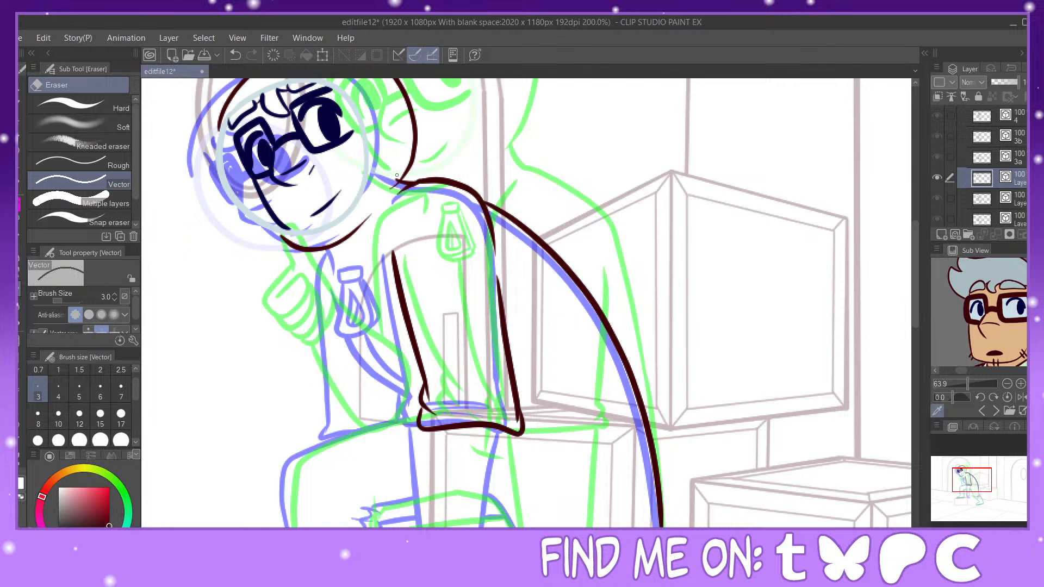
key("p")
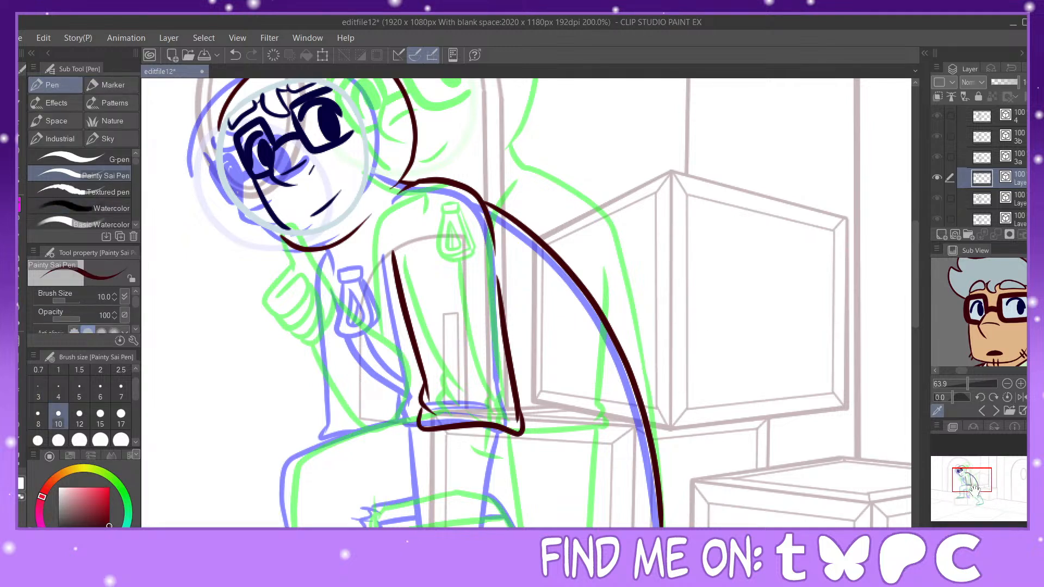
Step: Ink the small bottle hanging on the chest, with its cap, body and inner drop shape
left_click_drag(340, 282, 309, 217)
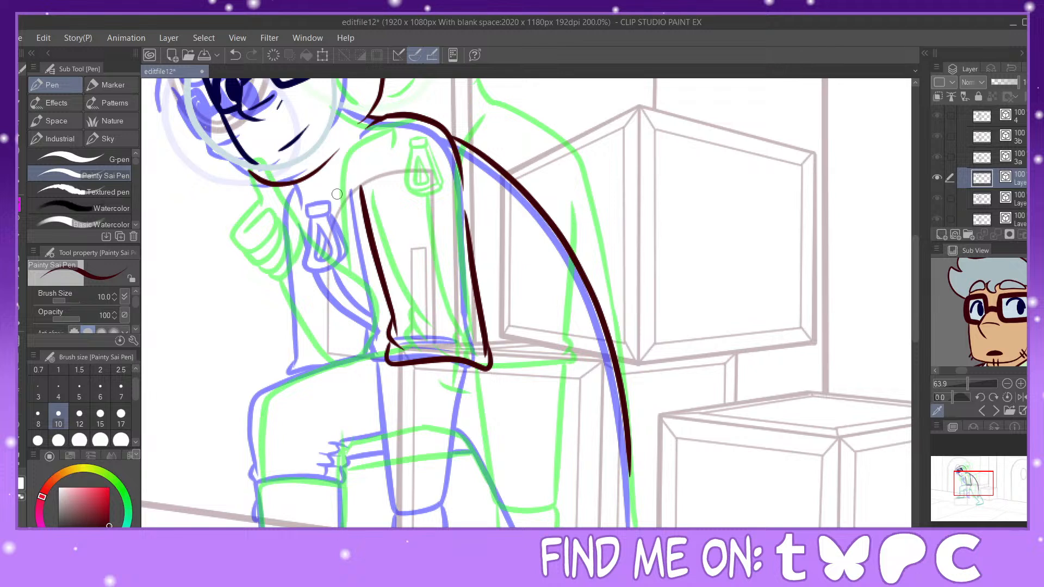
mouse_move(330, 196)
left_mouse_down()
mouse_move(348, 189)
mouse_move(326, 210)
mouse_move(329, 193)
mouse_move(349, 187)
mouse_move(351, 205)
mouse_move(325, 215)
mouse_move(320, 201)
left_mouse_up()
left_click(239, 56)
key("y")
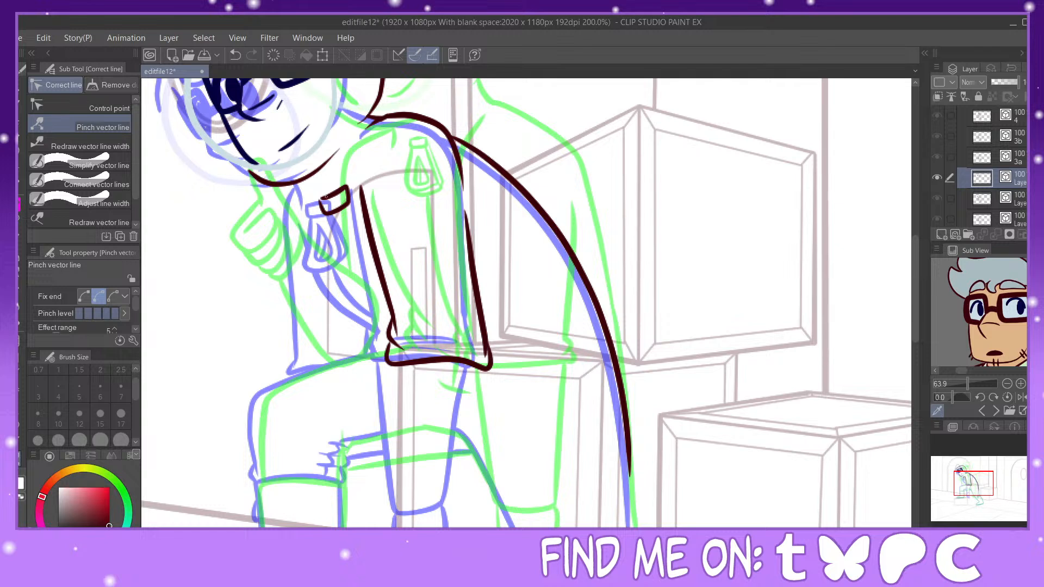
key("p")
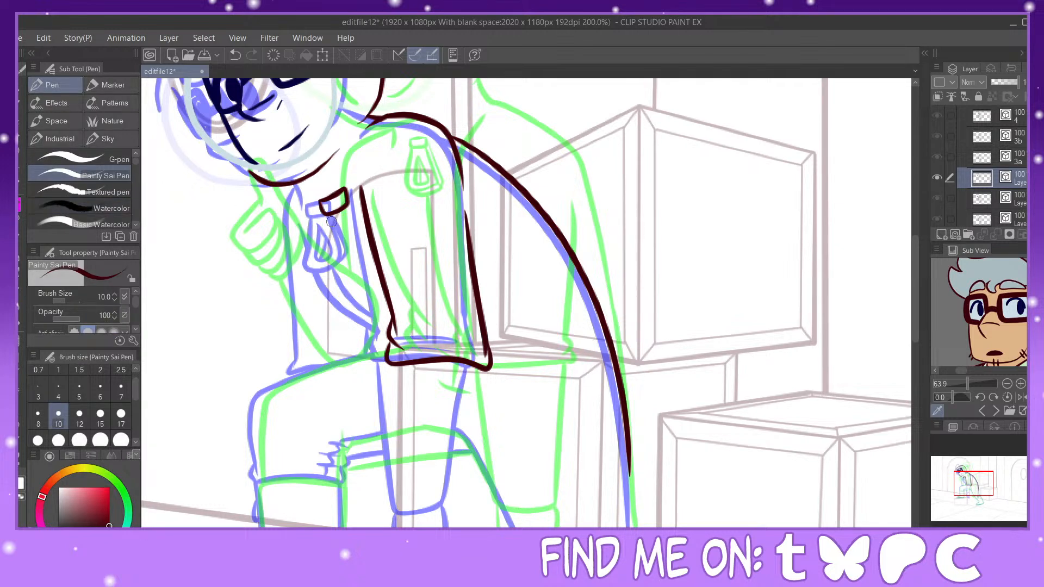
mouse_move(328, 218)
left_mouse_down()
mouse_move(330, 255)
mouse_move(348, 261)
mouse_move(368, 239)
mouse_move(350, 206)
mouse_move(359, 199)
mouse_move(348, 204)
mouse_move(367, 220)
mouse_move(331, 262)
mouse_move(349, 264)
mouse_move(373, 241)
mouse_move(342, 248)
mouse_move(356, 238)
mouse_move(338, 216)
mouse_move(347, 245)
left_mouse_up()
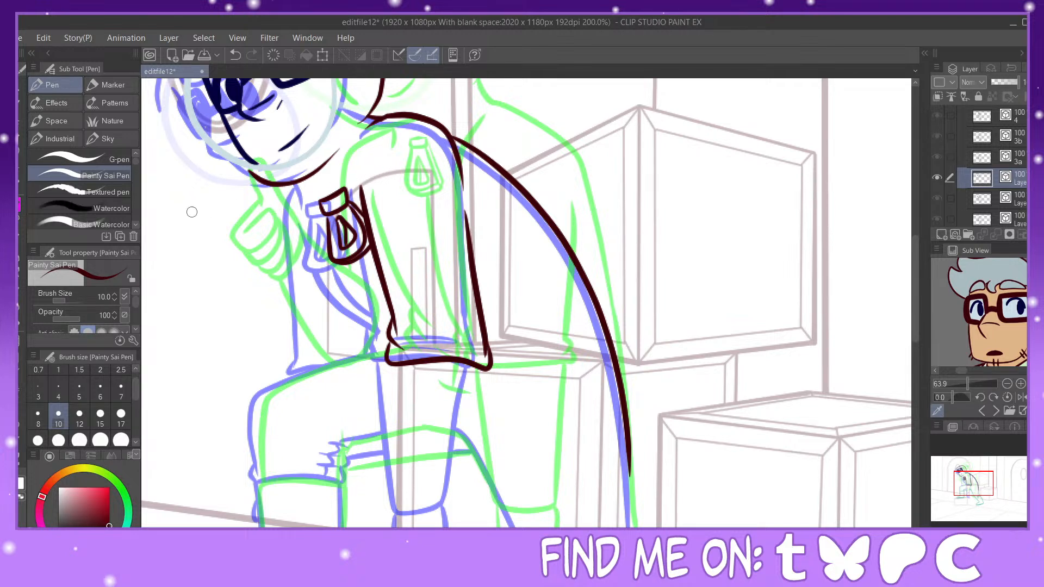
Step: Ink the strap's two edges across the chest, the short neck lines and the inner fold of the sleeve cuff
mouse_move(305, 227)
left_mouse_down()
mouse_move(347, 301)
mouse_move(393, 338)
left_mouse_up()
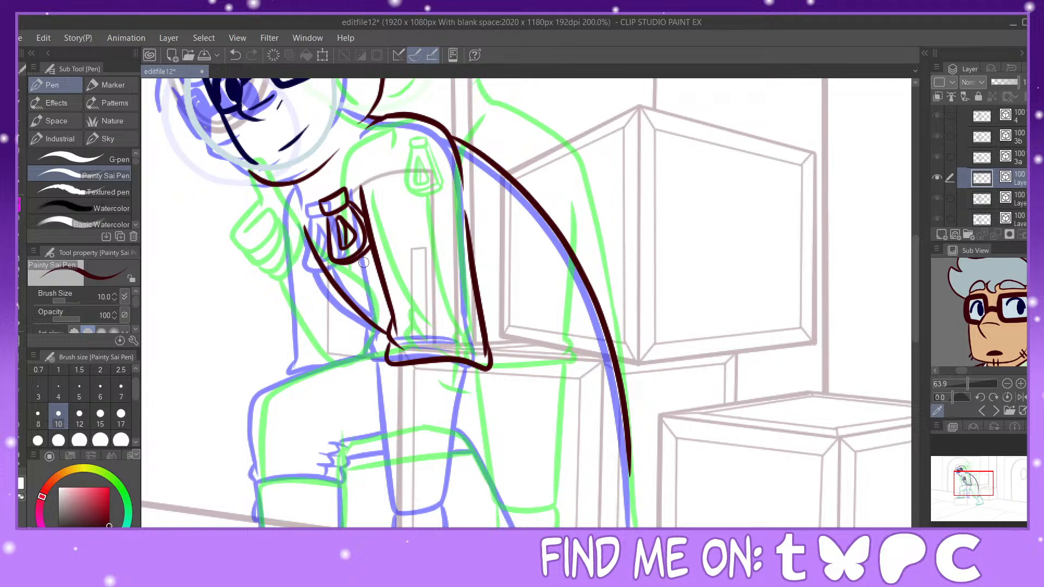
left_click_drag(360, 261, 386, 297)
left_click_drag(298, 185, 305, 197)
left_click_drag(323, 157, 328, 152)
mouse_move(421, 338)
left_mouse_down()
mouse_move(471, 341)
mouse_move(421, 347)
mouse_move(471, 346)
left_mouse_up()
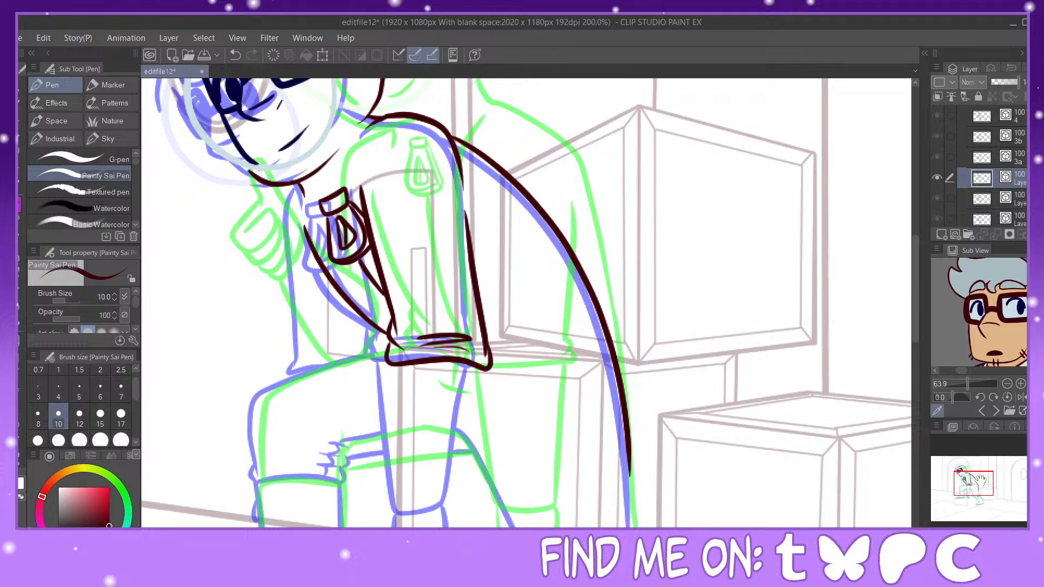
Step: Check the previous cel's torso, then ink the torso's front edge, its hem and the small fold beside the sleeve cuff
left_click_drag(977, 479, 973, 483)
left_click(1011, 199)
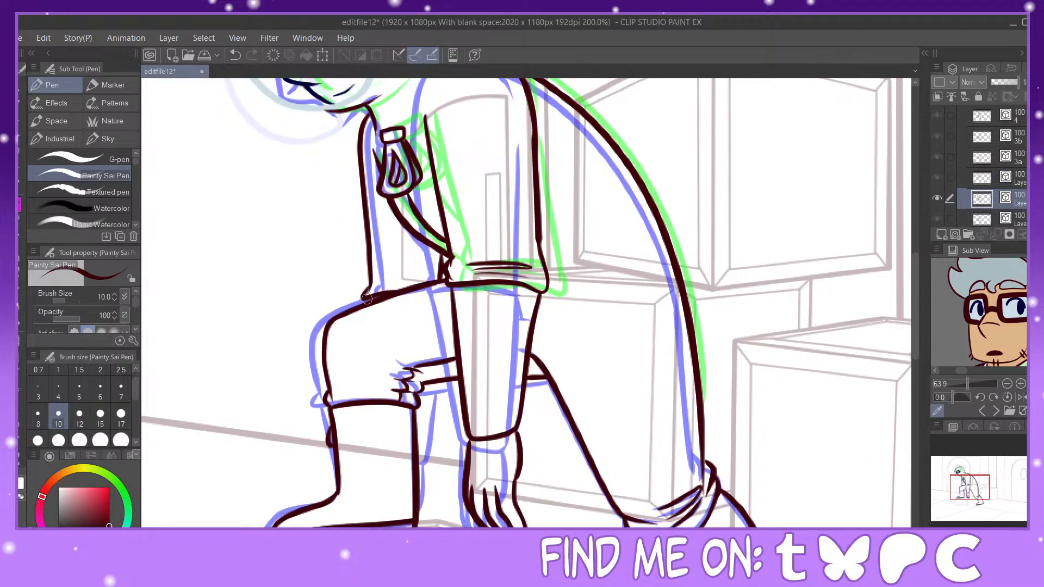
left_click(1006, 184)
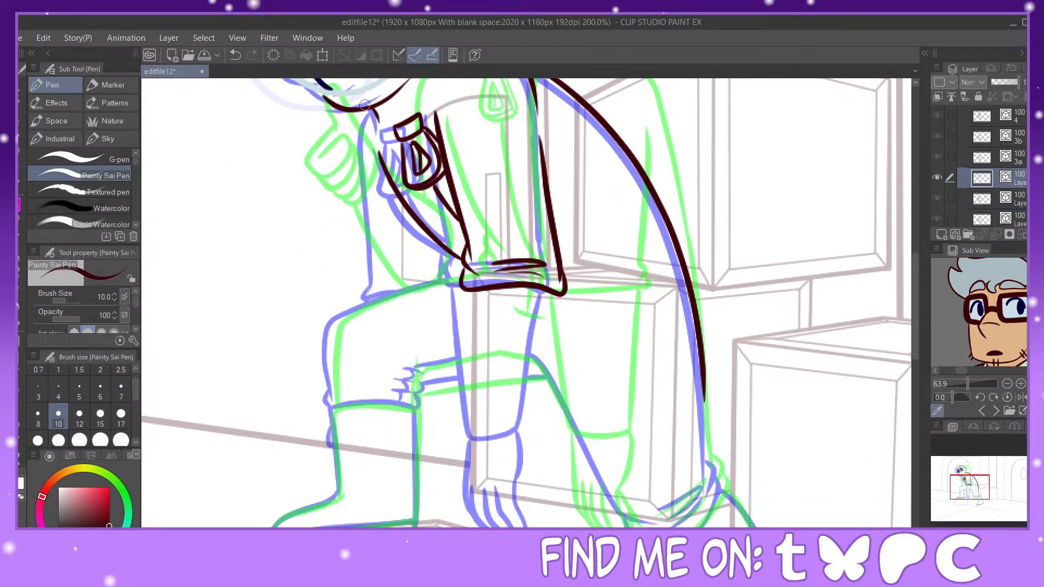
mouse_move(376, 111)
left_mouse_down()
mouse_move(372, 279)
mouse_move(361, 284)
mouse_move(394, 292)
left_mouse_up()
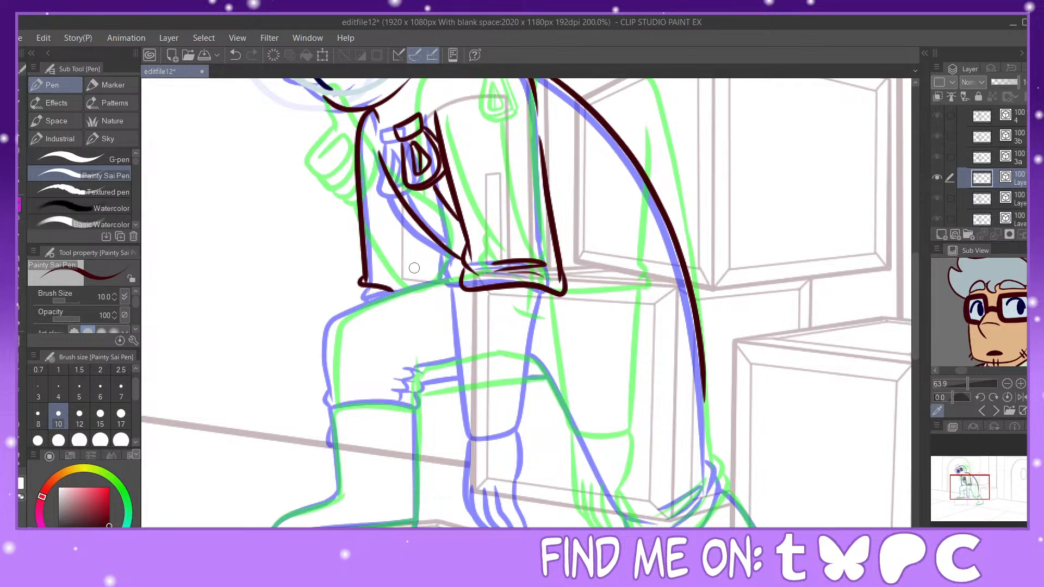
left_click_drag(455, 259, 451, 280)
Step: Ink the near forearm's two sides and its rounded wrist edge below the sleeve cuff
left_click_drag(560, 294, 548, 429)
mouse_move(471, 291)
left_mouse_down()
mouse_move(490, 432)
mouse_move(545, 433)
left_mouse_up()
key("y")
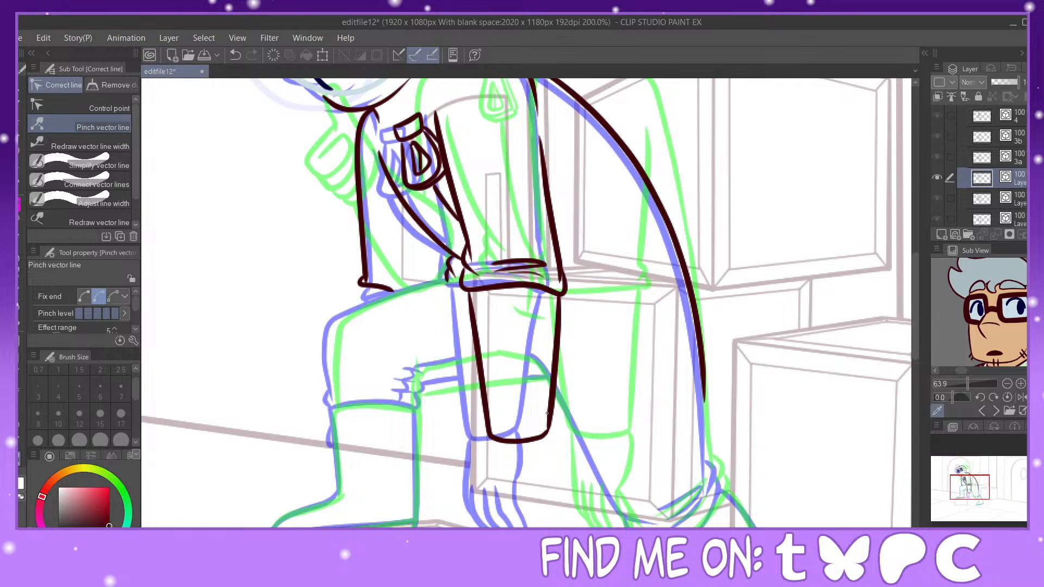
Step: Ink the front thigh and knee, the ragged trouser cuff and the rear thigh's two edges, and close the torso's lower edges
left_click(21, 205)
left_click_drag(449, 276, 346, 320)
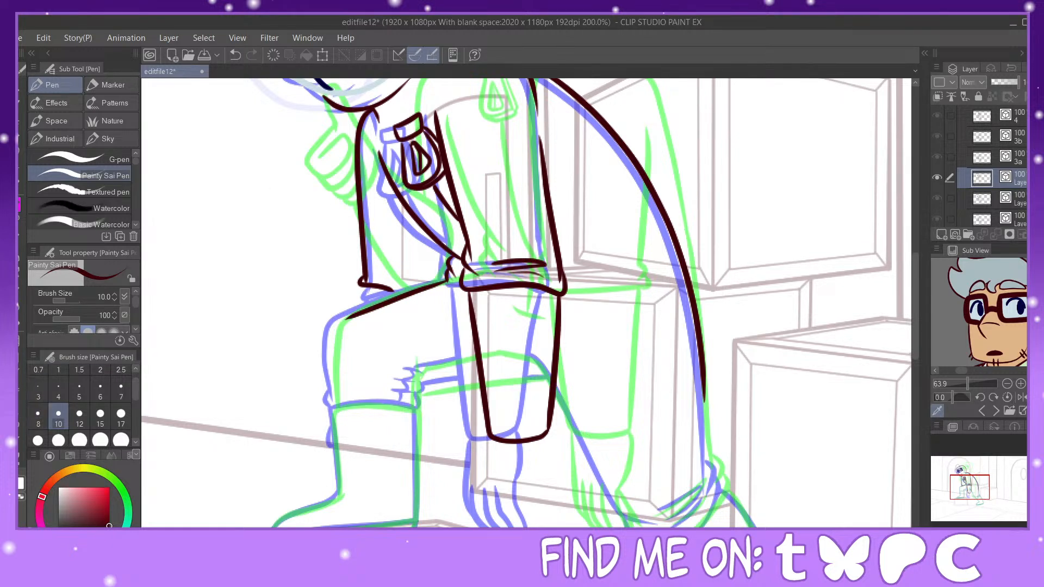
left_click(235, 54)
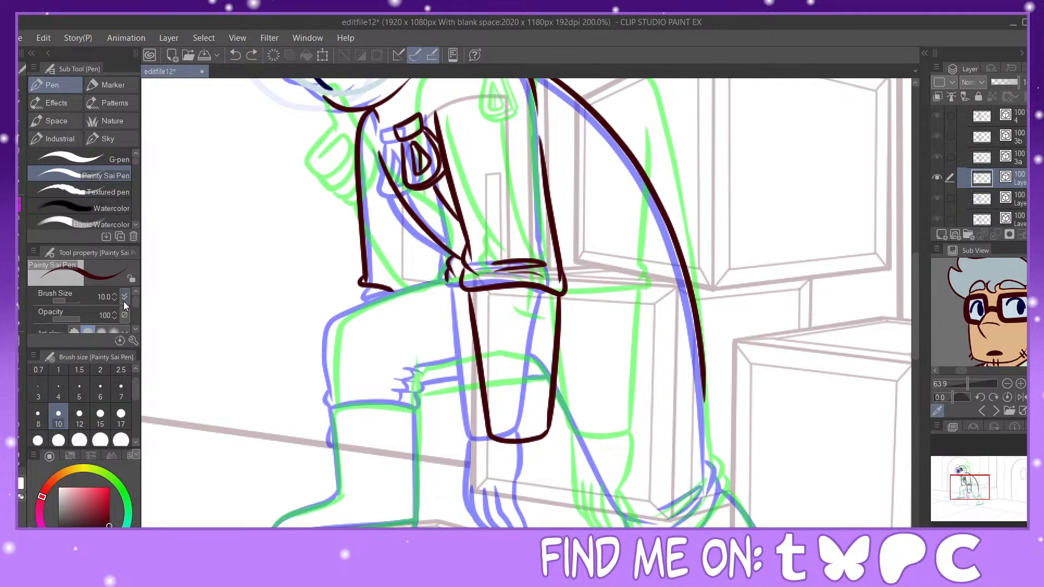
mouse_move(446, 279)
left_mouse_down()
mouse_move(345, 317)
mouse_move(331, 406)
left_mouse_up()
key("ctrl+z")
mouse_move(451, 280)
left_mouse_down()
mouse_move(347, 317)
mouse_move(328, 414)
mouse_move(415, 415)
mouse_move(422, 378)
left_mouse_up()
mouse_move(478, 355)
left_mouse_down()
mouse_move(417, 369)
mouse_move(421, 380)
mouse_move(402, 385)
mouse_move(404, 406)
mouse_move(395, 394)
mouse_move(479, 384)
left_mouse_up()
key("ctrl+z")
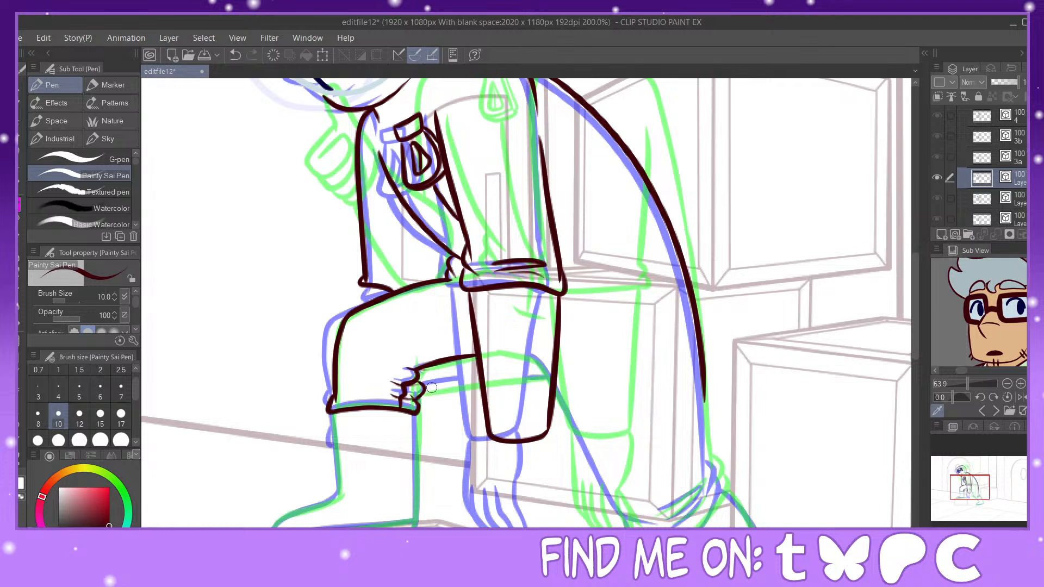
left_click_drag(424, 392, 480, 382)
left_click_drag(363, 289, 357, 307)
left_click_drag(442, 249, 438, 279)
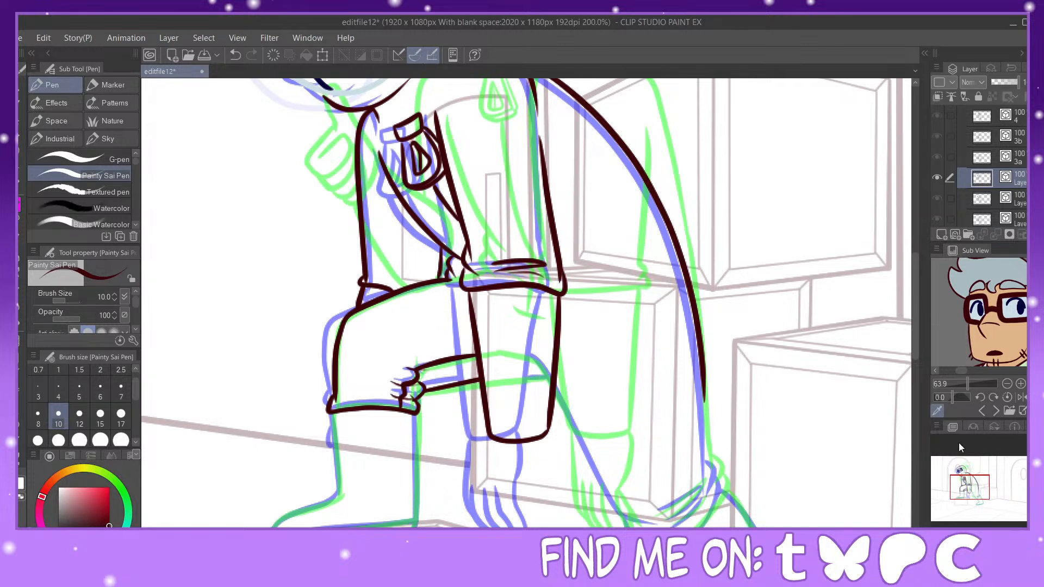
Step: Ink the rear leg's front edge, extend the back line down to the ankle and draw the folded trouser cuff
left_click_drag(975, 488, 985, 495)
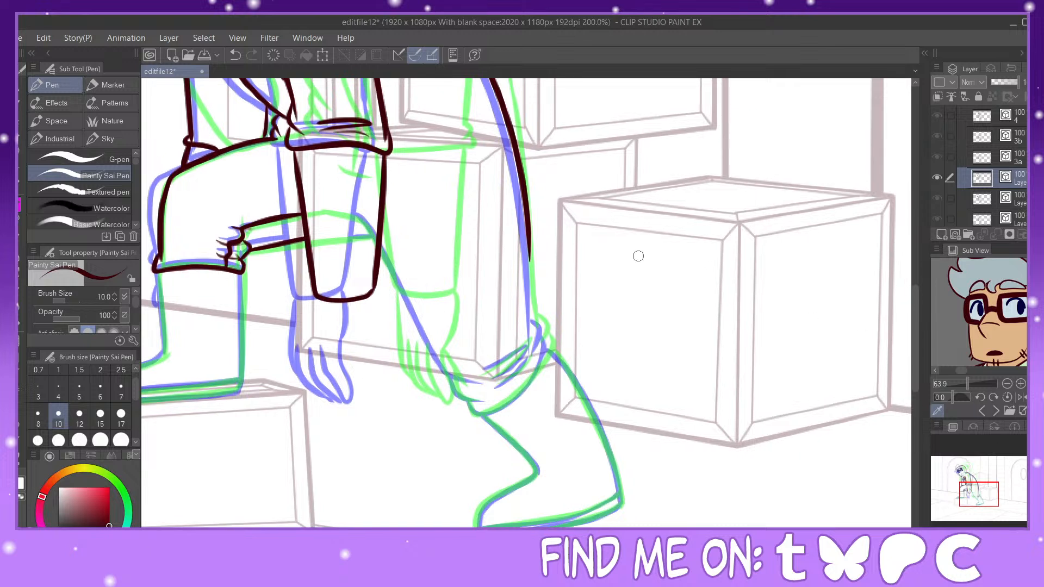
mouse_move(380, 245)
left_mouse_down()
mouse_move(444, 367)
mouse_move(480, 384)
mouse_move(493, 371)
mouse_move(449, 374)
mouse_move(456, 393)
mouse_move(488, 394)
left_mouse_up()
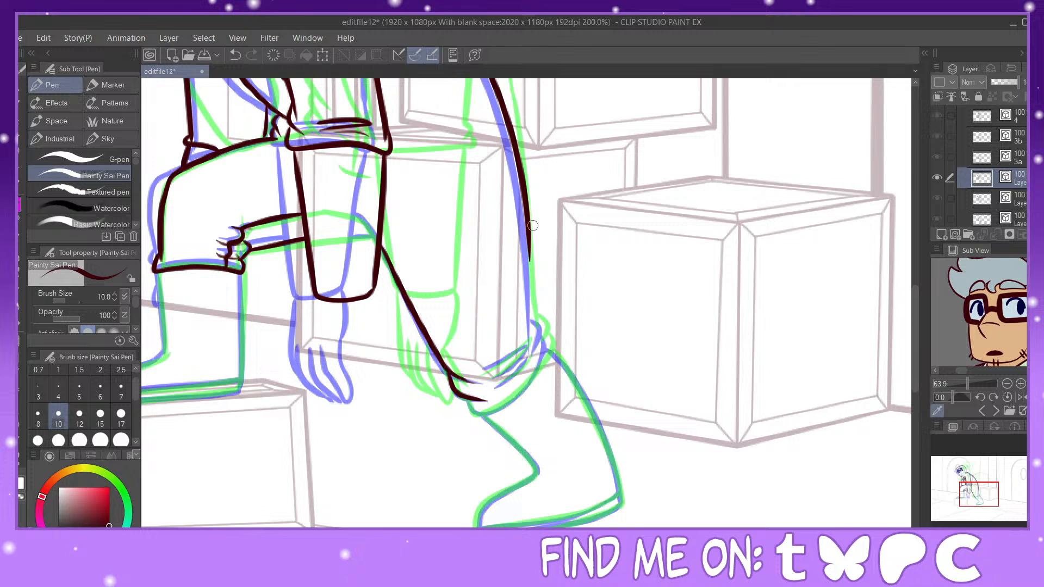
mouse_move(527, 243)
left_mouse_down()
mouse_move(545, 370)
mouse_move(489, 412)
mouse_move(534, 381)
mouse_move(506, 361)
mouse_move(527, 350)
mouse_move(499, 379)
left_mouse_up()
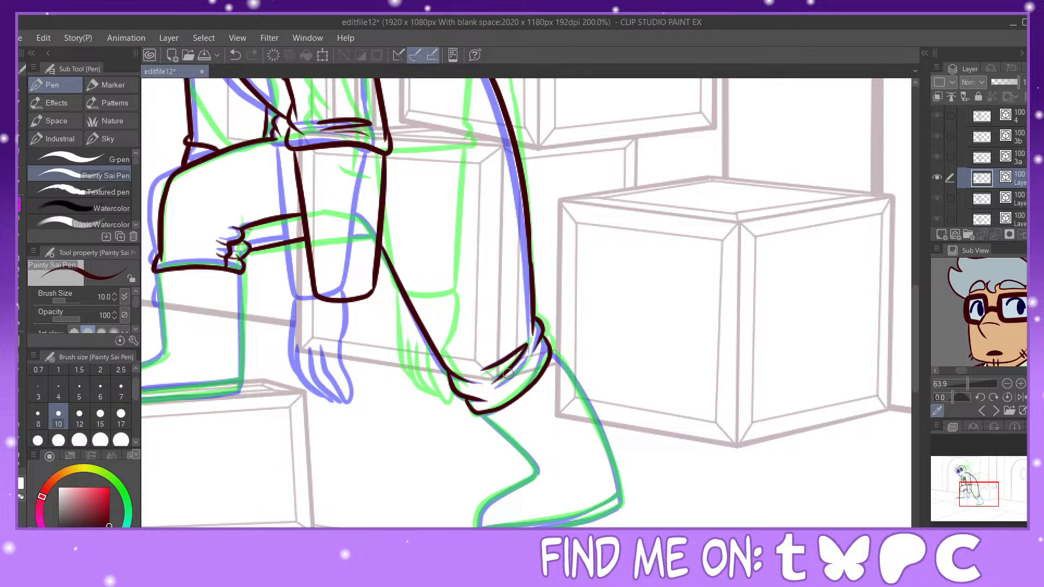
Step: Ink the rear boot's back edge, its front edge and the outline of the foot below the trouser cuff
left_click(982, 497)
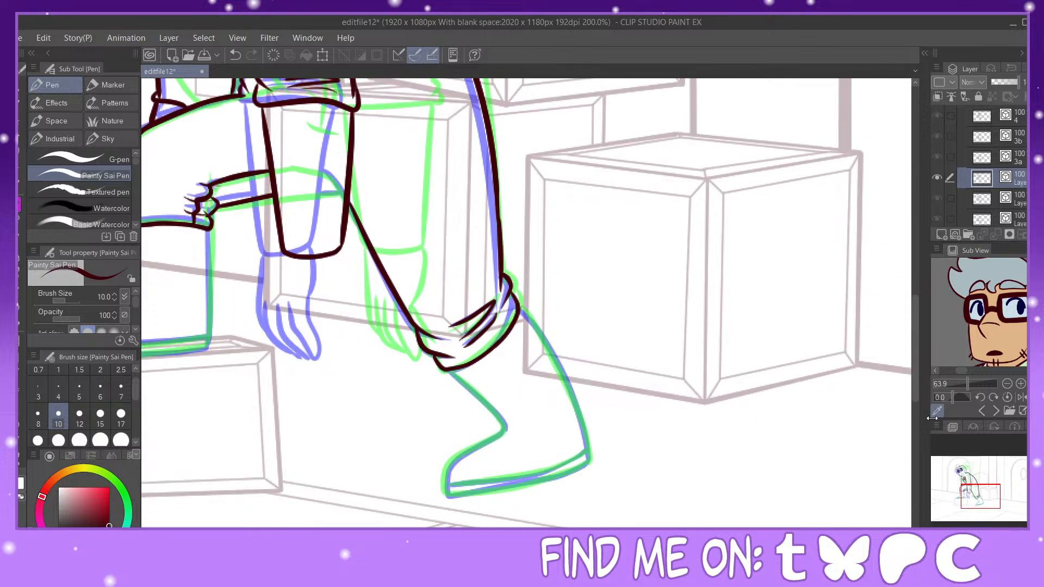
mouse_move(520, 309)
left_mouse_down()
mouse_move(552, 348)
mouse_move(594, 458)
left_mouse_up()
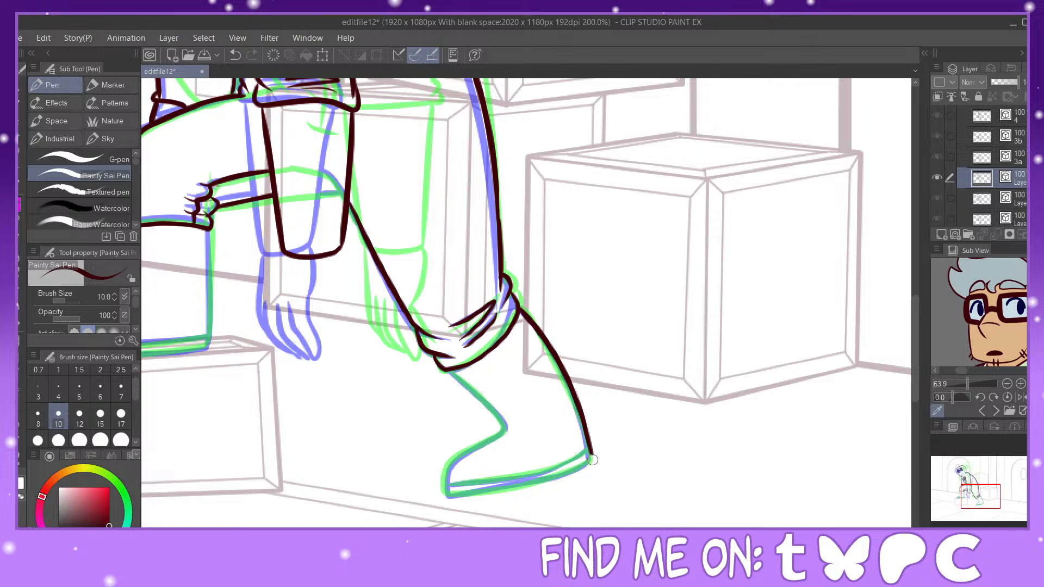
mouse_move(449, 371)
left_mouse_down()
mouse_move(506, 430)
mouse_move(513, 424)
mouse_move(444, 468)
mouse_move(442, 491)
mouse_move(525, 484)
mouse_move(593, 454)
left_mouse_up()
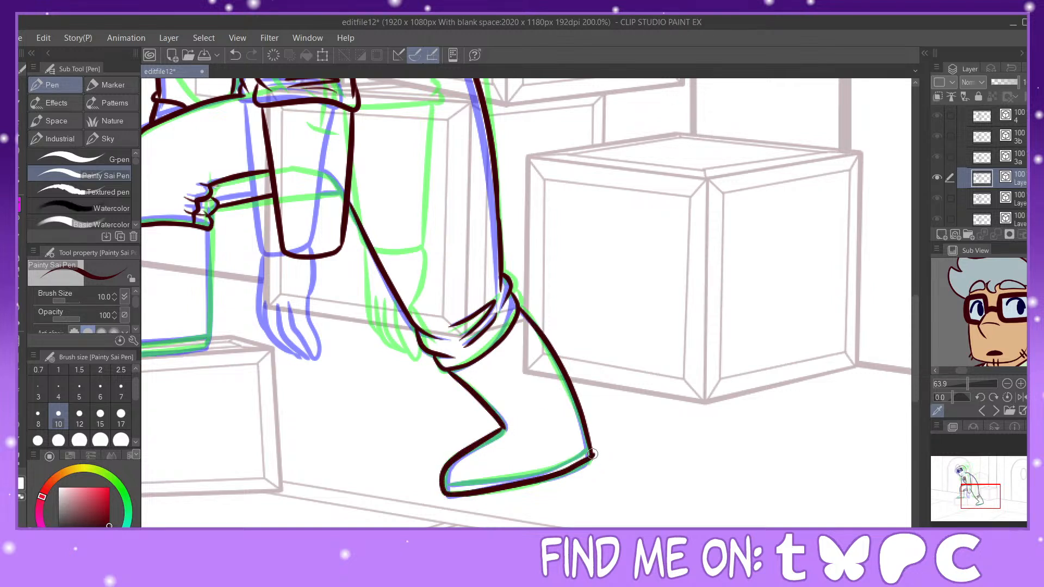
left_click(235, 55)
mouse_move(505, 429)
left_mouse_down()
mouse_move(454, 461)
mouse_move(447, 495)
mouse_move(538, 480)
mouse_move(592, 454)
left_mouse_up()
key("y")
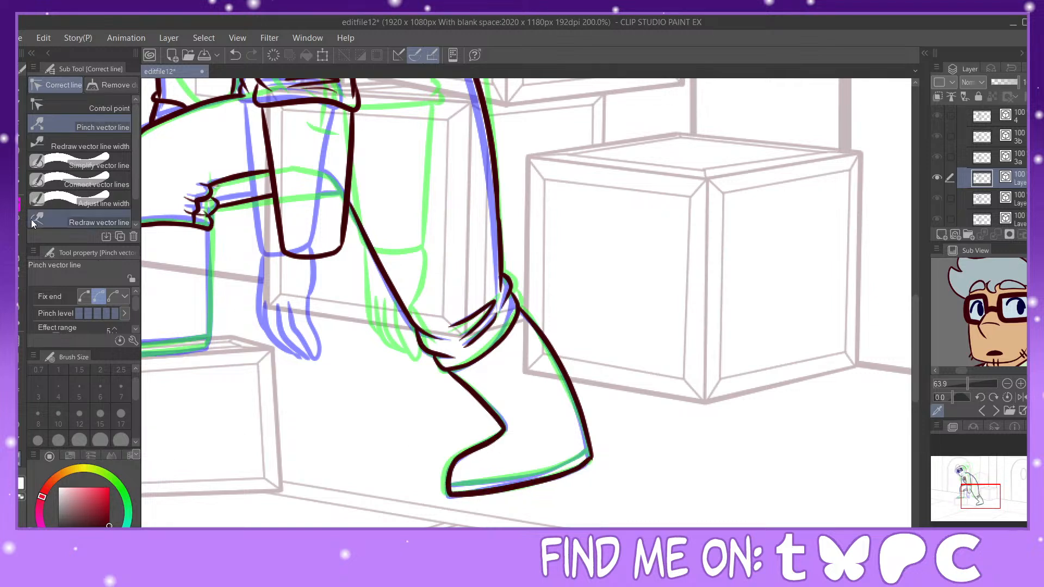
Step: Ink the sole line along the bottom of the rear boot, redrawing it once
key("p")
mouse_move(455, 483)
left_mouse_down()
mouse_move(536, 475)
mouse_move(591, 445)
left_mouse_up()
left_click(235, 55)
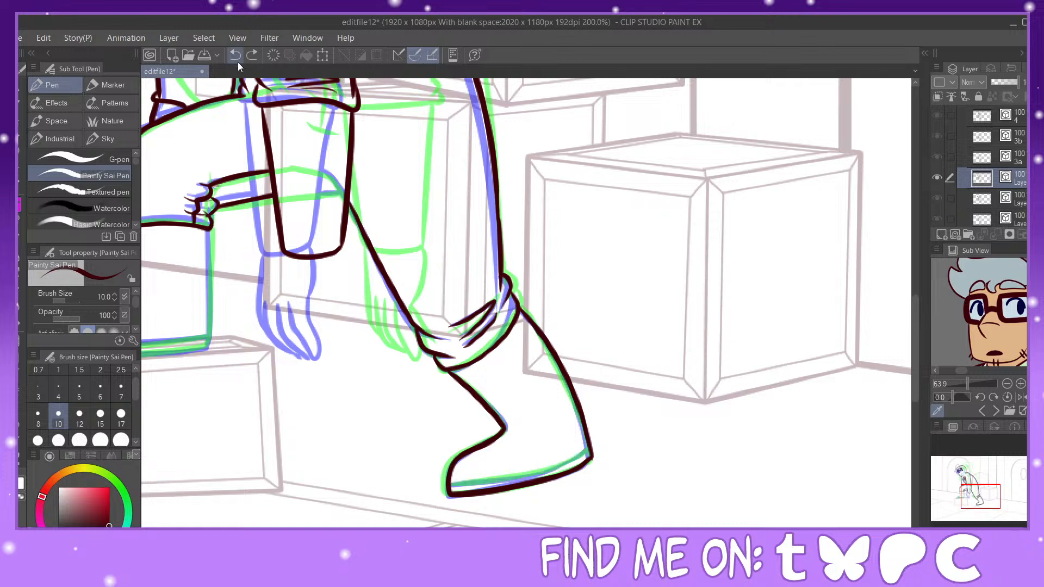
mouse_move(453, 483)
left_mouse_down()
mouse_move(532, 475)
mouse_move(593, 443)
left_mouse_up()
Step: Ink the front boot standing on the crate: both sides of its shaft, the foot outline and the sole line
left_click_drag(989, 490, 979, 489)
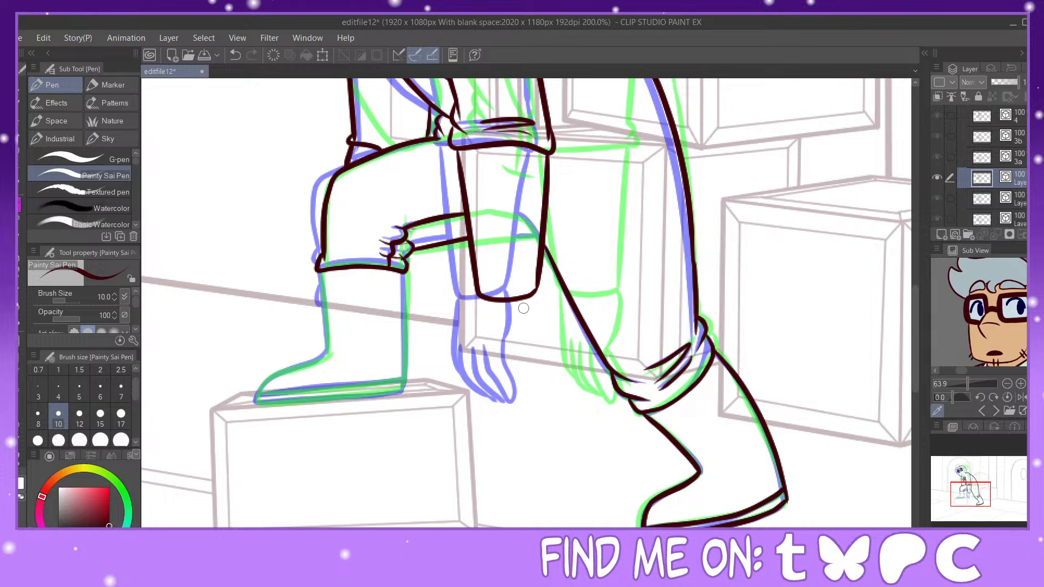
left_click_drag(403, 269, 403, 394)
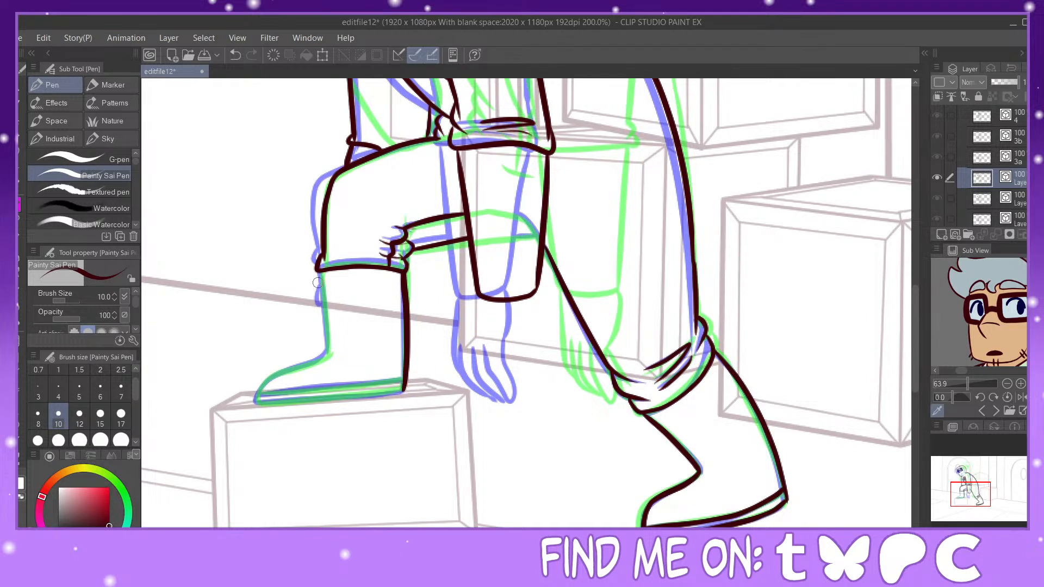
mouse_move(321, 267)
left_mouse_down()
mouse_move(323, 357)
mouse_move(268, 382)
mouse_move(256, 403)
mouse_move(406, 389)
left_mouse_up()
left_click_drag(260, 393, 407, 381)
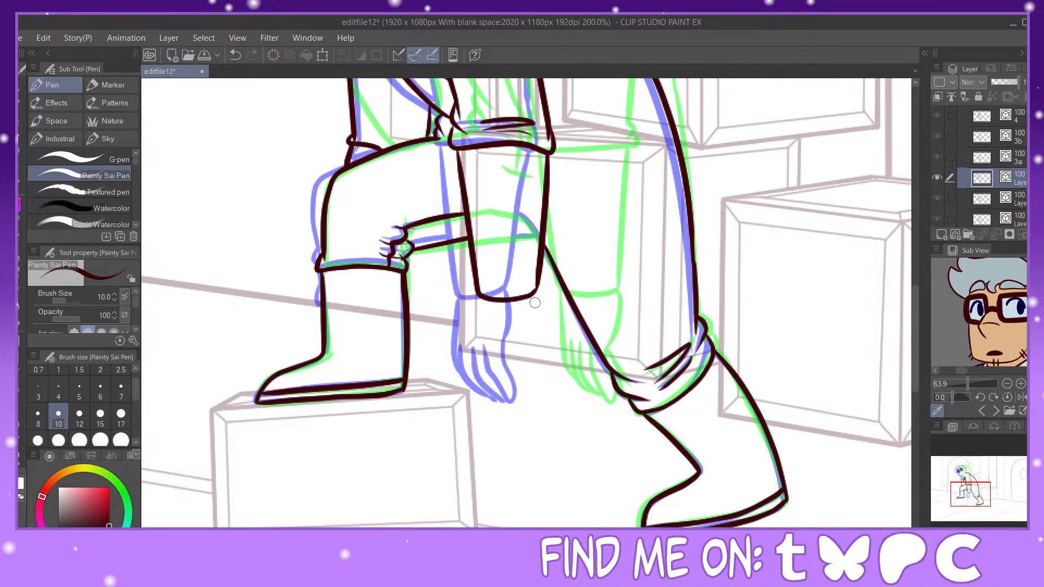
Step: Ink the hanging hand with its separate fingers below the forearm's wrist edge
mouse_move(536, 294)
left_mouse_down()
mouse_move(534, 337)
mouse_move(510, 359)
mouse_move(521, 397)
mouse_move(531, 375)
mouse_move(527, 354)
mouse_move(503, 383)
mouse_move(514, 406)
left_mouse_up()
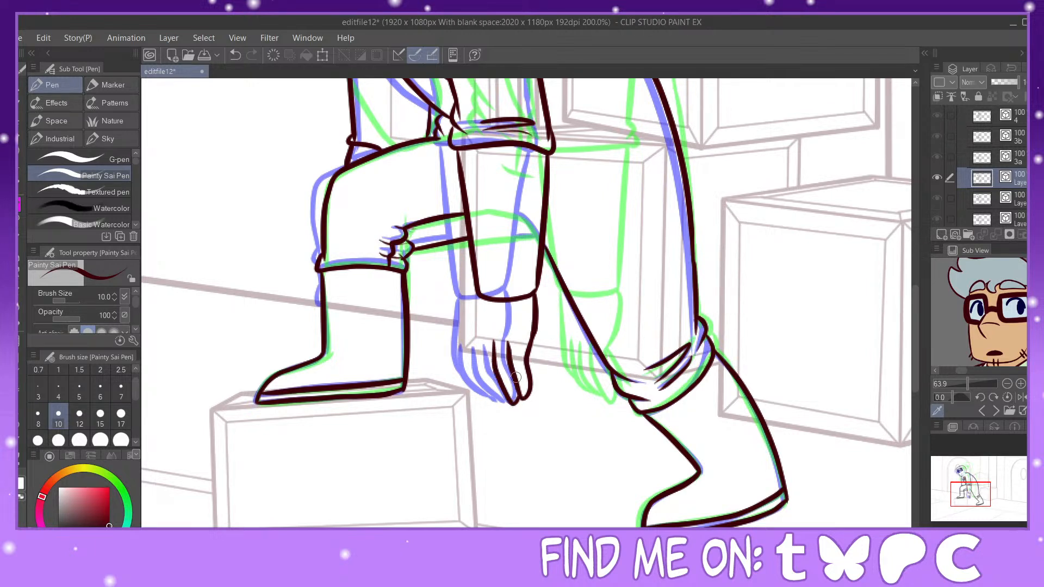
mouse_move(481, 342)
left_mouse_down()
mouse_move(493, 384)
mouse_move(514, 403)
left_mouse_up()
mouse_move(479, 296)
left_mouse_down()
mouse_move(475, 355)
mouse_move(507, 398)
left_mouse_up()
Step: Switch the drawing colour to dark navy and go to the empty cel at frame 84
left_click_drag(972, 489, 974, 465)
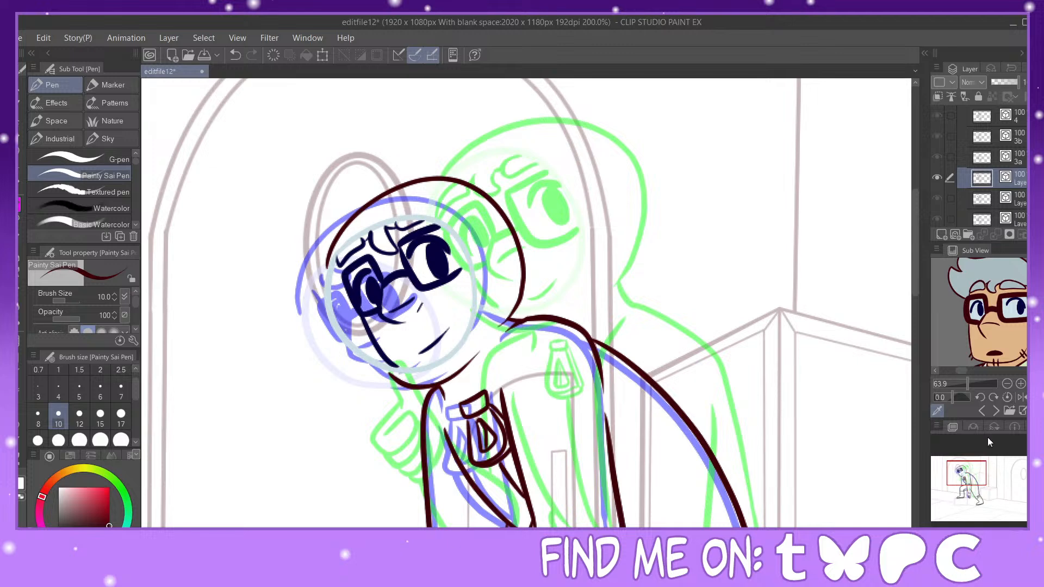
key("x")
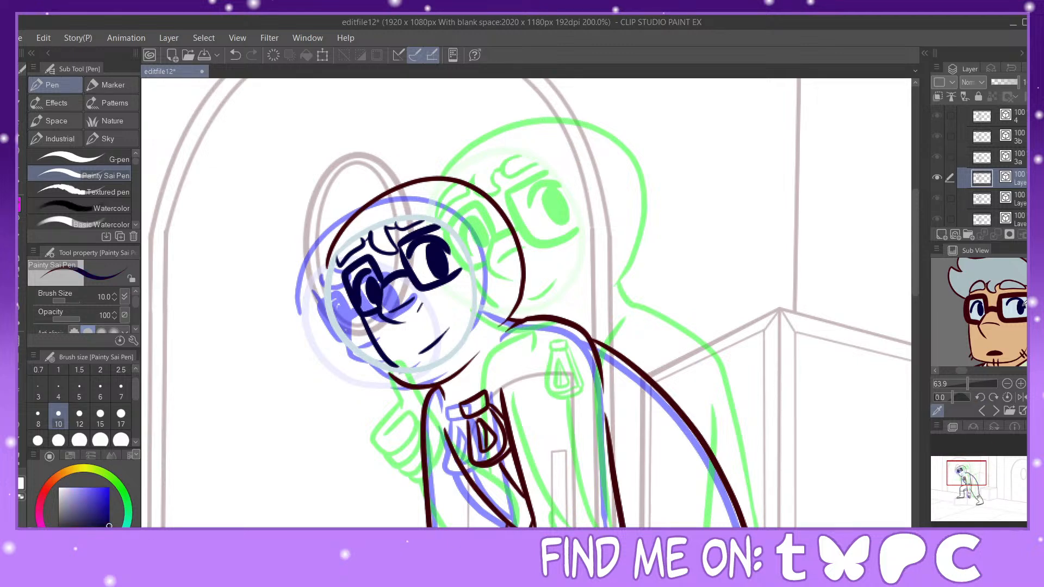
left_click(397, 525)
left_click(513, 514)
left_click(348, 456)
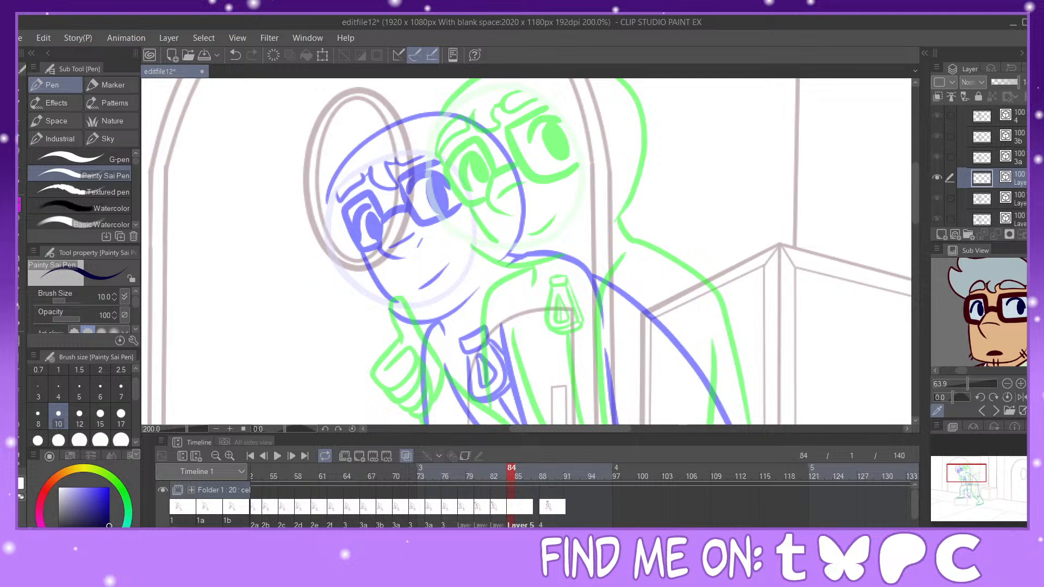
Step: Ink both eyes with their filled pupils and upper lids, plus the curved nose between them, in navy
left_click_drag(429, 234, 443, 284)
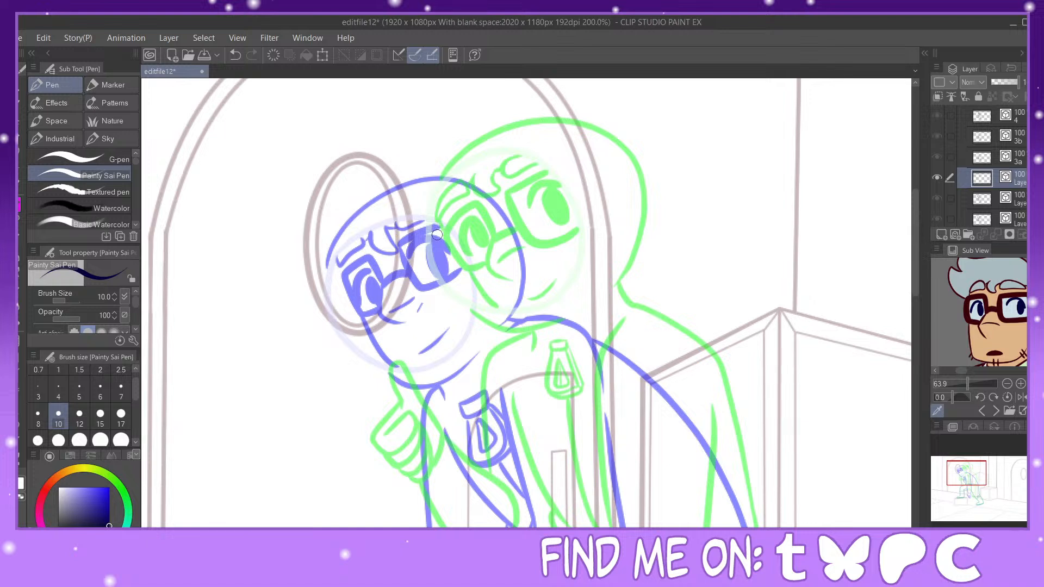
mouse_move(437, 240)
left_mouse_down()
mouse_move(468, 225)
mouse_move(438, 239)
mouse_move(460, 227)
mouse_move(463, 258)
mouse_move(478, 249)
mouse_move(462, 224)
mouse_move(473, 262)
mouse_move(467, 235)
left_mouse_up()
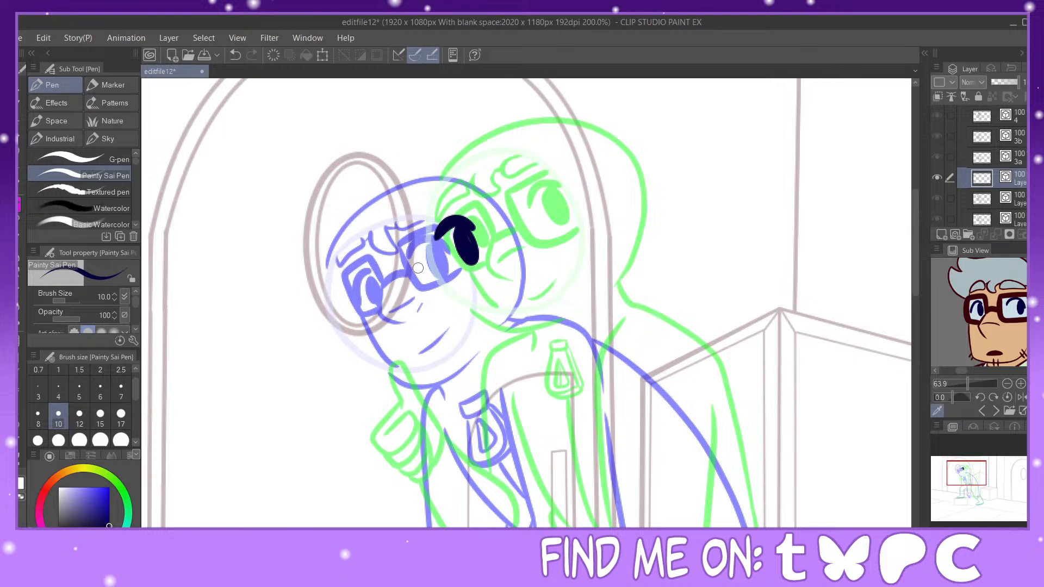
mouse_move(413, 263)
left_mouse_down()
mouse_move(411, 287)
mouse_move(442, 301)
left_mouse_up()
mouse_move(412, 246)
left_mouse_down()
mouse_move(389, 275)
mouse_move(394, 254)
mouse_move(406, 254)
mouse_move(408, 271)
left_mouse_up()
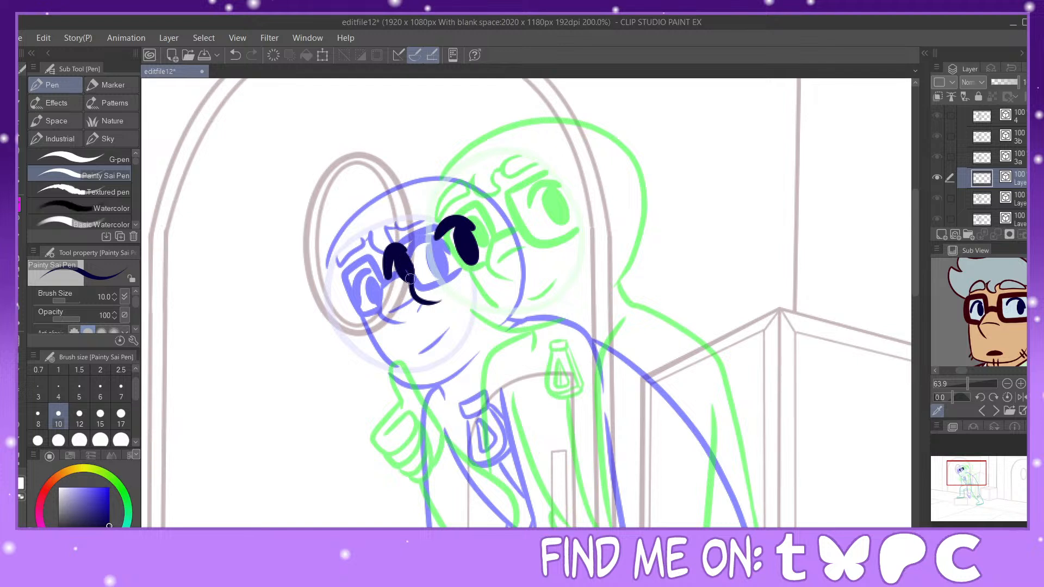
Step: Ink the two thick glasses frames with their bridge and start the face's front edge below the smaller lens
mouse_move(428, 228)
left_mouse_down()
mouse_move(449, 279)
mouse_move(490, 254)
mouse_move(462, 209)
mouse_move(429, 227)
mouse_move(414, 267)
mouse_move(393, 239)
mouse_move(375, 264)
mouse_move(402, 298)
mouse_move(418, 278)
mouse_move(449, 270)
mouse_move(409, 268)
mouse_move(431, 257)
left_mouse_up()
left_click(235, 59)
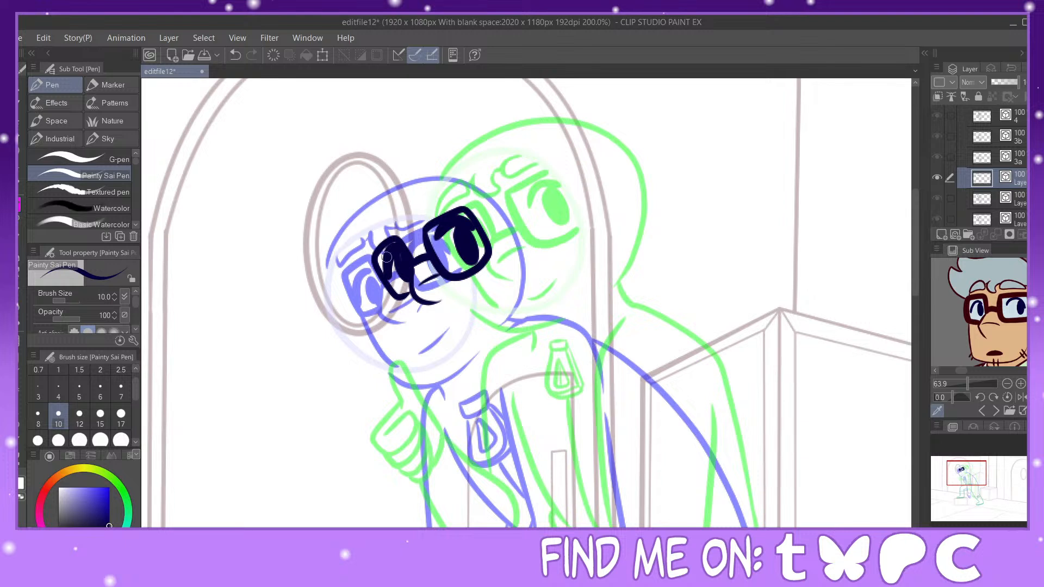
left_click_drag(389, 294, 414, 329)
Step: Sample the pale blue-grey hair colour from the reference image and draw a round head circle around the glasses
left_click(1017, 302)
mouse_move(380, 252)
left_mouse_down()
mouse_move(364, 252)
mouse_move(470, 214)
mouse_move(478, 220)
left_mouse_up()
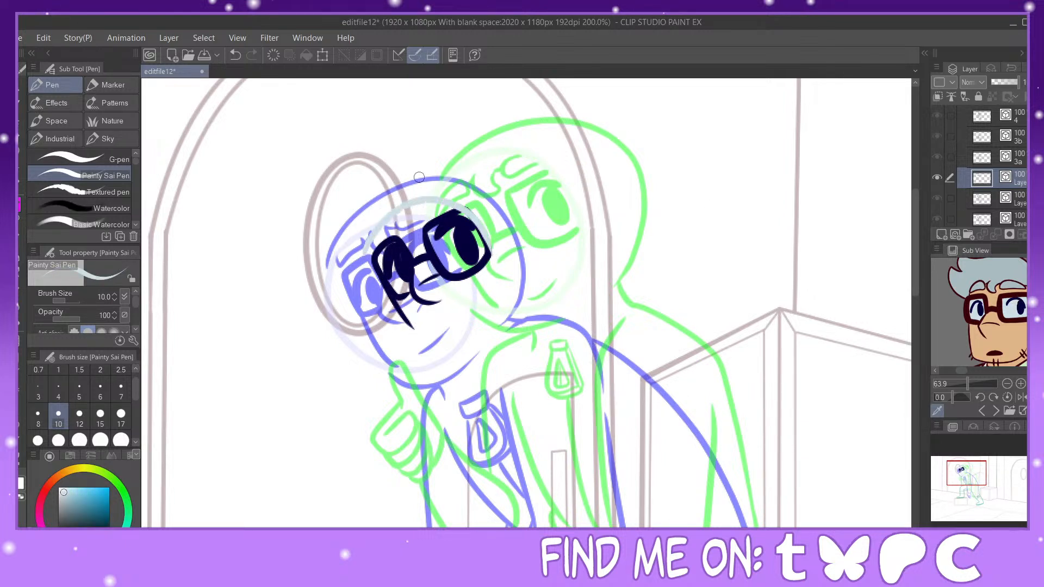
left_click(235, 55)
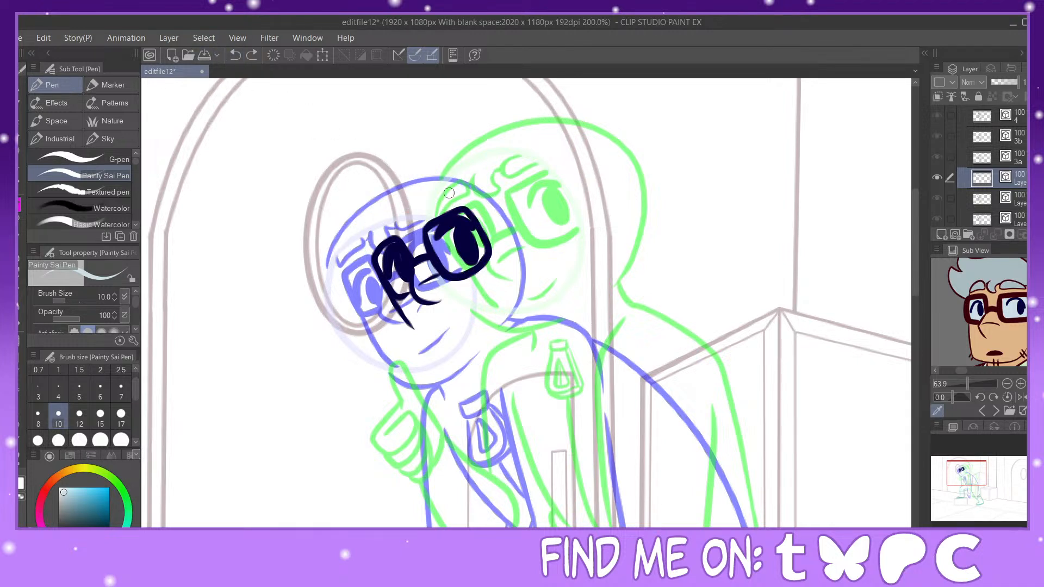
mouse_move(463, 196)
left_mouse_down()
mouse_move(360, 277)
mouse_move(397, 346)
mouse_move(483, 315)
mouse_move(505, 258)
mouse_move(465, 195)
left_mouse_up()
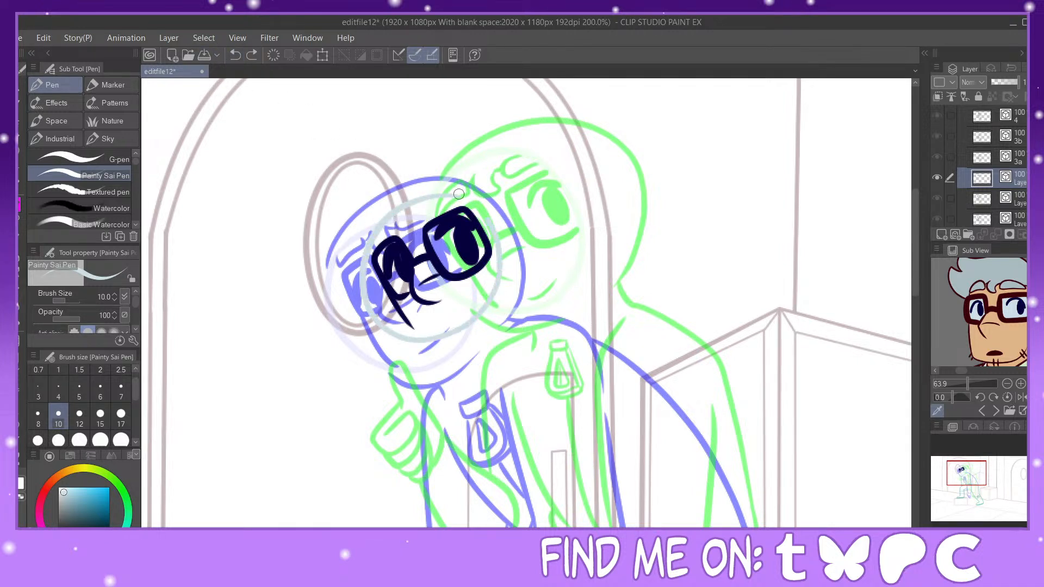
Step: Pinch the pale head circle into a better fit around the face and erase the overshoot above the larger lens
key("y")
left_click_drag(390, 207, 484, 329)
left_click_drag(422, 195, 460, 213)
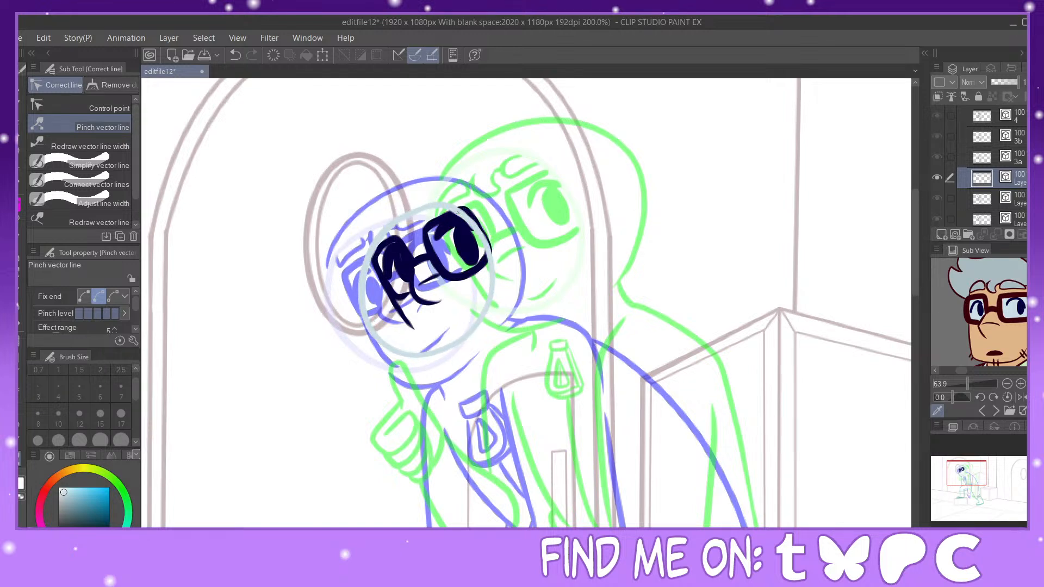
left_click_drag(365, 268, 359, 263)
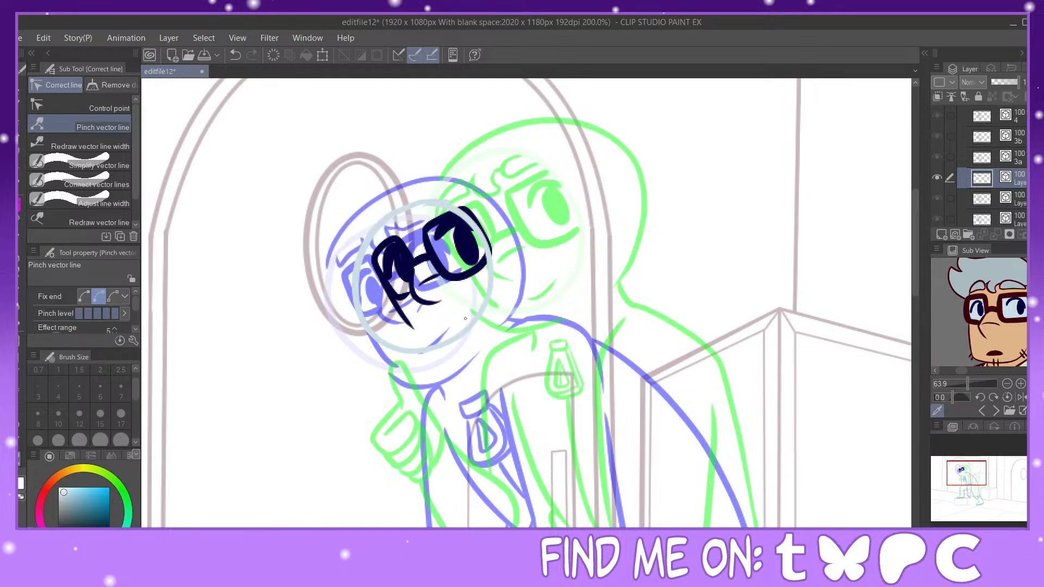
left_click_drag(476, 323, 481, 320)
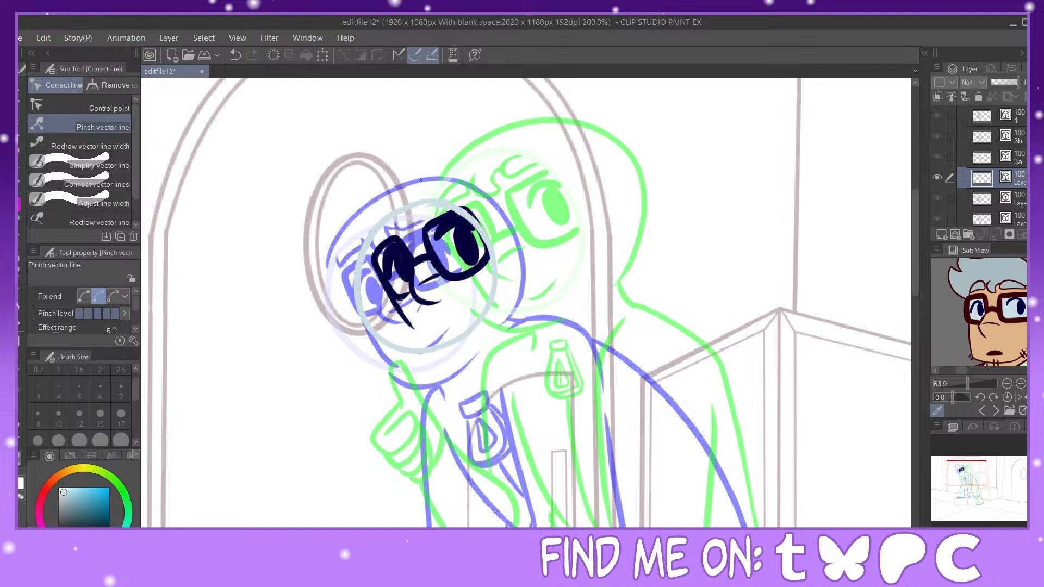
left_click_drag(420, 203, 417, 206)
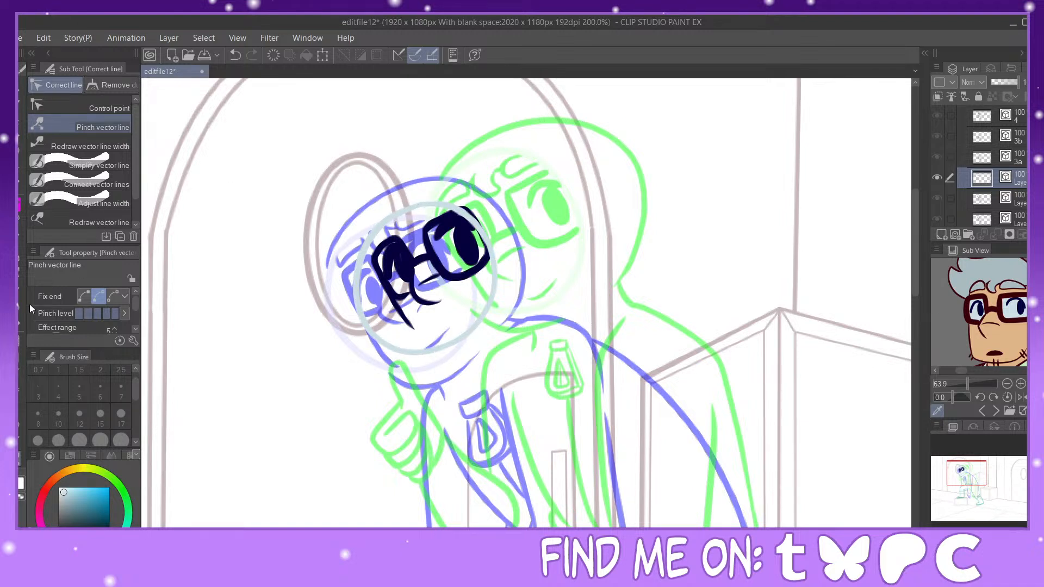
key("e")
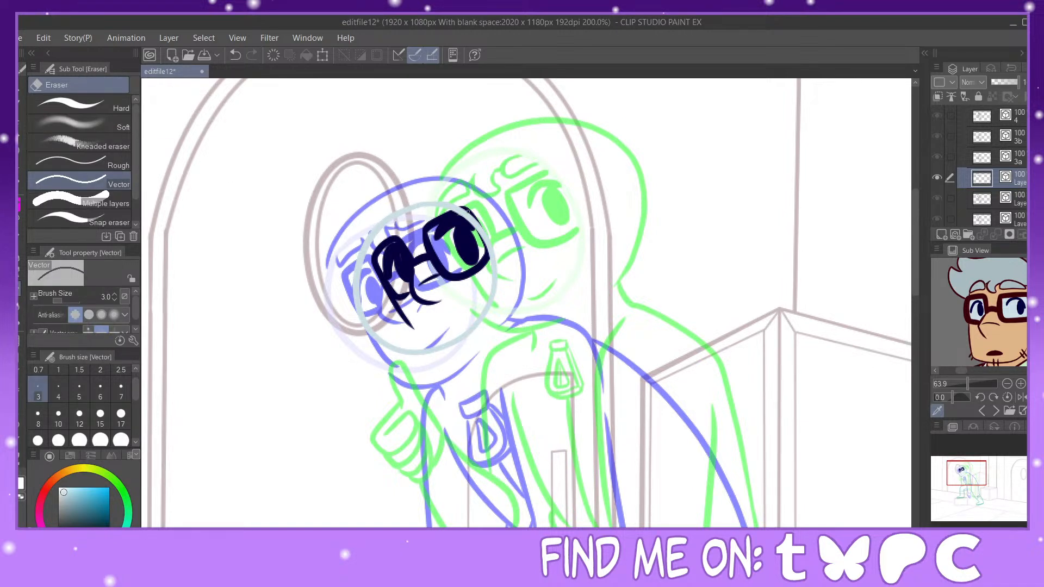
left_click(467, 210)
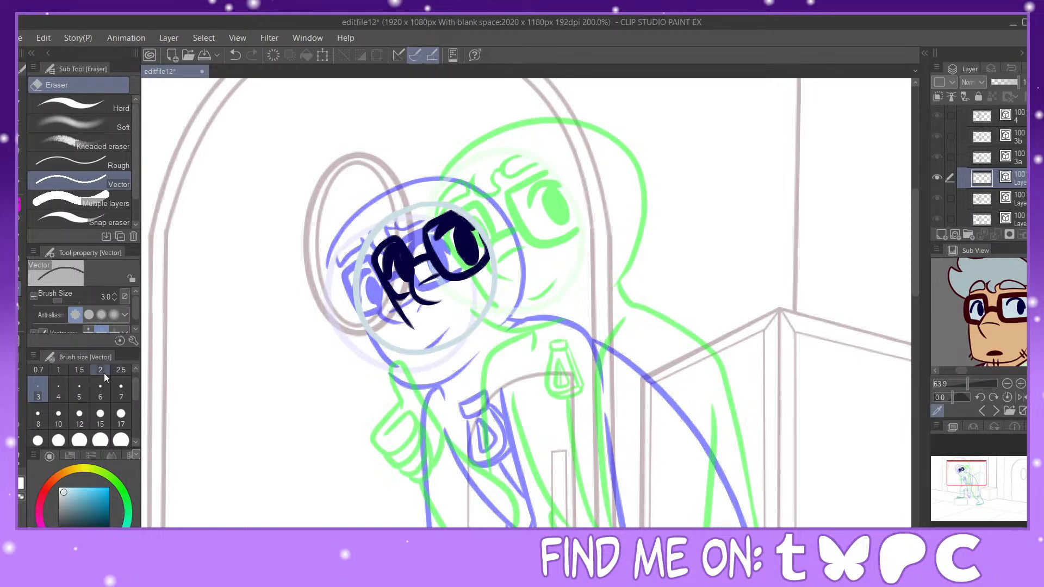
Step: Ink the furrowed brows above the glasses, the face's front edge down to the chin, and the mouth in navy
left_click(471, 240, "alt")
key("p")
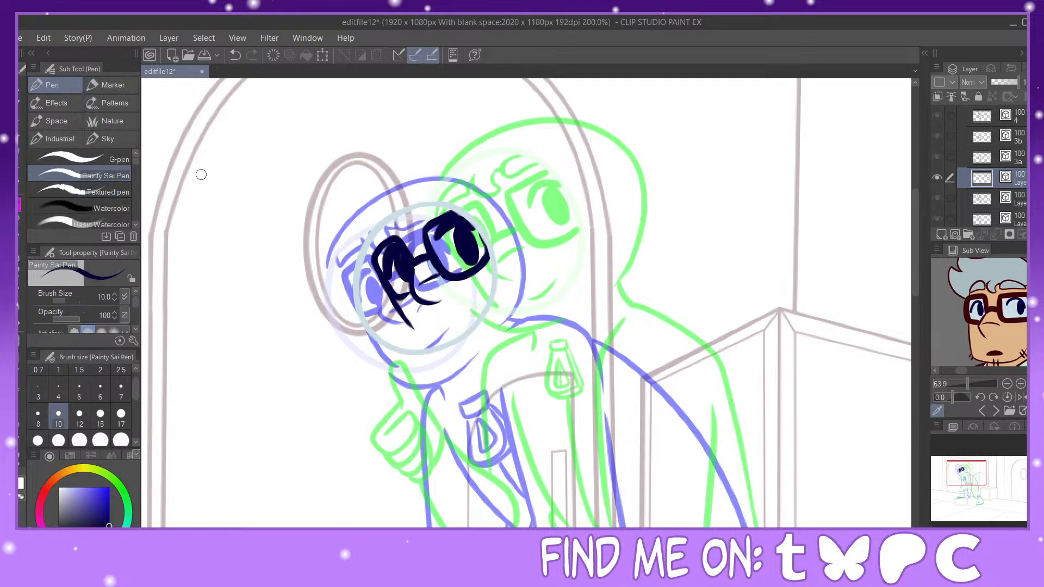
key("ctrl+plus")
left_click_drag(966, 472, 964, 471)
mouse_move(350, 192)
left_mouse_down()
mouse_move(366, 221)
mouse_move(405, 177)
mouse_move(453, 170)
left_mouse_up()
left_click_drag(341, 205, 289, 251)
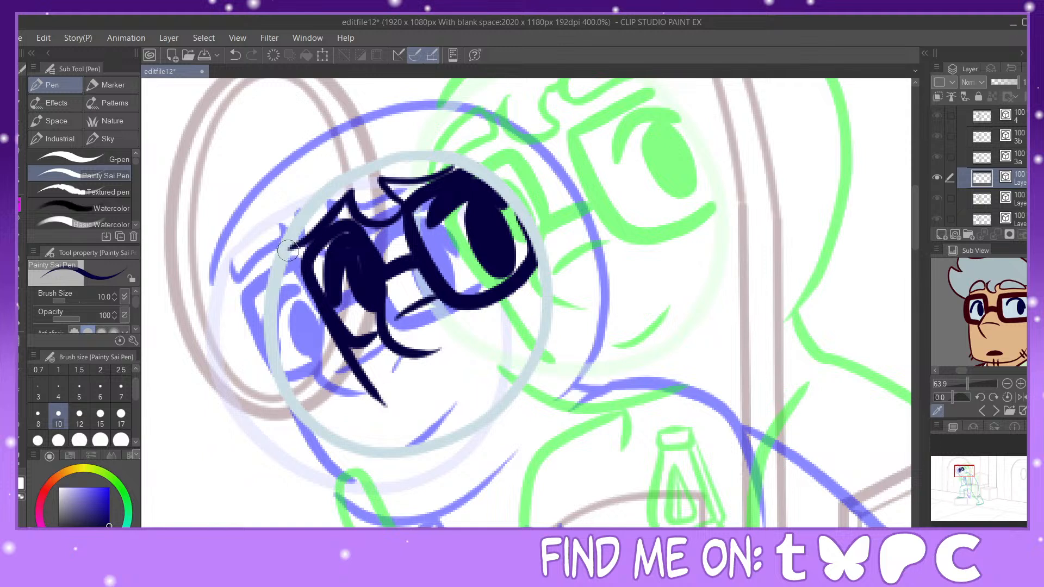
key("ctrl+z")
mouse_move(354, 367)
left_mouse_down()
mouse_move(422, 444)
mouse_move(493, 387)
left_mouse_up()
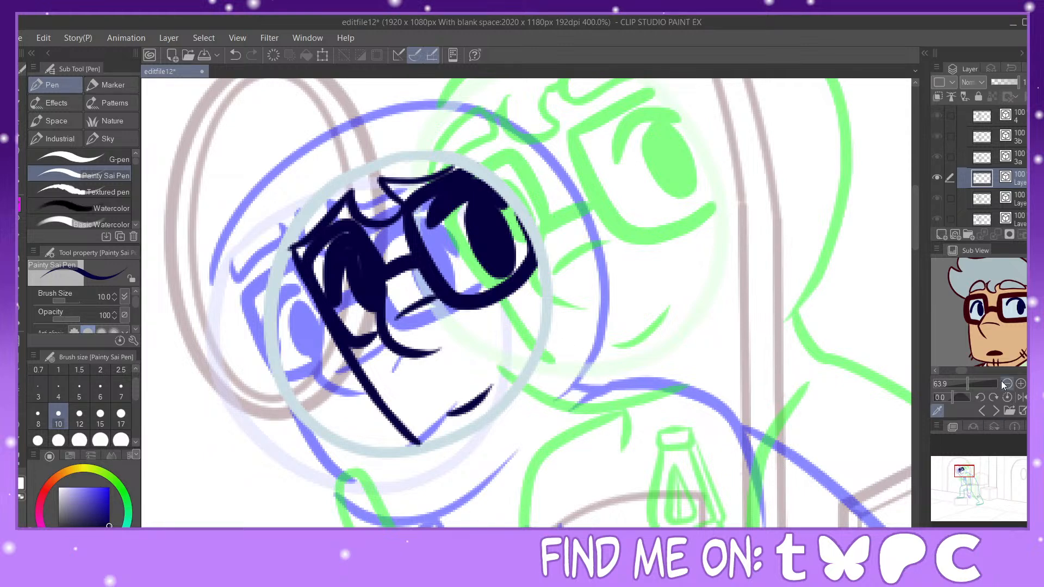
Step: Sample the dark maroon line colour and ink the hood's curved outline over the head, redrawing it smaller and closer to the face
left_click(1004, 305)
key("ctrl+minus")
key("ctrl+minus")
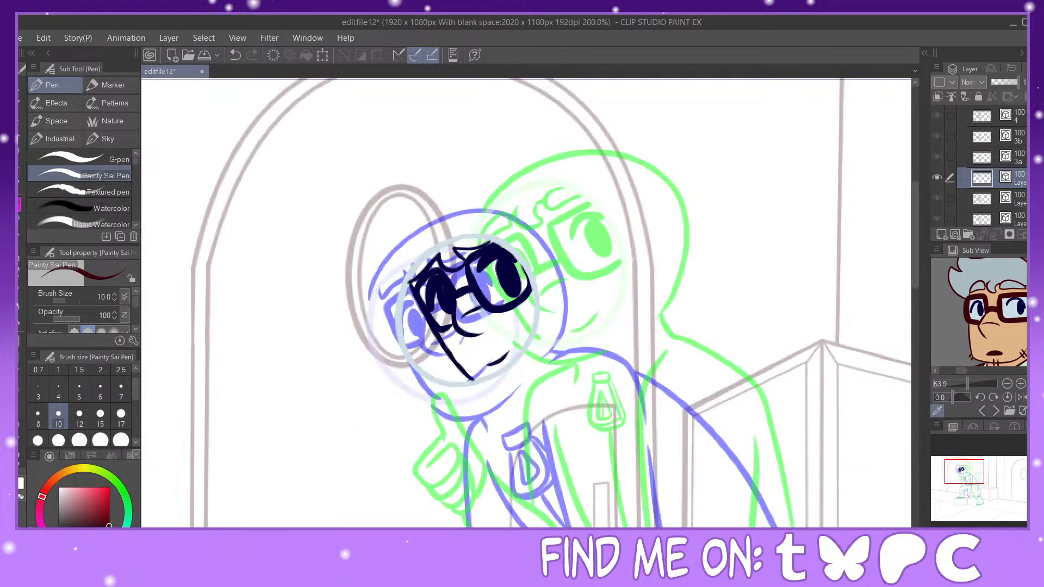
left_click_drag(969, 464, 969, 466)
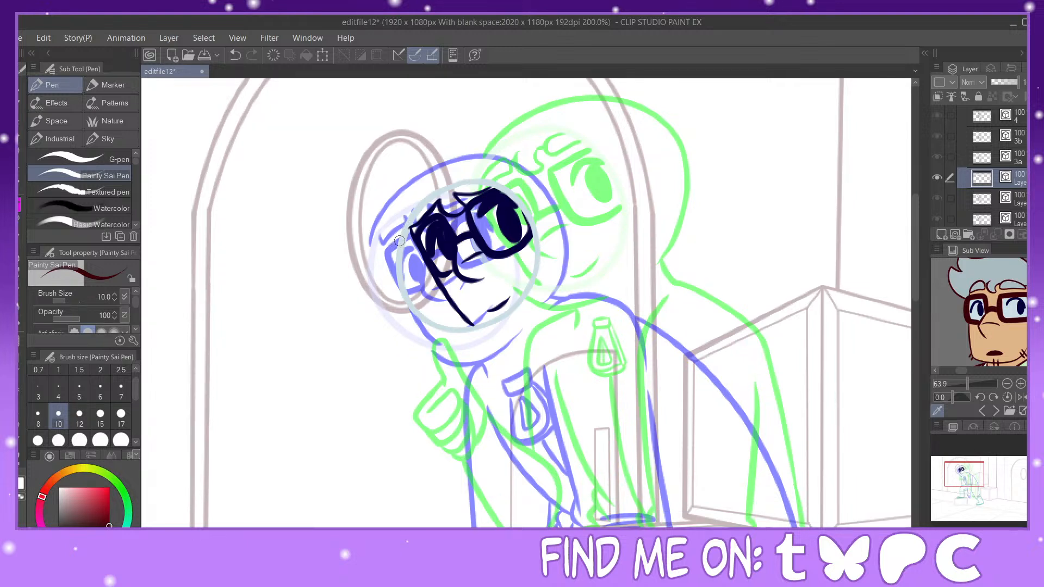
mouse_move(400, 233)
left_mouse_down()
mouse_move(412, 179)
mouse_move(472, 132)
mouse_move(564, 141)
mouse_move(606, 188)
left_mouse_up()
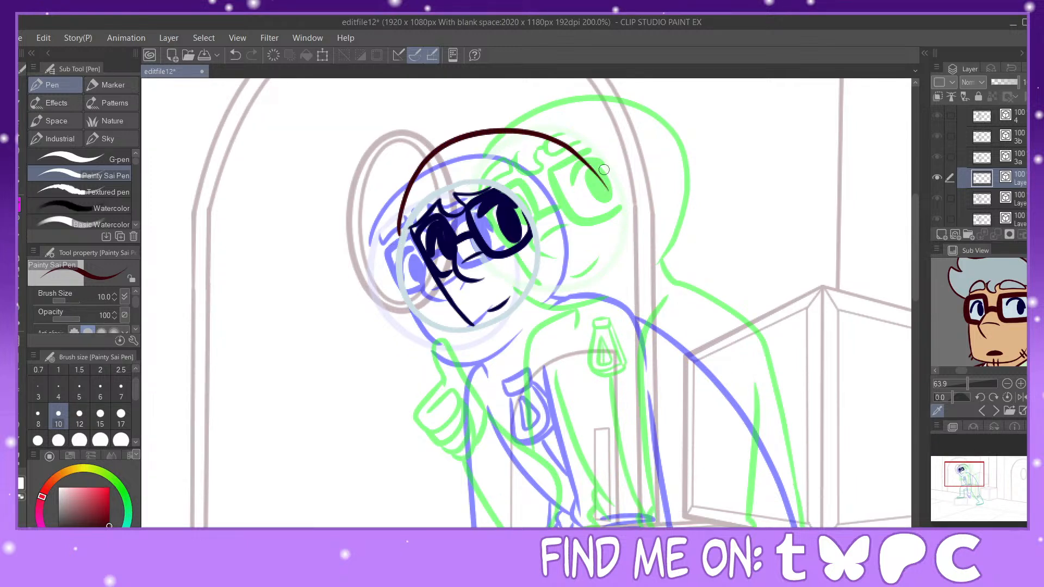
left_click(243, 55)
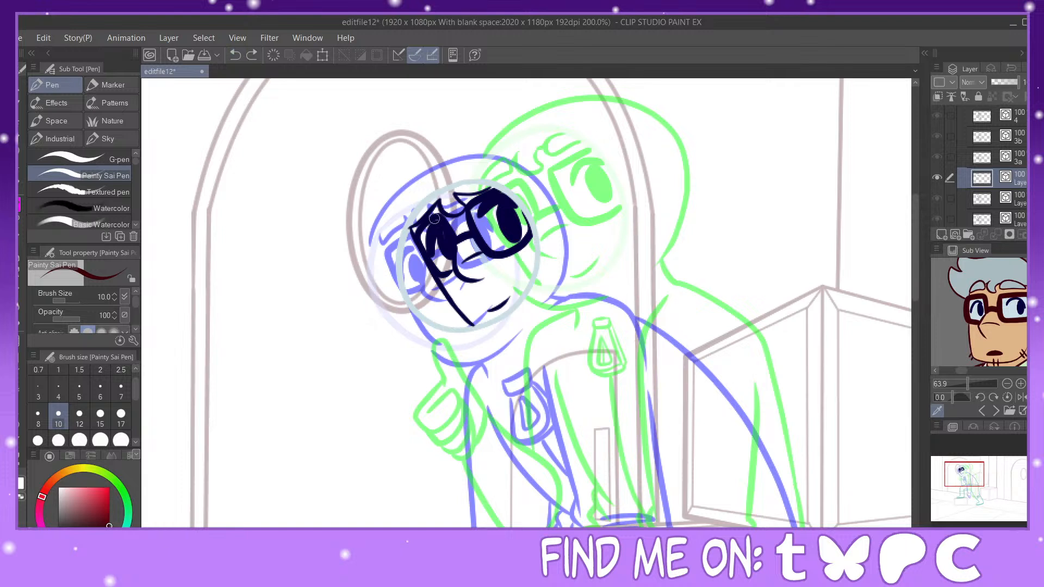
mouse_move(407, 216)
left_mouse_down()
mouse_move(527, 135)
mouse_move(589, 178)
mouse_move(563, 278)
left_mouse_up()
Step: Pinch the hood outline's back edge inward and nudge the pale head circle near the chin
left_click(20, 460)
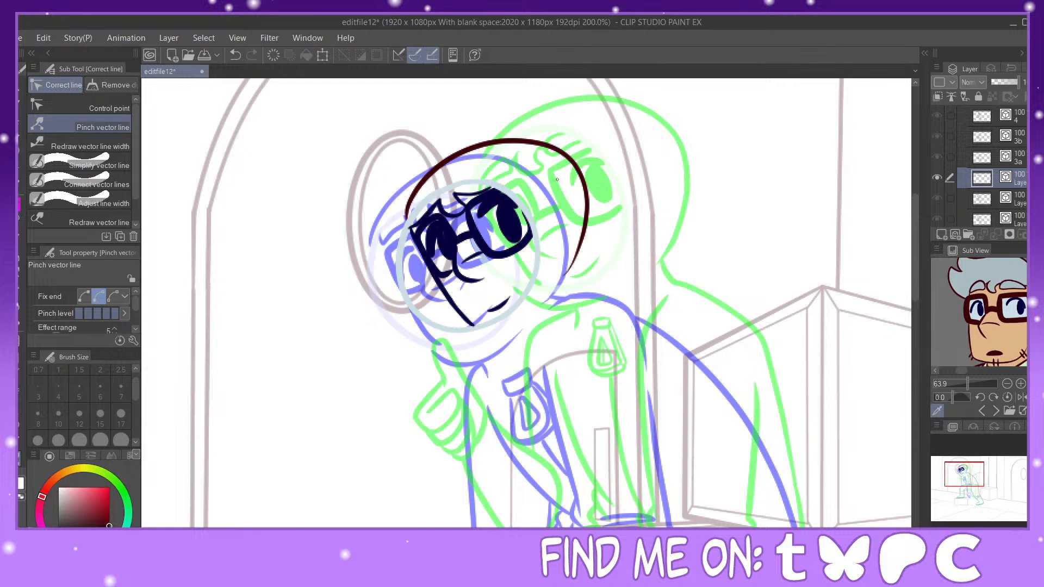
left_click_drag(583, 187, 573, 196)
key("p")
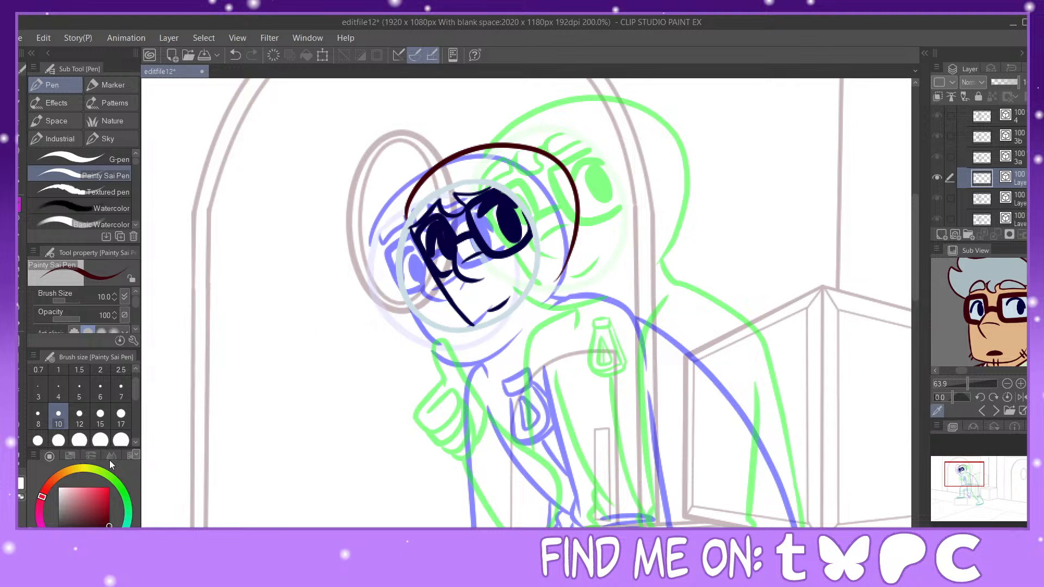
key("y")
left_click_drag(483, 327, 488, 325)
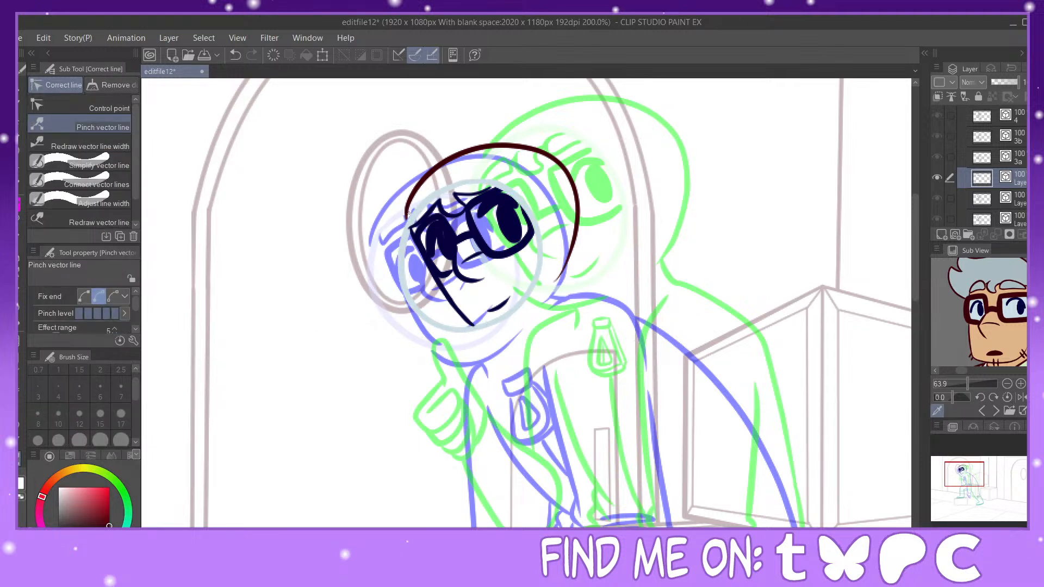
Step: Pinch the hood outline's front end, crown and back end closer to the head shape
left_click_drag(407, 206, 403, 215)
left_click_drag(533, 151, 528, 153)
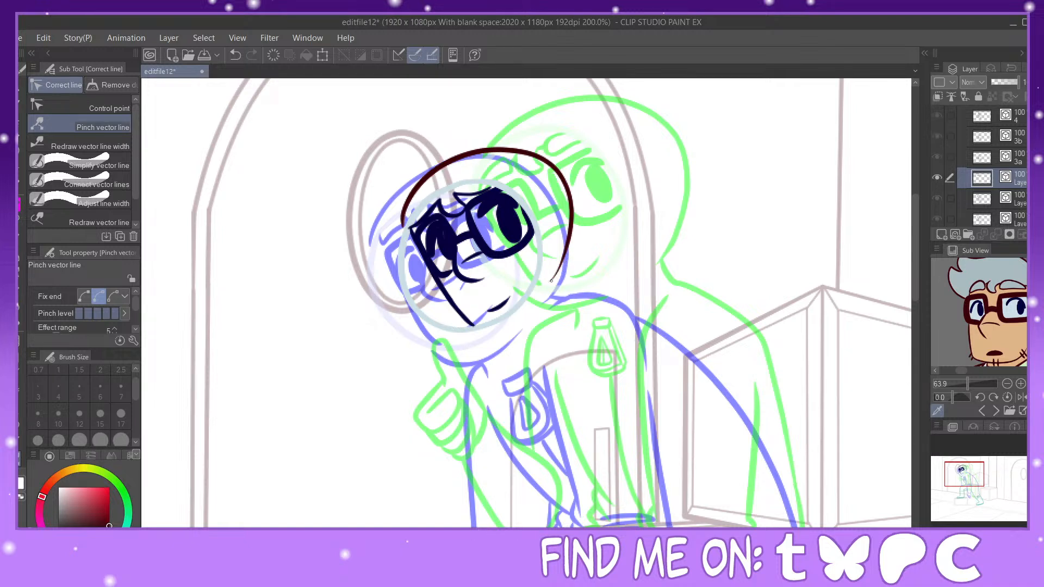
left_click_drag(551, 280, 558, 280)
Step: Ink a short maroon collar curve under the chin and extend the hood's back edge down to the shoulder
key("p")
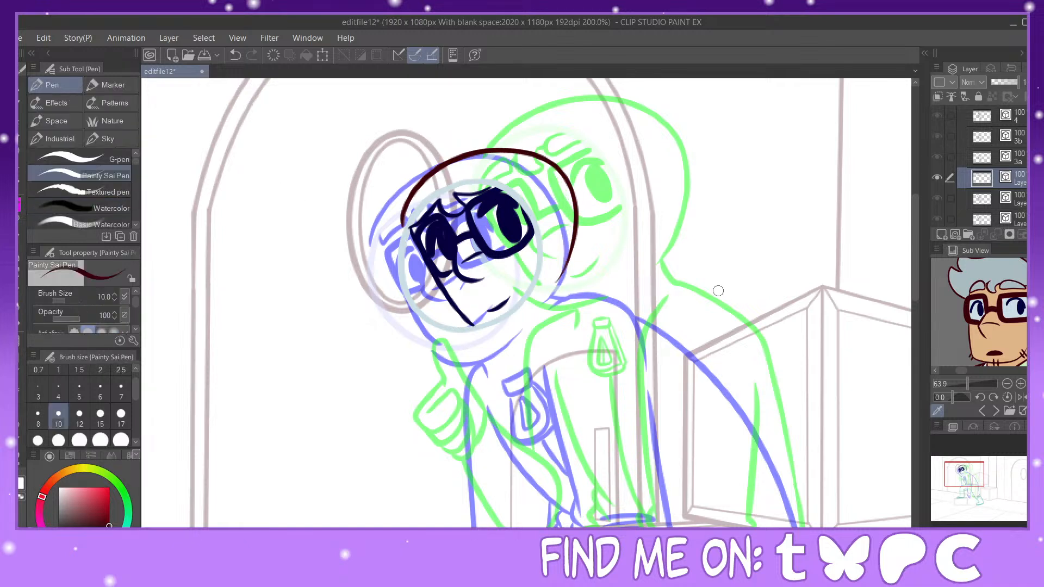
left_click_drag(972, 477, 979, 480)
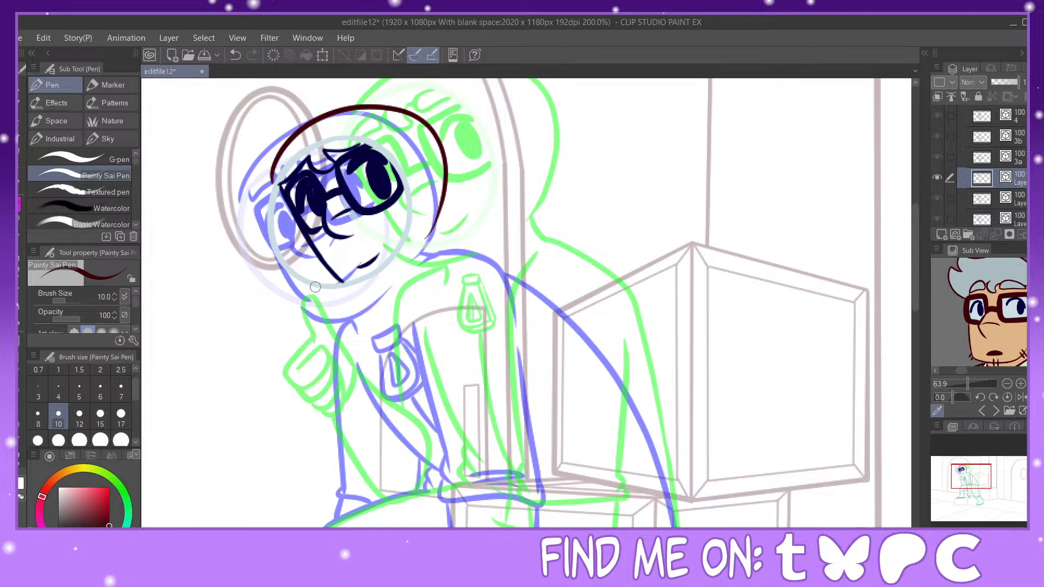
left_click_drag(337, 292, 379, 293)
key("ctrl+z")
left_click(235, 54)
mouse_move(337, 288)
left_mouse_down()
mouse_move(376, 299)
mouse_move(390, 292)
left_mouse_up()
left_click_drag(436, 224, 457, 245)
left_click_drag(454, 247, 467, 245)
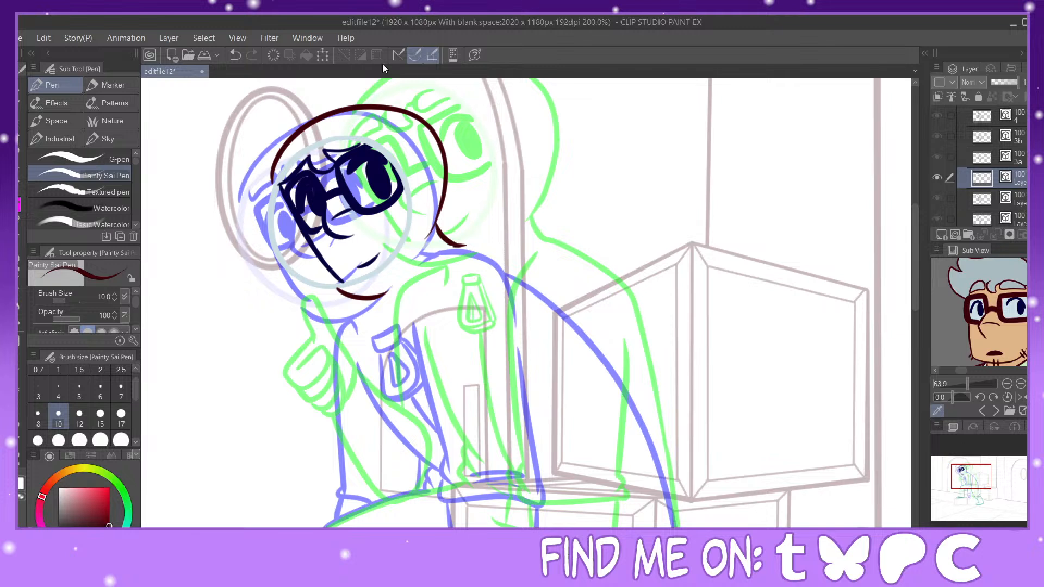
Step: Scale the inked head and hood up slightly with a transform, and adjust the collar curve under the chin
left_click(322, 55)
left_click_drag(364, 97, 368, 88)
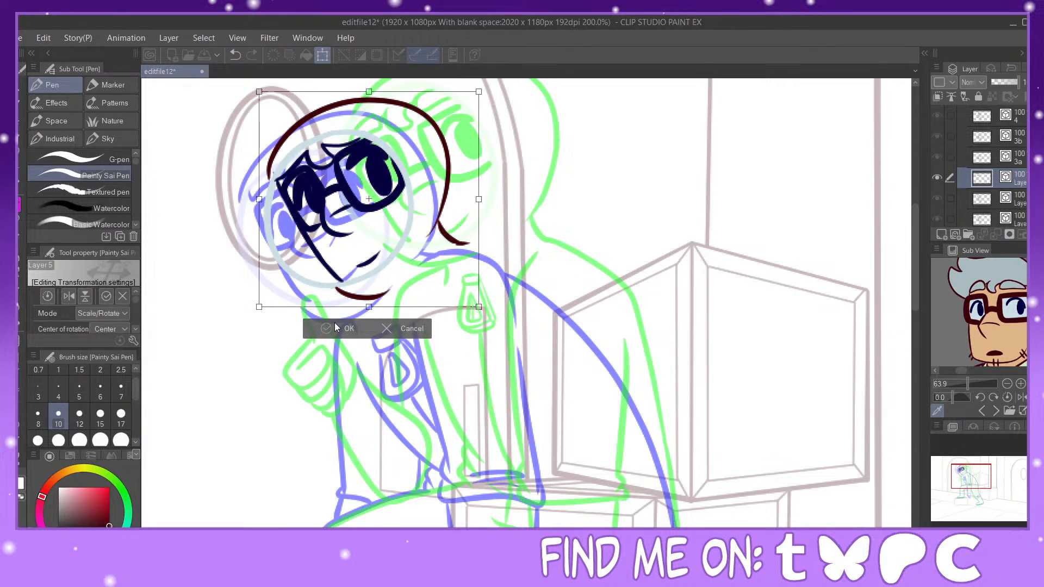
left_click(347, 329)
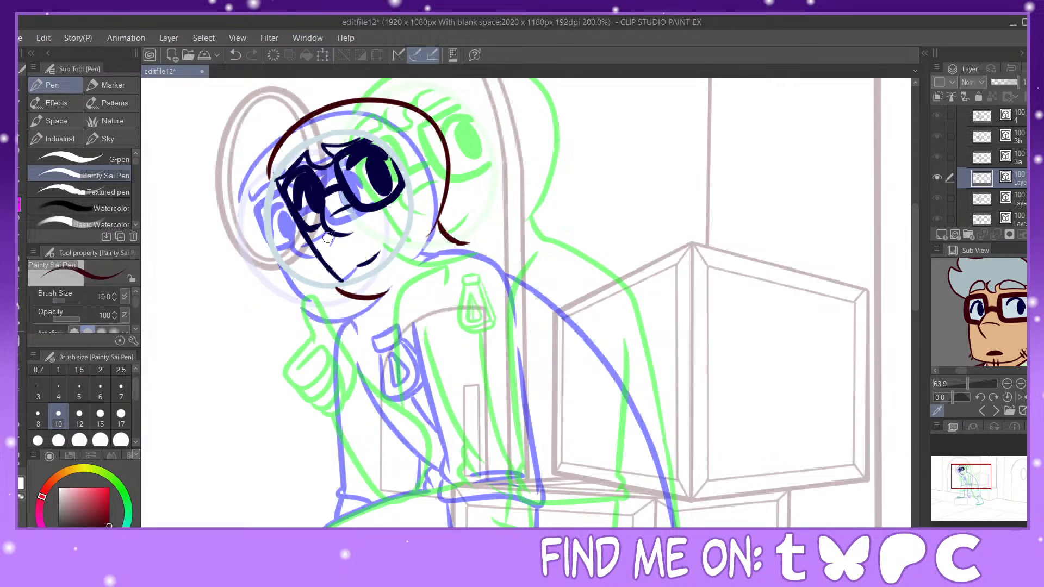
left_click(20, 460)
left_click_drag(337, 292, 390, 288)
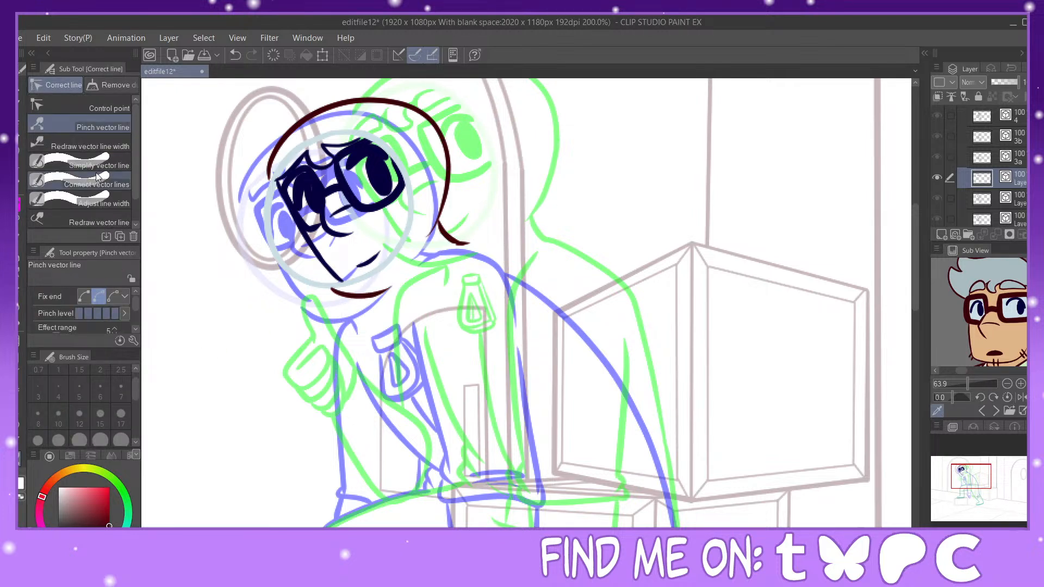
Step: Ink the near shoulder's curve and the outer edge of the upper sleeve down to the rolled cuff
left_click(21, 205)
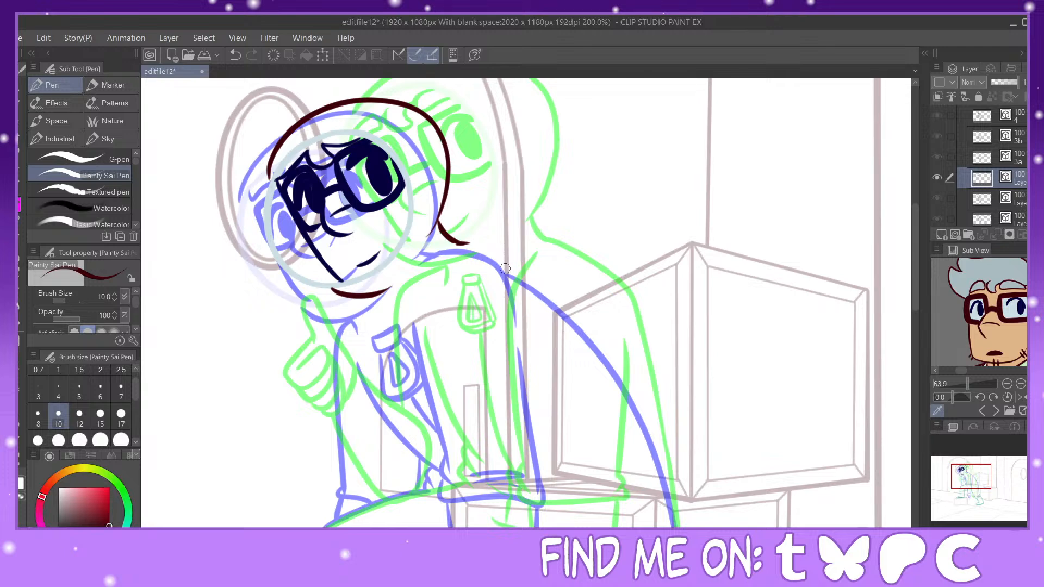
mouse_move(456, 240)
left_mouse_down()
mouse_move(502, 249)
mouse_move(531, 284)
mouse_move(537, 320)
left_mouse_up()
left_click_drag(985, 478, 989, 485)
mouse_move(469, 220)
left_mouse_down()
mouse_move(487, 375)
mouse_move(492, 366)
mouse_move(482, 385)
left_mouse_up()
Step: Ink the sleeve's inner edge, redrawing it once, and the rolled cuff around the elbow with its inner opening
left_click_drag(359, 208, 390, 343)
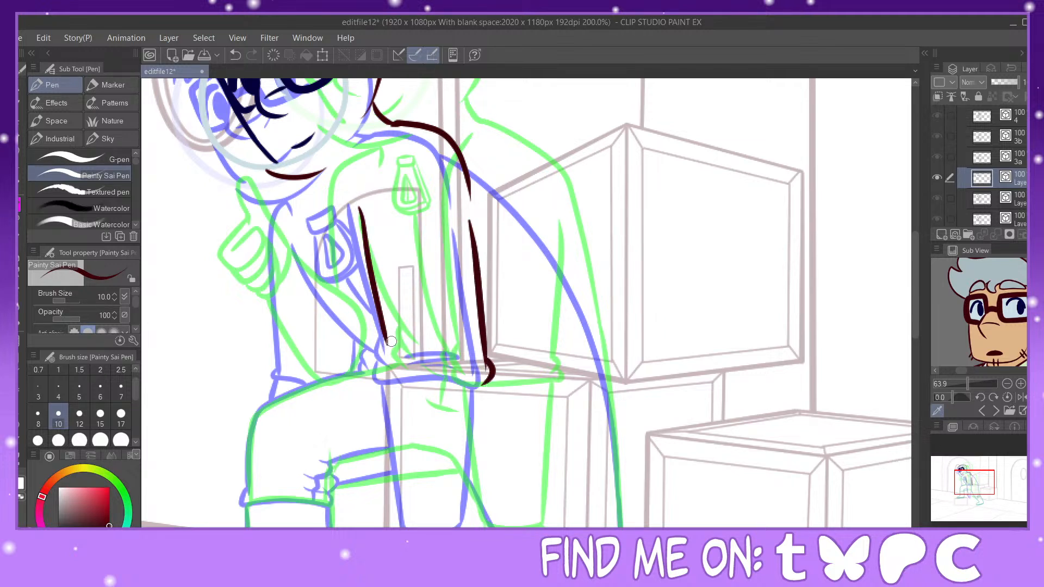
left_click(234, 55)
mouse_move(361, 206)
left_mouse_down()
mouse_move(404, 369)
mouse_move(393, 357)
mouse_move(387, 372)
mouse_move(489, 374)
left_mouse_up()
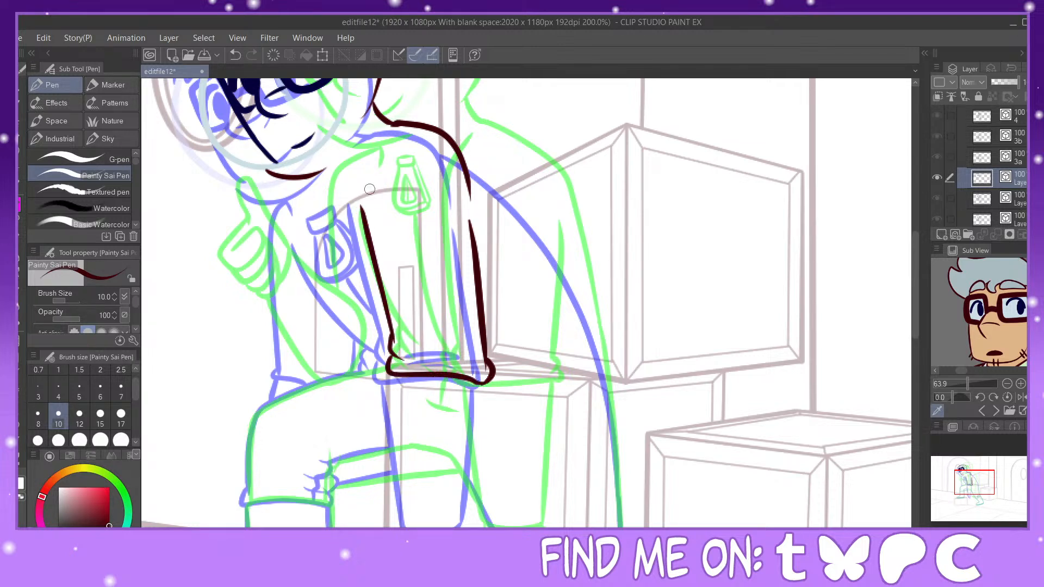
mouse_move(416, 353)
left_mouse_down()
mouse_move(468, 361)
mouse_move(416, 363)
left_mouse_up()
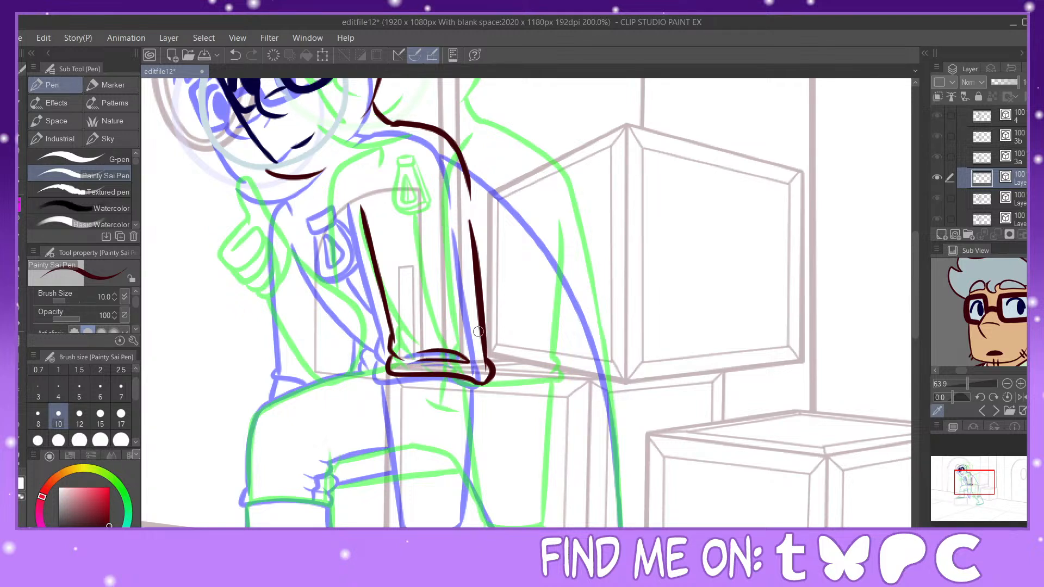
left_click_drag(405, 364, 472, 360)
Step: Ink the shoulder crease and the flask-shaped ornament on the chest, with its cap, body and inner triangle
left_click_drag(979, 482, 973, 477)
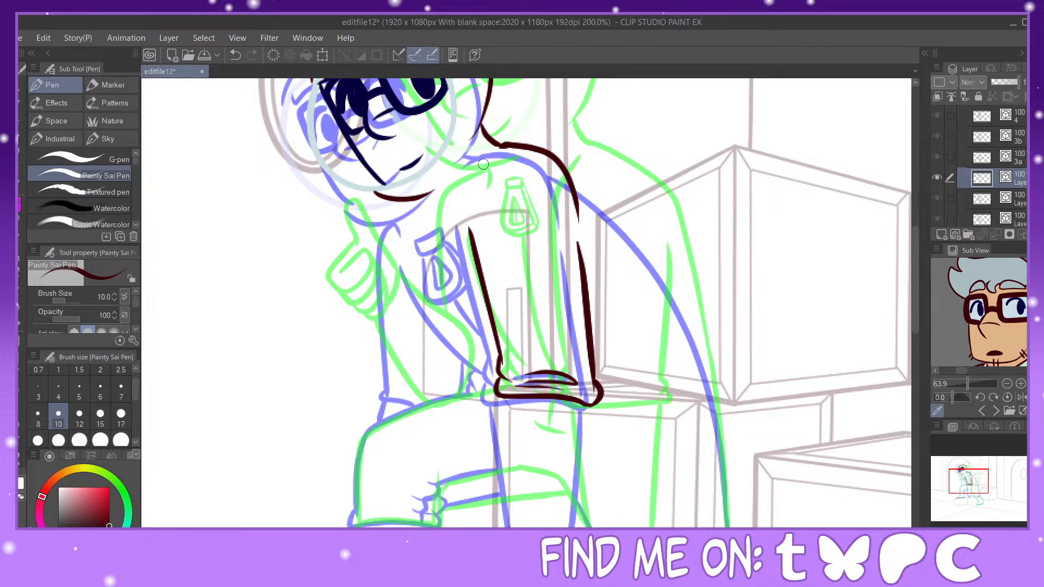
mouse_move(485, 160)
left_mouse_down()
mouse_move(472, 208)
mouse_move(459, 224)
mouse_move(436, 223)
left_mouse_up()
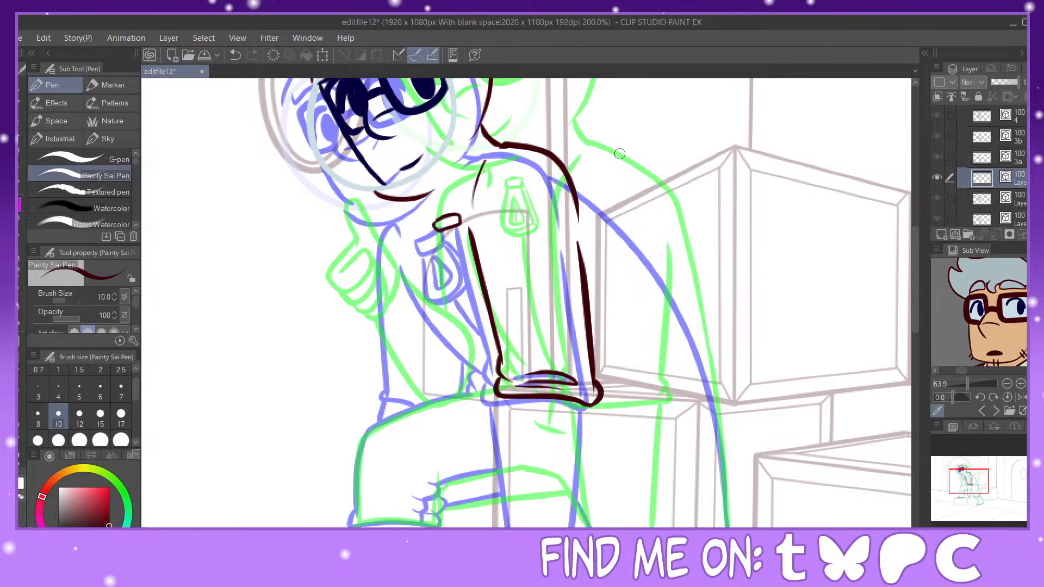
mouse_move(440, 230)
left_mouse_down()
mouse_move(444, 284)
mouse_move(474, 278)
mouse_move(462, 224)
left_mouse_up()
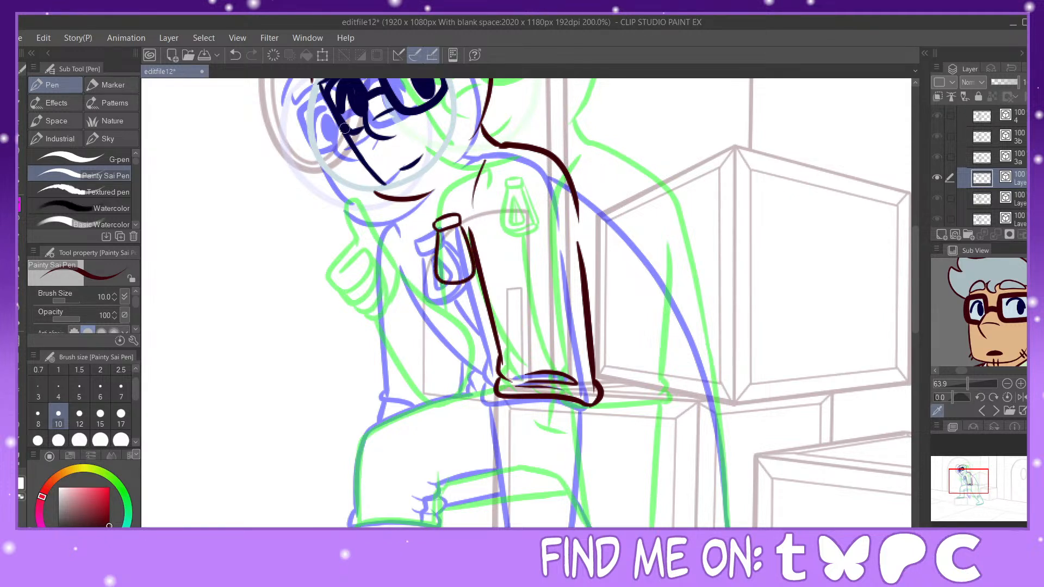
key("ctrl+z")
mouse_move(440, 233)
left_mouse_down()
mouse_move(445, 281)
mouse_move(472, 258)
mouse_move(459, 223)
mouse_move(451, 270)
mouse_move(462, 266)
mouse_move(448, 235)
mouse_move(446, 268)
mouse_move(465, 260)
mouse_move(451, 240)
mouse_move(461, 258)
mouse_move(437, 281)
mouse_move(461, 286)
mouse_move(476, 259)
mouse_move(436, 274)
mouse_move(449, 285)
mouse_move(477, 262)
left_mouse_up()
key("ctrl+z")
left_click(235, 55)
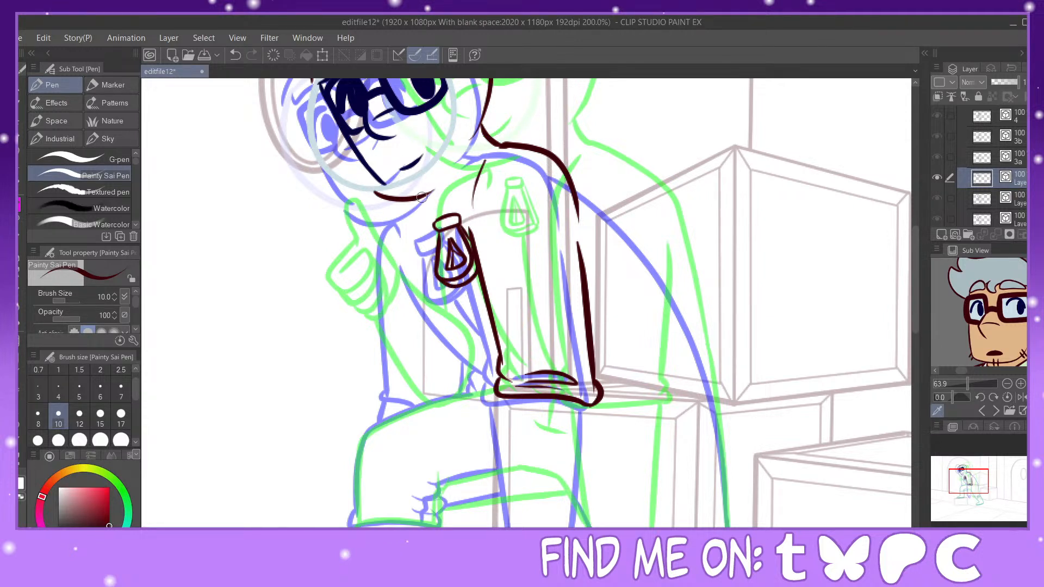
Step: Ink the chest's front edge and the long curve of the cloak's back, redrawing the back longer and pinching it into shape
mouse_move(419, 200)
left_mouse_down()
mouse_move(425, 220)
mouse_move(401, 223)
mouse_move(391, 294)
left_mouse_up()
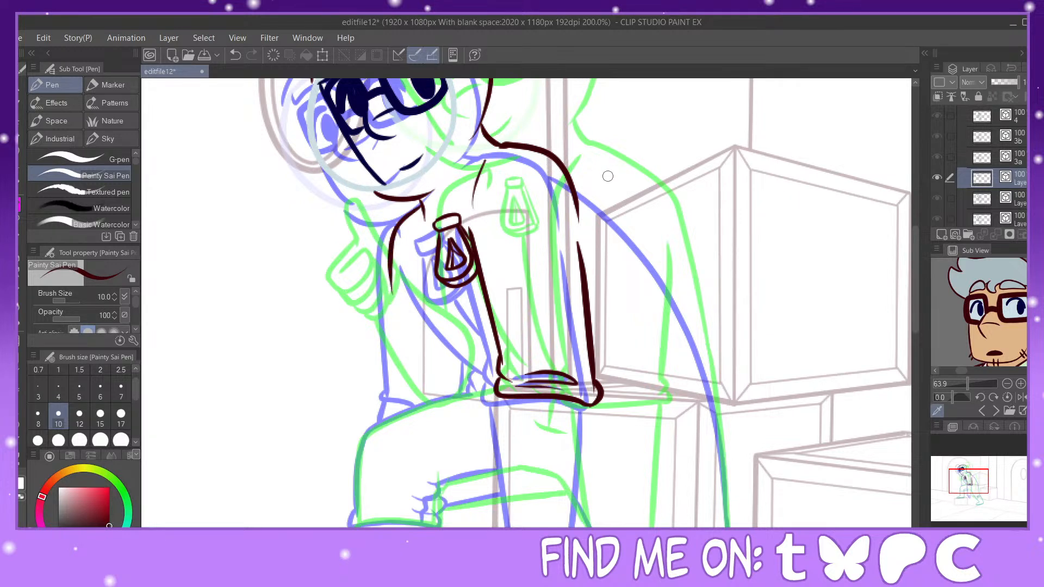
mouse_move(569, 164)
left_mouse_down()
mouse_move(688, 300)
mouse_move(724, 443)
left_mouse_up()
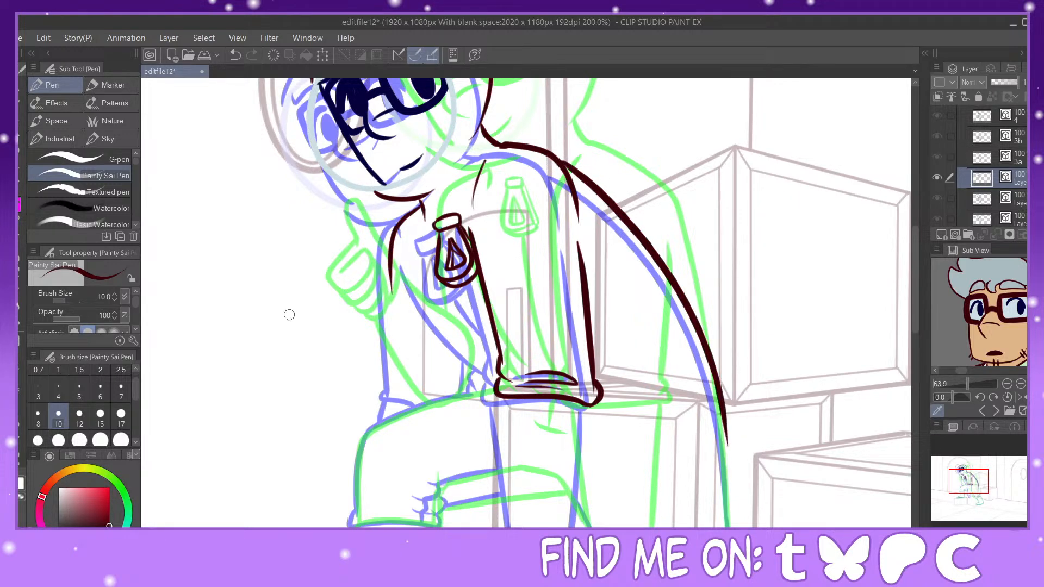
key("ctrl+z")
mouse_move(559, 162)
left_mouse_down()
mouse_move(591, 183)
mouse_move(683, 309)
mouse_move(721, 424)
mouse_move(729, 506)
left_mouse_up()
key("y")
left_click_drag(719, 432, 672, 309)
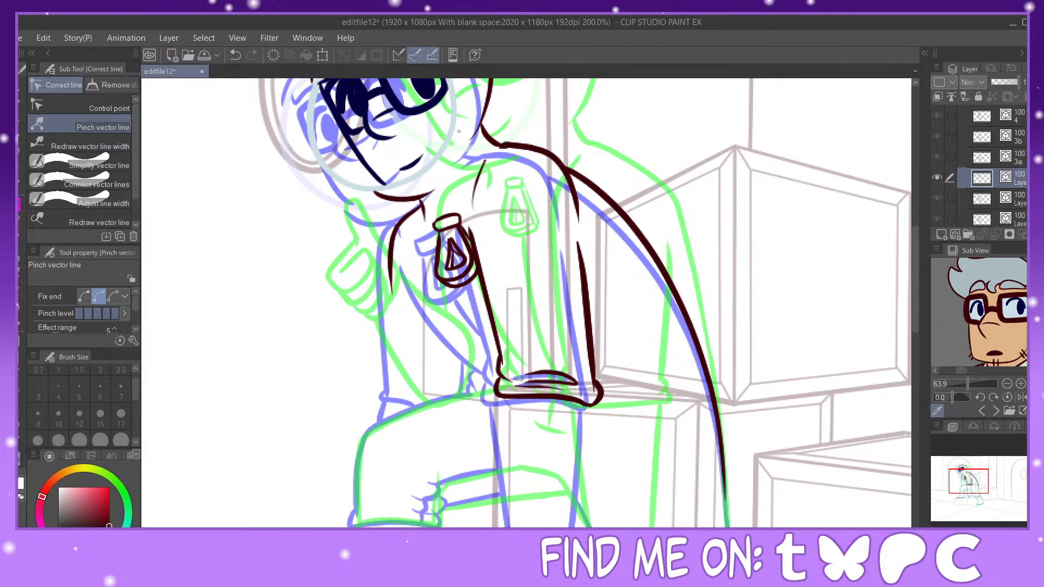
Step: Ink both edges of the hanging forearm below the rolled cuff and close it with a curved wrist line
key("p")
left_click_drag(968, 480, 968, 485)
left_click_drag(579, 305, 571, 454)
left_click_drag(493, 302, 499, 350)
mouse_move(505, 396)
left_mouse_down()
mouse_move(518, 453)
mouse_move(571, 457)
mouse_move(574, 433)
left_mouse_up()
Step: Ink the hanging hand below the wrist line, with its outer edges and separate fingers
left_click_drag(972, 491, 973, 495)
mouse_move(536, 365)
left_mouse_down()
mouse_move(530, 407)
mouse_move(511, 416)
mouse_move(530, 453)
left_mouse_up()
left_click(242, 54)
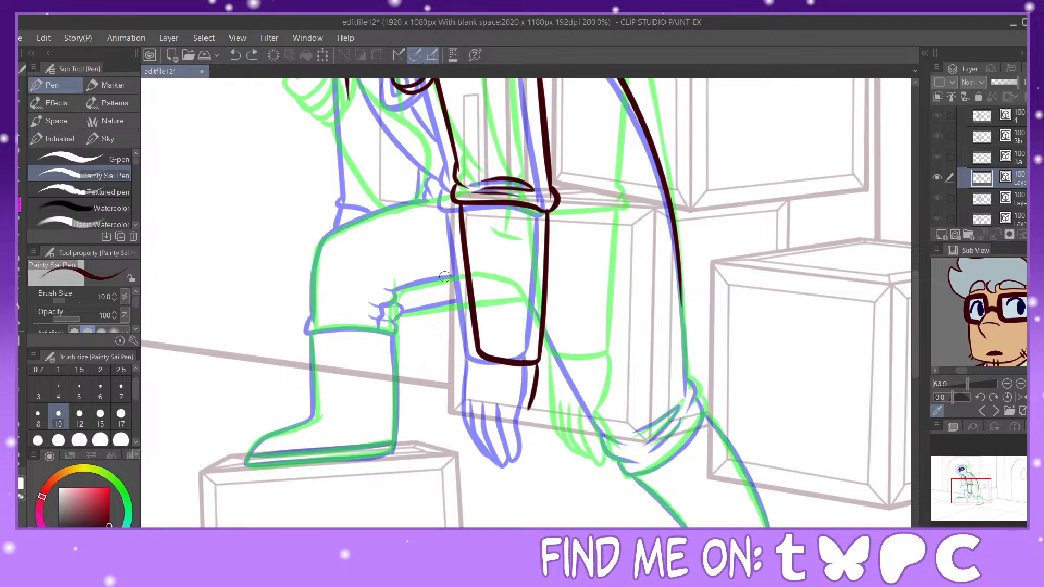
mouse_move(512, 403)
left_mouse_down()
mouse_move(521, 452)
mouse_move(533, 394)
mouse_move(499, 419)
mouse_move(509, 461)
mouse_move(519, 457)
mouse_move(488, 429)
mouse_move(512, 469)
left_mouse_up()
mouse_move(476, 390)
left_mouse_down()
mouse_move(478, 439)
mouse_move(506, 466)
left_mouse_up()
left_click_drag(478, 362, 473, 416)
Step: Ink the far garment line curving from the chest down to the sleeve cuff, redrawing it closer to the arm, with small creases
left_click_drag(979, 500, 975, 492)
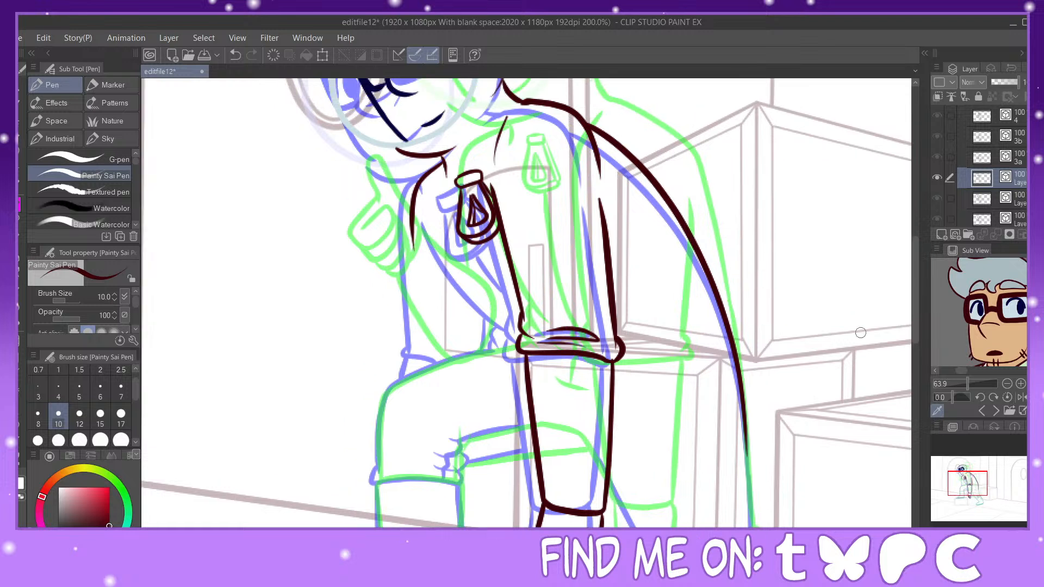
left_click_drag(430, 220, 511, 338)
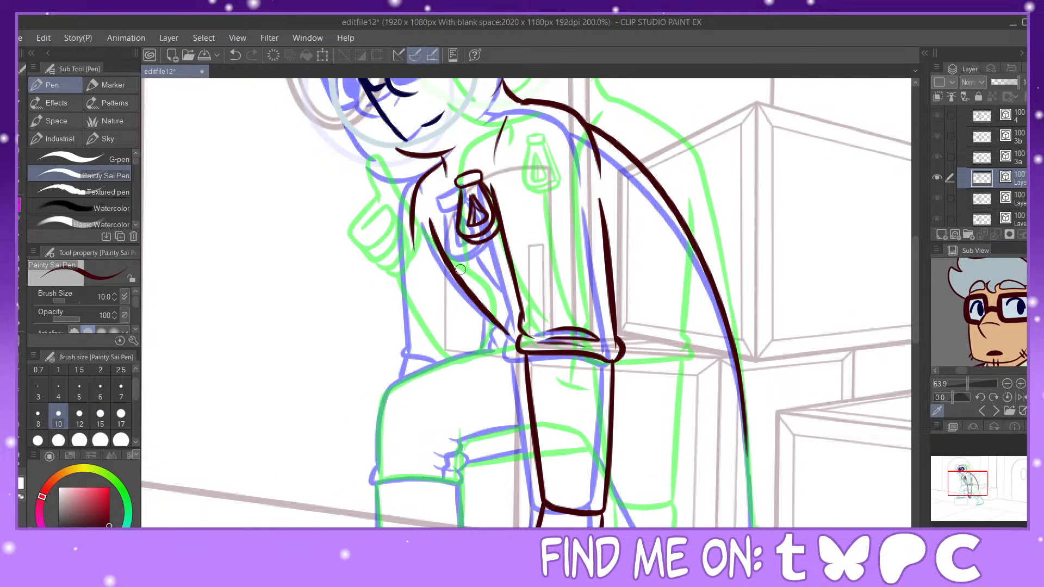
left_click(235, 55)
mouse_move(435, 214)
left_mouse_down()
mouse_move(482, 301)
mouse_move(518, 326)
mouse_move(503, 319)
mouse_move(521, 345)
mouse_move(386, 386)
left_mouse_up()
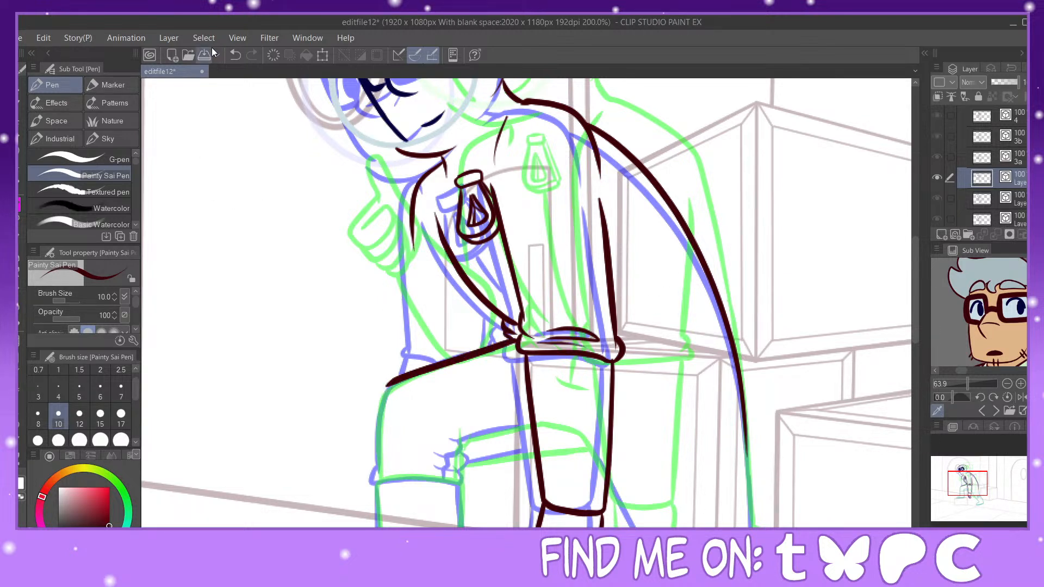
Step: Redraw the raised leg's thigh and knee as one continuous curve, and ink the trouser hem below the knee
left_click(236, 56)
mouse_move(514, 340)
left_mouse_down()
mouse_move(405, 381)
mouse_move(376, 425)
mouse_move(377, 465)
left_mouse_up()
key("y")
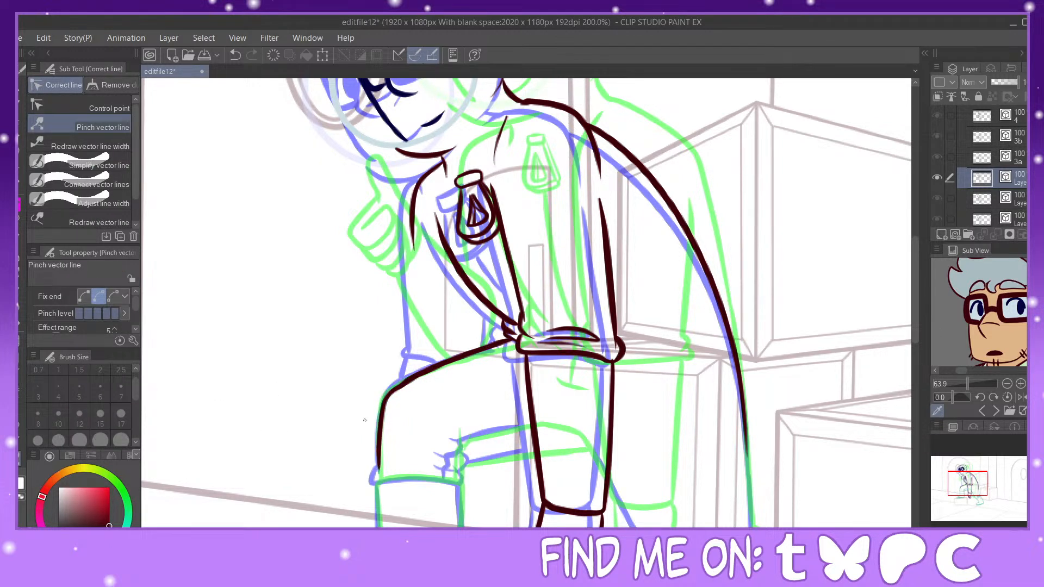
key("p")
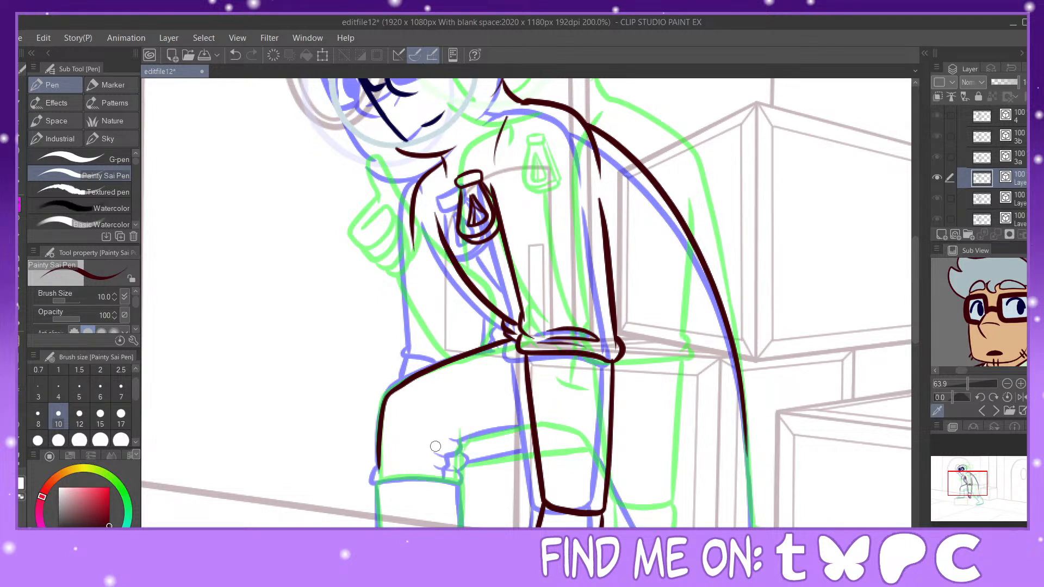
left_click_drag(378, 468, 464, 485)
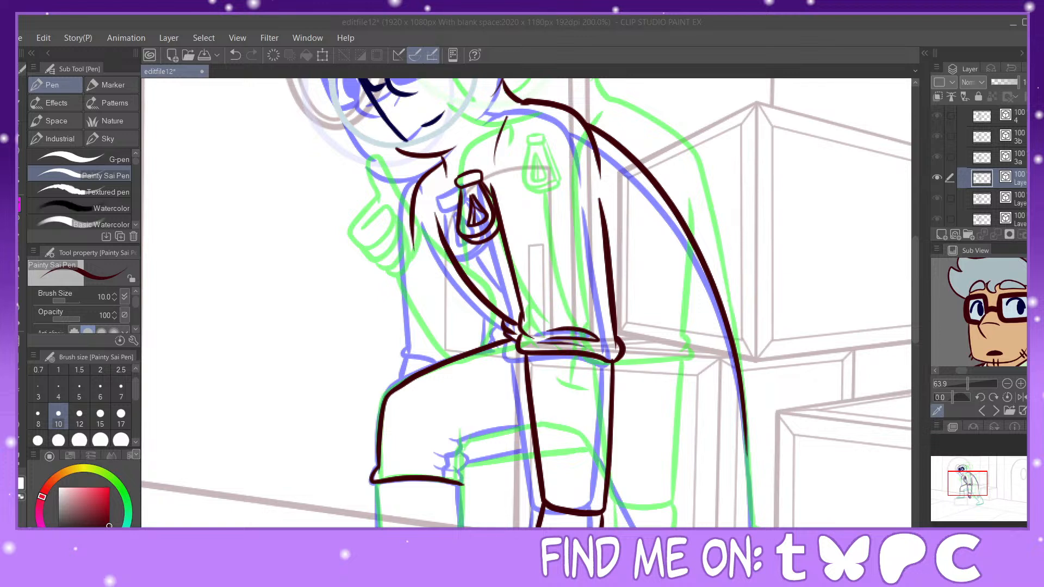
Step: Open the picture of three bearded men in beanies as a separate canvas, examine it enlarged, and close it
key("alt+Tab")
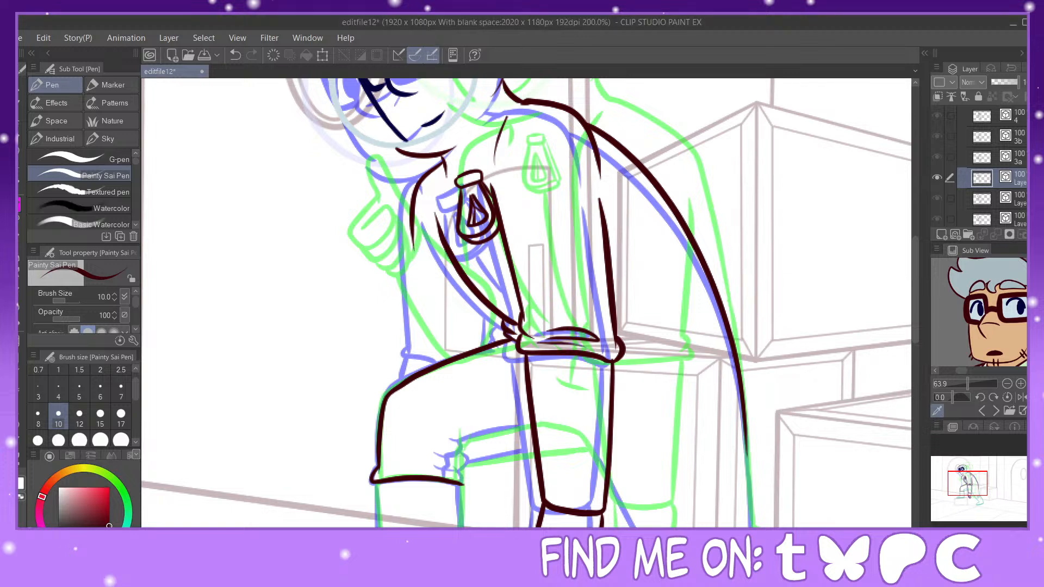
left_click(34, 69)
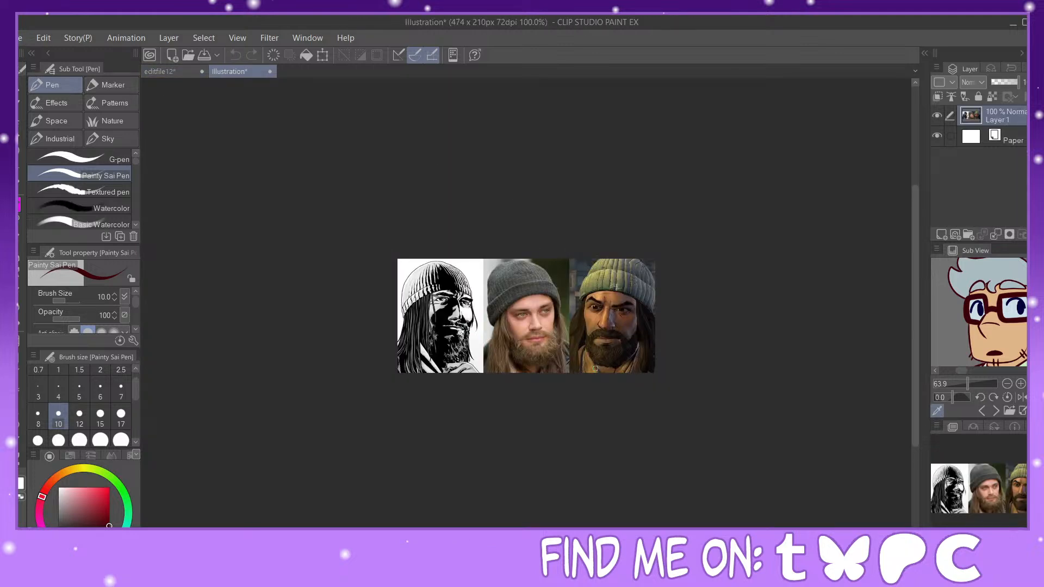
scroll(597, 368, "up", 3)
left_click_drag(1007, 507, 996, 496)
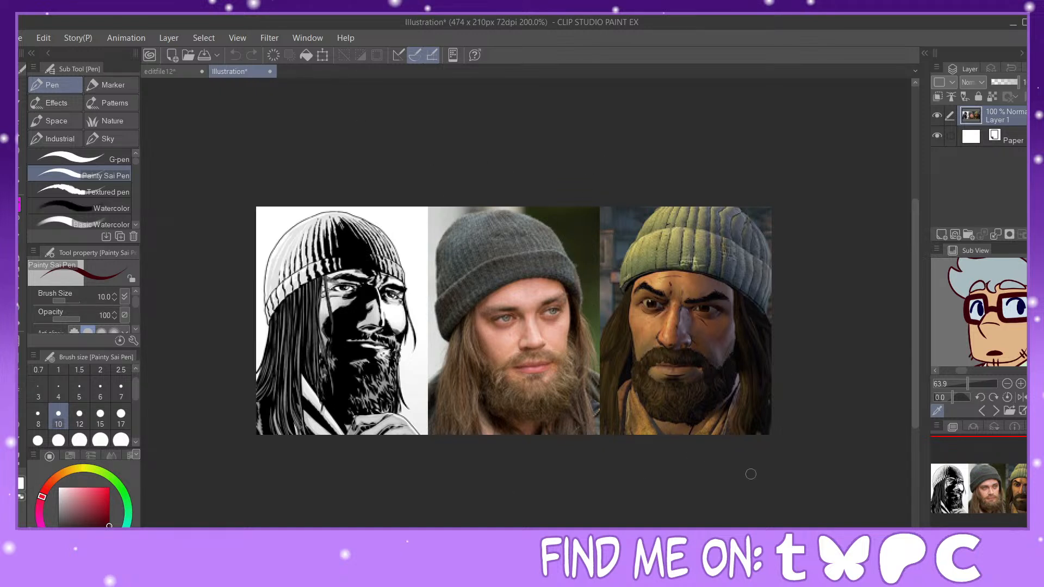
left_click(272, 74)
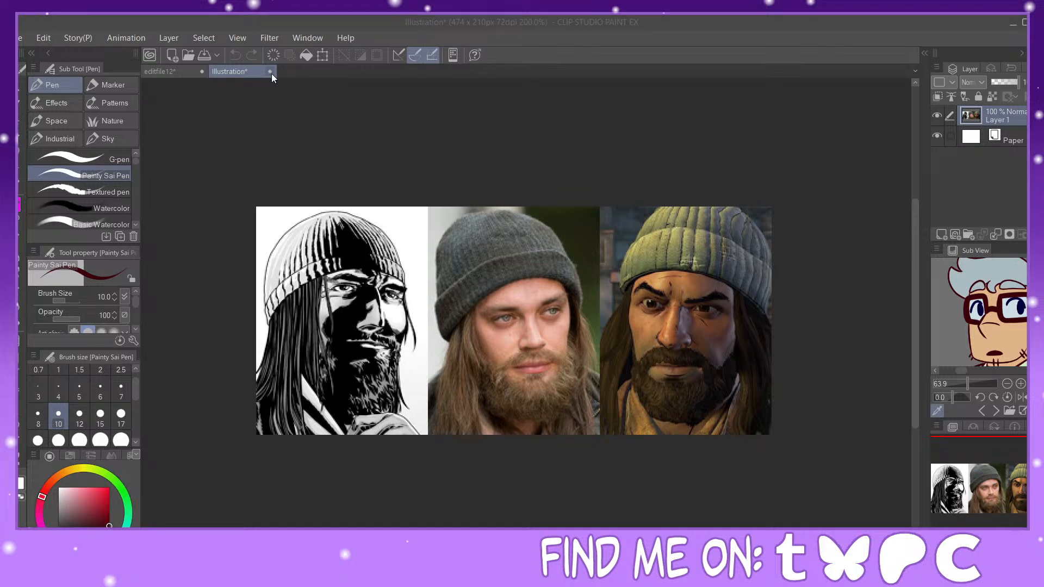
left_click(525, 234)
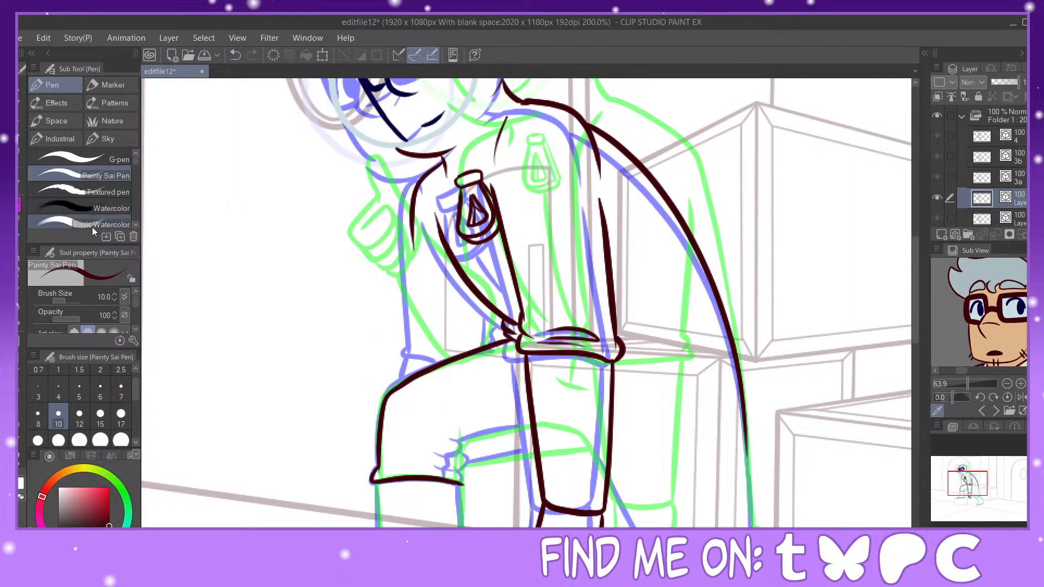
left_click_drag(410, 223, 423, 330)
left_click(236, 54)
left_click(236, 54)
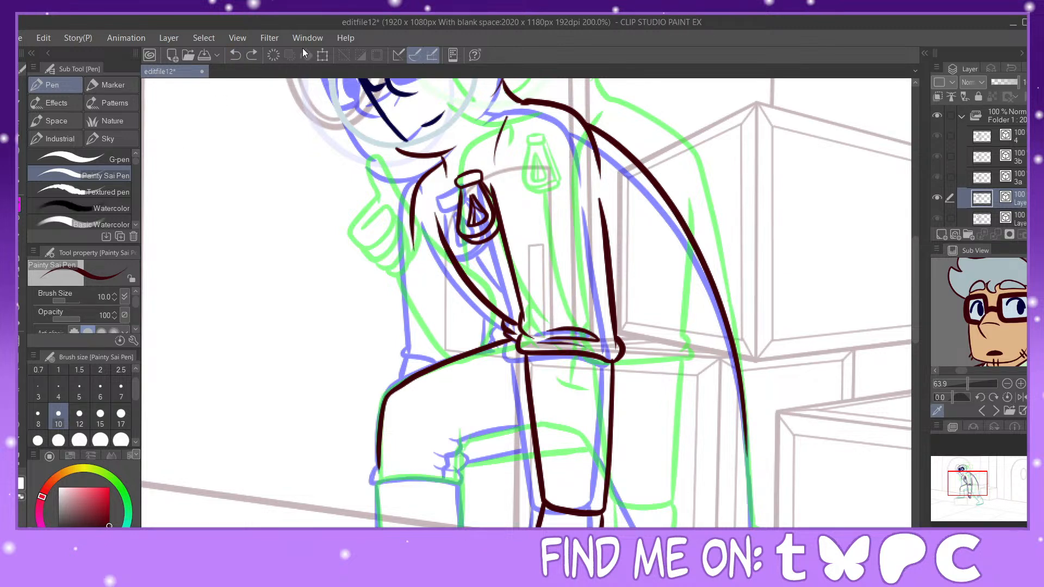
left_click(251, 56)
Step: Erase the old chest front line and ink a new torso front from the collar down to the garment hem above the thigh
left_click(20, 291)
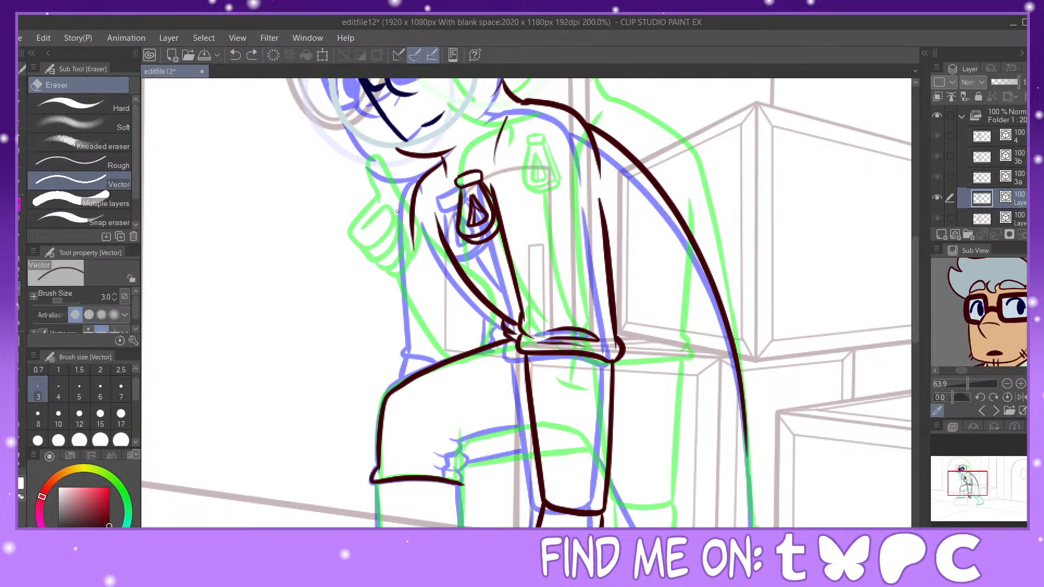
left_click_drag(418, 231, 412, 217)
key("p")
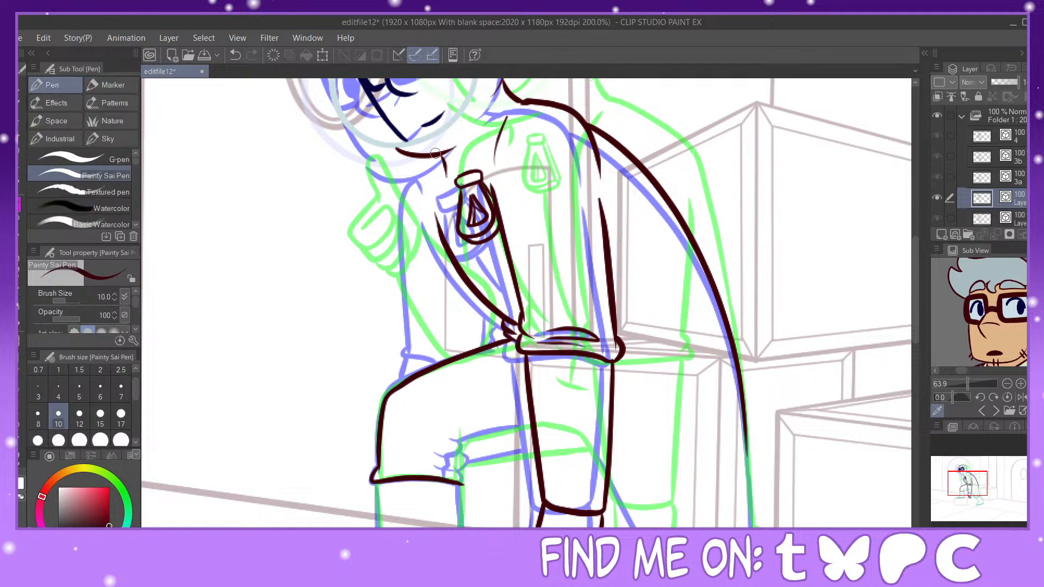
mouse_move(442, 161)
left_mouse_down()
mouse_move(425, 179)
mouse_move(416, 371)
left_mouse_up()
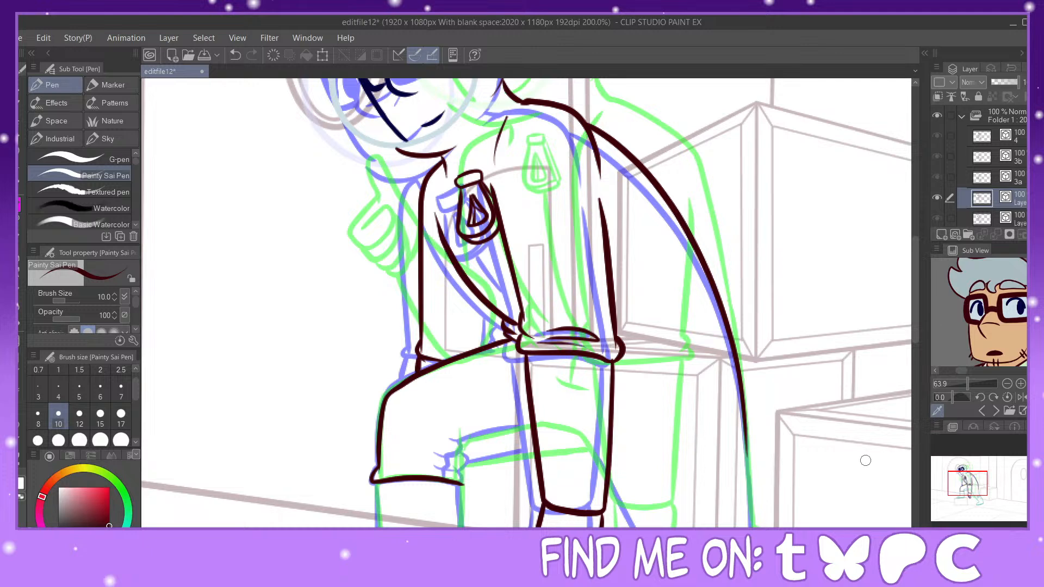
left_click_drag(967, 485, 974, 491)
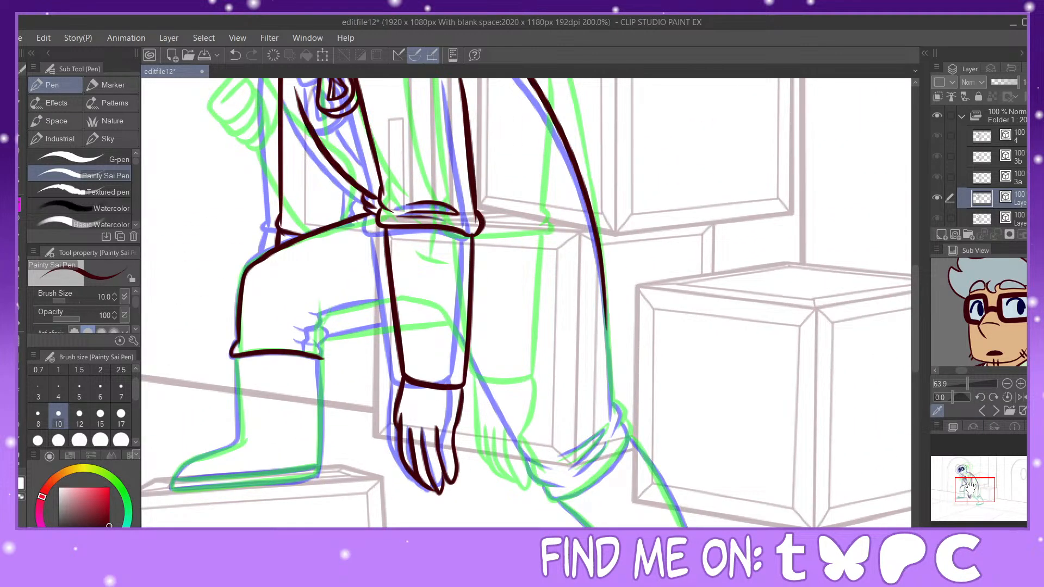
Step: Ink the gathered folds behind the raised knee and the two lines running back from them to the hanging arm
left_click_drag(973, 489, 964, 492)
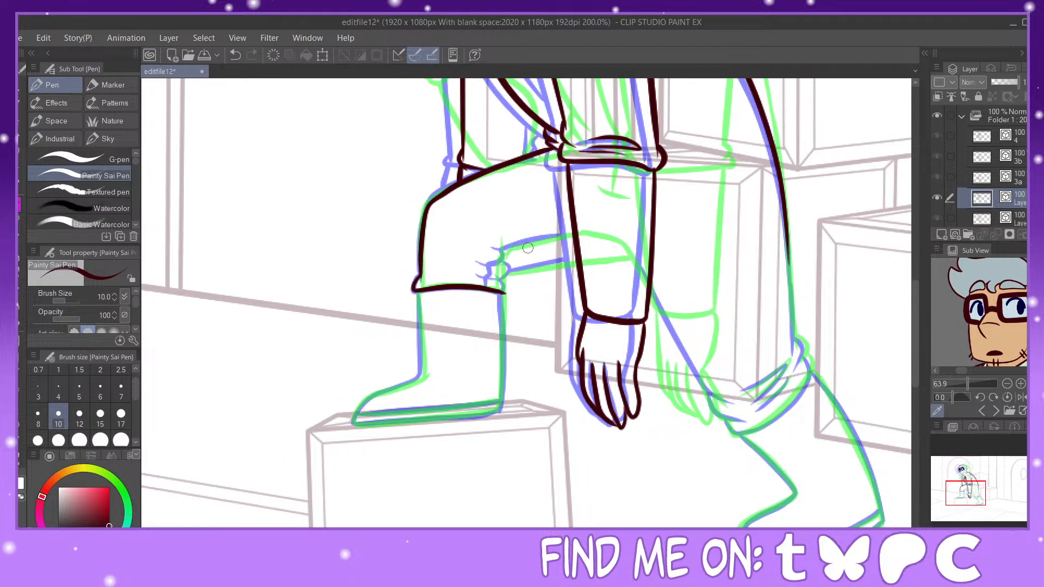
mouse_move(505, 251)
left_mouse_down()
mouse_move(501, 294)
mouse_move(583, 261)
left_mouse_up()
left_click(236, 55)
left_click_drag(509, 273, 578, 262)
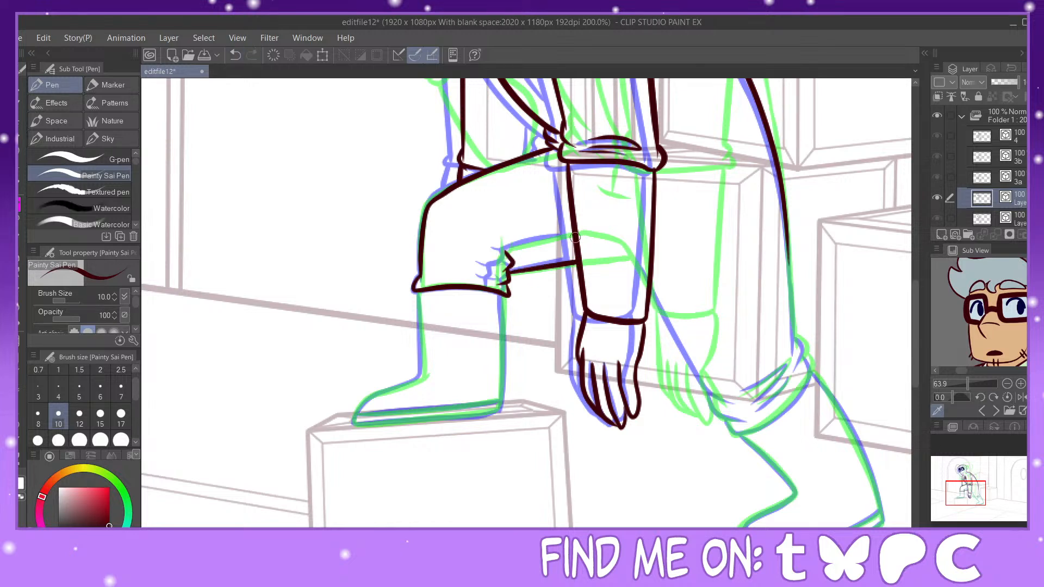
mouse_move(489, 286)
left_mouse_down()
mouse_move(501, 248)
mouse_move(575, 231)
left_mouse_up()
mouse_move(473, 249)
left_mouse_down()
mouse_move(505, 262)
mouse_move(489, 277)
left_mouse_up()
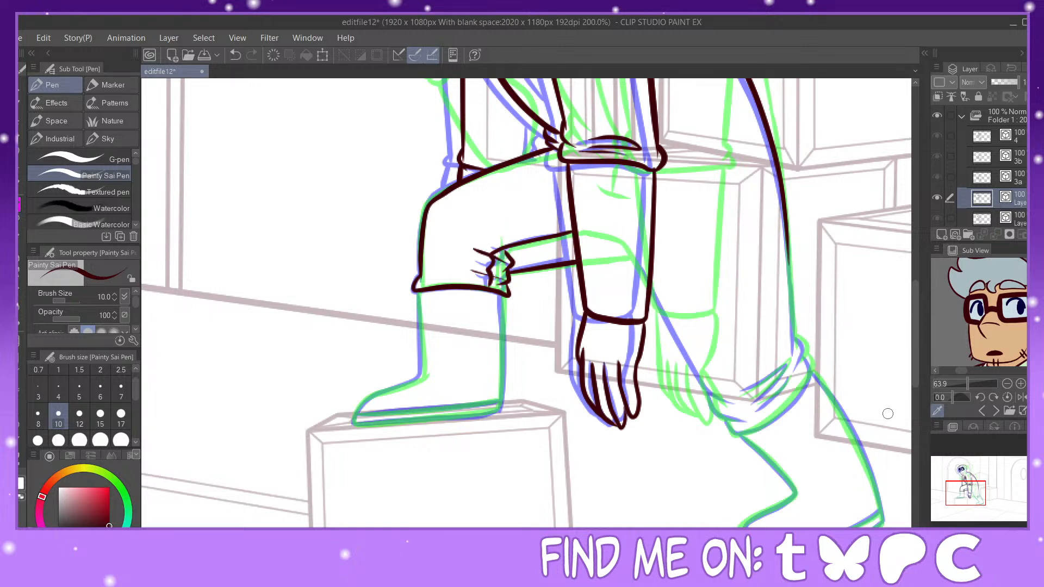
Step: Ink a small crease near the sleeve cuff and the strap line running down from the chest lantern towards it
left_click_drag(966, 490, 977, 482)
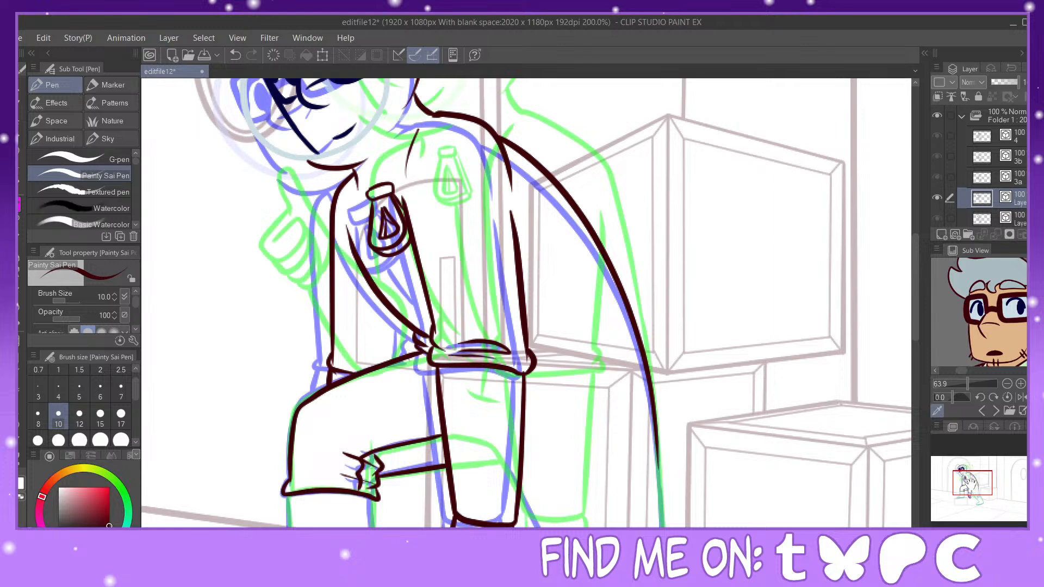
left_click_drag(410, 352, 416, 332)
mouse_move(966, 485)
left_mouse_down()
mouse_move(974, 474)
mouse_move(984, 486)
left_mouse_up()
left_click_drag(412, 235, 441, 298)
Step: Ink the trailing leg's underside down to the ankle and its bunched trouser cuff with inner fold creases
left_click_drag(988, 492, 993, 503)
mouse_move(547, 186)
left_mouse_down()
mouse_move(554, 298)
mouse_move(568, 297)
mouse_move(556, 290)
mouse_move(566, 305)
mouse_move(559, 326)
mouse_move(570, 316)
mouse_move(561, 351)
left_mouse_up()
left_click_drag(411, 243, 481, 356)
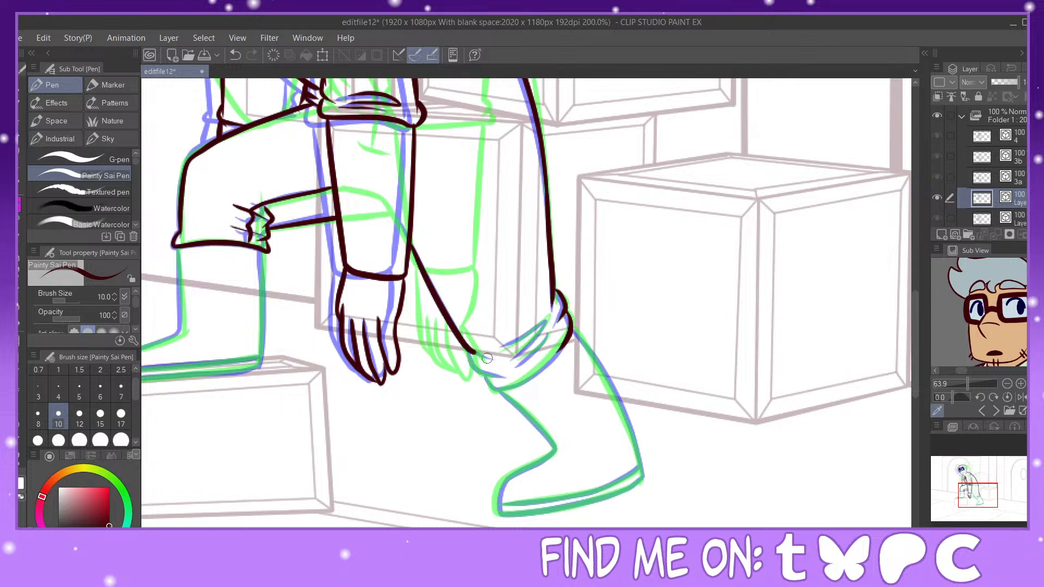
left_click(238, 58)
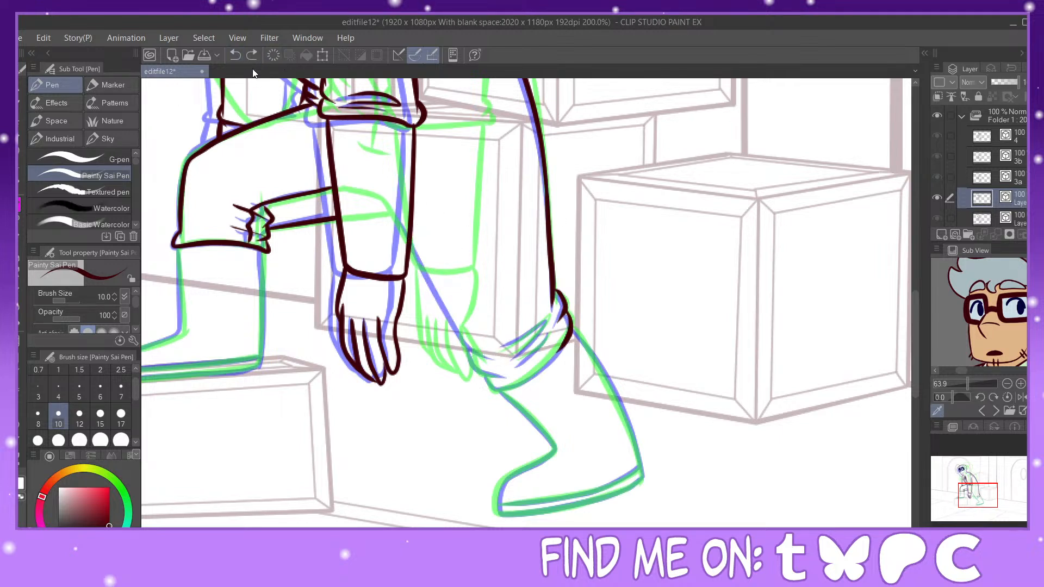
mouse_move(410, 240)
left_mouse_down()
mouse_move(463, 343)
mouse_move(493, 359)
left_mouse_up()
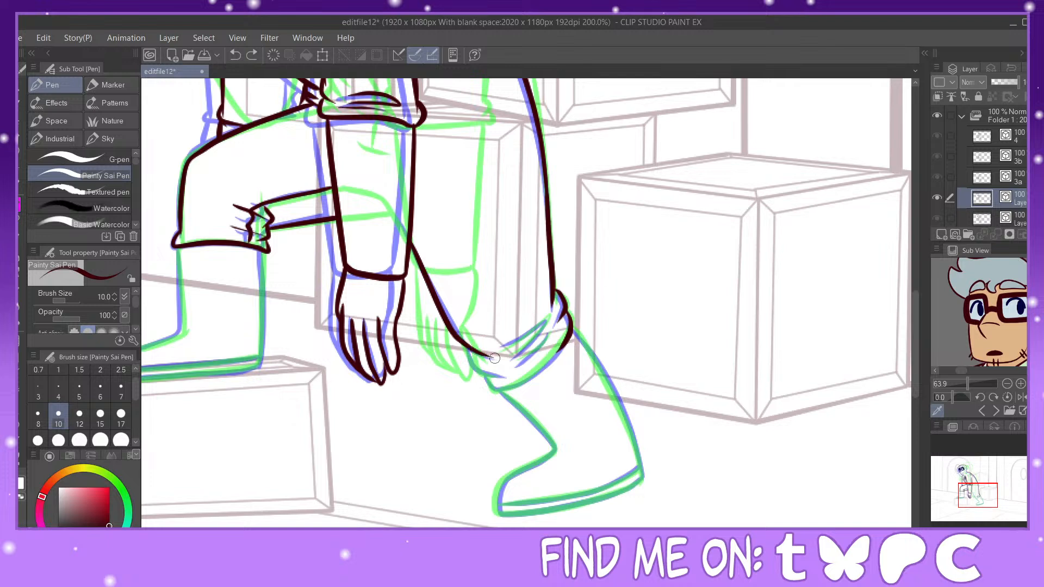
left_click(238, 56)
mouse_move(412, 241)
left_mouse_down()
mouse_move(454, 323)
mouse_move(493, 358)
mouse_move(487, 373)
mouse_move(511, 380)
mouse_move(493, 388)
mouse_move(523, 382)
mouse_move(564, 330)
left_mouse_up()
key("y")
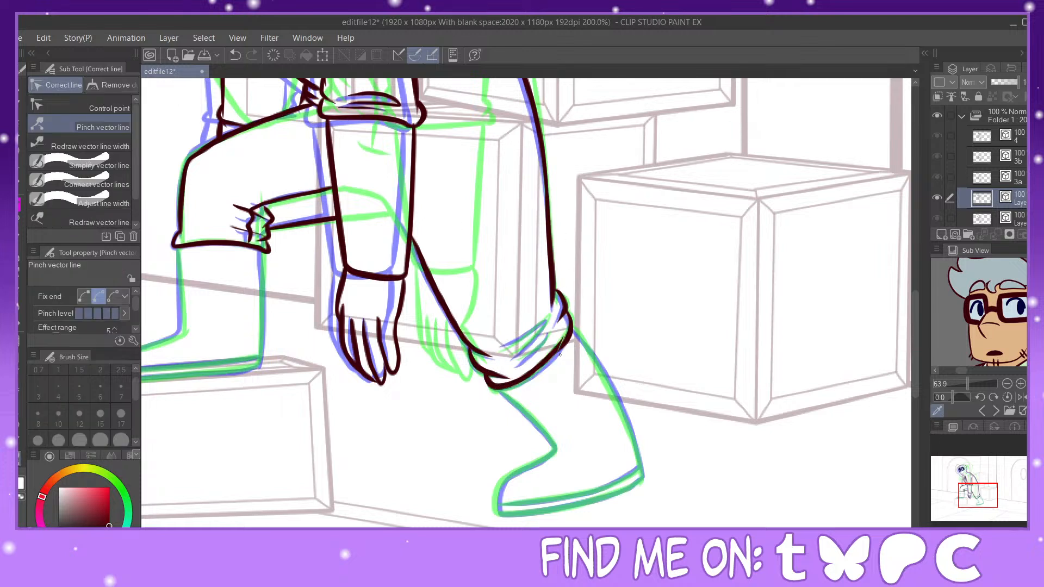
key("p")
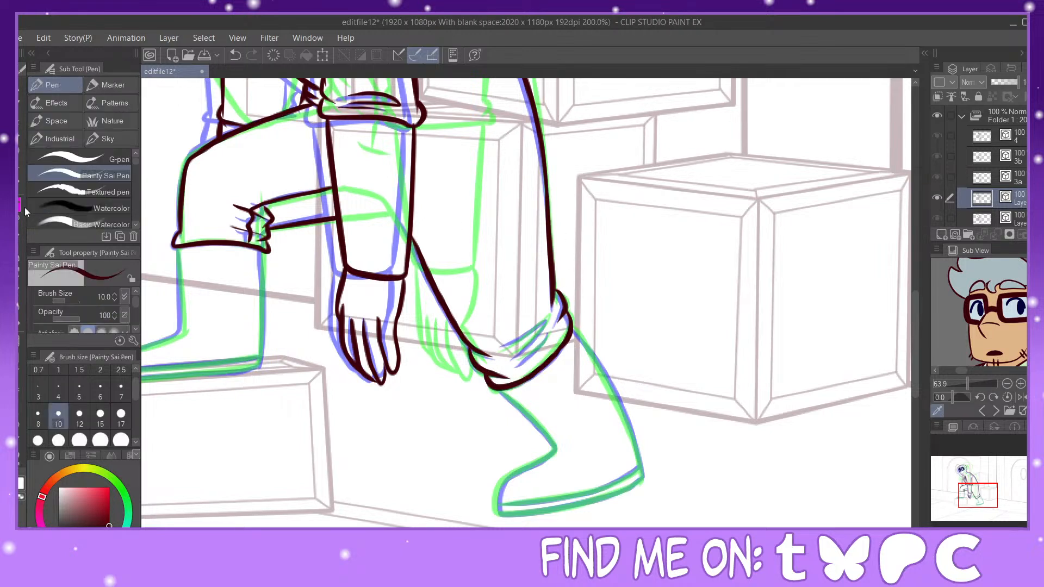
mouse_move(502, 348)
left_mouse_down()
mouse_move(551, 320)
mouse_move(515, 359)
mouse_move(548, 318)
mouse_move(514, 357)
mouse_move(543, 347)
mouse_move(511, 360)
left_mouse_up()
left_click(234, 55)
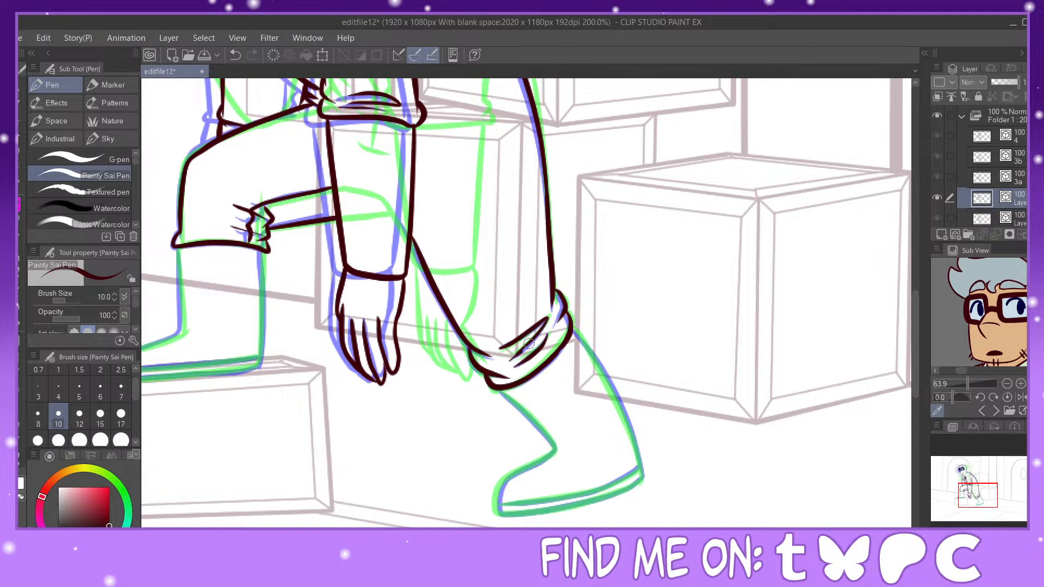
Step: Ink the trailing leg's boot from the trouser cuff down to the toe, including its sole line
mouse_move(569, 329)
left_mouse_down()
mouse_move(592, 355)
mouse_move(642, 482)
left_mouse_up()
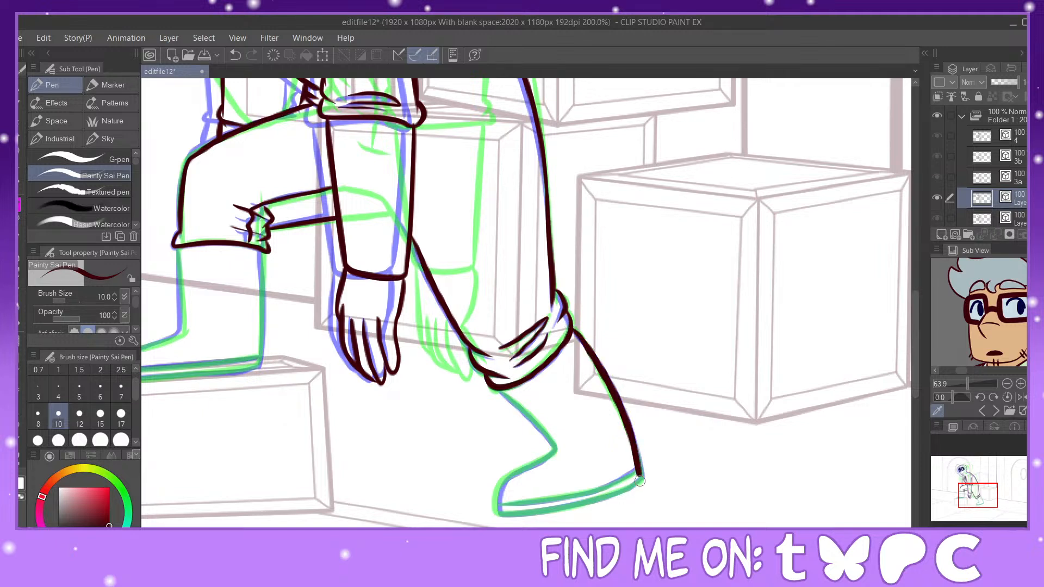
key("y")
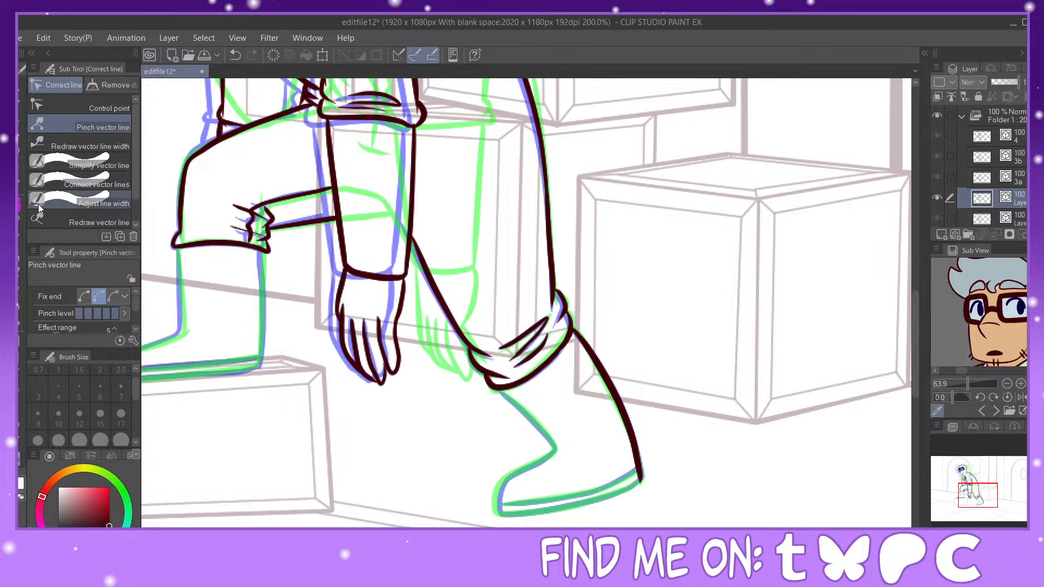
key("p")
mouse_move(499, 393)
left_mouse_down()
mouse_move(555, 453)
mouse_move(496, 486)
mouse_move(502, 512)
mouse_move(571, 506)
mouse_move(636, 483)
mouse_move(630, 475)
left_mouse_up()
mouse_move(508, 499)
left_mouse_down()
mouse_move(574, 496)
mouse_move(639, 469)
left_mouse_up()
Step: Ink the outline of the front boot standing on the crate, from the trouser hem around the toe and heel
left_click_drag(985, 501, 977, 497)
left_click_drag(501, 270, 496, 390)
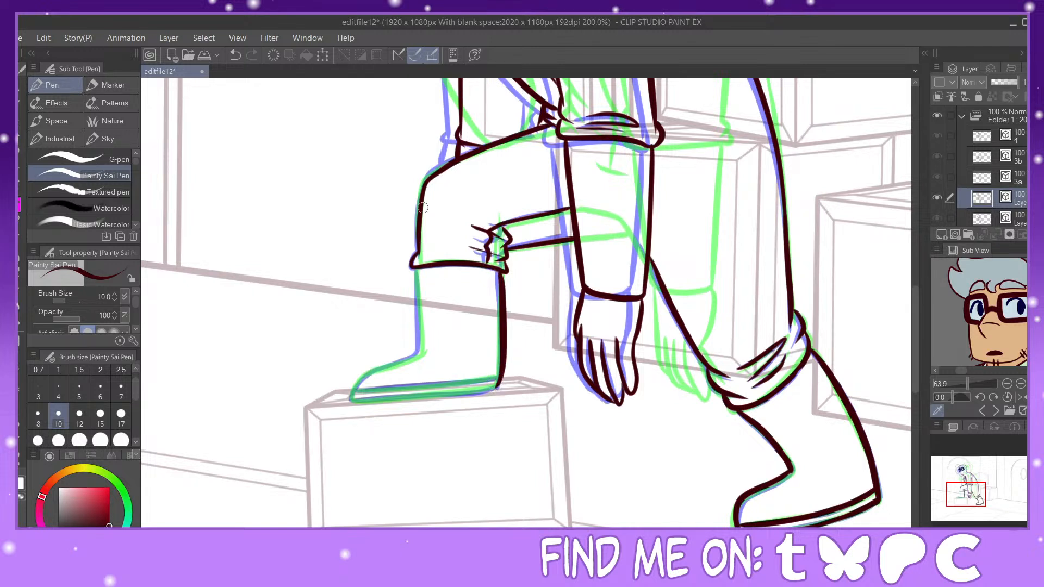
key("ctrl+z")
left_click_drag(502, 269, 496, 388)
mouse_move(417, 269)
left_mouse_down()
mouse_move(415, 367)
mouse_move(383, 366)
mouse_move(350, 398)
left_mouse_up()
left_click(236, 55)
left_click_drag(420, 346, 351, 399)
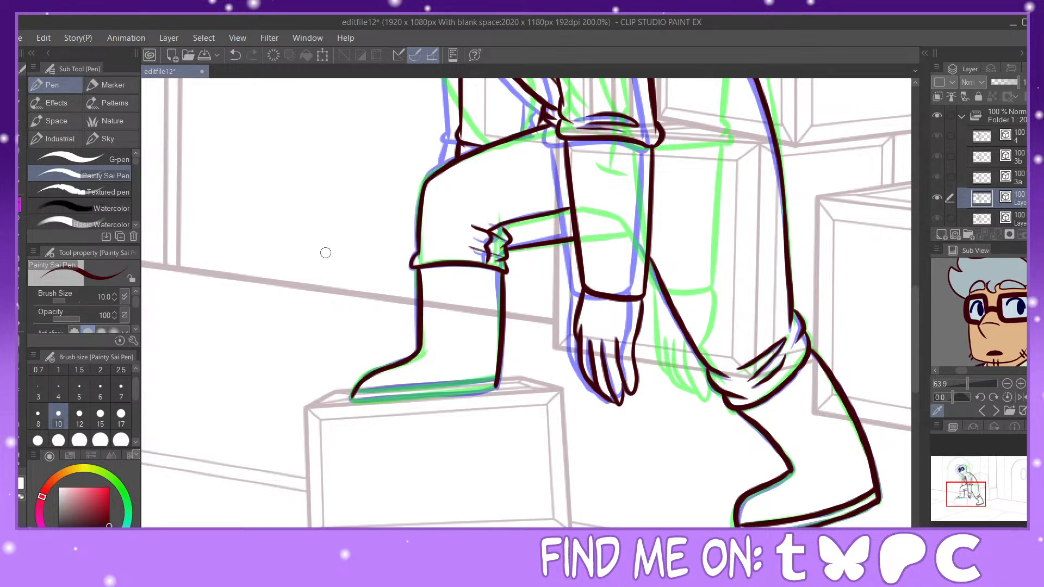
left_click(235, 57)
mouse_move(419, 349)
left_mouse_down()
mouse_move(366, 370)
mouse_move(355, 400)
mouse_move(495, 384)
left_mouse_up()
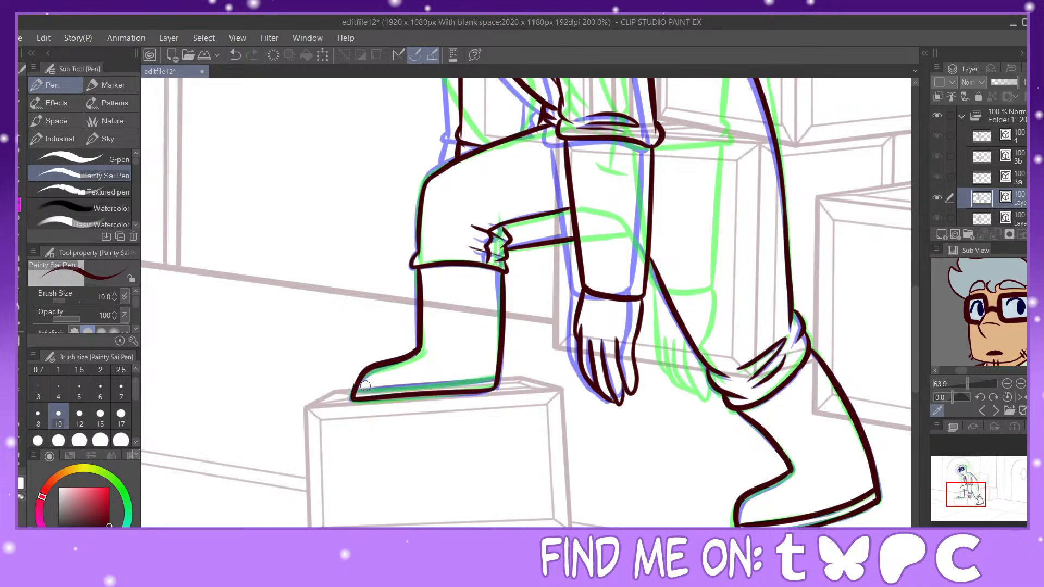
Step: Ink the sole line across the front boot, erasing and redrawing its heel end
left_click_drag(355, 391, 497, 374)
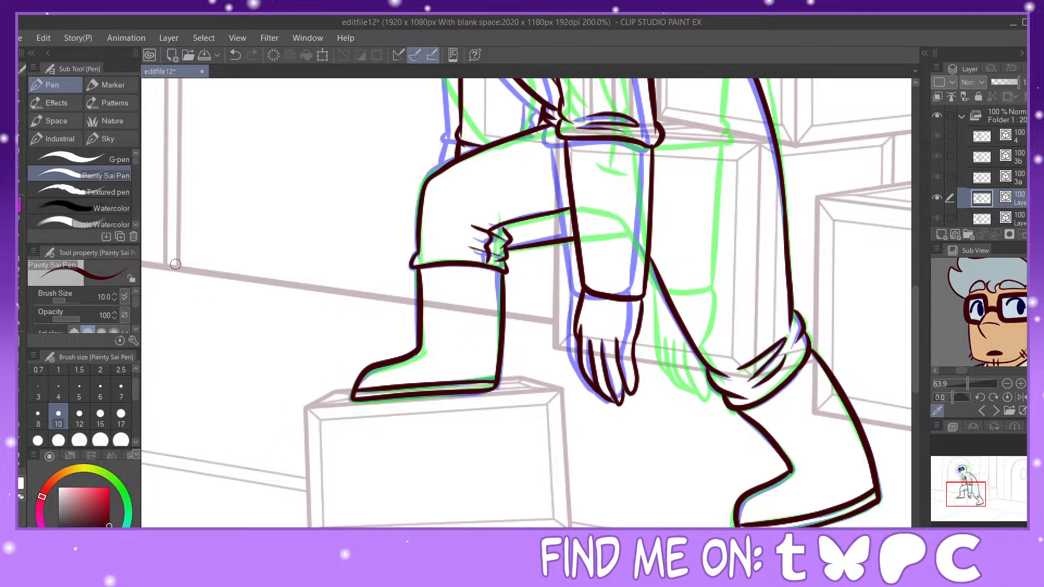
key("e")
left_click(469, 387)
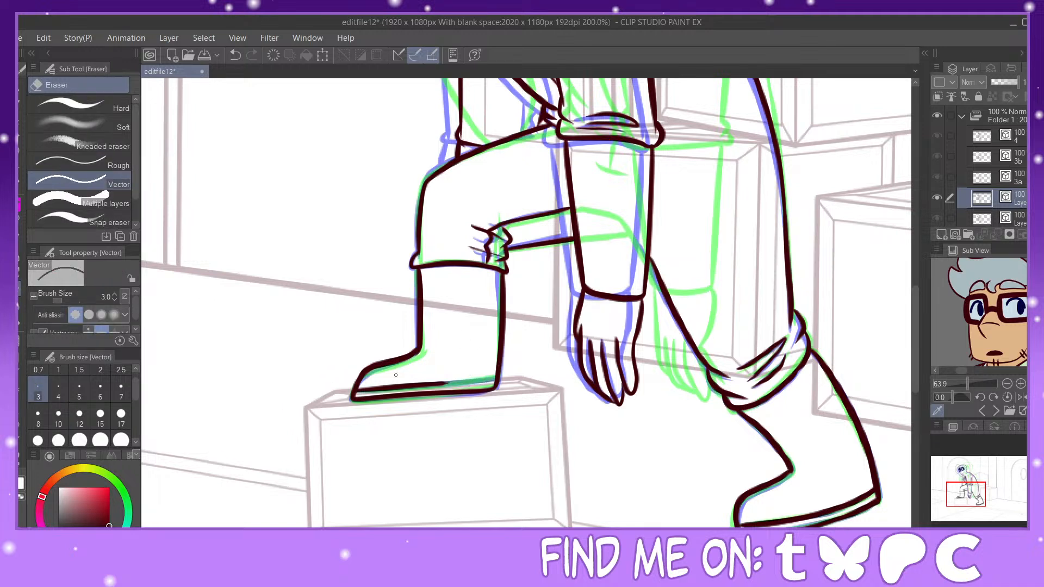
mouse_move(420, 388)
left_mouse_down()
mouse_move(452, 385)
mouse_move(372, 385)
mouse_move(497, 377)
left_mouse_up()
key("p")
Step: Go to frame 86 and draw a pale blue head guide circle between the neighbouring frames' heads
left_click_drag(966, 495, 970, 482)
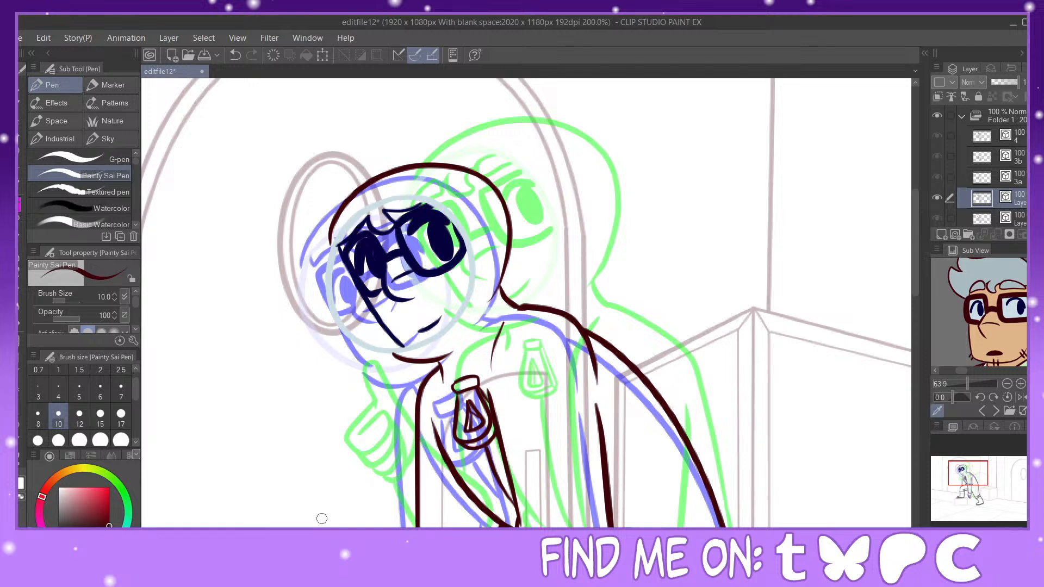
left_click(481, 526)
left_click(304, 506)
left_click(360, 452)
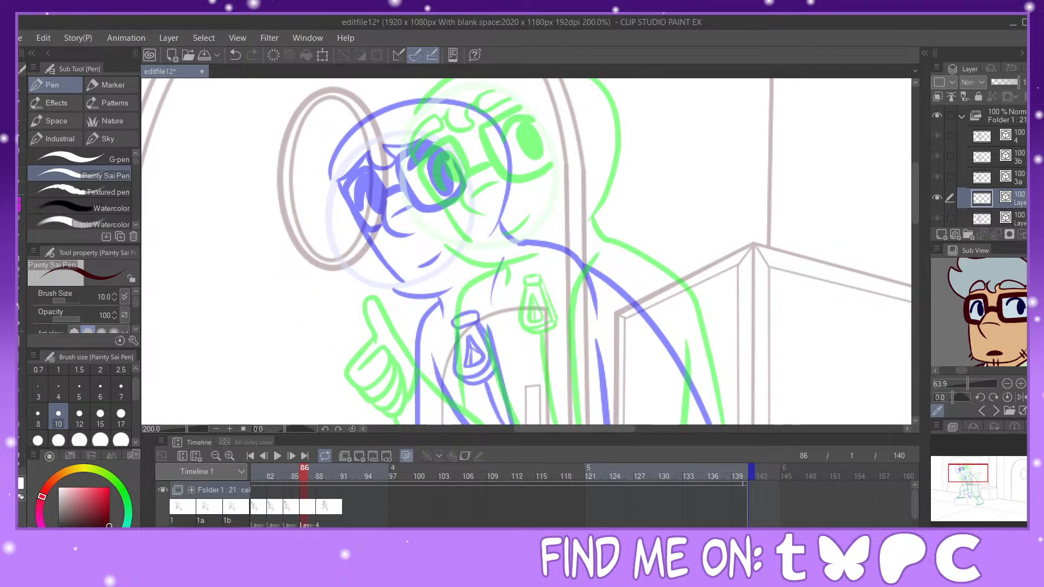
left_click(370, 434)
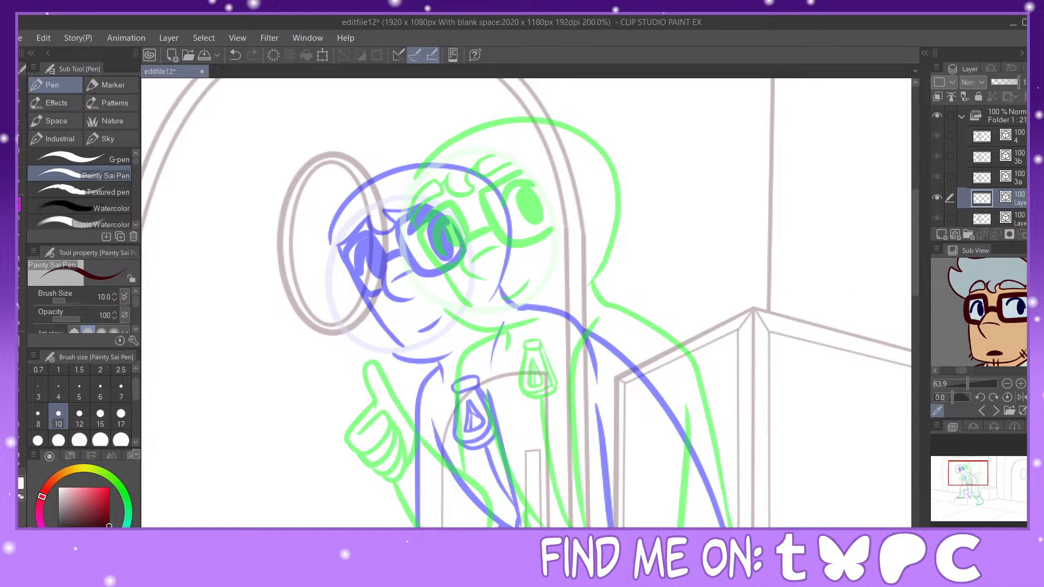
left_click(1013, 314)
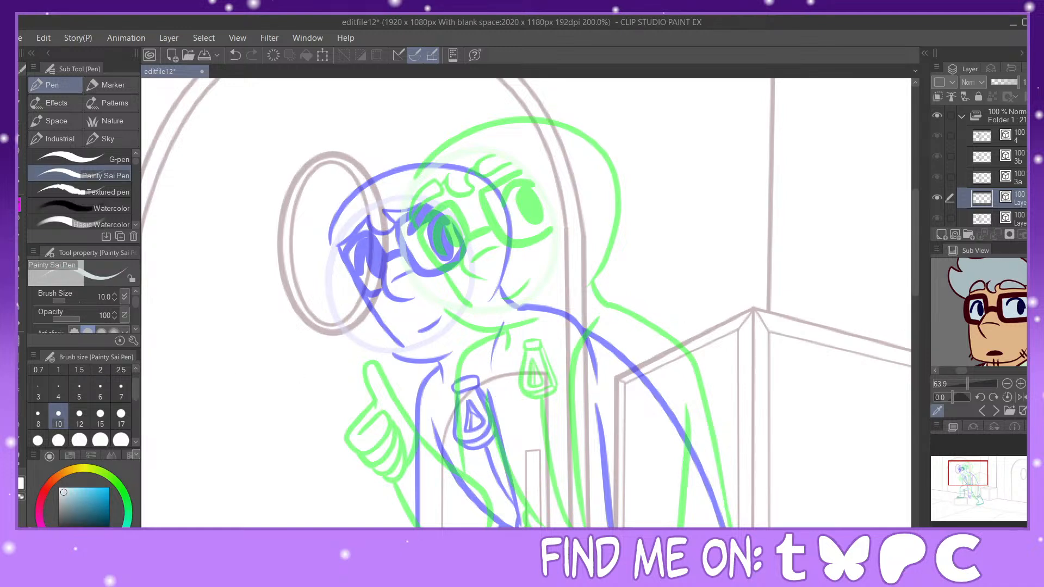
mouse_move(380, 204)
left_mouse_down()
mouse_move(486, 176)
mouse_move(524, 236)
mouse_move(499, 301)
mouse_move(434, 324)
mouse_move(386, 252)
mouse_move(368, 248)
mouse_move(414, 319)
mouse_move(462, 305)
left_mouse_up()
Step: Sample dark navy from the reference image and draw two solid slanted pupils at brush size 17
left_click(1021, 298)
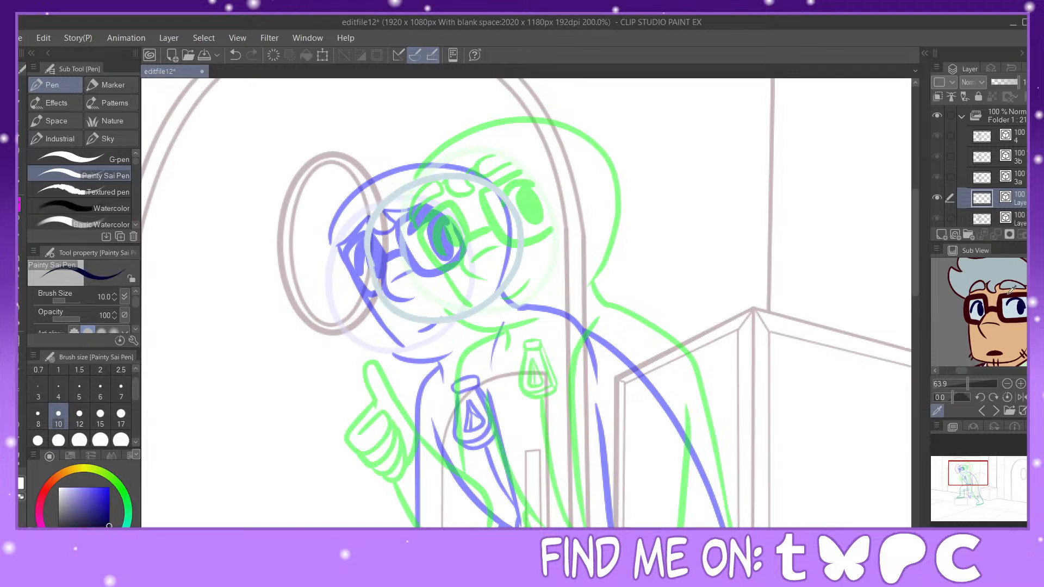
left_click(129, 417)
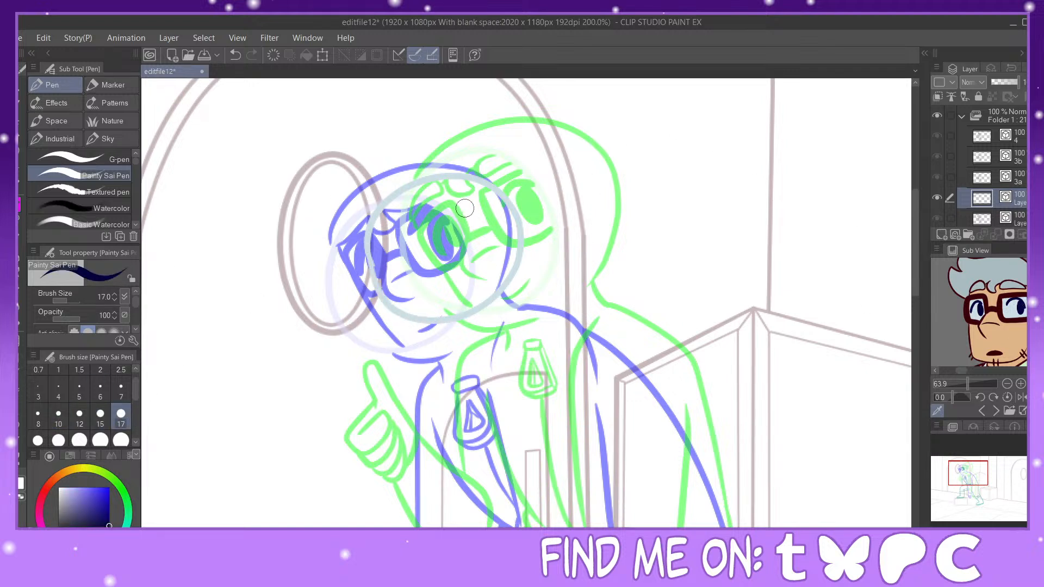
mouse_move(471, 210)
left_mouse_down()
mouse_move(481, 223)
mouse_move(471, 206)
mouse_move(488, 216)
mouse_move(479, 240)
mouse_move(457, 186)
mouse_move(479, 196)
left_mouse_up()
left_click(236, 55)
left_click(235, 54)
mouse_move(411, 232)
left_mouse_down()
mouse_move(404, 239)
mouse_move(420, 257)
mouse_move(413, 245)
left_mouse_up()
left_click(20, 152)
mouse_move(418, 210)
left_mouse_down()
mouse_move(440, 276)
mouse_move(419, 210)
mouse_move(416, 244)
left_mouse_up()
Step: Finish the curved brow strokes above both eyes, and ink the nose lines below them at brush size 10
left_click(21, 135)
left_click(292, 308)
left_click(20, 204)
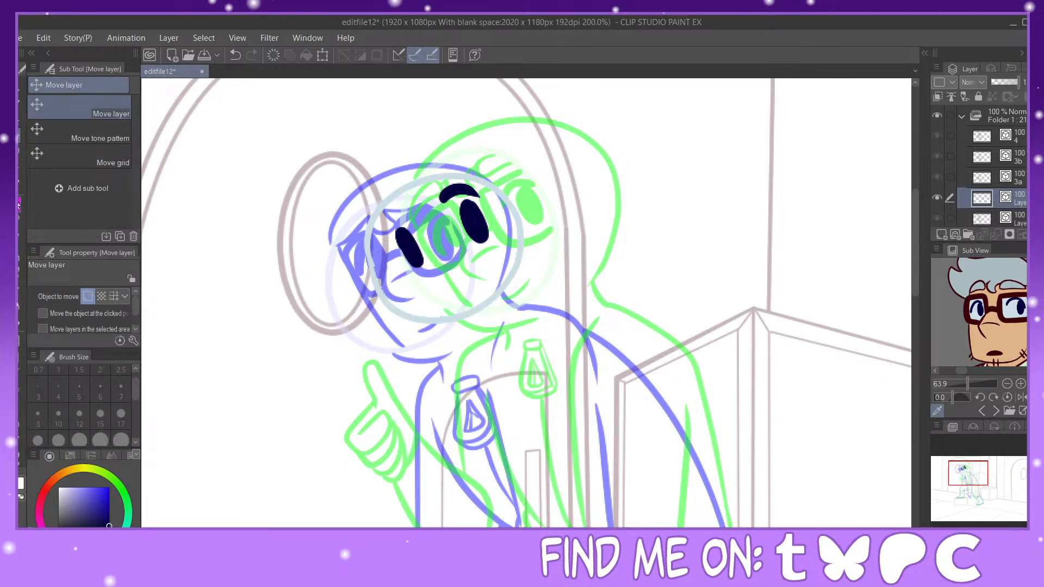
left_click_drag(474, 190, 491, 207)
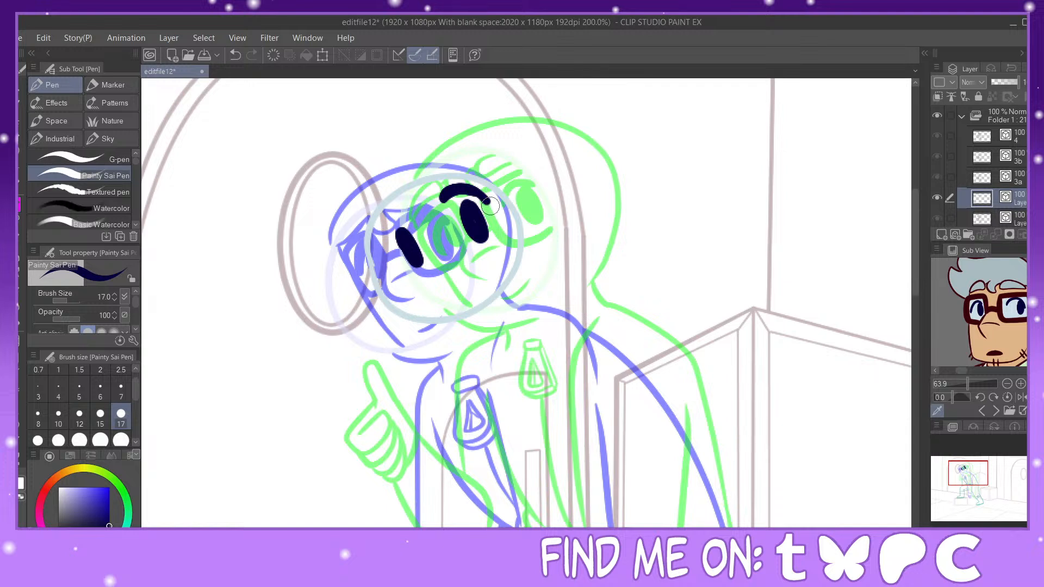
mouse_move(405, 214)
left_mouse_down()
mouse_move(387, 225)
mouse_move(391, 253)
left_mouse_up()
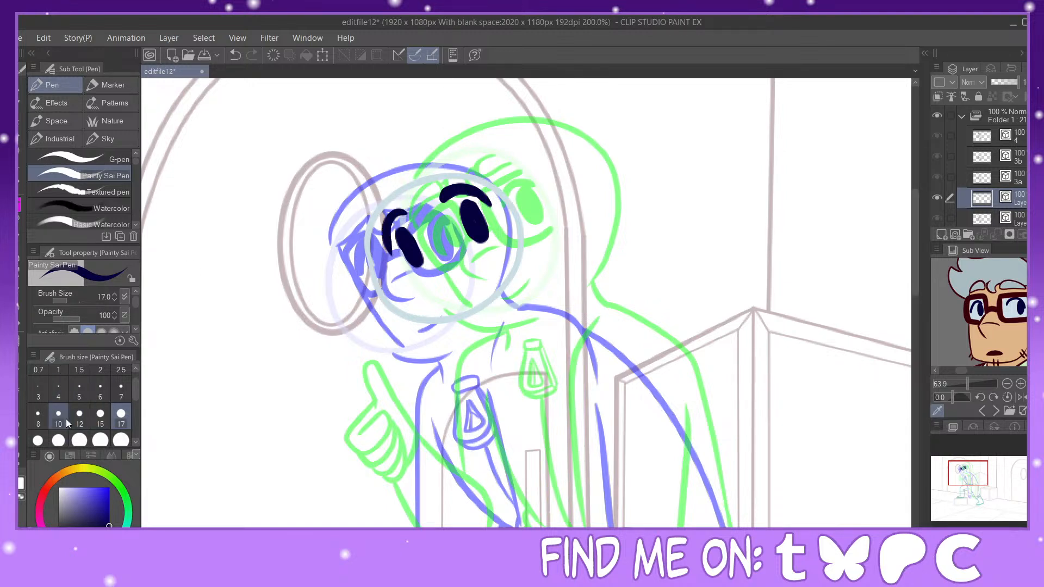
left_click(64, 420)
mouse_move(428, 236)
left_mouse_down()
mouse_move(424, 273)
mouse_move(438, 284)
mouse_move(478, 267)
mouse_move(457, 251)
left_mouse_up()
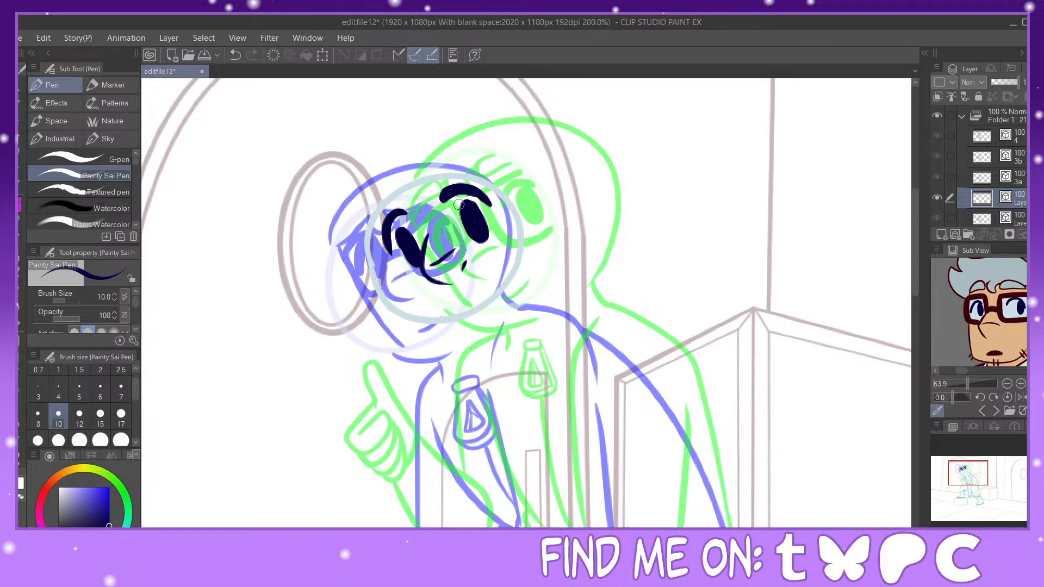
Step: Try an outline for the near glasses lens at brush size 15, and pinch the head guide circle's back edge slightly inward
left_click(100, 417)
mouse_move(429, 205)
left_mouse_down()
mouse_move(449, 235)
mouse_move(477, 245)
mouse_move(503, 220)
mouse_move(488, 189)
left_mouse_up()
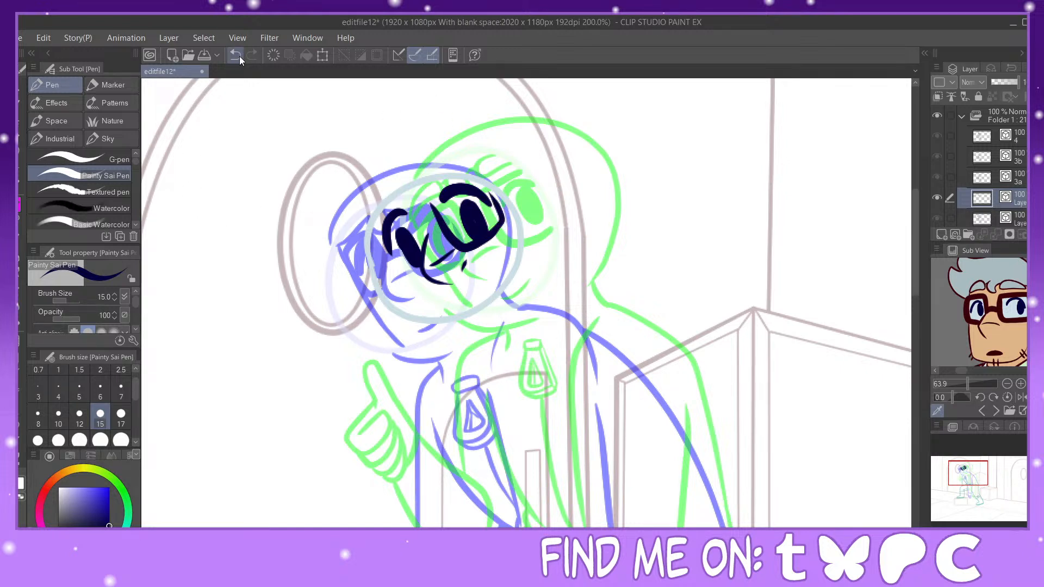
key("ctrl+z")
left_click(20, 460)
left_click_drag(515, 212, 502, 209)
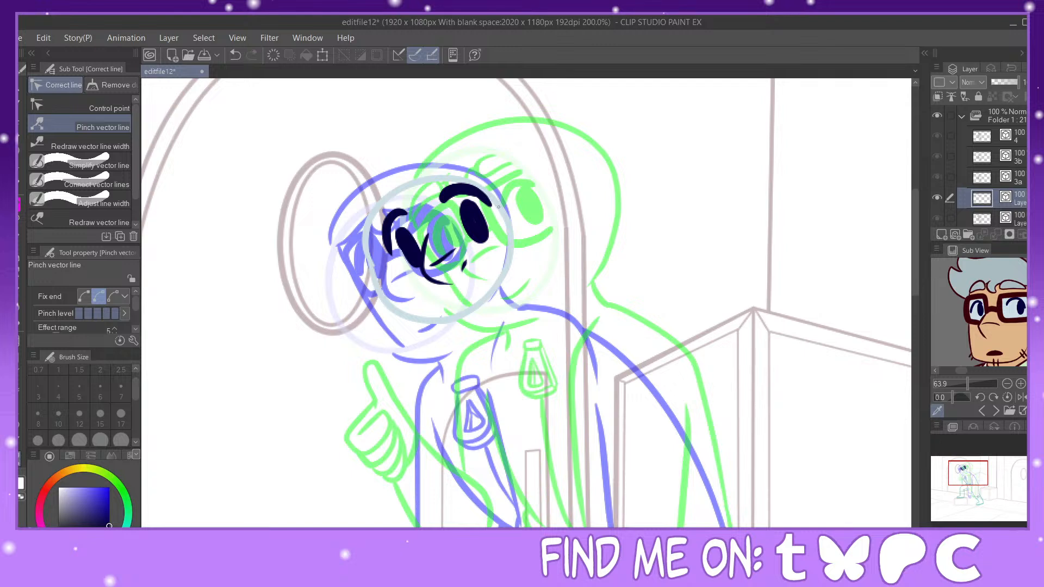
Step: Ink the glasses frames around both eyes, reshape the far lens's outer rim, and add the bridge between them
key("p")
mouse_move(456, 182)
left_mouse_down()
mouse_move(432, 199)
mouse_move(458, 247)
mouse_move(507, 224)
left_mouse_up()
mouse_move(418, 209)
left_mouse_down()
mouse_move(400, 200)
mouse_move(370, 232)
mouse_move(395, 268)
mouse_move(421, 266)
left_mouse_up()
key("y")
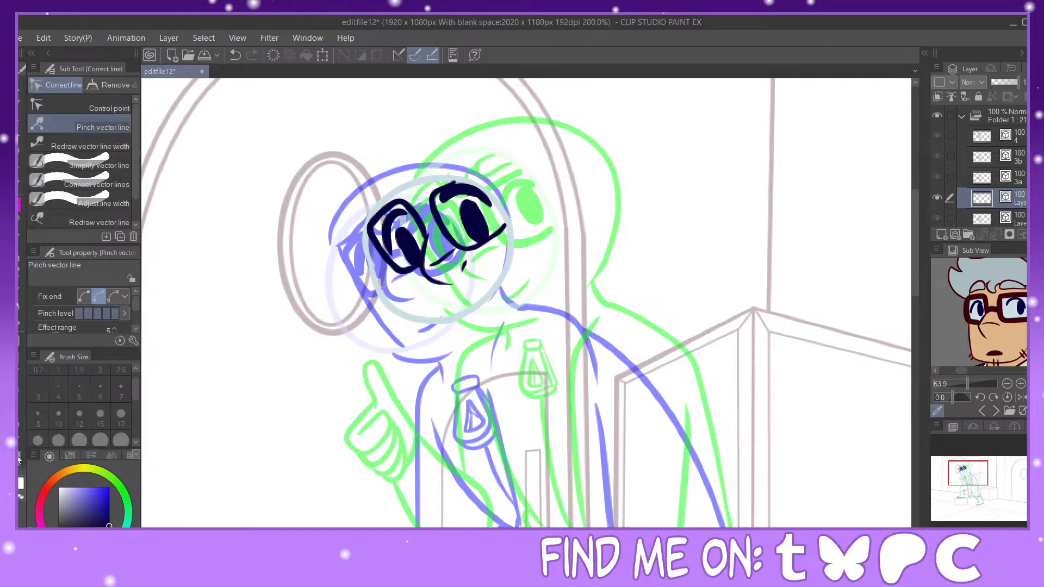
left_click_drag(371, 225, 373, 229)
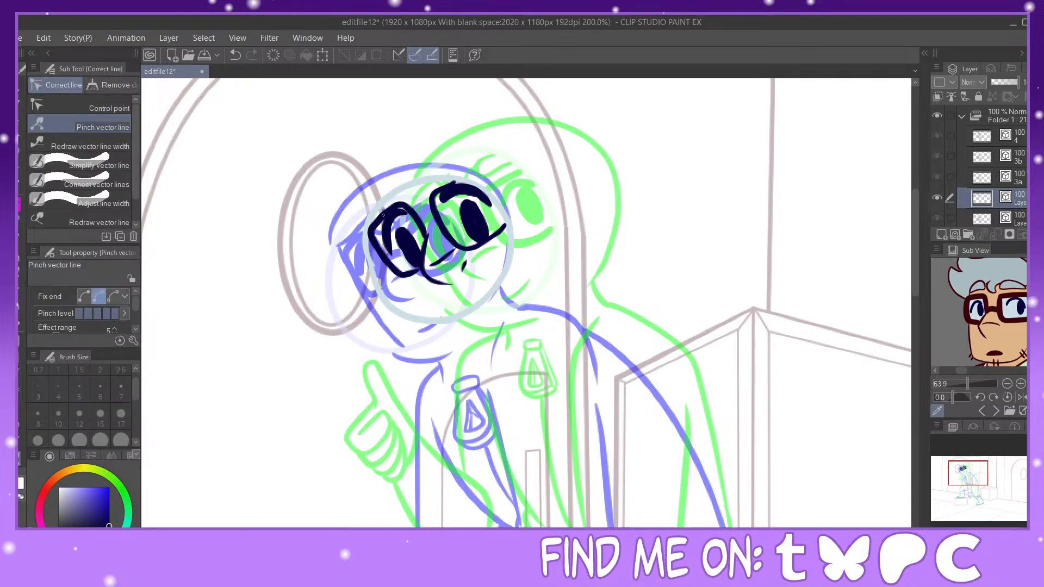
key("p")
left_click_drag(445, 235, 439, 248)
Step: Return to frame 84 and erase the torso's front line from the collar down to the garment hem
mouse_move(975, 476)
left_mouse_down()
mouse_move(974, 491)
mouse_move(976, 482)
left_mouse_up()
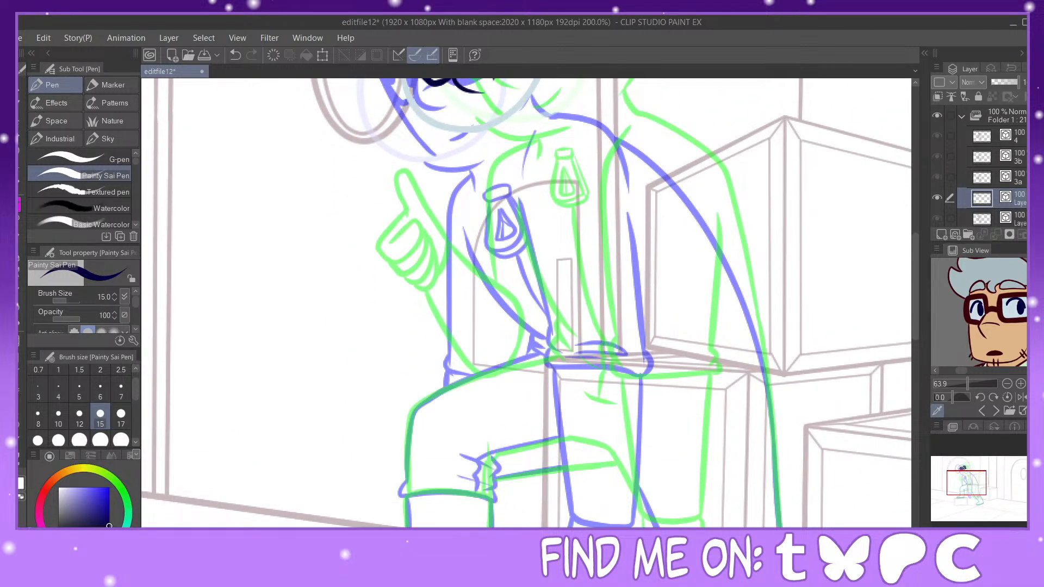
left_click(149, 543)
left_click(286, 516)
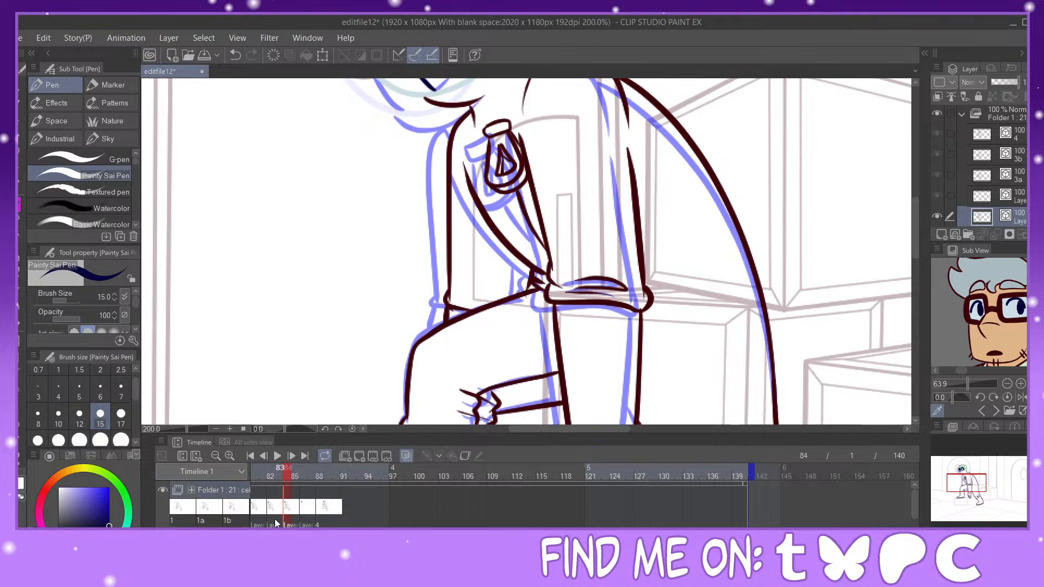
left_click(305, 513)
key("e")
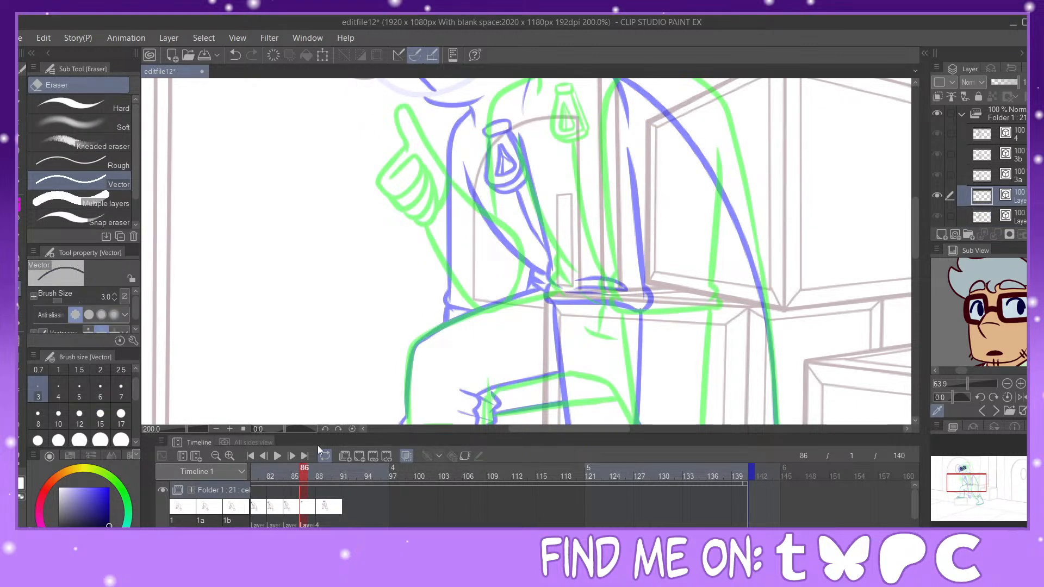
left_click(287, 518)
mouse_move(456, 305)
left_mouse_down()
mouse_move(443, 312)
mouse_move(450, 300)
left_mouse_up()
key("p")
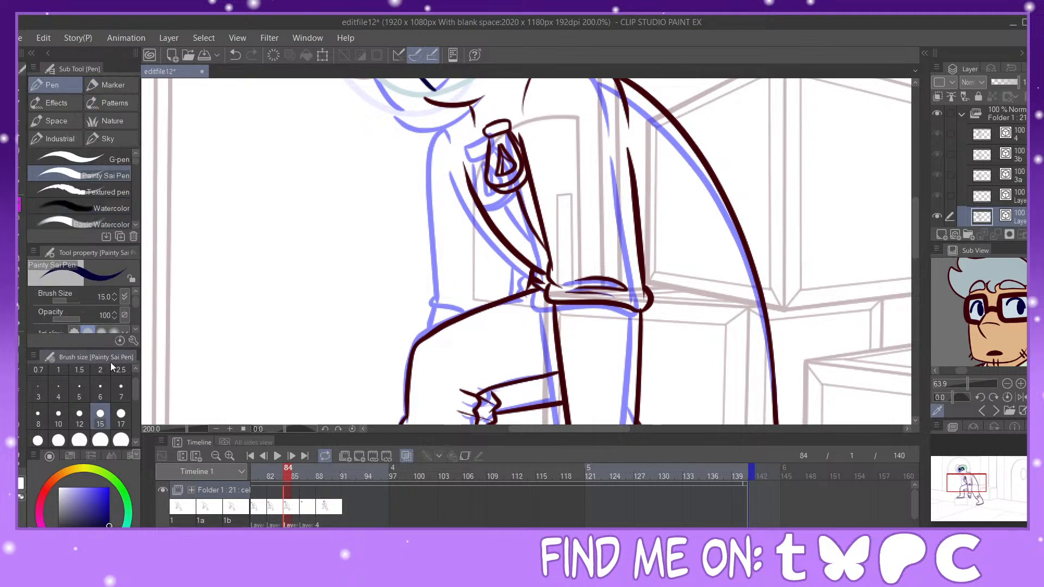
Step: Set the pen to brush size 10 and switch the line color to dark red
left_click(61, 419)
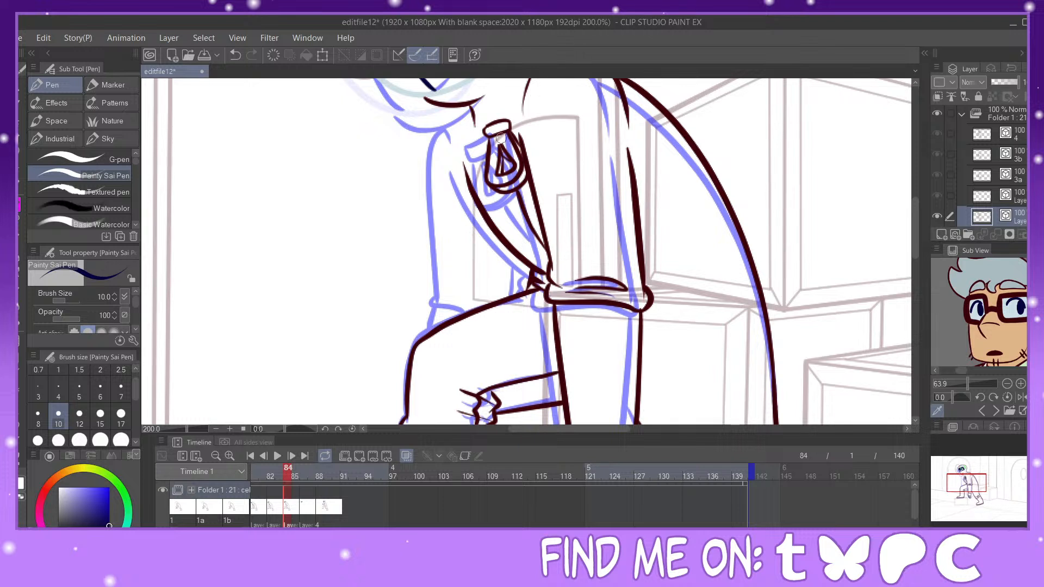
left_click_drag(366, 291, 472, 311)
left_click(236, 59)
left_click(42, 497)
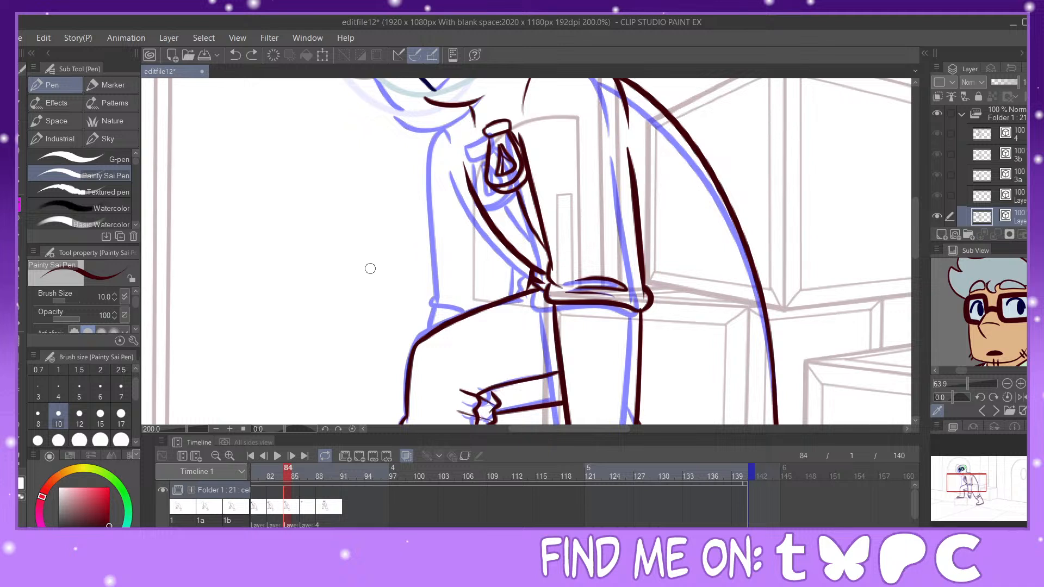
left_click_drag(370, 262, 495, 302)
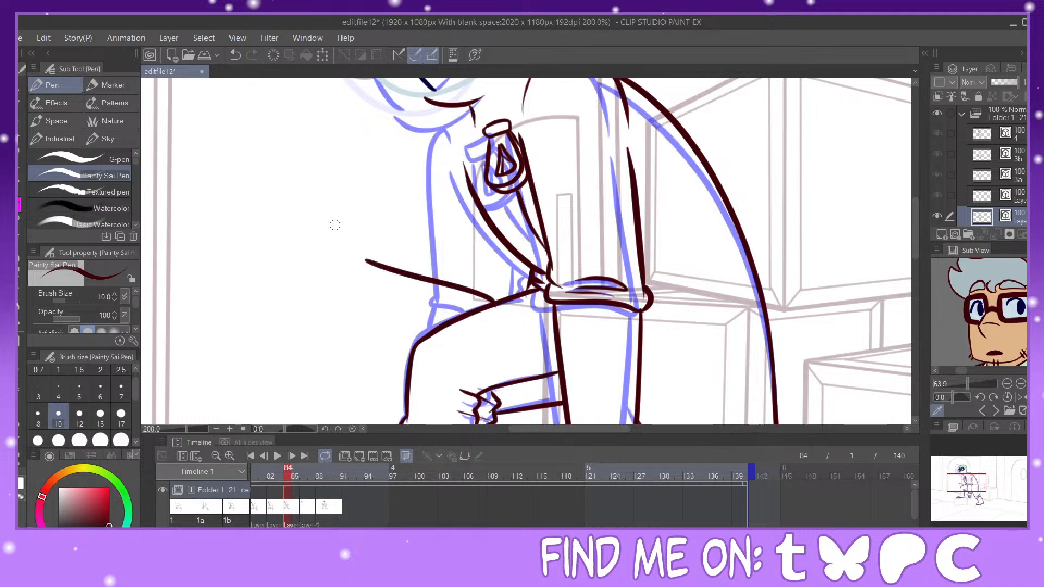
left_click_drag(360, 308, 423, 340)
left_click(235, 55)
left_click(235, 55)
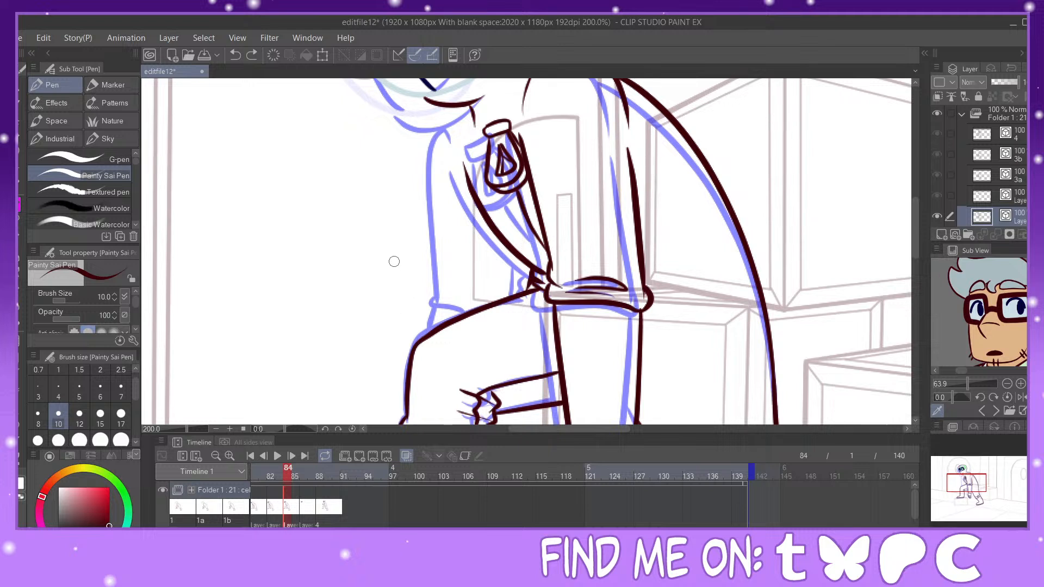
Step: Ink the far hand's closed fist and forearm above the bent knee, and redraw the torso's front line down from the collar
mouse_move(428, 302)
left_mouse_down()
mouse_move(410, 264)
mouse_move(397, 267)
mouse_move(380, 295)
mouse_move(408, 279)
mouse_move(382, 282)
mouse_move(373, 315)
mouse_move(401, 310)
mouse_move(379, 294)
mouse_move(372, 315)
mouse_move(408, 338)
mouse_move(409, 323)
mouse_move(385, 319)
mouse_move(404, 337)
left_mouse_up()
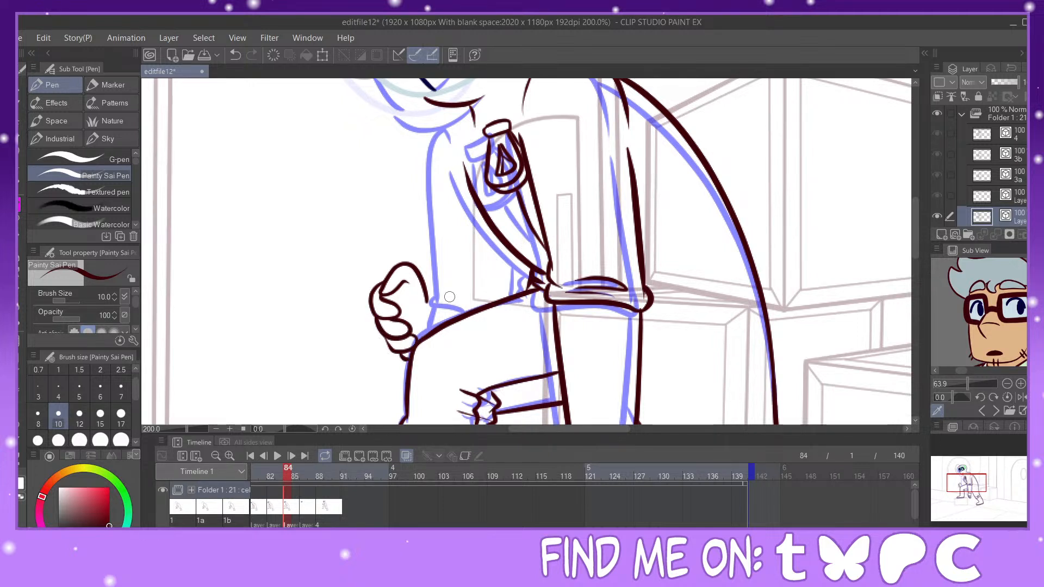
mouse_move(403, 286)
left_mouse_down()
mouse_move(413, 316)
mouse_move(430, 301)
mouse_move(425, 292)
mouse_move(430, 333)
left_mouse_up()
left_click_drag(430, 294, 501, 301)
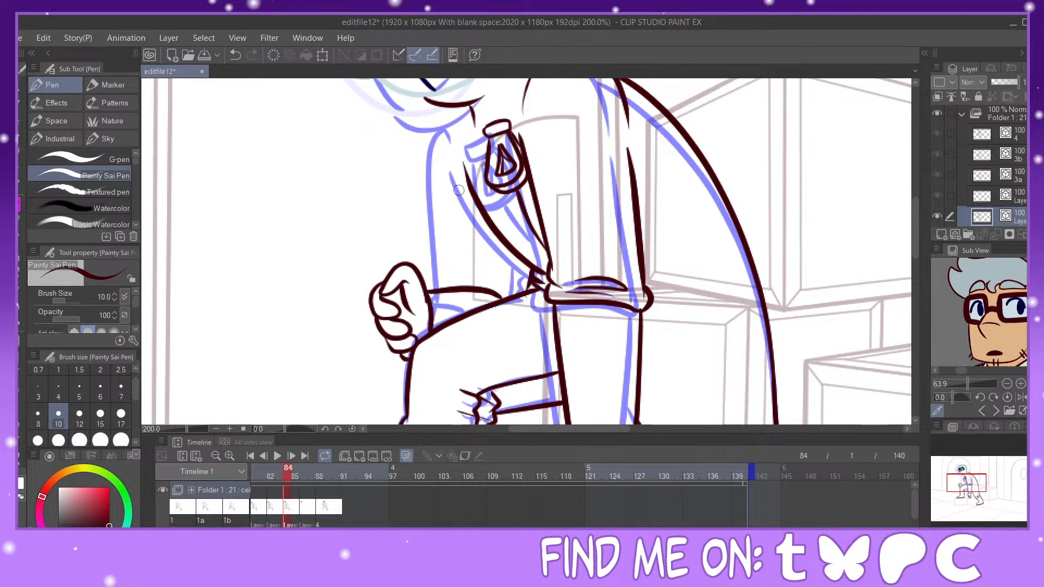
mouse_move(472, 115)
left_mouse_down()
mouse_move(437, 152)
mouse_move(451, 283)
left_mouse_up()
left_click(235, 55)
mouse_move(473, 114)
left_mouse_down()
mouse_move(444, 159)
mouse_move(457, 279)
mouse_move(460, 287)
mouse_move(501, 287)
left_mouse_up()
Step: On frame 86, ink the hood's outer curve and the chin line, and pinch both lines into shape between the neighboring sketches
left_click(305, 469)
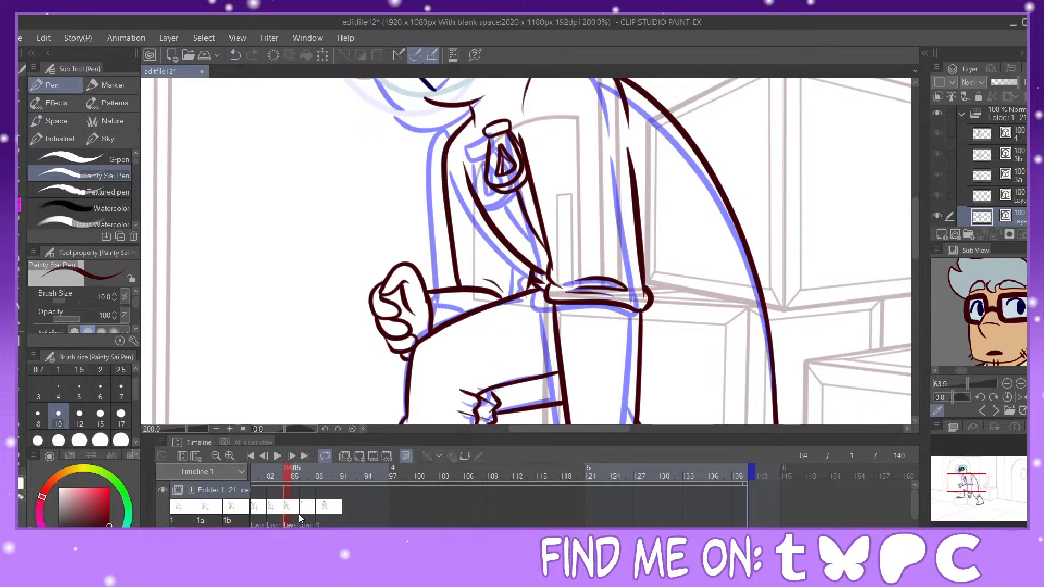
left_click_drag(967, 485, 969, 470)
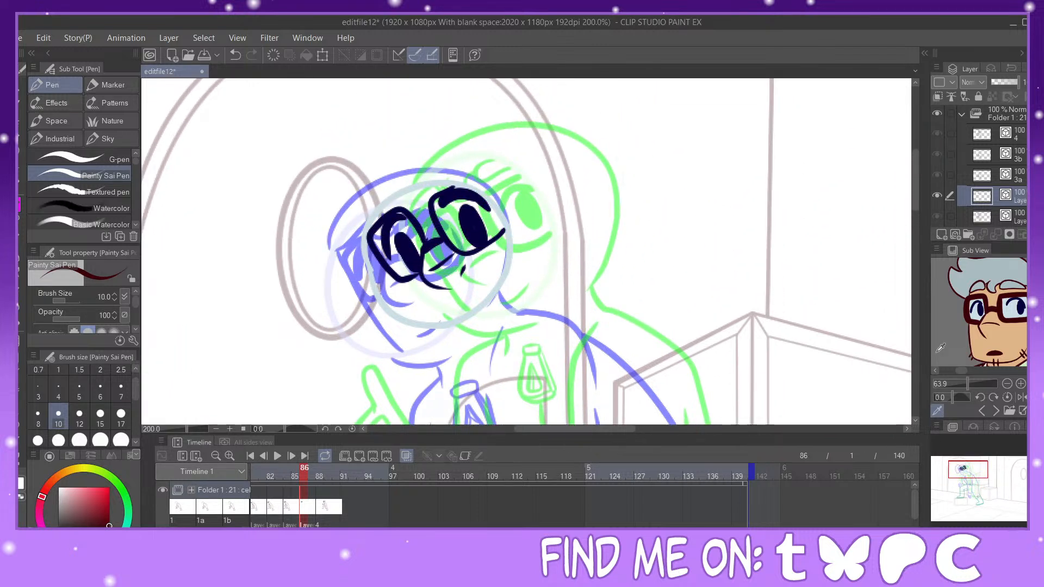
mouse_move(361, 236)
left_mouse_down()
mouse_move(360, 210)
mouse_move(396, 156)
mouse_move(504, 138)
mouse_move(546, 201)
mouse_move(530, 276)
left_mouse_up()
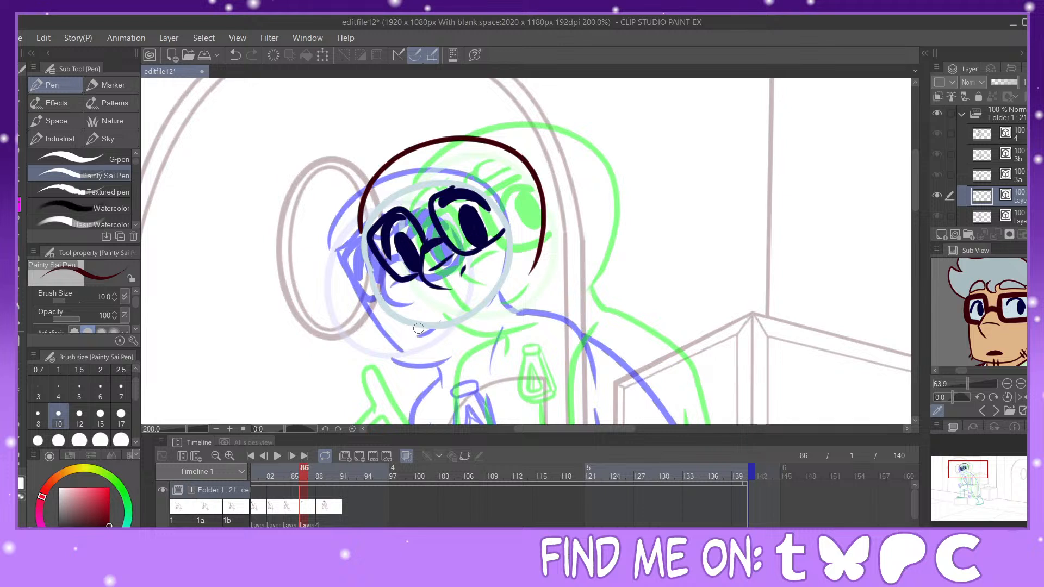
mouse_move(423, 335)
left_mouse_down()
mouse_move(478, 334)
mouse_move(497, 321)
left_mouse_up()
key("y")
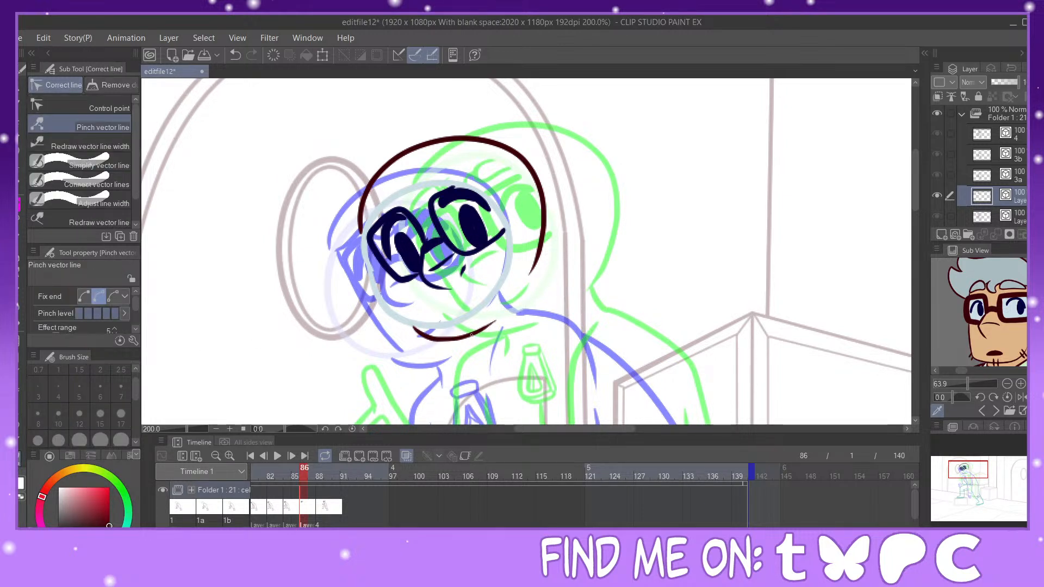
left_click_drag(478, 329, 424, 336)
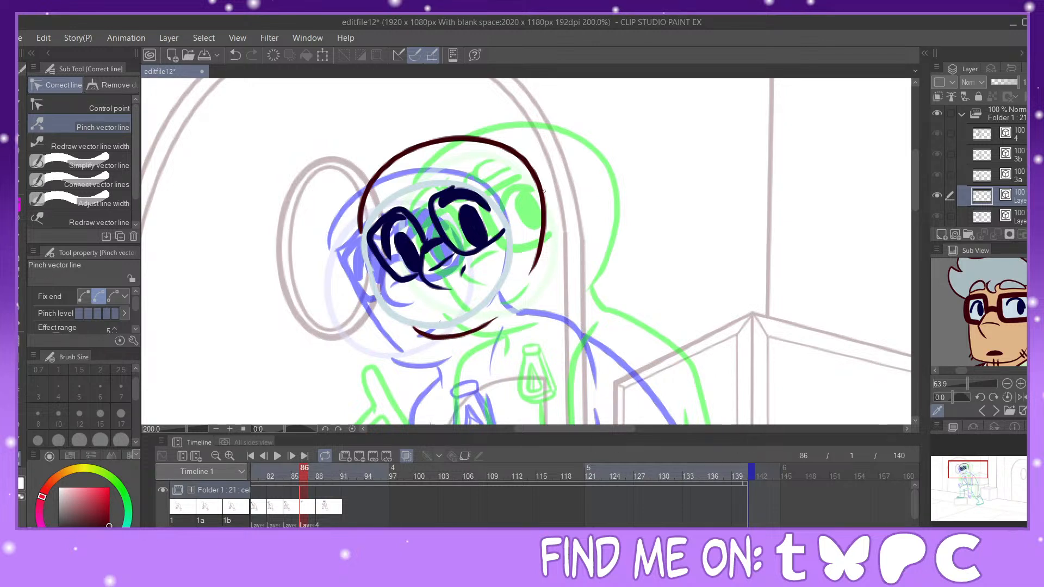
left_click_drag(542, 206, 547, 212)
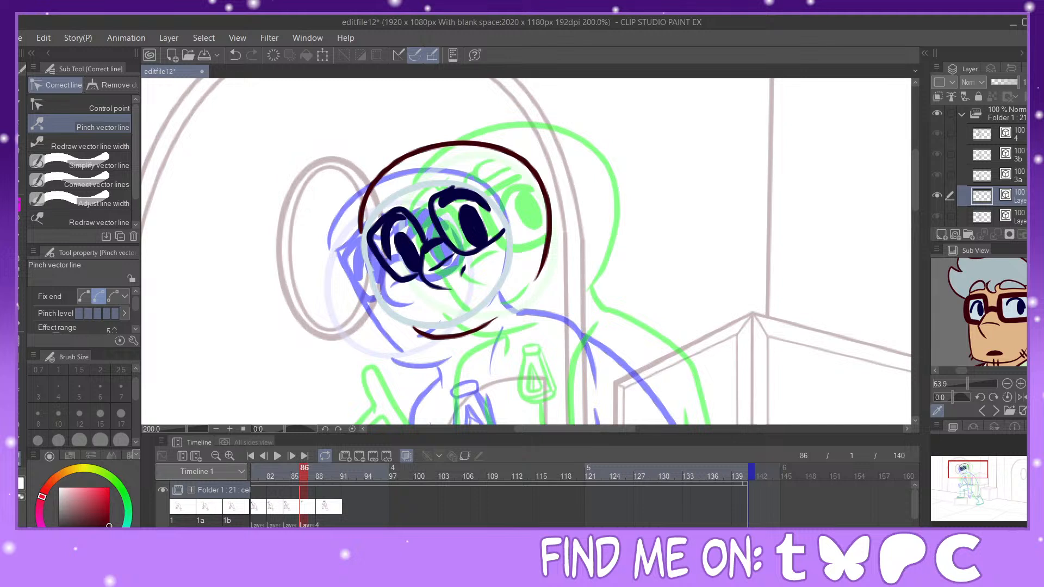
Step: Ink the mouth in dark blue, and add the short neck and shoulder strokes below the head in dark red
key("p")
left_click(474, 227, "alt")
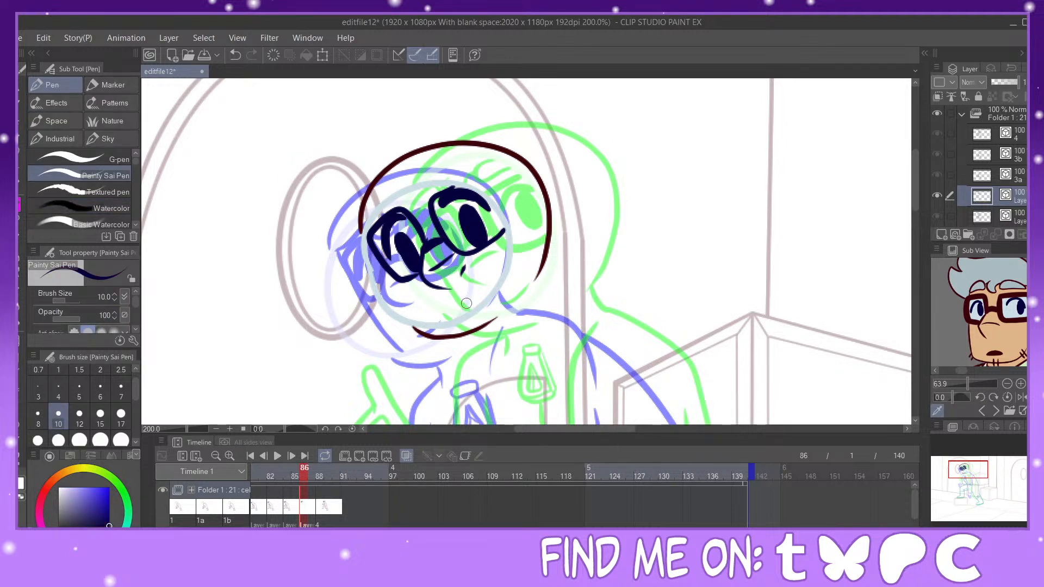
left_click_drag(463, 311, 479, 293)
left_click(550, 239, "alt")
left_click_drag(591, 349, 461, 265)
left_click_drag(406, 194, 442, 224)
left_click_drag(341, 254, 338, 276)
Step: Ink the long back curve from the shoulder down past the waist between the blue and green sketches, redrawing it until smooth
mouse_move(436, 221)
left_mouse_down()
mouse_move(528, 281)
mouse_move(550, 337)
left_mouse_up()
left_click(236, 54)
left_click_drag(431, 216, 578, 356)
left_click_drag(590, 404, 591, 418)
left_click_drag(981, 474, 981, 480)
left_click(235, 56)
mouse_move(322, 98)
left_mouse_down()
mouse_move(358, 118)
mouse_move(447, 206)
mouse_move(491, 337)
mouse_move(508, 425)
left_mouse_up()
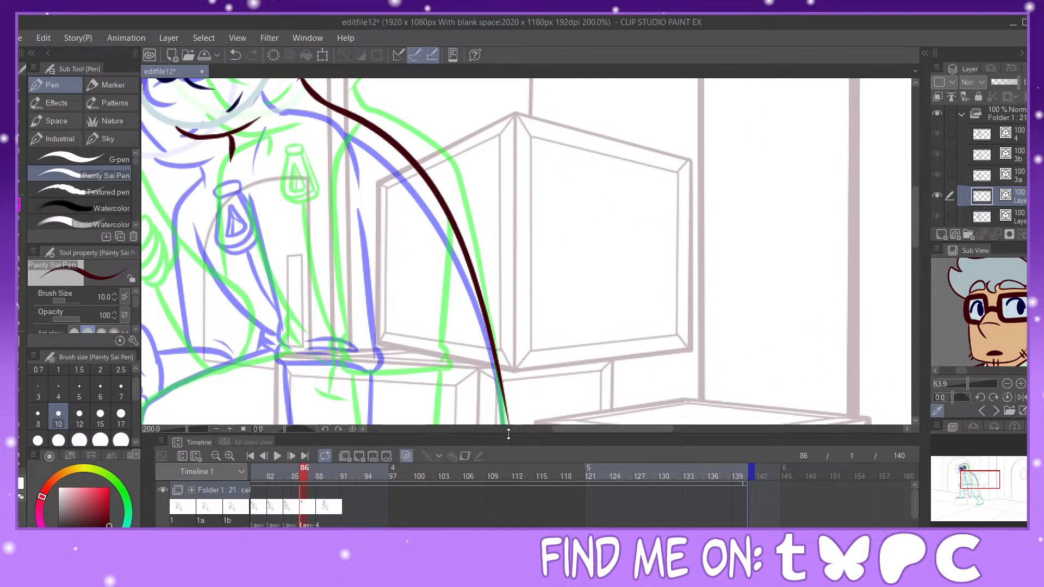
left_click(235, 55)
mouse_move(321, 98)
left_mouse_down()
mouse_move(387, 145)
mouse_move(455, 224)
mouse_move(506, 429)
left_mouse_up()
Step: Ink the near sleeve's front edge and wide hem, and draw its back edge down to the hem
mouse_move(989, 479)
left_mouse_down()
mouse_move(979, 494)
mouse_move(979, 477)
left_mouse_up()
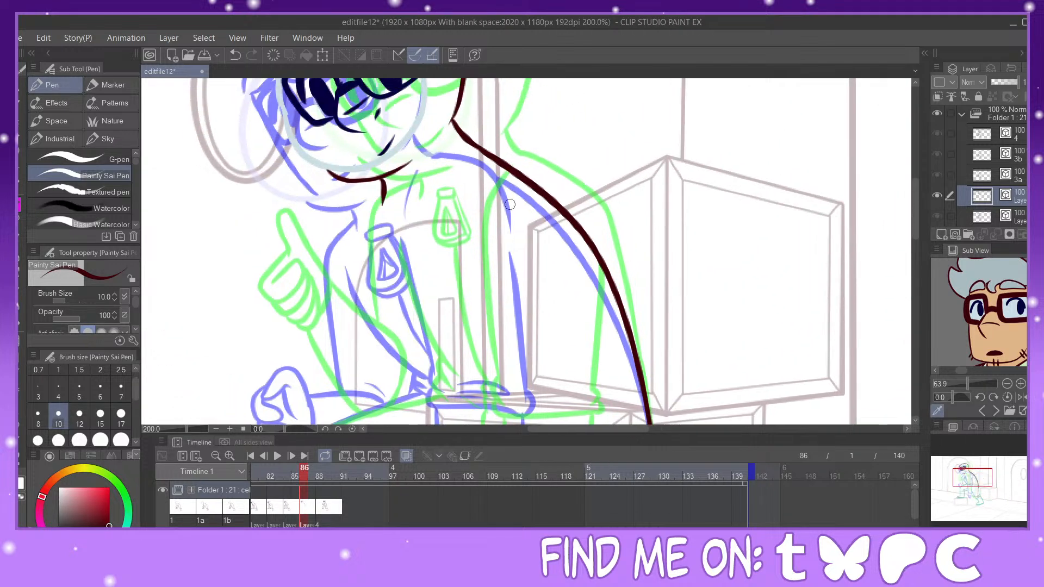
mouse_move(441, 193)
left_mouse_down()
mouse_move(440, 277)
mouse_move(463, 409)
mouse_move(452, 401)
mouse_move(452, 411)
mouse_move(581, 415)
left_mouse_up()
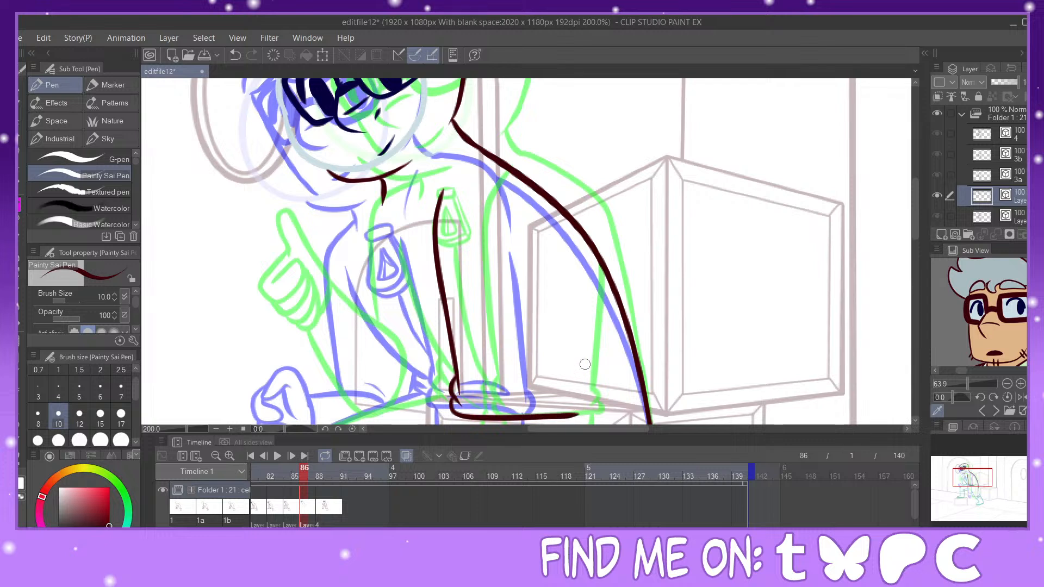
left_click_drag(545, 234, 559, 405)
left_click_drag(995, 487, 1000, 492)
key("ctrl+z")
left_click_drag(471, 124, 465, 288)
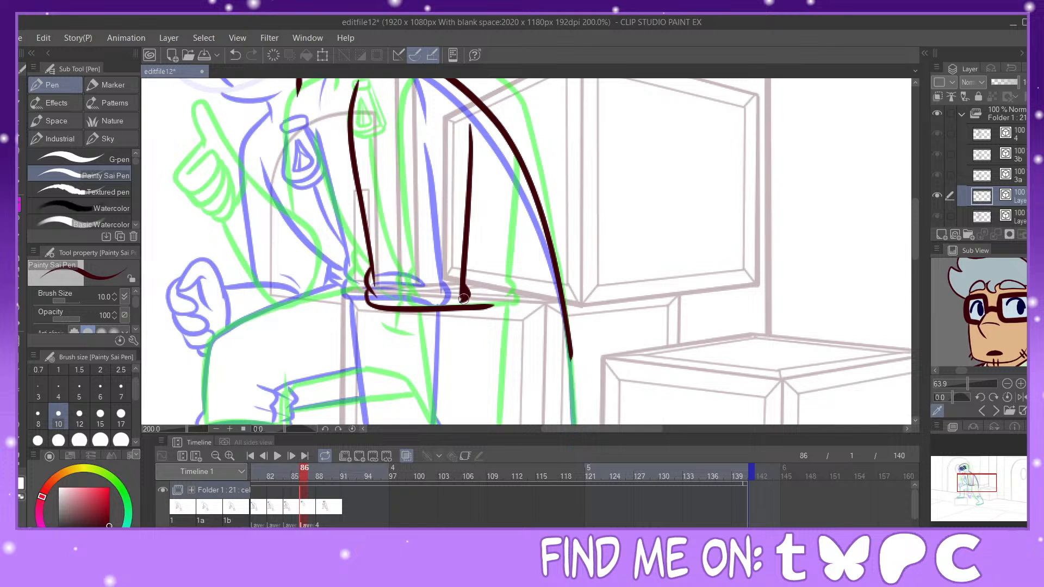
Step: Erase the near sleeve's hem and back edge, and redraw both with a narrower hem
key("e")
left_click(466, 308)
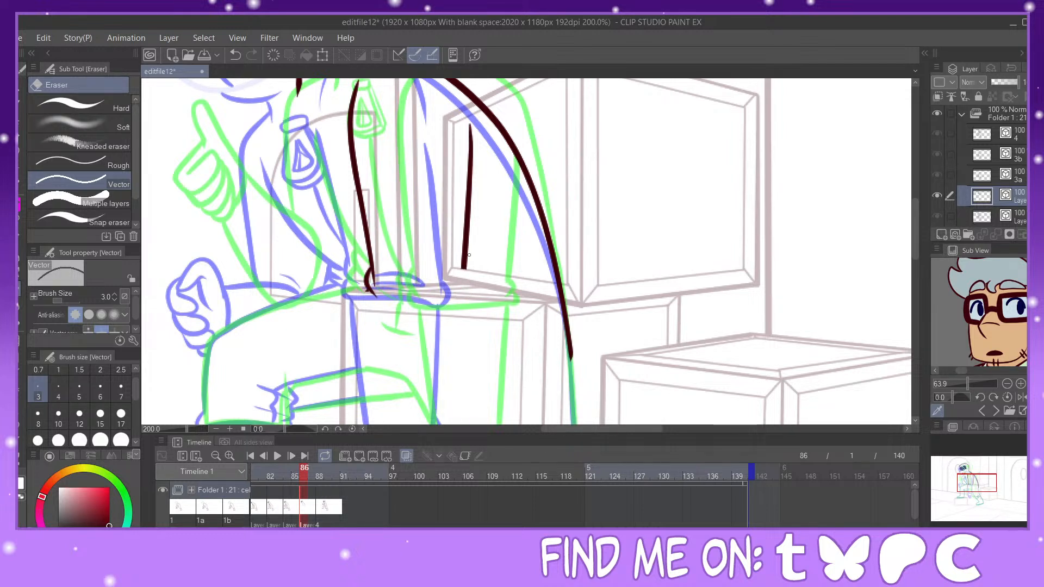
left_click_drag(466, 265, 466, 152)
key("p")
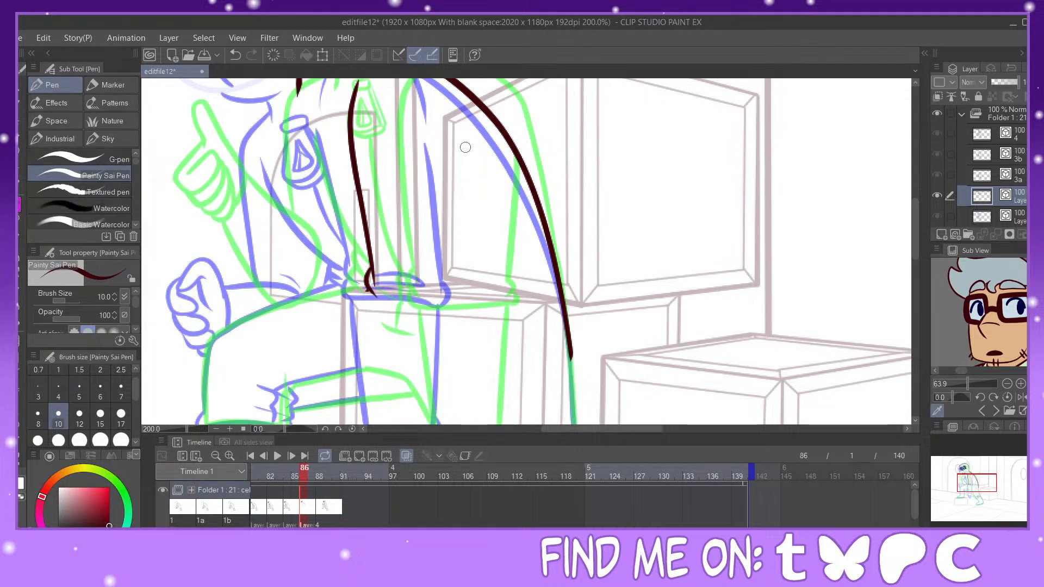
mouse_move(468, 142)
left_mouse_down()
mouse_move(463, 308)
mouse_move(379, 300)
mouse_move(370, 289)
left_mouse_up()
Step: Ink the near forearm's two sides and wrist line below the sleeve hem, and pinch its lower edges into shape
left_click_drag(969, 496, 969, 500)
left_click_drag(474, 222, 452, 368)
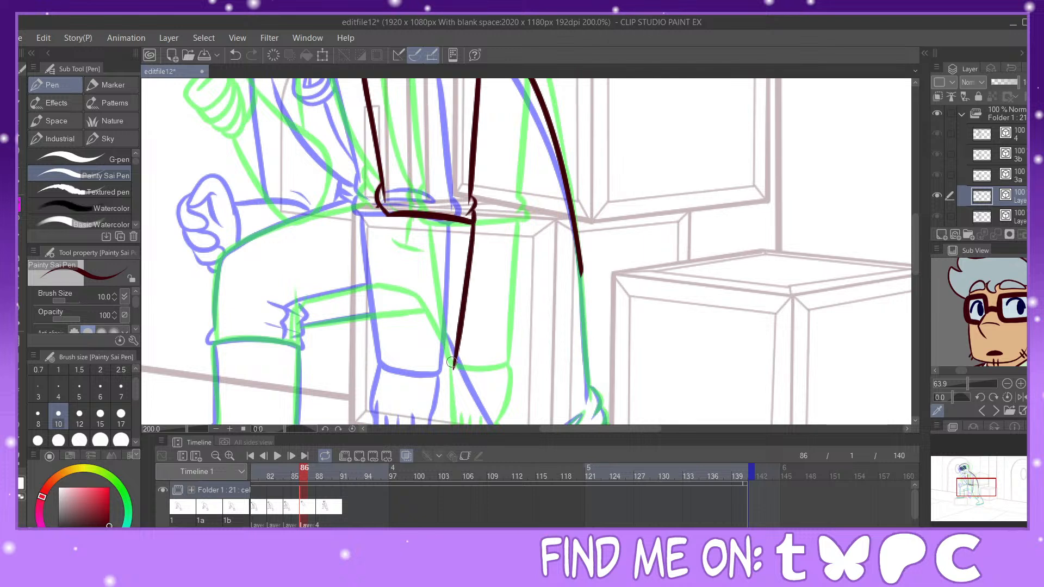
mouse_move(385, 213)
left_mouse_down()
mouse_move(416, 377)
mouse_move(453, 359)
left_mouse_up()
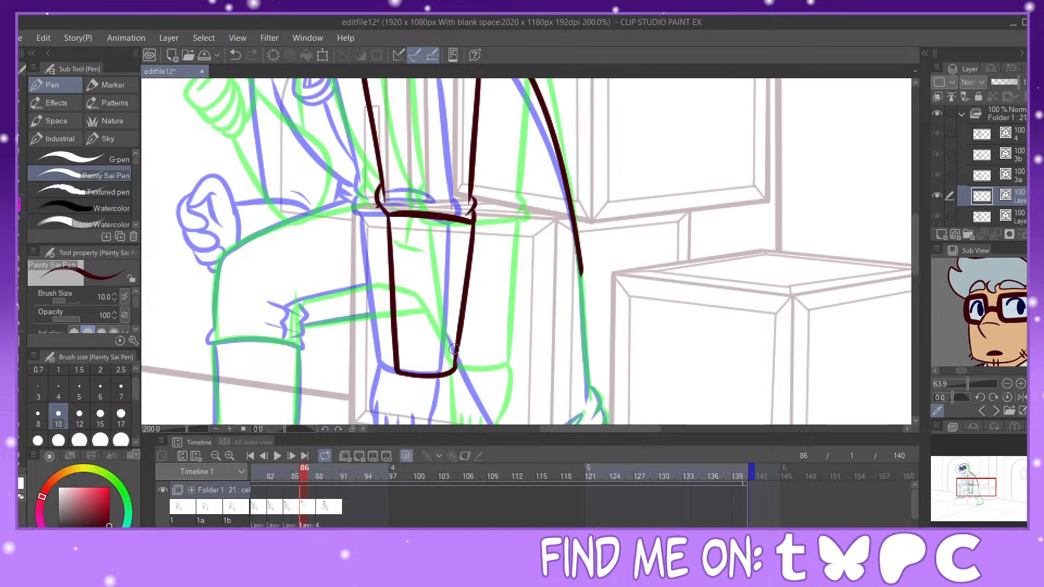
key("e")
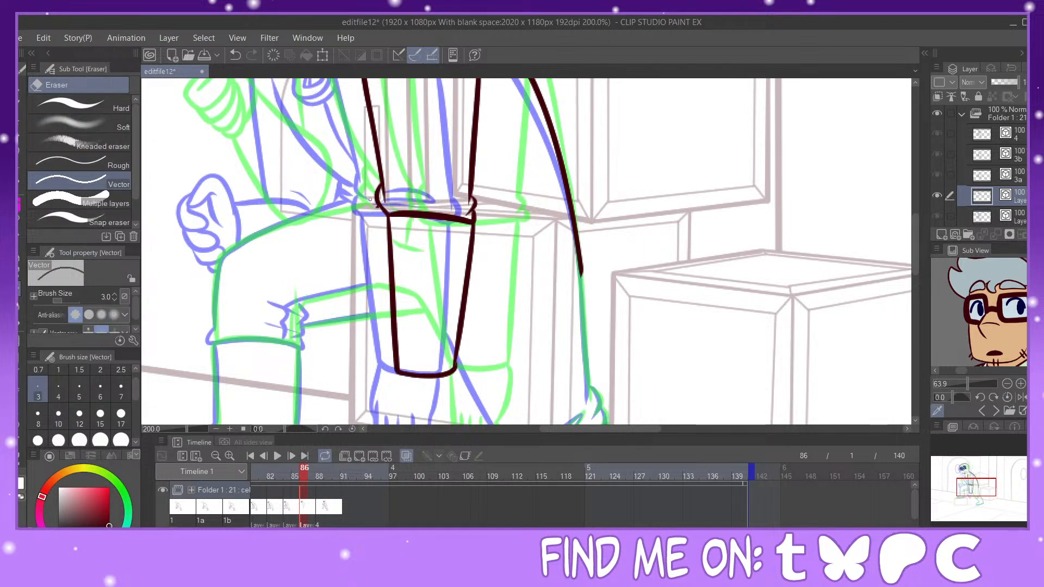
key("y")
left_click_drag(399, 366, 394, 357)
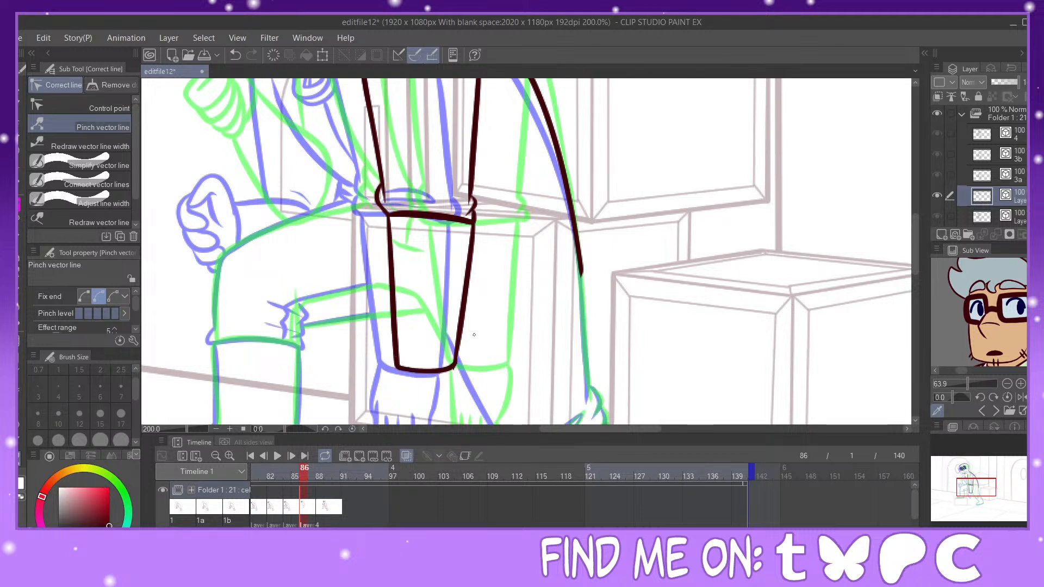
left_click_drag(462, 328, 467, 321)
Step: Ink the near hand hanging below the wrist line, with its separate fingers and both outer edges
left_click_drag(511, 357, 533, 302)
scroll(477, 243, "down", 1)
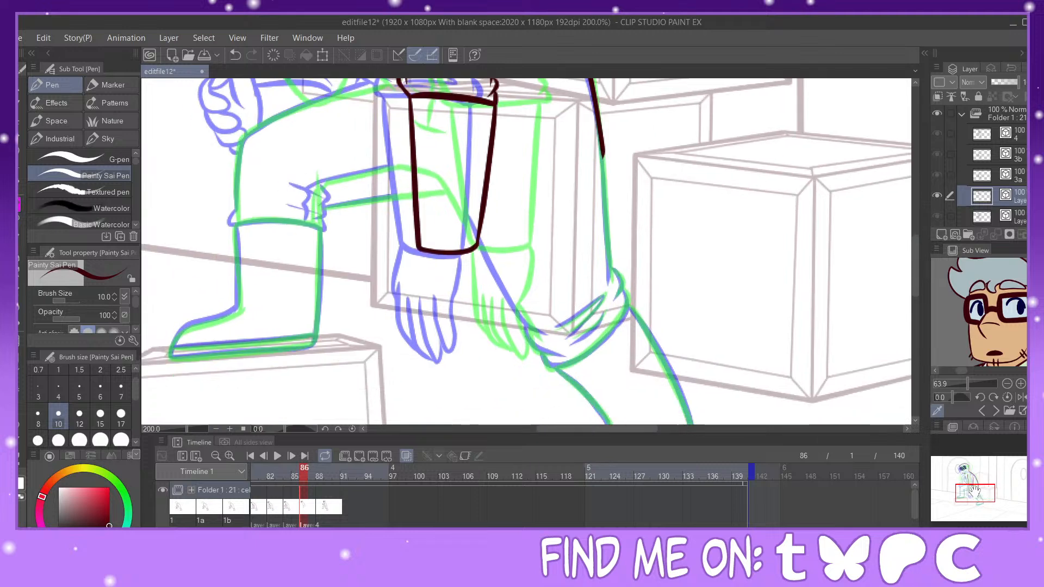
mouse_move(476, 246)
left_mouse_down()
mouse_move(475, 295)
mouse_move(460, 326)
mouse_move(470, 354)
mouse_move(478, 337)
mouse_move(477, 282)
mouse_move(444, 315)
mouse_move(468, 338)
left_mouse_up()
mouse_move(430, 298)
left_mouse_down()
mouse_move(433, 338)
mouse_move(455, 360)
mouse_move(456, 346)
left_mouse_up()
mouse_move(422, 292)
left_mouse_down()
mouse_move(424, 339)
mouse_move(446, 359)
mouse_move(453, 352)
left_mouse_up()
left_click_drag(417, 253, 422, 298)
left_click(235, 54)
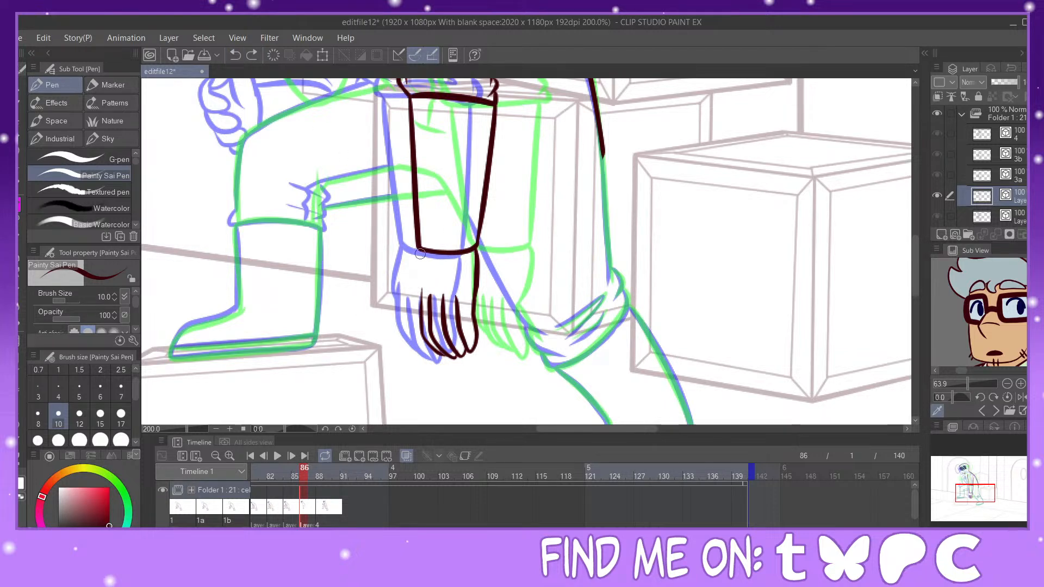
left_click_drag(421, 250, 419, 325)
Step: Ink the small bottle's cap on the chest, and shift the cap slightly toward the near sleeve
left_click_drag(976, 493, 972, 475)
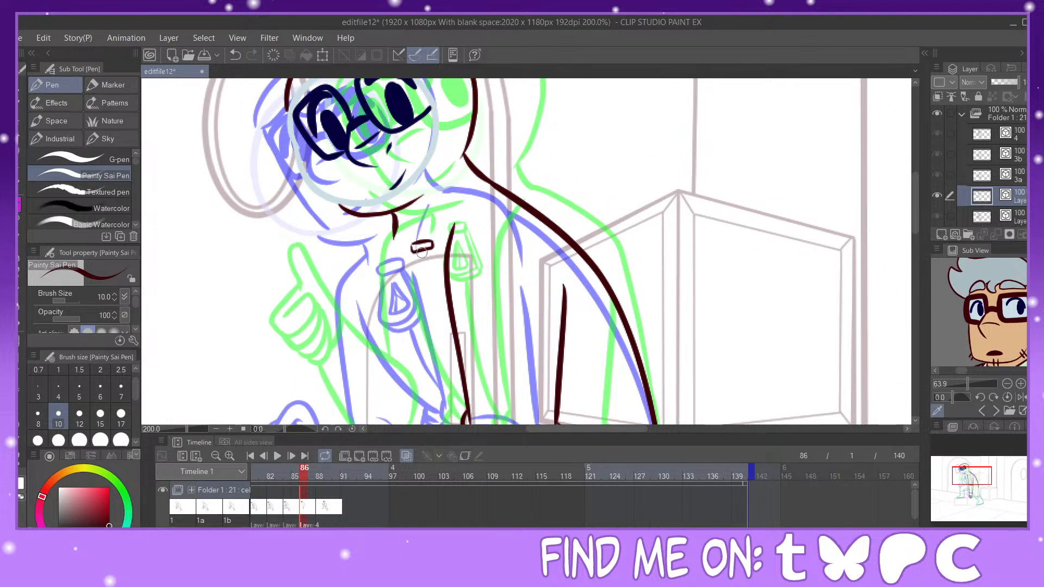
left_click_drag(413, 255, 416, 304)
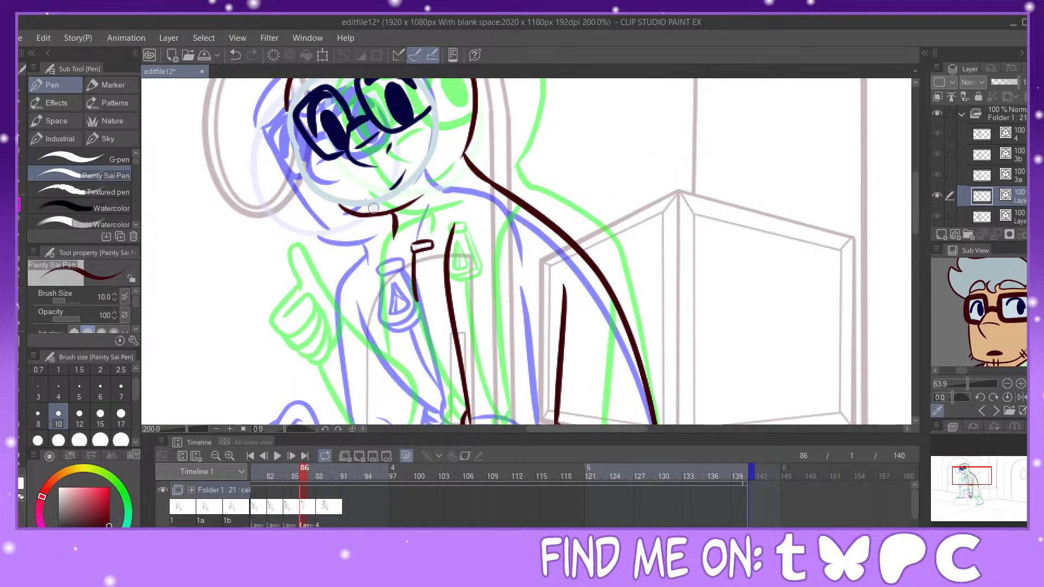
left_click(235, 54)
left_click(20, 153)
mouse_move(427, 220)
left_mouse_down()
mouse_move(424, 262)
mouse_move(430, 223)
mouse_move(439, 247)
left_mouse_up()
key("k")
key("ctrl+d")
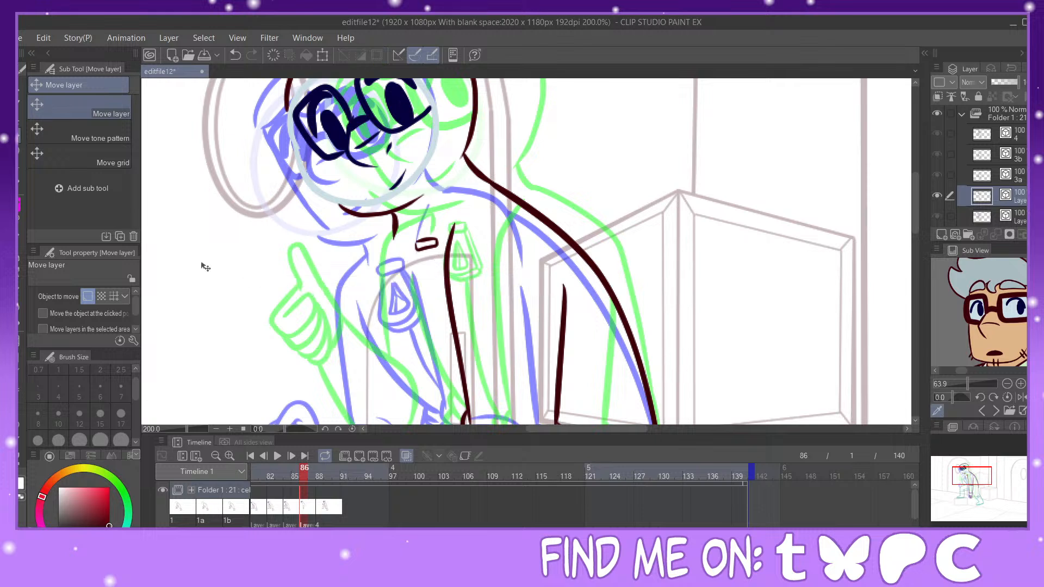
Step: Ink the bottle's neck and rounded body below the cap, and add the triangle emblem inside it
key("p")
mouse_move(418, 251)
left_mouse_down()
mouse_move(416, 294)
mouse_move(446, 297)
left_mouse_up()
mouse_move(437, 248)
left_mouse_down()
mouse_move(444, 261)
mouse_move(448, 253)
mouse_move(446, 281)
left_mouse_up()
left_click(235, 55)
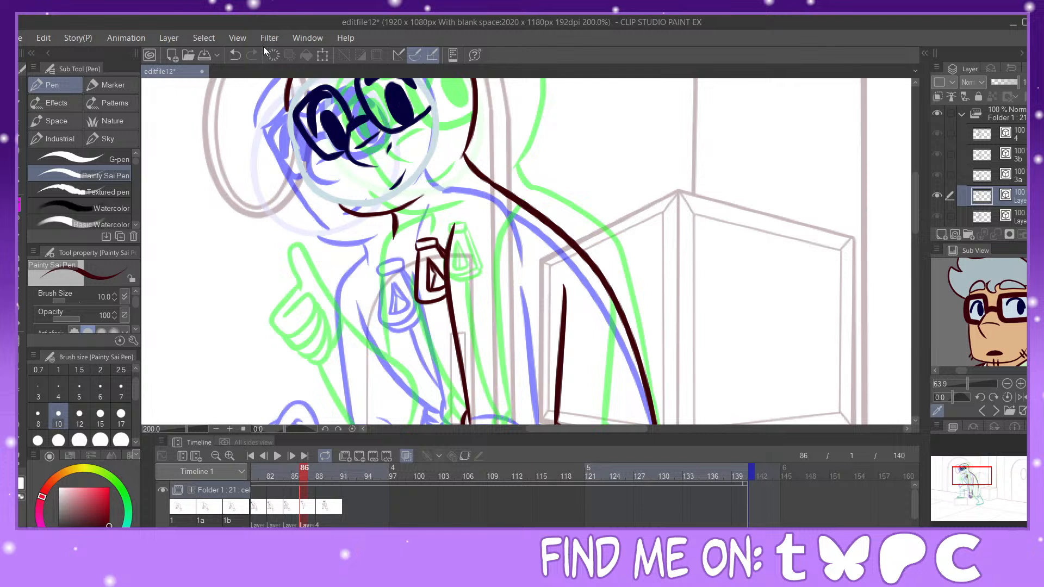
left_click_drag(437, 274, 436, 293)
Step: Ink the torso's front line from the neck and the diagonal line to the waist knot, and add the far forearm's outline
mouse_move(396, 222)
left_mouse_down()
mouse_move(359, 282)
mouse_move(363, 378)
left_mouse_up()
left_click_drag(975, 476, 976, 484)
mouse_move(357, 152)
left_mouse_down()
mouse_move(397, 225)
mouse_move(433, 263)
mouse_move(418, 281)
mouse_move(441, 287)
left_mouse_up()
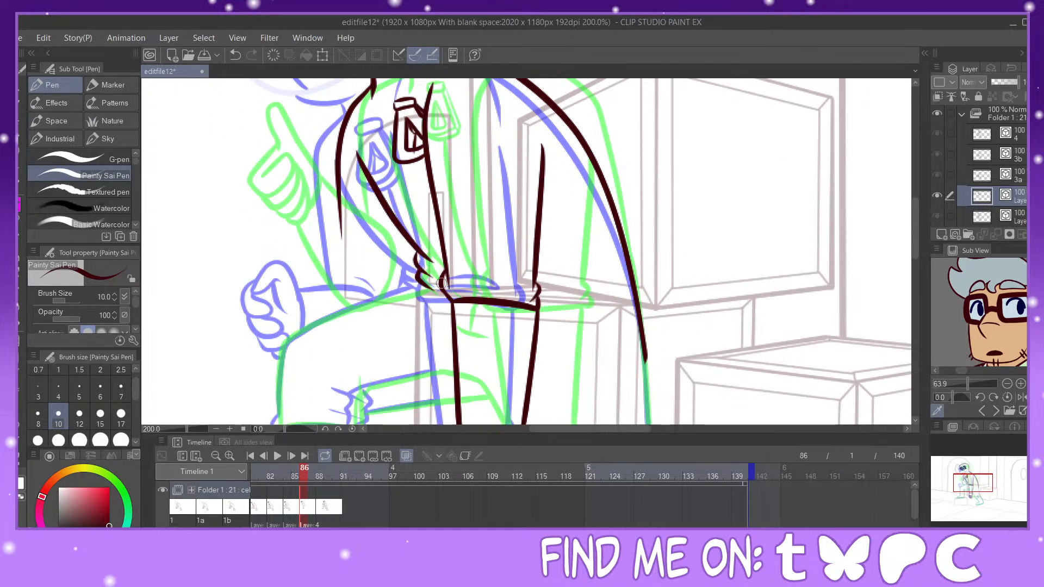
left_click_drag(286, 230, 387, 289)
Step: Extend the long back line down to the trailing leg's cuff, and ink the leg's front edge and the cuff's lower rim
left_click_drag(973, 484, 976, 499)
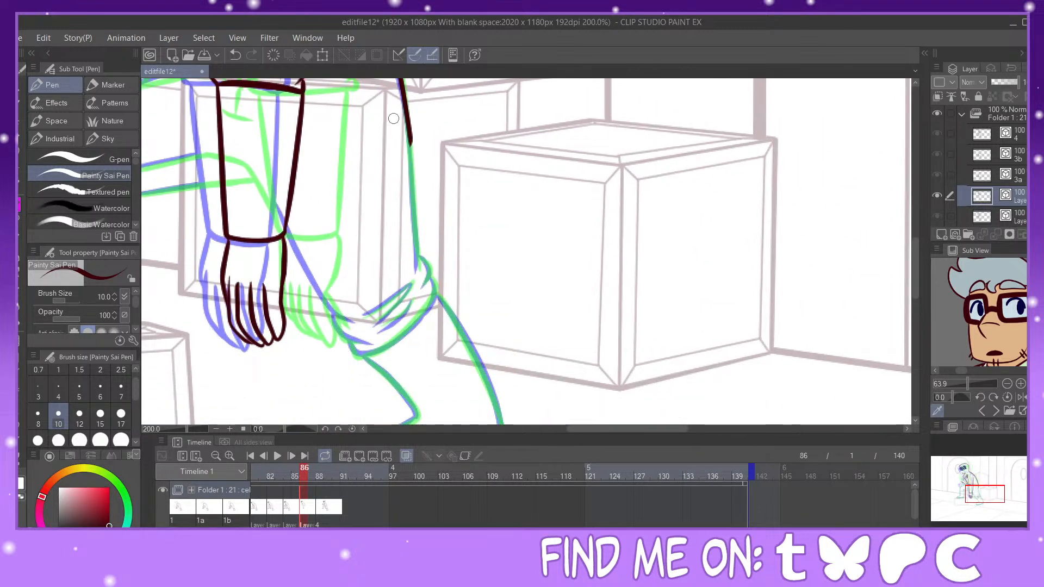
left_click_drag(408, 121, 414, 264)
key("y")
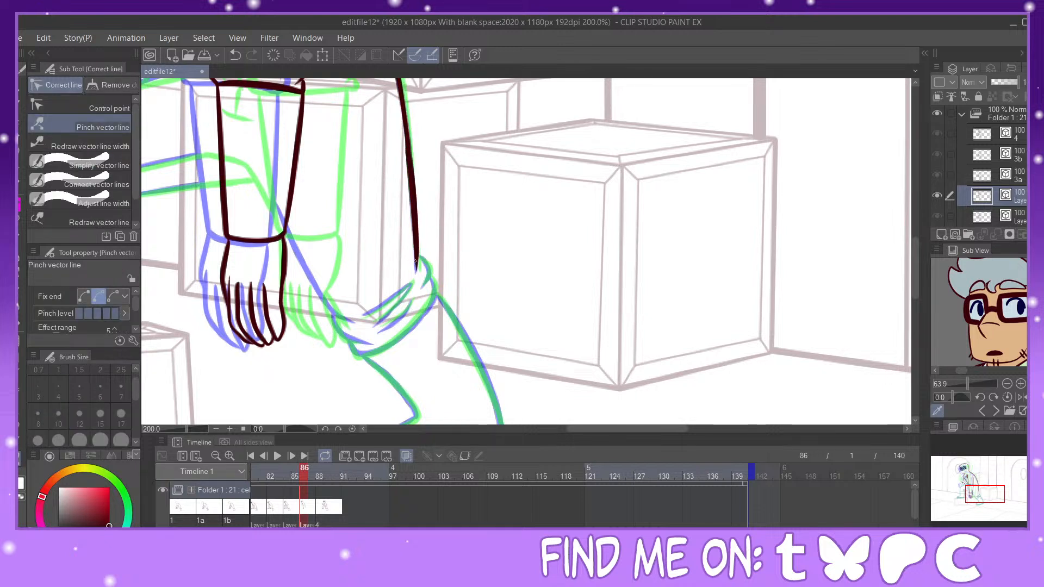
key("p")
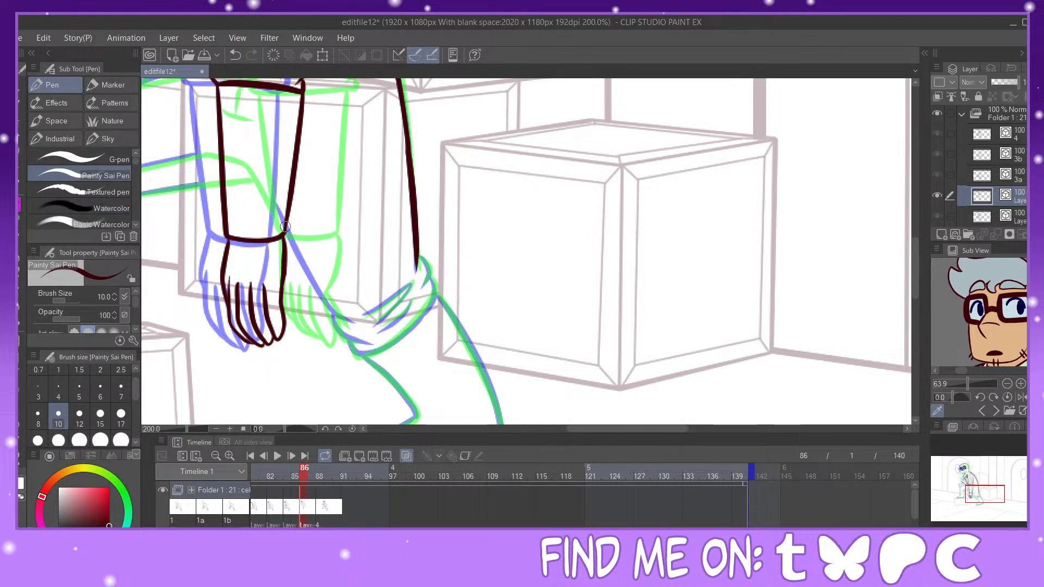
left_click_drag(285, 233, 321, 305)
key("ctrl+z")
mouse_move(285, 233)
left_mouse_down()
mouse_move(351, 325)
mouse_move(332, 310)
mouse_move(340, 333)
mouse_move(376, 348)
mouse_move(351, 340)
mouse_move(351, 349)
mouse_move(373, 354)
mouse_move(432, 288)
left_mouse_up()
Step: Close the back edge of the trailing leg's cuff and ink the fold creases inside it
key("y")
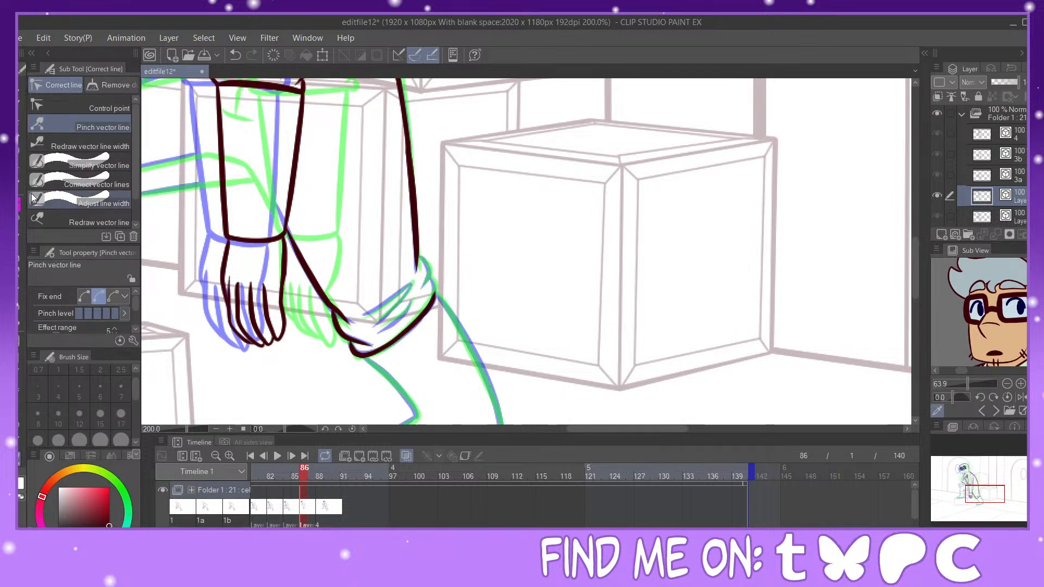
key("p")
left_click_drag(419, 254, 432, 301)
mouse_move(362, 315)
left_mouse_down()
mouse_move(412, 284)
mouse_move(374, 330)
mouse_move(395, 324)
left_mouse_up()
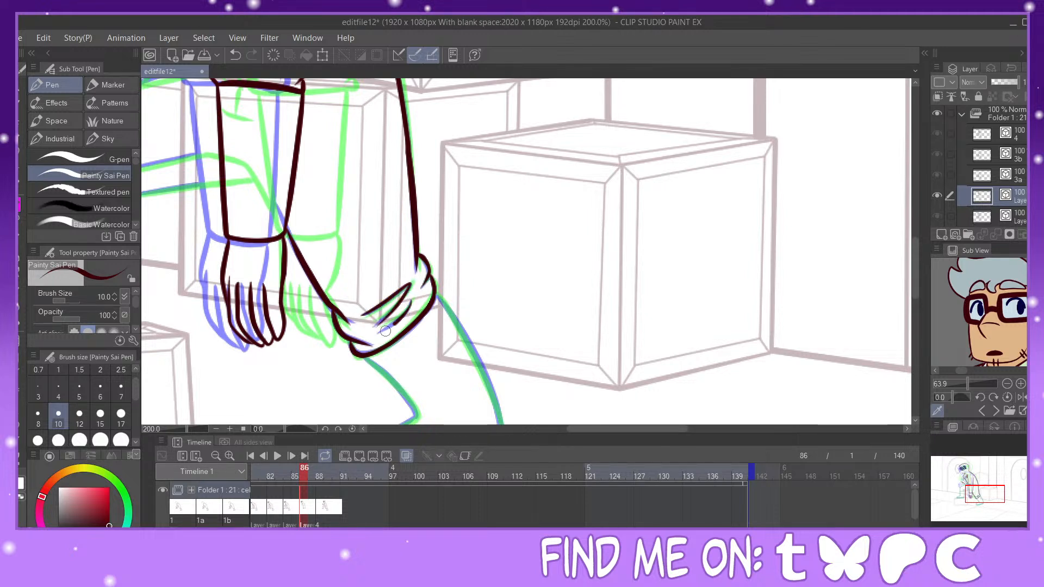
Step: Ink the back edge of the trailing leg's boot from the cuff down to the heel, following the onion-skin curve
left_click_drag(994, 493, 995, 502)
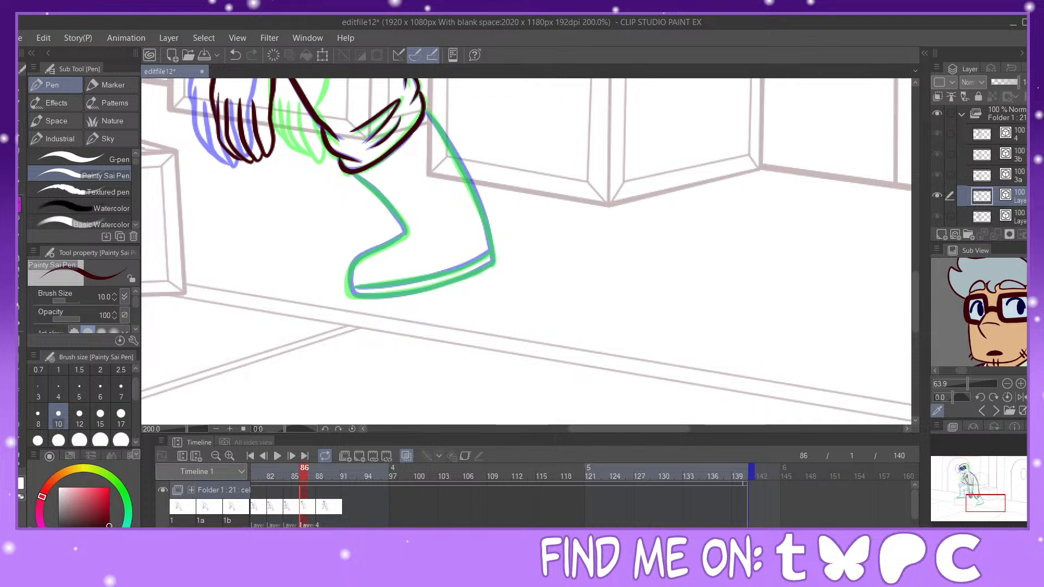
mouse_move(423, 105)
left_mouse_down()
mouse_move(468, 173)
mouse_move(495, 250)
left_mouse_up()
left_click(235, 54)
mouse_move(424, 105)
left_mouse_down()
mouse_move(451, 143)
mouse_move(491, 260)
left_mouse_up()
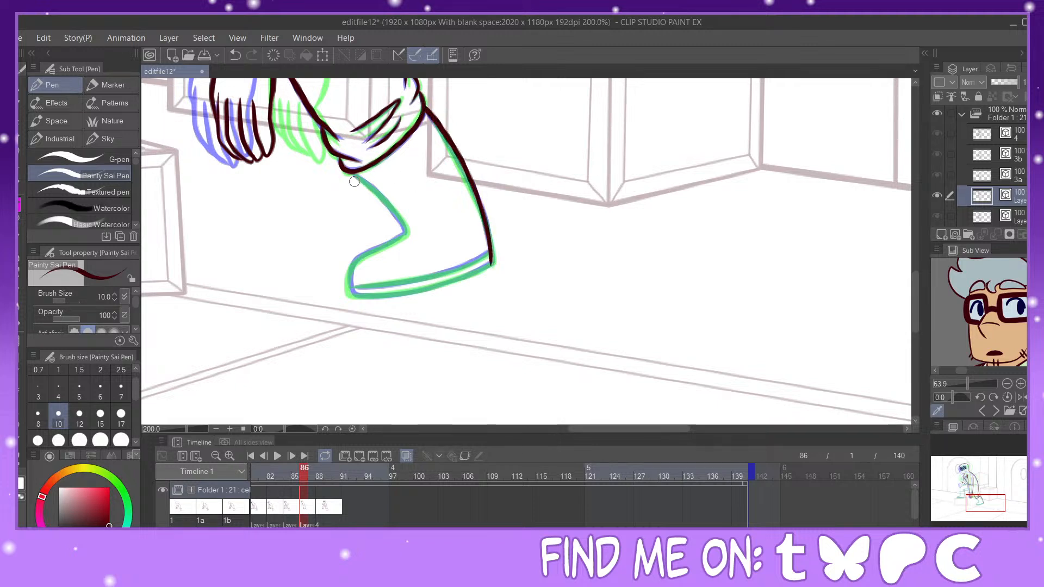
Step: Ink the trailing boot's front edge, toe and underside, and add the sole line across the foot
mouse_move(354, 172)
left_mouse_down()
mouse_move(408, 226)
mouse_move(363, 263)
left_mouse_up()
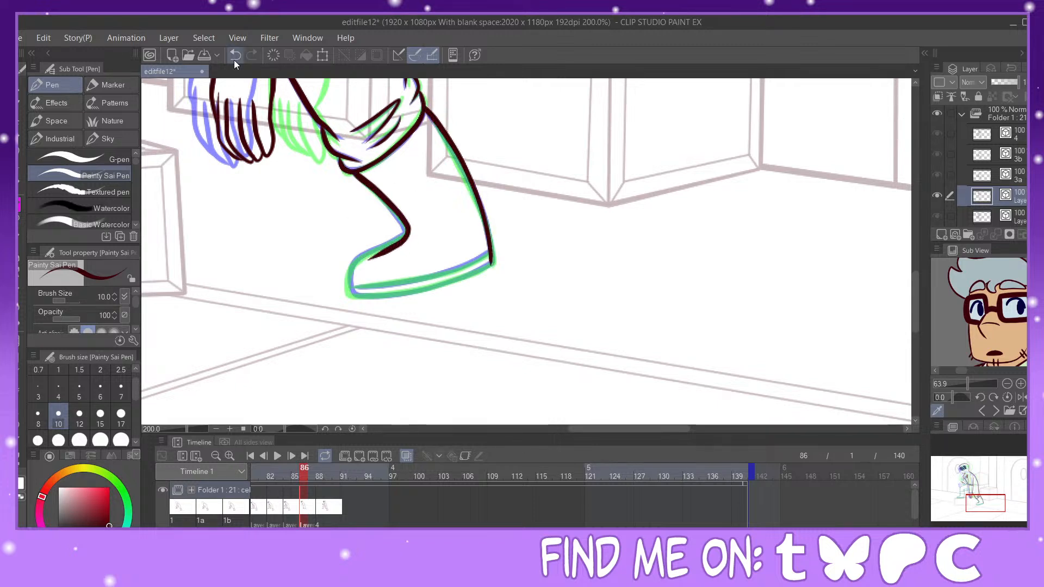
key("ctrl+z")
left_click_drag(356, 173, 406, 230)
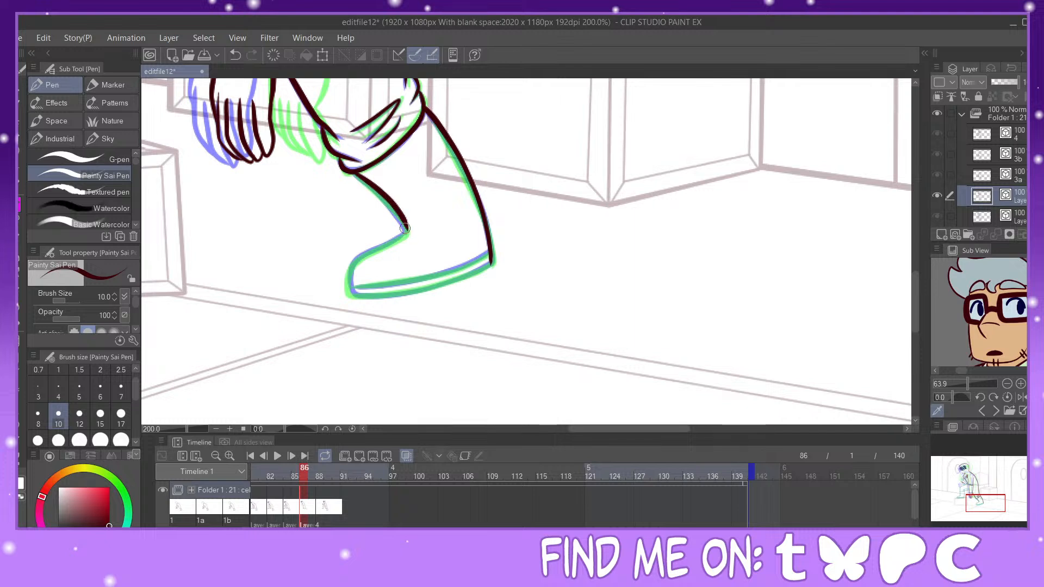
left_click(236, 54)
mouse_move(353, 173)
left_mouse_down()
mouse_move(405, 231)
mouse_move(352, 265)
mouse_move(352, 299)
mouse_move(417, 296)
mouse_move(492, 263)
left_mouse_up()
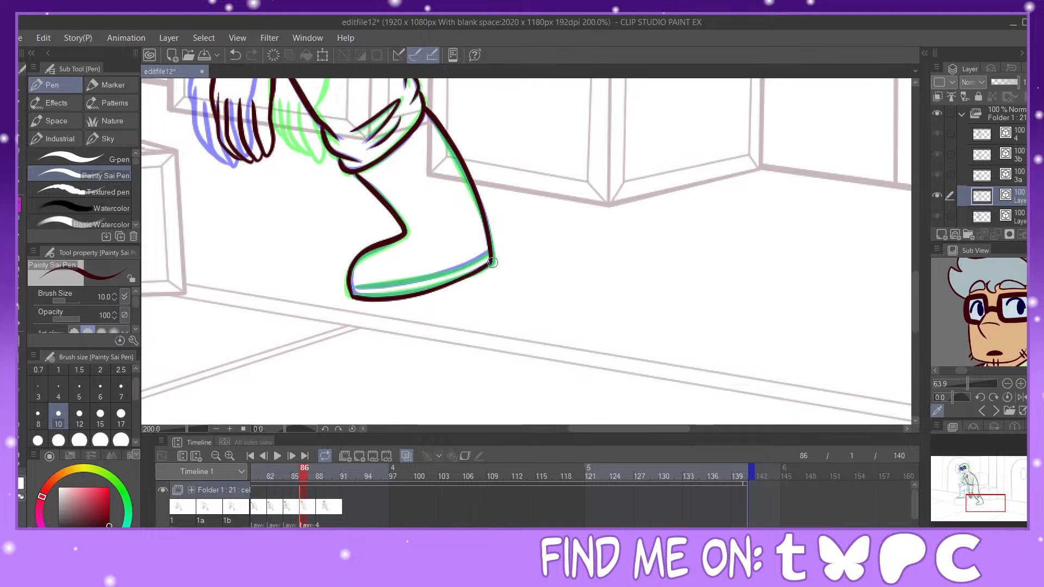
left_click_drag(351, 288, 490, 257)
Step: Ink the far forearm's wrist and lower edge, and reshape the forearm lines with the Pinch vector line tool
left_click_drag(986, 505, 974, 488)
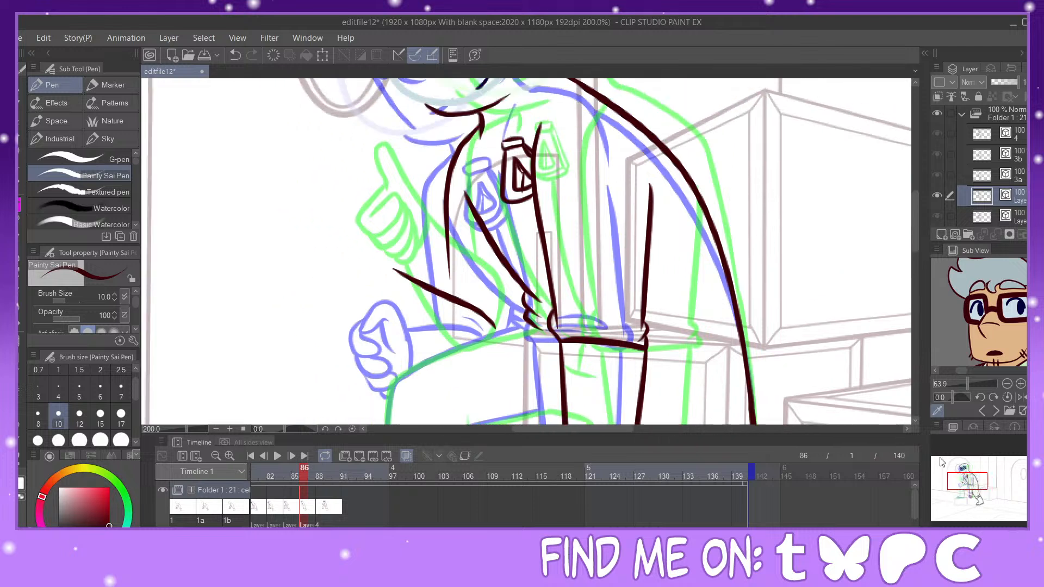
mouse_move(395, 270)
left_mouse_down()
mouse_move(390, 318)
mouse_move(443, 346)
left_mouse_up()
left_click(233, 58)
mouse_move(392, 271)
left_mouse_down()
mouse_move(389, 315)
mouse_move(427, 357)
left_mouse_up()
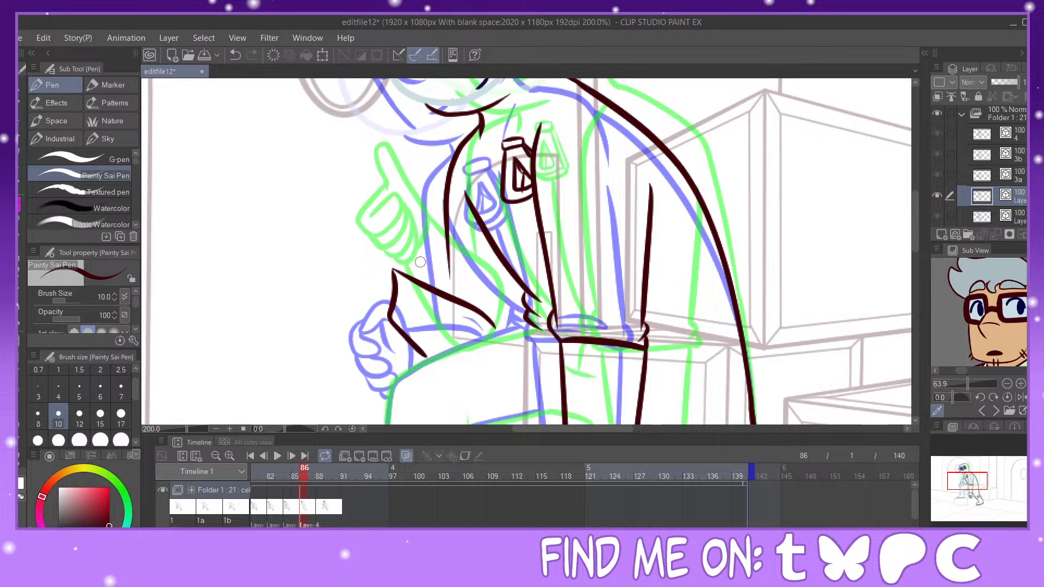
key("y")
left_click_drag(394, 274, 381, 269)
left_click_drag(473, 307, 471, 297)
left_click_drag(411, 344, 412, 345)
Step: Ink the far hand in front of the wrist with an extended pointing finger and curled fingers below it
left_click(19, 208)
left_click_drag(379, 251, 338, 223)
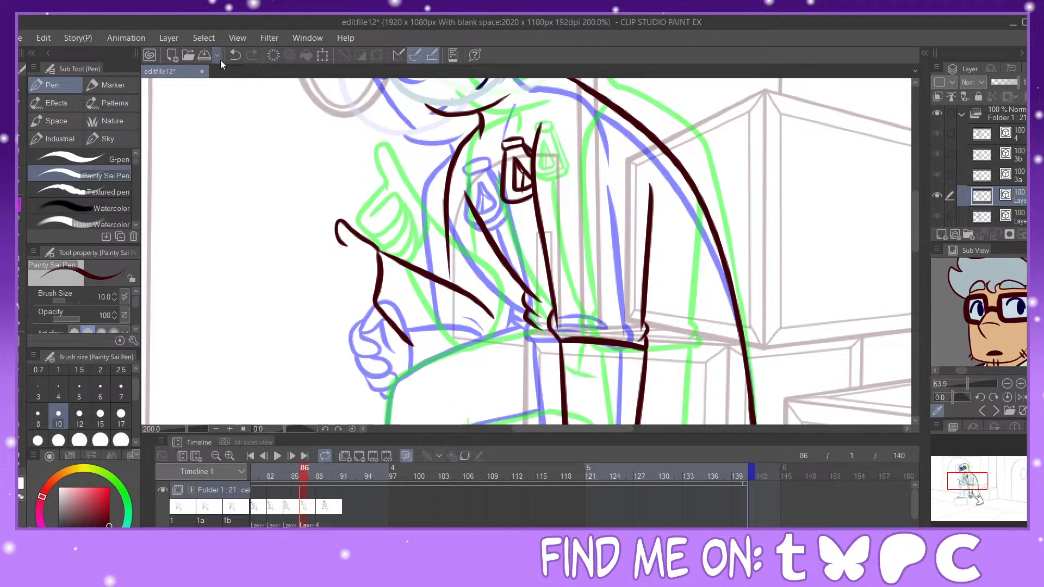
key("ctrl+z")
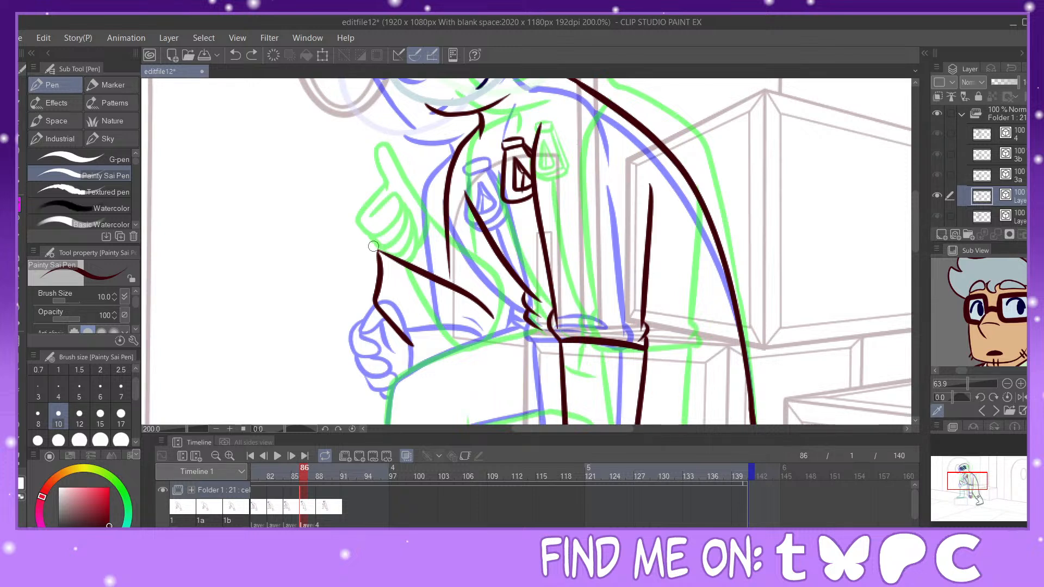
mouse_move(378, 251)
left_mouse_down()
mouse_move(314, 223)
mouse_move(318, 237)
mouse_move(361, 254)
mouse_move(323, 277)
mouse_move(363, 296)
left_mouse_up()
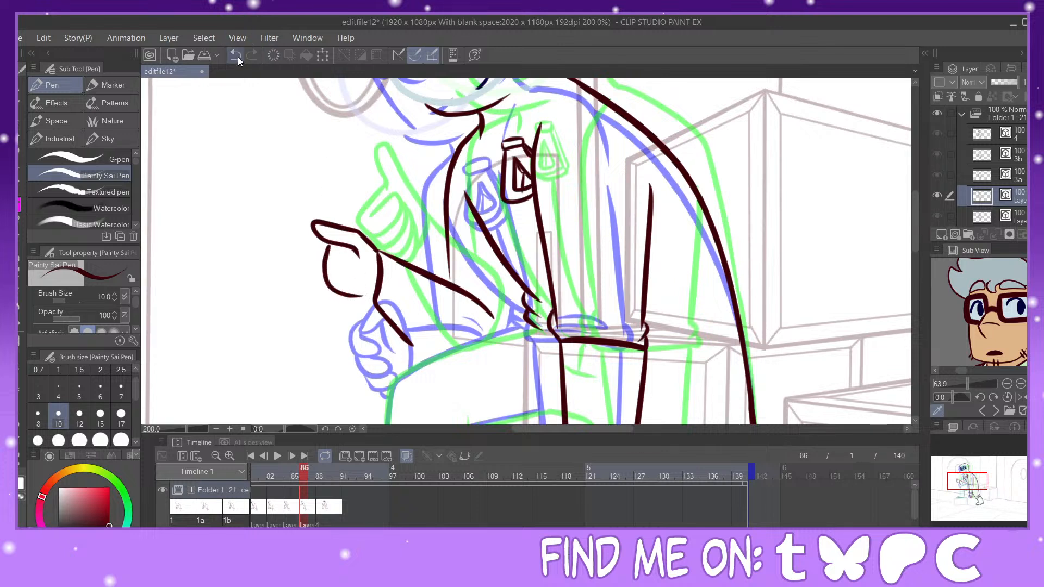
left_click(237, 57)
mouse_move(334, 249)
left_mouse_down()
mouse_move(336, 293)
mouse_move(356, 271)
mouse_move(349, 249)
mouse_move(336, 301)
mouse_move(351, 303)
mouse_move(364, 279)
mouse_move(354, 253)
left_mouse_up()
mouse_move(348, 306)
left_mouse_down()
mouse_move(371, 295)
mouse_move(360, 264)
left_mouse_up()
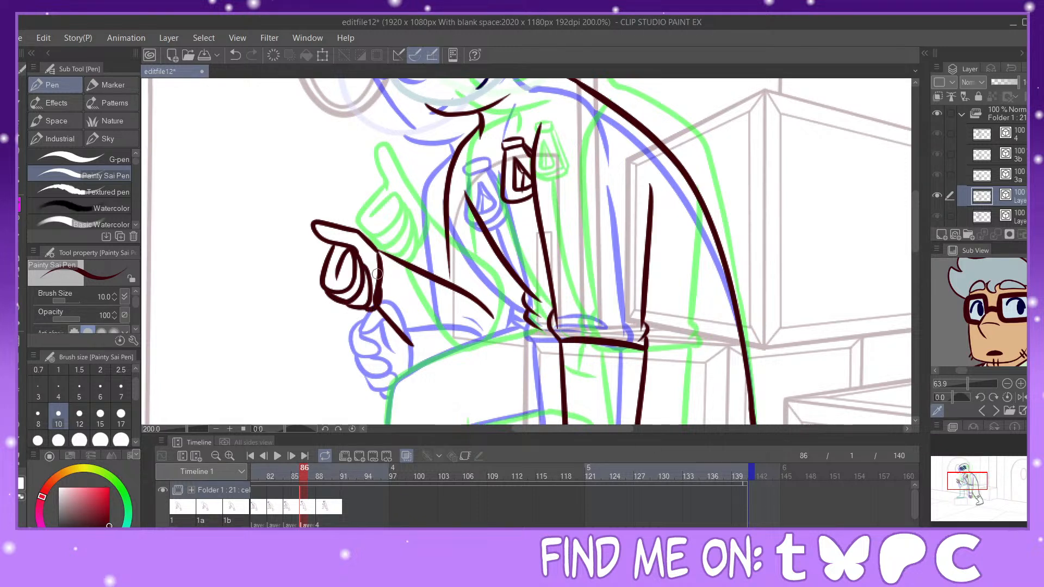
Step: Erase the wrist line overlapping the curled fingers and touch up the elbow end of the far forearm
key("e")
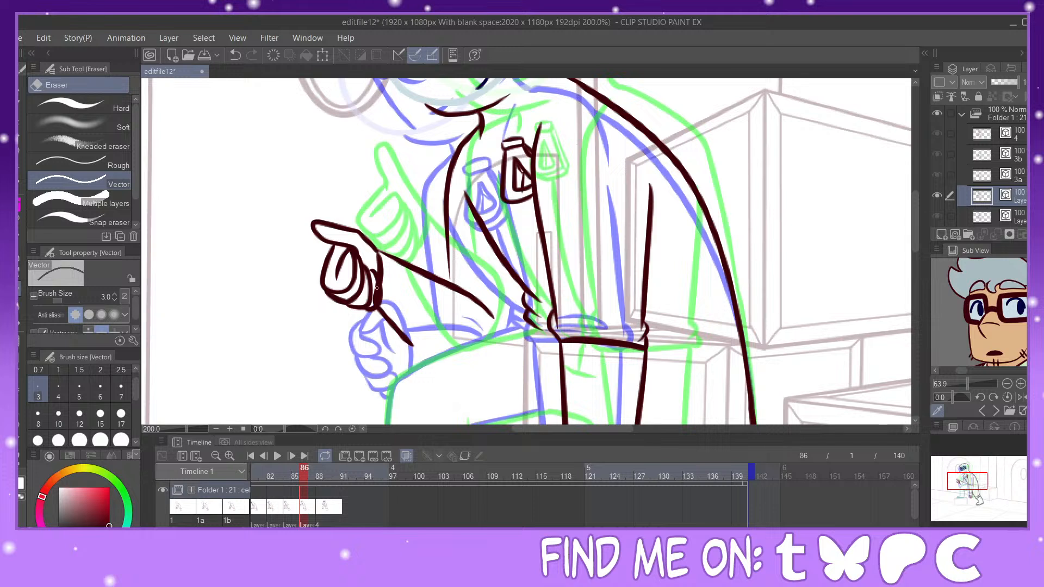
key("p")
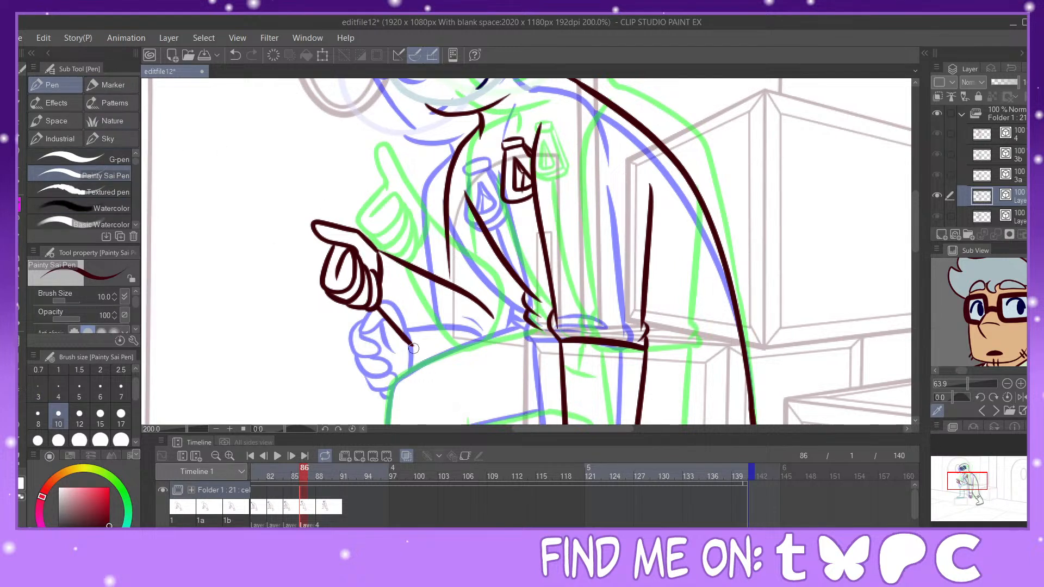
left_click_drag(492, 327, 490, 331)
Step: Ink the raised front leg's thigh top, knee and shin edge, and its trouser hem above the boot
left_click_drag(973, 483, 972, 492)
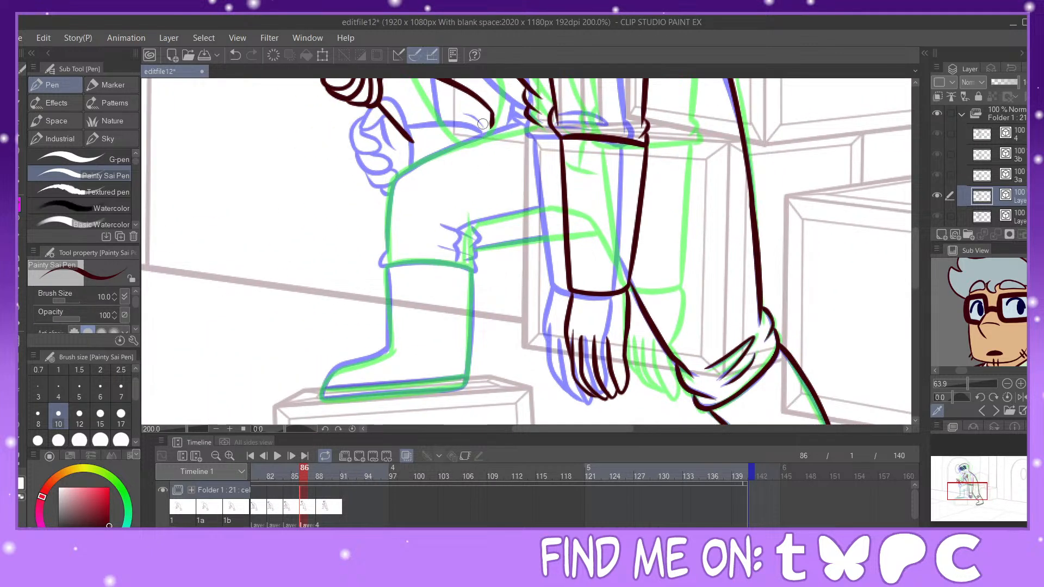
left_click_drag(526, 121, 401, 173)
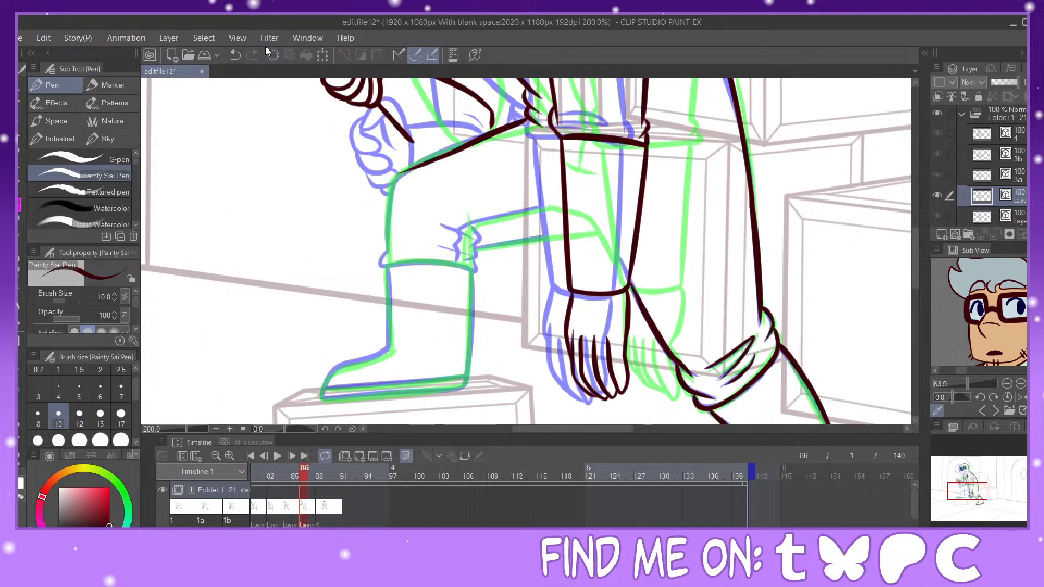
left_click(236, 55)
mouse_move(538, 124)
left_mouse_down()
mouse_move(404, 175)
mouse_move(385, 266)
mouse_move(471, 273)
mouse_move(473, 257)
left_mouse_up()
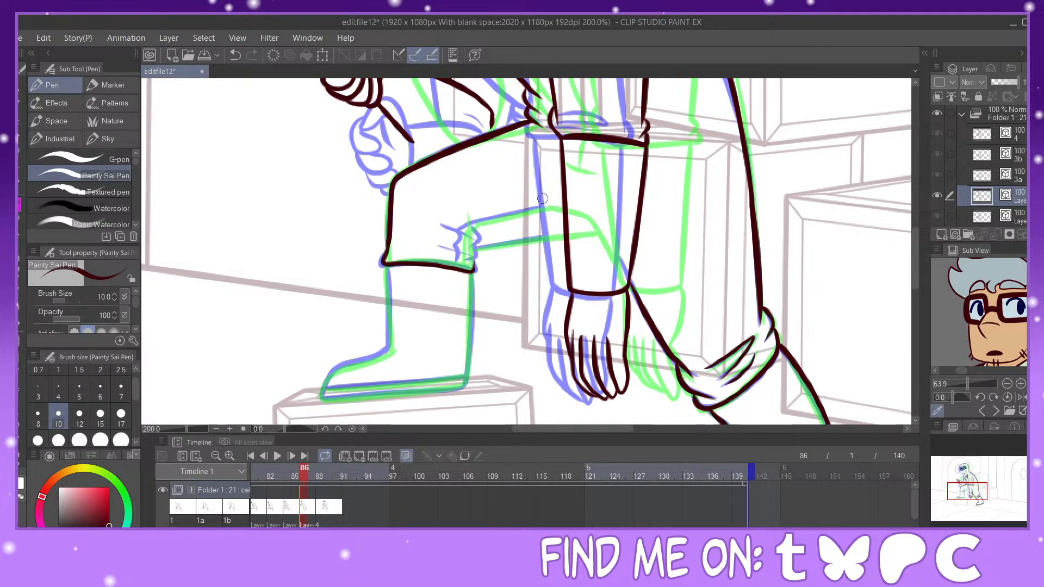
Step: Ink the gathered folds behind the raised knee and the two lines running back to the hanging sleeve
mouse_move(565, 206)
left_mouse_down()
mouse_move(478, 225)
mouse_move(461, 267)
left_mouse_up()
mouse_move(473, 228)
left_mouse_down()
mouse_move(481, 237)
mouse_move(468, 257)
mouse_move(464, 232)
mouse_move(473, 234)
mouse_move(472, 251)
mouse_move(443, 242)
mouse_move(469, 253)
mouse_move(566, 233)
left_mouse_up()
left_click(236, 61)
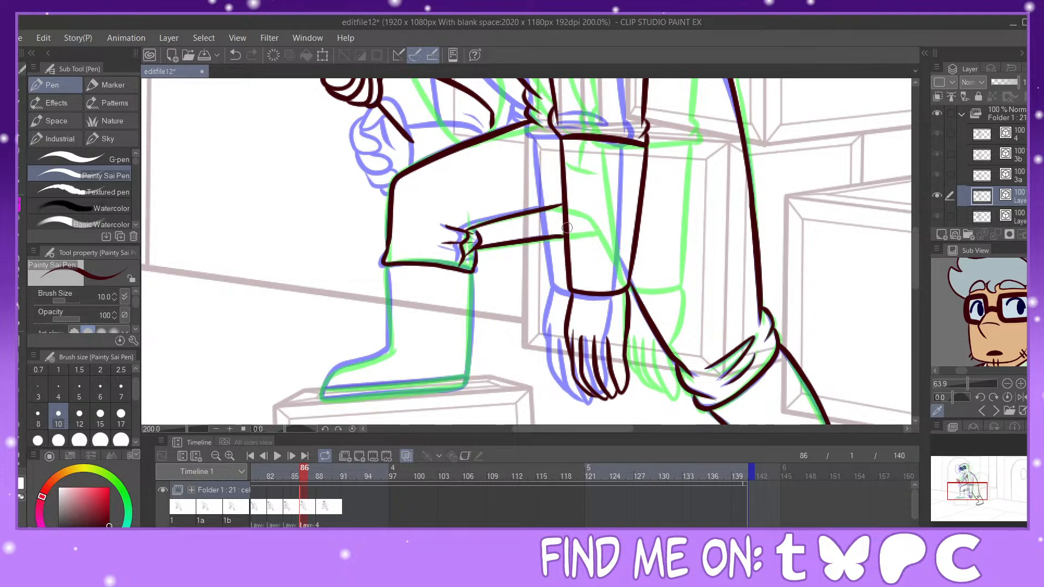
Step: Extend the far forearm's lower edge to the raised thigh and add short detail strokes around the thigh
left_click_drag(401, 133, 428, 160)
key("ctrl+z")
left_click_drag(402, 128, 429, 158)
left_click_drag(651, 135, 653, 219)
left_click_drag(476, 171, 501, 201)
left_click_drag(492, 180, 505, 203)
Step: Ink the front boot on the crate below the trouser hem, including its back edge, front, toe and sole line
left_click_drag(968, 486, 967, 497)
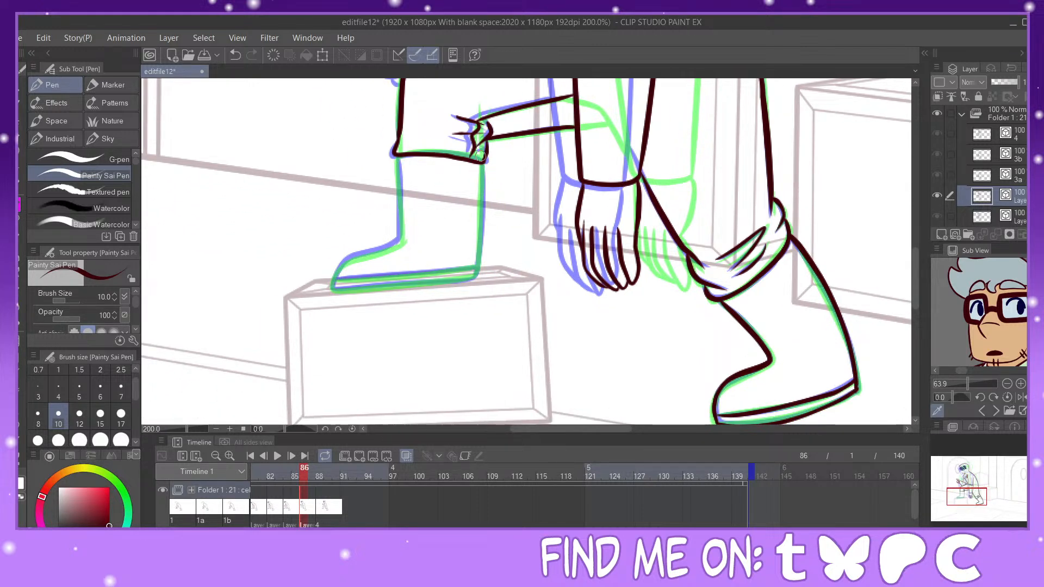
left_click_drag(482, 163, 474, 278)
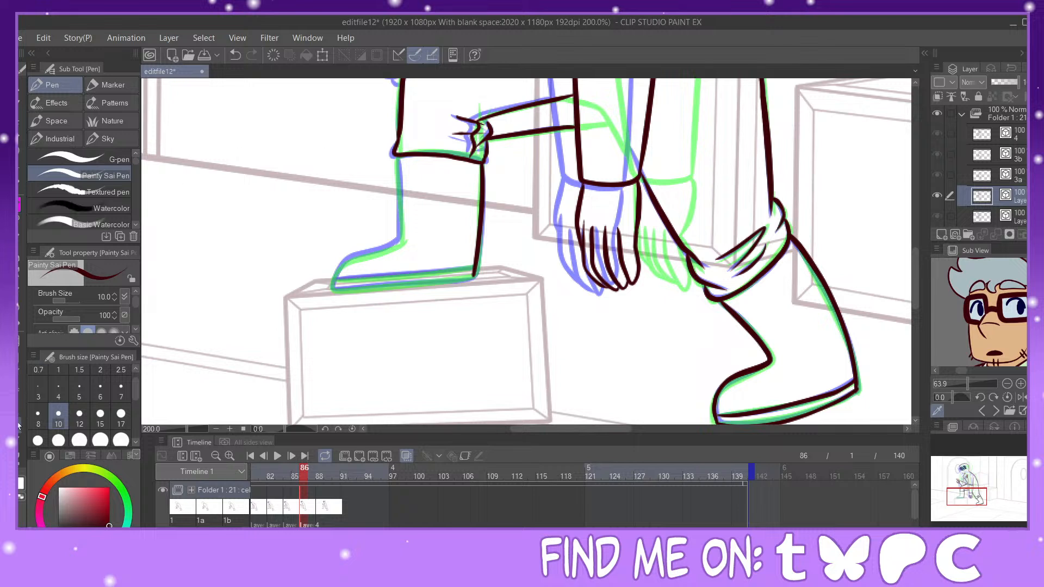
key("y")
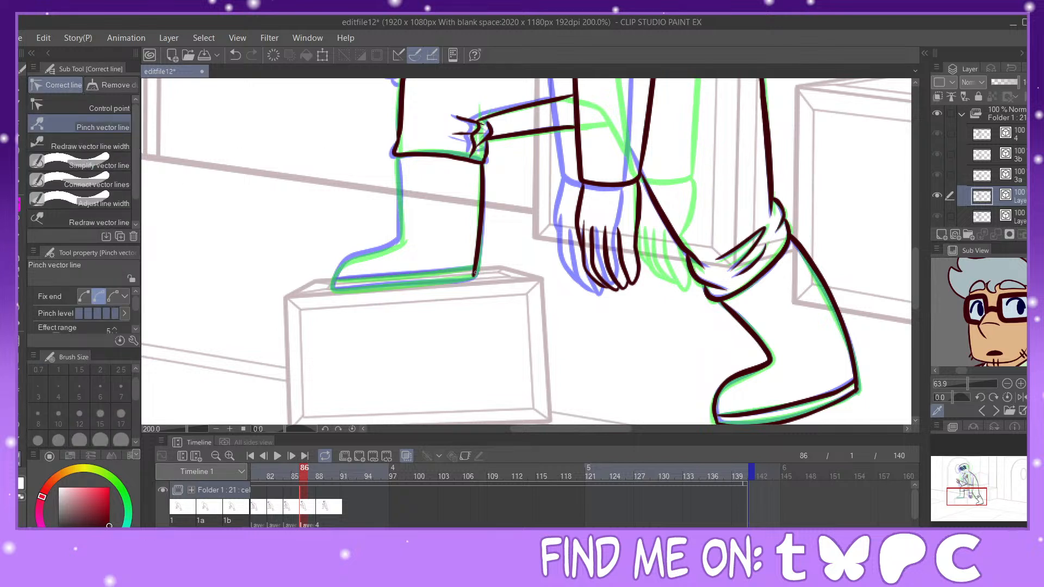
left_click_drag(474, 273, 477, 275)
key("p")
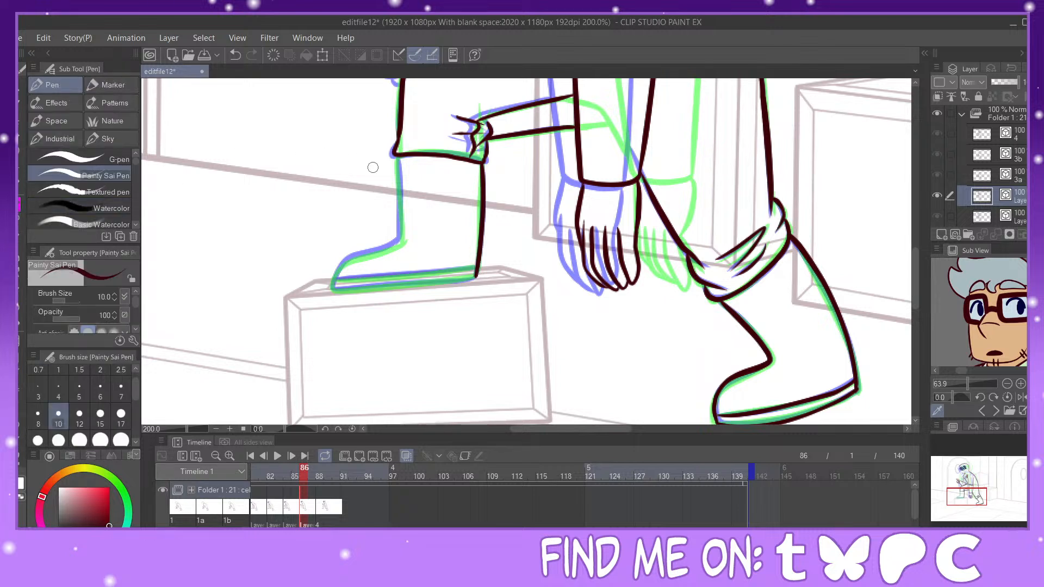
mouse_move(398, 158)
left_mouse_down()
mouse_move(400, 238)
mouse_move(343, 263)
mouse_move(338, 292)
mouse_move(472, 278)
left_mouse_up()
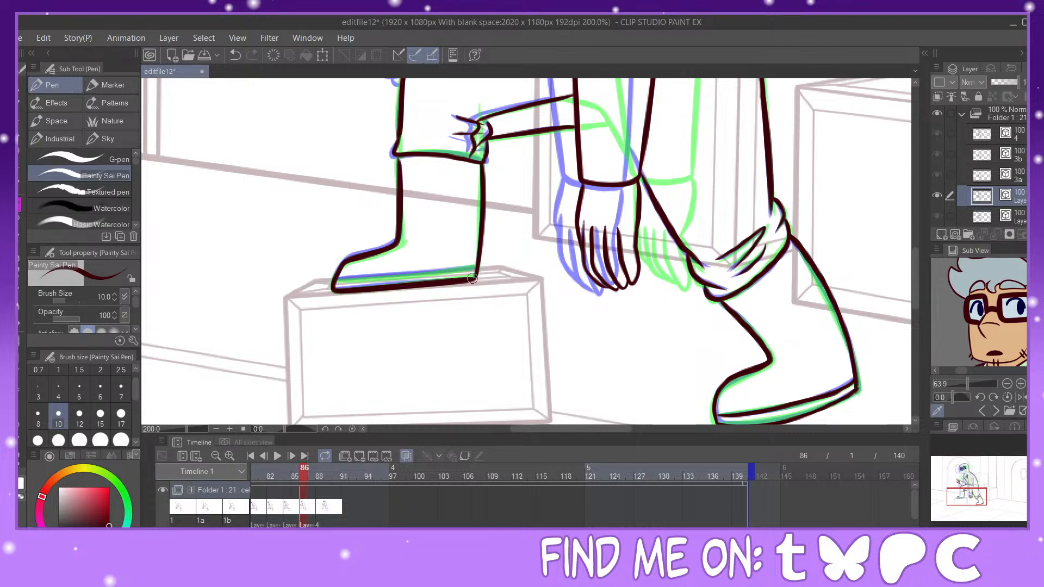
left_click_drag(343, 278, 478, 266)
Step: Add a new animation cel at frame 88 and collapse the timeline to enlarge the canvas around the head
left_click_drag(965, 503, 979, 477)
left_click_drag(979, 473, 979, 471)
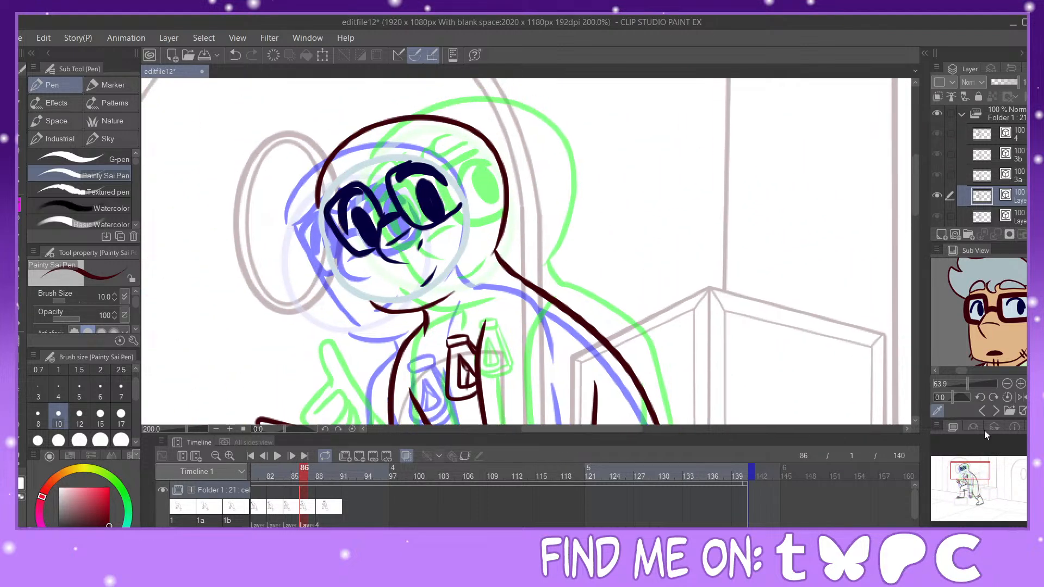
left_click(318, 523)
left_click_drag(333, 522, 334, 522)
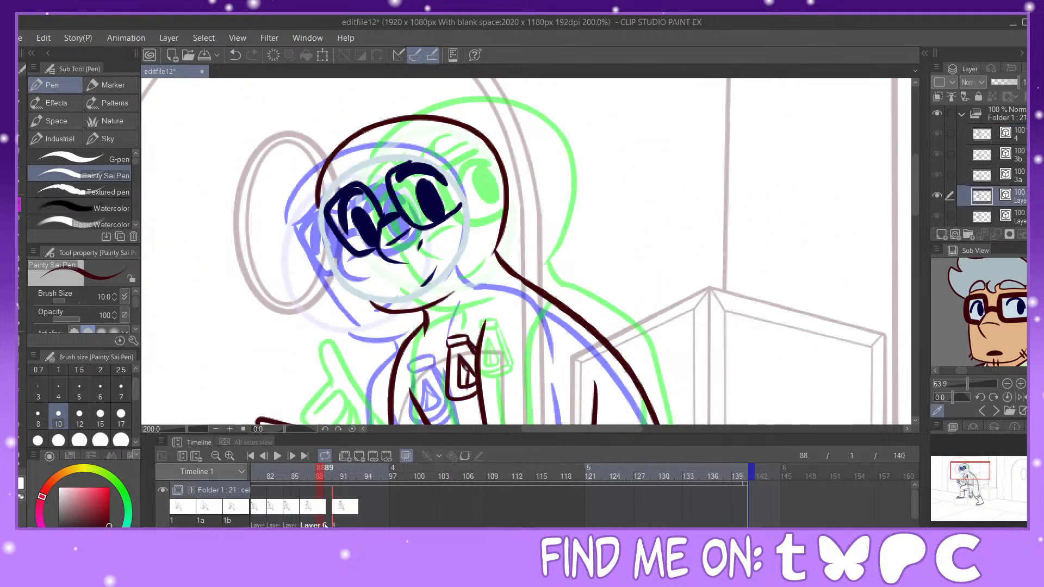
left_click(359, 456)
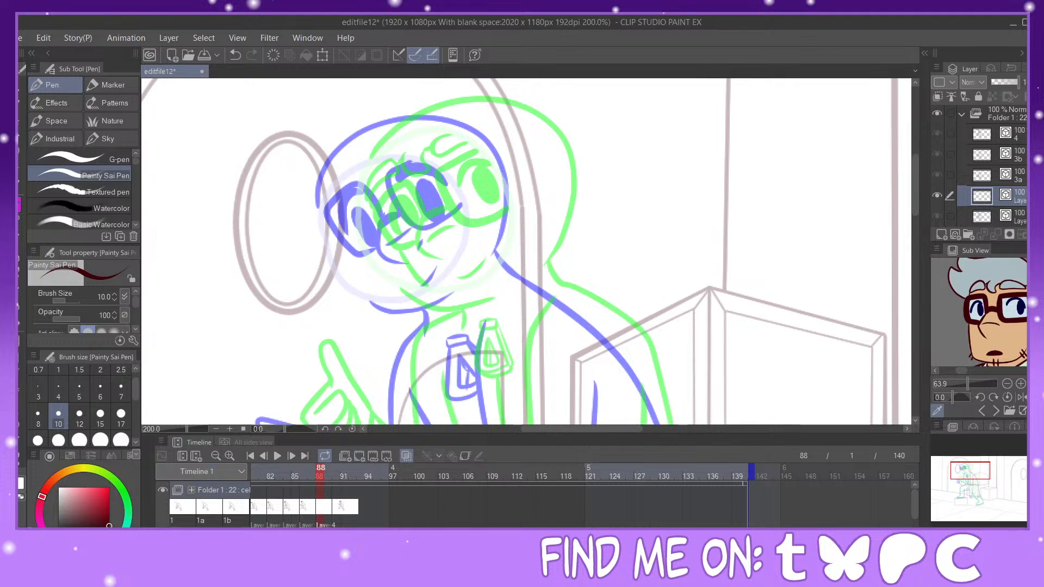
left_click(148, 442)
Step: Draw a pale blue-grey head guide circle between the neighbouring frames' heads and pinch its edge outward towards the back of the head
left_click(1013, 318)
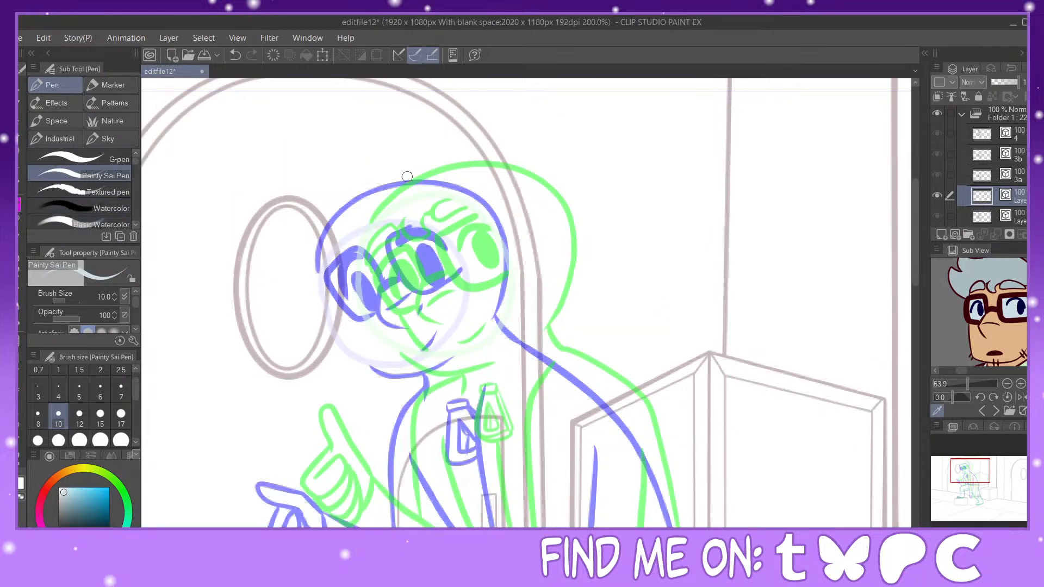
mouse_move(438, 206)
left_mouse_down()
mouse_move(342, 282)
mouse_move(364, 344)
mouse_move(414, 358)
mouse_move(455, 345)
mouse_move(481, 303)
mouse_move(483, 250)
mouse_move(442, 206)
left_mouse_up()
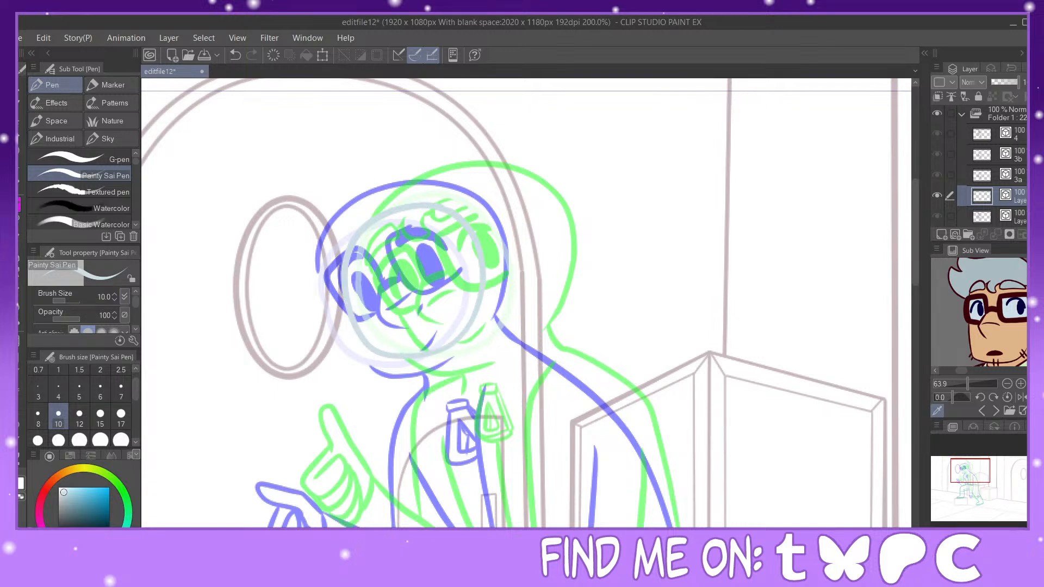
key("y")
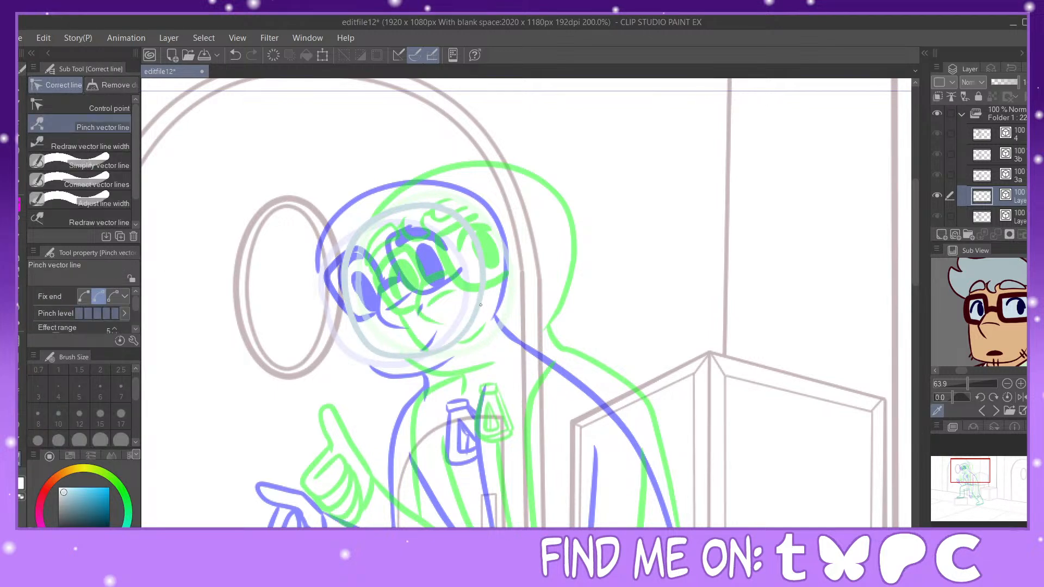
left_click_drag(481, 296, 495, 296)
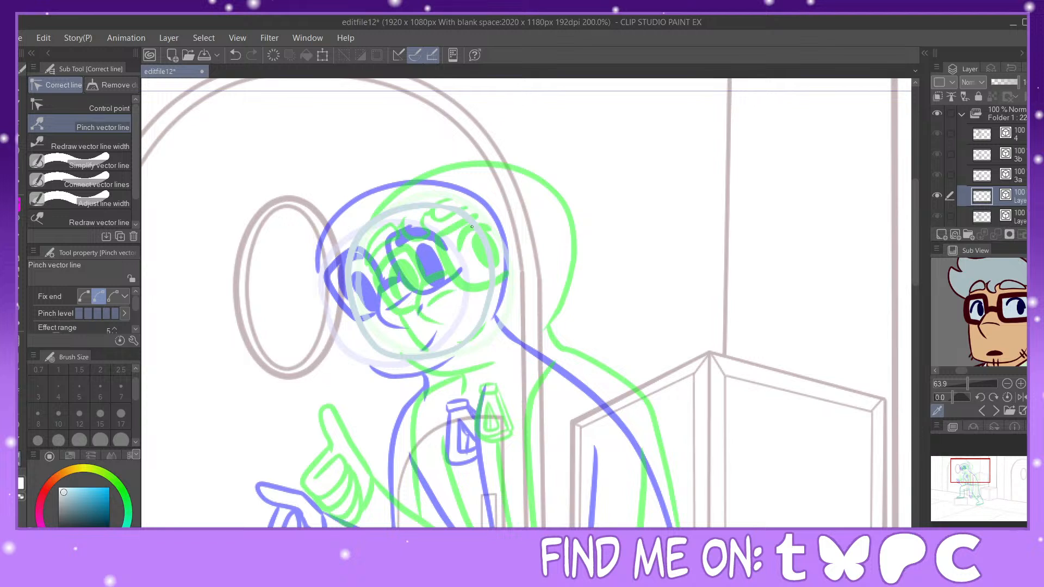
key("p")
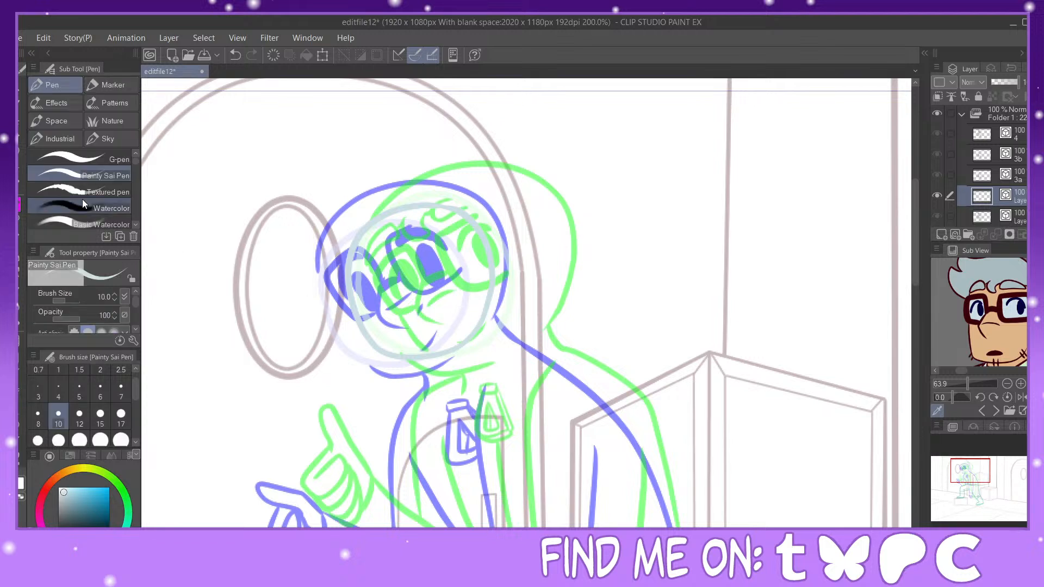
Step: Draw the eyes, nose, smiling mouth and rectangular glasses inside the head circle in dark navy sampled from the reference
left_click(949, 260)
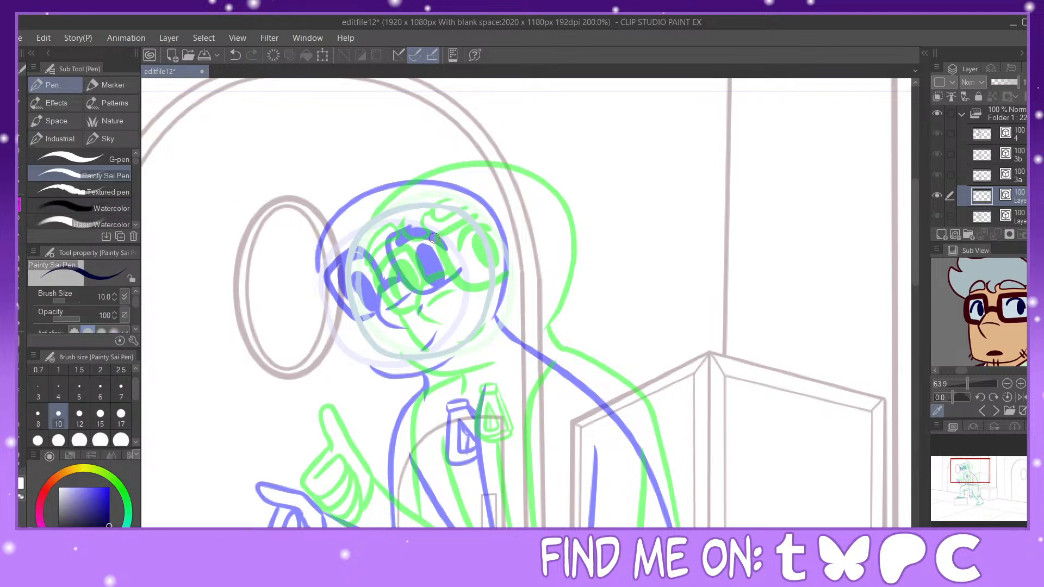
mouse_move(422, 242)
left_mouse_down()
mouse_move(447, 232)
mouse_move(470, 249)
mouse_move(446, 254)
mouse_move(467, 274)
mouse_move(450, 237)
mouse_move(463, 258)
left_mouse_up()
mouse_move(410, 282)
left_mouse_down()
mouse_move(408, 322)
mouse_move(437, 320)
mouse_move(443, 293)
left_mouse_up()
mouse_move(388, 255)
left_mouse_down()
mouse_move(365, 272)
mouse_move(371, 303)
left_mouse_up()
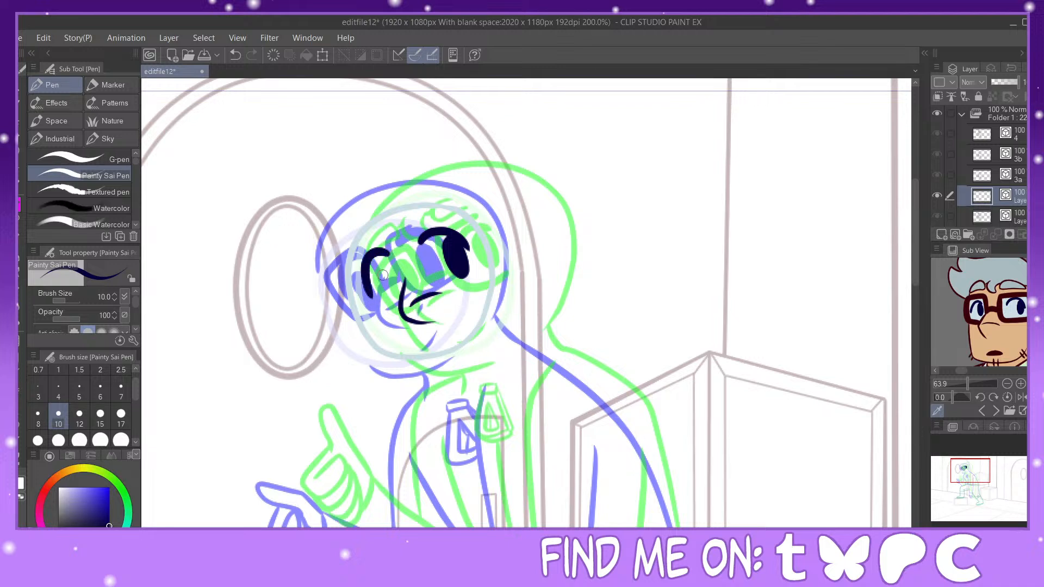
mouse_move(384, 262)
left_mouse_down()
mouse_move(393, 294)
mouse_move(381, 259)
mouse_move(392, 283)
left_mouse_up()
left_click_drag(436, 346, 461, 319)
mouse_move(411, 246)
left_mouse_down()
mouse_move(429, 283)
mouse_move(481, 260)
mouse_move(459, 220)
mouse_move(445, 220)
mouse_move(411, 235)
mouse_move(402, 285)
mouse_move(380, 242)
mouse_move(354, 258)
mouse_move(376, 310)
mouse_move(401, 298)
mouse_move(420, 270)
left_mouse_up()
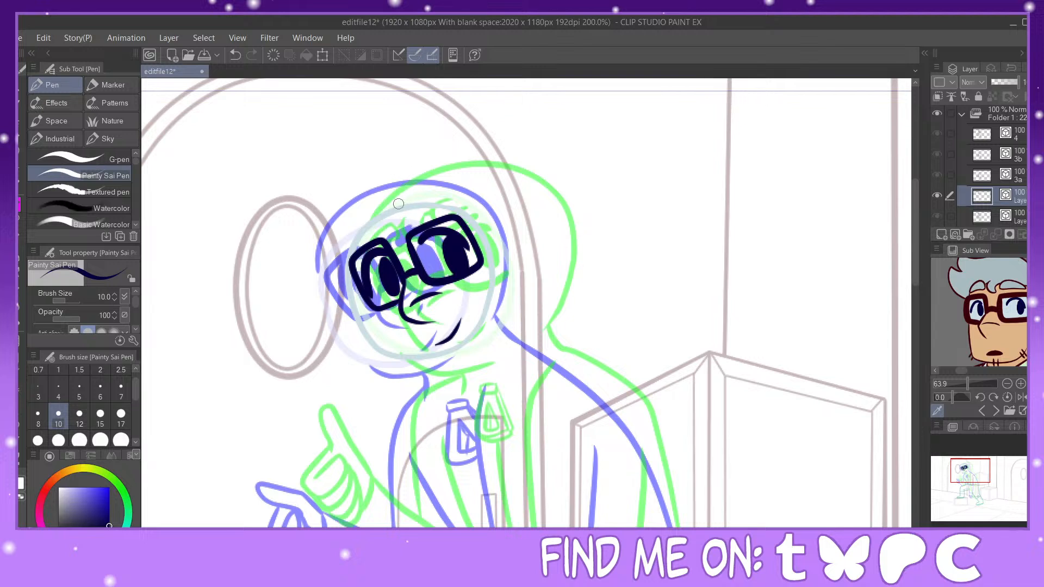
Step: Ink the eyebrows above the glasses and sample the dark maroon line colour from the reference image
mouse_move(386, 227)
left_mouse_down()
mouse_move(398, 251)
mouse_move(413, 243)
mouse_move(413, 218)
left_mouse_up()
mouse_move(418, 224)
left_mouse_down()
mouse_move(435, 210)
mouse_move(450, 217)
mouse_move(364, 229)
mouse_move(352, 259)
left_mouse_up()
left_click(236, 54)
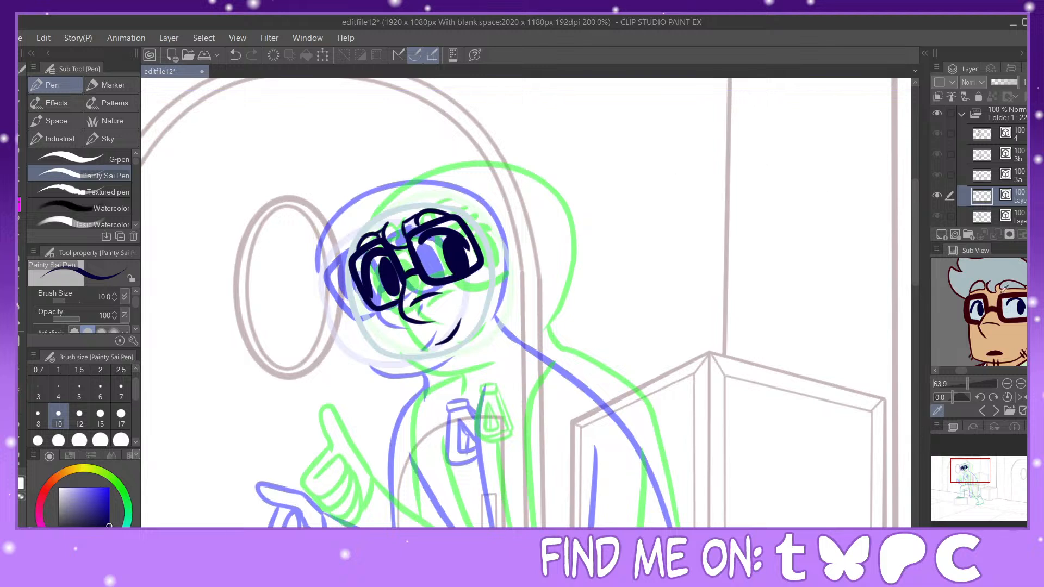
left_click(1001, 306)
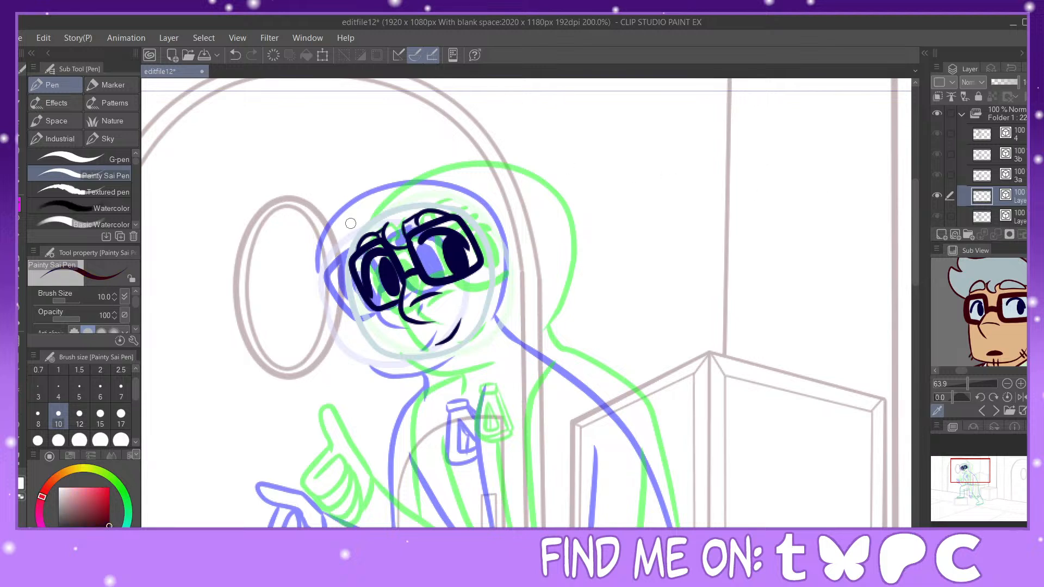
Step: Ink the hood's dark maroon outline over the head between the neighbouring frames' hoods and pinch its back edge into shape
key("y")
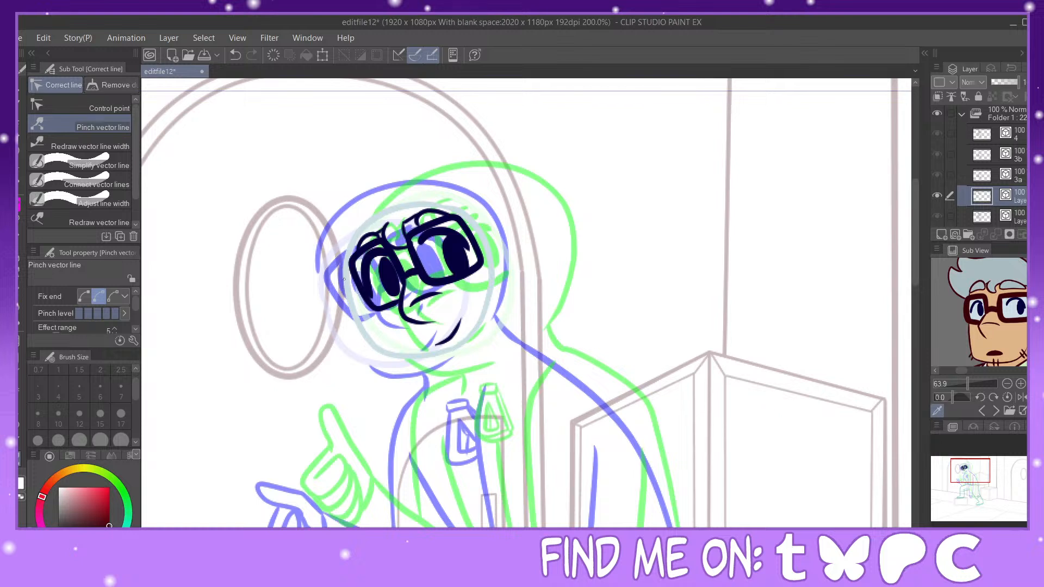
key("p")
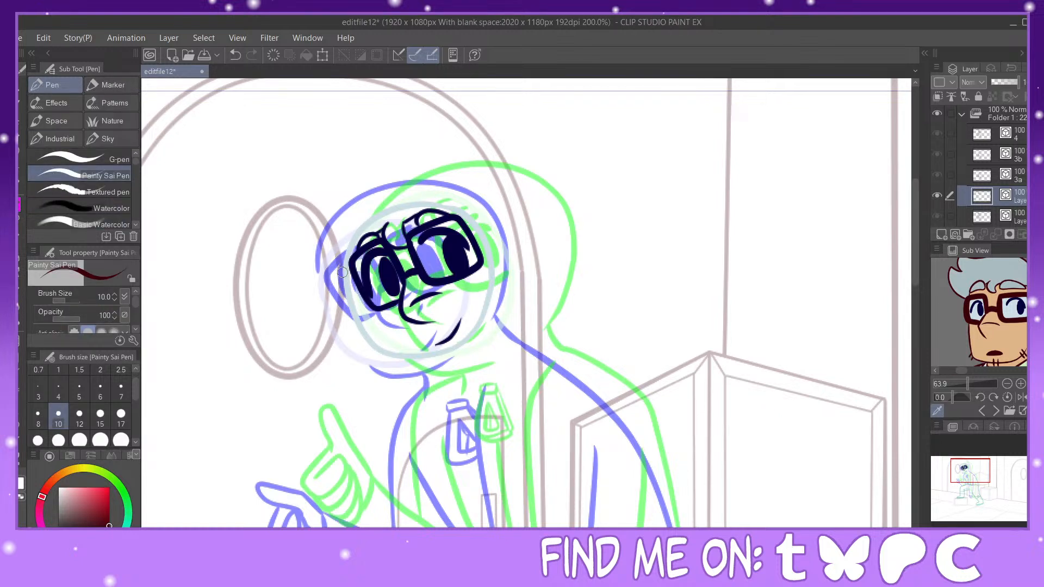
mouse_move(342, 267)
left_mouse_down()
mouse_move(393, 175)
mouse_move(529, 229)
mouse_move(534, 249)
left_mouse_up()
left_click(235, 54)
mouse_move(340, 273)
left_mouse_down()
mouse_move(338, 238)
mouse_move(380, 175)
mouse_move(496, 177)
mouse_move(527, 251)
mouse_move(503, 310)
left_mouse_up()
key("y")
left_click_drag(521, 242, 535, 253)
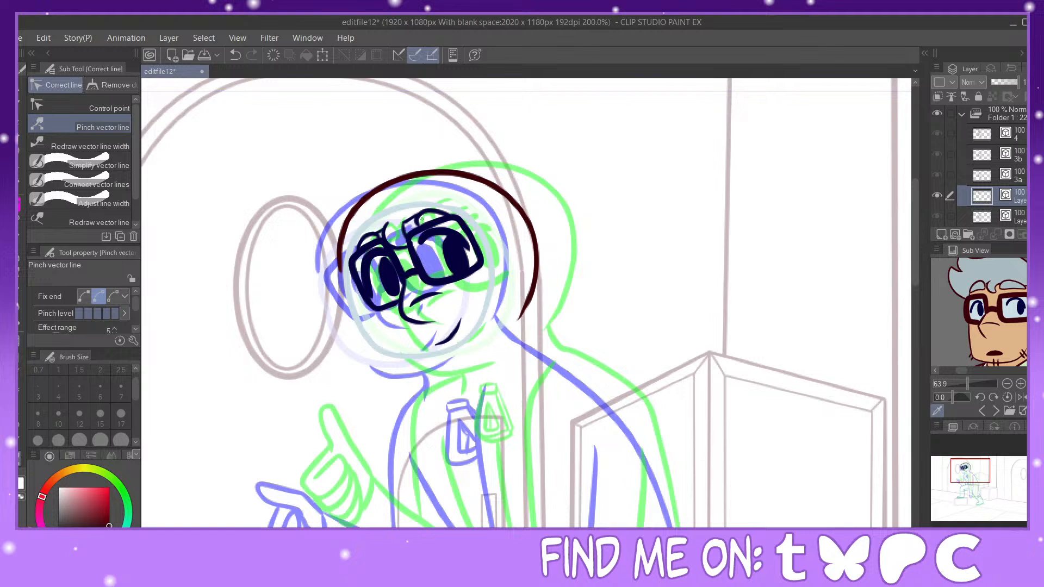
Step: Ink the hood's lower edge beneath the chin and the short neck lines at front and back, and pinch the hood's front edge slightly
key("p")
left_click_drag(972, 475, 977, 479)
mouse_move(296, 291)
left_mouse_down()
mouse_move(316, 300)
mouse_move(387, 288)
left_mouse_up()
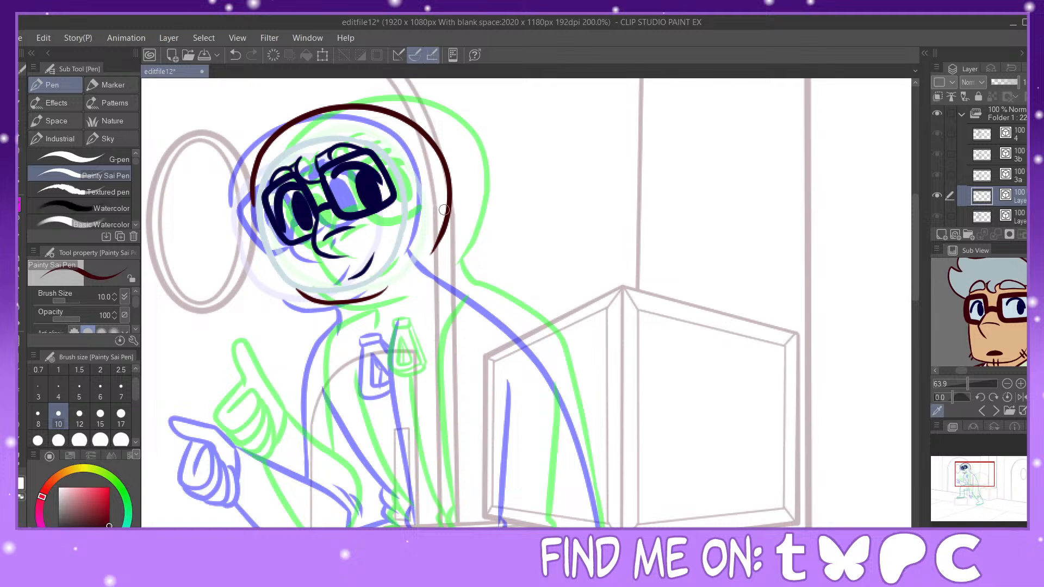
left_click_drag(442, 240, 466, 279)
left_click_drag(360, 299, 352, 327)
left_click_drag(985, 507, 983, 508)
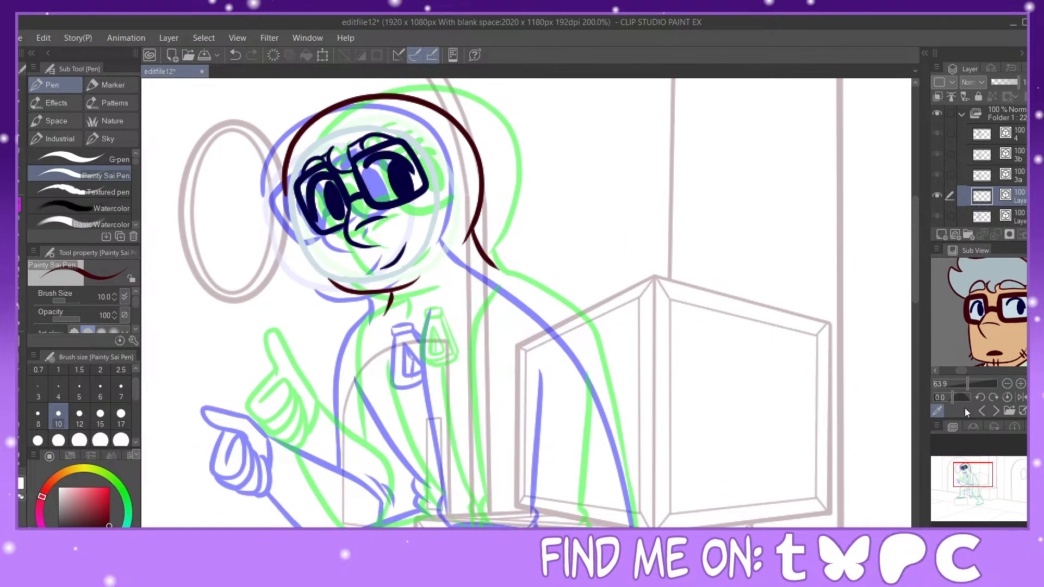
key("y")
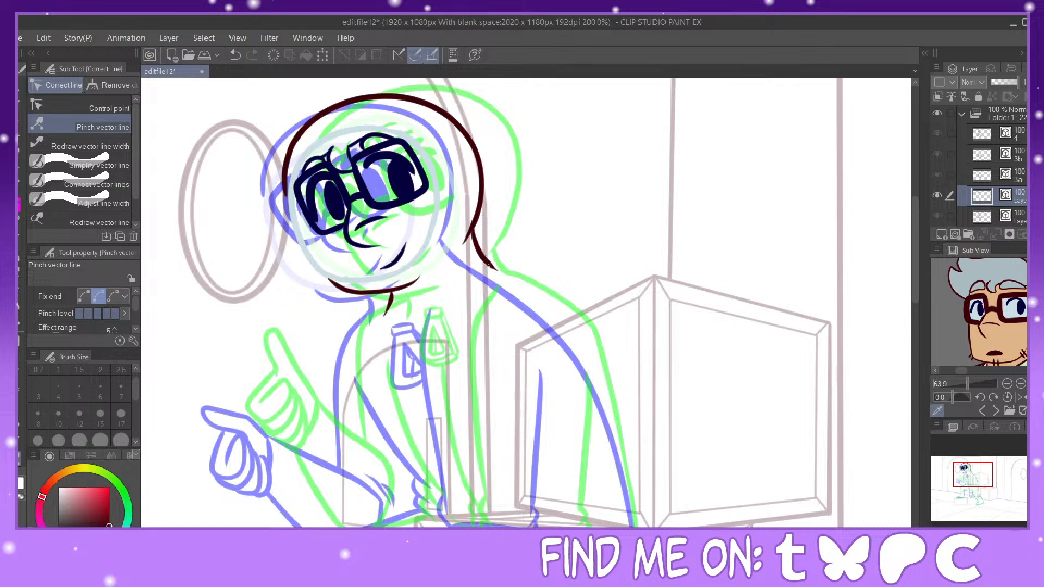
key("p")
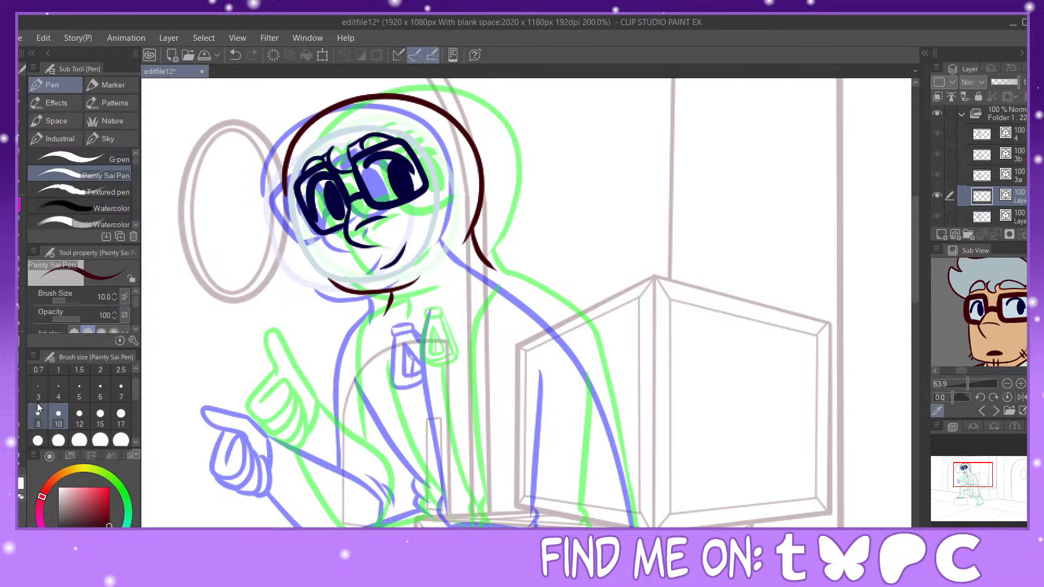
key("y")
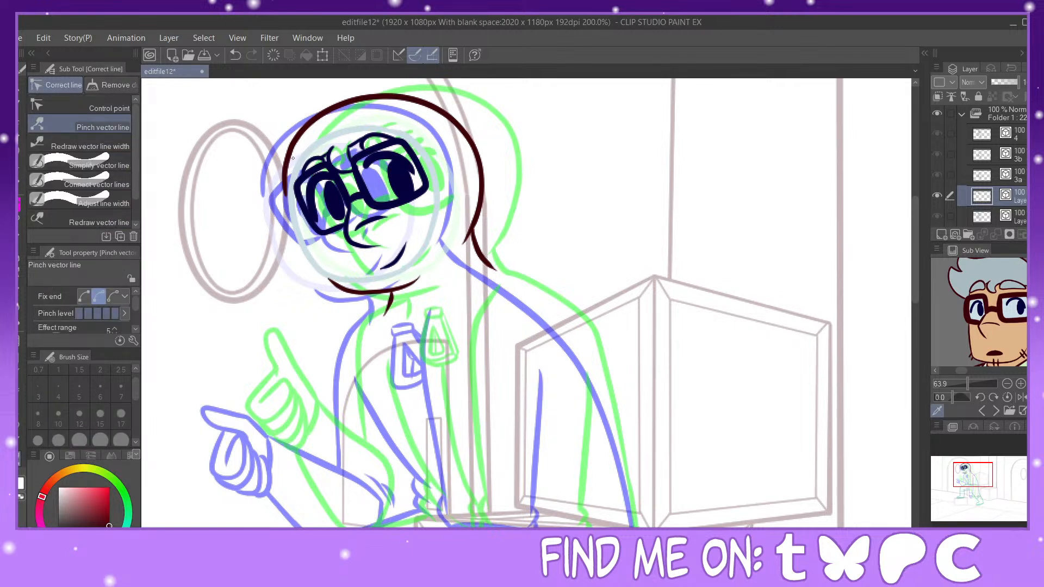
left_click_drag(289, 155, 290, 154)
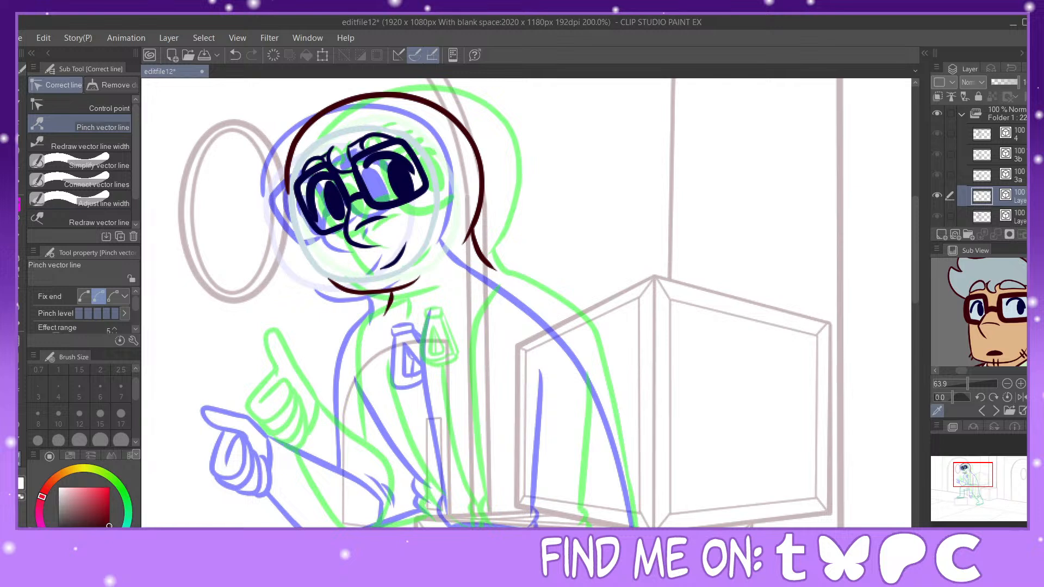
Step: Ink the long curved line of the character's back from the hood's nape downward, redoing the first stroke
key("p")
mouse_move(488, 267)
left_mouse_down()
mouse_move(567, 323)
mouse_move(618, 477)
left_mouse_up()
left_click(238, 57)
mouse_move(487, 265)
left_mouse_down()
mouse_move(547, 309)
mouse_move(601, 389)
mouse_move(635, 527)
left_mouse_up()
Step: Ink the hanging arm's upper sleeve from shoulder to elbow, with its folded cuff edge, between the two neighbouring frames' sleeves
left_click_drag(977, 476, 975, 483)
mouse_move(419, 133)
left_mouse_down()
mouse_move(404, 195)
mouse_move(430, 340)
left_mouse_up()
left_click(242, 60)
mouse_move(414, 133)
left_mouse_down()
mouse_move(408, 211)
mouse_move(429, 345)
mouse_move(425, 328)
mouse_move(421, 336)
mouse_move(433, 359)
mouse_move(419, 348)
mouse_move(433, 371)
mouse_move(525, 362)
left_mouse_up()
mouse_move(521, 209)
left_mouse_down()
mouse_move(514, 348)
mouse_move(525, 360)
left_mouse_up()
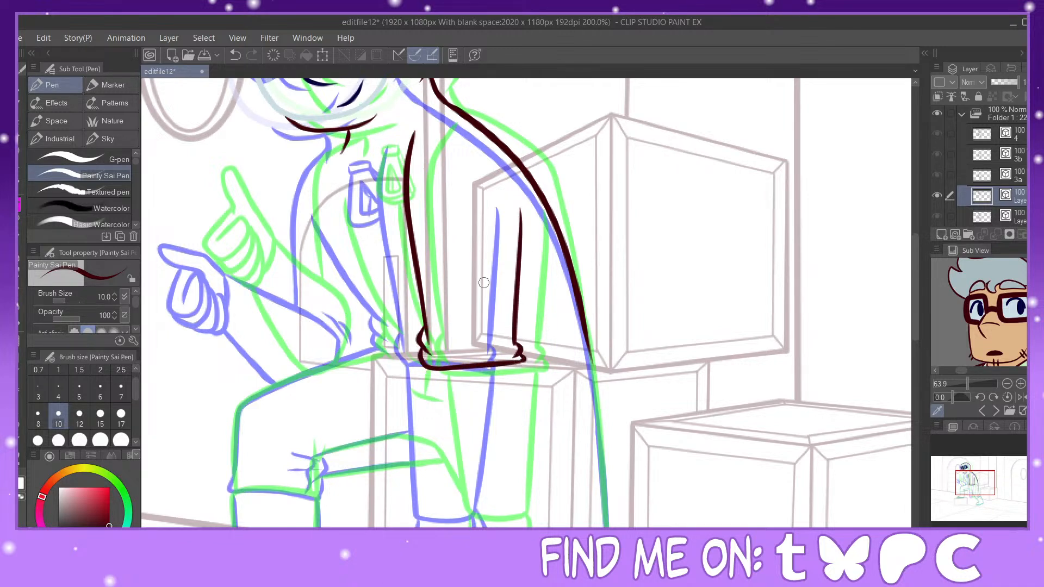
Step: Ink the small bottle-shaped pendant on the chest and the two open-jacket lines running down to the waist
mouse_move(365, 158)
left_mouse_down()
mouse_move(388, 157)
mouse_move(365, 160)
mouse_move(364, 199)
mouse_move(395, 209)
mouse_move(397, 182)
mouse_move(384, 162)
mouse_move(402, 197)
mouse_move(394, 215)
mouse_move(404, 197)
mouse_move(396, 204)
left_mouse_up()
mouse_move(374, 171)
left_mouse_down()
mouse_move(379, 204)
mouse_move(389, 189)
mouse_move(378, 173)
mouse_move(382, 199)
mouse_move(391, 181)
left_mouse_up()
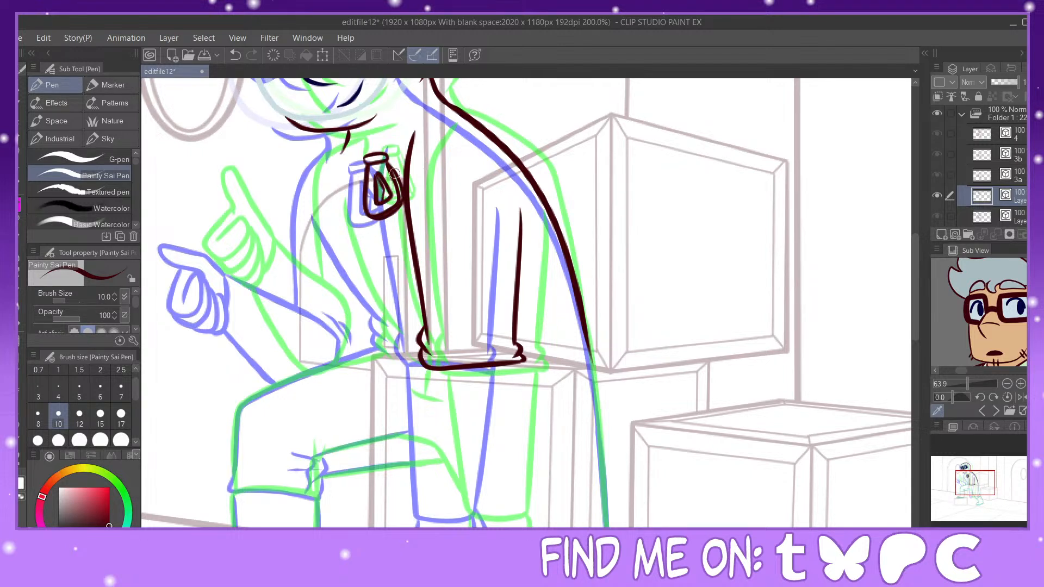
mouse_move(334, 207)
left_mouse_down()
mouse_move(384, 330)
mouse_move(376, 323)
mouse_move(387, 343)
mouse_move(387, 358)
left_mouse_up()
left_click_drag(390, 218, 410, 351)
Step: Ink the front shoulder, raised forearm and thumbs-up hand, pinch the forearm line at the wrist, and add the sleeve fold lines
mouse_move(342, 143)
left_mouse_down()
mouse_move(318, 164)
mouse_move(310, 216)
mouse_move(326, 313)
mouse_move(346, 356)
left_mouse_up()
mouse_move(253, 267)
left_mouse_down()
mouse_move(245, 313)
mouse_move(289, 377)
left_mouse_up()
mouse_move(253, 268)
left_mouse_down()
mouse_move(199, 198)
mouse_move(197, 230)
mouse_move(252, 266)
mouse_move(198, 196)
mouse_move(198, 217)
mouse_move(210, 234)
mouse_move(215, 225)
mouse_move(195, 277)
mouse_move(215, 290)
mouse_move(226, 248)
mouse_move(201, 284)
mouse_move(217, 306)
mouse_move(229, 296)
mouse_move(231, 254)
mouse_move(217, 301)
mouse_move(229, 309)
mouse_move(238, 262)
left_mouse_up()
left_click(239, 55)
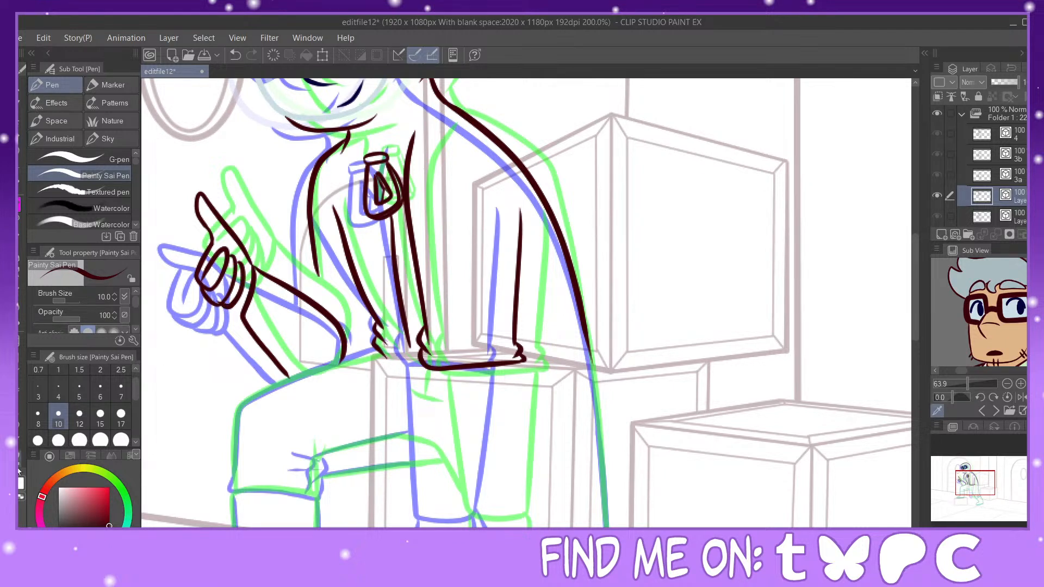
key("y")
mouse_move(227, 307)
left_mouse_down()
mouse_move(248, 280)
mouse_move(248, 255)
left_mouse_up()
key("p")
mouse_move(311, 241)
left_mouse_down()
mouse_move(314, 300)
mouse_move(353, 334)
left_mouse_up()
left_click_drag(354, 316, 360, 336)
Step: Ink the hanging arm's forearm, wrist edge and hand with separate fingers, midway between the neighbouring frames' arms
left_click_drag(976, 483, 977, 492)
left_click_drag(507, 181, 503, 334)
left_click(235, 55)
left_click_drag(507, 181, 499, 334)
mouse_move(417, 189)
left_mouse_down()
mouse_move(439, 333)
mouse_move(496, 331)
mouse_move(495, 381)
left_mouse_up()
mouse_move(440, 336)
left_mouse_down()
mouse_move(441, 381)
mouse_move(497, 434)
mouse_move(494, 375)
mouse_move(498, 435)
left_mouse_up()
mouse_move(456, 377)
left_mouse_down()
mouse_move(462, 419)
mouse_move(486, 432)
left_mouse_up()
left_click_drag(441, 387, 466, 427)
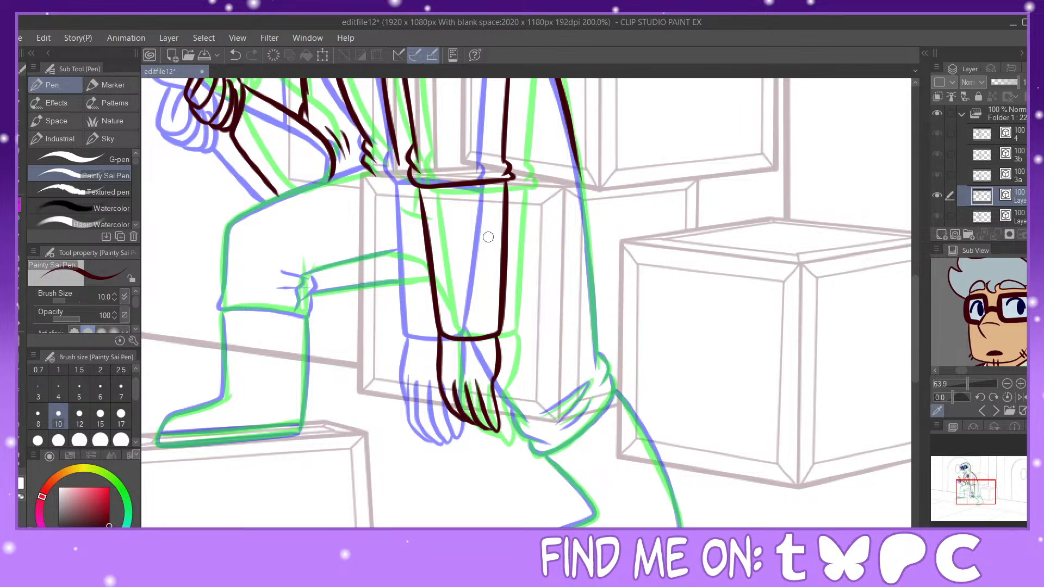
Step: Ink the raised front thigh, knee and trouser hem, plus the short inner-leg and waist lines beside the hanging arm
mouse_move(365, 167)
left_mouse_down()
mouse_move(272, 203)
mouse_move(227, 266)
mouse_move(222, 308)
mouse_move(310, 319)
mouse_move(306, 298)
left_mouse_up()
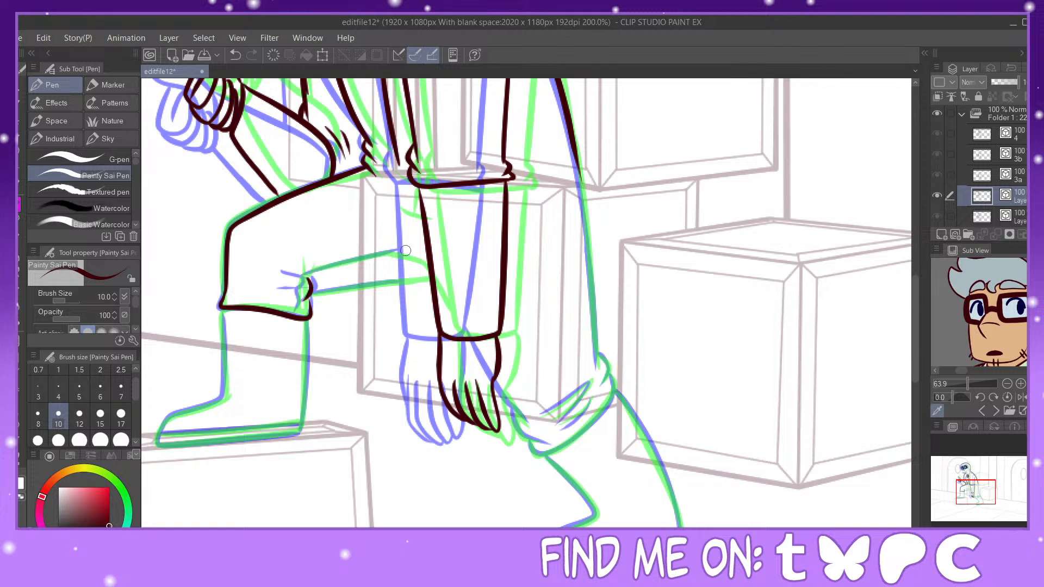
left_click_drag(397, 253, 430, 269)
left_click_drag(416, 190, 412, 210)
Step: Erase the waist stroke overlapping the sleeve cuff and ink the jacket's hem folds beside it
left_click_drag(976, 492, 973, 485)
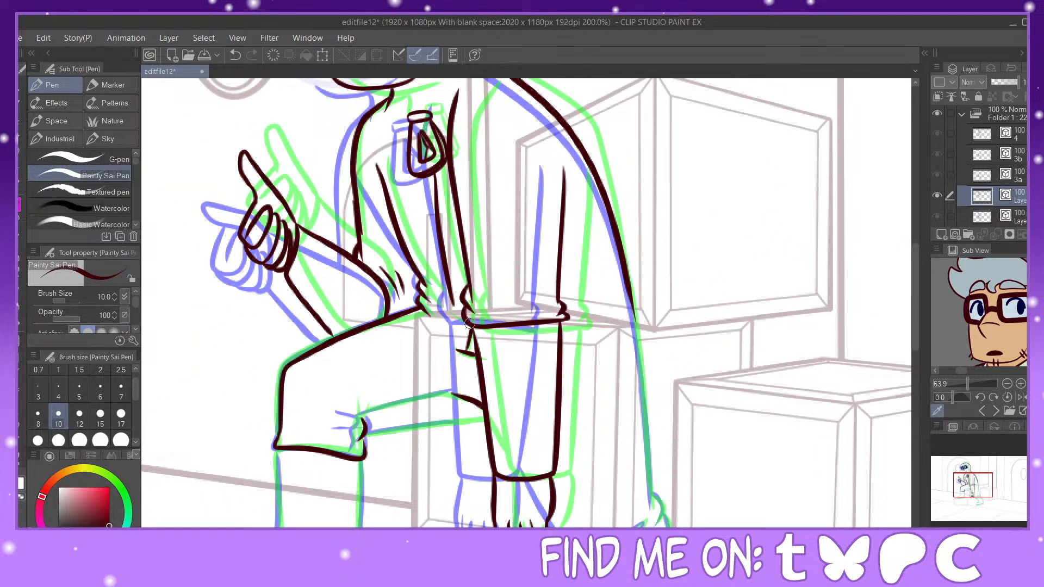
left_click(21, 295)
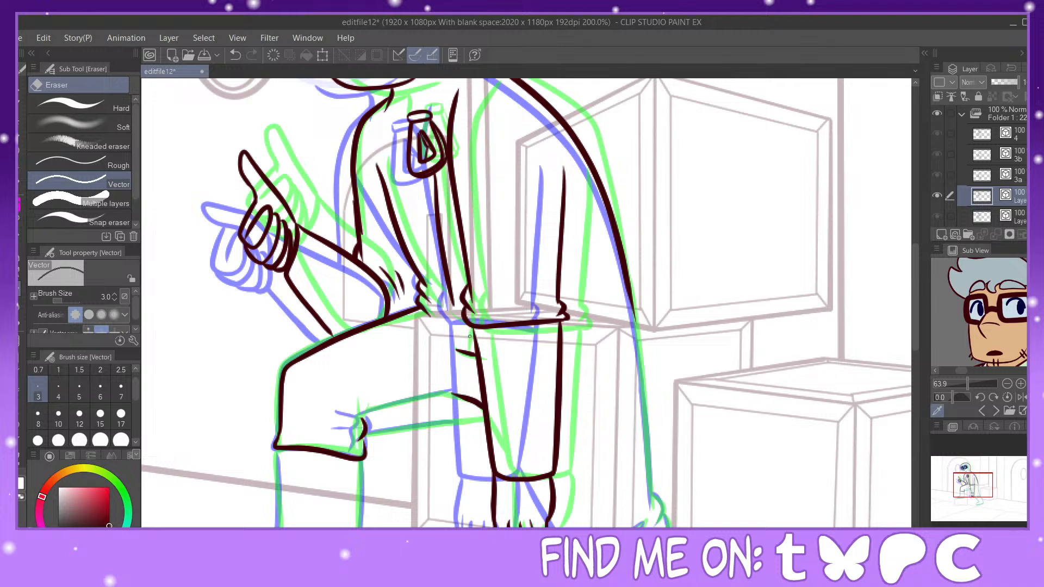
left_click(22, 205)
left_click_drag(449, 310, 462, 353)
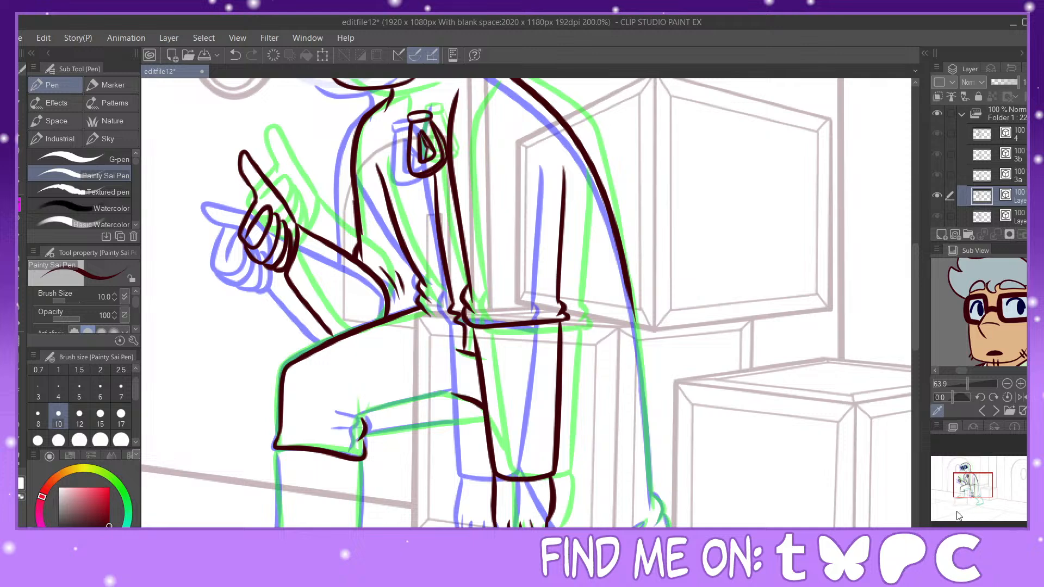
Step: Ink the two lines of the rear thigh between the hanging arm and the front knee, plus the creases at the trouser hem
left_click_drag(971, 490, 969, 498)
mouse_move(485, 245)
left_mouse_down()
mouse_move(385, 270)
mouse_move(382, 305)
mouse_move(415, 284)
mouse_move(517, 268)
left_mouse_up()
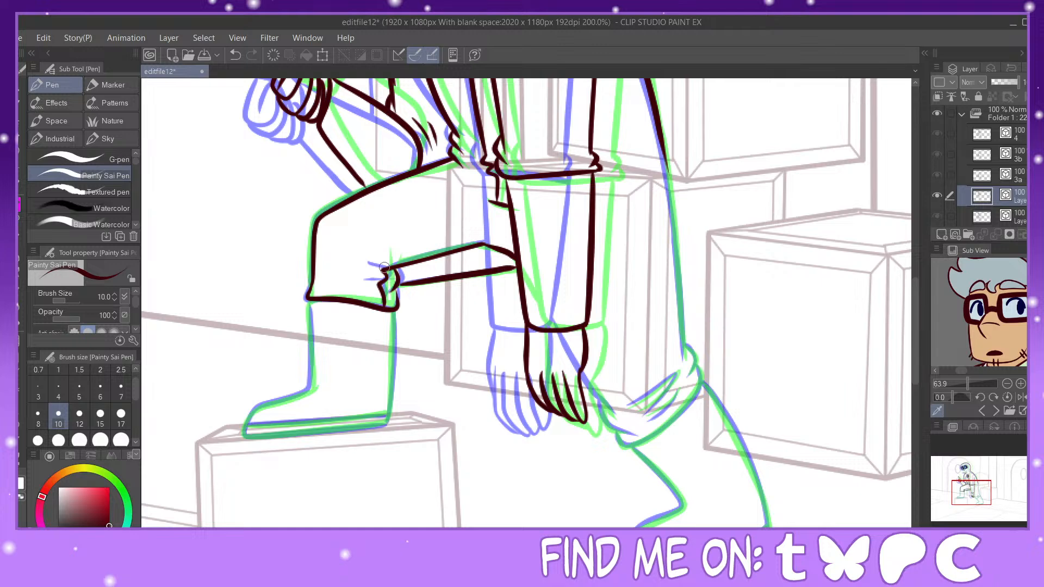
mouse_move(386, 272)
left_mouse_down()
mouse_move(367, 282)
mouse_move(380, 278)
left_mouse_up()
Step: Extend the long back line down to the rear leg and ink the rolled trouser cuff with its creases
left_click_drag(964, 492, 976, 494)
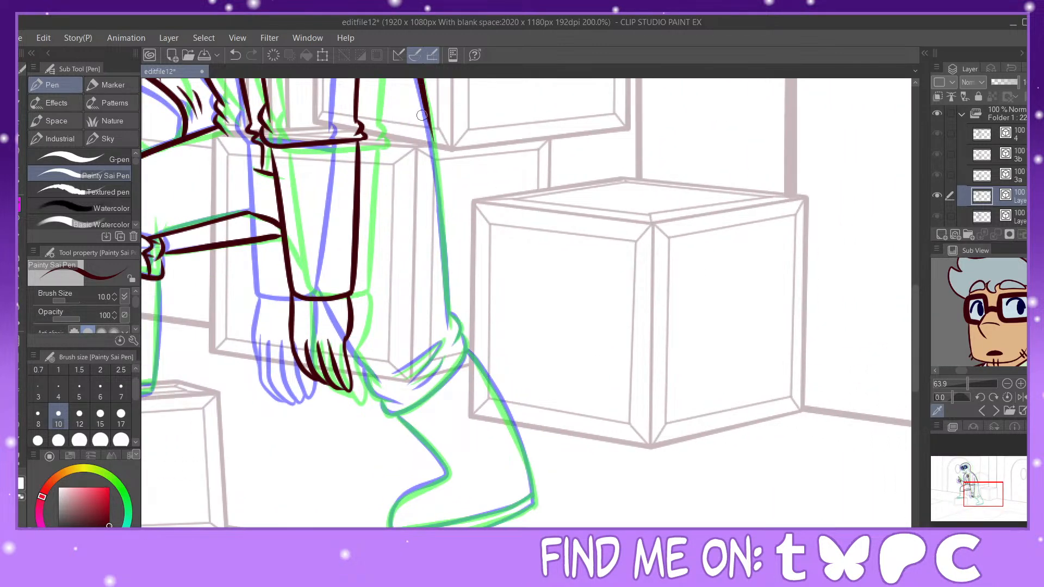
mouse_move(428, 120)
left_mouse_down()
mouse_move(454, 234)
mouse_move(456, 326)
left_mouse_up()
left_click(235, 55)
mouse_move(434, 129)
left_mouse_down()
mouse_move(448, 328)
mouse_move(450, 312)
mouse_move(451, 337)
left_mouse_up()
mouse_move(346, 339)
left_mouse_down()
mouse_move(402, 399)
mouse_move(402, 415)
mouse_move(457, 365)
mouse_move(465, 348)
mouse_move(452, 330)
left_mouse_up()
mouse_move(394, 373)
left_mouse_down()
mouse_move(444, 339)
mouse_move(415, 386)
left_mouse_up()
Step: Ink the rear boot's shaft, heel, toe and sole over the onion-skin lines
left_click_drag(471, 347, 532, 497)
key("ctrl+z")
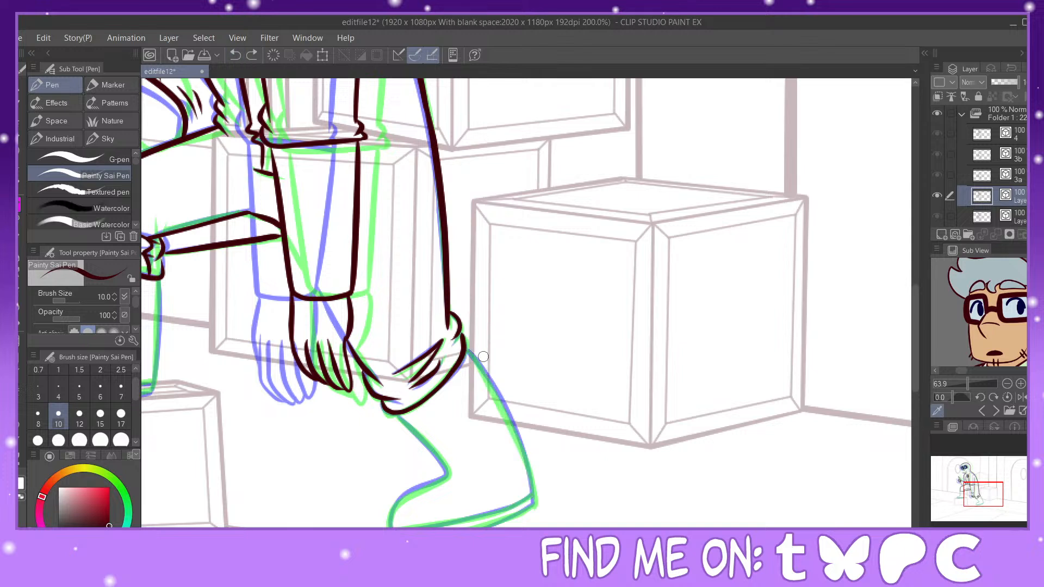
mouse_move(464, 350)
left_mouse_down()
mouse_move(522, 444)
mouse_move(533, 506)
left_mouse_up()
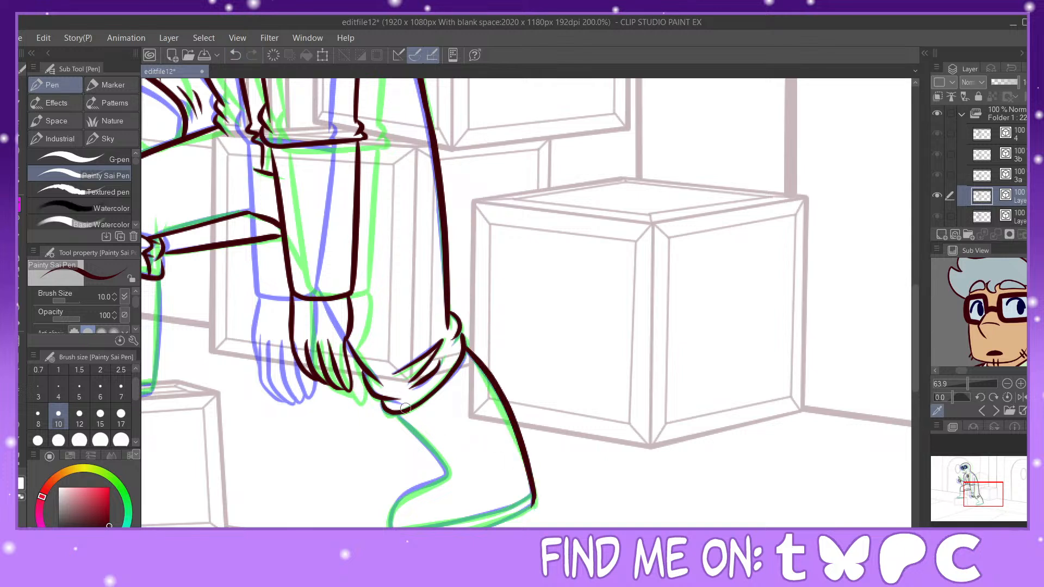
mouse_move(394, 413)
left_mouse_down()
mouse_move(446, 477)
mouse_move(393, 511)
left_mouse_up()
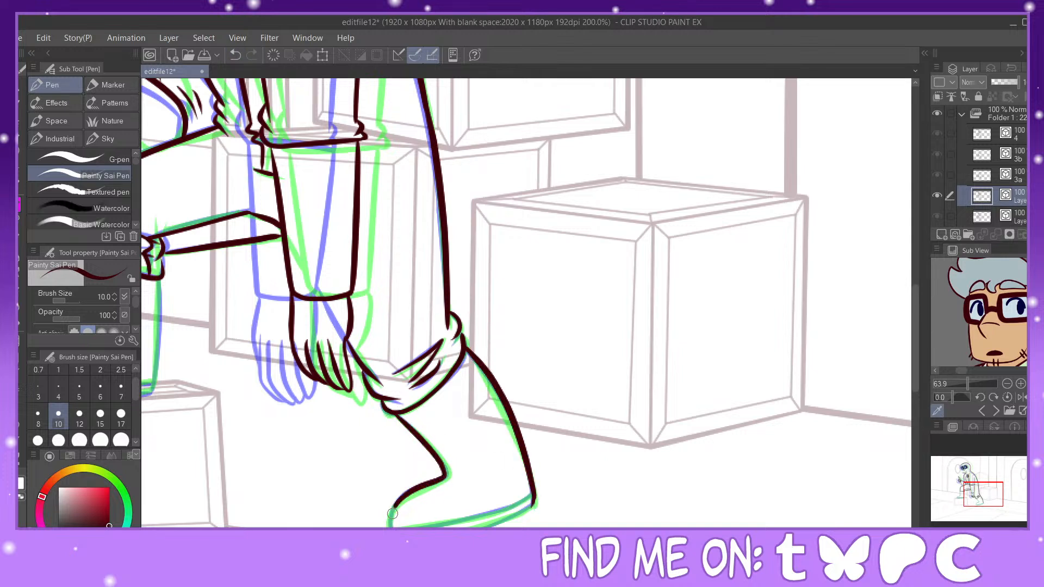
left_click_drag(482, 527, 541, 498)
mouse_move(394, 527)
left_mouse_down()
mouse_move(453, 522)
mouse_move(538, 494)
left_mouse_up()
Step: Ink the front boot standing on the box, covering the shaft, toe and sole outline, redoing the strokes that miss
left_click_drag(988, 486, 969, 486)
left_click_drag(531, 289, 526, 405)
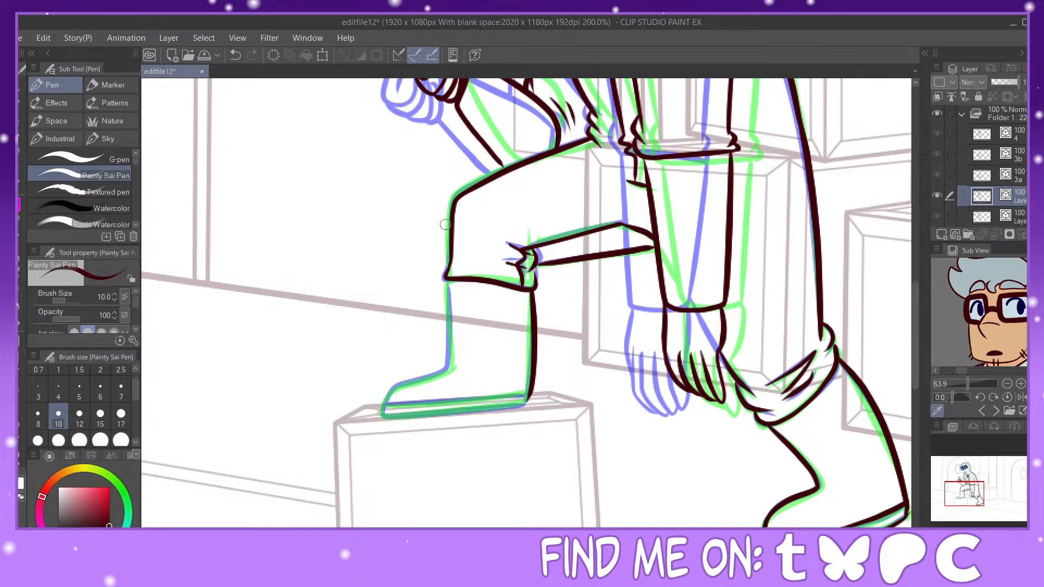
key("ctrl+z")
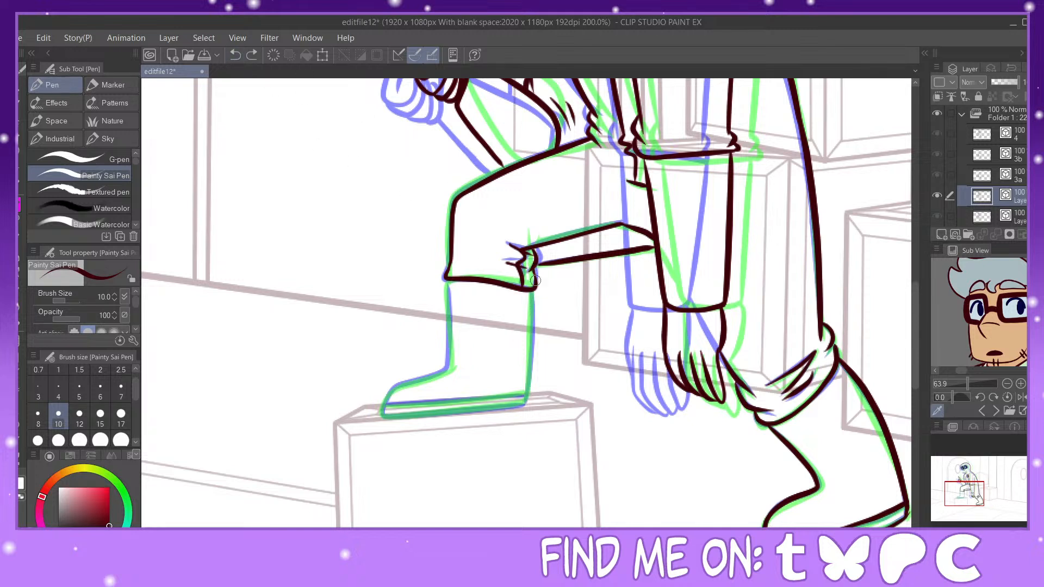
left_click_drag(532, 289, 525, 407)
mouse_move(450, 287)
left_mouse_down()
mouse_move(443, 368)
mouse_move(388, 395)
mouse_move(384, 416)
mouse_move(534, 405)
left_mouse_up()
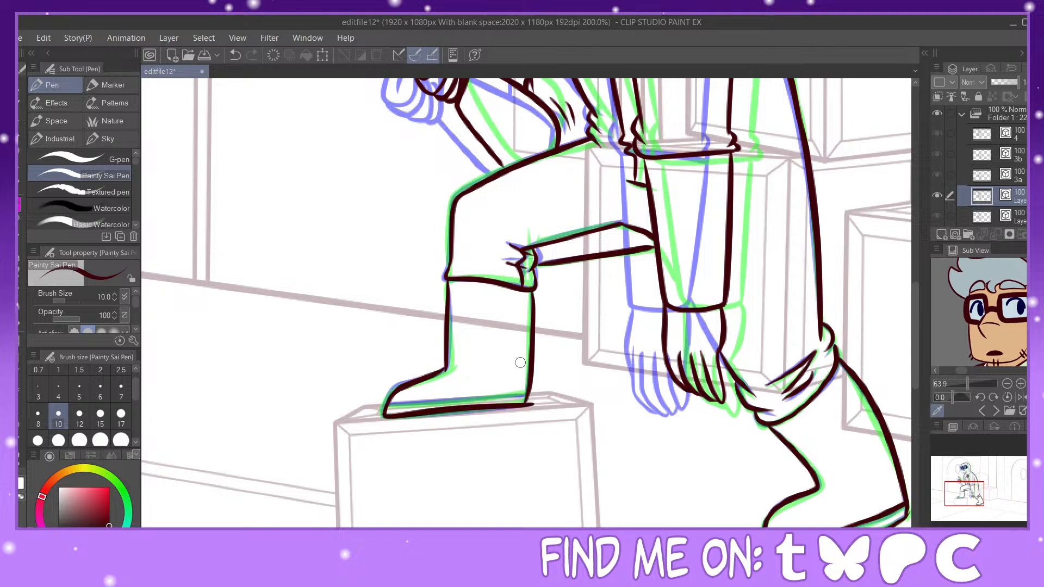
left_click(236, 55)
mouse_move(444, 368)
left_mouse_down()
mouse_move(395, 389)
mouse_move(383, 413)
mouse_move(520, 406)
mouse_move(524, 382)
left_mouse_up()
Step: Ink the sole's upper edge line across the front boot and pinch its ends to meet the boot outline
left_click_drag(391, 400, 519, 393)
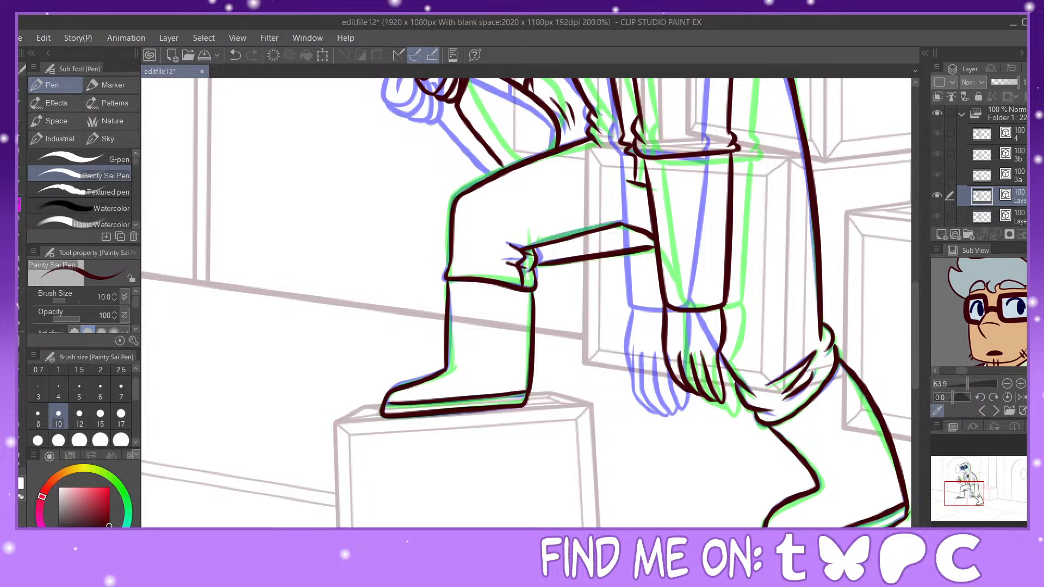
key("y")
left_click_drag(399, 401, 395, 403)
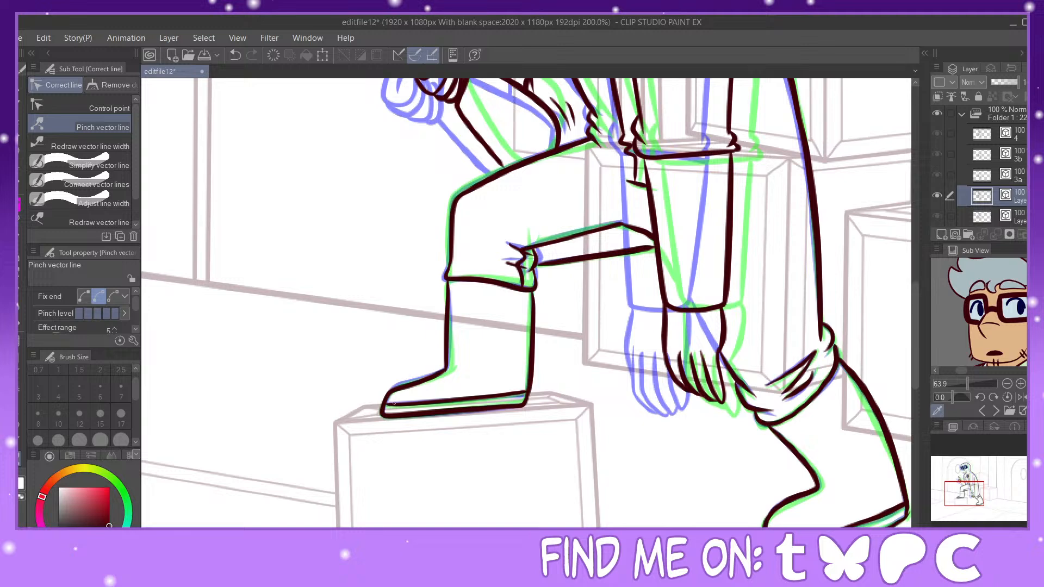
left_click_drag(522, 399, 525, 393)
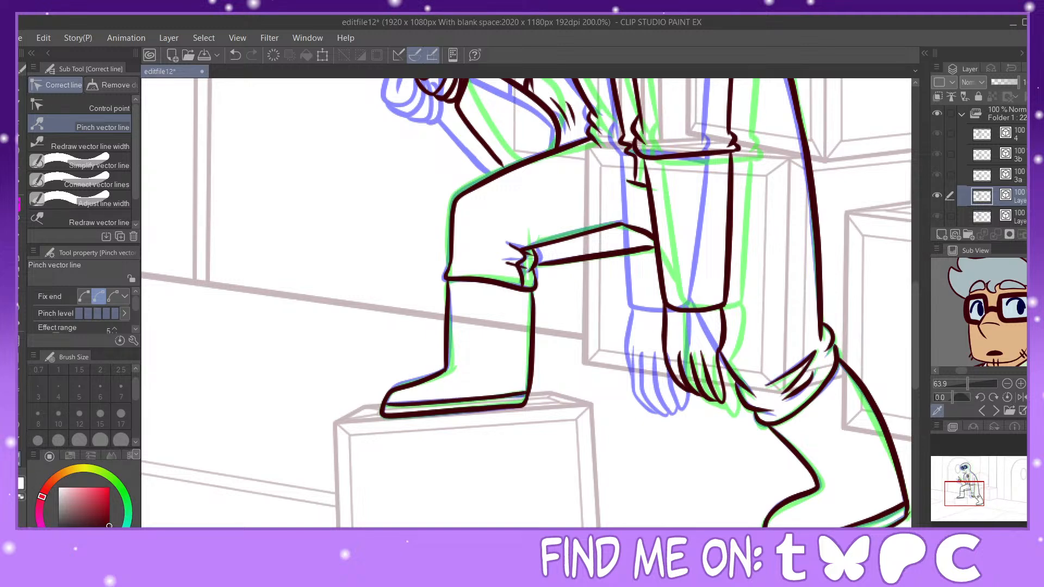
Step: Show the whole canvas and the timeline, and play the animation from frame 1 to review the motion
key("ctrl+minus")
key("ctrl+minus")
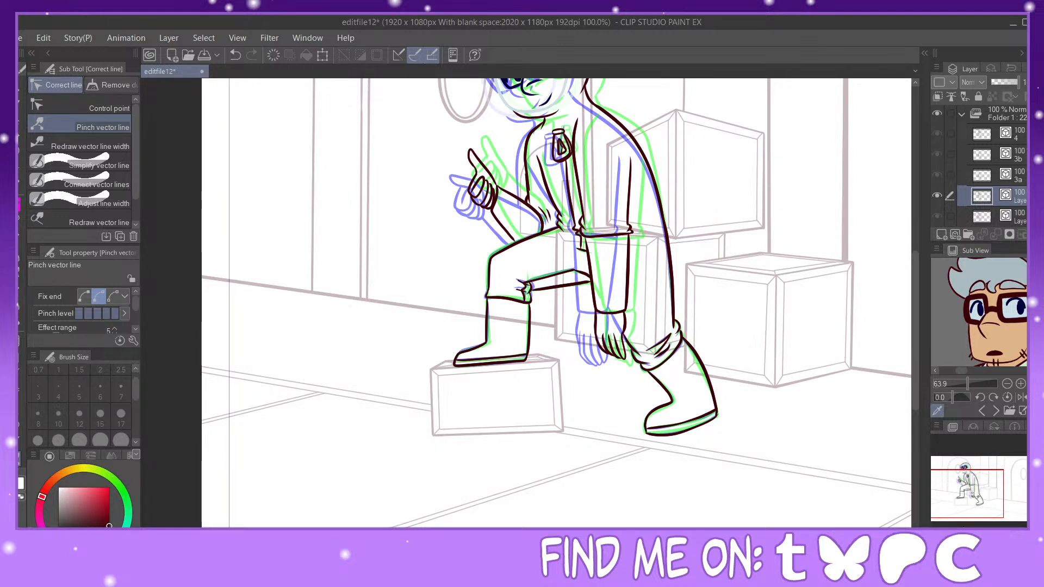
left_click_drag(992, 471, 993, 477)
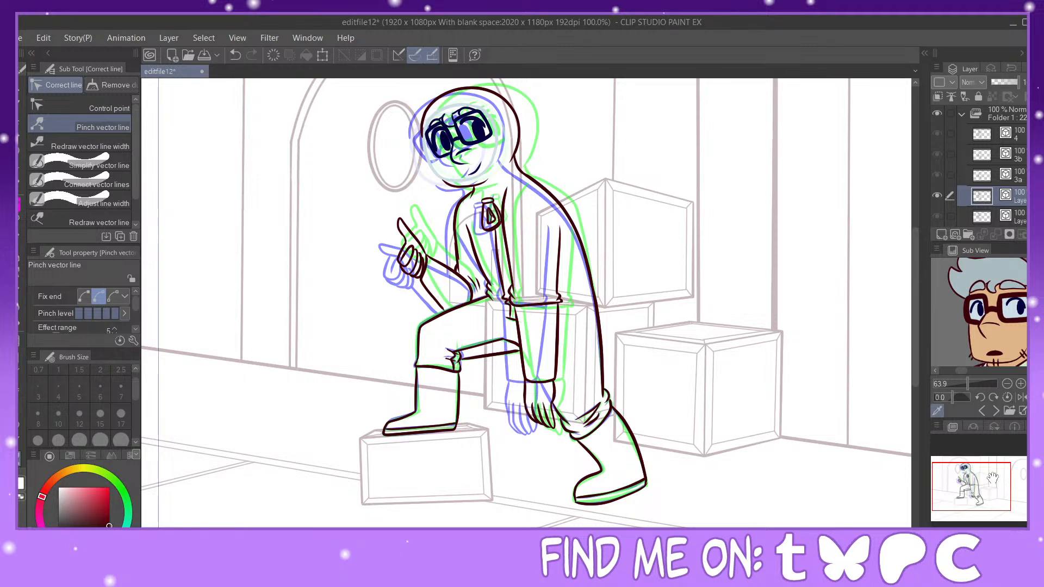
key("ctrl+minus")
key("ctrl+minus")
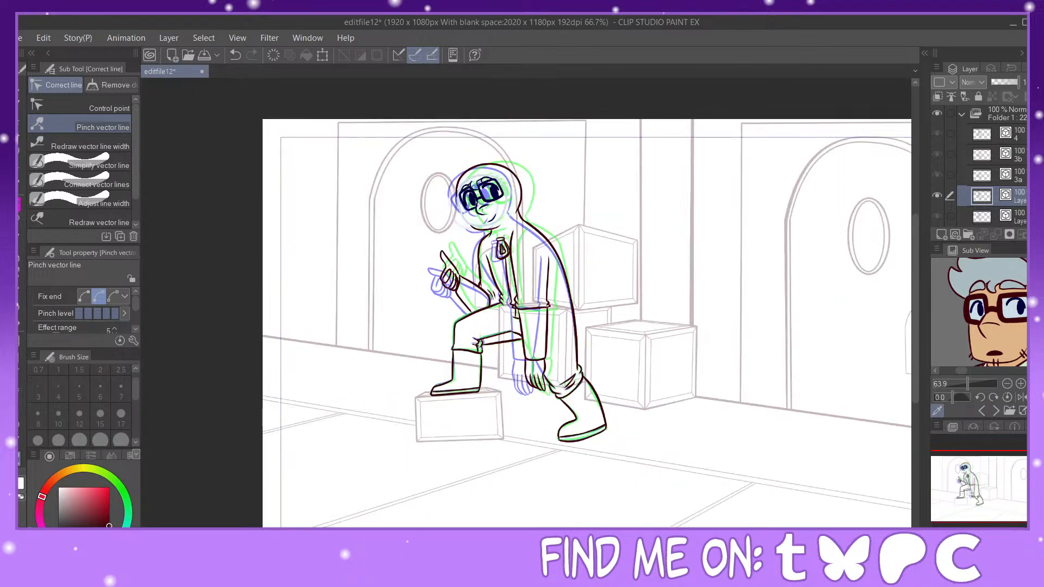
key("ctrl+plus")
left_click_drag(572, 338, 426, 316)
key("ctrl+minus")
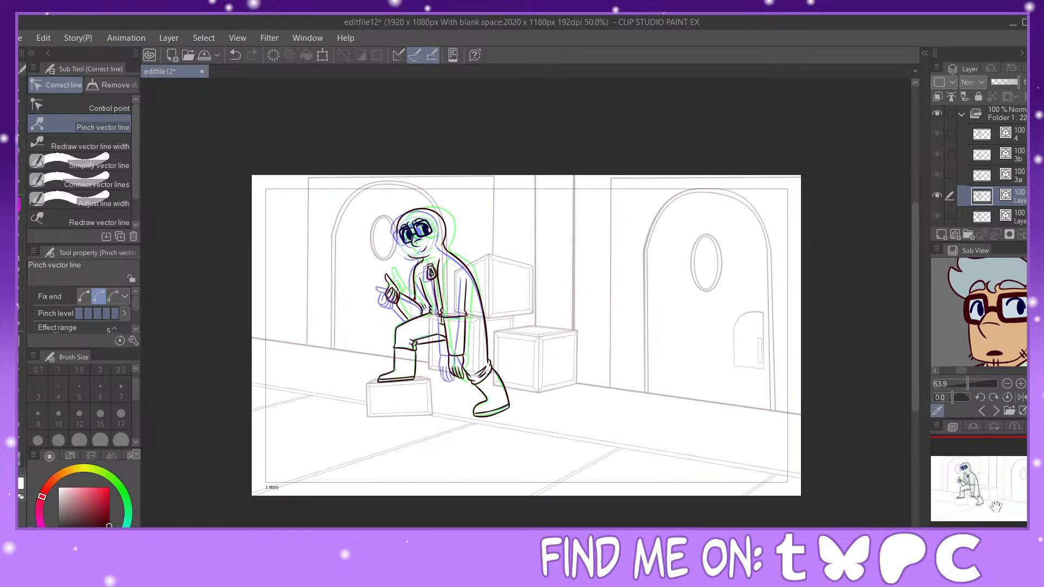
left_click(177, 523)
left_click(251, 456)
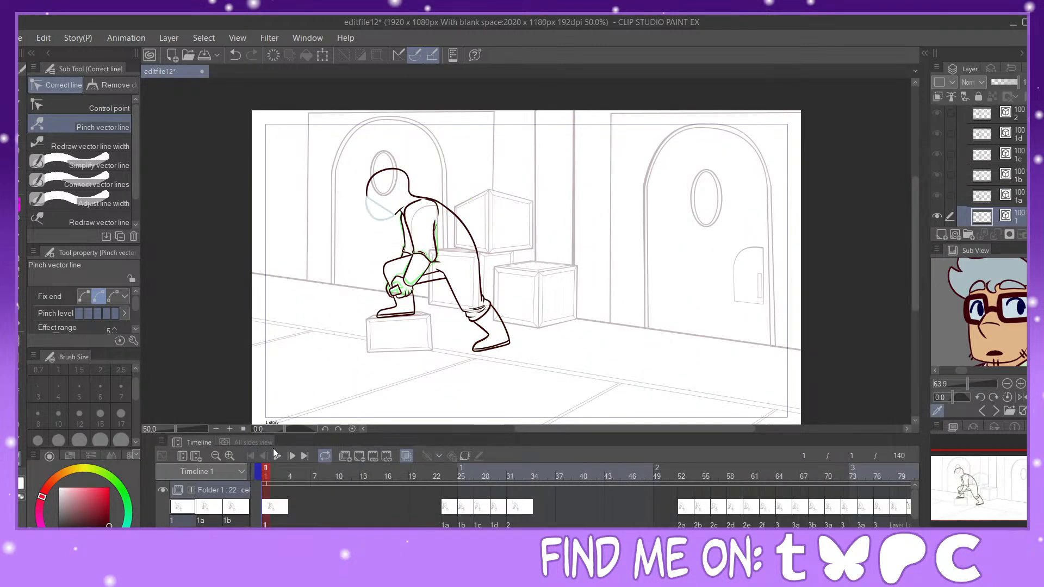
left_click_drag(1010, 496, 1015, 498)
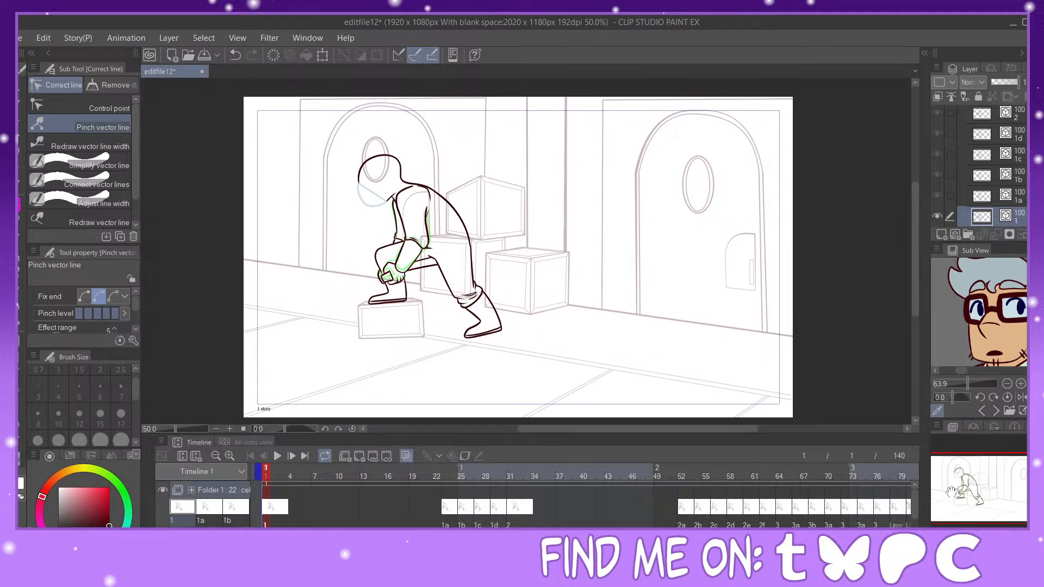
left_click(278, 456)
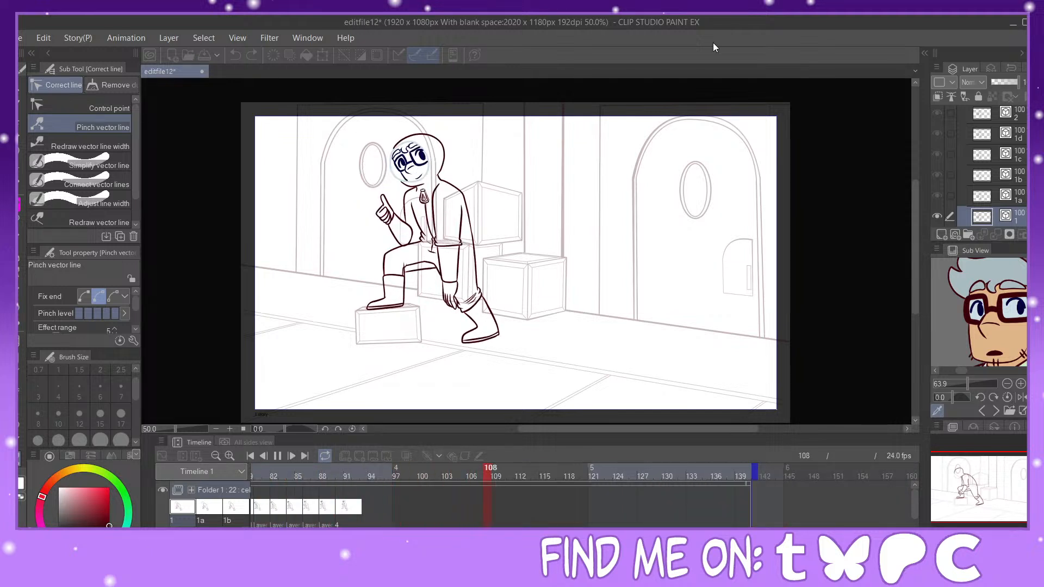
Step: Stop playback and draw a short sleeve crease just above the elbow cuff on the frames from 79 back to 72
left_click(277, 456)
left_click_drag(545, 563, 671, 563)
left_click(626, 508)
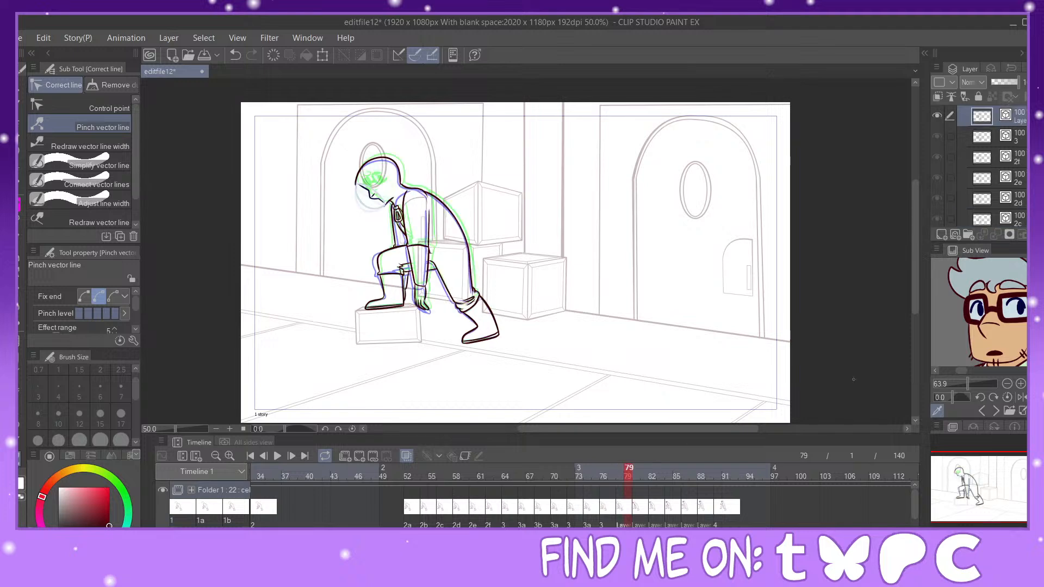
key("ctrl+plus")
key("ctrl+plus")
key("ctrl+plus")
key("ctrl+plus")
left_click_drag(987, 480, 972, 475)
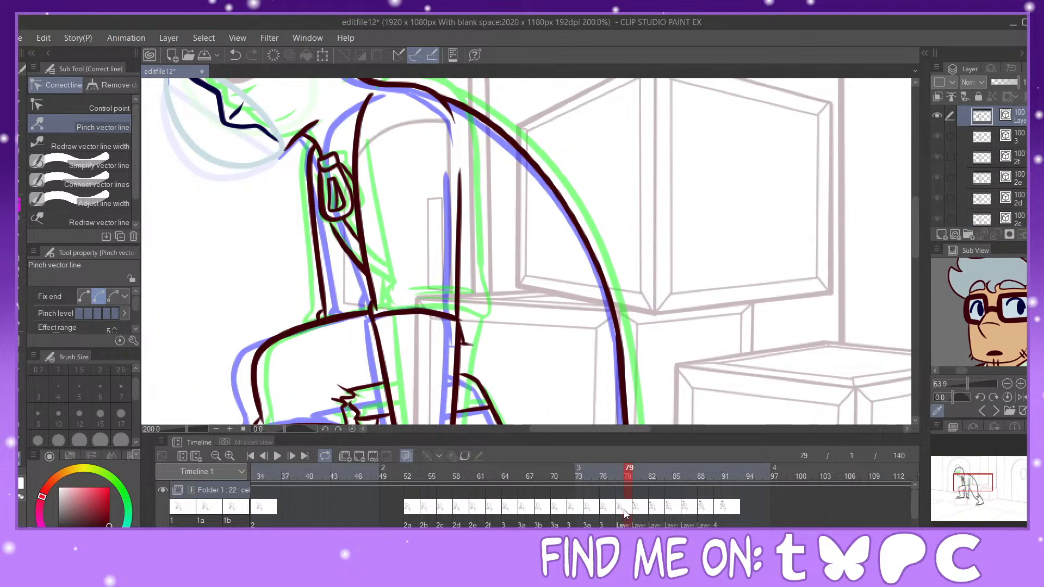
key("p")
left_click_drag(393, 293, 430, 296)
left_click(603, 507)
left_click(588, 518)
left_click(573, 510)
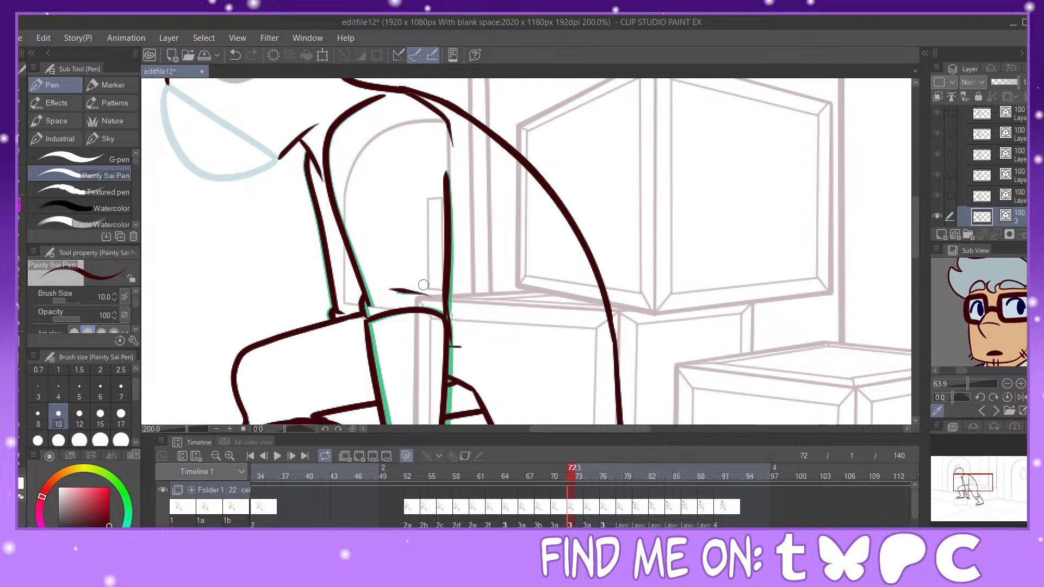
Step: Step through frames 79 to 90 and draw the sleeve crease above the elbow cuff on frame 86
left_click(623, 514)
left_click(641, 514)
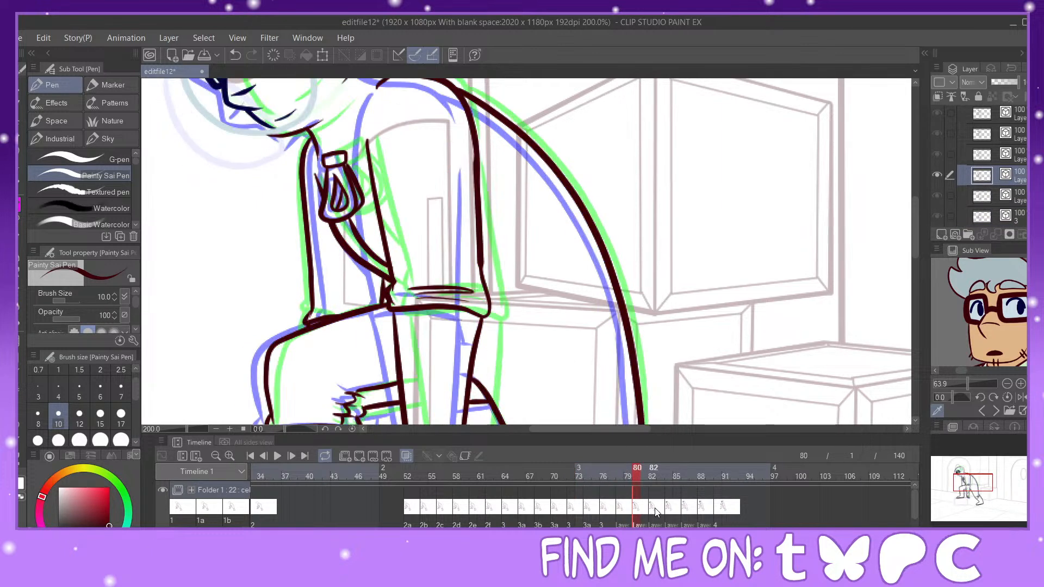
left_click(659, 508)
left_click(670, 510)
left_click(687, 509)
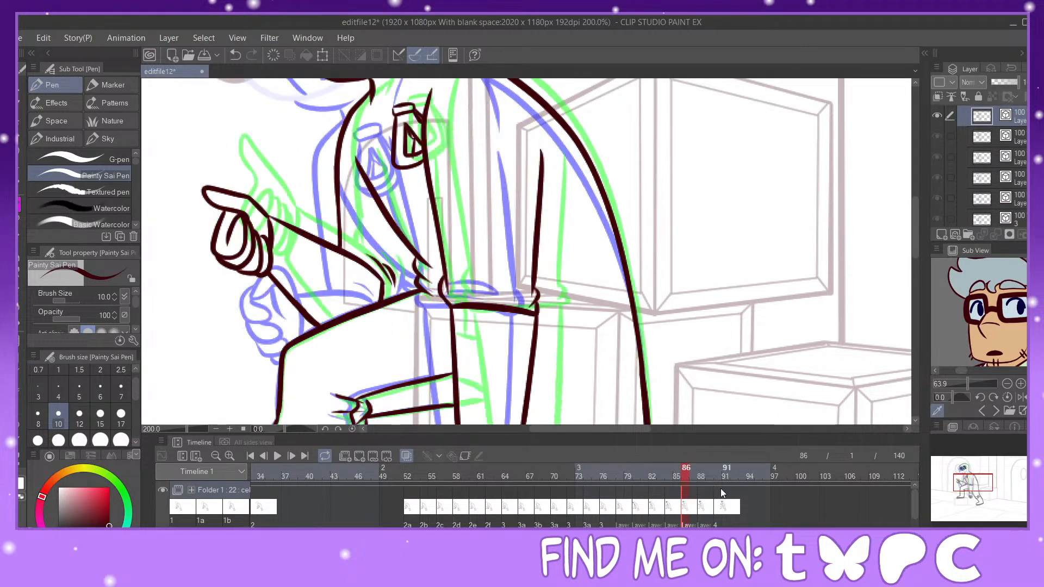
mouse_move(471, 281)
left_mouse_down()
mouse_move(529, 297)
mouse_move(514, 299)
mouse_move(547, 283)
mouse_move(487, 297)
mouse_move(544, 298)
mouse_move(533, 285)
mouse_move(565, 283)
mouse_move(504, 296)
mouse_move(566, 299)
left_mouse_up()
left_click(701, 509)
left_click(718, 473)
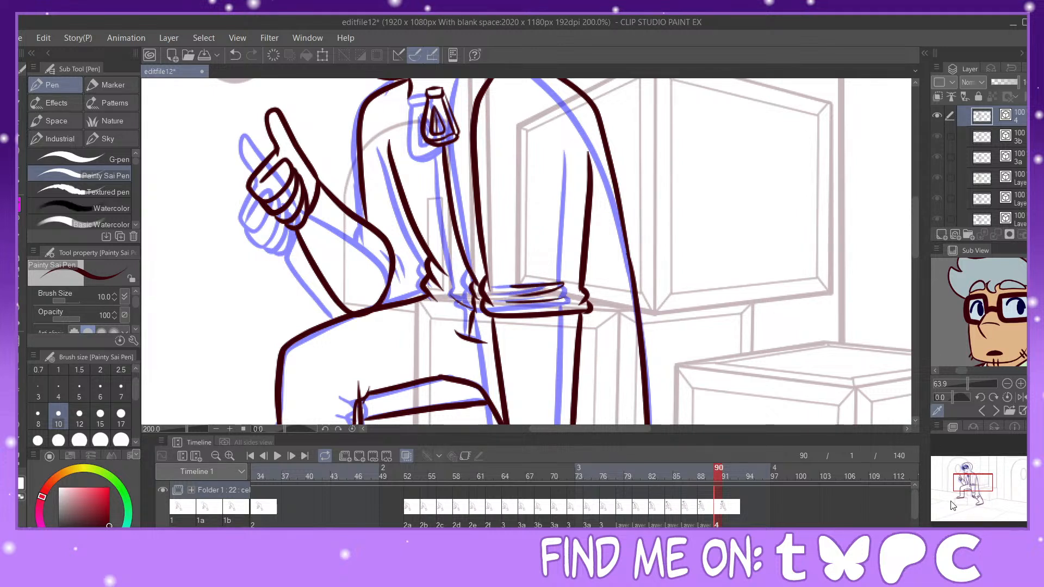
Step: Show the whole character and play the animation from frame 56 to review the sleeve motion
scroll(984, 499, "down", 5)
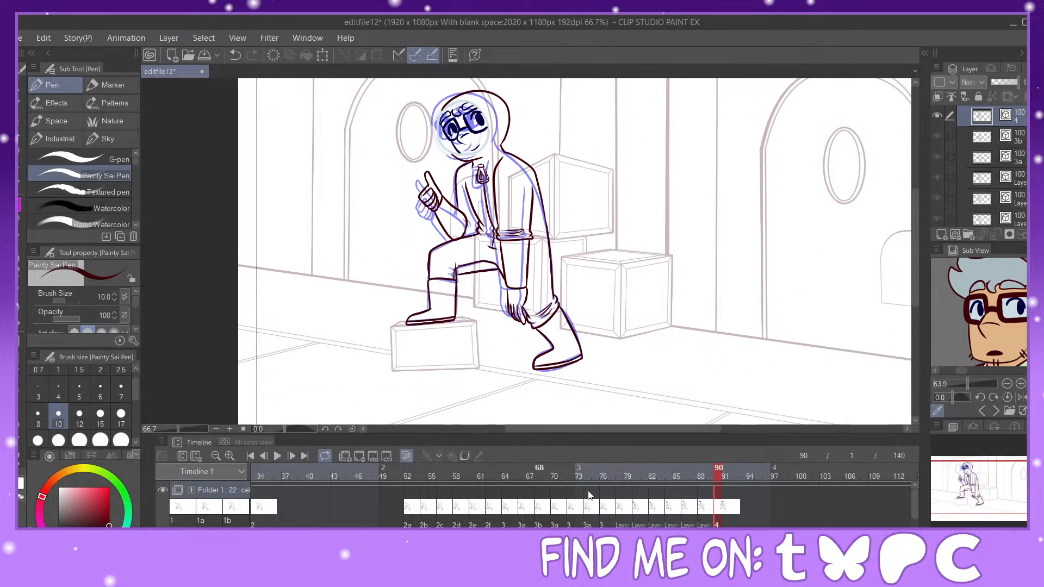
left_click(442, 469)
scroll(1003, 493, "down", 1)
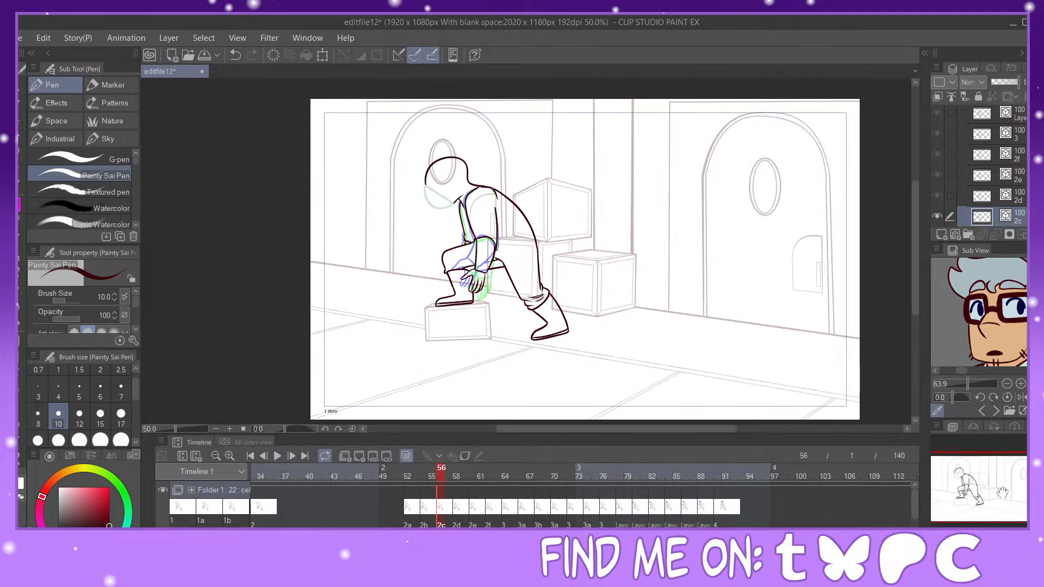
left_click(278, 456)
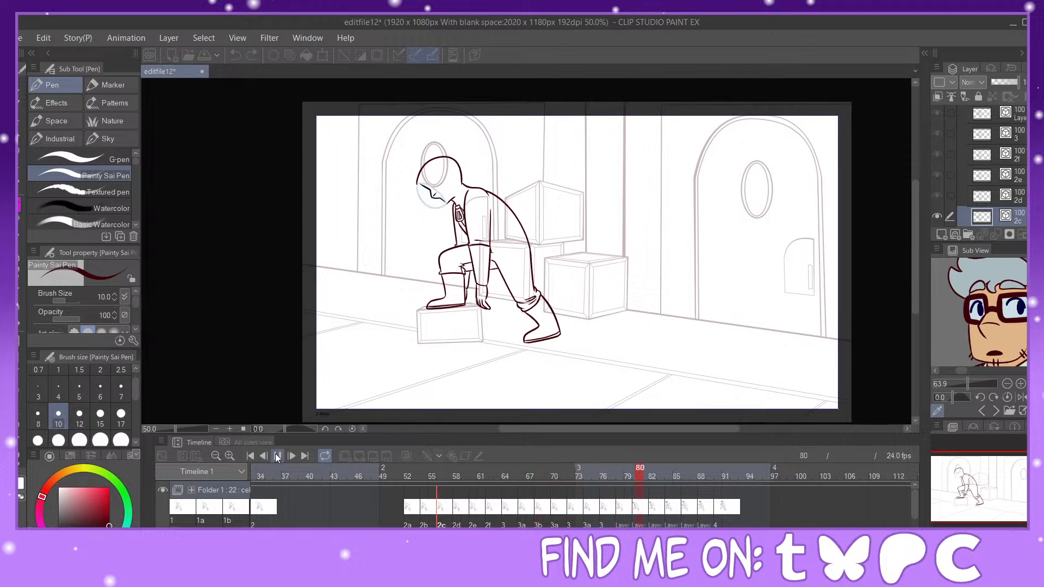
Step: Draw a short crease above the elbow cuff of the sleeve on frames 62, 60, 58 and 56
left_click(522, 510)
left_click(507, 508)
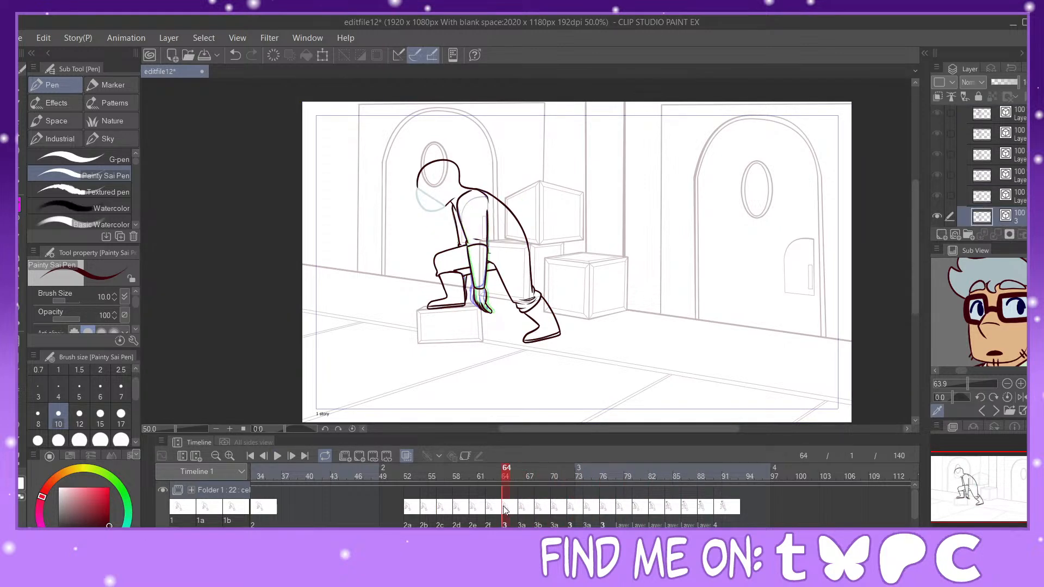
left_click(492, 508)
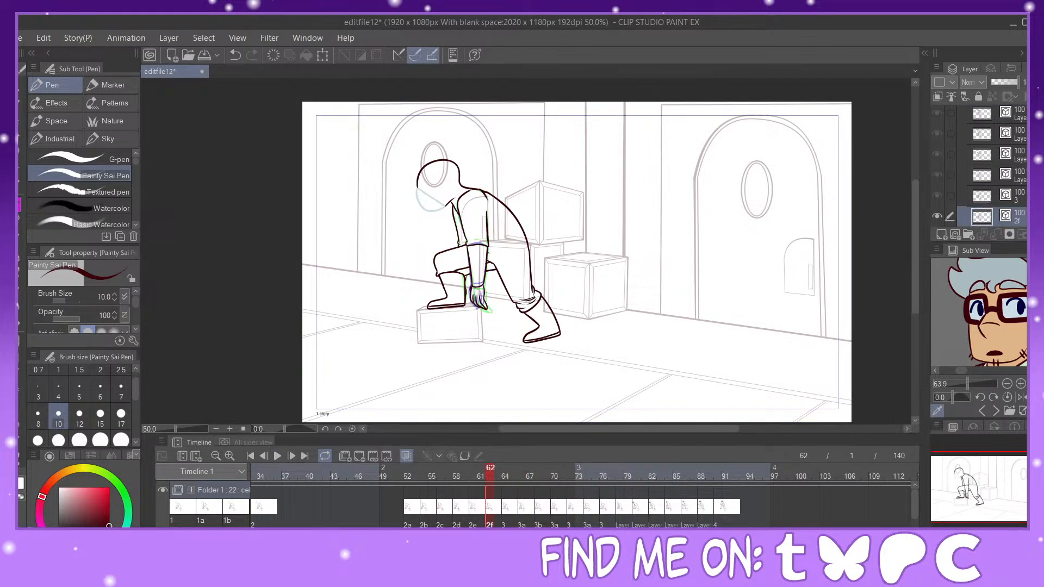
scroll(979, 487, "up", 4)
left_click(973, 483)
left_click_drag(376, 268, 414, 271)
left_click(476, 510)
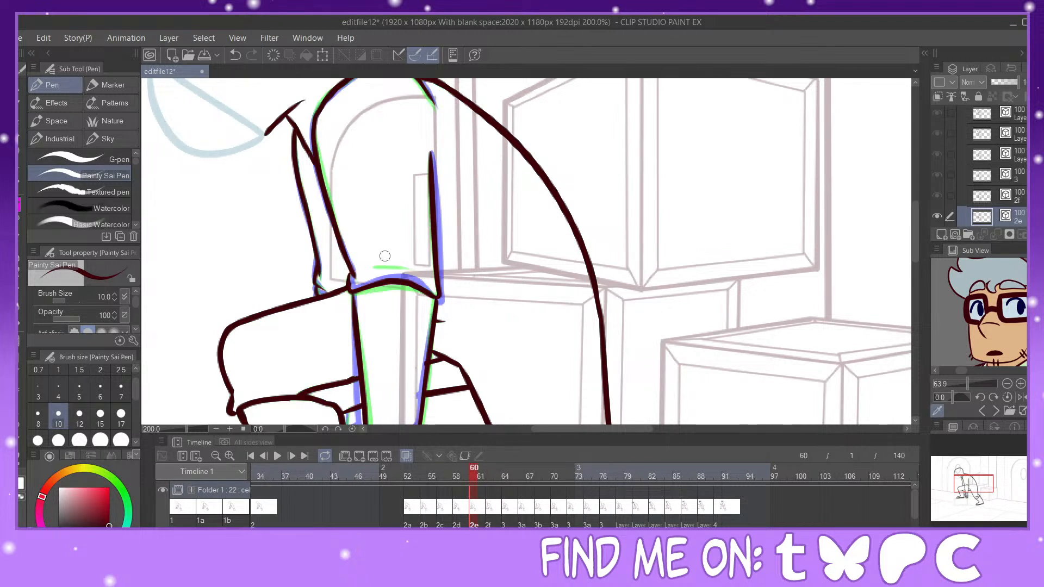
left_click(457, 468)
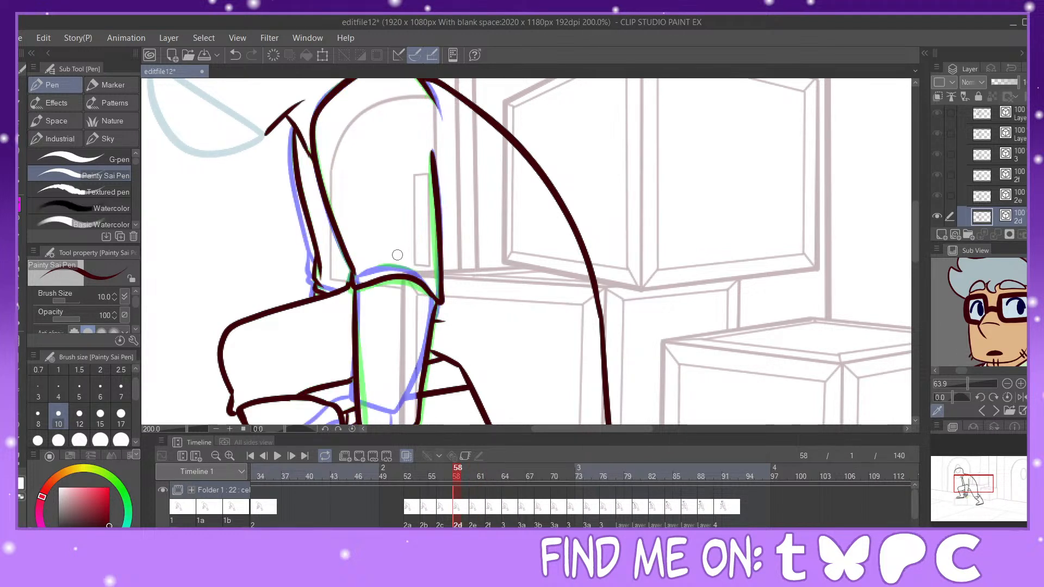
left_click(442, 469)
left_click_drag(390, 254, 426, 271)
Step: Draw curved sleeve creases above the elbow on frames 54 and 52, and add another short crease stroke on frame 56
left_click(426, 515)
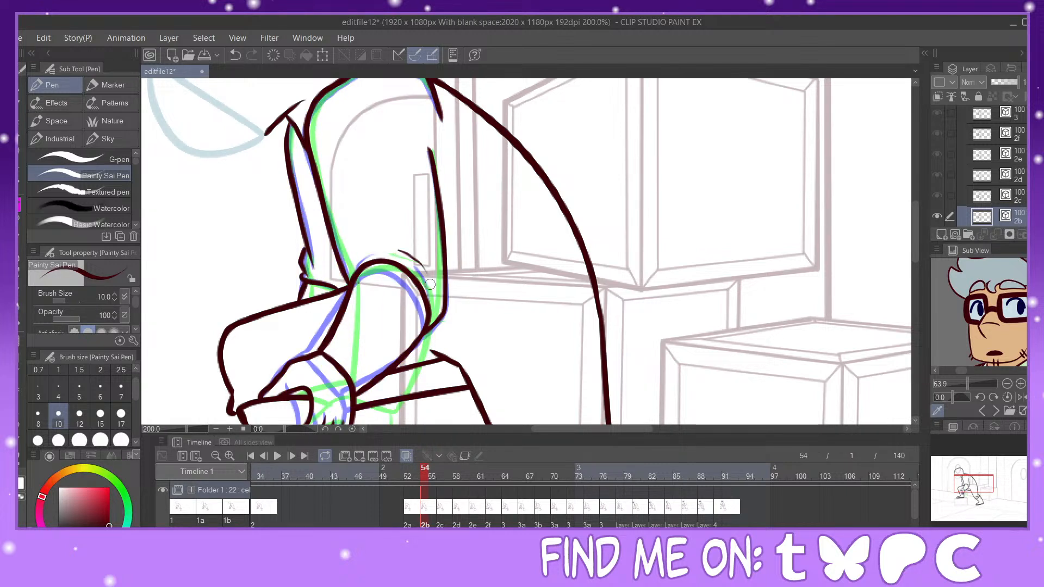
left_click(407, 505)
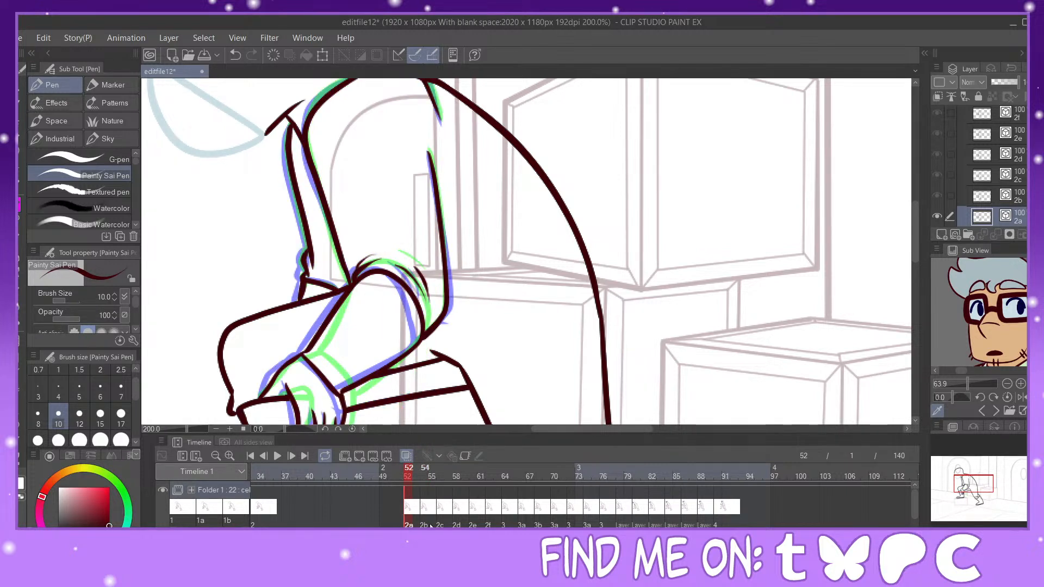
left_click(426, 505)
left_click_drag(404, 262, 428, 307)
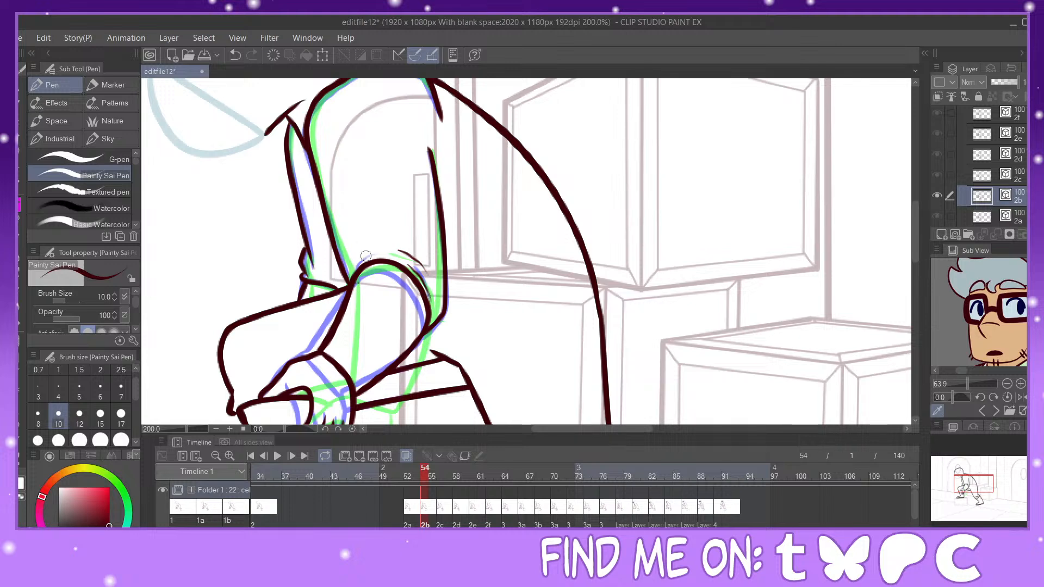
left_click(441, 505)
left_click_drag(372, 263, 360, 267)
Step: Show the whole scene and play the animation from frame 56 through the thumbs-up pose to check the new creases
key("ctrl+minus")
key("ctrl+minus")
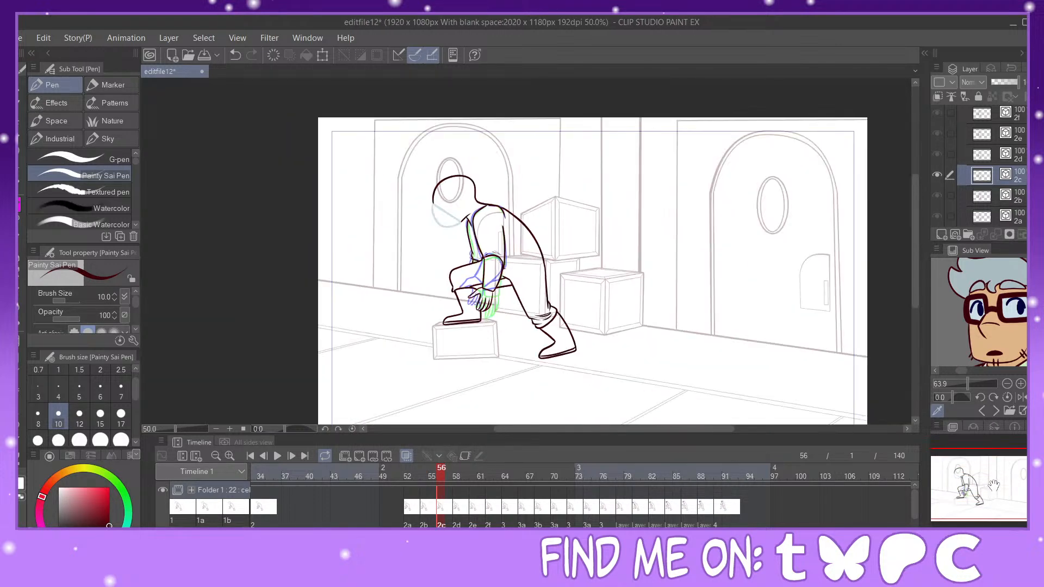
left_click_drag(527, 251, 481, 247)
left_click(278, 455)
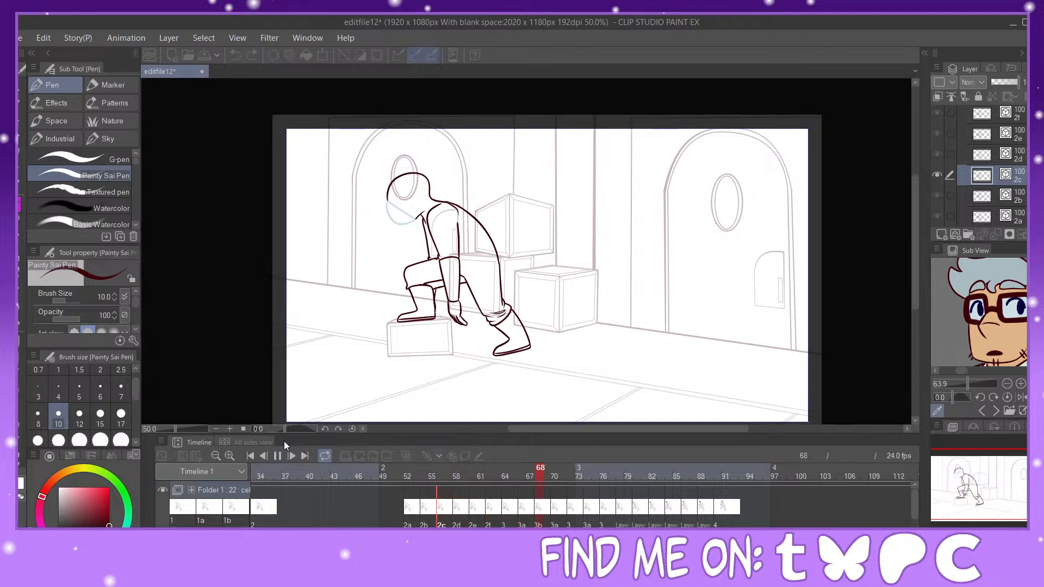
left_click(277, 456)
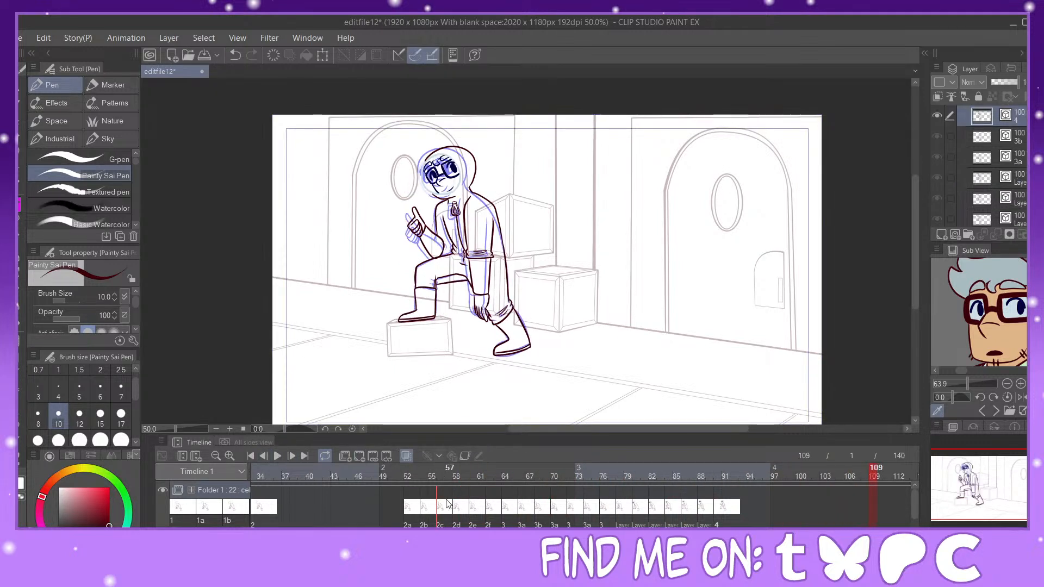
Step: Step through the drawings from frame 58 to 68, and replay the animation from frame 49 to check the motion
left_click(458, 507)
left_click(473, 508)
left_click(489, 512)
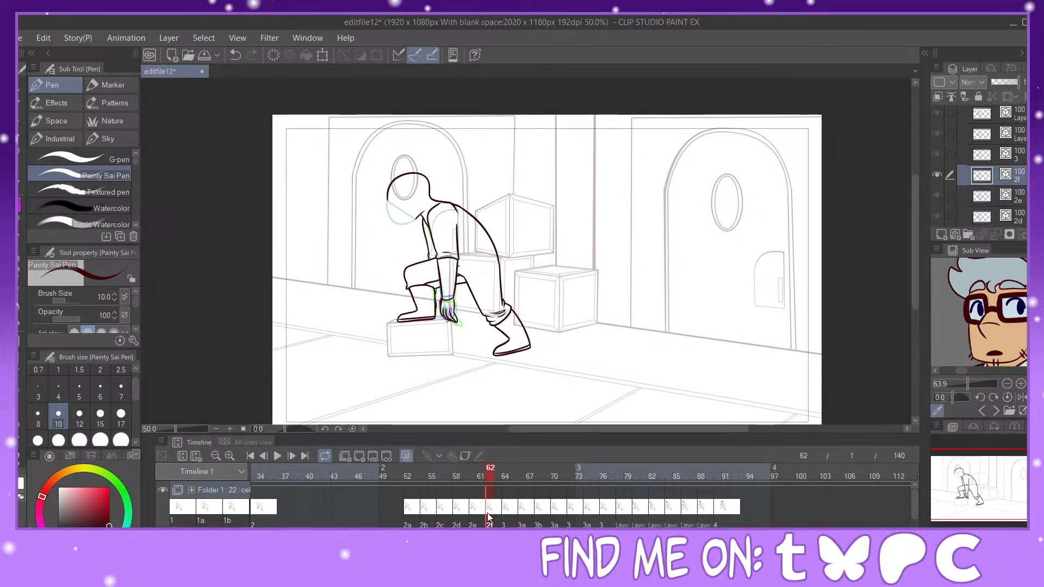
left_click(505, 512)
left_click(521, 514)
left_click(537, 513)
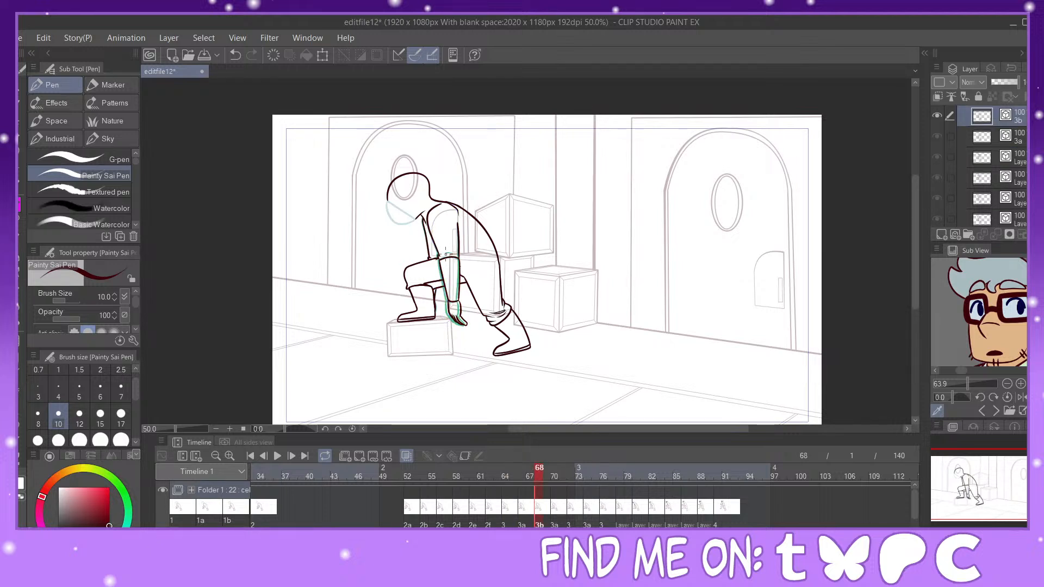
left_click(382, 503)
left_click(276, 455)
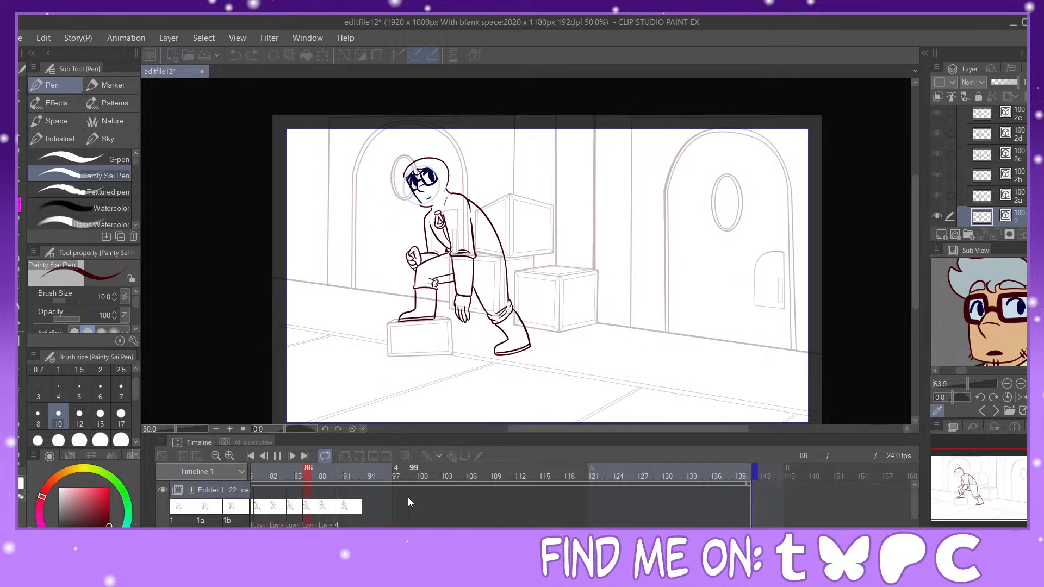
left_click(277, 455)
Step: Move all cels after frame 77 along the timeline so they start at frame 88, and play the animation to review the timing
left_click_drag(599, 535, 547, 536)
left_click(590, 518)
left_click(575, 518)
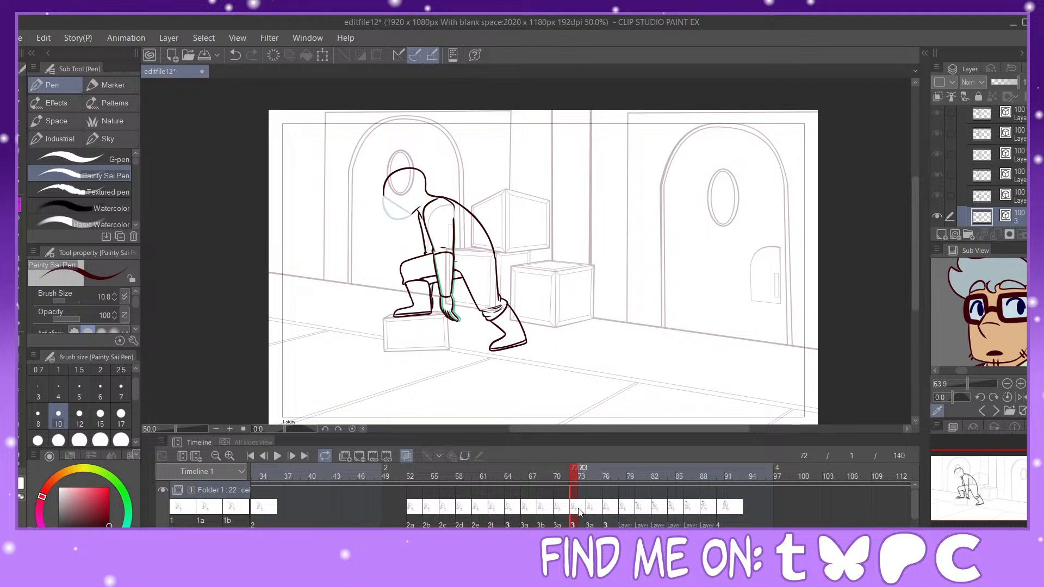
left_click(592, 513)
left_click(607, 514)
left_click(615, 514)
left_click(623, 514)
left_click(615, 514)
left_click_drag(781, 509, 616, 528)
left_click_drag(689, 523, 766, 523)
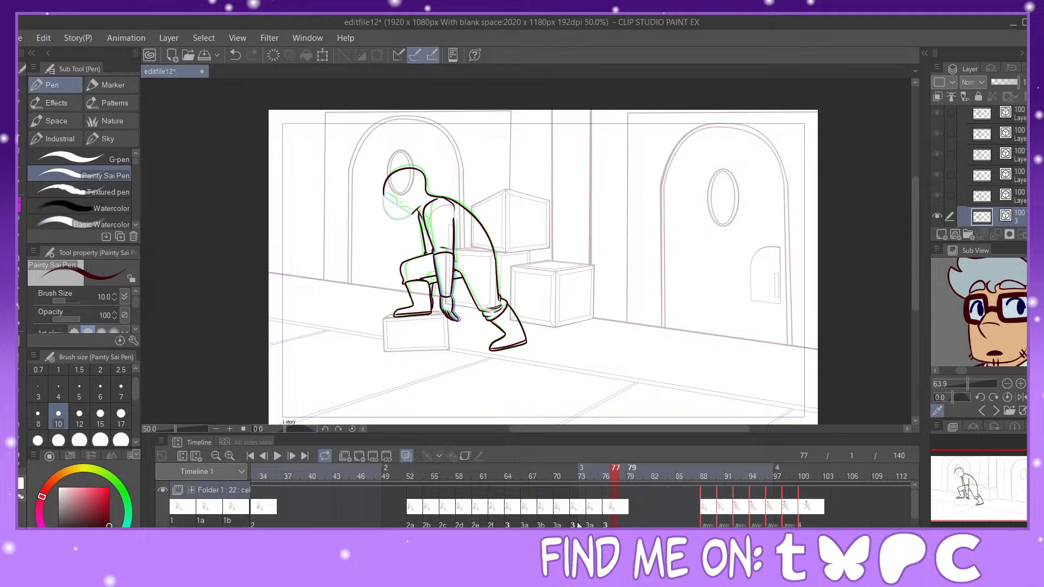
left_click(348, 506)
left_click(278, 456)
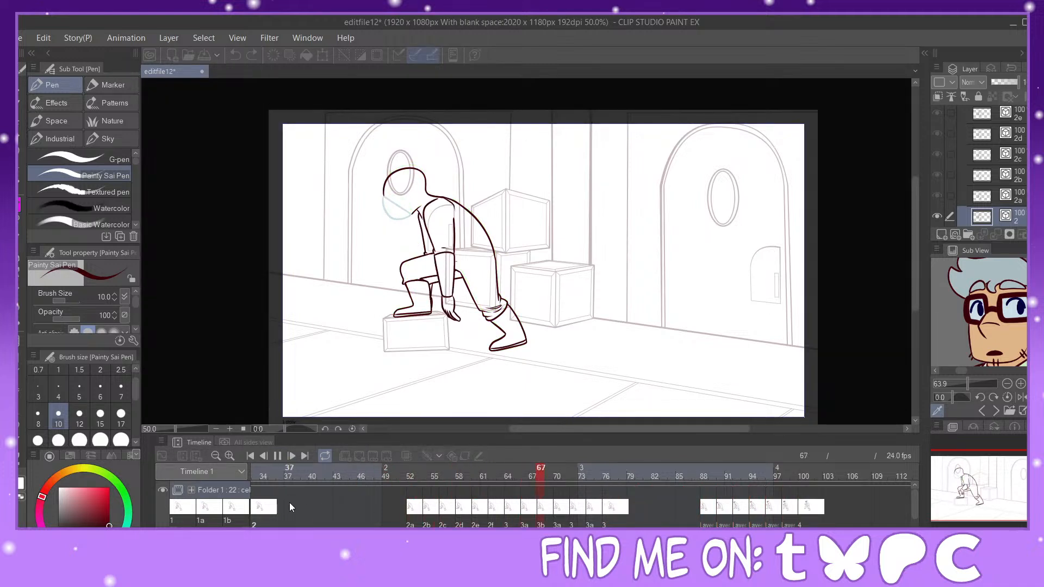